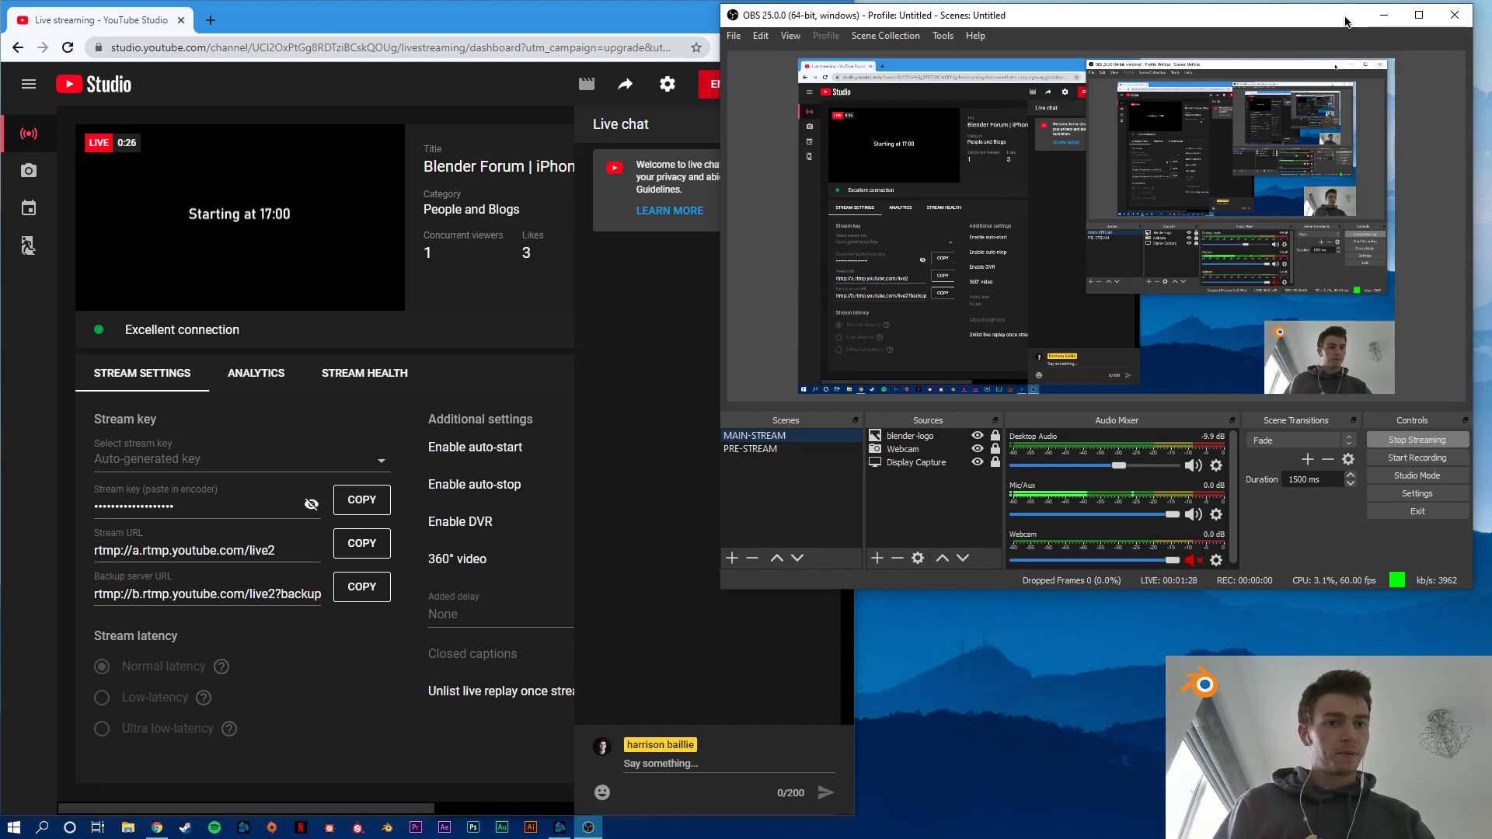
Minimize the OBS and YouTube Studio windows to clear the desktop.
left_click(1383, 15)
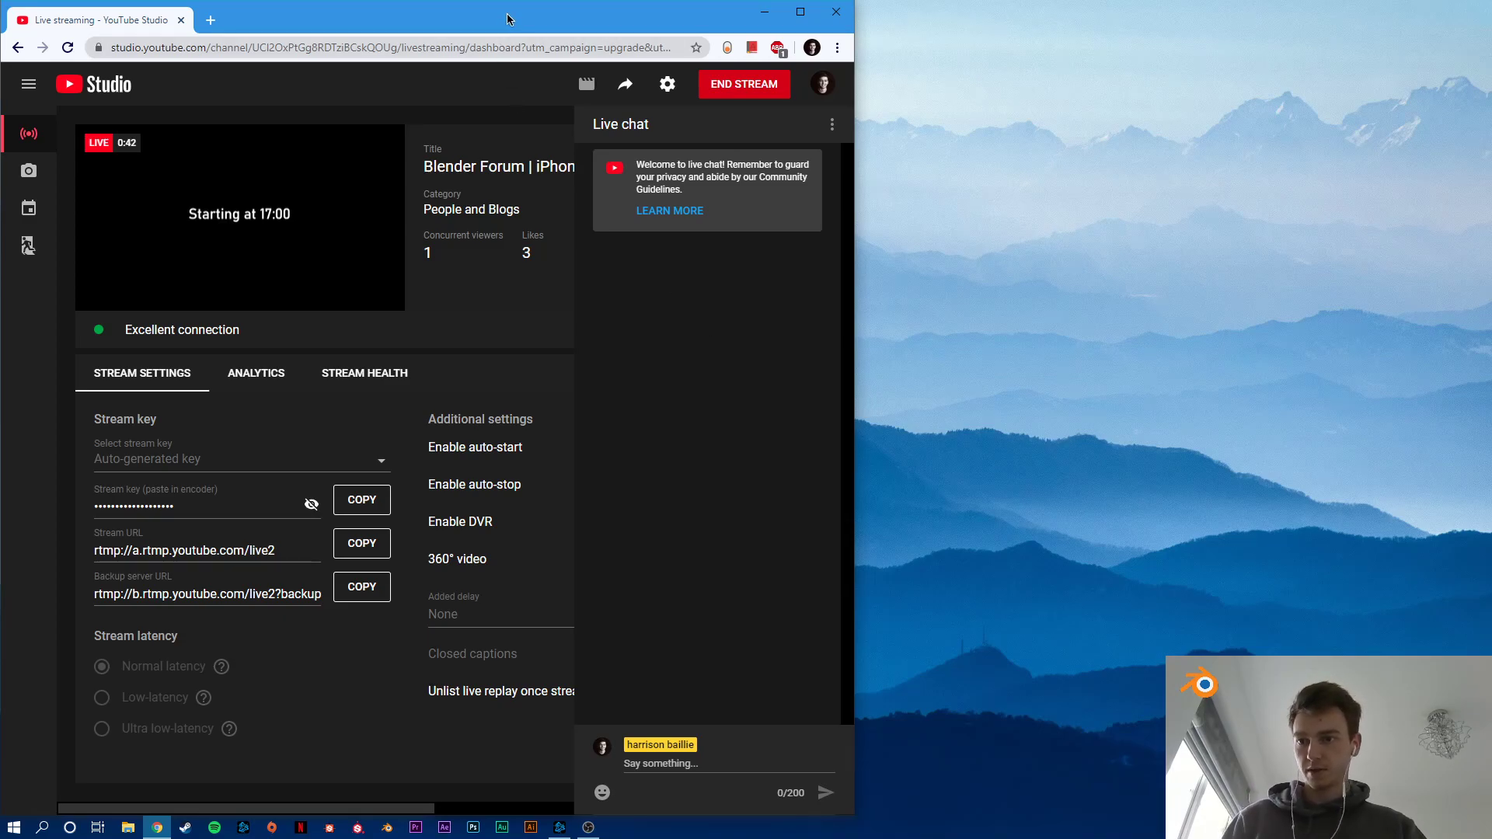
left_click_drag(505, 19, 502, 19)
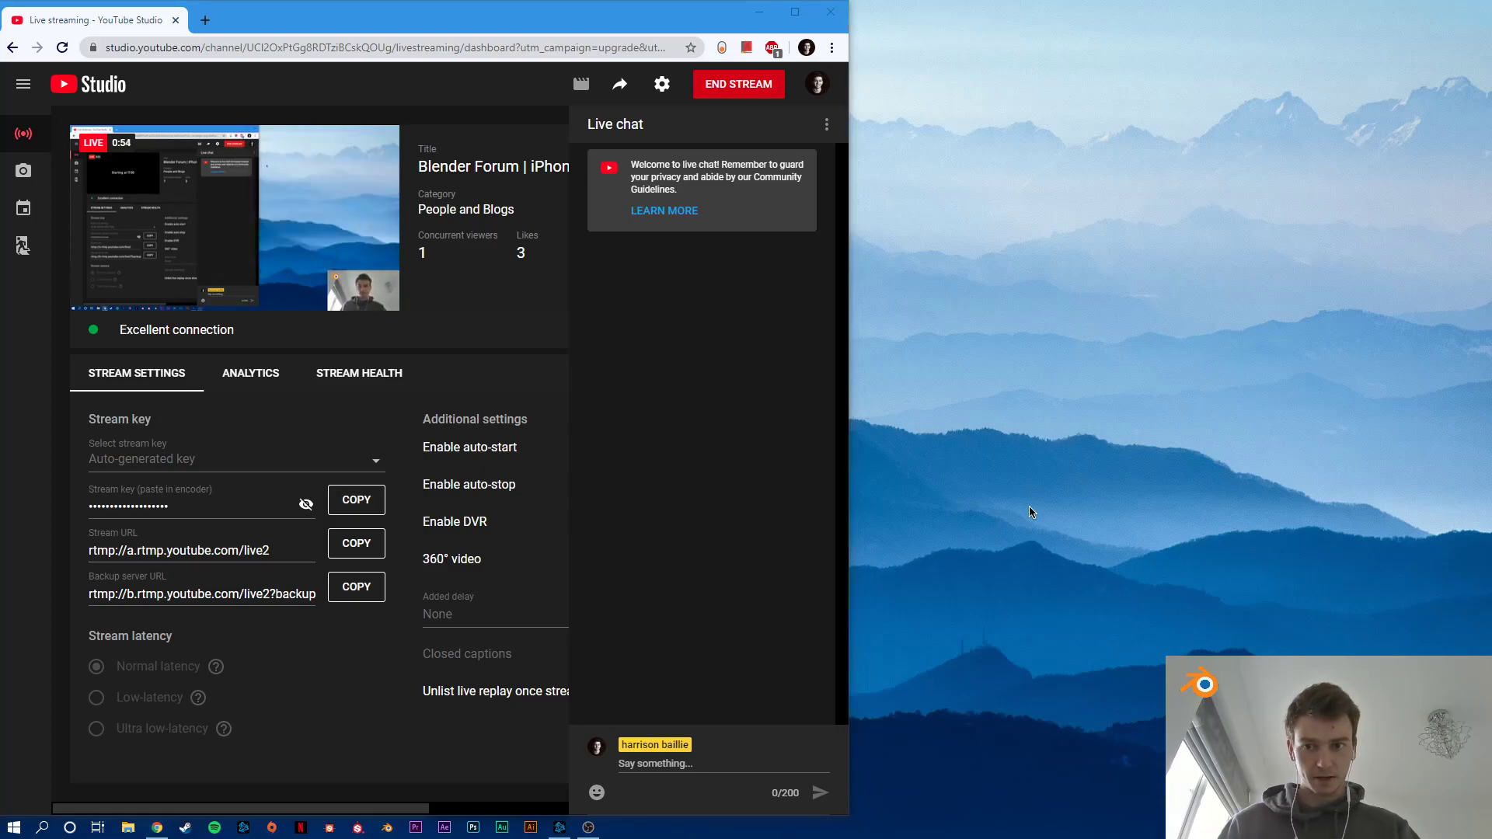
left_click(760, 12)
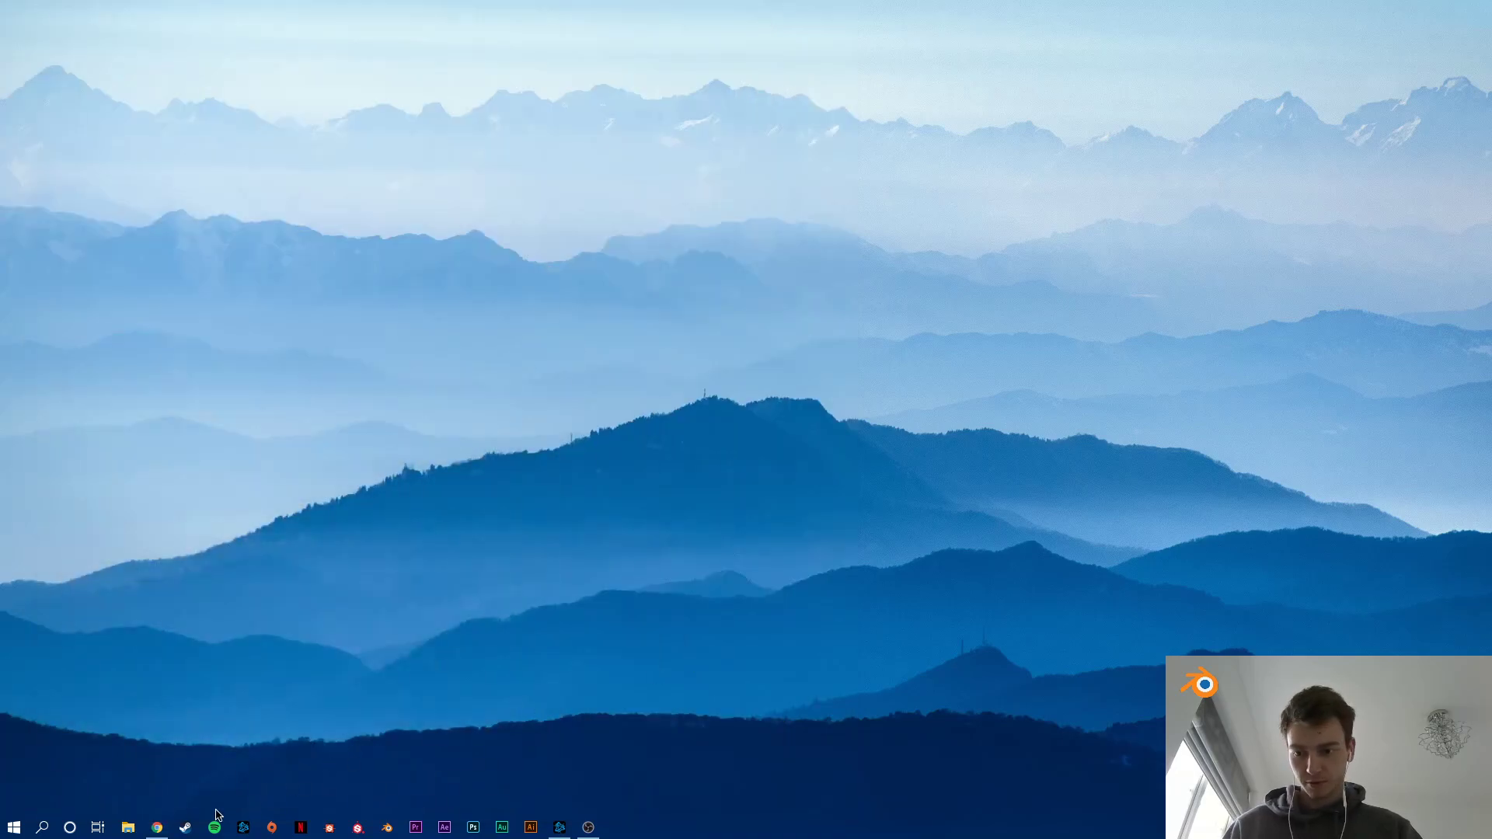
left_click(590, 829)
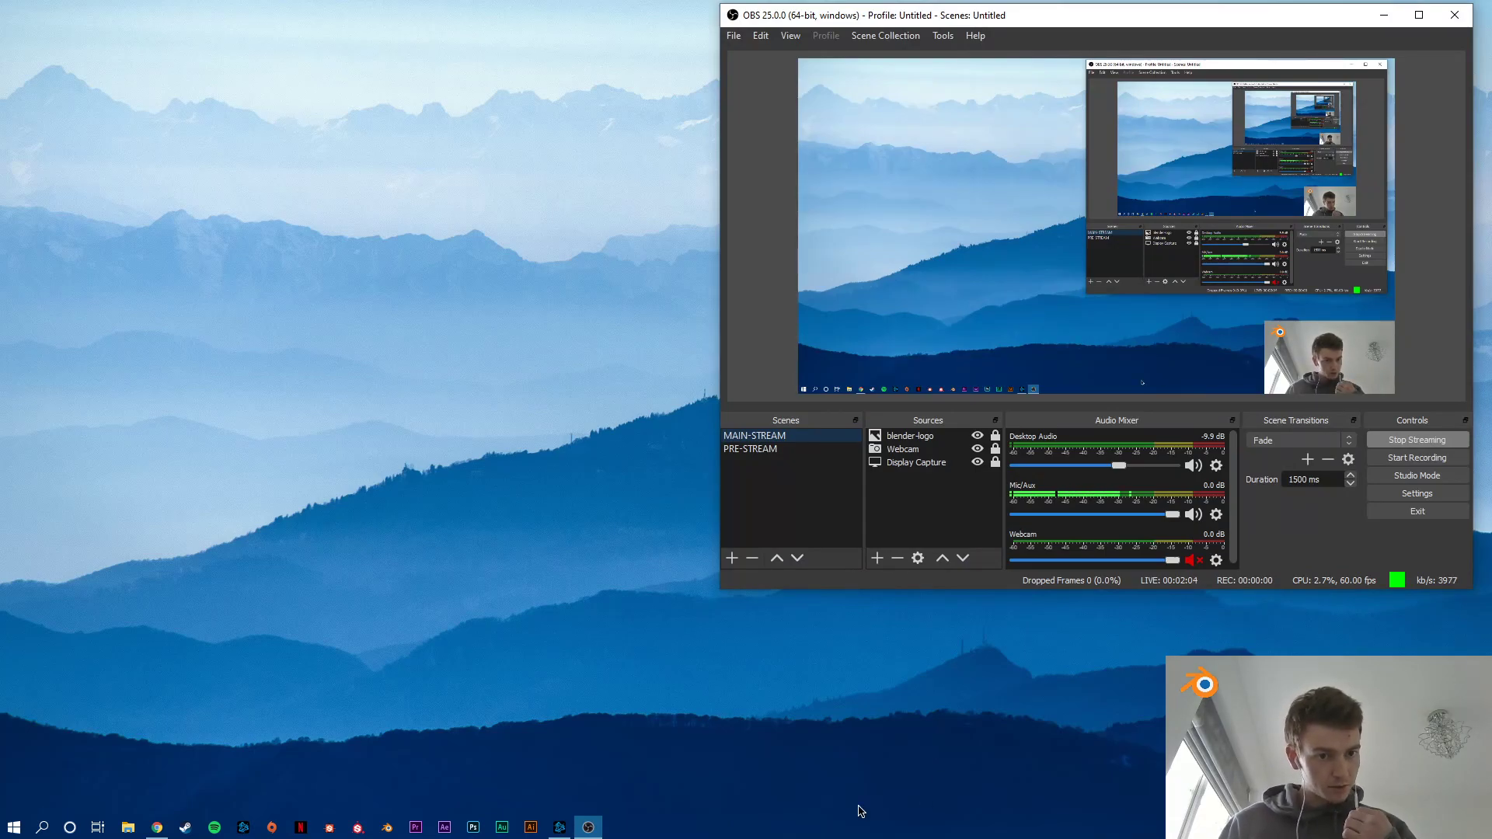
left_click(1386, 13)
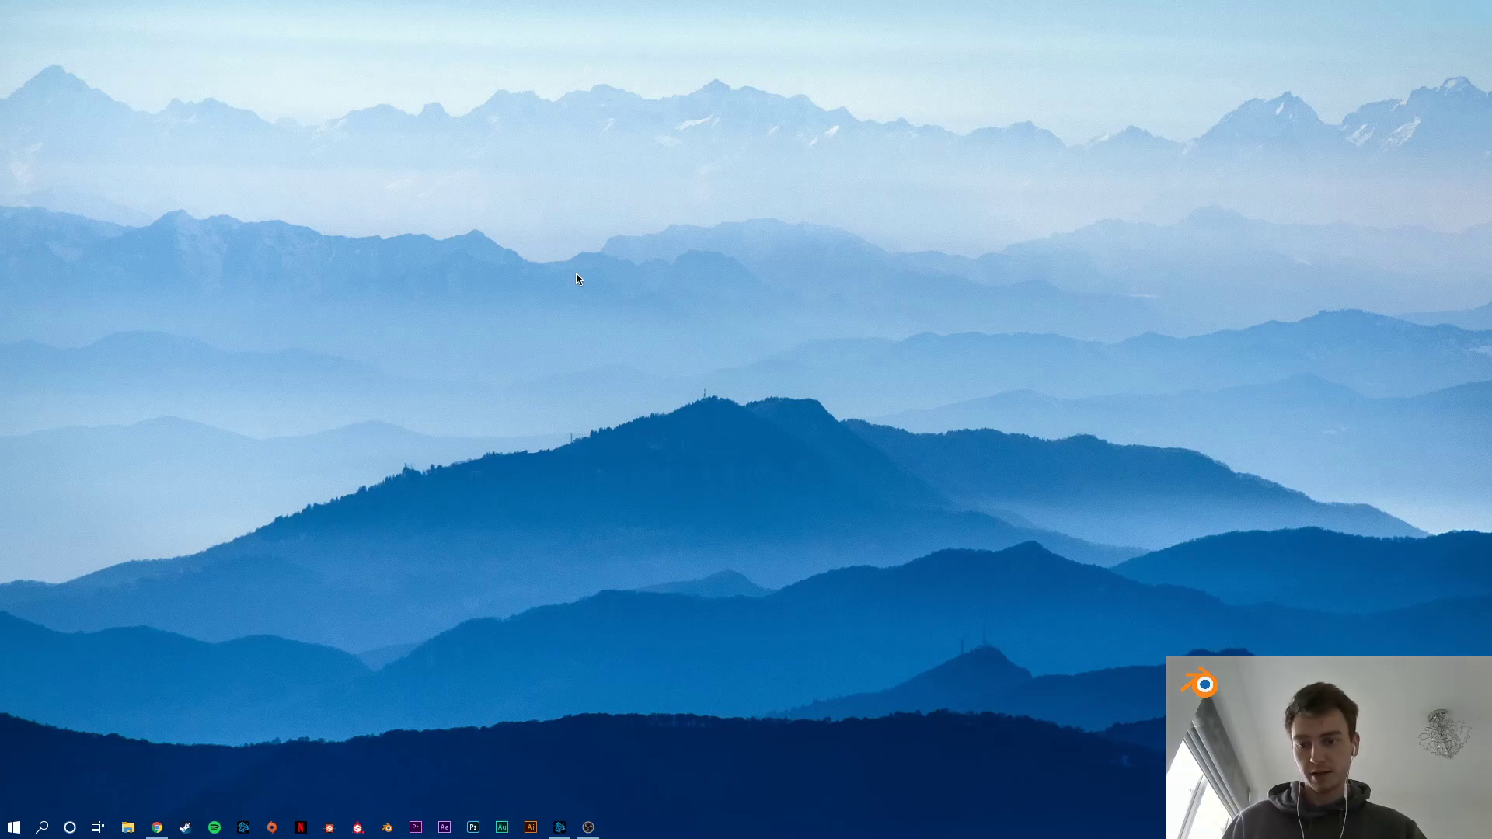
Restore the YouTube Studio browser window, make it narrower, and minimize it again.
left_click(156, 829)
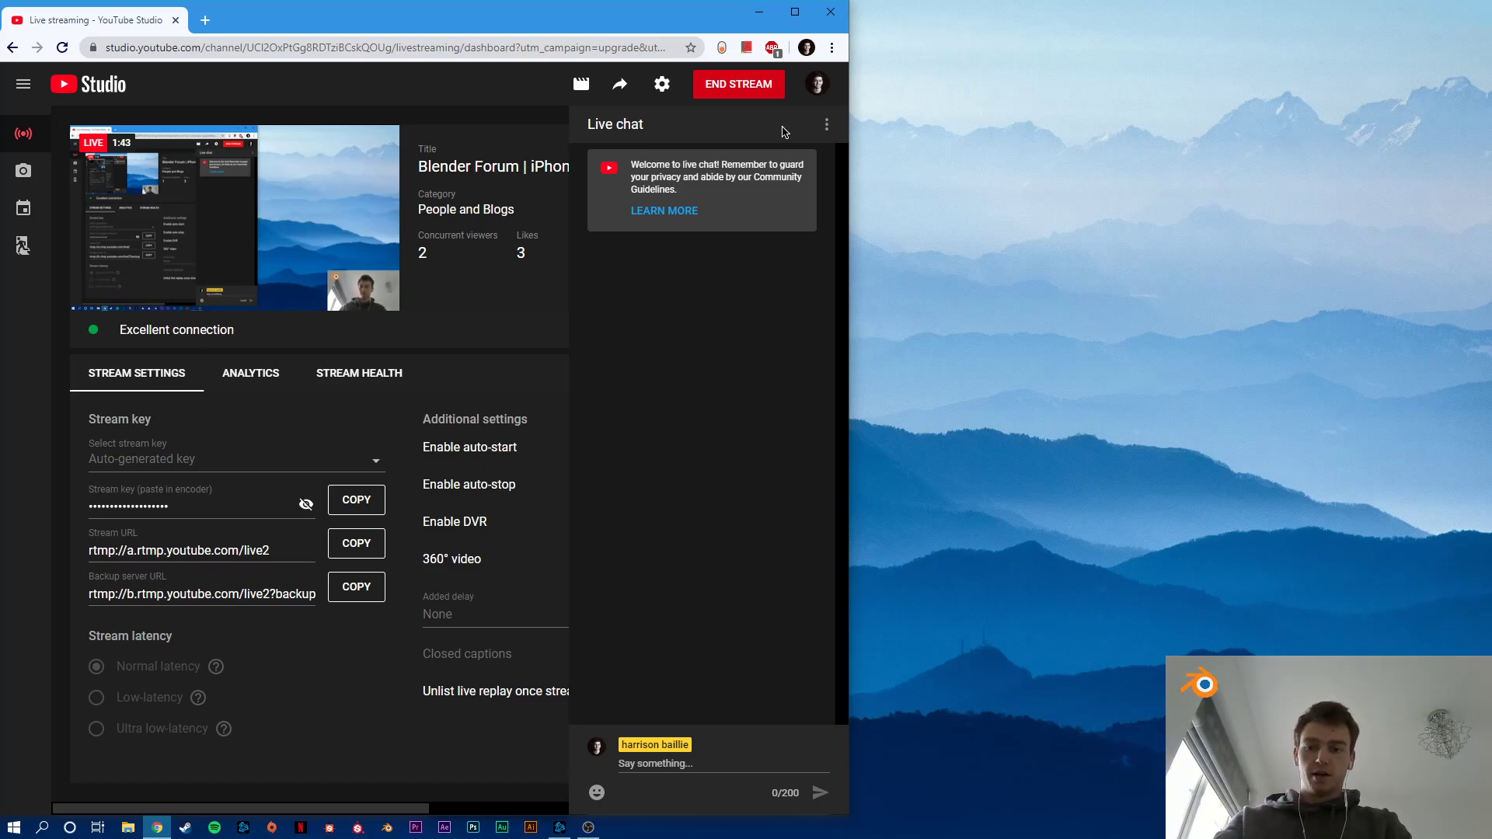
left_click_drag(849, 272, 716, 272)
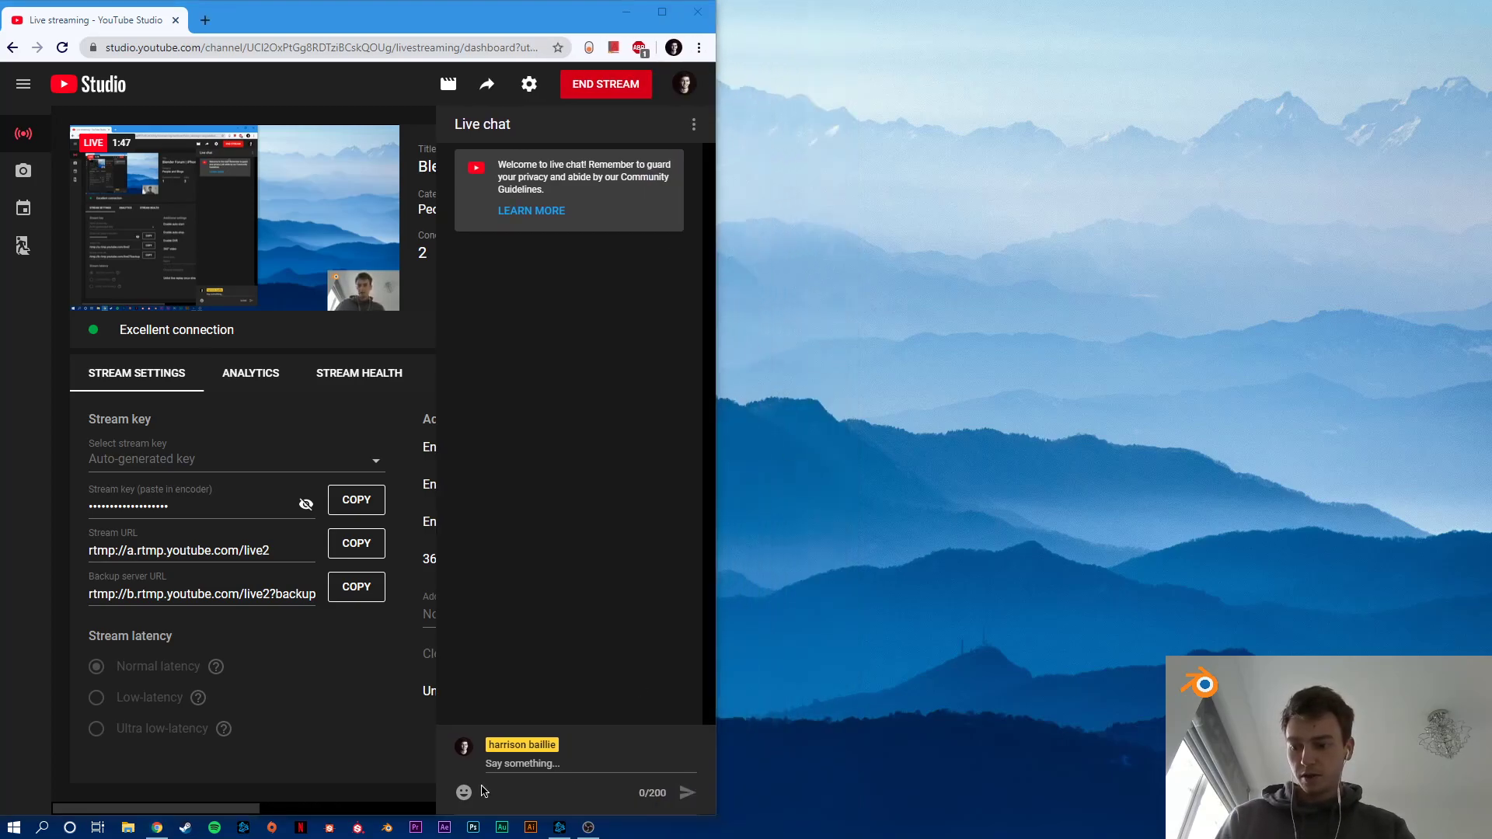
left_click(626, 11)
Open File Explorer, place its window in the desktop's upper-left corner, and open the product-challenge folder.
left_click(128, 827)
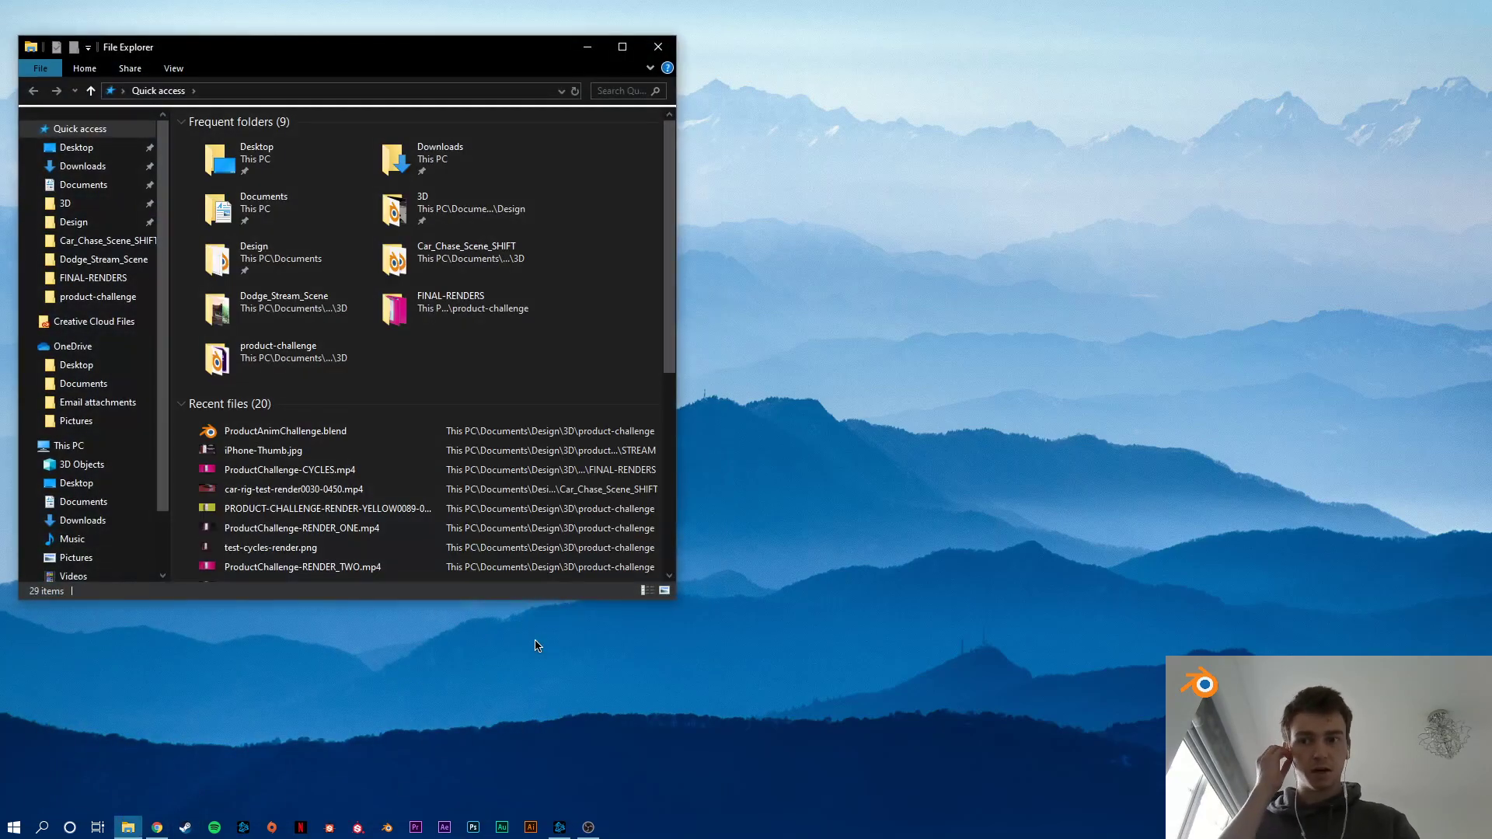
left_click_drag(170, 319, 178, 318)
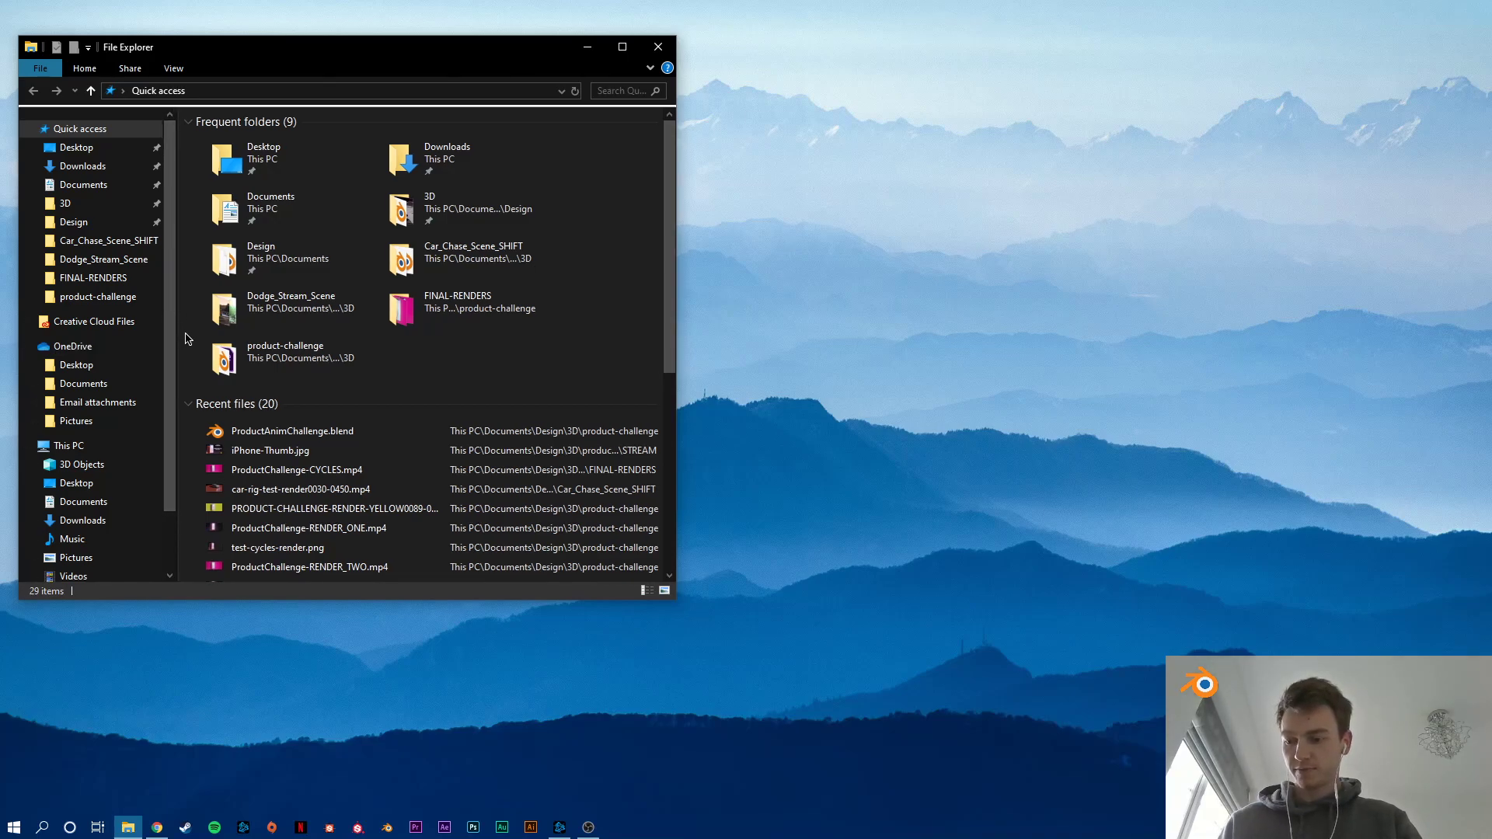
left_click_drag(428, 54, 405, 20)
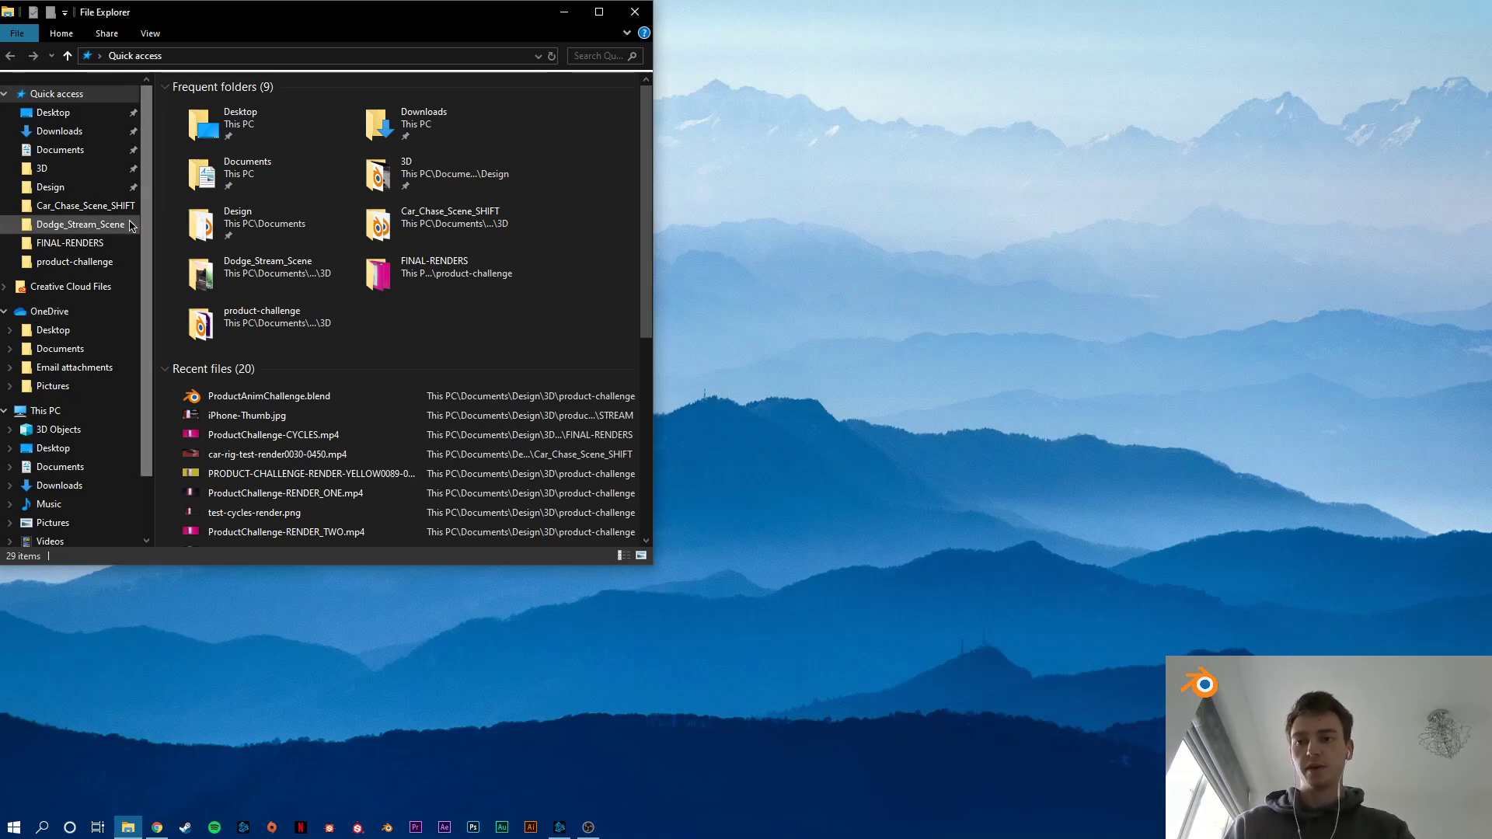
left_click(78, 168)
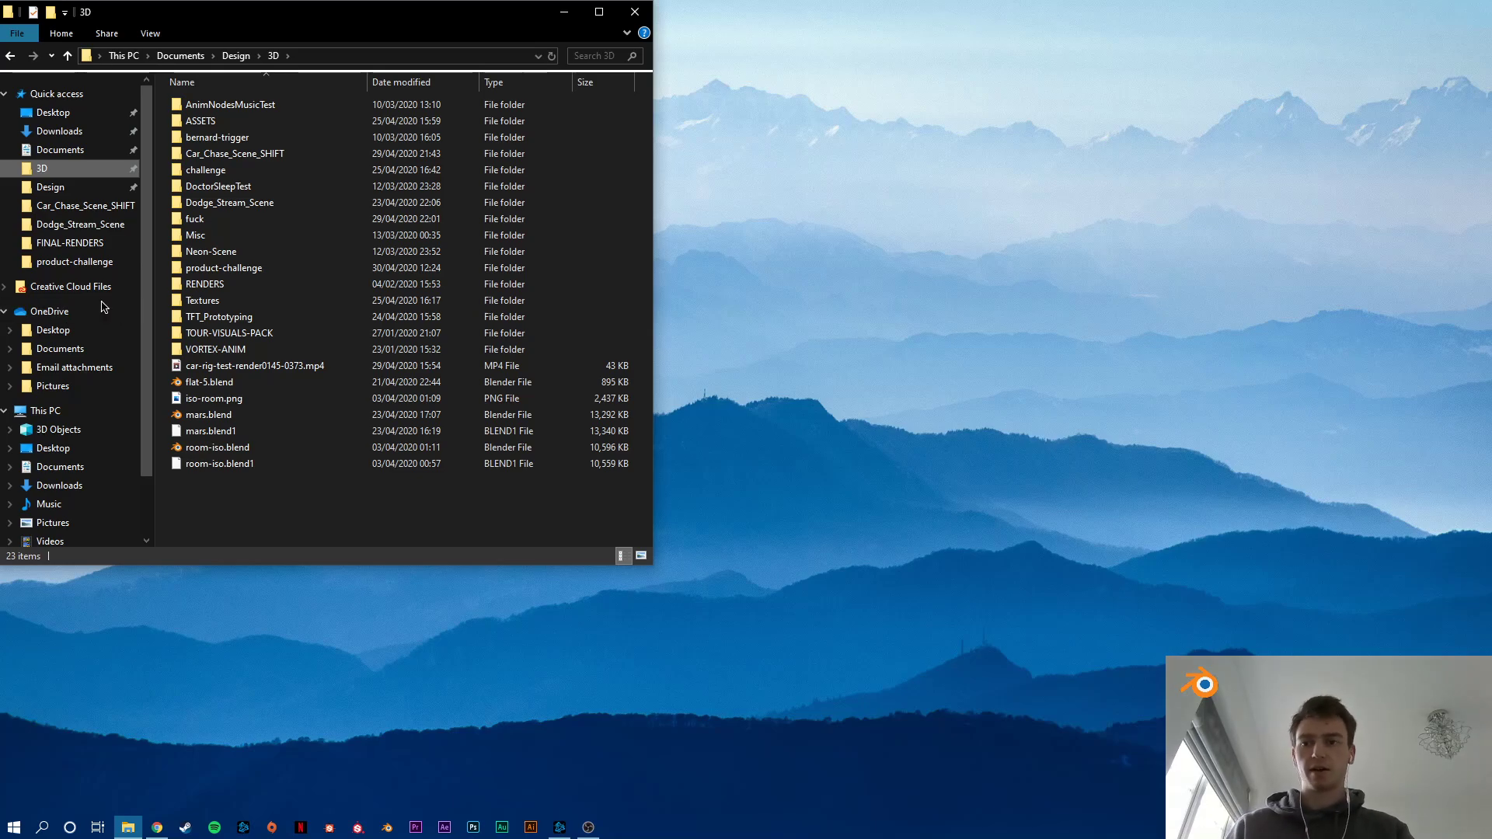
scroll(109, 287, "down", 1)
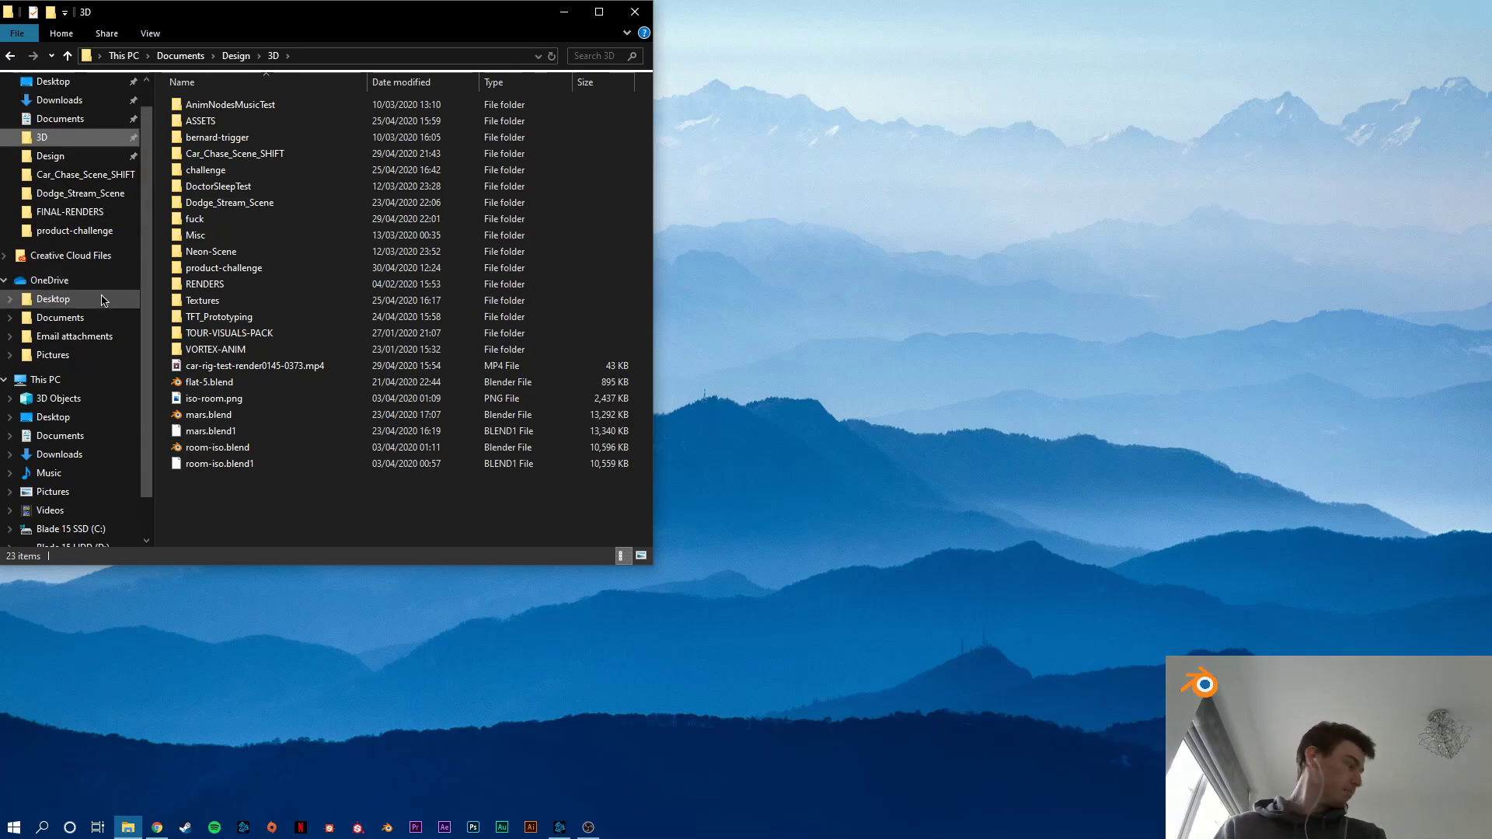
scroll(82, 323, "up", 1)
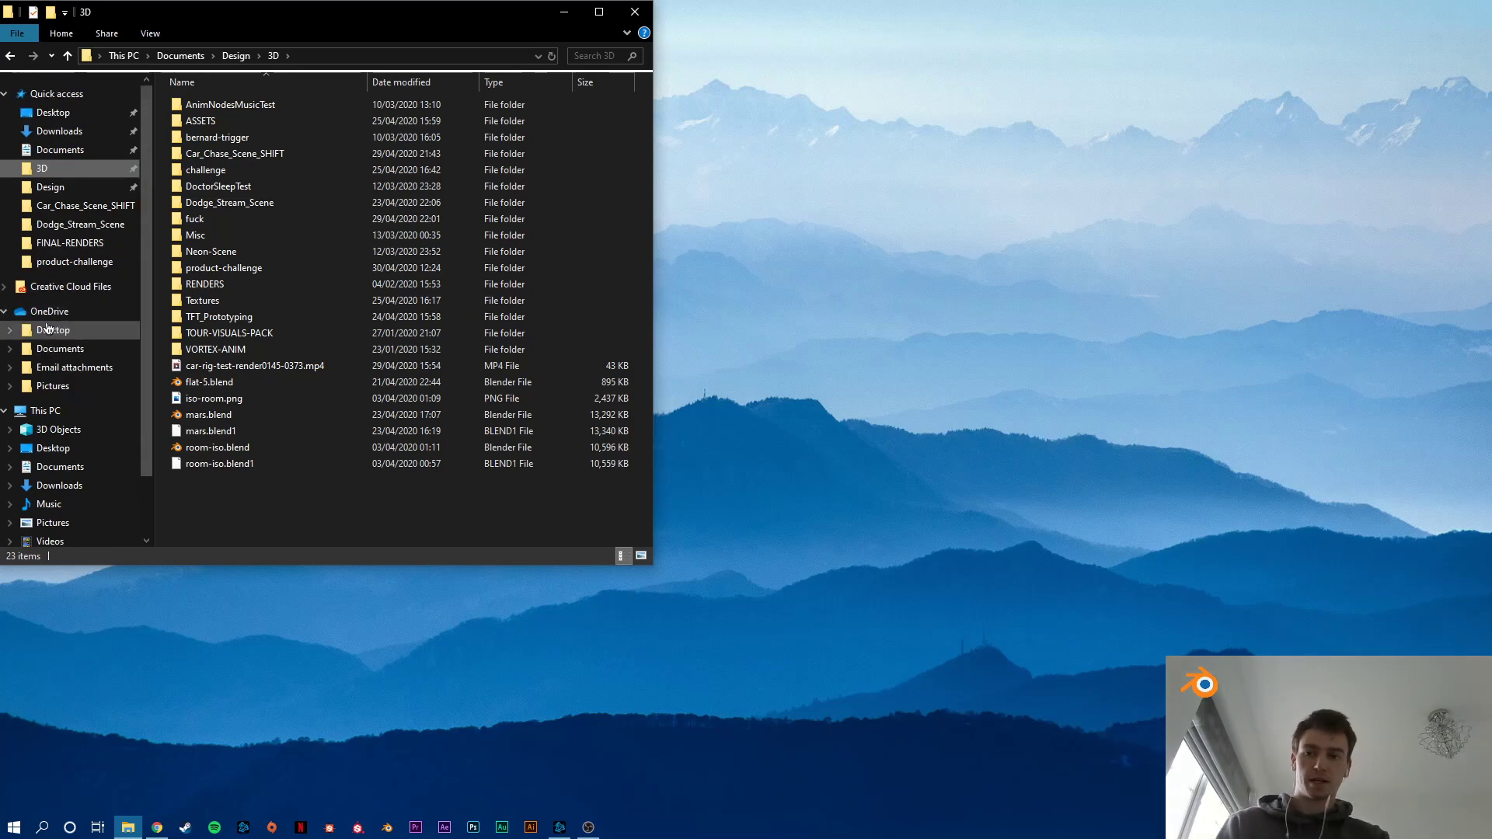
left_click(117, 262)
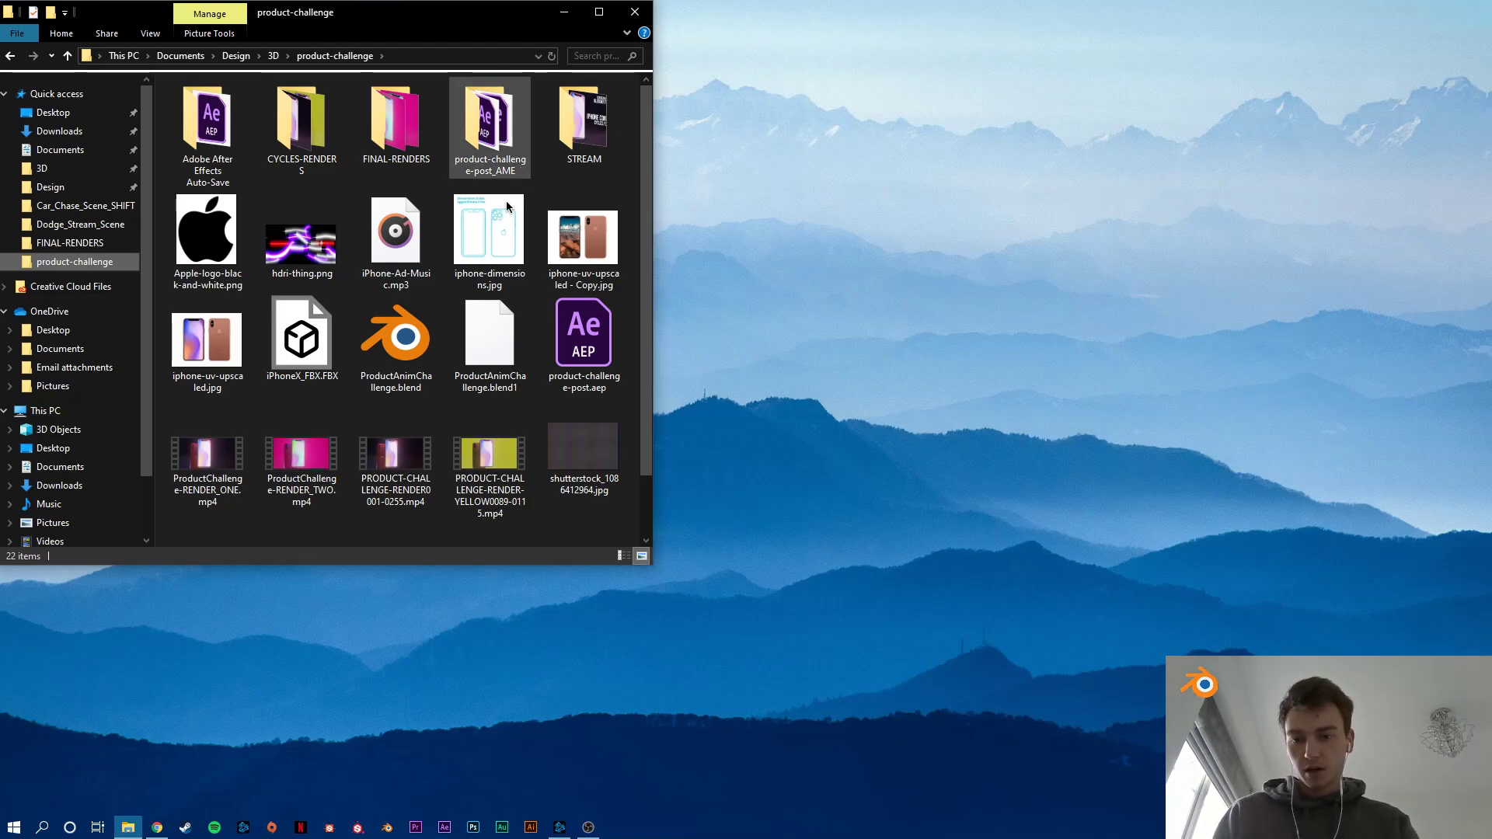
Watch ProductChallenge-CYCLES.mp4 and ProductChallenge-EEVEE.mp4 from the FINAL-RENDERS folder, closing the video player after each.
double_click(393, 130)
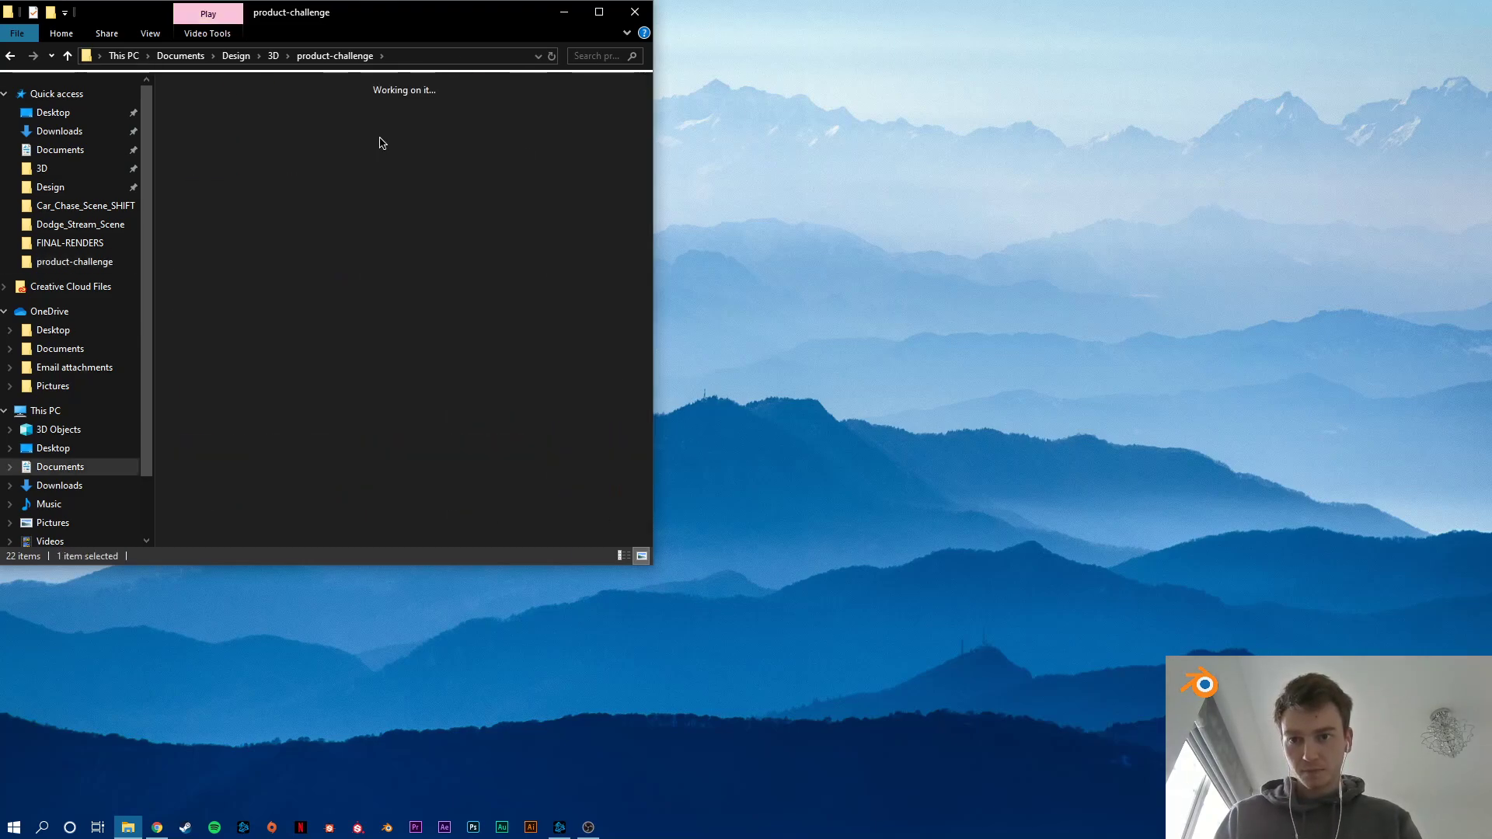
double_click(231, 150)
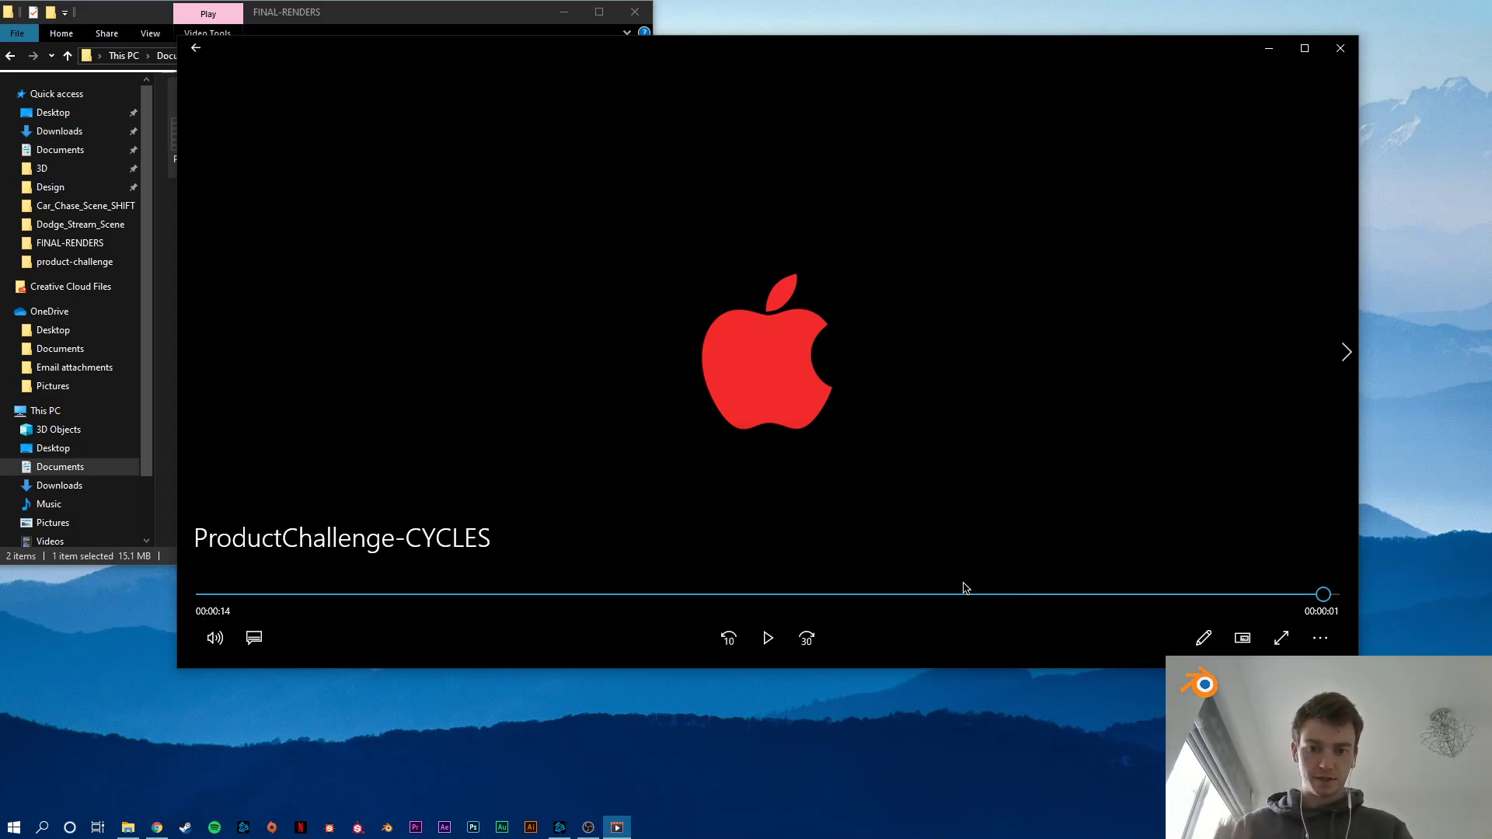
left_click_drag(1245, 593, 694, 605)
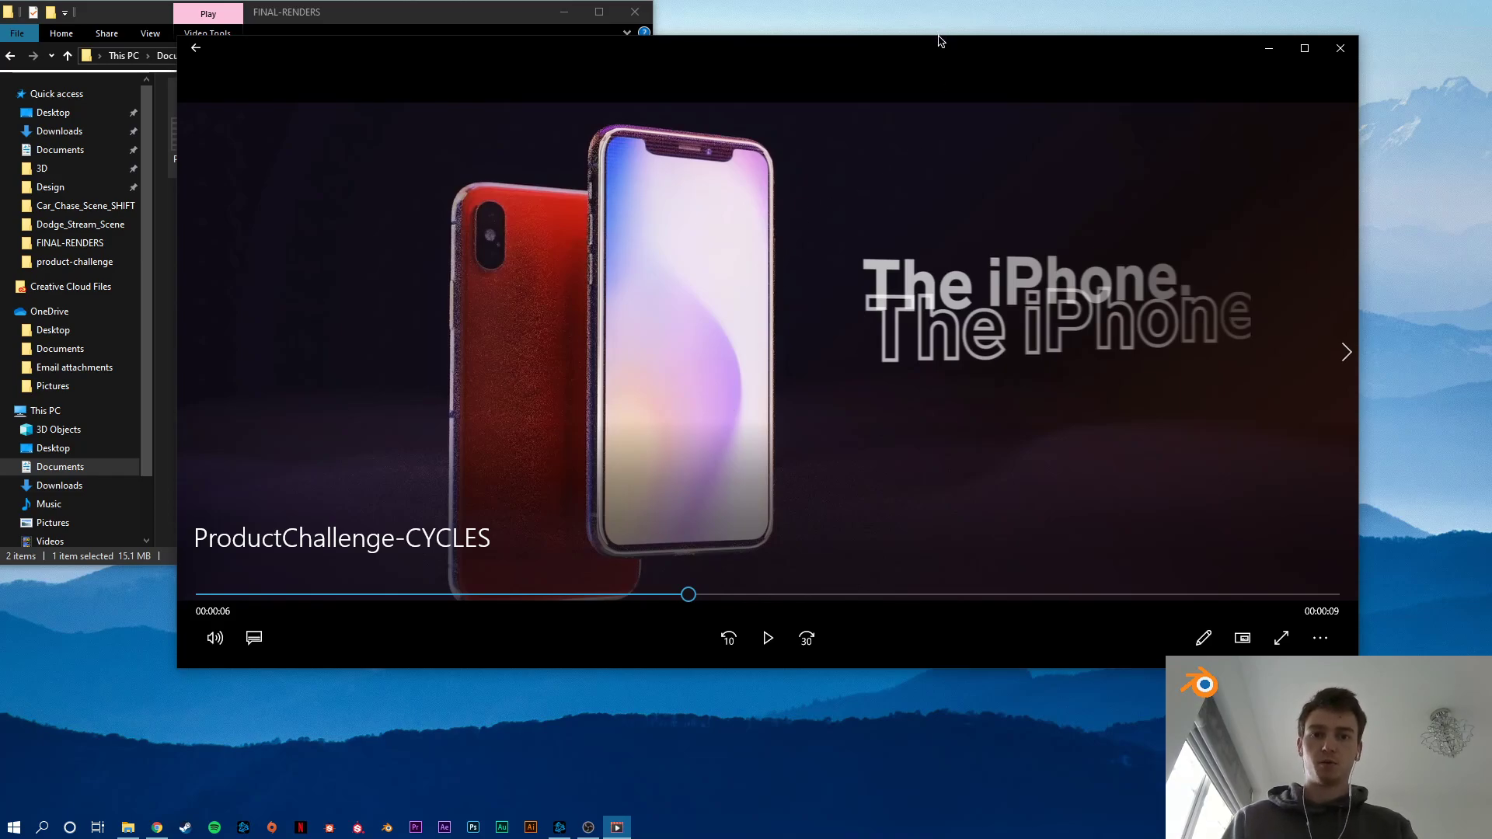
left_click_drag(938, 46, 939, 86)
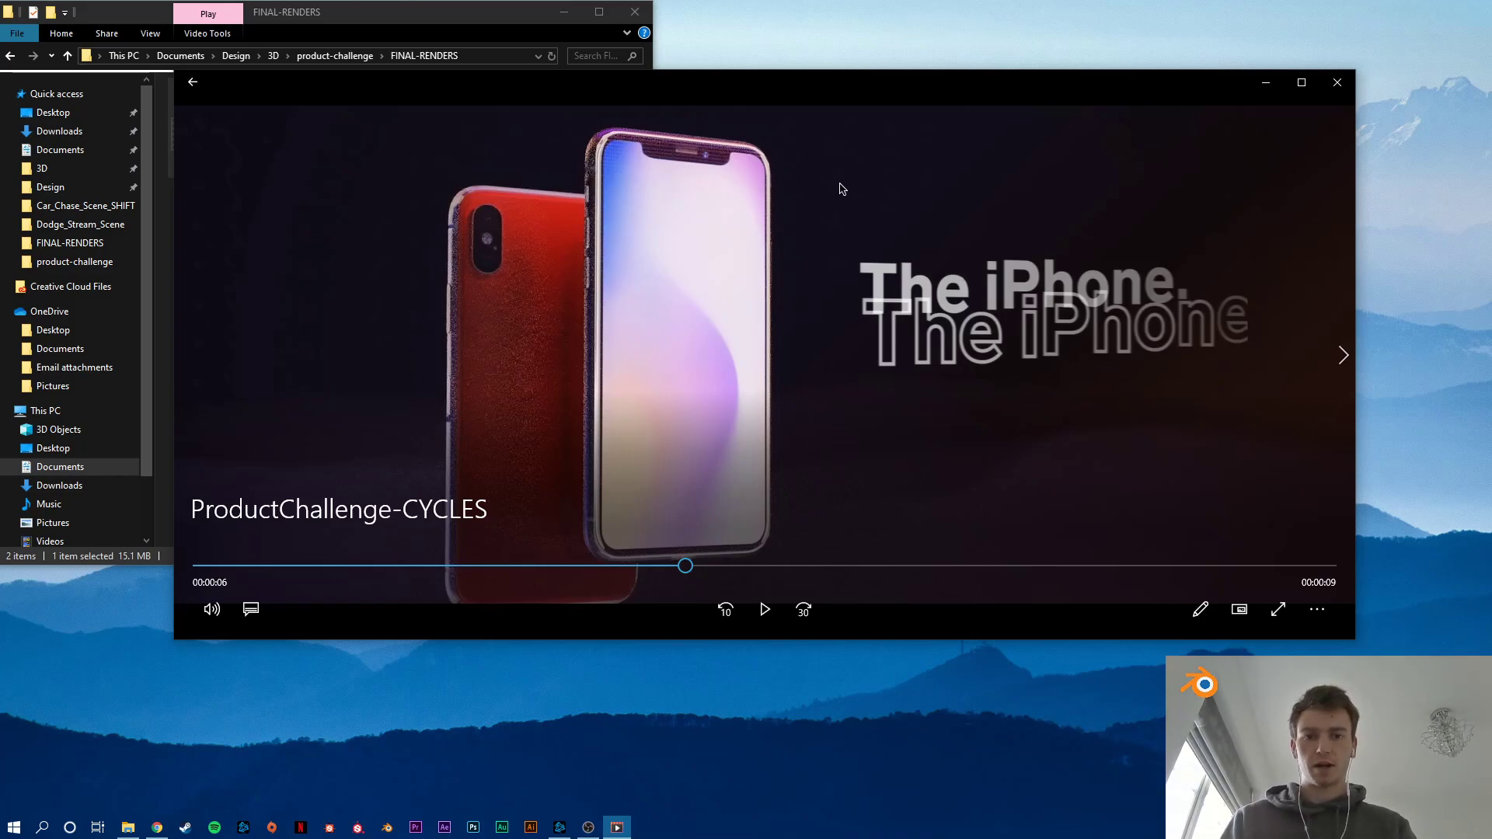
left_click_drag(878, 89, 893, 84)
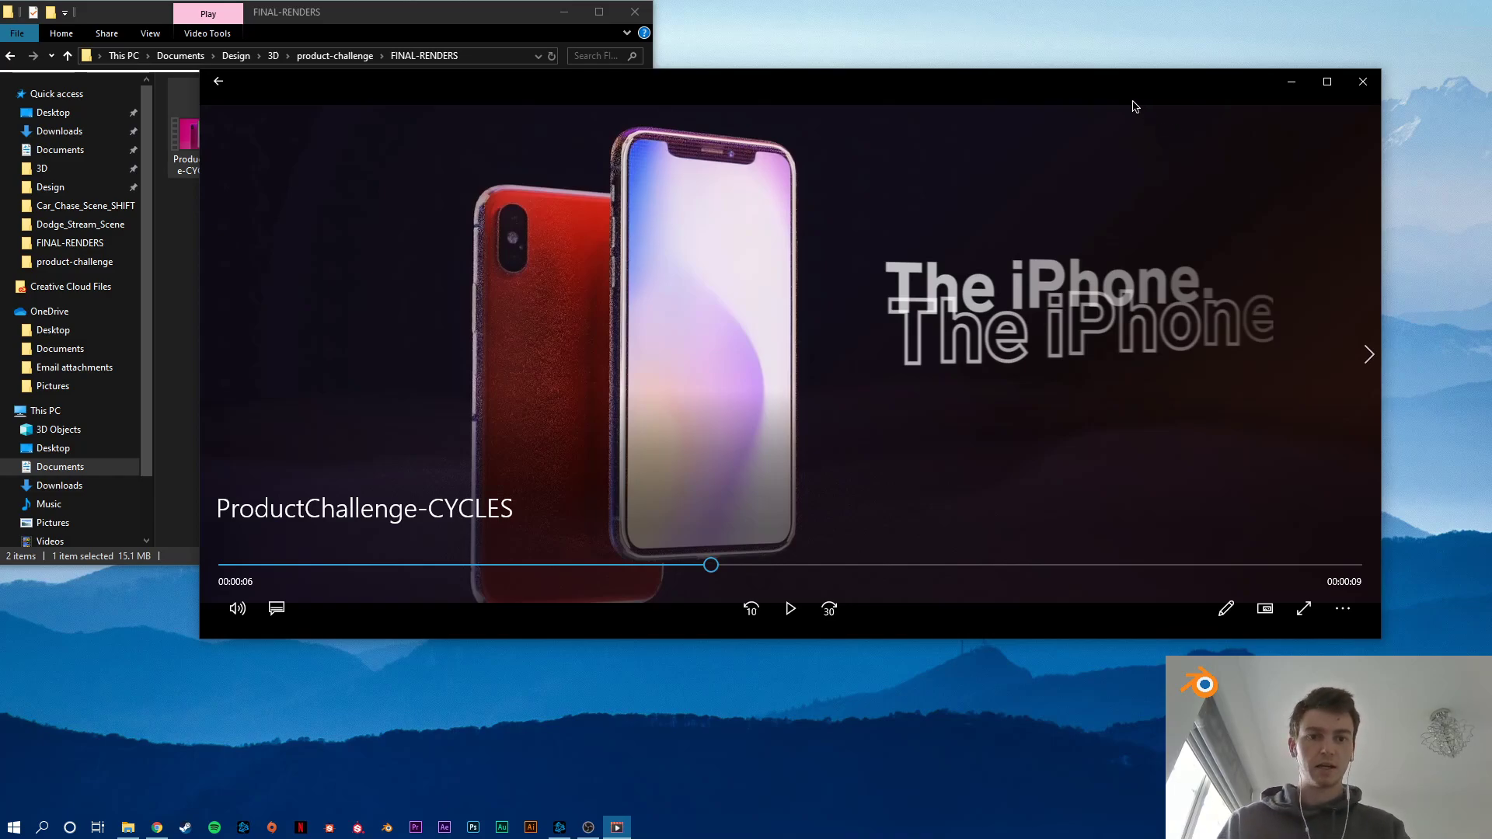
left_click_drag(1134, 97, 1183, 132)
left_click(1411, 117)
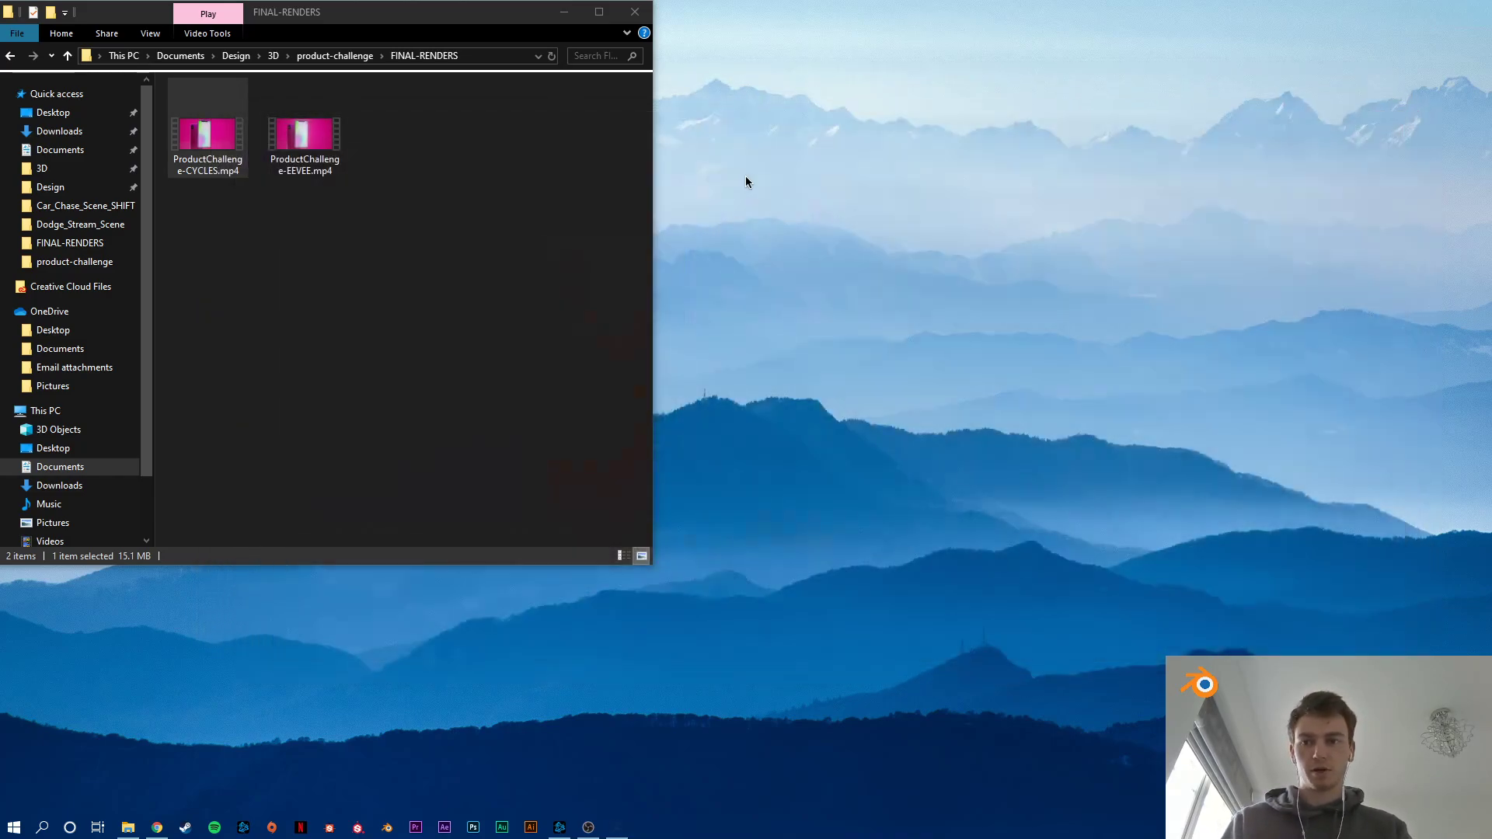
double_click(304, 139)
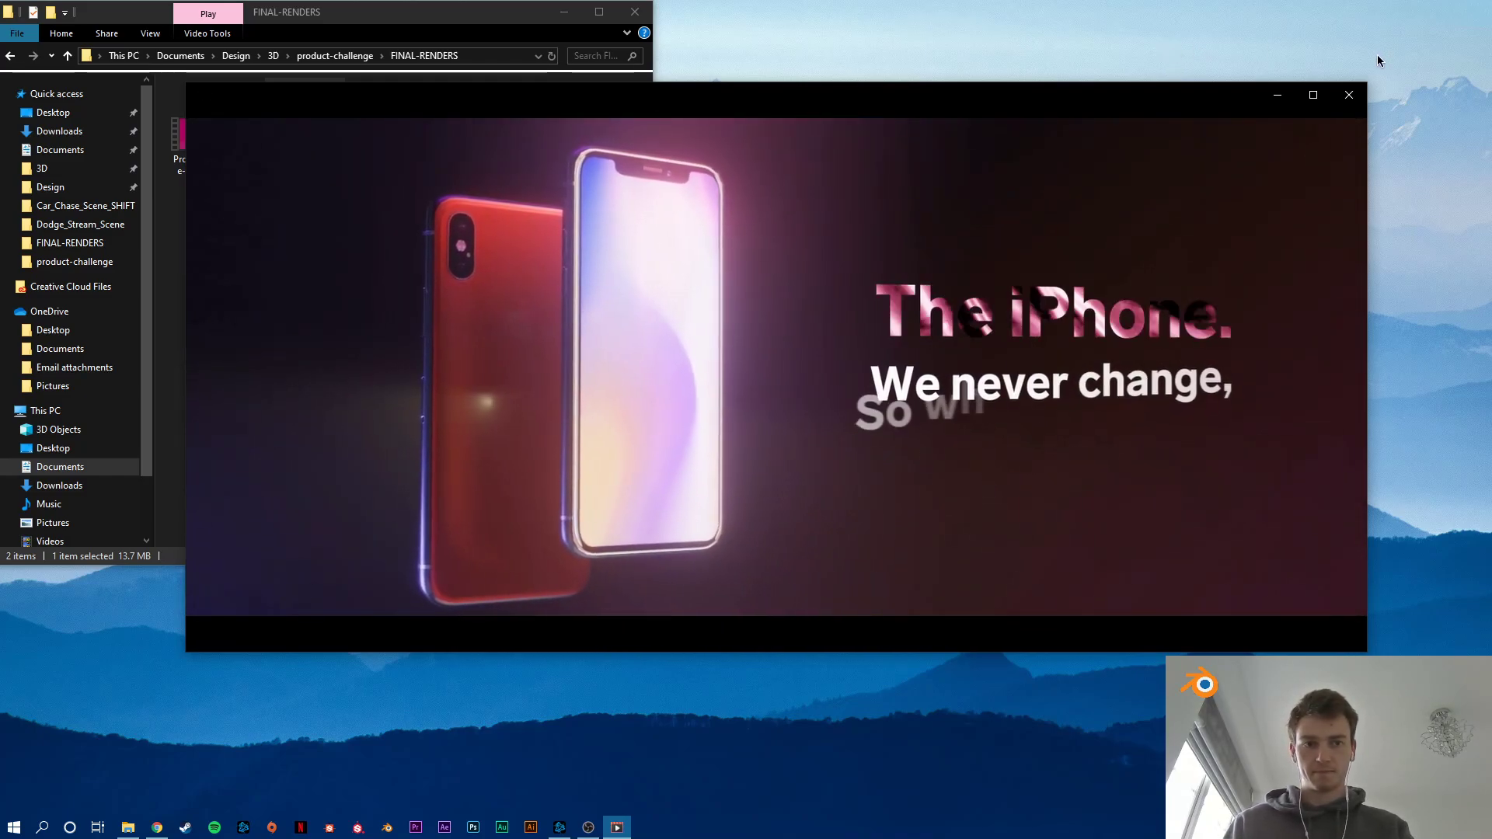
left_click(1349, 94)
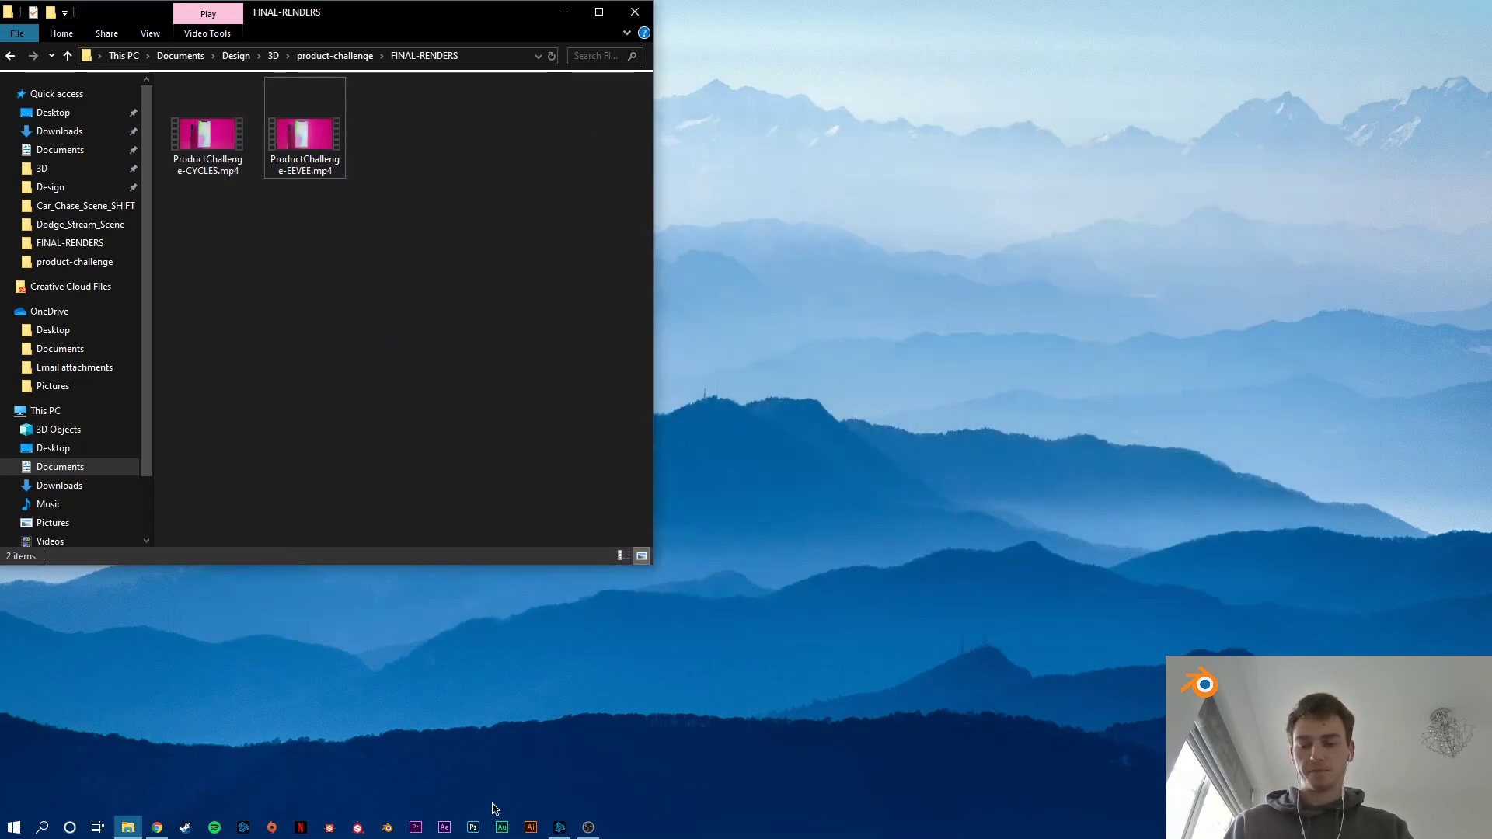
Return to the product-challenge folder and open ProductAnimChallenge.blend in Blender.
left_click(350, 56)
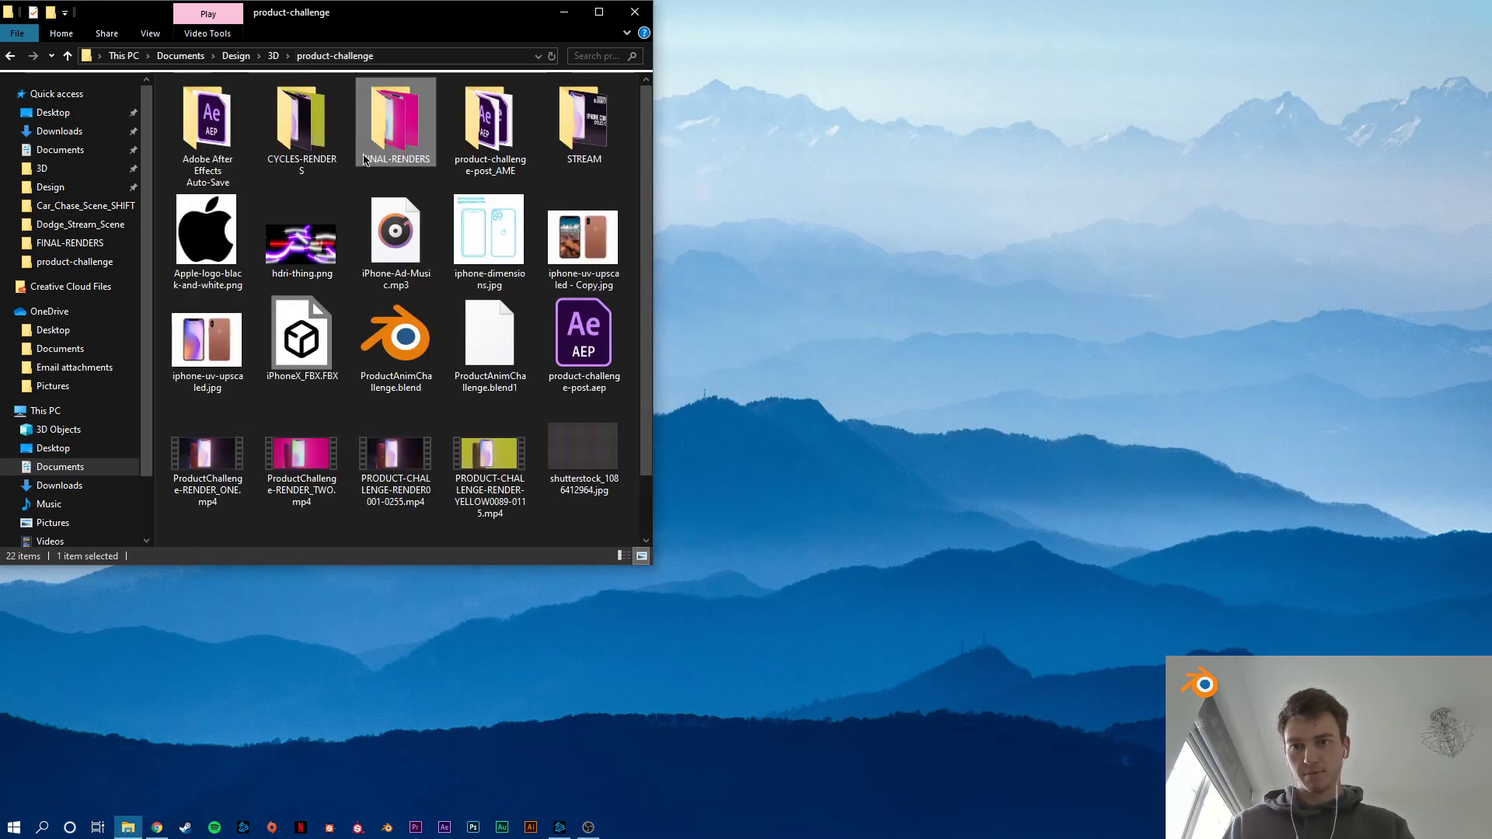
left_click(395, 352)
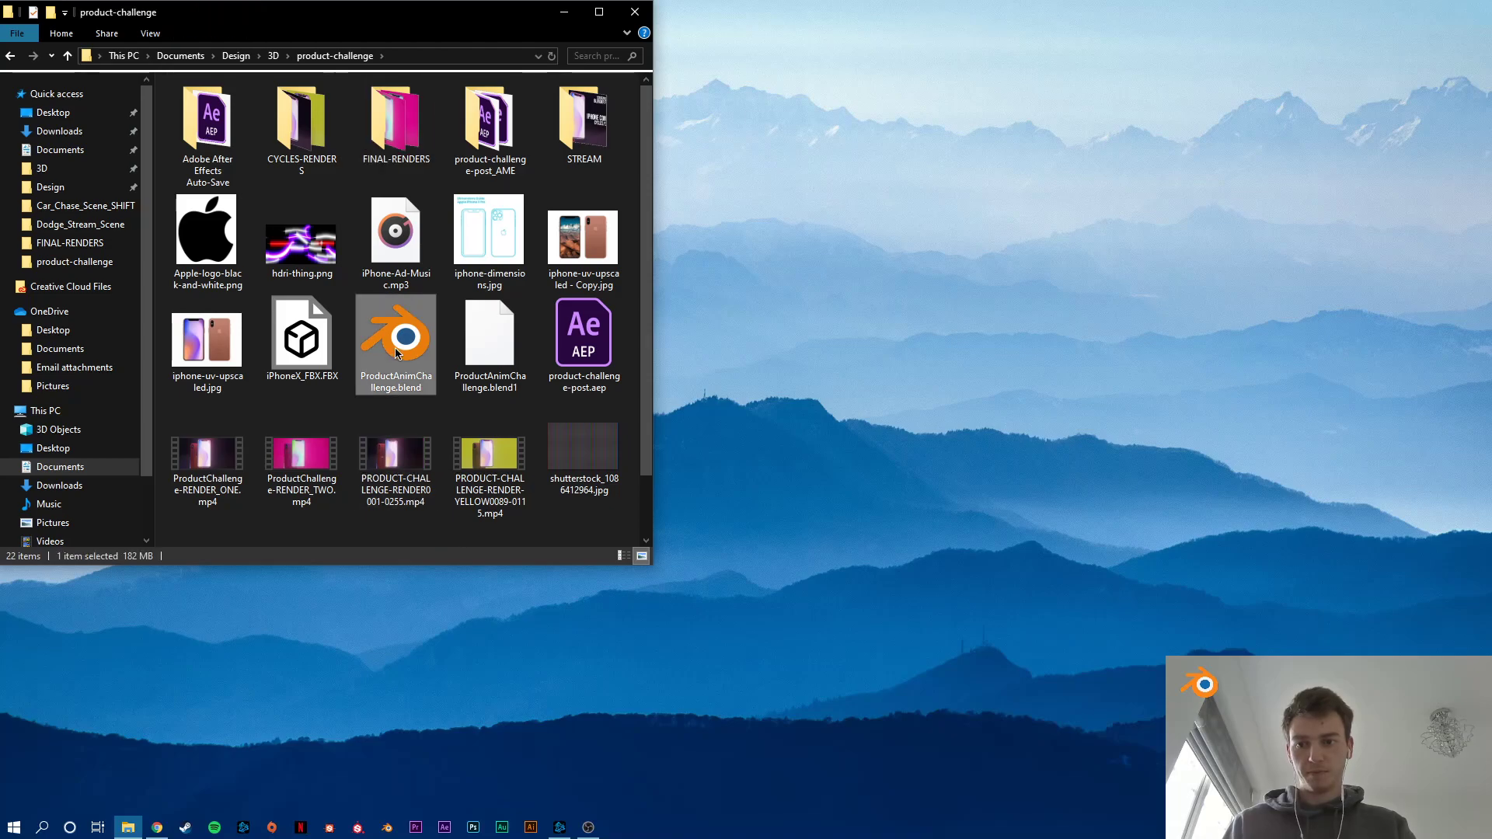
double_click(395, 352)
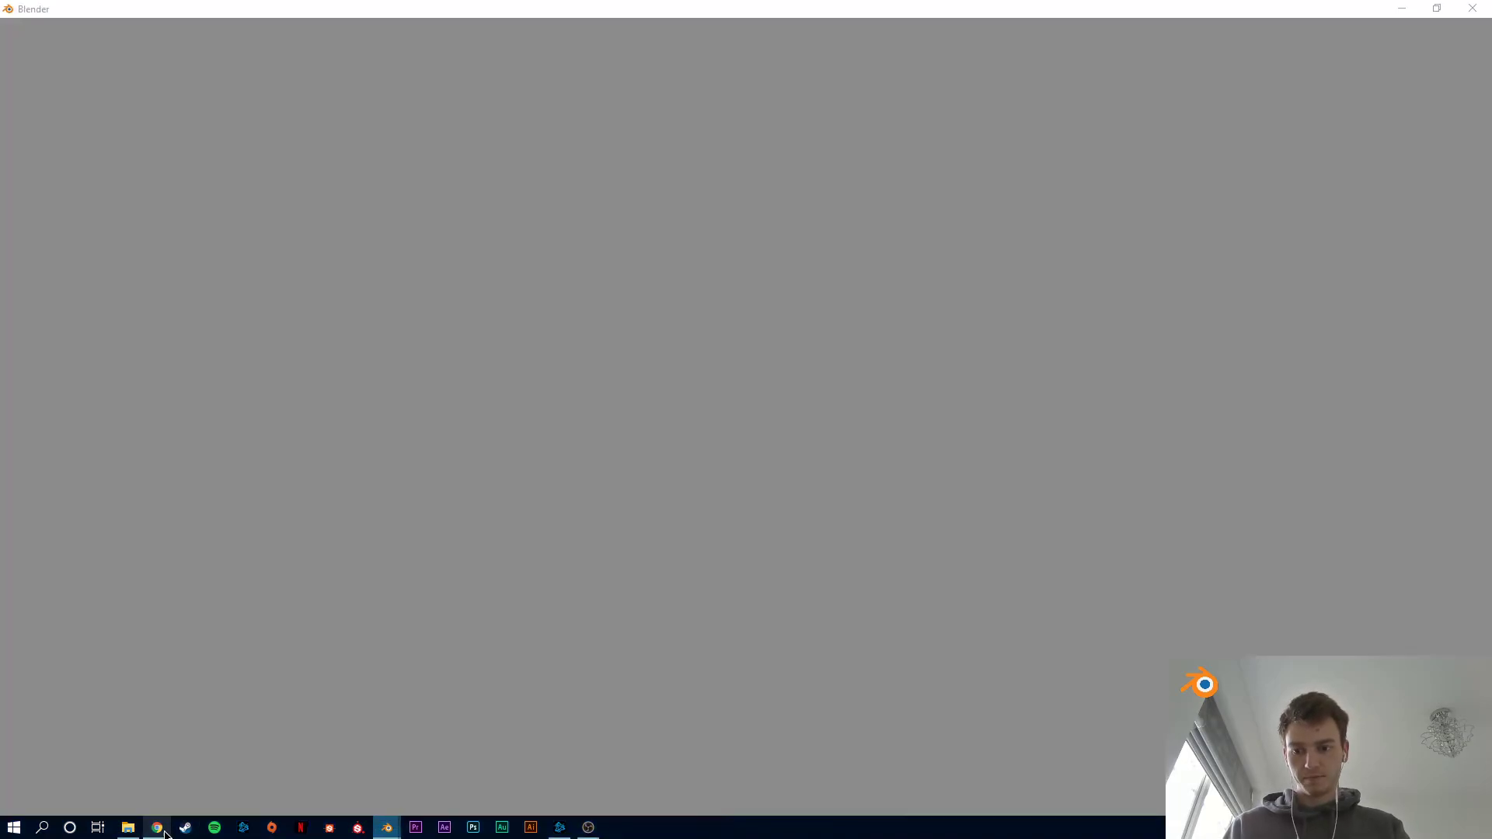
left_click(166, 834)
left_click(158, 827)
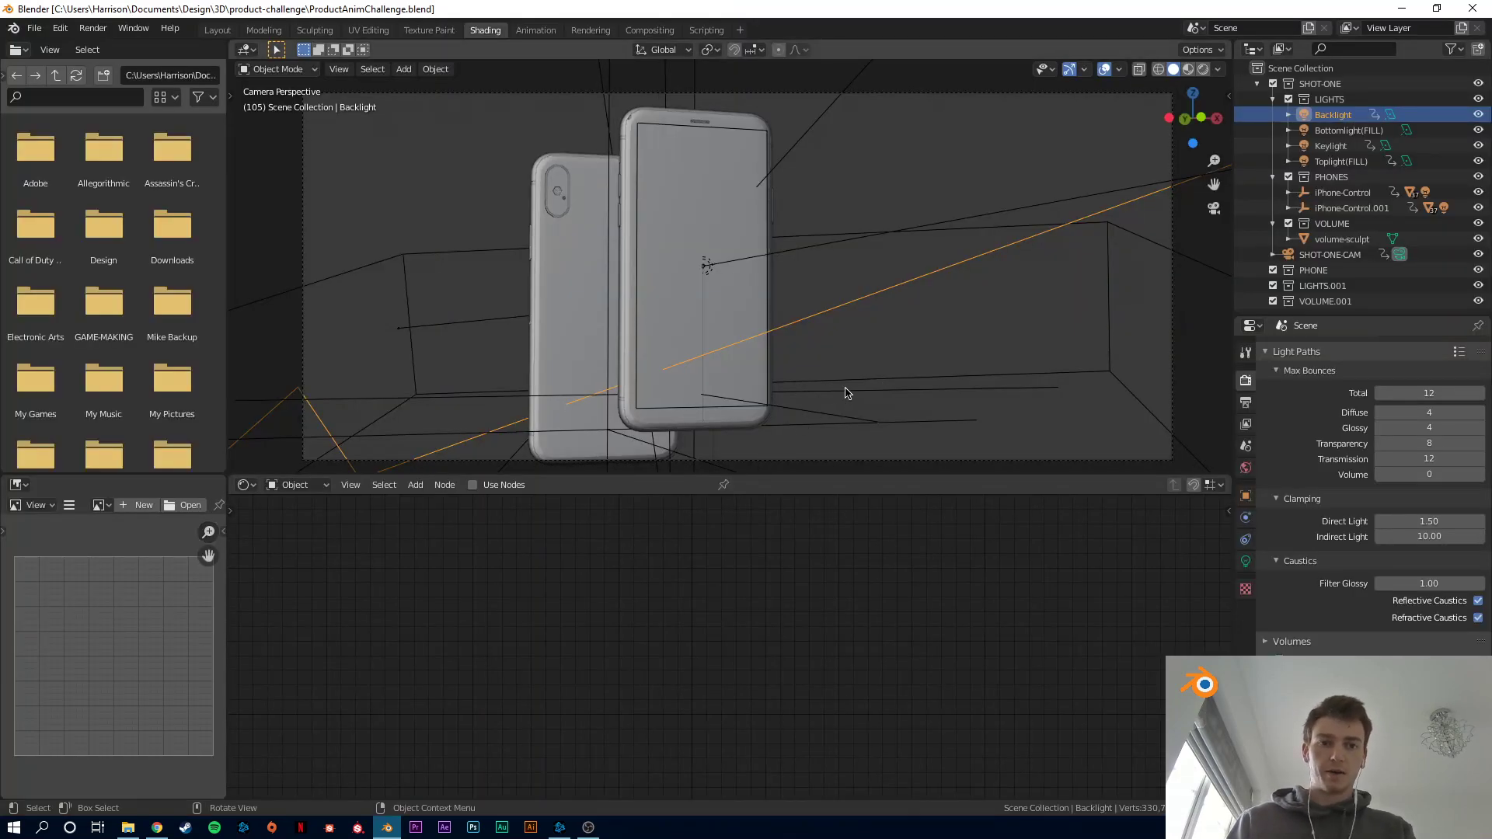
Switch to the Layout workspace and enlarge the camera viewport and the graph editor, with the playhead at frame 89.
scroll(849, 396, "down", 1)
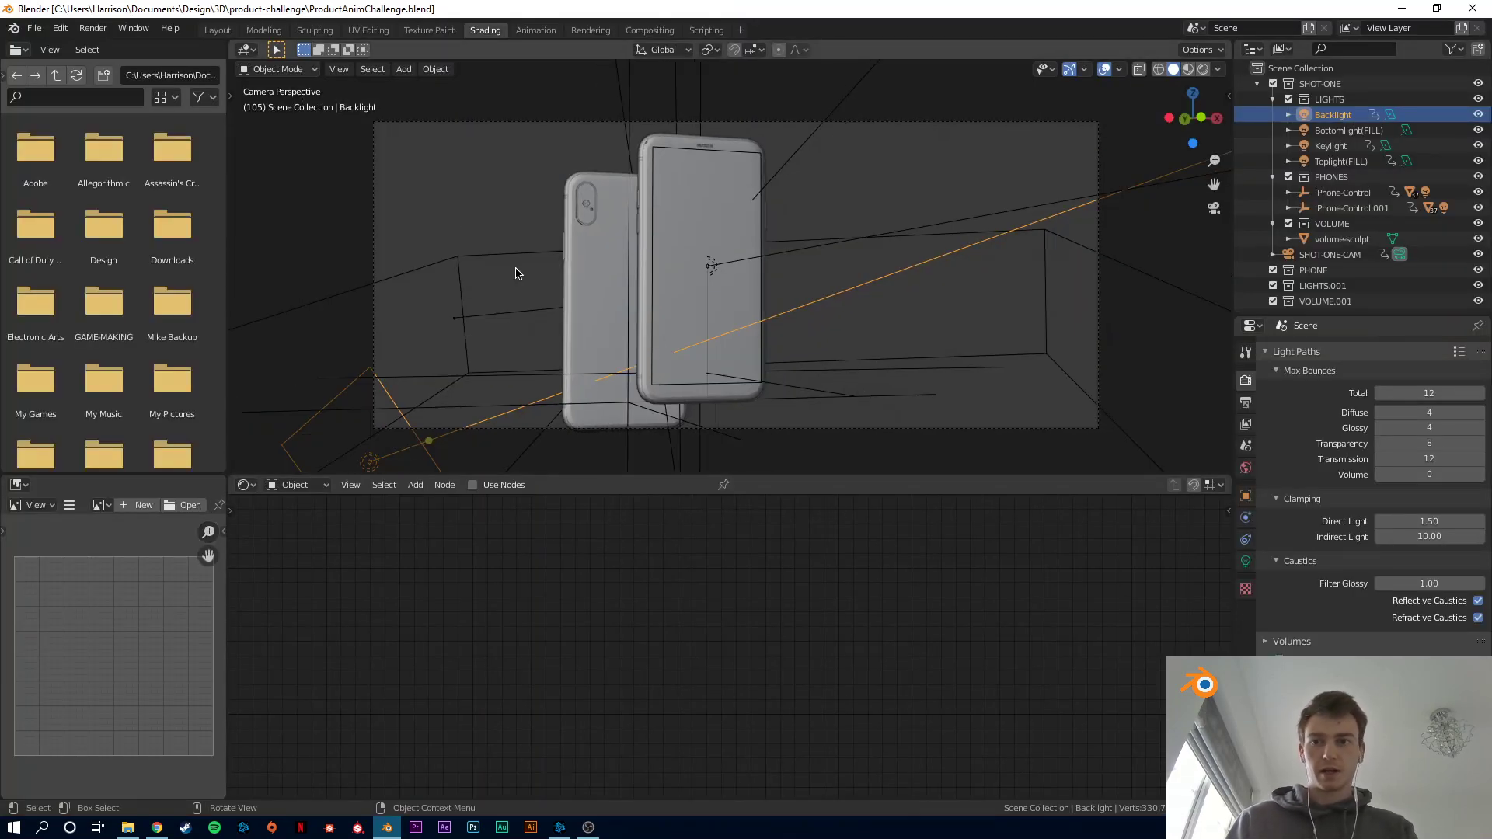
left_click(218, 29)
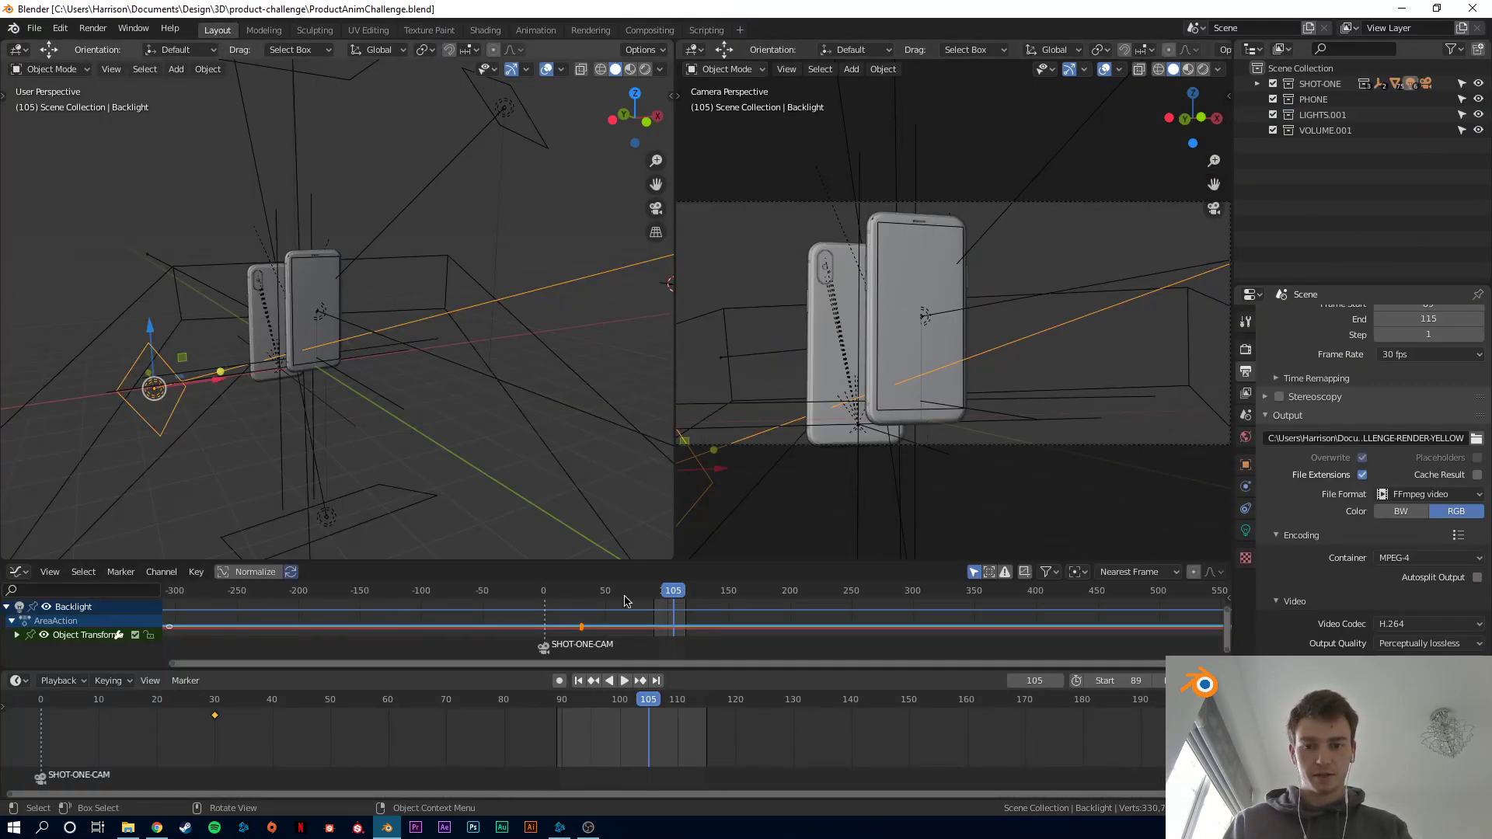
left_click(624, 680)
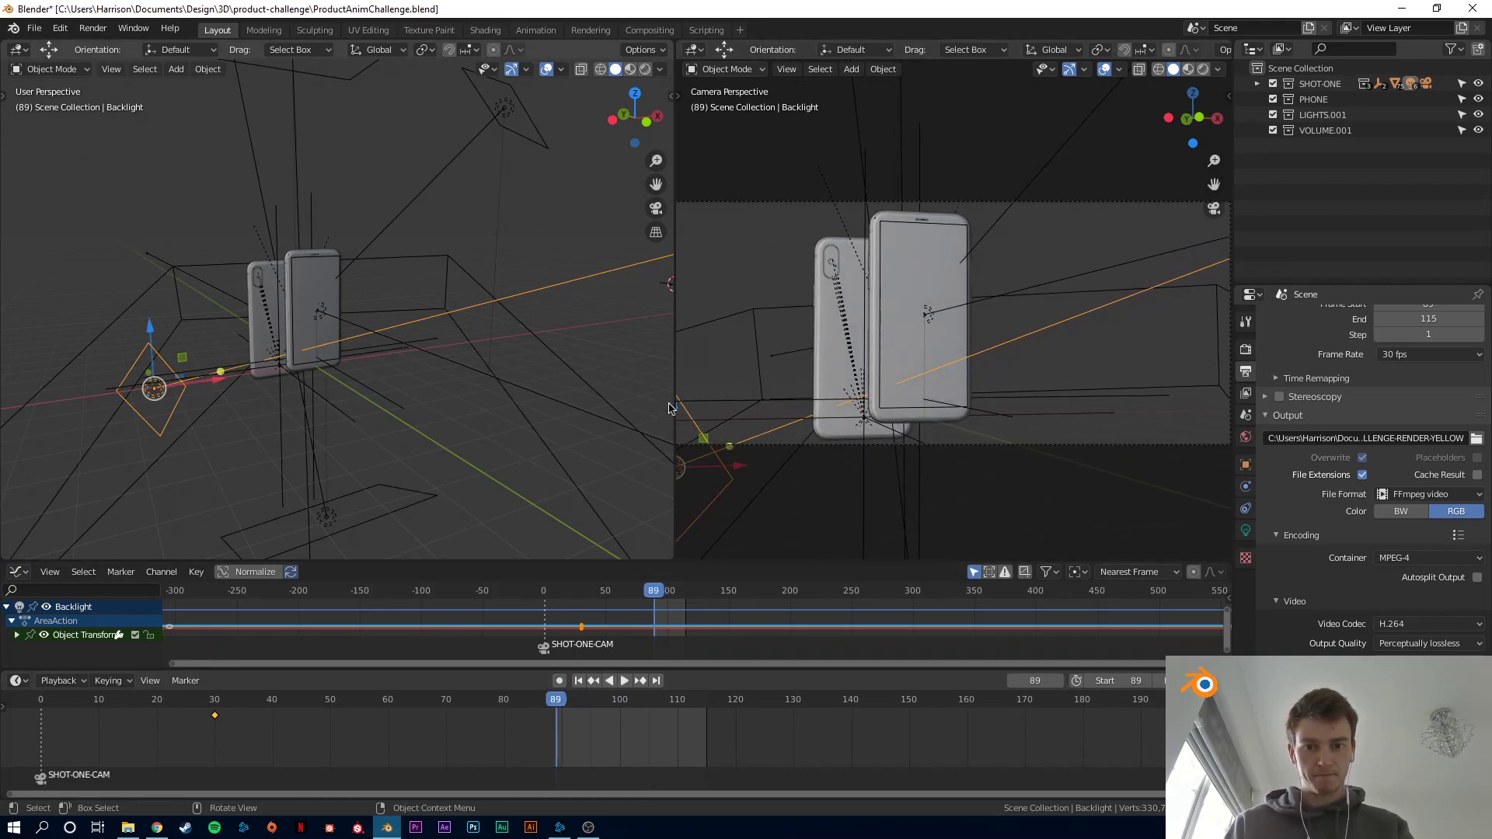
left_click_drag(675, 378, 604, 375)
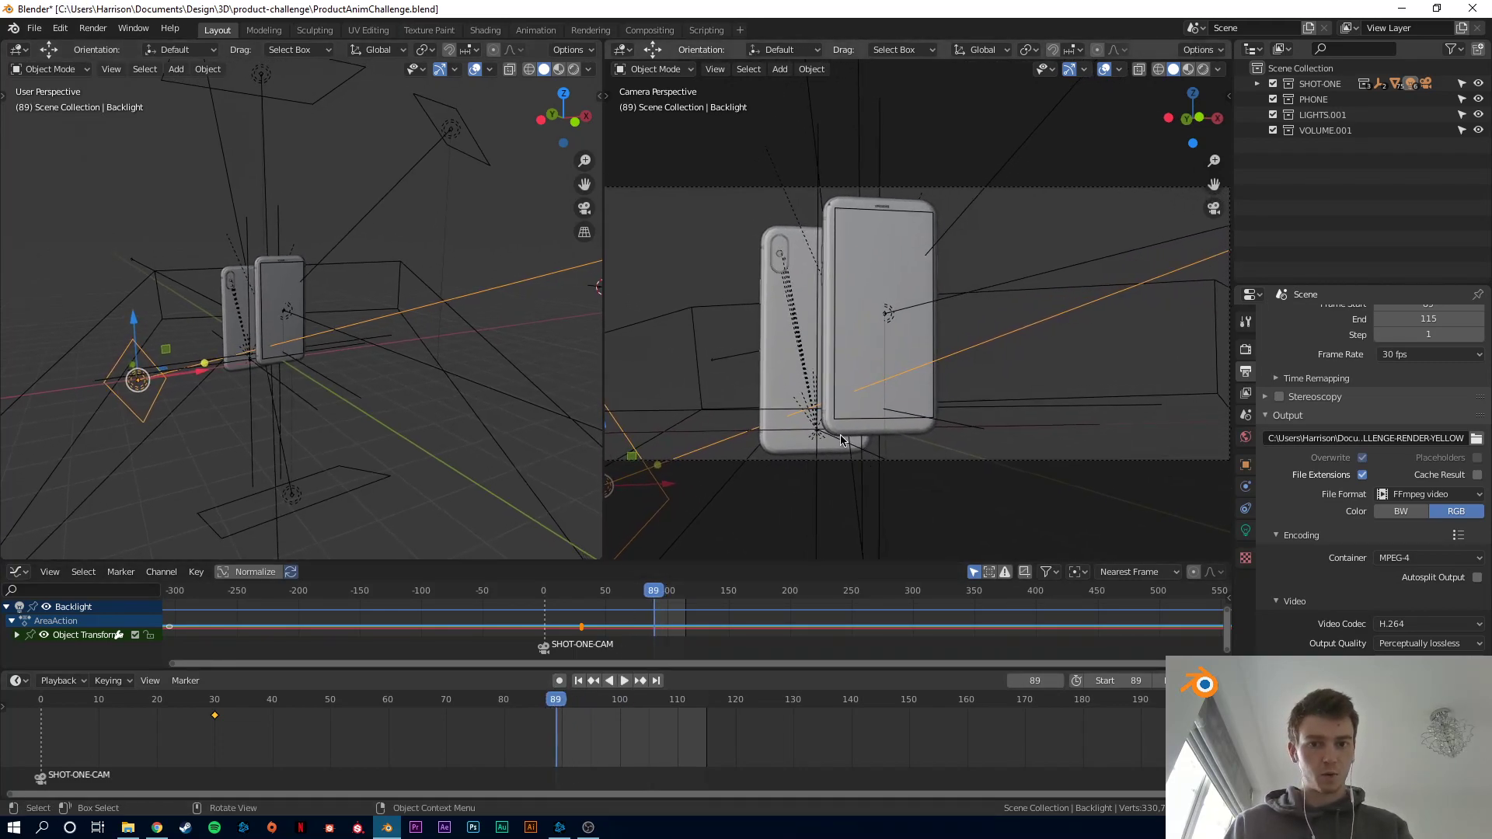
left_click_drag(778, 561, 779, 494)
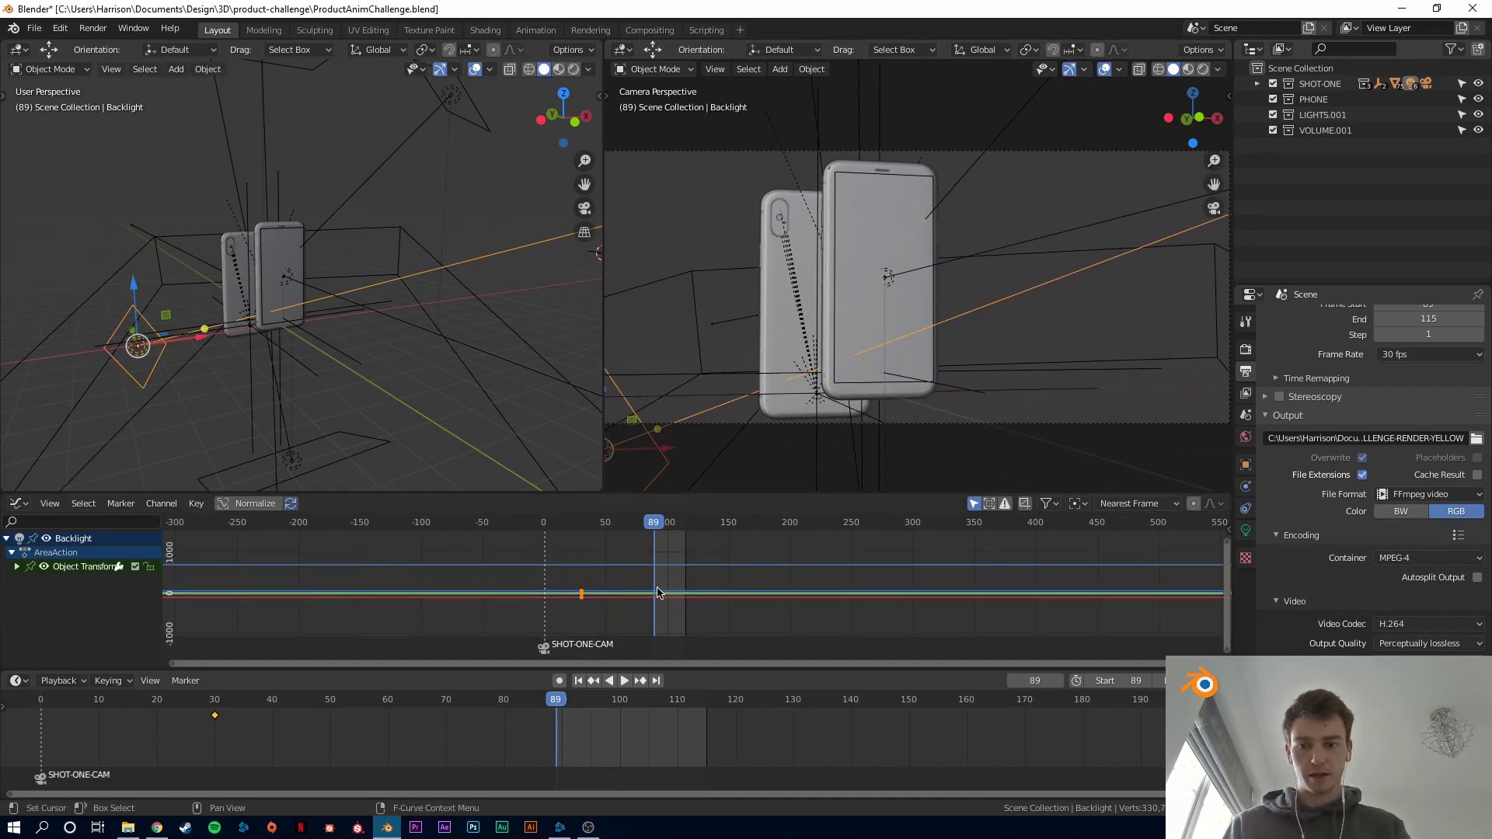
scroll(658, 591, "up", 2)
scroll(612, 738, "up", 4)
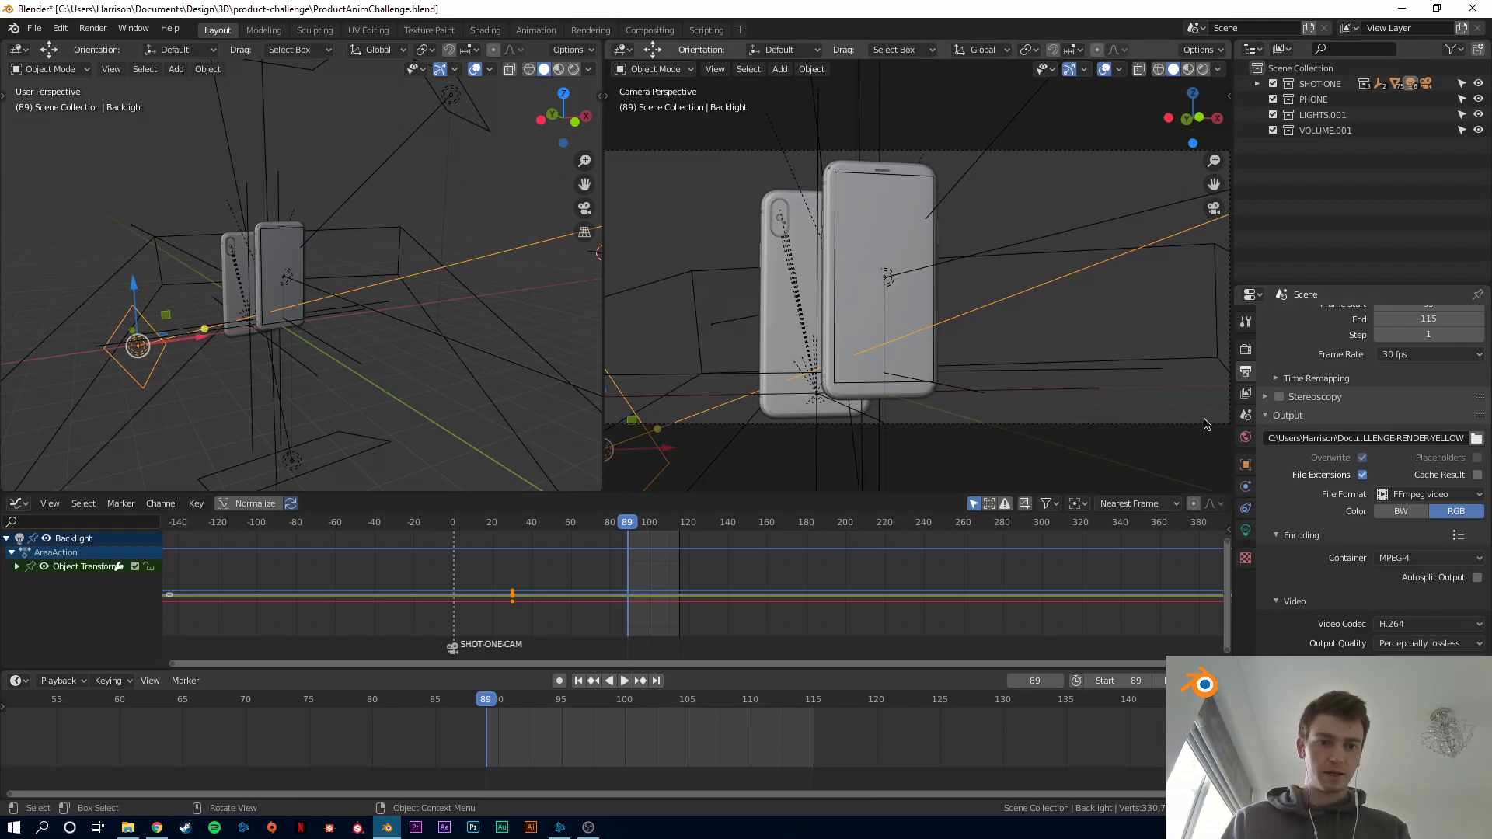
Hide the VOLUME.001, LIGHTS.001 and SHOT-ONE collections to check their contents, and show all three again.
middle_click_drag(223, 271, 544, 326)
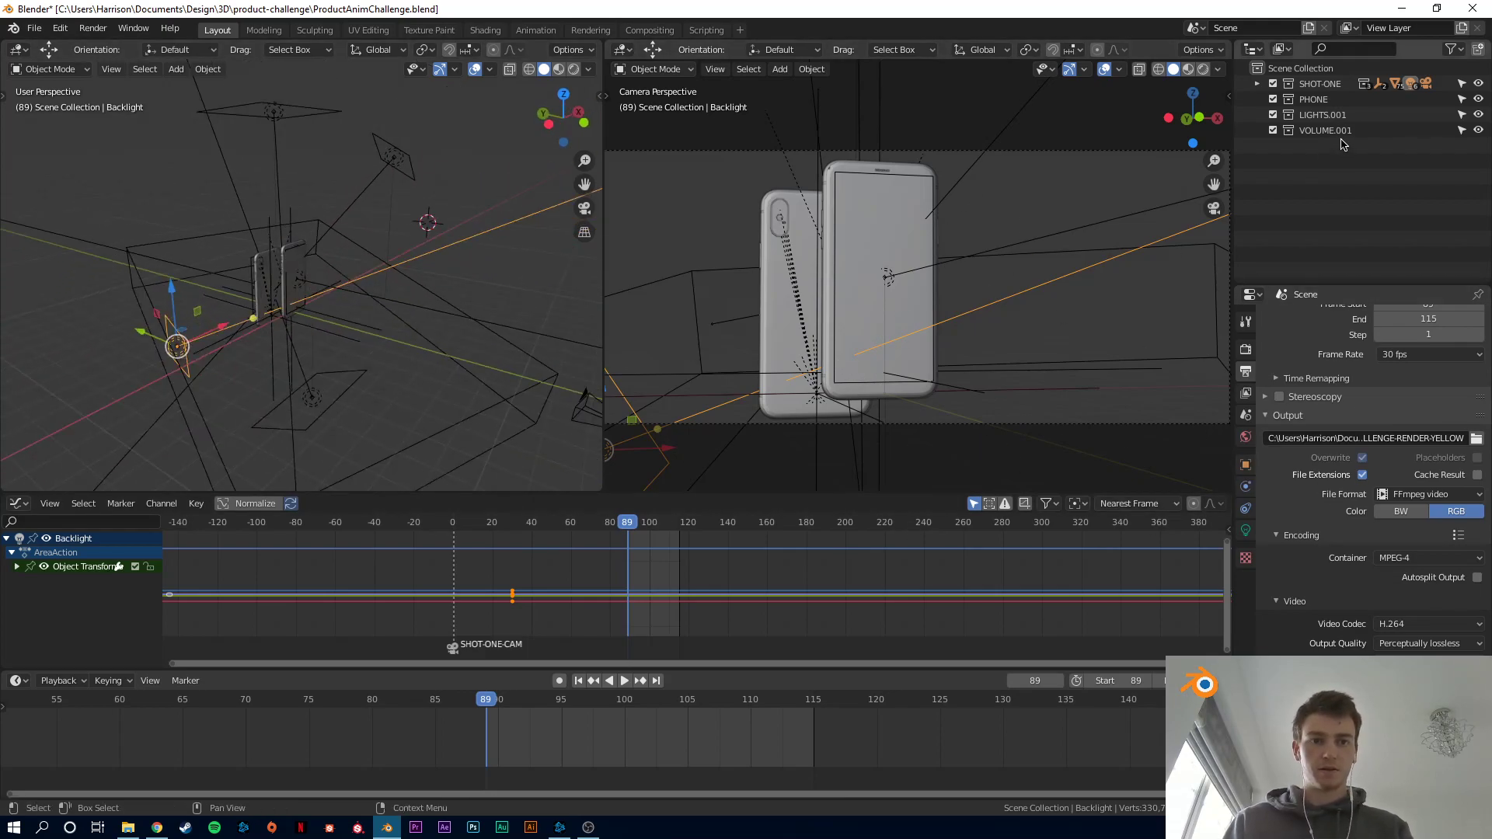
left_click(1365, 165)
middle_click_drag(544, 260, 413, 315)
scroll(418, 317, "down", 2)
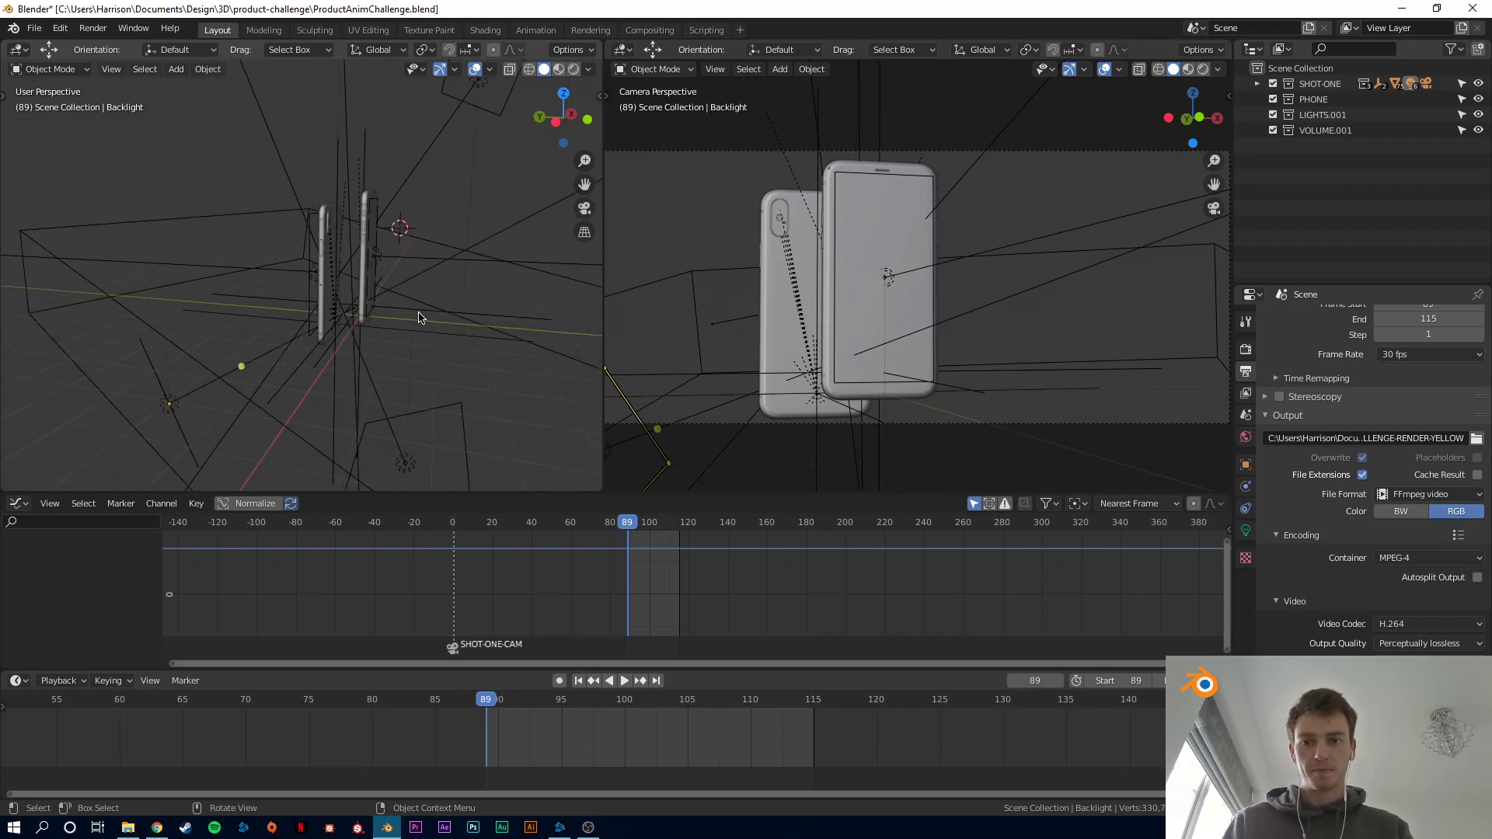
left_click(1479, 129)
left_click(1480, 115)
left_click(1479, 84)
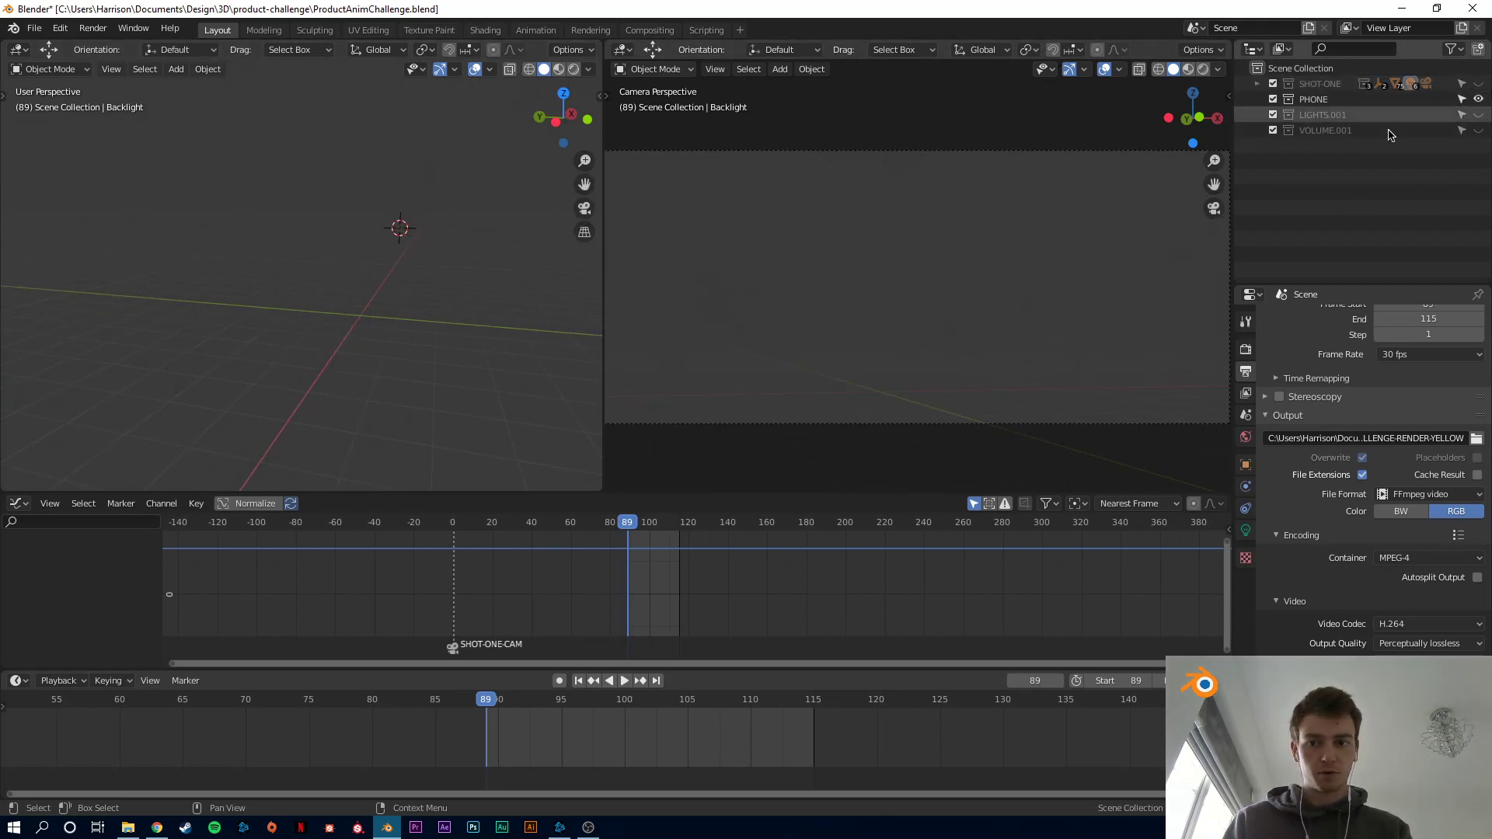
left_click(1478, 84)
left_click_drag(1480, 115, 1480, 130)
Select the iPhone-Control empty of the front phone in the user perspective viewport.
scroll(394, 367, "up", 4)
left_click(344, 436)
scroll(343, 435, "down", 5)
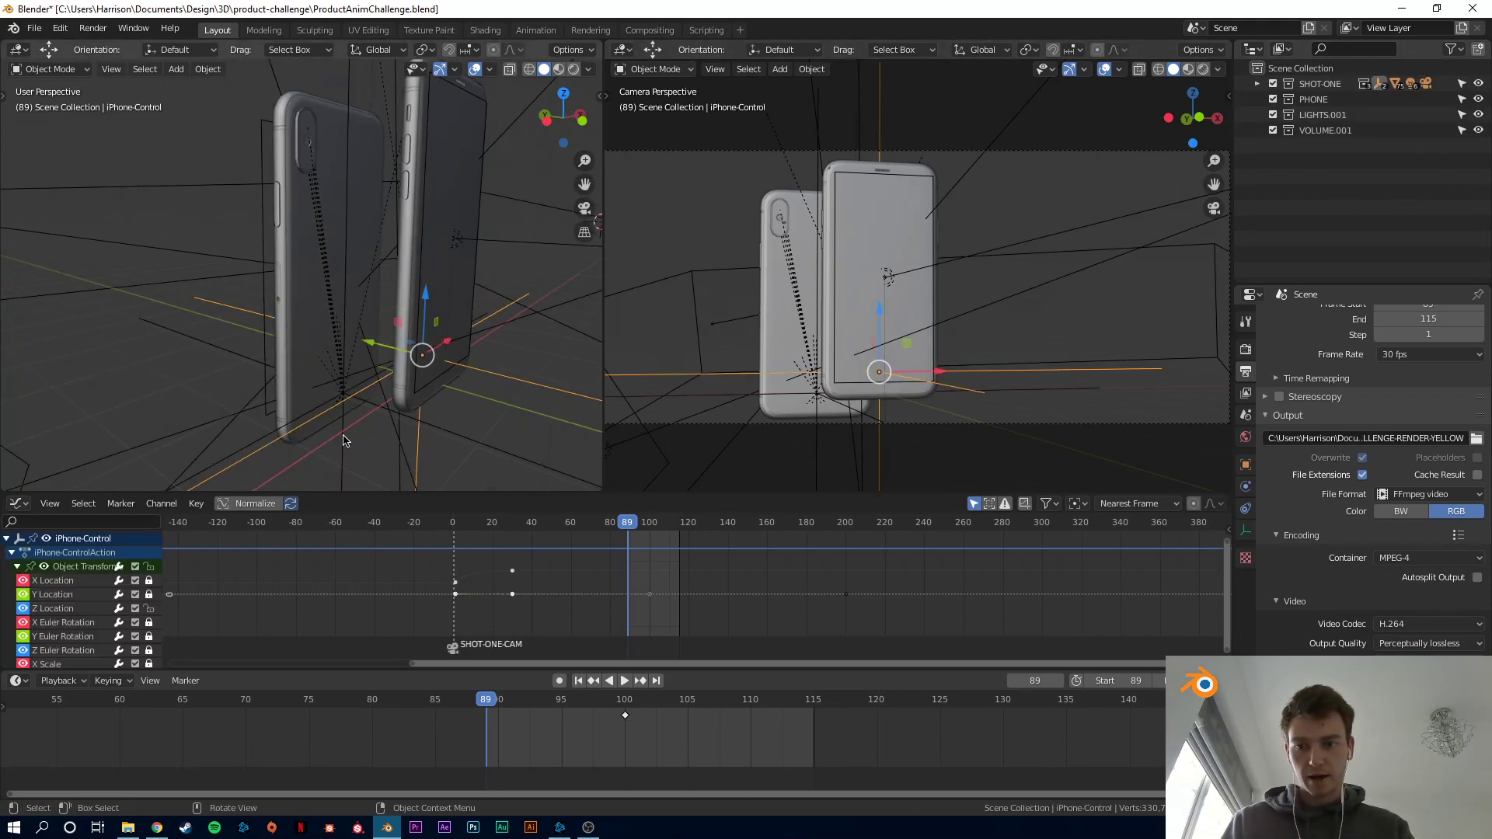
Select the Phone-Light.001 light on the front phone's screen and the Phone-Light on the rear phone to show how they are placed.
middle_click_drag(413, 402, 433, 441)
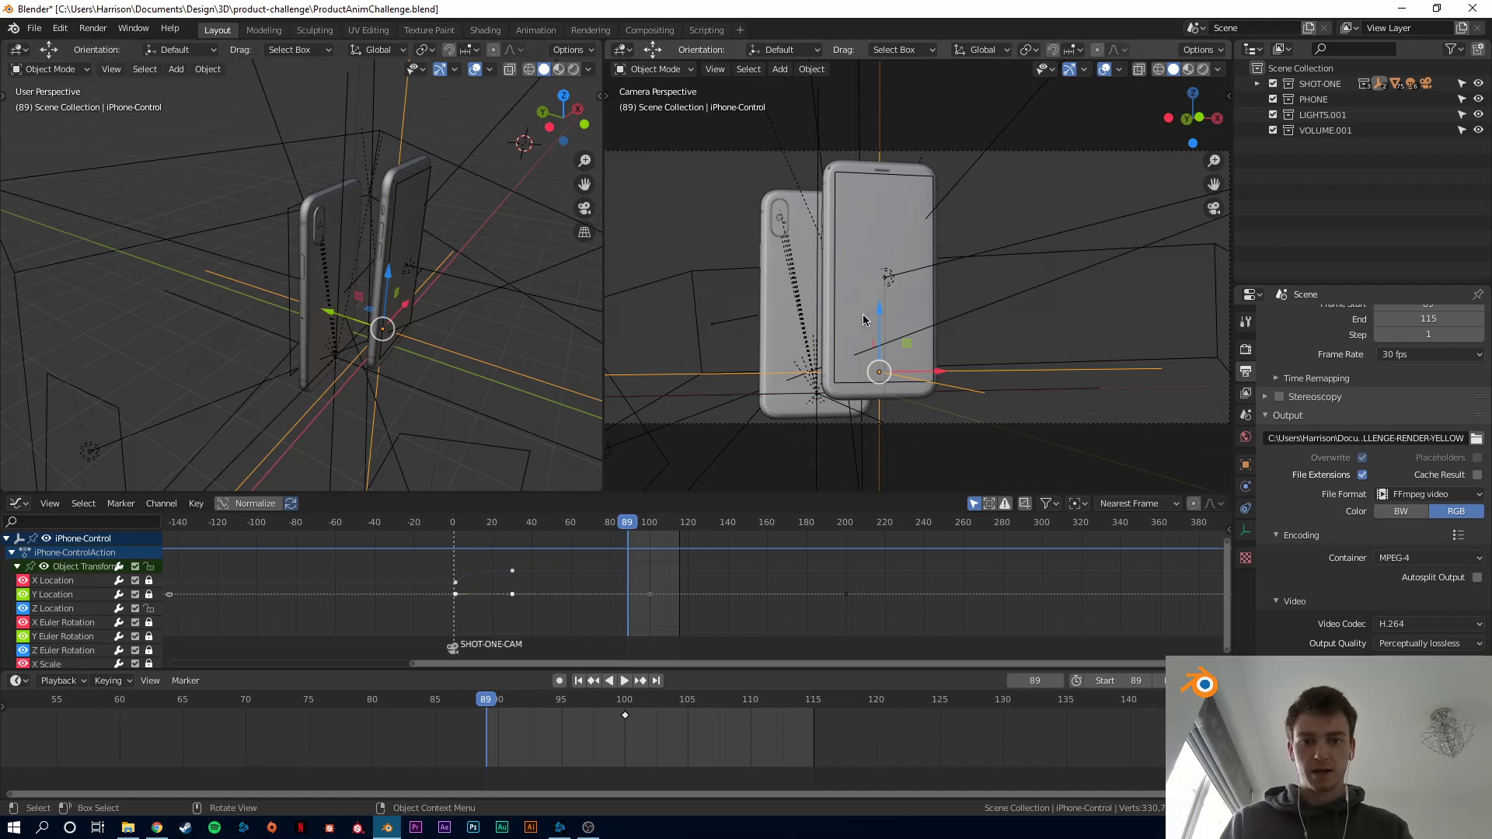
left_click_drag(876, 305, 921, 267)
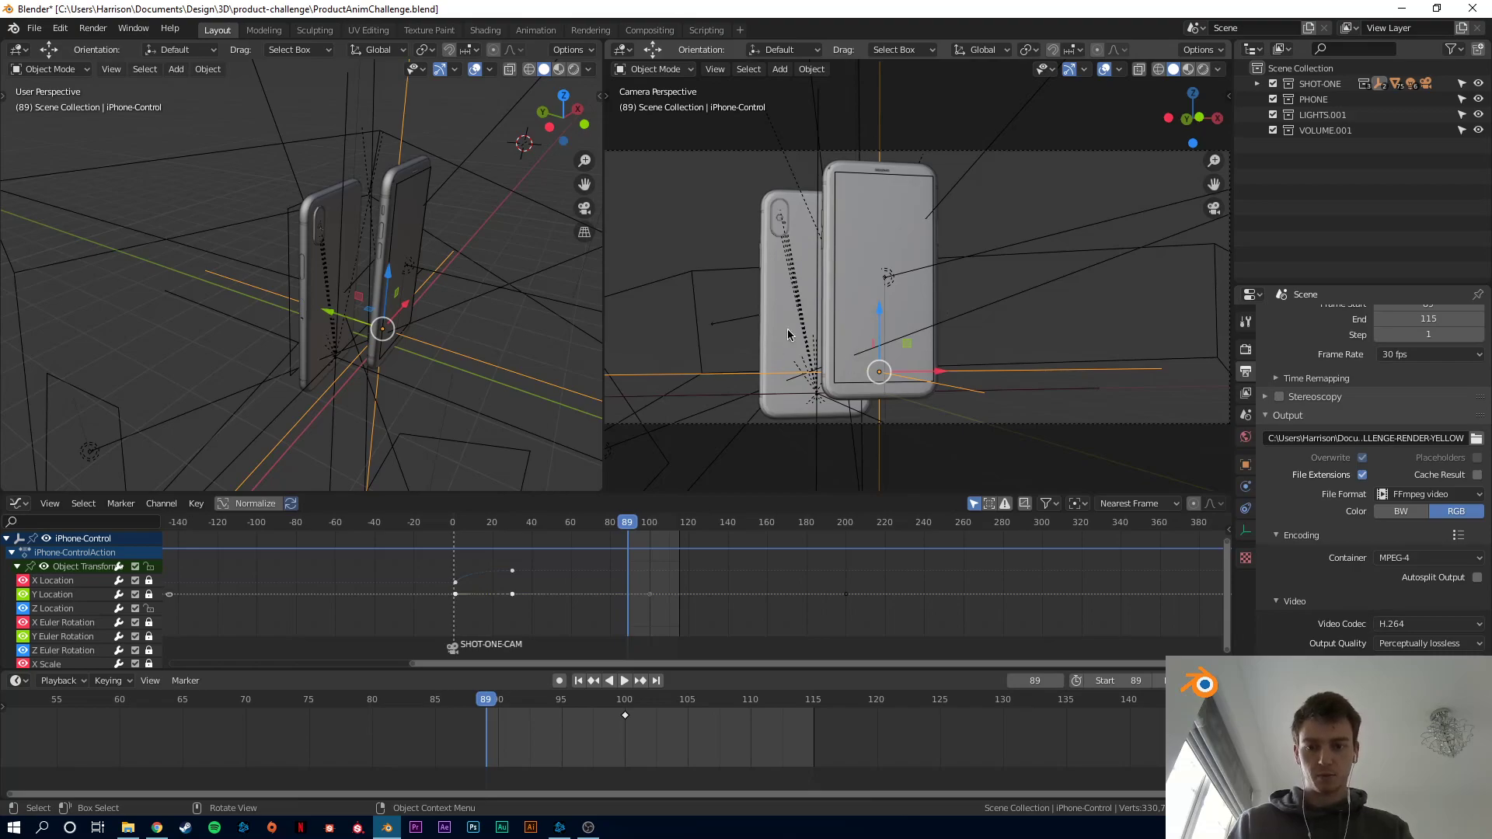
middle_click_drag(385, 386, 233, 341)
left_click(127, 307)
middle_click_drag(128, 311, 219, 347)
left_click(130, 352)
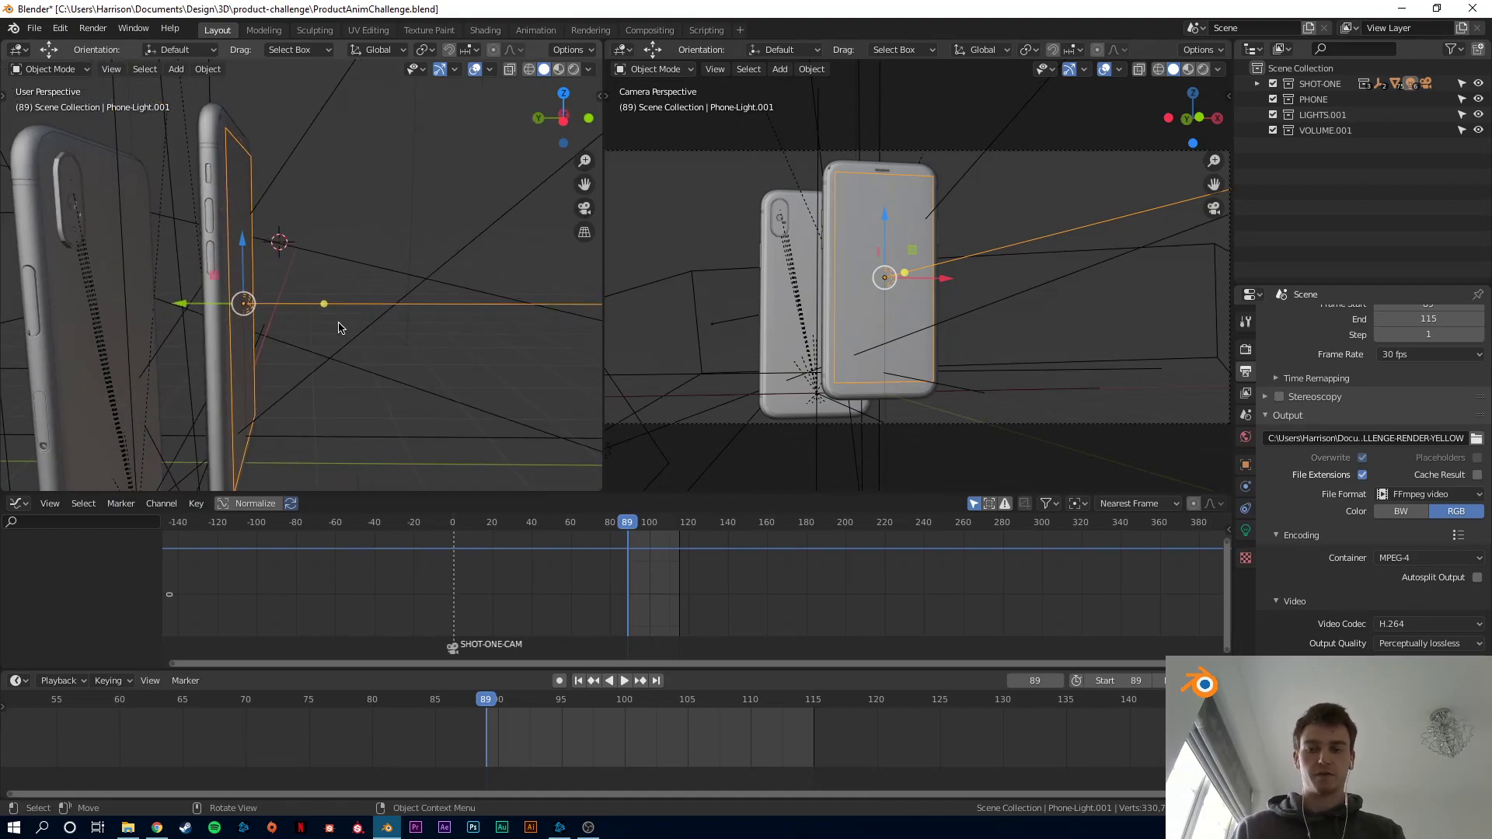
scroll(453, 290, "down", 2)
middle_click_drag(412, 292, 452, 310)
left_click(401, 316)
scroll(451, 307, "down", 2)
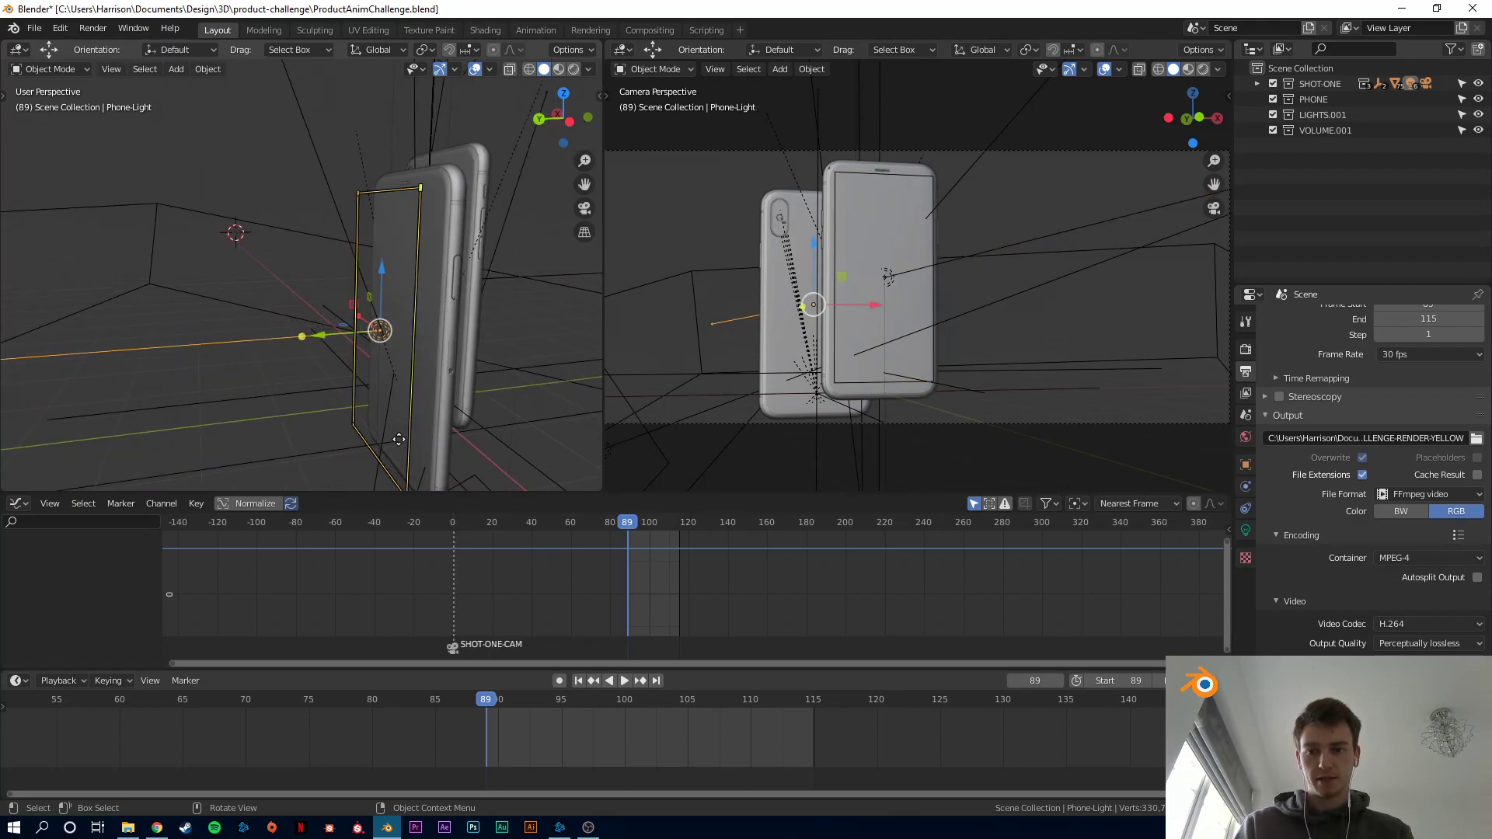
Raise the rear phone by its iPhone-Control.001 empty to demonstrate the control, and undo the move.
scroll(384, 452, "down", 2)
middle_click_drag(386, 446, 376, 433)
left_click(376, 430)
left_click_drag(377, 295, 407, 253)
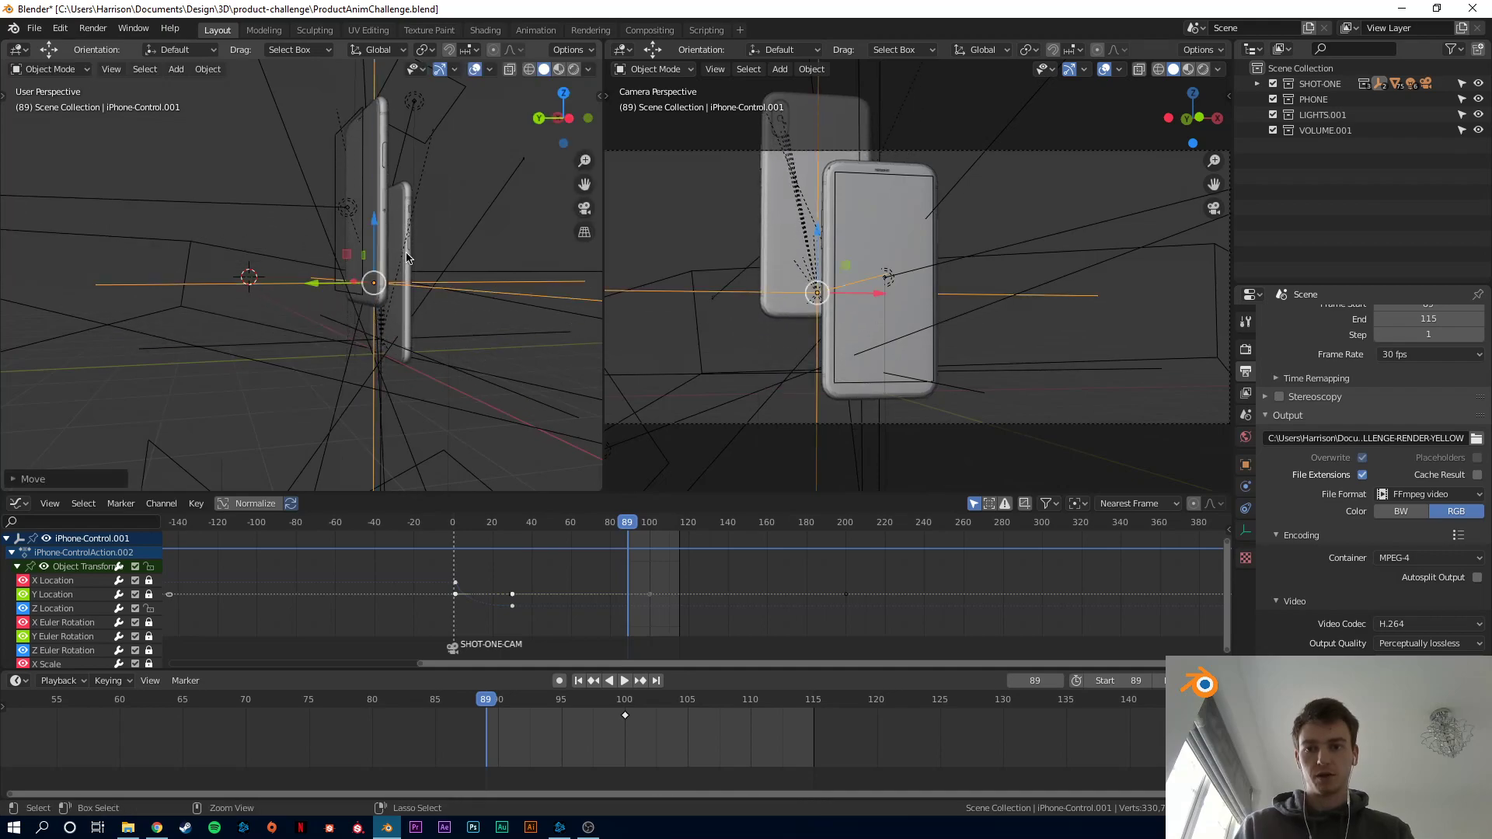
key("ctrl+z")
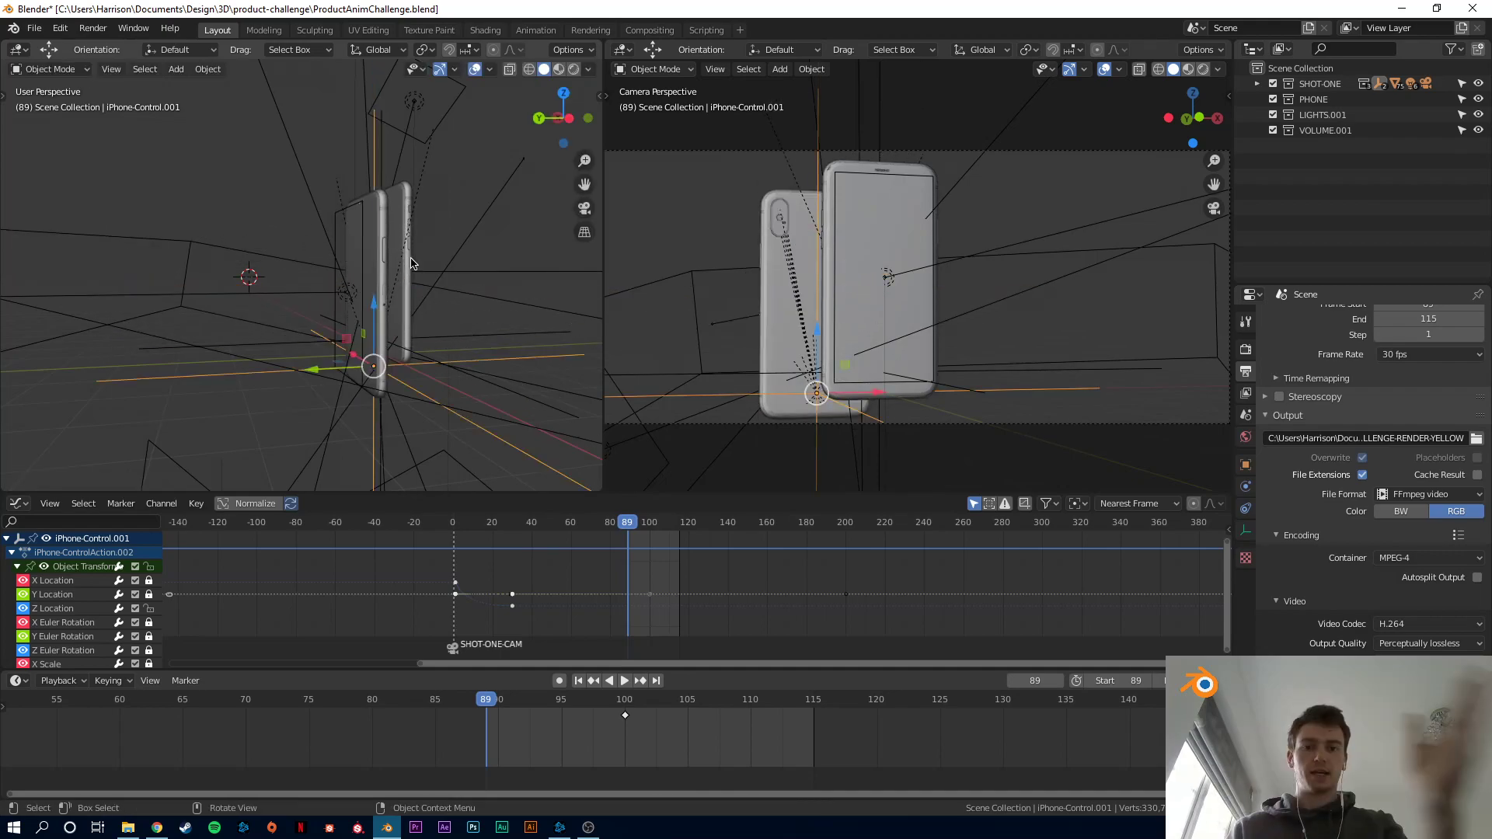
Examine the lights surrounding the phones by selecting them one after another, finishing with the Backlight.
middle_click_drag(384, 175, 345, 333)
left_click(402, 246)
left_click(419, 179)
left_click(288, 127)
left_click(327, 340)
middle_click_drag(378, 258, 369, 322, "shift")
middle_click_drag(381, 288, 326, 283)
left_click(365, 158)
mouse_move(234, 311)
middle_mouse_down()
mouse_move(218, 359)
mouse_move(224, 331)
middle_mouse_up()
left_click(145, 361)
middle_click_drag(354, 319, 389, 281)
left_click(478, 227)
middle_click_drag(388, 334, 364, 303)
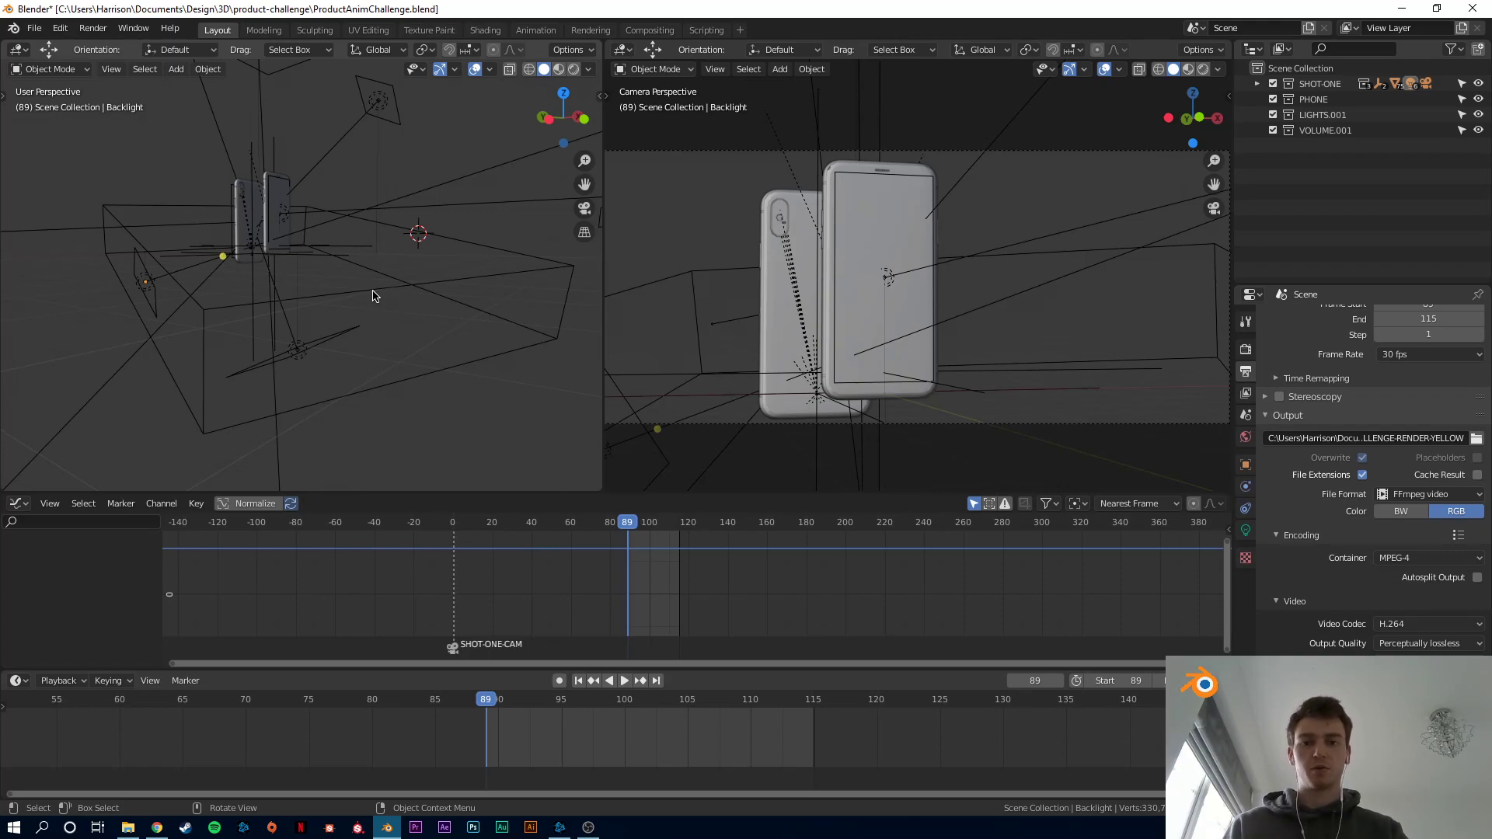
Show the camera viewport in rendered shading and change the render engine to Eevee to examine the phones.
left_click(1203, 69)
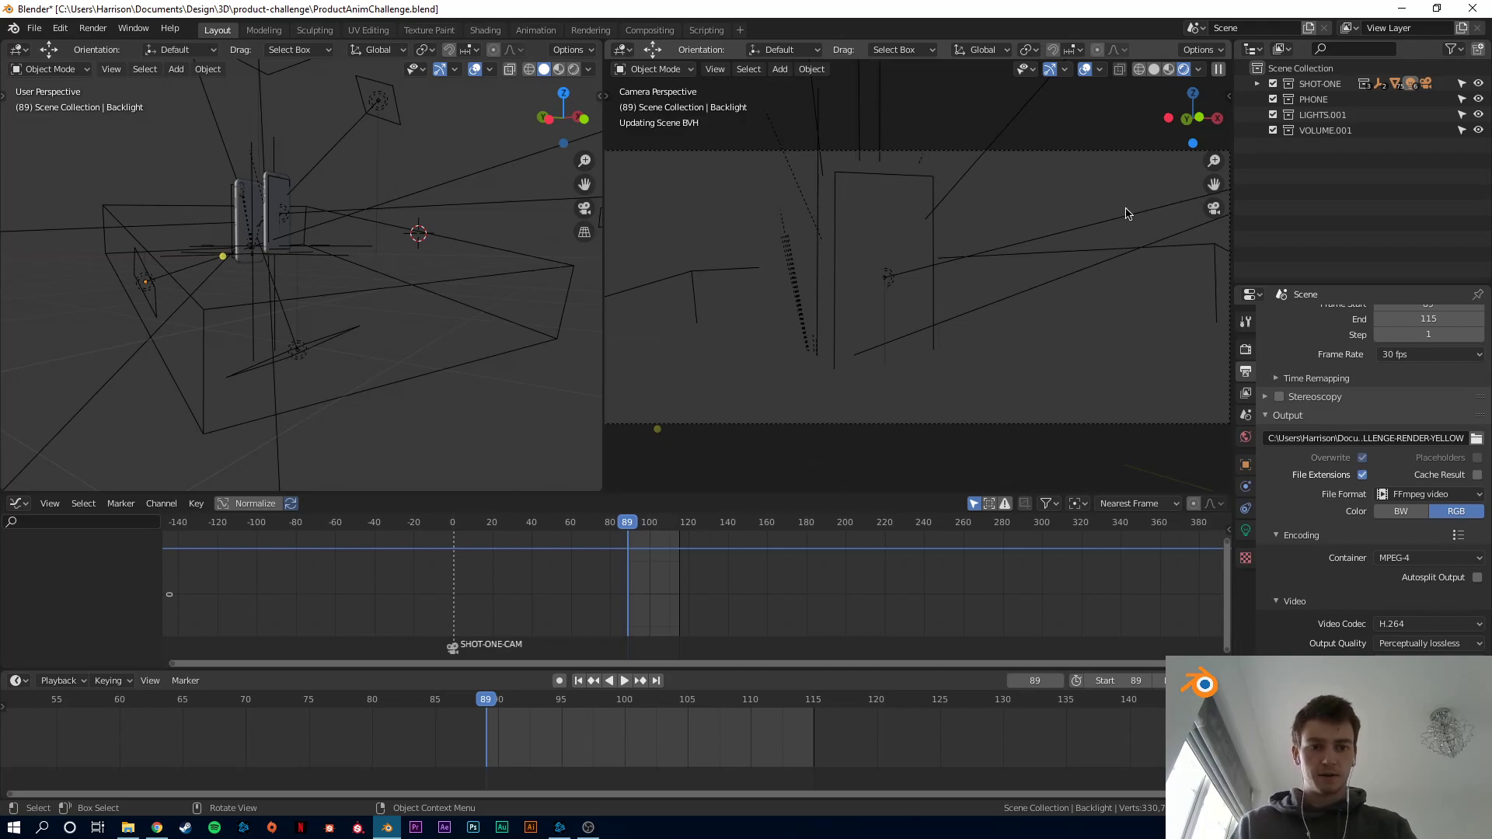
scroll(1312, 366, "up", 5)
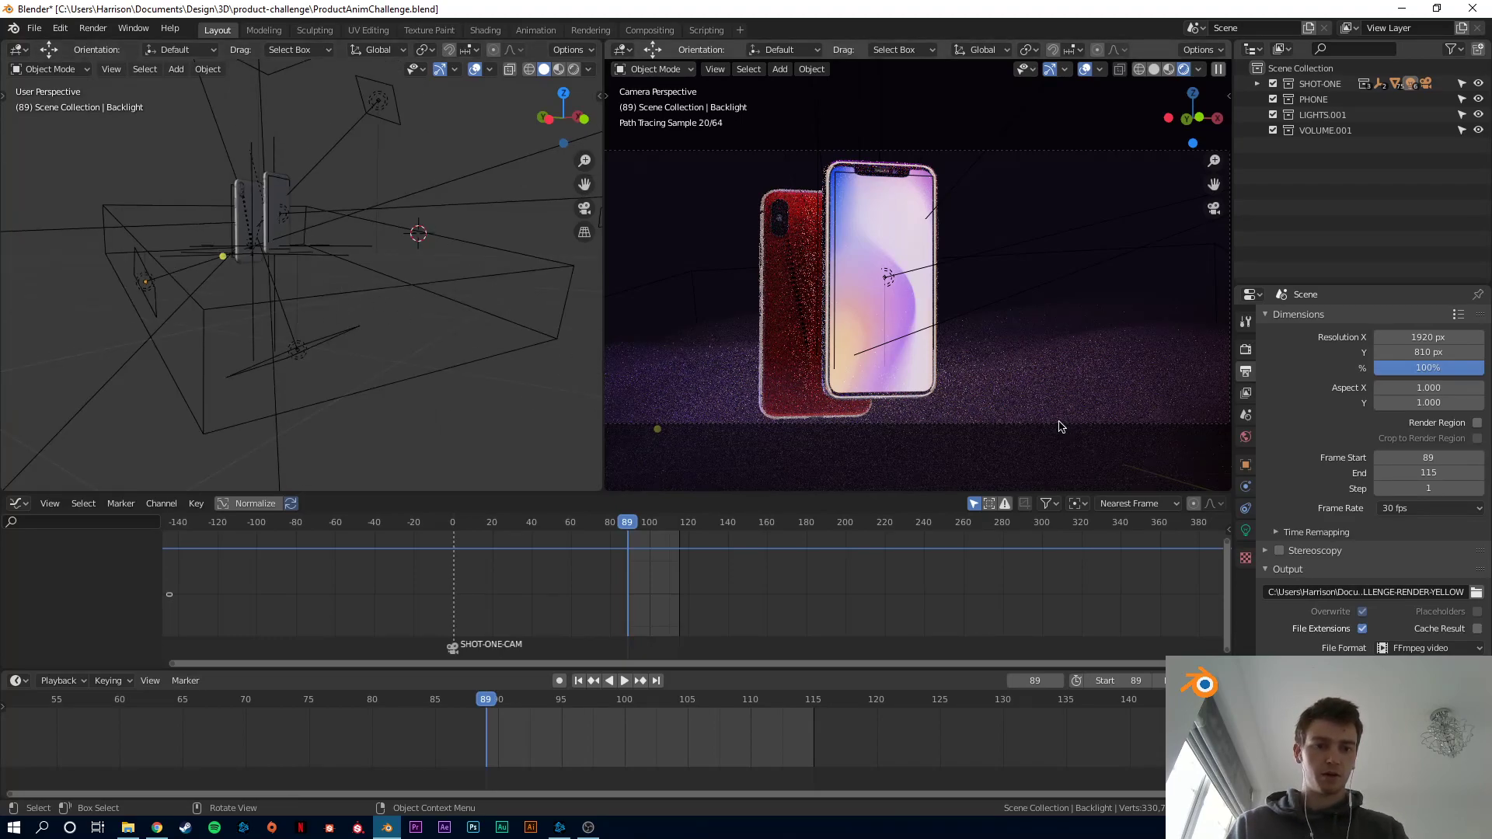
left_click(1246, 349)
left_click(1382, 319)
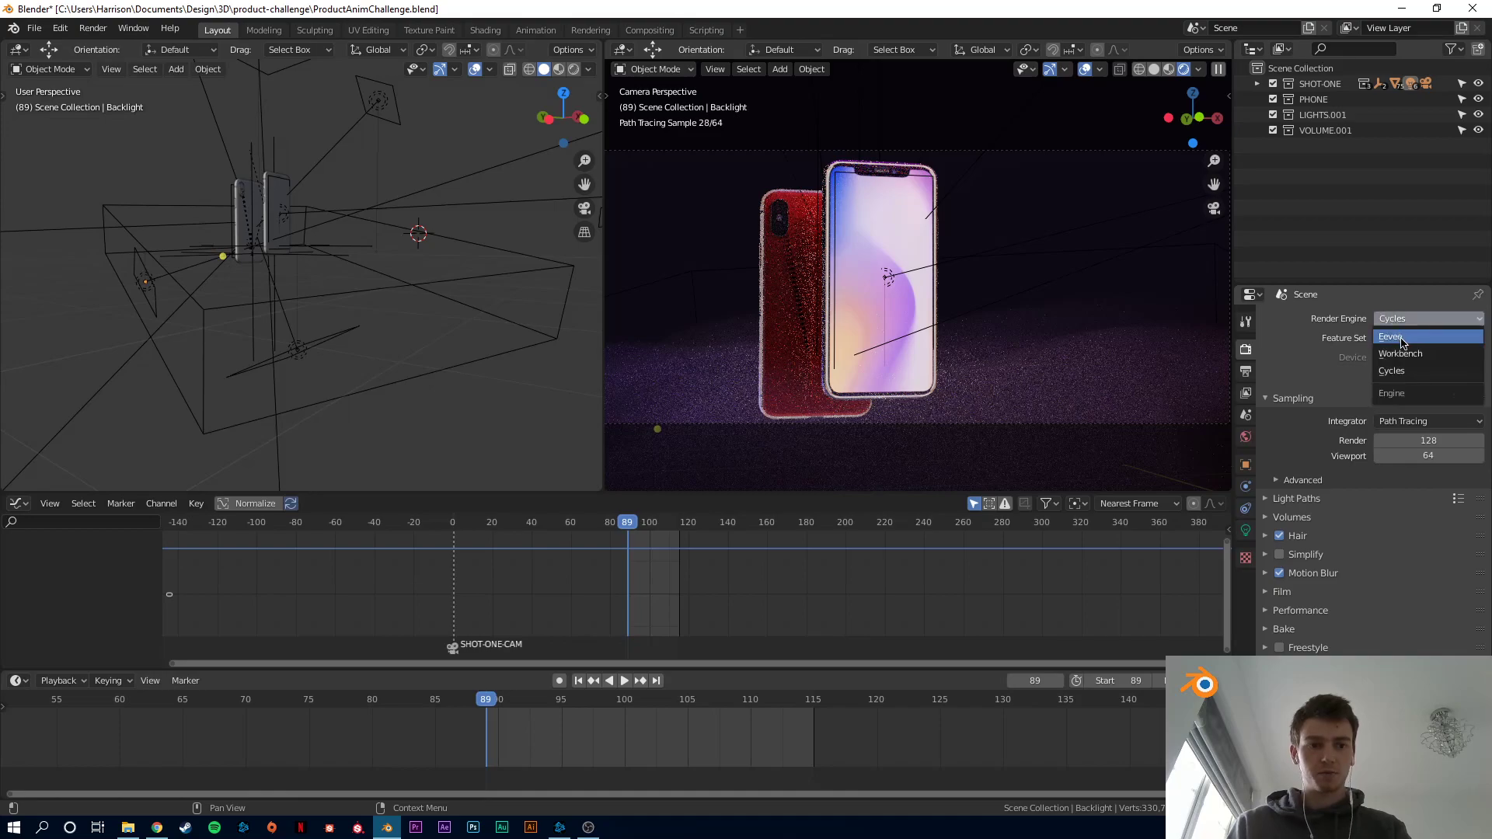
key("Return")
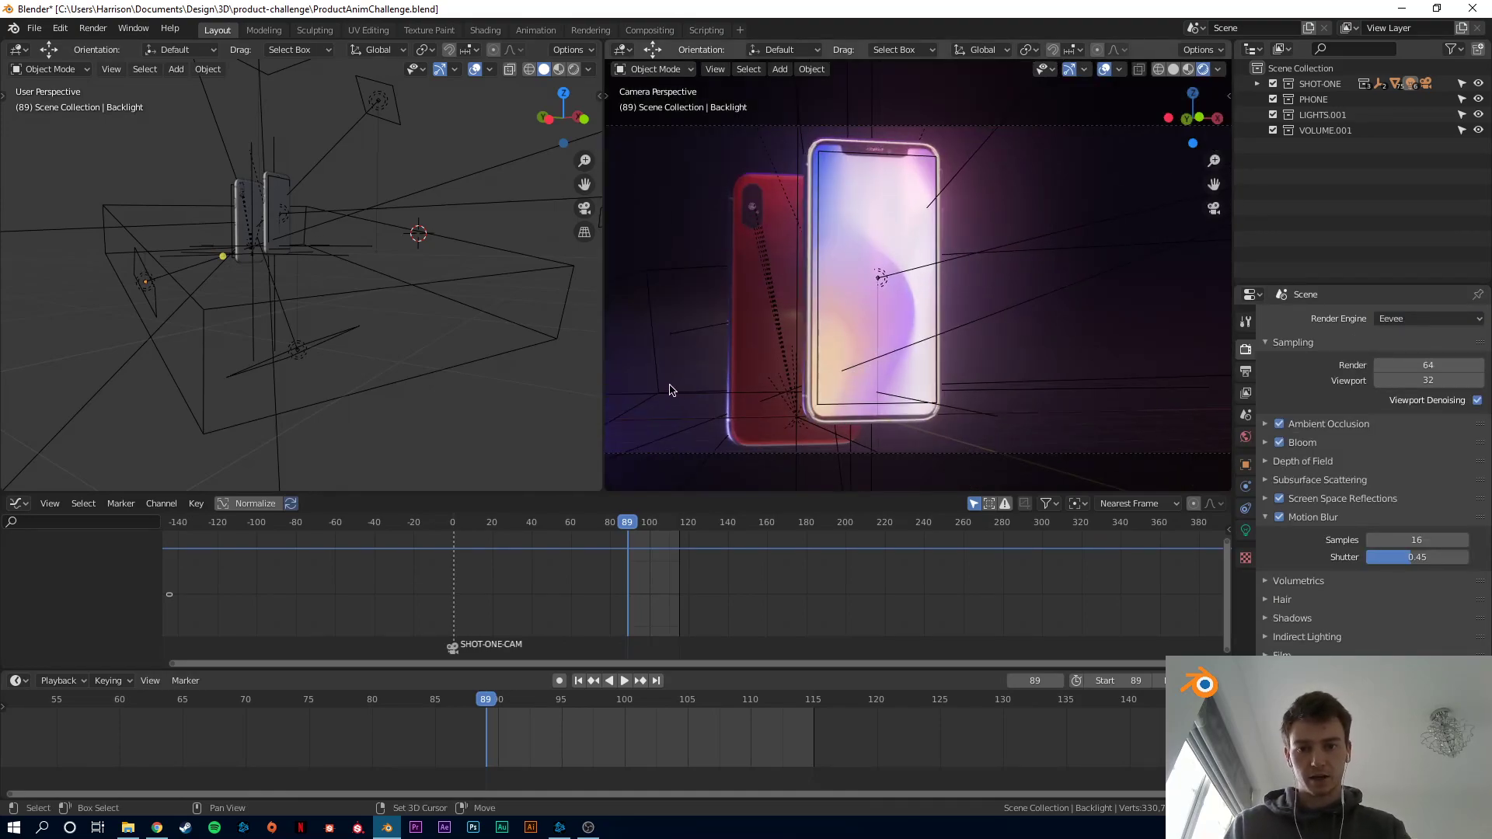
scroll(668, 387, "up", 5)
scroll(944, 332, "down", 2)
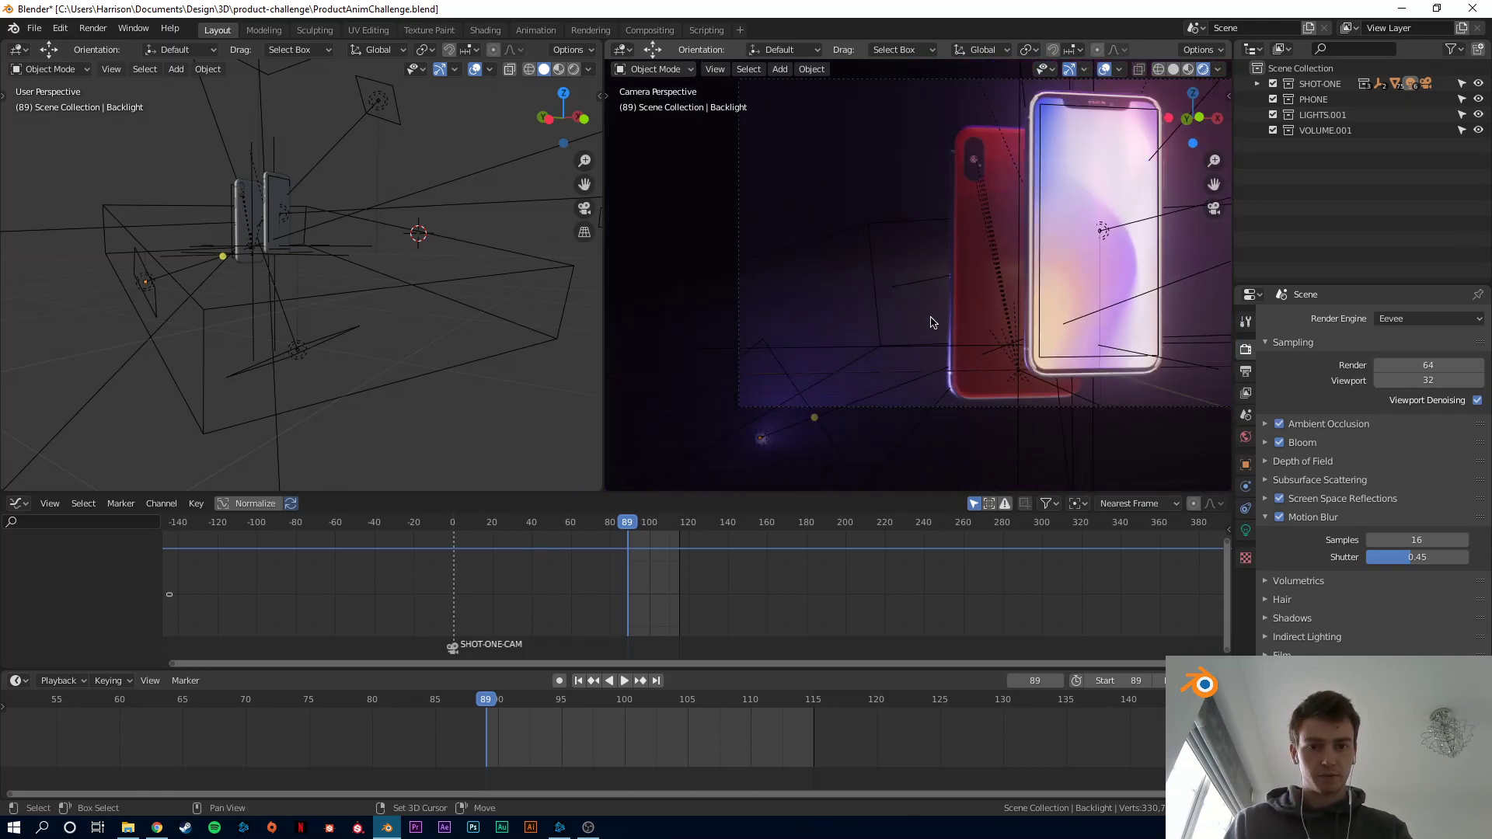
scroll(949, 366, "down", 2)
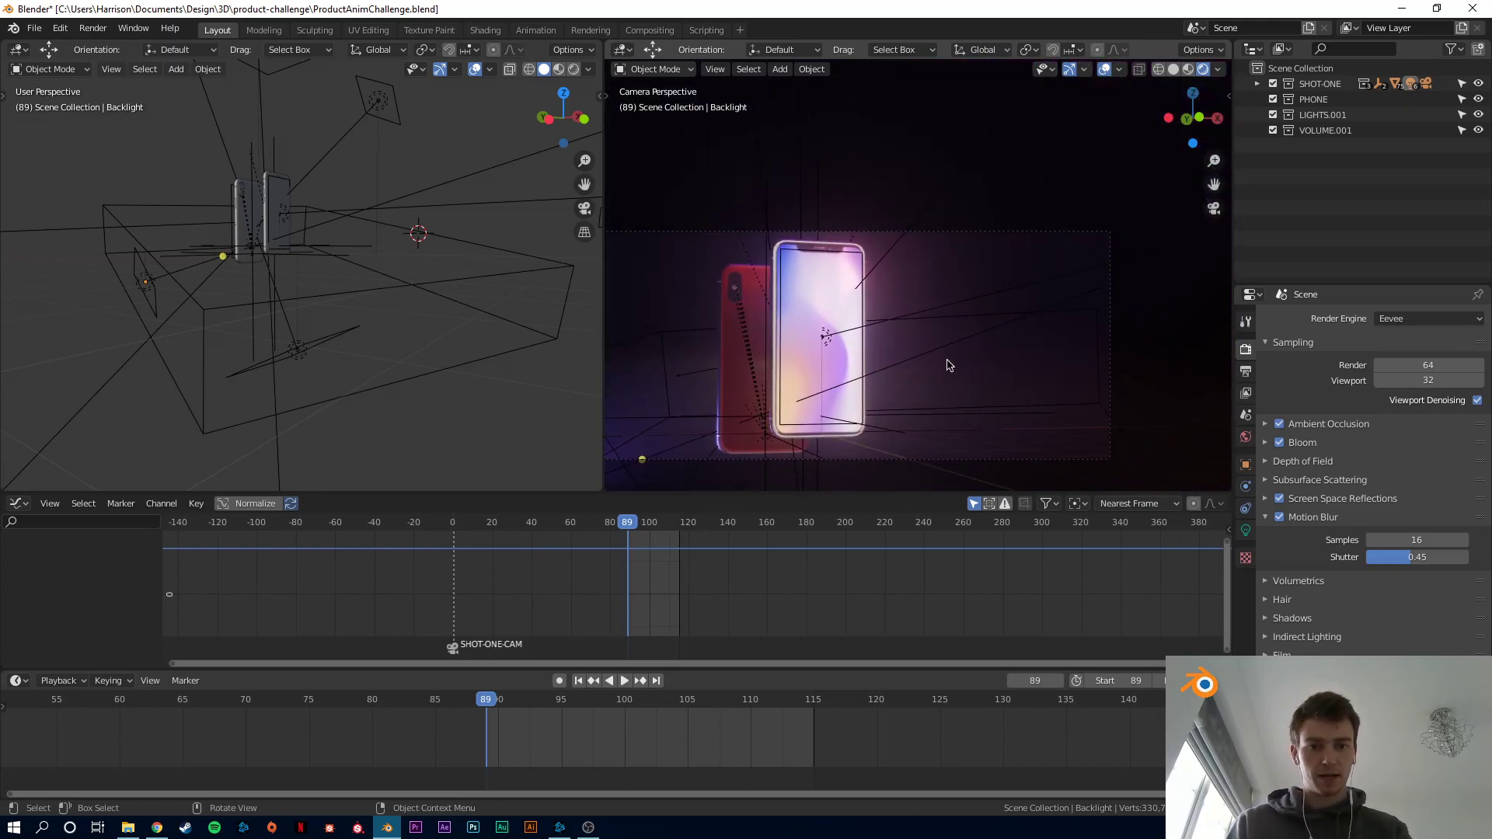
scroll(969, 380, "down", 1)
scroll(1021, 369, "up", 2)
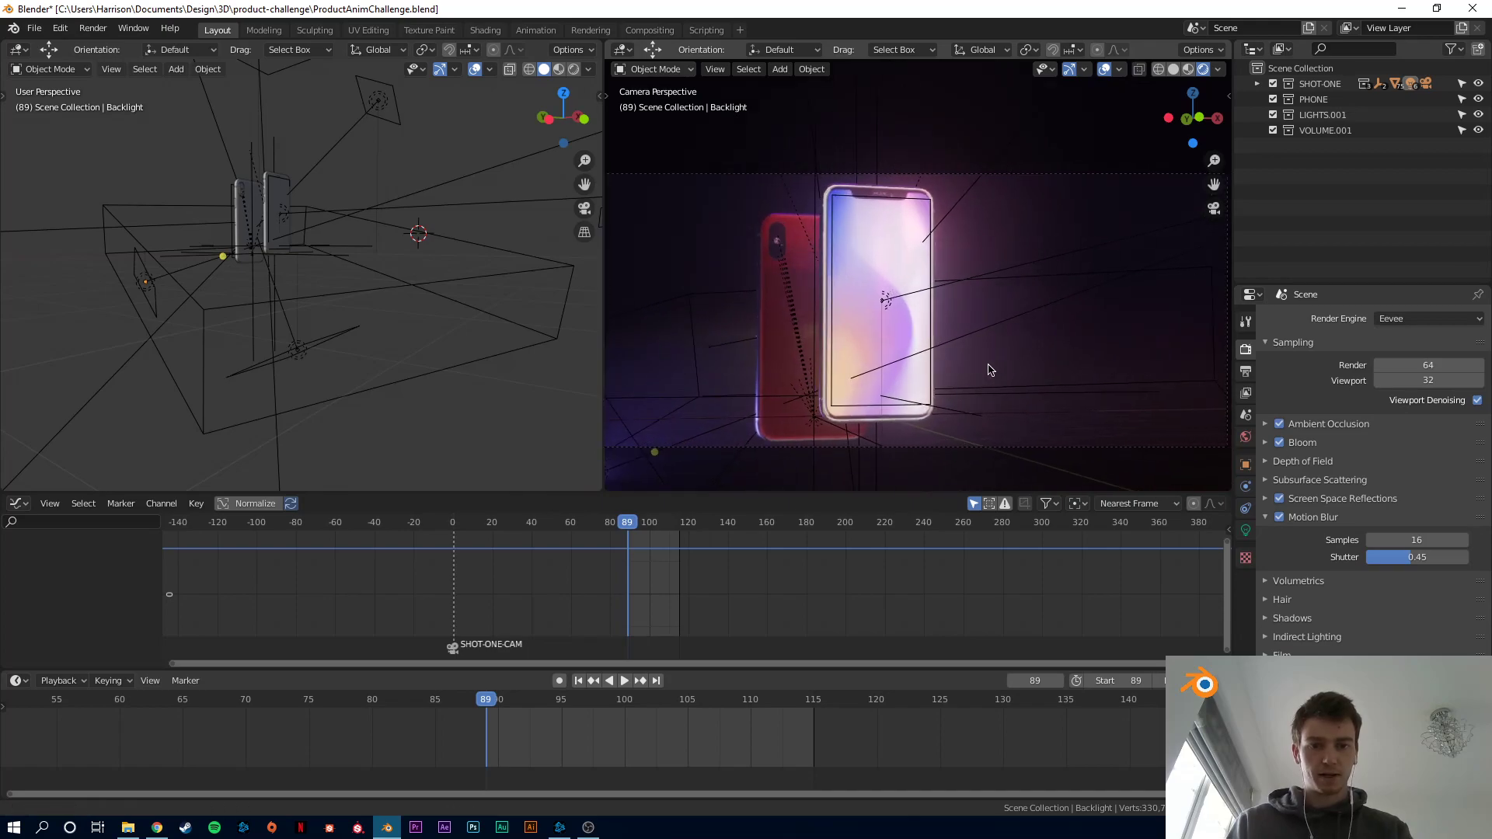
Set the render engine back to Cycles for the camera preview.
left_click(1432, 320)
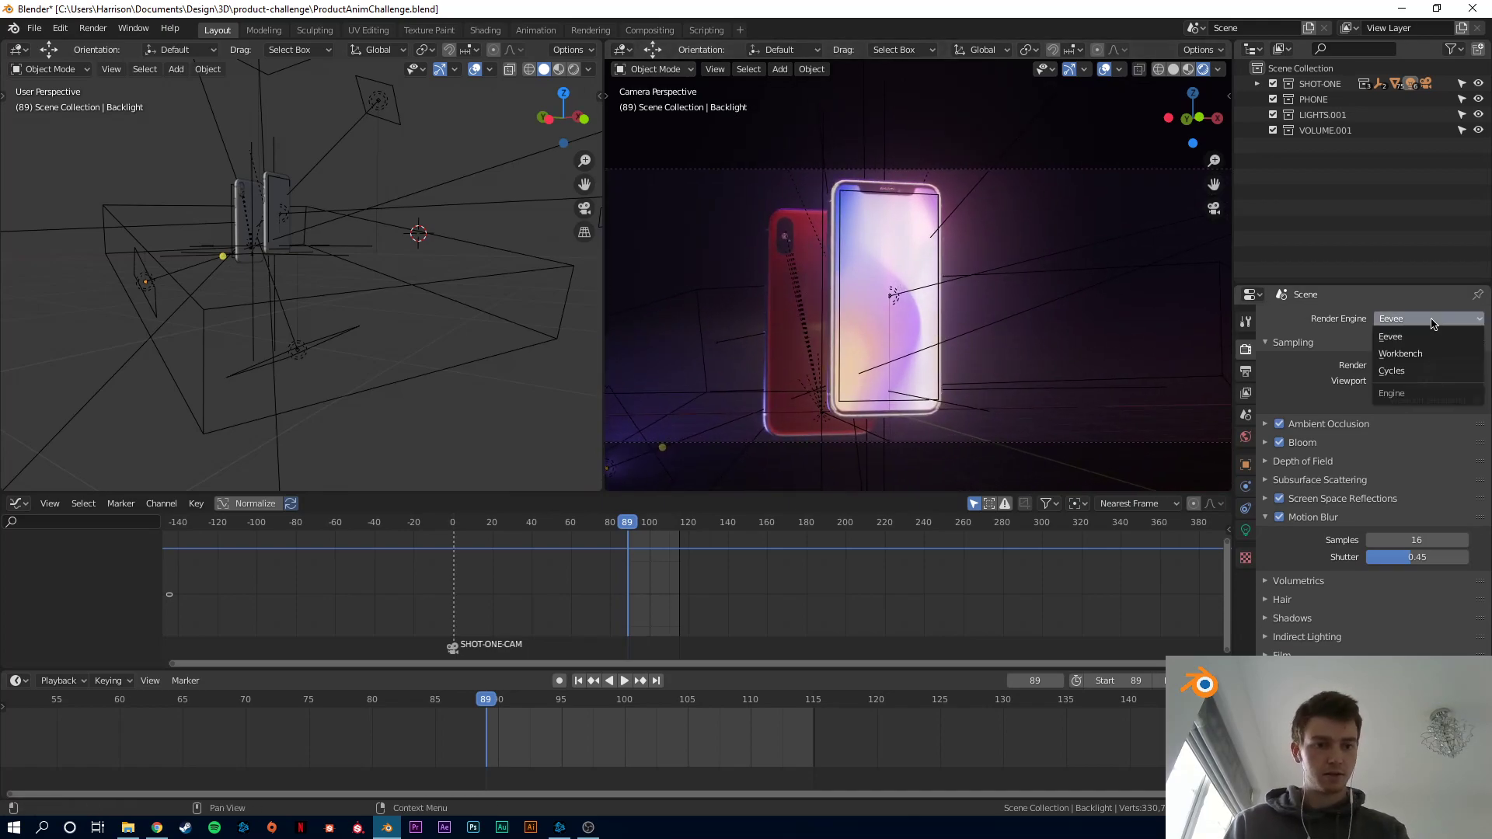
left_click(1411, 372)
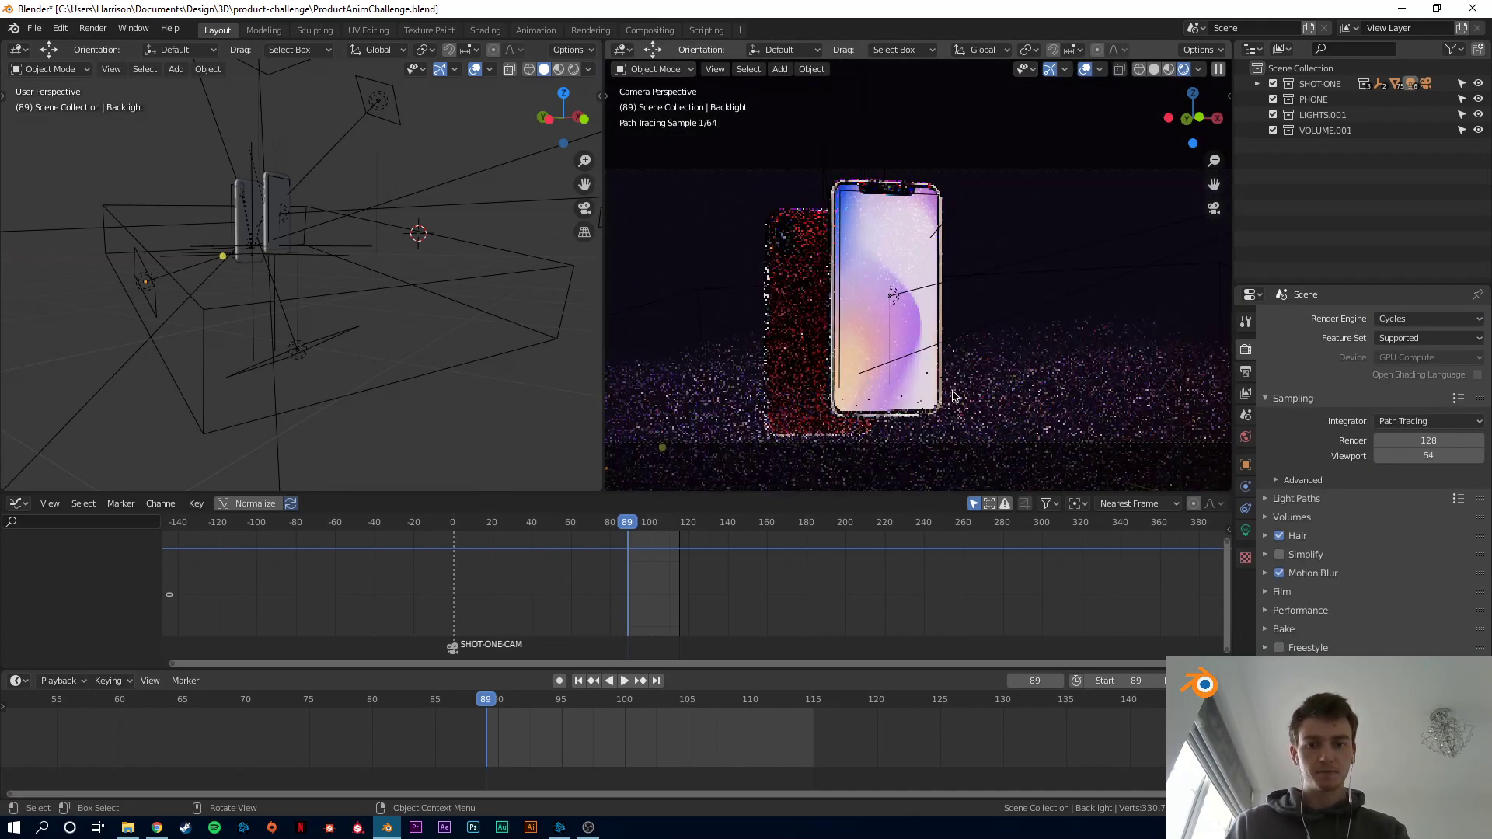
middle_click_drag(435, 327, 366, 423)
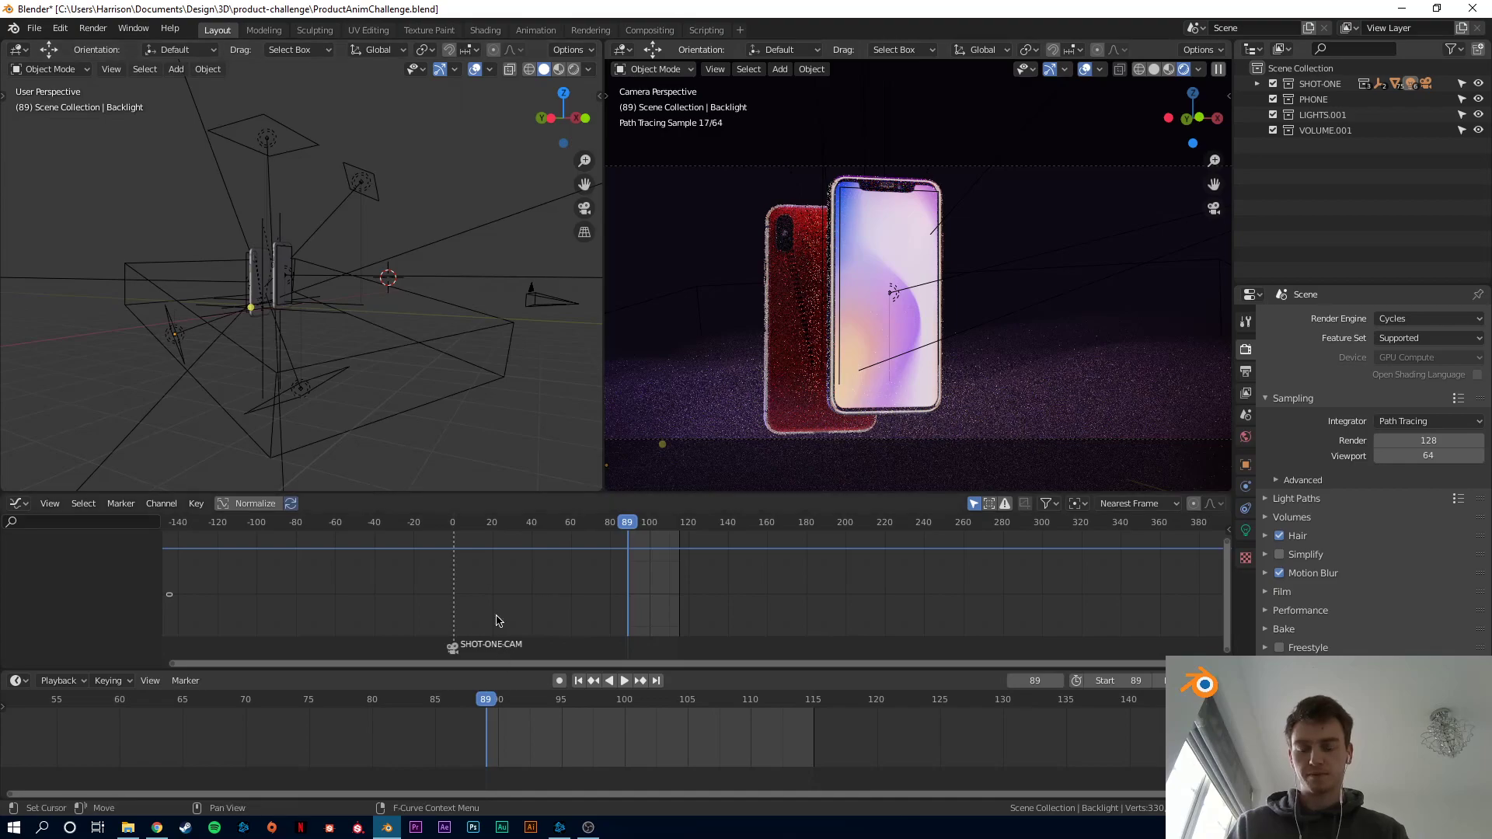
Play and scrub the animation from about frame 88, stopping at frame 102.
scroll(373, 484, "up", 2)
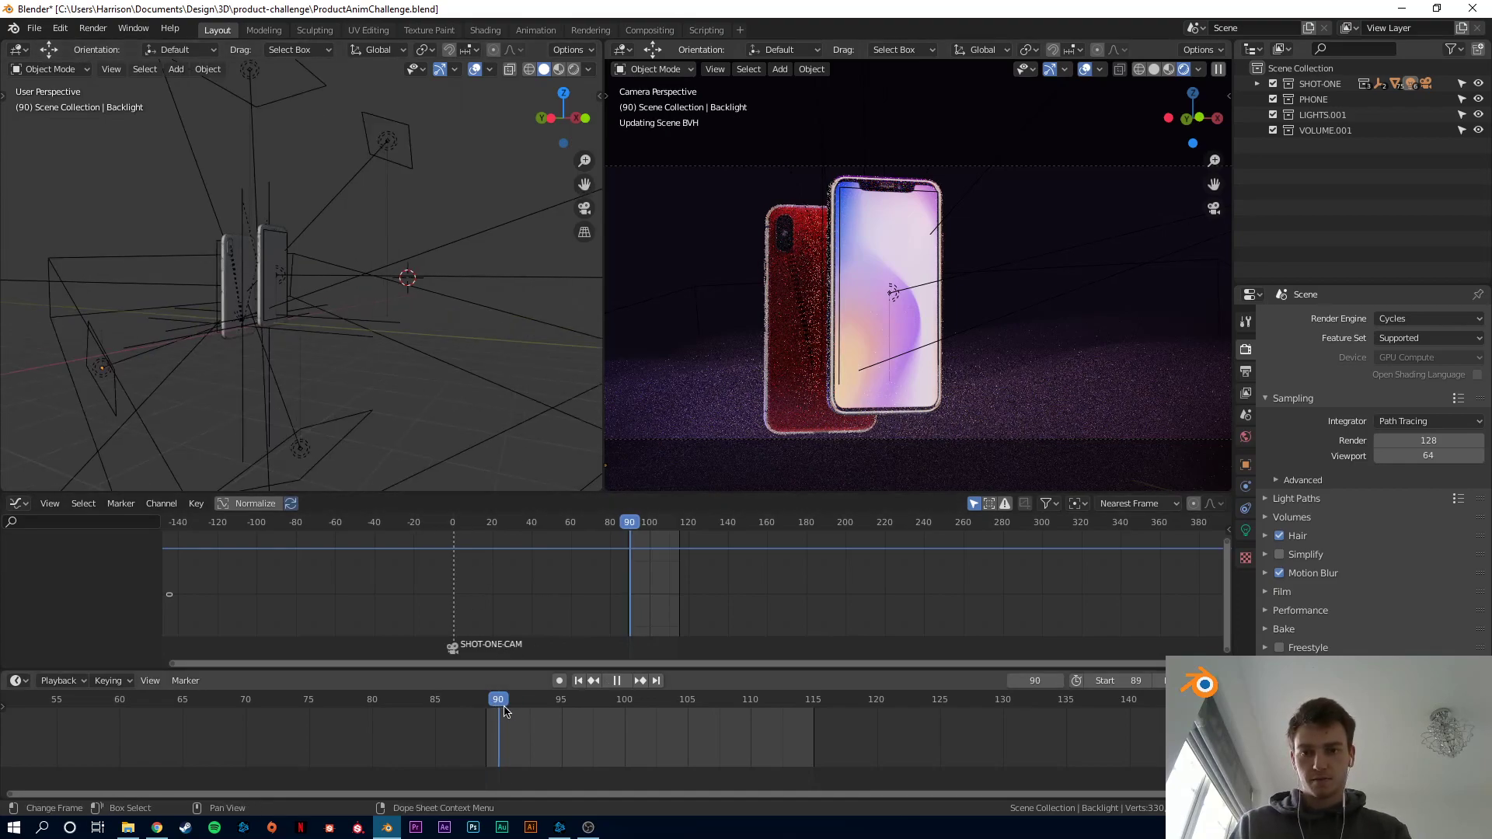
key("Escape")
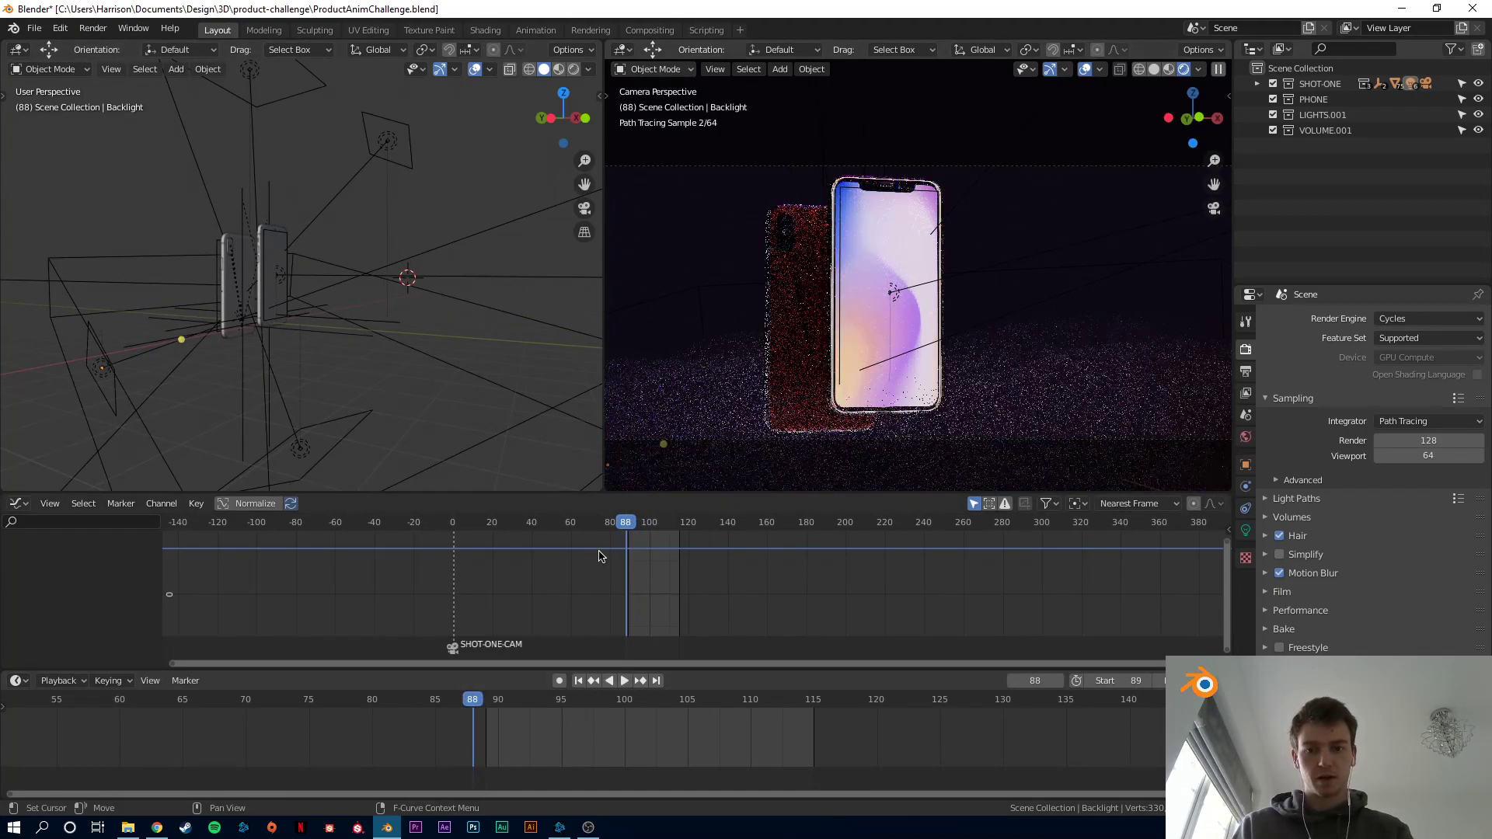
middle_click_drag(482, 458, 454, 435)
scroll(468, 427, "down", 3)
key("space")
left_click_drag(578, 713, 755, 711)
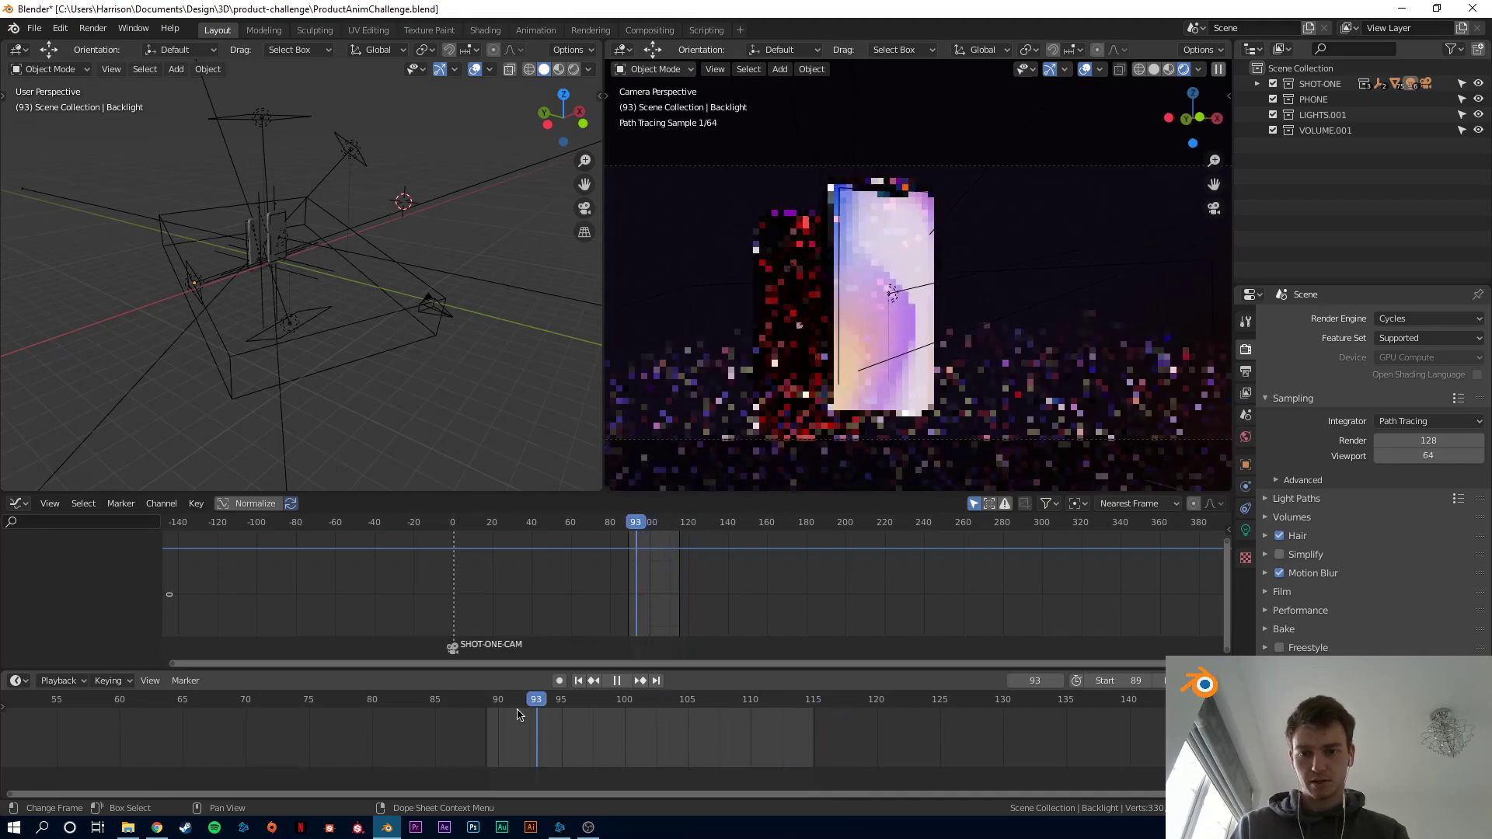
key("space")
Set the frame range to start at 0, extend its end frame, and move the playhead to frame 0.
left_click(1142, 681)
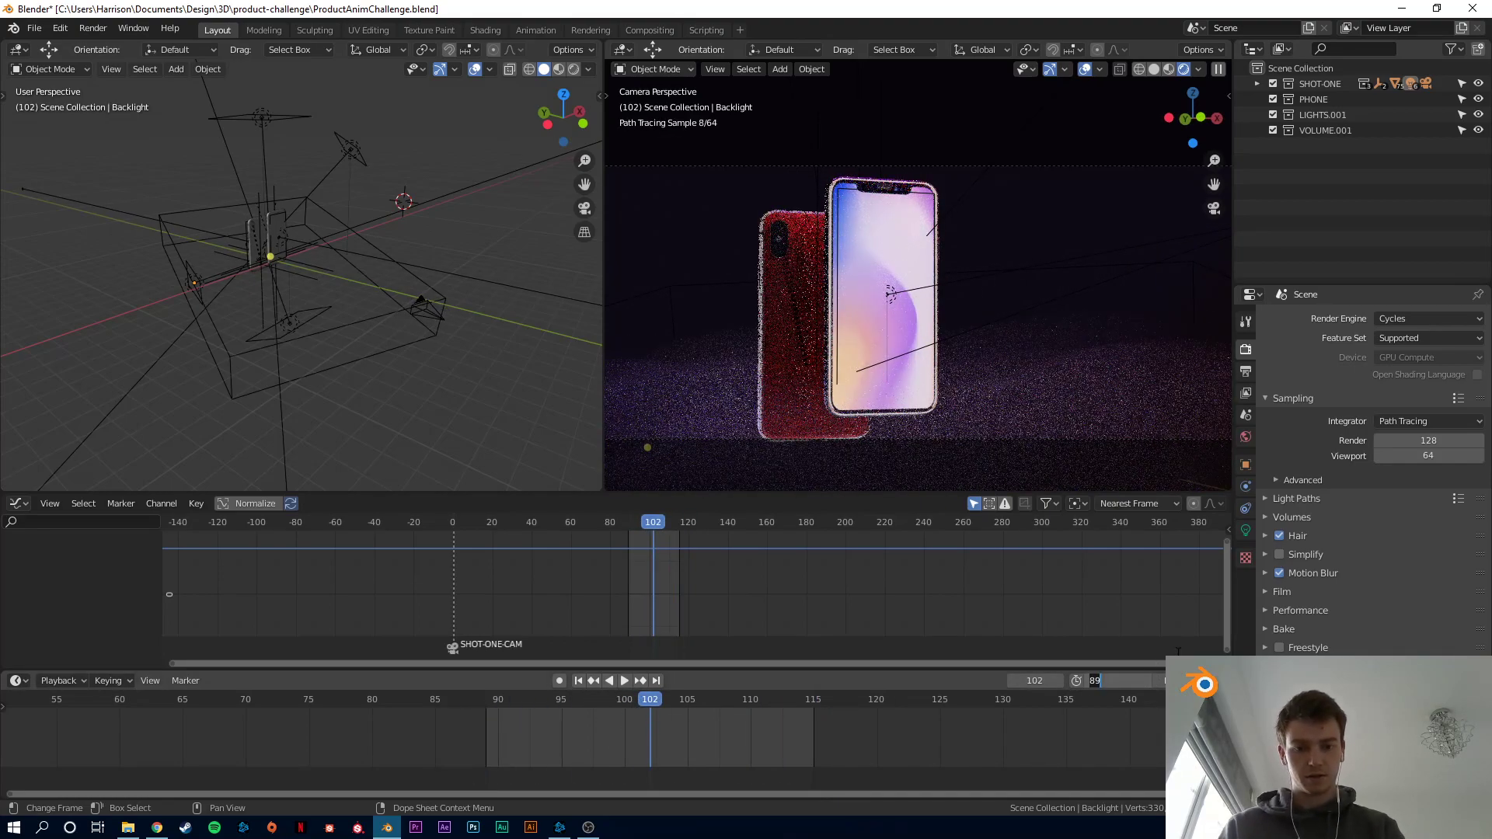
key("Return")
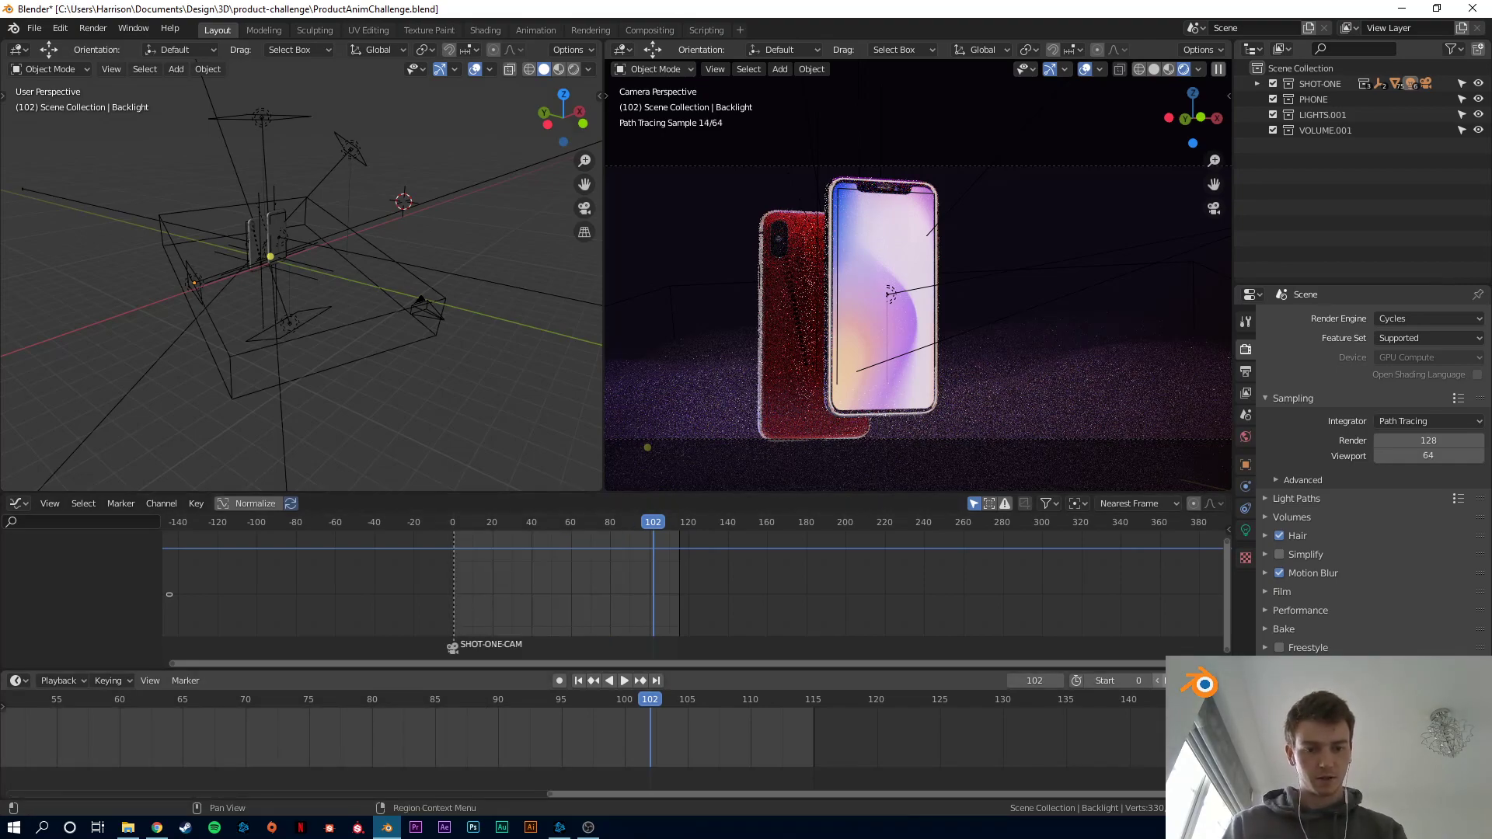
key("Return")
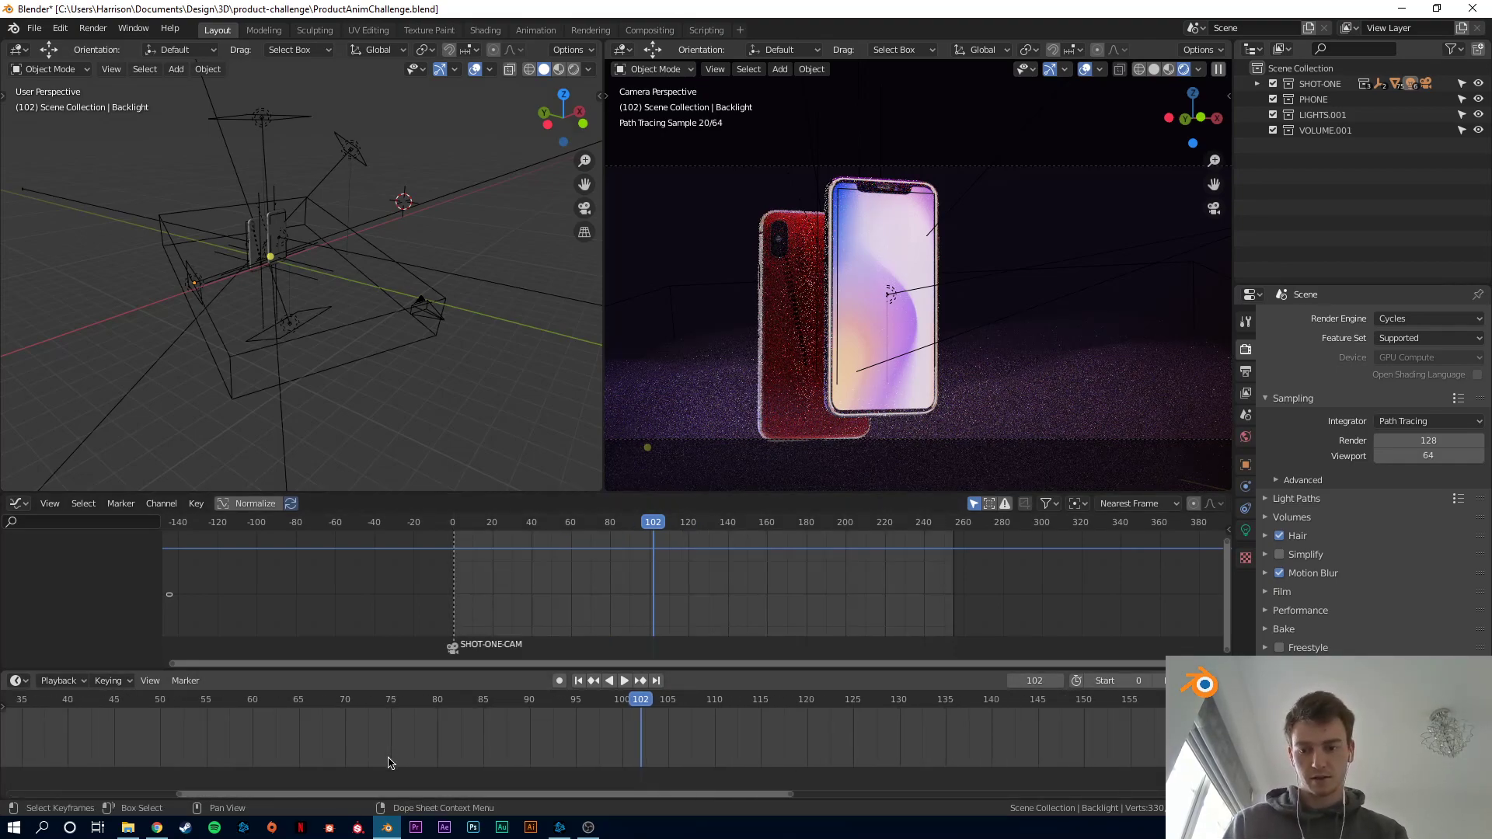
scroll(410, 758, "down", 8)
left_click(500, 710)
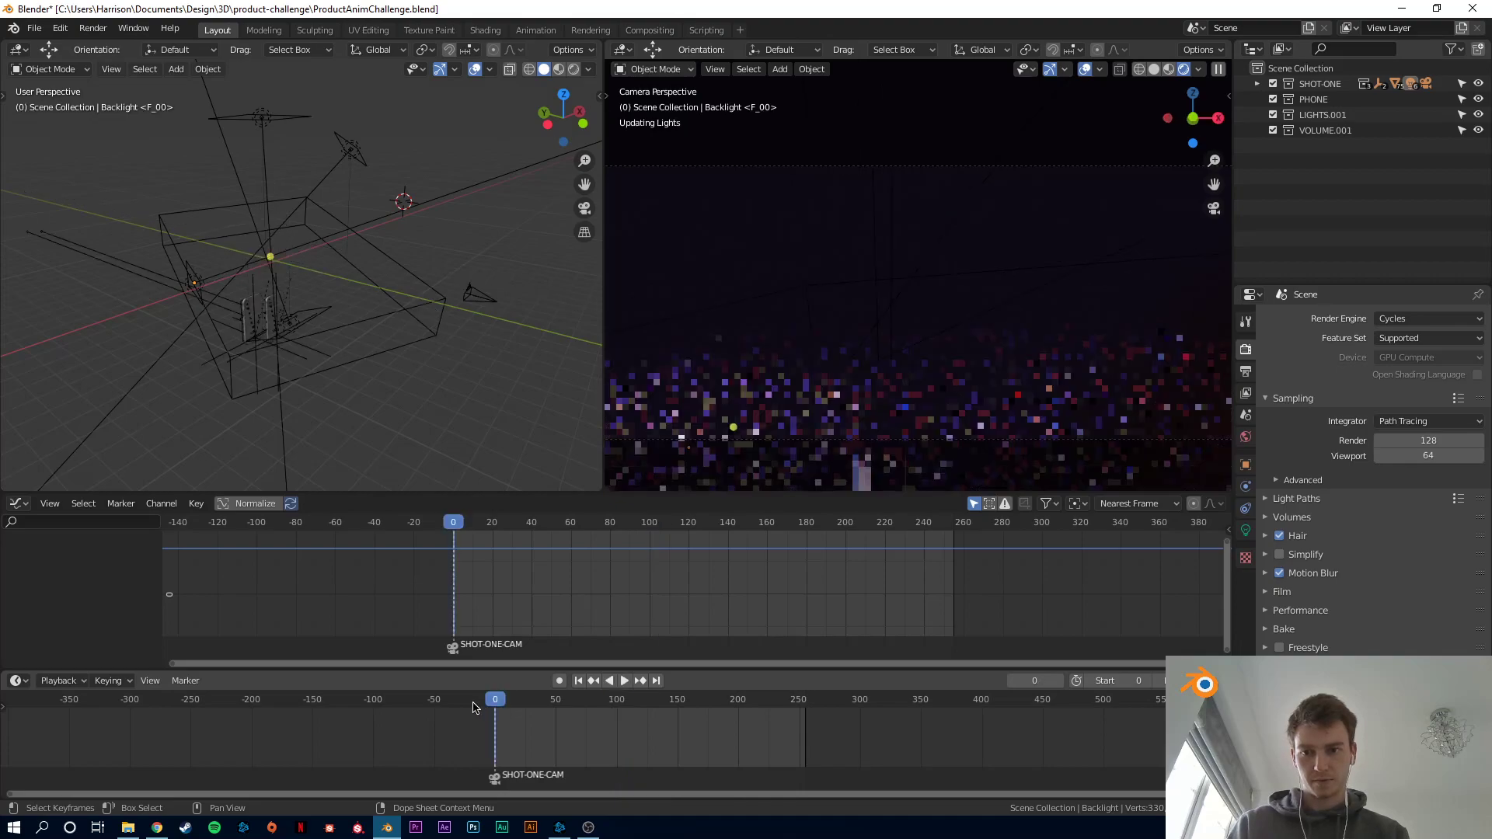
Play and scrub the opening of the animation to watch the phones rise, stopping at frame 4.
key("space")
scroll(269, 233, "up", 2)
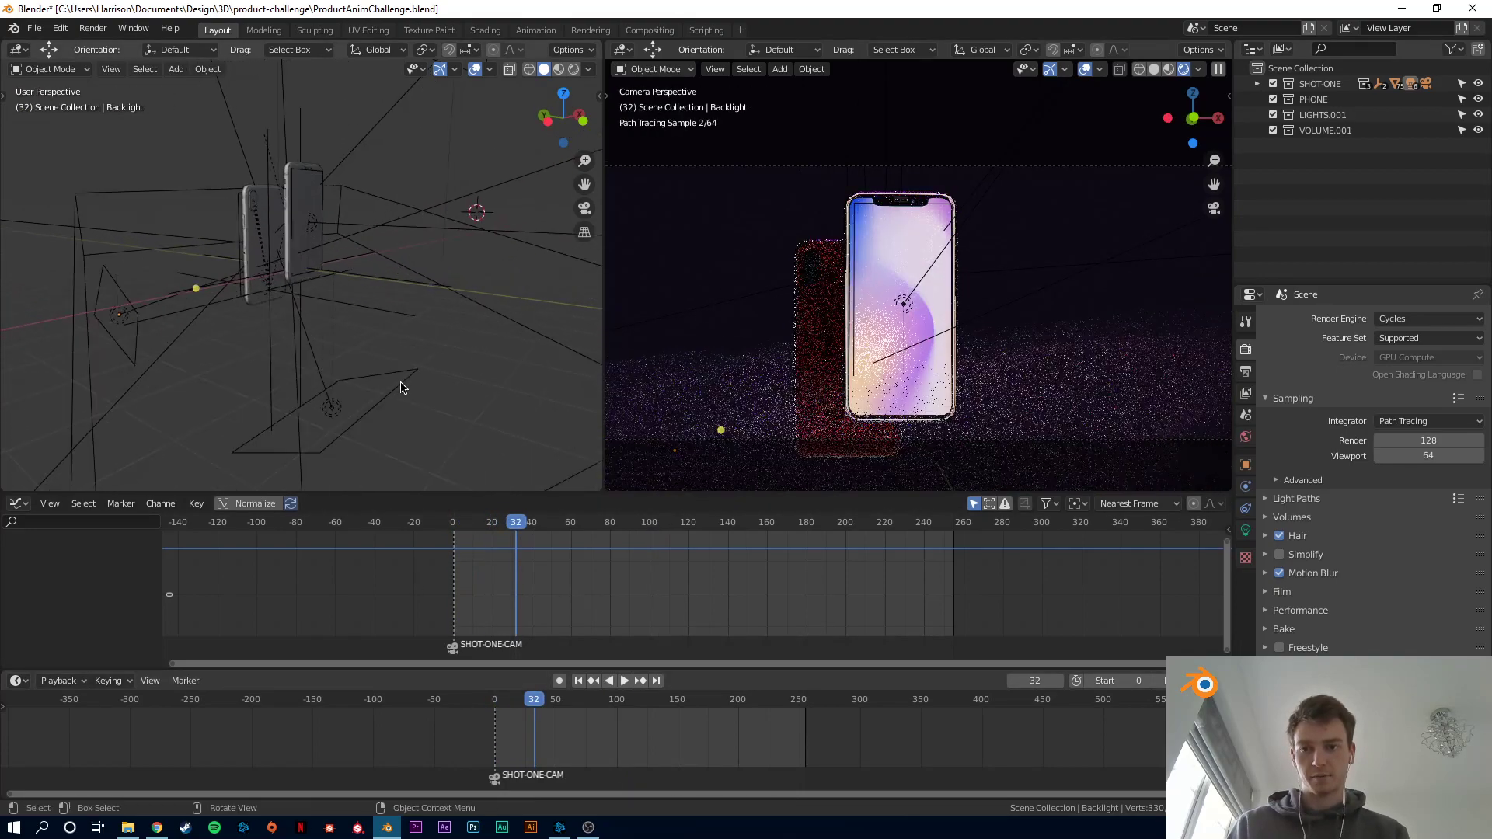
left_click_drag(509, 708, 476, 709)
middle_click_drag(288, 422, 300, 425)
left_click_drag(496, 703, 500, 707)
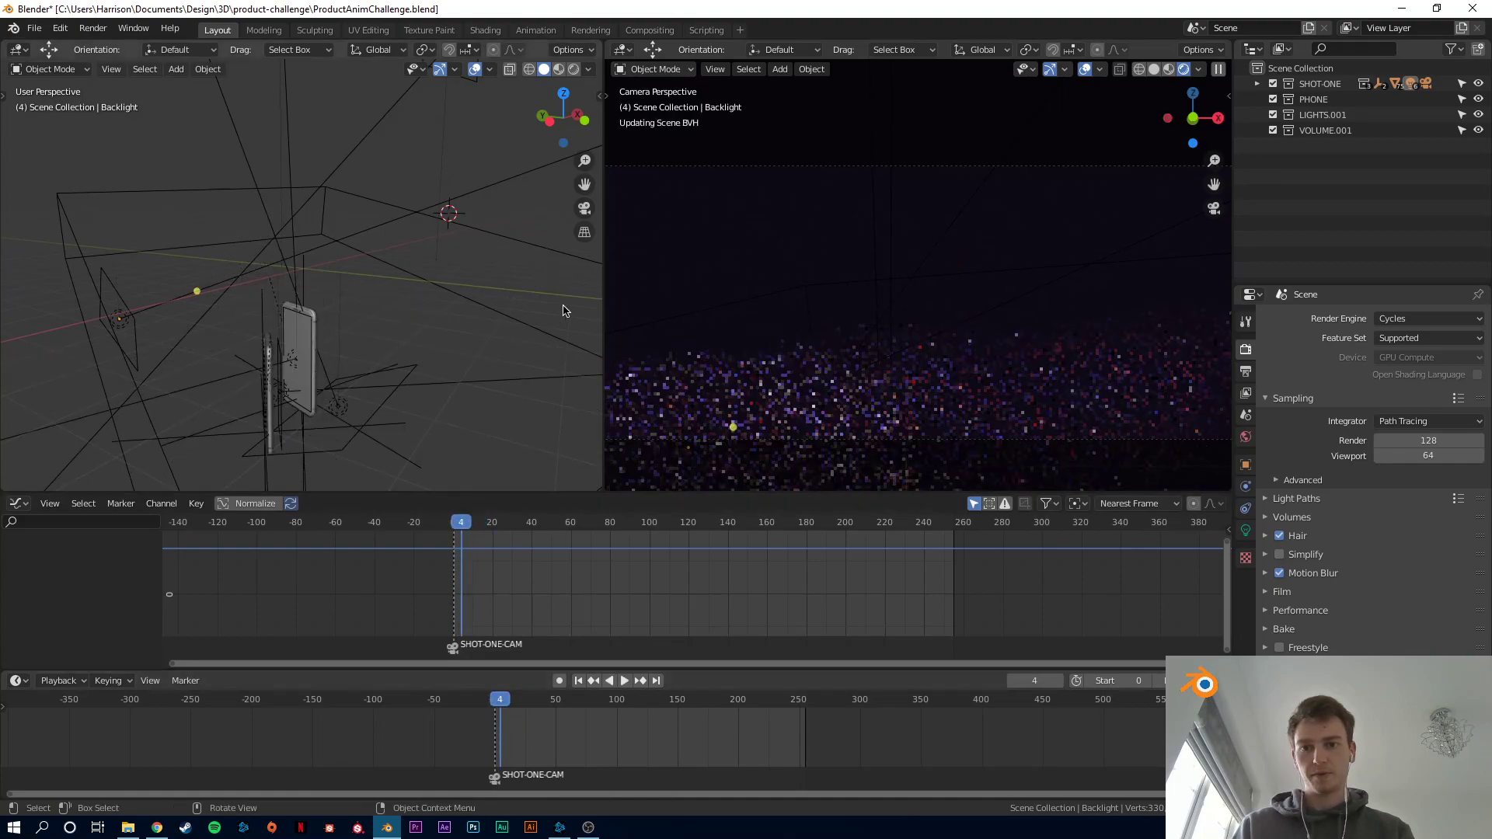
View the scene from the top and scrub to frame 20 to show the phones' rotation.
left_click(564, 104)
key("space")
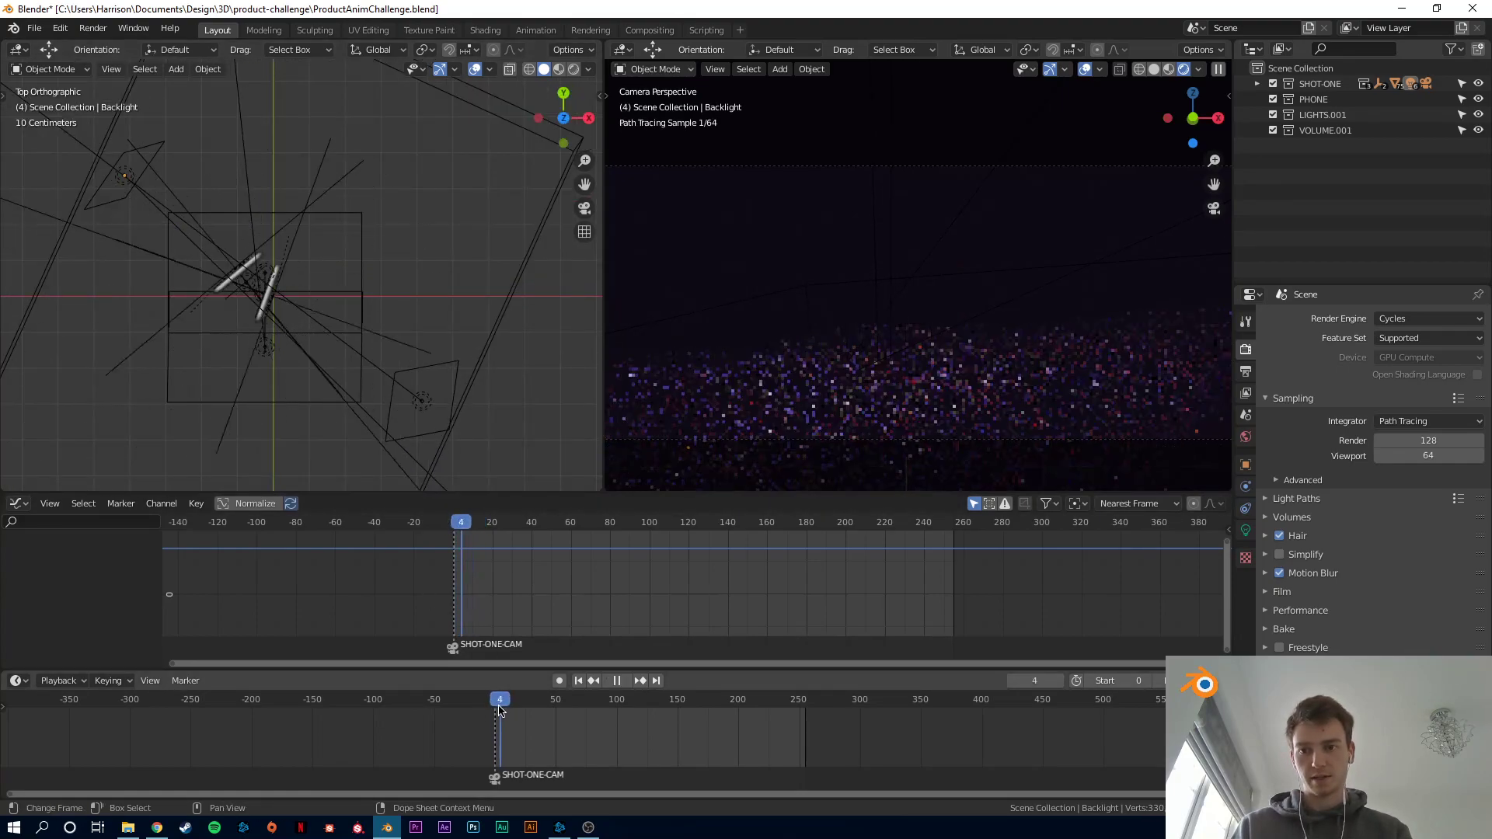
mouse_move(495, 709)
left_mouse_down()
mouse_move(536, 713)
mouse_move(520, 713)
left_mouse_up()
Set the render engine to Eevee and play and scrub the animation through to frame 174.
left_click(1382, 320)
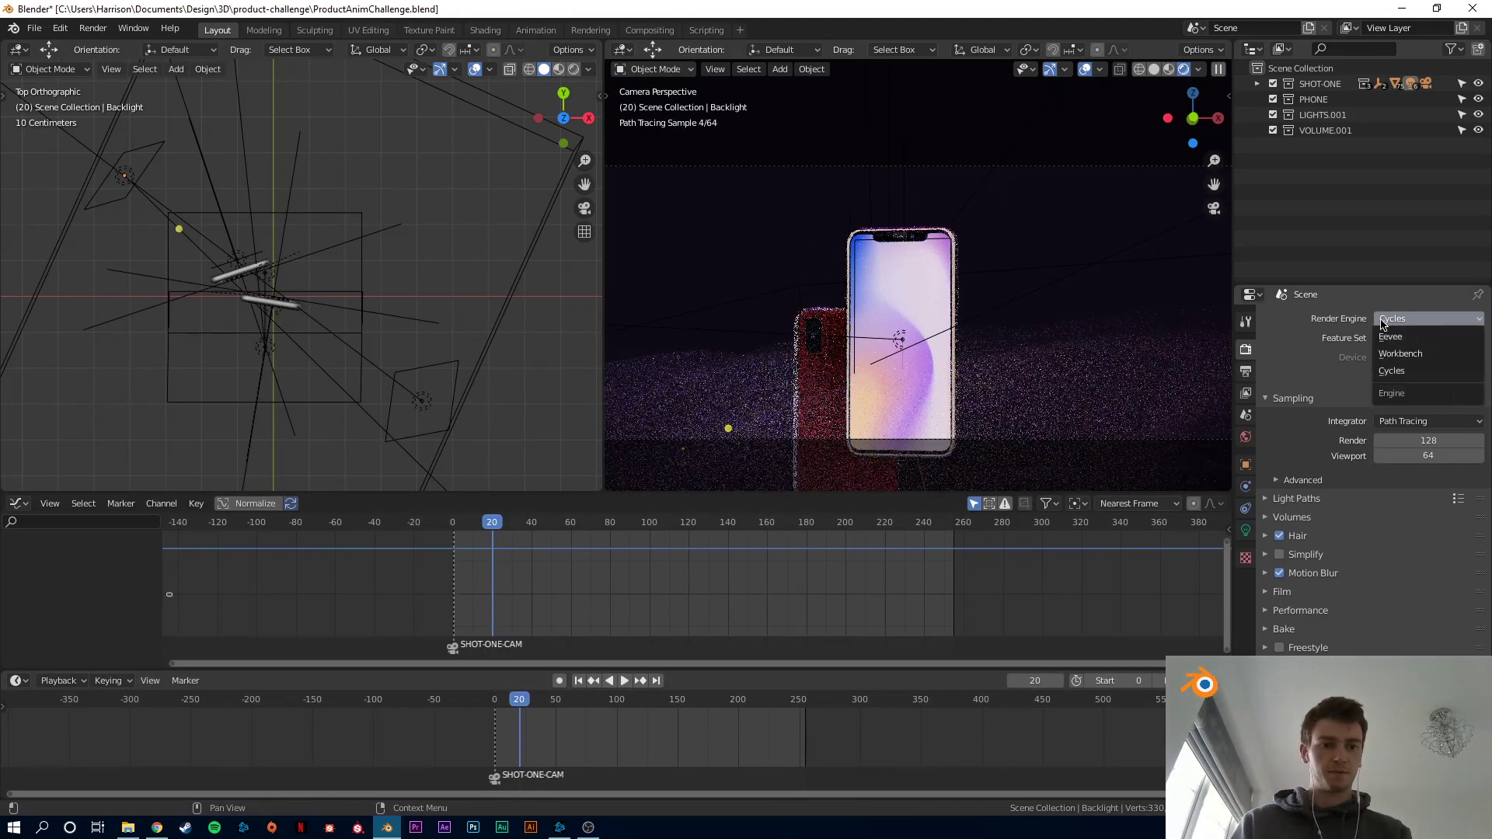
left_click(1404, 338)
key("space")
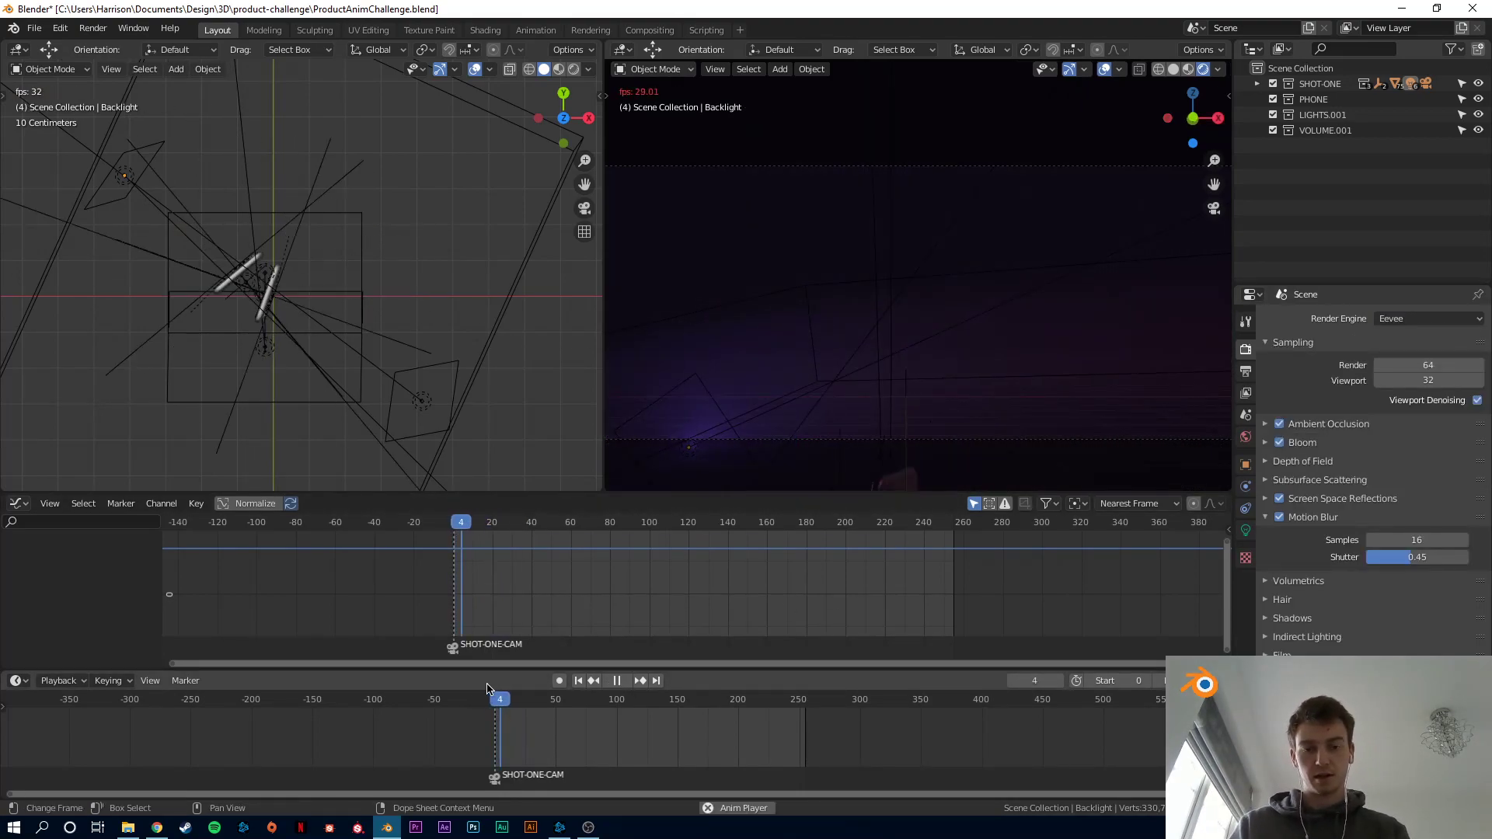
left_click_drag(518, 716, 706, 700)
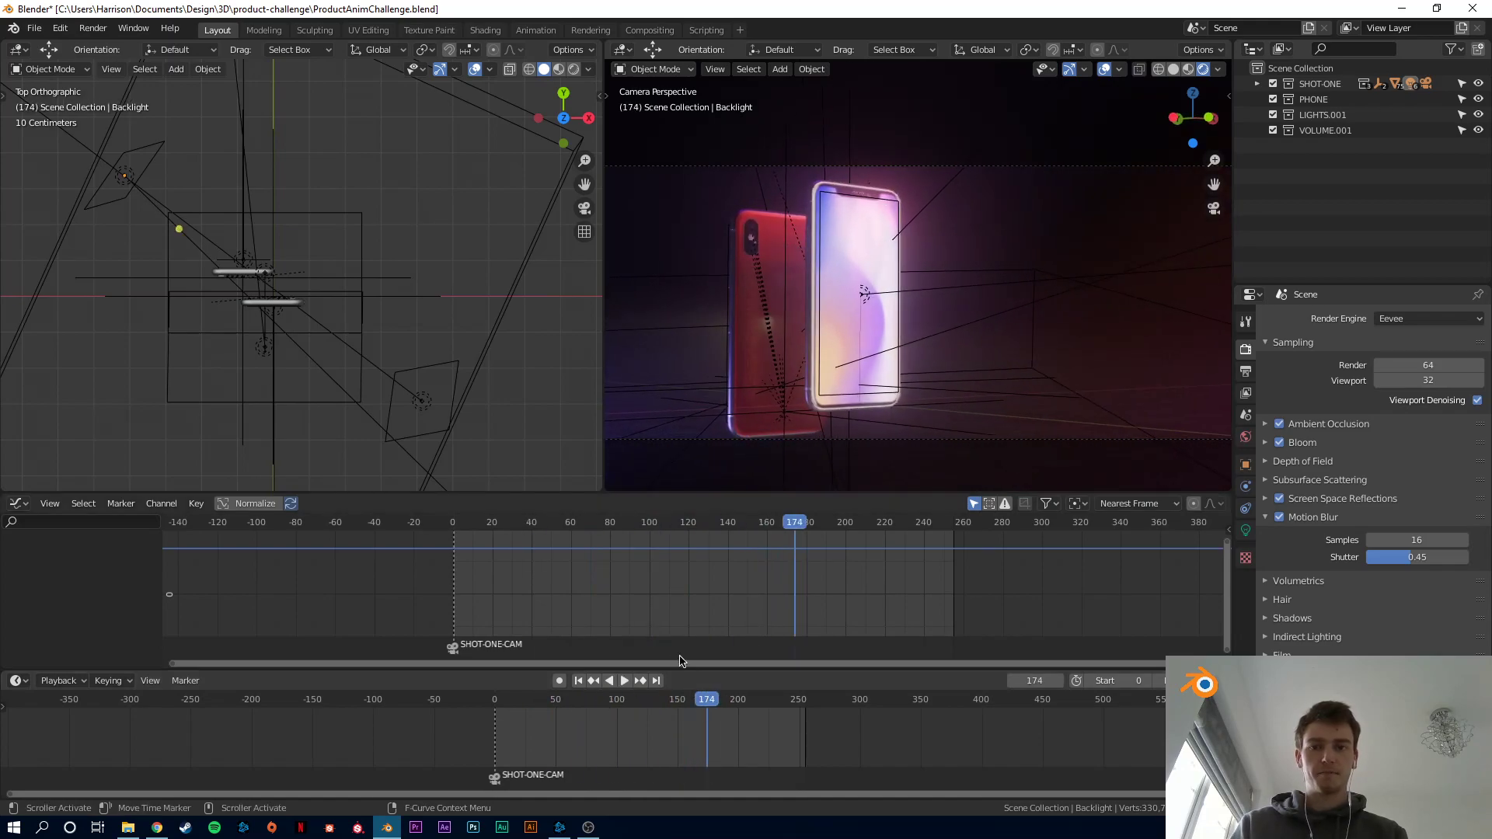
Switch to the Shading workspace and display the World shader nodes.
left_click(485, 30)
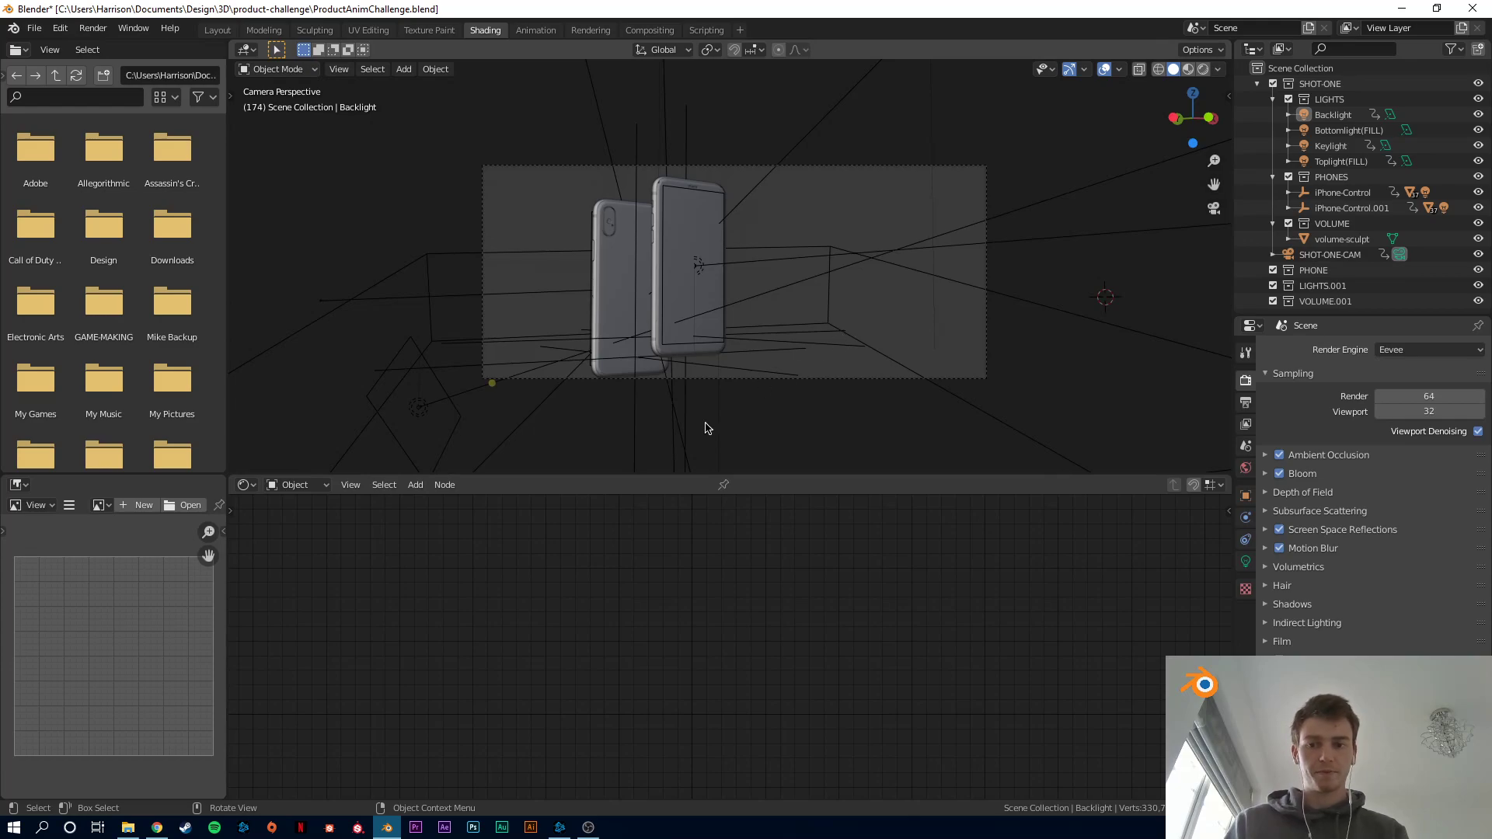
left_click(312, 520)
scroll(769, 637, "down", 3)
Examine the World node tree and reposition its overlapping Color Ramp nodes.
left_click_drag(832, 687, 822, 721)
left_click_drag(779, 611, 774, 600)
middle_click_drag(823, 627, 776, 621)
scroll(897, 317, "up", 1)
scroll(793, 693, "down", 1)
left_click_drag(729, 606, 730, 643)
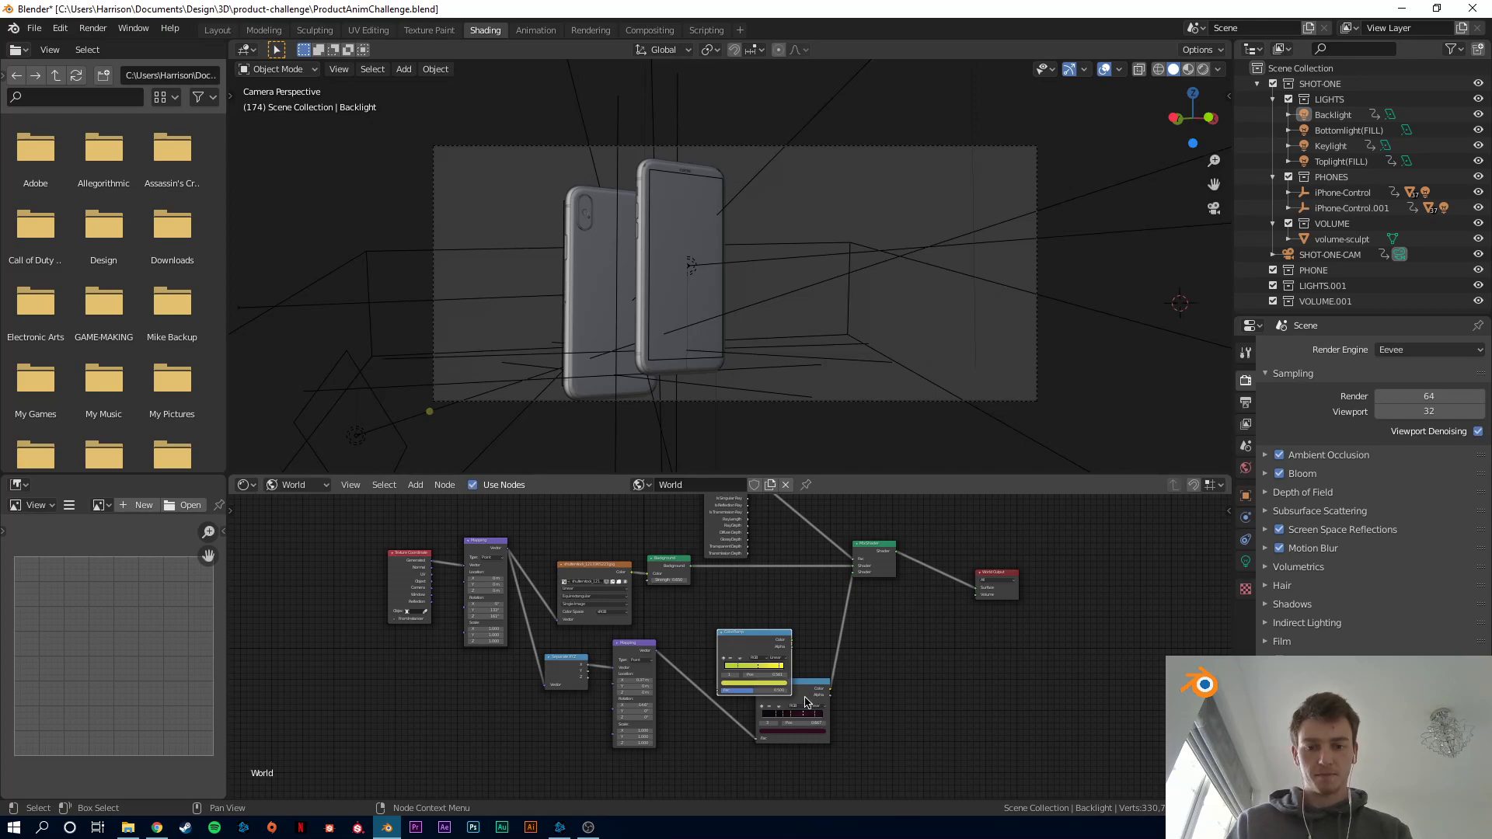
left_click_drag(801, 697, 791, 686)
middle_click_drag(736, 608, 739, 656)
scroll(738, 642, "up", 4)
scroll(739, 640, "down", 4)
scroll(715, 653, "up", 1)
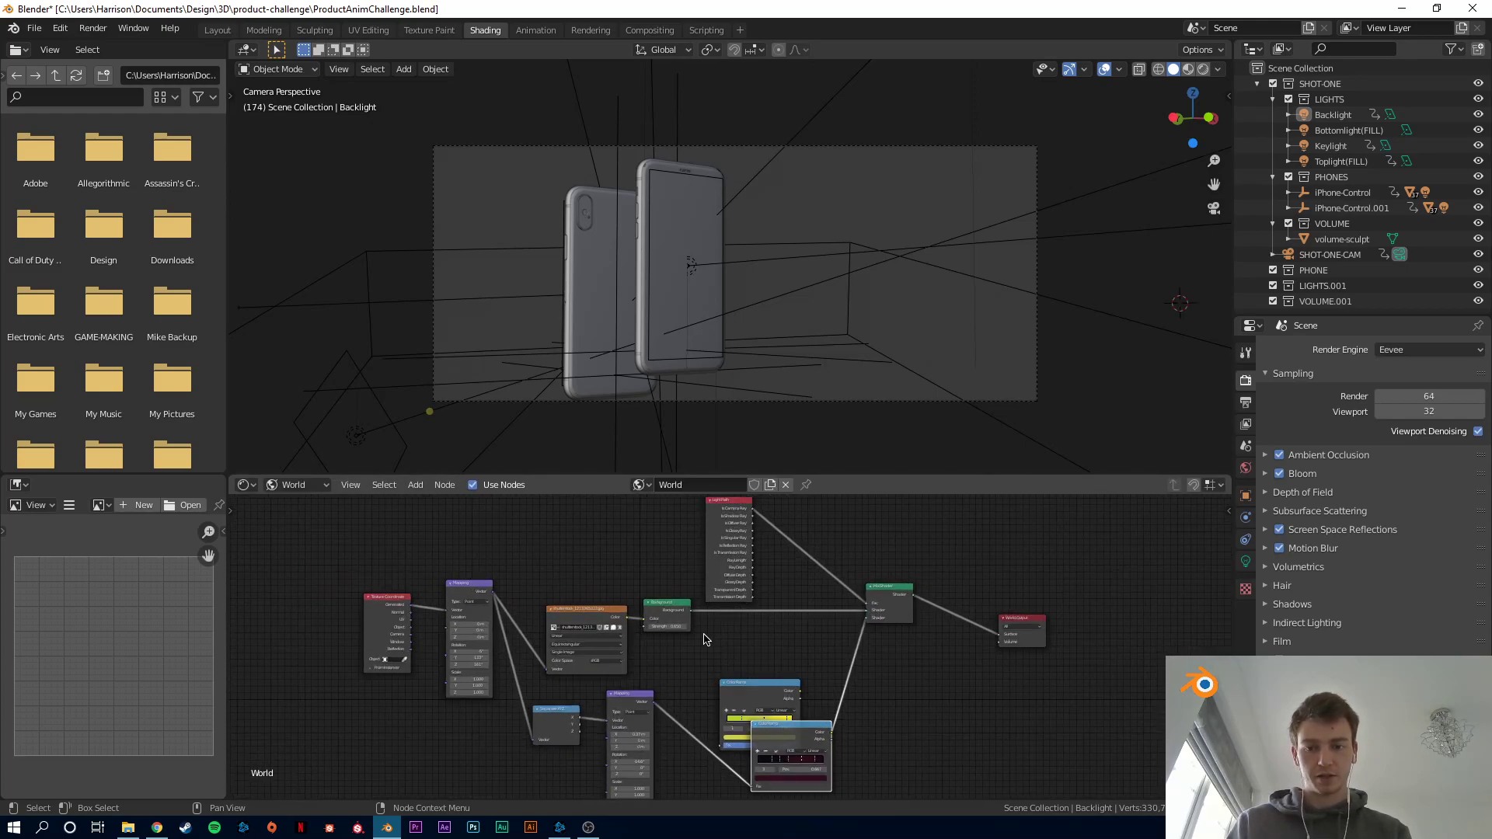
Switch the shader editor from the World nodes back to object materials.
left_click(638, 484)
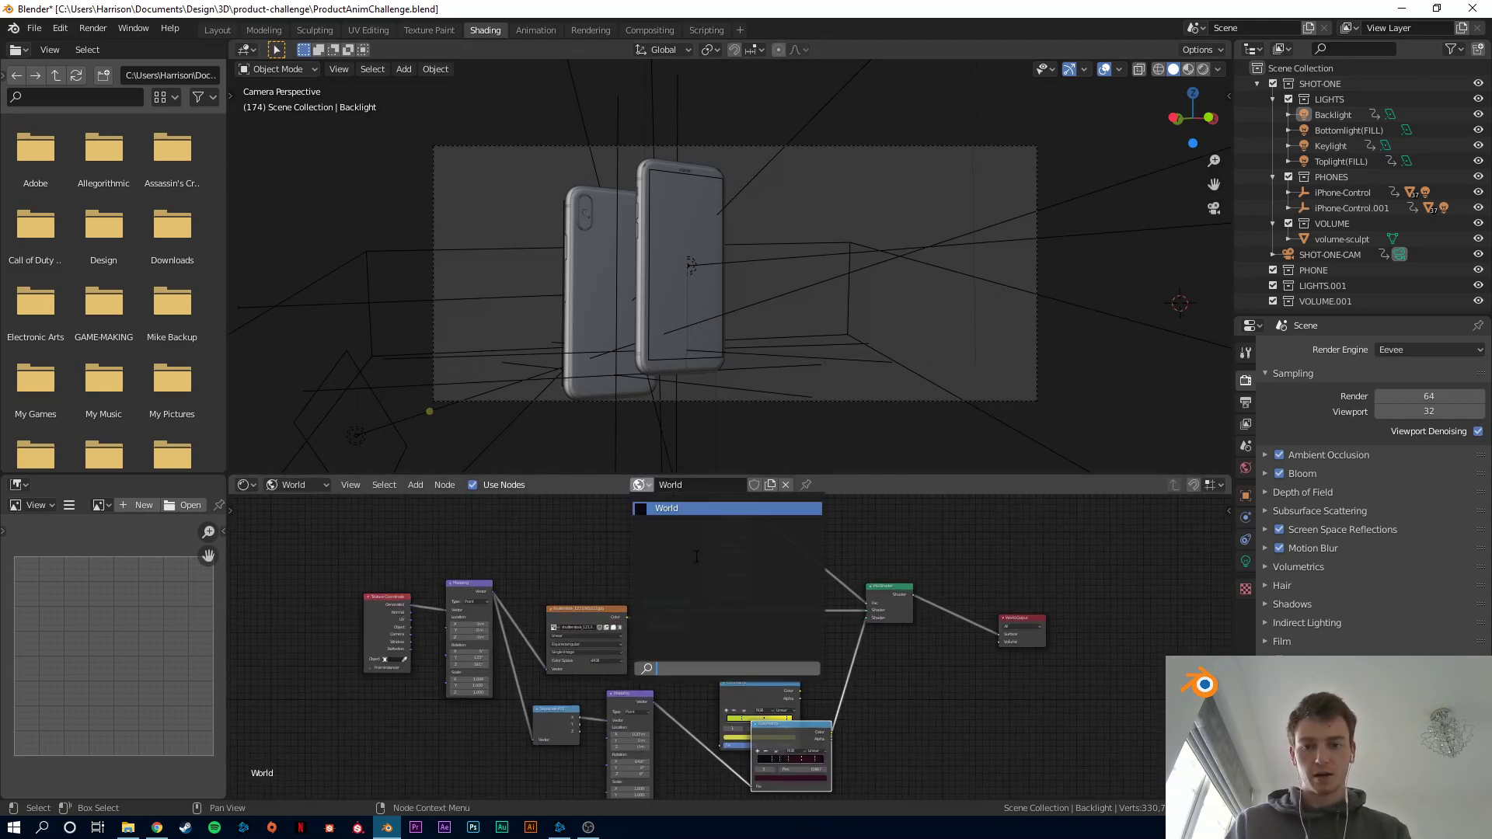
left_click(298, 503)
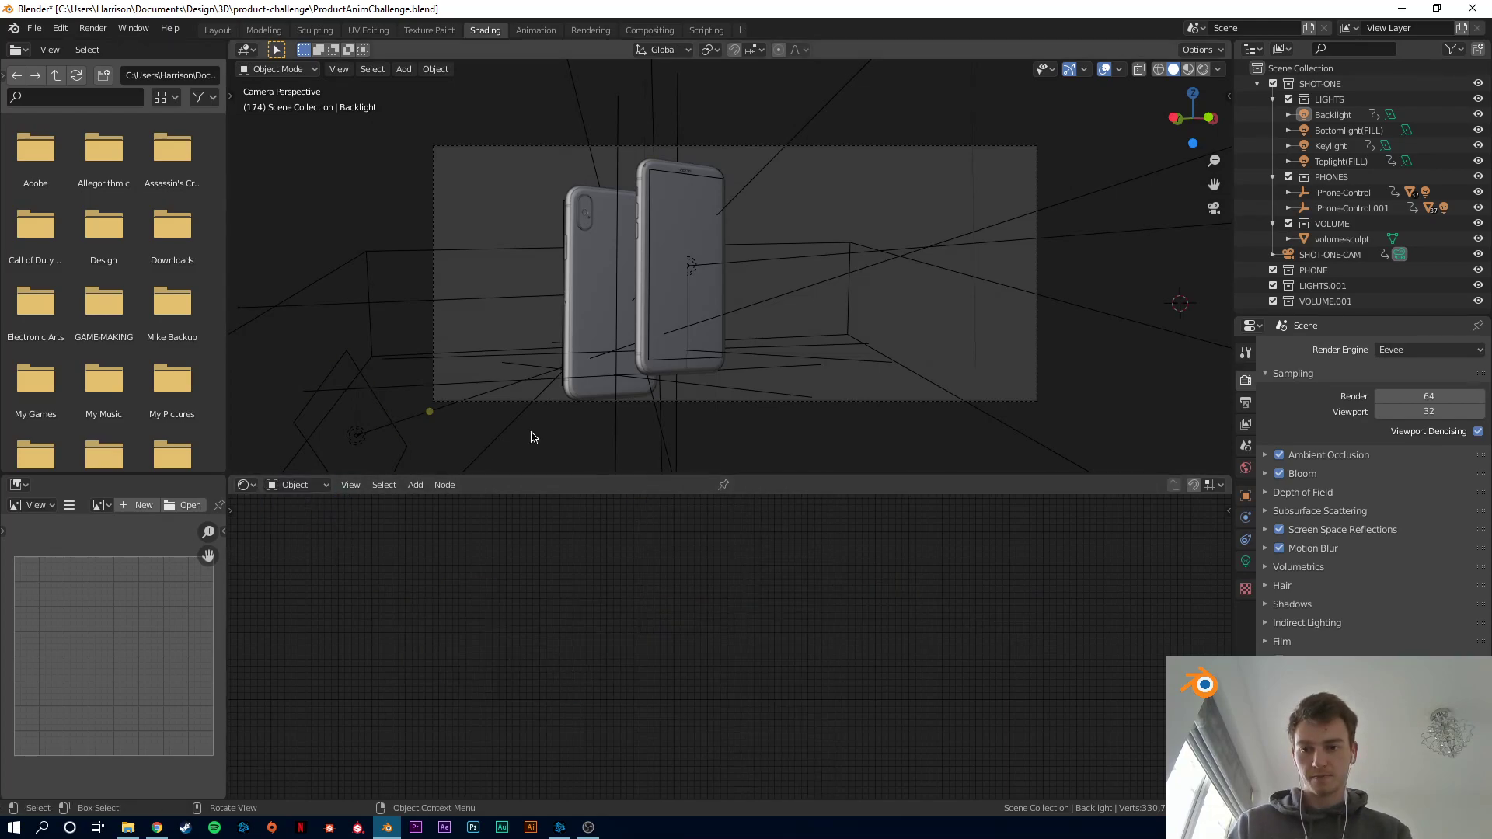
Select the front phone's Glass_top object and frame its whole PhoneScreen node tree in the shader editor.
scroll(631, 276, "up", 1)
left_click(656, 218)
scroll(639, 631, "down", 7)
middle_click_drag(617, 628, 730, 624)
scroll(730, 623, "up", 2)
key("Home")
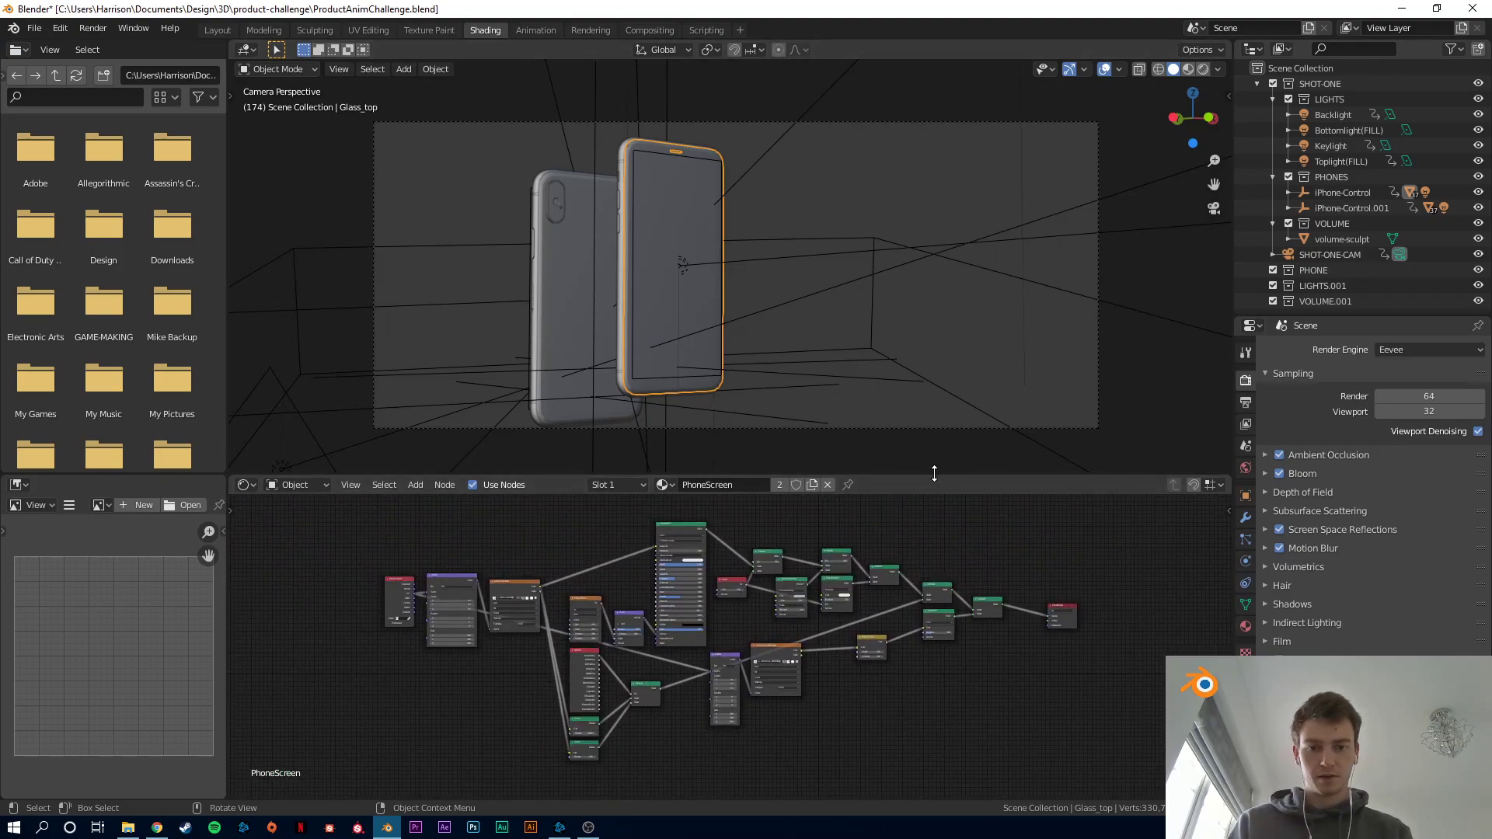
Enlarge the shader editor, switch the viewport to rendered shading and examine the PhoneScreen nodes.
left_click_drag(935, 477, 790, 597)
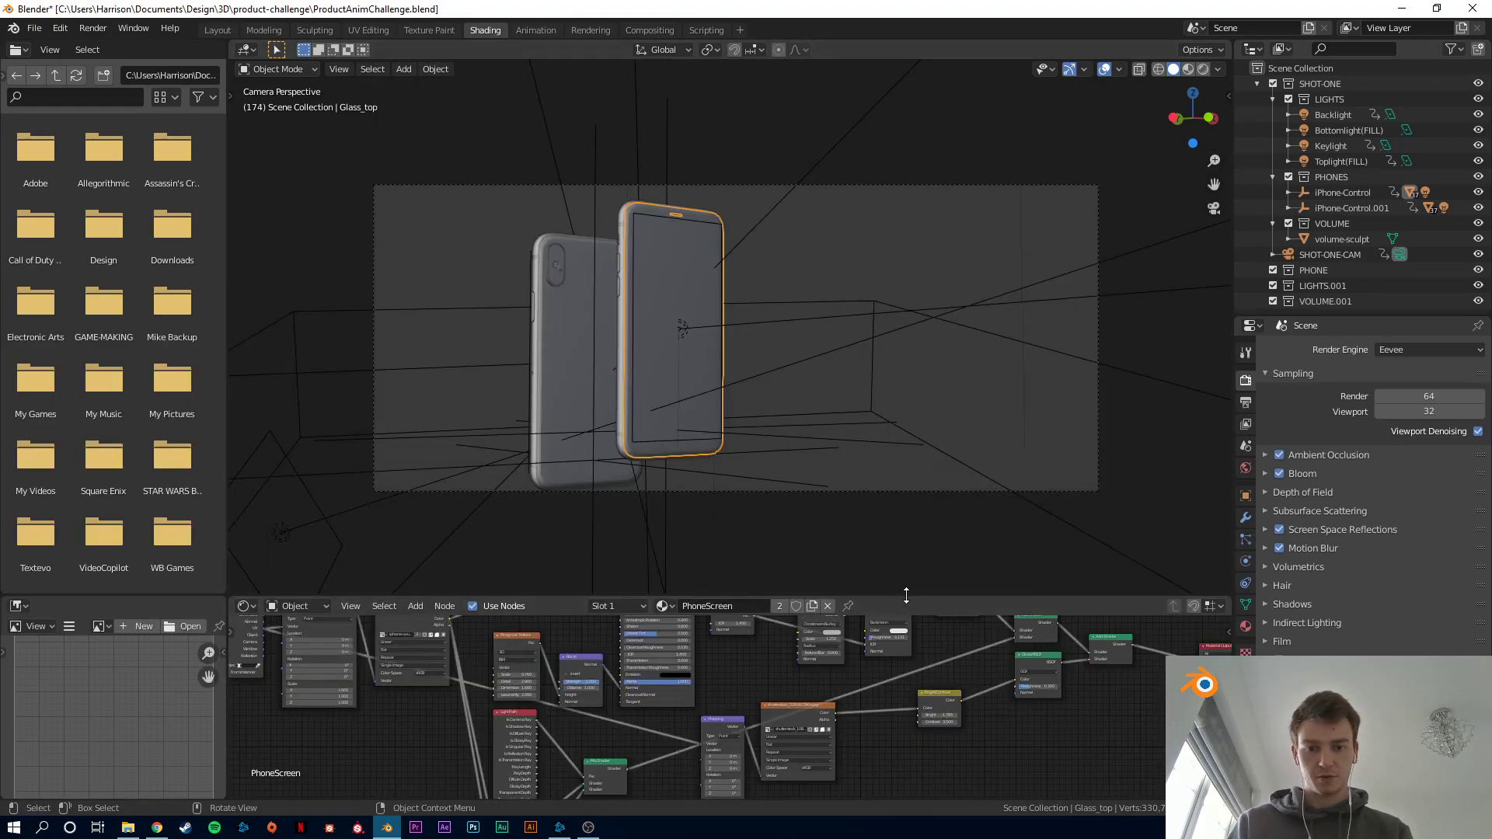
left_click_drag(892, 599, 878, 371)
key("z")
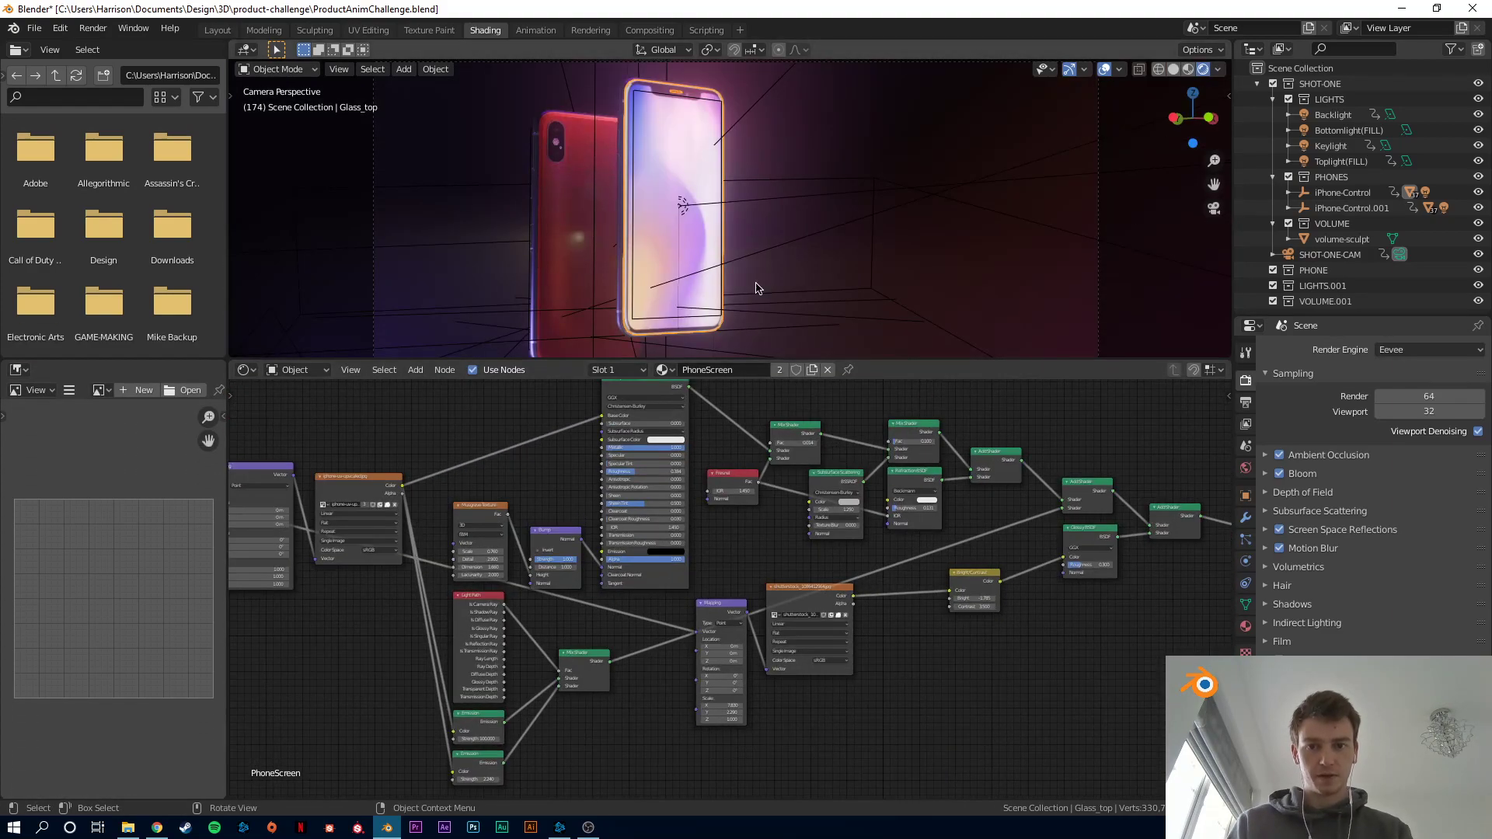
scroll(871, 579, "up", 2)
middle_click_drag(808, 582, 1084, 557)
Assign the PhoneRim material to the front phone's Glass_top to show its shader nodes.
left_click(662, 370)
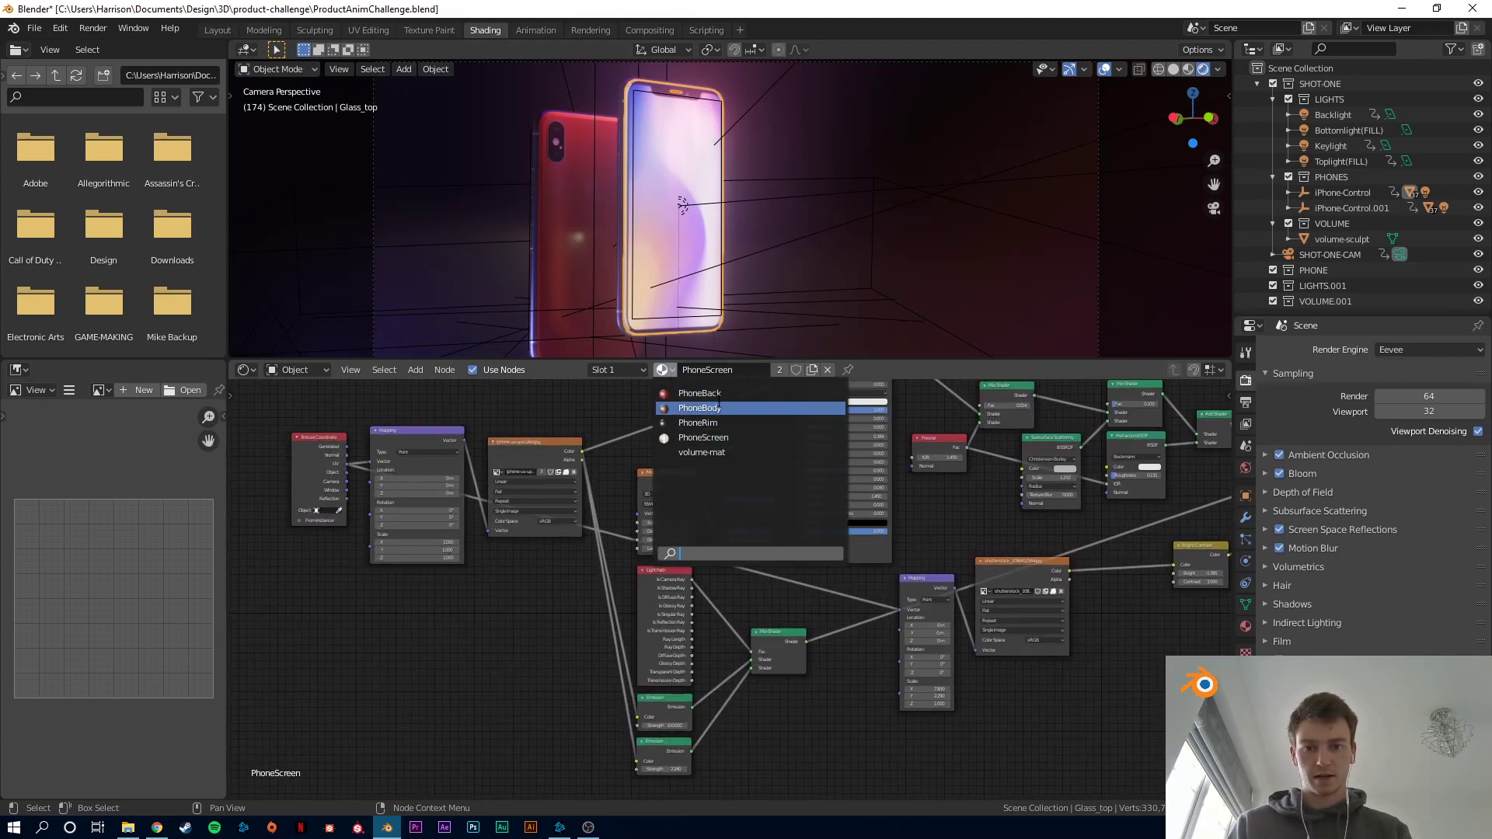
left_click(711, 422)
scroll(834, 553, "up", 2)
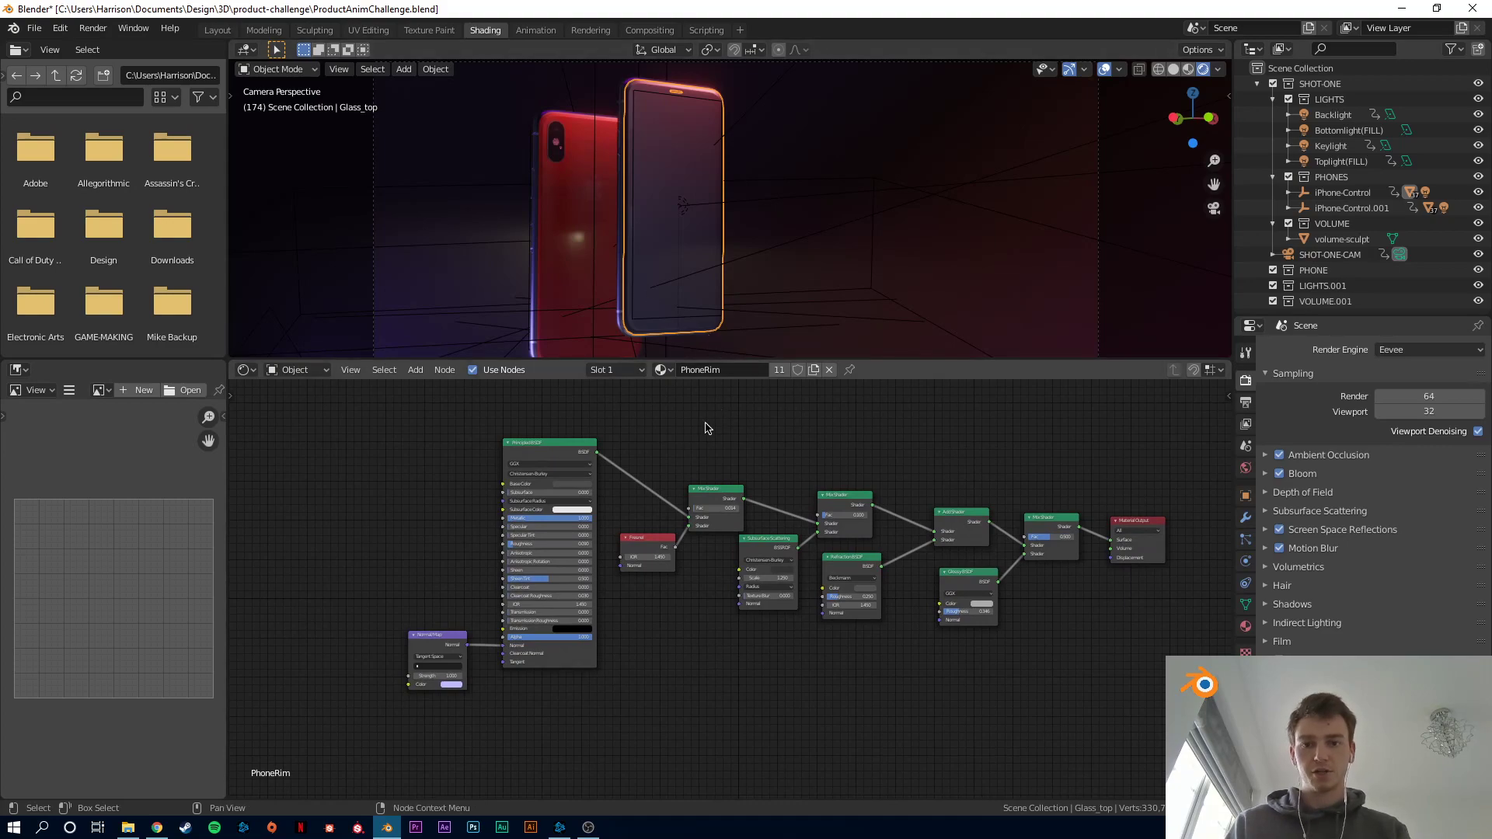
Assign the PhoneBack material to Glass_top and inspect its node tree and look on the phones.
left_click(662, 370)
left_click(699, 396)
scroll(572, 264, "up", 3)
scroll(550, 257, "down", 2)
middle_click_drag(550, 257, 604, 246, "shift")
scroll(661, 423, "up", 1)
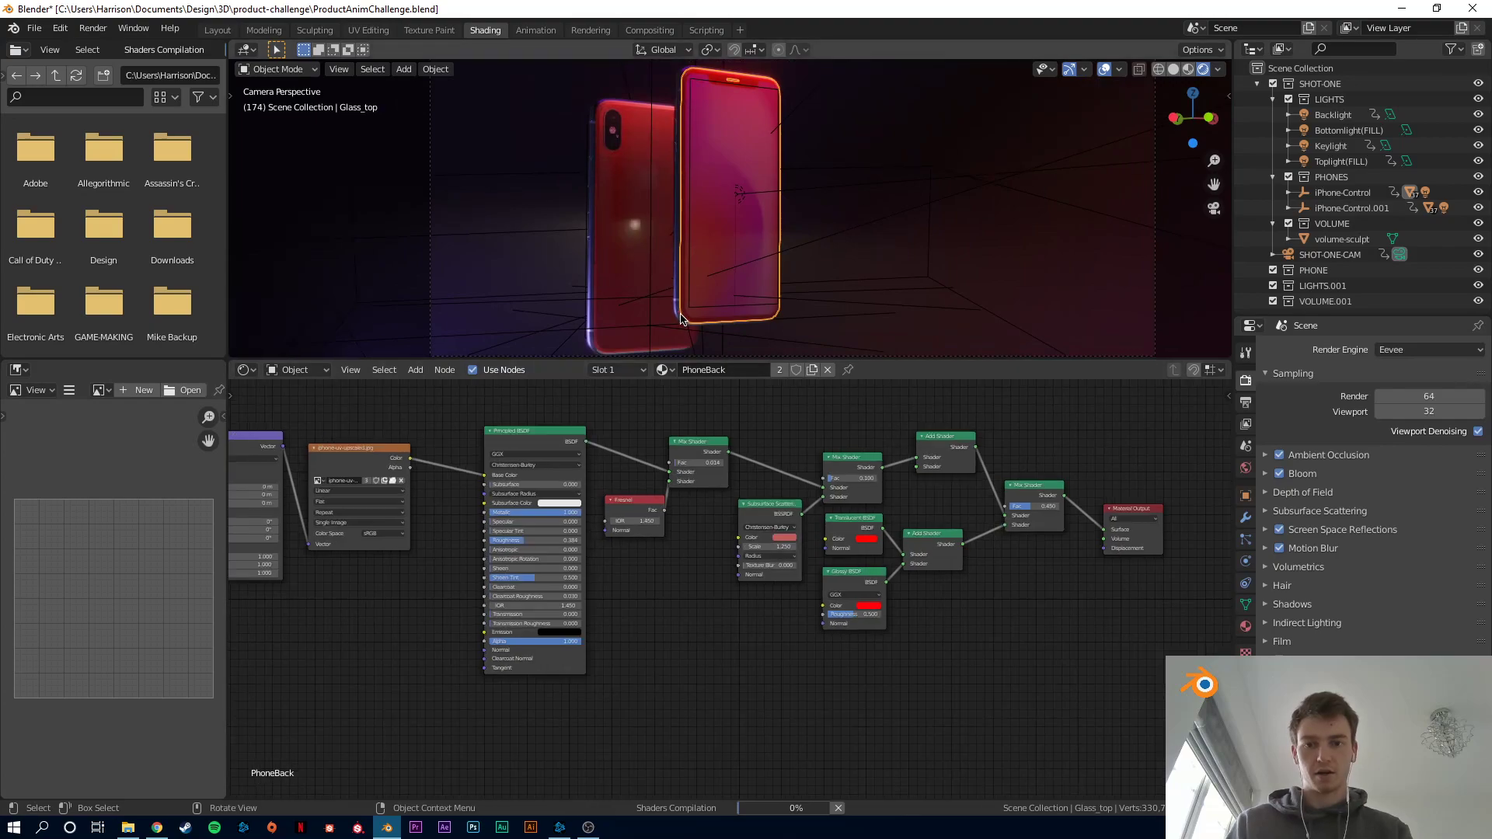
scroll(602, 249, "up", 2)
scroll(606, 252, "down", 1)
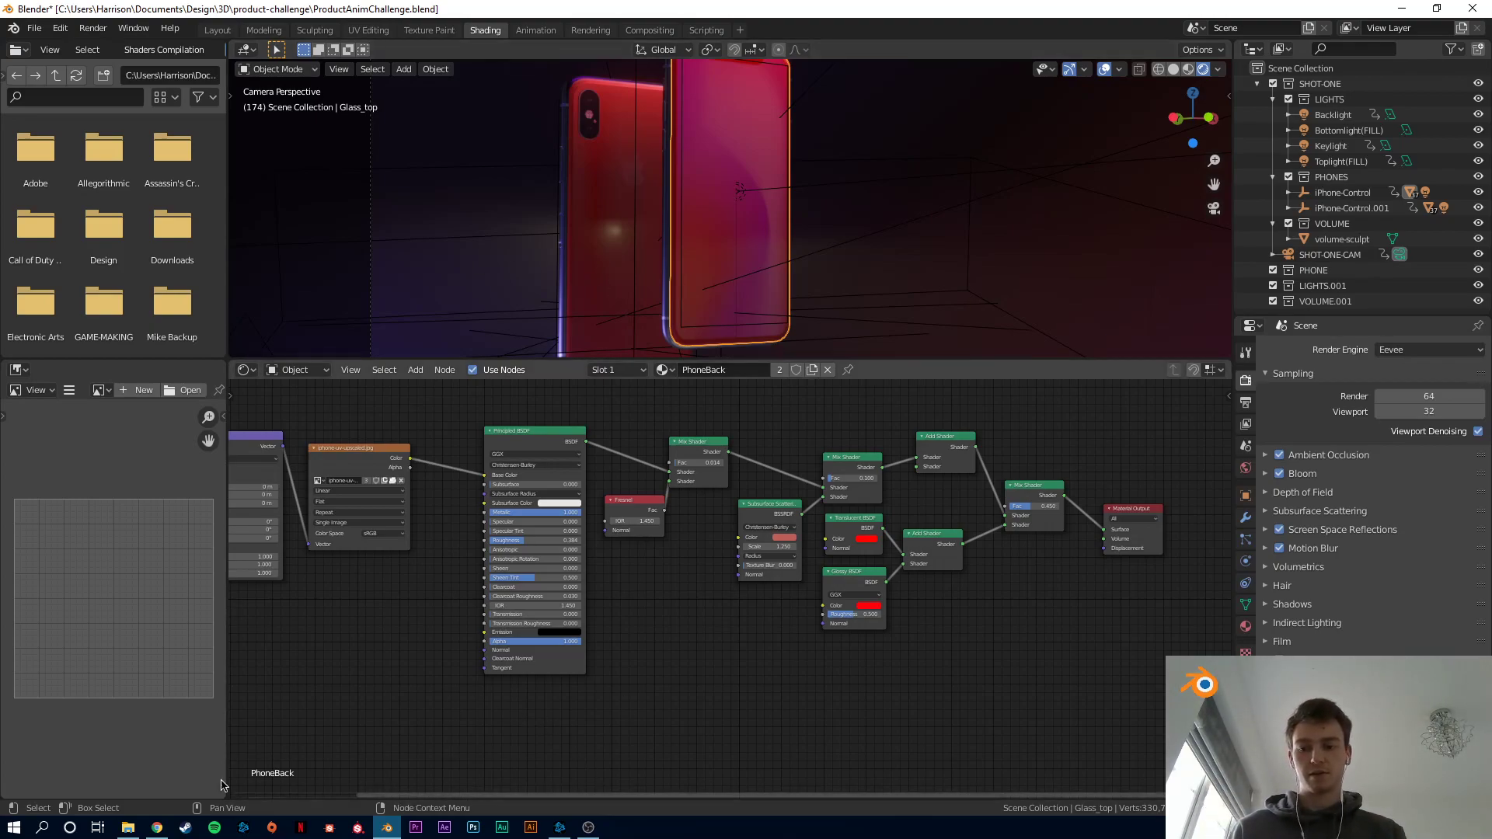
Review the scene's output dimensions and world properties, ending on the render settings.
left_click(162, 830)
left_click(162, 830)
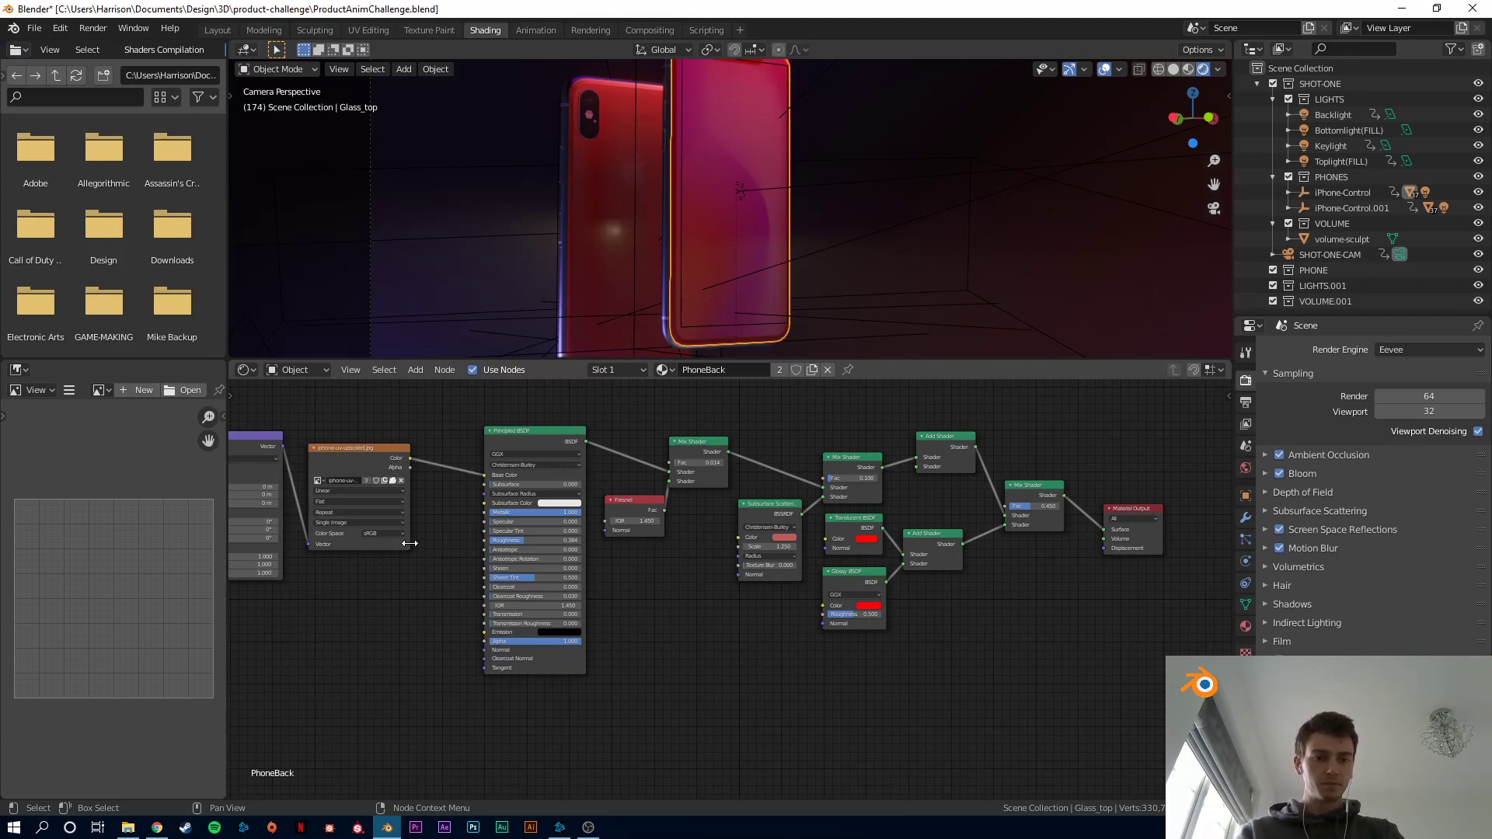
left_click(1247, 402)
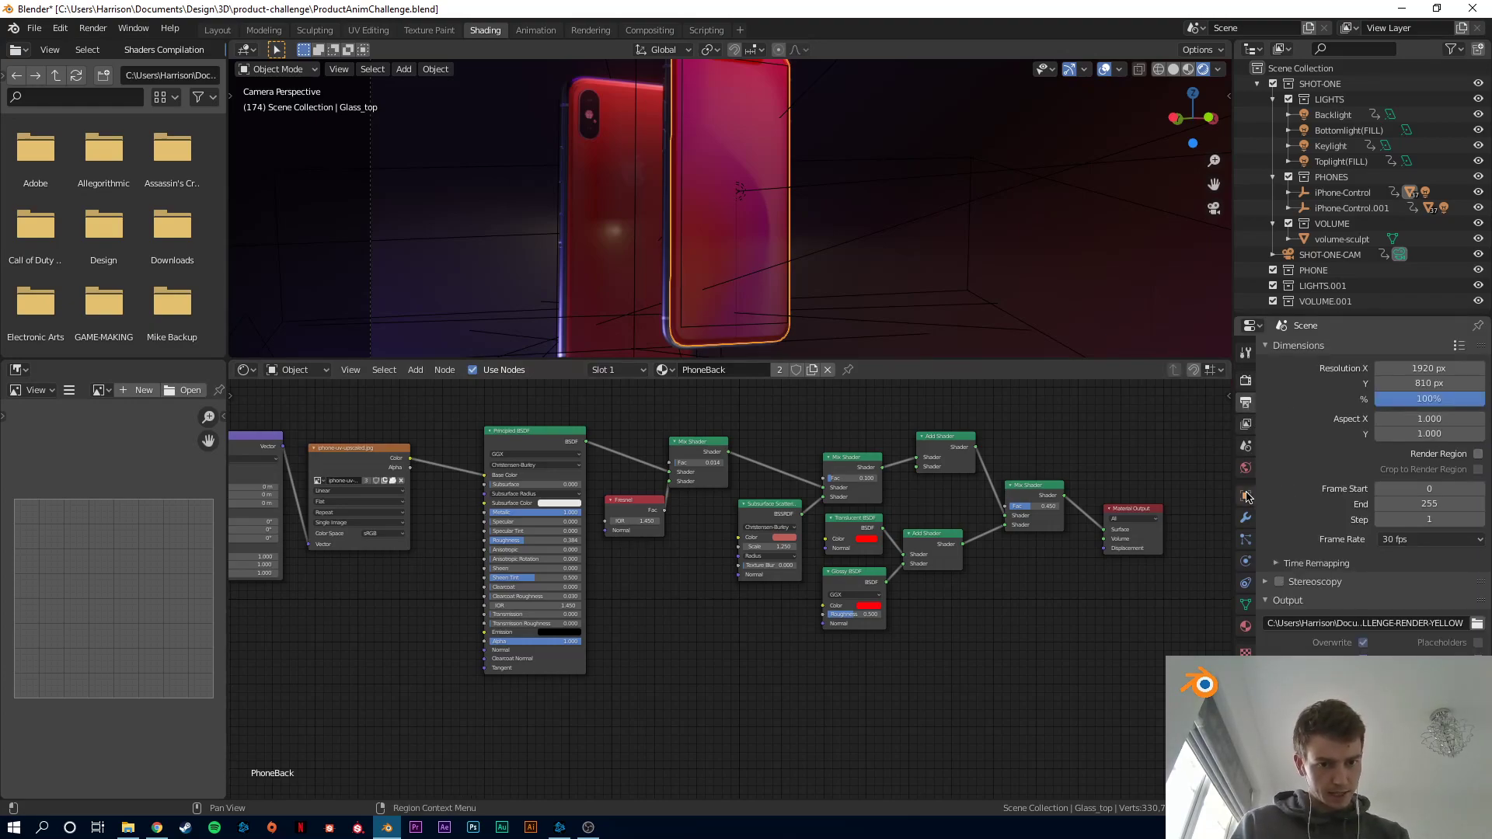
left_click(1247, 496)
left_click(1245, 381)
scroll(999, 316, "down", 2)
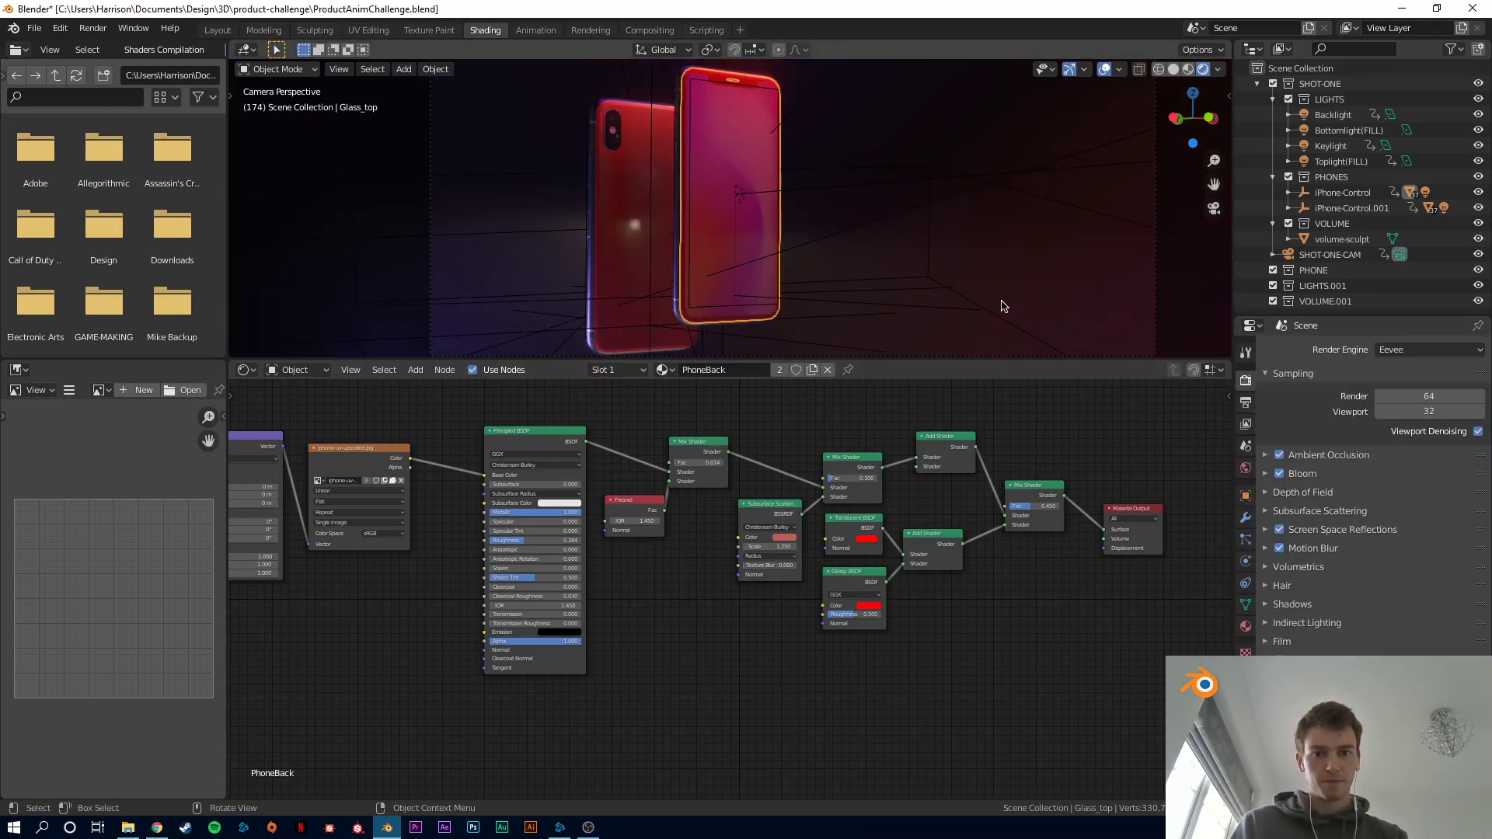
Switch to the Layout workspace and play the phone animation from its beginning.
left_click(217, 30)
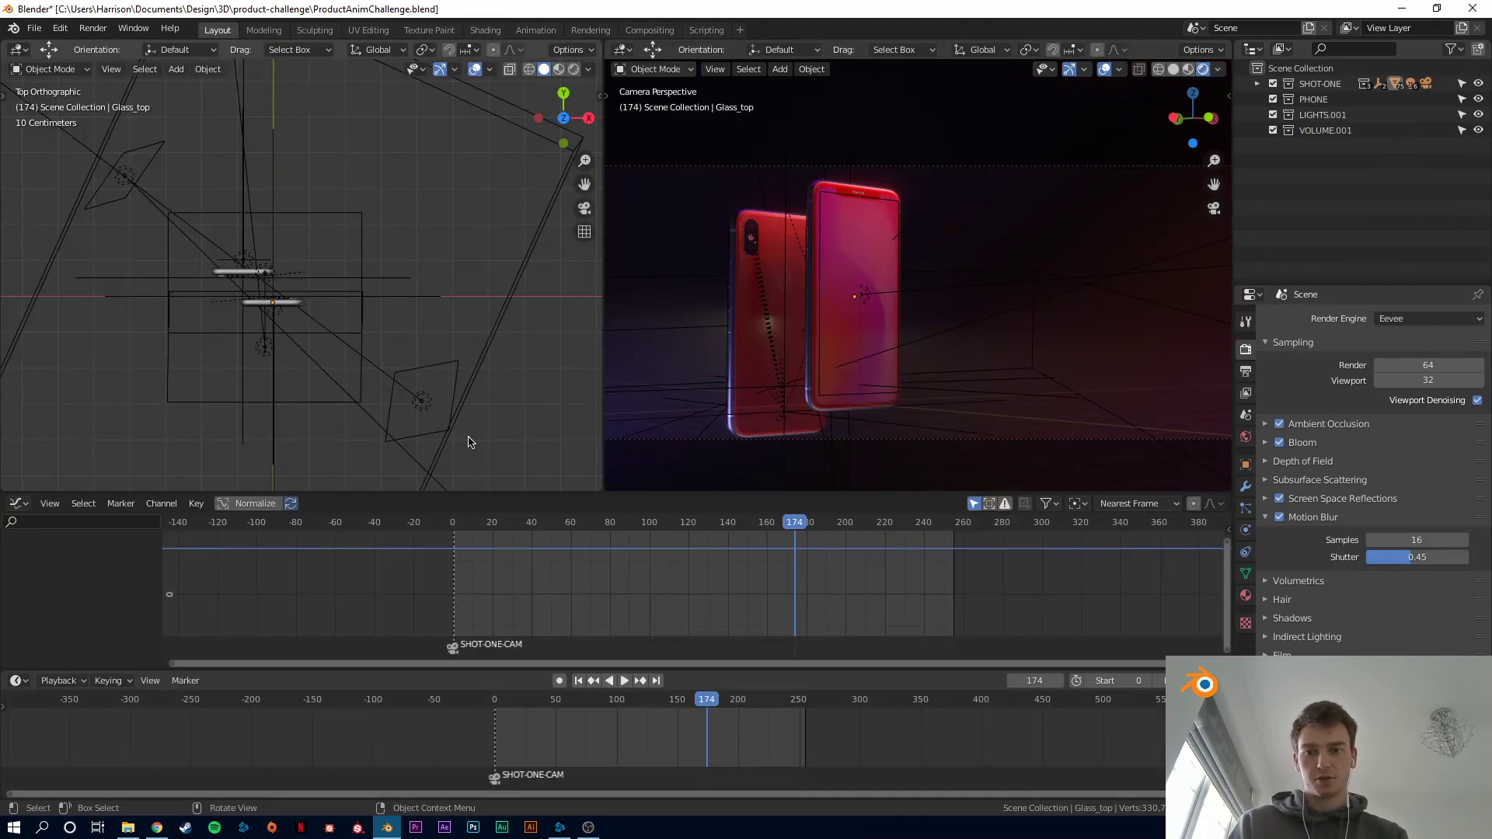
left_click_drag(542, 700, 484, 705)
key("space")
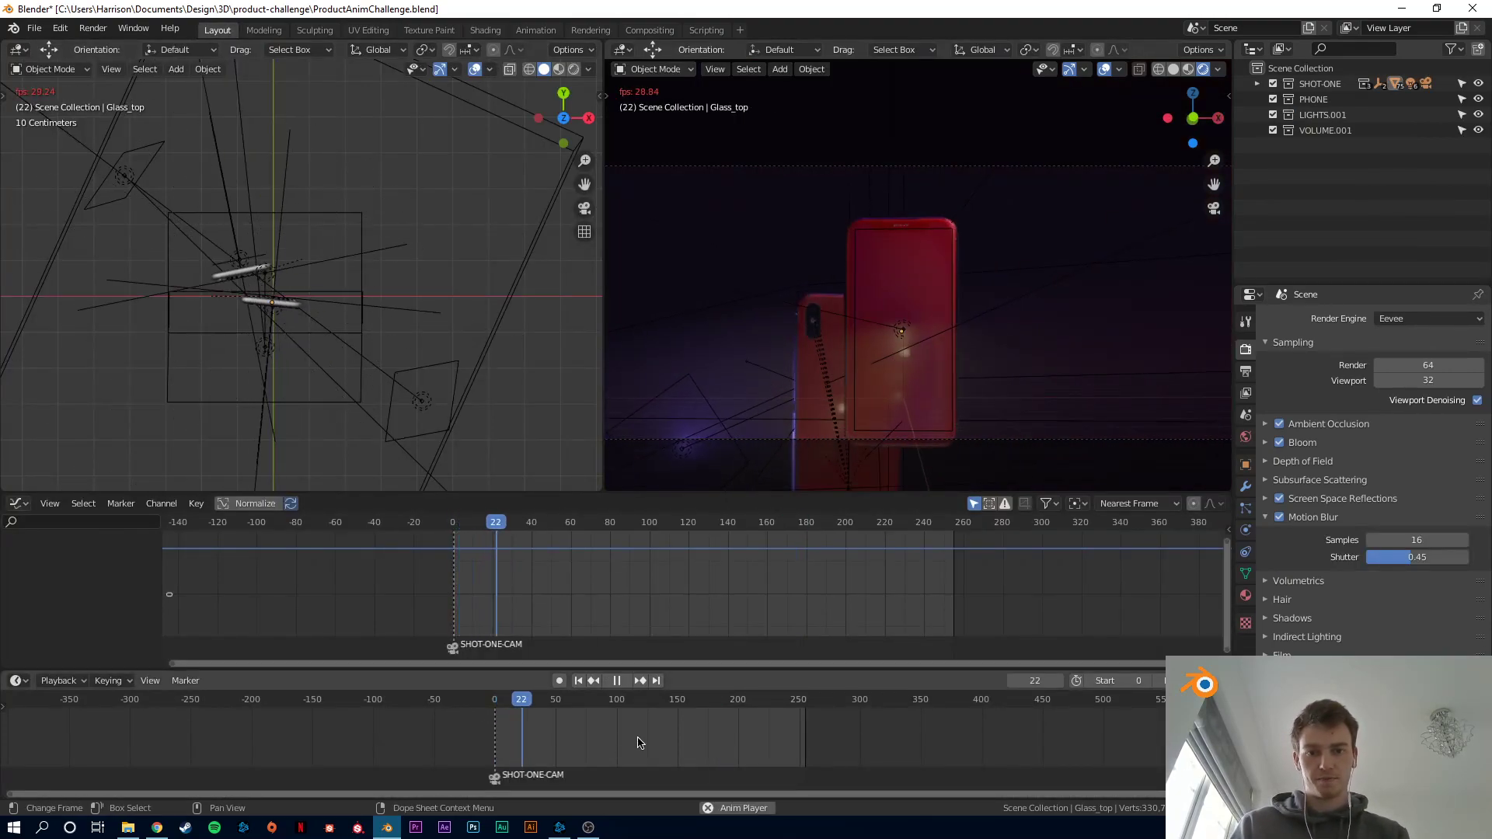
left_click(496, 707)
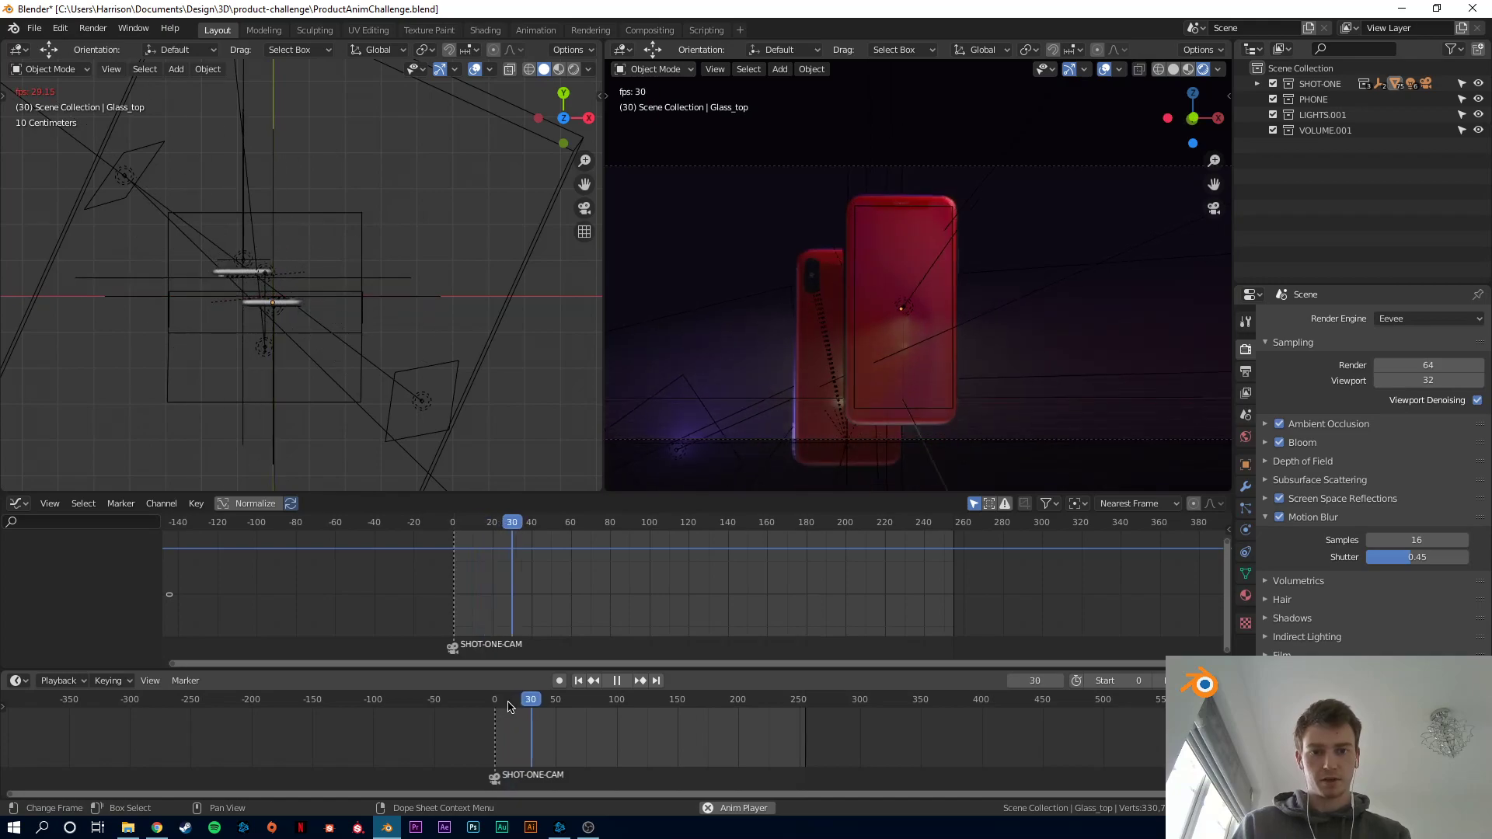
key("space")
Close the ProductAnimChallenge project without saving and enlarge the product-challenge folder window to show all files.
left_click(1472, 8)
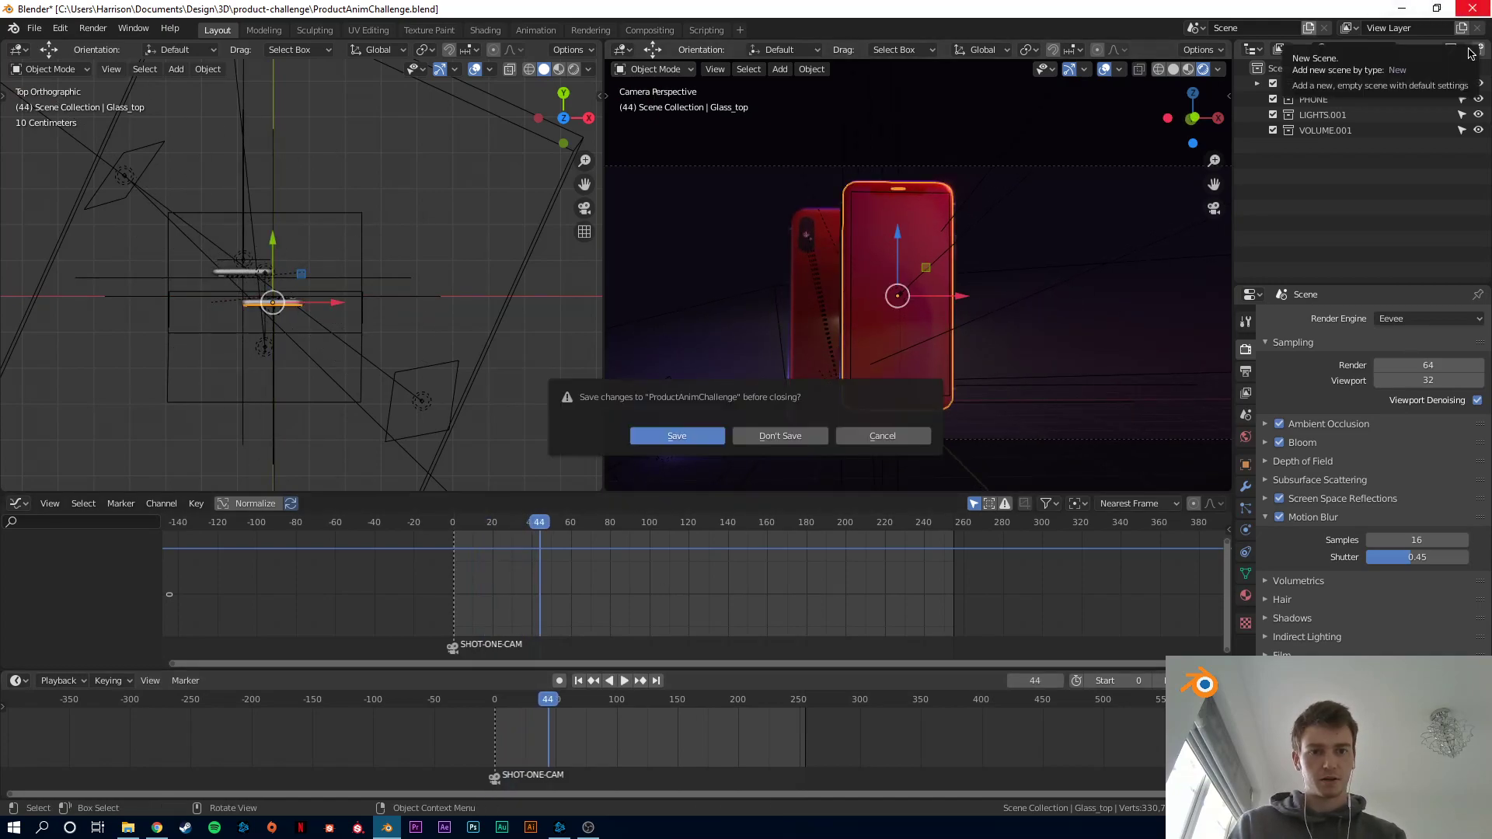
left_click(781, 437)
left_click(596, 522)
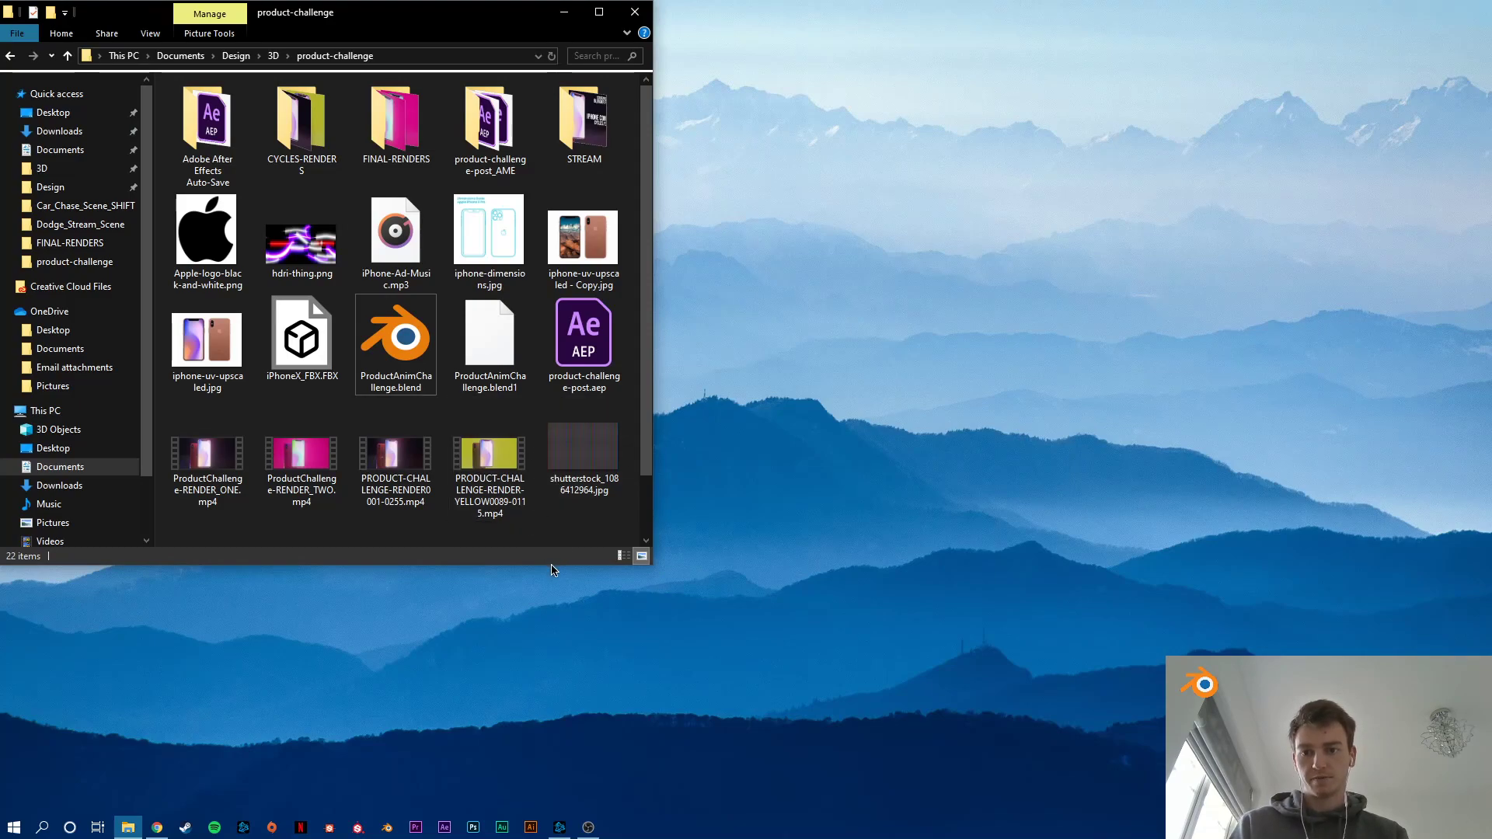
left_click_drag(554, 577, 554, 692)
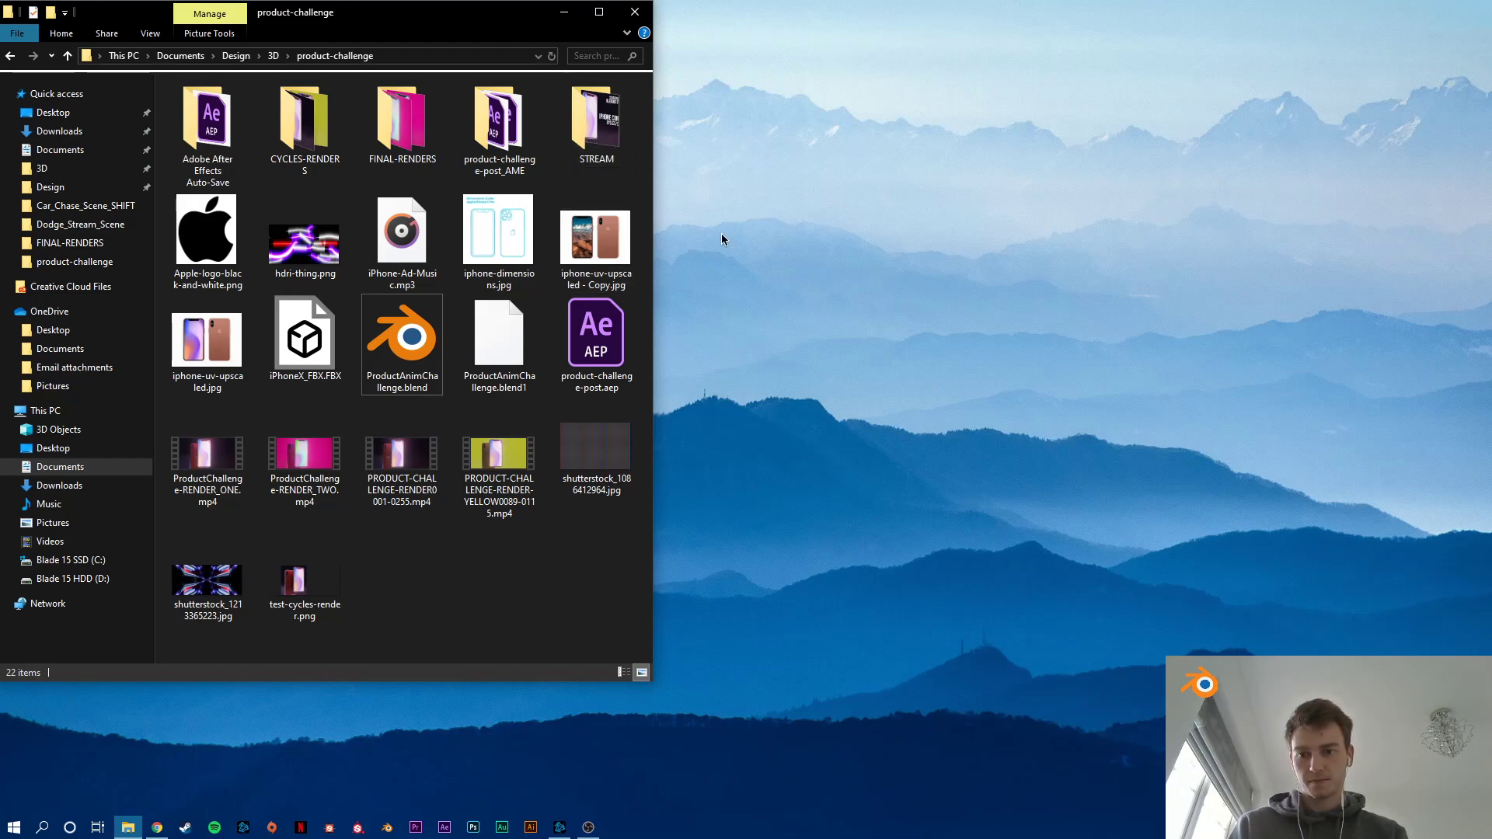
Launch a new Blender session, check the live stream chat and dismiss the splash screen.
key("super")
type("ble")
key("Return")
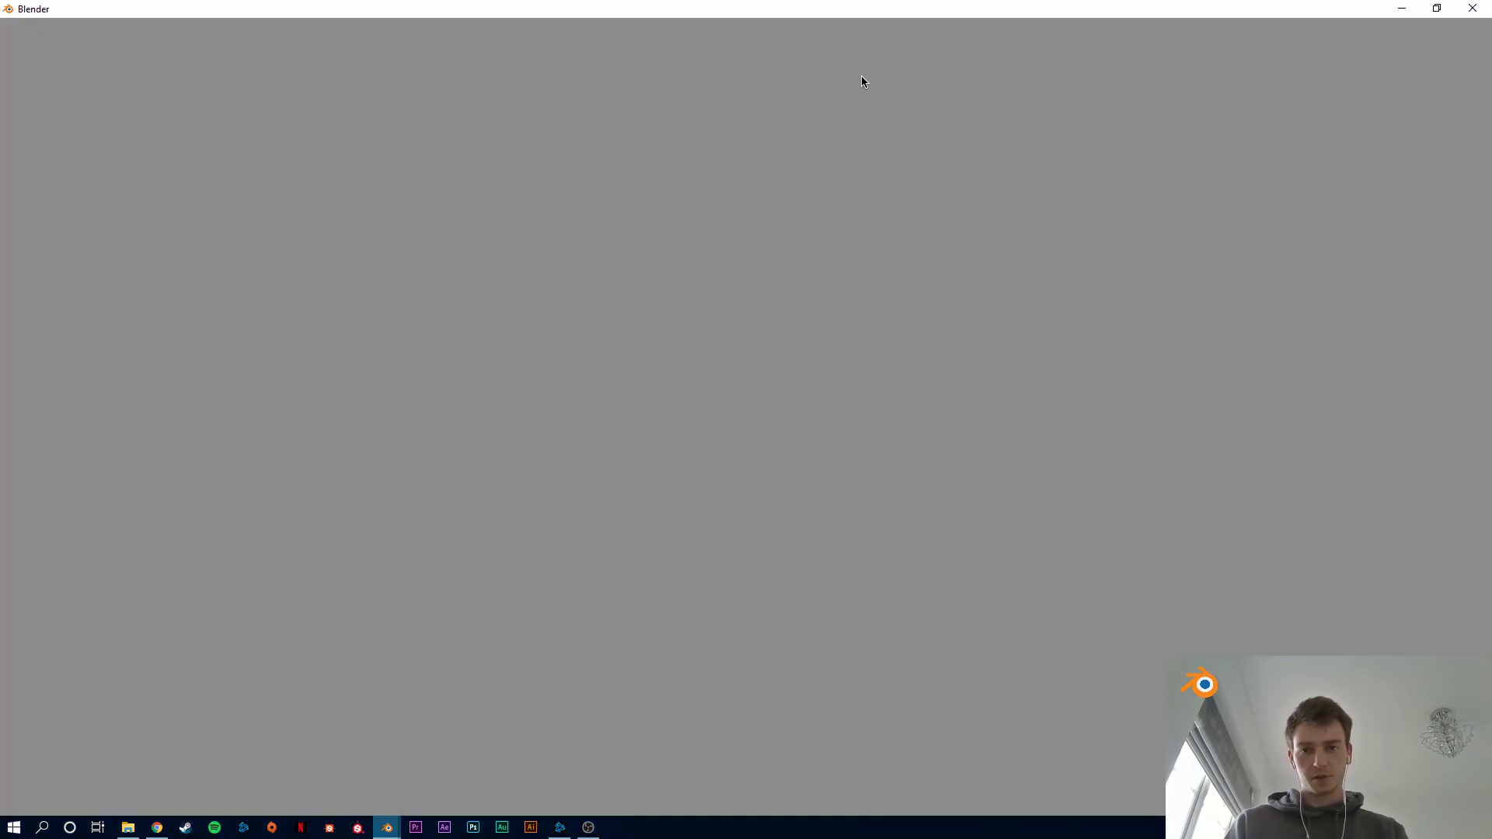
left_click(157, 828)
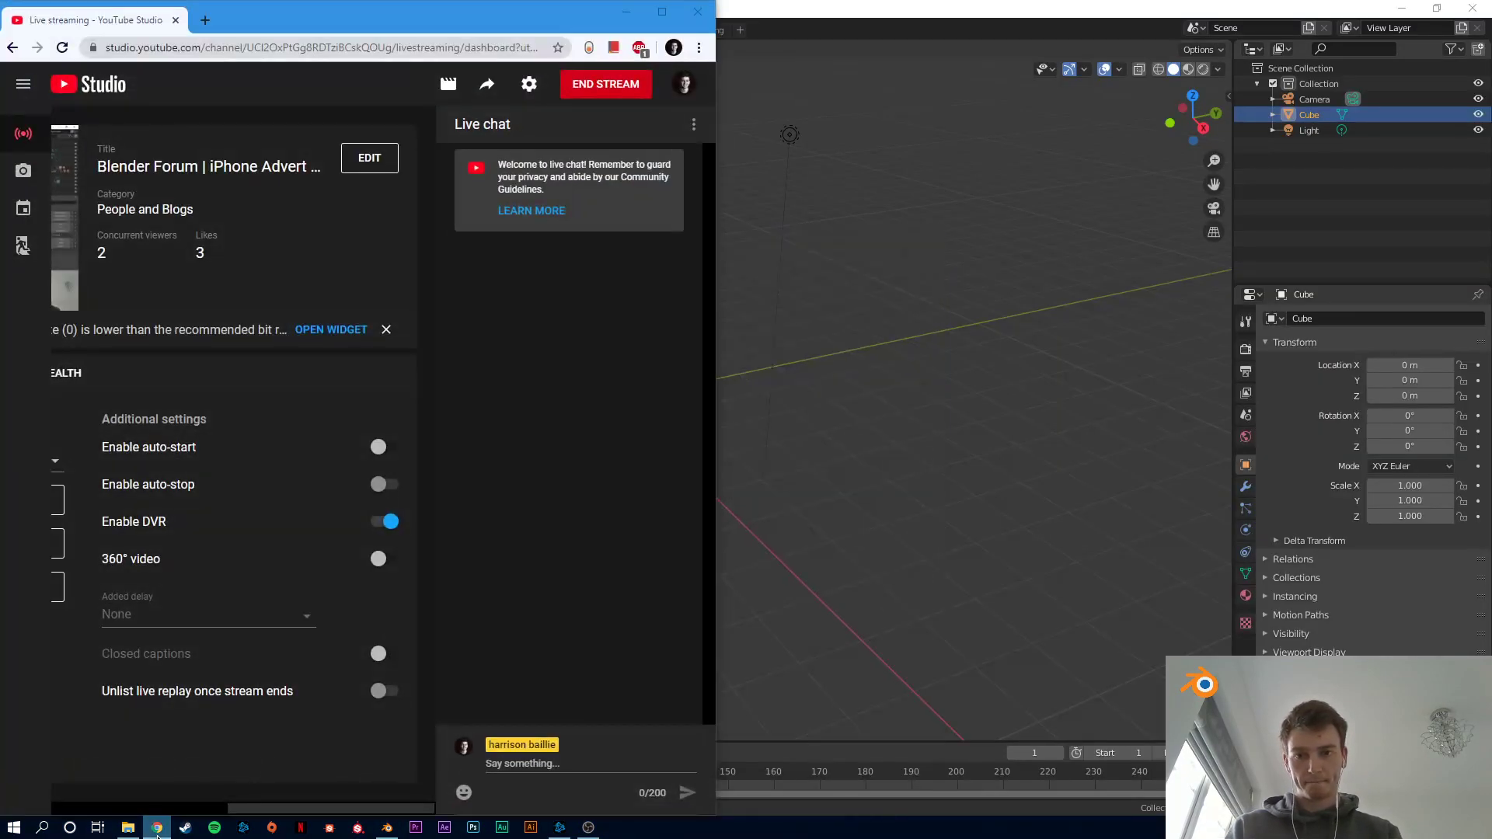
left_click(387, 827)
left_click(860, 500)
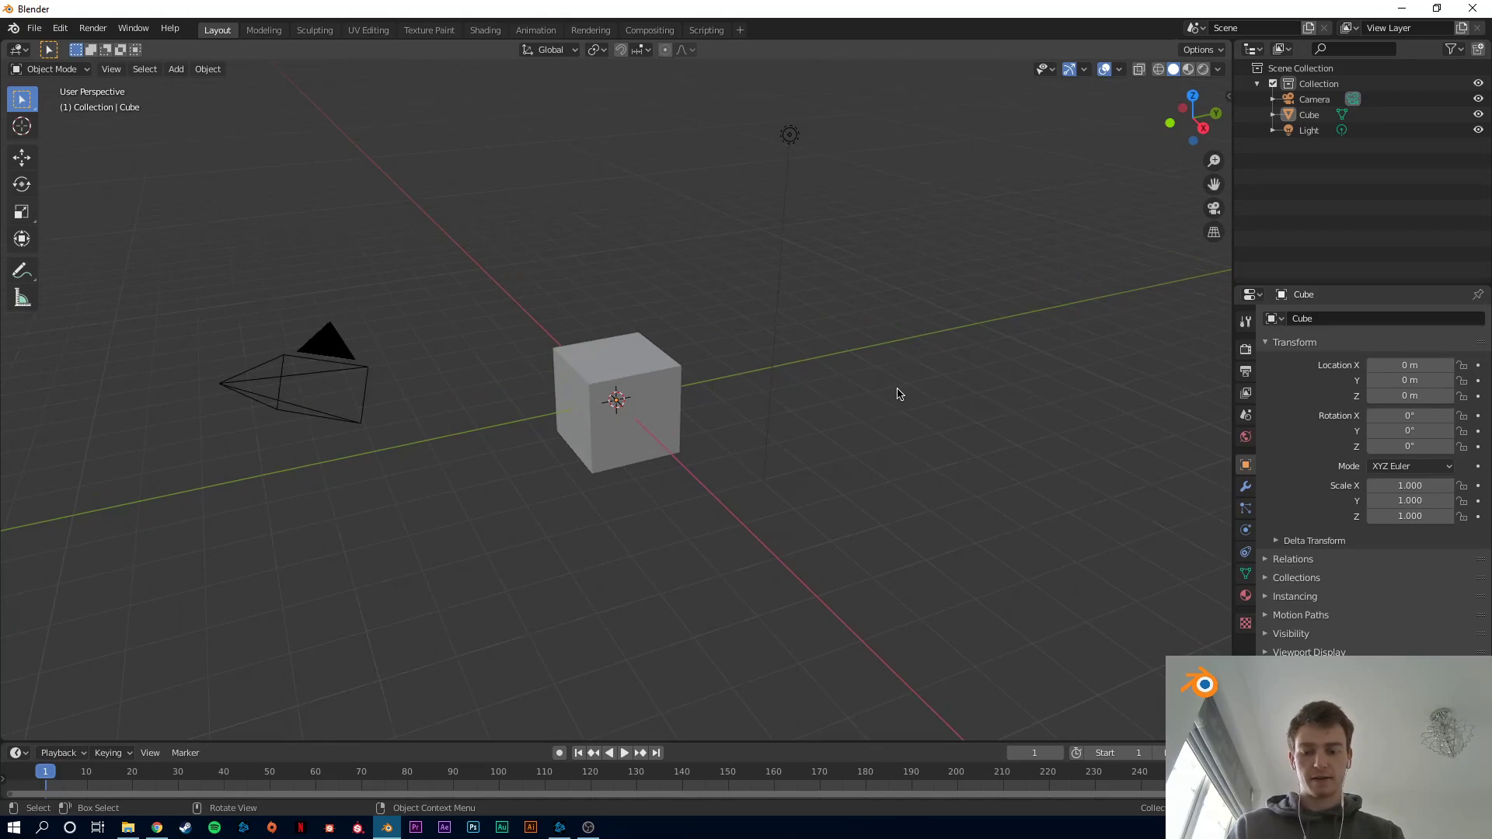
Delete the default camera, cube and light from the new scene.
key("a")
key("x")
left_click(898, 394)
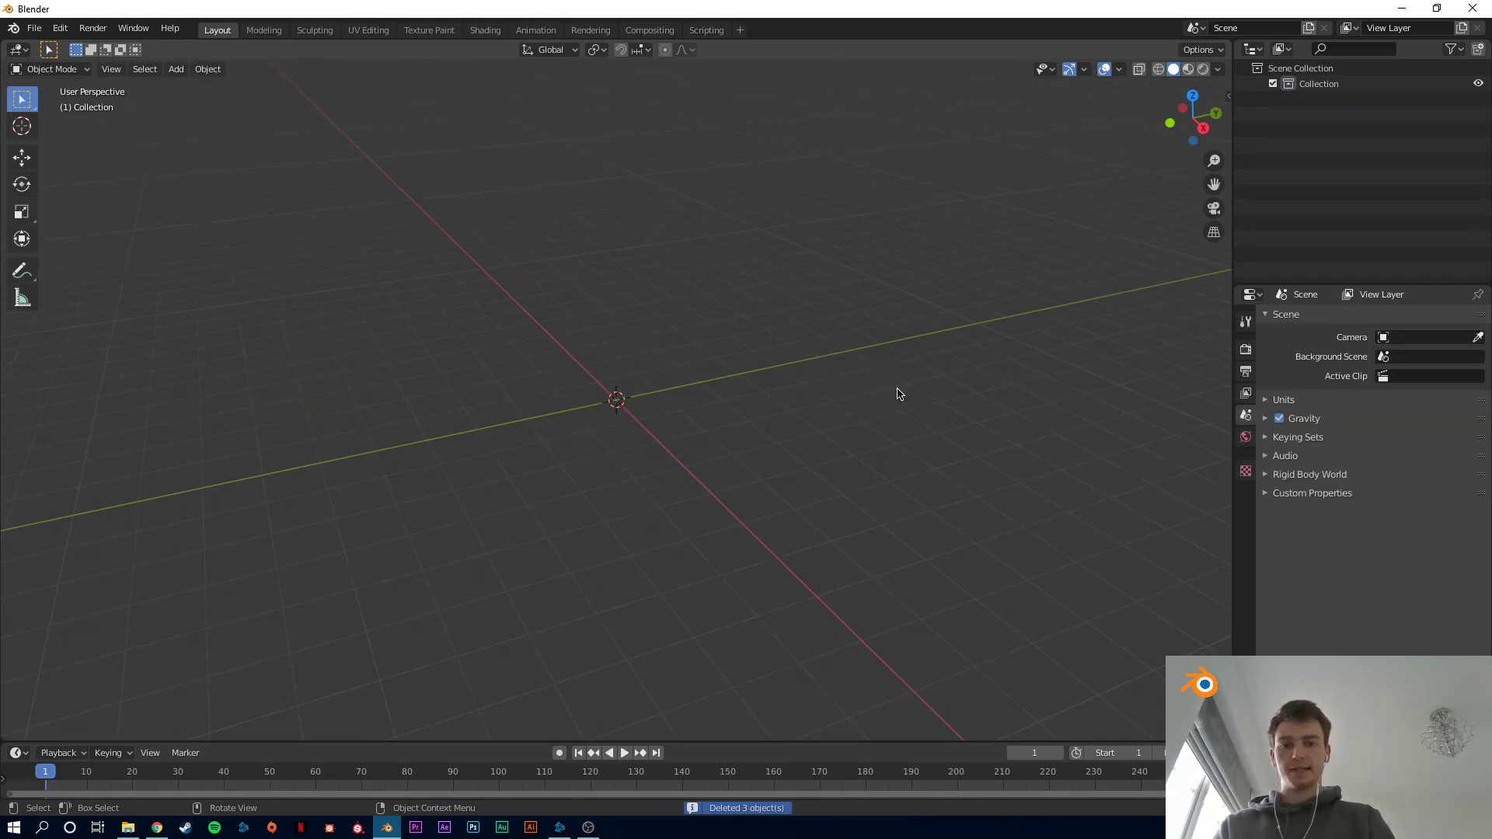
Rename the default collection as SCENE.
left_click(1319, 83)
double_click(1318, 83)
type("SCENE")
key("Return")
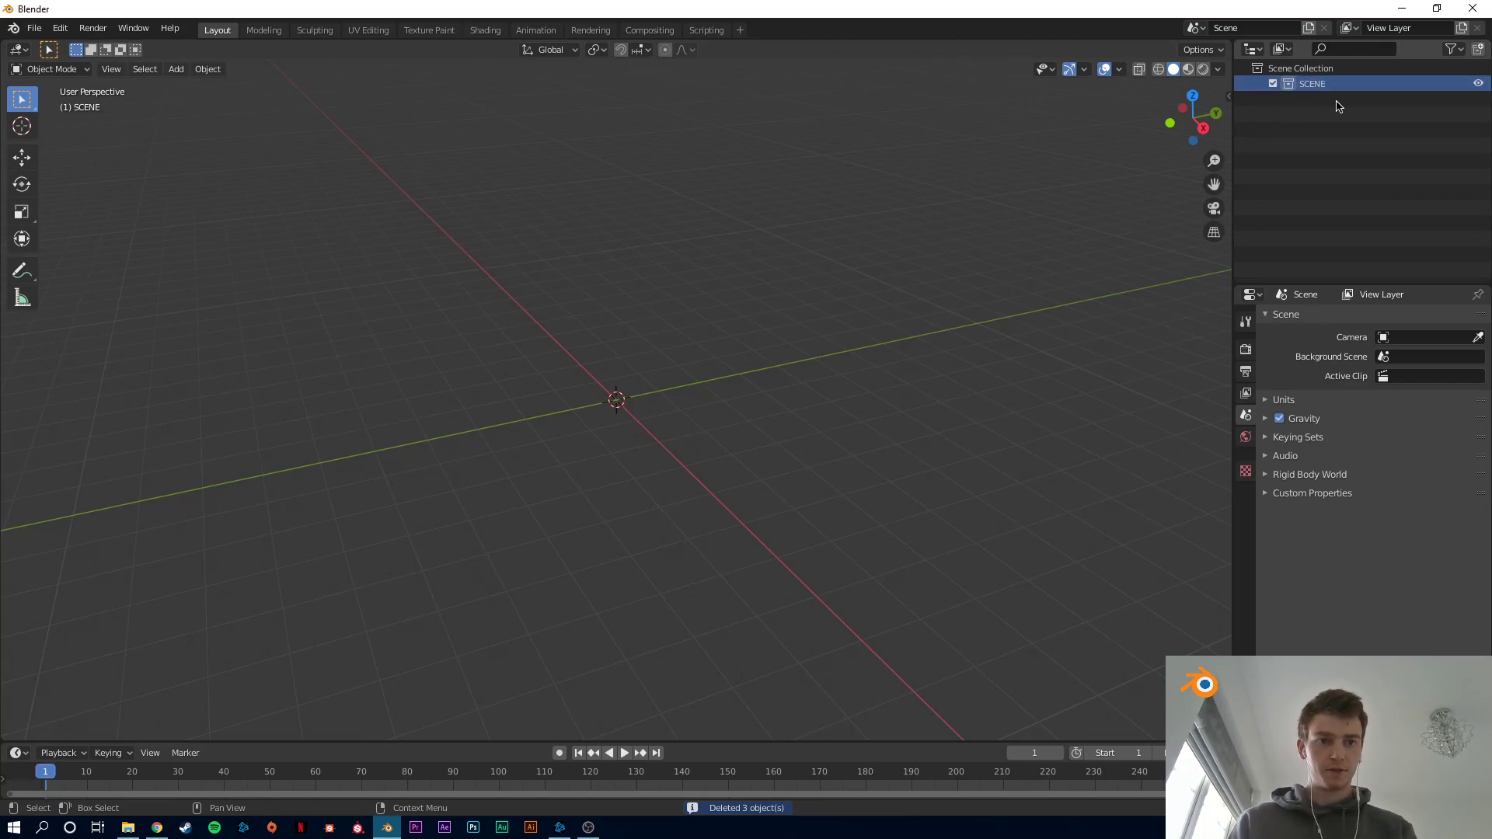
middle_click_drag(723, 409, 718, 458)
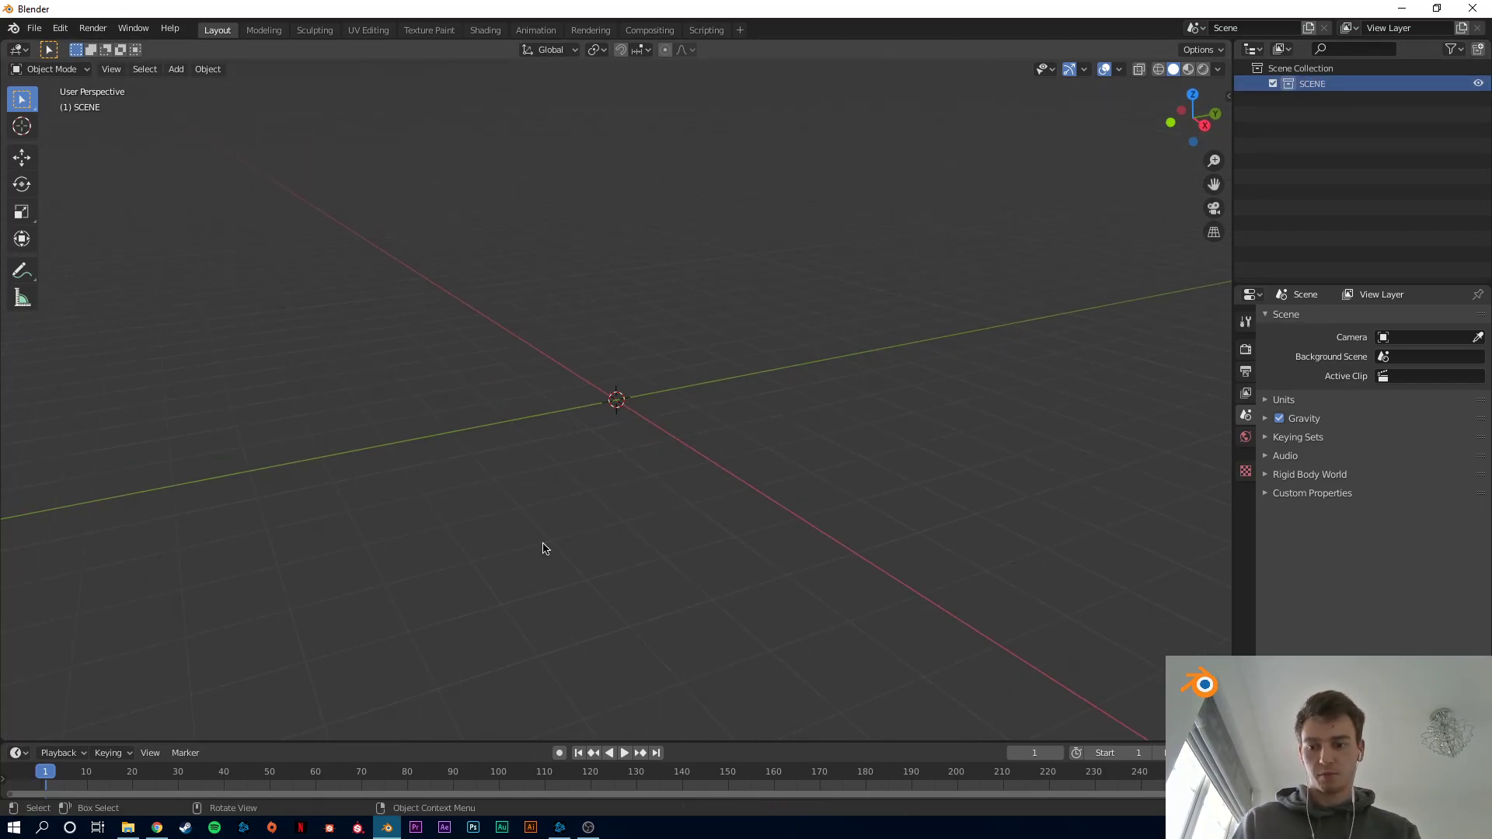
Check the live stream chat and the product-challenge folder, and return to the Blender scene.
left_click(157, 828)
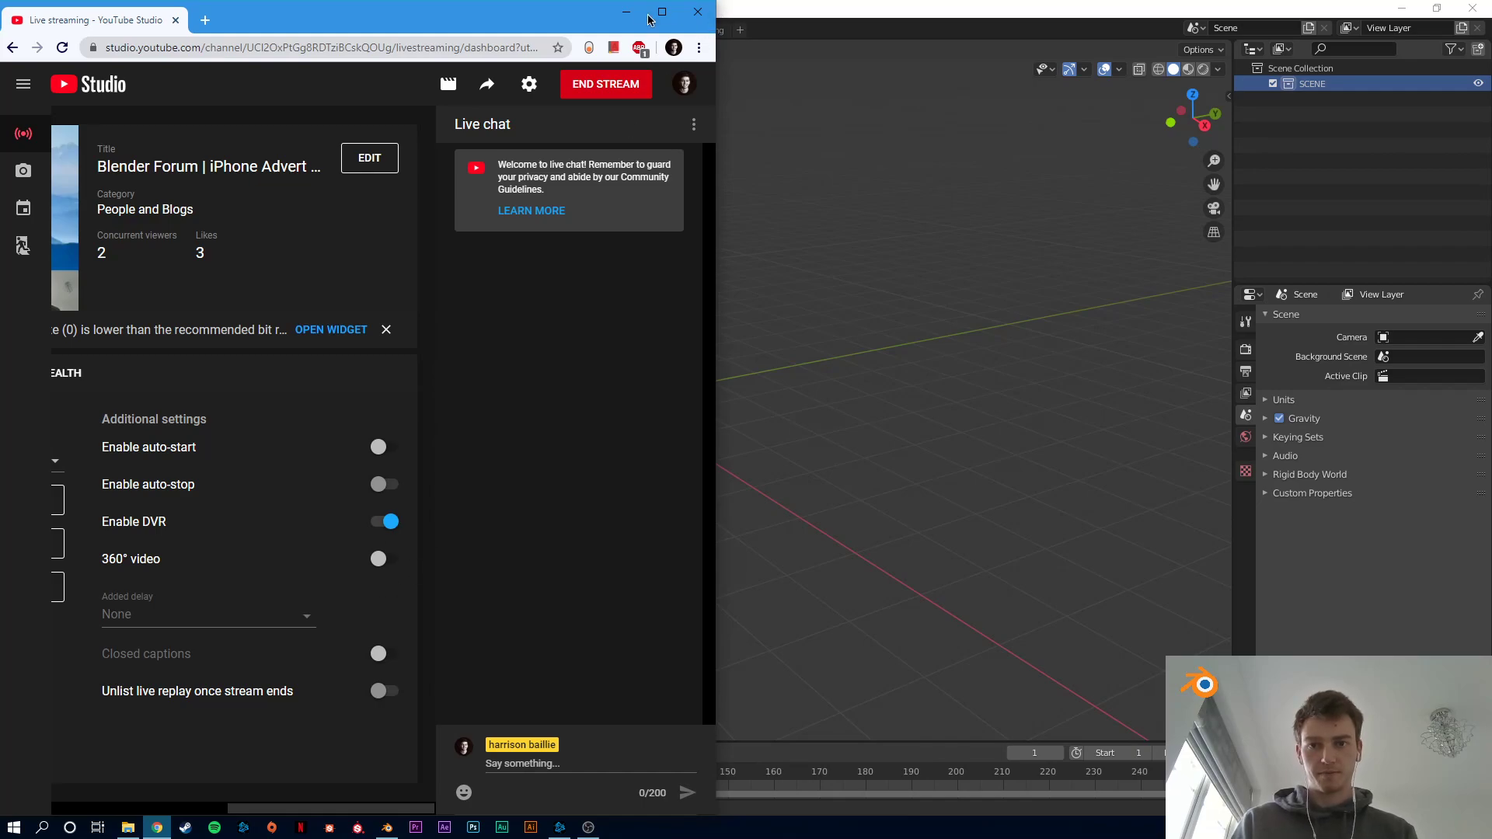
left_click(626, 12)
left_click(129, 829)
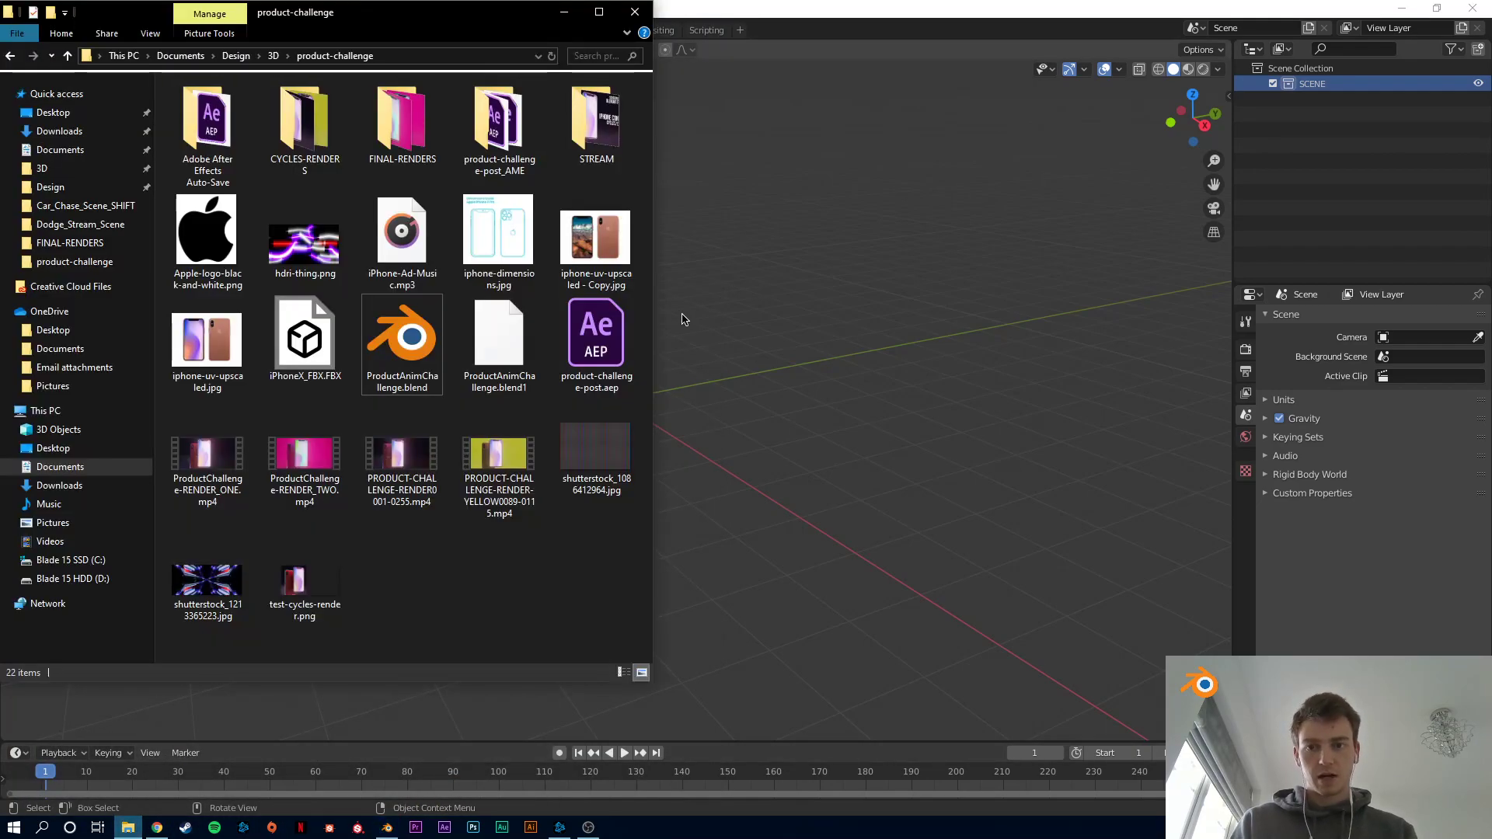
left_click(782, 239)
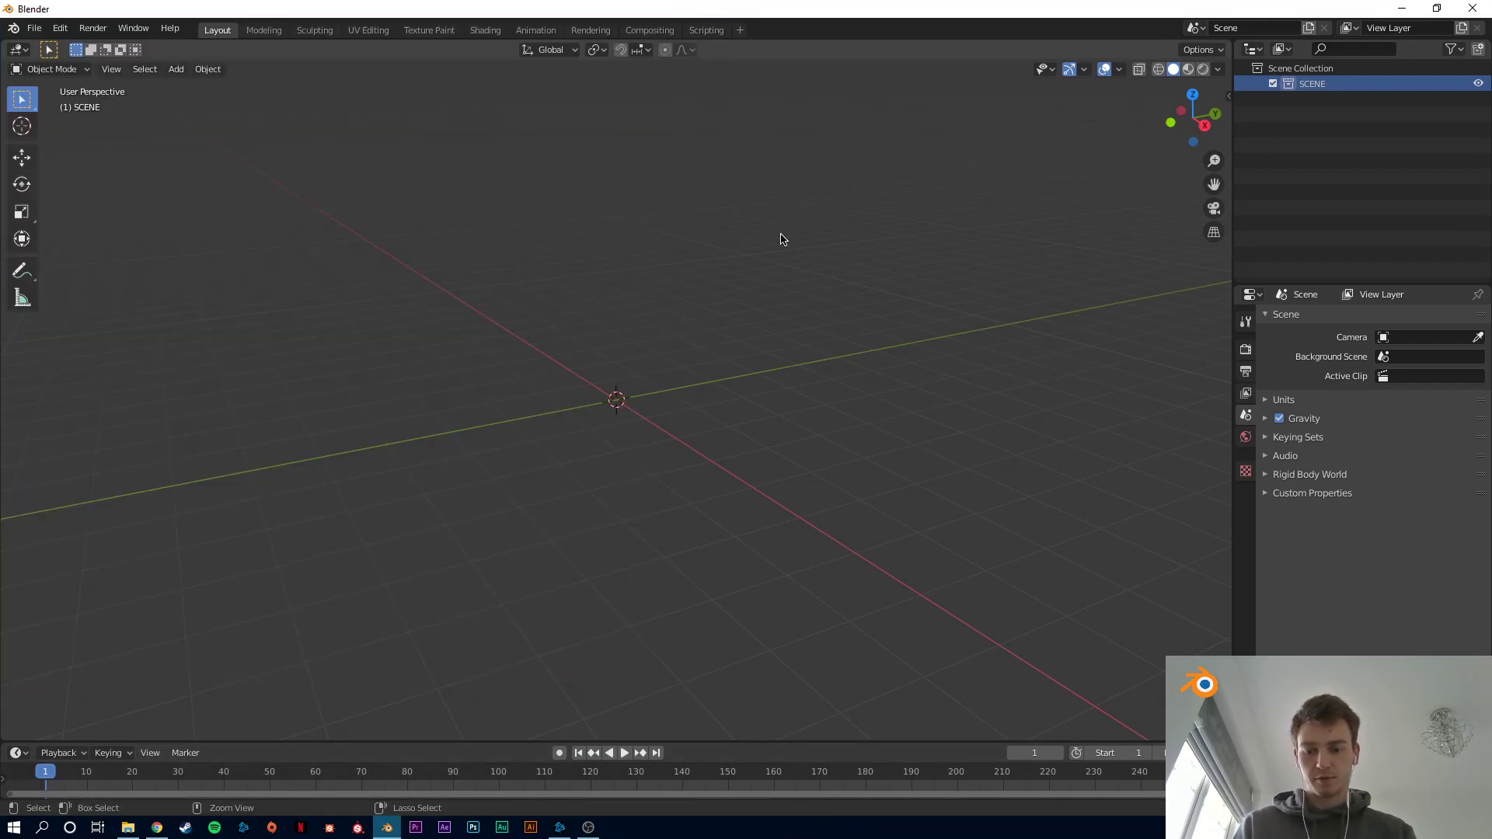
Save the new project as PRODUCTANIM-STREAM in the STREAM folder inside product-challenge.
key("ctrl+s")
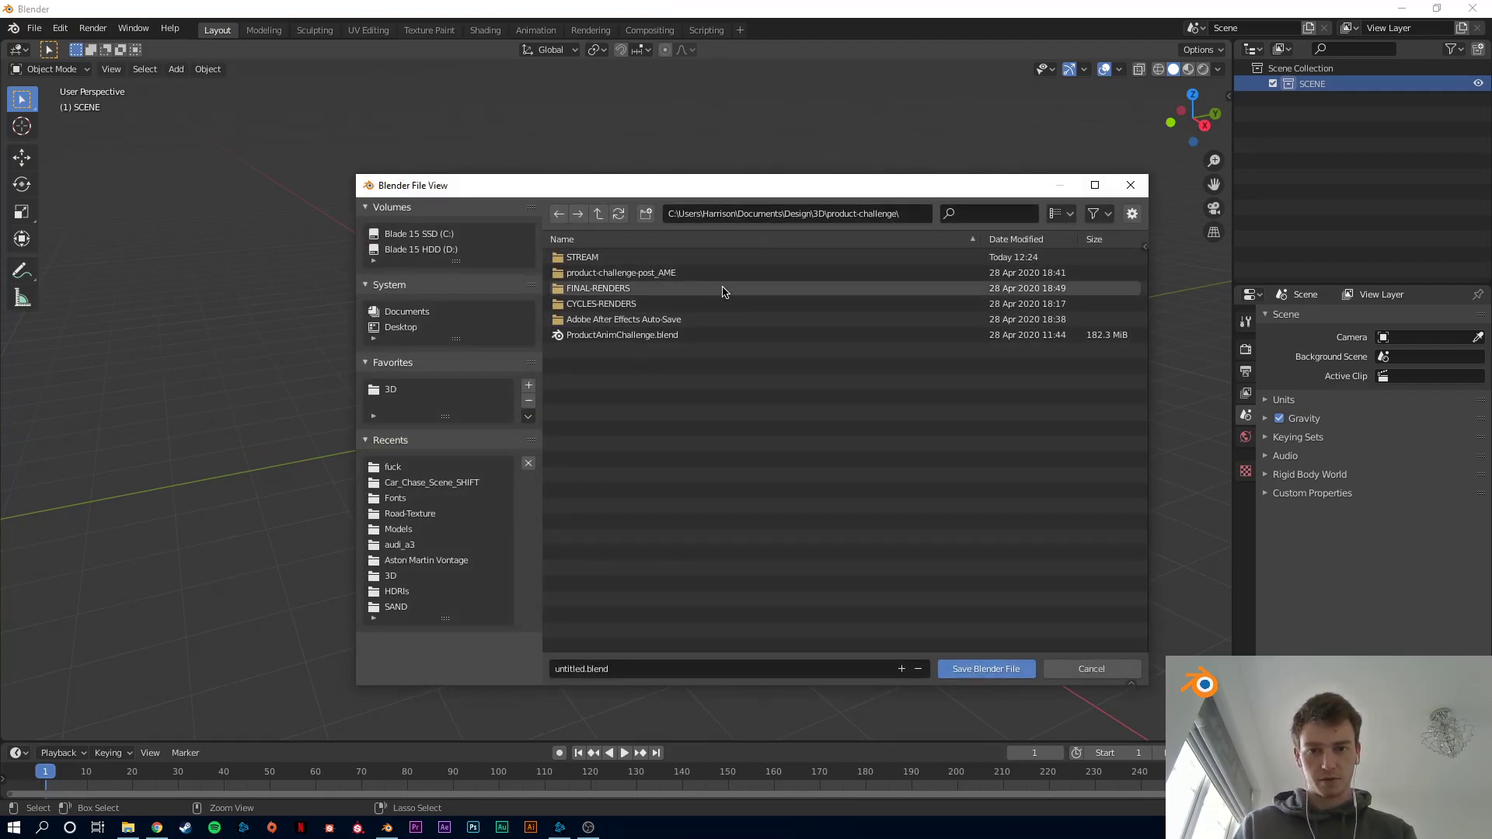
double_click(701, 257)
left_click(671, 668)
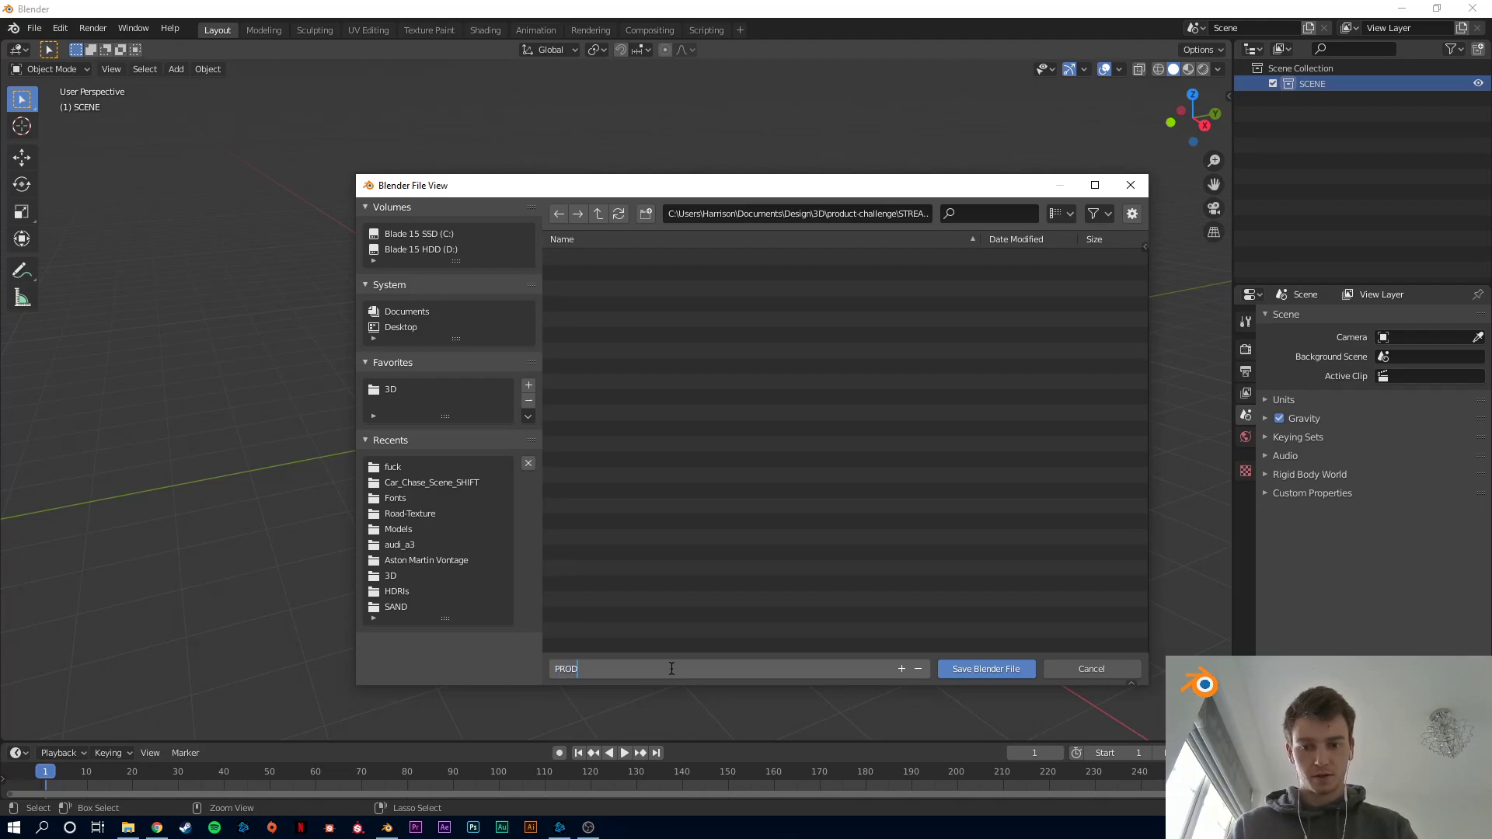
type("PRODUCTANIM-STREAM")
key("Return")
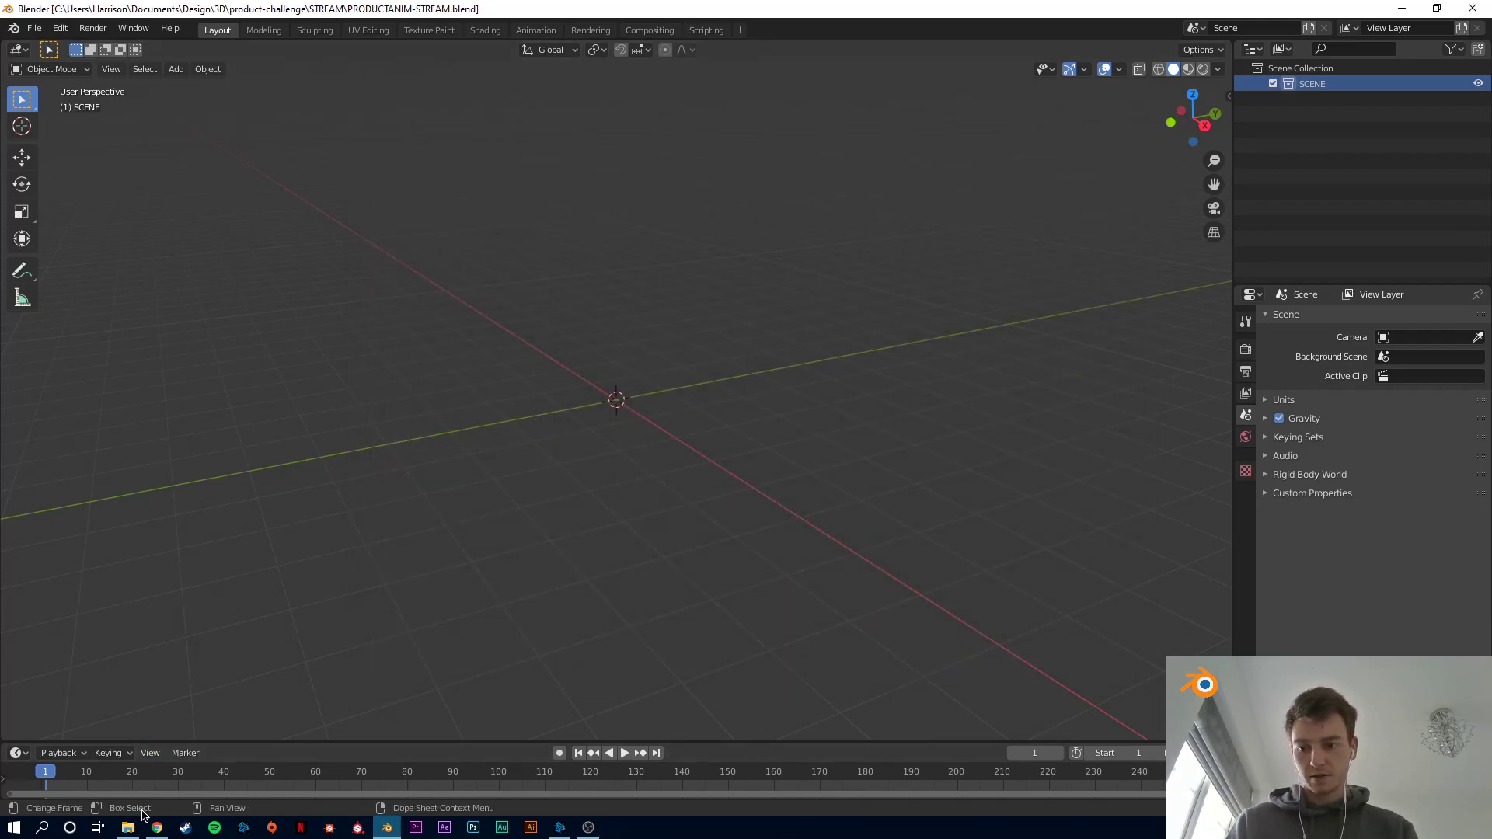
Check the live chat and point out the iPhoneX_FBX.FBX model in the product-challenge folder.
key("alt+Tab")
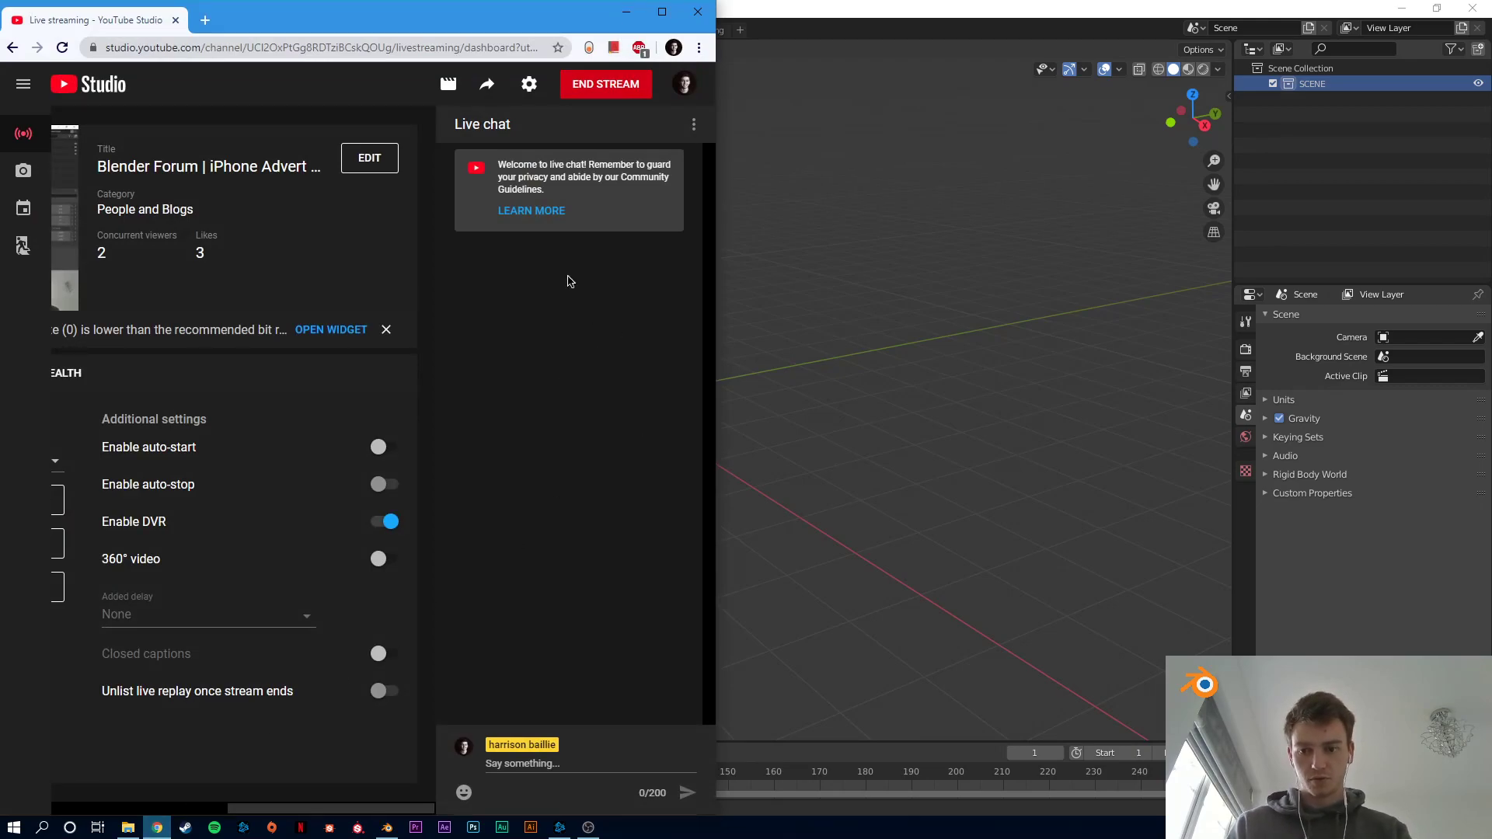
left_click(627, 14)
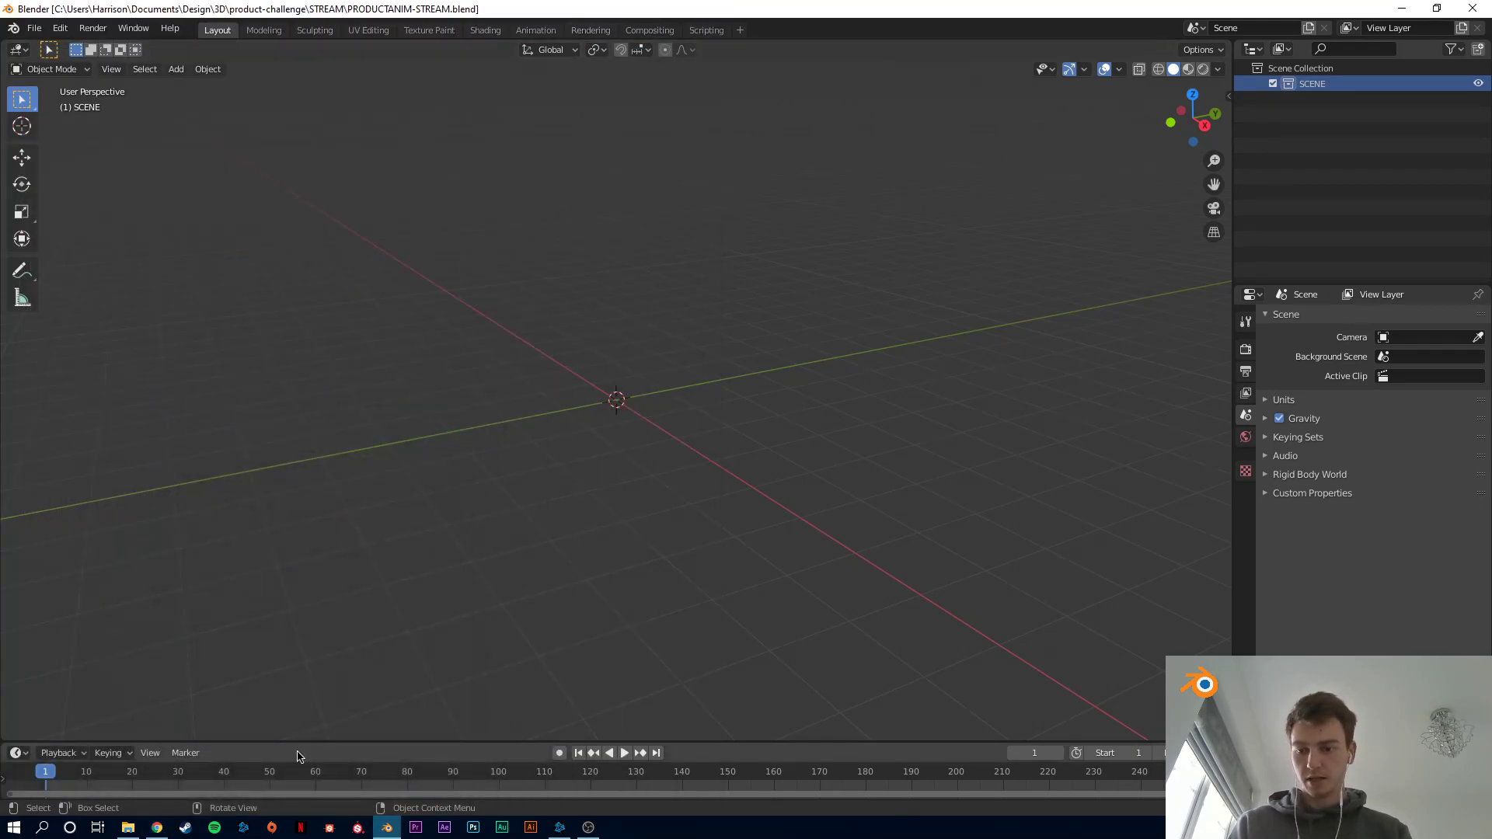
left_click(128, 827)
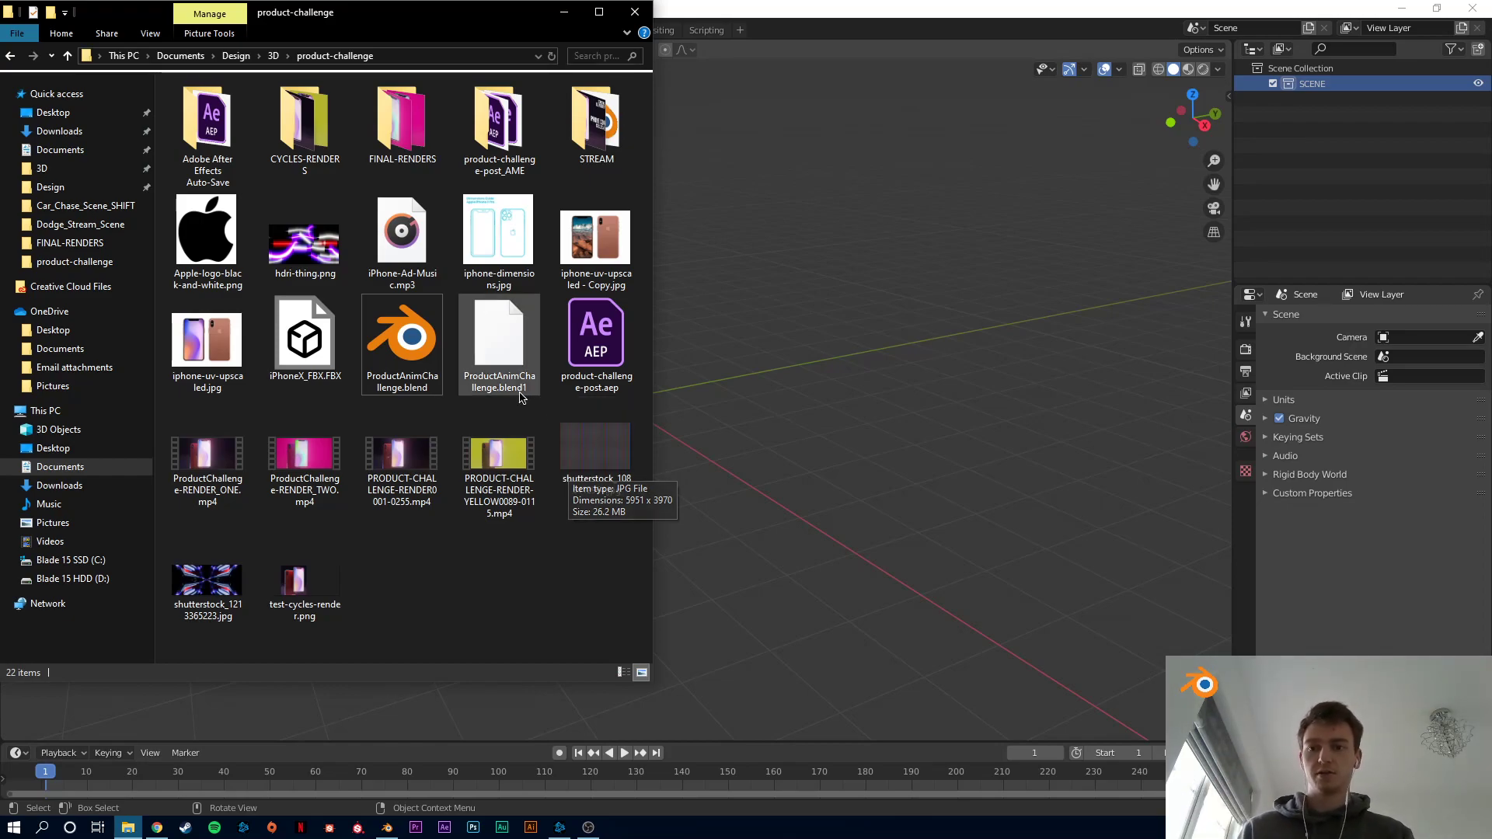
left_click(329, 361)
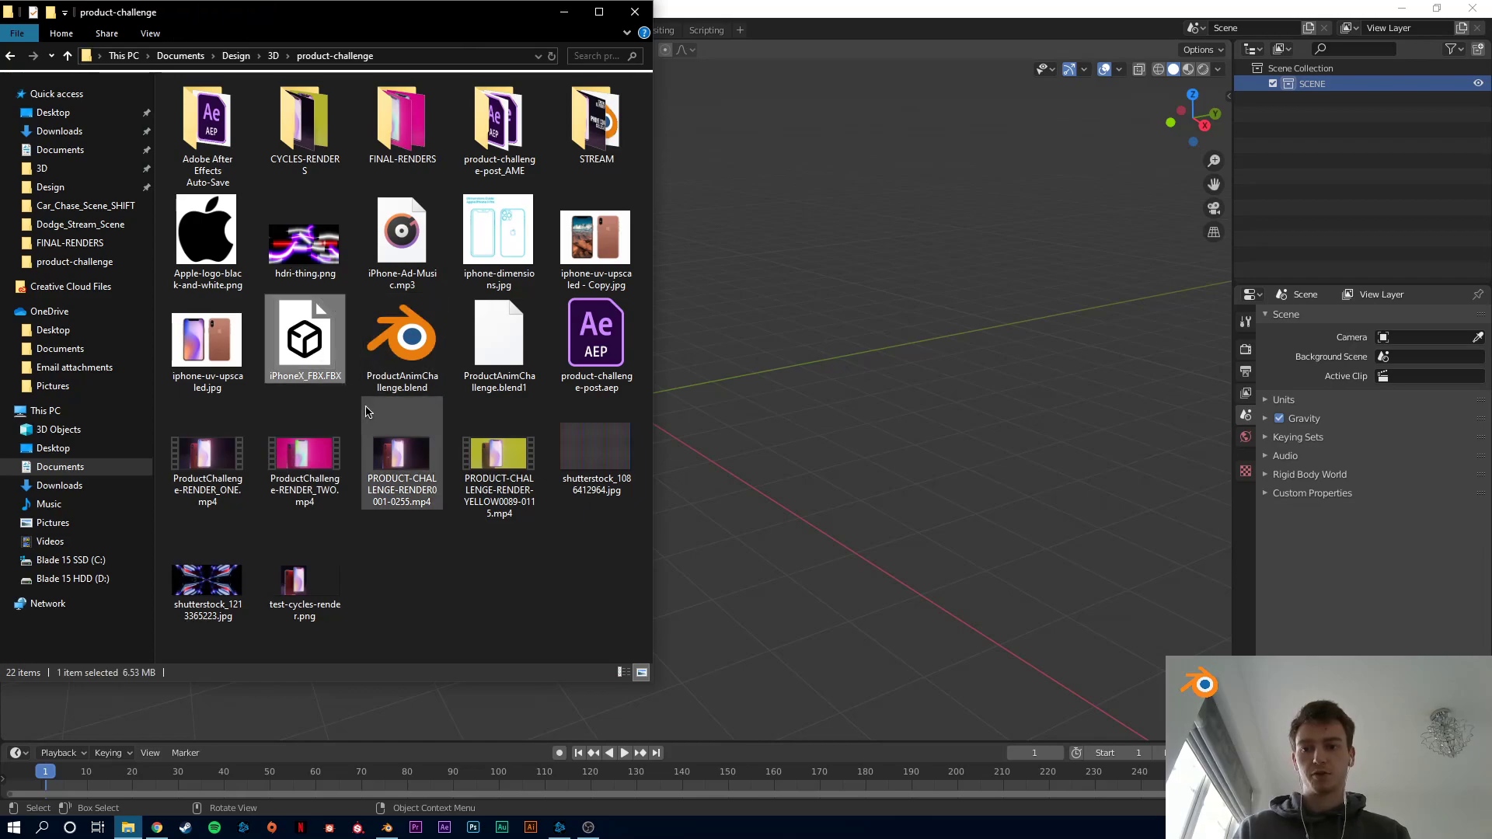
mouse_move(303, 353)
left_mouse_down()
mouse_move(552, 185)
mouse_move(285, 336)
mouse_move(330, 366)
left_mouse_up()
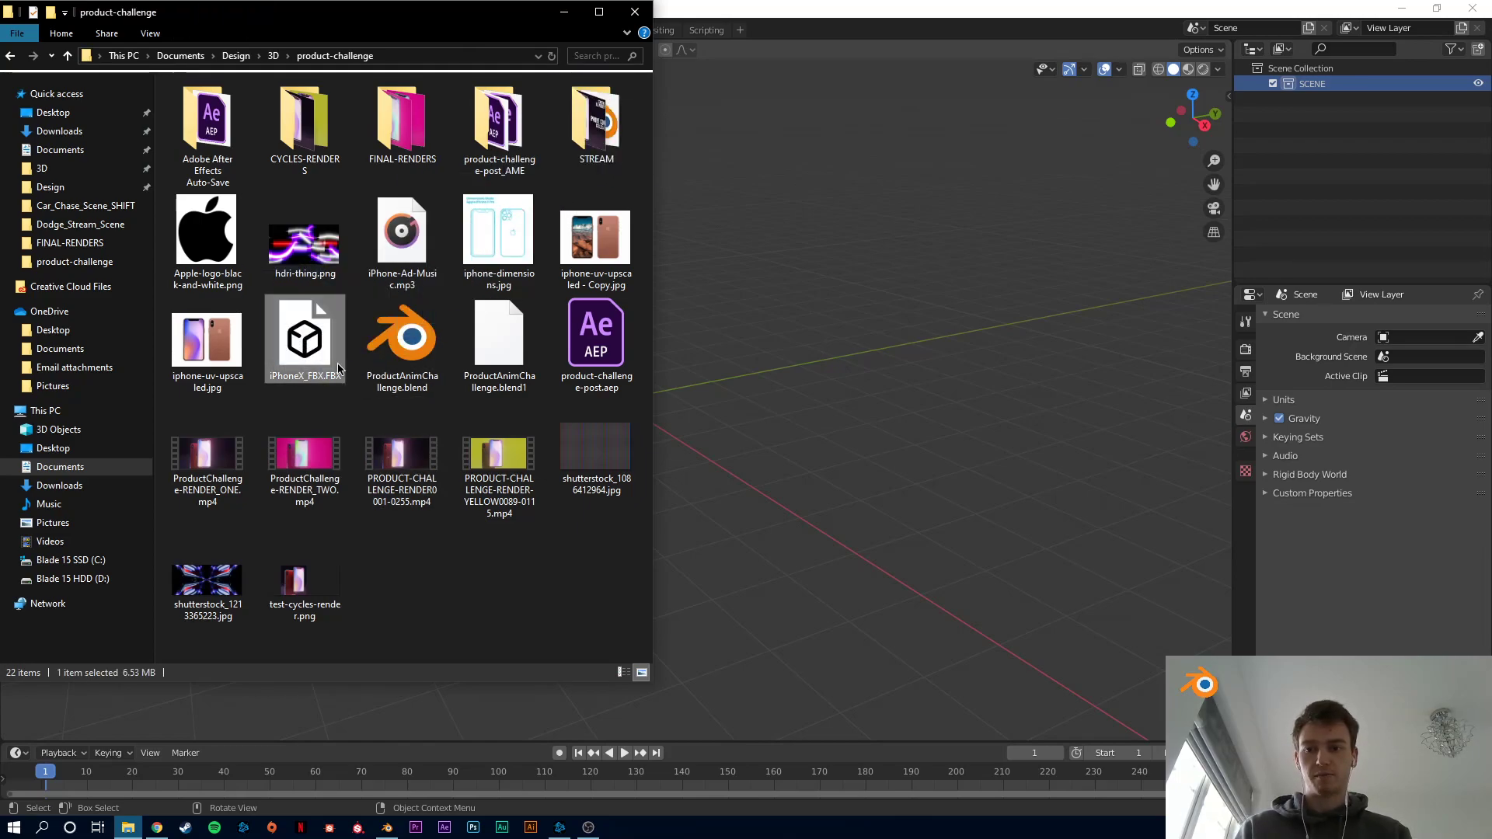
Open turbosquid.com in a new browser tab, widen the window, and search the 3D model library for iPhone.
left_click(157, 828)
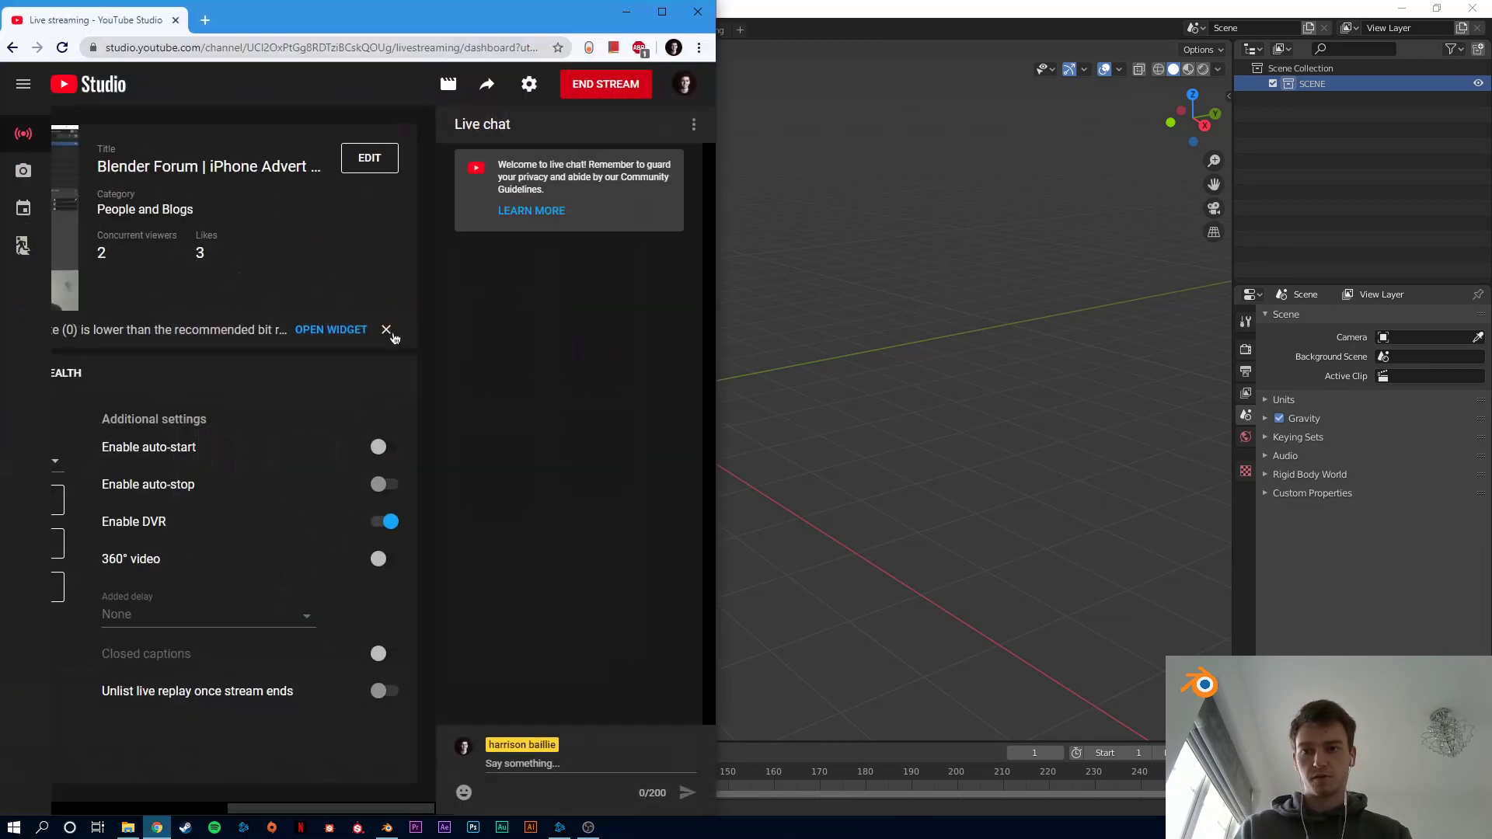
left_click(205, 20)
type("turbosquid.com")
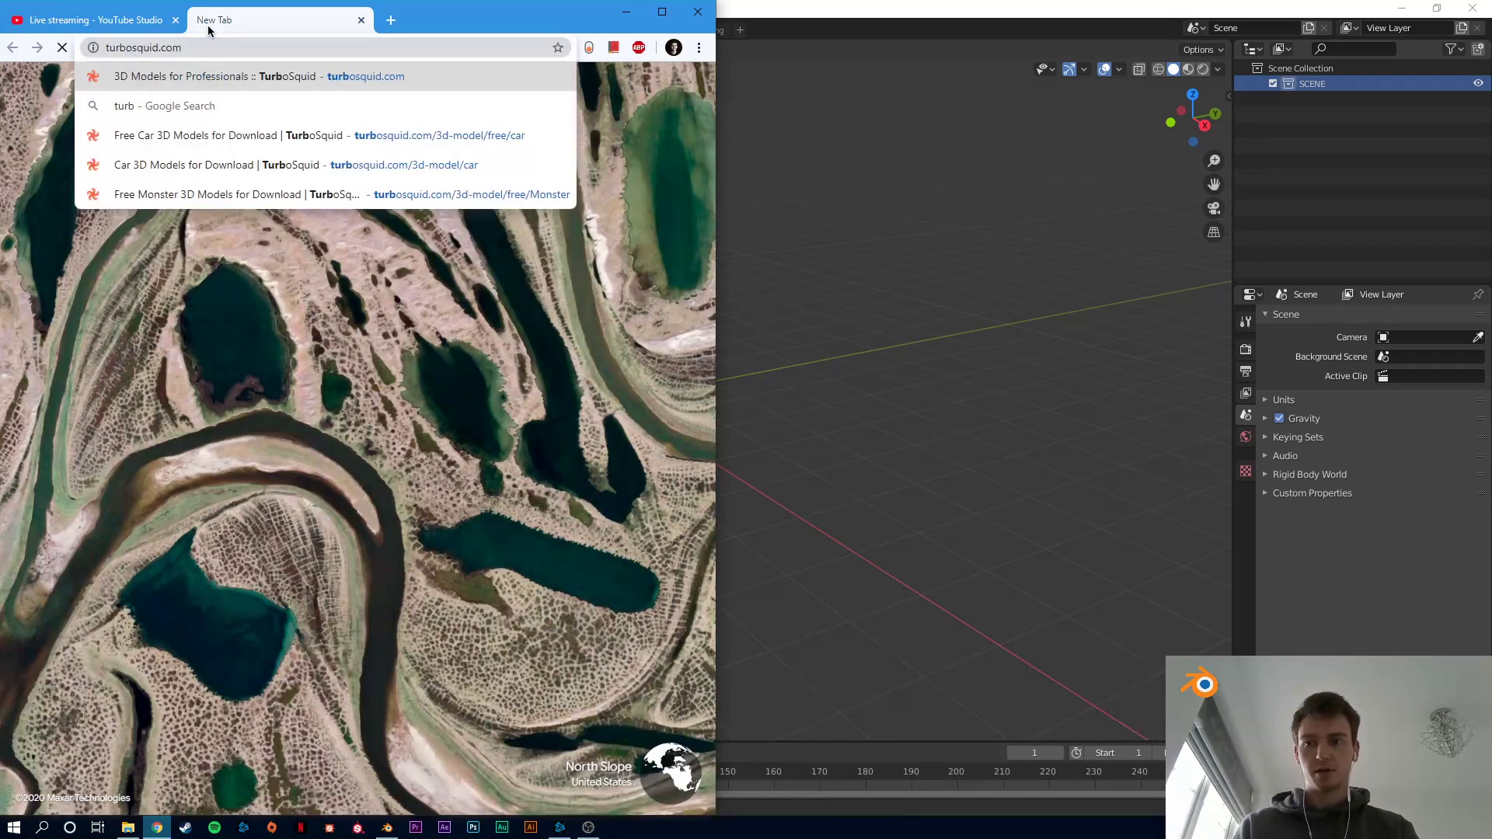
key("Return")
left_click_drag(715, 191, 943, 194)
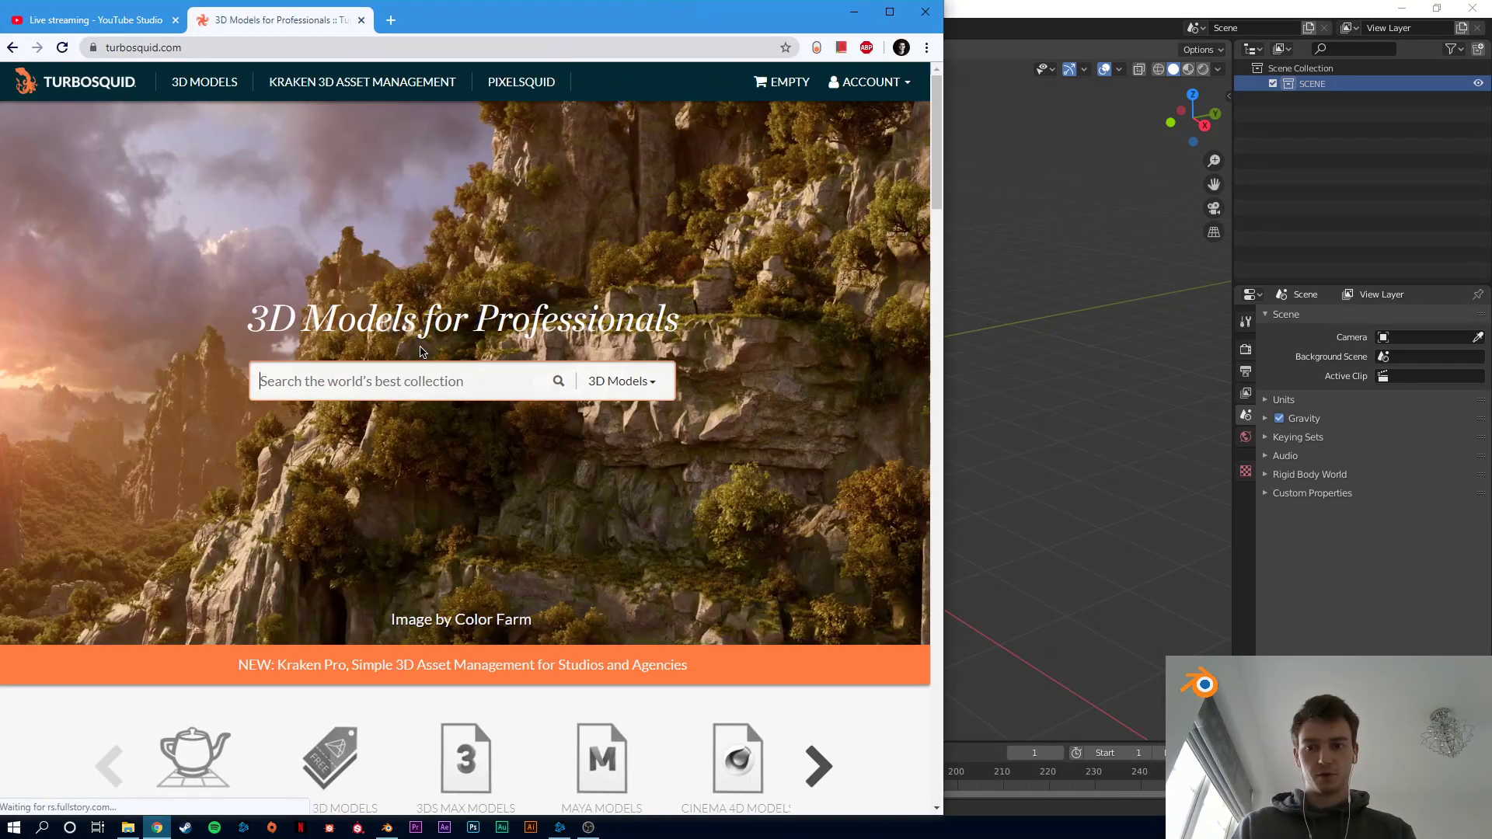
left_click(415, 378)
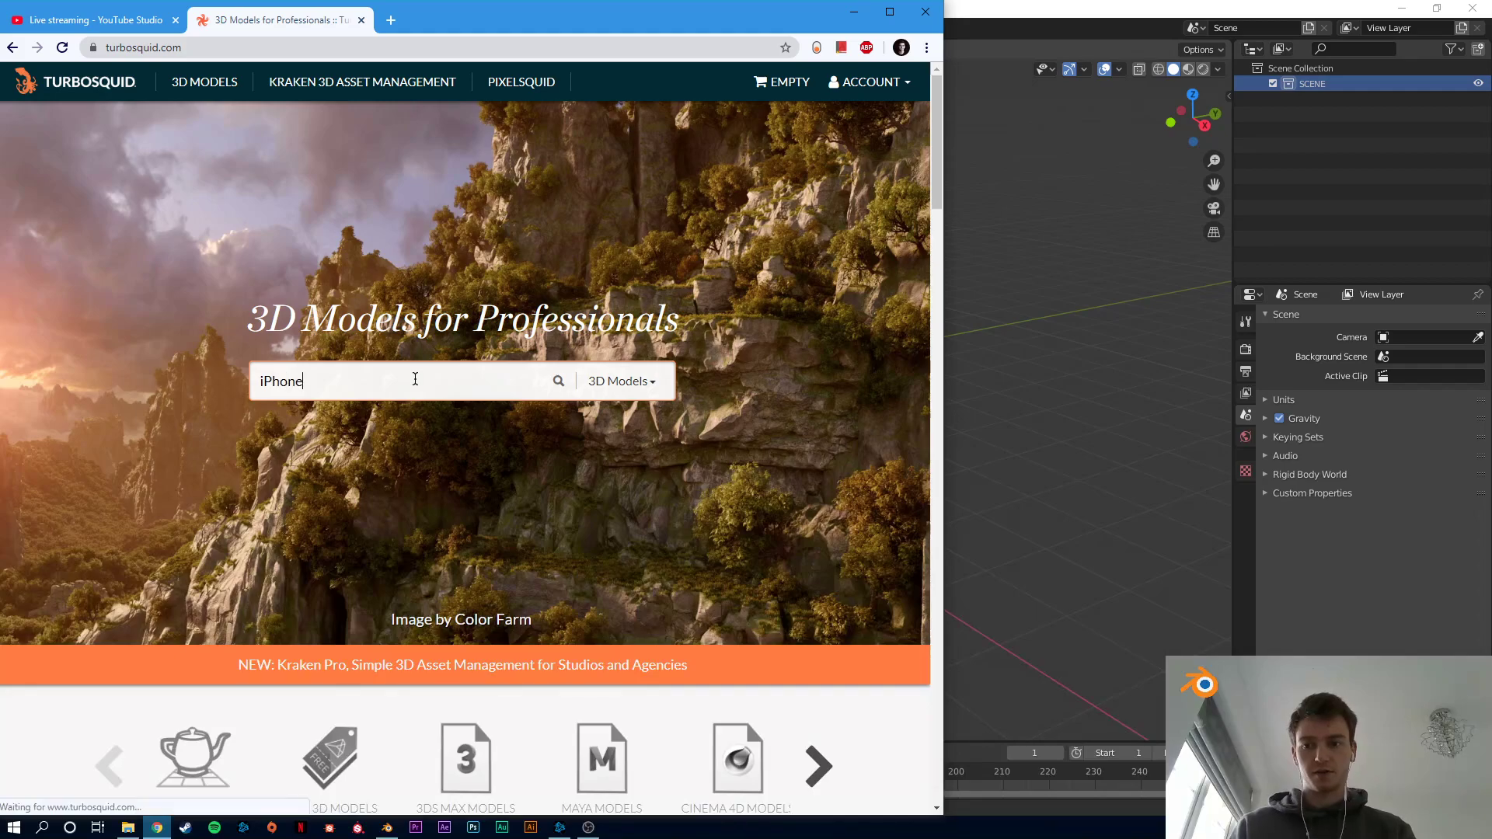
key("Return")
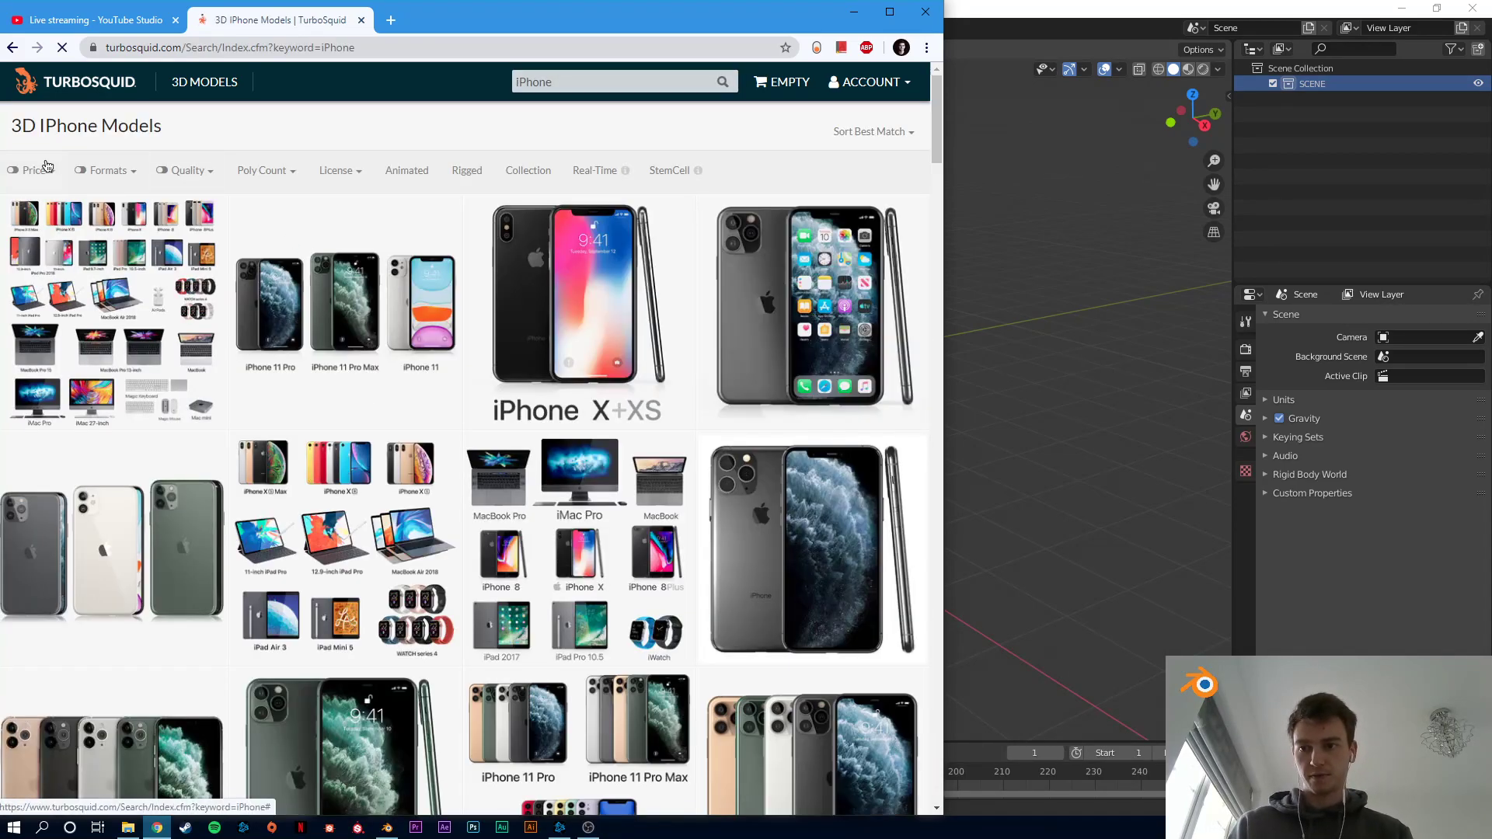
Filter the iPhone models to free ones, browse them, and open the iPhone X model's page.
left_click(43, 169)
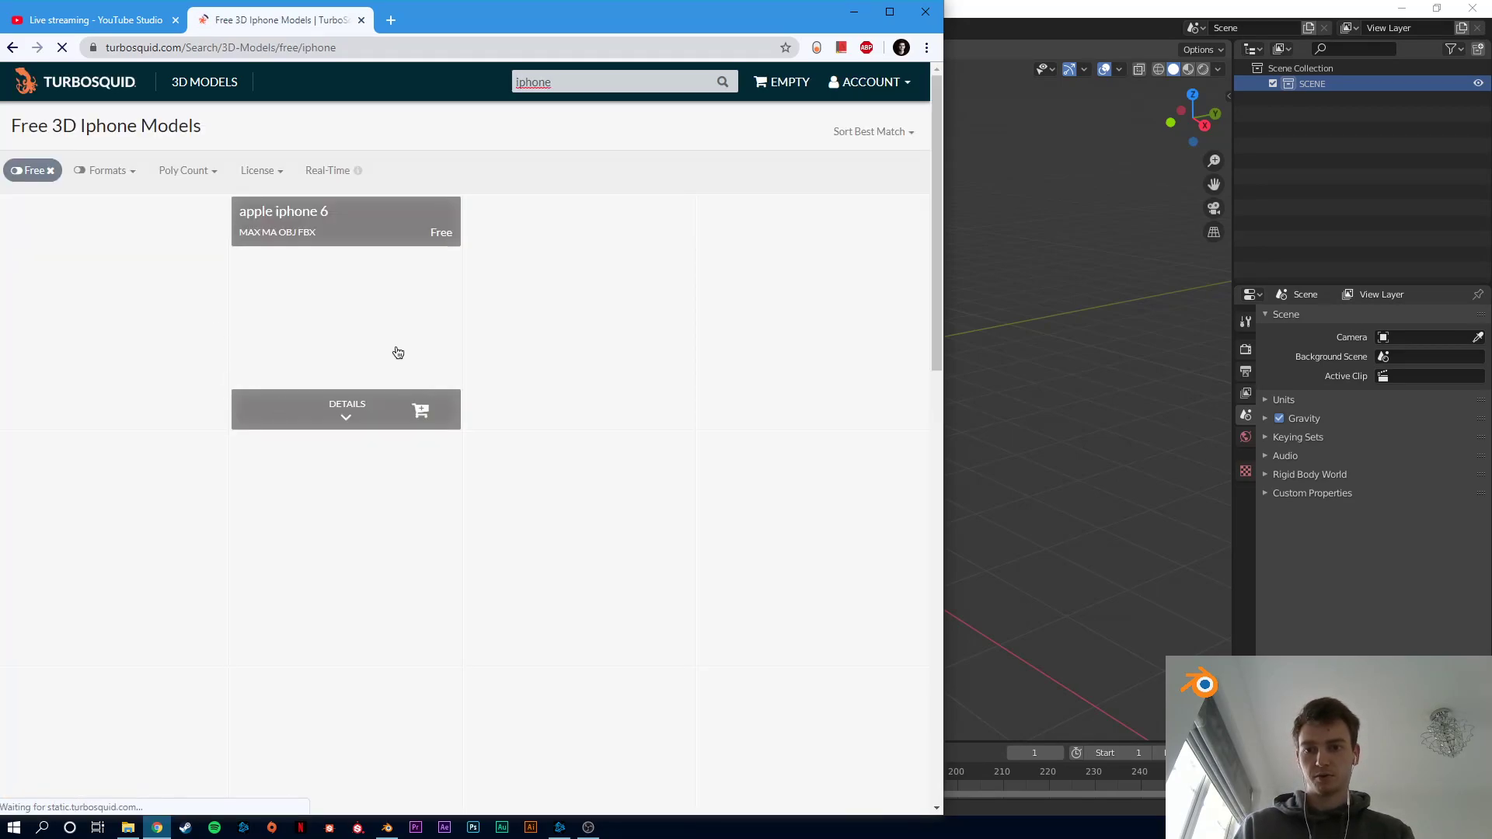
scroll(521, 327, "down", 1)
scroll(522, 327, "down", 7)
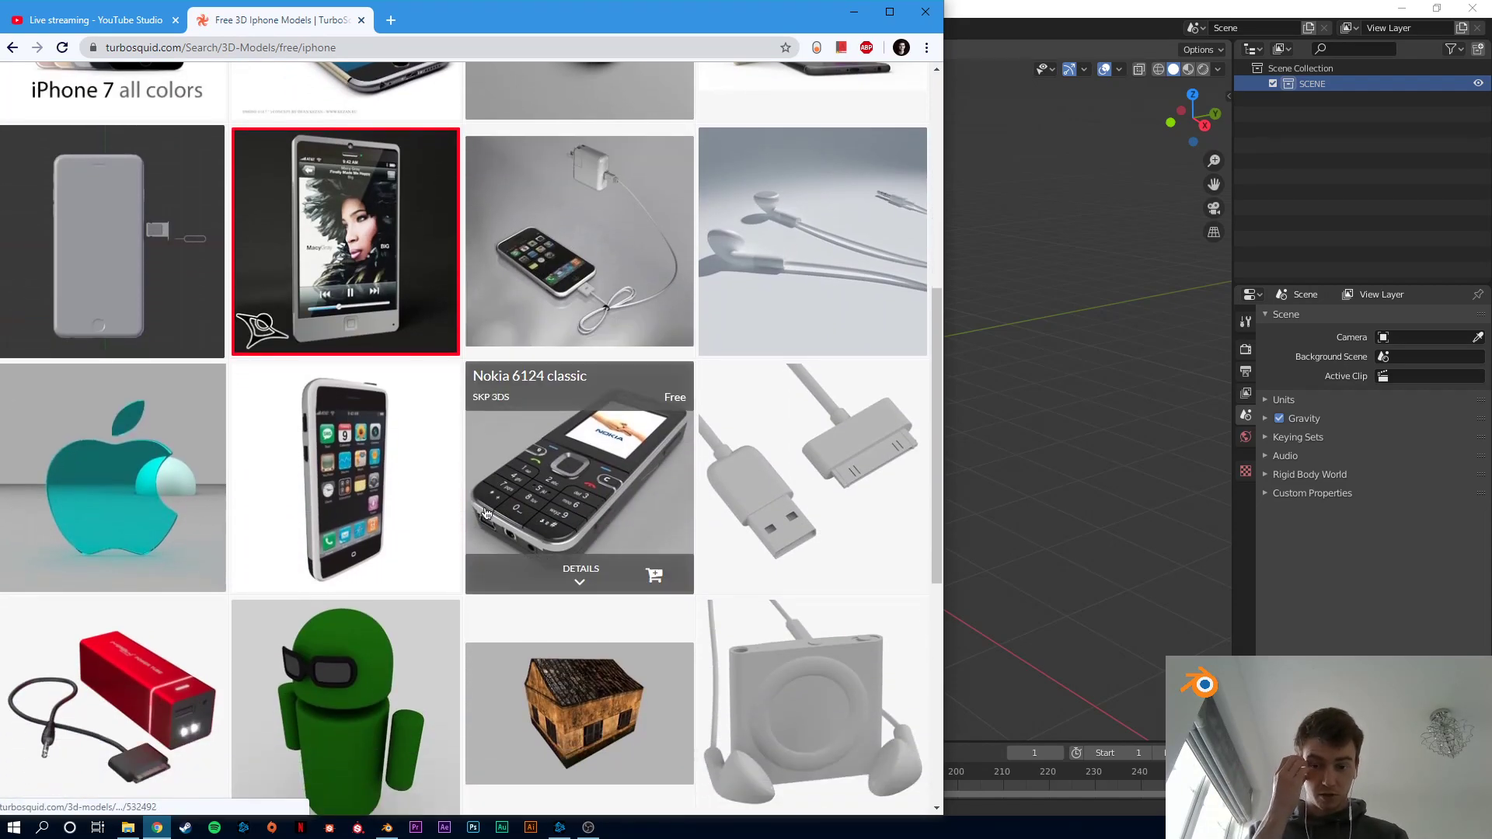
scroll(498, 466, "down", 7)
scroll(505, 477, "up", 15)
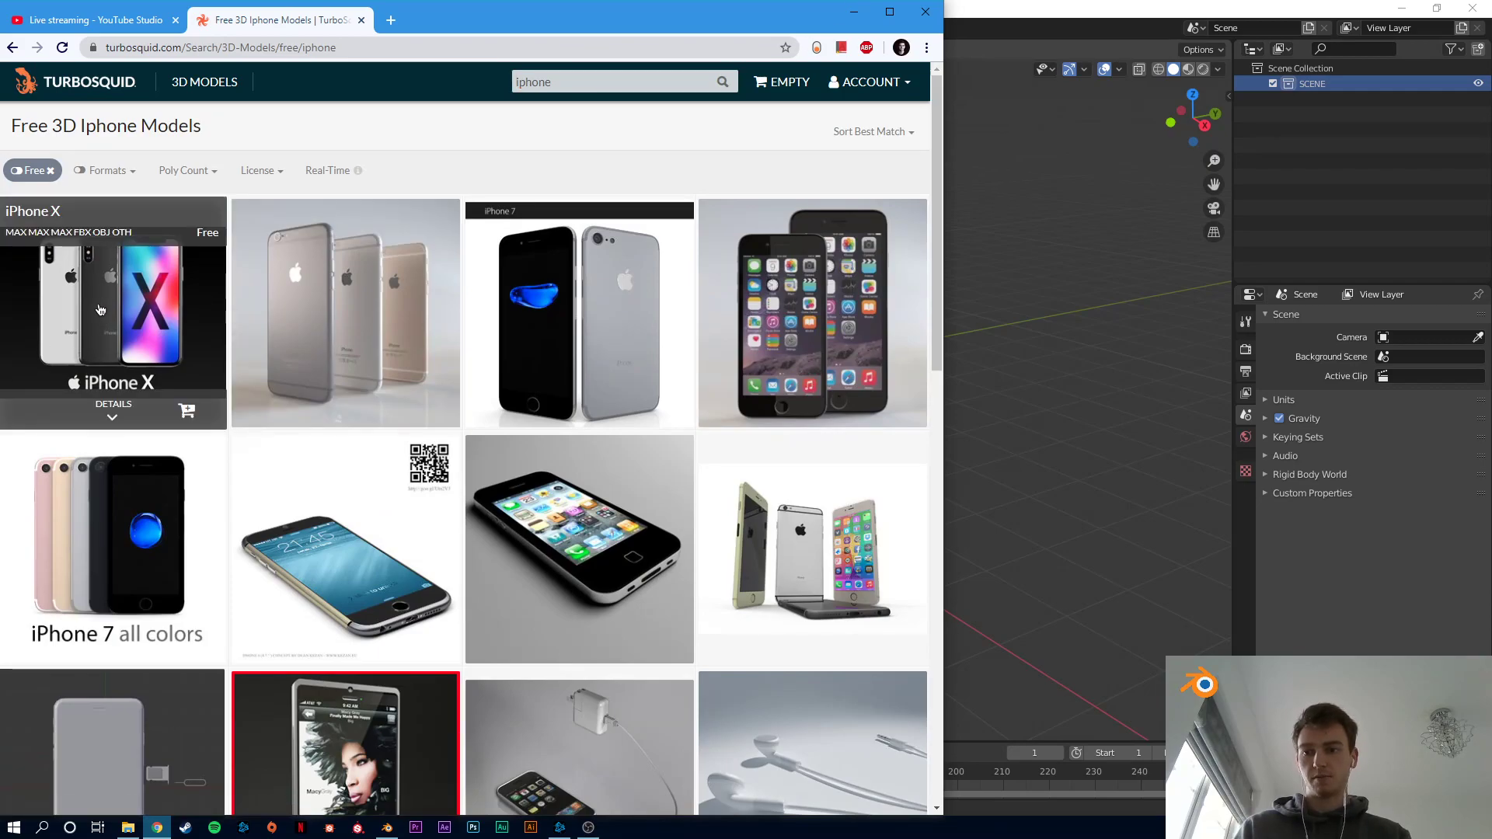
left_click(148, 314)
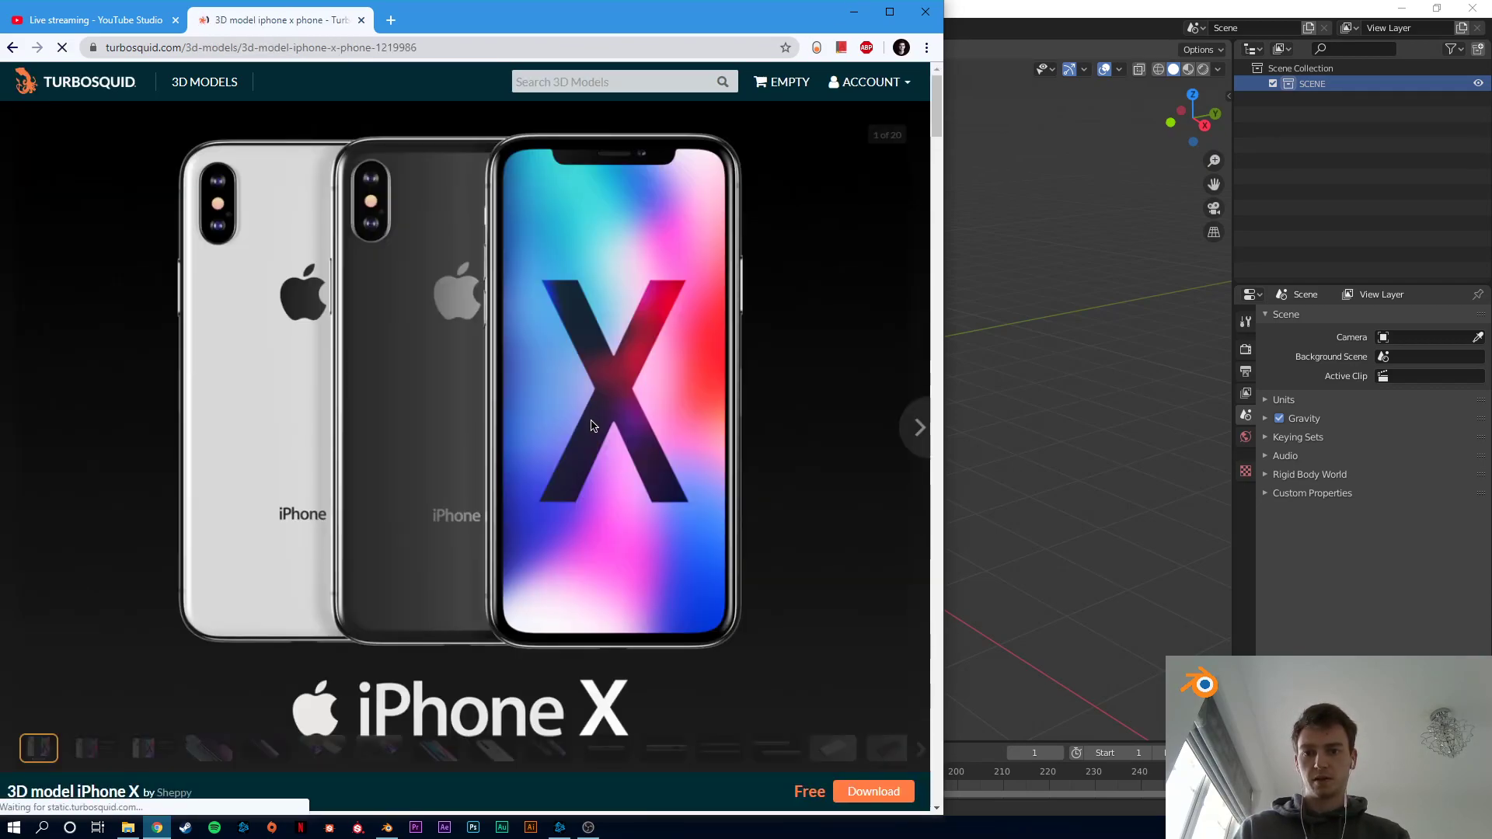
Copy the product-challenge folder's path from File Explorer and switch back to Blender.
left_click(854, 11)
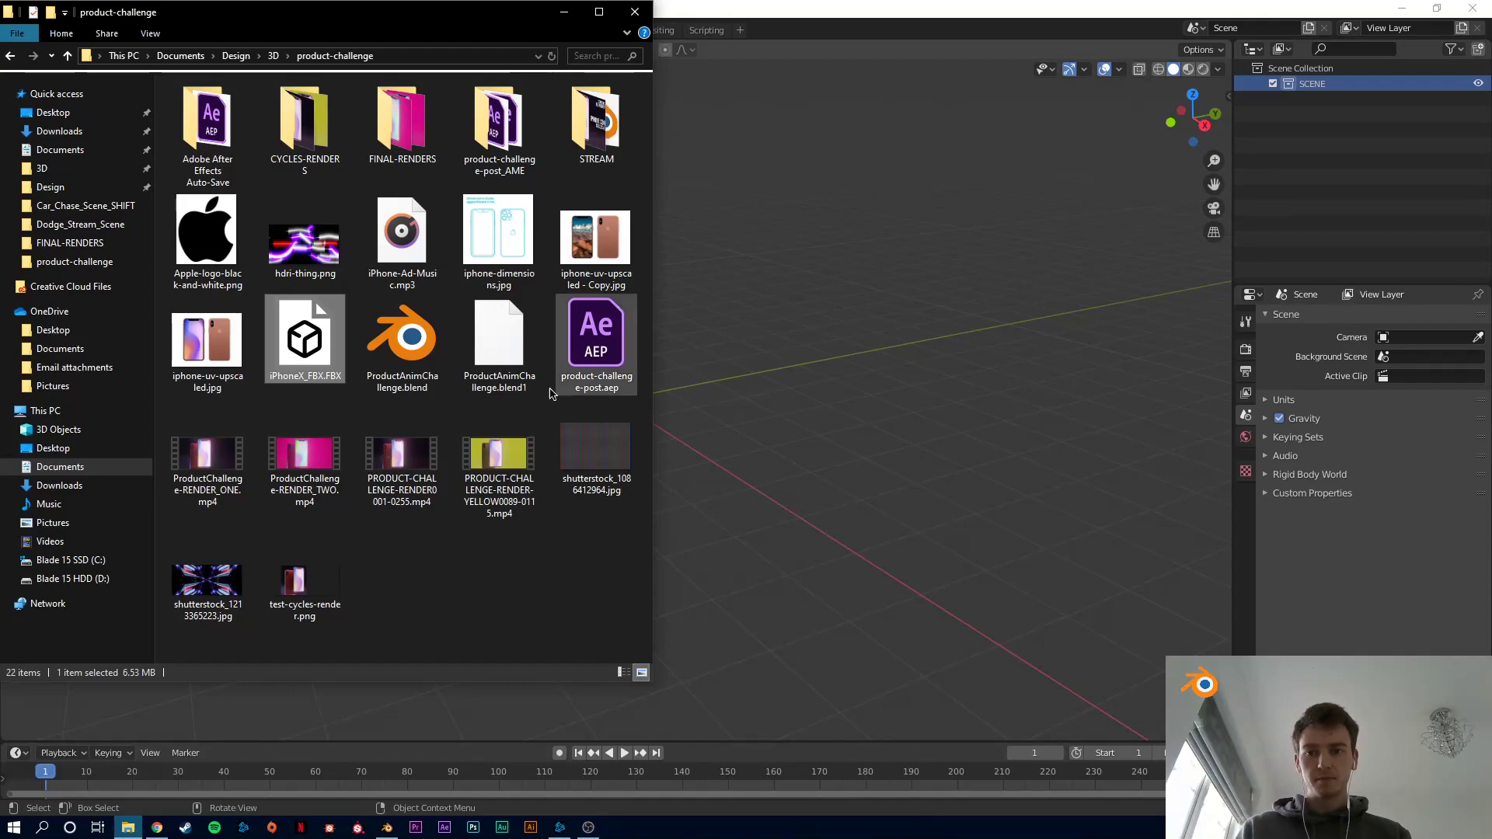
left_click(304, 338)
left_click(451, 56)
key("ctrl+c")
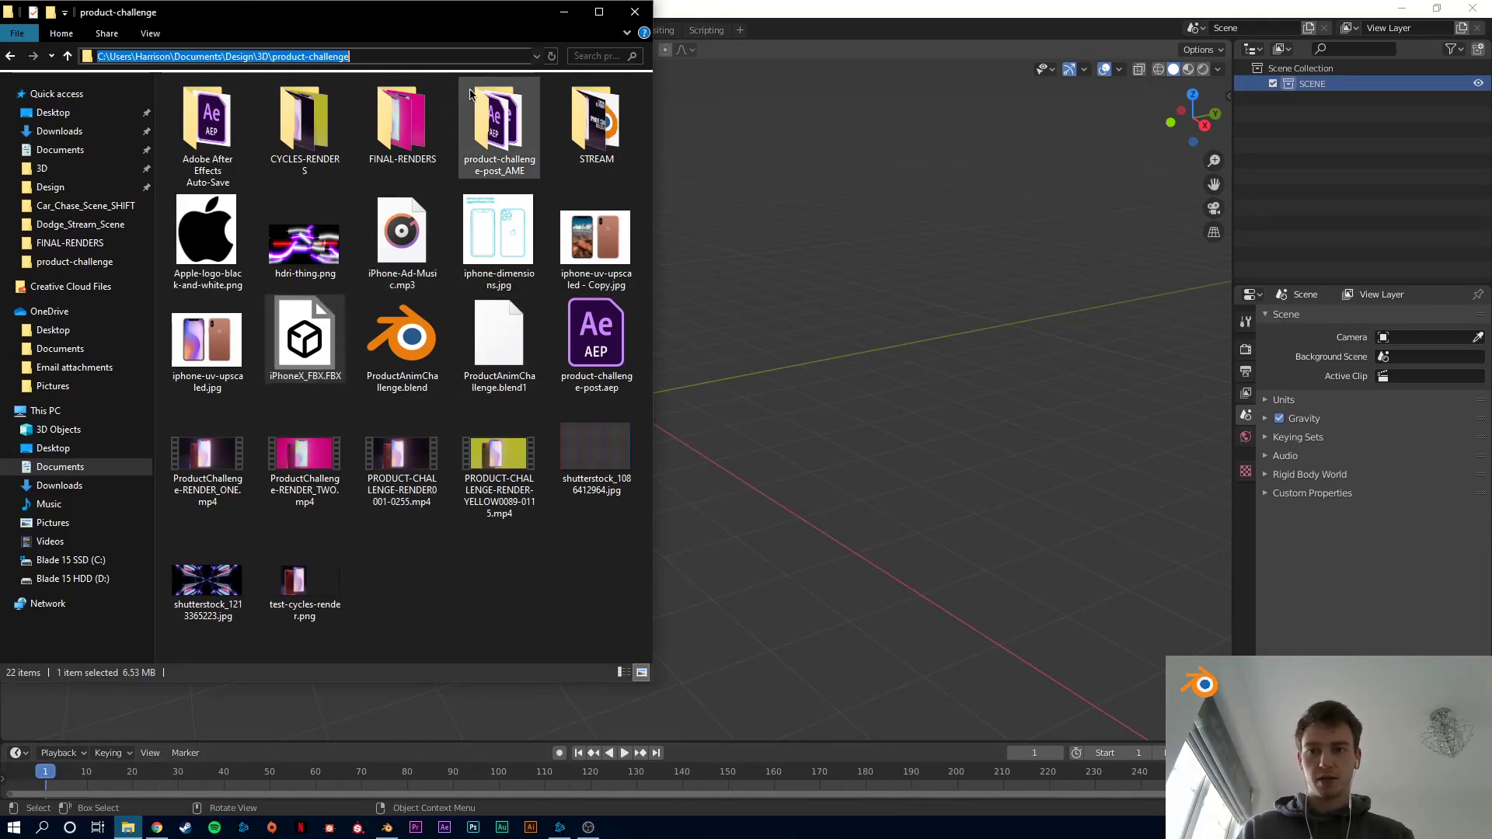
left_click(800, 365)
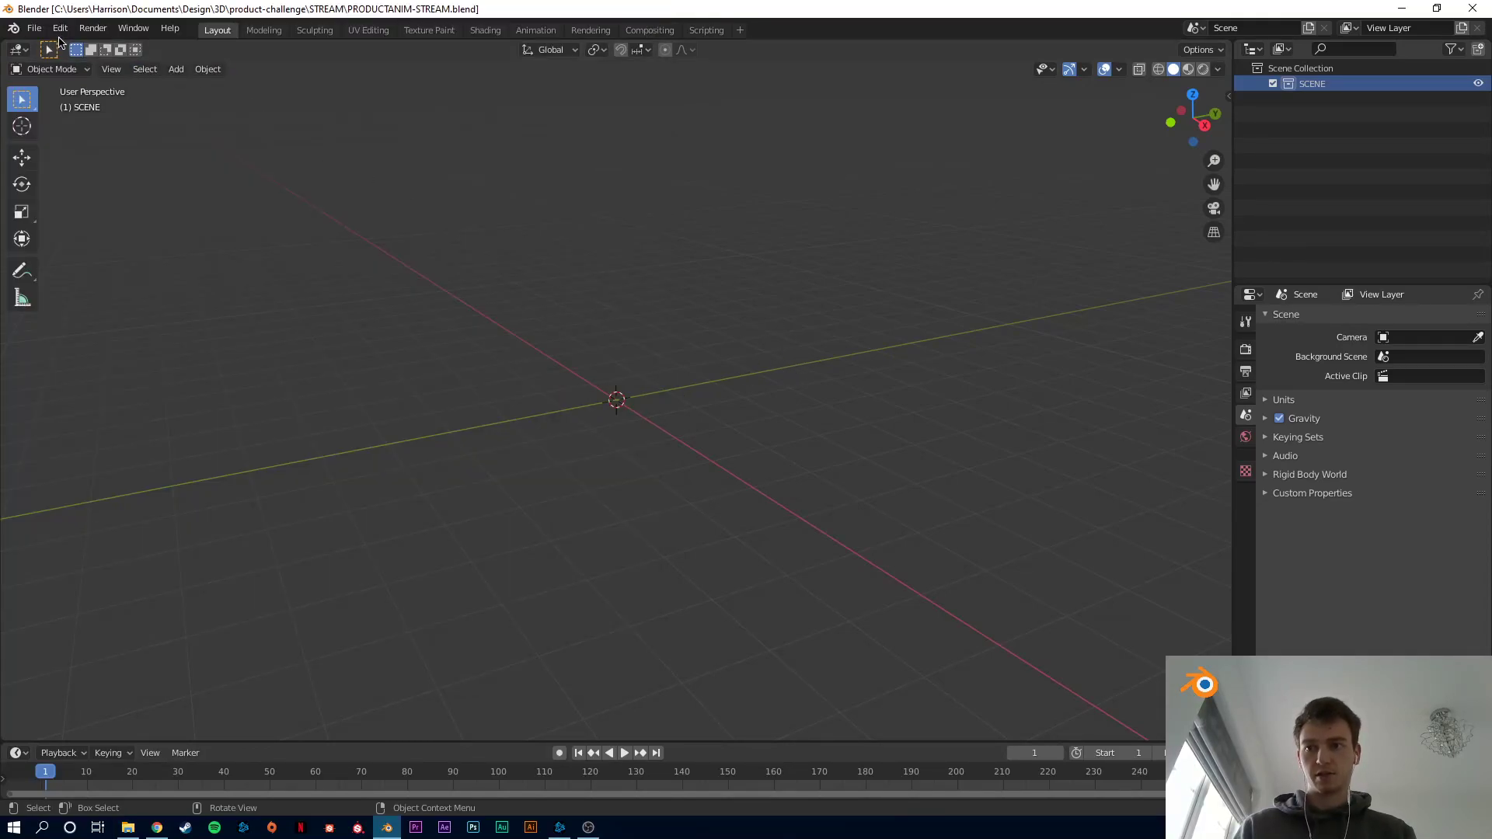
Import iPhoneX_FBX.FBX from the product-challenge folder with the default FBX settings.
left_click(34, 28)
mouse_move(71, 238)
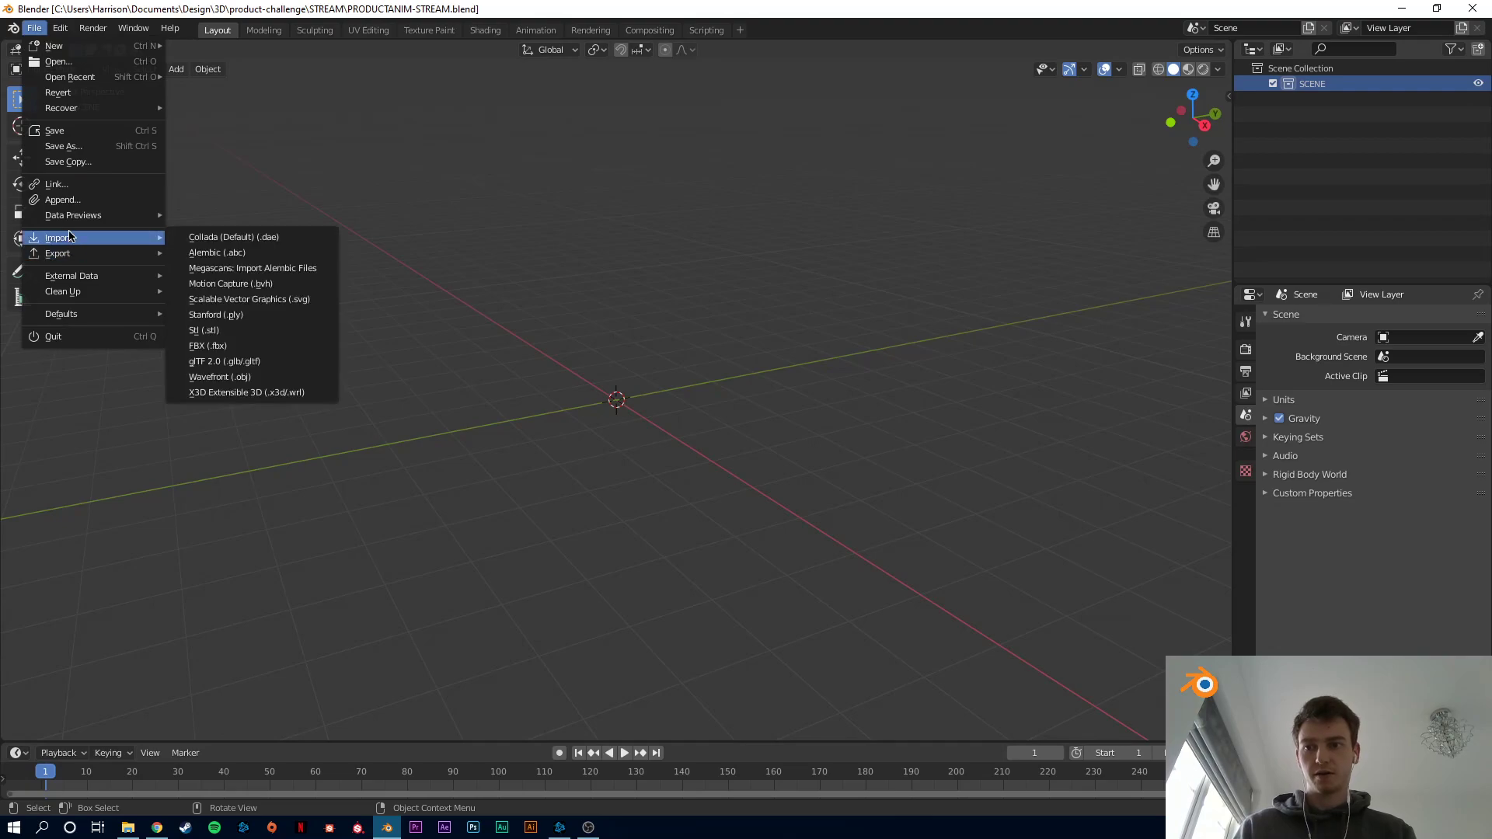
left_click(235, 349)
double_click(818, 215)
key("ctrl+a")
key("ctrl+v")
key("Return")
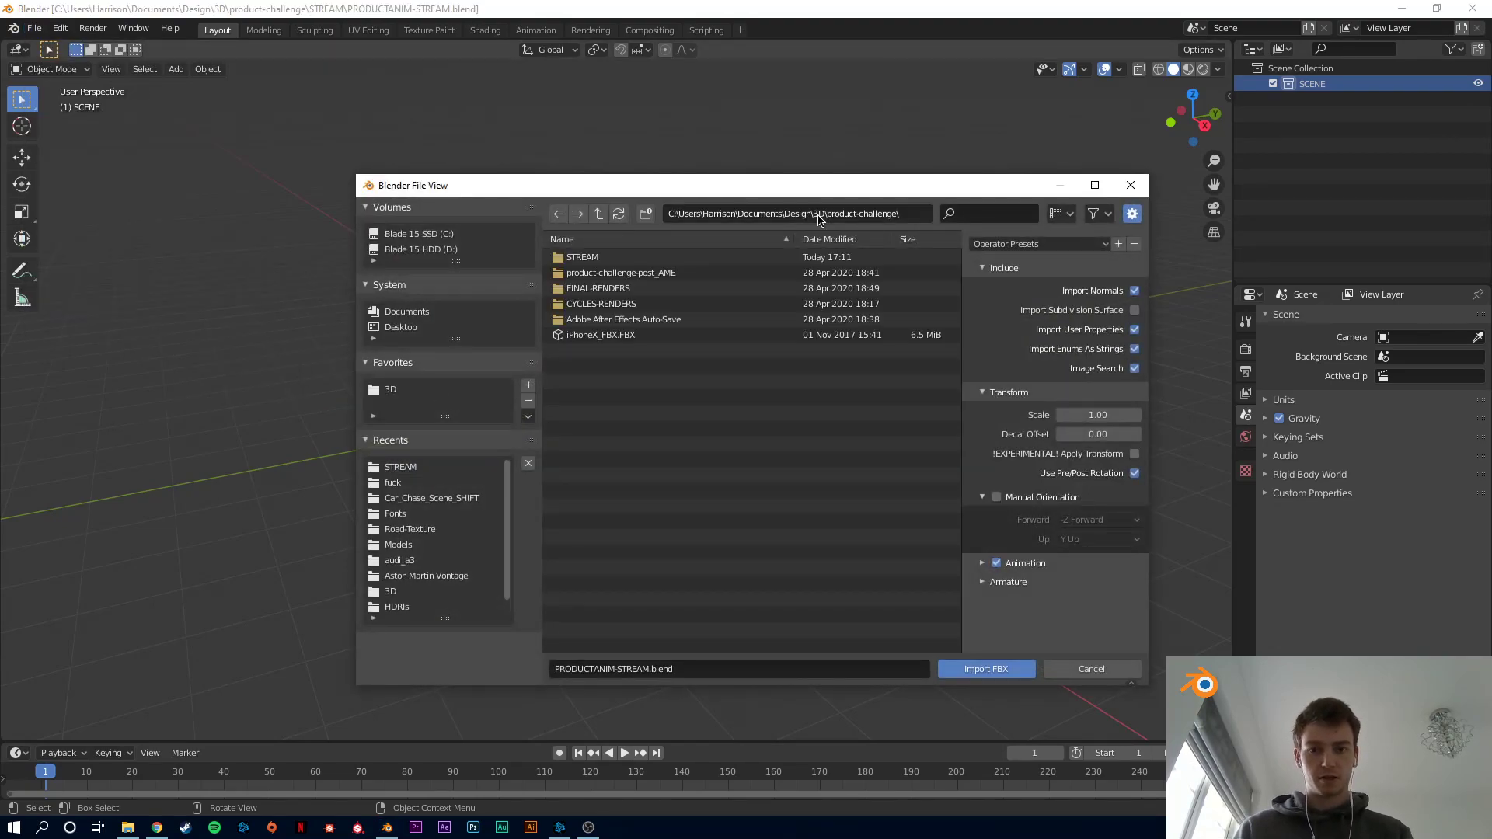
left_click(659, 335)
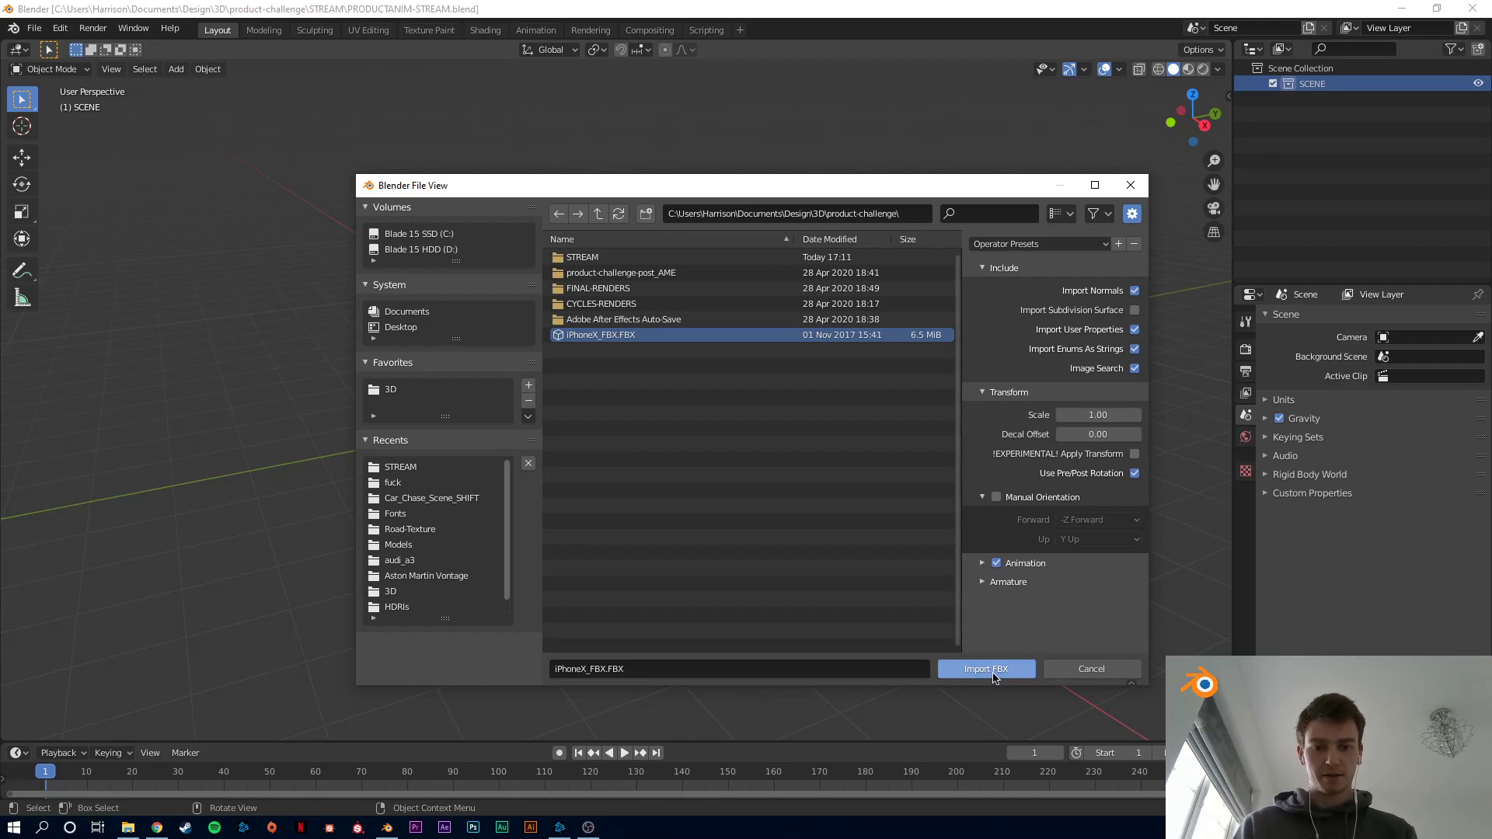
left_click(986, 669)
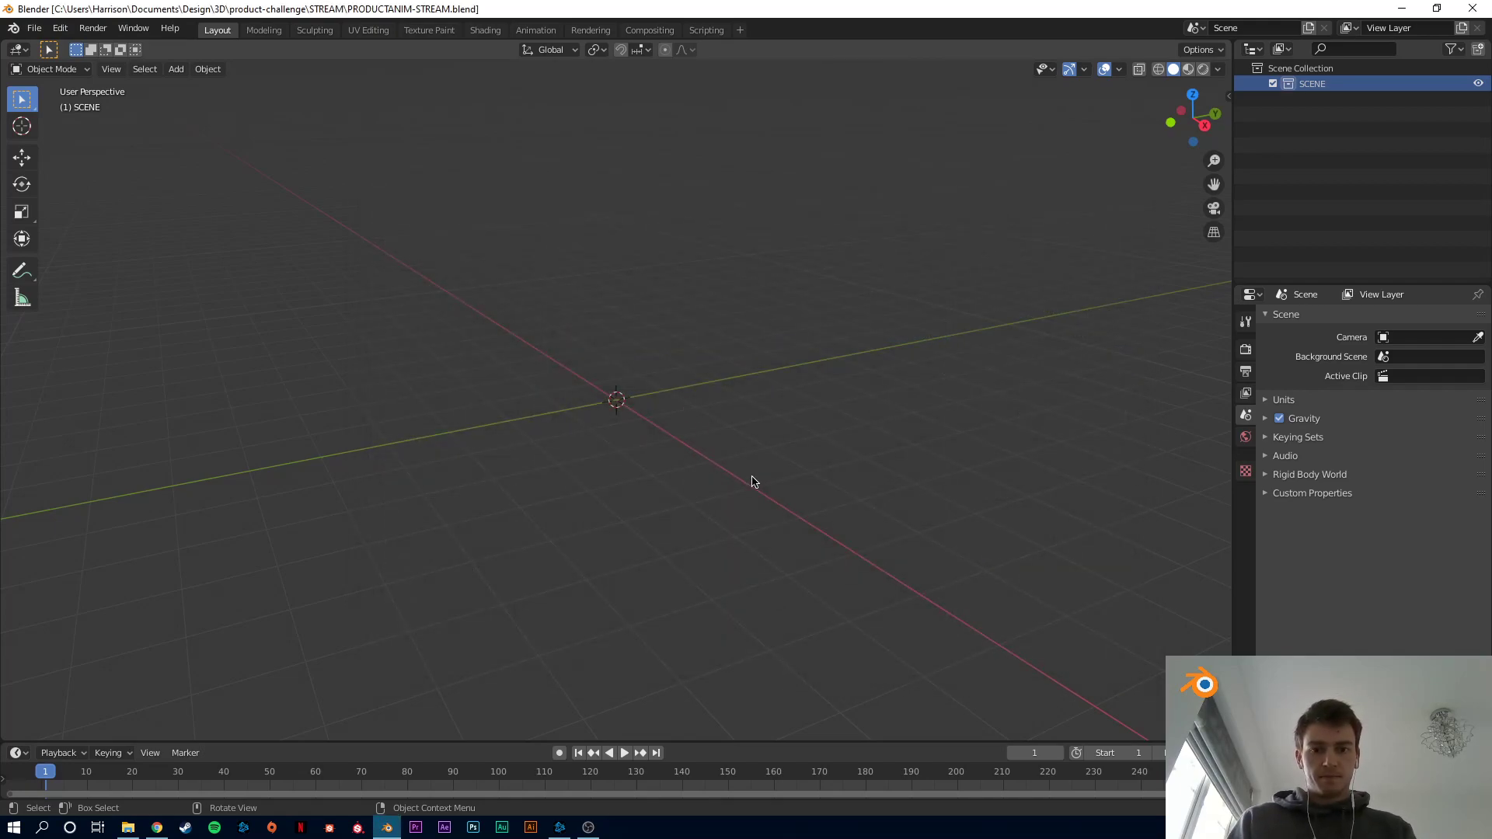
key("XF86MonBrightnessUp")
key("XF86MonBrightnessUp")
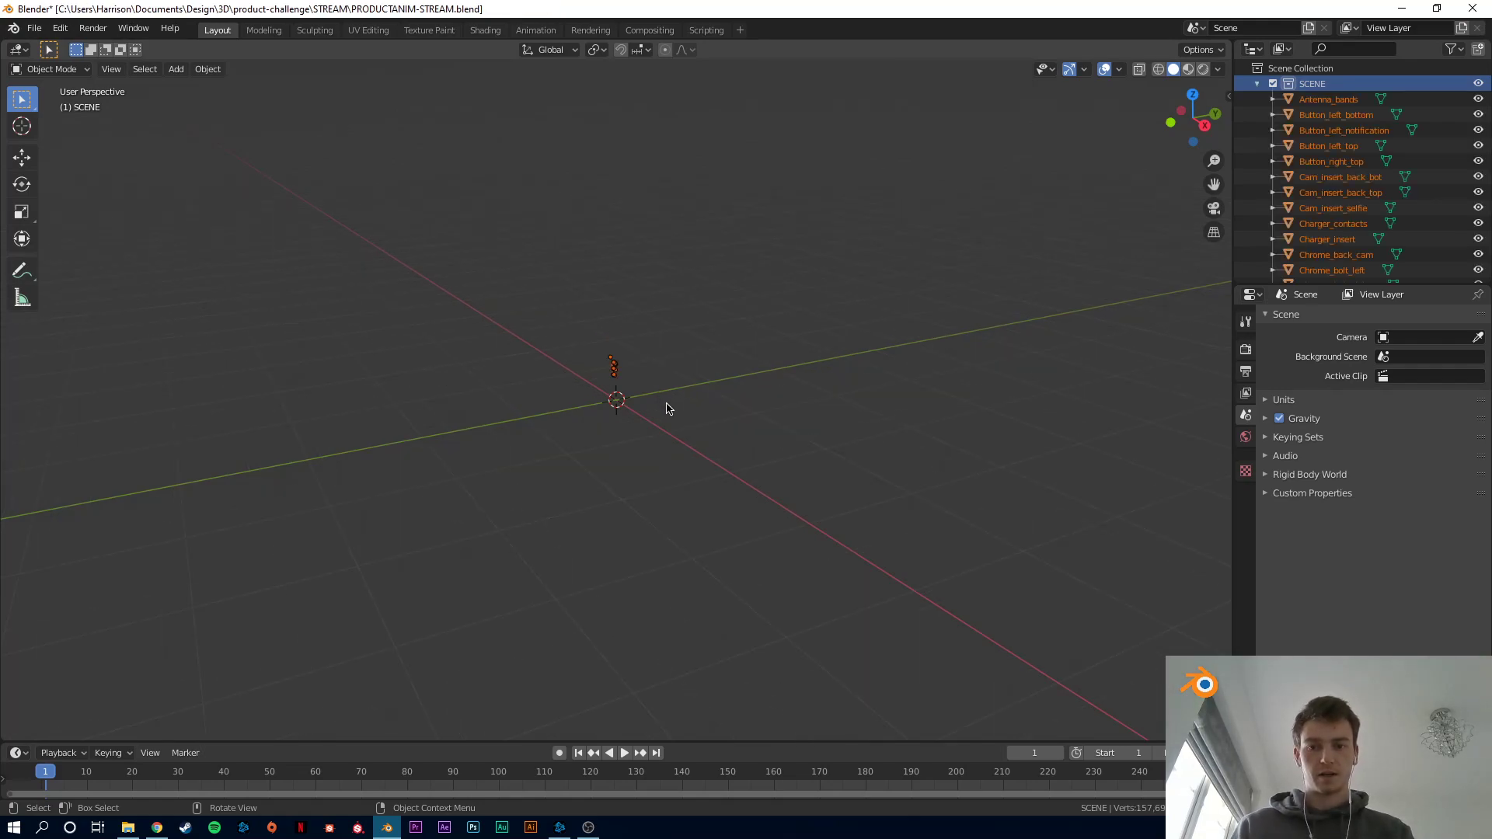
Scale the imported phone by 7, enlarge it further by eye, and raise it along the Z axis.
middle_click_drag(673, 419, 716, 426)
type("s7")
key("Return")
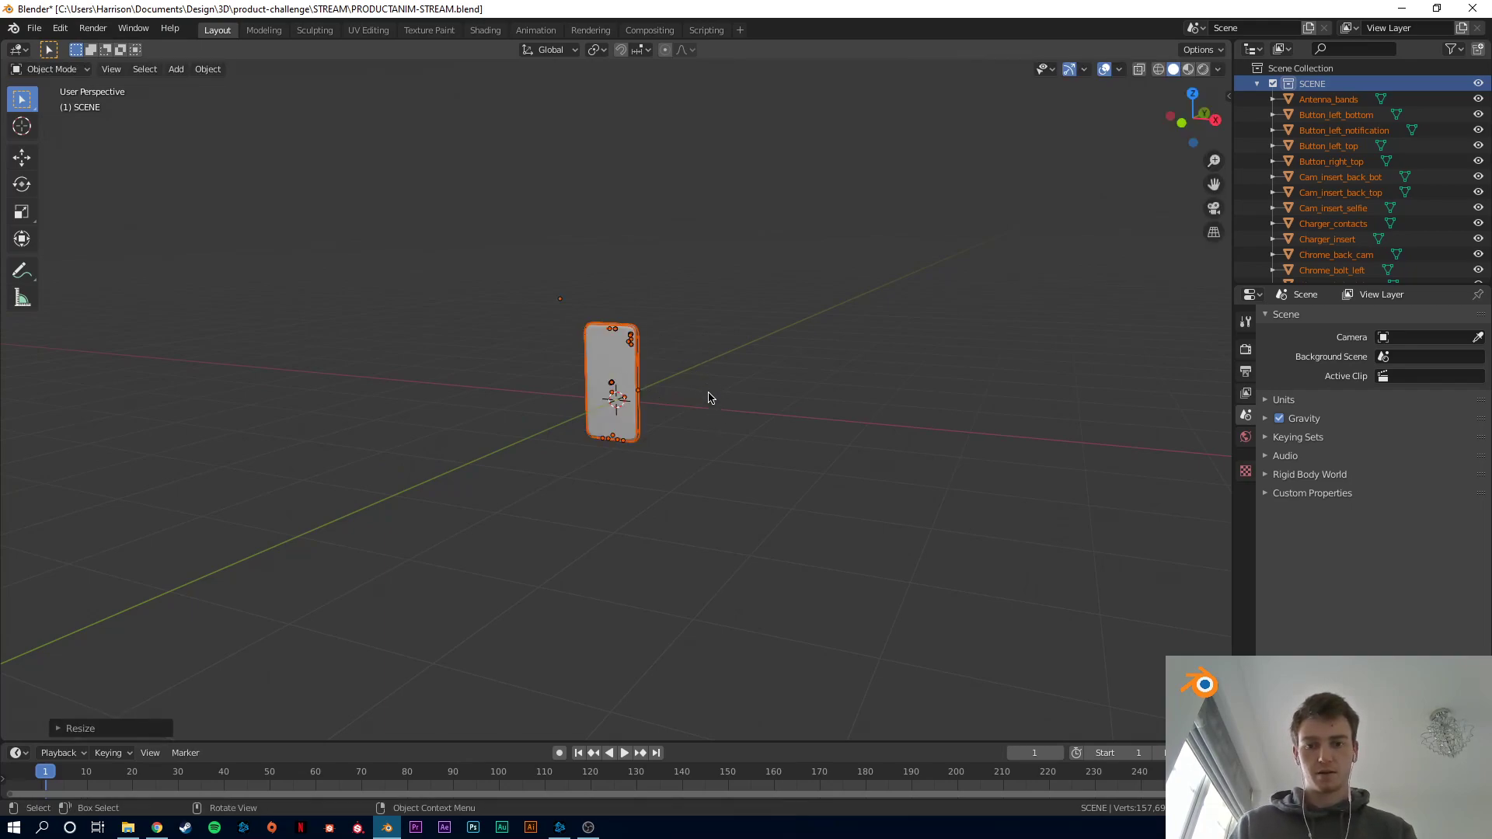
key("s")
left_click(970, 491)
key("g")
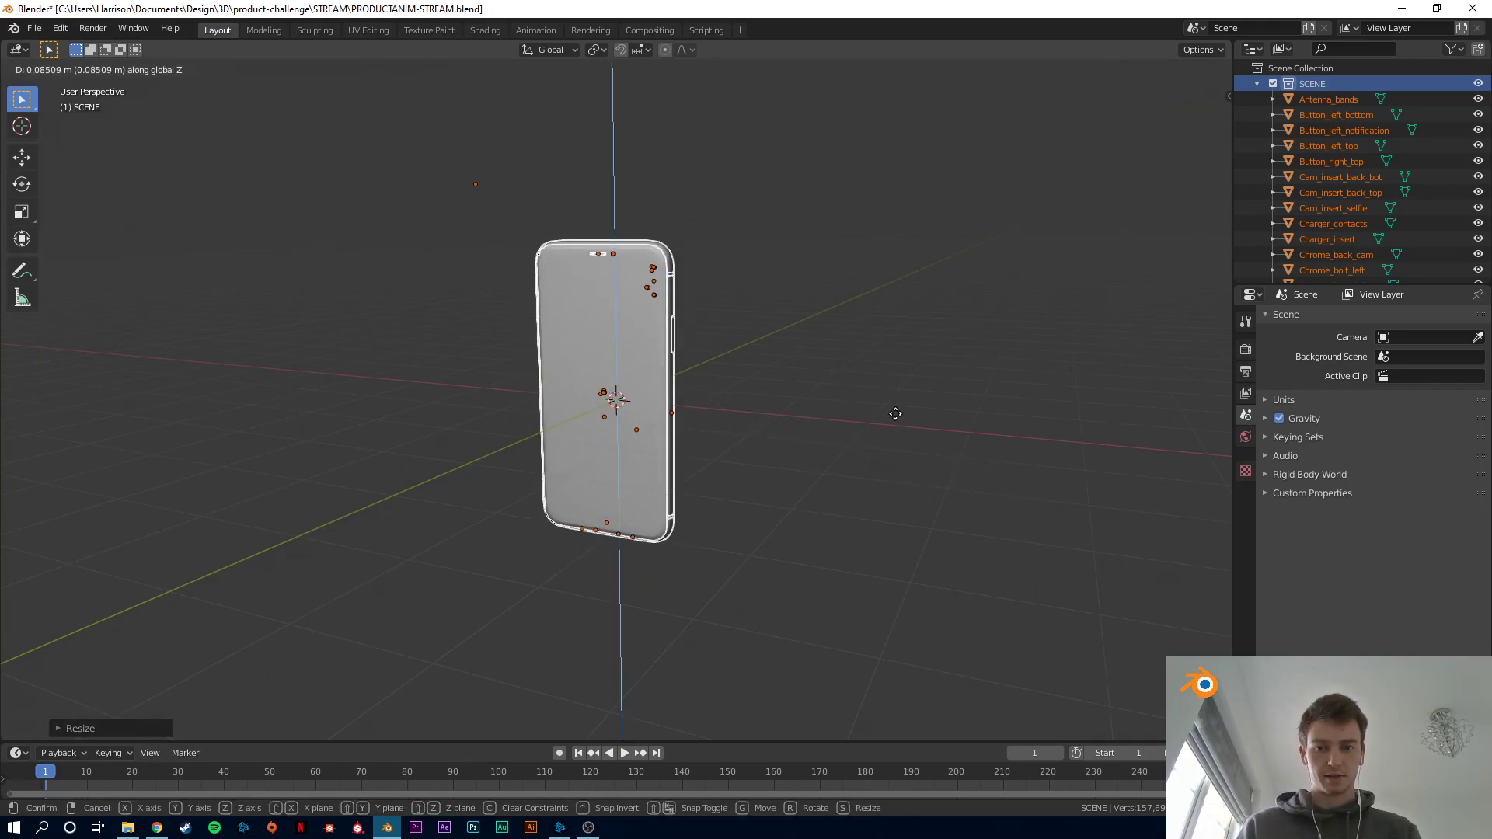
left_click(900, 410)
Select the phone's back glass and enlarge the Outliner to look through the list of phone parts.
middle_click_drag(900, 410, 688, 427)
left_click(726, 403)
left_click(657, 387)
scroll(686, 380, "up", 4)
middle_click_drag(688, 428, 742, 412)
scroll(1311, 212, "down", 6)
scroll(1311, 212, "down", 5)
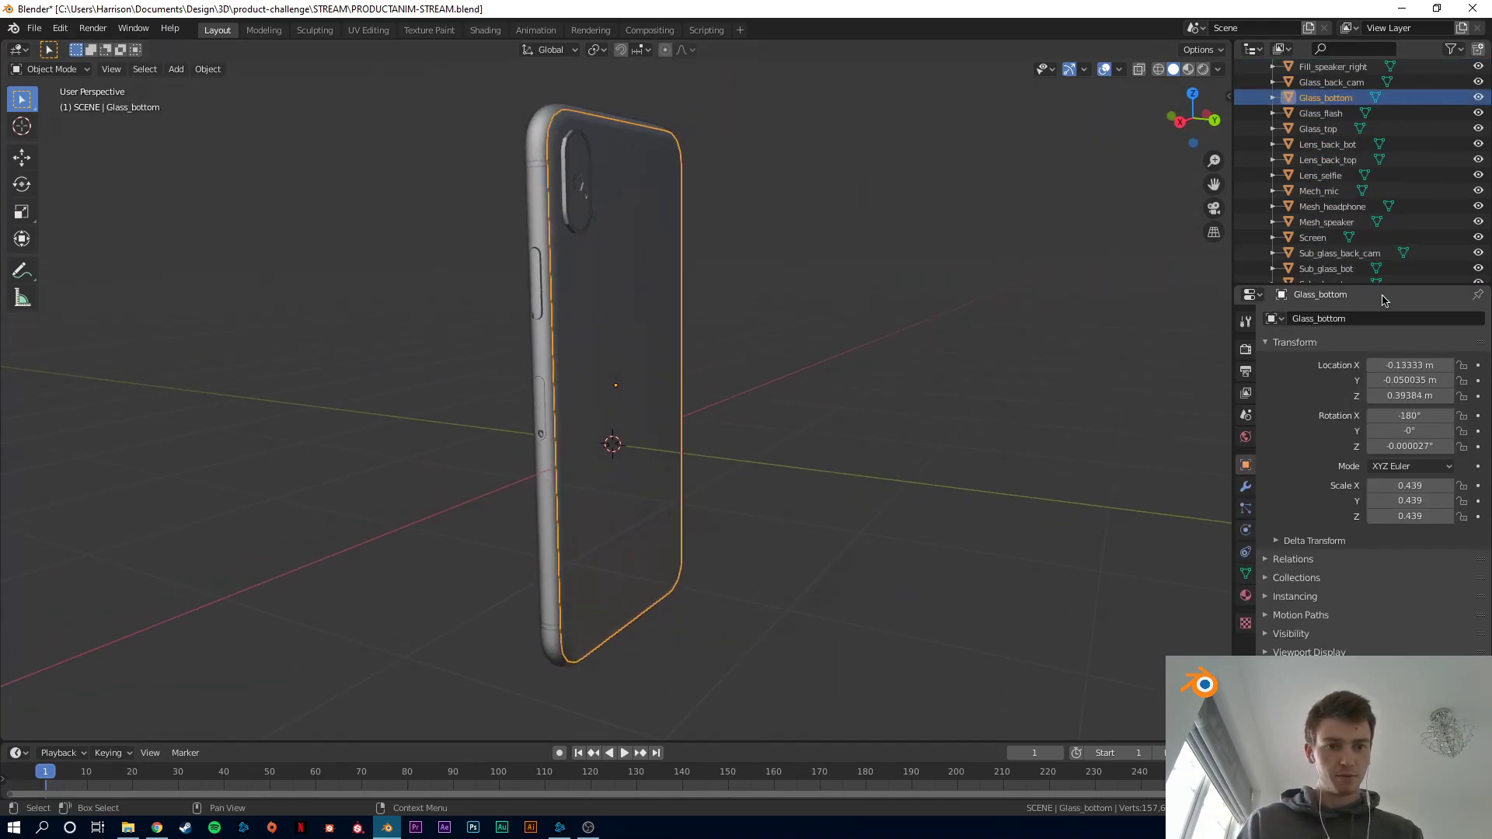
left_click_drag(1379, 286, 1367, 417)
scroll(1355, 353, "up", 10)
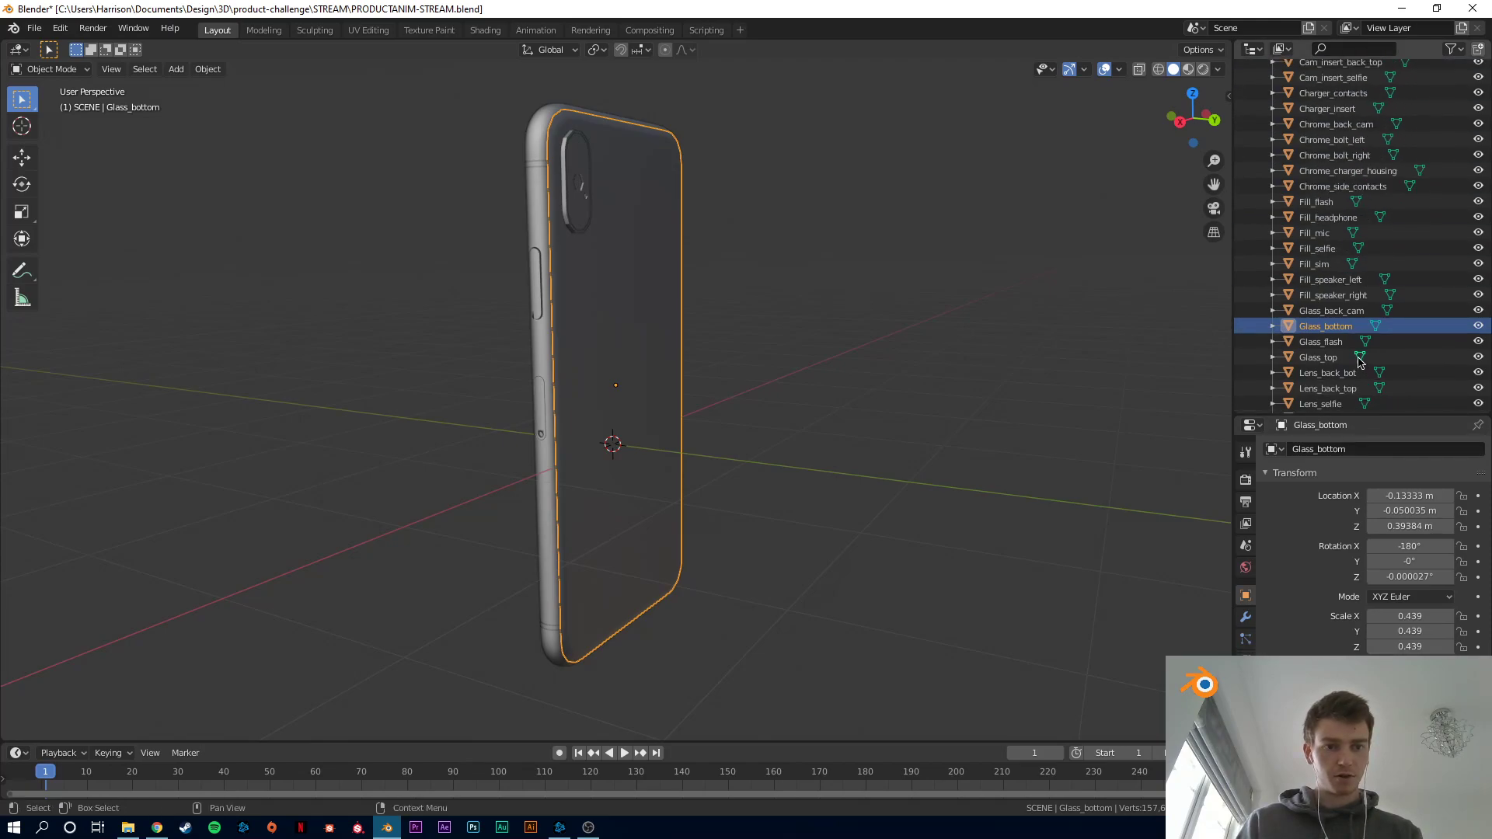
scroll(609, 406, "down", 5)
Select the phone's unibody to locate it among the Outliner parts, and clear the selection.
left_click(610, 399)
scroll(700, 397, "up", 4)
middle_click_drag(699, 397, 812, 374)
scroll(1336, 311, "down", 8)
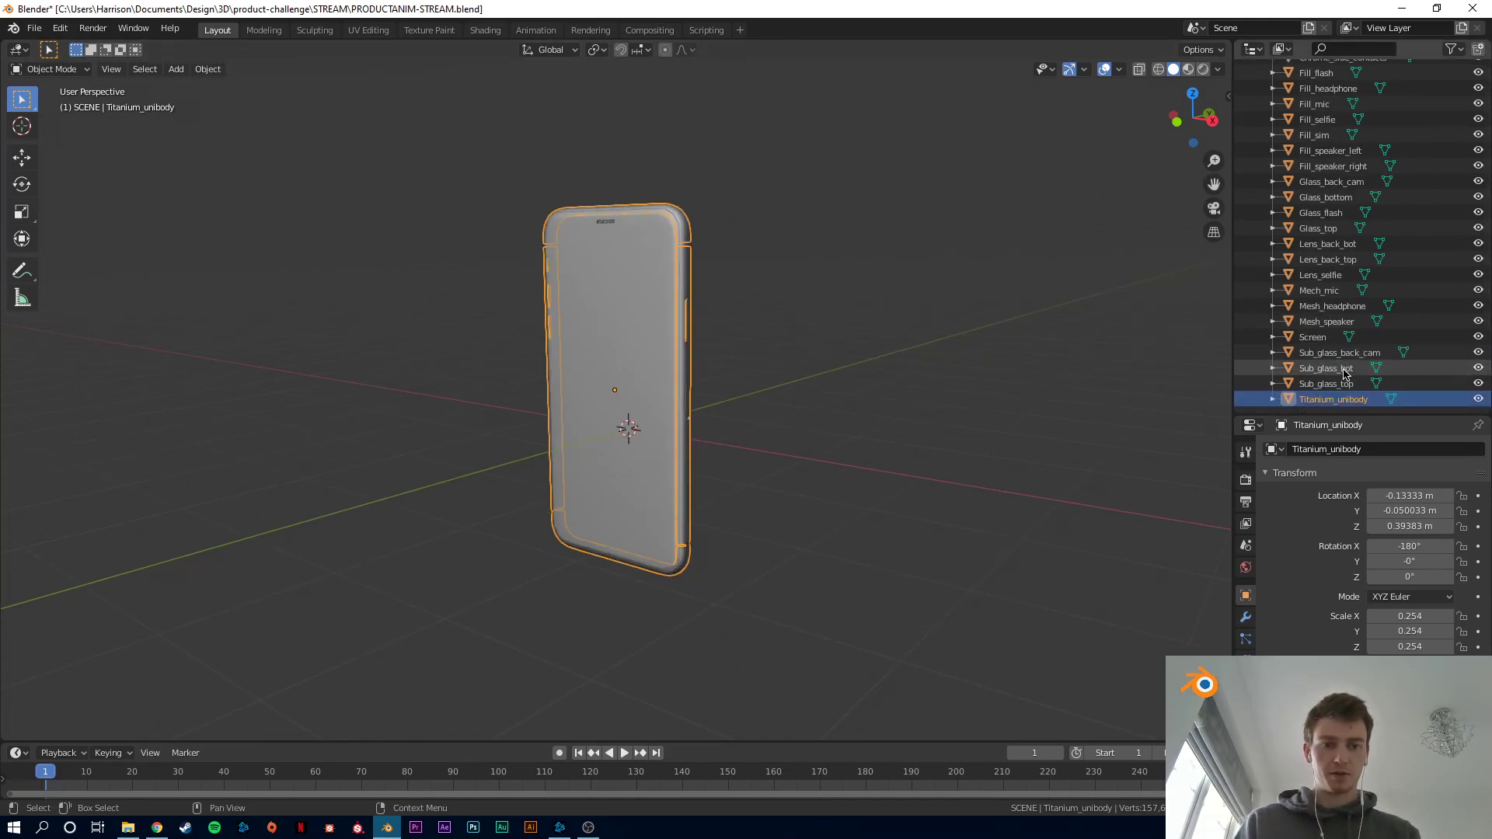
scroll(1338, 350, "up", 8)
key("alt+a")
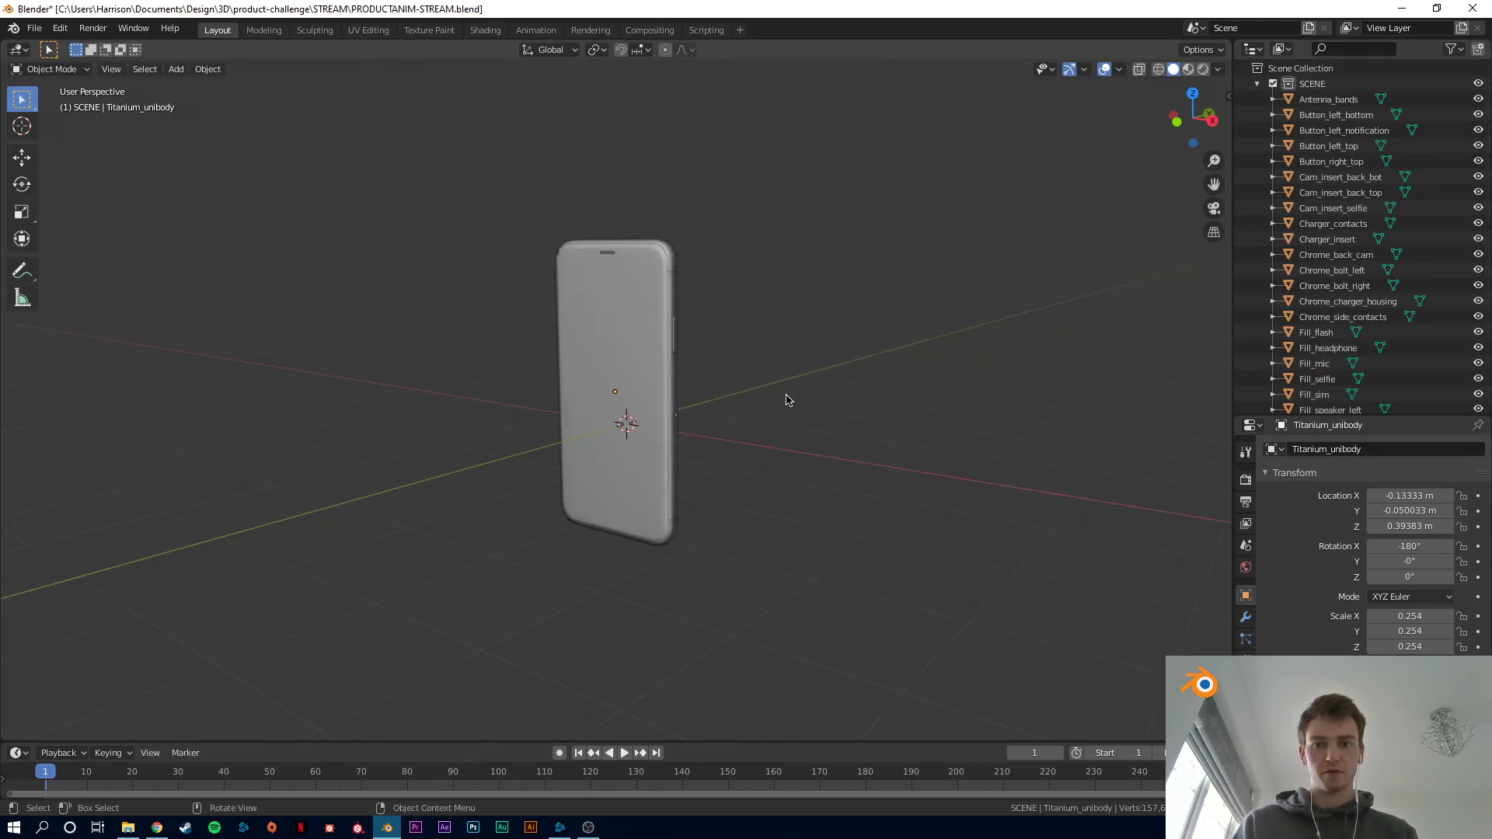
Raise all phone parts along Z until the unibody's Z location is about 0.57 m, and deselect everything.
key("a")
key("g")
key("z")
left_click(808, 386)
key("alt+a")
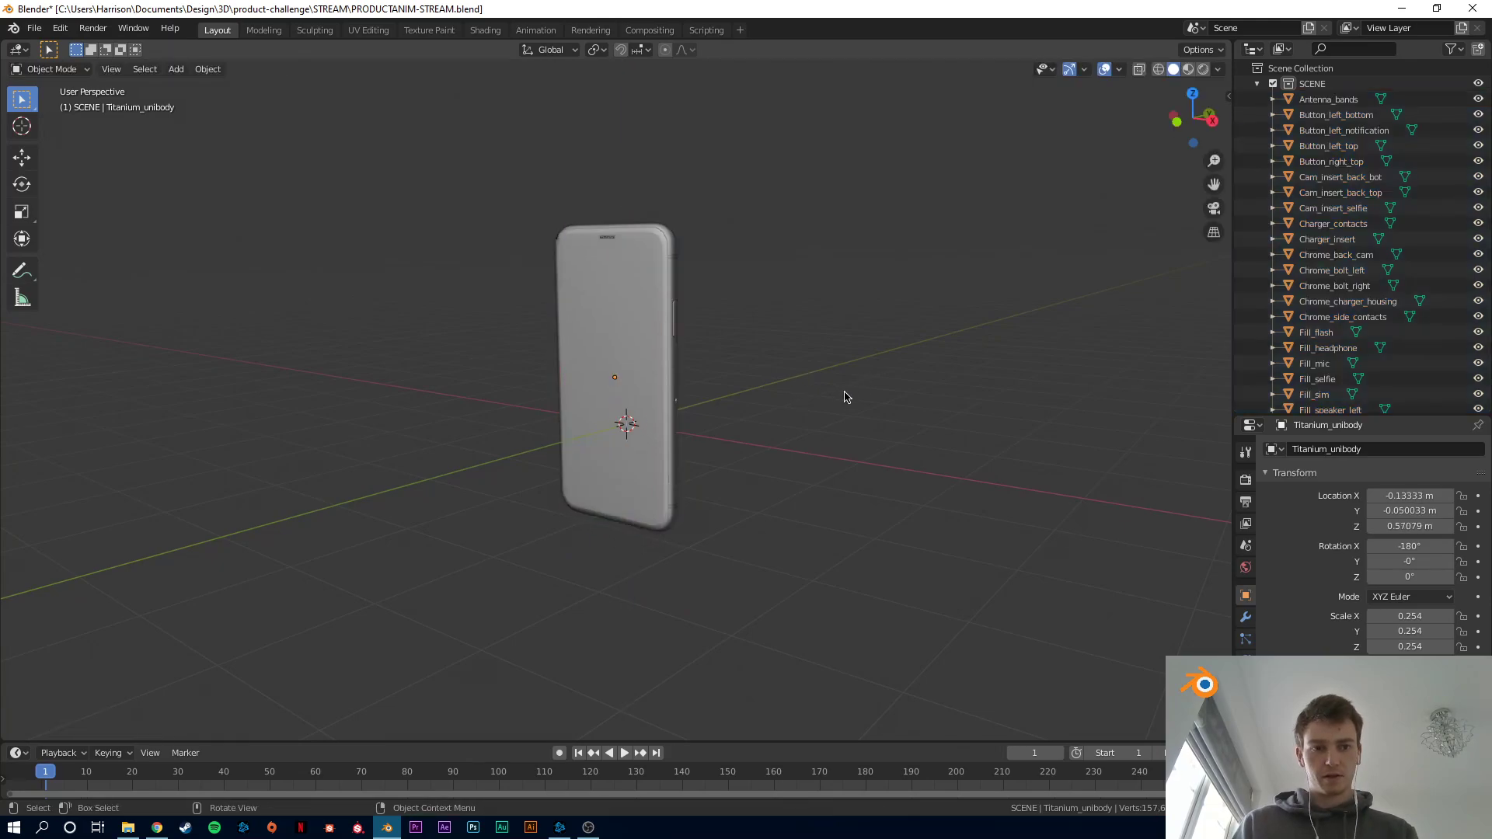
Add a plain axes empty at the world origin and scale it to about 1.75.
key("shift+a")
mouse_move(801, 508)
left_click(925, 508)
middle_click_drag(925, 508, 732, 493)
key("s")
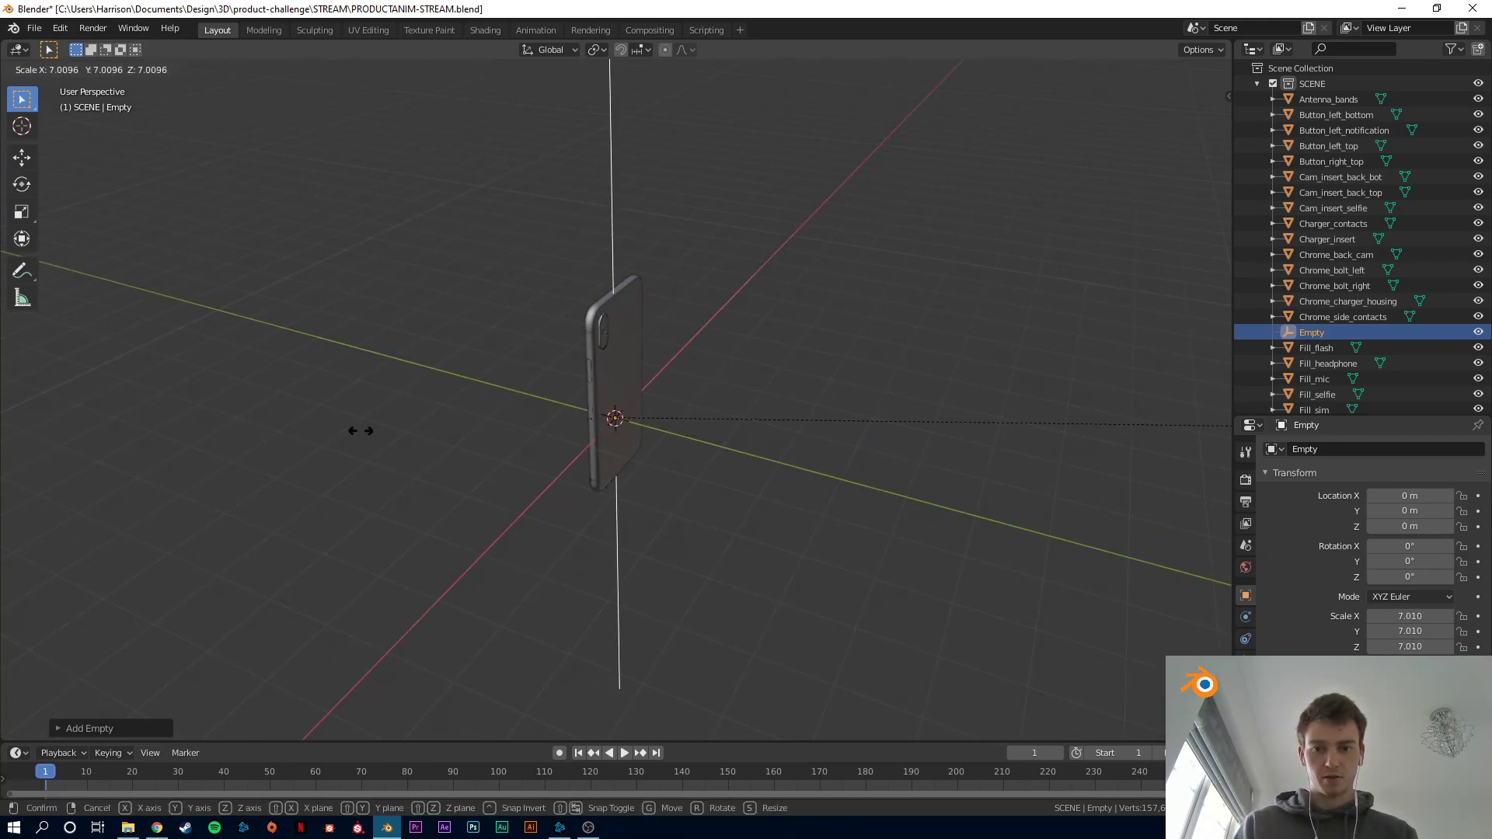
left_click(859, 449)
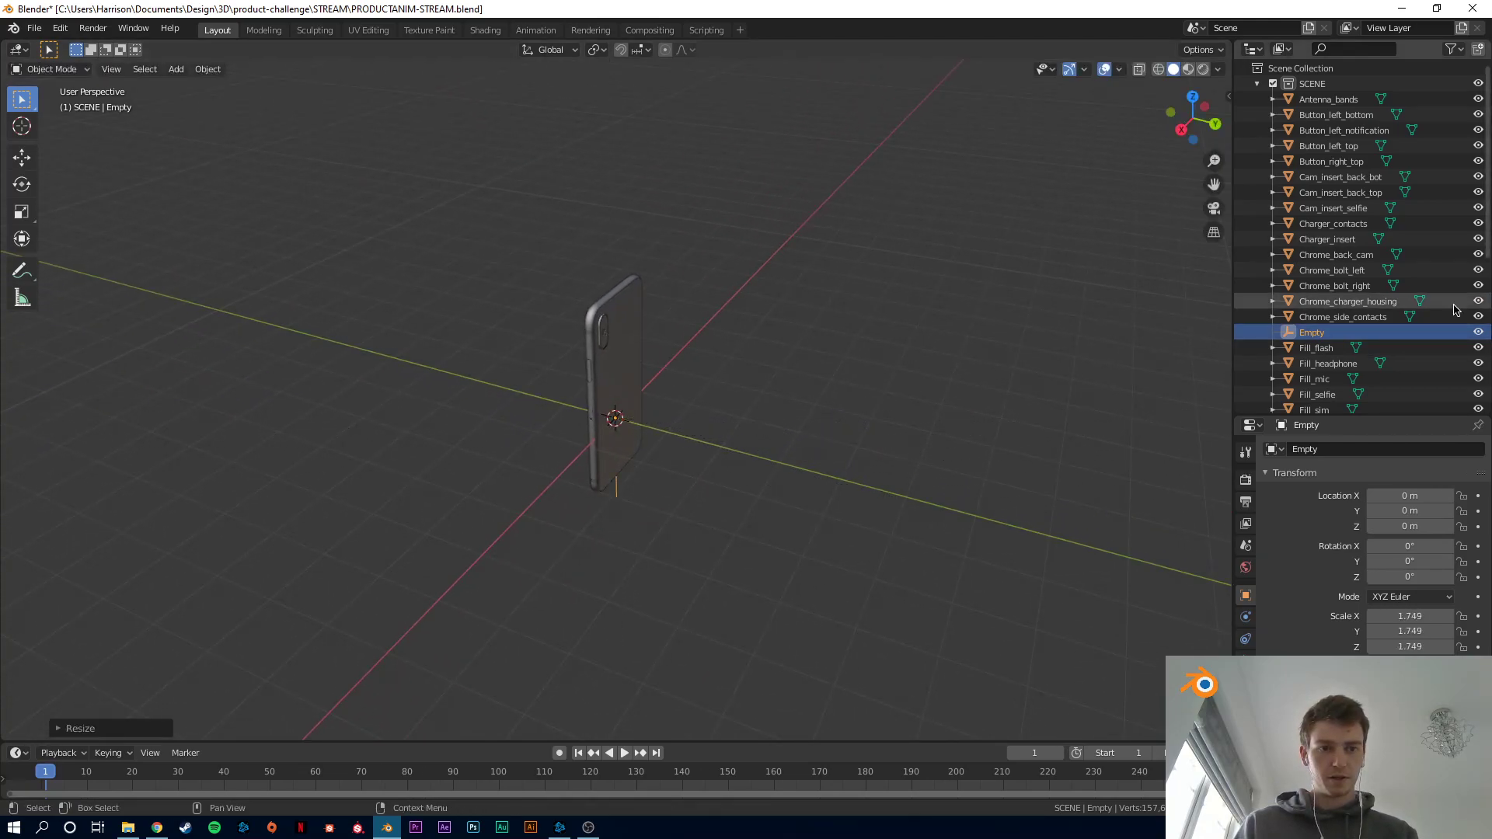
Parent all phone parts to the empty with the Object parent option.
key("a")
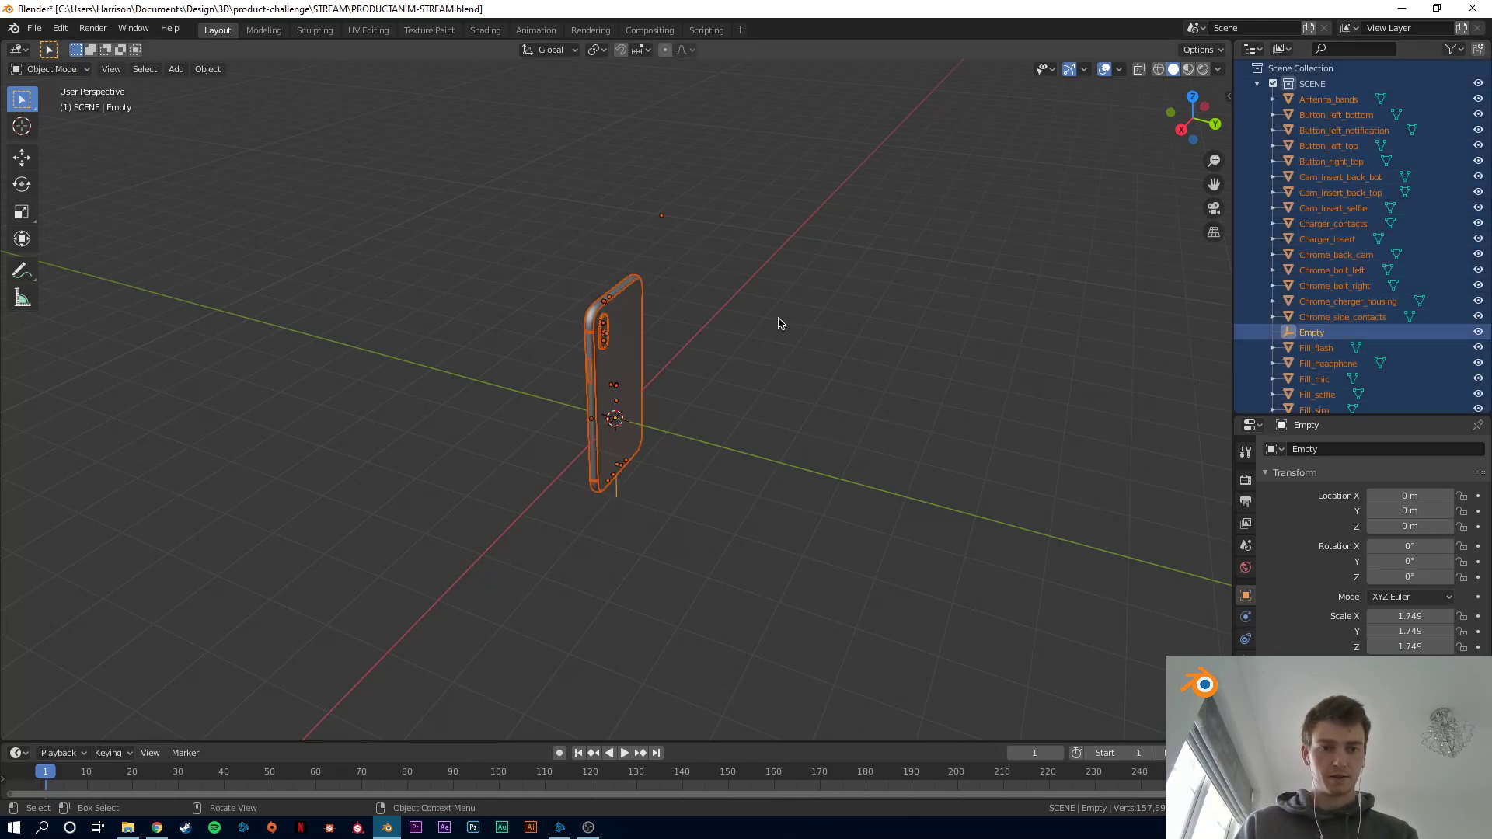
left_click(207, 69)
mouse_move(256, 282)
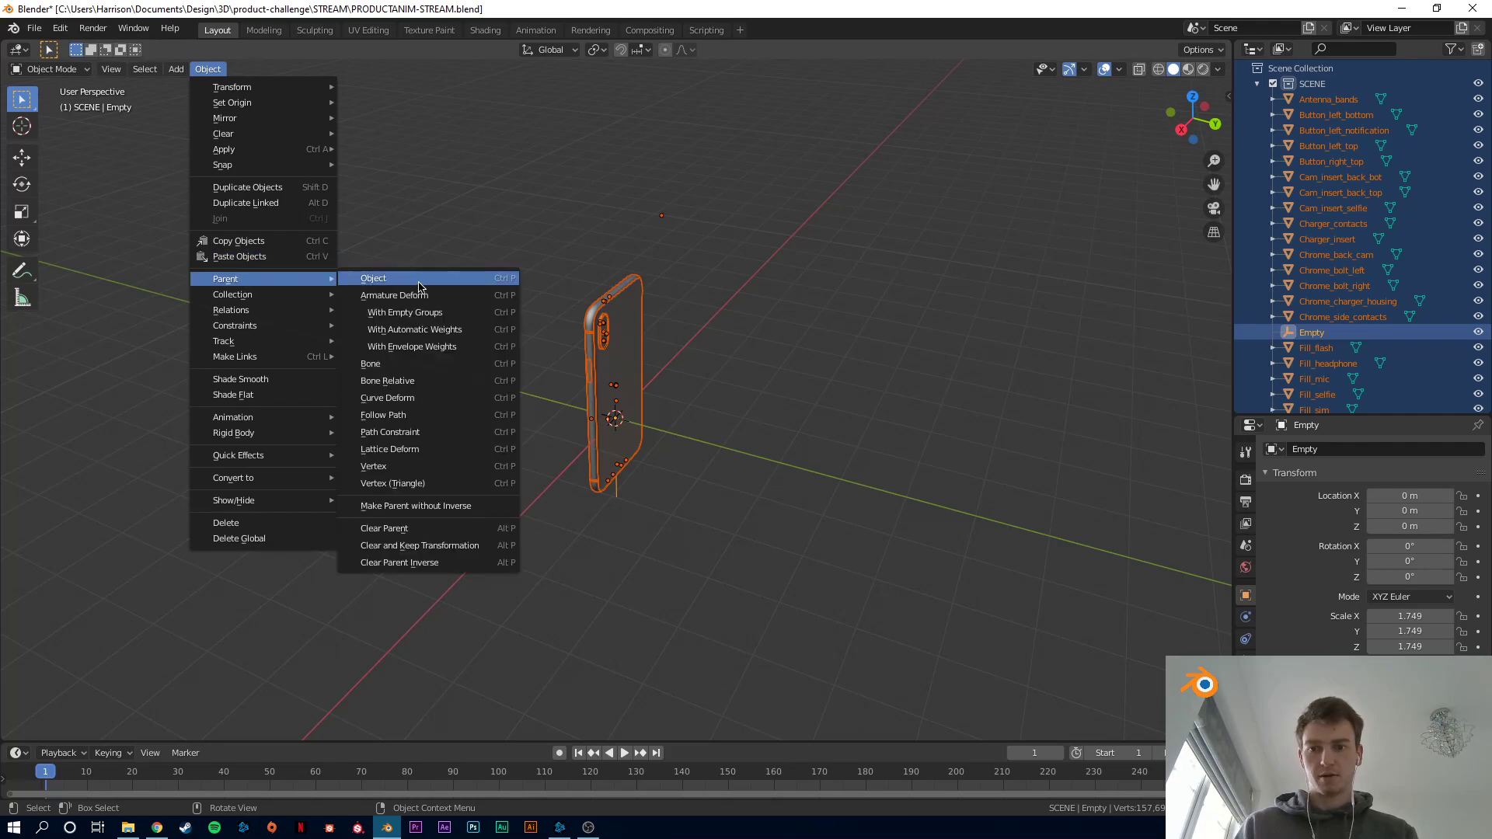
left_click(373, 281)
key("ctrl+p")
left_click(613, 339)
Select the empty beneath the phone and collapse its child parts in the Outliner.
middle_click_drag(605, 413, 788, 414)
left_click(1168, 287)
scroll(649, 454, "up", 3)
middle_click_drag(650, 454, 676, 451)
left_click(625, 559)
middle_click_drag(948, 313, 849, 330)
left_click(1273, 100)
left_click(1273, 99)
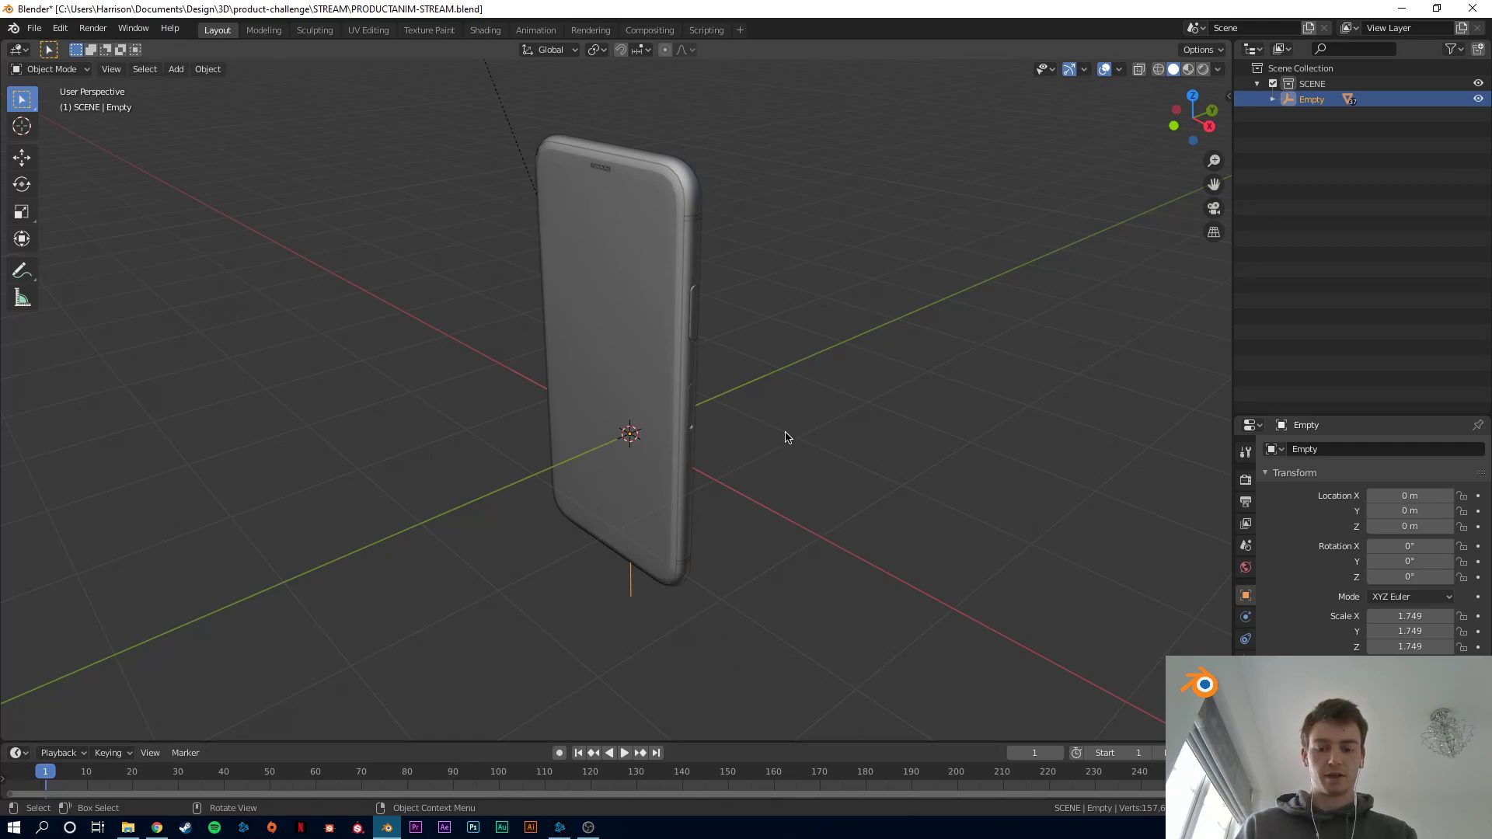
Try moving the empty to test that the phone follows it, and undo the move.
key("g")
left_click(756, 344)
key("ctrl+z")
Rename the phone's parent empty as iPhone.01.
double_click(1311, 101)
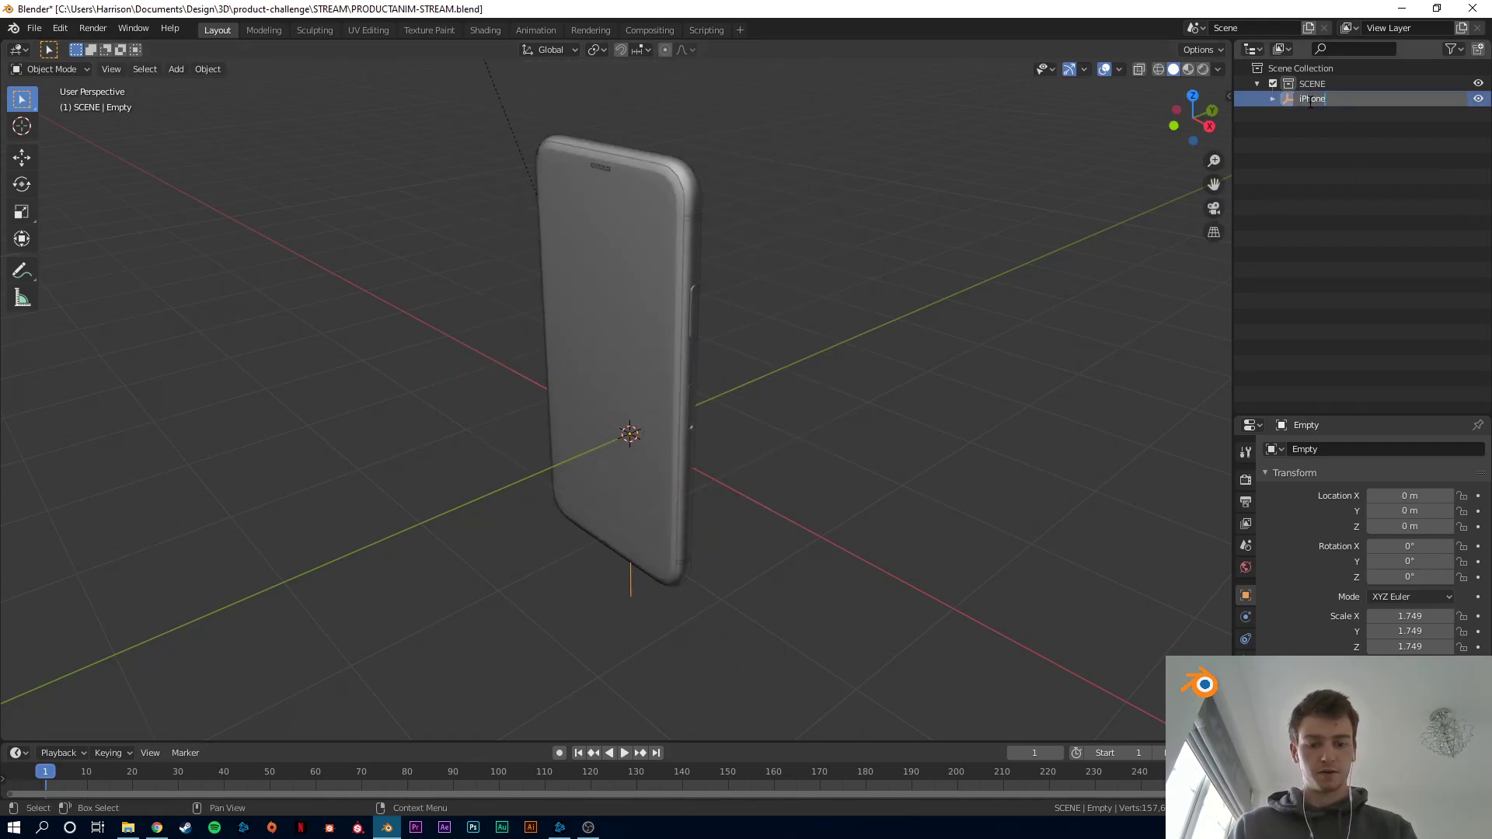
type("iPhone.01")
key("Return")
Add a camera and, in top view, move it in front of the phone to about X -5.39 m, Y -8.75 m.
middle_click_drag(1003, 336, 777, 403)
scroll(816, 398, "down", 2)
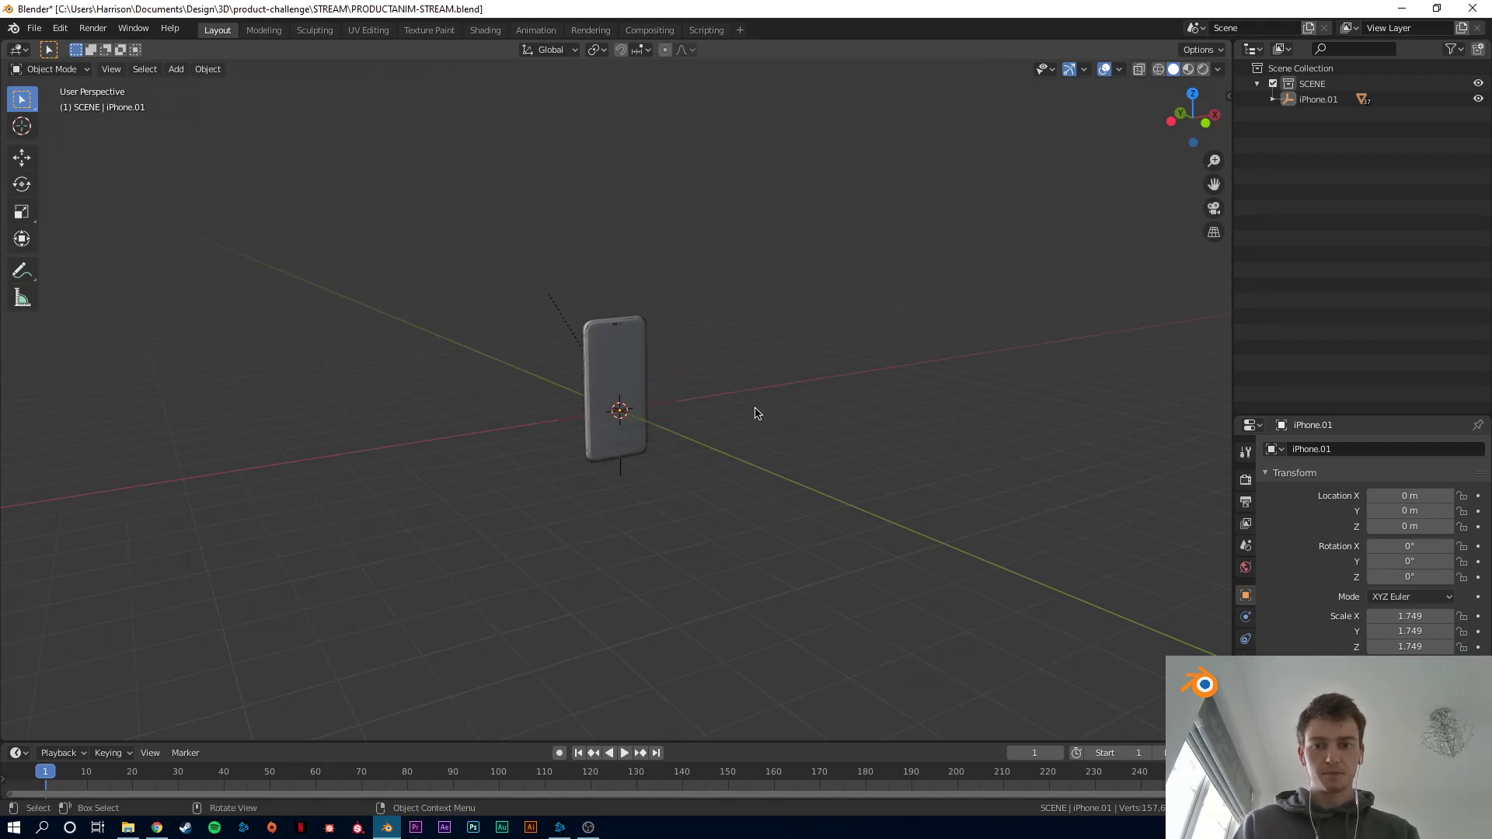
key("shift+a")
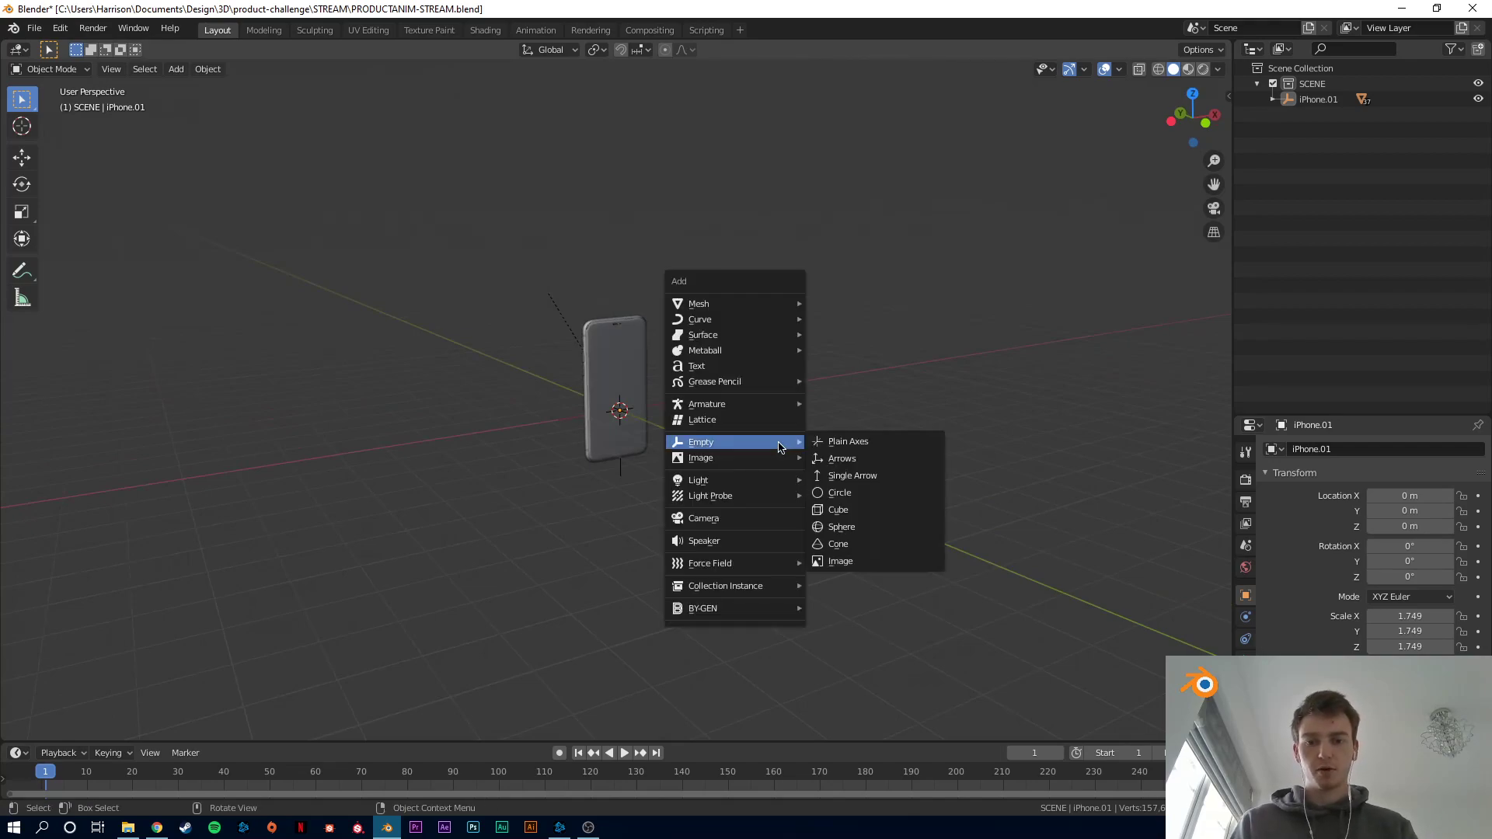
left_click(742, 509)
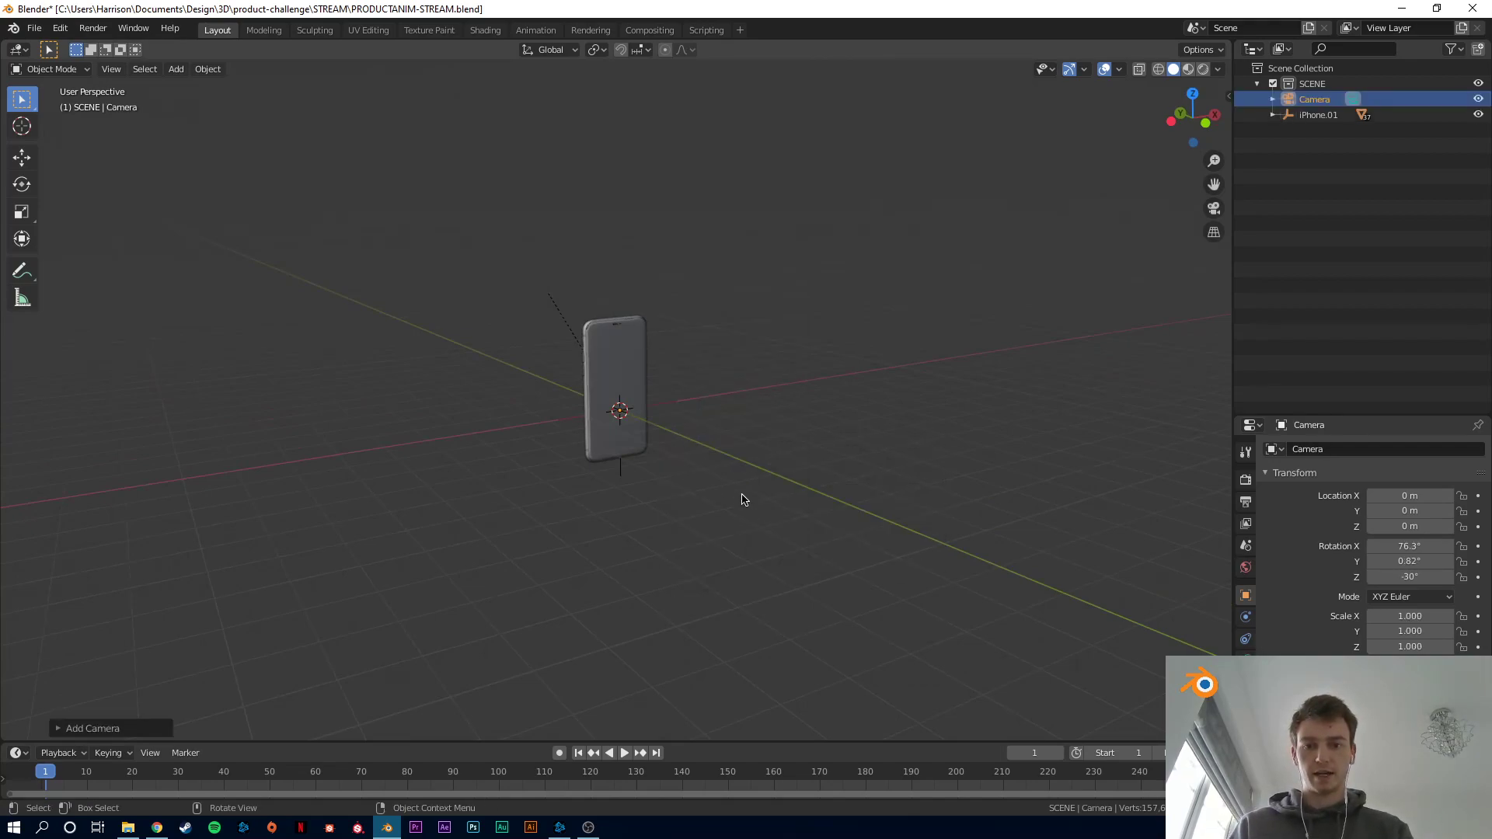
left_click(1189, 96)
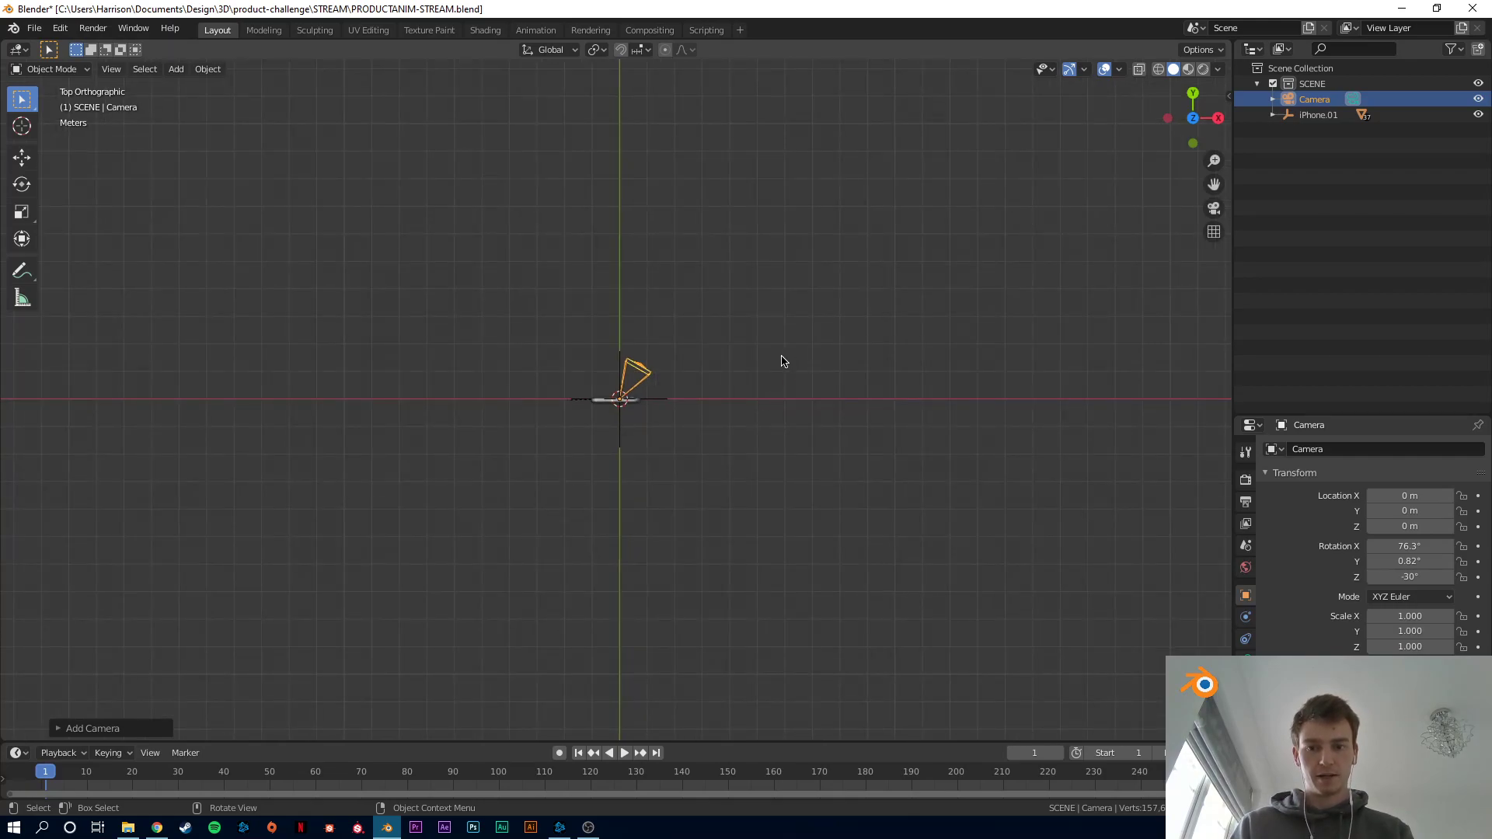
key("g")
left_click(633, 618)
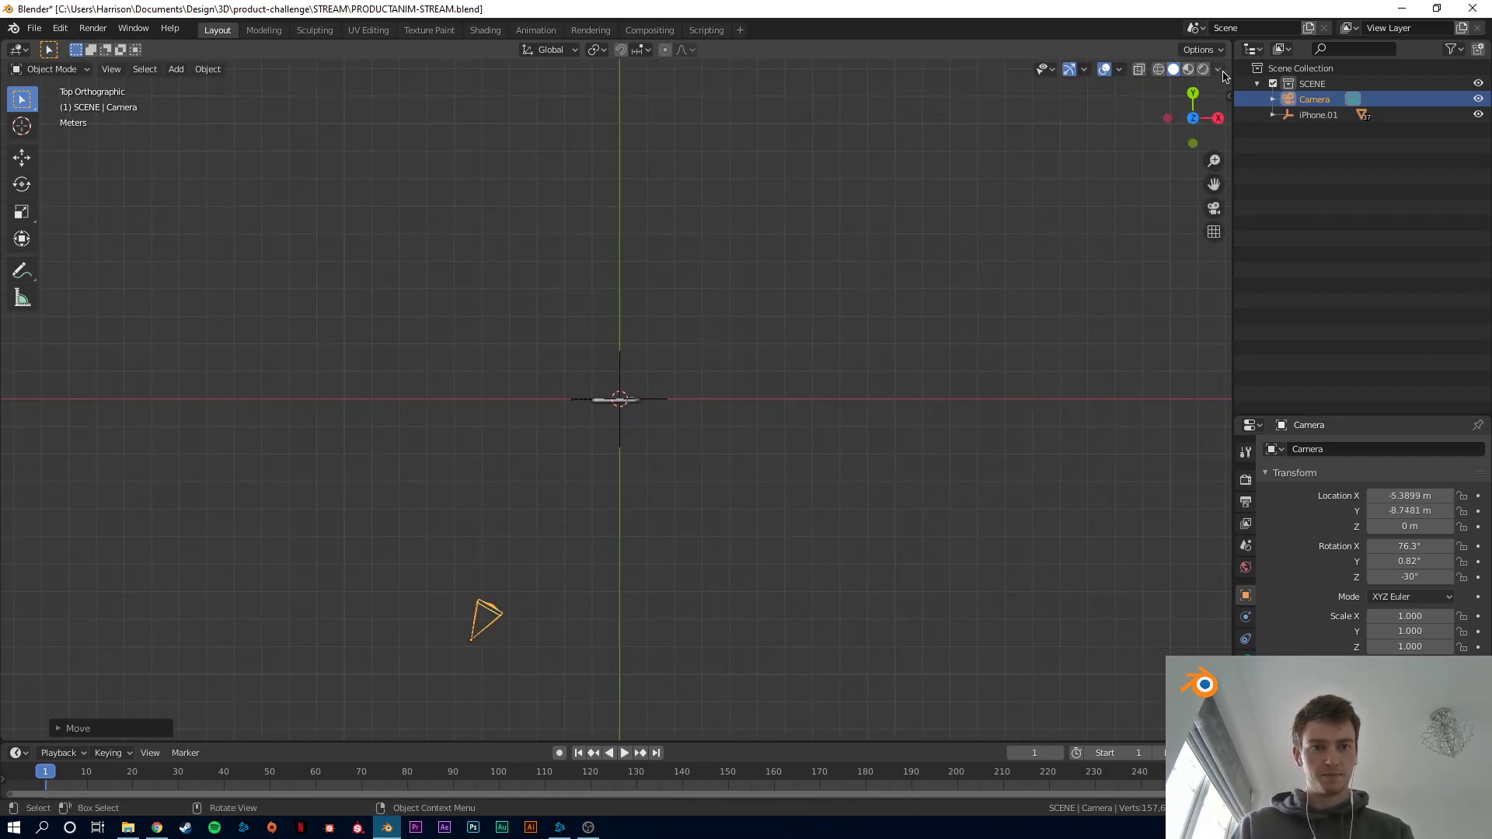
Split the 3D viewport into two side by side, show the camera view in one, hide its tools and enlarge the camera frame.
left_click_drag(1230, 44, 777, 81)
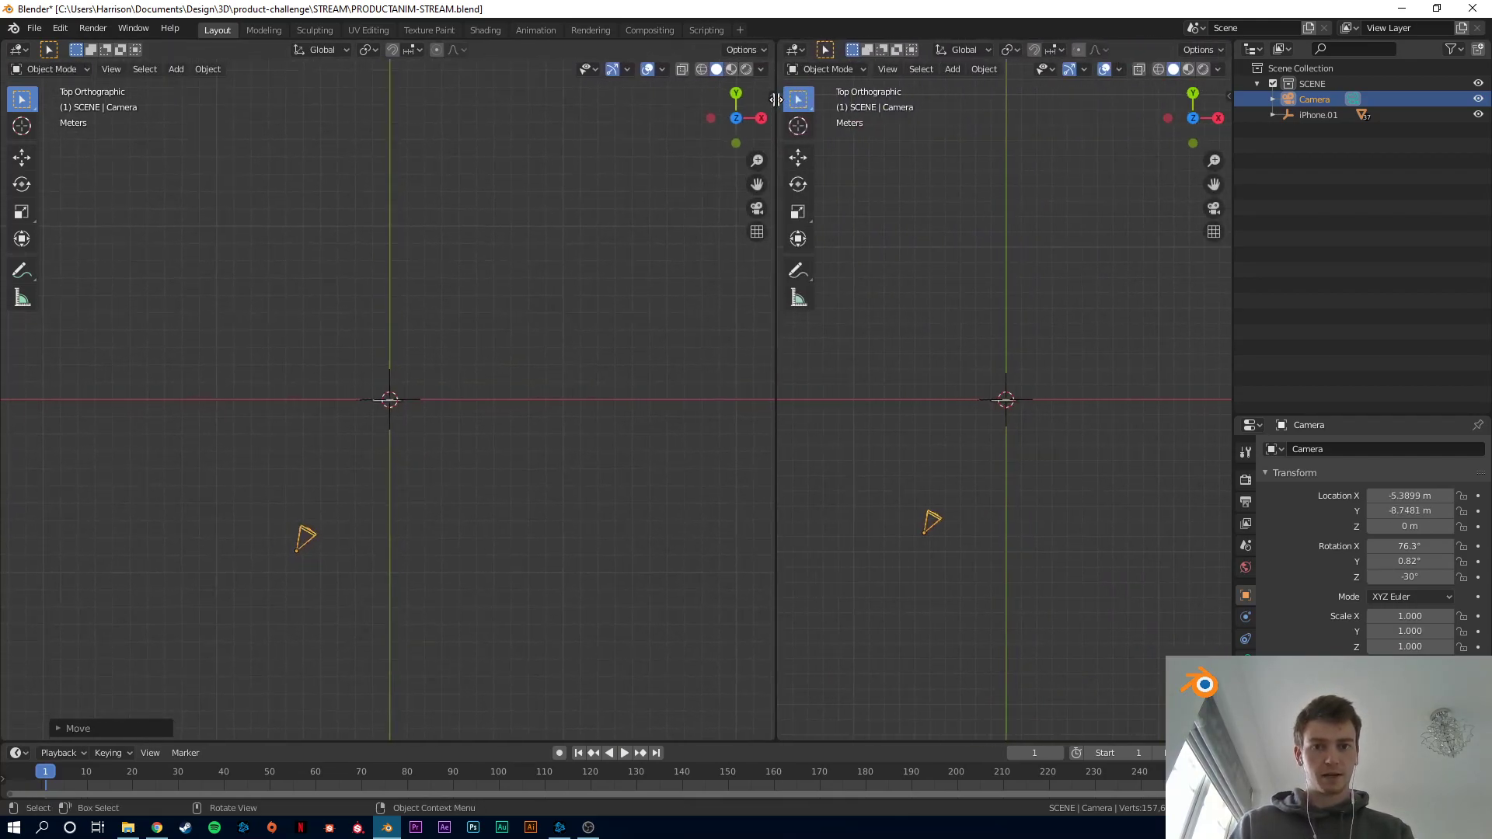
left_click(1214, 210)
key("t")
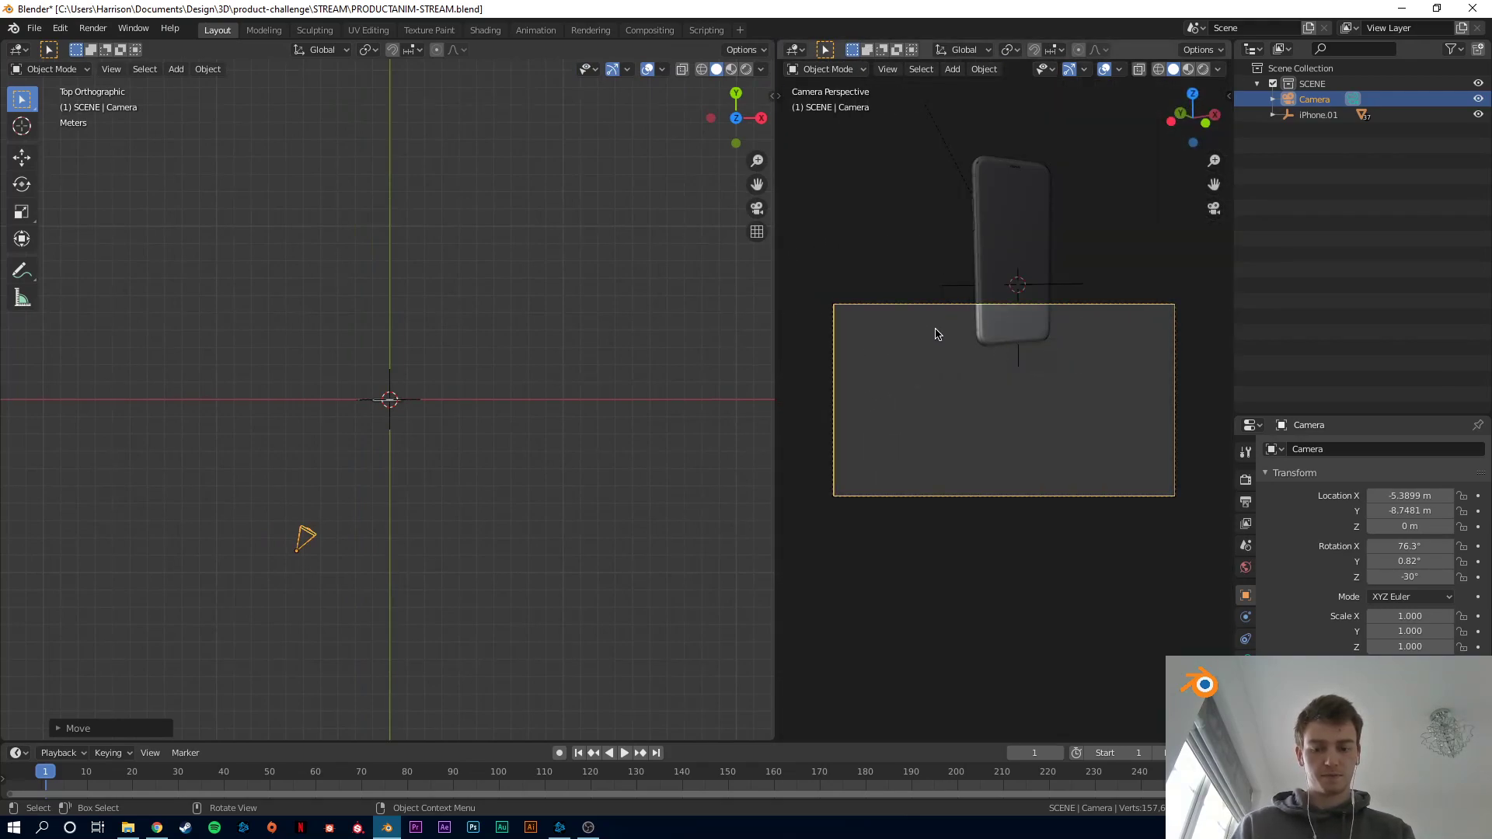
scroll(972, 341, "up", 1)
middle_click_drag(973, 343, 973, 334, "shift")
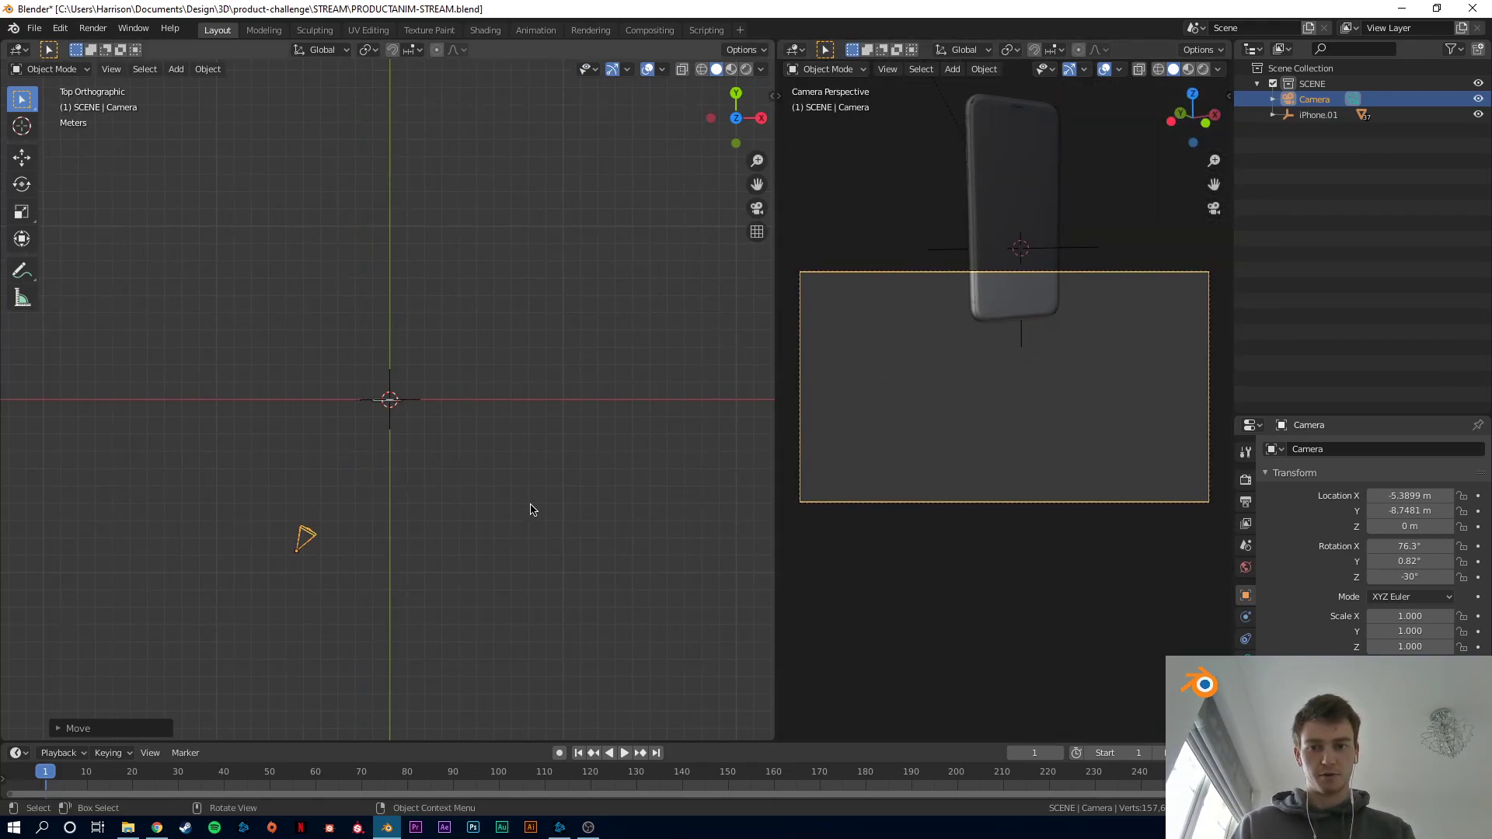
Raise the camera along the Z axis to about 2.39 m.
mouse_move(531, 510)
middle_mouse_down()
mouse_move(483, 456)
mouse_move(503, 500)
middle_mouse_up()
key("g")
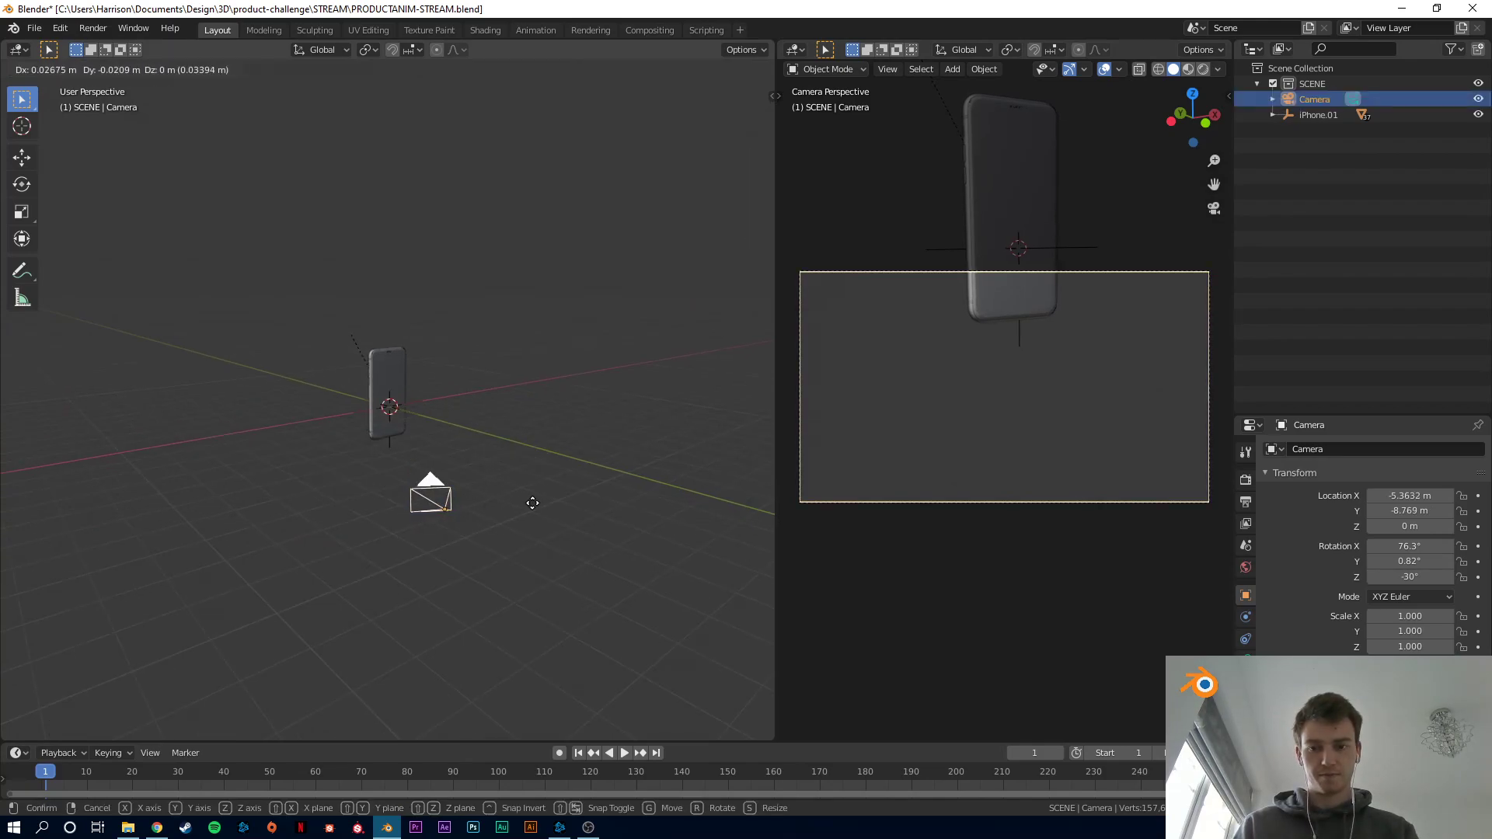
key("z")
left_click(555, 410)
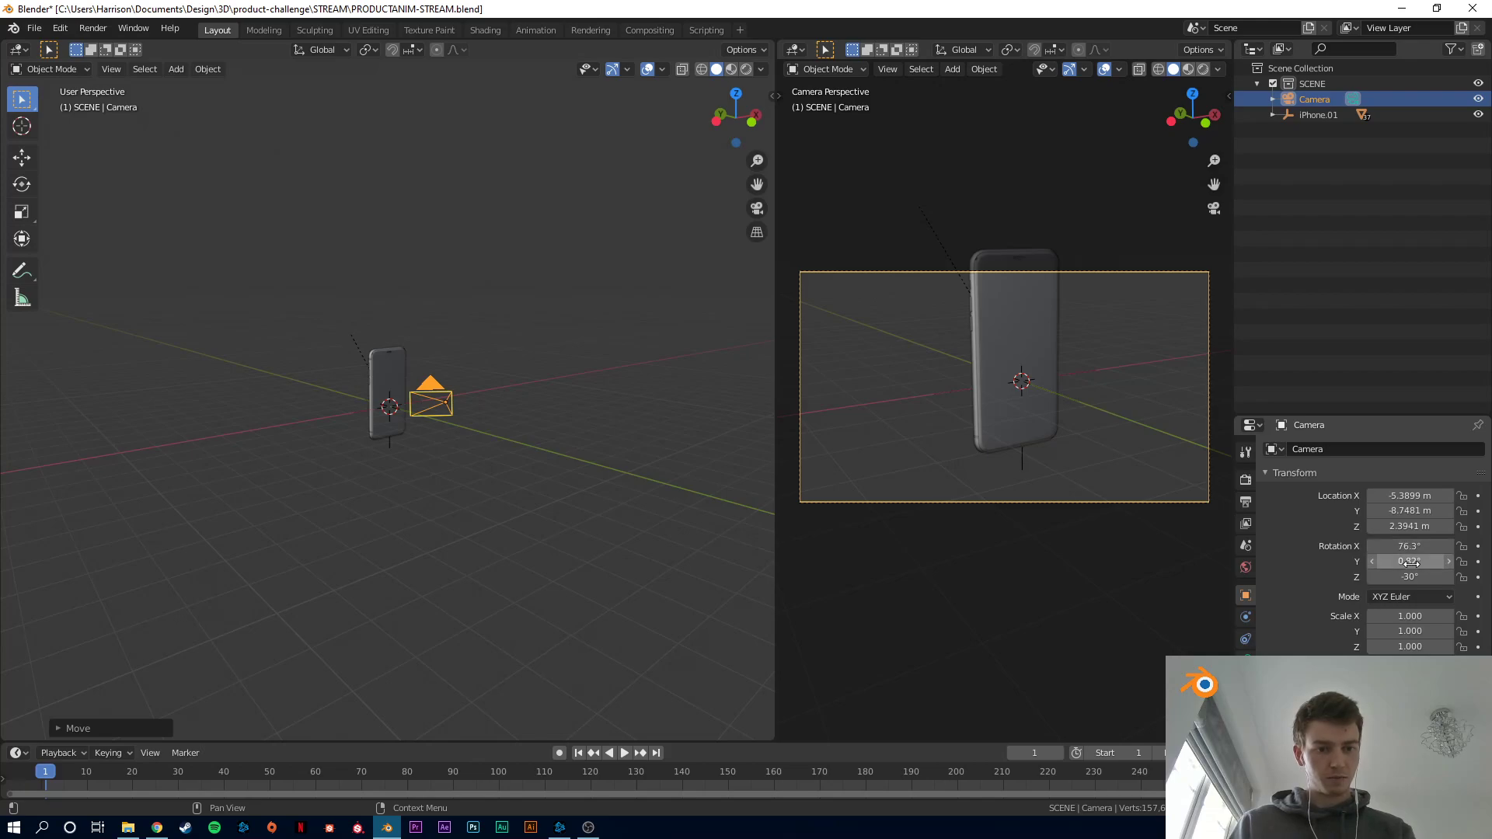
Set the camera's rotation to 90° on X, 0° on Y and 90° on Z.
left_click_drag(1411, 562, 1412, 563)
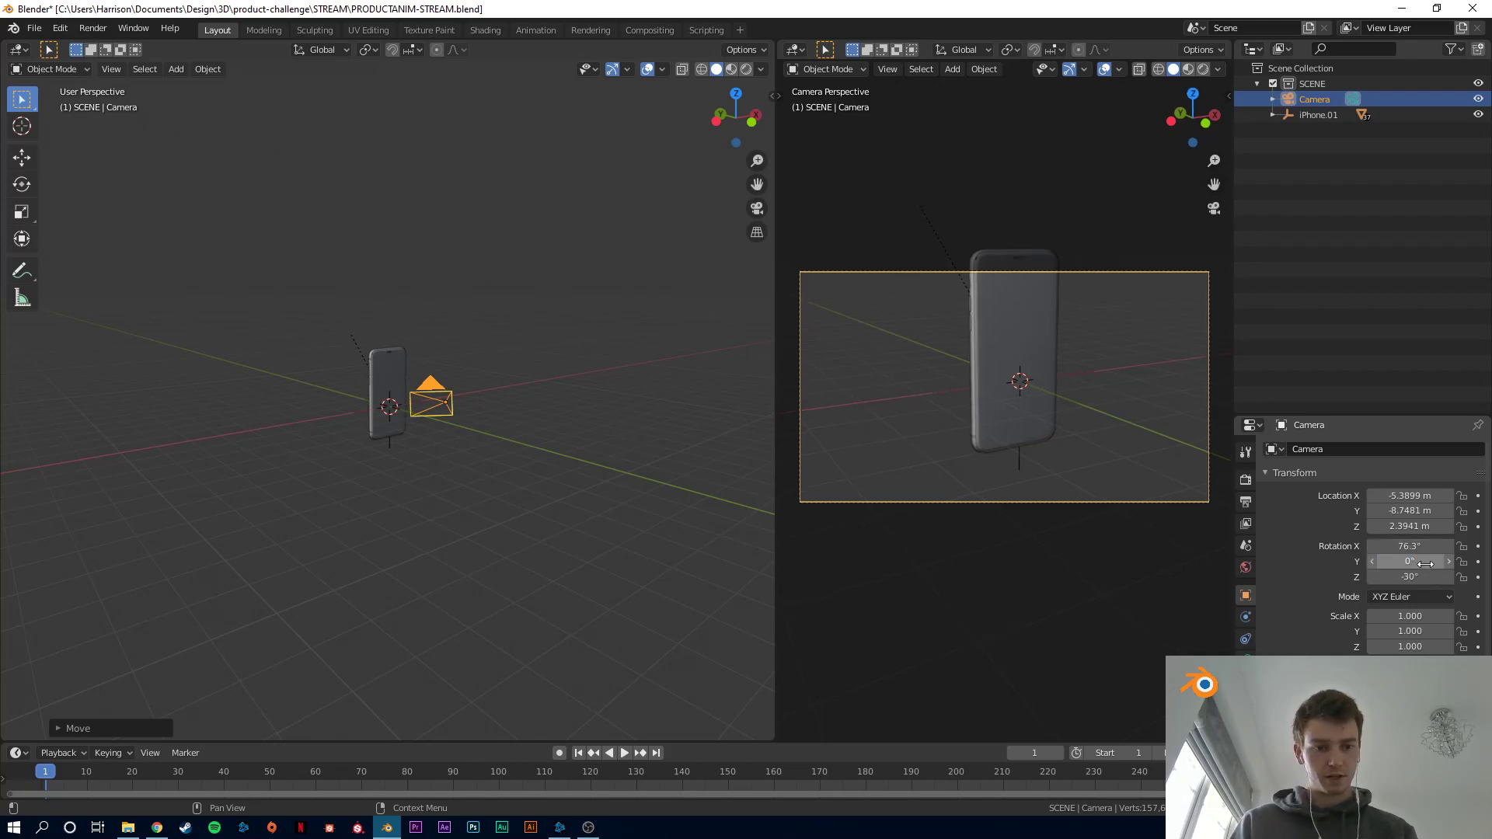
left_click(1411, 577)
type("0")
key("Return")
left_click(1411, 546)
type("0")
key("Return")
left_click(1427, 547)
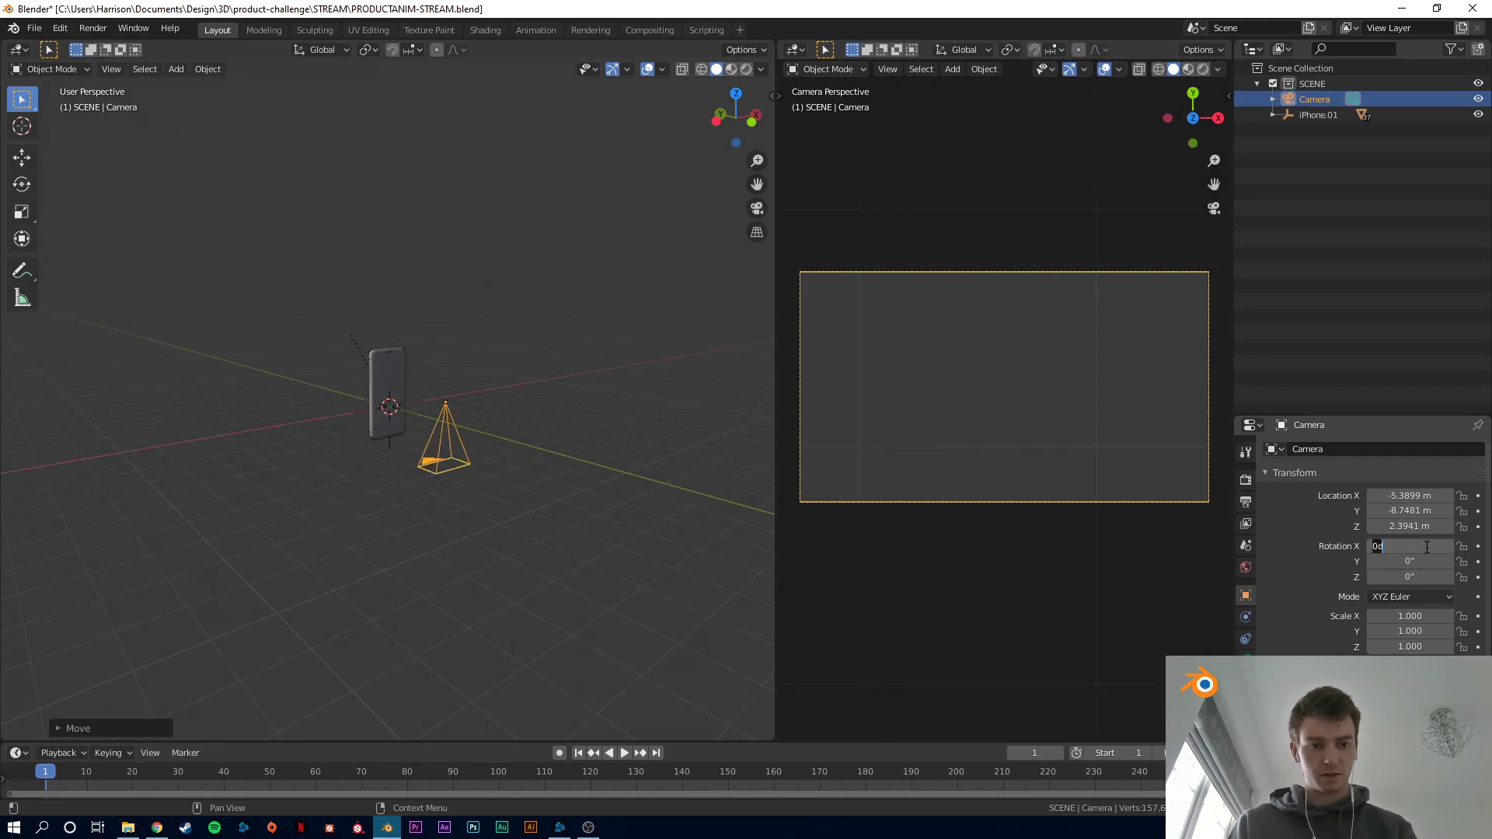
type("90")
key("Tab")
type("90")
key("Return")
Rotate the camera to about 0° on Z and move it in front of the phone to about X 0 m, Y -9.46 m.
key("shift+space")
key("r")
middle_click_drag(505, 429, 510, 492)
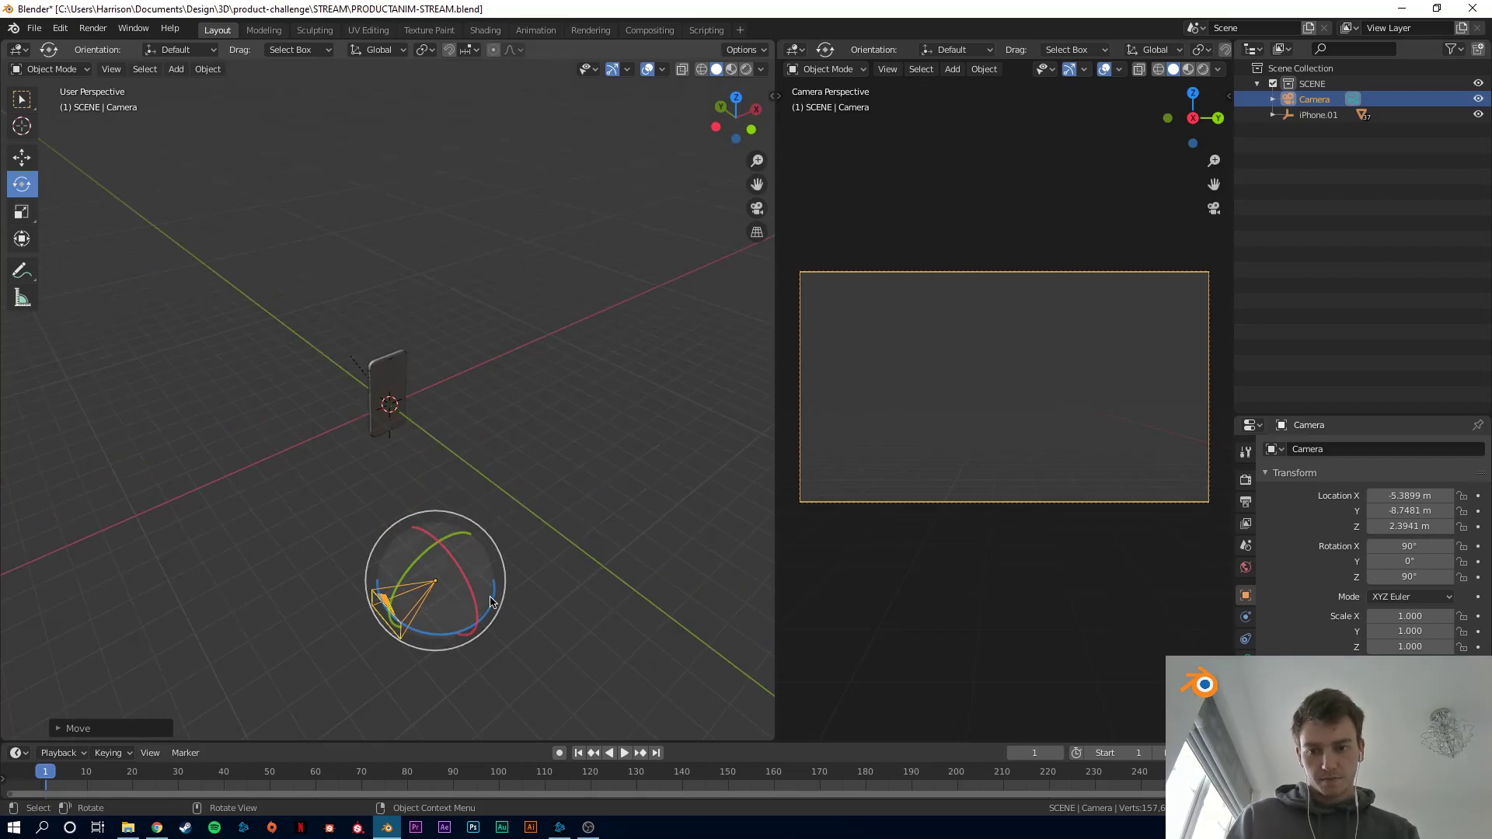
left_click_drag(495, 606, 412, 653)
key("KP_7")
middle_click_drag(519, 532, 620, 444, "shift")
left_click_drag(400, 571, 414, 574, "ctrl")
key("g")
left_click(637, 597)
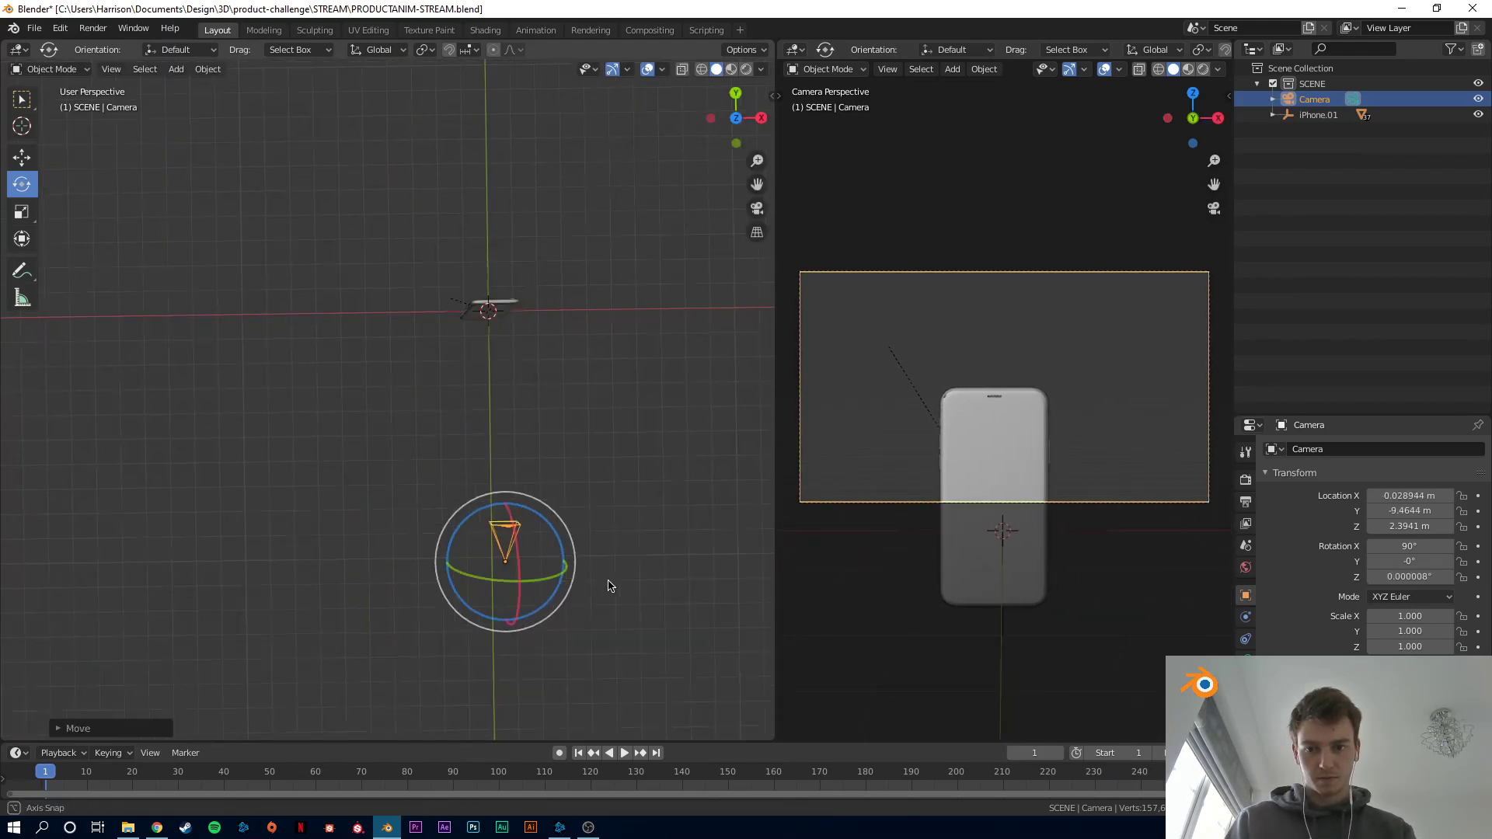
Lower the camera along the Z axis to about 0.89 m.
middle_click_drag(603, 590, 651, 416)
key("g")
key("z")
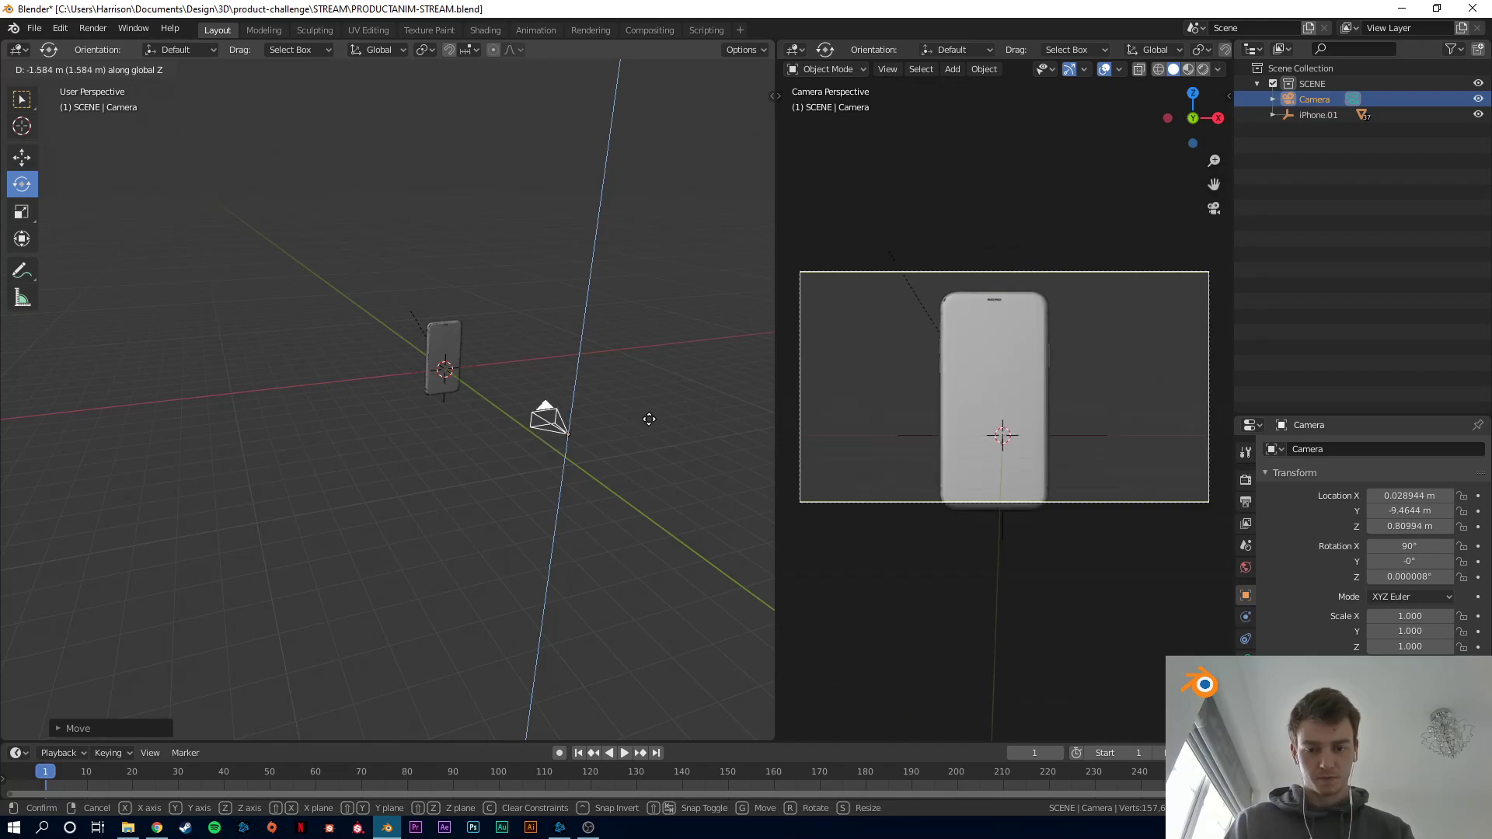
left_click(752, 399)
In top view, move the camera to about X 2.15 m, Y -10.93 m and rotate it to about 11.8° on Z.
left_click(736, 94)
key("g")
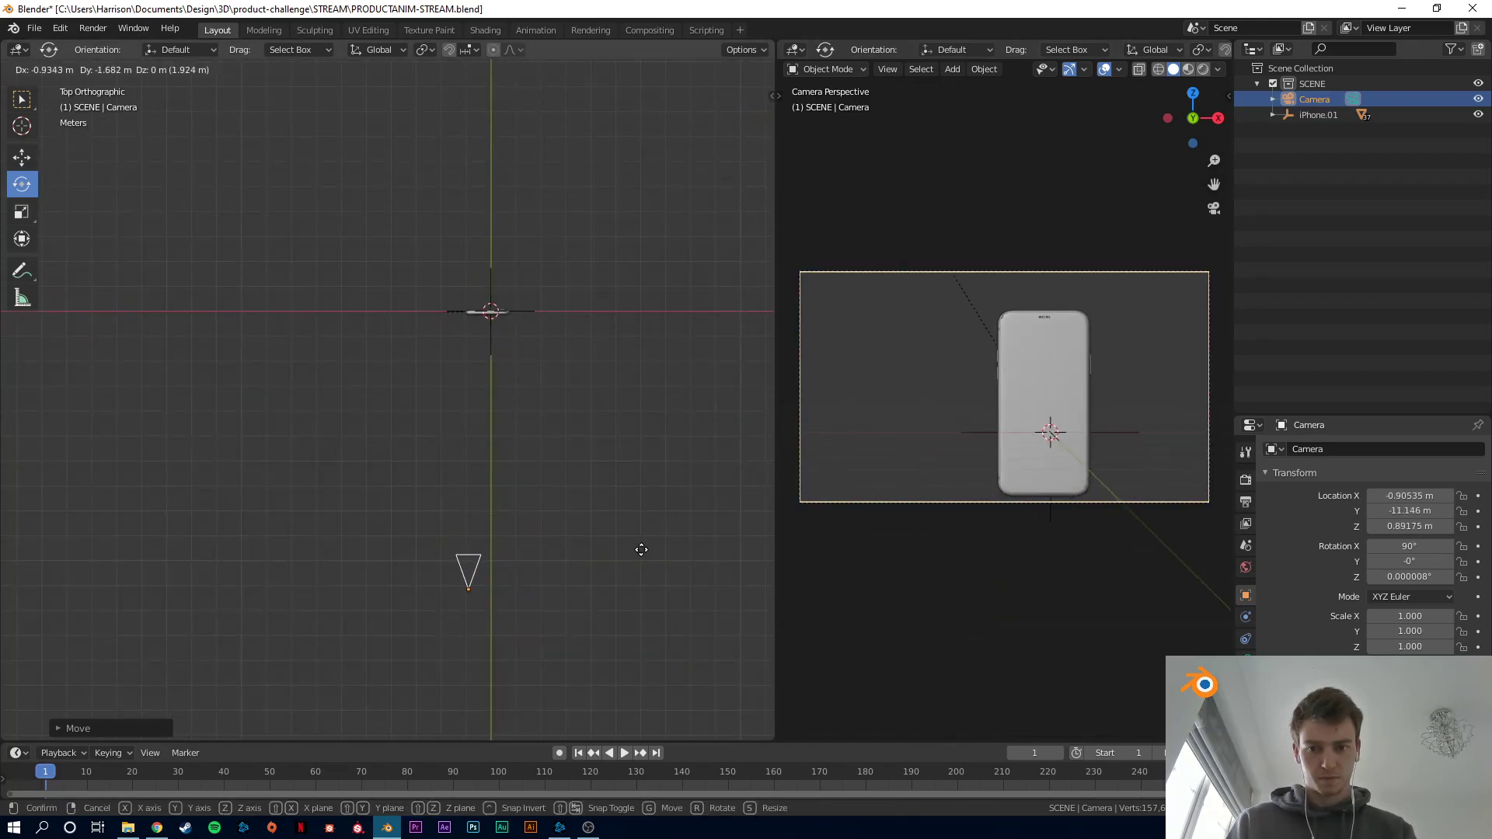
left_click(681, 552)
key("r")
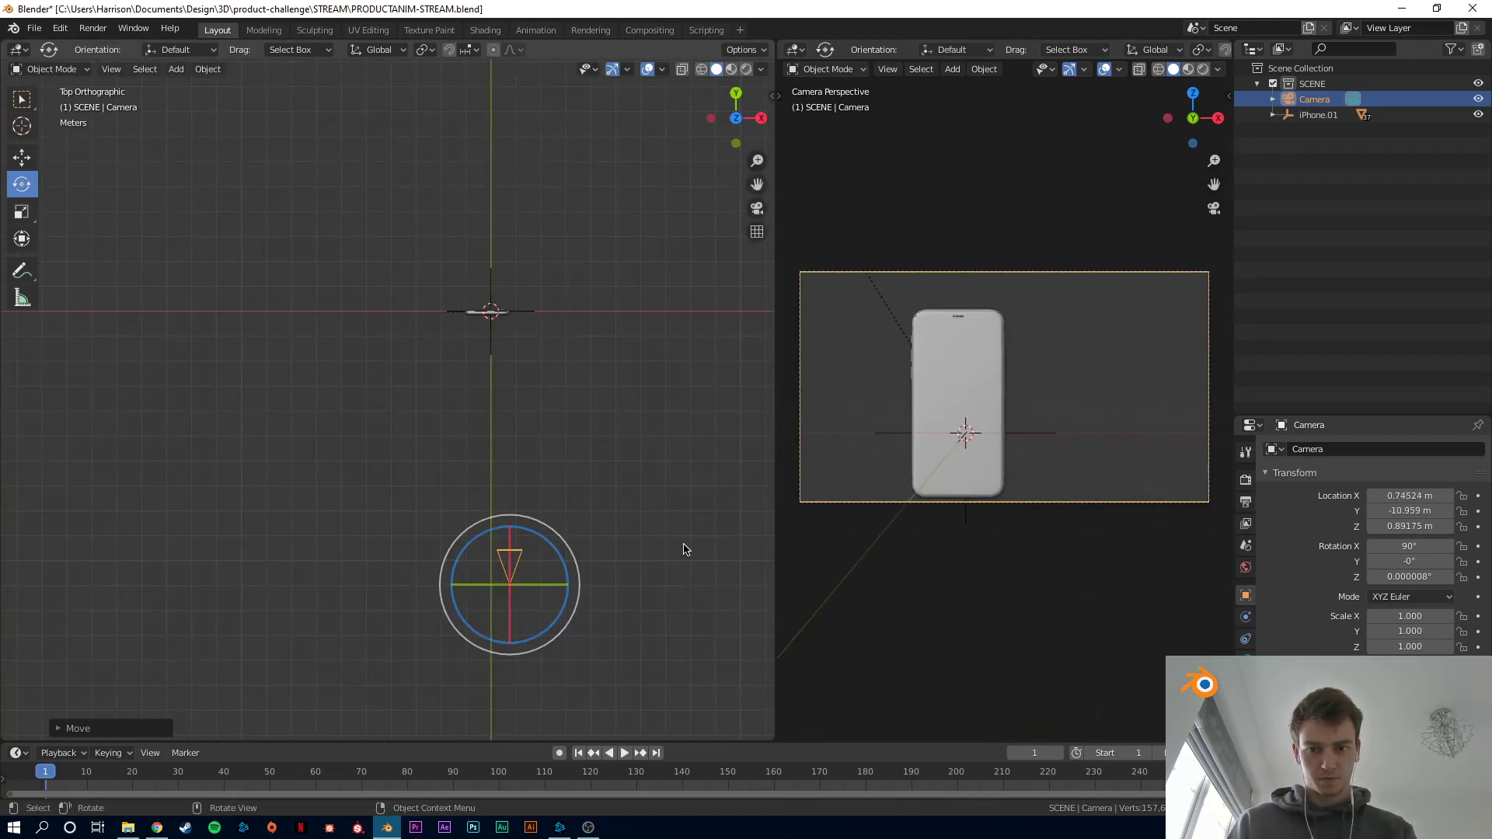
left_click(567, 613)
key("g")
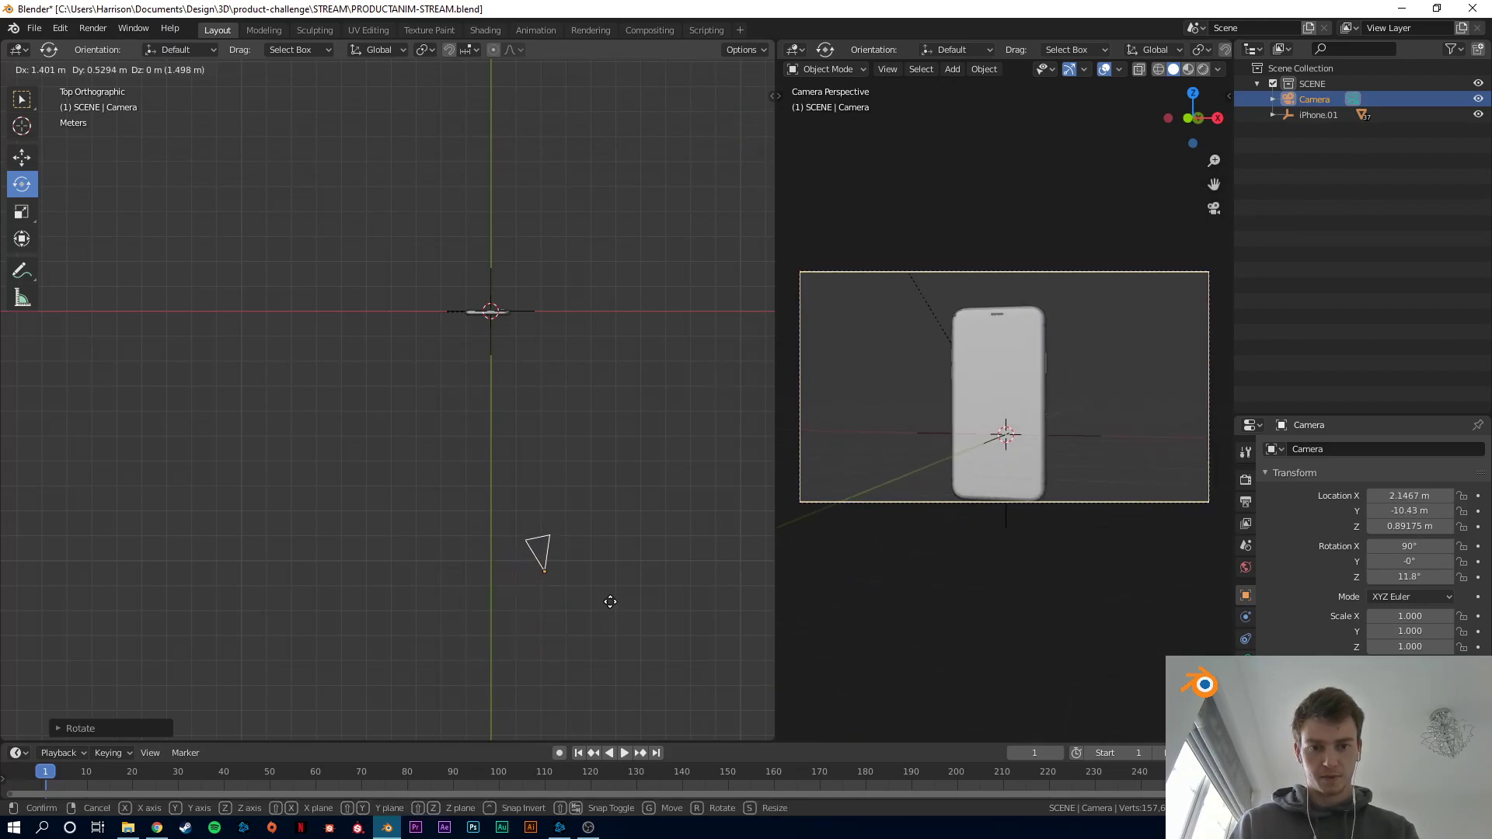
left_click(610, 614)
Lower the camera with the Move tool to about 0.63 m on Z.
middle_click_drag(612, 587, 660, 448)
key("shift+space")
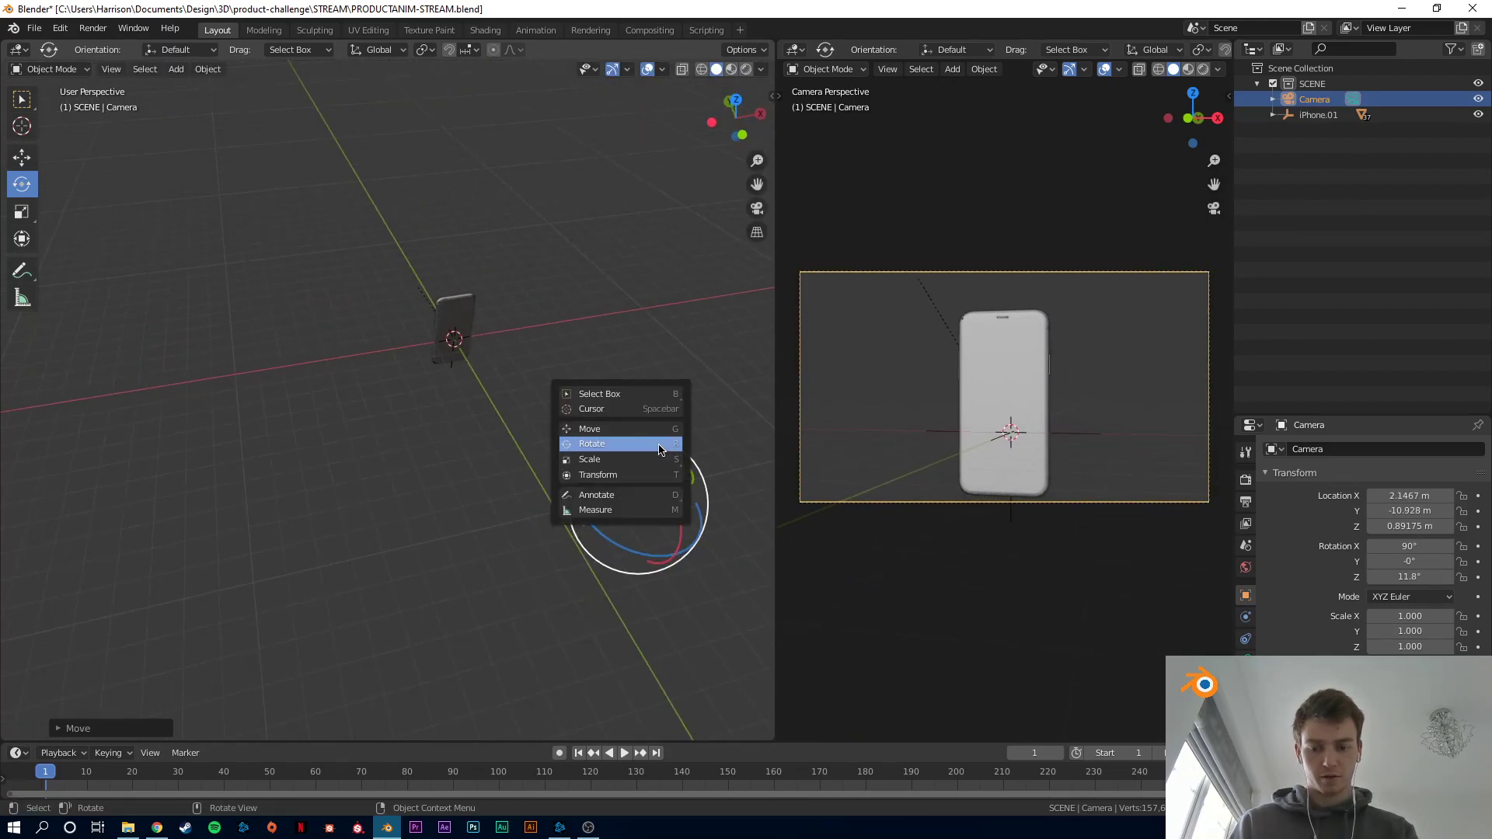
key("g")
key("z")
key("Escape")
left_click_drag(660, 462, 656, 469)
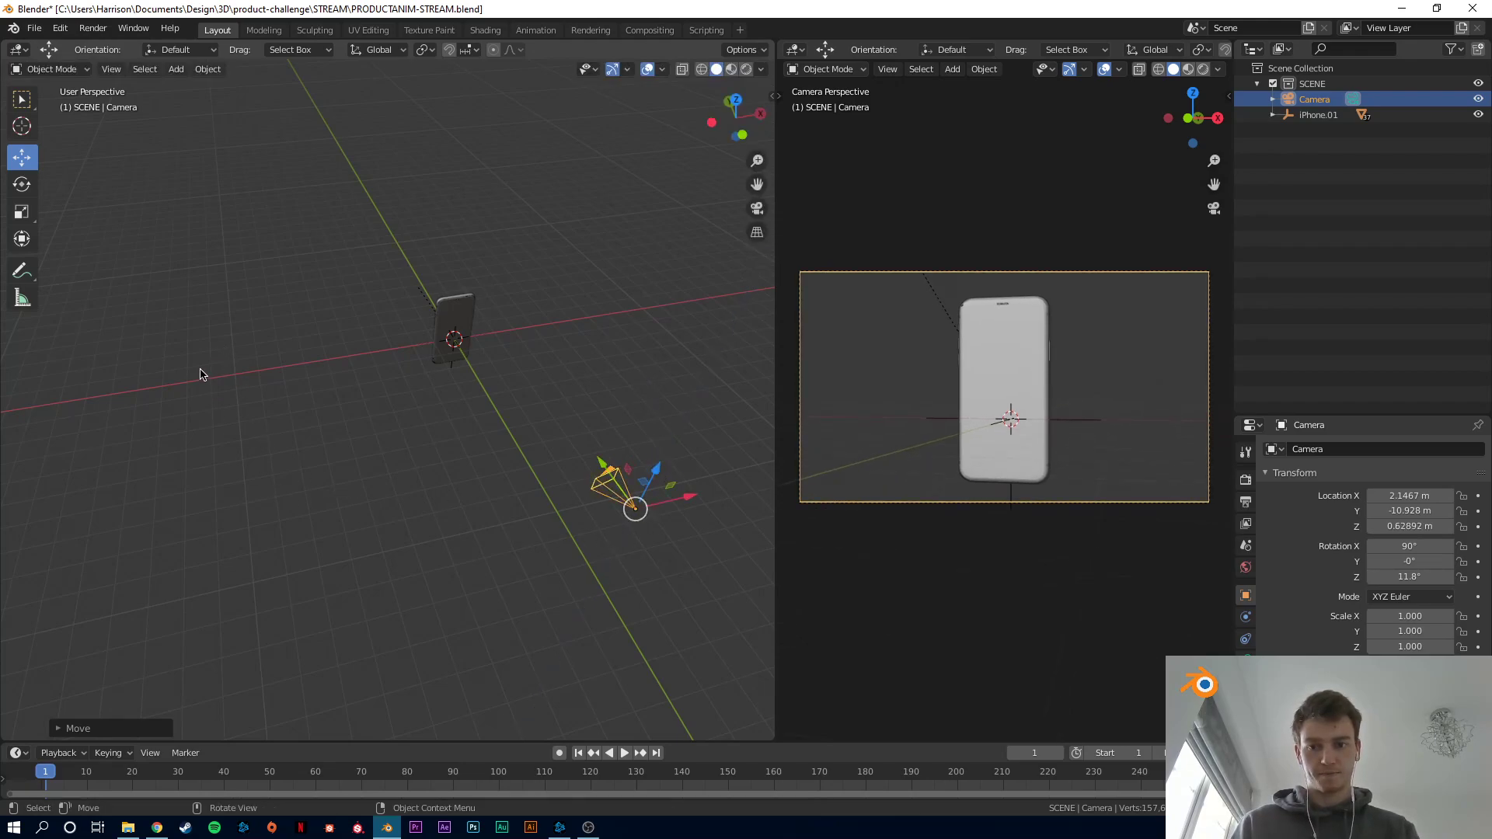
middle_click_drag(593, 565, 694, 545)
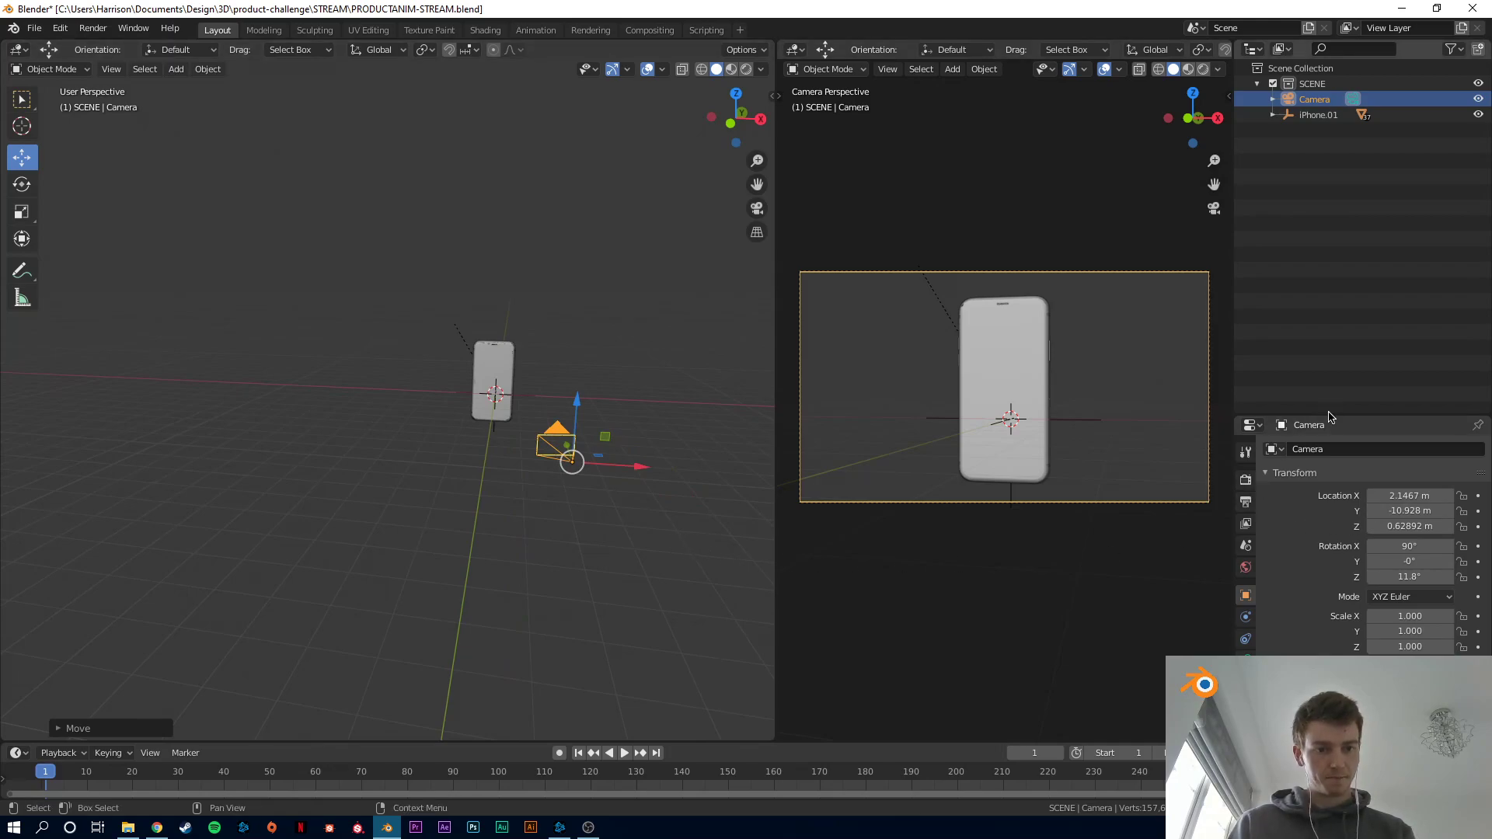
Enlarge the Properties editor and set the output resolution Y to 850 px.
left_click_drag(1338, 418, 1335, 262)
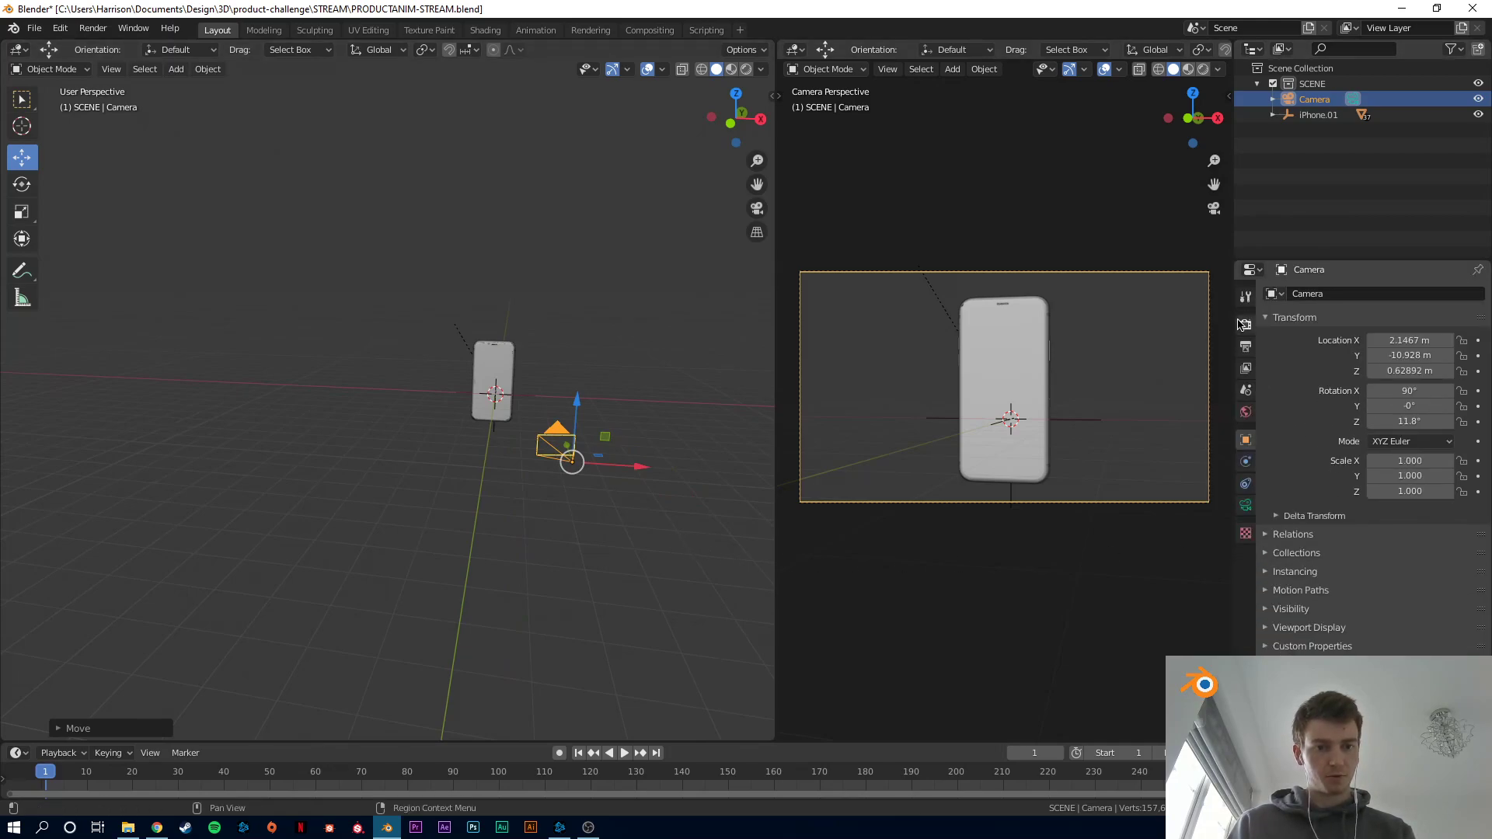
left_click(1245, 324)
left_click(1245, 346)
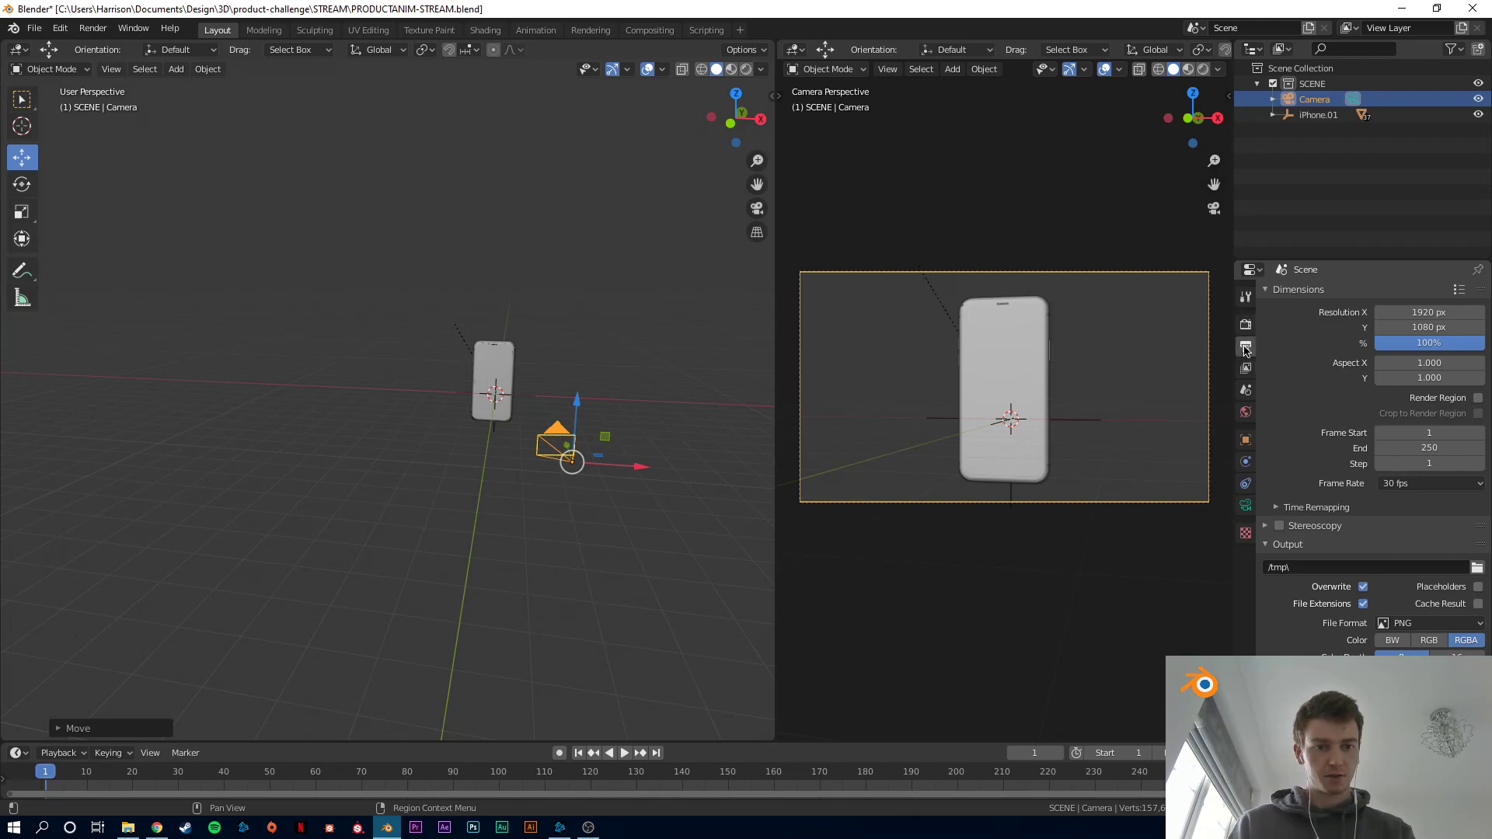
left_click(1428, 327)
type("85")
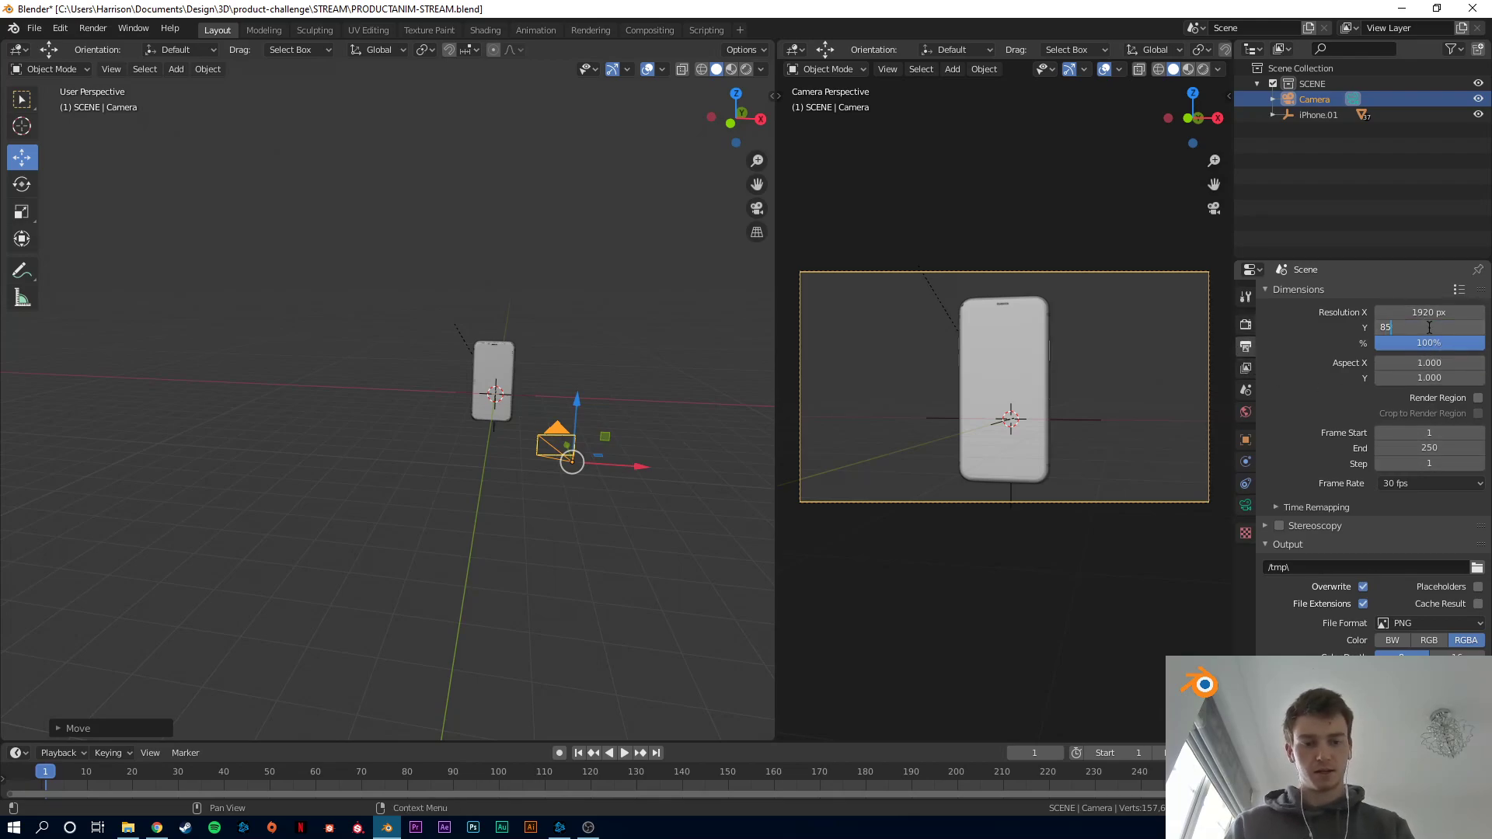
type("0")
key("Return")
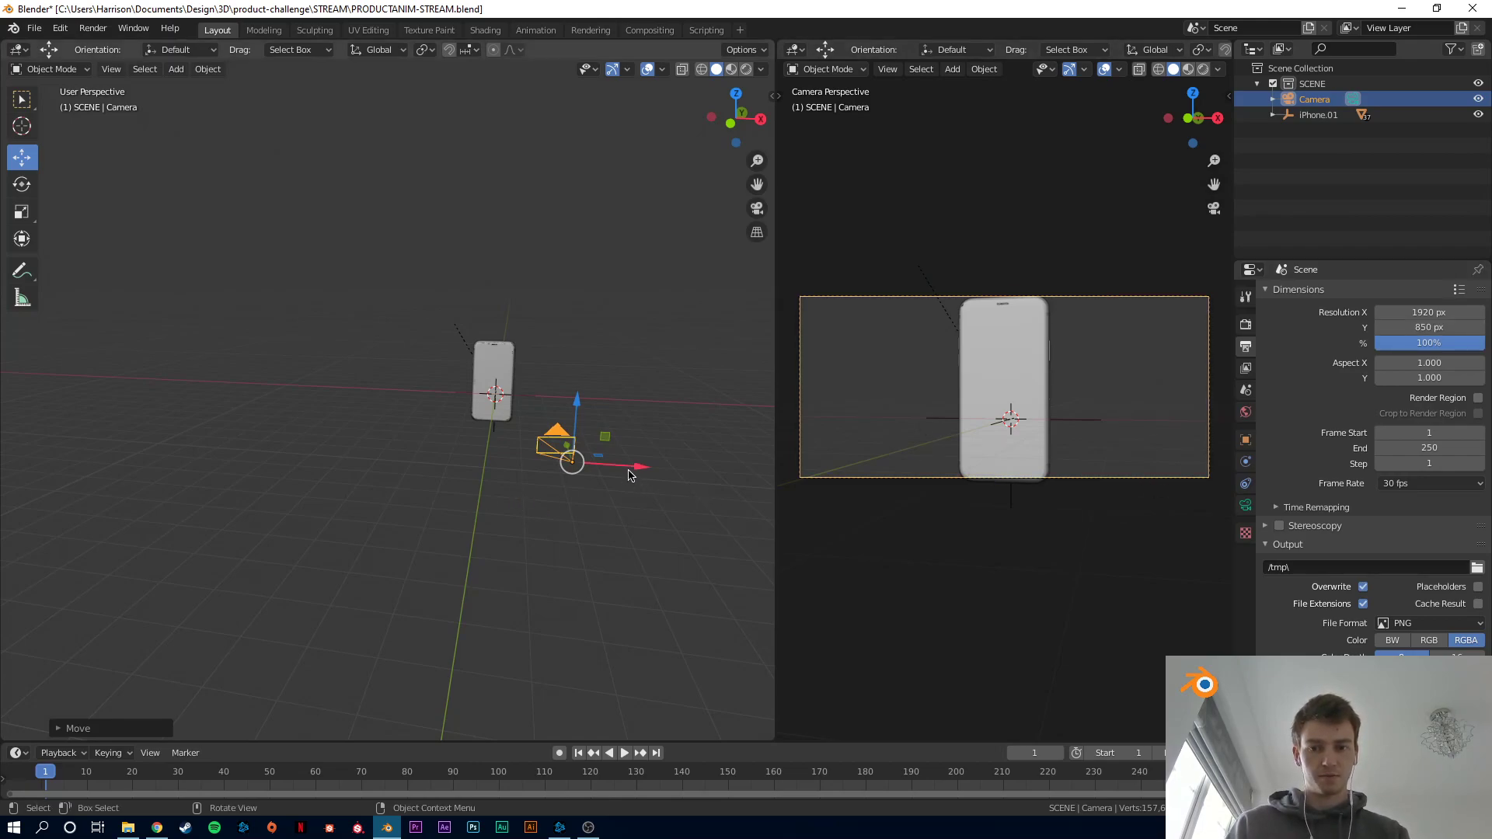
Lock the camera to the view and pull it back slightly so the phone has a margin within the frame.
middle_click_drag(629, 477, 645, 491)
key("n")
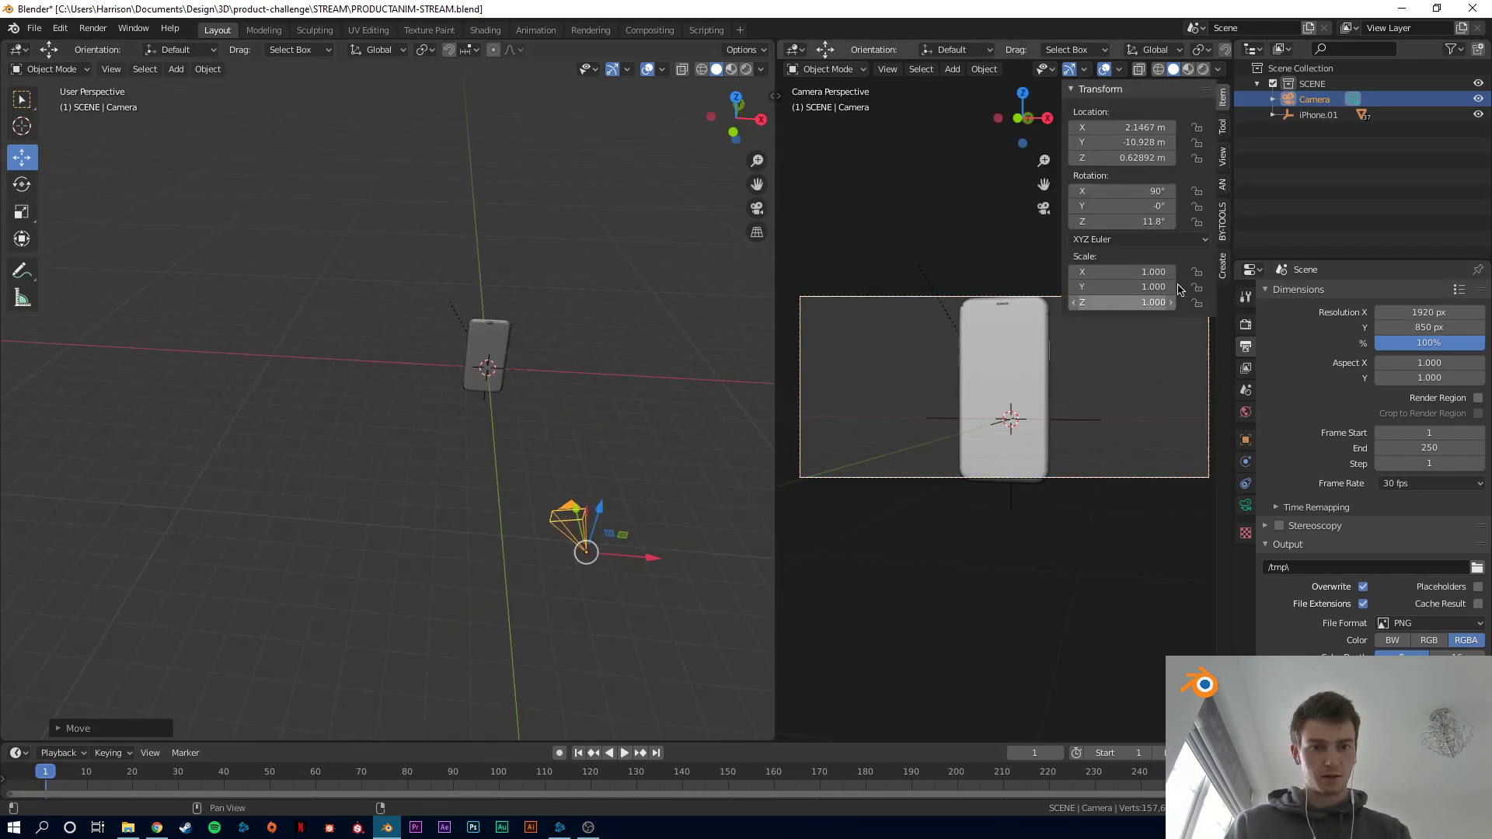
left_click(1222, 204)
key("n")
scroll(1010, 412, "down", 2)
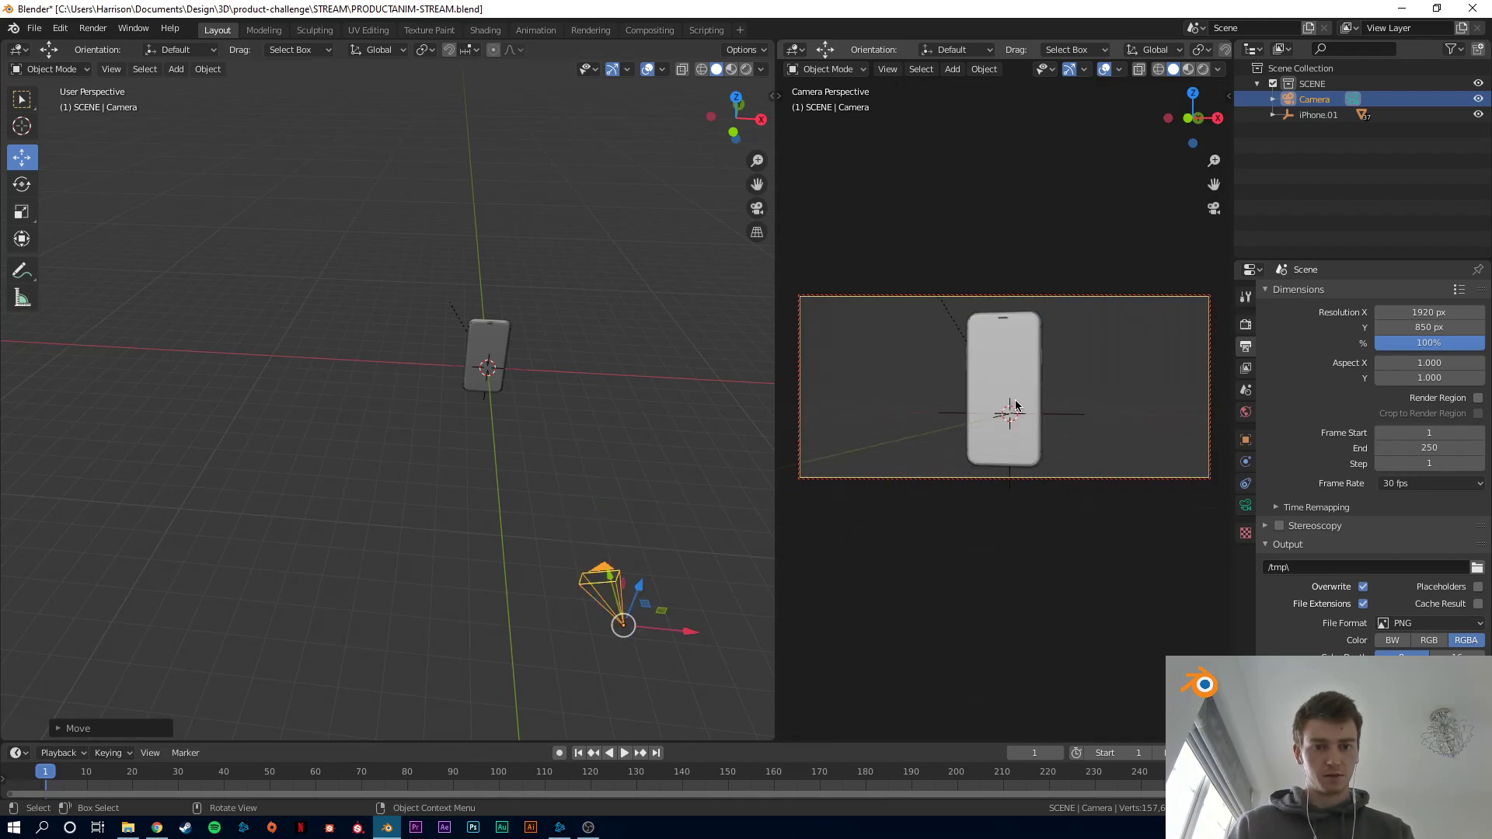
scroll(556, 533, "down", 1)
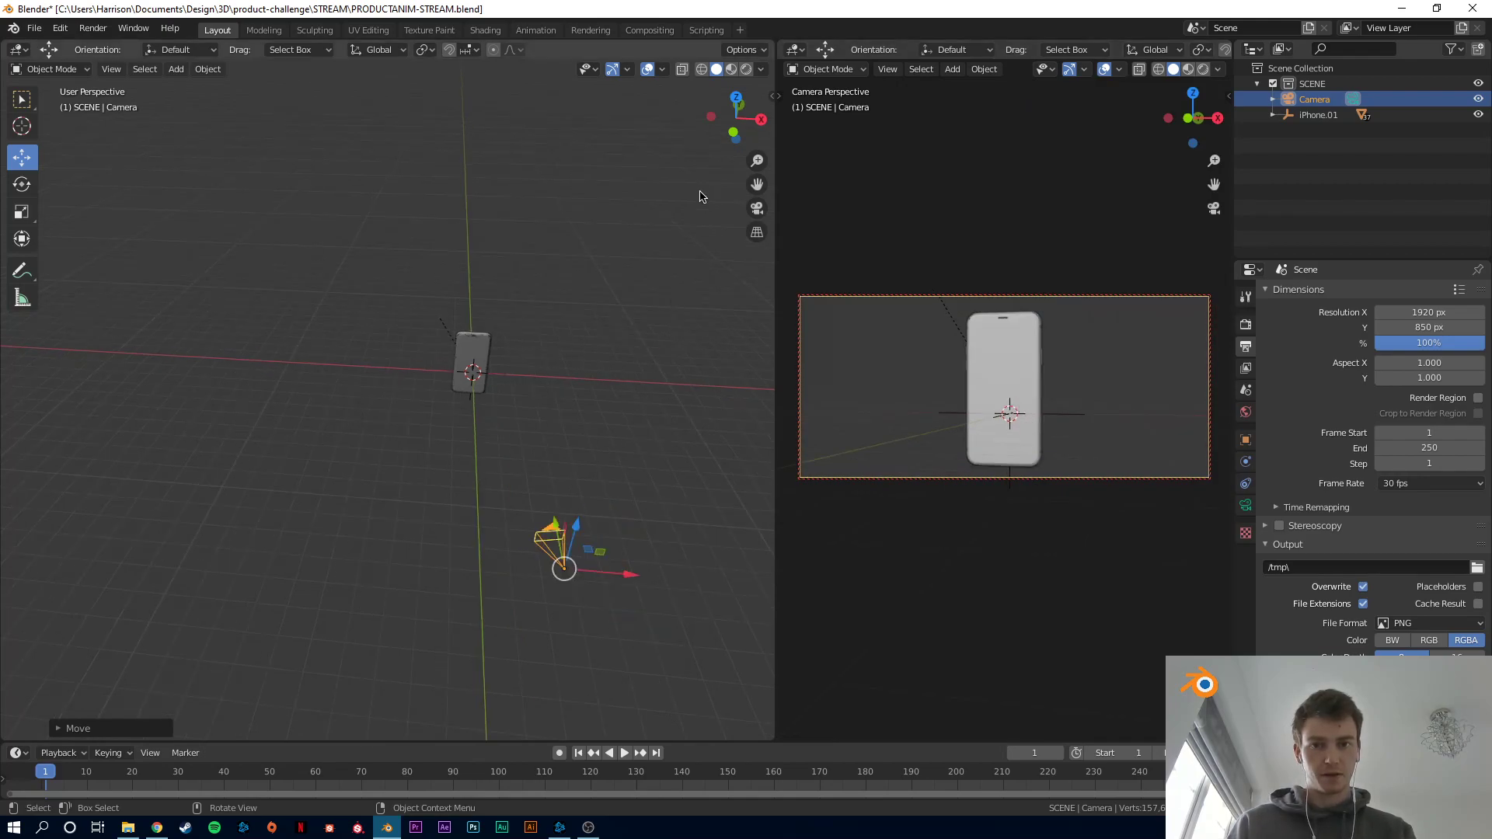
Show the scene from the top and enlarge the timeline beneath the viewports.
left_click(736, 97)
left_click_drag(723, 744, 579, 675)
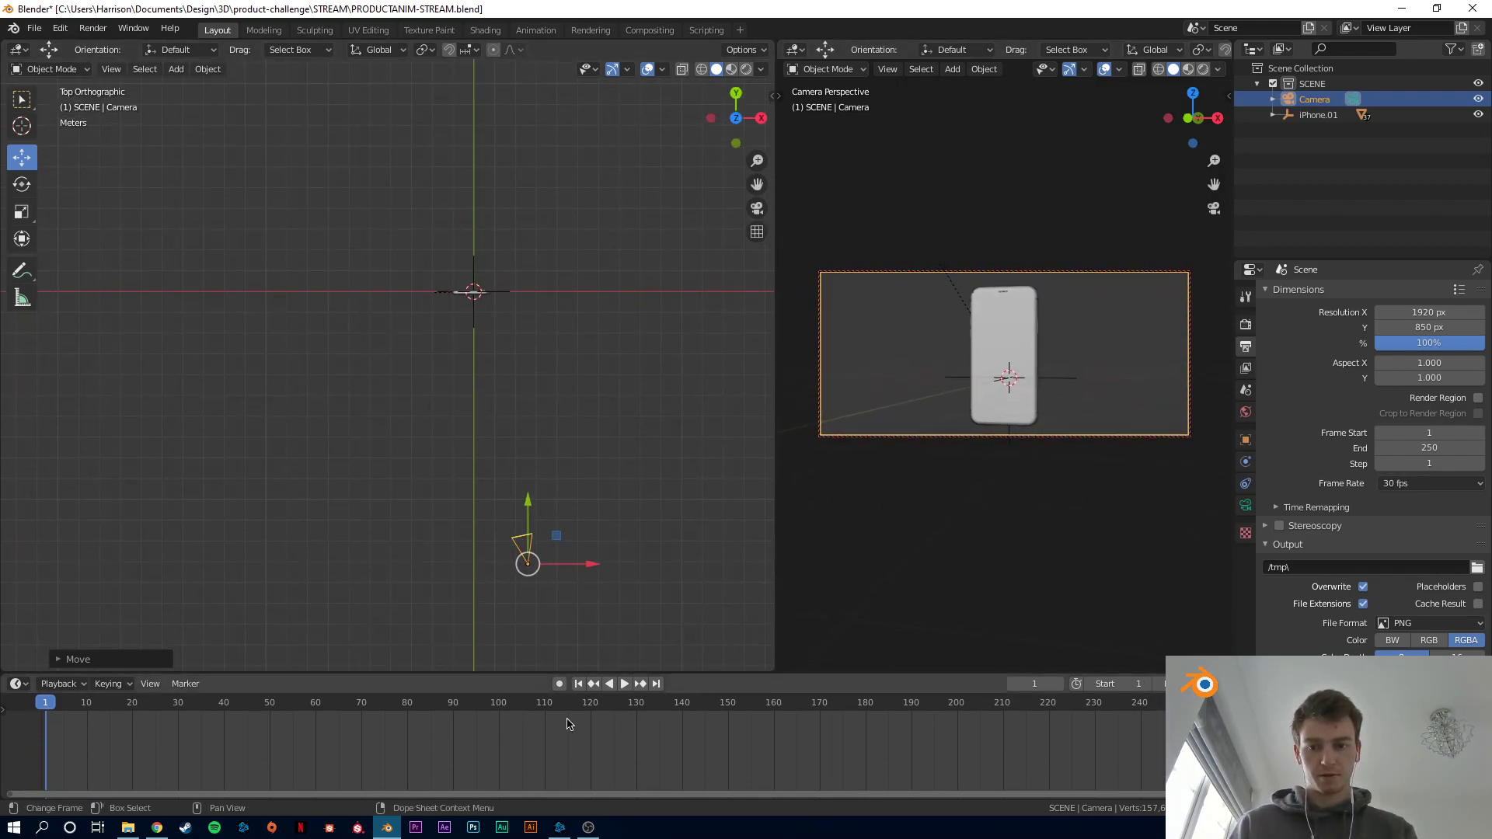
middle_click_drag(581, 577, 596, 546, "shift")
scroll(573, 530, "up", 2)
scroll(583, 544, "down", 1)
Turn on auto keying and insert a LocRot keyframe for the camera at frame 1.
key("i")
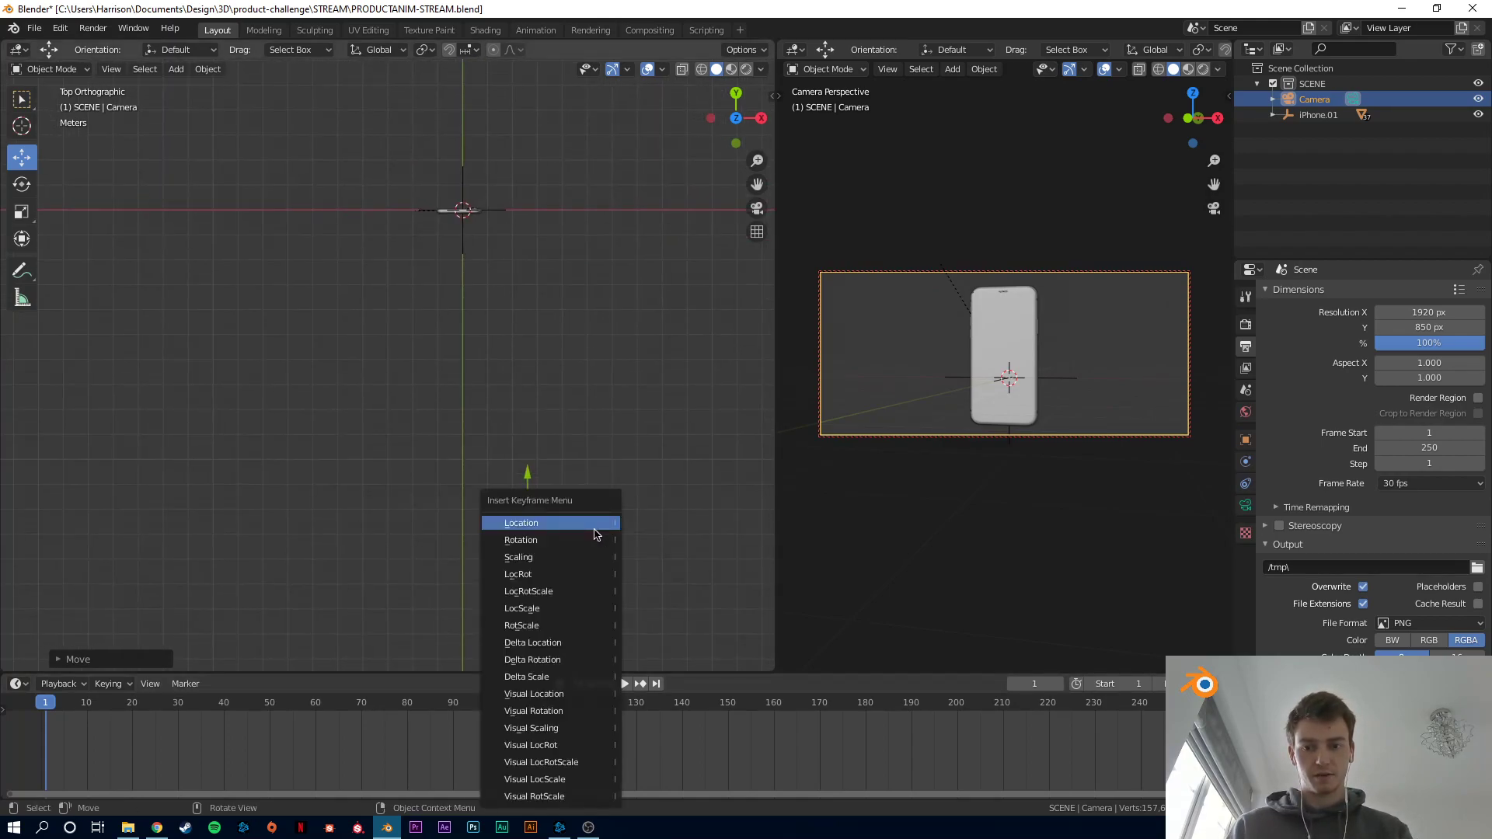
left_click(594, 531)
key("i")
key("Down")
key("Down")
key("Down")
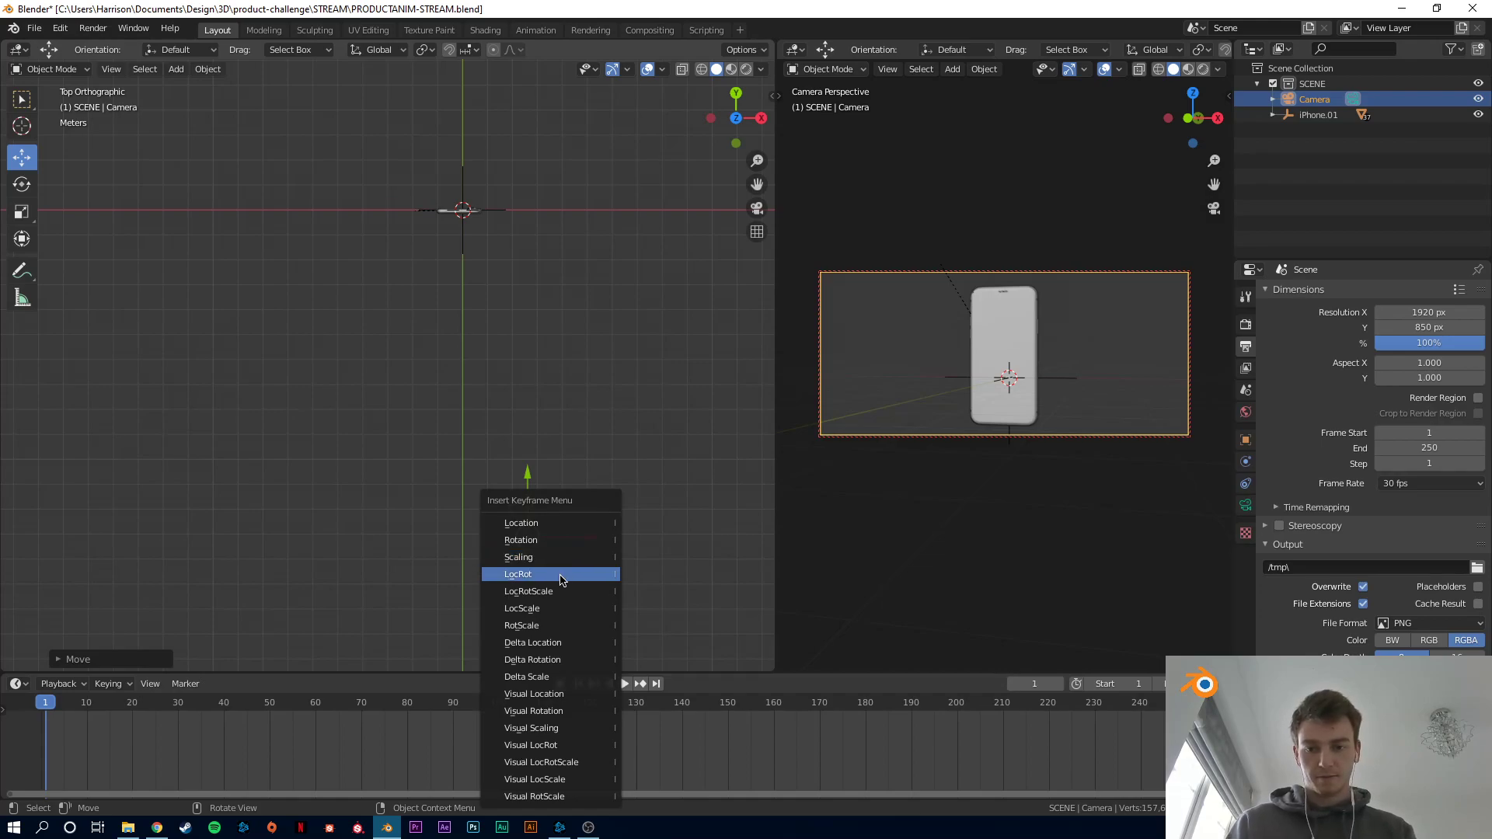
left_click(598, 567)
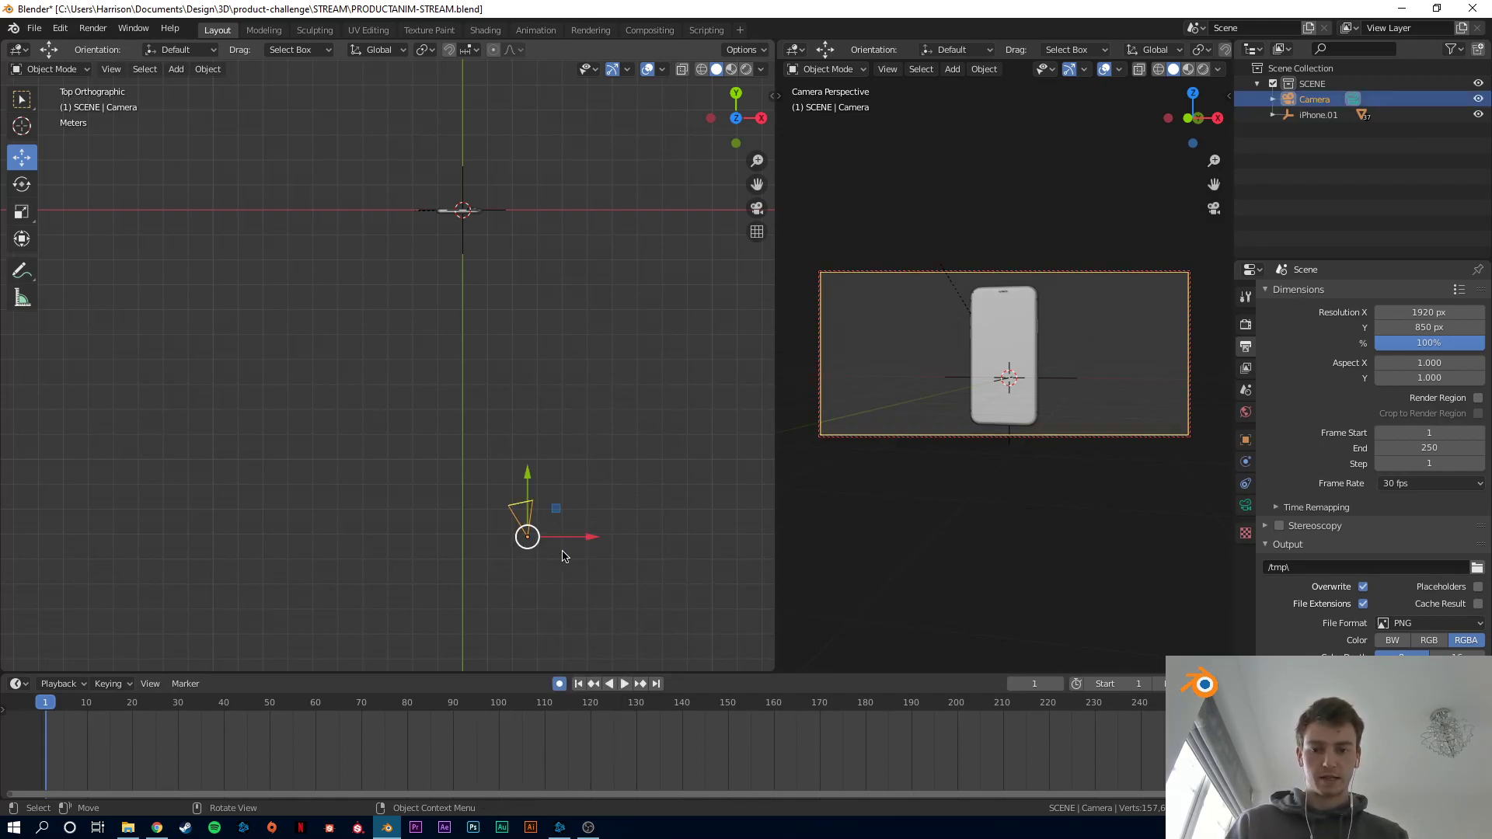
key("i")
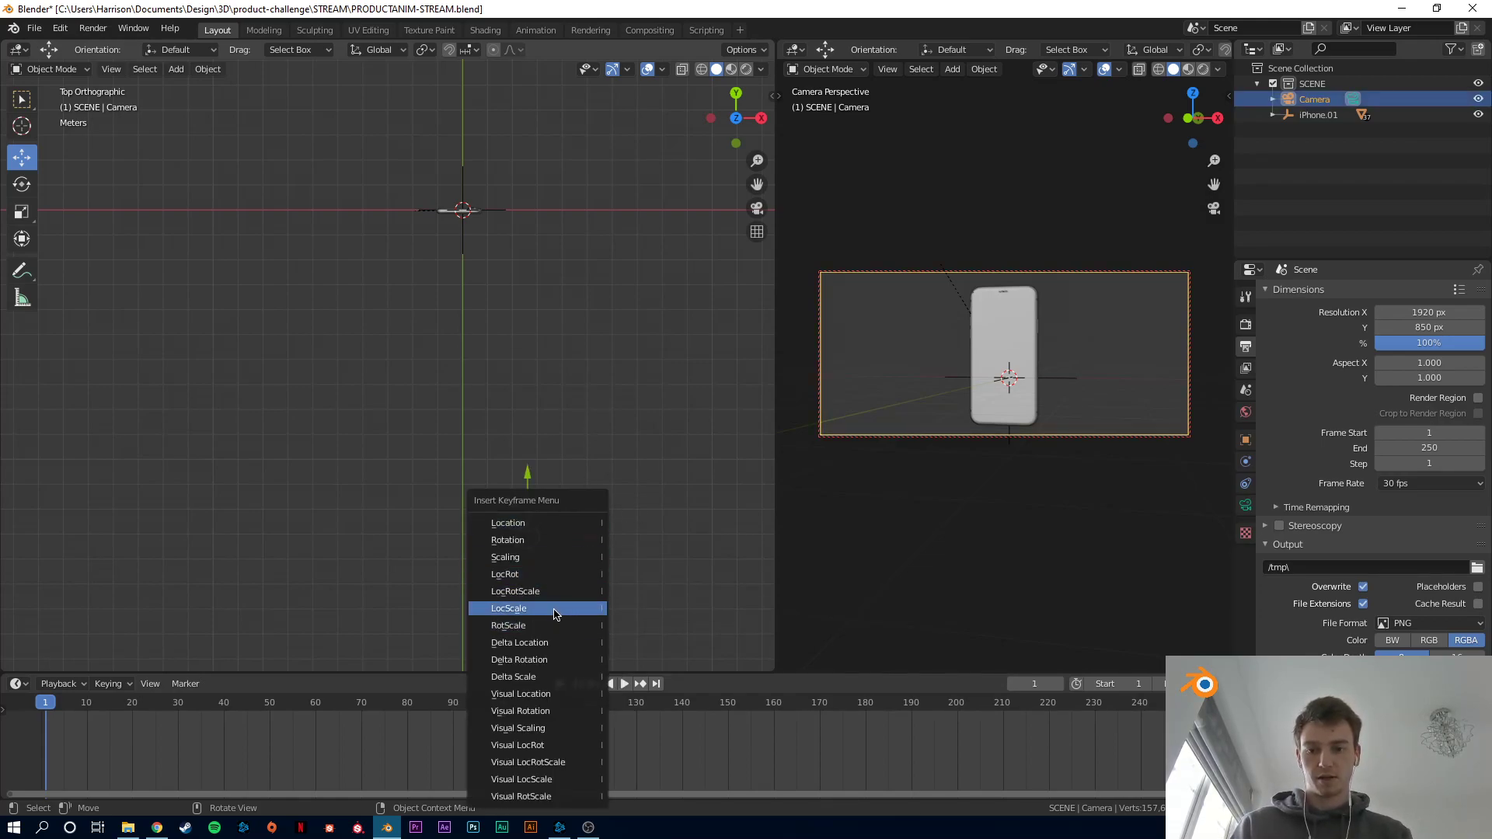
left_click(548, 579)
Go to frame 250, the end of the timeline's frame range.
scroll(600, 565, "up", 1)
middle_click_drag(586, 565, 558, 557, "shift")
middle_click_drag(162, 756, 366, 743)
scroll(274, 738, "up", 4)
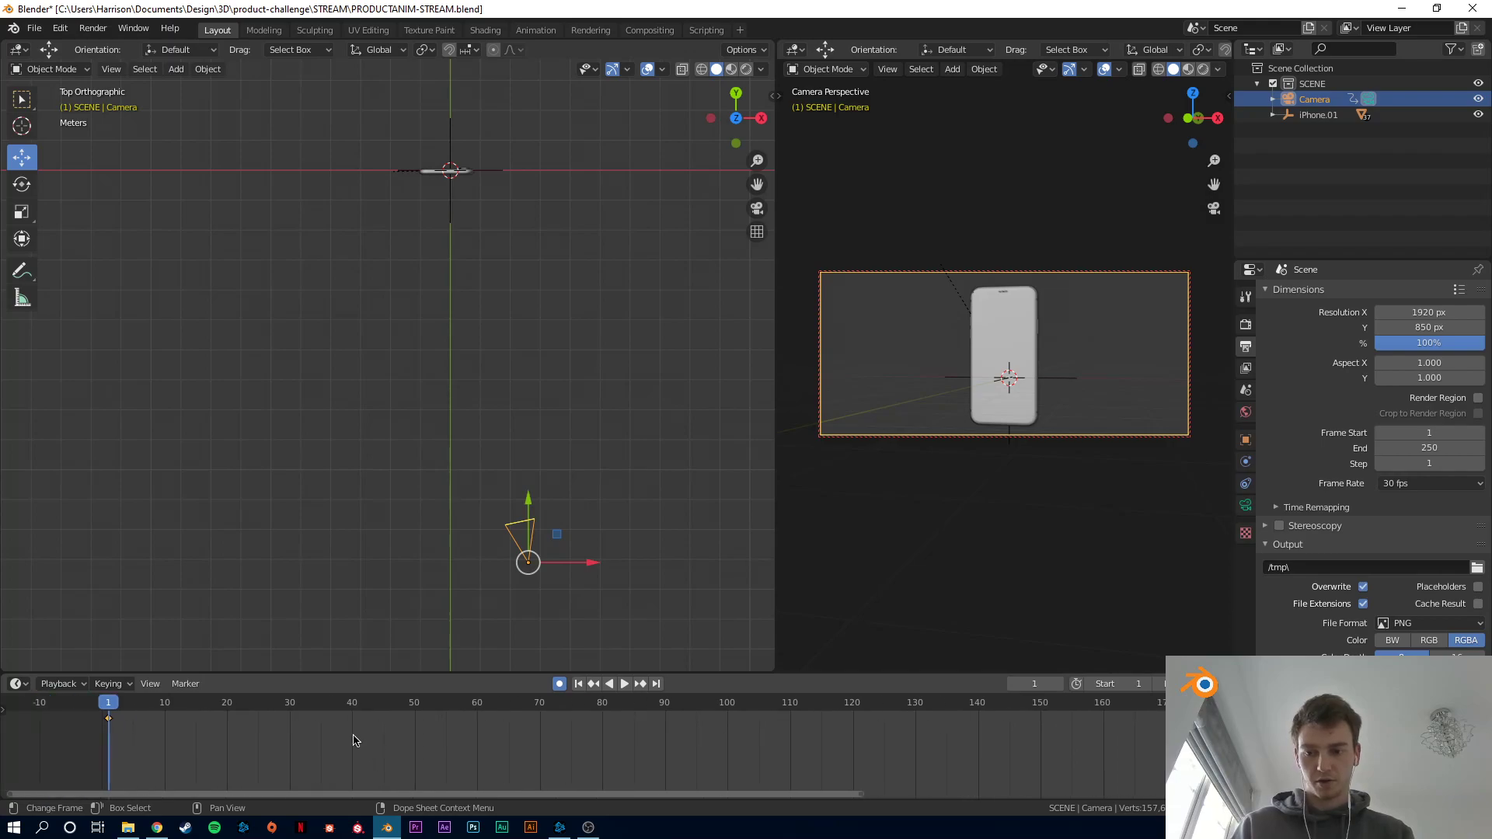
scroll(431, 732, "down", 8)
middle_click_drag(489, 740, 576, 752)
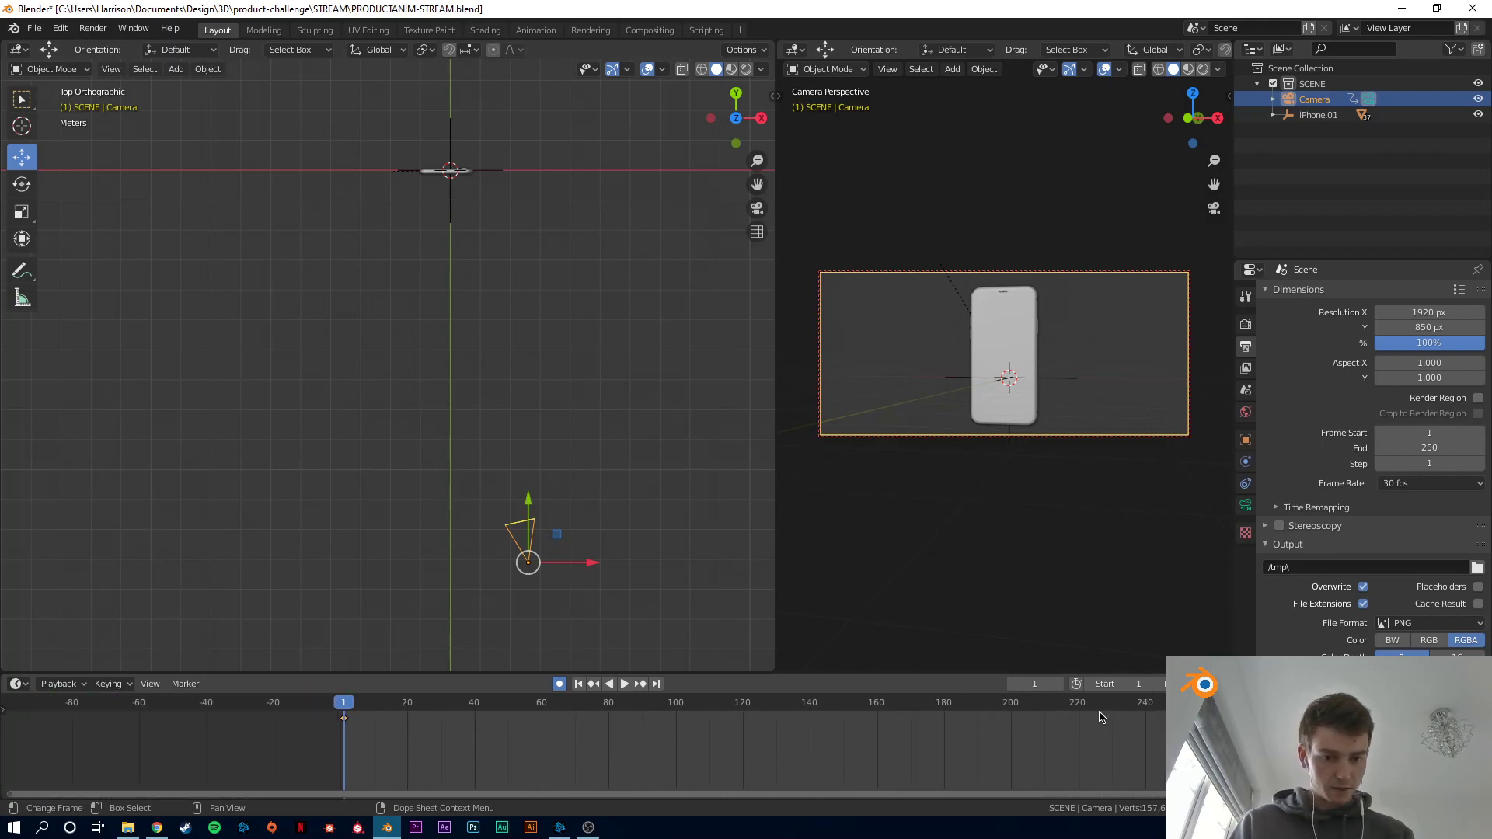
key("shift+ctrl+space")
key("space")
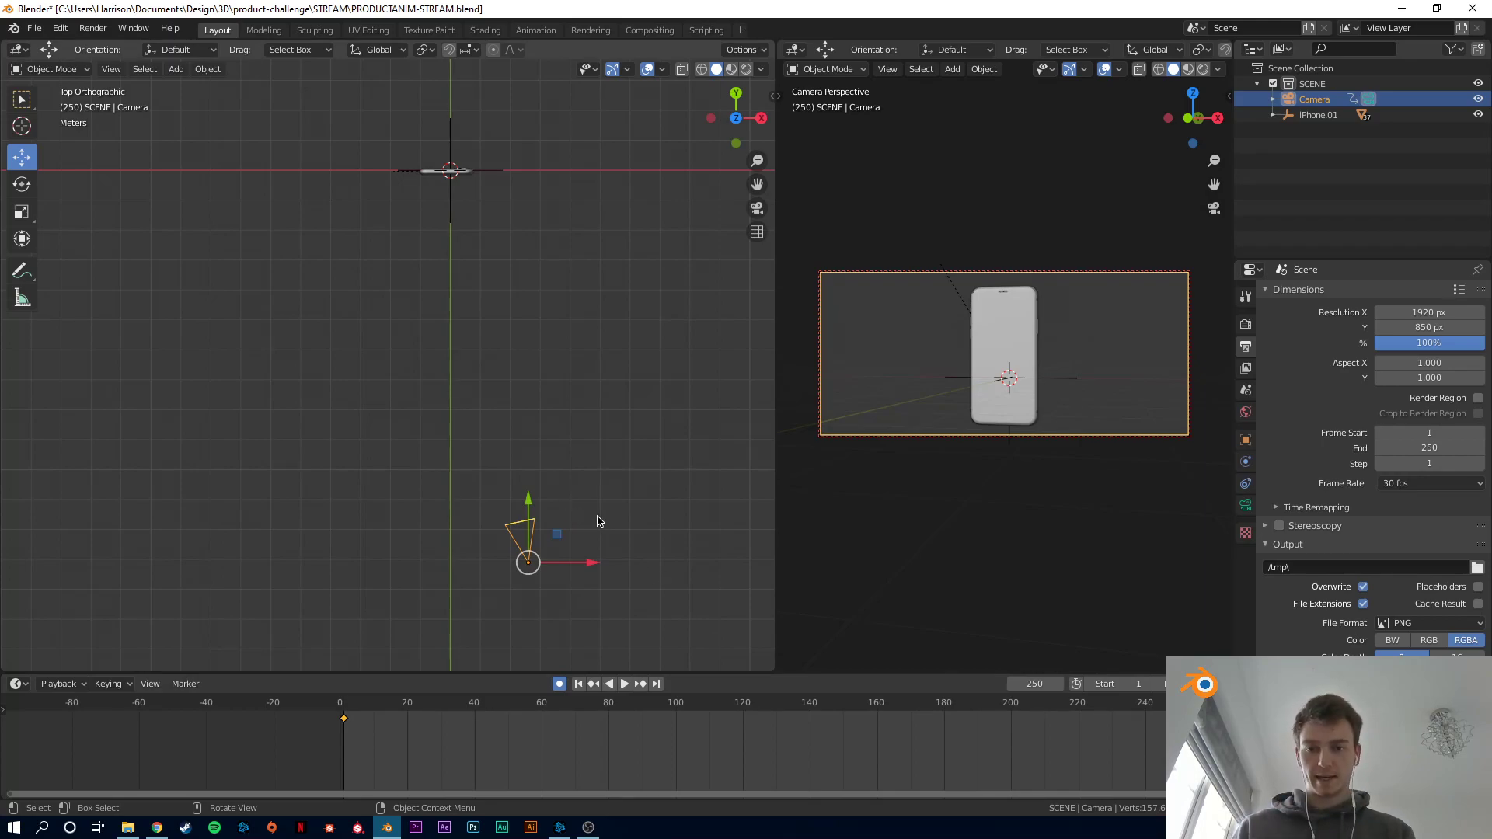
At frame 250, move the camera to the opposite side of the Y axis and rotate it to face the phone.
mouse_move(610, 527)
middle_mouse_down("shift")
mouse_move(603, 539)
mouse_move(607, 527)
middle_mouse_up("shift")
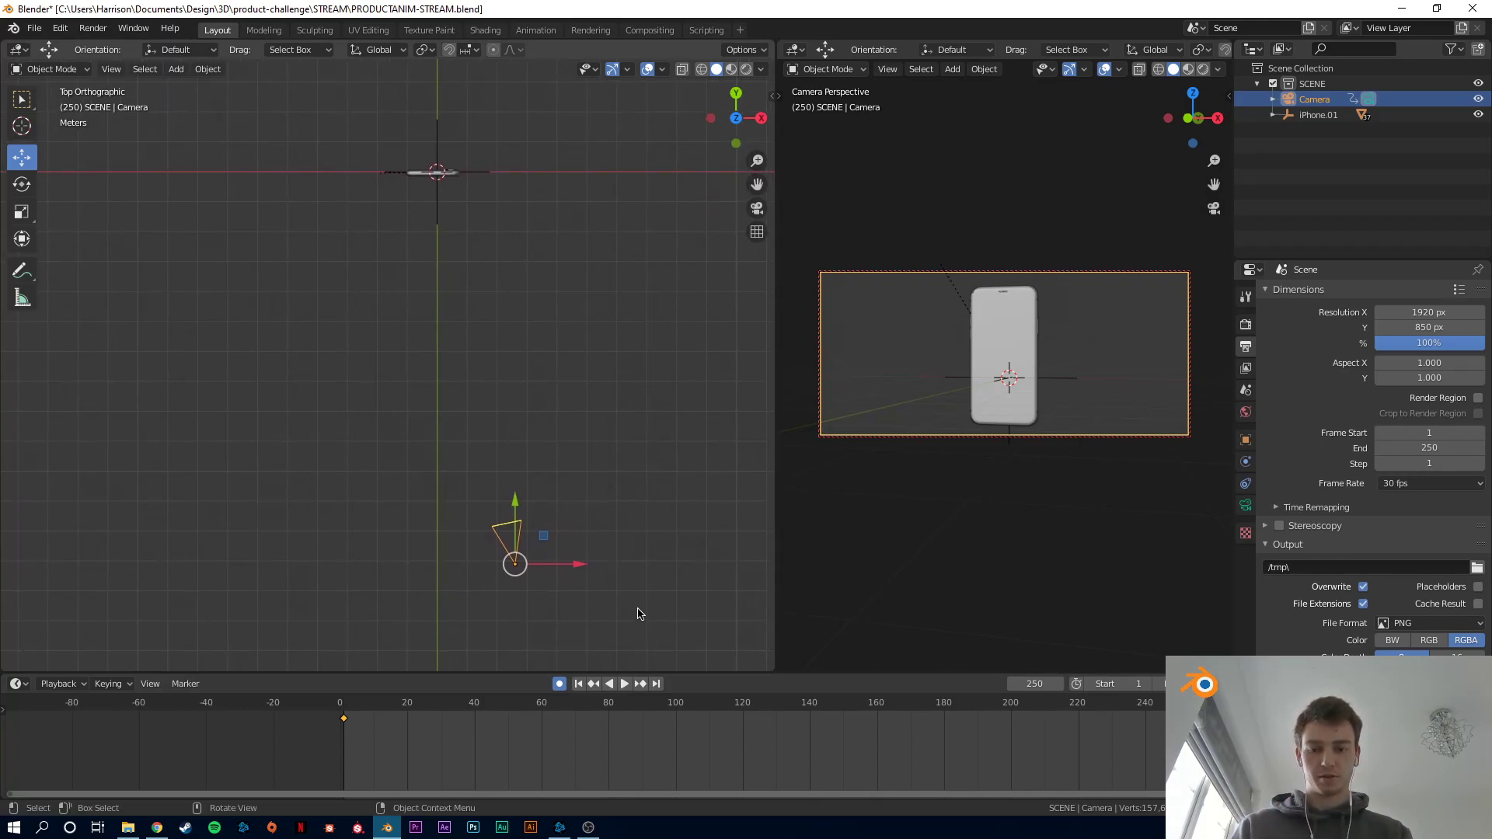
key("g")
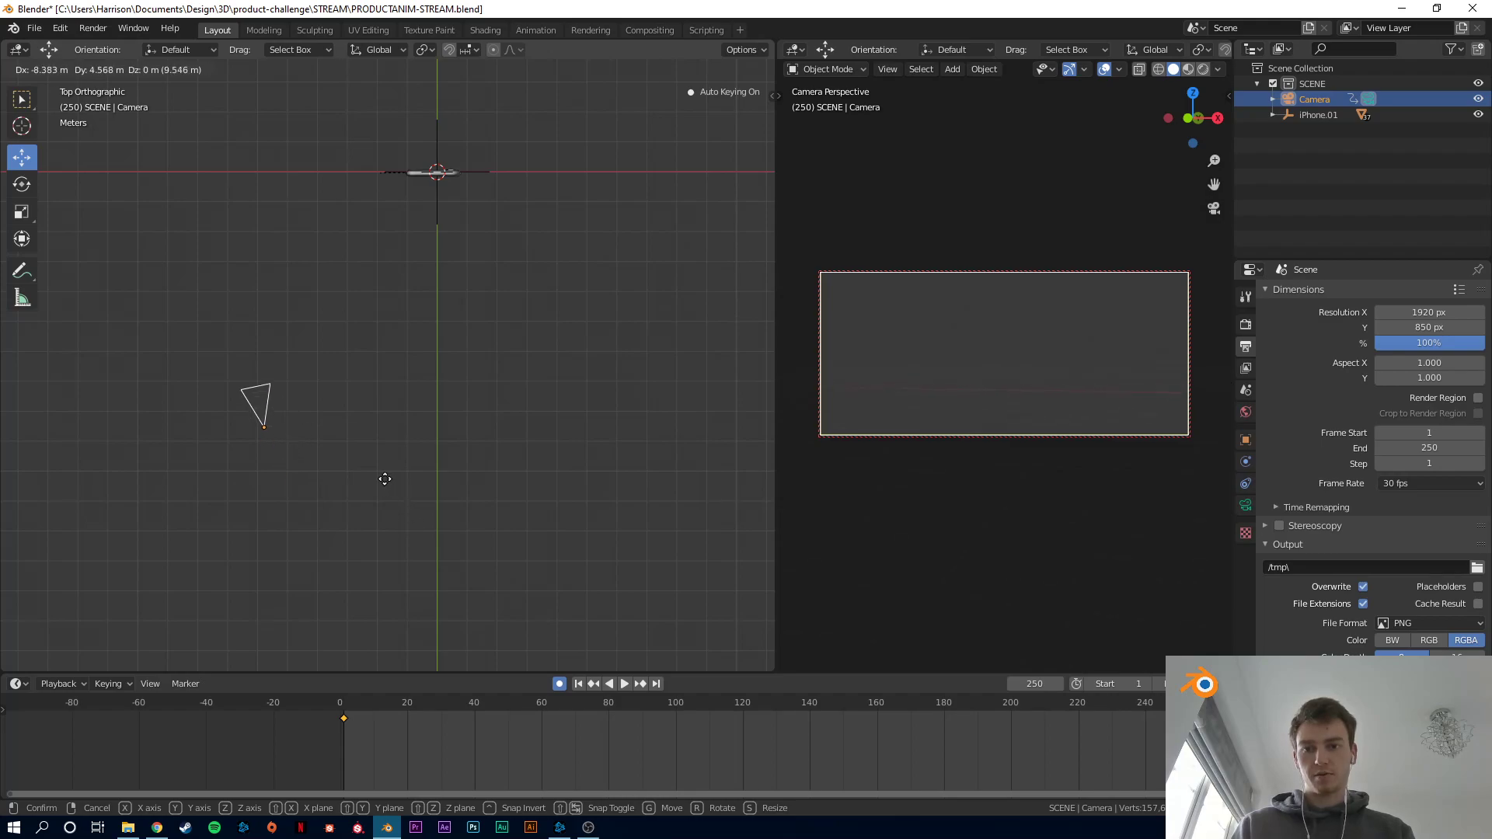
left_click(338, 483)
key("shift+space")
key("r")
left_click_drag(319, 446, 299, 497)
key("g")
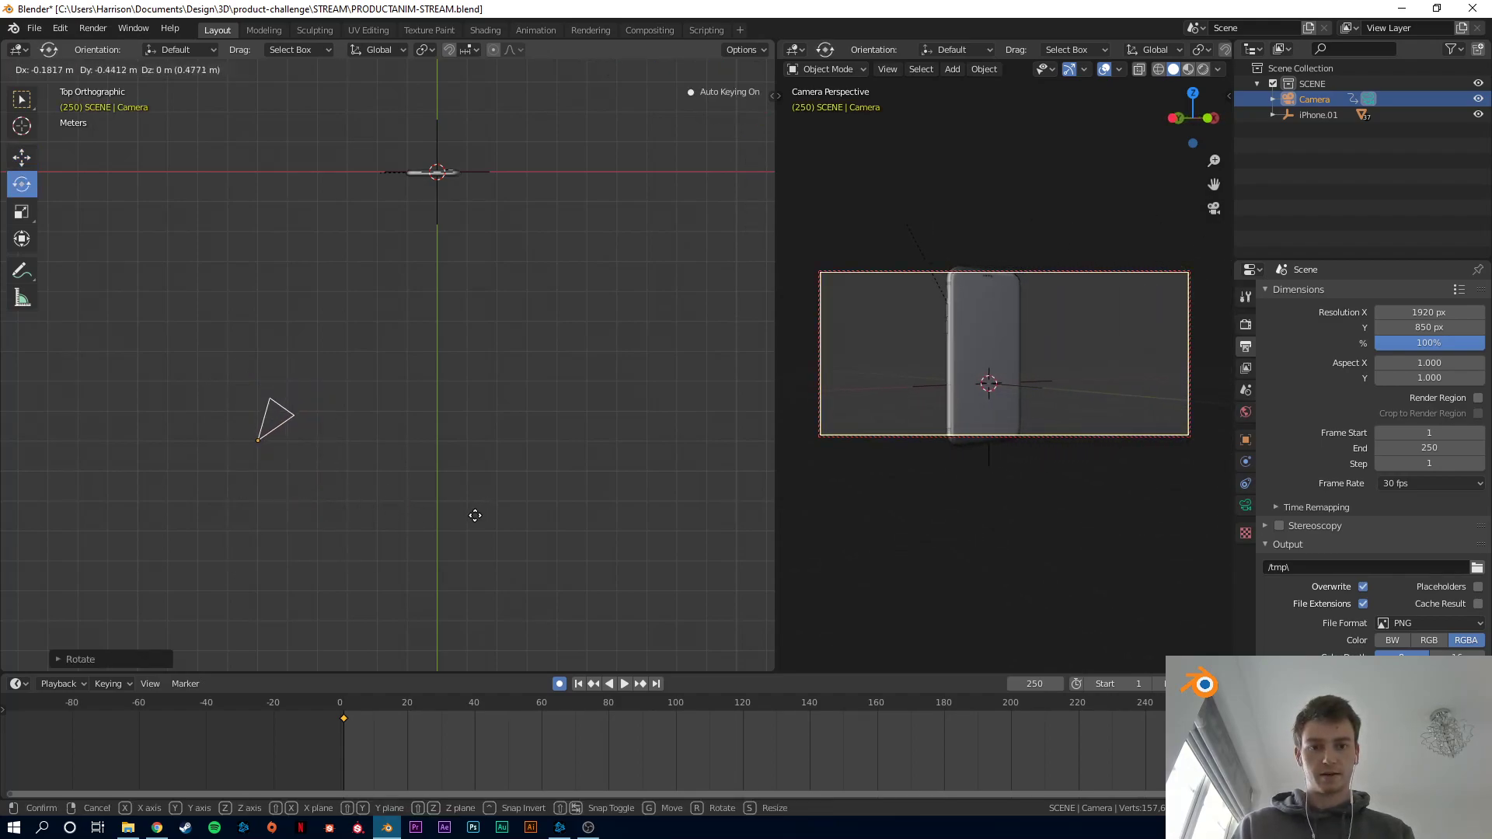
left_click(456, 586)
Fine-tune the camera's height at frame 250, and scrub the timeline back to frame 0 with the camera deselected.
middle_click_drag(446, 586, 476, 457)
key("g")
key("z")
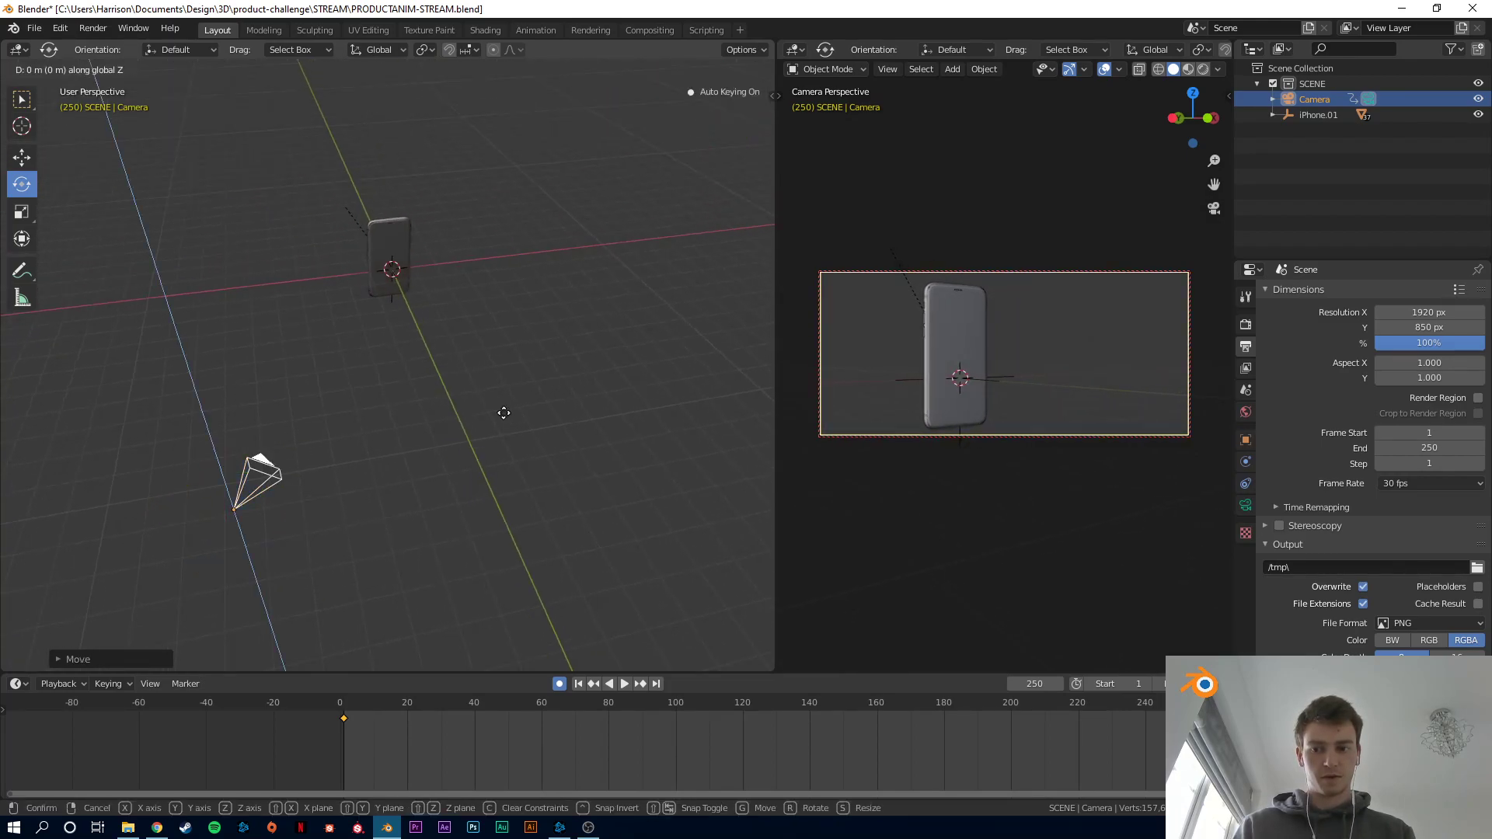
left_click(508, 413)
left_click_drag(627, 705, 341, 708)
left_click(426, 584)
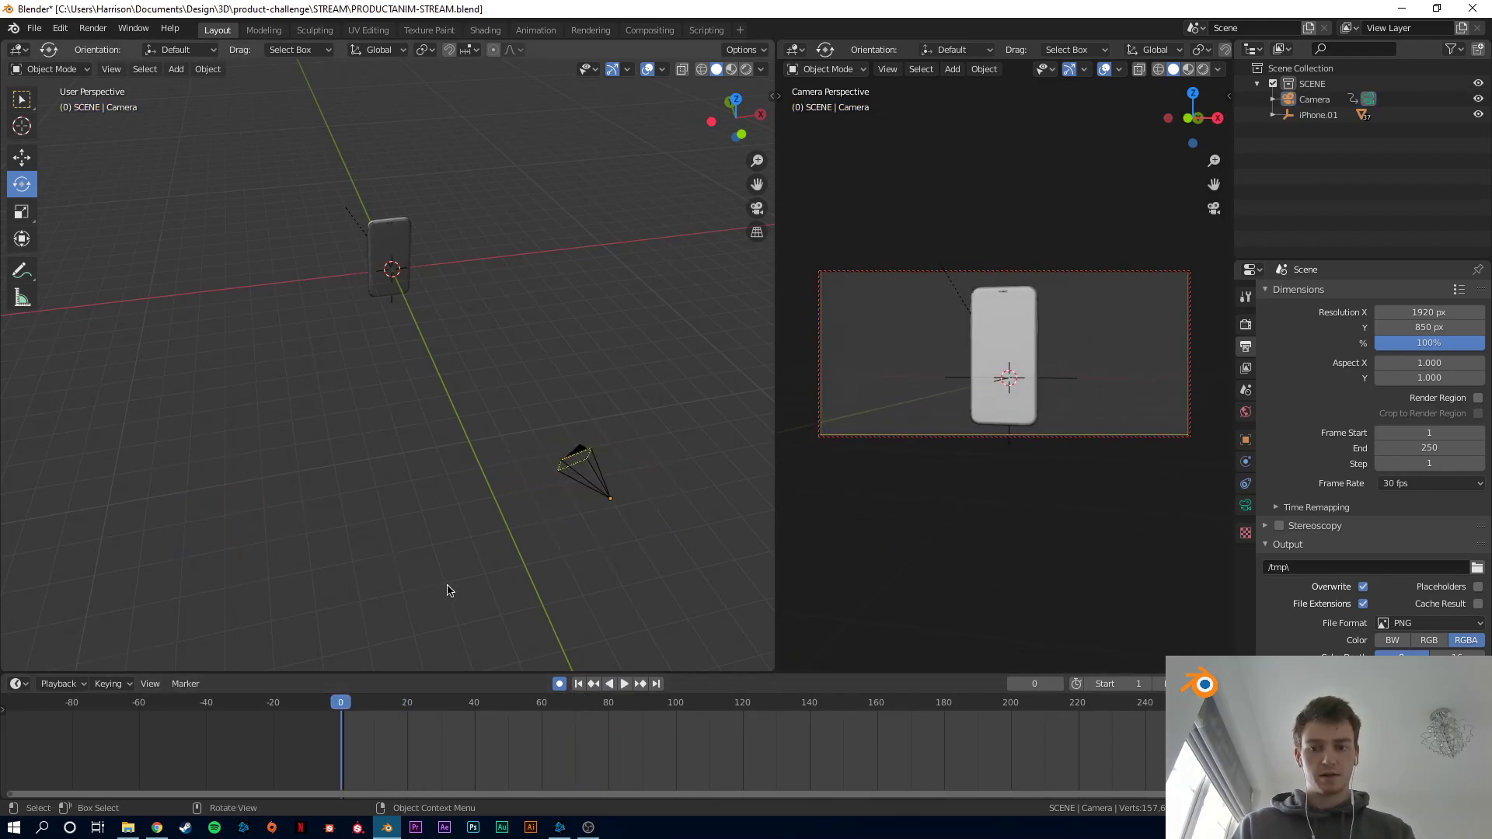
Play the animation from frame 0 to review the camera's movement around the phone.
key("space")
key("Escape")
left_click(609, 496)
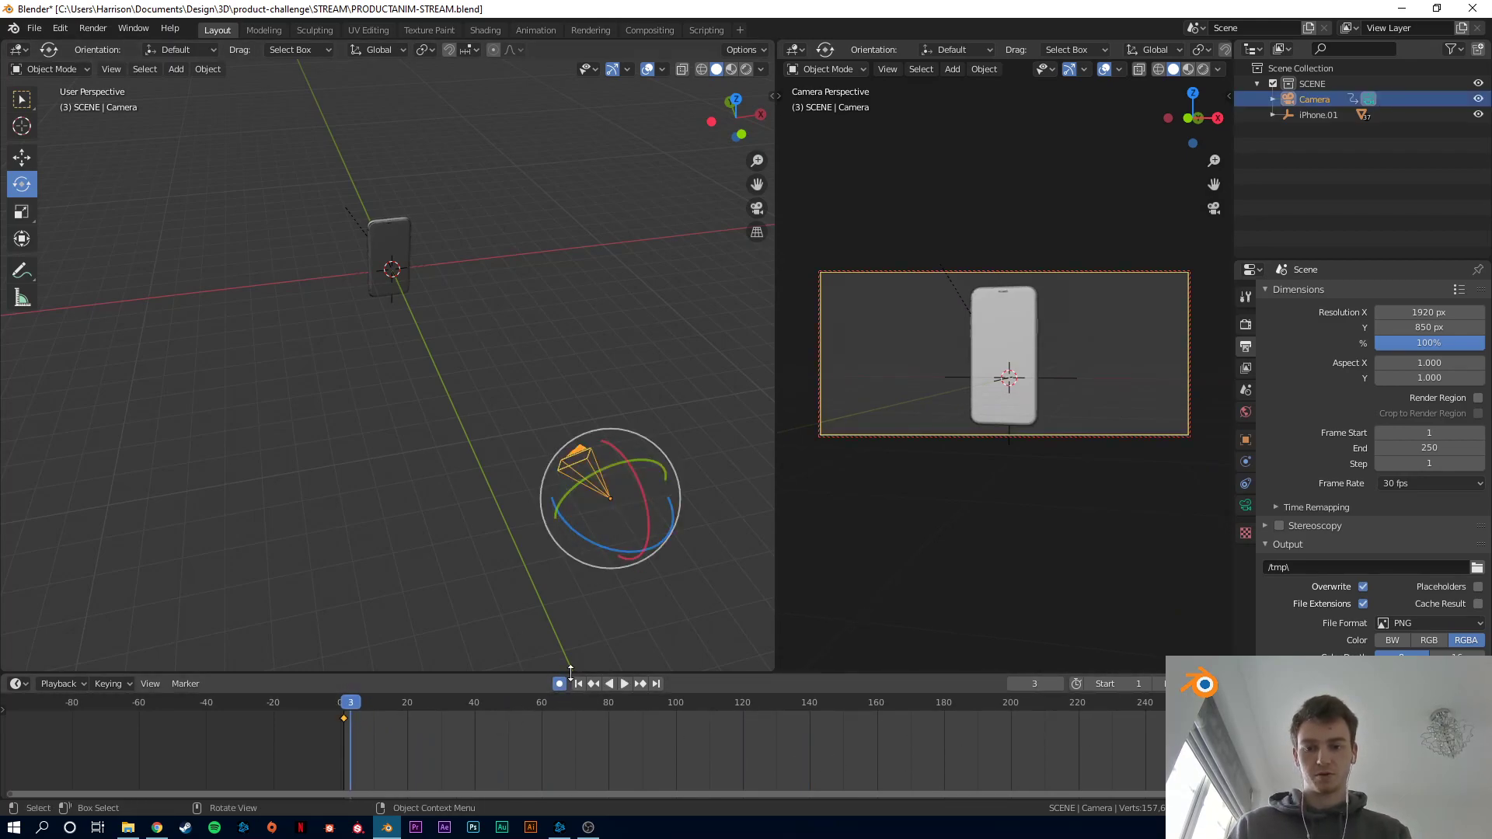
left_click_drag(355, 702, 340, 703)
key("space")
left_click(422, 641)
middle_click_drag(458, 593, 459, 611)
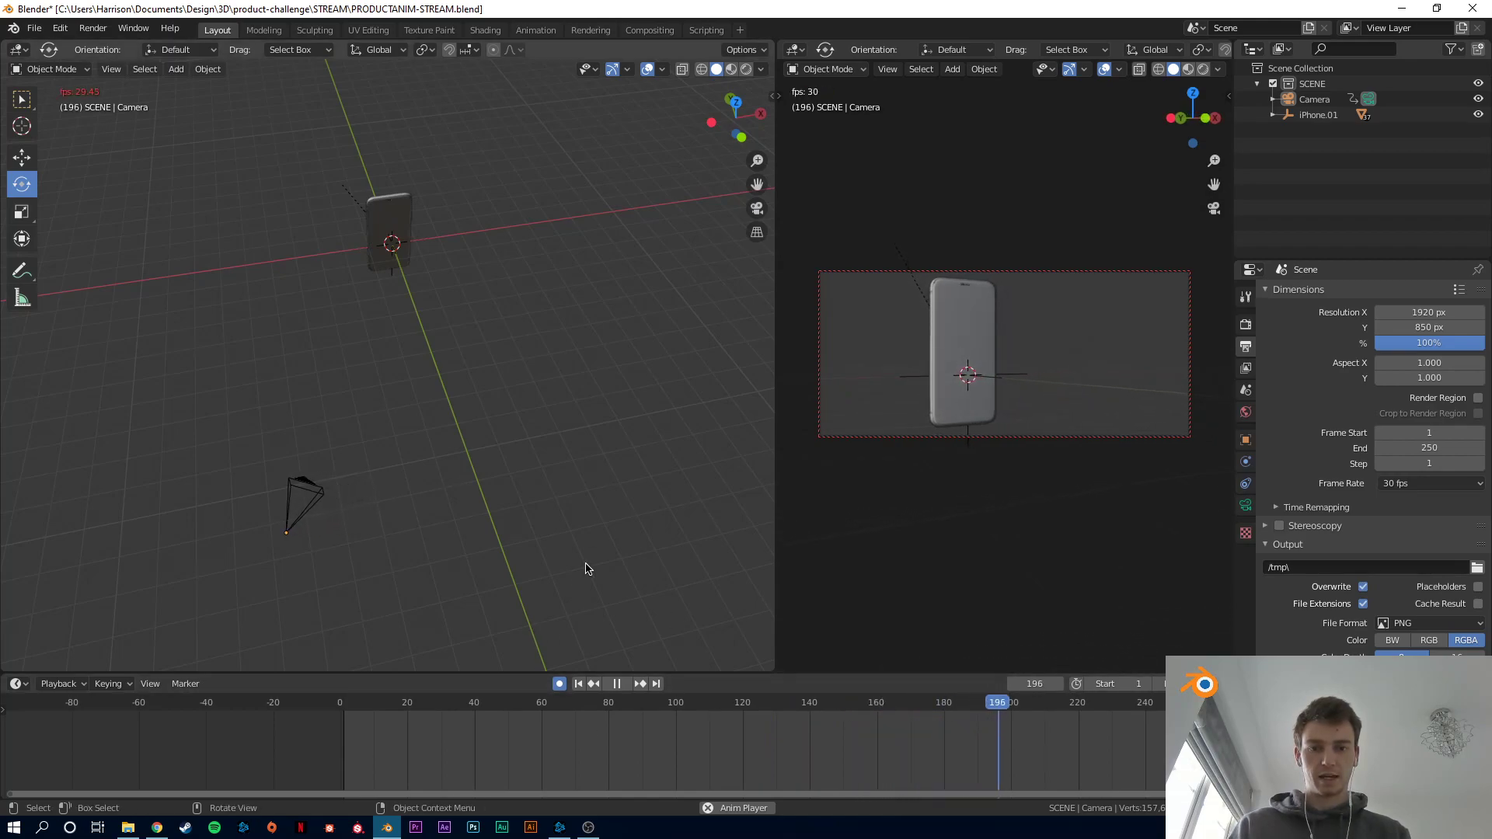
key("space")
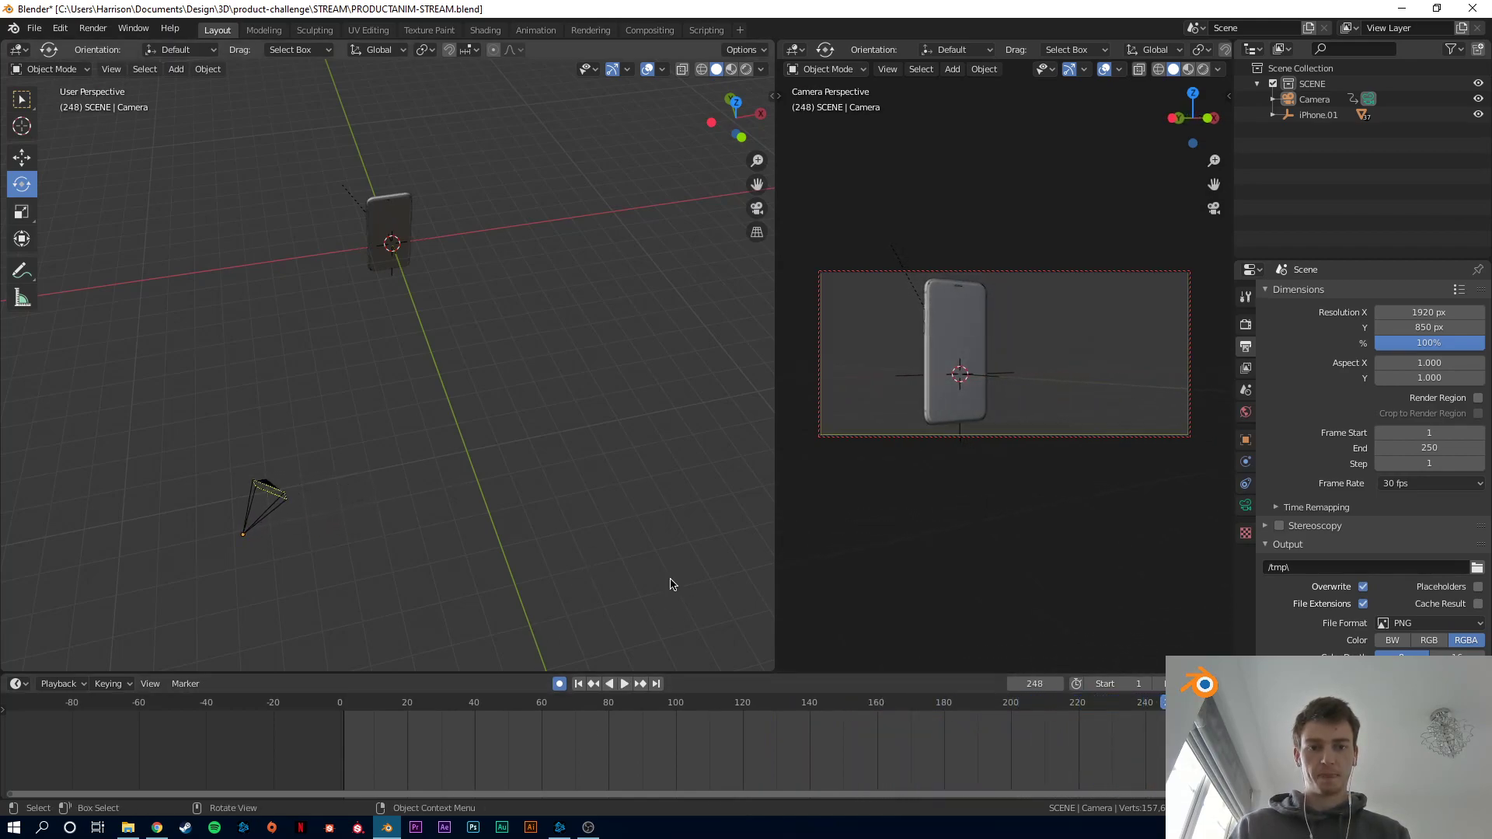
Select the phone's parent empty iPhone.01, activate the Move tool and return to frame 0.
middle_click_drag(456, 500, 343, 334)
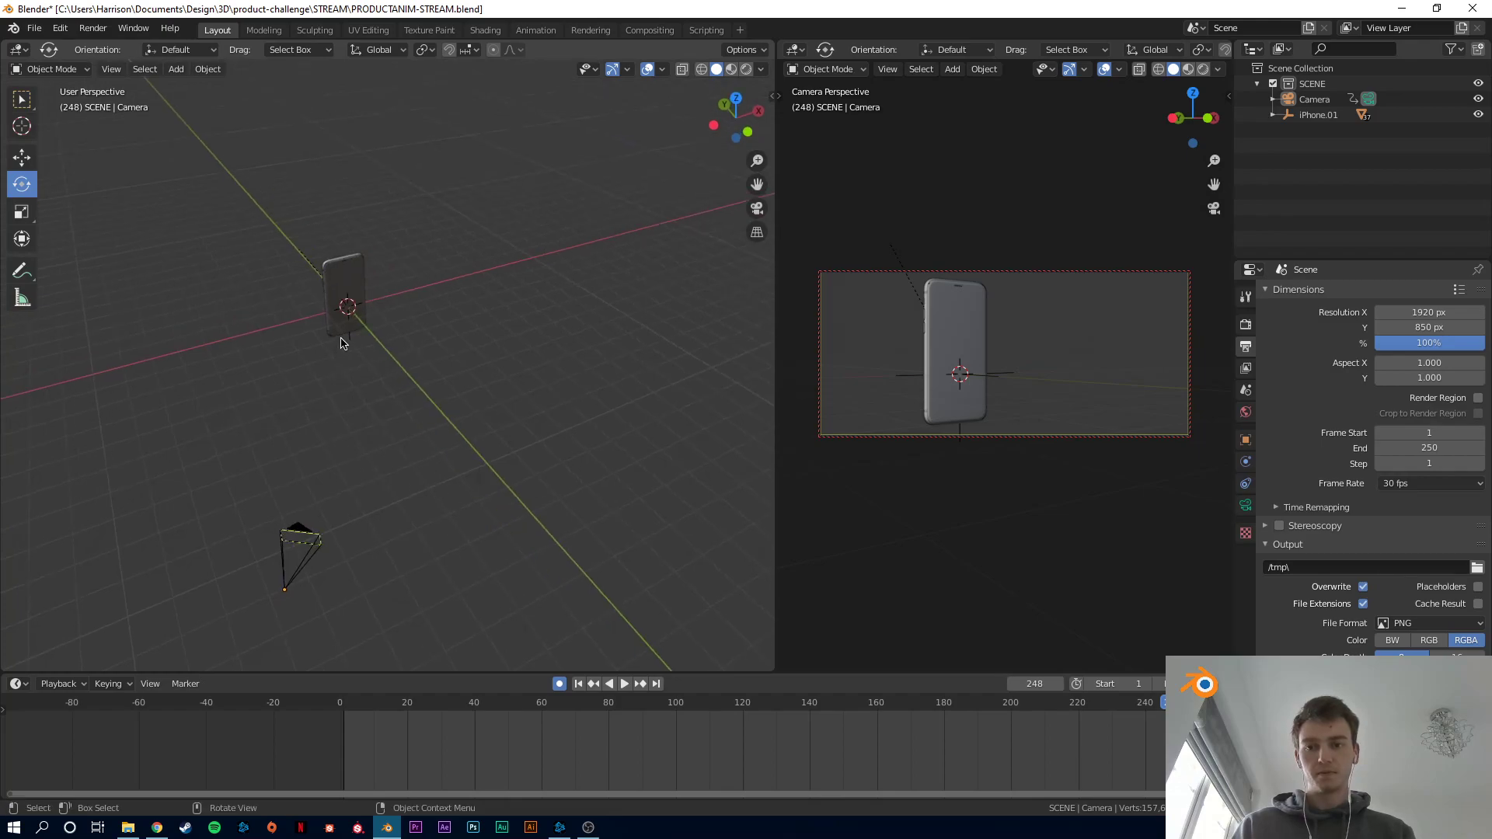
left_click(358, 337)
left_click(387, 412)
middle_click_drag(367, 410, 509, 439)
middle_click_drag(579, 324, 505, 345)
left_click(414, 342)
middle_click_drag(477, 414, 452, 443, "shift")
key("shift+space")
key("g")
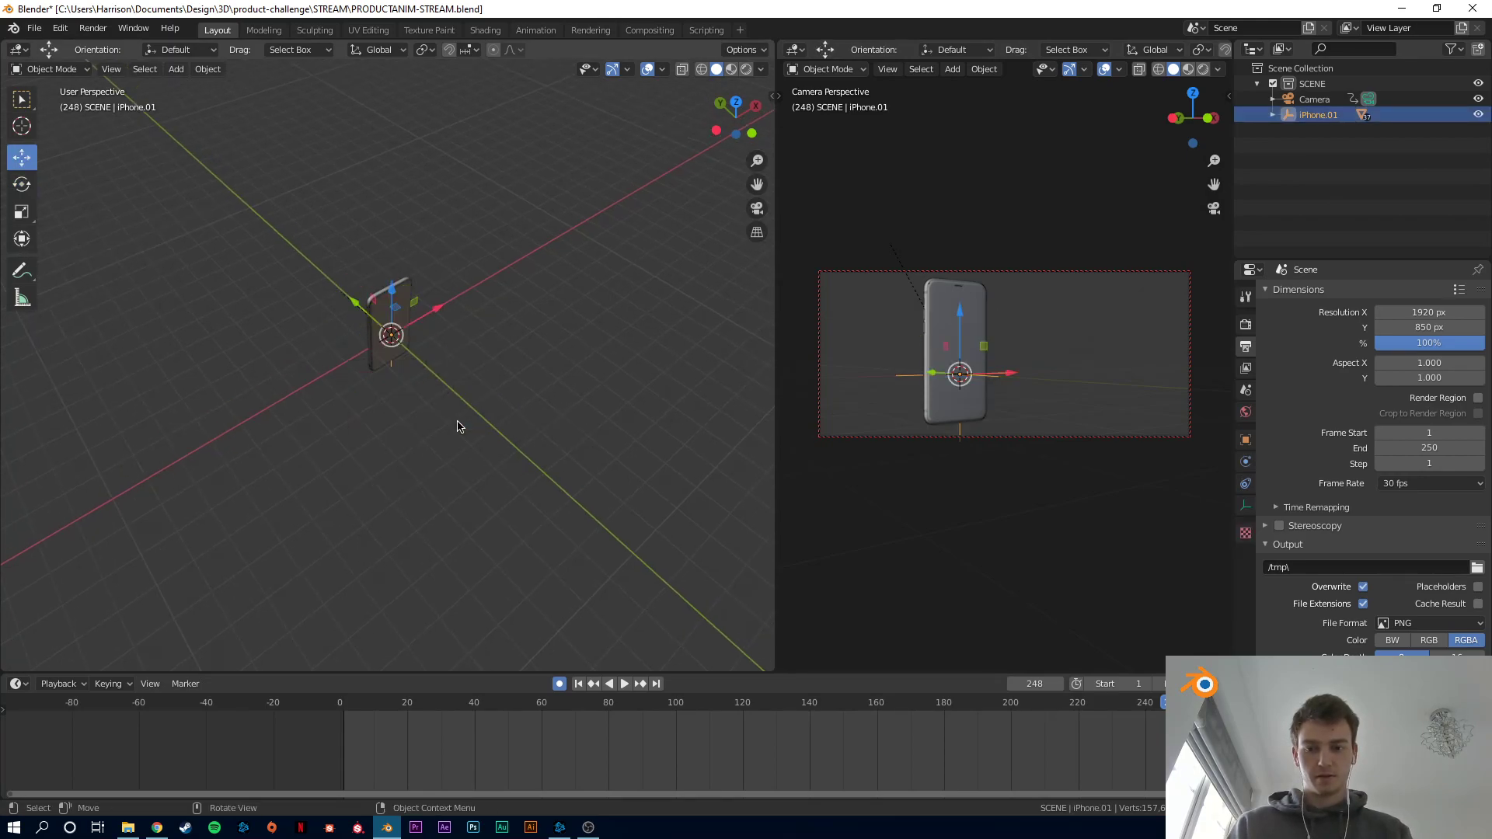
left_click(440, 709)
key("Escape")
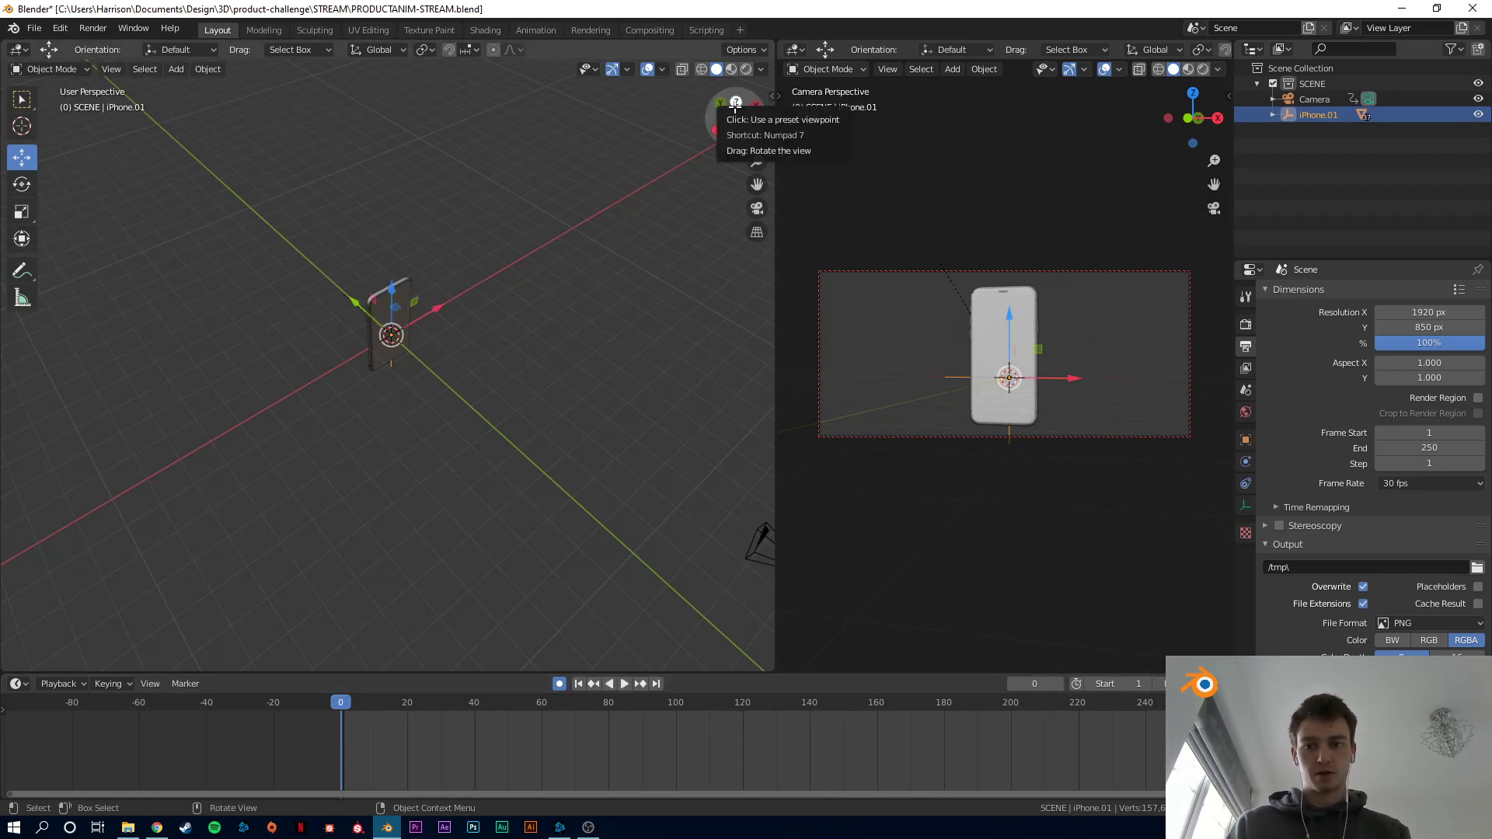
Try to duplicate the iPhone.01 empty on its own, then undo the duplication.
left_click_drag(735, 105, 521, 408)
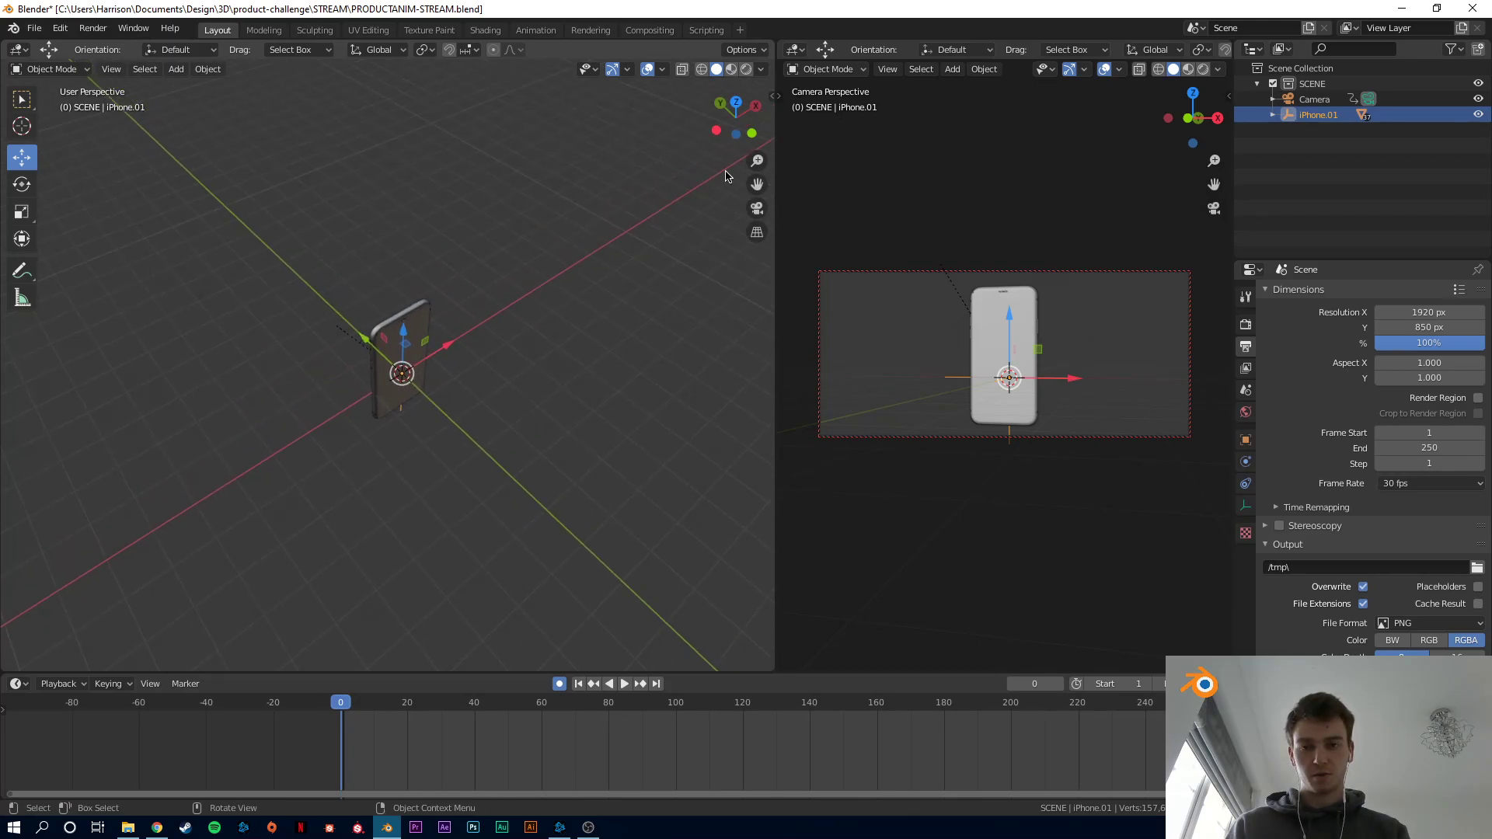
key("shift+d")
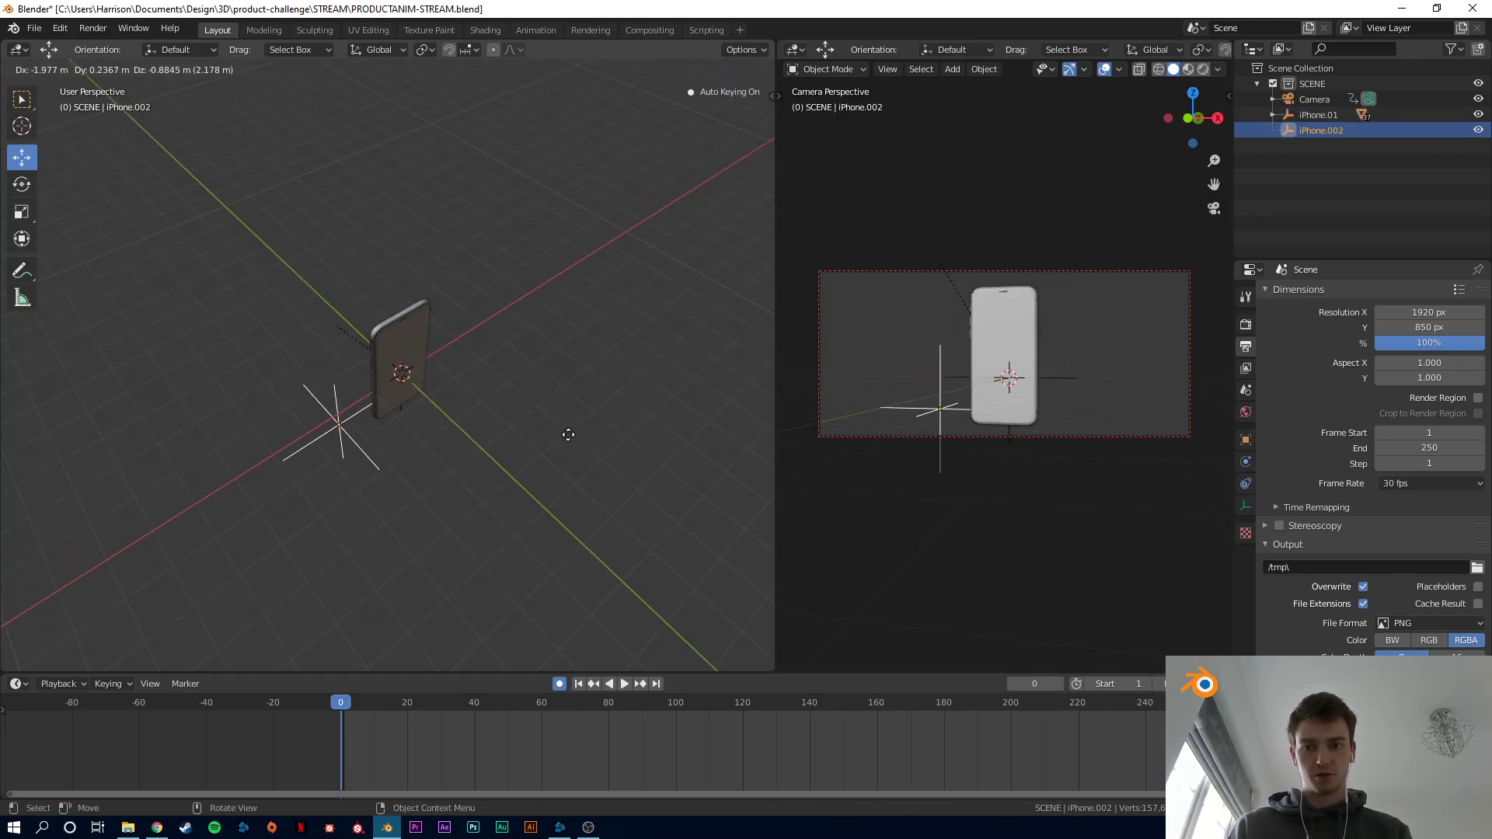
left_click(523, 423)
key("ctrl+z")
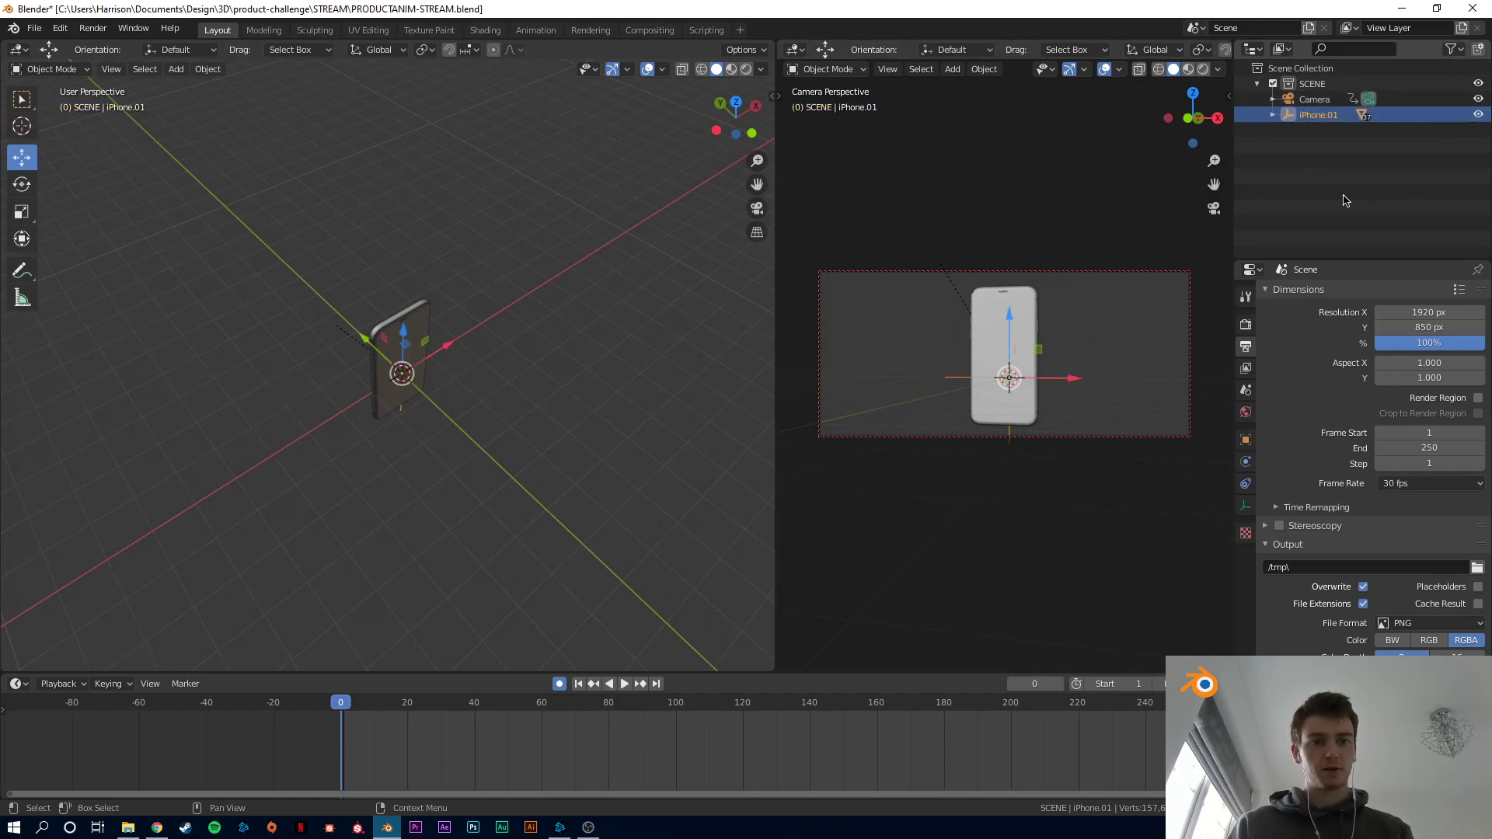
Show the selectability toggles in the Outliner and make the camera unselectable.
left_click(1457, 50)
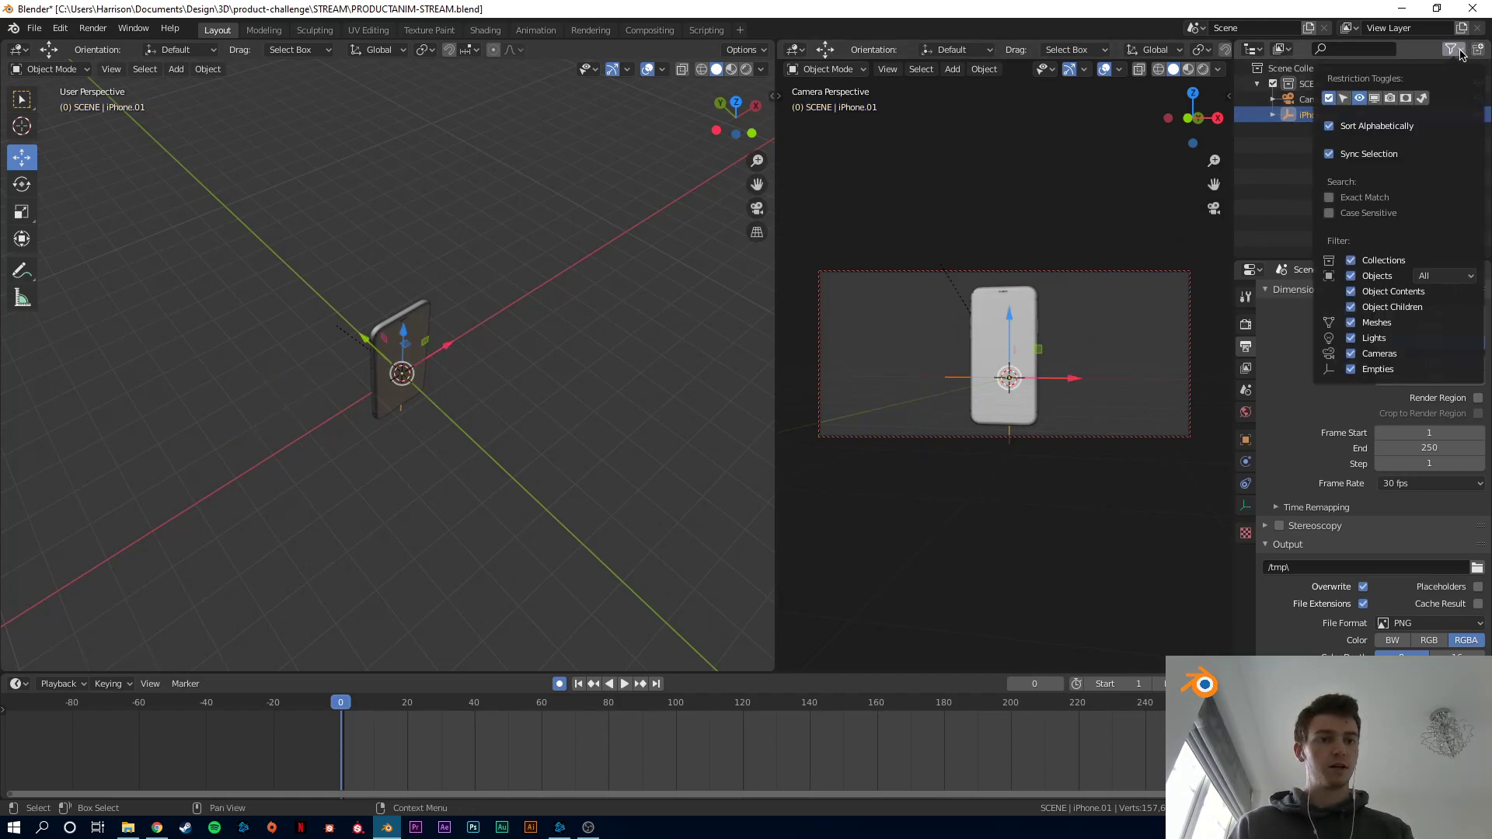
left_click(1344, 98)
left_click(1469, 134)
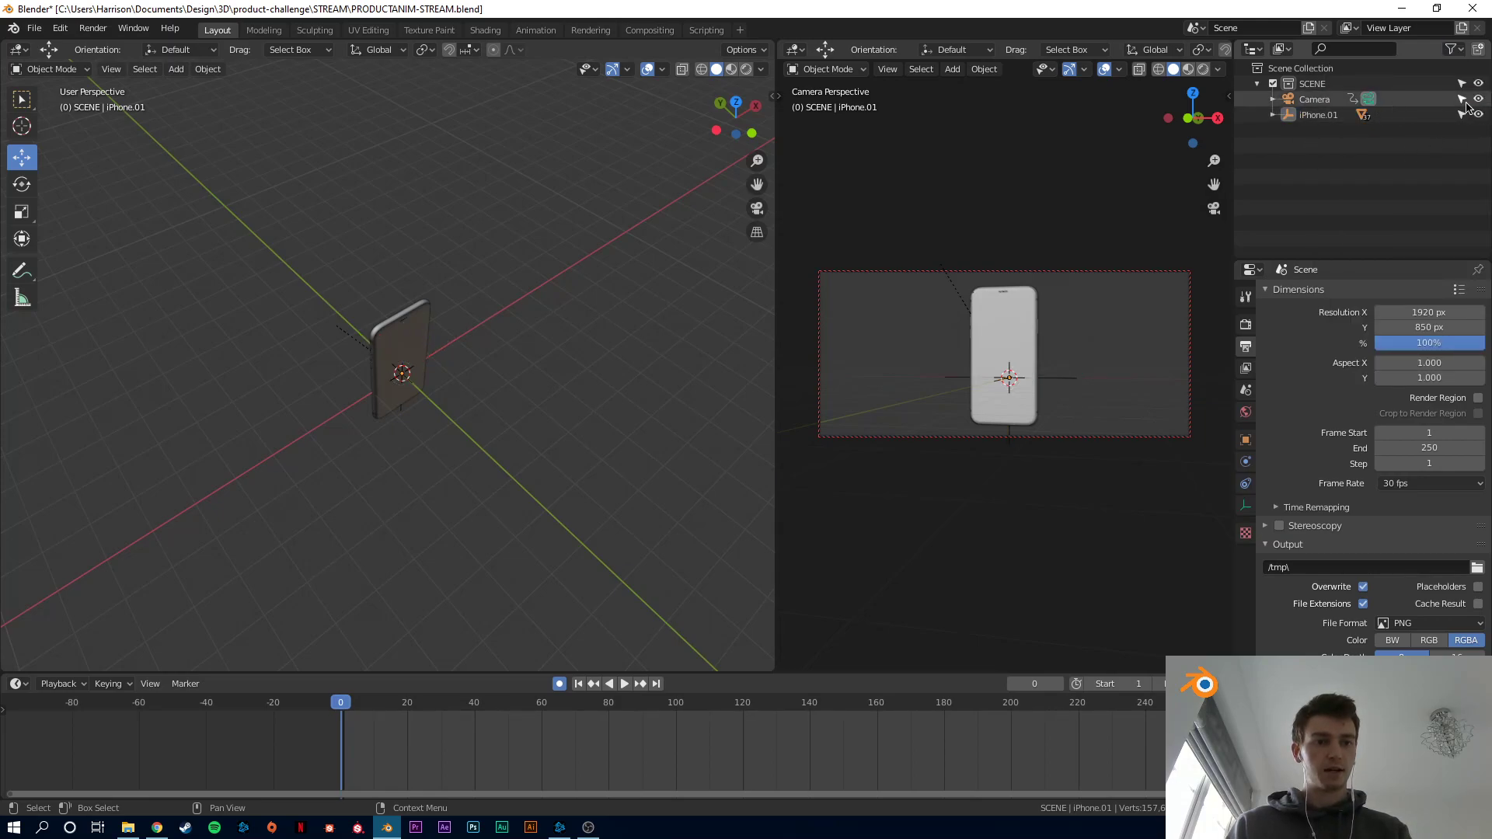
Select all the phone's parts and, in top view, duplicate them about 3.3 m along negative X.
key("a")
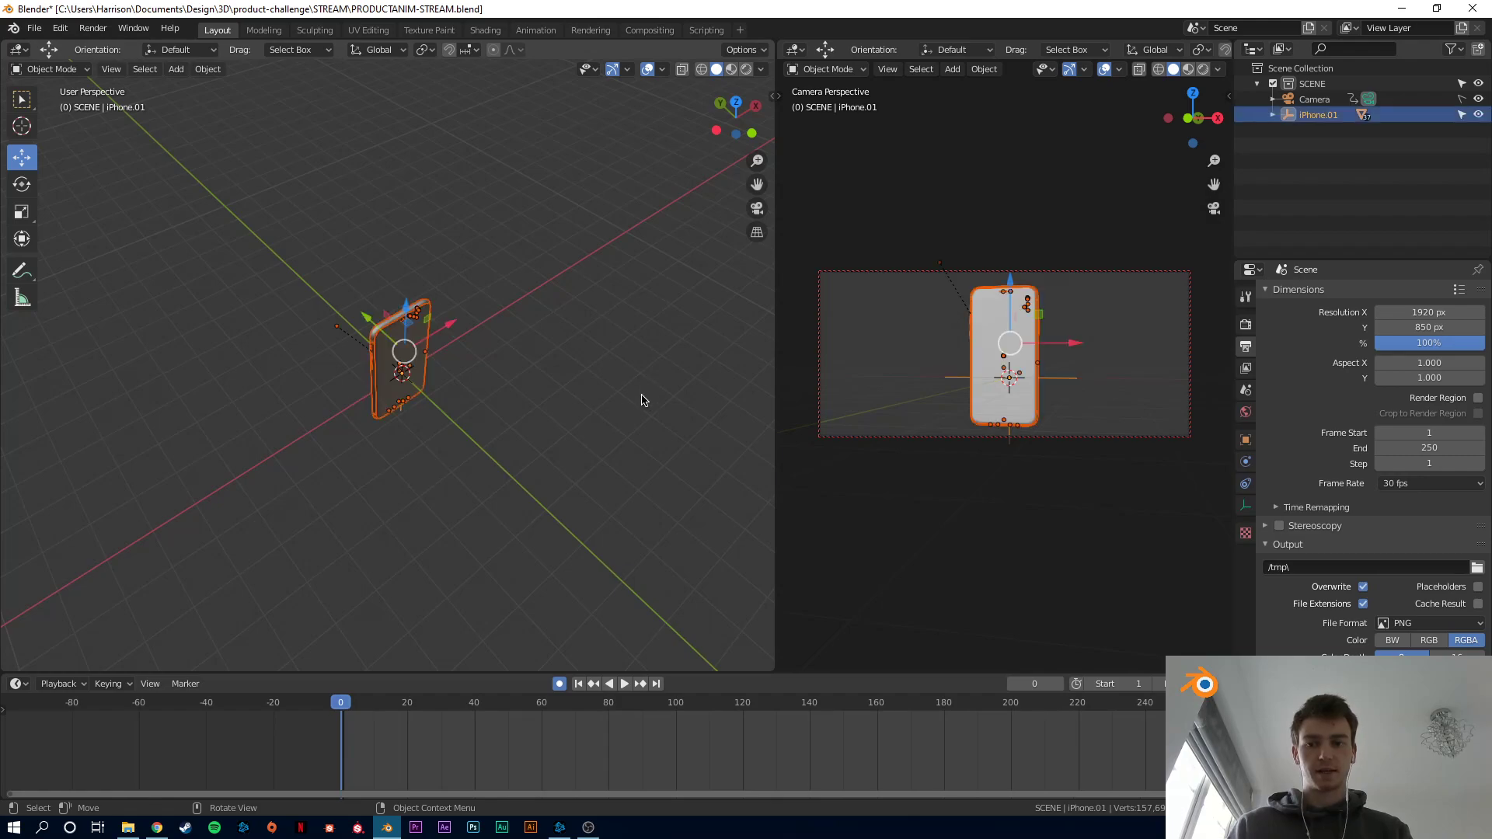
left_click(593, 437)
key("a")
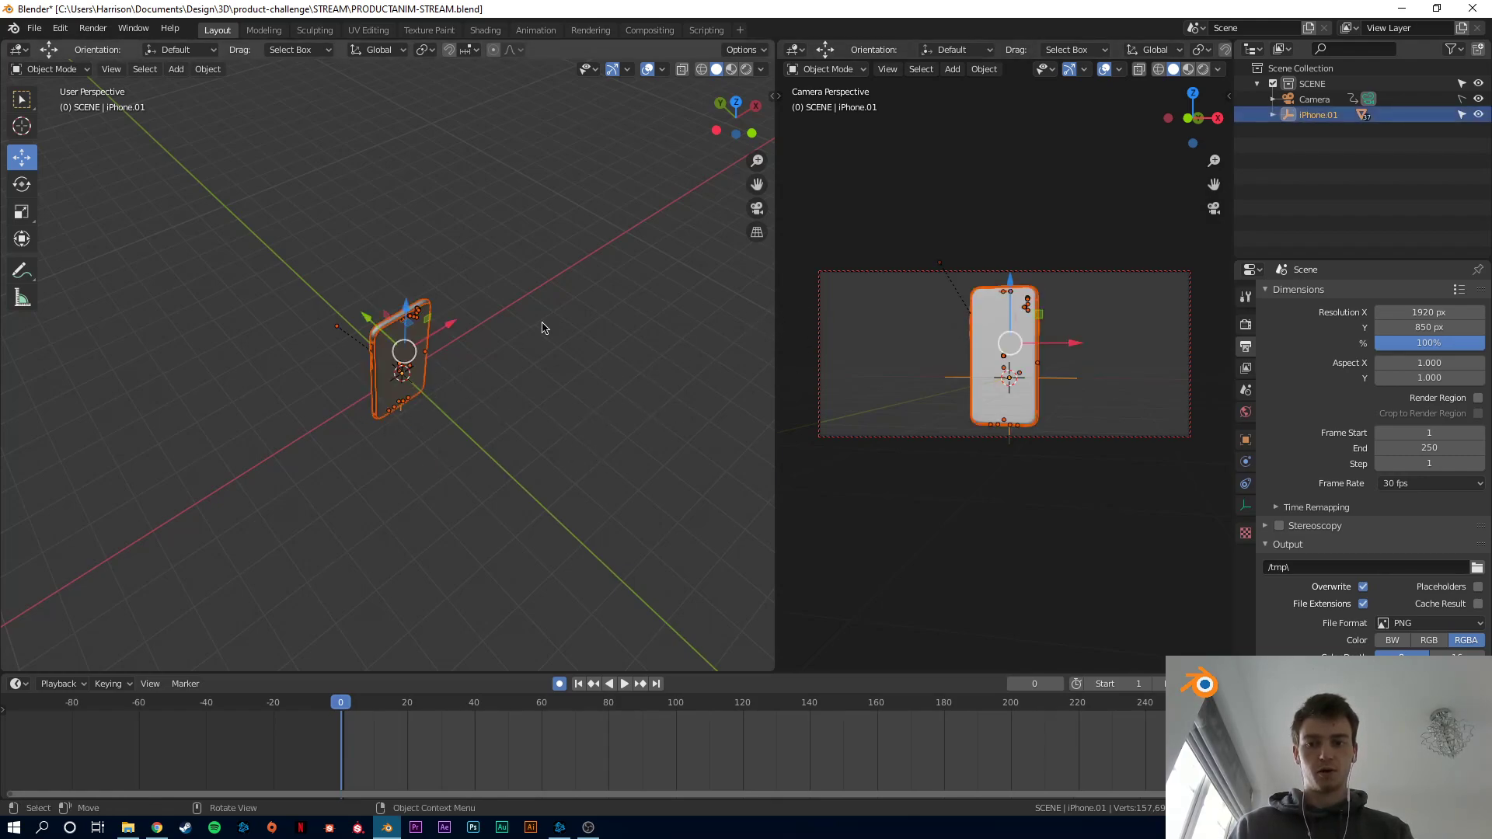
left_click(736, 102)
key("shift+d")
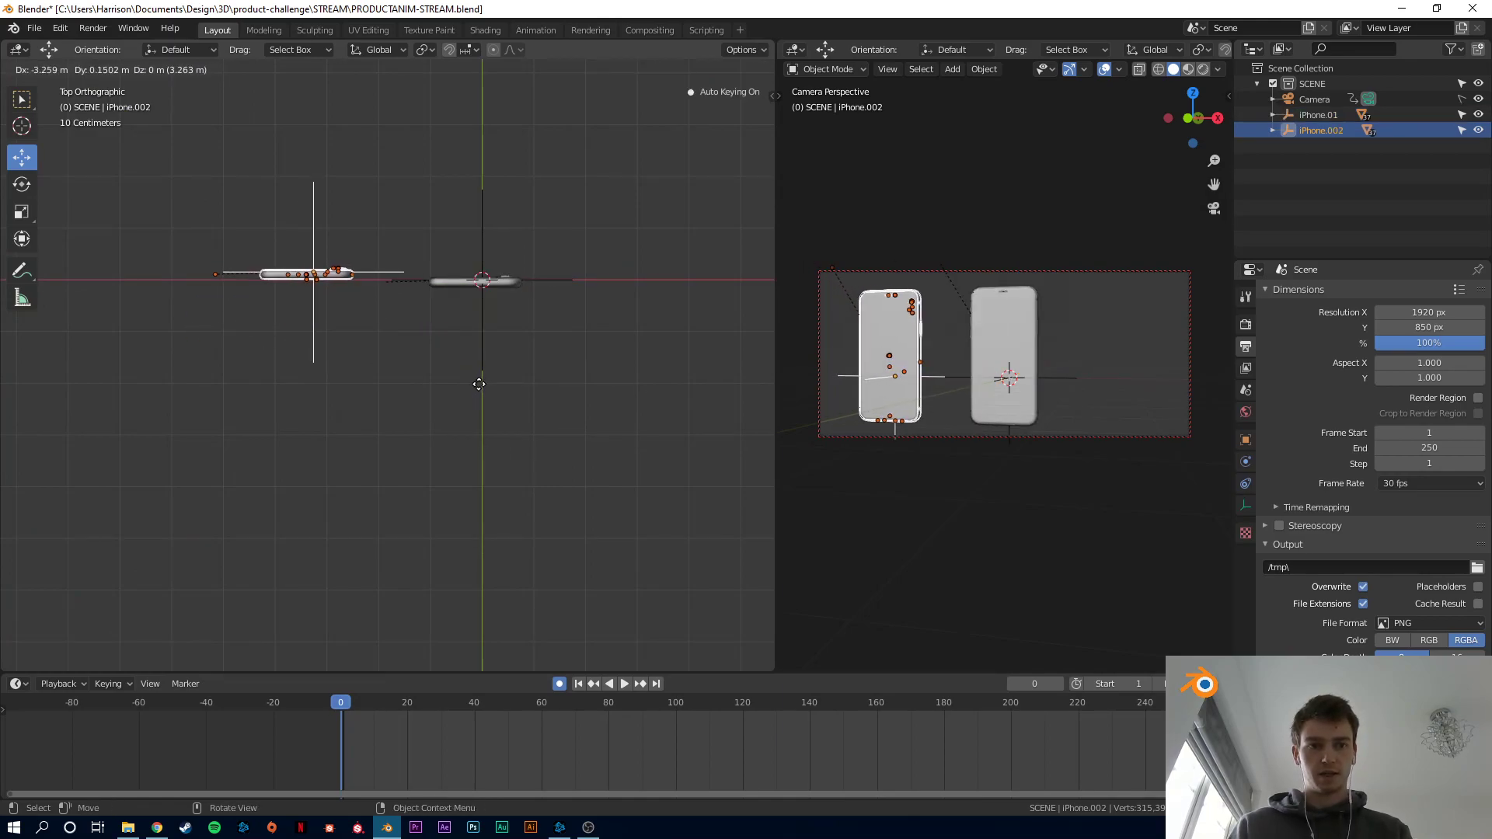
left_click(453, 426)
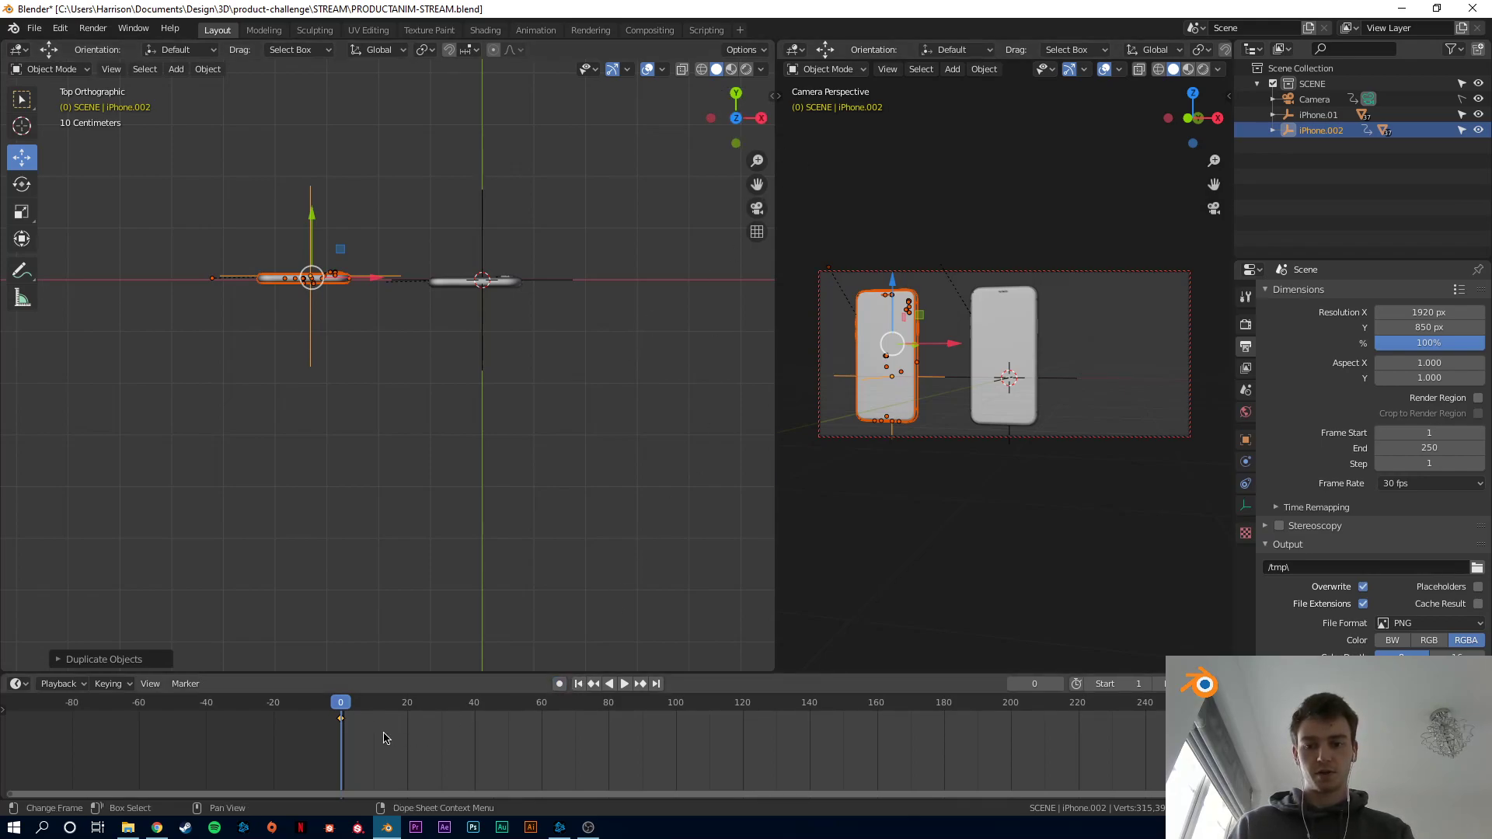
With auto keying off, delete the duplicate phone's keyframe at frame 0.
key("x")
left_click(342, 722)
key("x")
left_click(343, 724)
Move the duplicate phone behind the original in top view, offset so that the two partly overlap.
middle_click_drag(678, 195, 626, 480, "shift")
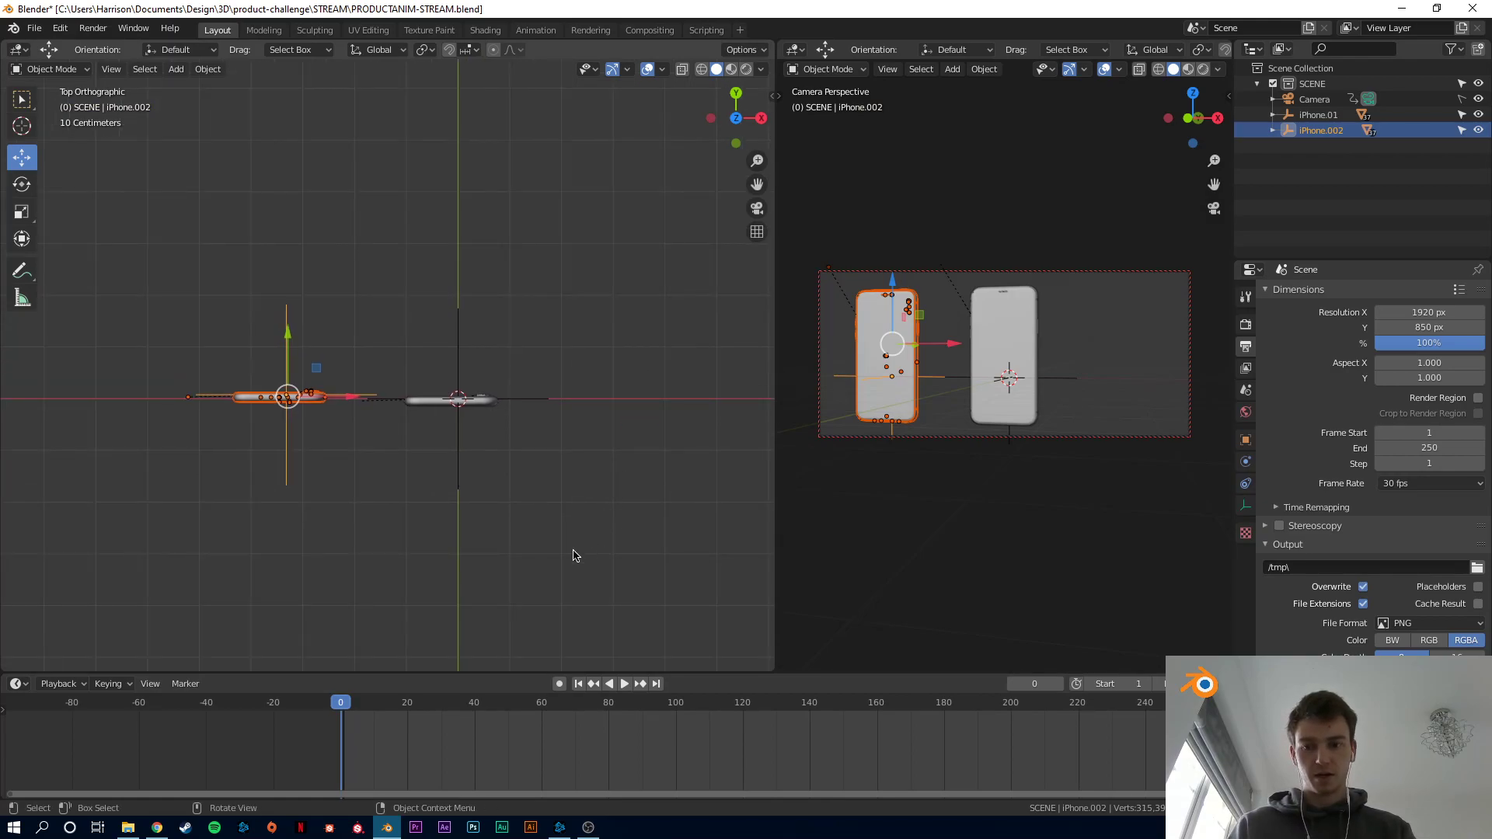
key("g")
left_click(611, 525)
middle_click_drag(611, 526, 525, 467)
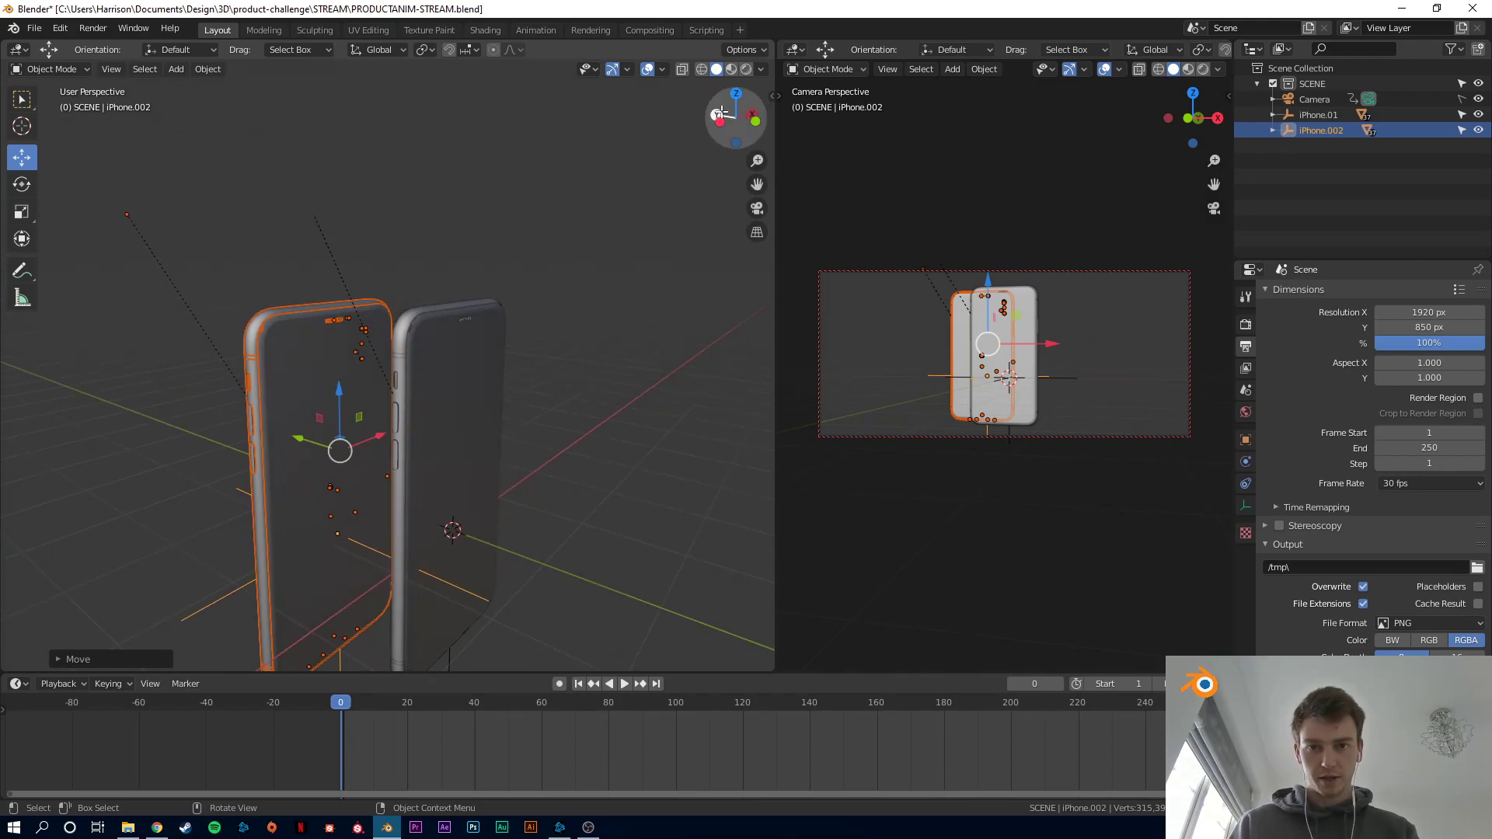
left_click(736, 94)
key("g")
left_click(535, 442)
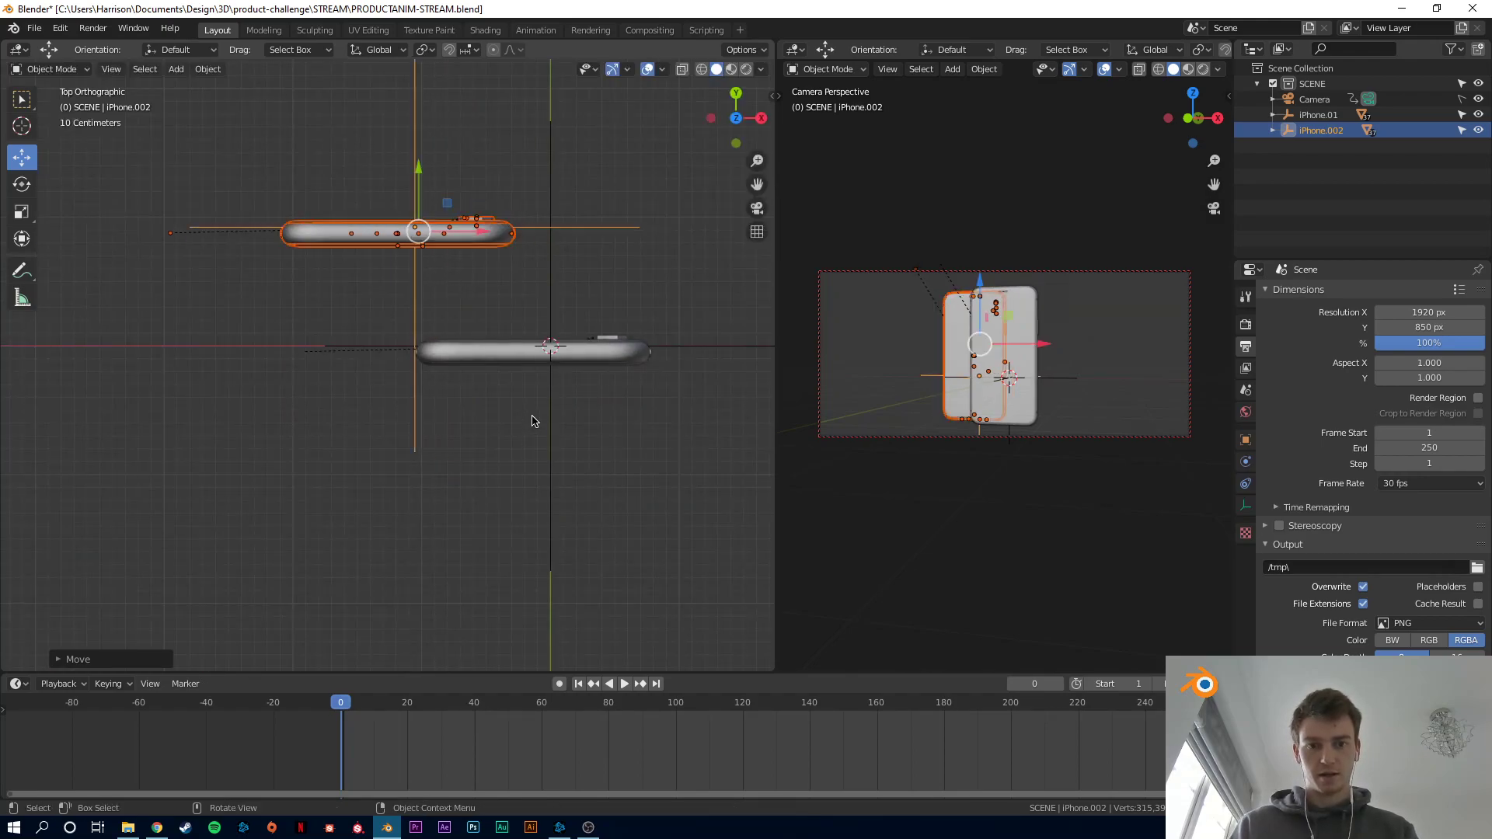
Rotate the duplicate phone about the Z axis so its back faces the camera, and deselect it.
middle_click_drag(531, 422, 525, 460, "shift")
key("shift+space")
key("r")
left_click_drag(447, 326, 358, 194)
left_click(551, 386)
Turn off Lock Camera to View and preview both phones through the animation, stopping at frame 244.
key("space")
left_click(963, 491)
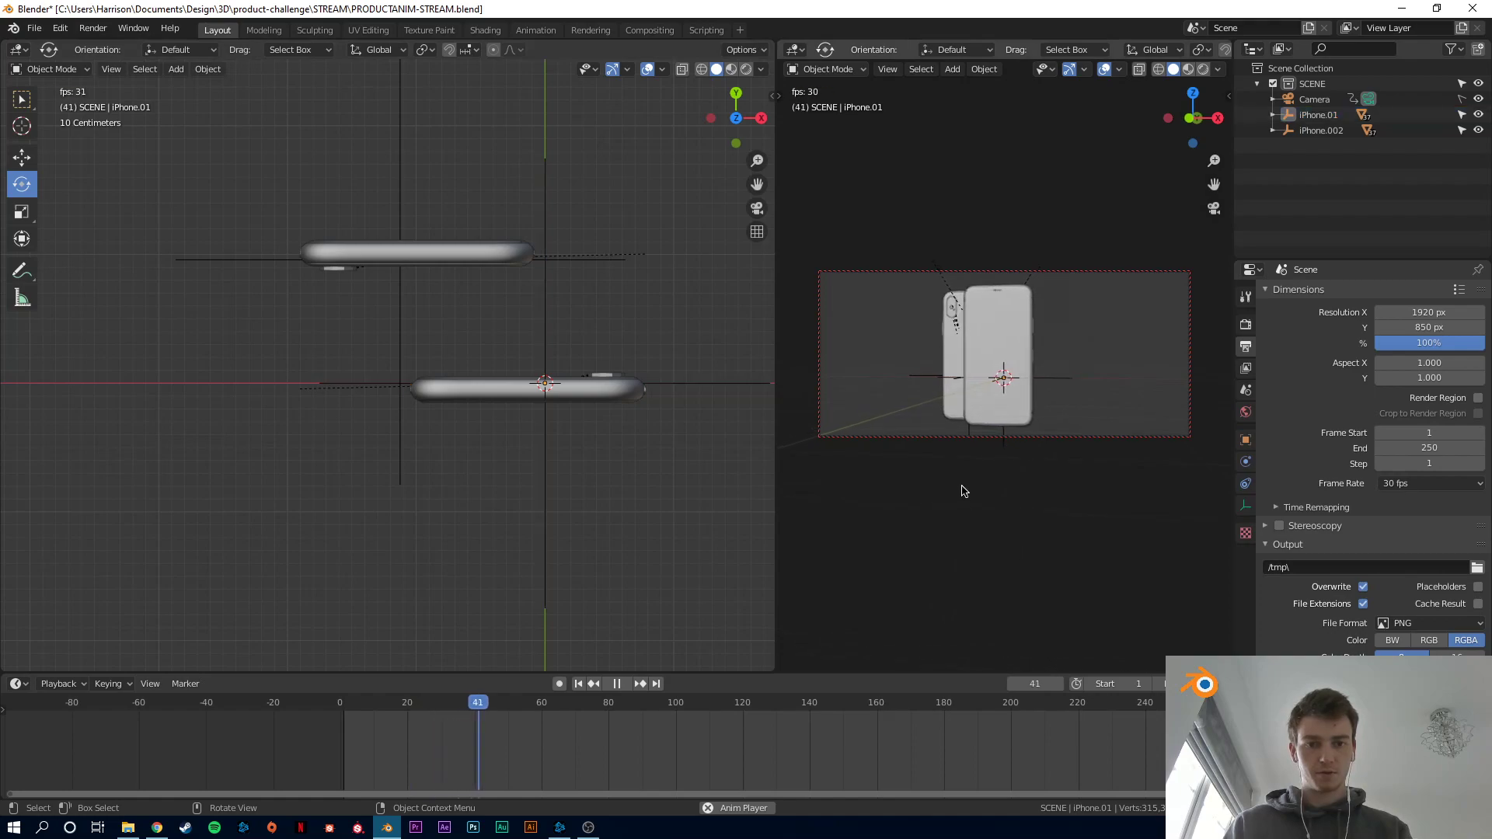
key("n")
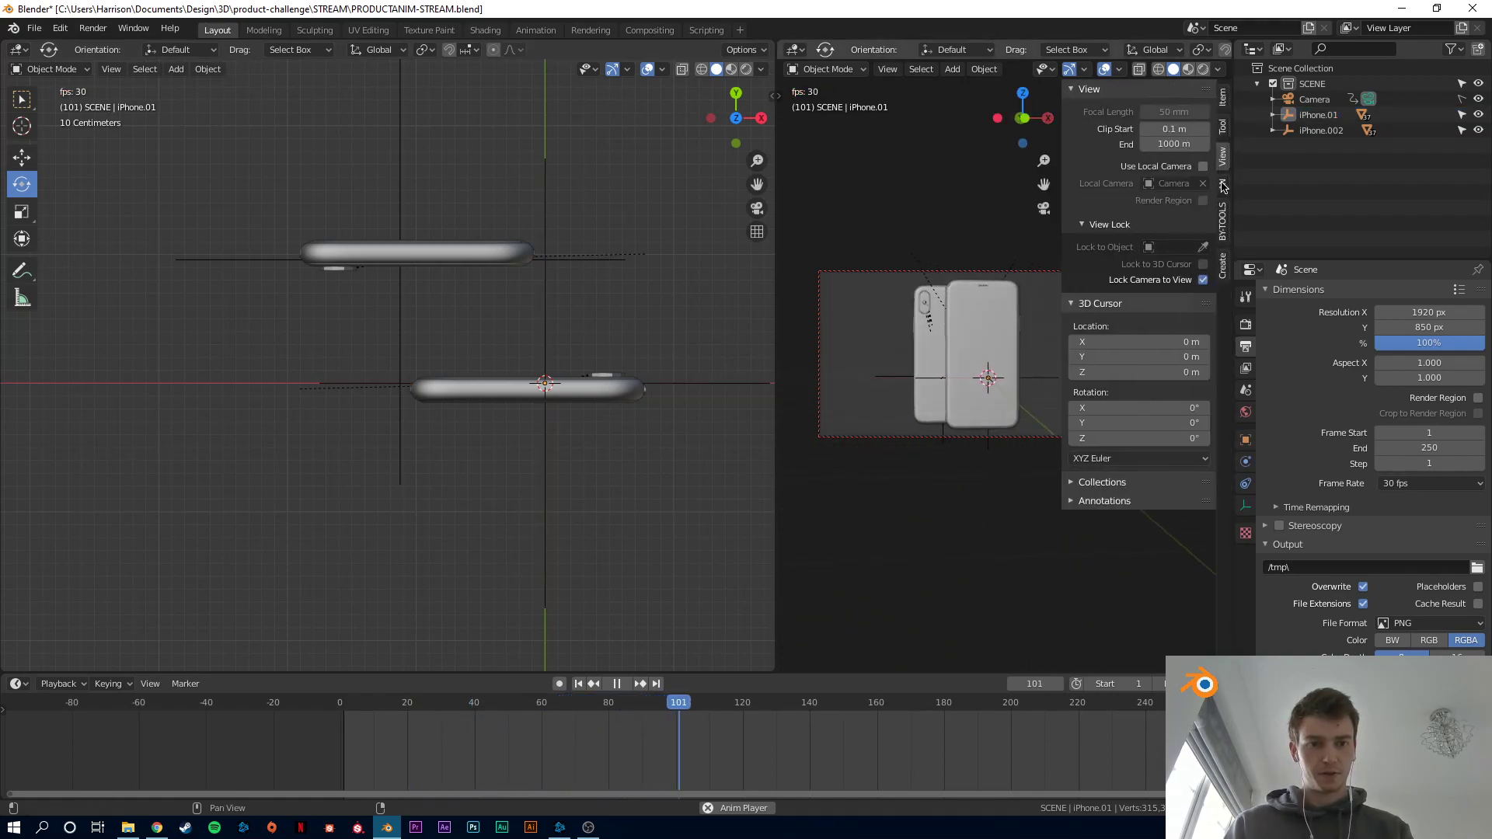
key("n")
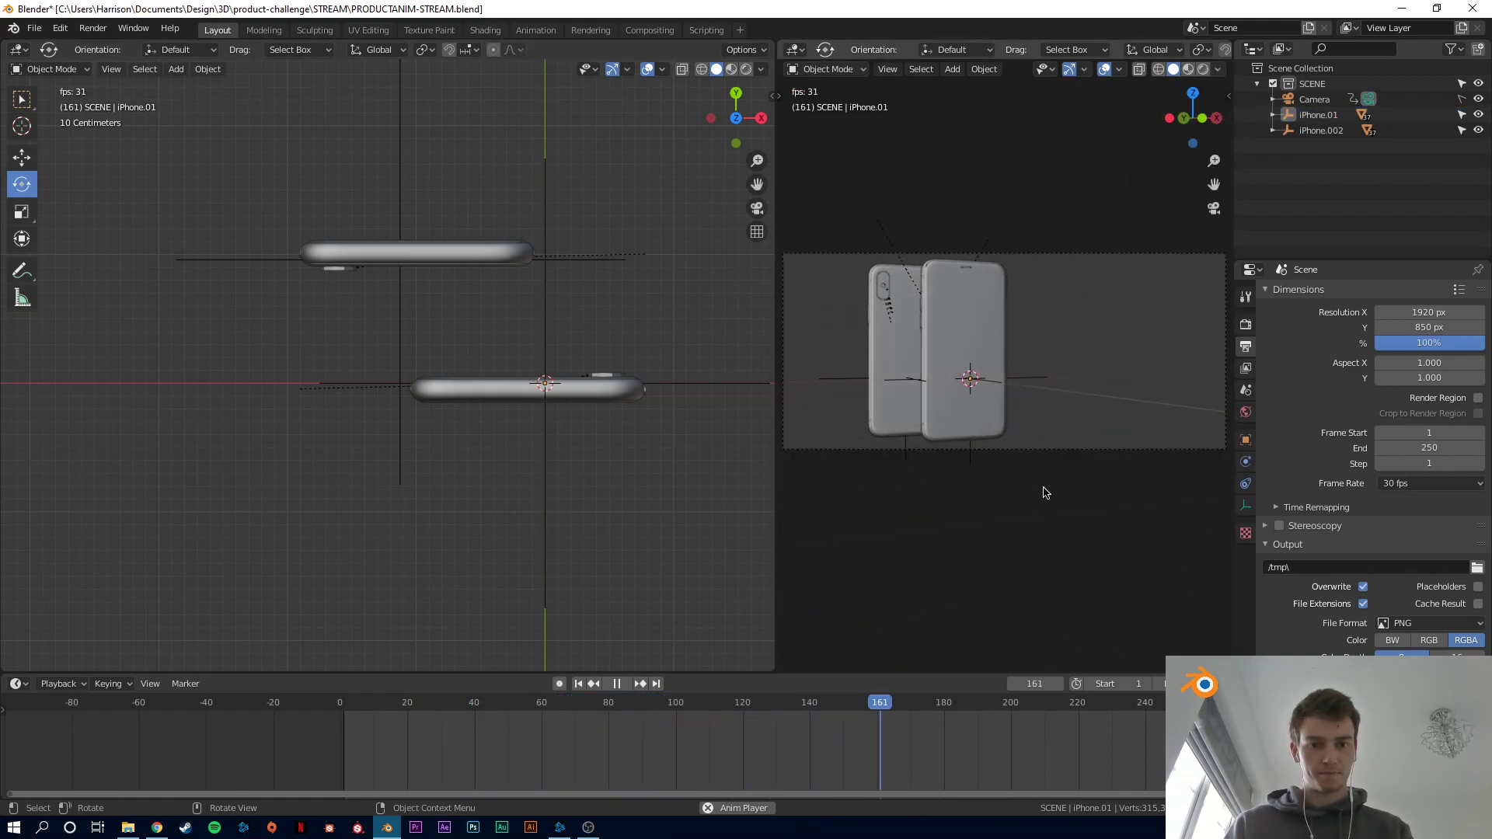
left_click_drag(737, 715, 1157, 716)
key("space")
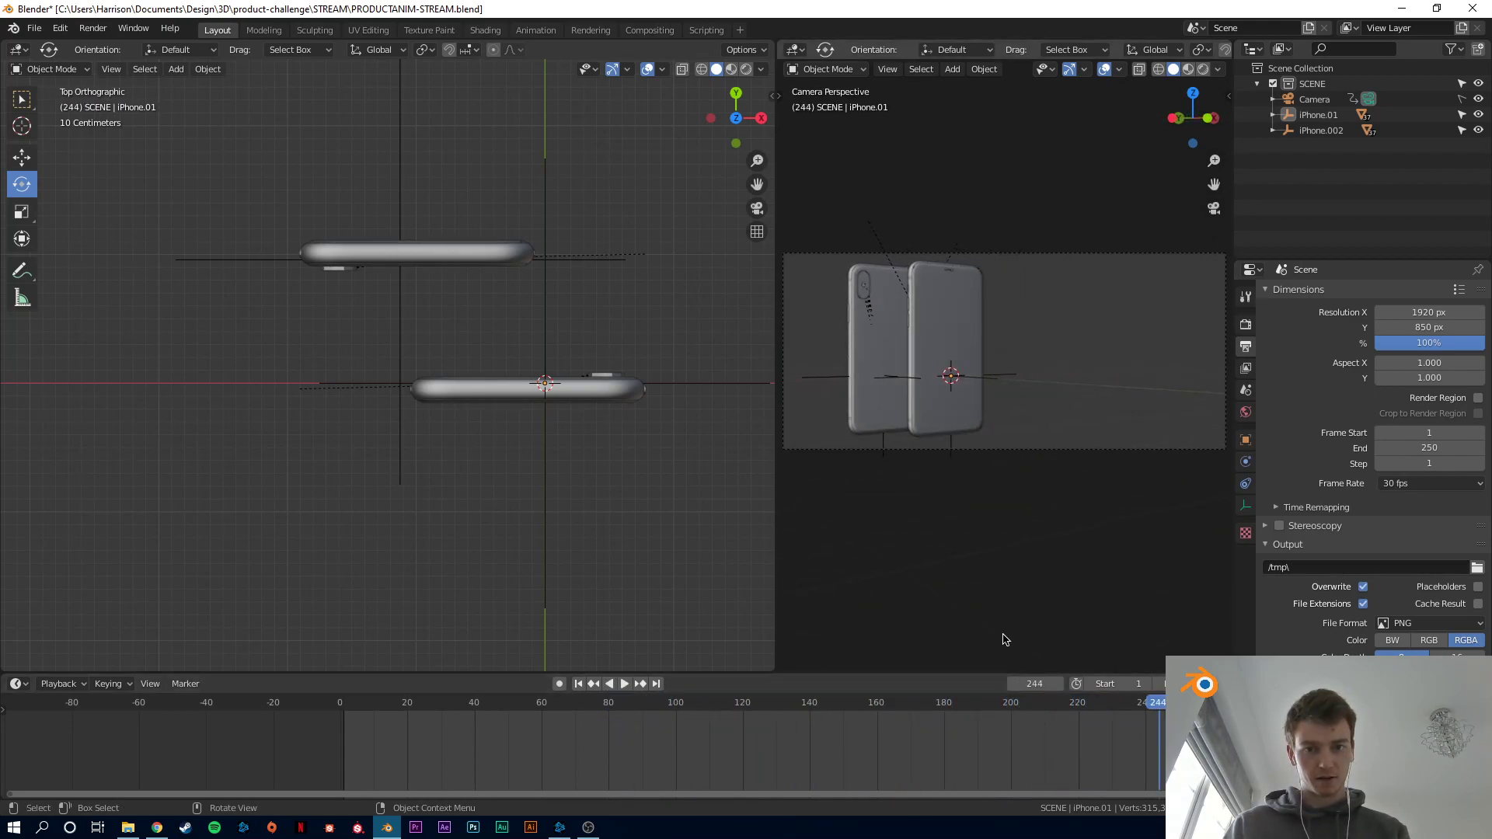
Reposition the iPhone.002 empty closer behind the front phone and lower it slightly along Z.
left_click(406, 307)
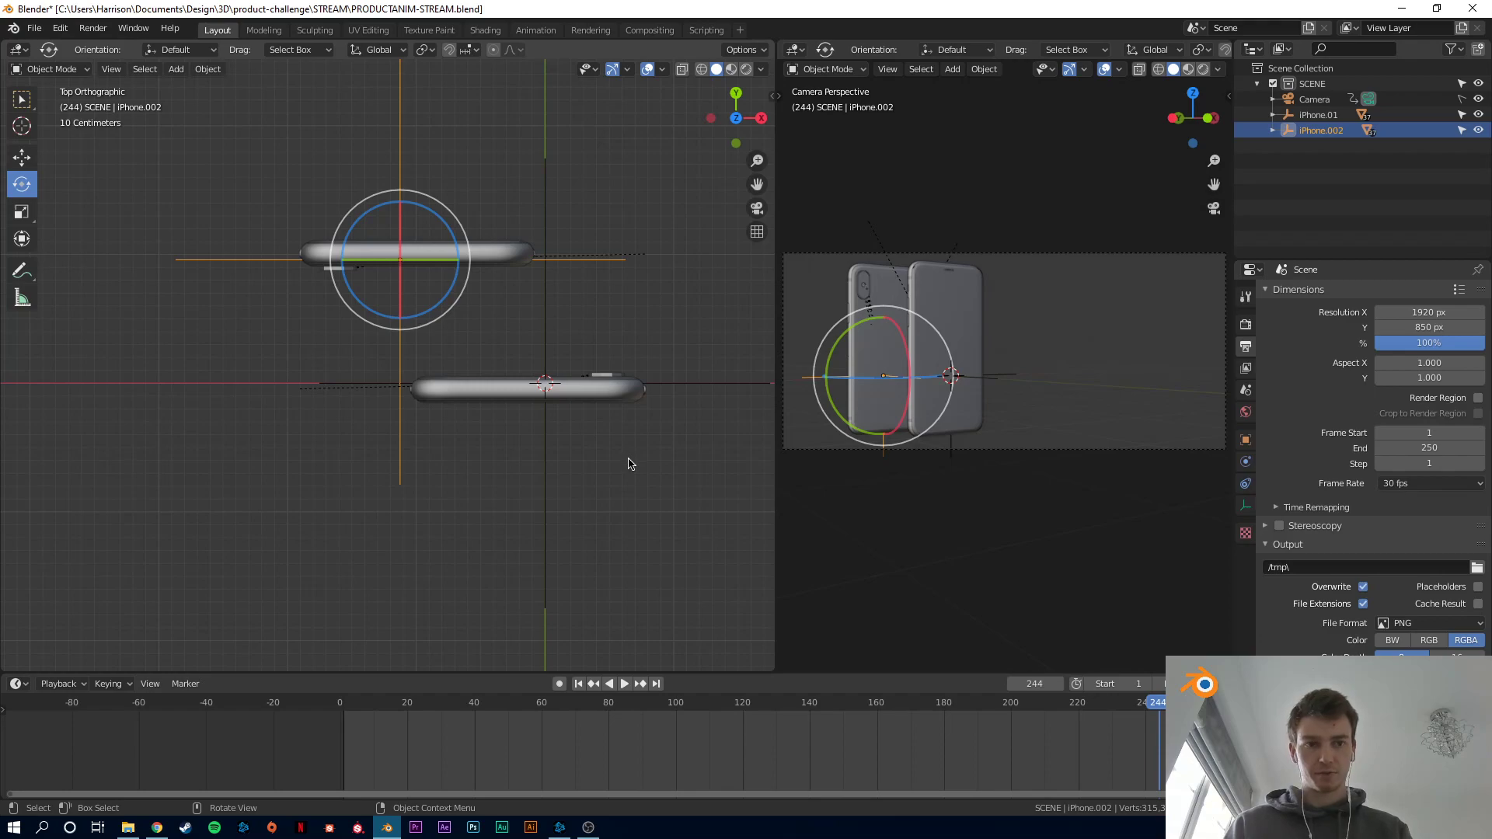
key("g")
left_click(639, 486)
key("shift+space")
key("g")
middle_click_drag(476, 460, 502, 337)
key("g")
key("z")
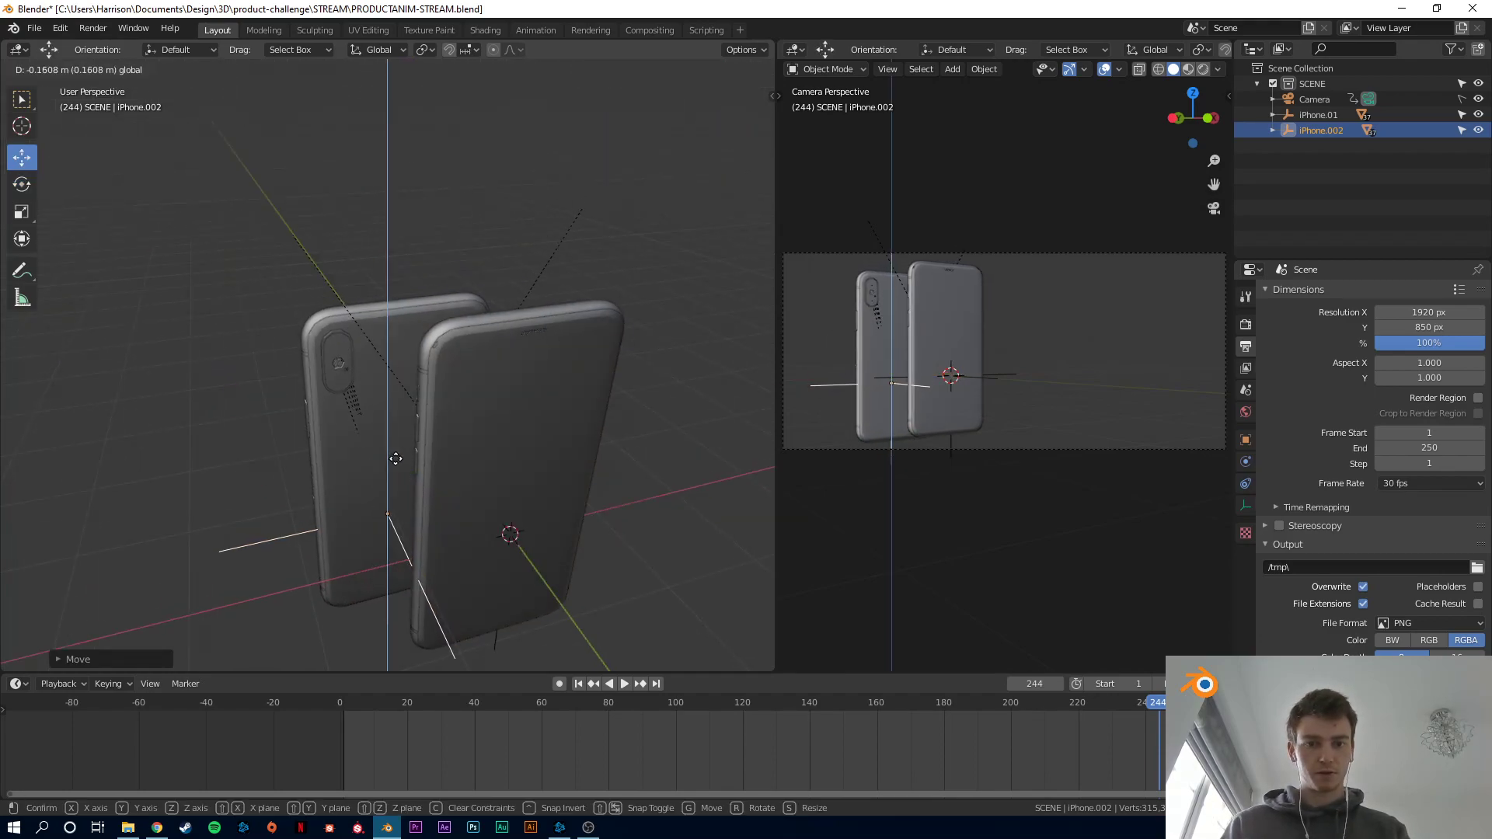
left_click(395, 469)
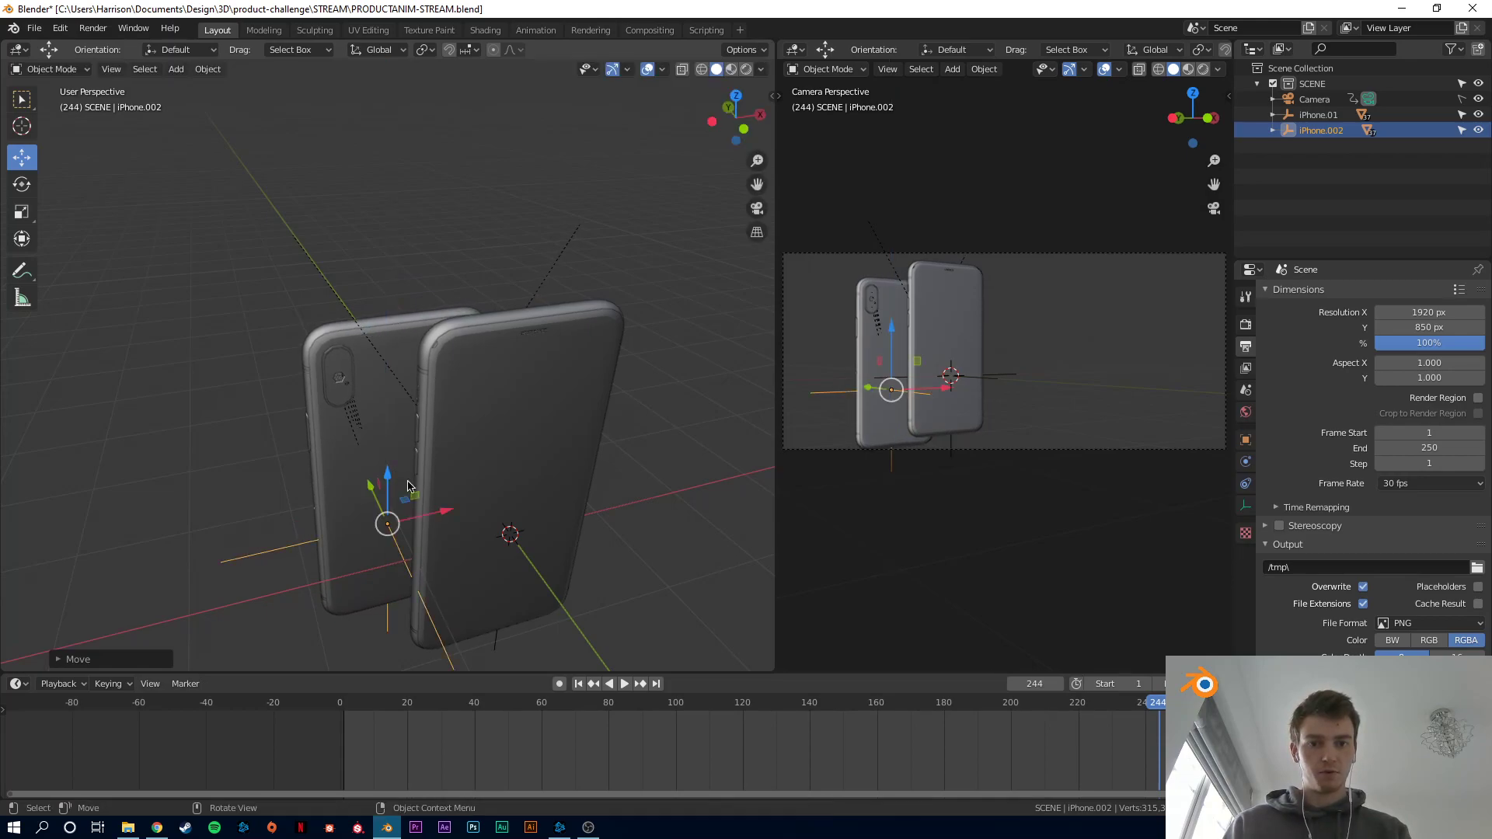
Try moving the front phone by its Glass_top part, undo the move and reselect the iPhone.002 empty.
middle_click_drag(651, 592, 445, 592)
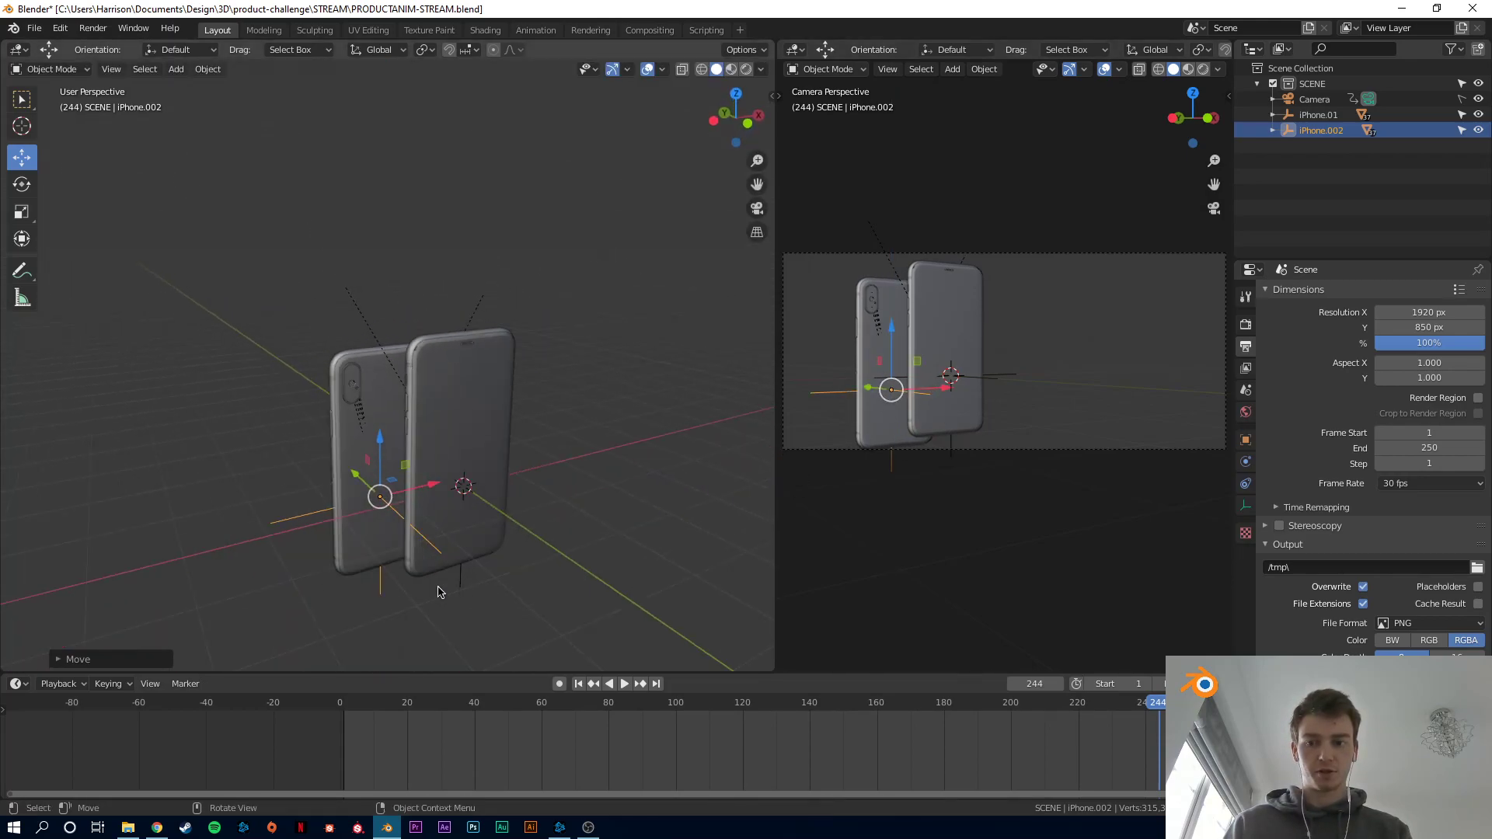
middle_click_drag(456, 526, 368, 454)
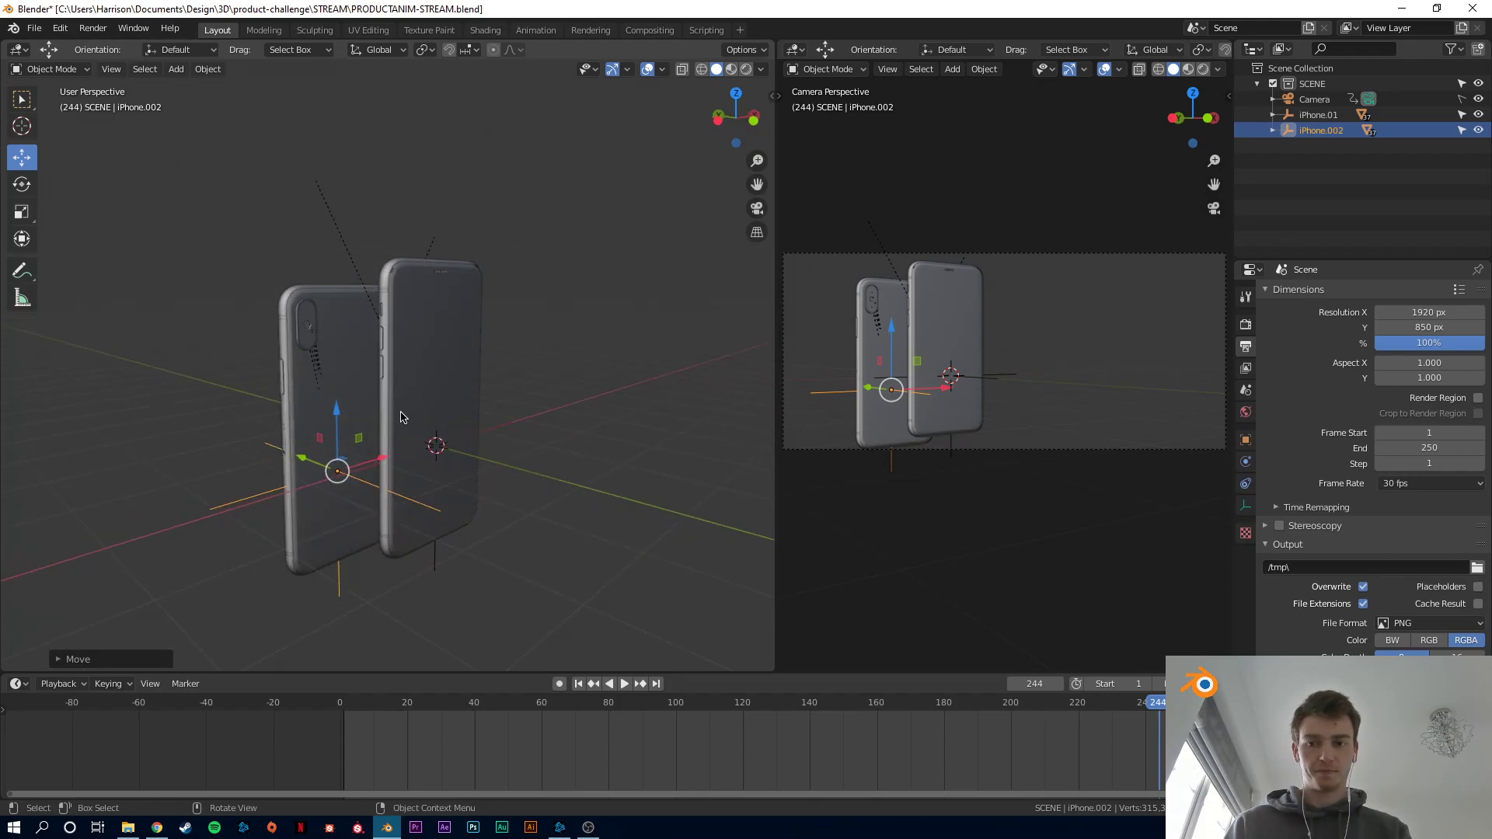
left_click(458, 356)
key("g")
left_click(544, 325)
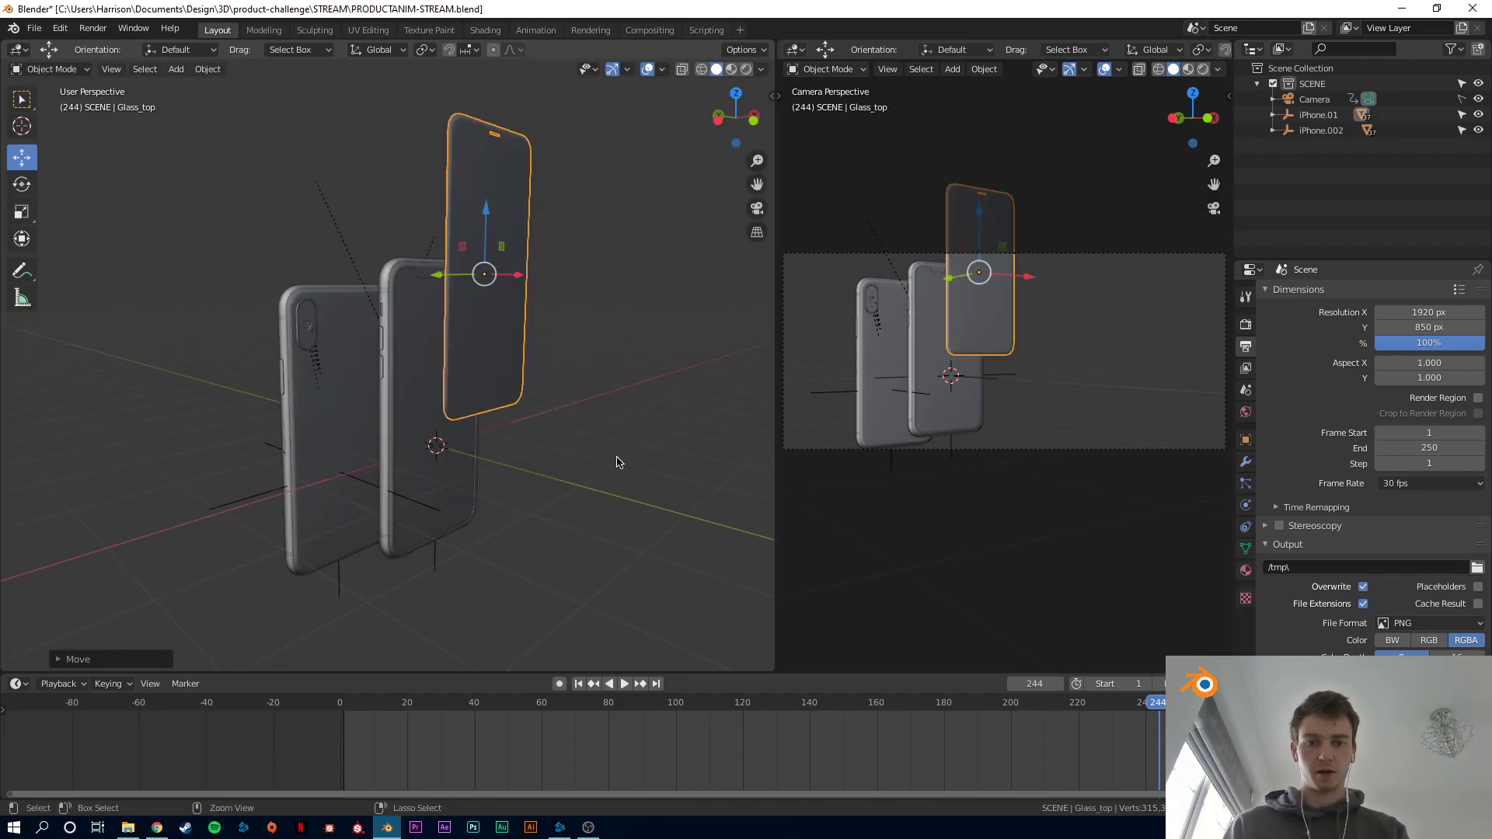
key("ctrl+z")
left_click(249, 509)
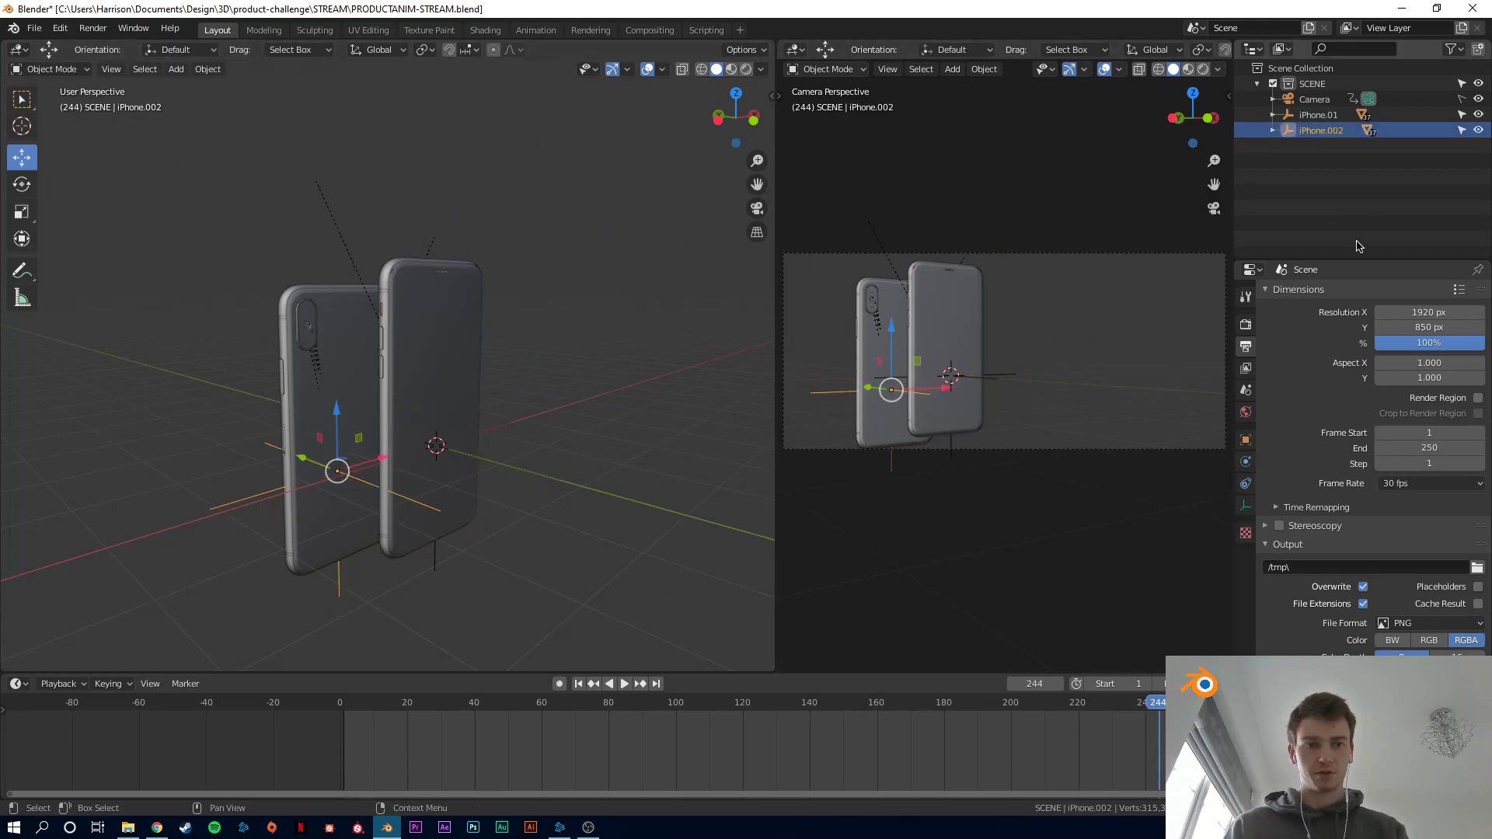
Rename the iPhone.01 empty to iPhone.001 in the Outliner and deselect it.
double_click(1340, 115)
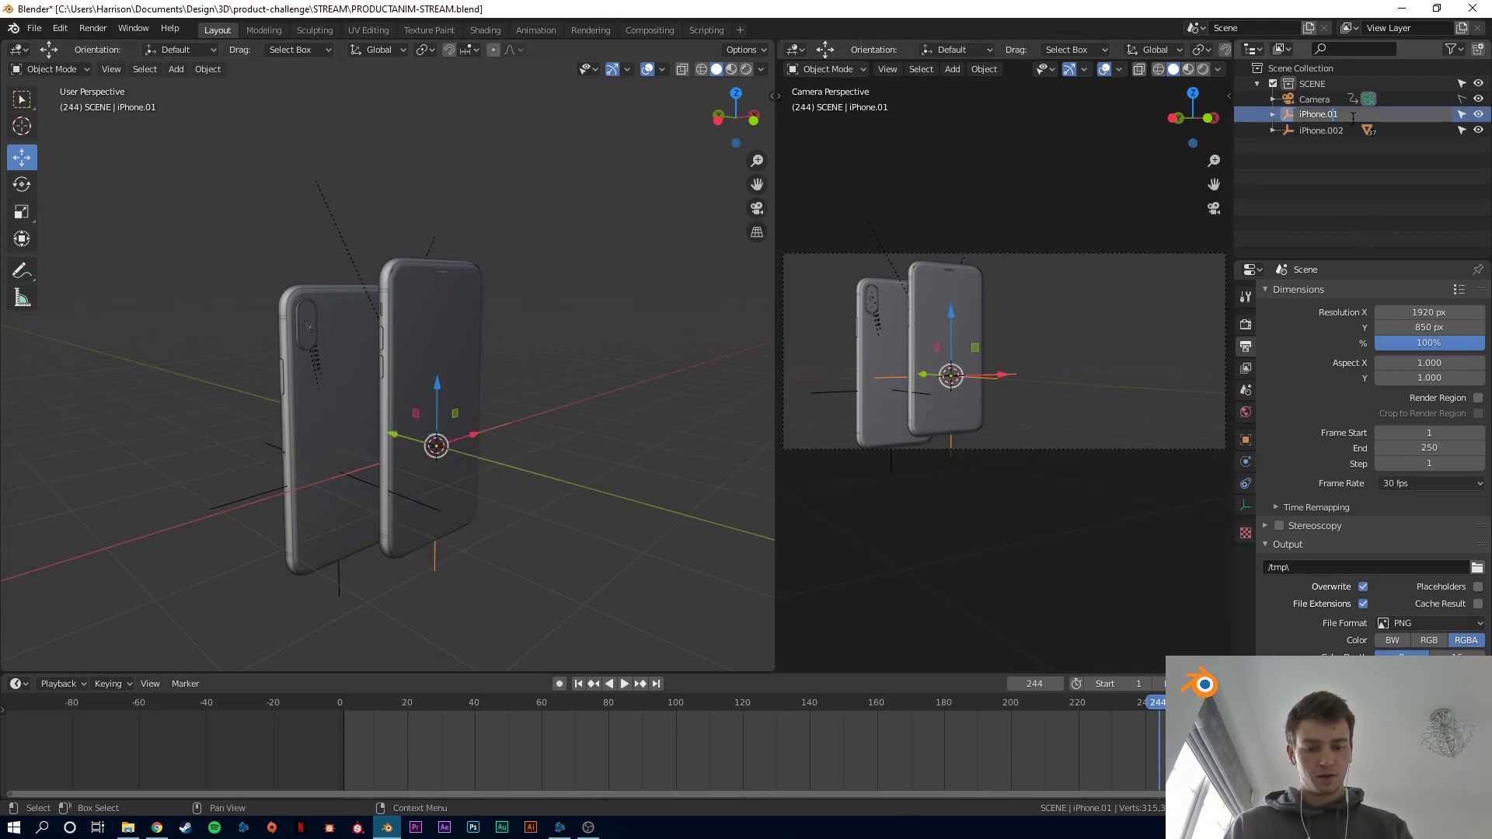
type("01")
key("Return")
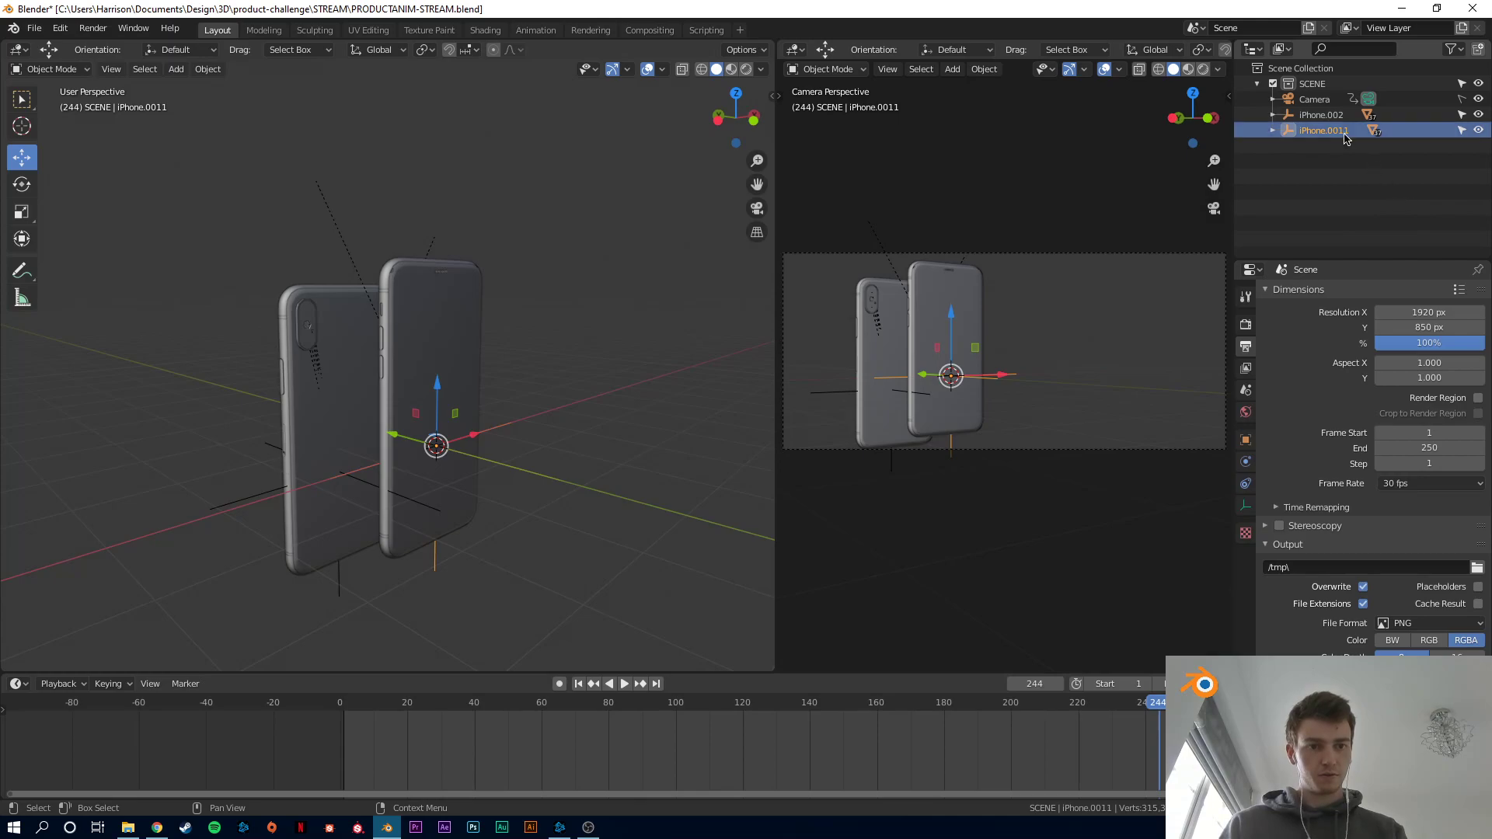
key("Return")
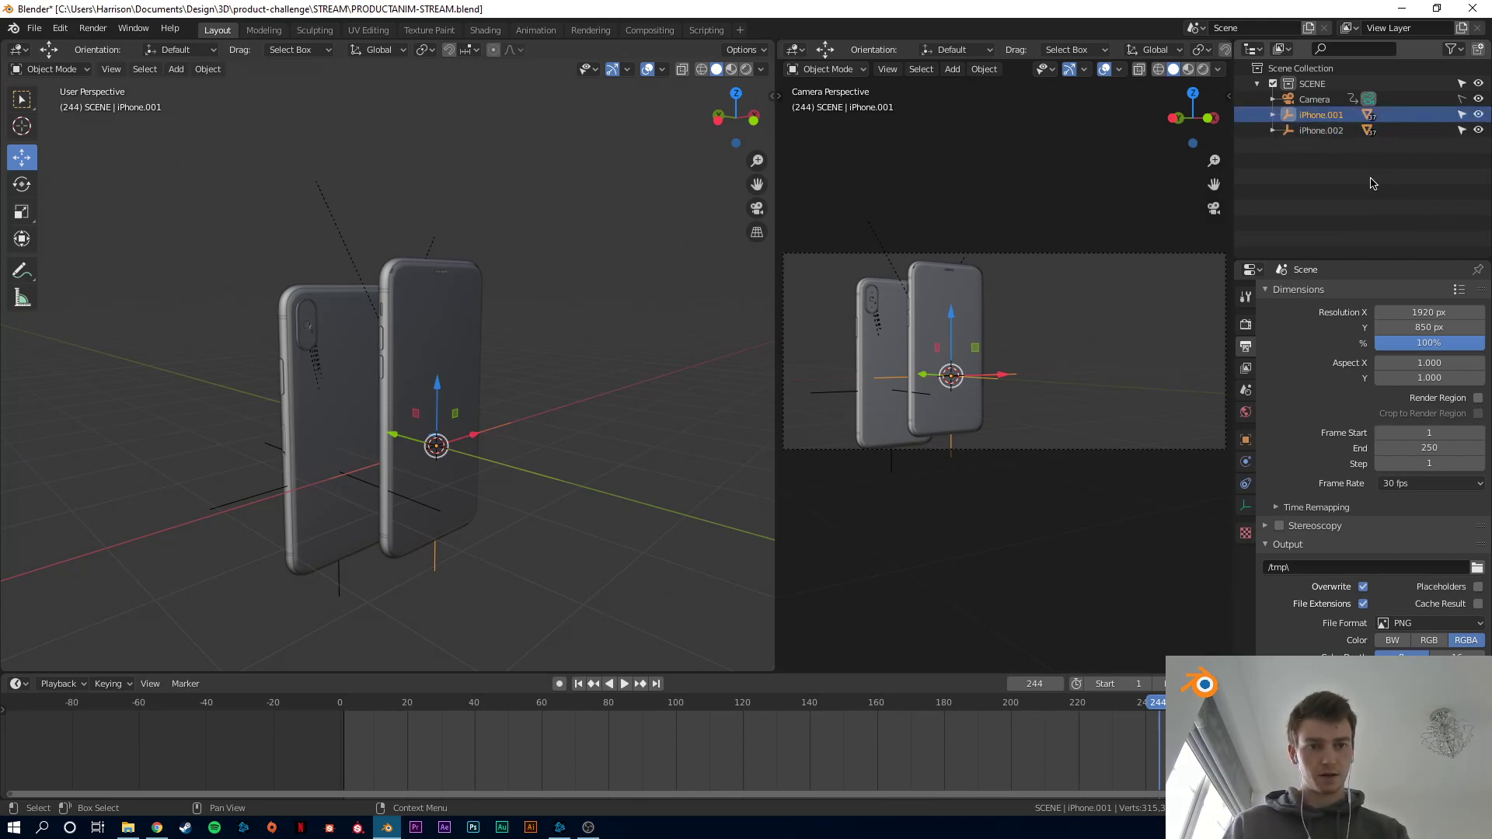
left_click(515, 260)
Return to frame 0, select the iPhone.001 empty and turn on auto keying.
scroll(493, 420, "down", 8)
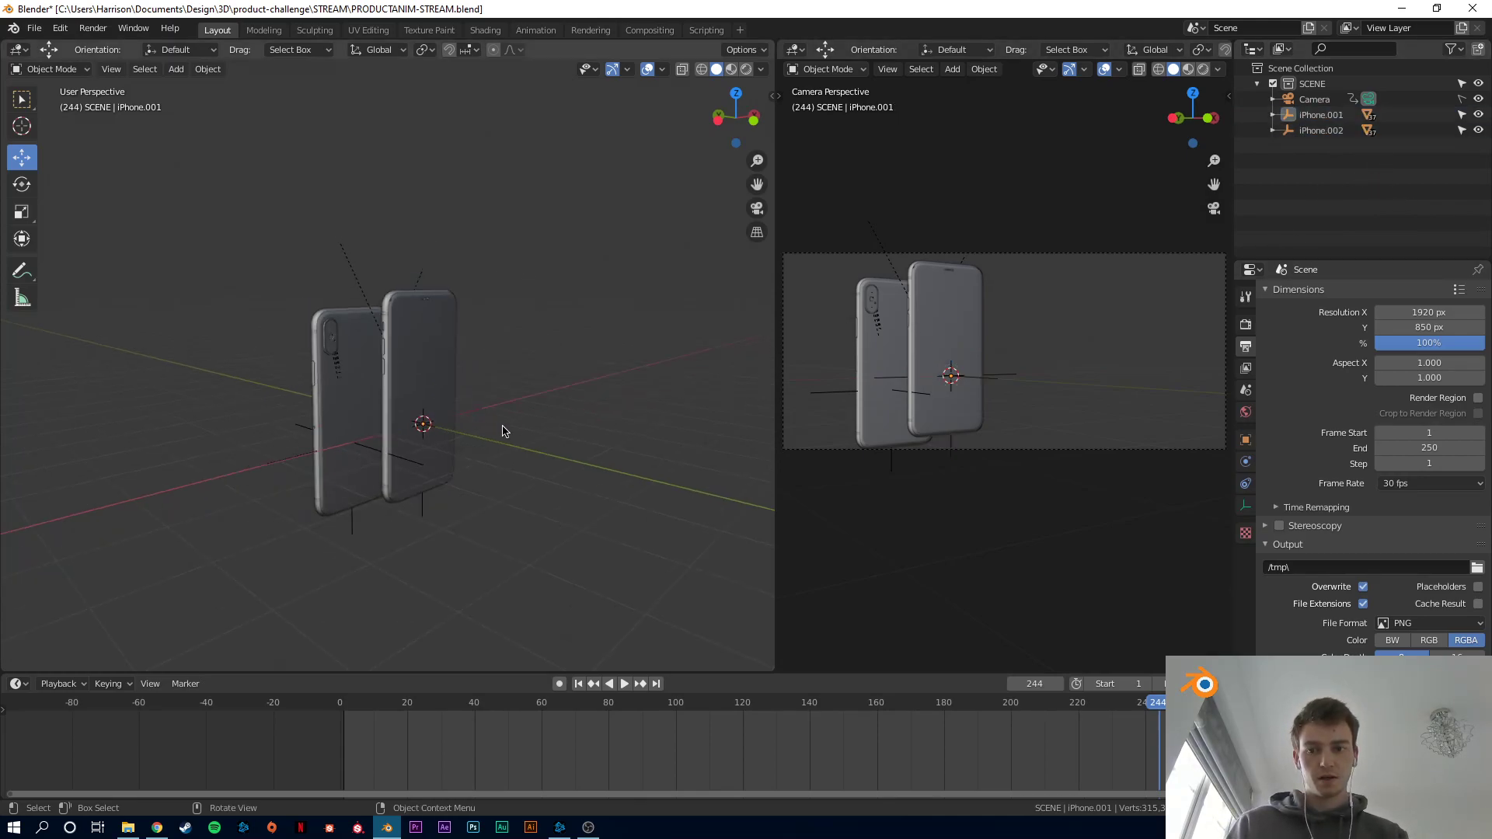
left_click_drag(687, 712, 283, 750)
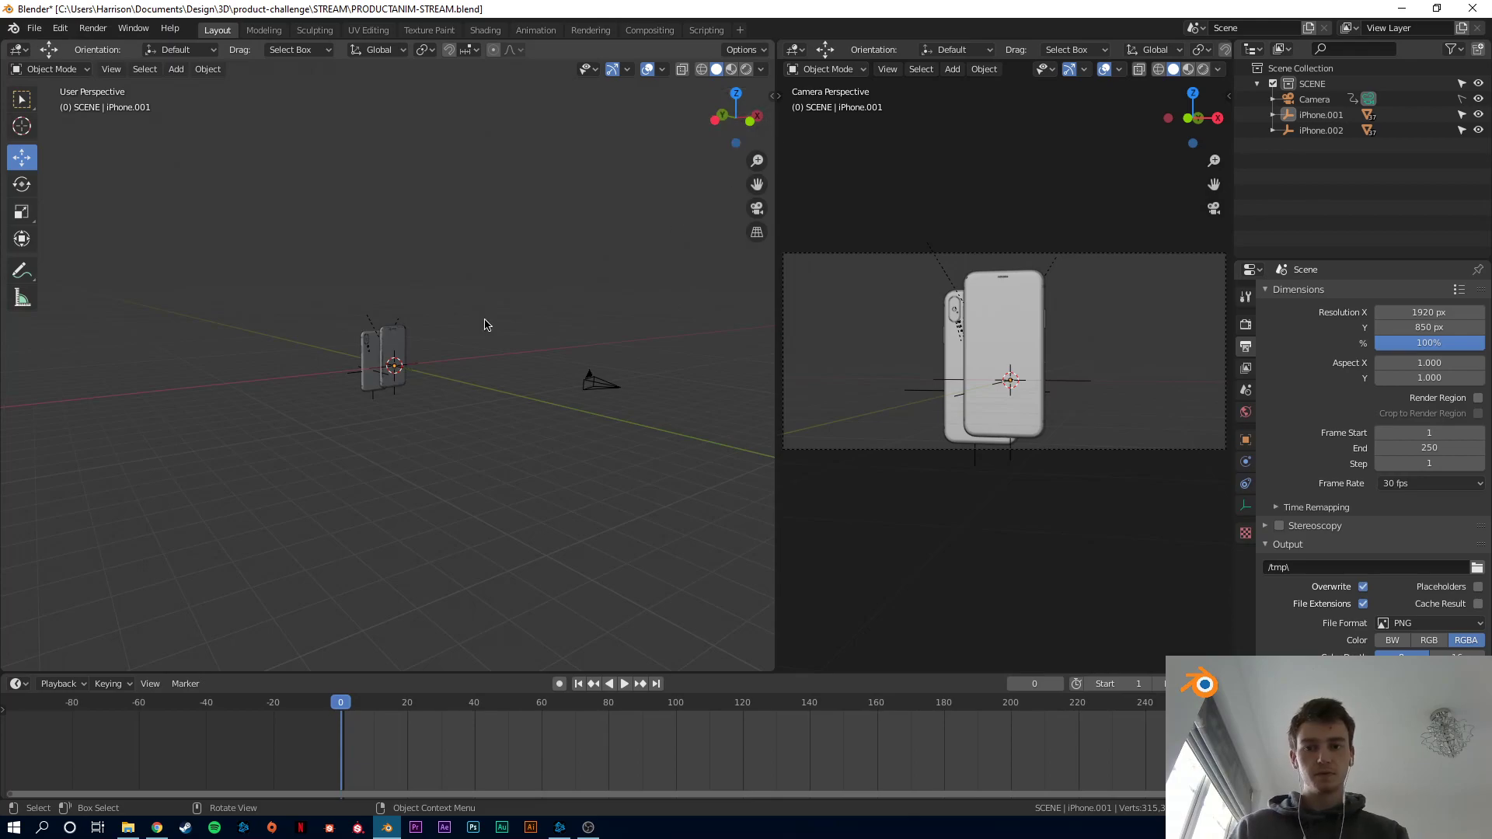
scroll(404, 405, "up", 2)
left_click(397, 410)
left_click(559, 683)
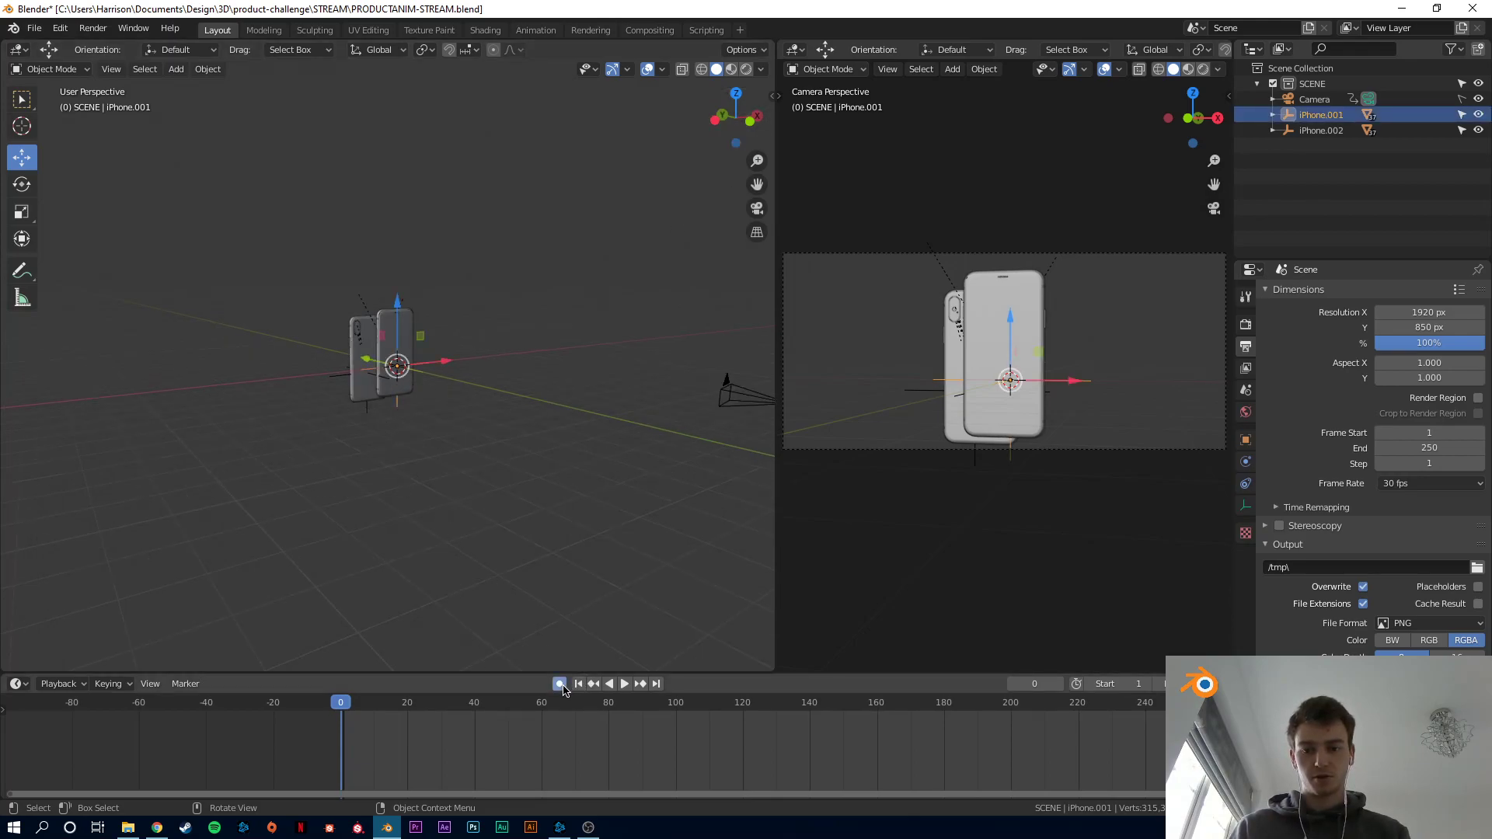
Add the iPhone.002 empty to the selection and insert LocRot keyframes on both phone empties at frame 150.
left_click(368, 419, "shift")
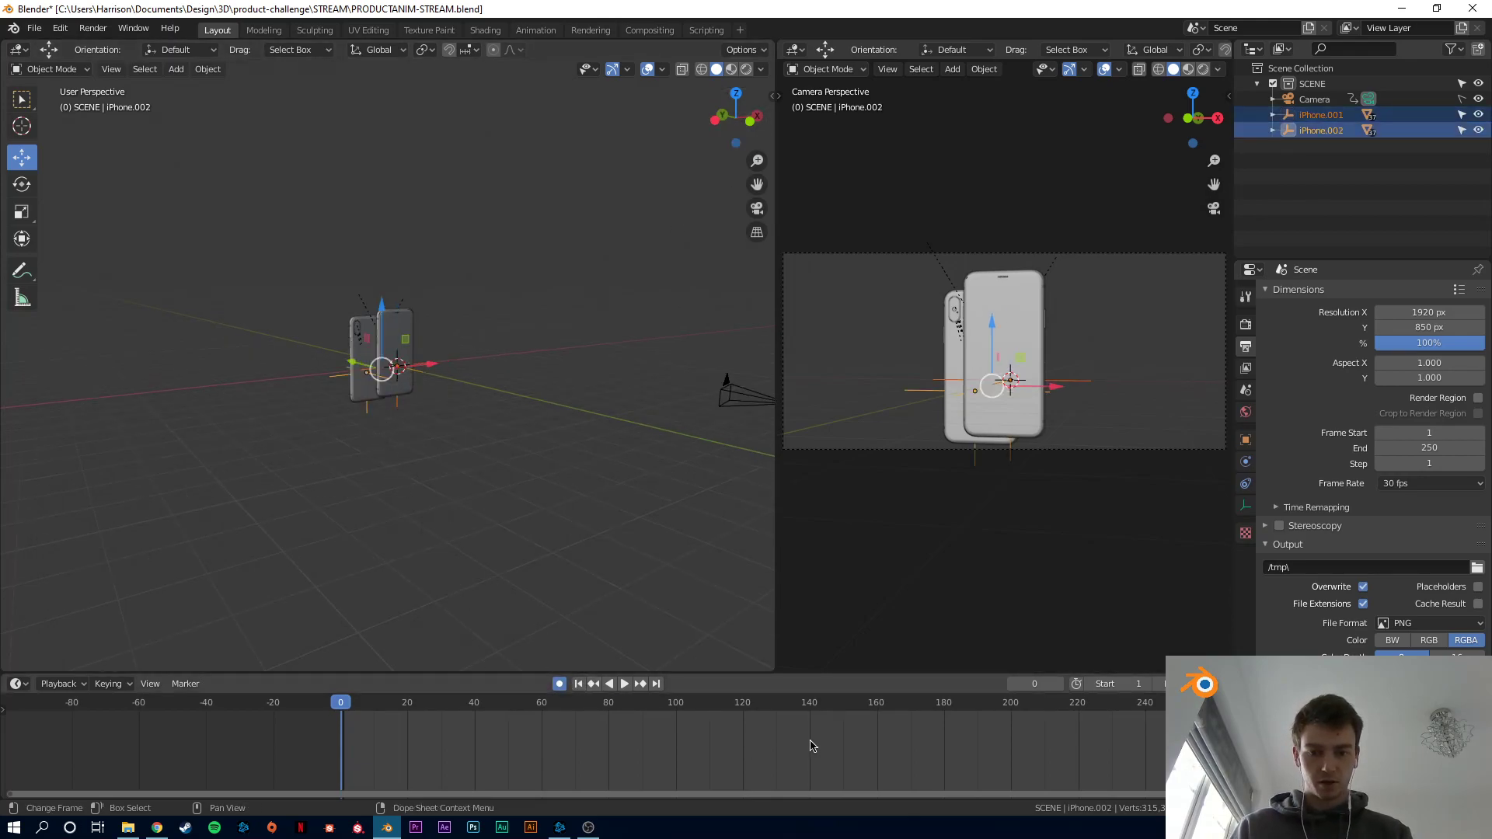
left_click_drag(731, 713, 845, 737)
key("i")
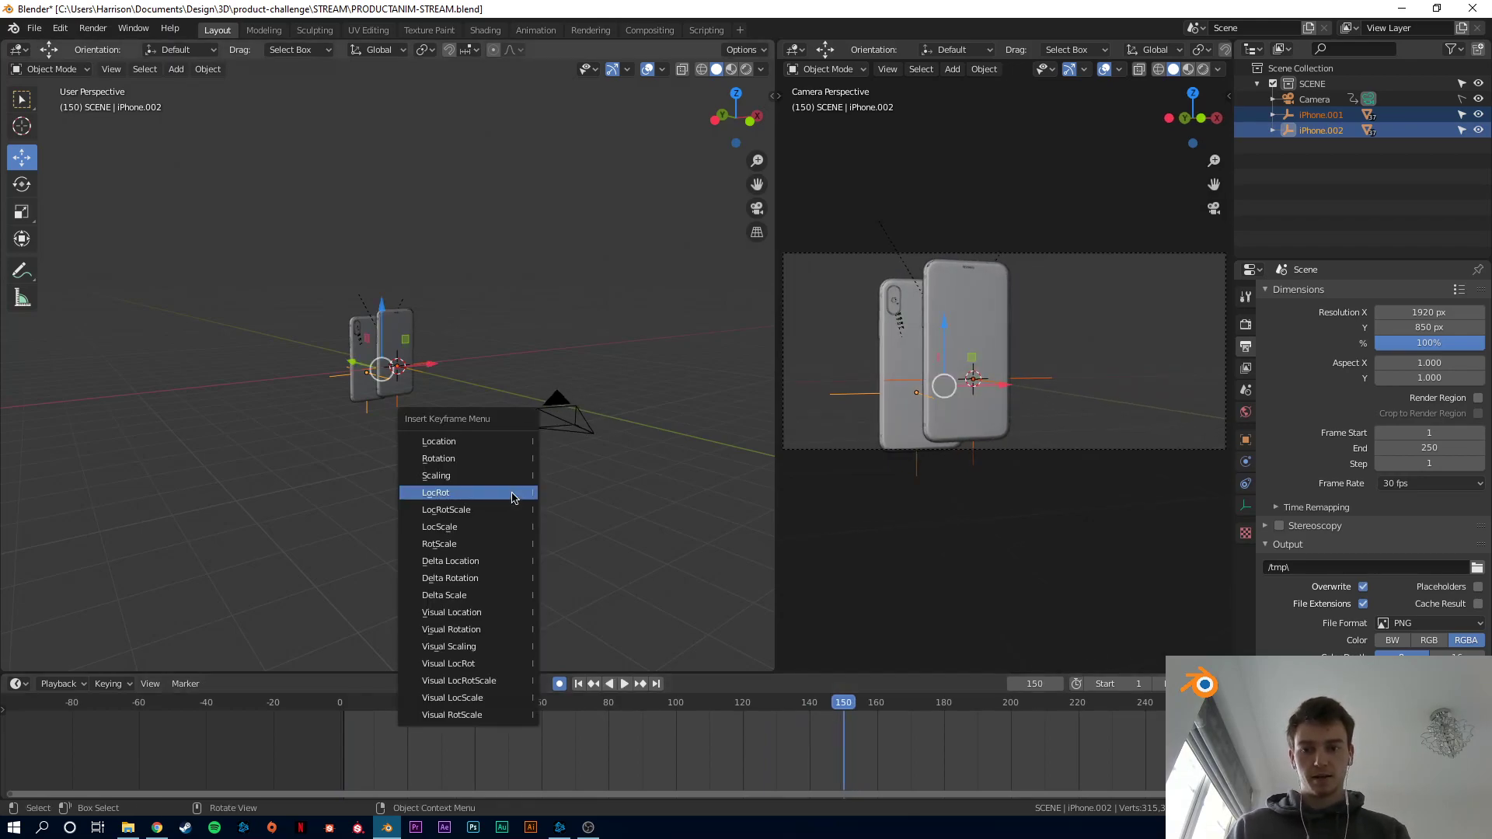
left_click(512, 494)
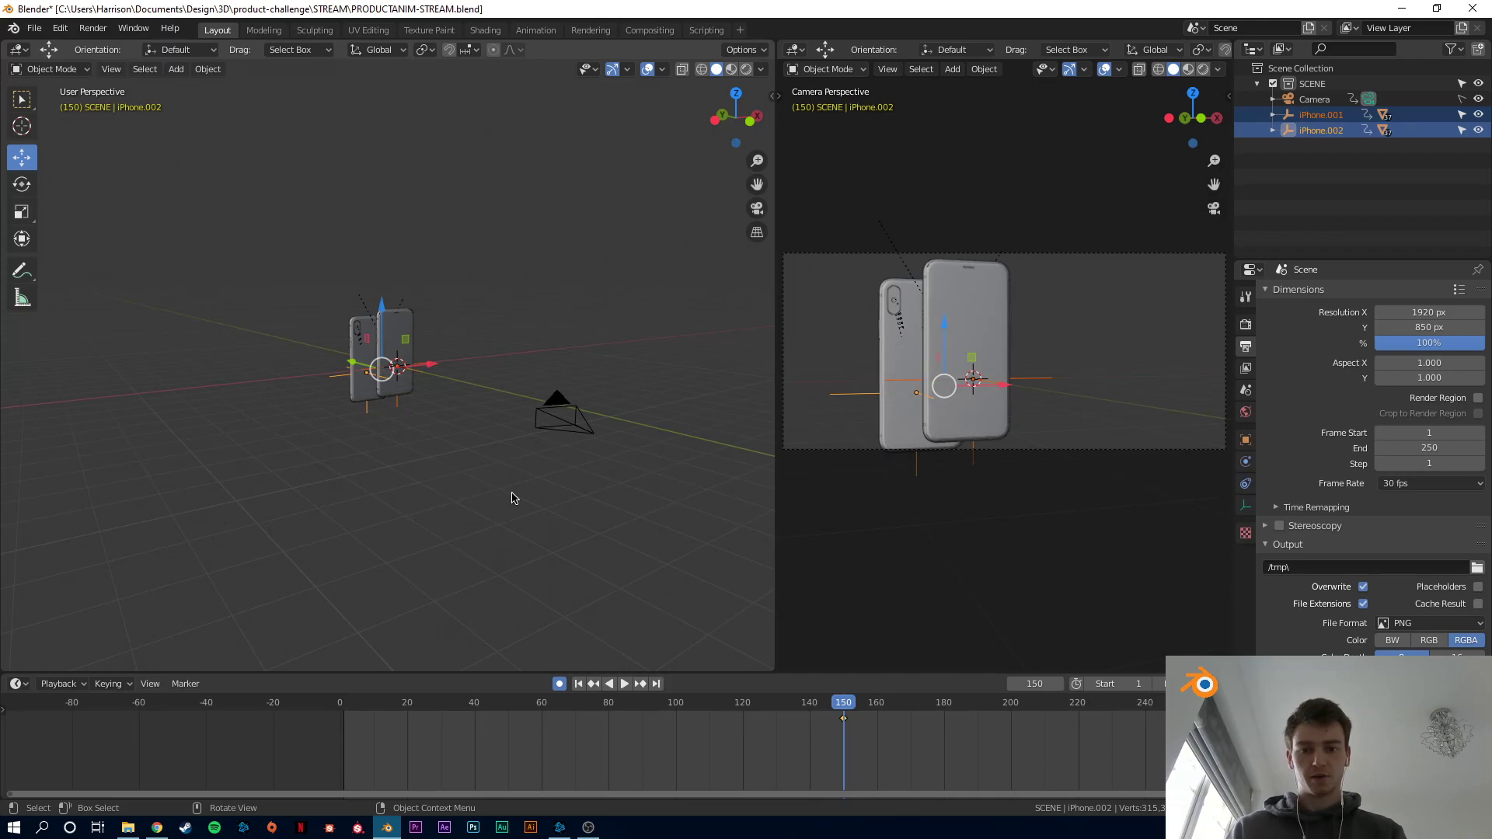
key("i")
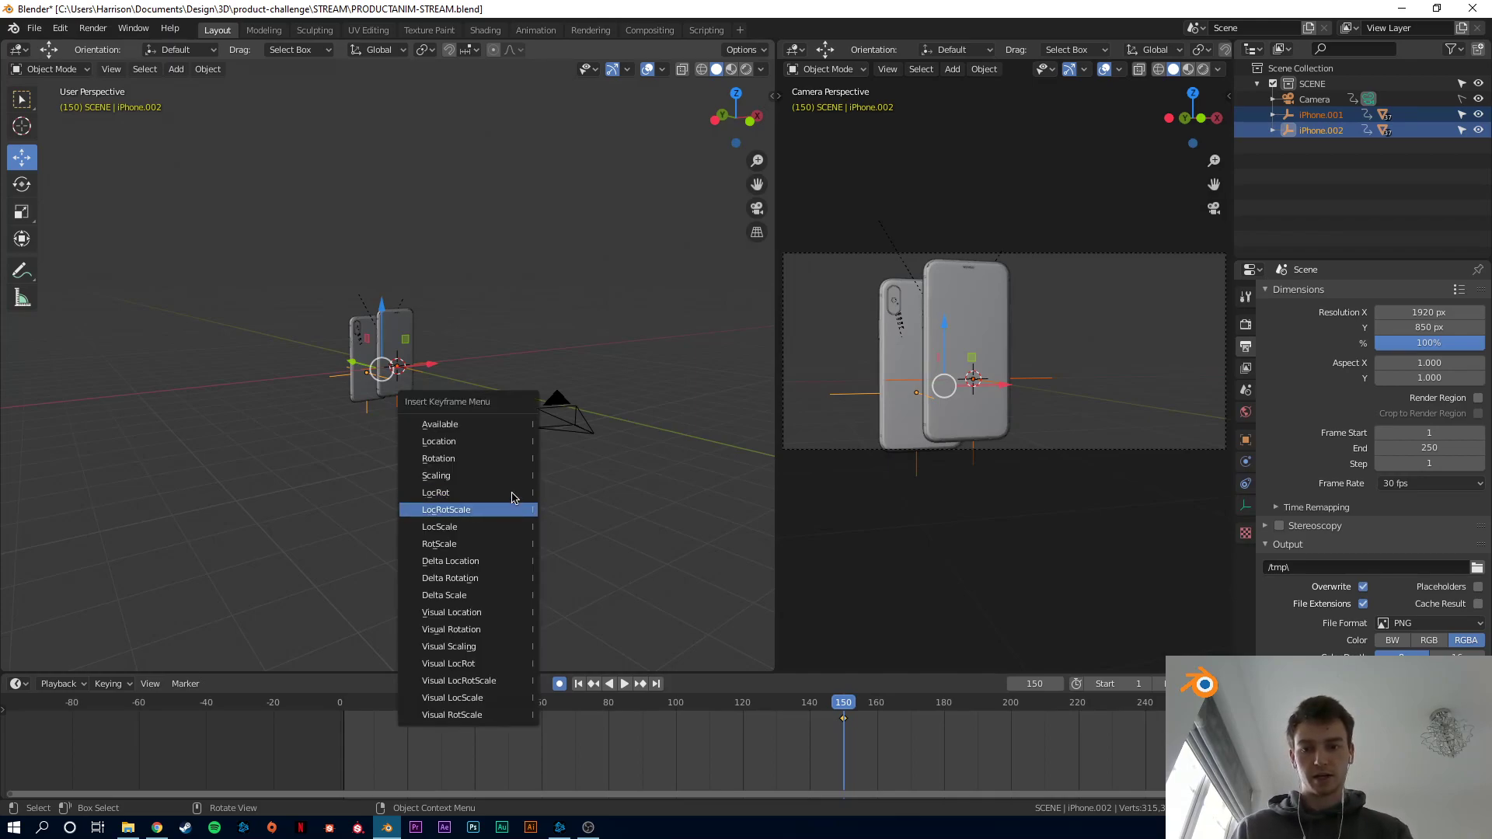
left_click(512, 494)
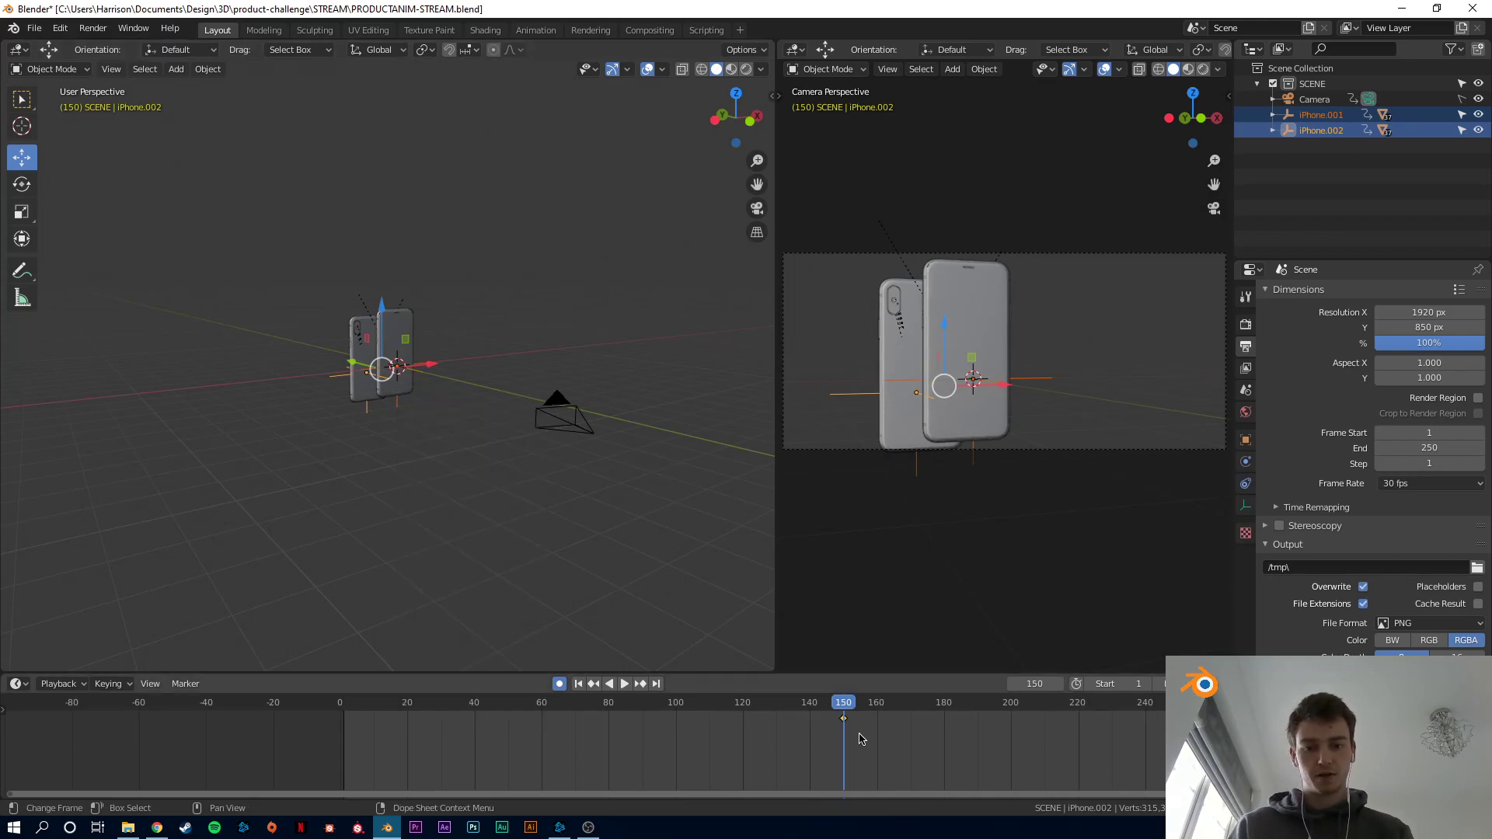
At frame 1, lower the iPhone.002 empty along Z to about -4.72 m, below the camera frame.
left_click(348, 723)
key("space")
left_click_drag(346, 718, 345, 718)
left_click(389, 475)
left_click(364, 411)
scroll(402, 484, "up", 3)
middle_click_drag(404, 493, 475, 548)
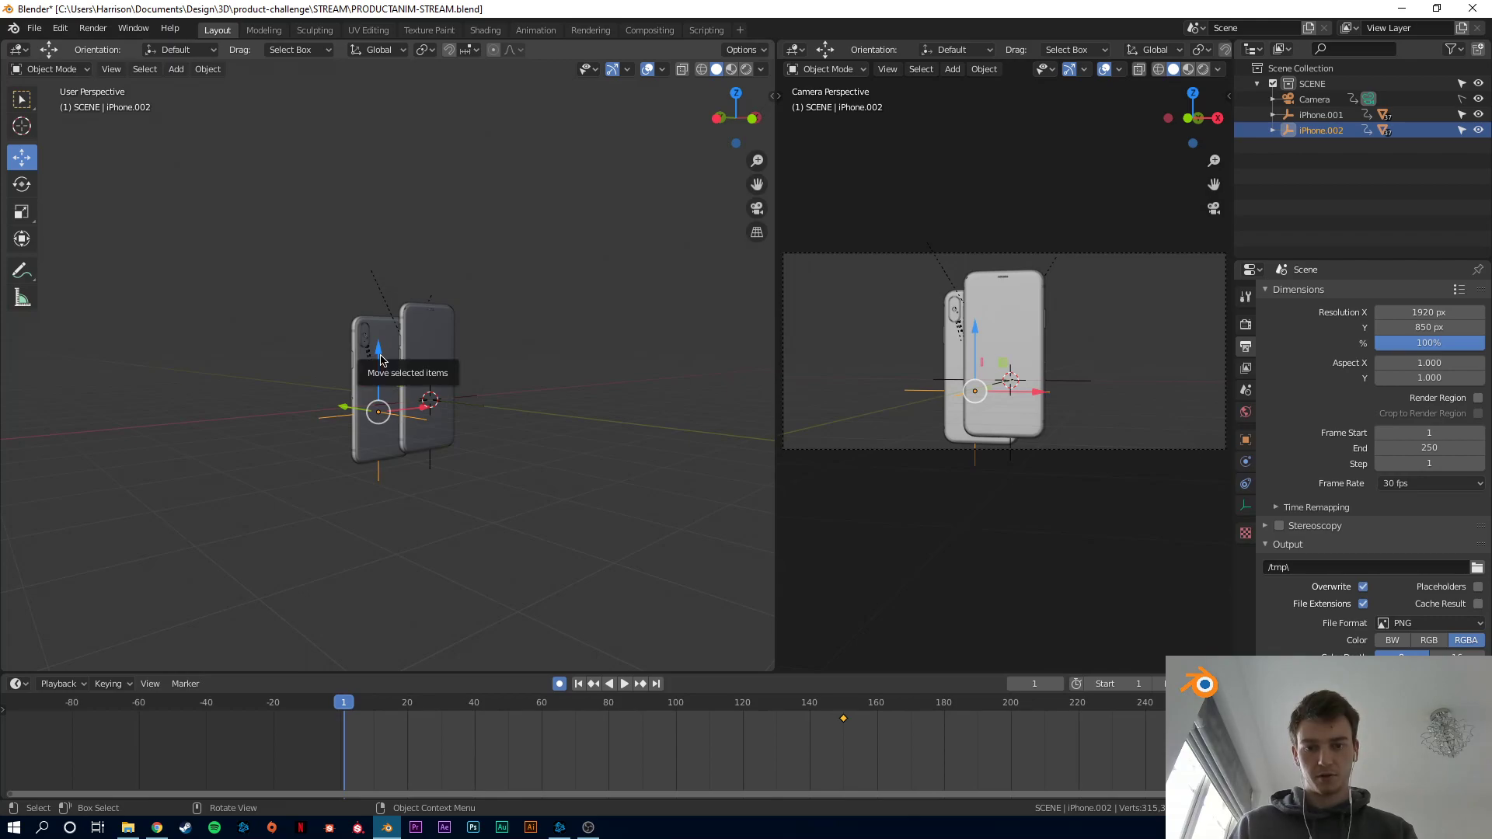
left_click_drag(381, 359, 405, 537)
Lower the iPhone.001 empty along Z to about -3.96 m at frame 1 and play back the phones' rise.
left_click(440, 470)
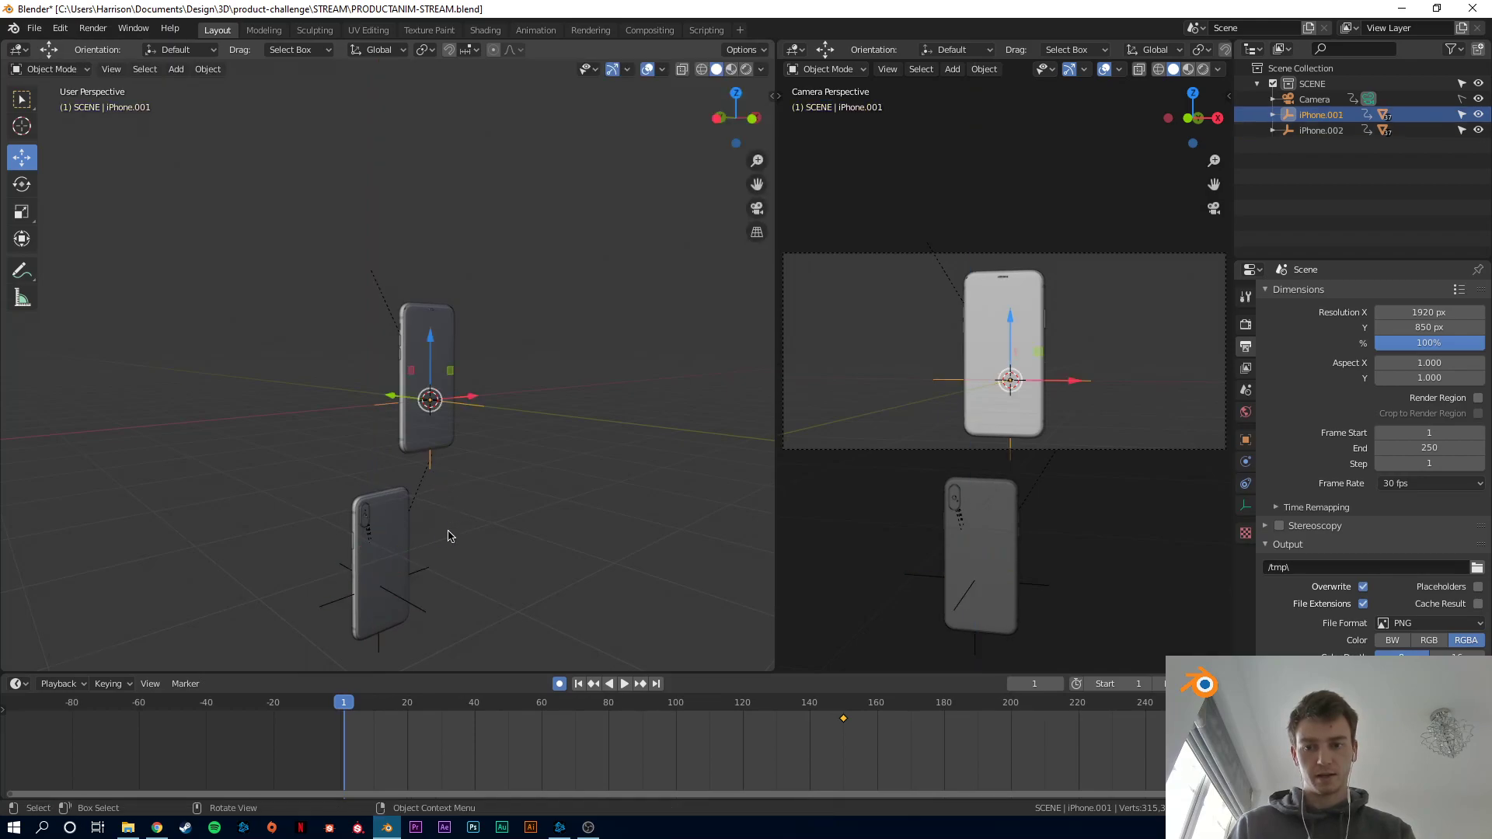
left_click_drag(430, 339, 440, 493)
key("space")
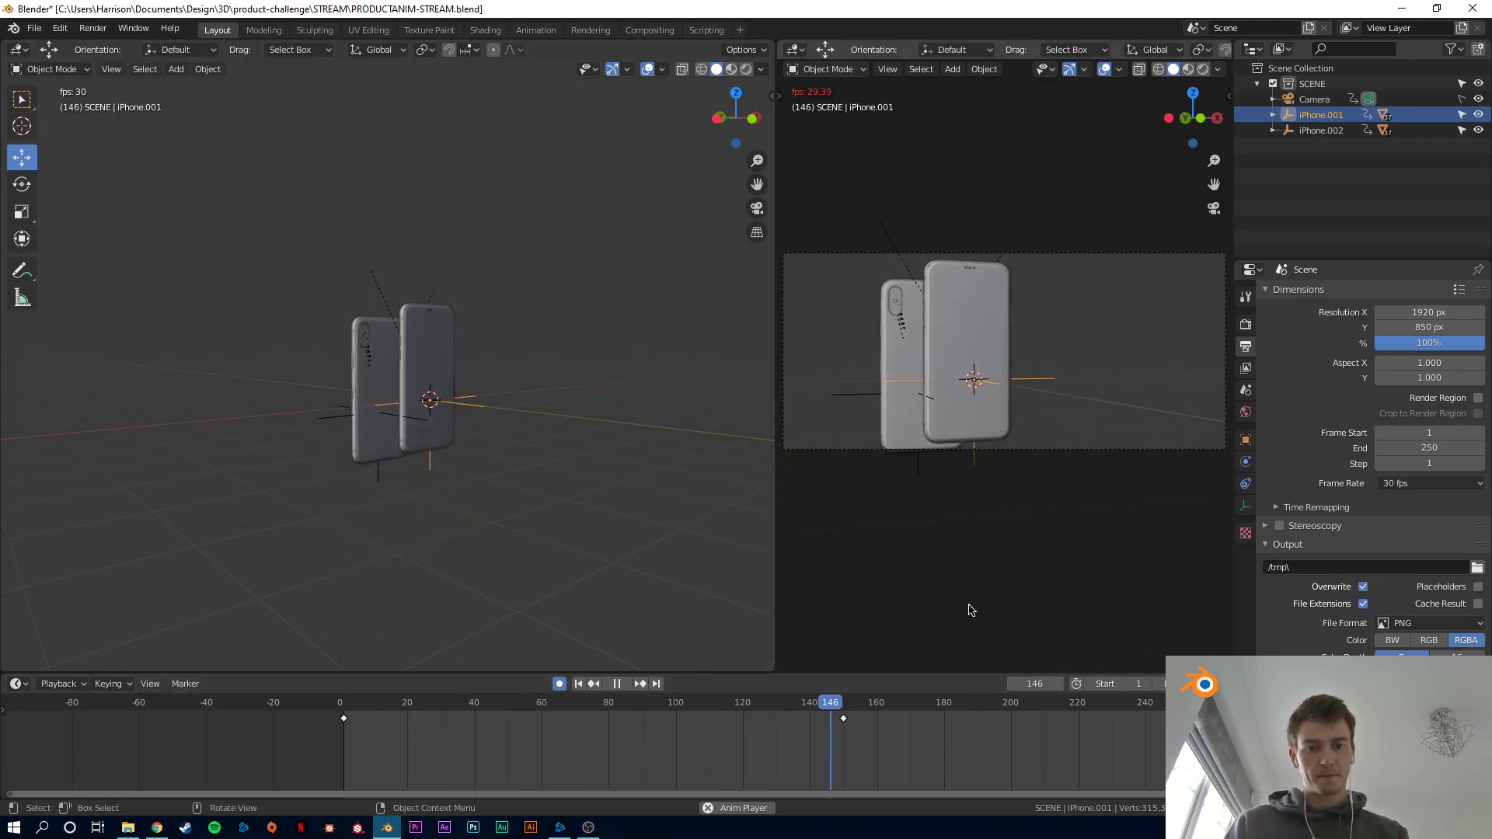
key("space")
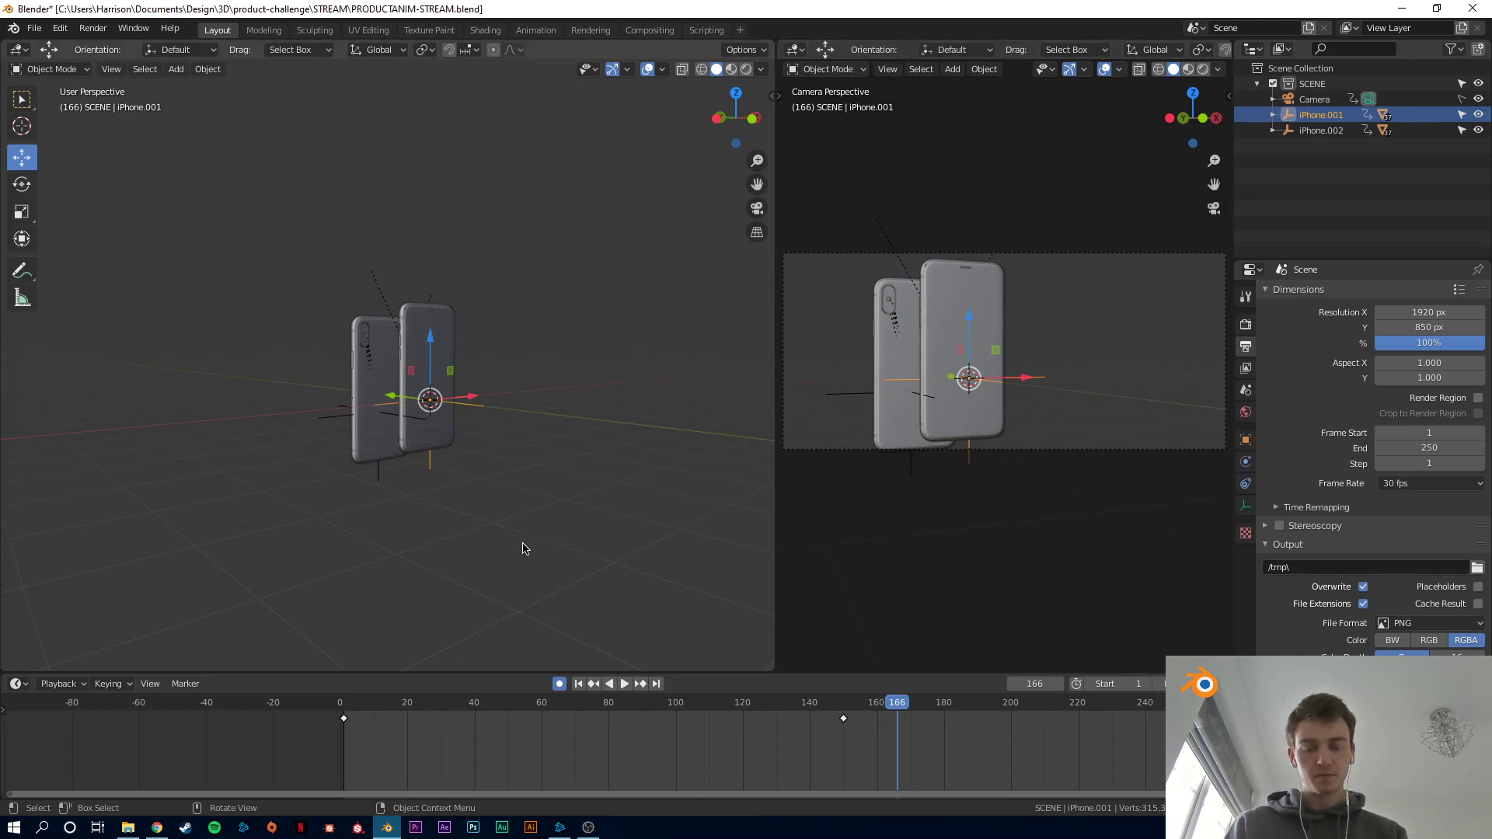
left_click(345, 719)
key("space")
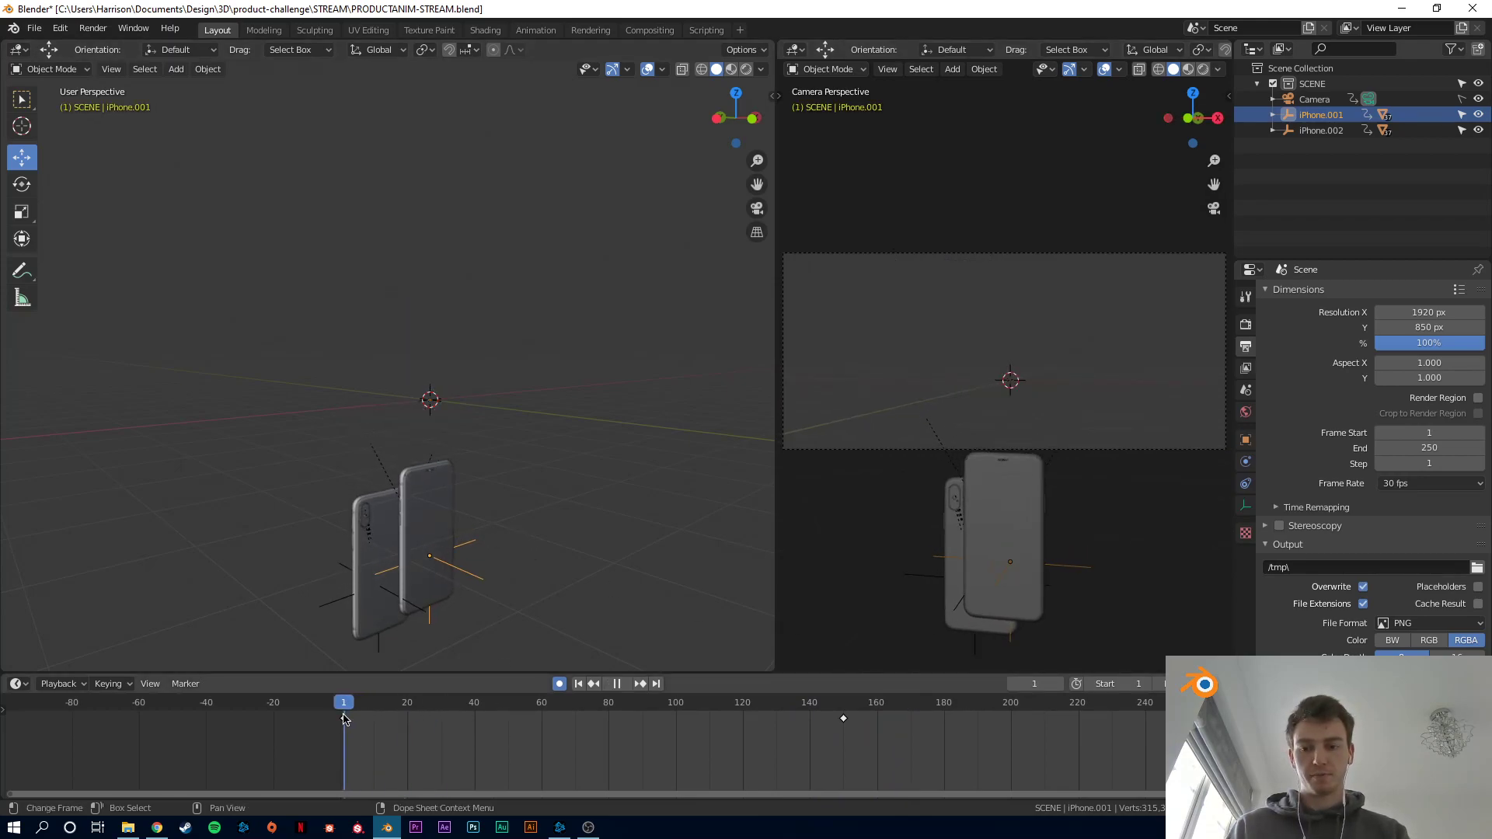
left_click(844, 712)
key("space")
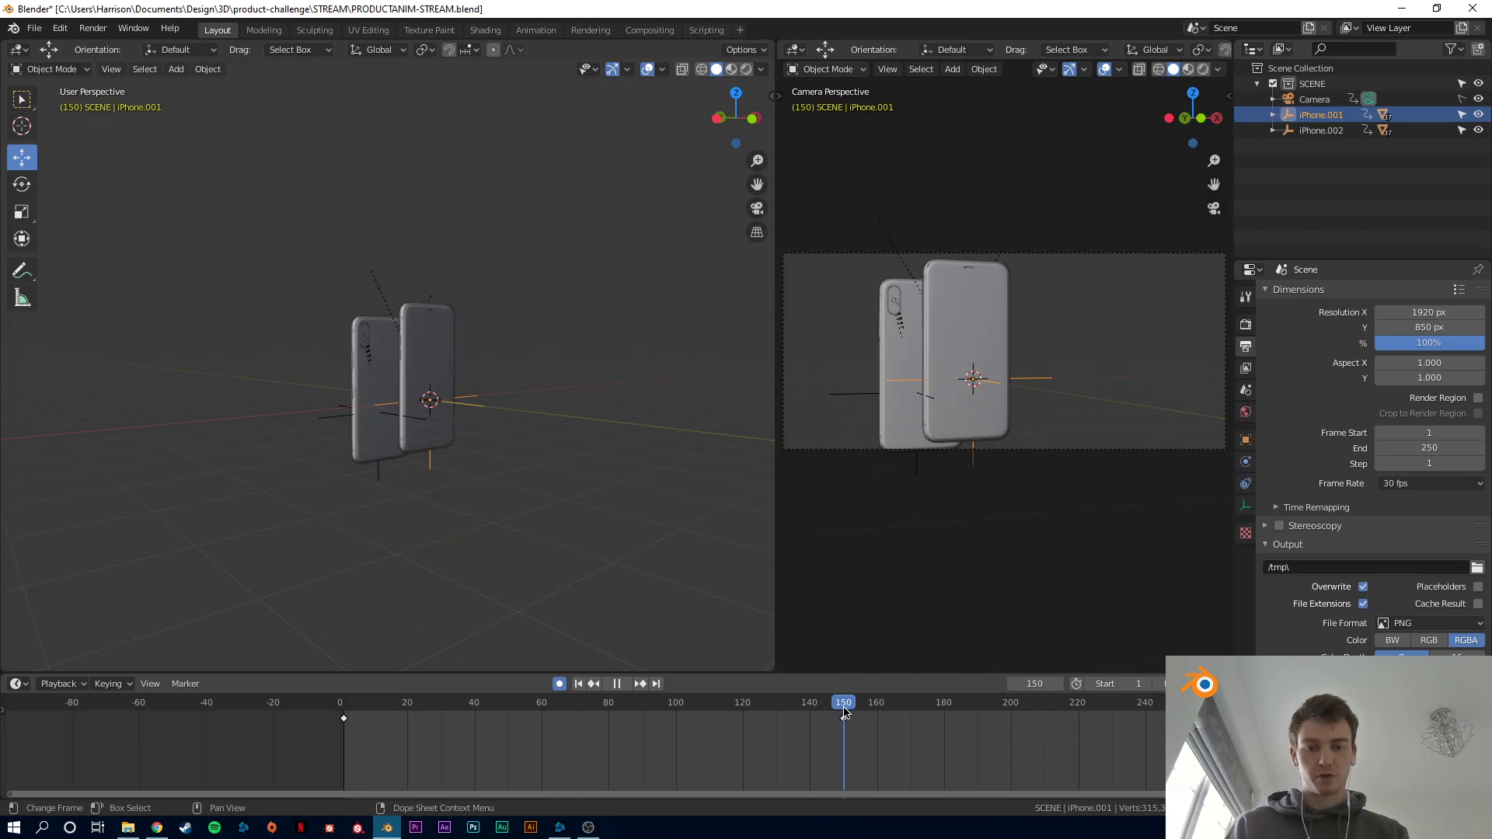
Return to frame 1 and set the Z rotation of the iPhone.001 empty to 180°.
left_click(345, 716)
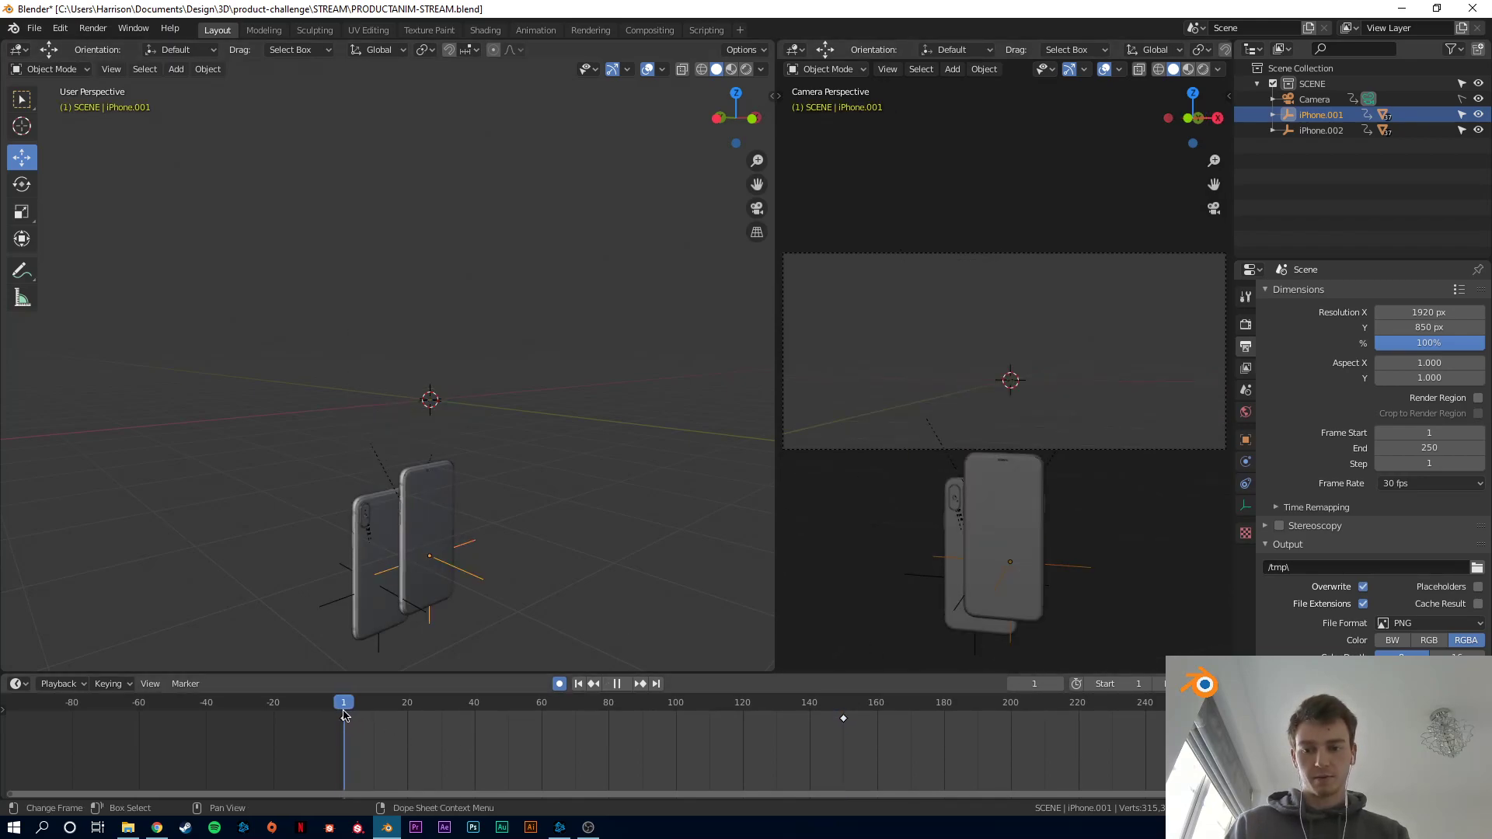
middle_click_drag(472, 595, 458, 480, "shift")
left_click(1245, 440)
scroll(502, 555, "up", 2)
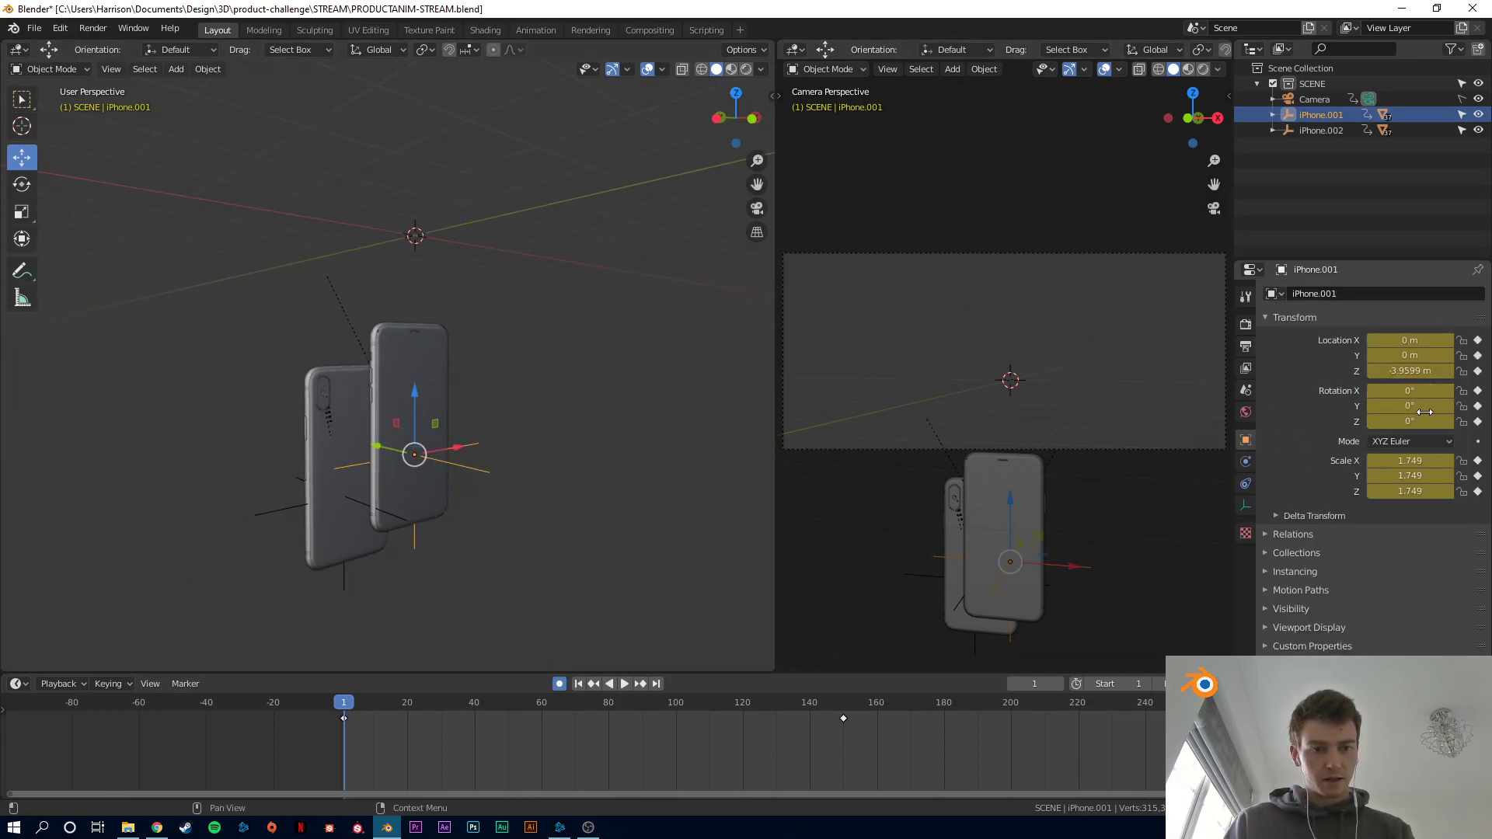
left_click_drag(1409, 406, 1426, 406)
key("ctrl+z")
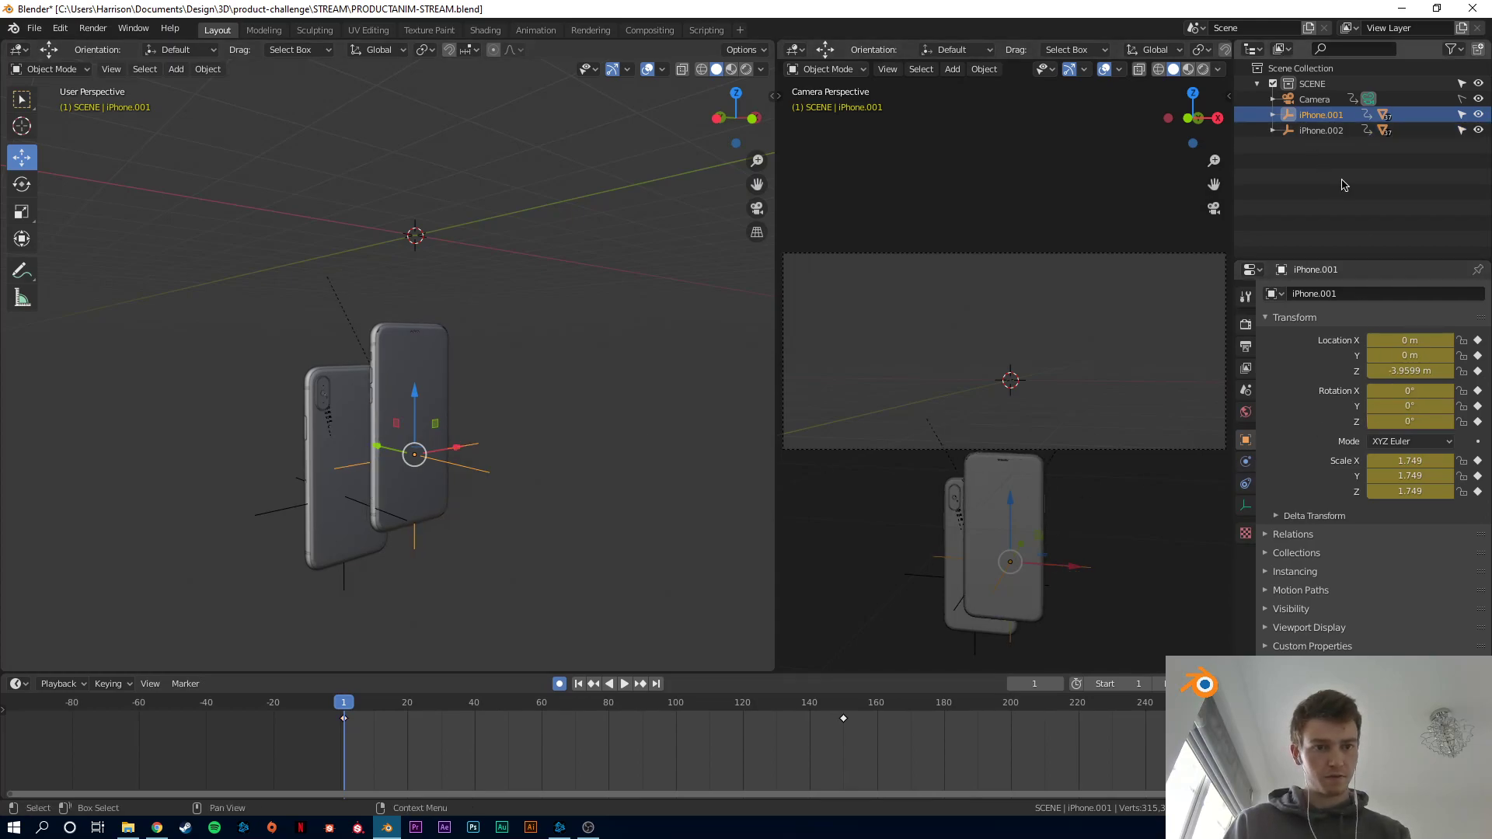
left_click(1410, 424)
type("180")
key("Return")
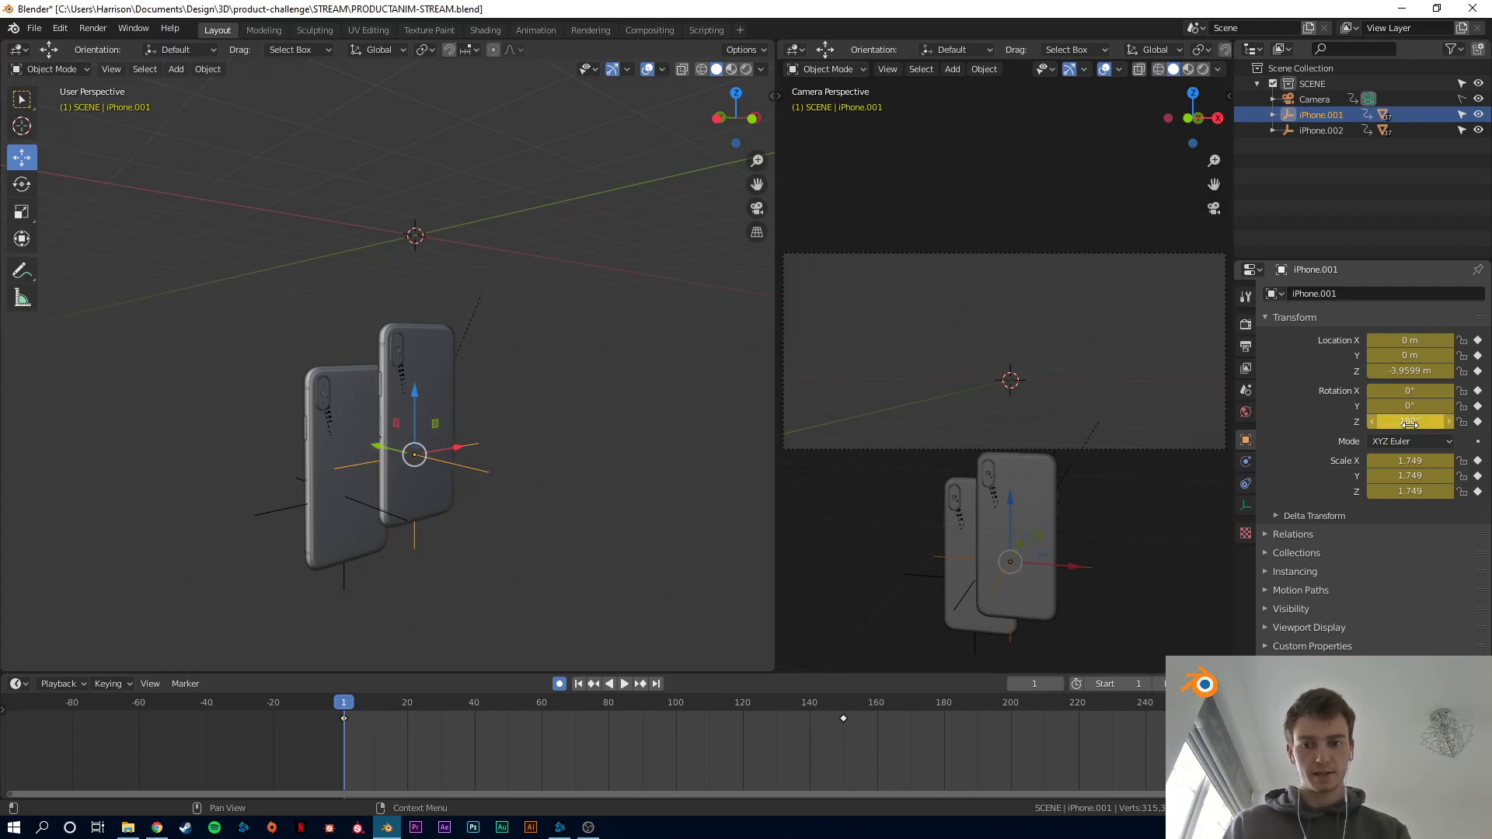
Play back the front phone's spin, return to frame 1 and select the iPhone.002 empty.
key("space")
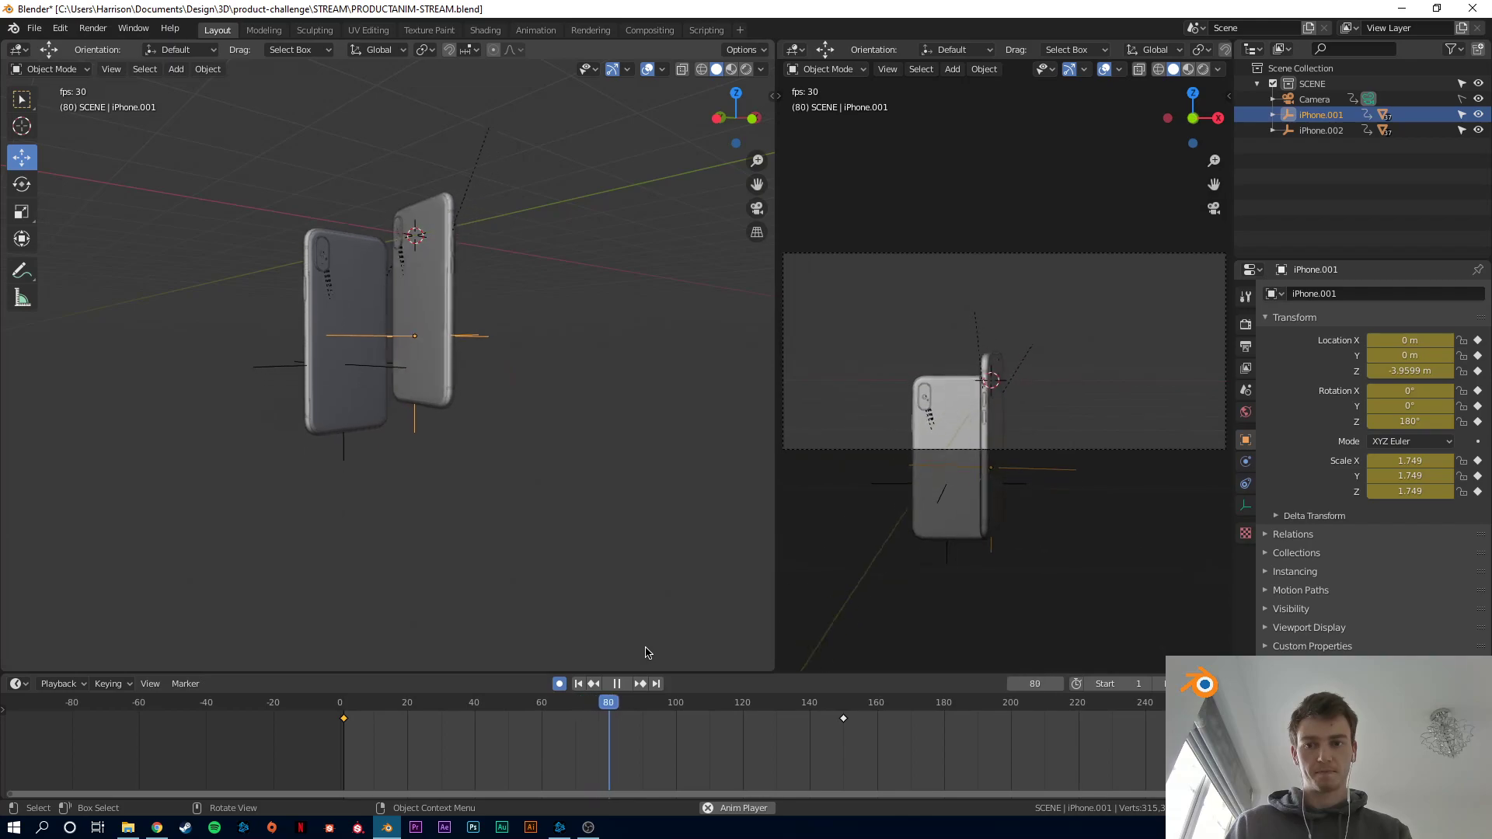
left_click(339, 721)
left_click_drag(335, 719, 344, 718)
left_click(296, 526)
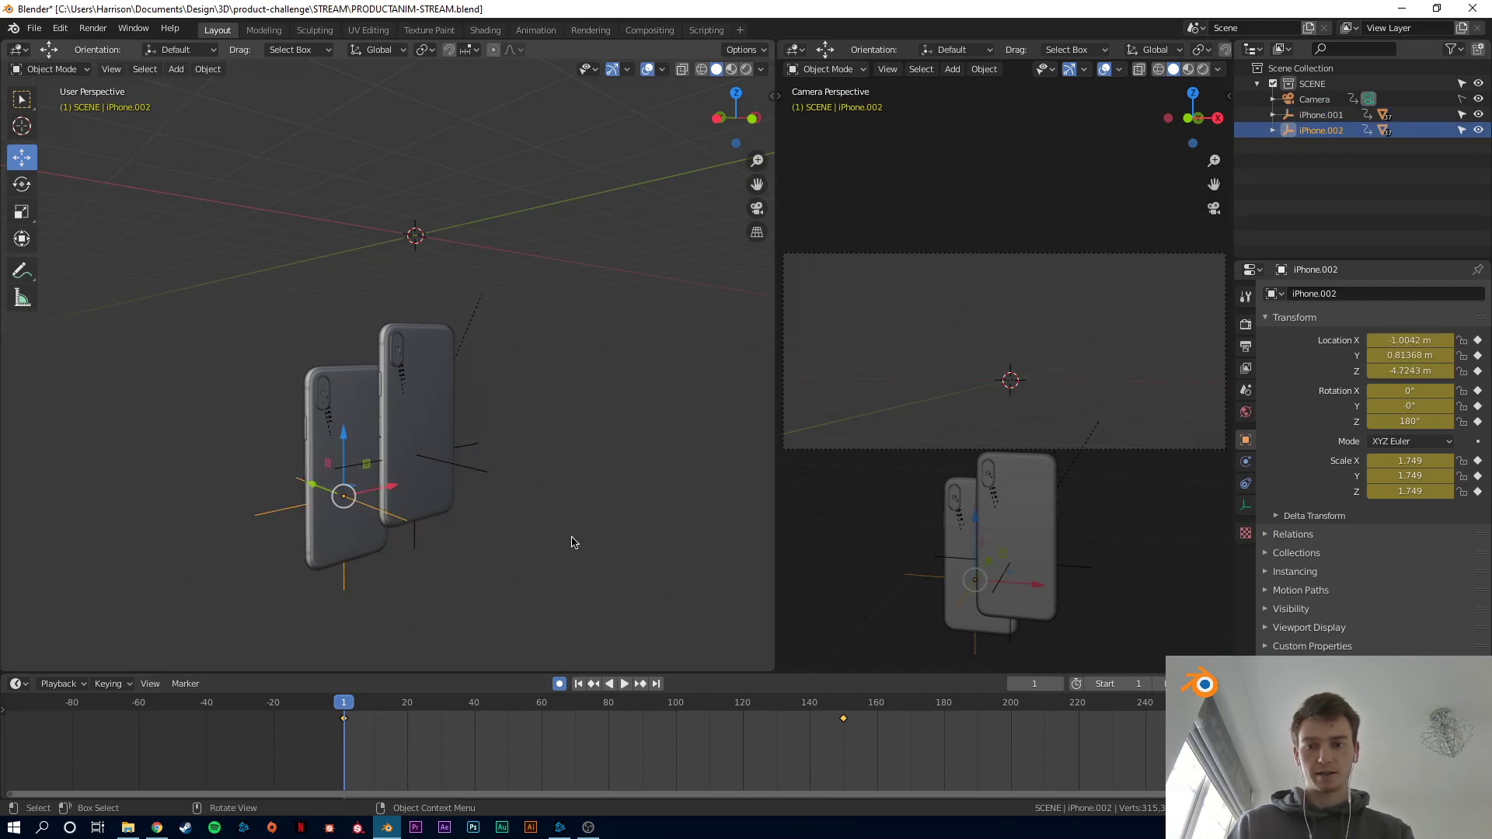
Try an X rotation of -180° on the iPhone.002 empty and undo it.
left_click(1410, 391)
type("-180")
key("Return")
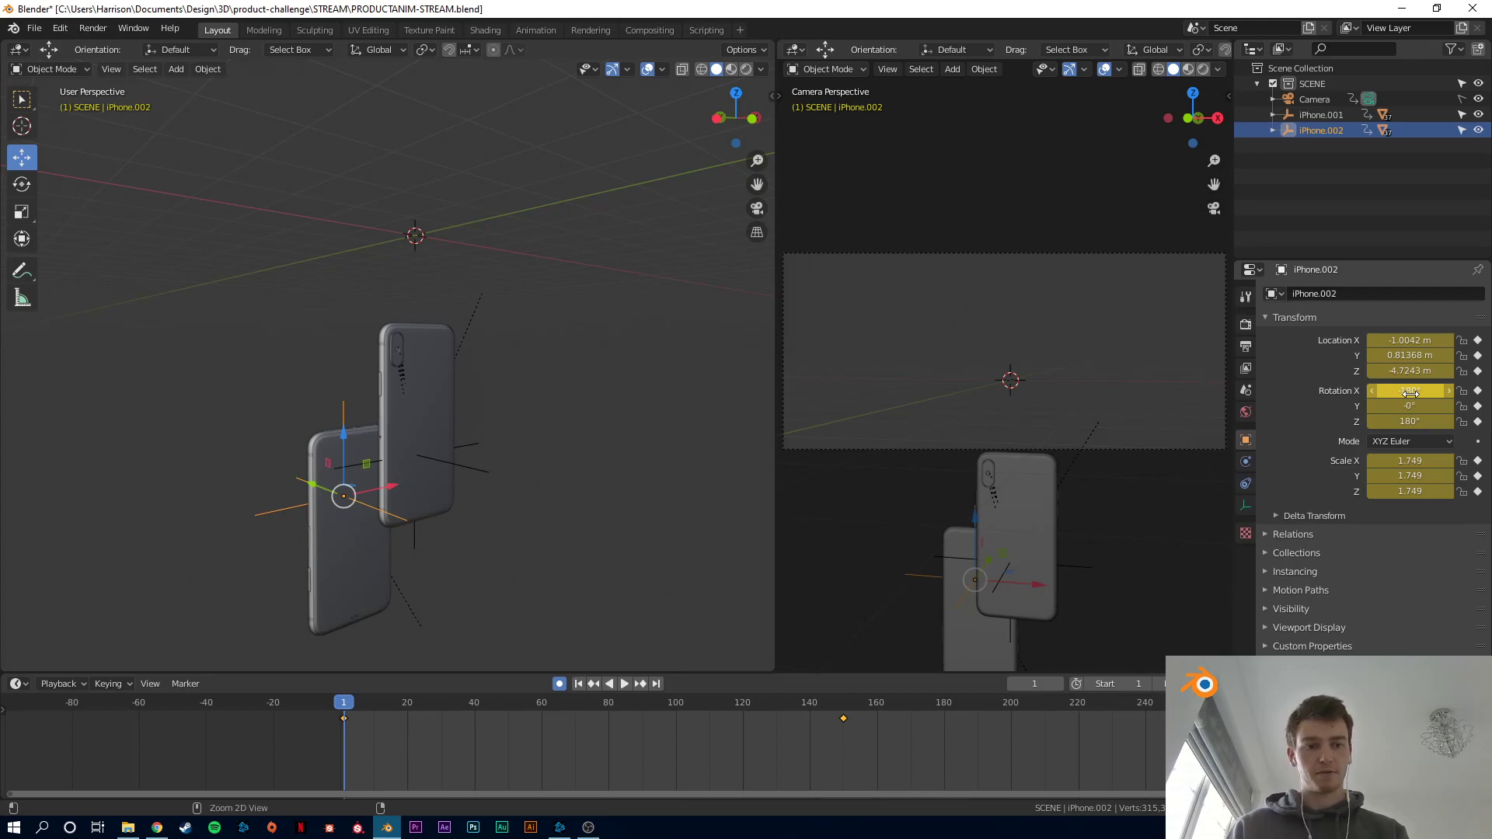
key("ctrl+z")
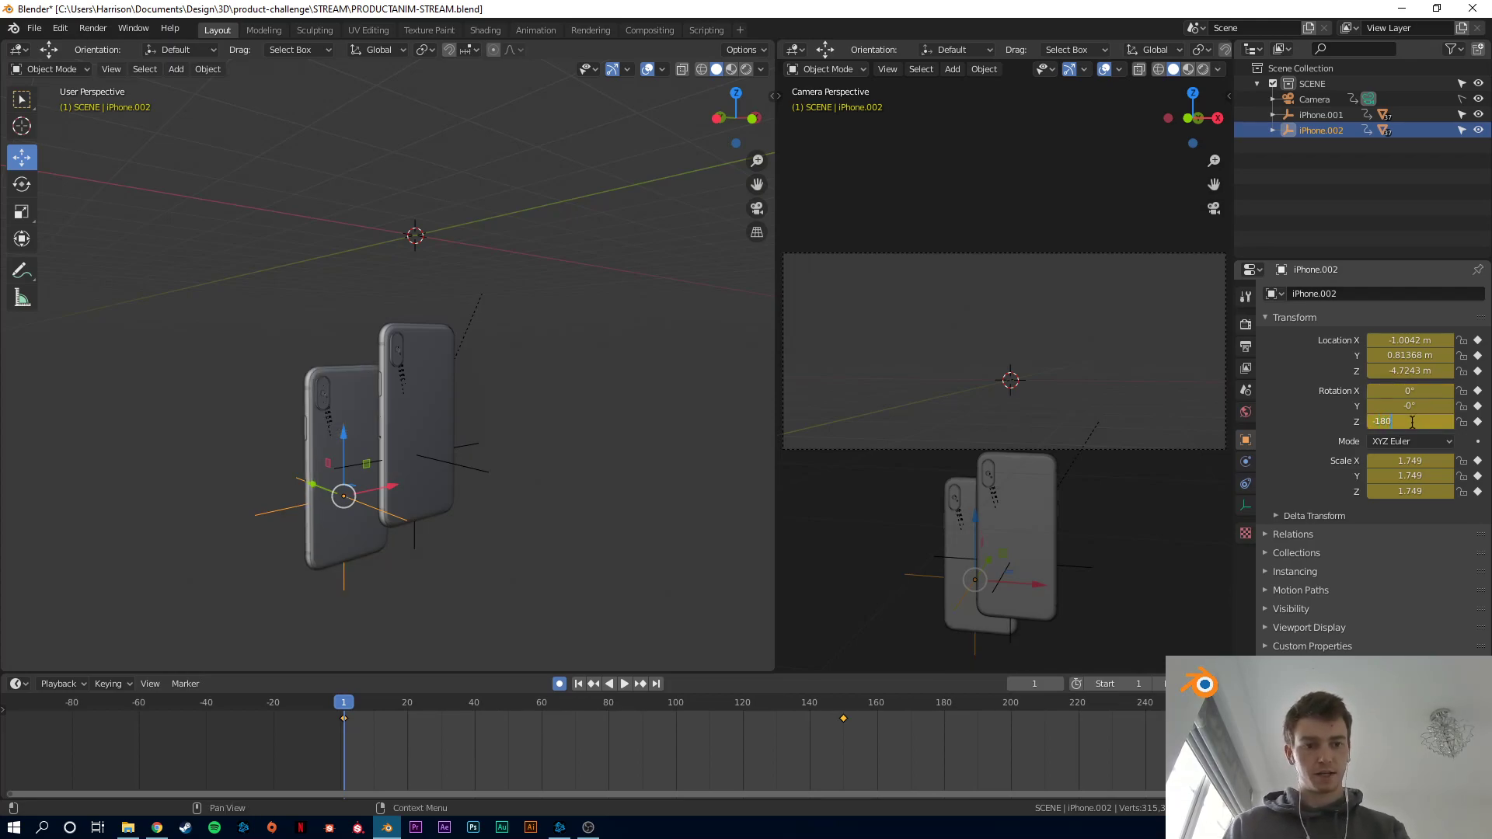
Set the Z rotation of the iPhone.002 empty to -180° at frame 1 and play back the animation.
left_click(652, 579)
key("space")
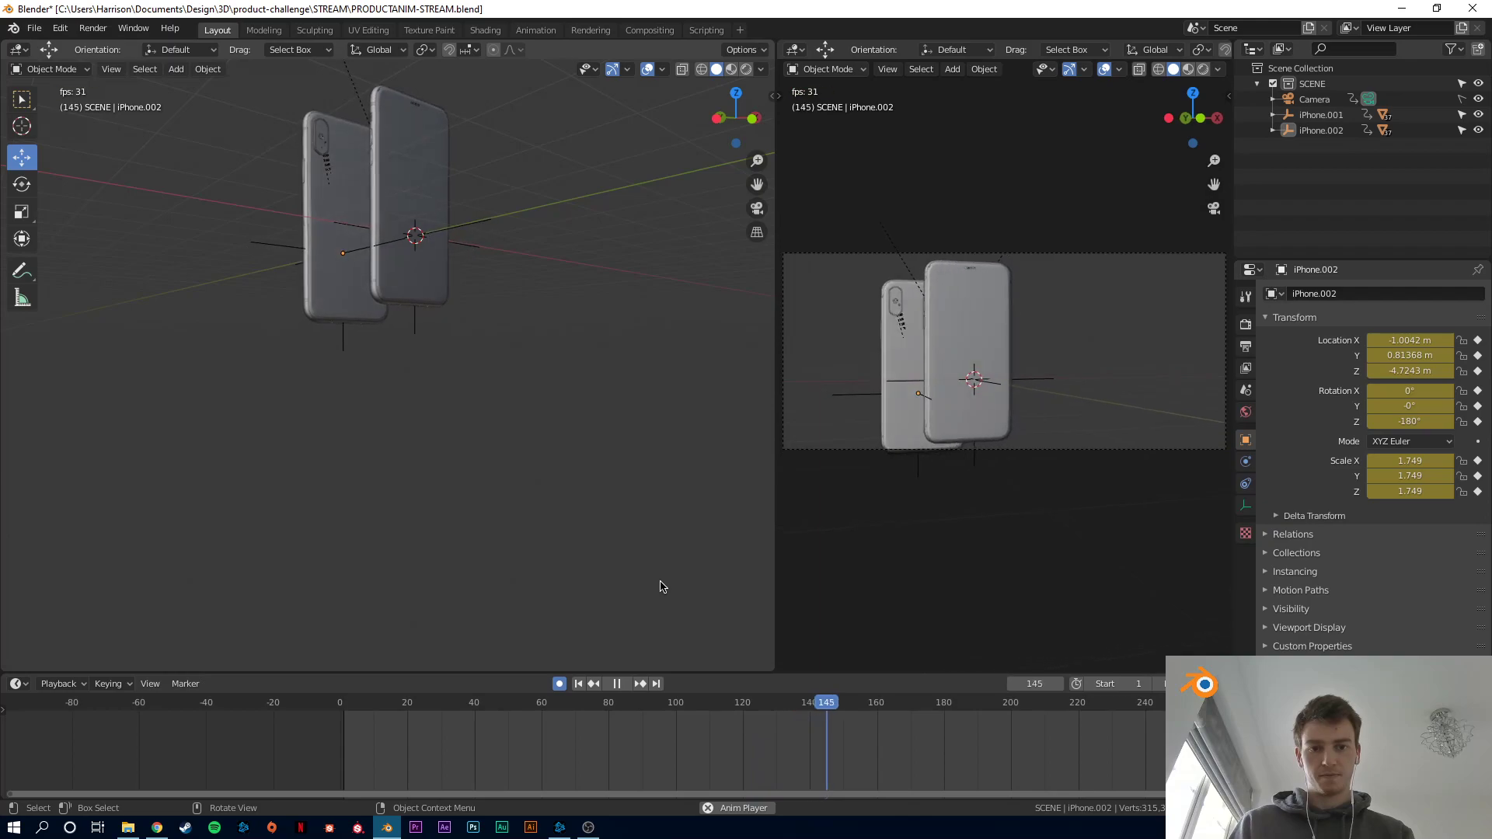
key("space")
Play the animation from the start in top view to examine how the two phones rotate past each other.
left_click(736, 93)
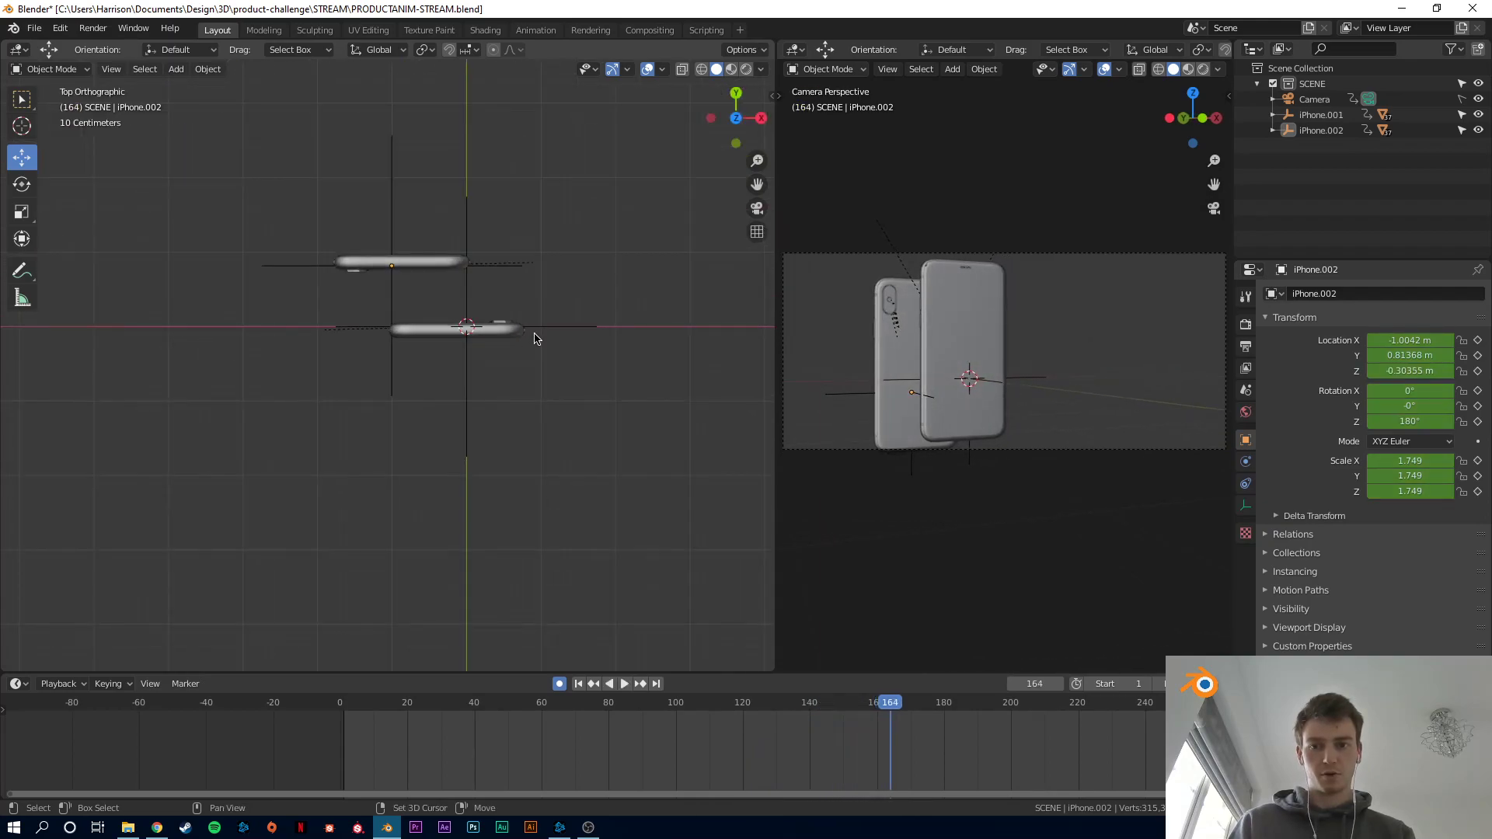
left_click_drag(462, 703, 342, 703)
key("space")
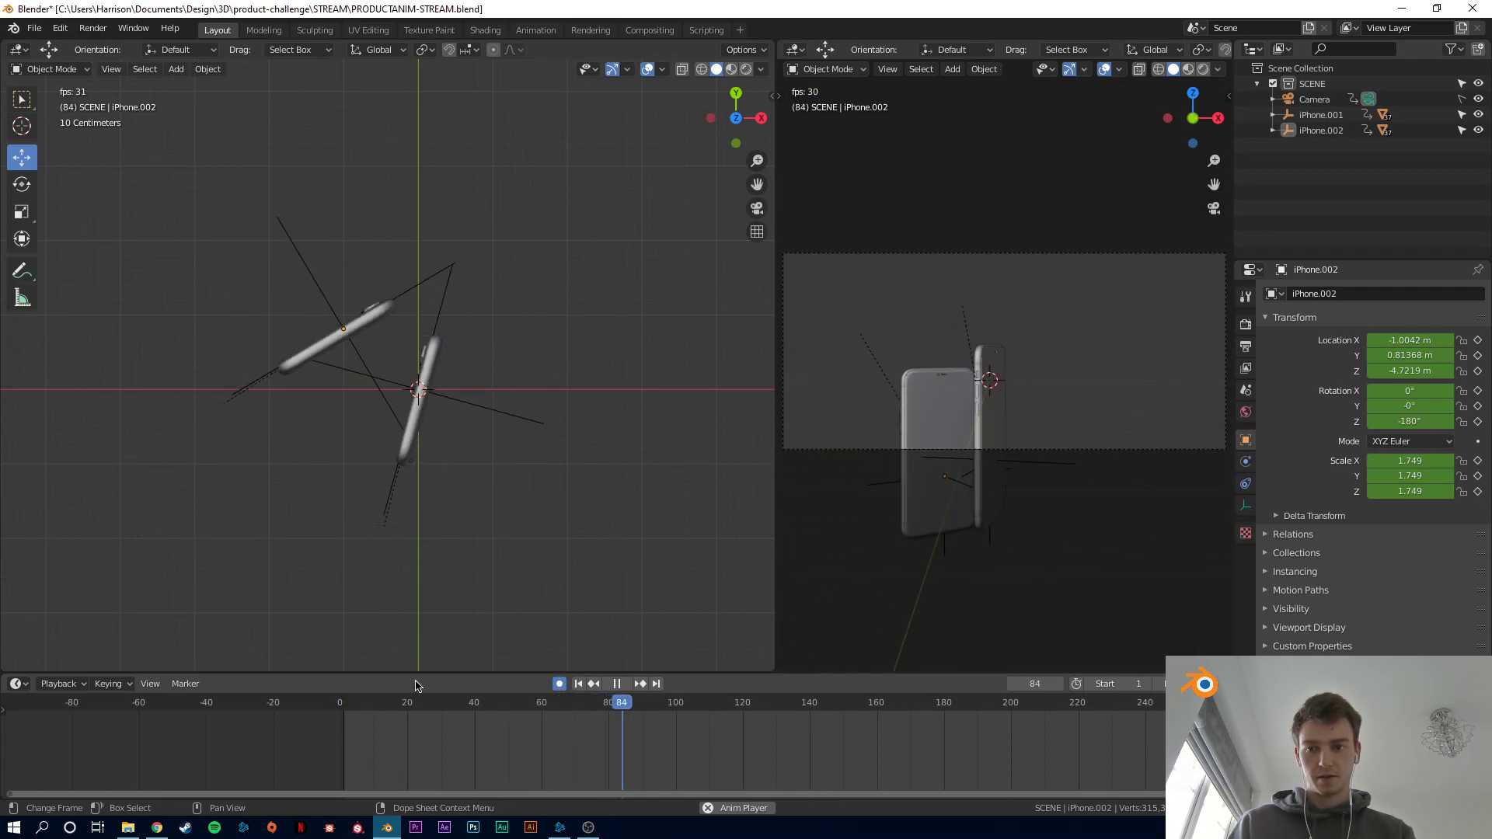
left_click_drag(439, 706, 332, 699)
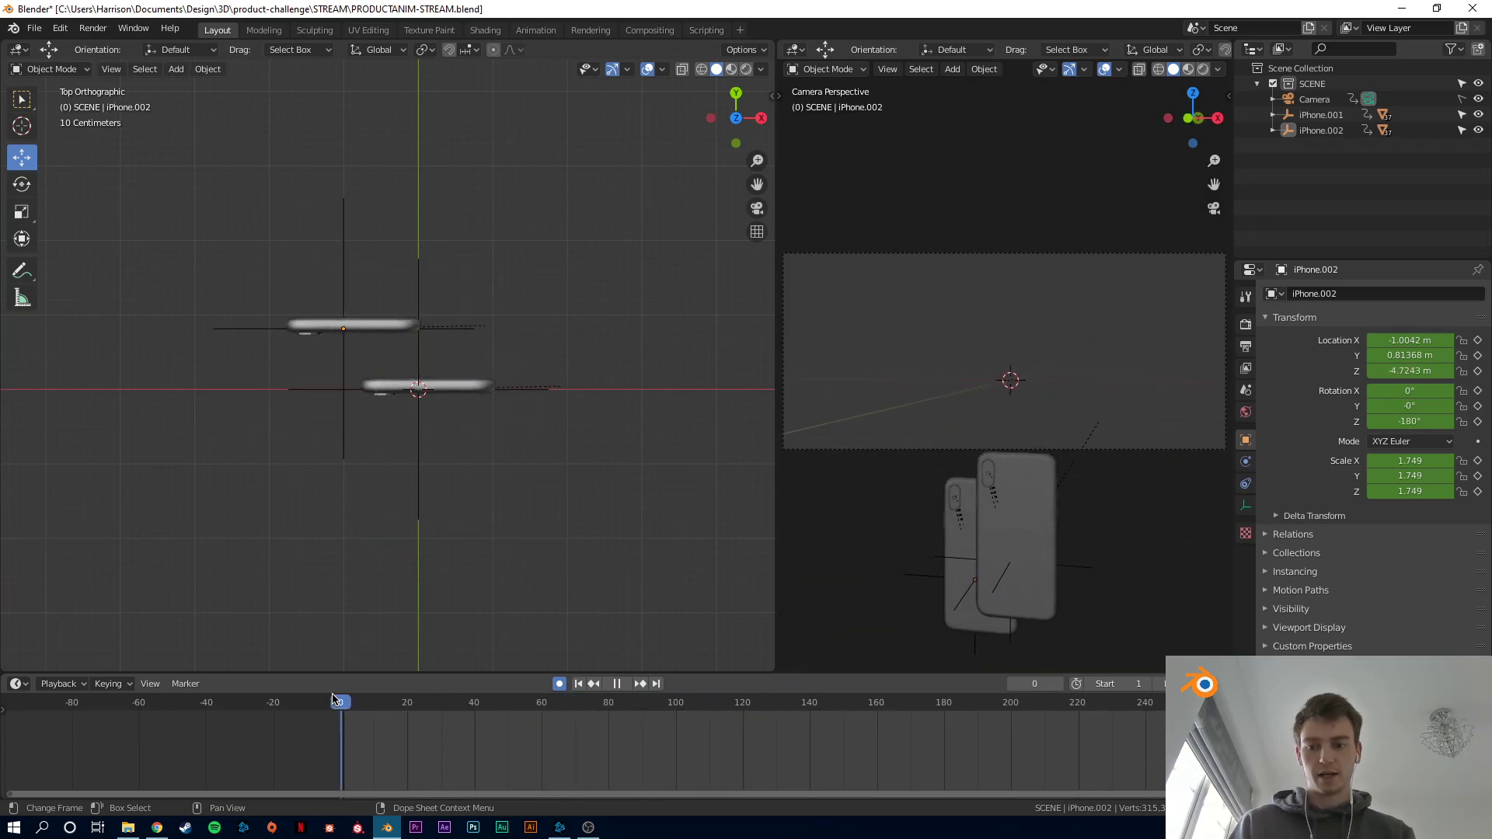
key("space")
Try moving the iPhone.002 empty farther from the front phone in top view at frame 1 and undo the move.
left_click(446, 334)
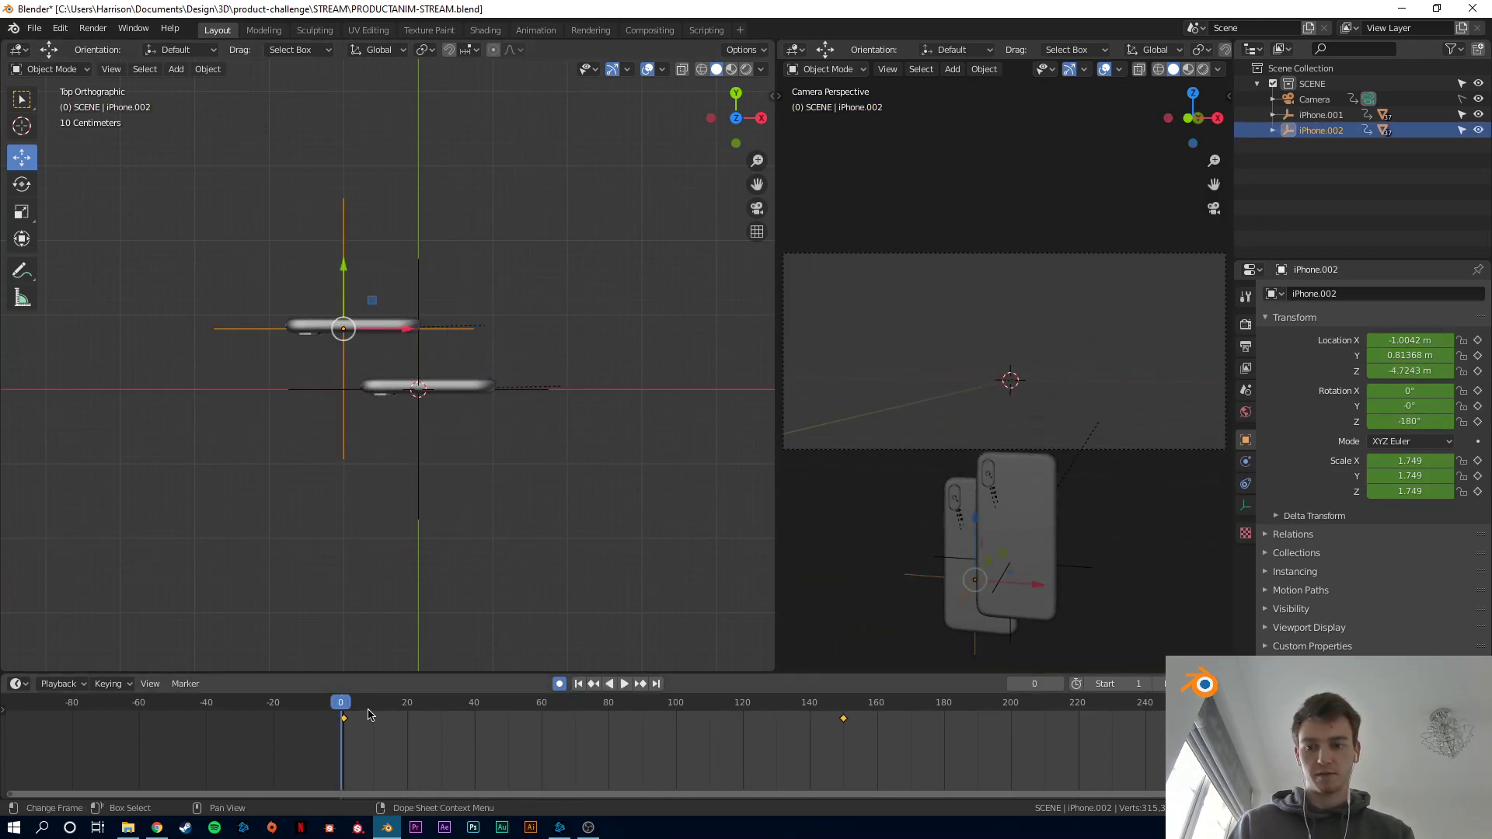
key("space")
key("g")
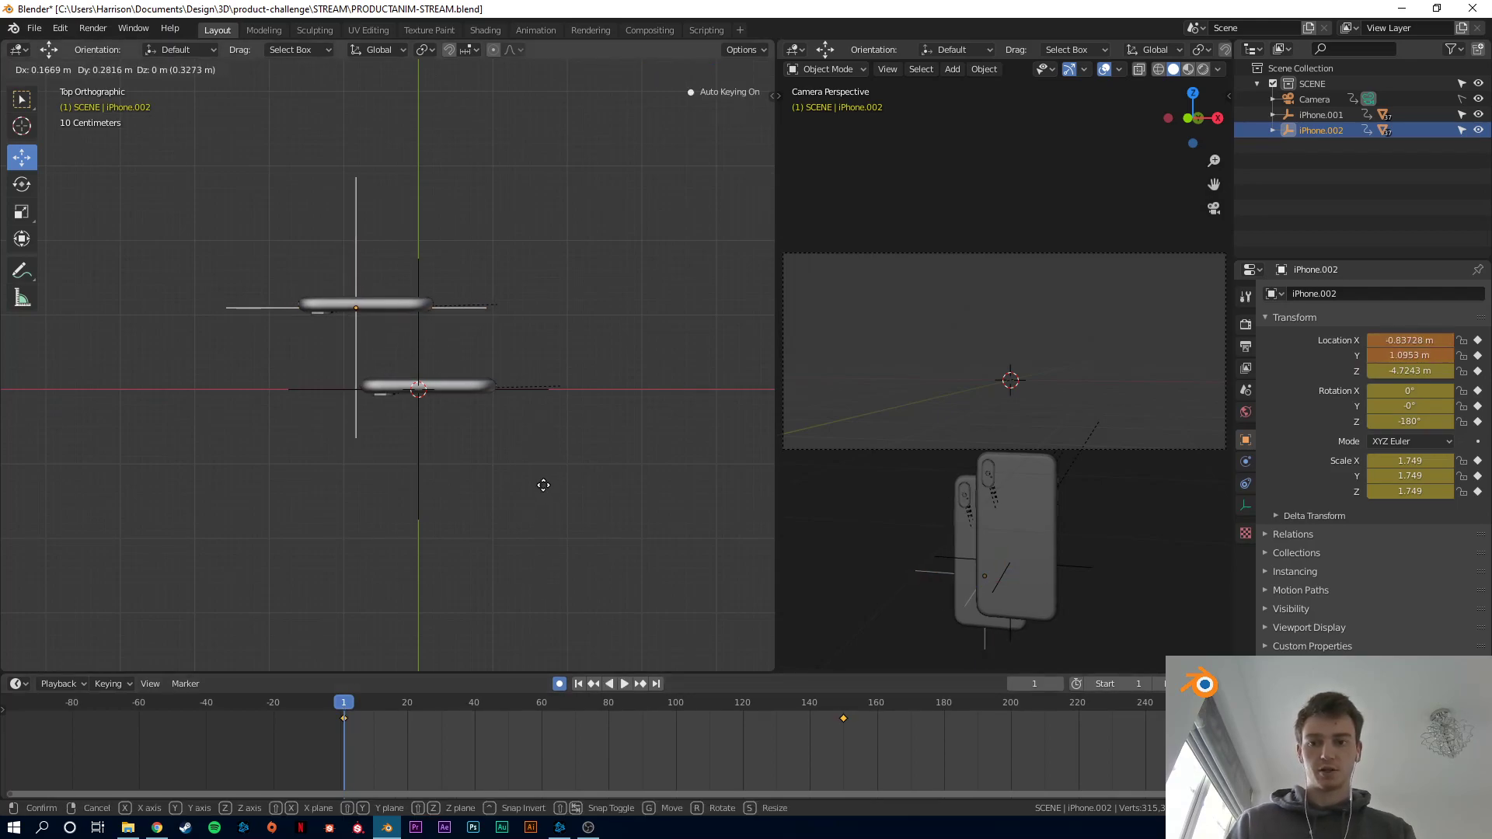
left_click(511, 482)
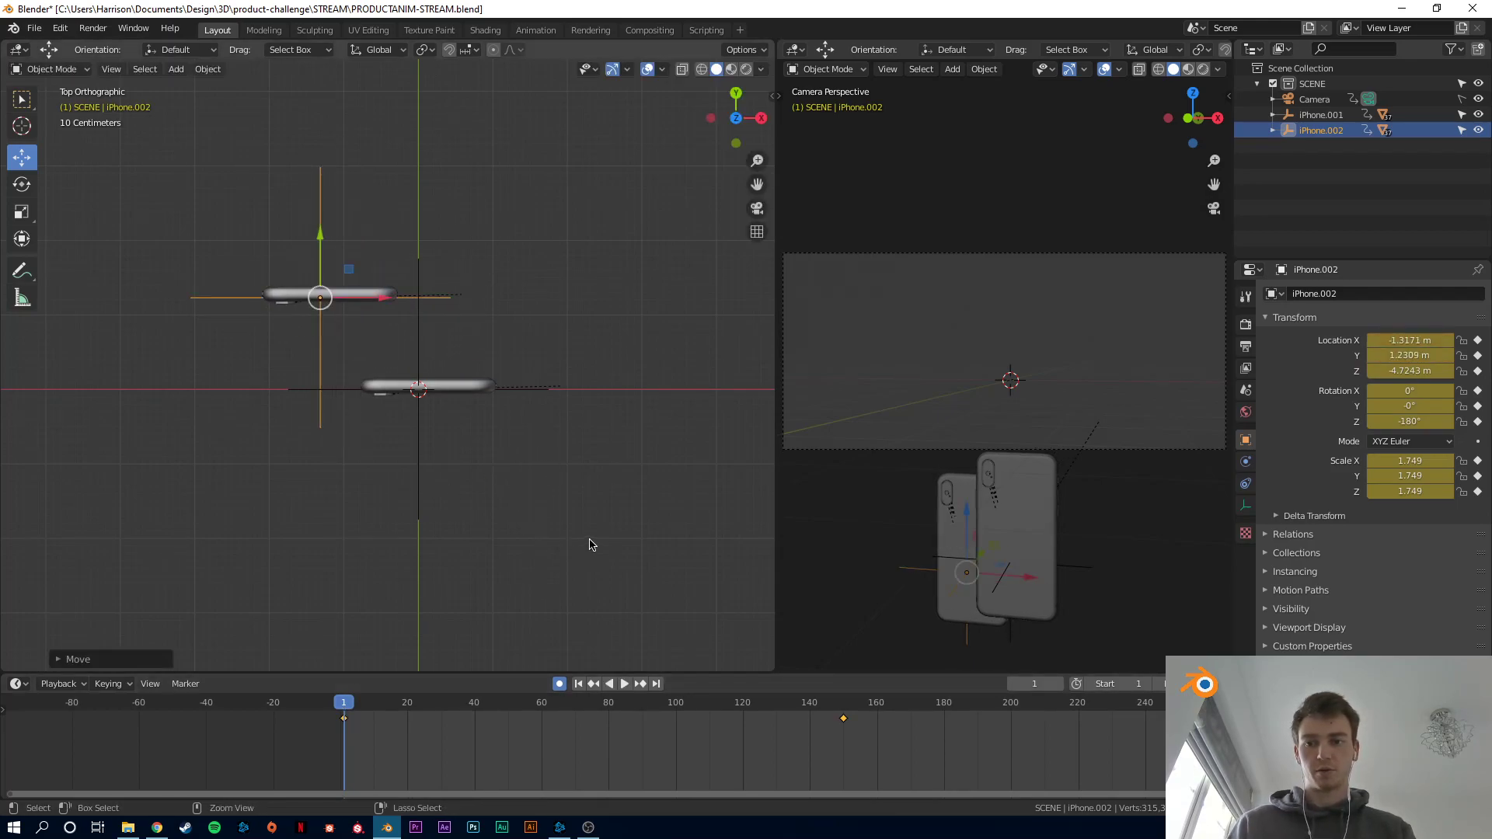
key("ctrl+z")
Select both phone empties and move their keyframes from frame 150 to frame 40.
left_click_drag(403, 703, 610, 614)
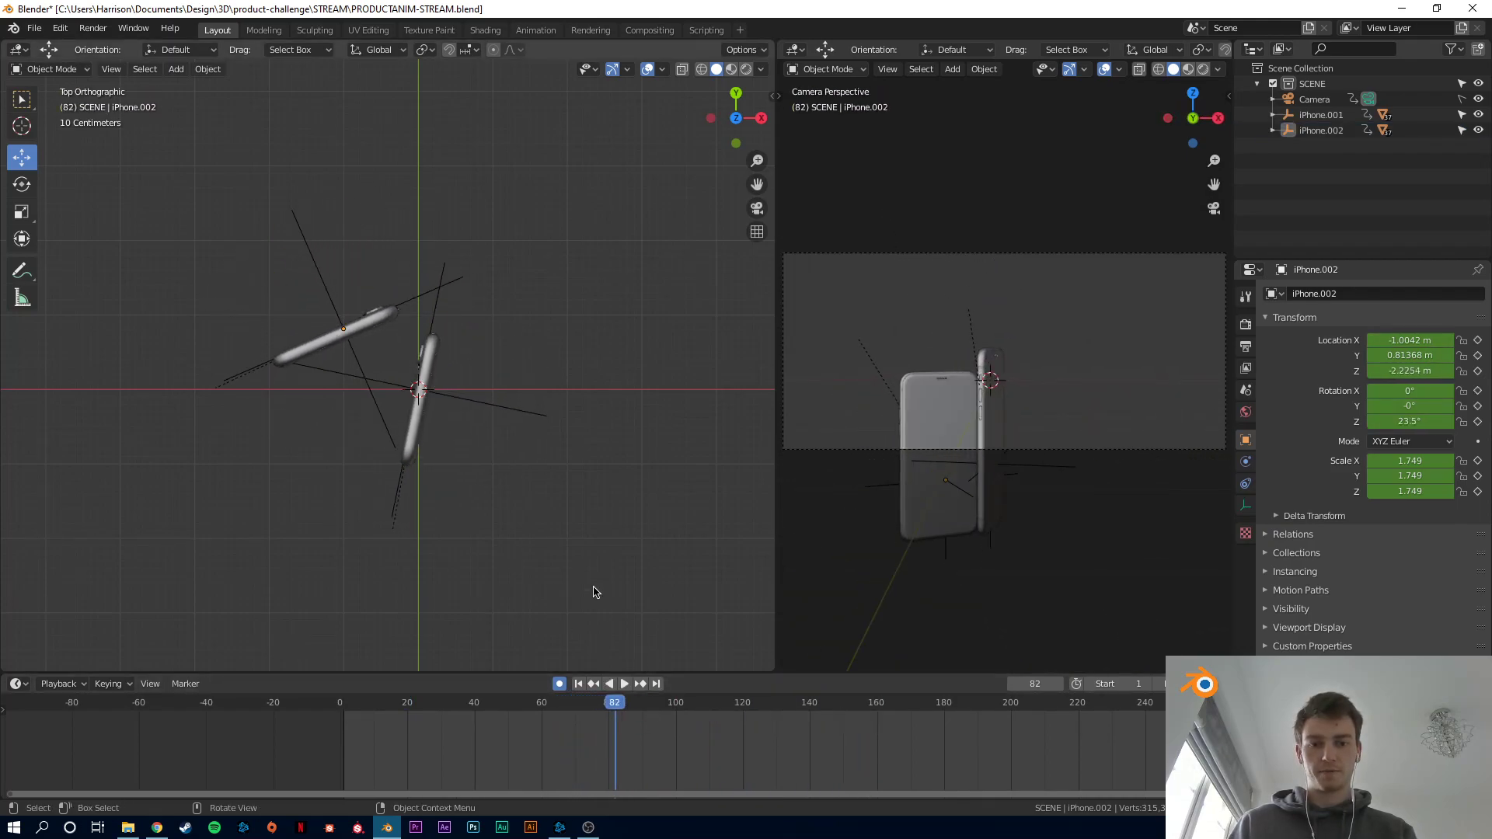
key("a")
middle_click_drag(495, 472, 544, 411)
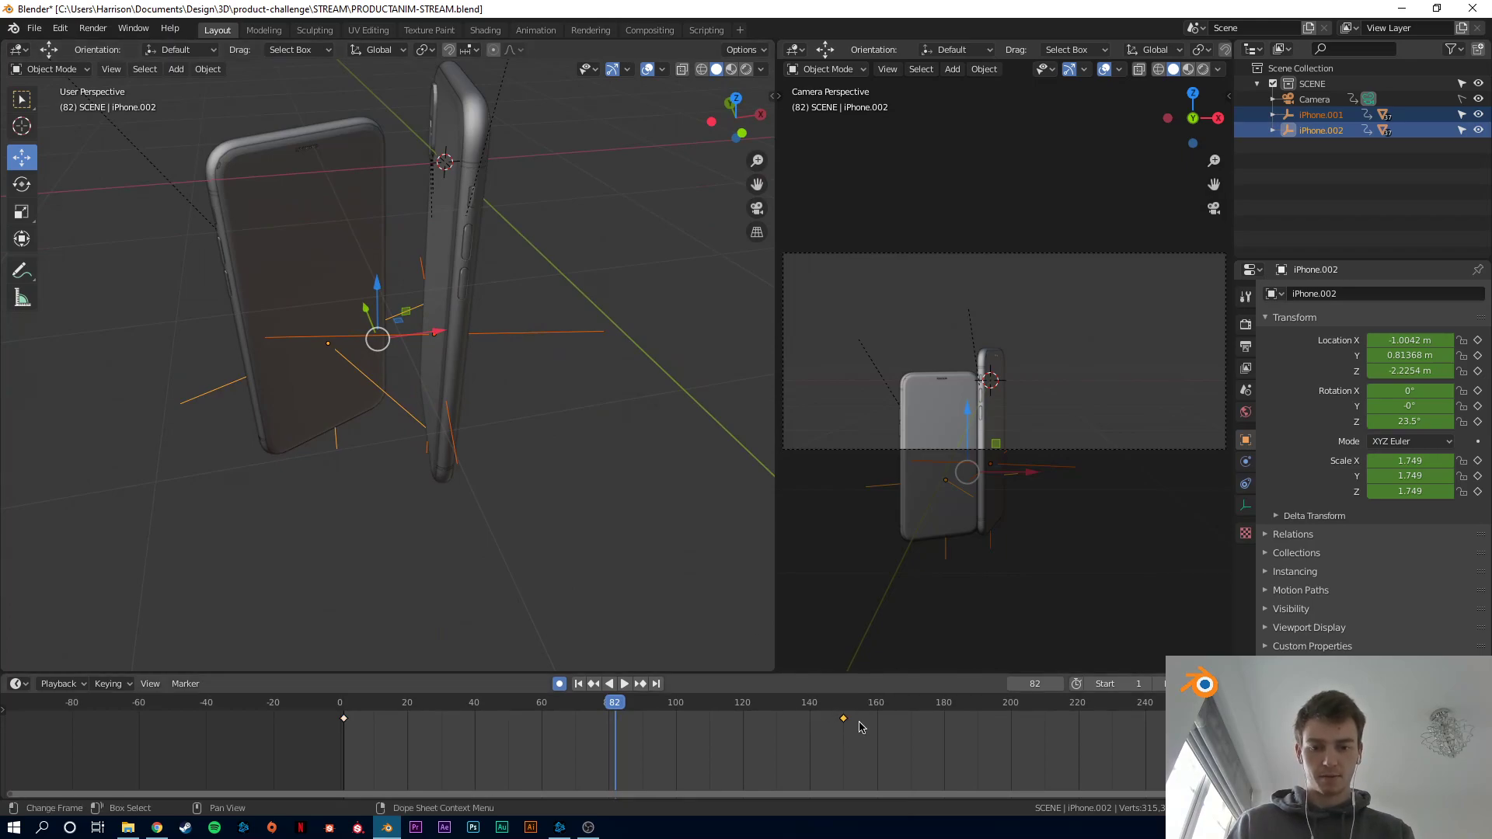
left_click_drag(847, 724, 566, 750)
left_click_drag(474, 756, 480, 761)
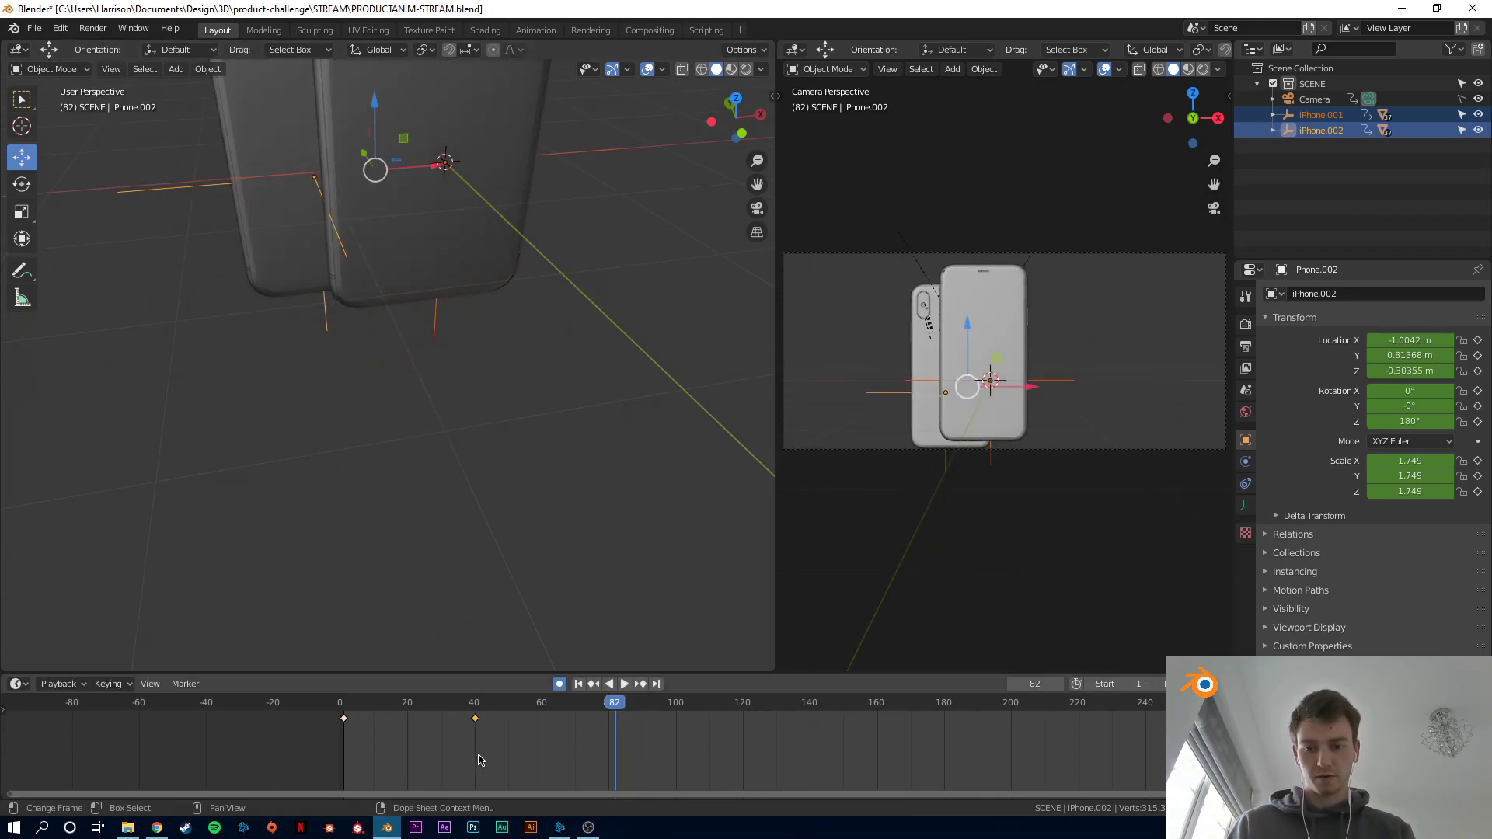
Replay the shortened phone animation from the start several times and examine its timing in both viewports.
left_click_drag(410, 717, 267, 693)
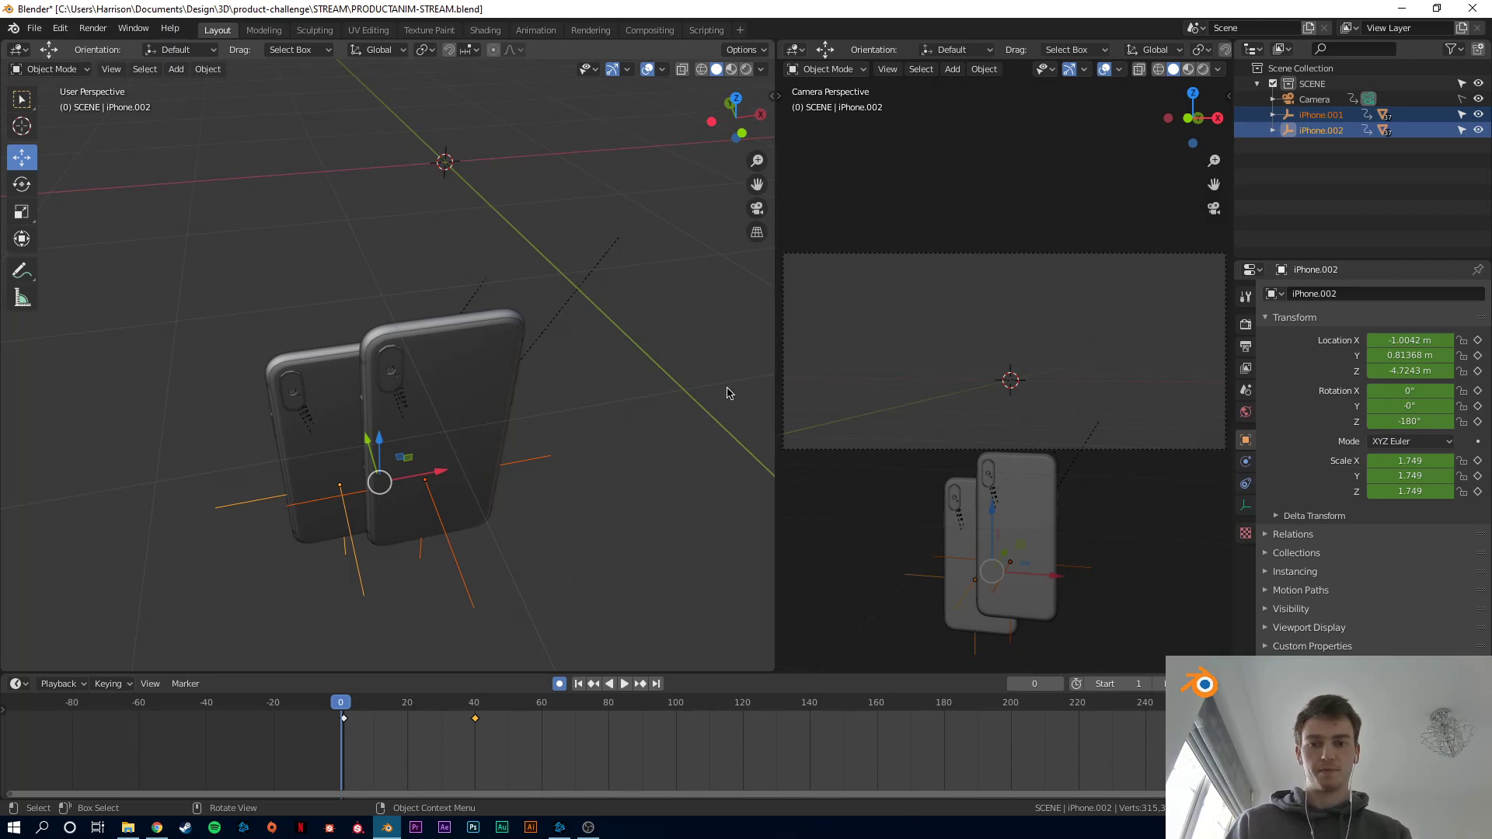
key("space")
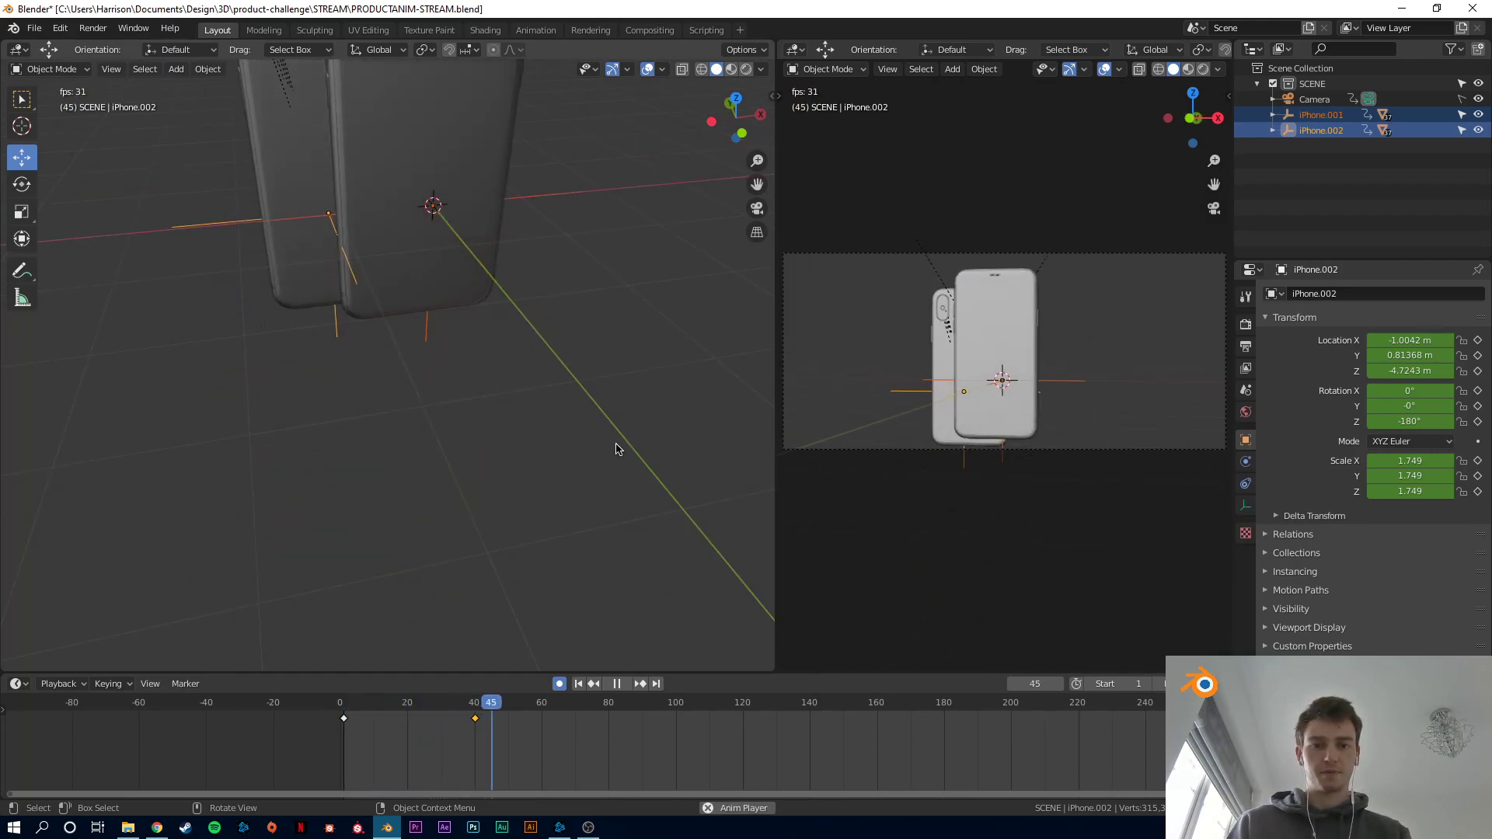
key("space")
left_click_drag(435, 707, 356, 702)
scroll(457, 500, "down", 4)
middle_click_drag(457, 502, 512, 488, "shift")
key("space")
key("space")
left_click_drag(407, 709, 344, 707)
key("space")
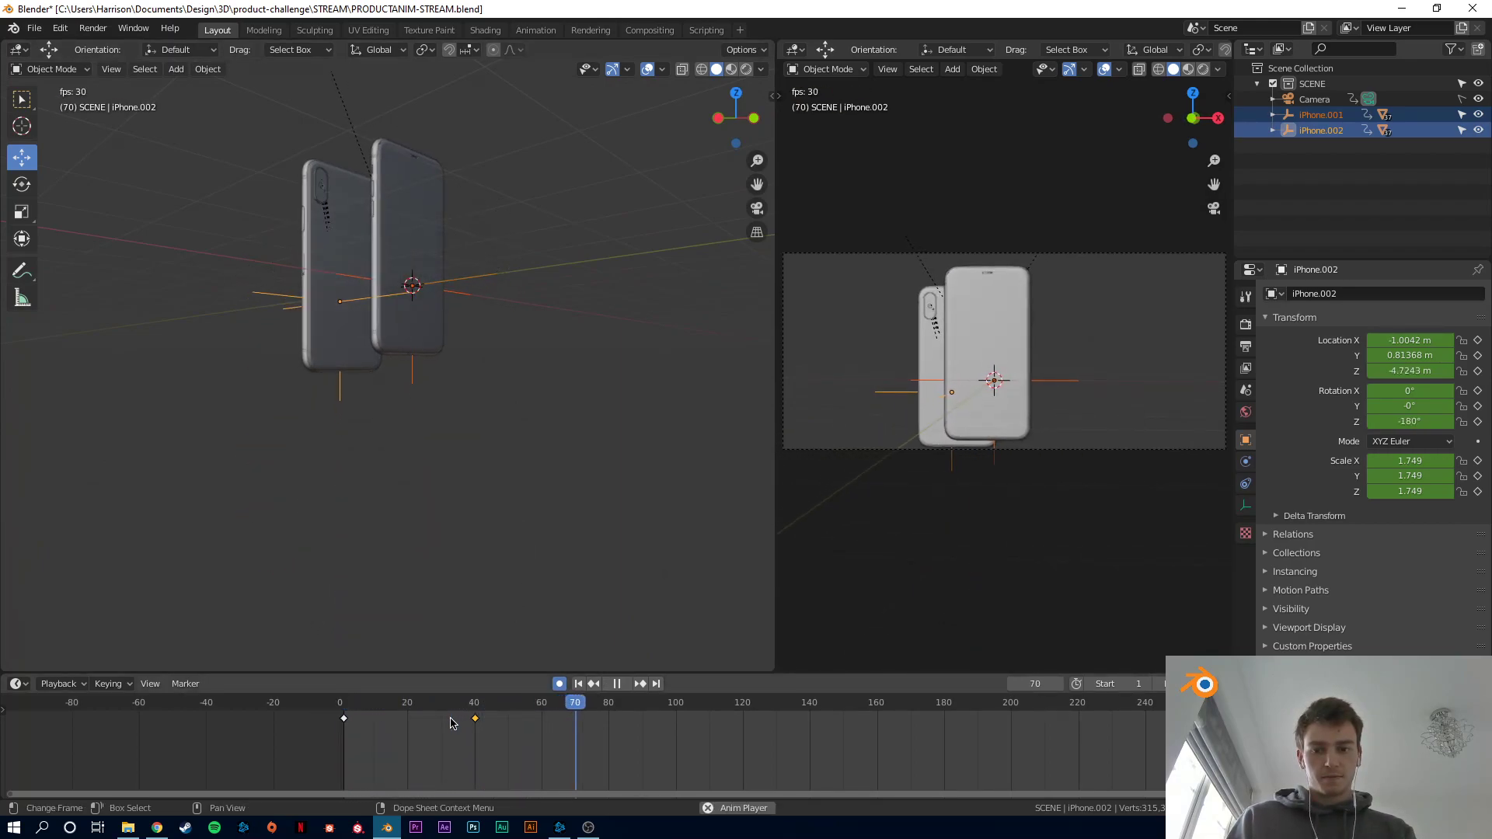
left_click(488, 747)
key("space")
Select only the Camera in the Outliner and move its end keyframe to frame 180.
key("alt+a")
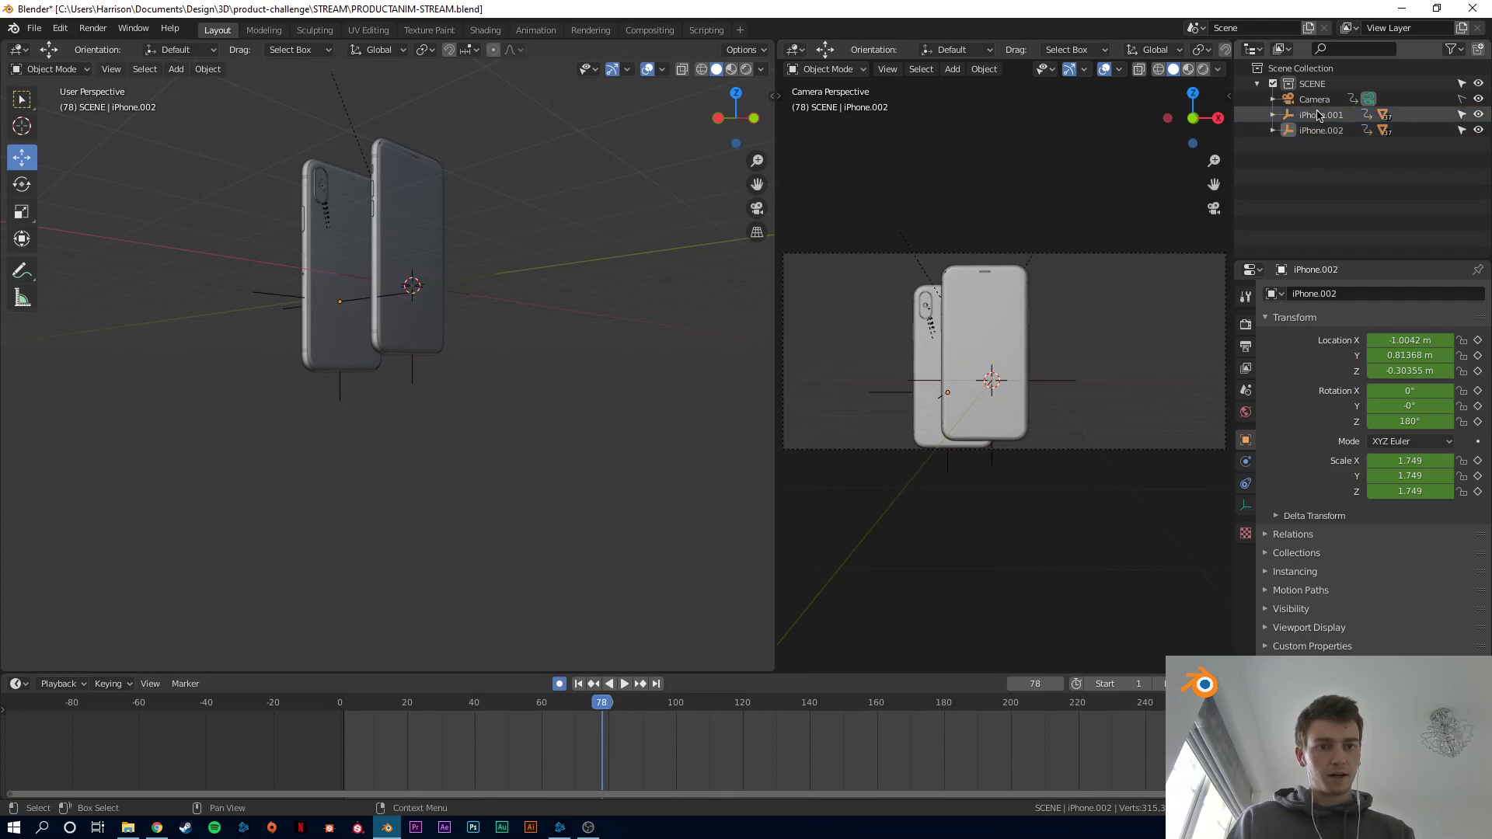
left_click(1307, 103)
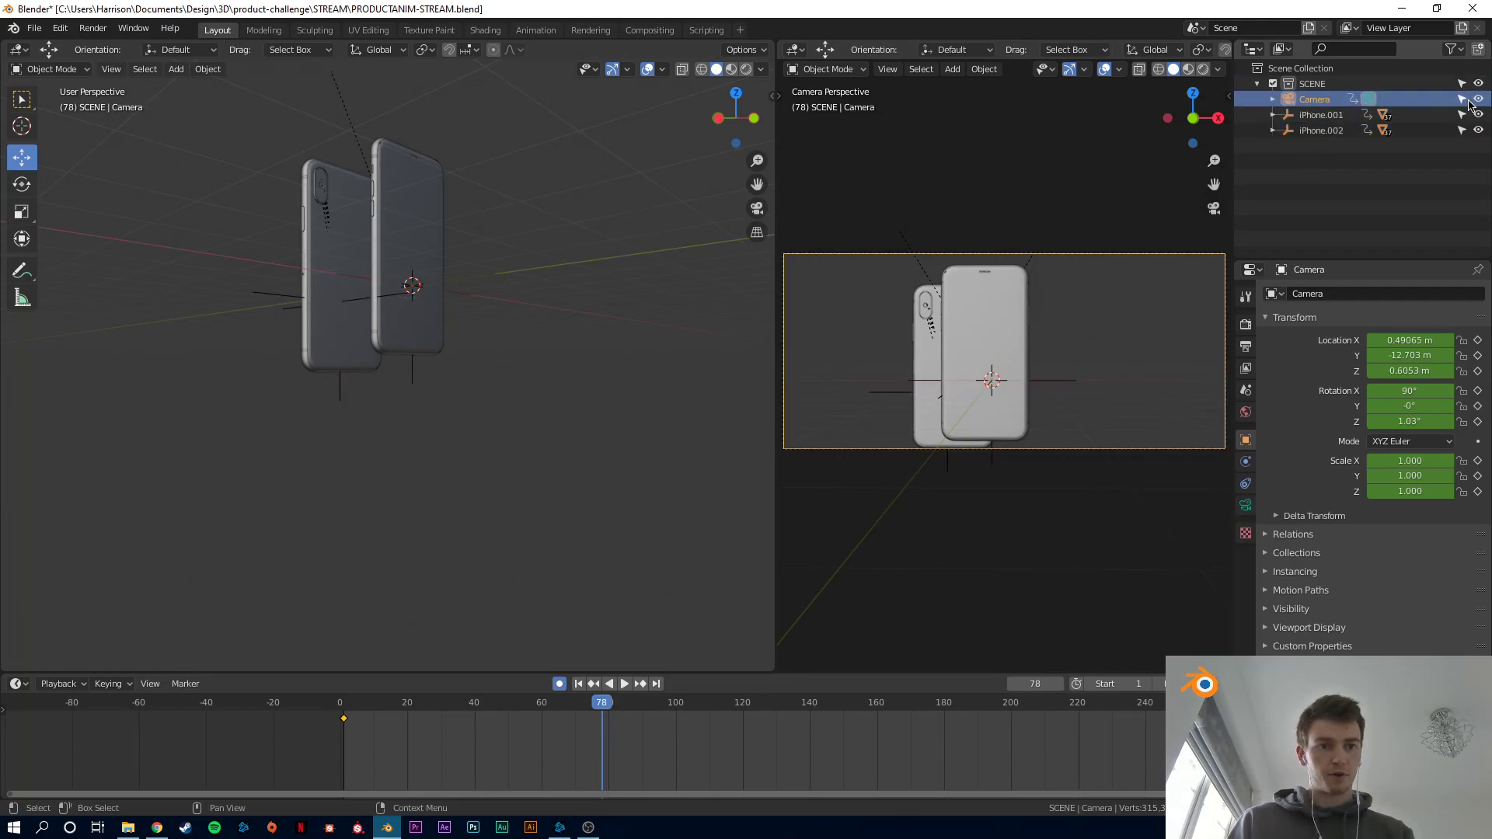
left_click_drag(1180, 719, 947, 754)
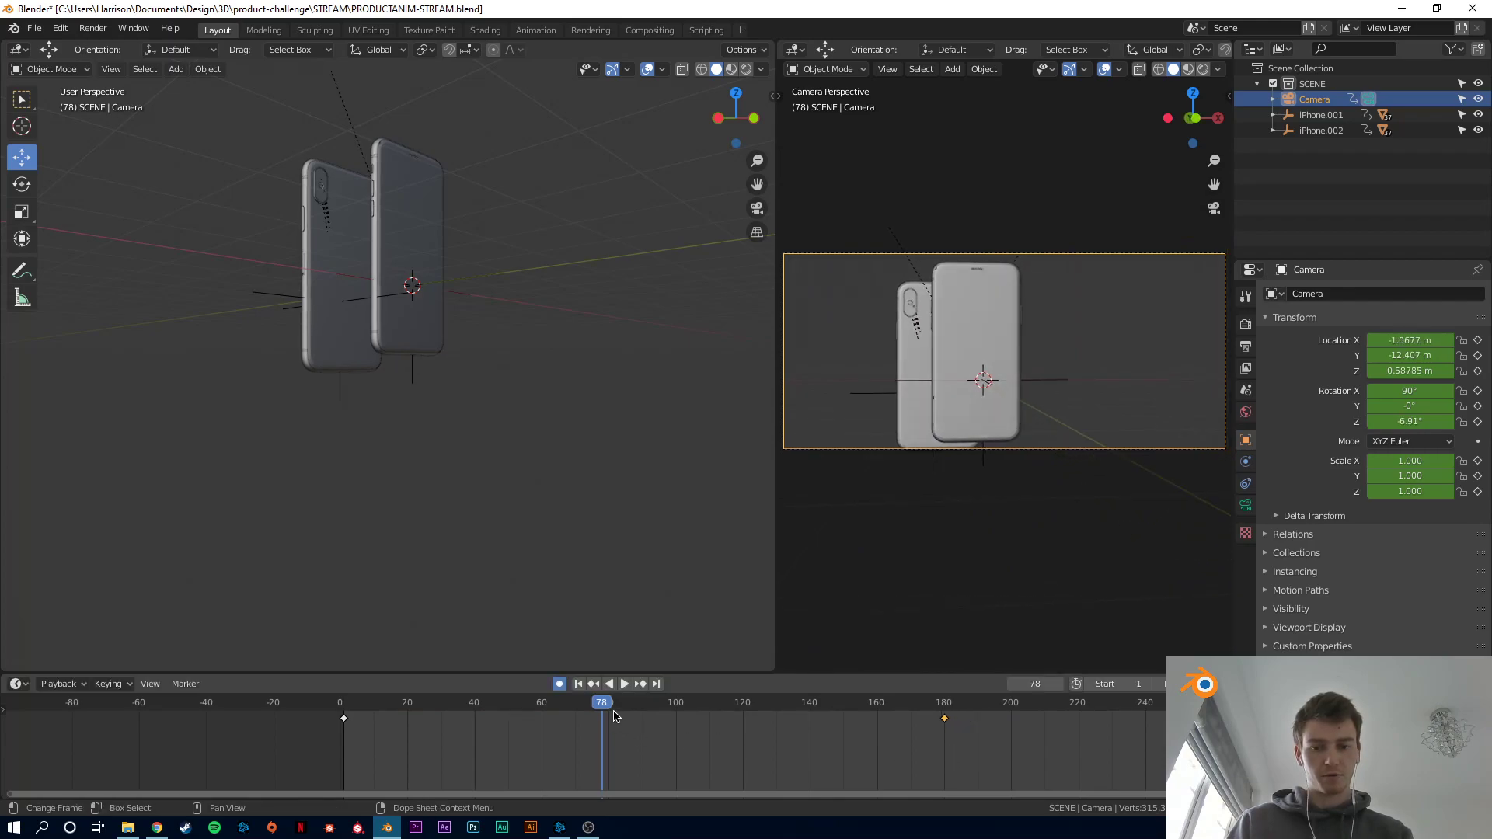
Play back the retimed camera move, end the scene's frame range at 180, return to the start and deselect the camera.
key("space")
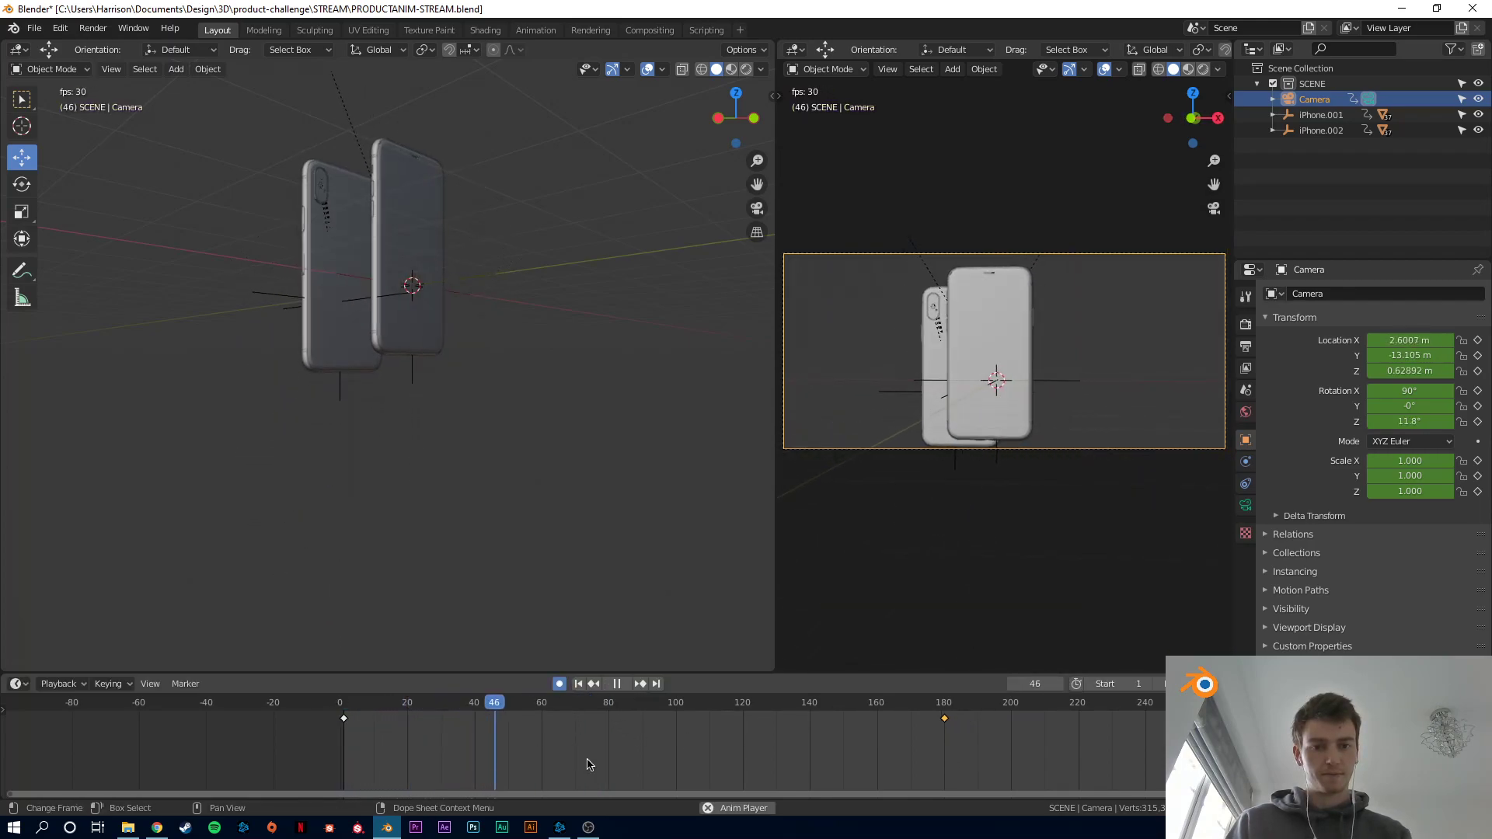
key("space")
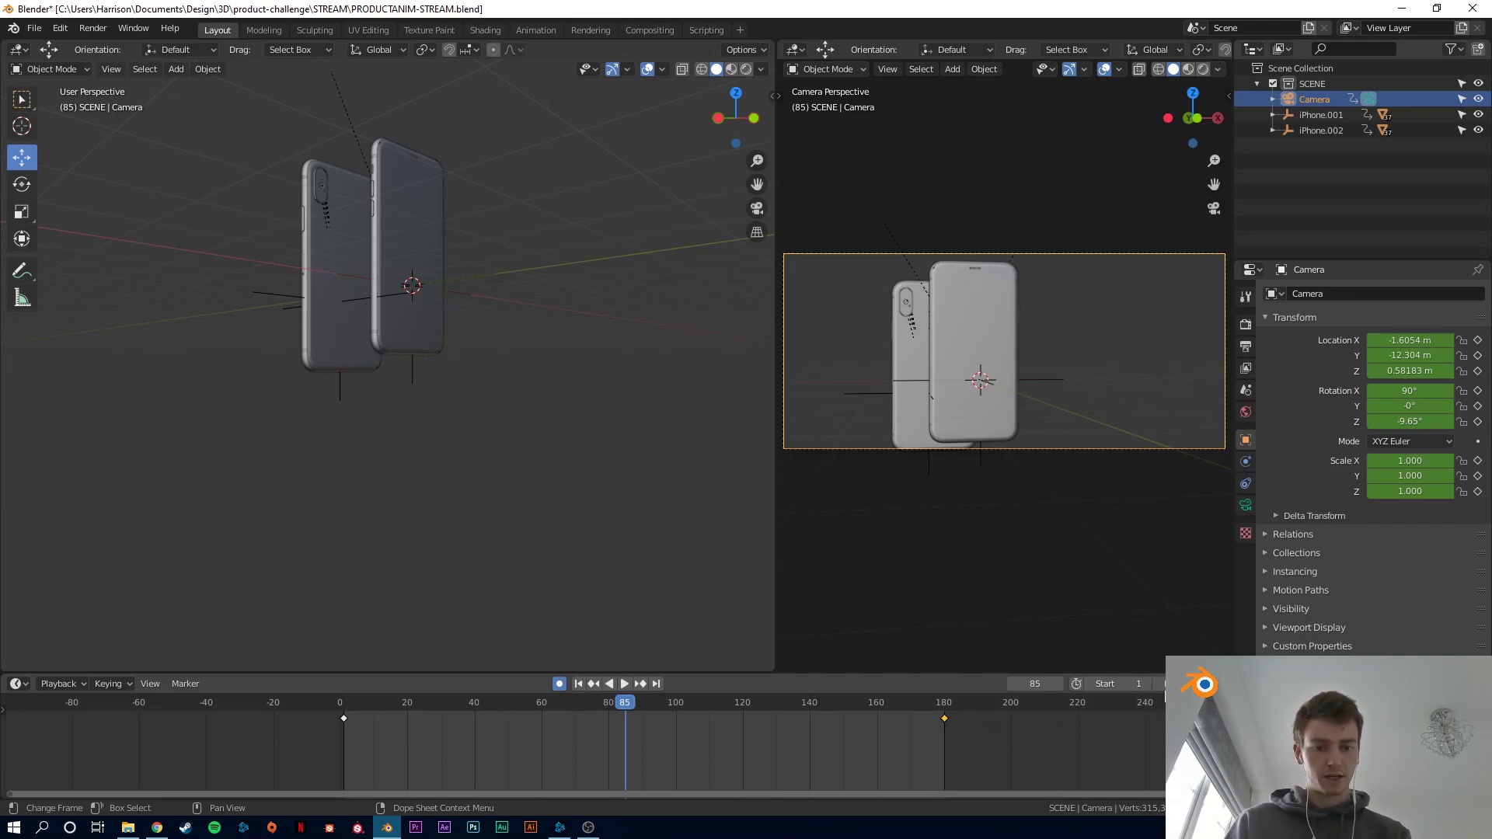
left_click_drag(532, 706, 340, 704)
left_click(610, 591)
Widen the camera viewport slightly and replay the complete animation from the start.
key("space")
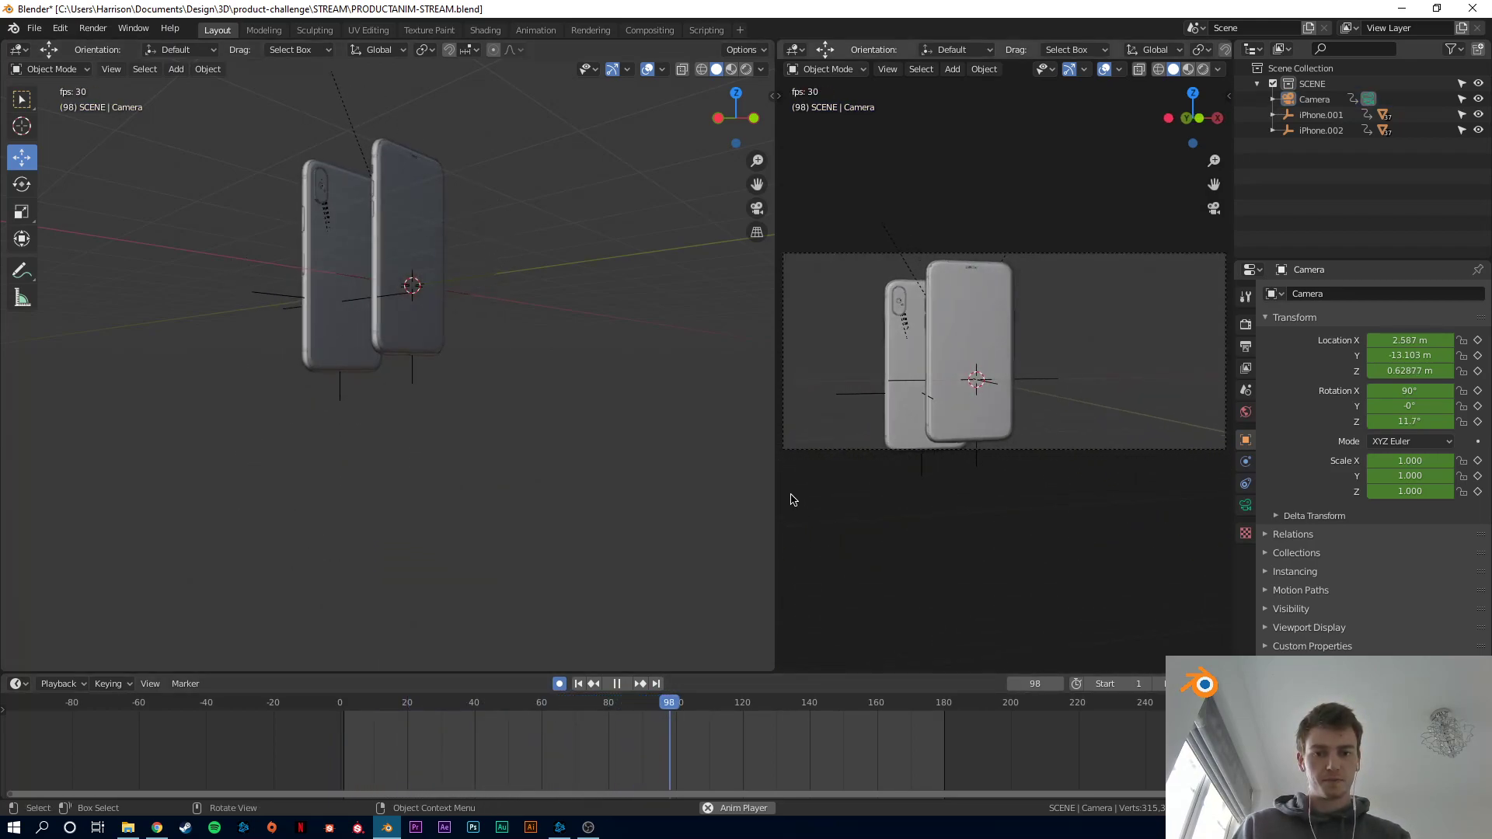
left_click_drag(776, 480, 739, 484)
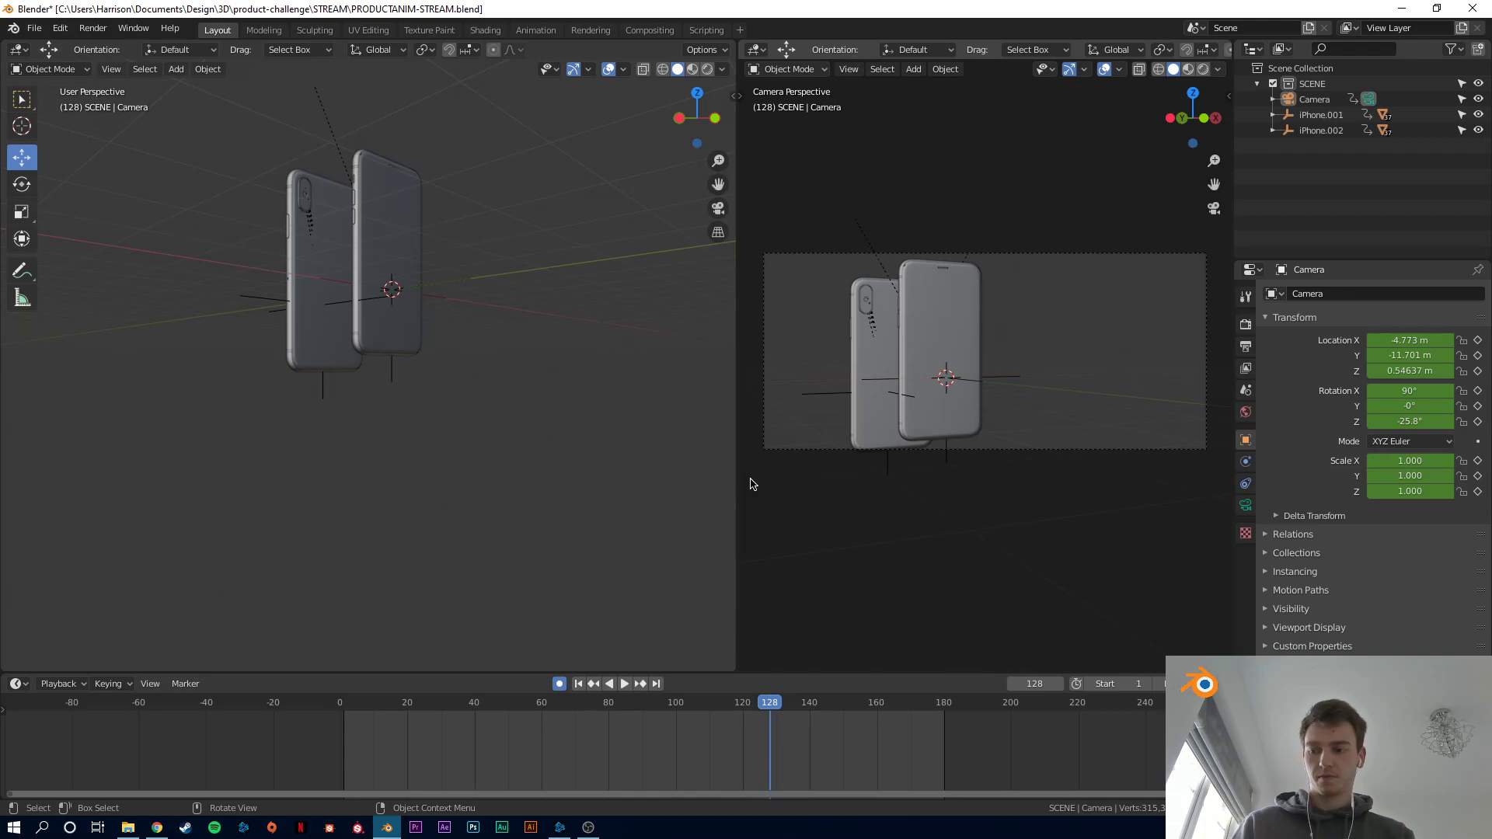
left_click(300, 704)
key("space")
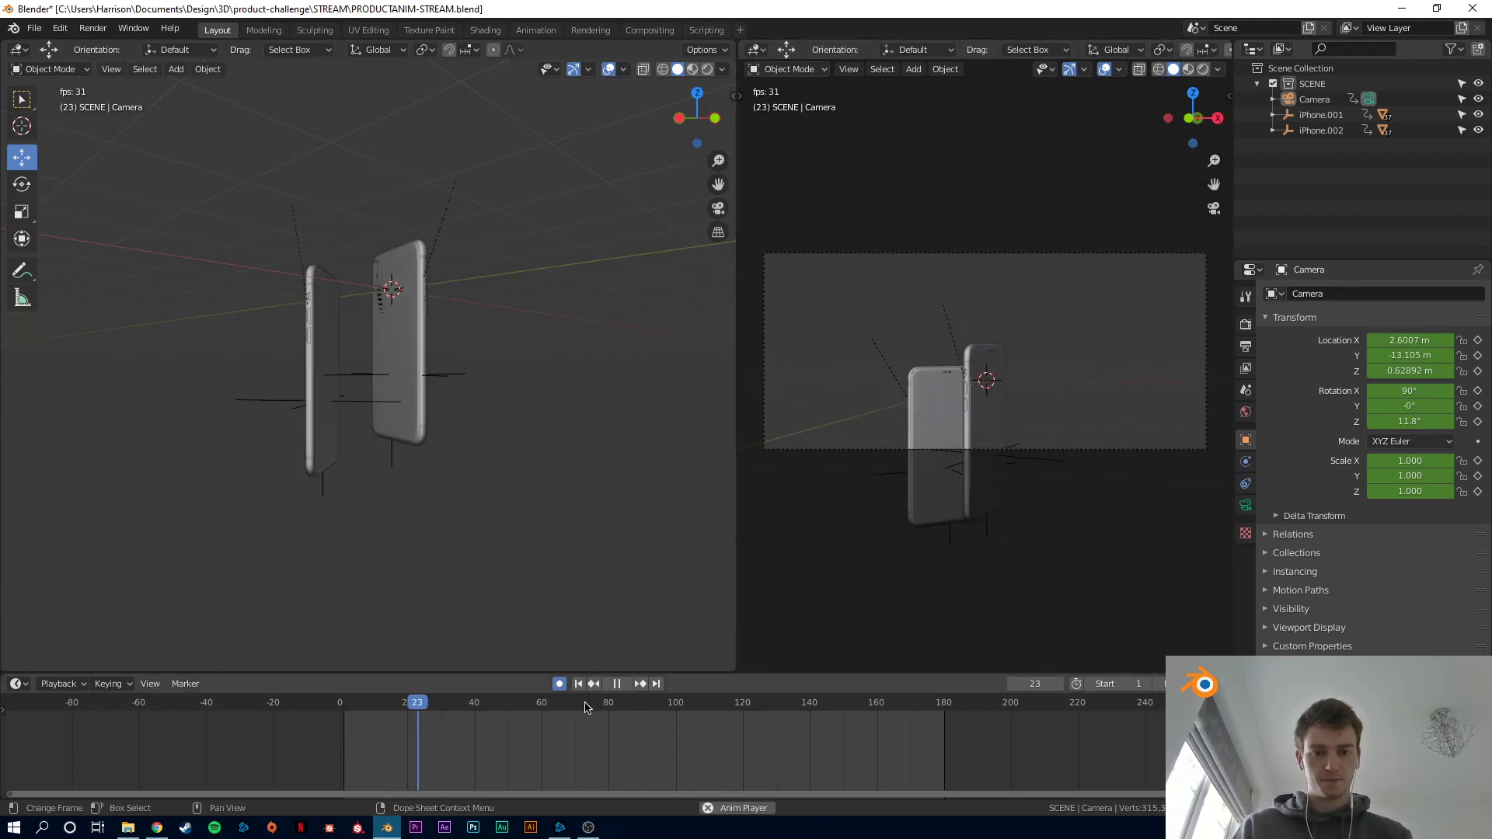
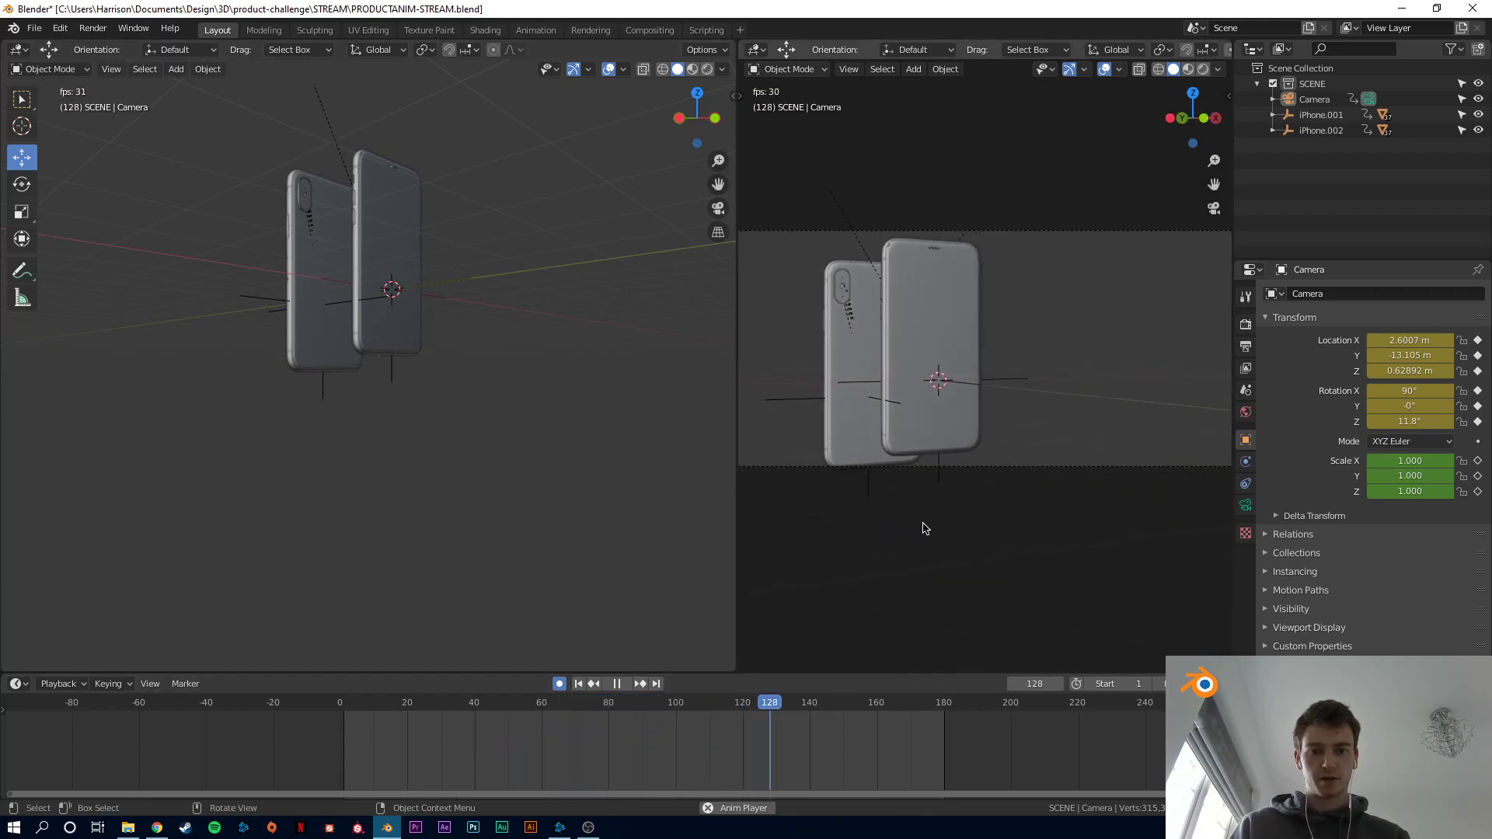
Replay the complete animation several times and examine how the phones rise and settle from a front angle.
key("space")
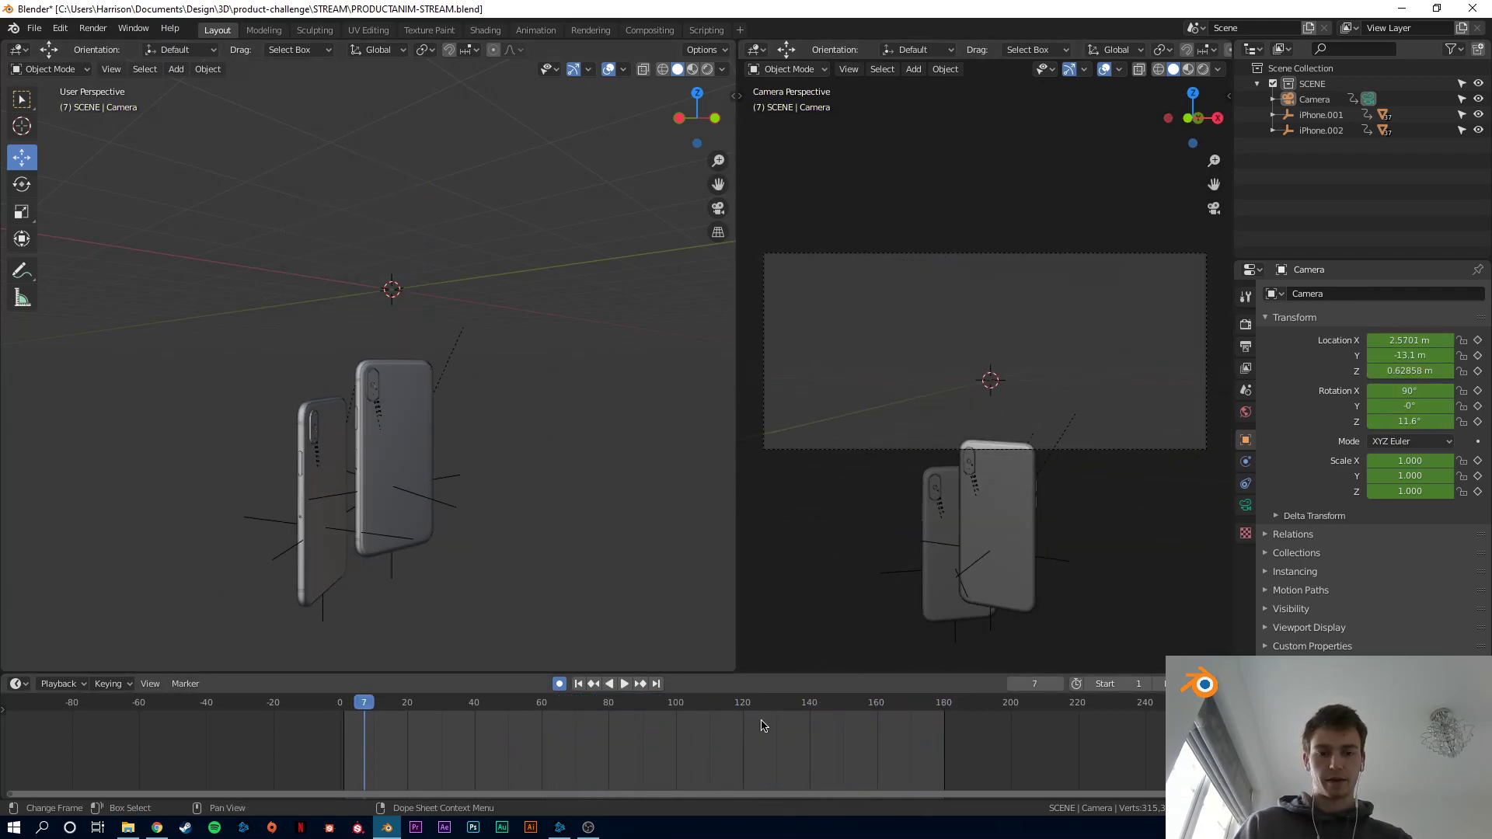
key("space")
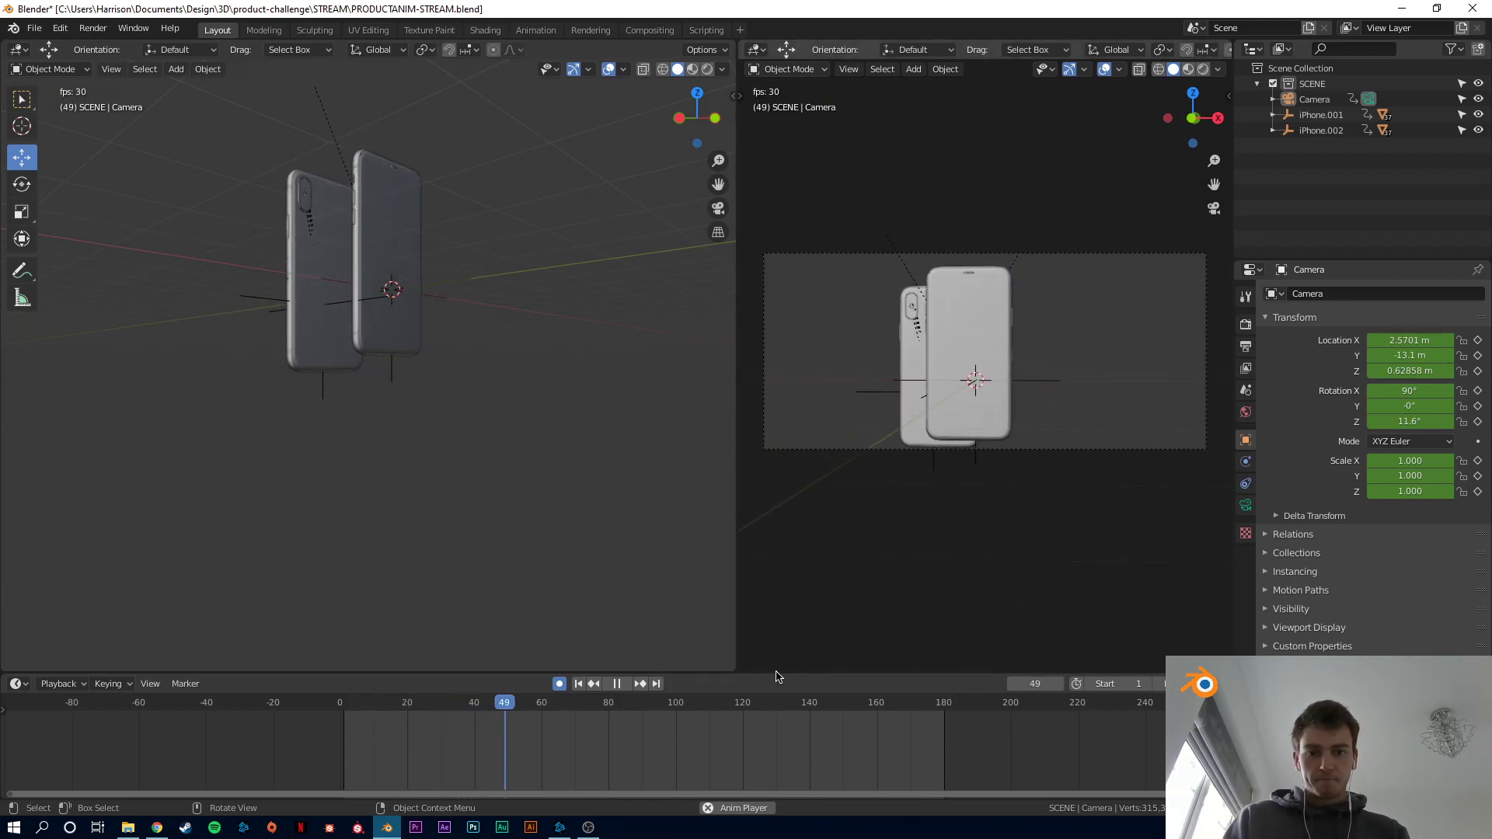
key("space")
mouse_move(437, 492)
middle_mouse_down()
mouse_move(459, 470)
mouse_move(451, 457)
mouse_move(536, 506)
mouse_move(669, 492)
mouse_move(409, 488)
middle_mouse_up()
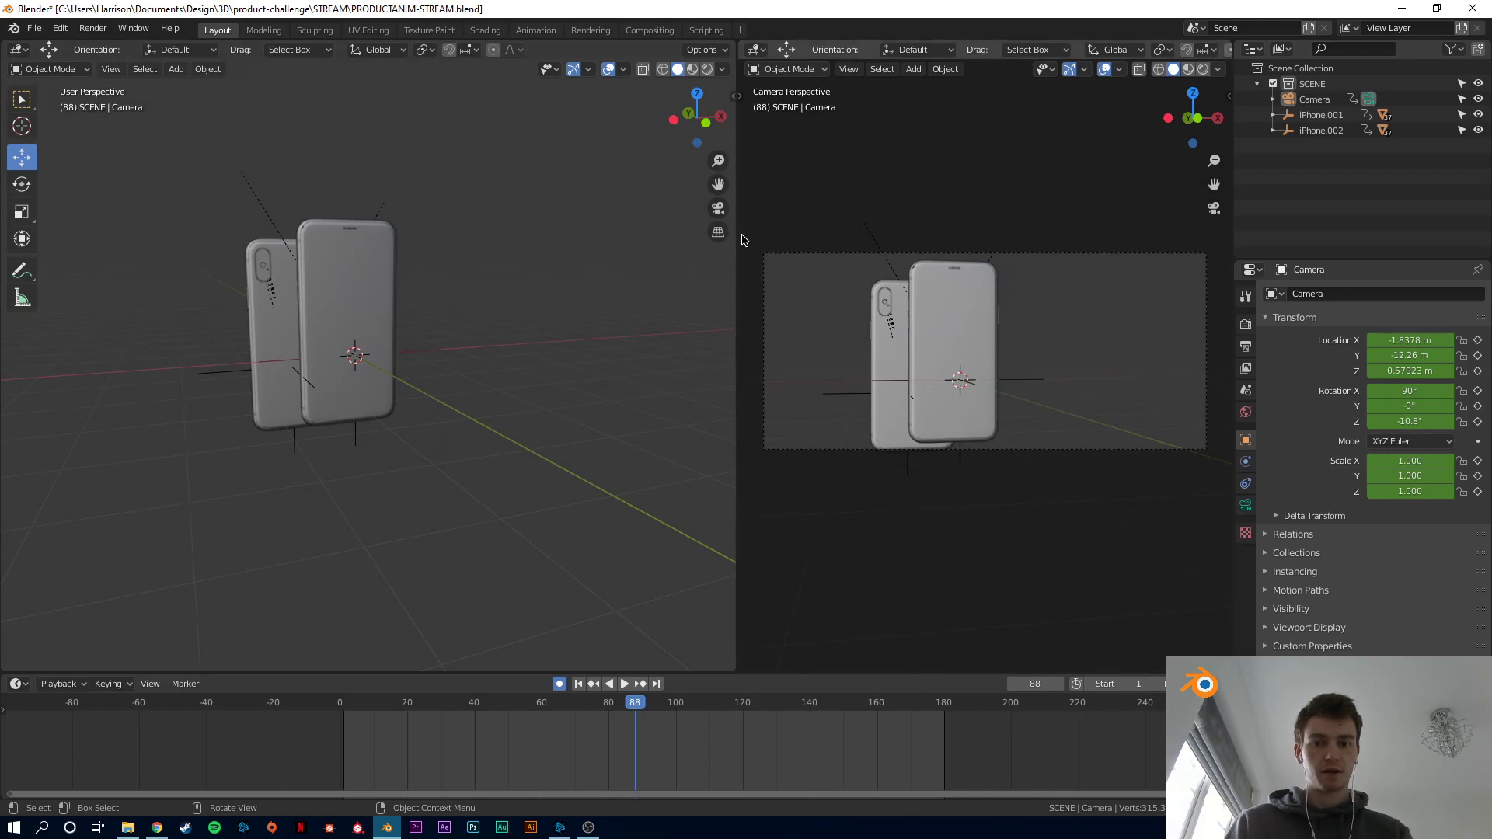
left_click(302, 458)
left_click(357, 449, "shift")
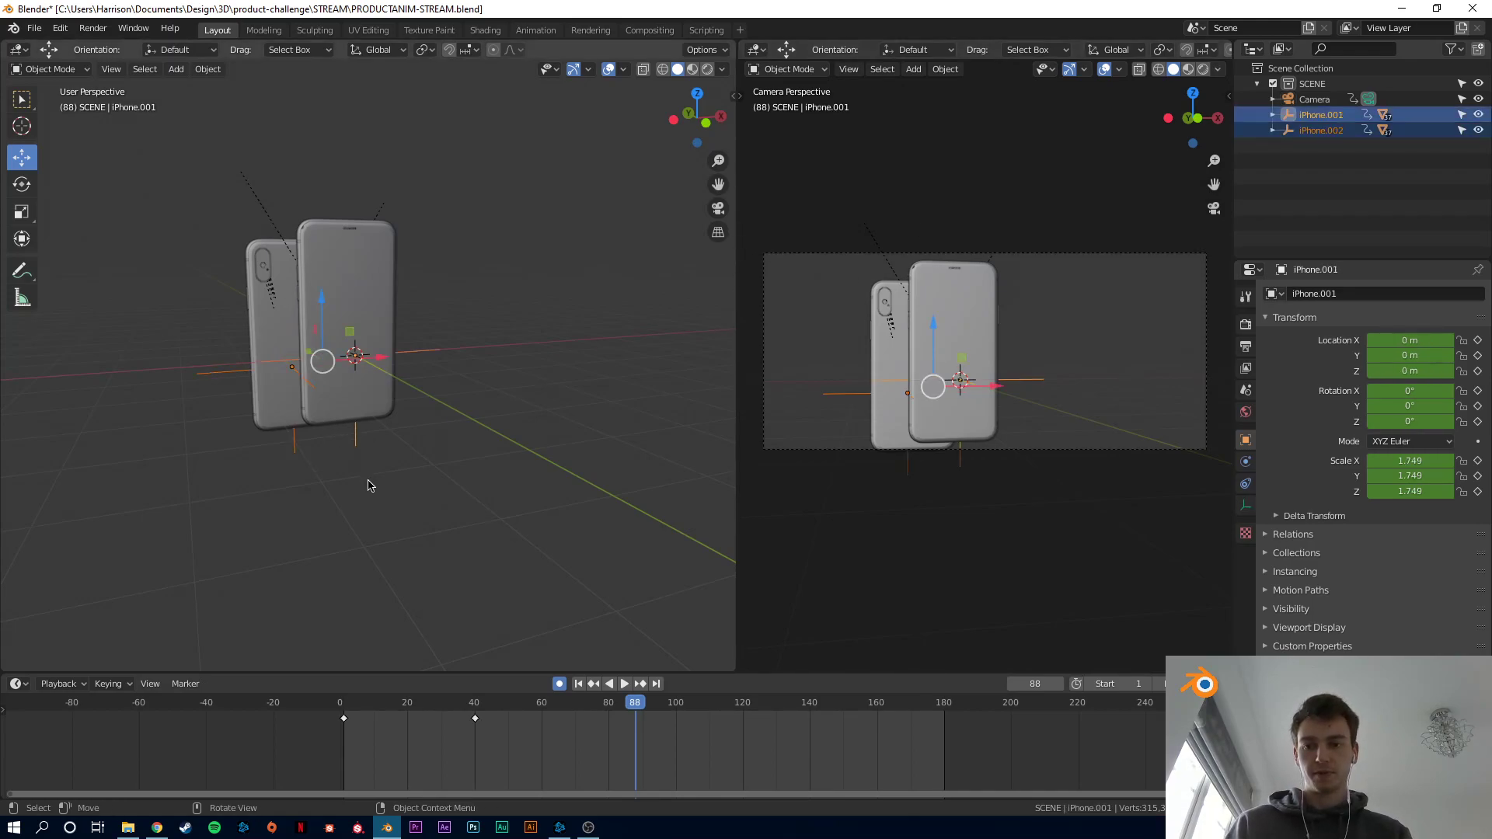
left_click(411, 496)
key("space")
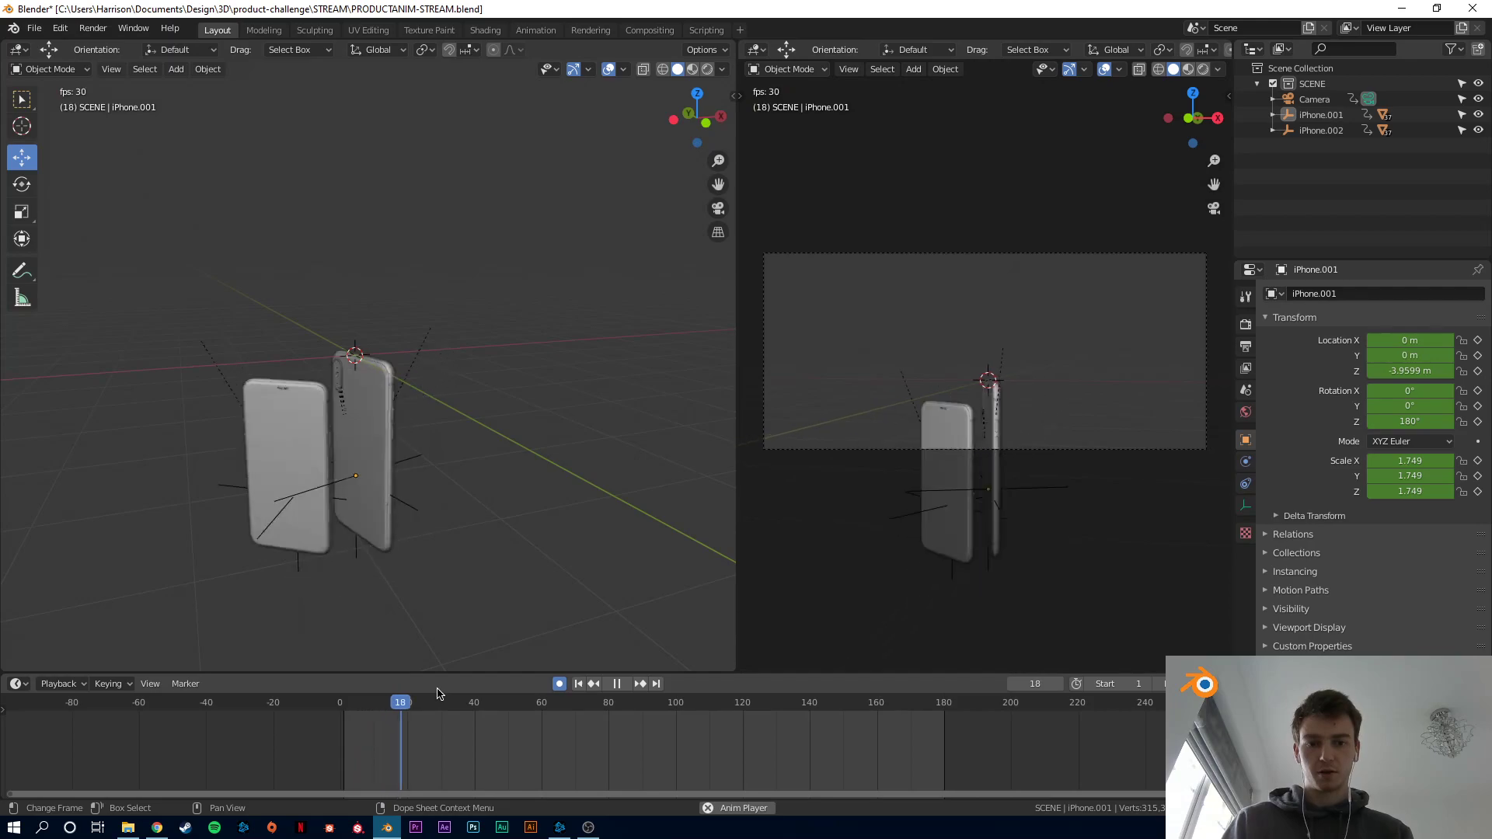
key("space")
Select only iPhone.002 and set the current frame to 0.
left_click(298, 454)
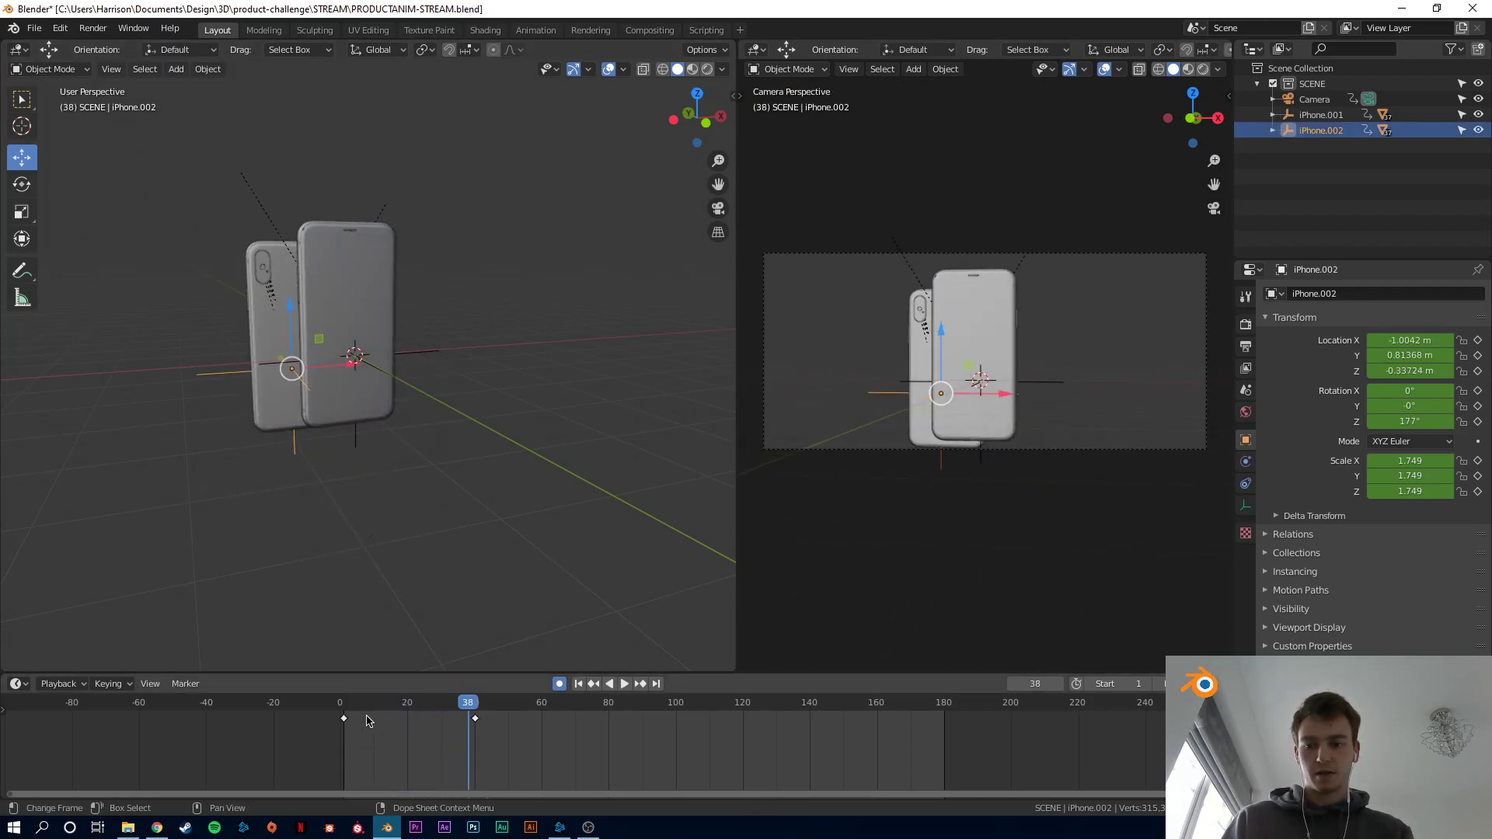
left_click(342, 711)
scroll(377, 614, "up", 1)
middle_click_drag(414, 595, 430, 510, "shift")
scroll(429, 510, "down", 2)
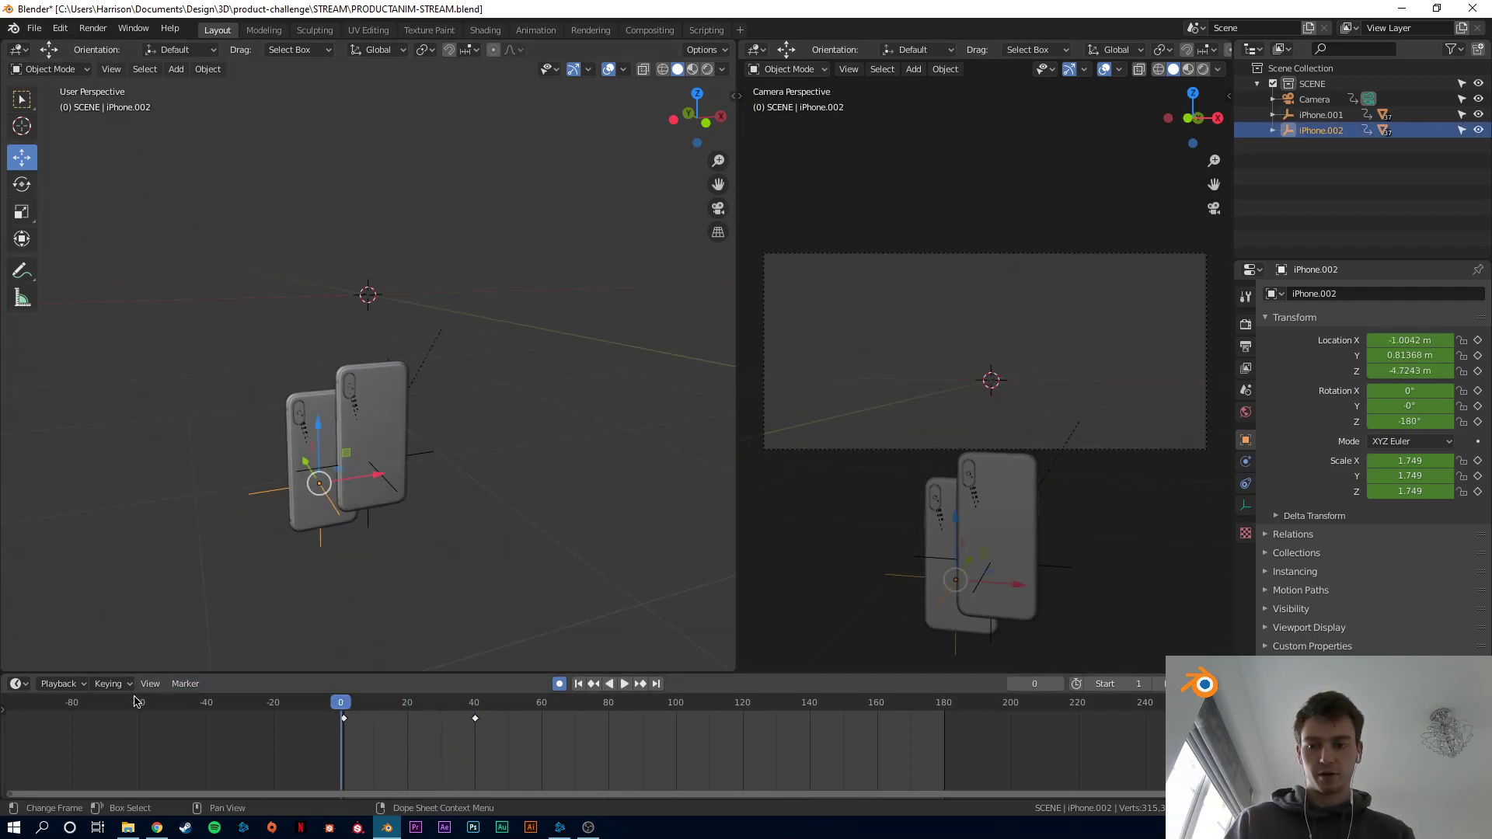
Split the user-perspective viewport horizontally, make the new area a slightly wider Graph Editor and frame iPhone.002's curves.
left_click_drag(3, 670, 5, 395)
left_click(18, 405)
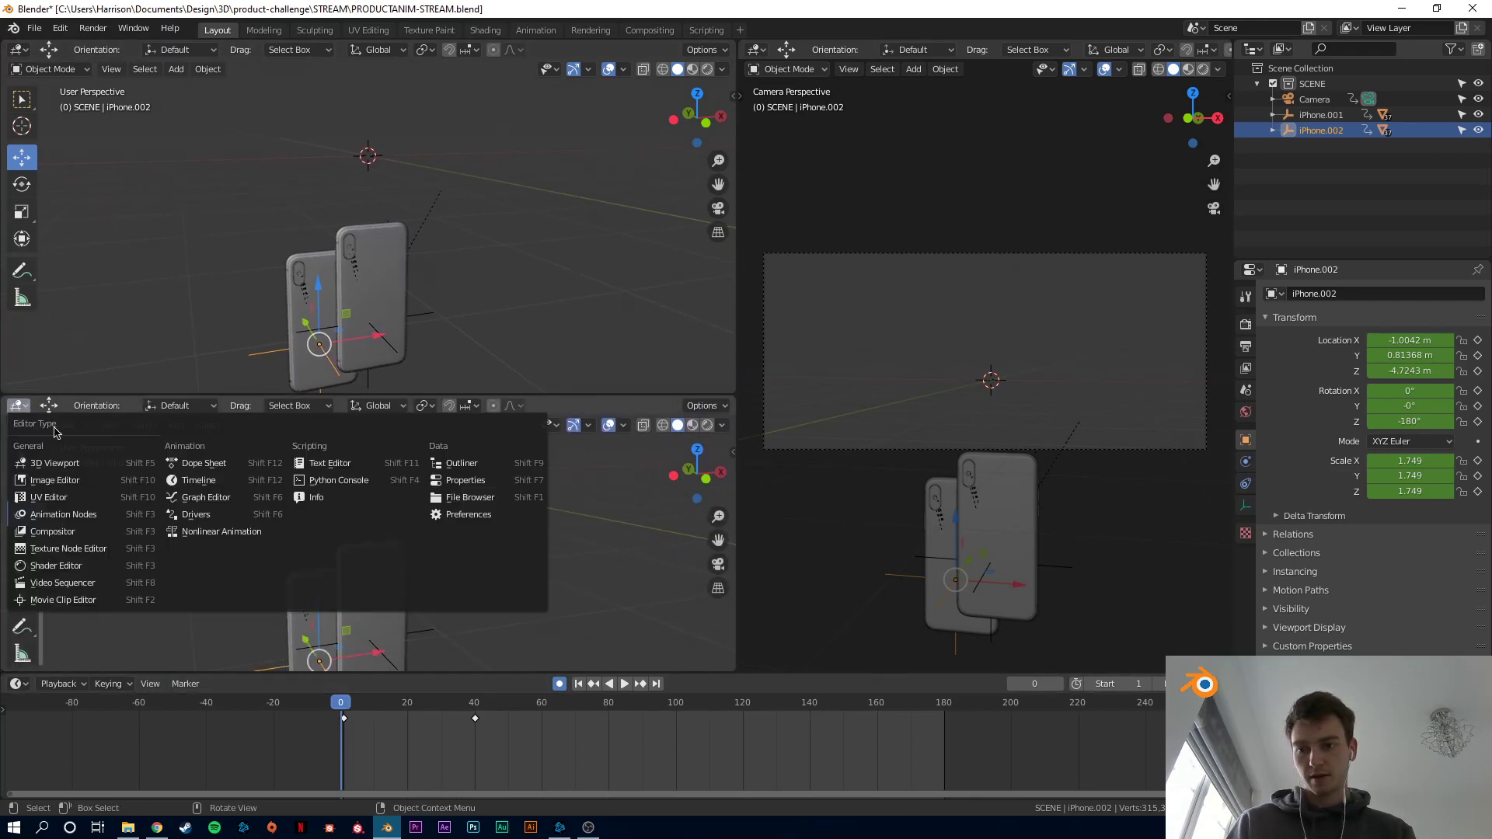
left_click(218, 498)
left_click_drag(733, 492, 776, 493)
key("Home")
scroll(411, 585, "down", 2)
middle_click_drag(342, 579, 457, 575)
scroll(458, 577, "up", 14)
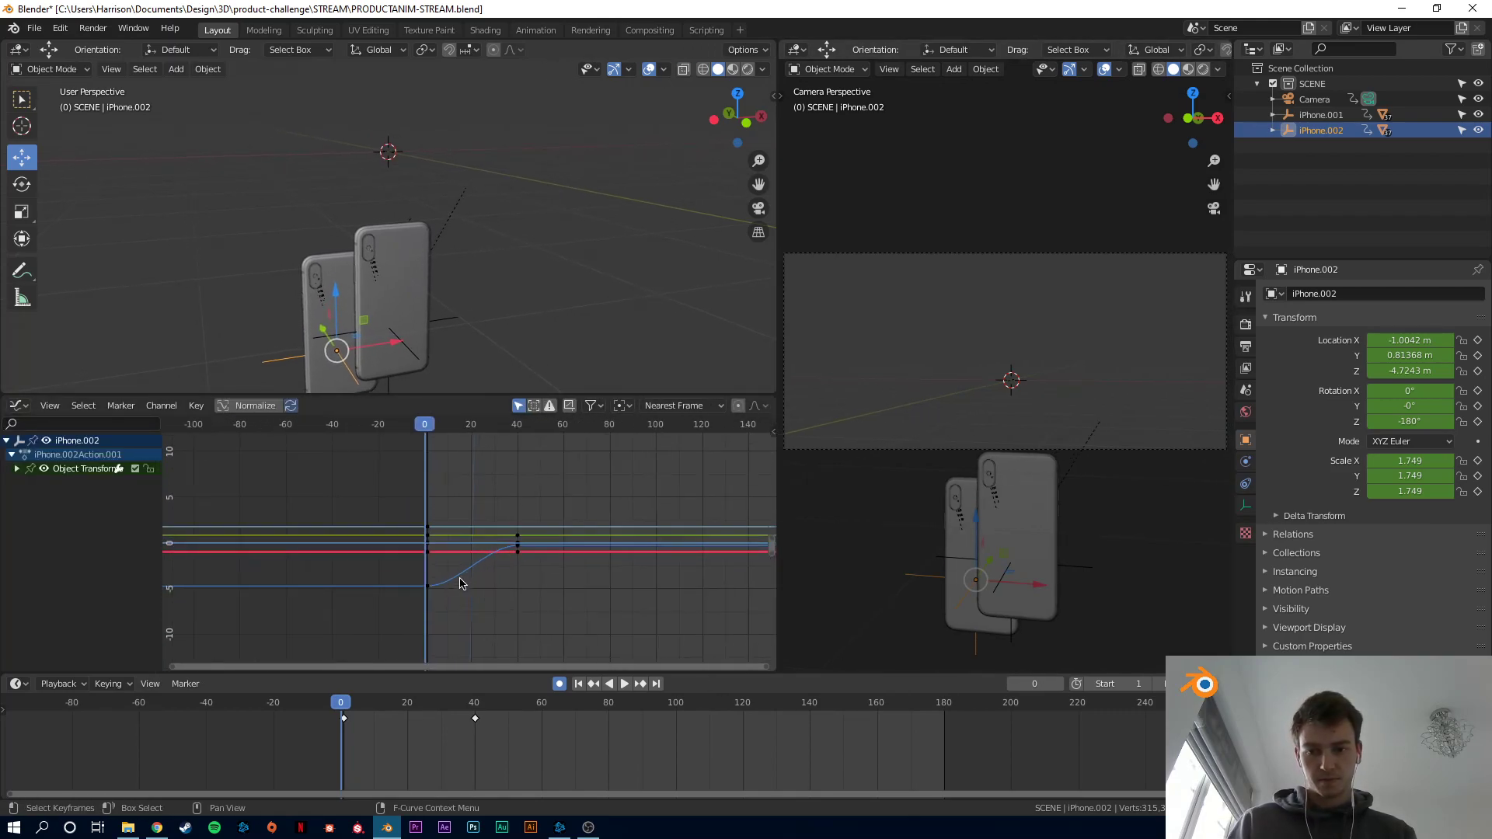
Try pulling back the left handles of all iPhone.002 keyframes for a fast start and slow finish, play it and undo it.
left_click_drag(541, 746, 218, 702)
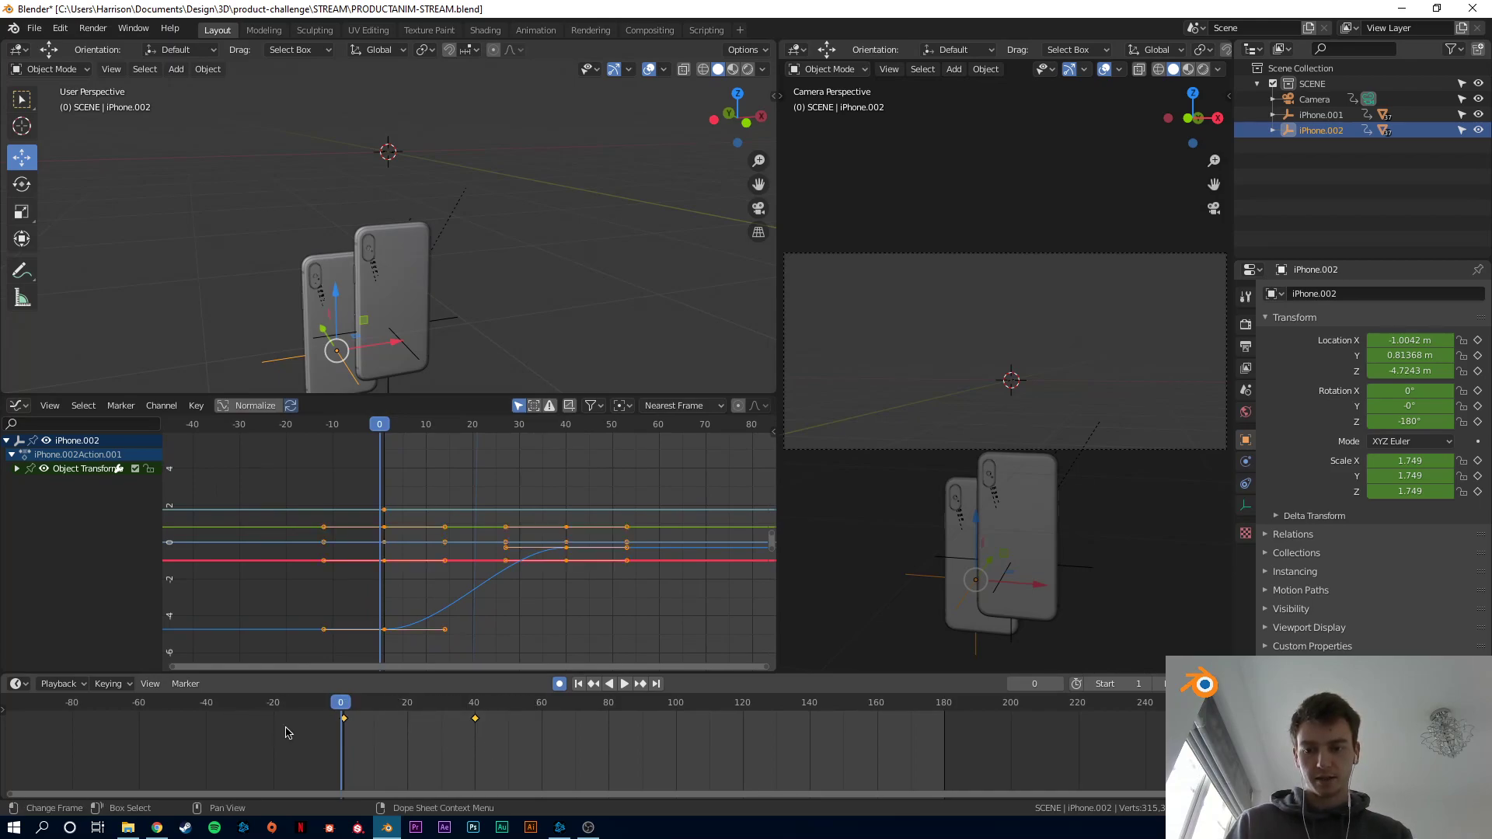
middle_click_drag(521, 607, 500, 544)
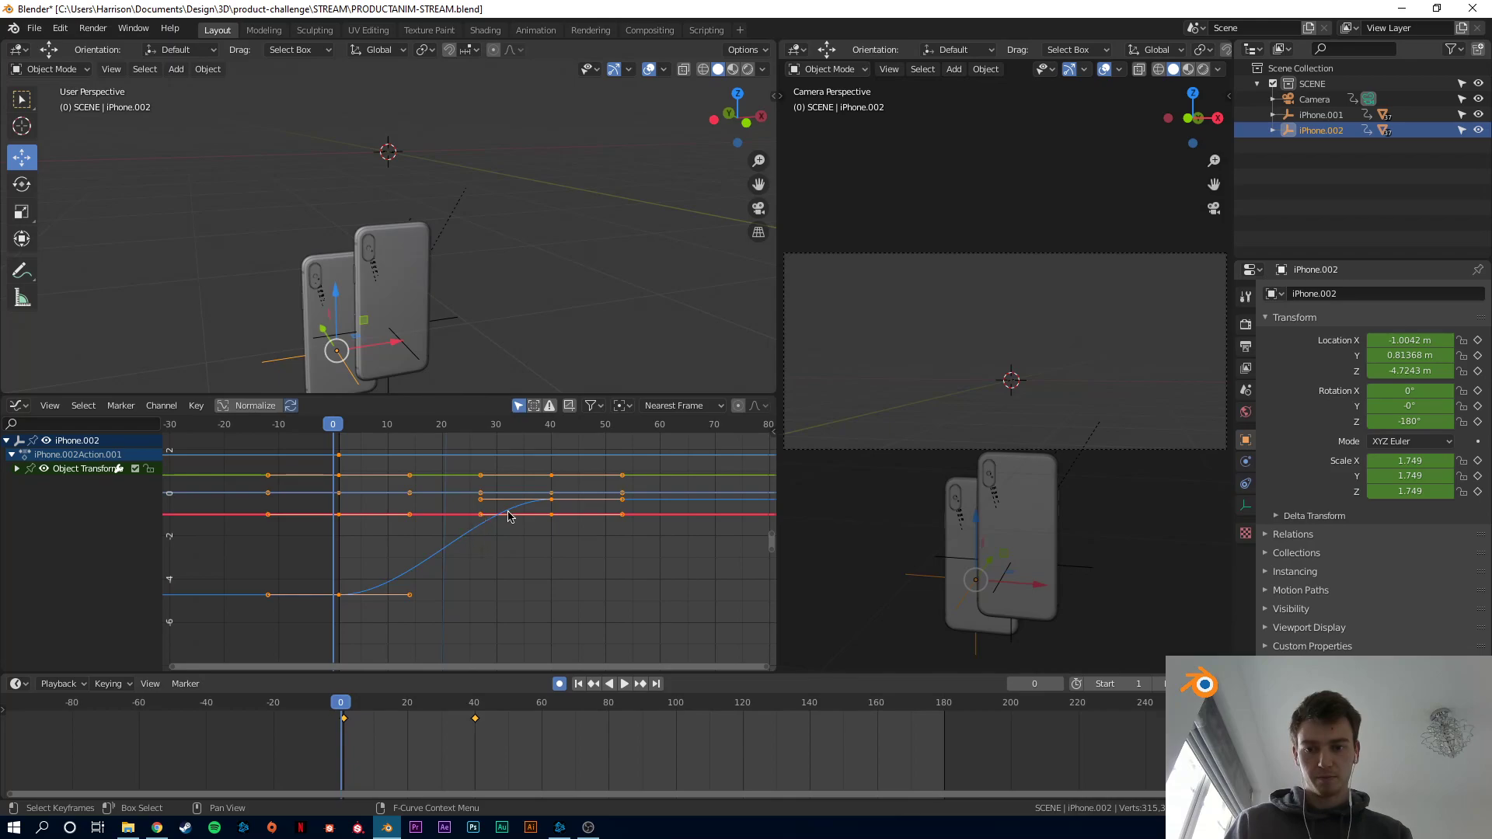
scroll(465, 539, "up", 2)
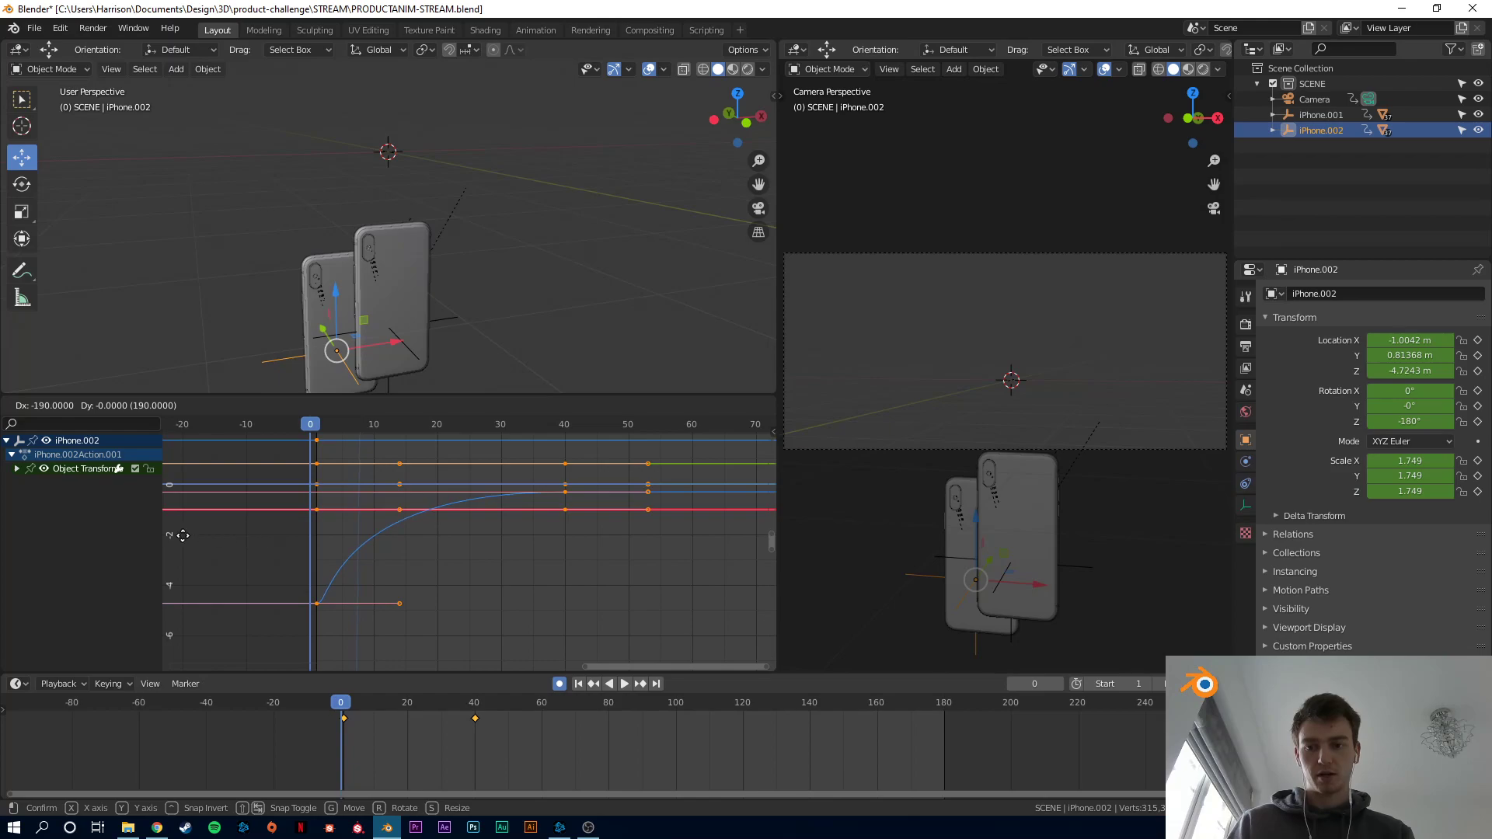
left_click(423, 520)
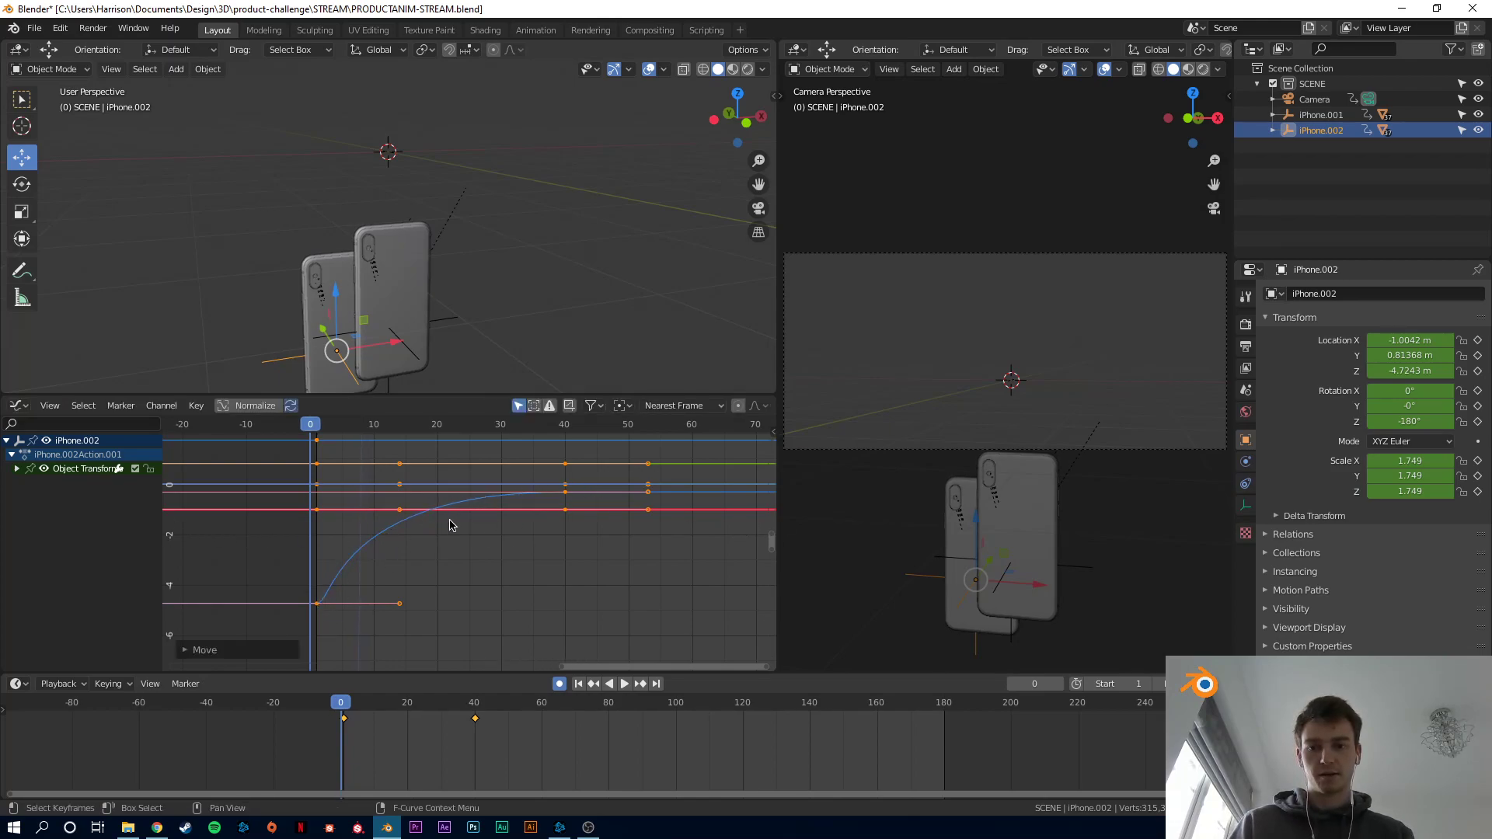
key("space")
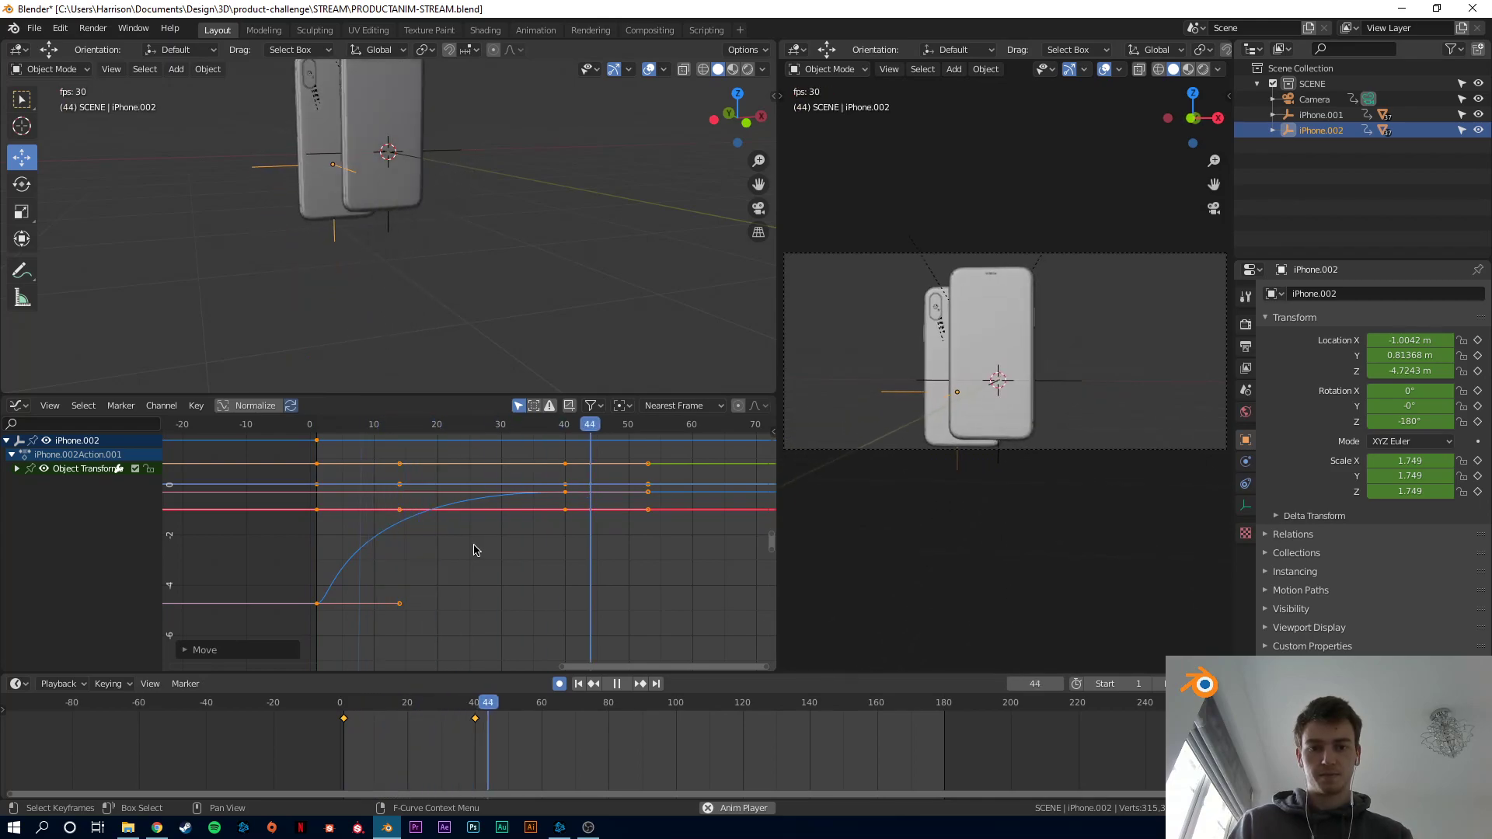
left_click(340, 449)
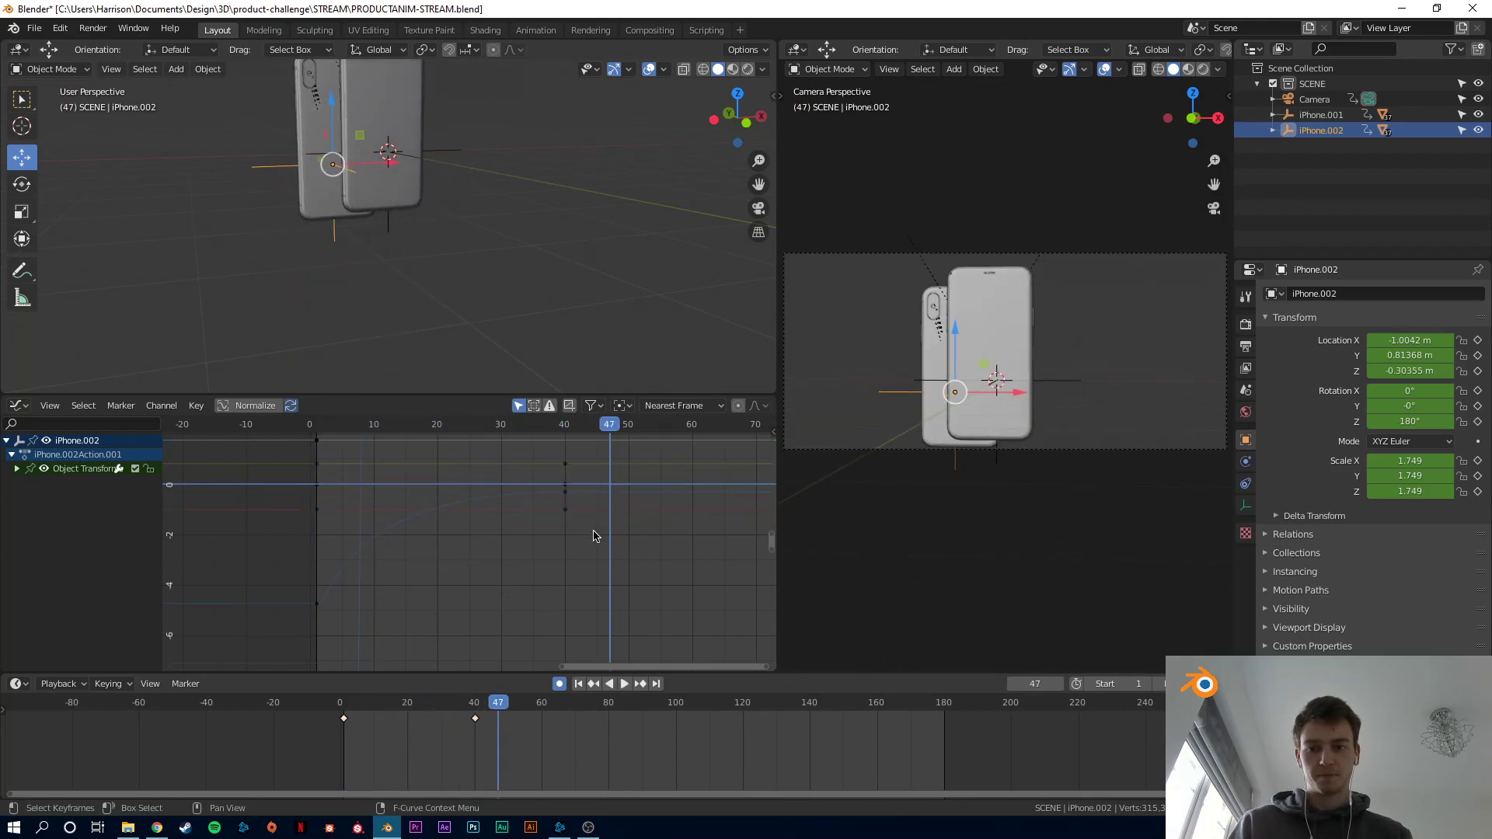
key("a")
key("shift+Left")
key("ctrl+z")
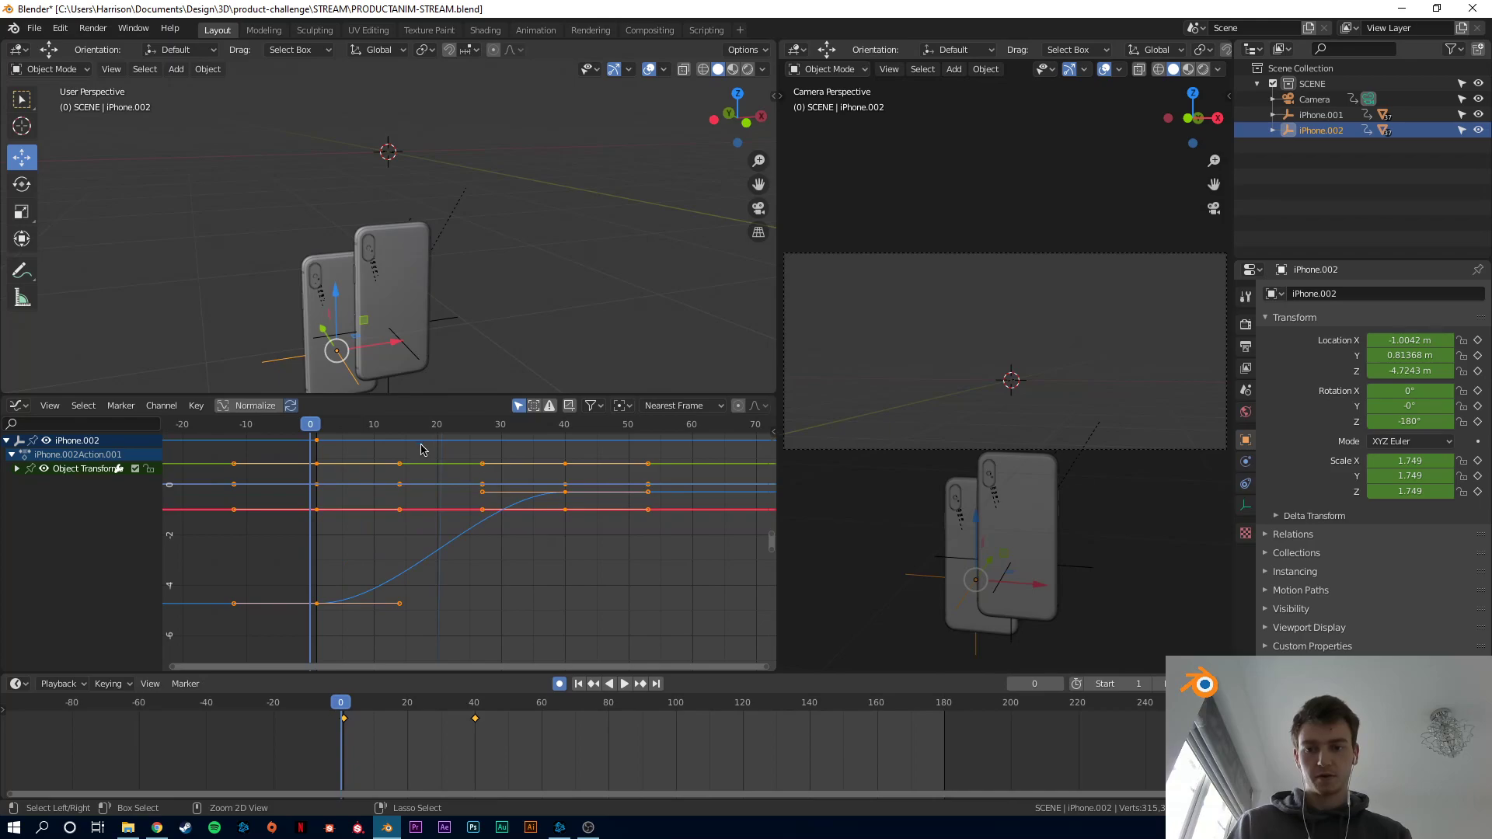
Add iPhone.001 to the selection and pull the left handles of both phones' keyframes back 310 frames for a fast start and slow finish.
left_click(426, 351, "shift")
key("a")
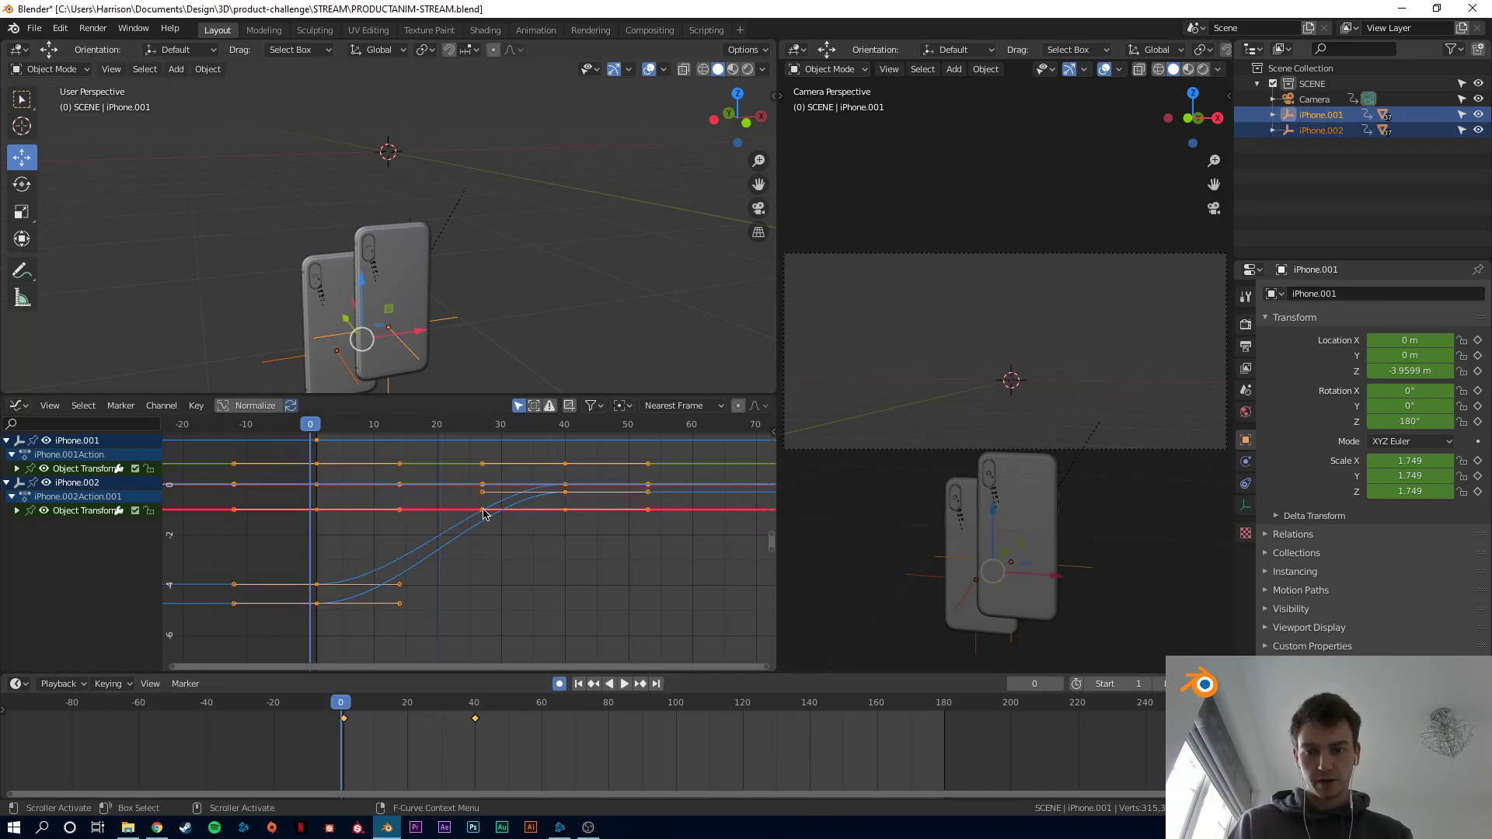
key("g")
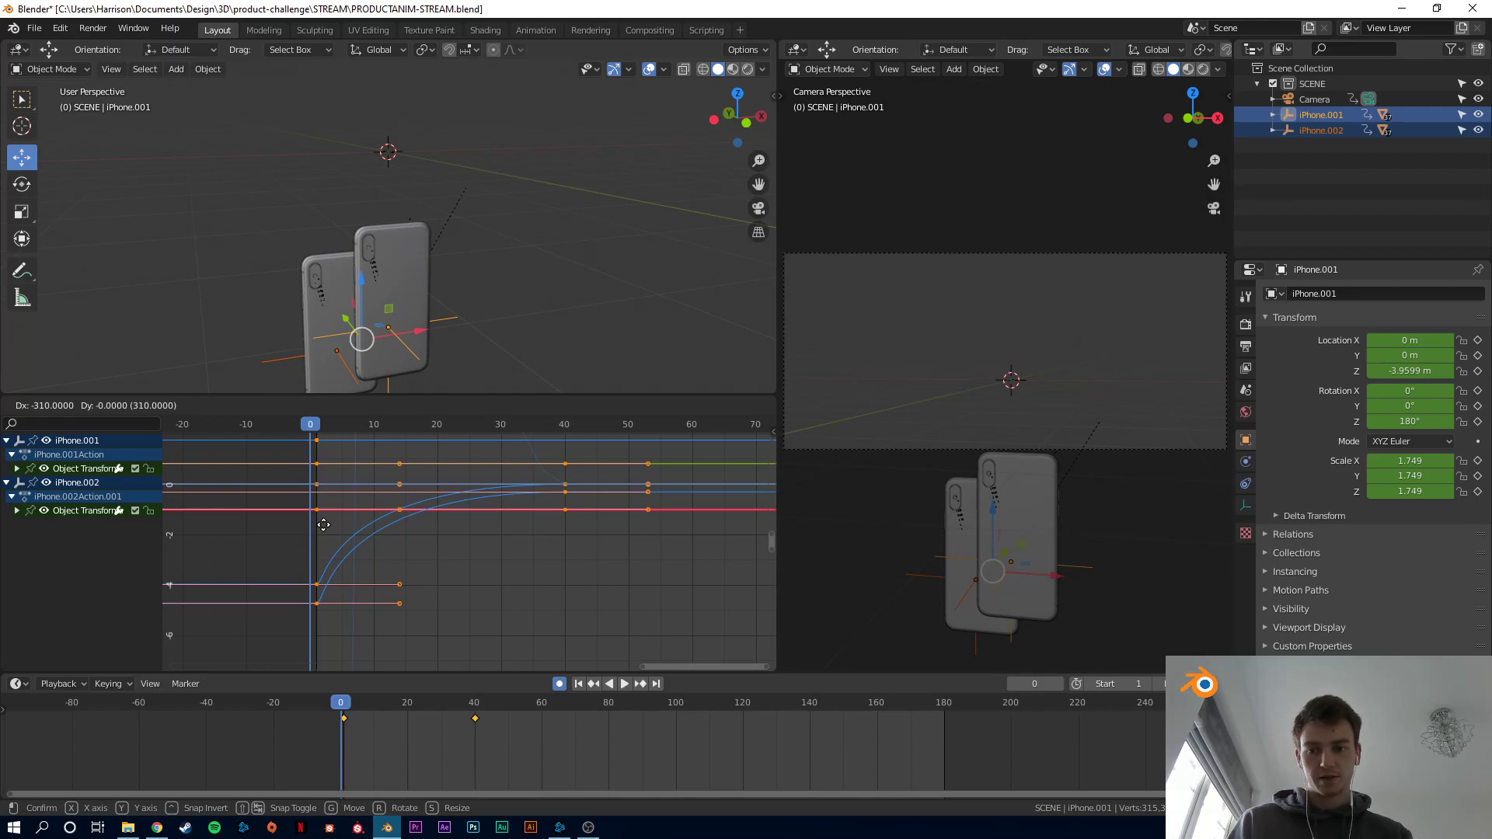
left_click(323, 524)
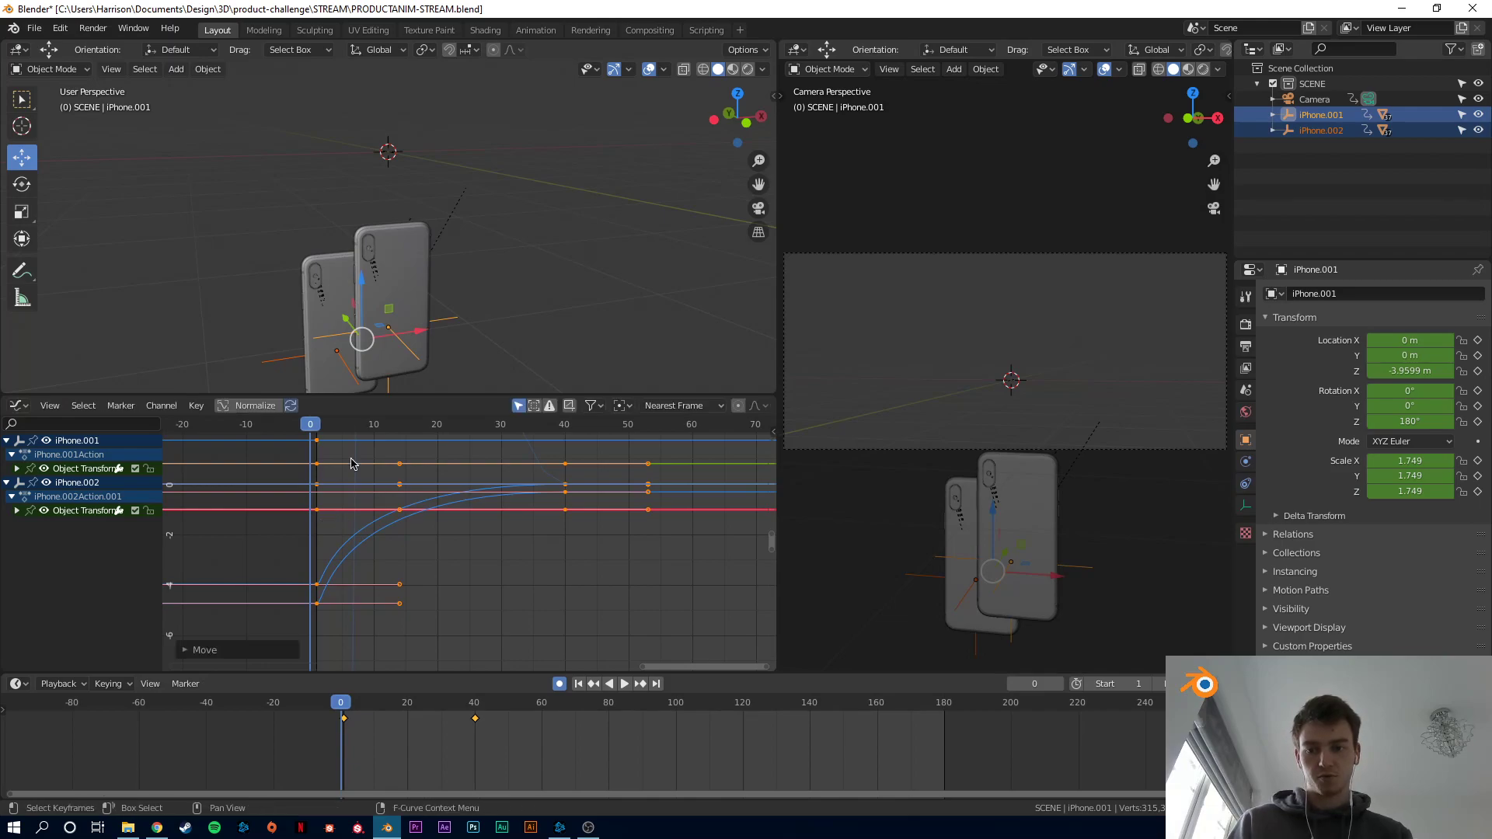
left_click(576, 607)
Replay the eased phone animation from the start several times to examine its motion, and deselect both phones.
key("space")
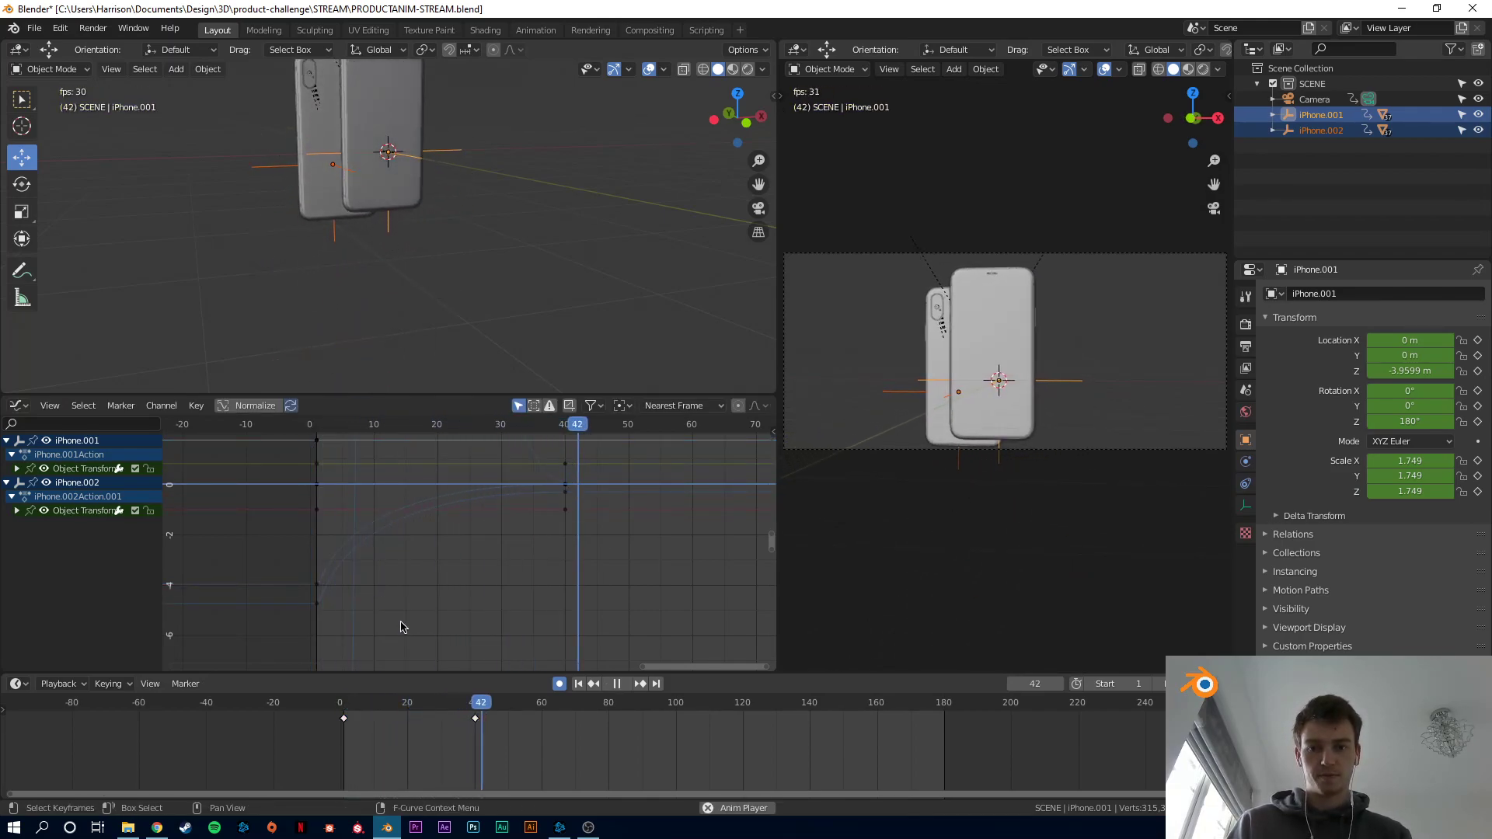
key("space")
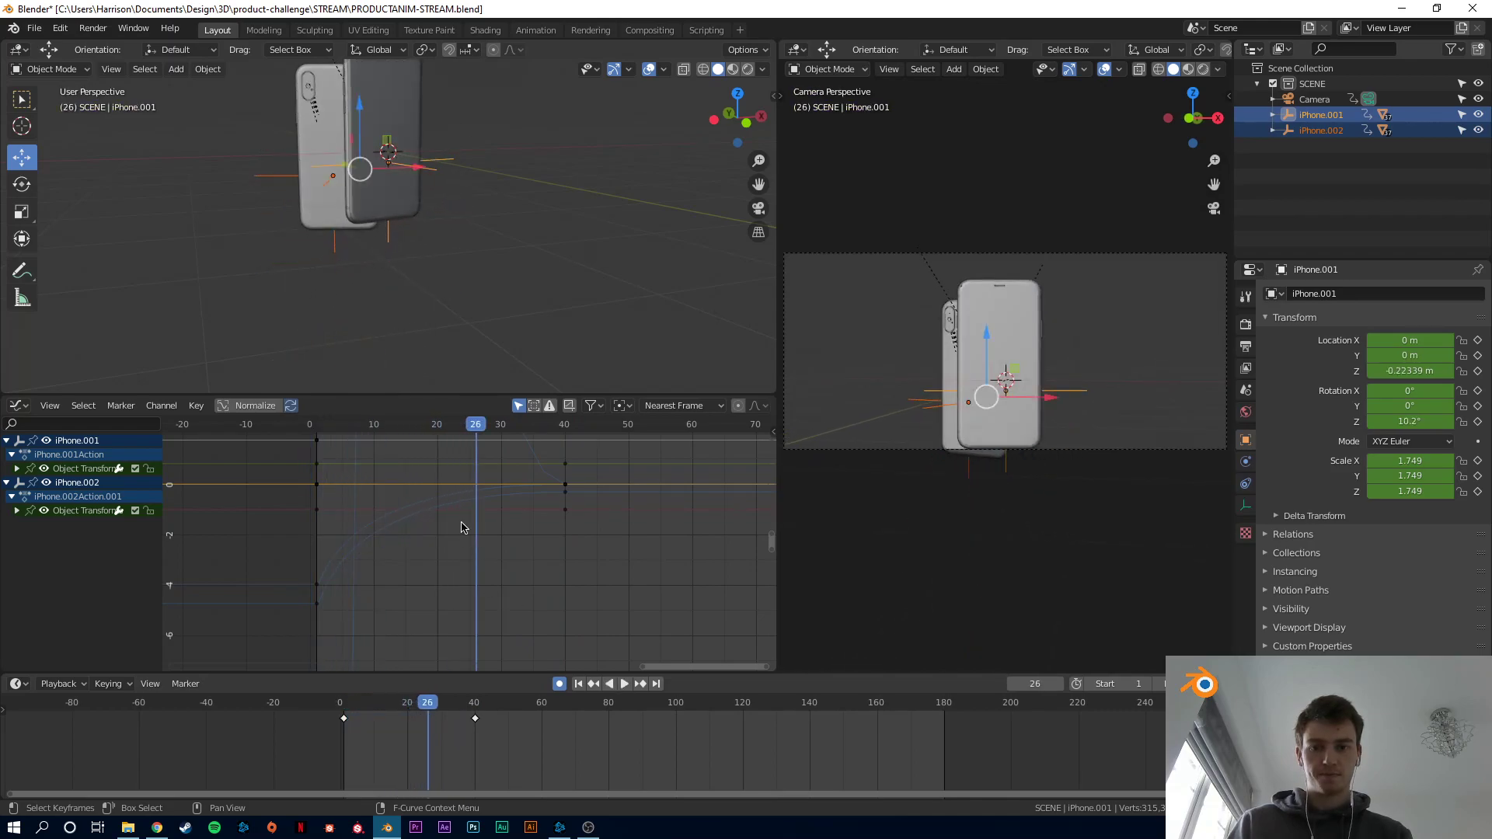
left_click(311, 426)
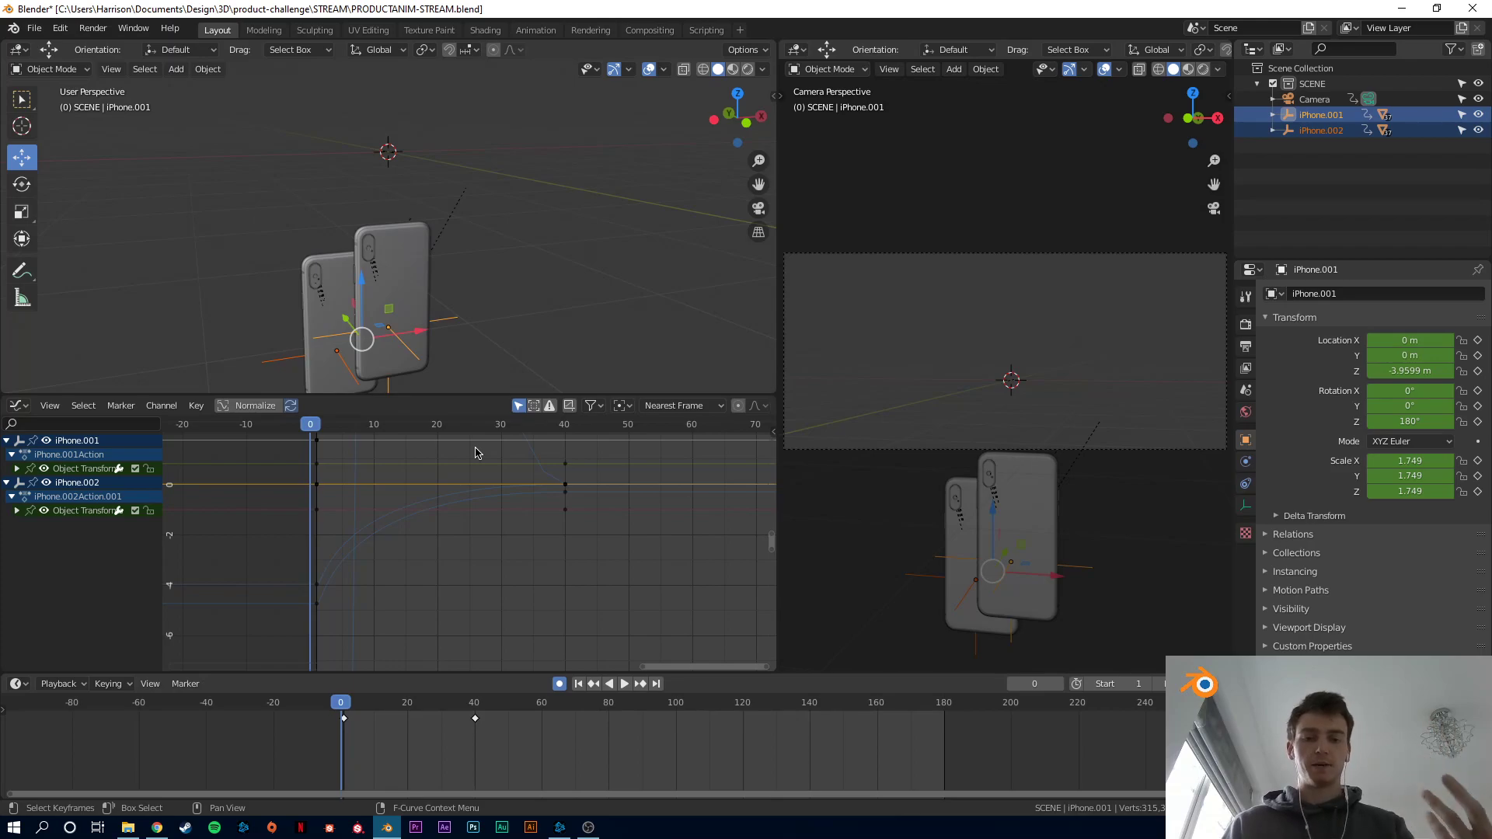
key("space")
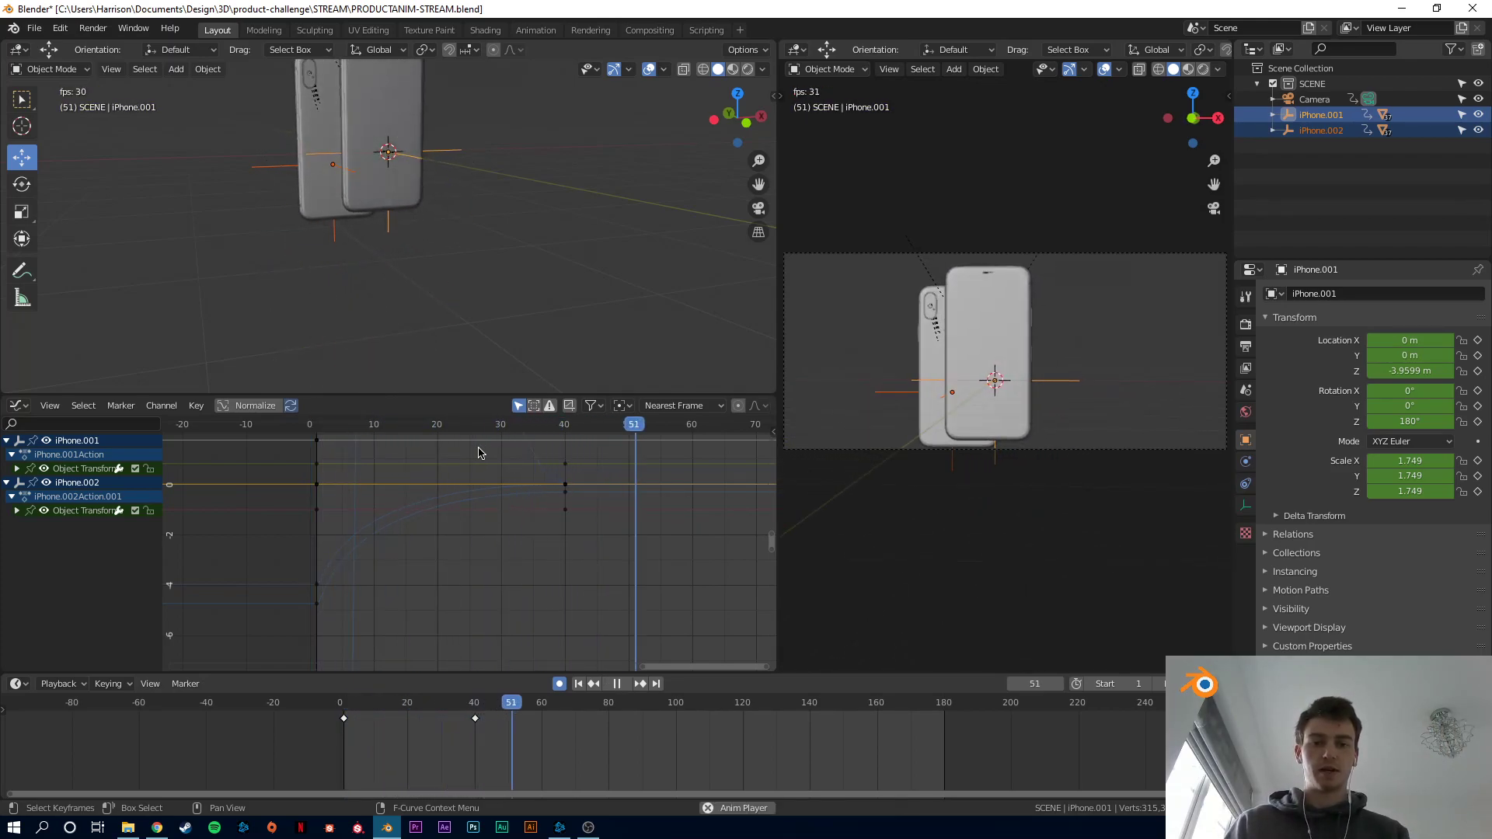
key("space")
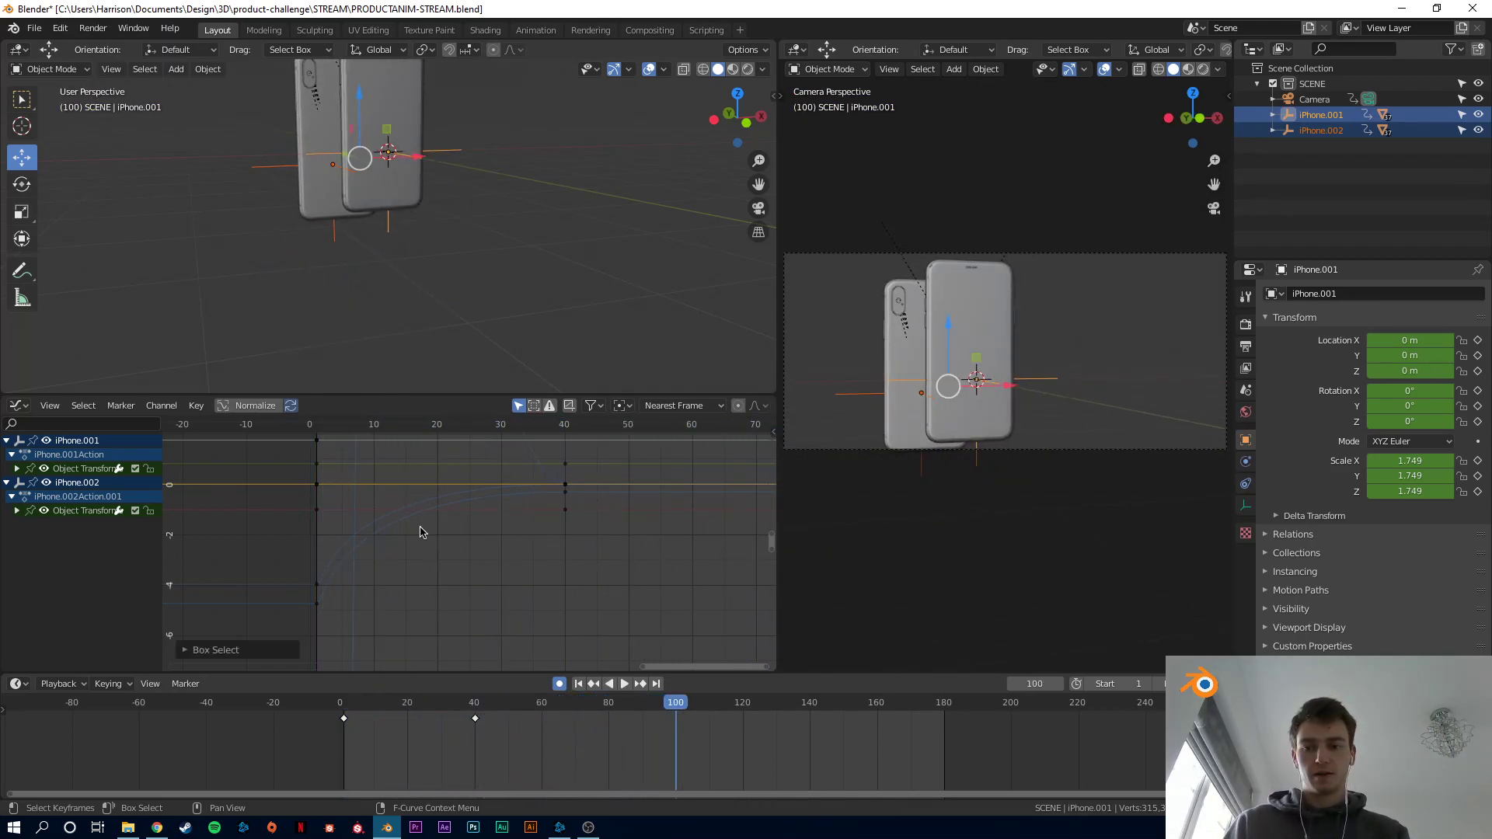
left_click(314, 426)
key("space")
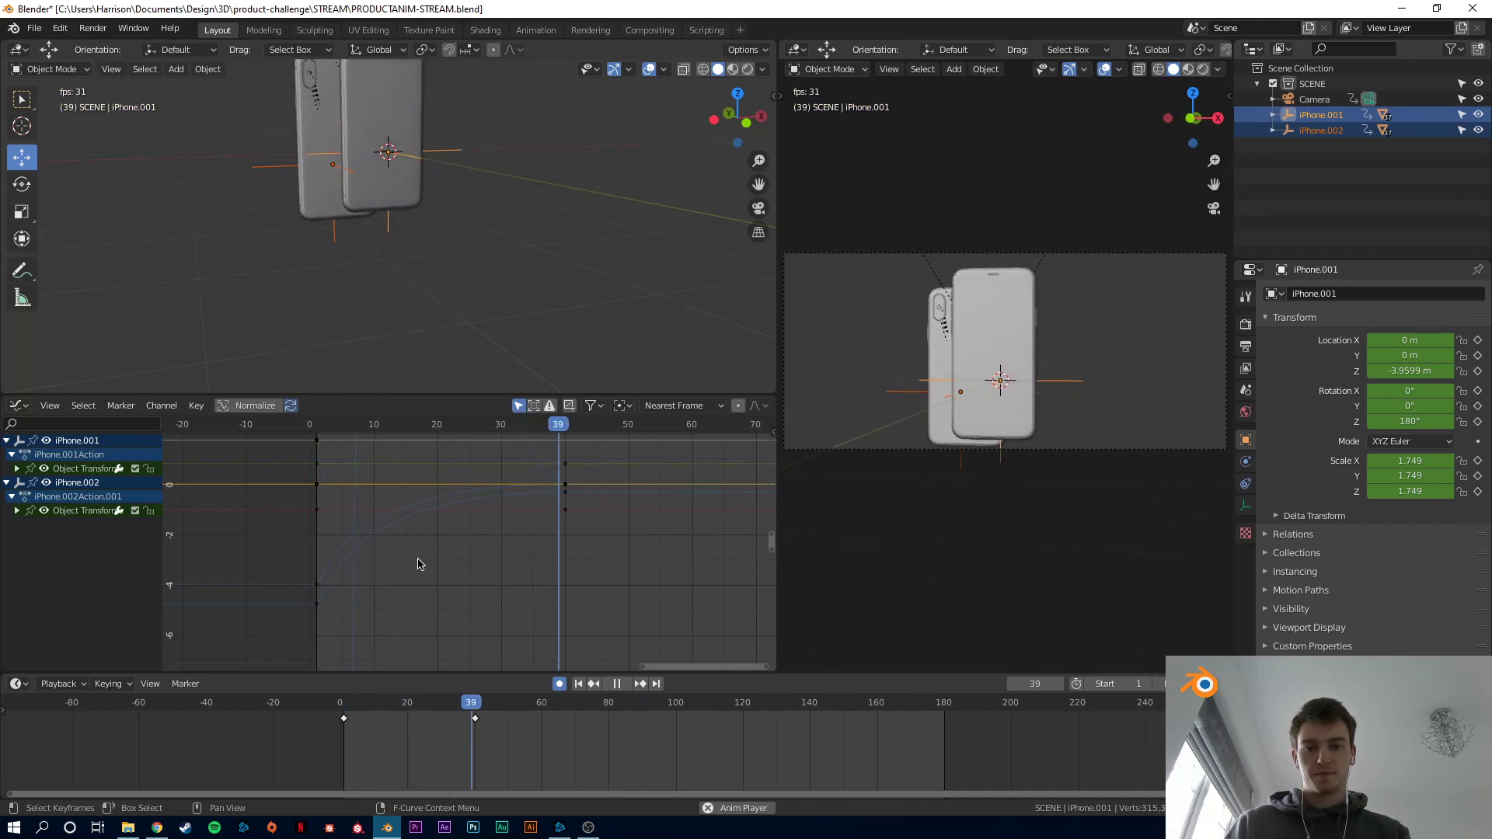
left_click(870, 468)
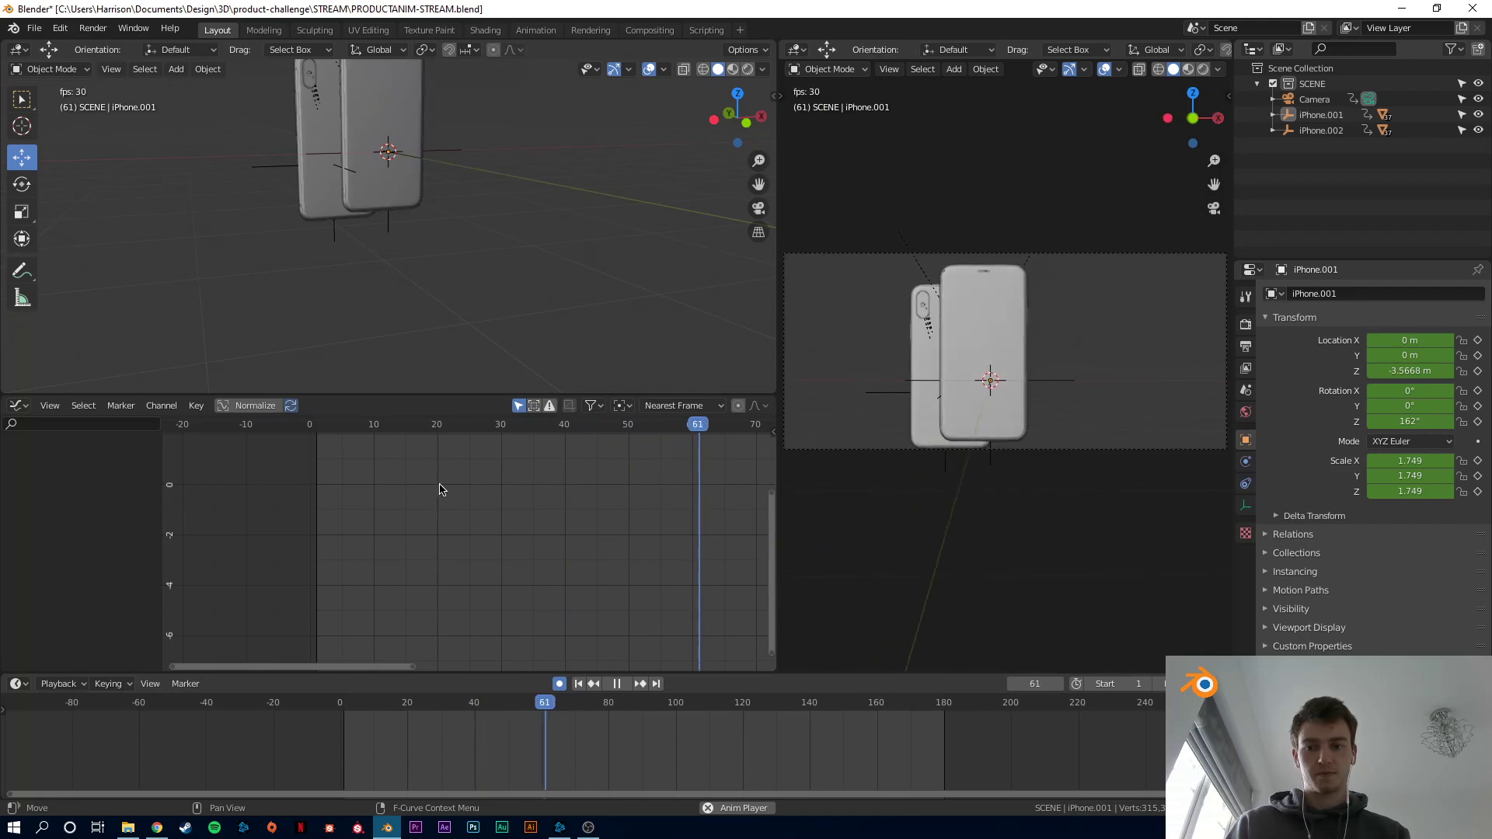
key("space")
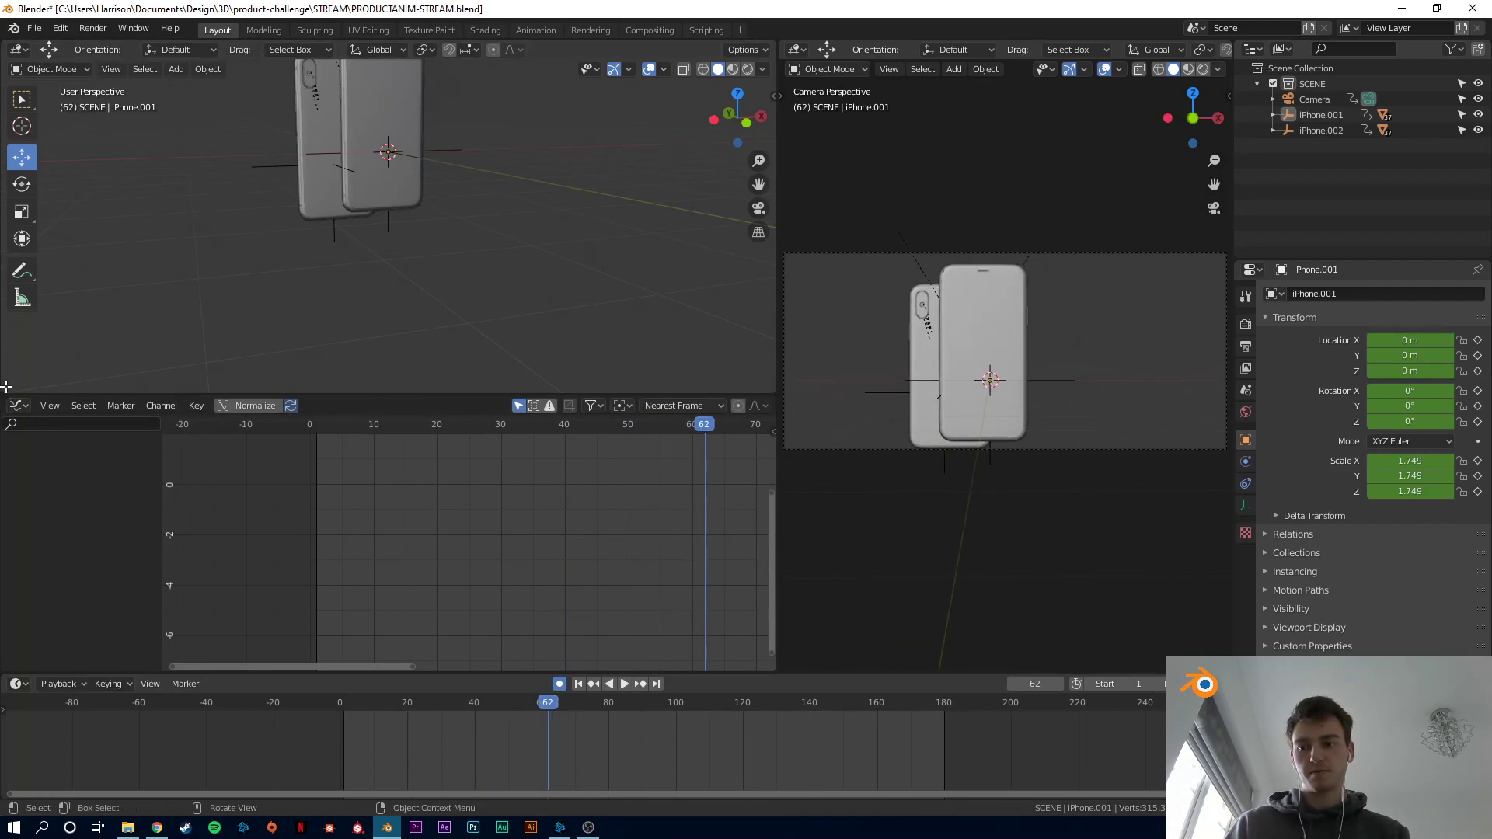
Close the Graph Editor area, widen the camera viewport and replay the eased animation.
left_click_drag(7, 392, 124, 492)
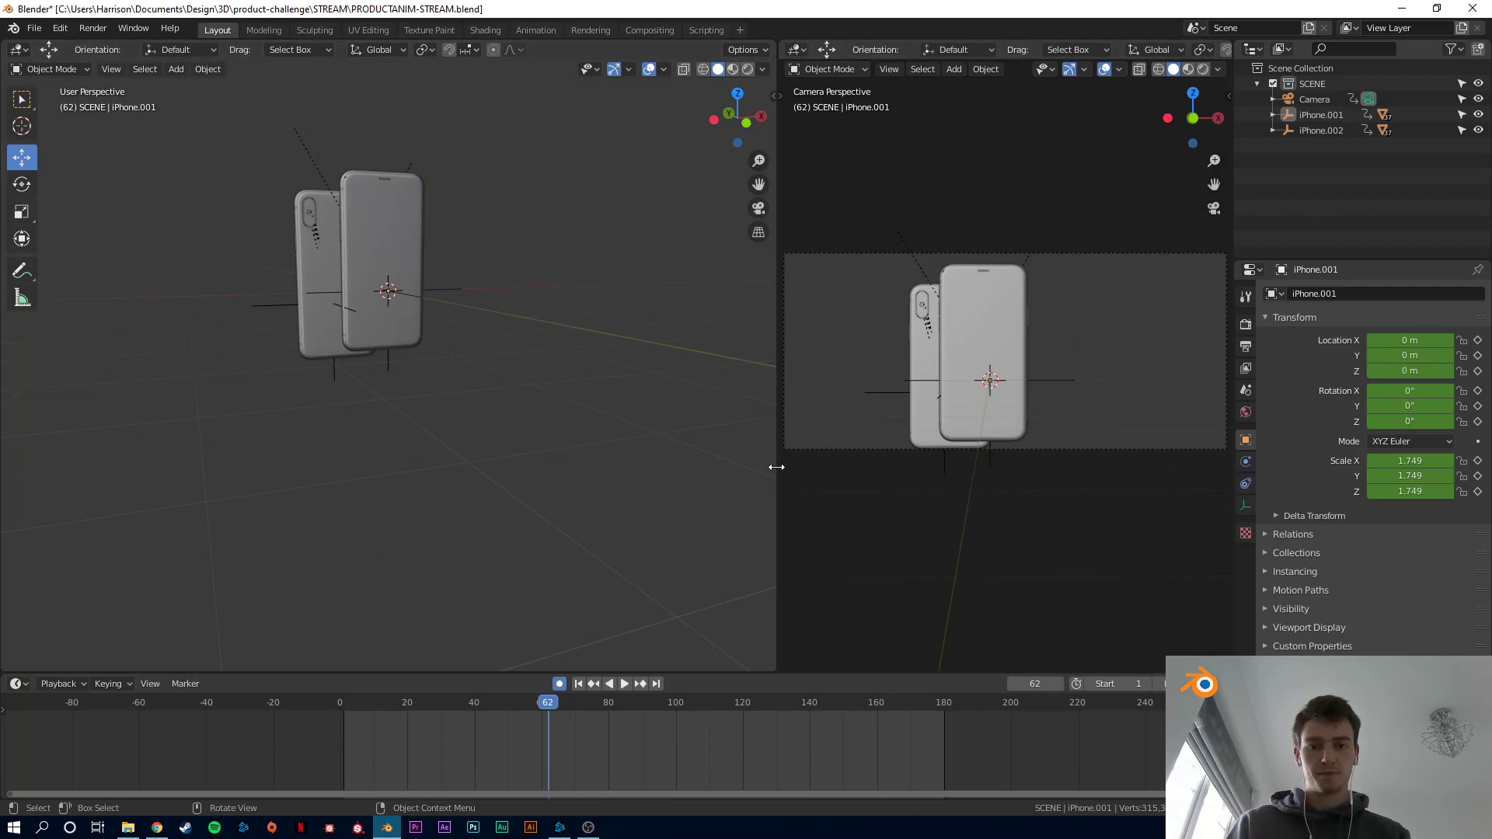
left_click_drag(777, 466, 661, 466)
key("space")
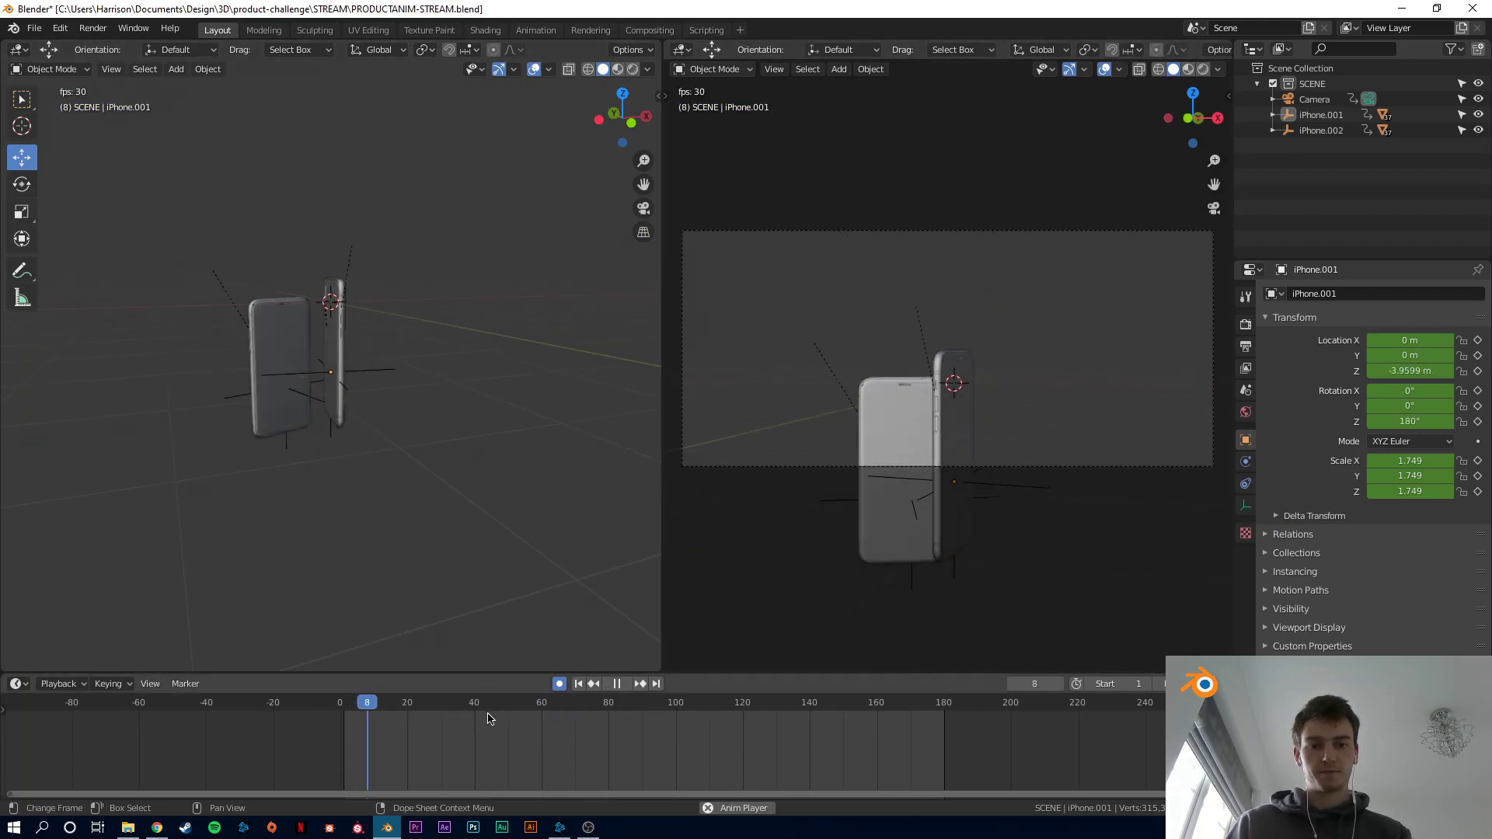
key("space")
Switch the camera viewport to rendered shading and open the scene's render settings.
scroll(427, 461, "down", 4)
middle_click_drag(459, 443, 383, 456)
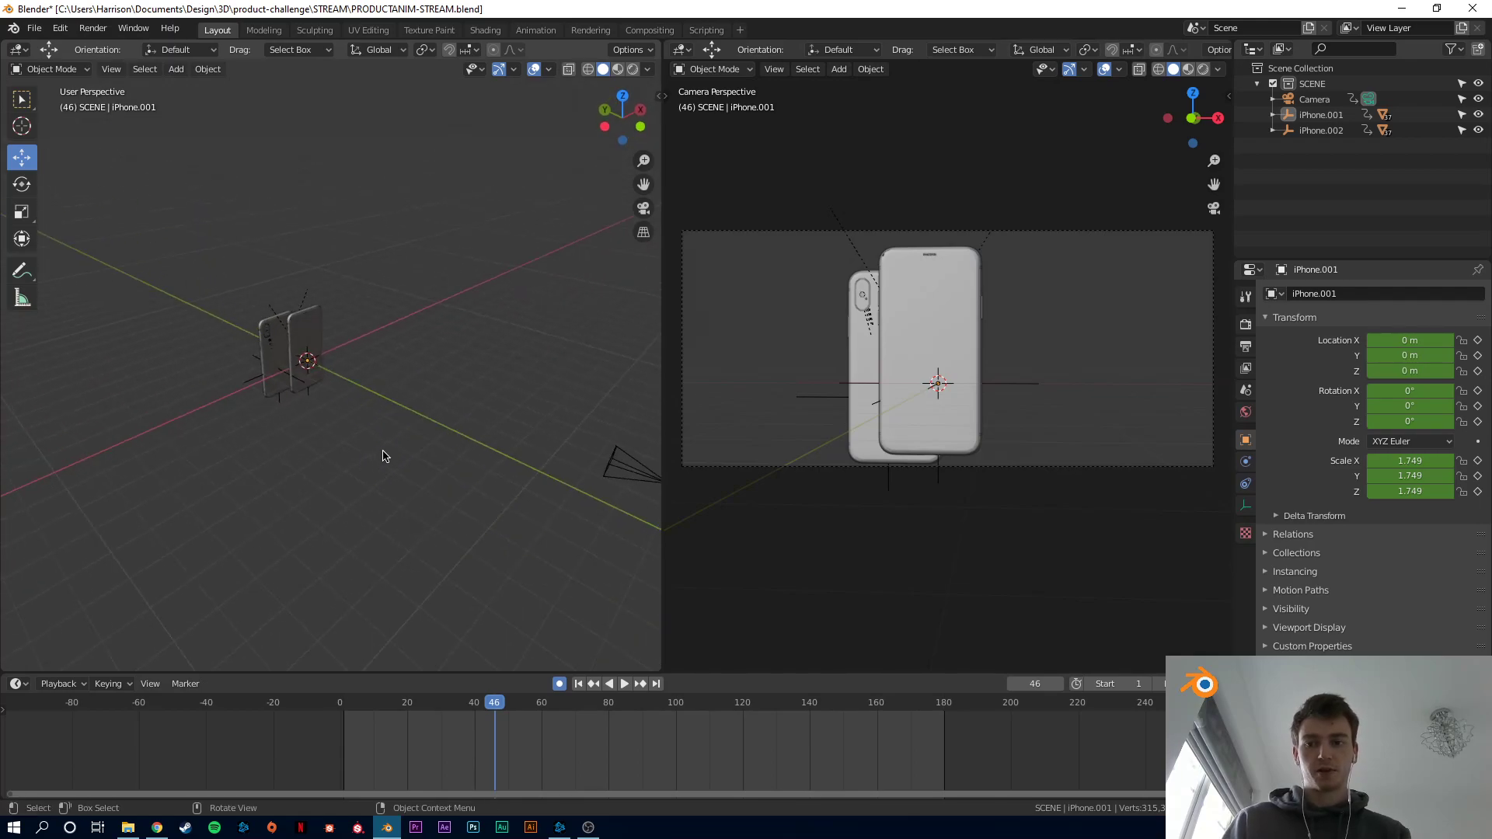
left_click(1204, 70)
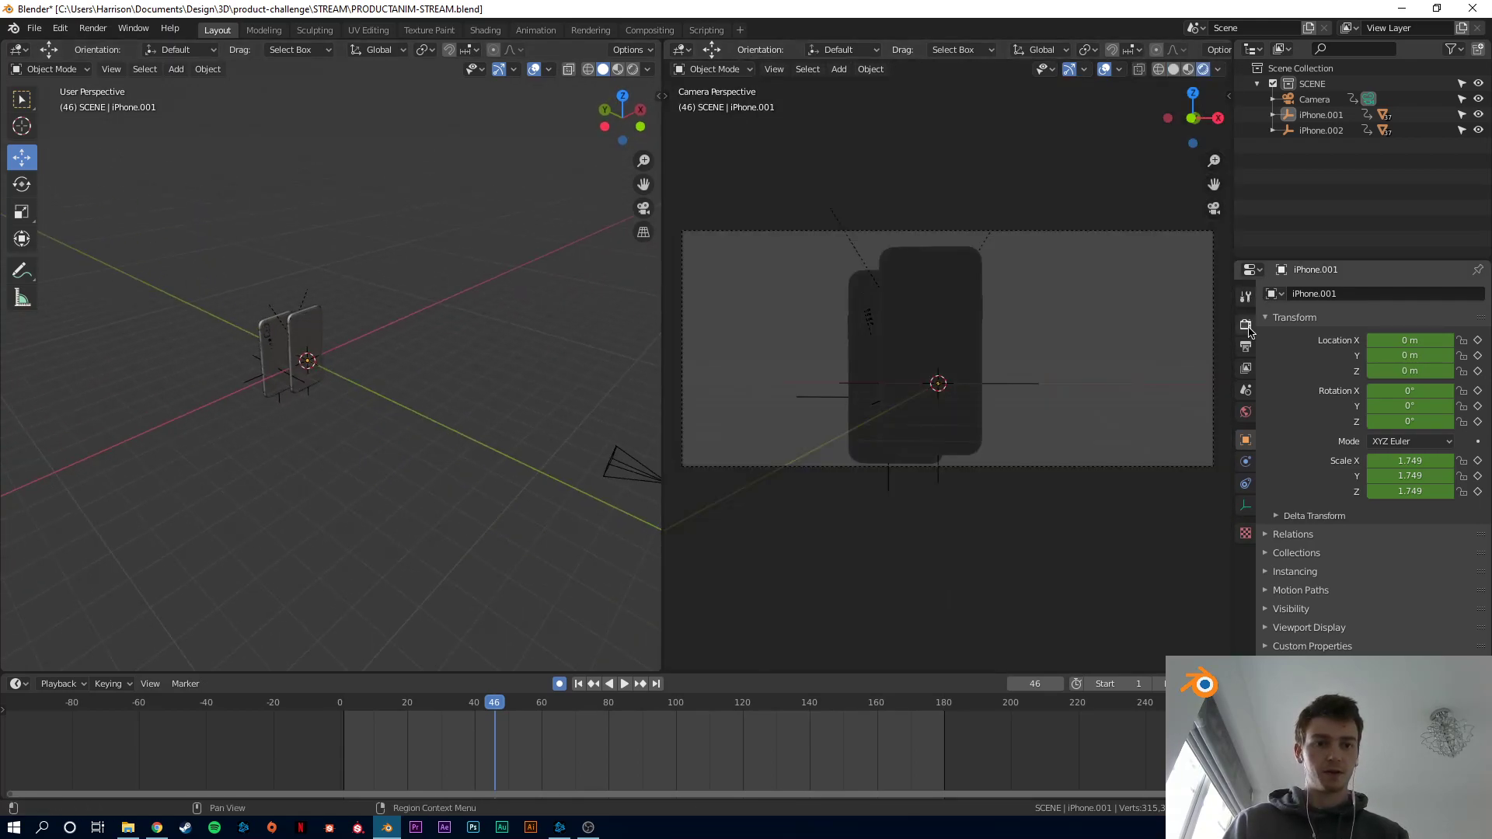
left_click(1246, 324)
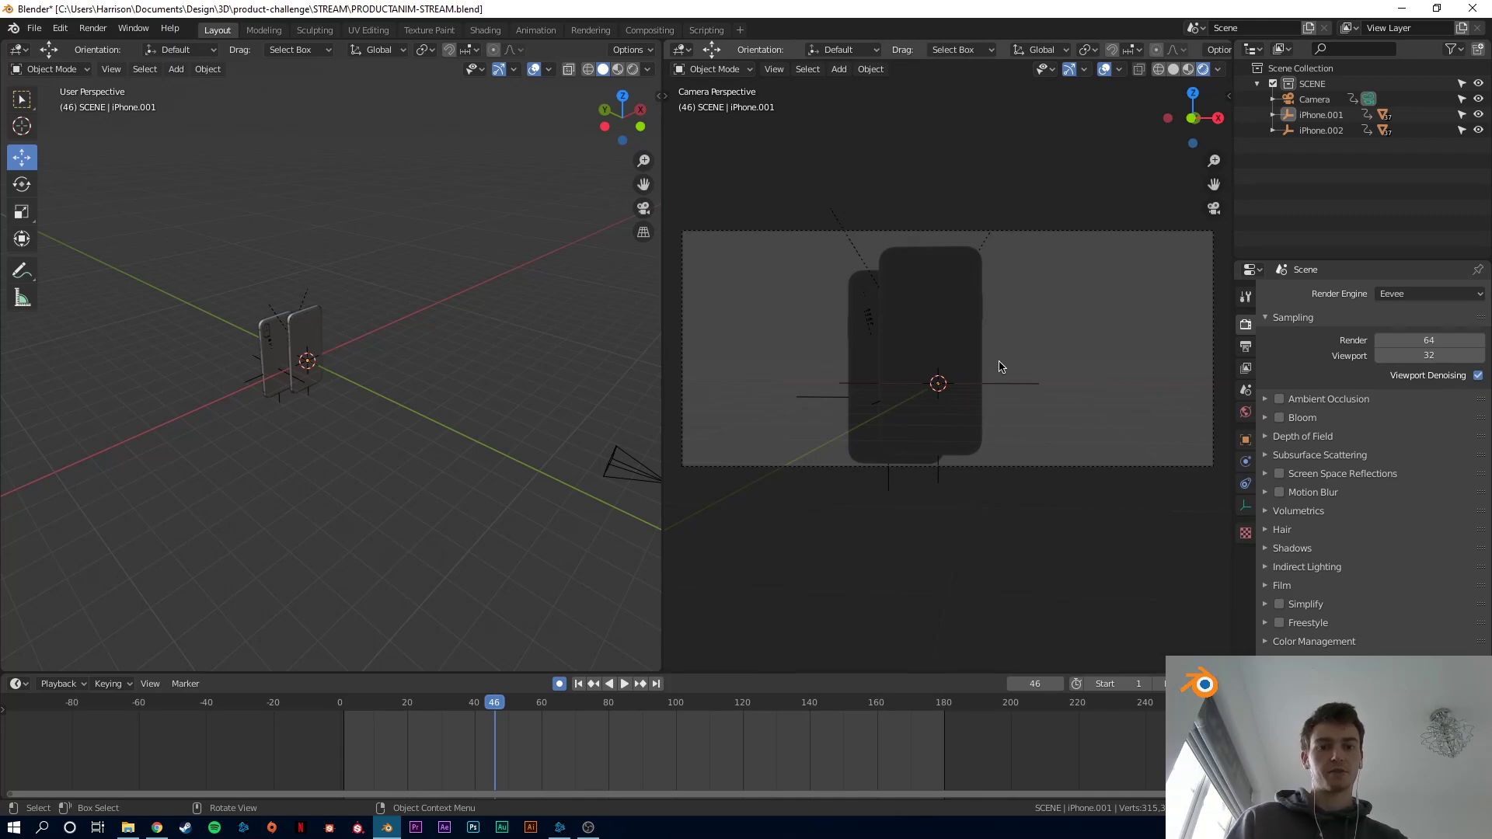
Add an area light at the 3D cursor and scale it up to several times its default size.
key("shift+a")
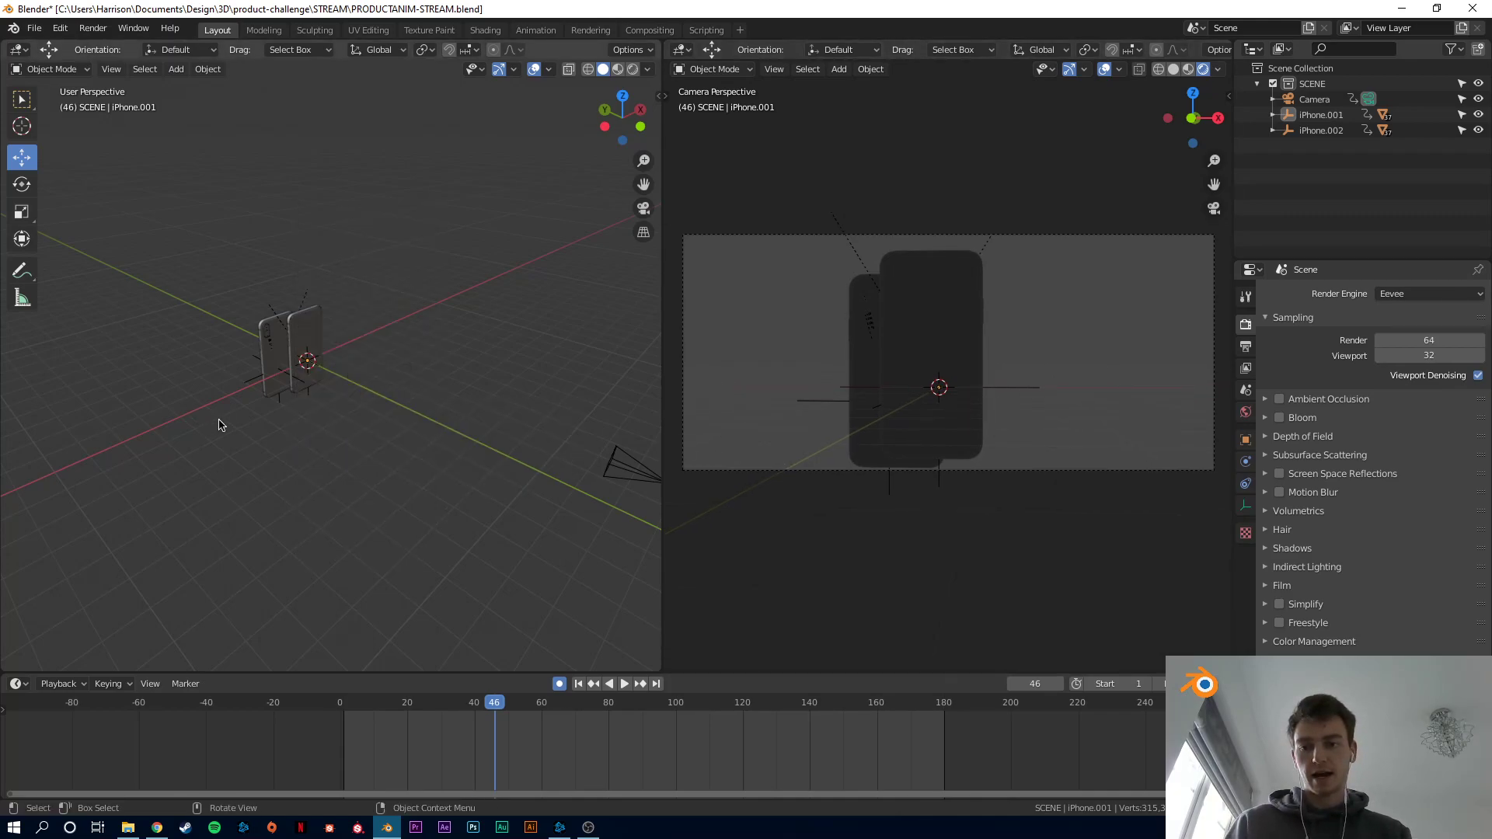
key("shift+a")
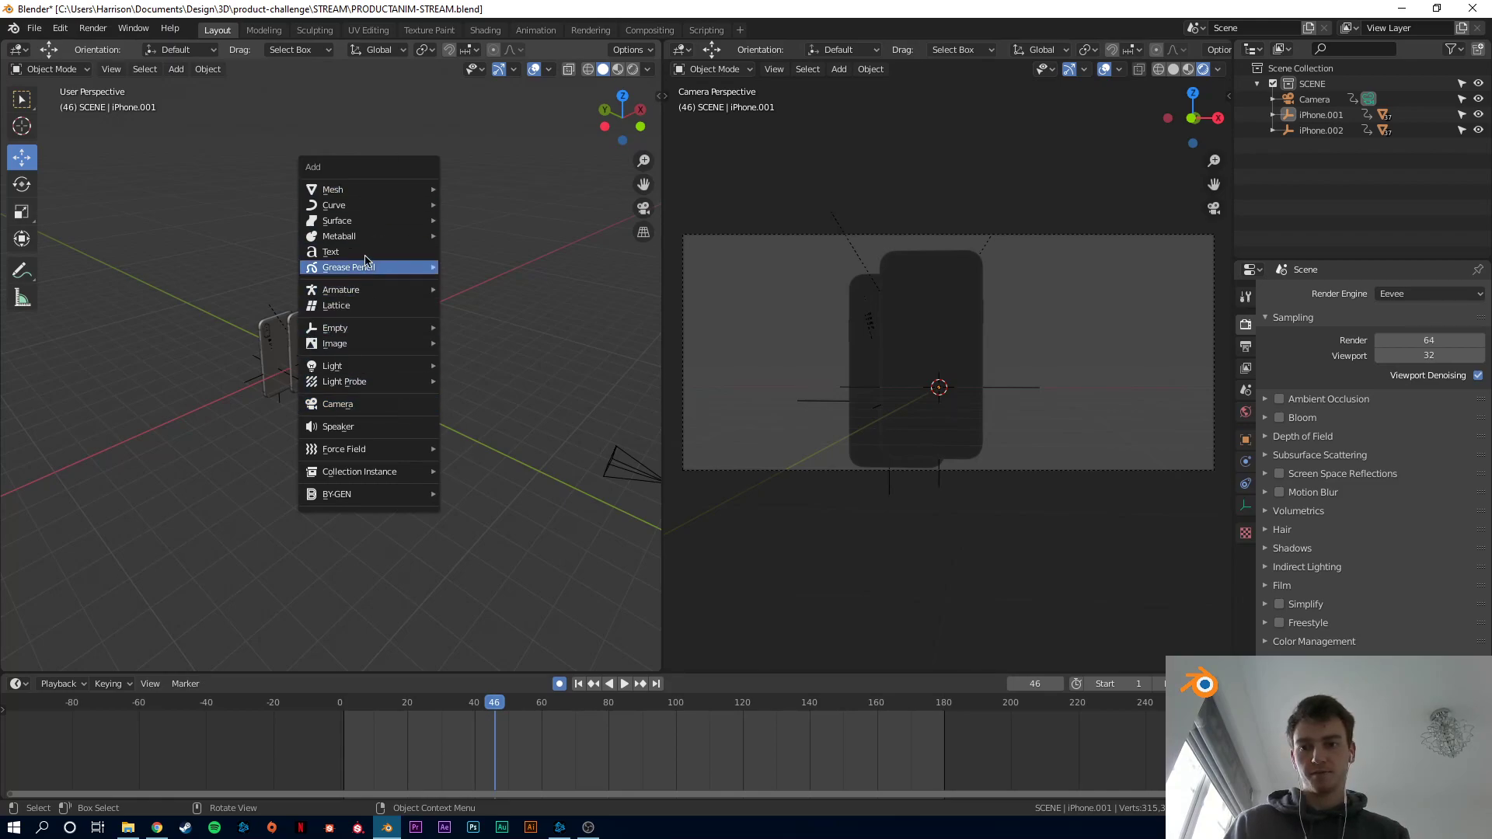
mouse_move(375, 366)
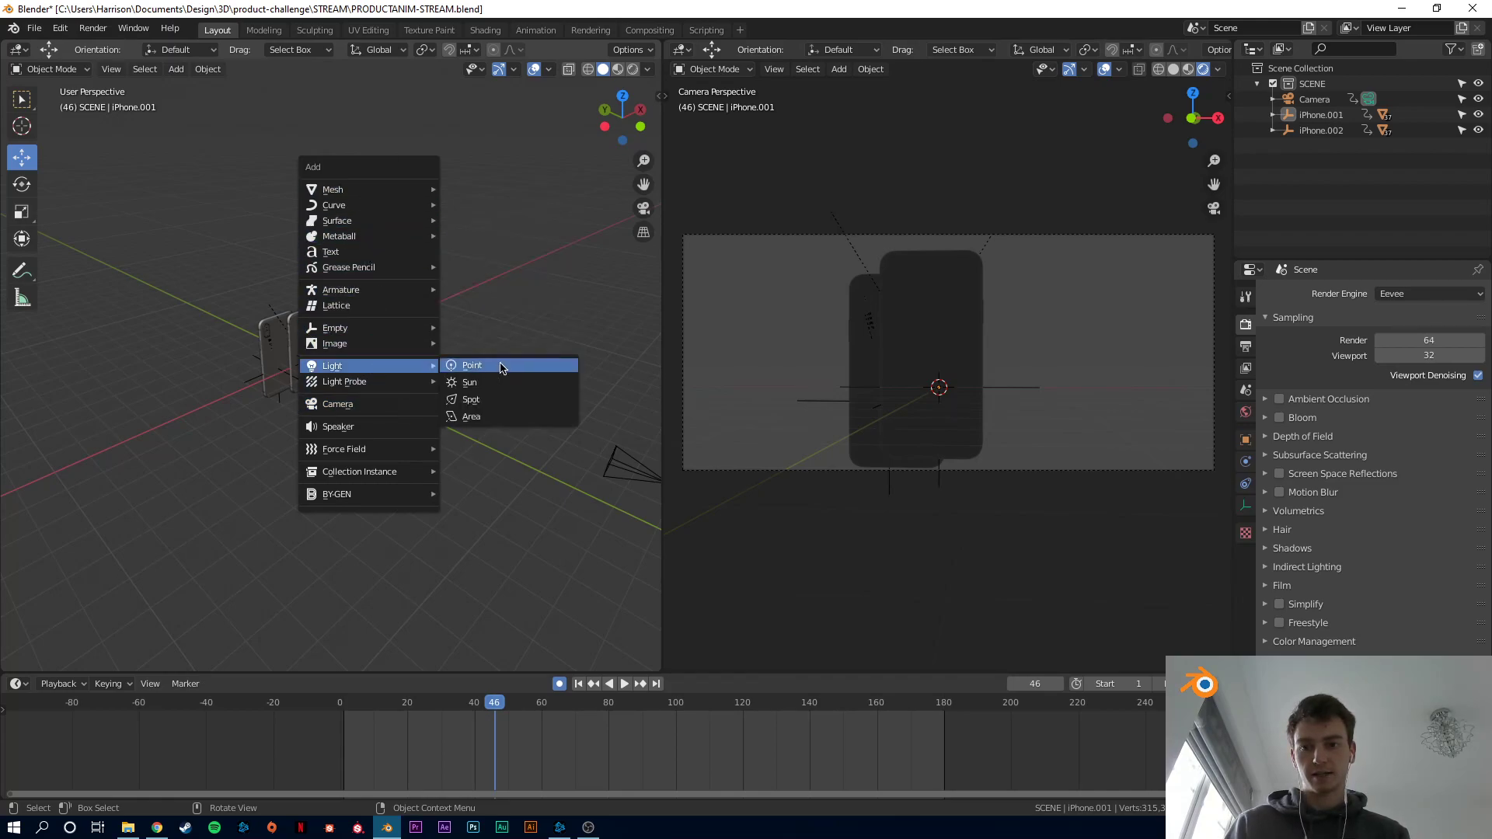
left_click(500, 417)
middle_click_drag(457, 416, 412, 441)
key("s")
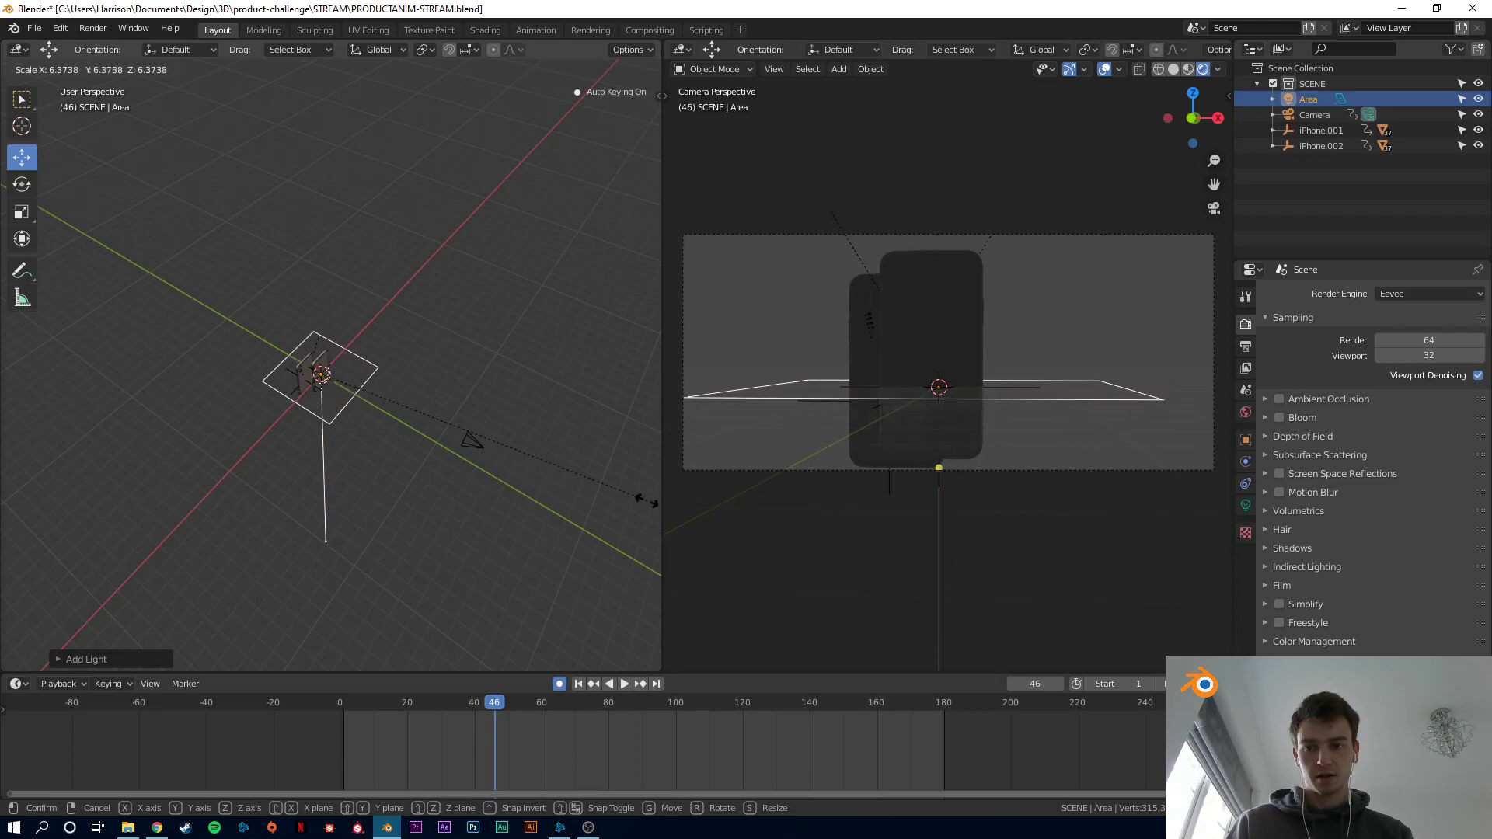
left_click(440, 435)
Working from the top view, move the area light behind the phones and off toward negative X.
left_click_drag(626, 125, 565, 284)
left_click(624, 106)
middle_click_drag(429, 373, 440, 408, "shift")
scroll(437, 476, "up", 2)
key("g")
left_click(413, 421)
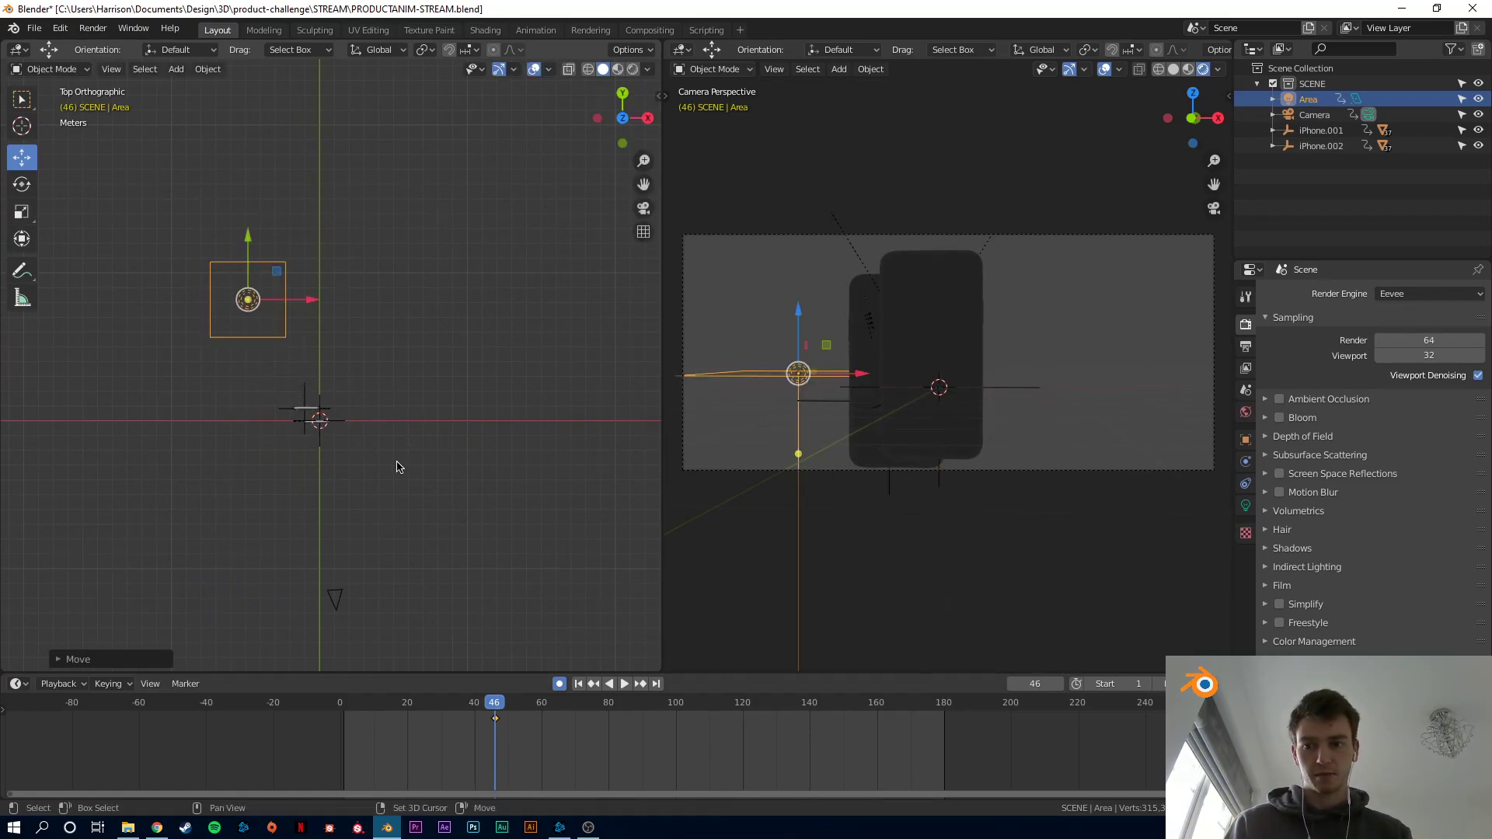
Rotate the area light freely so it points from behind toward the phones.
key("shift+space")
key("r")
left_click_drag(286, 338, 200, 279)
left_click_drag(751, 413, 786, 303)
middle_click_drag(394, 396, 427, 353)
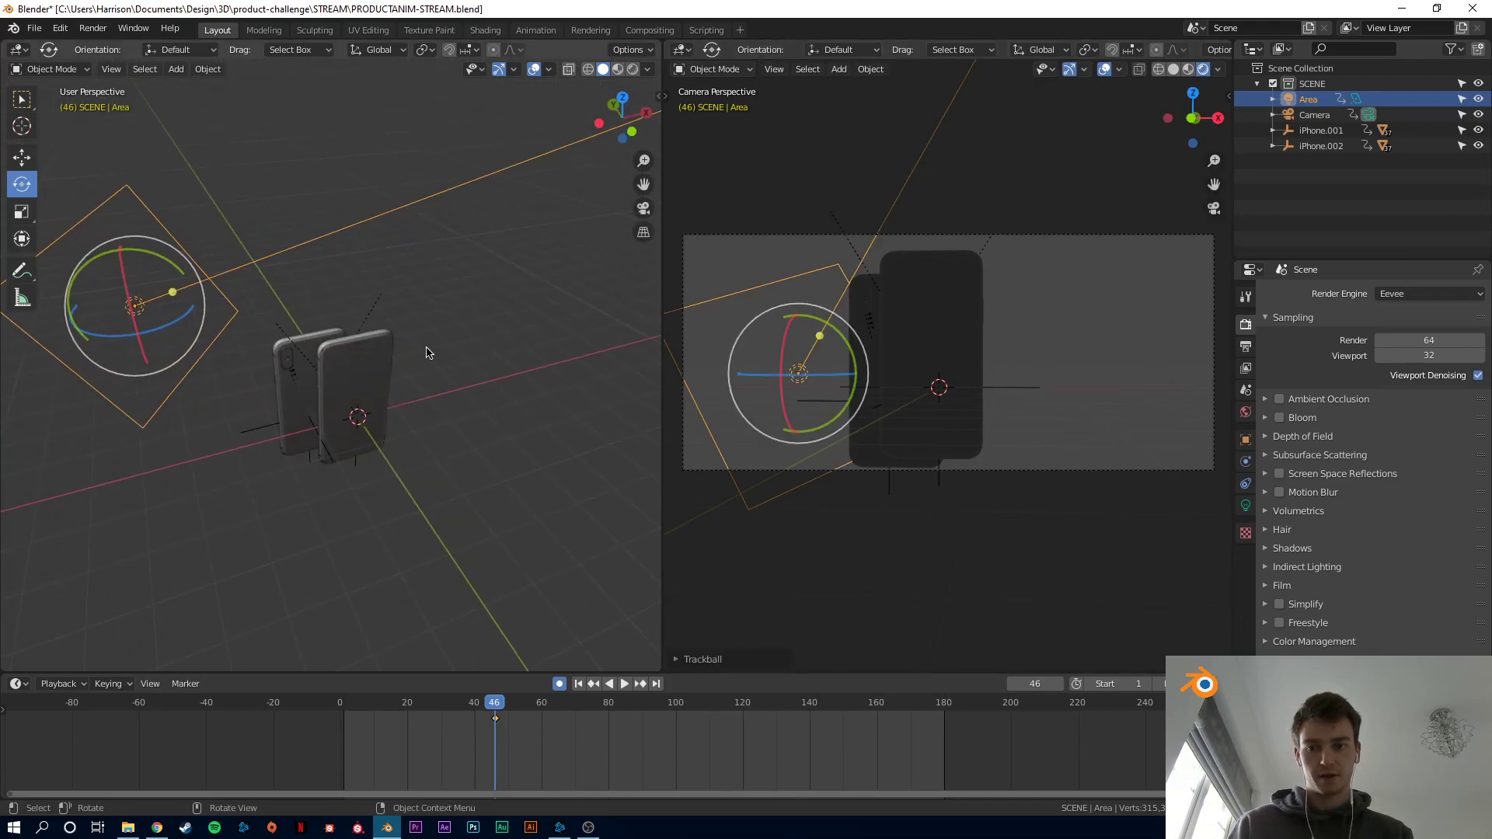
Lower the area light along Z and move it farther back from the phones.
key("g")
key("z")
left_click(418, 466)
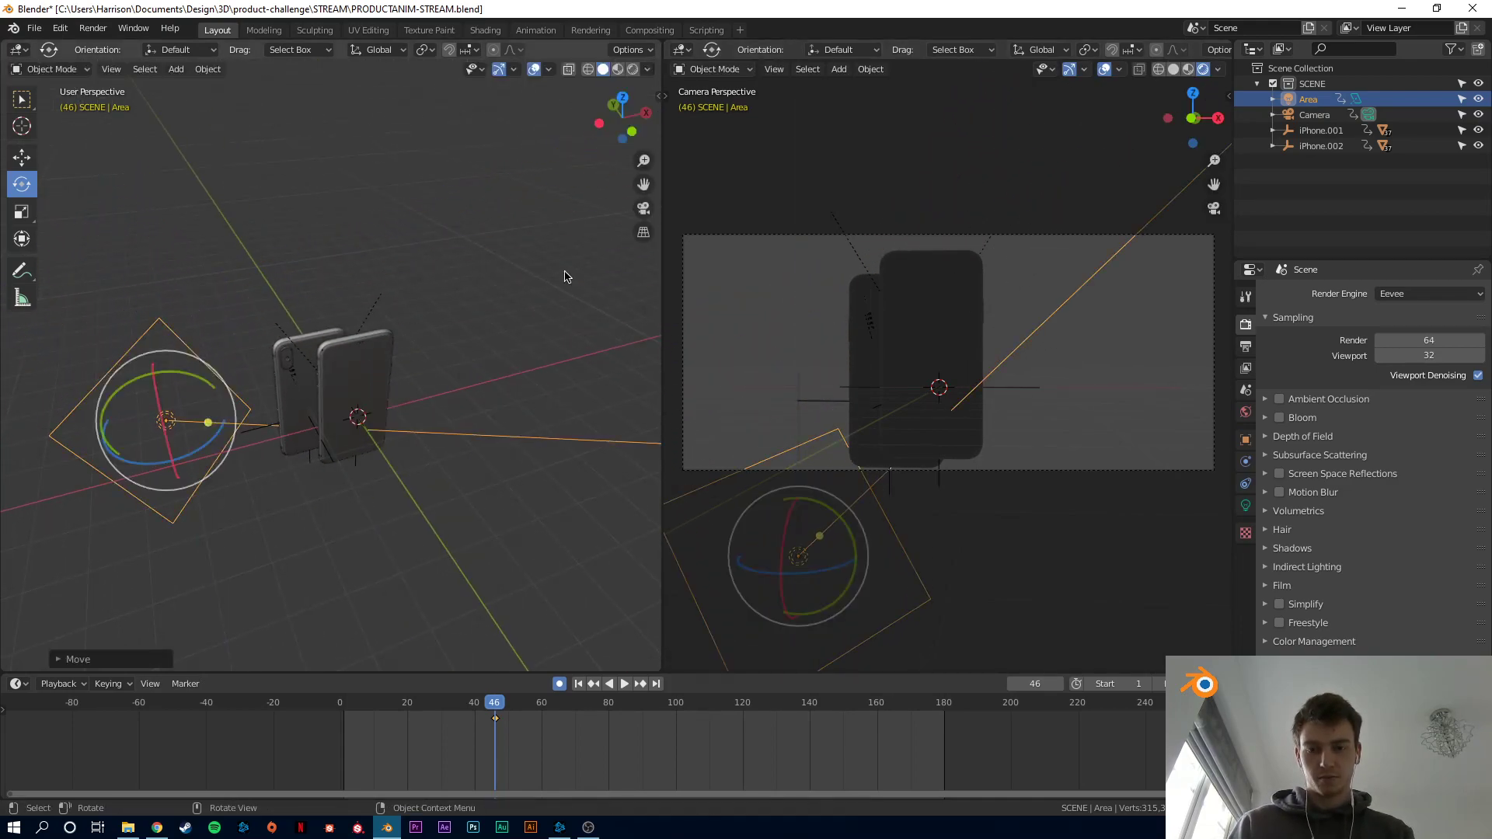
left_click(620, 98)
key("g")
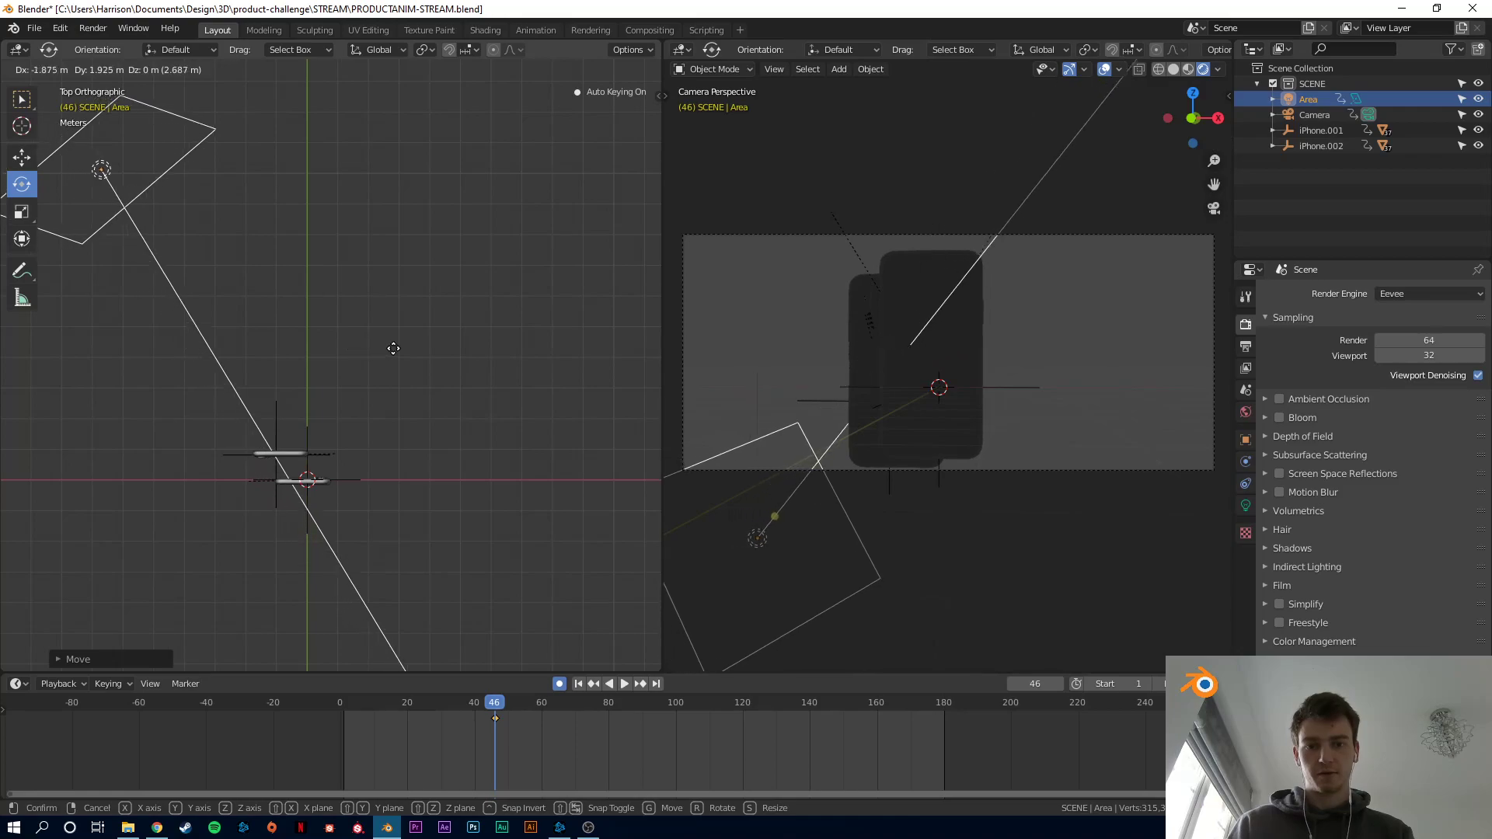
left_click(393, 334)
middle_click_drag(390, 366, 466, 373)
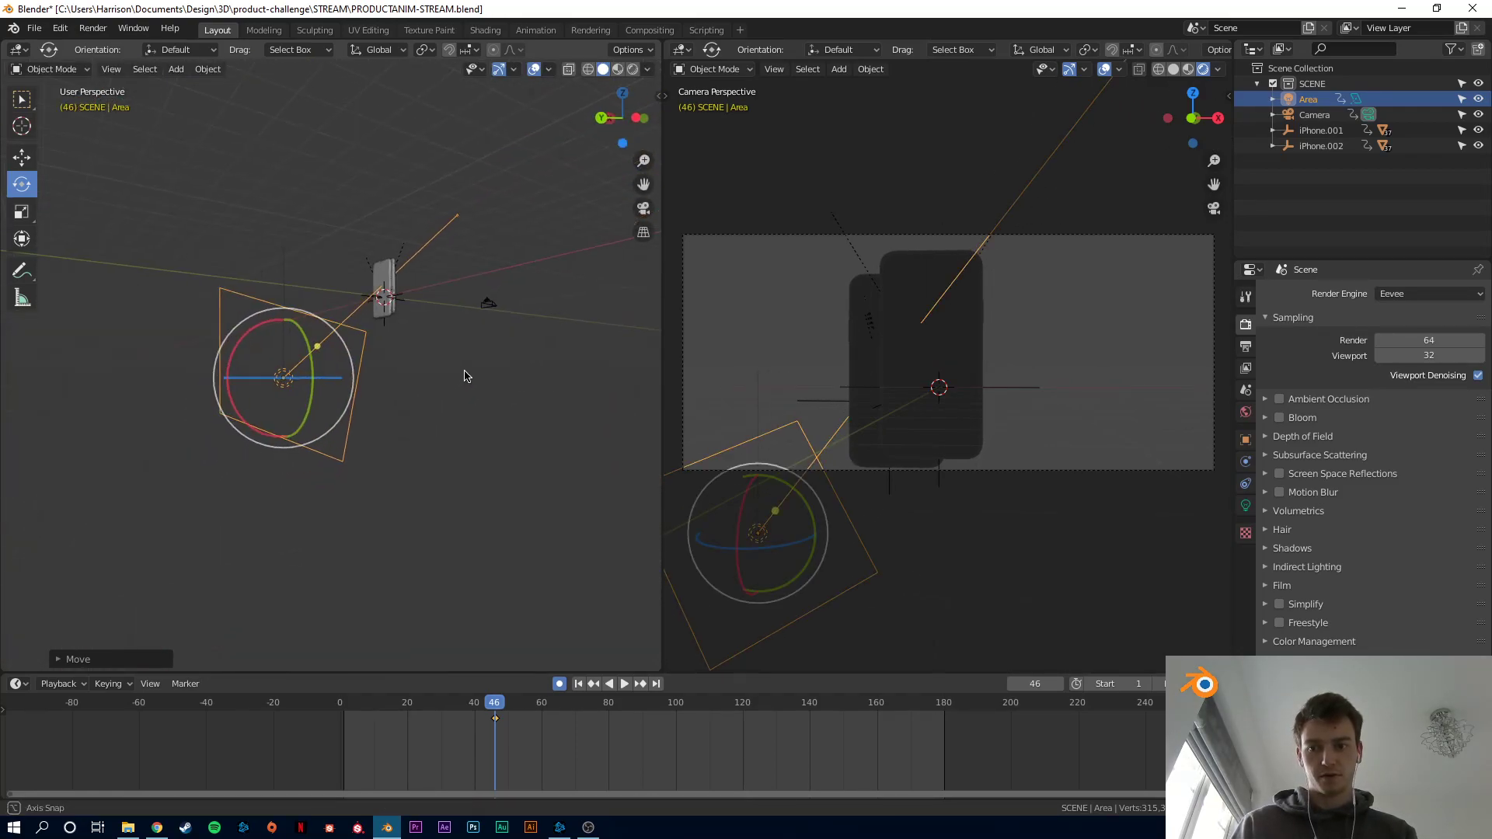
Reshape the area light by shrinking it along Z and stretching it along X.
key("s")
key("z")
left_click(415, 365)
key("s")
key("x")
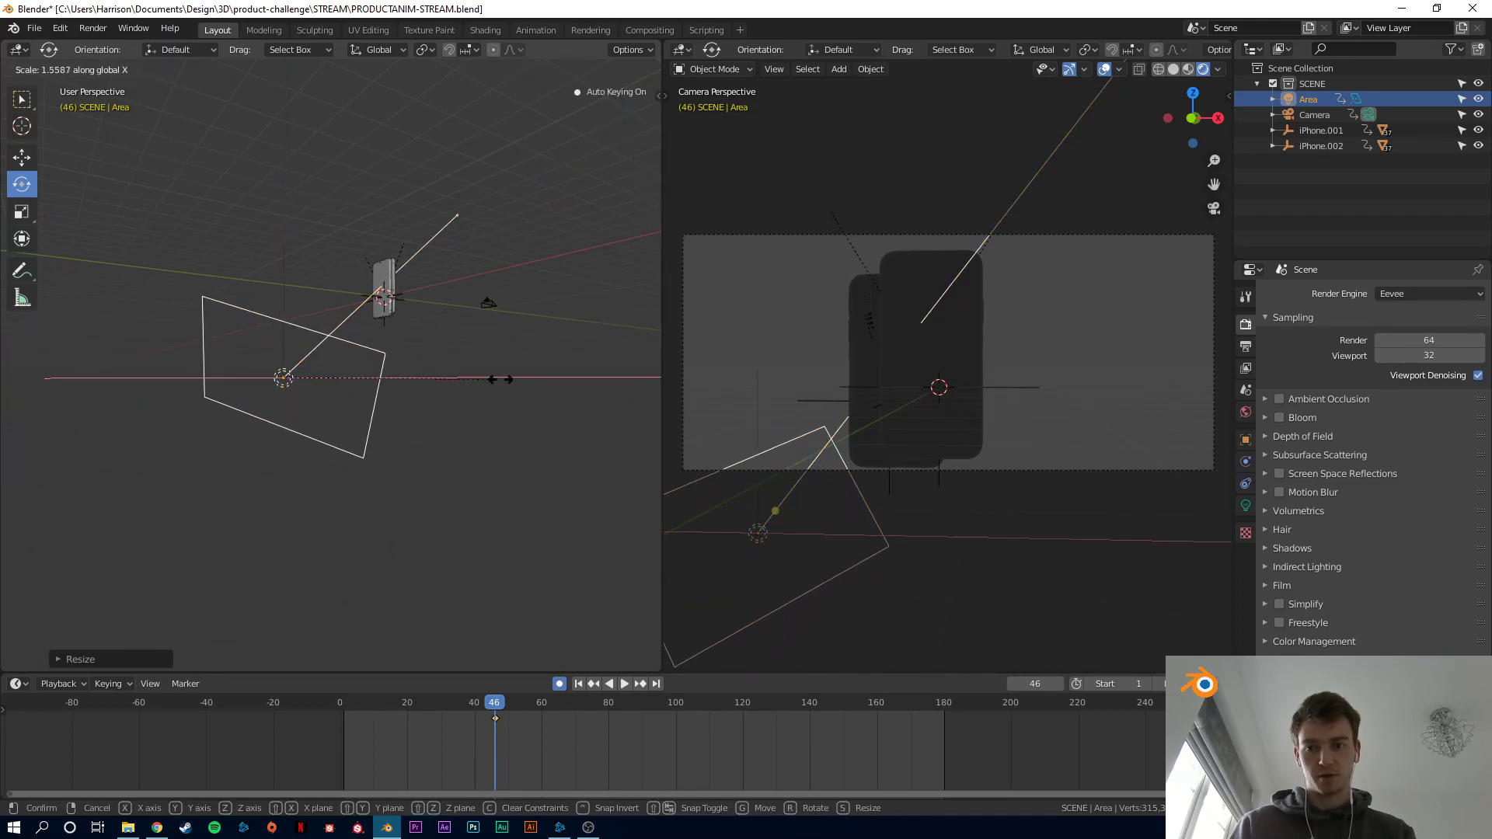
left_click(504, 382)
middle_click_drag(499, 383, 544, 412)
Set the area light's power to 500 W and move it closer to the phones in the top view.
left_click(1246, 505)
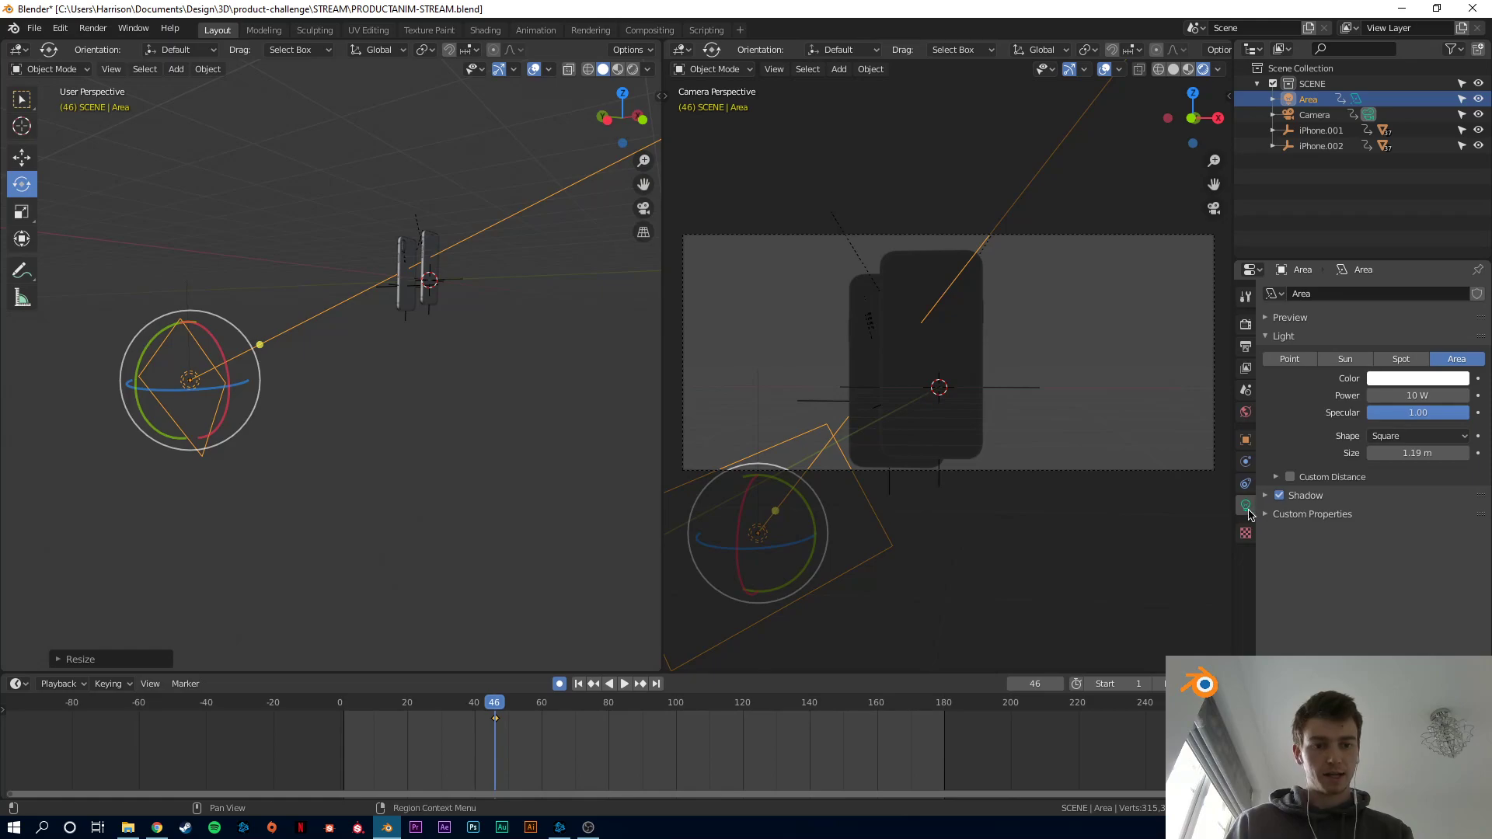
middle_click_drag(451, 419, 496, 423)
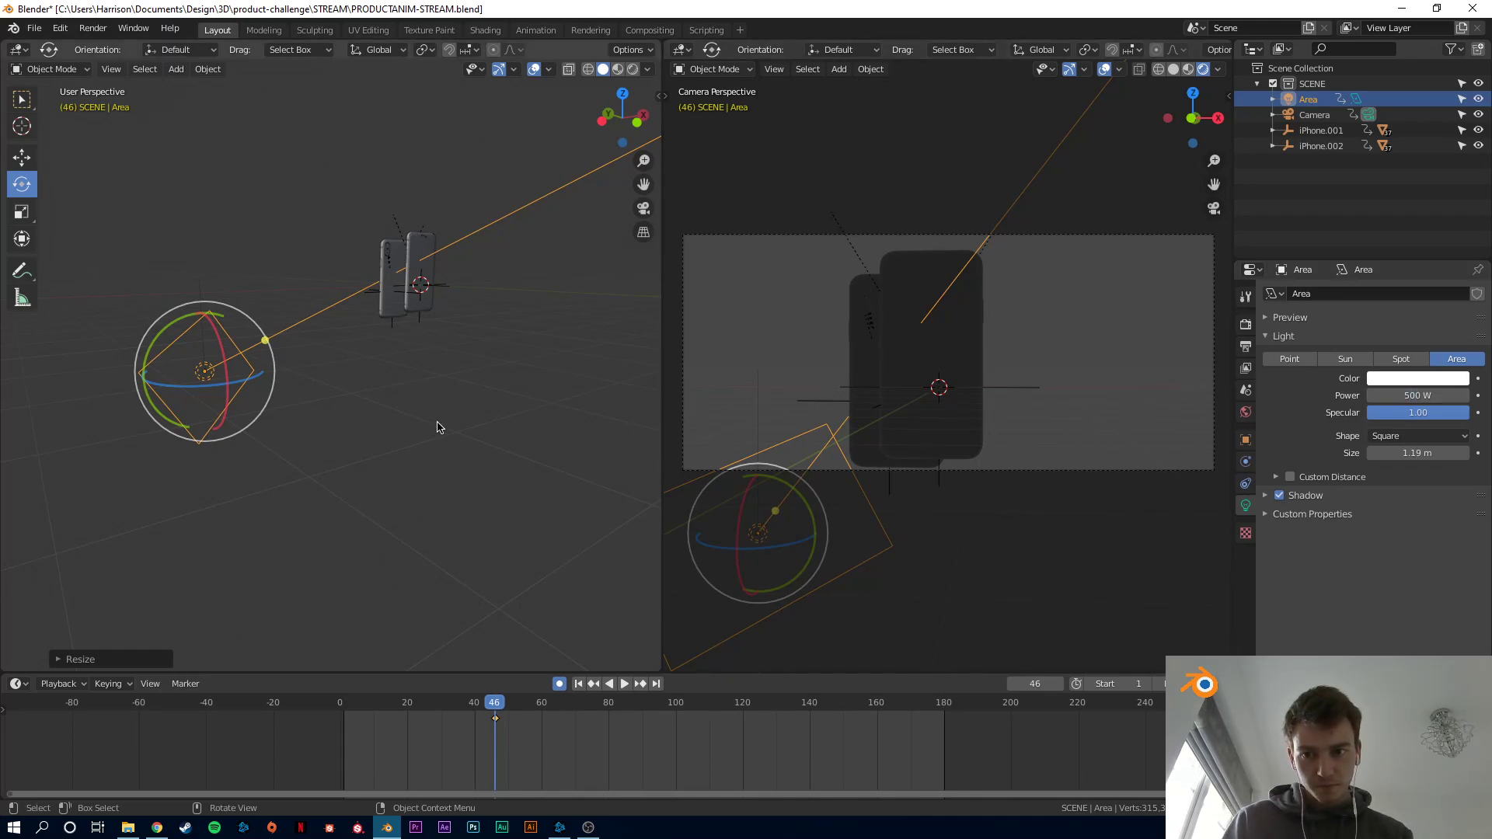
middle_click_drag(433, 422, 426, 433)
left_click(624, 96)
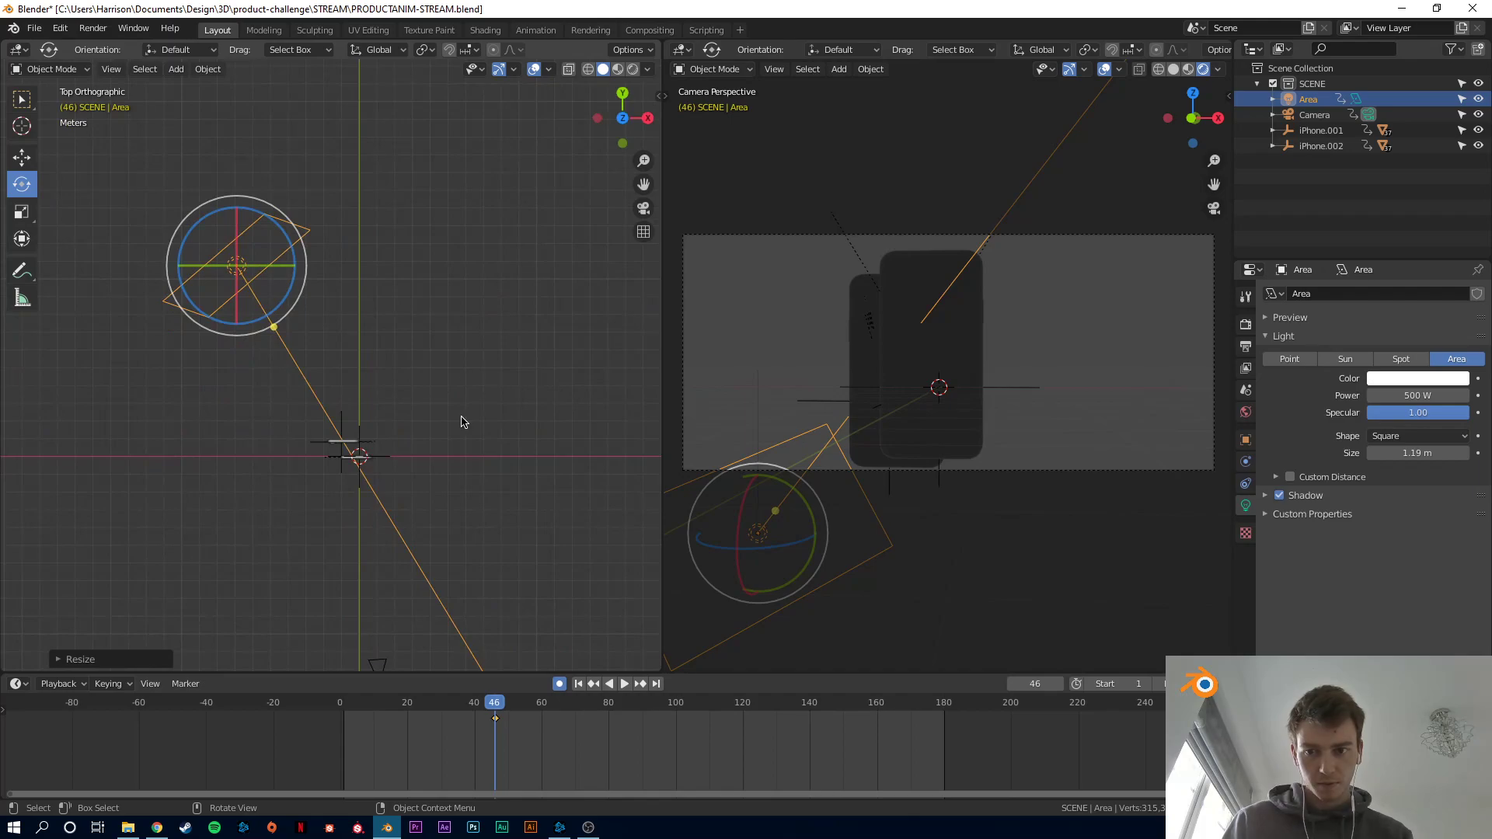
key("g")
left_click(499, 487)
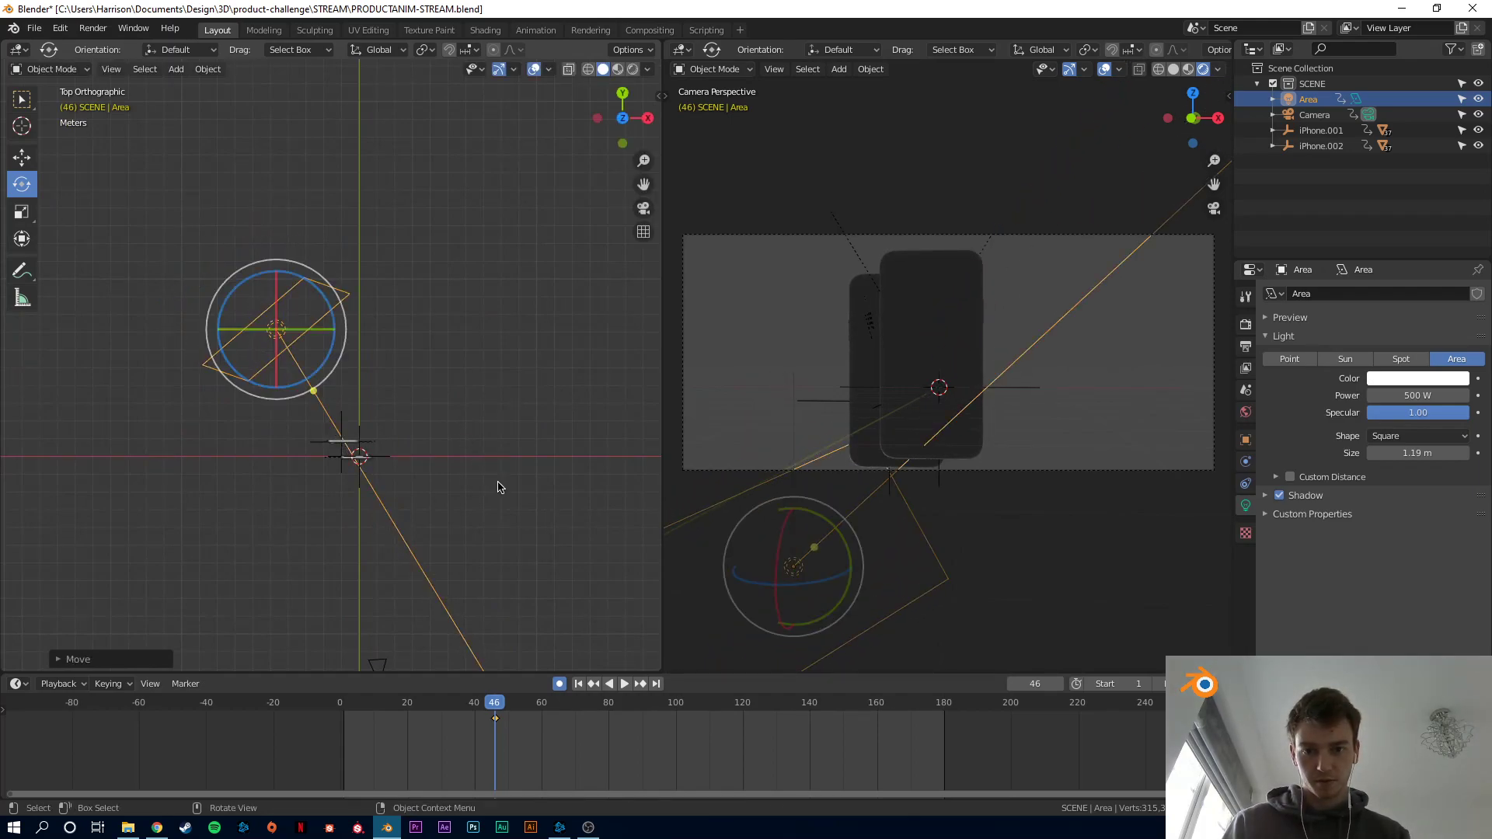
Raise the area light along Z and fine-tune its aim at the phones with a trackball rotation.
key("g")
key("z")
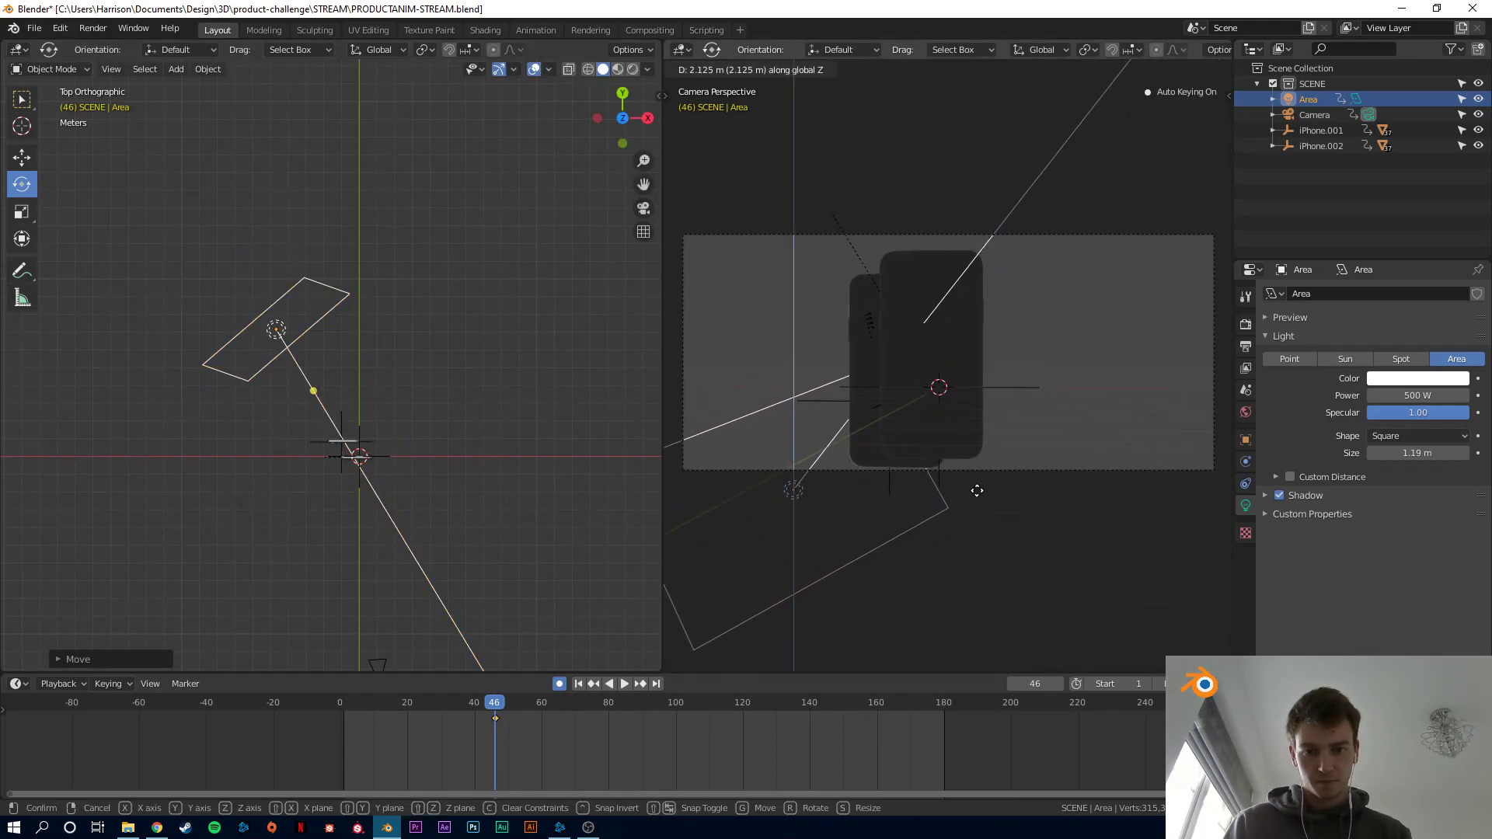
left_click(973, 477)
key("r")
key("r")
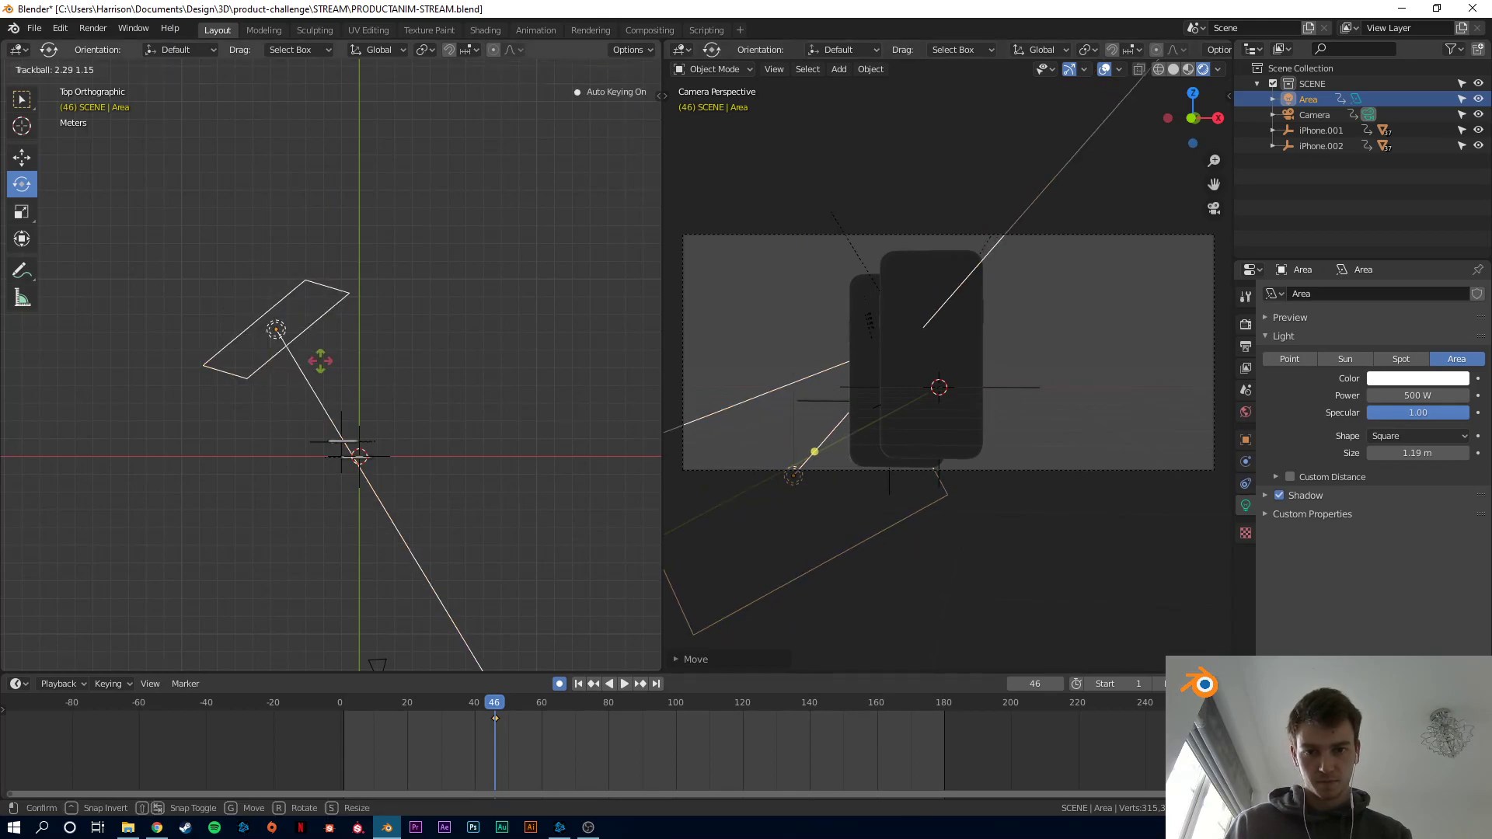
left_click(318, 361)
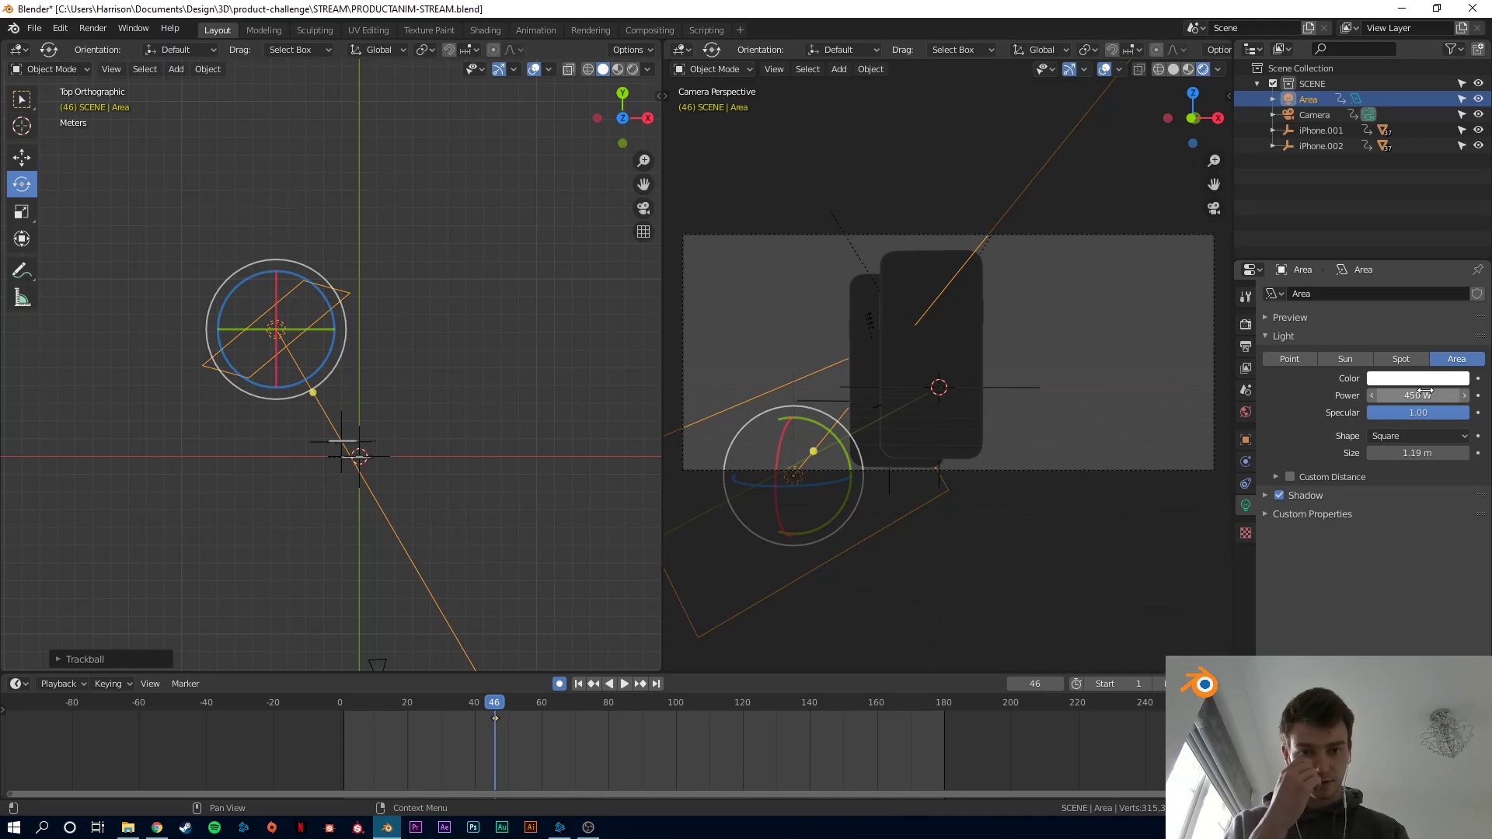
Compare the phones from the side with the area light hidden and shown, and set its power to 650 W.
left_click(1089, 360)
scroll(580, 413, "up", 1)
middle_click_drag(999, 388, 1182, 414)
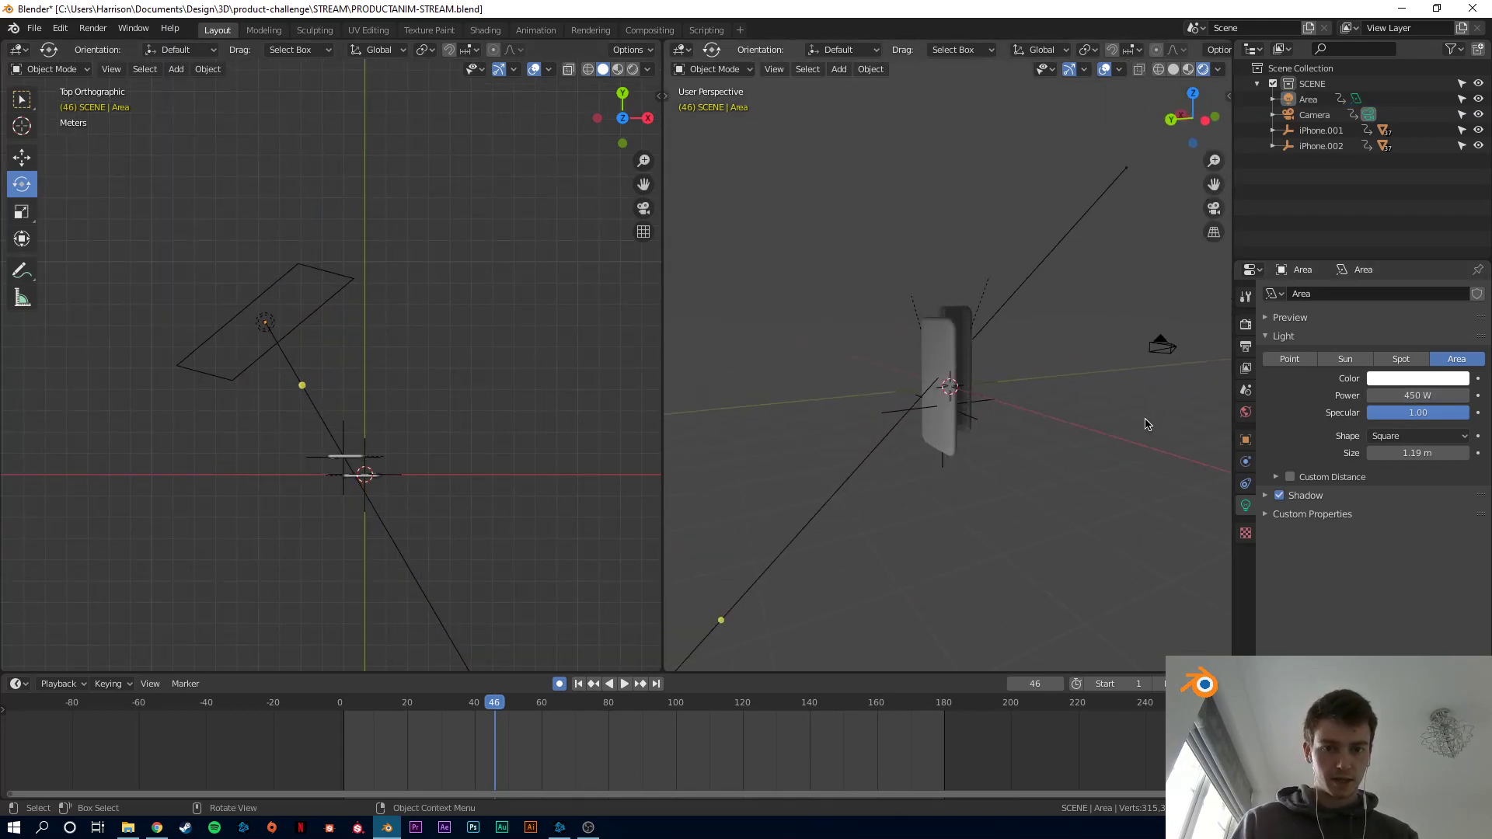
scroll(1036, 440, "up", 2)
mouse_move(1036, 440)
middle_mouse_down()
mouse_move(999, 406)
mouse_move(1026, 446)
mouse_move(976, 458)
mouse_move(1026, 435)
middle_mouse_up()
scroll(976, 459, "up", 2)
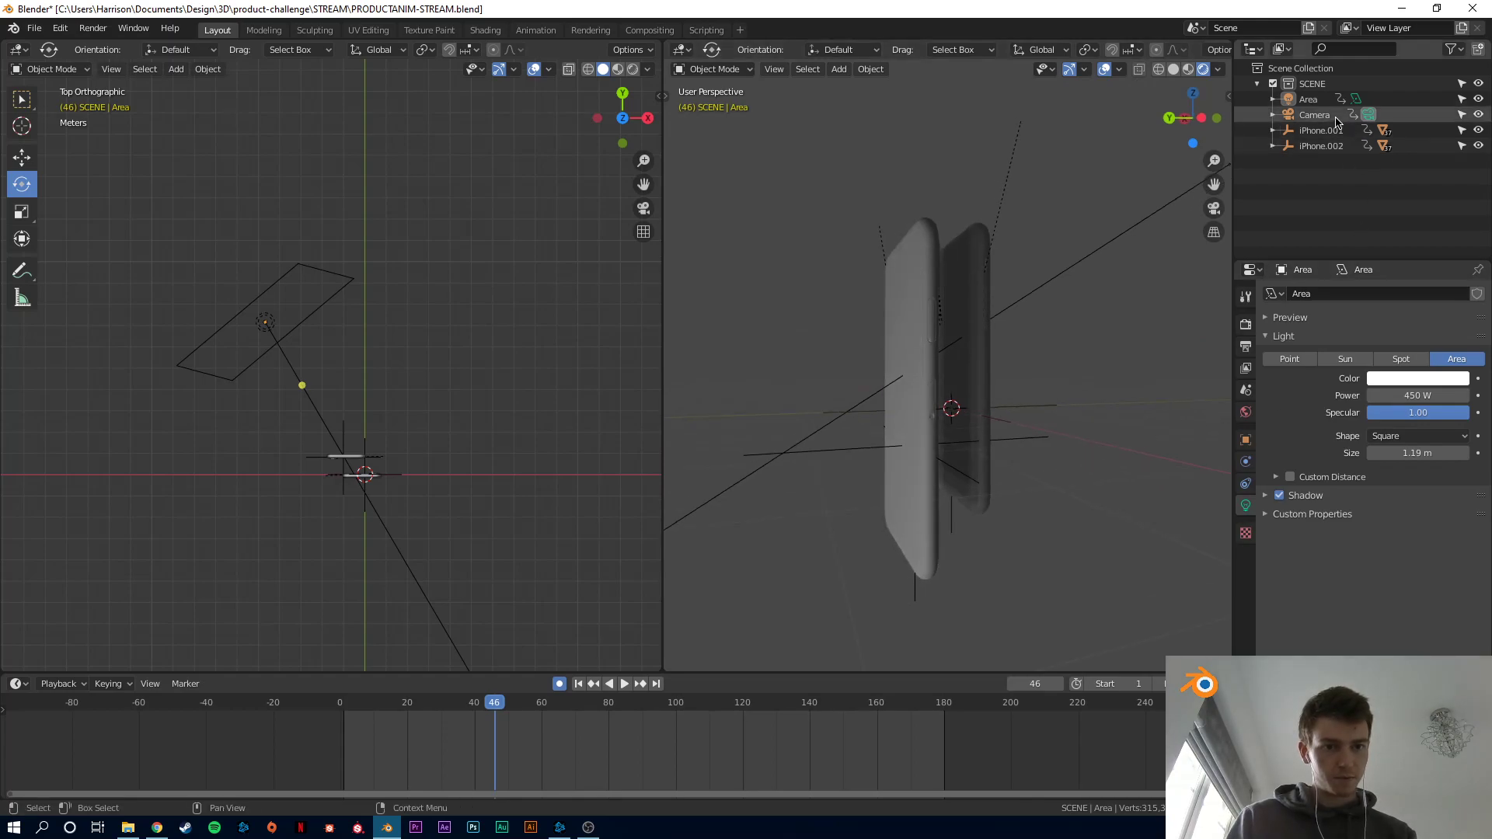
left_click(1478, 98)
left_click(1478, 98)
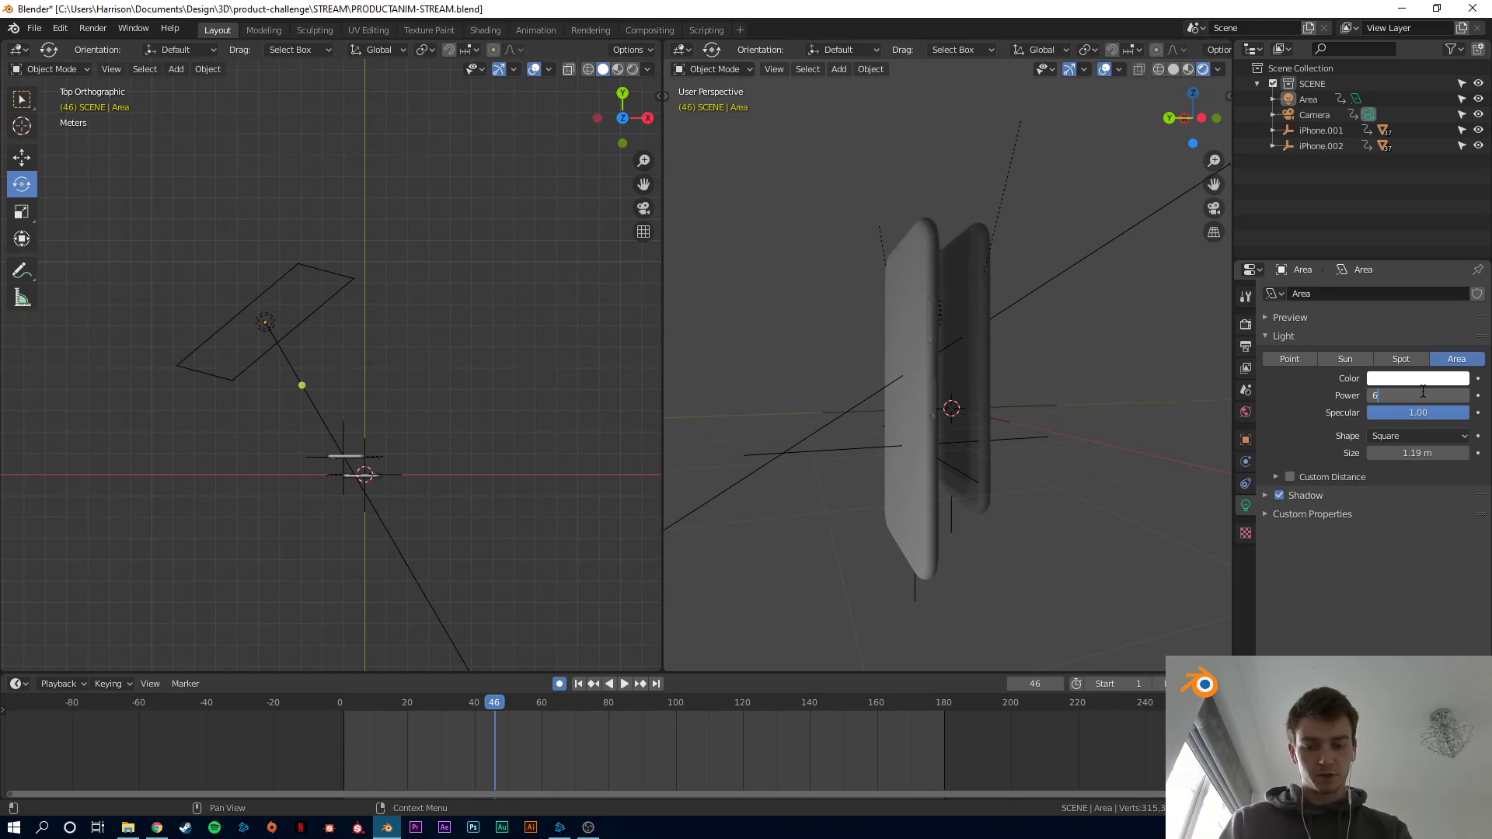
key("Return")
key("KP_0")
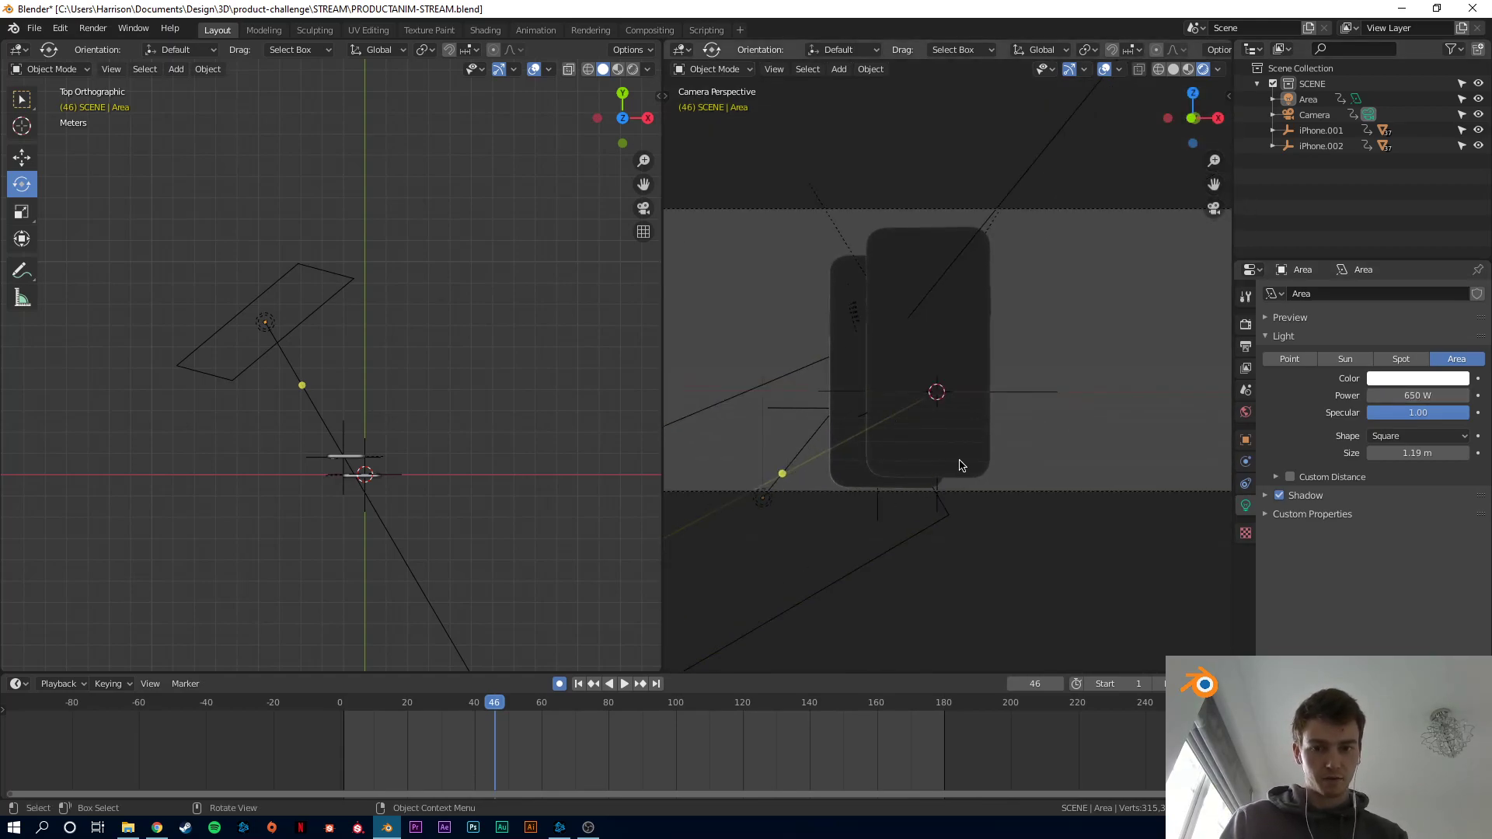
Play the animation through the camera to examine the back lighting on the phones.
key("space")
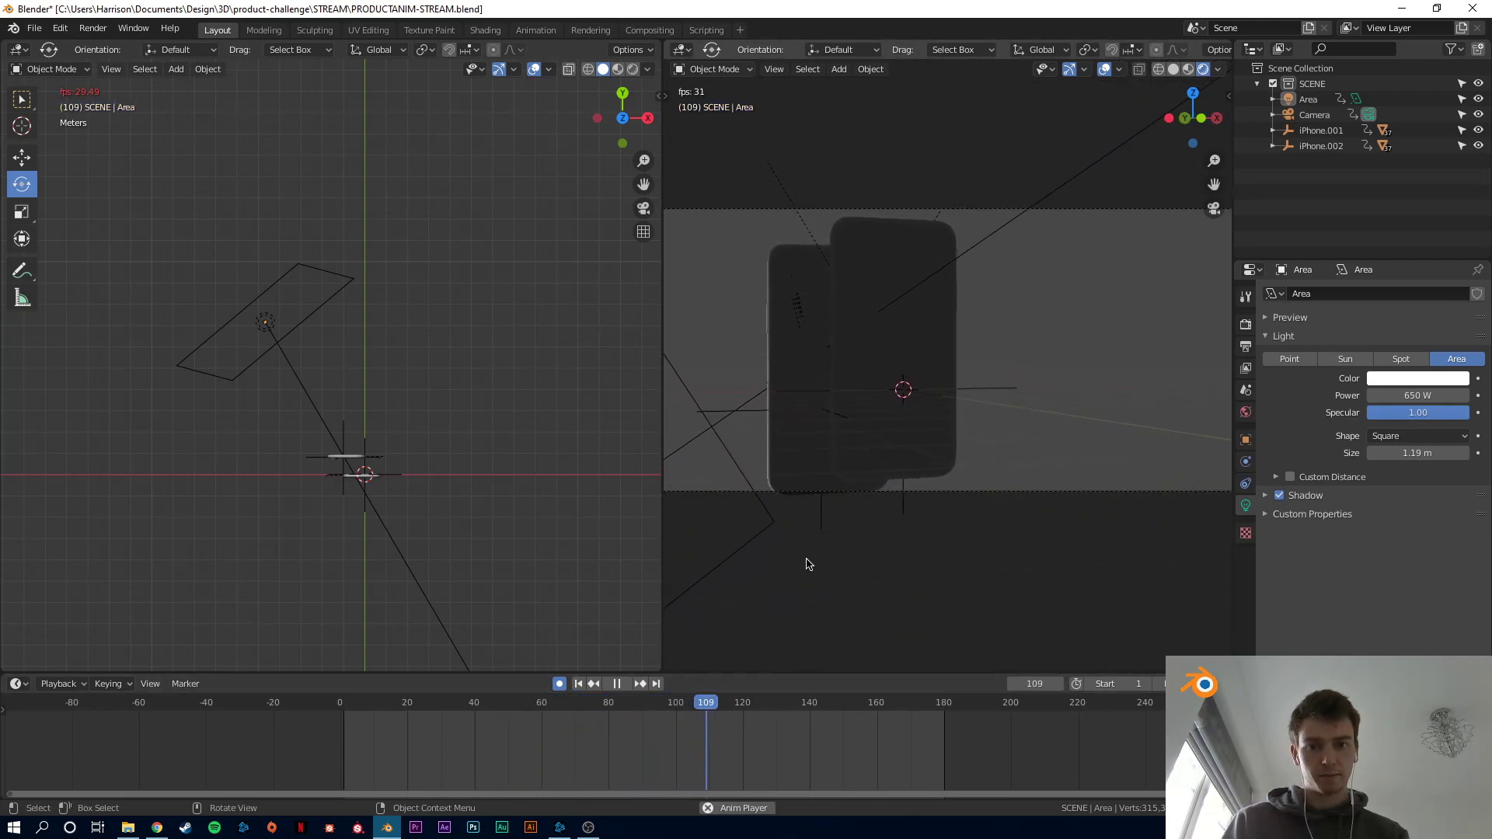
key("space")
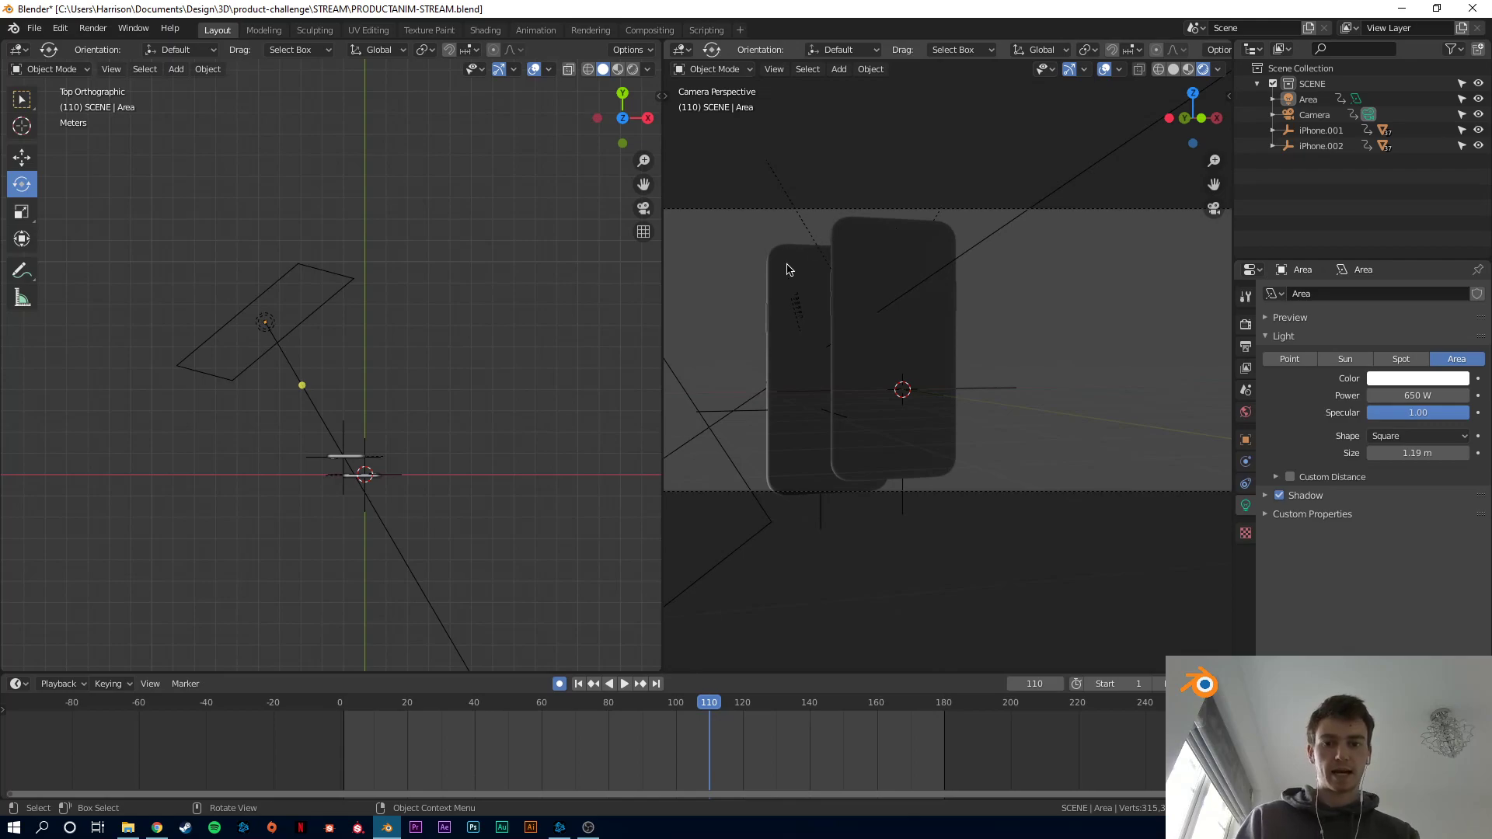
key("space")
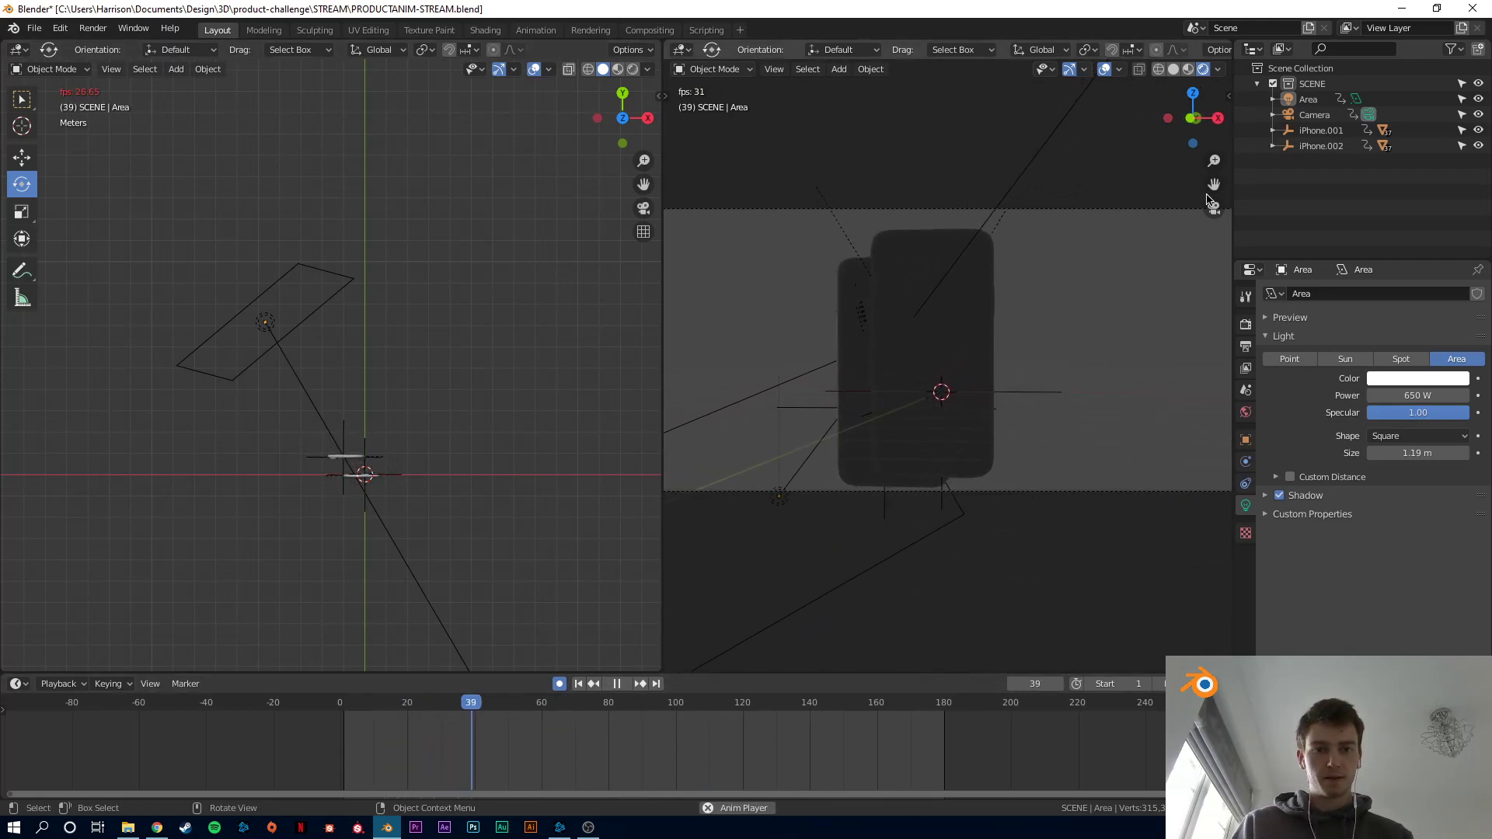
key("space")
Rename the area light Back_Light and create a new collection named LIGHTS.
left_click(1310, 101)
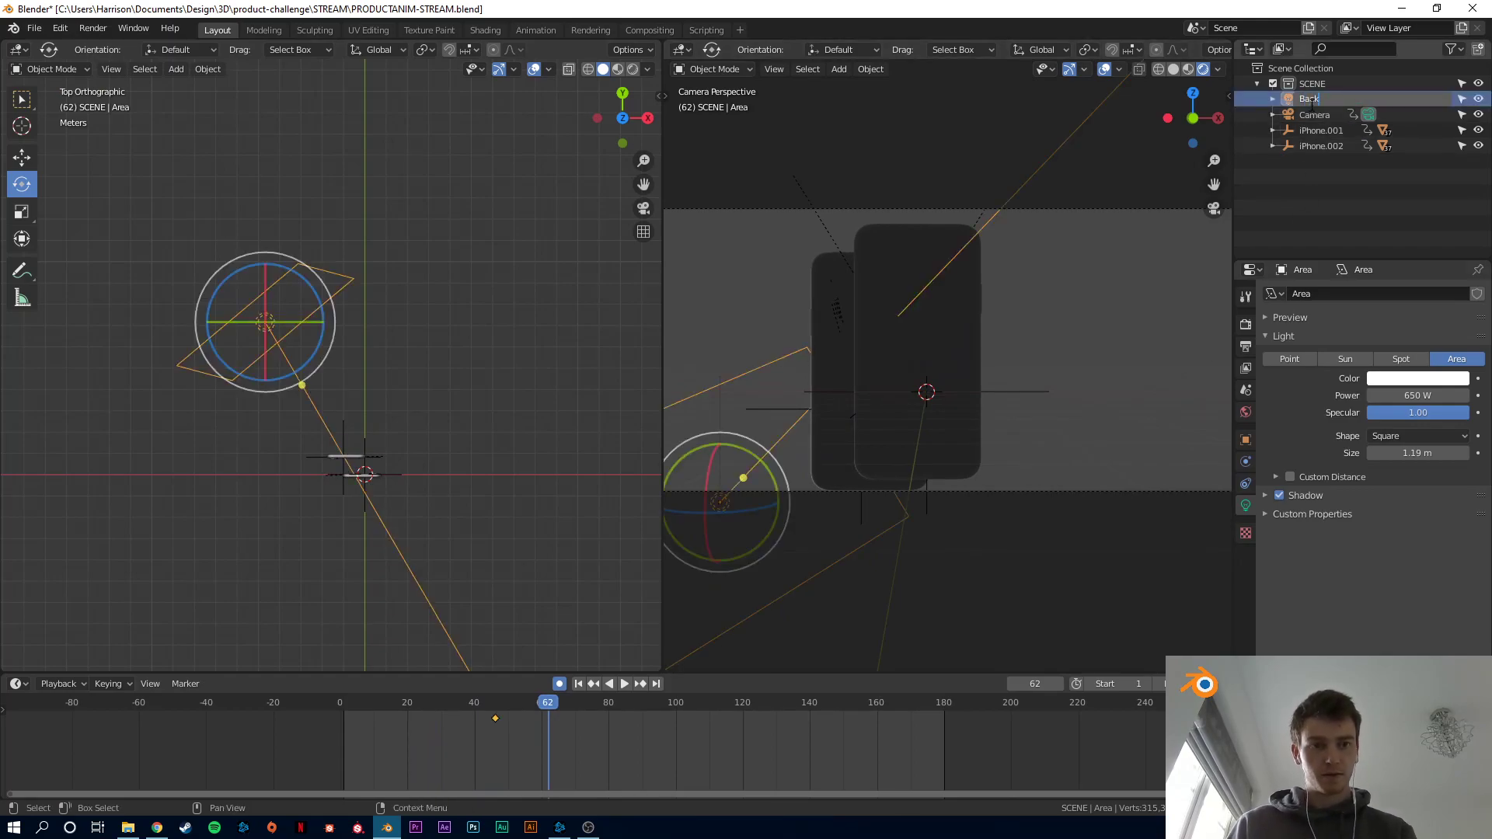
key("Return")
left_click(1437, 193)
left_click(1478, 49)
double_click(1313, 162)
type("LIGHTS")
key("Return")
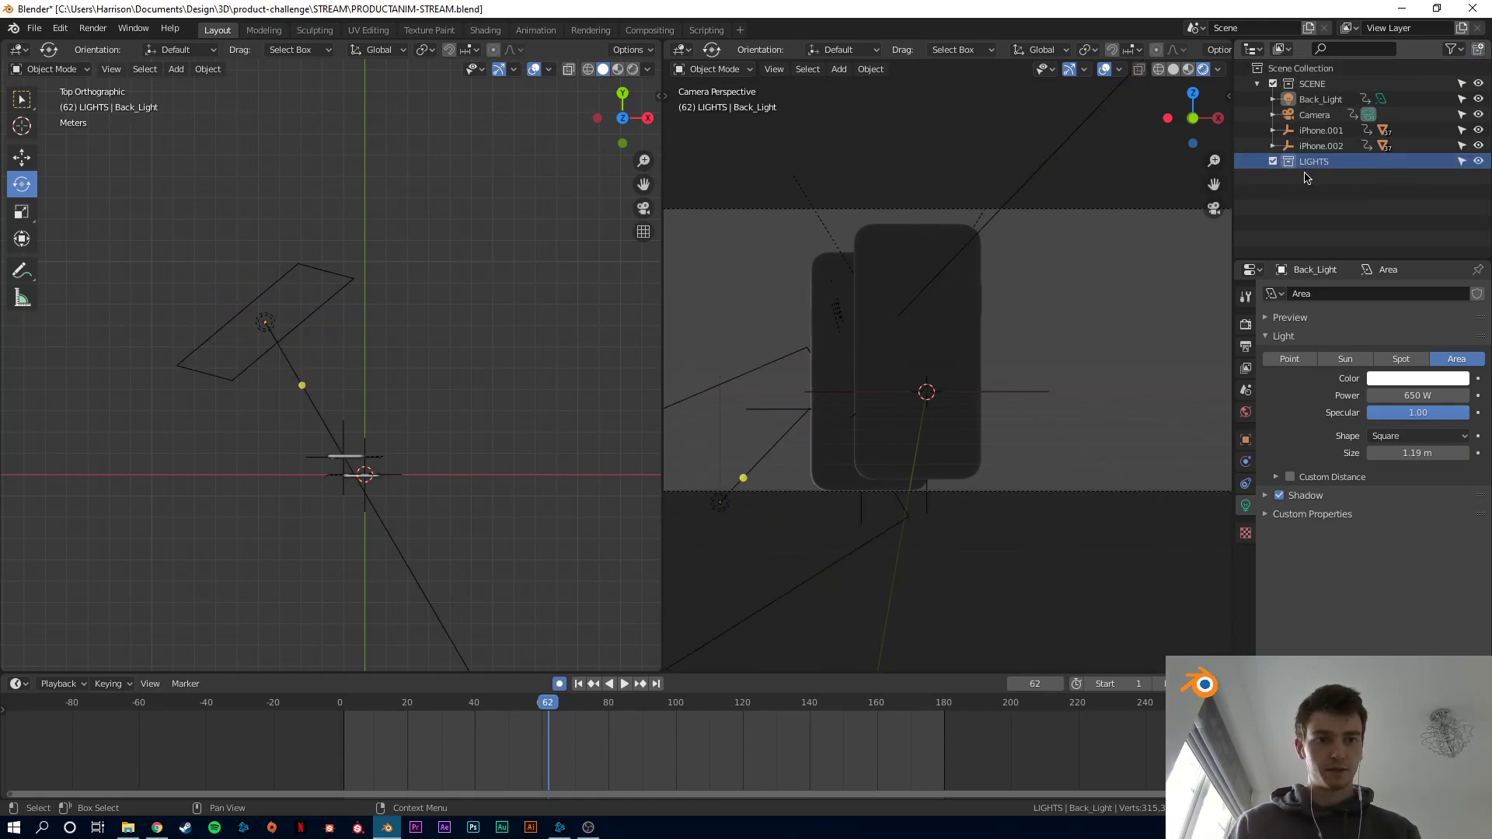
Move Back_Light into the LIGHTS collection and make the light unselectable.
left_click_drag(1321, 100, 1330, 177)
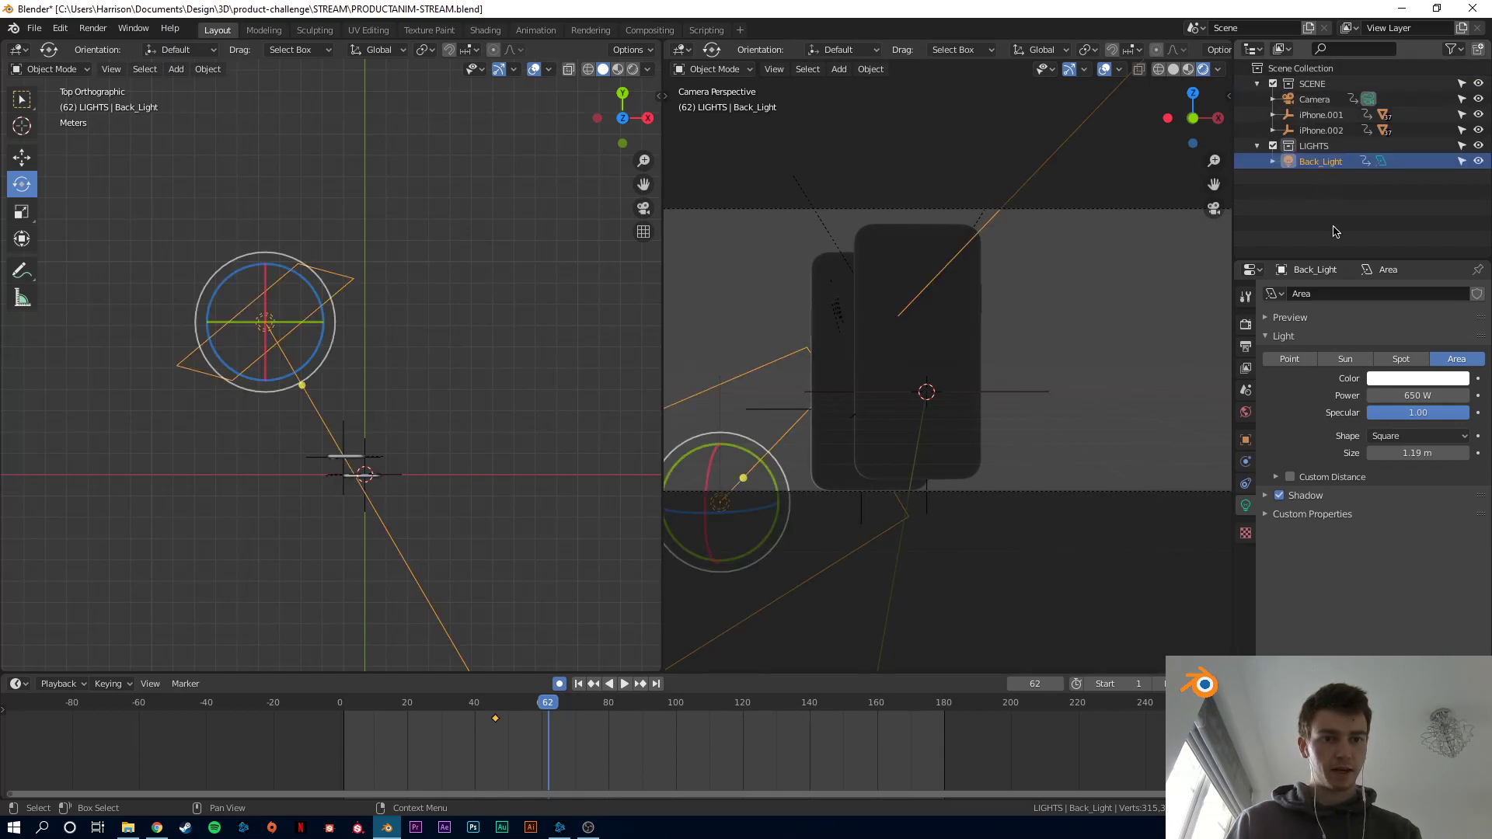
left_click(1337, 171)
left_click(1321, 146)
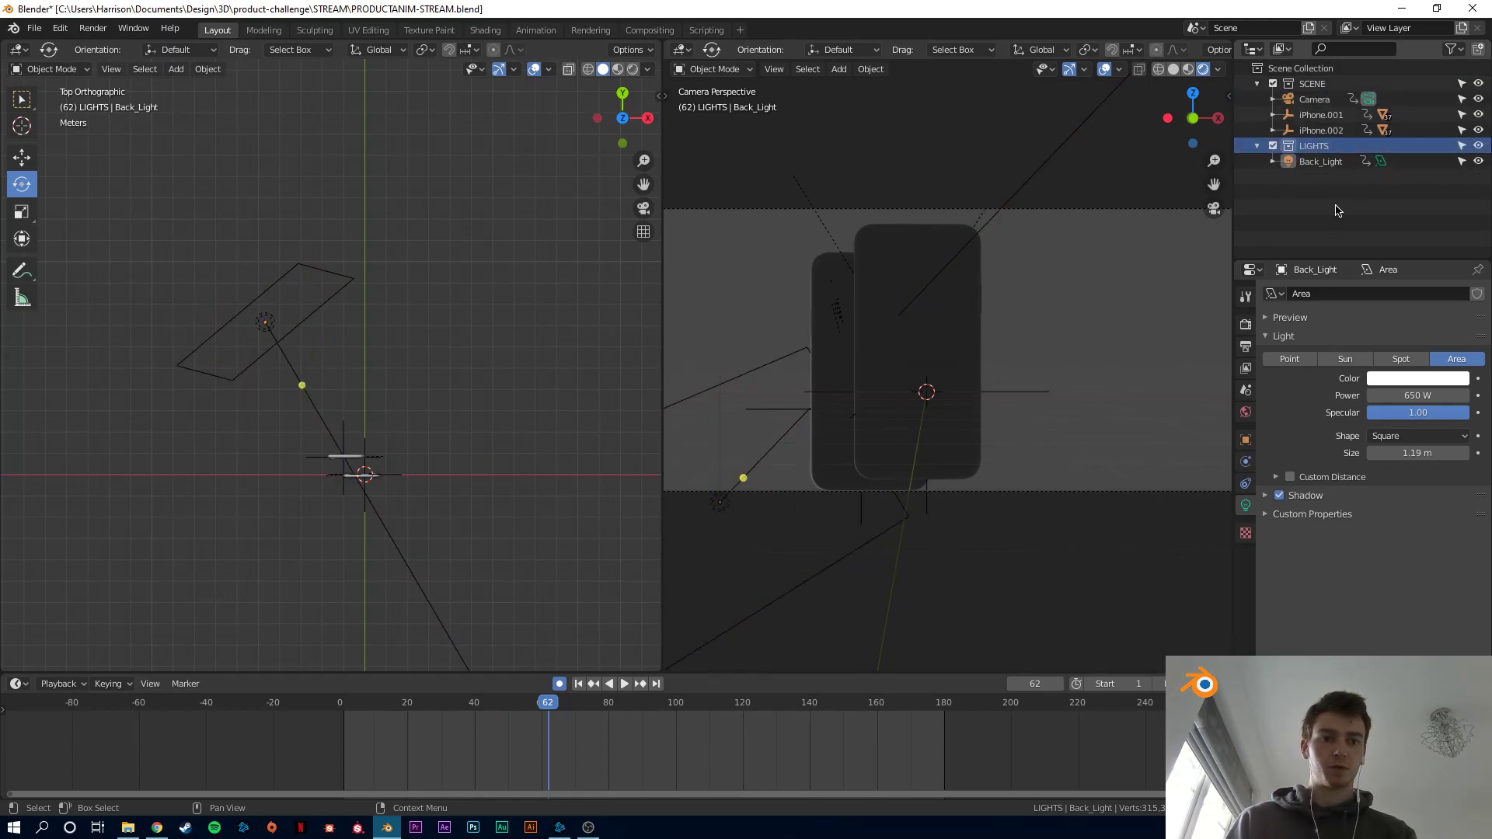
left_click(1401, 193)
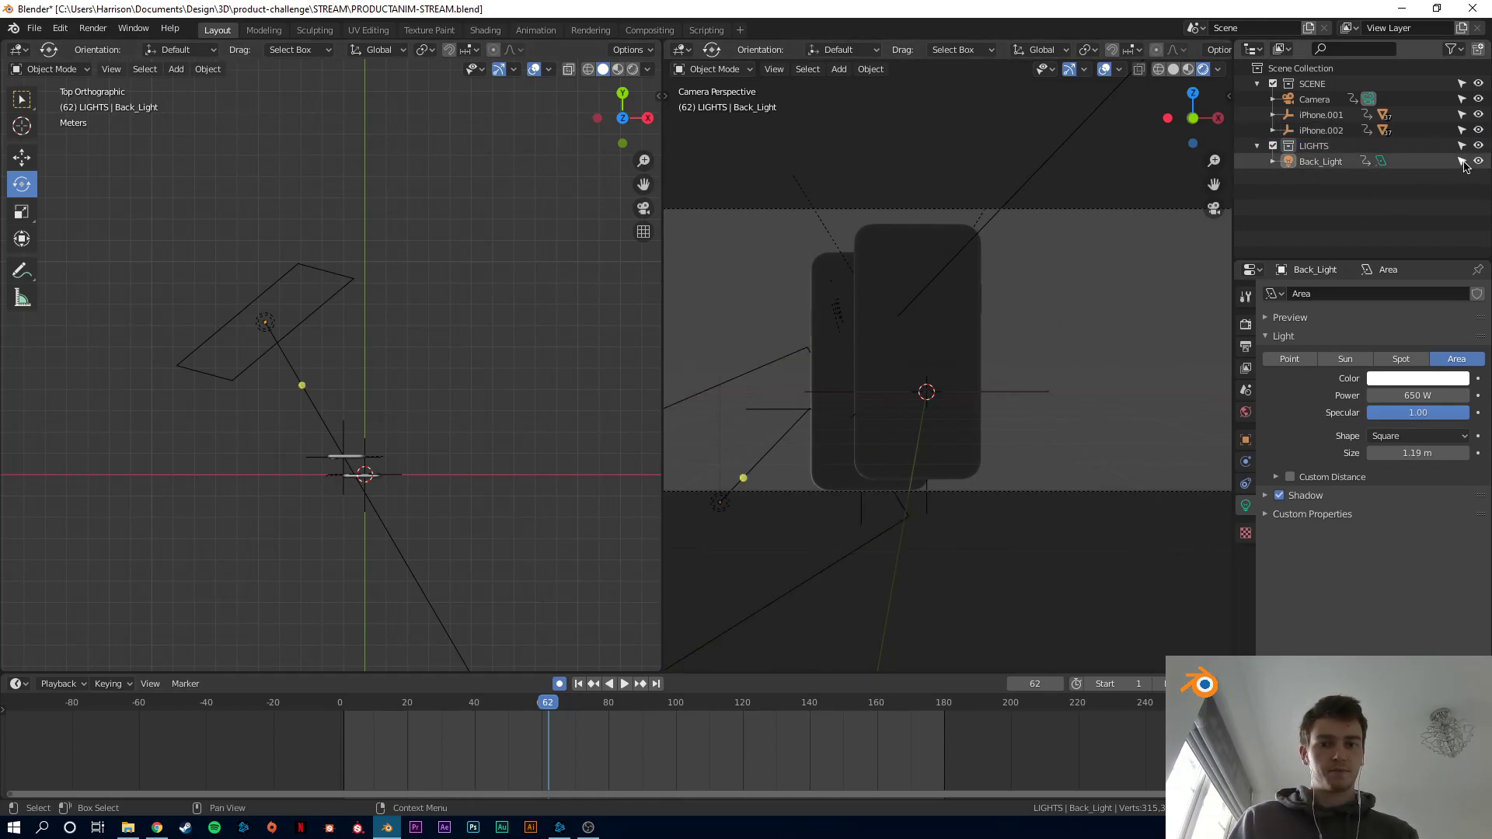
Add a second area light to the LIGHTS collection, enlarge it and place it above the phones.
middle_click_drag(360, 433, 406, 370)
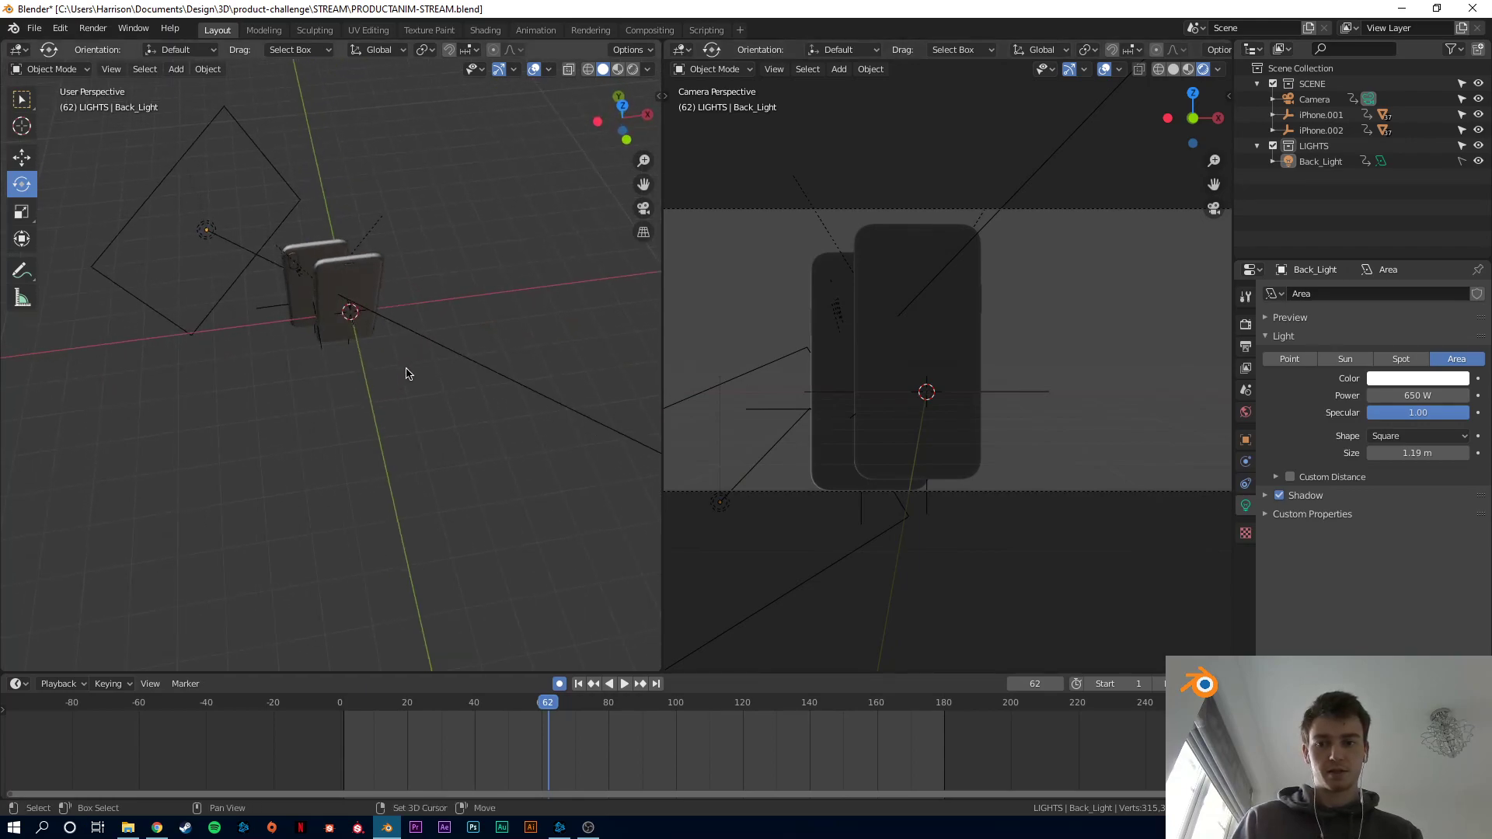
key("shift+a")
mouse_move(406, 373)
left_click(467, 419)
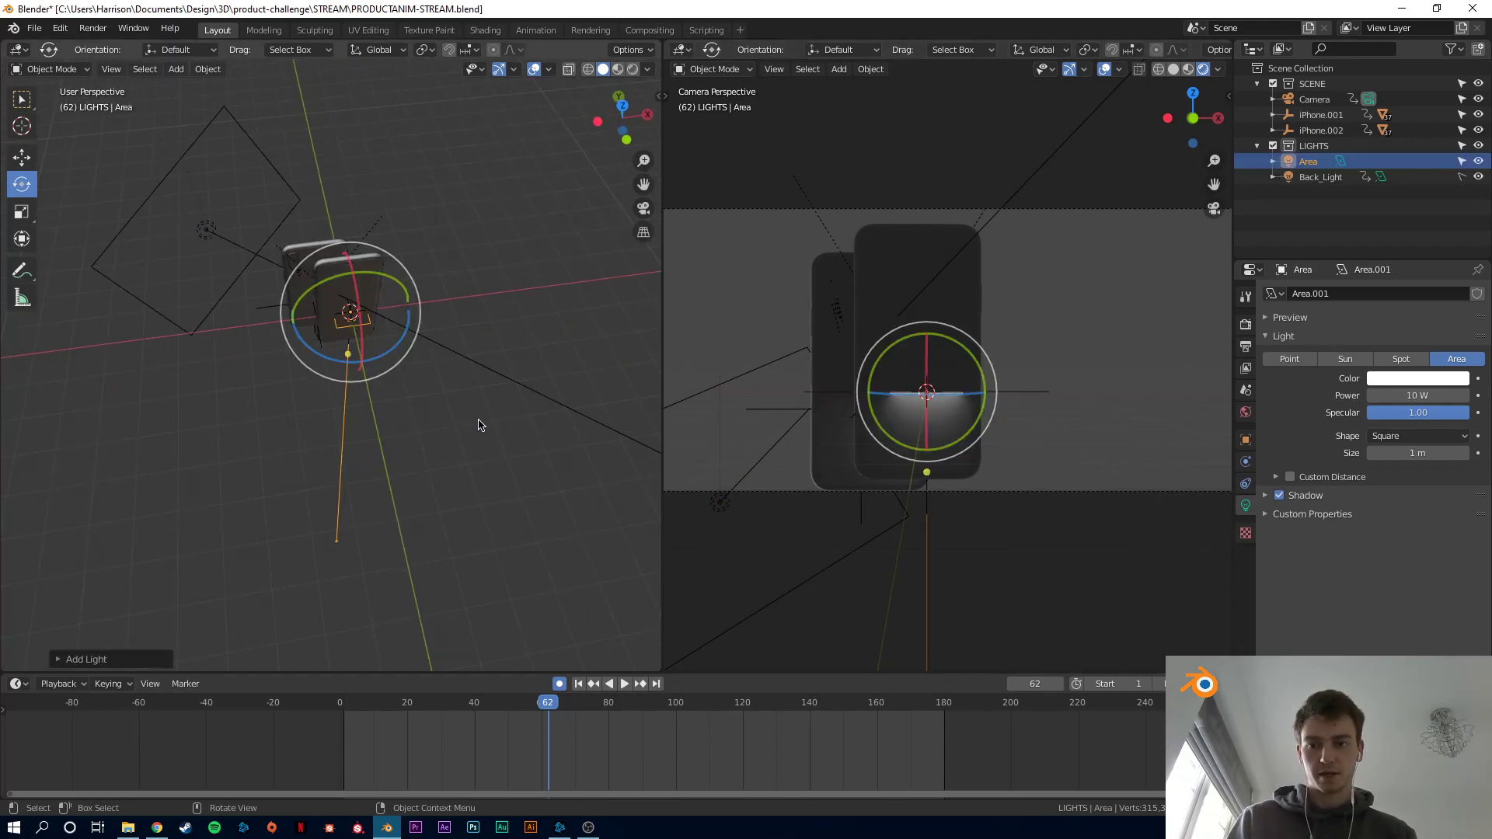
key("s")
left_click(505, 355)
key("g")
left_click(489, 250)
Reshape the overhead light into a long rectangle, narrowed along Y and widened along X.
key("s")
key("x")
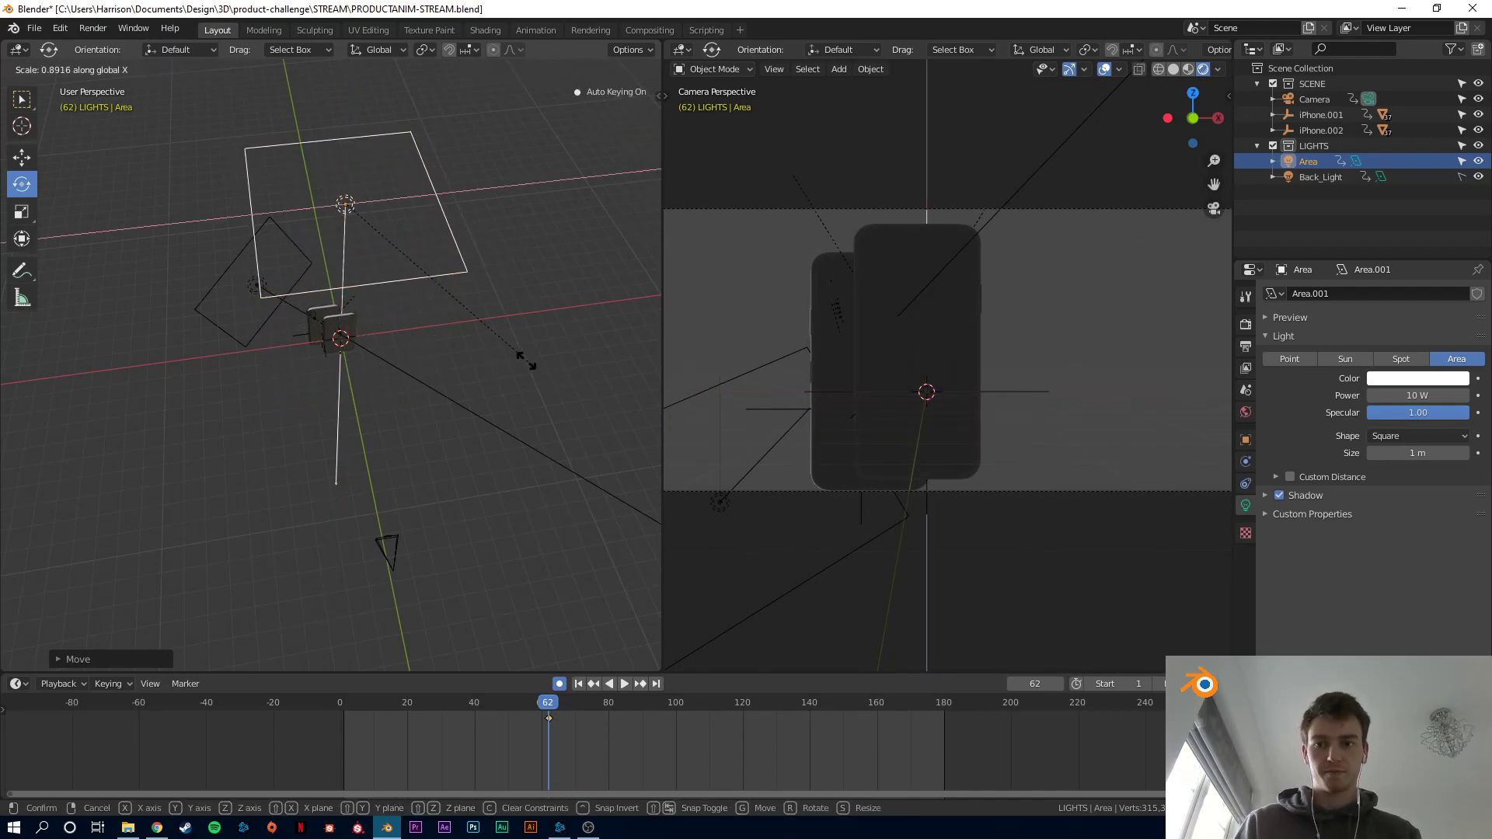
key("y")
left_click(474, 246)
key("s")
key("x")
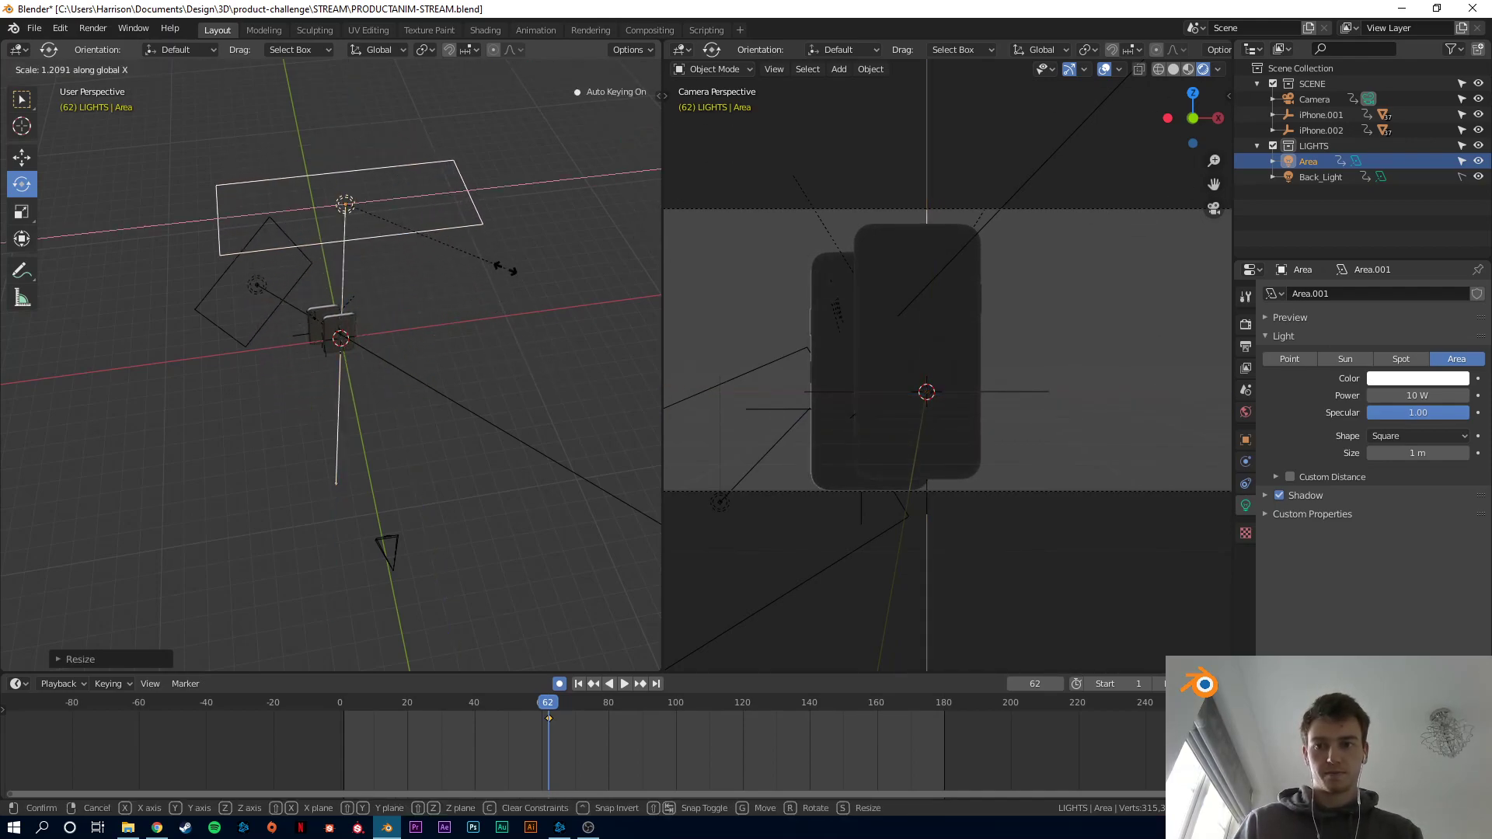
left_click(511, 269)
middle_click_drag(511, 270, 396, 317)
key("s")
key("x")
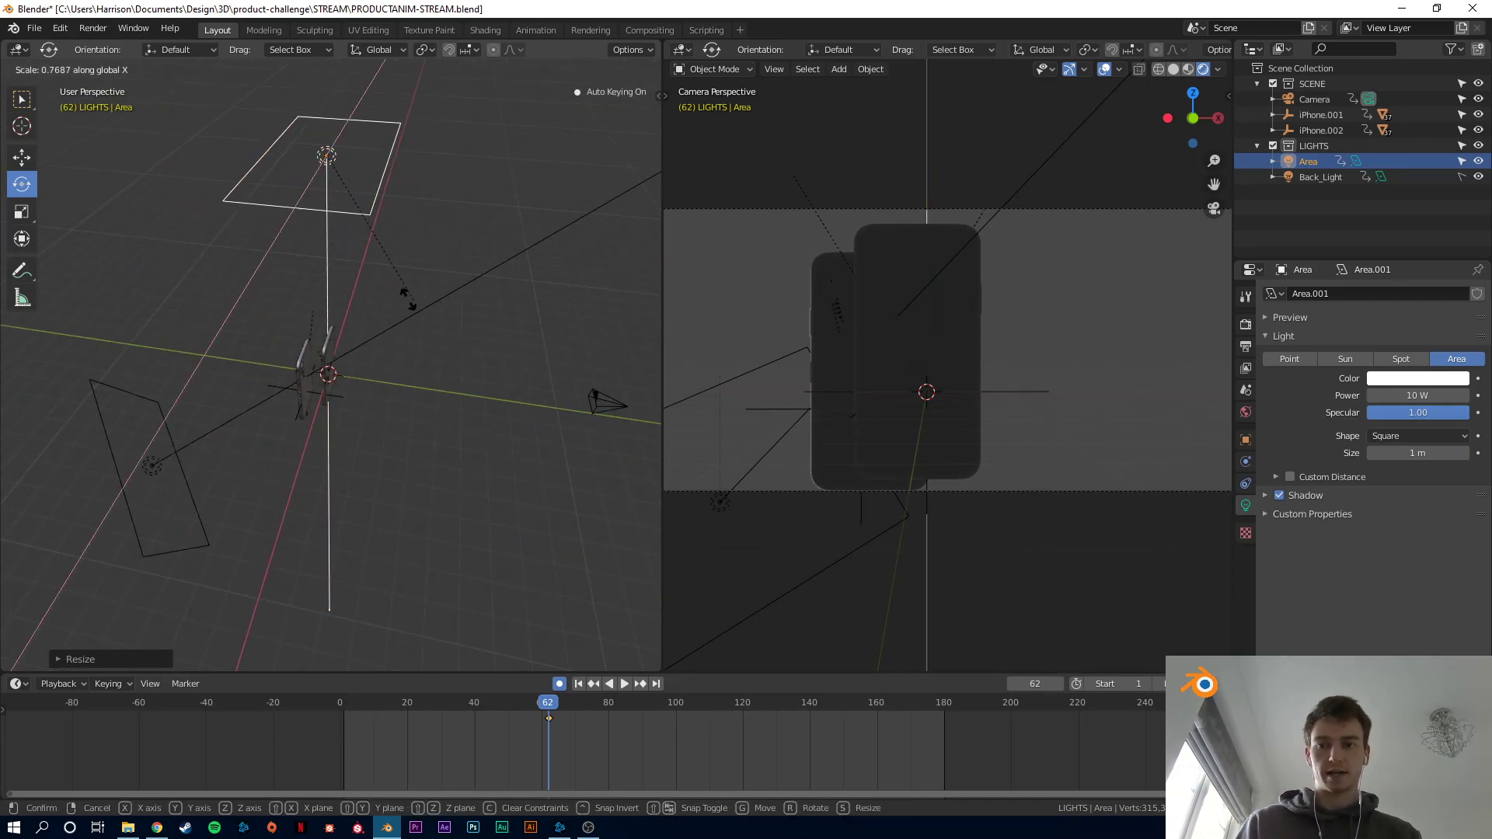
left_click(481, 291)
Move the overhead light along Y toward the camera so it sits in front of the phones.
middle_click_drag(480, 291, 424, 288)
left_click(623, 104)
key("g")
key("y")
left_click(486, 370)
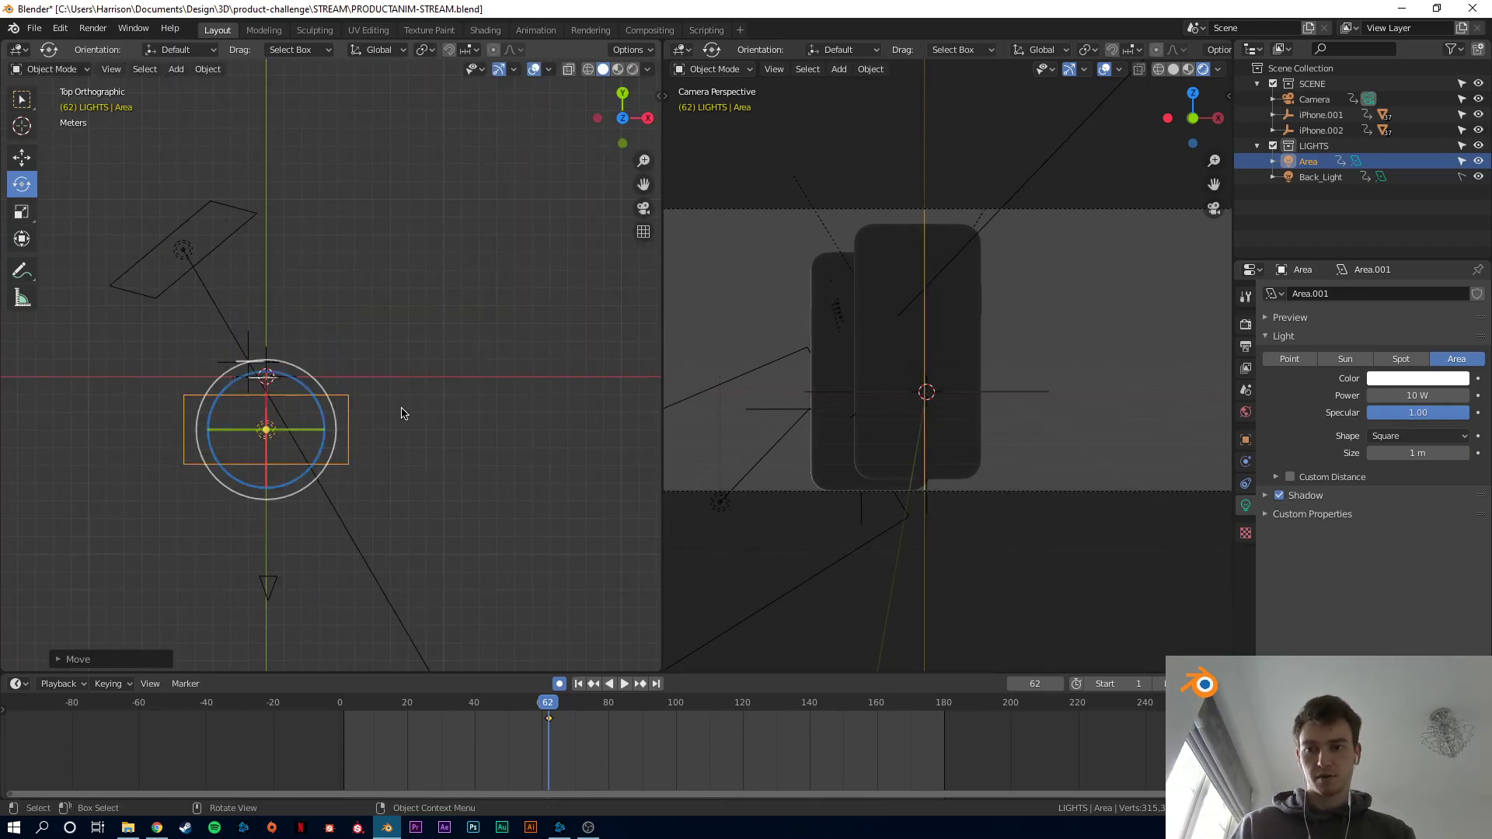
Tilt the overhead area light so it aims down toward the phones.
middle_click_drag(406, 413, 213, 229)
left_click_drag(208, 230, 225, 280)
middle_click_drag(231, 305, 467, 269)
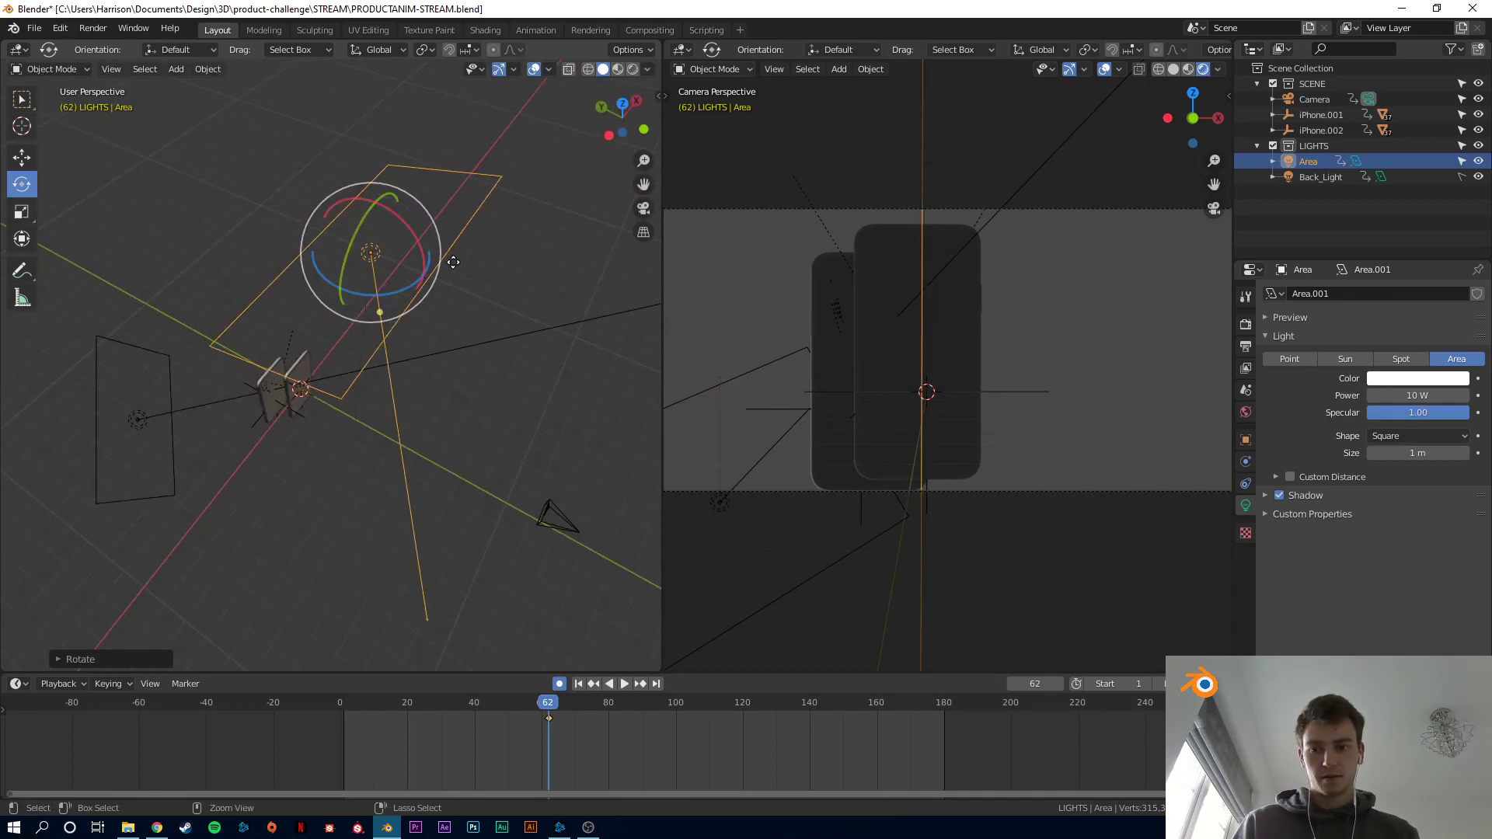
mouse_move(423, 243)
left_mouse_down()
mouse_move(411, 227)
mouse_move(429, 236)
left_mouse_up()
middle_click_drag(429, 236, 441, 407)
scroll(454, 398, "down", 3)
scroll(456, 407, "down", 2)
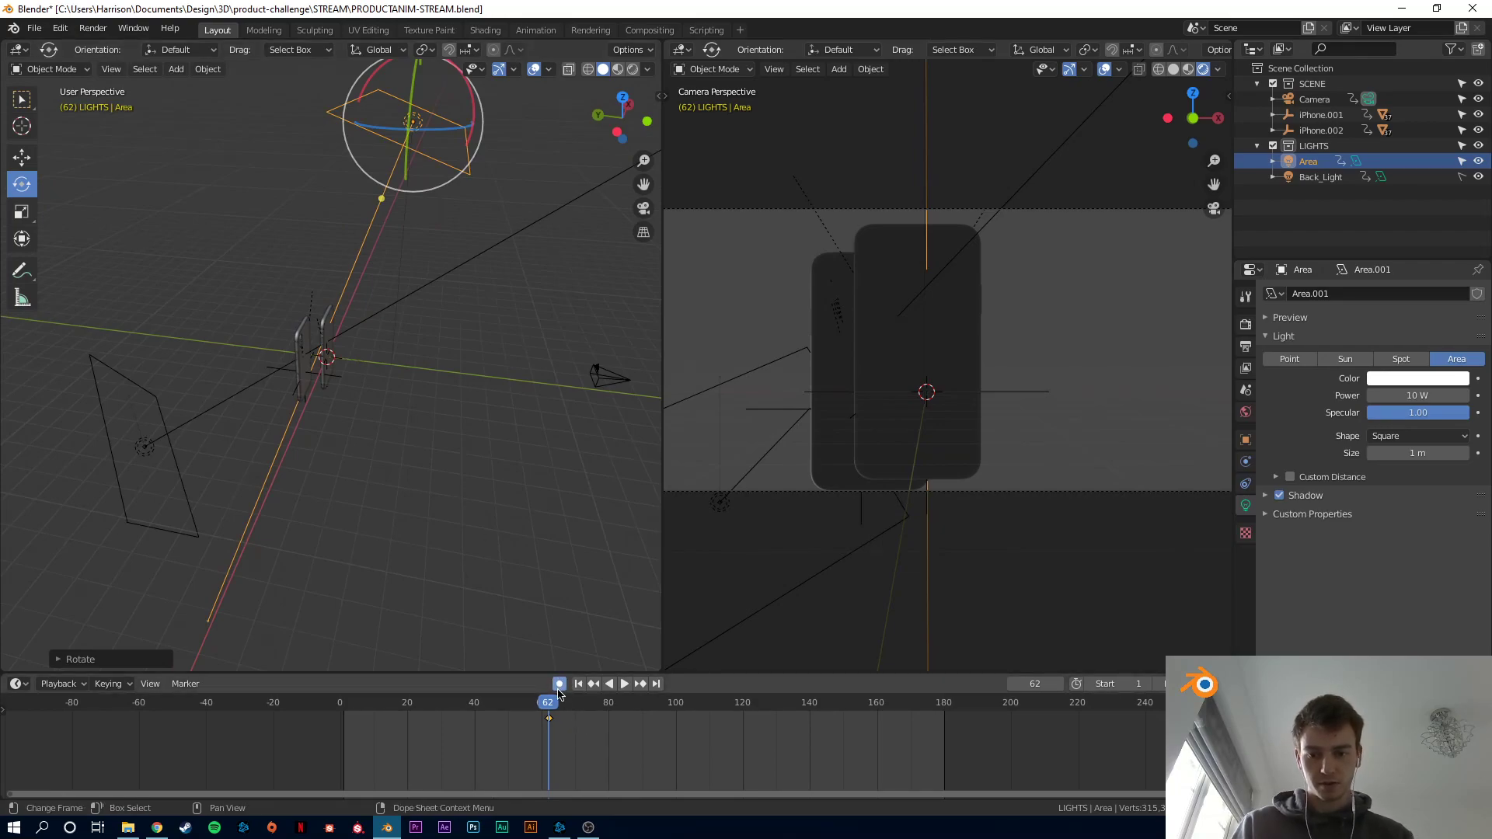
Turn off automatic keyframing and delete the overhead light's keyframe at frame 62.
left_click_drag(605, 752, 493, 714)
key("i")
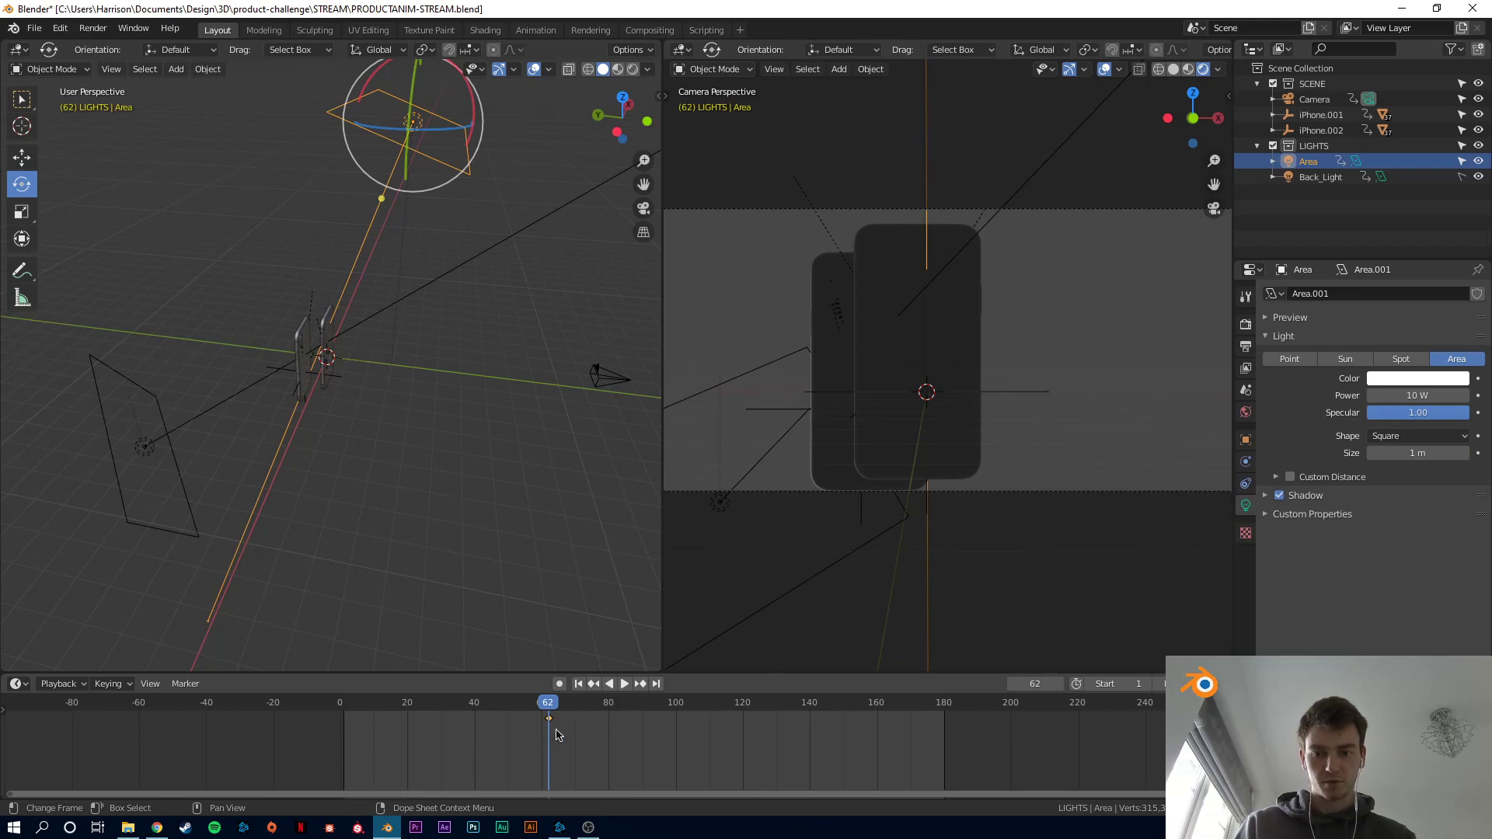
left_click(214, 490)
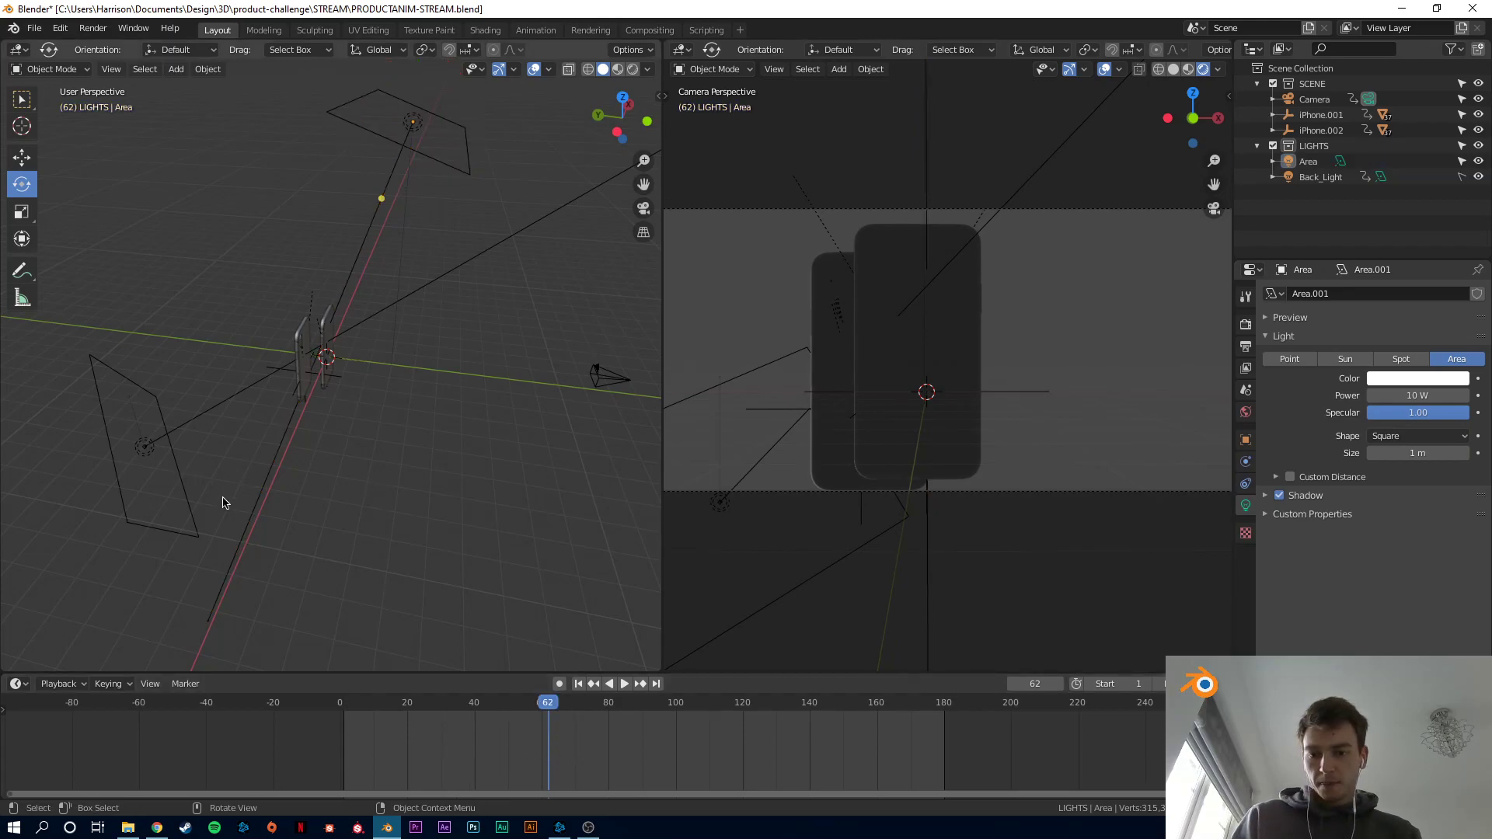
Set the overhead area light's power to 450 W.
middle_click_drag(417, 483, 506, 509)
scroll(383, 520, "up", 3)
middle_click_drag(544, 373, 559, 333)
left_click(531, 214)
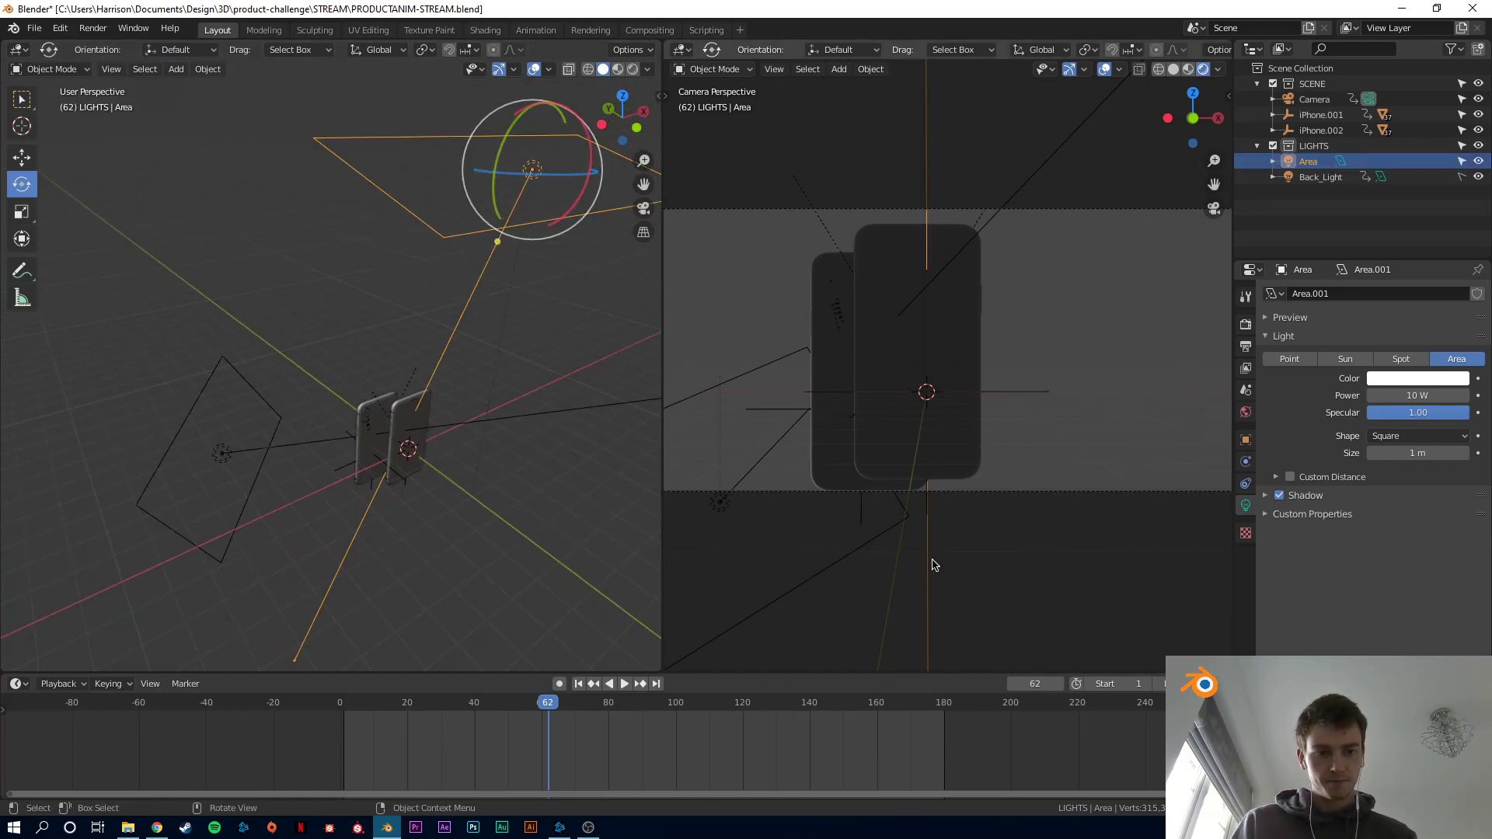
left_click_drag(1419, 396, 1457, 395)
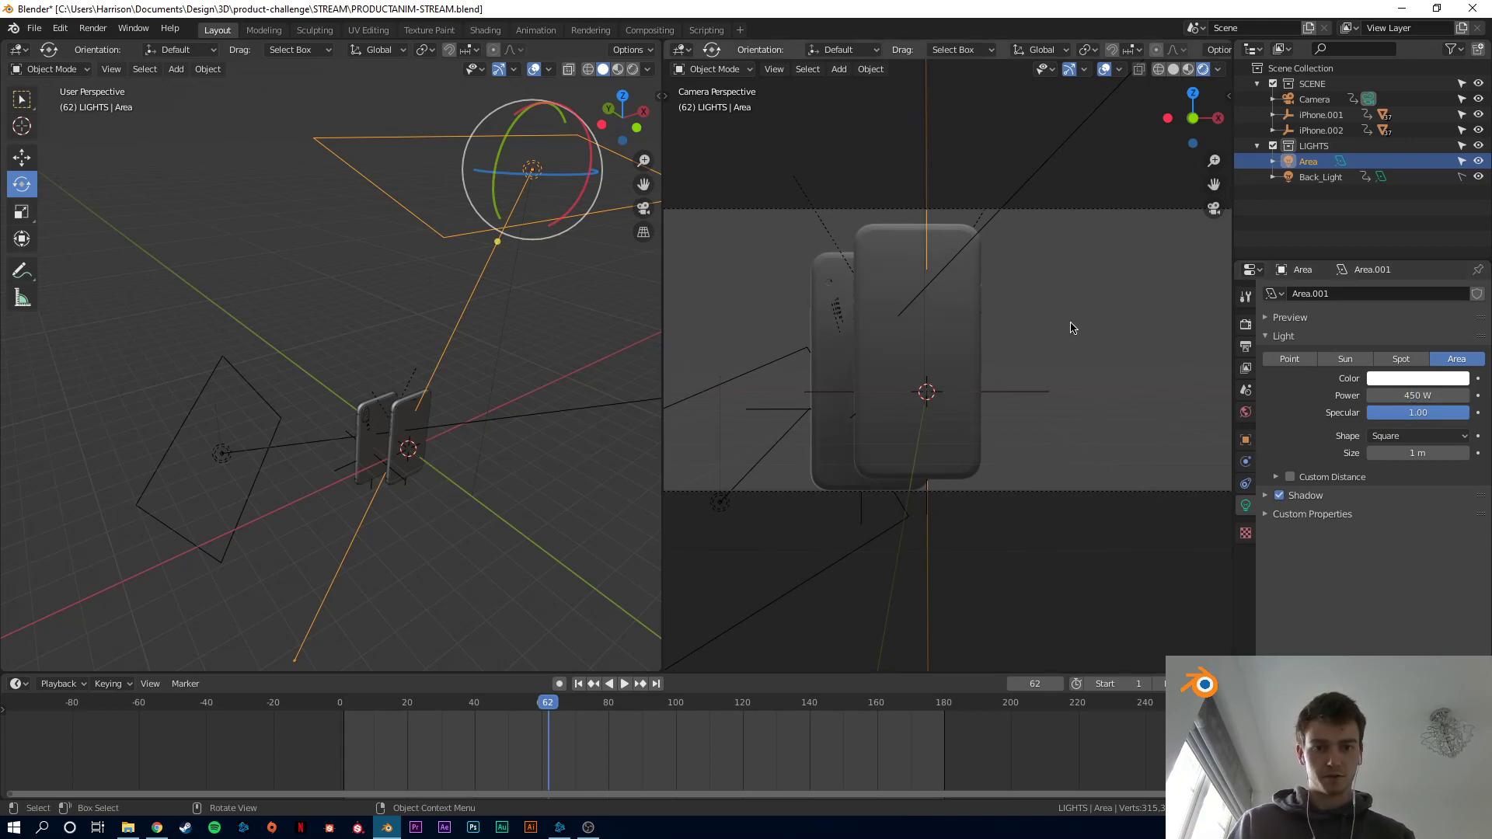
left_click(1045, 400)
scroll(1037, 410, "down", 4)
scroll(1019, 401, "up", 4)
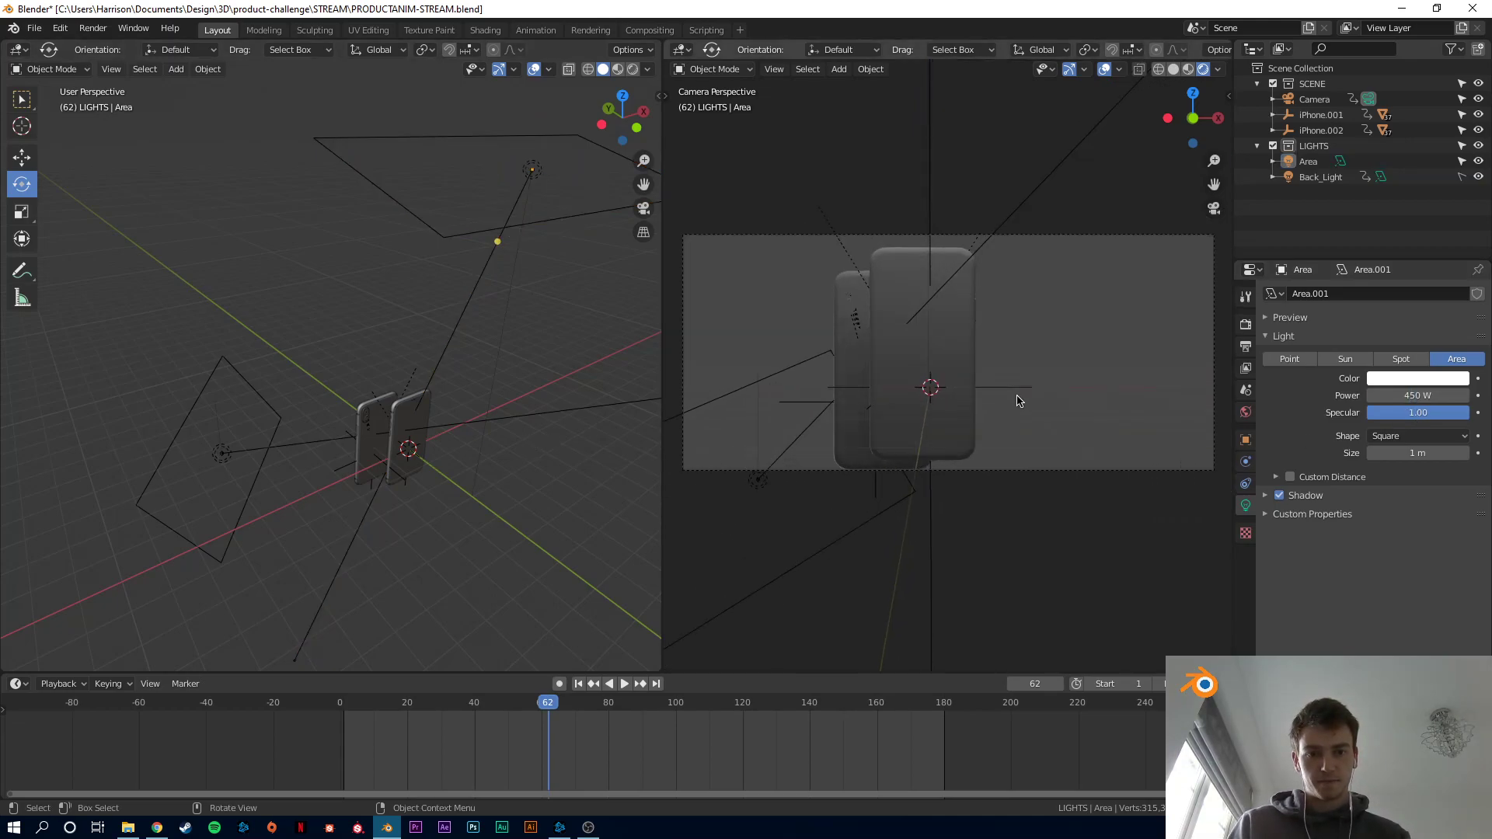
Duplicate the overhead light in the side view and place the copy lower and closer to the camera.
middle_click_drag(422, 436, 341, 457)
scroll(354, 465, "down", 5)
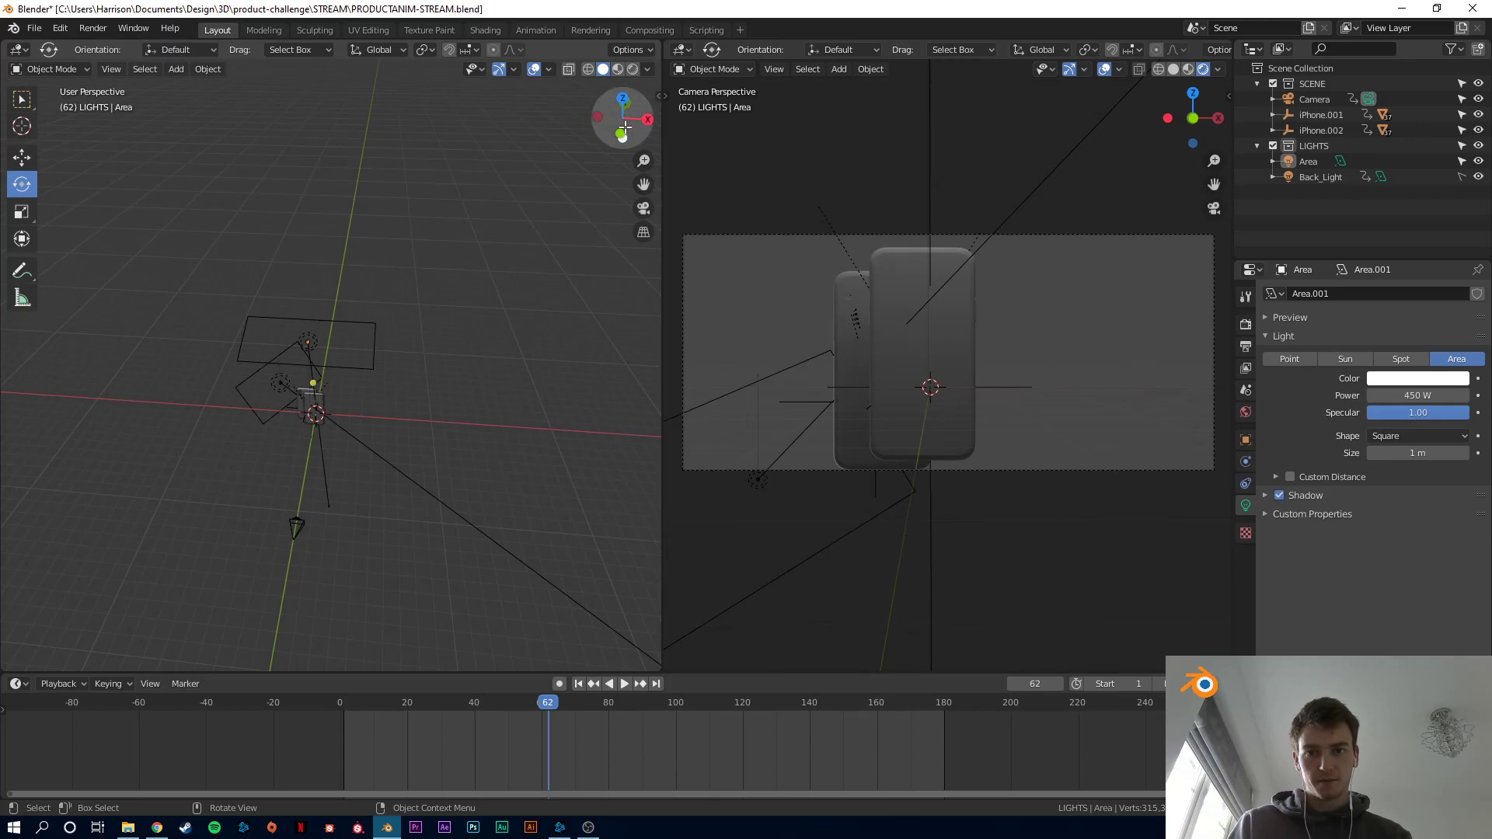
left_click(620, 93)
scroll(406, 489, "up", 3)
middle_click_drag(397, 545, 420, 428, "shift")
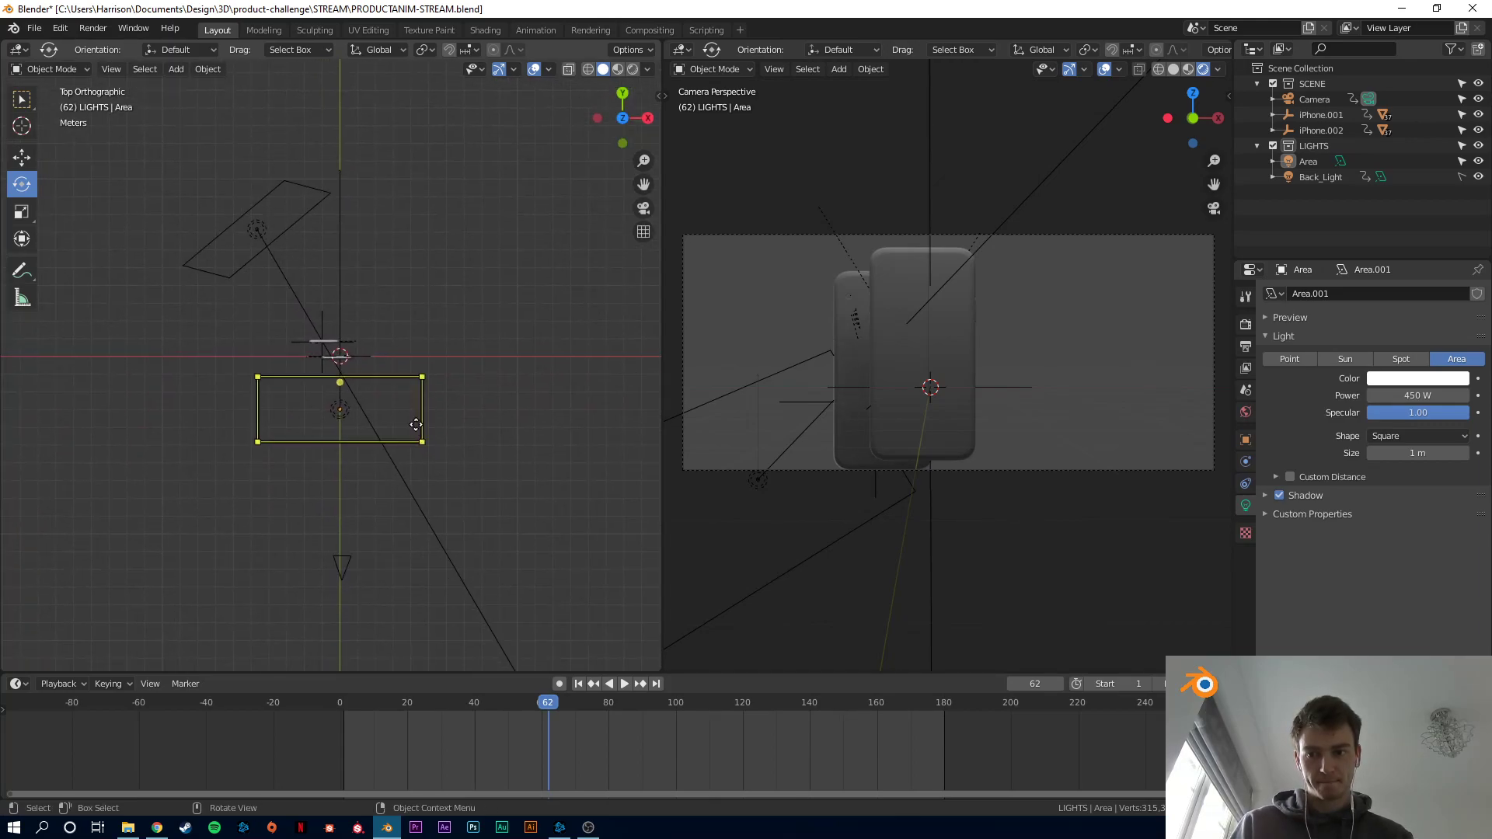
left_click(353, 414)
middle_click_drag(437, 492, 433, 371)
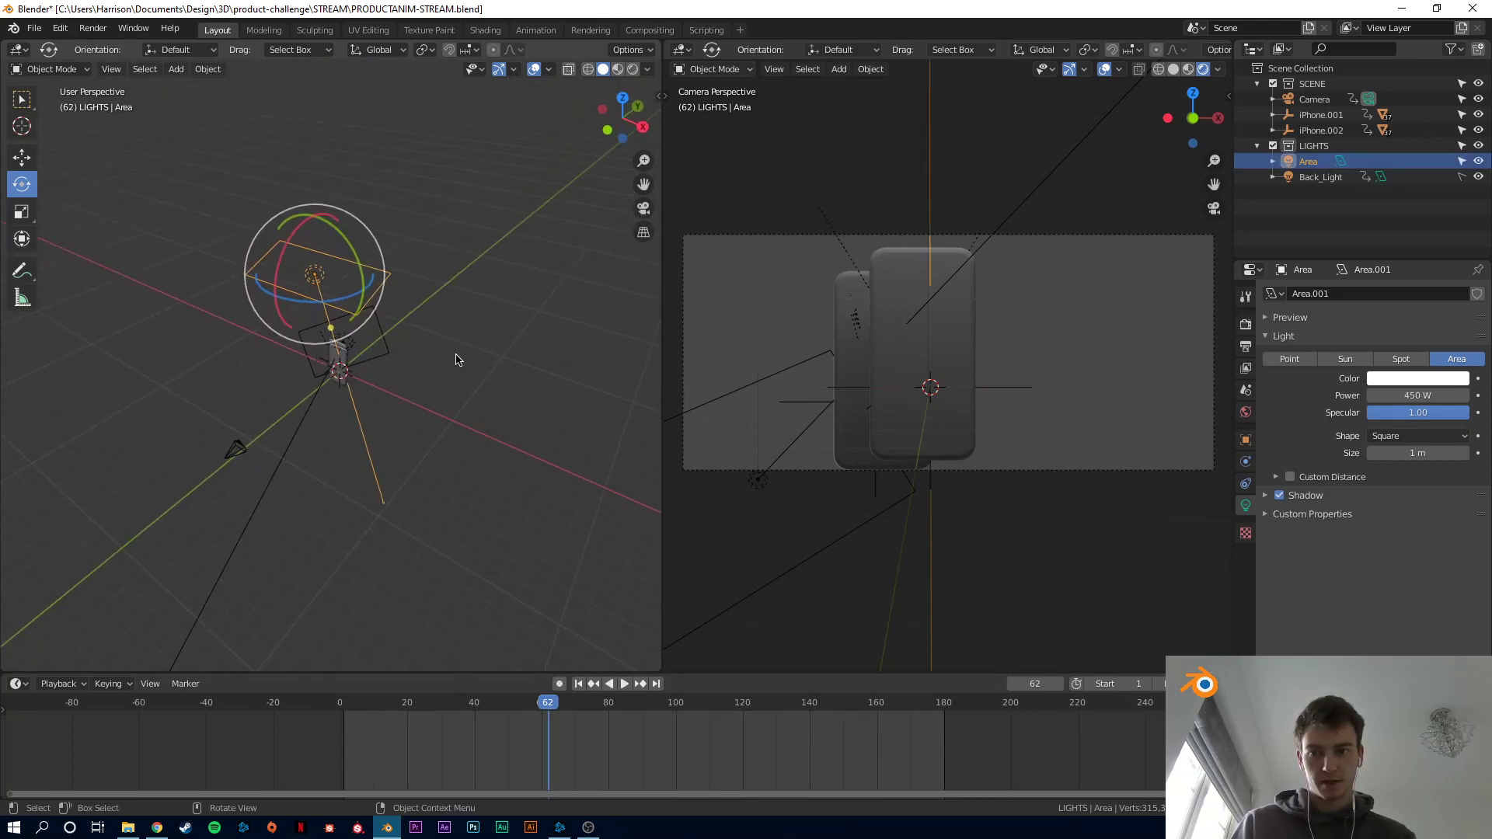
middle_click_drag(459, 442, 424, 406)
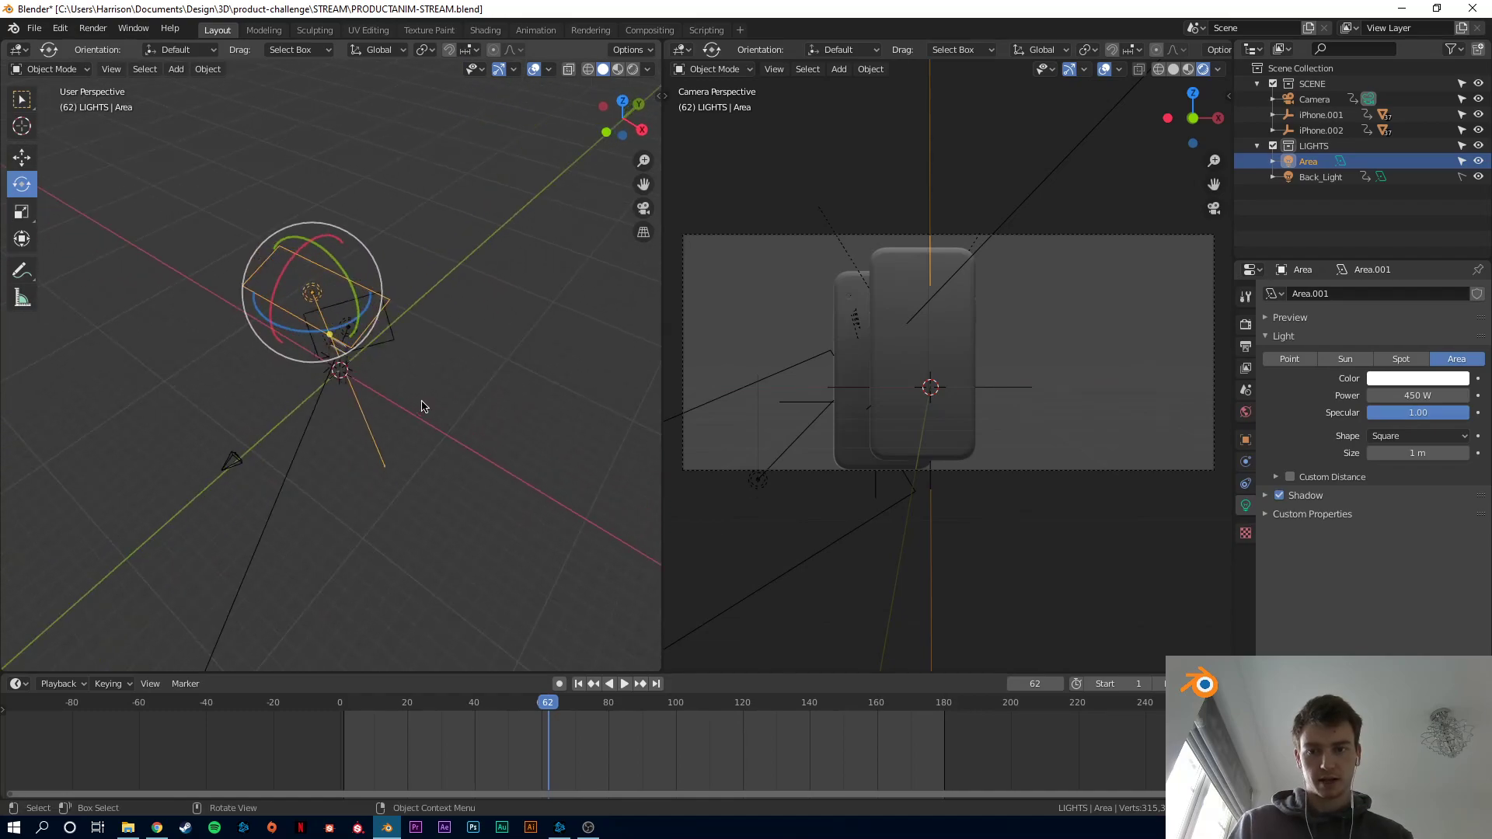
left_click(642, 130)
key("shift+d")
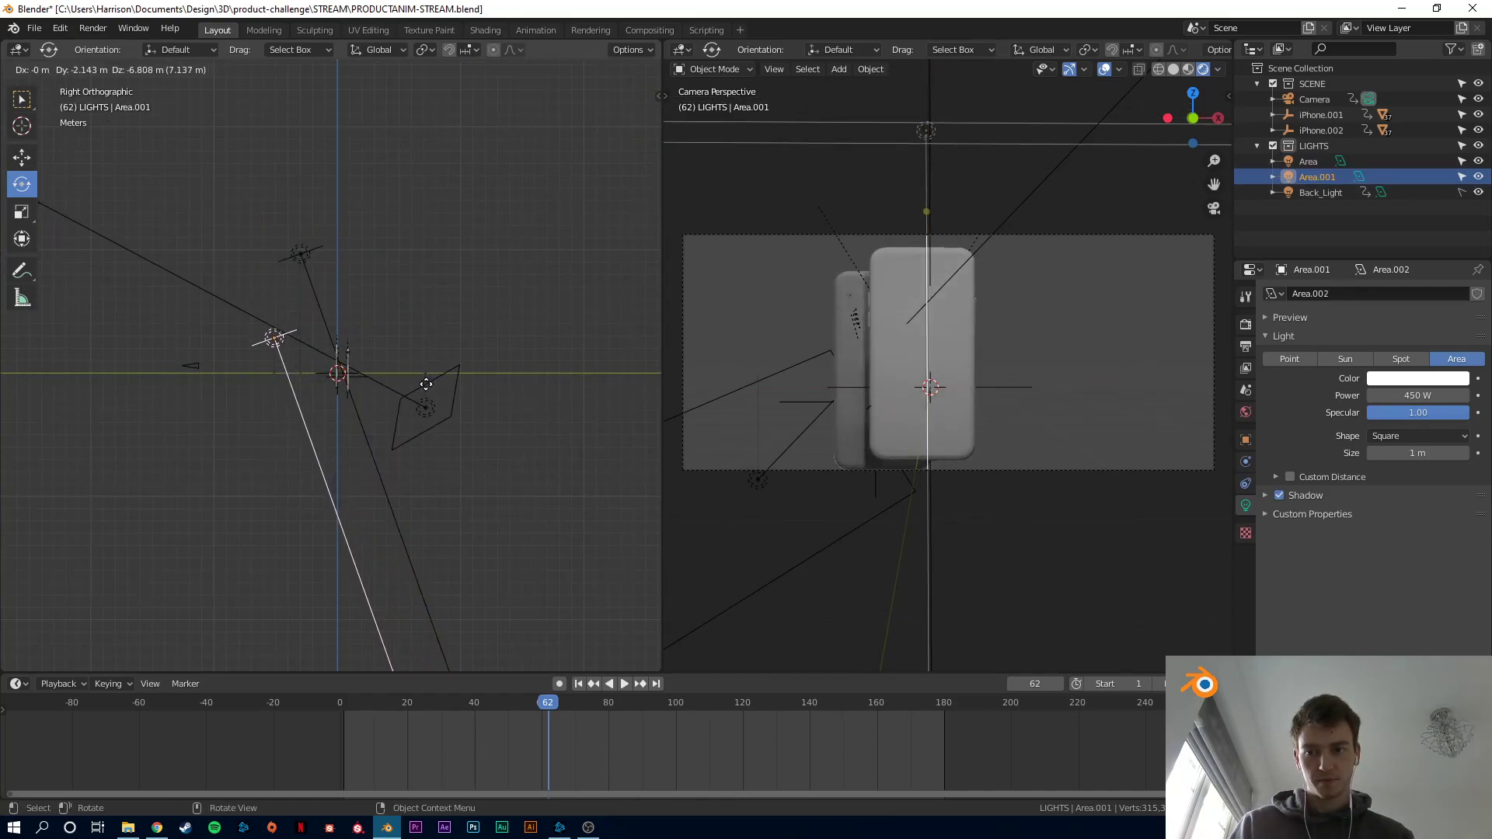
left_click(422, 403)
Move the duplicated light in the top view to the right side of the phones.
middle_click_drag(422, 403, 491, 477)
left_click(623, 95)
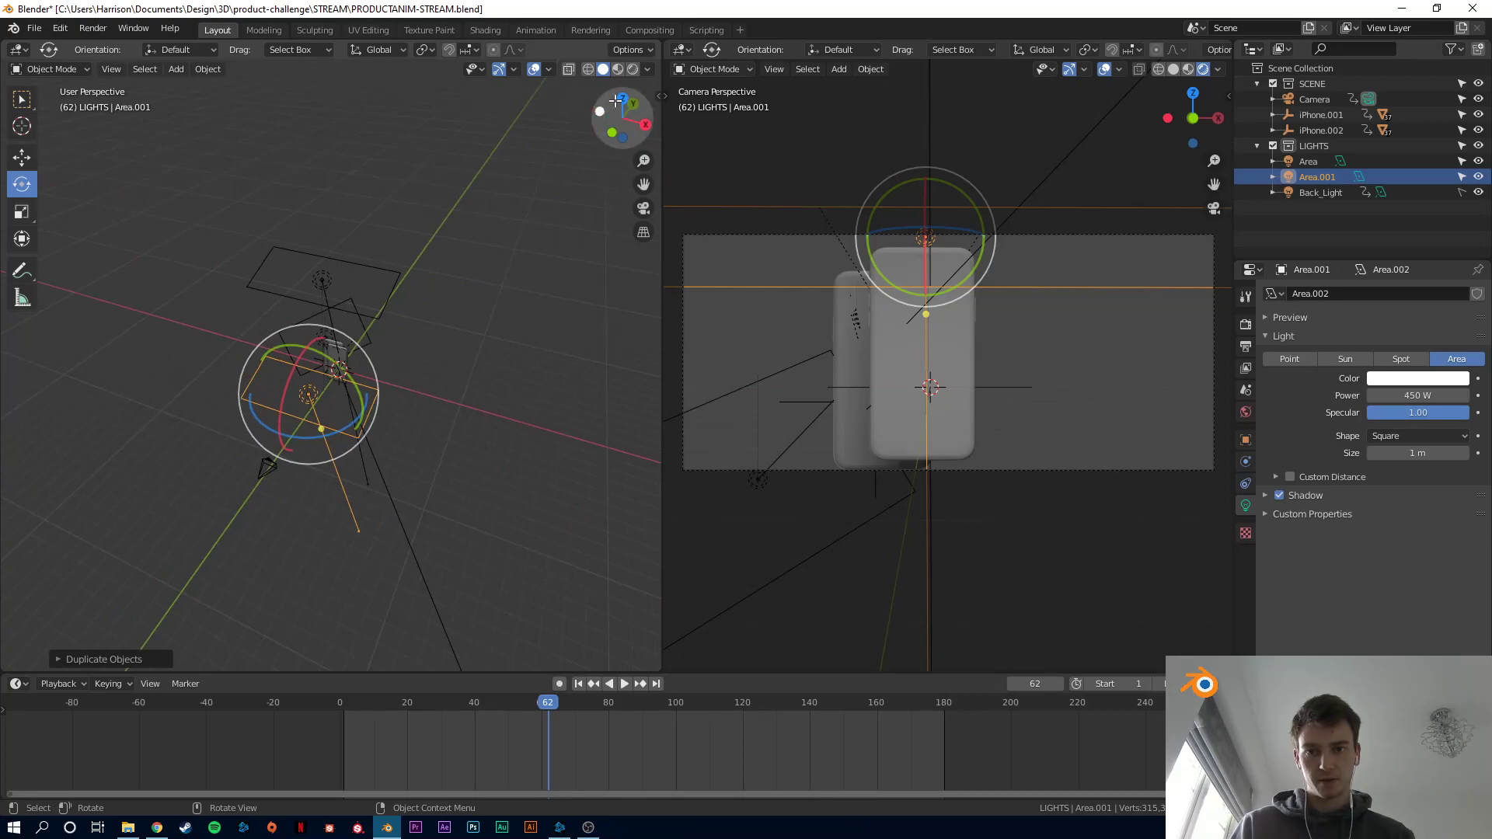
key("g")
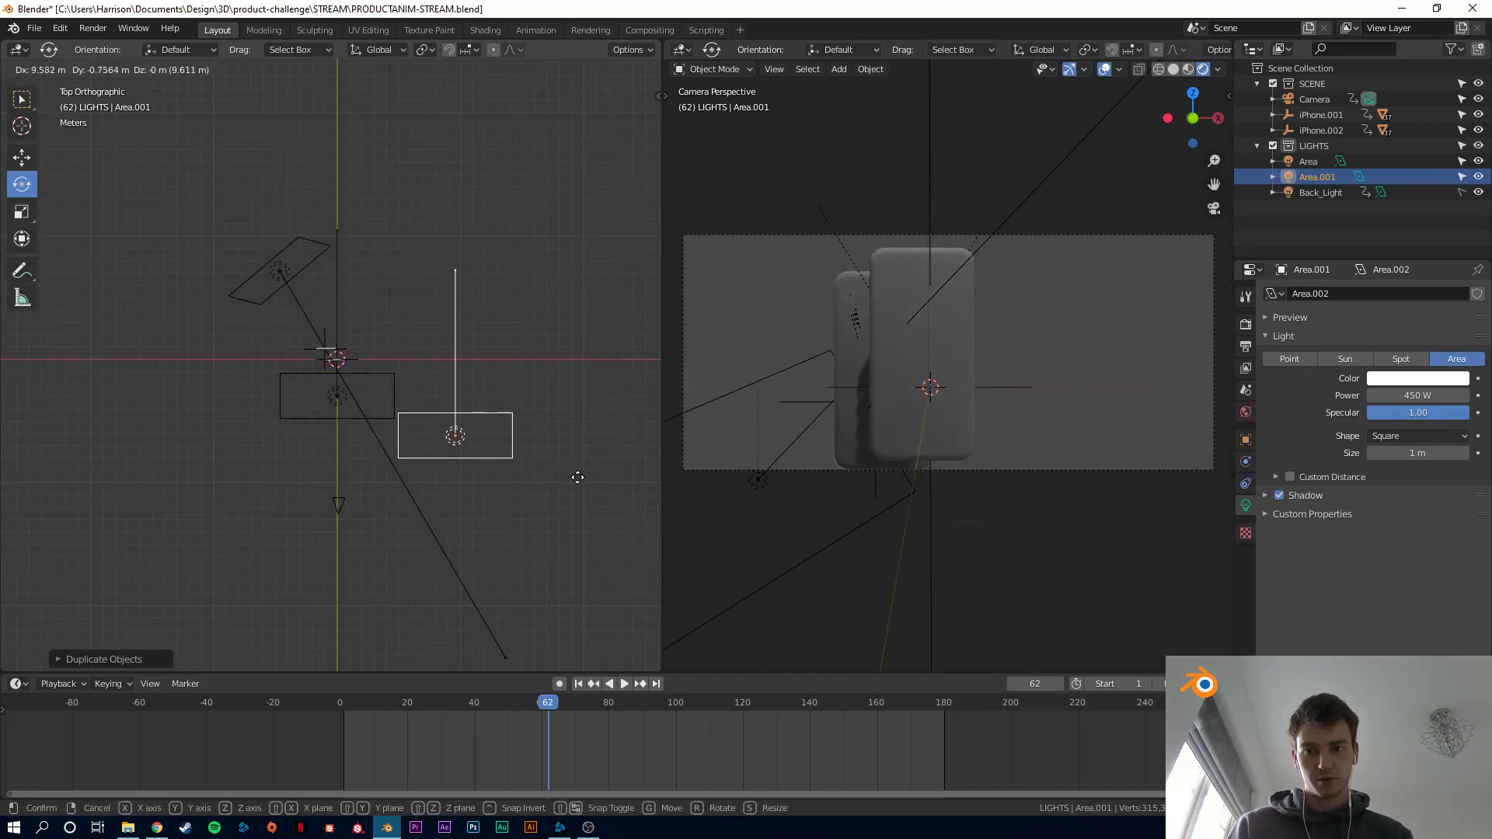
left_click(585, 471)
Rotate the duplicated light freely and around X until it faces the phones from the side.
middle_click_drag(584, 471, 357, 402)
key("r")
key("r")
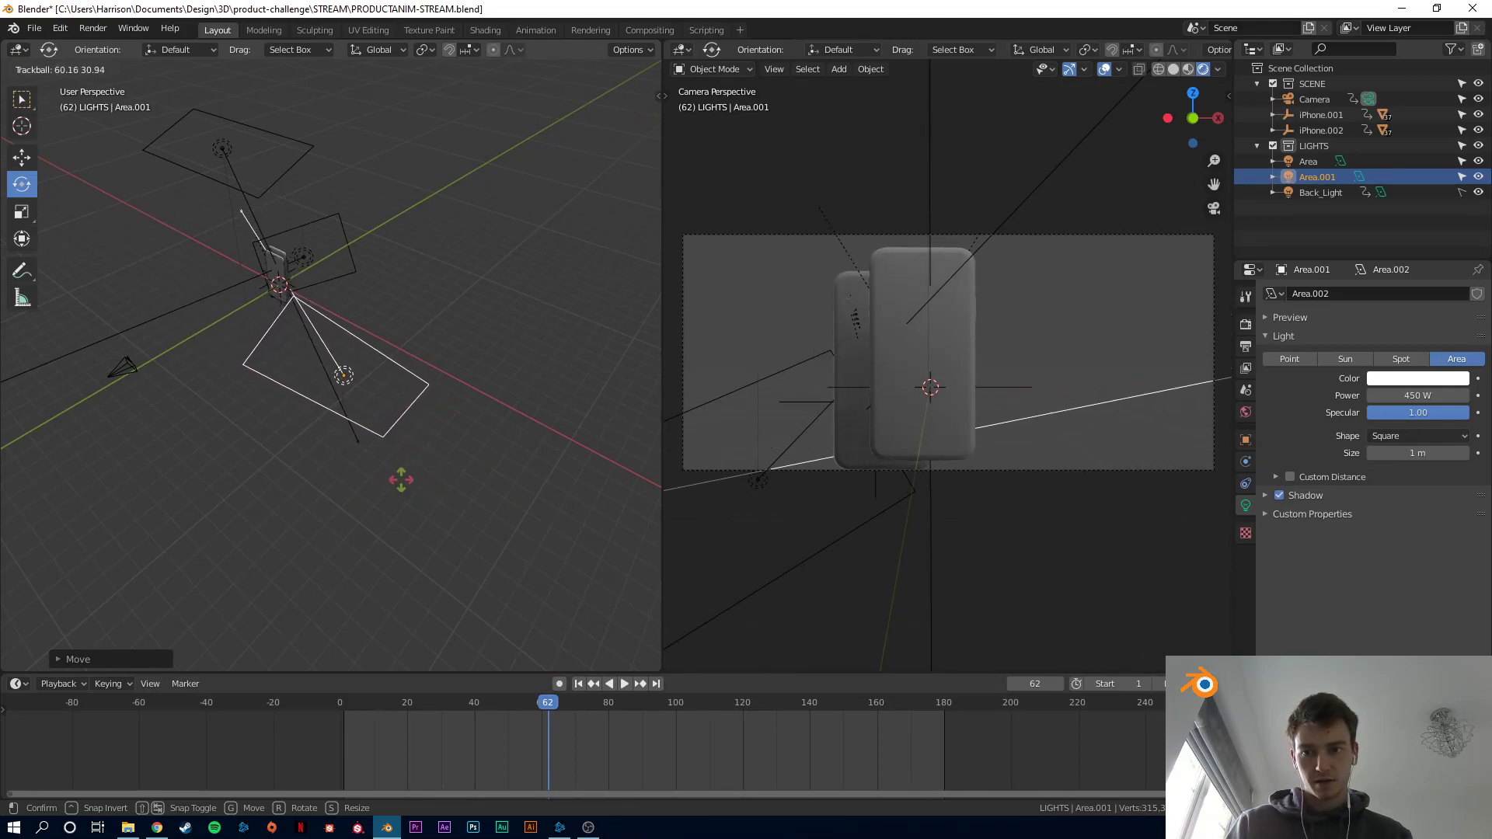
left_click(327, 370)
left_click(373, 467)
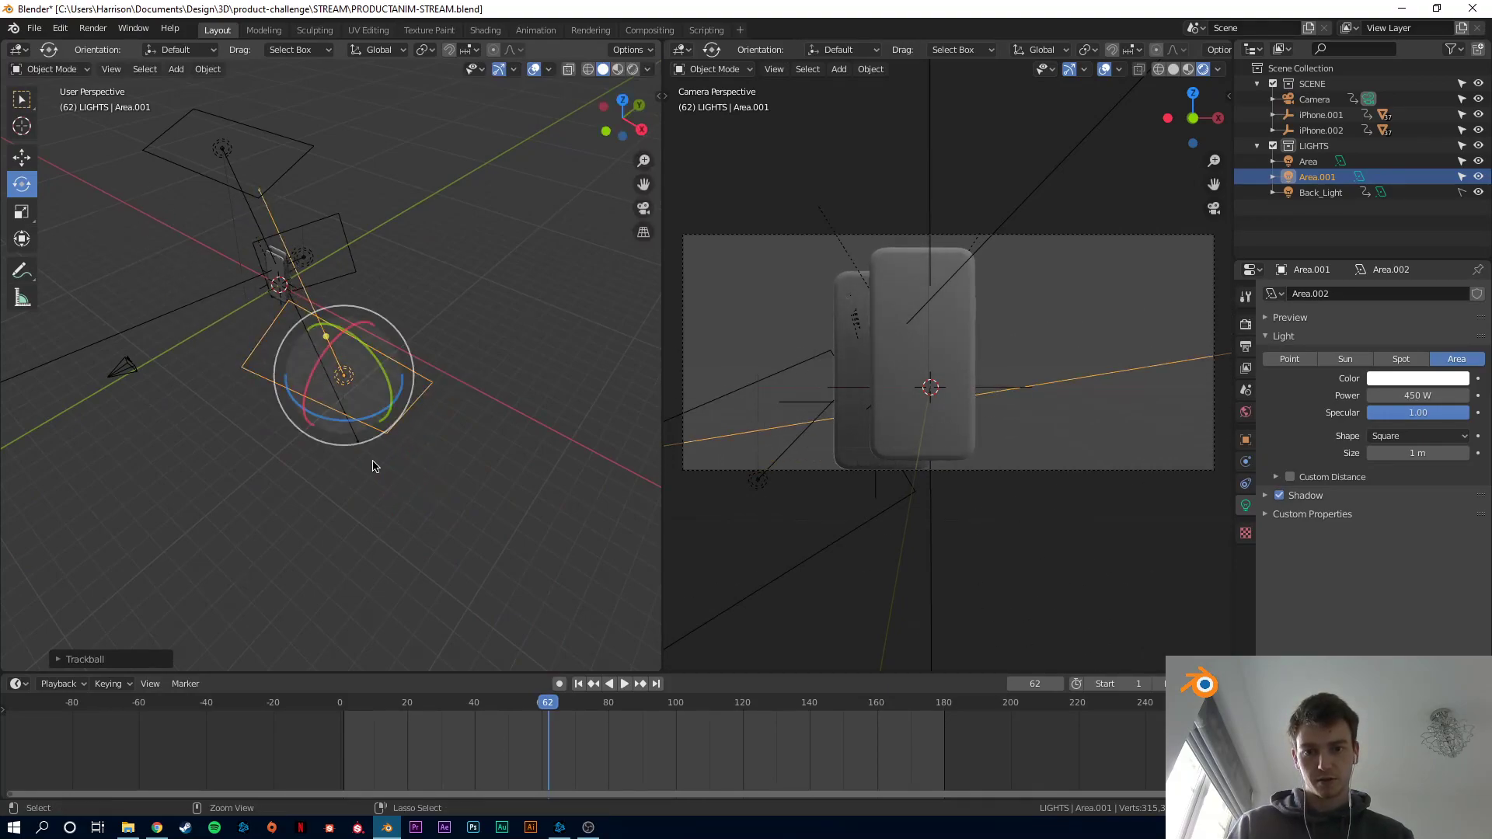
middle_click_drag(381, 448, 346, 392)
key("r")
key("x")
left_click(329, 379)
key("r")
key("r")
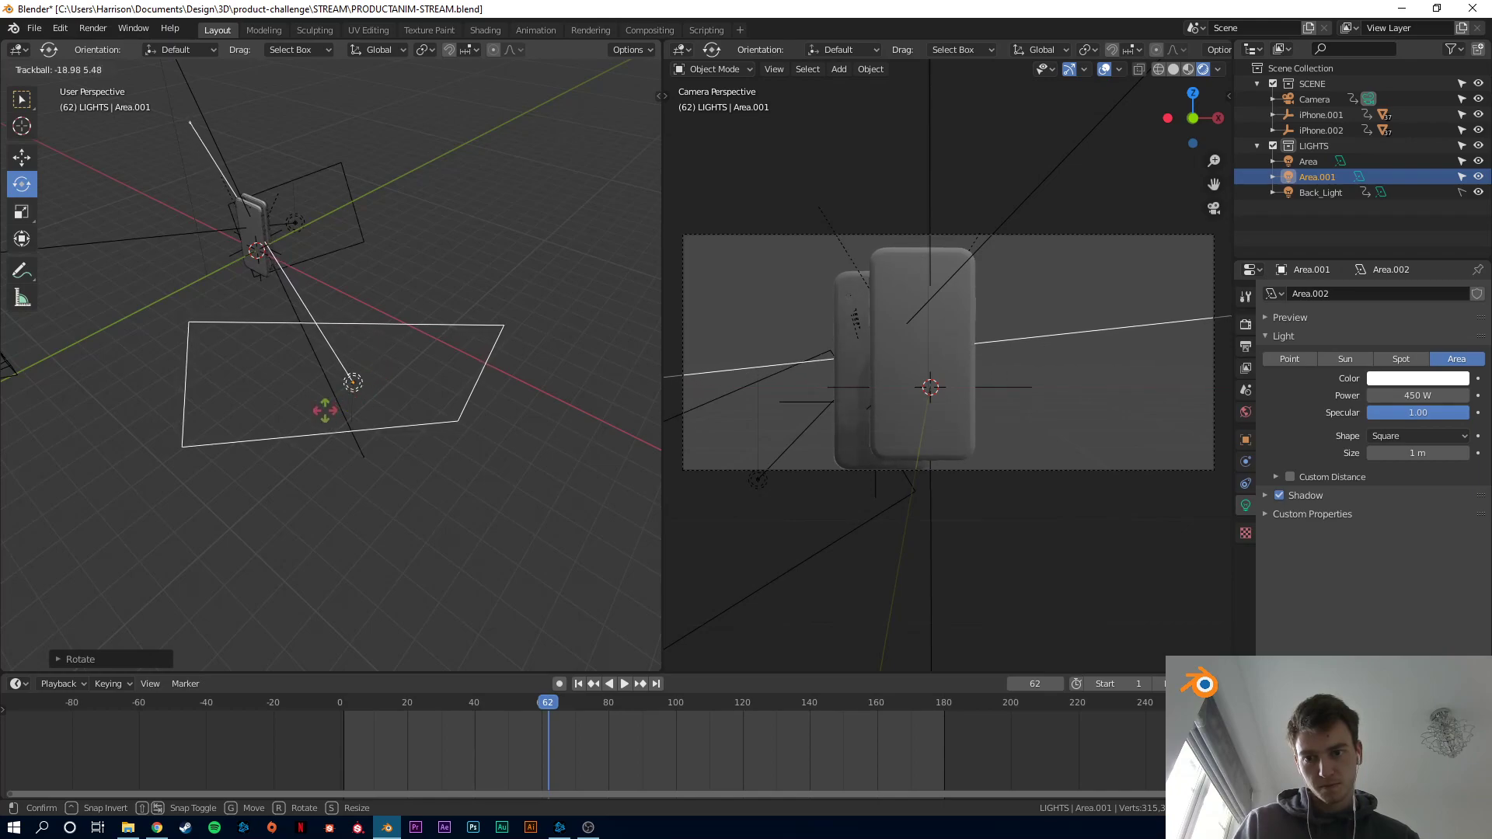
left_click(346, 391)
Set the duplicated side light's power to 320 W.
middle_click_drag(347, 391, 389, 379)
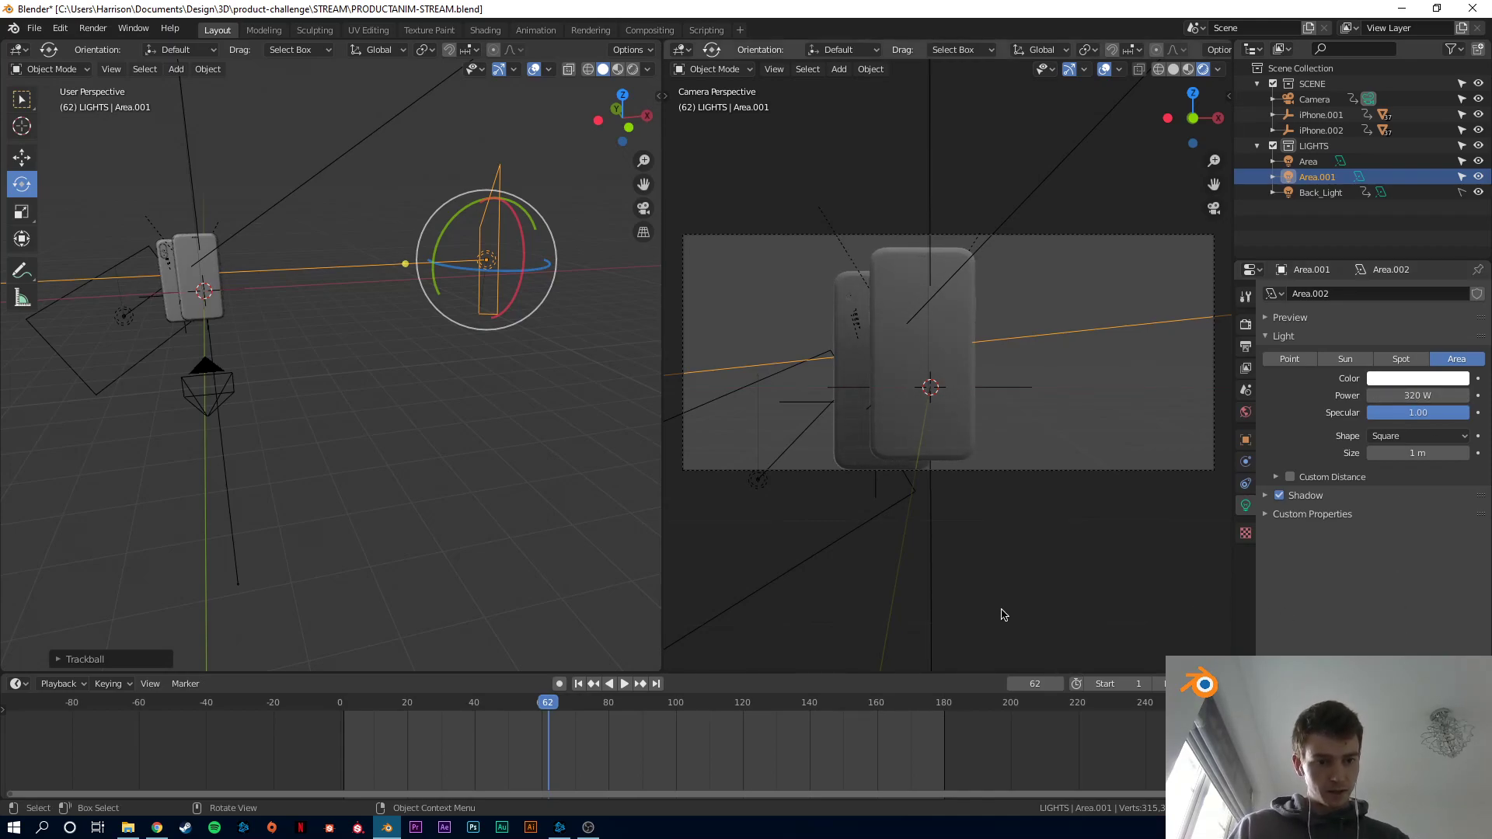
left_click(1084, 439)
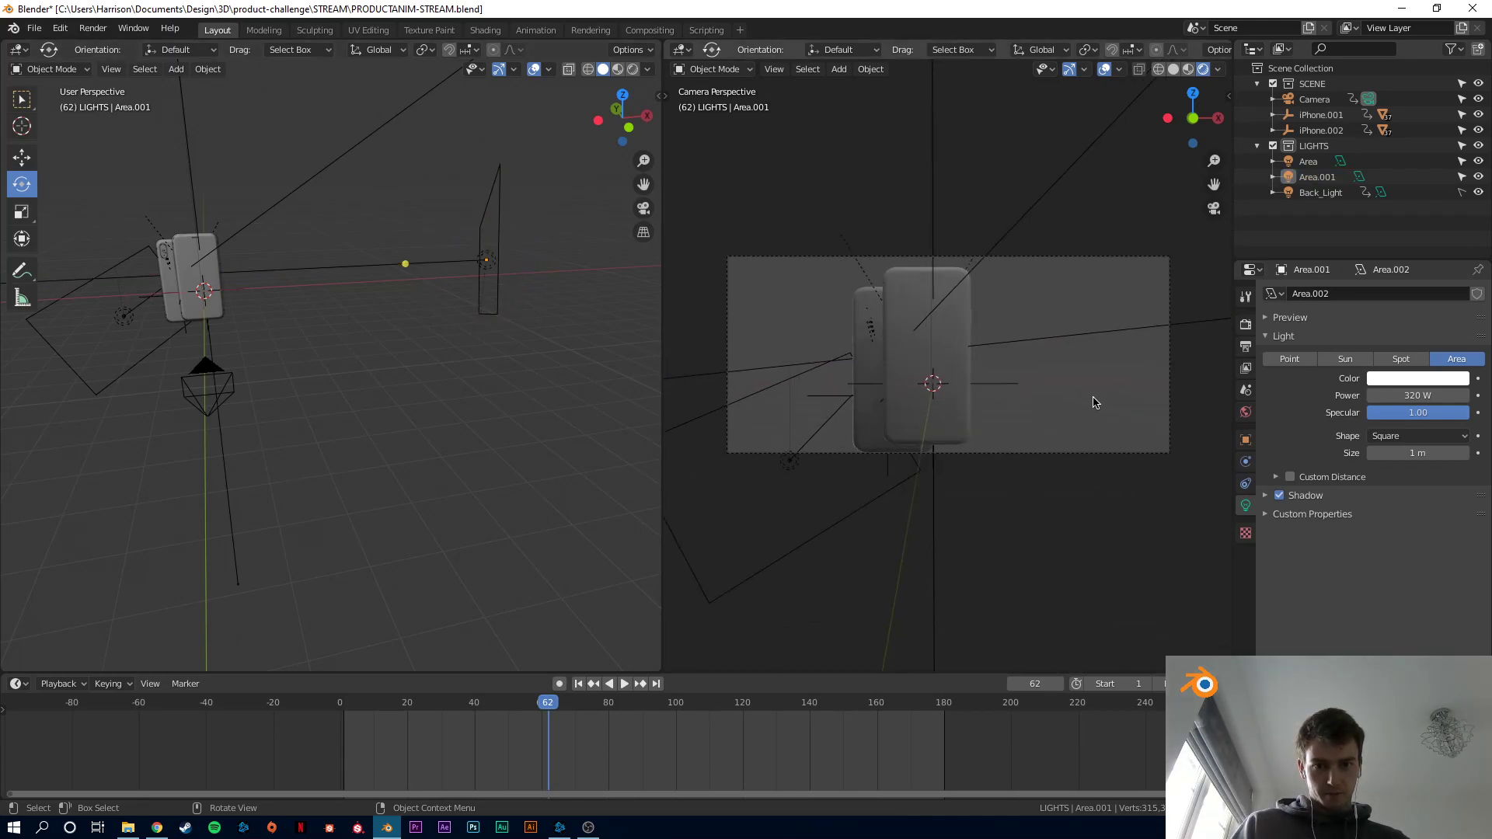
middle_click_drag(272, 423, 436, 456)
middle_click_drag(360, 419, 631, 317)
Play the animation through the camera in both viewports to check the lighting, and scrub back to frame 0.
key("KP_0")
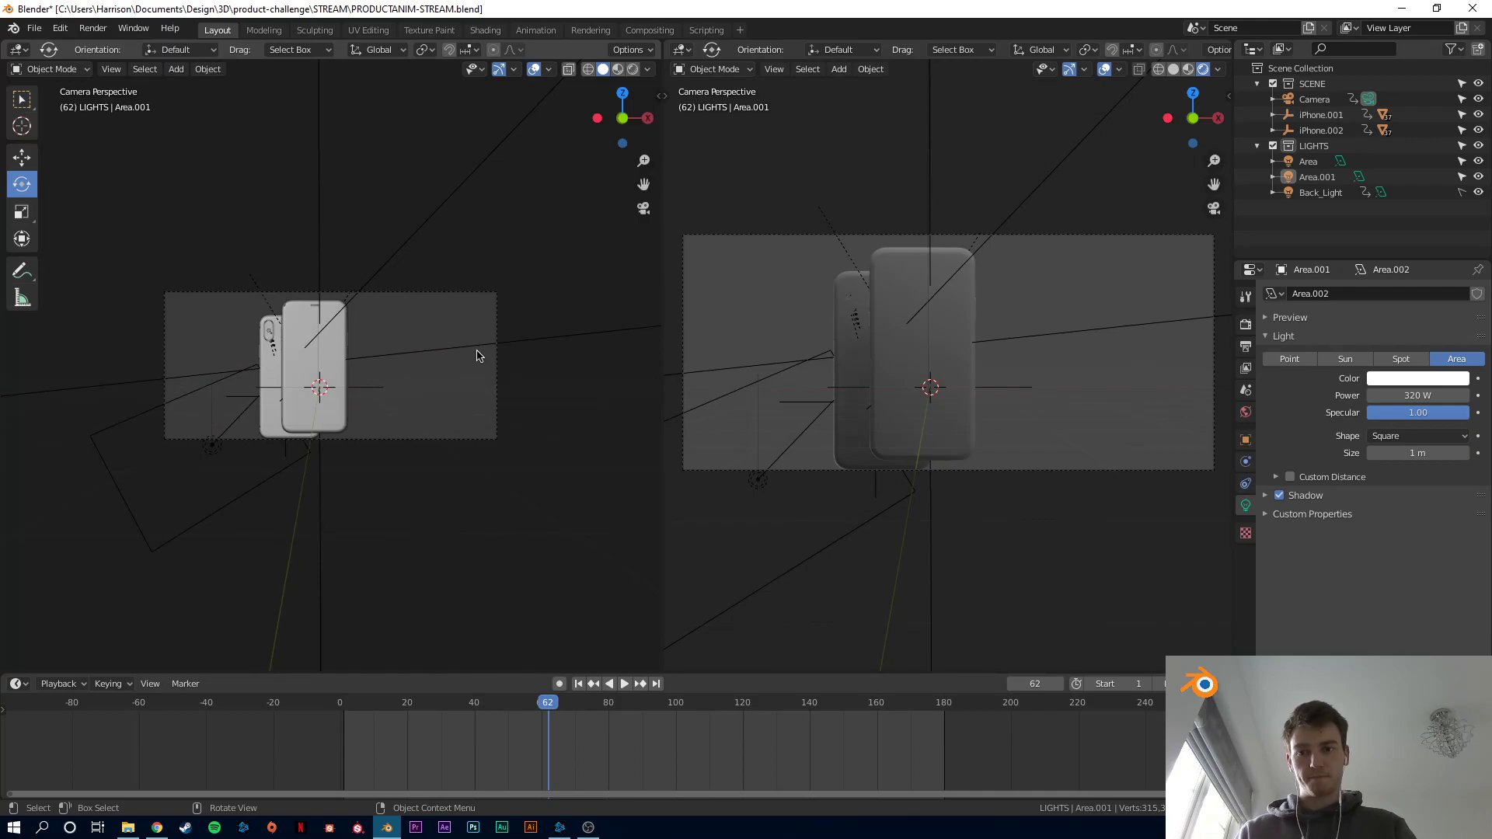
scroll(476, 355, "up", 2)
key("space")
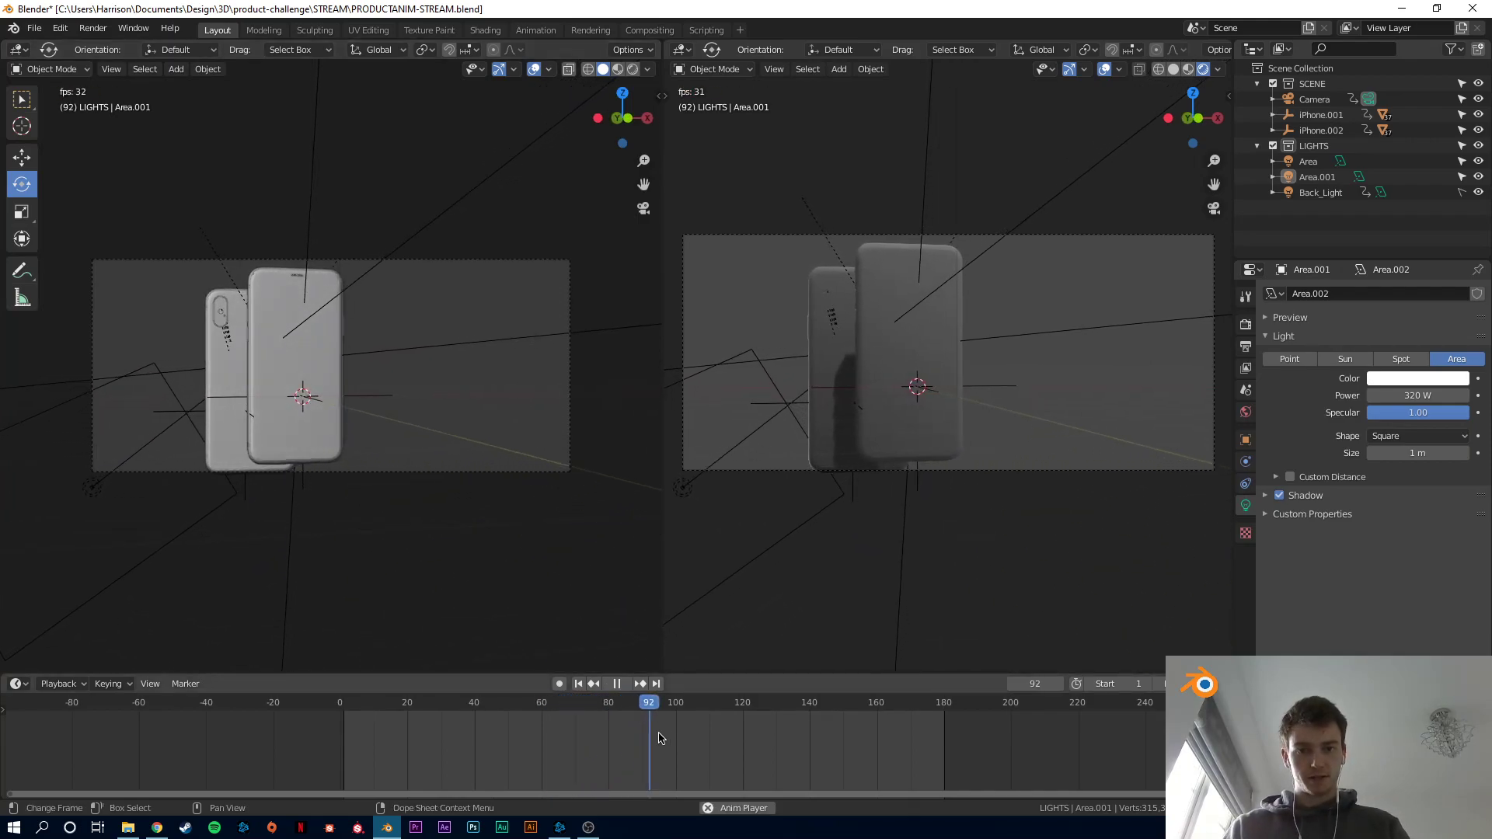
left_click(395, 701)
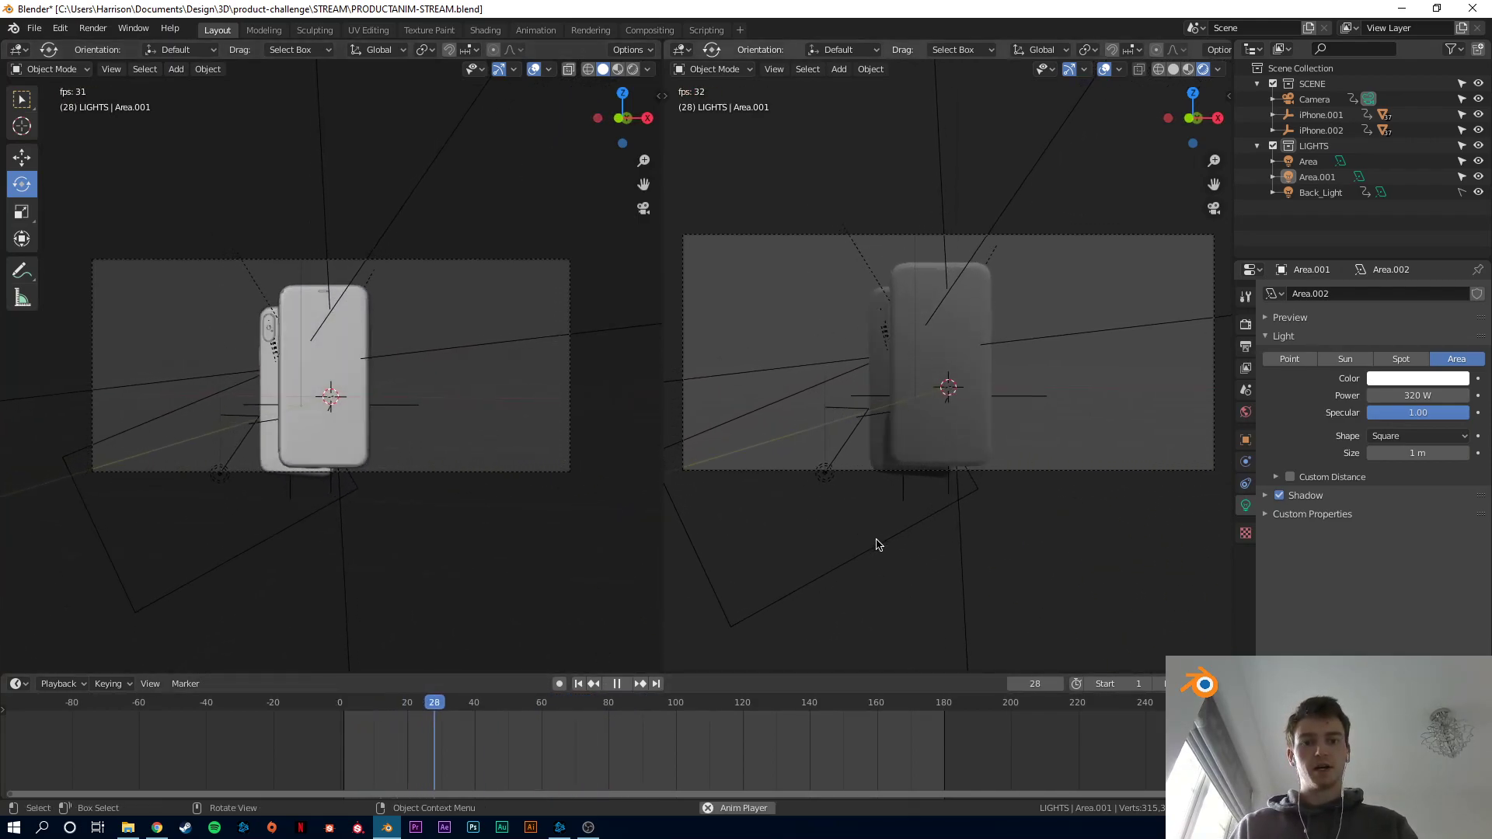
key("space")
left_click_drag(456, 710, 309, 715)
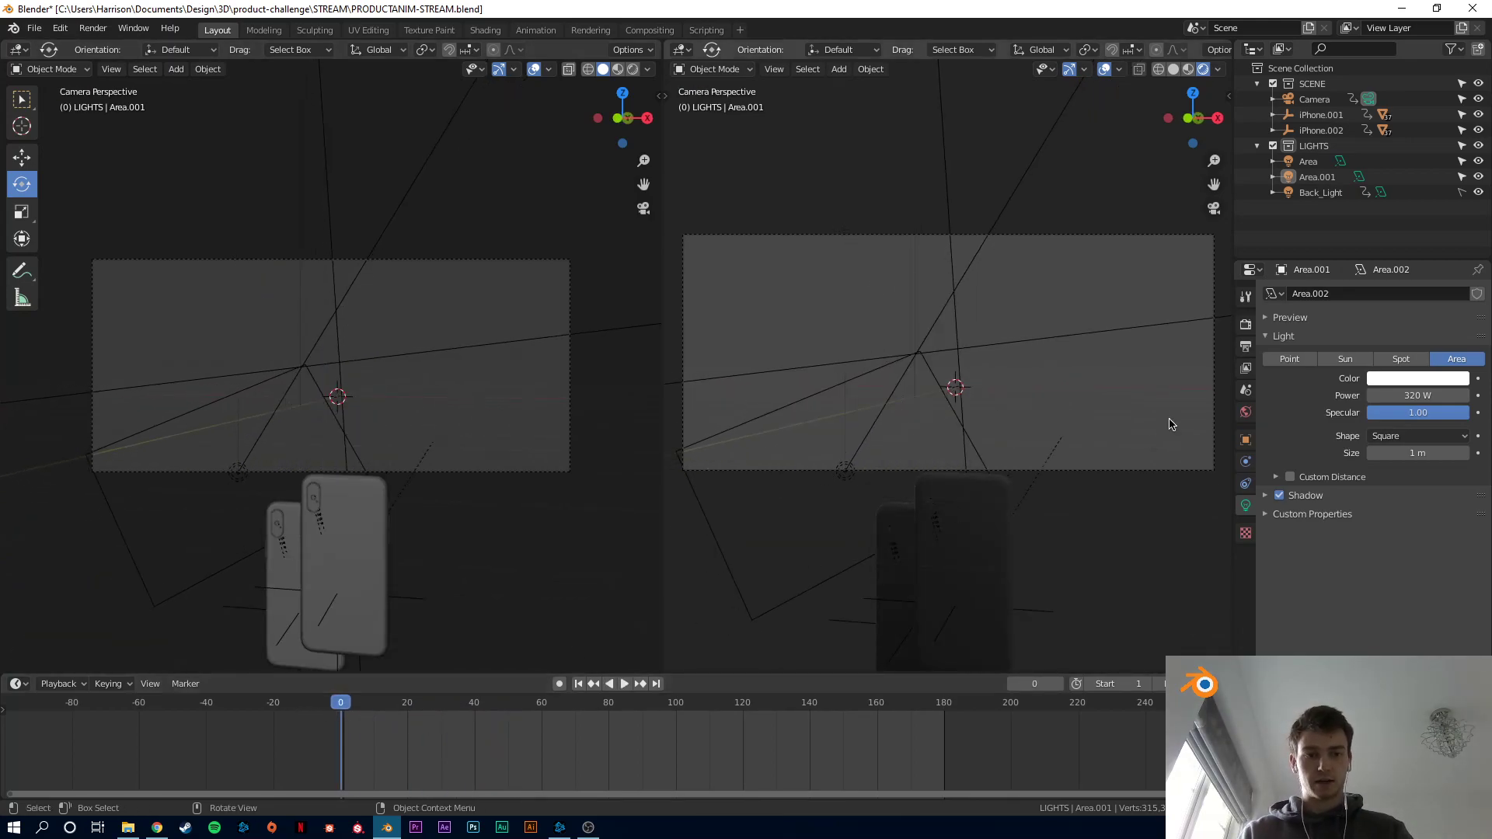
Set the World background colour to black.
left_click(1246, 416)
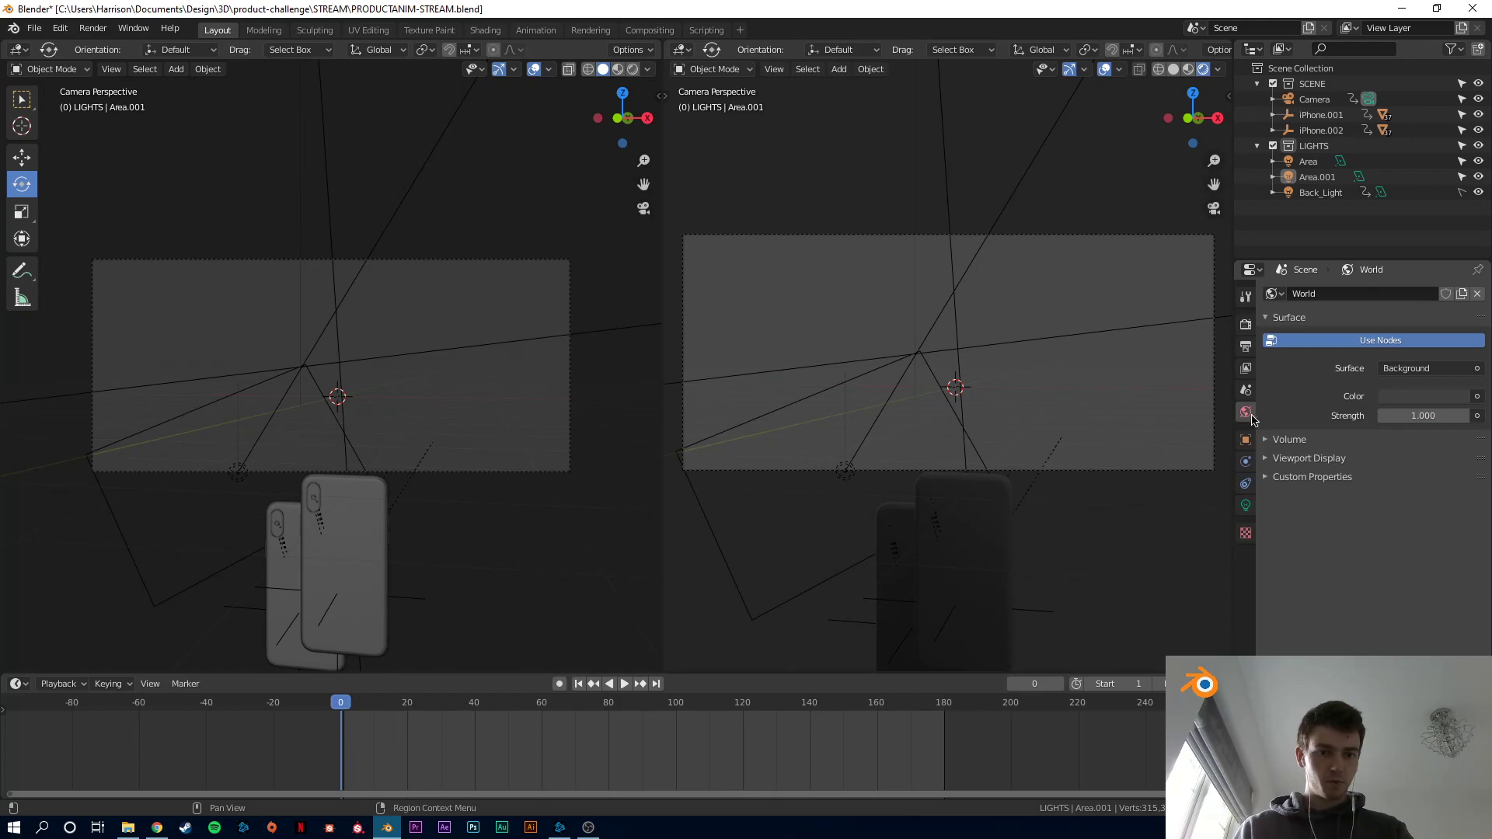
left_click(1449, 401)
left_click_drag(1454, 264, 1457, 285)
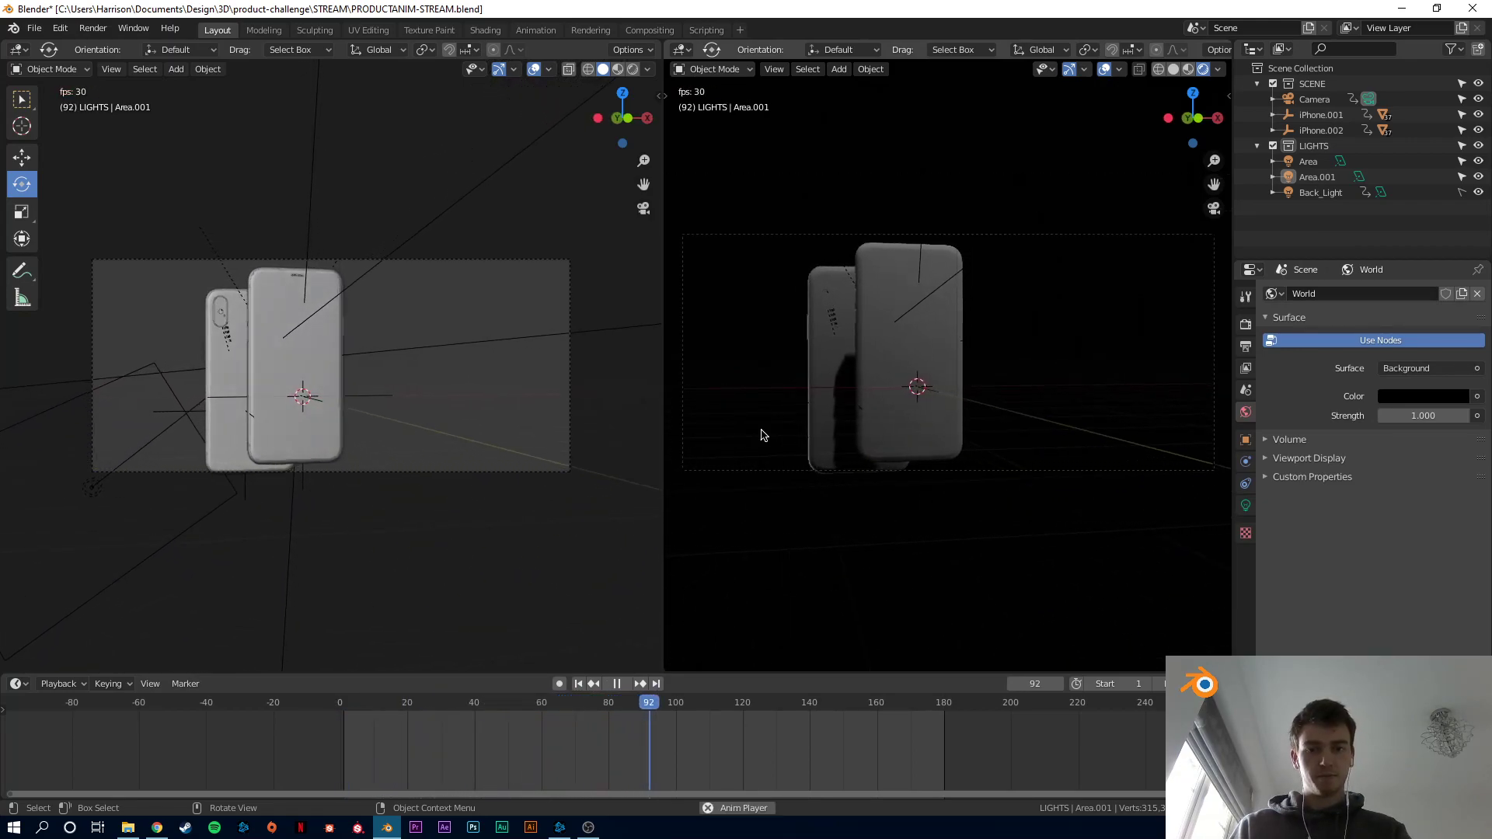
Widen the rendered camera viewport, stop the playback and save the file.
left_click_drag(662, 316, 594, 311)
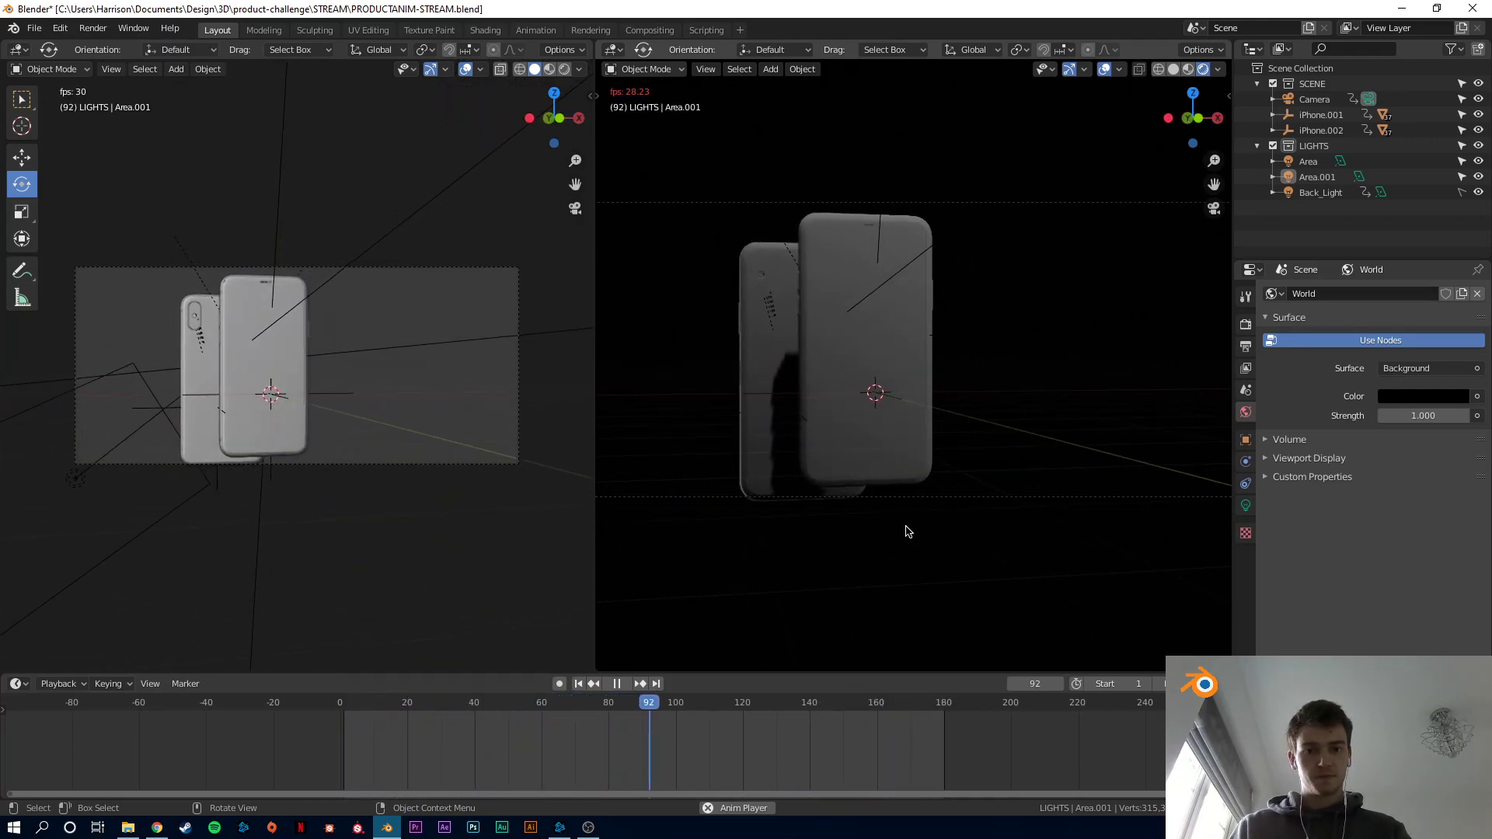
key("space")
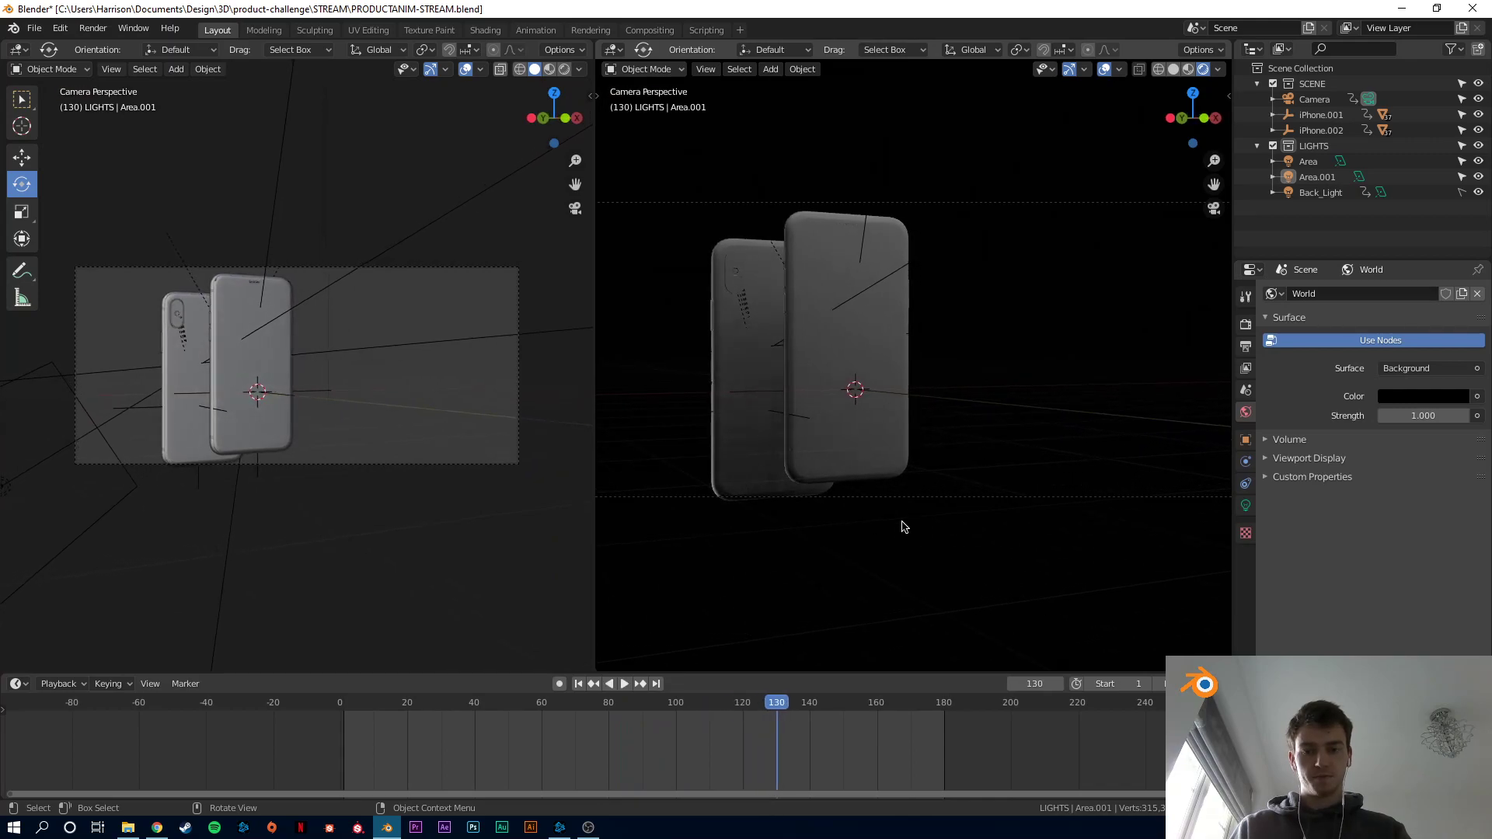
key("ctrl+s")
Replay the animation from the start to review the lighting against the black background.
key("shift+Left")
key("space")
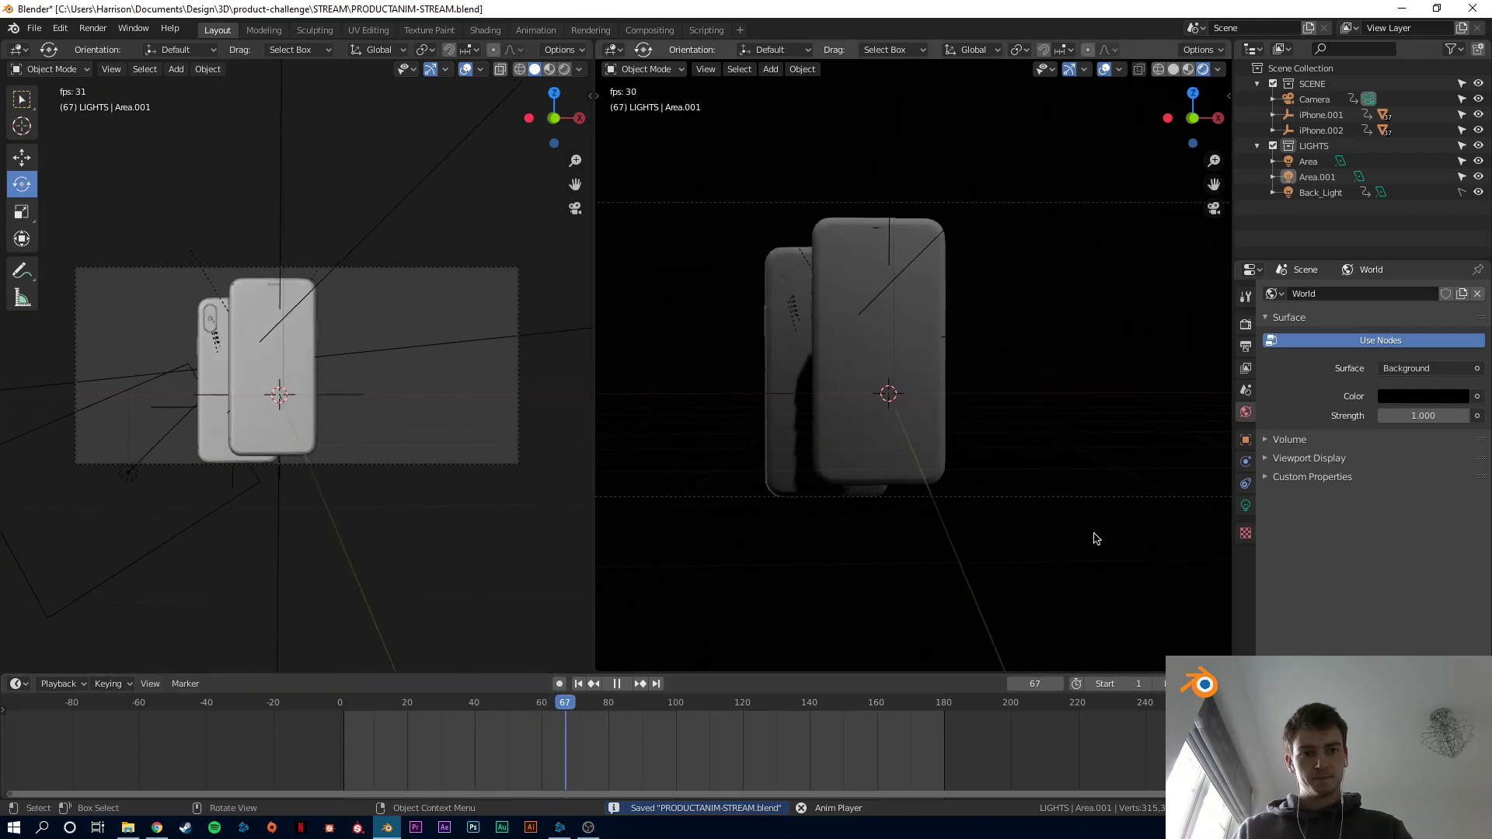
key("space")
Rename the side light Right_Fill and the overhead light Top_light.
left_click(1317, 177)
middle_click_drag(443, 463, 505, 460)
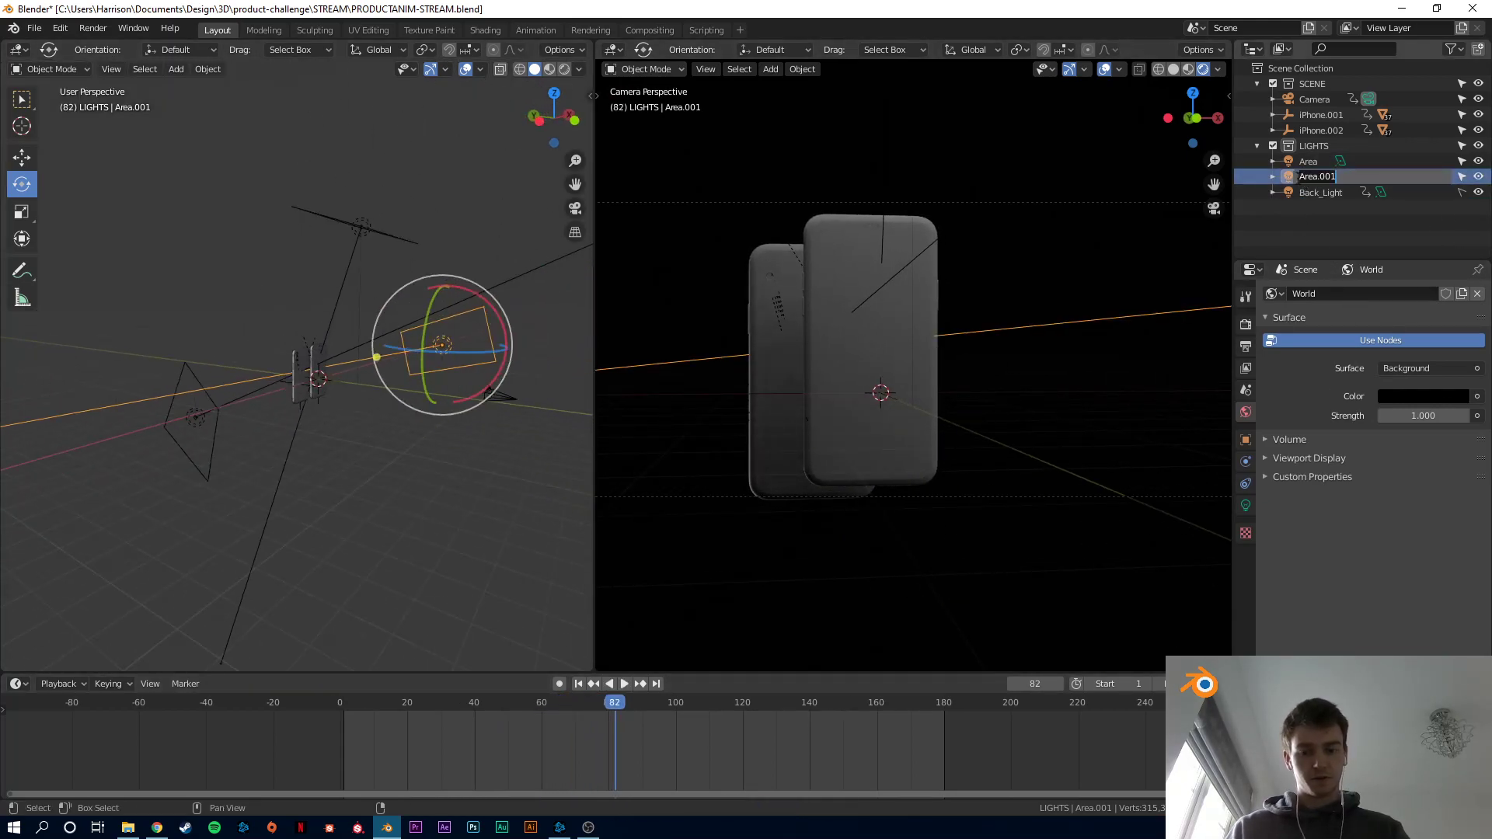
type("Right_F")
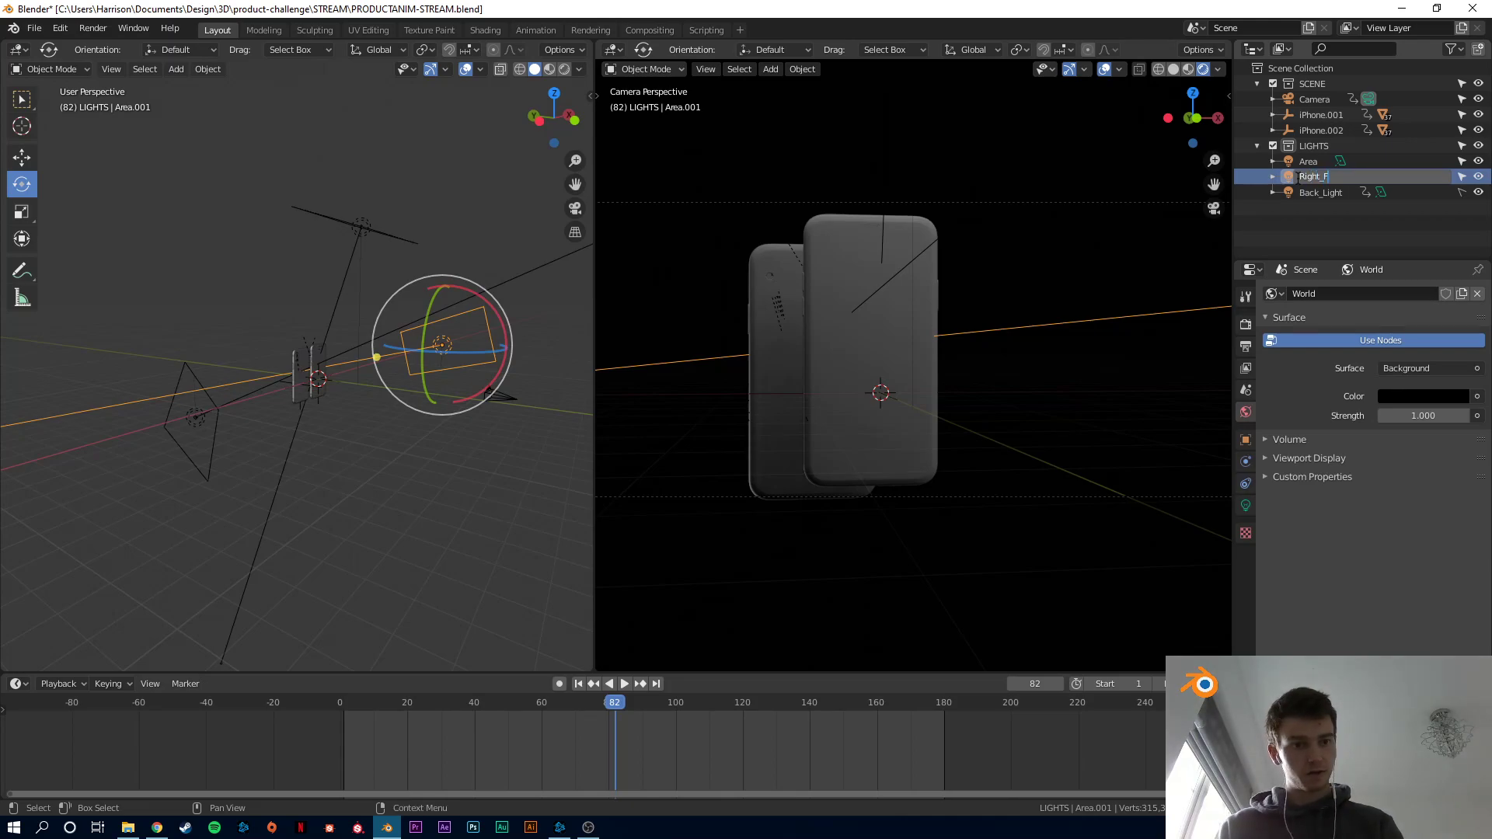
type("ill")
key("Return")
double_click(1309, 161)
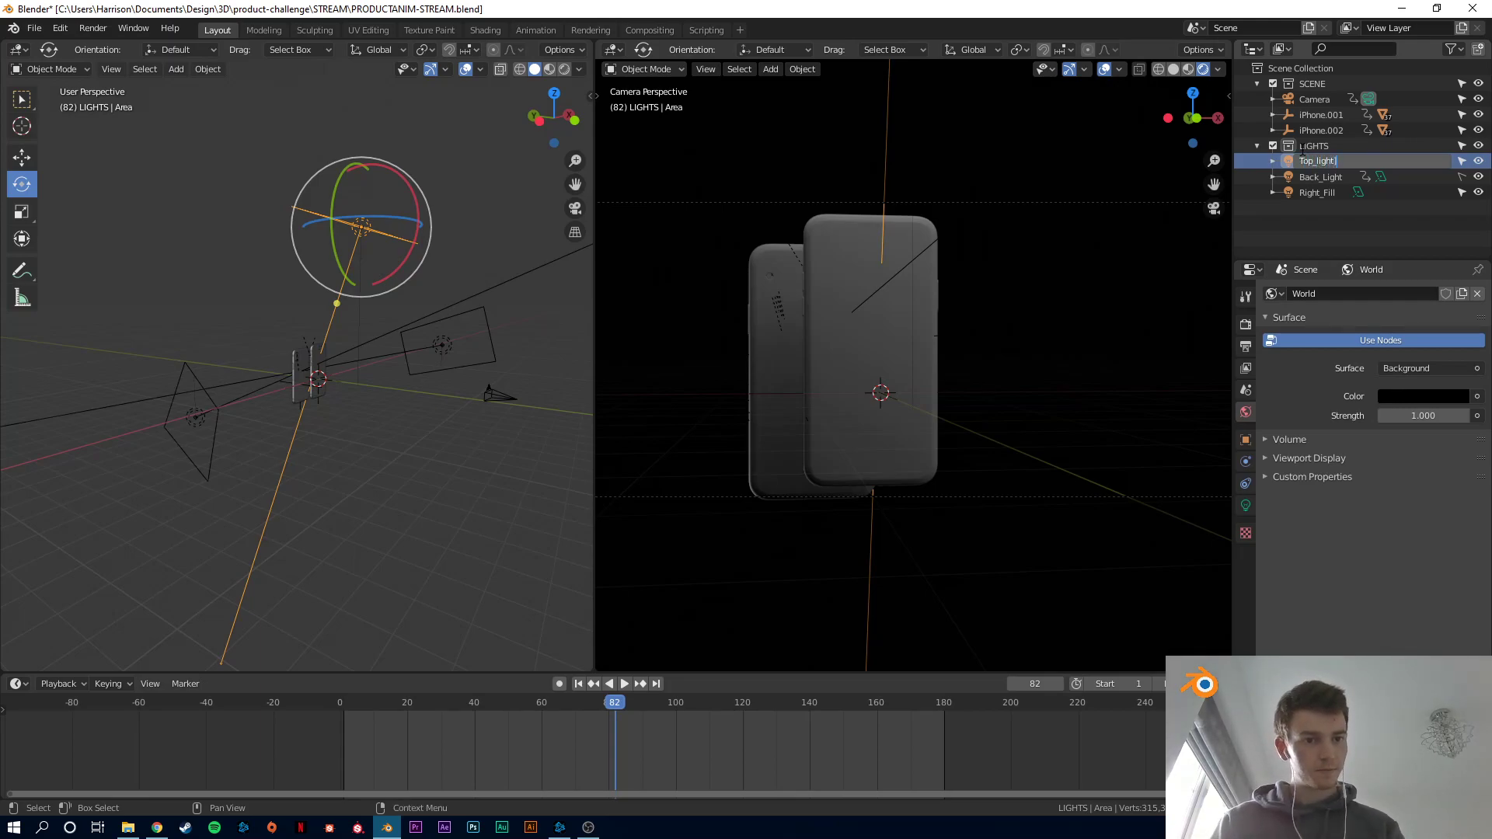
key("Return")
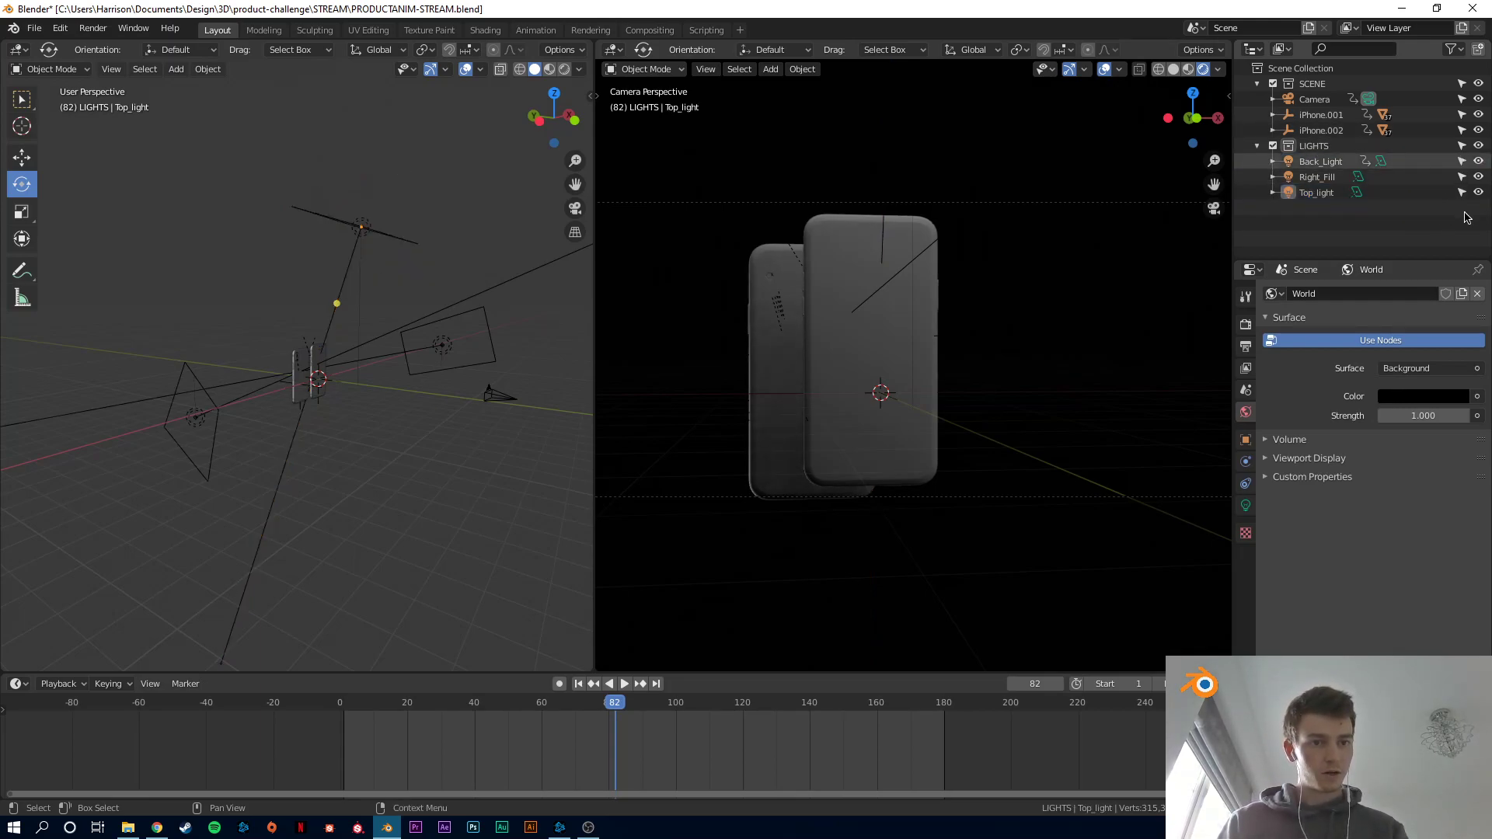
Make Right_Fill and Top_light unselectable like Back_Light, and return the solid-shaded viewport to the camera view.
left_click_drag(1462, 160, 1462, 192)
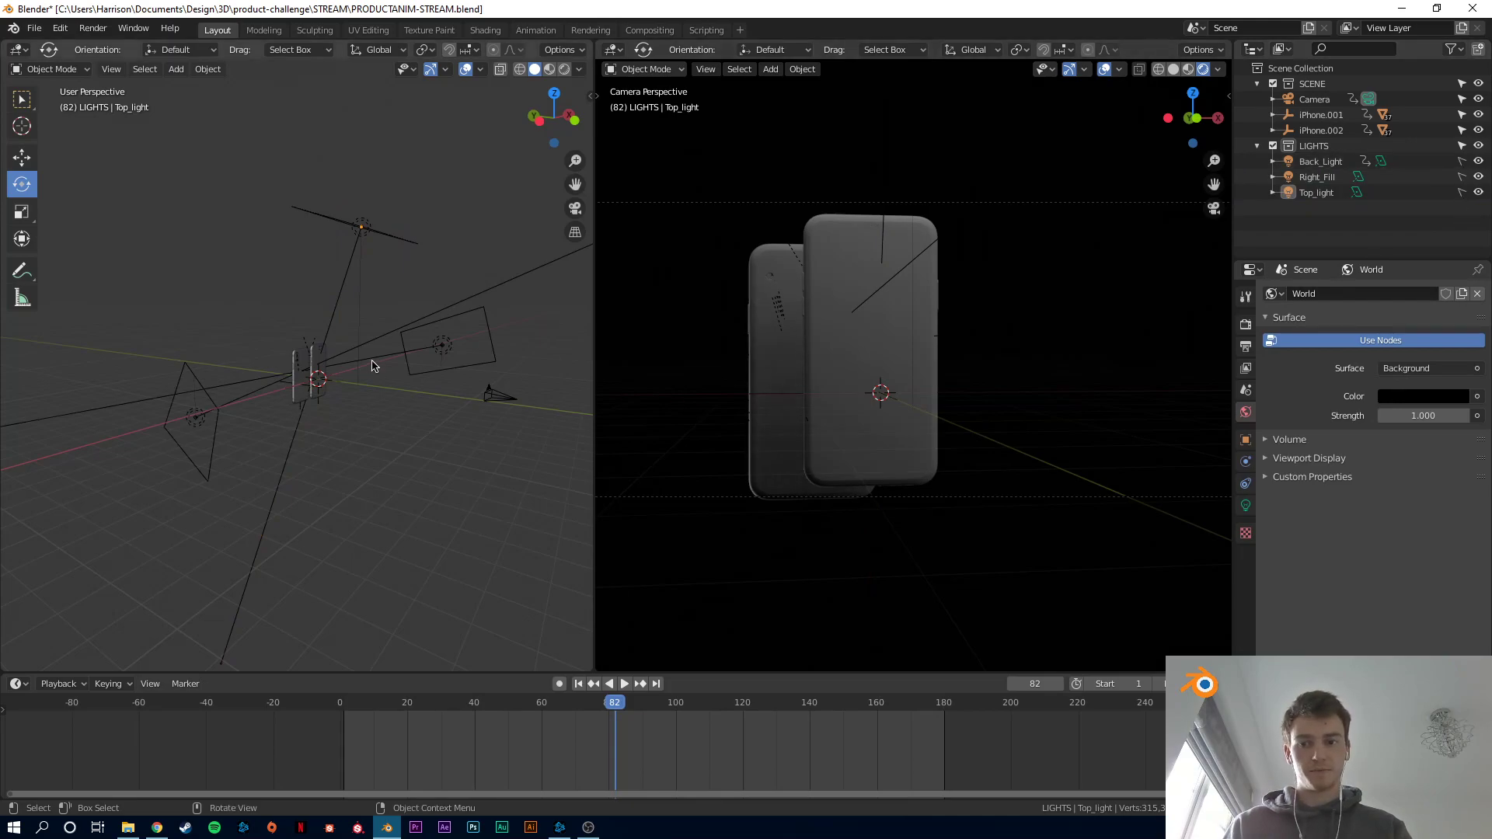
middle_click_drag(193, 418, 364, 408)
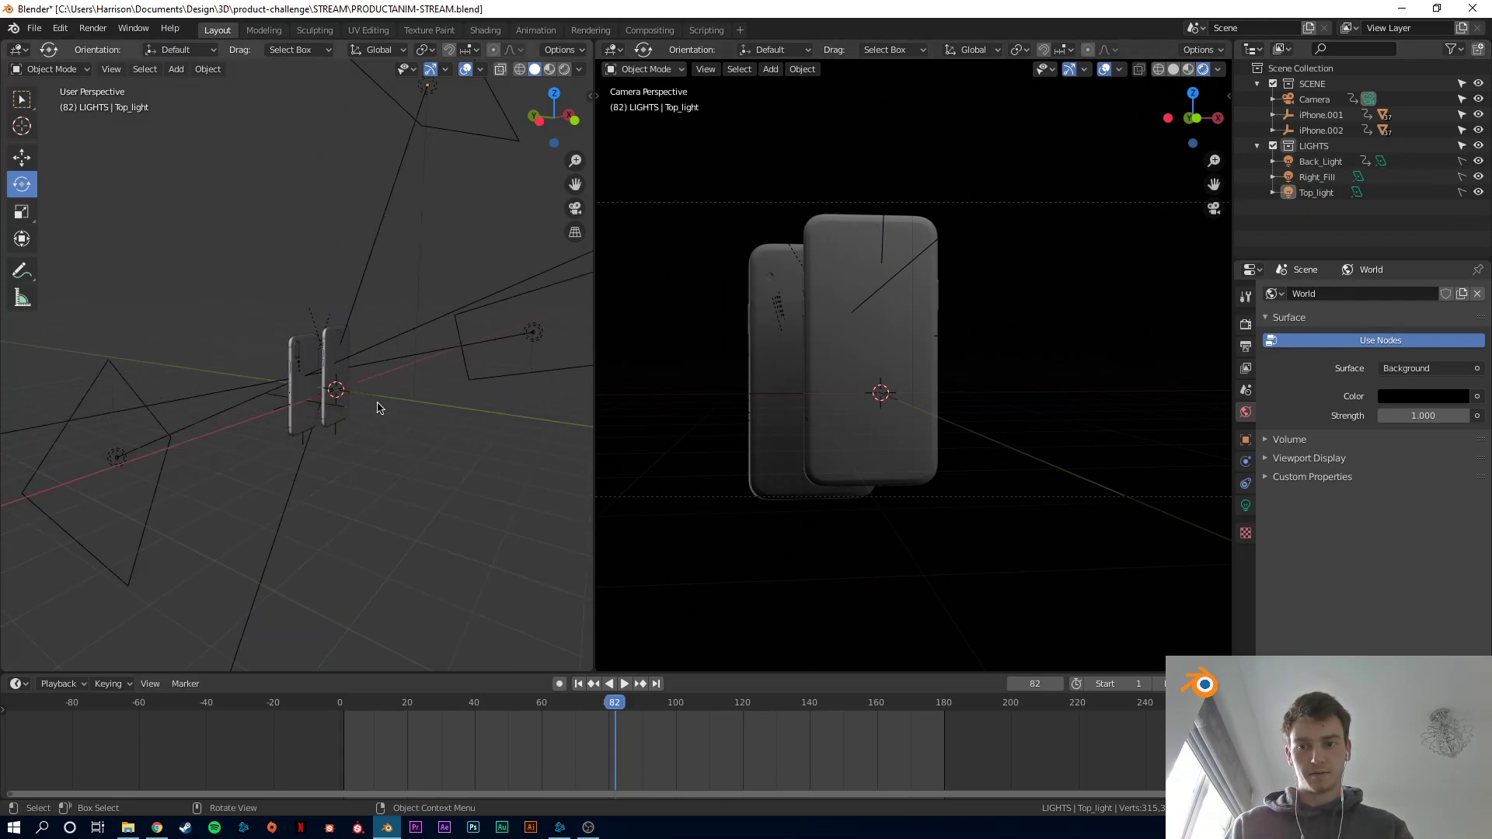
left_click(575, 209)
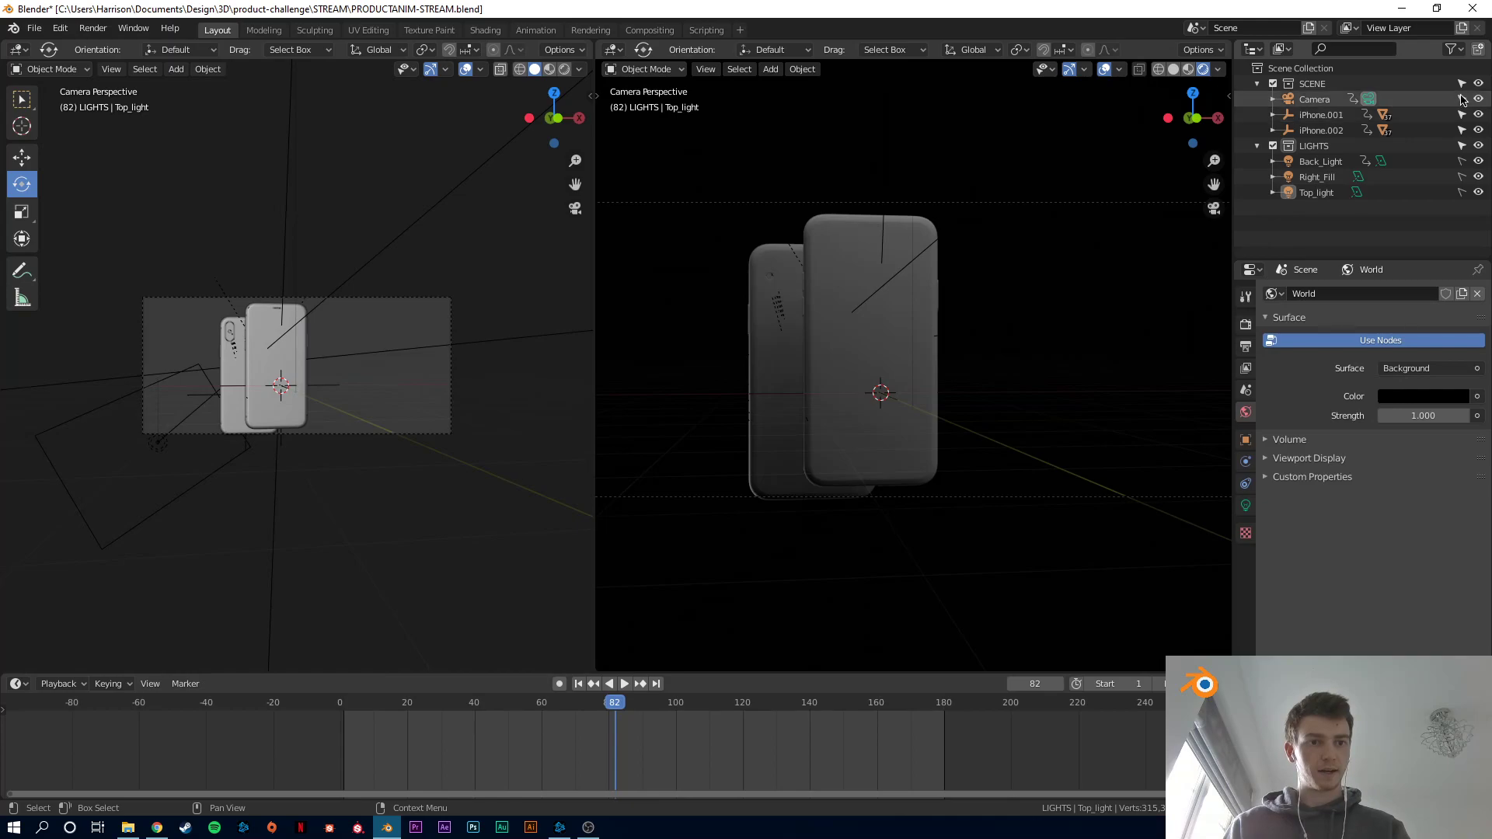
Enlarge the timeline area and fit the camera frame into both 3D viewports.
left_click(1451, 50)
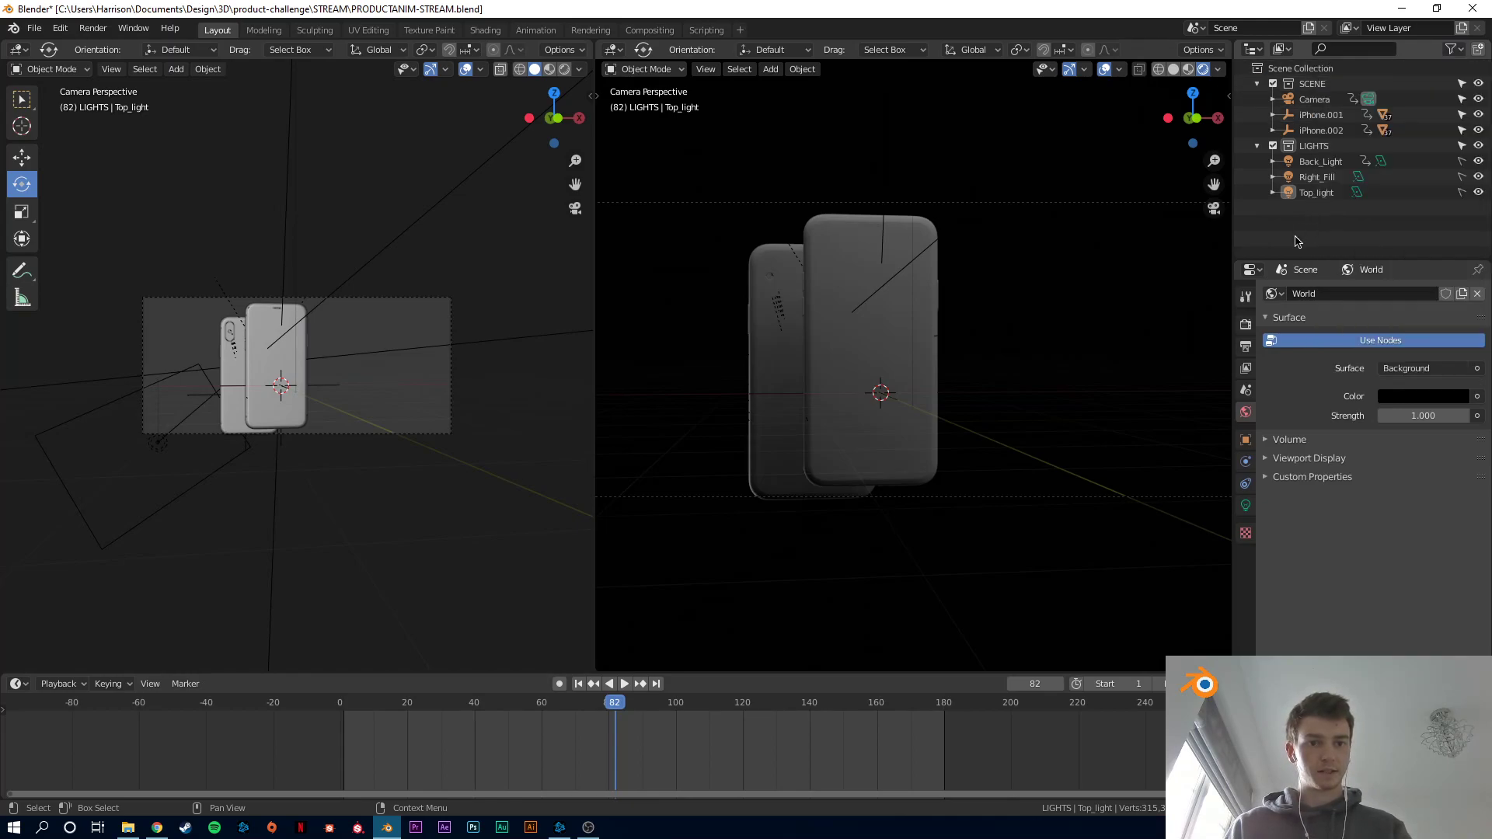
scroll(917, 303, "up", 1)
scroll(373, 375, "up", 3)
scroll(339, 379, "down", 1)
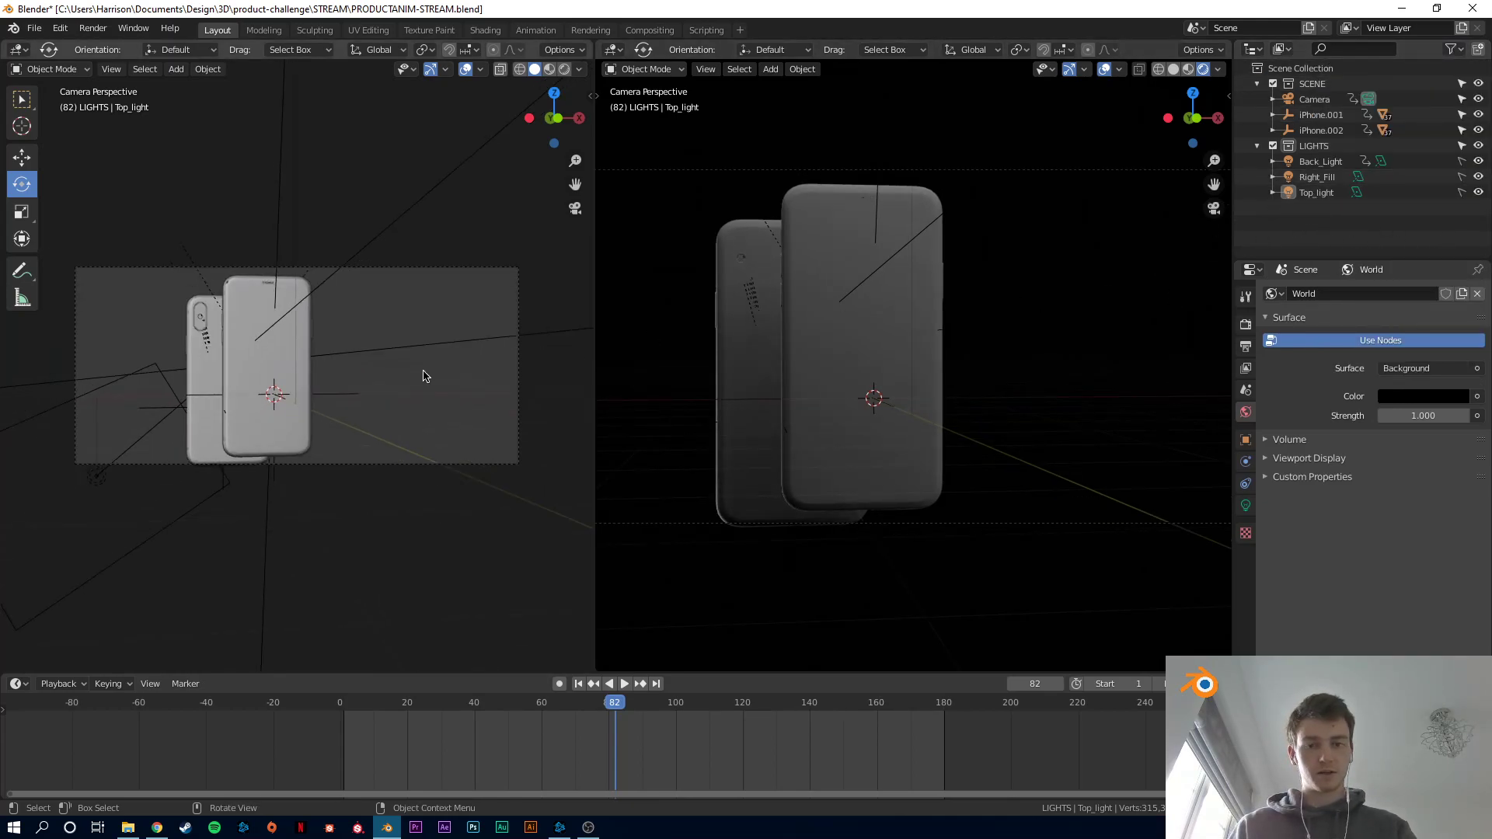
scroll(424, 376, "up", 1)
scroll(926, 358, "down", 3)
scroll(931, 359, "up", 1)
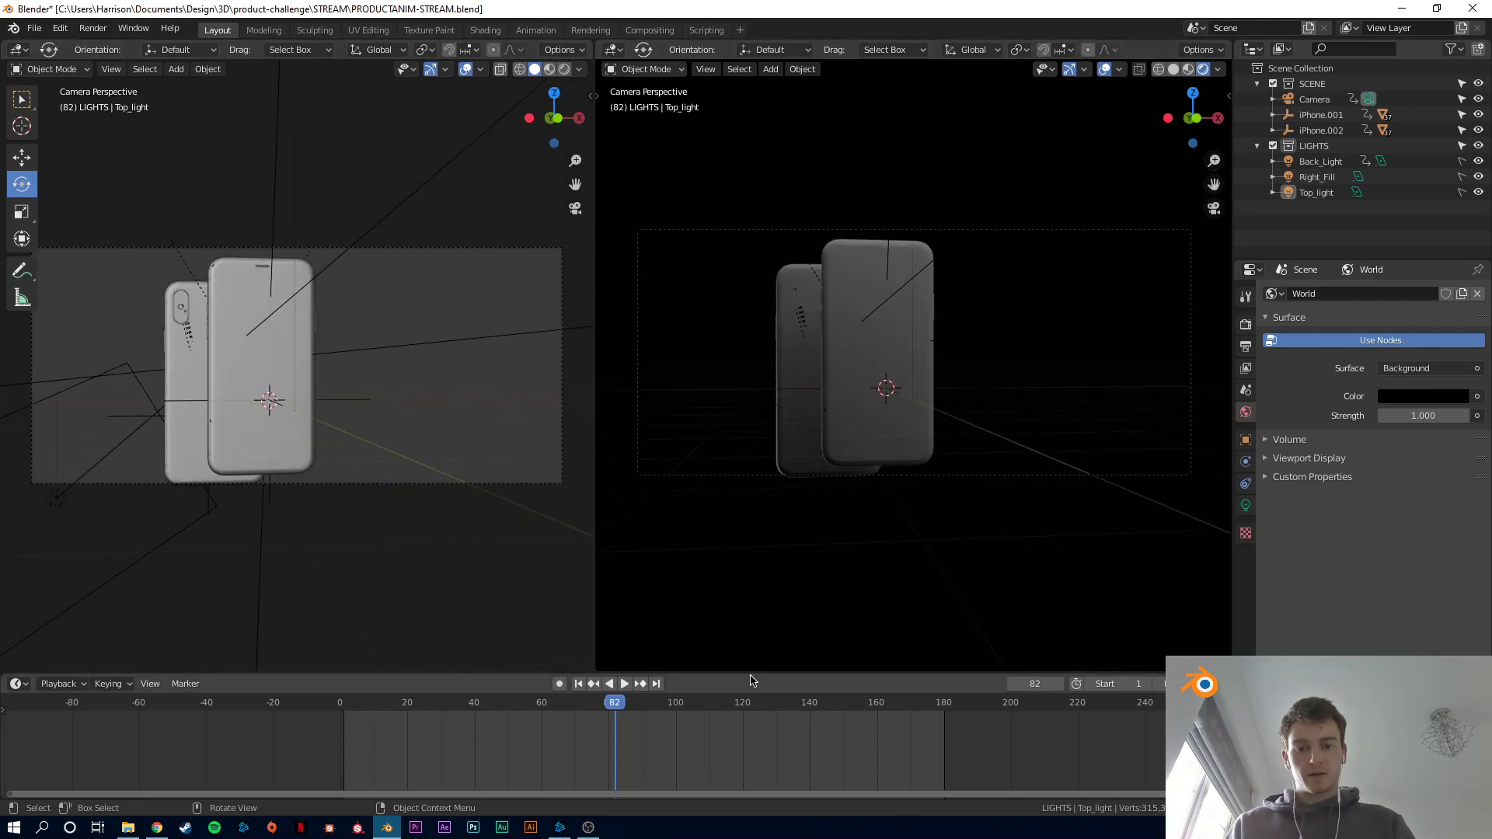
left_click_drag(749, 673, 749, 609)
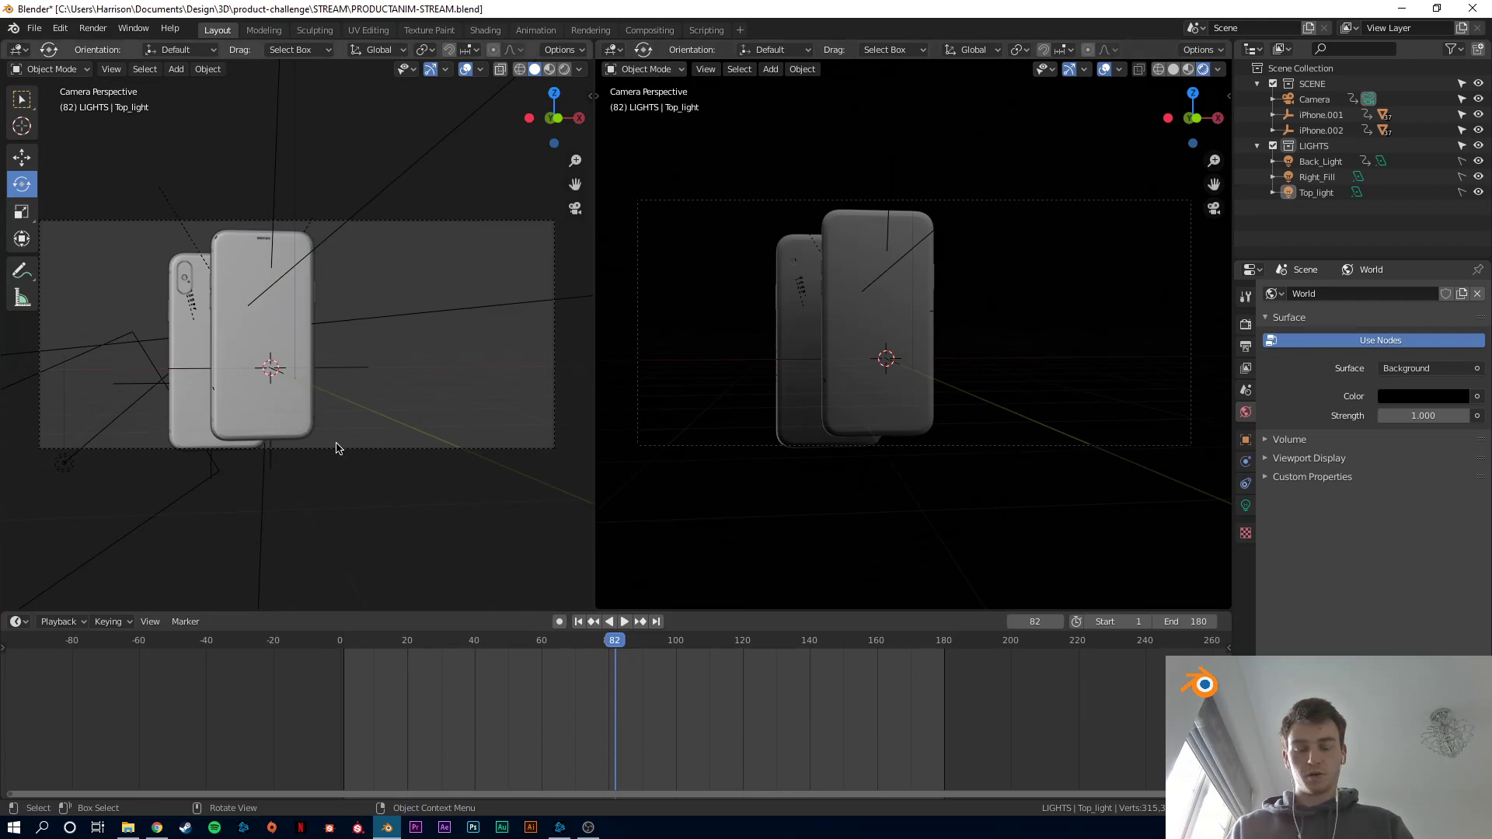
key("t")
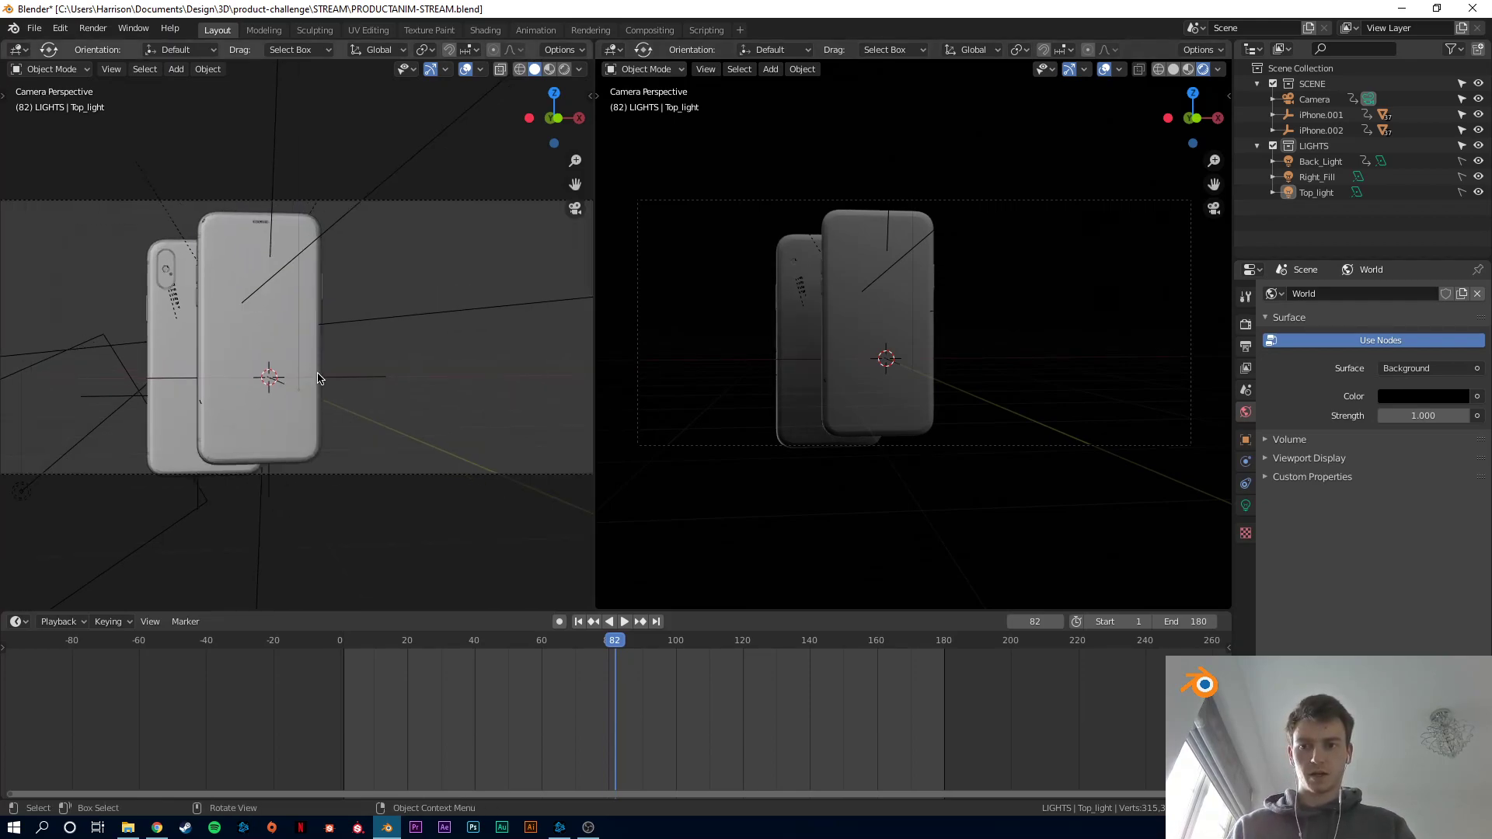
middle_click_drag(328, 390, 323, 390, "shift")
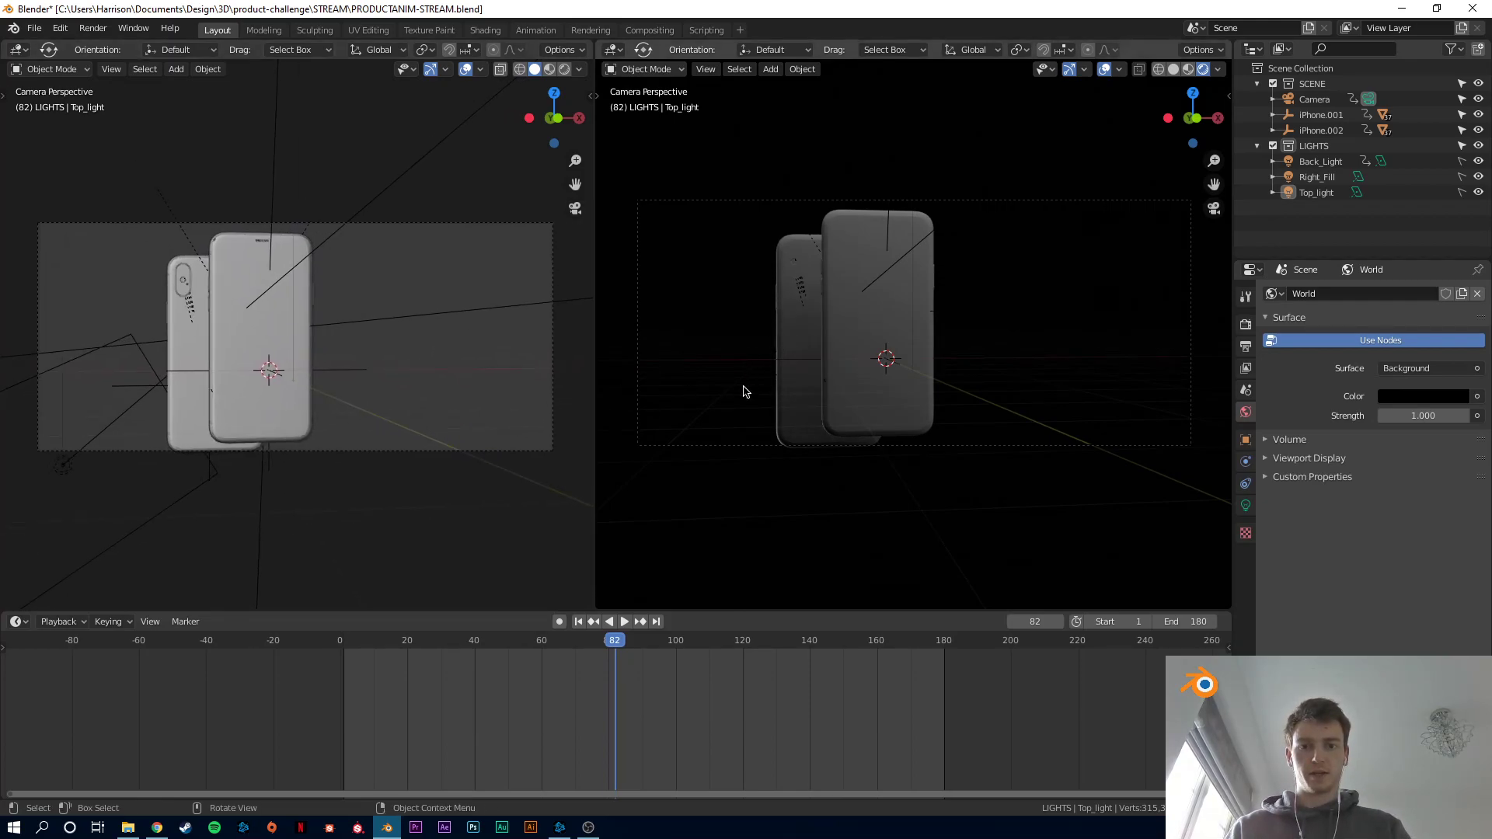
Enable Motion Blur in the Eevee render settings.
left_click(1245, 326)
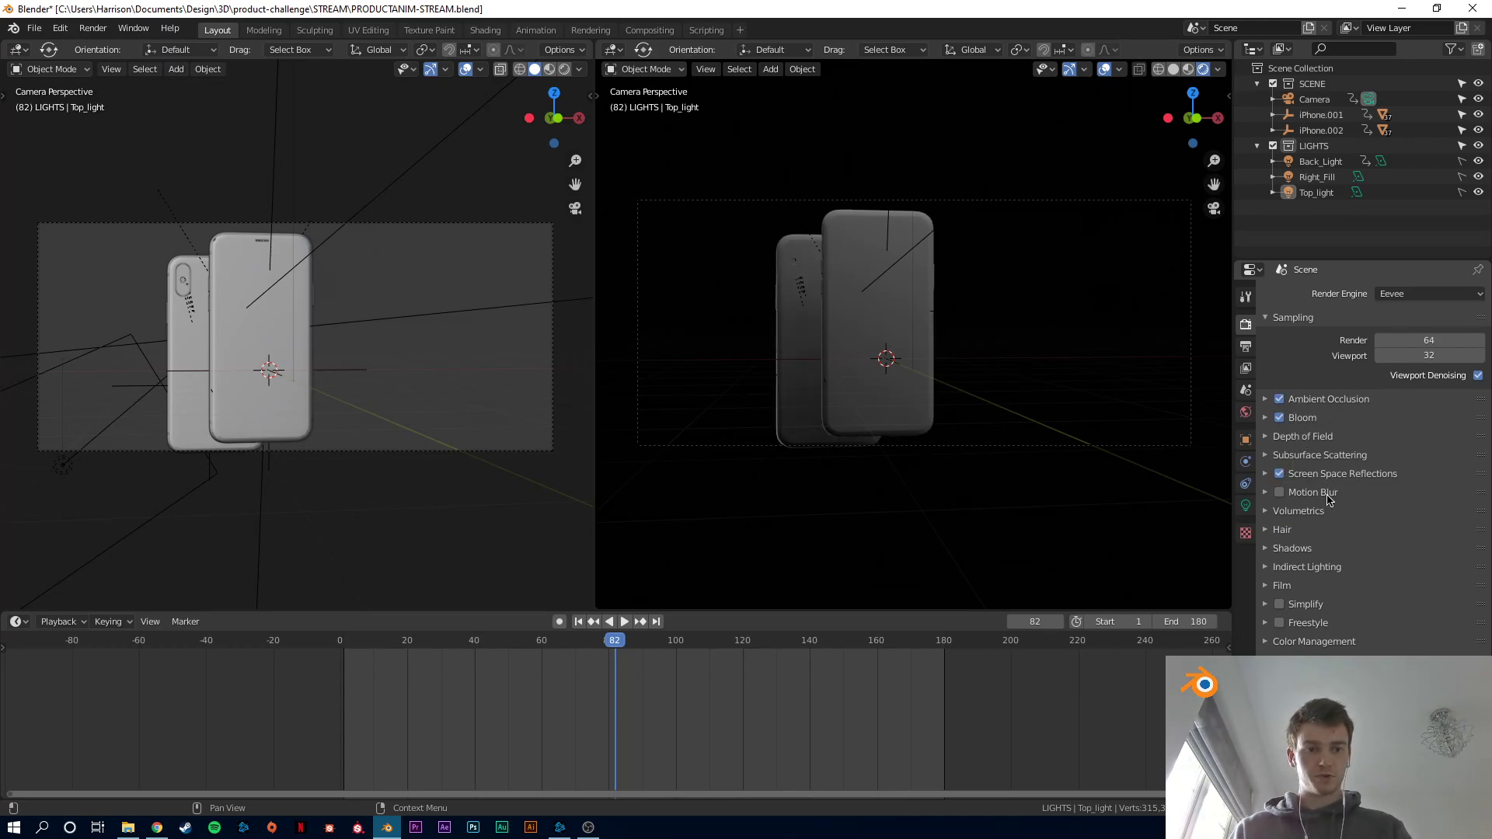
left_click(1279, 492)
left_click(1265, 495)
left_click(1265, 495)
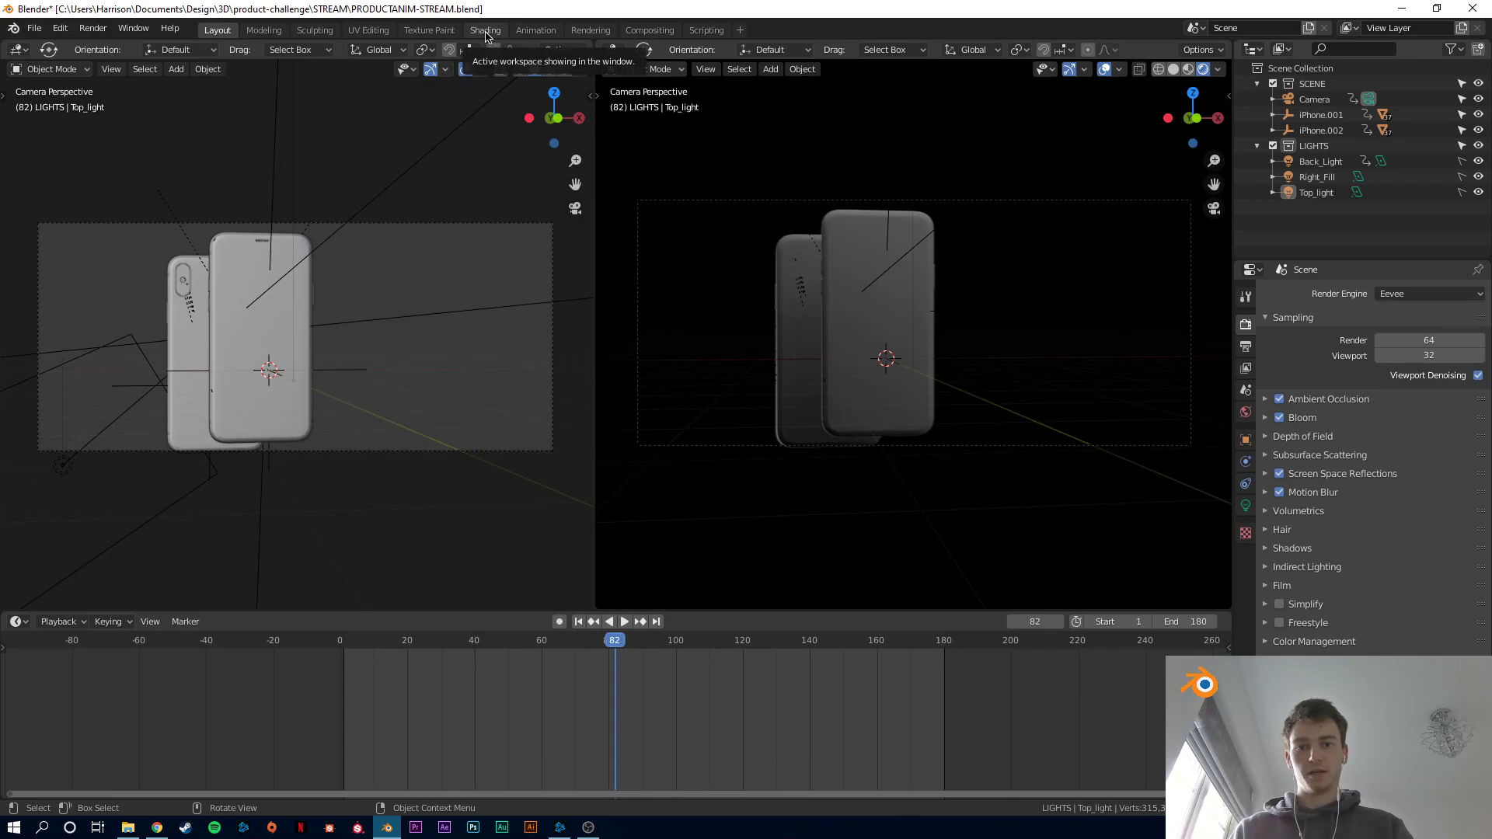
Switch to the Shading workspace with a rendered camera view and show the World's shader nodes.
left_click(486, 31)
middle_click_drag(774, 381, 1120, 146)
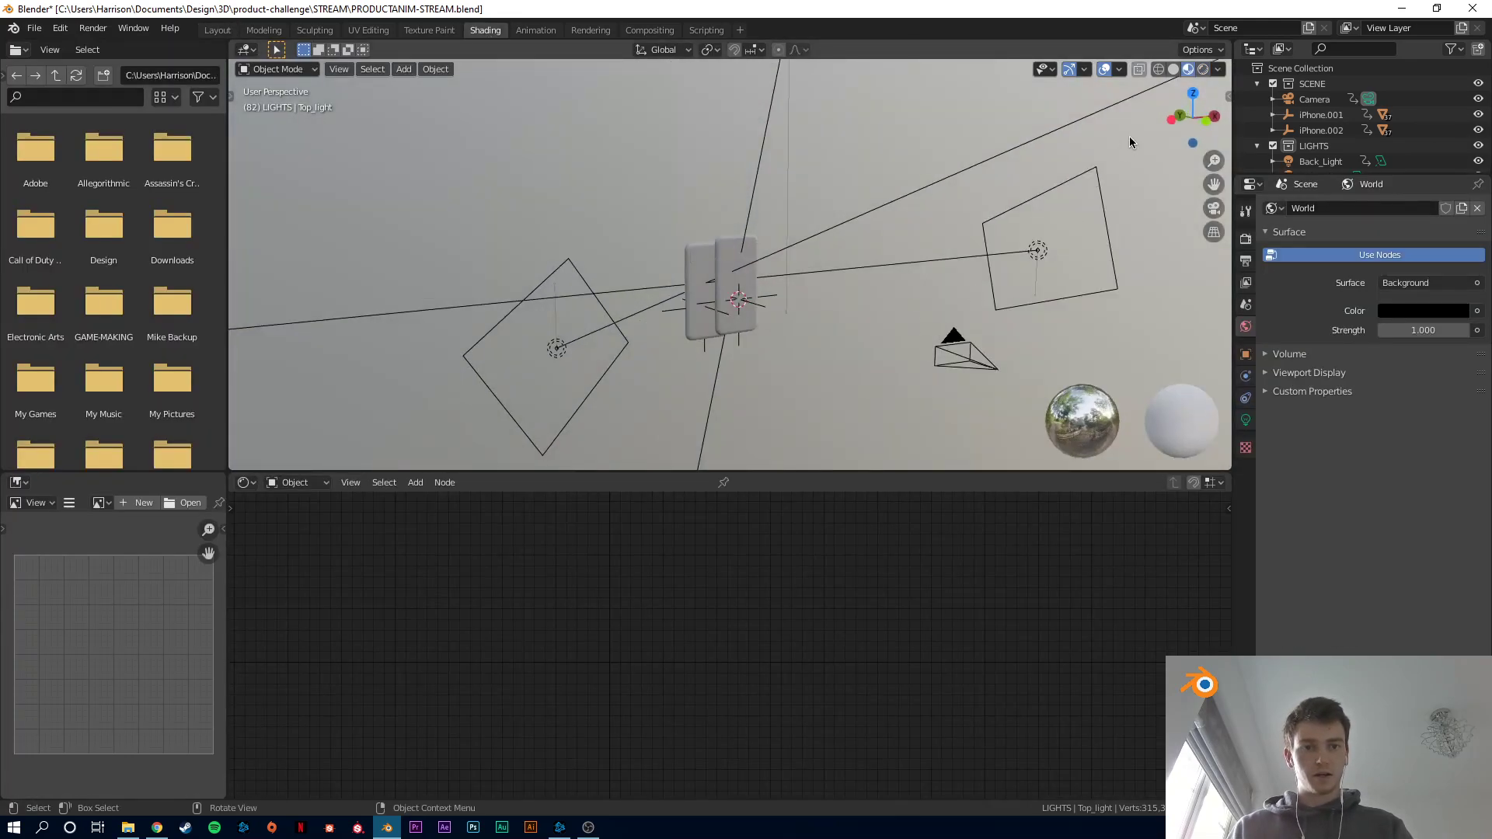
left_click(1202, 69)
key("KP_0")
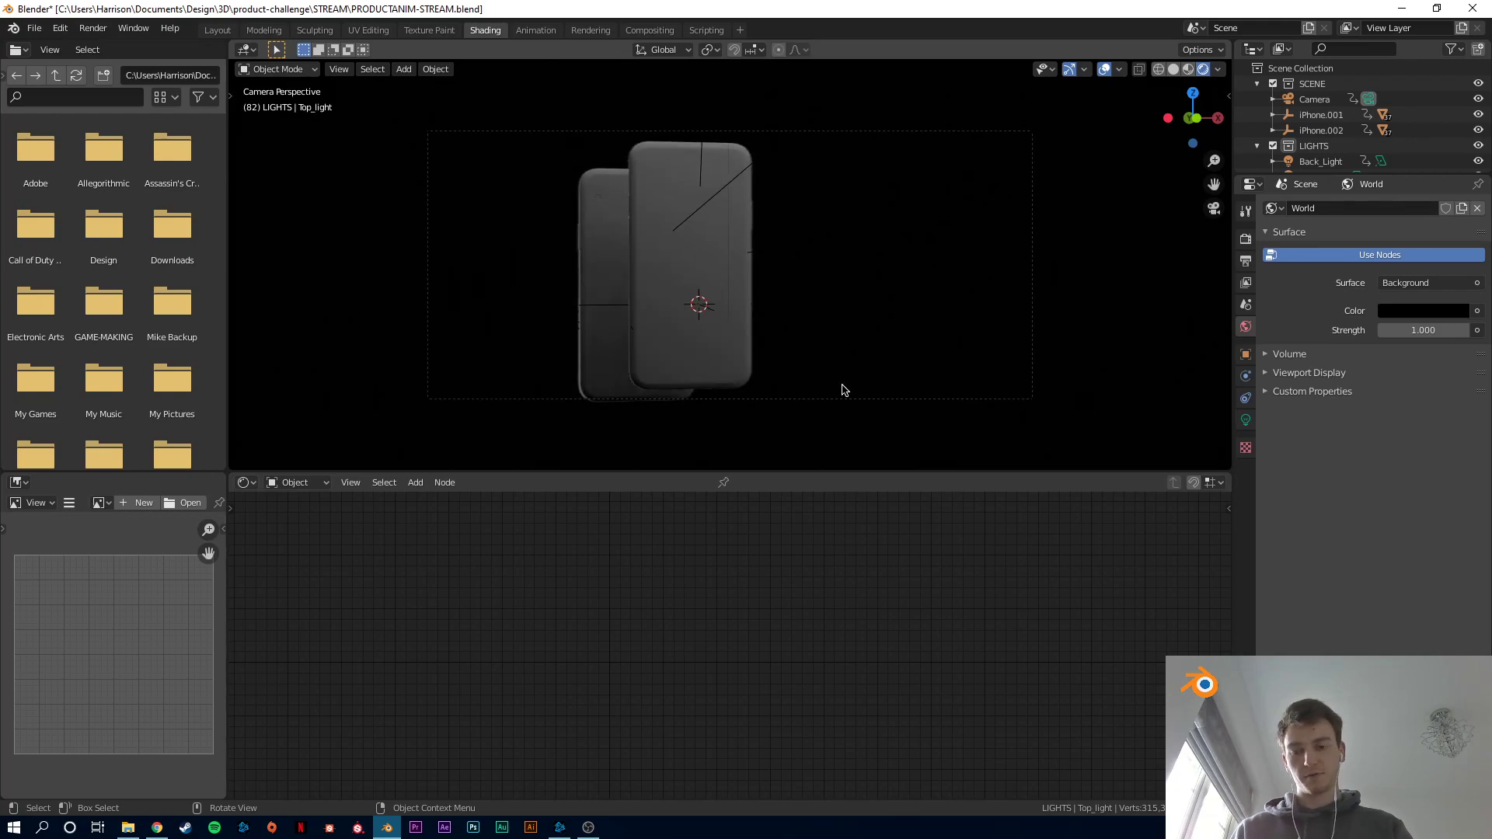
left_click(291, 484)
left_click(318, 517)
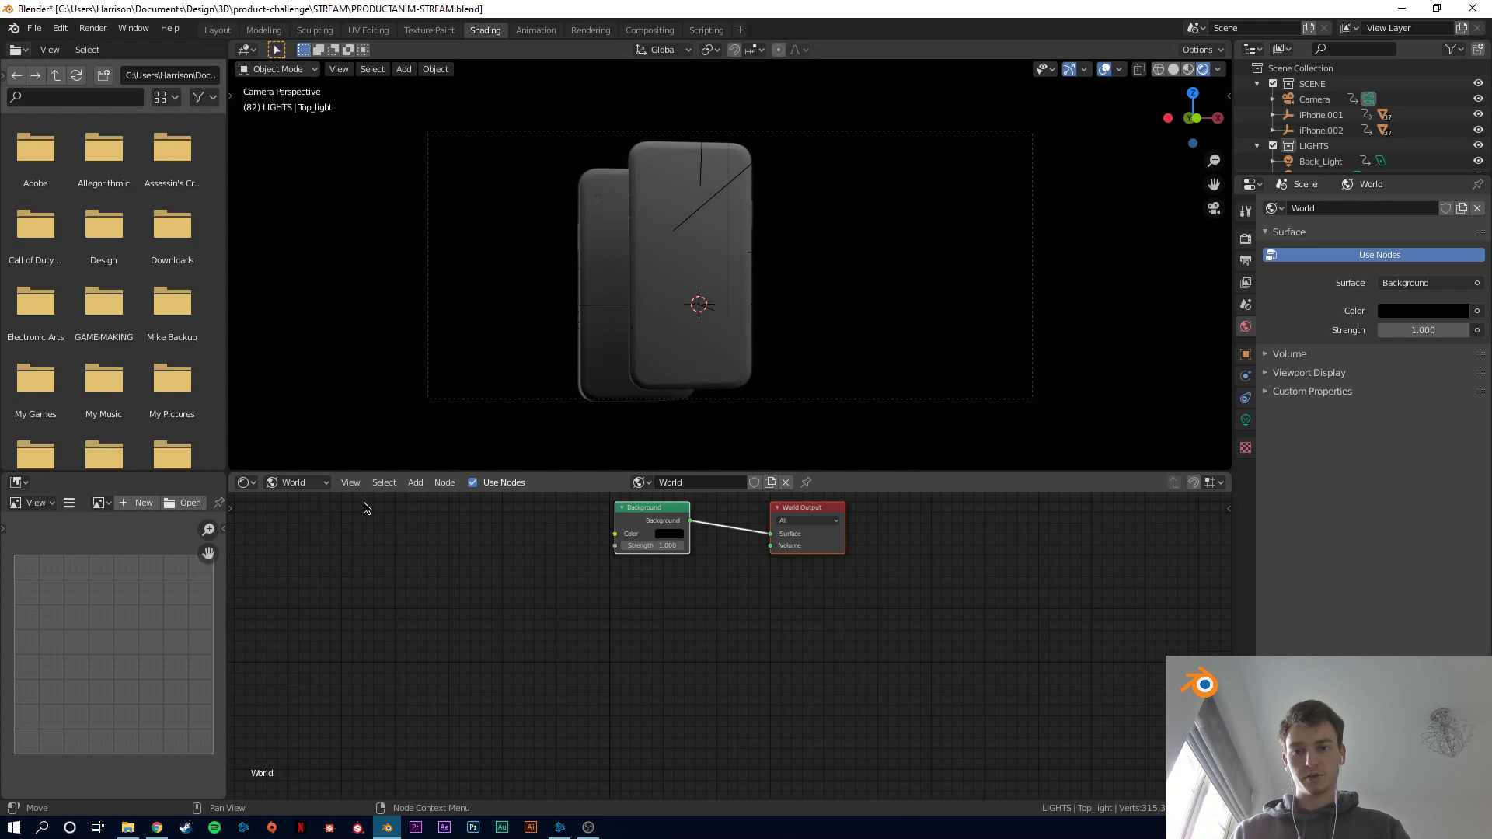
Try yellow and orange colours on the world's Background node, and set the colour back to black.
middle_click_drag(719, 604, 726, 660)
scroll(726, 660, "up", 2)
left_click(654, 596)
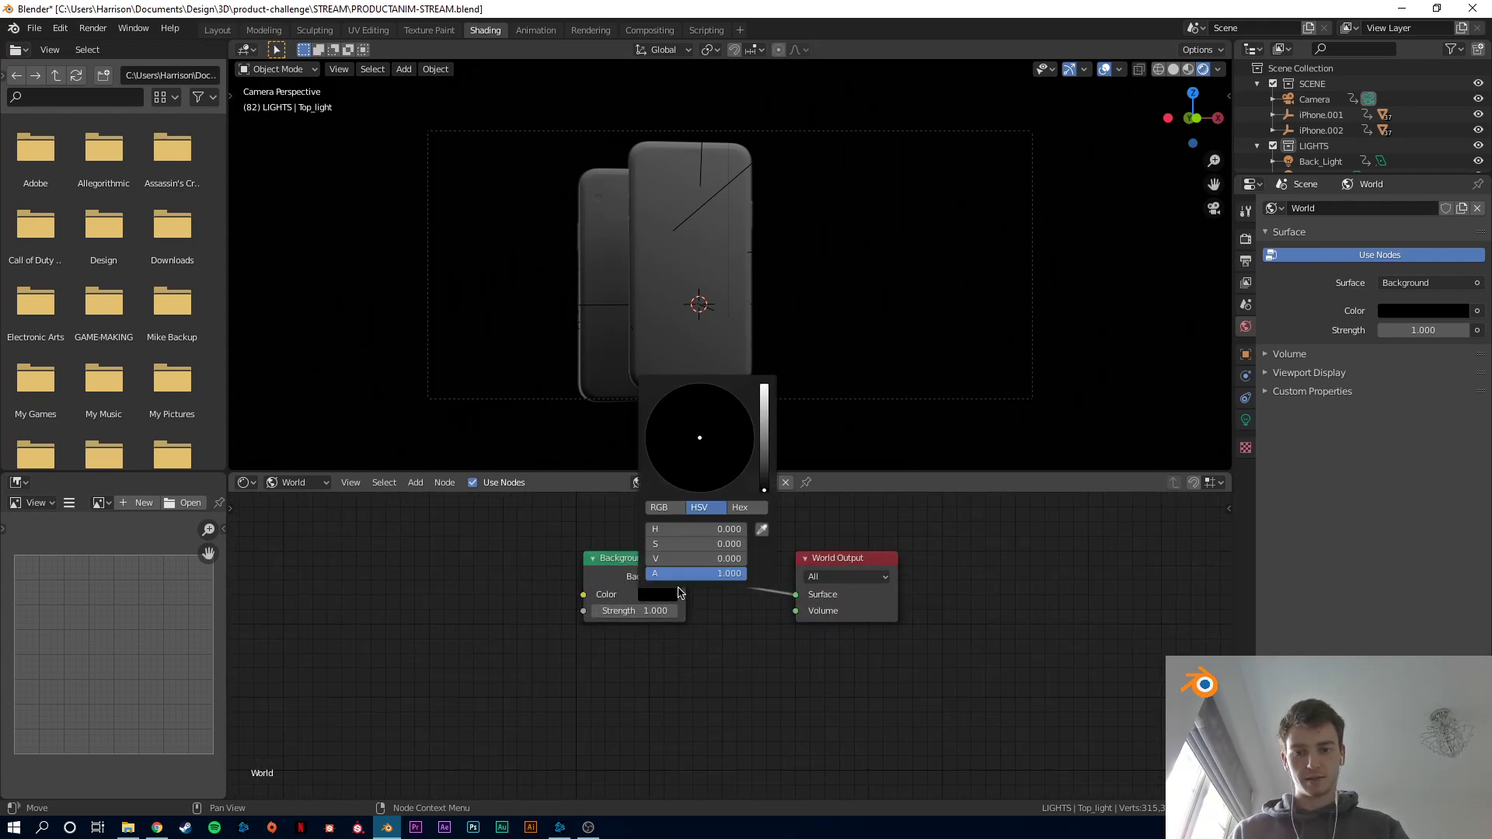
mouse_move(722, 440)
left_mouse_down()
mouse_move(694, 447)
mouse_move(682, 471)
mouse_move(662, 456)
left_mouse_up()
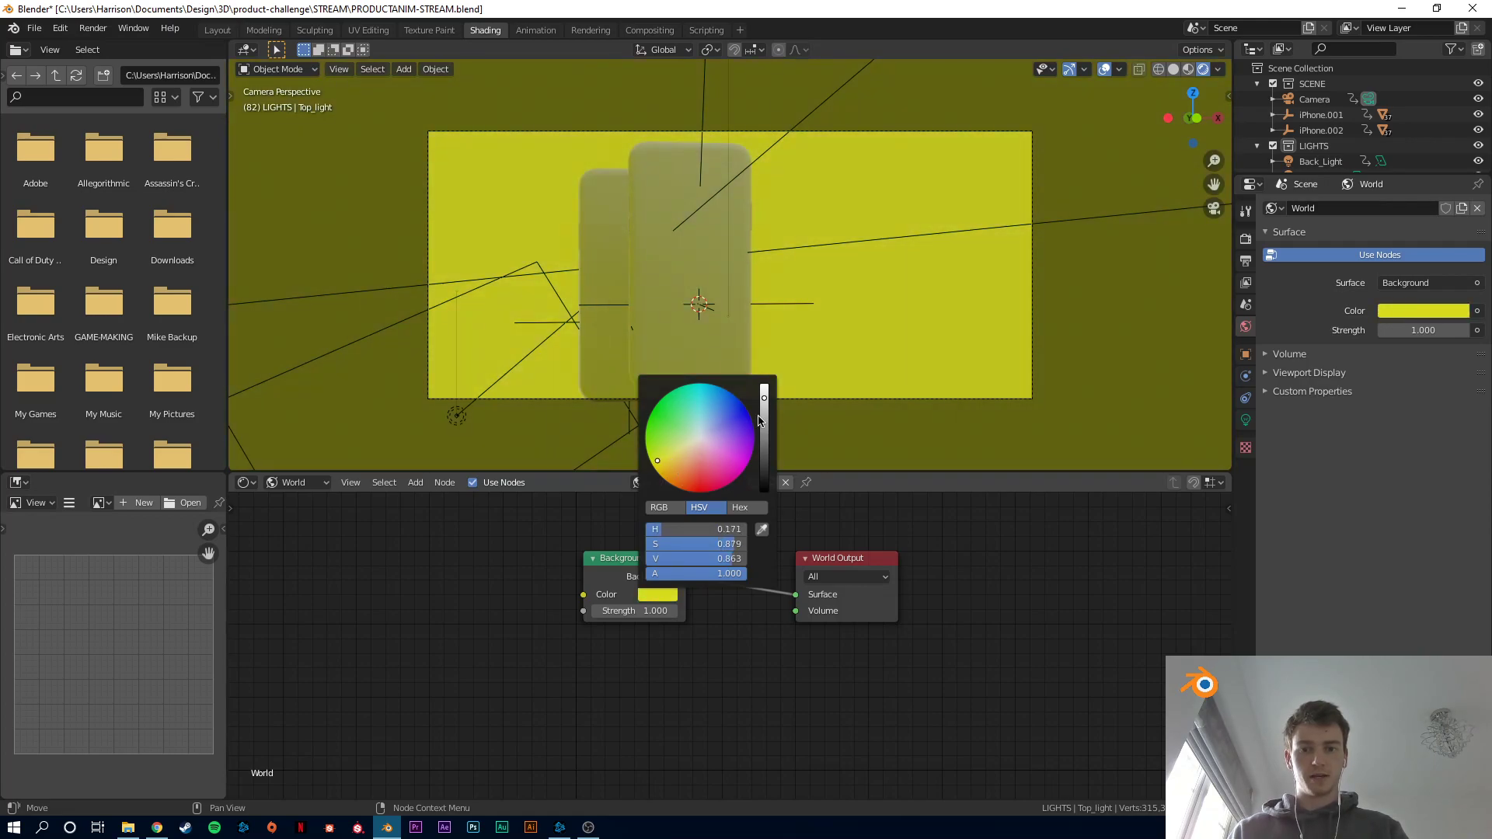
scroll(810, 334, "up", 3)
scroll(804, 347, "down", 2)
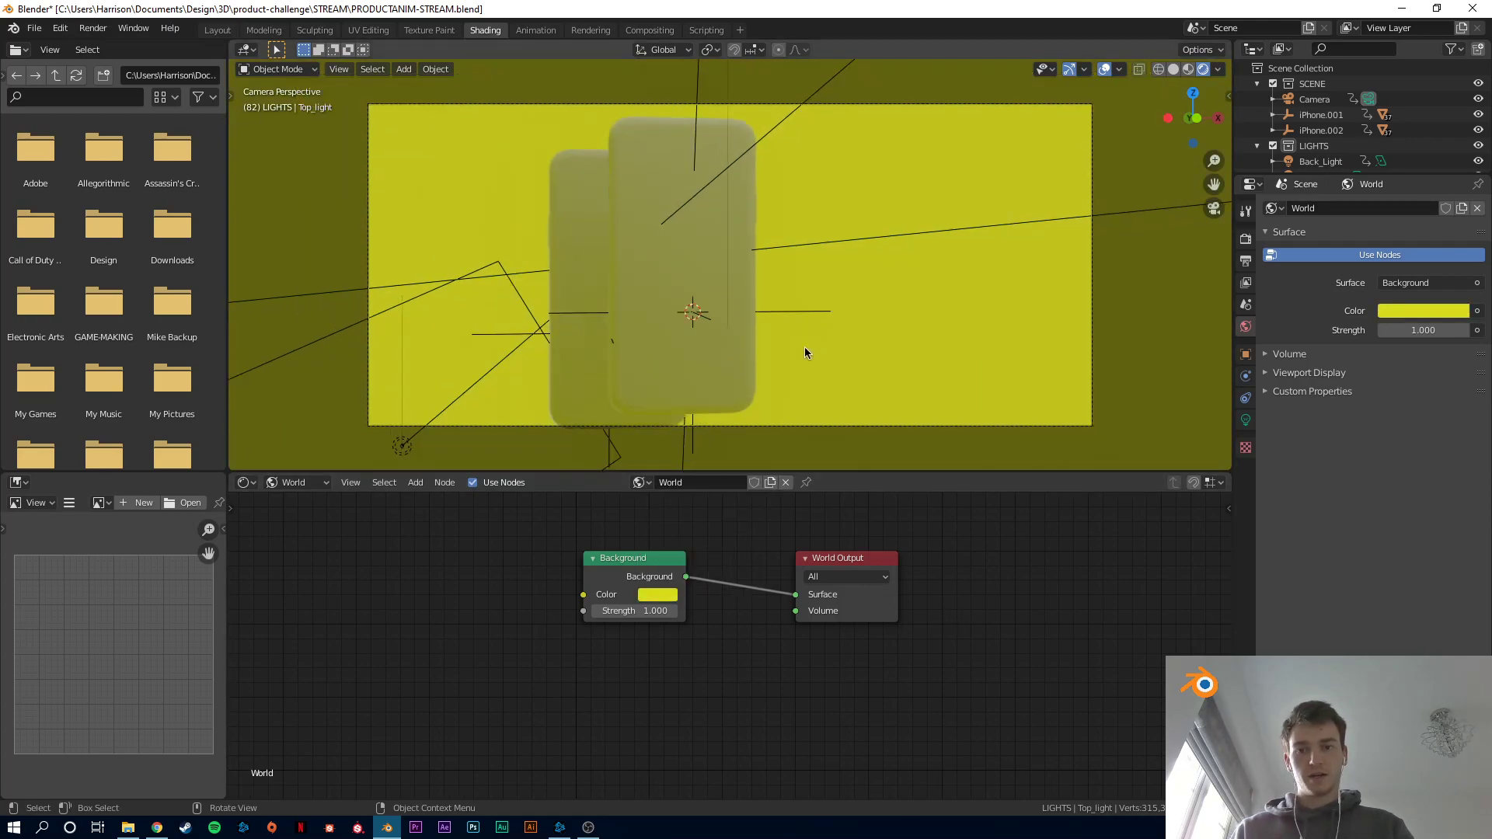
left_click(665, 601)
left_click_drag(704, 436, 663, 476)
left_click_drag(765, 400, 765, 388)
left_click(657, 594)
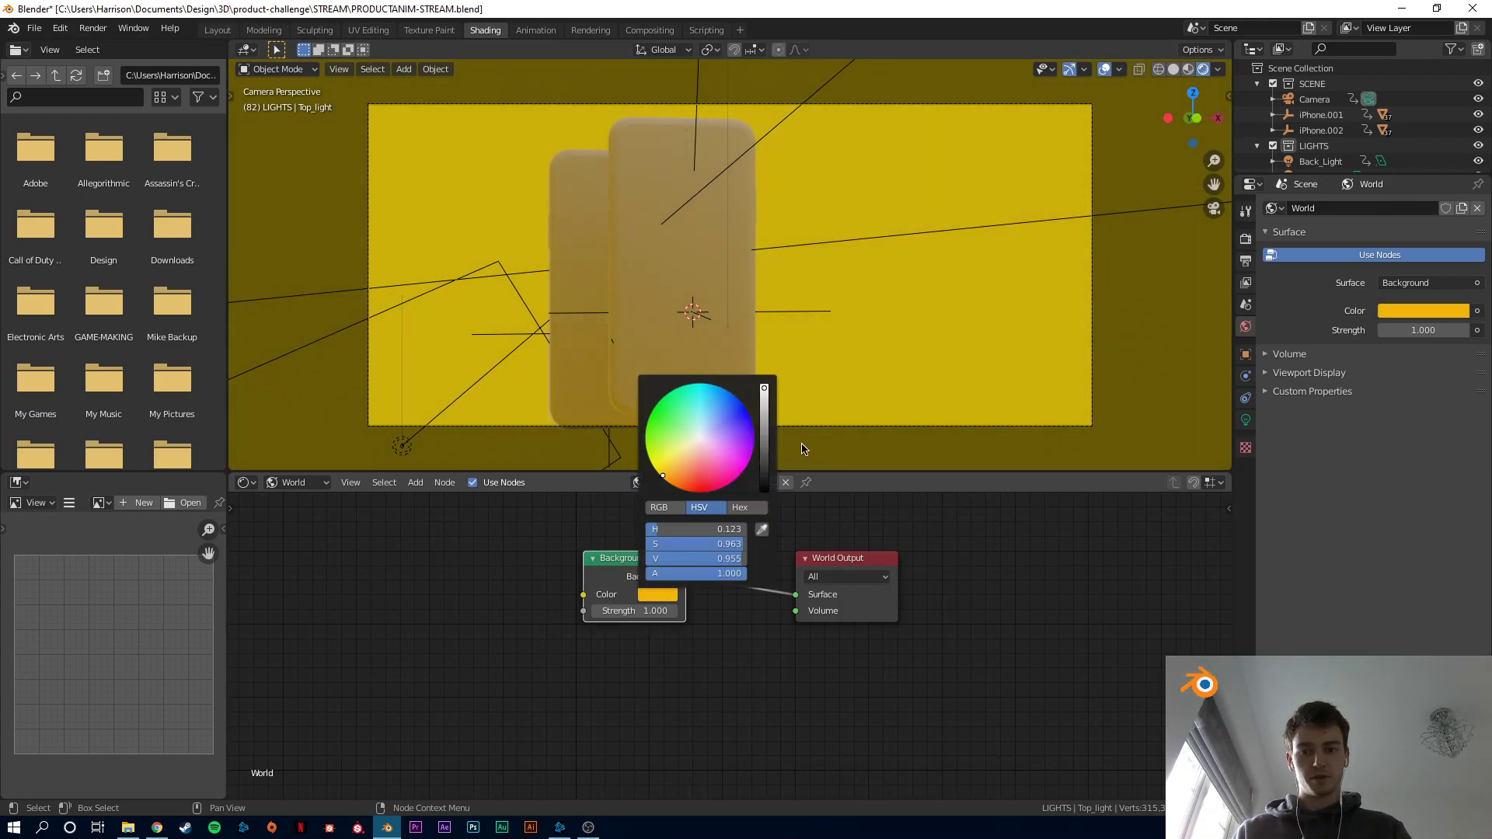
left_click_drag(765, 439, 764, 489)
Replace the world's Background node with an Environment Texture node beside the World Output.
left_click(633, 603)
key("x")
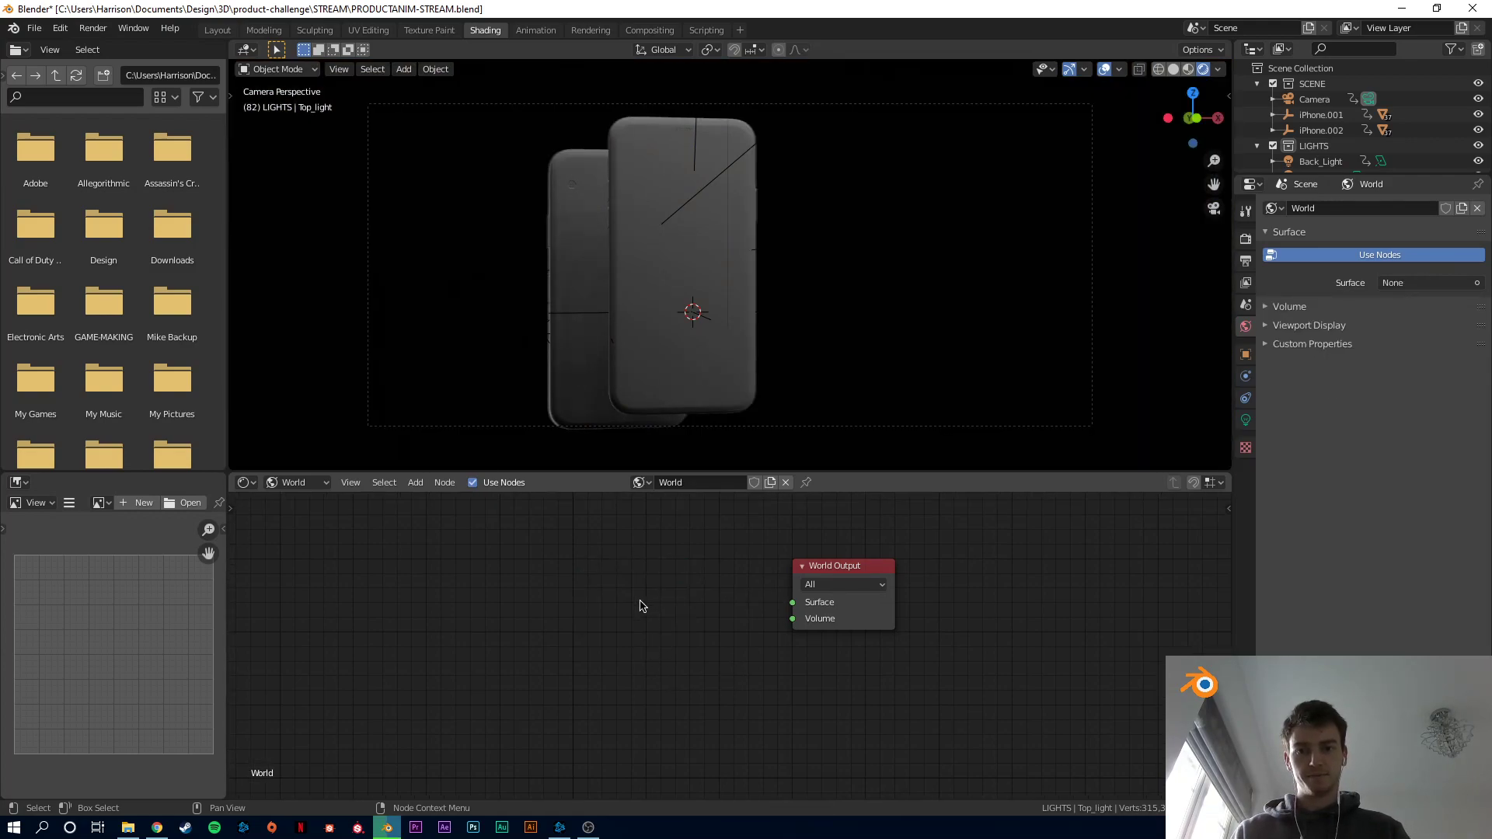
middle_click_drag(696, 594, 655, 605)
key("shift+a")
left_click(554, 582)
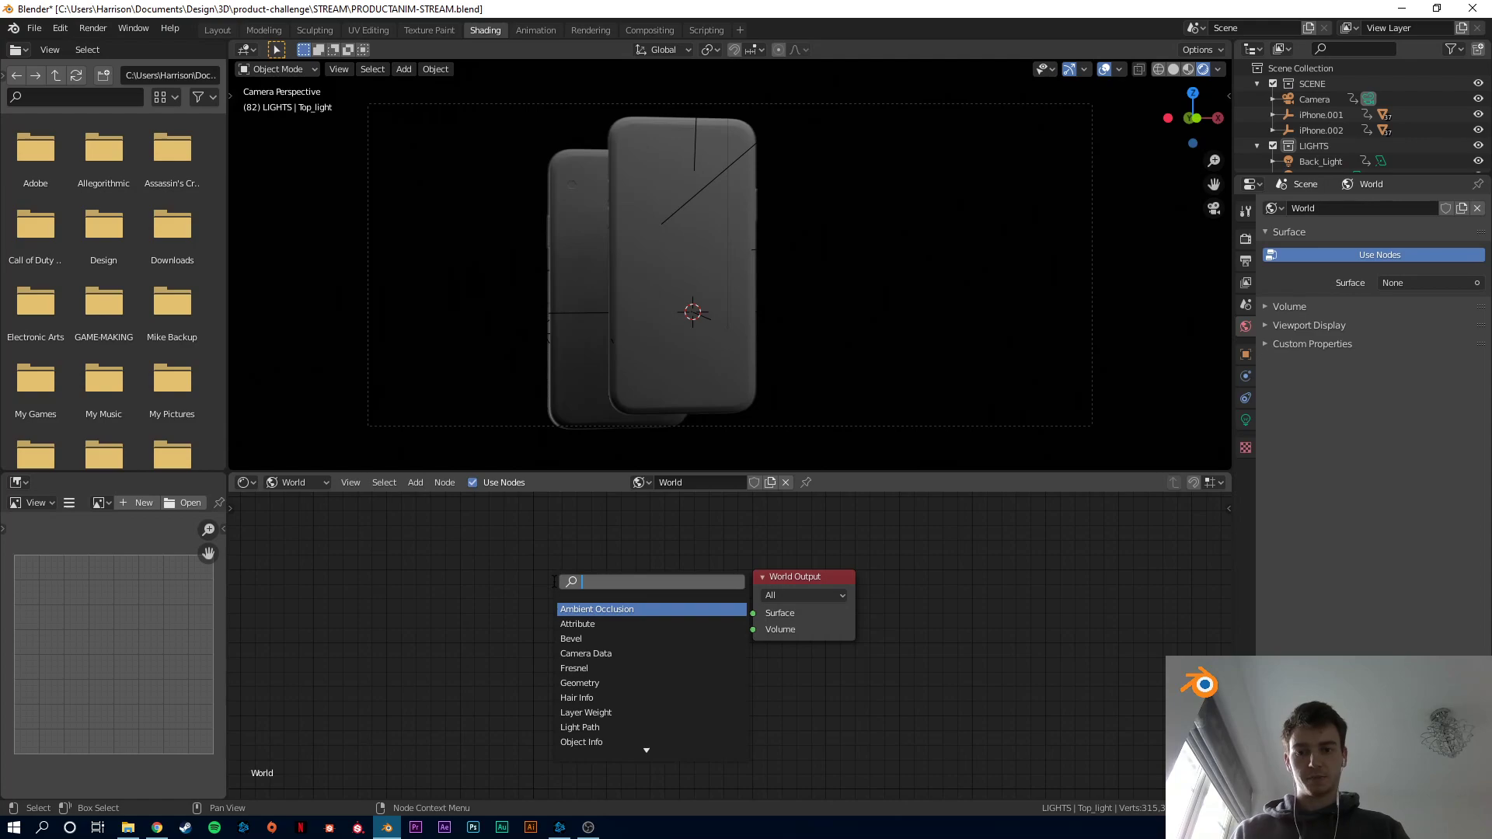
type("en")
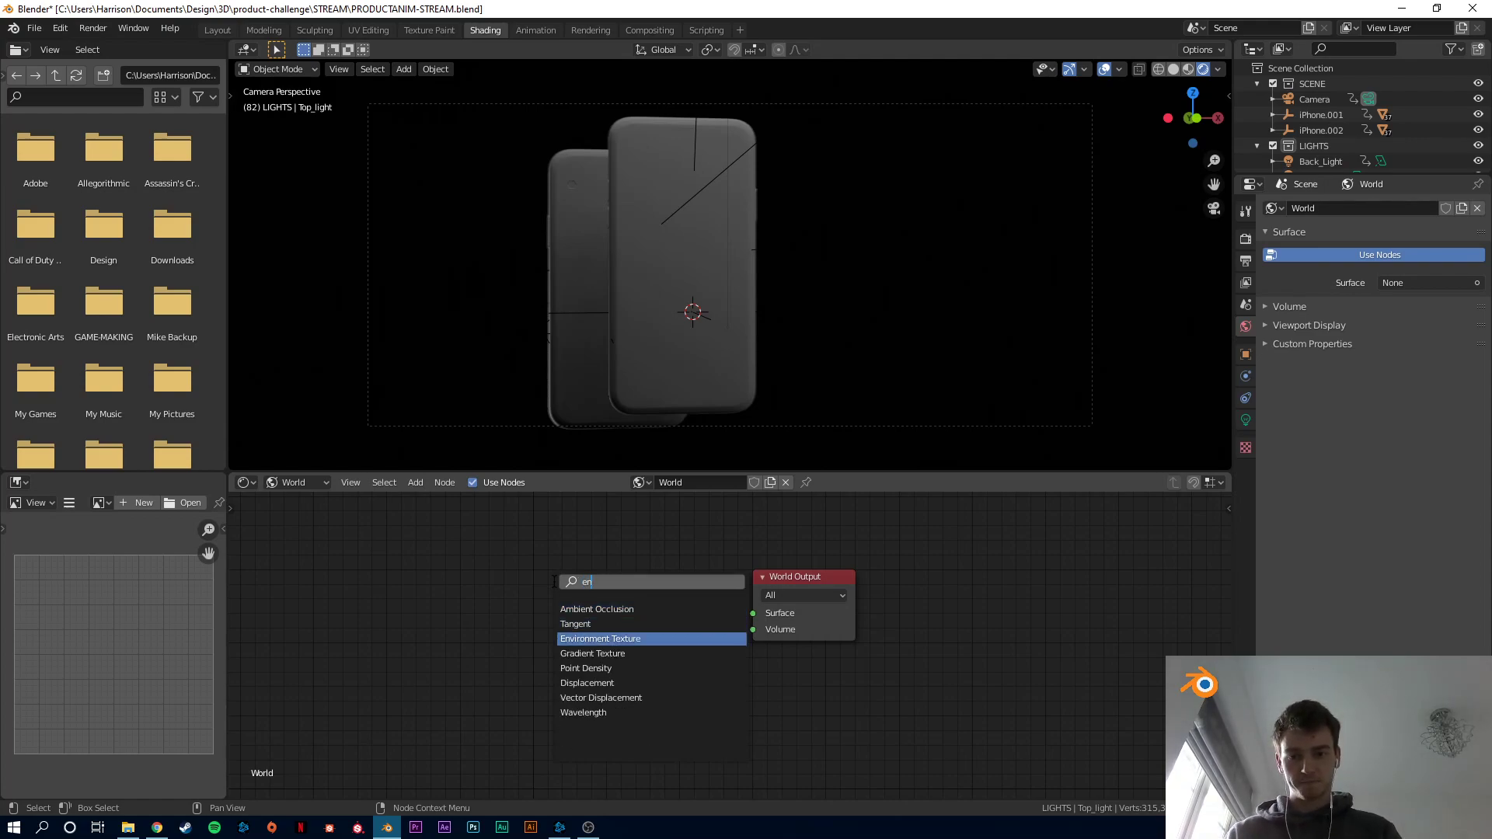
left_click(600, 639)
left_click(529, 597)
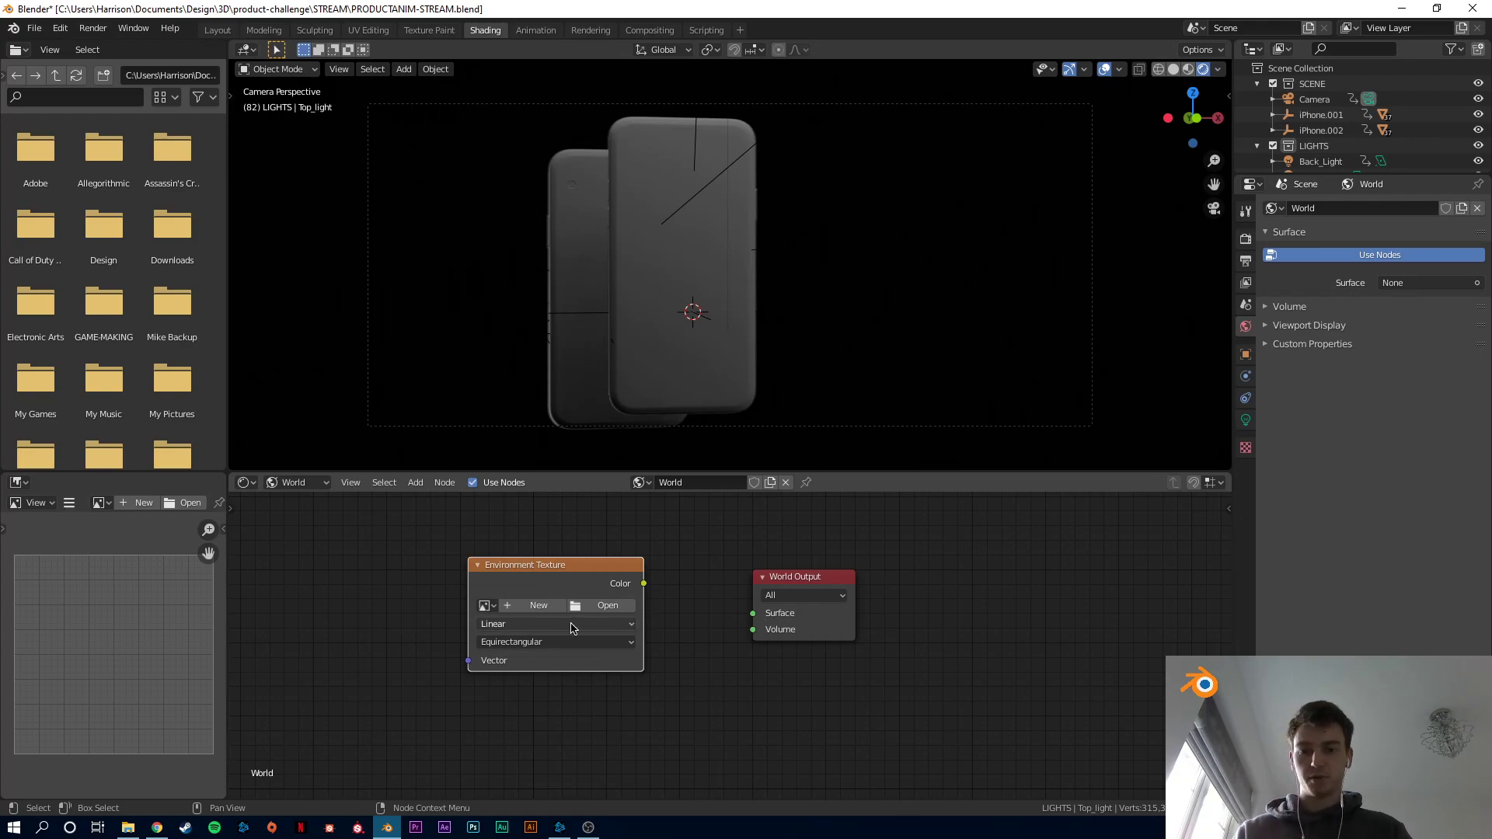
Start loading an image for the Environment Texture node and go up to the product-challenge folder.
left_click_drag(579, 584, 567, 577)
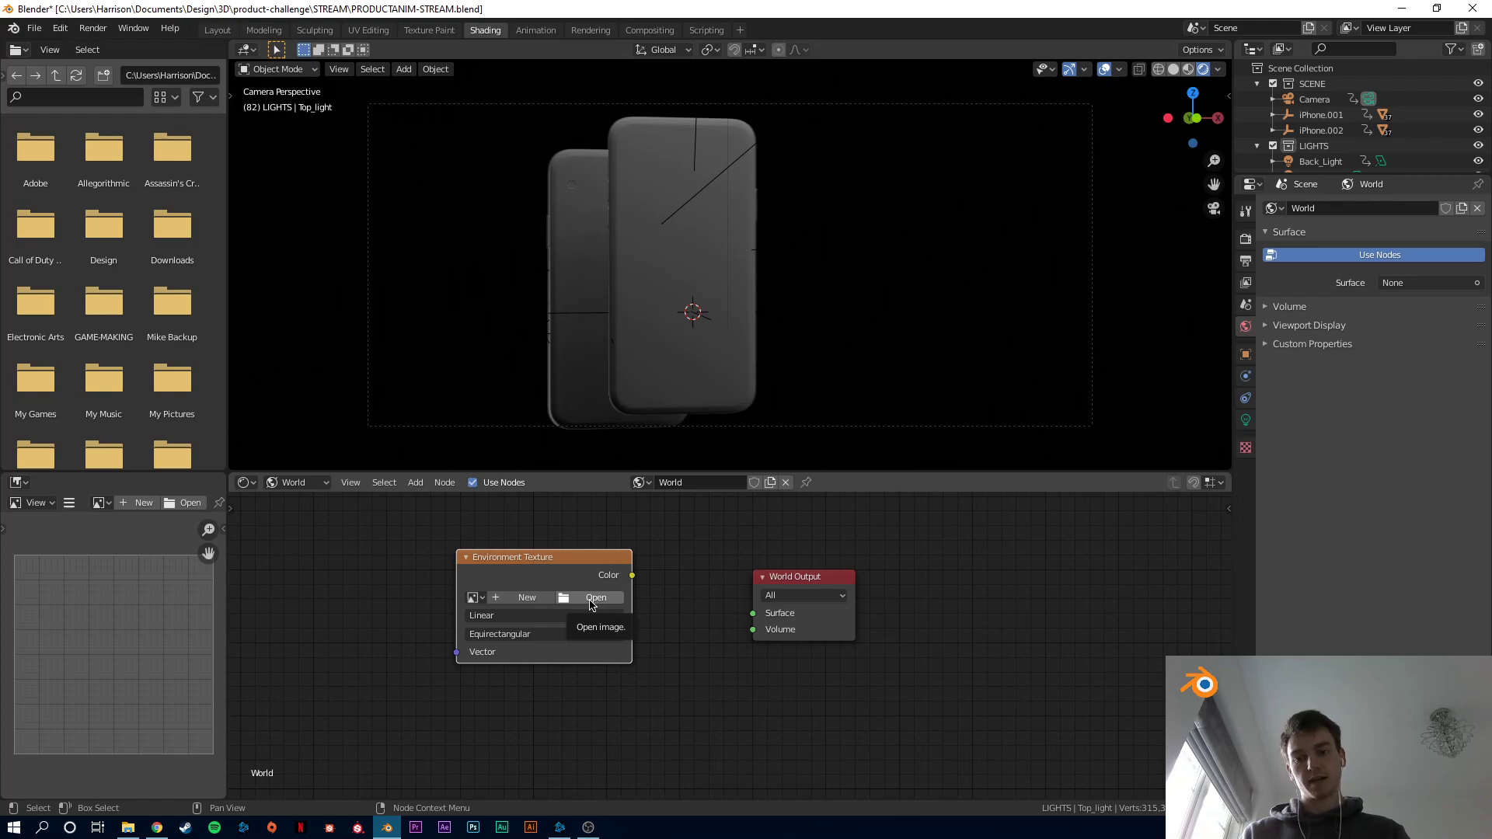
left_click(592, 600)
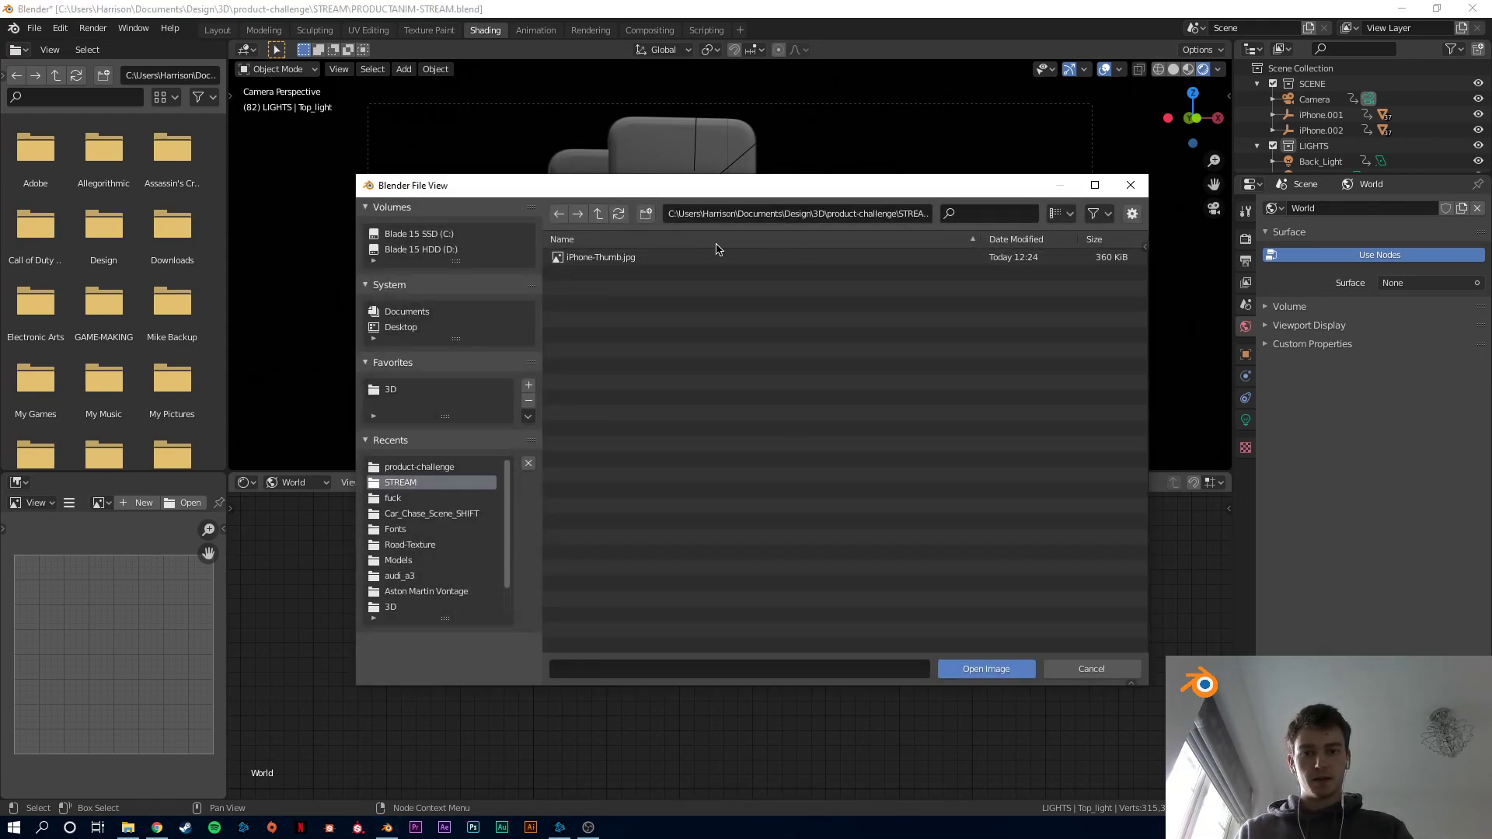
left_click(604, 221)
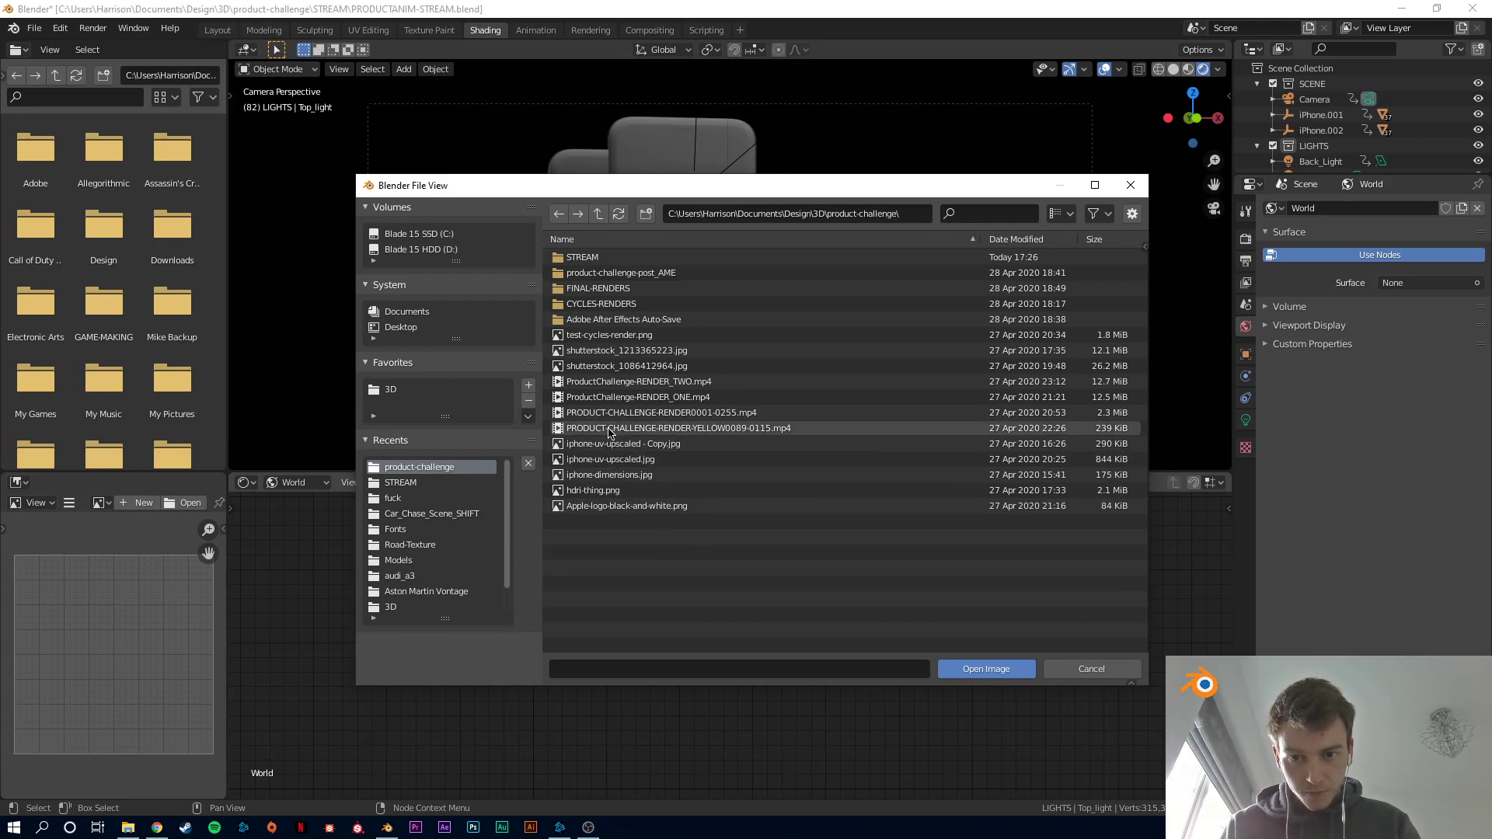
Examine the images in the product-challenge folder in File Explorer and preview shutterstock_1213365223.jpg, returning to the image browser in Blender.
left_click(129, 828)
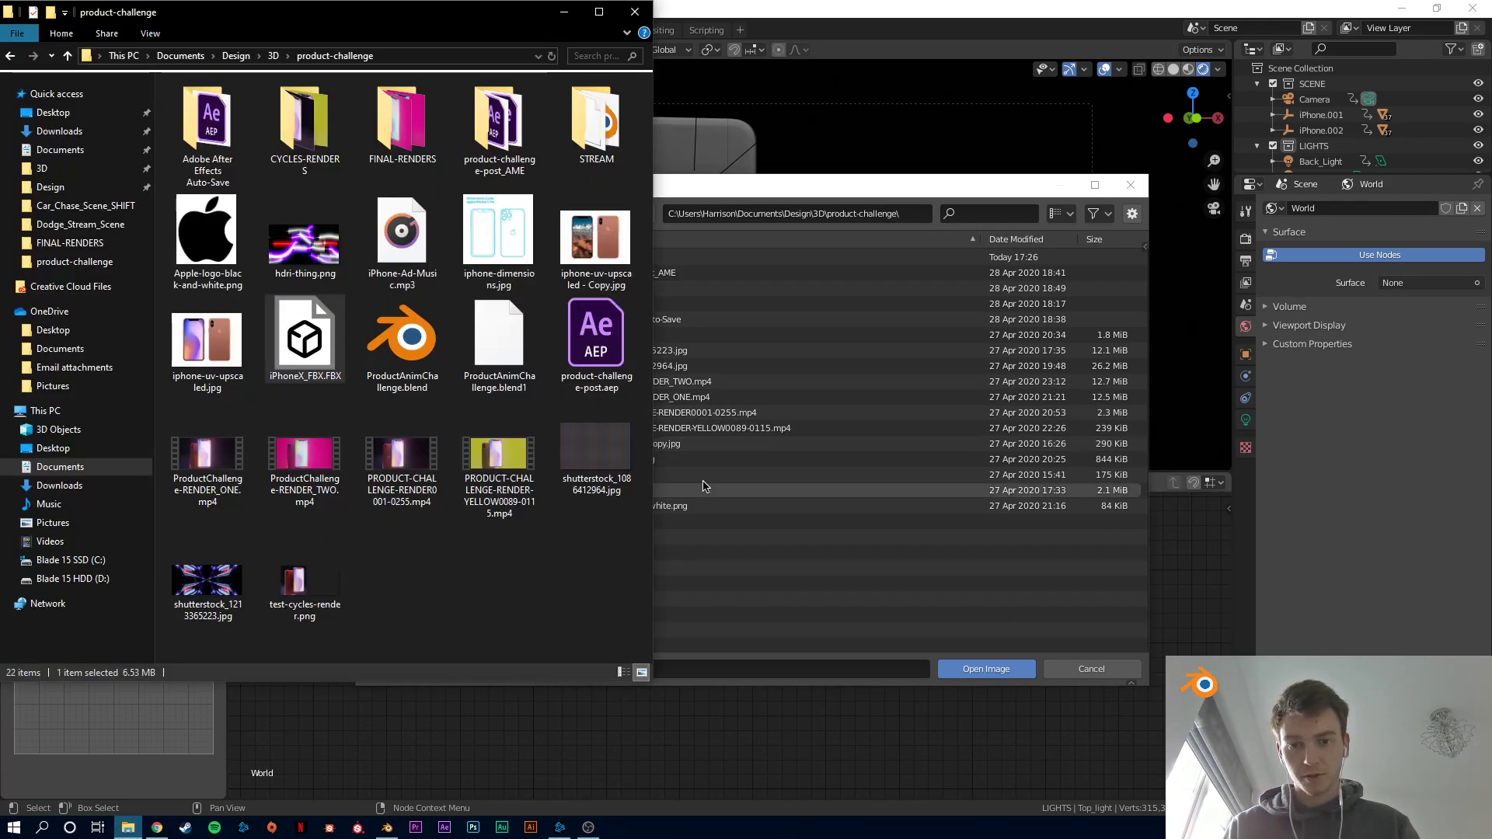
left_click(464, 577)
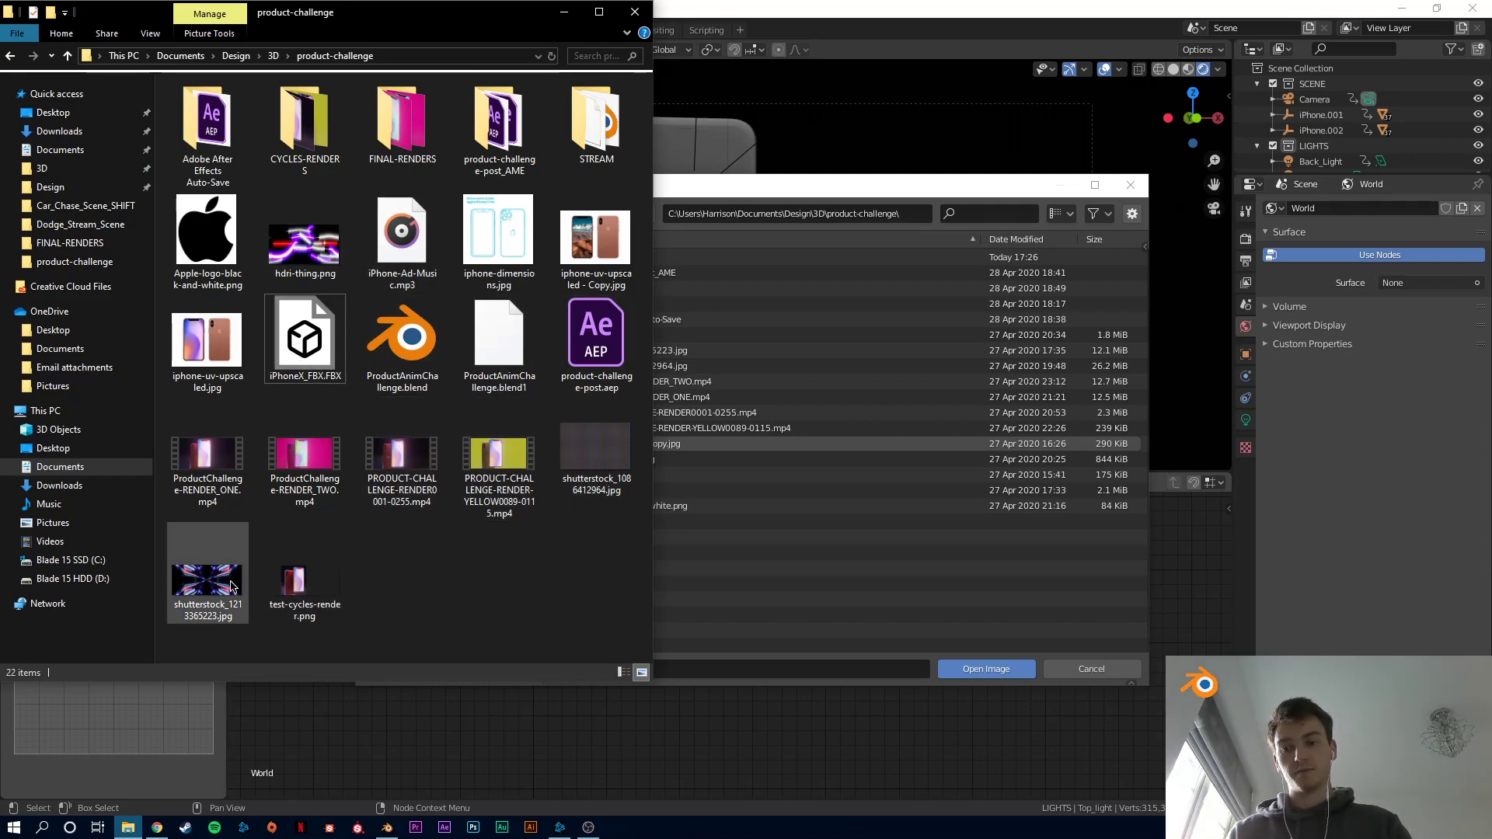
double_click(208, 591)
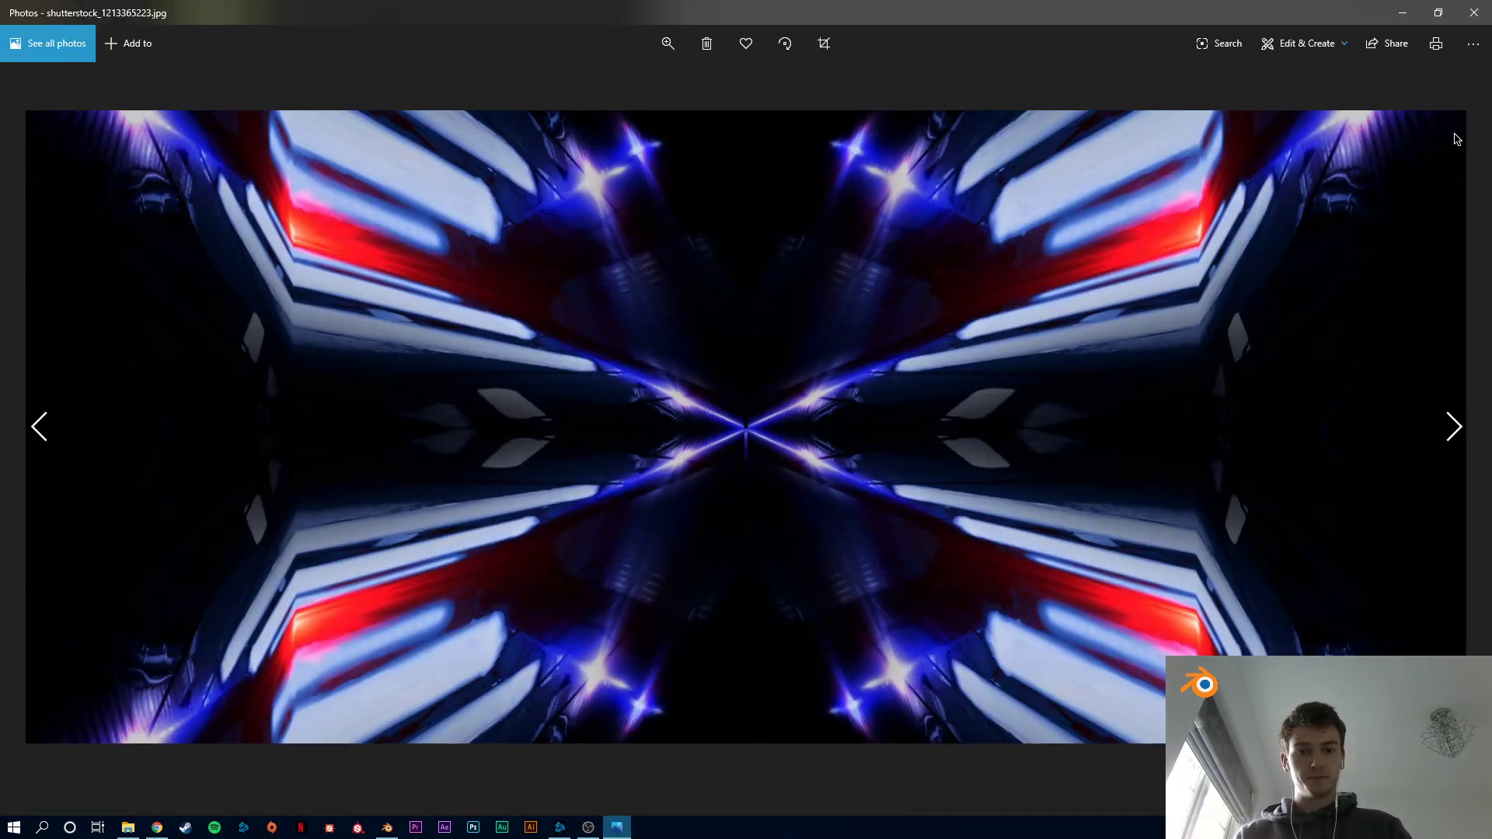
left_click(1488, 6)
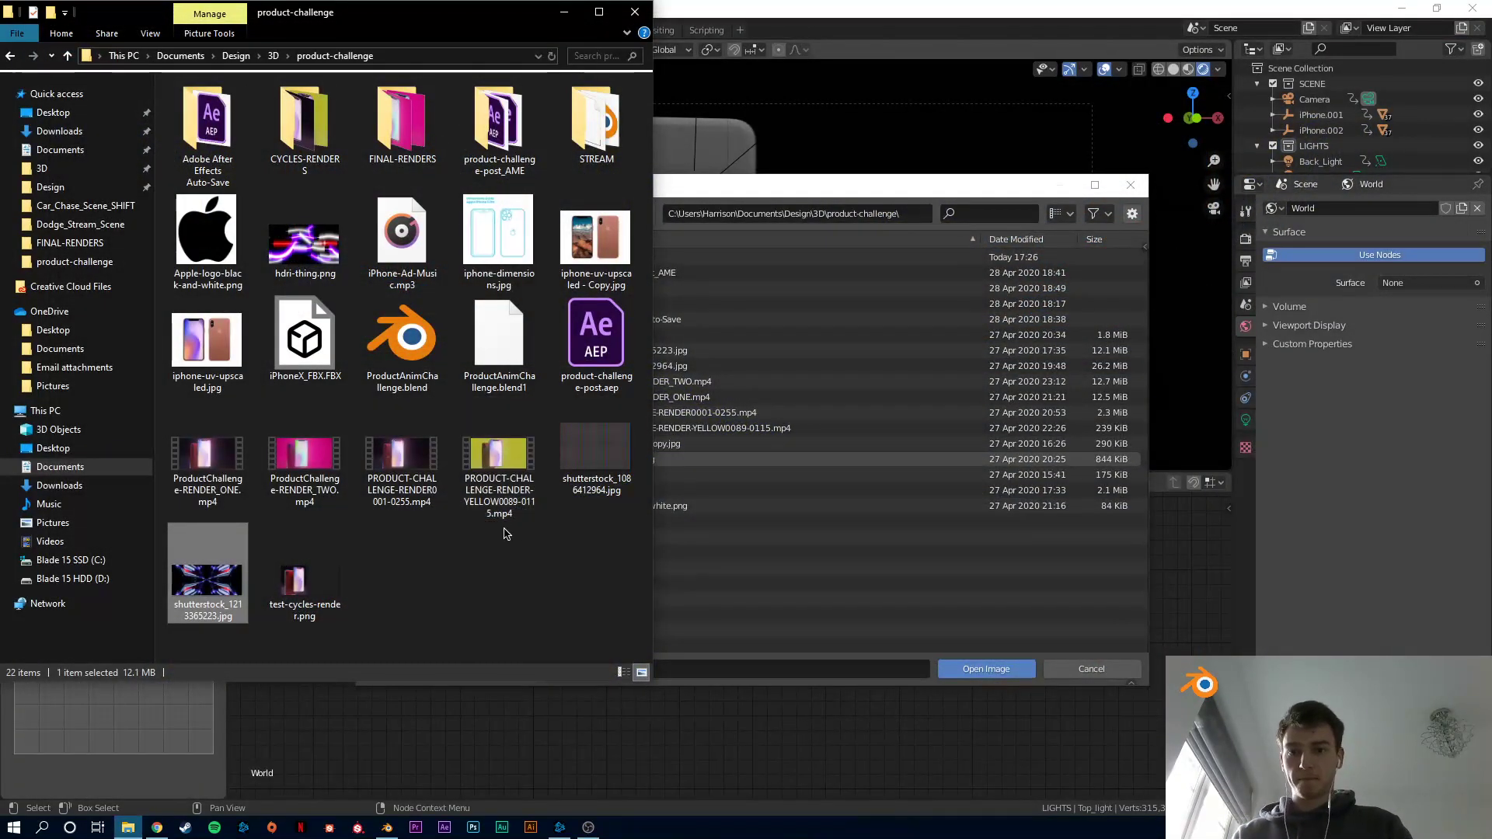
left_click(546, 550)
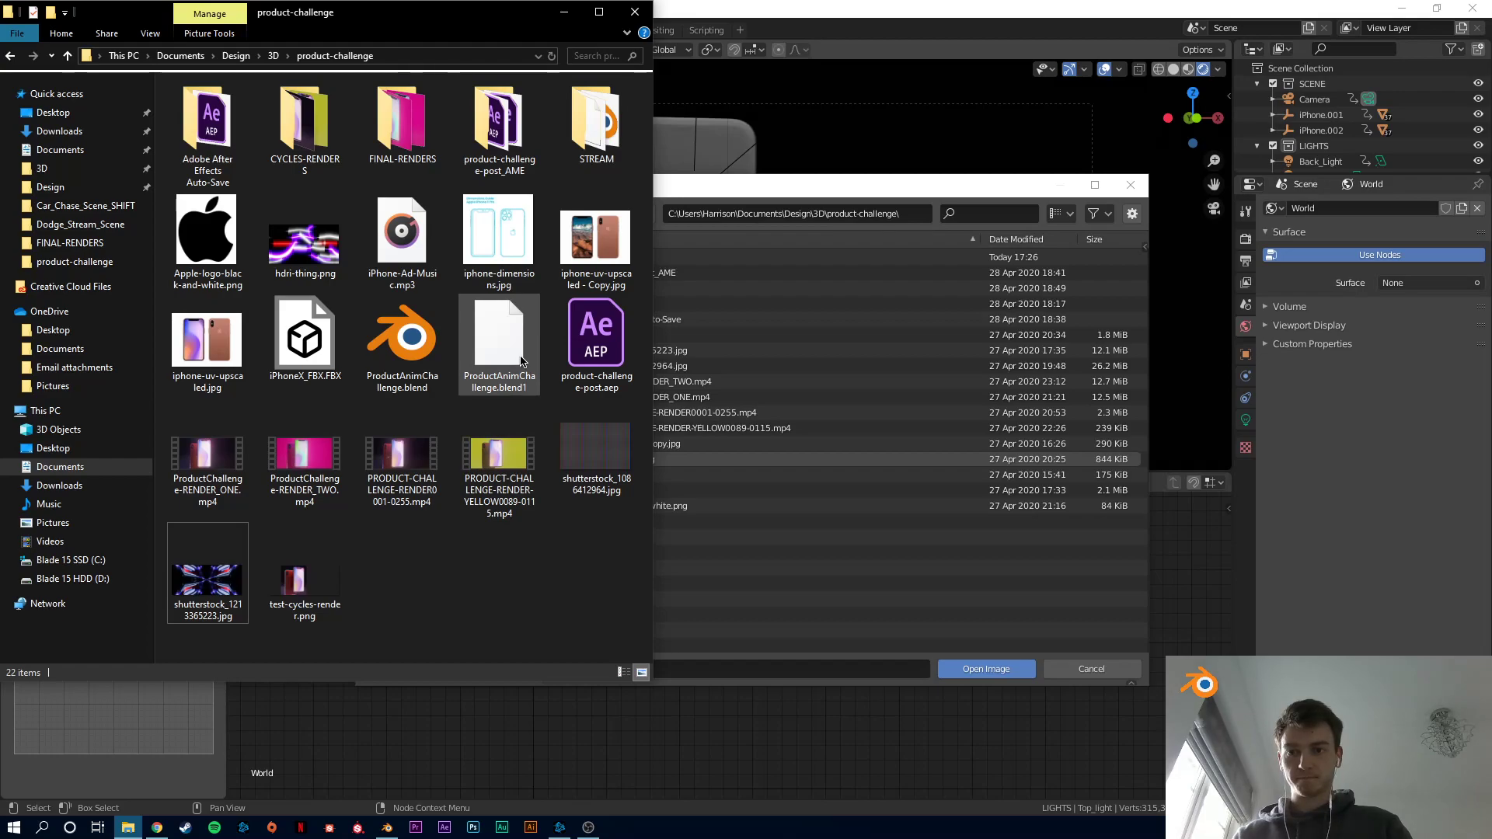
left_click(625, 498)
left_click(565, 568)
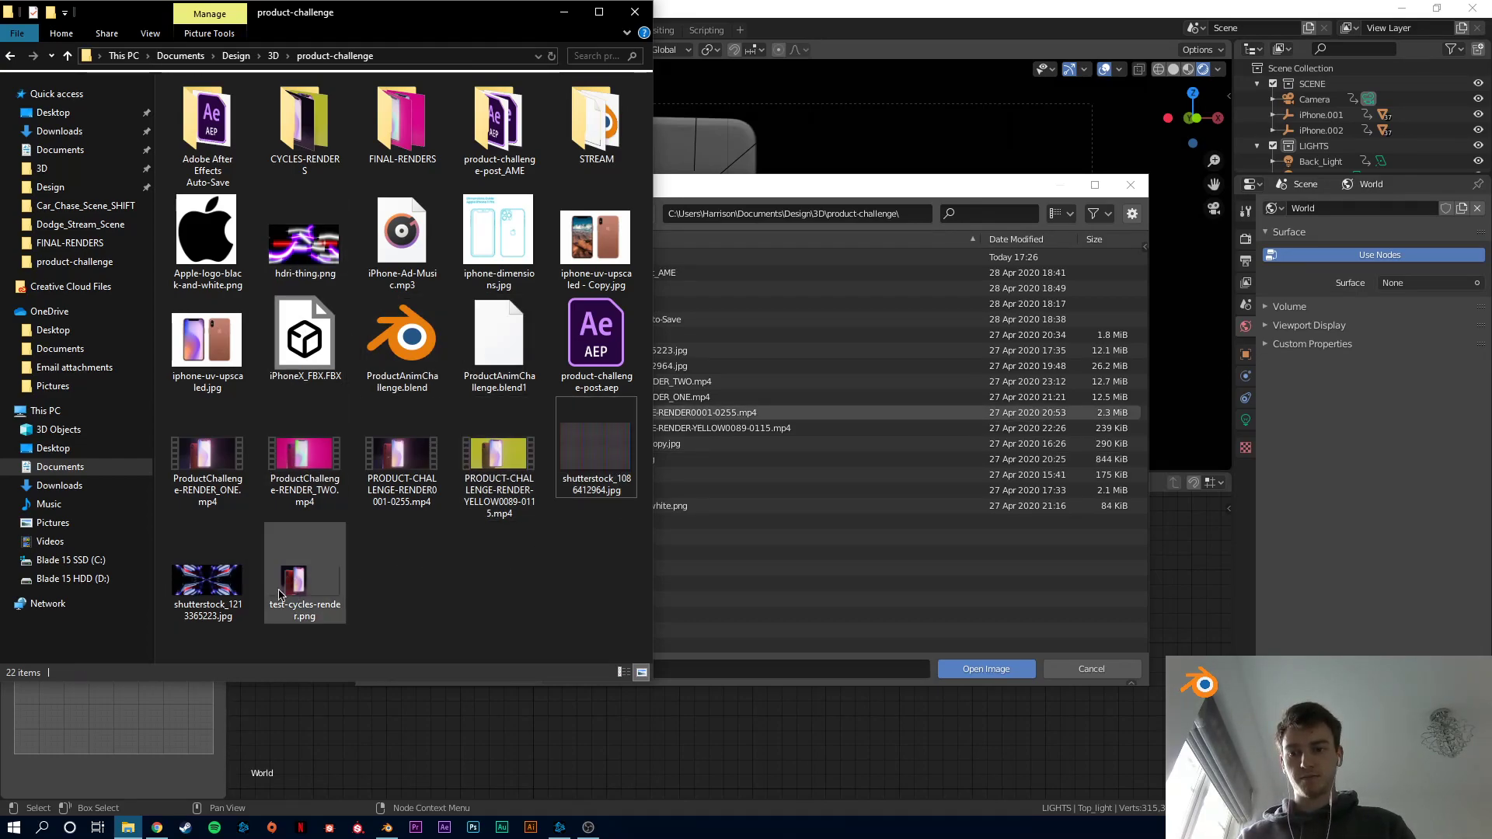
left_click(228, 590)
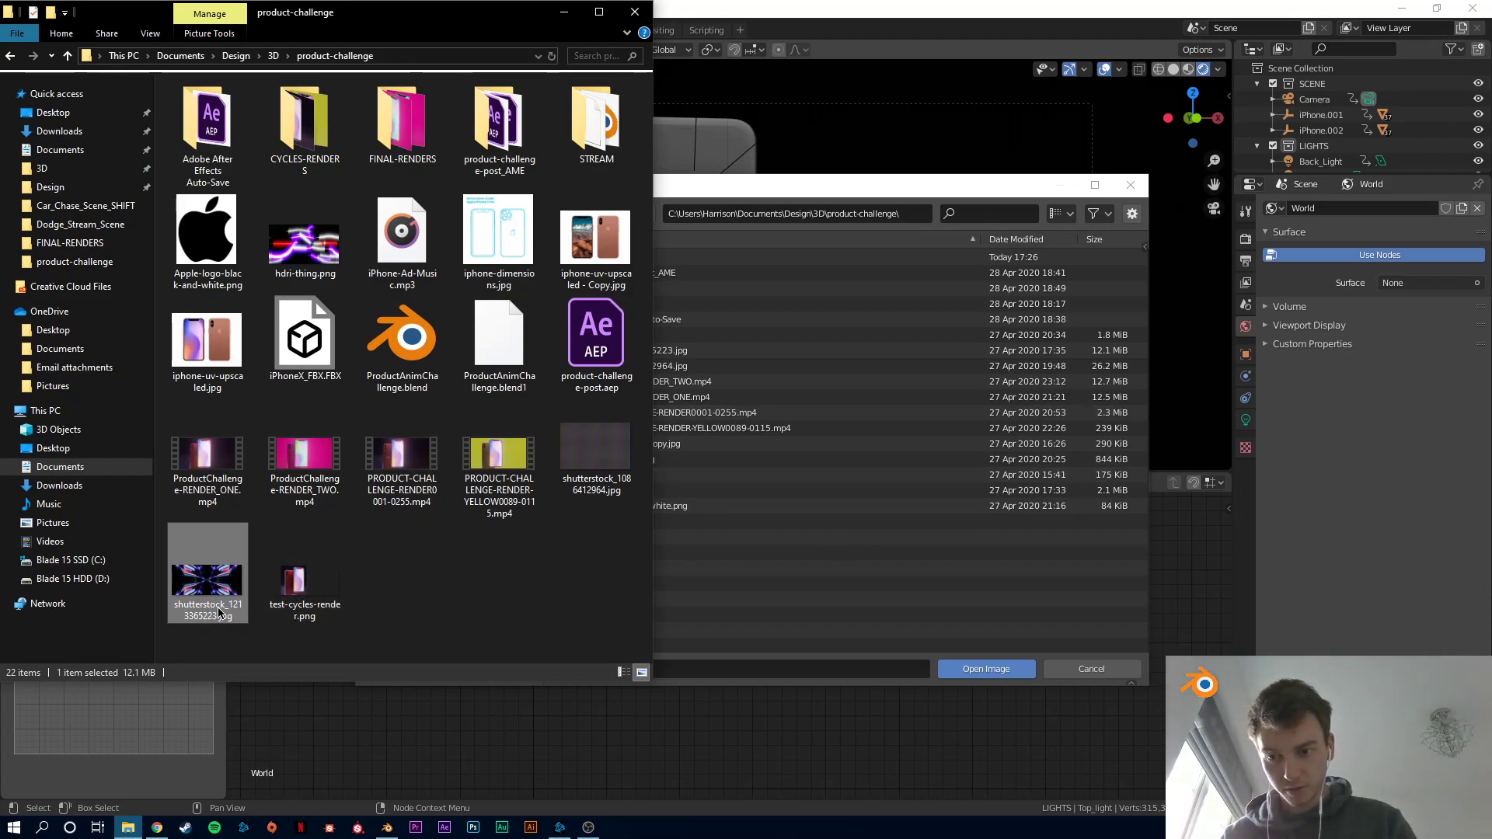
left_click(783, 579)
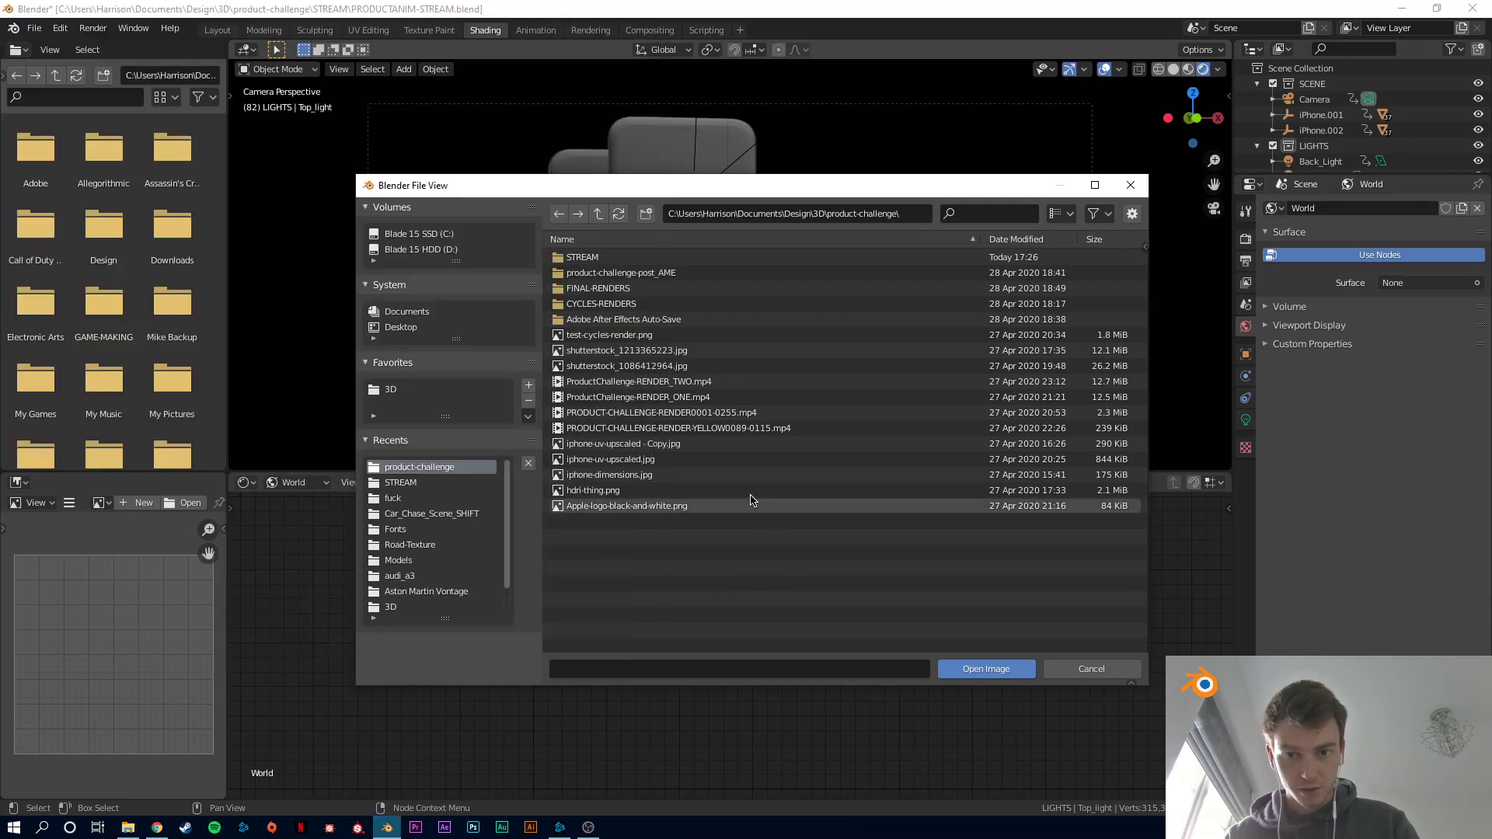
Load shutterstock_1213365223.jpg as the environment texture and connect its Color output to the World Output's Surface.
left_click(769, 350)
left_click(981, 670)
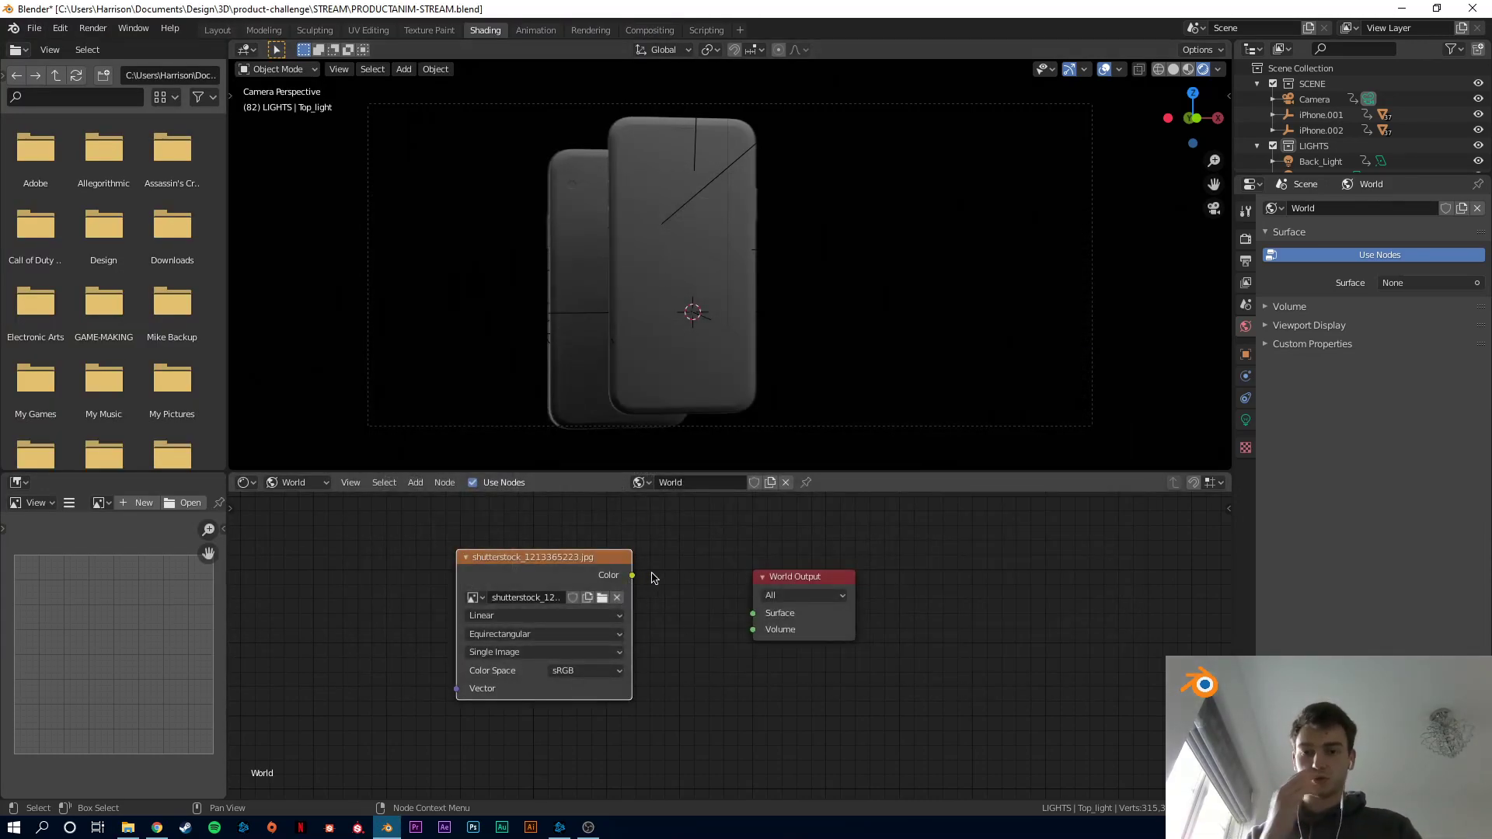
left_click_drag(633, 576, 687, 623)
left_click_drag(634, 576, 754, 613)
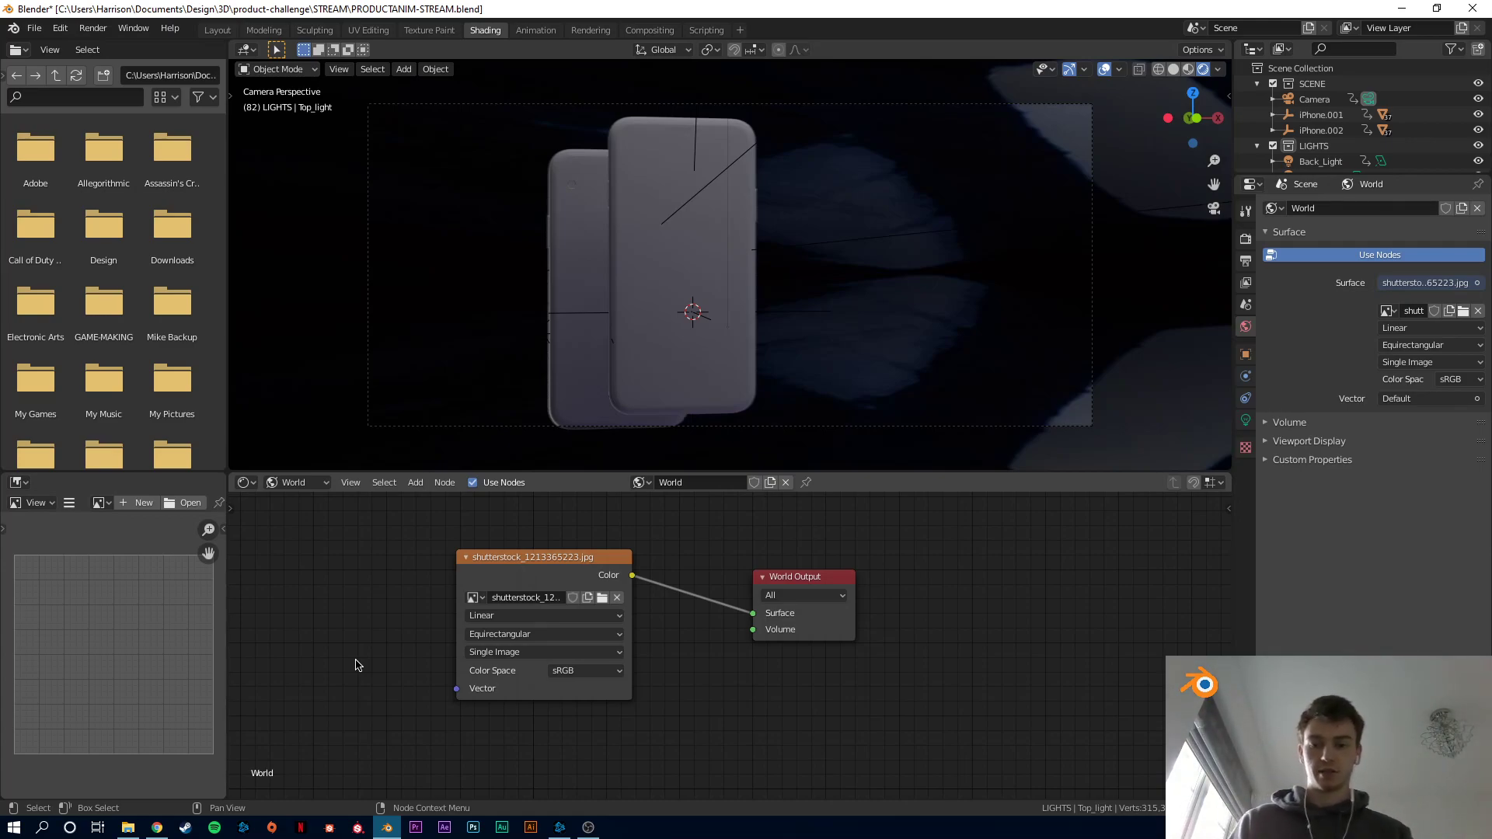
Add a Texture Coordinate node in the free space before the environment texture node.
scroll(490, 638, "down", 6)
scroll(754, 629, "up", 4)
middle_click_drag(490, 638, 659, 633)
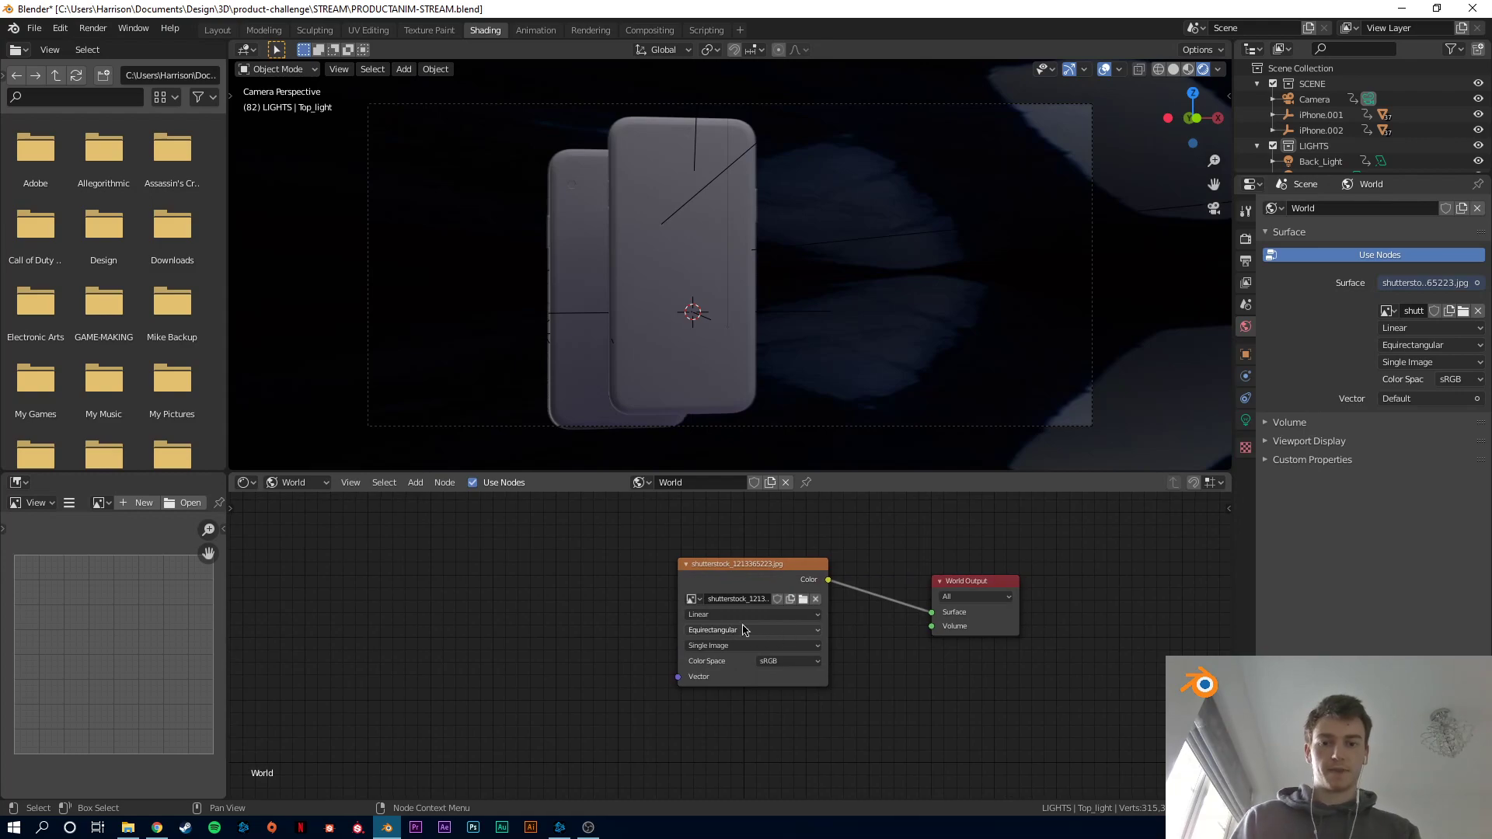
key("shift+a")
left_click(491, 593)
type("tex")
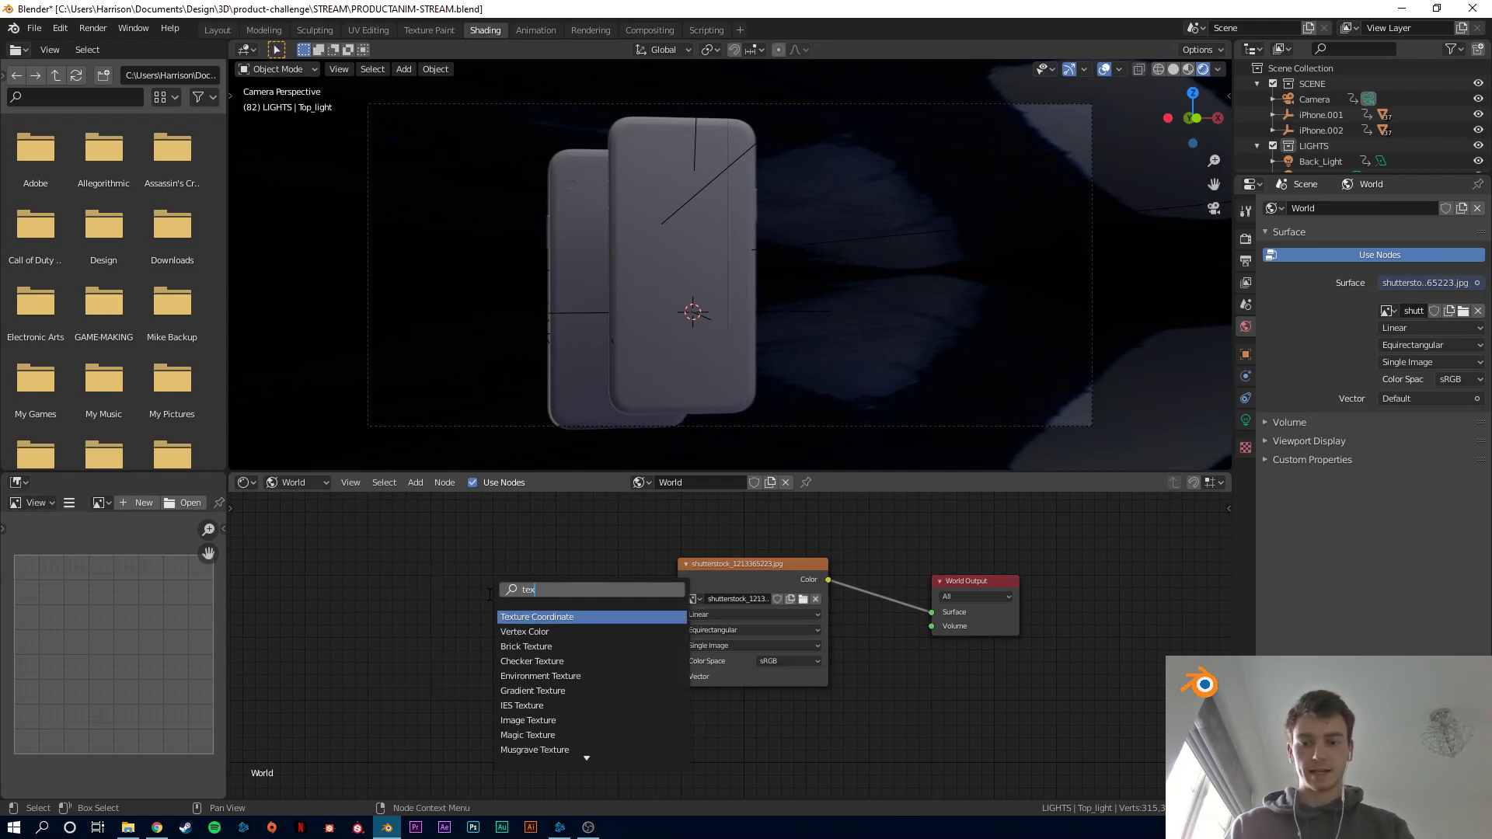
key("Return")
left_click(431, 529)
key("shift+a")
left_click(572, 554)
type("uv")
key("Return")
left_click(582, 551)
key("x")
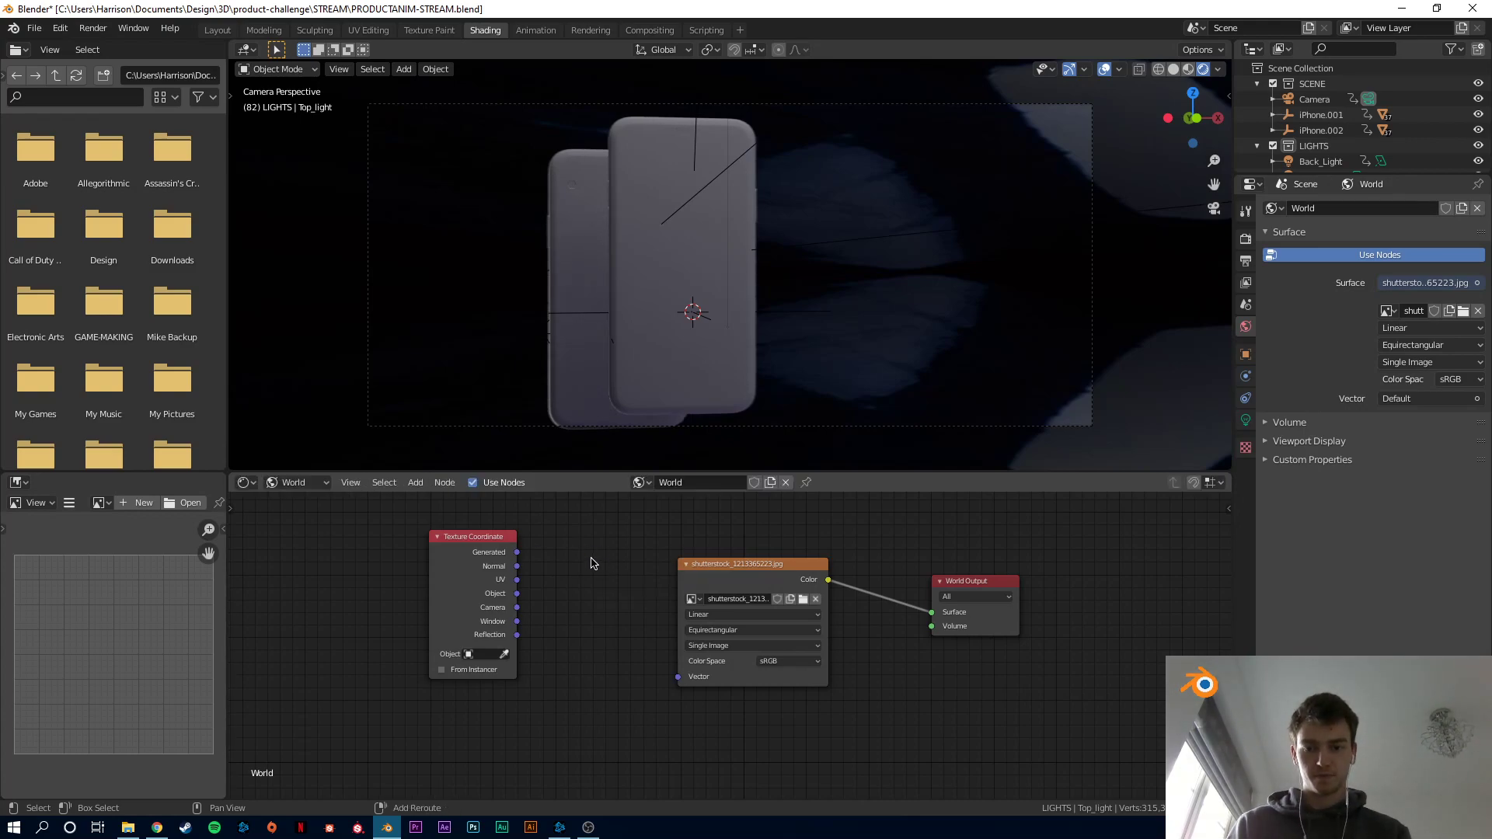
Add a Mapping node between the Texture Coordinate node and the environment texture node.
key("shift+a")
left_click(590, 558)
type("map")
key("Down")
key("Return")
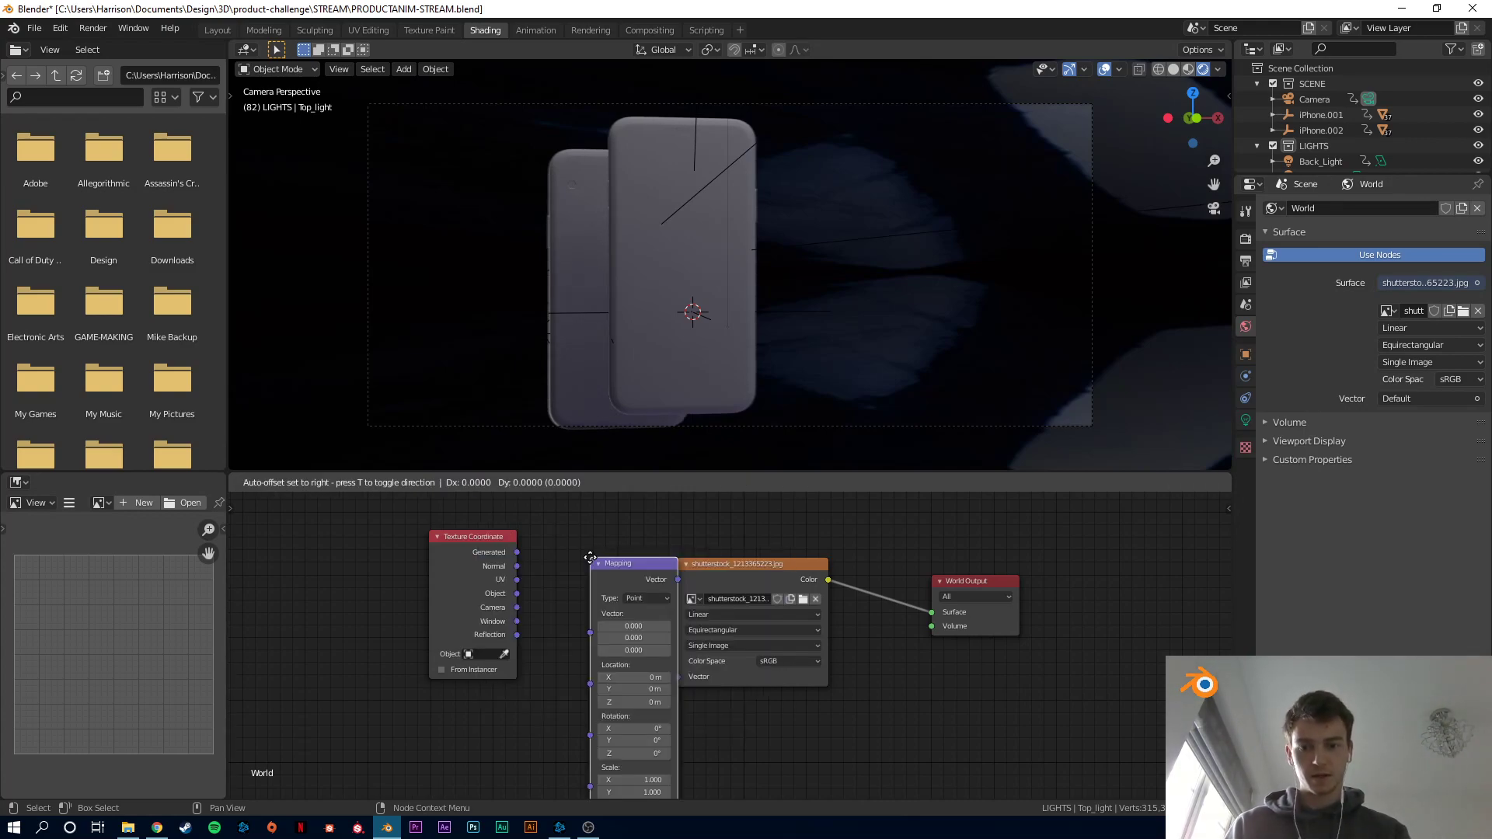
left_click(567, 568)
left_click_drag(561, 568, 571, 573)
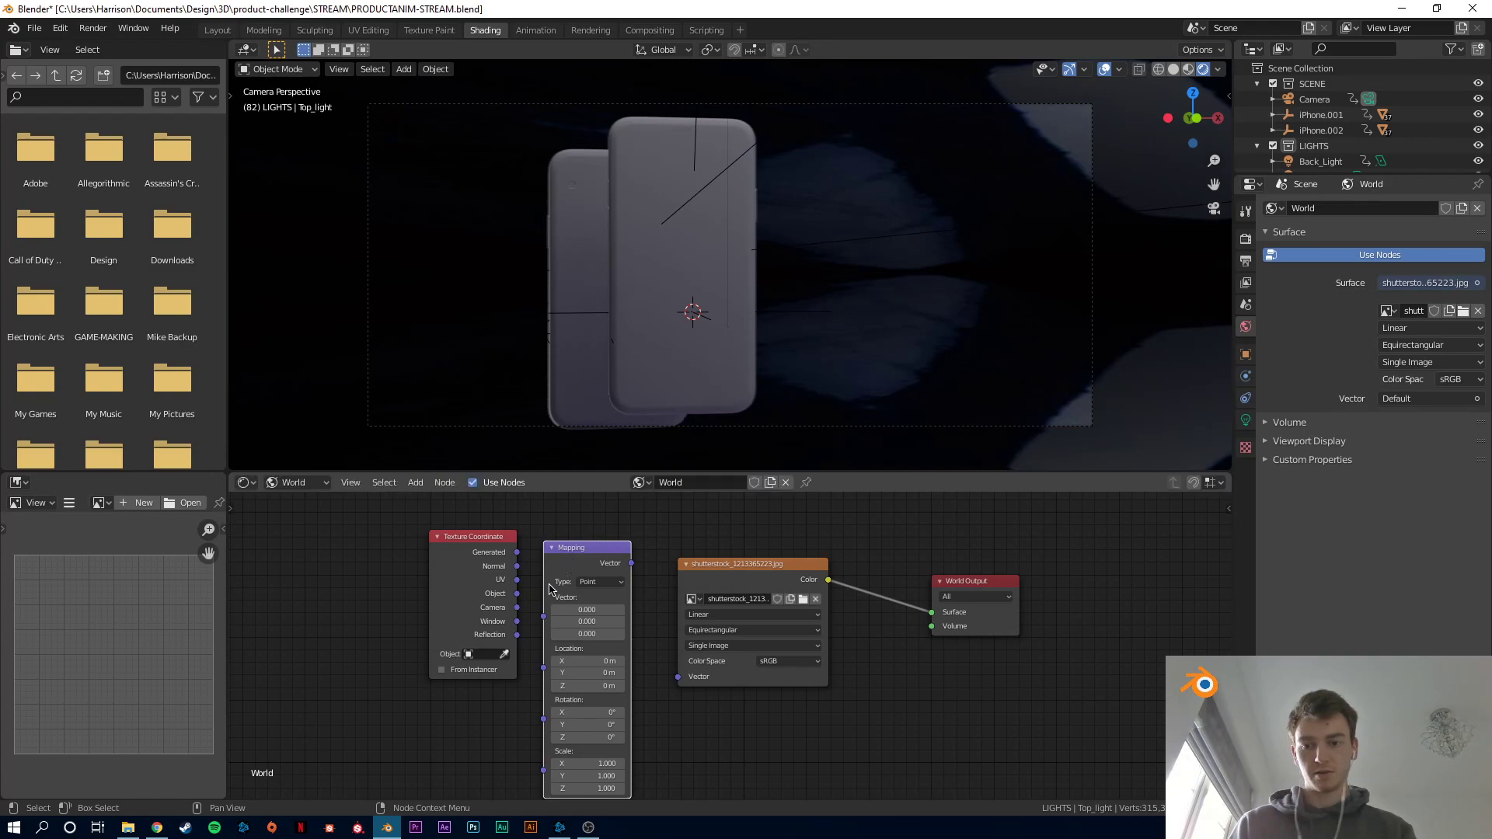
Connect the Texture Coordinate's Generated output to the Mapping node's Vector, and the Mapping output to the environment texture's Vector input.
scroll(557, 588, "up", 4)
middle_click_drag(500, 599, 527, 634)
left_click_drag(442, 561, 505, 643)
left_click_drag(535, 567, 687, 734)
left_click_drag(717, 635, 687, 723)
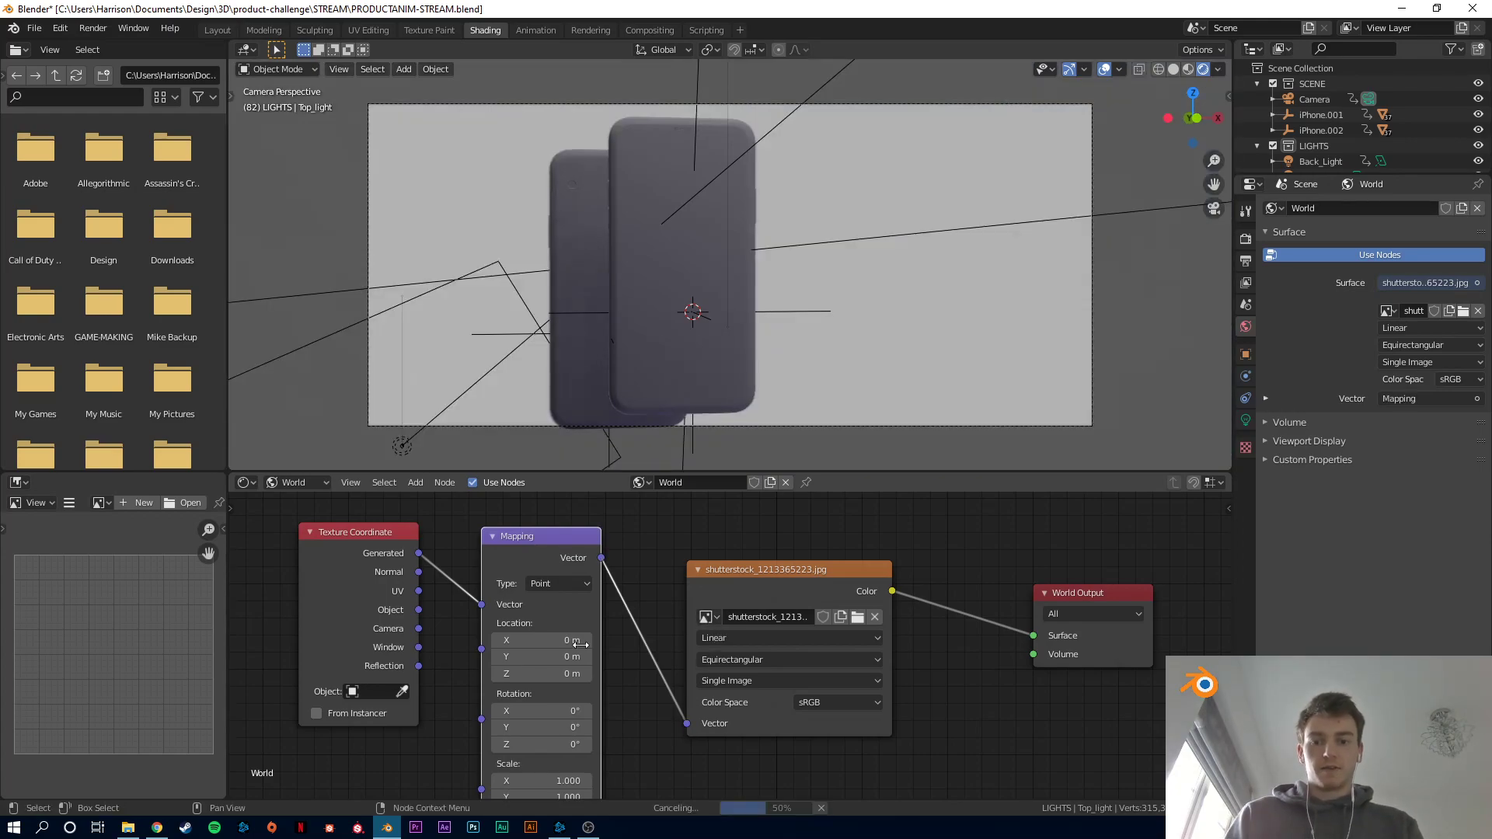
Set the Mapping node's rotation to X -8.3°, Y 104°, Z -78.2° and its Z location to -0.07 m.
scroll(651, 716, "down", 2)
left_click_drag(602, 700, 614, 654)
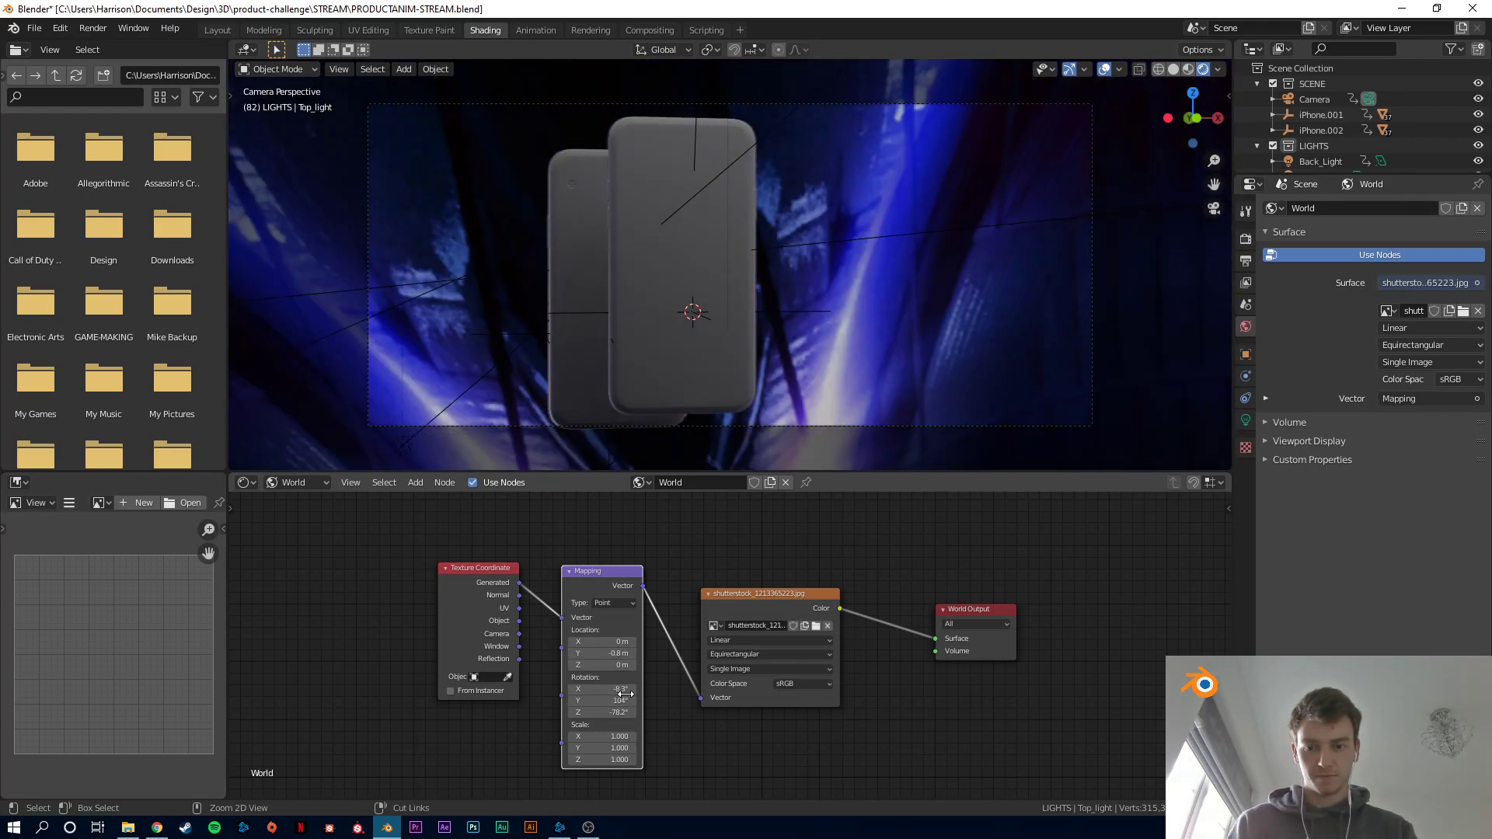
key("ctrl+z")
left_click_drag(618, 665, 608, 665, "shift")
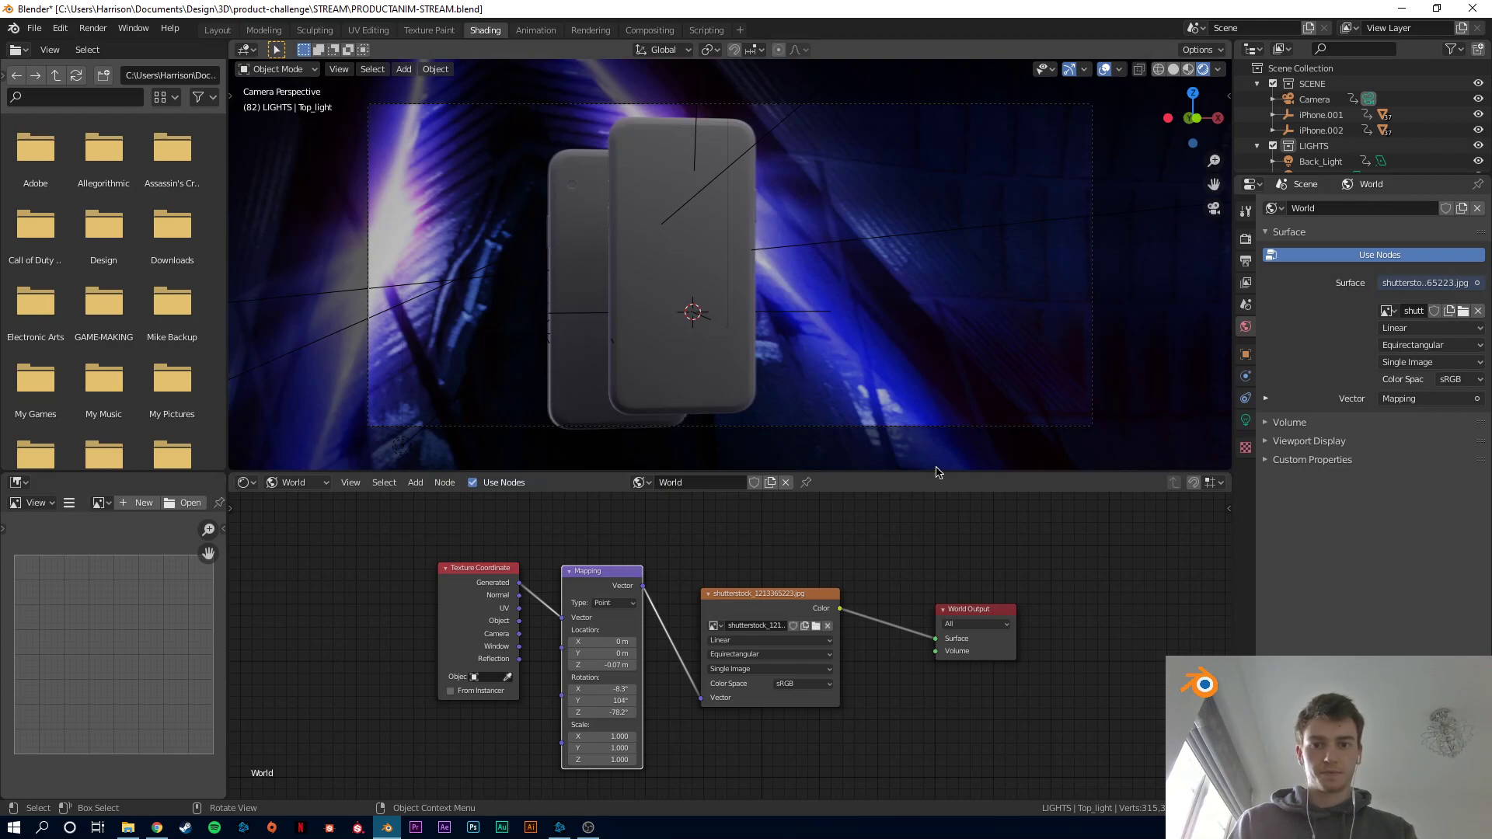
Move the texture nodes away from the World Output node to make free space between them.
left_click_drag(774, 556, 502, 661)
left_click_drag(768, 597, 634, 573)
left_click(770, 540)
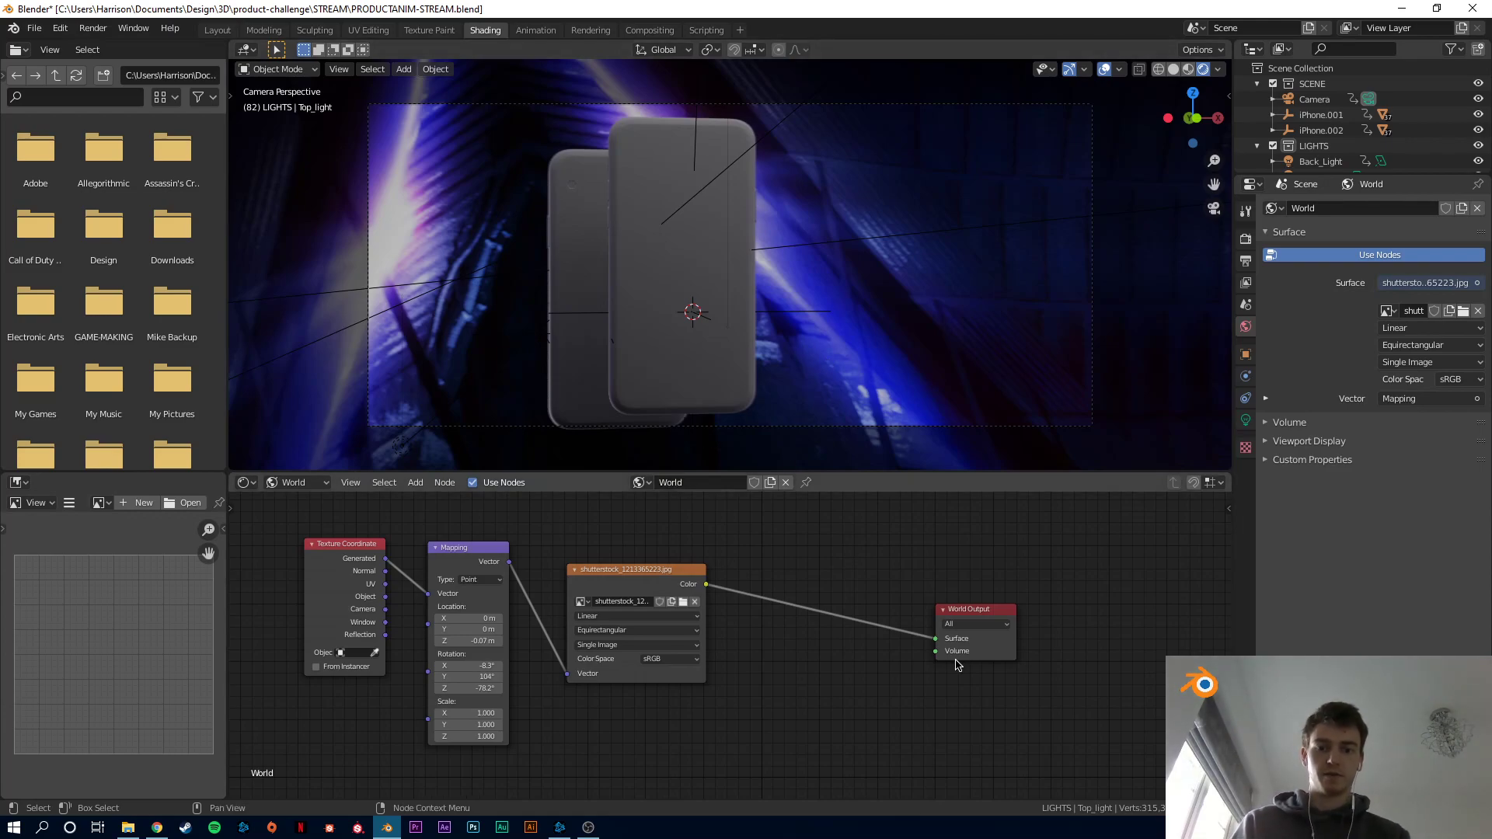
left_click_drag(996, 650, 1031, 669)
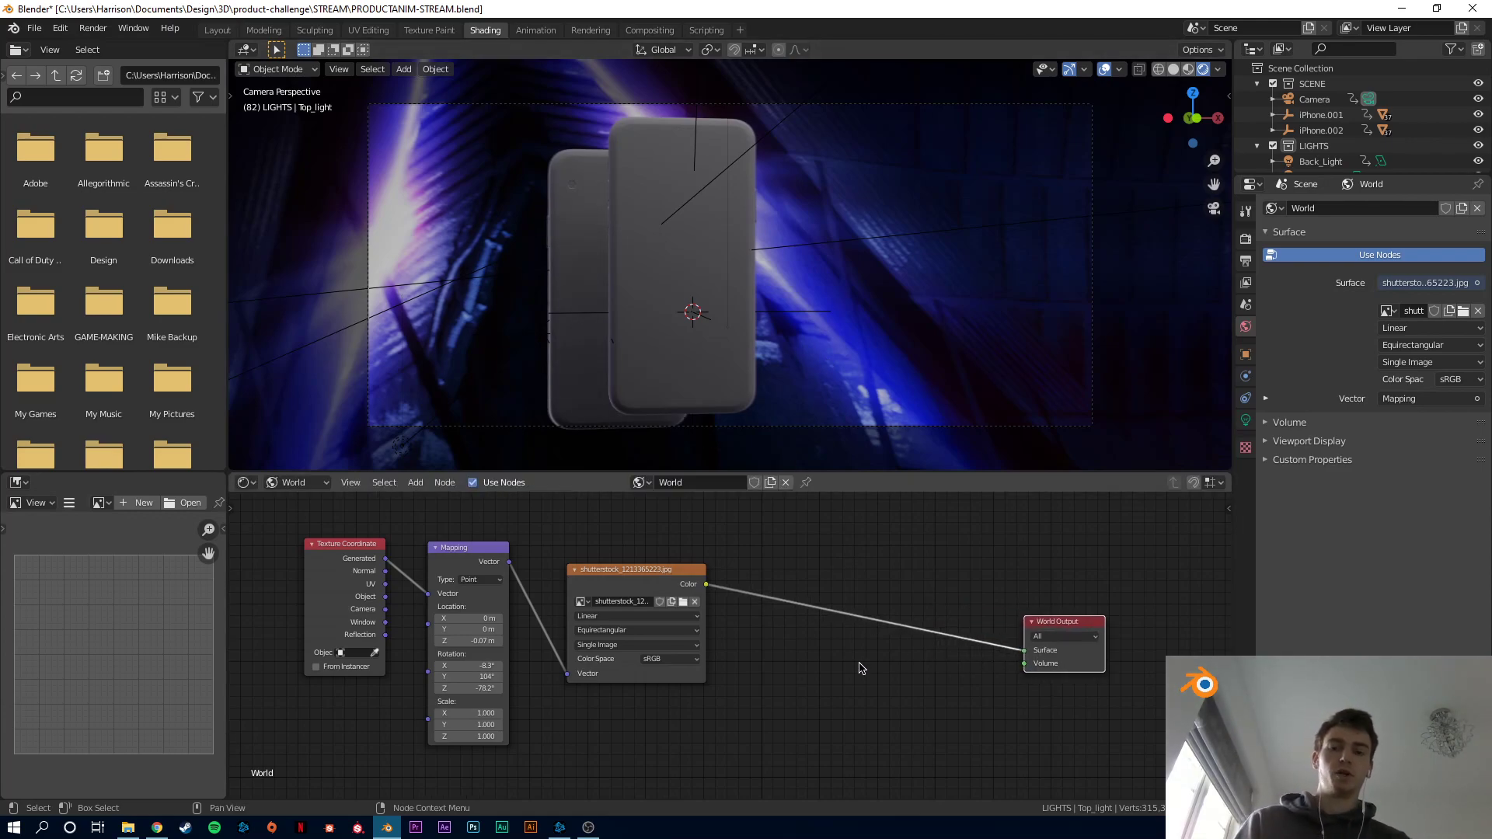
Examine how the environment image lights the phones and fills the background in the camera view.
scroll(850, 334, "up", 5)
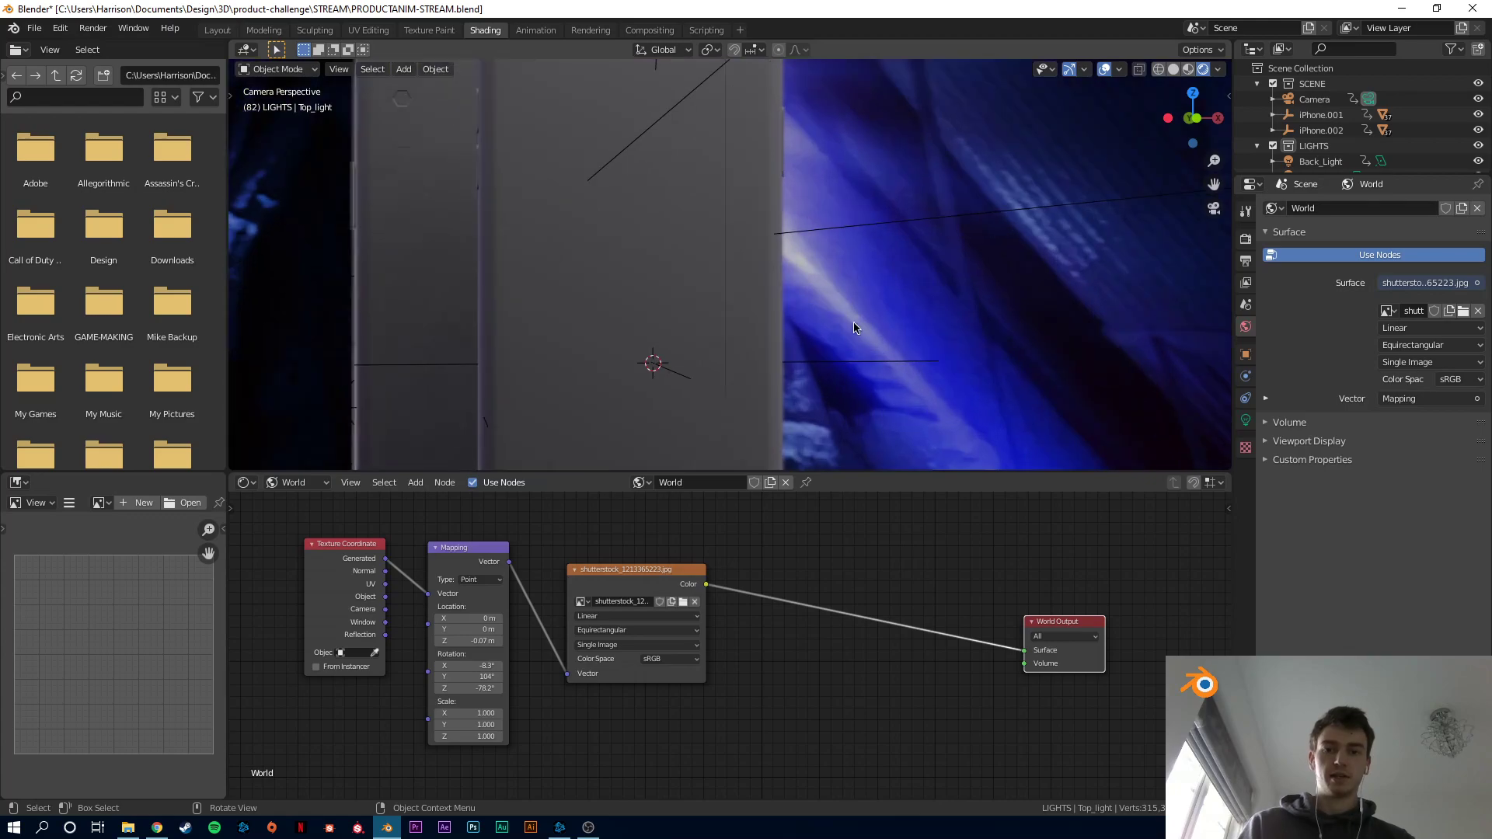
scroll(857, 325, "down", 4)
middle_click_drag(860, 323, 781, 346, "shift")
scroll(751, 313, "up", 3)
scroll(752, 312, "down", 3)
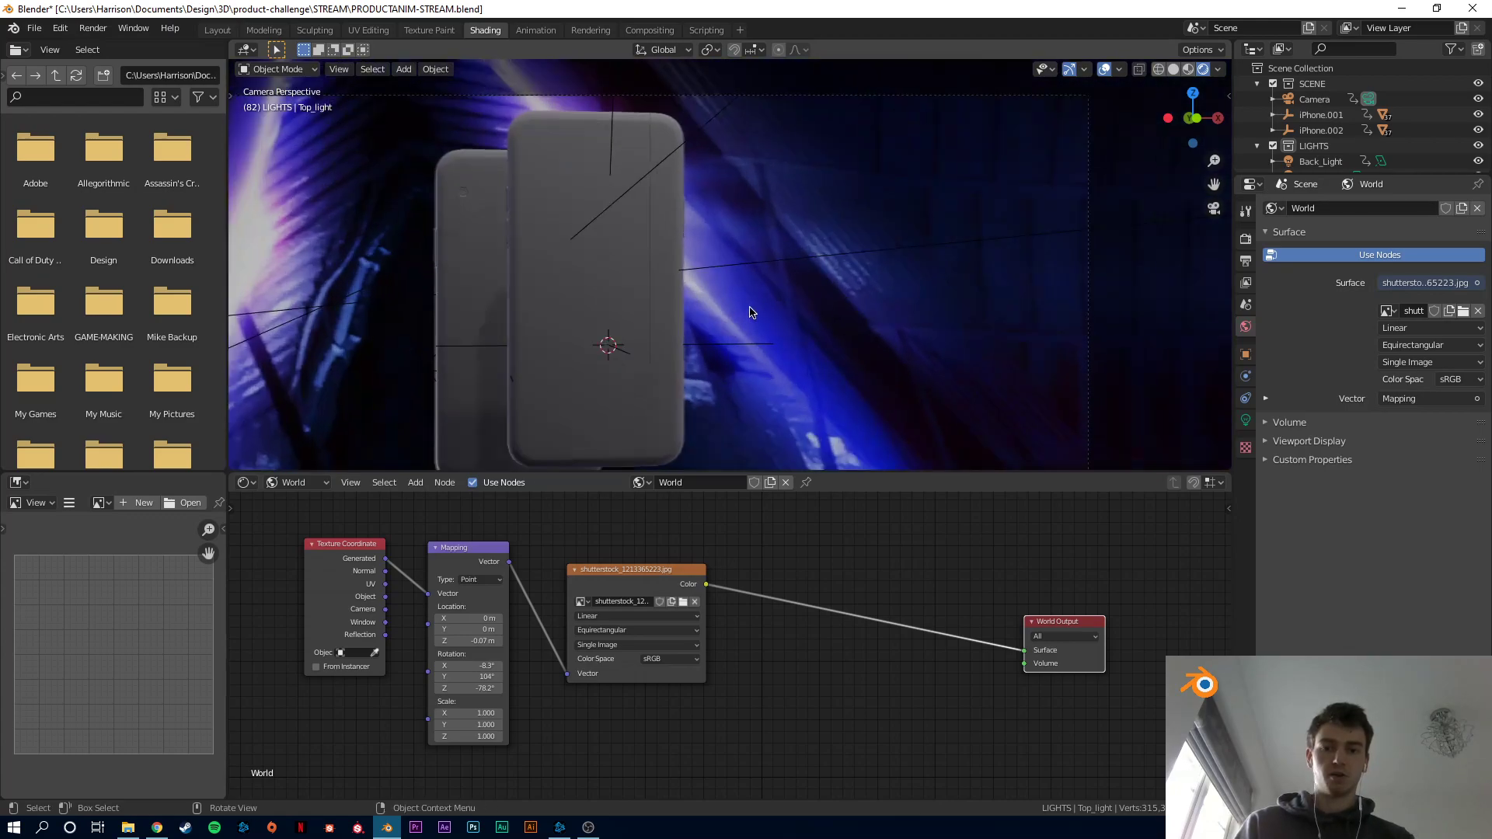
scroll(752, 313, "down", 2)
scroll(746, 312, "up", 2)
middle_click_drag(683, 309, 763, 279, "shift")
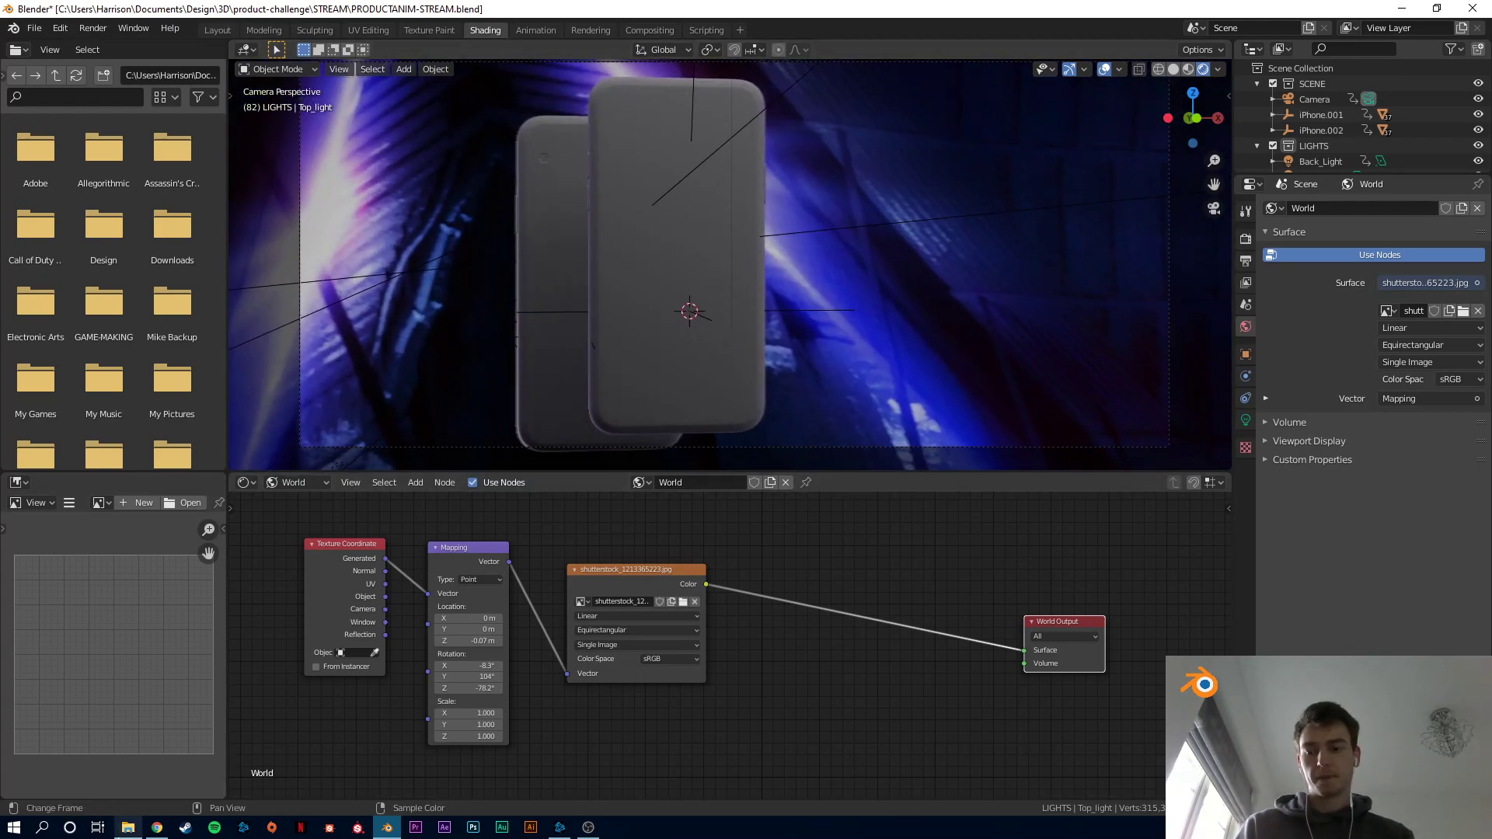
Review the late part of ProductChallenge-EEVEE.mp4 from the FINAL-RENDERS folder as reference, and return to Blender.
left_click(128, 827)
double_click(408, 129)
double_click(305, 140)
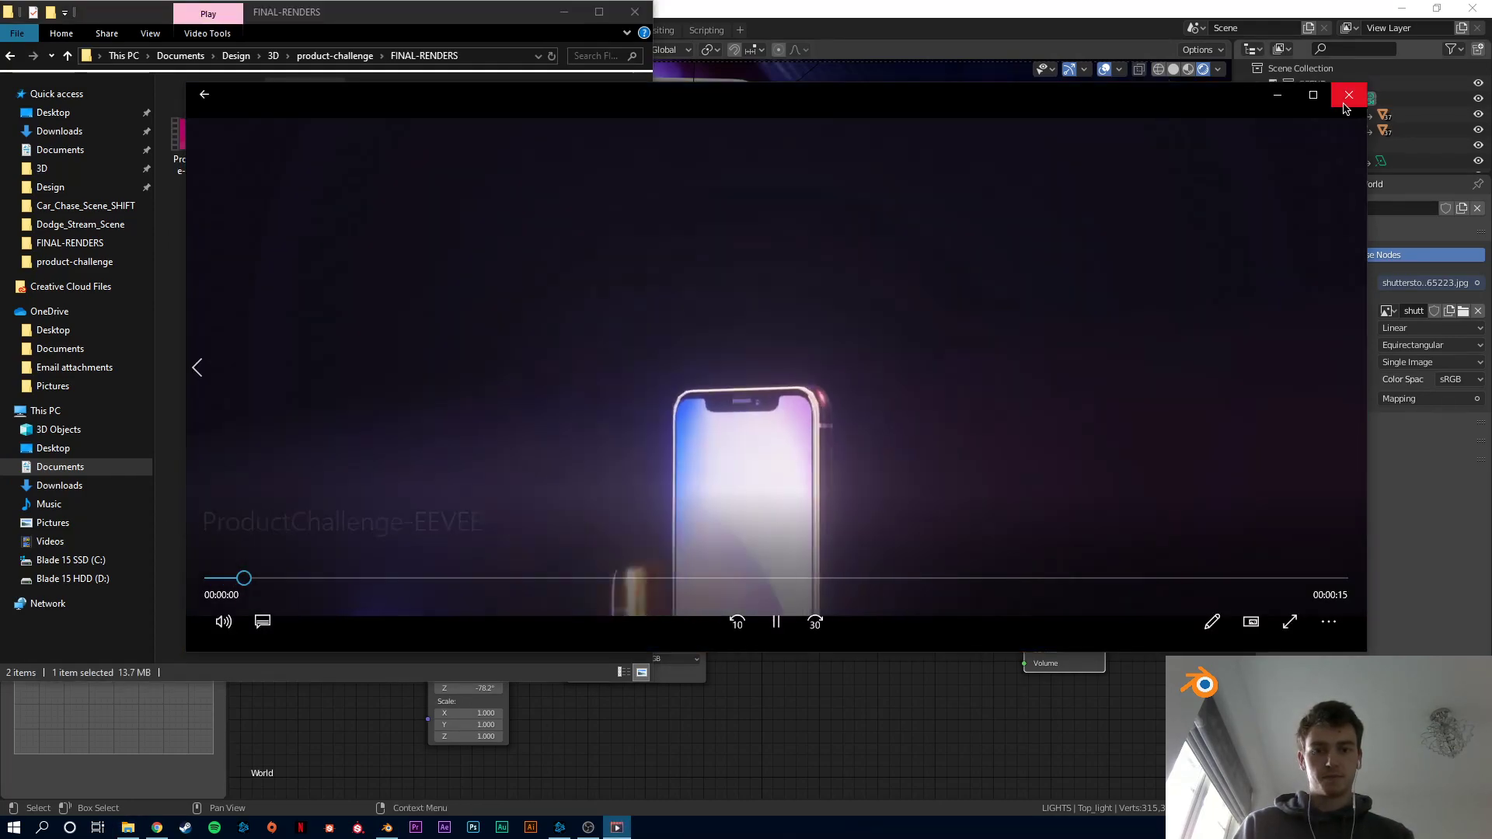
left_click(1347, 101)
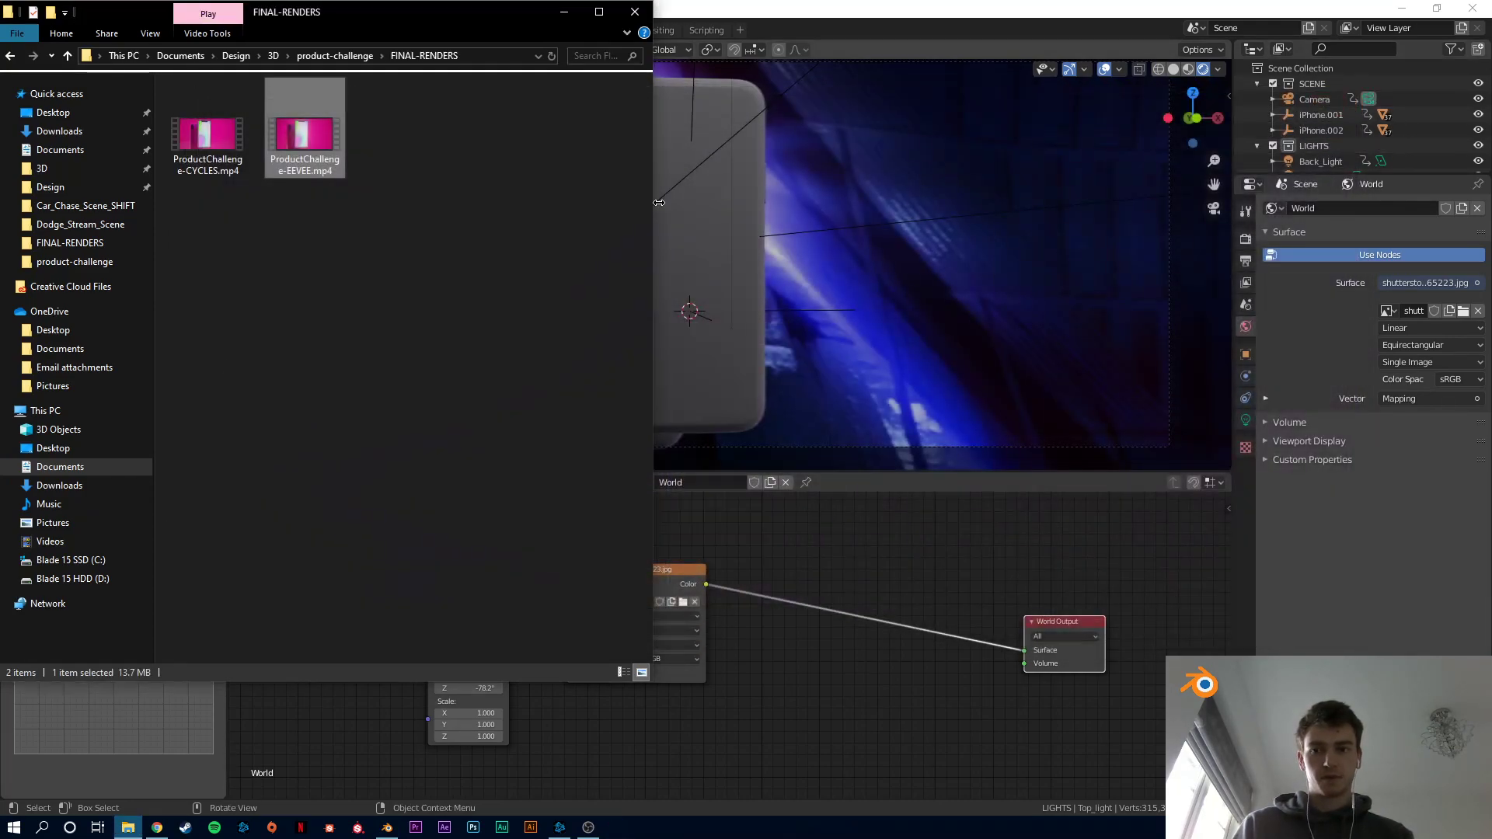
double_click(315, 144)
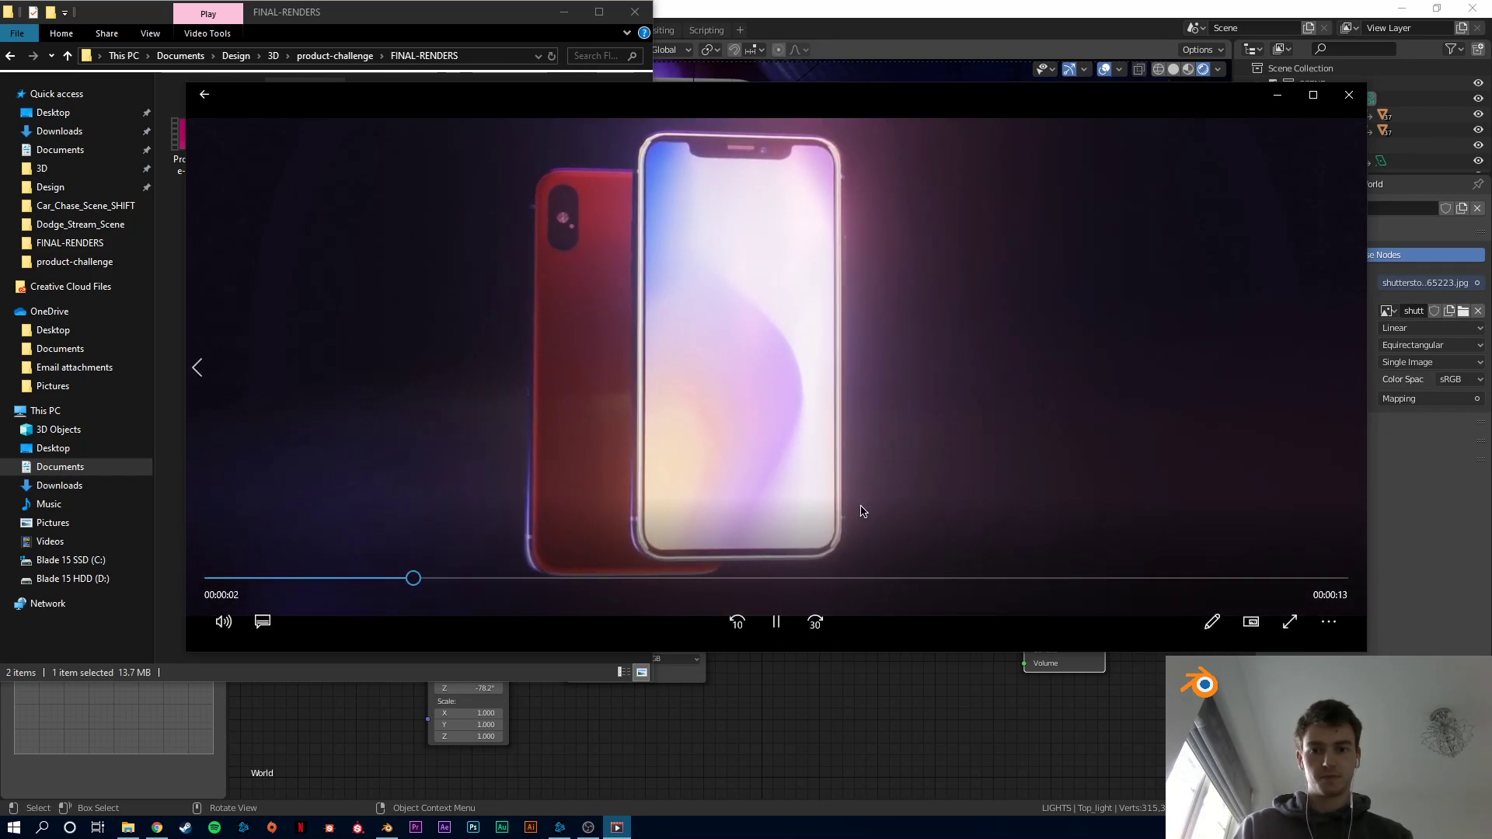
left_click(886, 578)
left_click_drag(896, 590, 1080, 594)
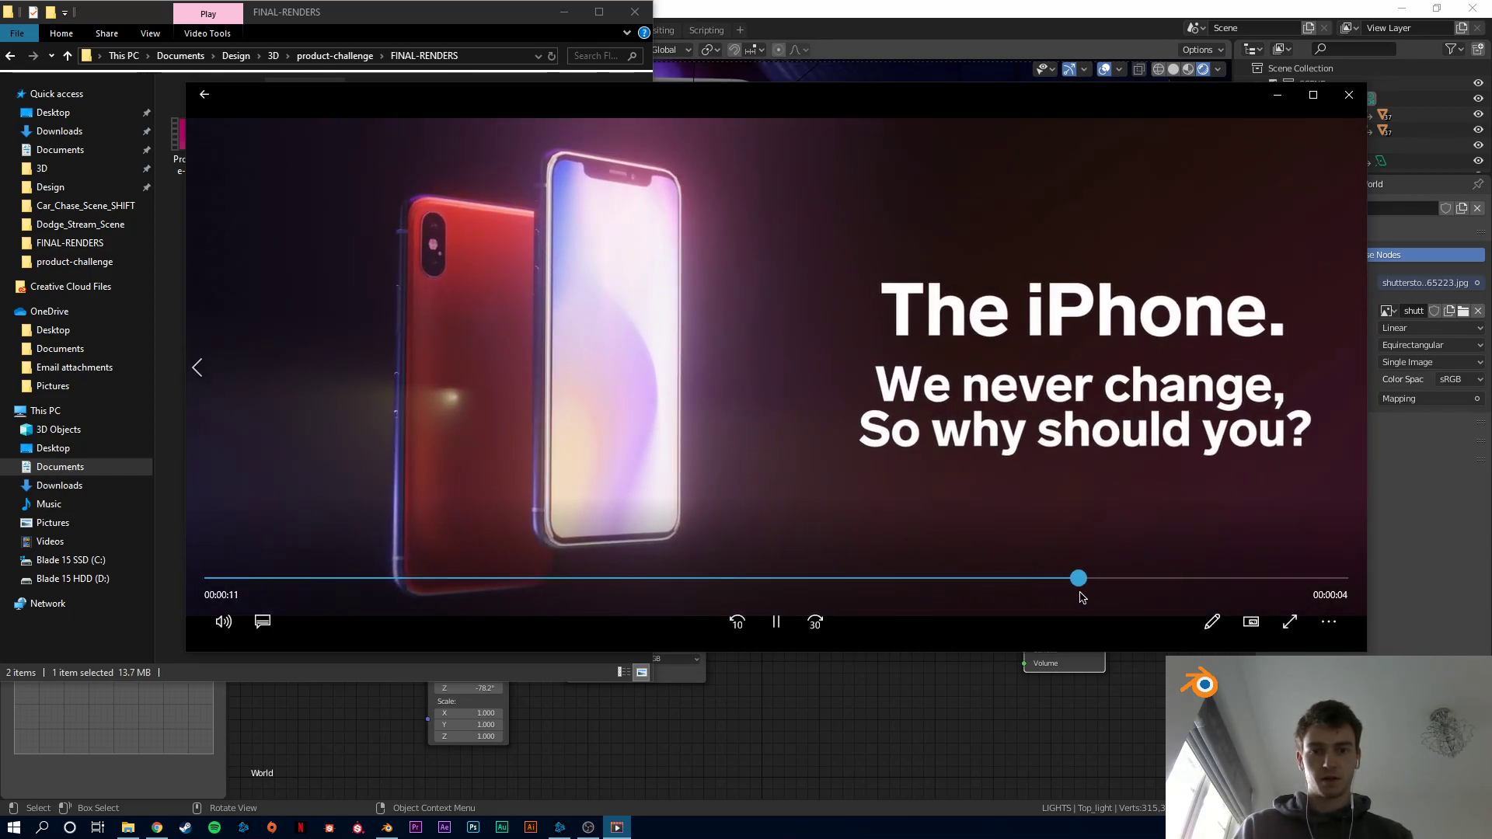
left_click(780, 622)
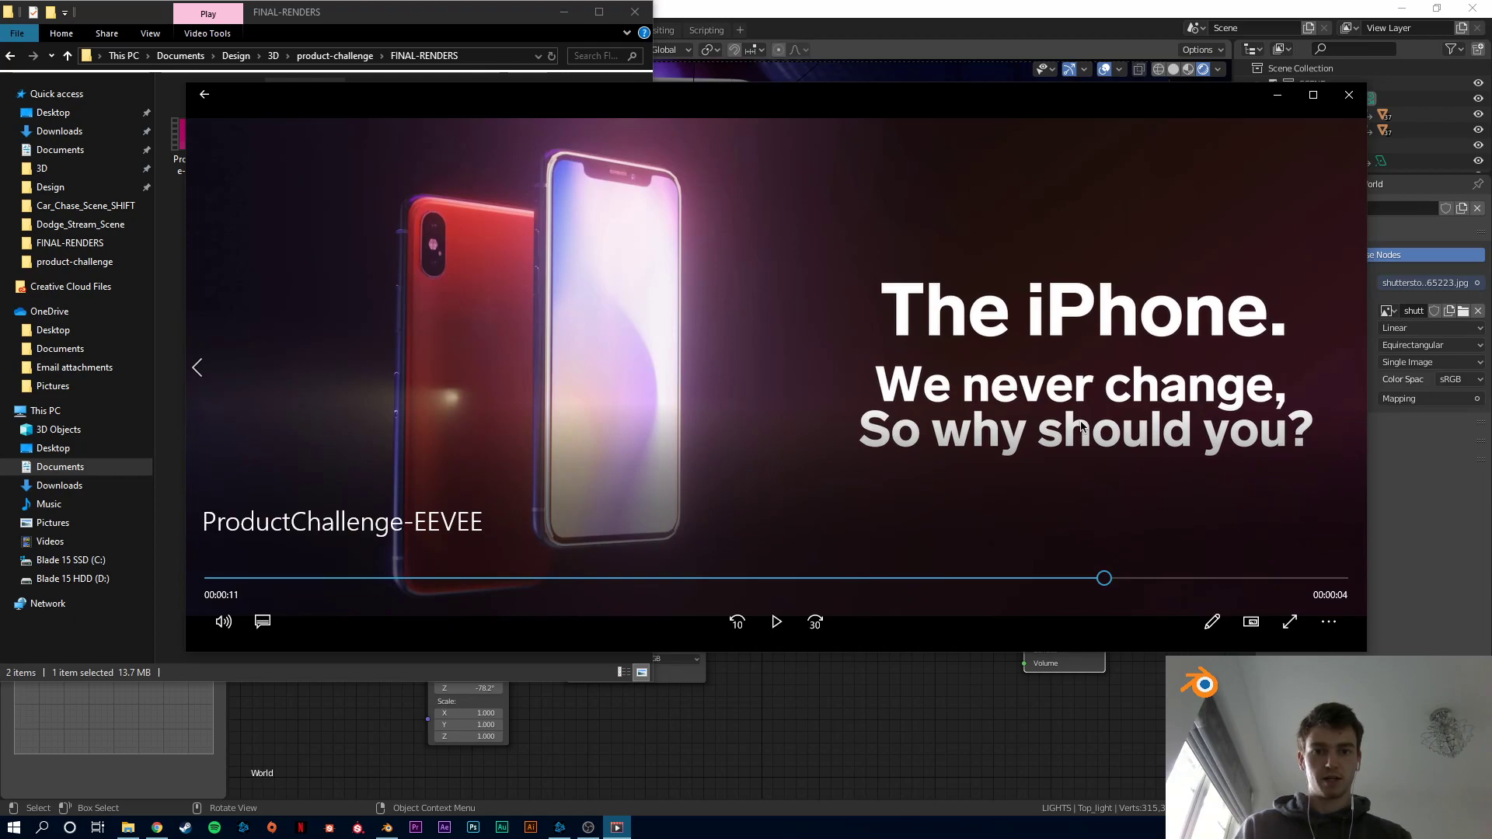
left_click(1349, 94)
left_click(635, 12)
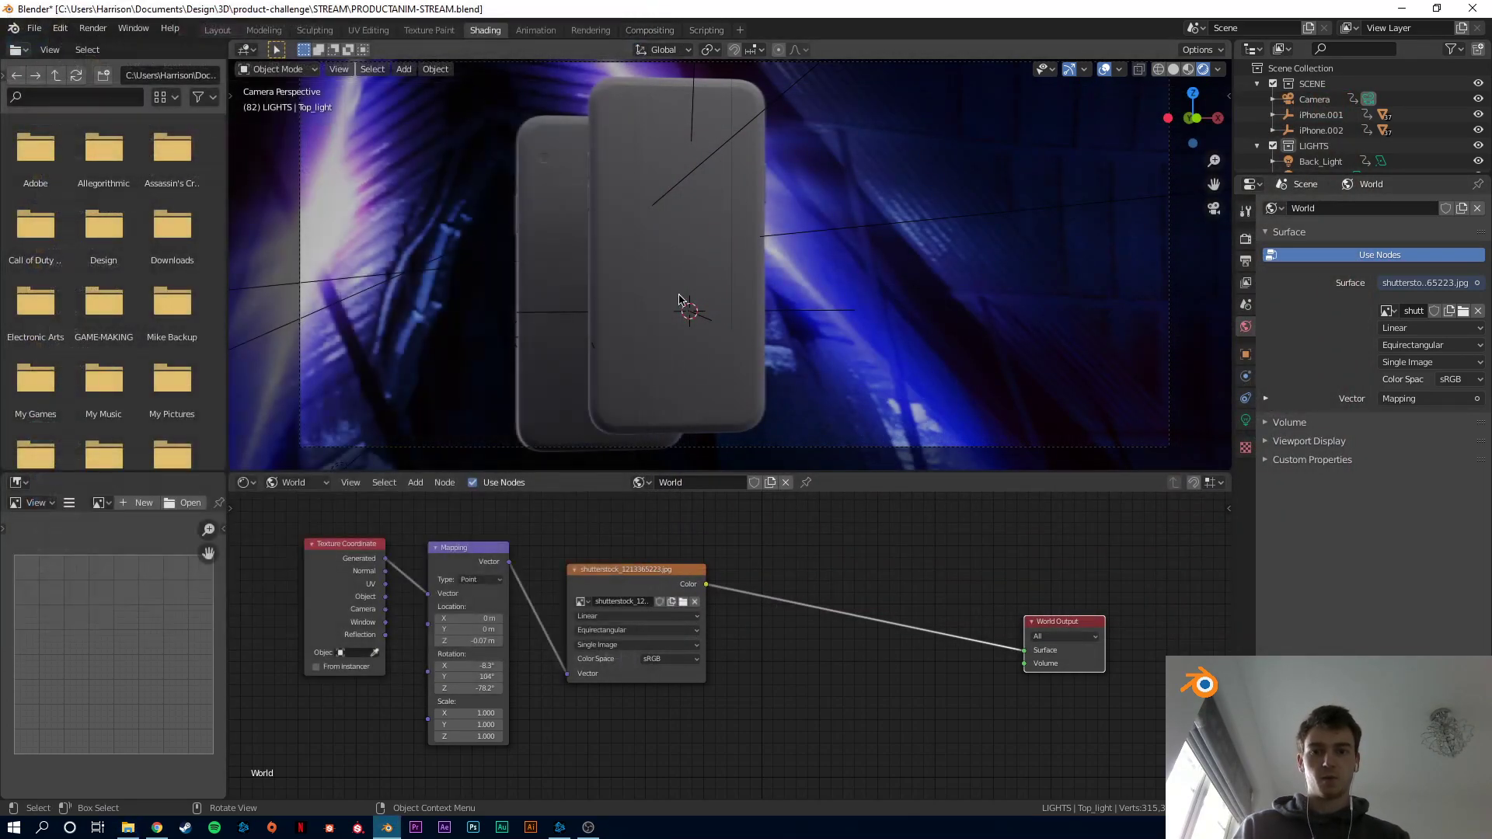
Add a Light Path node and place it above the environment texture node.
key("shift+a")
left_click(849, 544)
type("ca")
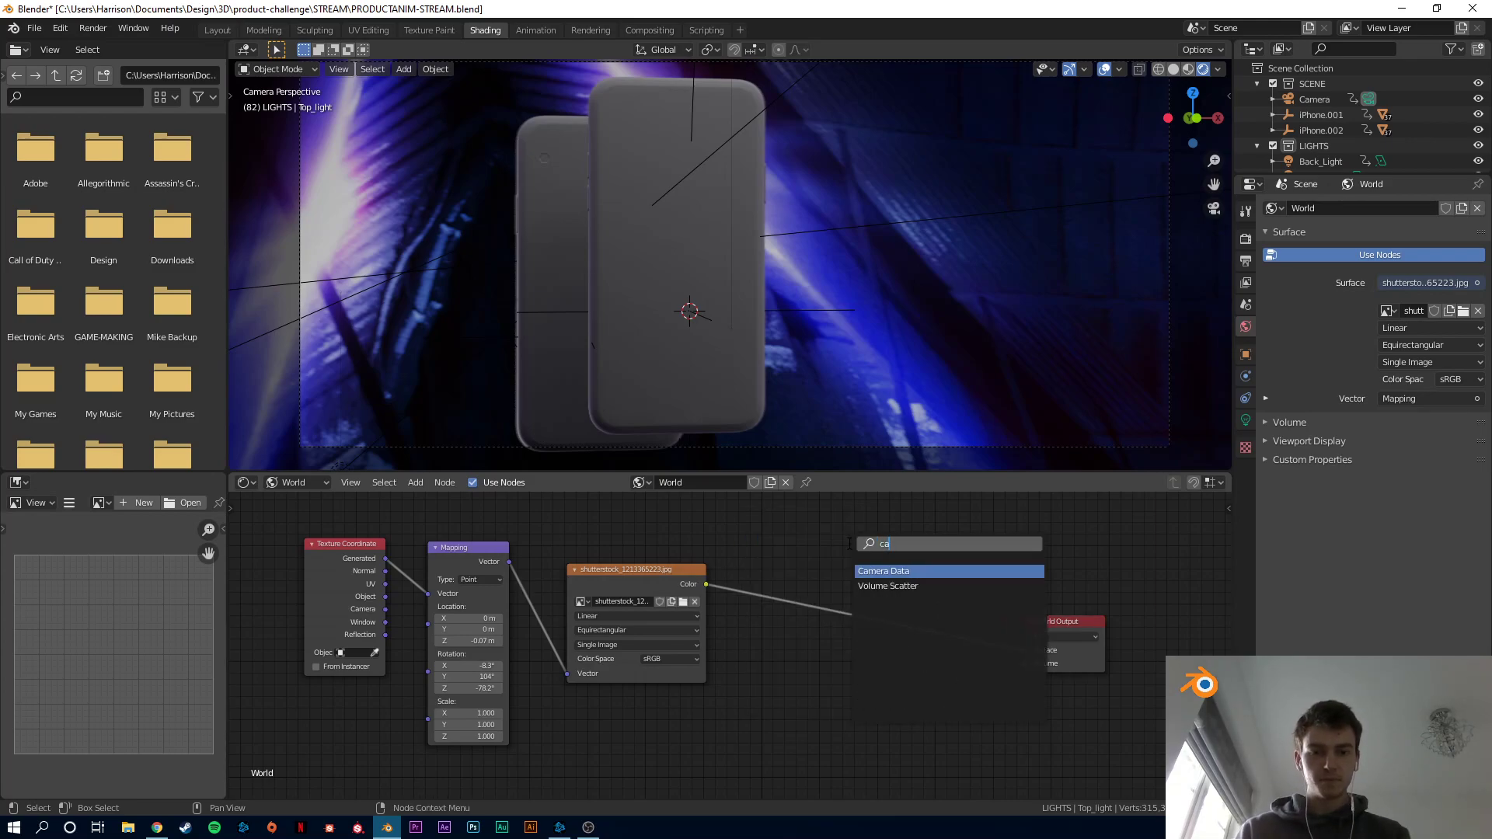
type("mer")
key("BackSpace")
key("BackSpace")
key("BackSpace")
key("BackSpace")
key("BackSpace")
type("ligh")
key("Return")
left_click(806, 681)
scroll(828, 683, "down", 5)
scroll(829, 682, "down", 2)
scroll(799, 699, "up", 1)
left_click_drag(781, 682, 642, 503)
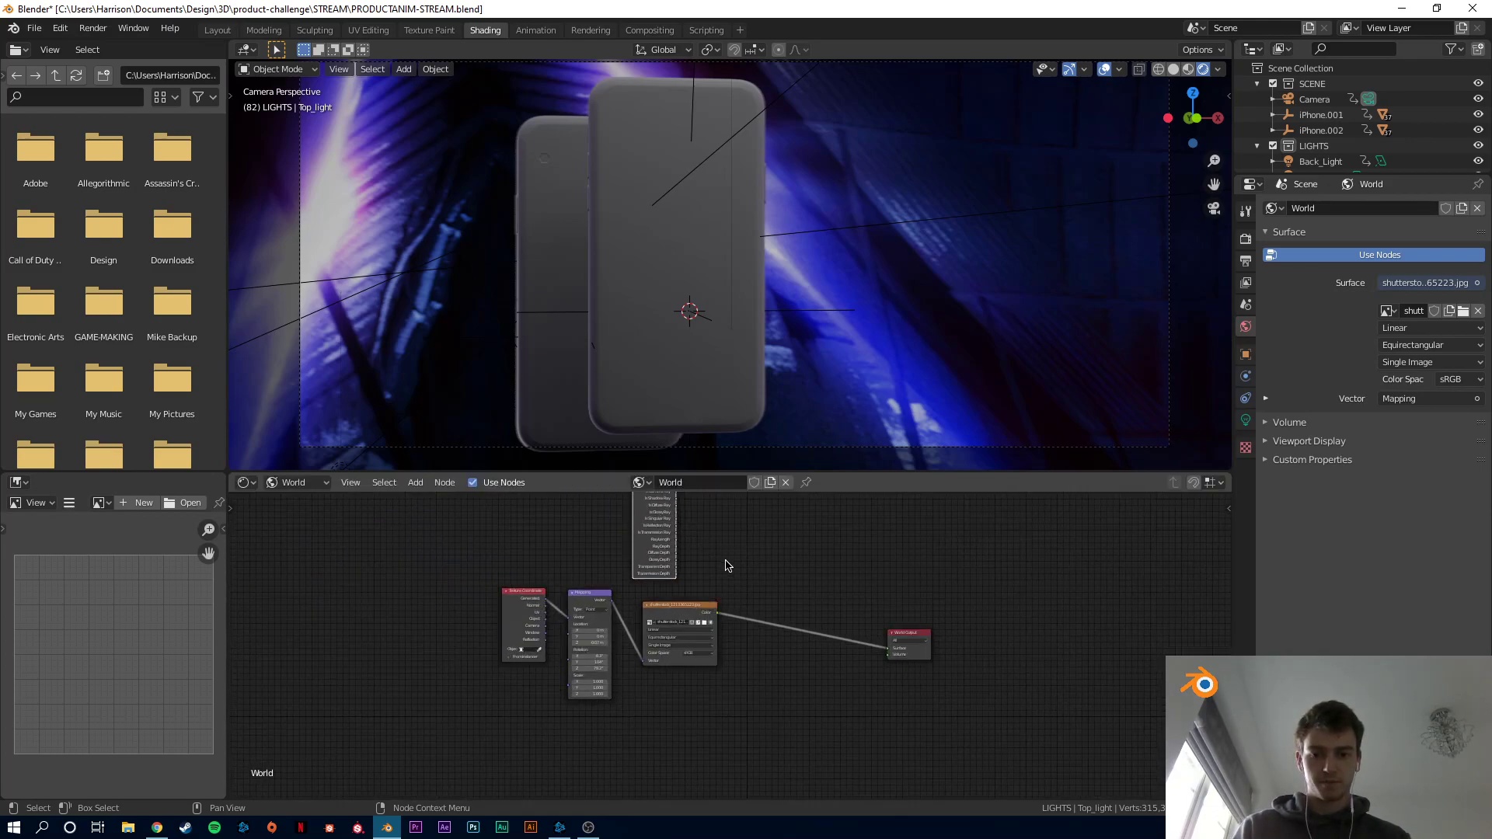
middle_click_drag(781, 563, 772, 610)
scroll(737, 642, "up", 1)
left_click_drag(622, 641, 608, 669)
left_click(769, 640)
Add a Background shader node below the link from the environment texture to the World Output.
key("shift+a")
left_click(684, 636)
type("back")
key("Return")
left_click(716, 741)
Insert a Mix Shader node into the link between the environment texture and the World Output.
key("shift+a")
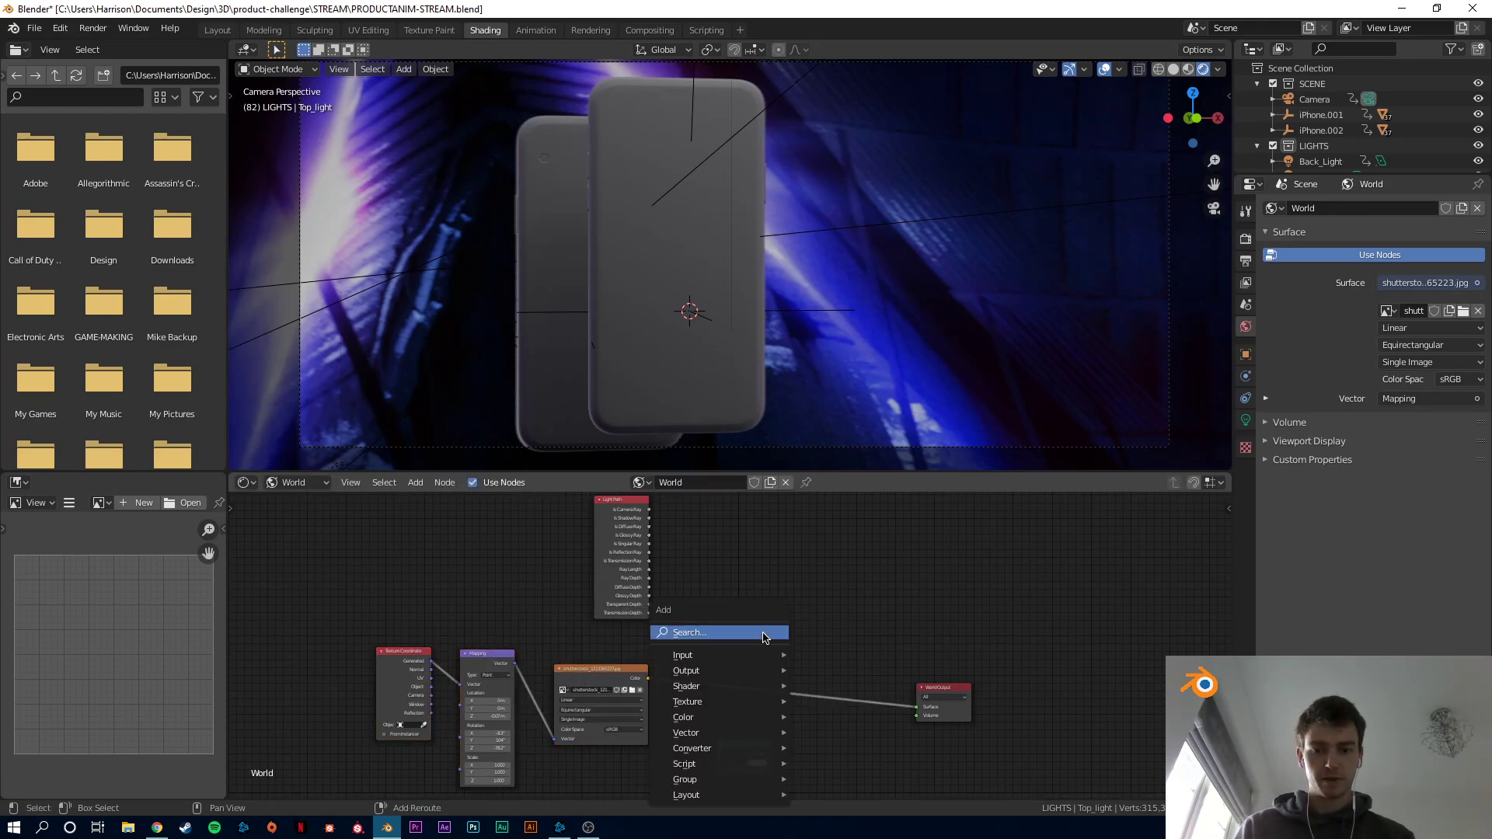
left_click(764, 638)
type("mix")
key("Return")
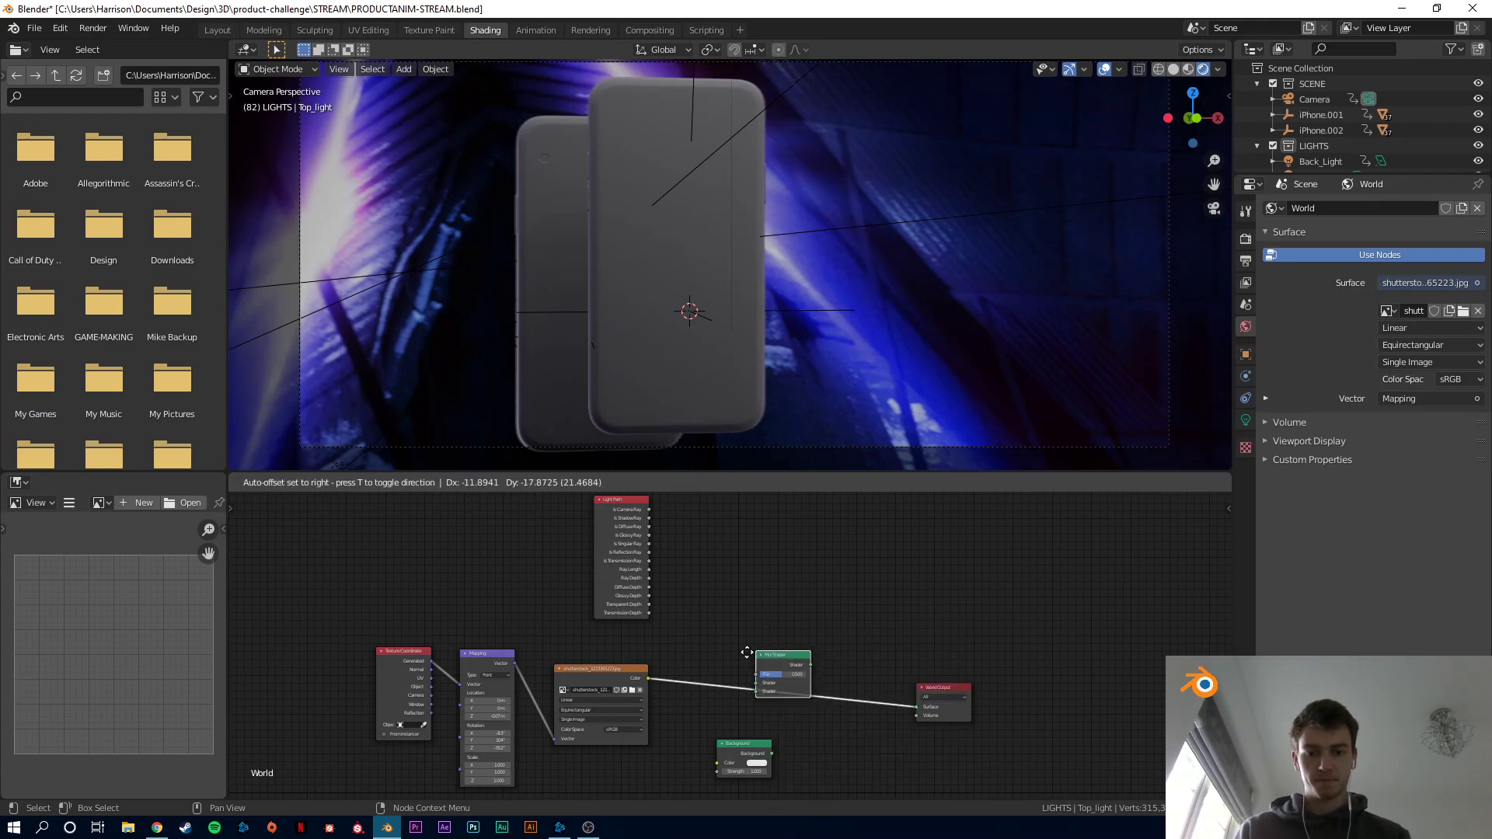
left_click(781, 664)
scroll(794, 692, "up", 2)
middle_click_drag(788, 695, 781, 645)
left_click_drag(746, 730, 714, 695)
middle_click_drag(692, 683, 701, 741)
Connect the Light Path's Is Camera Ray output to the Mix Shader's Fac input.
middle_click_drag(602, 577, 610, 613)
left_click_drag(575, 529, 642, 573)
middle_click_drag(668, 594, 655, 557)
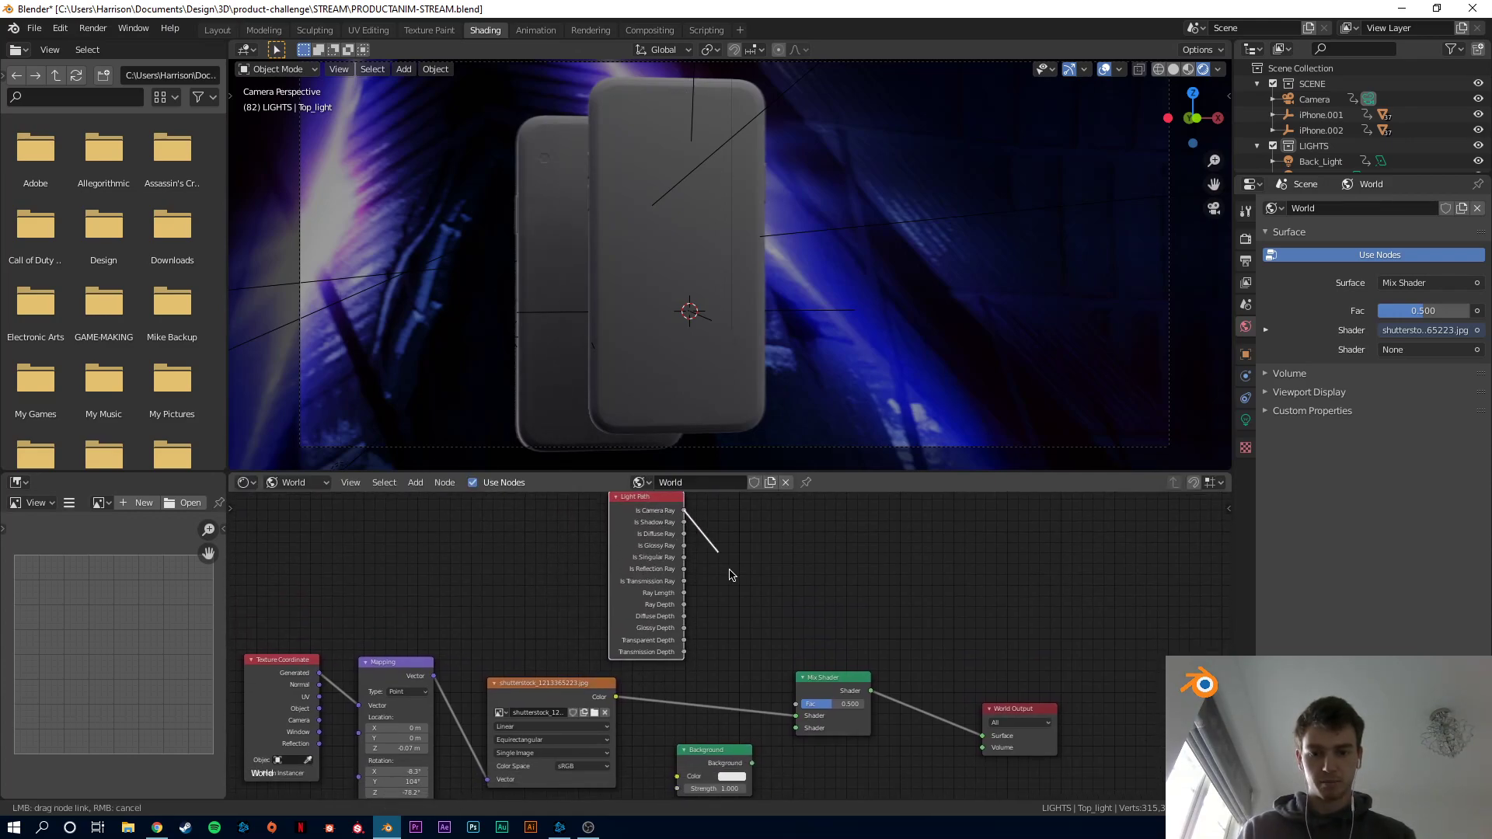
left_click_drag(798, 708, 796, 704)
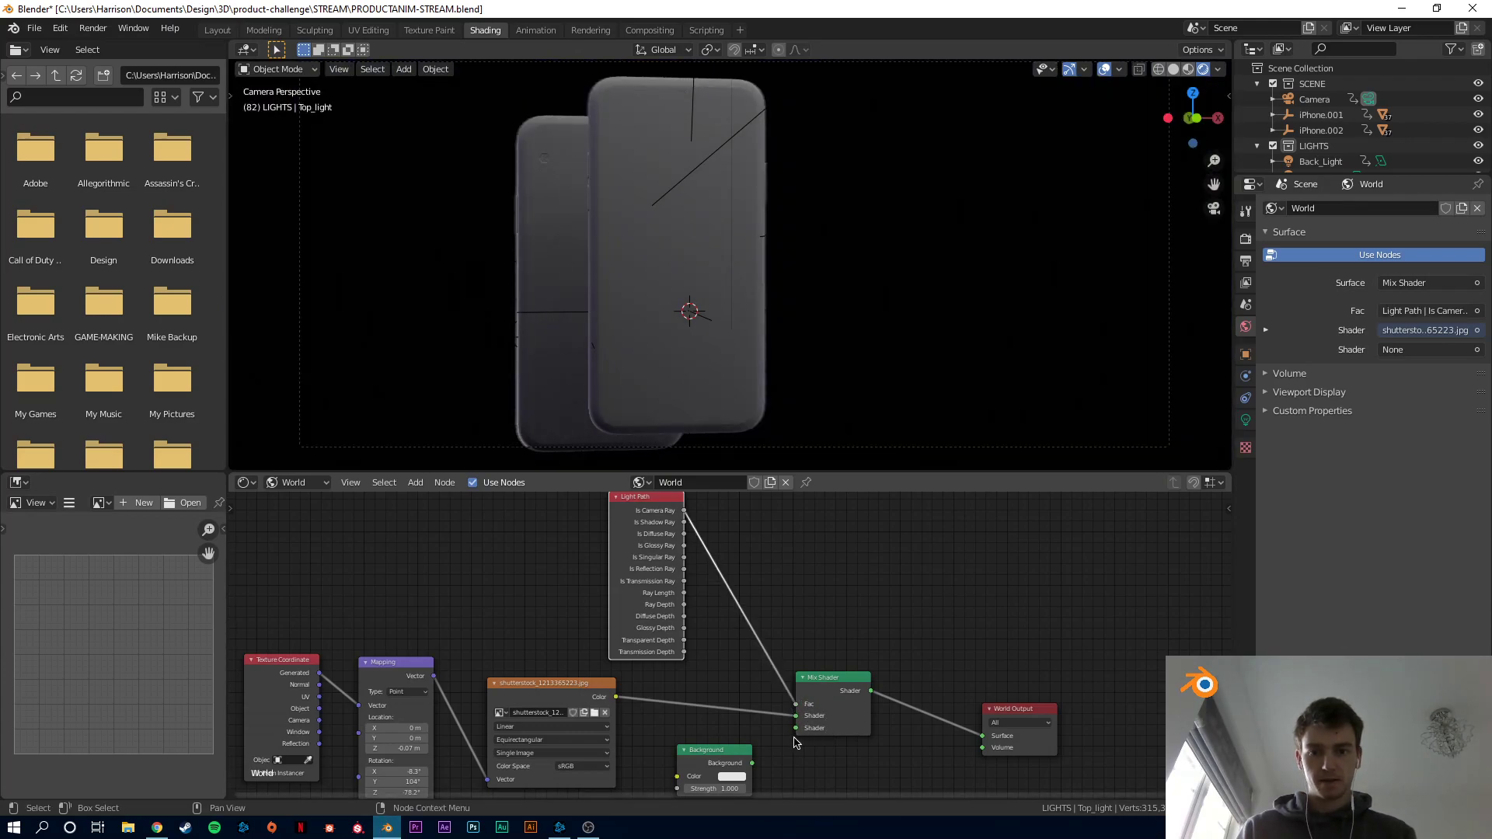
mouse_move(796, 730)
middle_mouse_down()
mouse_move(788, 702)
mouse_move(792, 734)
middle_mouse_up()
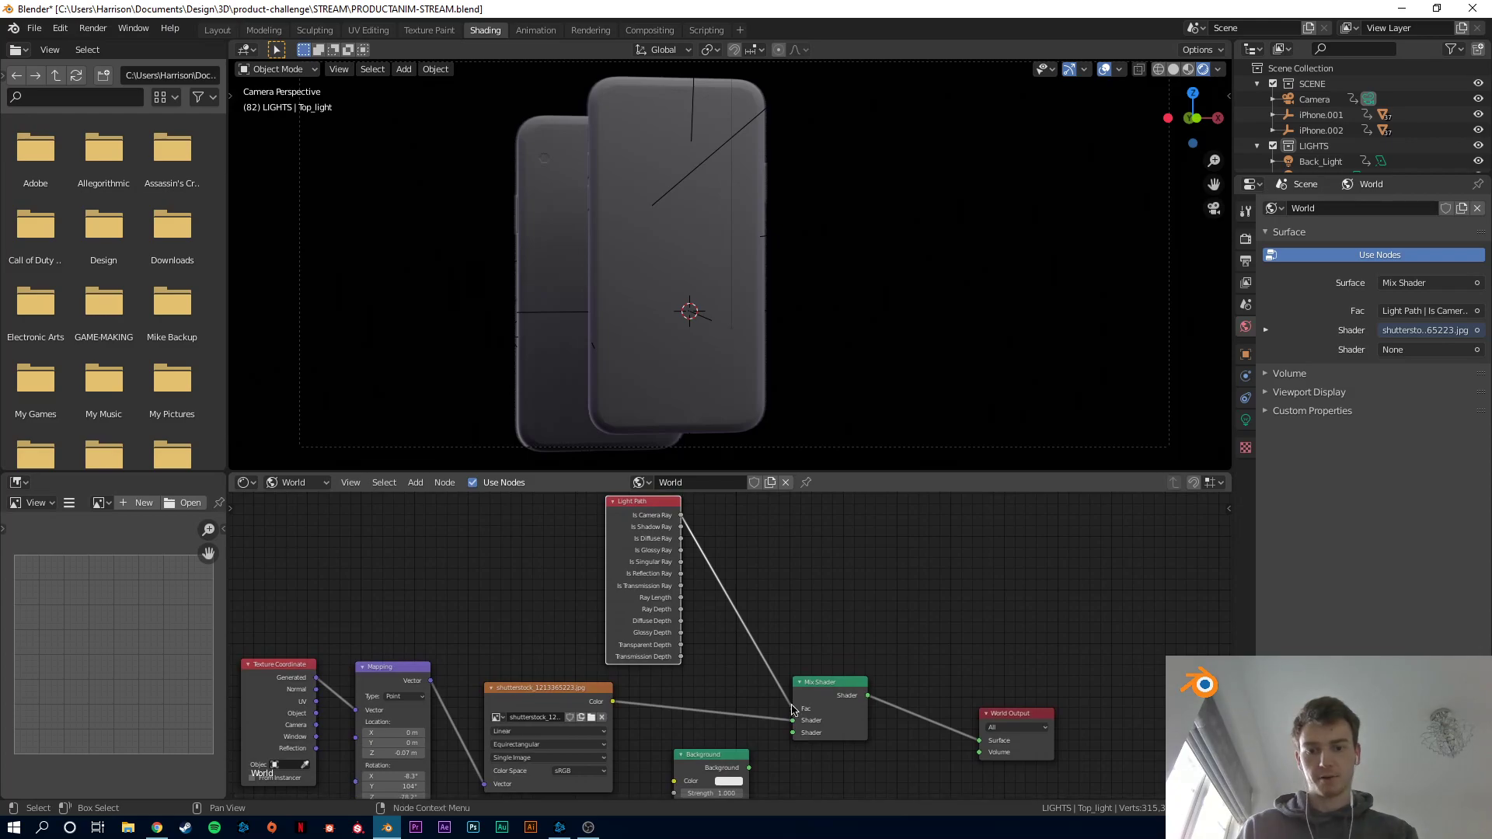
left_click_drag(793, 709, 788, 695)
left_click_drag(681, 515, 792, 706)
left_click_drag(680, 516, 793, 709)
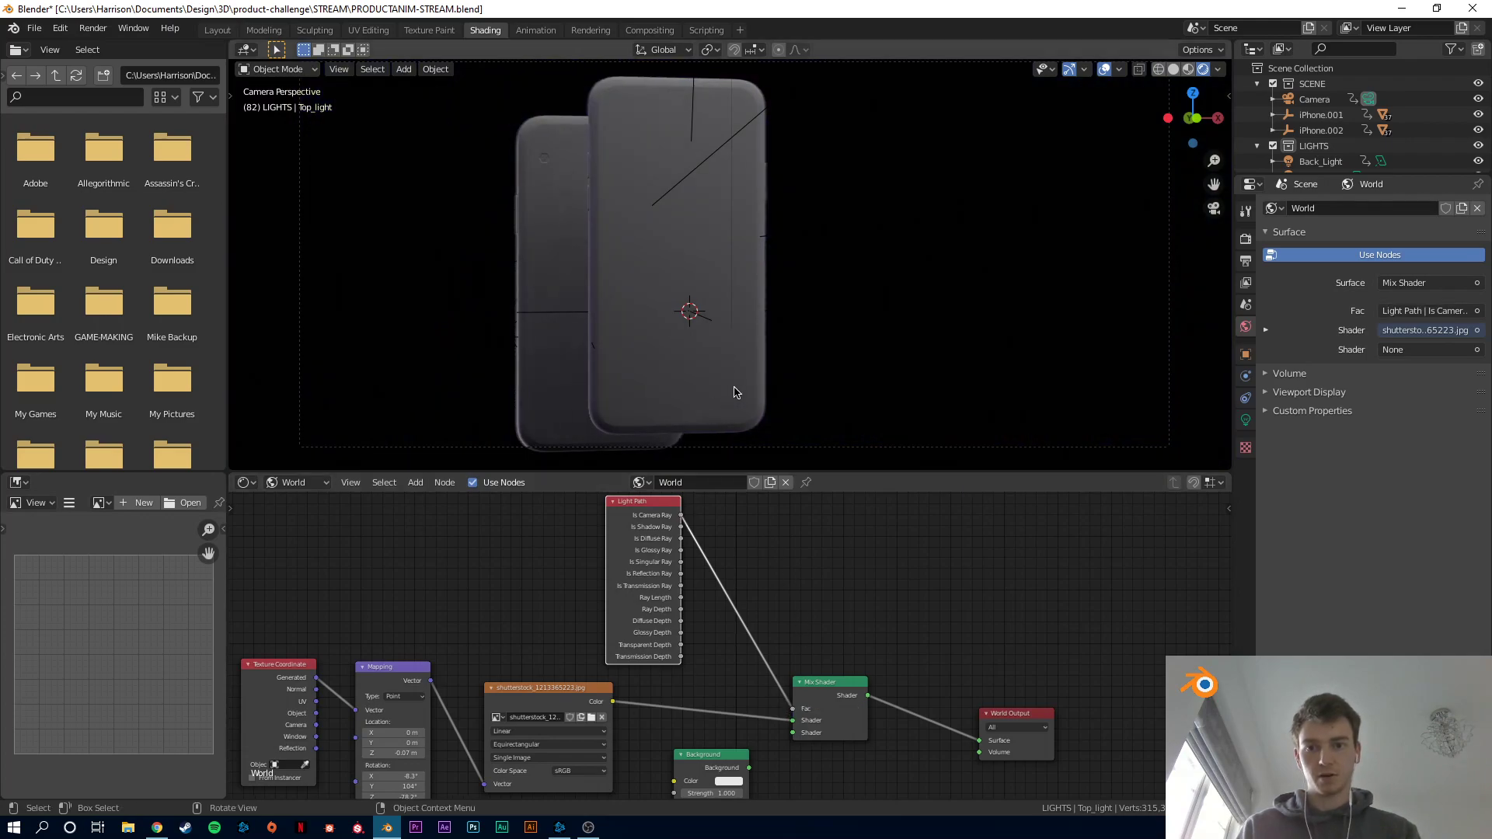
Connect the Background node's output to the Mix Shader's second Shader input.
scroll(544, 280, "up", 5)
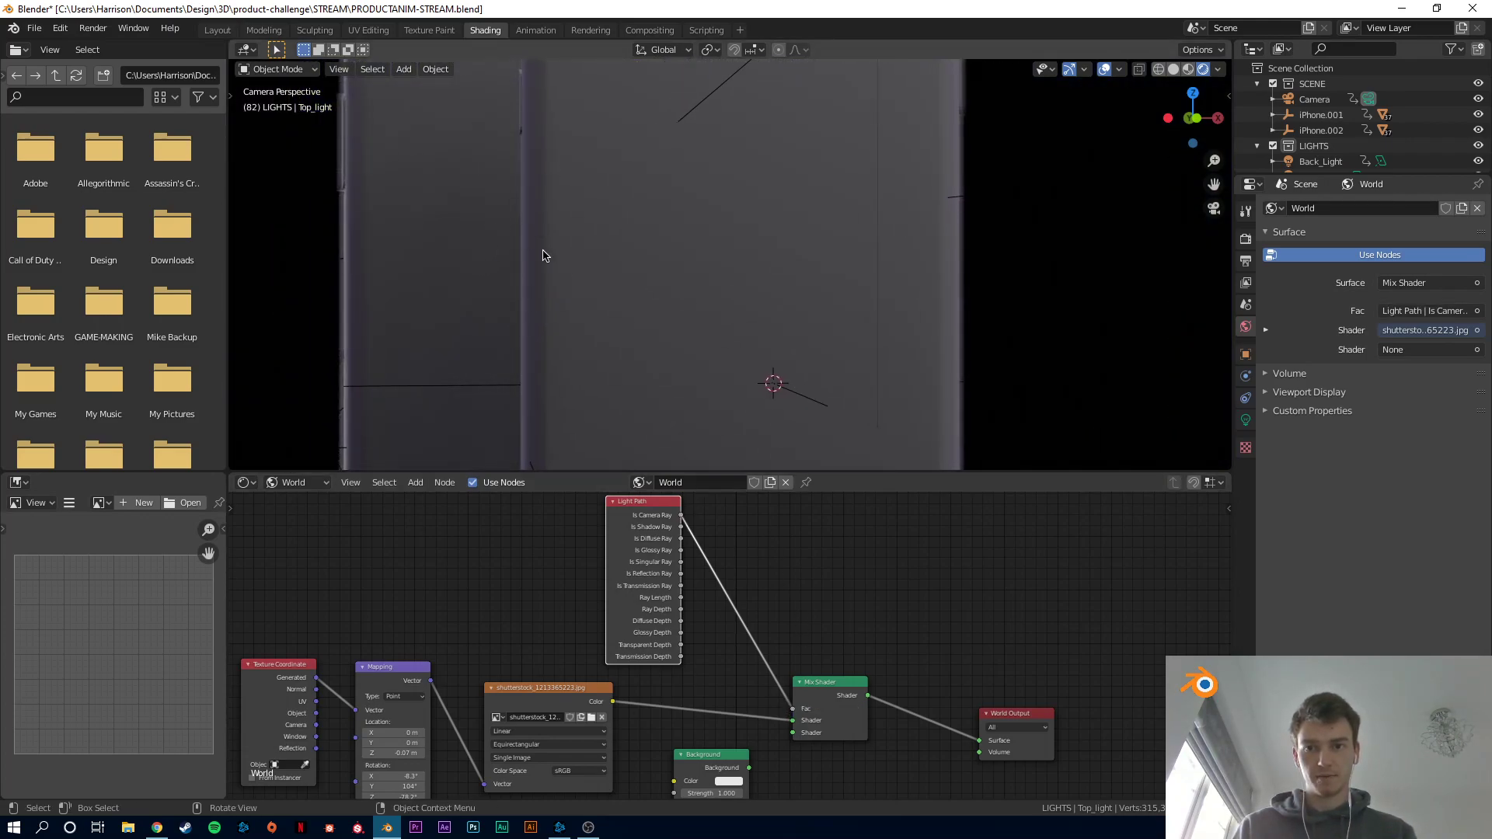
scroll(600, 298, "down", 5)
scroll(672, 289, "down", 1)
middle_click_drag(711, 291, 694, 318, "shift")
scroll(665, 292, "up", 1)
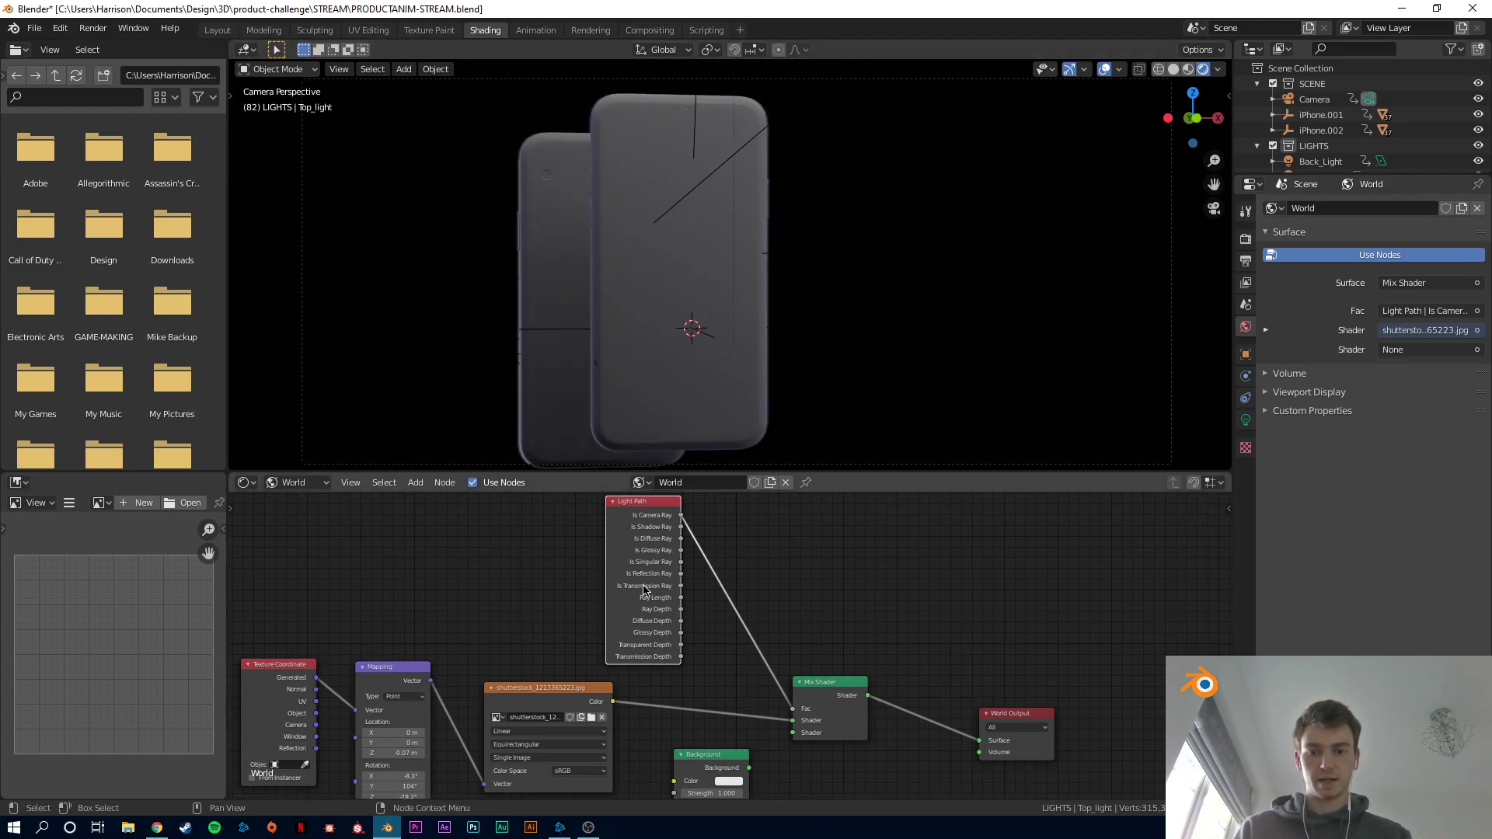
middle_click_drag(739, 668, 779, 697)
left_click_drag(685, 559, 704, 584)
middle_click_drag(753, 767, 743, 696)
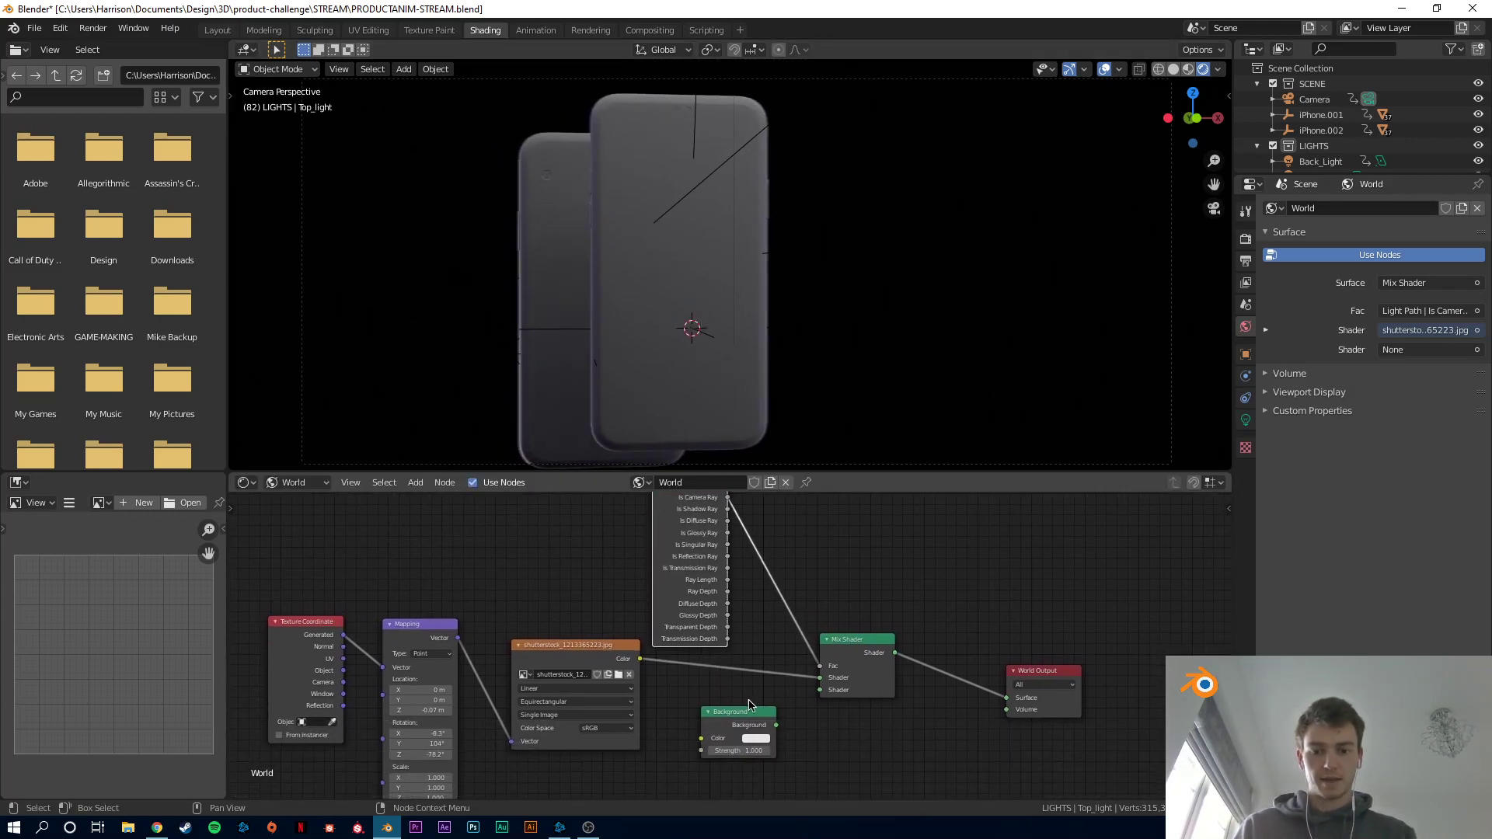
scroll(745, 691, "up", 3)
middle_click_drag(728, 751, 703, 704)
left_click_drag(705, 703, 841, 718)
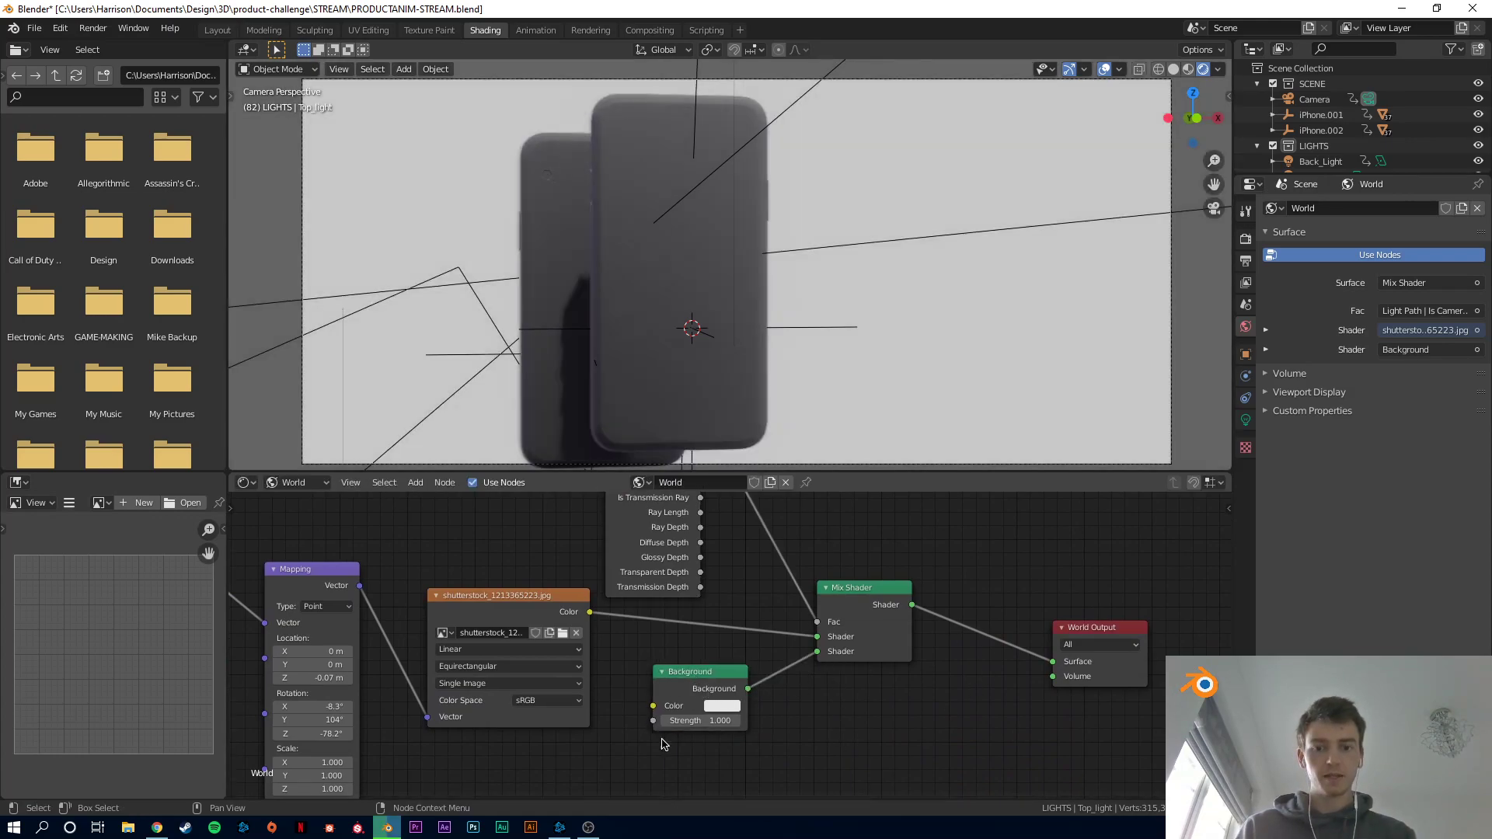
Set the Background node's color to dark red and move the node closer to the Mix Shader.
left_click(722, 705)
left_click_drag(821, 545, 766, 587)
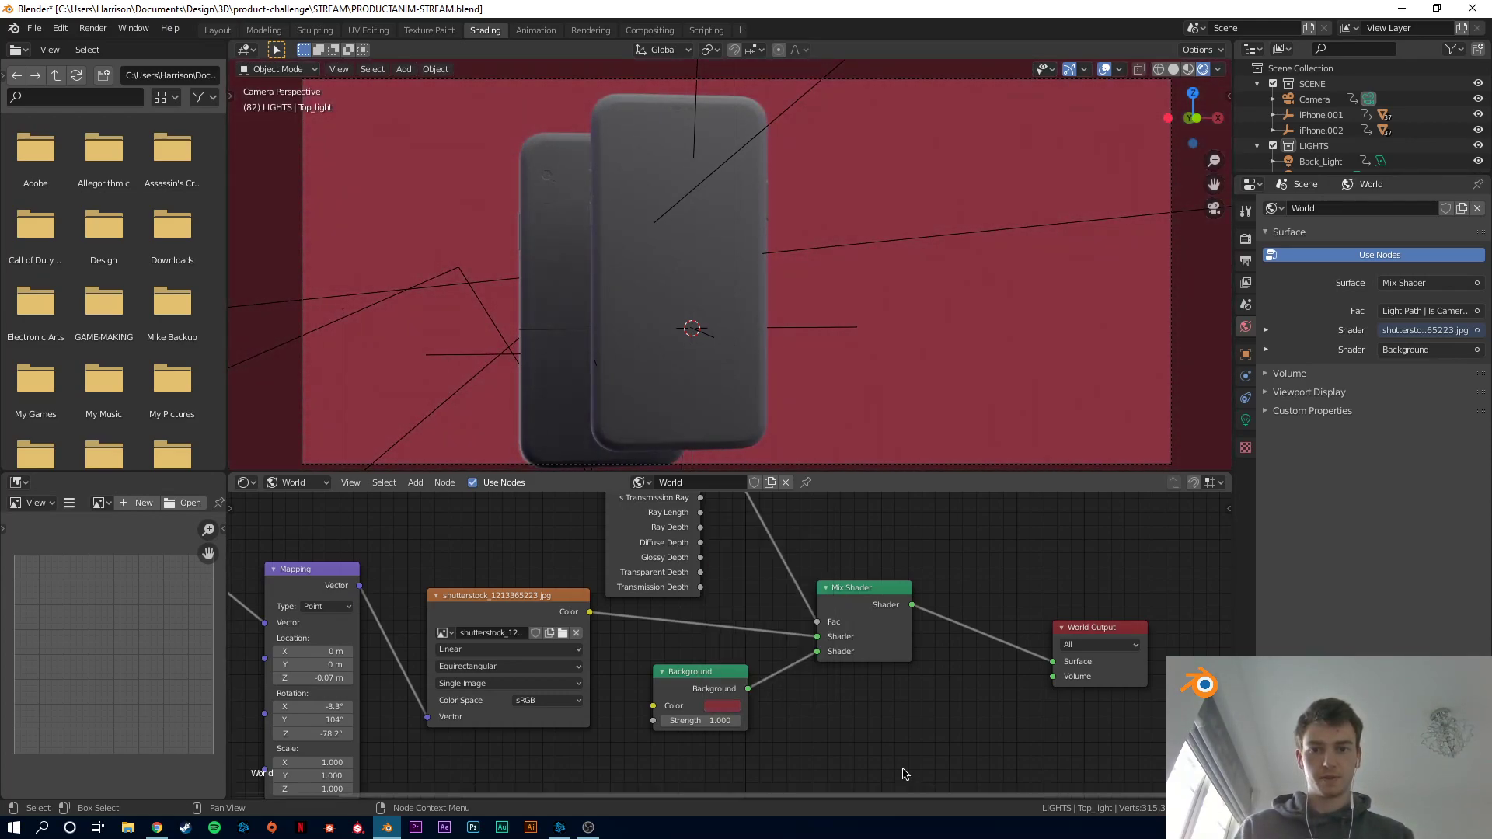
scroll(781, 769, "down", 1)
scroll(522, 571, "down", 3)
left_click_drag(581, 577, 390, 647)
left_click_drag(568, 616, 554, 608)
scroll(803, 723, "up", 2)
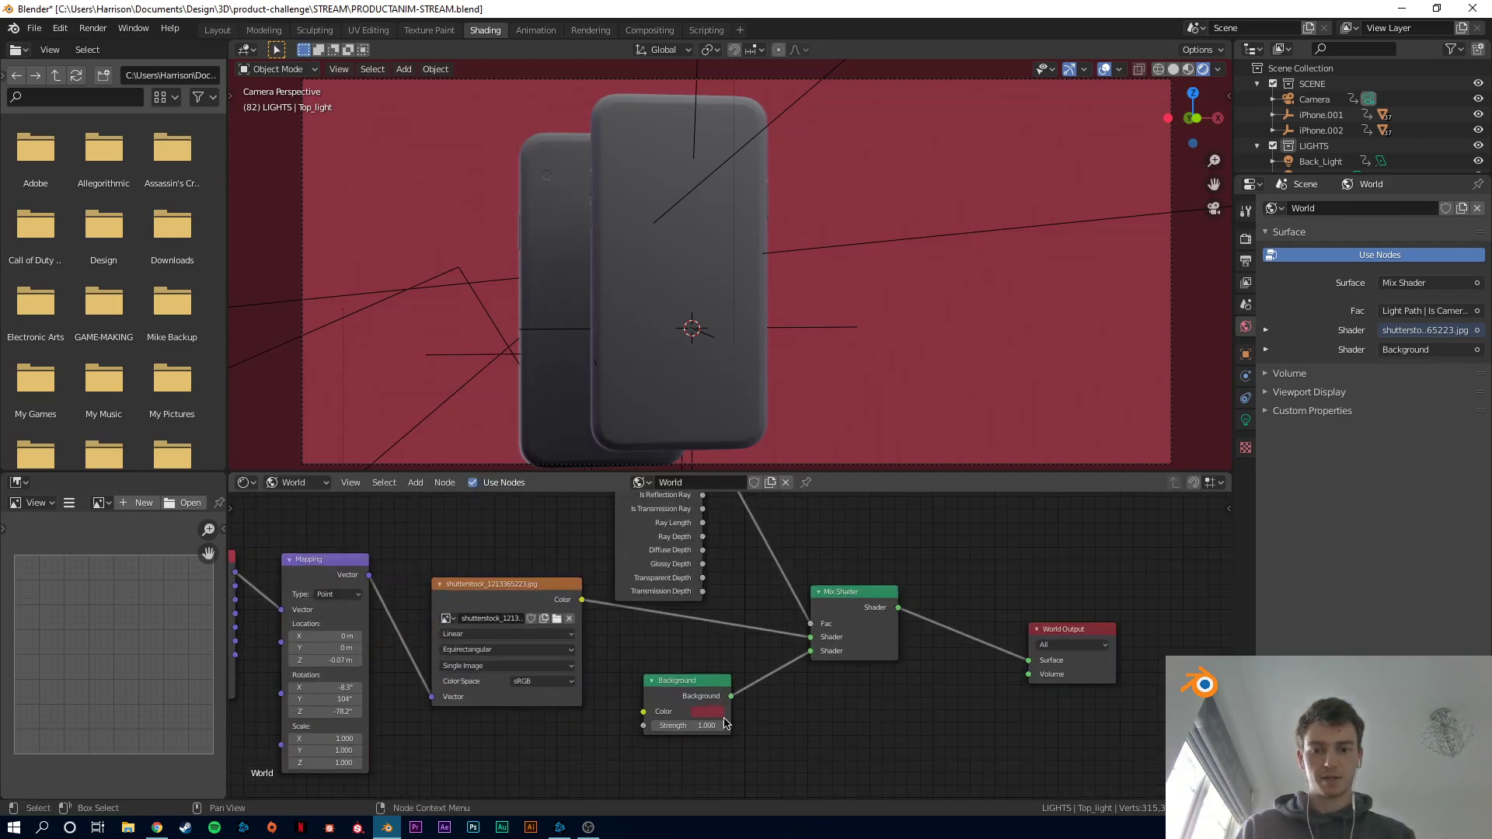
left_click_drag(664, 657, 717, 648)
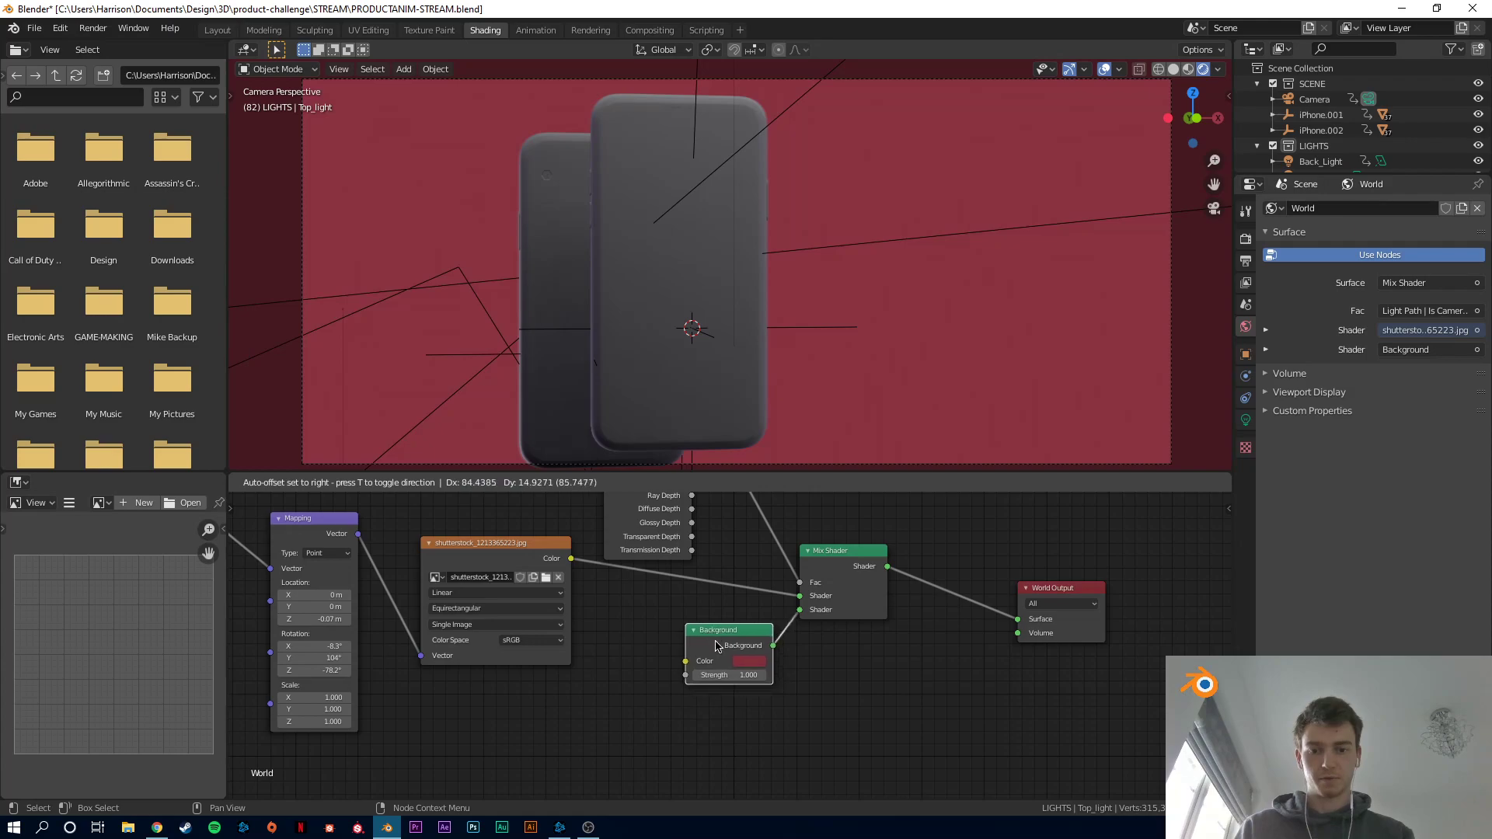
left_click(740, 662)
Add a ColorRamp node below the environment texture and connect its Color output to the Background node's Color input.
key("shift+a")
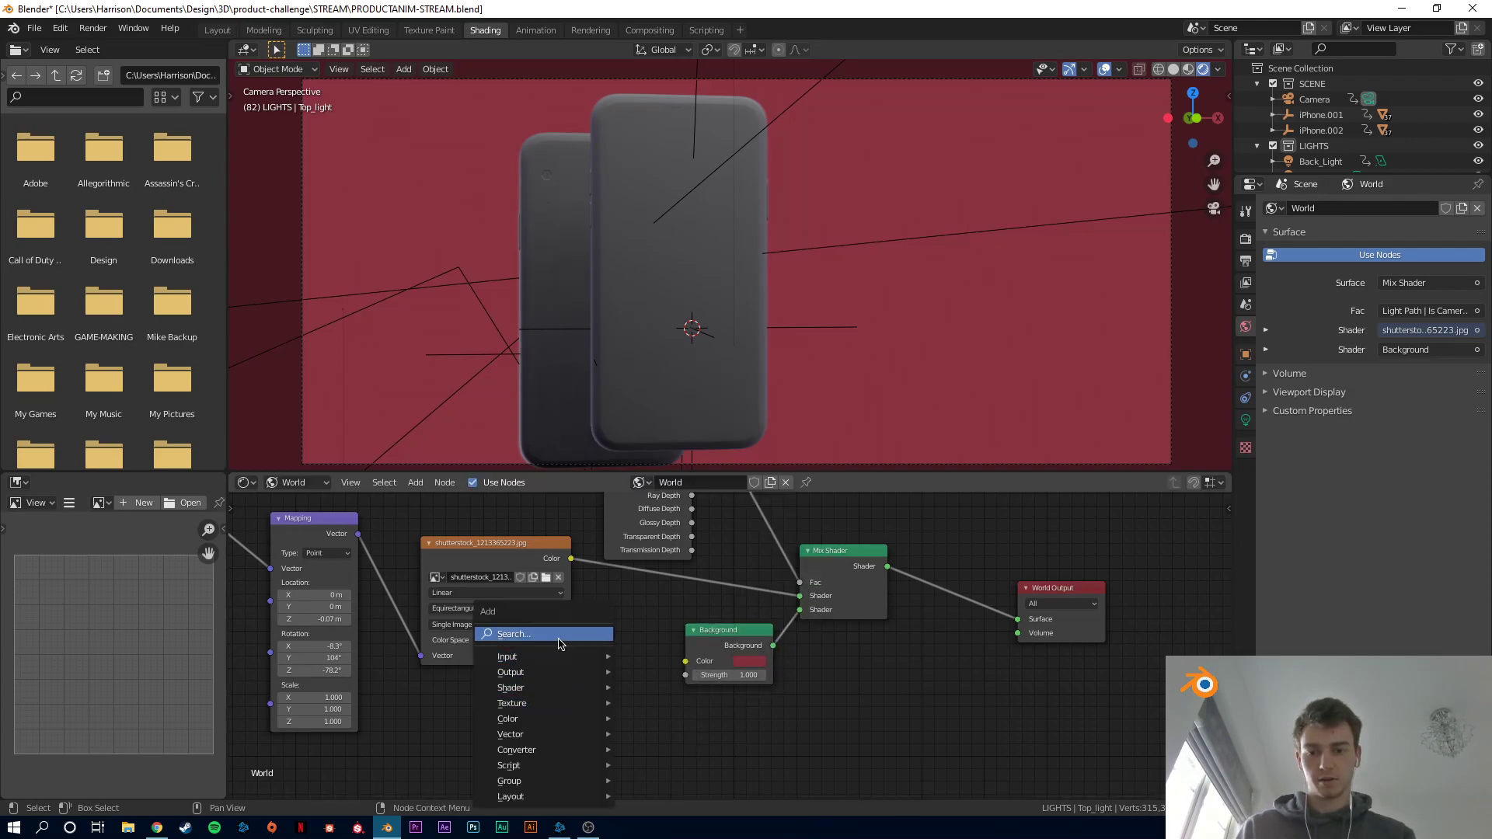
type("colo")
left_click(587, 670)
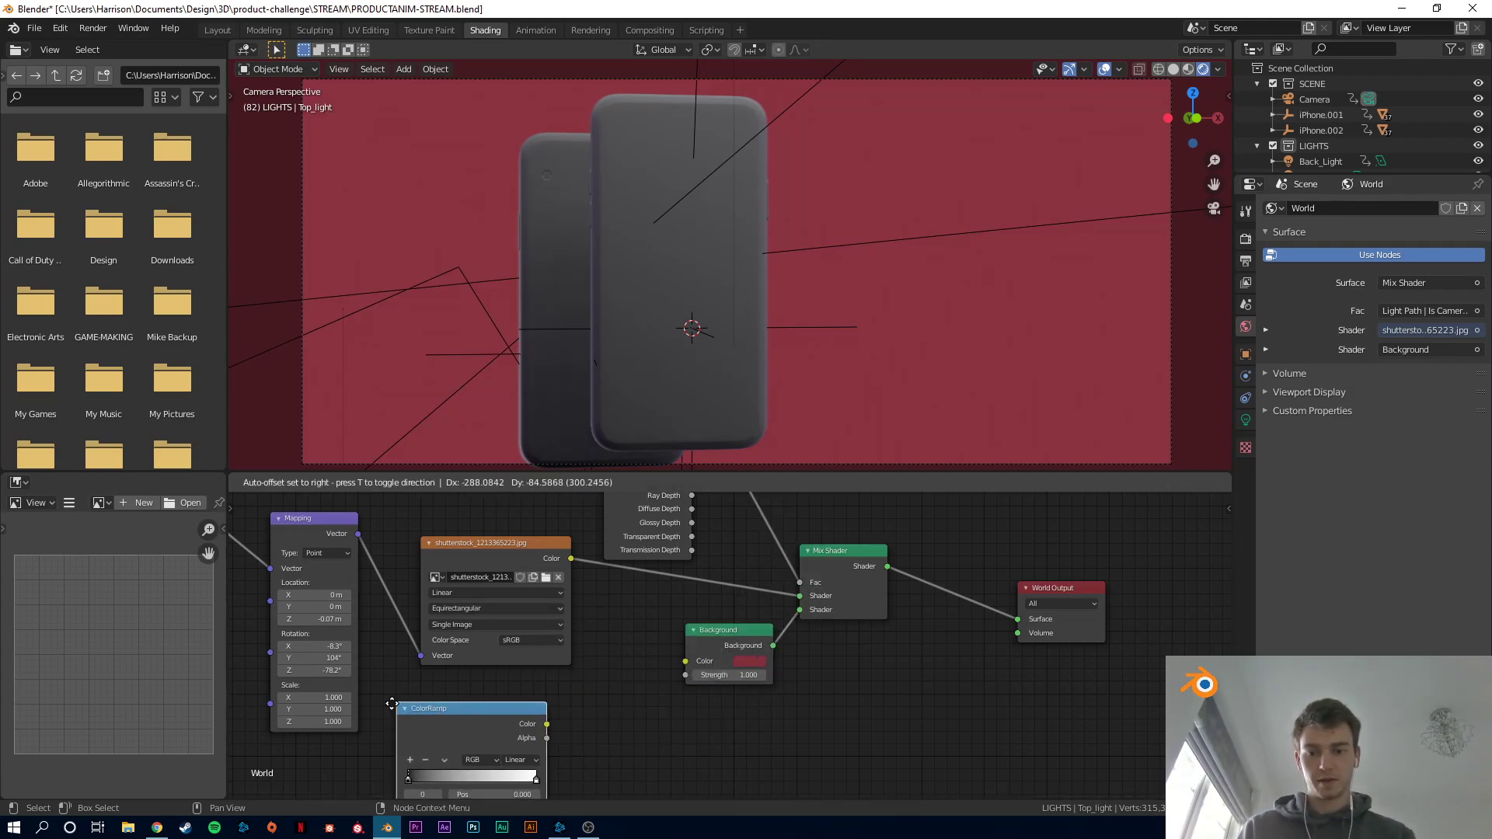
left_click_drag(683, 667, 682, 668)
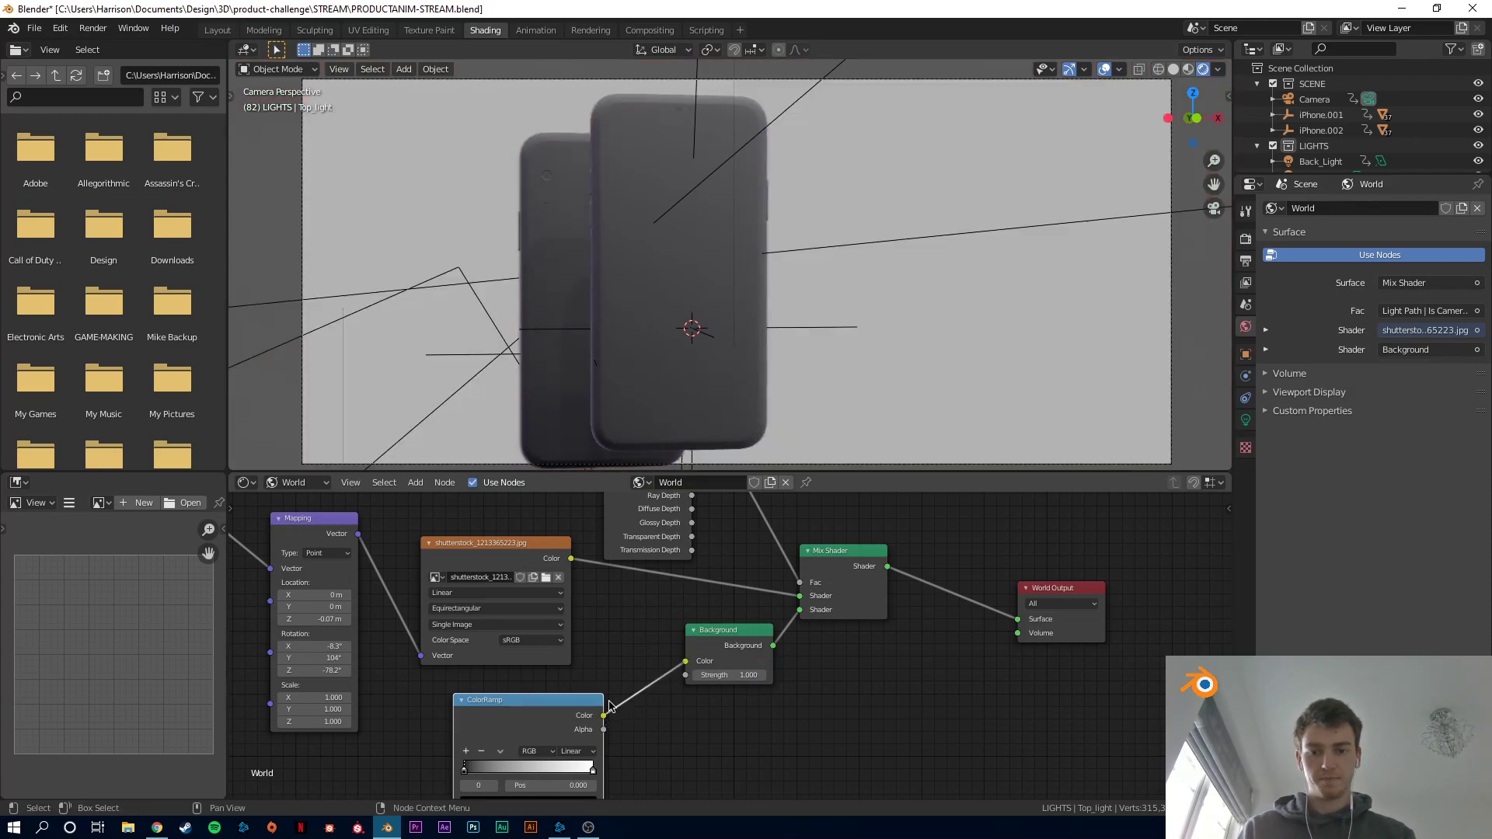
Move the ColorRamp's white stop to position 0.745 and add a third stop between the two existing ones.
scroll(628, 704, "down", 1)
middle_click_drag(628, 704, 673, 676)
scroll(673, 676, "up", 1)
scroll(577, 689, "down", 4)
middle_click_drag(497, 706, 628, 698)
scroll(606, 691, "up", 1)
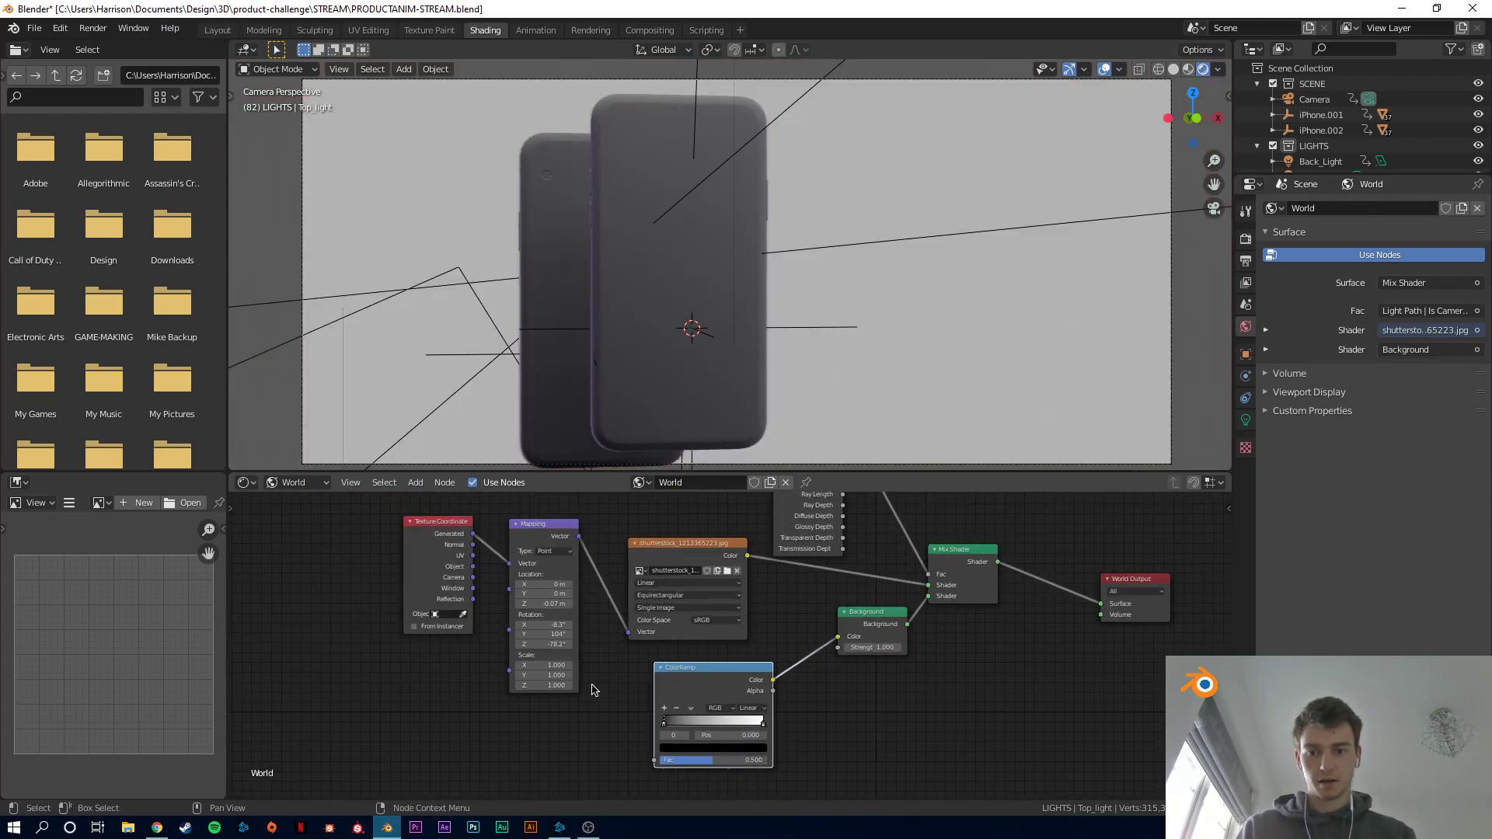
left_click_drag(576, 540, 600, 609)
scroll(742, 650, "up", 1)
middle_click_drag(829, 660, 766, 662)
scroll(770, 662, "up", 1)
left_click_drag(626, 691, 660, 677)
scroll(704, 692, "up", 1)
middle_click_drag(679, 691, 679, 651)
left_click_drag(571, 715, 575, 715)
left_click_drag(732, 714, 678, 714)
left_click(560, 687)
Set the color of the ColorRamp's stop at 0.745 to magenta.
left_click(676, 749)
left_click(675, 750)
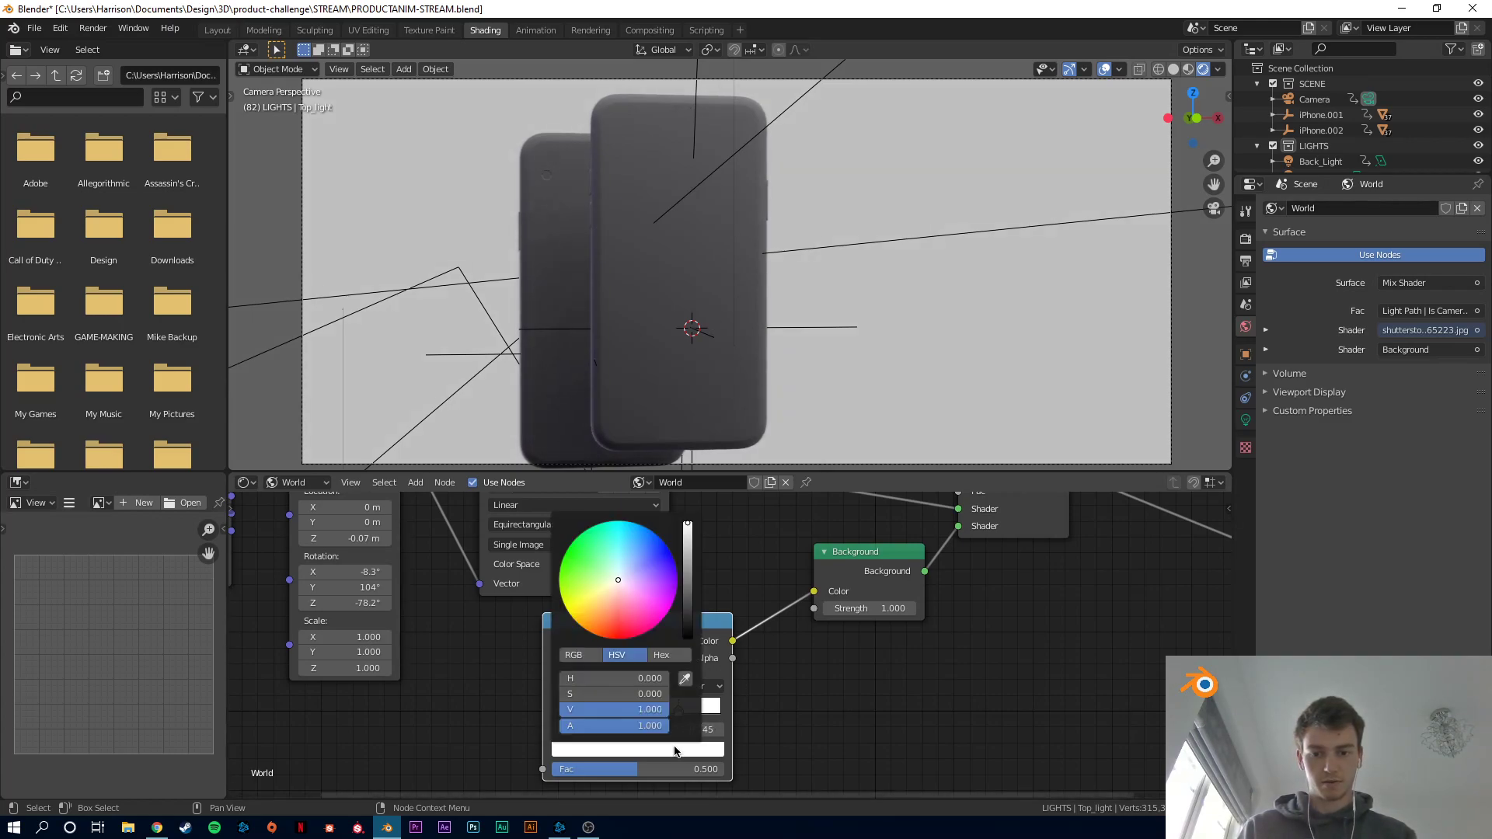
left_click_drag(673, 601, 664, 596)
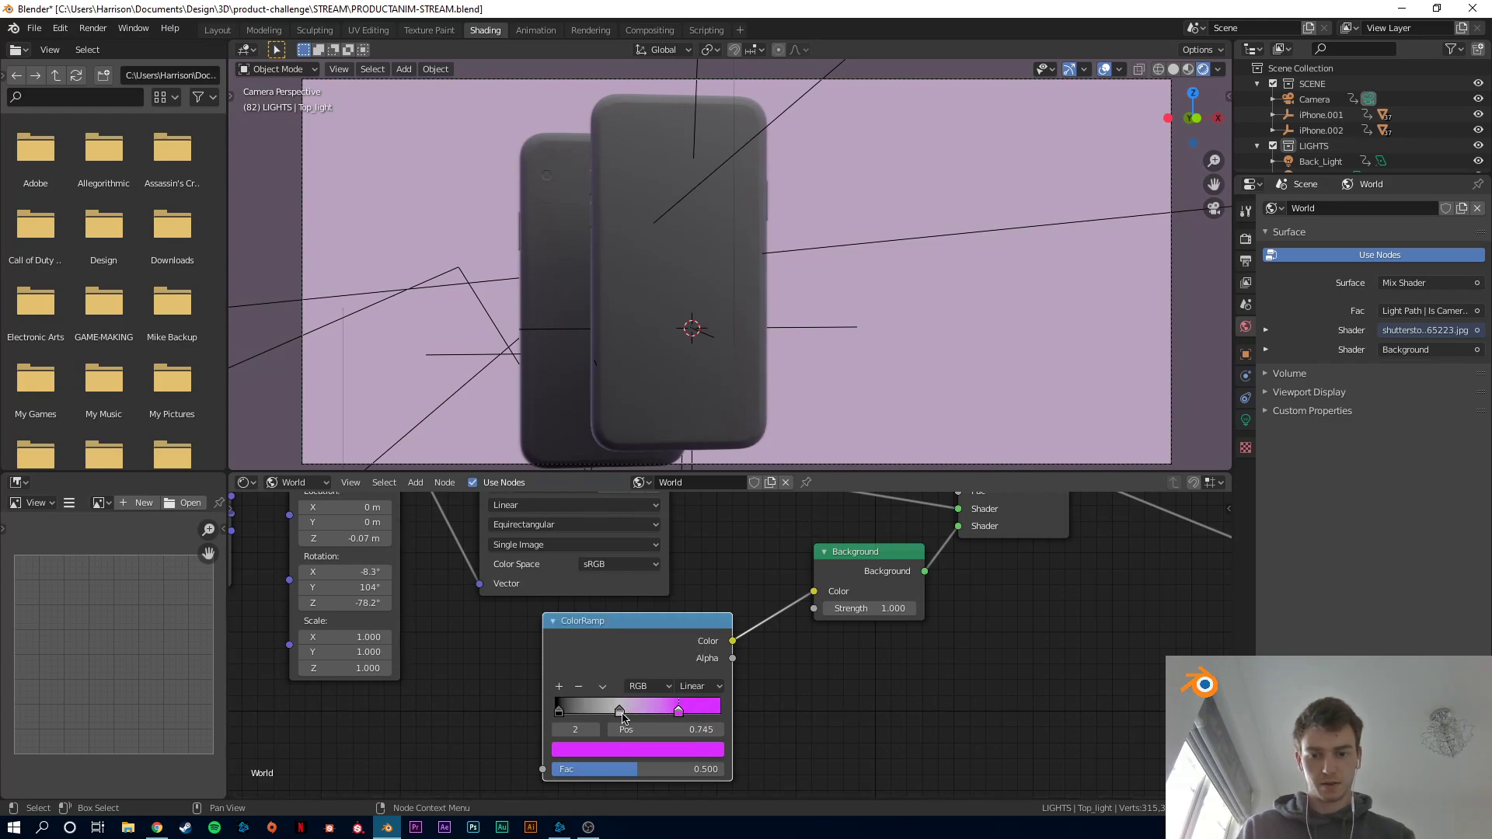
Set the color of the ColorRamp's middle stop at 0.382 to a muted red.
left_click(620, 712)
left_click(631, 749)
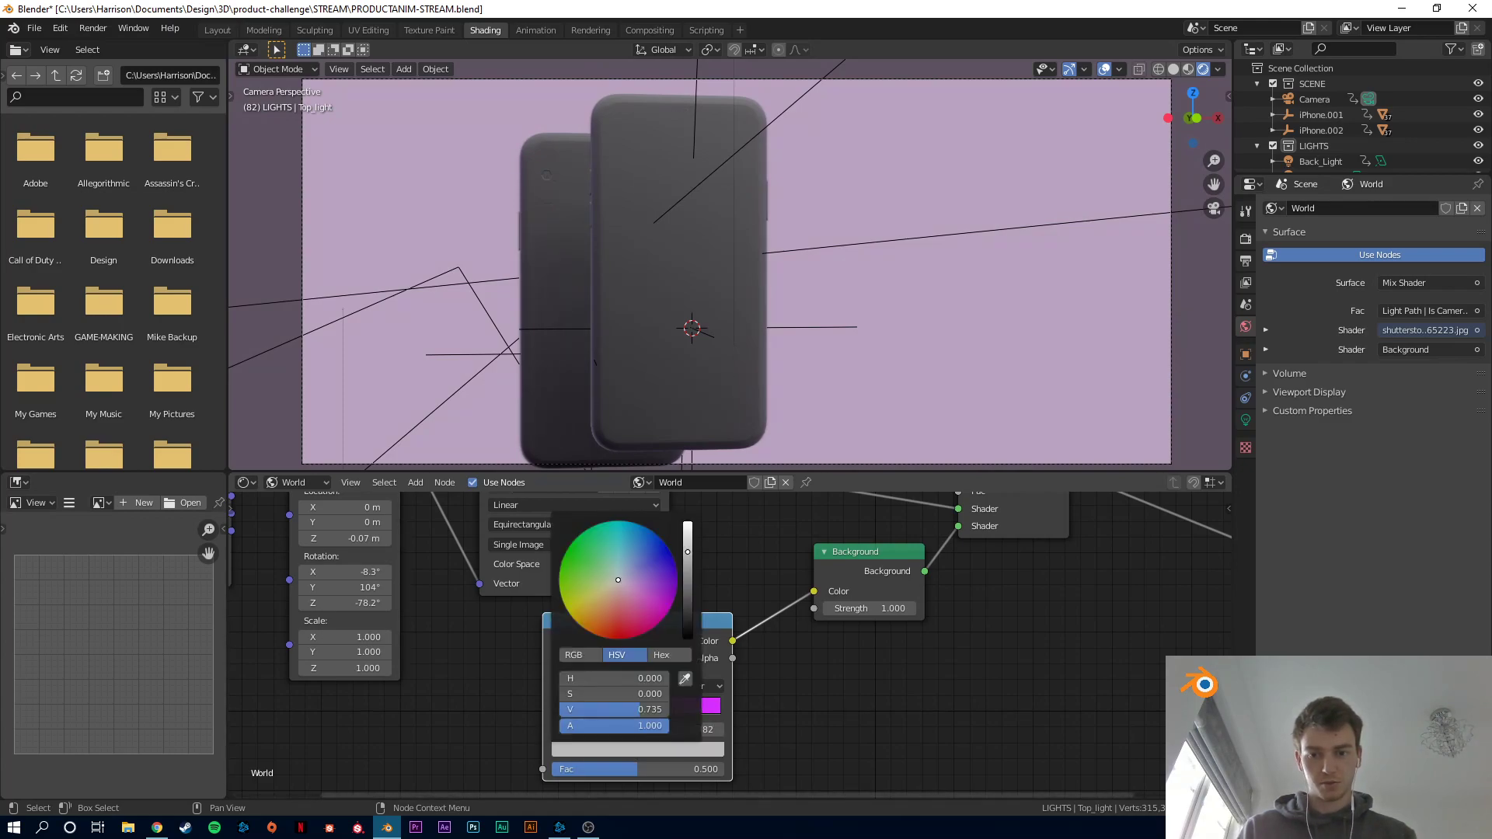
left_click(622, 611)
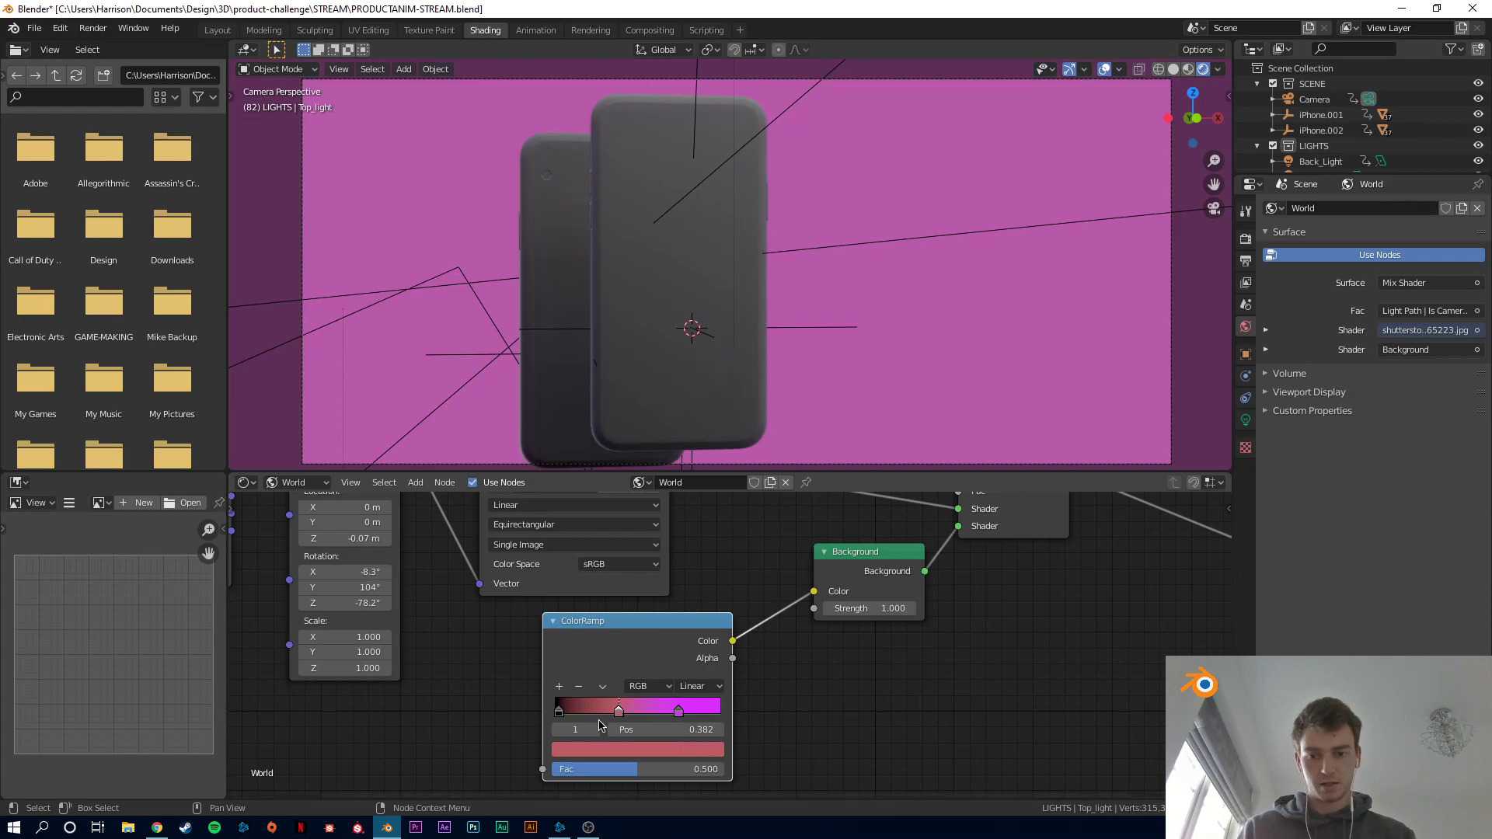
Change the ColorRamp's first stop from black to a saturated dark red.
left_click(563, 712)
left_click(620, 750)
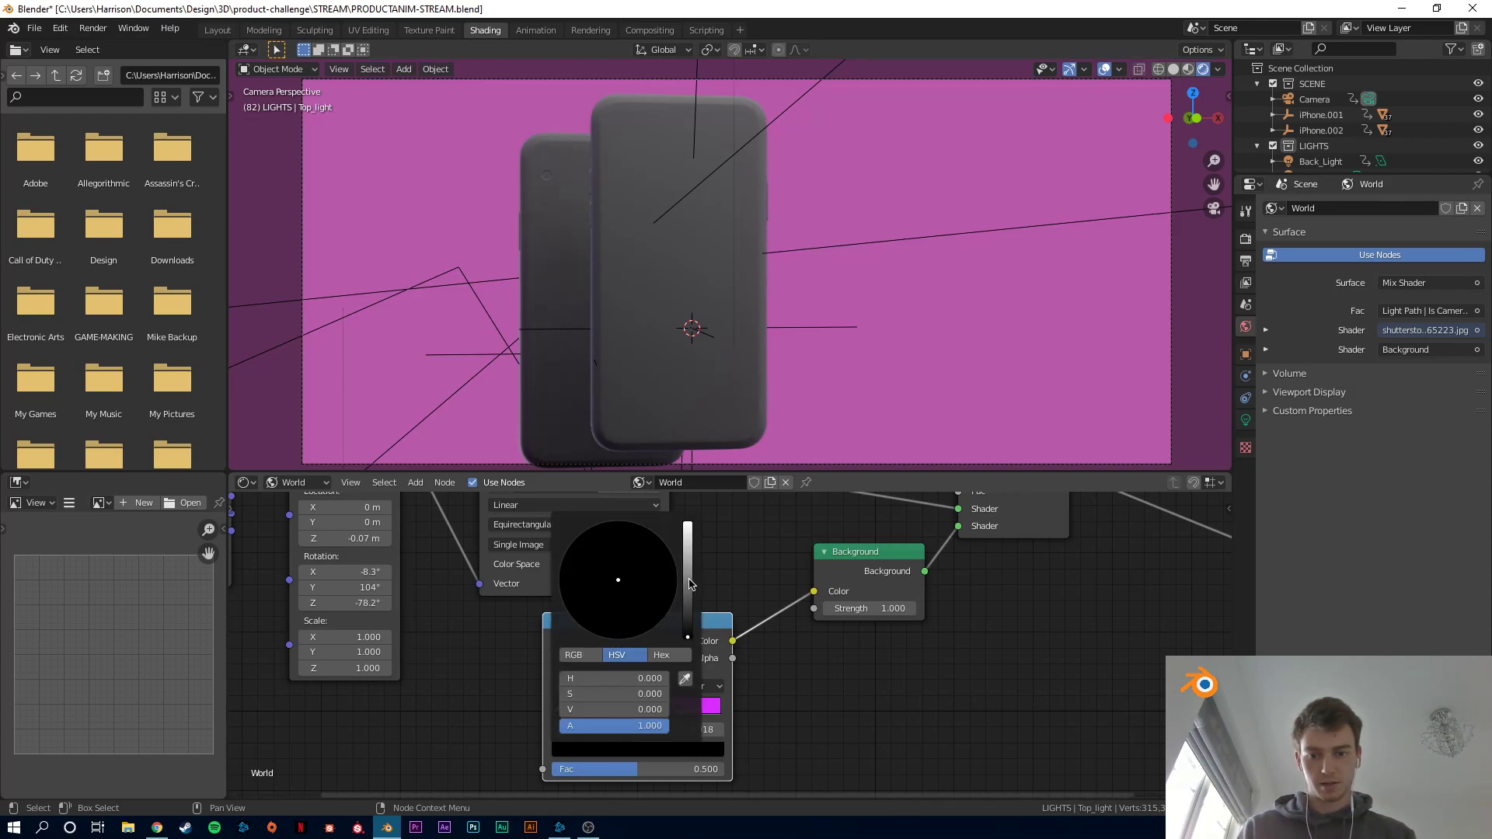
left_click_drag(688, 585, 687, 566)
mouse_move(628, 632)
left_mouse_down()
mouse_move(618, 618)
mouse_move(622, 644)
left_mouse_up()
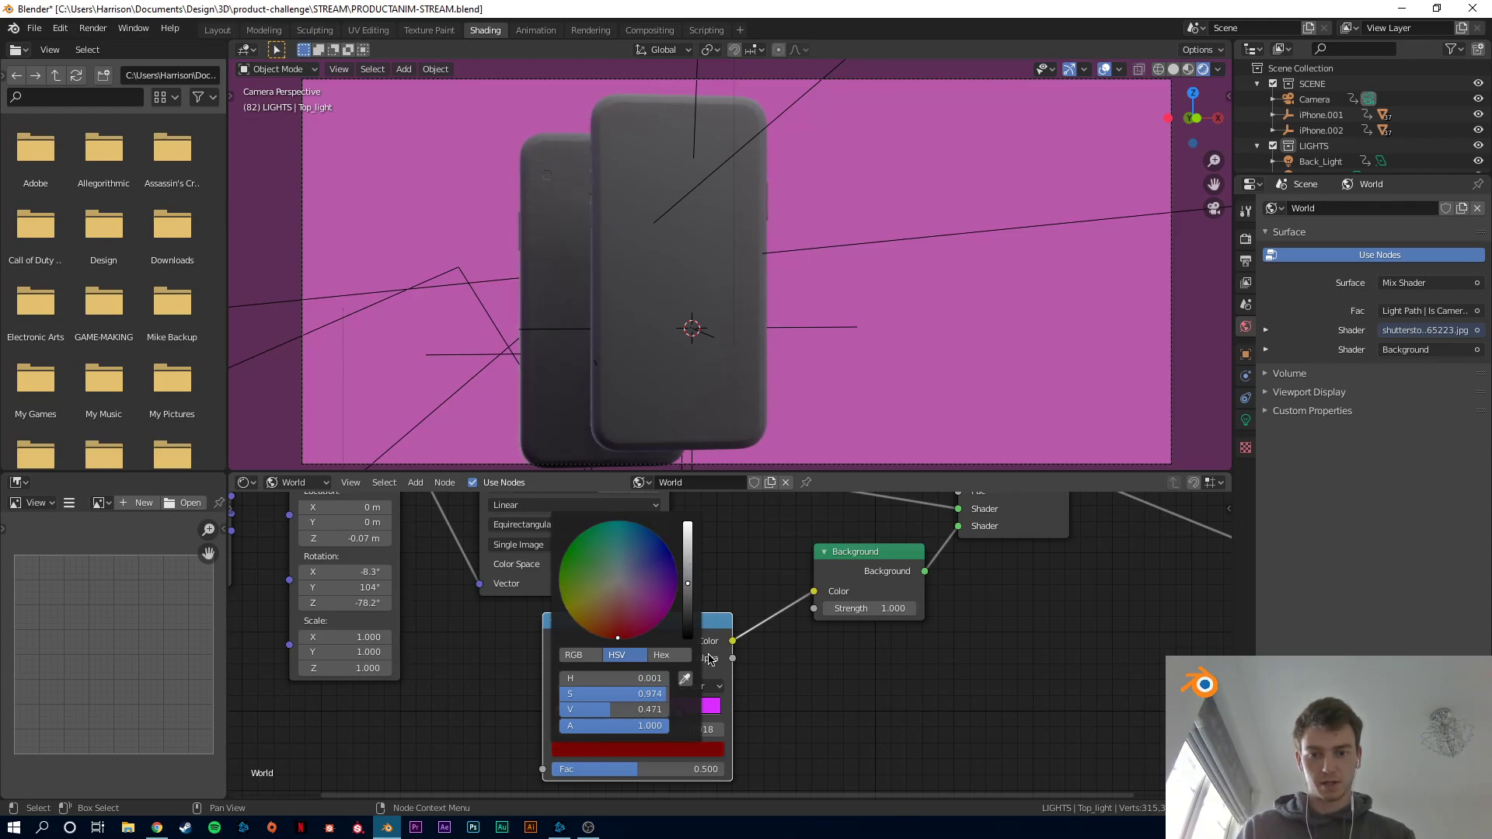
left_click(634, 749)
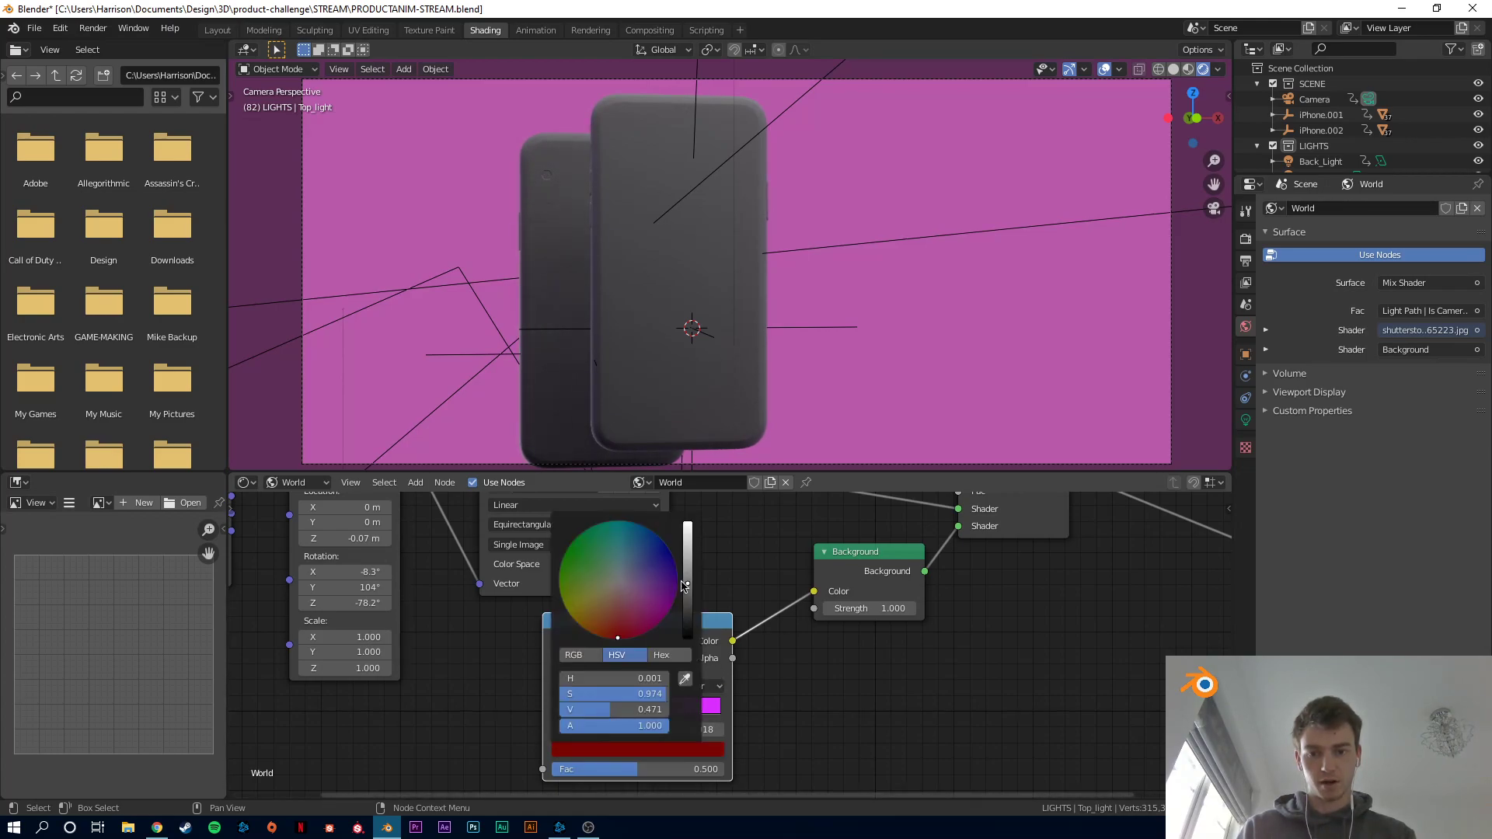
left_click_drag(688, 605, 687, 614)
Set the ColorRamp's last stop to dark purple and the Background node's Strength to 0.110.
left_click(680, 710)
left_click(689, 748)
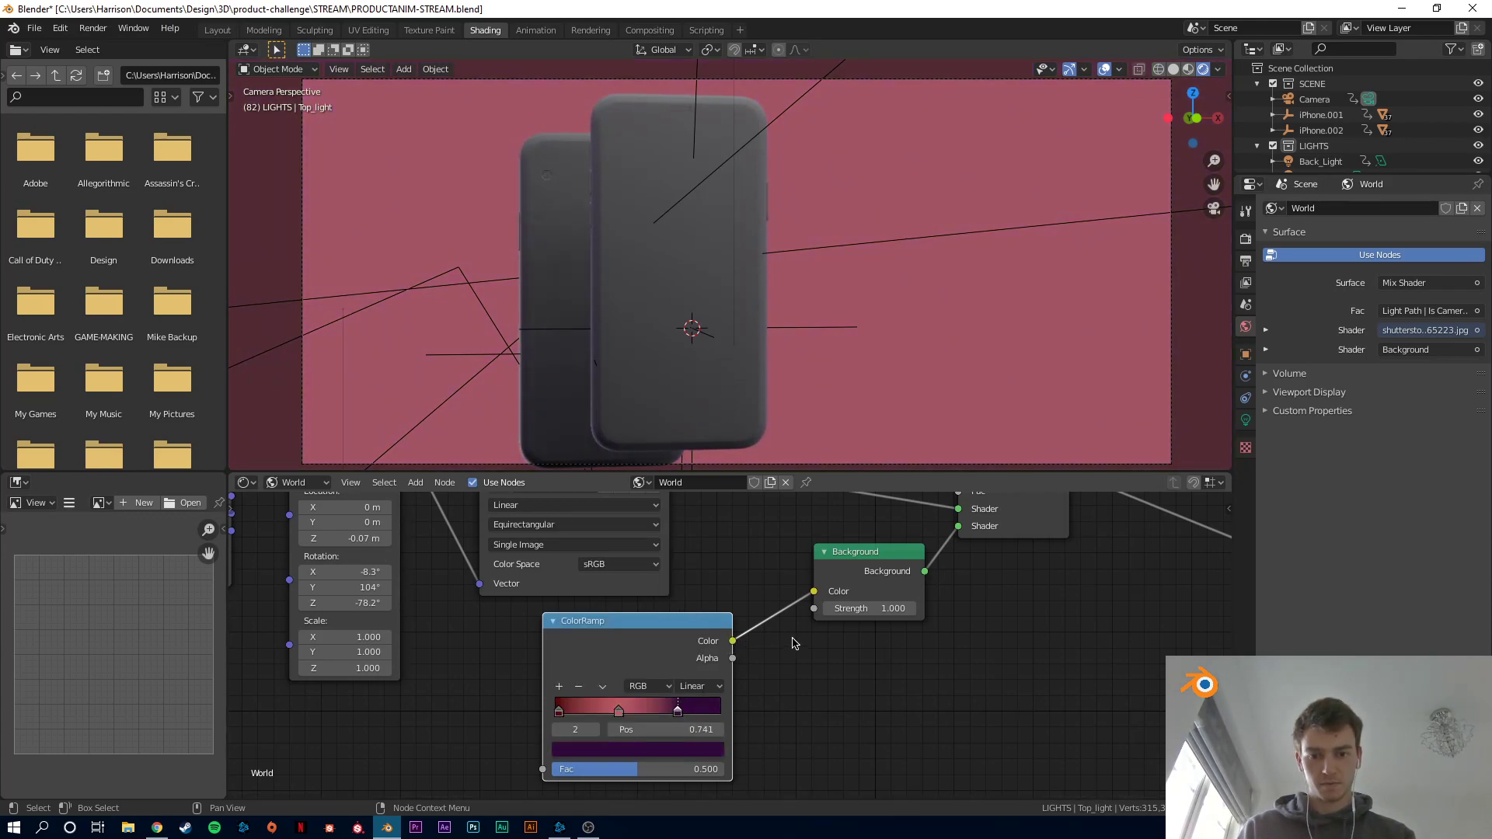
left_click_drag(870, 608, 811, 609)
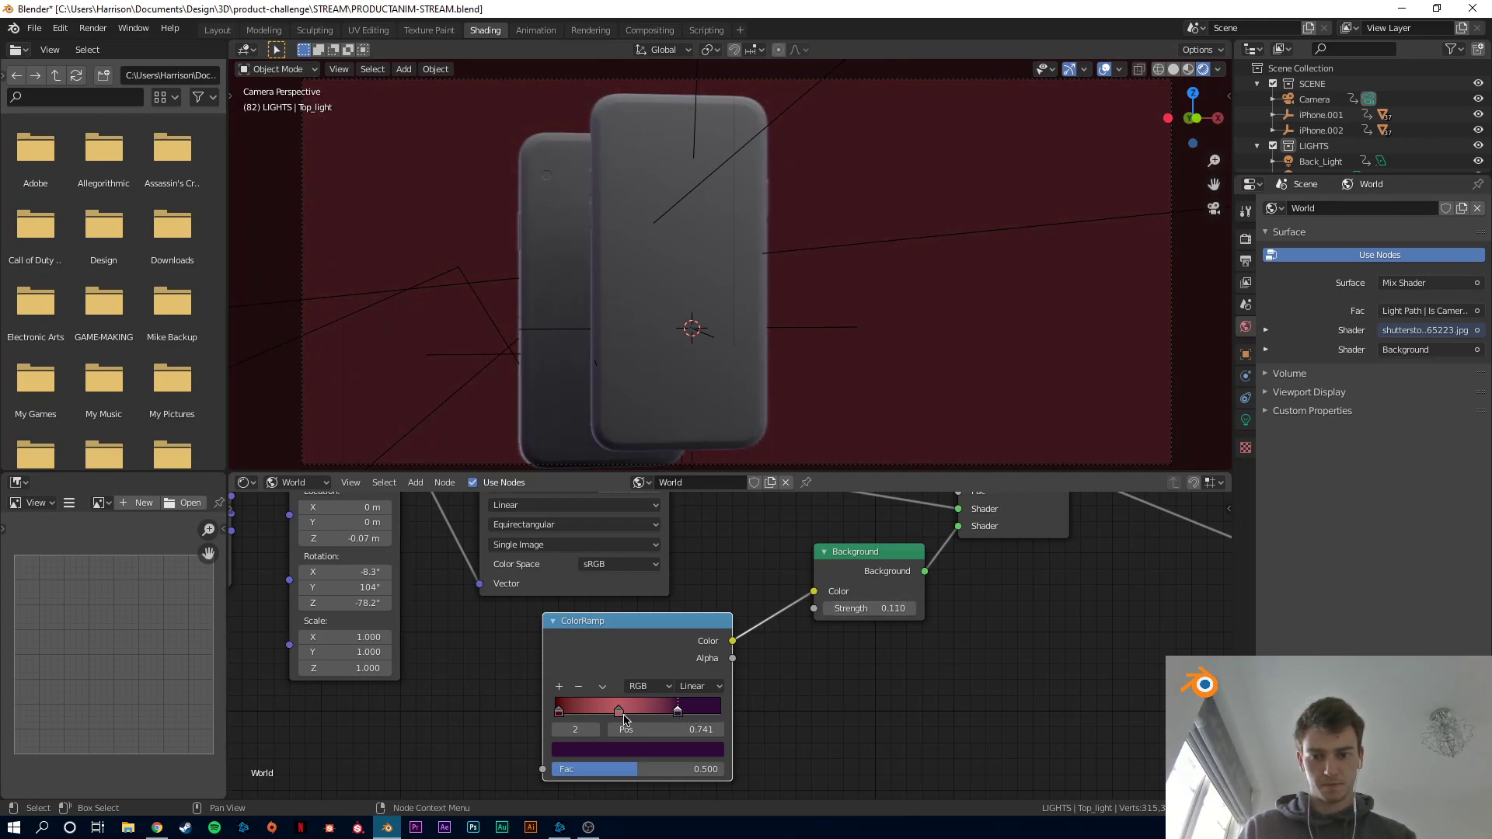
Brighten the ColorRamp's last stop to a purple with value 0.720 and set the Background node's Strength to 0.050.
left_click(637, 751)
left_click_drag(688, 614, 688, 623)
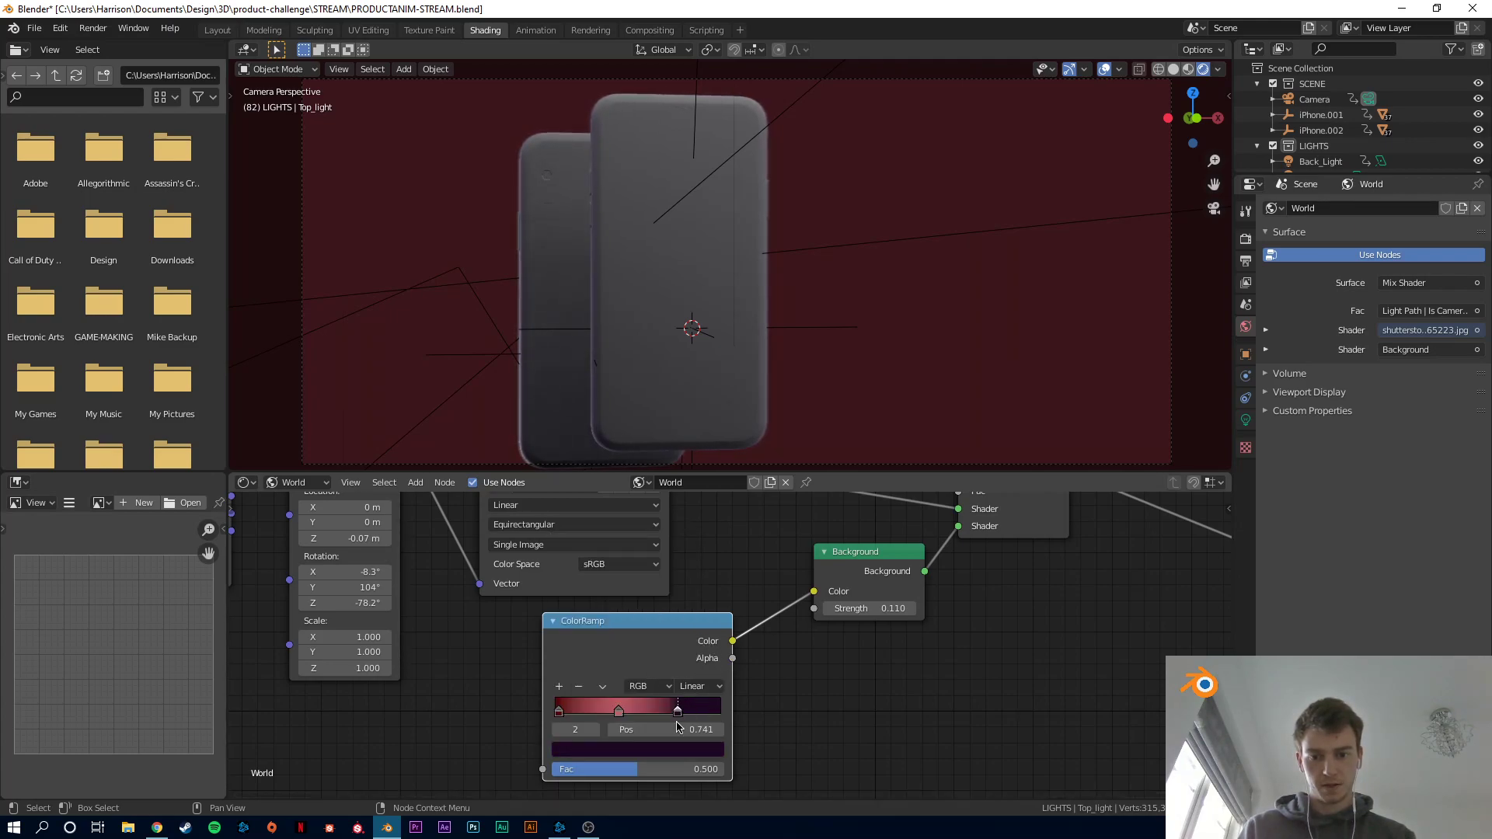
left_click(702, 708)
left_click_drag(688, 623, 688, 570)
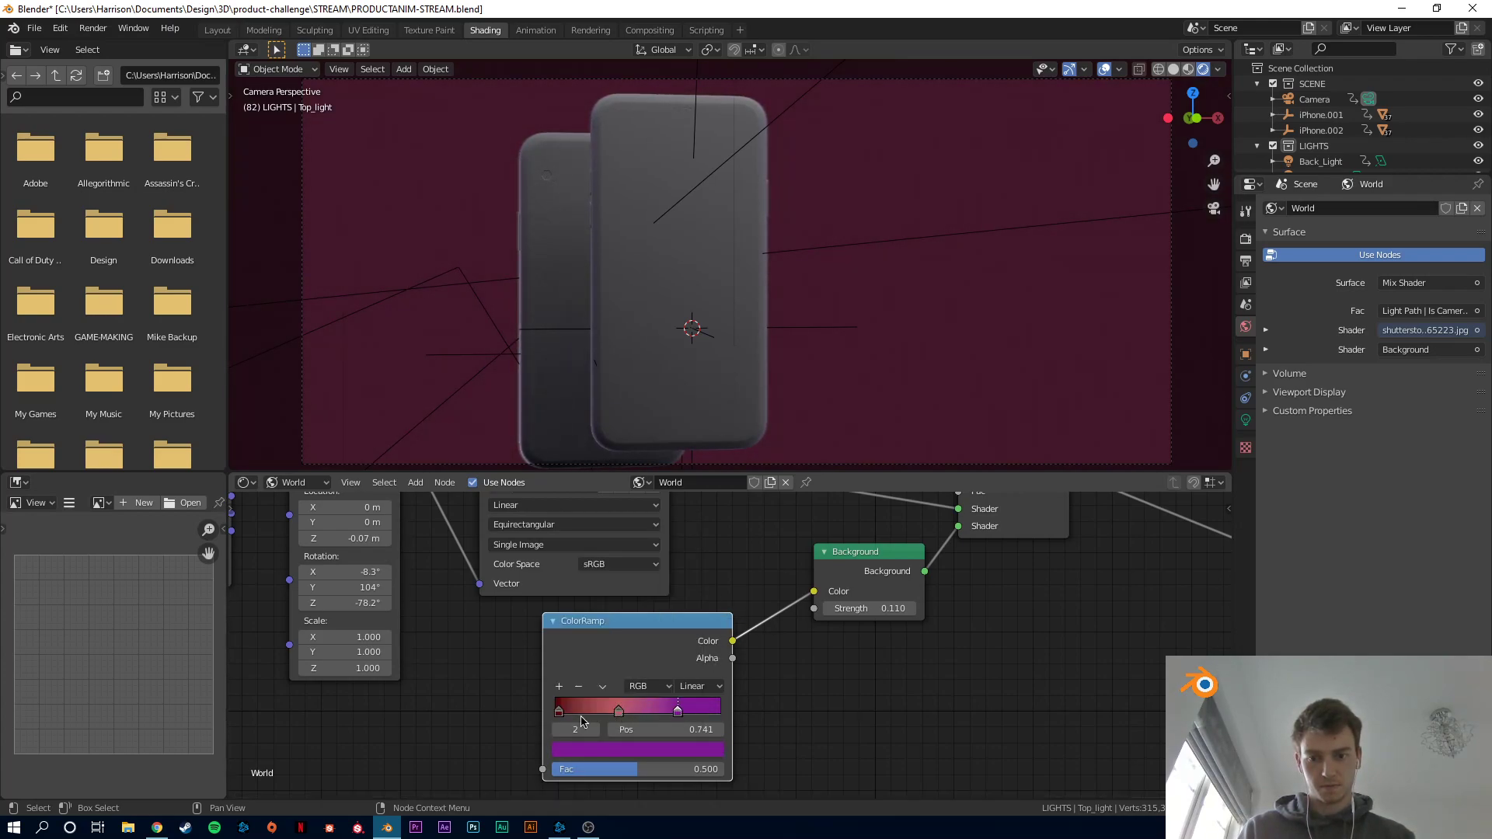
left_click(702, 708)
left_click_drag(689, 572, 688, 553)
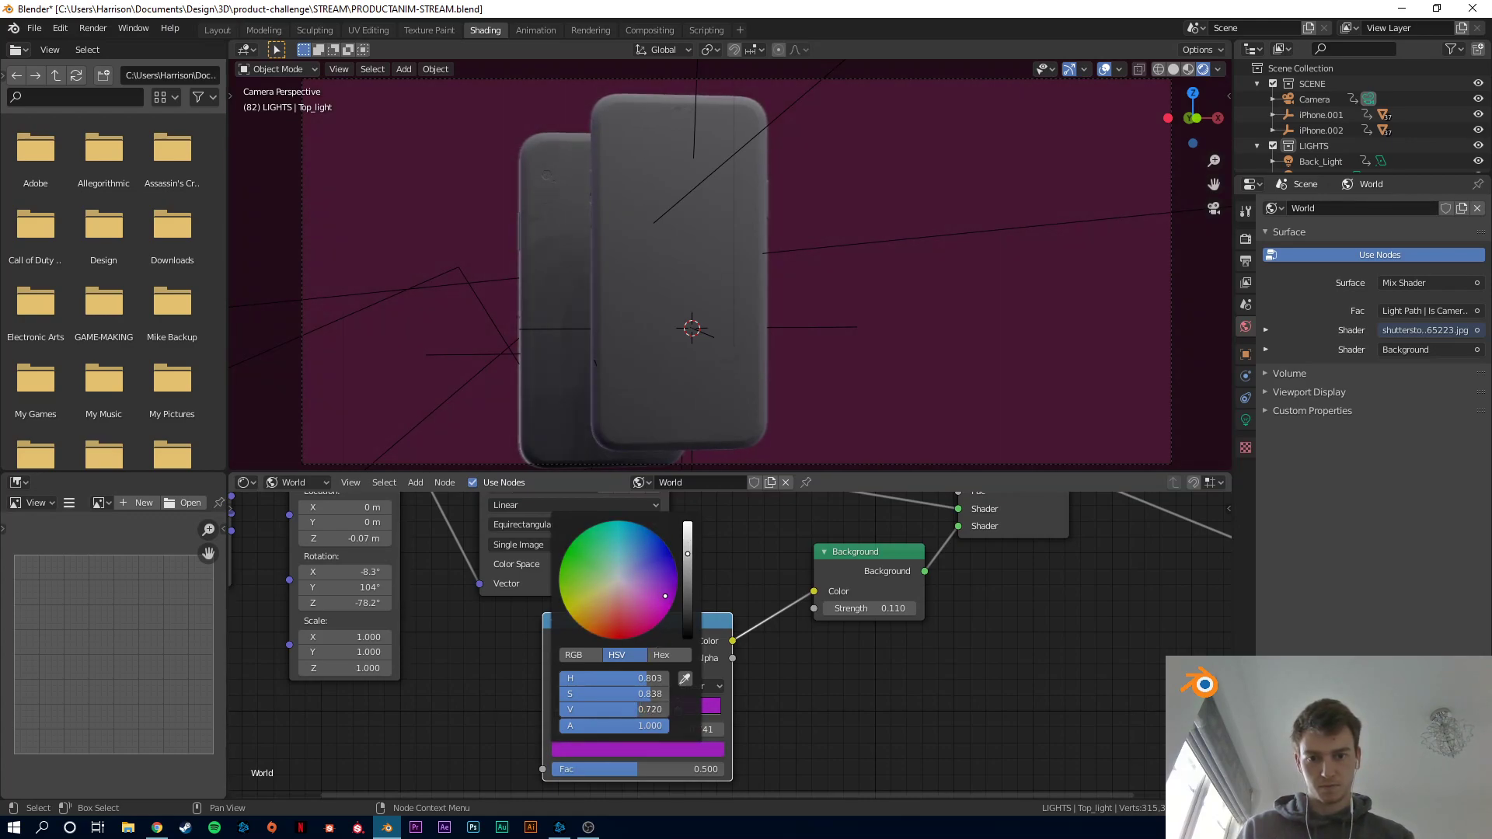
left_click_drag(869, 608, 865, 609)
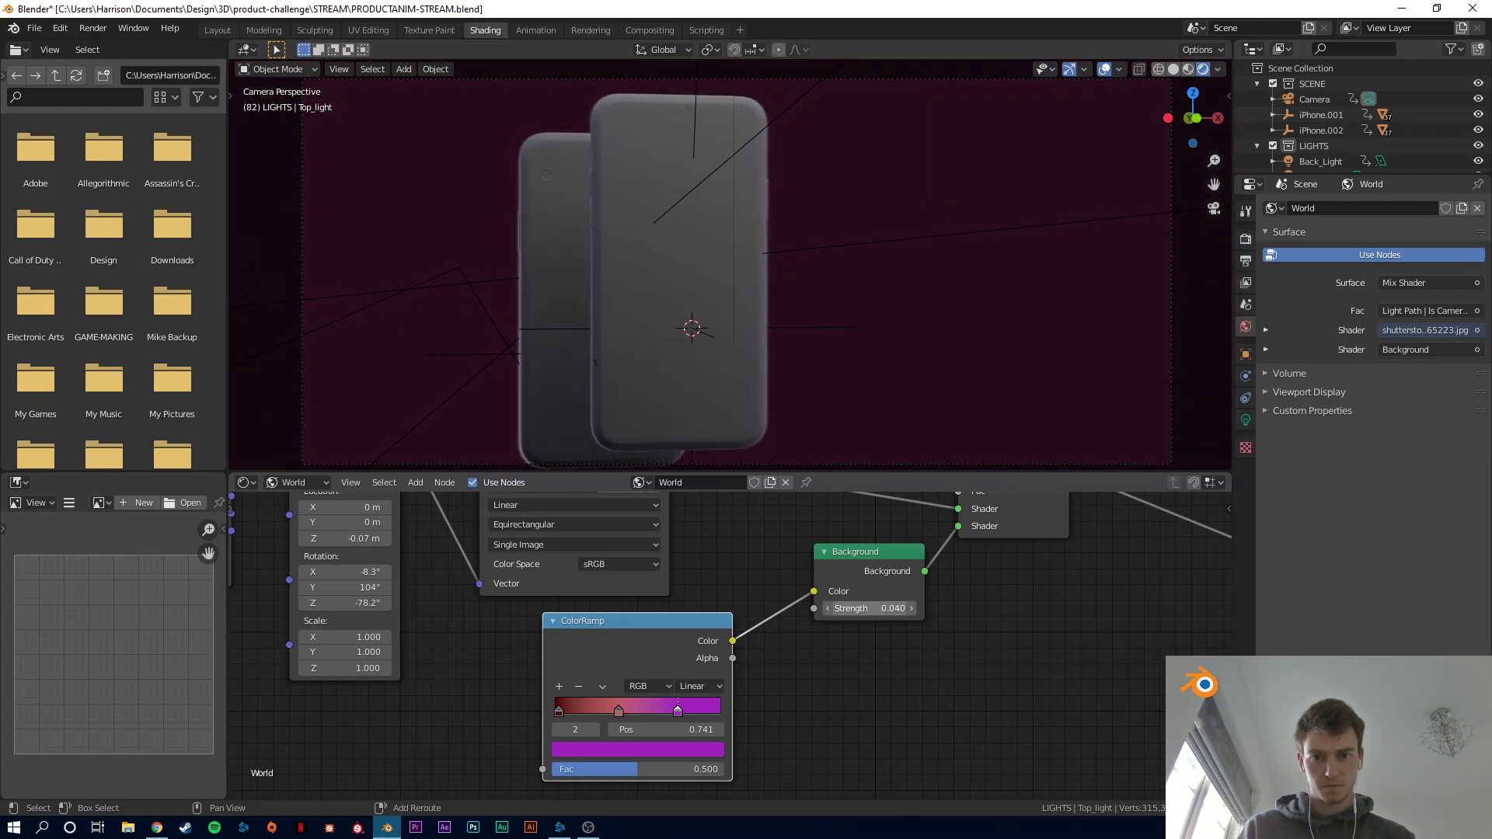
Tidy the world node layout by repositioning the Light Path, World Output and environment texture nodes.
scroll(913, 642, "down", 4)
scroll(862, 679, "up", 2)
left_click_drag(729, 583, 732, 564)
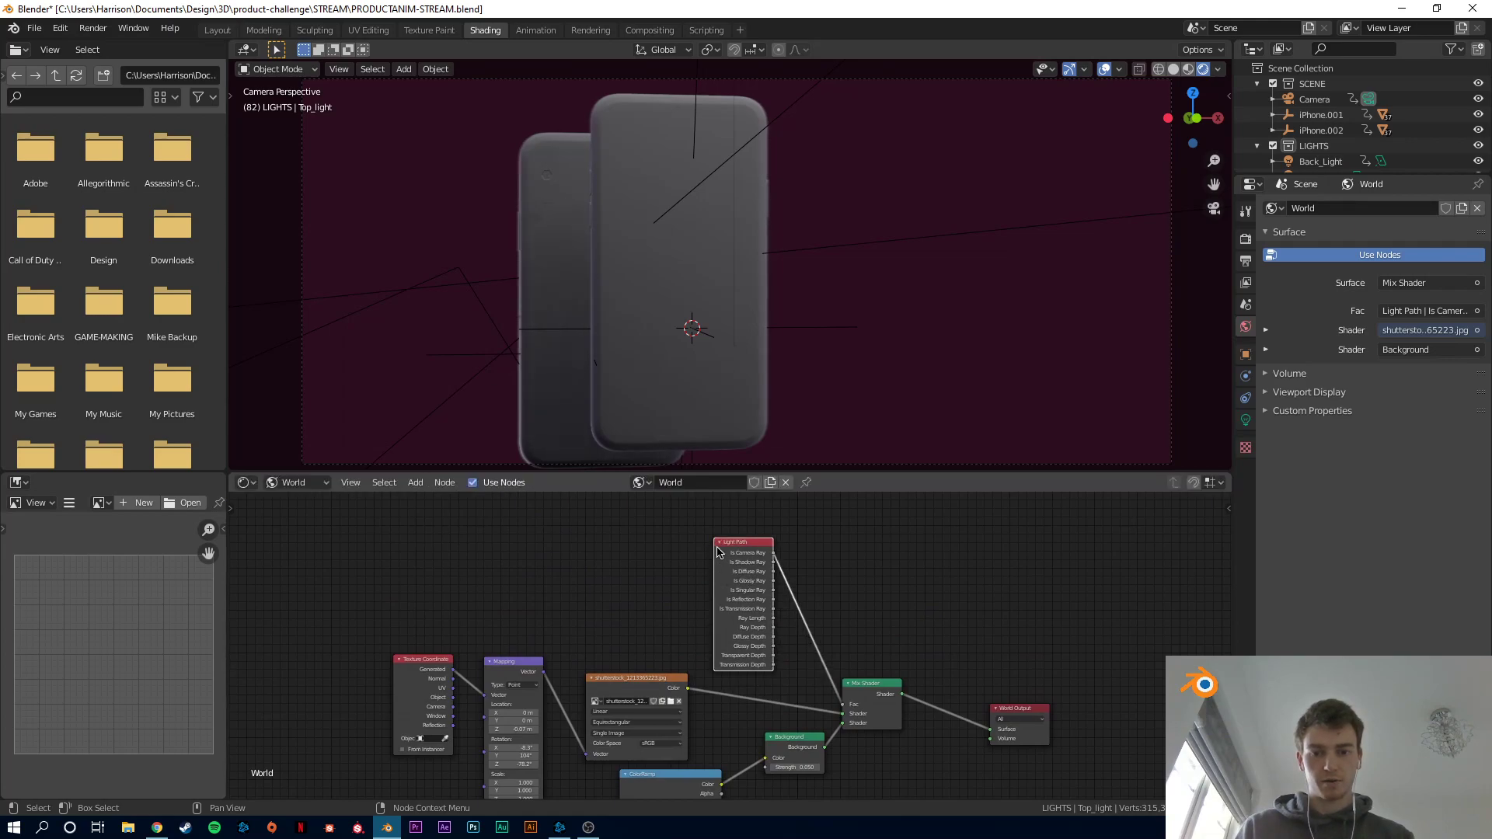
scroll(712, 731, "up", 3)
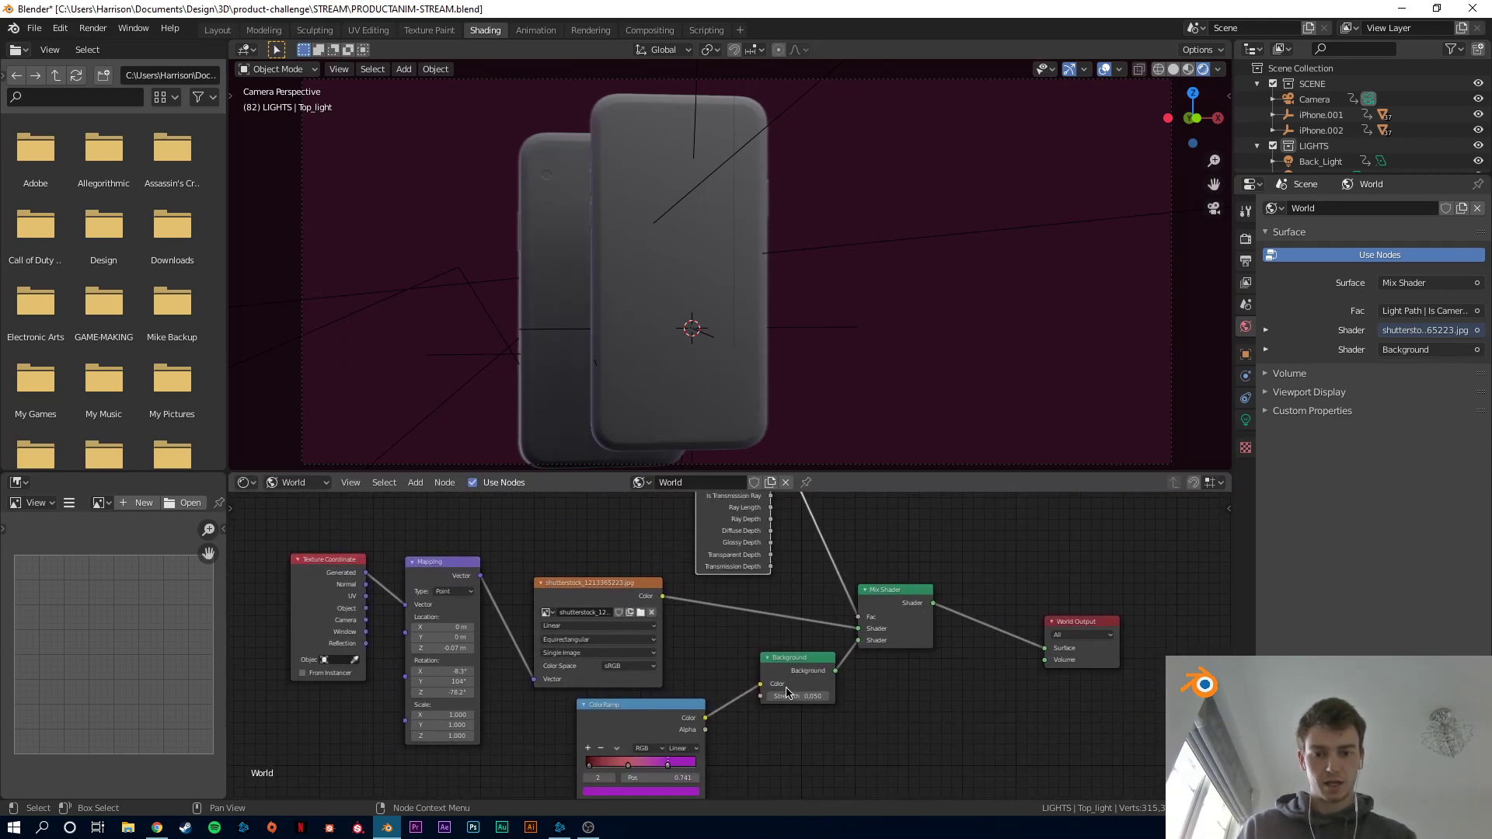
middle_click_drag(711, 731, 755, 659)
left_click_drag(643, 655, 655, 656)
scroll(762, 641, "down", 2)
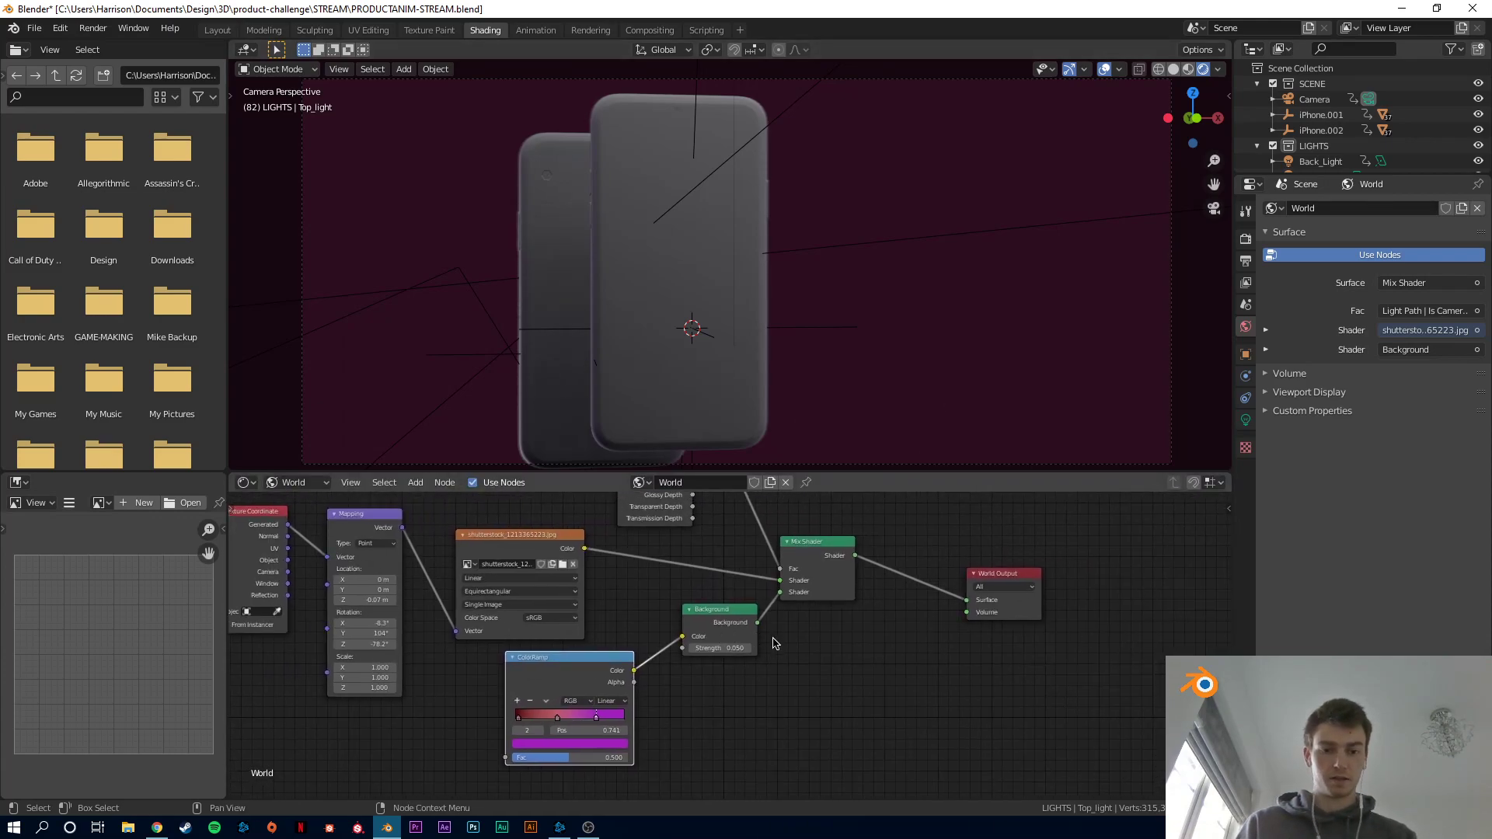
left_click_drag(1021, 610, 995, 612)
scroll(707, 641, "down", 2)
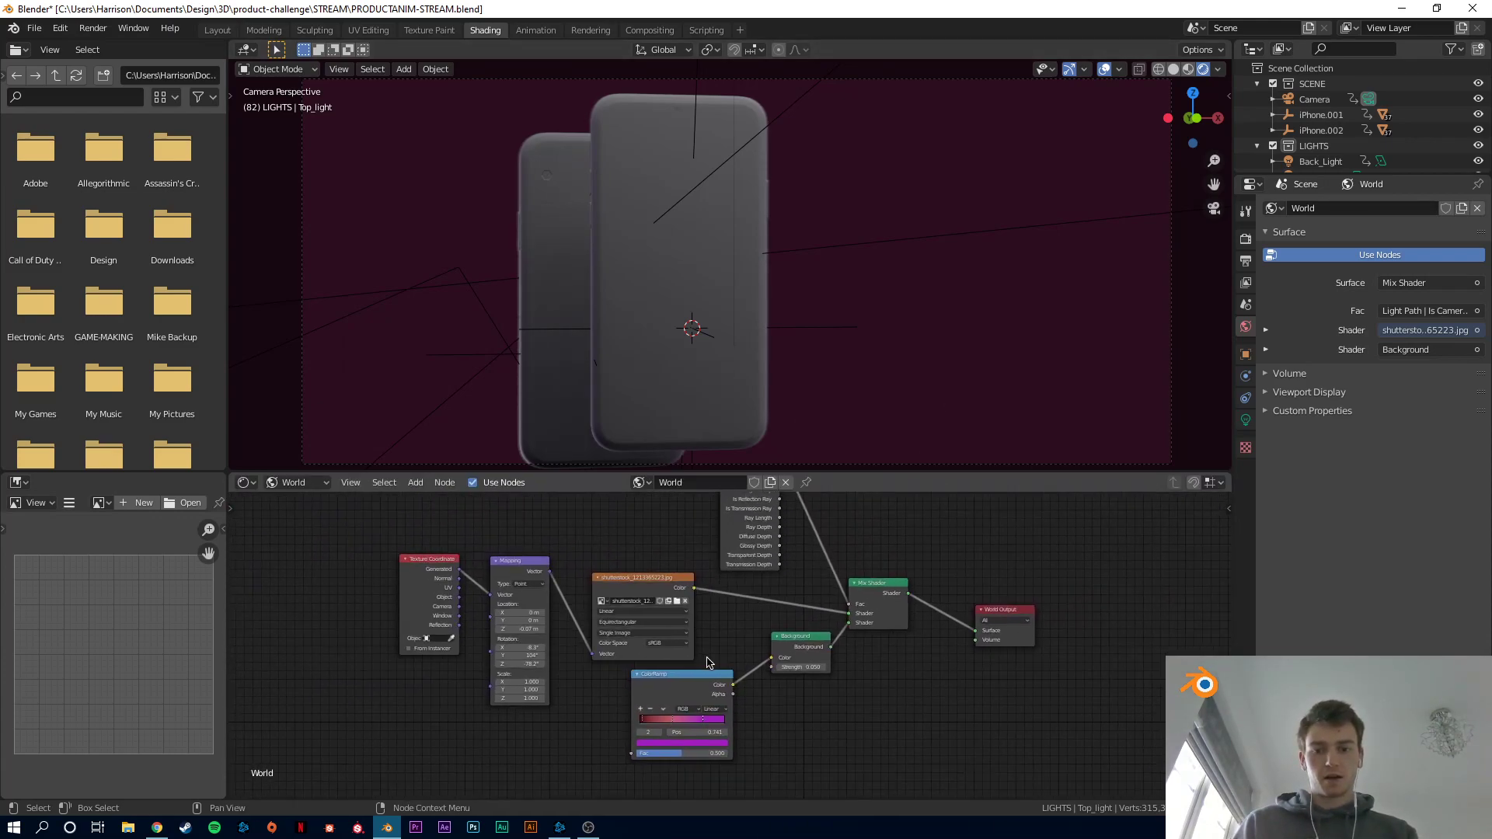
left_click_drag(633, 582, 620, 569)
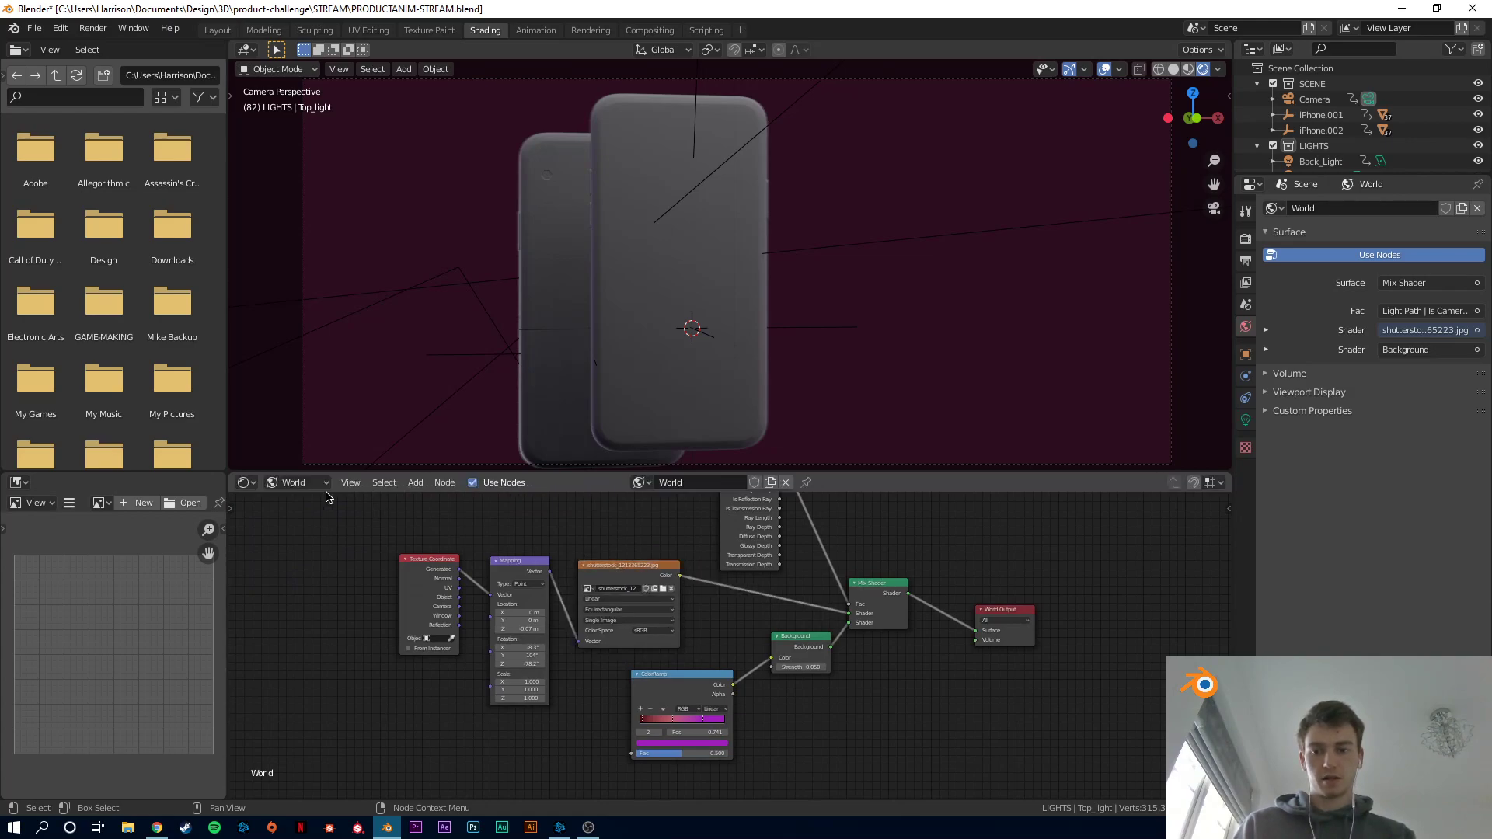
Switch the shader editor to object materials, select the front phone's Glass_top object and view the scene from the front.
left_click(299, 482)
left_click(298, 501)
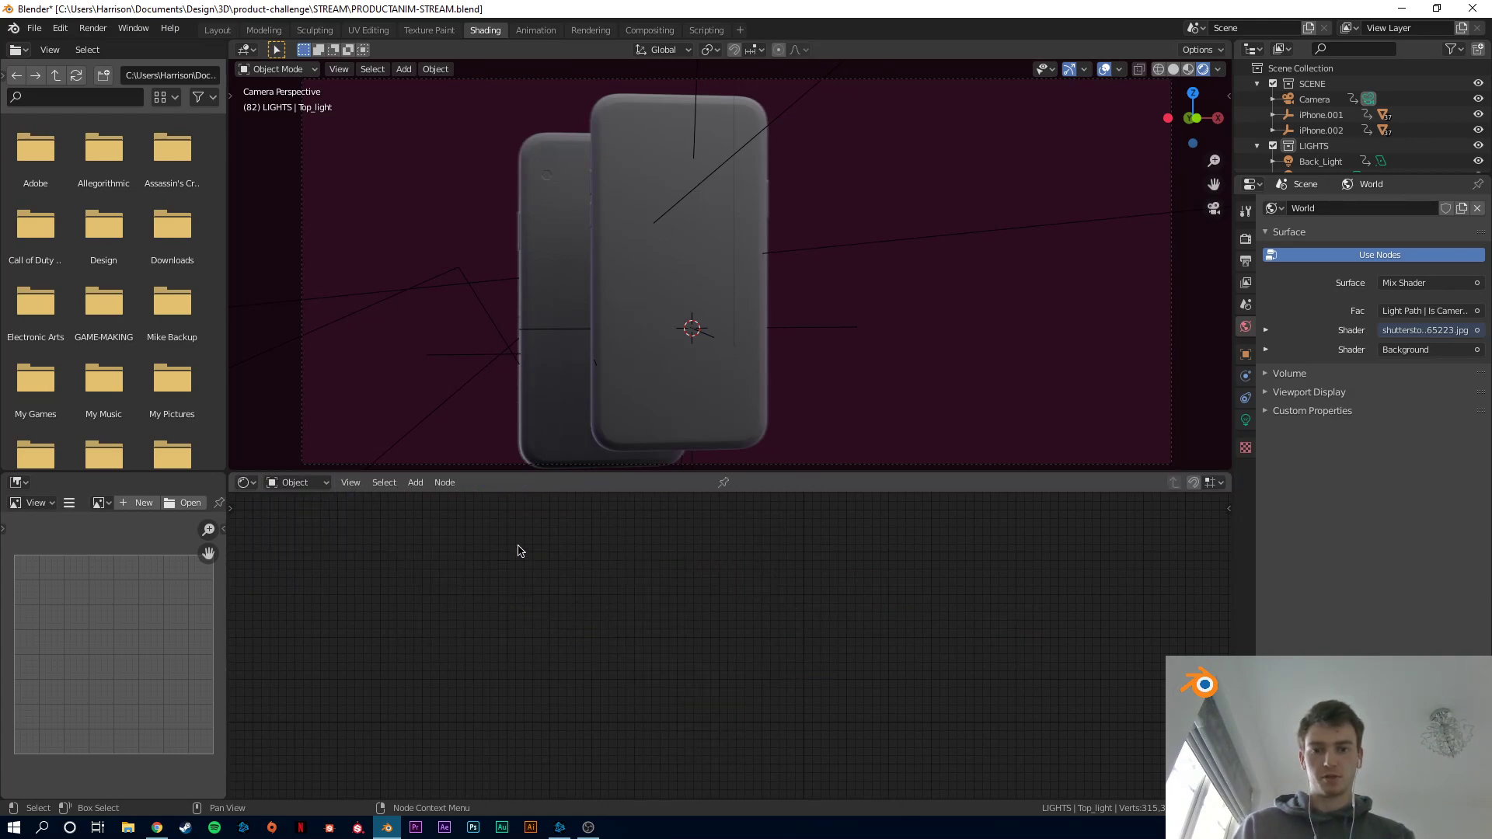
scroll(680, 318, "up", 2)
scroll(678, 314, "down", 2)
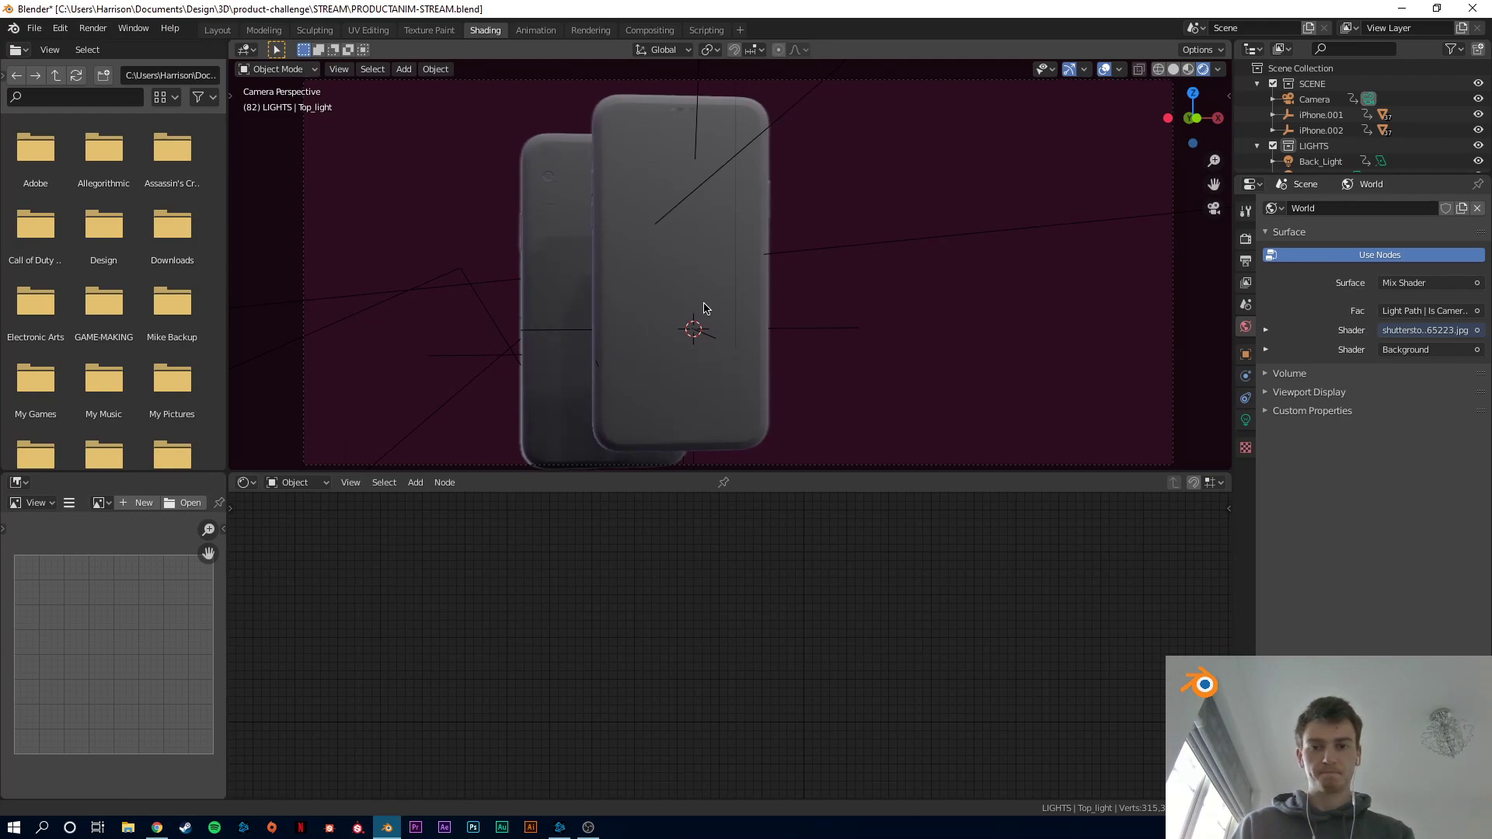
middle_click_drag(624, 342, 709, 306)
left_click(707, 321)
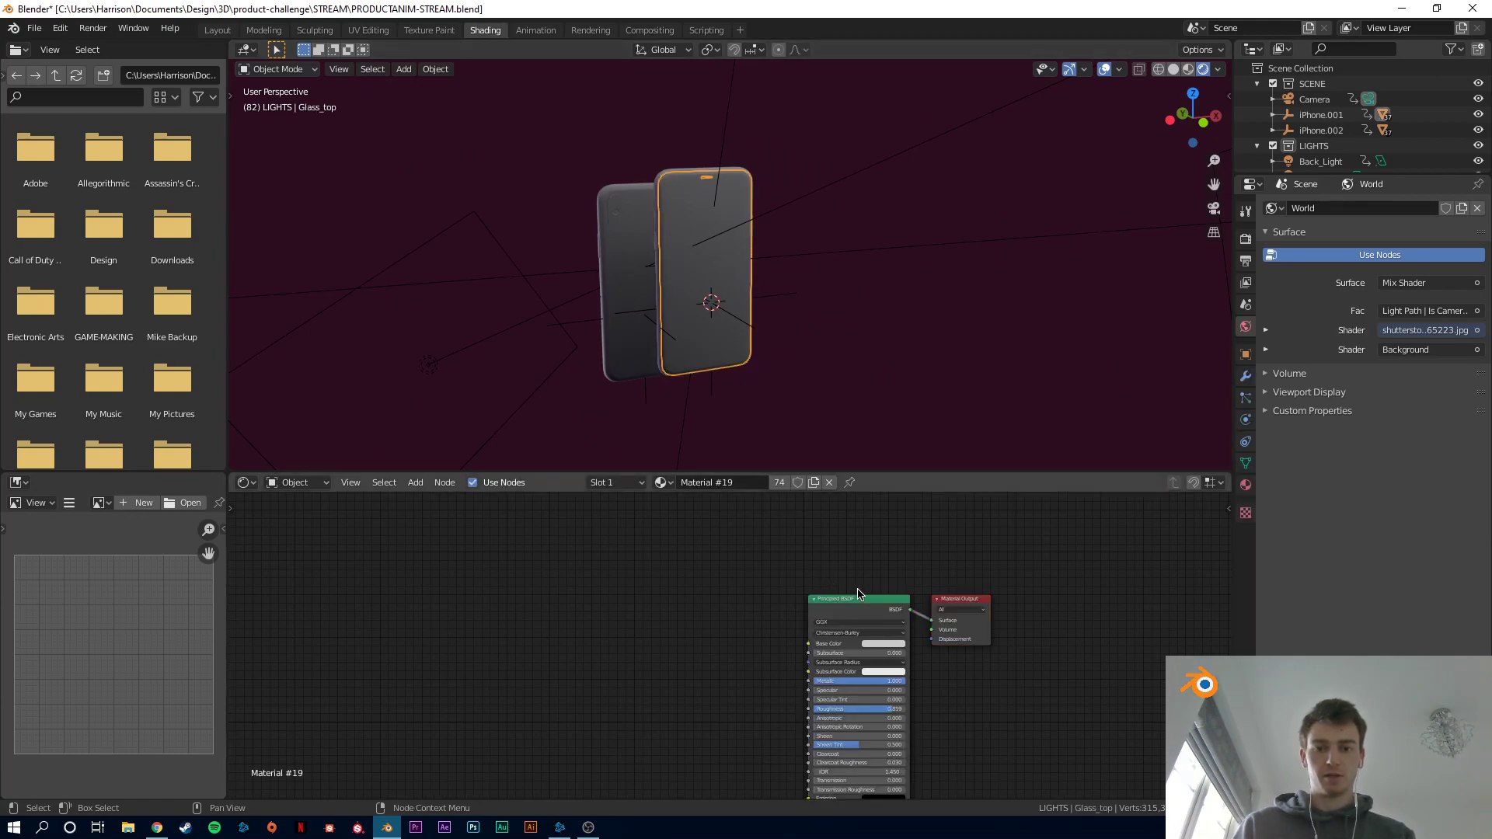
middle_click_drag(837, 558, 783, 535)
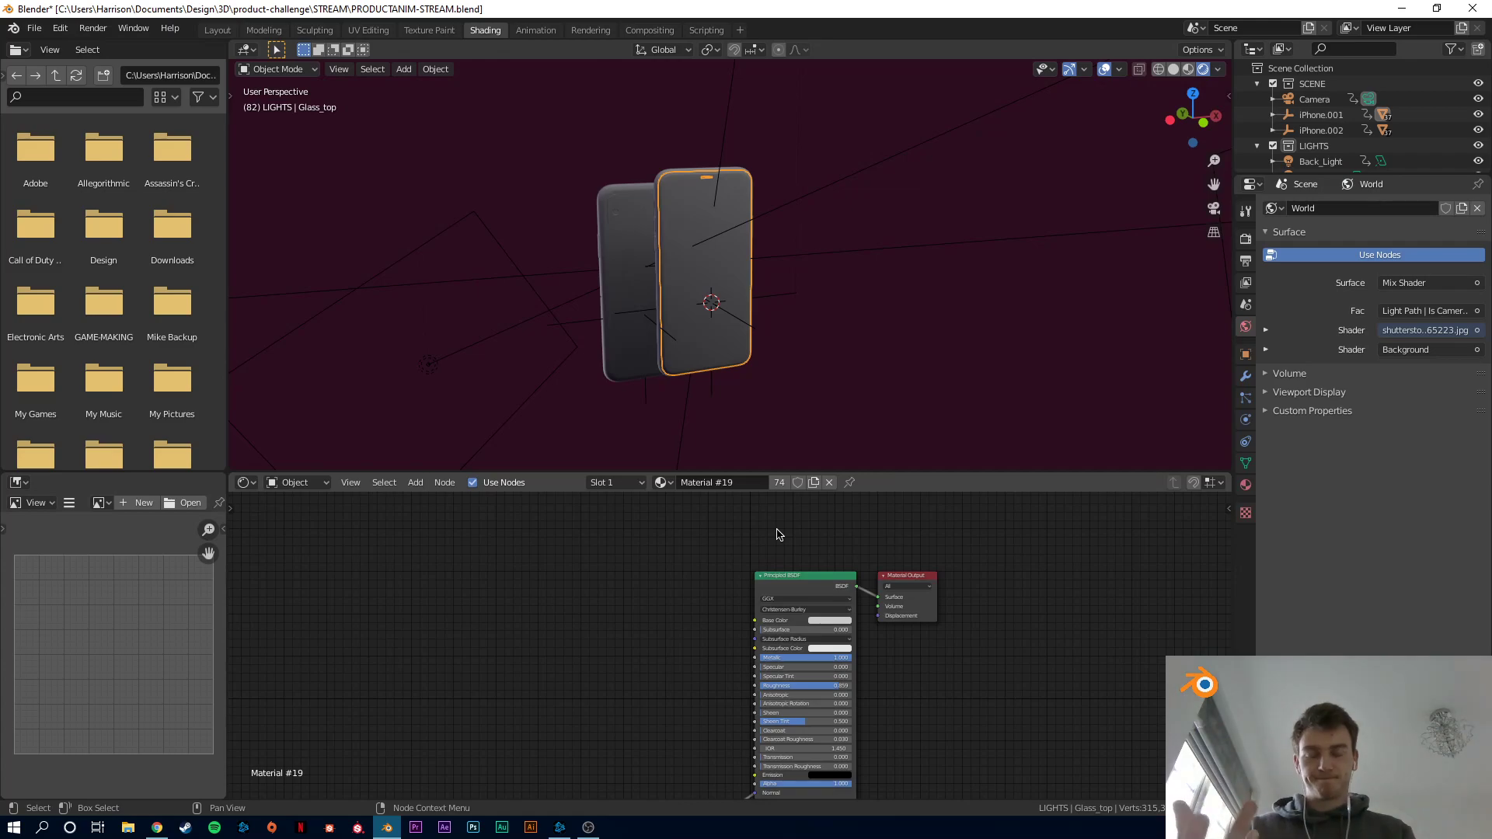
left_click(1202, 122)
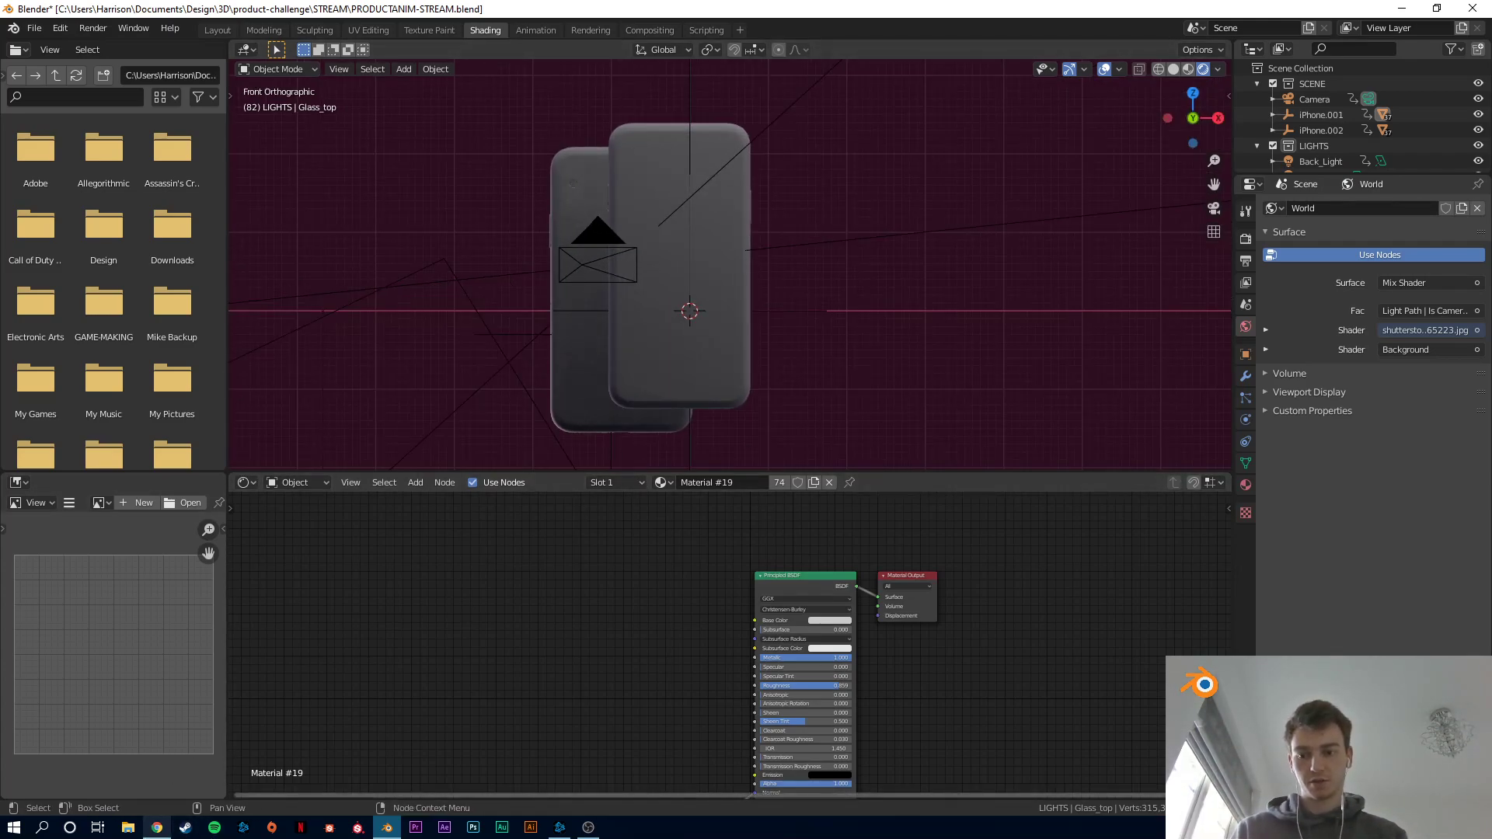
Switch to Chrome and search Google Images for "iphone x reference image" in a new tab.
left_click(157, 827)
left_click(392, 21)
type("iphone x")
key("Down")
left_click(566, 133)
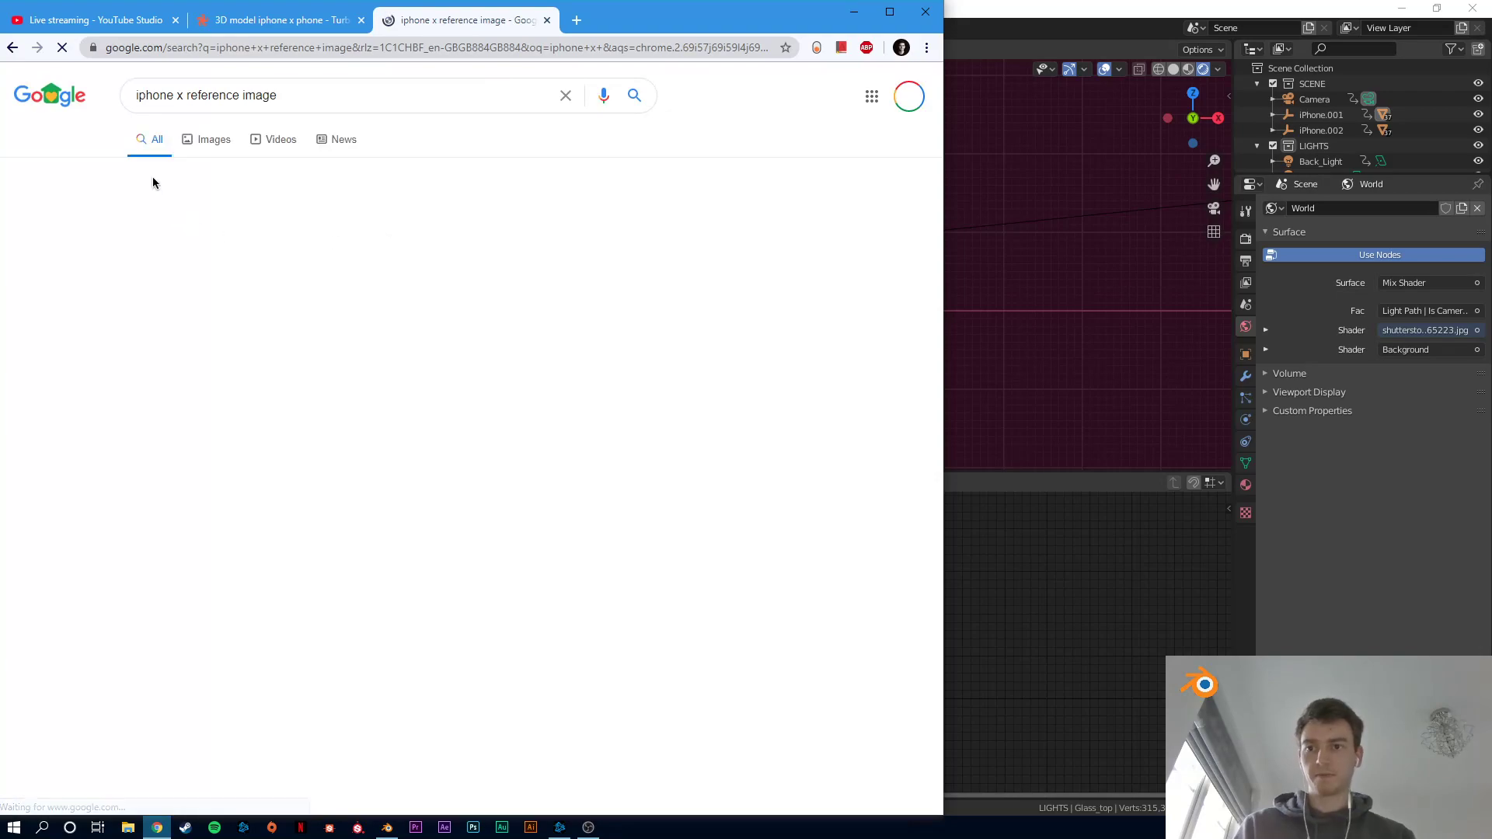
left_click(200, 140)
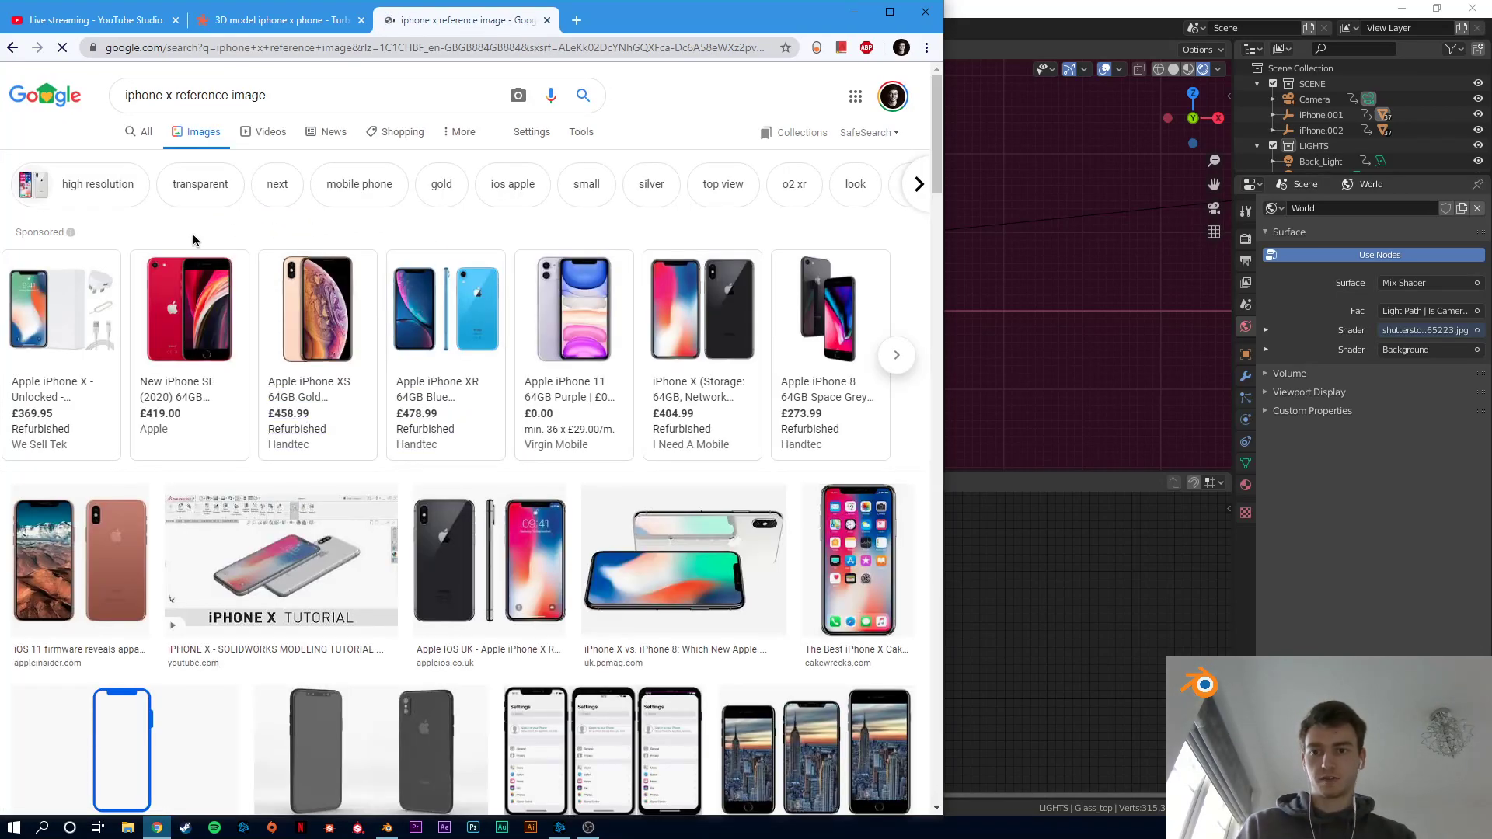
Preview the black and the copper iPhone X images and look through the other results for a front-and-back reference.
scroll(696, 337, "down", 3)
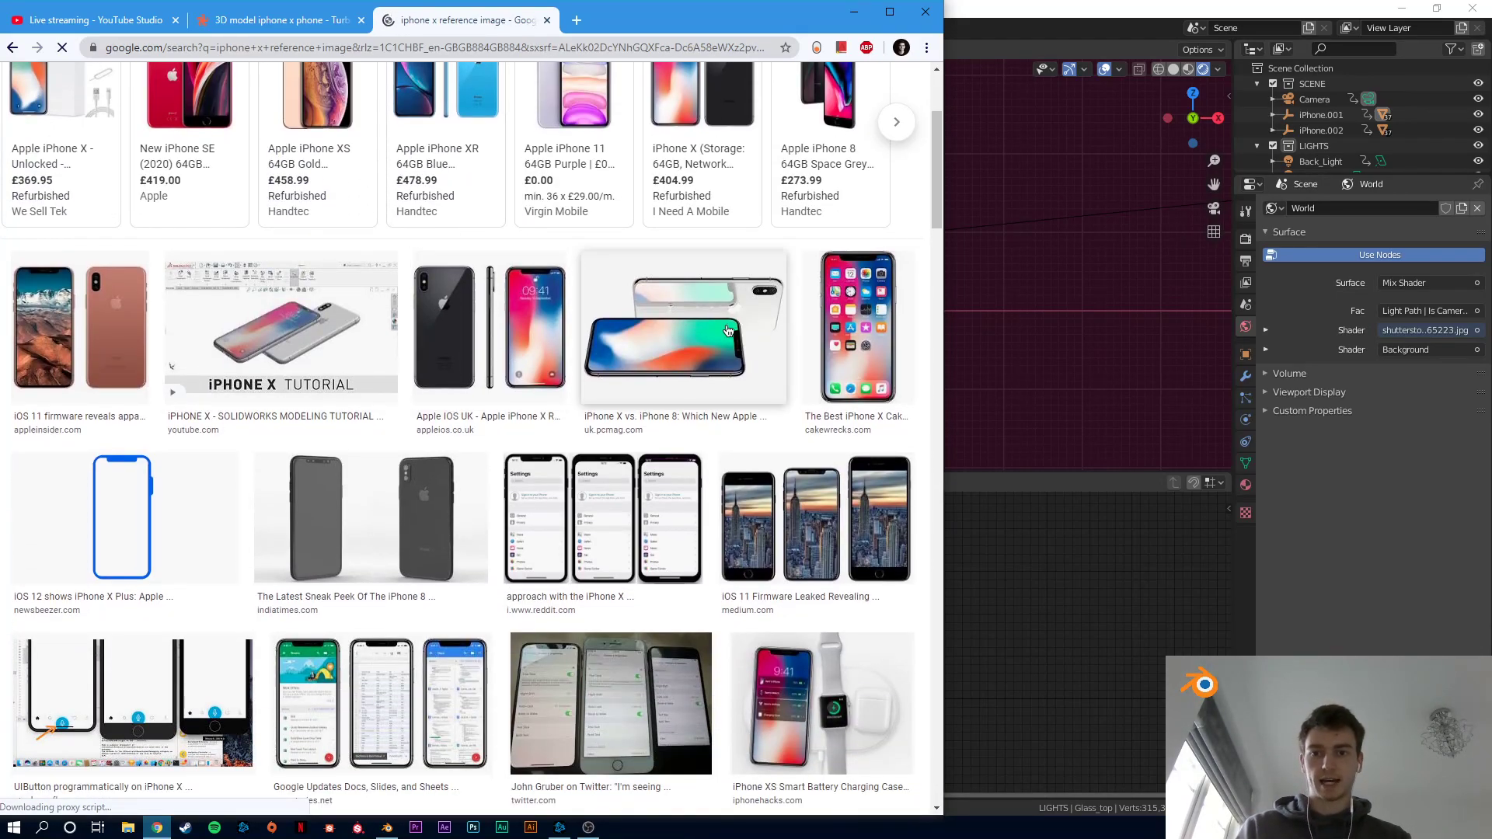
left_click(527, 350)
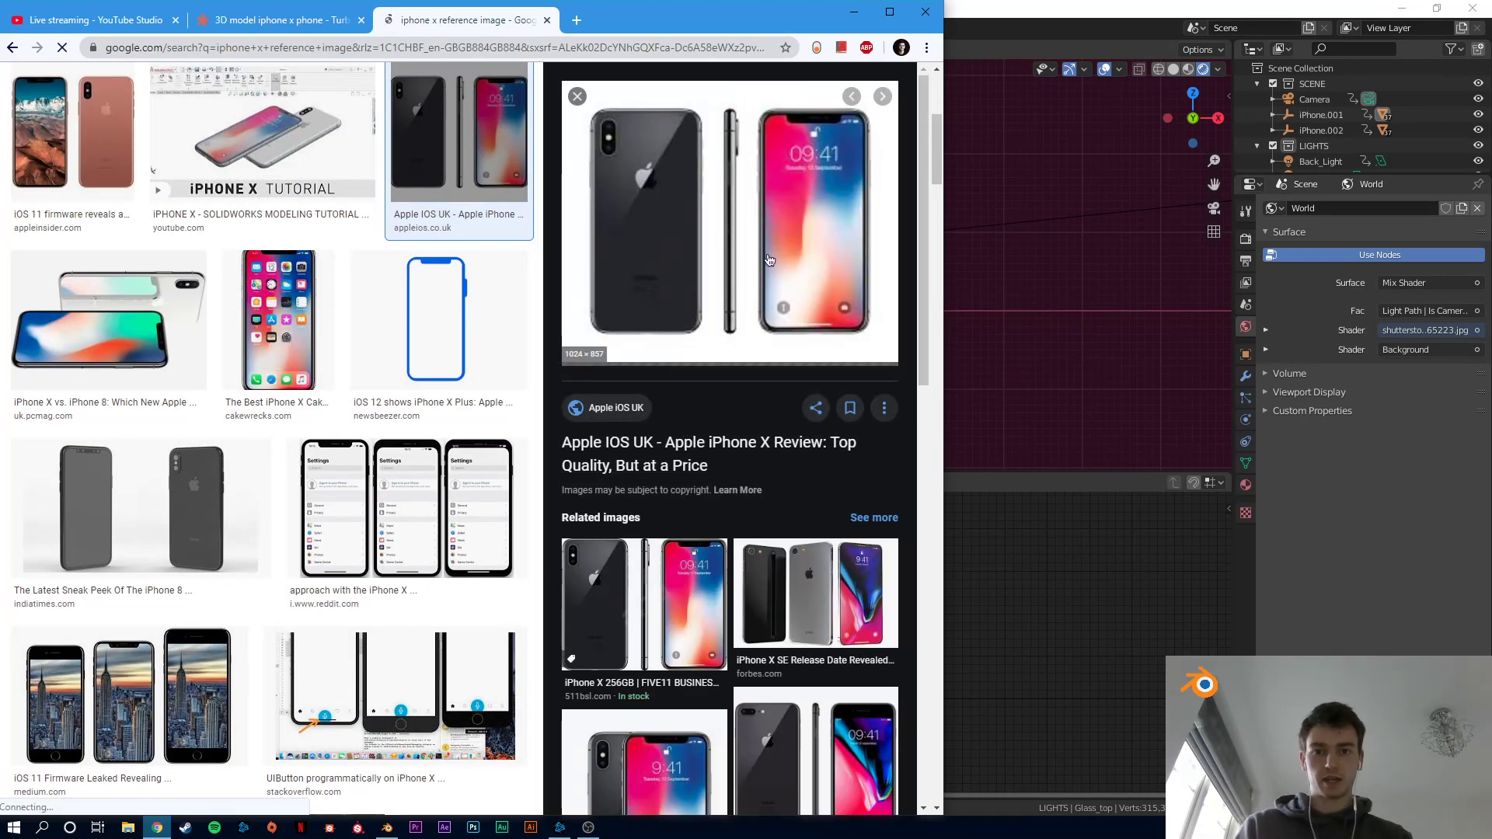
left_click(101, 159)
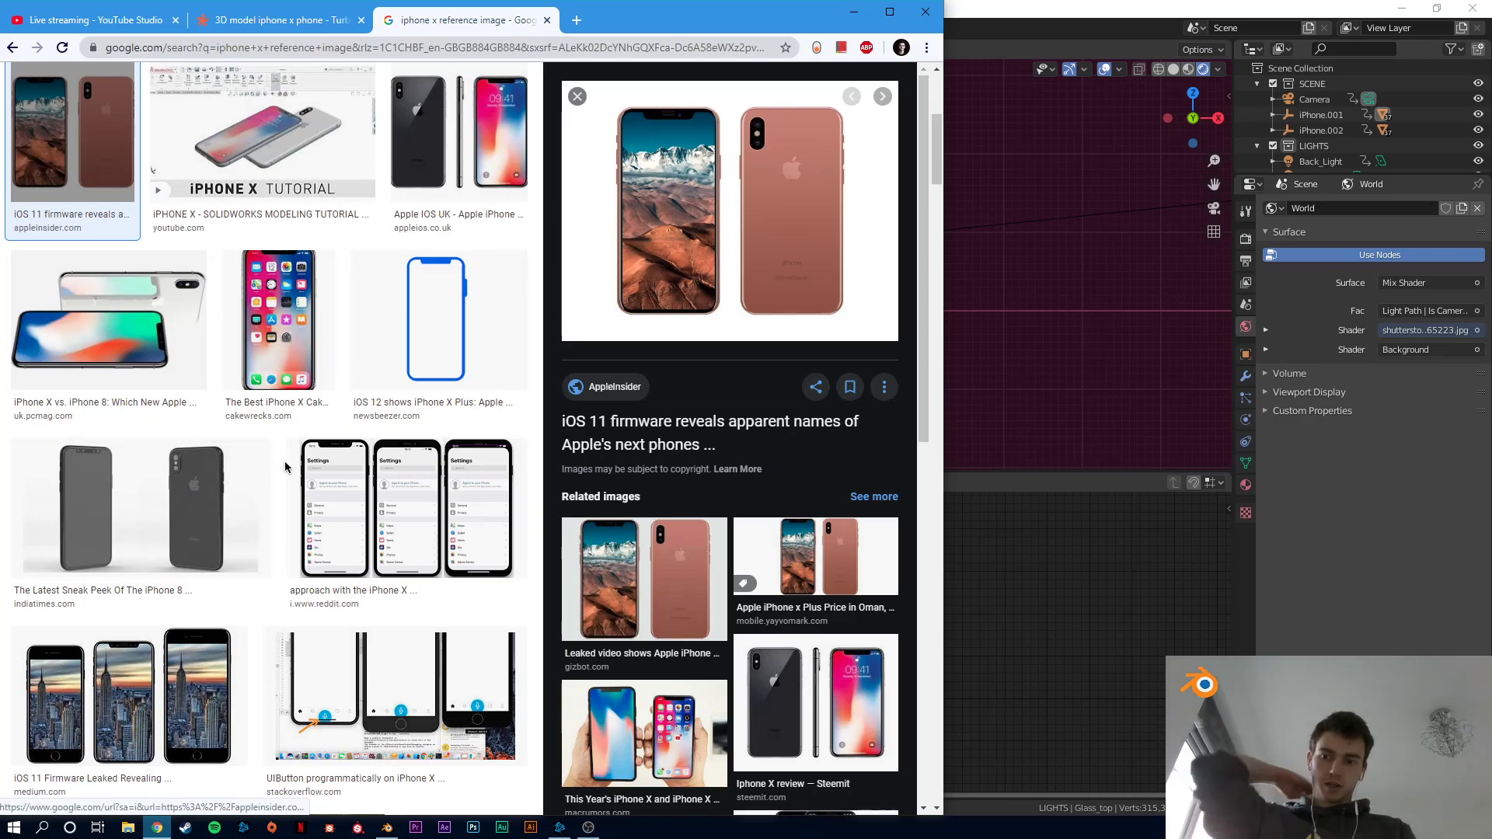
scroll(284, 471, "down", 3)
scroll(309, 405, "down", 3)
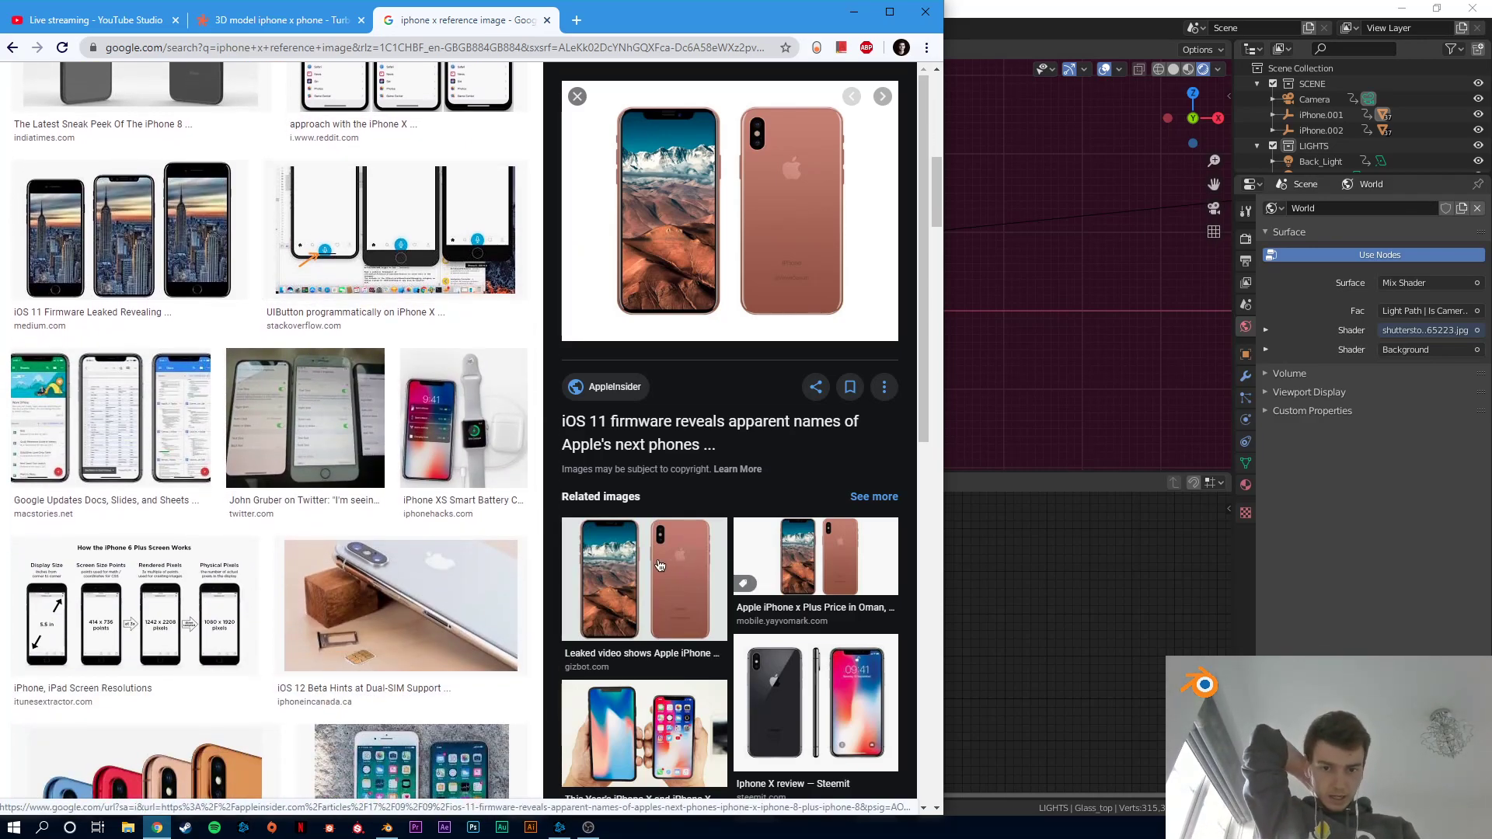
scroll(423, 462, "up", 10)
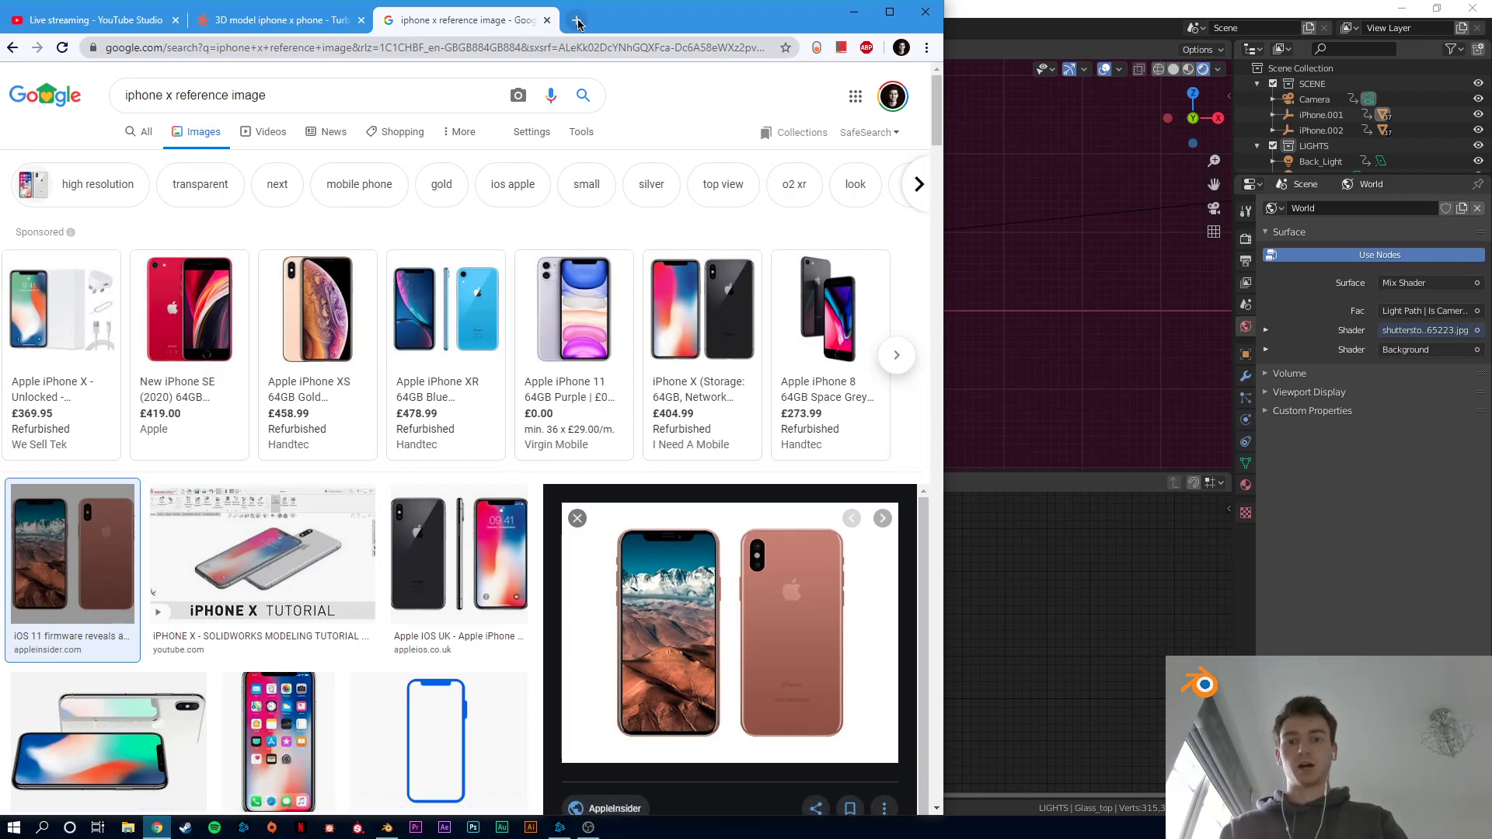
Search Google for "ai upscale" in a new tab and open the Deep Image website.
key("ctrl+t")
type("AI")
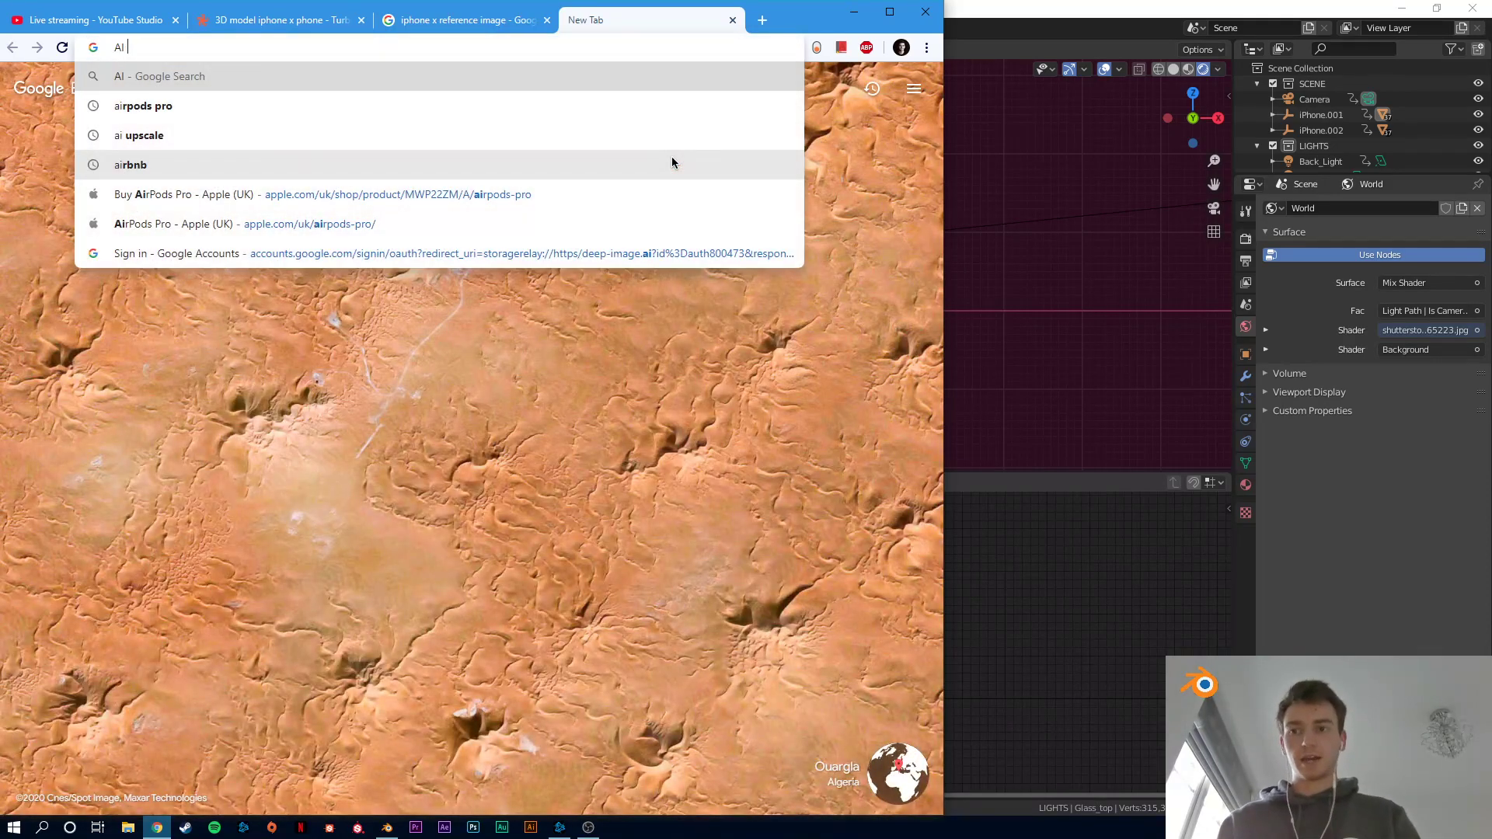
key("Down")
key("Return")
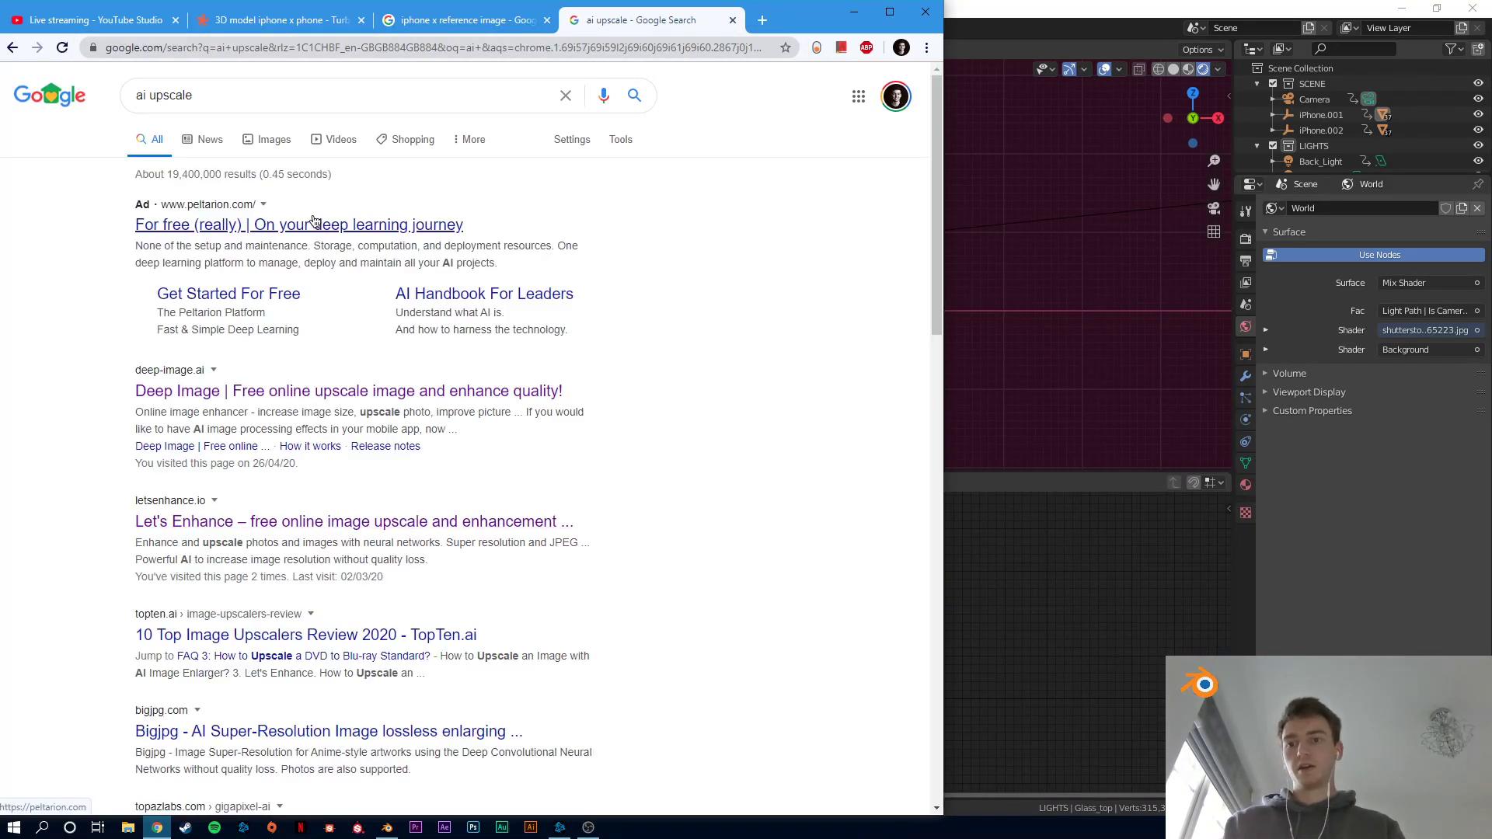
left_click(404, 391)
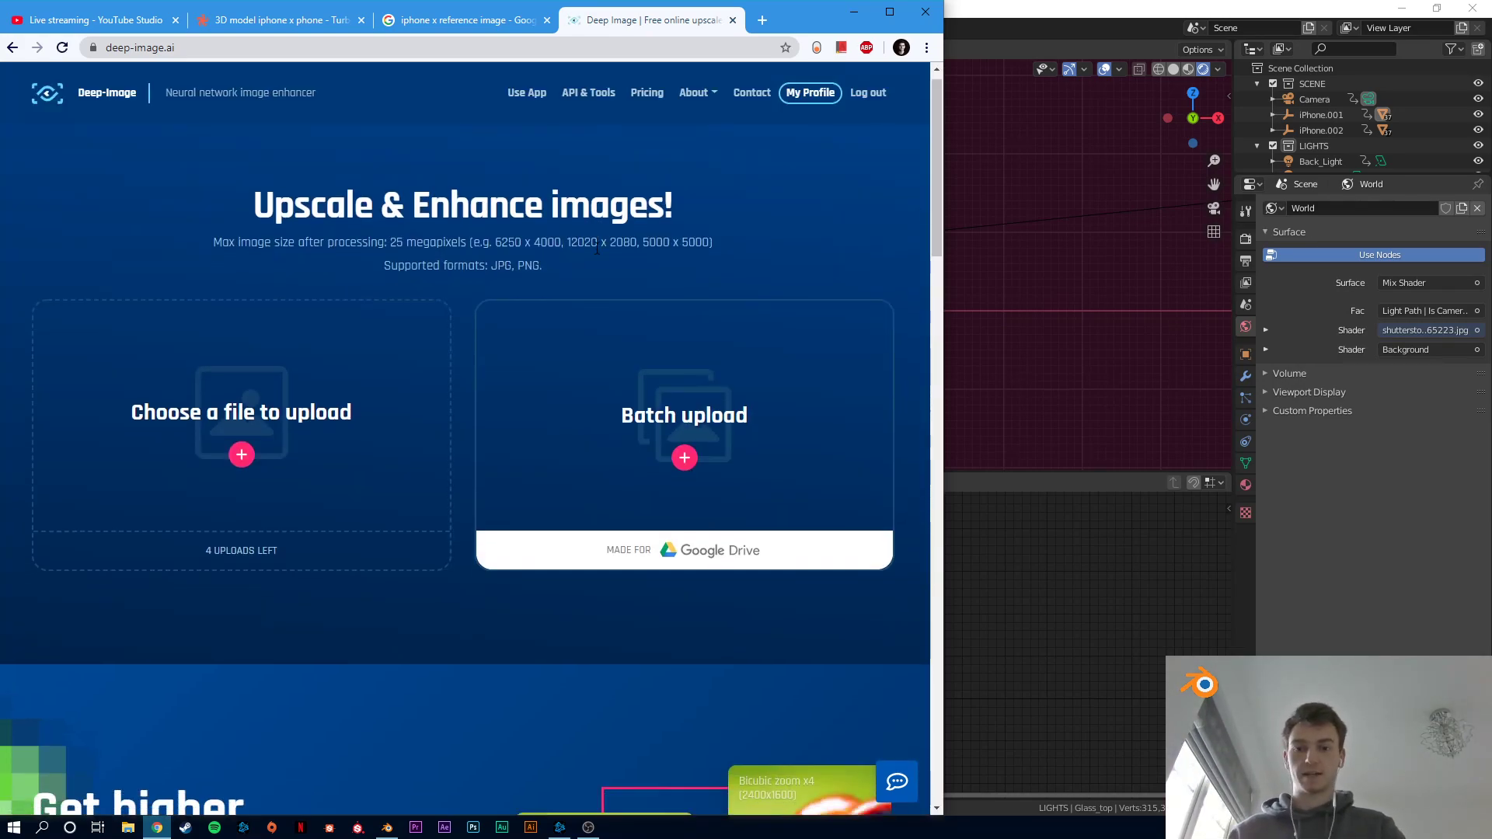
Look over Deep Image's upscaling comparison and upload options, and return to the iPhone X image results.
scroll(575, 300, "down", 6)
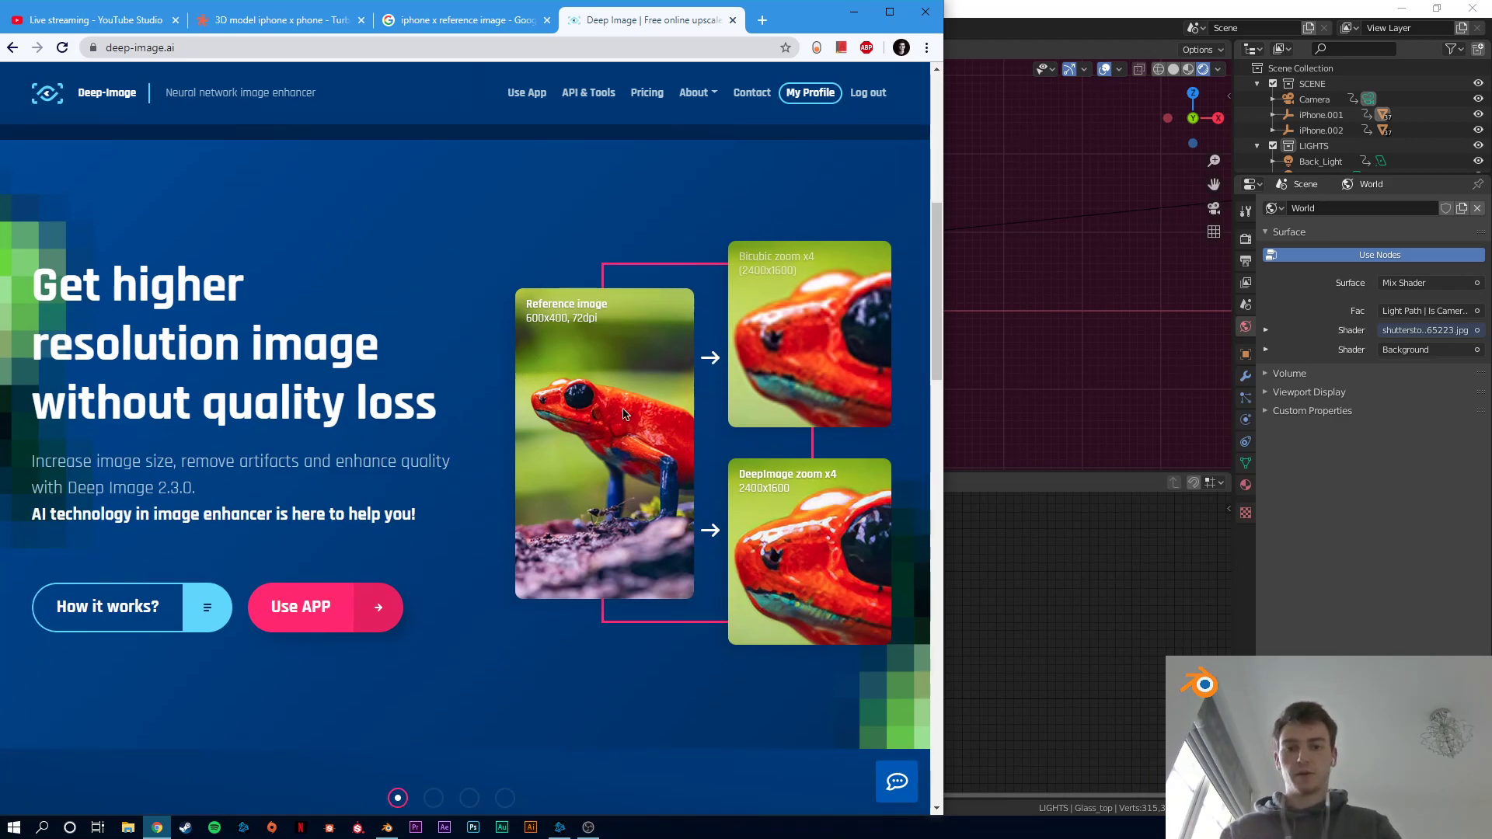
scroll(602, 407, "down", 1)
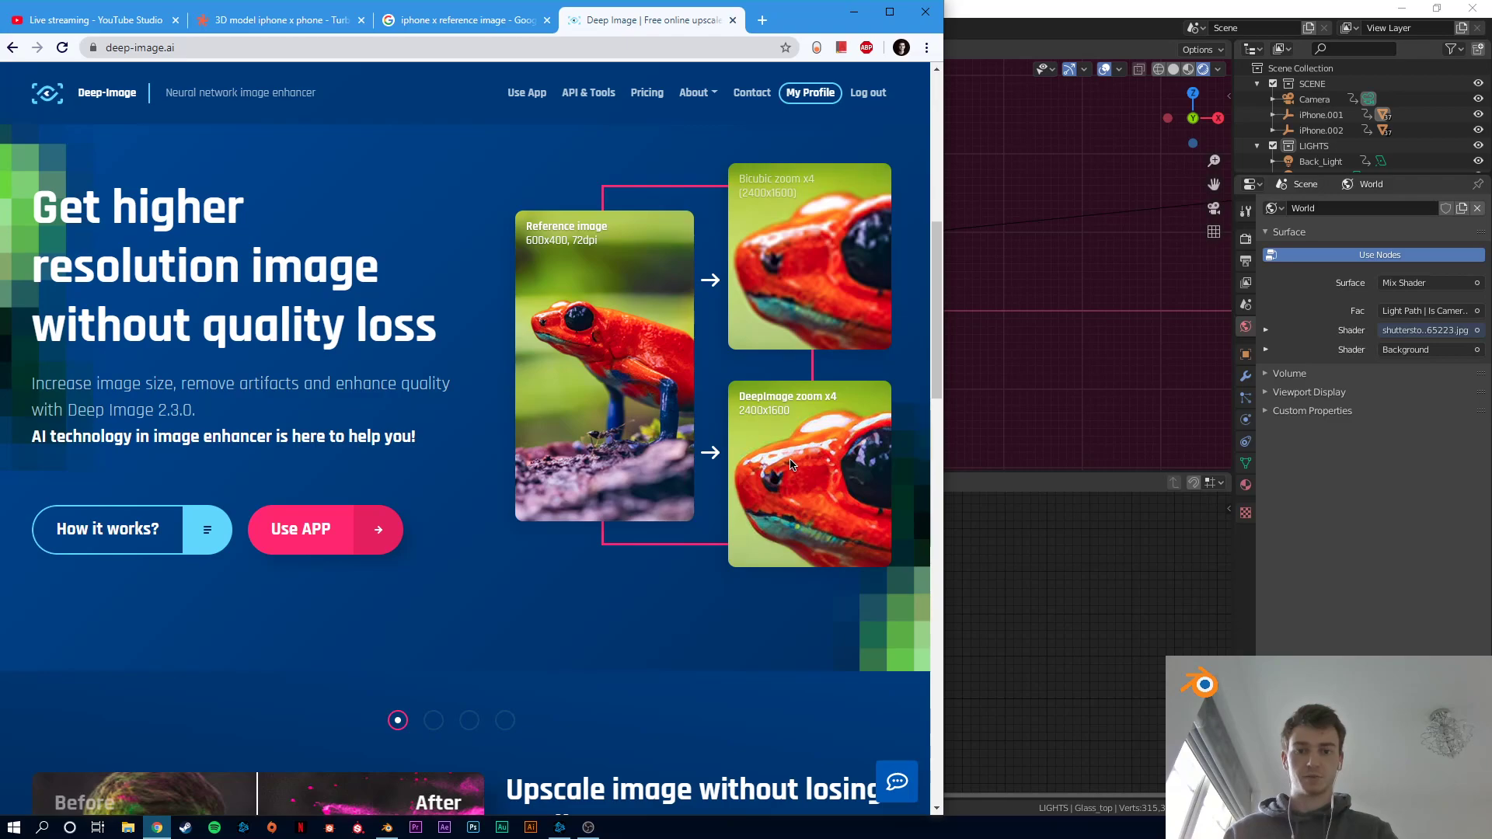
scroll(592, 374, "up", 8)
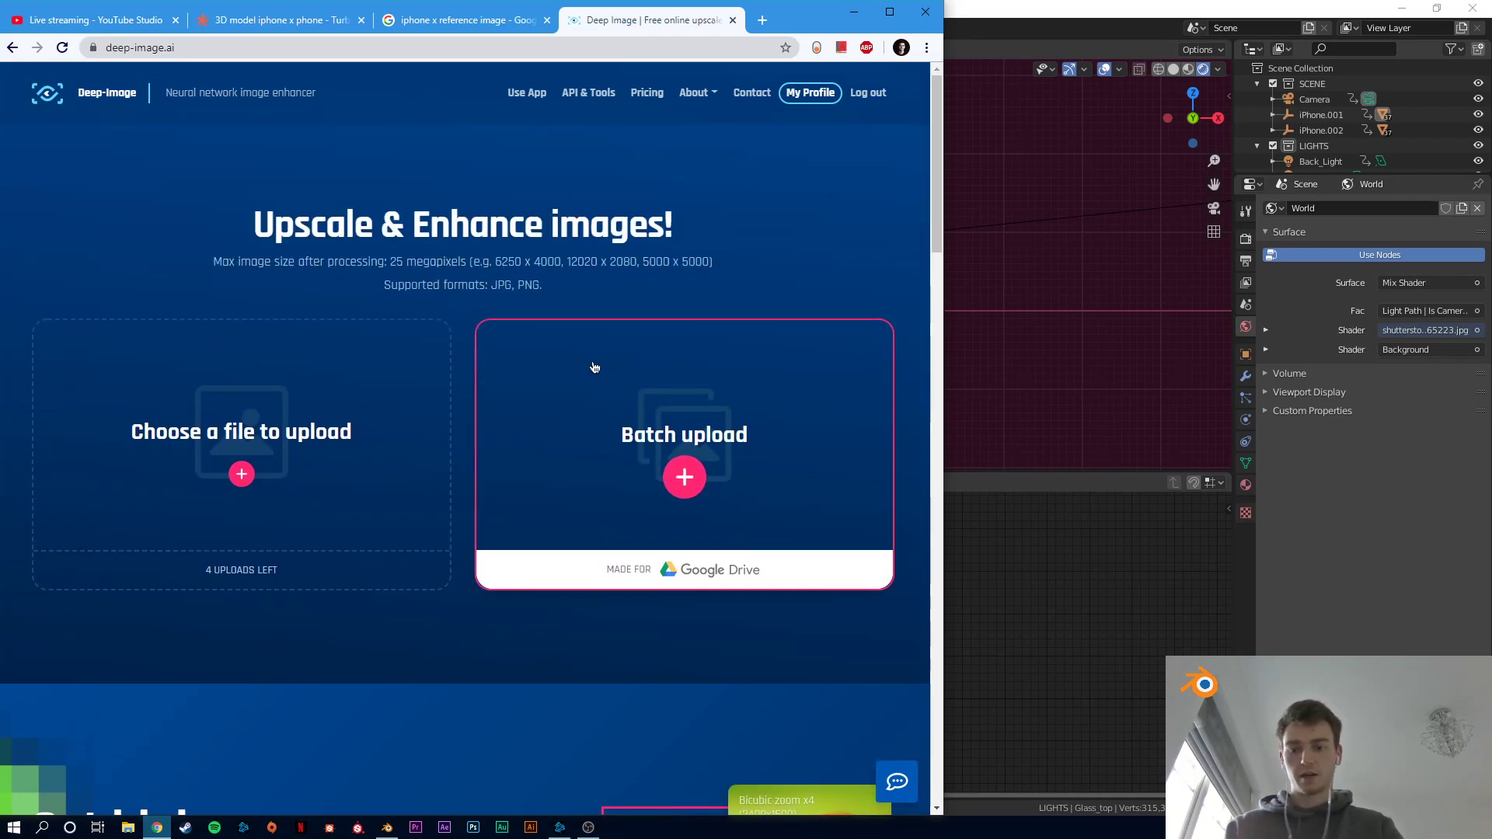
key("ctrl+shift+Tab")
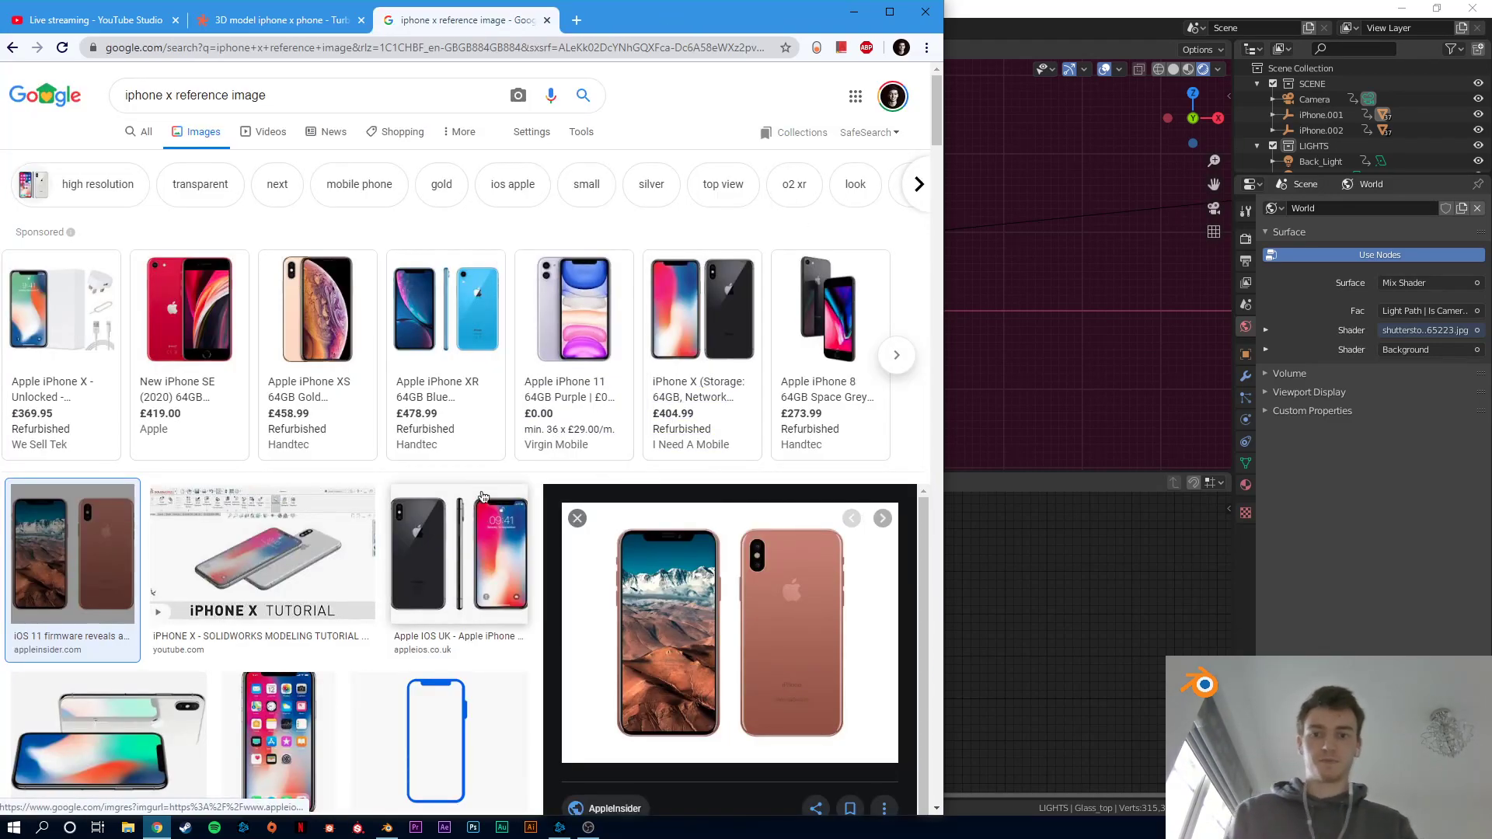
Switch back to Blender and enlarge the shader node editor around the phone material's Principled BSDF.
scroll(410, 482, "down", 2)
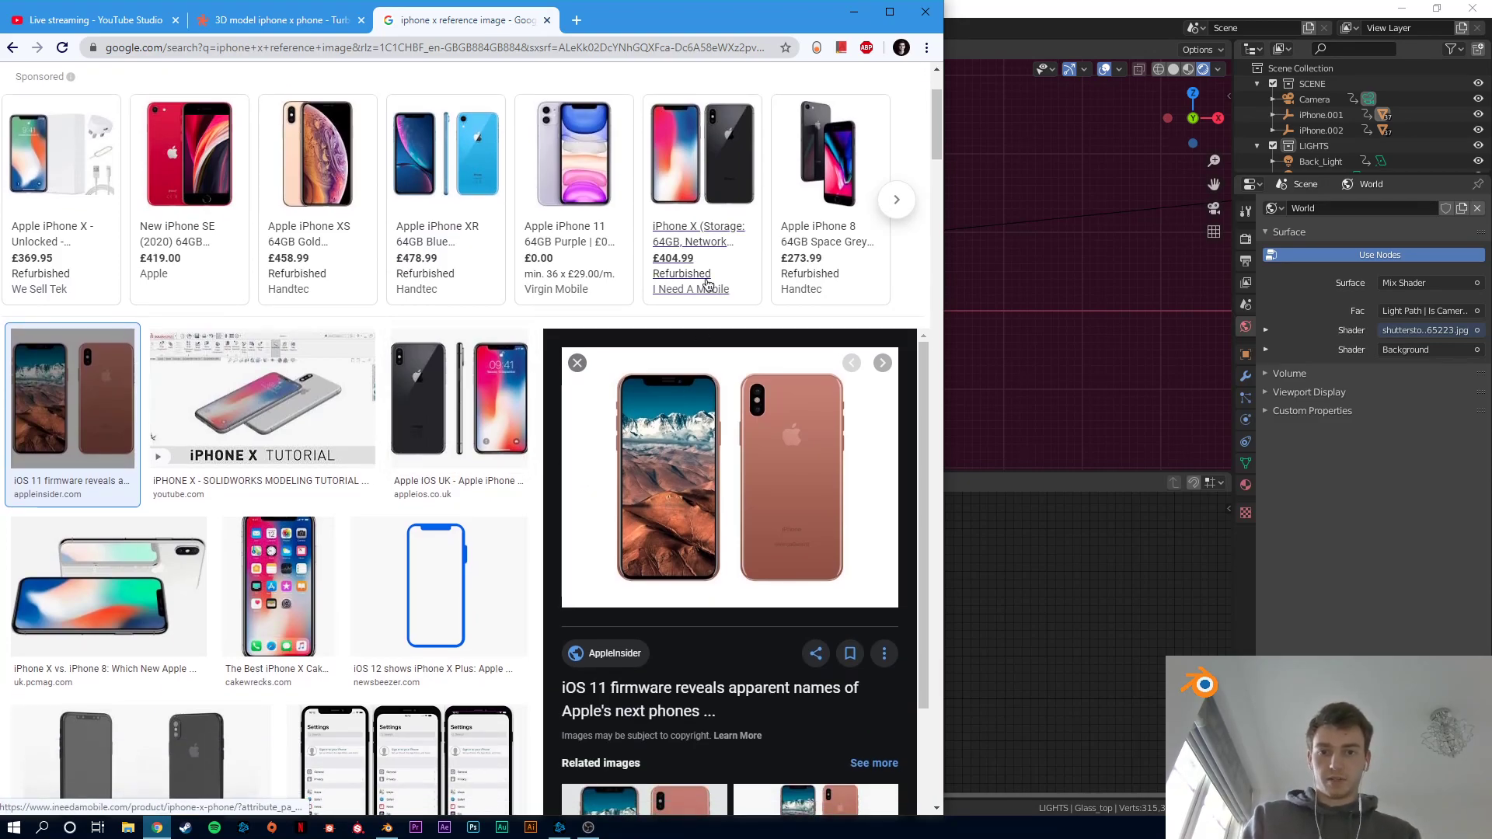
left_click(854, 11)
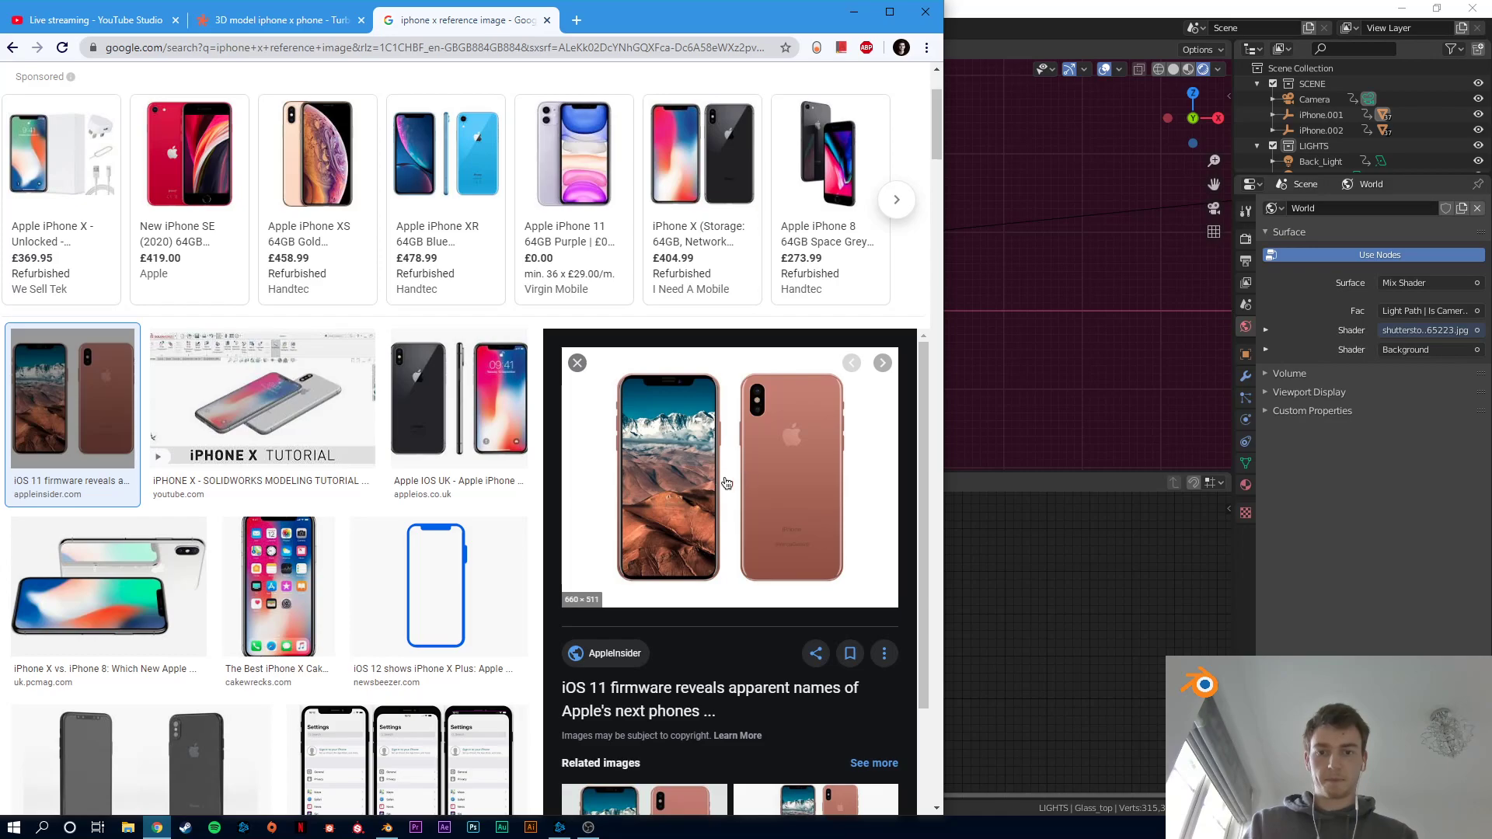
left_click(855, 14)
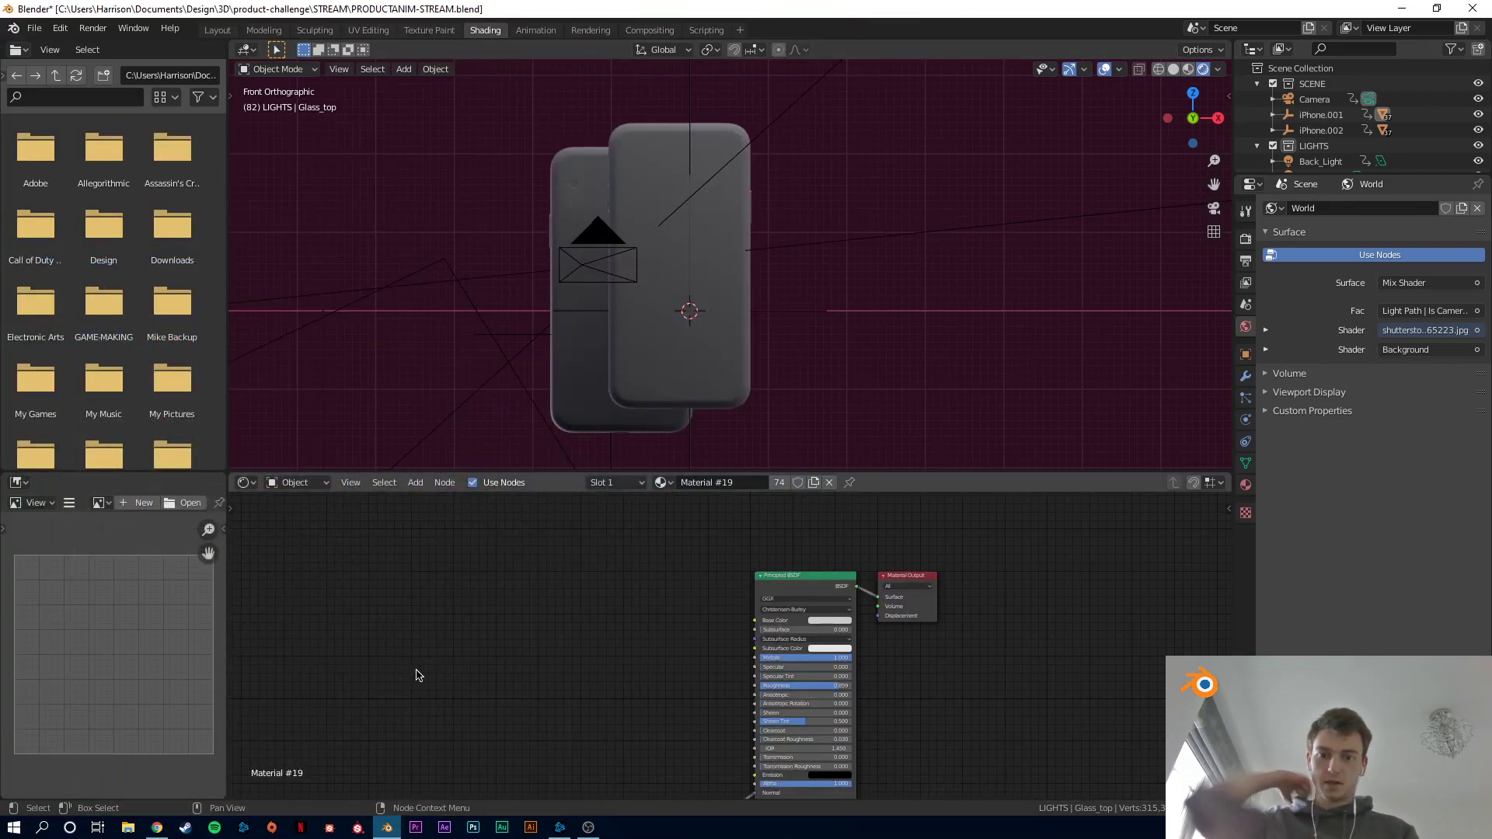
middle_click_drag(694, 615, 582, 578)
scroll(610, 649, "up", 3)
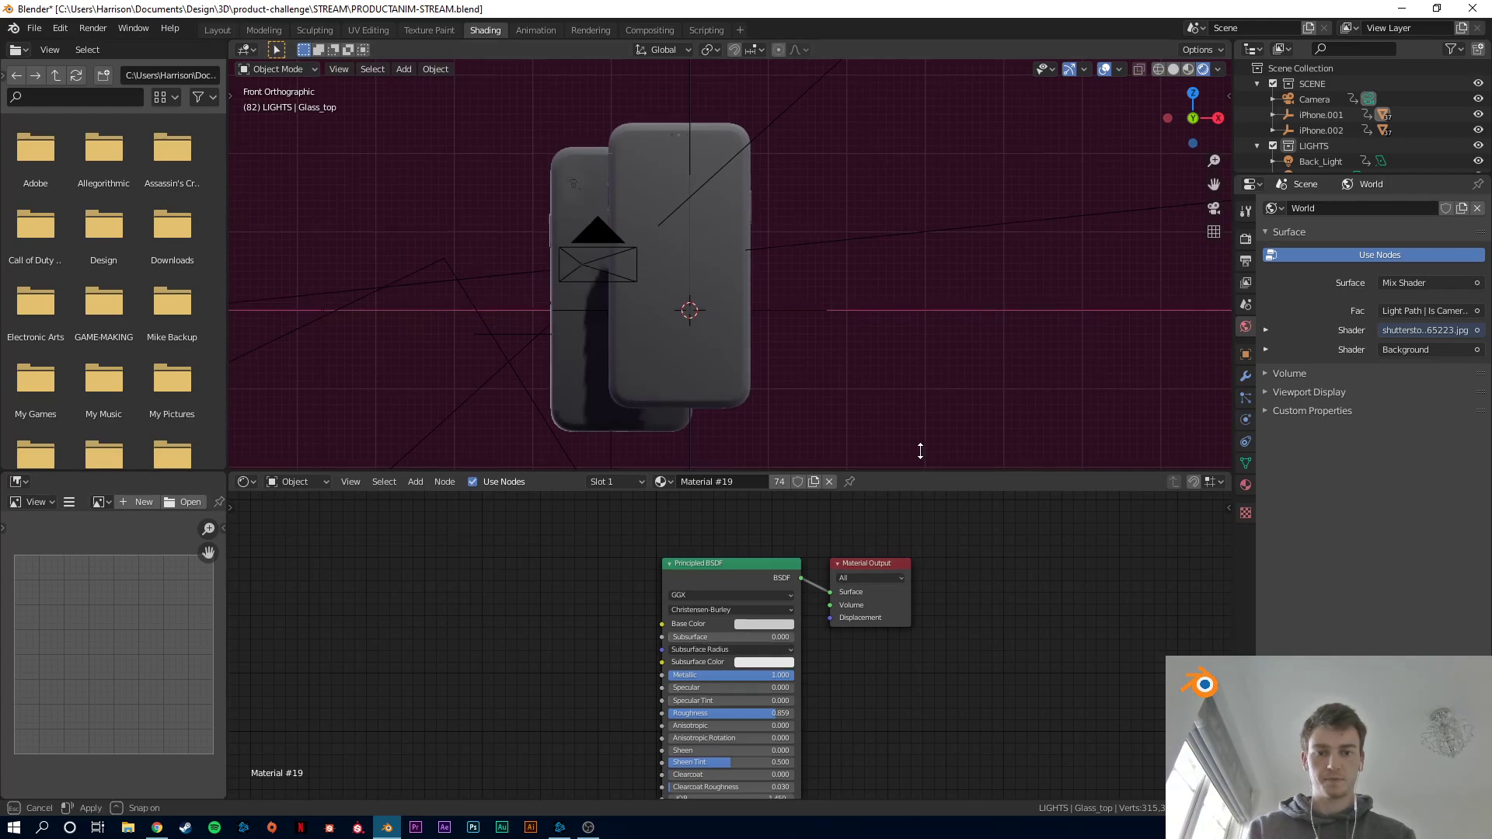
left_click_drag(923, 476, 912, 408)
scroll(733, 589, "up", 3)
left_click(703, 506)
scroll(732, 564, "down", 2)
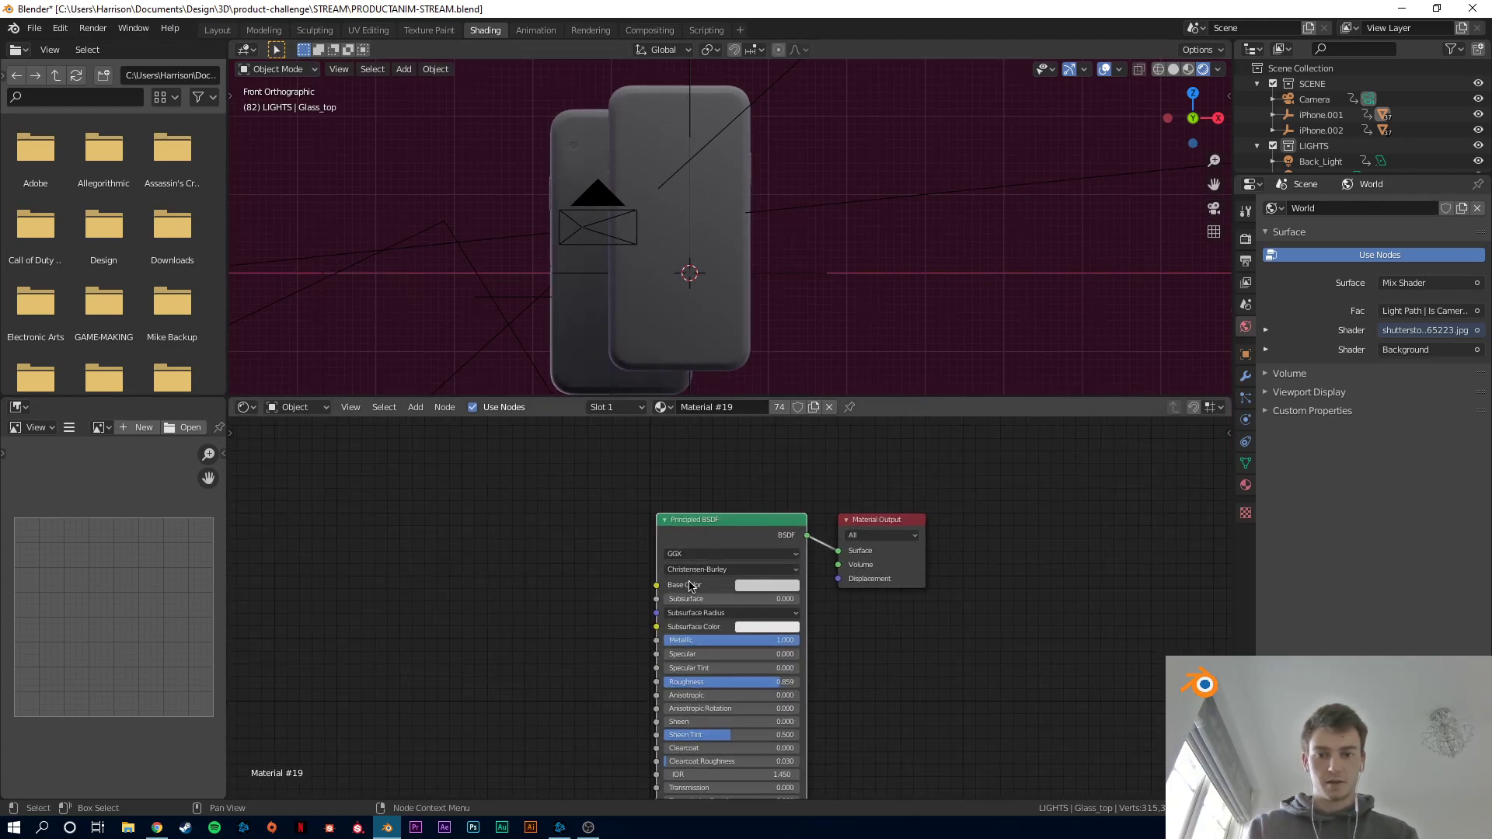
middle_click_drag(675, 591, 742, 581)
scroll(722, 494, "down", 2)
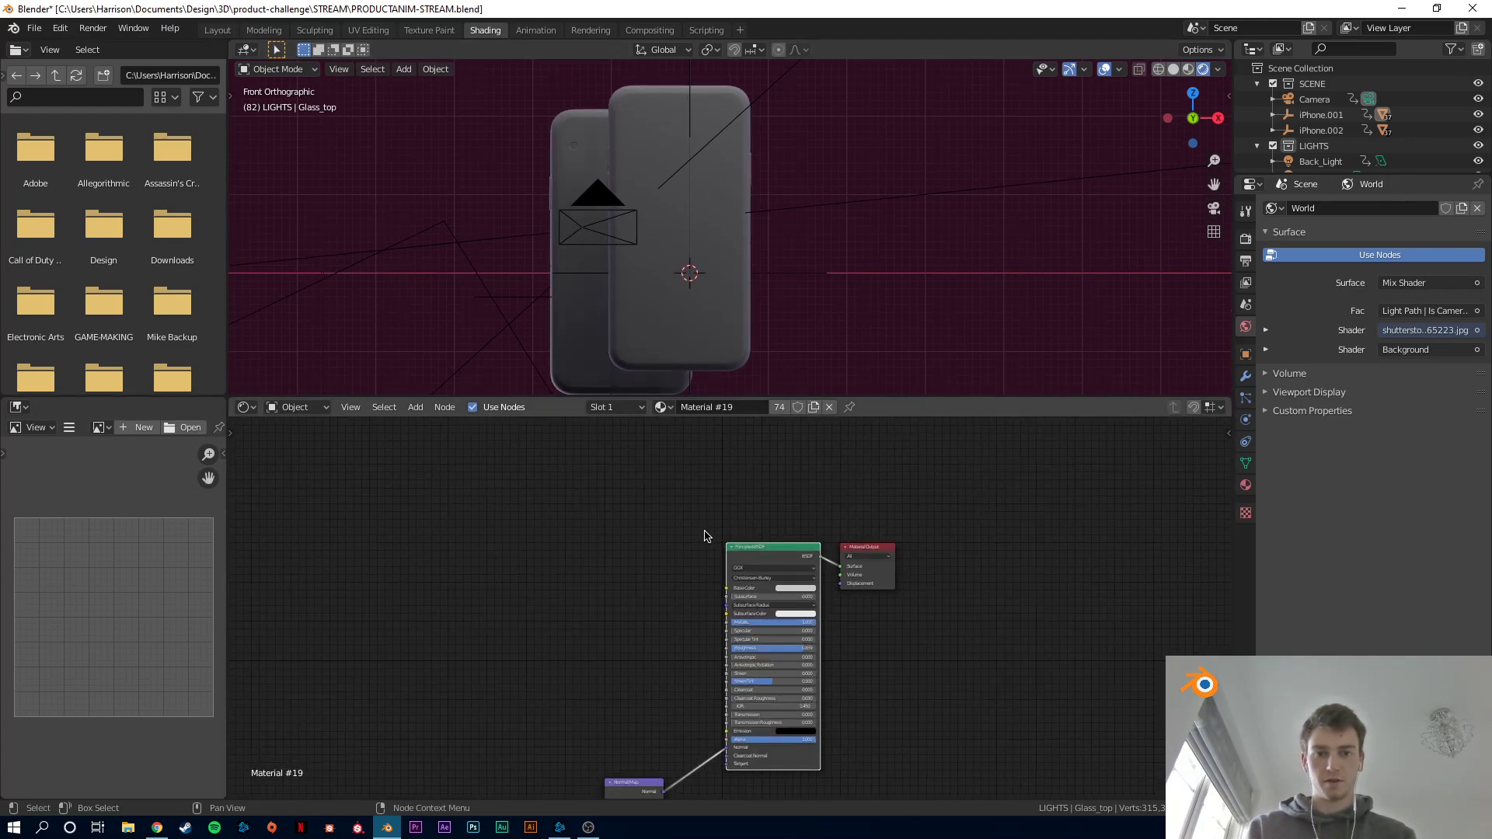
Select the front phone's glass, rearrange its Normal Map and Principled BSDF nodes, and add an Image Texture node beside them.
left_click(768, 277)
scroll(760, 385, "down", 1)
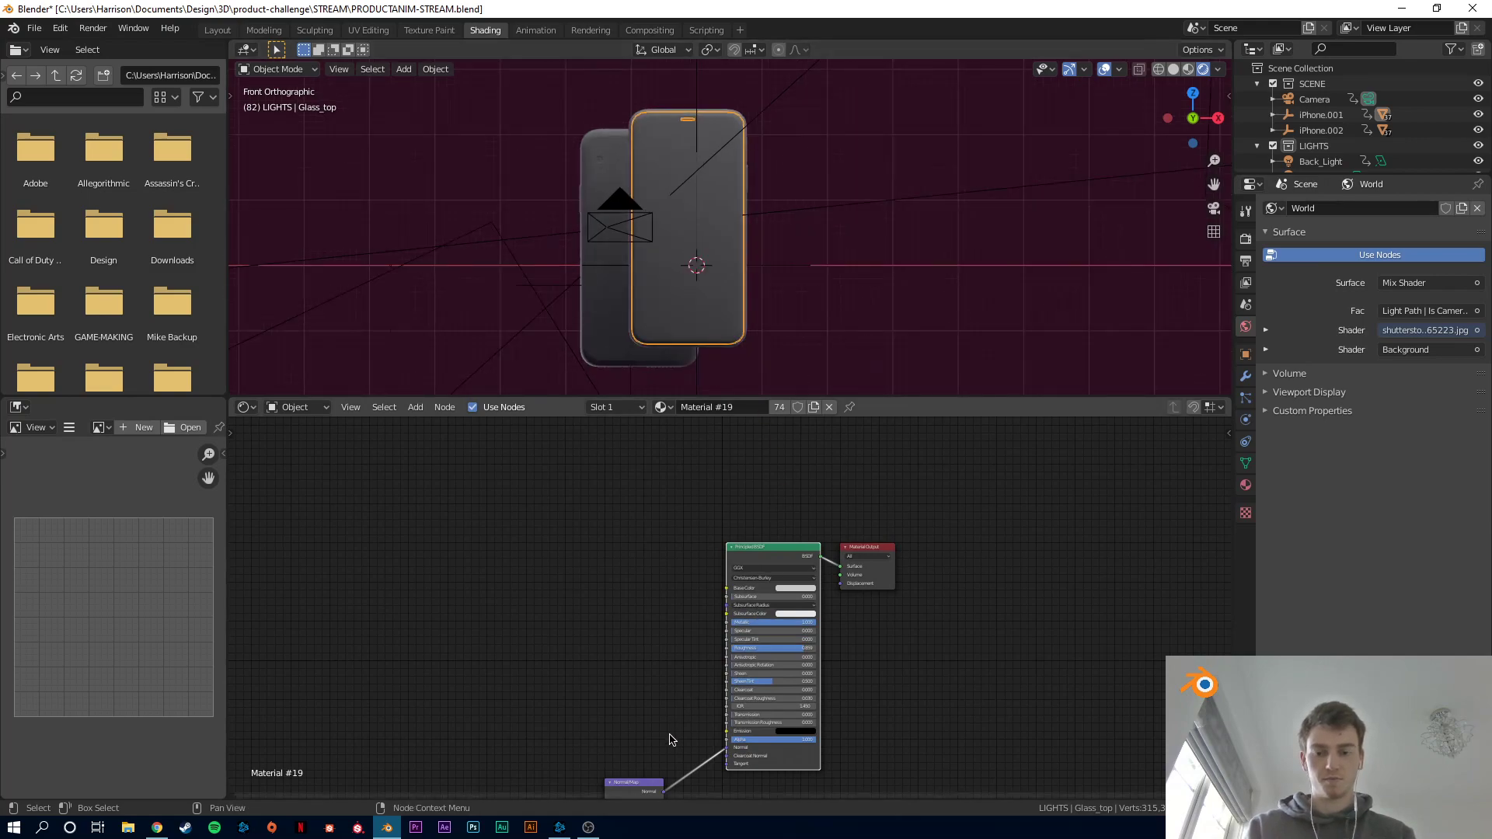
left_click_drag(638, 790, 619, 689)
scroll(726, 605, "up", 2)
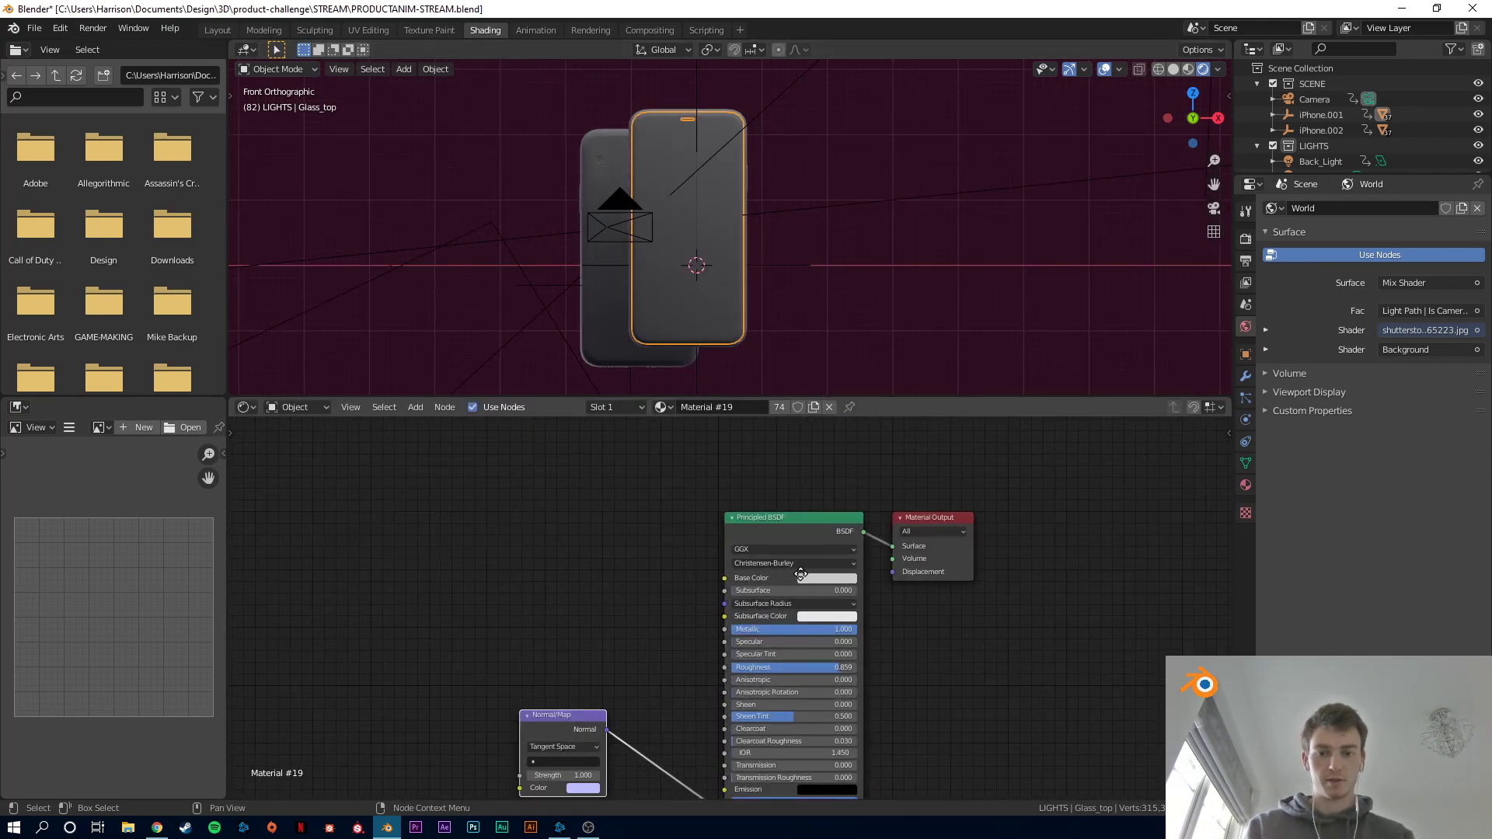
middle_click_drag(798, 558, 795, 581)
left_click_drag(553, 752, 565, 767)
key("shift+a")
type("image")
key("Return")
left_click(425, 551)
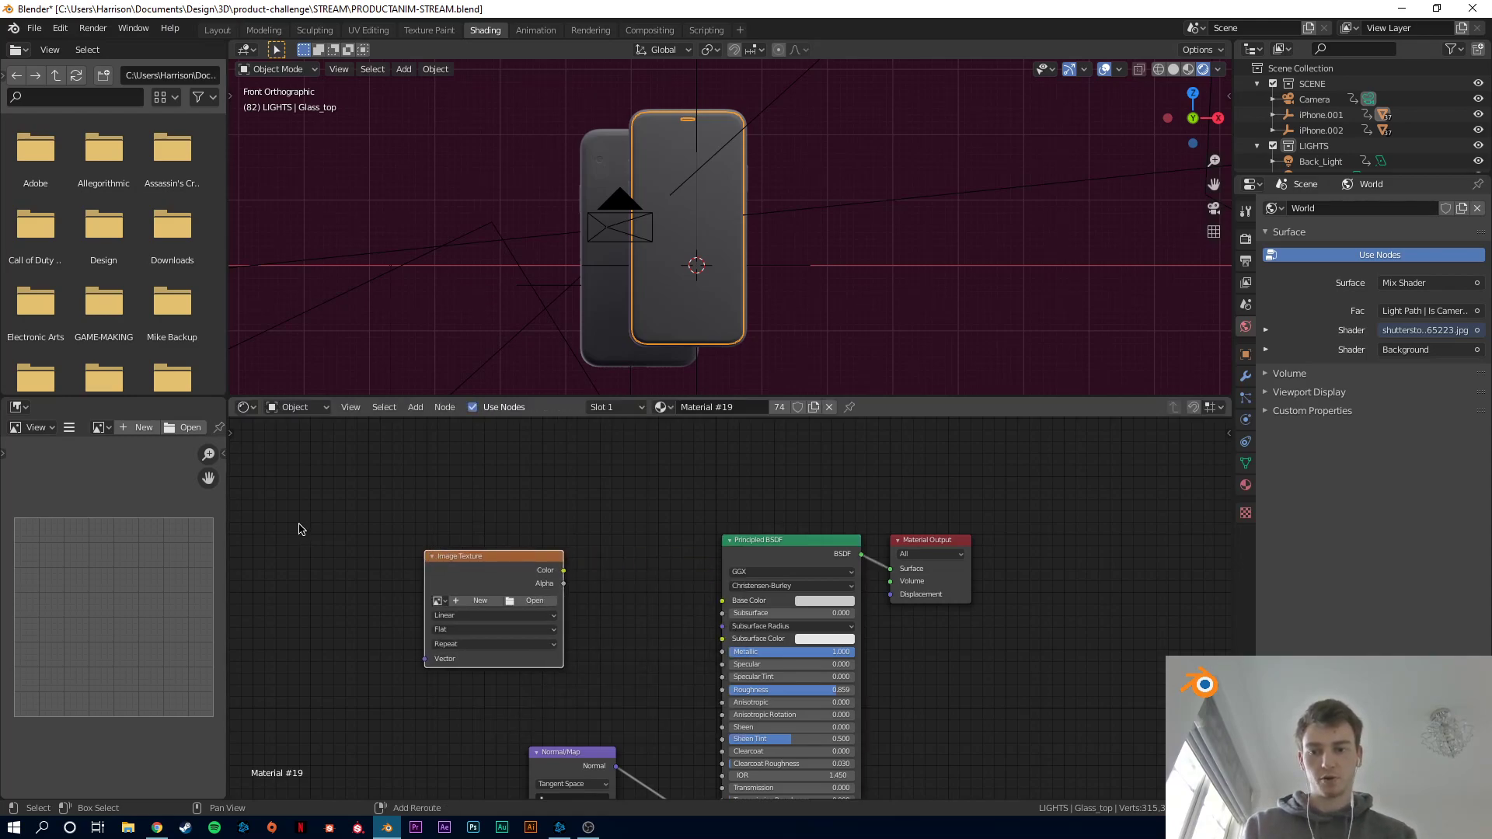
Add a Texture Coordinate node and a Mapping node ahead of the Image Texture node.
key("shift+a")
left_click(301, 521)
type("tex co")
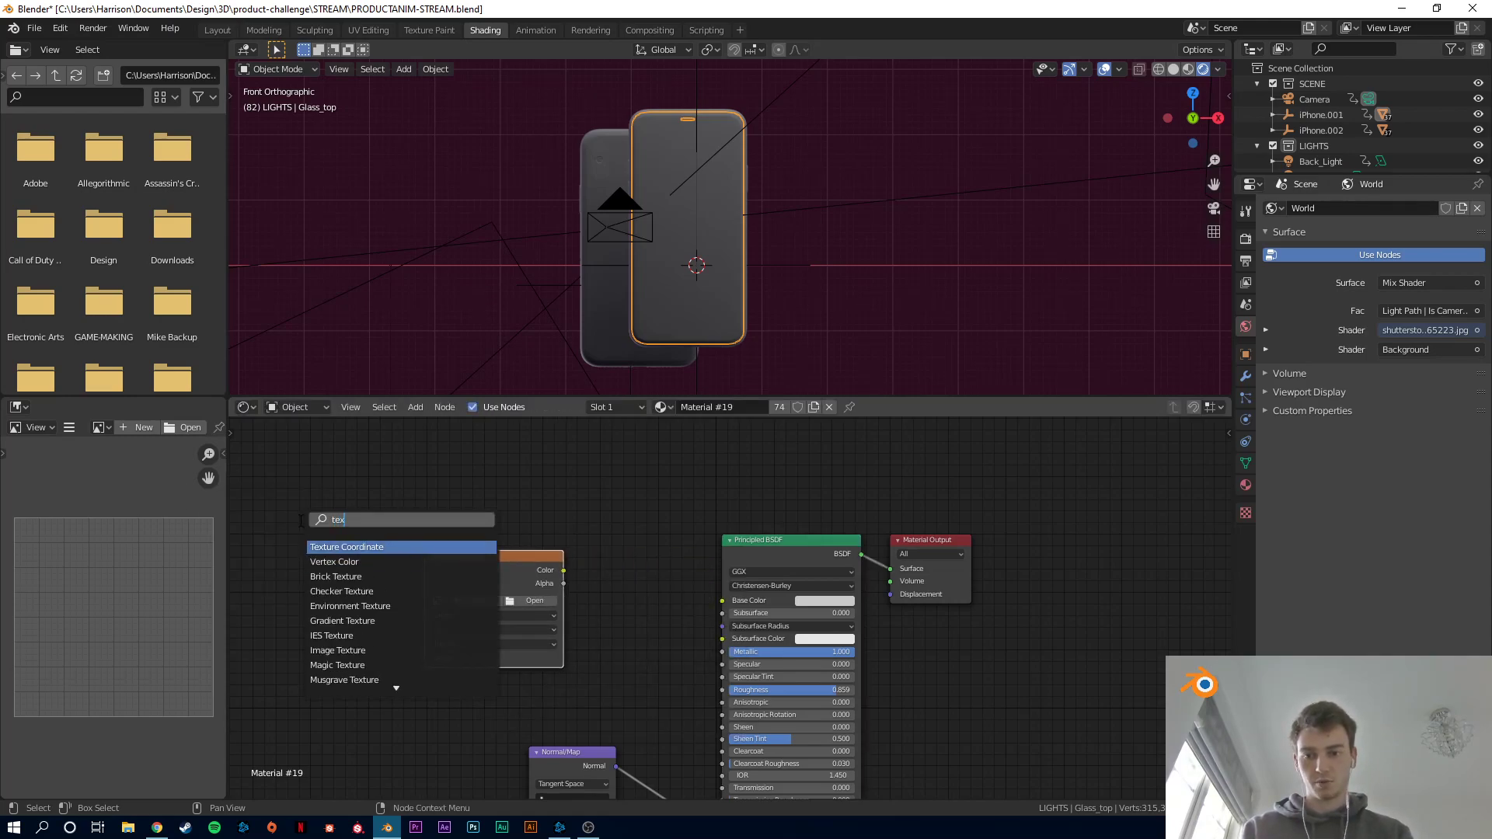
key("Return")
left_click(305, 502)
left_click_drag(490, 558, 550, 557)
key("shift+a")
left_click(488, 516)
type("m")
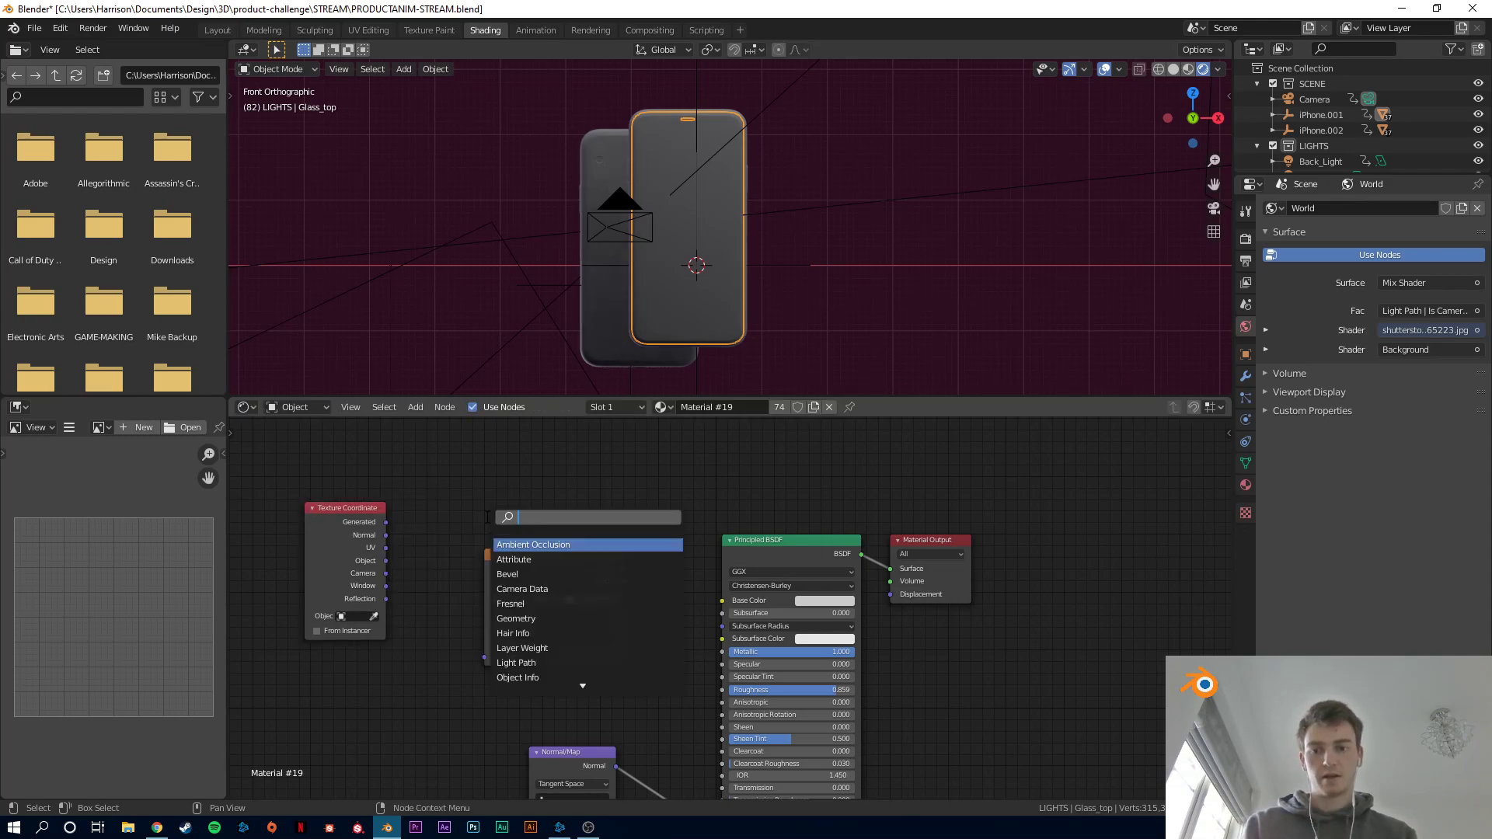
type("apping")
key("Return")
left_click(403, 464)
Connect the UV output through Mapping to the Image Texture's Vector, and its Color to the Principled BSDF's Base Color.
left_click_drag(529, 584, 548, 582)
left_click_drag(352, 536, 404, 535)
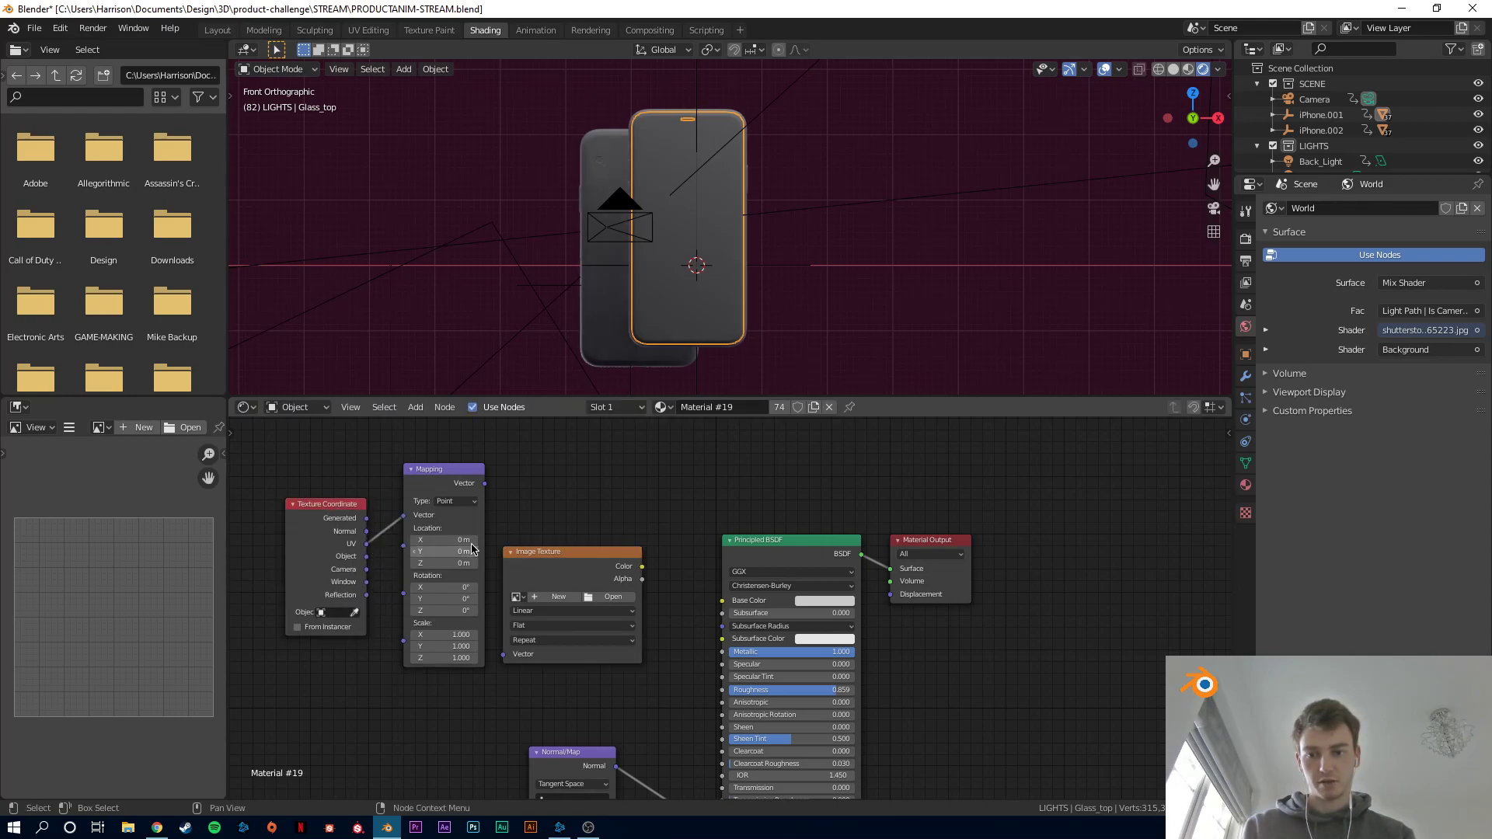
left_click_drag(485, 484, 504, 654)
left_click_drag(641, 574, 649, 573)
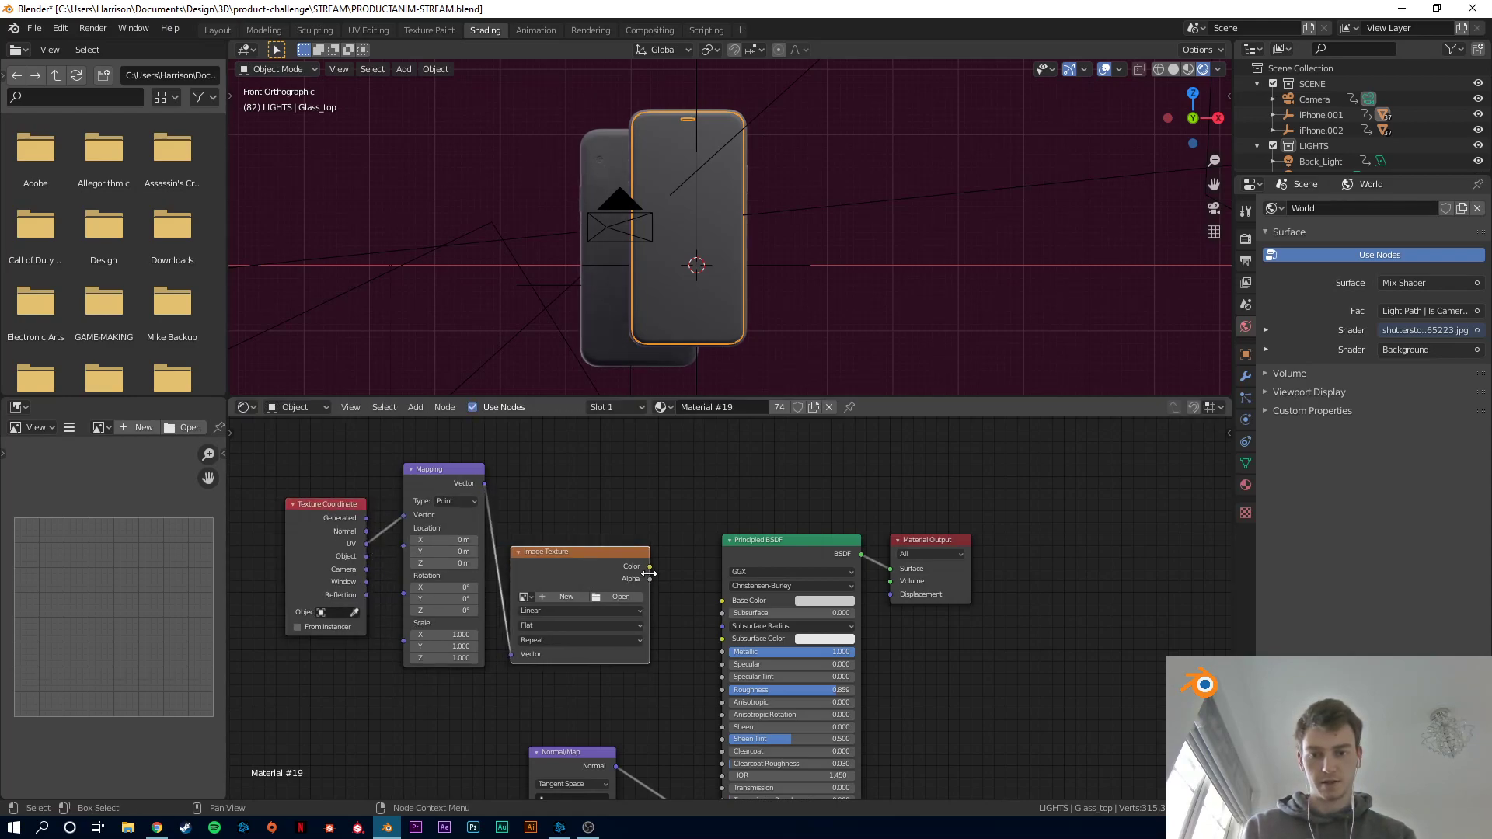
left_click_drag(722, 603, 723, 601)
left_click_drag(624, 607, 645, 599)
Load iphone-uv-upscaled - Copy.jpg from the product-challenge folder into the Image Texture node, checking the thumbnails in File Explorer first.
left_click(642, 589)
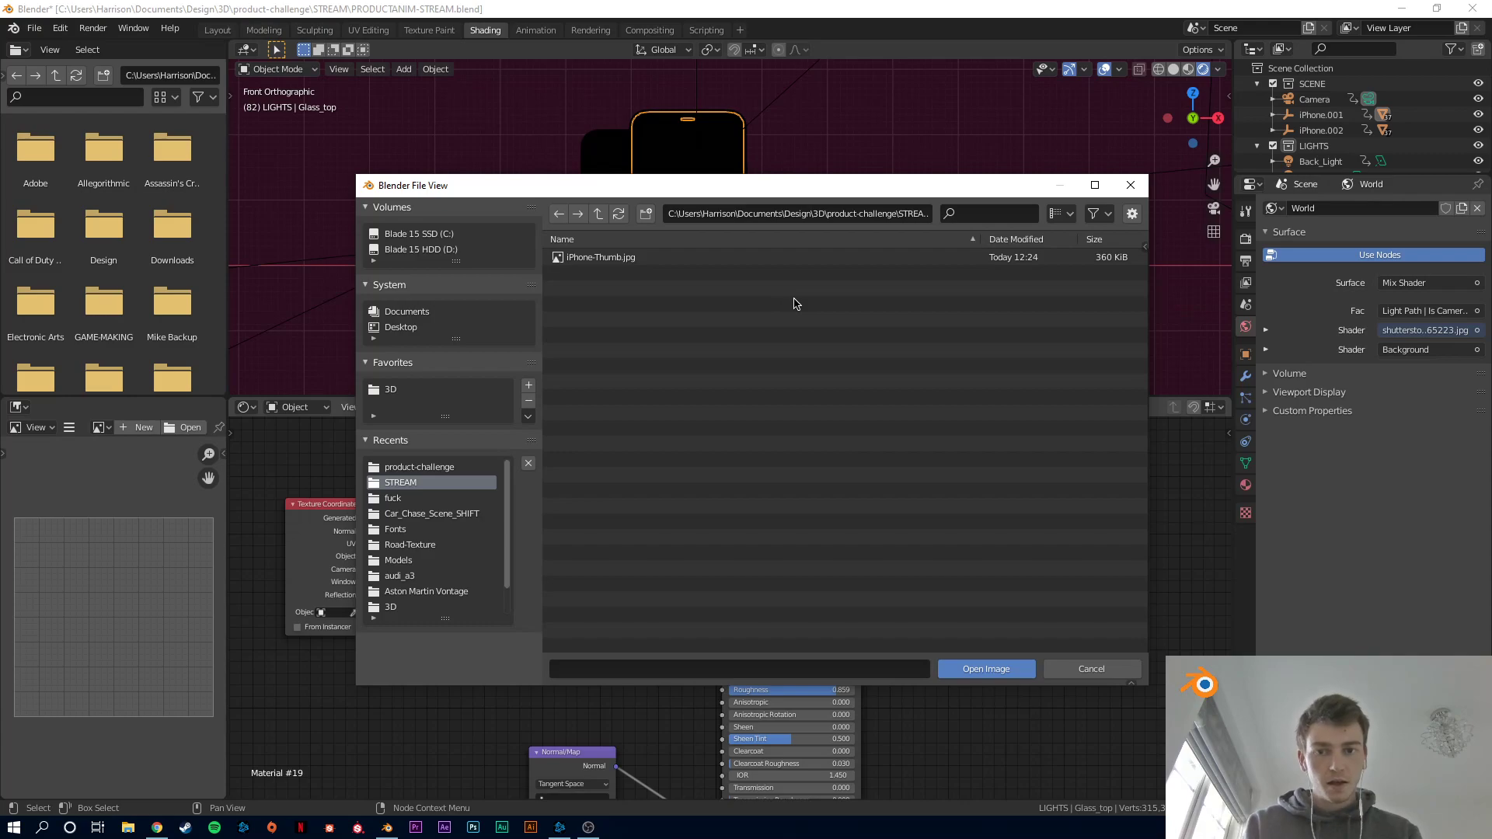
left_click(598, 216)
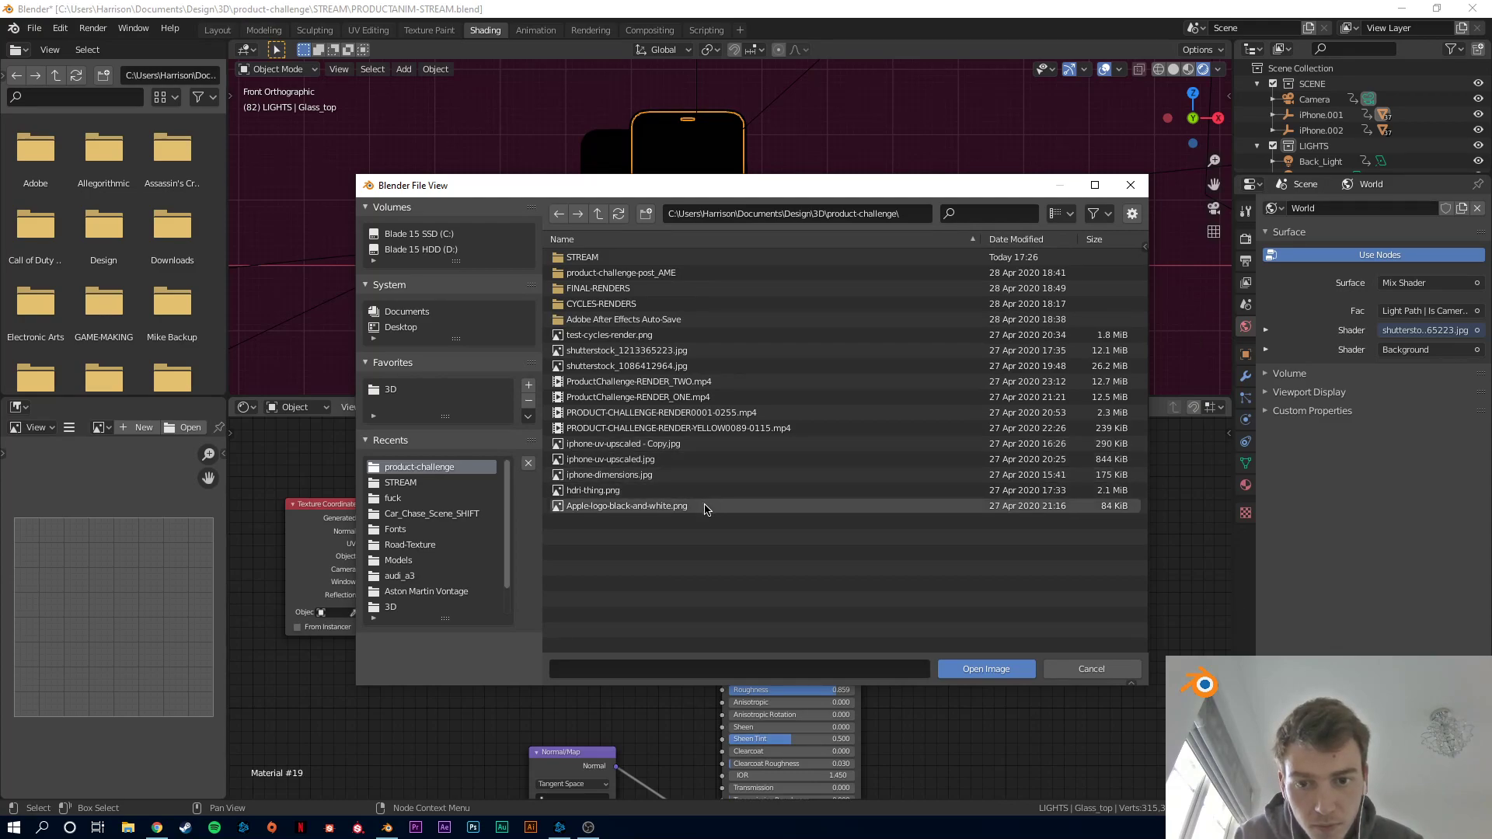
left_click(667, 462)
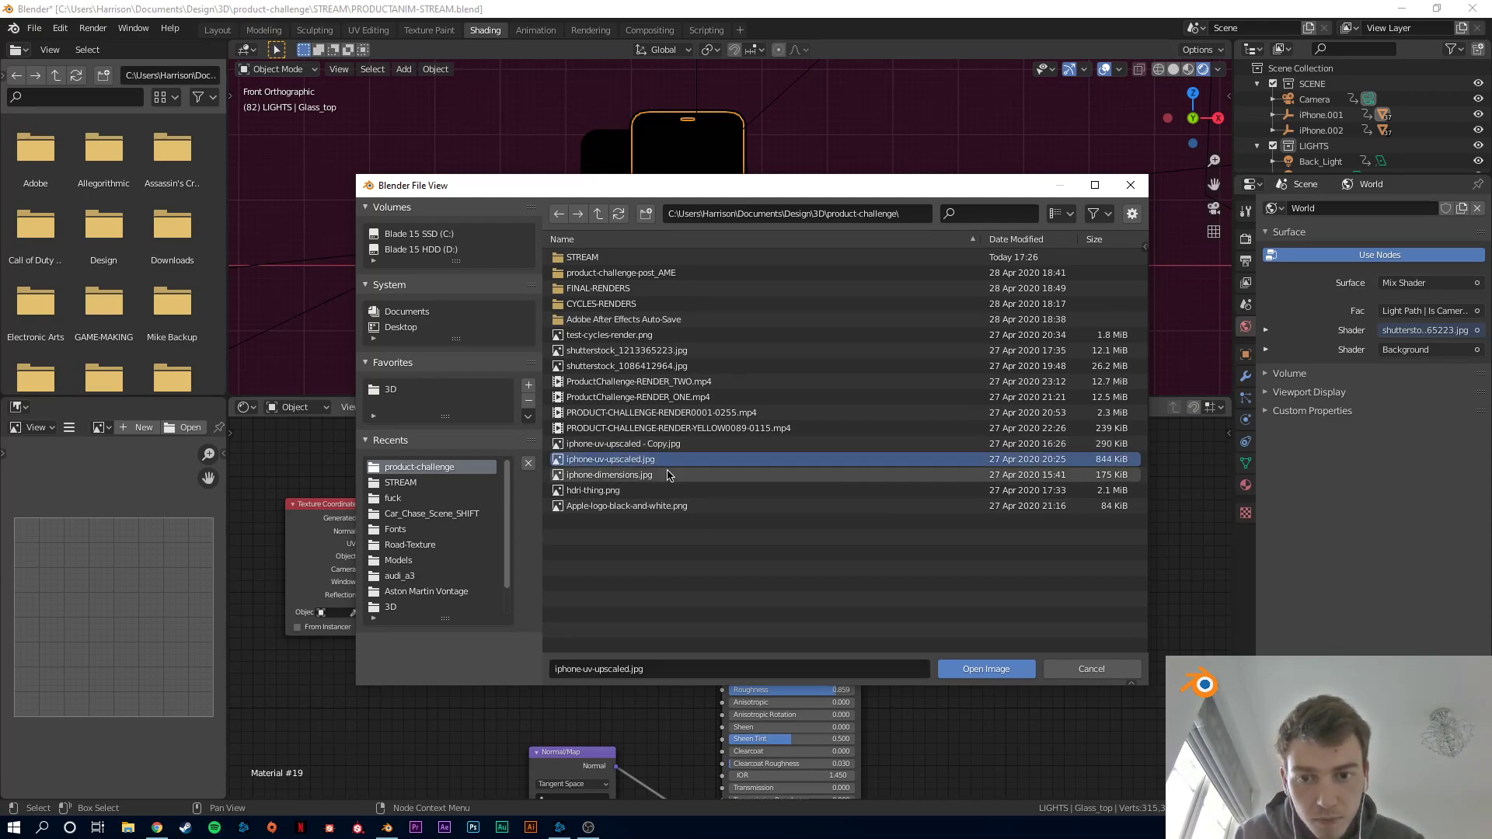
key("super+e")
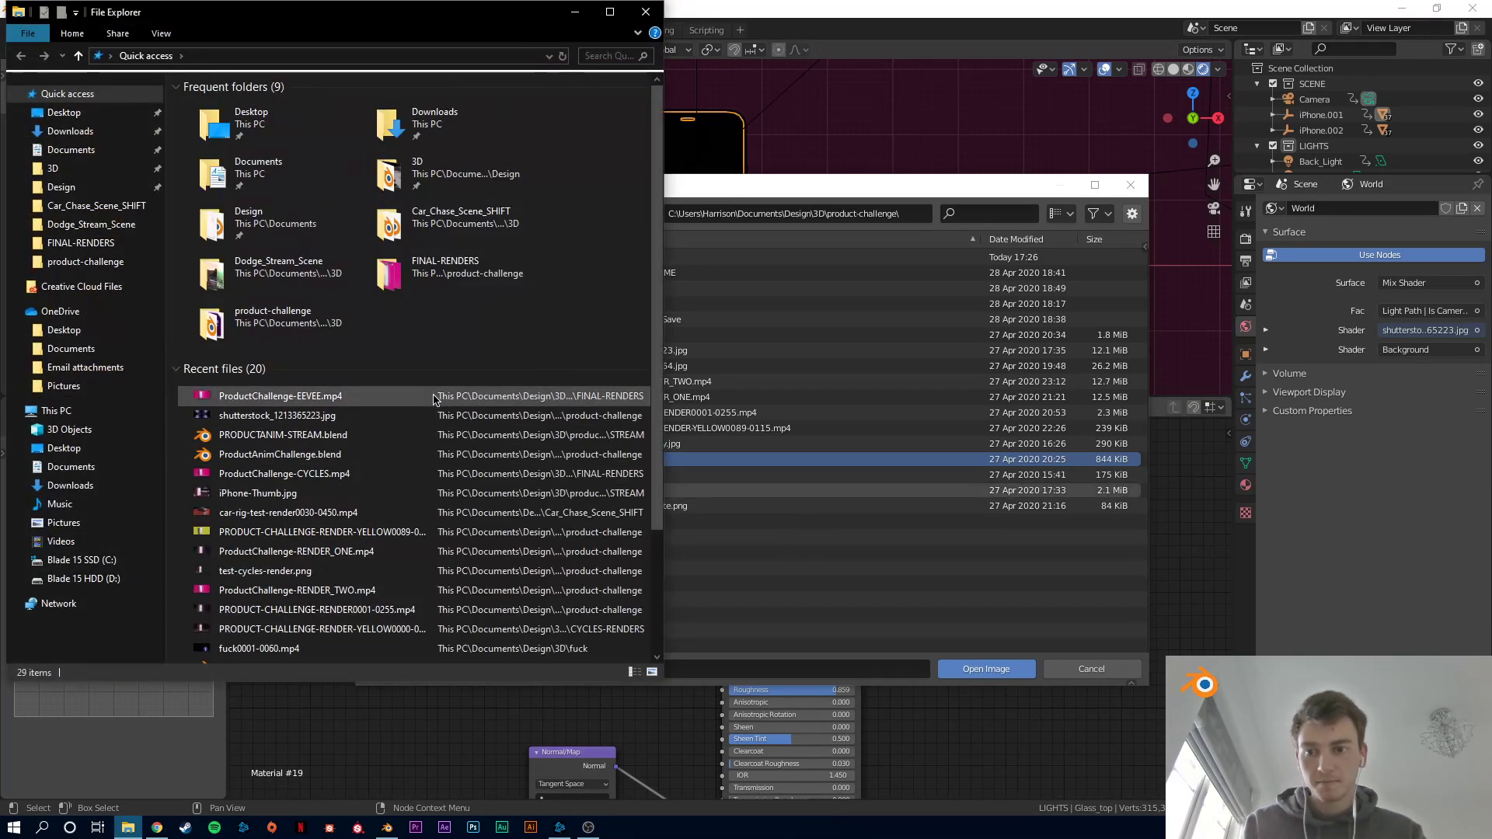
left_click(87, 261)
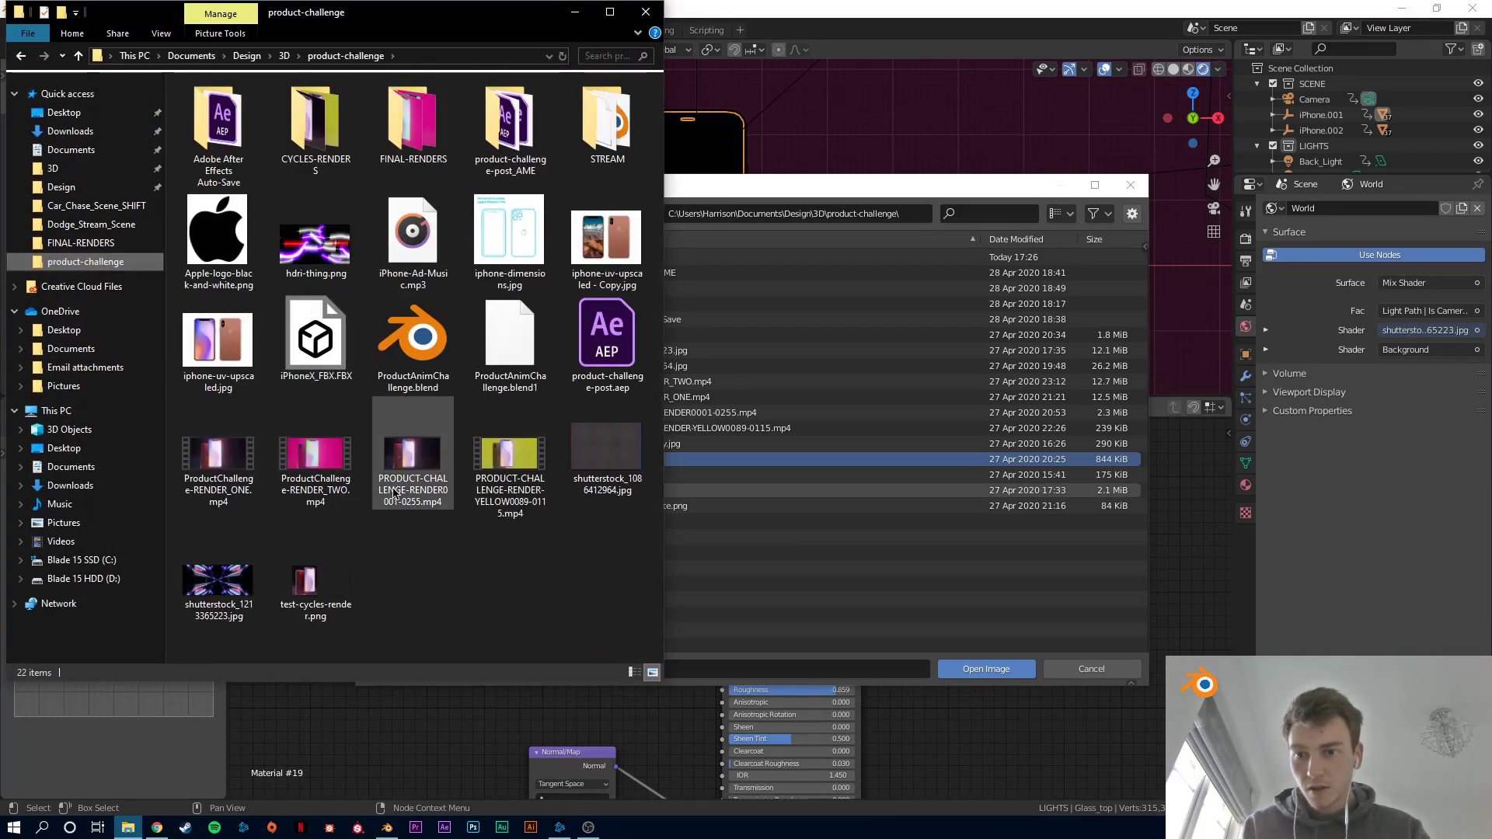
left_click(631, 258)
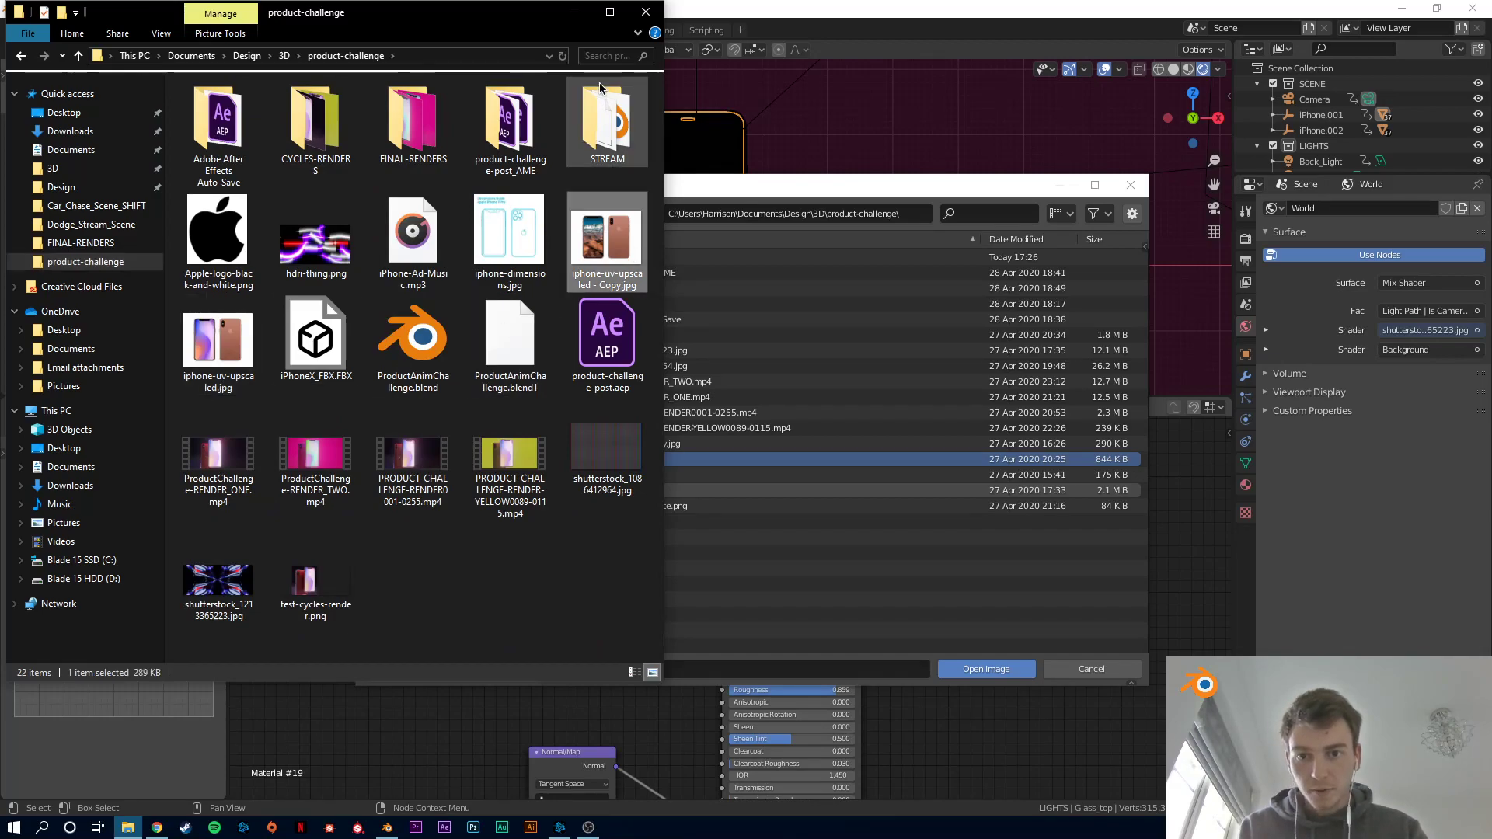
left_click(578, 11)
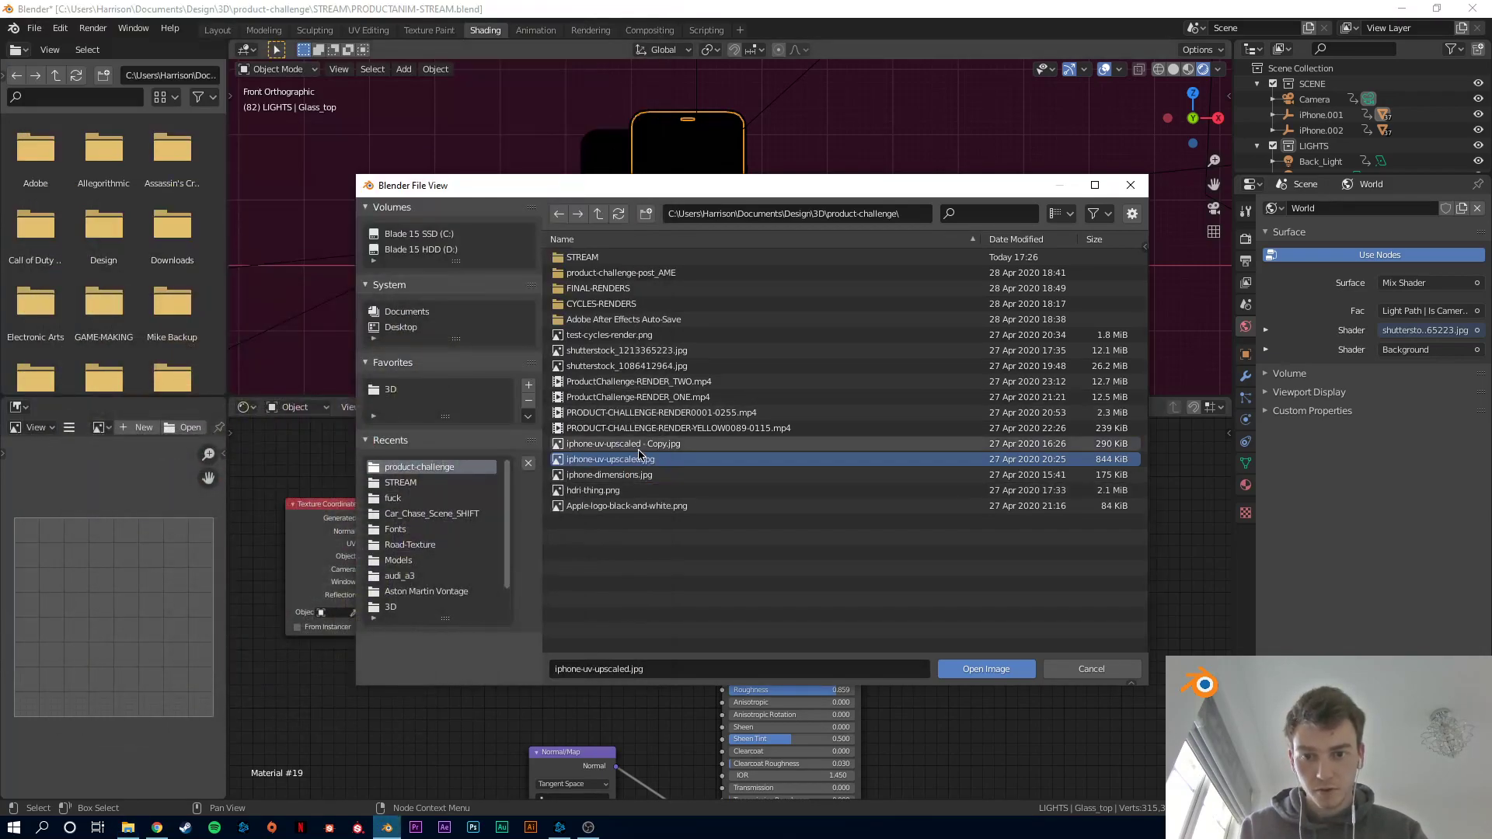
left_click(642, 444)
left_click(999, 672)
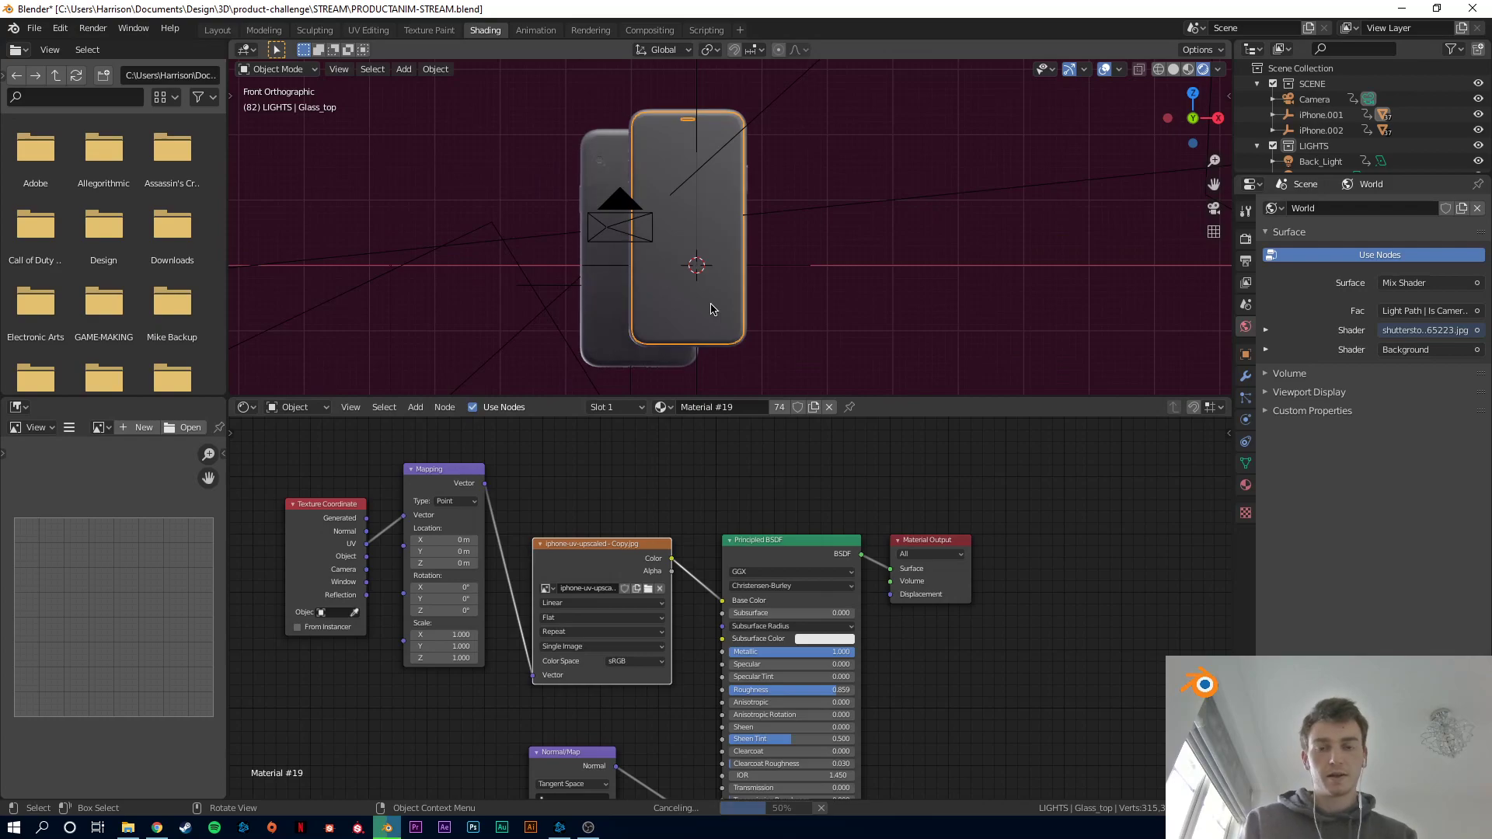
Inspect the texture on the phones, and open the UV Editing workspace with the glass framed in front view.
scroll(739, 295, "up", 5)
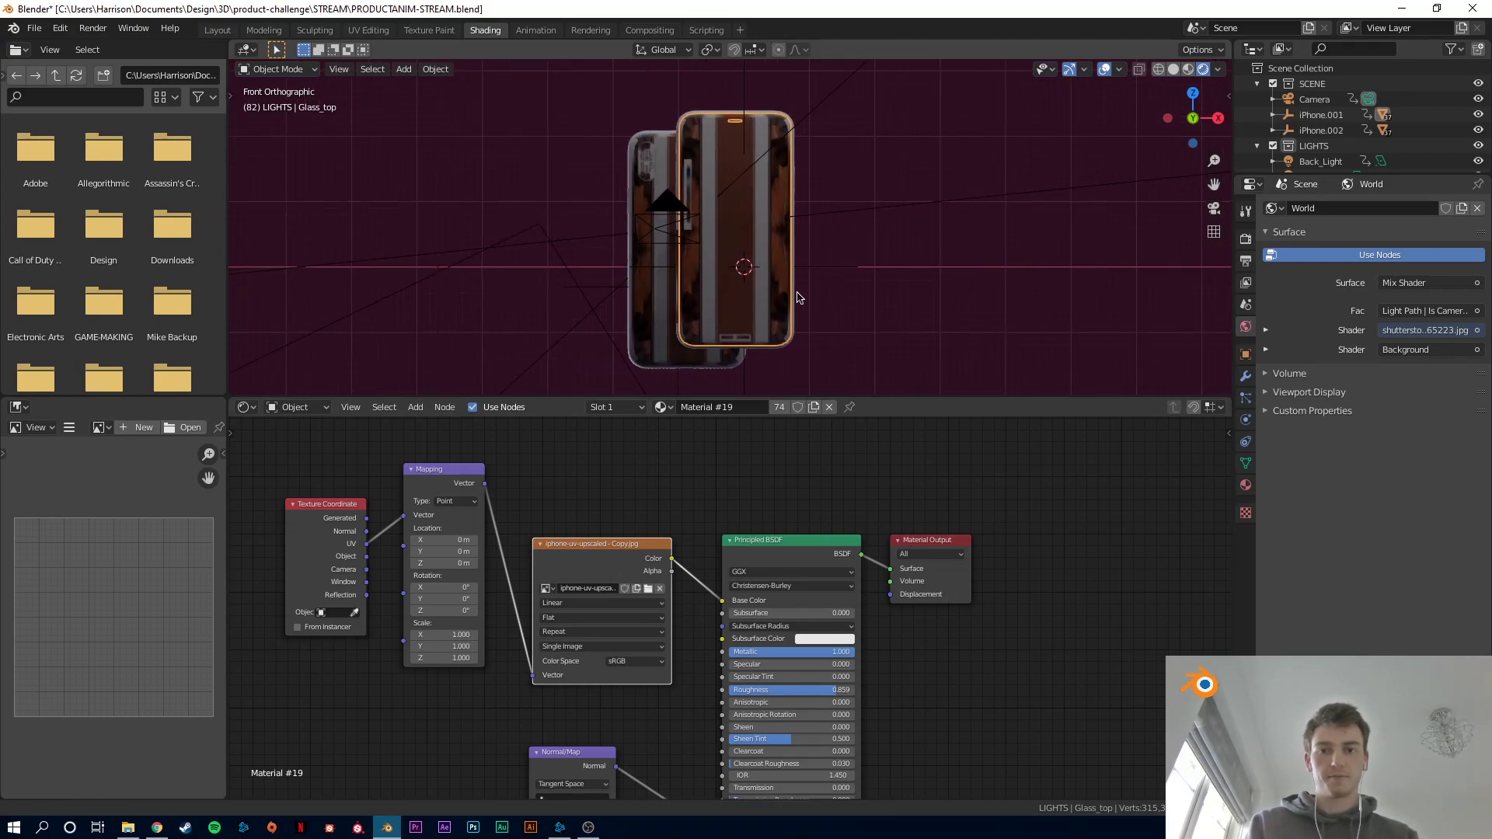
scroll(647, 515, "down", 1)
scroll(770, 245, "down", 3)
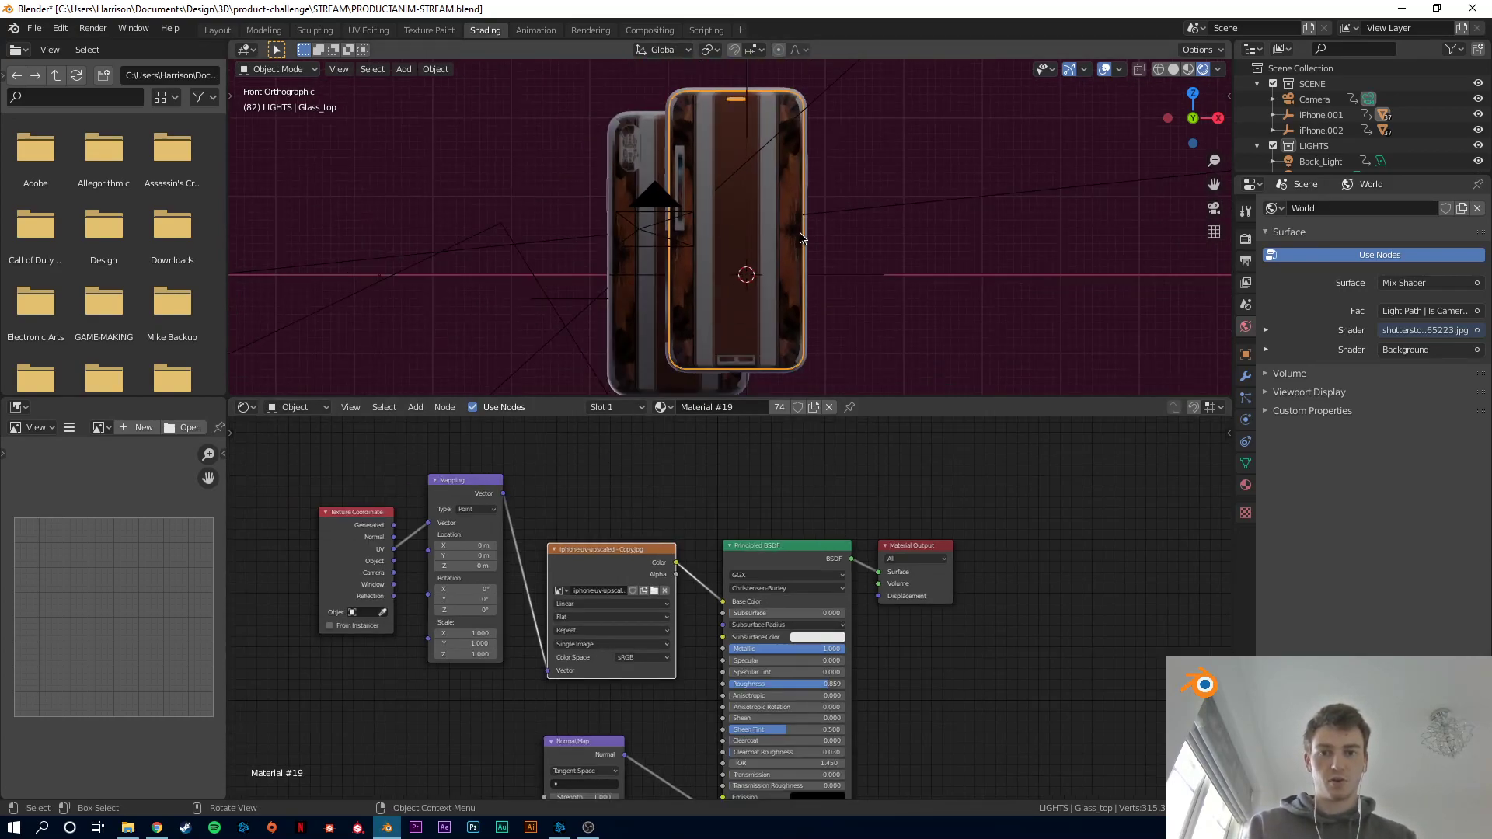
left_click_drag(955, 396, 952, 416)
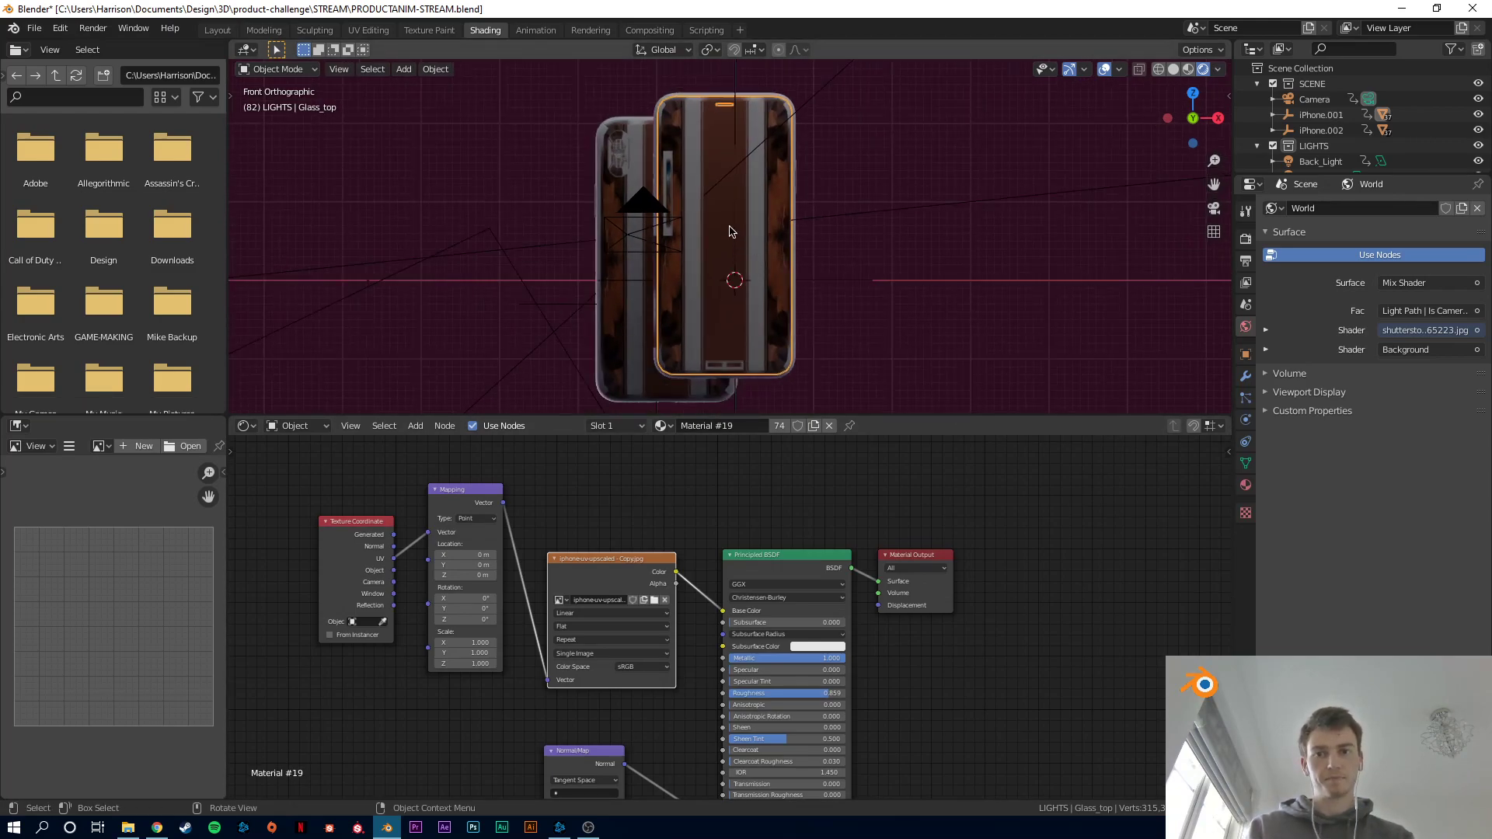
left_click(371, 35)
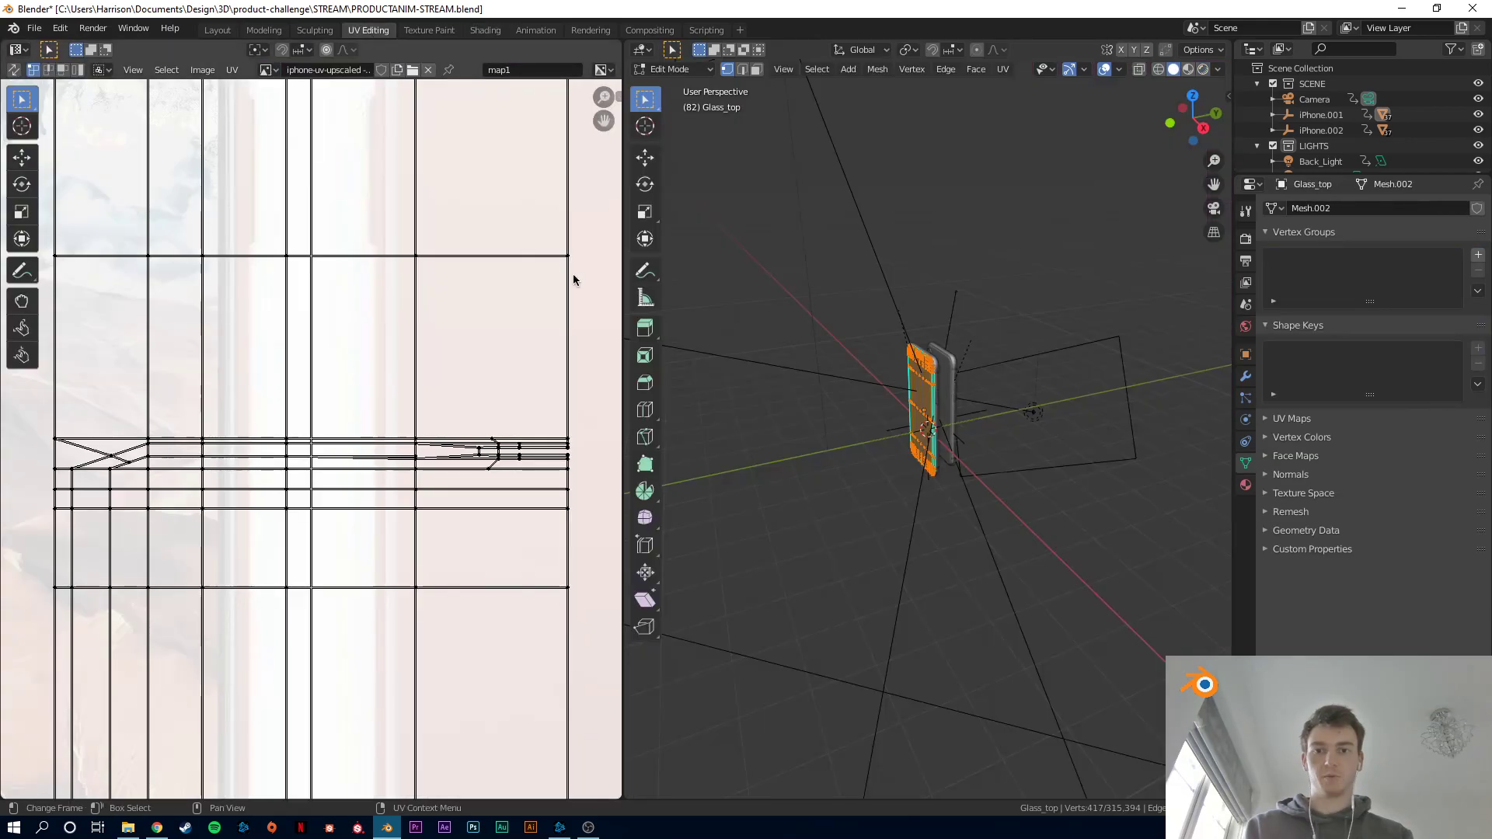
left_click(1179, 127)
key("KP_Decimal")
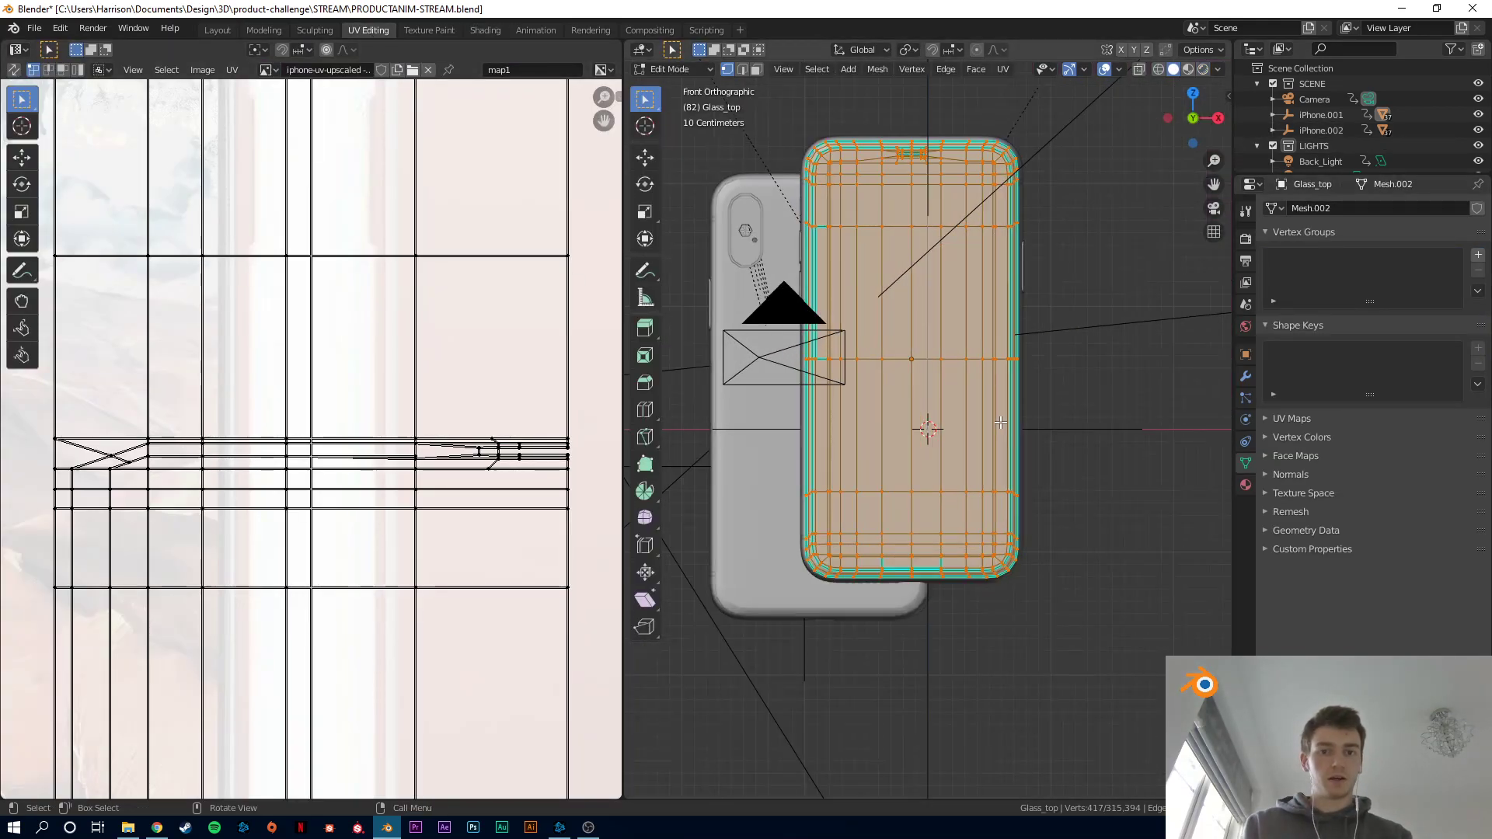
scroll(310, 433, "down", 10)
scroll(344, 453, "up", 7)
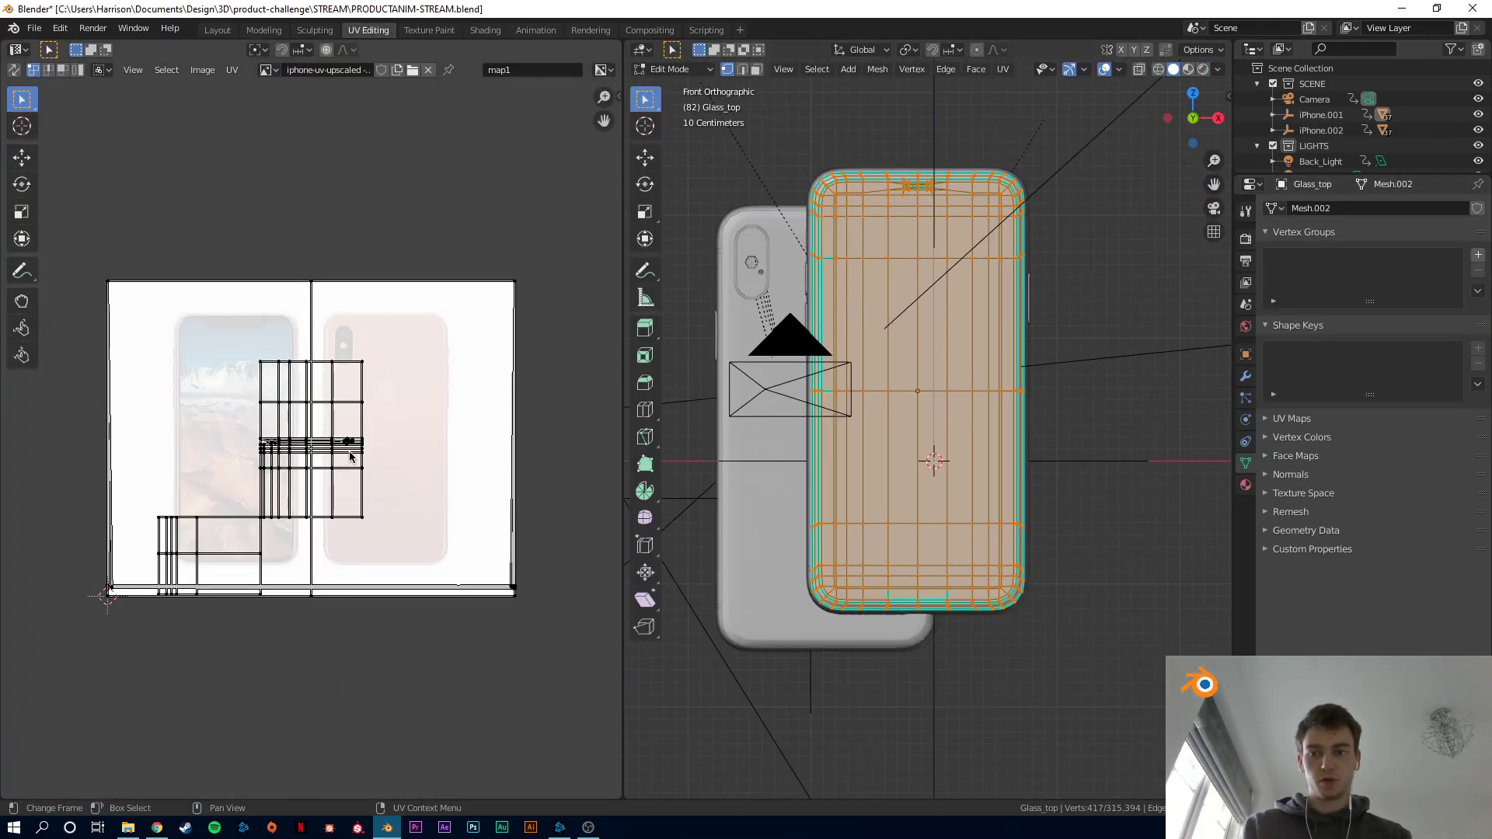
scroll(433, 427, "down", 1)
Select the entire Glass_top mesh and unwrap it with Project From View from the front.
key("alt+a")
key("a")
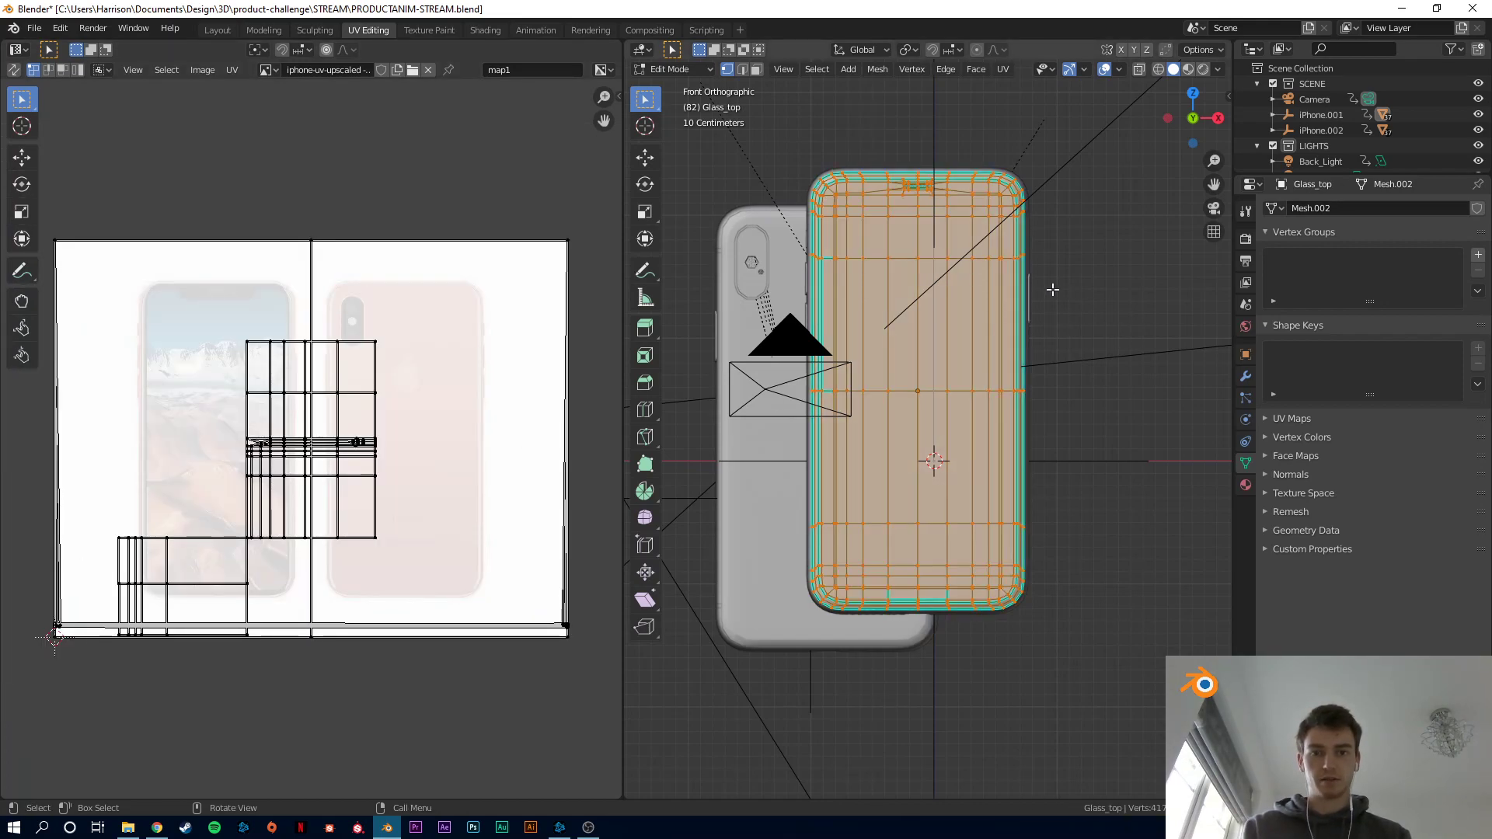
key("alt+a")
key("a")
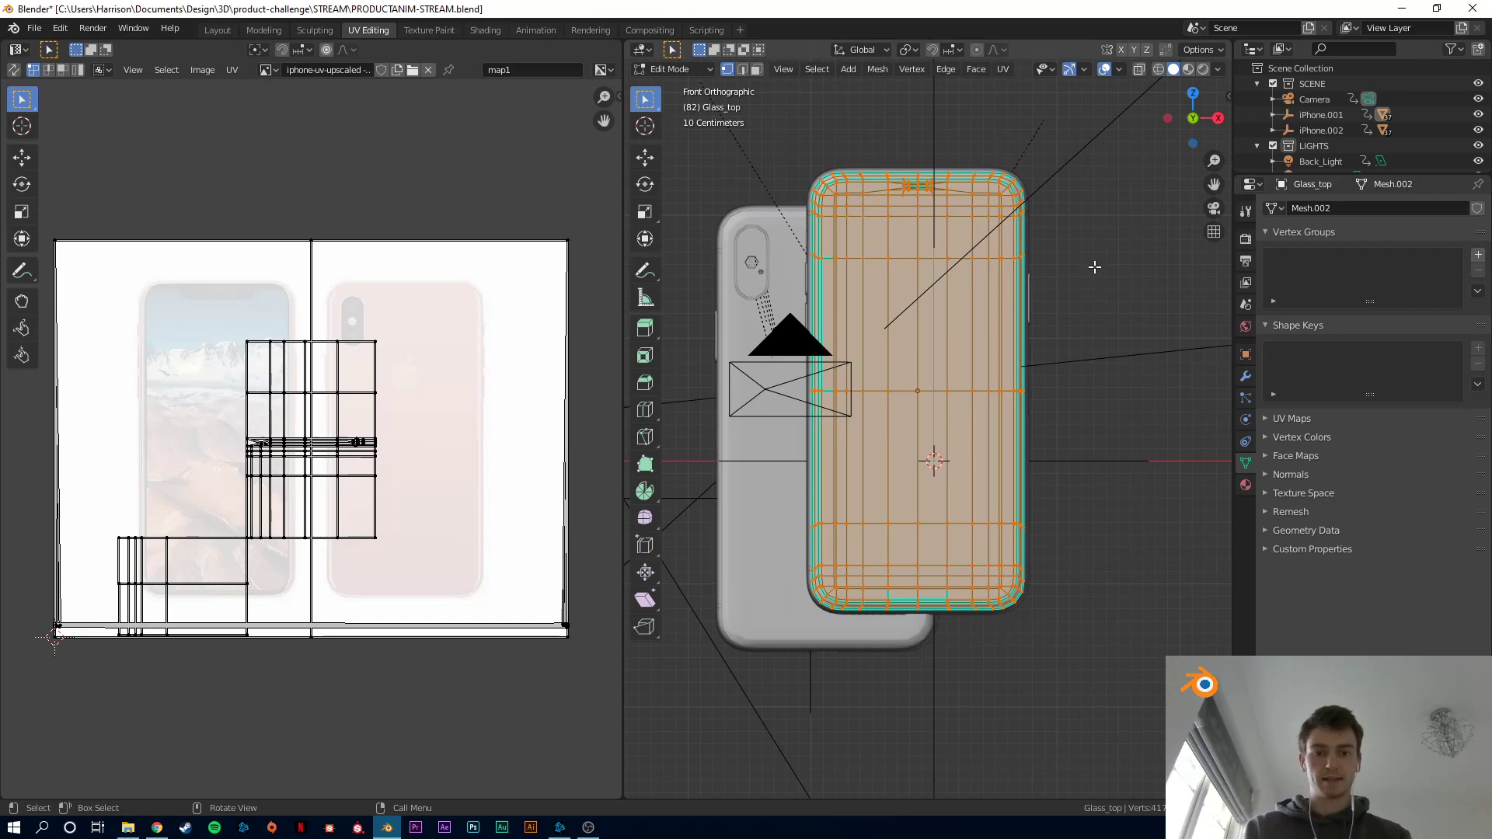
key("u")
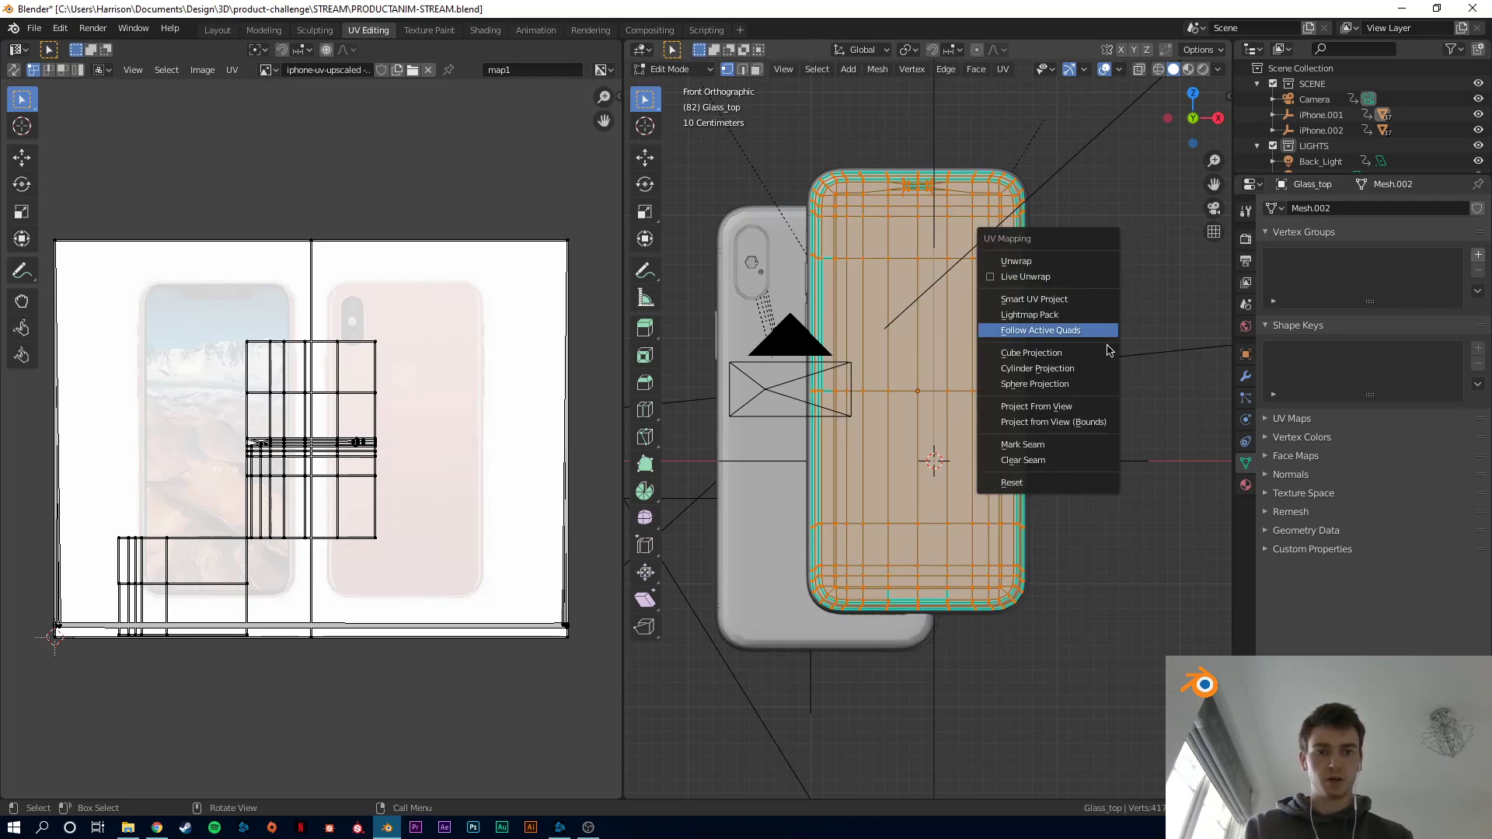
left_click(1068, 405)
scroll(370, 436, "up", 2)
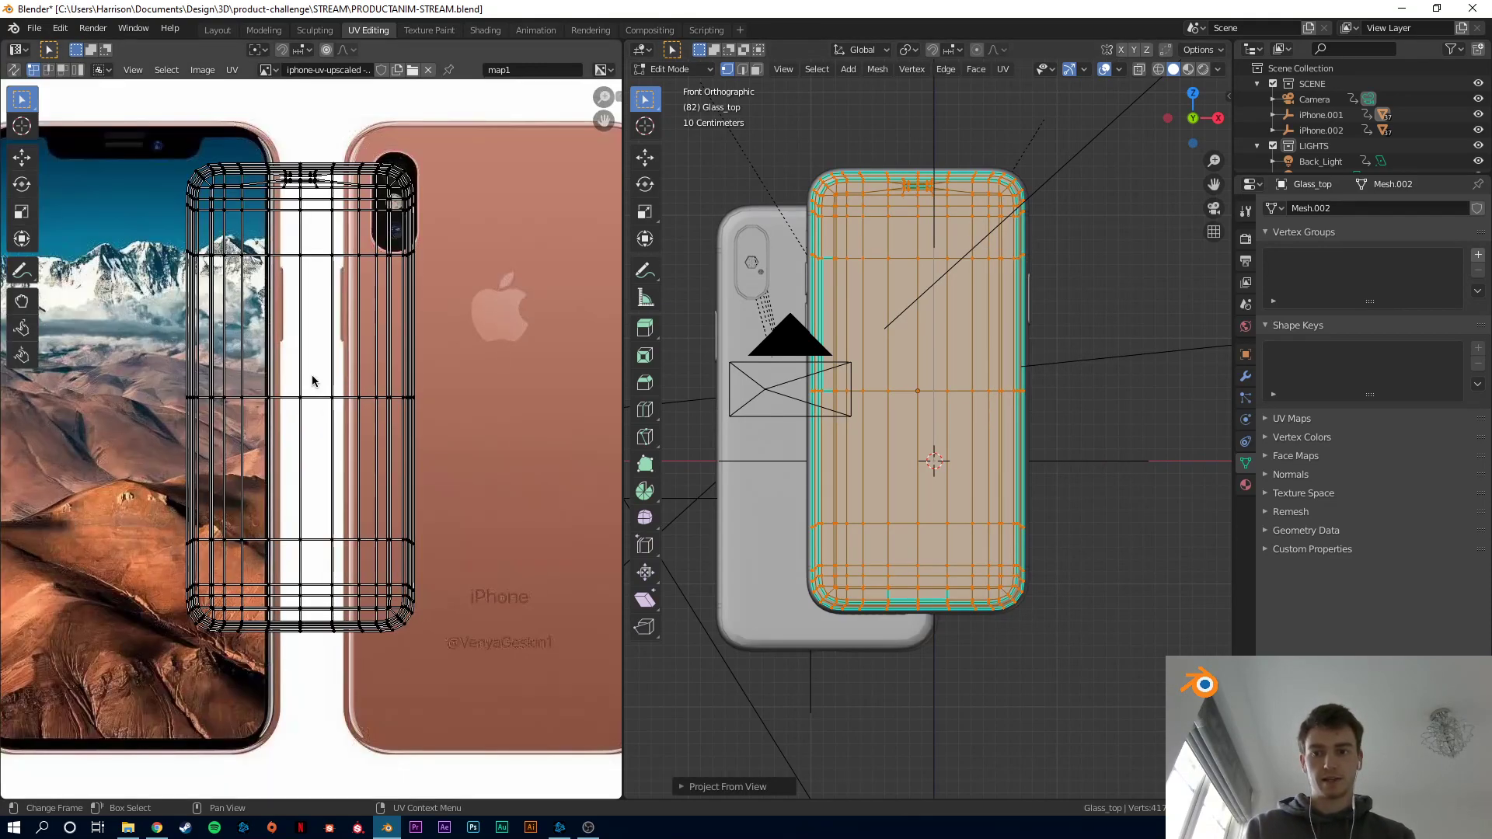
scroll(421, 393, "down", 1)
Show the viewport in material preview, and scale and move all of Glass_top's UVs over the front-facing phone in the reference image.
key("a")
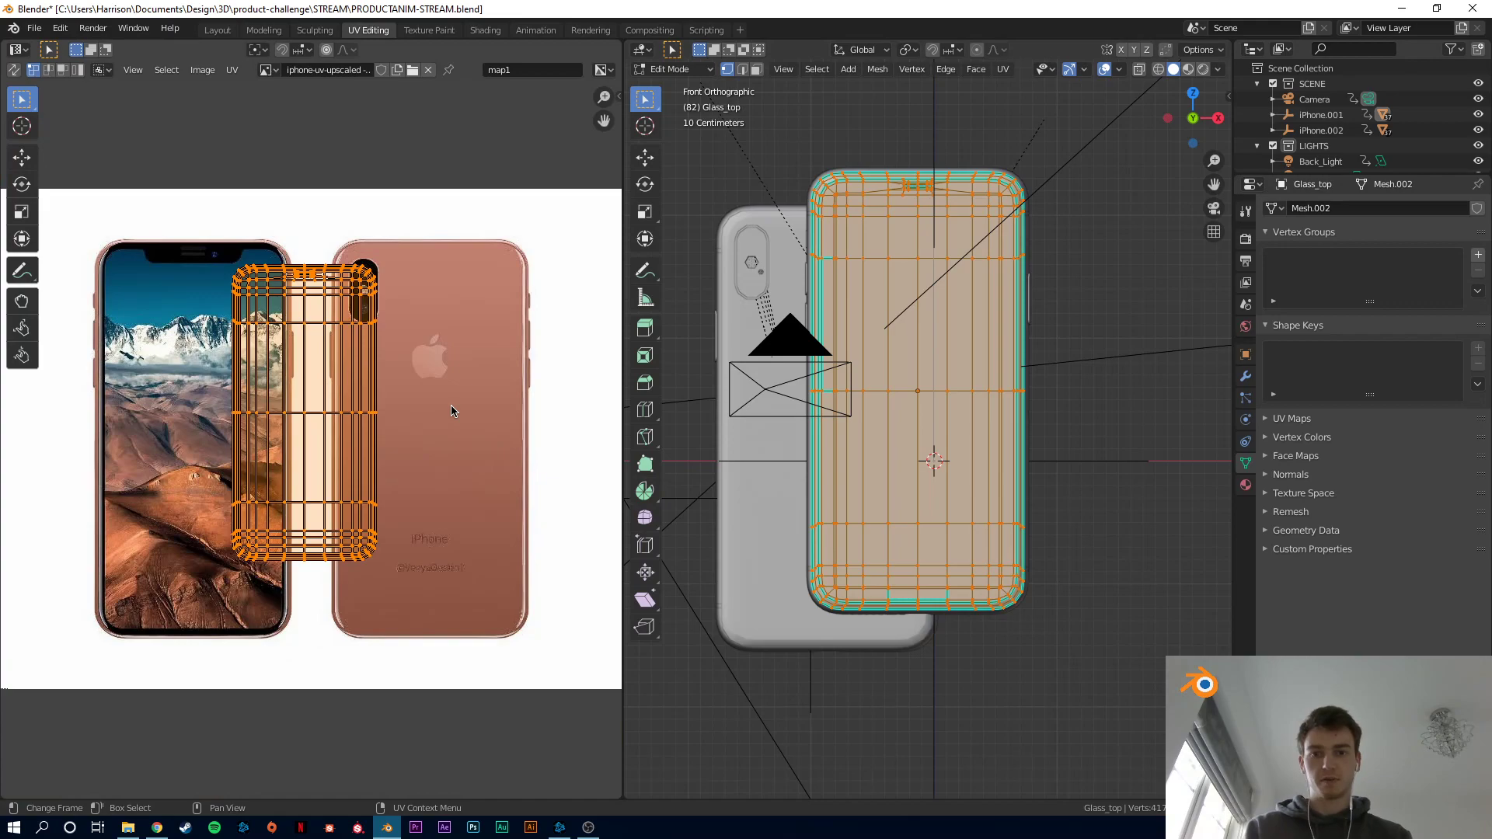
left_click(1188, 69)
key("s")
left_click(443, 537)
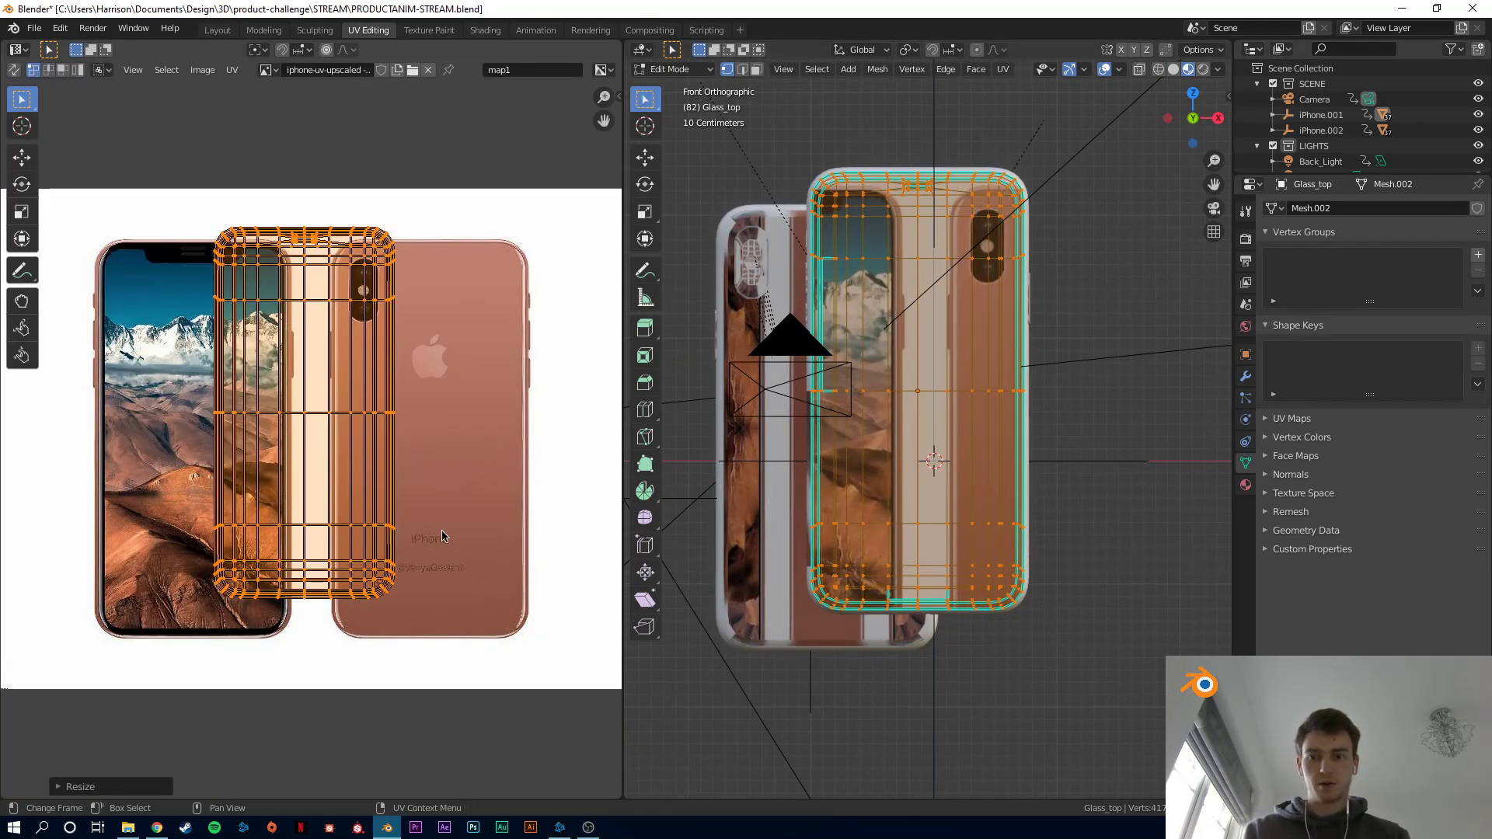
key("g")
left_click(332, 549)
key("s")
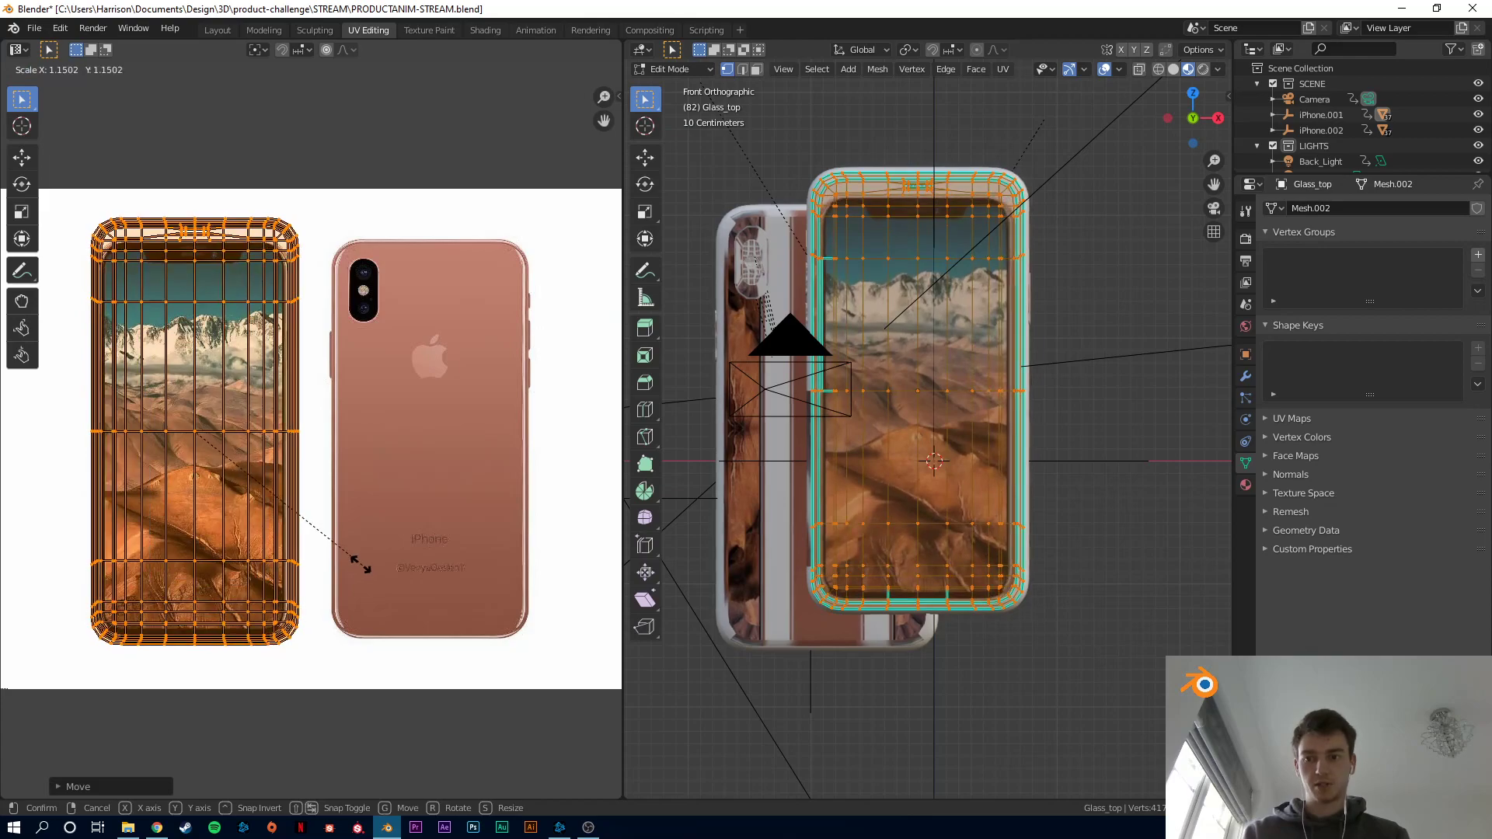
left_click(256, 527)
key("g")
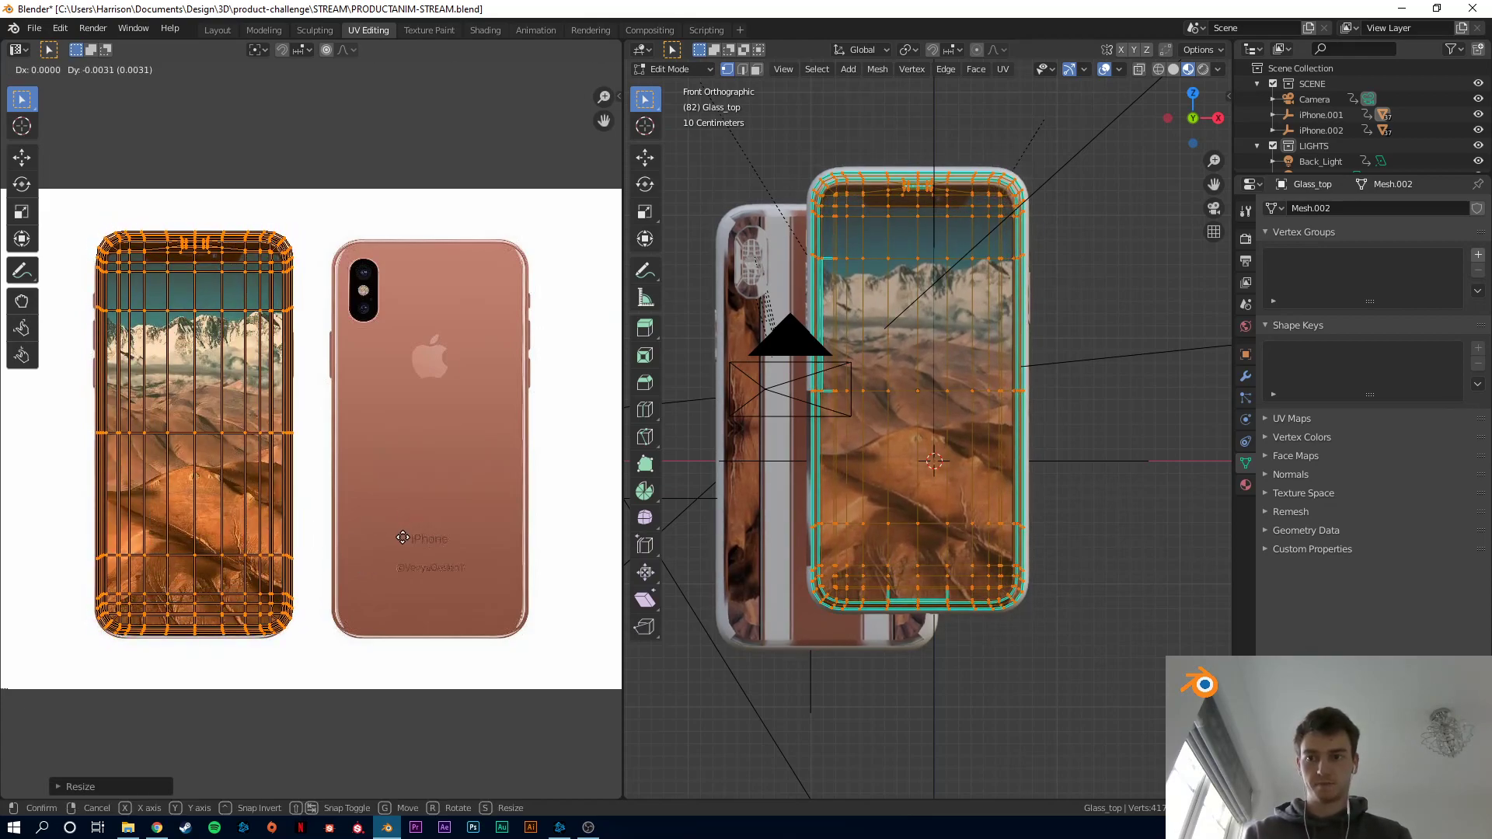
left_click(382, 585)
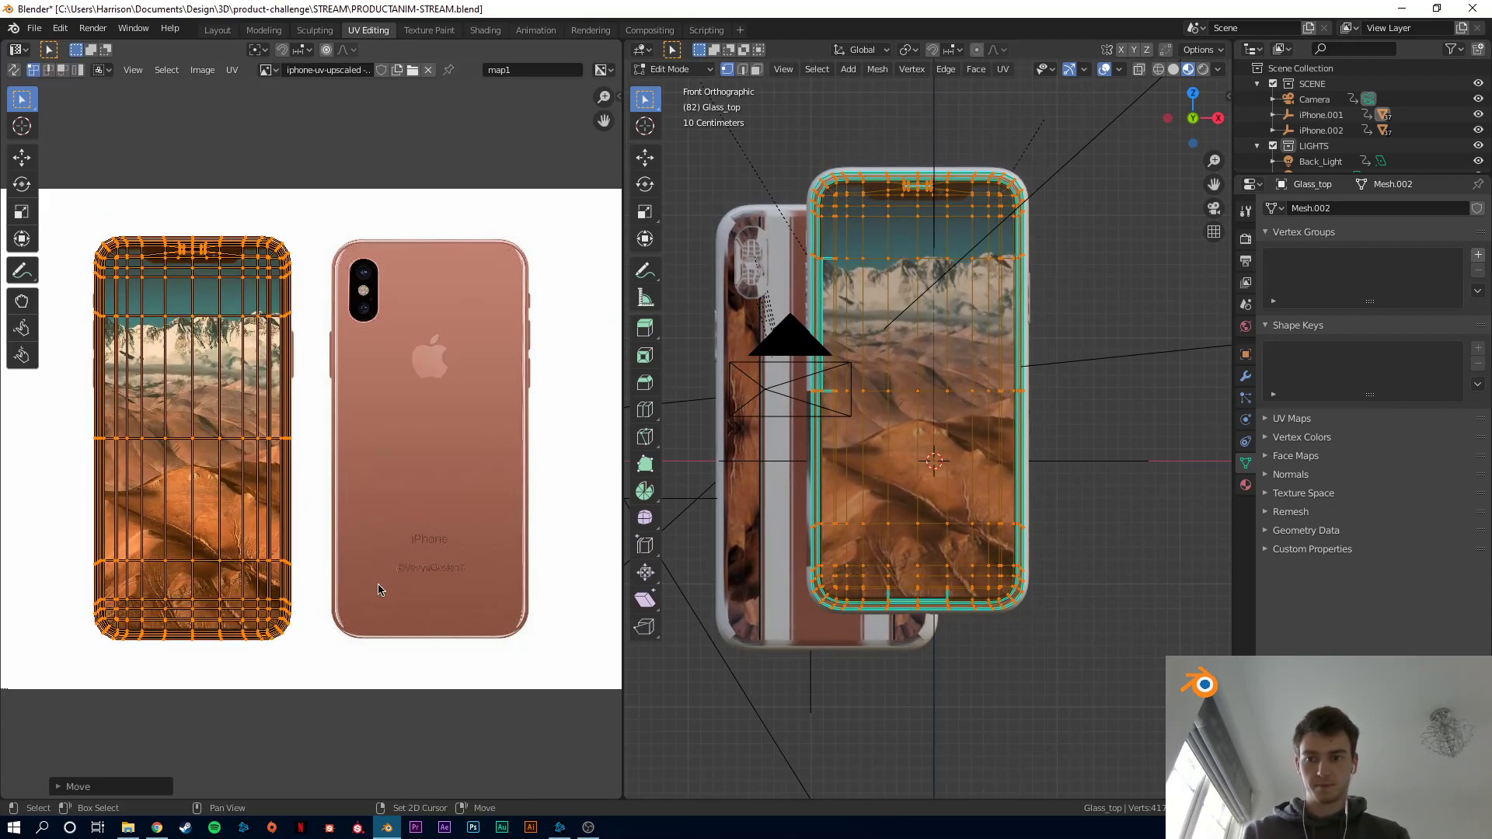
Fine-tune the scale and horizontal position of the Glass_top UVs to match the front phone's outline, and clear the selection.
scroll(425, 519, "up", 2)
key("s")
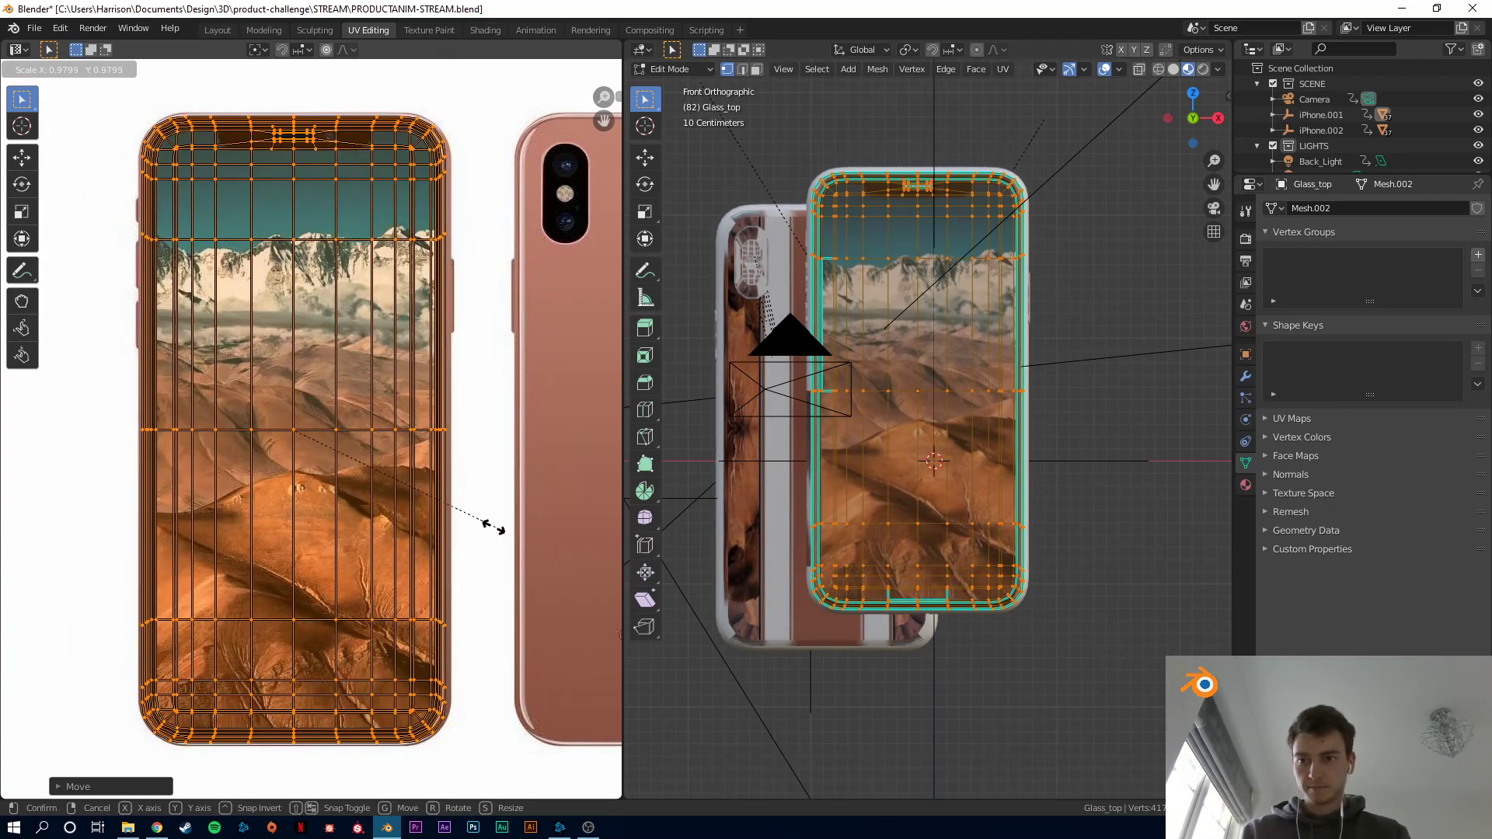
left_click(503, 525)
key("g")
key("x")
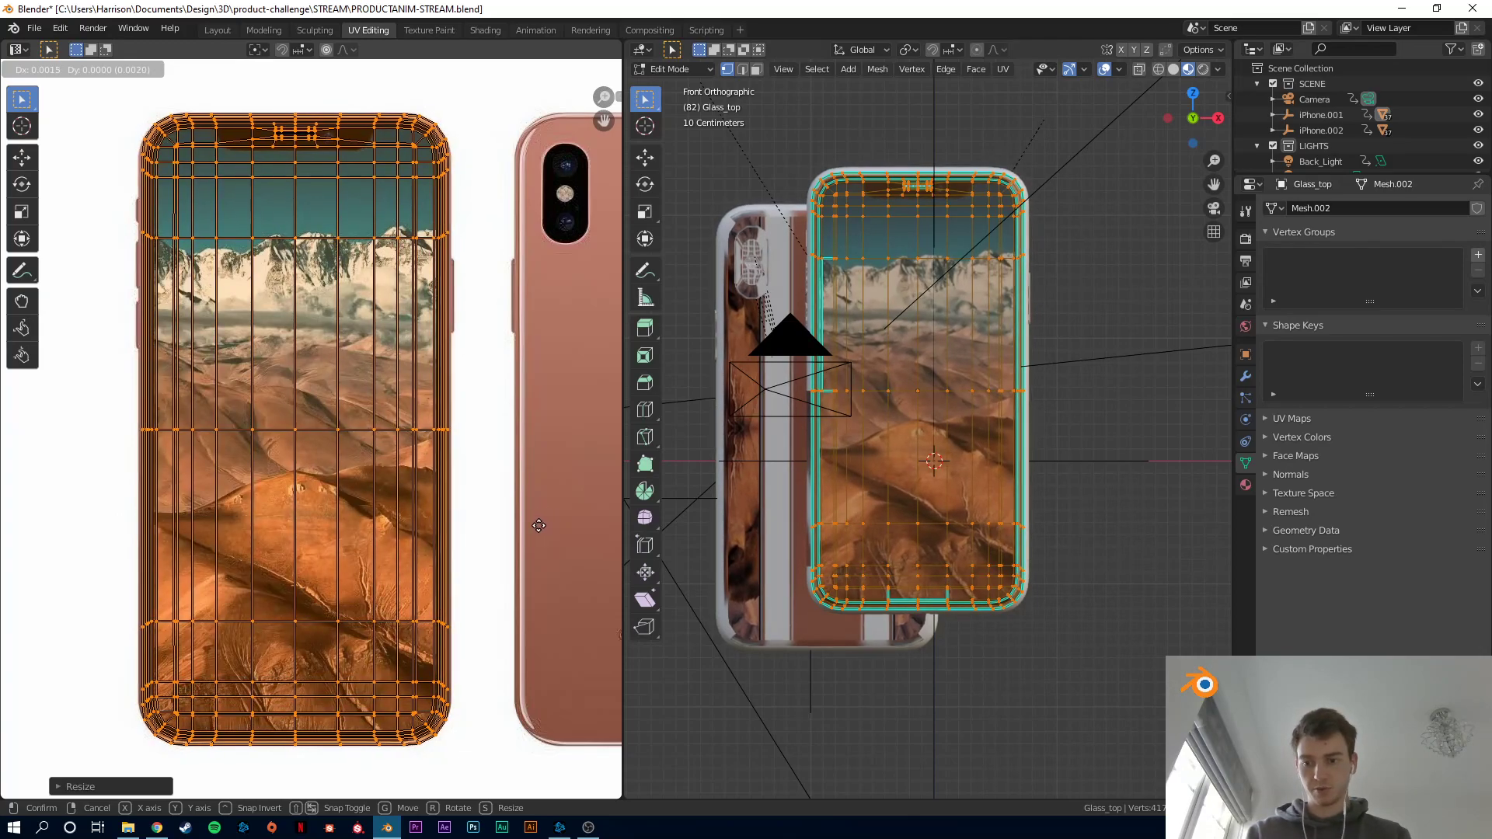
left_click(531, 525)
left_click(1150, 364)
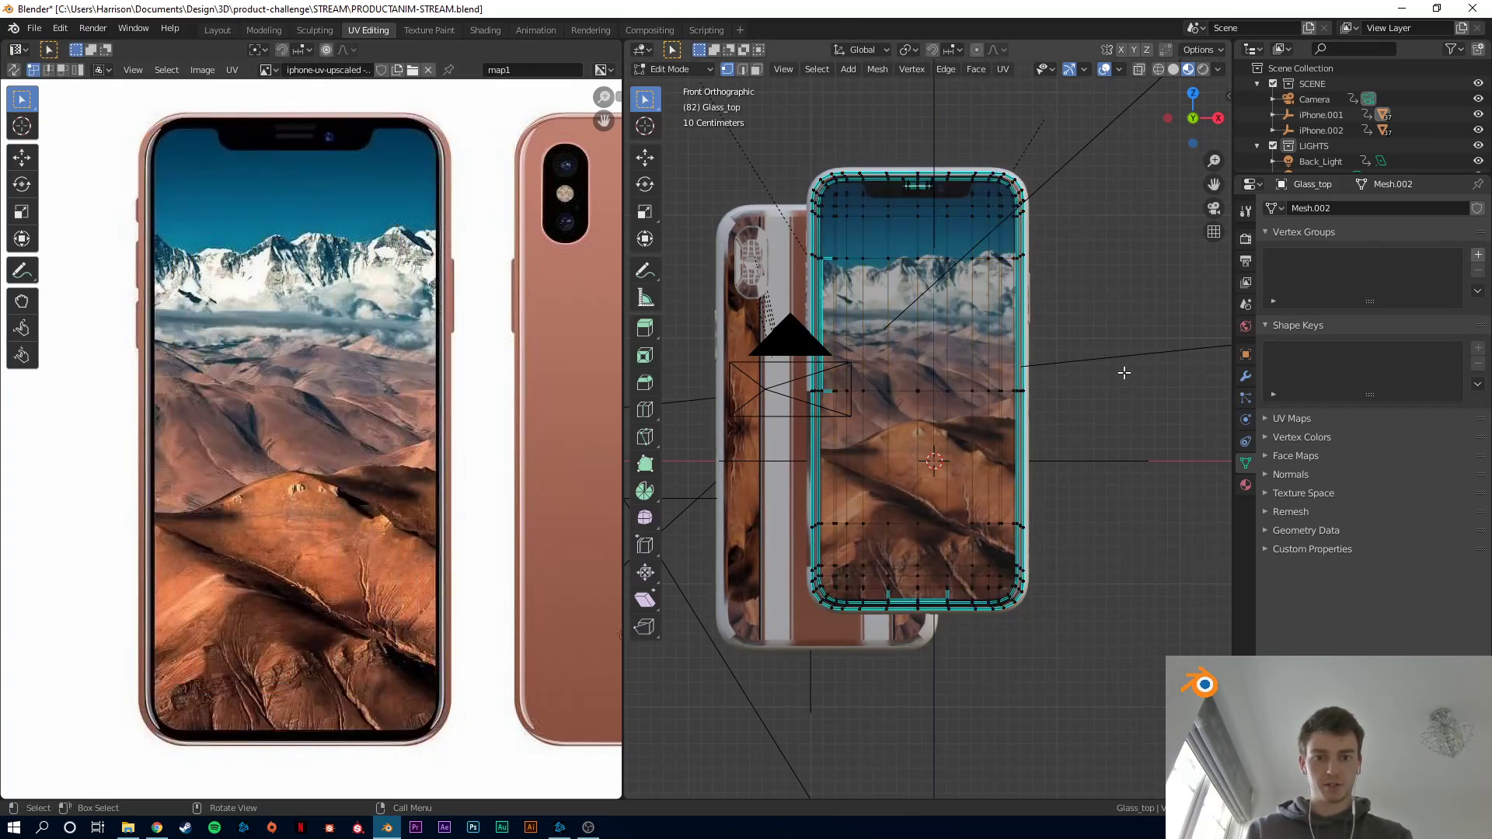
Leave Edit Mode and examine the mapped screen image on the front phone and the texture on the back phone.
key("Tab")
scroll(967, 441, "up", 3)
middle_click_drag(968, 444, 973, 479, "shift")
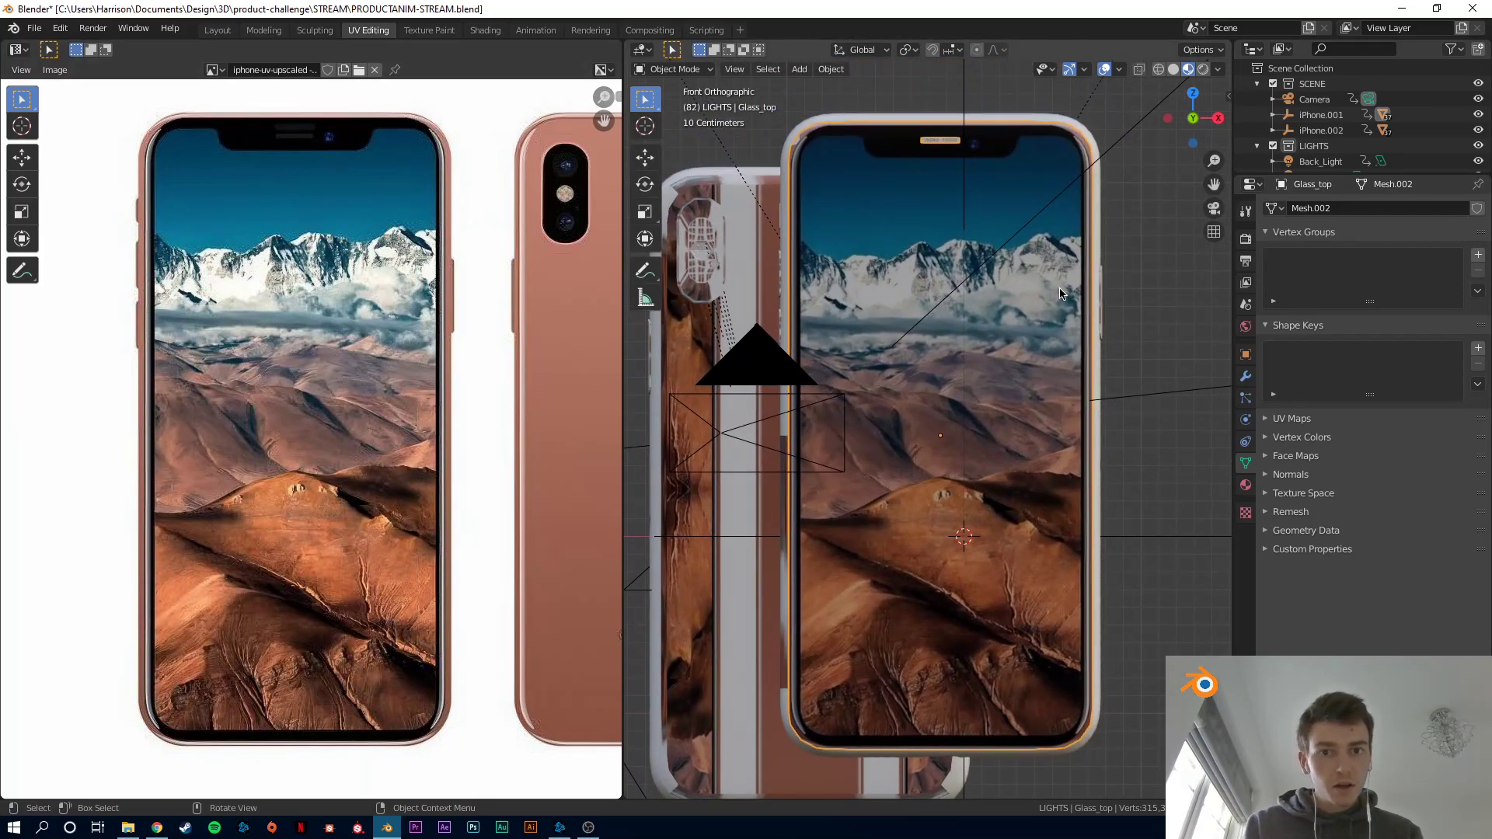
scroll(1090, 289, "up", 3)
scroll(1093, 294, "down", 2)
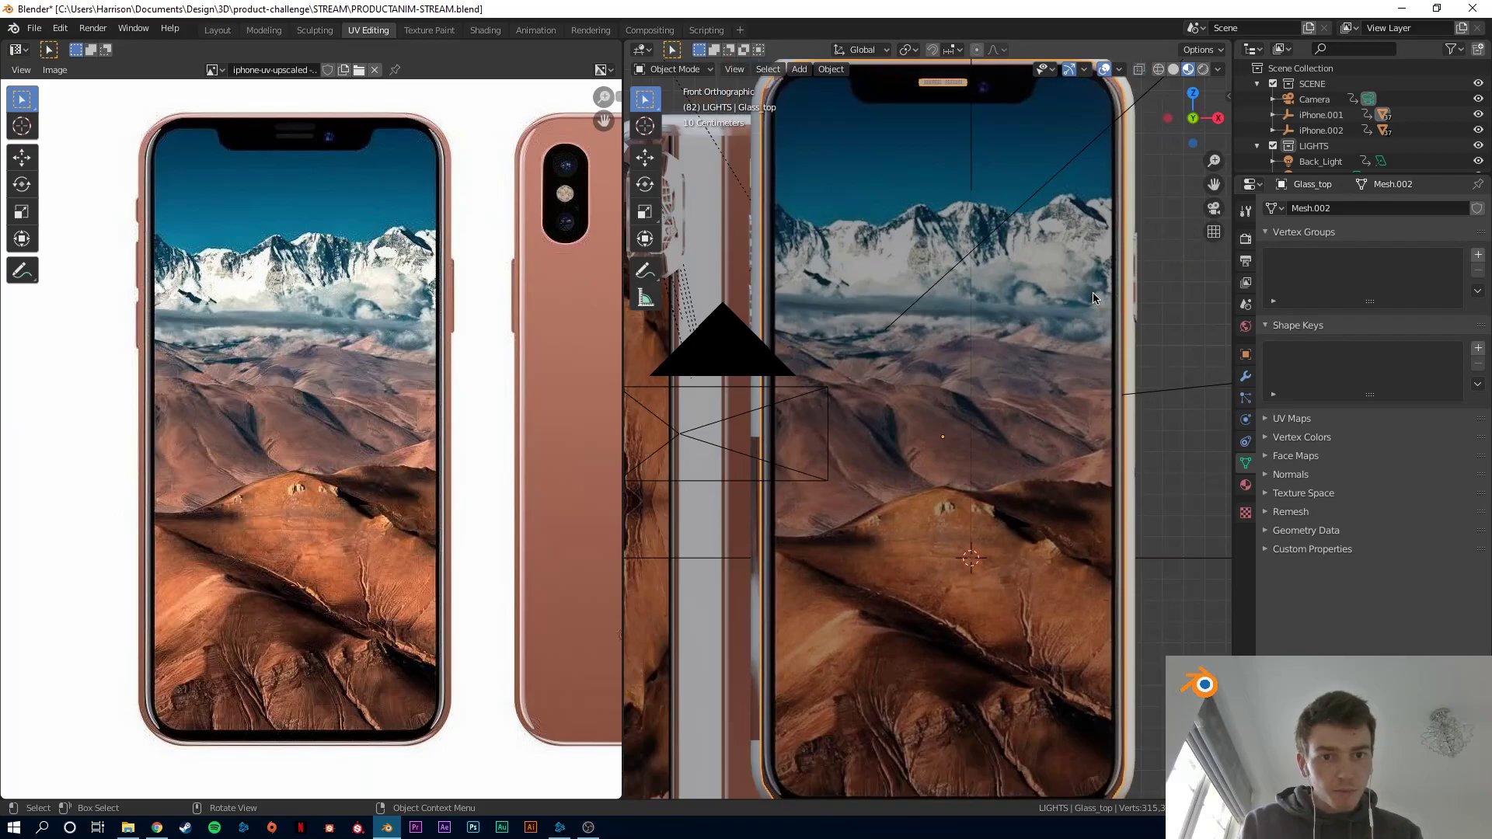
scroll(1093, 297, "down", 1)
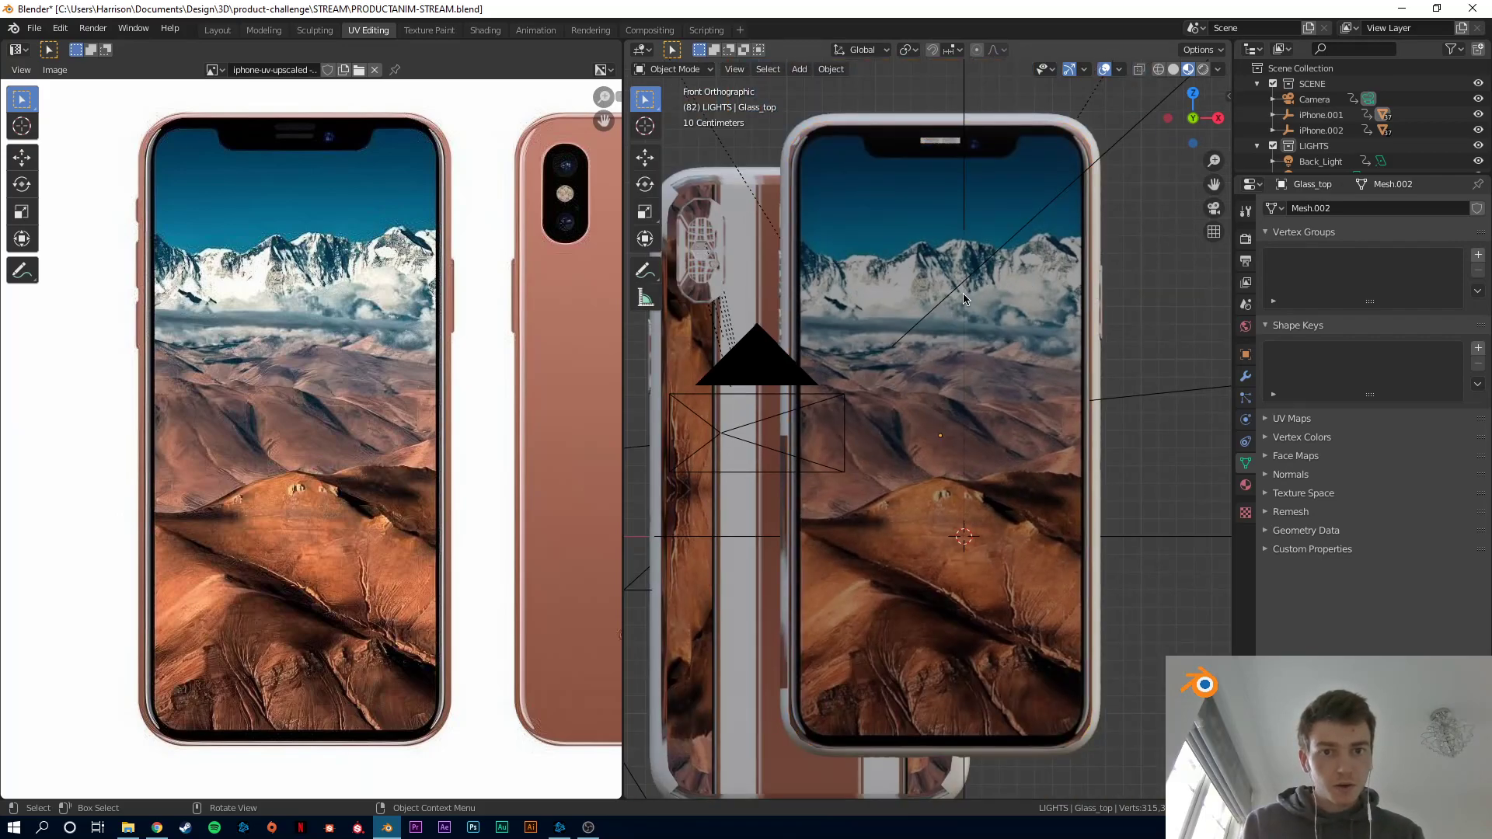
middle_click_drag(973, 279, 961, 252, "shift")
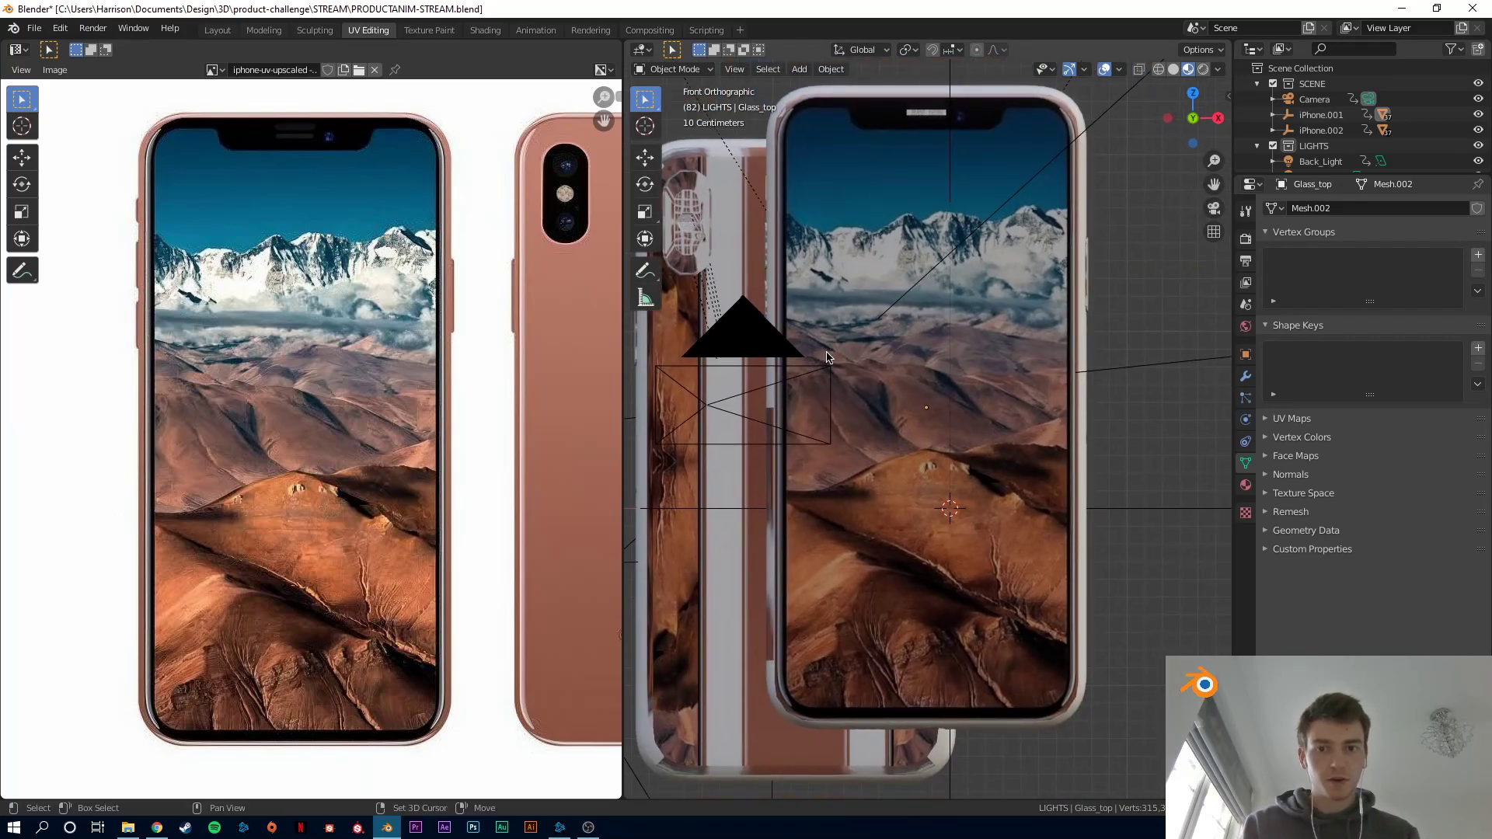
middle_click_drag(821, 350, 931, 320, "shift")
middle_click_drag(830, 534, 1010, 509)
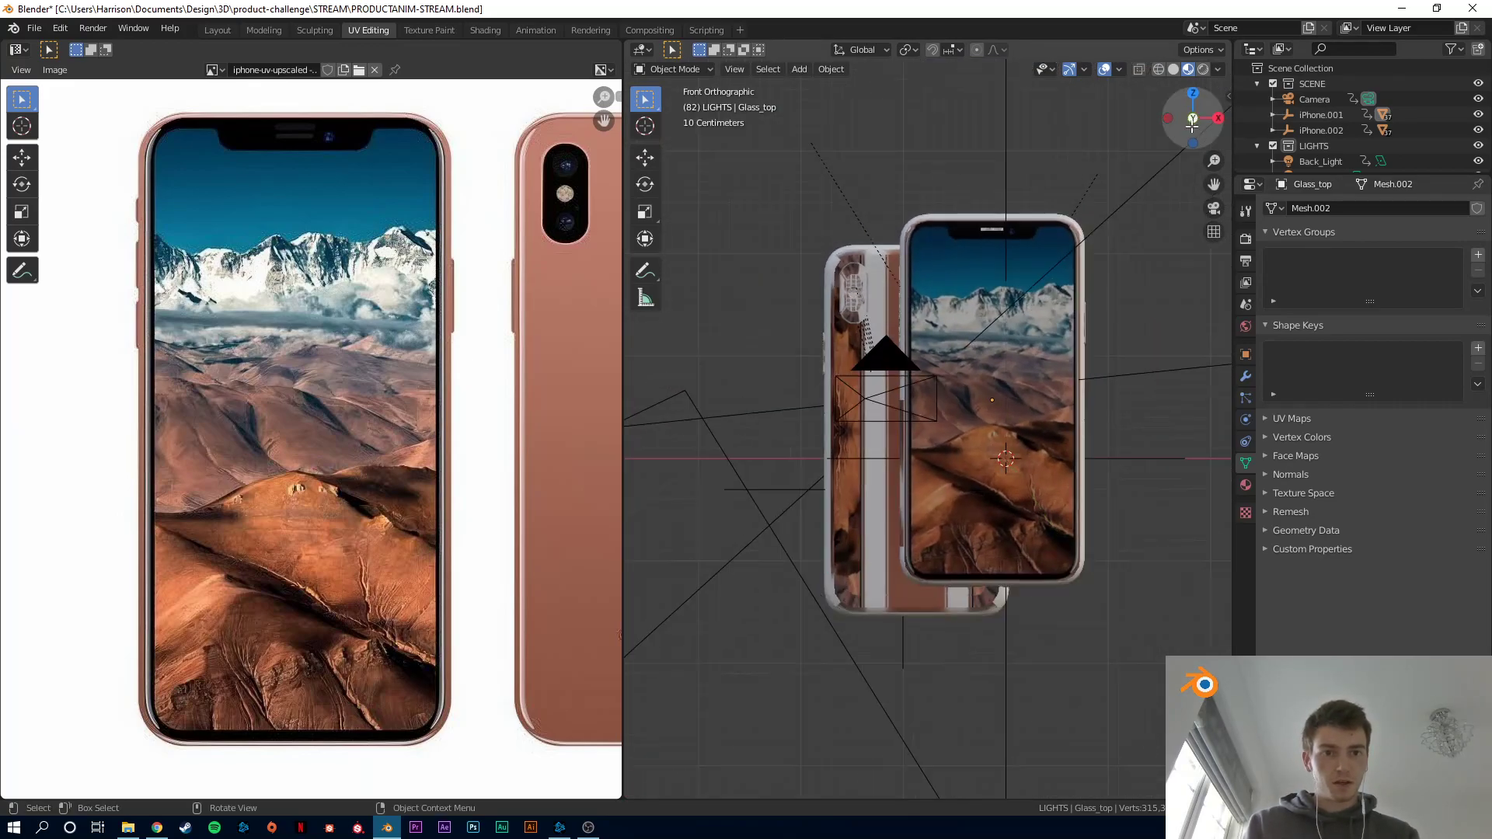
Open the Shading workspace and check the material used on the glass of both phones.
left_click(493, 34)
scroll(653, 320, "down", 2)
middle_click_drag(653, 319, 703, 317)
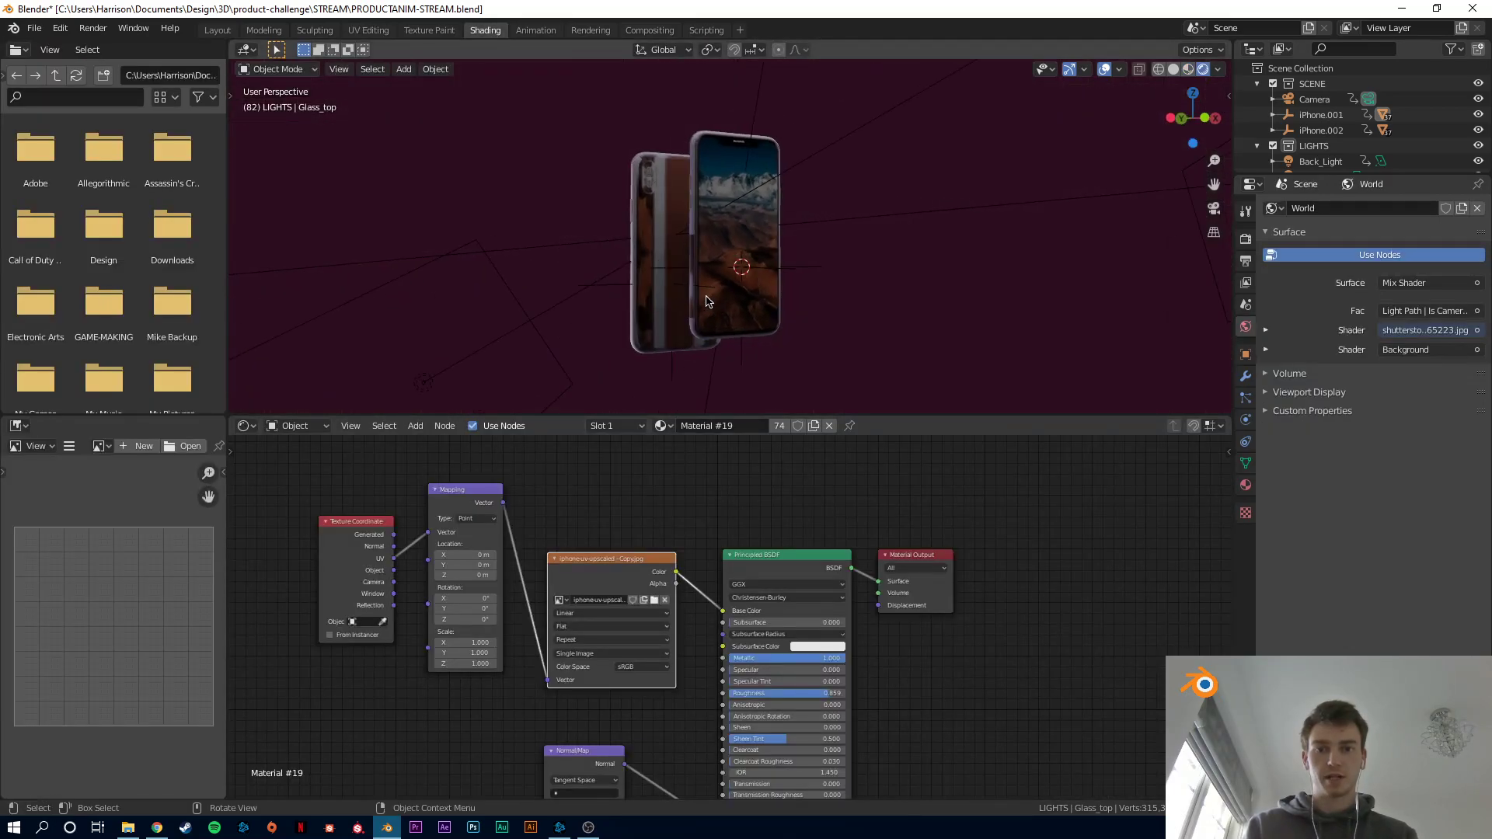
scroll(625, 265, "up", 4)
left_click(591, 225)
scroll(593, 255, "down", 2)
left_click(723, 195)
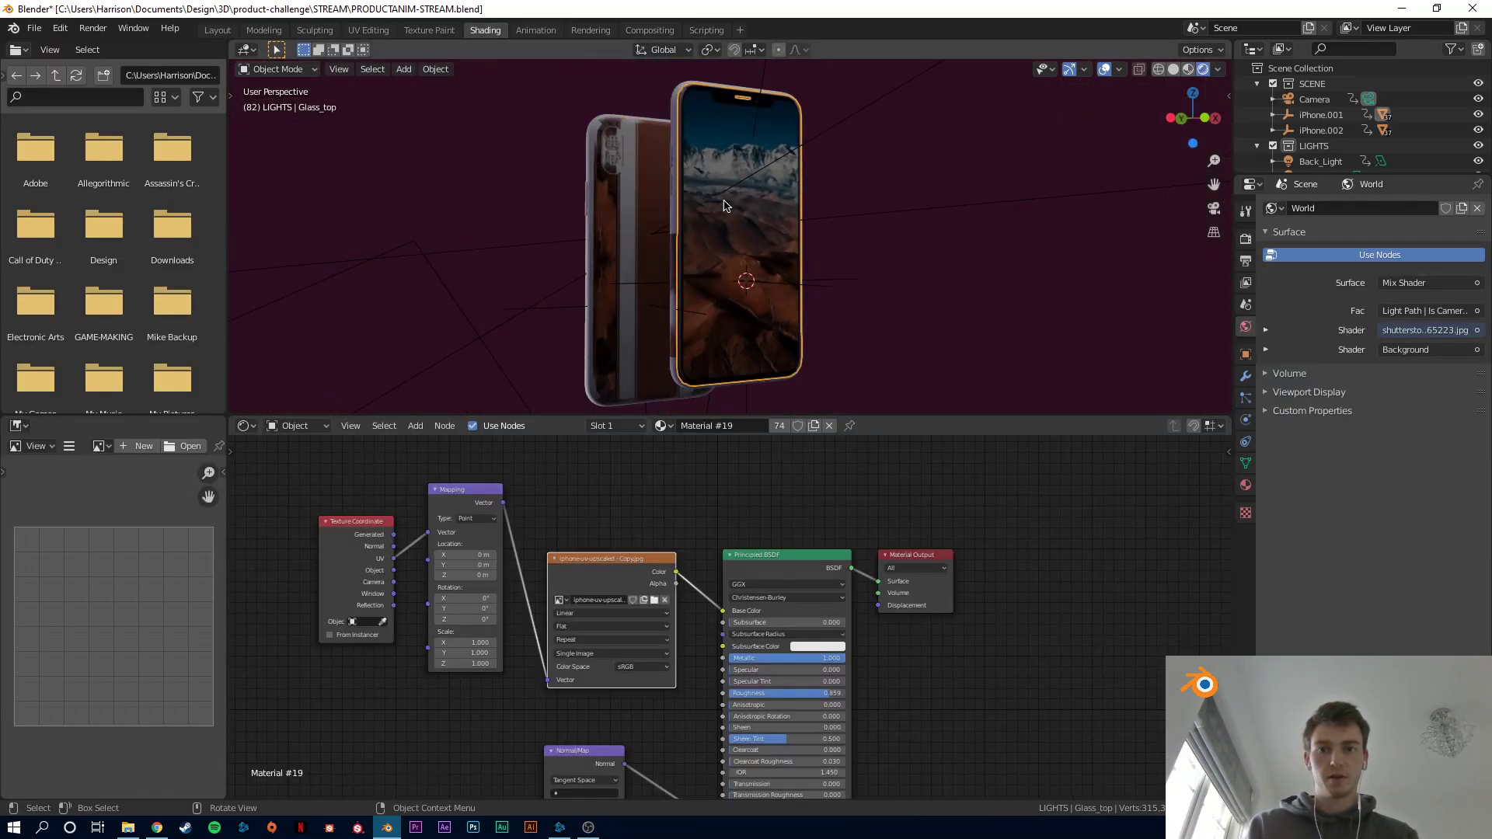
scroll(761, 233, "up", 5)
left_click(698, 251)
scroll(697, 251, "down", 5)
Rename the material on the front phone's Glass_top to Phone_Screen.
left_click(751, 243)
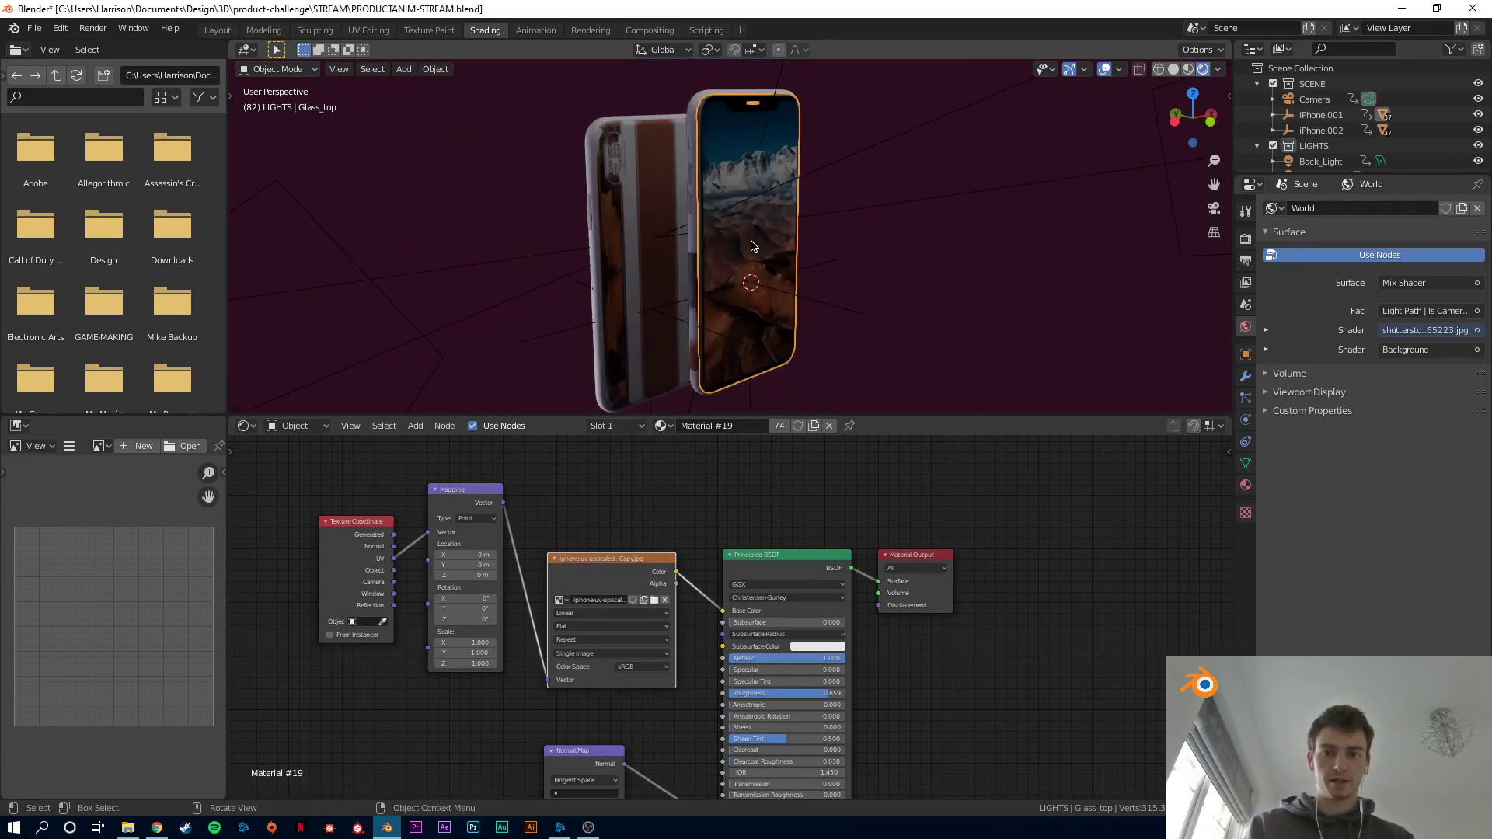
left_click(680, 227)
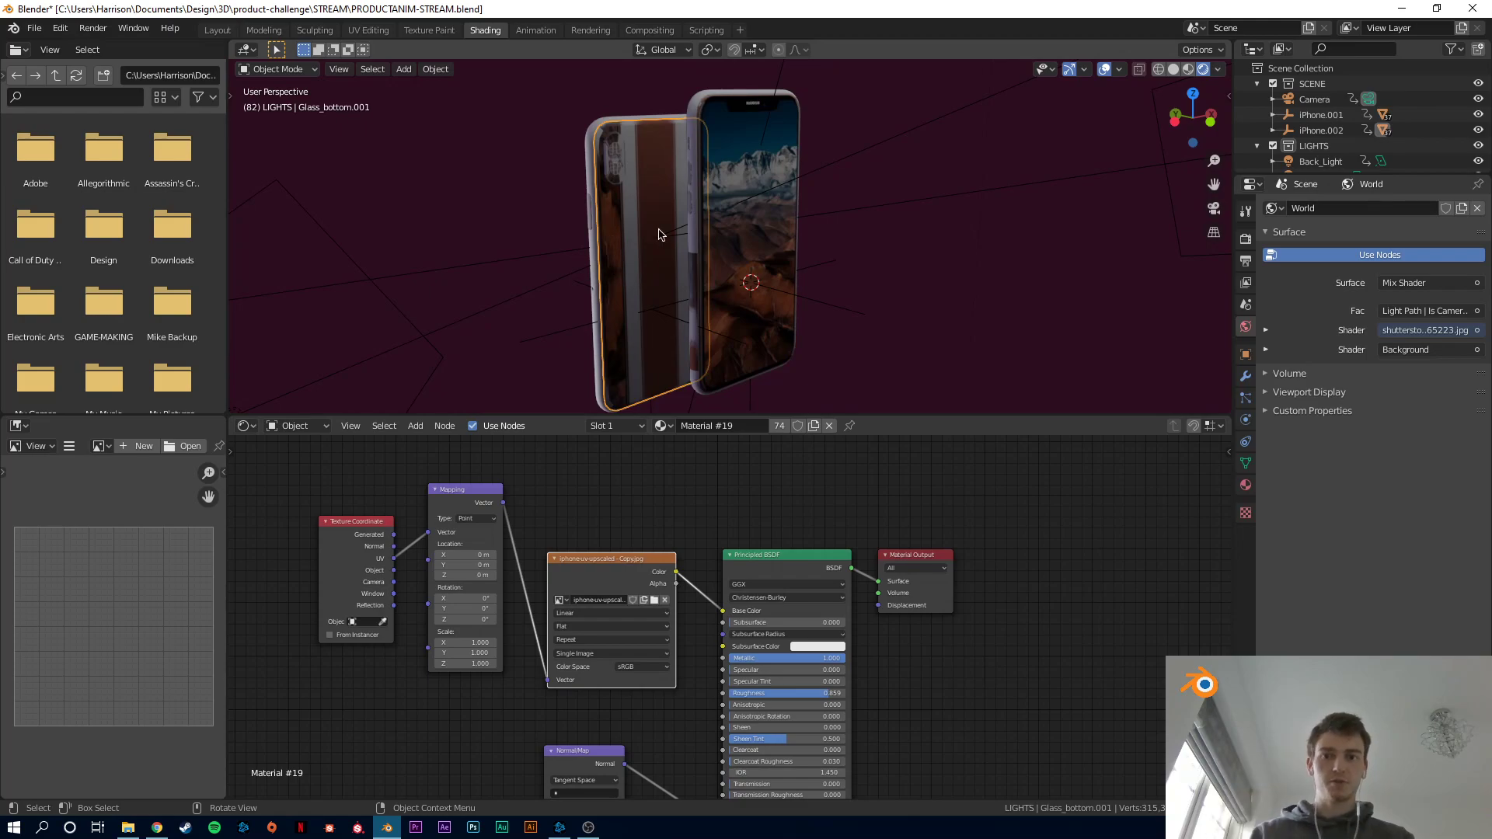
left_click(787, 221)
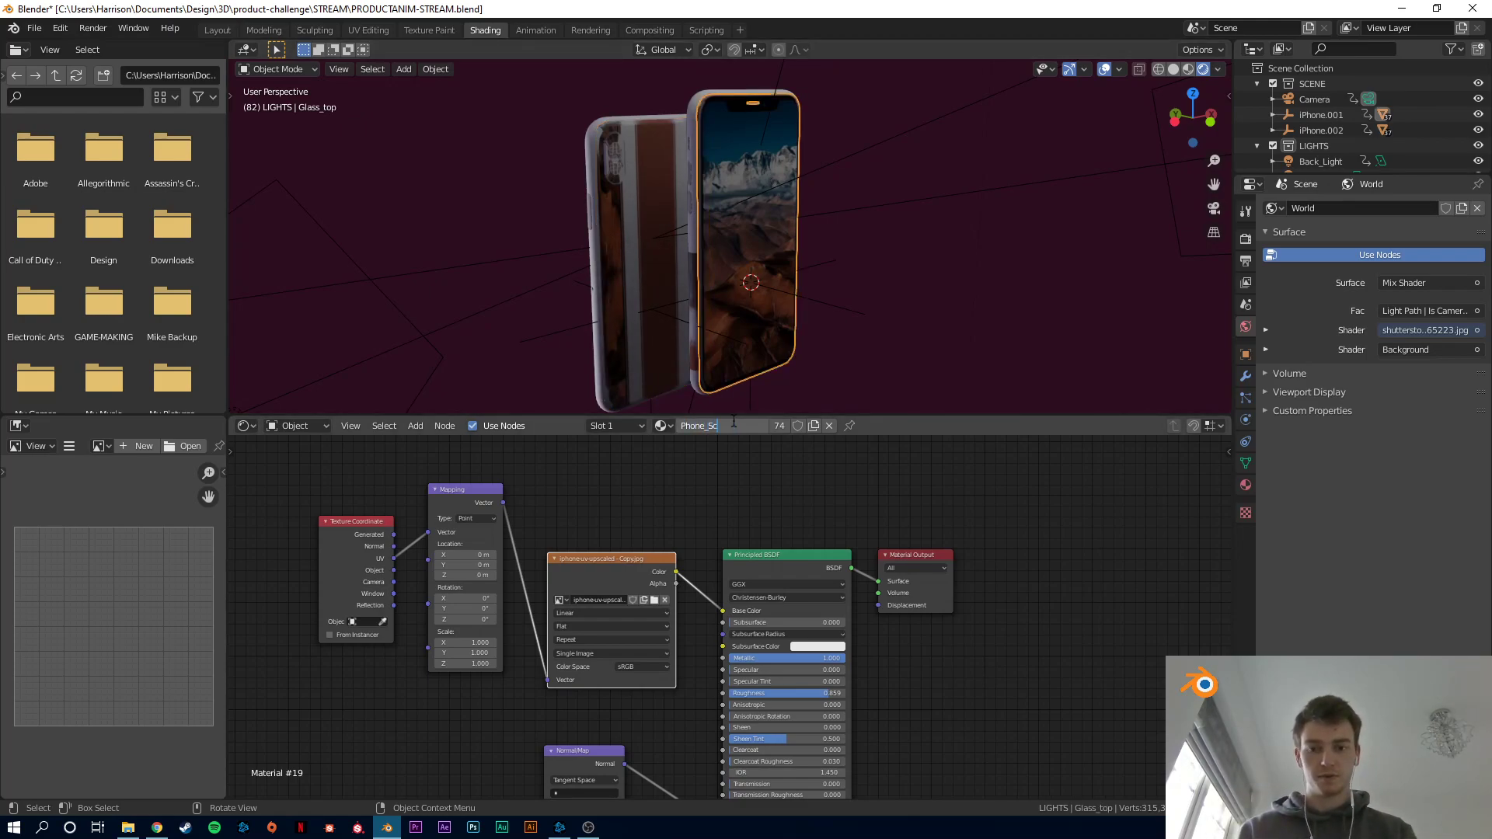
key("Return")
Select the back phone's Glass_bottom.001 and duplicate its Phone_Screen material as a separate copy for that object.
left_click(661, 271)
scroll(731, 280, "up", 6)
scroll(731, 280, "down", 2)
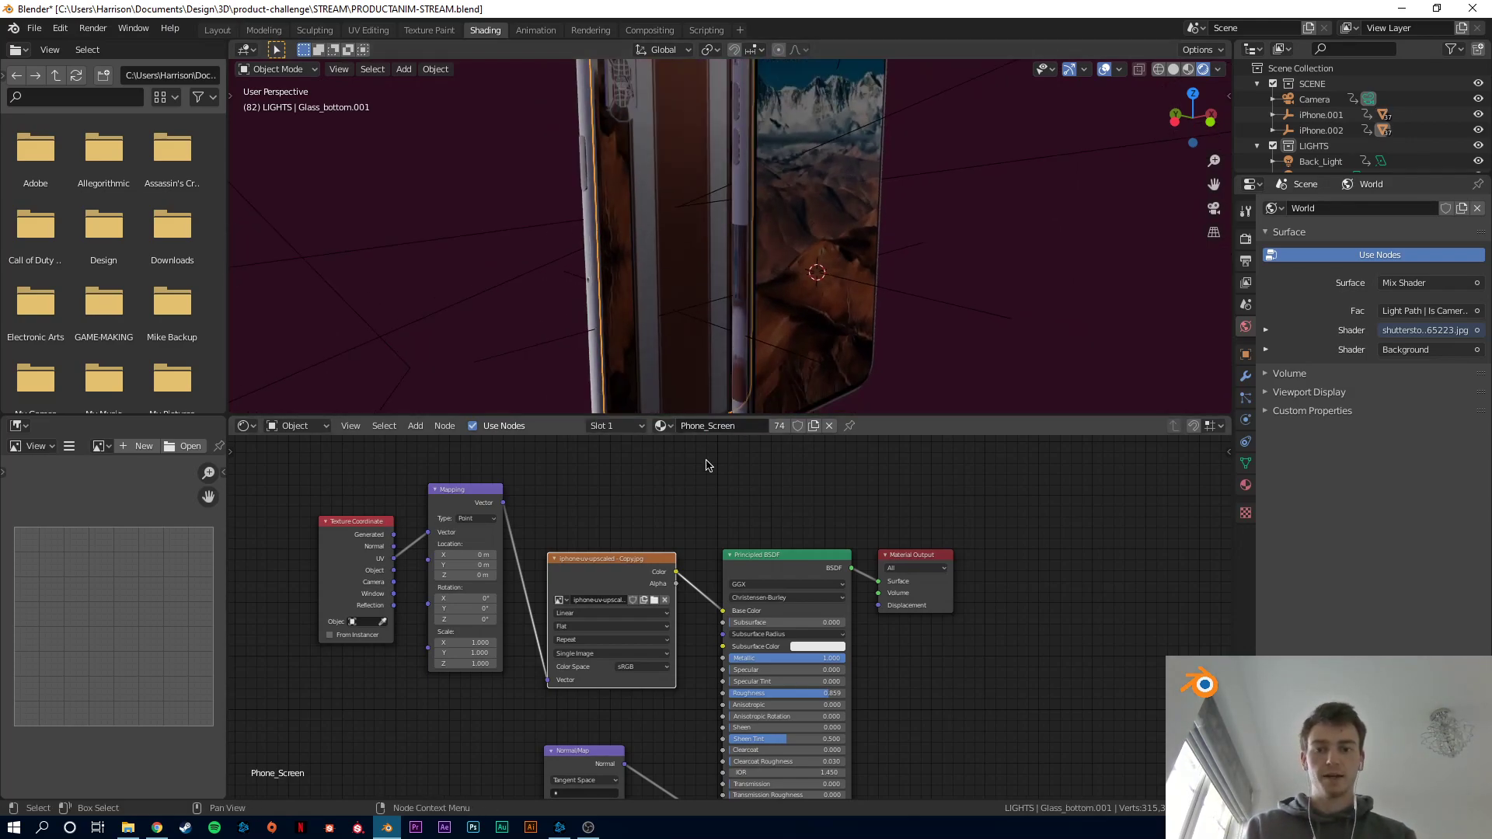
scroll(730, 614, "down", 3)
middle_click_drag(748, 339, 724, 314)
scroll(738, 311, "down", 2)
scroll(725, 314, "up", 1)
scroll(723, 313, "up", 1)
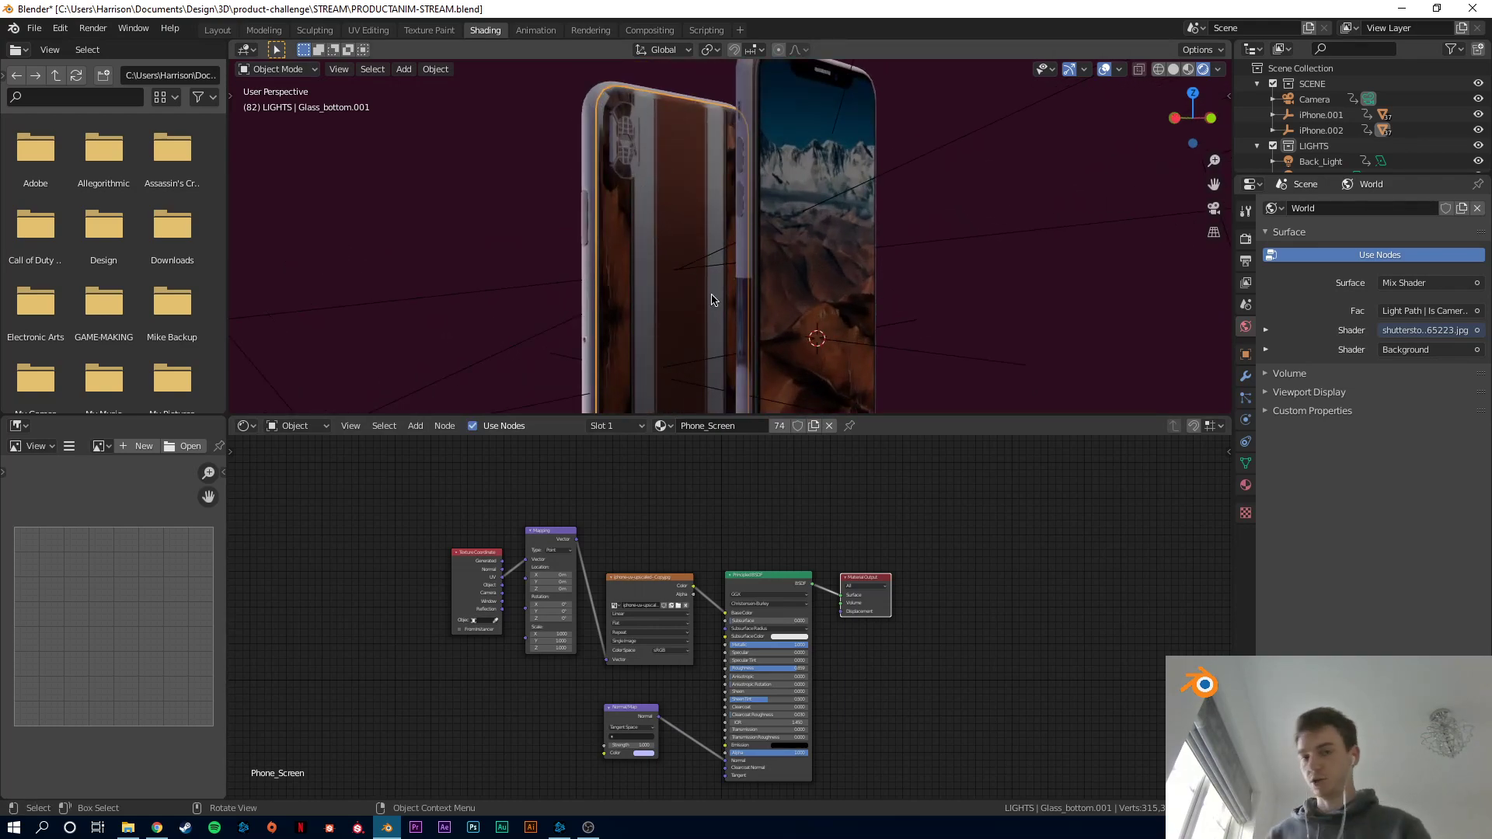
scroll(730, 533, "up", 2)
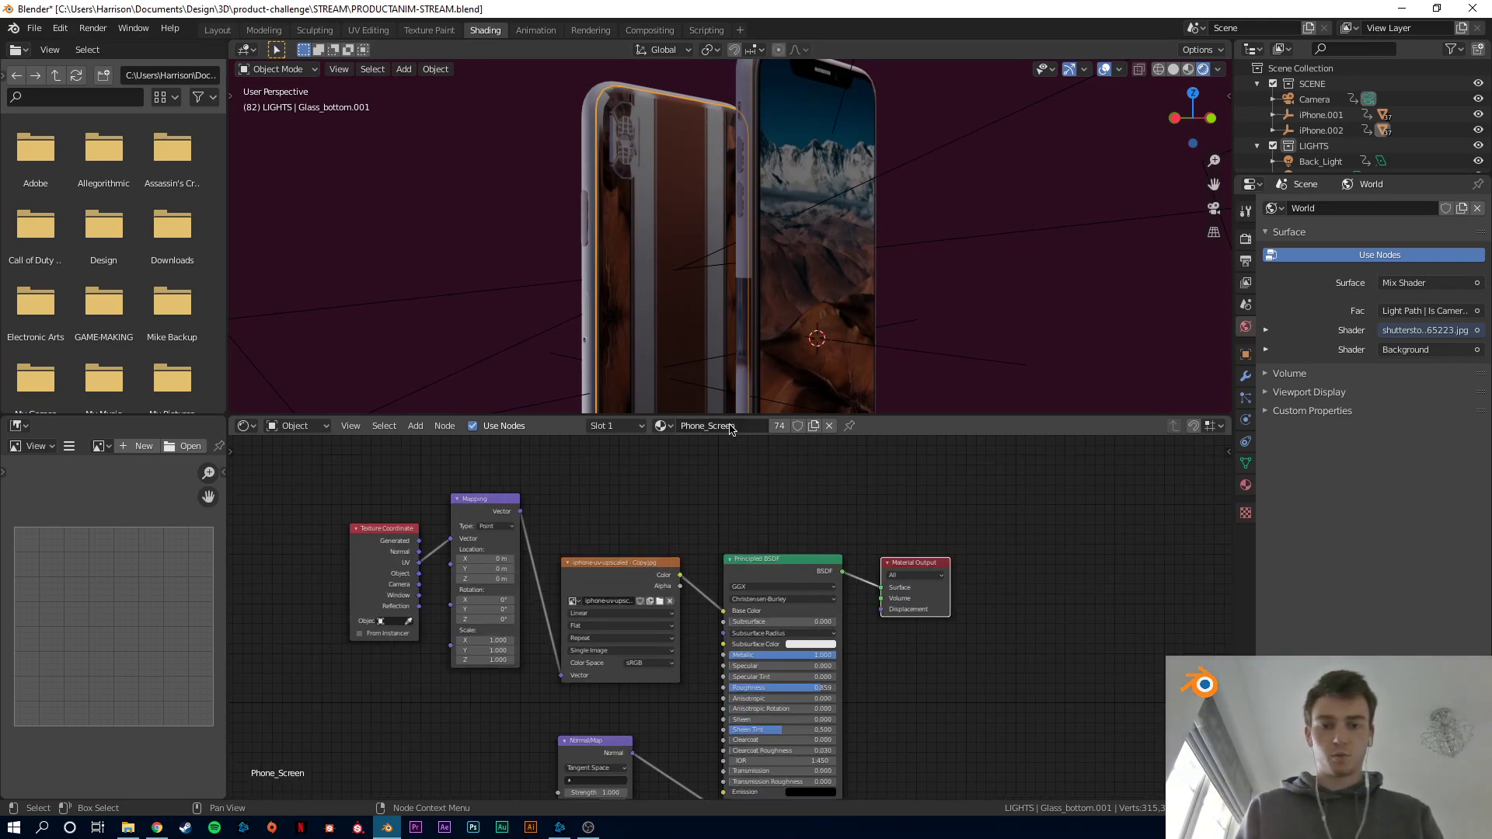
left_click(814, 427)
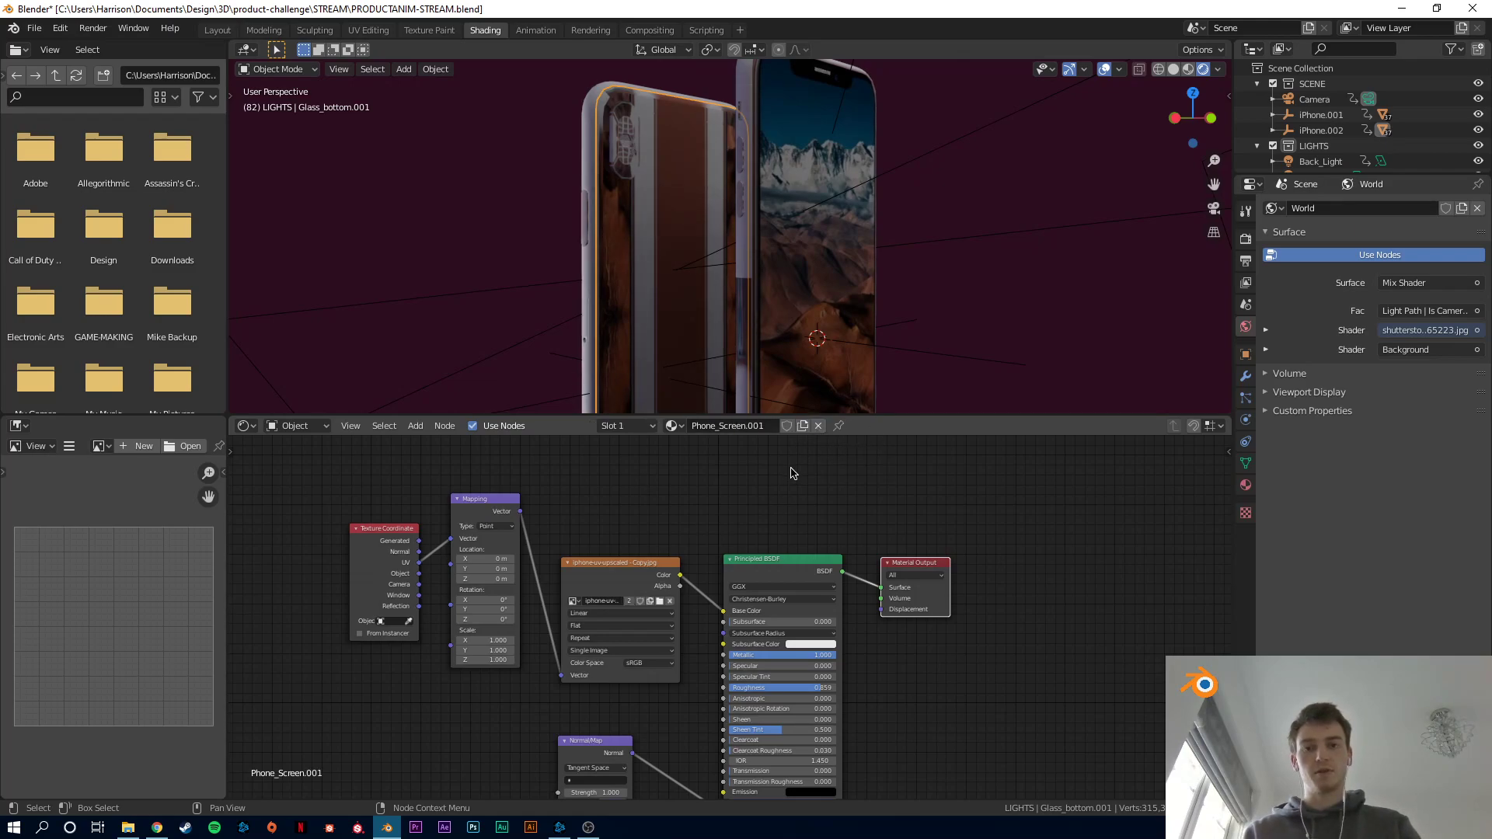
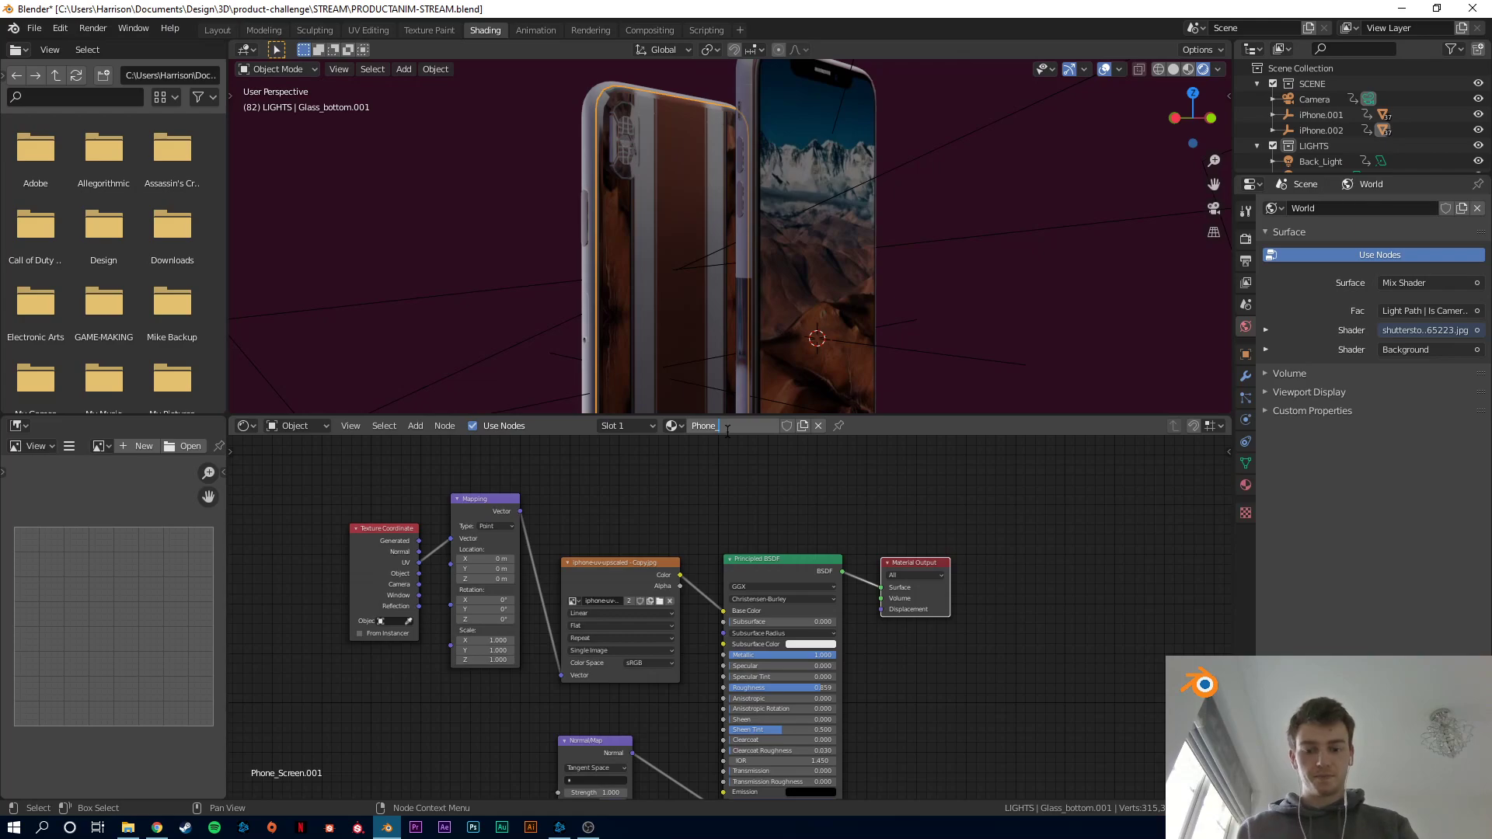
Name the back glass material Phone_Back, and in the UV Editing workspace project Glass_bottom.001's UVs from the front view.
type("ack")
key("Return")
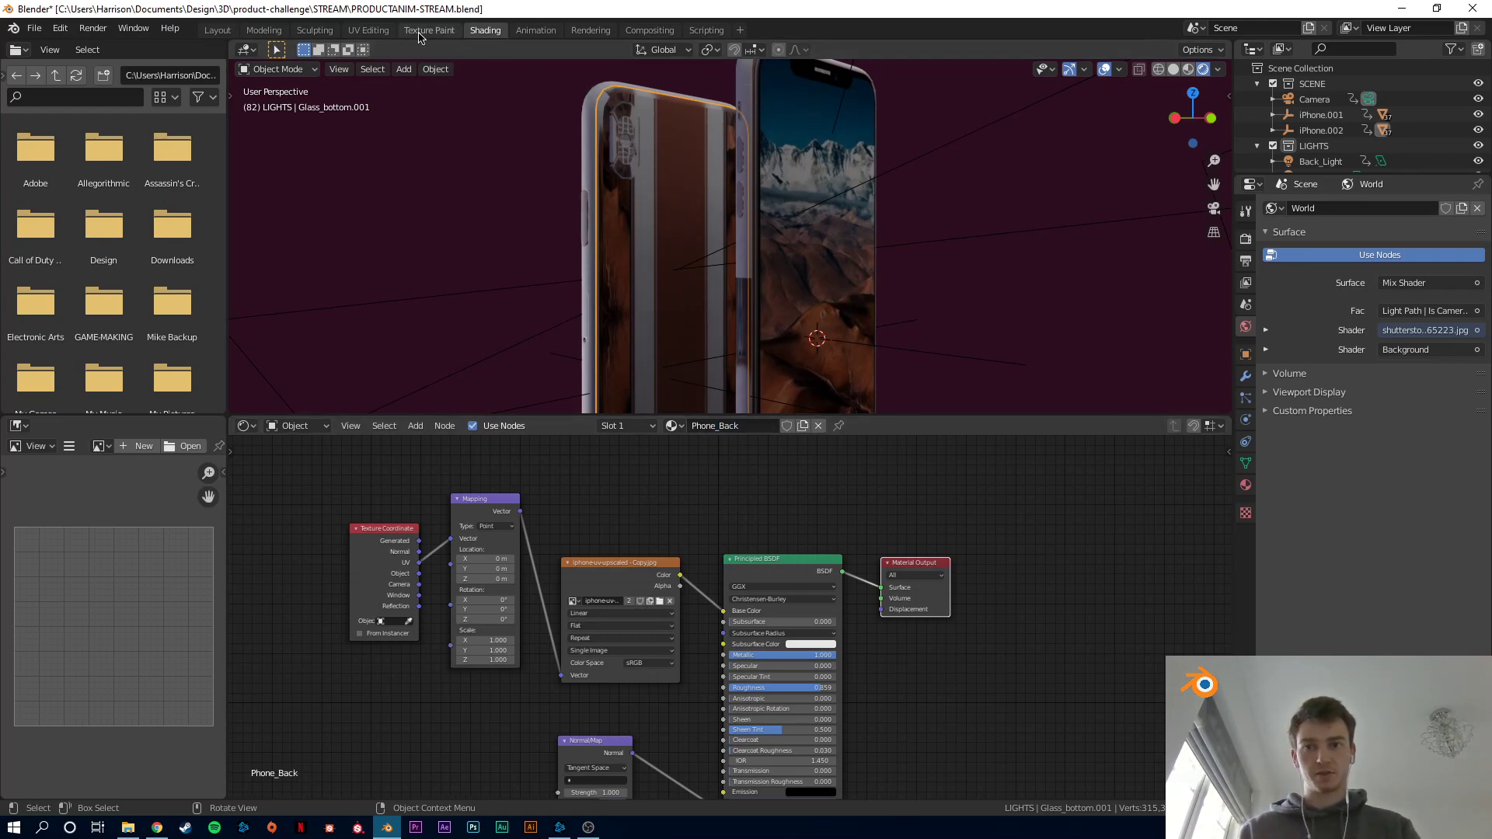
left_click(368, 31)
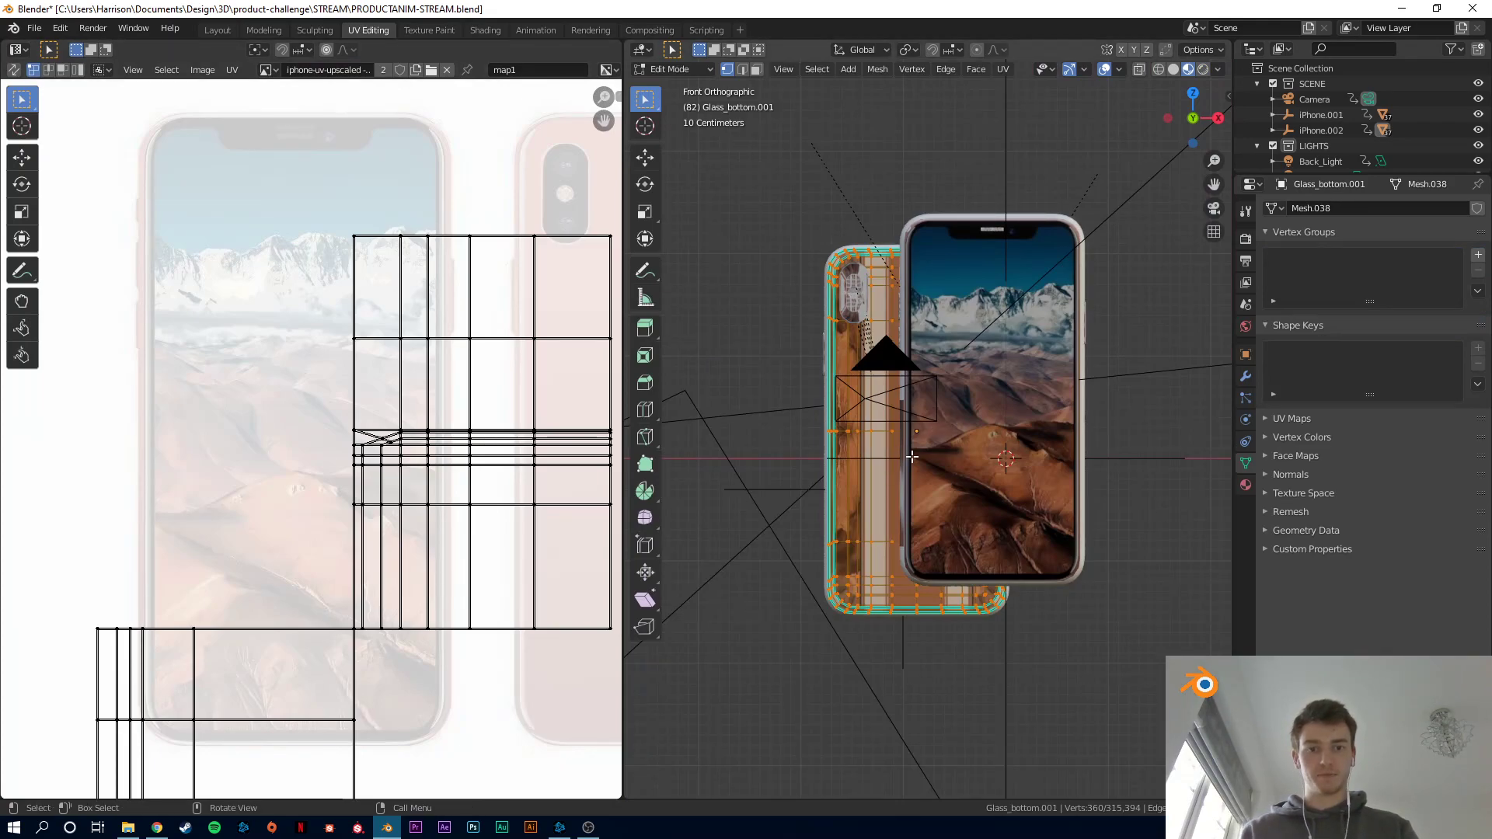
middle_click_drag(911, 456, 948, 441, "shift")
scroll(948, 442, "up", 2)
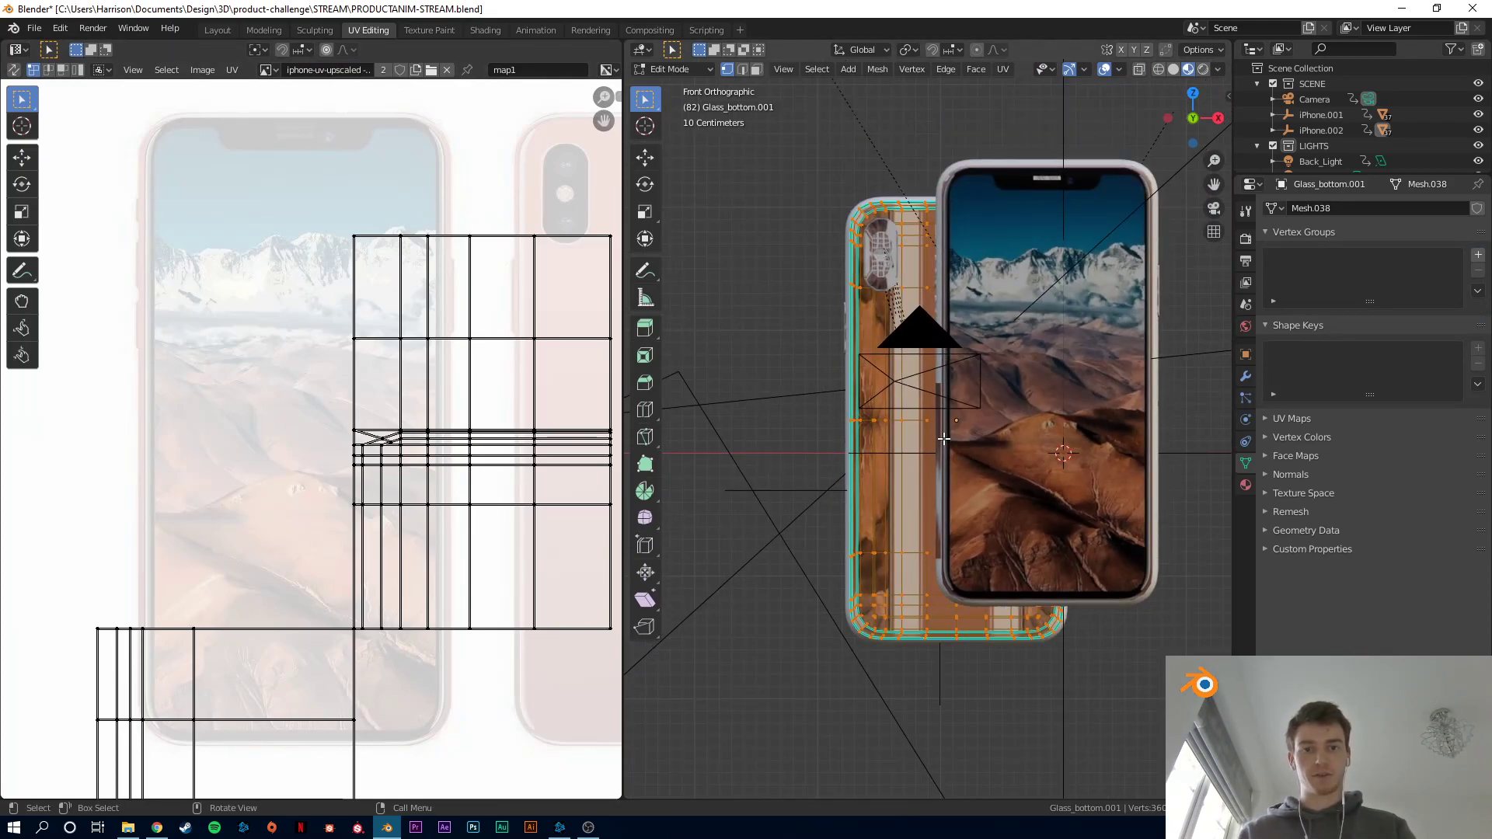
key("u")
left_click(944, 435)
Move and scale all of the back glass UVs to cover the rear of the phone in the reference image.
scroll(502, 440, "down", 2)
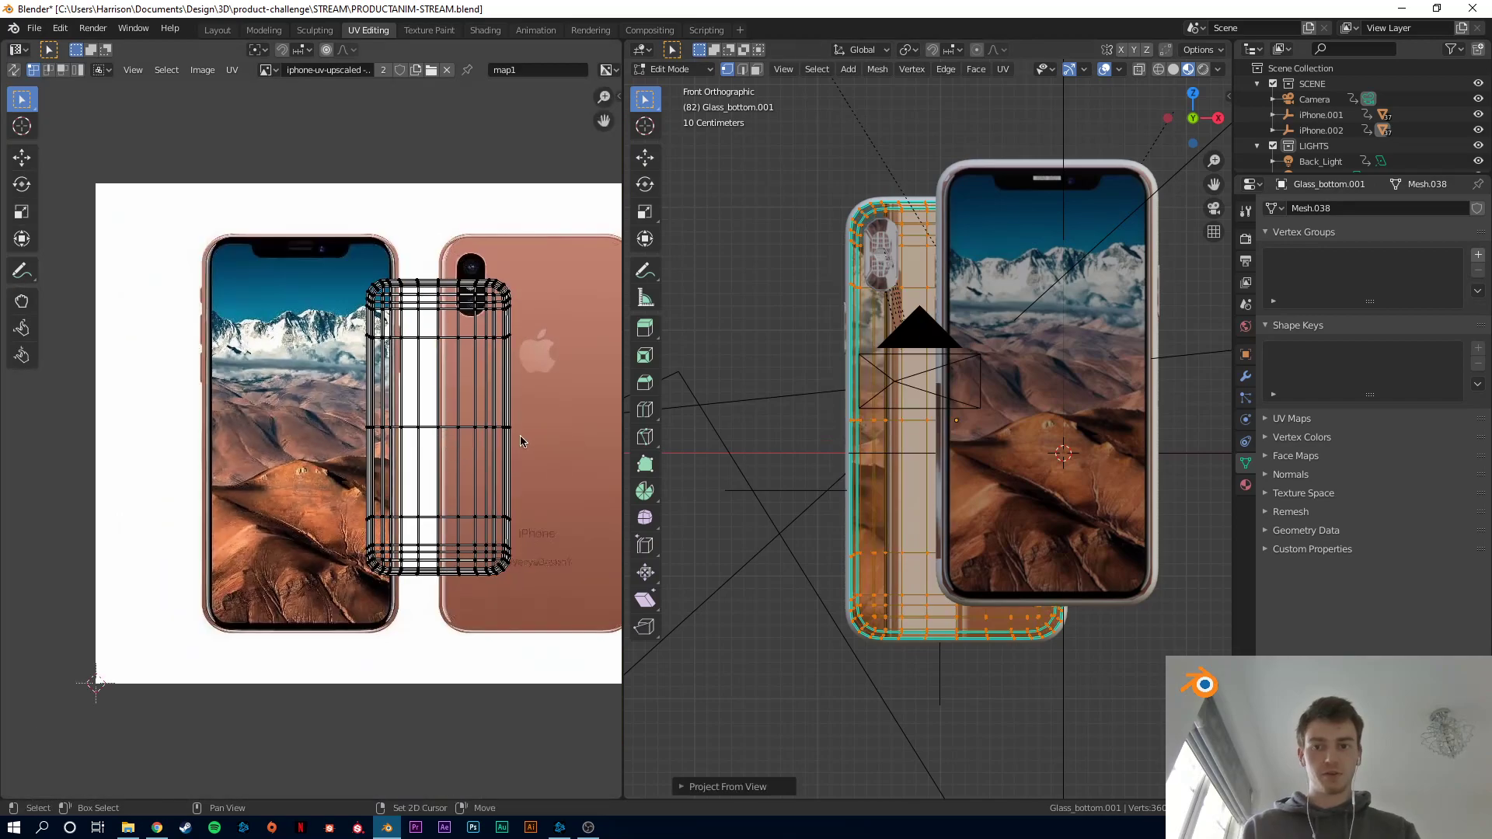
scroll(502, 439, "up", 3)
middle_click_drag(502, 436, 439, 441)
key("a")
scroll(507, 429, "down", 2)
key("s")
left_click(523, 445)
key("g")
left_click(617, 440)
key("s")
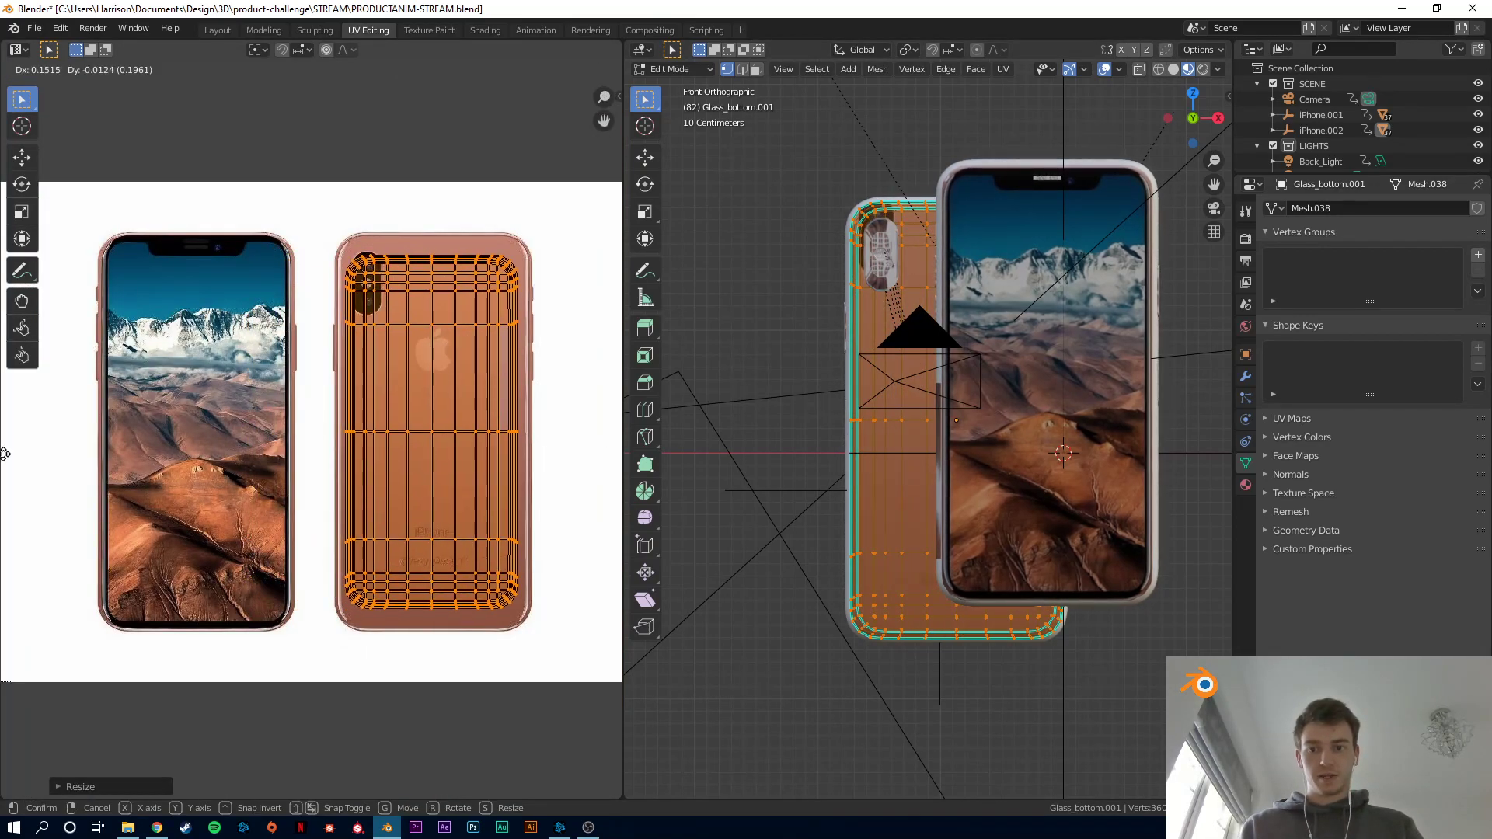
left_click(567, 460)
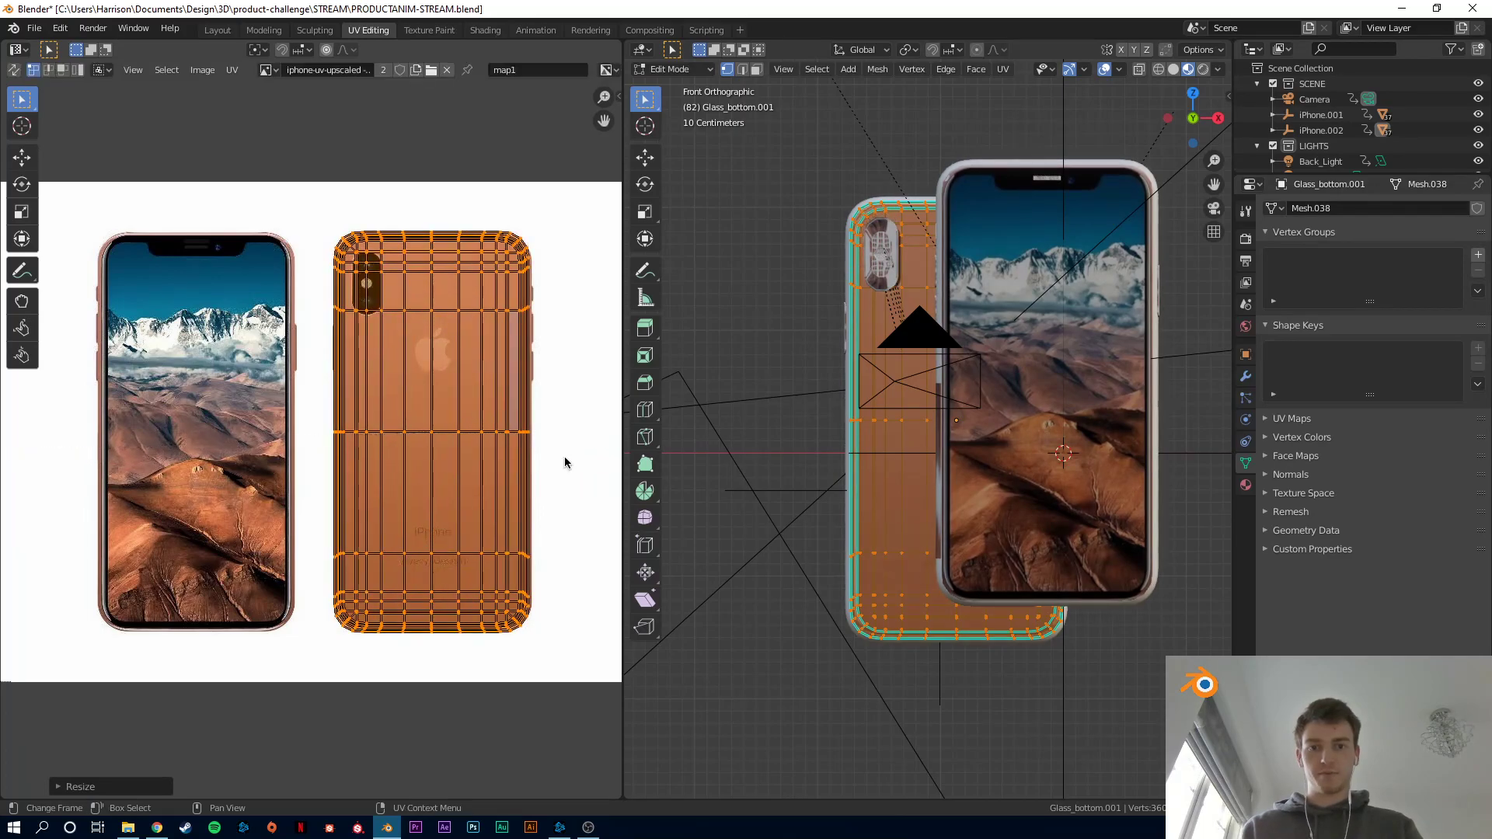
Fine-tune the position and scale of the back glass UVs to fit the rear phone's outline in the image.
scroll(615, 461, "up", 1)
middle_click_drag(616, 461, 487, 471)
key("g")
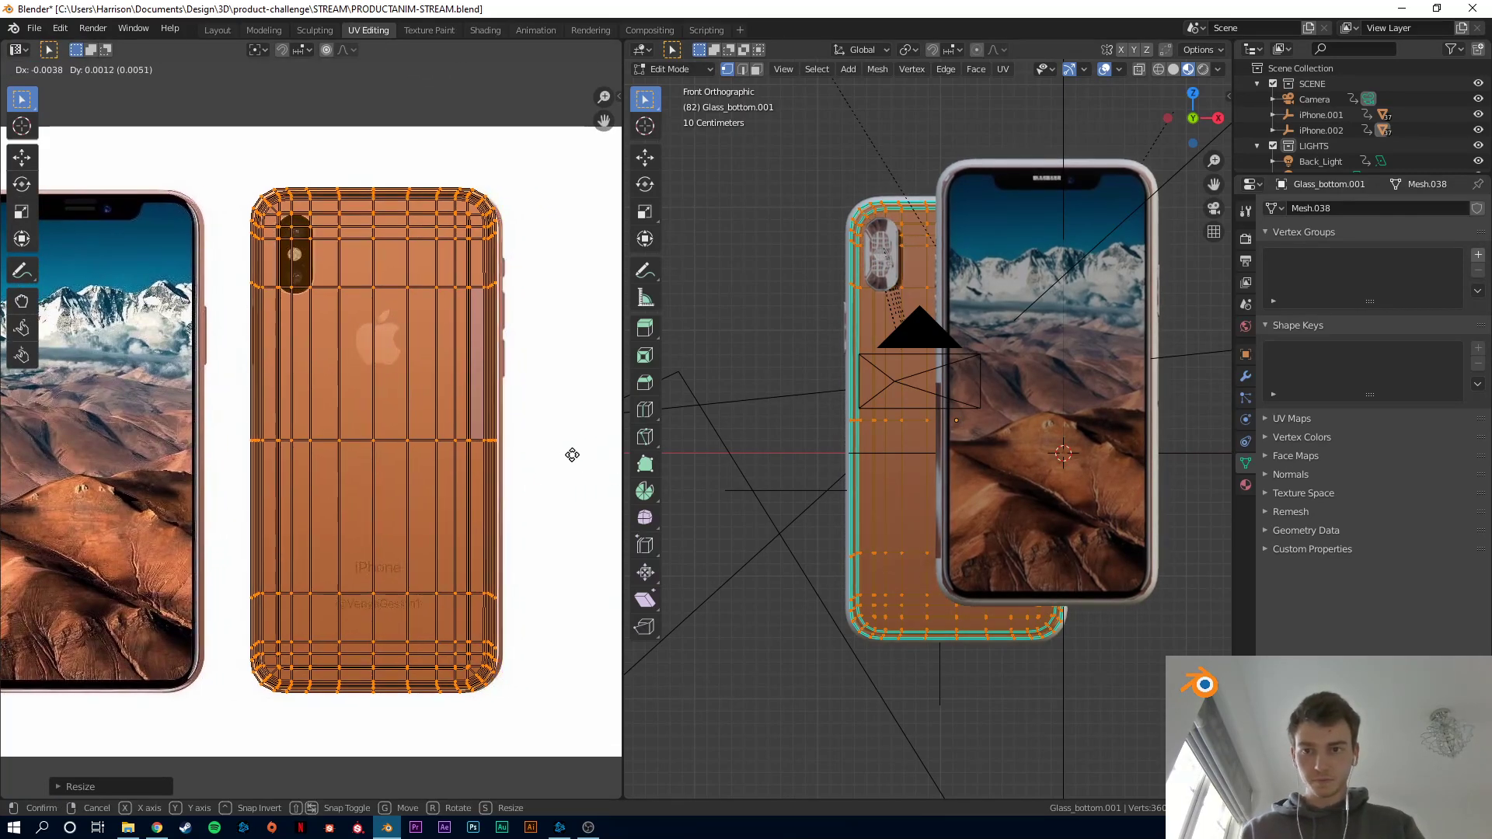
left_click(29, 461)
key("s")
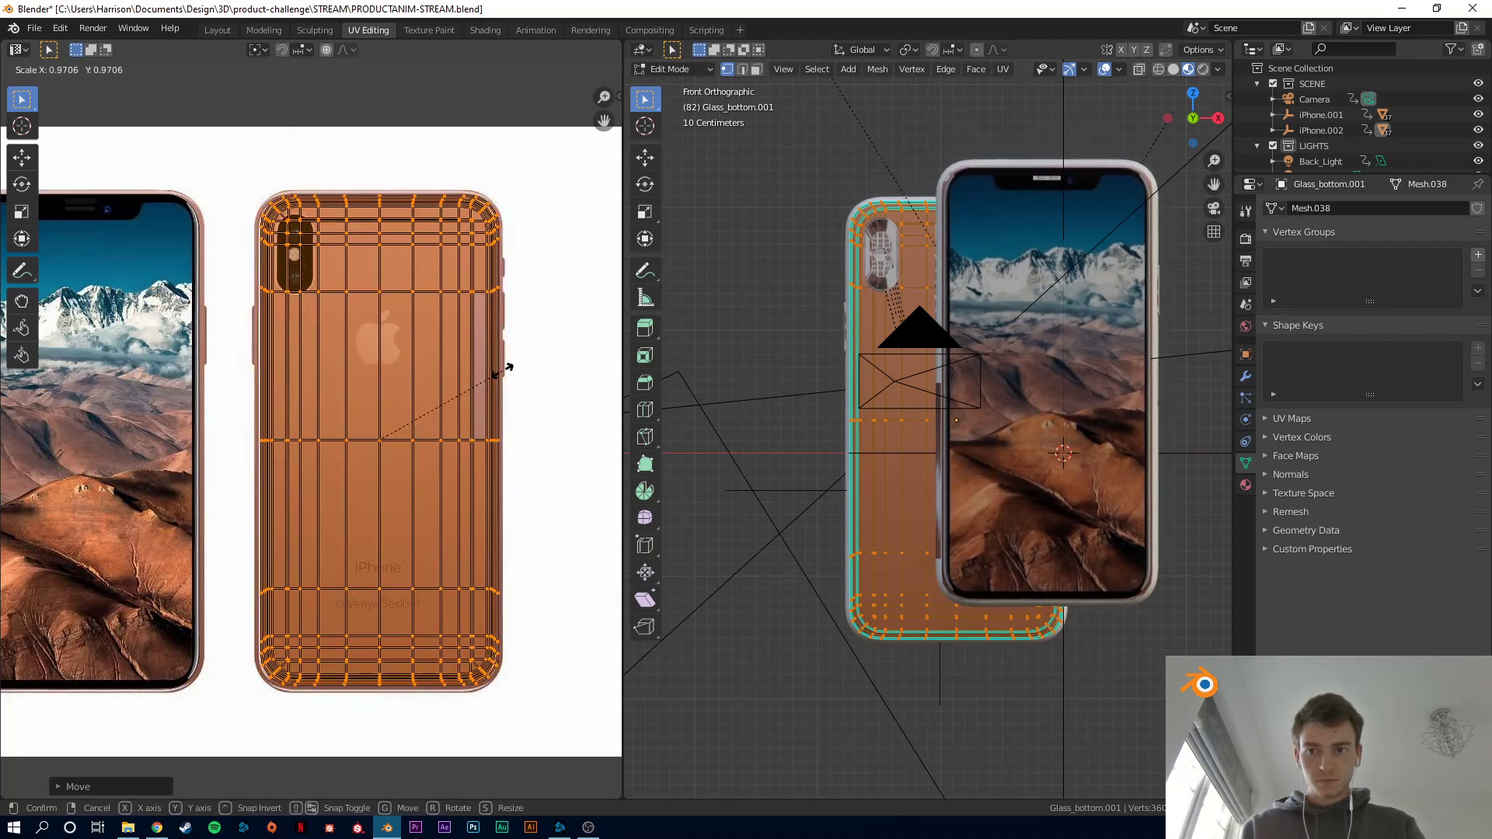
left_click(563, 381)
Select Glass_back_cam.001 in Object Mode and give it its own copy of the Phone_Screen material, named Camera_Bump, in the Shading workspace.
key("Tab")
middle_click_drag(782, 350, 920, 419)
scroll(848, 378, "up", 3)
scroll(931, 356, "up", 5)
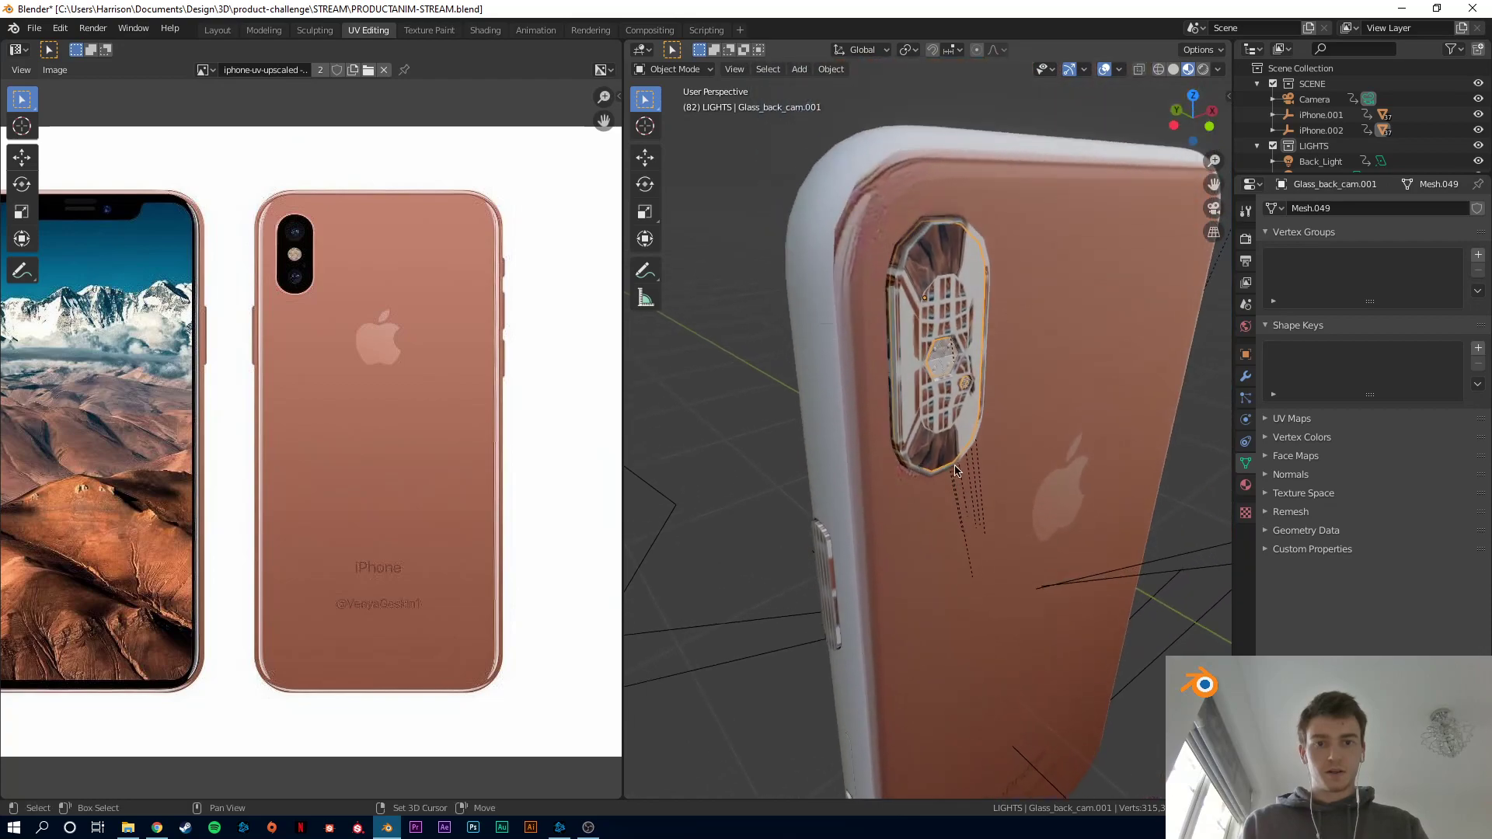
left_click(485, 30)
scroll(838, 306, "up", 6)
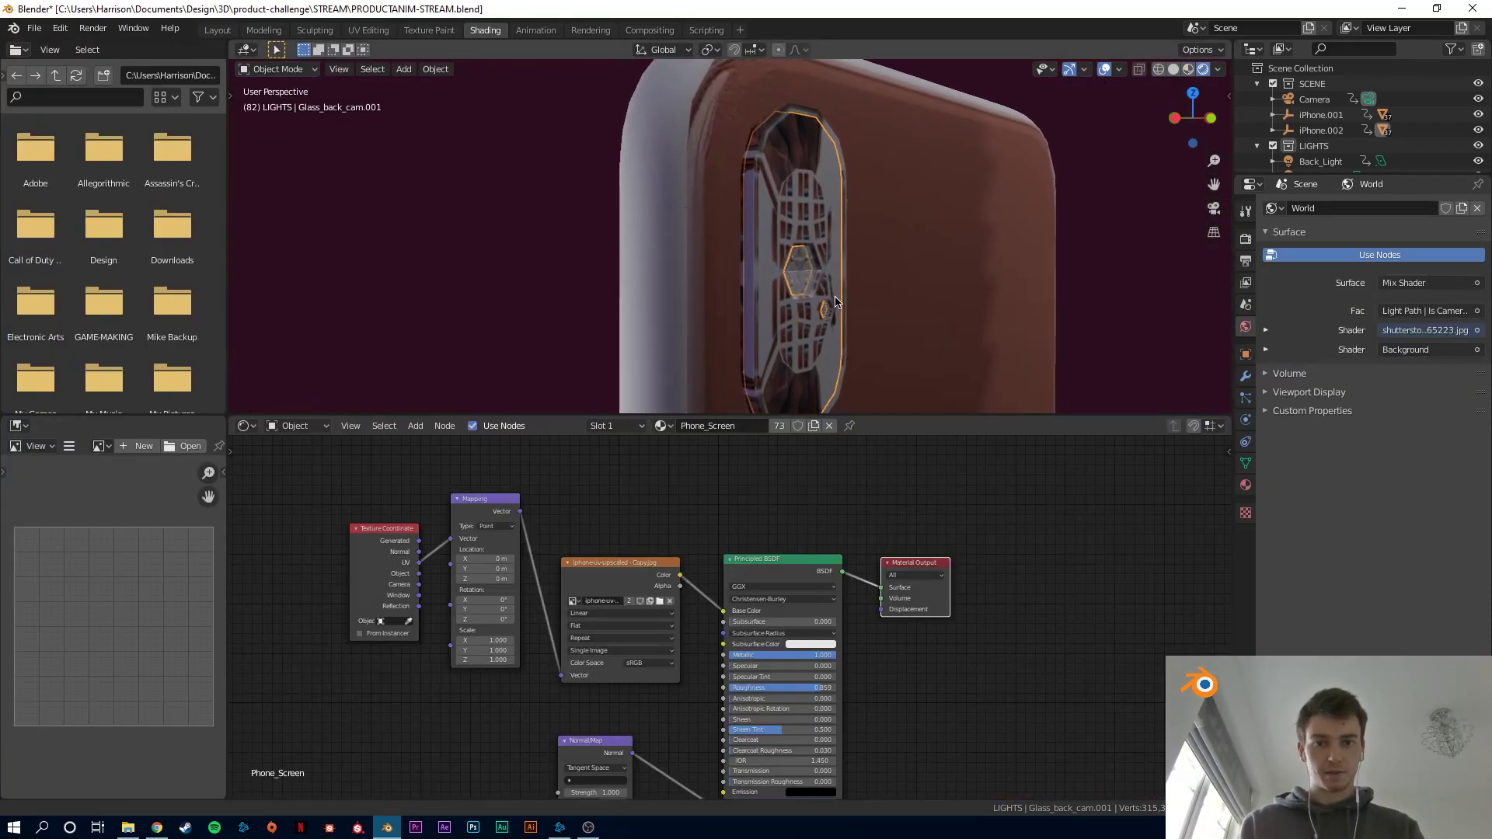
scroll(838, 305, "down", 3)
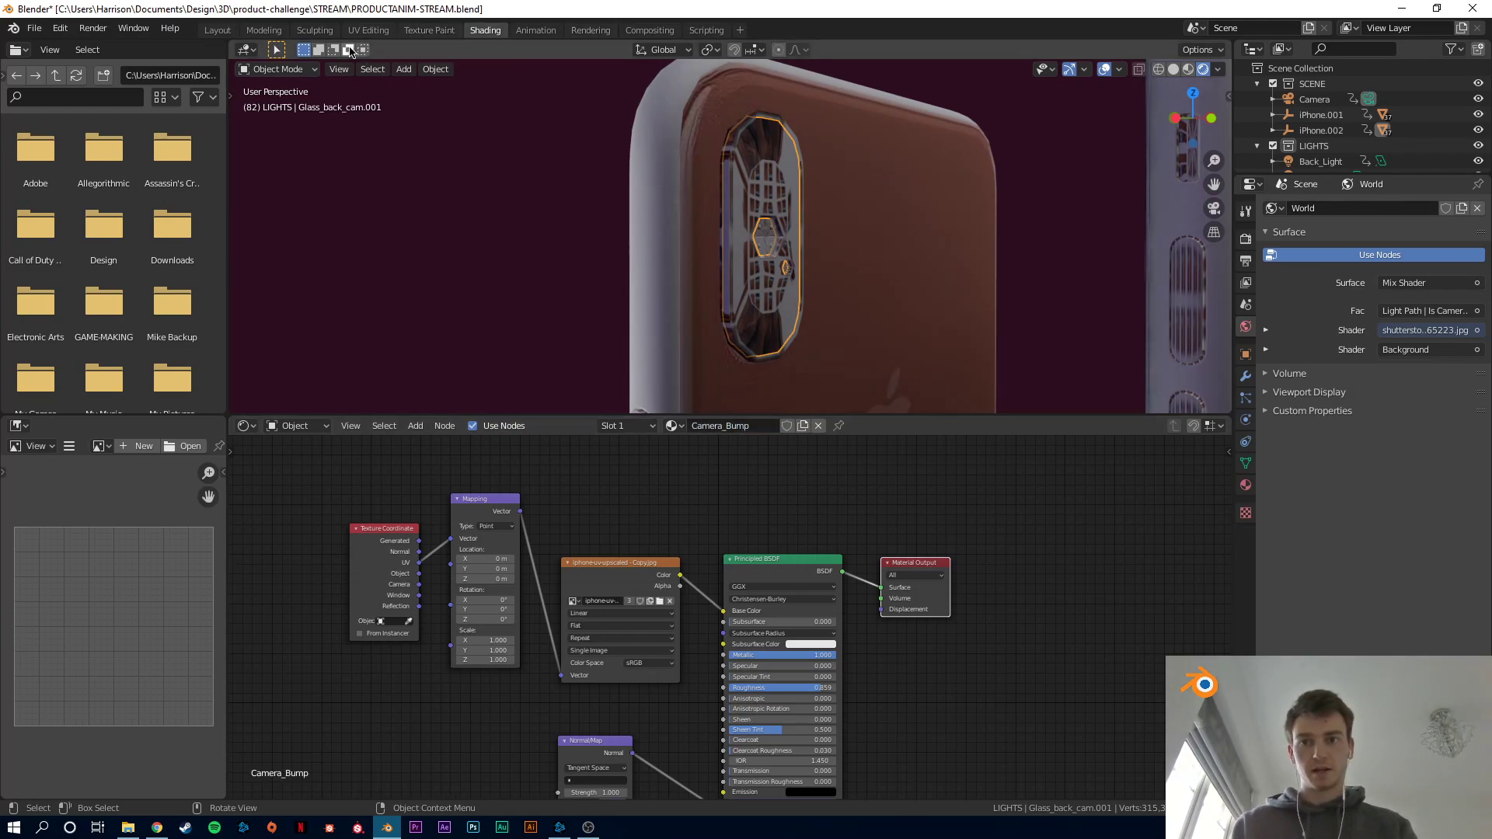
In the UV Editing workspace, project the UVs of Glass_back_cam.001 from the front view.
left_click(368, 30)
key("KP_1")
key("KP_Decimal")
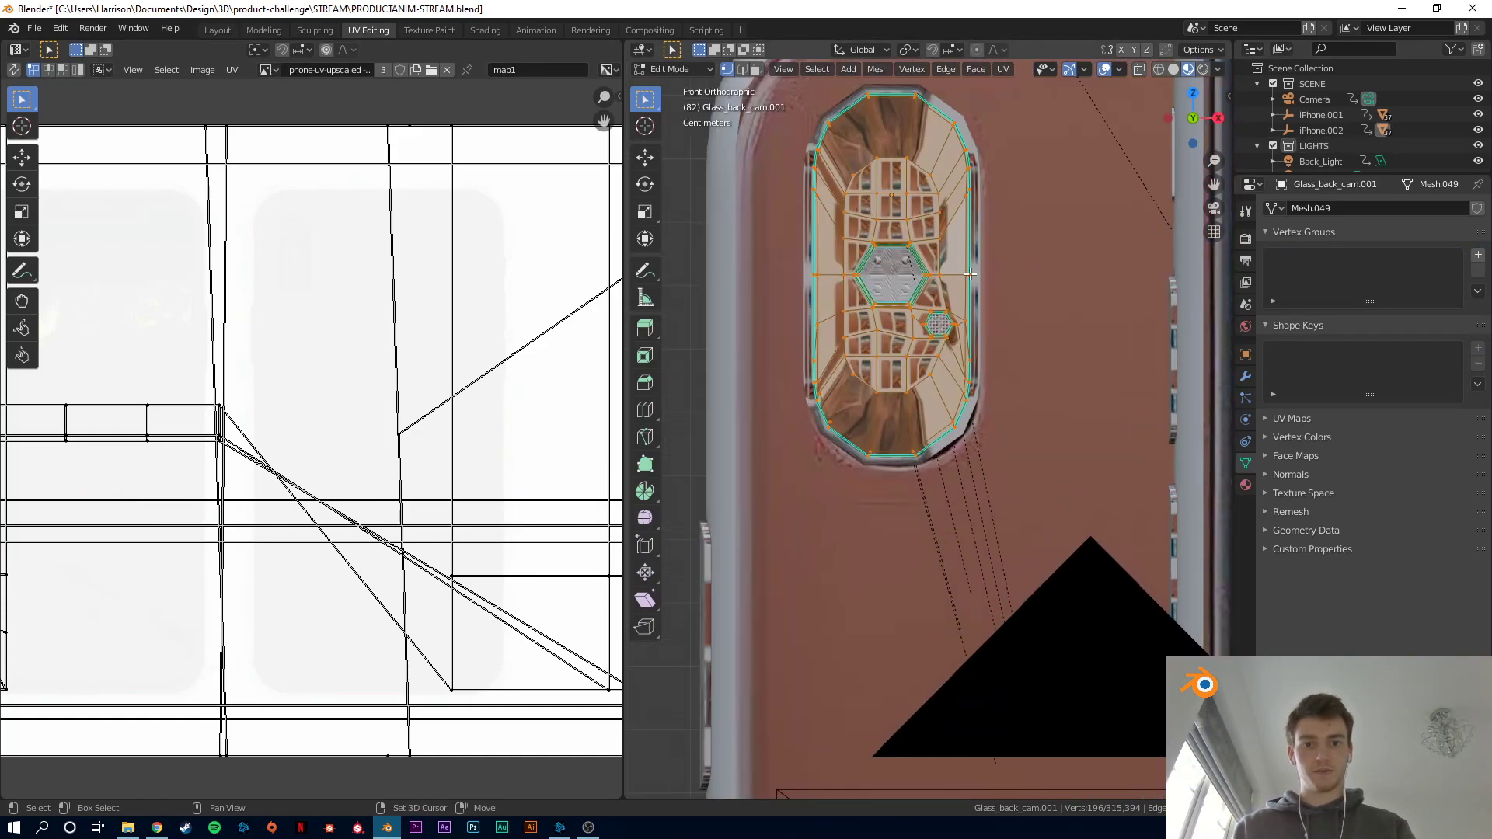
scroll(313, 397, "down", 4)
scroll(709, 389, "down", 3)
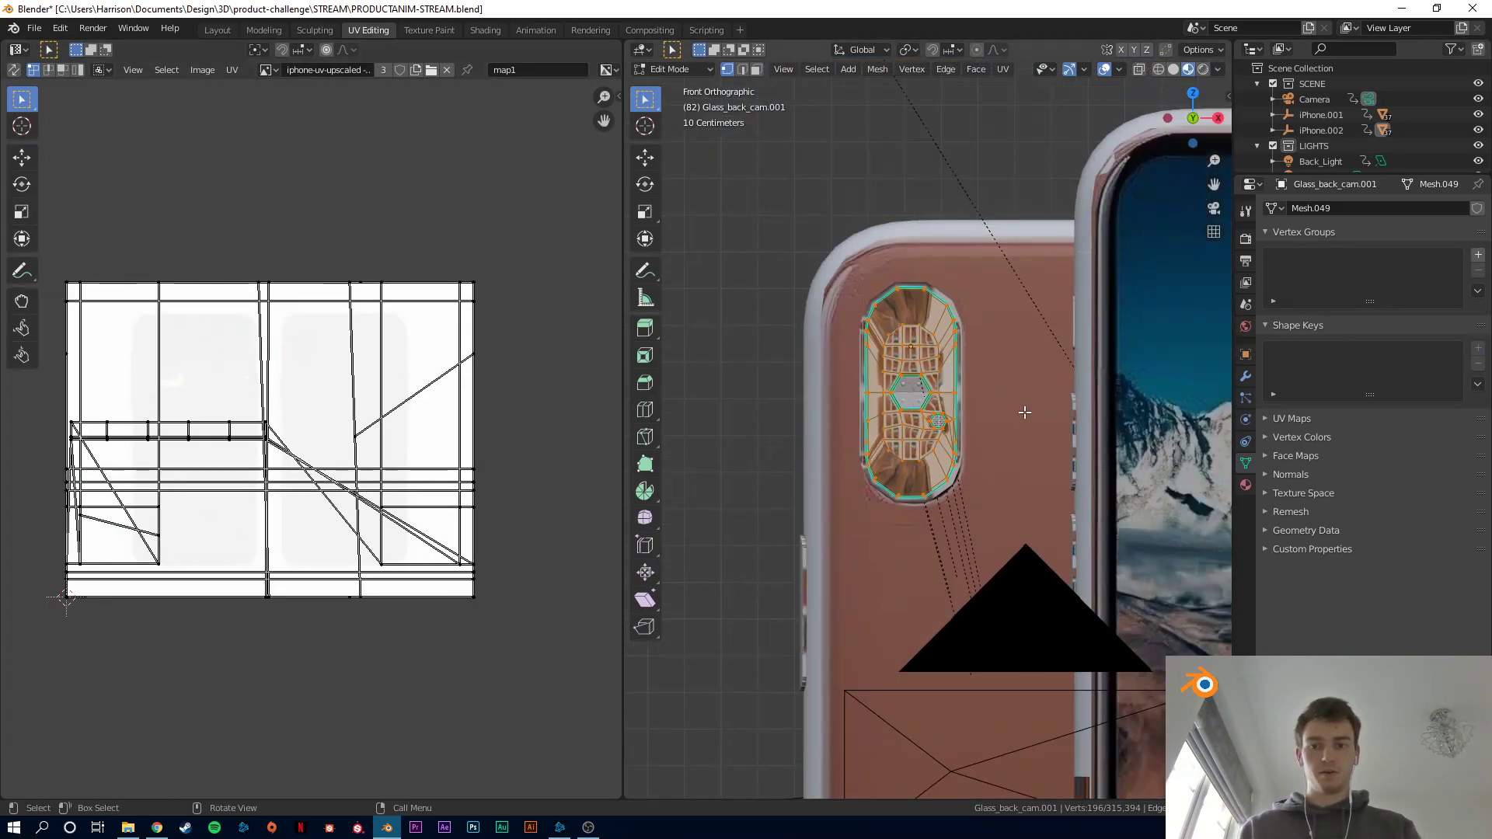
key("u")
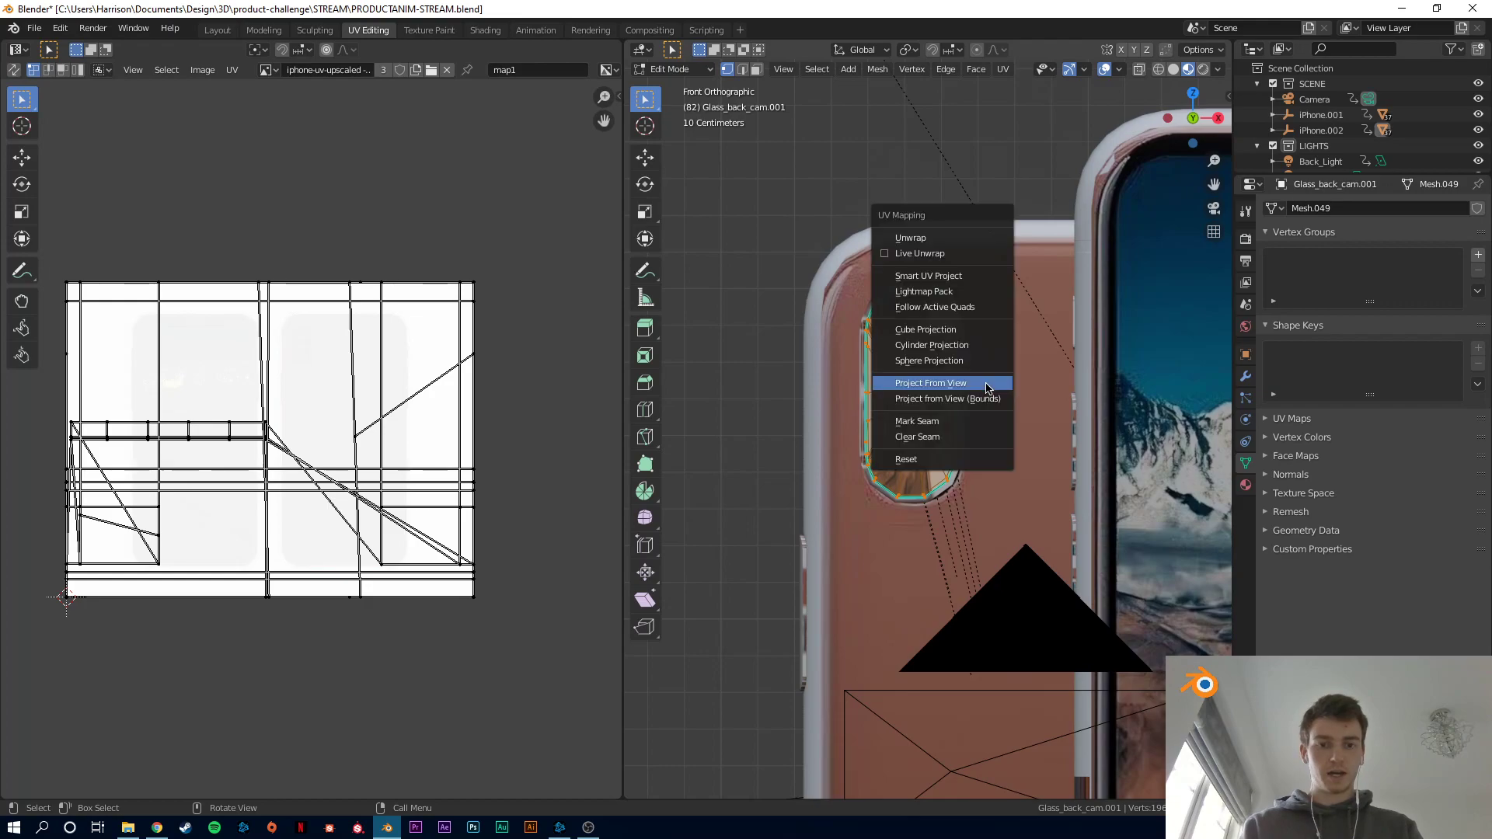
left_click(986, 387)
Move the camera glass UVs onto the camera bump in the reference image and scale them down to its size.
scroll(319, 429, "up", 6)
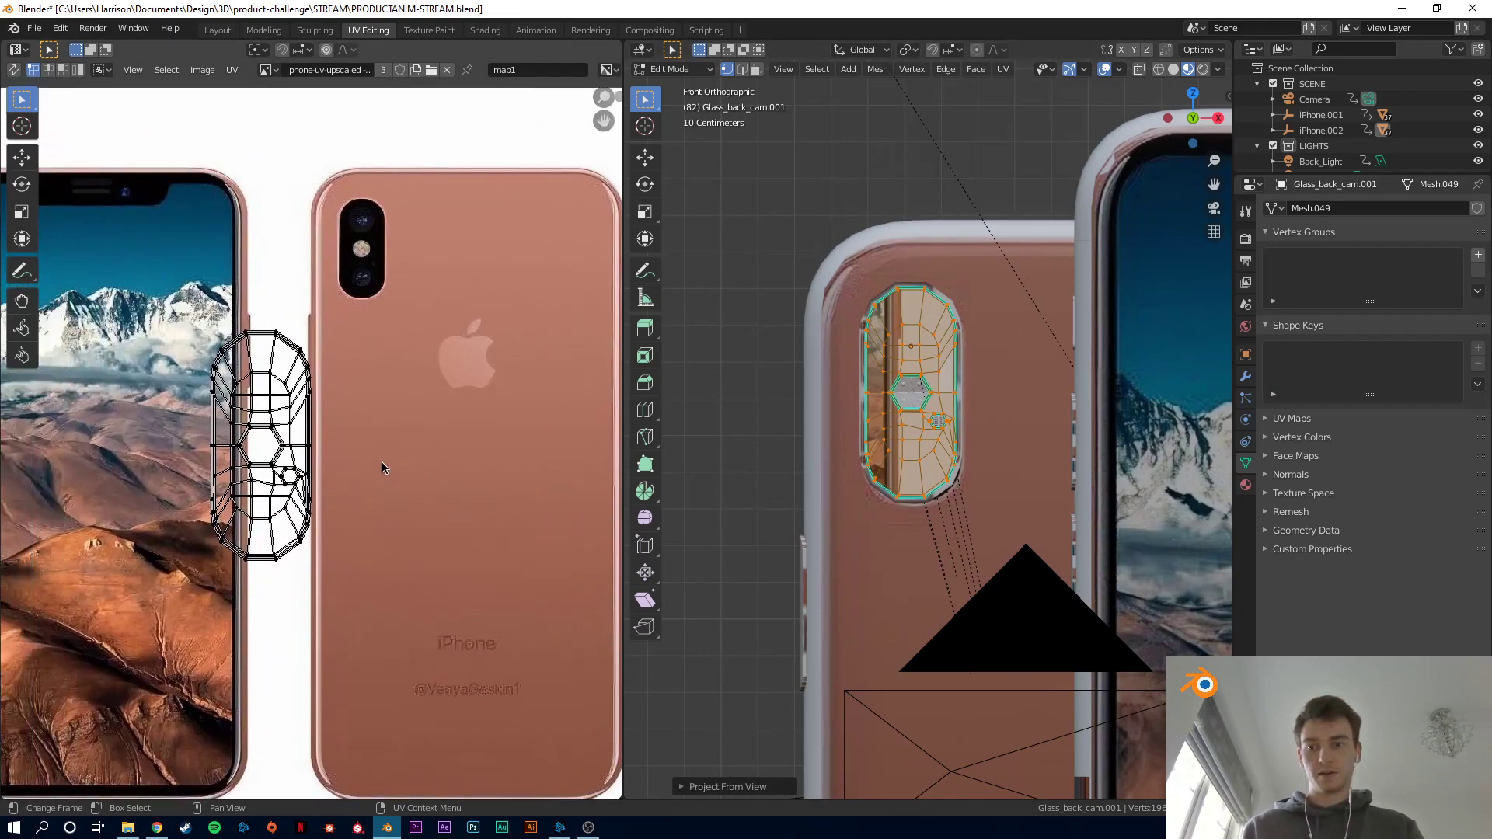
key("g")
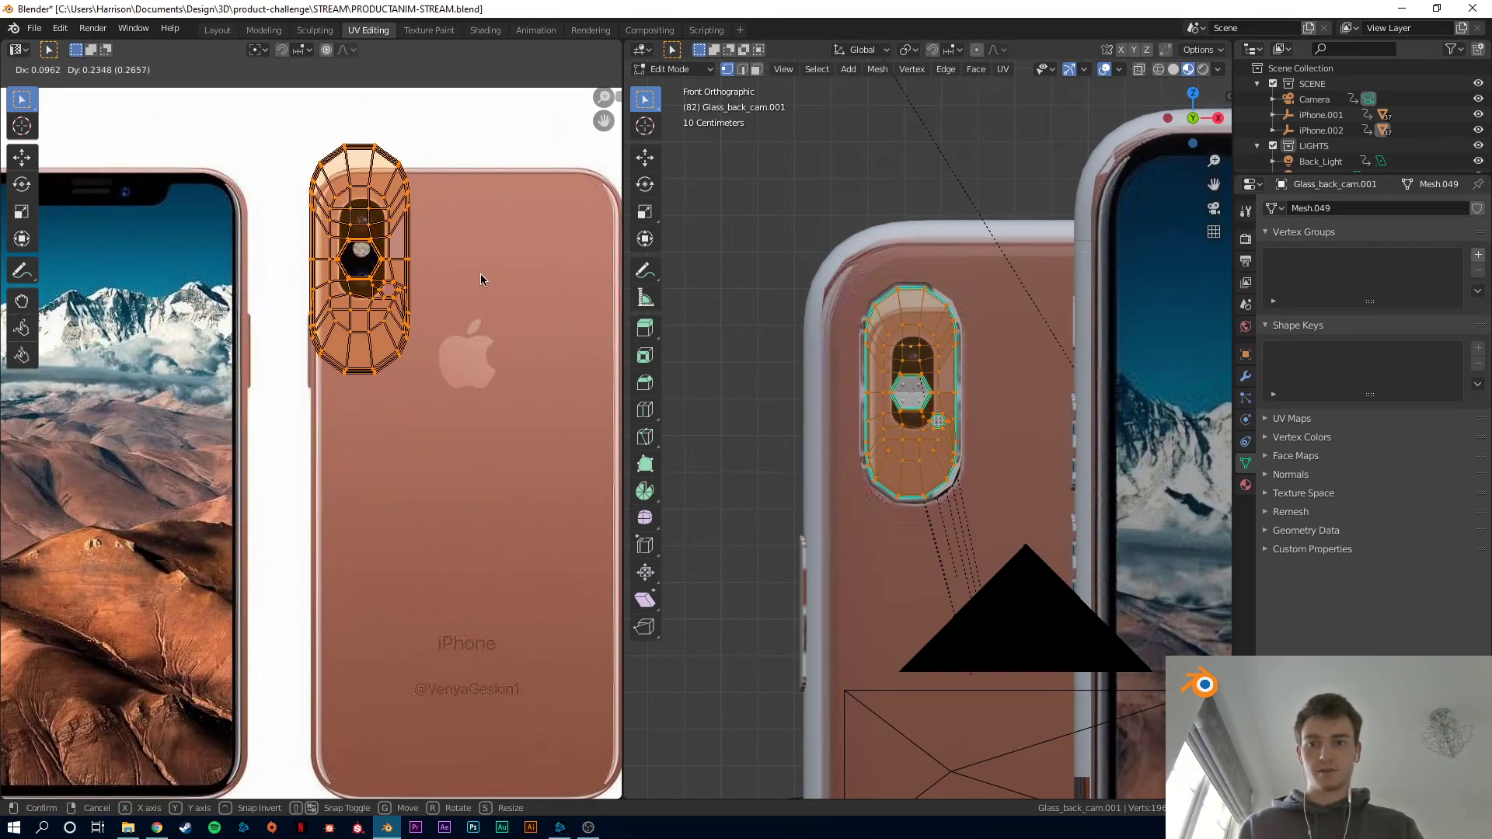
left_click(484, 257)
middle_click_drag(484, 257, 482, 362)
scroll(482, 362, "up", 4)
key("s")
left_click(444, 384)
key("g")
left_click(467, 362)
key("s")
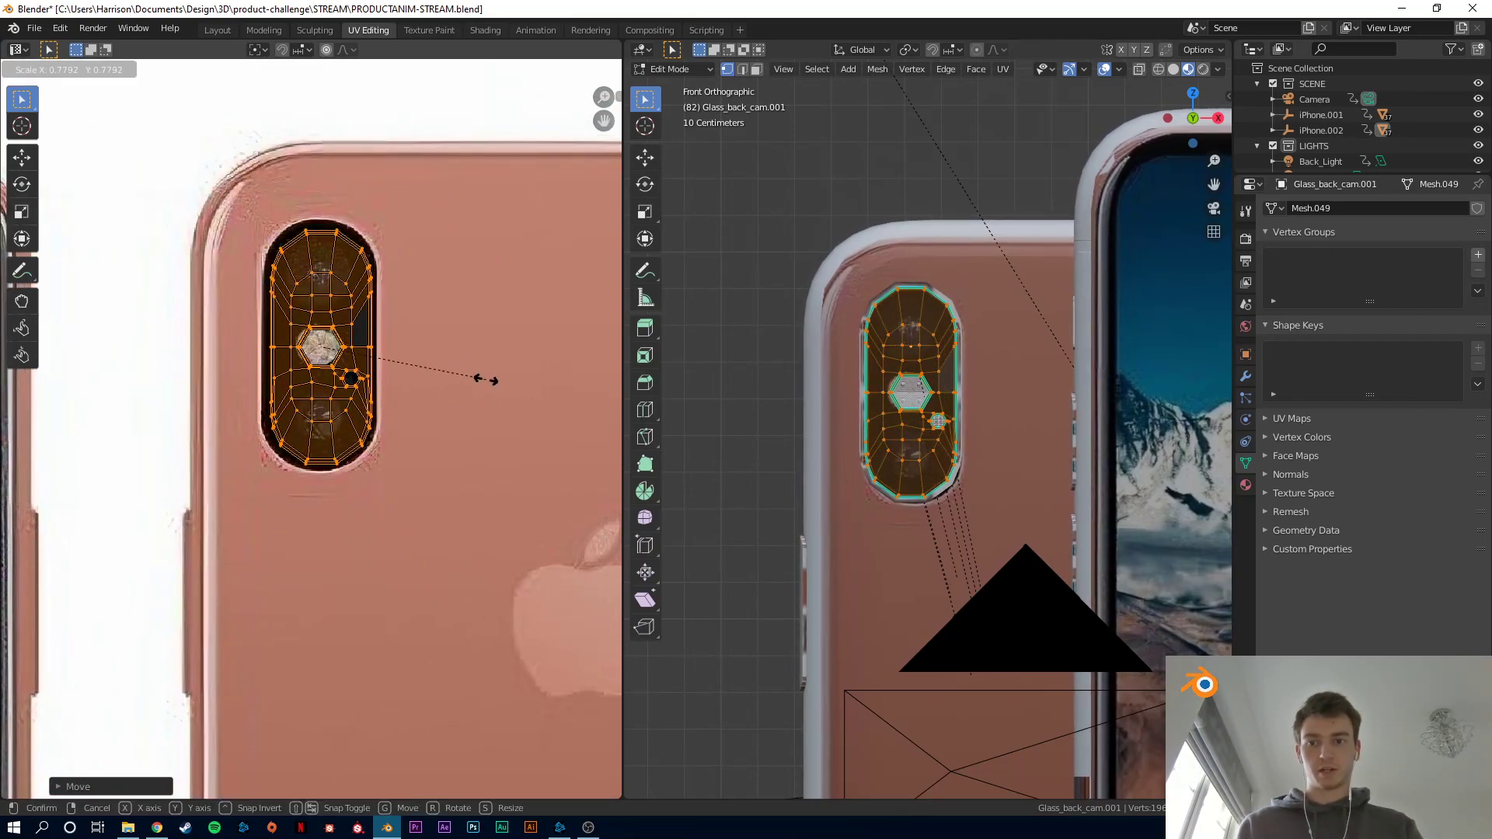
left_click(495, 380)
Fine-tune the camera glass UVs with small moves and scalings to fit inside the camera bump's black edge.
key("g")
left_click(476, 370)
key("s")
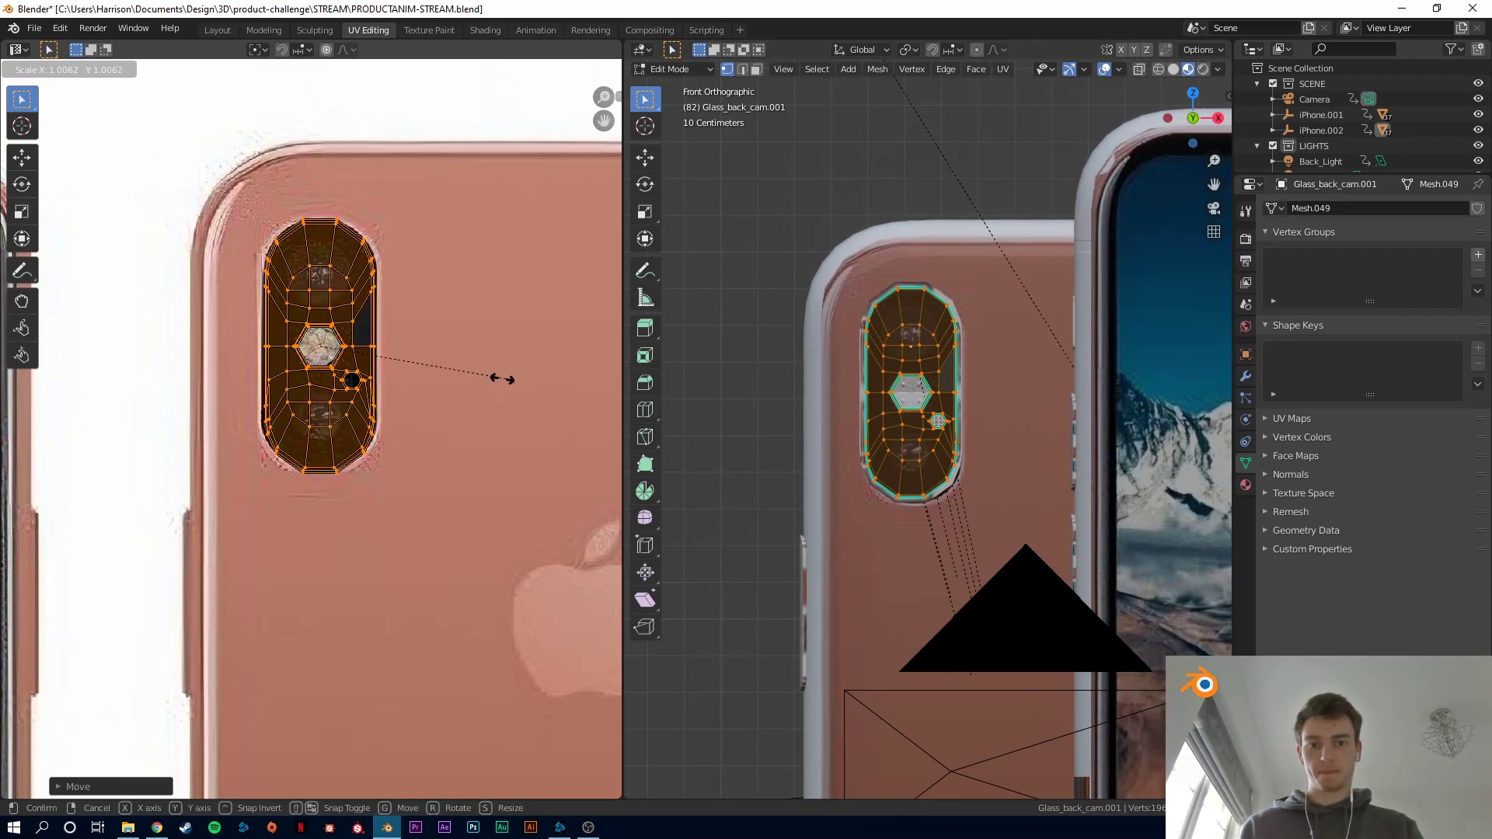
left_click(459, 360)
scroll(457, 415, "up", 5)
middle_click_drag(457, 416, 447, 464)
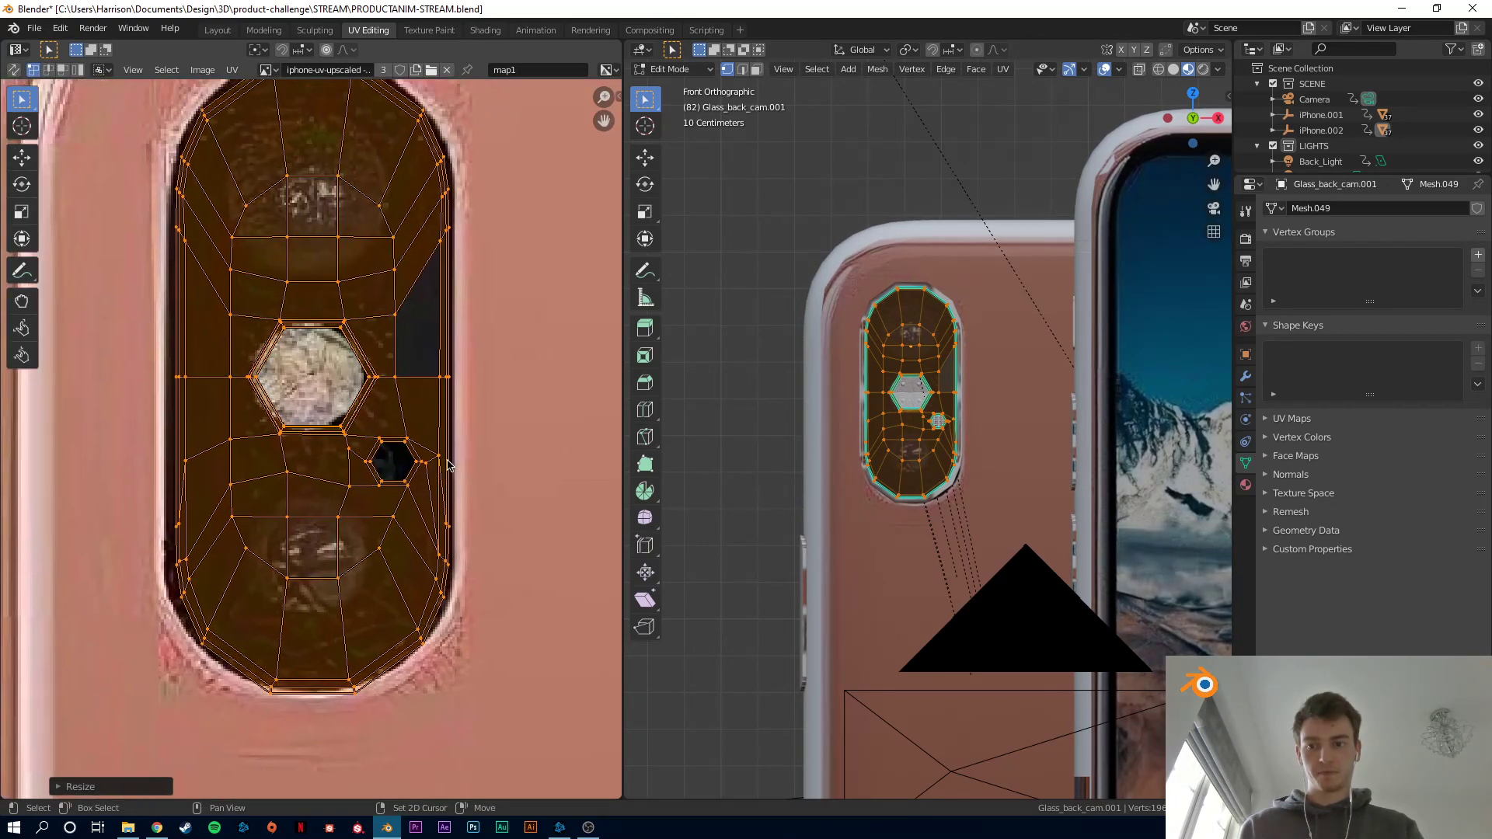
key("g")
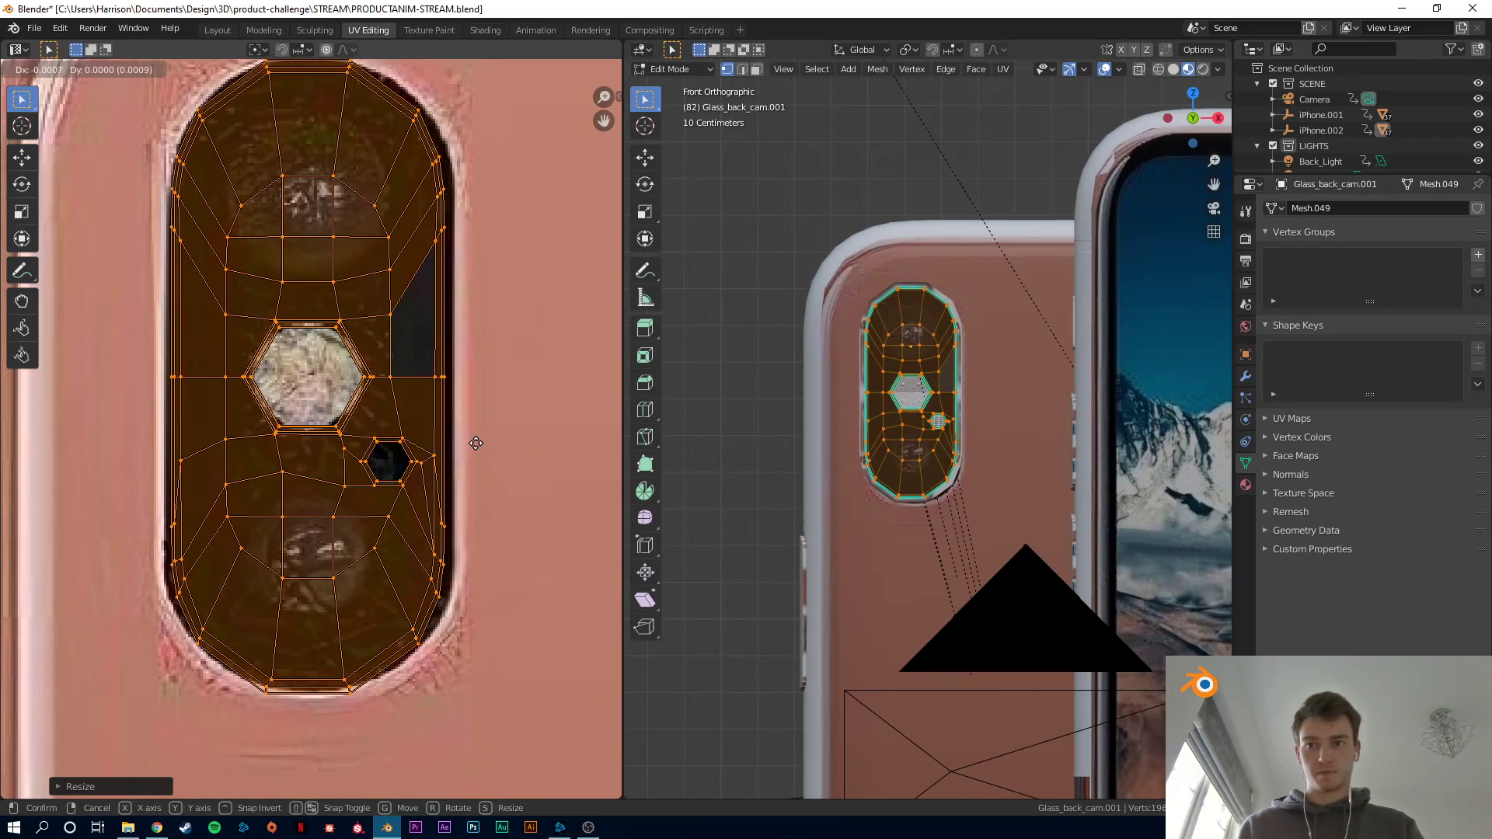
left_click(544, 471)
key("s")
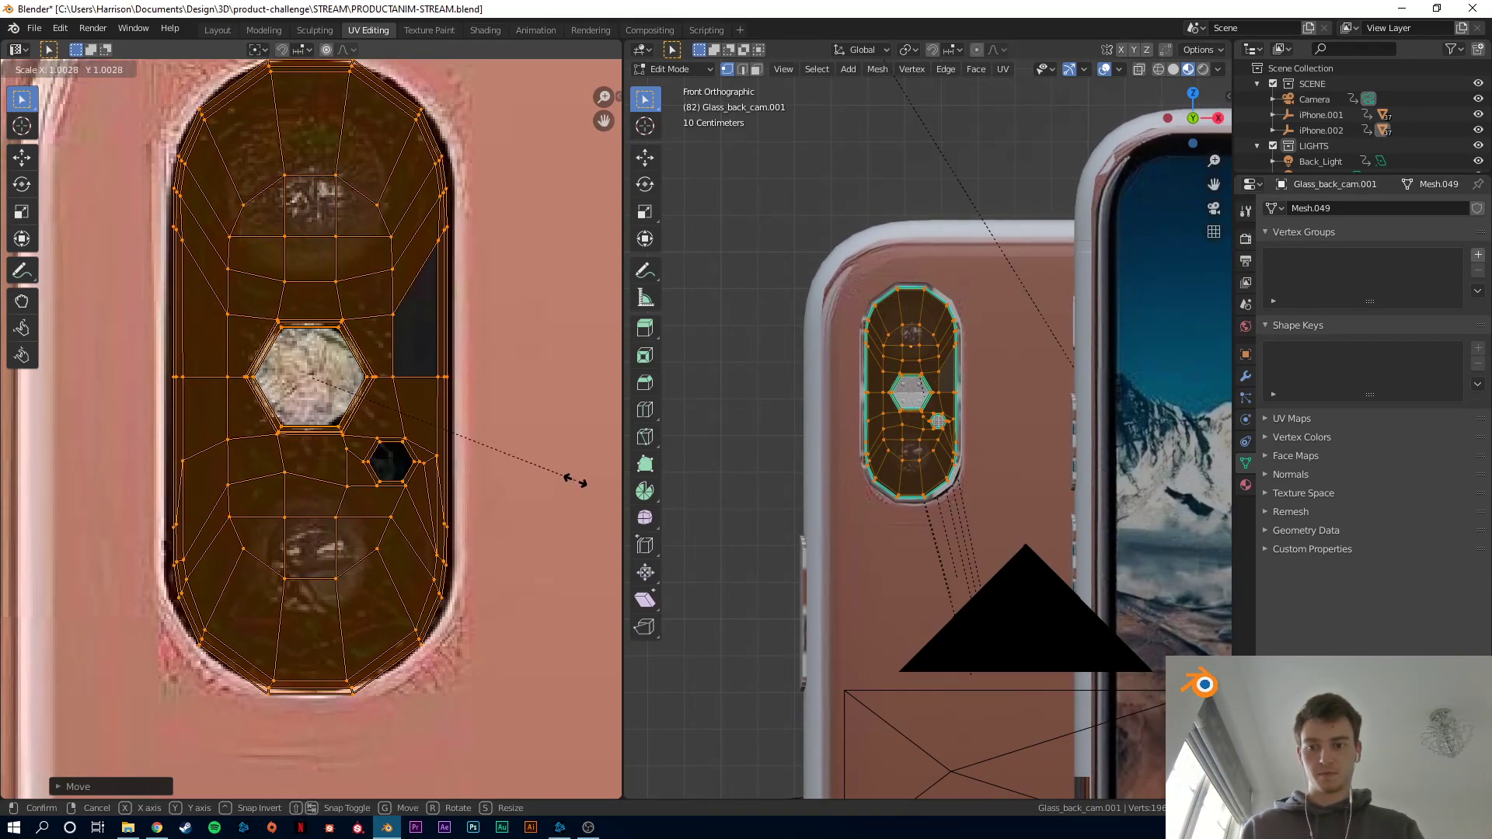
left_click(522, 468)
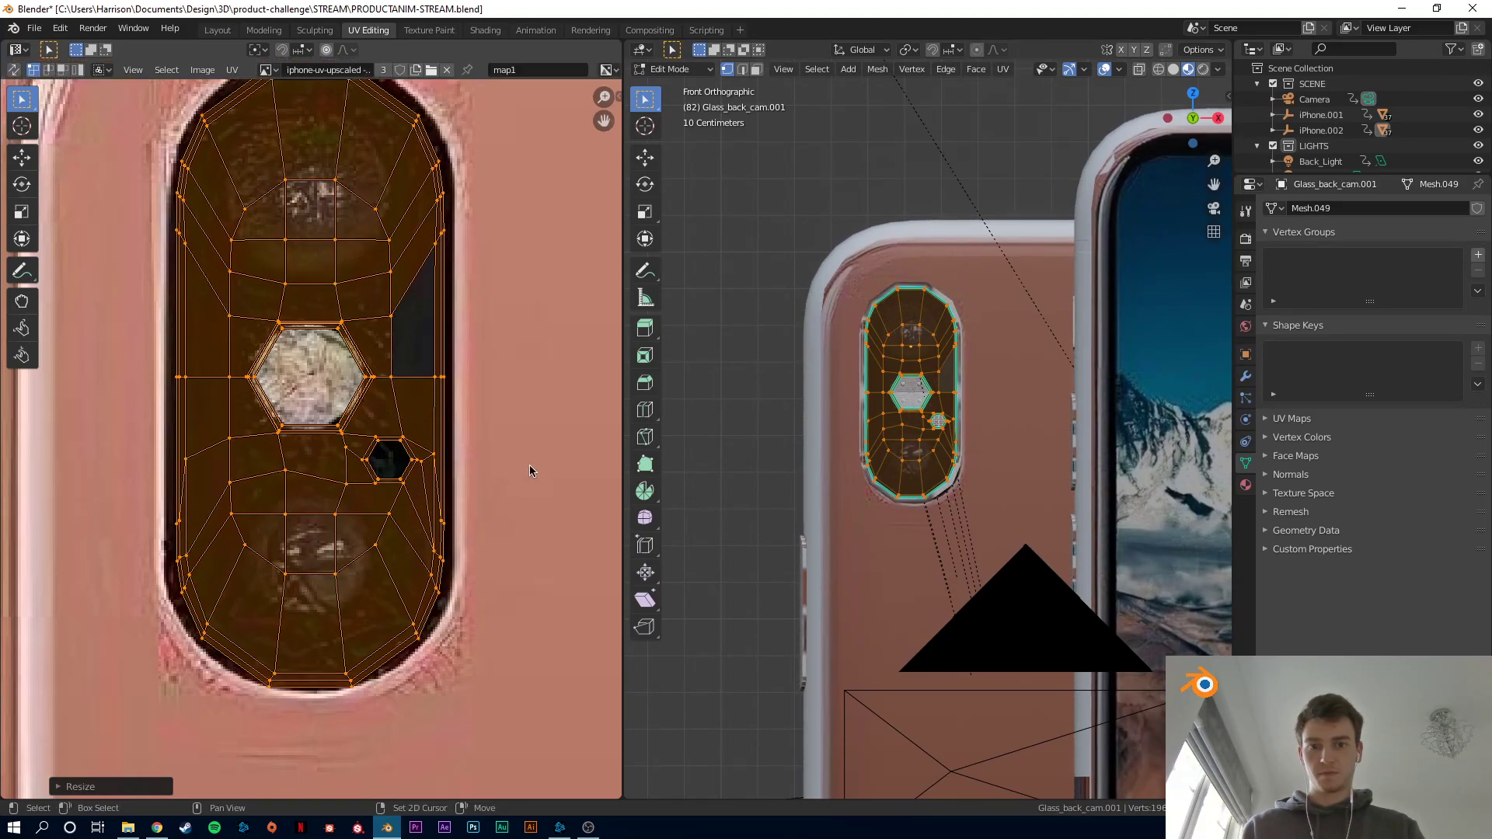
Leave Edit Mode and examine the textures on both phones, switching to the Shading workspace.
key("Tab")
middle_click_drag(724, 357, 1146, 440)
scroll(940, 398, "down", 7)
mouse_move(919, 505)
middle_mouse_down()
mouse_move(1042, 510)
mouse_move(916, 510)
mouse_move(977, 513)
mouse_move(957, 506)
middle_mouse_up()
key("ctrl+Page_Down")
key("ctrl+Page_Down")
scroll(800, 387, "down", 5)
left_click(868, 290)
middle_click_drag(755, 323, 942, 319)
middle_click_drag(834, 249, 898, 278)
scroll(773, 303, "up", 2)
scroll(832, 297, "down", 2)
Select the other phone's Glass_bottom and assign the Phone_Back material to it.
left_click(686, 276)
scroll(839, 280, "up", 3)
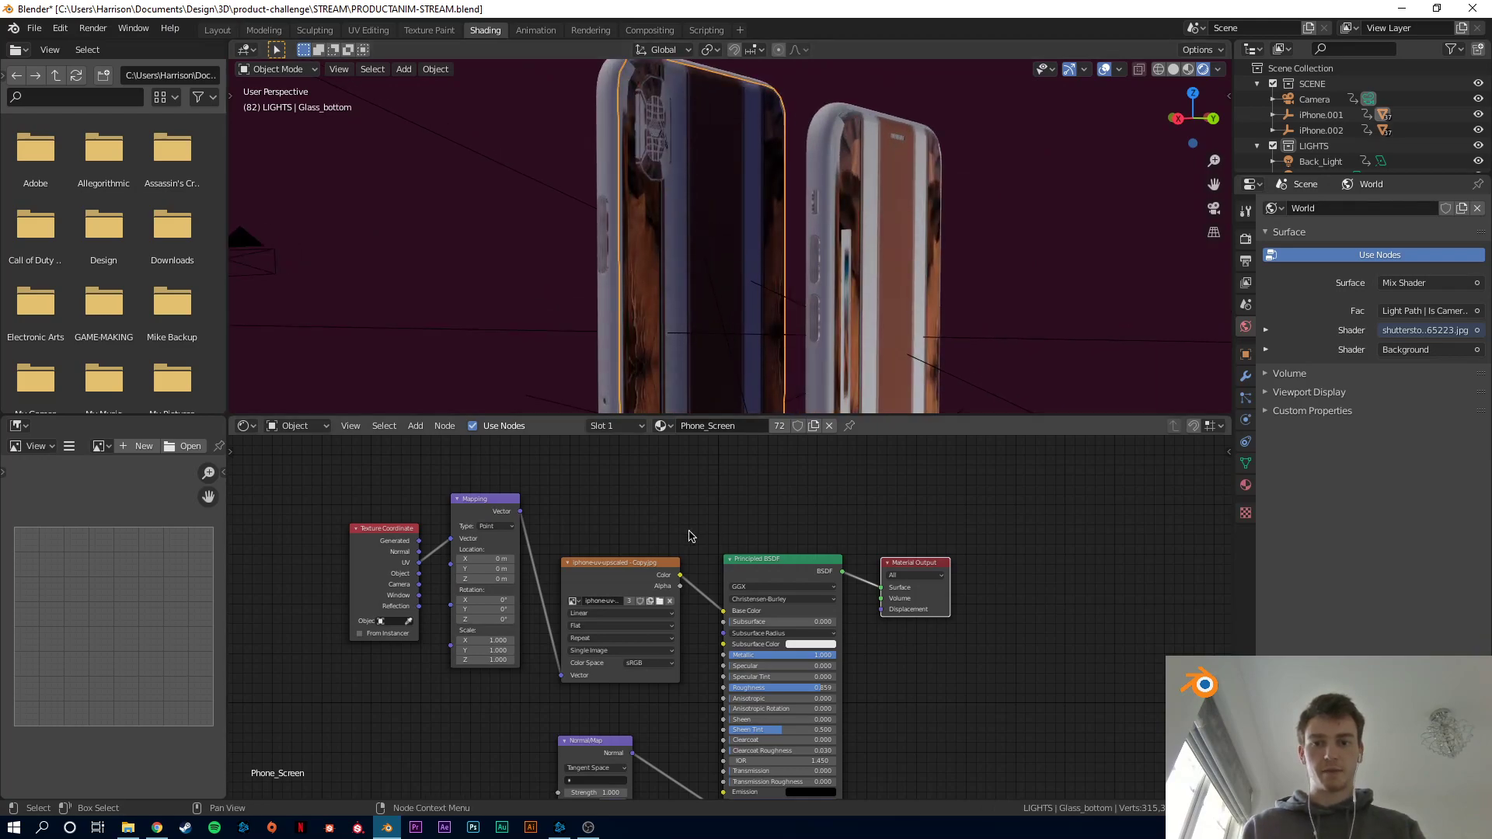
left_click(661, 426)
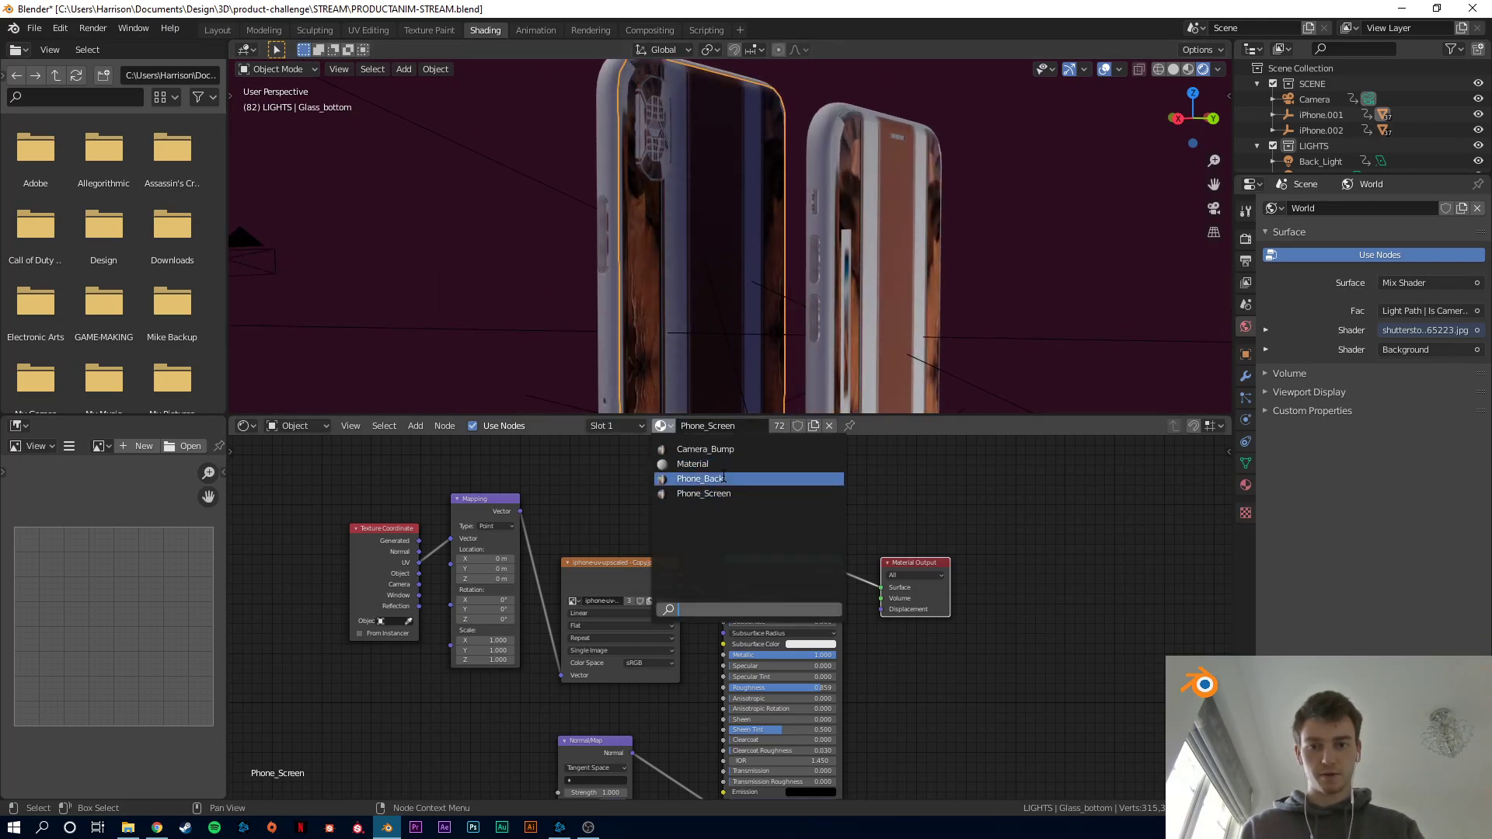
left_click(722, 478)
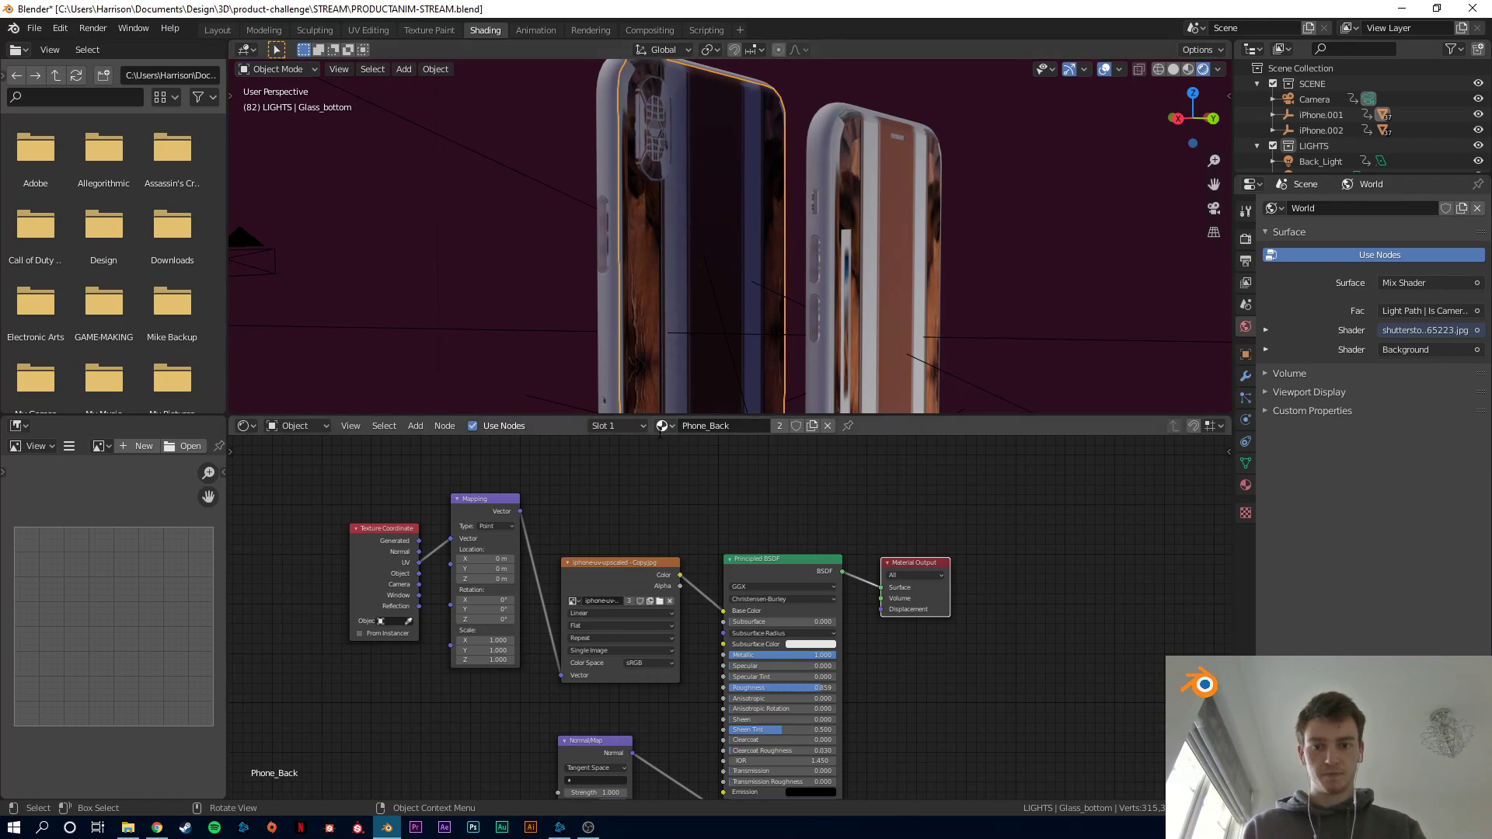
left_click(660, 430)
left_click(702, 478)
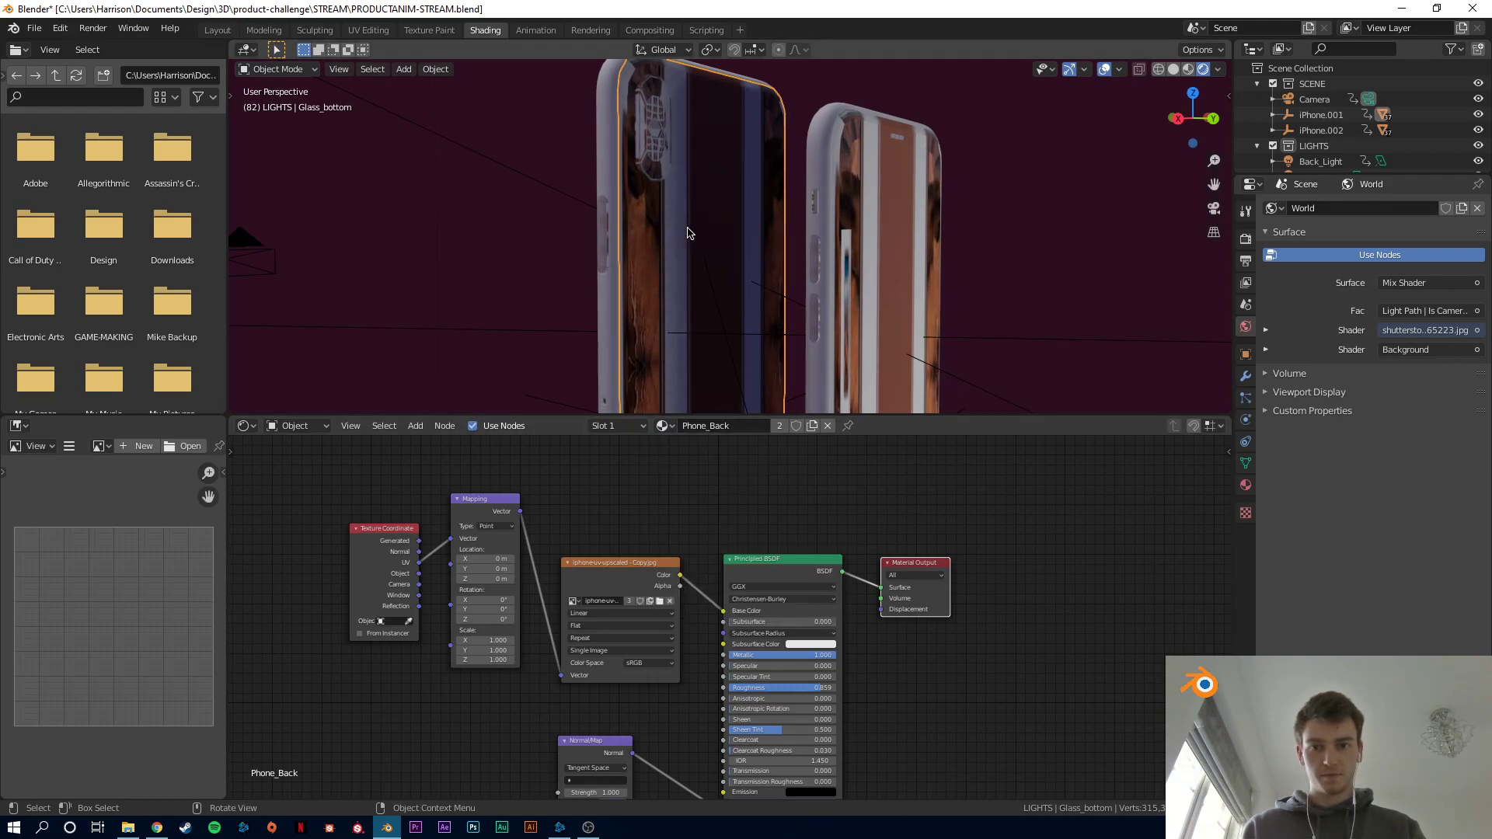
Select Glass_back_cam on the same phone and assign the Camera_Bump material to it.
left_click(653, 174)
left_click(660, 425)
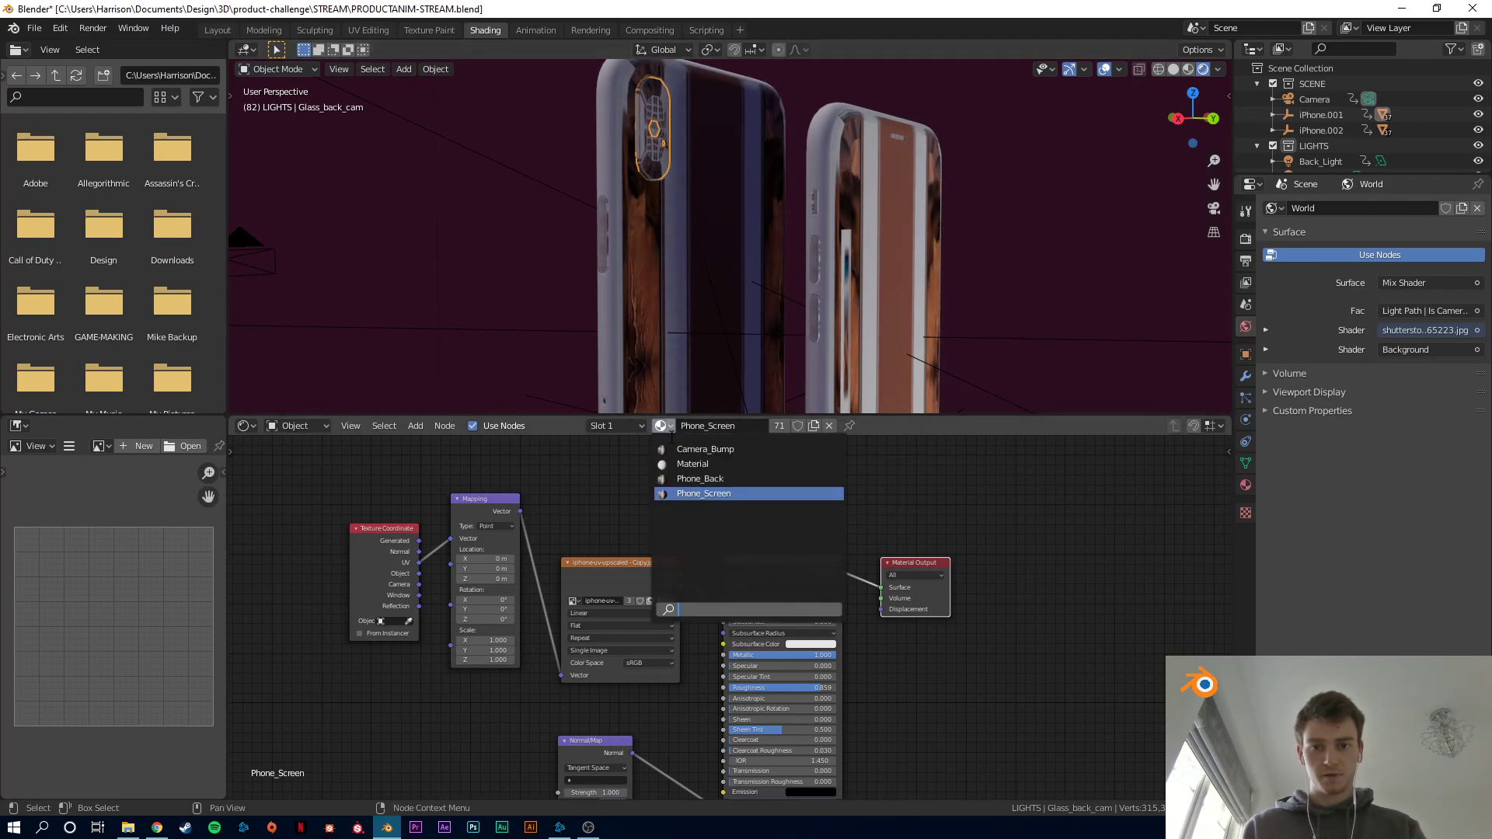
left_click(727, 450)
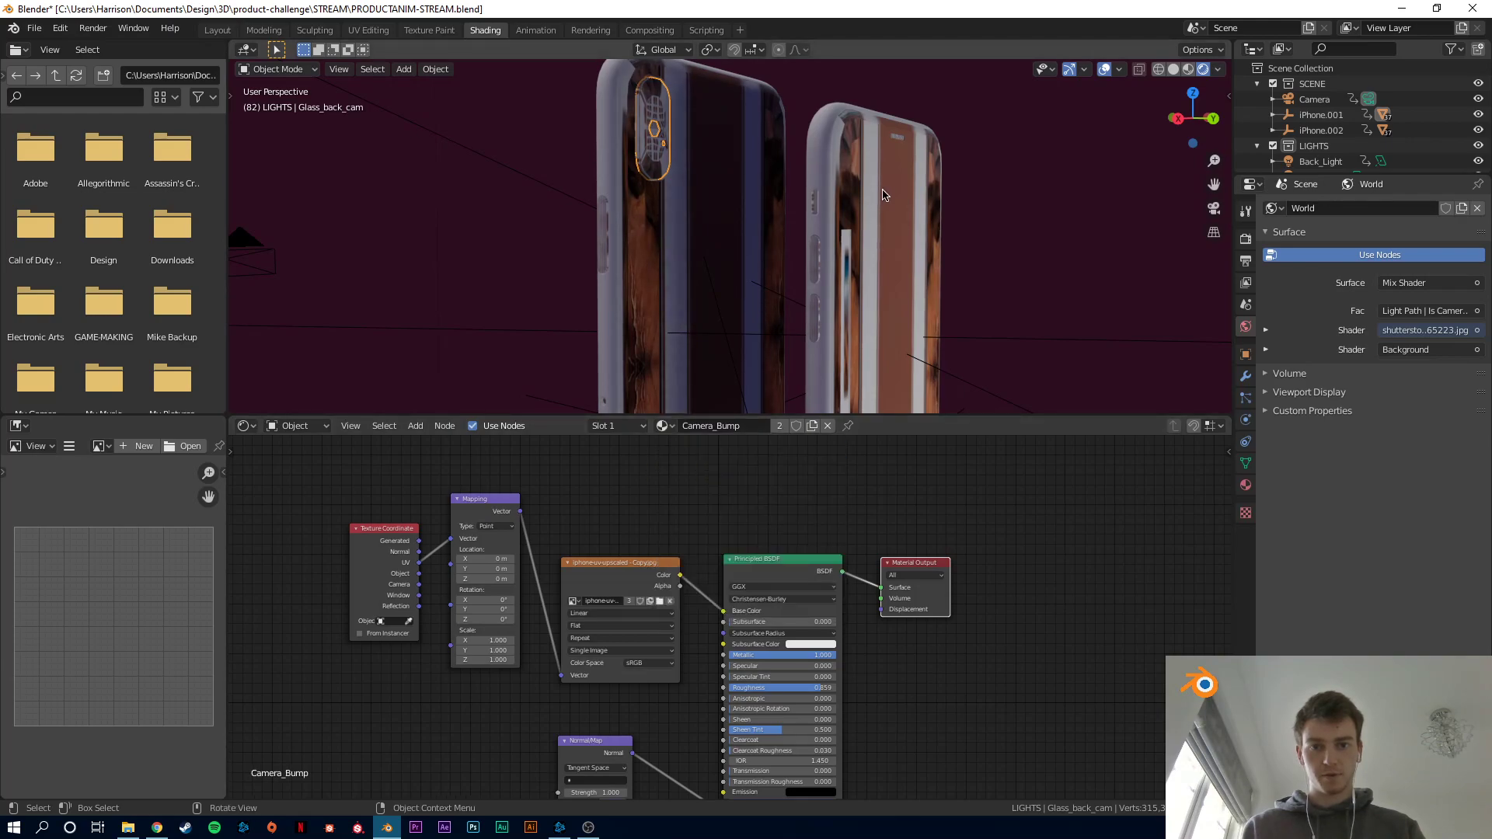
Select the other phone's Glass_top.001 and assign the Phone_Screen material to it.
scroll(883, 194, "down", 2)
left_click(868, 263)
middle_click_drag(869, 263, 841, 265)
left_click(659, 428)
left_click(684, 493)
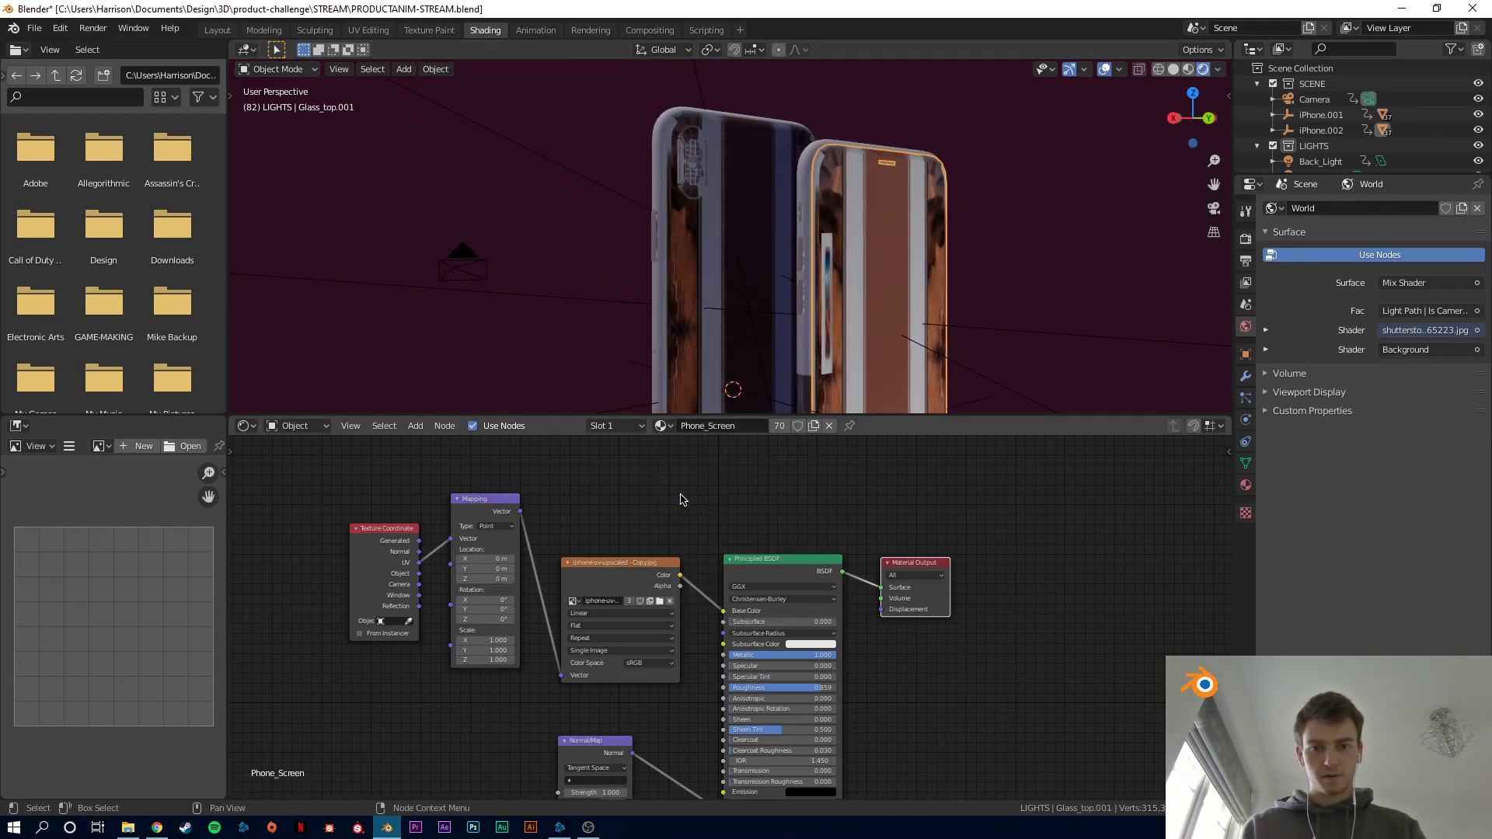
In the UV Editing workspace, select all of Glass_top.001's mesh and unwrap it with Project From View from the Back Orthographic view.
middle_click_drag(1072, 150, 1021, 267)
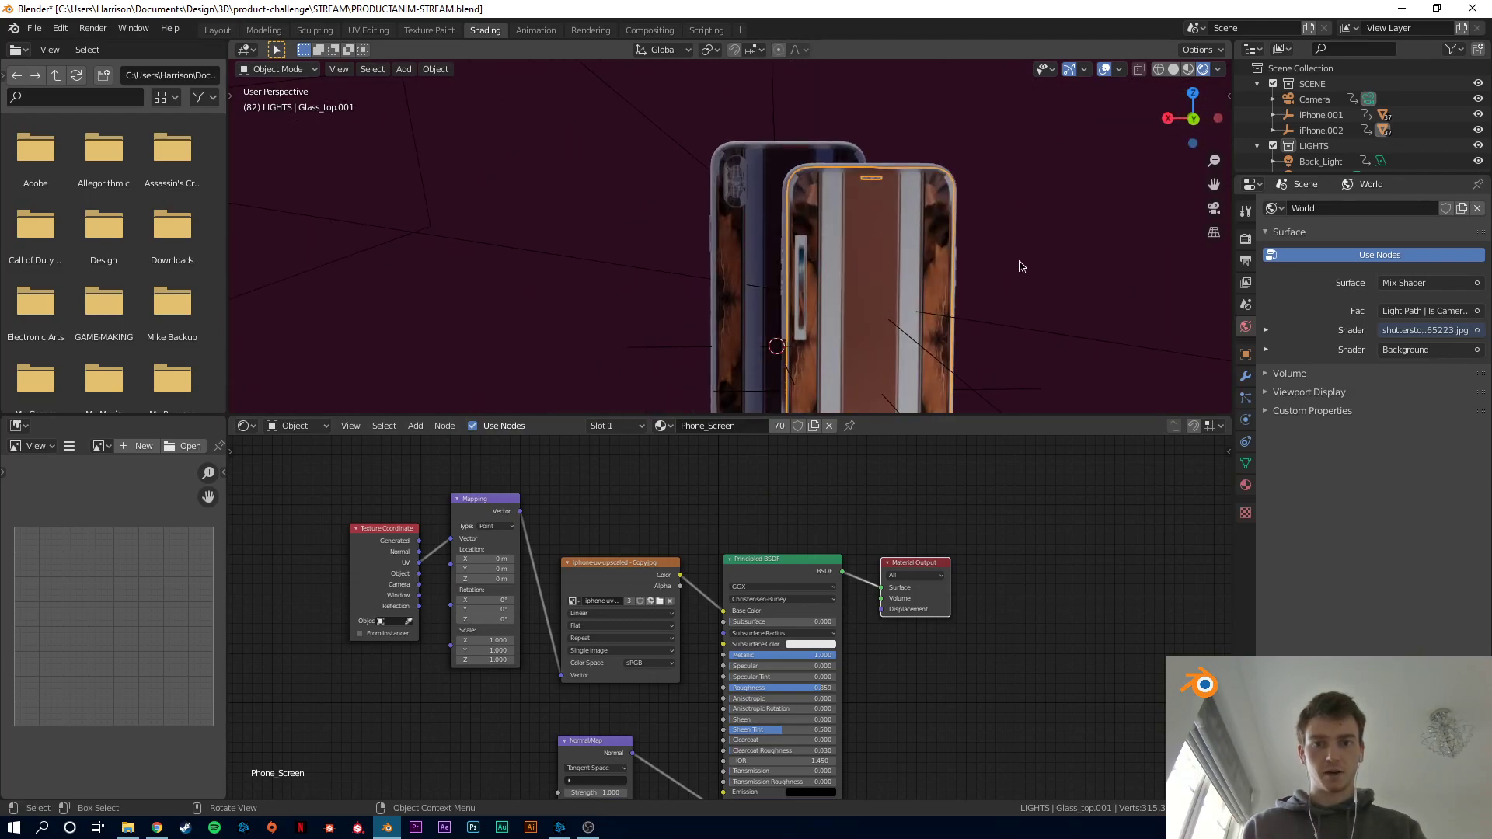
left_click(1191, 119)
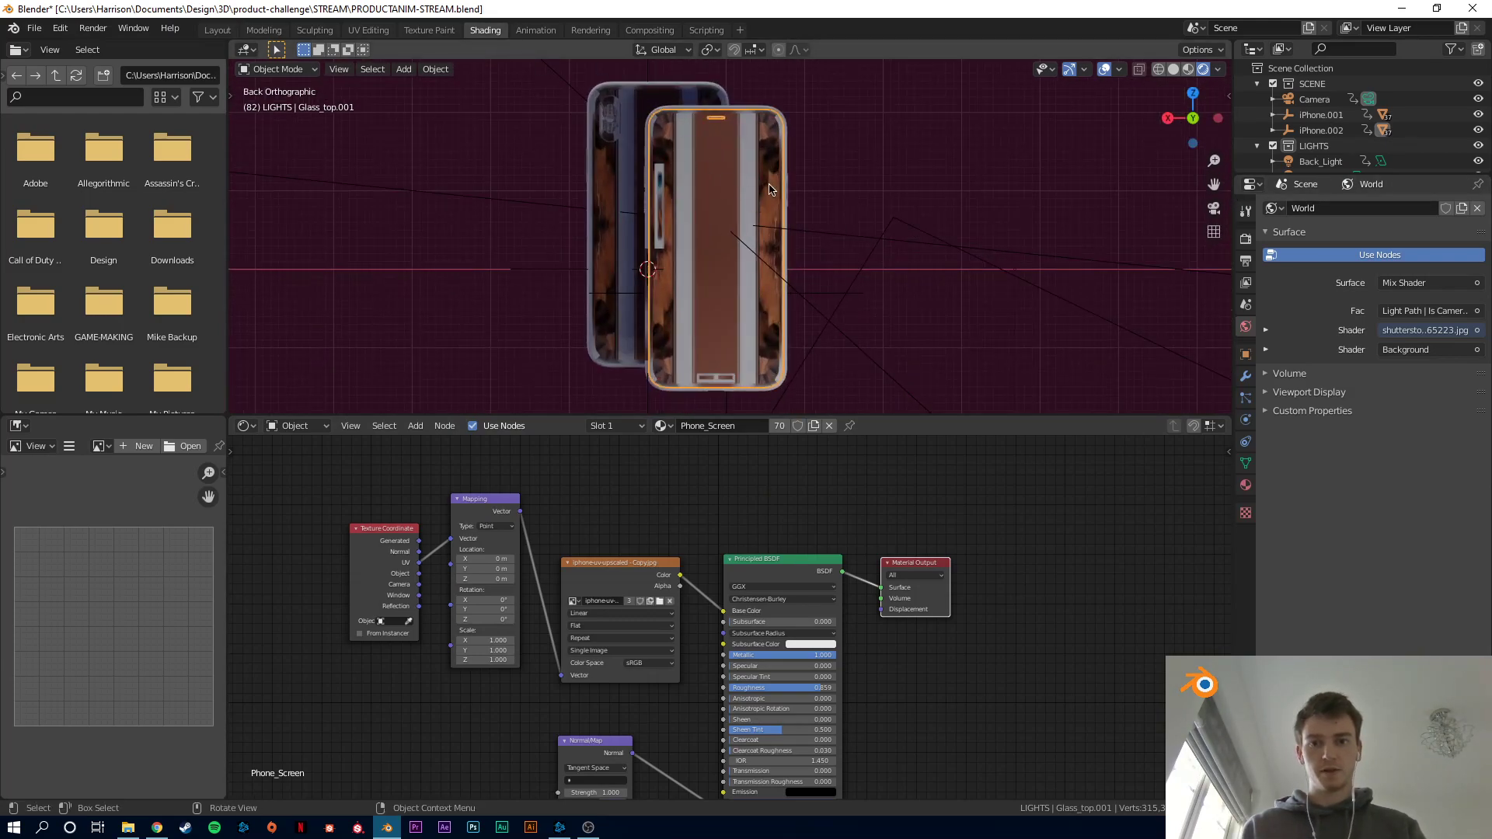
left_click(369, 30)
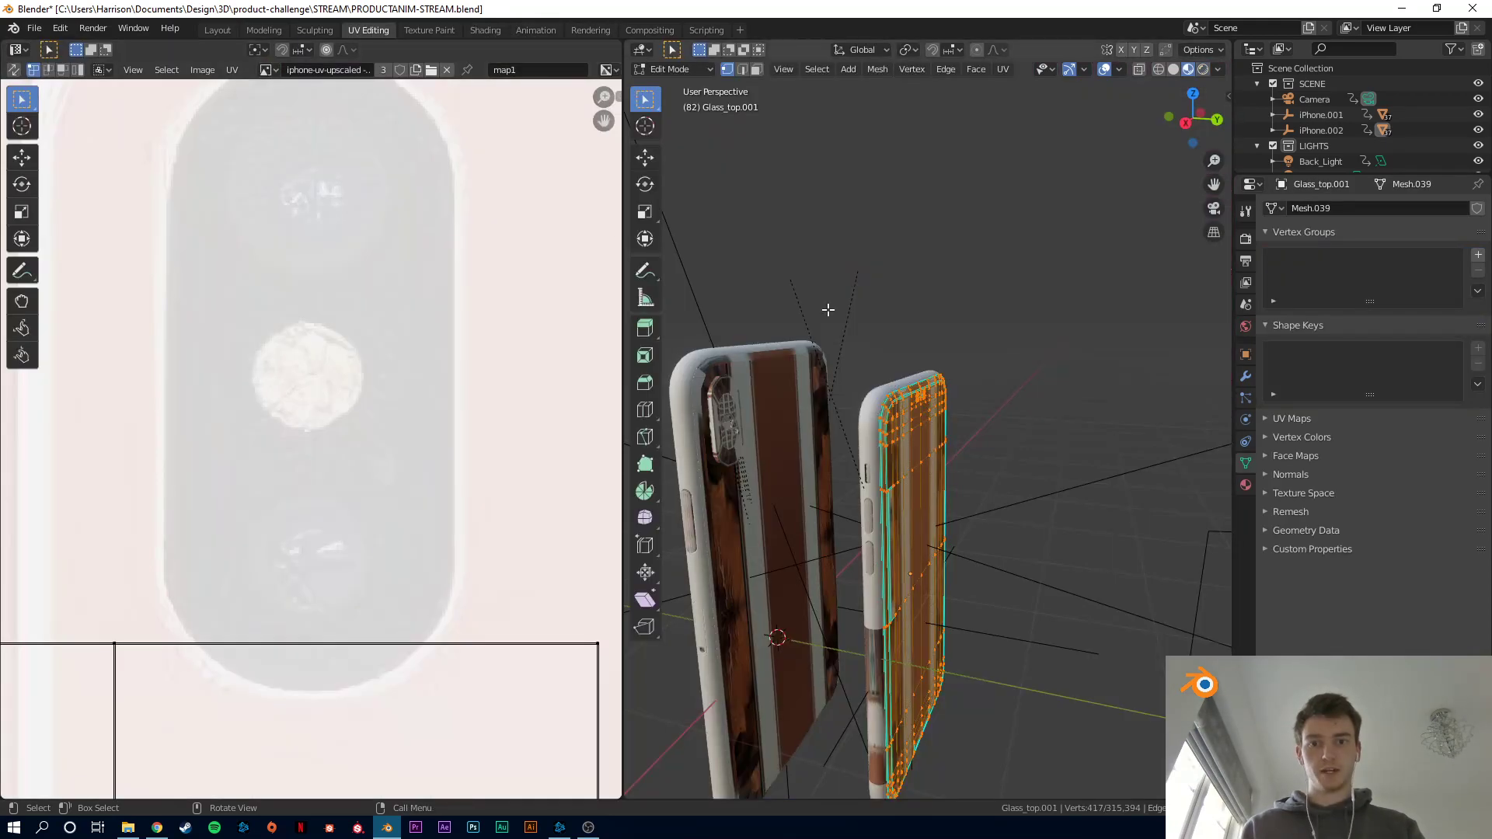
left_click(1119, 246)
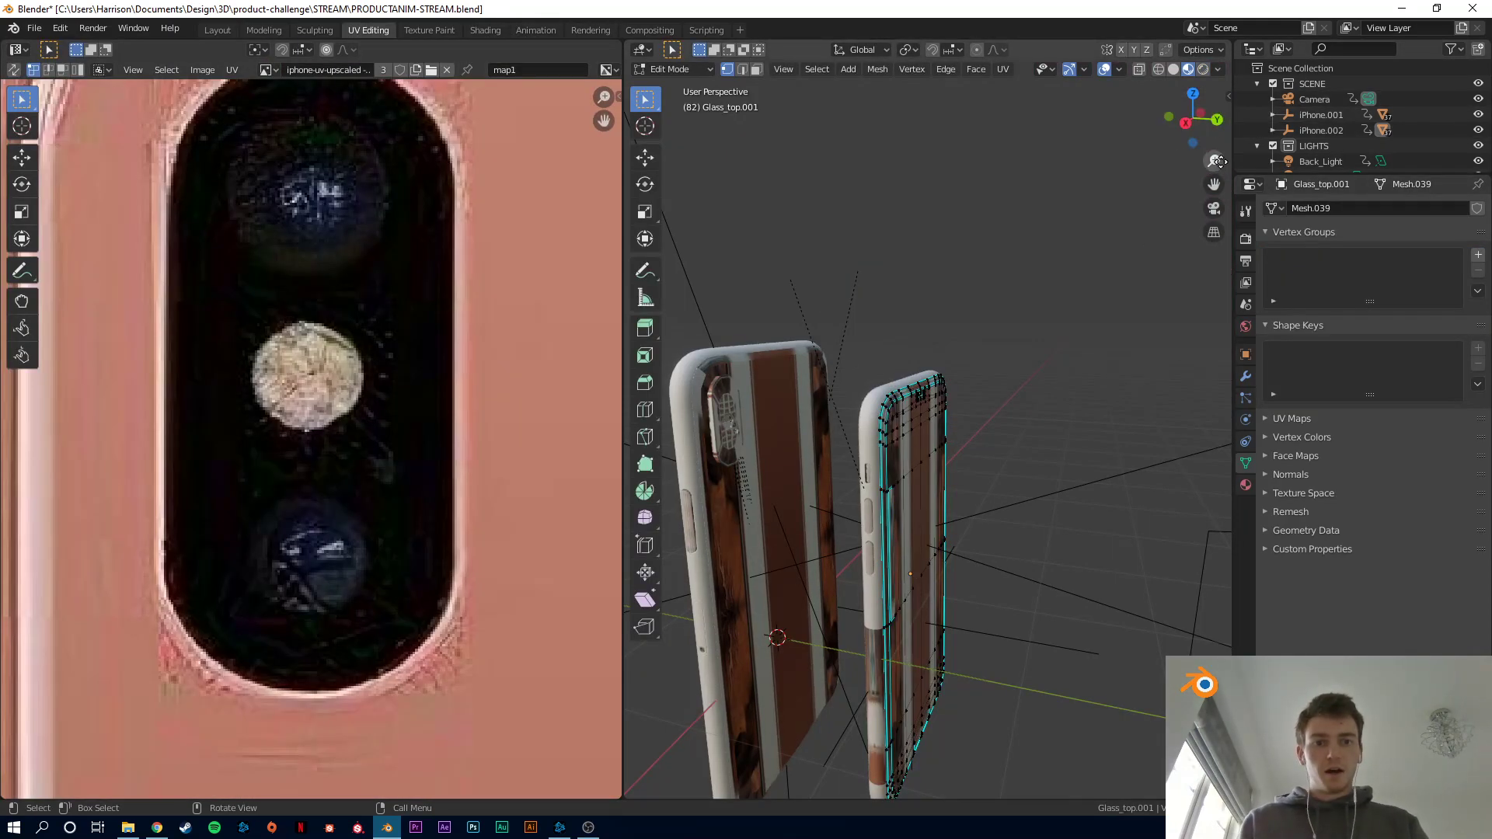
left_click(1217, 120)
middle_click_drag(899, 517, 964, 444, "shift")
scroll(346, 440, "down", 16)
scroll(357, 451, "up", 6)
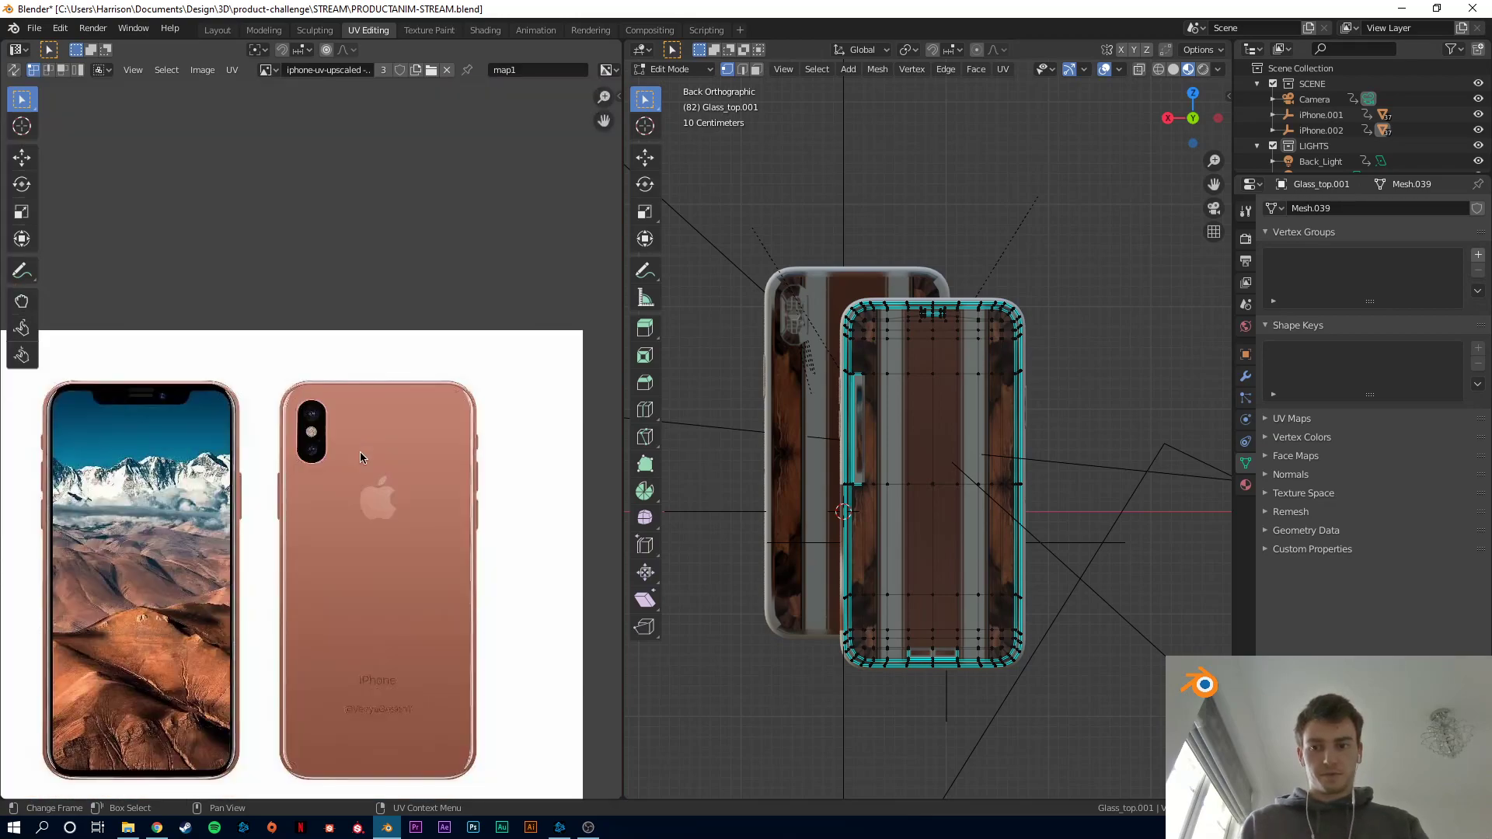
scroll(361, 458, "up", 2)
key("a")
key("u")
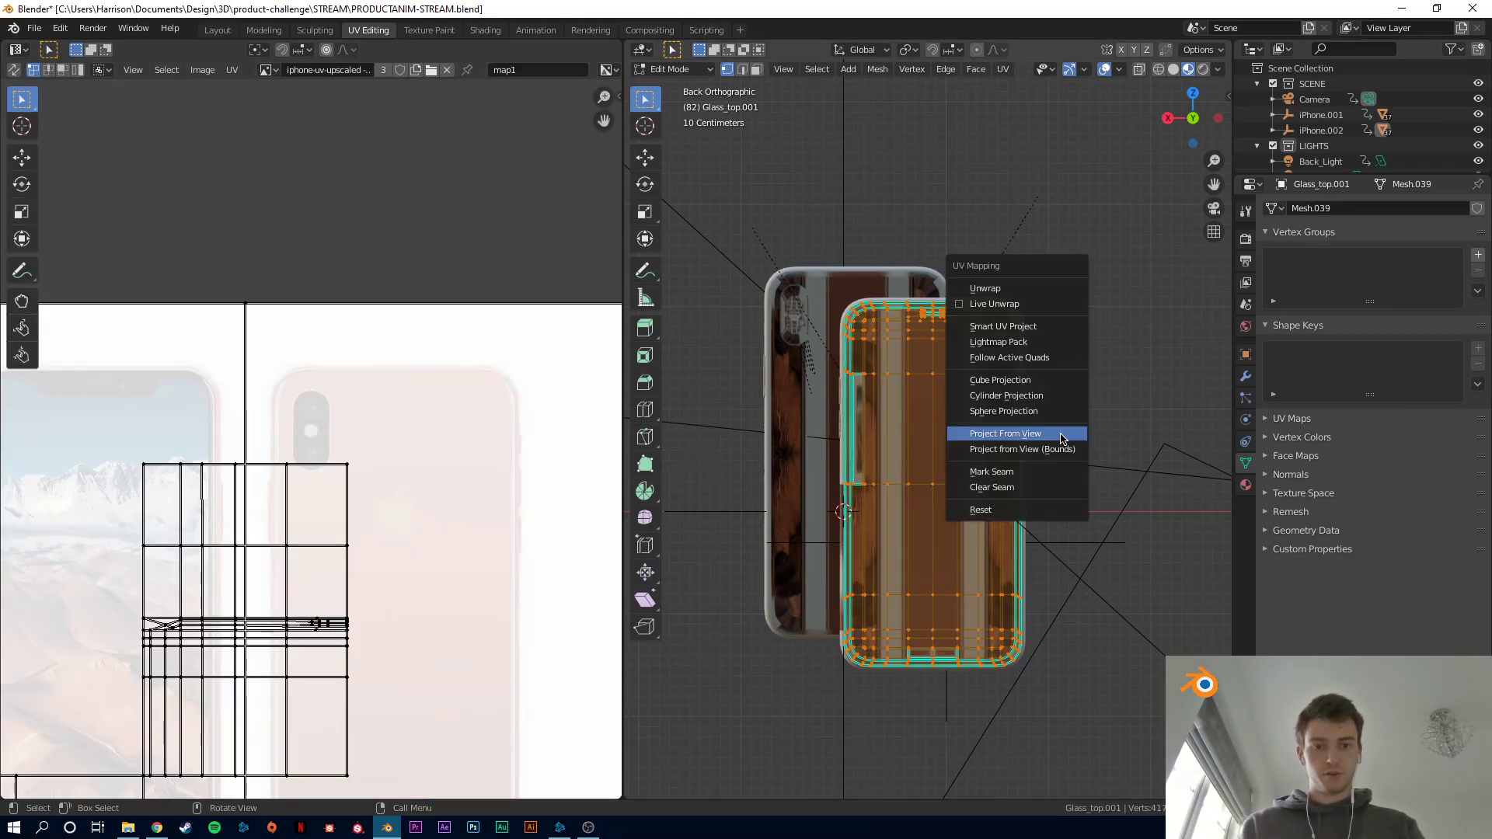
left_click(1061, 434)
Scale and move Glass_top.001's UVs to match the outline of the phone back in the reference image.
middle_click_drag(408, 589, 450, 488)
key("a")
key("s")
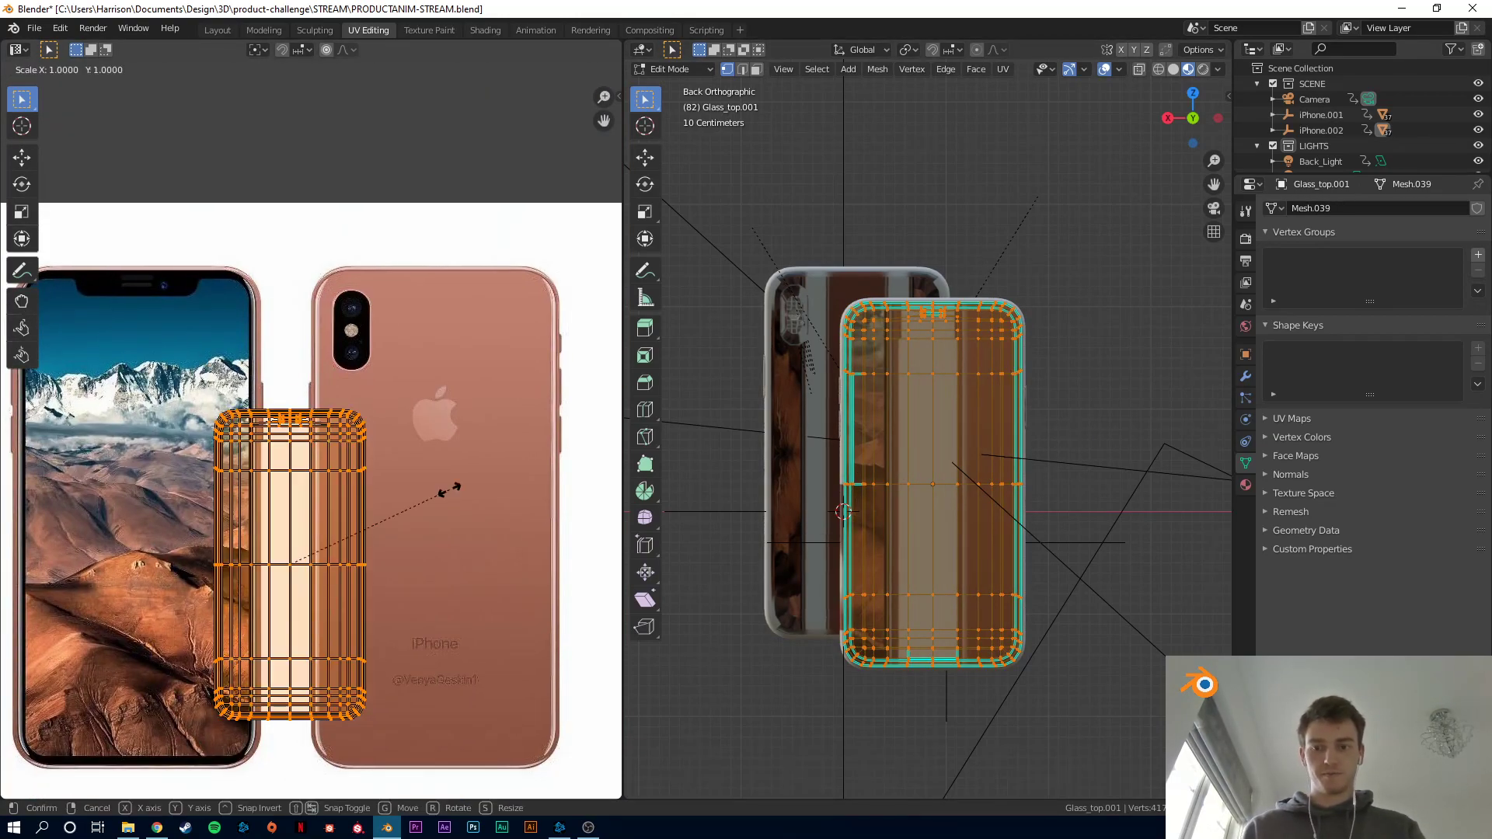
left_click(550, 514)
key("g")
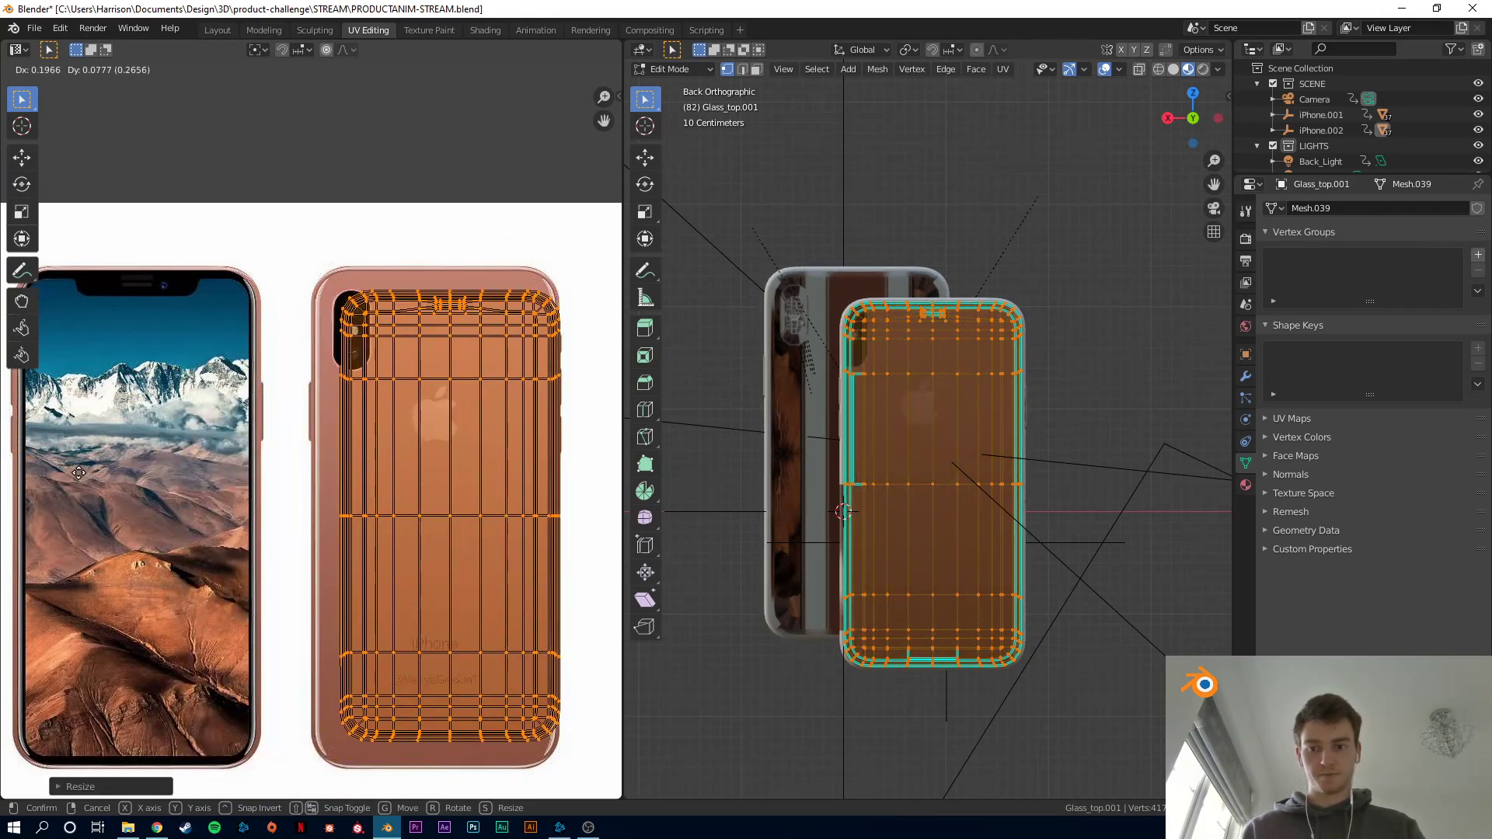
left_click(64, 477)
key("s")
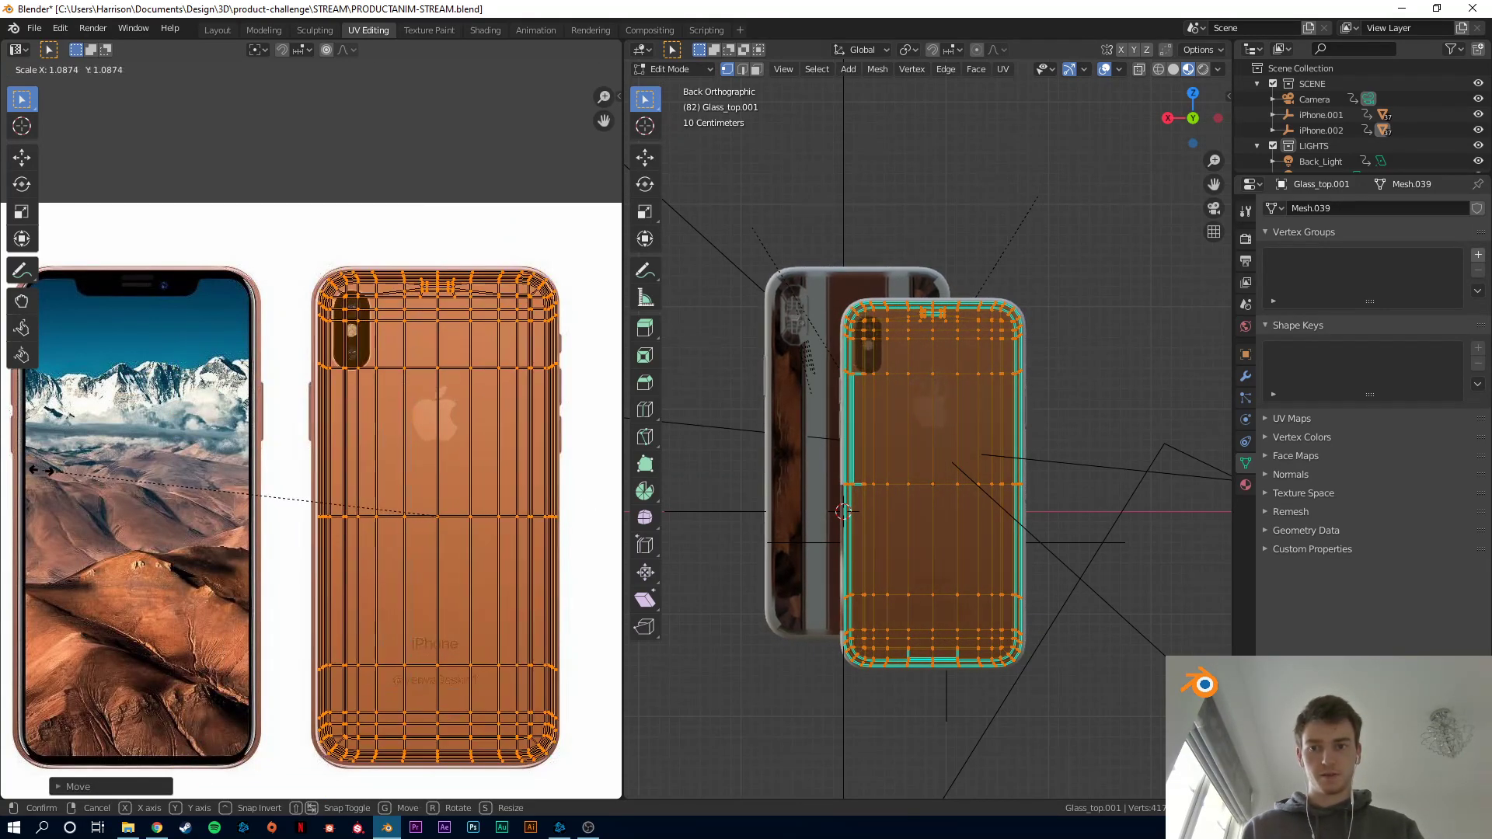
left_click(615, 464)
key("g")
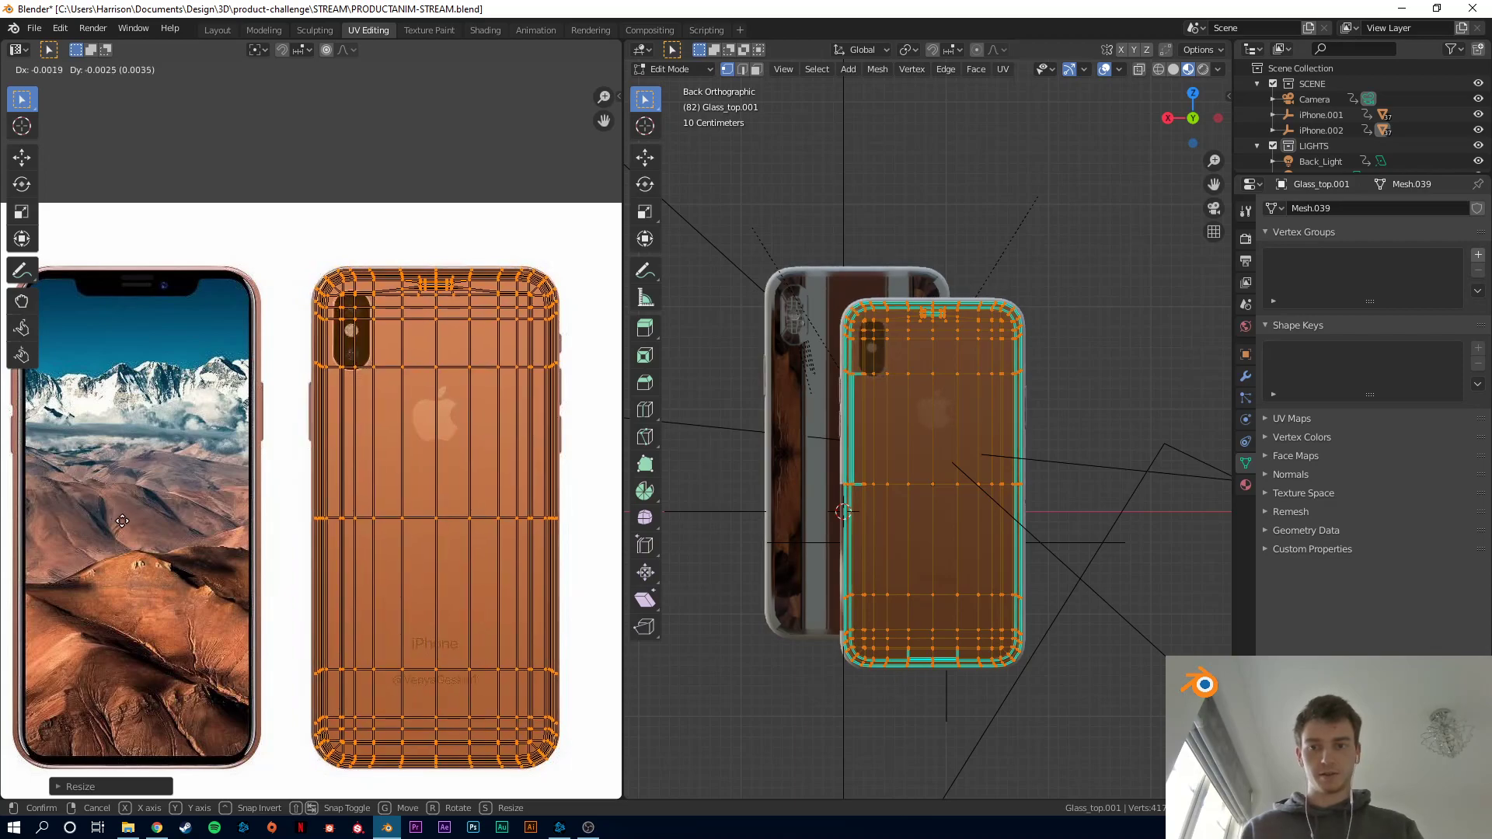
left_click(110, 527)
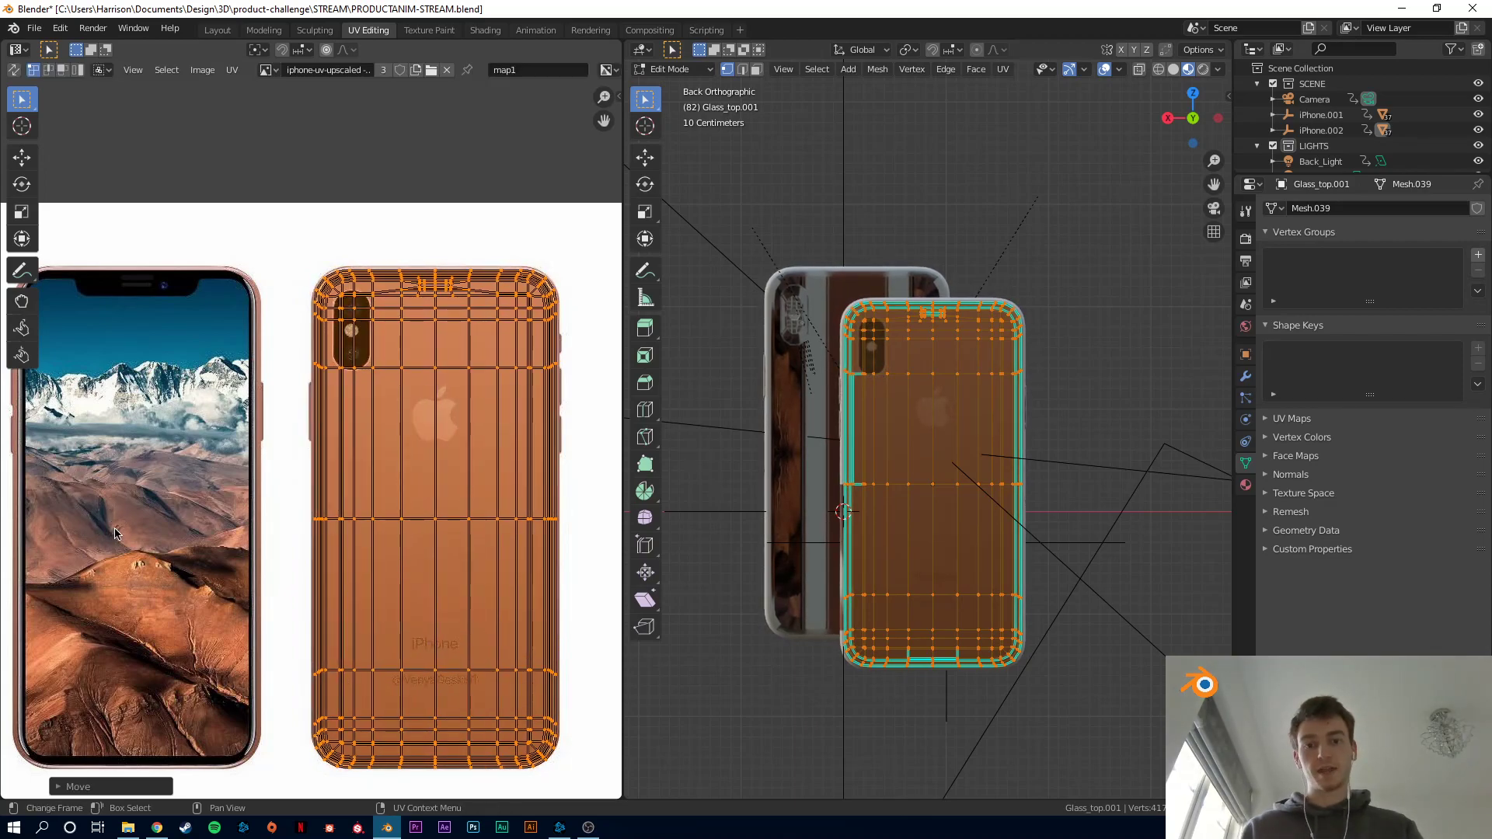
Select the other phone's Glass_bottom and unwrap its whole mesh with Project From View from the Back Orthographic view.
middle_click_drag(761, 488, 808, 506, "shift")
key("Tab")
left_click(831, 466)
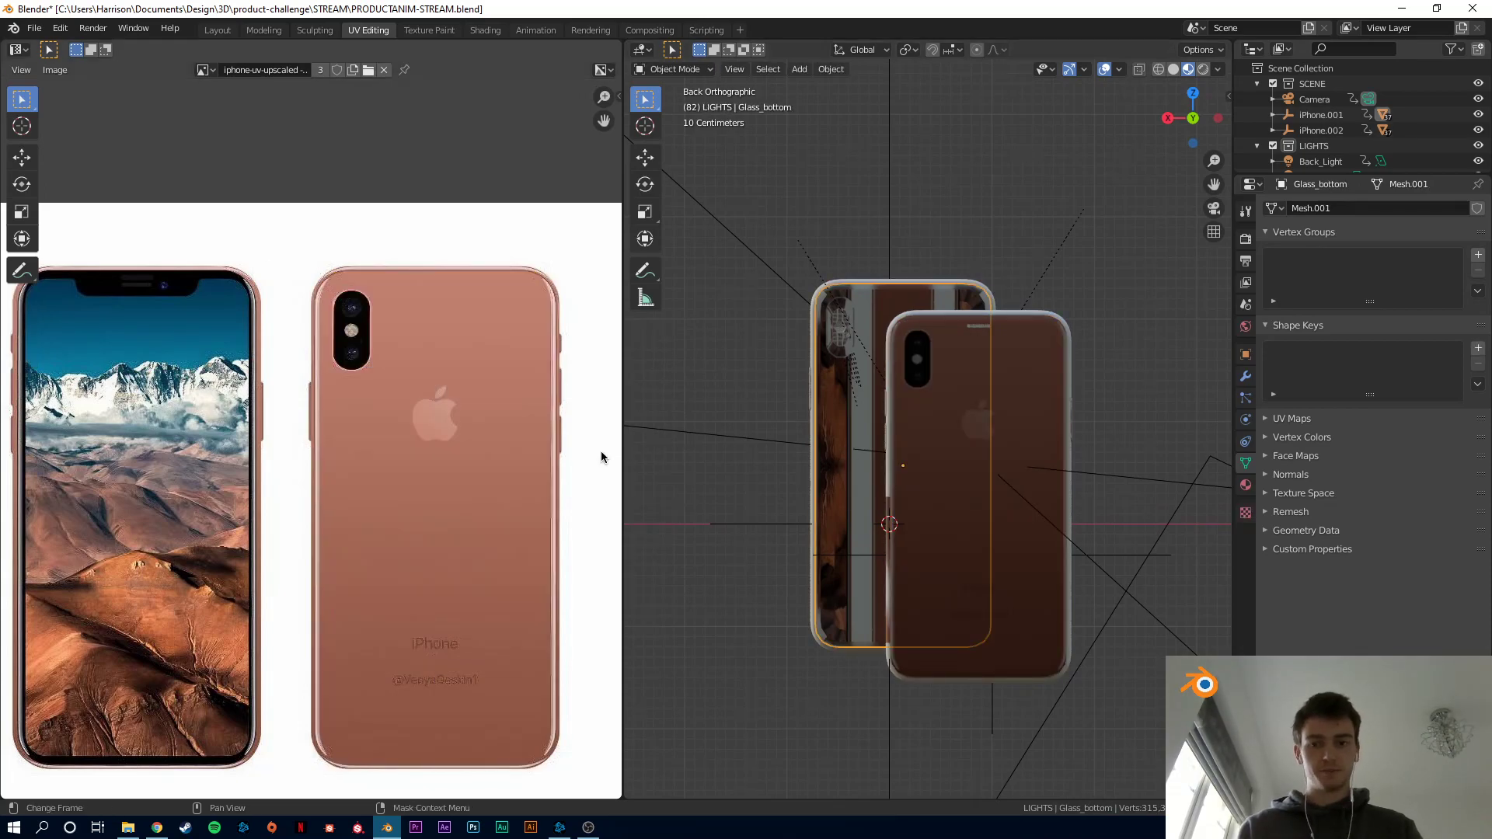
key("Tab")
scroll(409, 490, "down", 2)
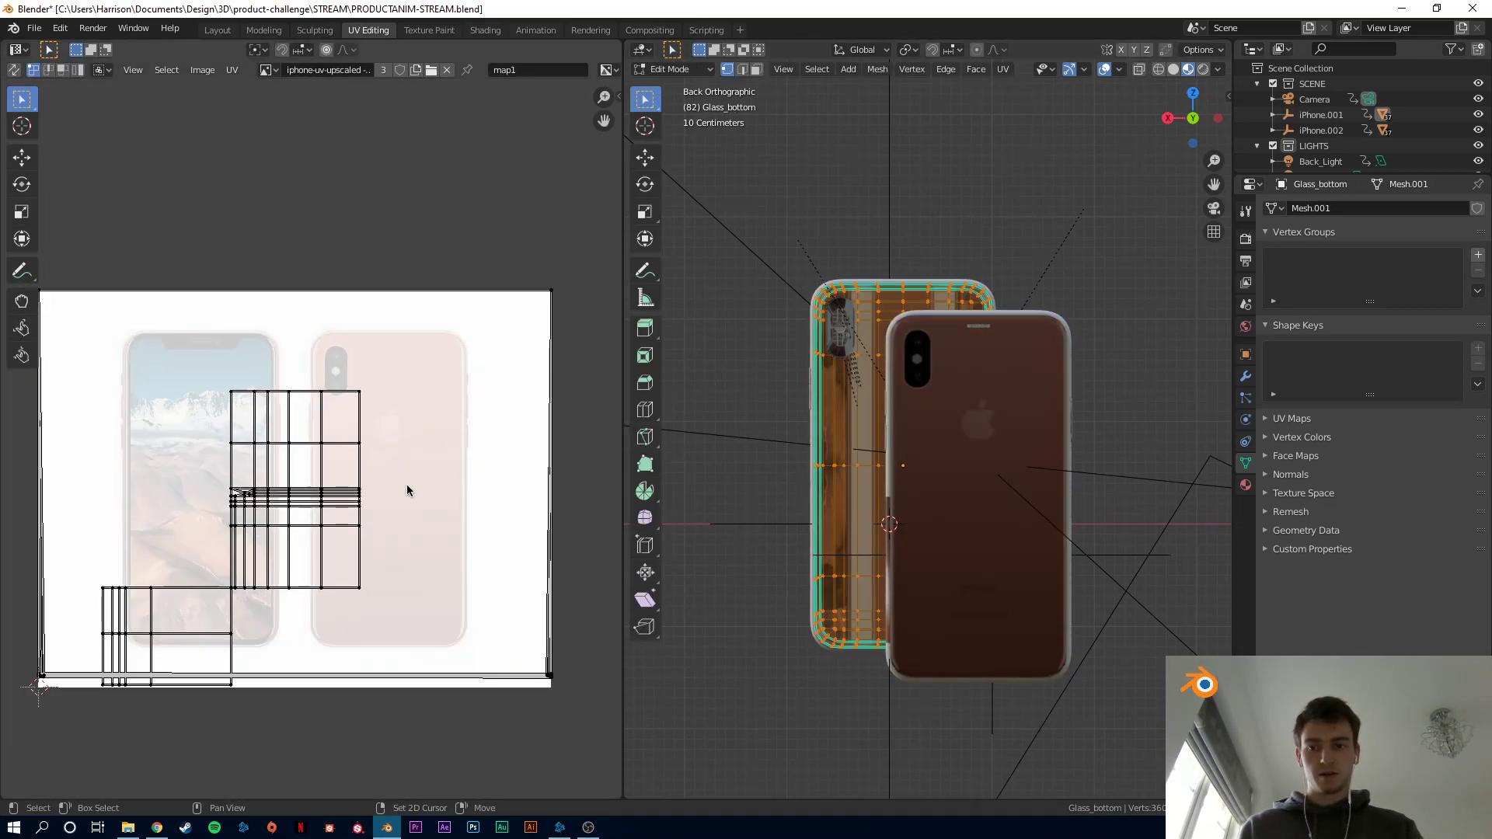
key("a")
key("alt+a")
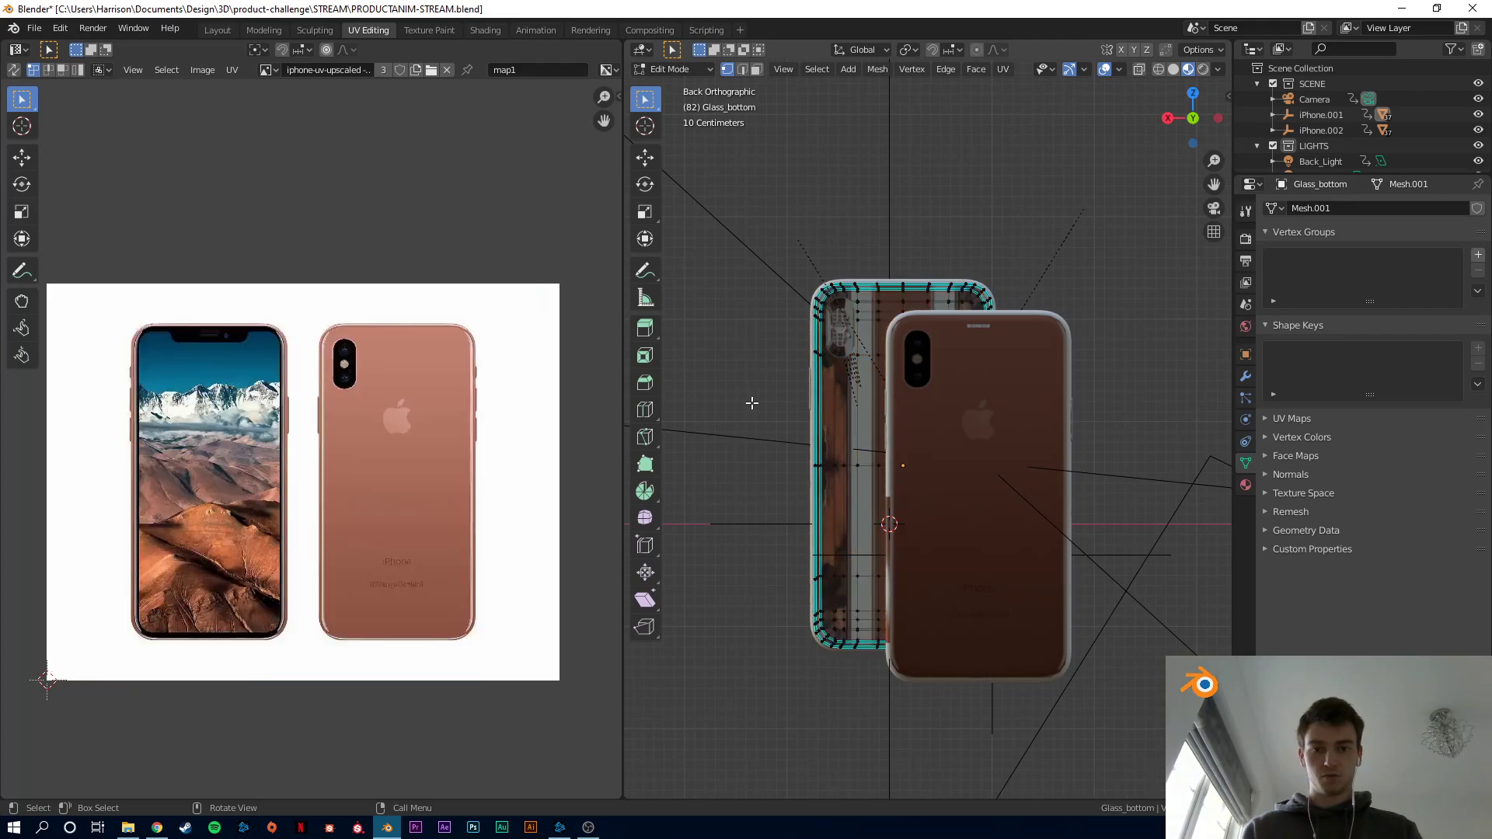
key("a")
key("u")
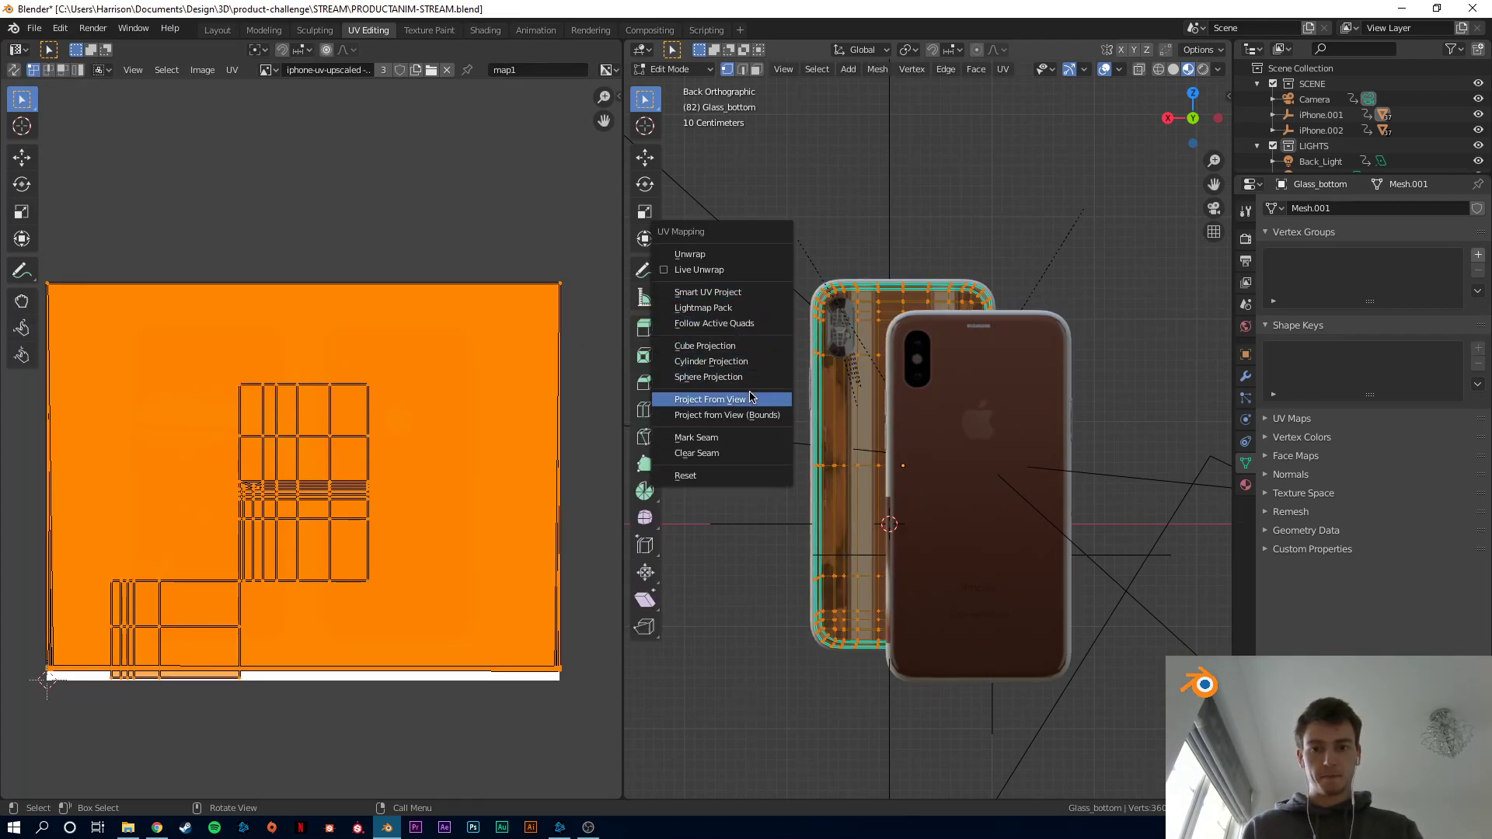
left_click(751, 397)
Move and scale Glass_bottom's UVs to fit the outline of the phone back in the reference image.
key("g")
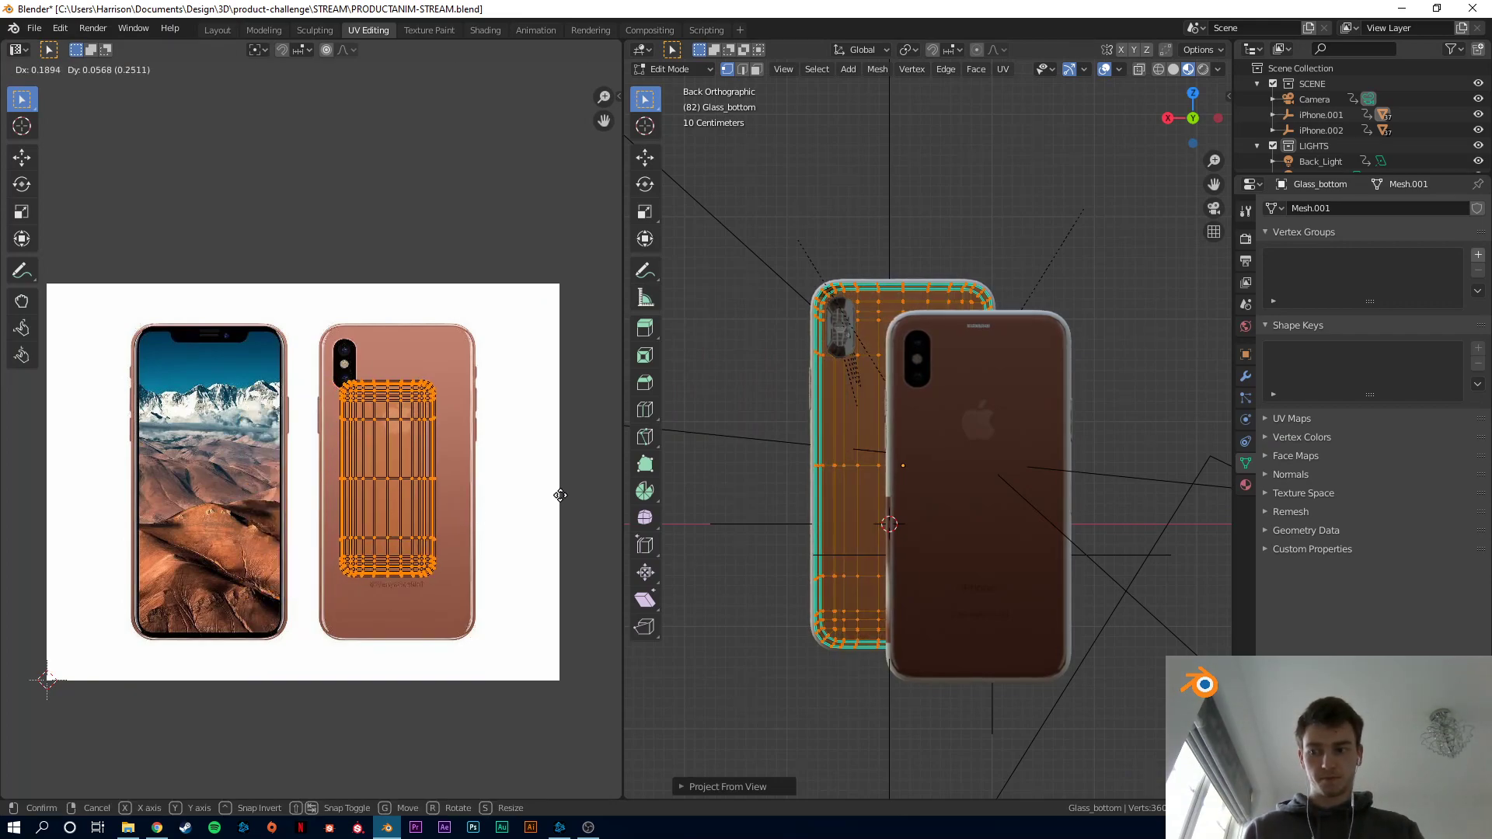
left_click(562, 502)
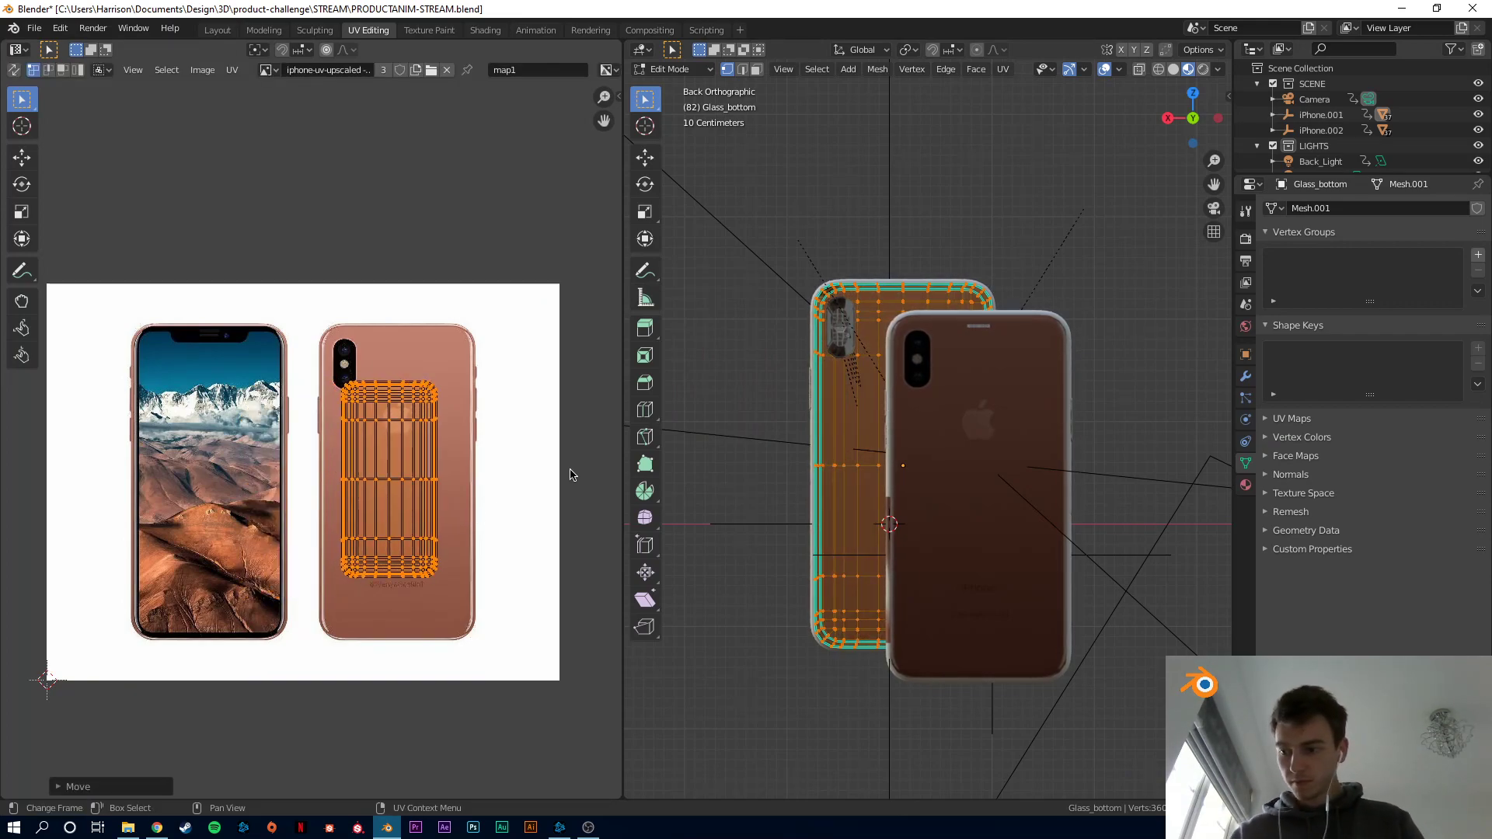
key("s")
left_click(42, 503)
key("g")
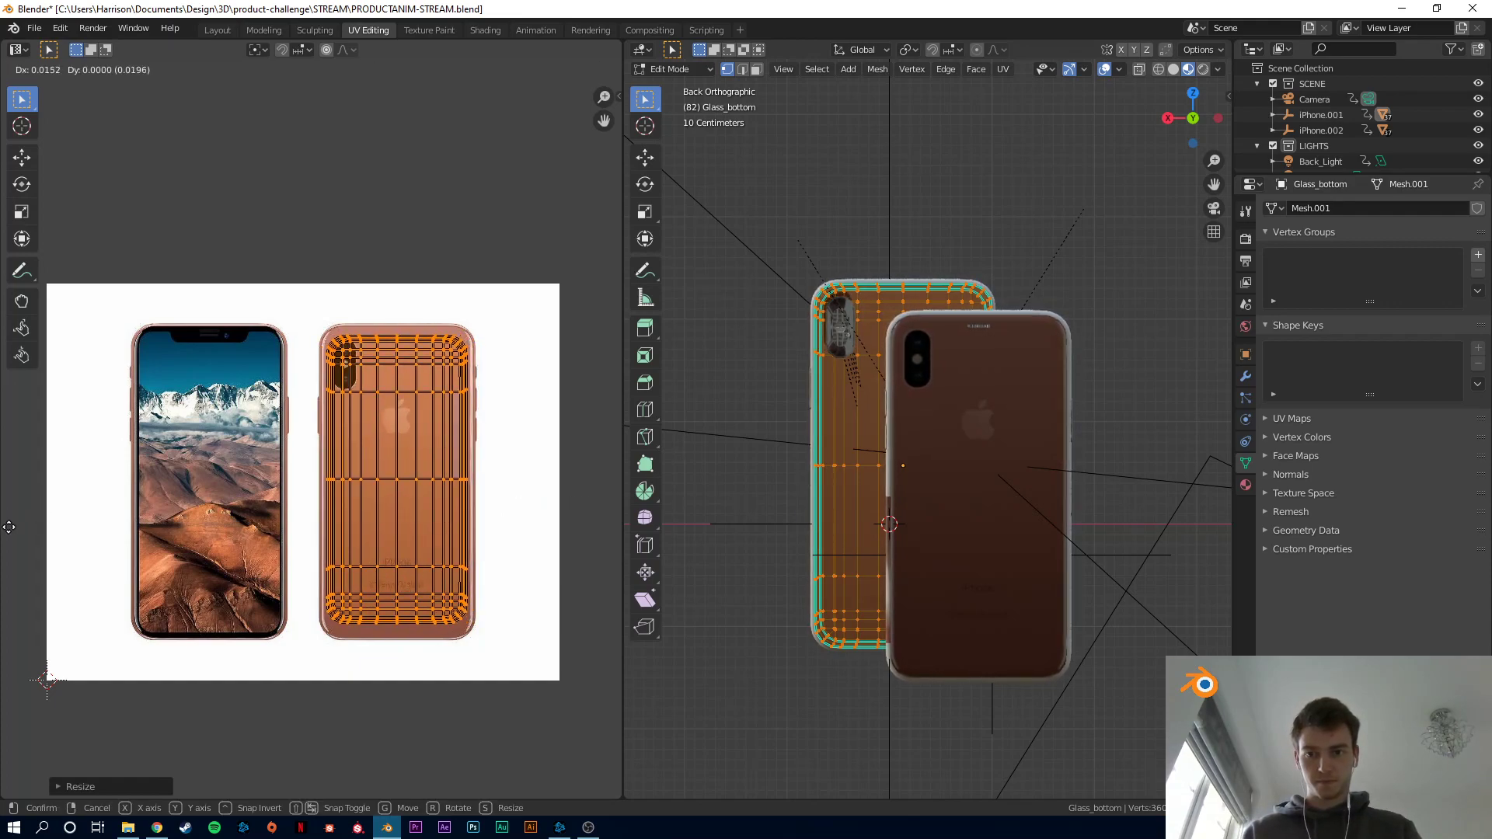
left_click(3, 542)
key("s")
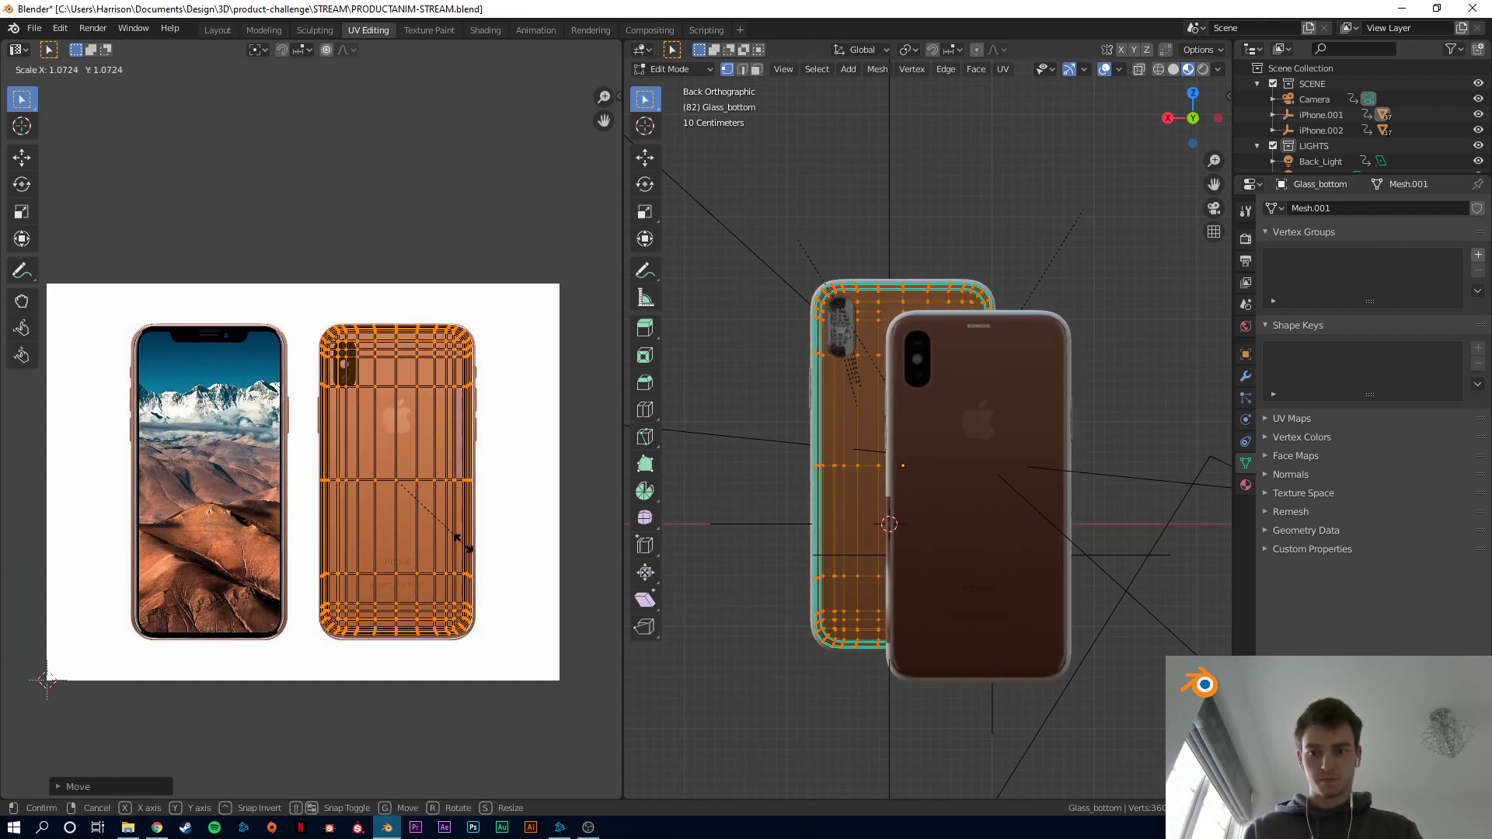
key("g")
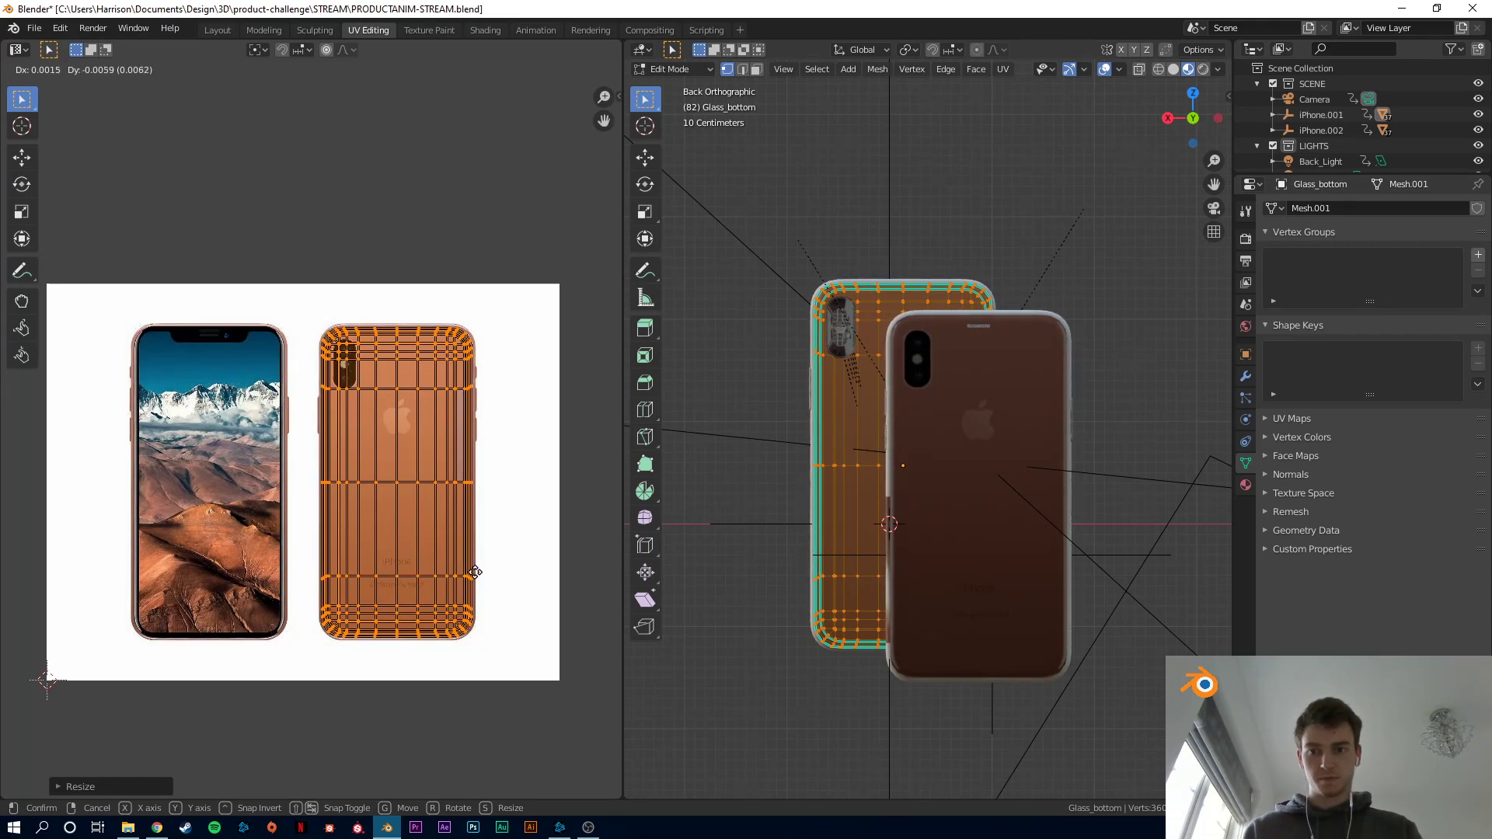
left_click(476, 573)
Select Glass_back_cam on the same phone and unwrap its whole mesh with Project From View.
key("Tab")
left_click(843, 351)
key("Tab")
key("a")
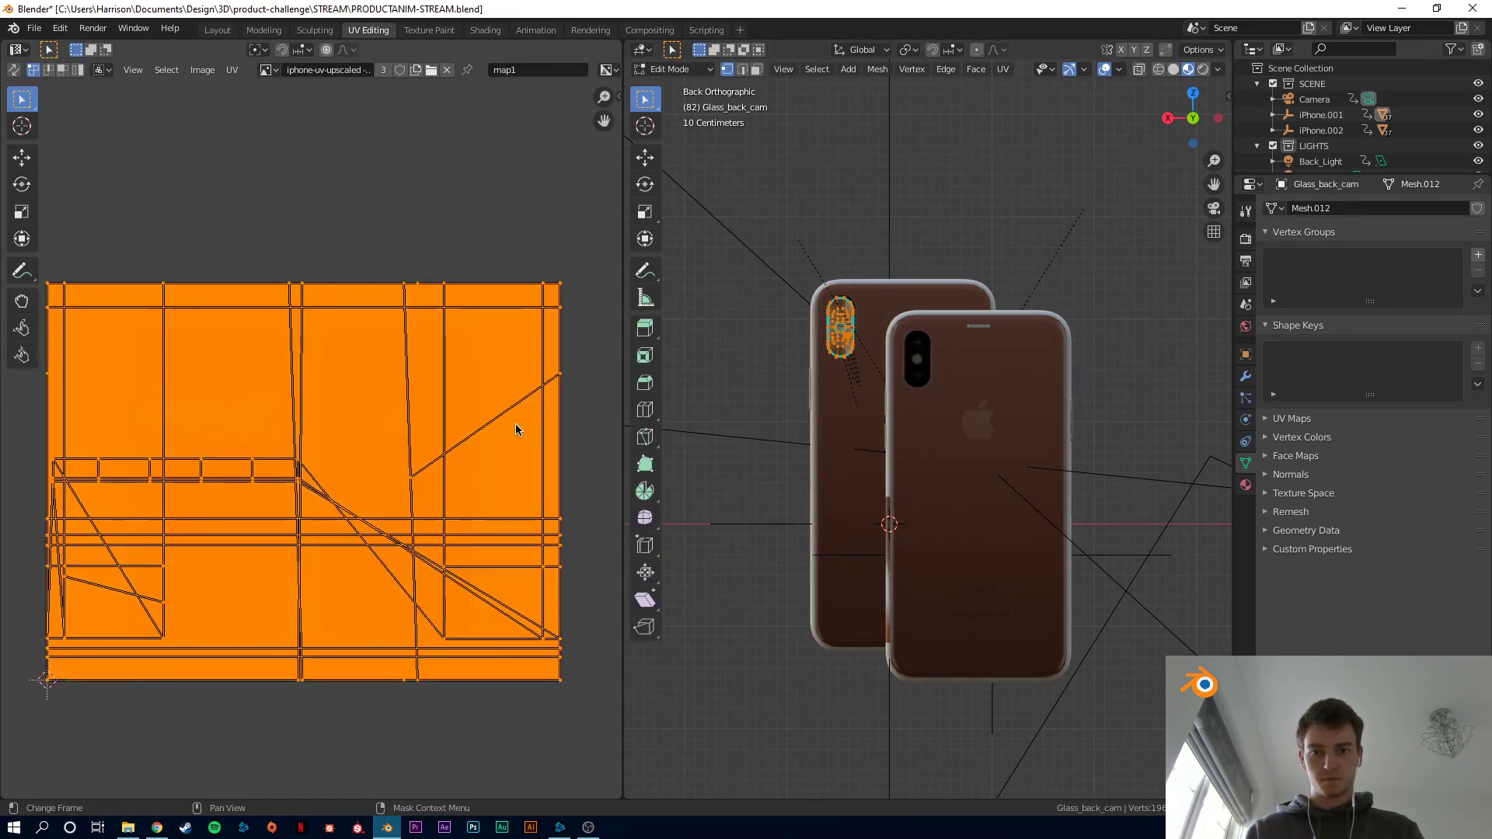
key("u")
left_click(825, 377)
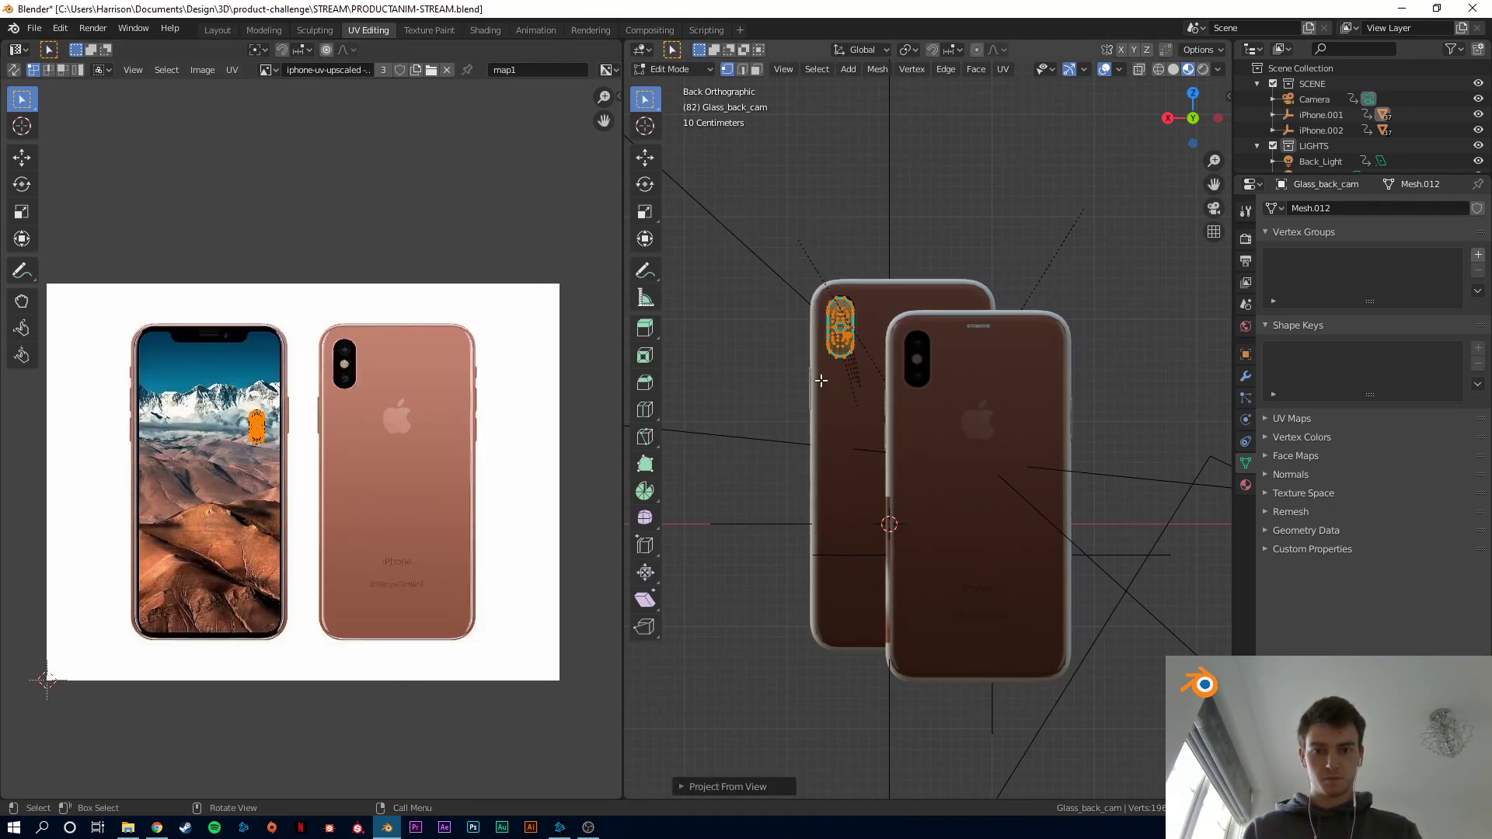
Move and scale Glass_back_cam's UVs to fit the camera bump in the reference image and leave Edit Mode.
key("g")
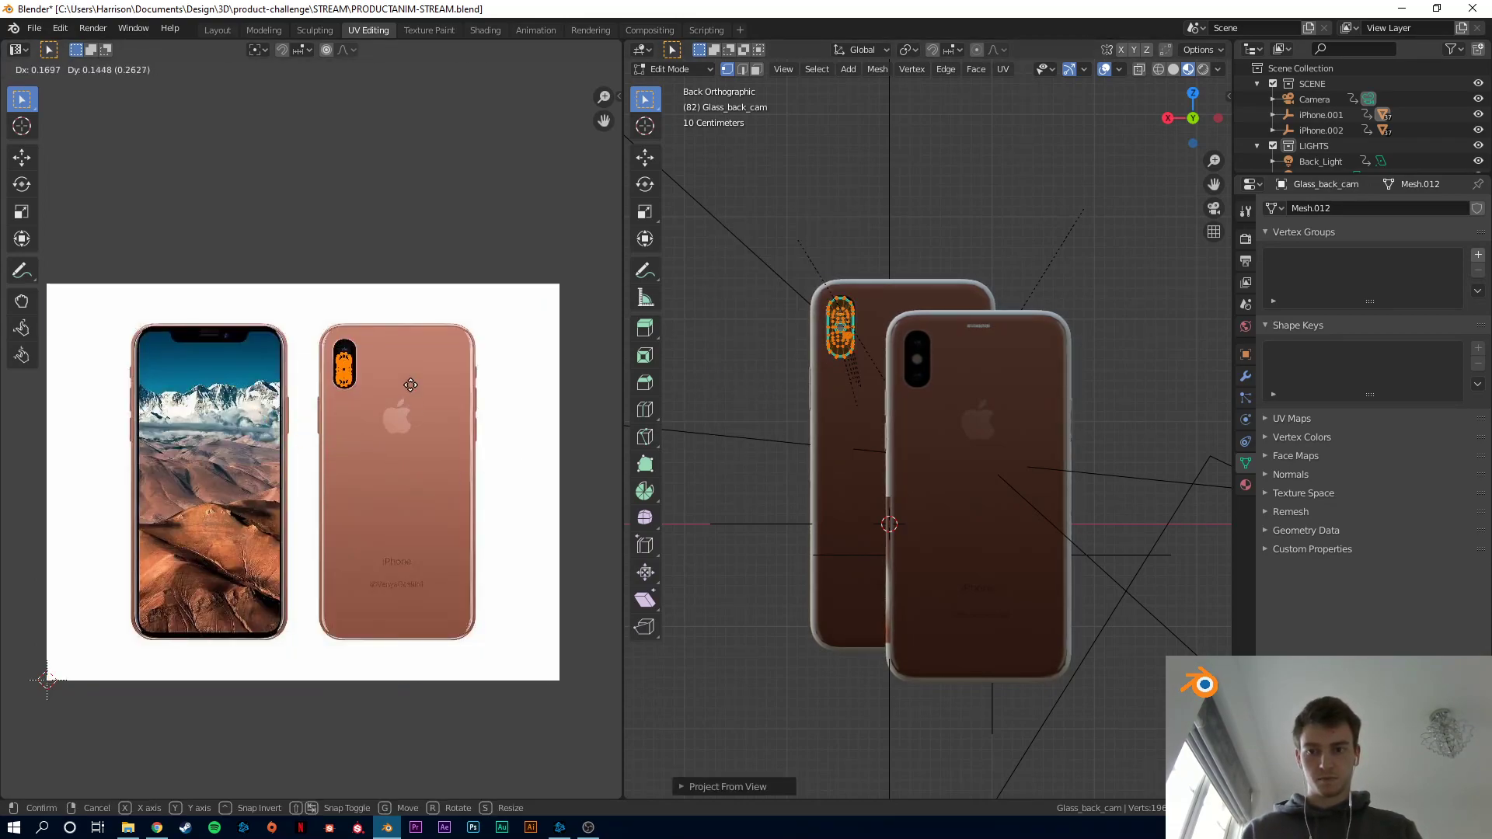
left_click(411, 383)
key("s")
left_click(432, 401)
scroll(407, 356, "up", 5)
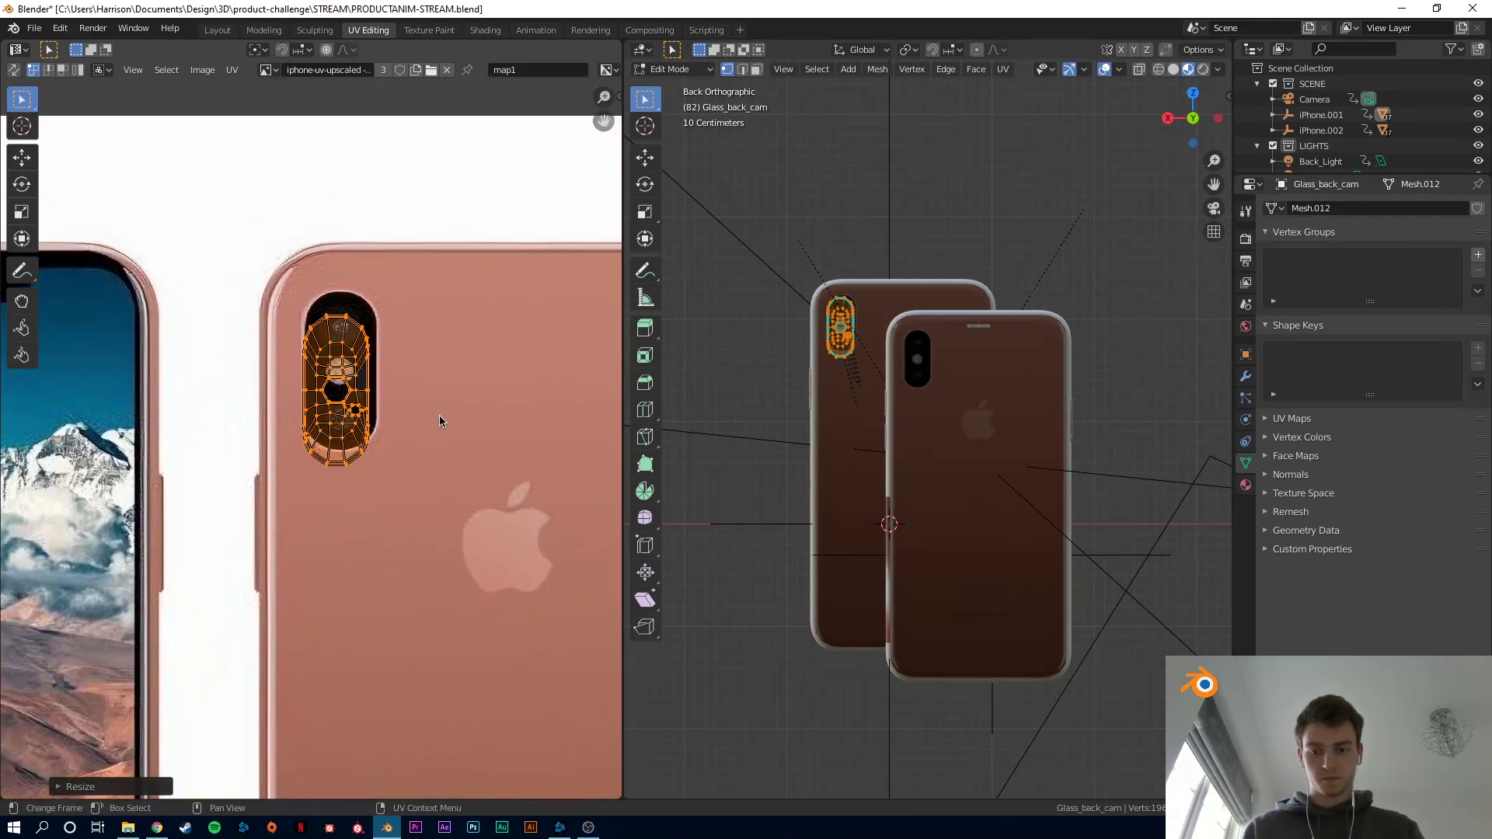
key("g")
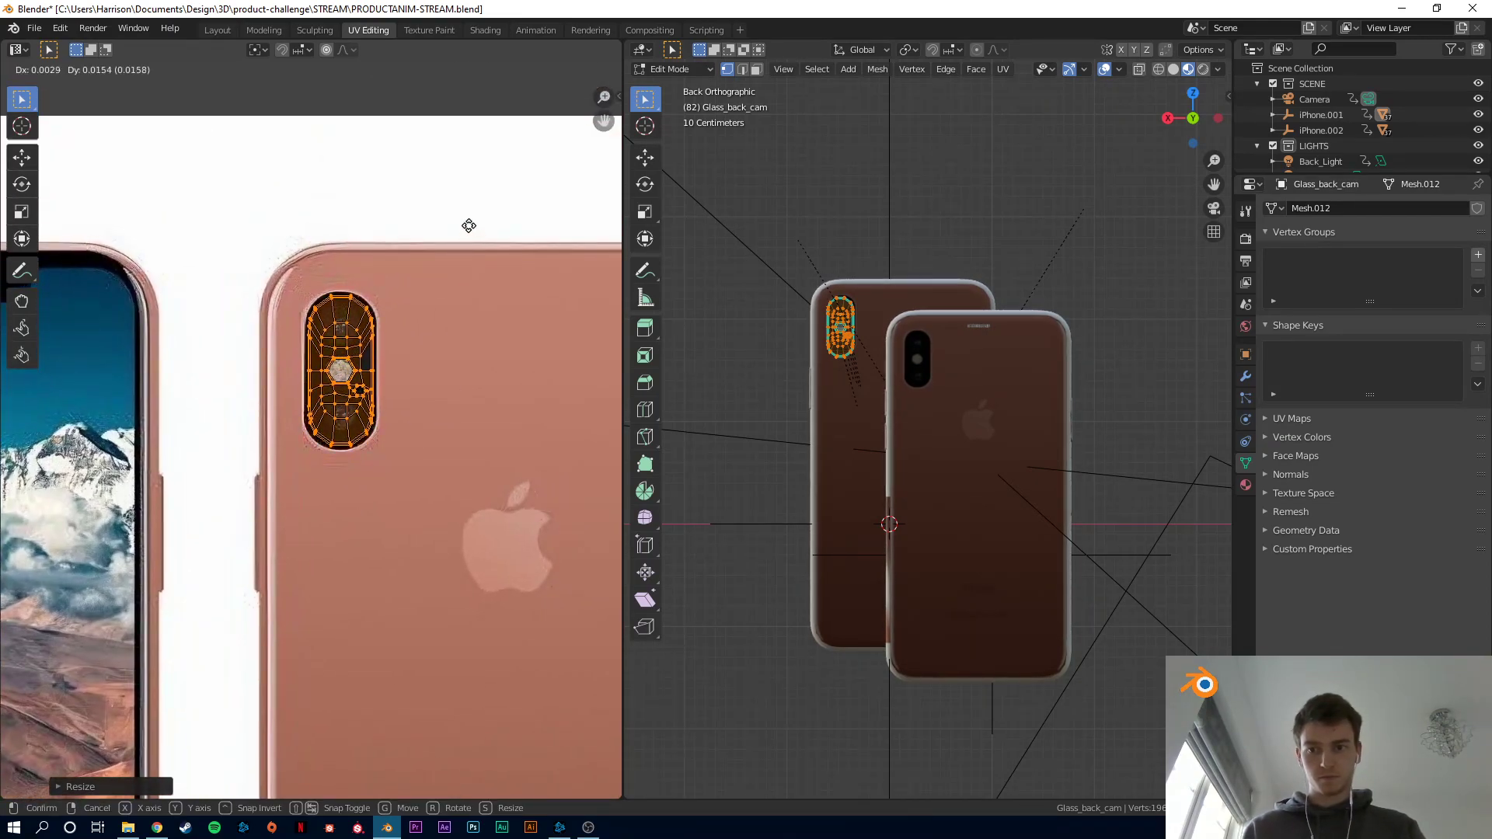
left_click(461, 230)
key("s")
left_click(547, 216)
key("Tab")
Select Glass_top.001 and move its UVs about -0.3667 along X onto the phone screen in the reference image.
middle_click_drag(839, 342, 1018, 410)
scroll(777, 400, "up", 4)
left_click(826, 454)
scroll(826, 453, "down", 3)
middle_click_drag(826, 453, 1018, 447)
middle_click_drag(899, 462, 949, 435)
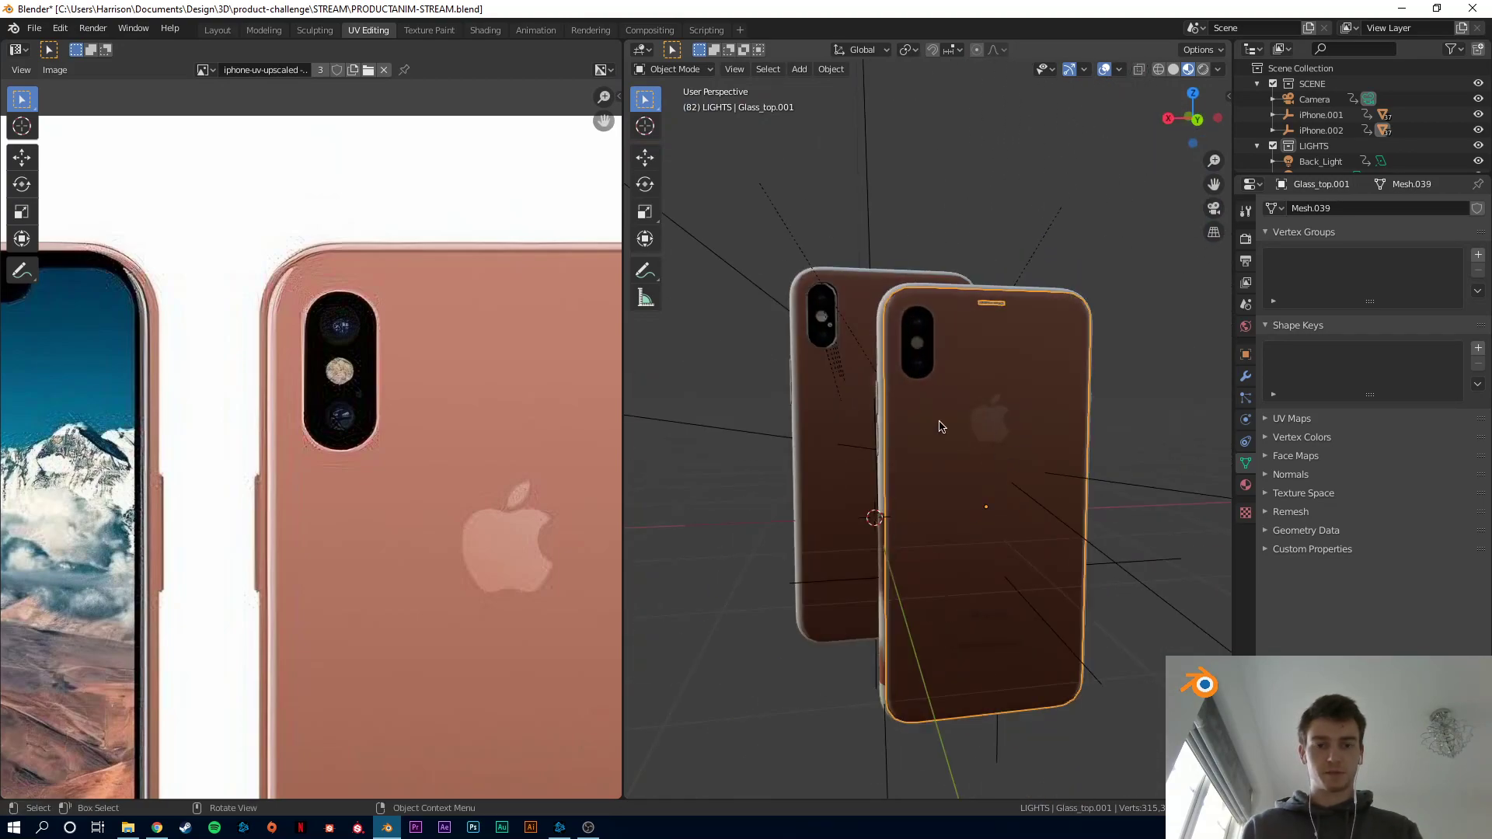
scroll(373, 466, "down", 4)
key("Tab")
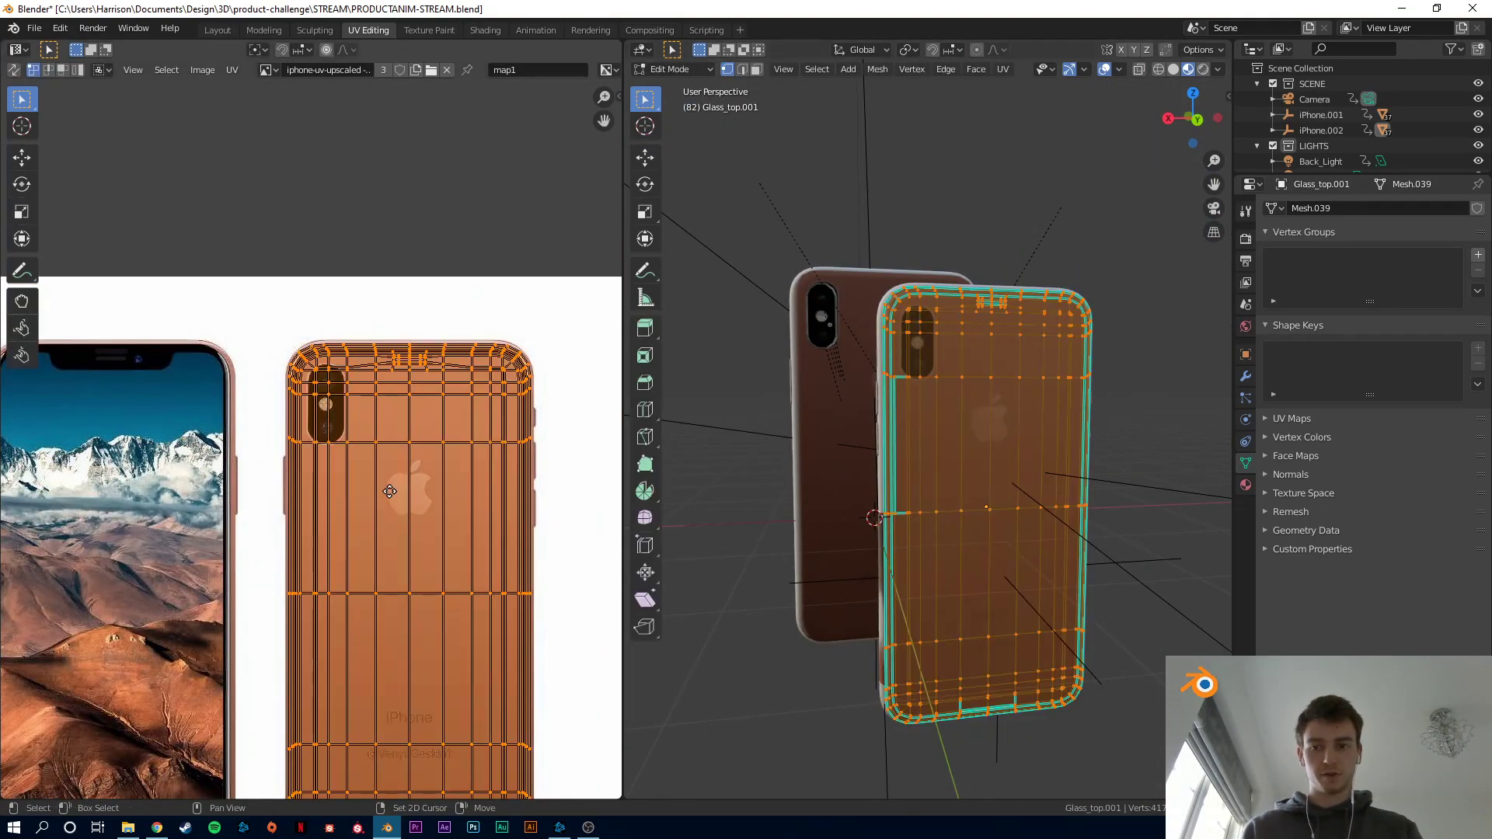
key("g")
key("x")
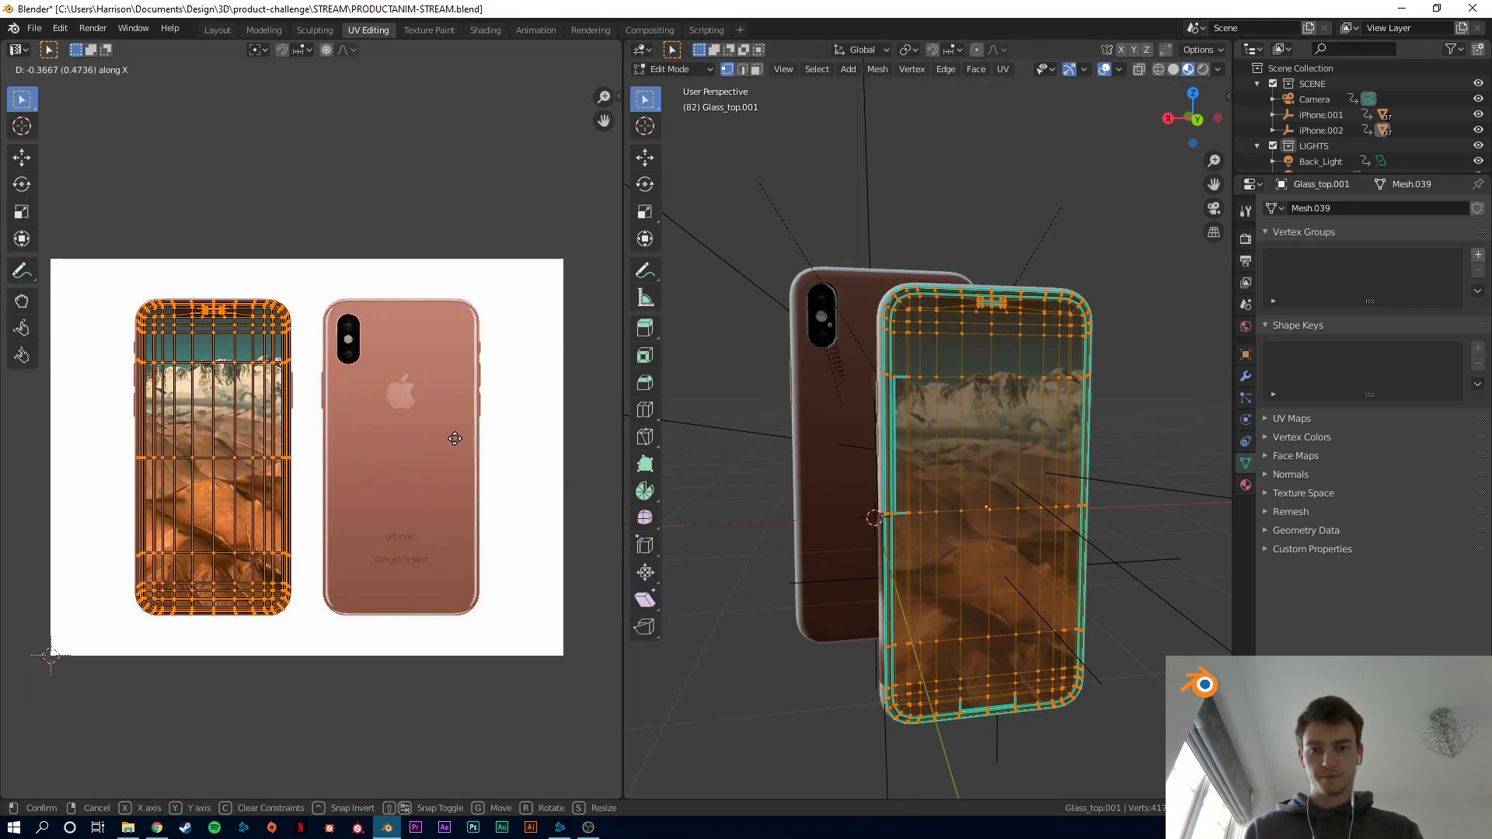
left_click(455, 438)
key("Tab")
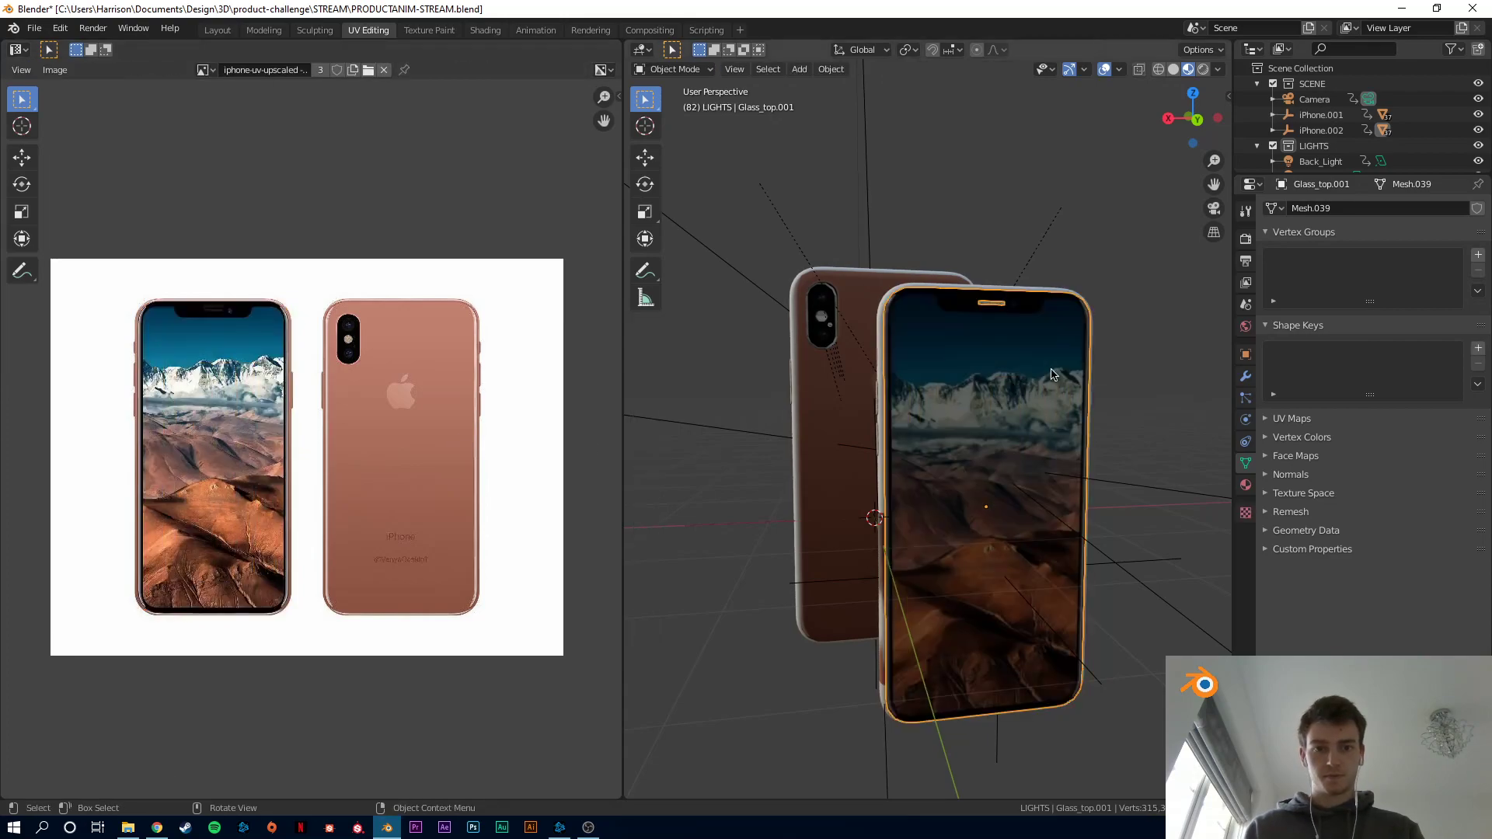
Switch to the Layout workspace and play the animation through the camera to examine both textured phones.
middle_click_drag(1116, 338, 1274, 267)
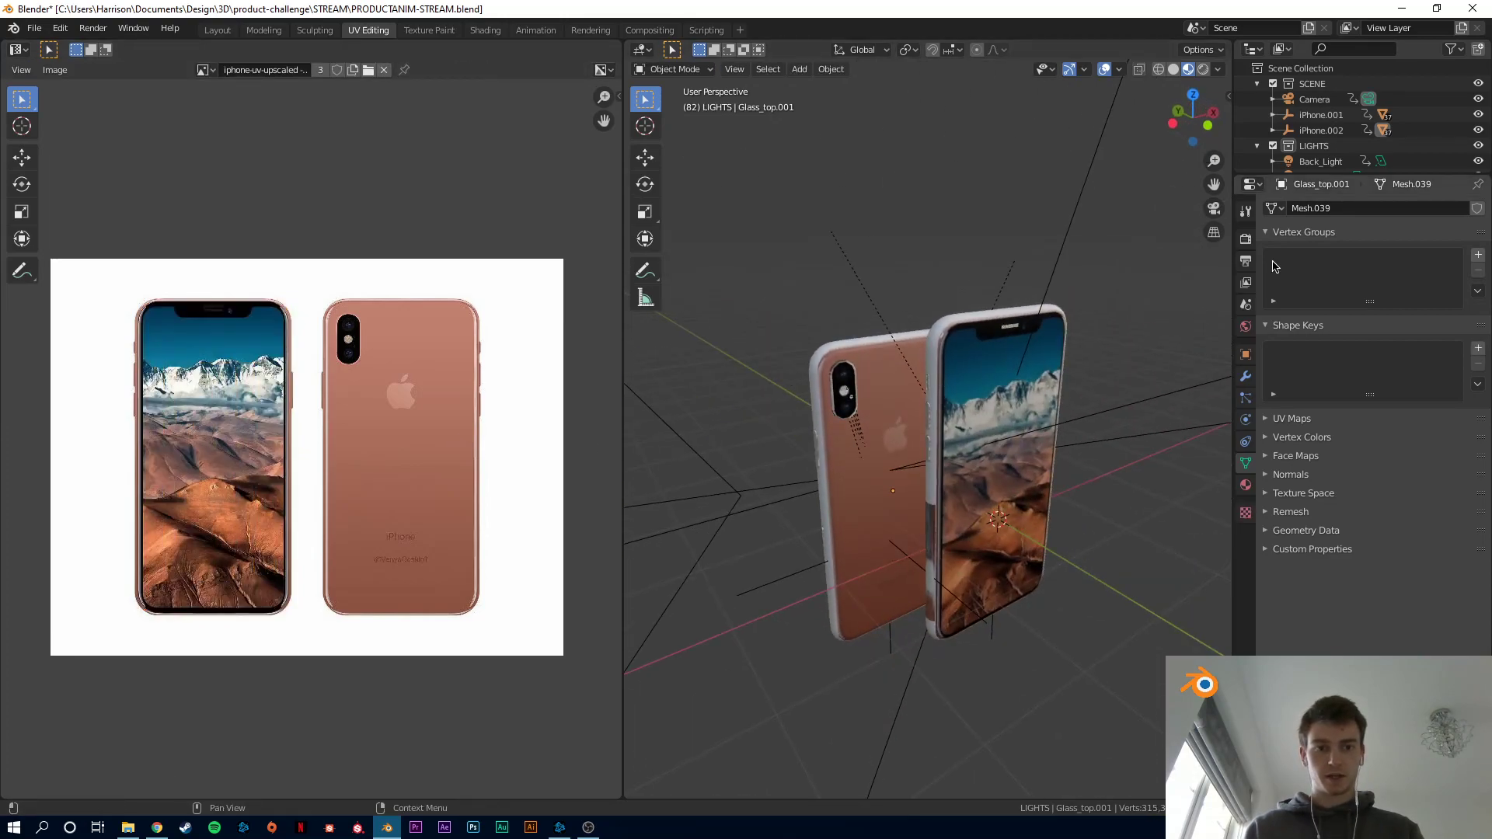
left_click(1212, 210)
left_click(217, 30)
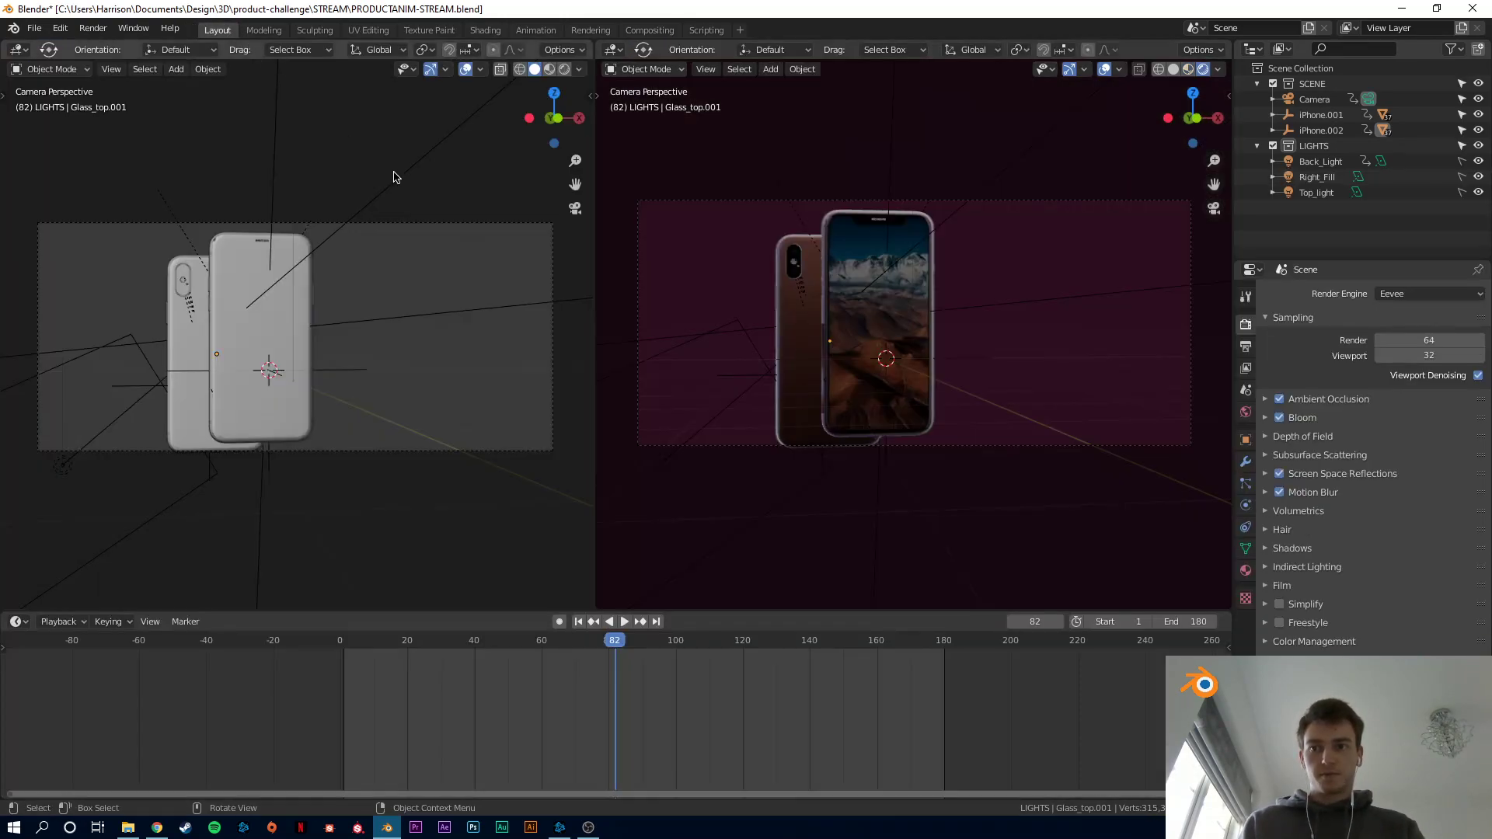
key("shift+Left")
key("space")
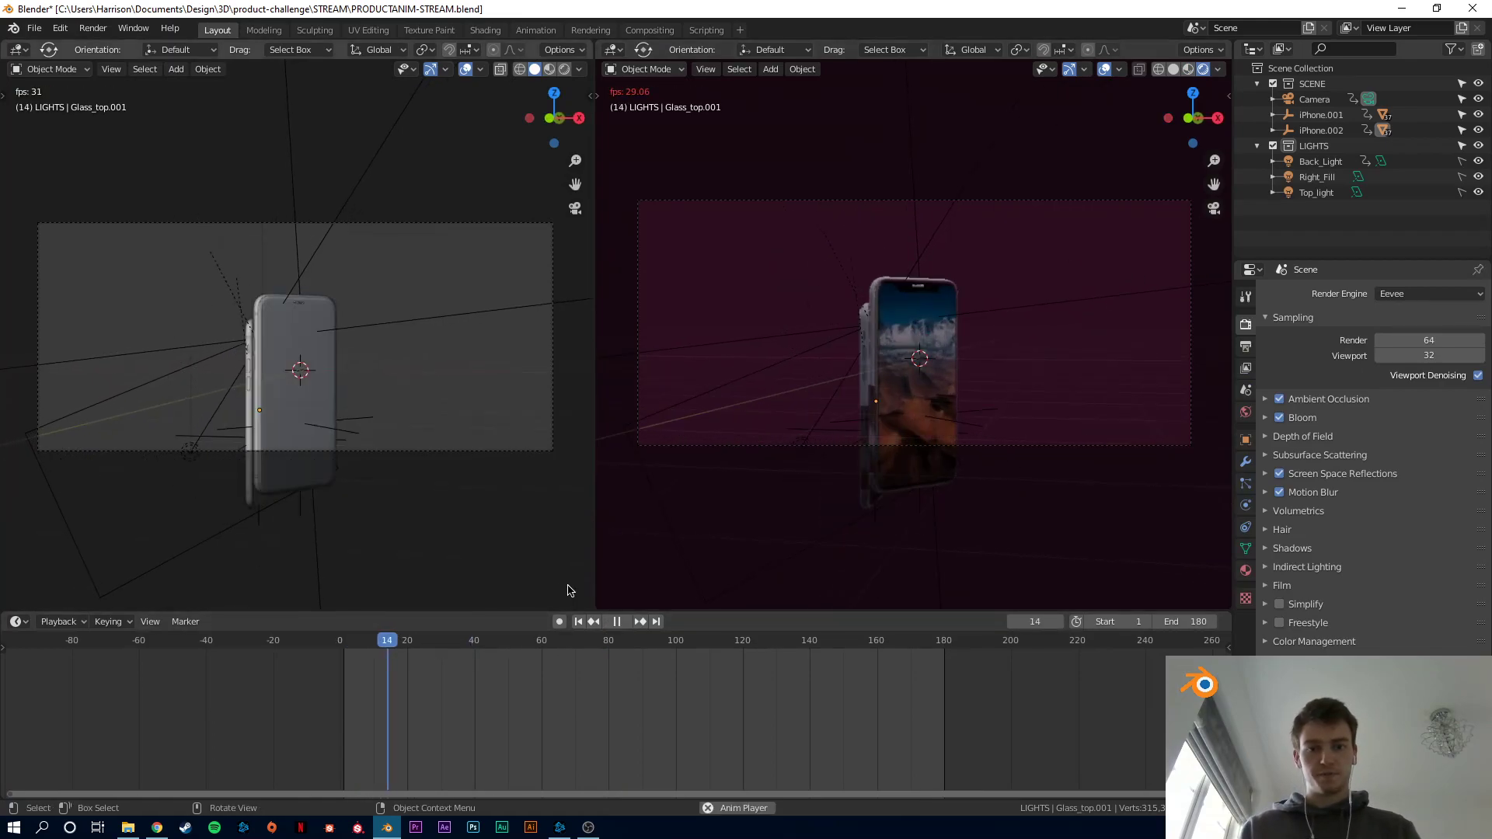
key("Escape")
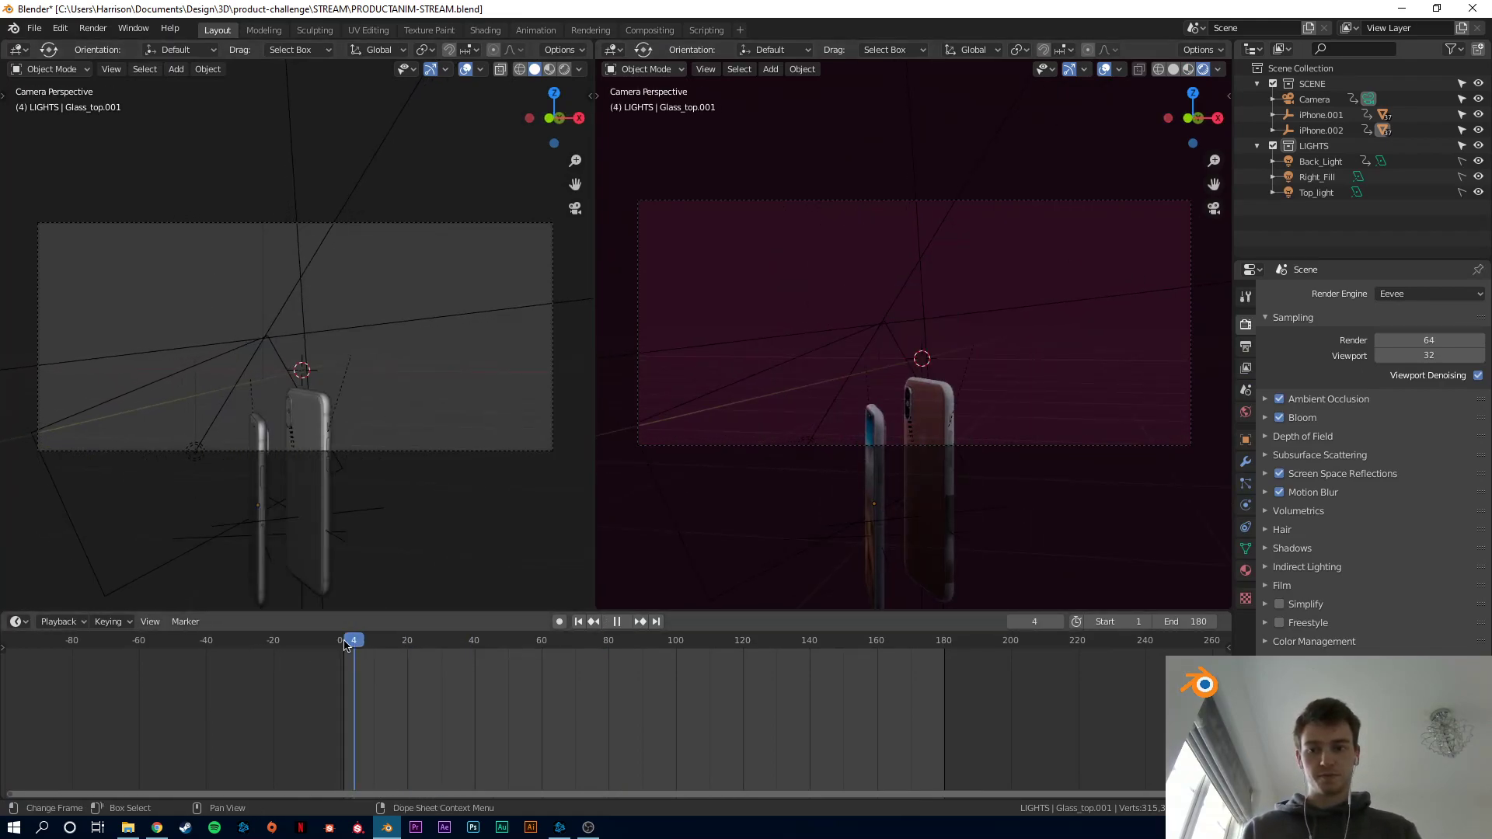
key("space")
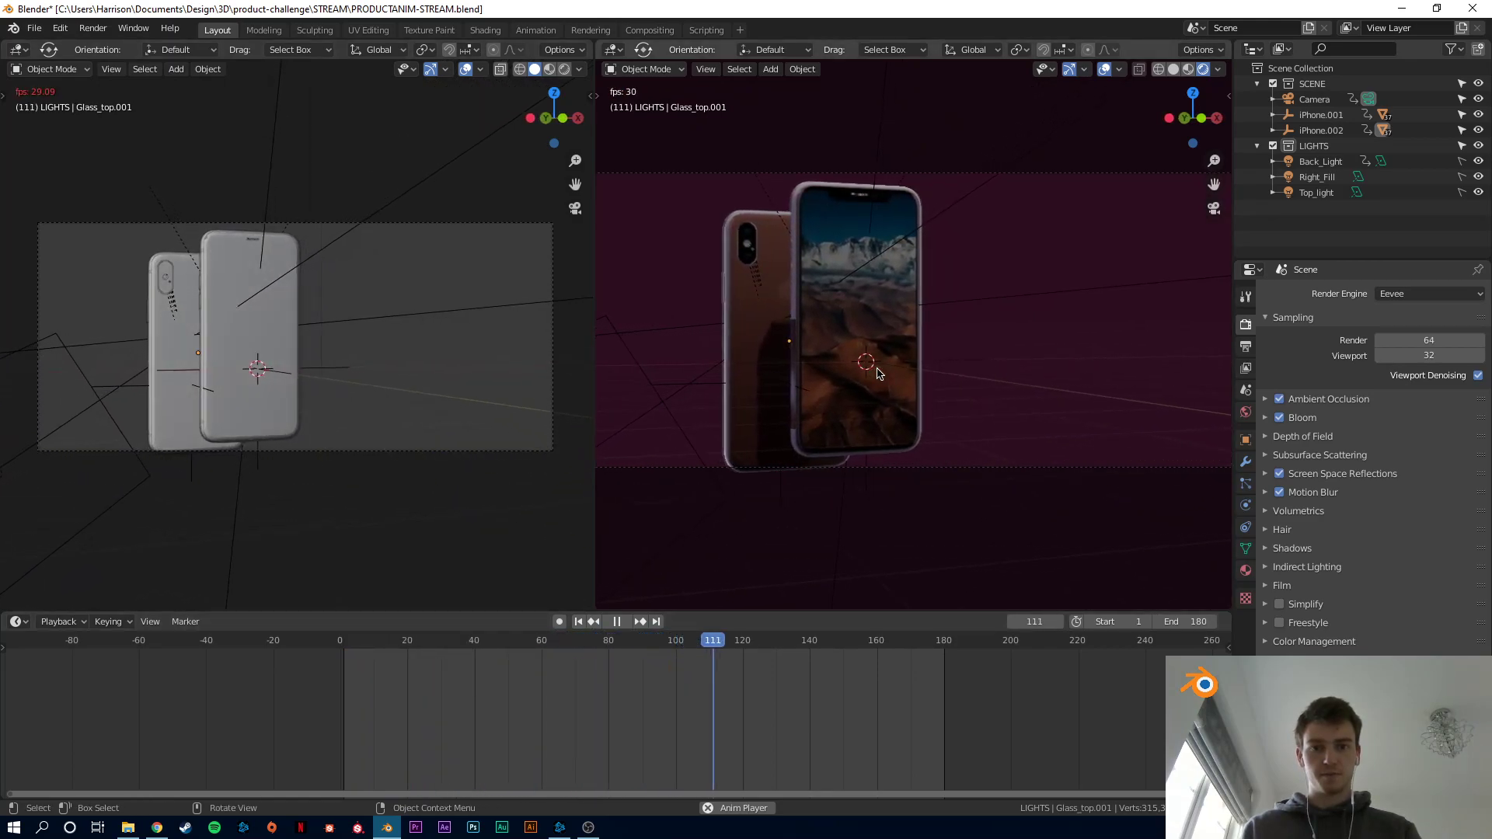
key("space")
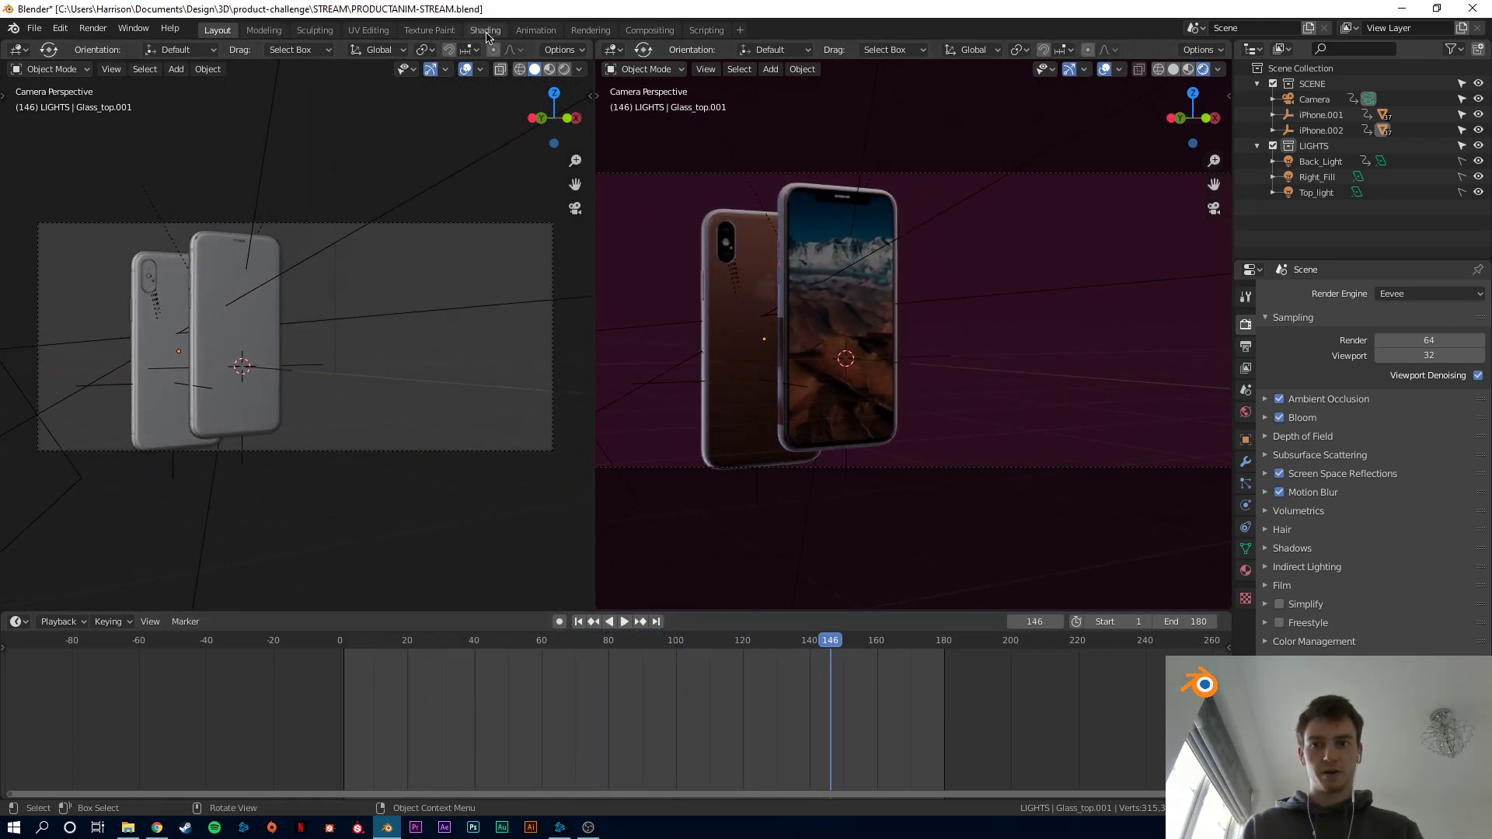
Leave Edit Mode on Glass_top.001 in the UV Editing workspace and select Titanium_unibody in the Layout workspace.
left_click(368, 30)
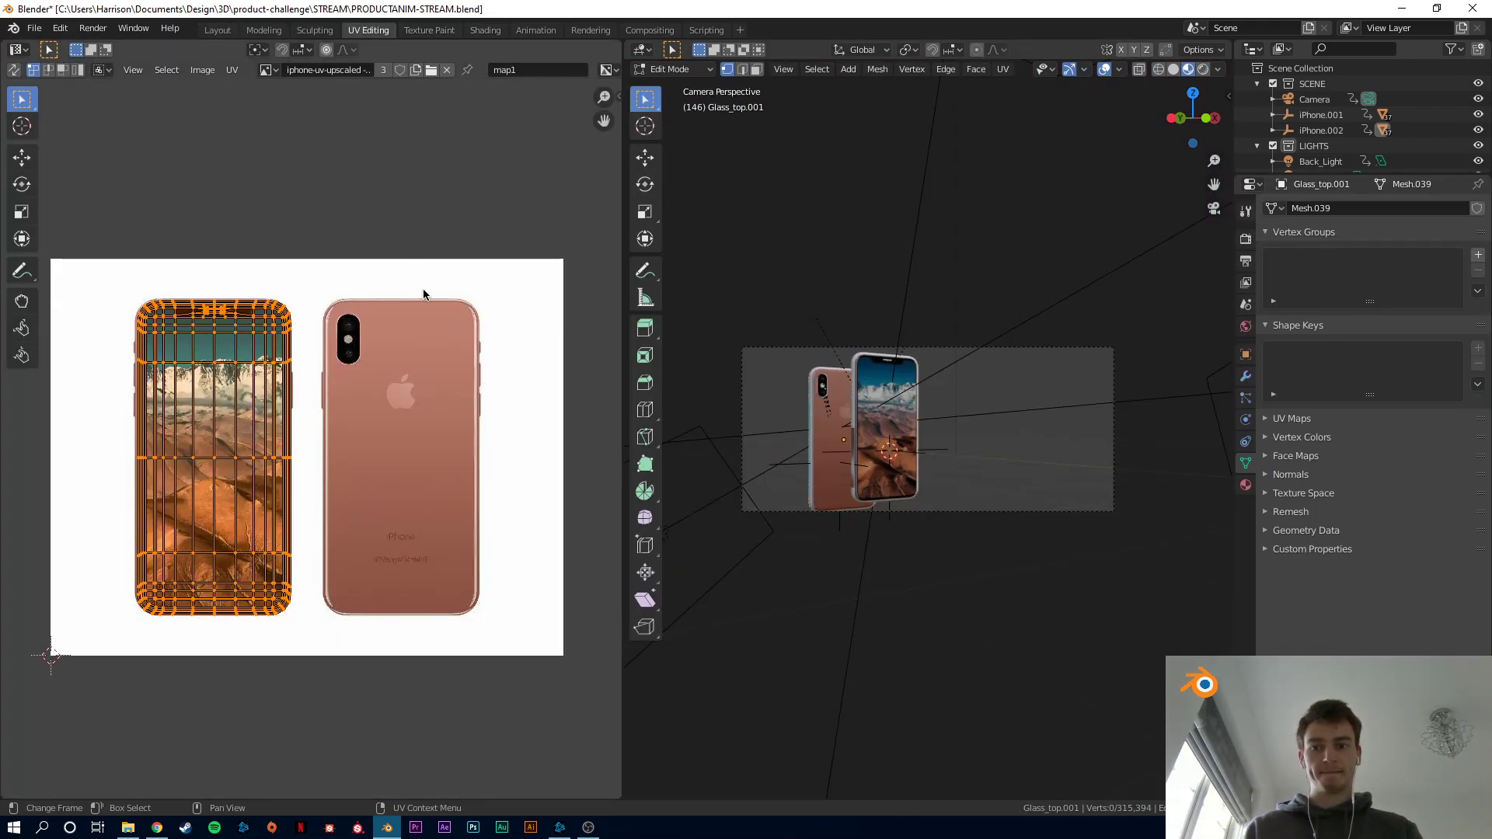
key("Tab")
left_click(218, 31)
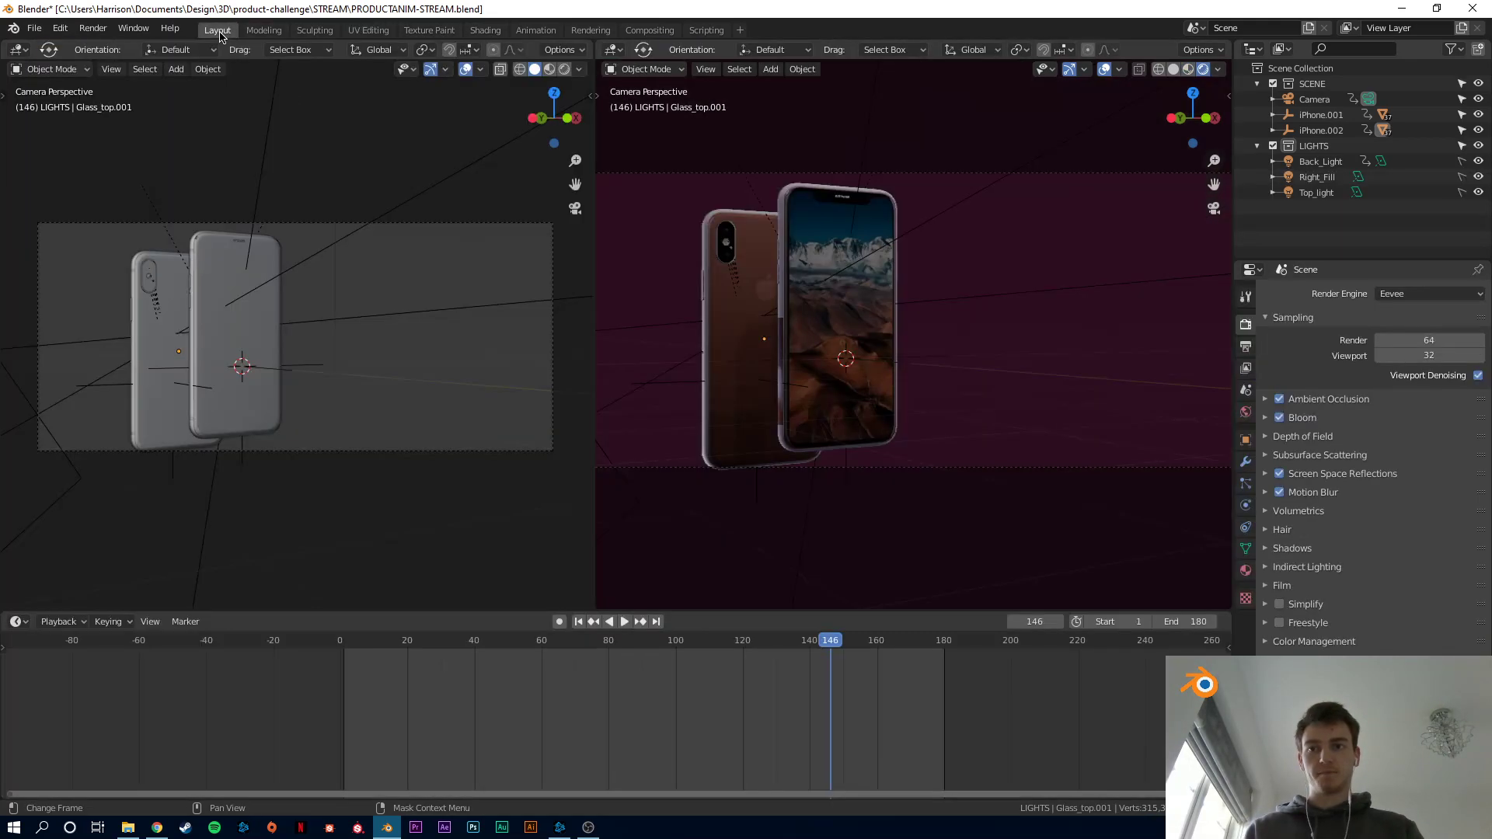
middle_click_drag(816, 264, 872, 245)
scroll(884, 299, "up", 5)
middle_click_drag(725, 282, 792, 306)
left_click(824, 248)
middle_click_drag(665, 281, 696, 285)
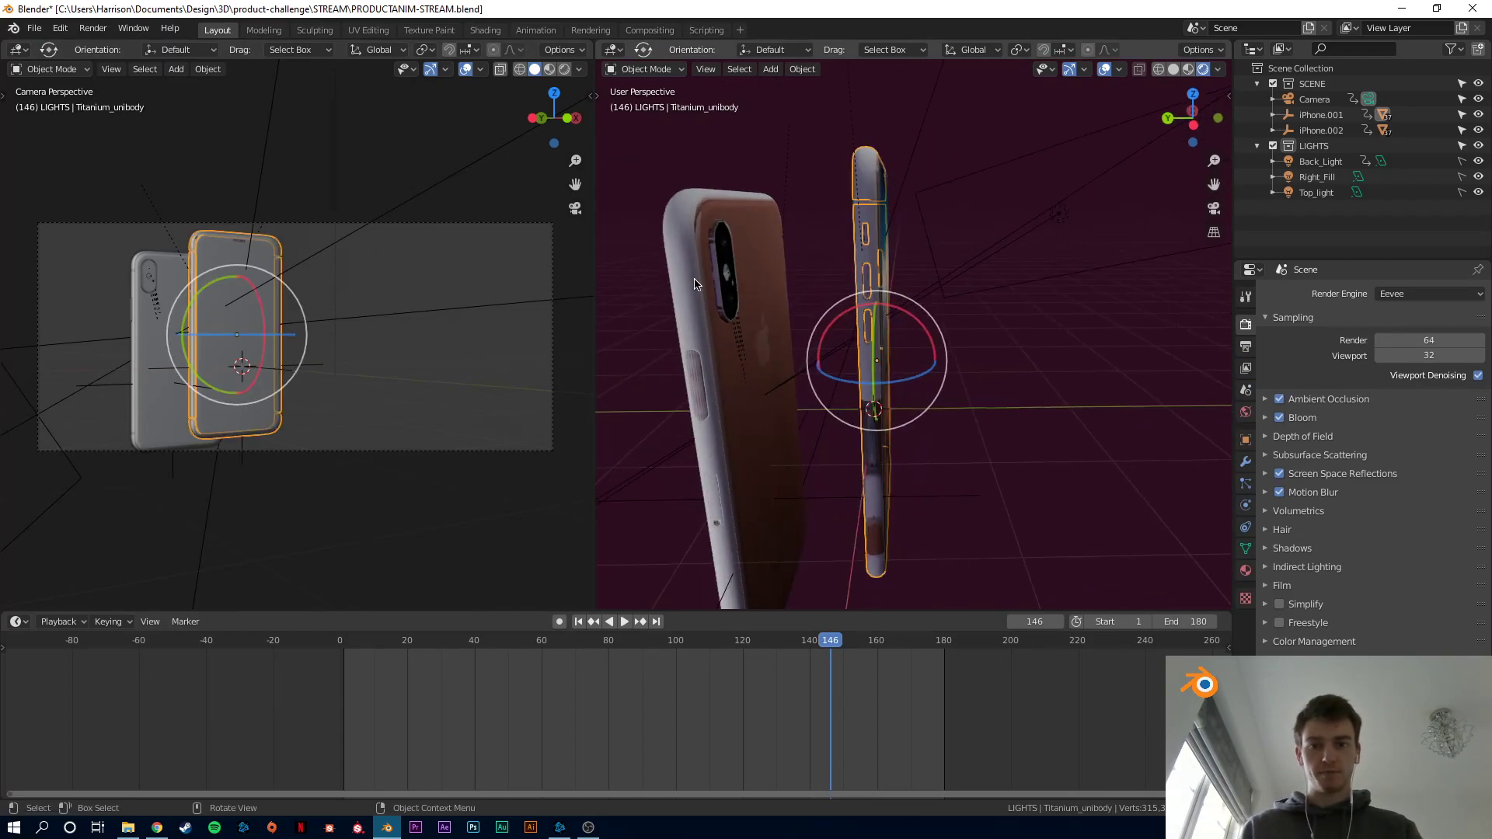
Select Titanium_unibody.001 in the Shading workspace and open its material properties.
left_click(485, 30)
scroll(708, 236, "up", 8)
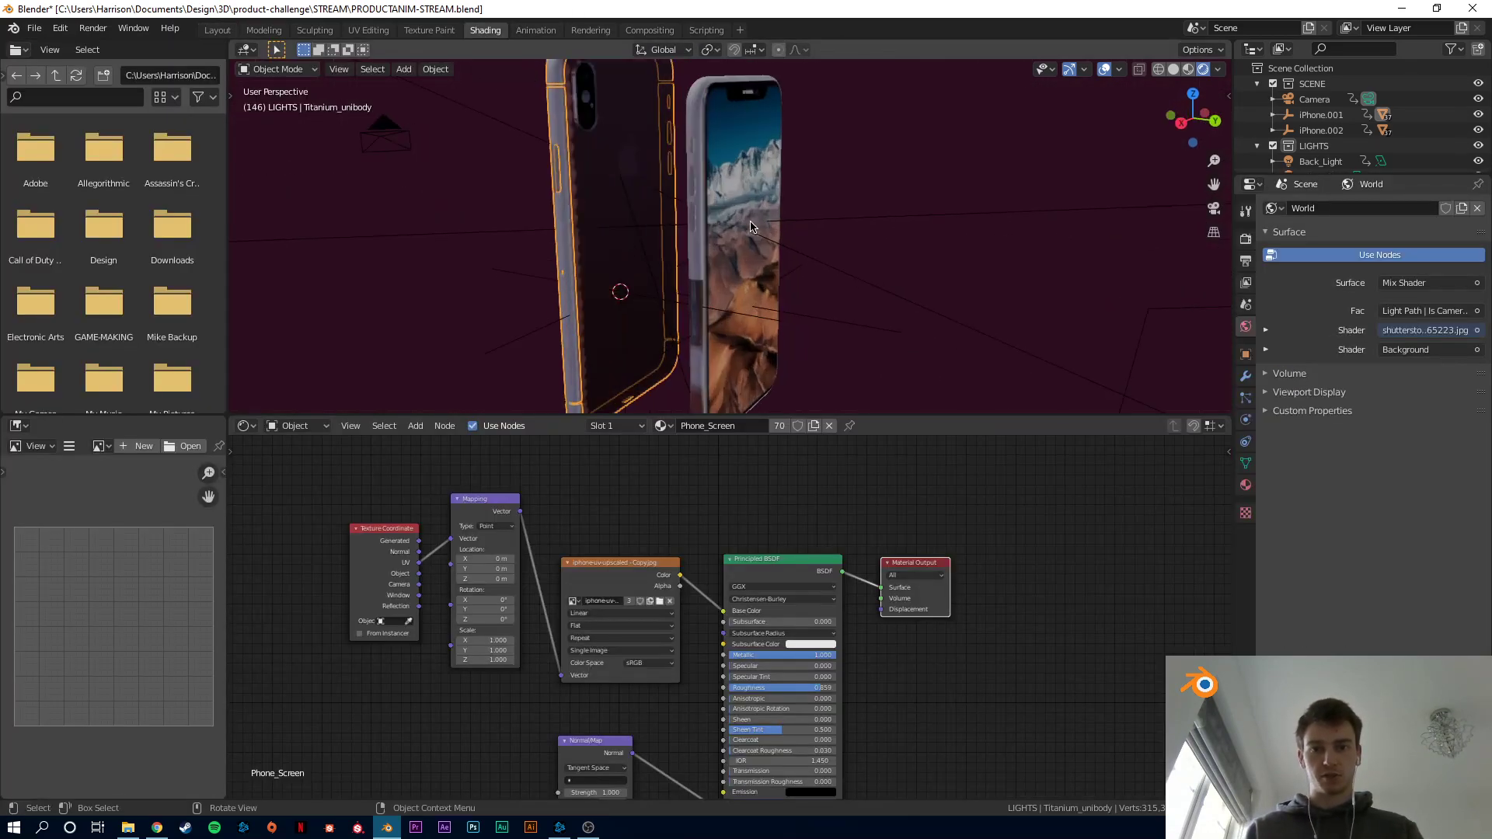
left_click(712, 235)
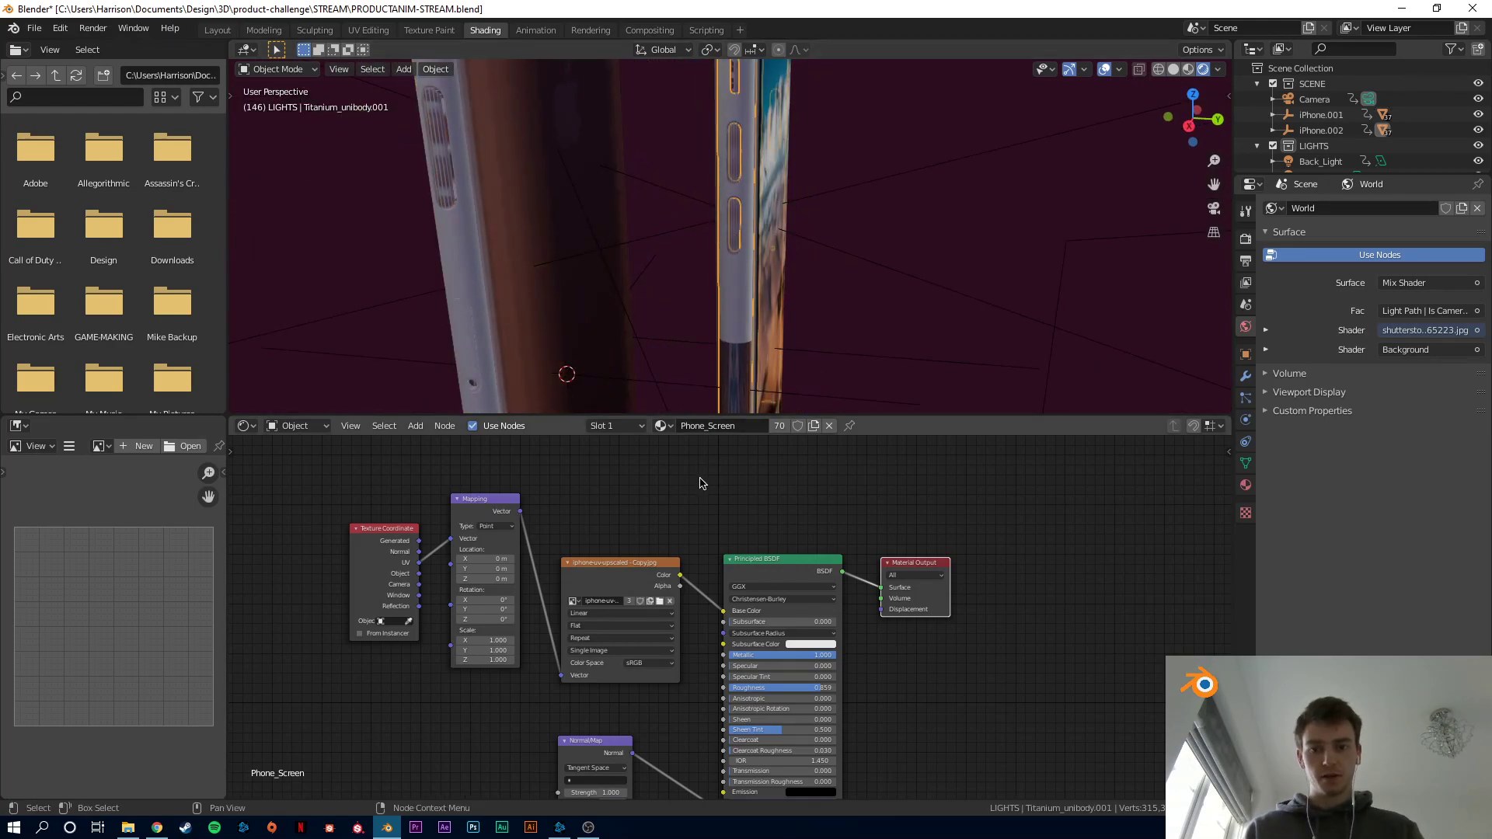
middle_click_drag(701, 498, 687, 475)
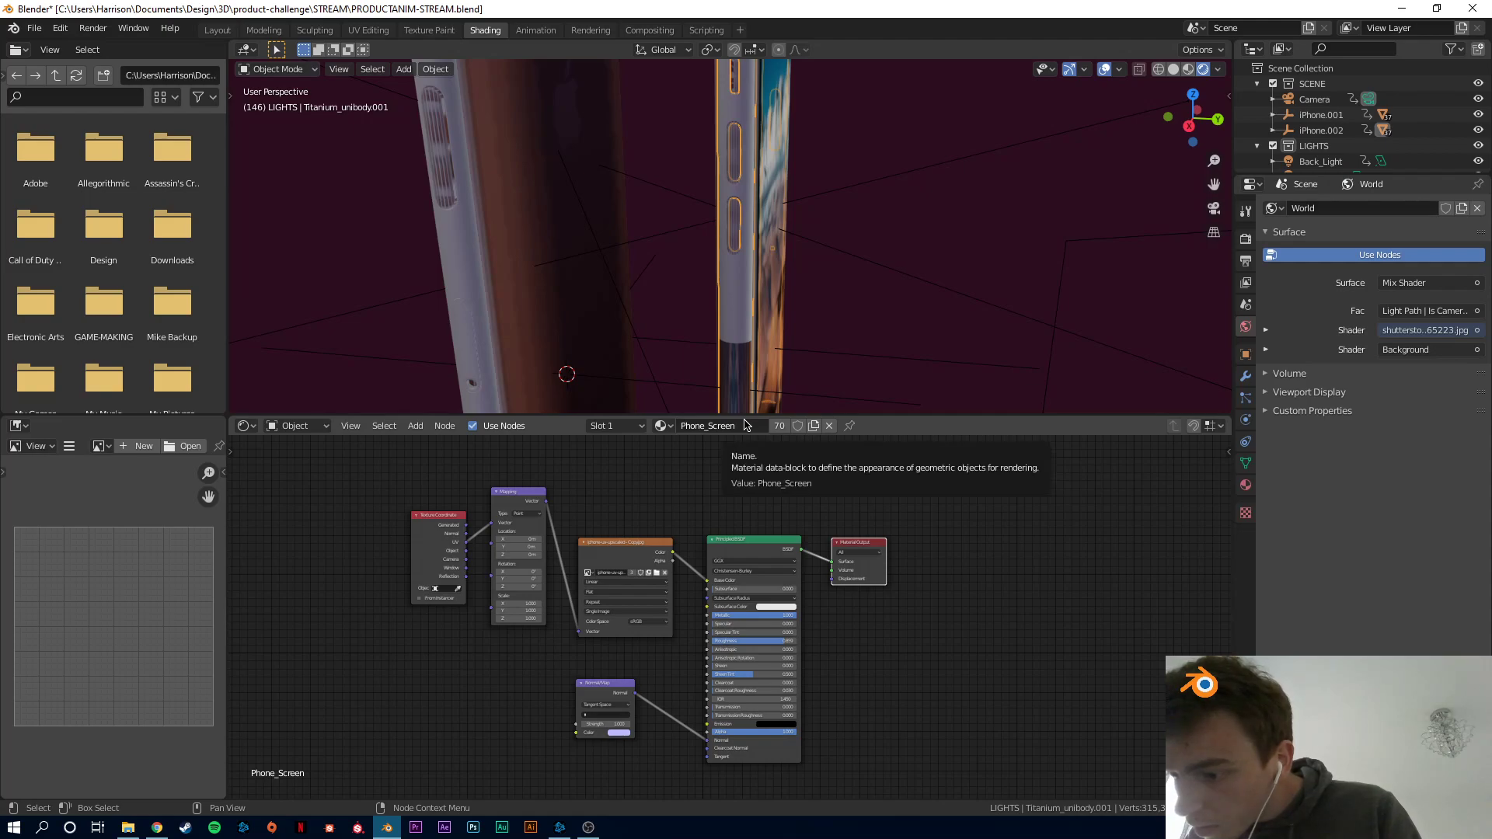
scroll(737, 481, "up", 1)
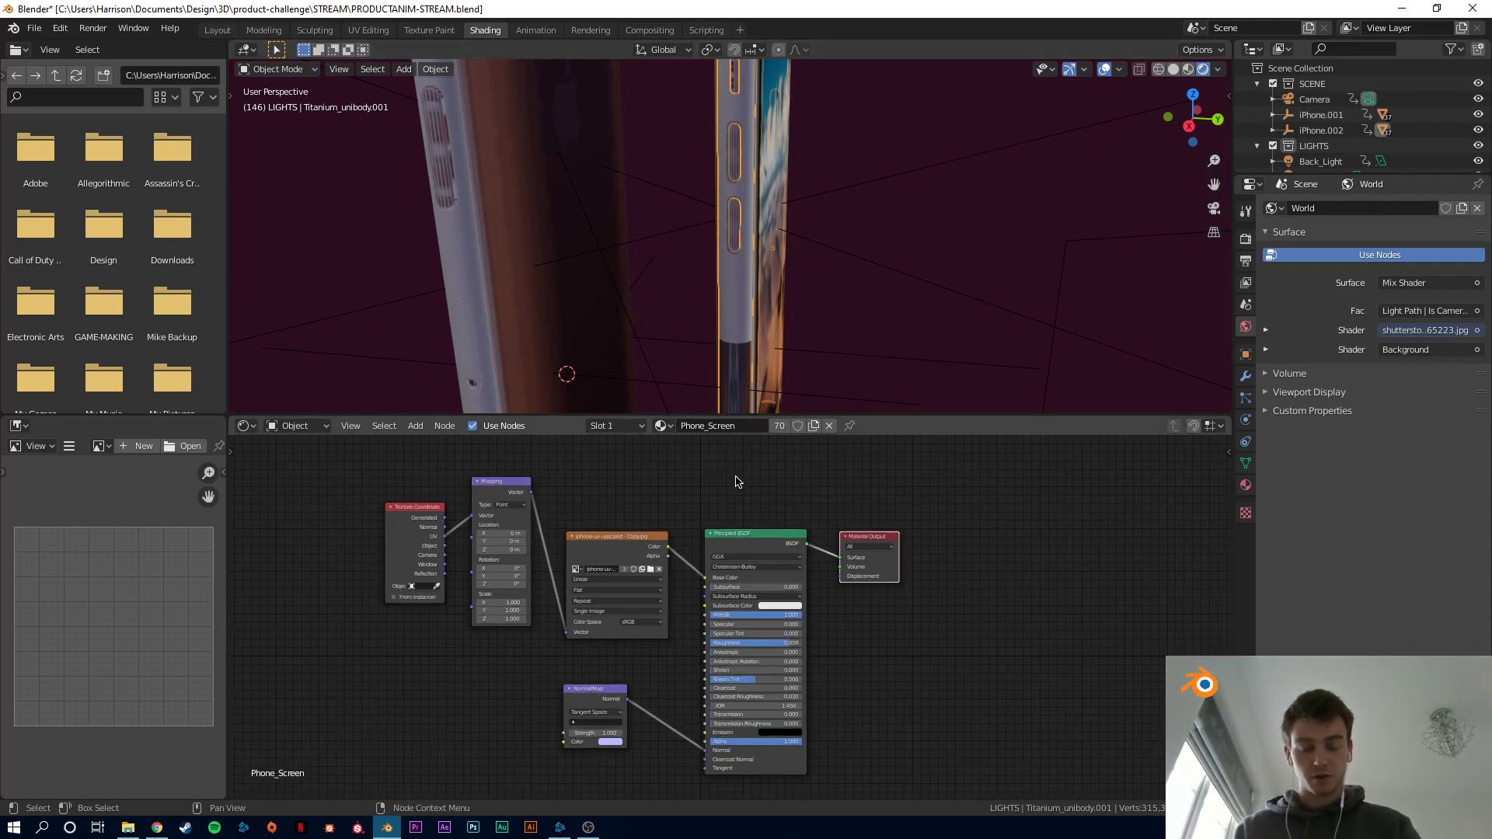
left_click(660, 426)
left_click(666, 427)
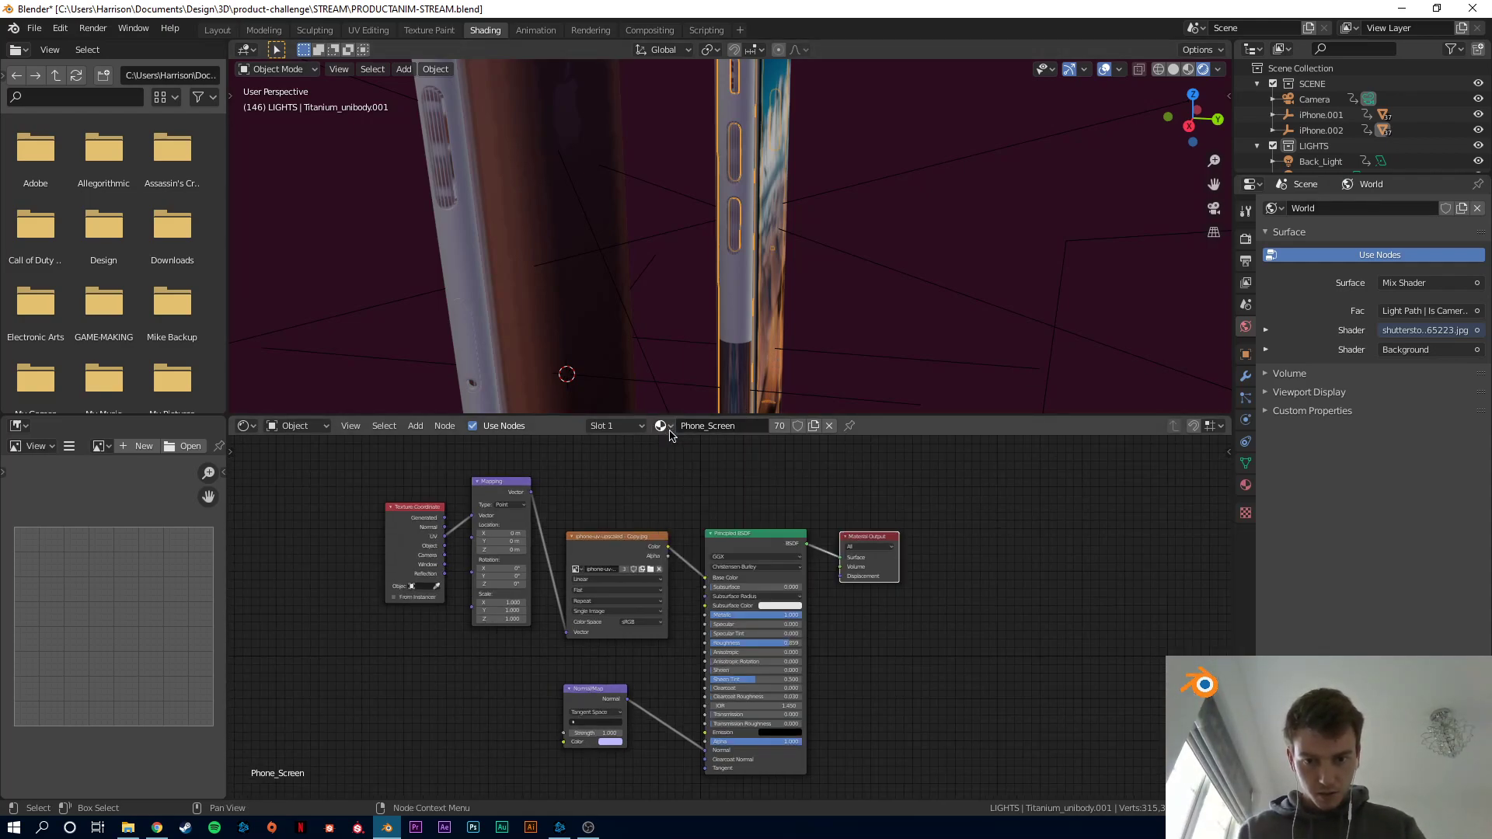
left_click(1246, 484)
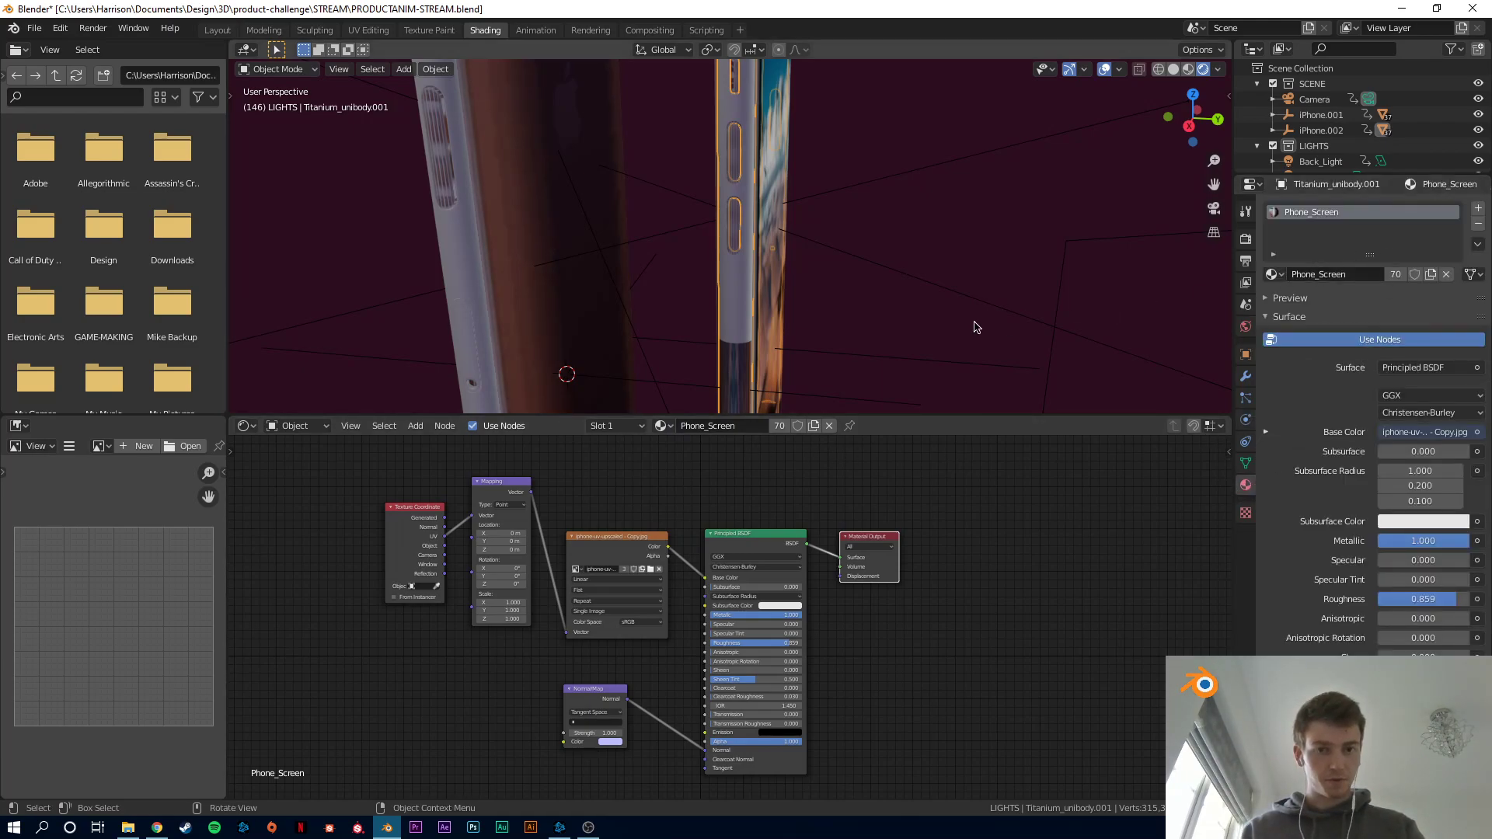
Replace the Phone_Screen material slot on Titanium_unibody.001 with a slot holding a new material.
scroll(960, 331, "down", 4)
middle_click_drag(922, 340, 896, 300)
scroll(692, 266, "up", 4)
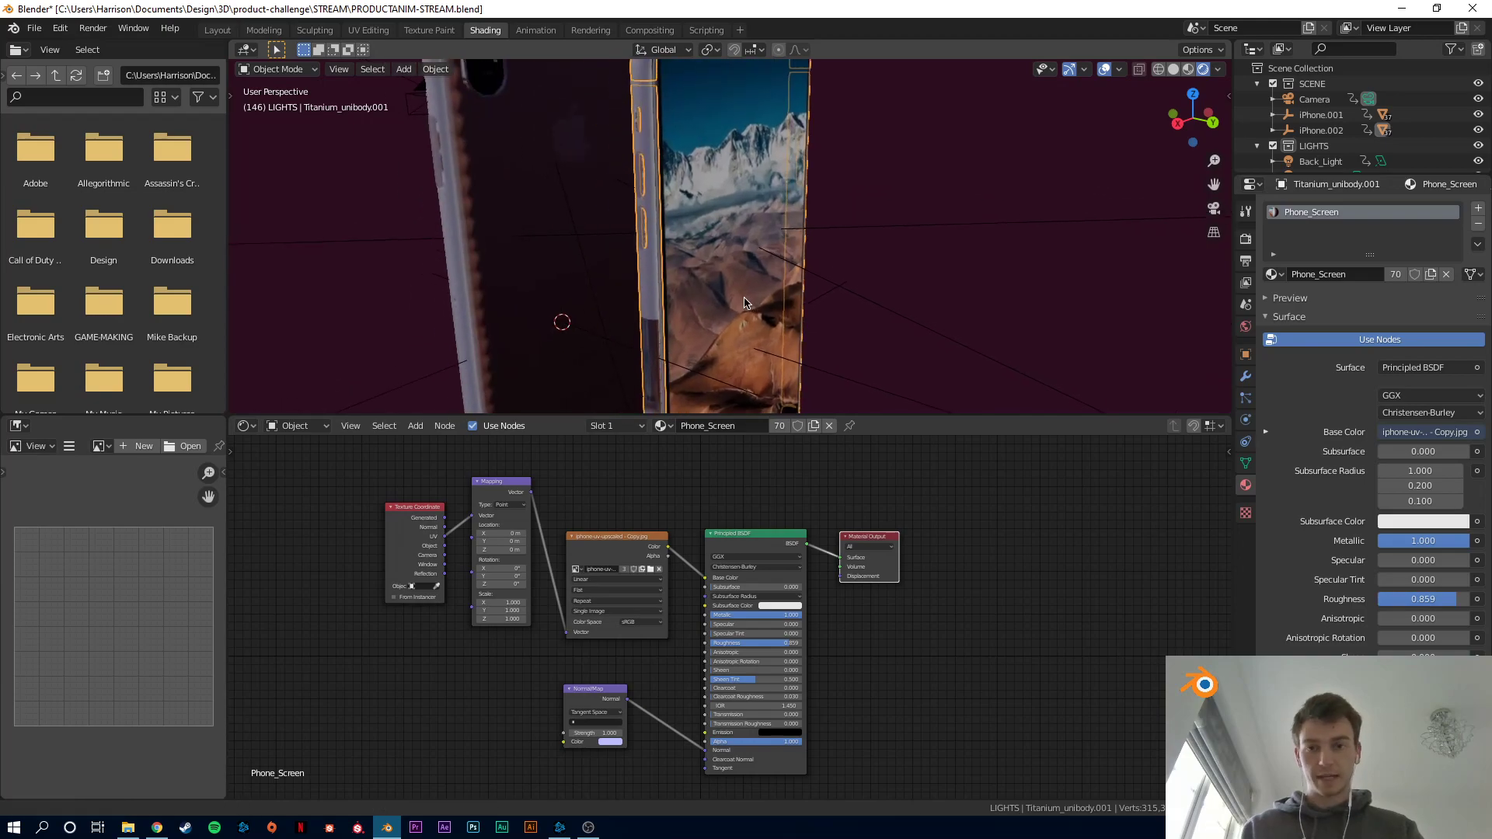
left_click(1478, 208)
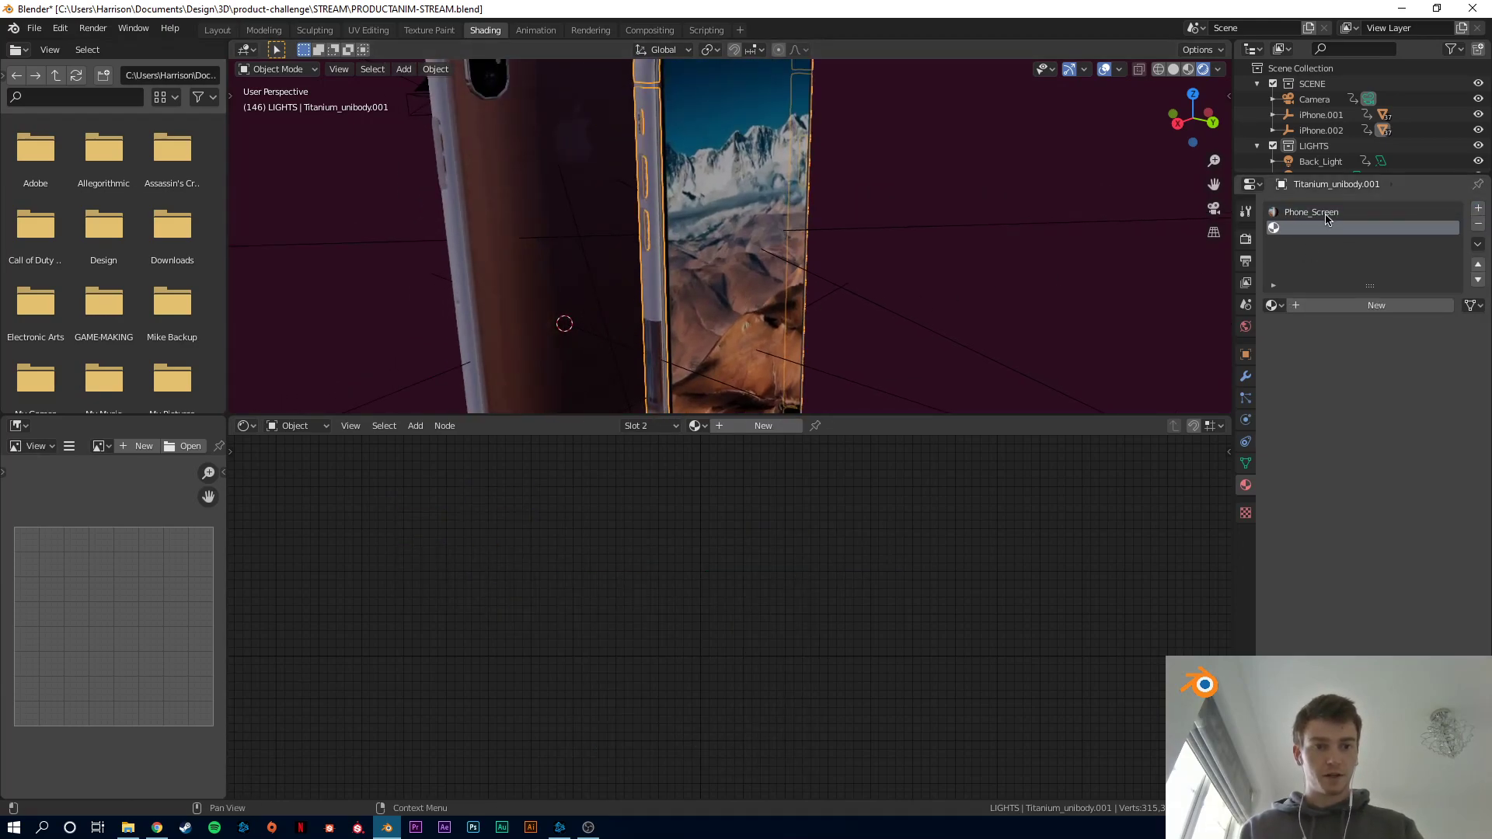
left_click(1356, 214)
left_click(1478, 226)
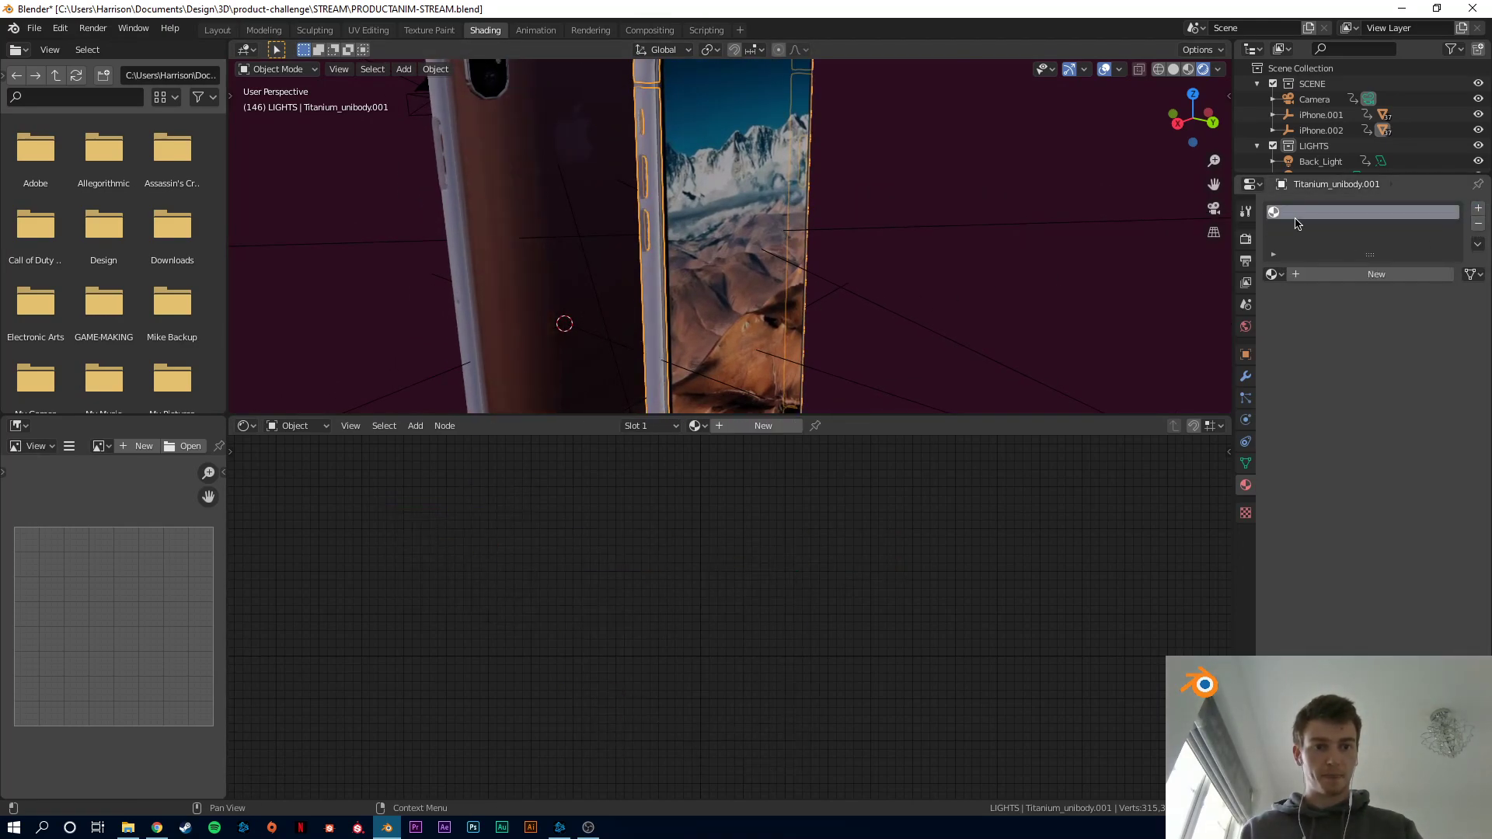
scroll(932, 273, "down", 4)
left_click(1332, 274)
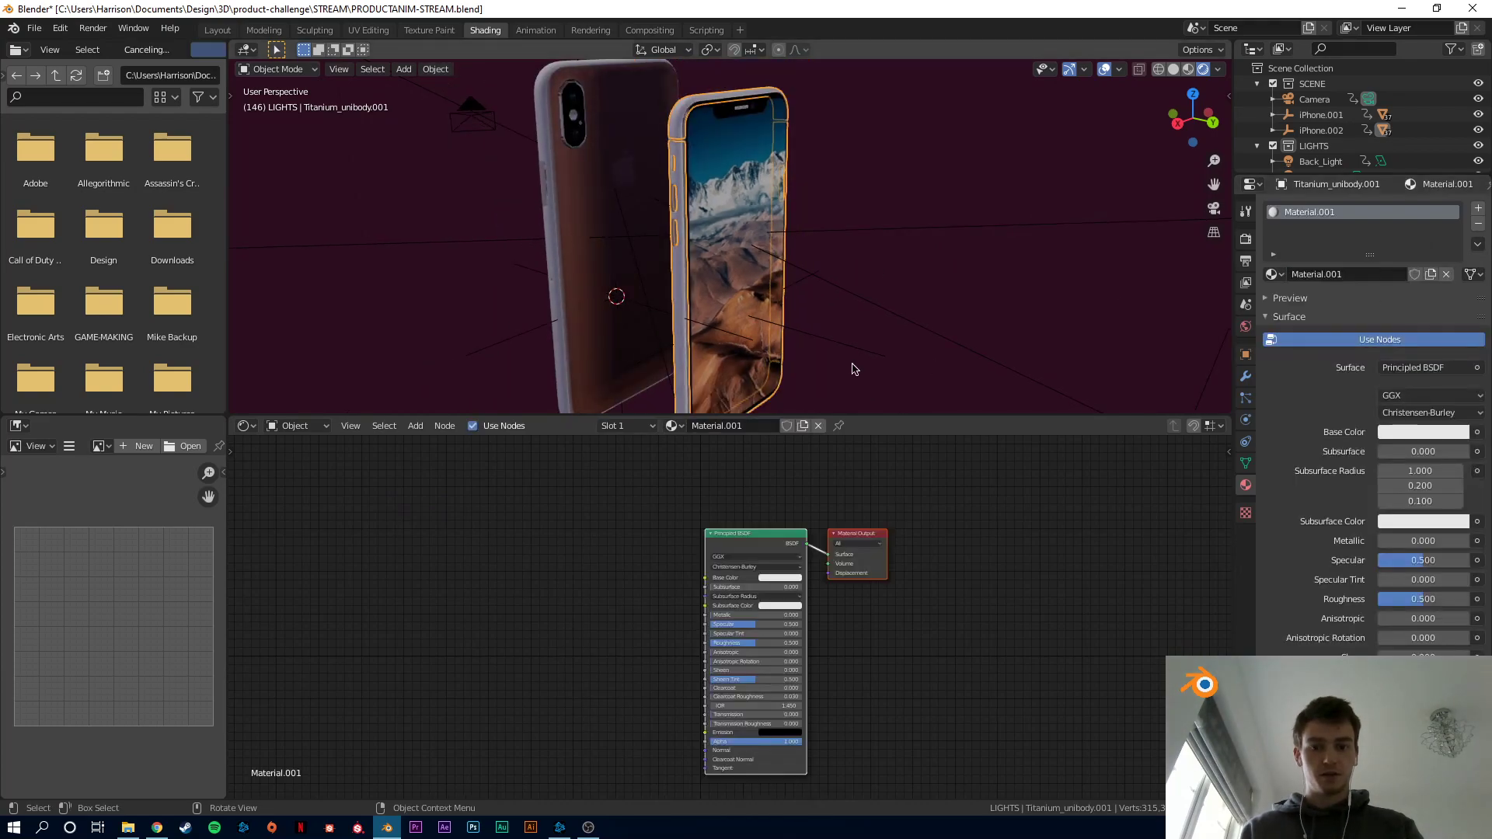
Darken the Base Color of Titanium_unibody.001's new material to a mid grey.
scroll(853, 370, "up", 3)
middle_click_drag(746, 394, 863, 253)
left_click(785, 579)
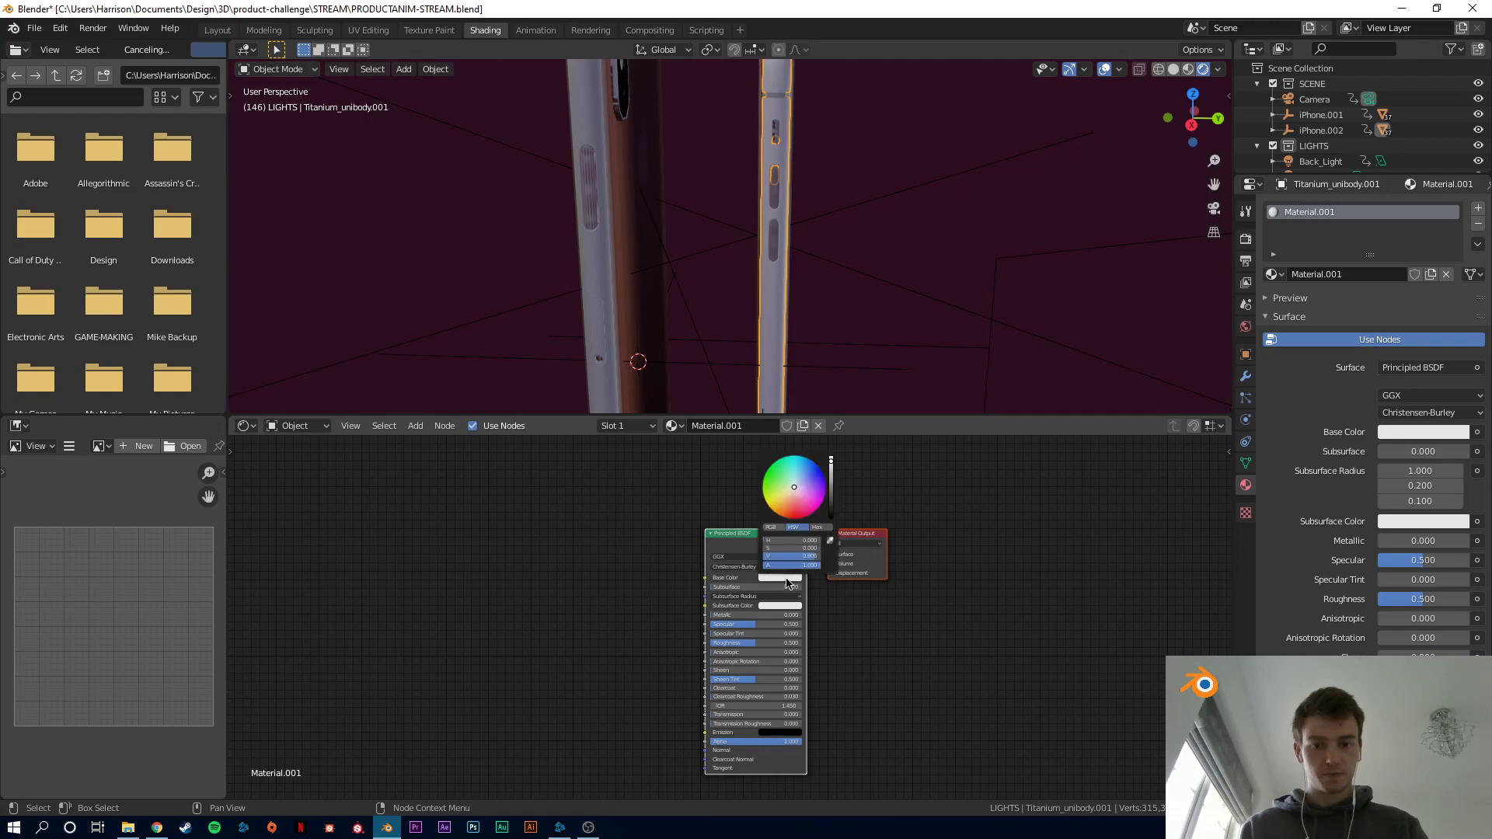
left_click(832, 500)
Assign the grey Material.001 to Titanium_unibody as well and rename the material Phone_Rim.
middle_click_drag(869, 277, 483, 306)
left_click(485, 307)
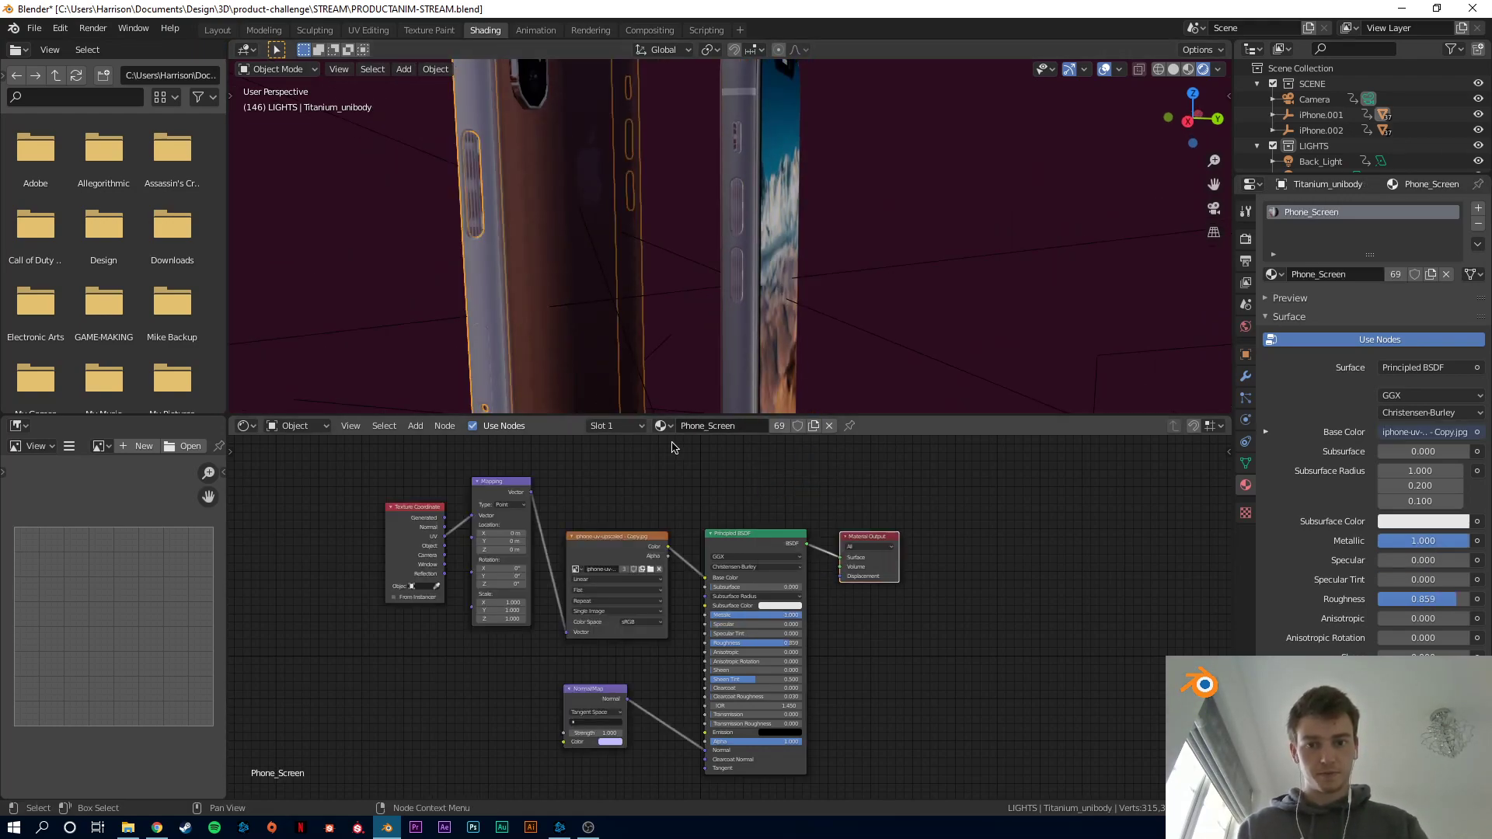
left_click(660, 426)
left_click(719, 477)
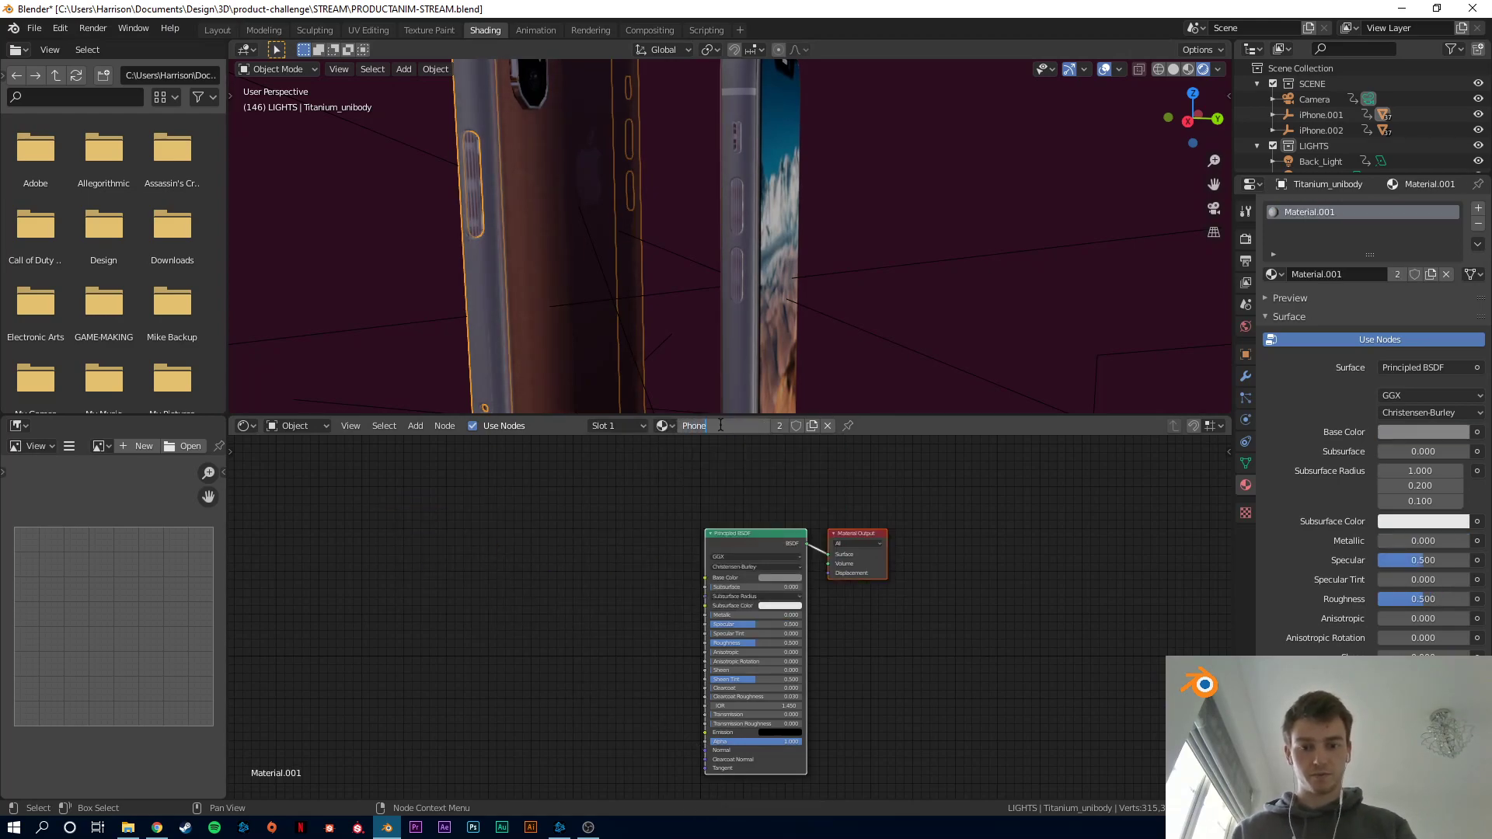
type("m")
key("Return")
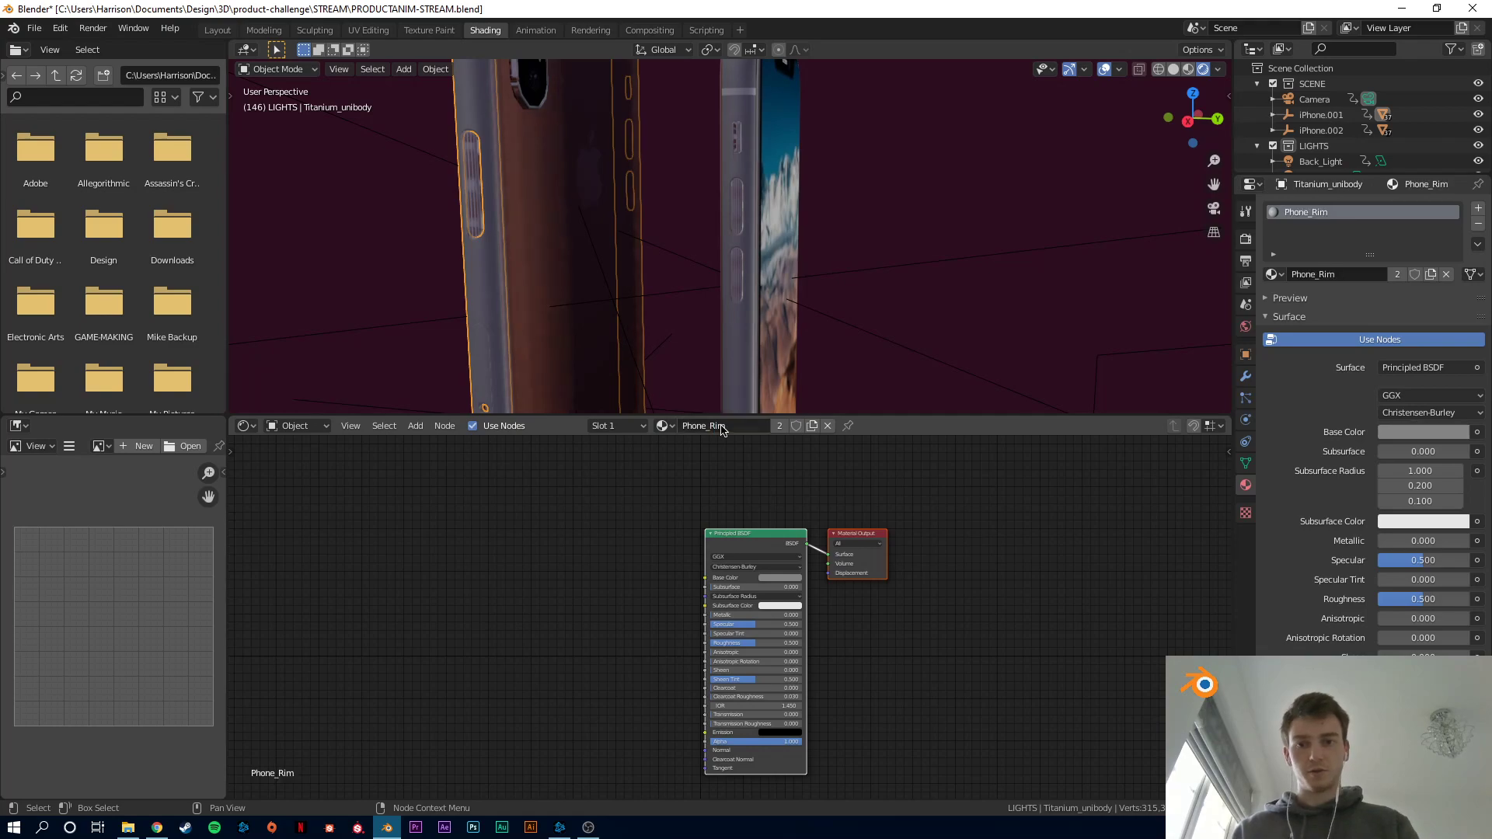
Select Button_left_notification.001 on the side of the front phone and assign it the Phone_Rim material.
middle_click_drag(902, 293, 714, 256)
left_click(764, 202)
left_click(761, 237)
left_click(715, 257)
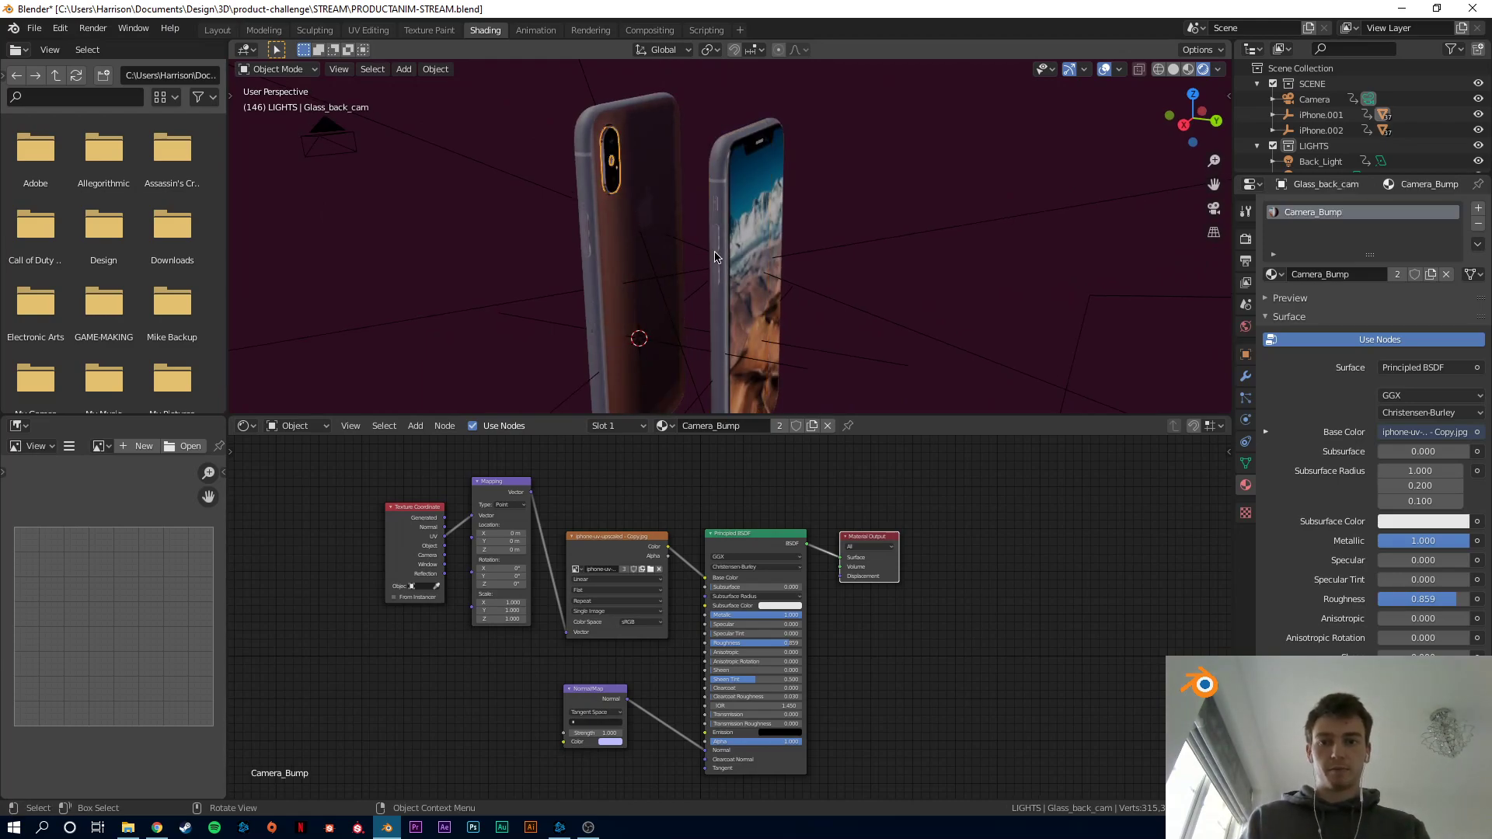
scroll(715, 256, "up", 2)
left_click(708, 310)
left_click(711, 339)
middle_click_drag(710, 339, 735, 331)
scroll(906, 275, "up", 3)
left_click(906, 276)
left_click(761, 321)
left_click(760, 195, "shift")
scroll(779, 191, "down", 2)
left_click(755, 97, "shift")
left_click(662, 427)
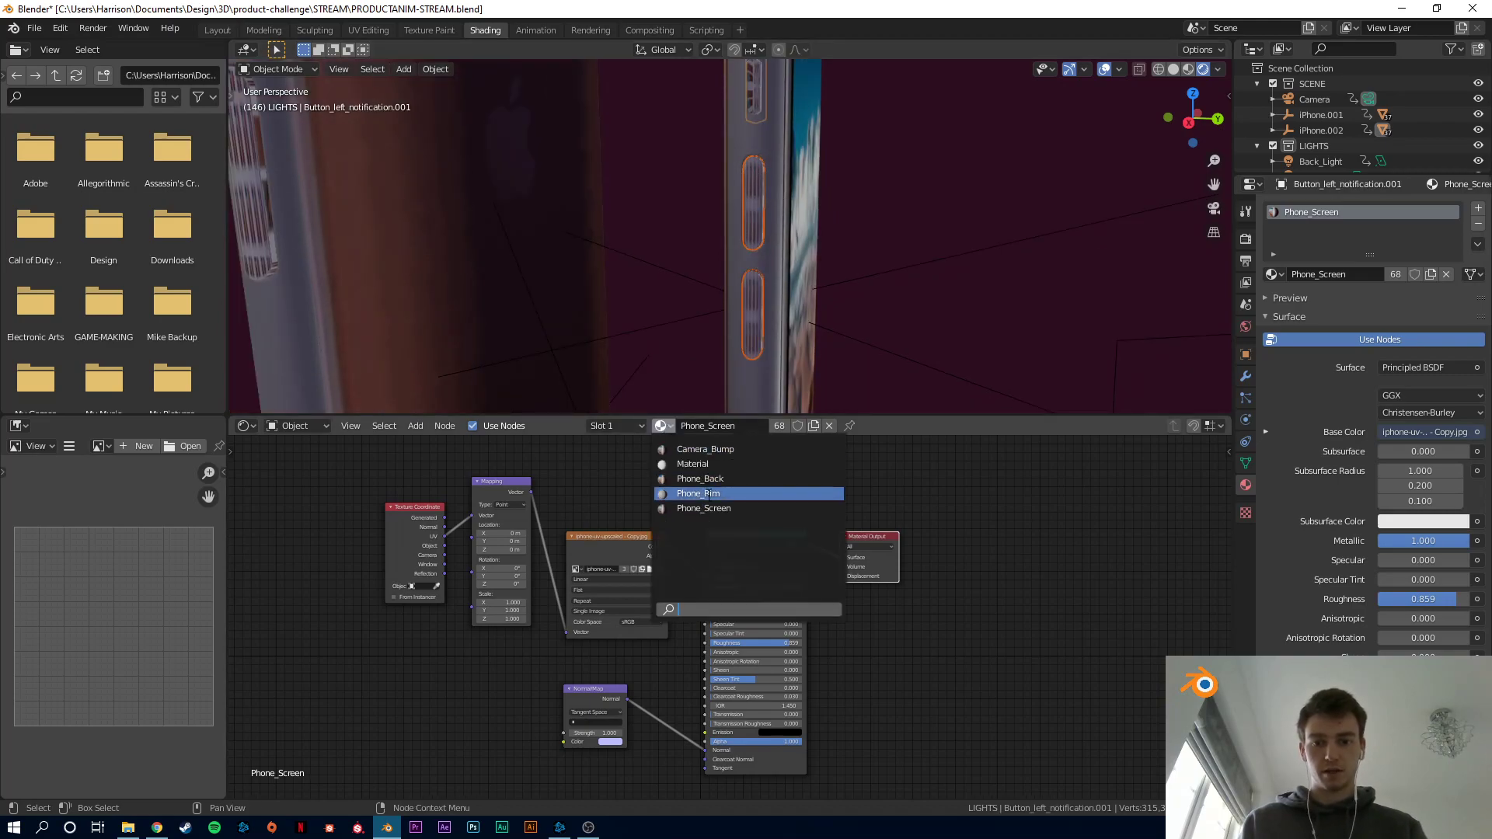
left_click(729, 494)
Assign the Phone_Rim material to Button_left_top.001 and Button_left_bottom.001.
left_click(879, 276)
left_click(747, 207)
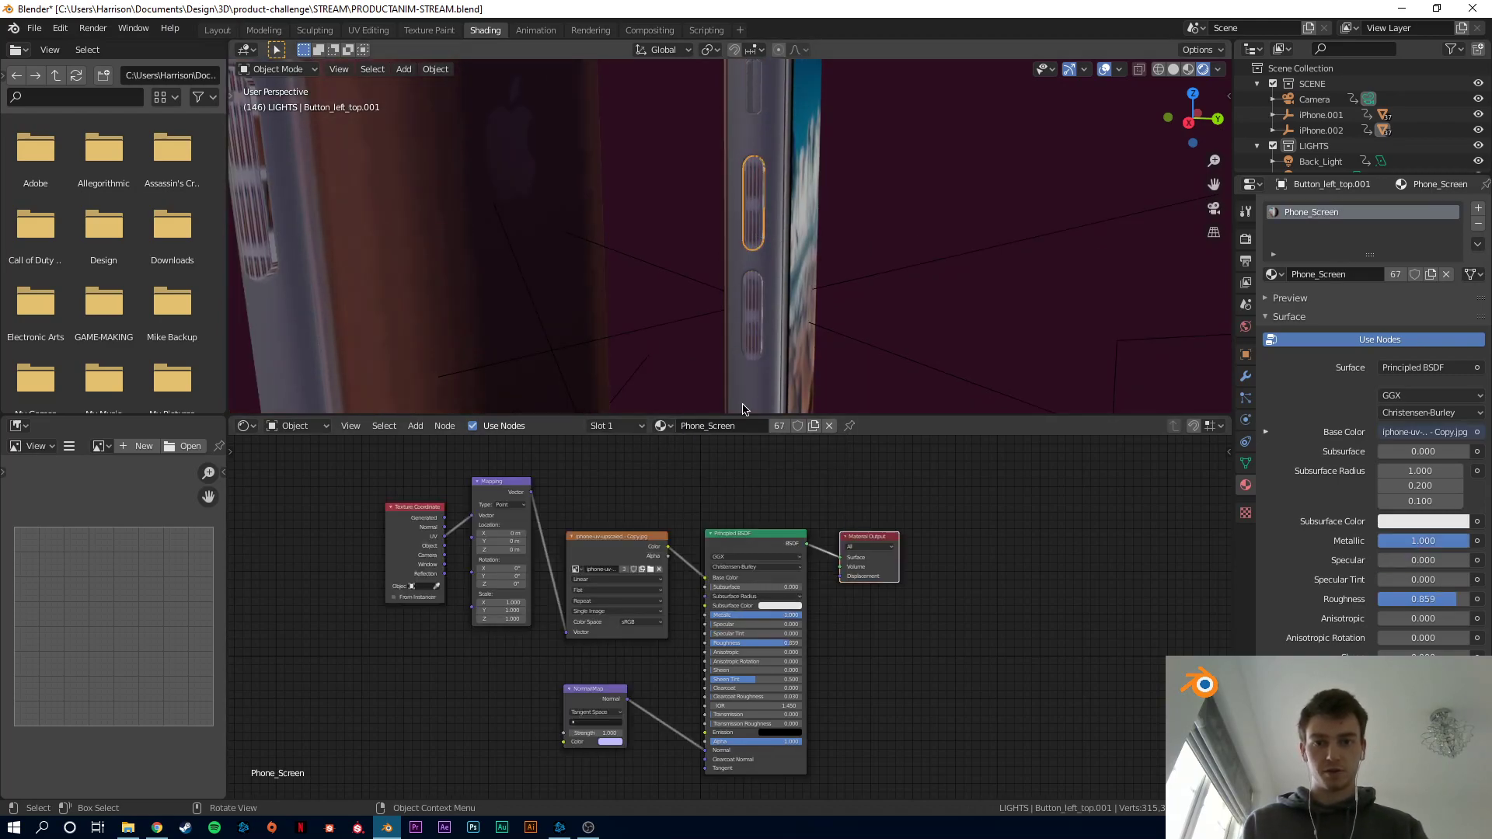
left_click(662, 426)
left_click(729, 494)
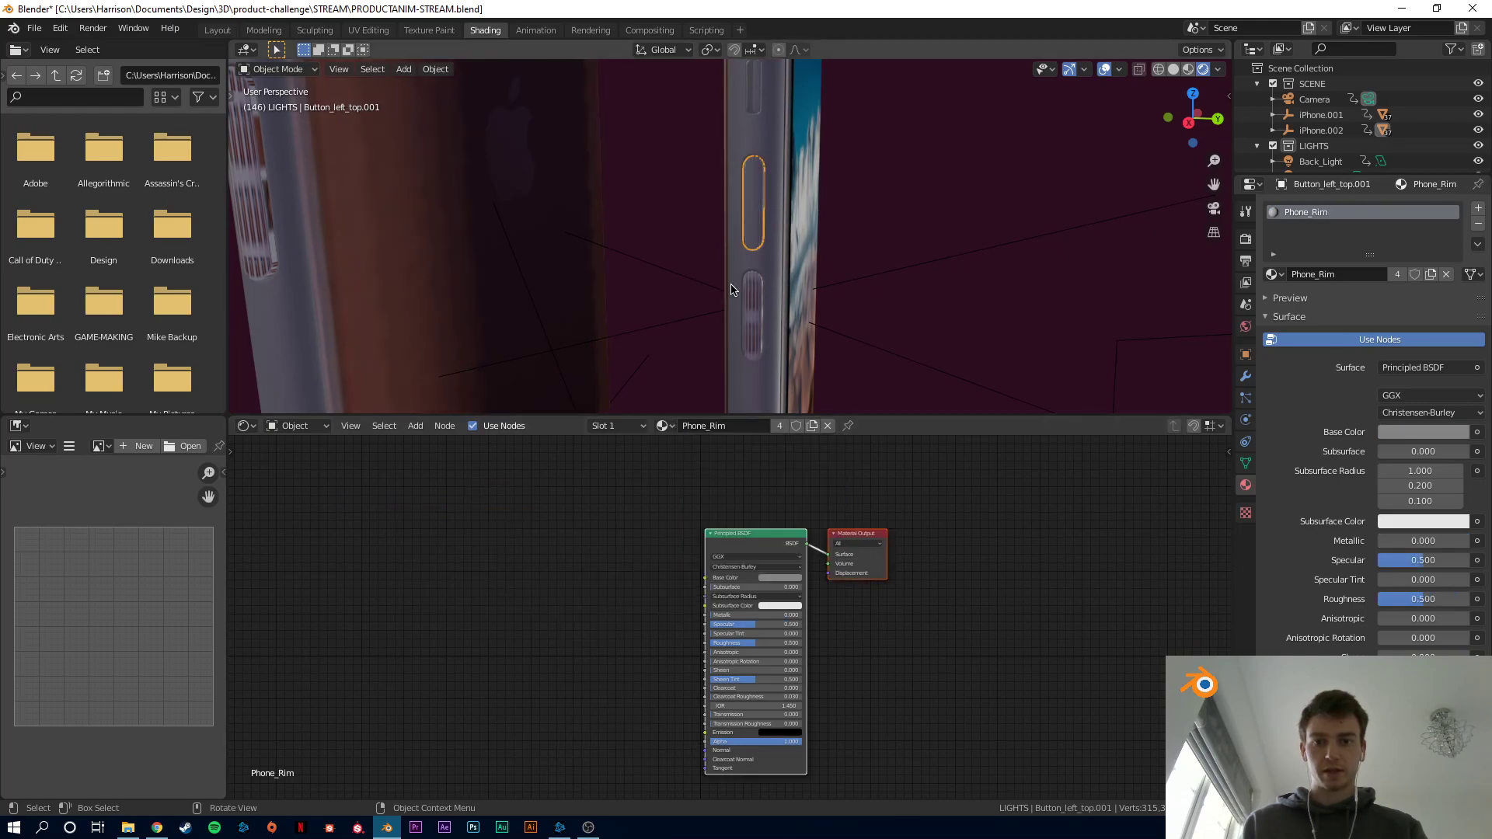
left_click(751, 320)
left_click(661, 425)
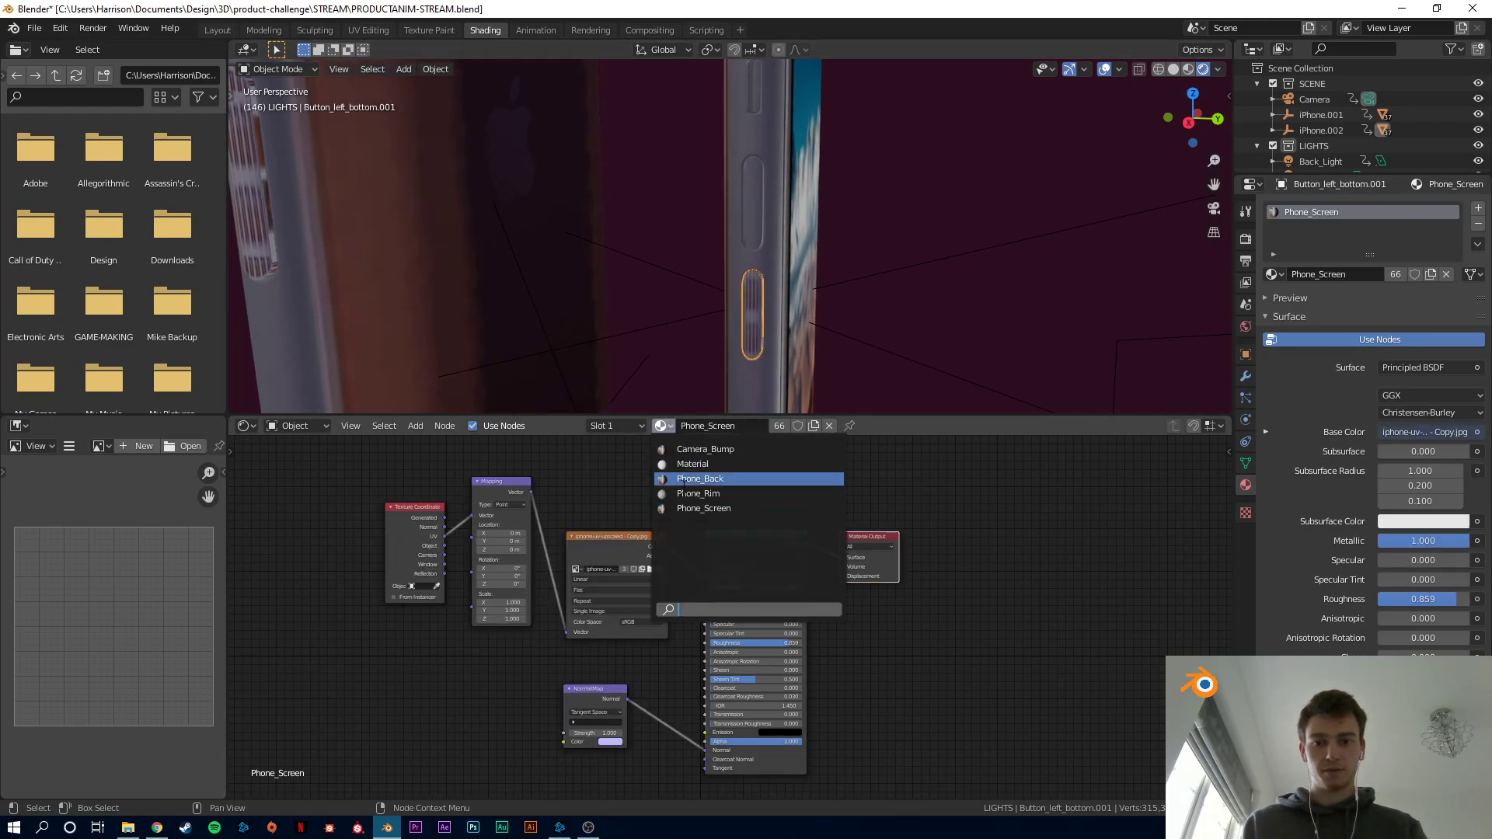
left_click(729, 493)
Assign the Phone_Rim material to the right side buttons of both phones, Button_right_top and Button_right_top.001.
middle_click_drag(549, 274, 631, 225)
left_click(631, 226)
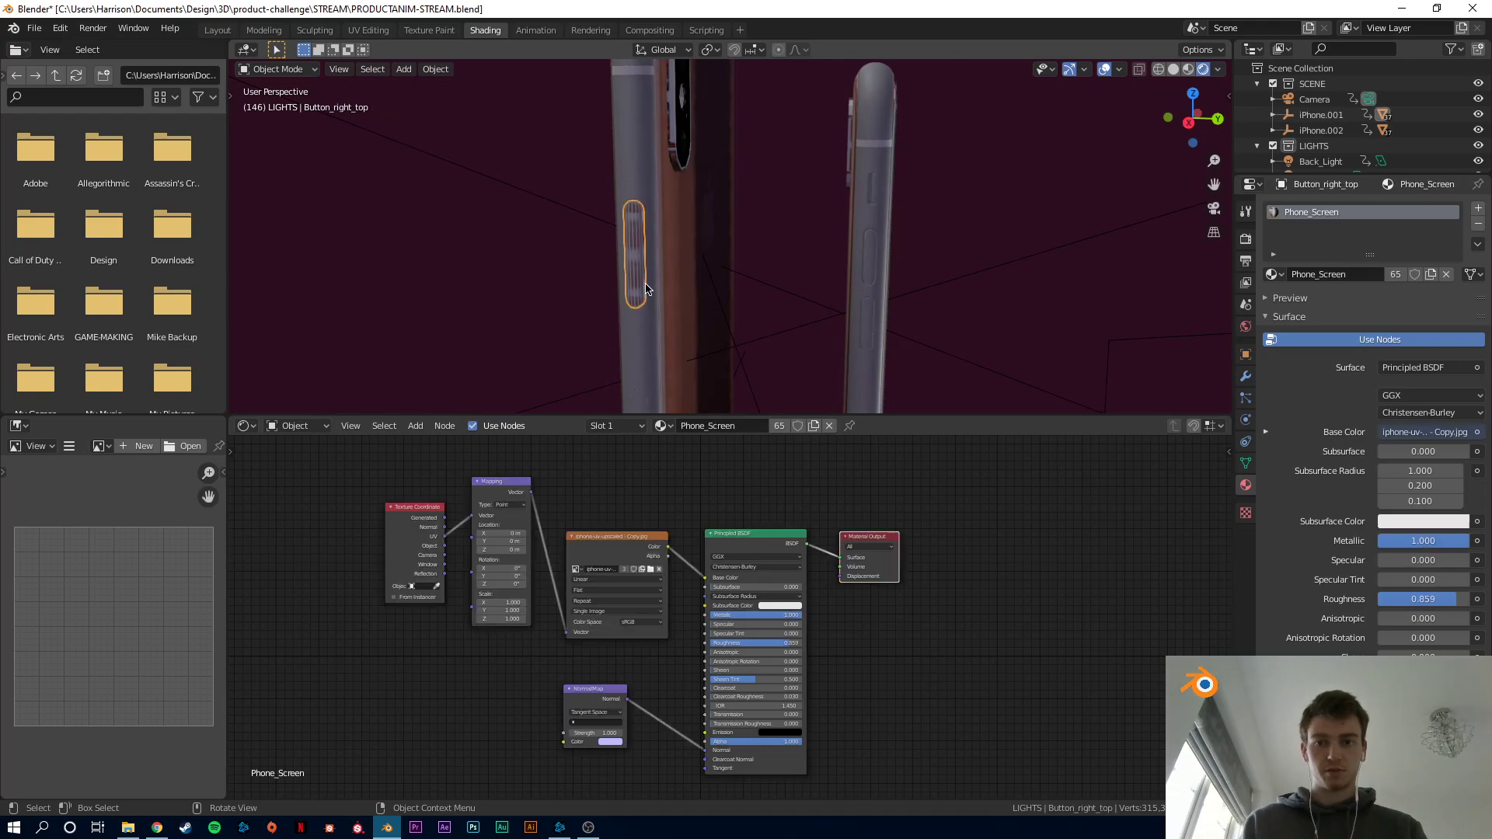
left_click(661, 426)
left_click(691, 494)
middle_click_drag(826, 233, 654, 270)
left_click(647, 271)
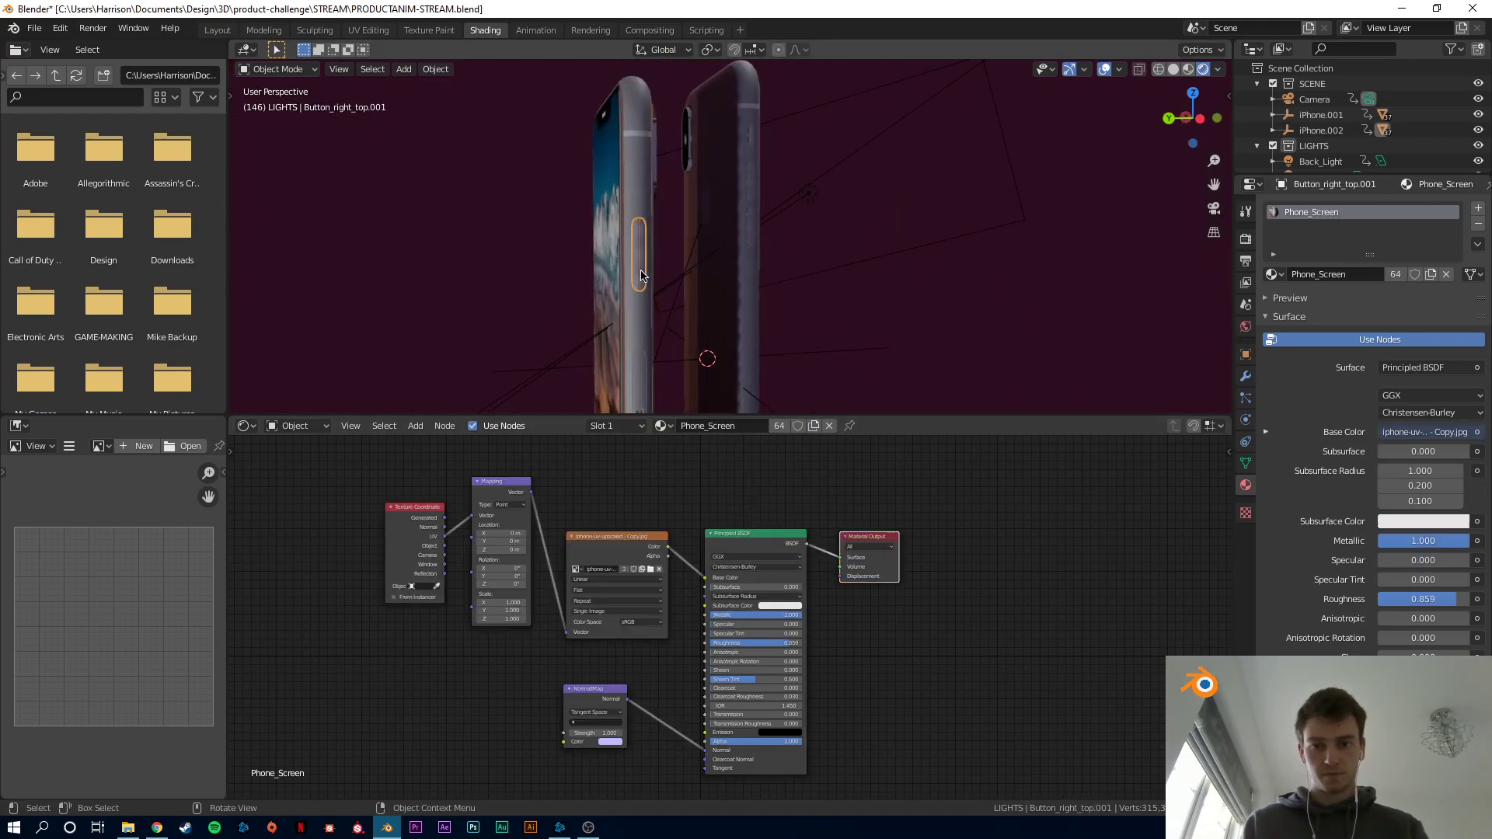
left_click(662, 425)
left_click(700, 495)
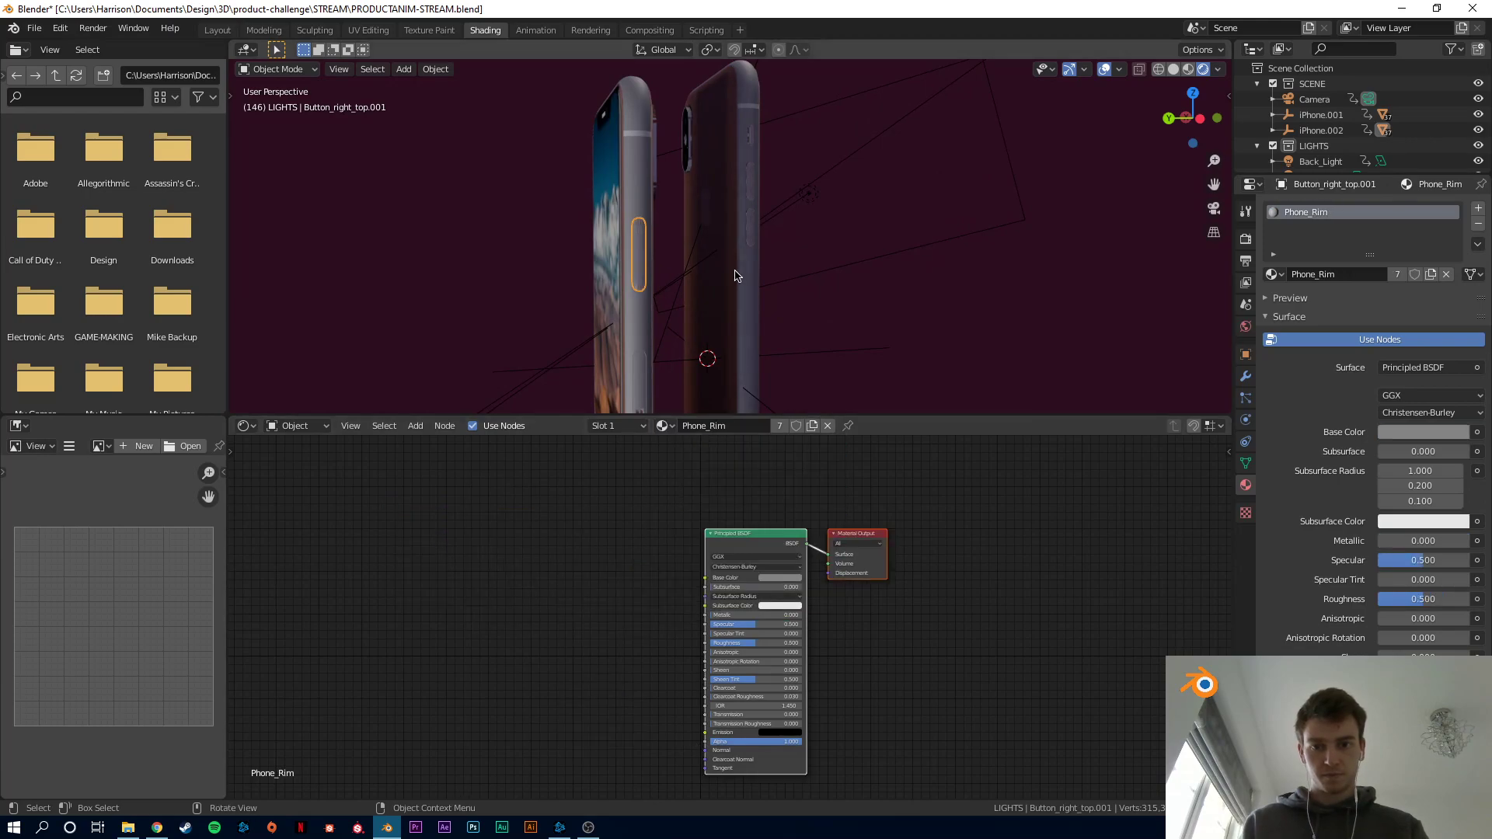
Assign the Phone_Rim material to Button_left_bottom, Button_left_top and Button_left_notification on the rear phone.
left_click(756, 226)
middle_click_drag(757, 226, 752, 433)
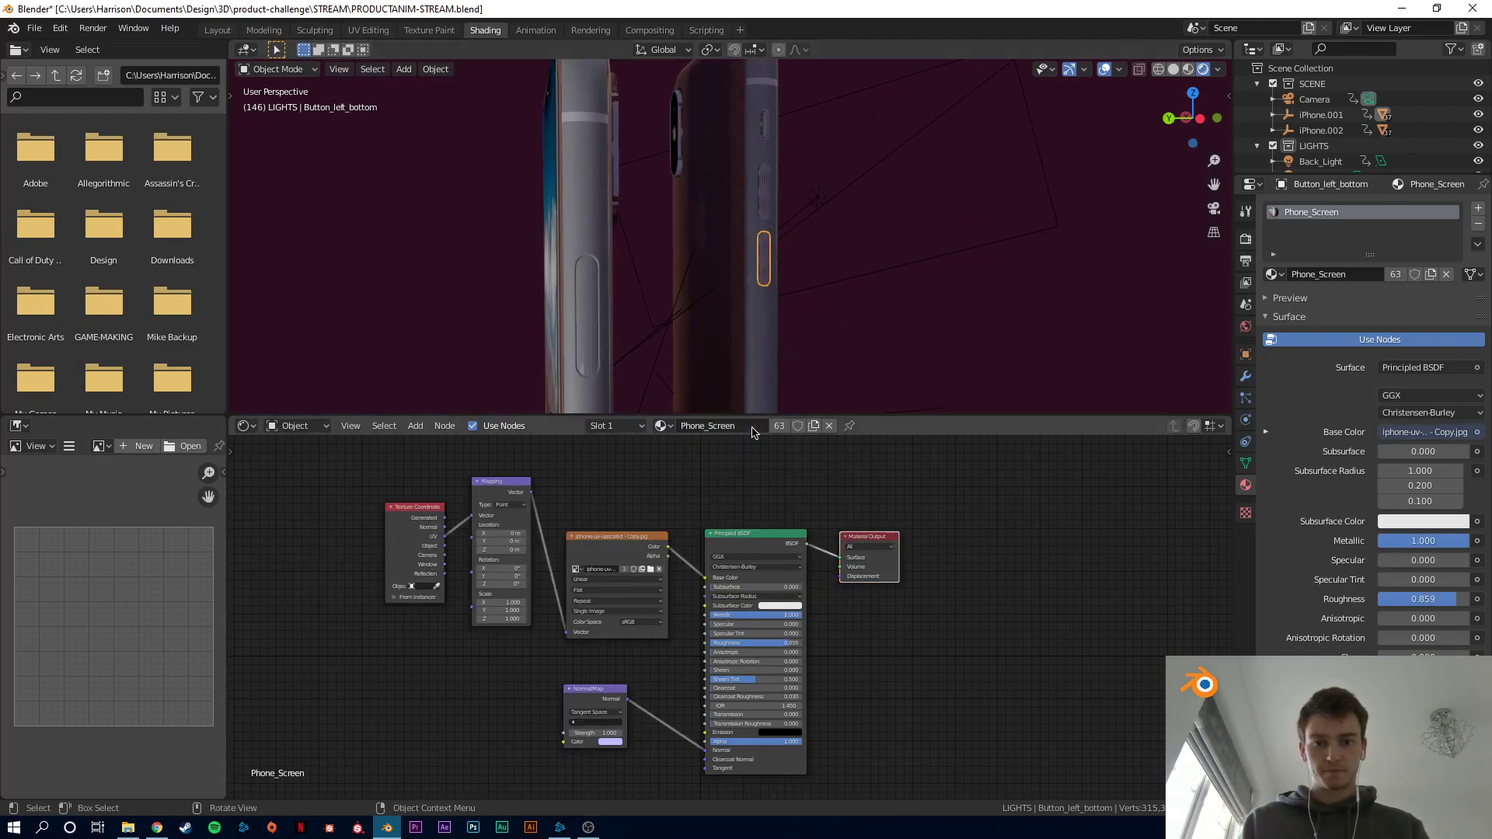
left_click(661, 426)
left_click(697, 495)
left_click(763, 211)
left_click(662, 426)
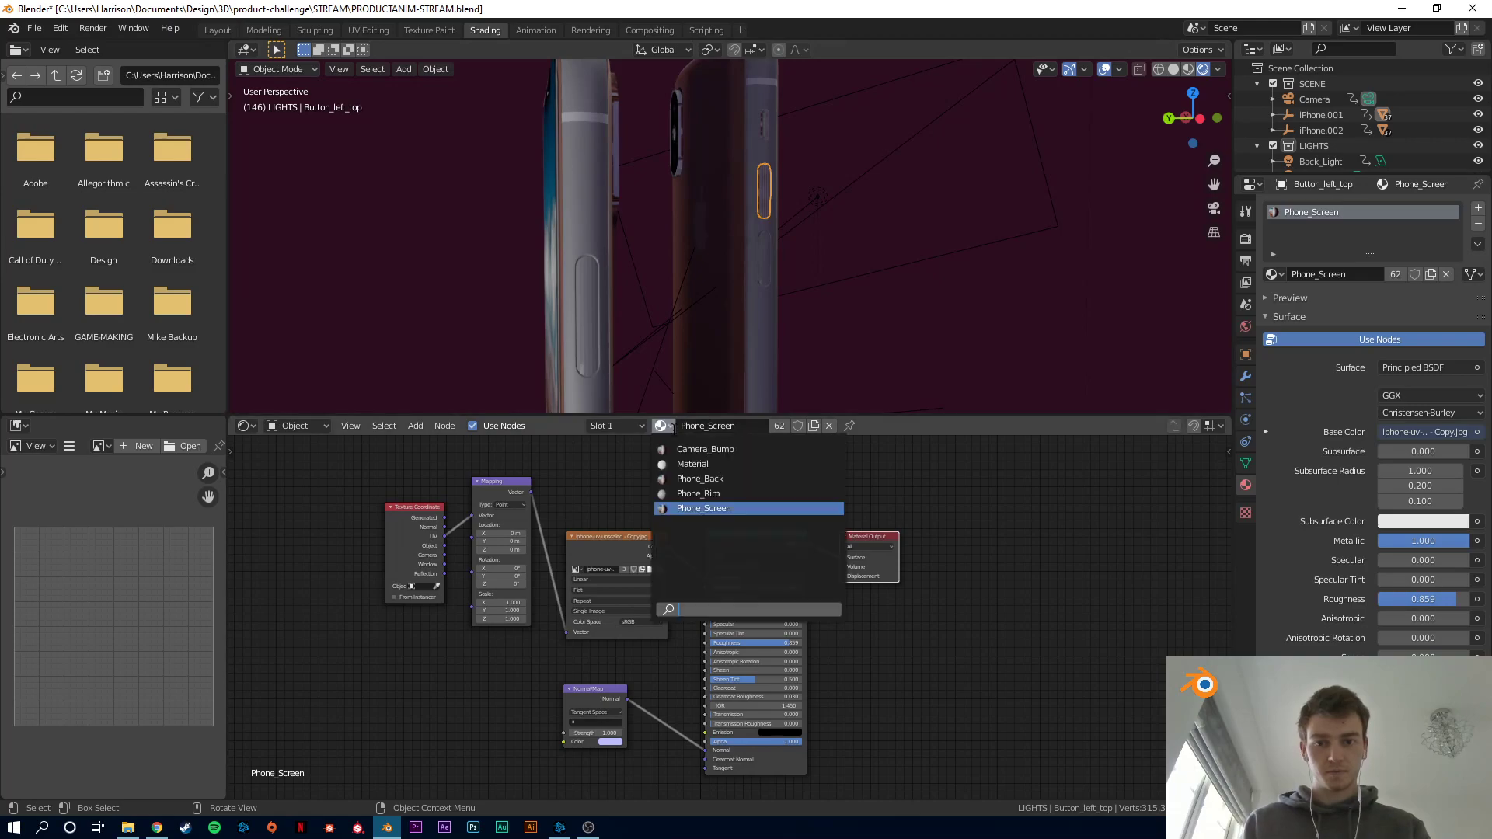
left_click(697, 493)
left_click(763, 129)
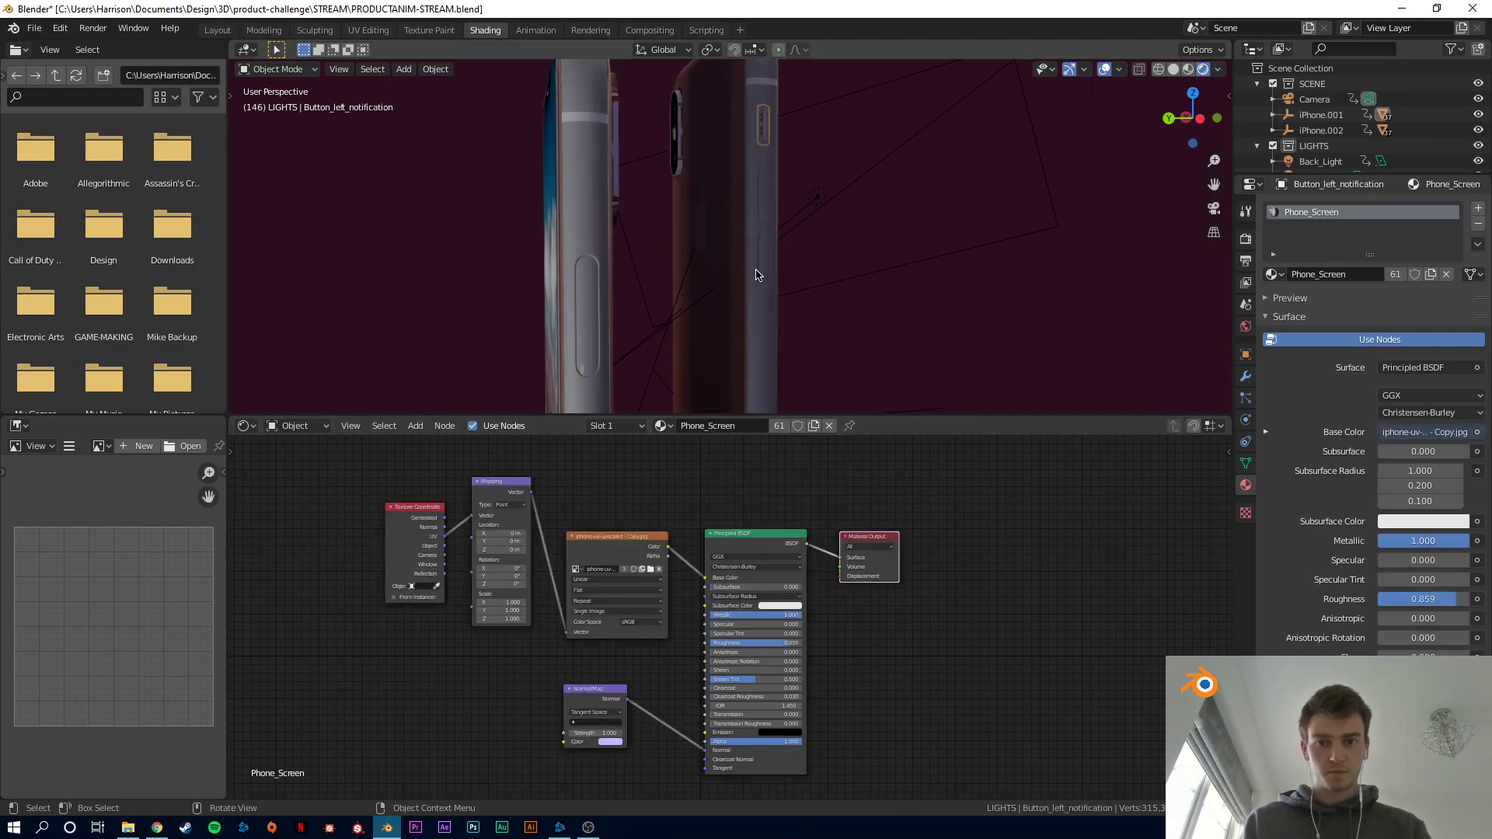
left_click(666, 428)
left_click(697, 495)
Return to the camera view and switch Button_left_notification's material to Phone_Screen.
scroll(925, 271, "down", 4)
middle_click_drag(869, 287, 987, 271)
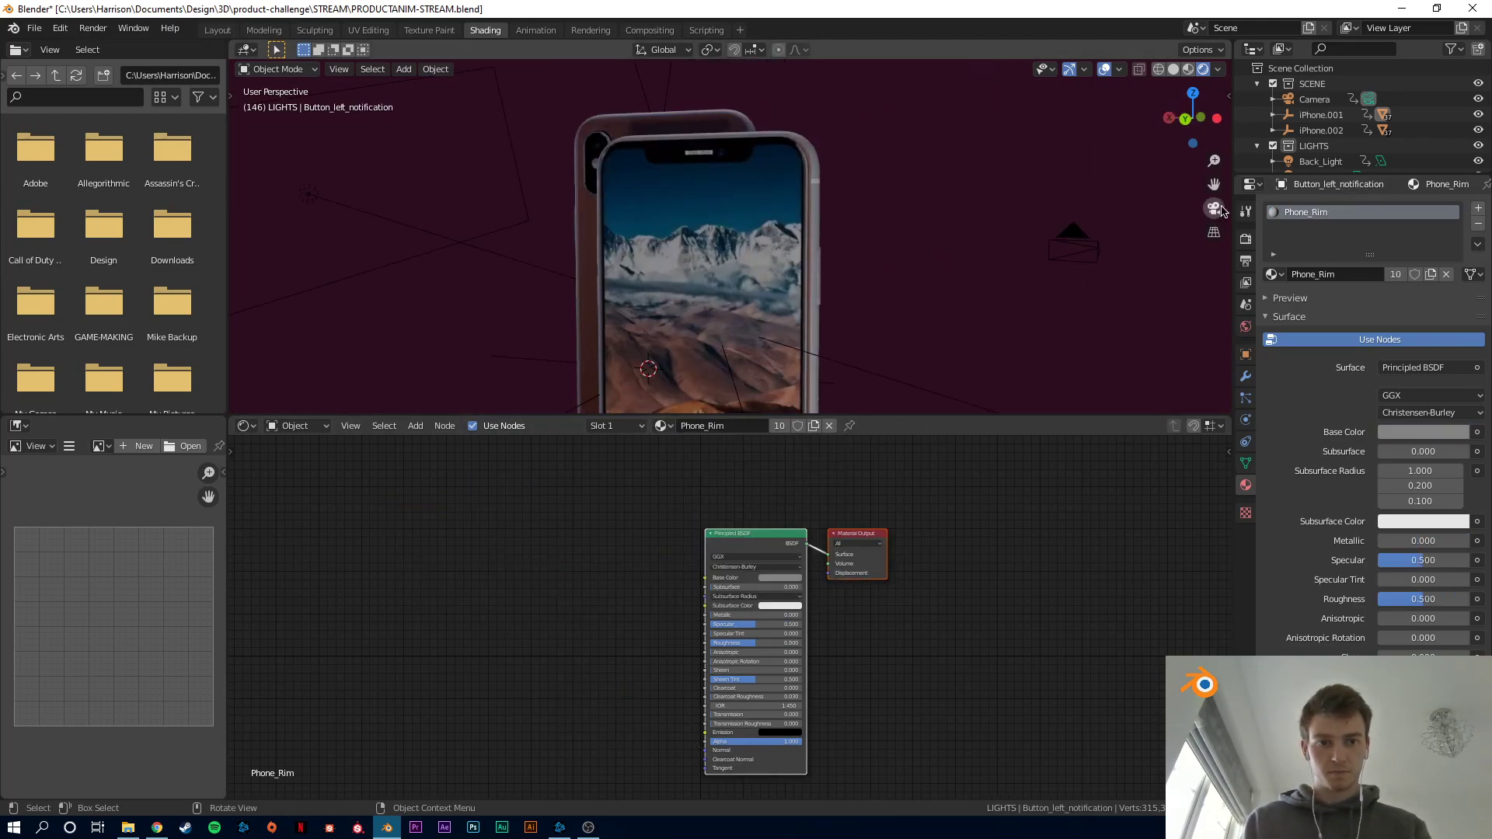
left_click(1214, 208)
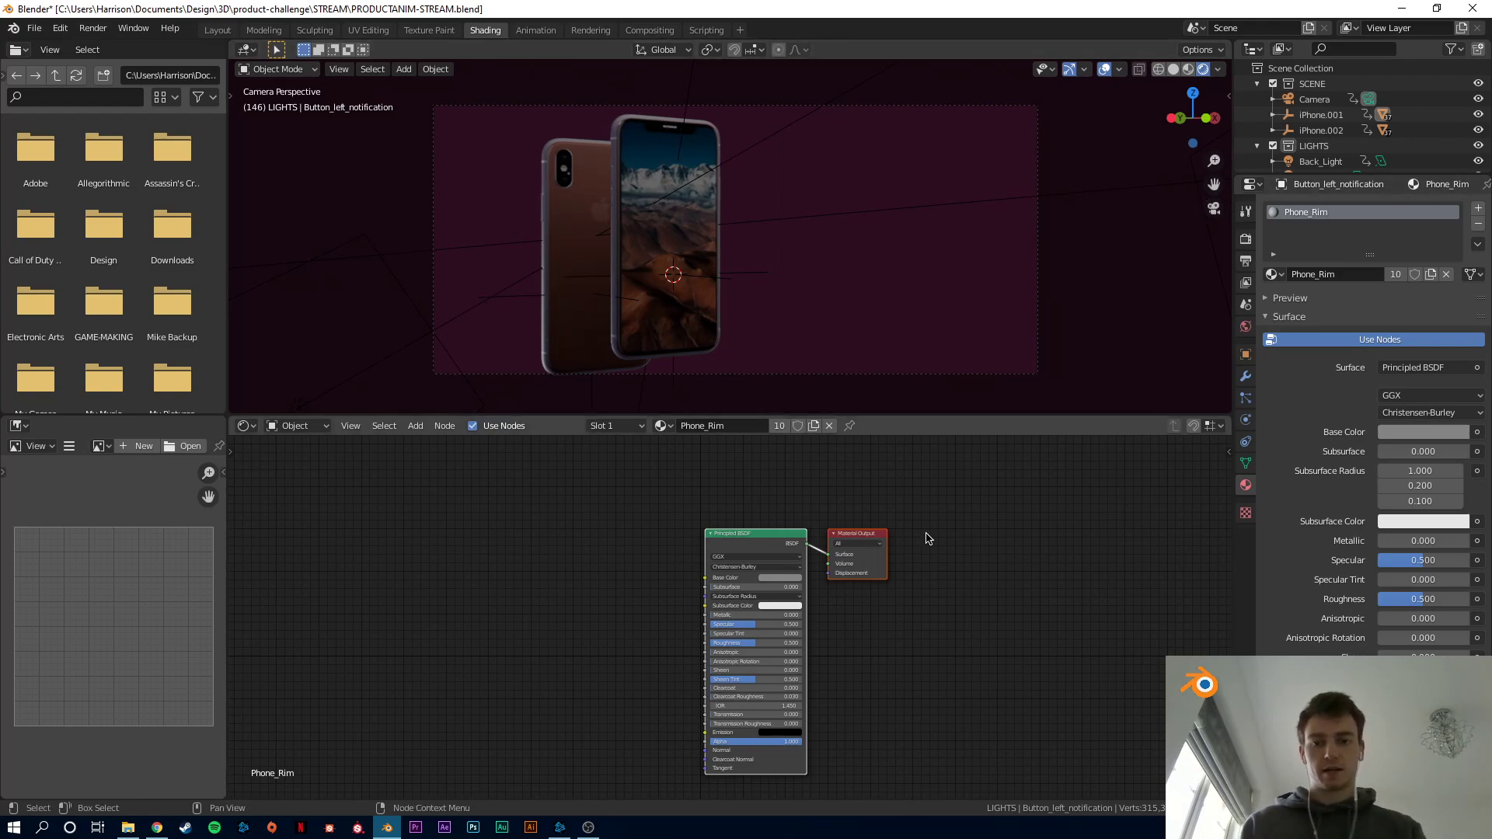
left_click(662, 426)
left_click(671, 426)
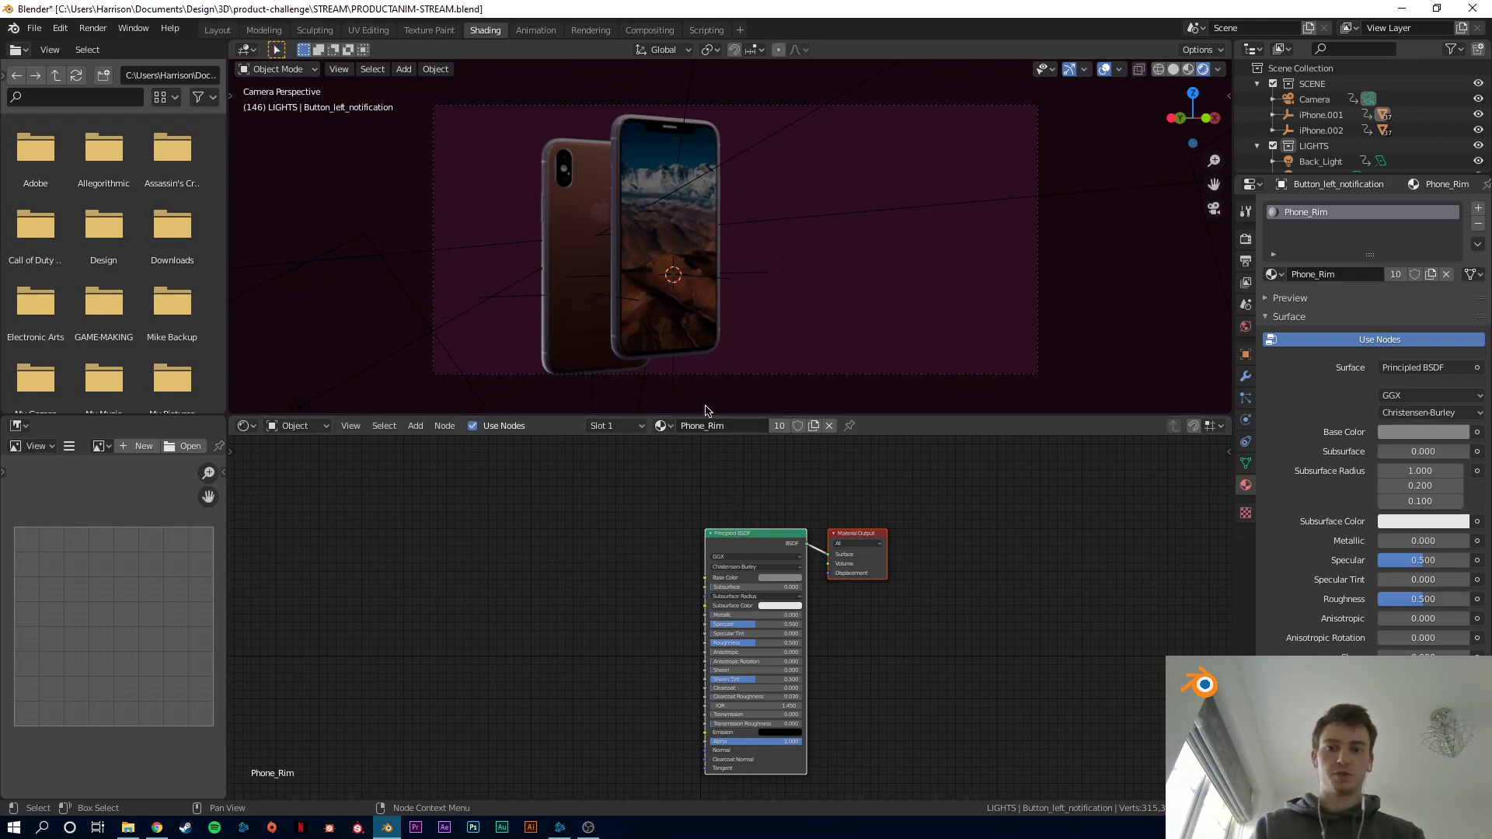
left_click(661, 427)
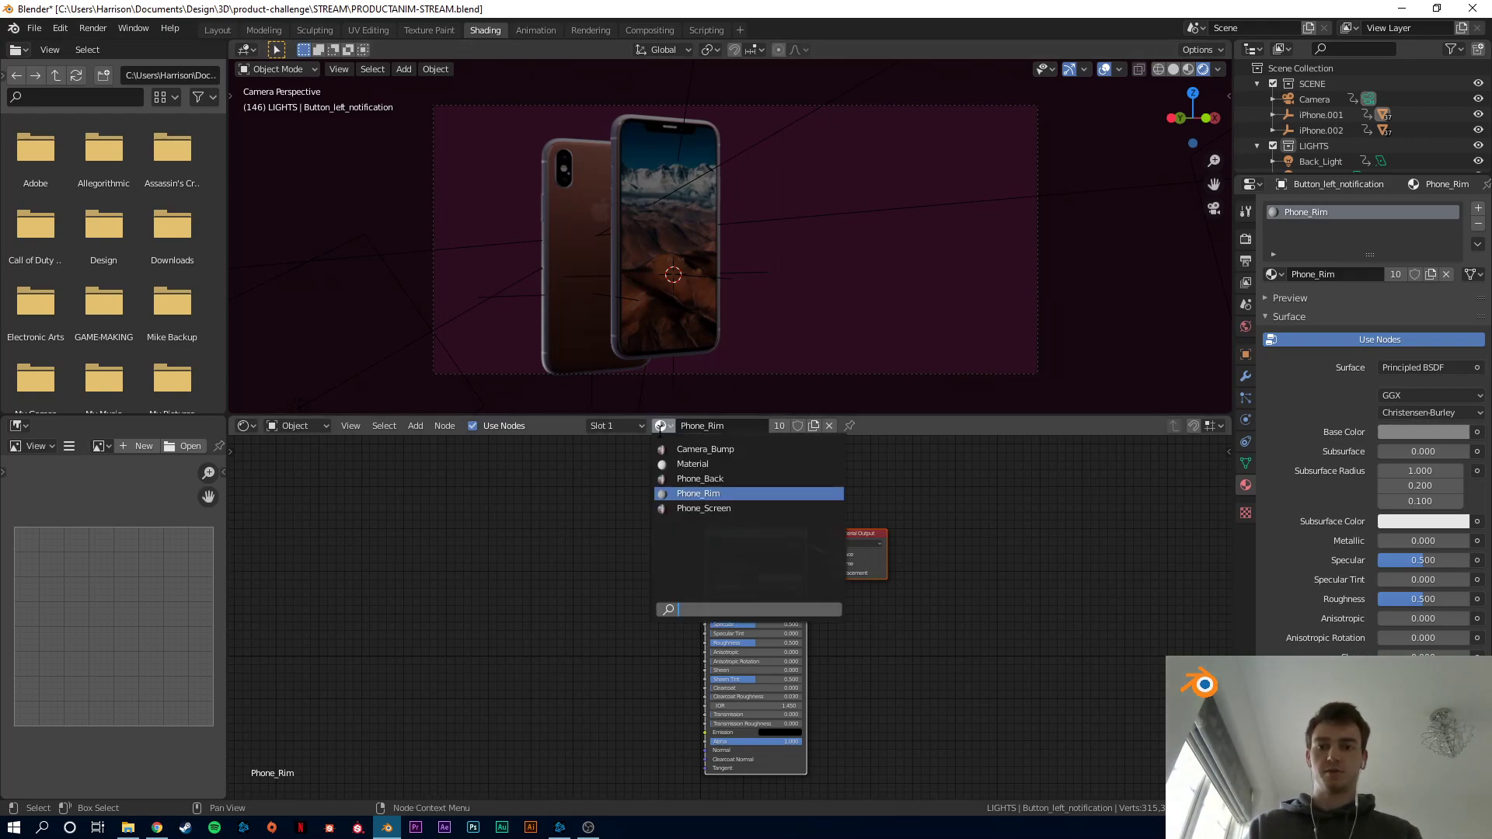
left_click(892, 289)
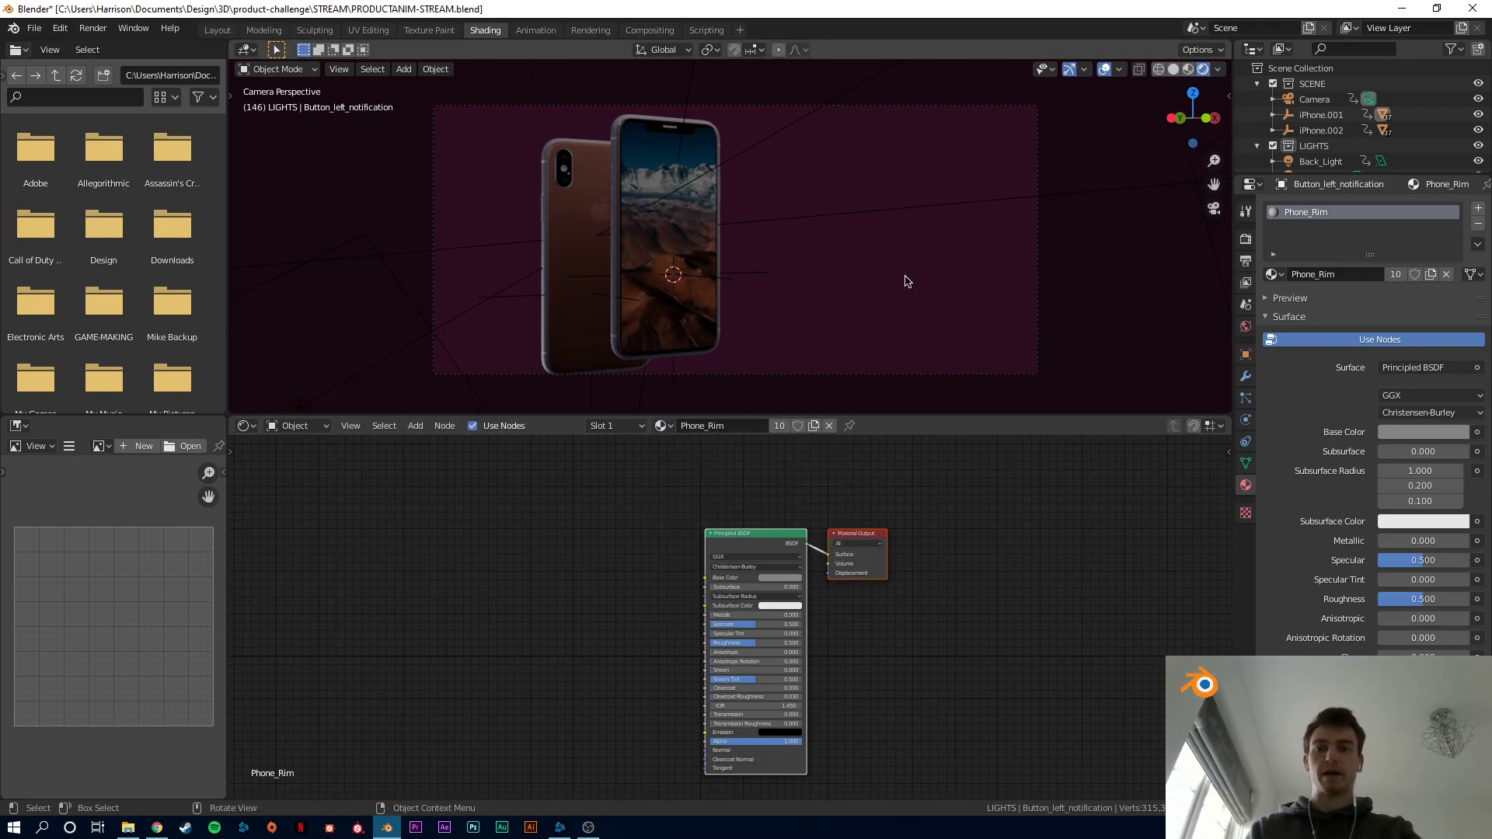
left_click(661, 426)
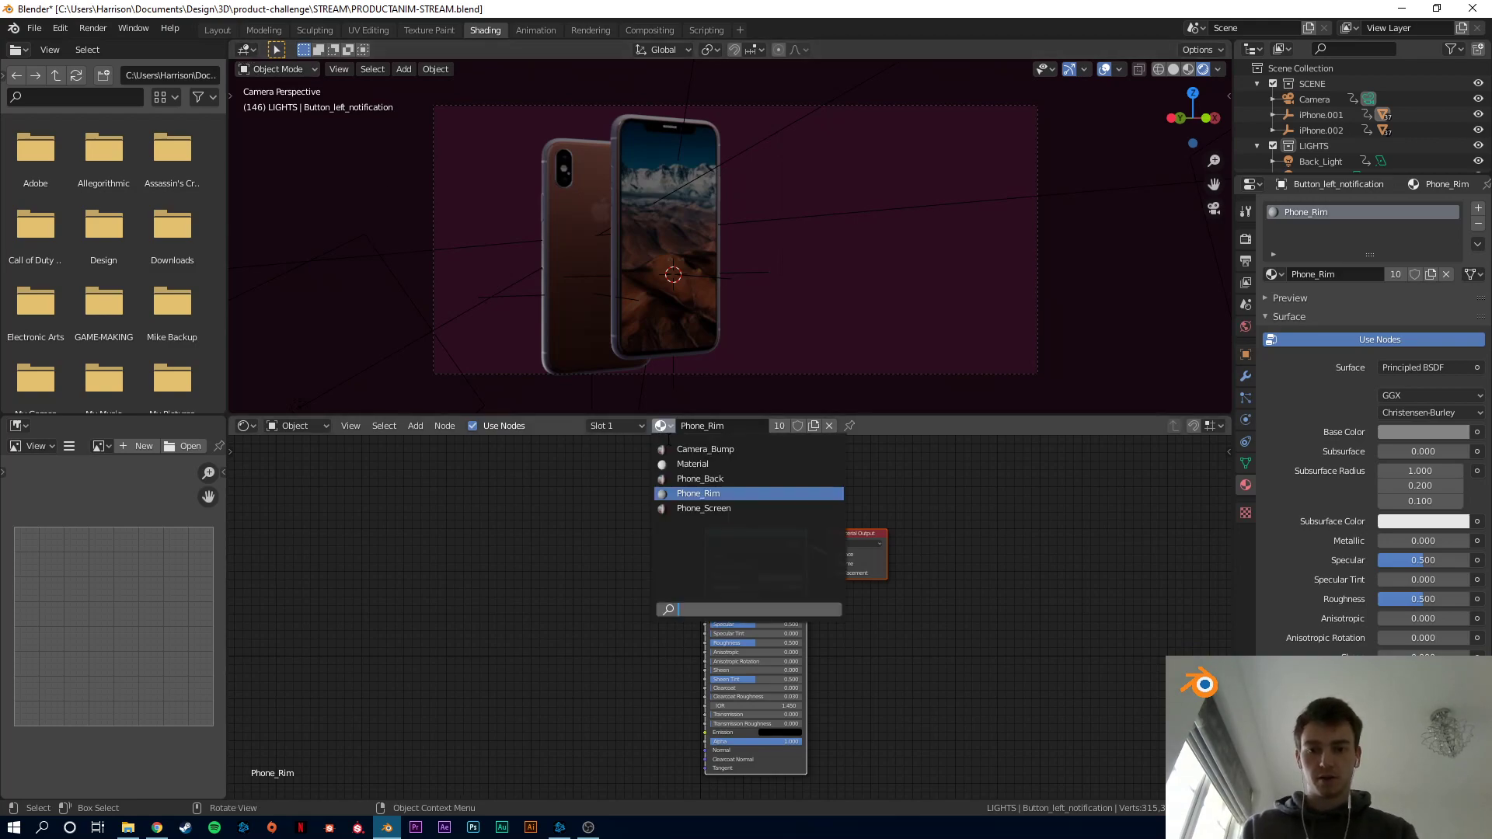
left_click(723, 507)
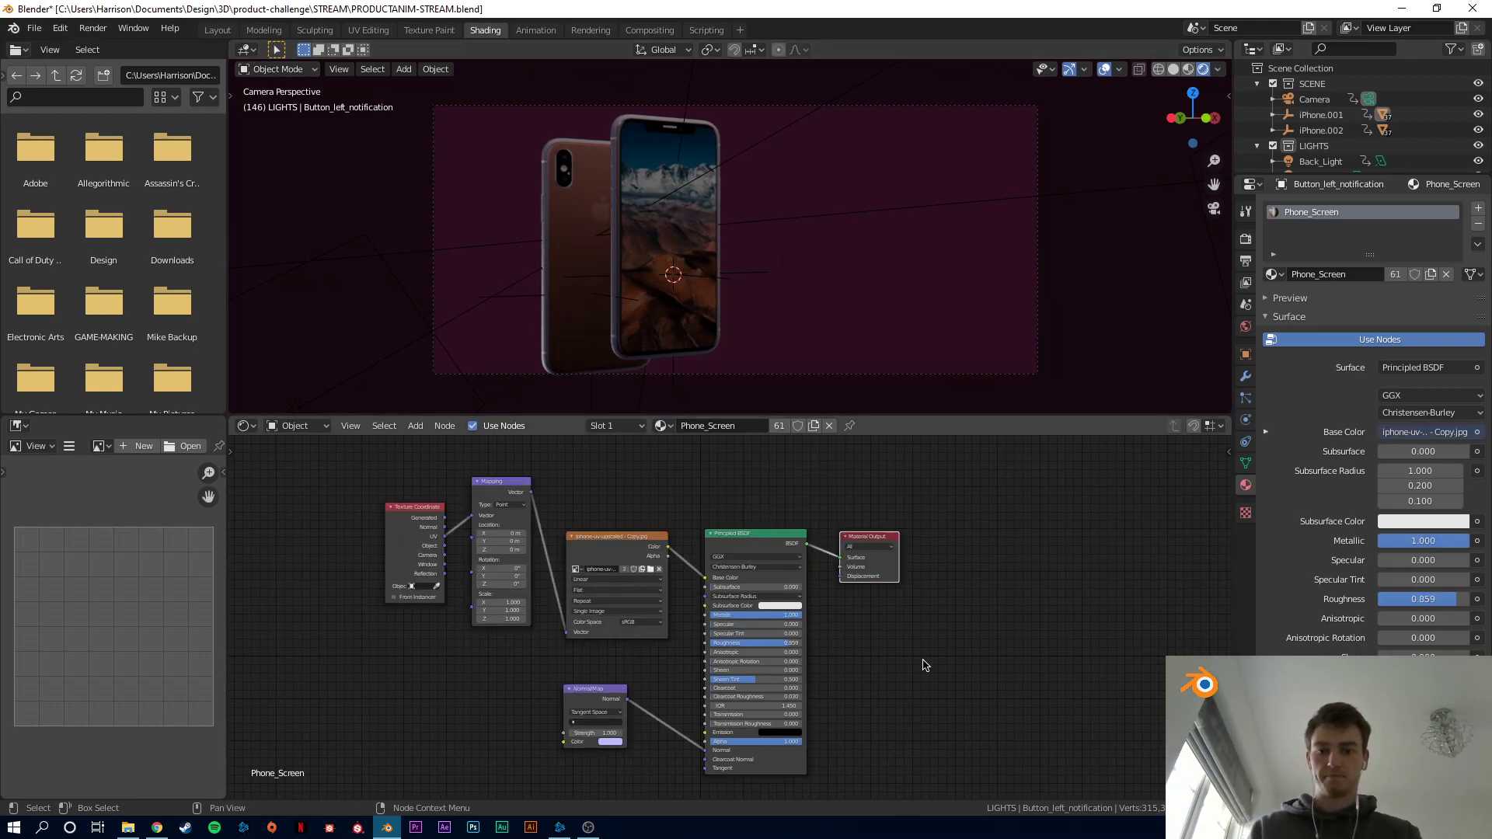
scroll(575, 711, "up", 2)
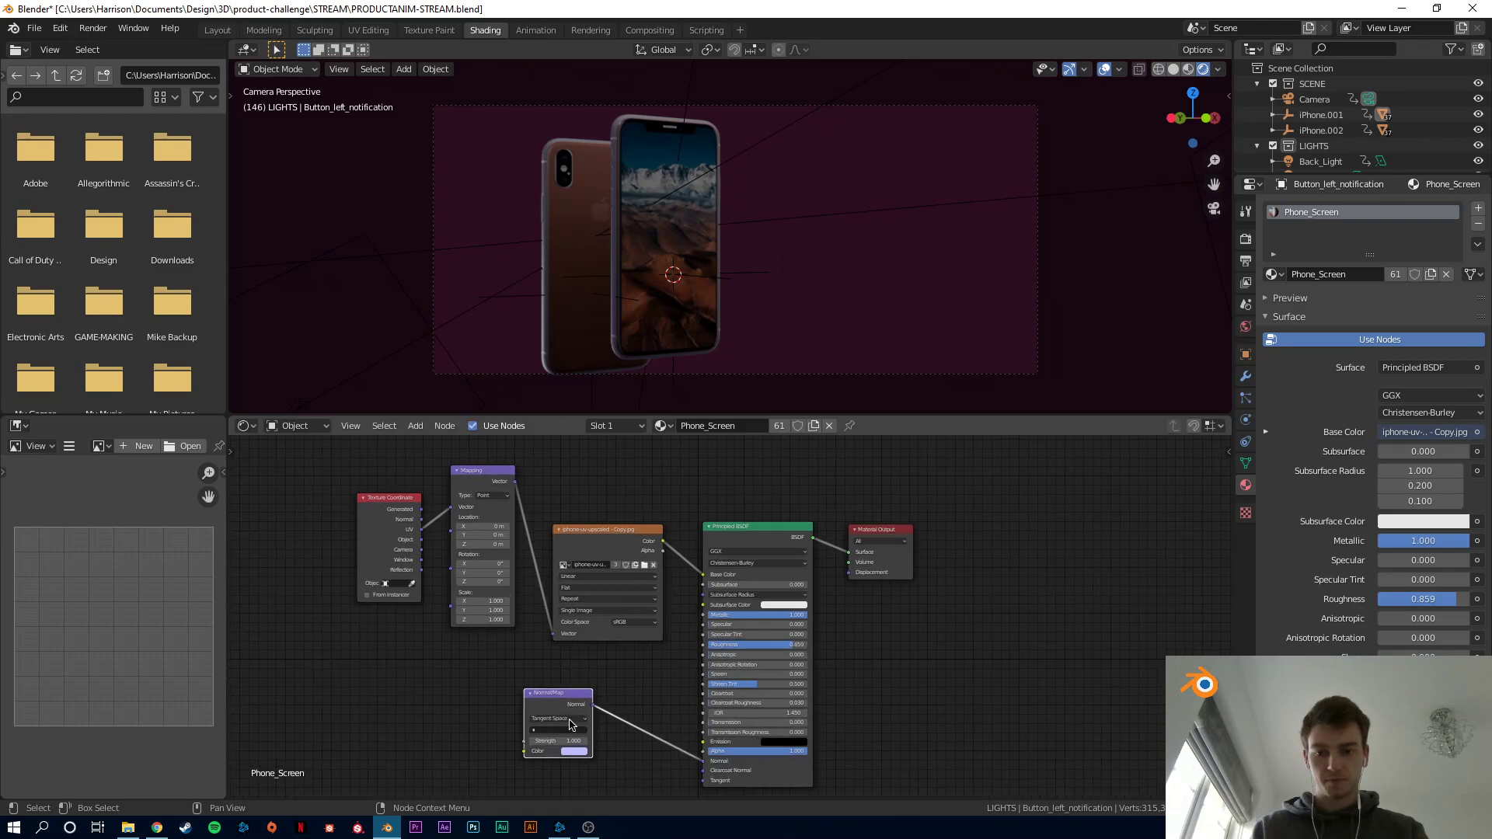
left_click_drag(1020, 505, 1050, 514)
left_click(569, 672)
key("x")
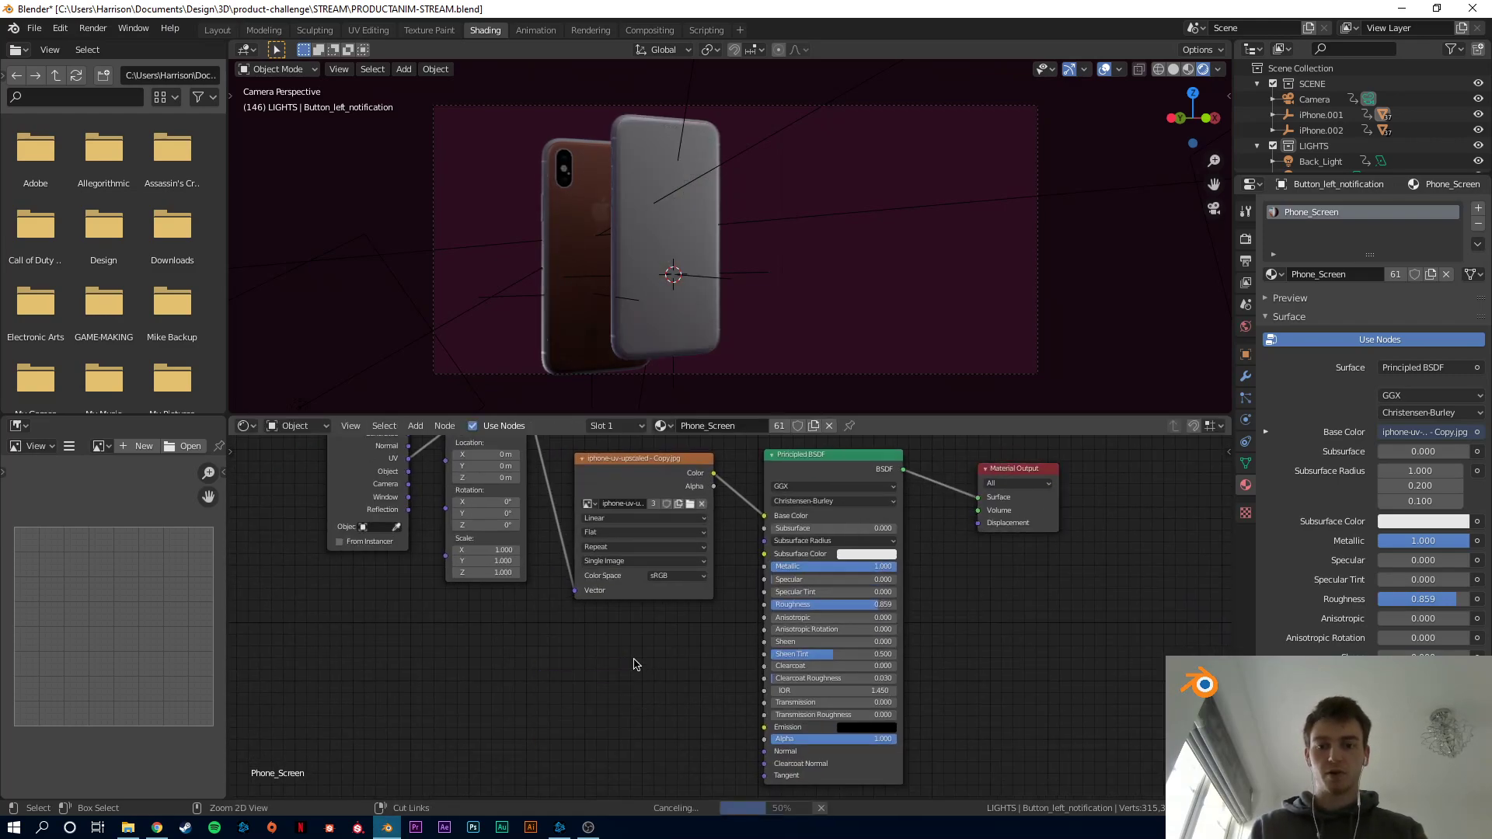
key("ctrl+z")
Delete the Normal Map node from the Phone_Screen material.
scroll(649, 709, "up", 2)
middle_click_drag(653, 698, 632, 644)
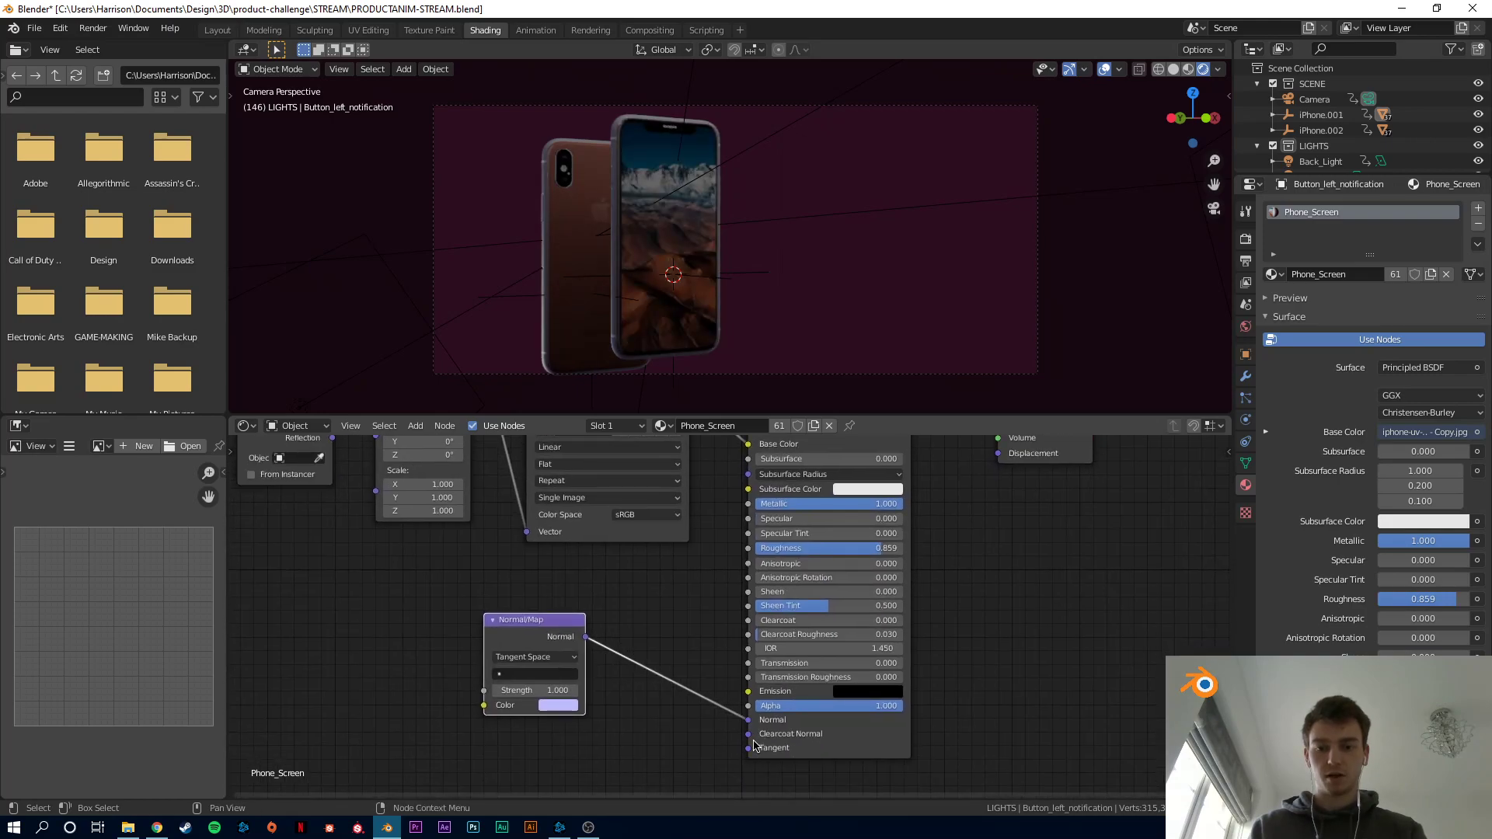
scroll(673, 268, "up", 1)
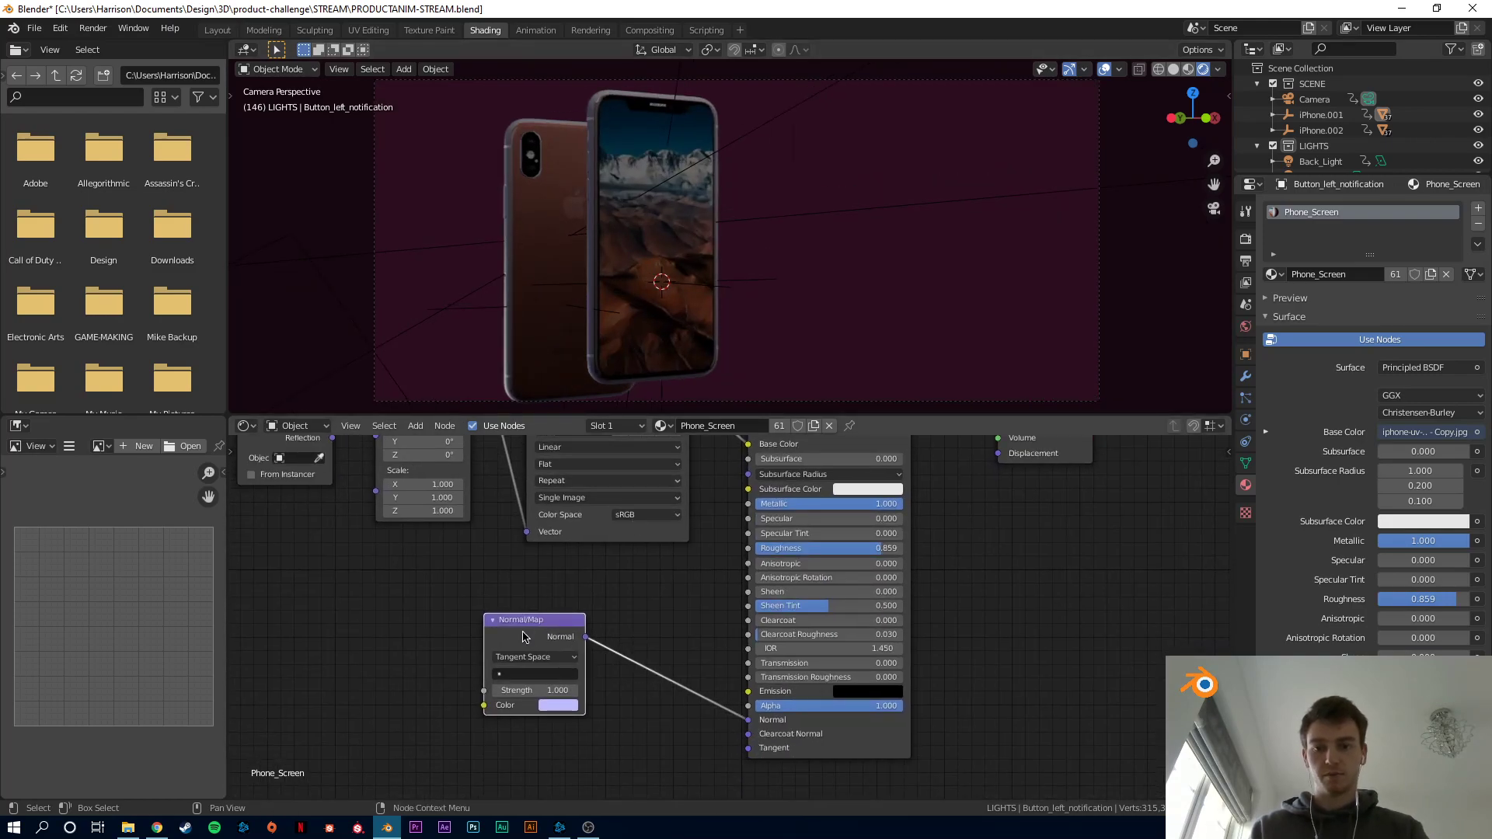
key("x")
scroll(590, 699, "down", 1)
scroll(784, 622, "down", 1)
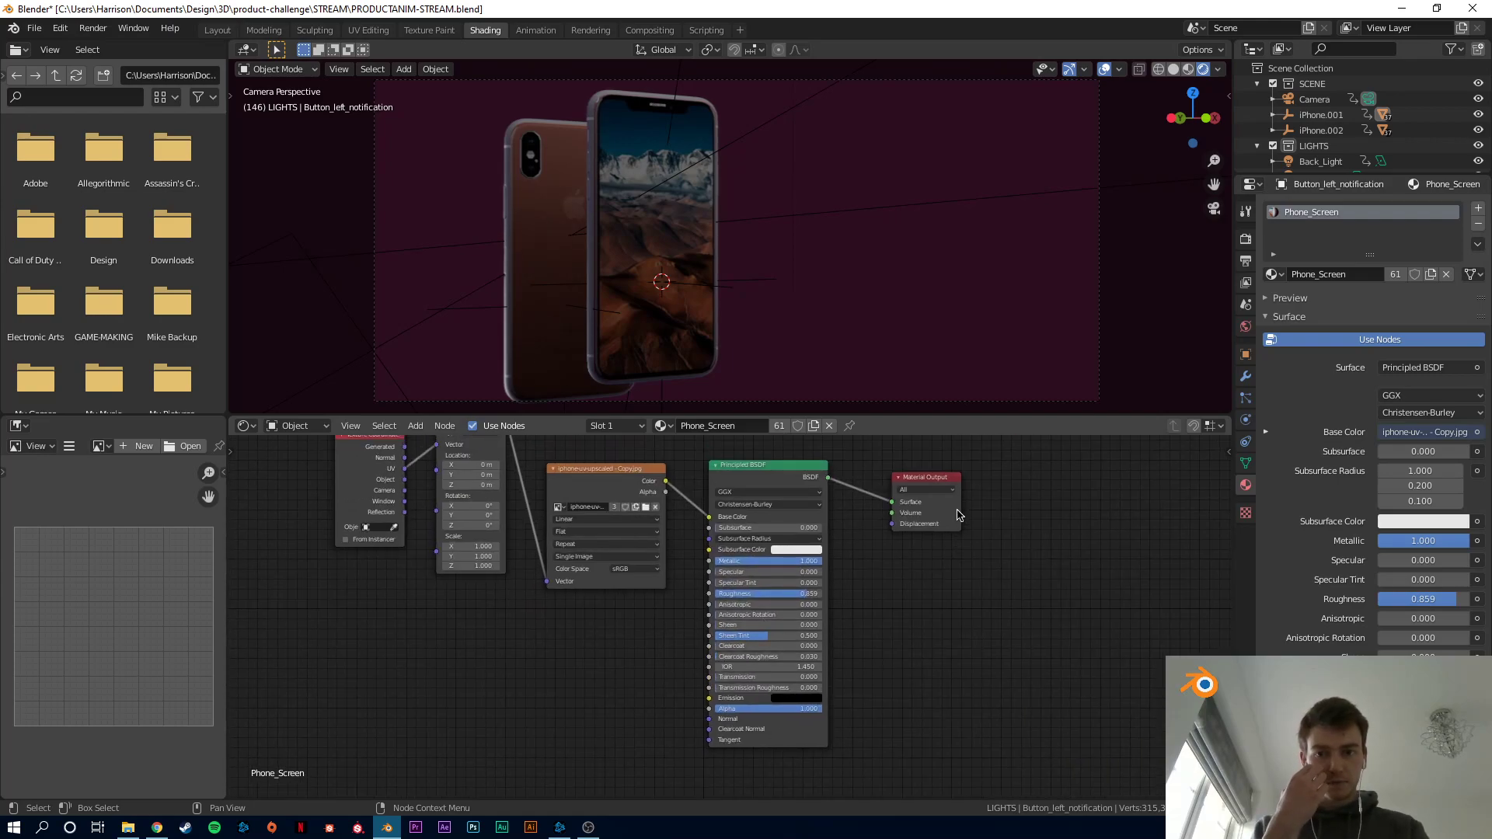
Spread the Phone_Screen nodes apart, leaving more room between the image texture, the Principled BSDF and the Material Output.
left_click_drag(961, 511, 1001, 517)
scroll(649, 587, "down", 1)
middle_click_drag(647, 588, 670, 675)
left_click_drag(567, 522, 394, 589)
left_click_drag(508, 515, 466, 532)
left_click_drag(628, 584, 587, 580)
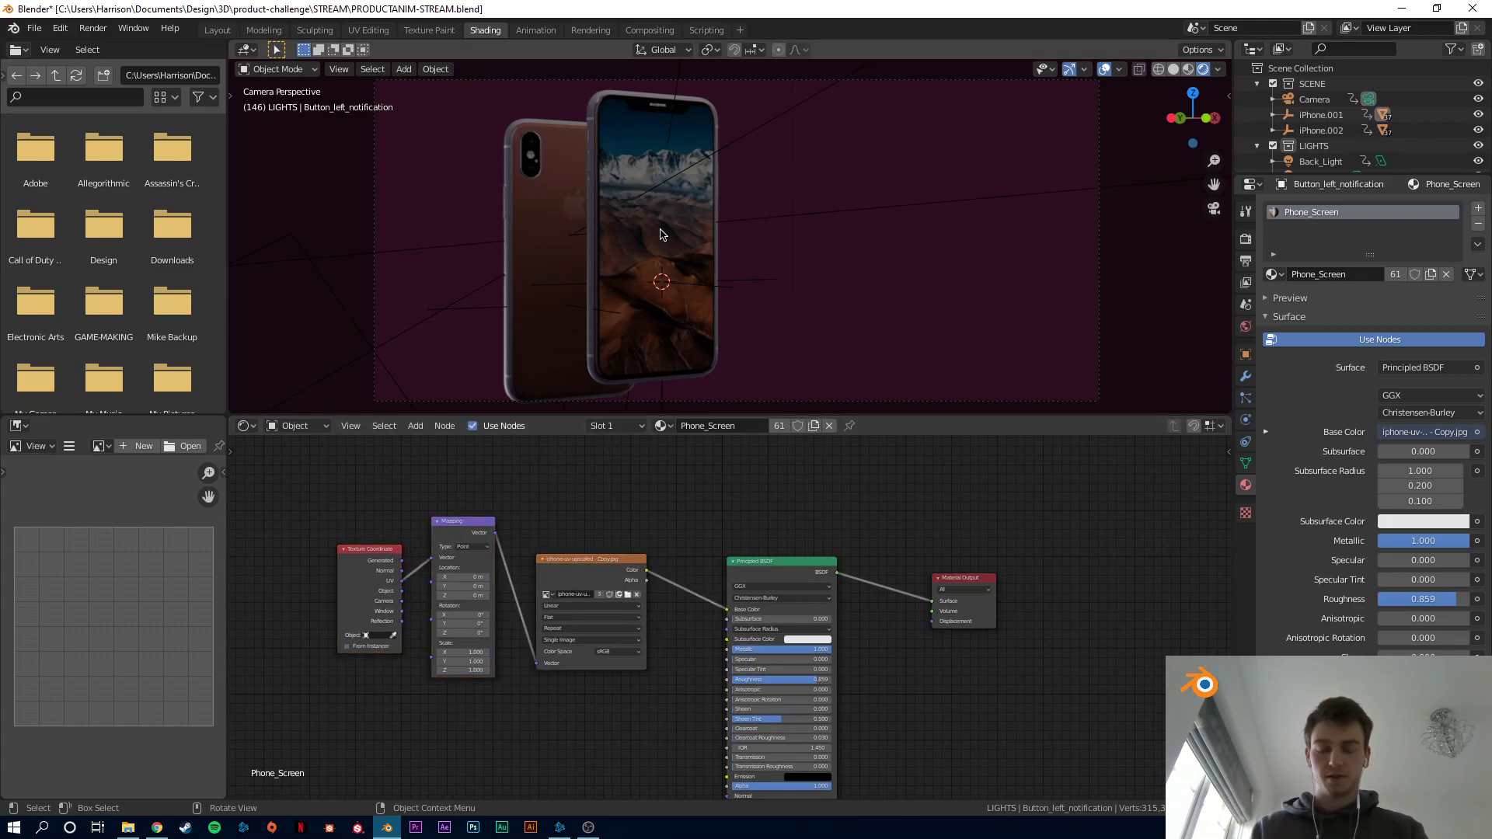
middle_click_drag(696, 320, 710, 308, "shift")
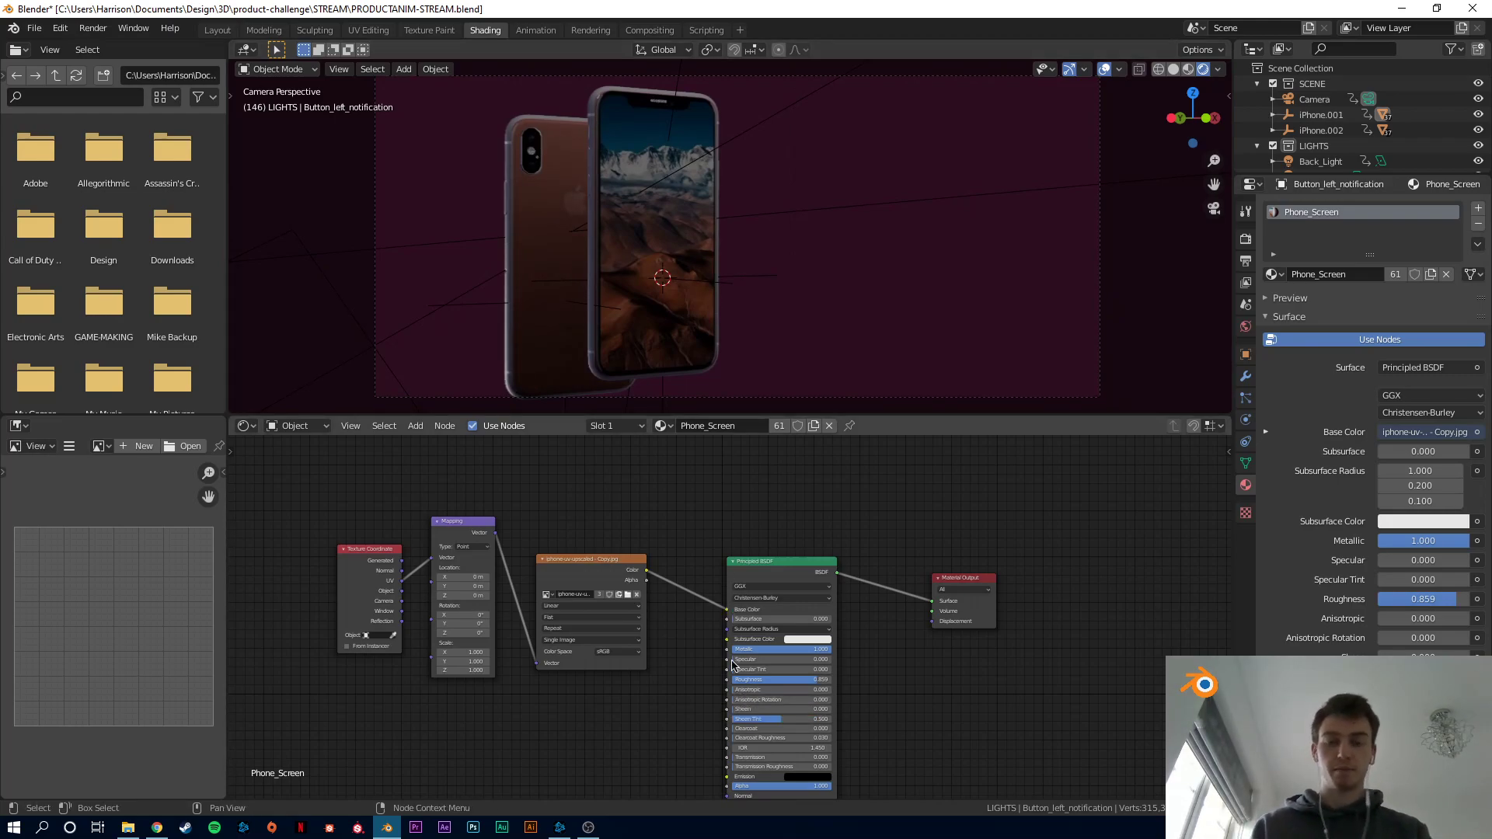
Add an Emission node below the image texture and place a duplicate of it directly underneath.
scroll(781, 624, "up", 2)
middle_click_drag(645, 690, 691, 563)
scroll(667, 607, "down", 2)
key("shift+a")
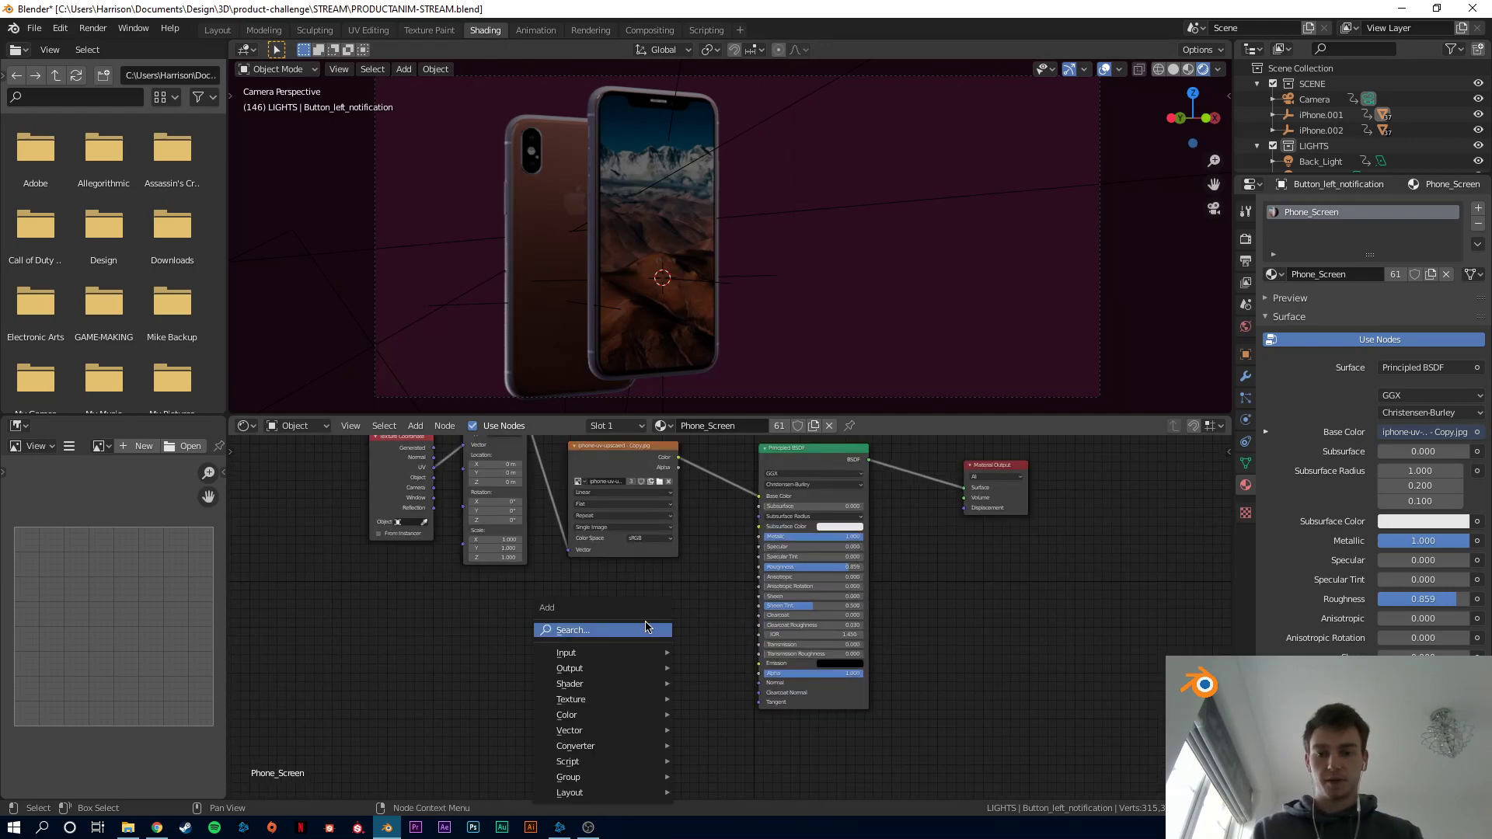
left_click(646, 626)
type("emis")
key("Return")
left_click(638, 629)
key("shift+d")
left_click(683, 692)
scroll(686, 694, "up", 1)
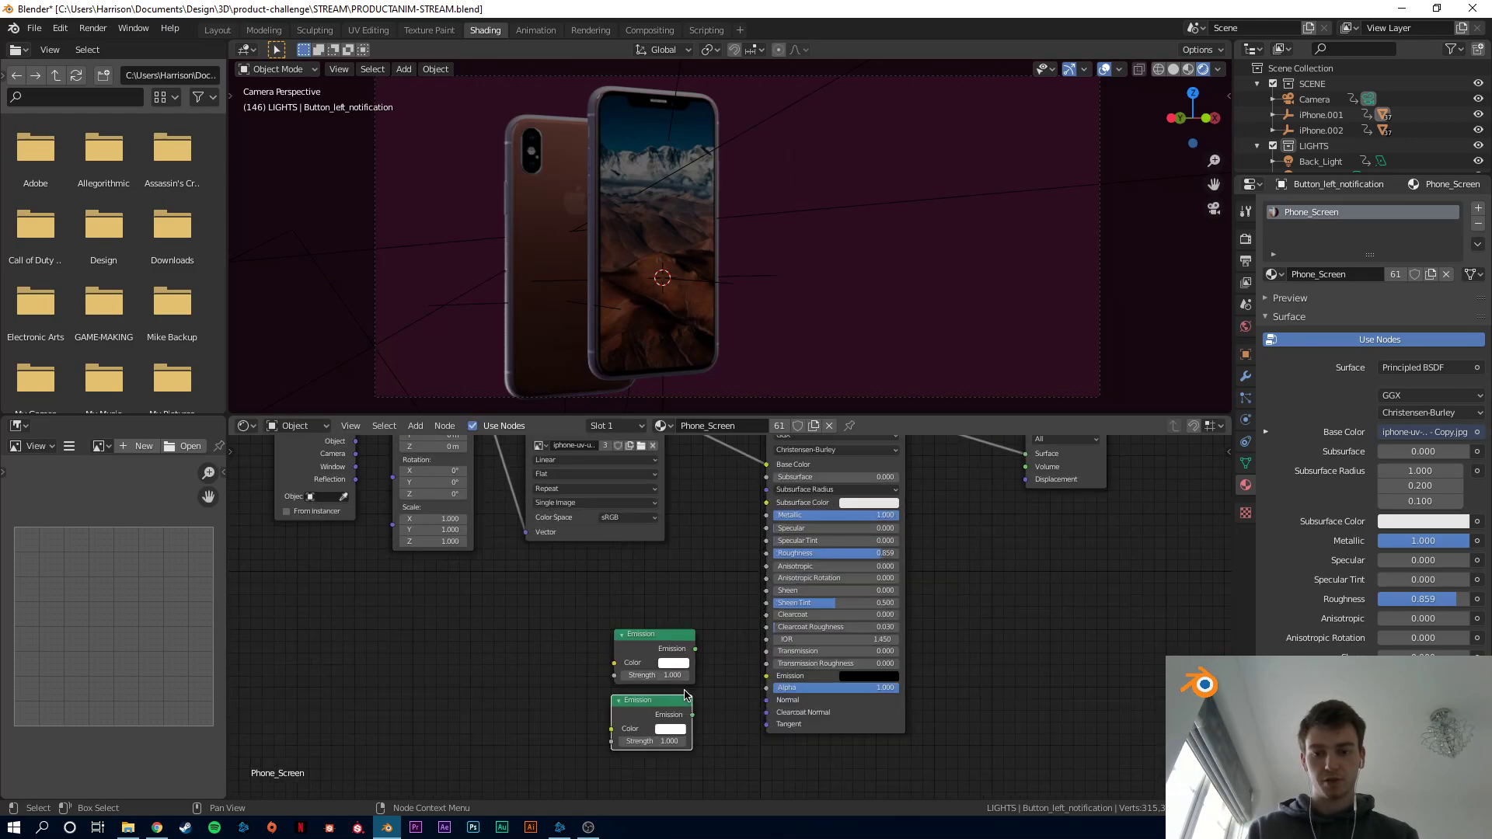
Add a Mix Shader node near the two Emission nodes.
key("shift+a")
left_click(499, 642)
type("mix")
key("Return")
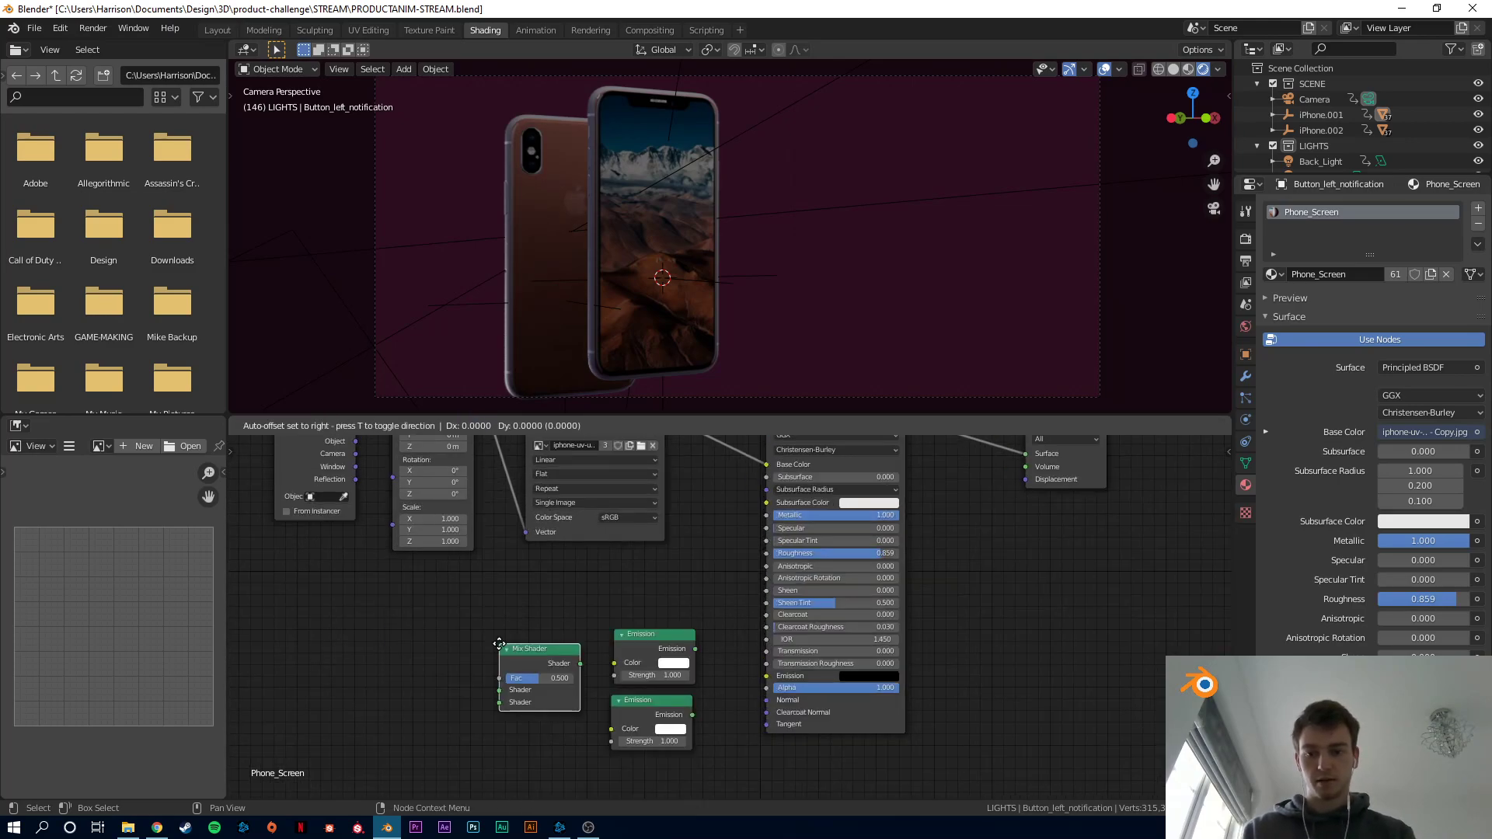
left_click(645, 598)
Move the texture nodes away from the Principled BSDF and link the image texture's Color to the Mix Shader's Fac.
scroll(644, 598, "down", 1)
scroll(644, 599, "down", 1)
left_click(631, 486)
left_click(531, 498, "shift")
left_click(452, 506, "shift")
left_click_drag(618, 487, 533, 670)
left_click(548, 560)
scroll(549, 560, "up", 2)
scroll(548, 560, "up", 1)
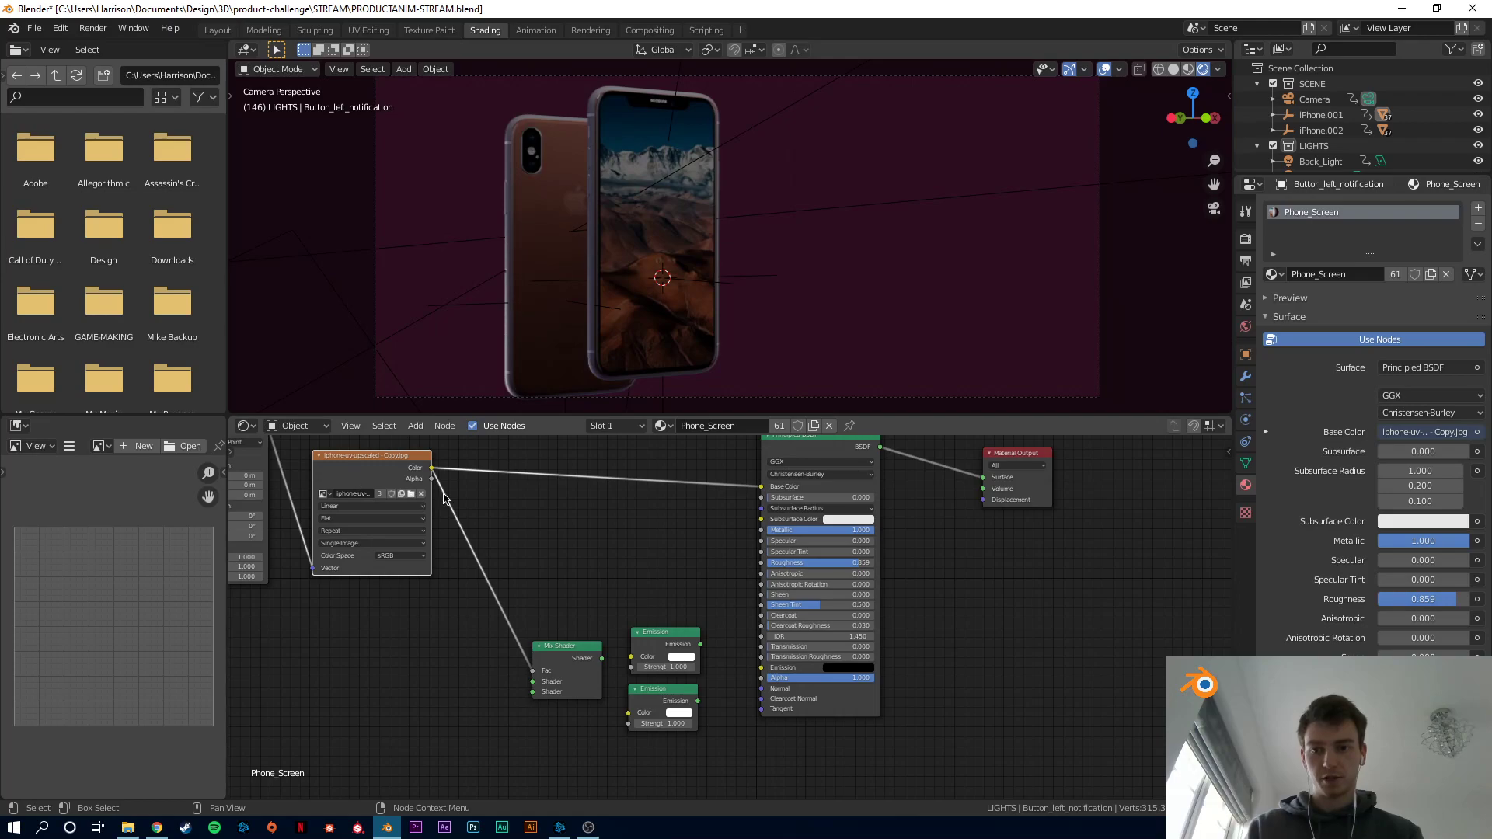
scroll(415, 513, "up", 2)
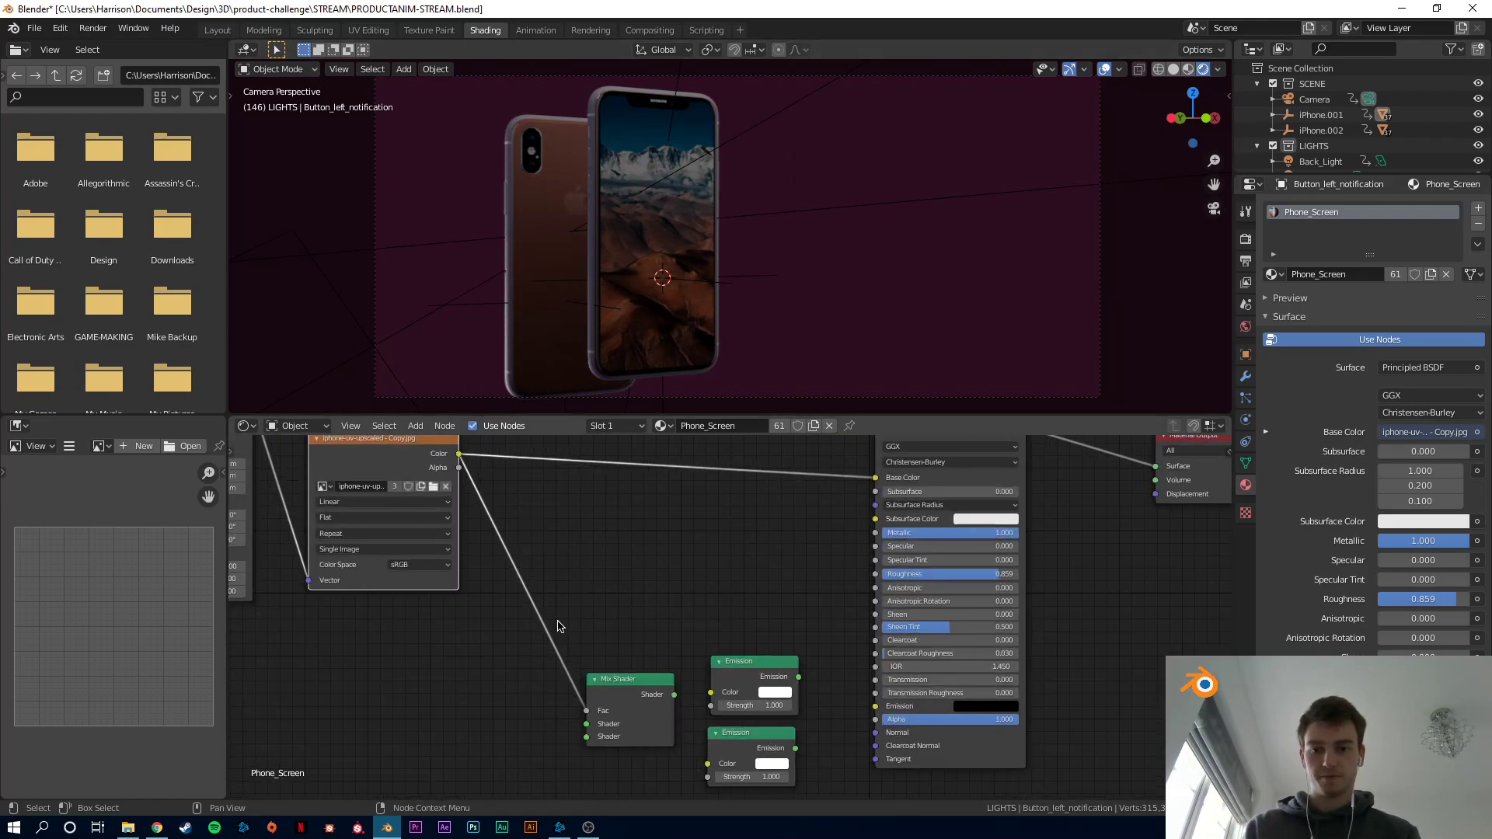
Place the Emission nodes before the Mix Shader and link each Emission output to one of its Shader inputs.
left_click_drag(610, 729, 675, 644)
left_click_drag(767, 631, 758, 750)
left_click_drag(744, 677, 496, 663)
left_click_drag(649, 622, 691, 639)
left_click_drag(551, 663, 646, 682)
left_click_drag(550, 735, 644, 693)
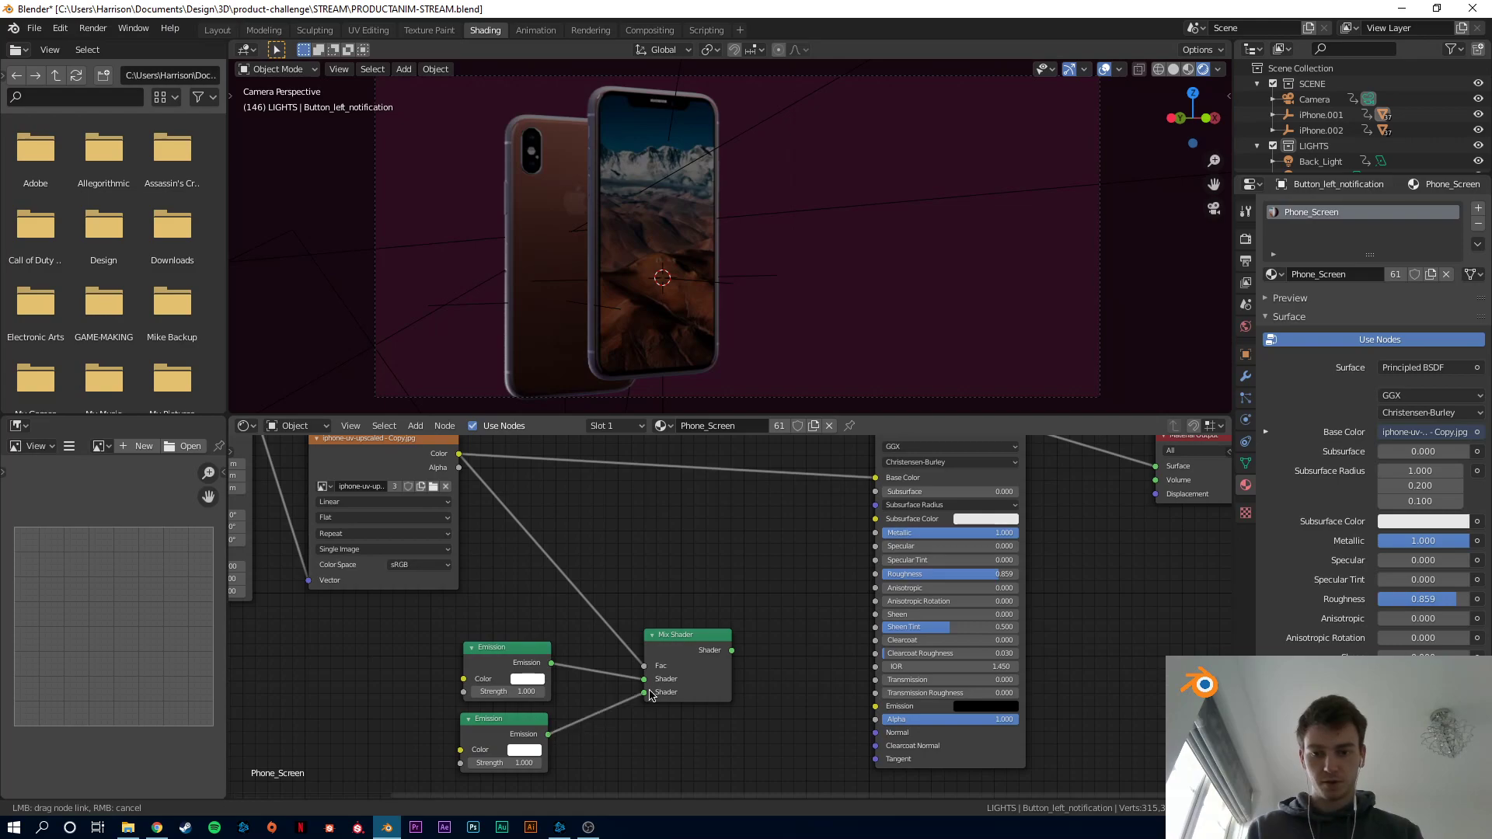
Insert an Add Shader before the Material Output, combining the Mix Shader with the Principled BSDF.
scroll(636, 678, "down", 1)
left_click_drag(525, 624, 585, 713)
left_click_drag(700, 667, 738, 674)
scroll(738, 675, "down", 2)
left_click_drag(1034, 537, 1084, 545)
key("shift+a")
type("add")
key("Return")
left_click(968, 590)
left_click_drag(759, 640, 1006, 587)
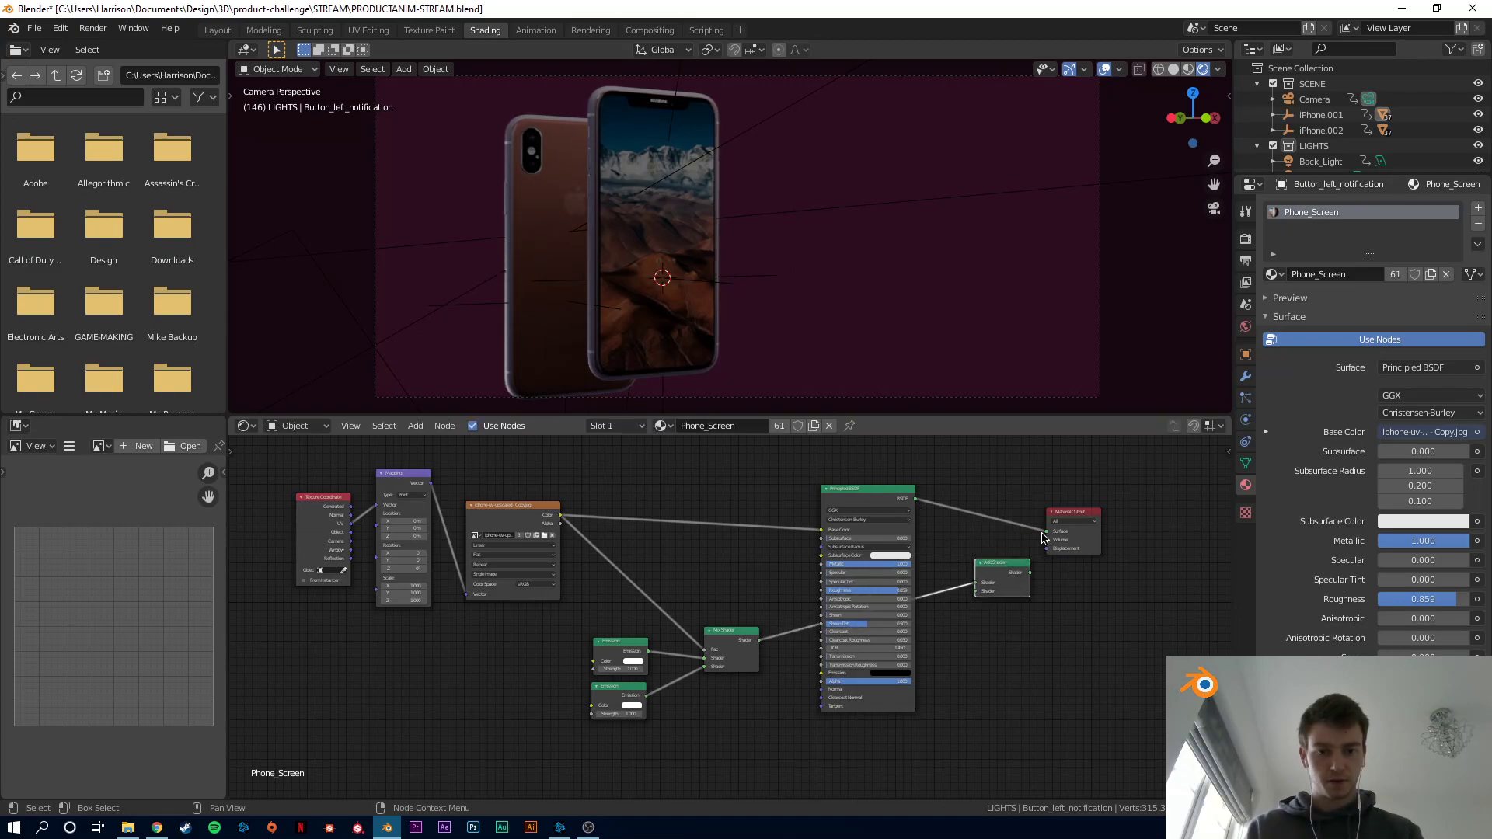
left_click_drag(1043, 534, 1127, 544)
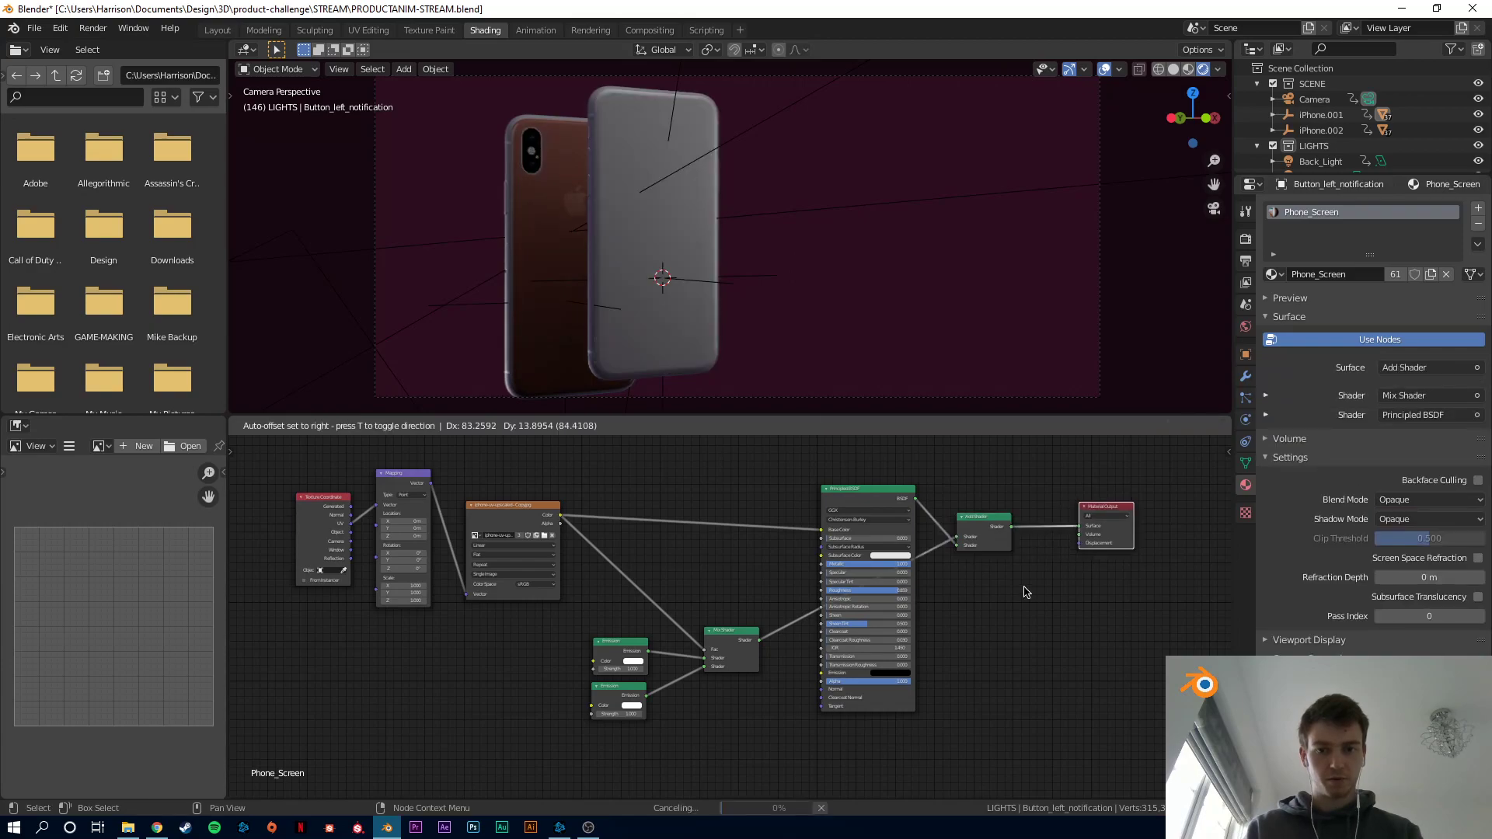
Set the upper Emission node's strength to 0.770 and the lower one's to 10.400.
scroll(736, 726, "up", 2)
scroll(735, 722, "up", 4)
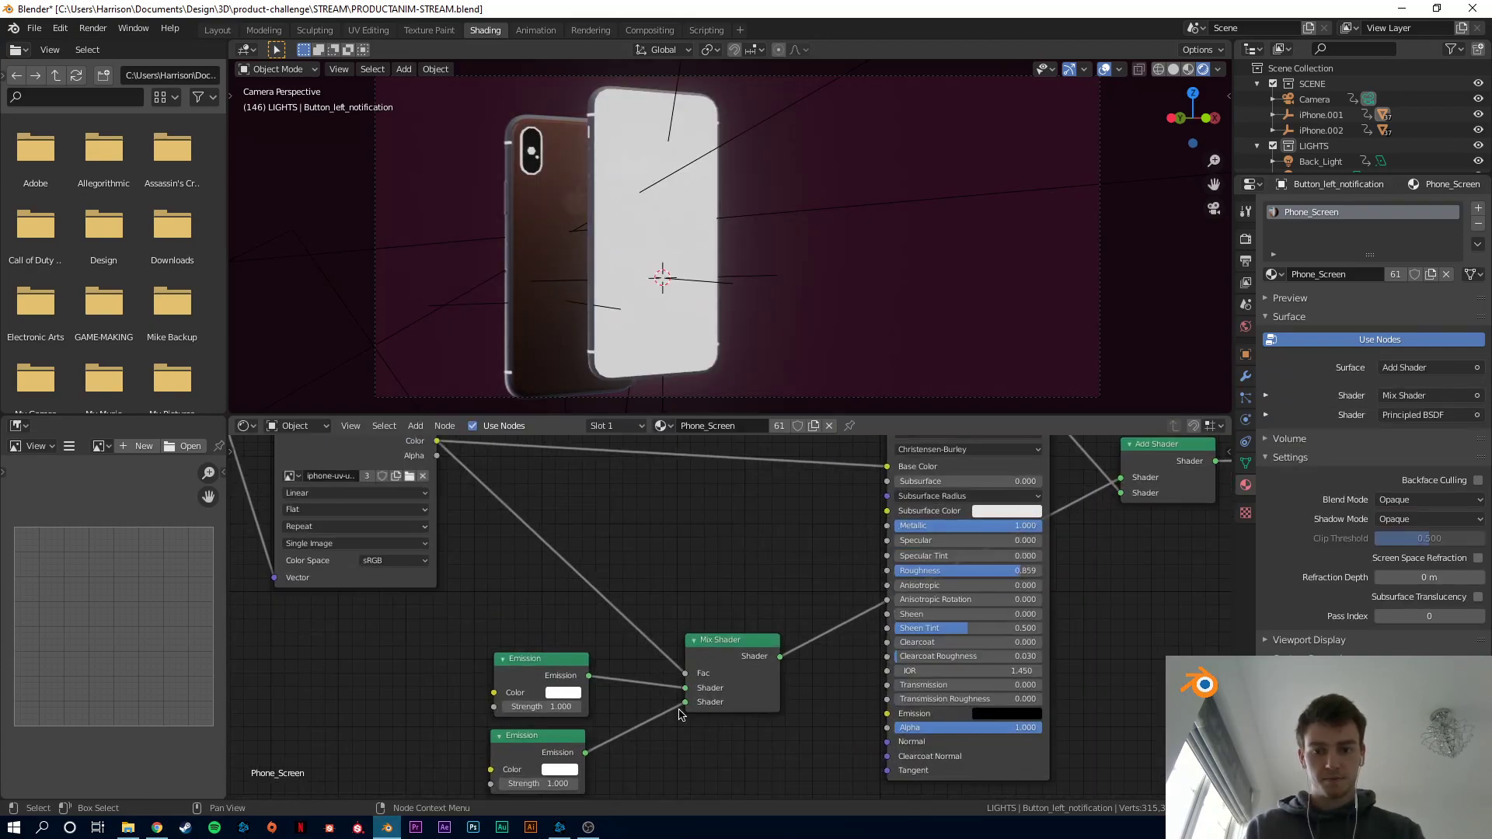
middle_click_drag(615, 734, 686, 715)
mouse_move(626, 689)
left_mouse_down()
mouse_move(684, 689)
mouse_move(616, 688)
left_mouse_up()
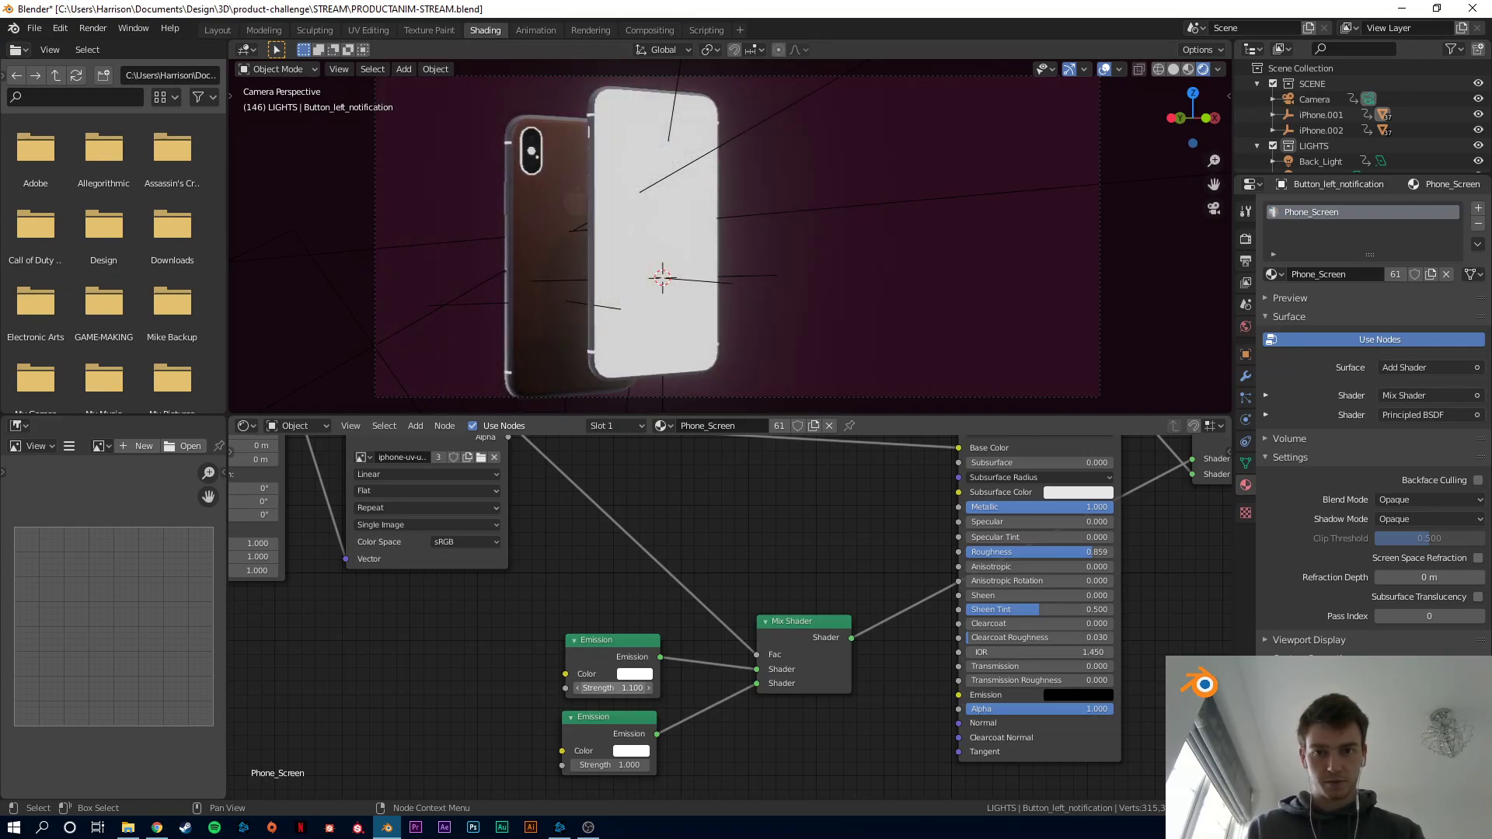
scroll(735, 610, "down", 2)
left_click_drag(643, 741, 692, 742)
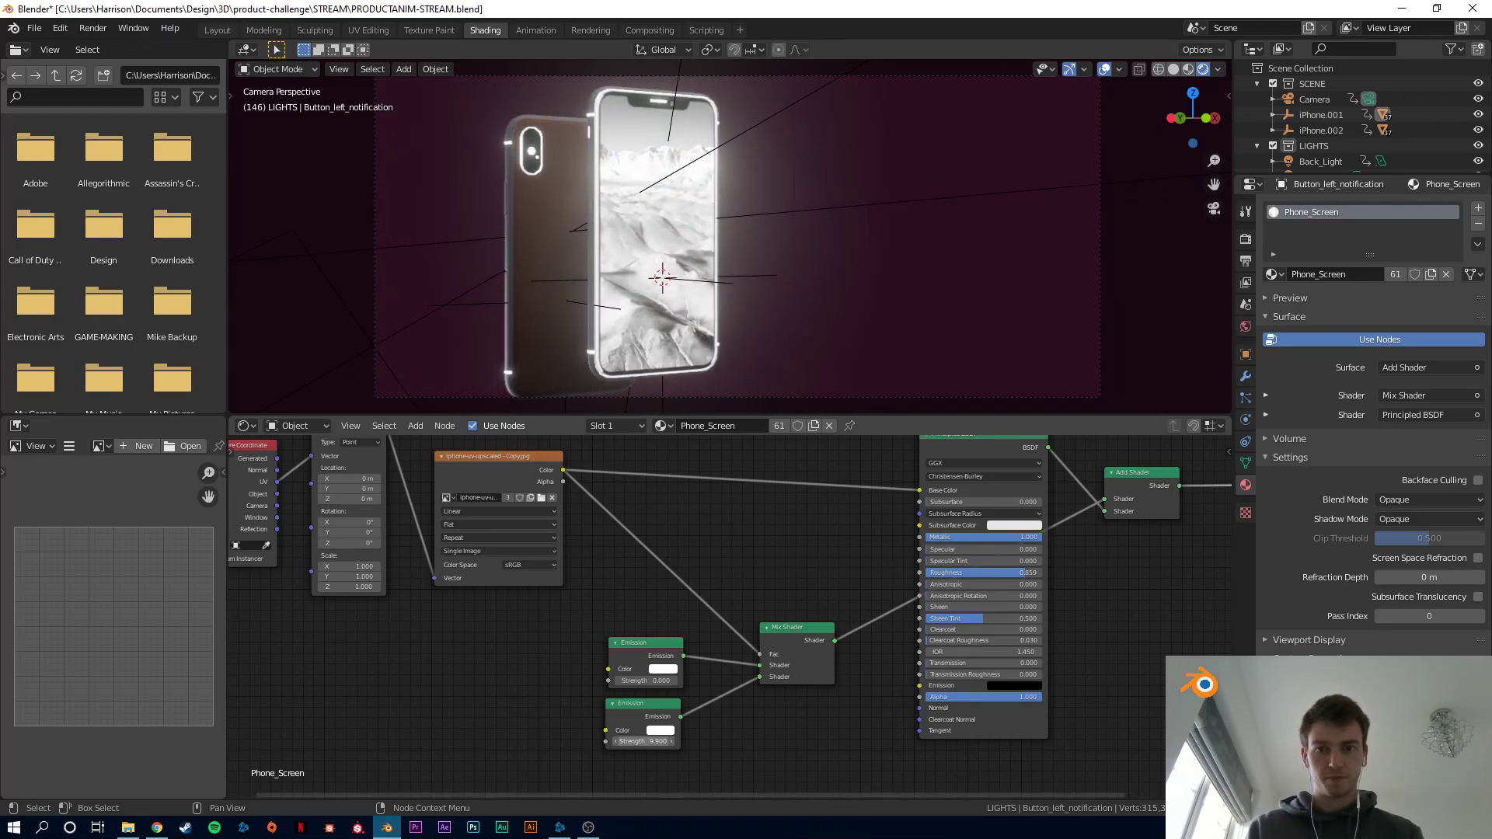
scroll(664, 703, "up", 1)
left_click_drag(634, 691, 730, 691)
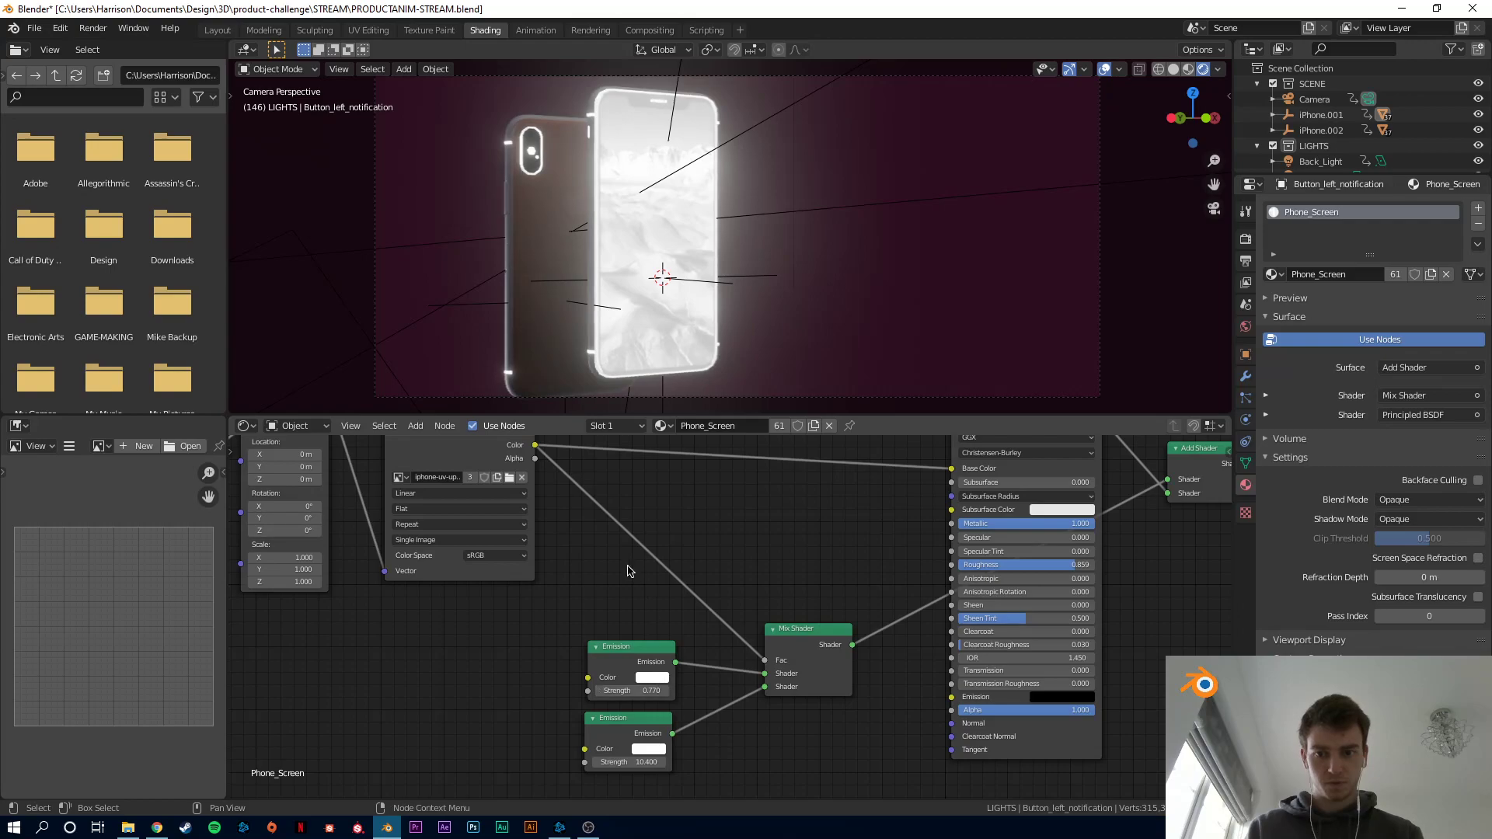
Swap the Add Shader inputs so the Principled BSDF comes first and the Mix Shader second.
scroll(703, 603, "down", 3)
middle_click_drag(783, 606, 631, 632)
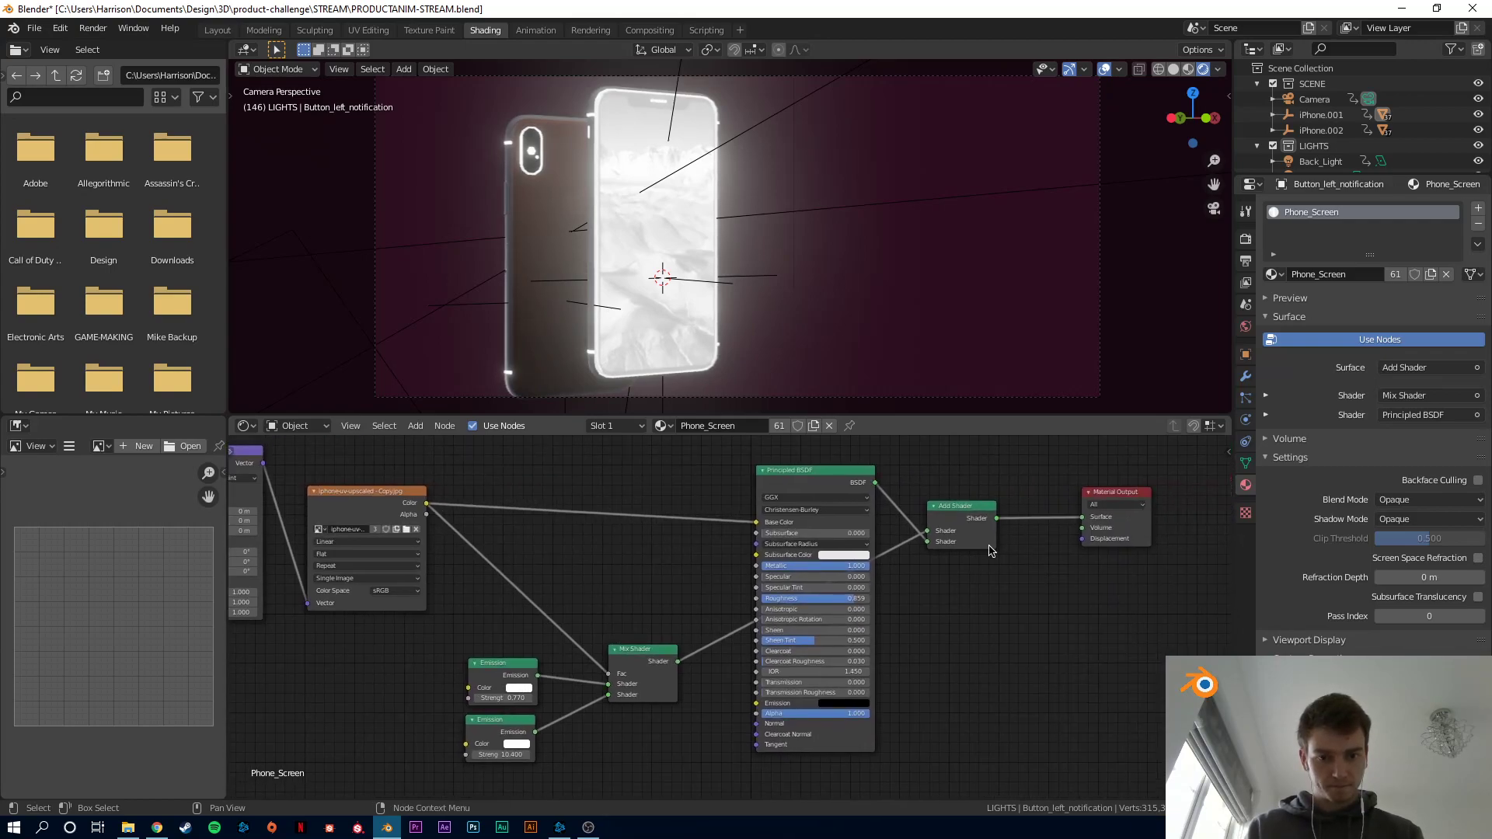
left_click_drag(928, 533, 928, 541)
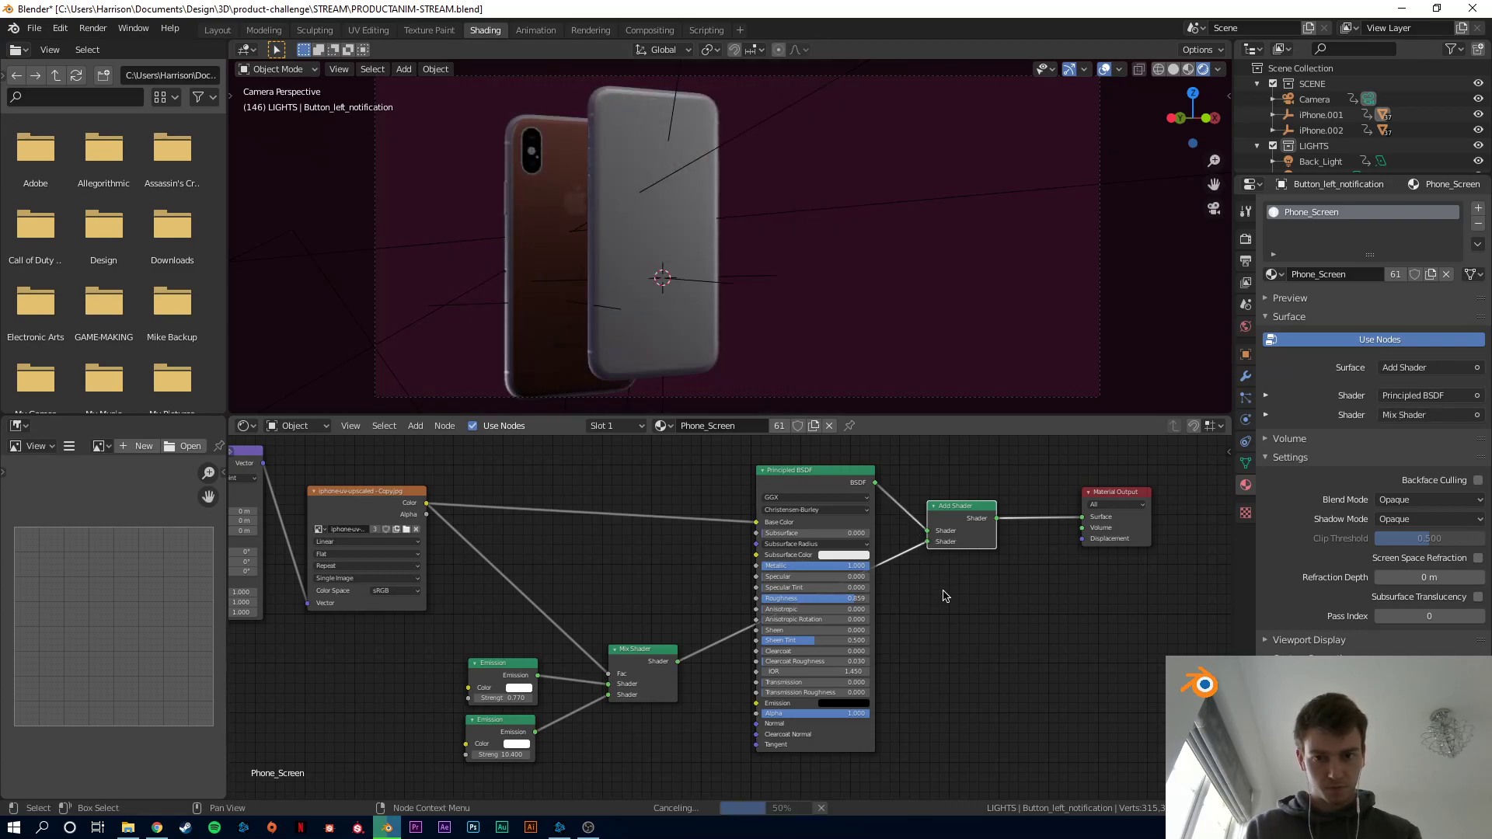
Change the upper Emission node's color to red.
scroll(668, 680, "up", 3)
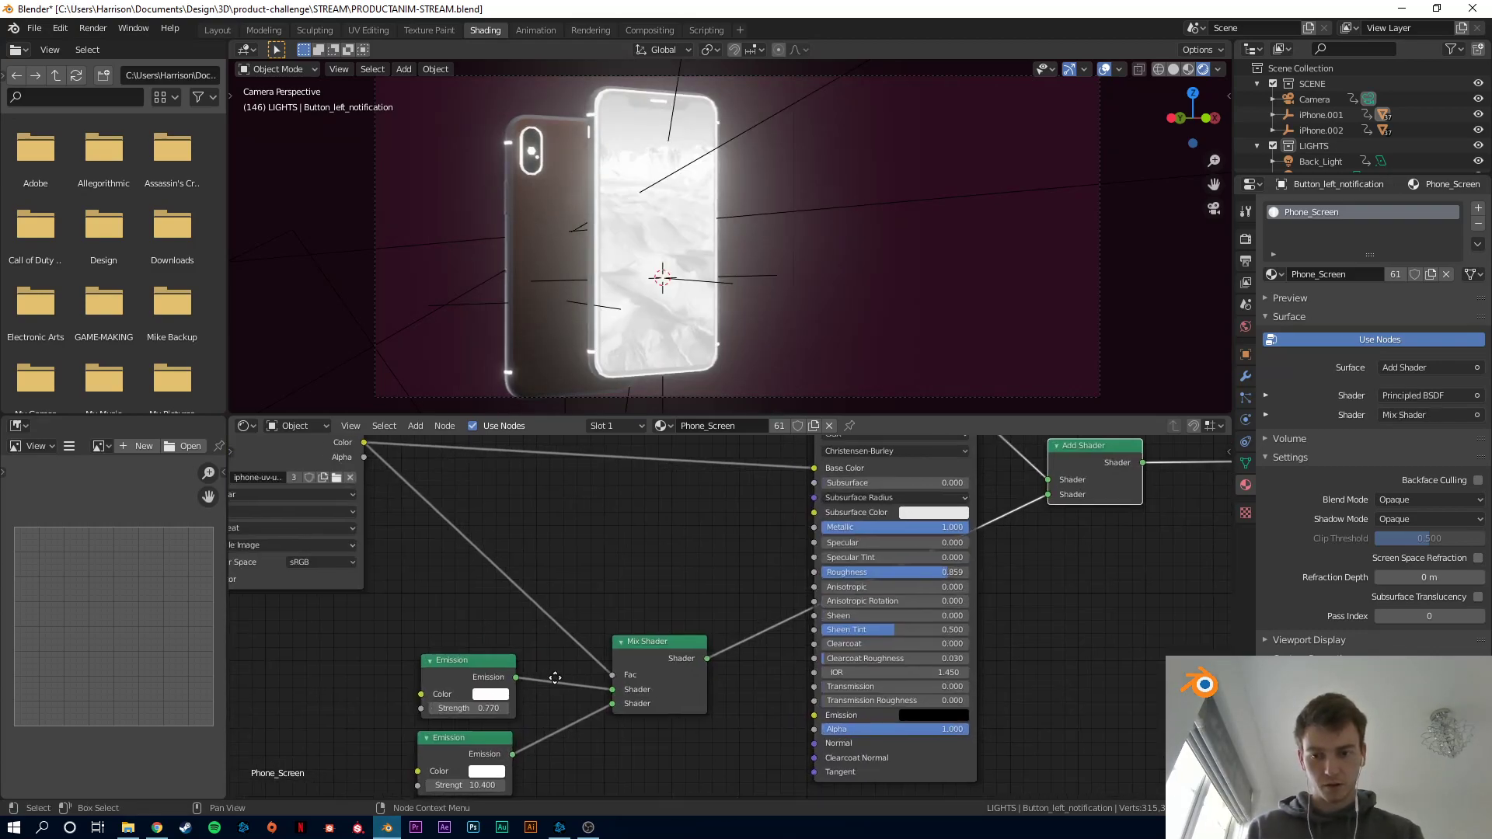
left_click(642, 644)
left_click(679, 536)
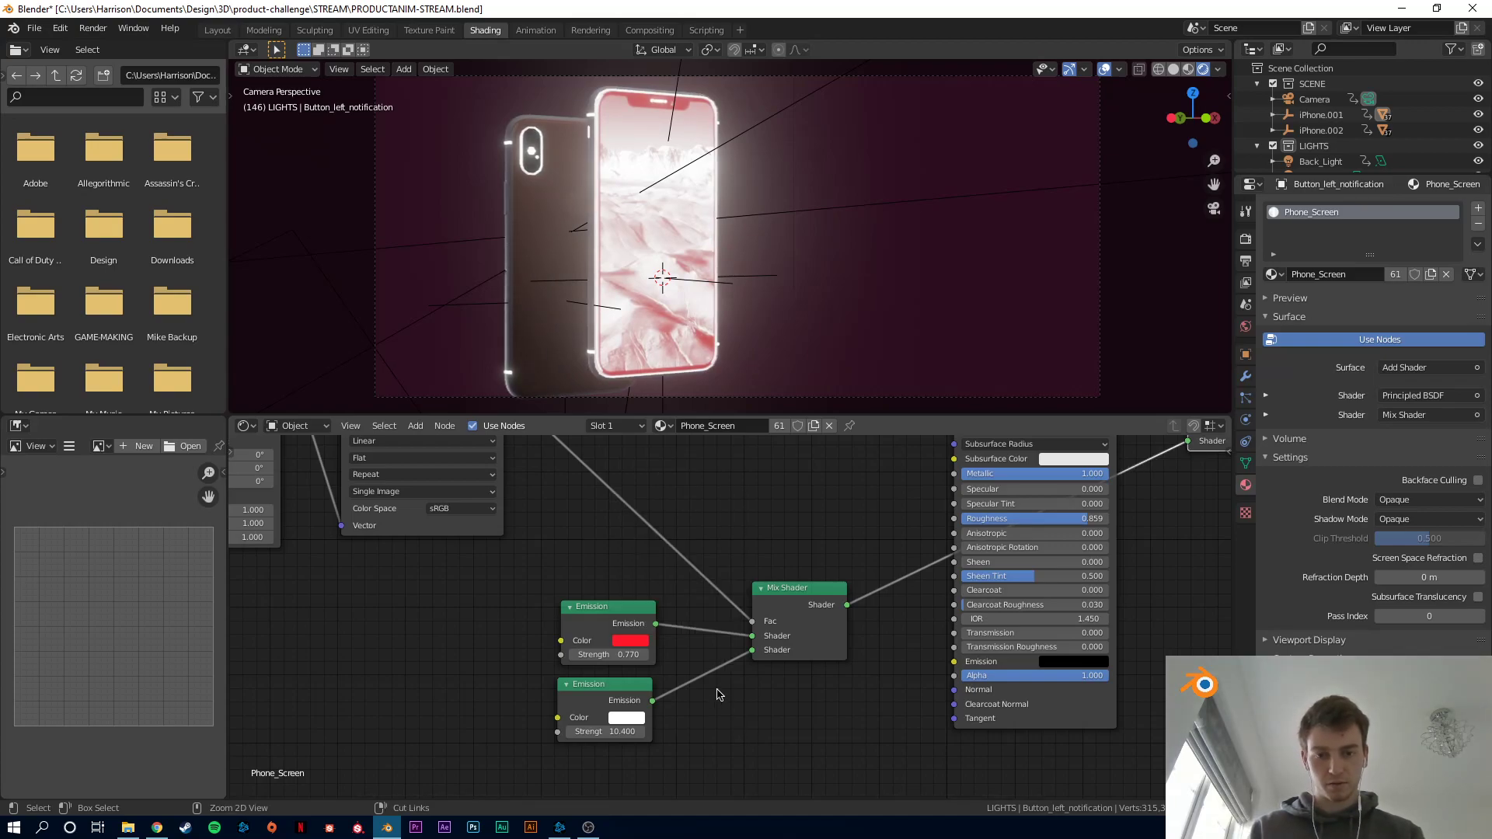
scroll(717, 694, "down", 3)
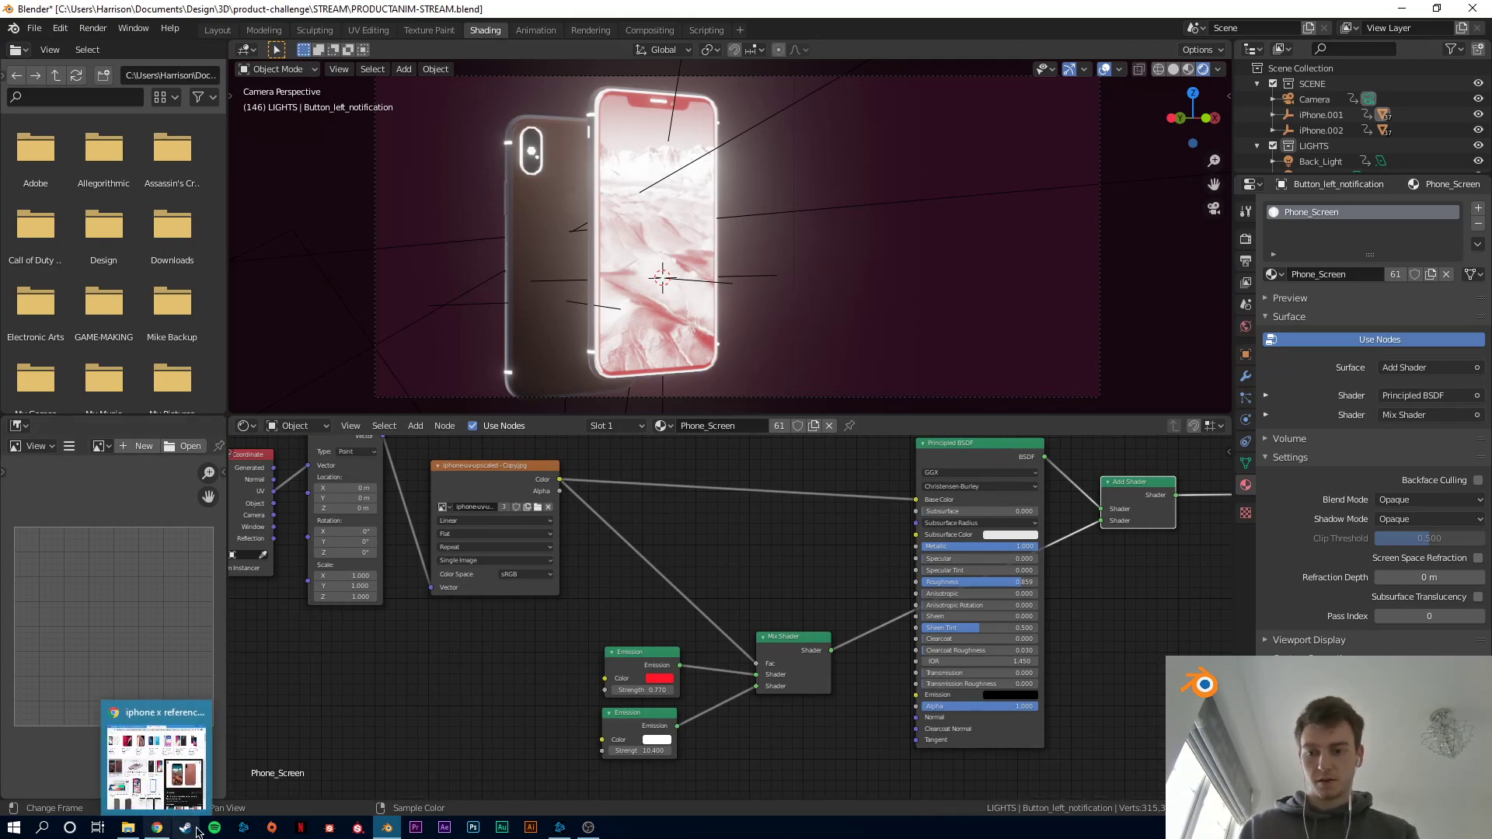
Open photos.google.com in a new Chrome tab, look up the node setup screenshot, and return to Blender.
left_click(157, 828)
left_click(578, 21)
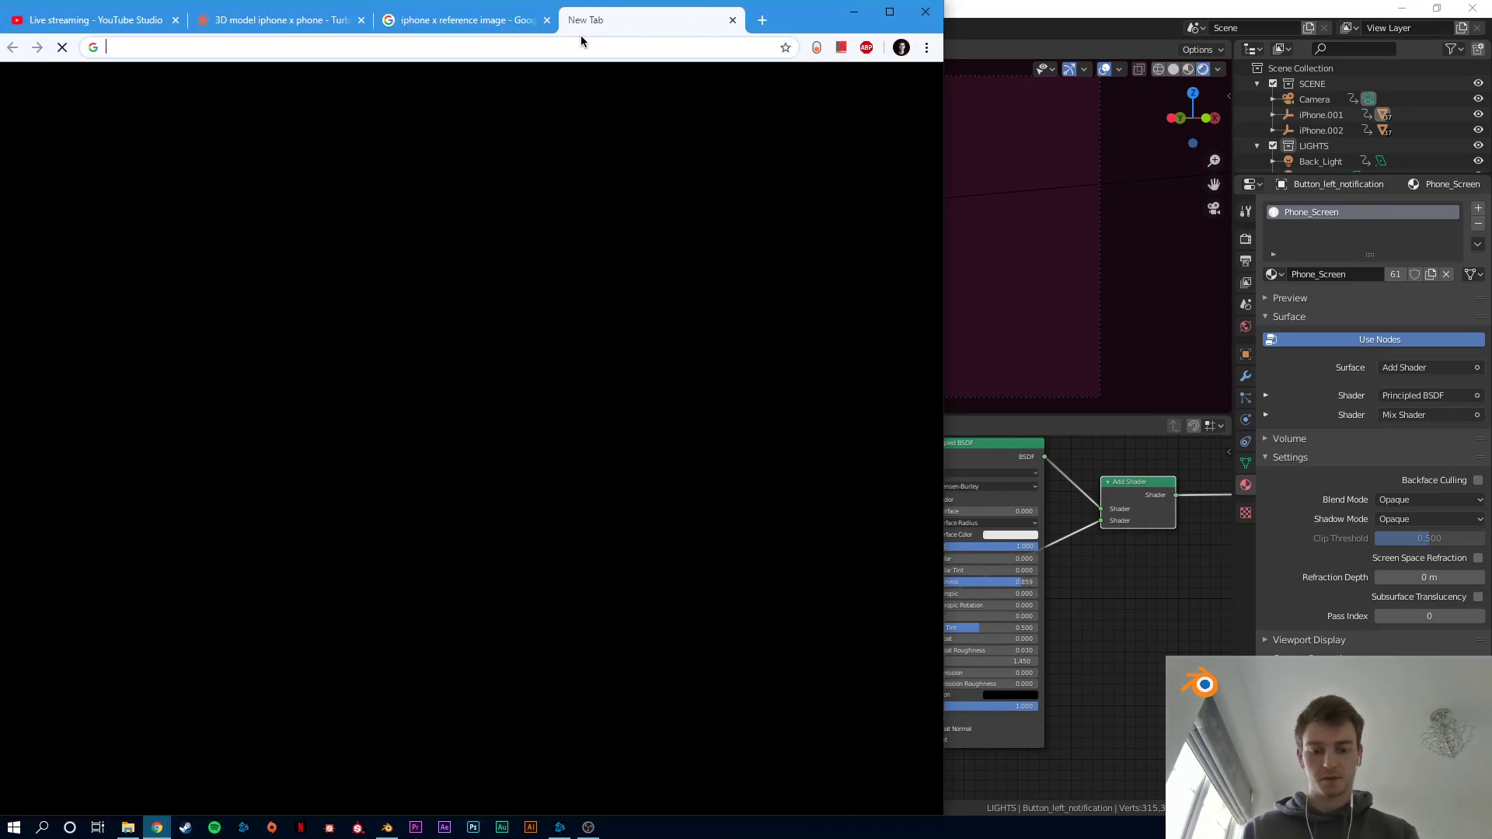
type("photos.google.com/albums")
key("Return")
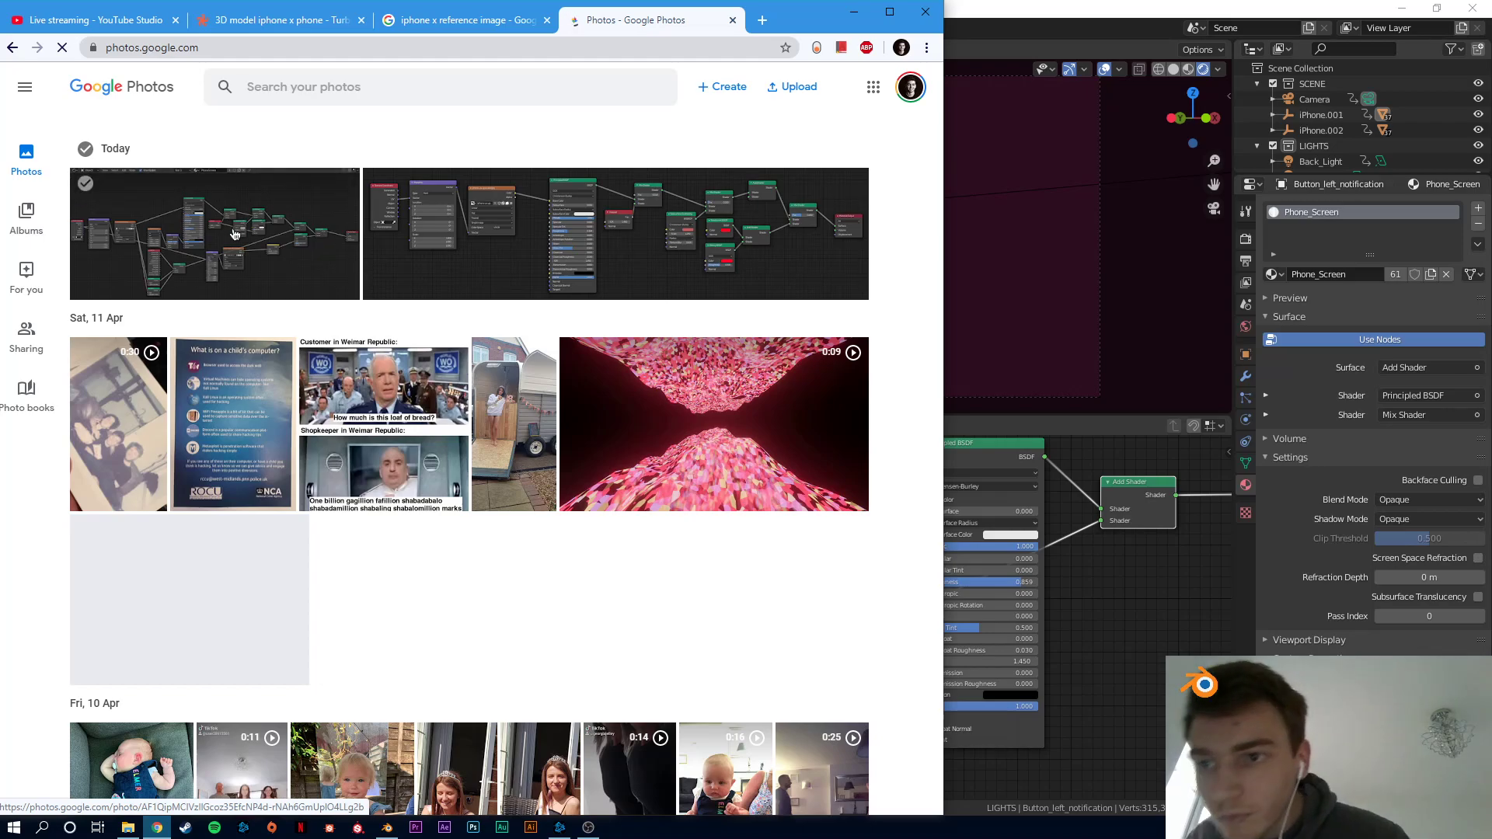
left_click(247, 242)
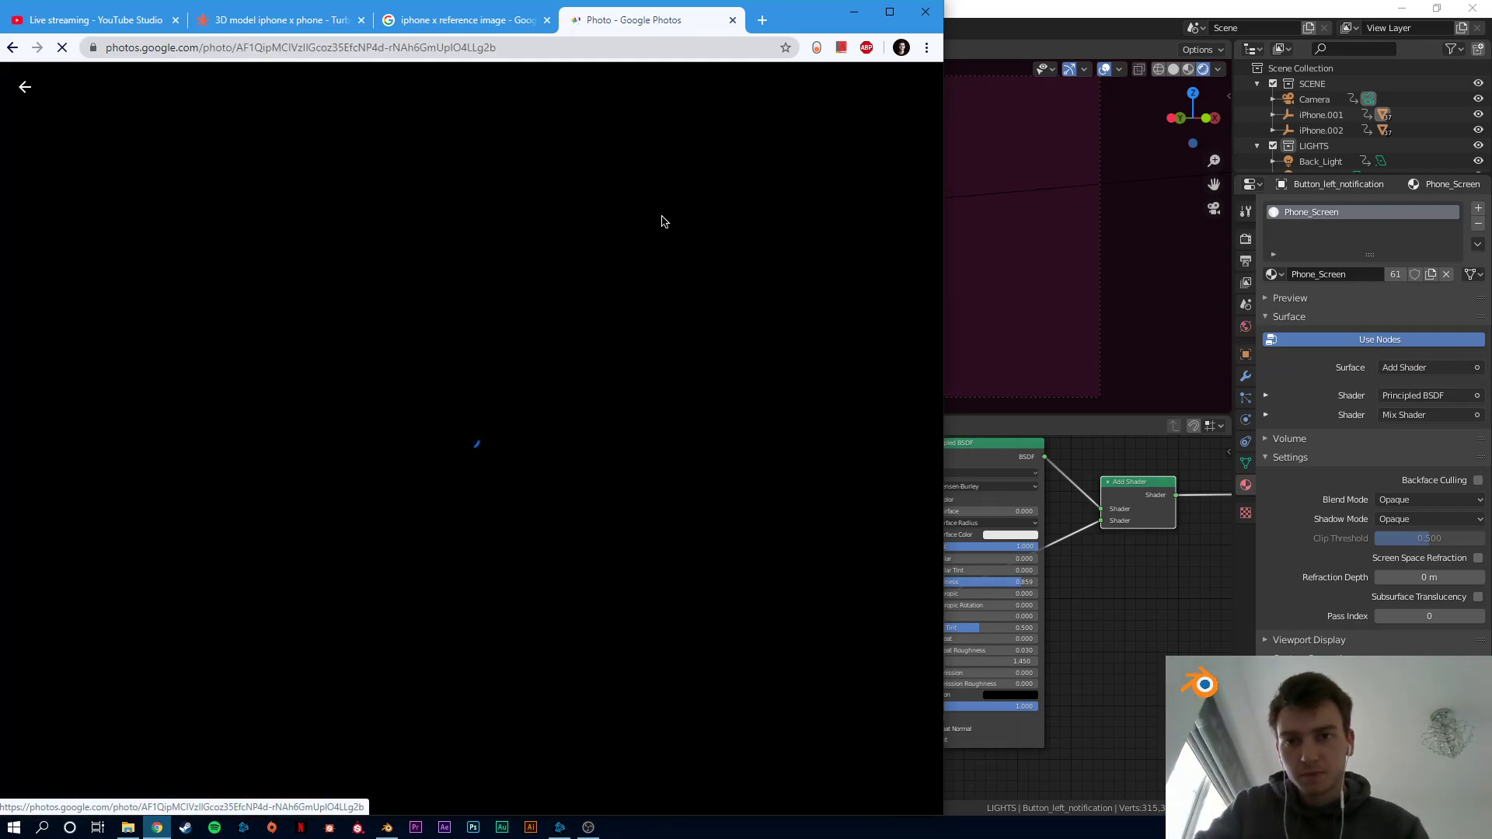
left_click(850, 14)
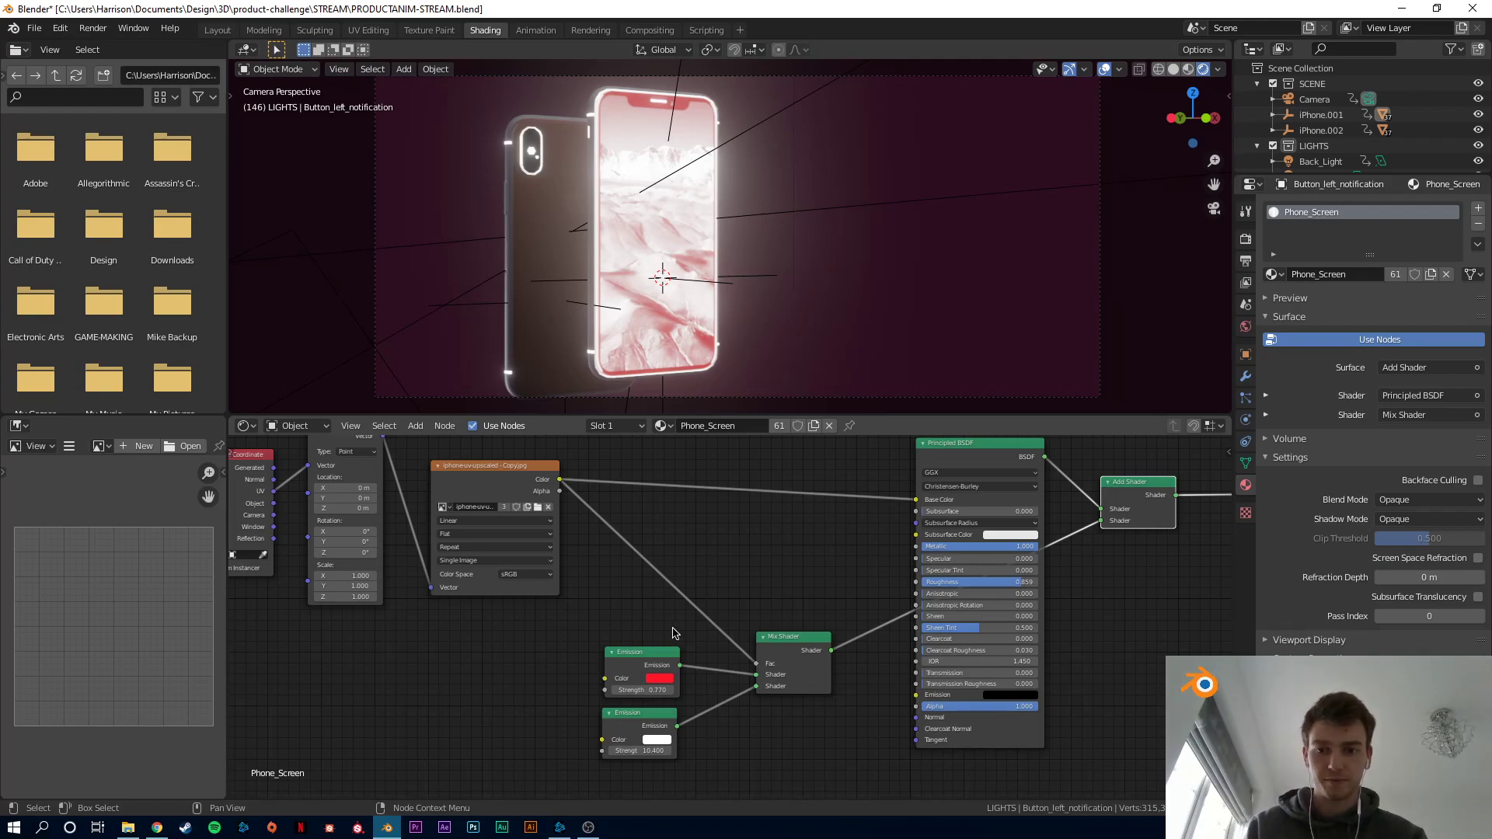
Unlink the Mix Shader's Fac, feed the image texture's Color into both Emission nodes, and reconnect them to the Mix Shader.
left_click_drag(758, 665, 721, 625)
left_click_drag(756, 676, 695, 643)
left_click_drag(560, 480, 605, 678)
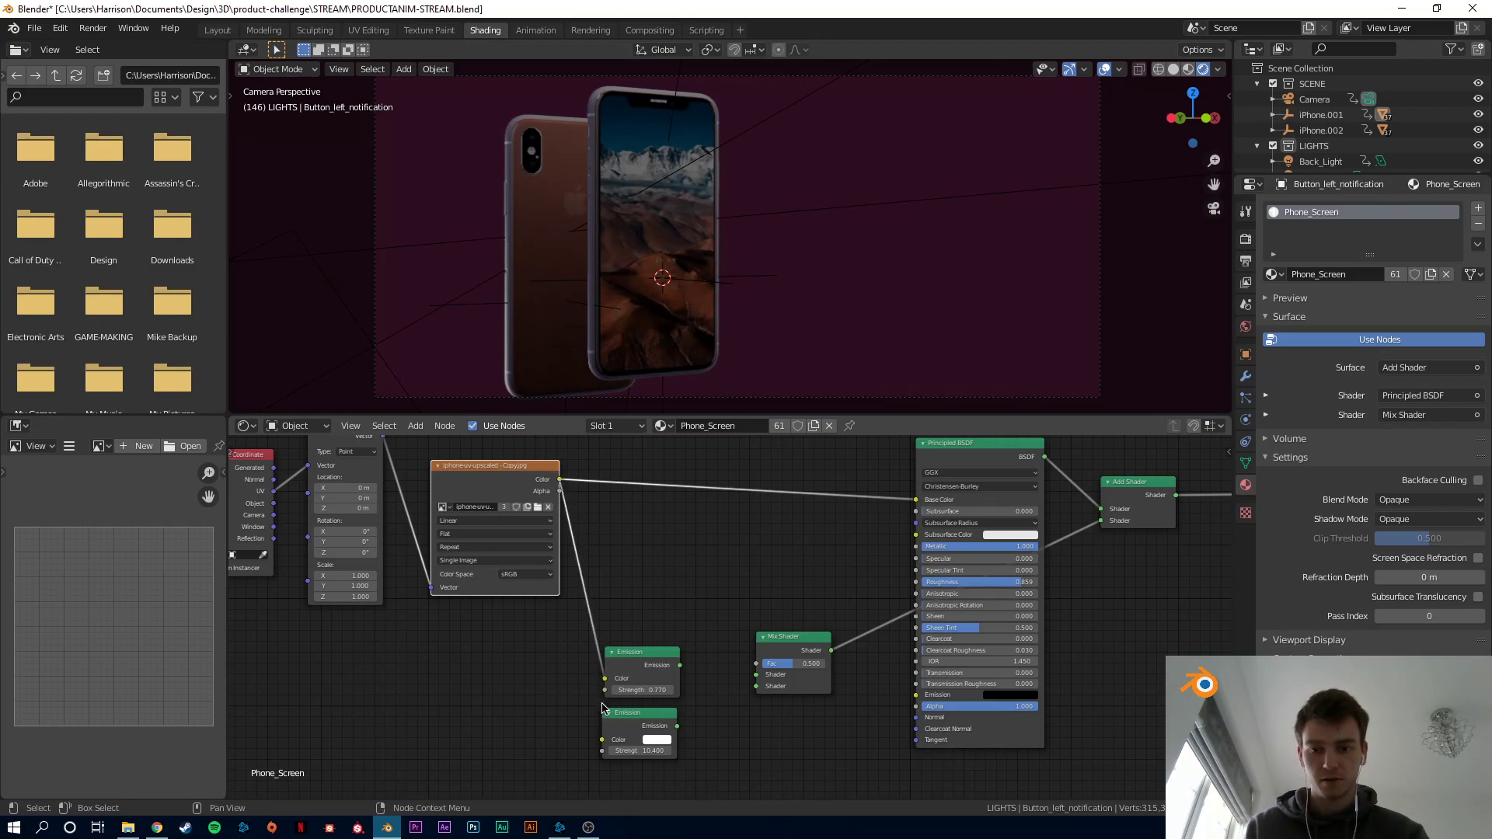
left_click_drag(561, 482, 603, 739)
left_click_drag(680, 666, 743, 702)
left_click_drag(678, 725, 757, 686)
scroll(813, 639, "down", 2)
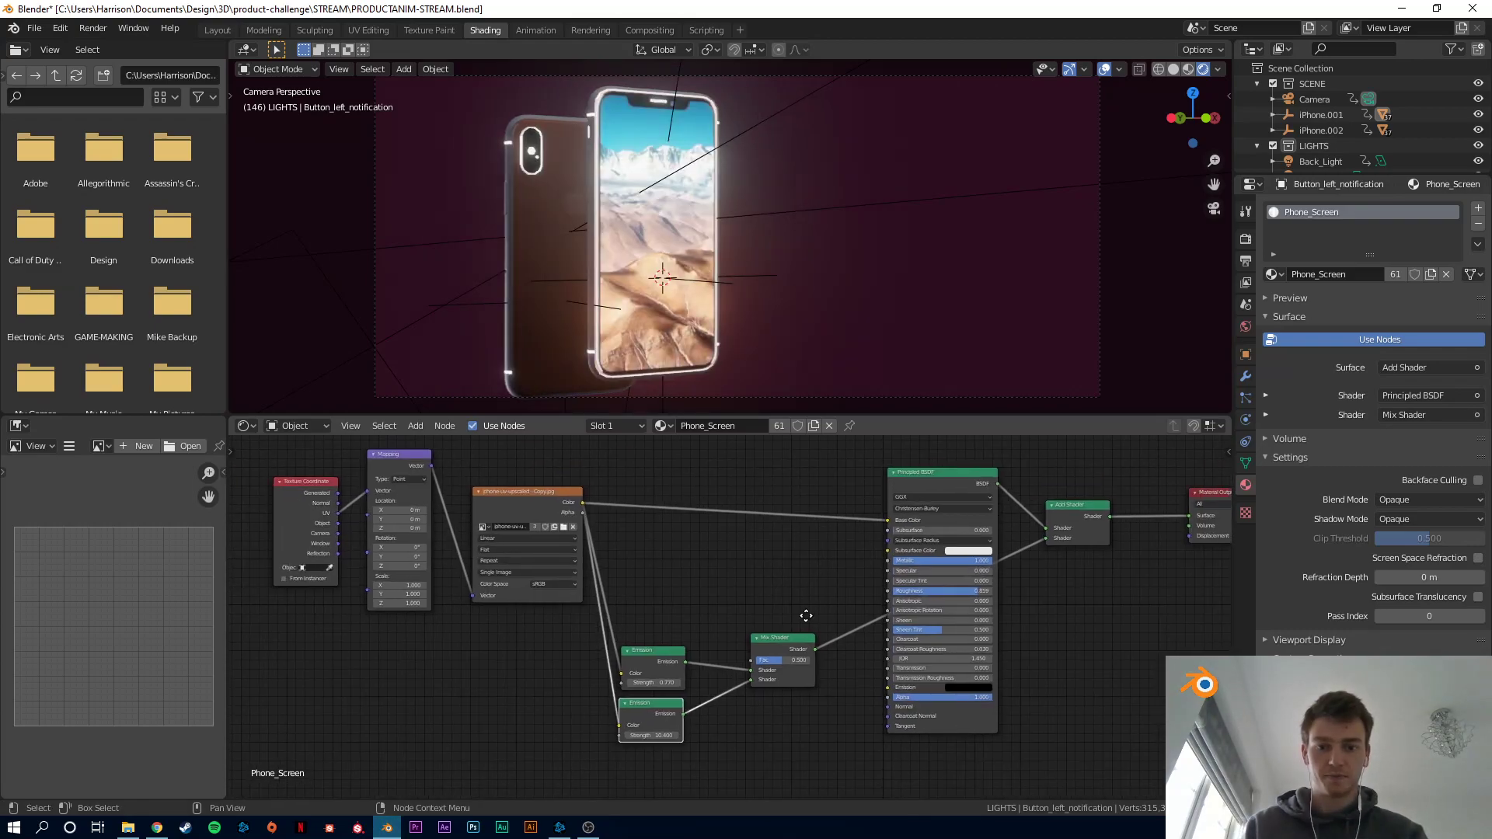
Tidy the Phone_Screen node layout by repositioning the Emission, Mix Shader, Principled BSDF, Add Shader and Material Output nodes.
middle_click_drag(850, 620, 819, 636)
scroll(708, 665, "up", 4)
middle_click_drag(709, 665, 728, 591)
left_click_drag(711, 689, 536, 502)
left_click_drag(610, 615, 657, 656)
left_click(644, 568)
left_click(644, 539)
middle_click_drag(640, 526, 688, 633)
left_click(491, 518)
left_click_drag(489, 516, 483, 489)
left_click(668, 597)
middle_click_drag(701, 692, 693, 606)
left_click_drag(742, 744, 692, 566)
left_click(740, 557)
left_click_drag(827, 609, 847, 597)
middle_click_drag(886, 591, 695, 667)
left_click_drag(1063, 534, 1087, 537)
middle_click_drag(1103, 544, 964, 574)
left_click(714, 495)
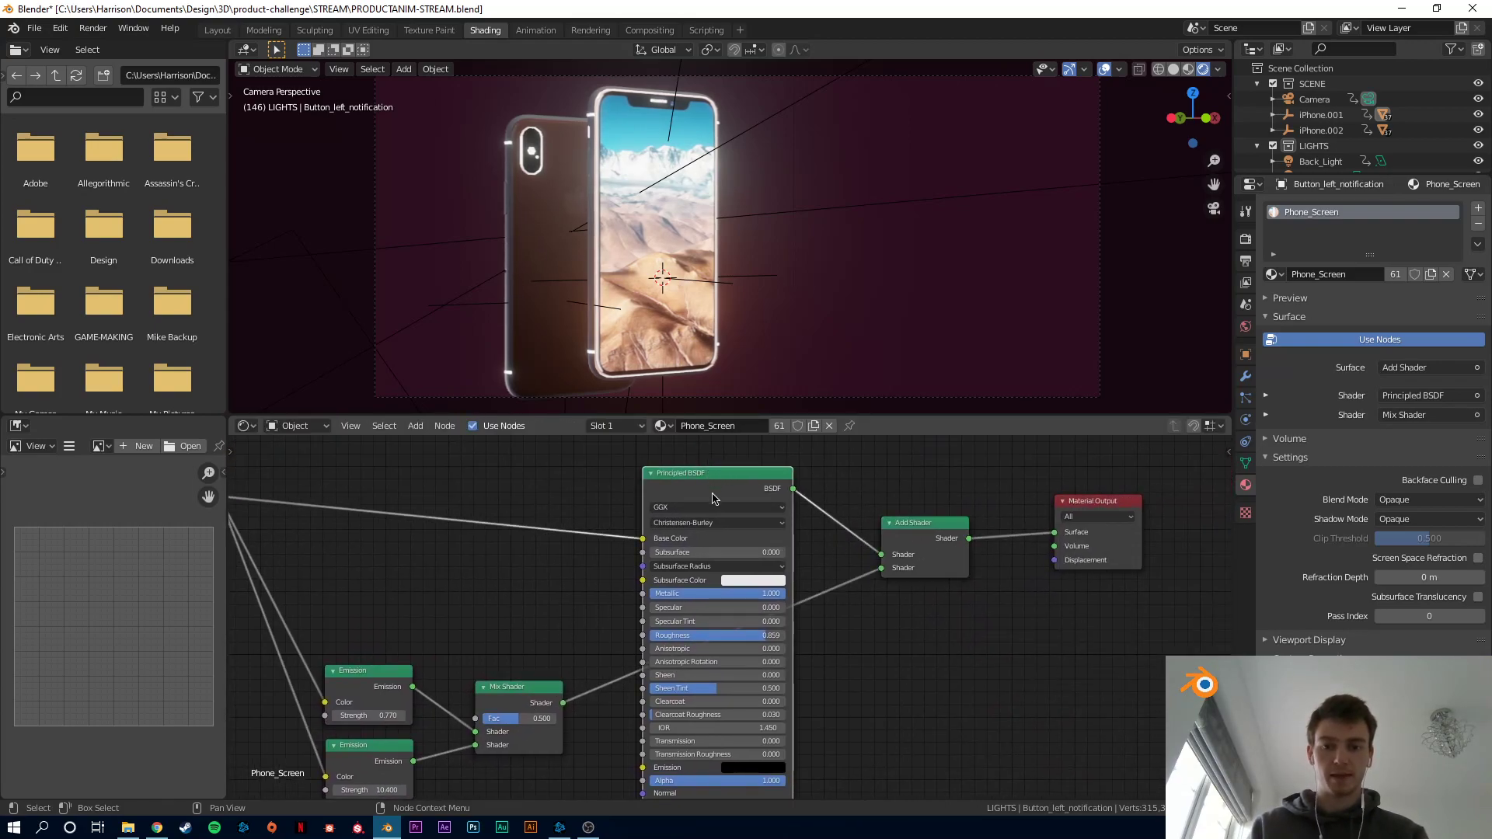
left_click(1091, 632)
Set the upper Emission node's strength to 3.770 and the lower one's to 13.900.
scroll(529, 732, "up", 3)
middle_click_drag(528, 732, 724, 634)
scroll(724, 635, "up", 1)
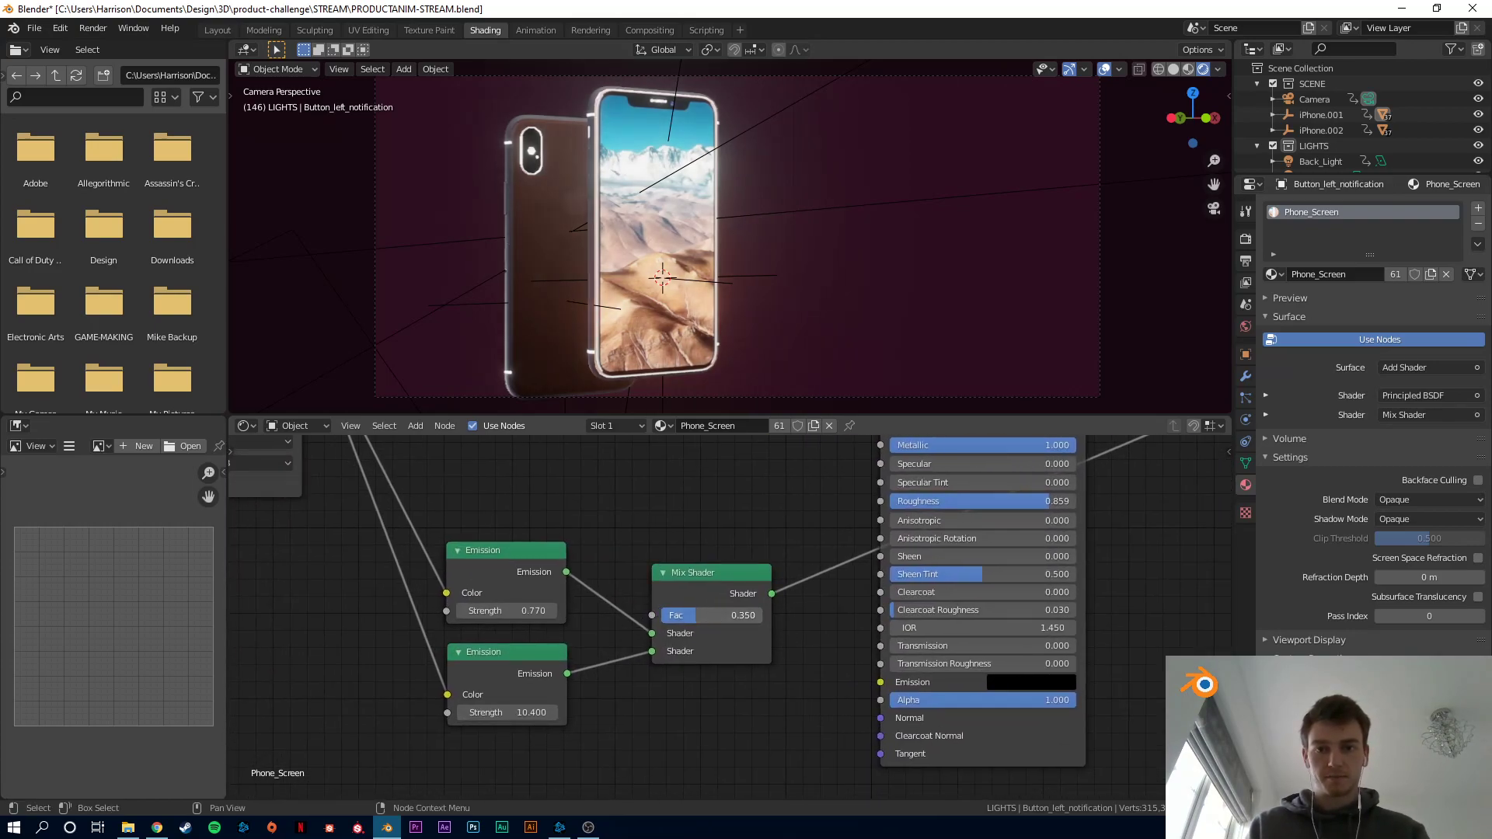
left_click_drag(498, 713, 585, 712)
left_click_drag(499, 612, 523, 612)
left_click_drag(521, 712, 449, 712)
Assign the Phone_Rim material to Antenna_bands on the phone with the visible screen.
middle_click_drag(832, 309, 945, 347)
scroll(749, 211, "up", 4)
scroll(749, 211, "down", 4)
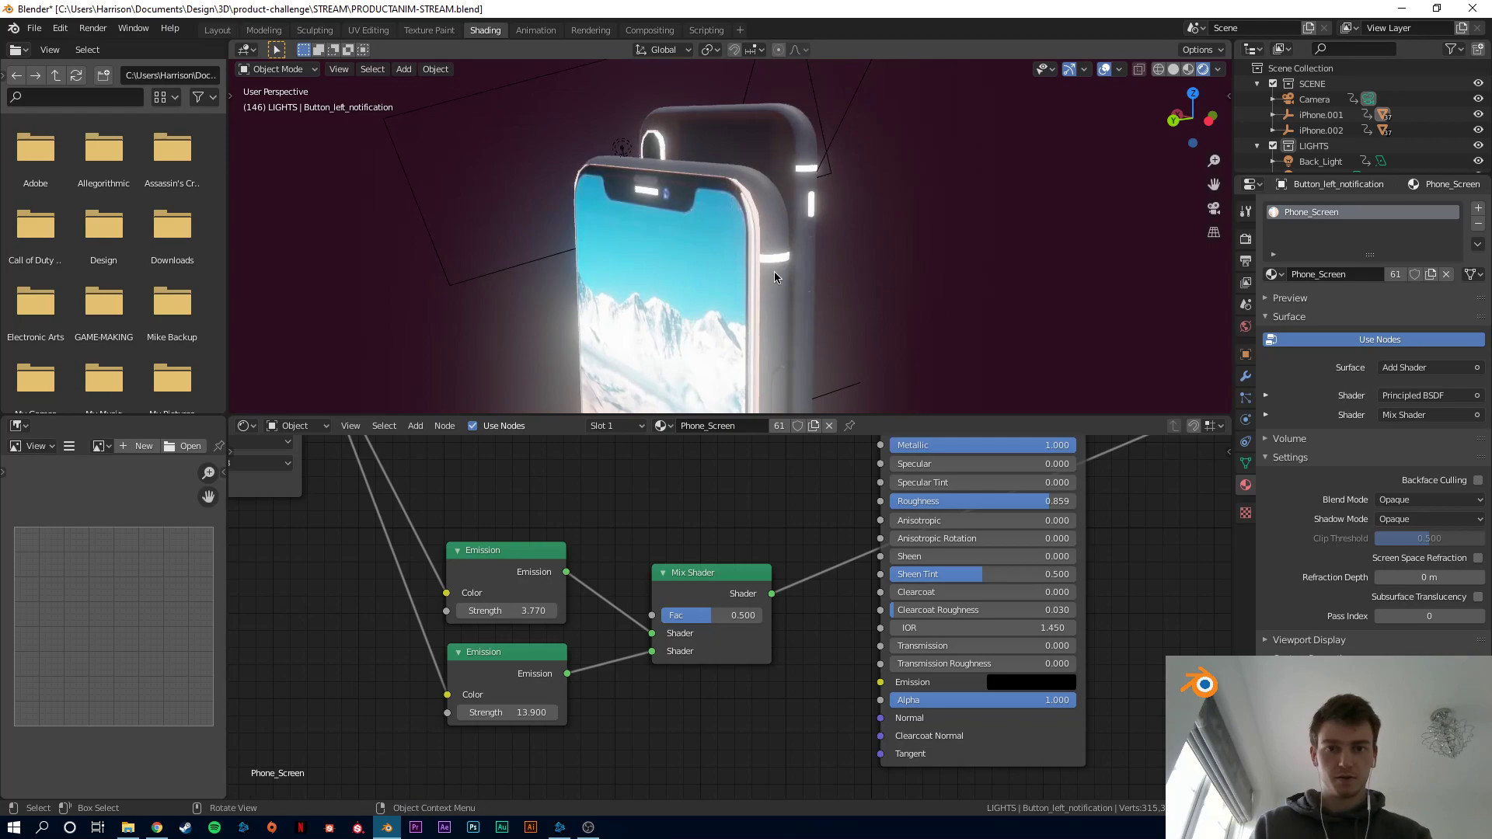
left_click(782, 269)
middle_click_drag(832, 311, 627, 196)
left_click(833, 232)
left_click(519, 206)
left_click(605, 165)
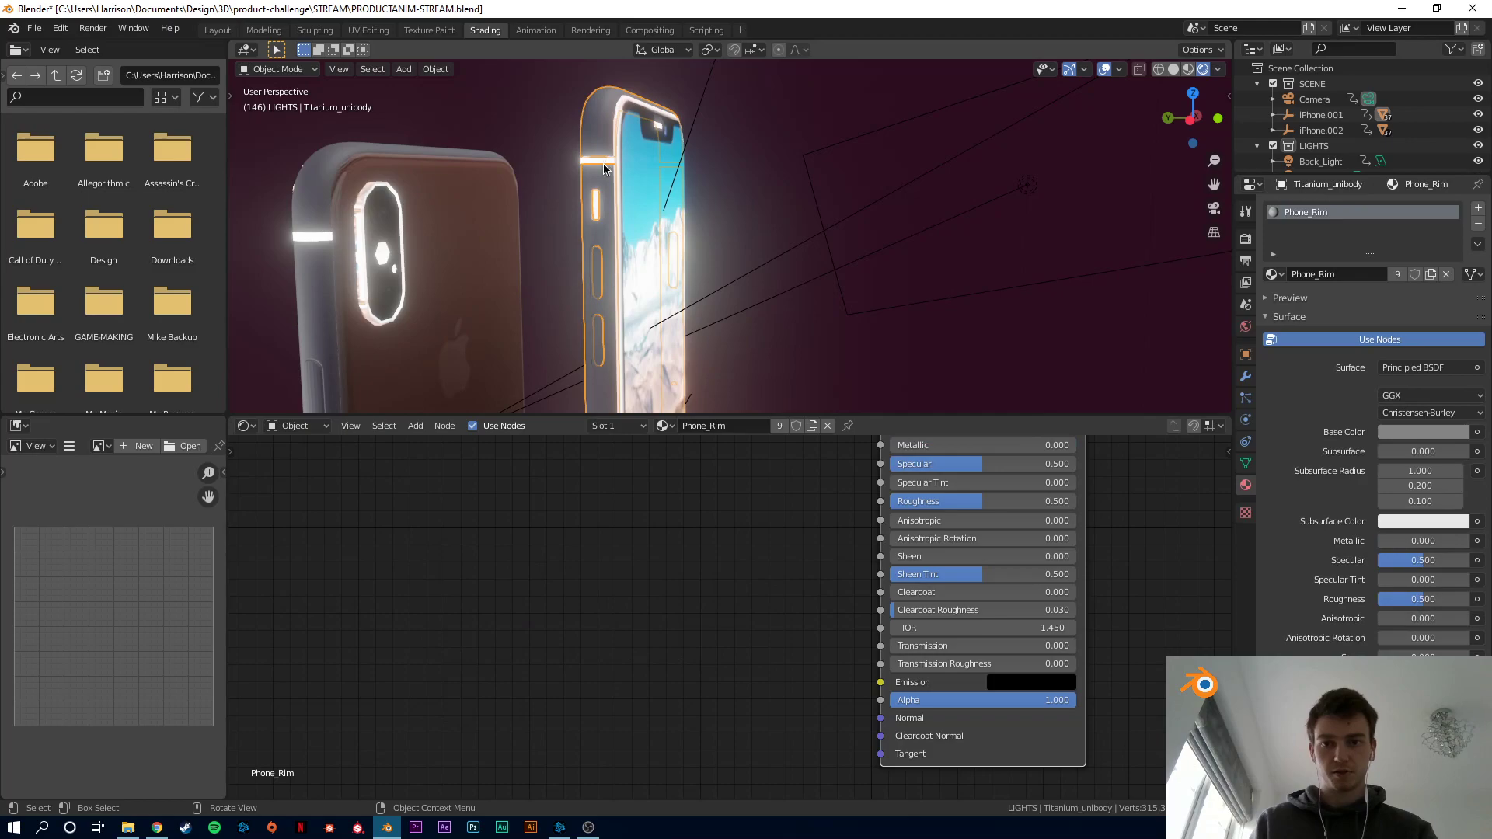
left_click(605, 170)
middle_click_drag(608, 440, 660, 506)
left_click(662, 426)
left_click(704, 494)
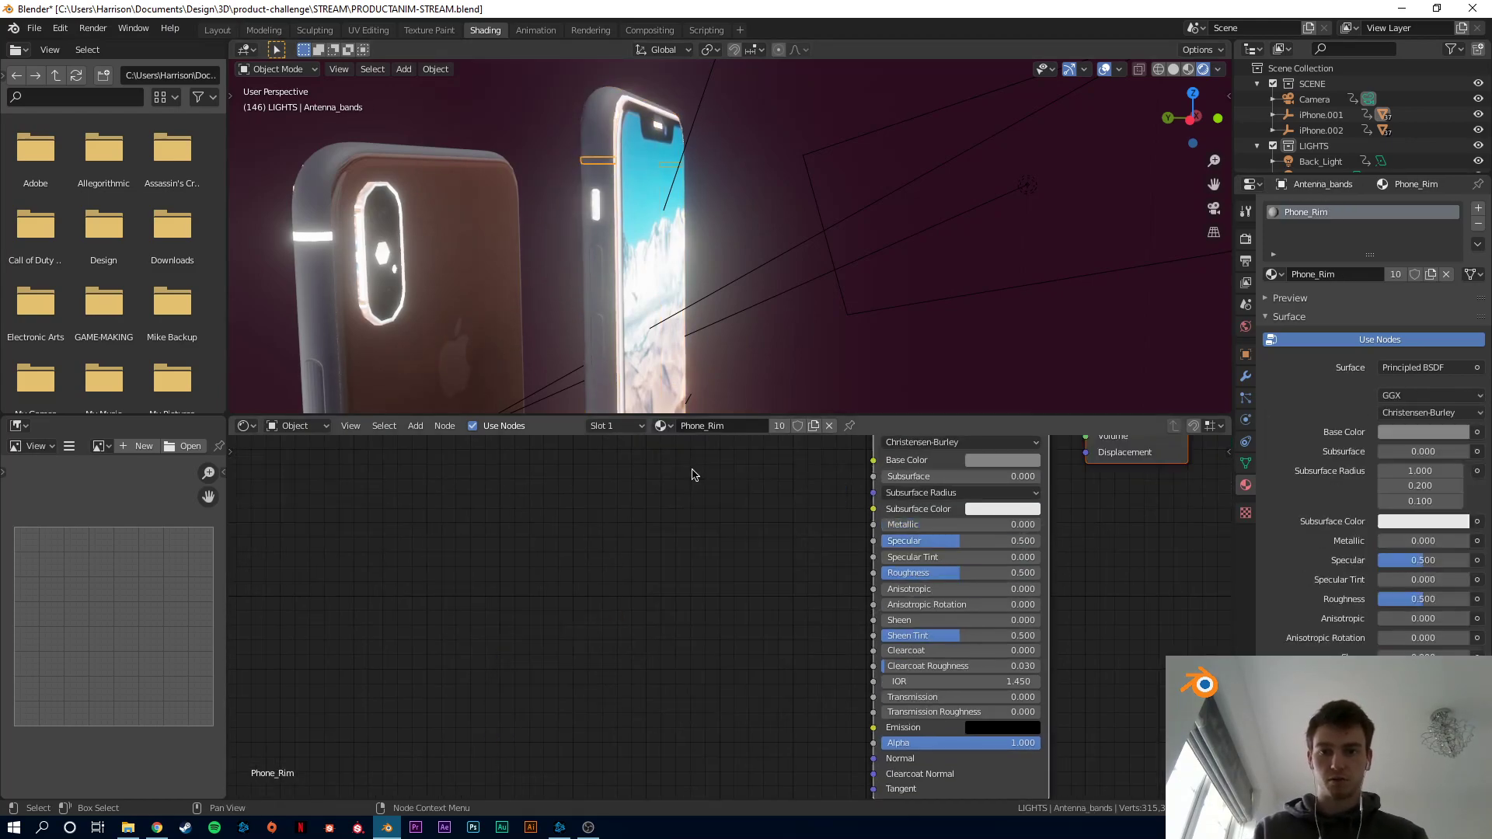
Assign the Phone_Rim material to Button_left_notification on the phone with the visible screen.
left_click(598, 214)
left_click(662, 426)
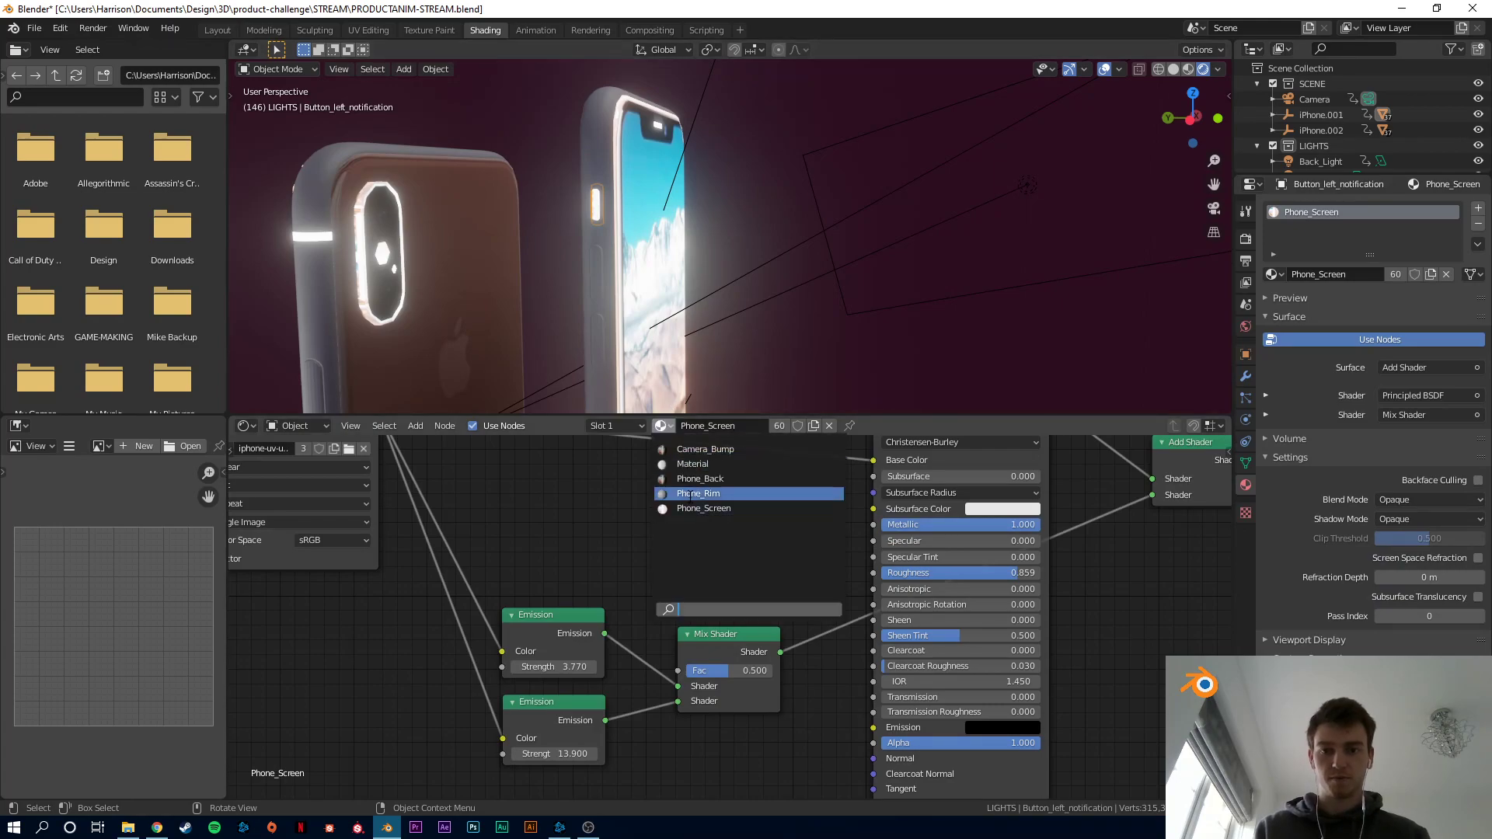
left_click(704, 494)
Assign the Phone_Rim material to Antenna_bands.001 on the other phone.
key("KP_Decimal")
middle_click_drag(547, 308, 573, 305)
left_click(519, 231)
left_click(662, 426)
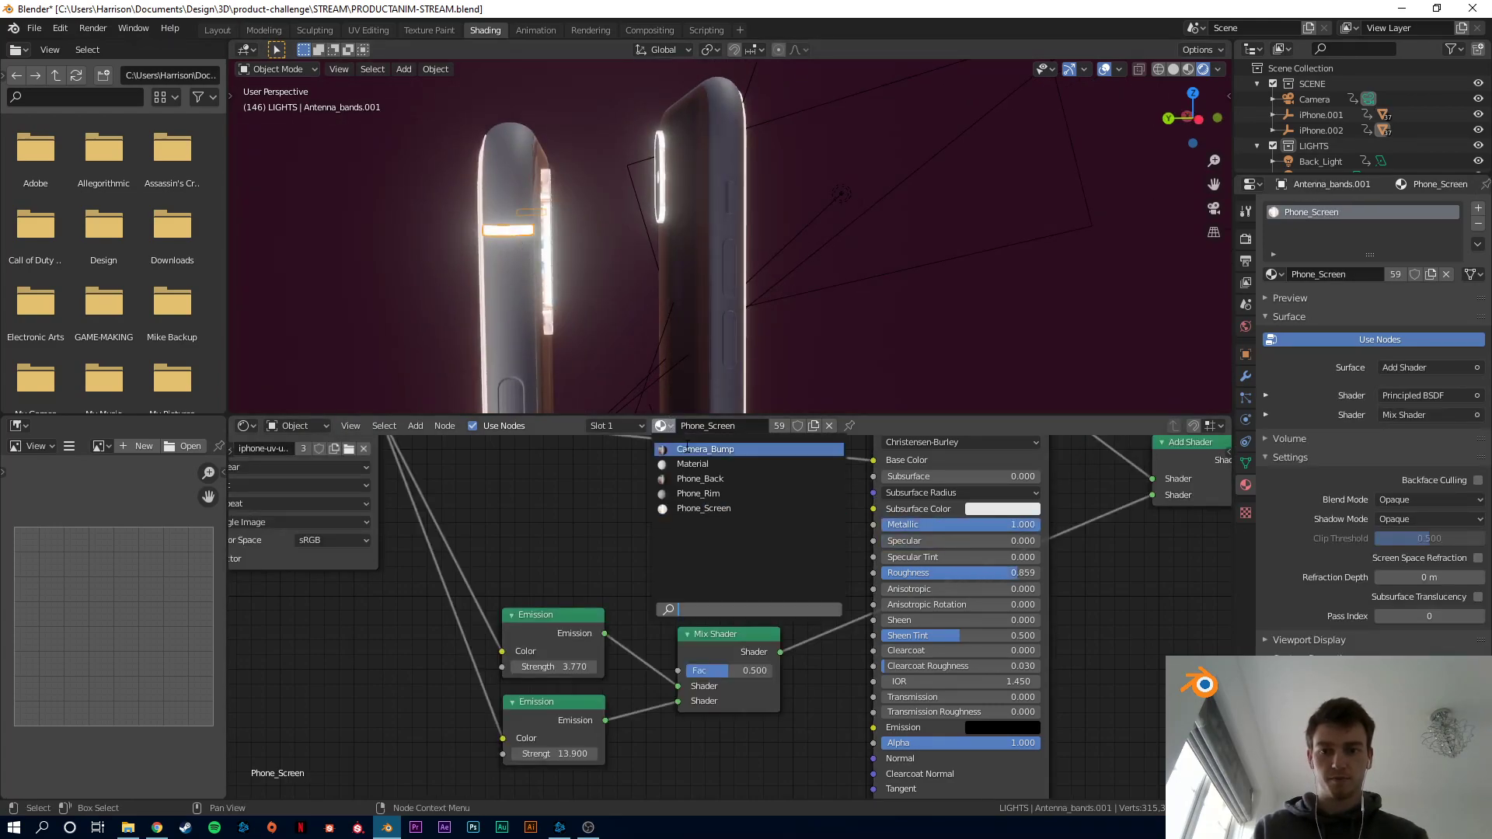
left_click(699, 497)
Assign the Phone_Rim material to Chrome_back_cam, the glowing ring around the rear camera.
middle_click_drag(618, 210, 792, 221)
left_click(934, 217)
left_click(933, 205)
scroll(793, 224, "up", 2)
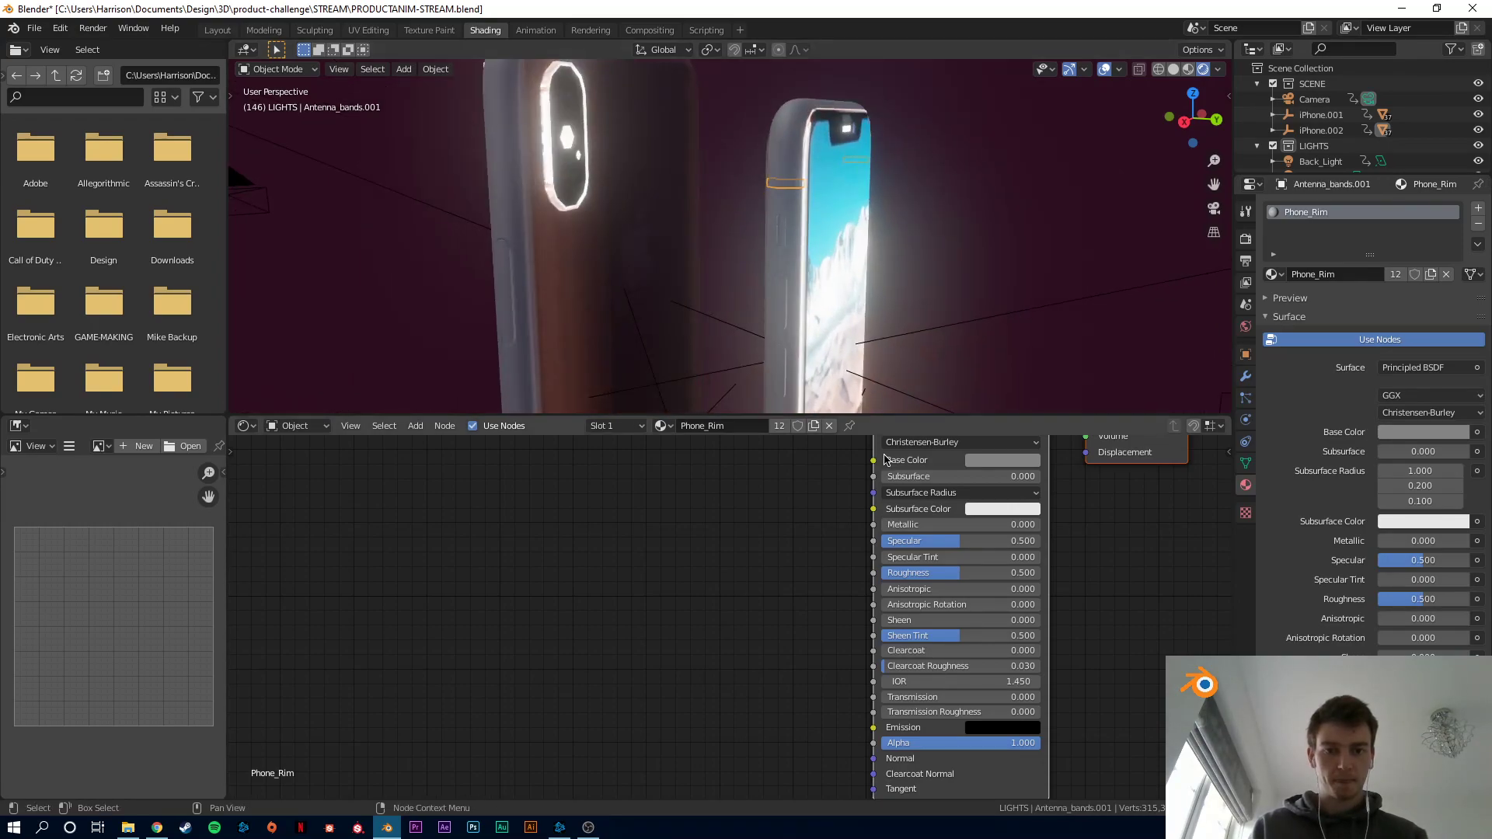
left_click(660, 427)
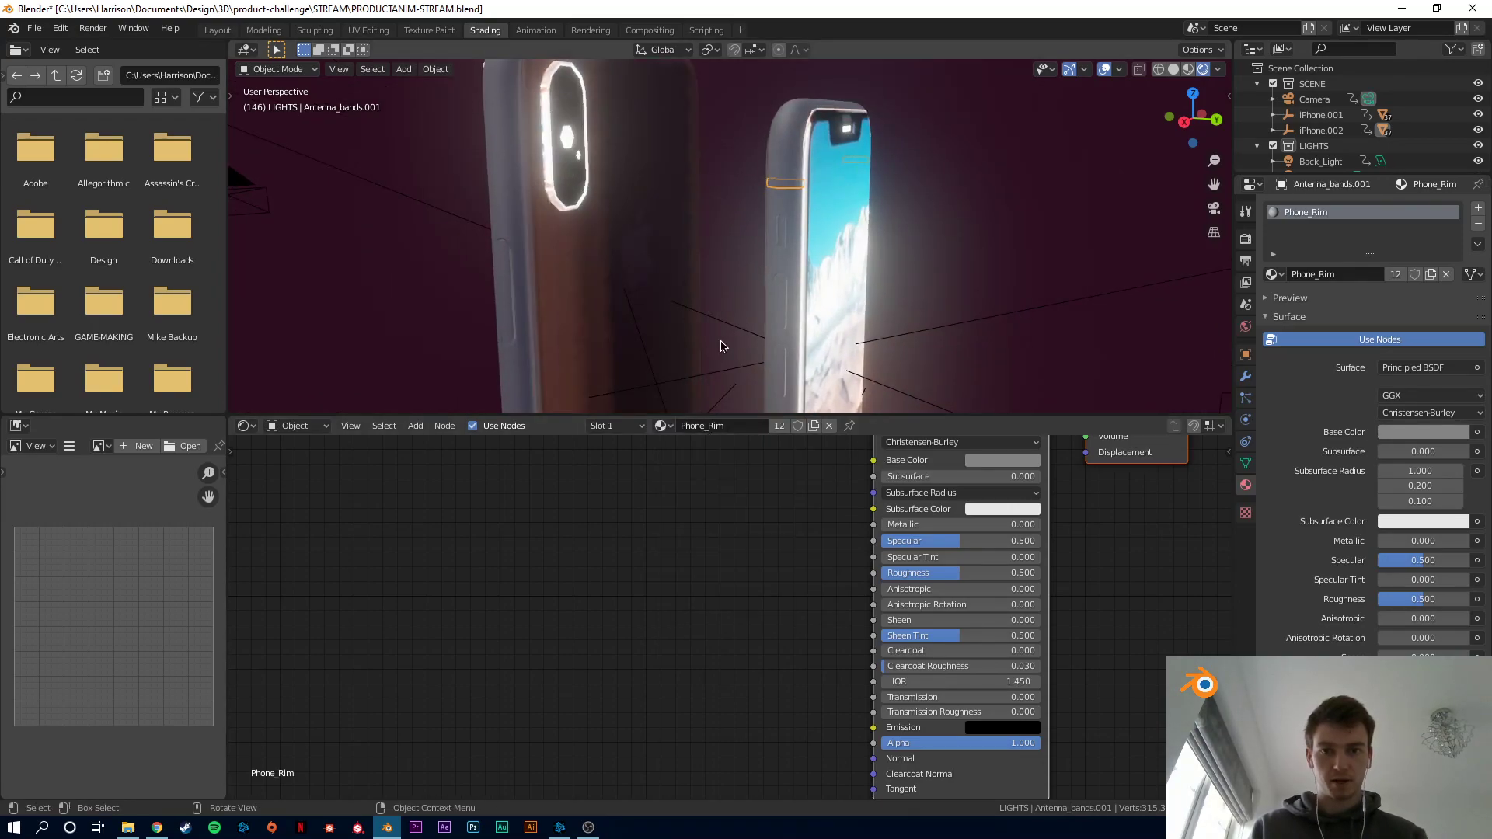
left_click(546, 144)
left_click(556, 186)
left_click(558, 189)
left_click(661, 426)
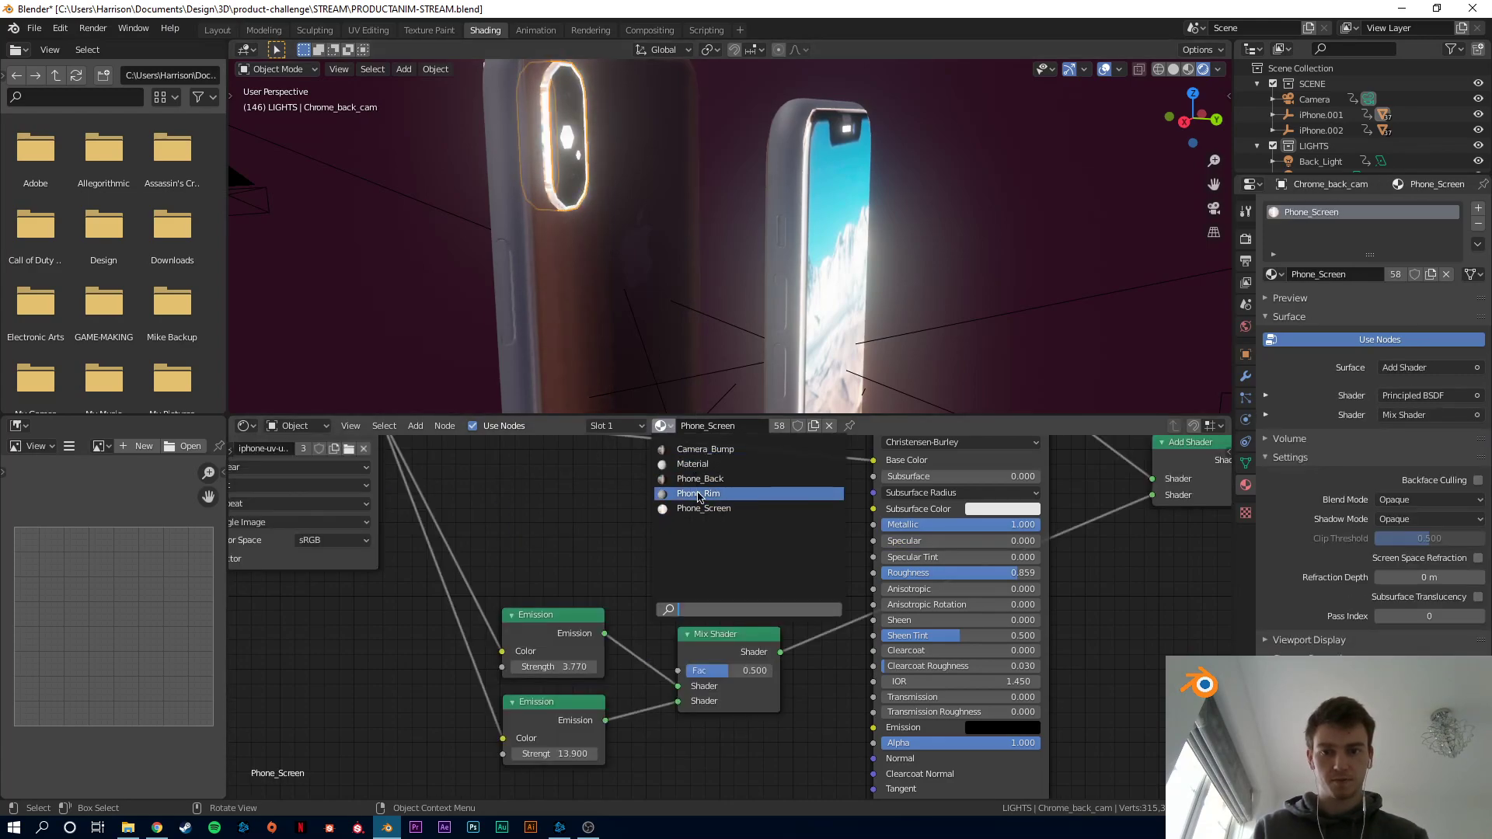
left_click(704, 495)
Try the Phone_Rim material on Glass_top.001 and check the rear camera glass and earpiece parts.
scroll(724, 270, "up", 2)
middle_click_drag(724, 264, 964, 183)
left_click(963, 183)
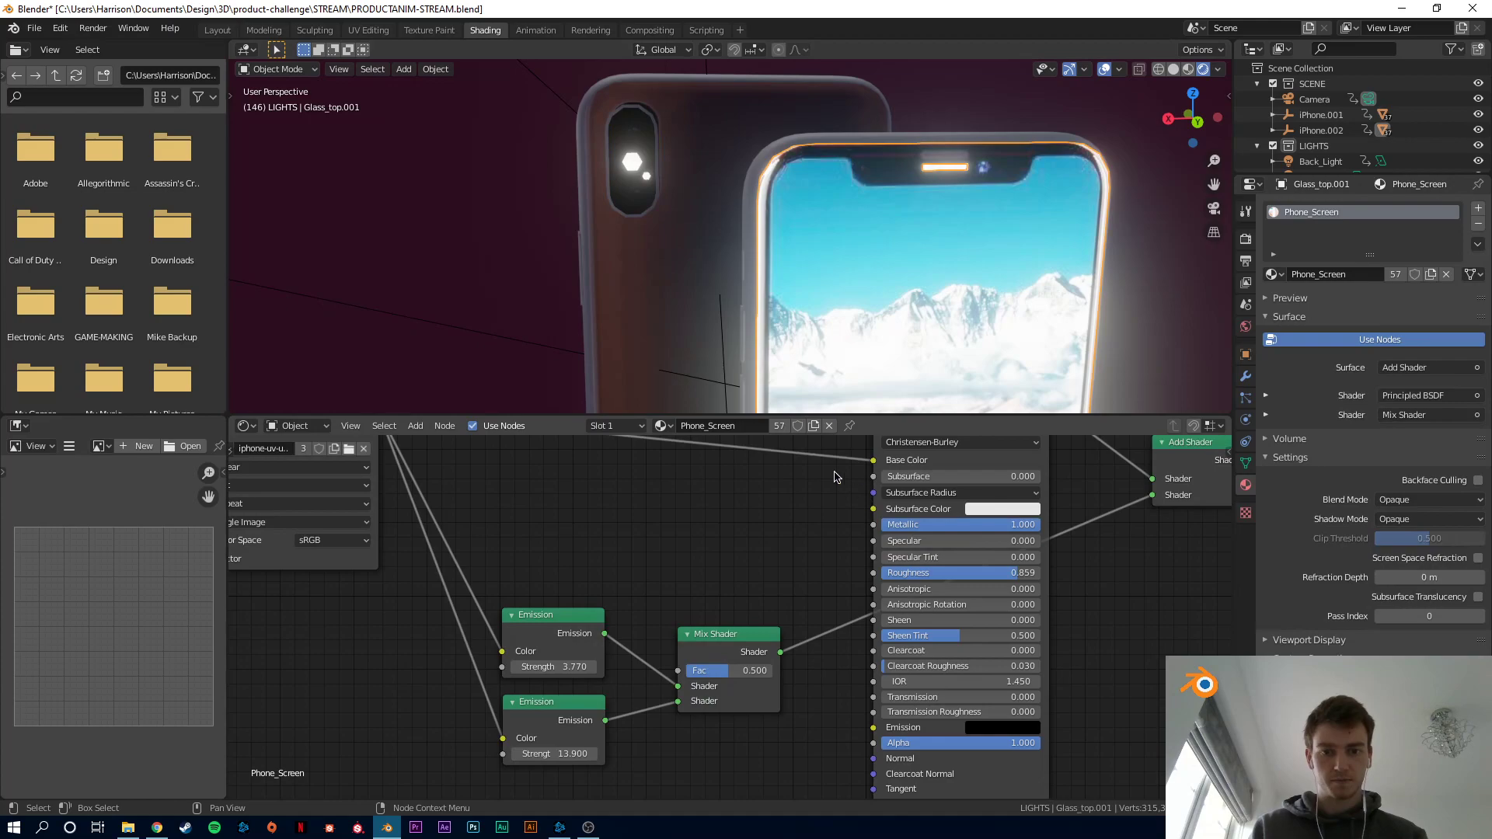
left_click(661, 426)
left_click(705, 492)
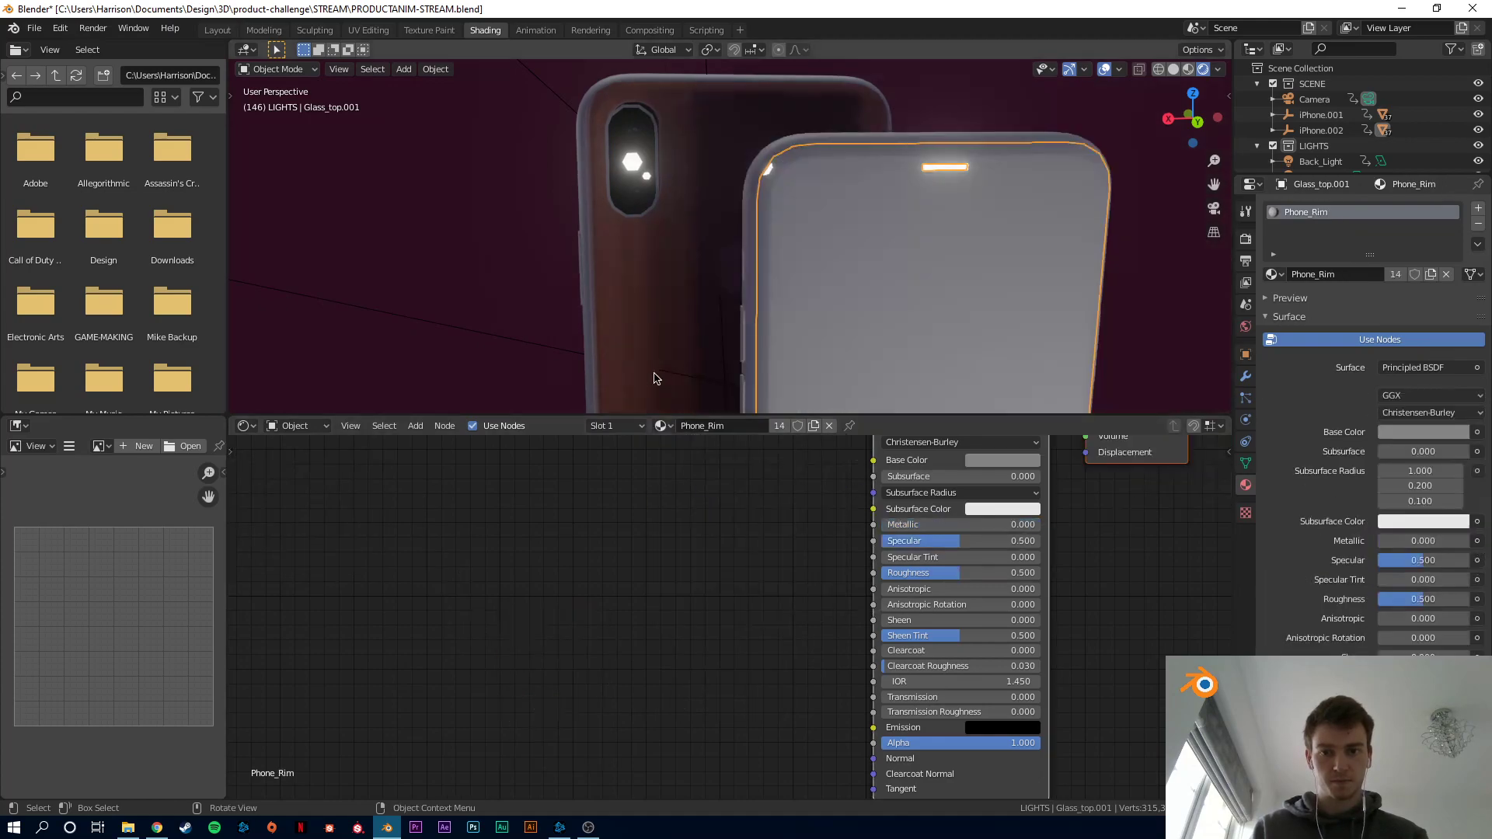
left_click(636, 171)
left_click(648, 188)
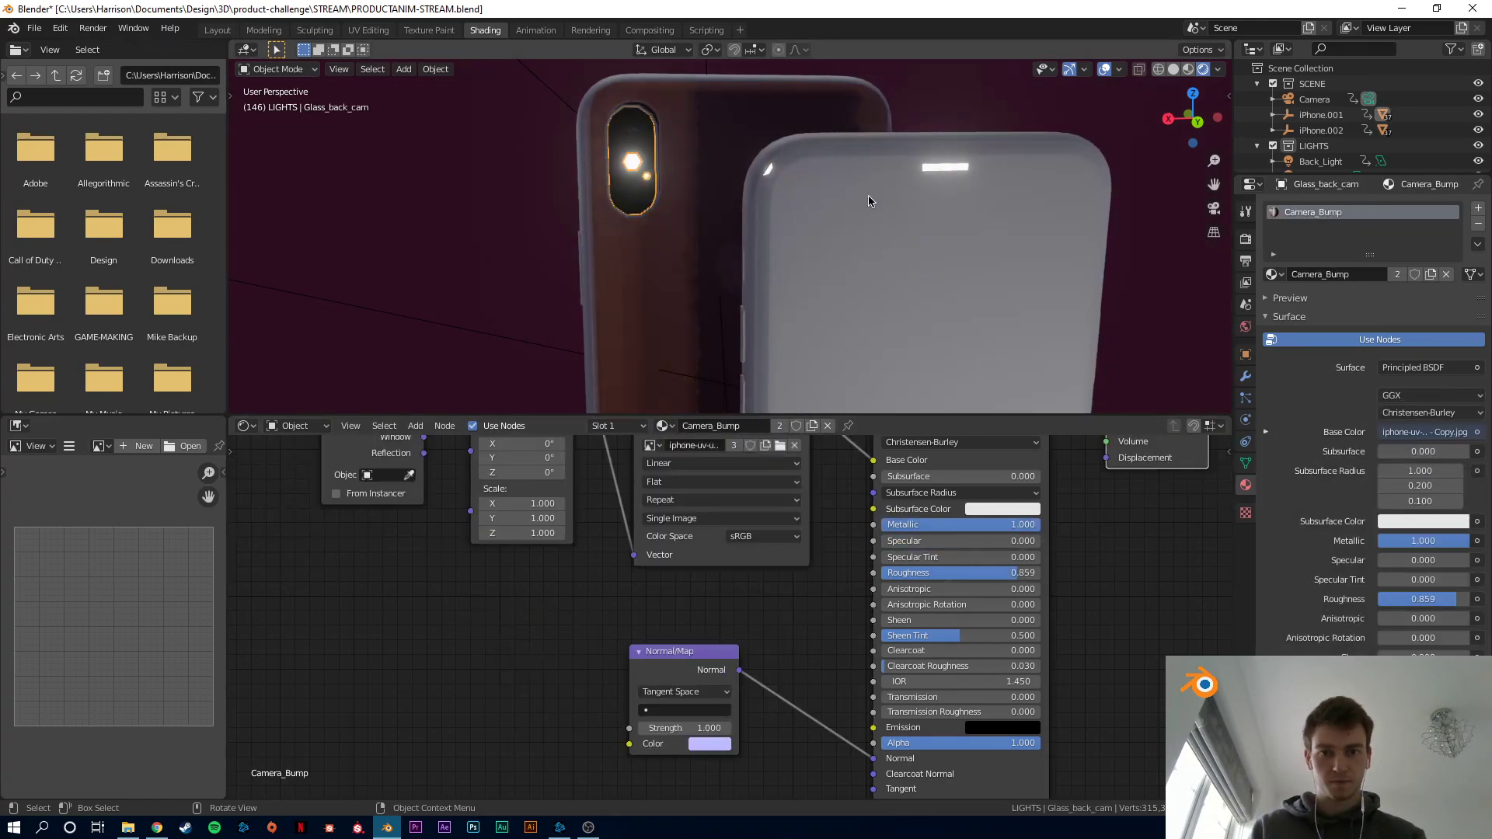
left_click(953, 171)
left_click(954, 172)
left_click(953, 173)
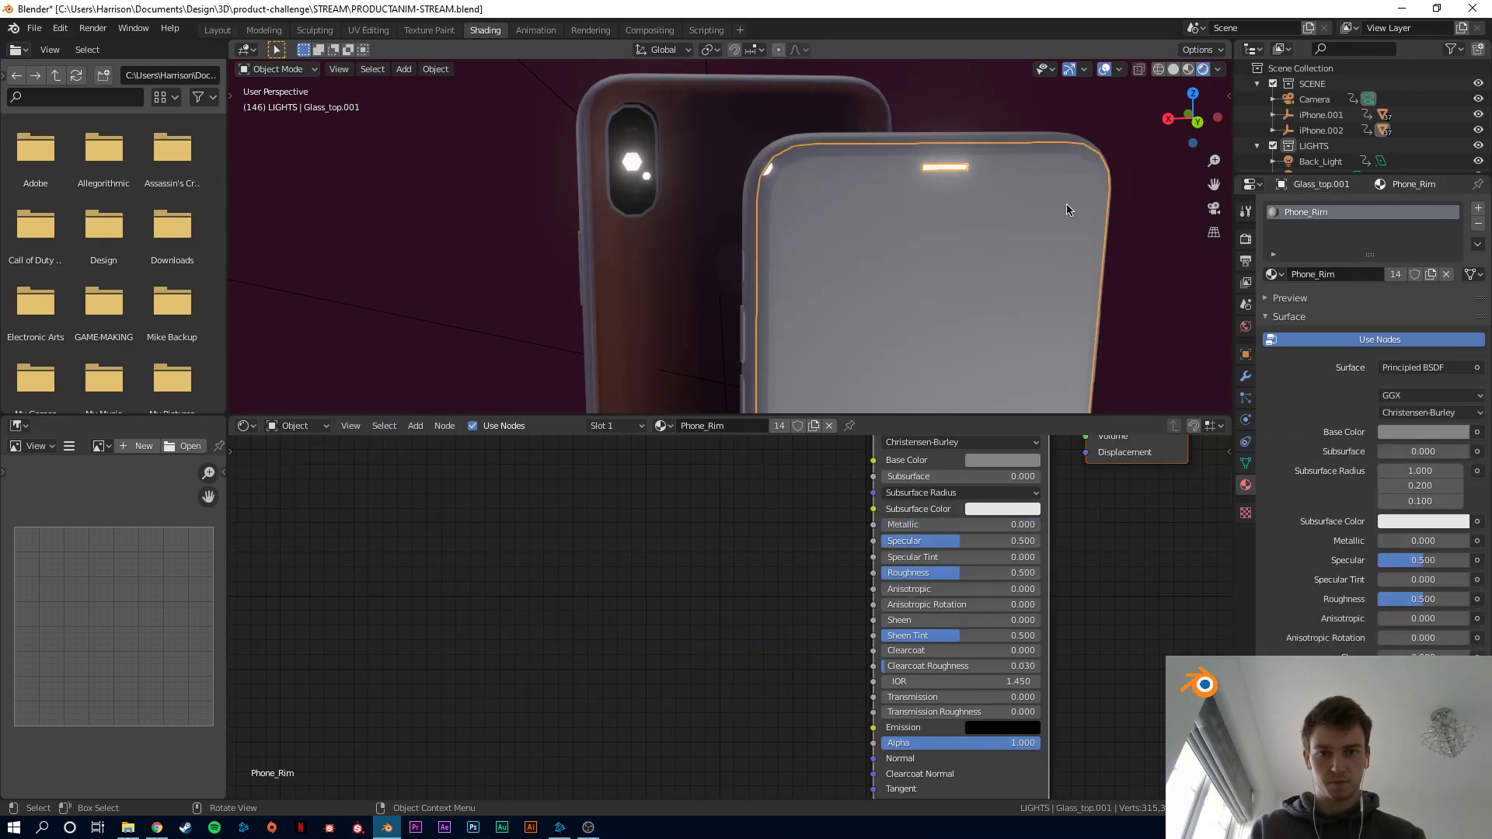
Compare the phones through the camera and try the Phone_Back material on Glass_top.001.
key("KP_0")
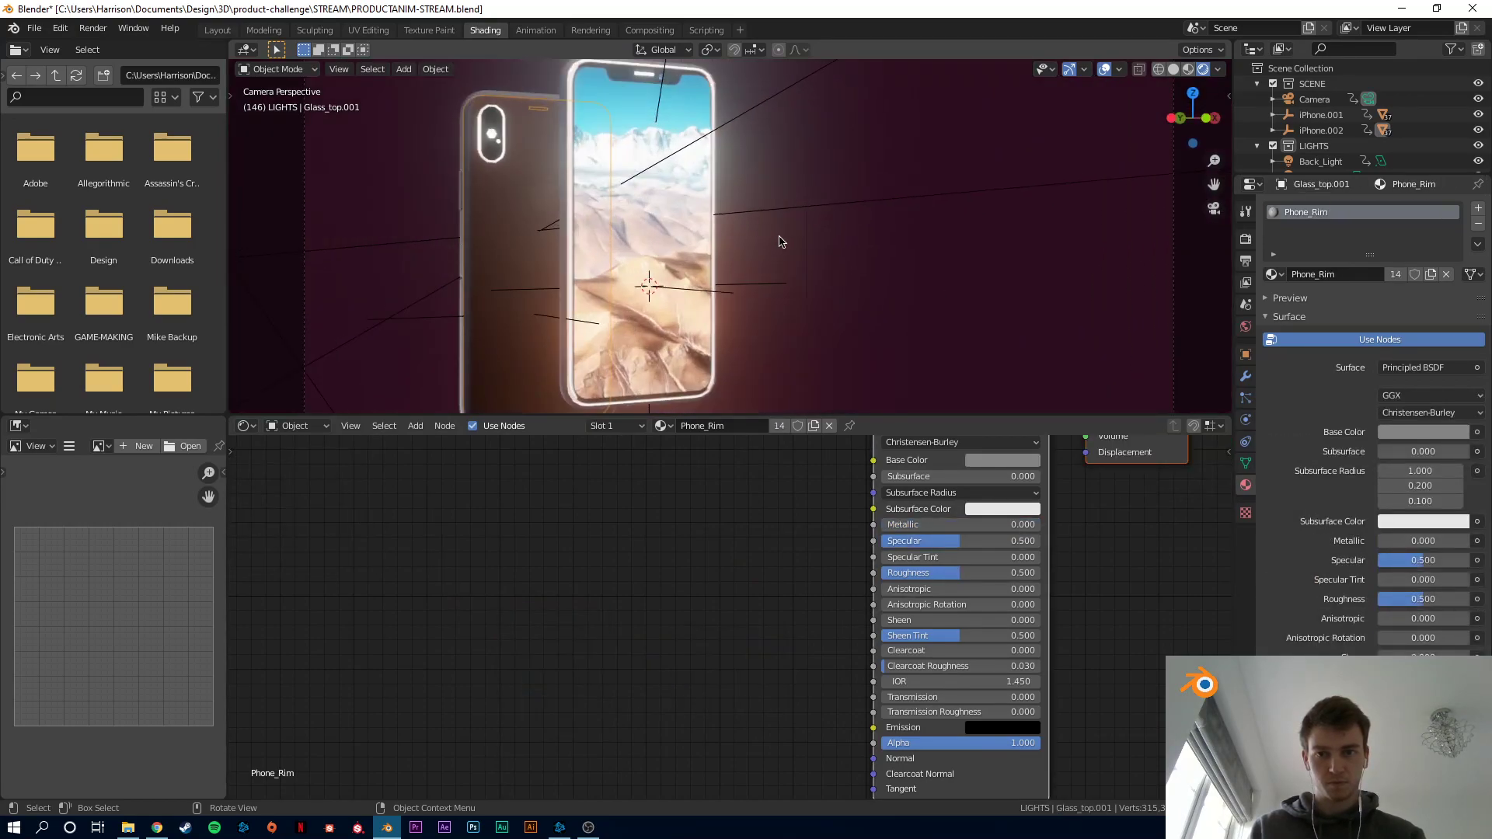
key("KP_0")
key("Home")
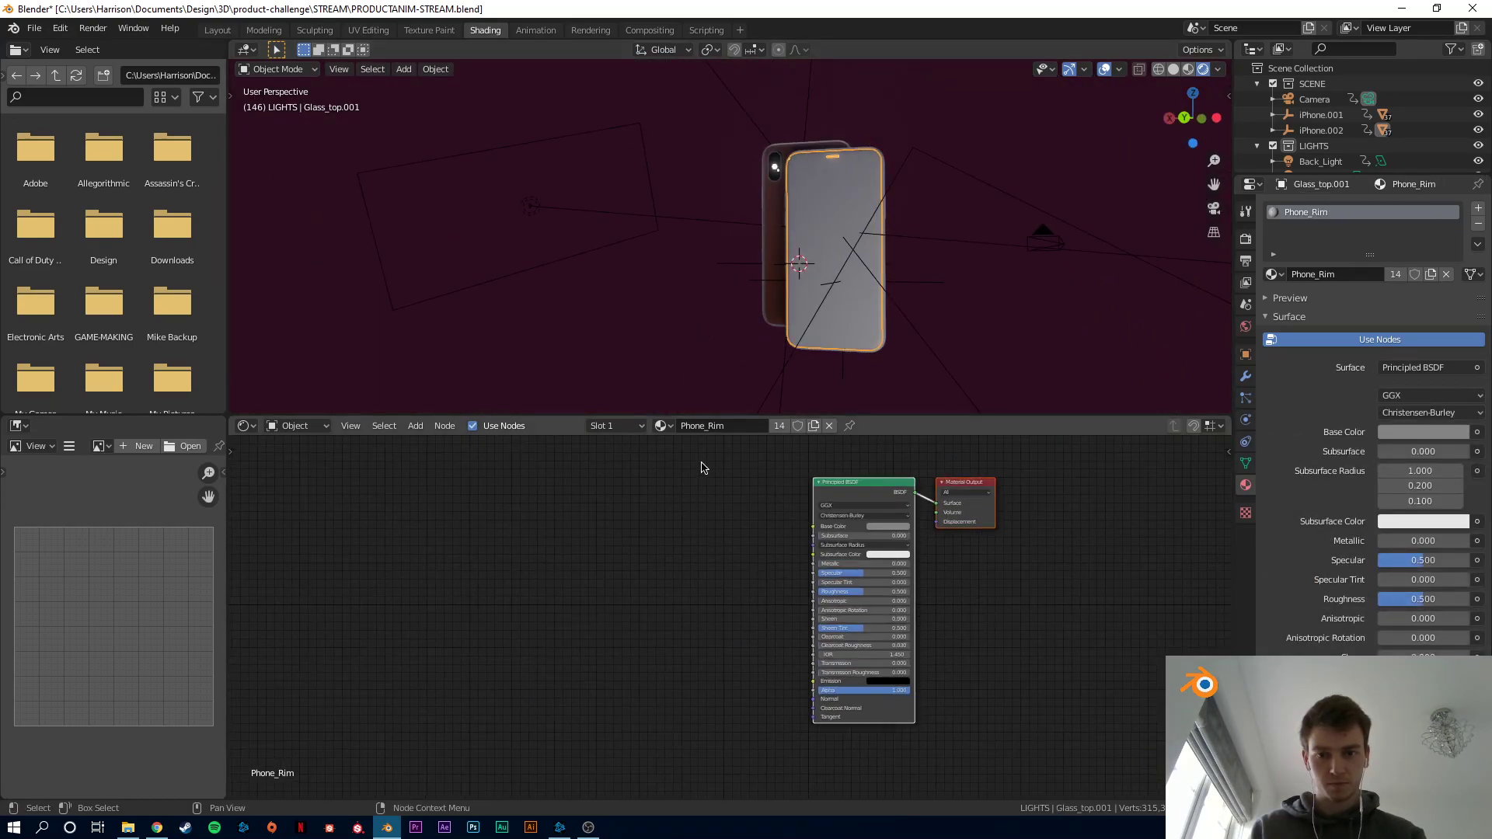
left_click(661, 425)
left_click(704, 476)
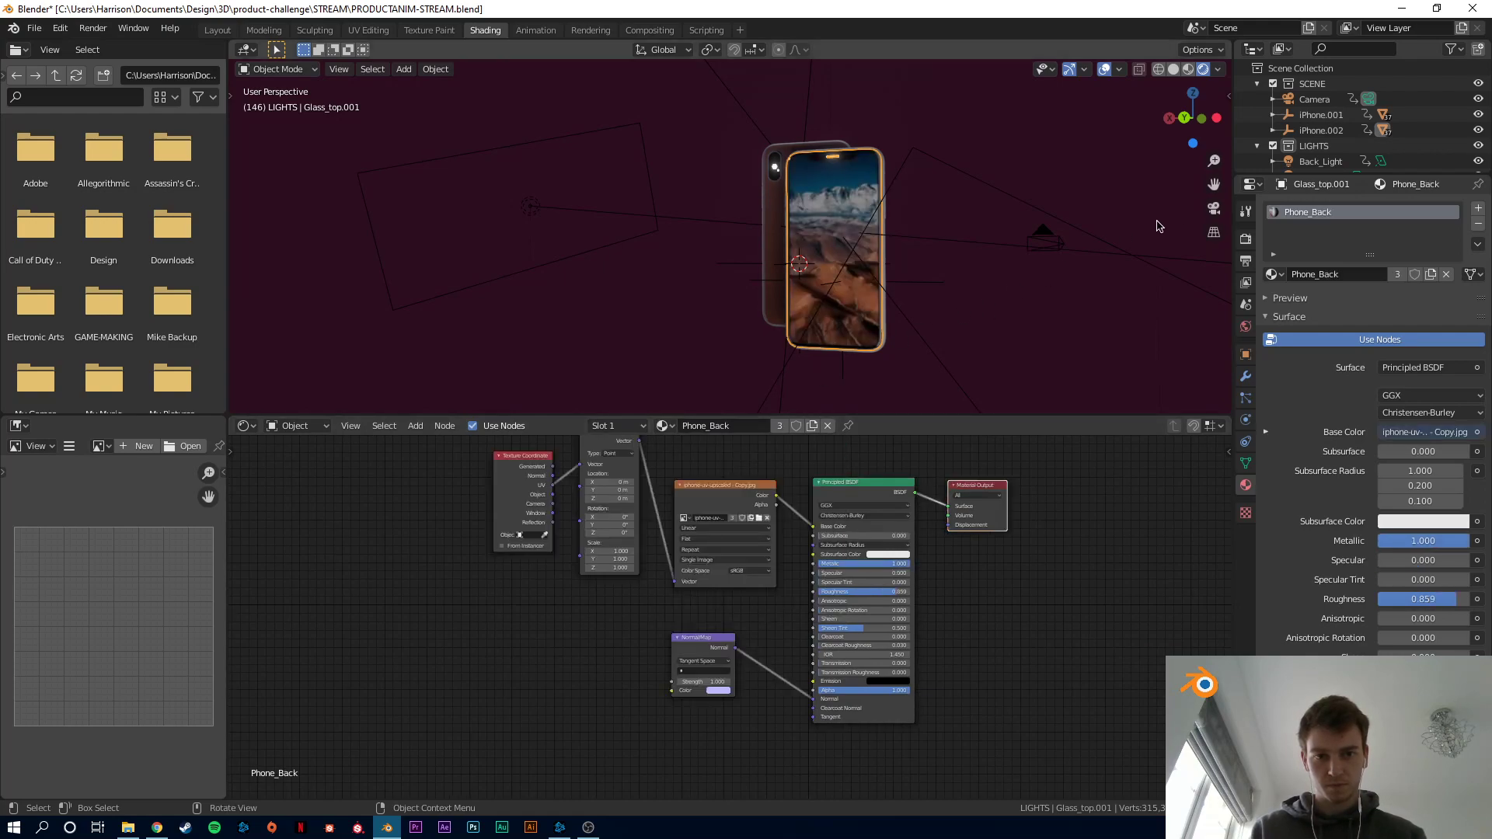
Assign the Phone_Screen material to Glass_top.001 again.
left_click(1214, 208)
scroll(745, 315, "down", 2)
middle_click_drag(706, 364, 803, 281)
scroll(903, 293, "up", 2)
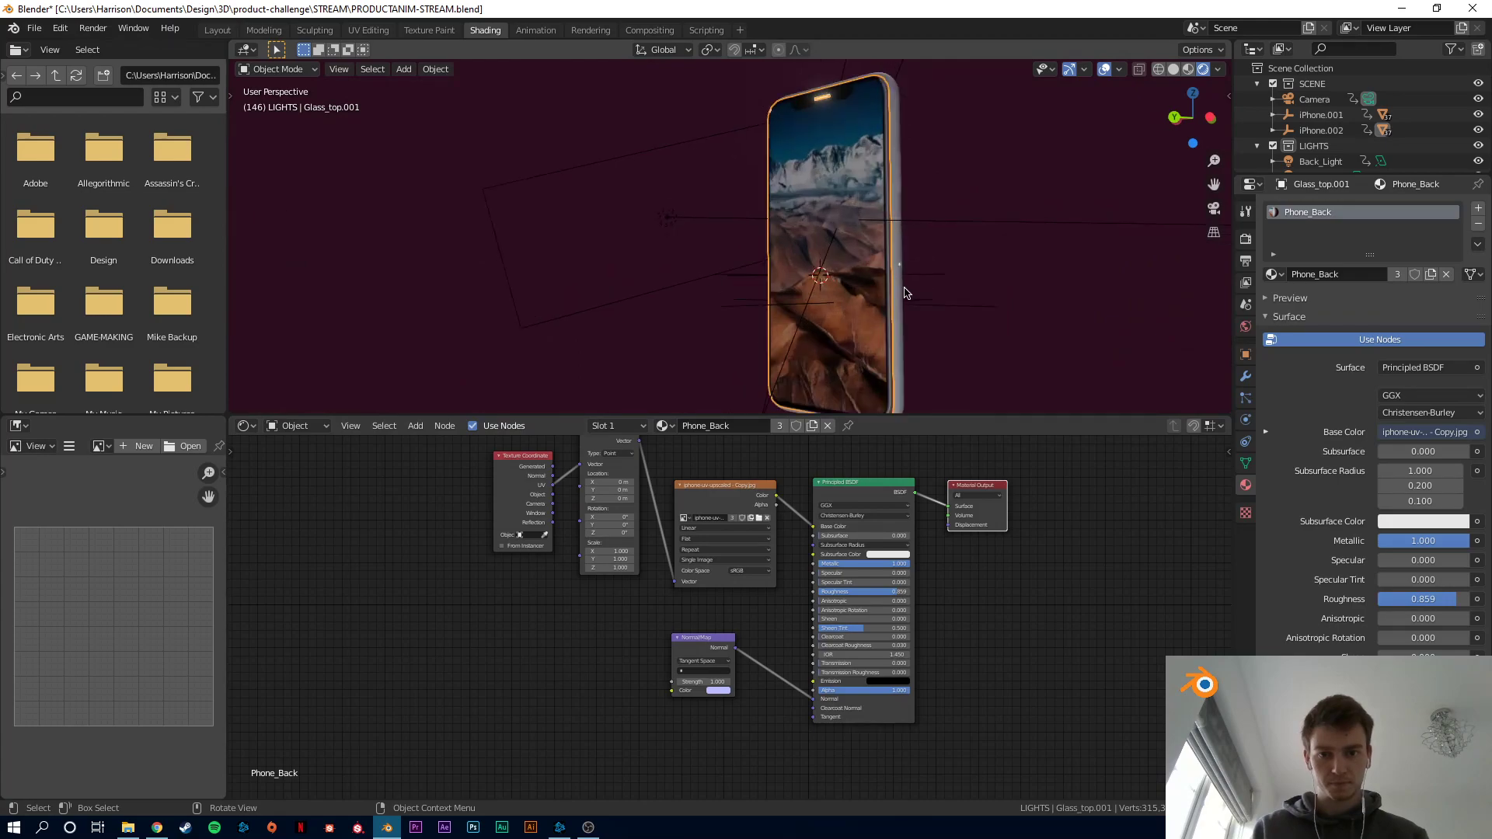
left_click(661, 425)
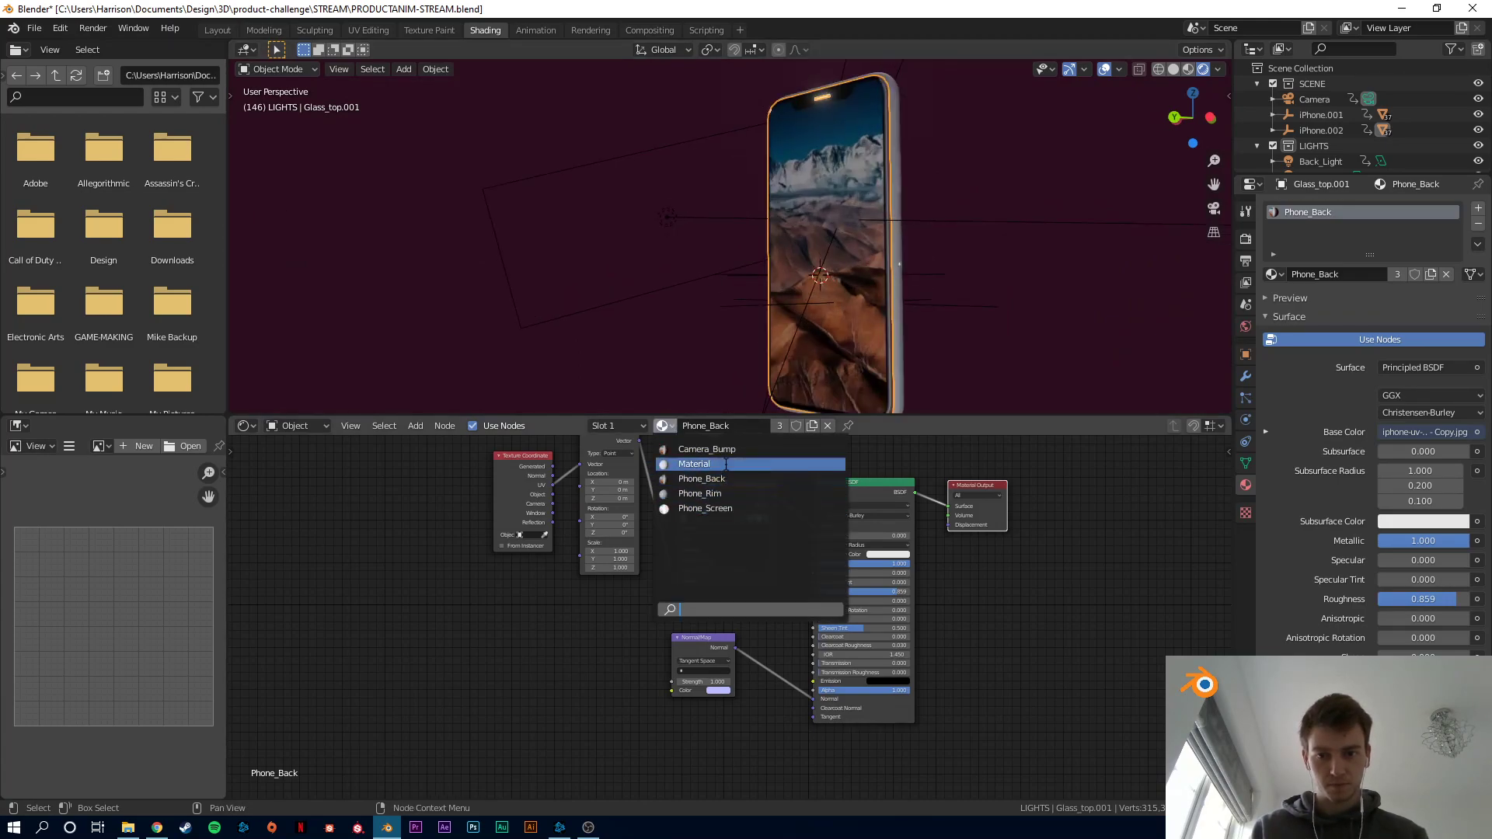
left_click(705, 508)
Look through the scene camera and assign Phone_Rim to Chrome_back_cam.001, the camera ring on the rear-facing phone.
scroll(893, 293, "down", 3)
middle_click_drag(893, 293, 1033, 260)
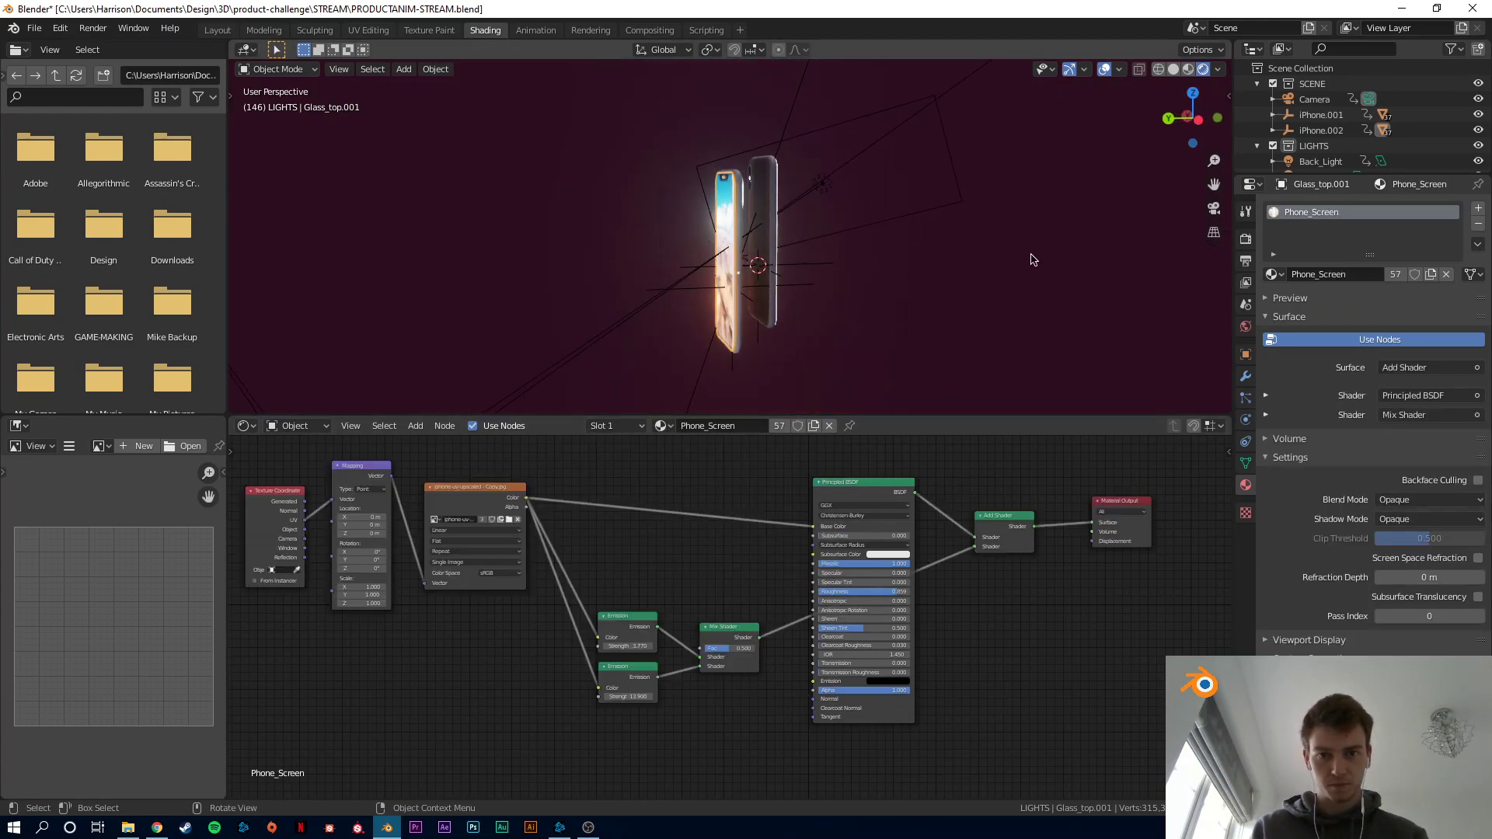
left_click(1213, 209)
left_click(524, 181)
scroll(525, 180, "up", 4)
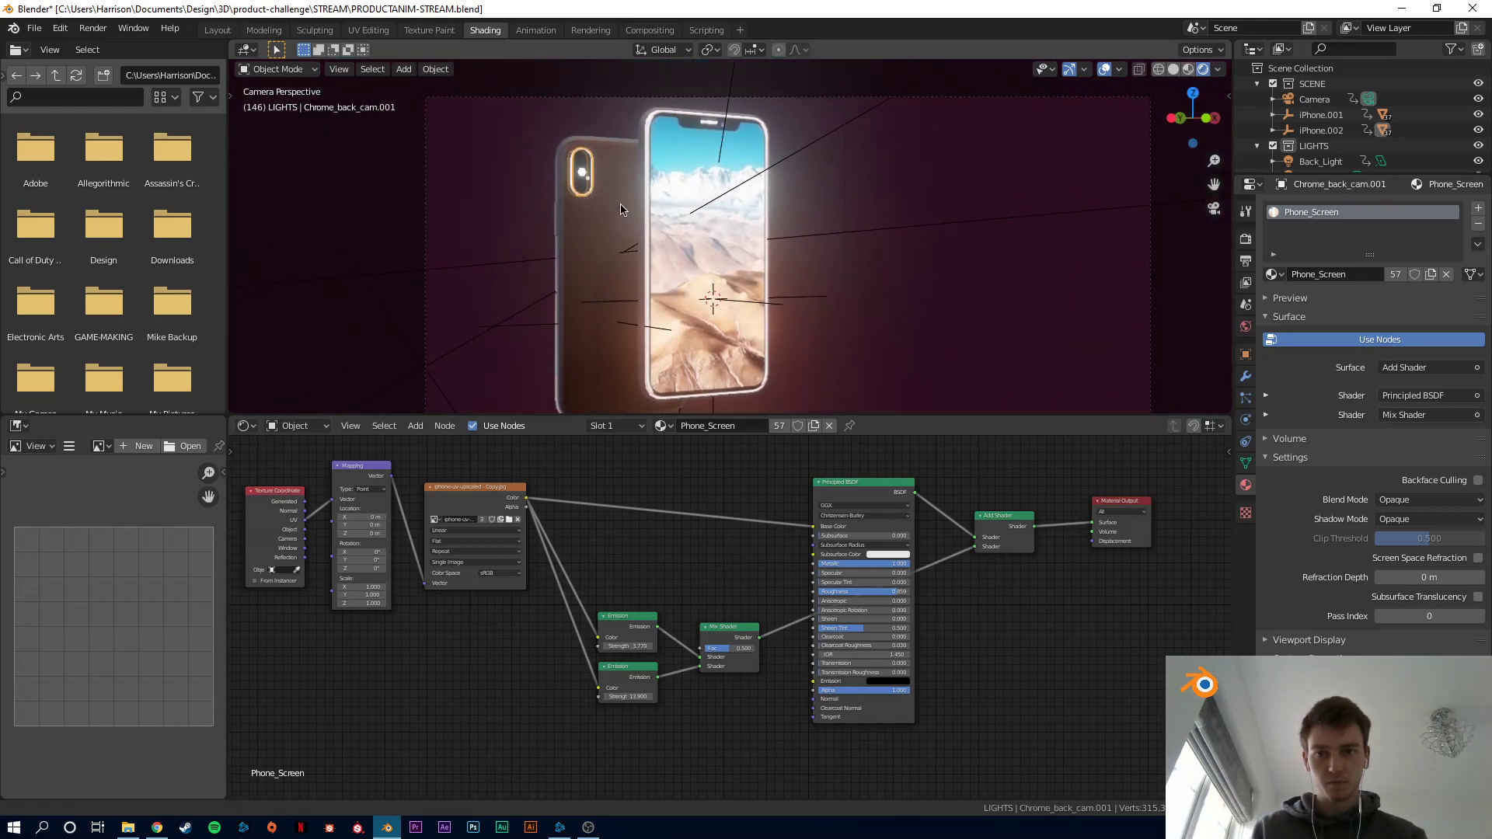
left_click(662, 425)
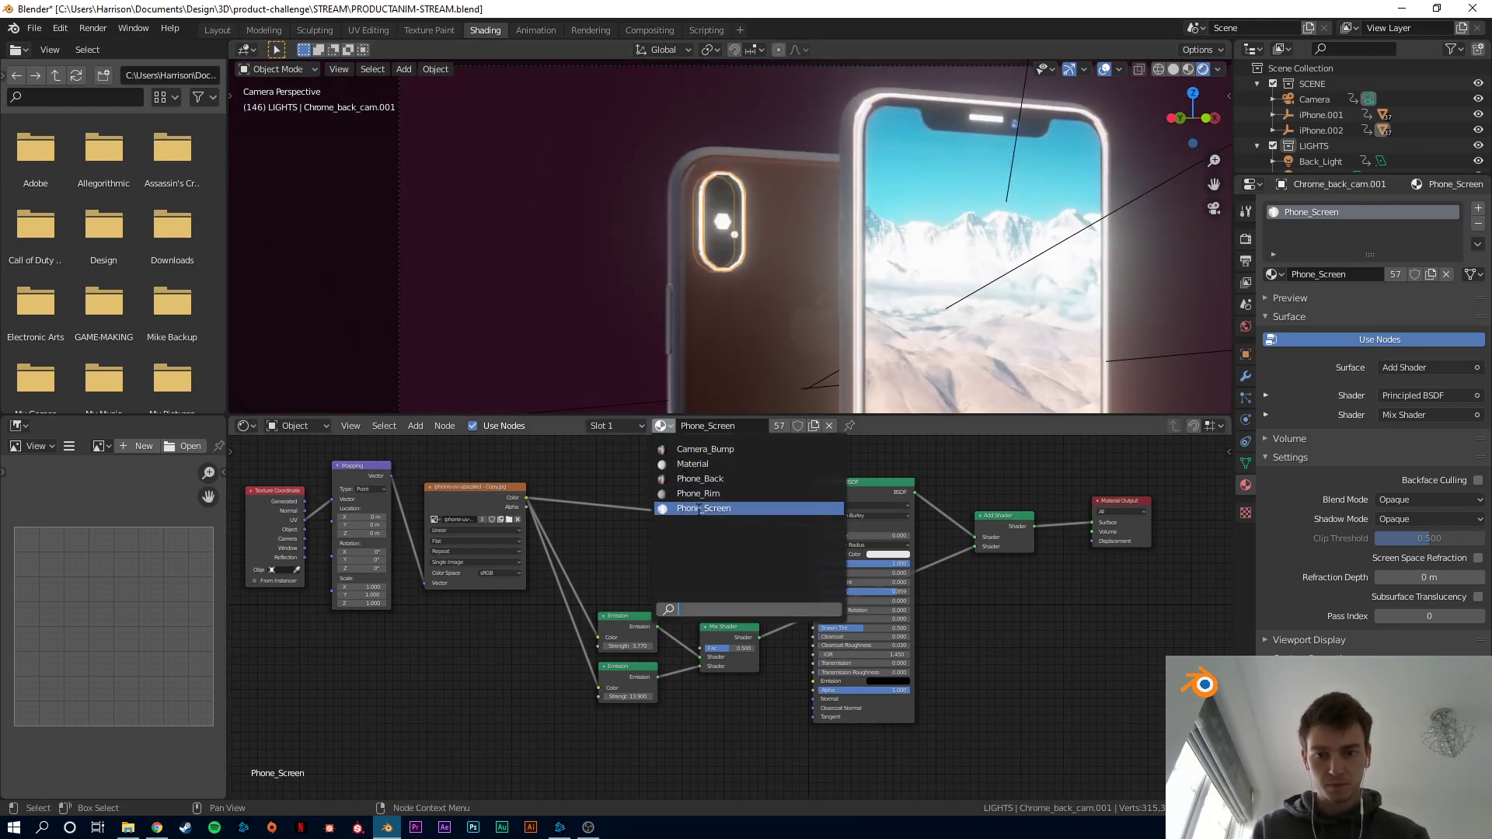
left_click(699, 493)
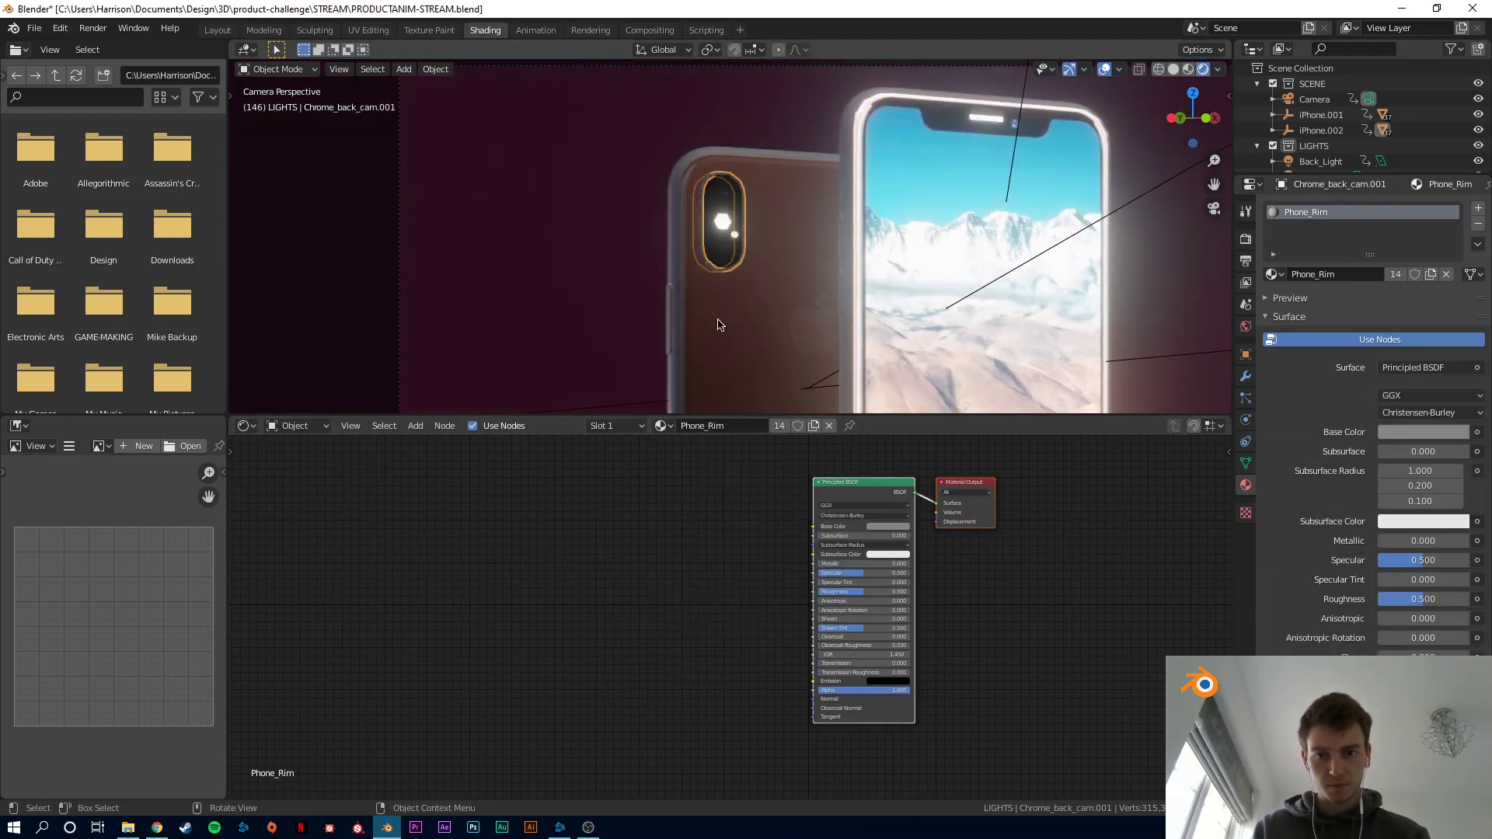
Assign the Phone_Rim material to the glowing hexagonal part in the middle of the rear-facing phone's camera.
left_click(727, 226)
left_click(662, 425)
left_click(698, 493)
left_click(735, 244)
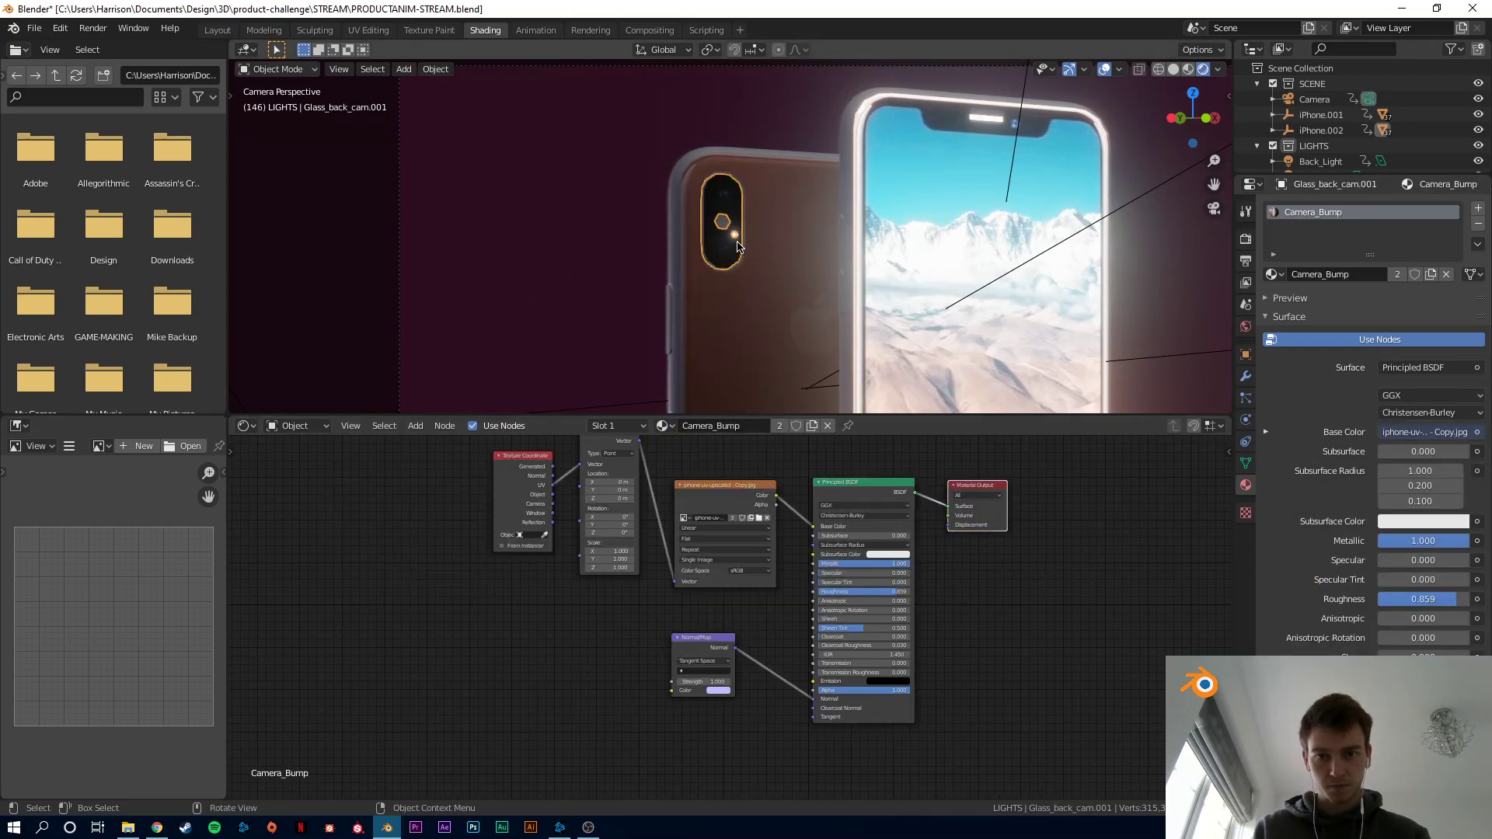
Assign the Phone_Rim material to Mech_mic.001, the small glowing part inside the rear camera bump.
scroll(661, 313, "down", 4)
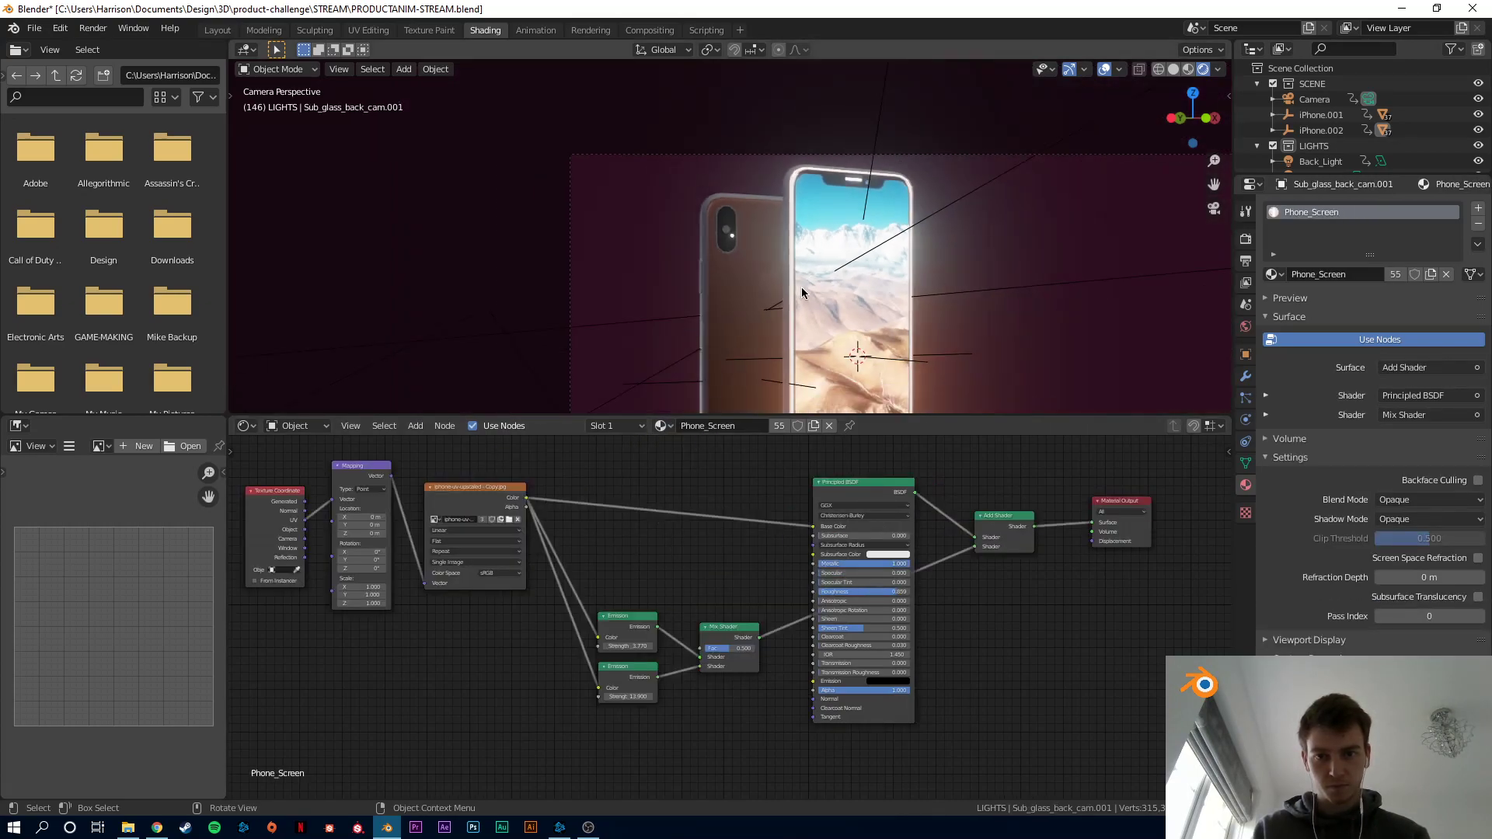
left_click(728, 231)
scroll(728, 232, "up", 9)
left_click(742, 234)
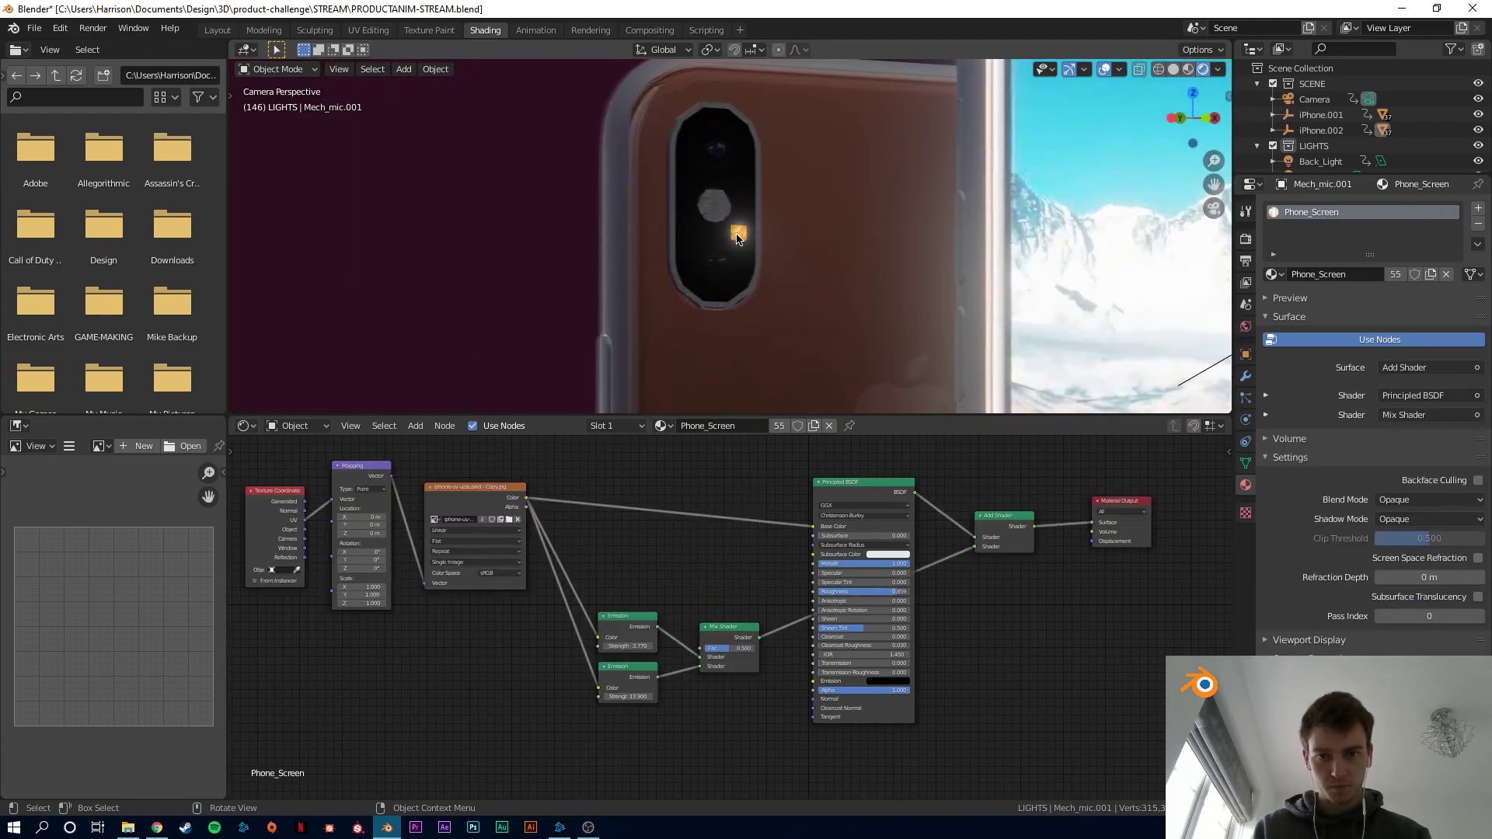
left_click(661, 425)
left_click(682, 493)
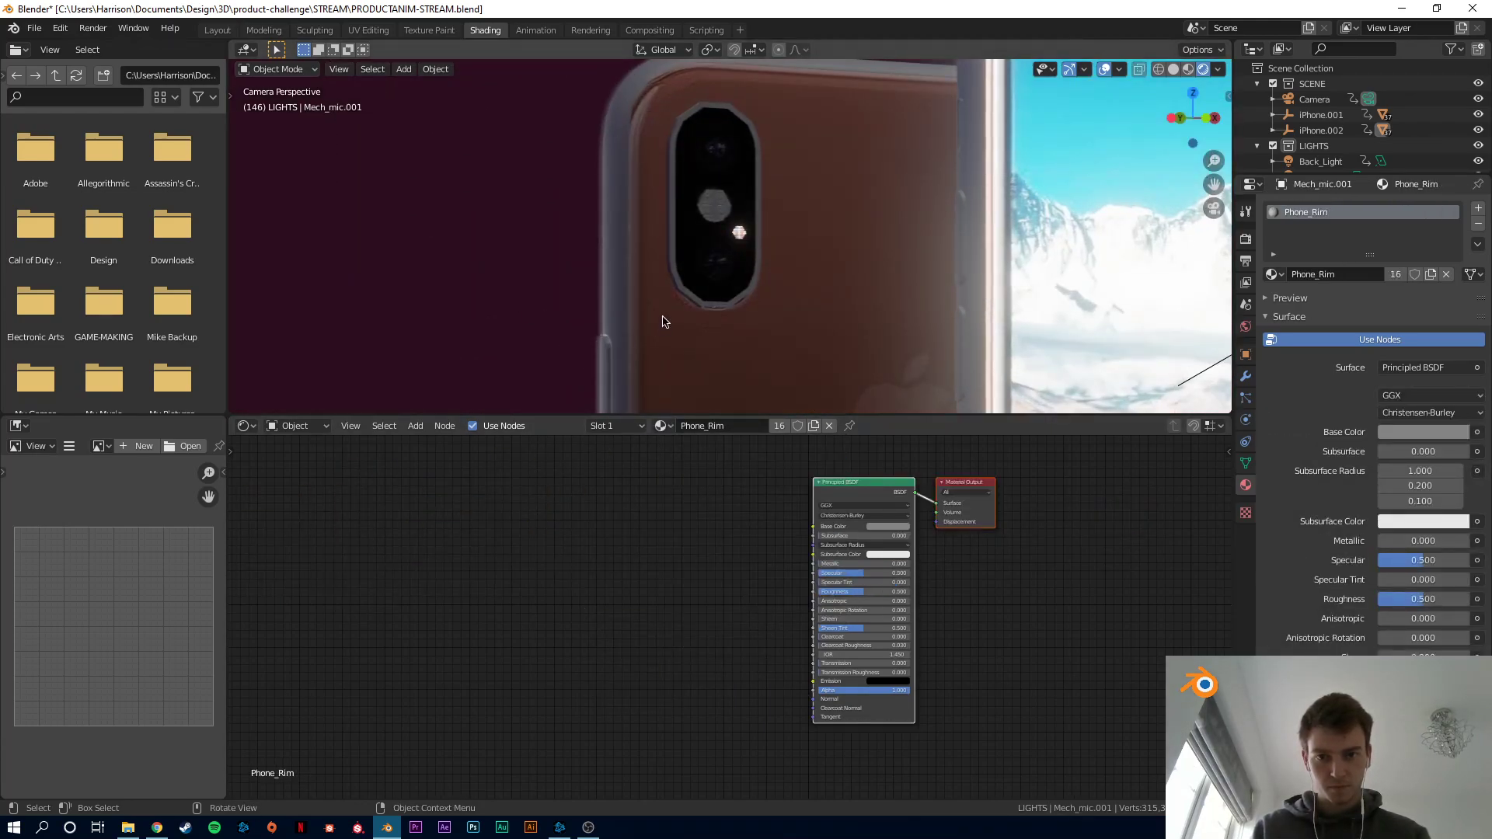
Try the Phone_Rim material on the front phone's Glass_top and undo the assignment.
scroll(924, 267, "down", 8)
scroll(846, 220, "up", 2)
left_click(836, 204)
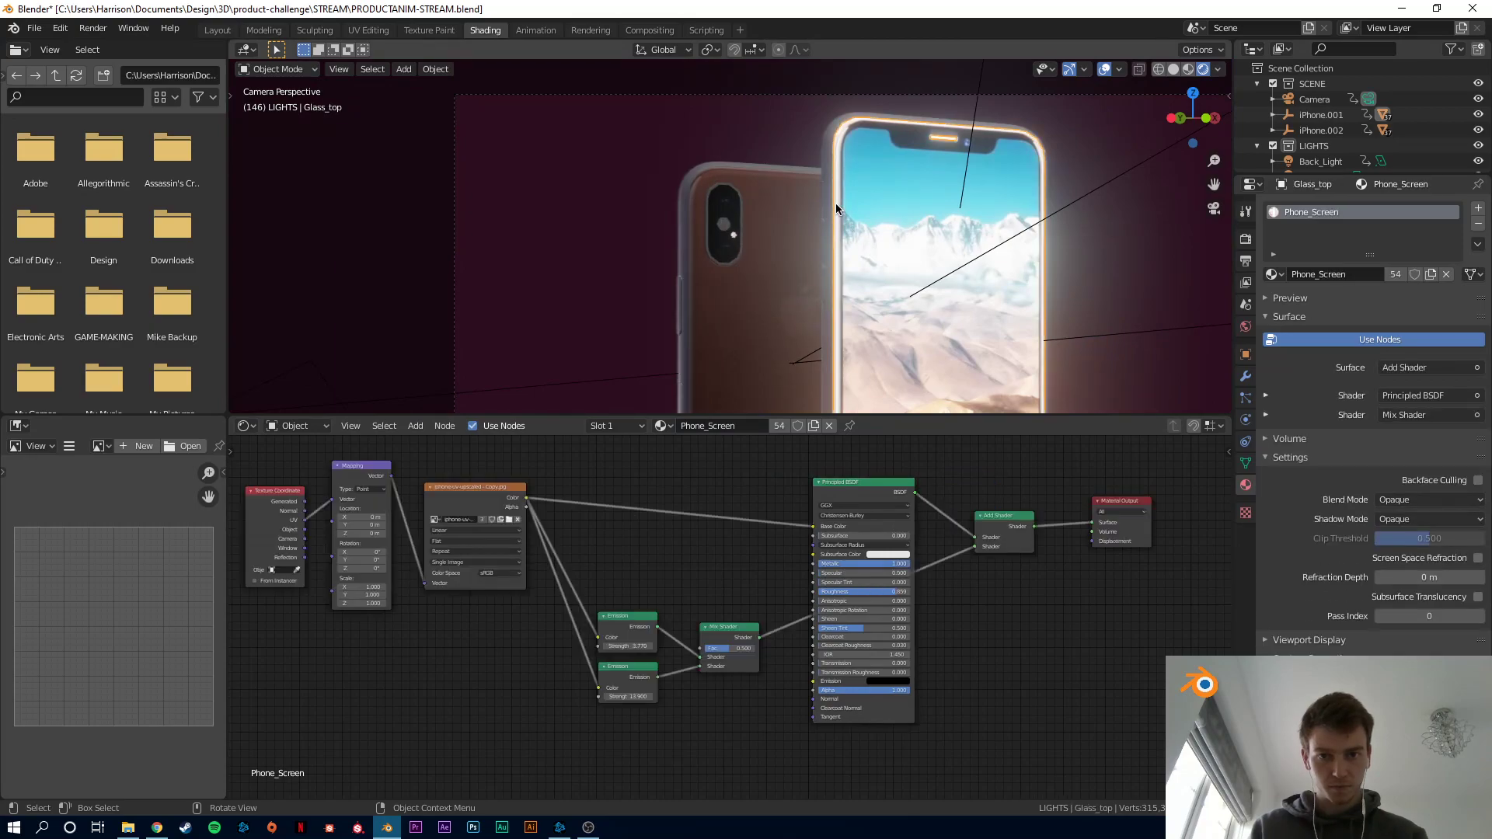
left_click(661, 426)
left_click(712, 495)
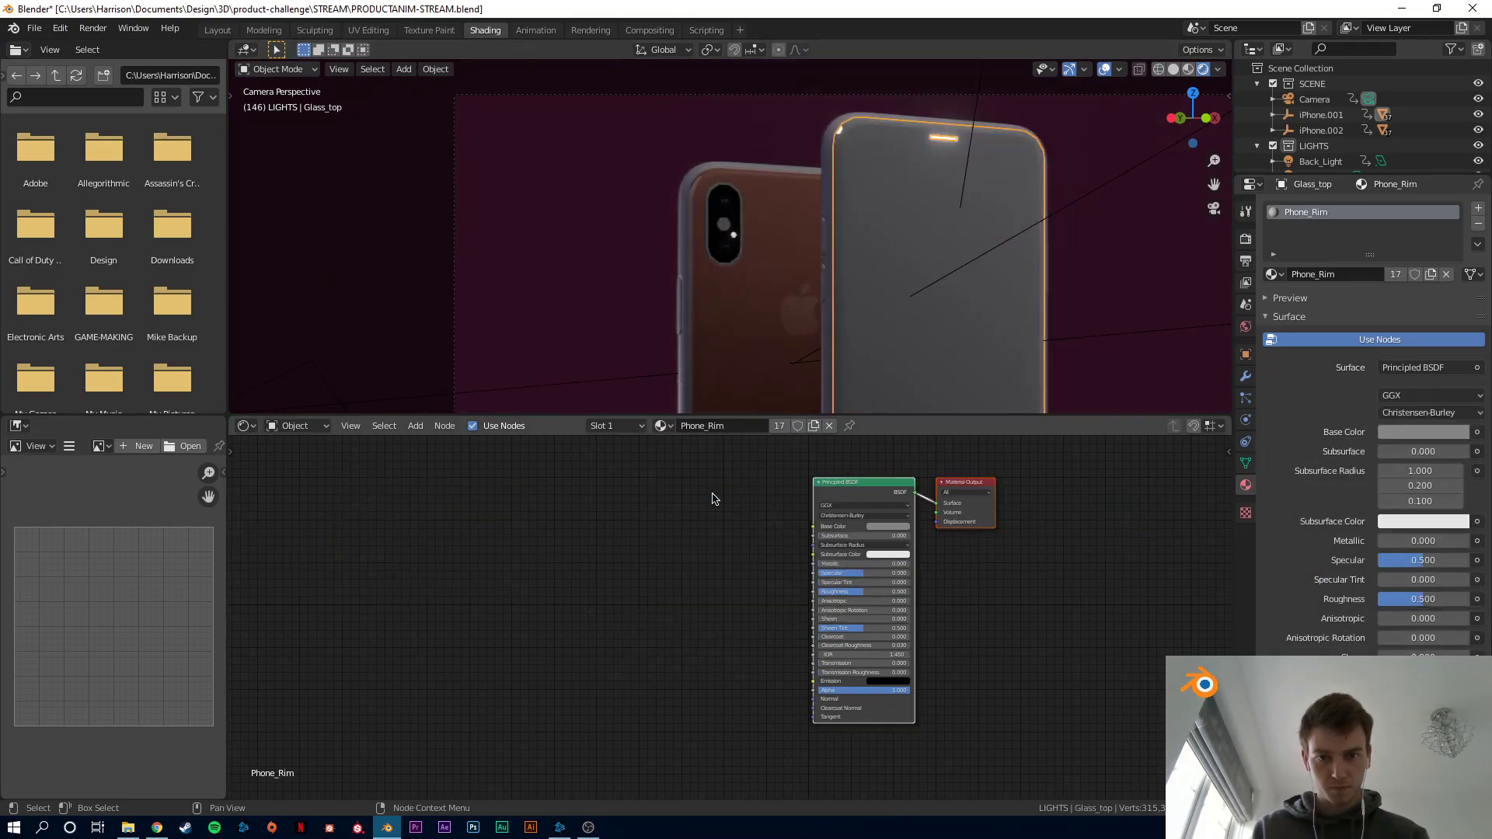
key("ctrl+z")
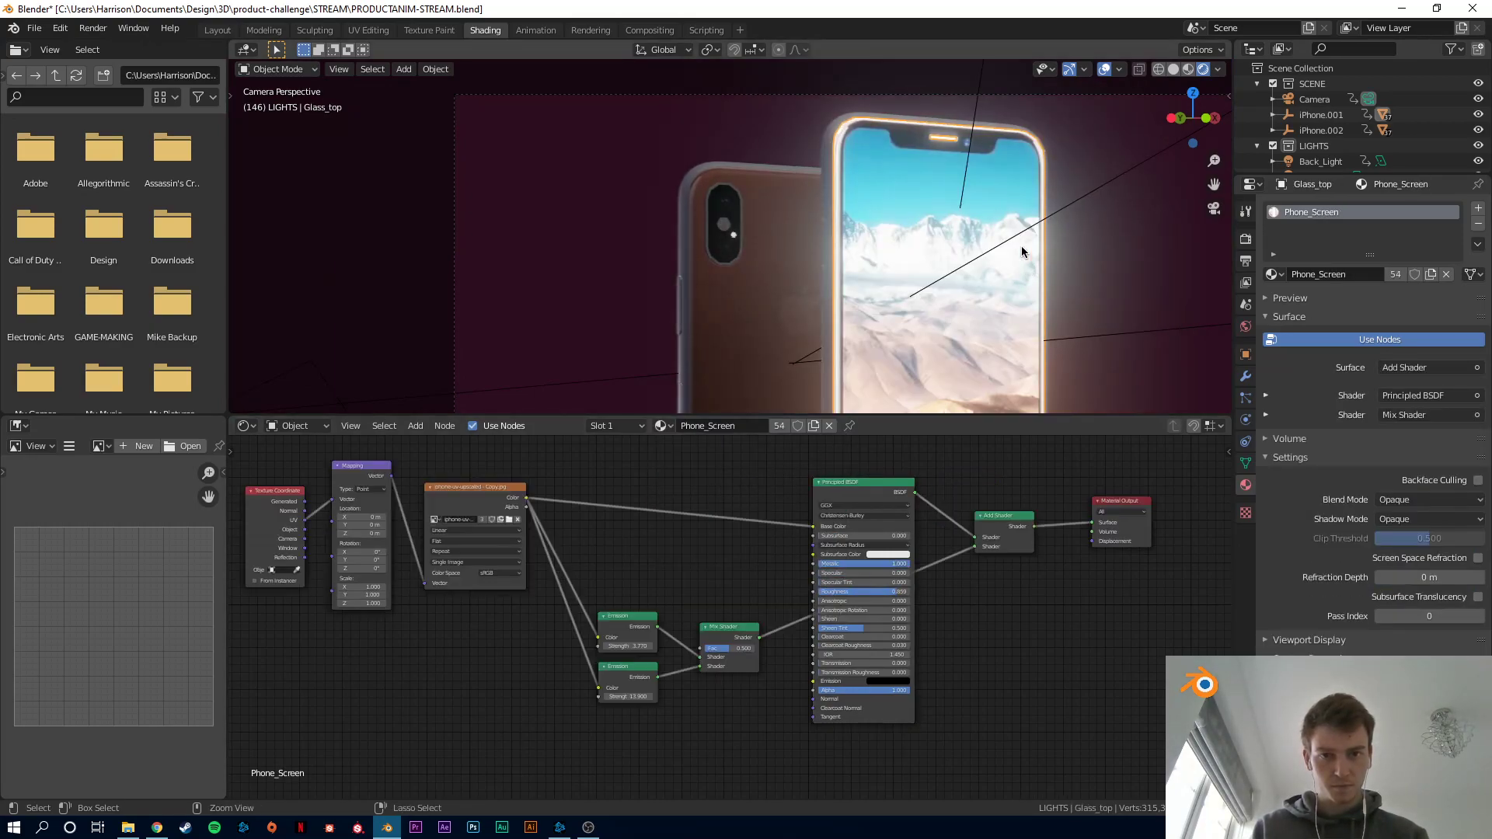
Examine the glow and materials of both phones in the camera view from different zoom levels.
scroll(1022, 230, "down", 2)
middle_click_drag(1025, 283, 966, 216, "shift")
scroll(966, 217, "down", 3)
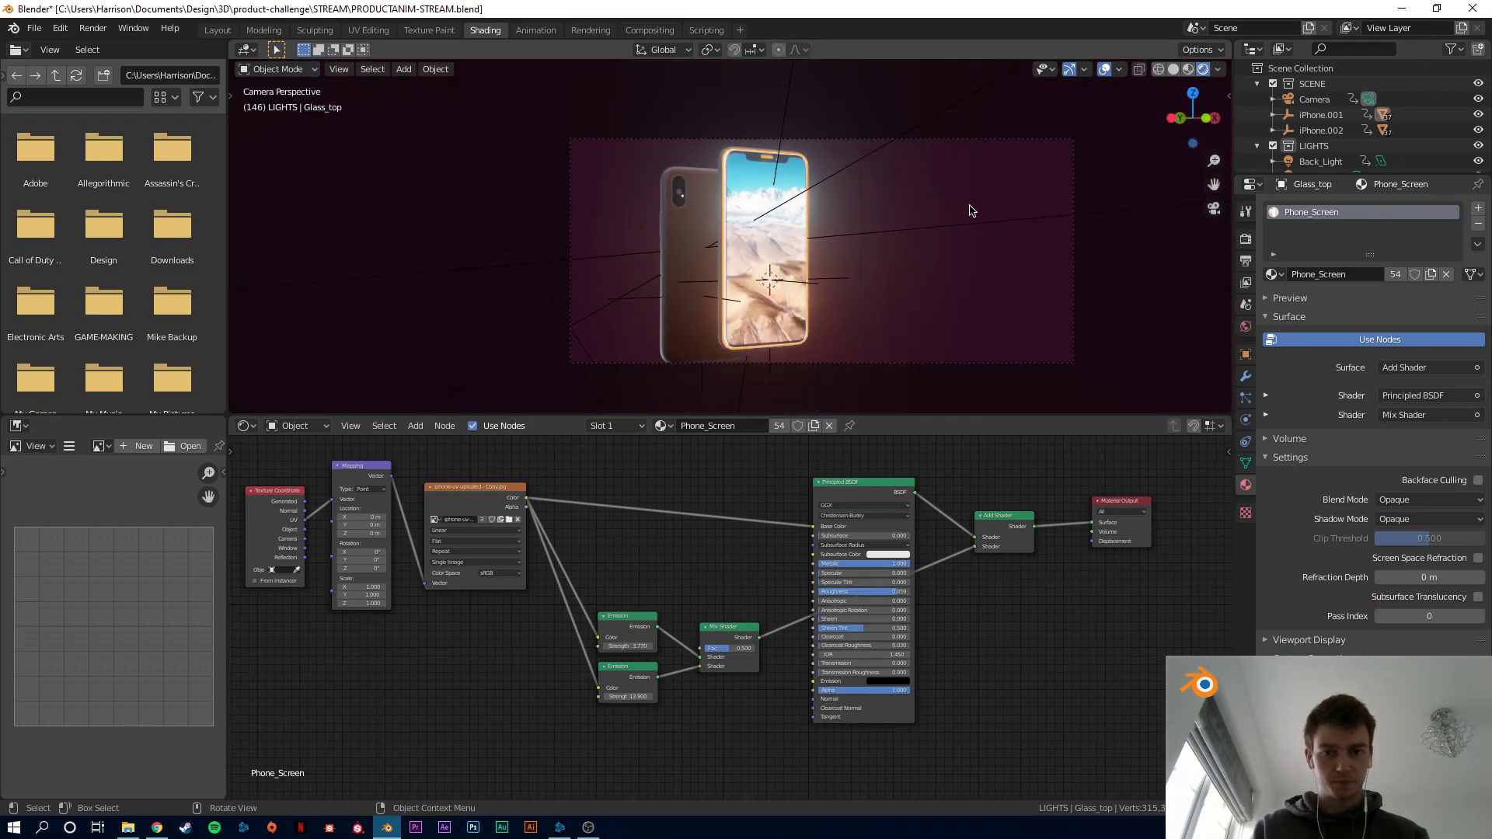
left_click(960, 236)
scroll(942, 293, "up", 3)
scroll(841, 249, "down", 1)
middle_click_drag(943, 293, 815, 233, "shift")
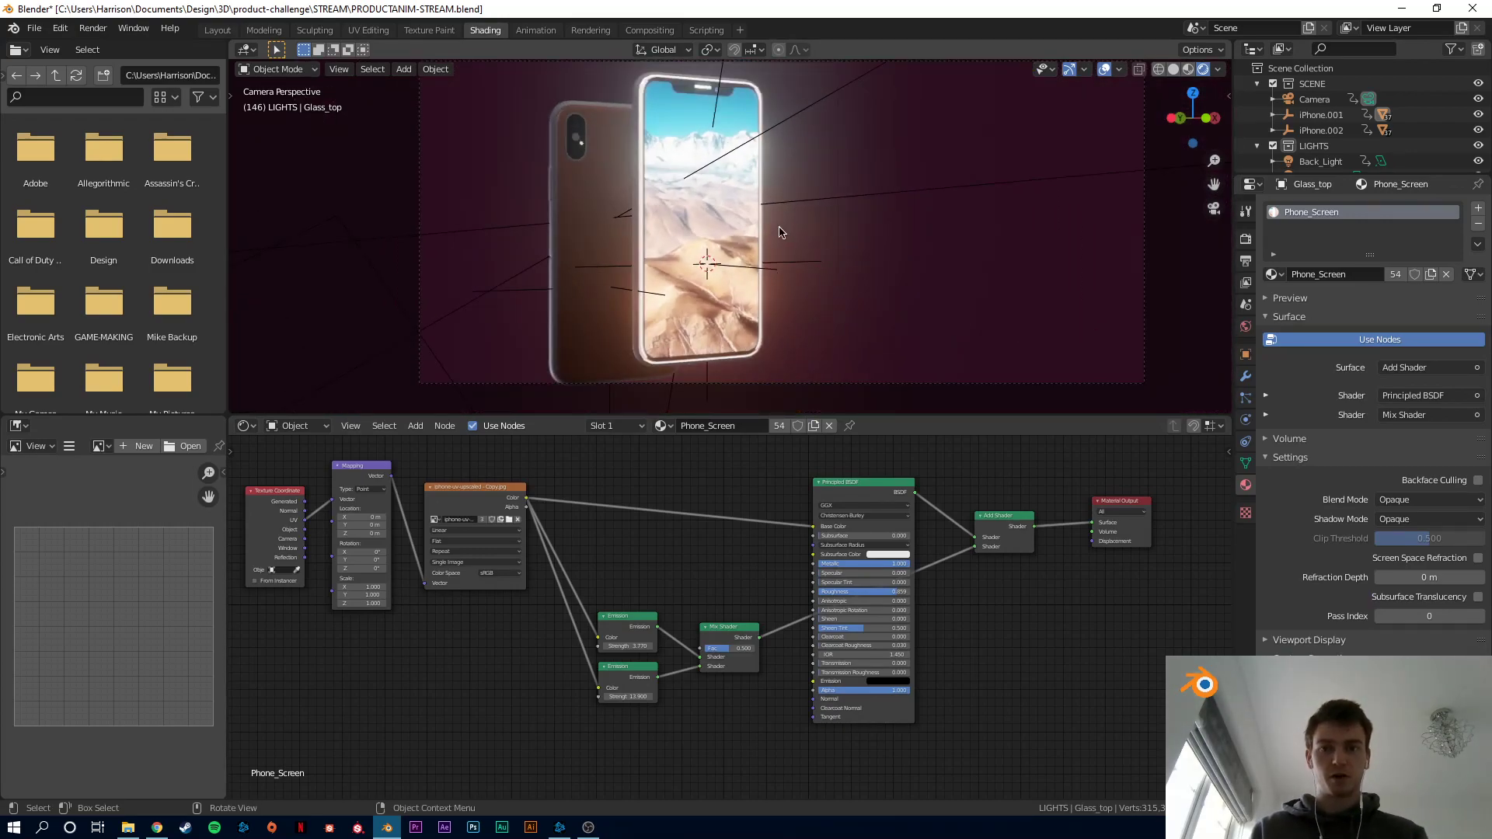
scroll(823, 228, "down", 1)
scroll(814, 241, "up", 1)
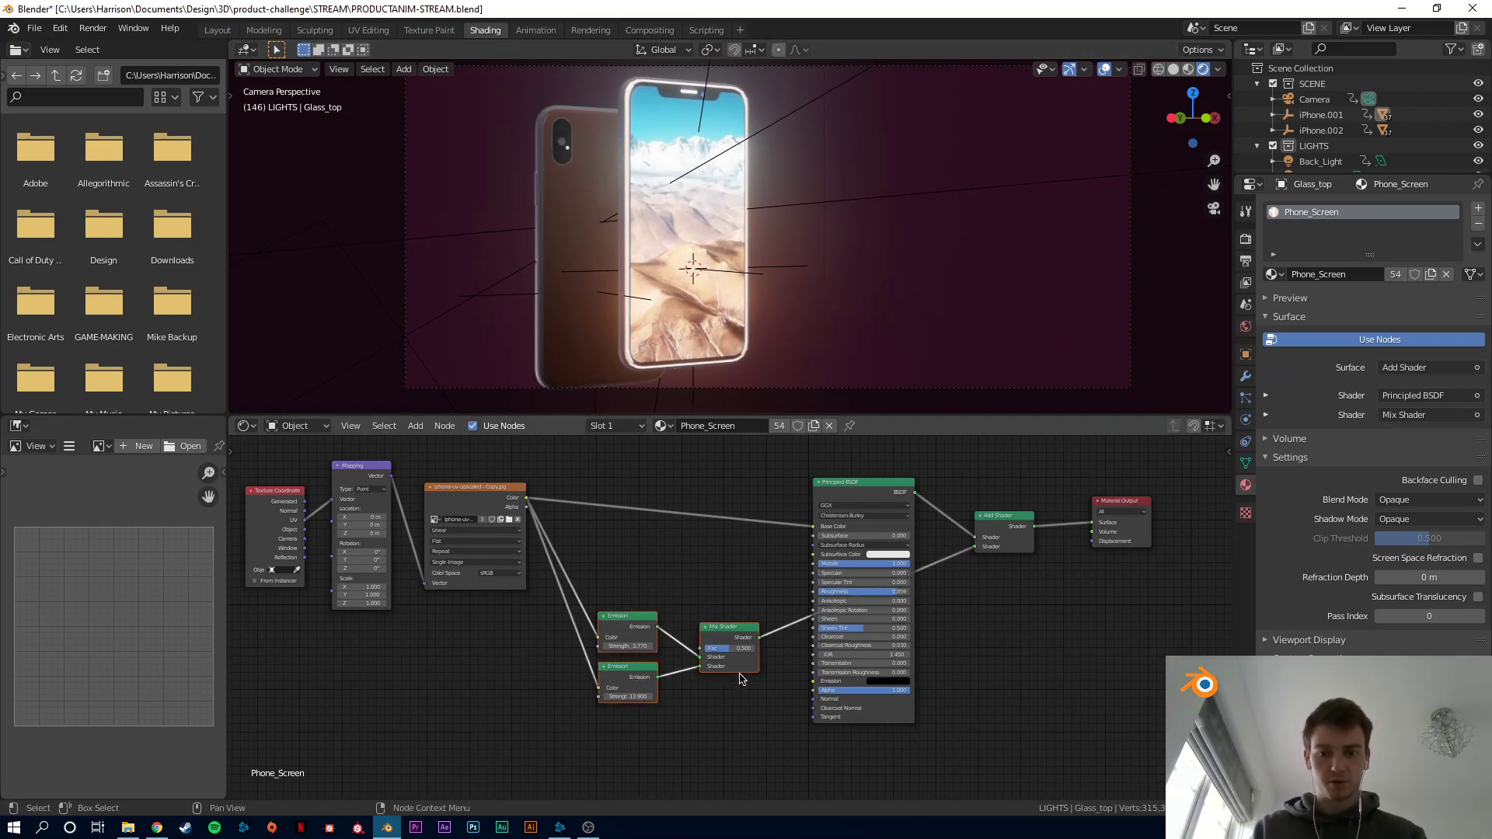
Move the Emission, Mix Shader, Principled BSDF and Add Shader nodes closer together and the Material Output farther away.
left_click_drag(723, 577, 602, 698)
left_click_drag(740, 663, 690, 637)
left_click_drag(886, 495, 845, 492)
left_click_drag(986, 492, 1123, 533)
left_click_drag(804, 498, 789, 501)
left_click_drag(1003, 541, 935, 558)
left_click_drag(1122, 532, 143, 554)
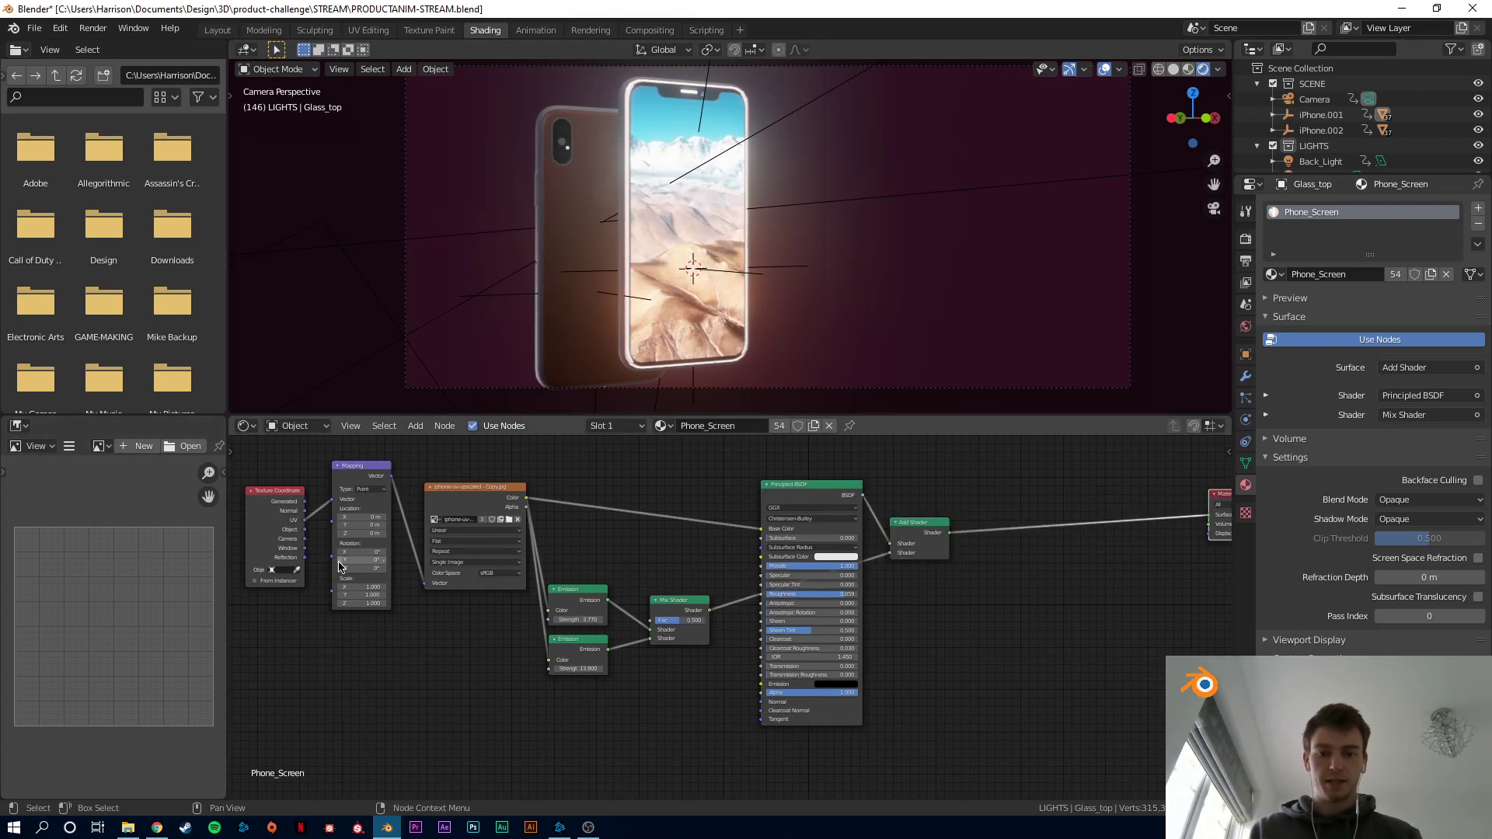
Insert a second Add Shader node between the existing Add Shader and the Material Output.
middle_click_drag(1076, 612, 849, 629)
scroll(855, 629, "up", 2)
key("shift+a")
left_click(858, 610)
type("add")
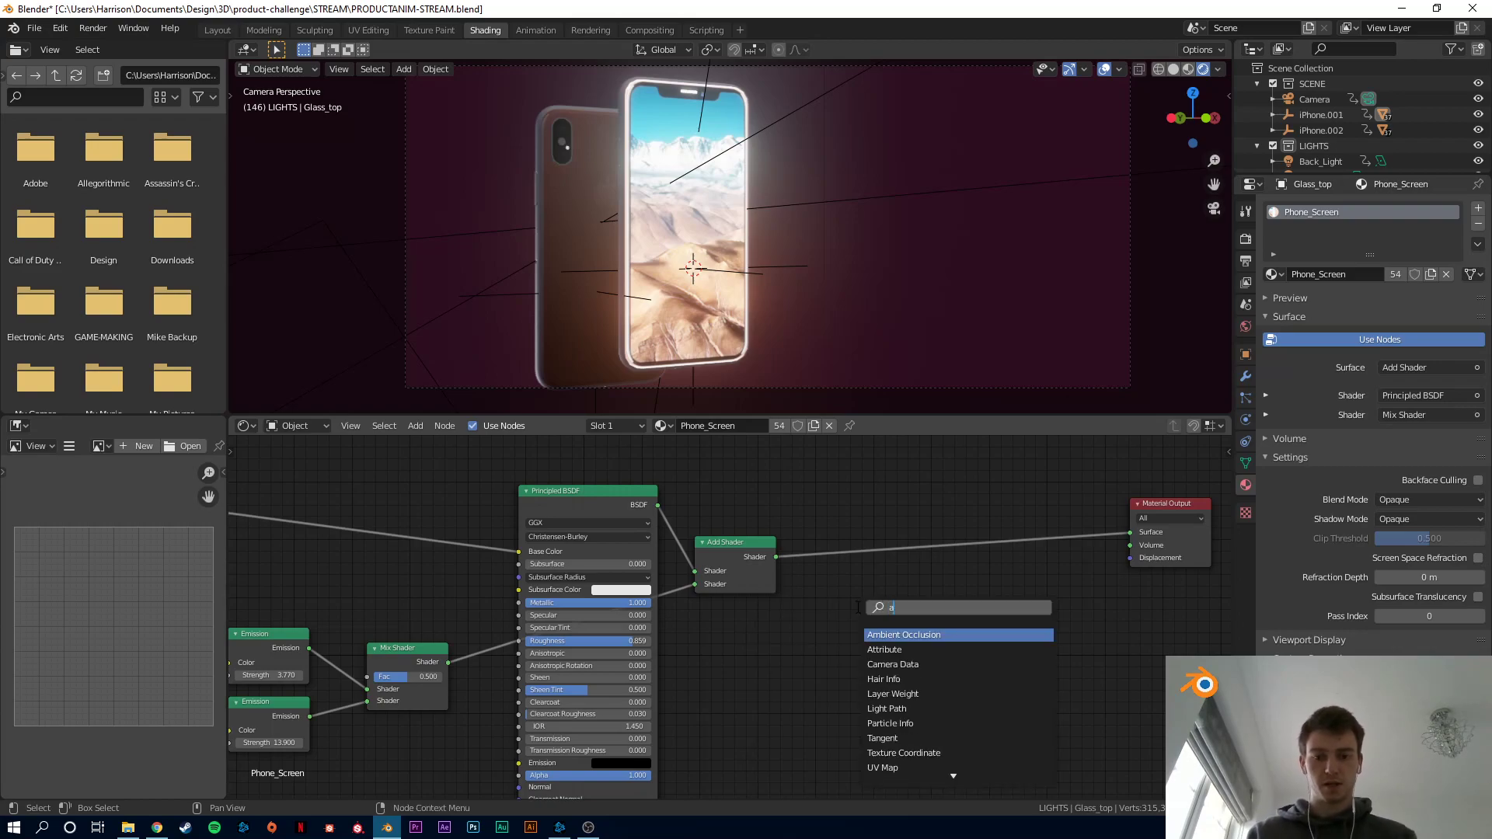
key("Return")
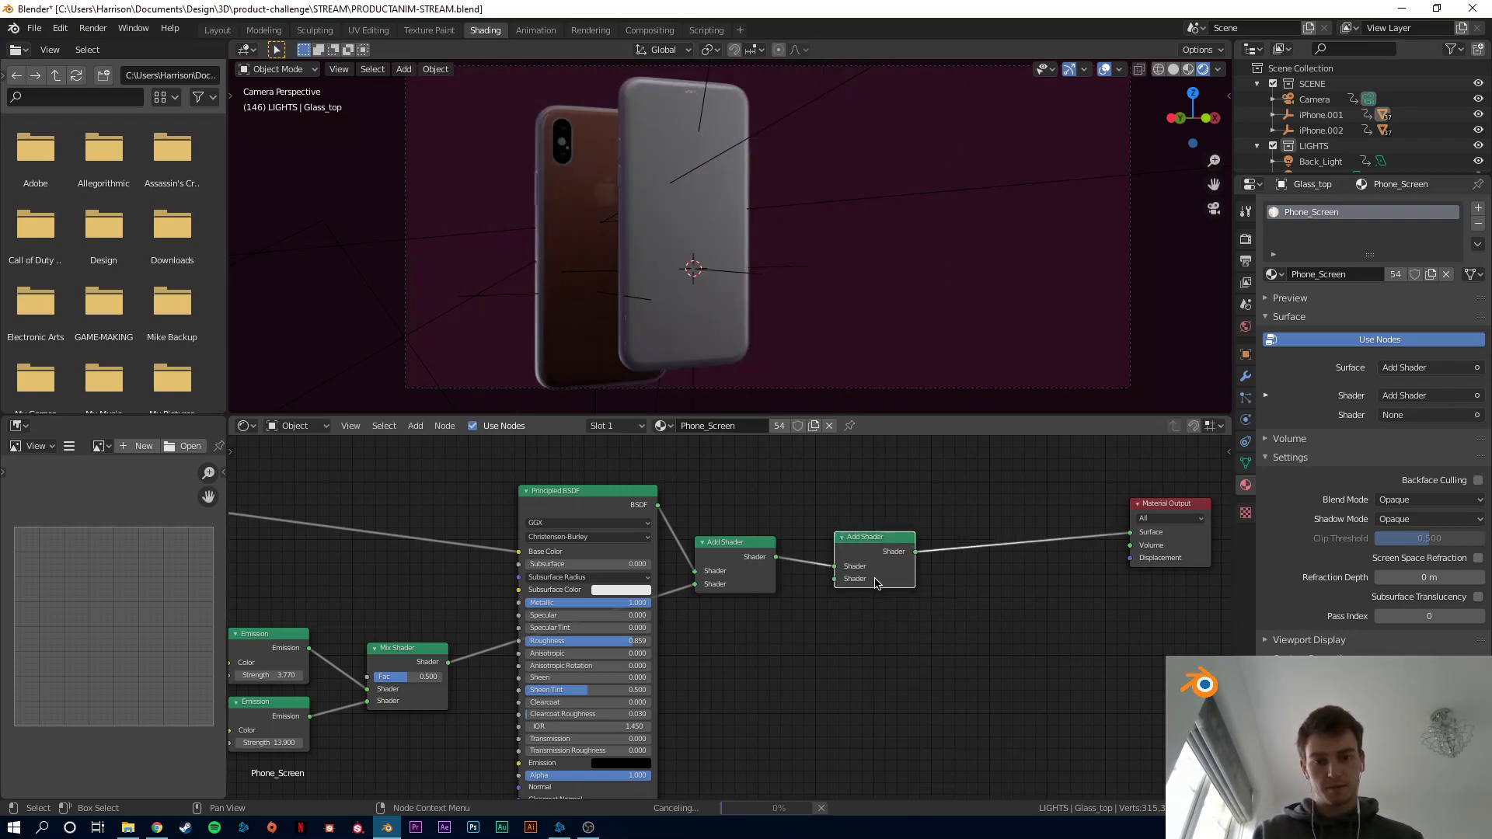
left_click(857, 564)
Add a Fresnel node and connect its Fac output to the second Shader input of the new Add Shader.
key("shift+a")
left_click(727, 632)
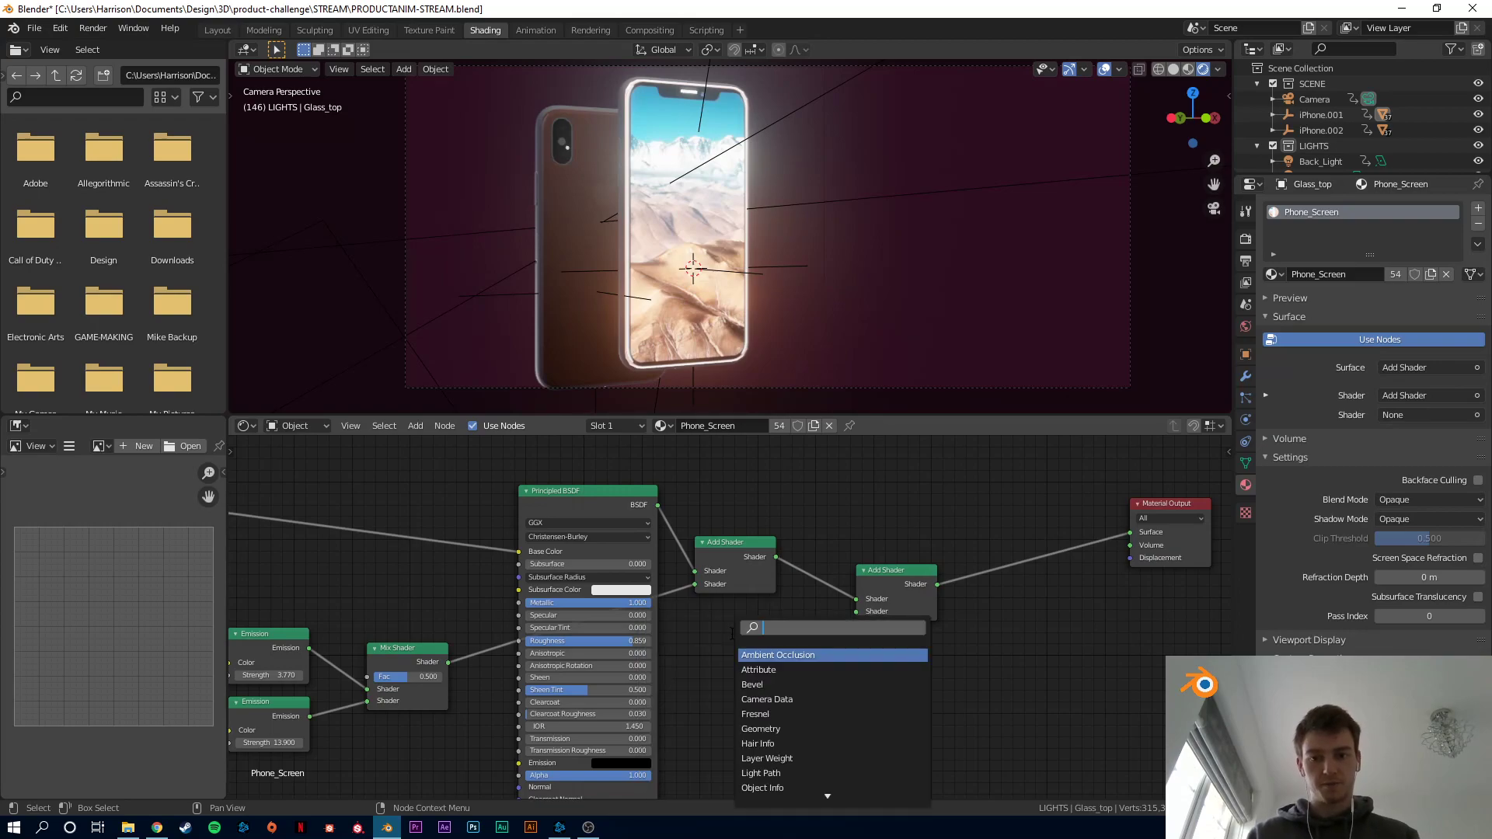
type("fres")
key("Return")
left_click(731, 634)
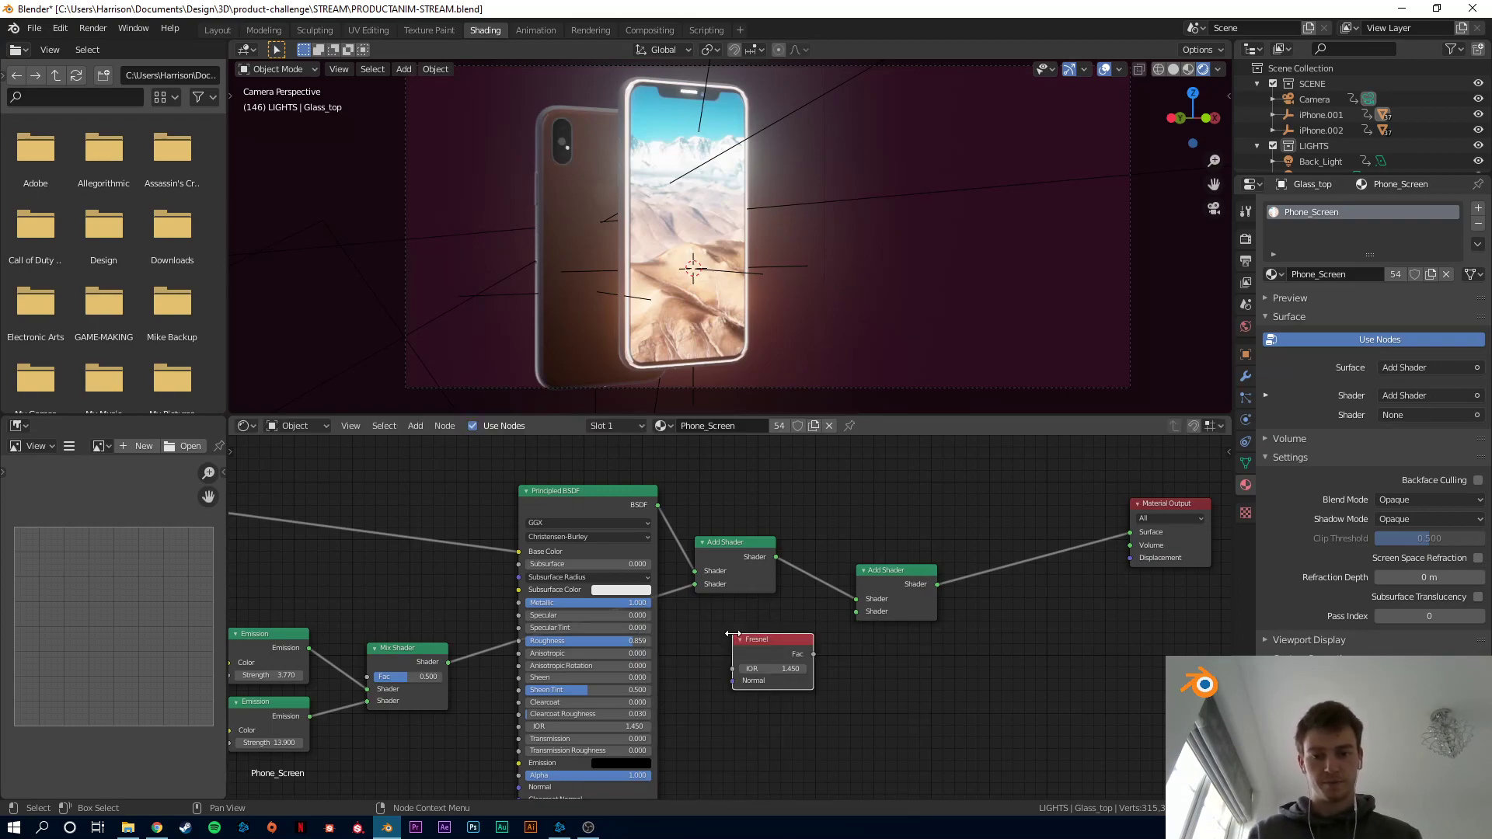
scroll(839, 672, "up", 2)
left_click_drag(838, 669, 910, 626)
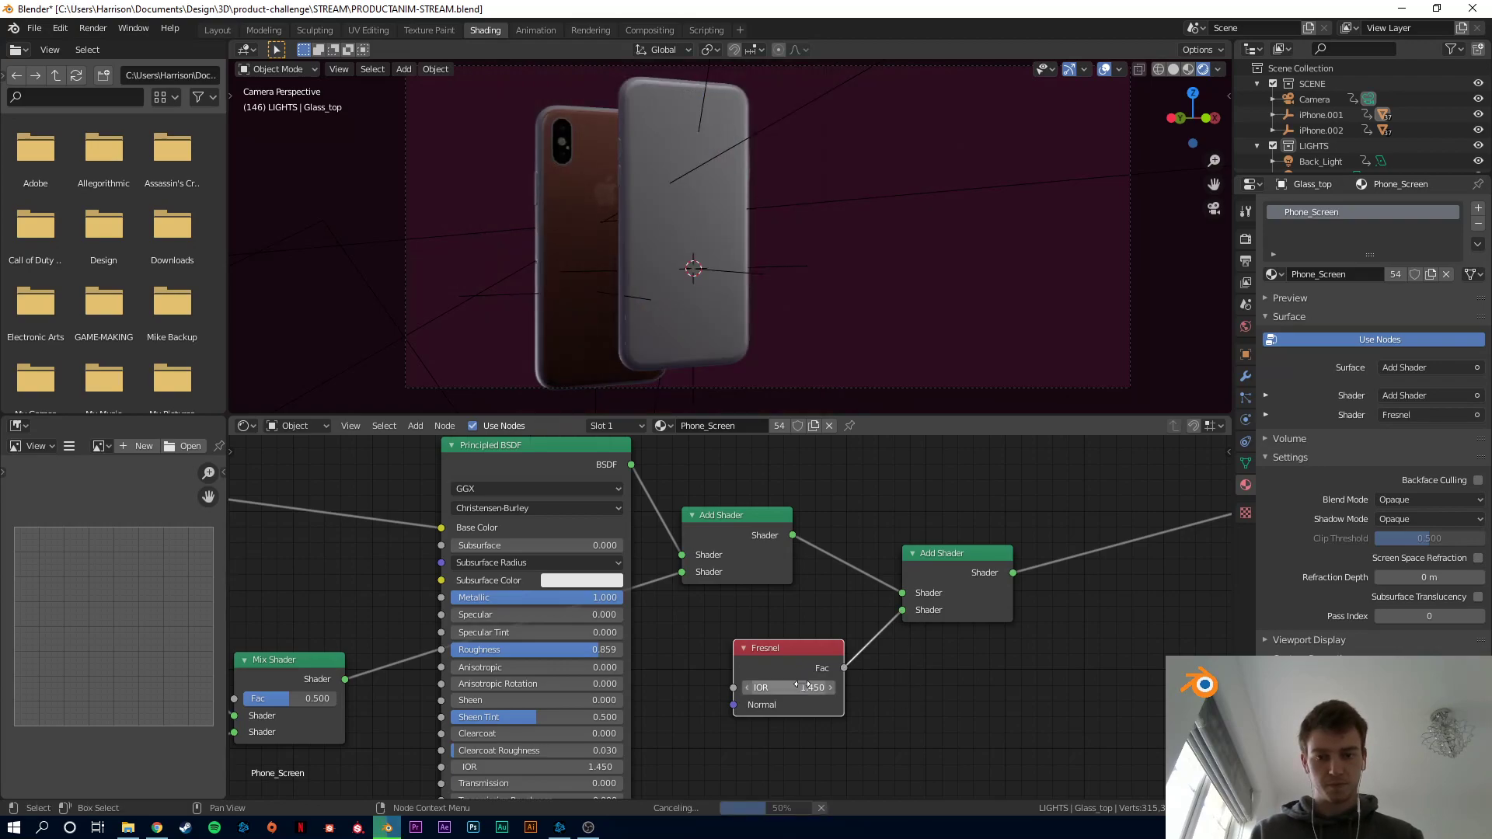
left_click_drag(775, 676, 753, 683)
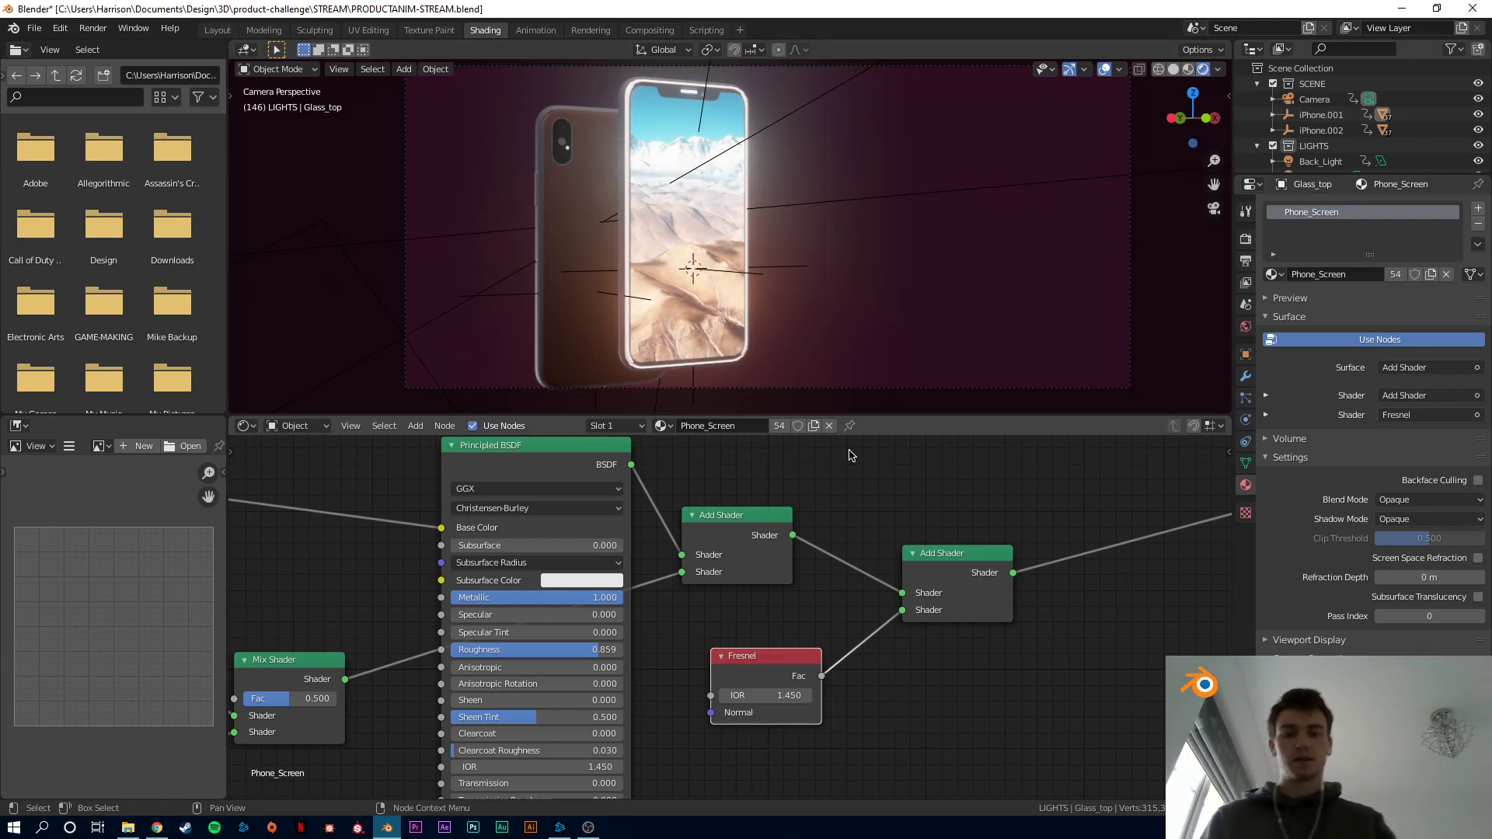
Set the Fresnel node's IOR to 0.050 and nudge the node into place.
scroll(737, 696, "up", 3)
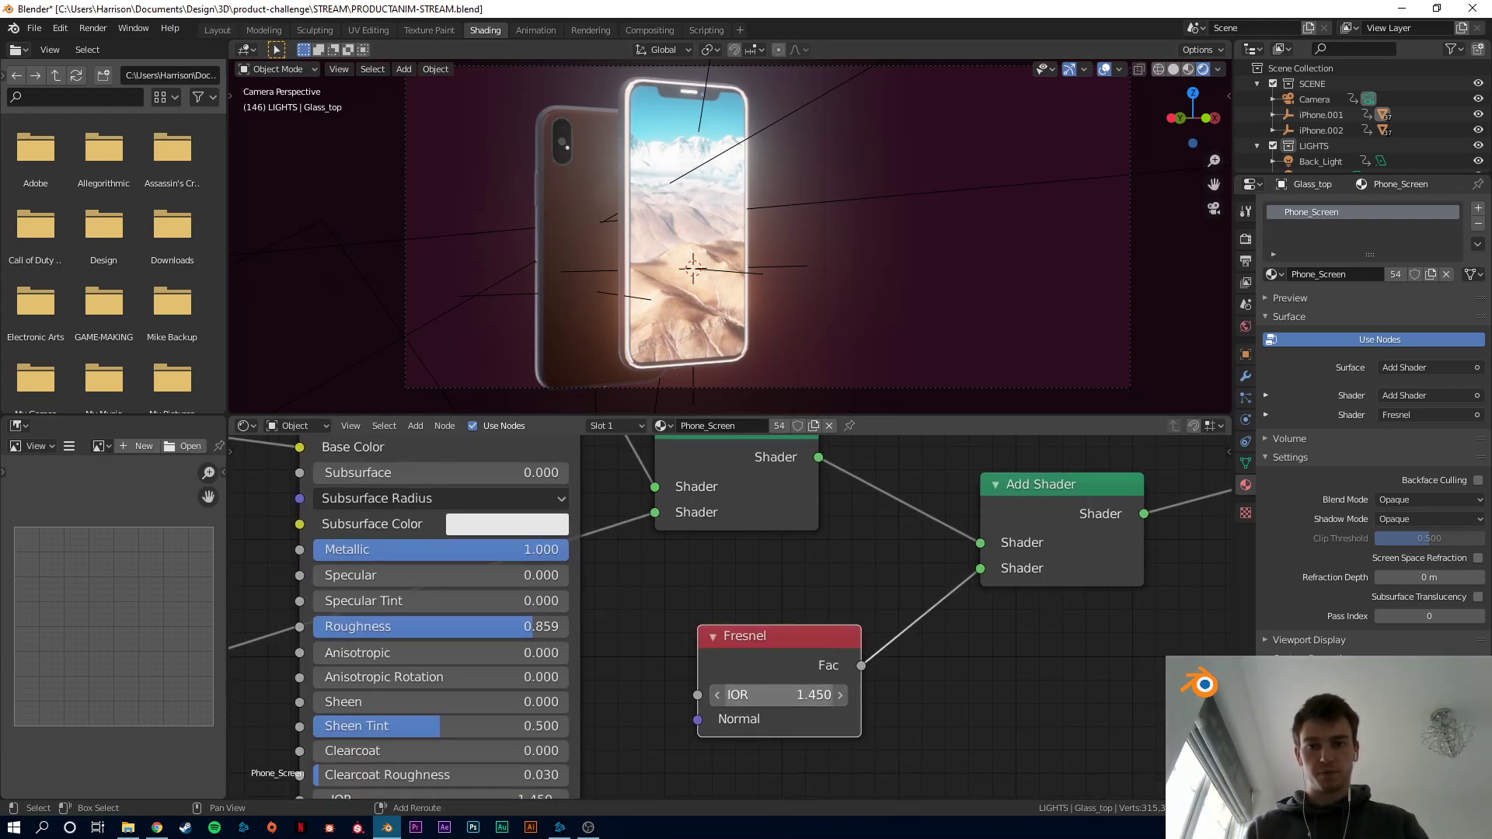
key("BackSpace")
mouse_move(737, 696)
left_mouse_down()
mouse_move(780, 696)
mouse_move(732, 696)
left_mouse_up()
scroll(809, 661, "down", 3)
left_click_drag(787, 646, 767, 633)
Insert a third Add Shader node between the second Add Shader and the Material Output.
scroll(933, 568, "down", 4)
middle_click_drag(1023, 603, 919, 626)
scroll(1188, 554, "down", 1)
left_click_drag(1098, 495, 1140, 514)
key("shift+a")
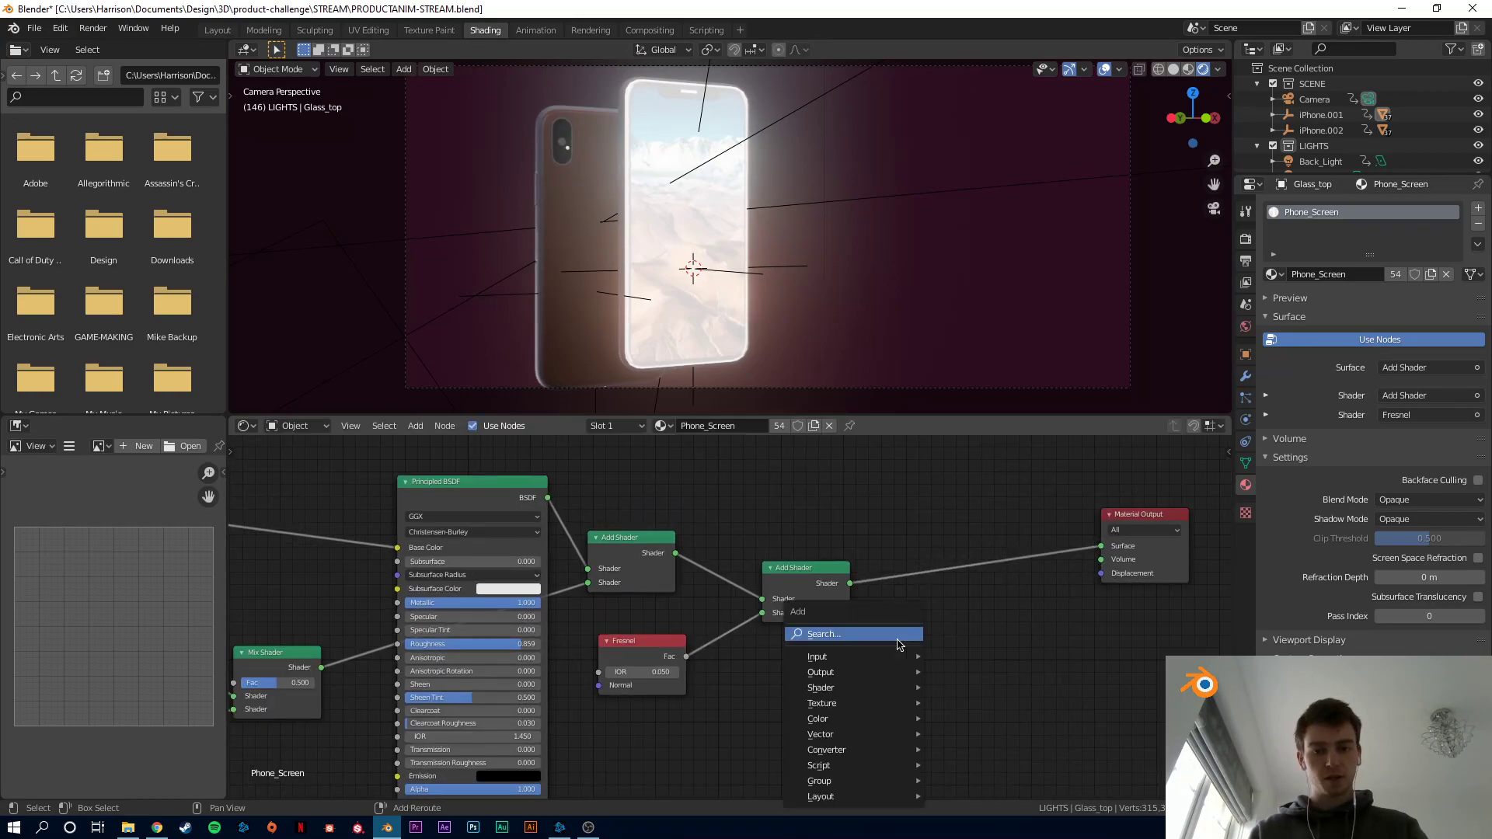
type("add")
key("Return")
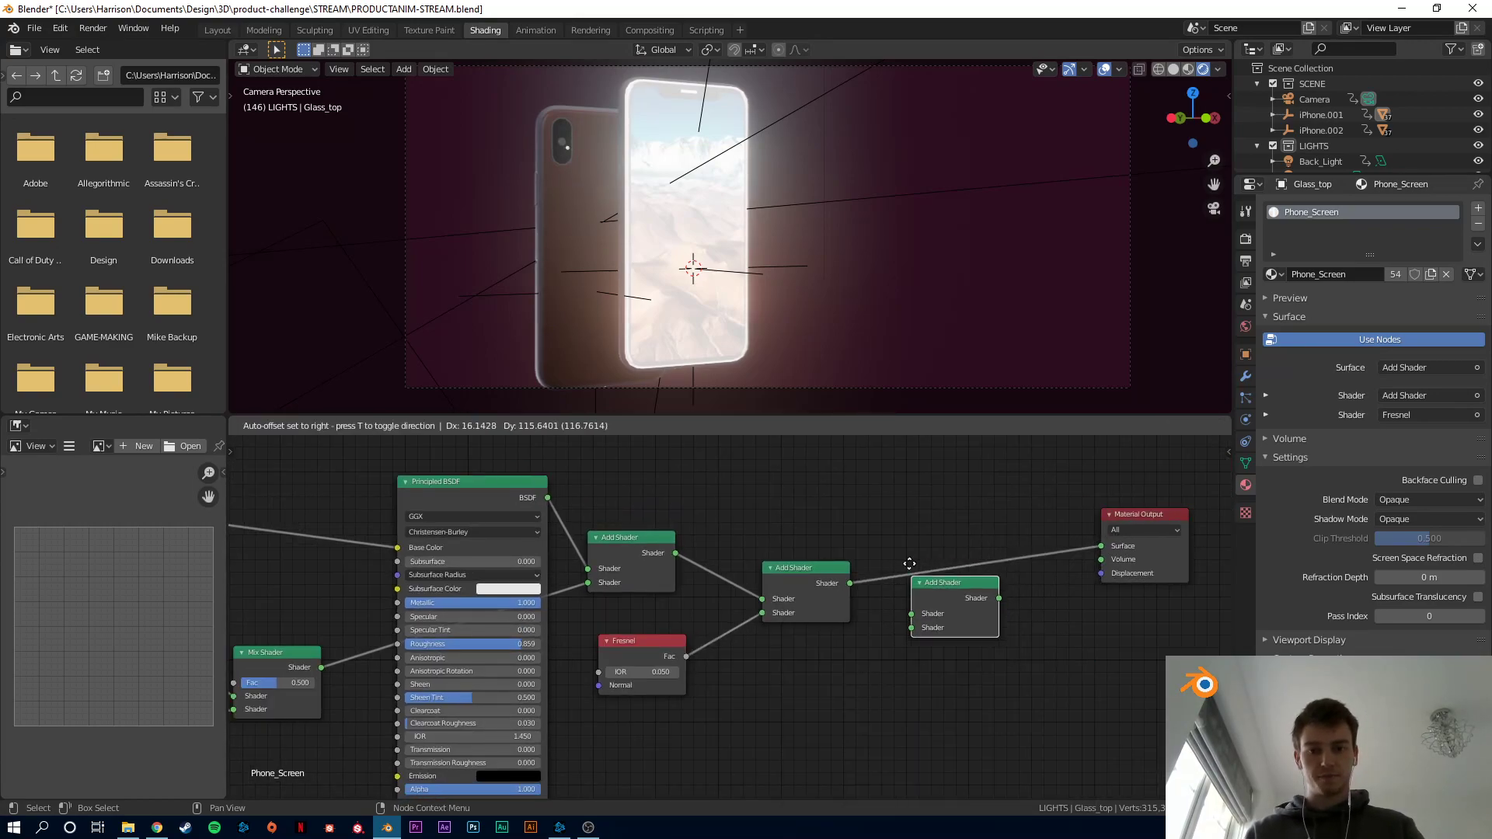
left_click(951, 583)
Raise the Fresnel node's IOR to 0.680 and switch the render engine to Cycles.
left_click_drag(653, 672, 742, 673)
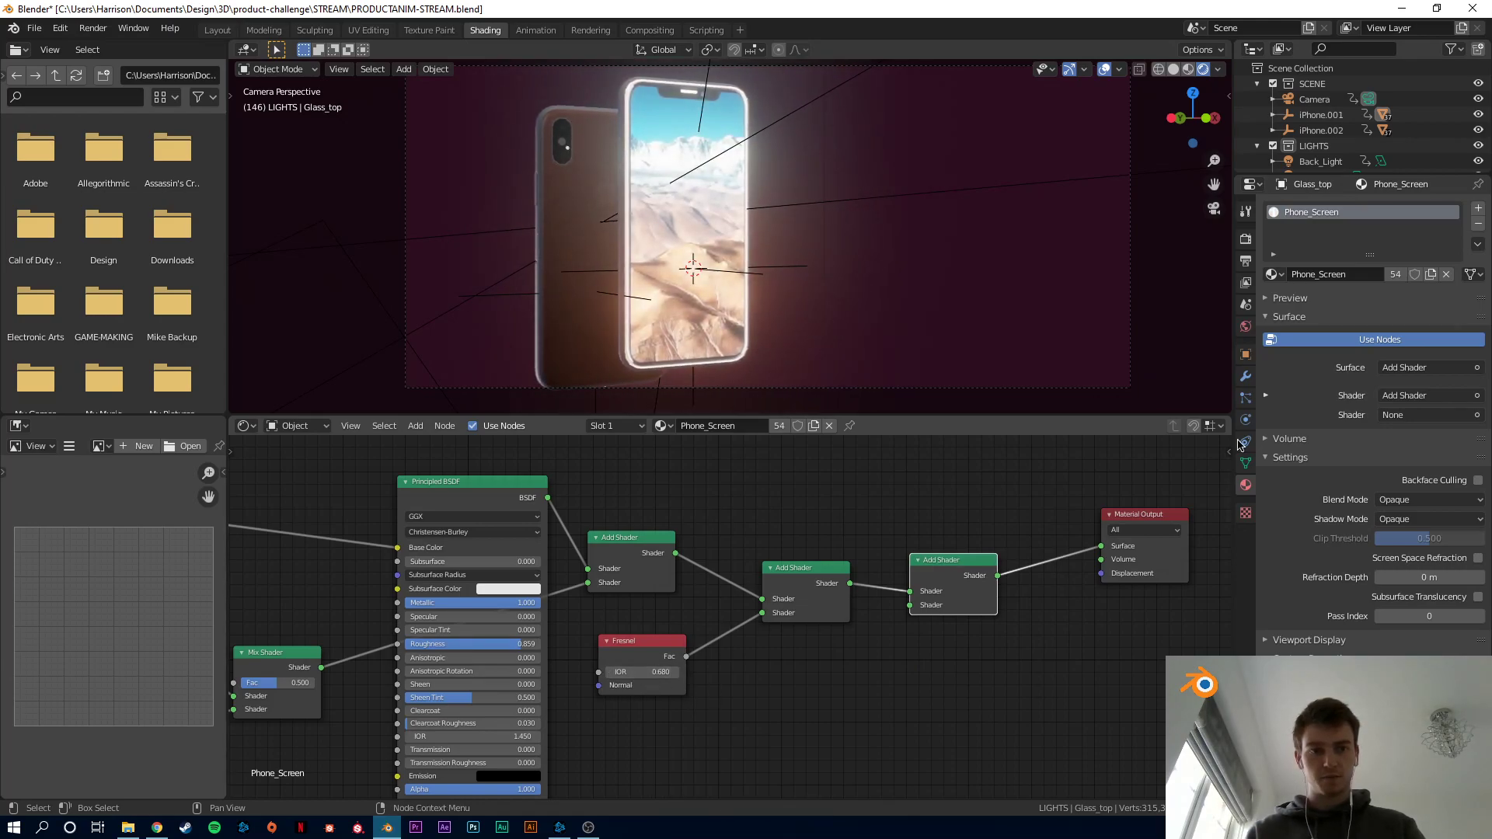
left_click(1245, 239)
left_click(1413, 210)
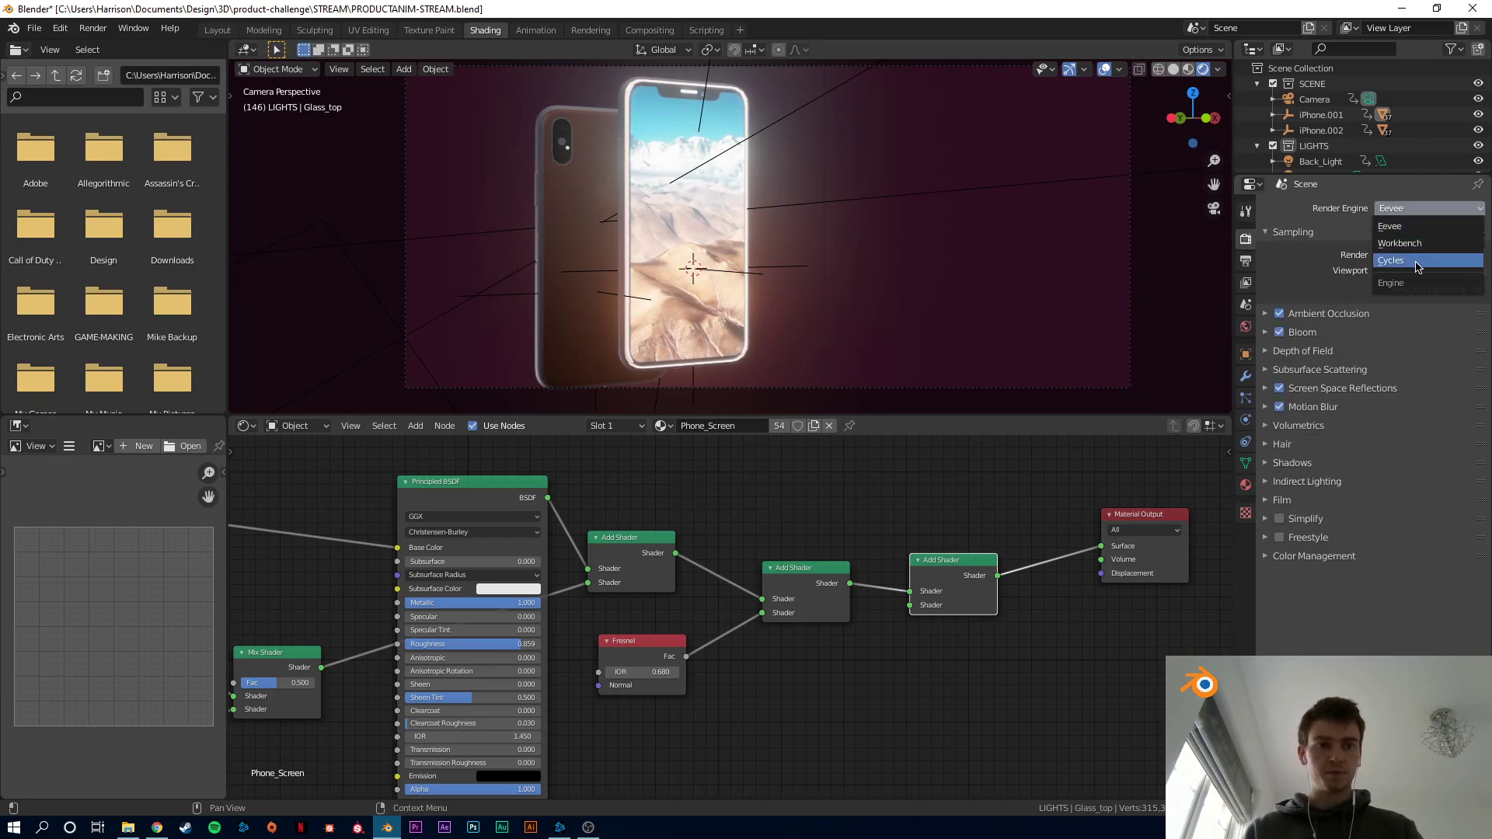
left_click(1415, 268)
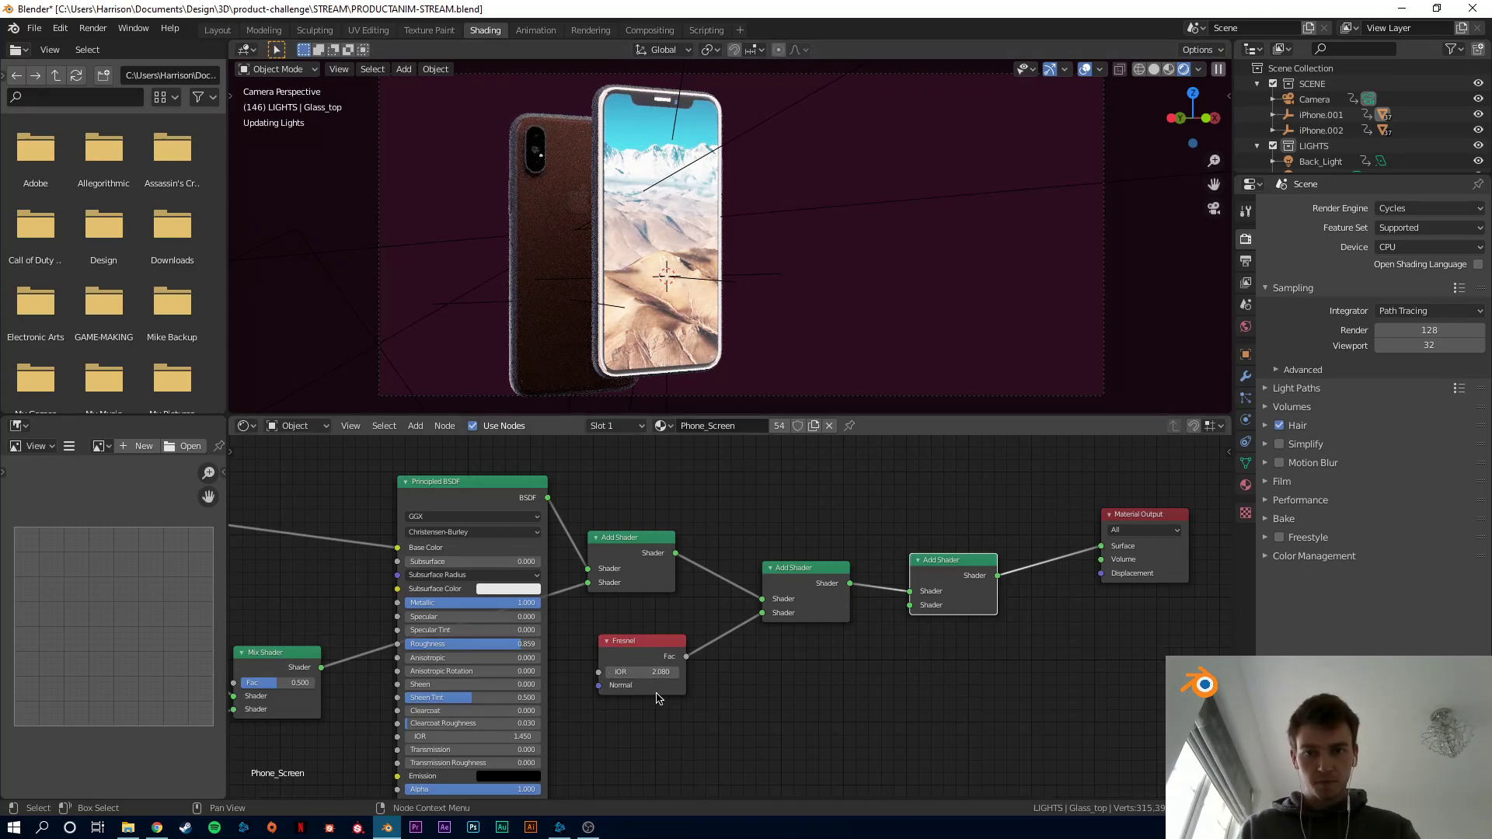
Set the Fresnel node's IOR to 1.450.
left_click(662, 673)
type("1")
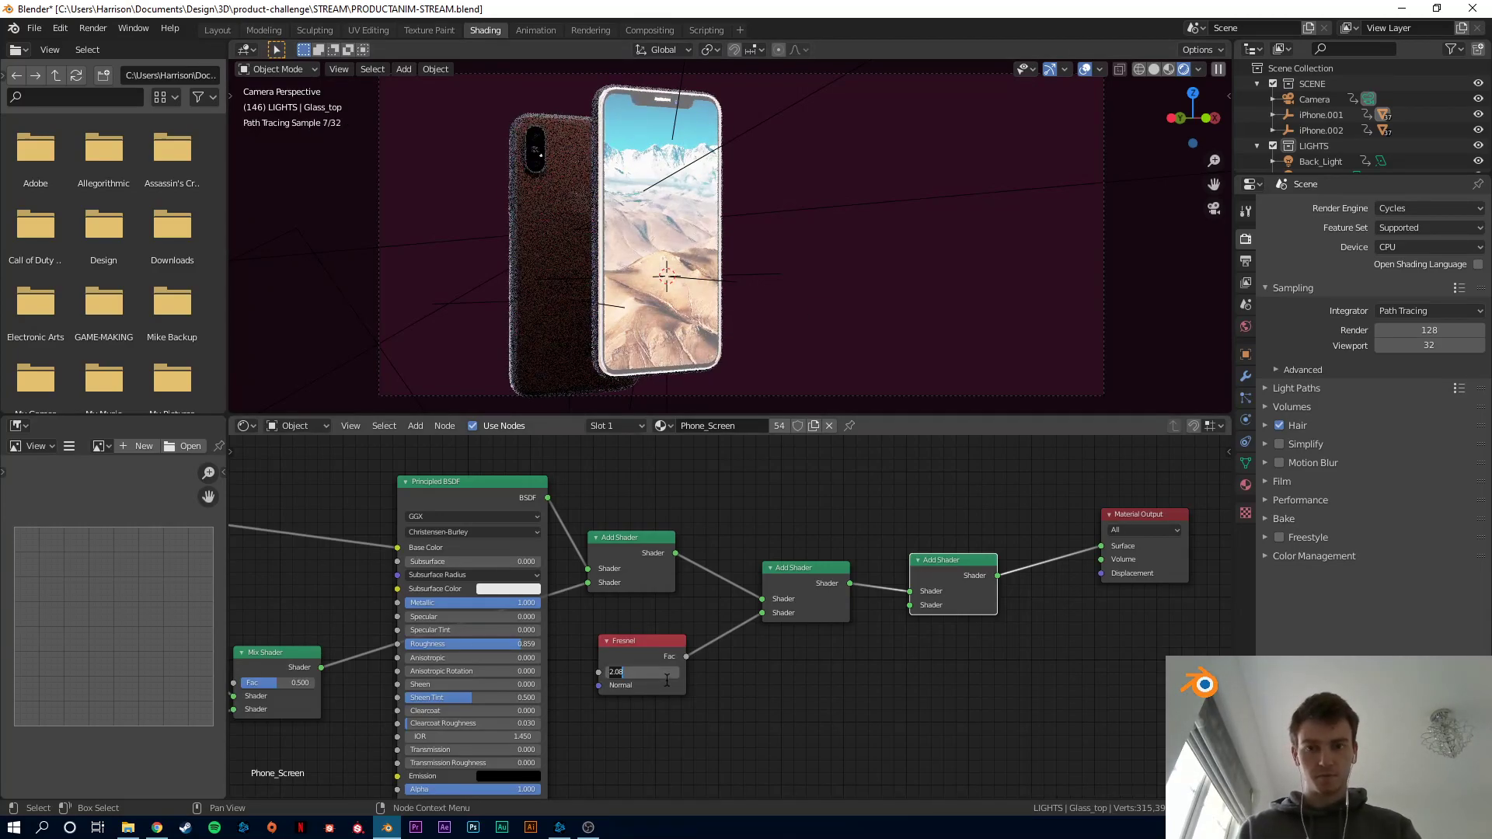
key("Return")
left_click(657, 678)
key("BackSpace")
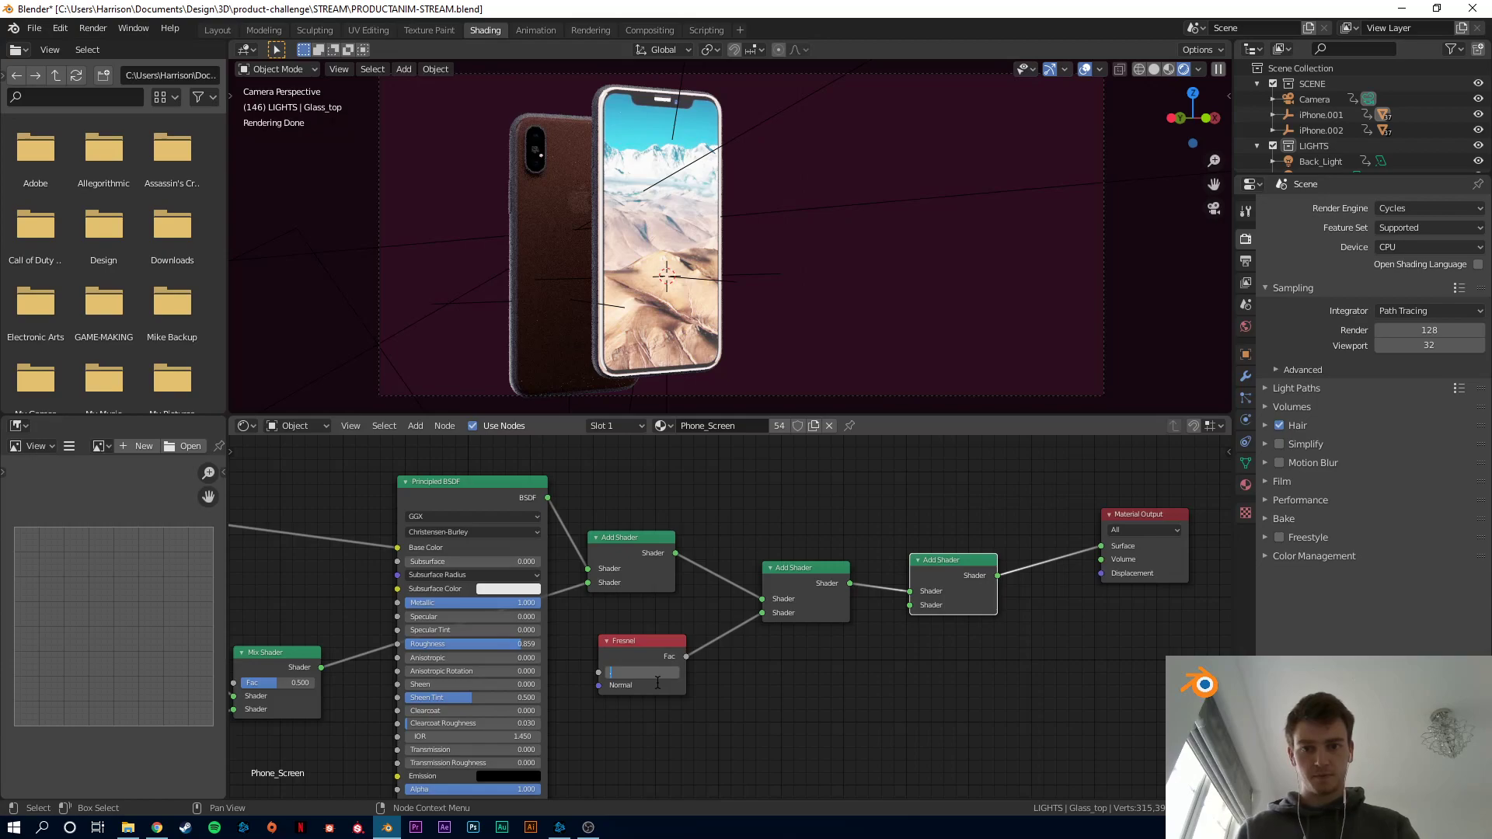
type(".")
key("Return")
Add a Subsurface Scattering node beneath the second Add Shader and connect its BSSRDF output to the third Add Shader's second input.
scroll(933, 694, "up", 1)
left_click_drag(981, 608, 993, 627)
key("shift+a")
type("suv")
key("BackSpace")
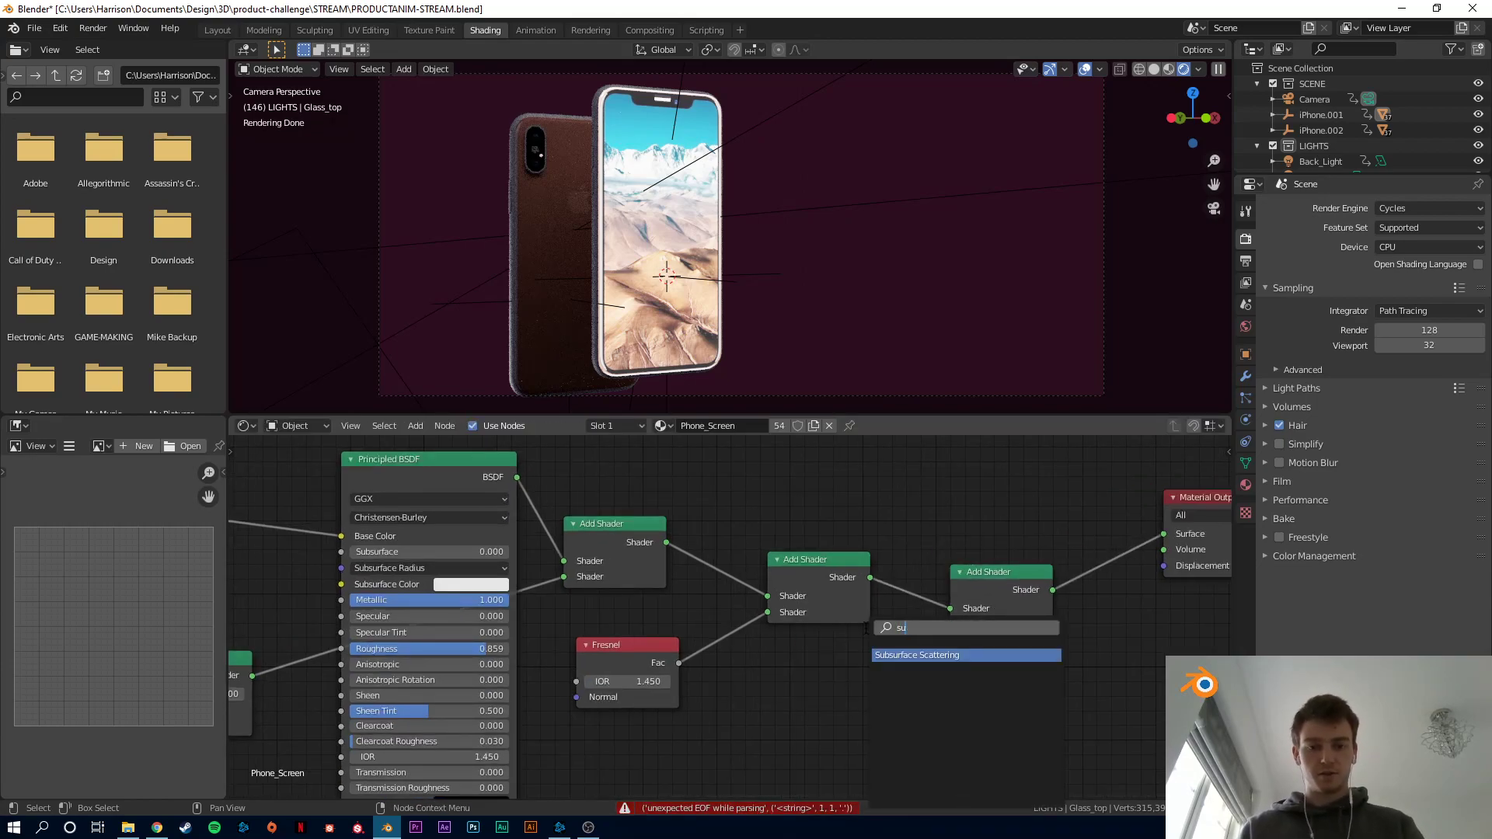
key("Return")
left_click(835, 683)
left_click_drag(878, 692, 954, 630)
scroll(907, 698, "down", 2)
middle_click_drag(906, 694, 887, 660)
left_click_drag(788, 651, 788, 631)
Connect the image texture's Color output to the Color input of the Subsurface Scattering node.
scroll(846, 651, "up", 4)
scroll(842, 651, "up", 2)
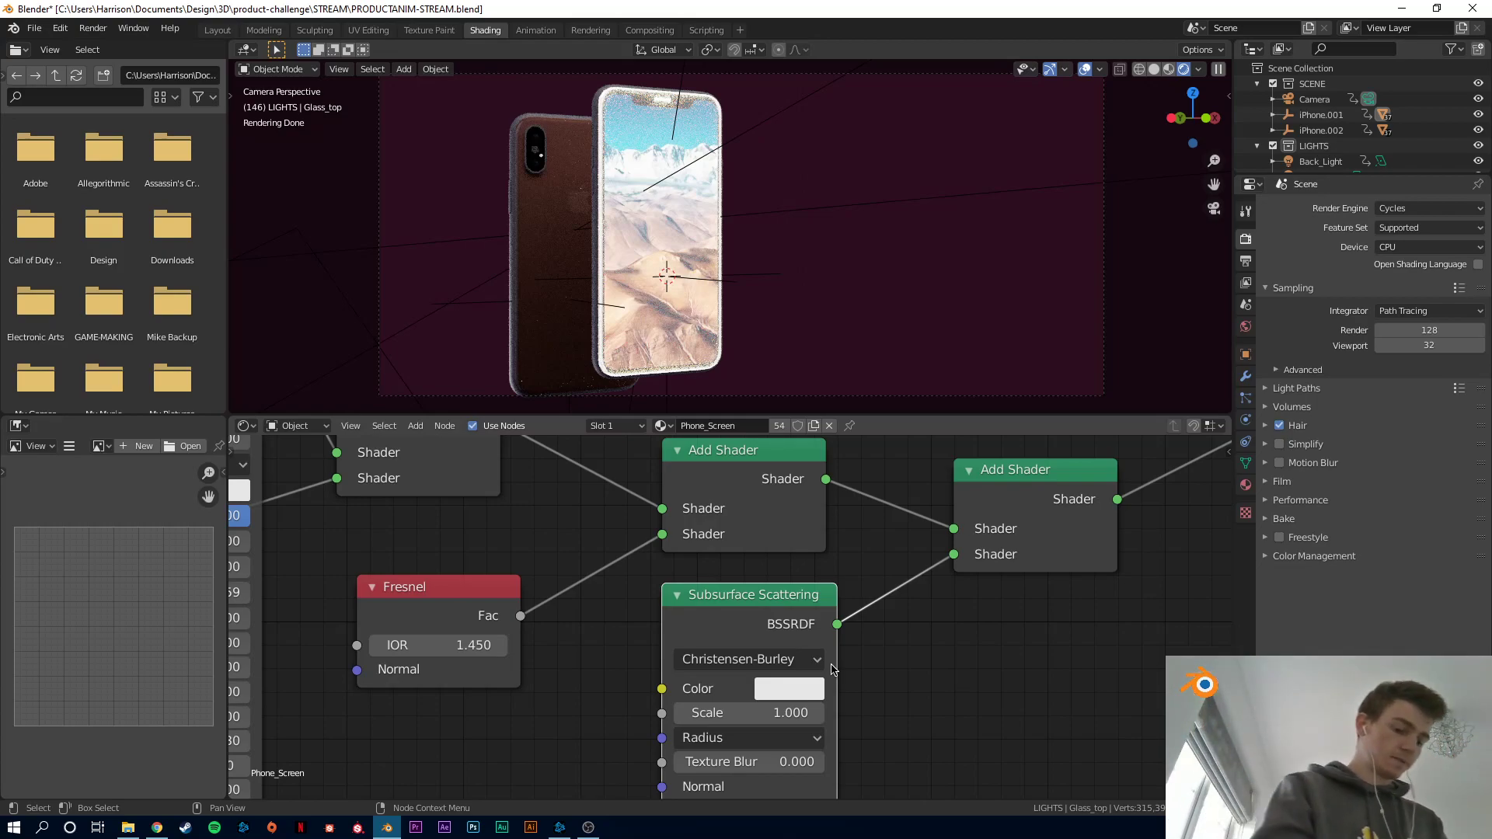
scroll(883, 732, "up", 2)
middle_click_drag(845, 688, 819, 657)
scroll(819, 660, "down", 1)
scroll(669, 668, "down", 3)
scroll(570, 675, "down", 5)
middle_click_drag(585, 696, 809, 713)
scroll(746, 645, "down", 3)
middle_click_drag(364, 578, 467, 595)
left_click_drag(404, 527, 929, 666)
Set the Subsurface Scattering node's Scale to 0.650 and Texture Blur to 0.001.
scroll(941, 670, "up", 2)
middle_click_drag(1076, 686, 790, 639)
scroll(790, 639, "up", 1)
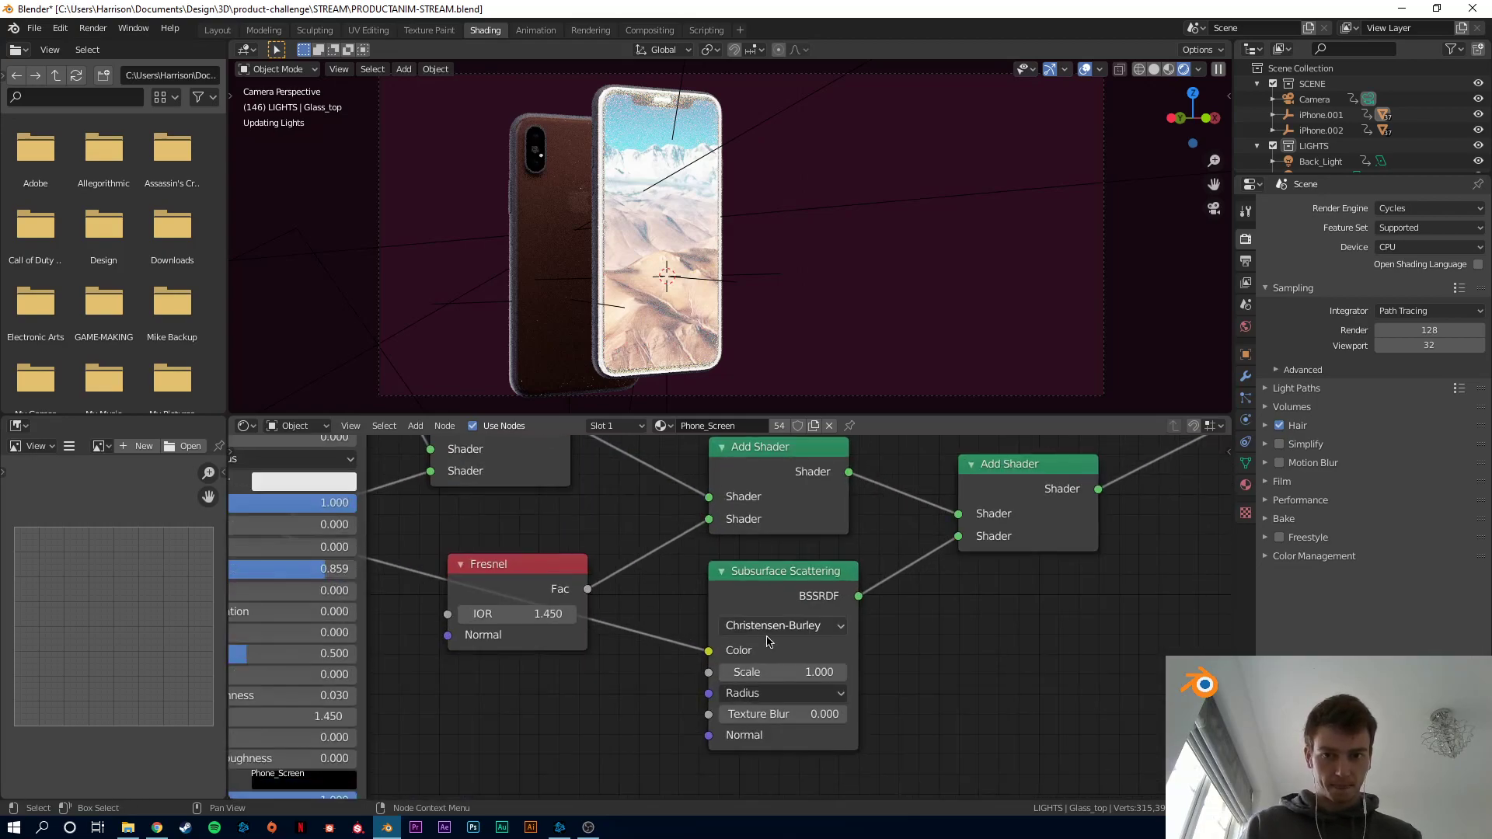
scroll(785, 668, "up", 3)
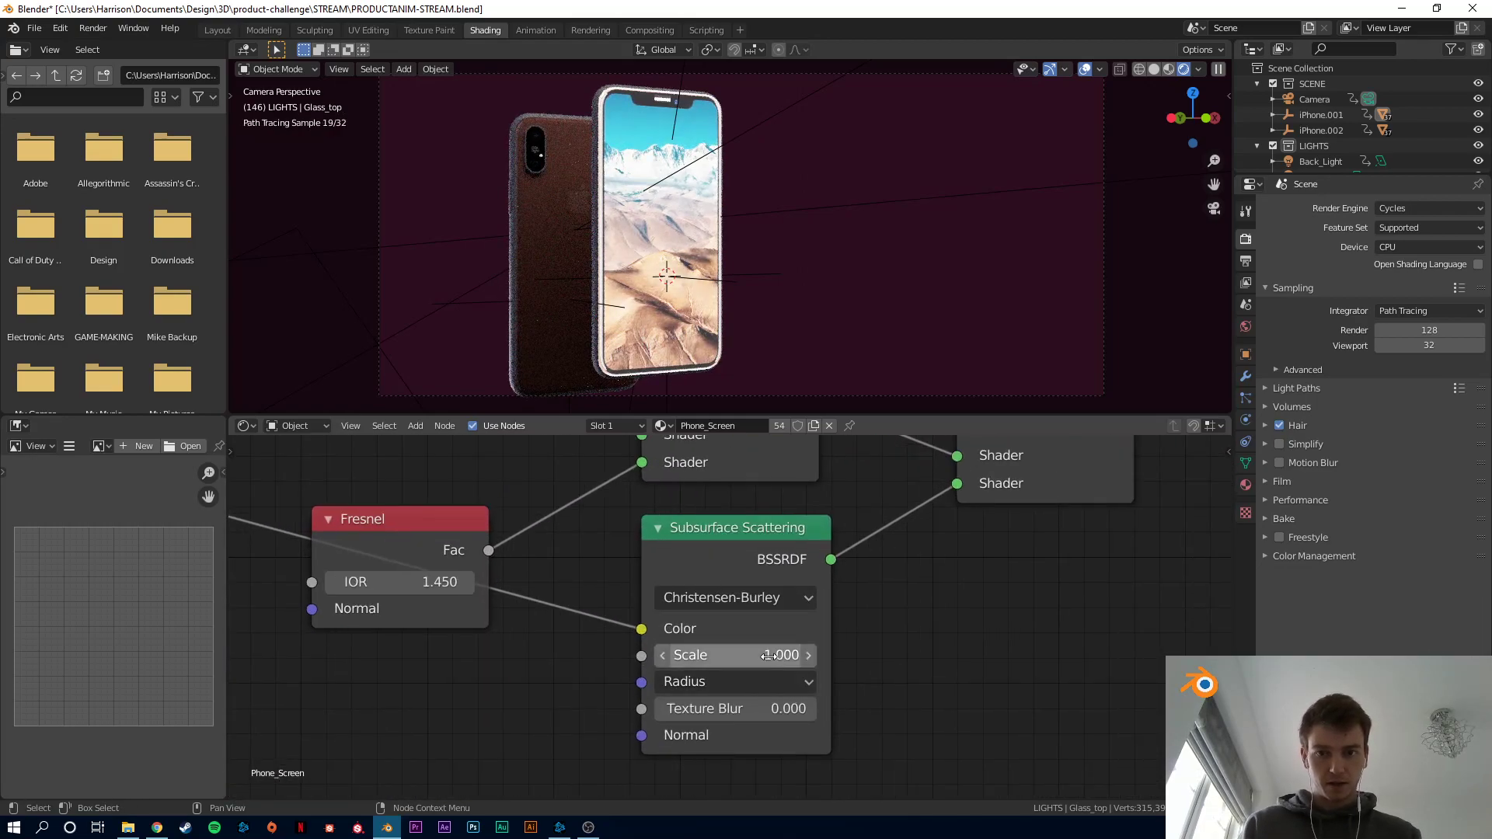
left_click(773, 655)
type(".")
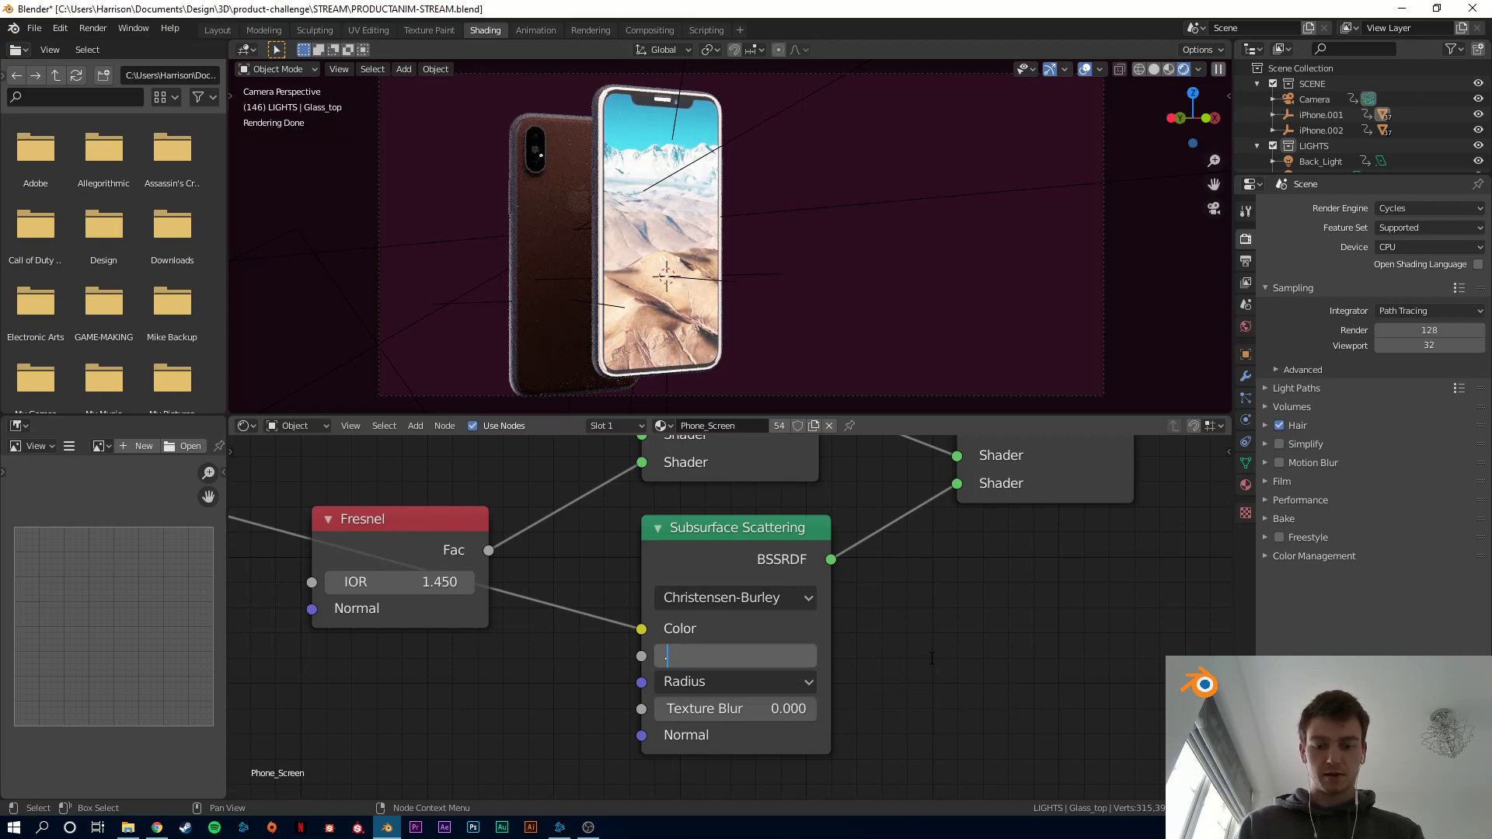
type("65")
key("Return")
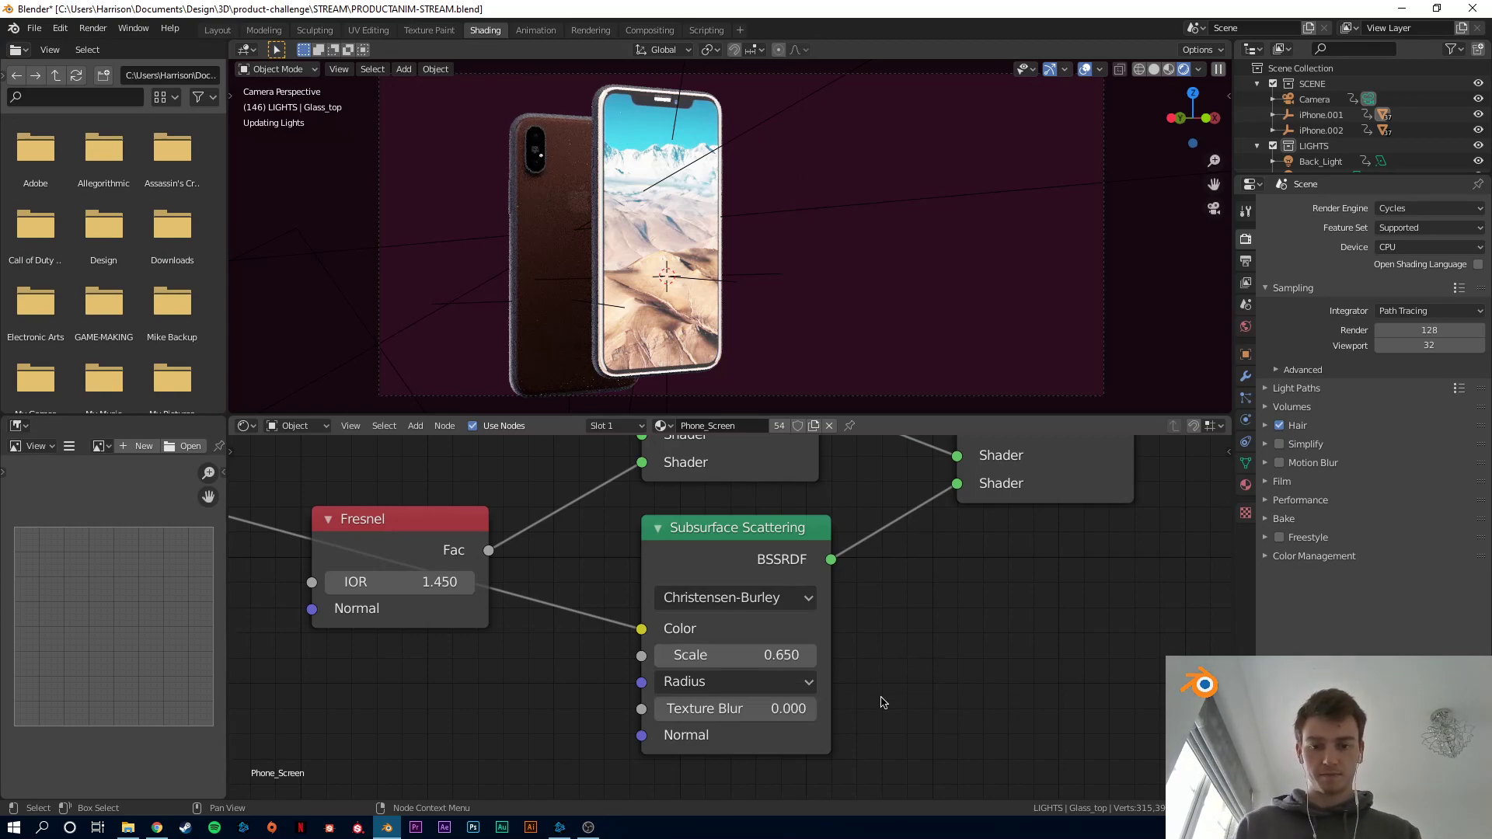
left_click(792, 711)
type(".001")
key("Return")
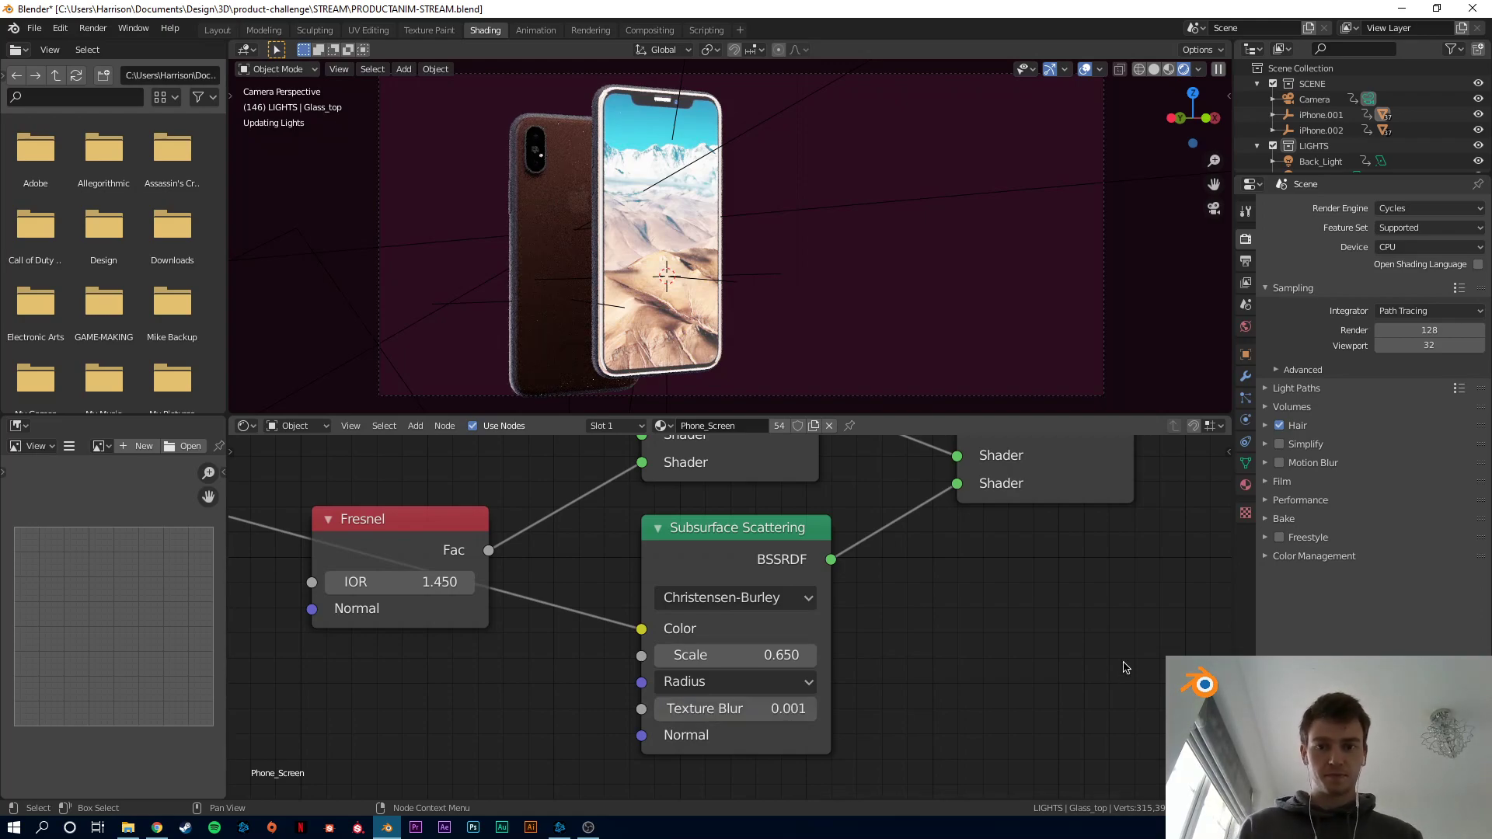
Compare the node tree with the reference screenshot of the phone screen shader in Chrome, then return to Blender.
scroll(836, 644, "down", 5)
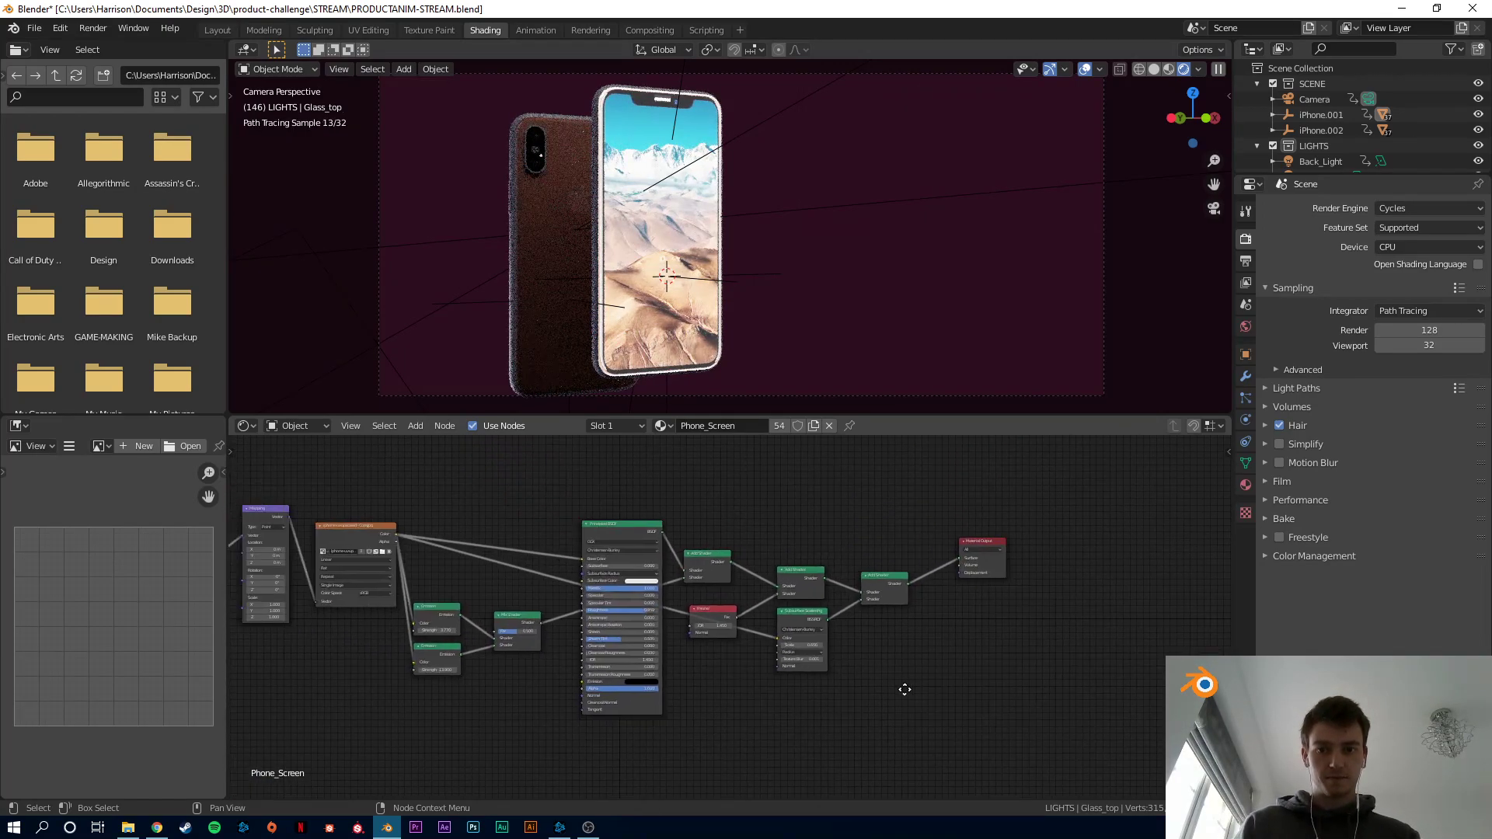
scroll(826, 658, "down", 2)
scroll(783, 679, "up", 1)
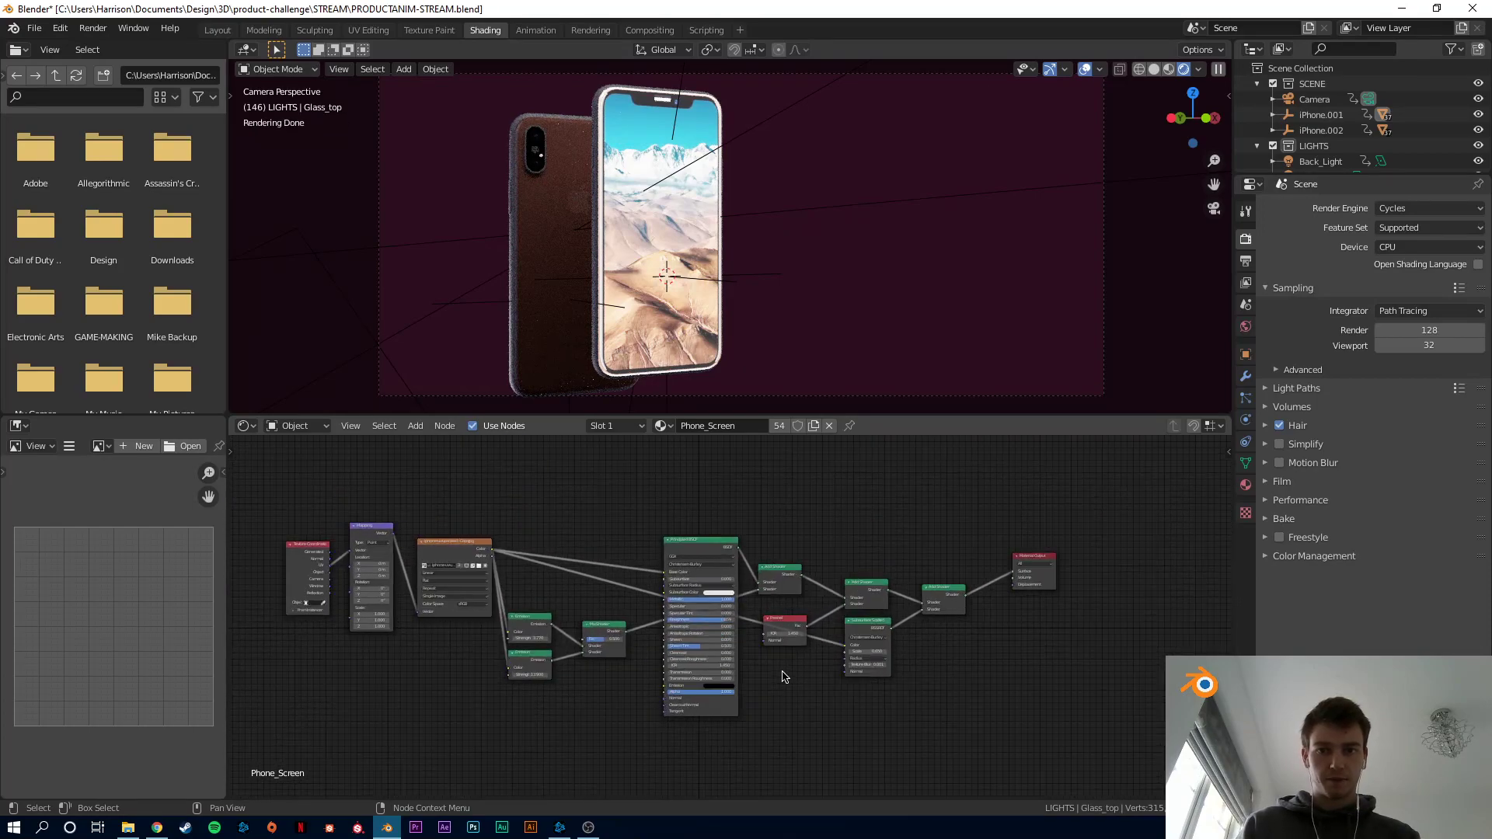
scroll(771, 649, "up", 1)
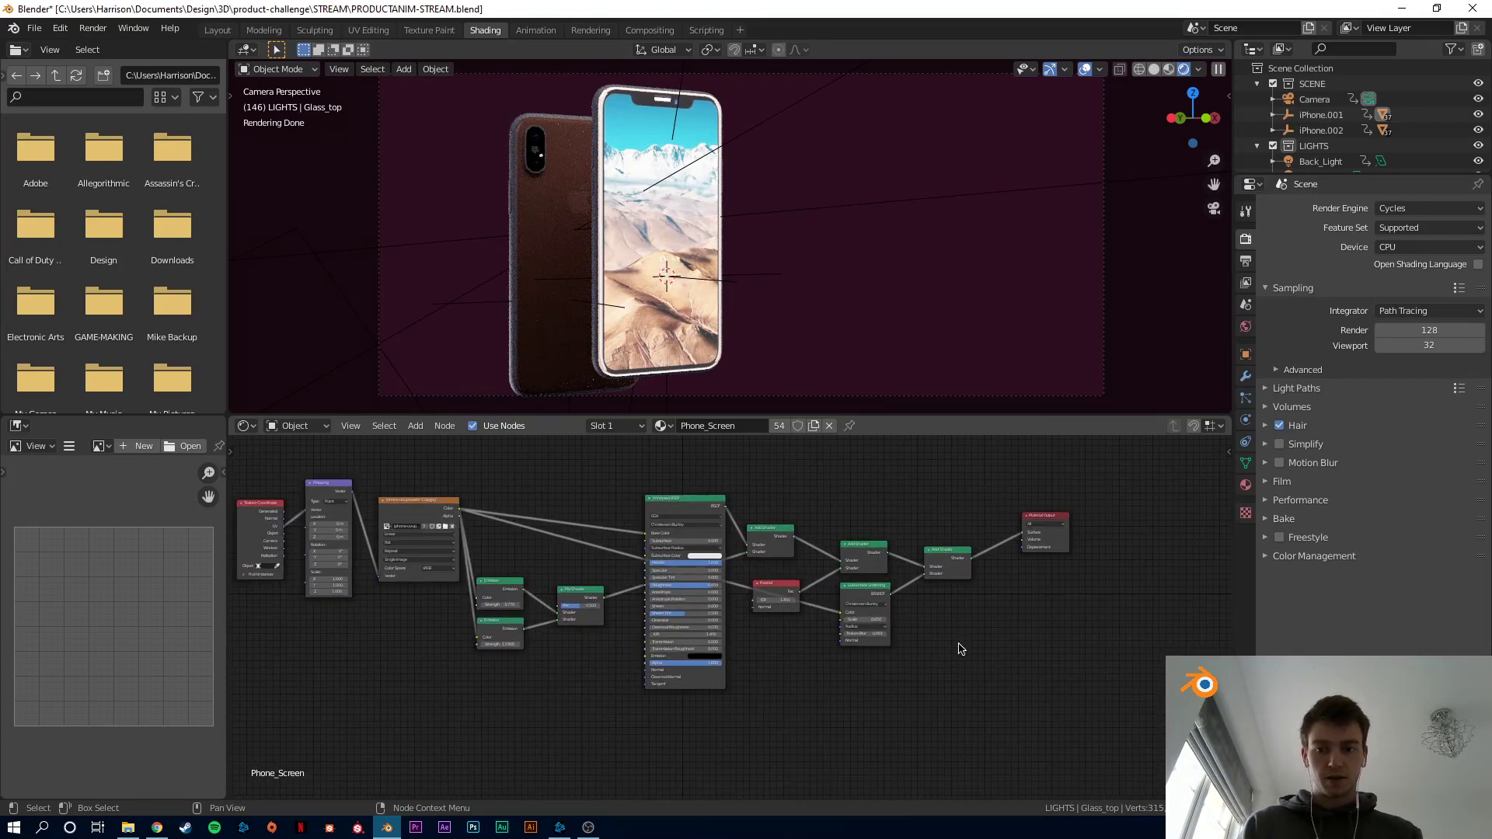
left_click(157, 827)
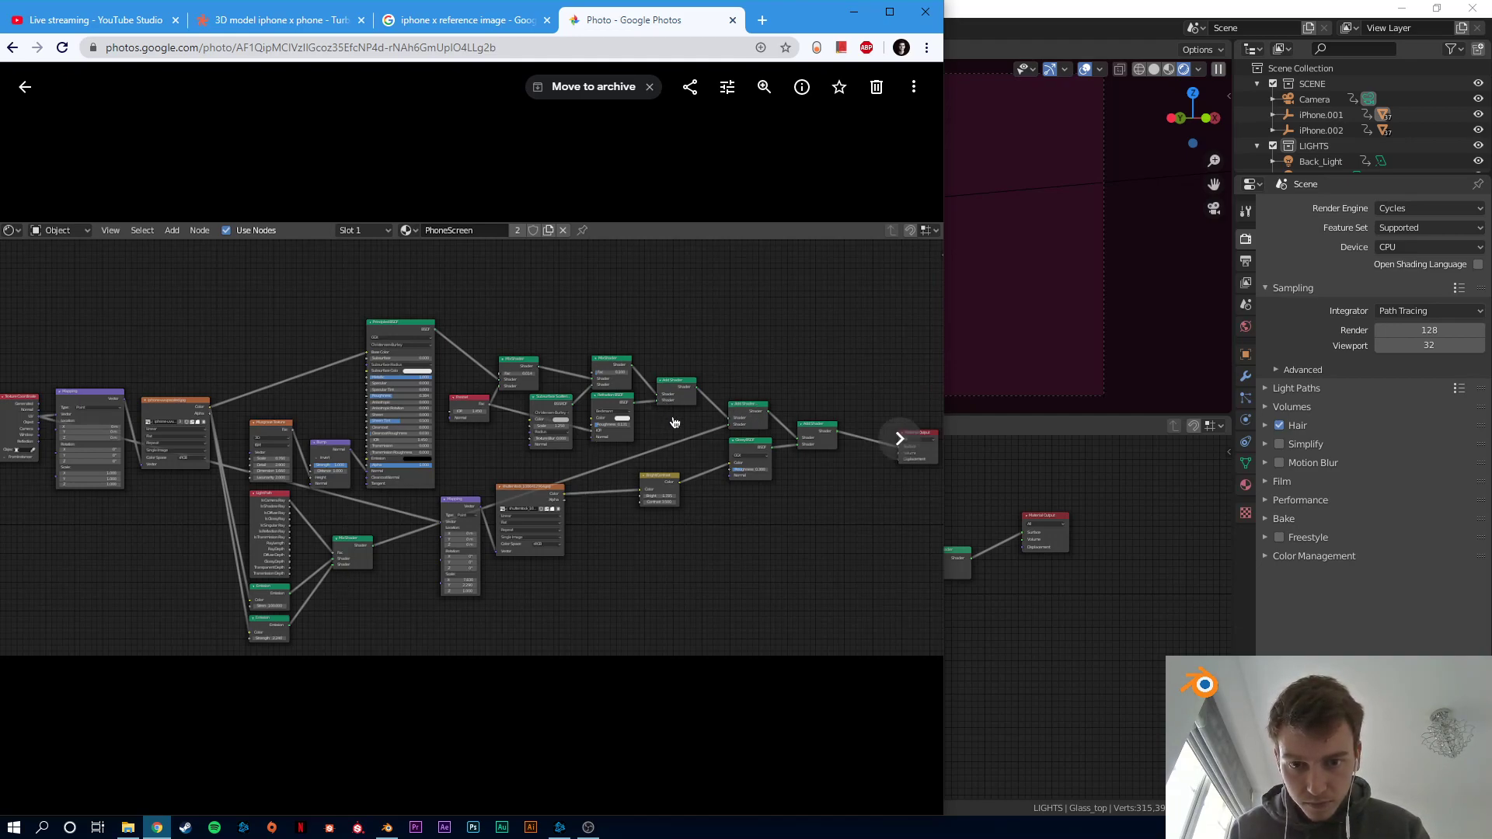
left_click(1095, 608)
Move the Material Output farther away and insert a fourth Add Shader node between it and the third Add Shader.
scroll(1088, 608, "up", 4)
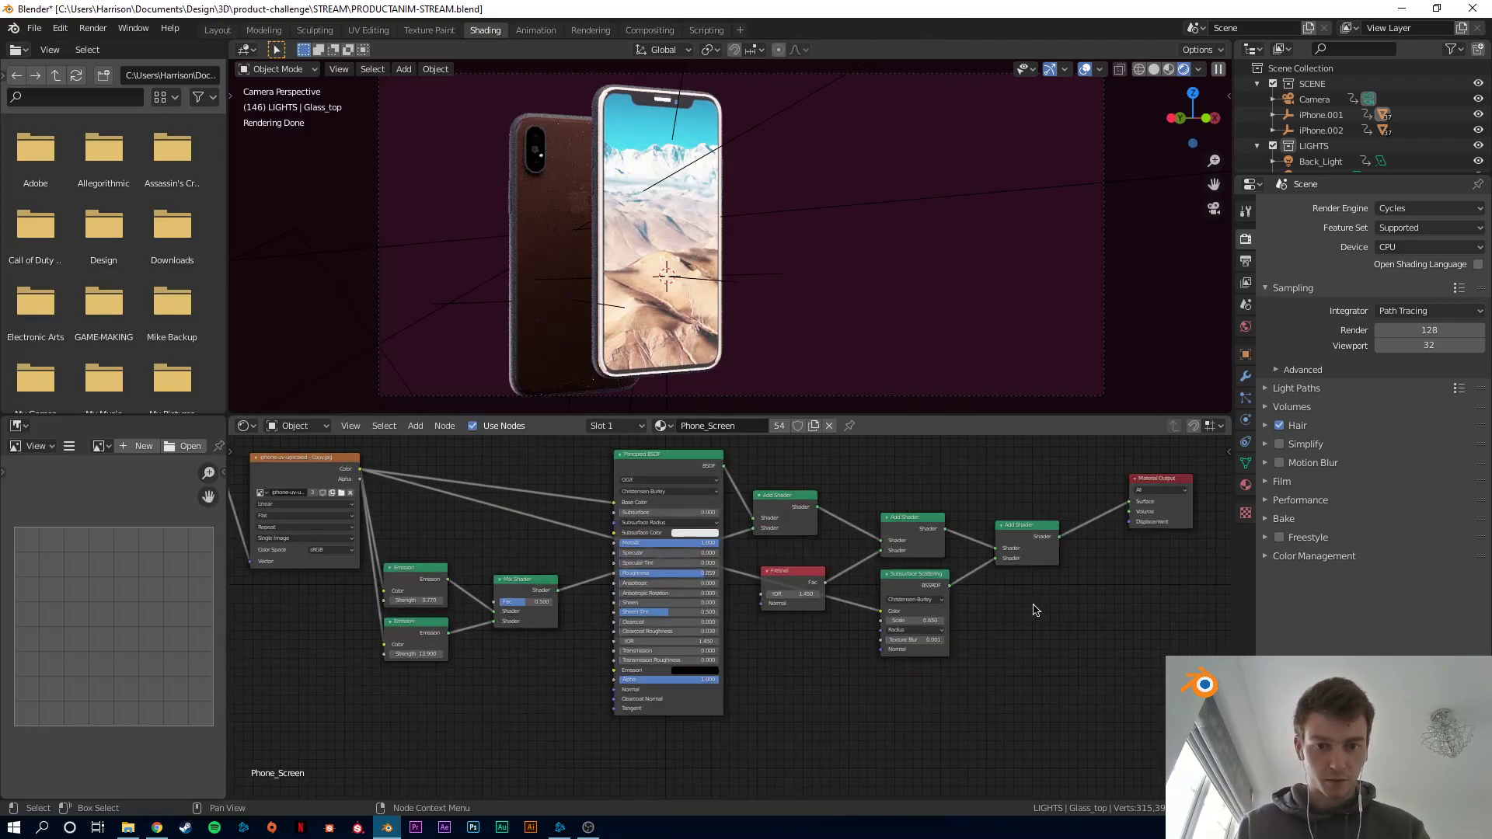
middle_click_drag(1027, 606, 794, 612)
left_click_drag(916, 519, 1183, 545)
left_click(1008, 609)
left_click(946, 610)
key("shift+a")
left_click(947, 610)
type("add")
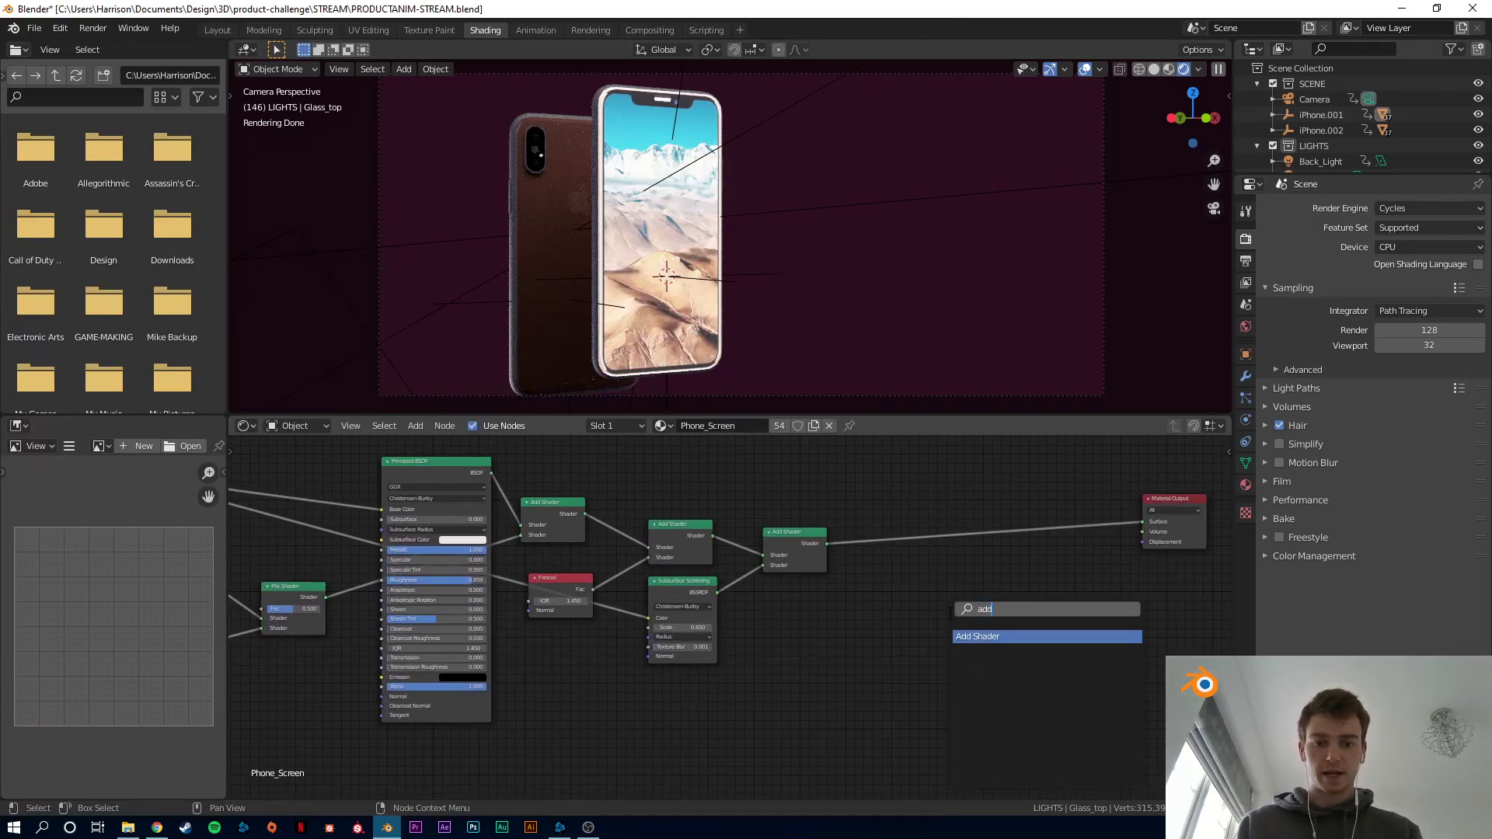
left_click(985, 636)
left_click(991, 559)
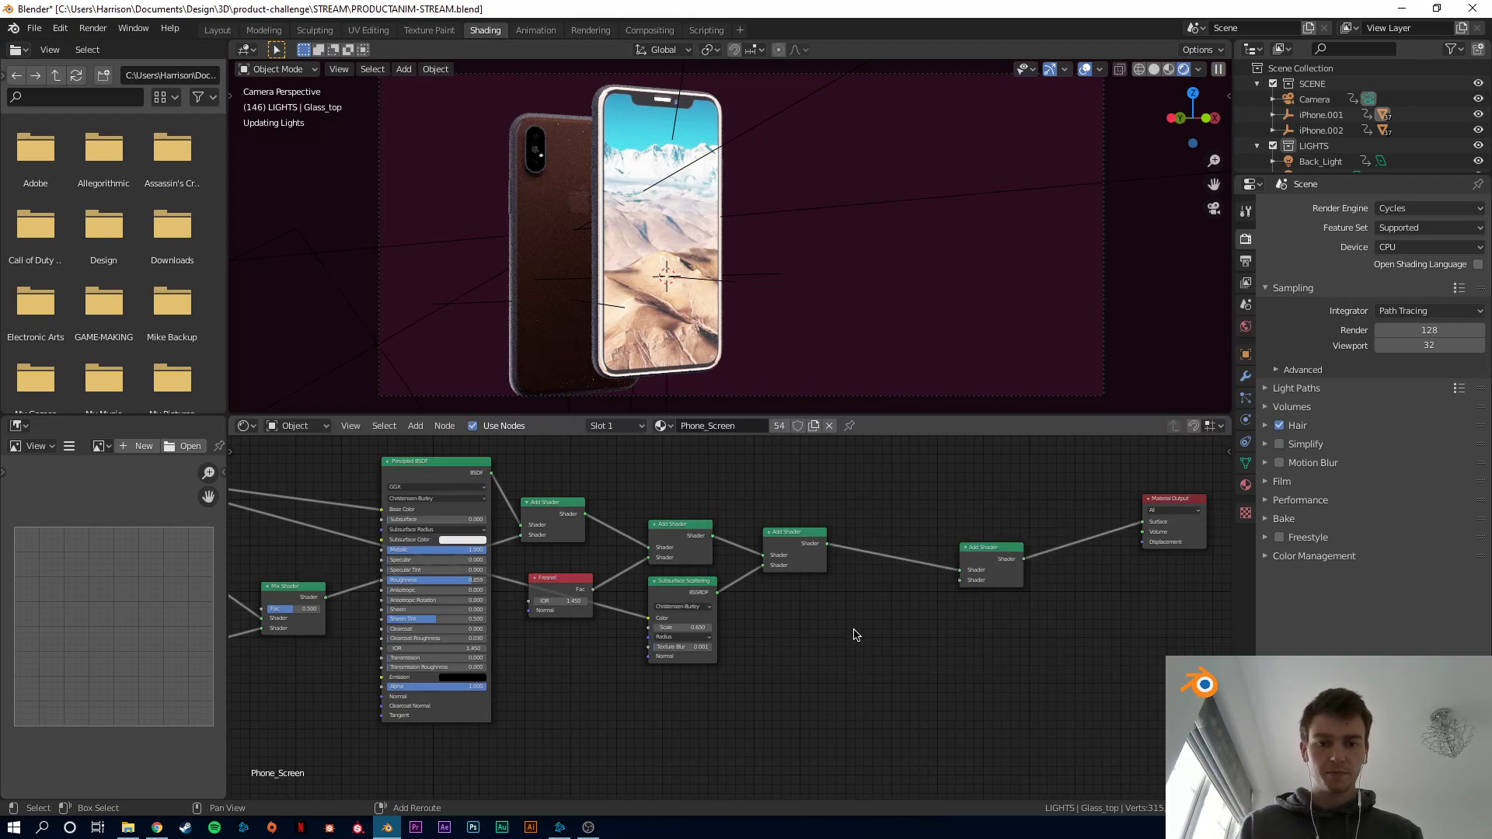
key("shift+a")
left_click(847, 637)
type("glass")
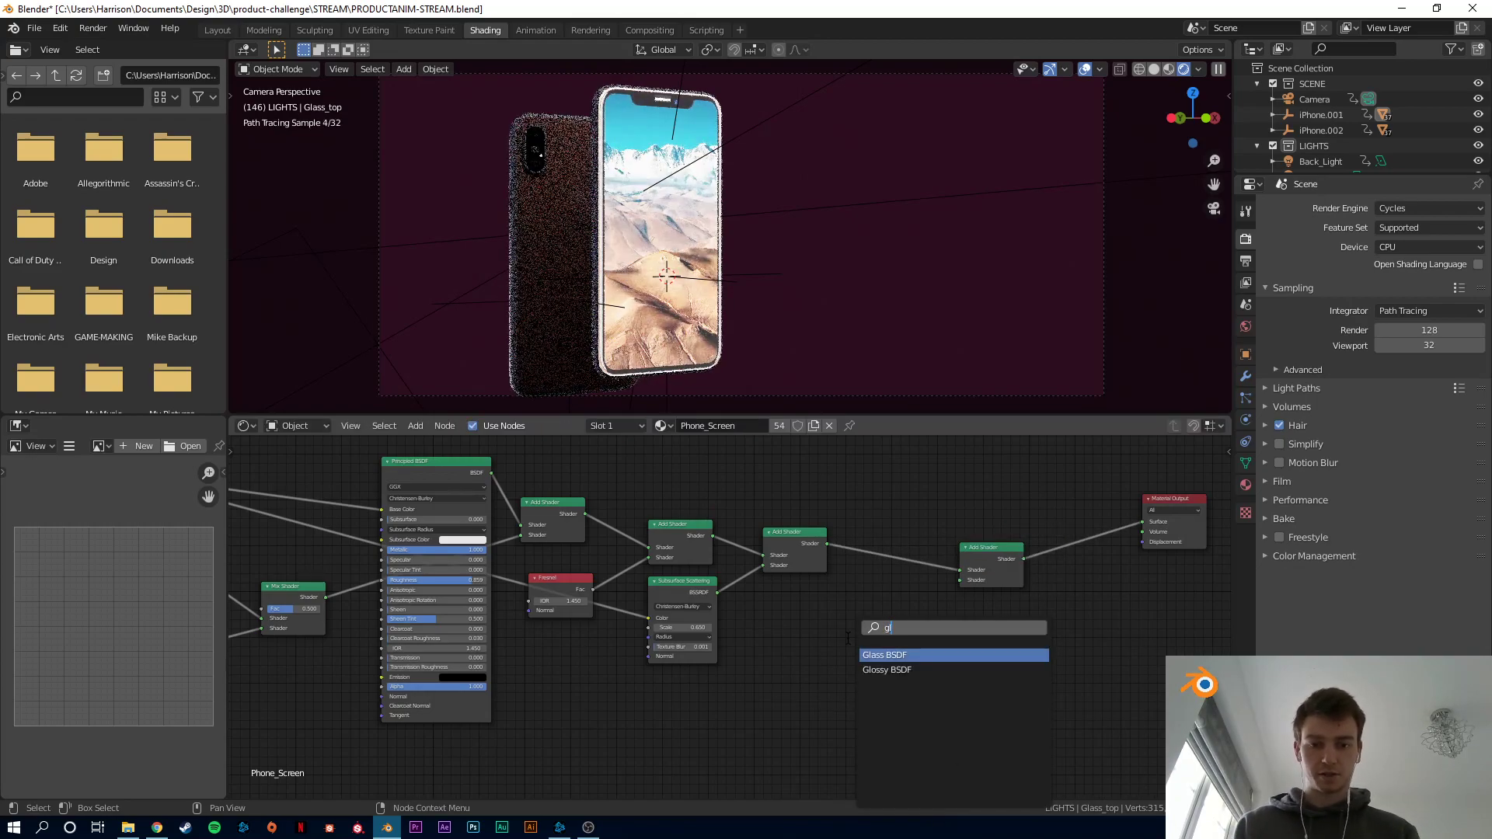
key("Return")
left_click(847, 639)
key("ctrl+z")
Add a Glossy BSDF node and place it below the link between the third and fourth Add Shader nodes.
key("shift+a")
type("glo")
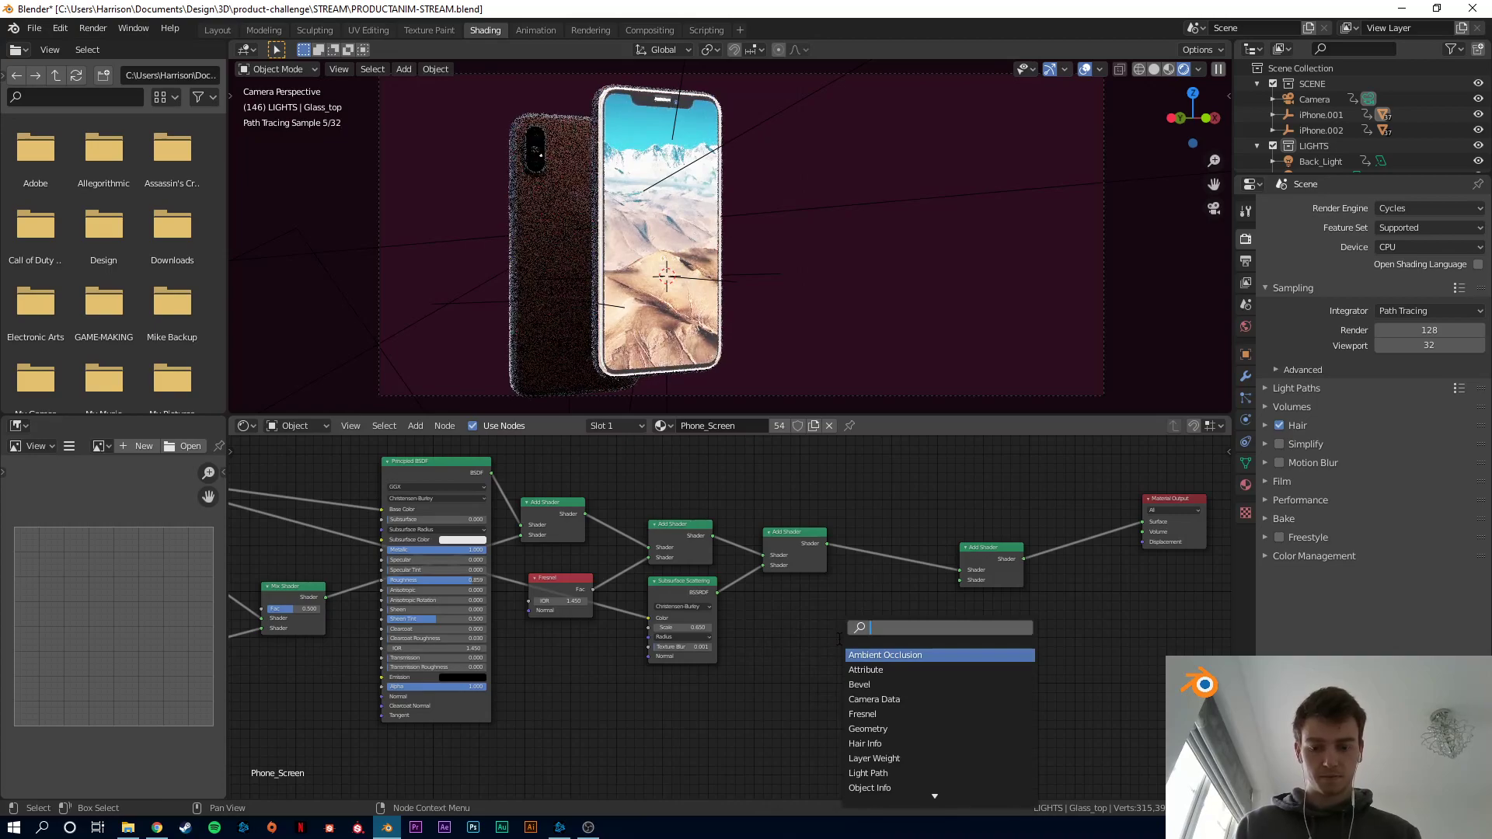
key("Return")
left_click(841, 641)
scroll(855, 652, "up", 2)
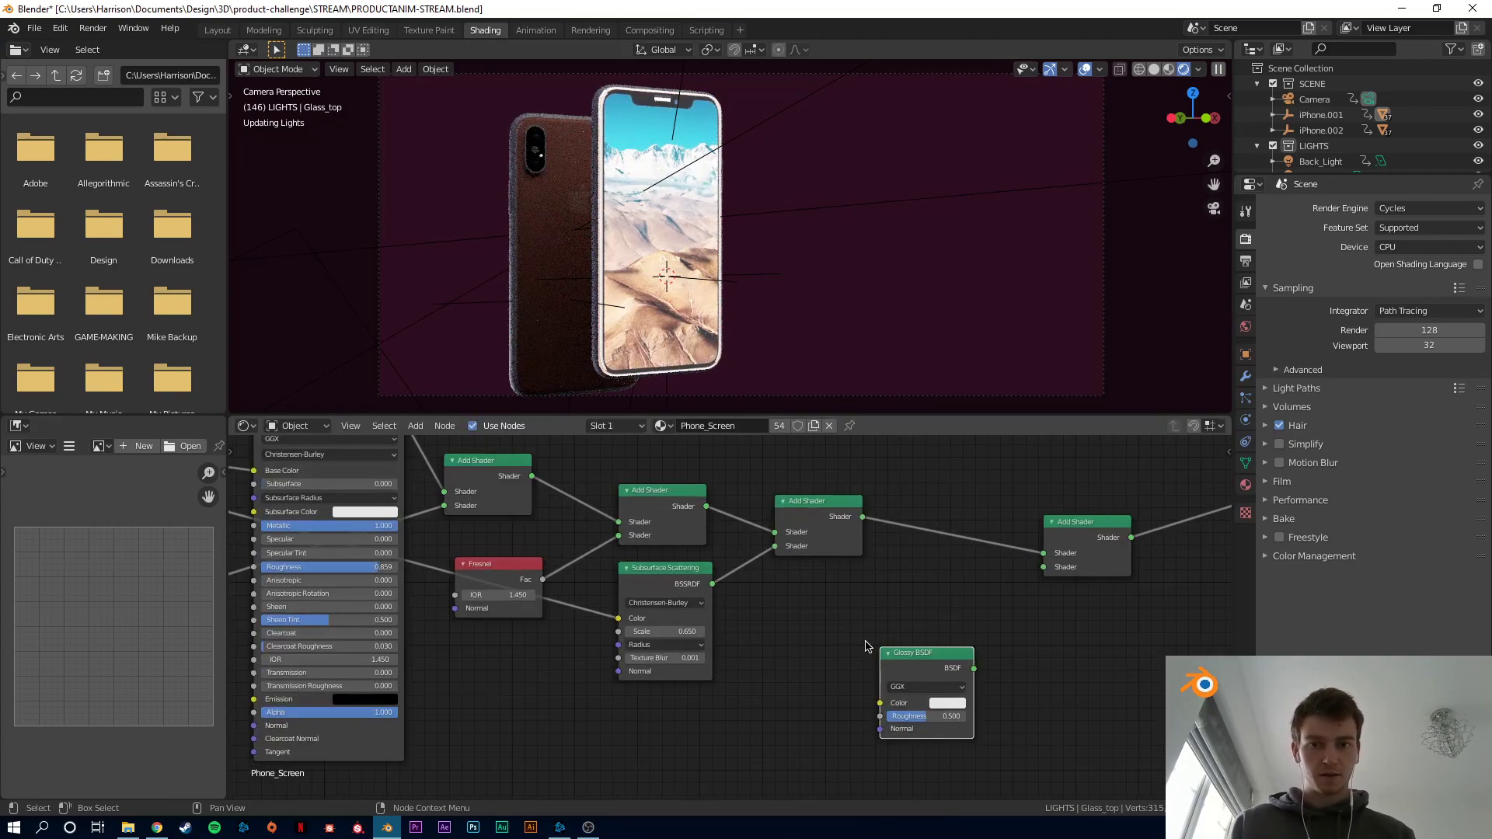
left_click_drag(958, 672, 1054, 564)
scroll(962, 630, "up", 2)
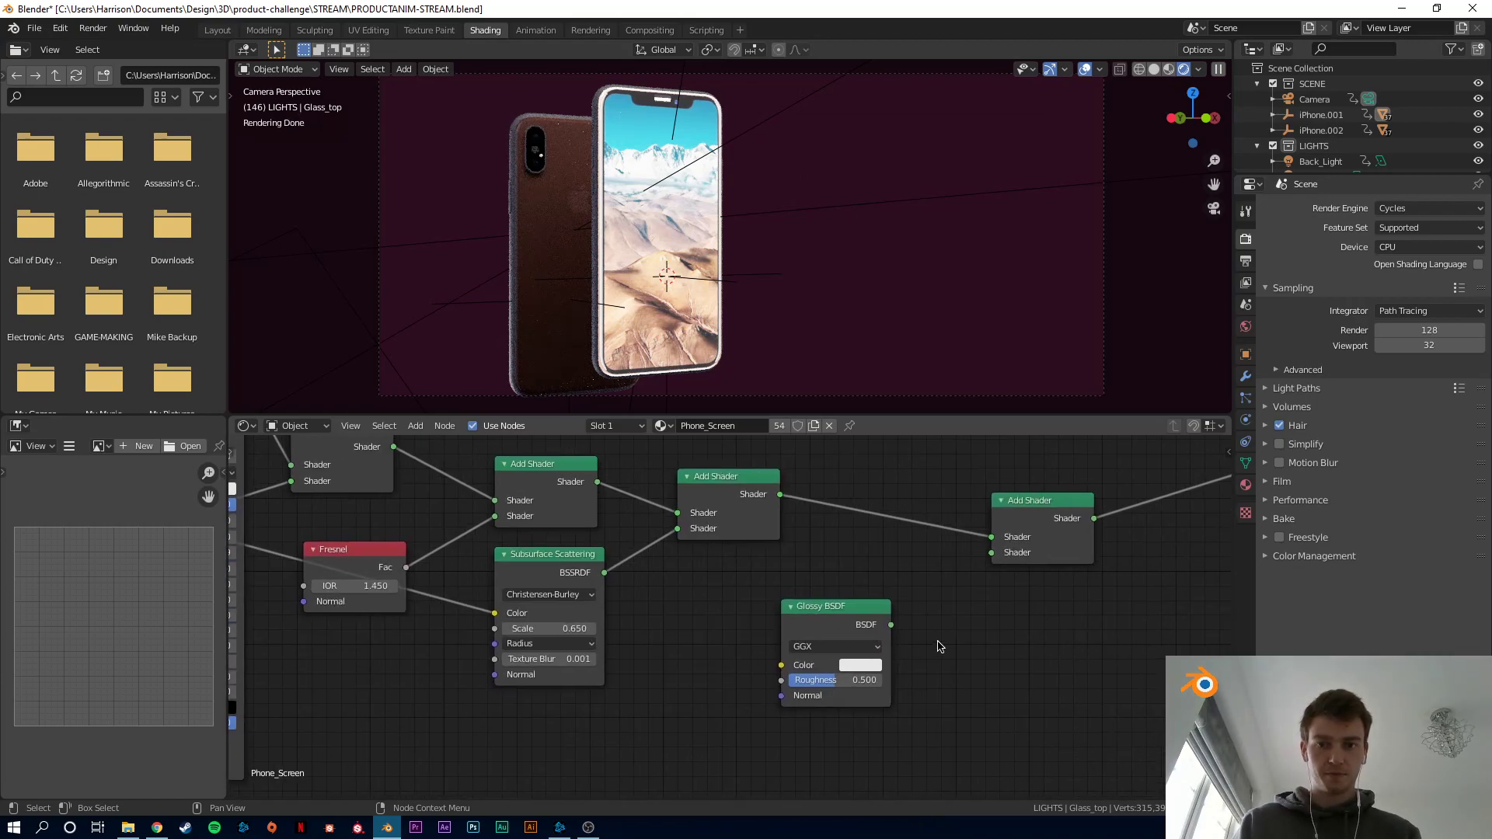
left_click_drag(839, 637, 833, 621)
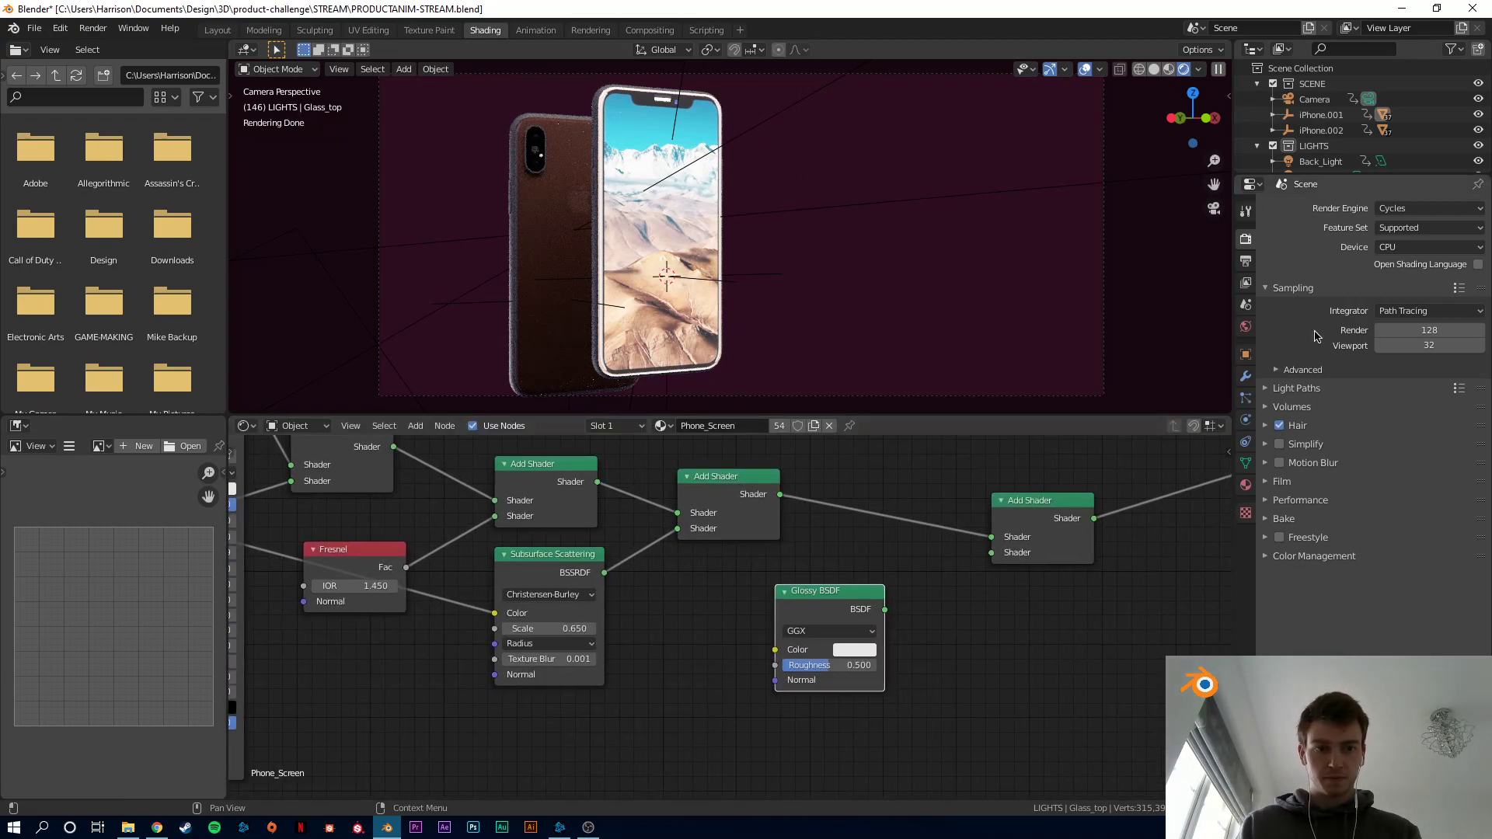
Switch the render engine to Eevee and connect the Glossy BSDF to the second Shader input of the last Add Shader.
left_click(1422, 209)
scroll(892, 637, "up", 2)
middle_click_drag(917, 613, 821, 636)
left_click_drag(813, 632, 971, 564)
scroll(816, 628, "up", 1)
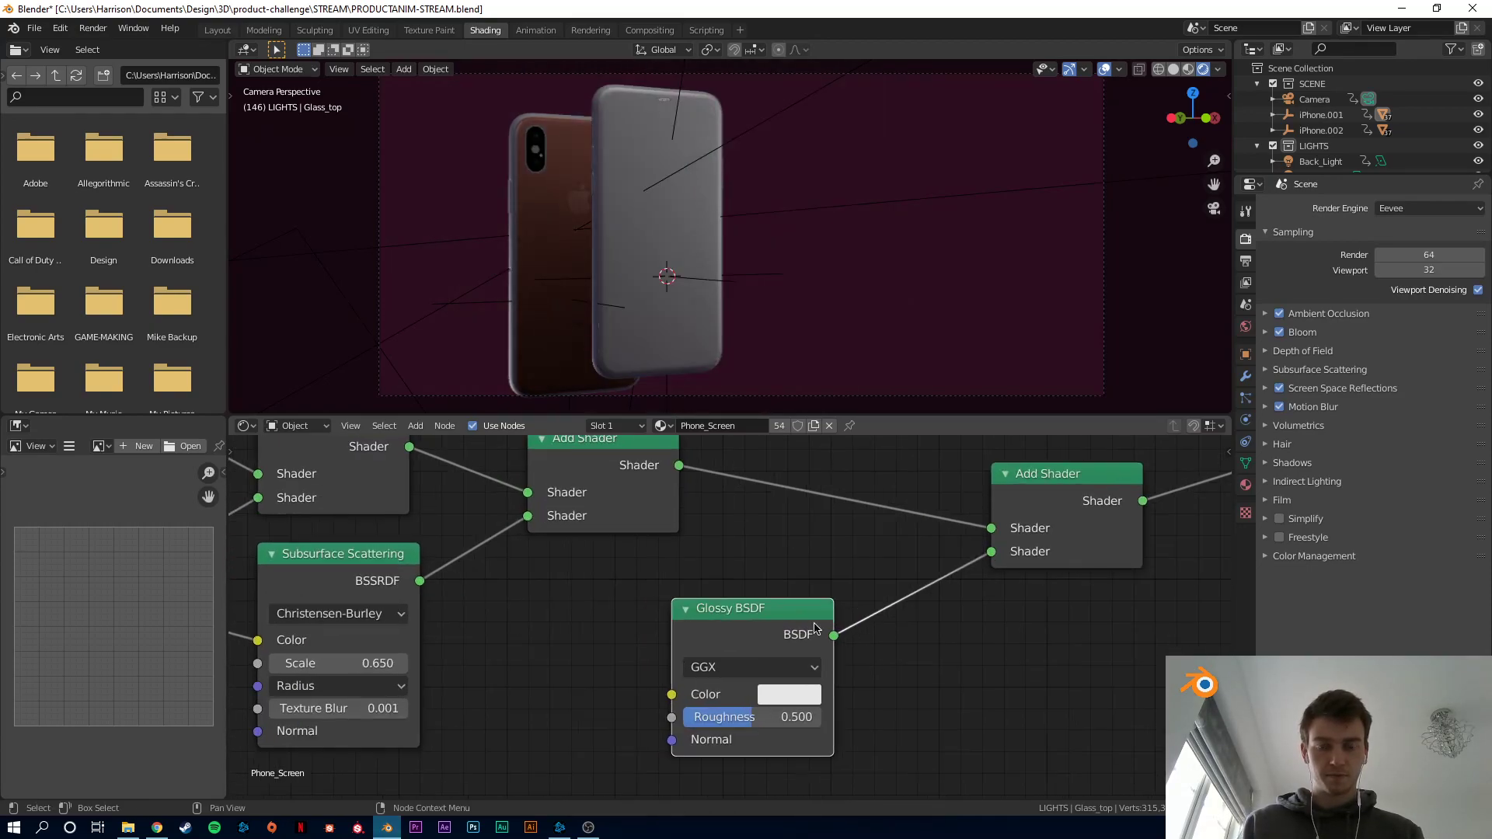
middle_click_drag(850, 625, 813, 629)
left_click_drag(777, 637, 809, 604)
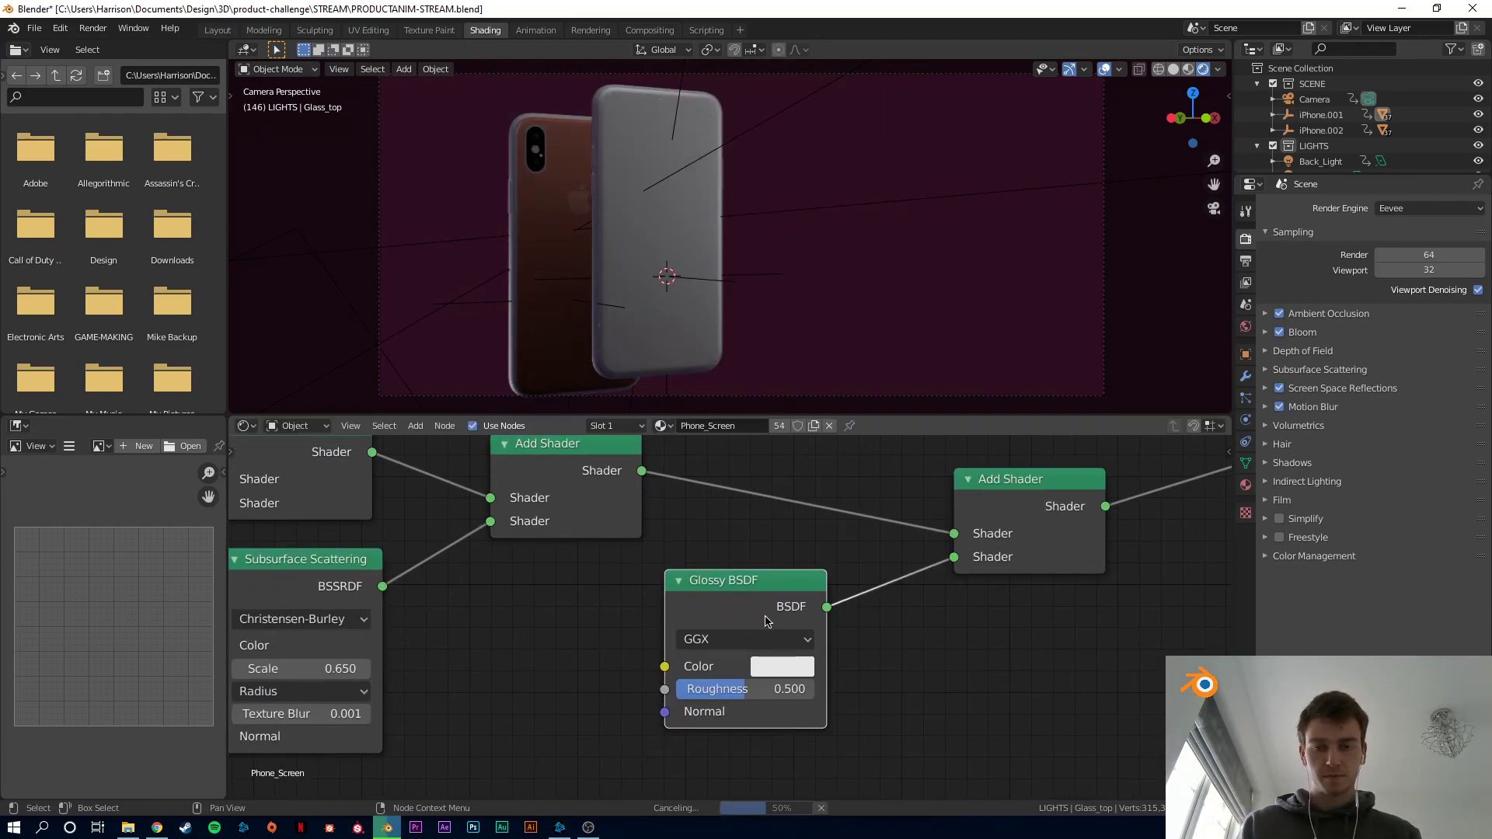
Lower the Glossy BSDF's Roughness and connect the image texture's Color output to its Color input.
left_click_drag(774, 690, 730, 690)
scroll(683, 652, "down", 3)
scroll(680, 651, "down", 3)
middle_click_drag(683, 651, 877, 651)
scroll(816, 651, "down", 7)
middle_click_drag(497, 628, 676, 627)
scroll(673, 624, "up", 4)
left_click_drag(504, 509, 1116, 638)
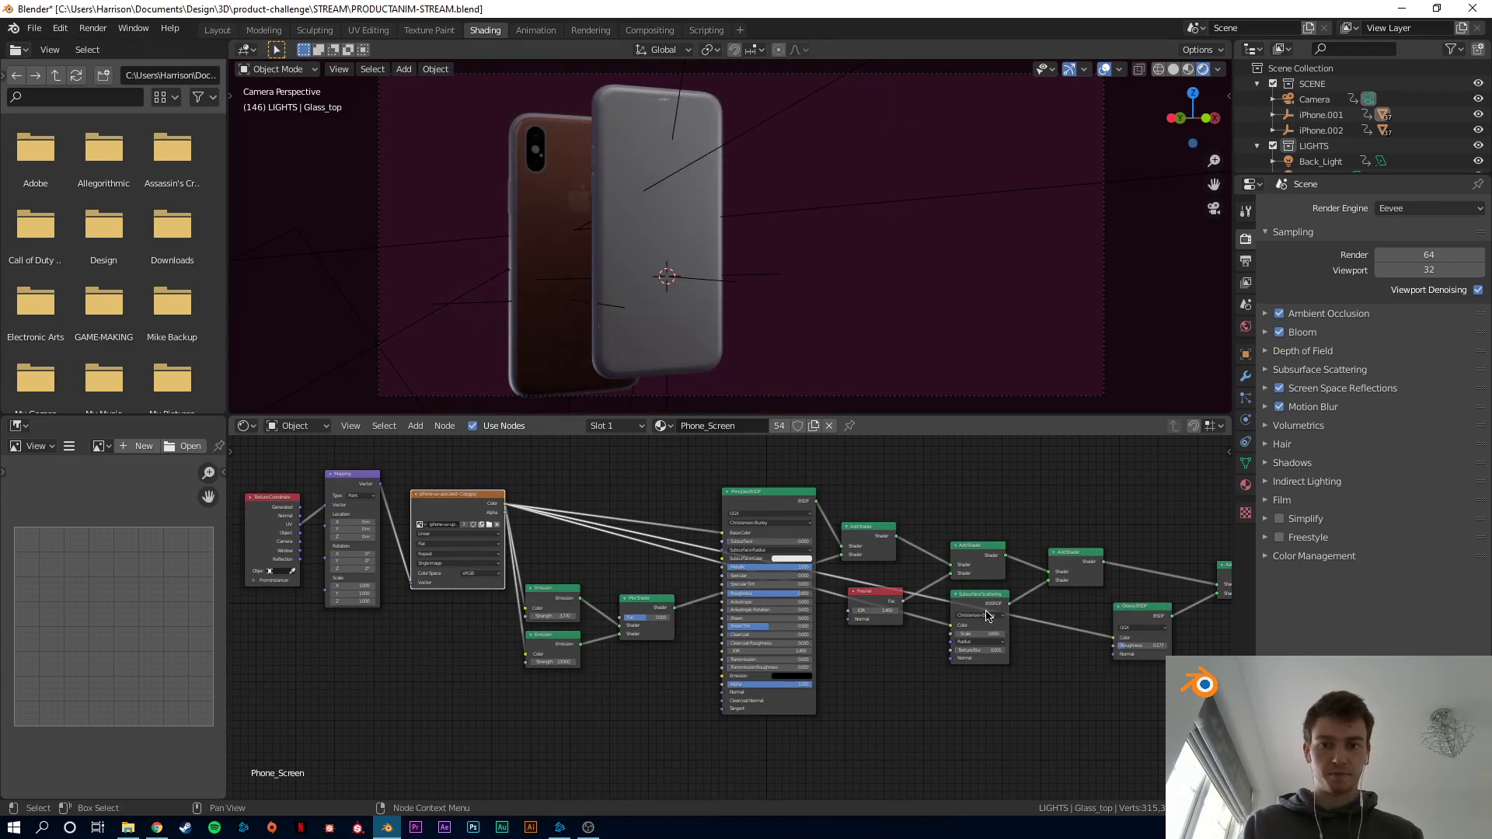
Set the Glossy BSDF node's Roughness to 0.131.
middle_click_drag(985, 618, 713, 629)
scroll(933, 660, "up", 8)
middle_click_drag(958, 667, 855, 627)
left_click_drag(922, 674, 912, 674)
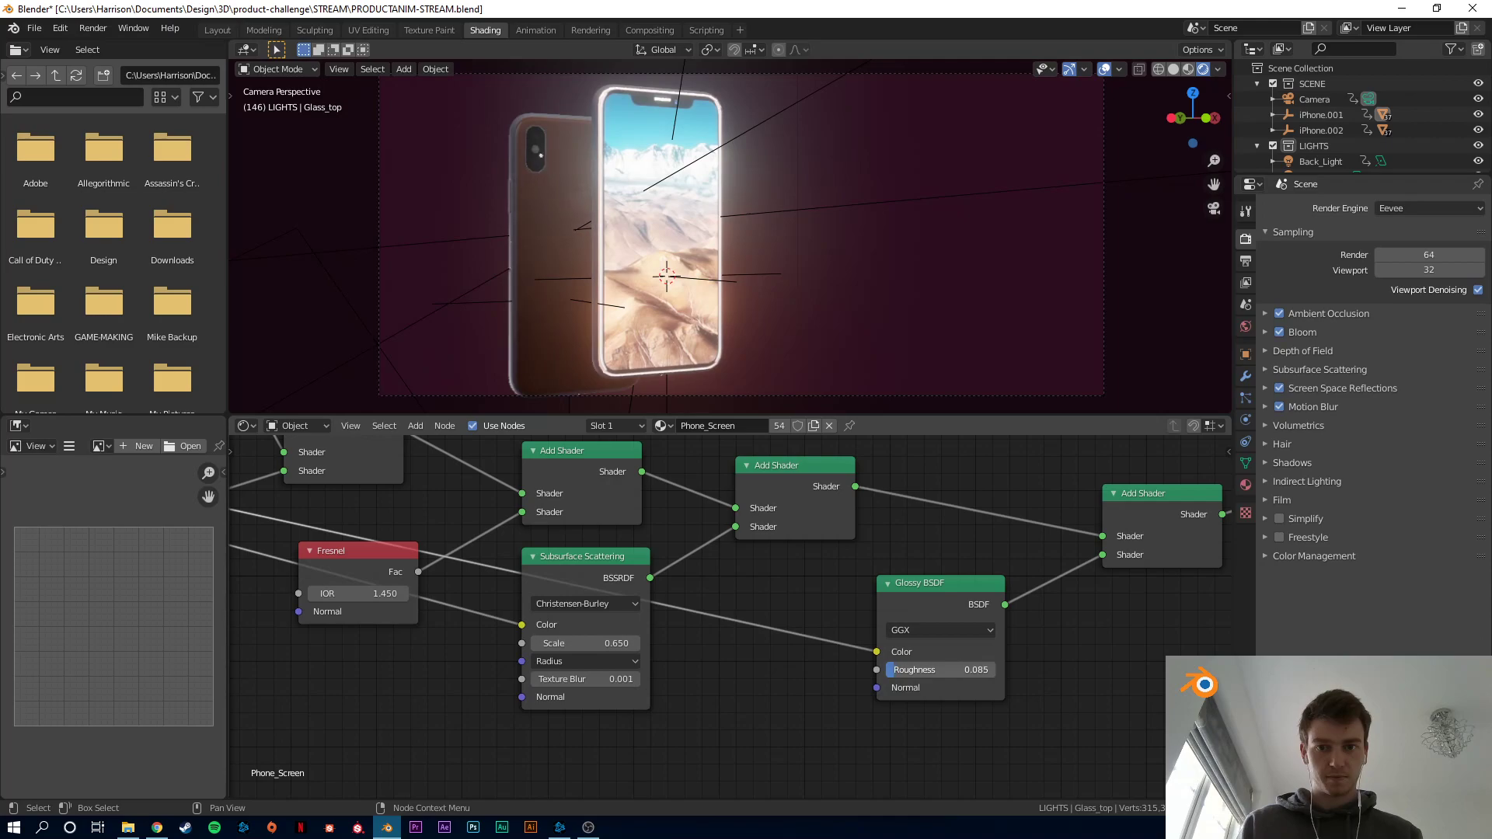
scroll(699, 676, "down", 1)
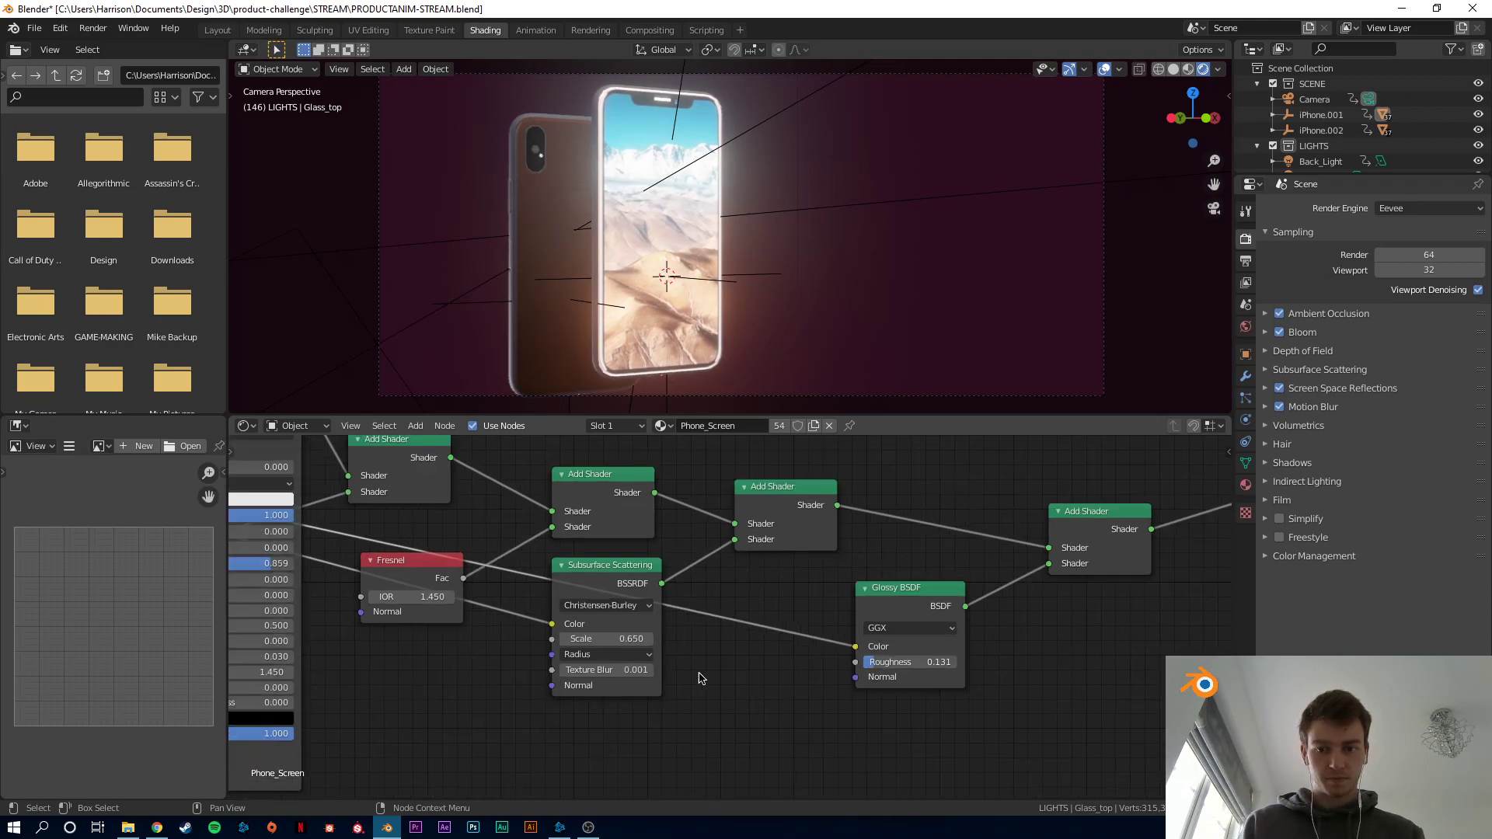
Nudge the Subsurface Scattering and Fresnel nodes slightly lower to space out the node layout.
middle_click_drag(678, 666, 724, 660)
left_click_drag(640, 561, 641, 576)
left_click_drag(430, 557, 416, 582)
Review the full screen shader node tree and check the reference image in Chrome for the remaining nodes, then return to Blender.
scroll(684, 646, "down", 2)
scroll(885, 632, "up", 1)
scroll(614, 653, "down", 3)
middle_click_drag(606, 653, 971, 628)
scroll(907, 671, "down", 2)
scroll(775, 656, "down", 1)
middle_click_drag(689, 659, 913, 641)
middle_click_drag(1109, 605, 915, 642)
key("alt+Tab")
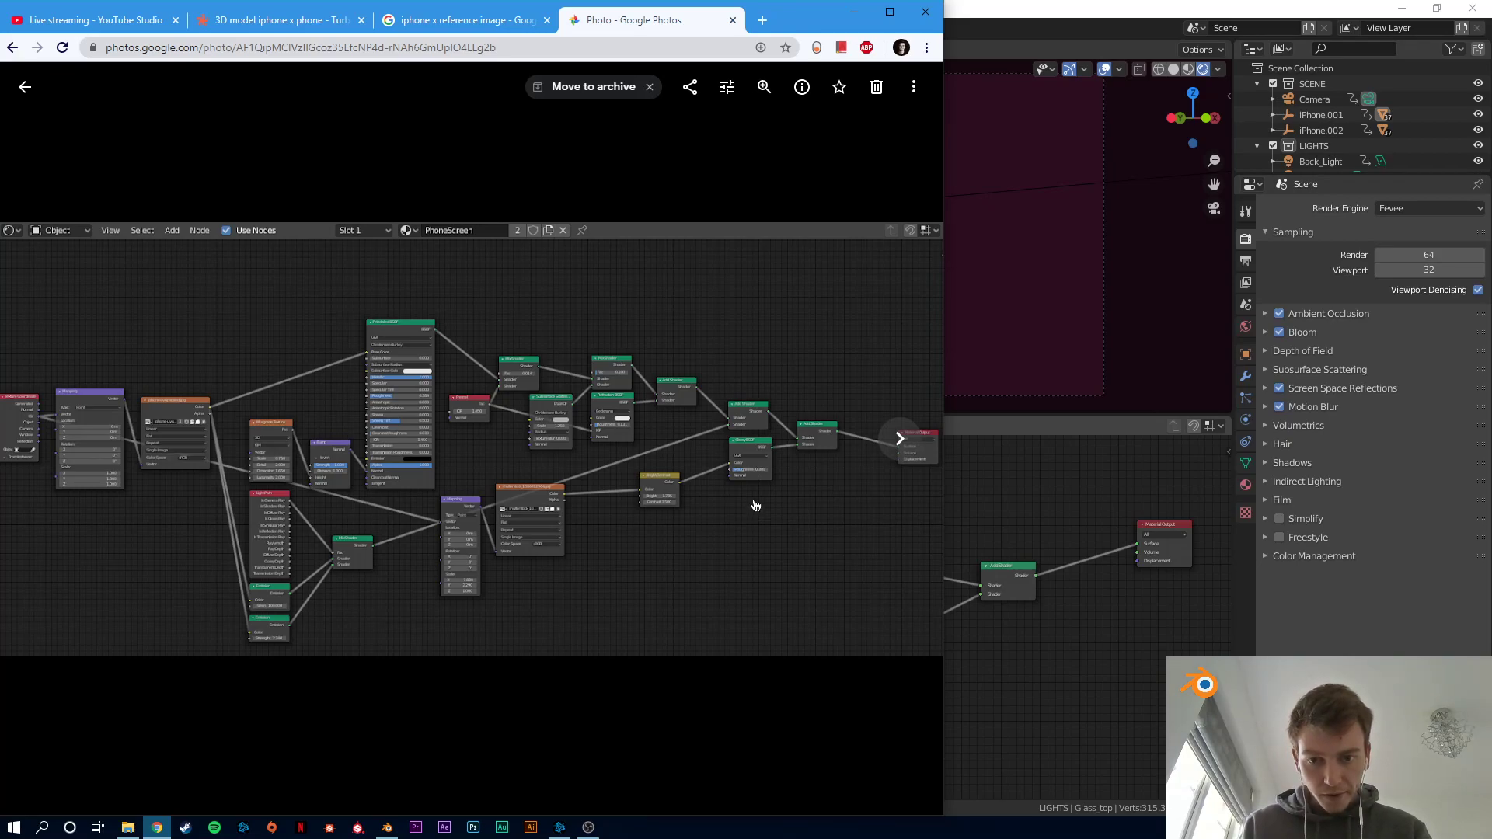
left_click(1039, 665)
Add a Bump node and connect its Normal output to the Principled BSDF's Normal input.
scroll(924, 673, "up", 3)
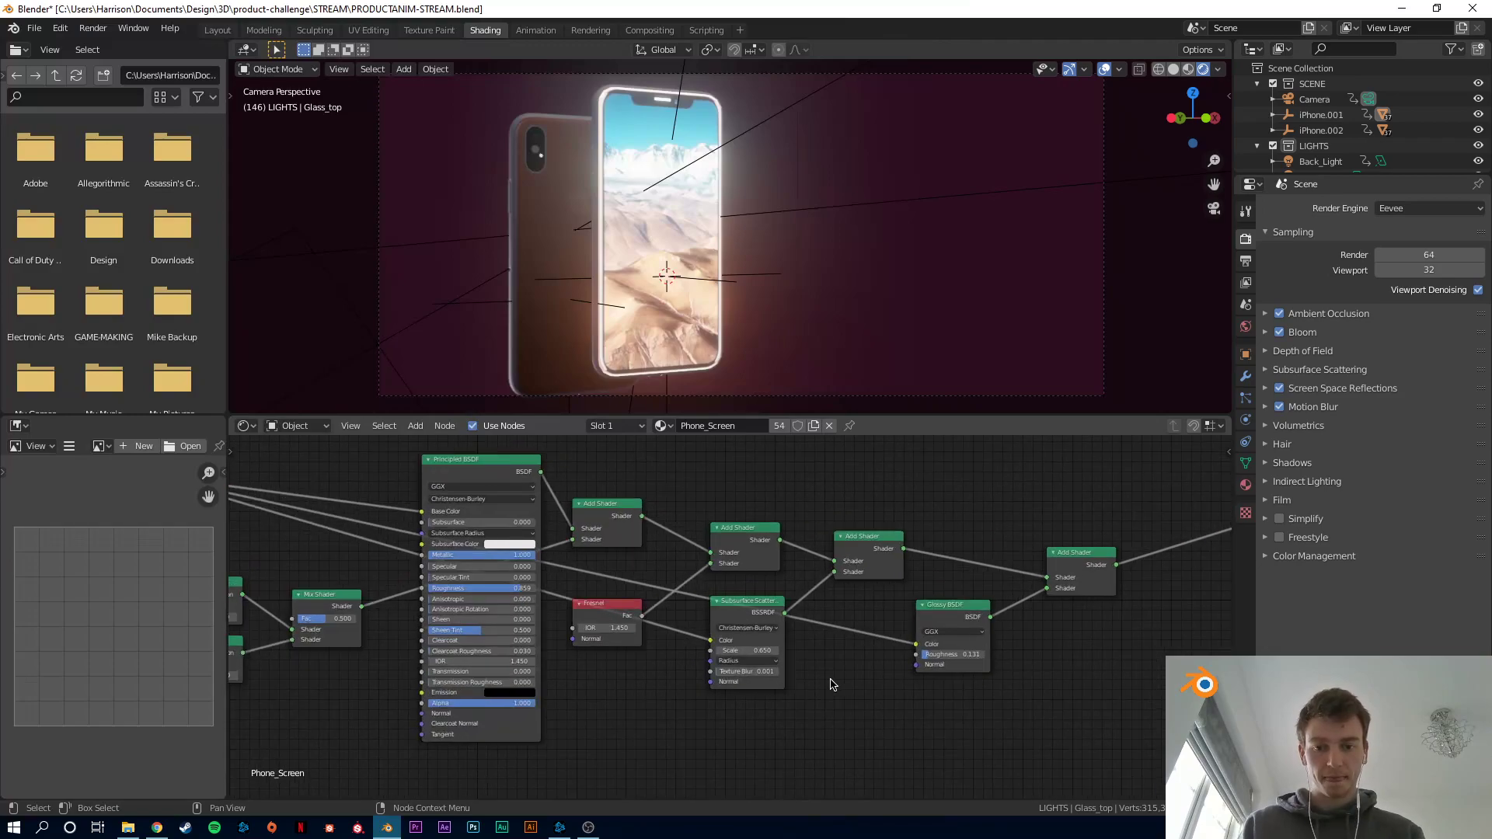
scroll(808, 681, "down", 4)
middle_click_drag(726, 684, 902, 668)
scroll(676, 705, "up", 4)
key("shift+a")
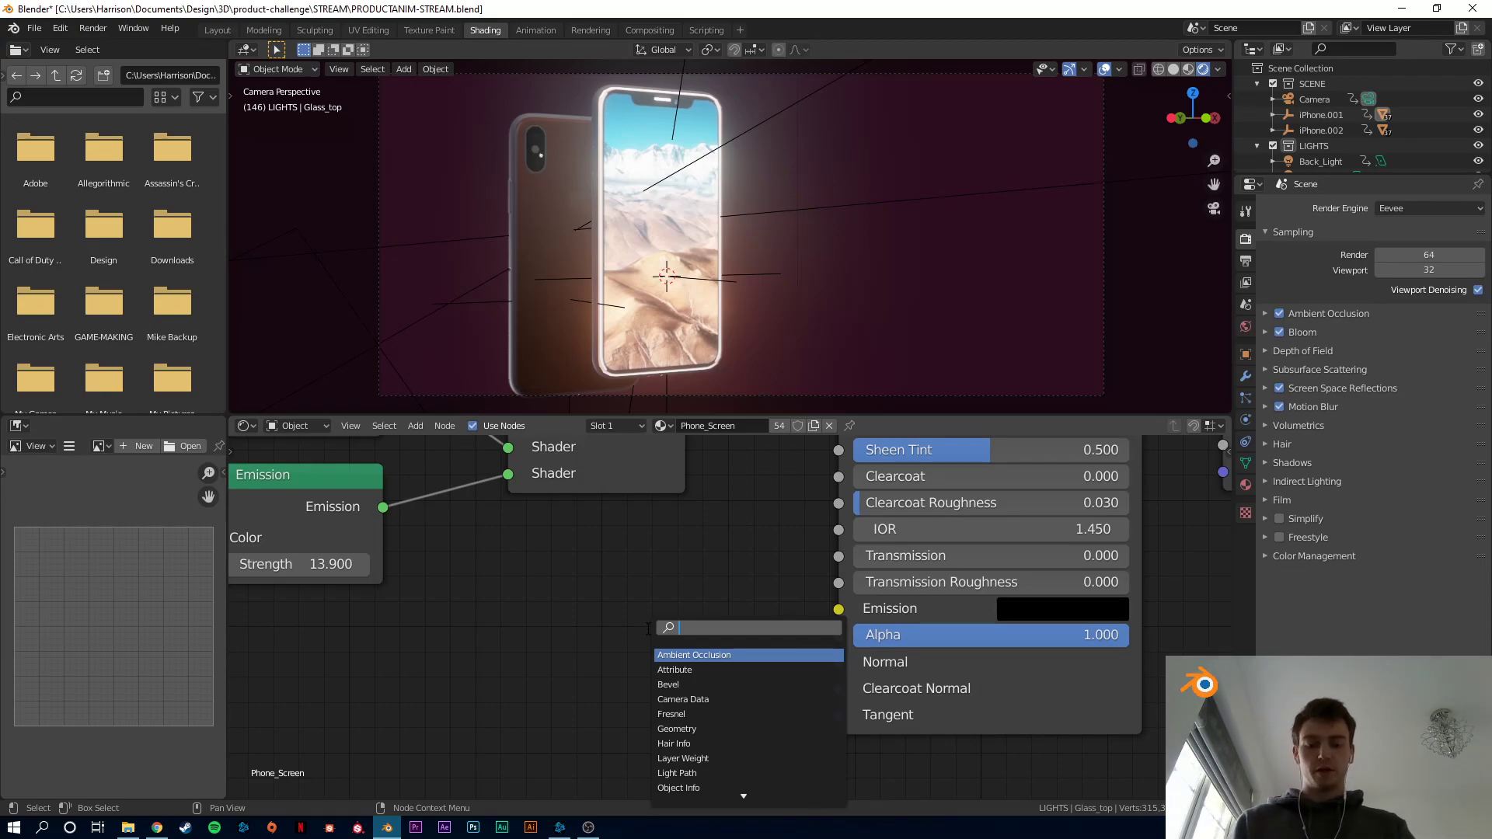
type("bump")
key("Return")
left_click(595, 598)
left_click_drag(778, 645, 838, 662)
Add a Musgrave Texture node, connect its Fac output to the Bump node's Height input, and space the two nodes out.
scroll(809, 613, "down", 2)
key("shift+a")
type("mus")
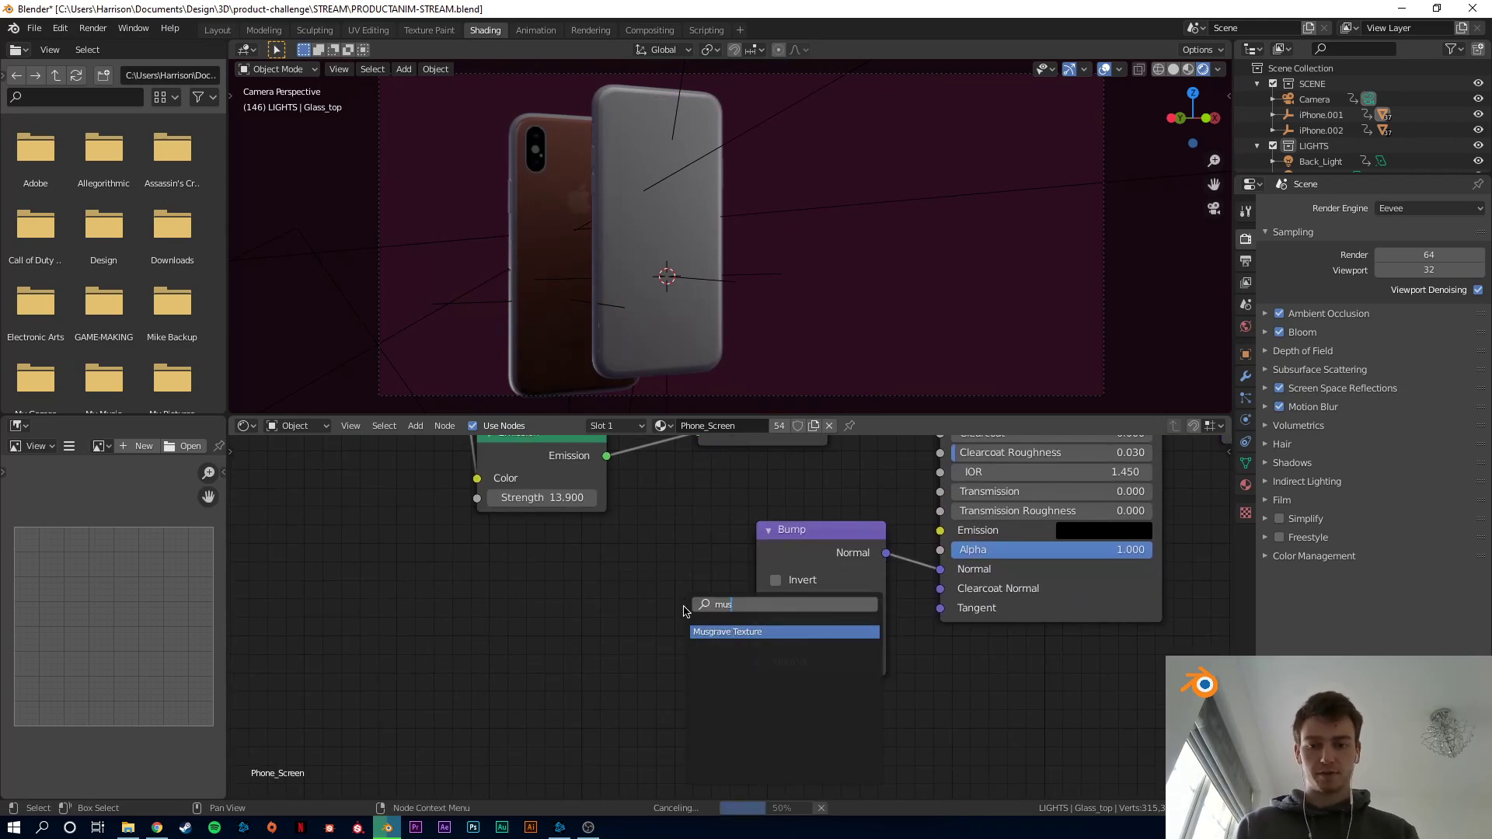
key("Return")
left_click_drag(673, 588, 757, 642)
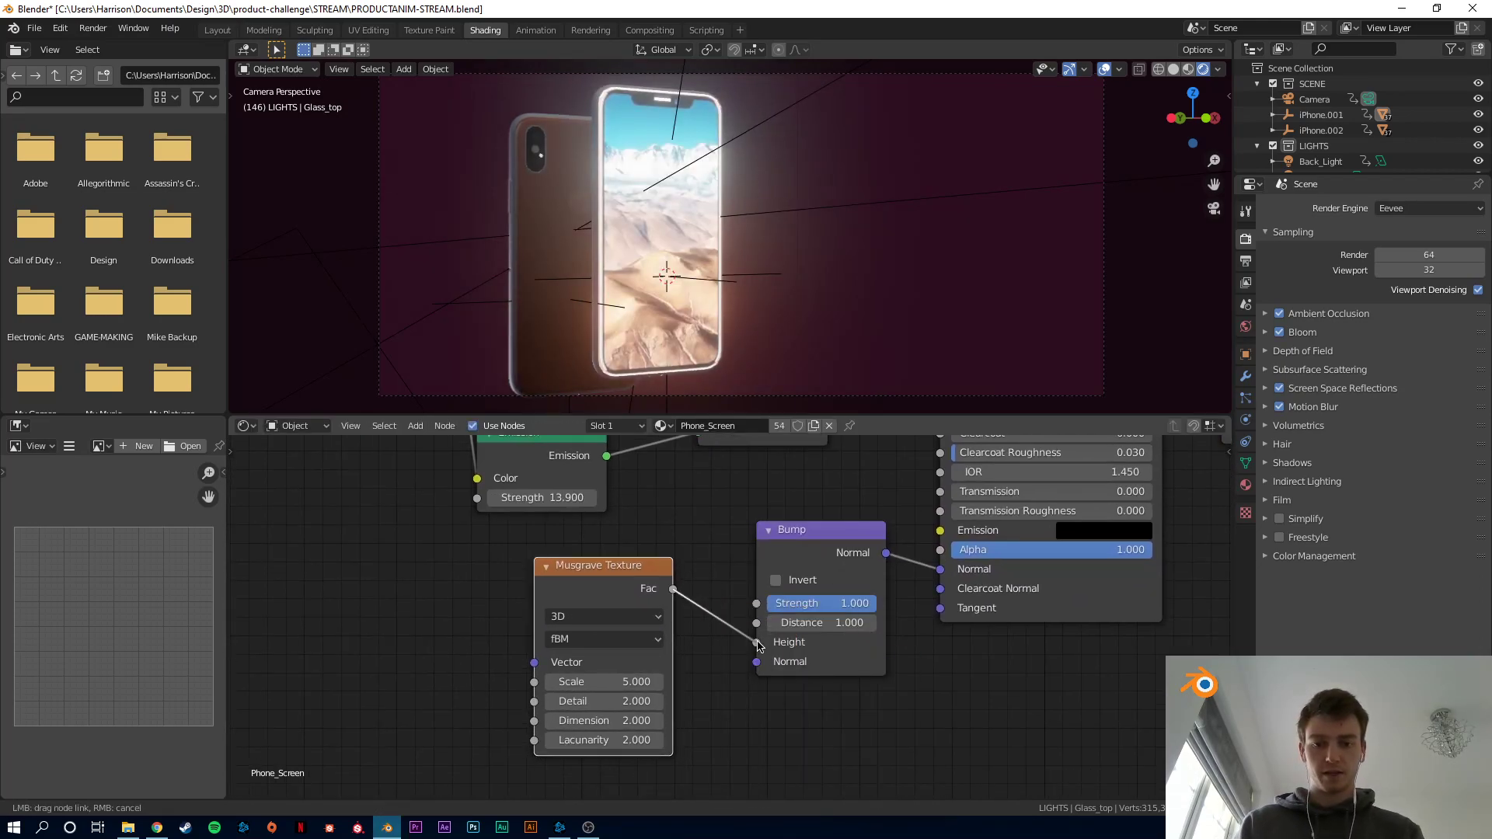
left_click_drag(581, 590, 603, 595)
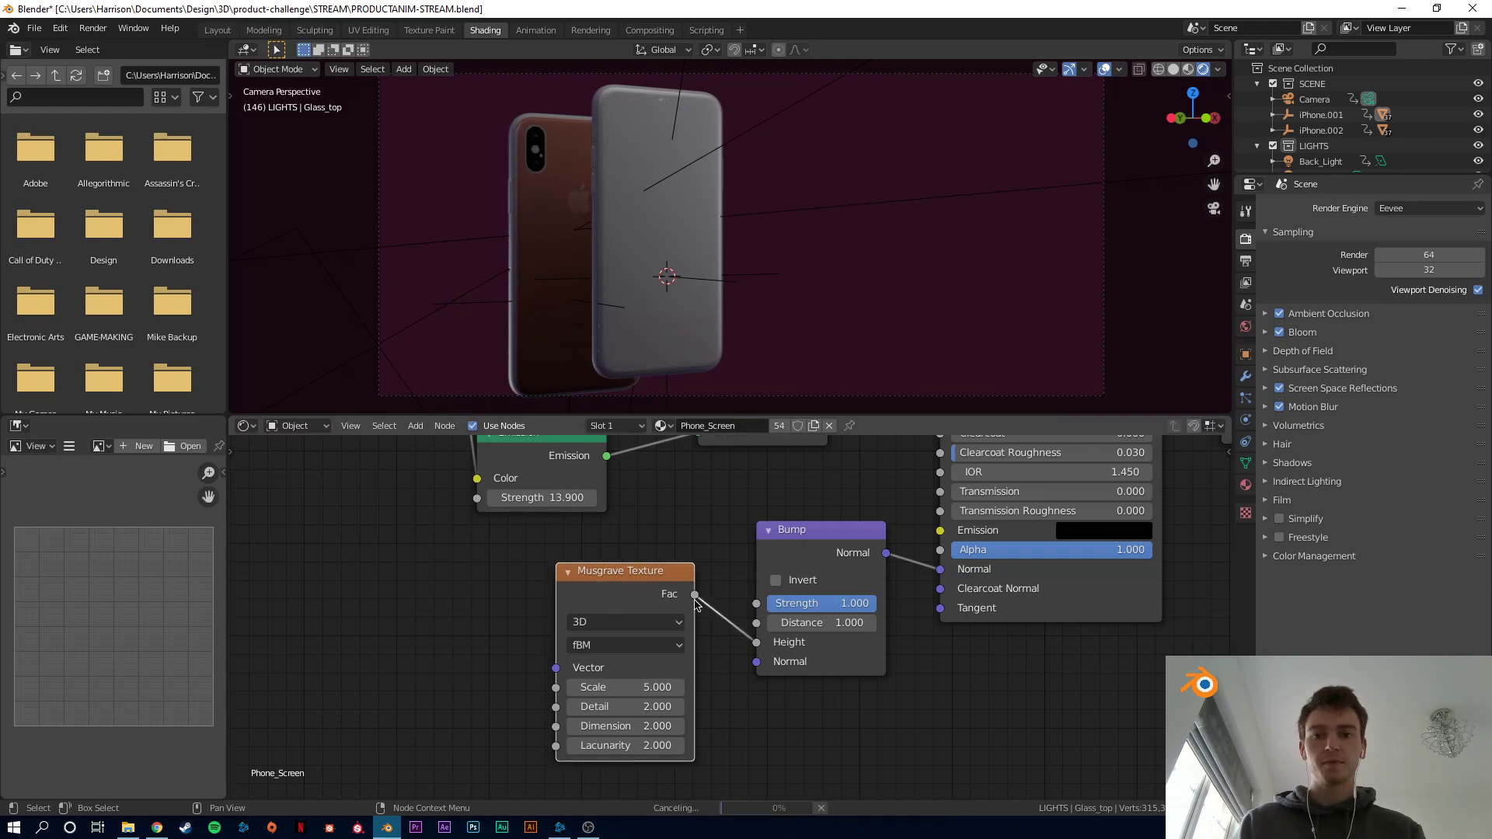
scroll(697, 604, "up", 2)
left_click_drag(639, 540, 656, 538)
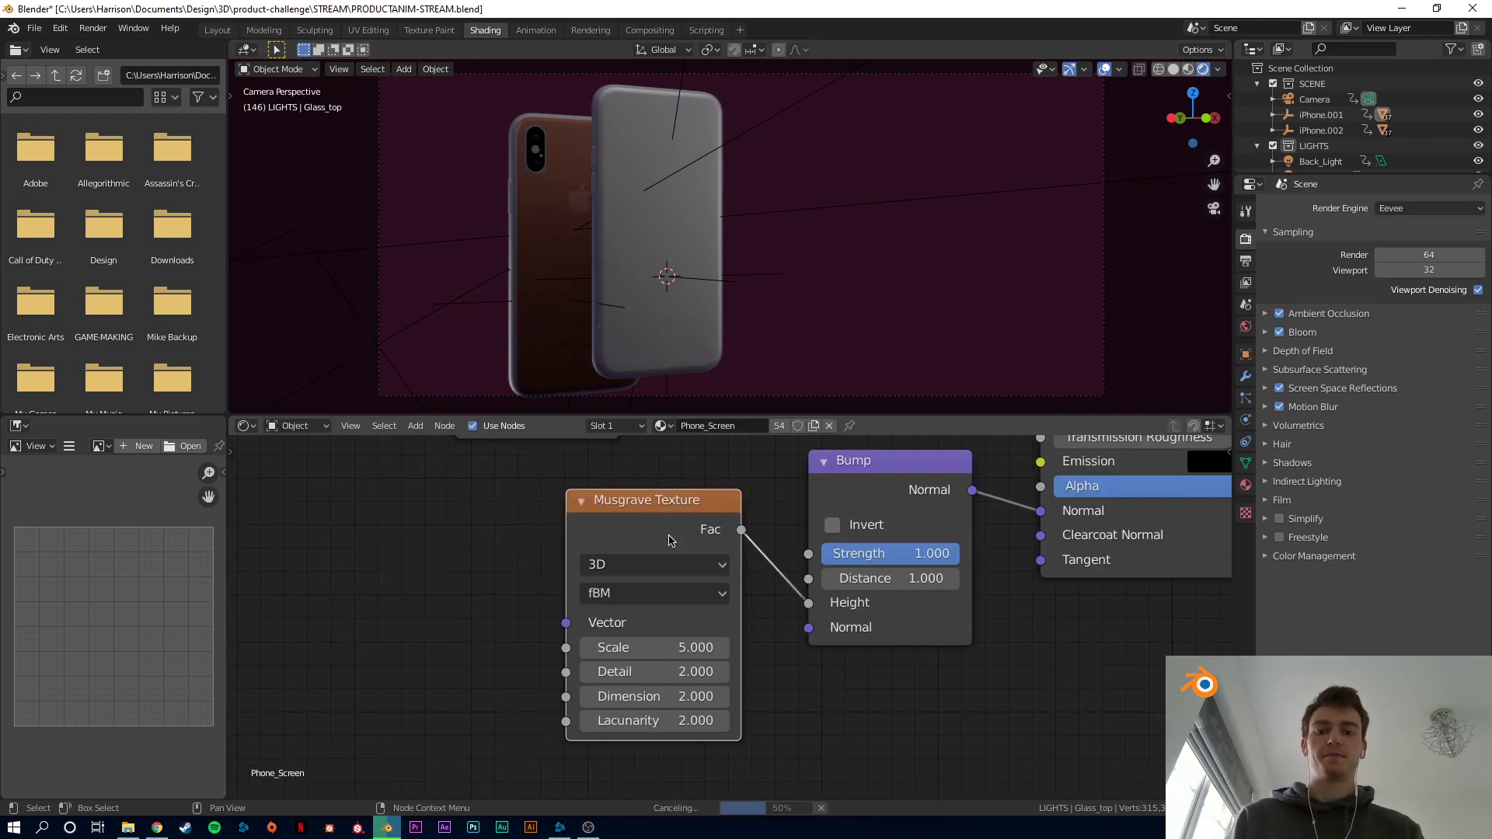
left_click_drag(876, 479, 878, 491)
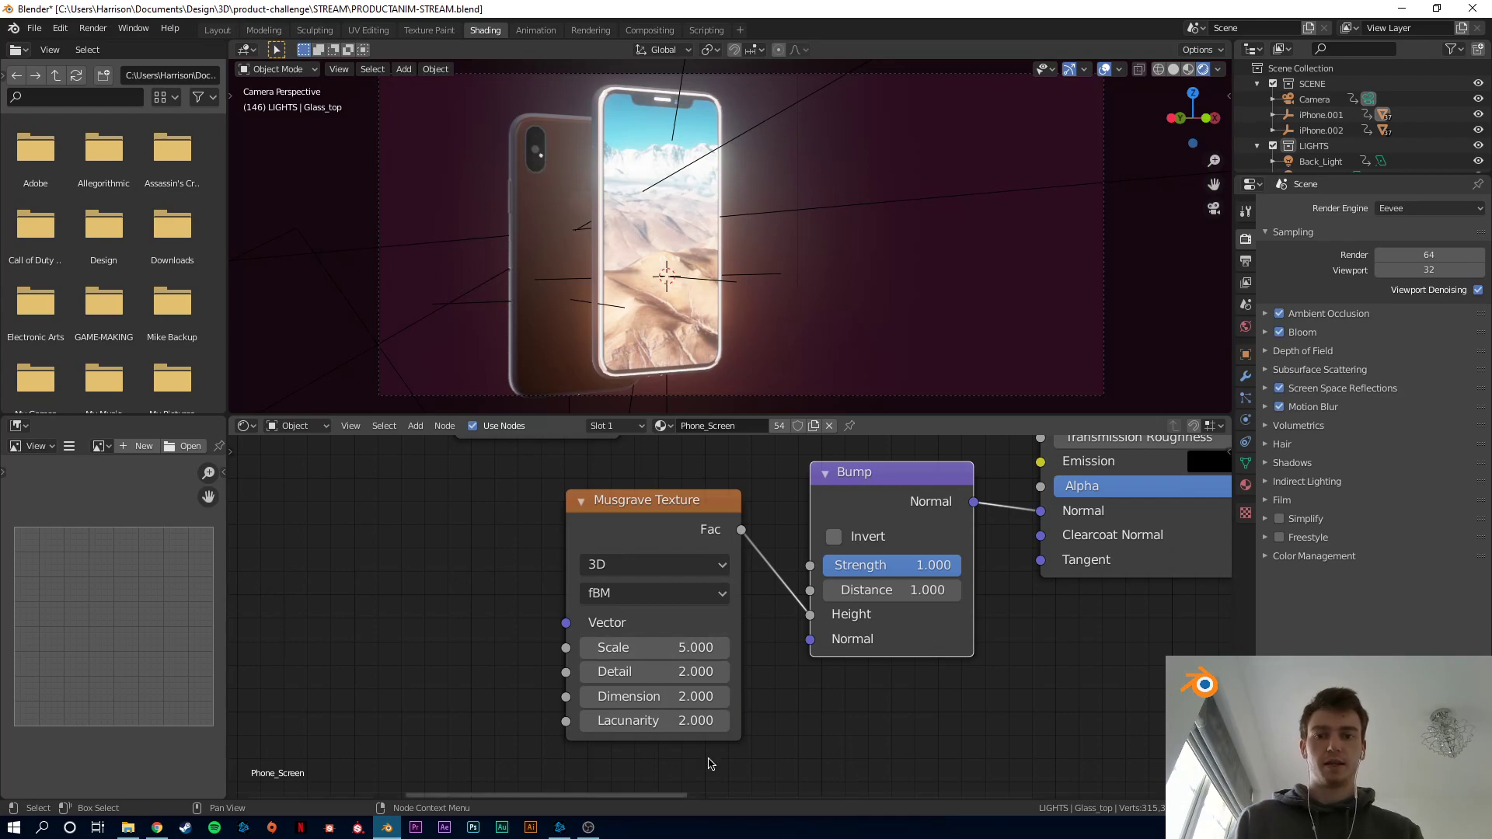
Preview the phone in Material Preview shading and try out Musgrave Scale values of 0.5 and 227.4, undoing the last change.
left_click(1188, 69)
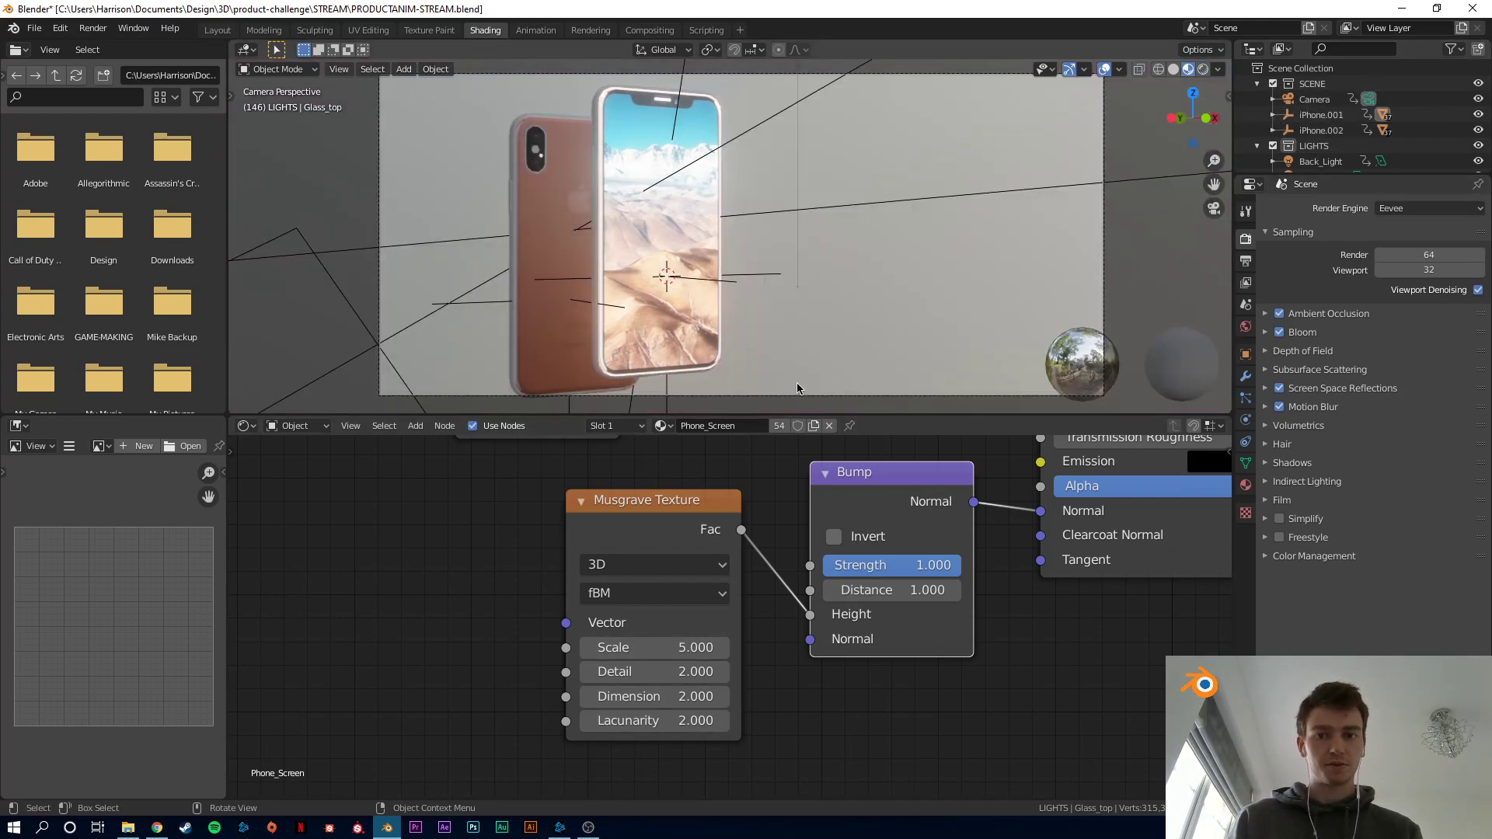
scroll(837, 389, "up", 1)
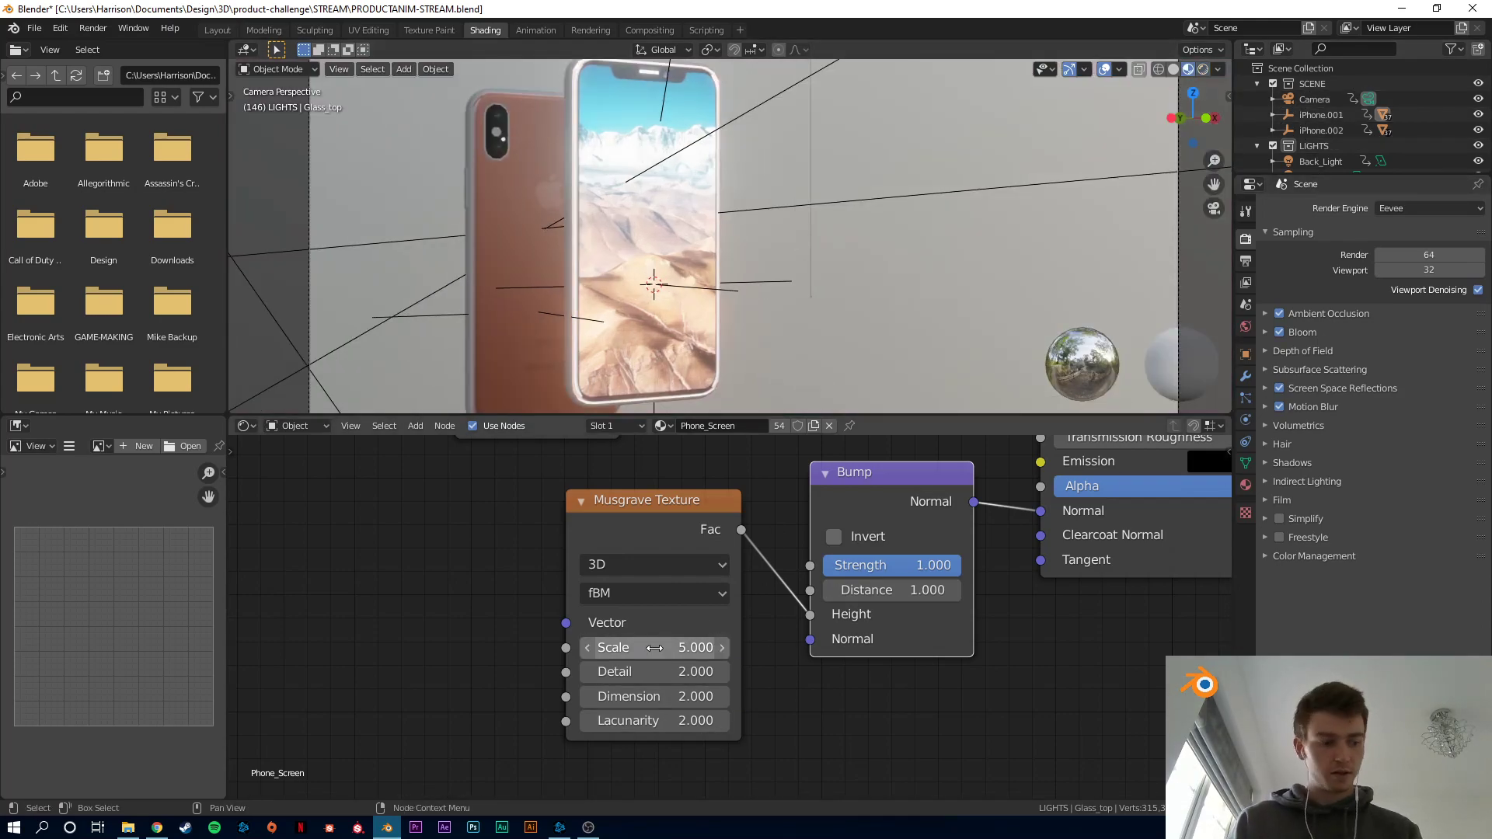
left_click_drag(654, 647, 732, 648)
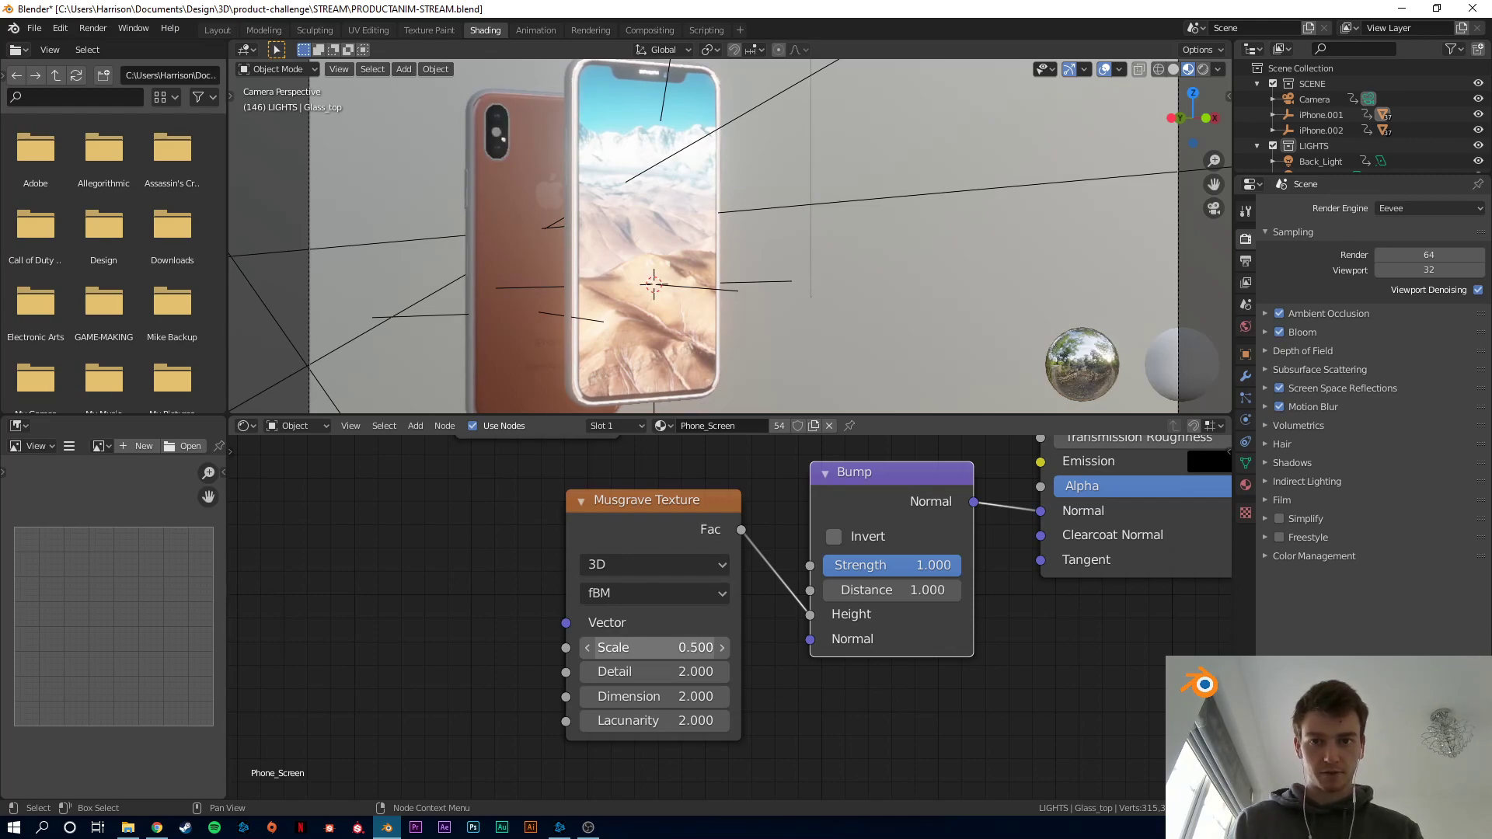
left_click_drag(616, 648, 855, 647)
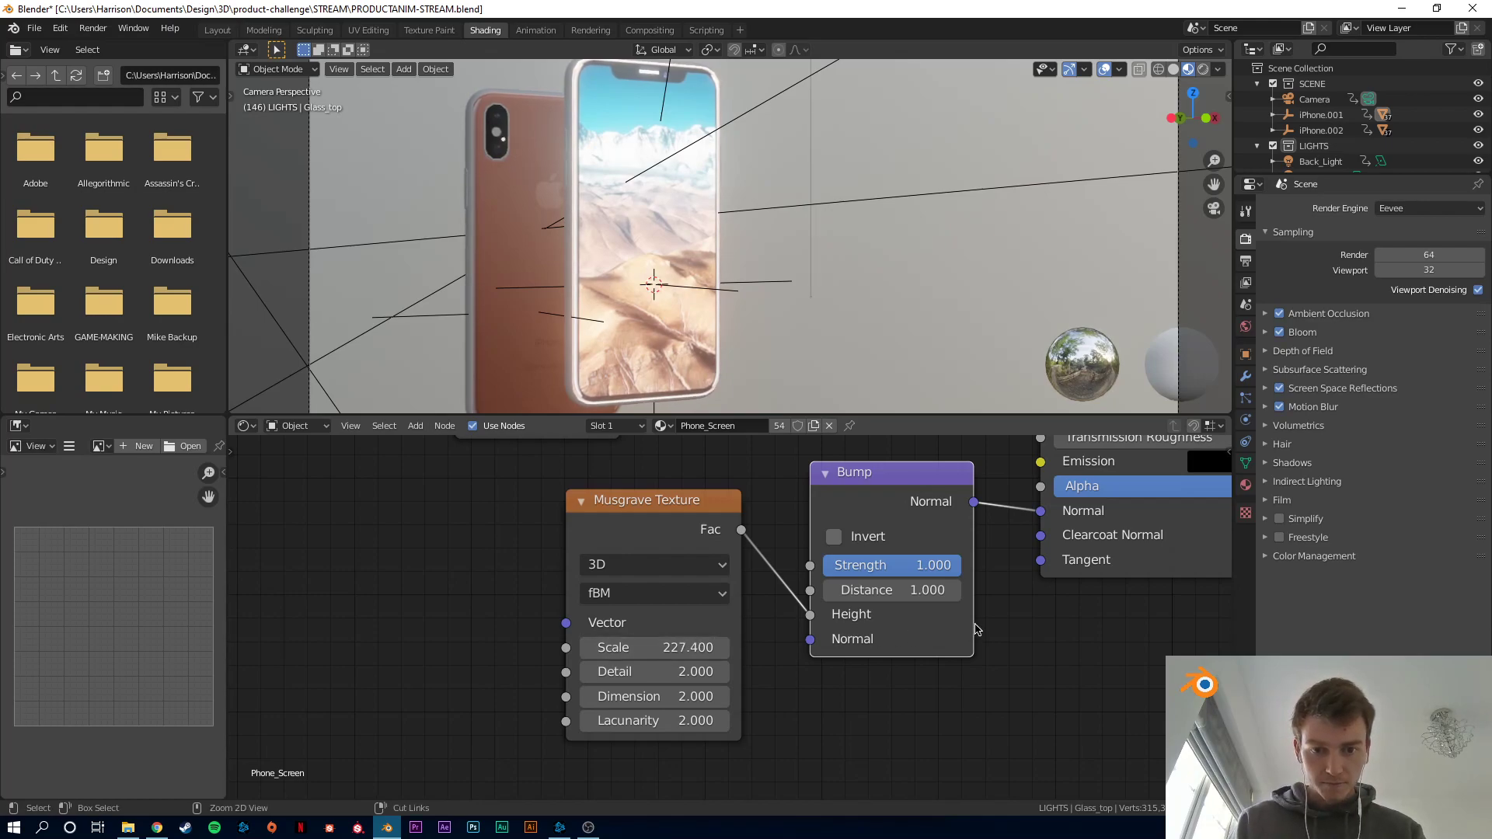
key("ctrl+z")
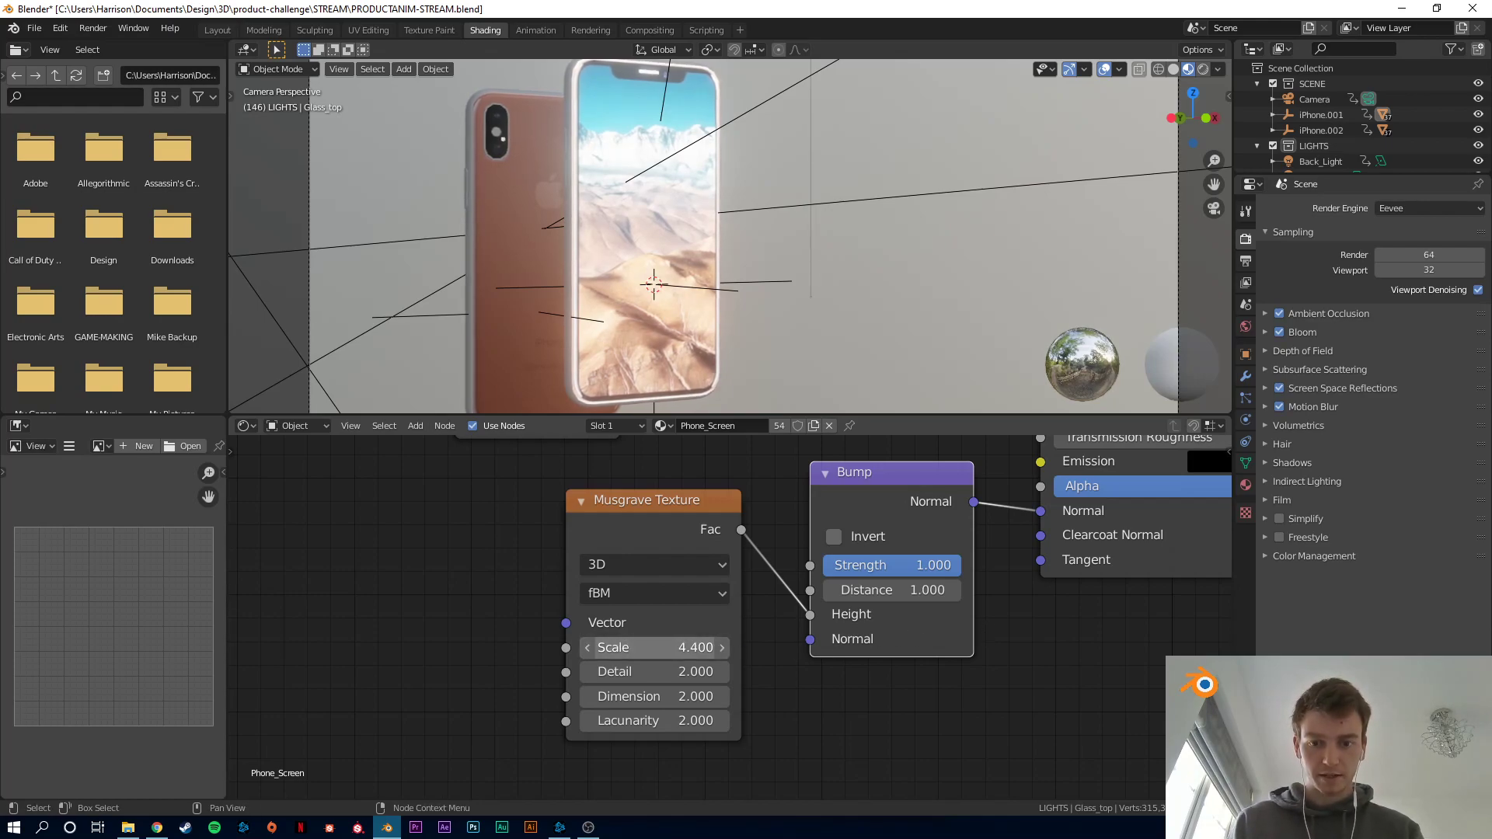
Set the Musgrave Texture's Scale to 2.5, Detail to 1.83 and Dimension to 3.15.
left_click(696, 647)
type("4.4")
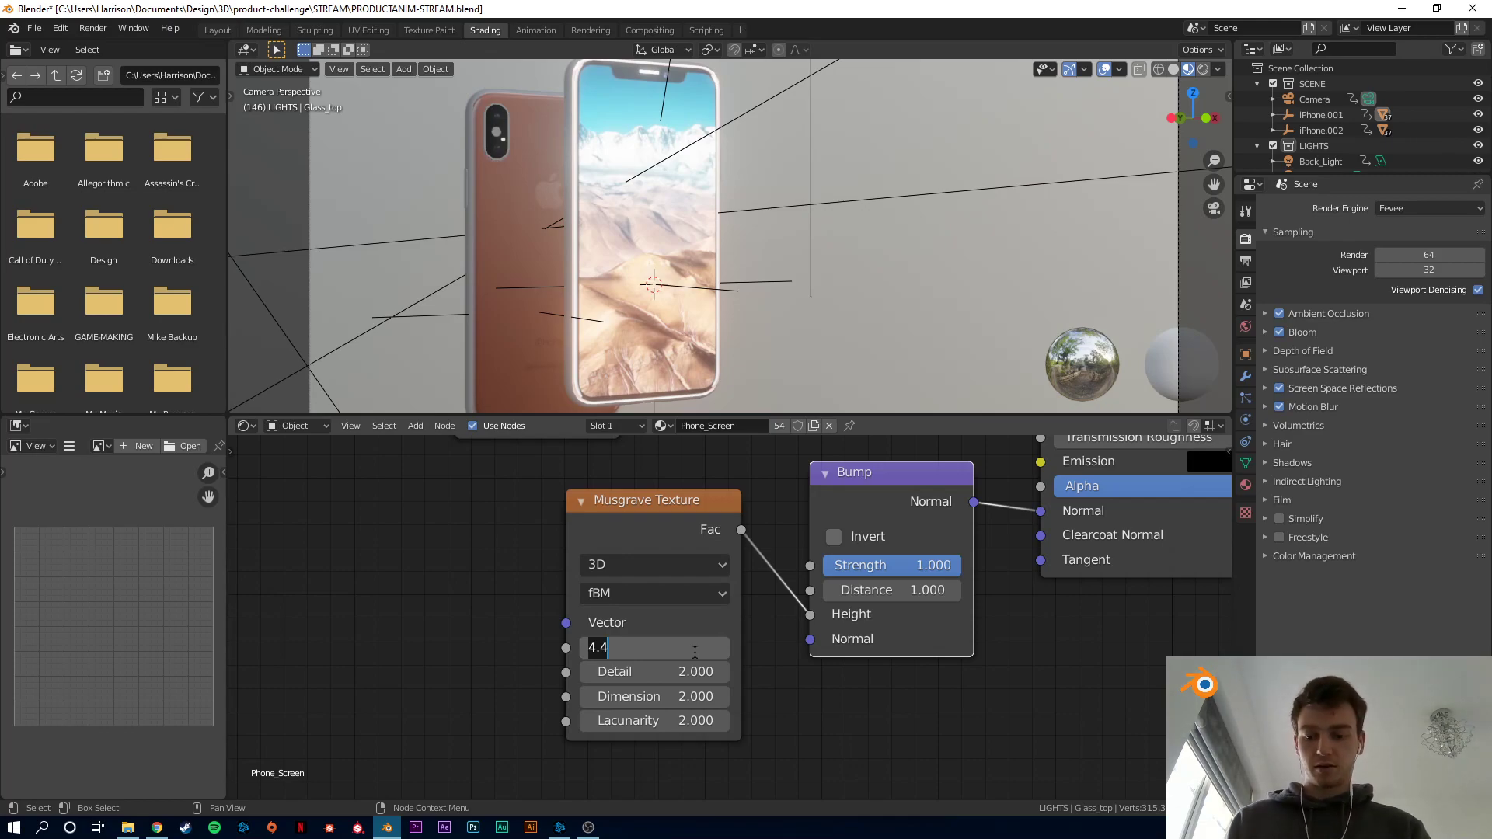
type("2.5")
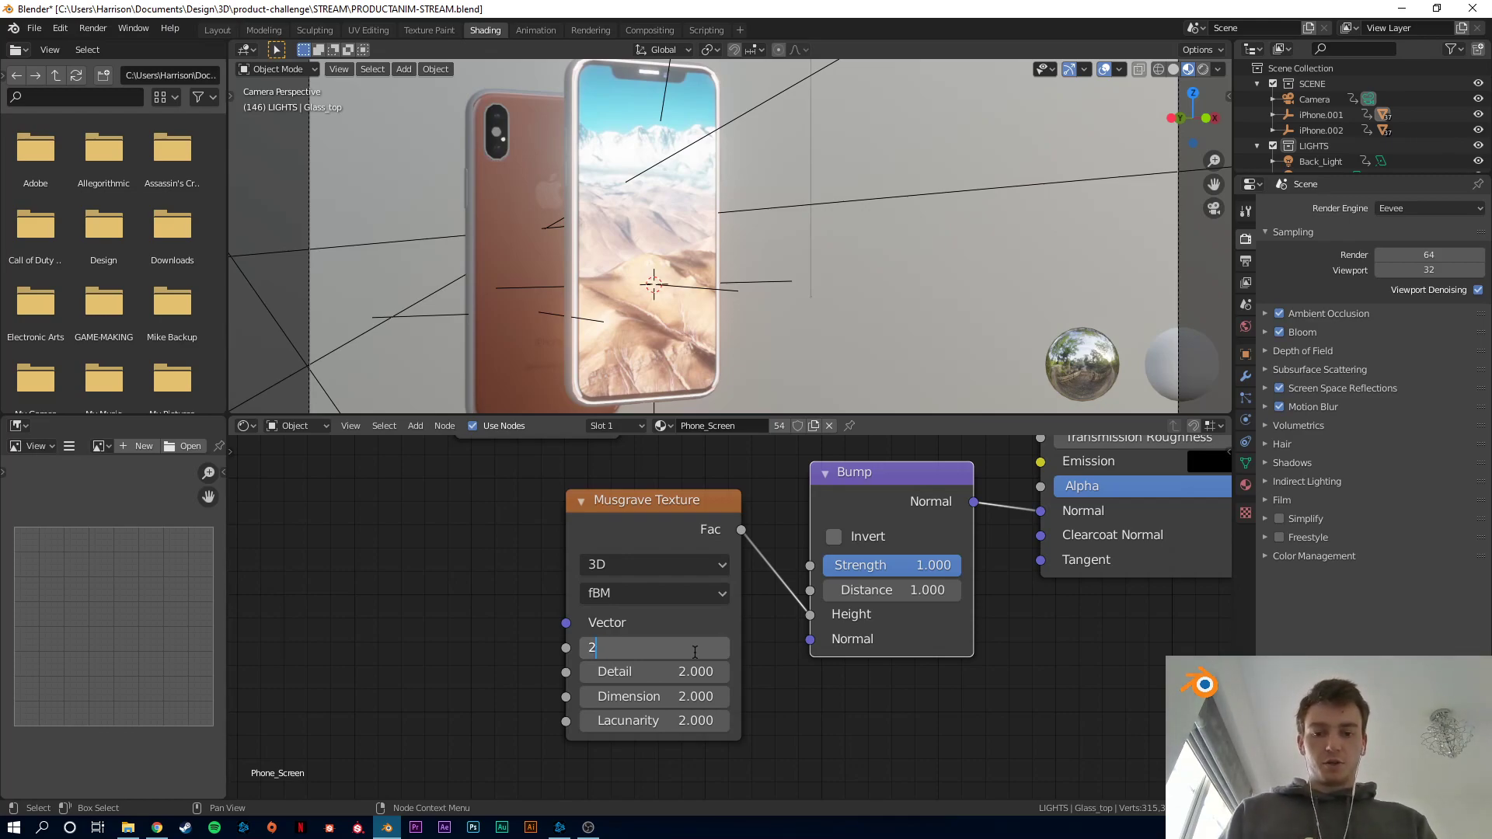
key("Return")
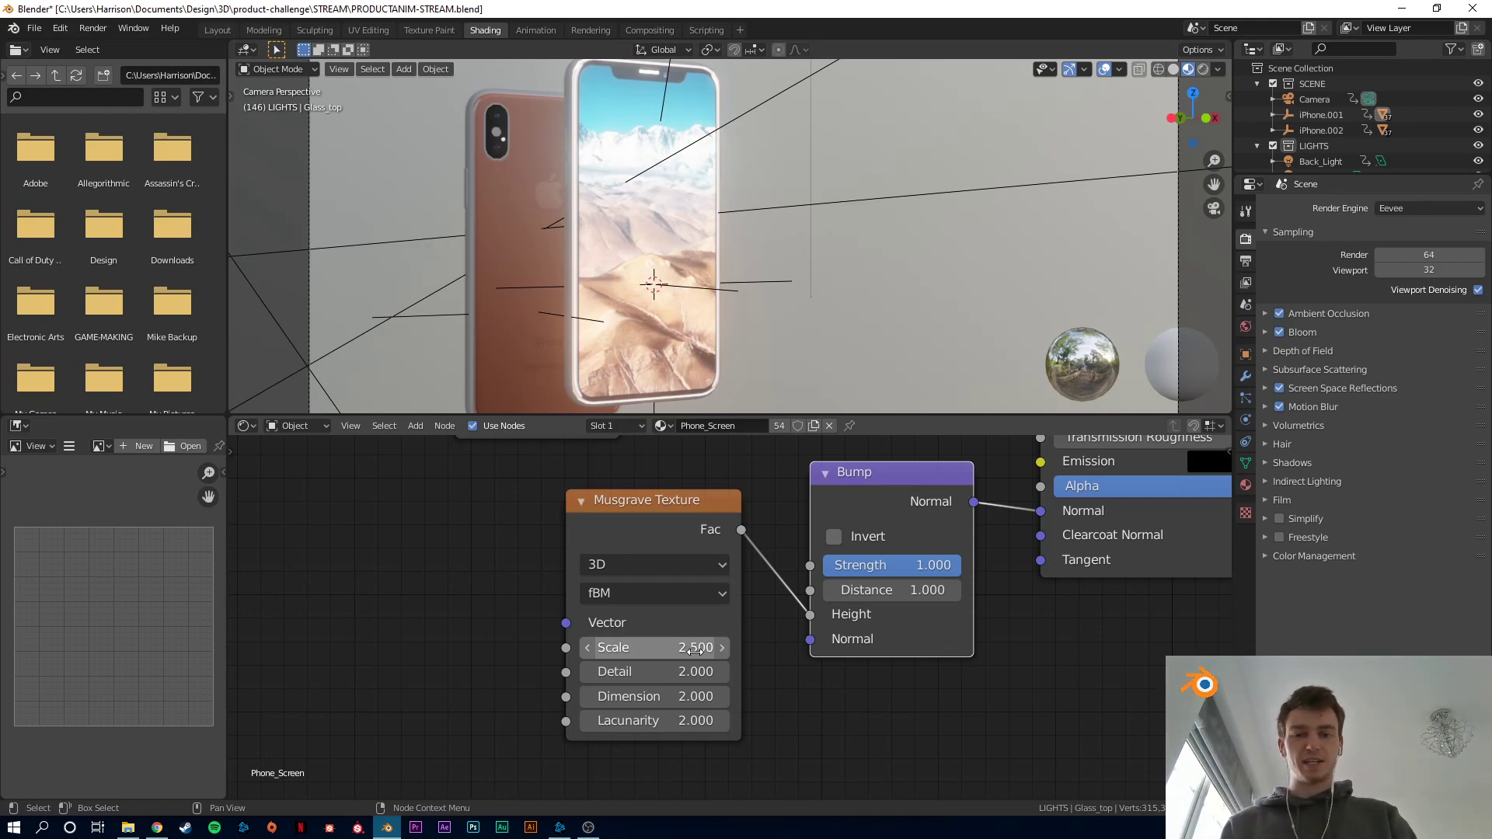
double_click(688, 671)
type("0.4")
key("Return")
left_click_drag(654, 672, 692, 696, "shift")
scroll(734, 625, "down", 2)
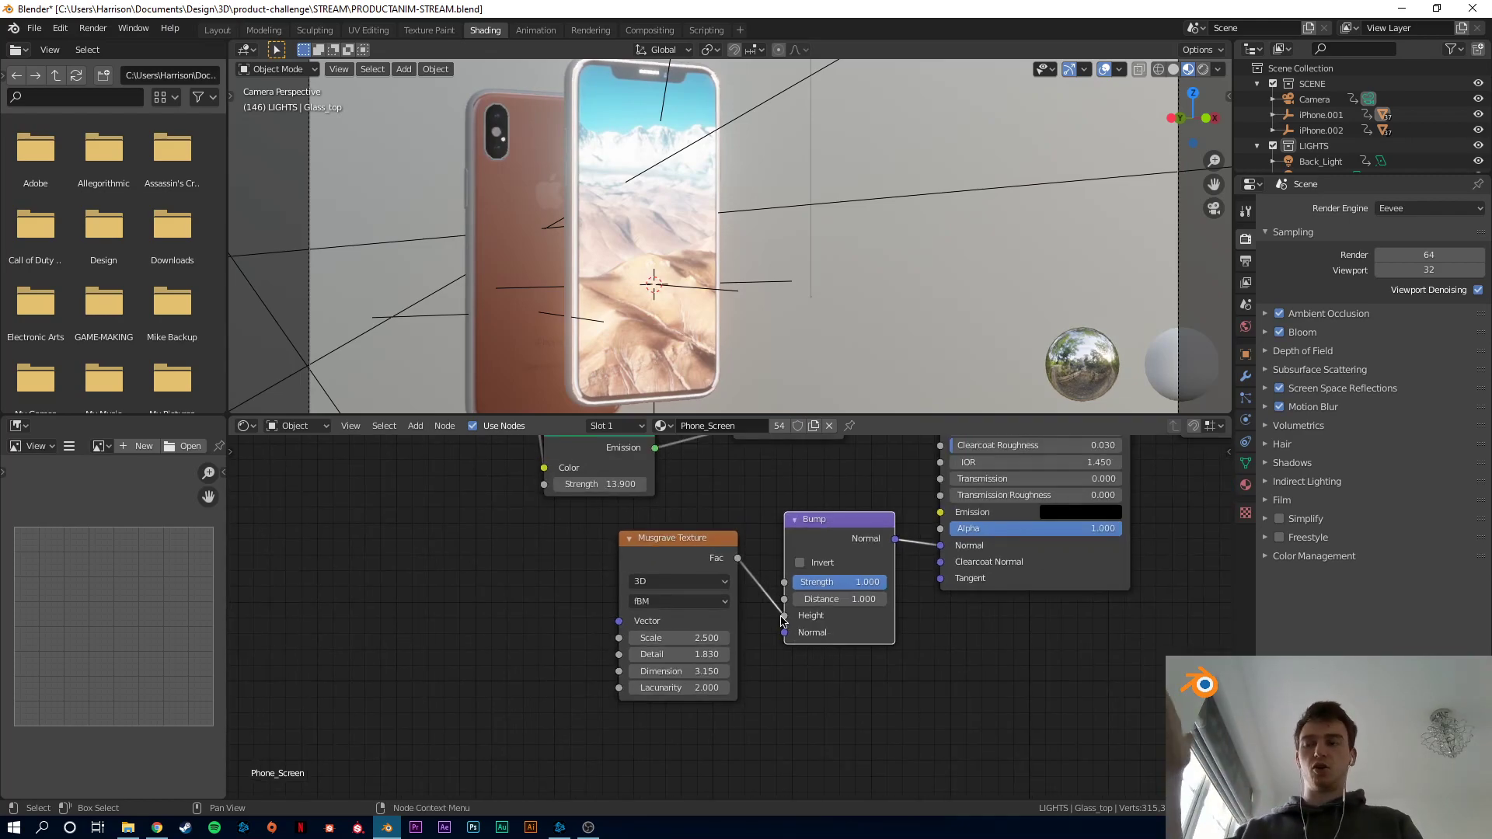
Change the render engine to Cycles and display the viewport in Rendered shading.
left_click(1430, 209)
left_click(1407, 272)
left_click(1430, 247)
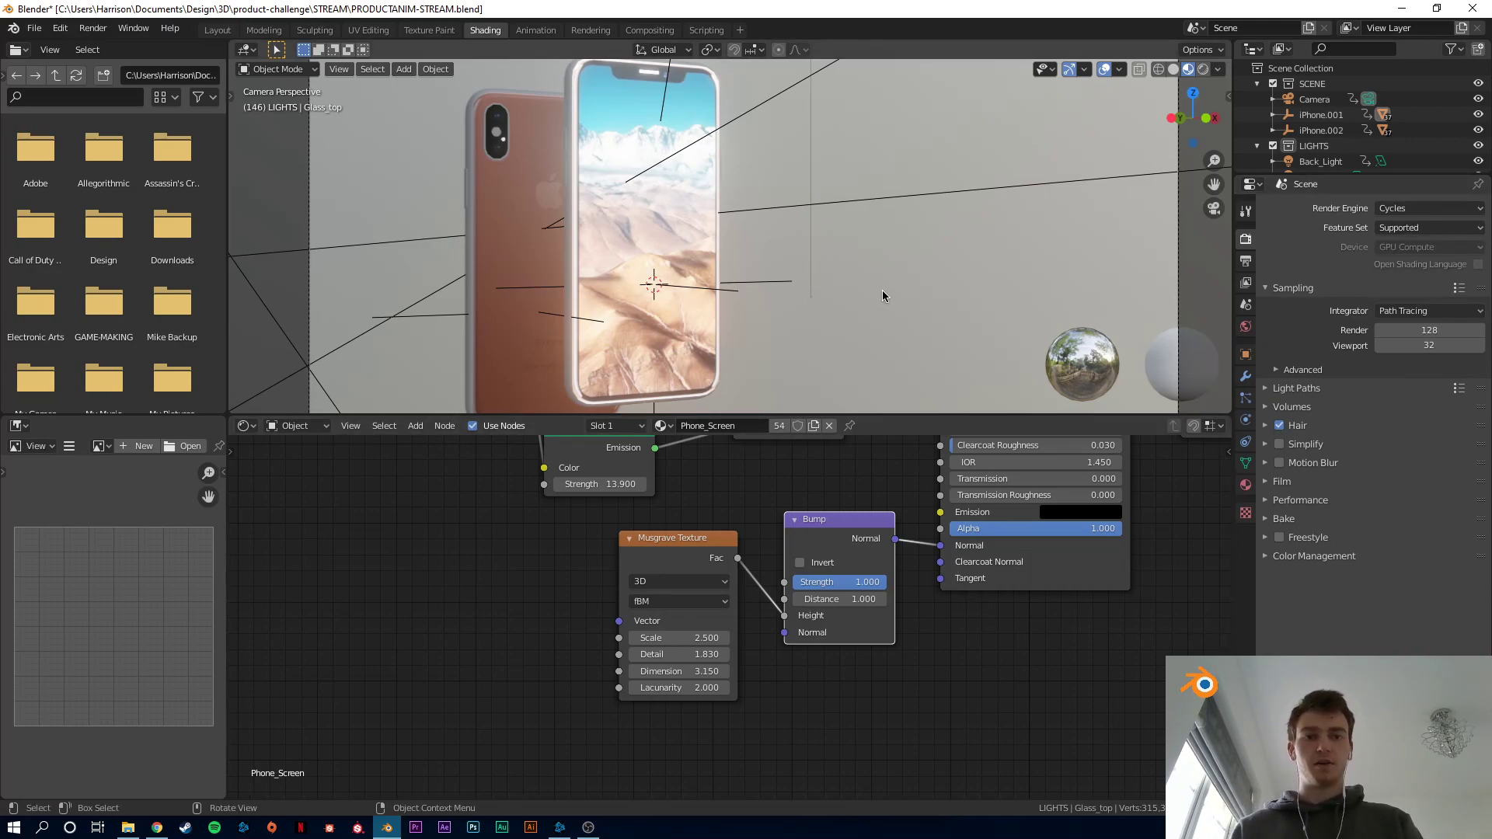
left_click(1202, 70)
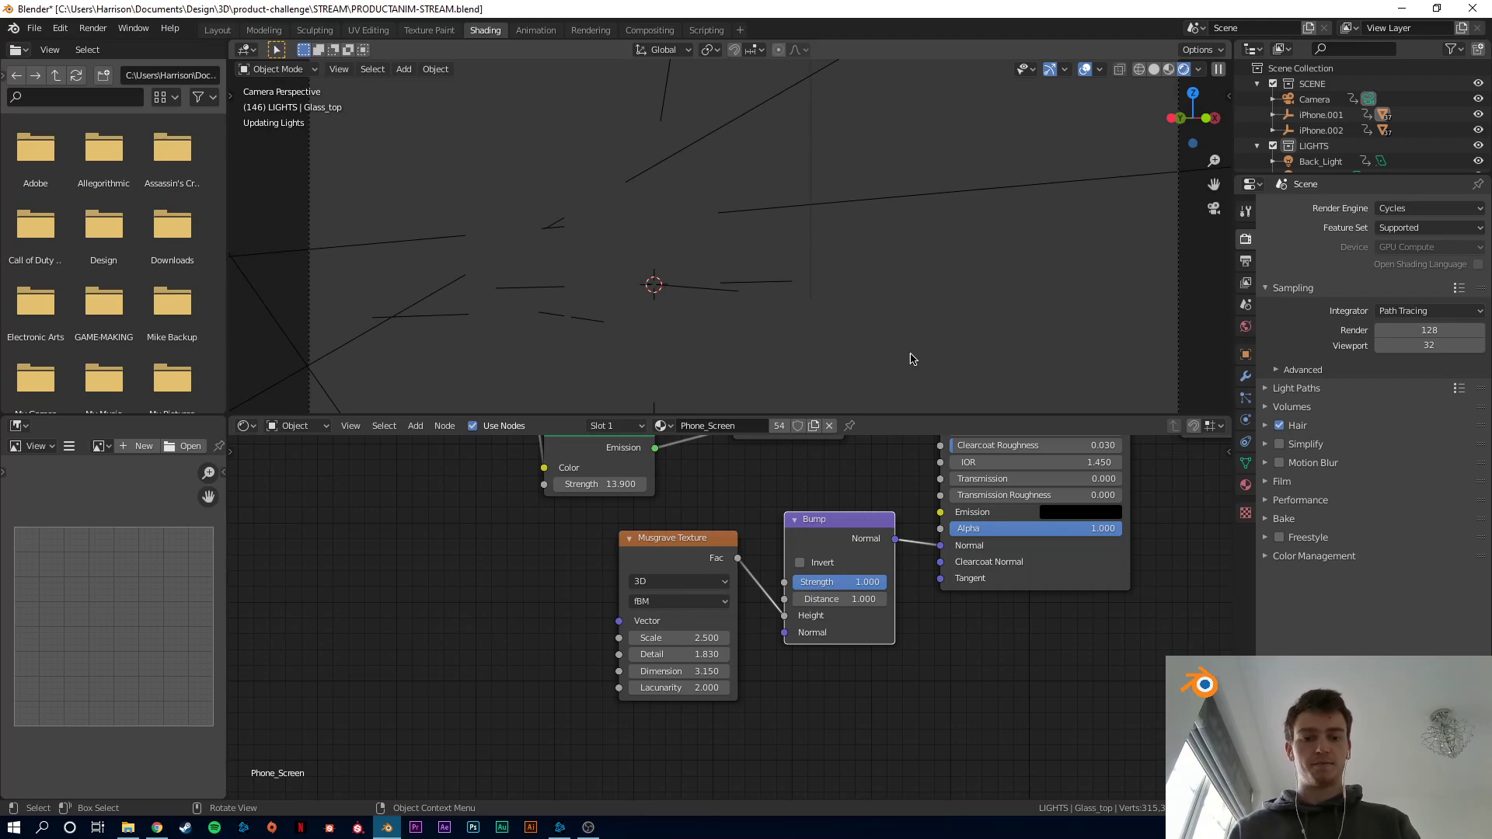
Examine the Cycles preview of the phone and the full Phone_Screen node tree.
scroll(927, 566, "down", 11)
scroll(804, 590, "up", 6)
middle_click_drag(929, 568, 677, 618)
scroll(794, 629, "up", 3)
scroll(794, 629, "down", 1)
left_click_drag(673, 591, 663, 612)
scroll(624, 643, "down", 3)
middle_click_drag(585, 686, 767, 645)
left_click(741, 646)
scroll(683, 631, "down", 3)
Switch to the product-challenge folder in File Explorer and check the RGB pixel image shutterstock_1086412964.jpg in Photos.
left_click(128, 827)
double_click(606, 462)
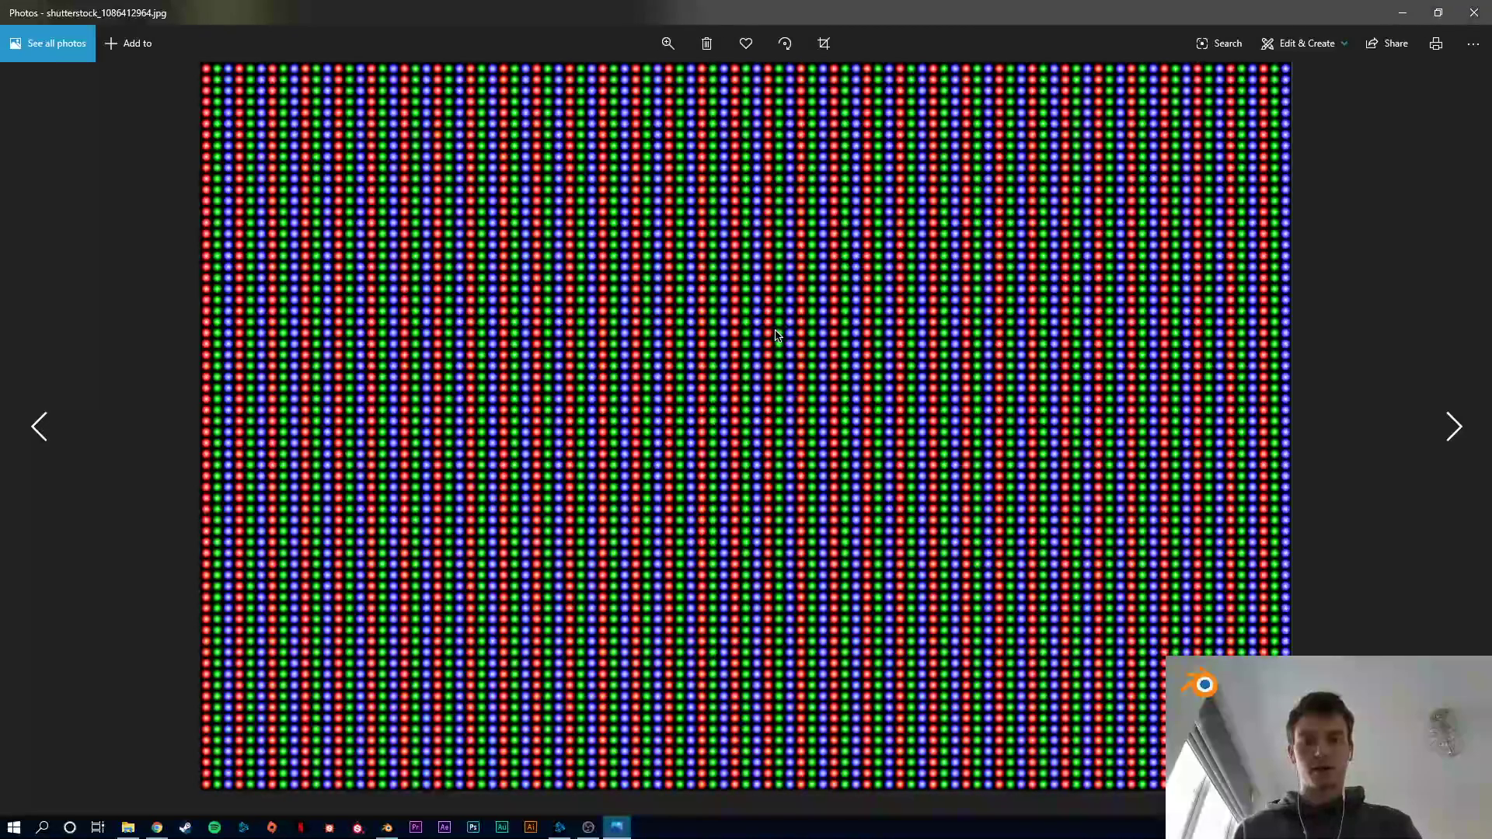
left_click(1479, 8)
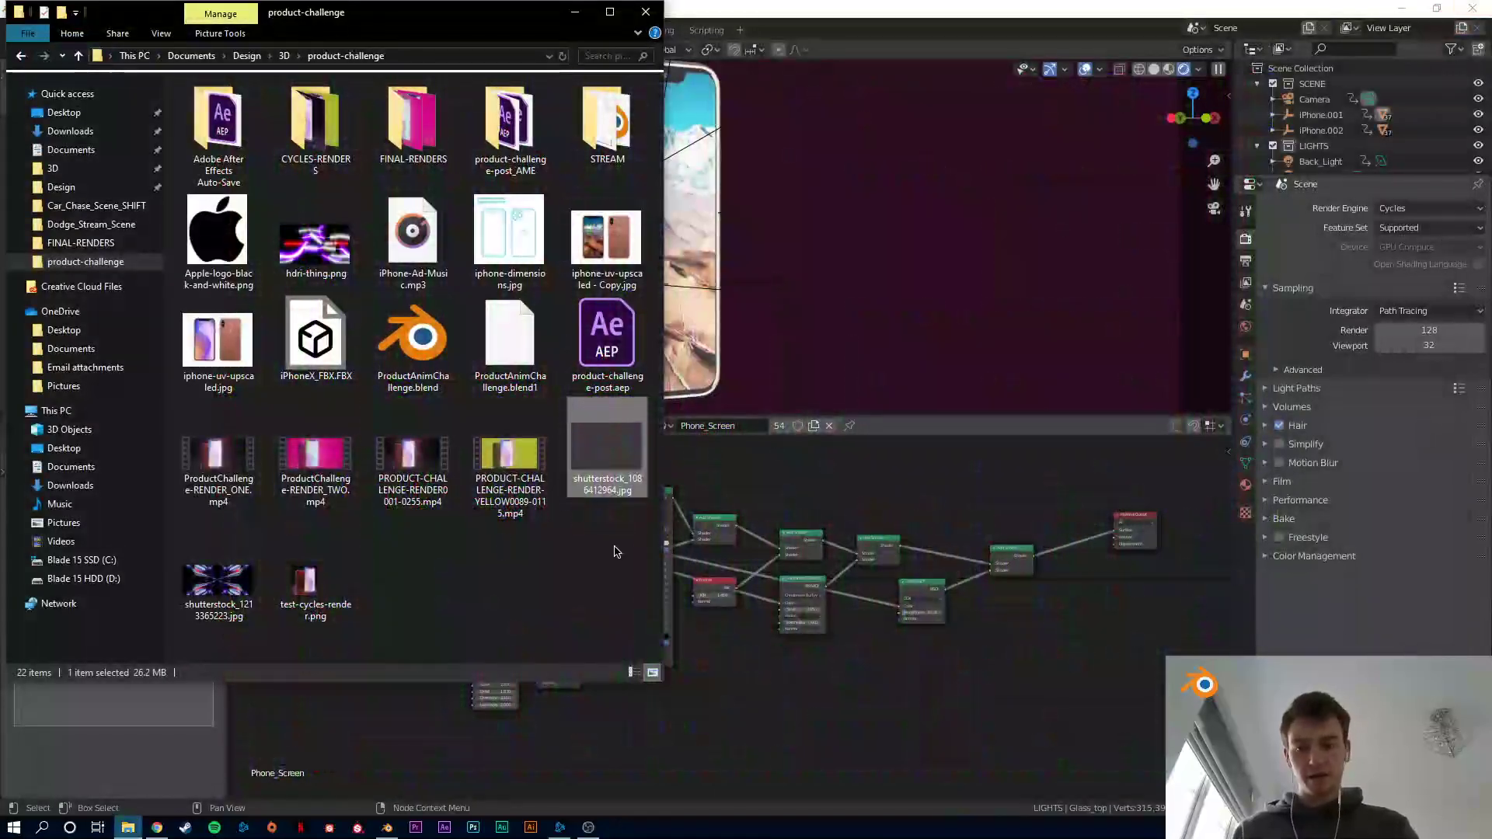
Bring shutterstock_1086412964.jpg into the Phone_Screen node tree as an image texture node, placed in free space below the Subsurface Scattering node.
left_click_drag(729, 613, 843, 697)
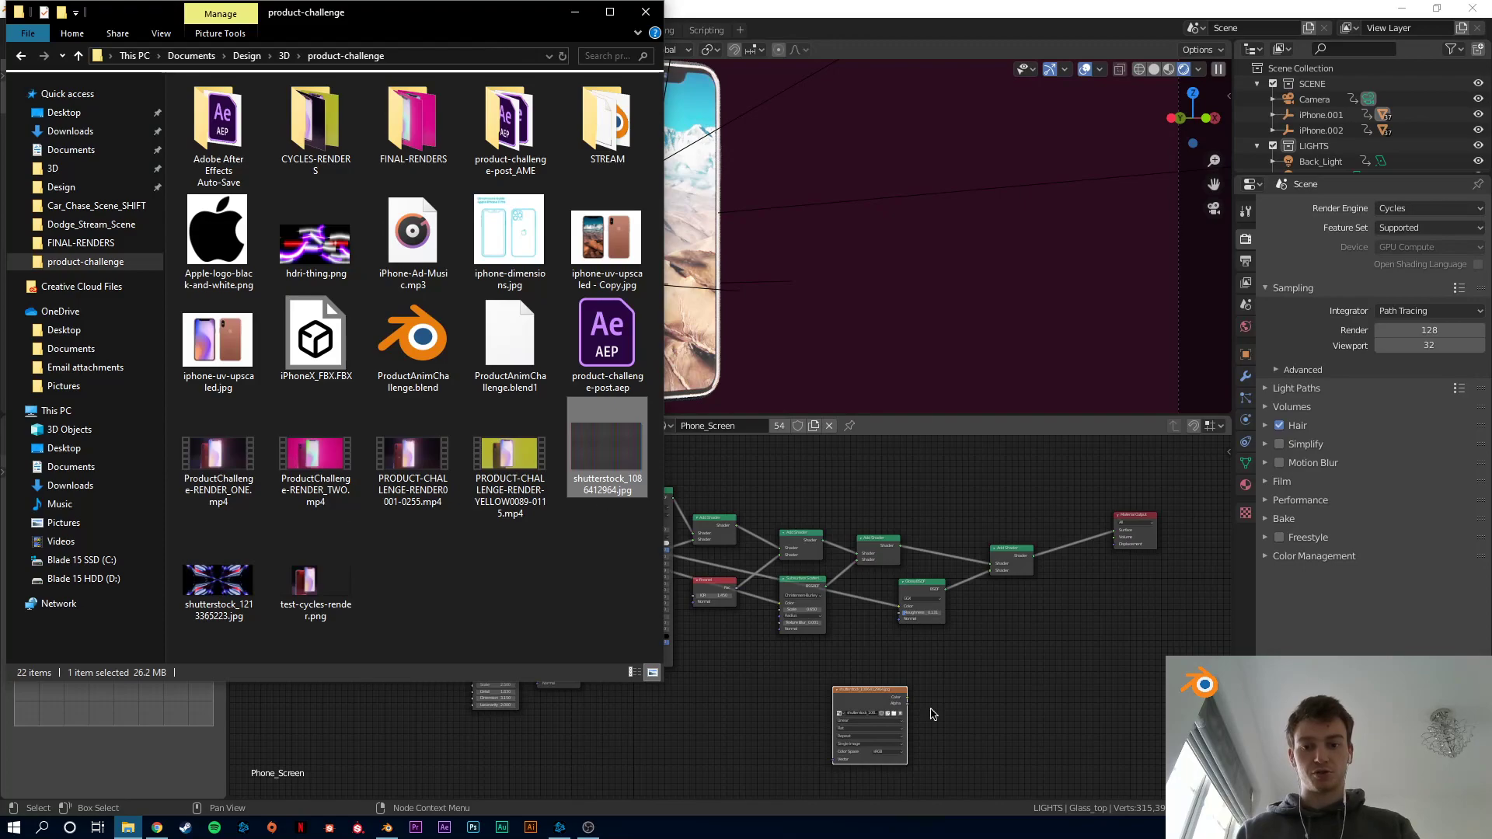
left_click(893, 709)
scroll(902, 703, "up", 3)
left_click_drag(992, 688, 777, 642)
scroll(839, 636, "down", 3)
scroll(725, 633, "down", 3)
scroll(614, 649, "up", 1)
middle_click_drag(589, 637, 639, 664)
left_click_drag(807, 670, 836, 672)
Add a Mapping node beside the pixel image texture and connect its Vector output to the image's Vector input.
key("shift+a")
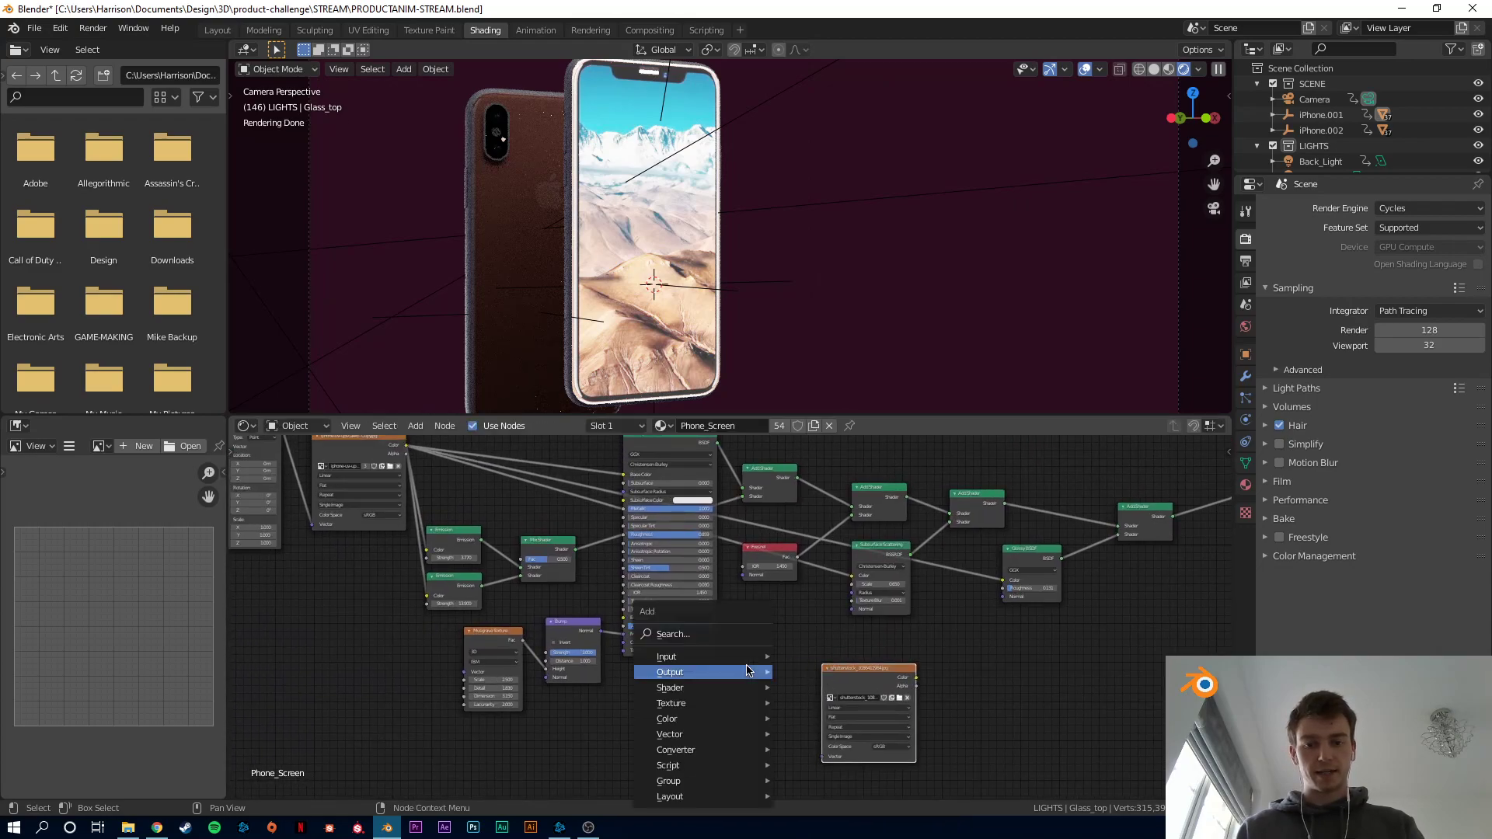
left_click(723, 639)
type("mapp")
key("Return")
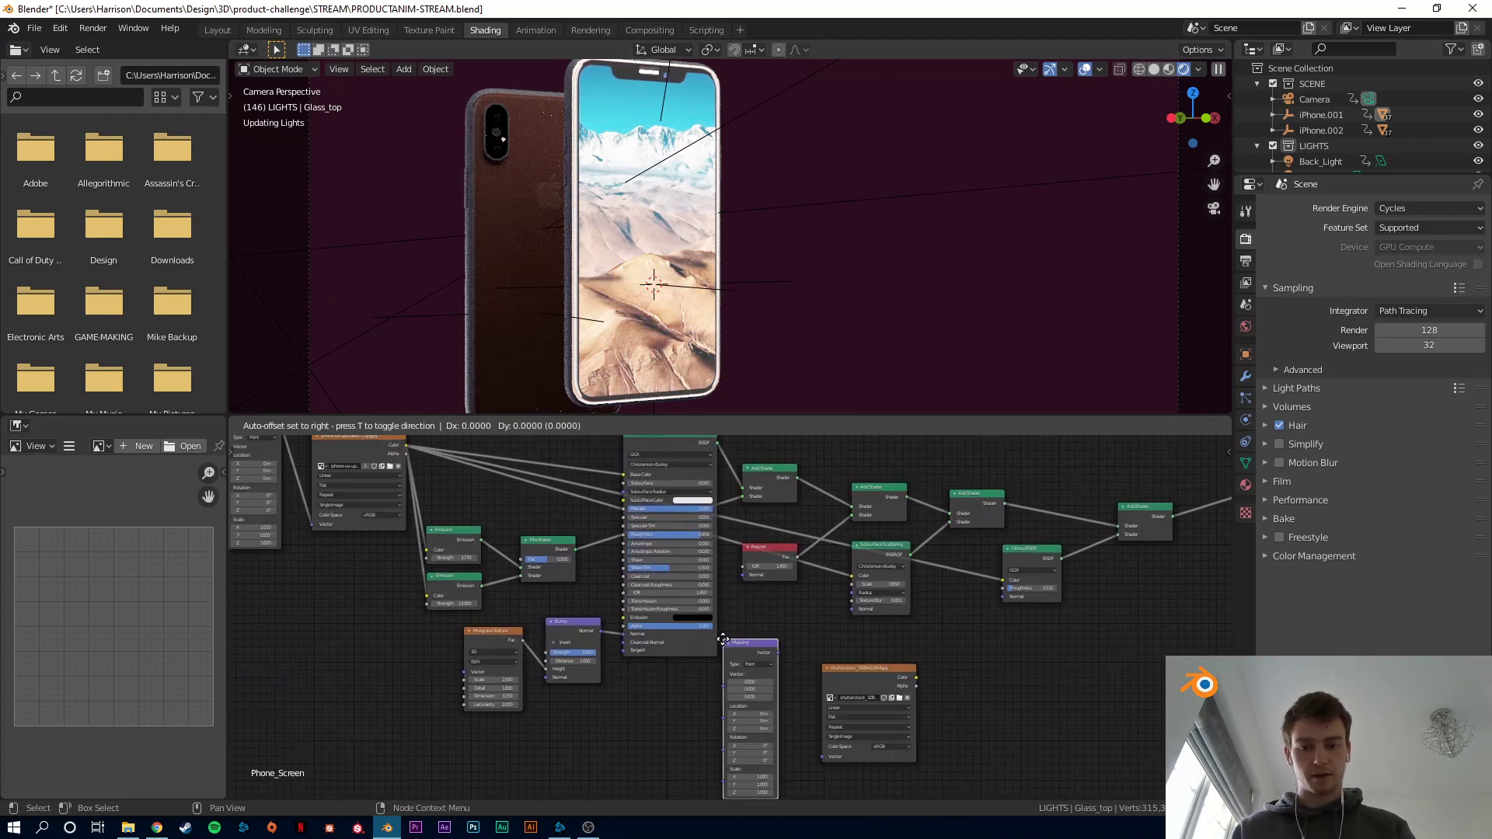
left_click(722, 688)
scroll(729, 637, "up", 2)
left_click_drag(729, 633, 732, 603)
scroll(628, 687, "down", 7)
middle_click_drag(628, 690, 775, 748)
Connect the Texture Coordinate node's UV output to the new Mapping node's Vector input.
scroll(769, 742, "down", 1)
scroll(444, 583, "up", 4)
middle_click_drag(447, 595, 497, 530)
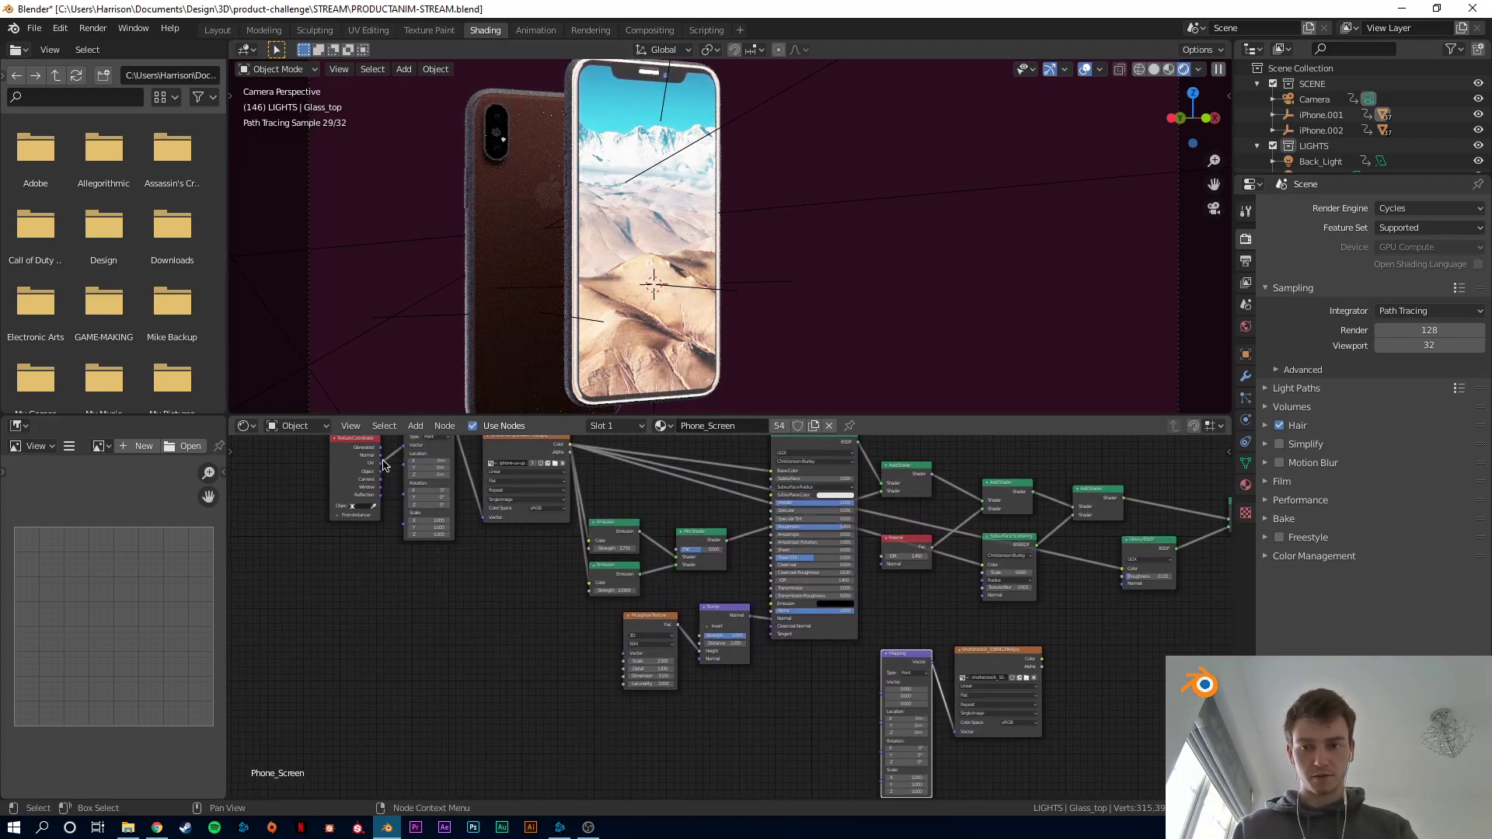
left_click_drag(407, 479, 885, 696)
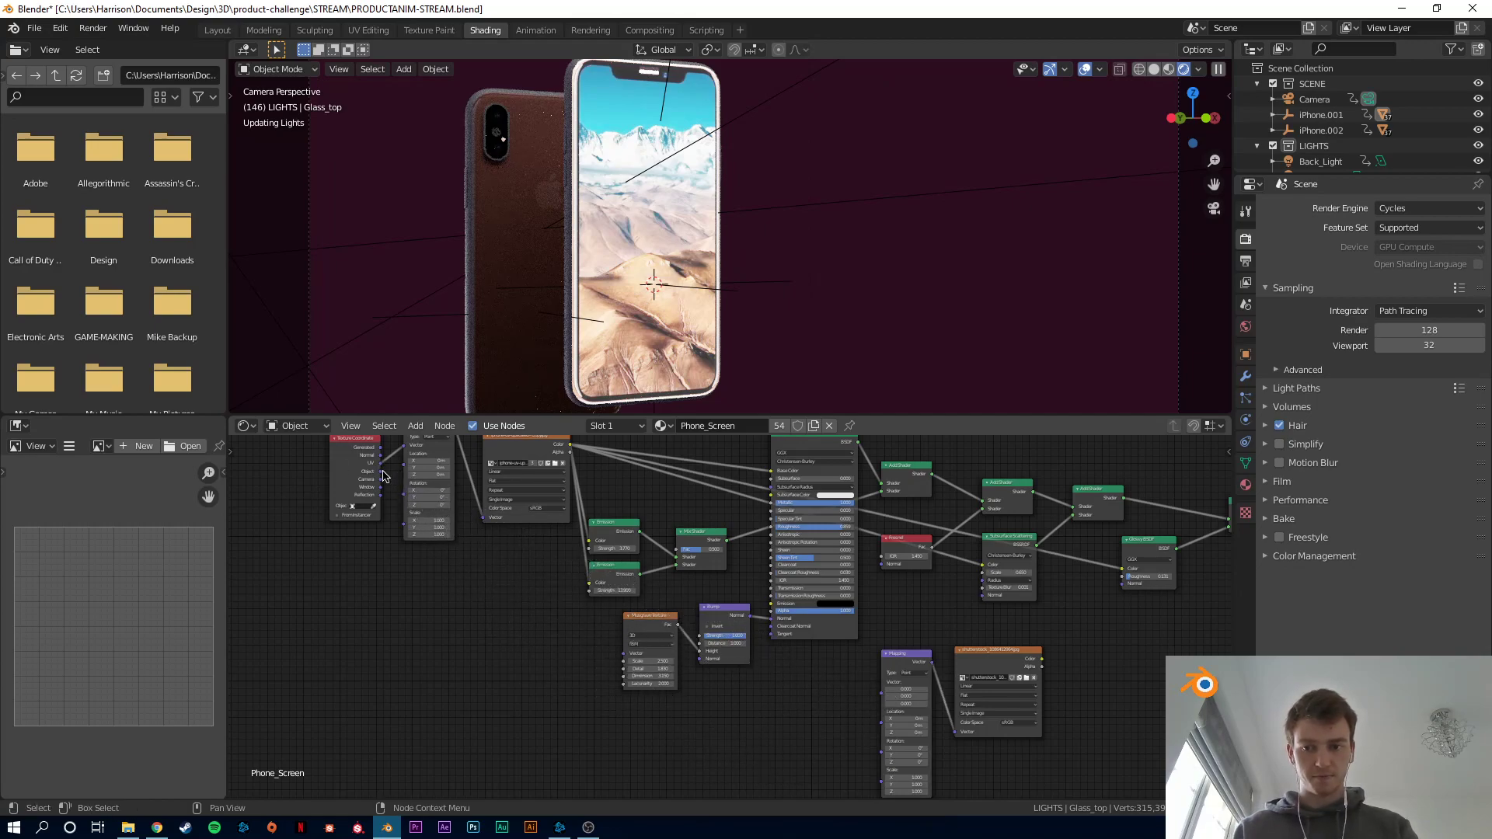
left_click_drag(381, 464, 882, 693)
left_click_drag(930, 679, 922, 658)
left_click_drag(978, 660, 980, 652)
Nudge the Glossy BSDF node slightly to the left to tidy the shader chain.
scroll(926, 619, "up", 4)
middle_click_drag(1016, 700, 676, 603)
scroll(754, 621, "up", 3)
middle_click_drag(792, 633, 803, 738)
scroll(917, 637, "down", 1)
middle_click_drag(1027, 549, 946, 599)
scroll(947, 575, "down", 2)
left_click_drag(902, 545, 885, 549)
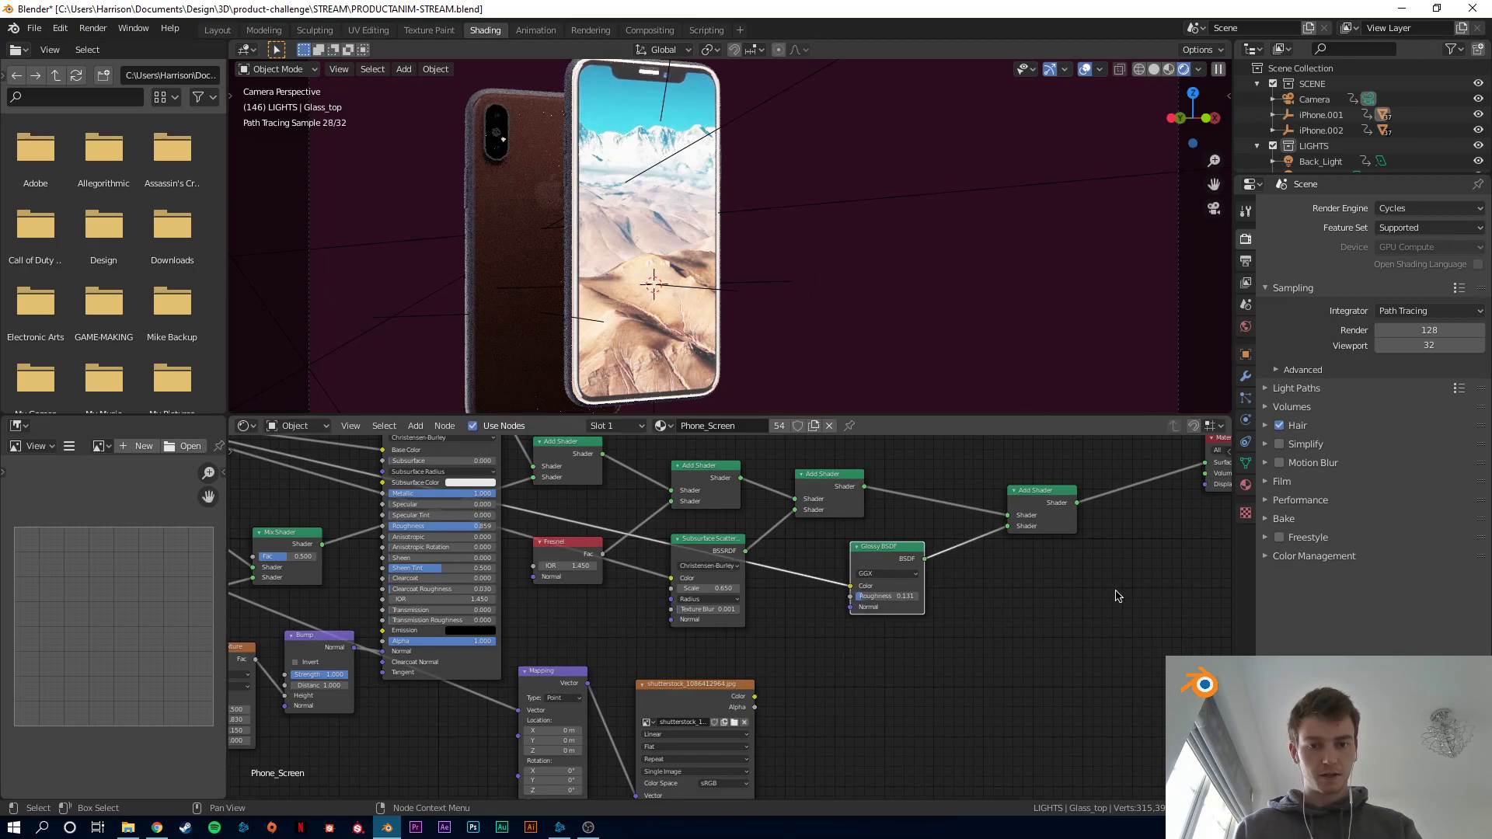
Insert an Add Shader just before the Material Output and connect the pixel image's Color output to its second Shader input.
scroll(1096, 594, "down", 1)
key("shift+a")
type("ad")
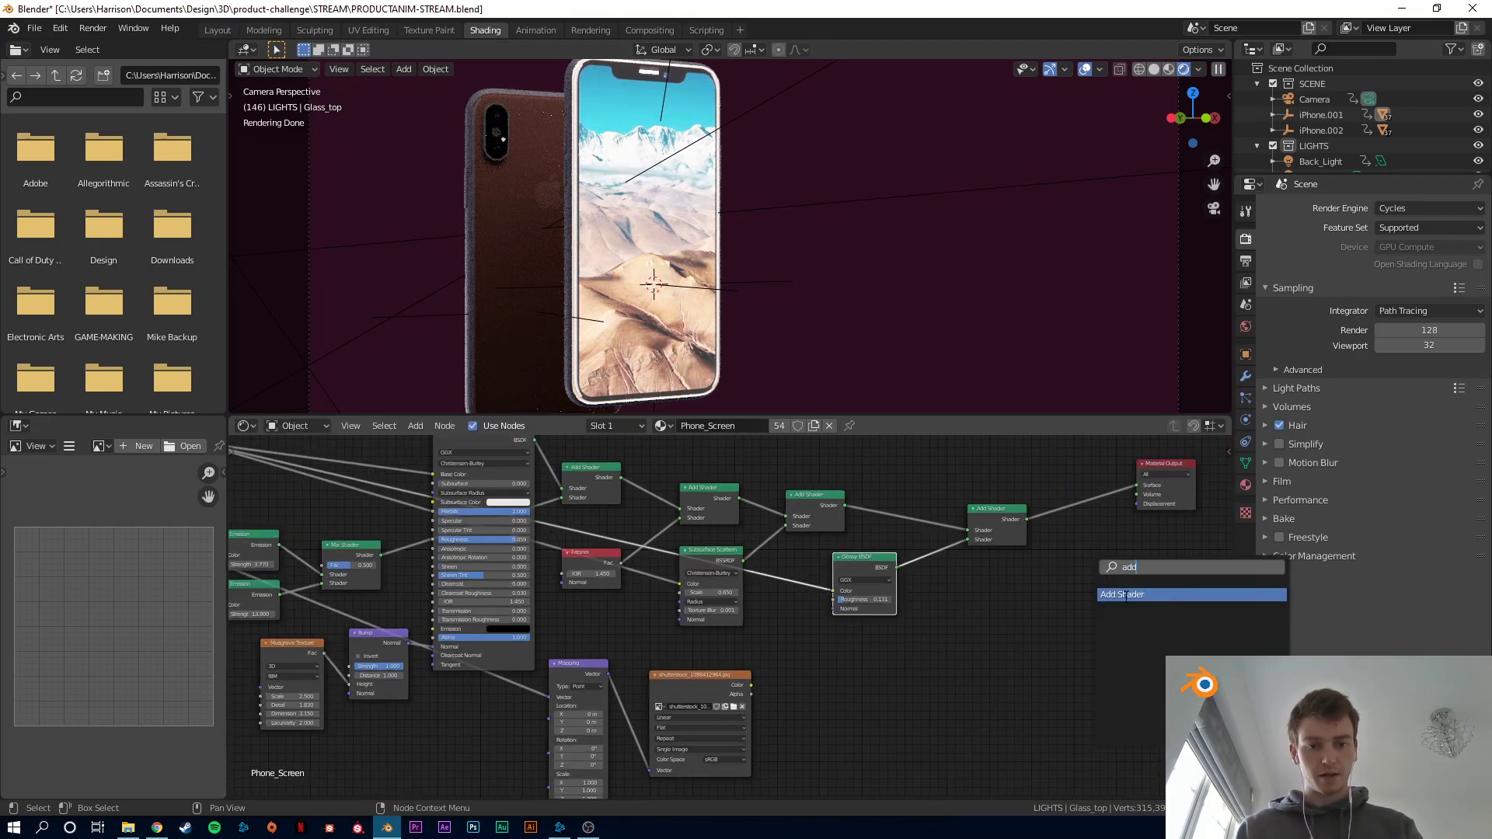
type("d")
left_click(1121, 595)
left_click(1102, 553)
left_click_drag(751, 685, 1060, 554)
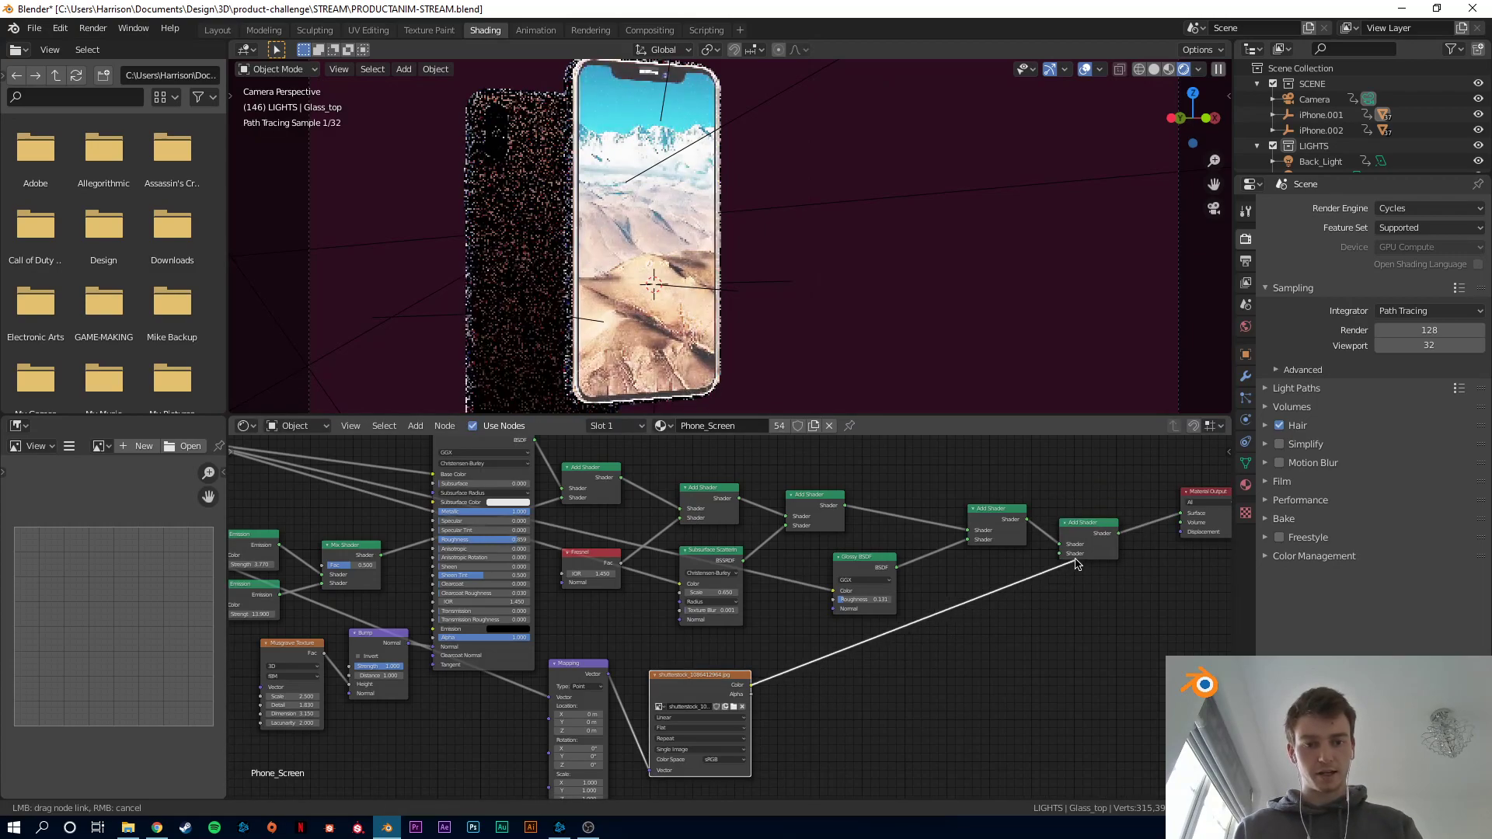
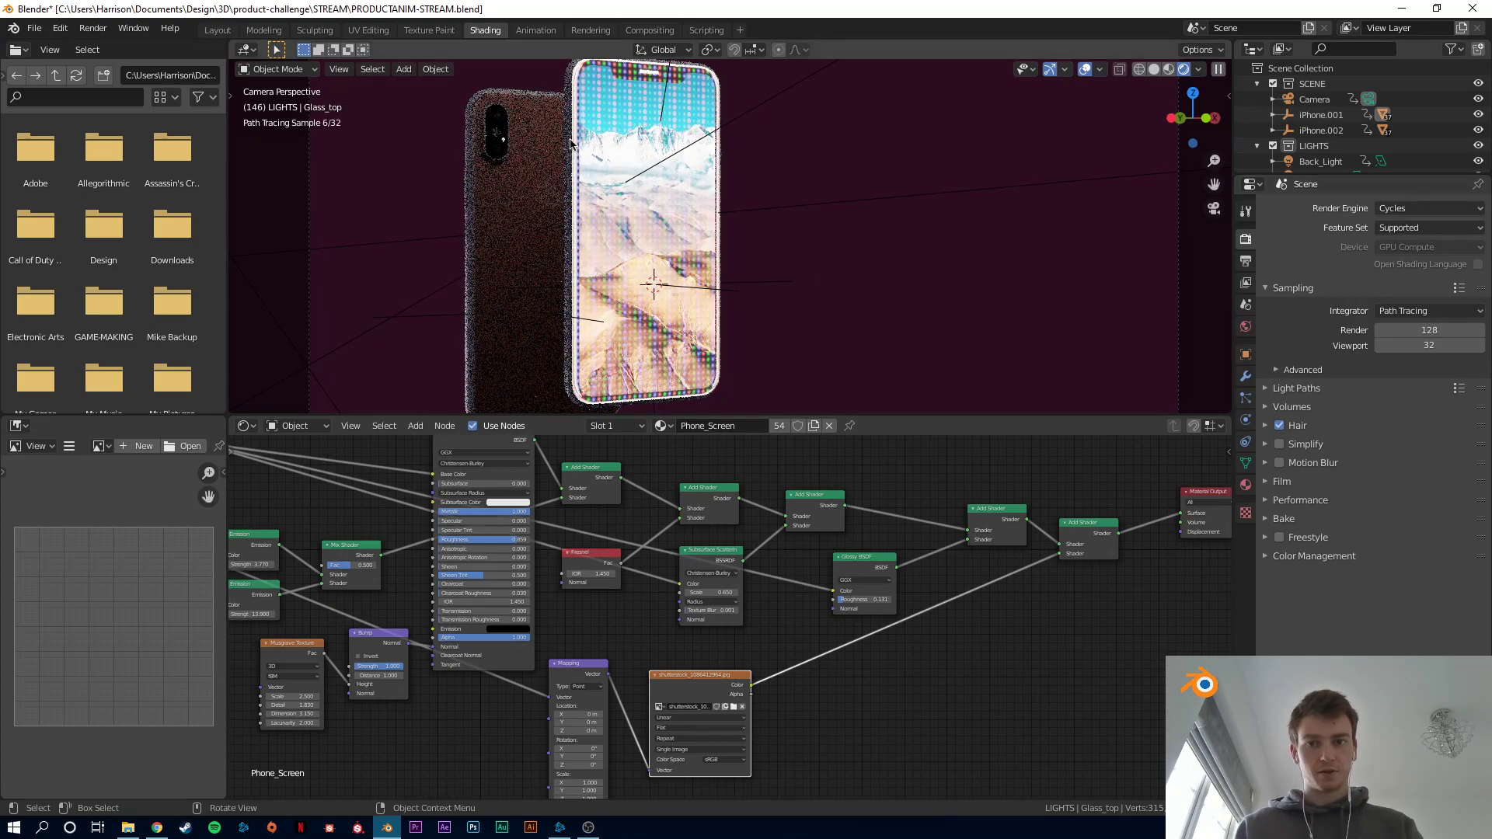
Switch the scene's render engine from Cycles to Eevee.
left_click(1403, 209)
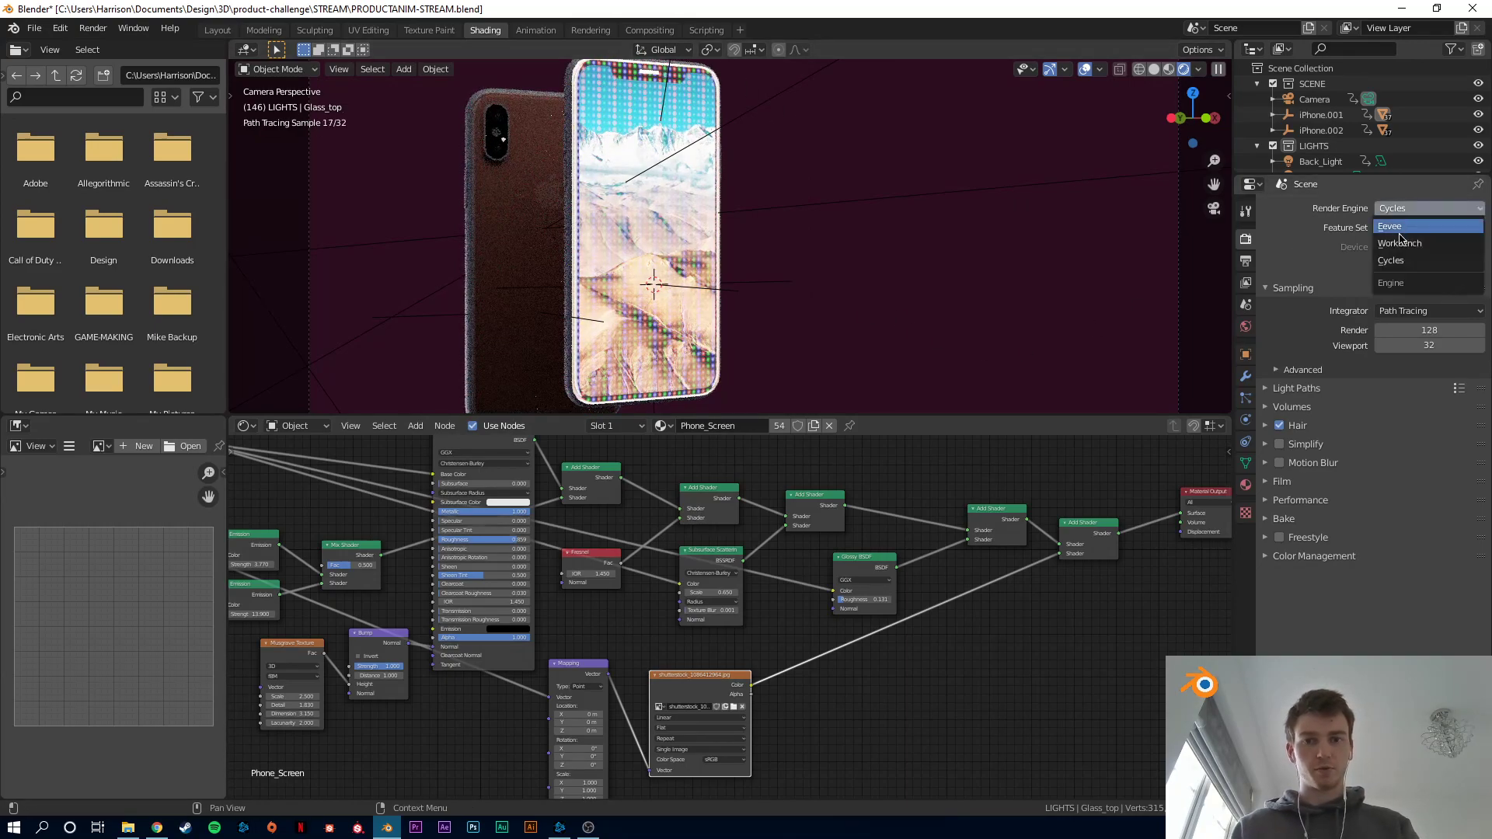
left_click(1408, 230)
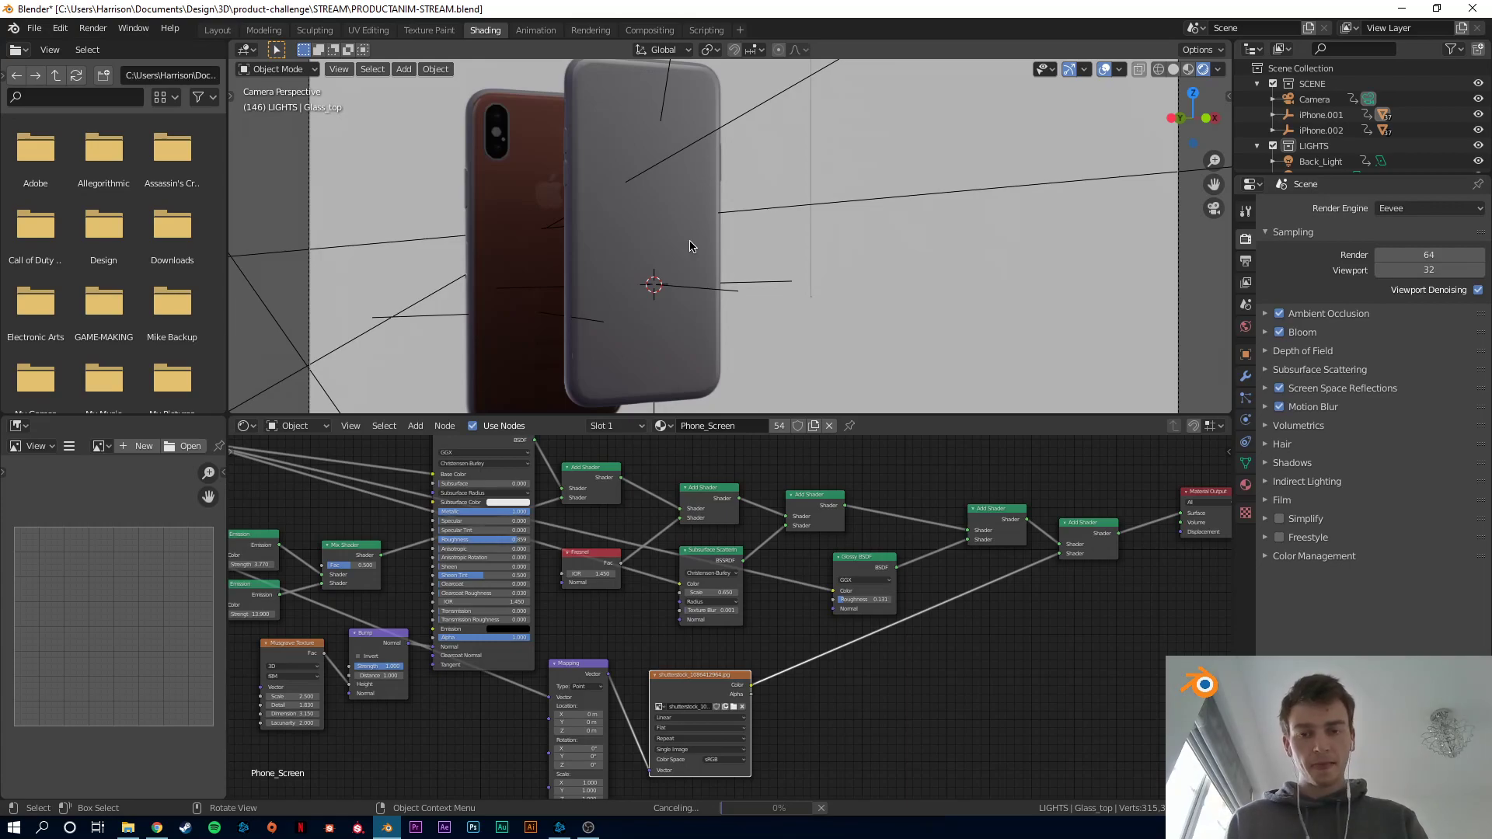
Space the pixel image texture node farther away from its Mapping node in the shader graph.
middle_click_drag(590, 708, 619, 636)
left_click_drag(705, 614, 730, 616)
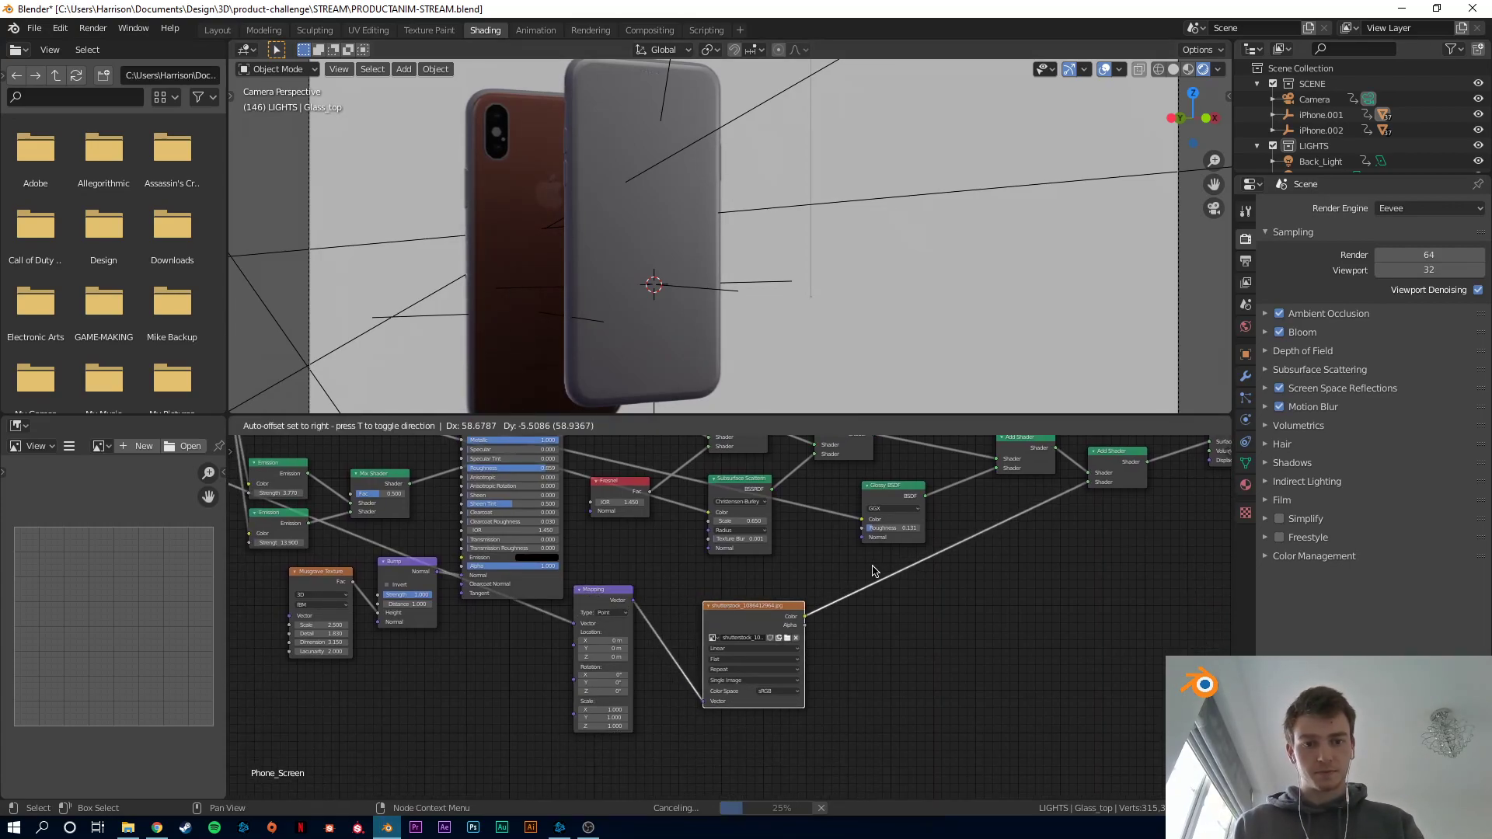
left_click_drag(876, 572, 836, 588)
Set the pixel texture's Mapping scale to 5 on the X, Y and Z axes.
scroll(784, 606, "up", 5)
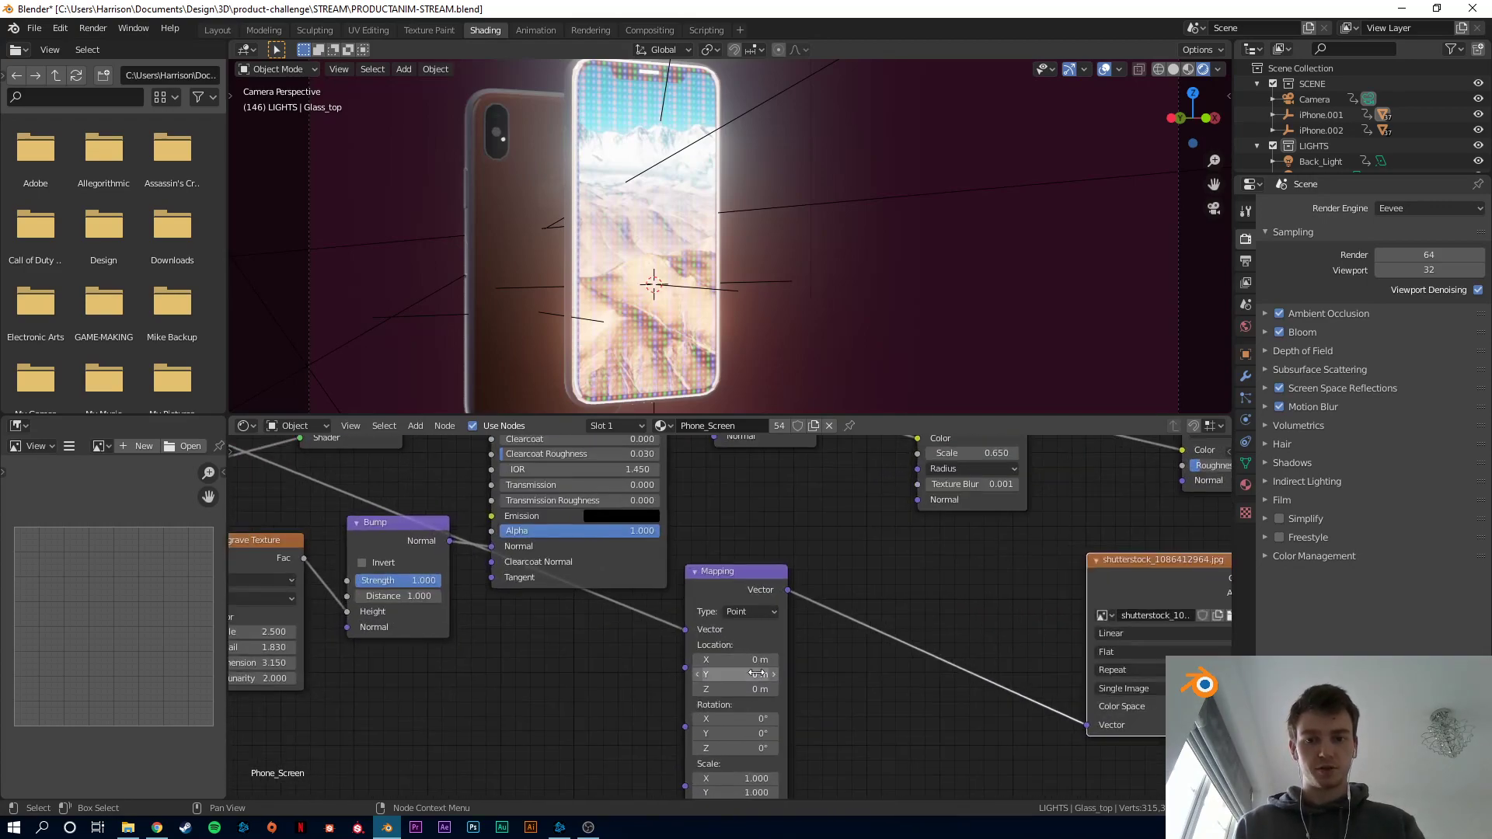
middle_click_drag(778, 740, 769, 672)
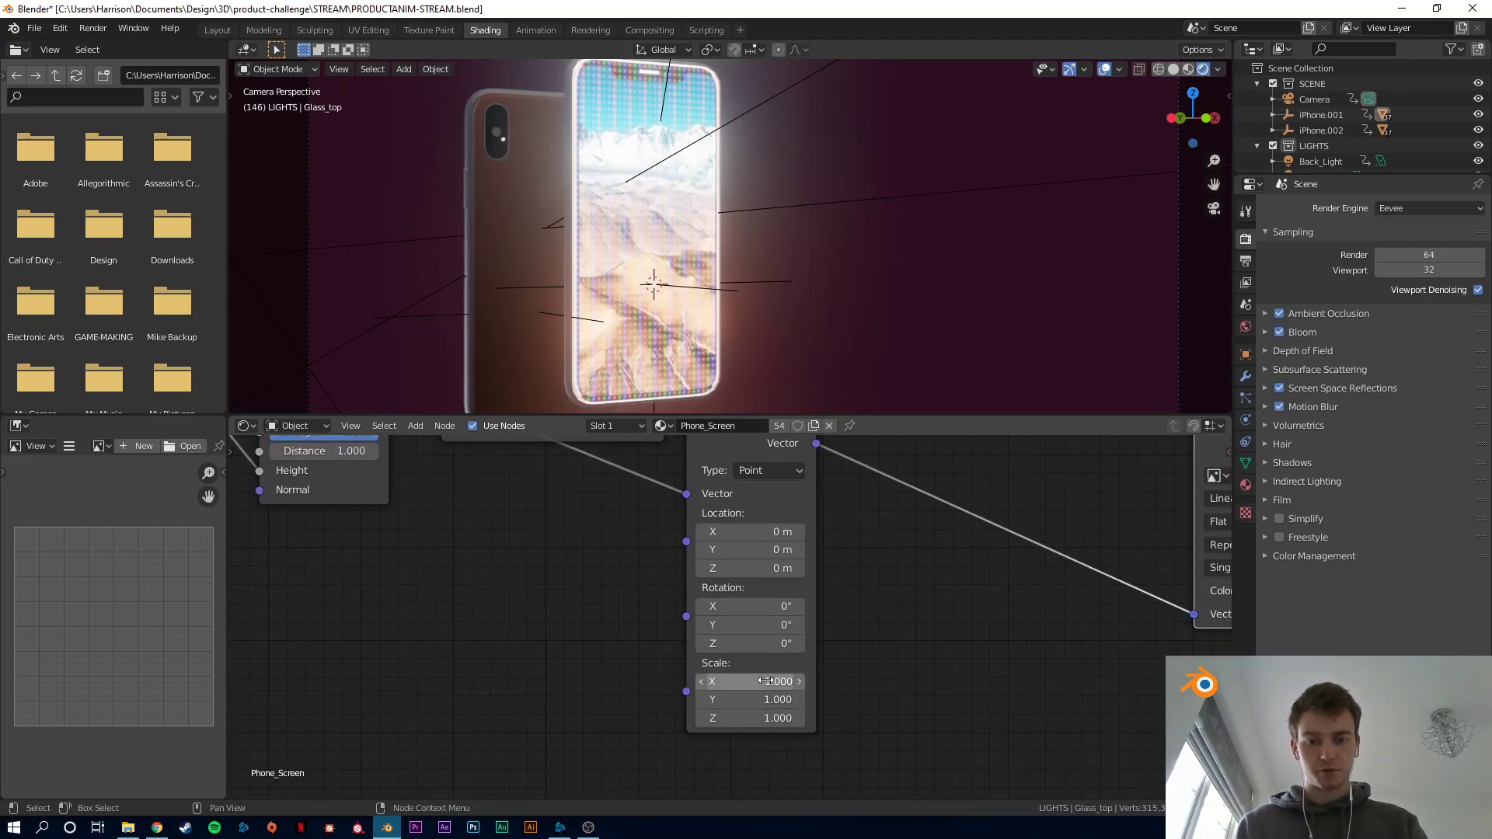
left_click_drag(765, 680, 779, 681)
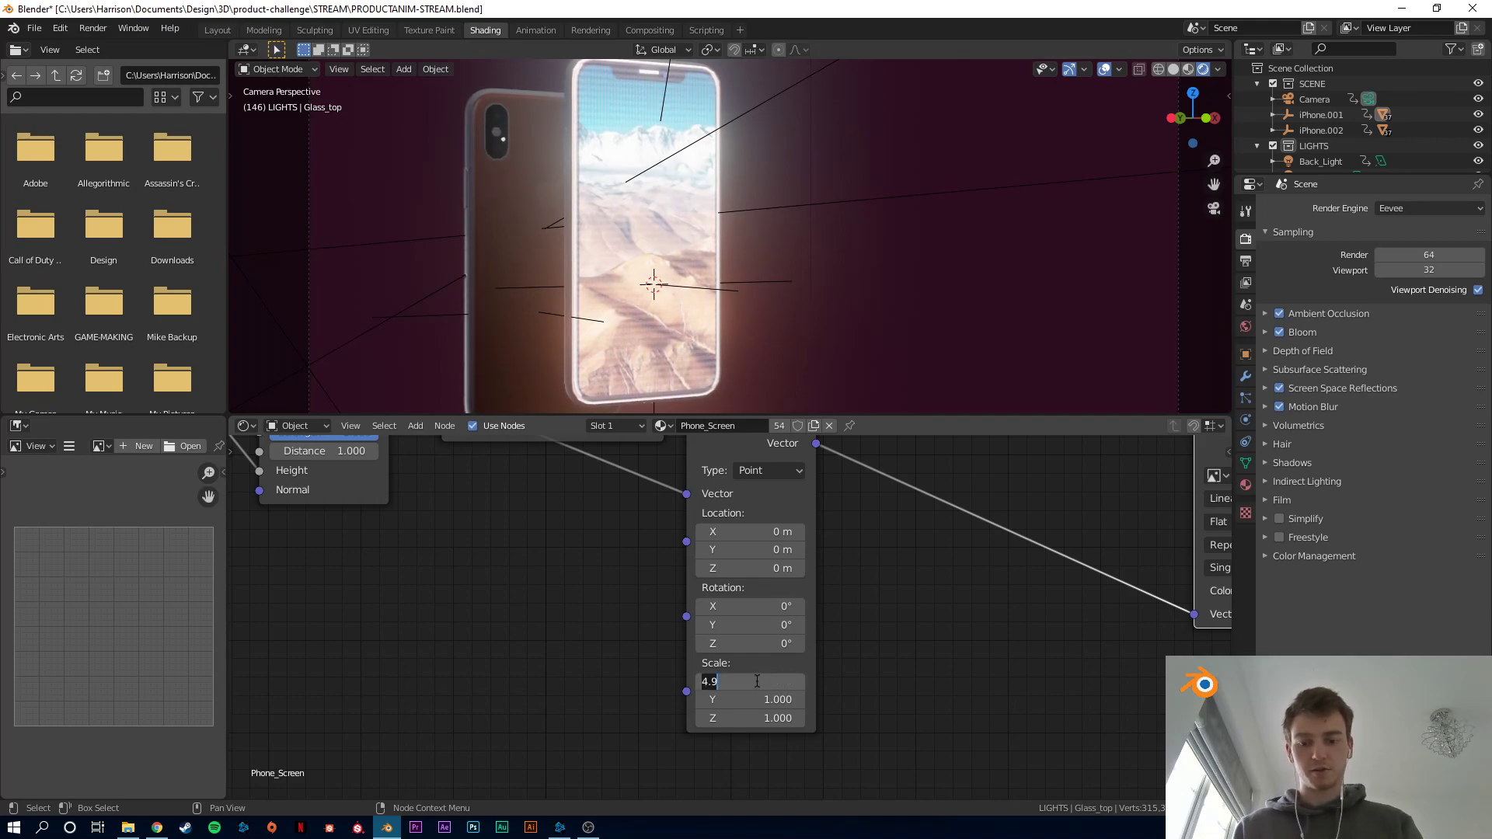
key("Tab")
type("5")
key("Tab")
type("5")
key("Return")
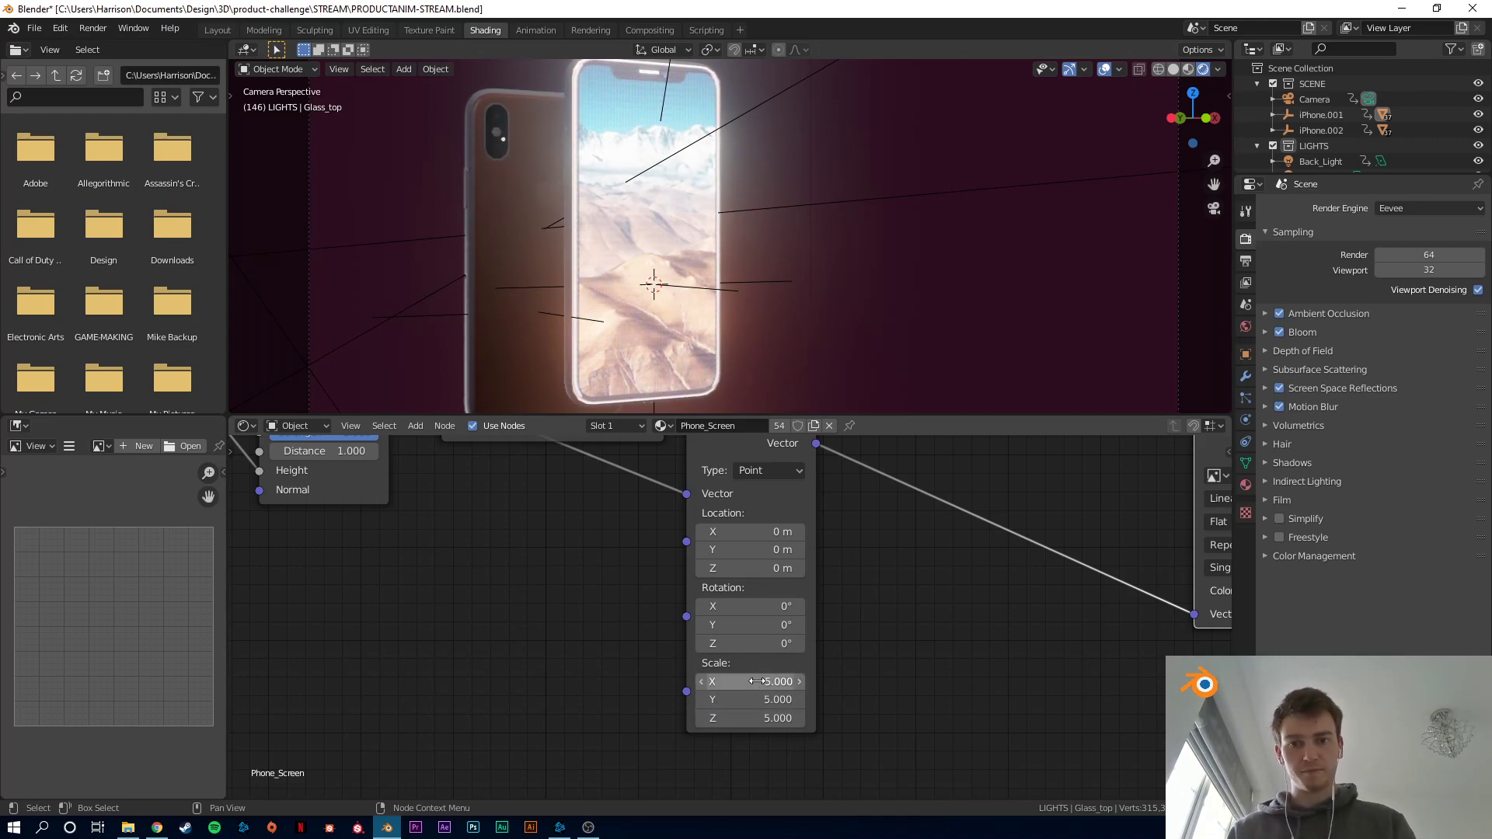
Raise the pixel texture's Mapping scale to 7 on all three axes, judging the pattern close up on the phone screen.
scroll(762, 296, "up", 6)
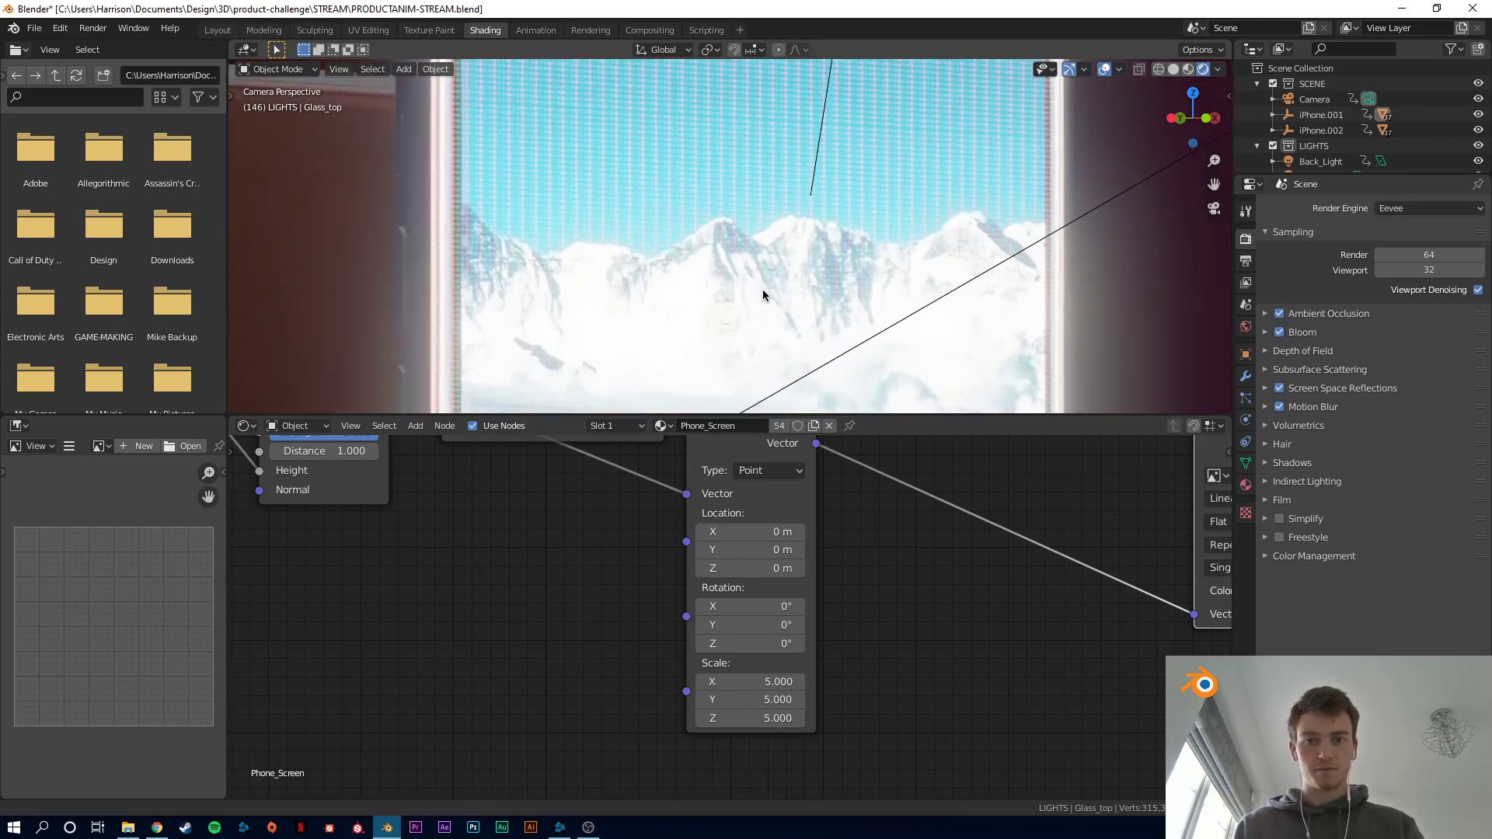
scroll(703, 227, "up", 3)
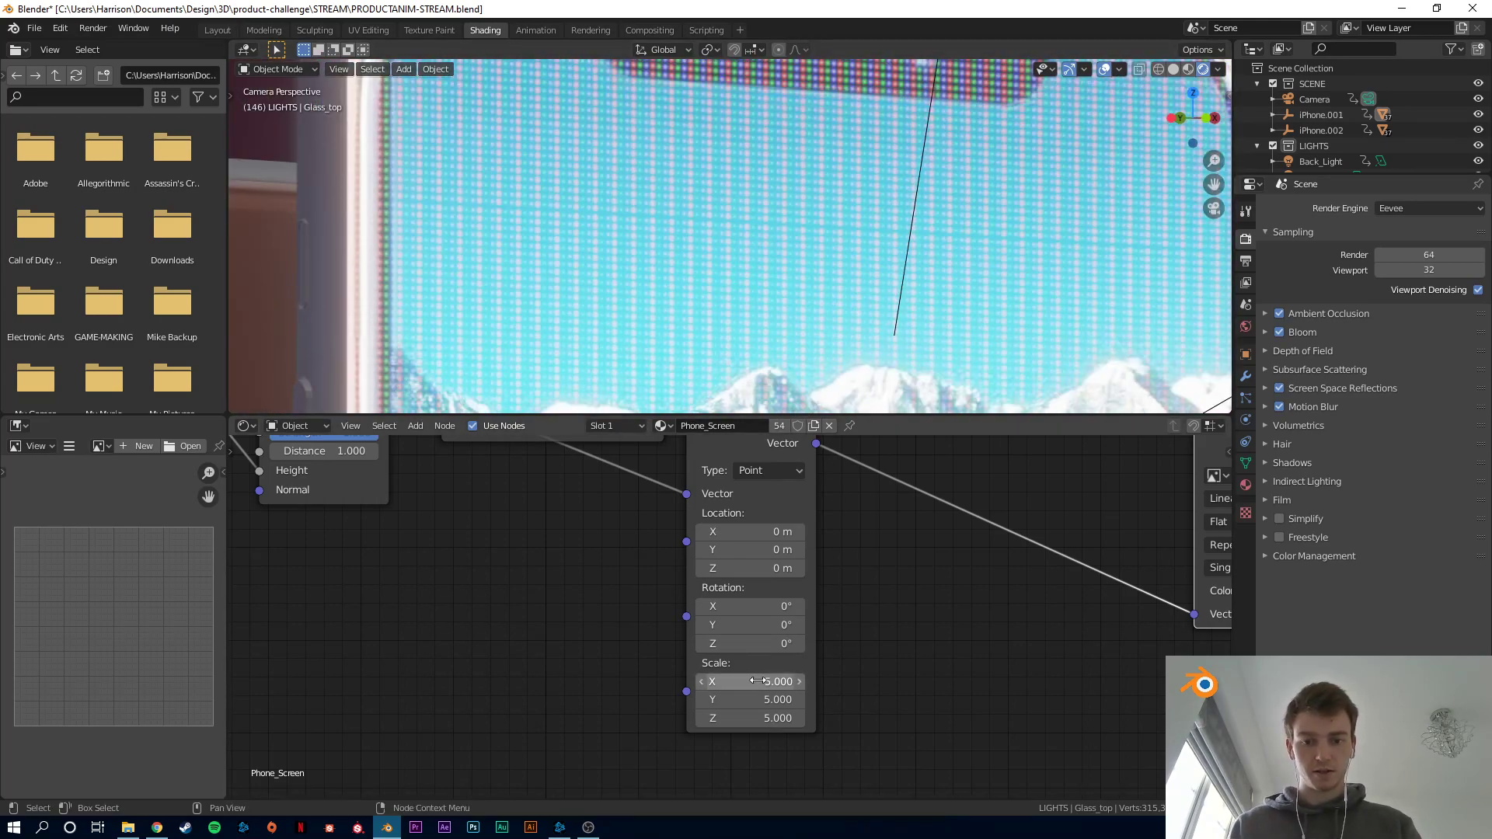
type("7")
key("Tab")
type("7")
key("Tab")
type("7")
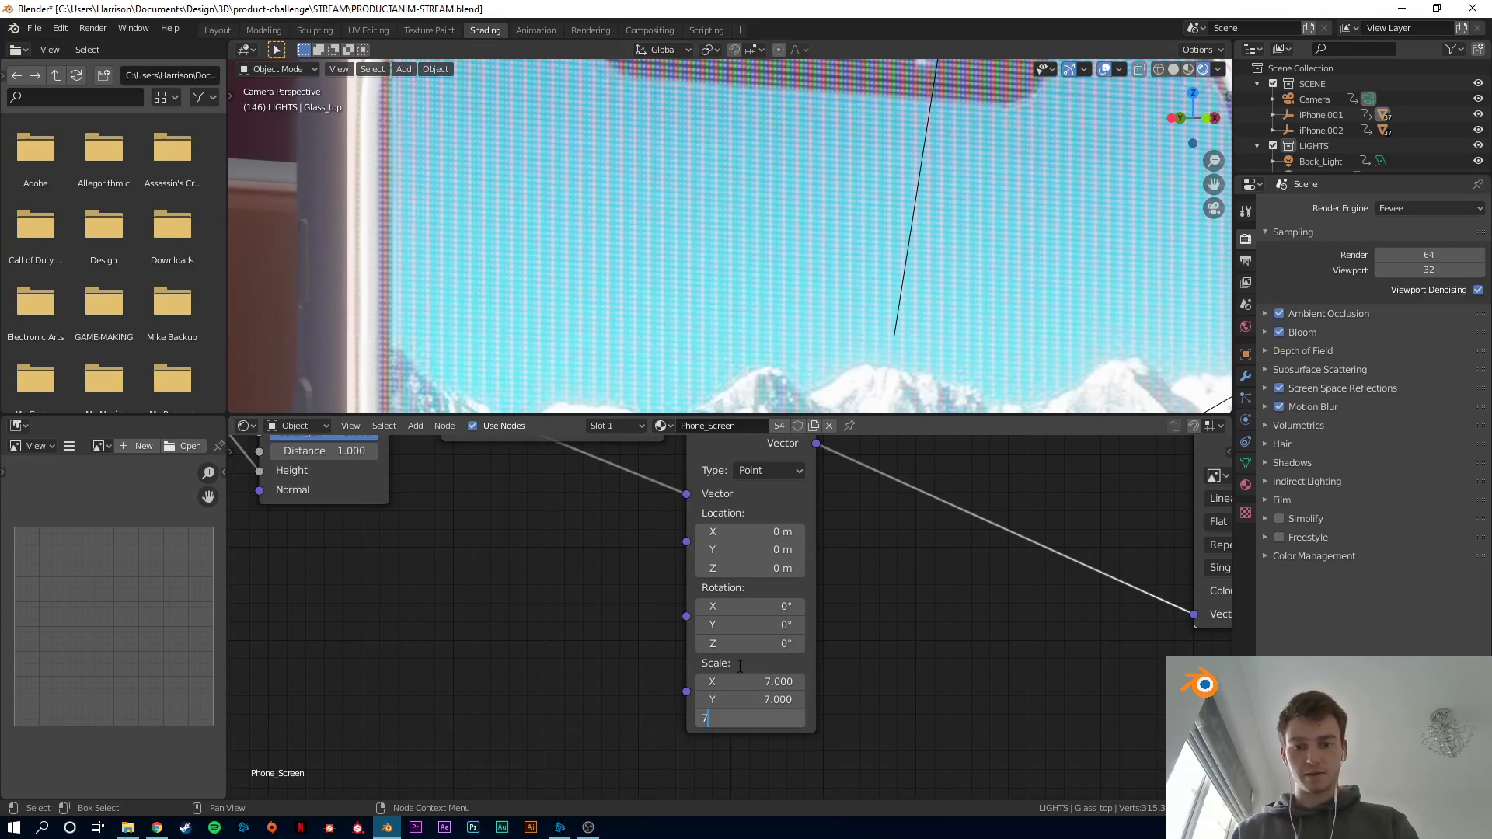
Increase the pixel texture's Mapping scale to 10 on X, Y and Z.
scroll(761, 275, "down", 4)
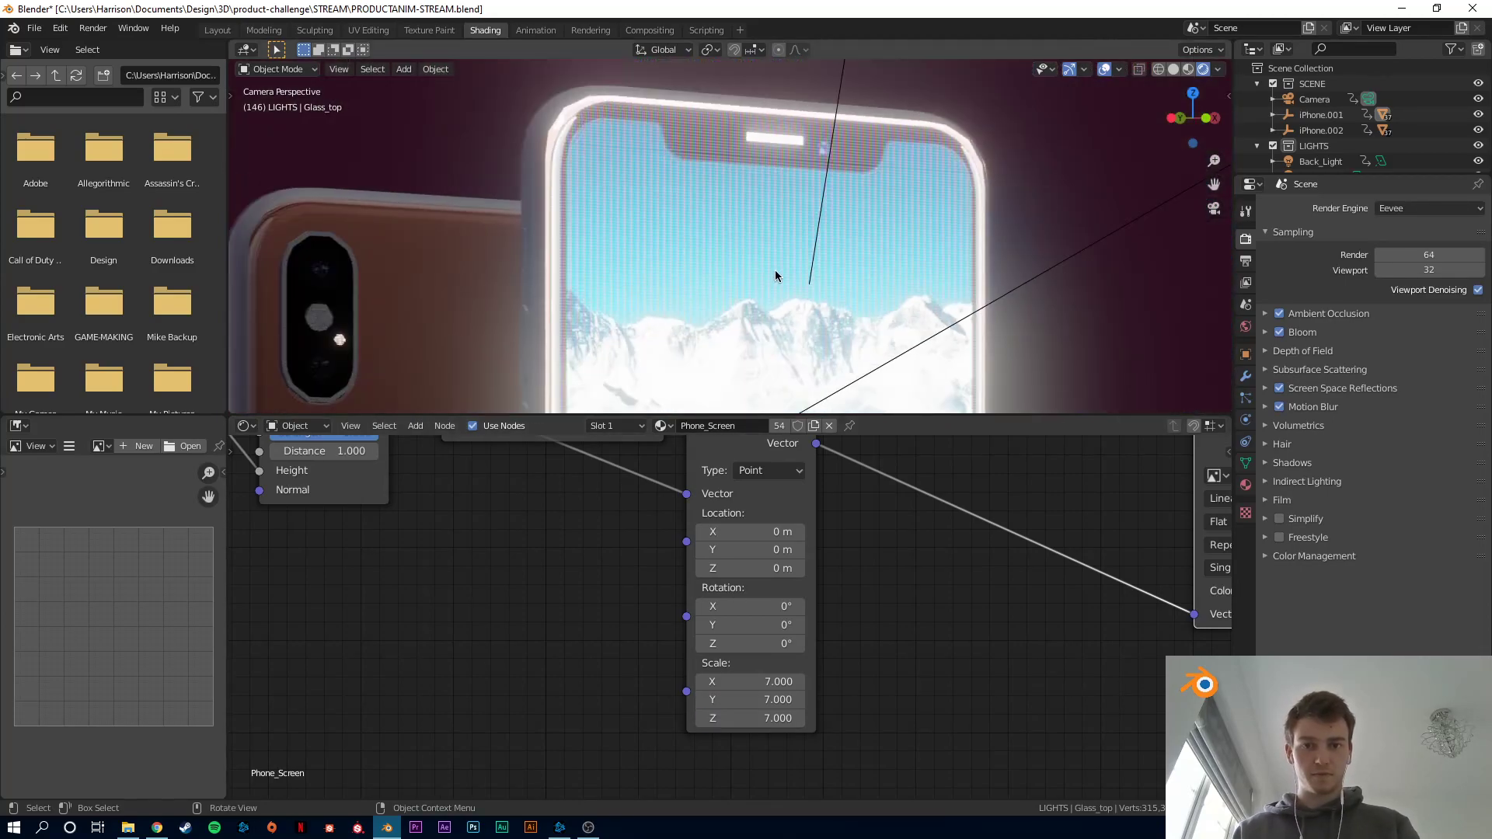
scroll(775, 275, "up", 4)
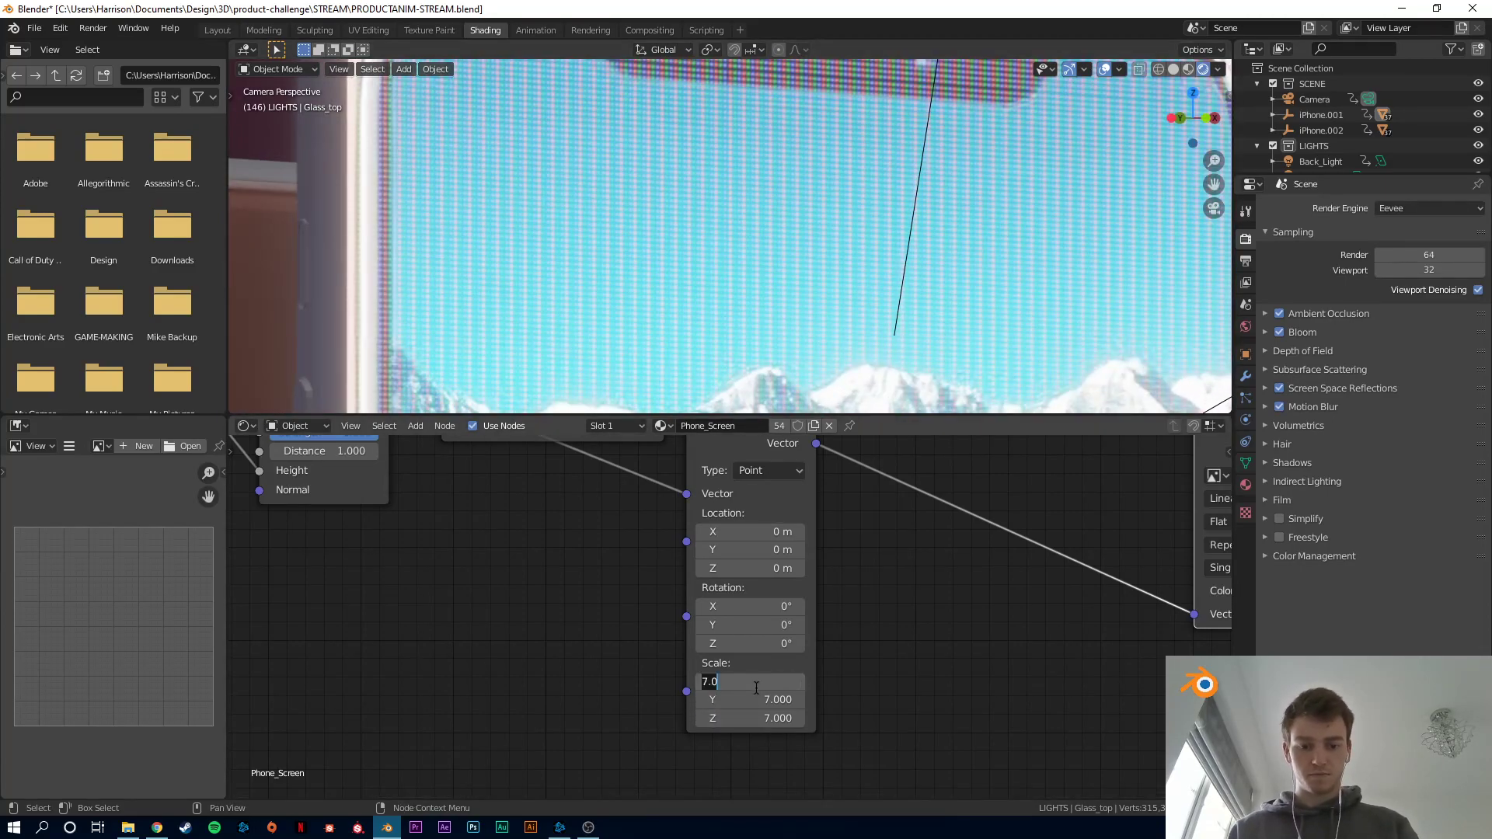
left_click(756, 688)
type("10")
key("Tab")
type("10")
key("Tab")
type("10")
key("Return")
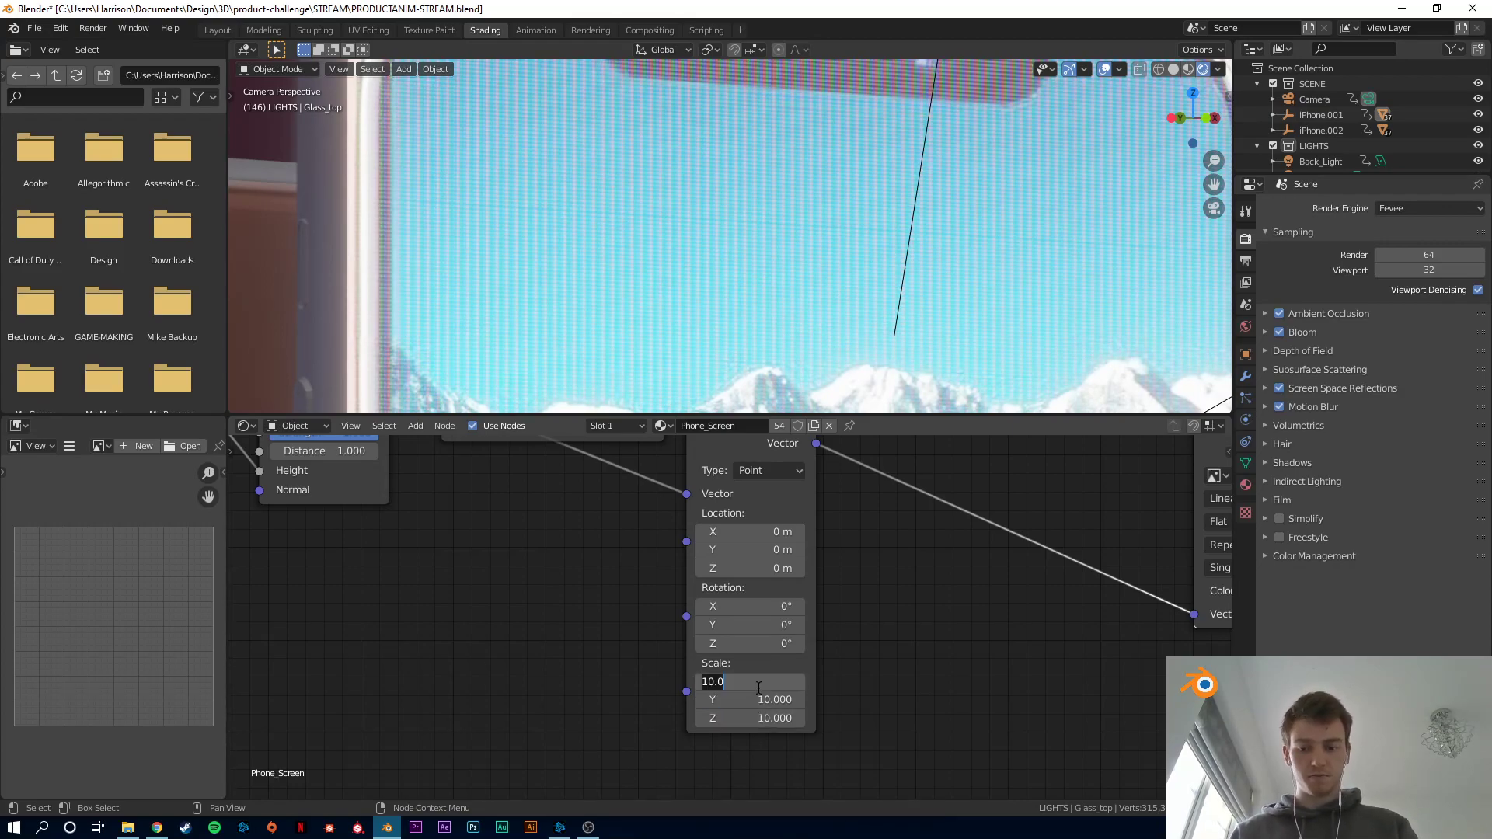
Set the pixel texture's Mapping scale to 12 on X, Y and Z.
type("12")
key("Tab")
type("12")
key("Tab")
type("12")
key("Return")
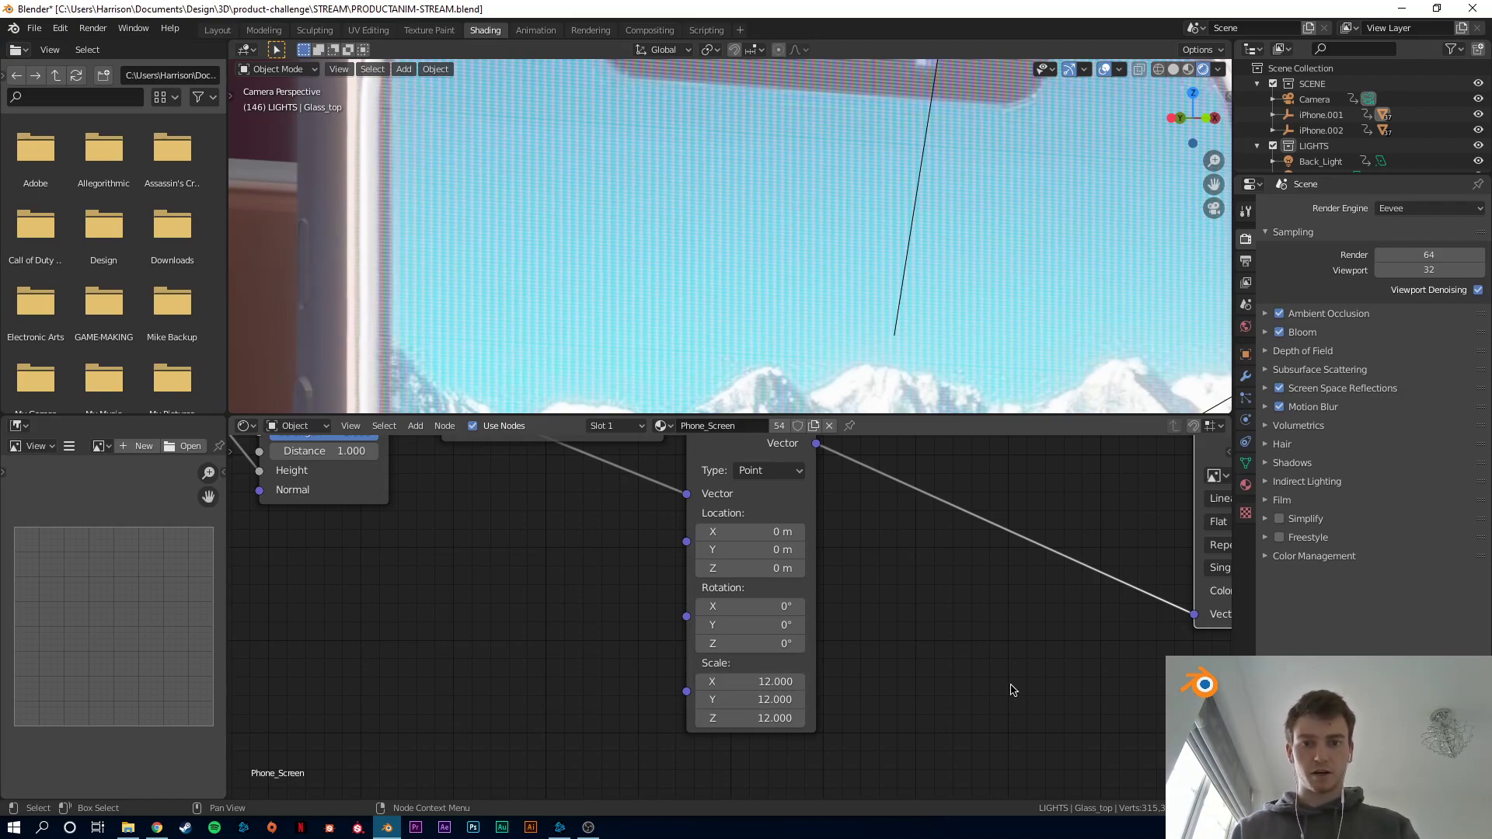
Examine the finer pixel pattern on the phone screen from a distance and close up.
scroll(940, 223, "down", 4)
scroll(816, 272, "up", 6)
scroll(800, 249, "down", 5)
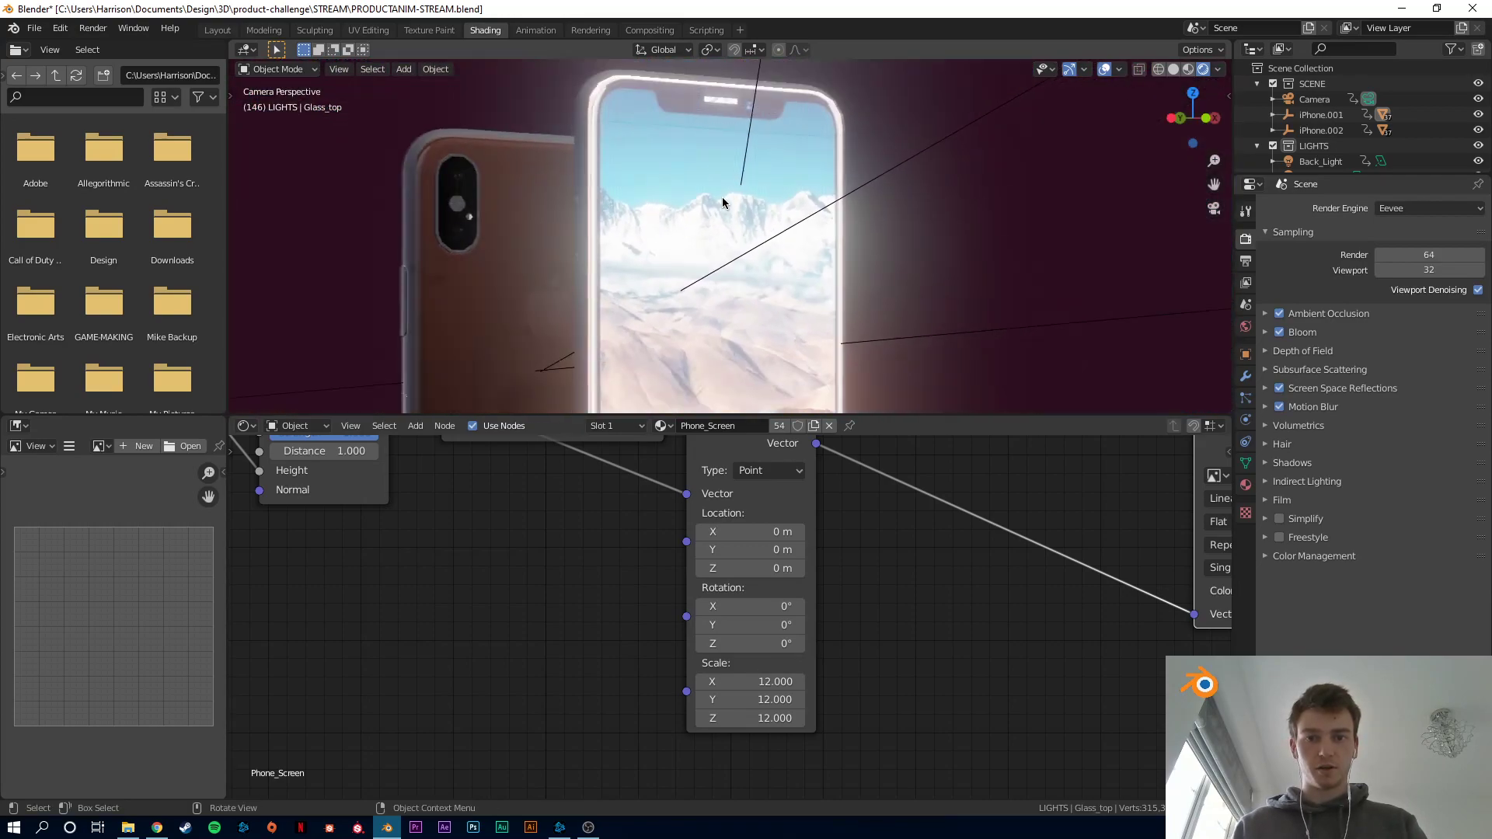
scroll(720, 217, "up", 5)
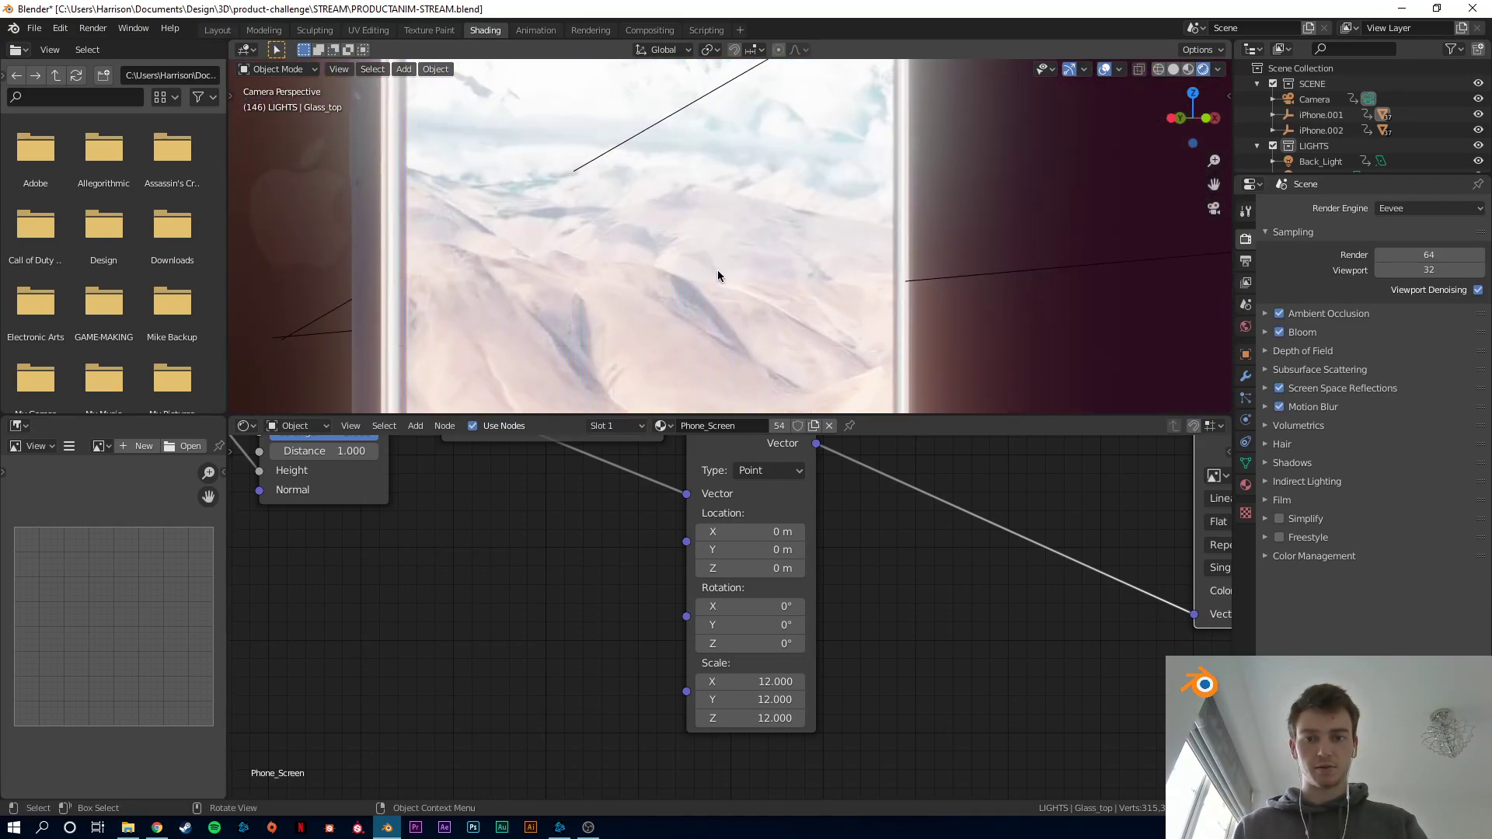
scroll(718, 274, "up", 2)
scroll(739, 598, "down", 8)
Shift the pixel image node down for room and insert a Mix Shader between its Color output and the last Add Shader.
middle_click_drag(991, 569, 796, 582)
scroll(794, 585, "up", 4)
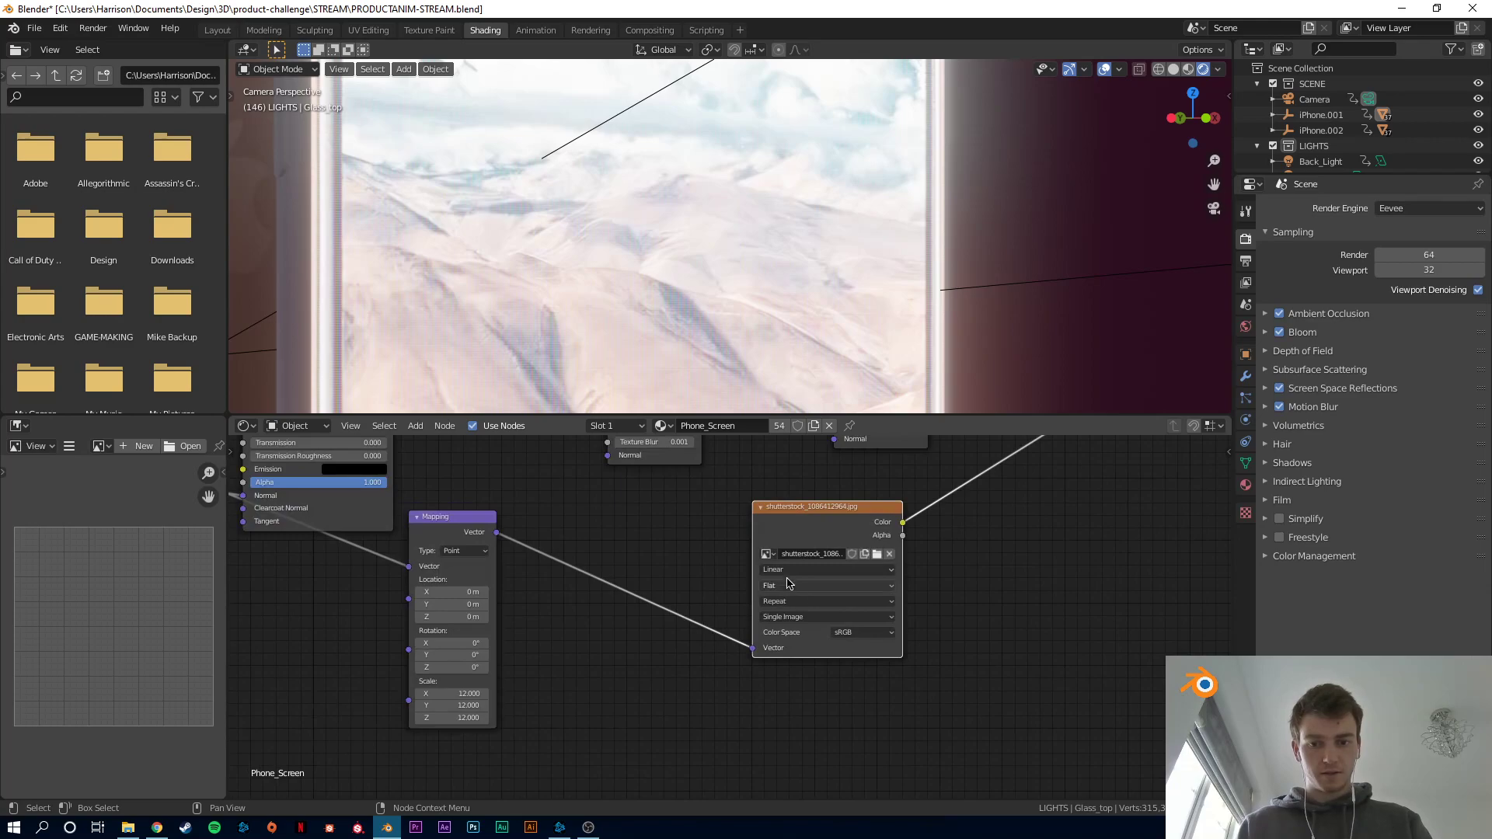
scroll(786, 586, "down", 3)
scroll(827, 614, "up", 1)
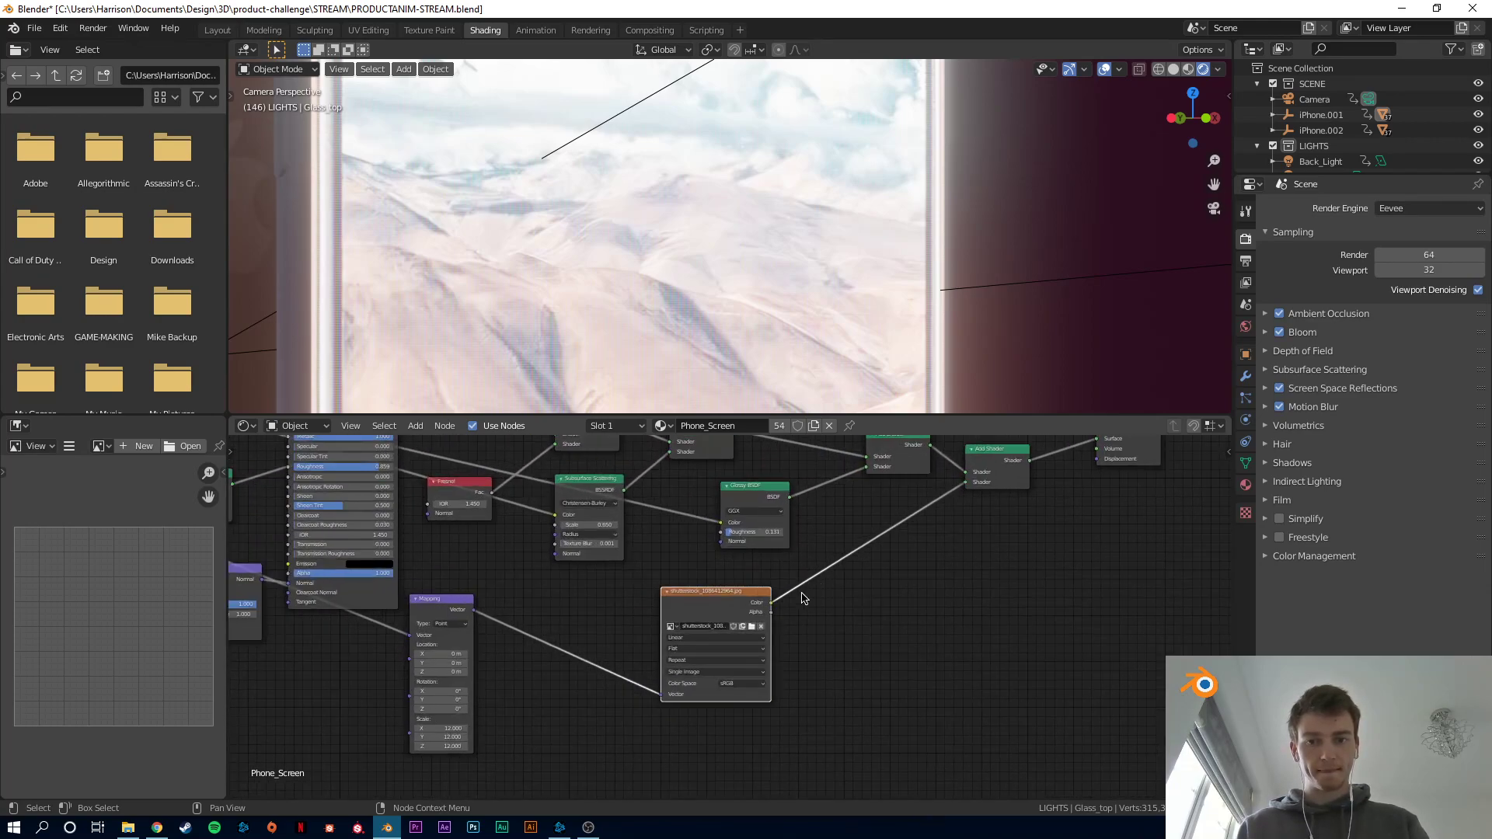
left_click_drag(722, 608, 703, 644)
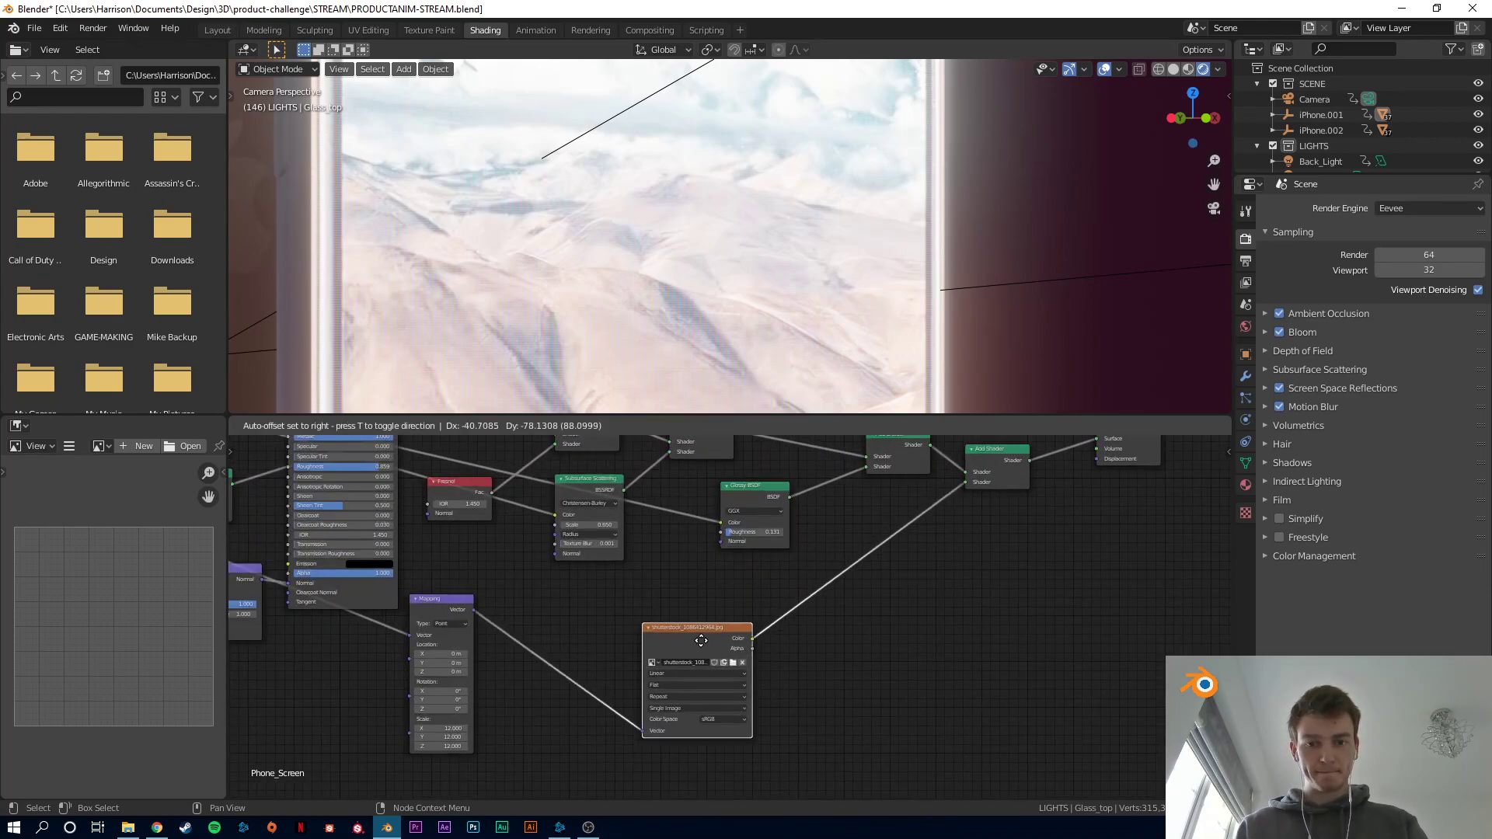
key("shift+a")
type("mix")
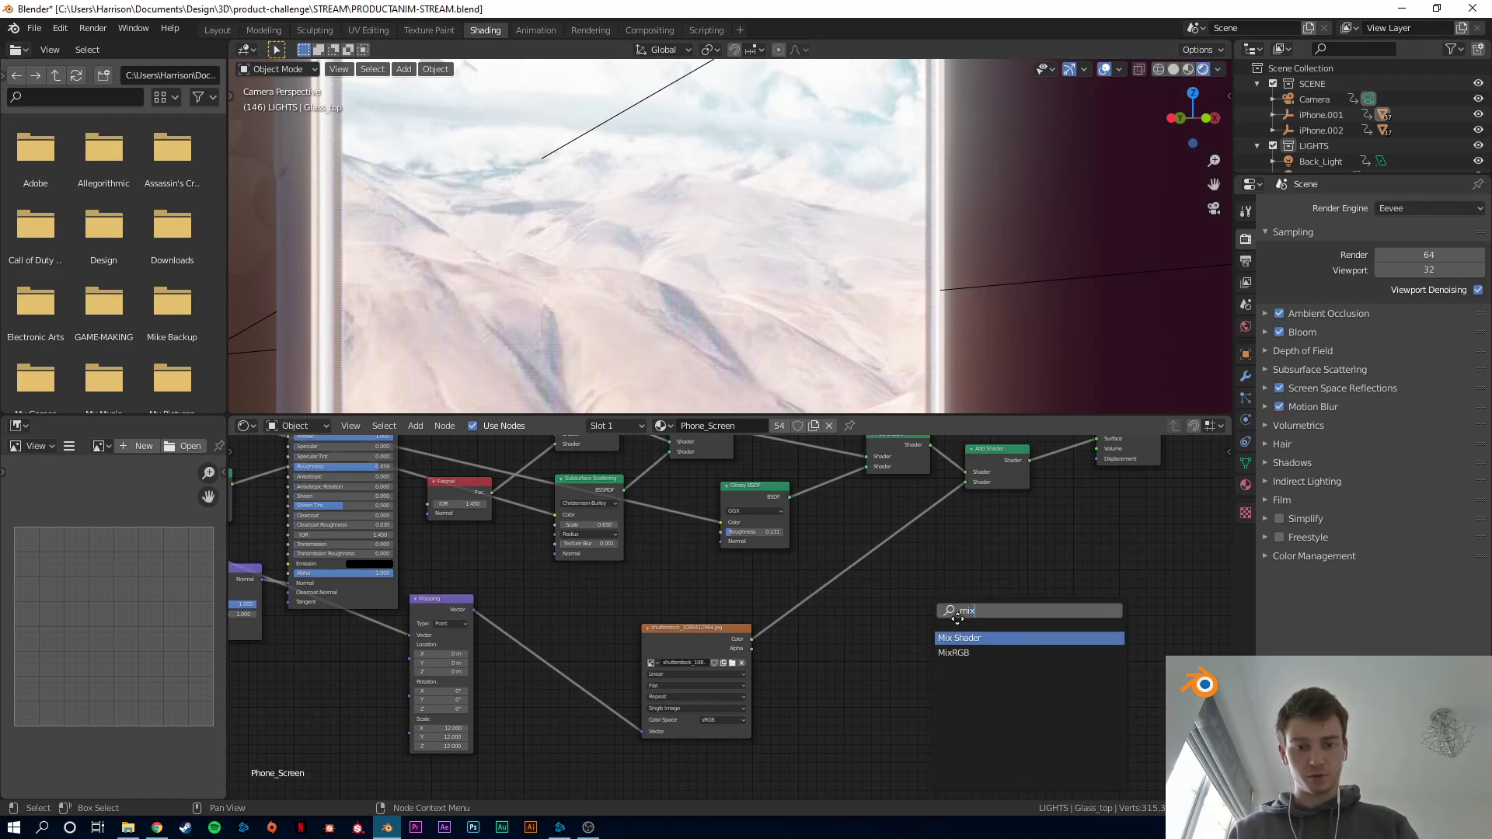
key("Return")
left_click(816, 595)
middle_click_drag(651, 568, 741, 659)
Connect the landscape wallpaper image's Color output to the second Shader input of the new Mix Shader.
scroll(741, 659, "down", 1)
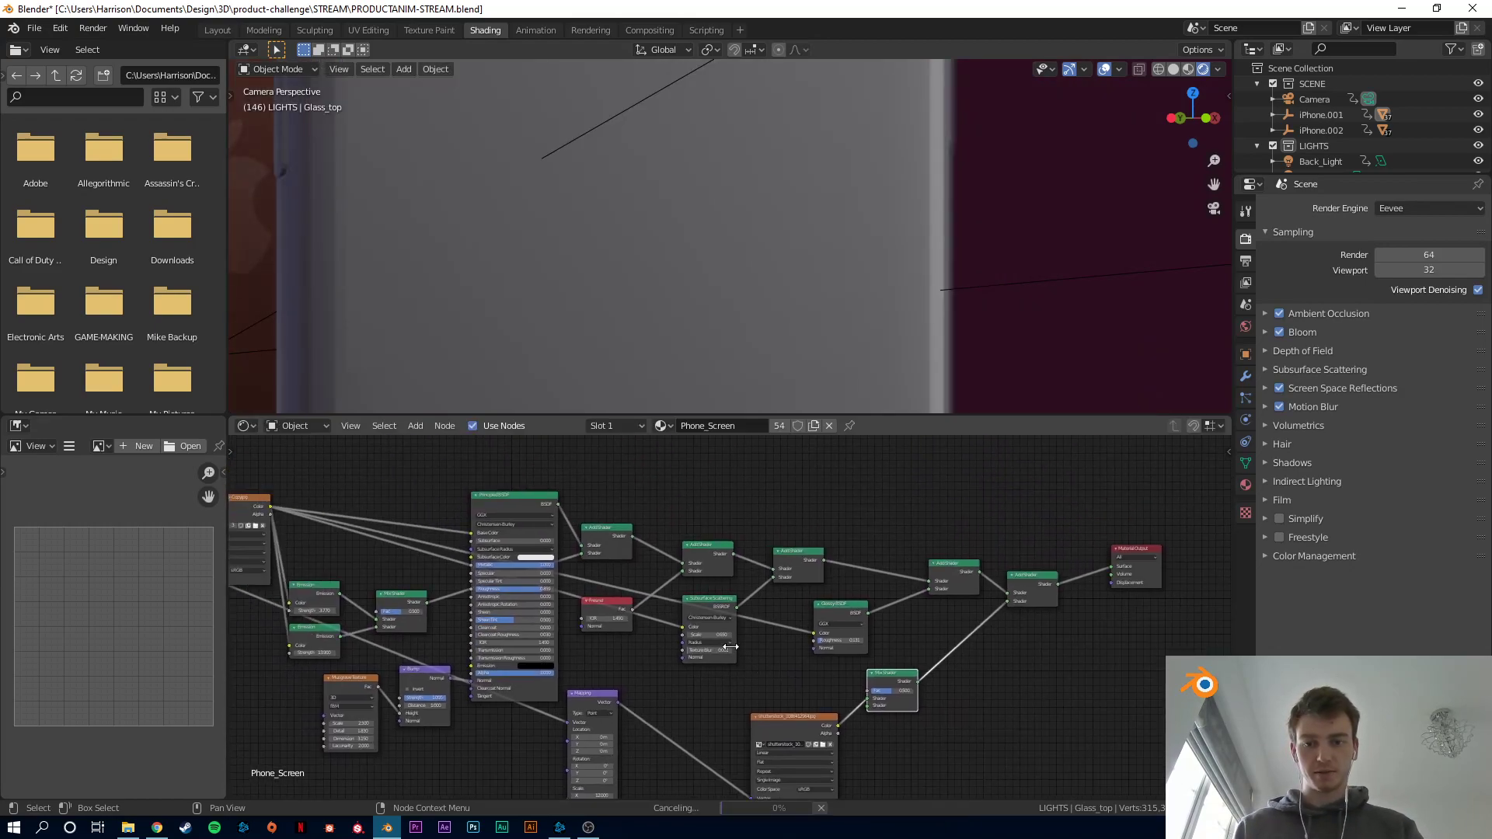
scroll(590, 595, "up", 2)
middle_click_drag(585, 579, 653, 573)
middle_click_drag(418, 600, 579, 562)
scroll(440, 493, "down", 1)
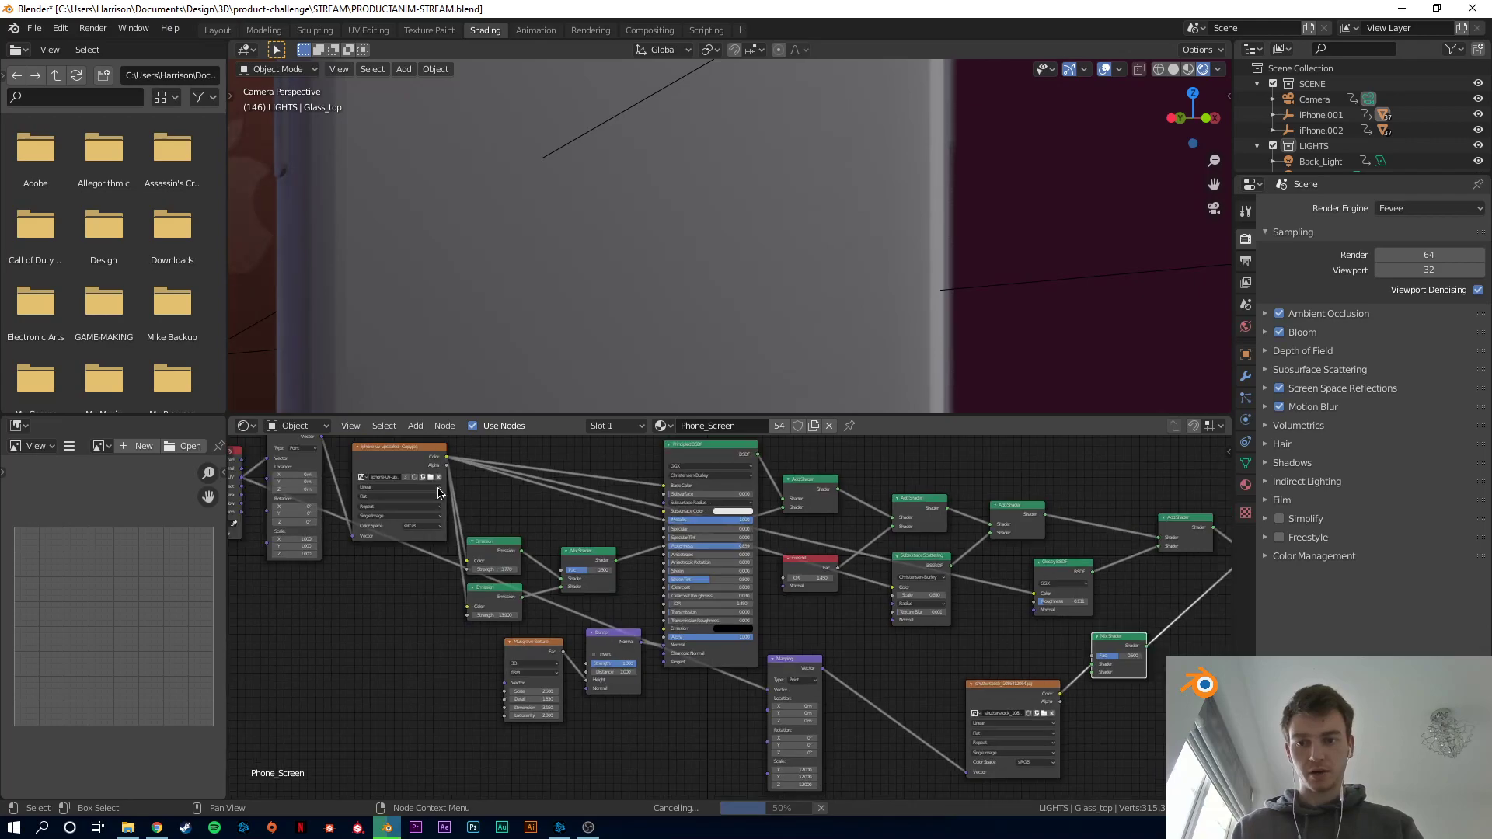
left_click(440, 501)
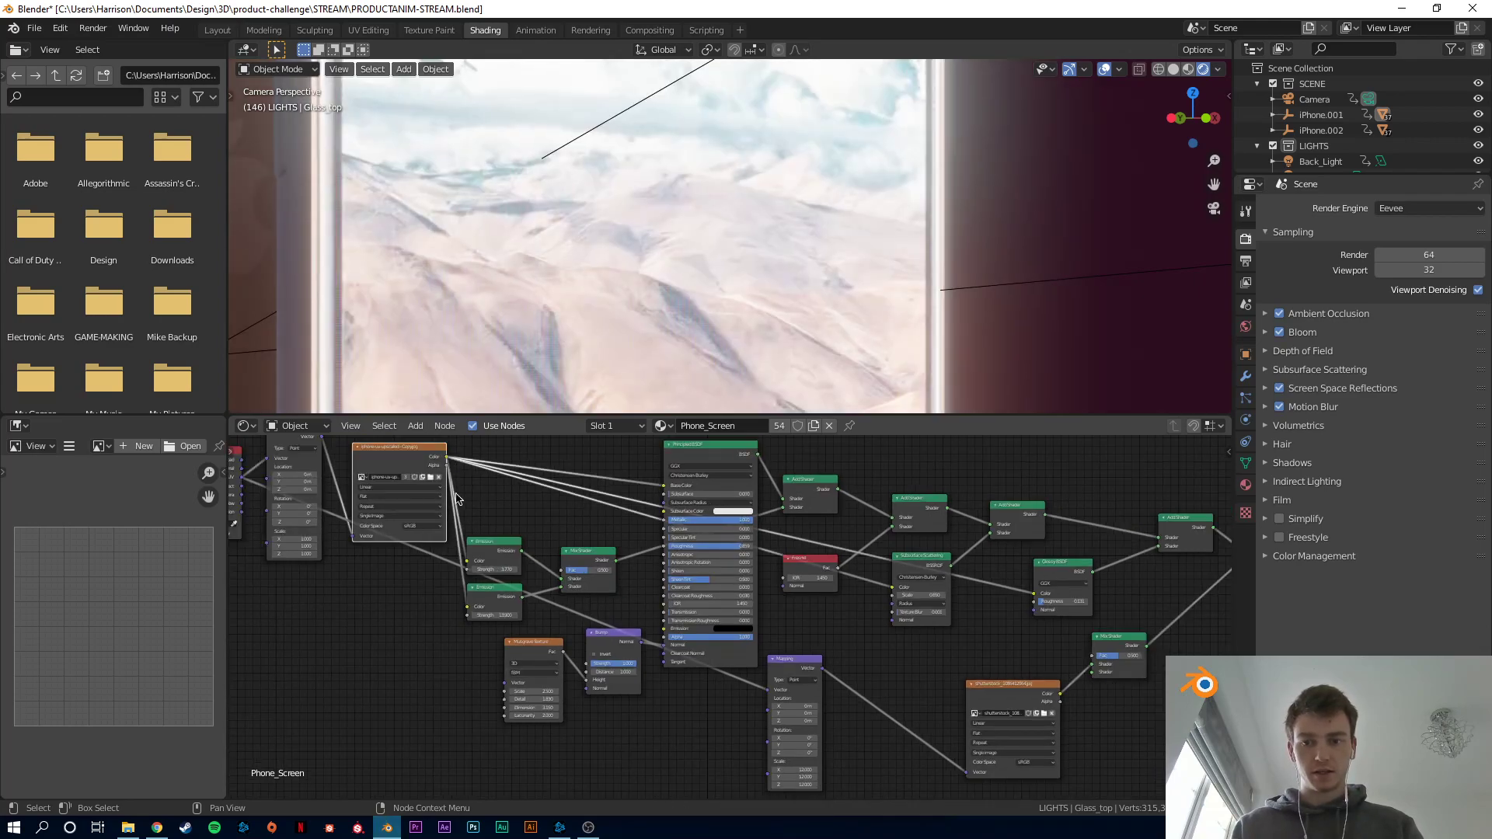
left_click_drag(448, 460, 1093, 667)
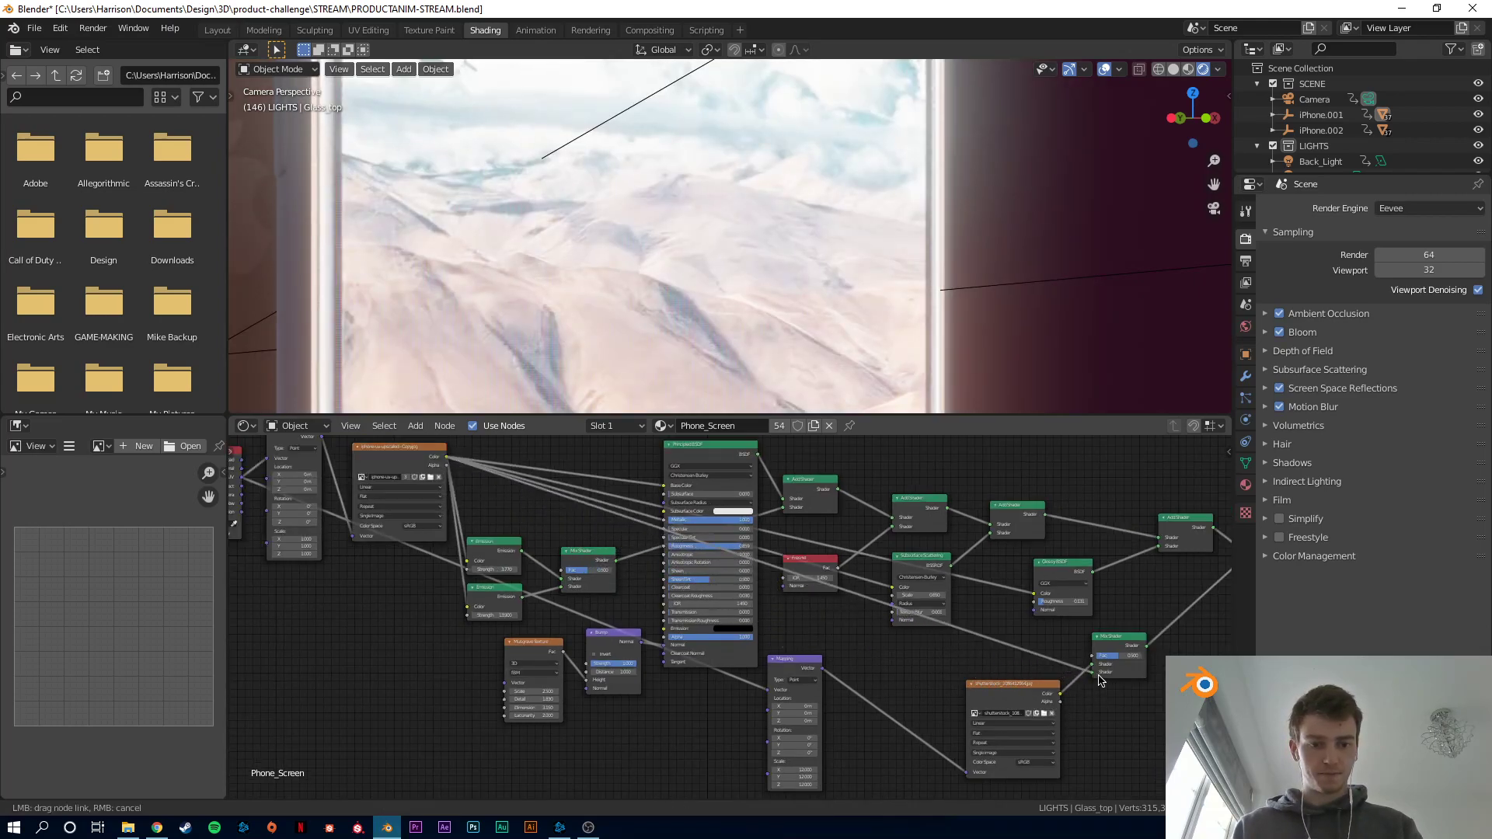
scroll(1096, 728, "up", 4)
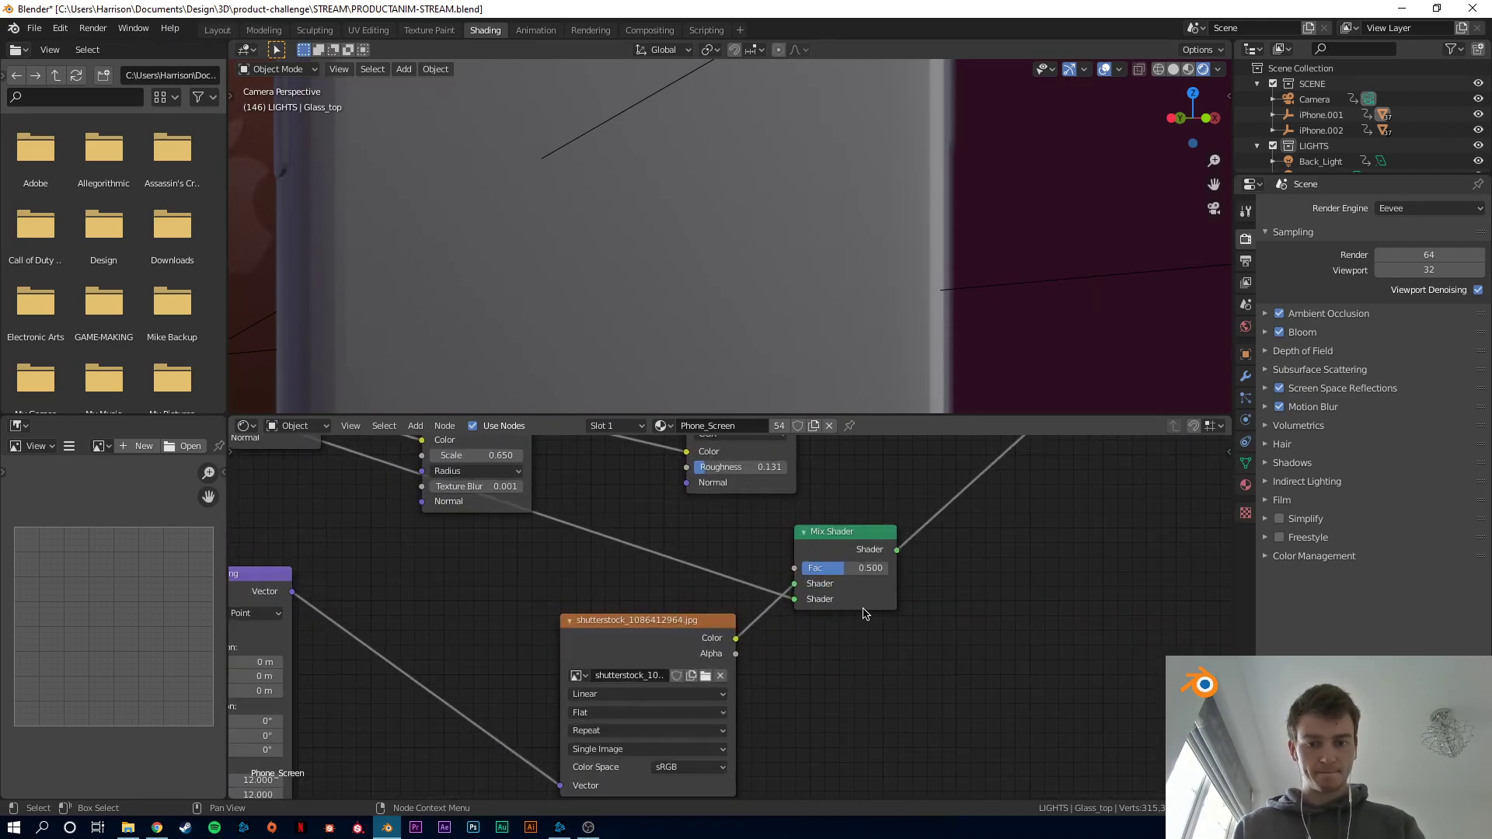
scroll(831, 601, "down", 3)
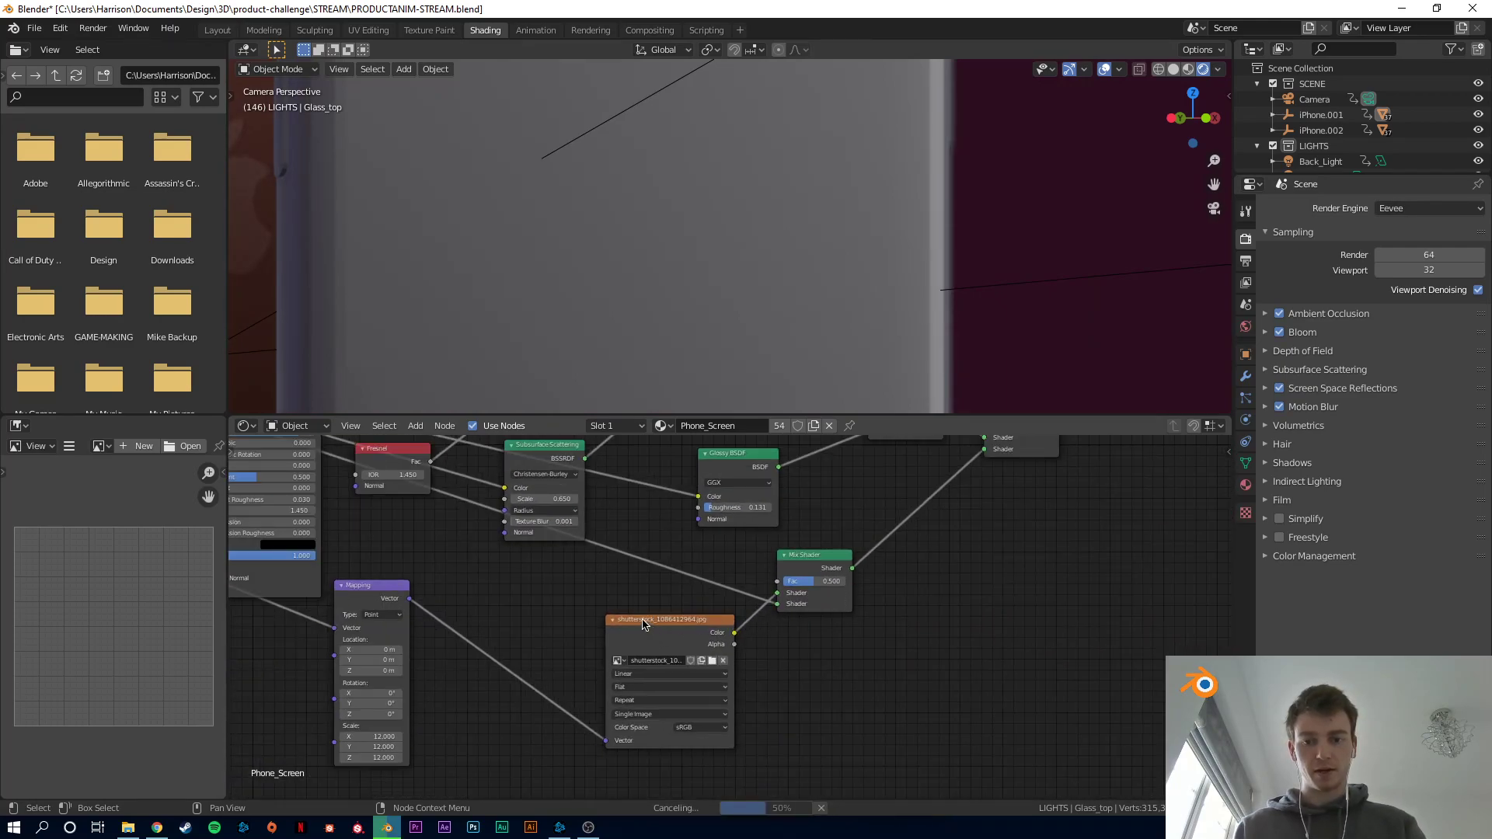
Inspect the mixed pixel overlay across the mountains and sky of the phone's wallpaper.
scroll(690, 262, "up", 3)
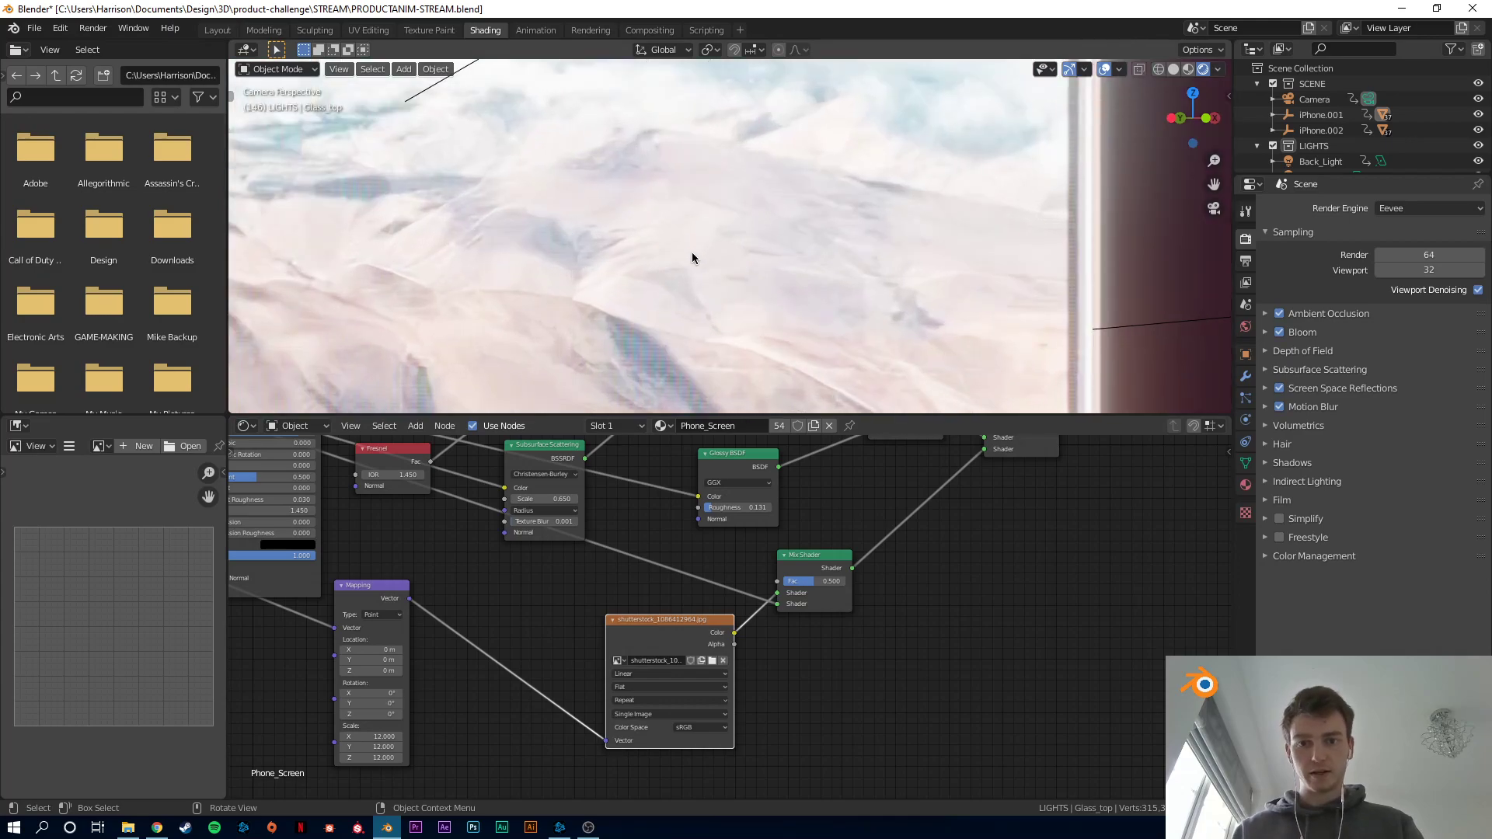
mouse_move(707, 208)
middle_mouse_down("shift")
mouse_move(827, 162)
mouse_move(849, 172)
middle_mouse_up("shift")
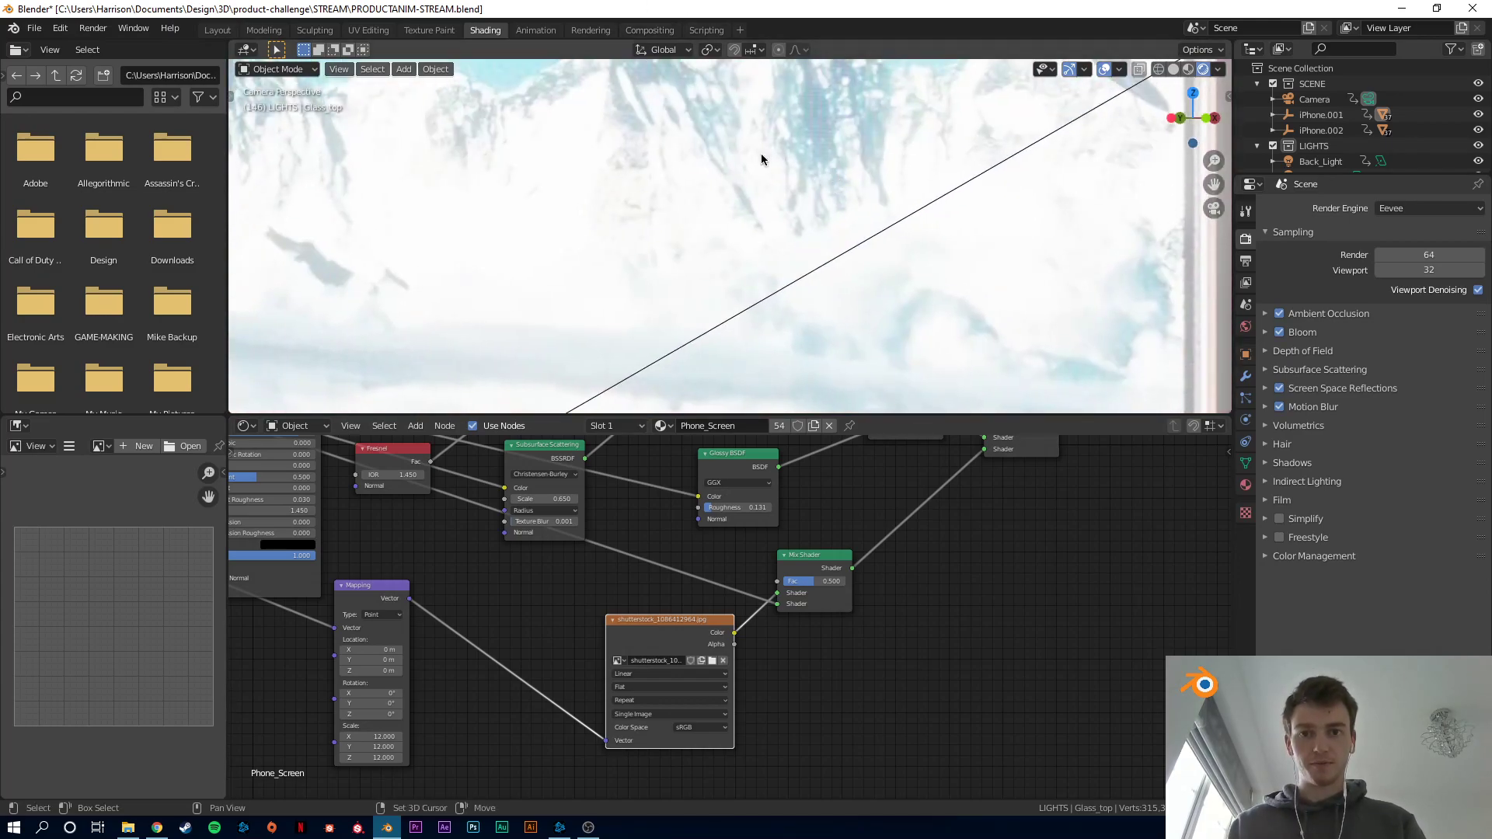
middle_click_drag(760, 153, 882, 373, "shift")
middle_click_drag(778, 239, 839, 390, "shift")
scroll(780, 229, "down", 6)
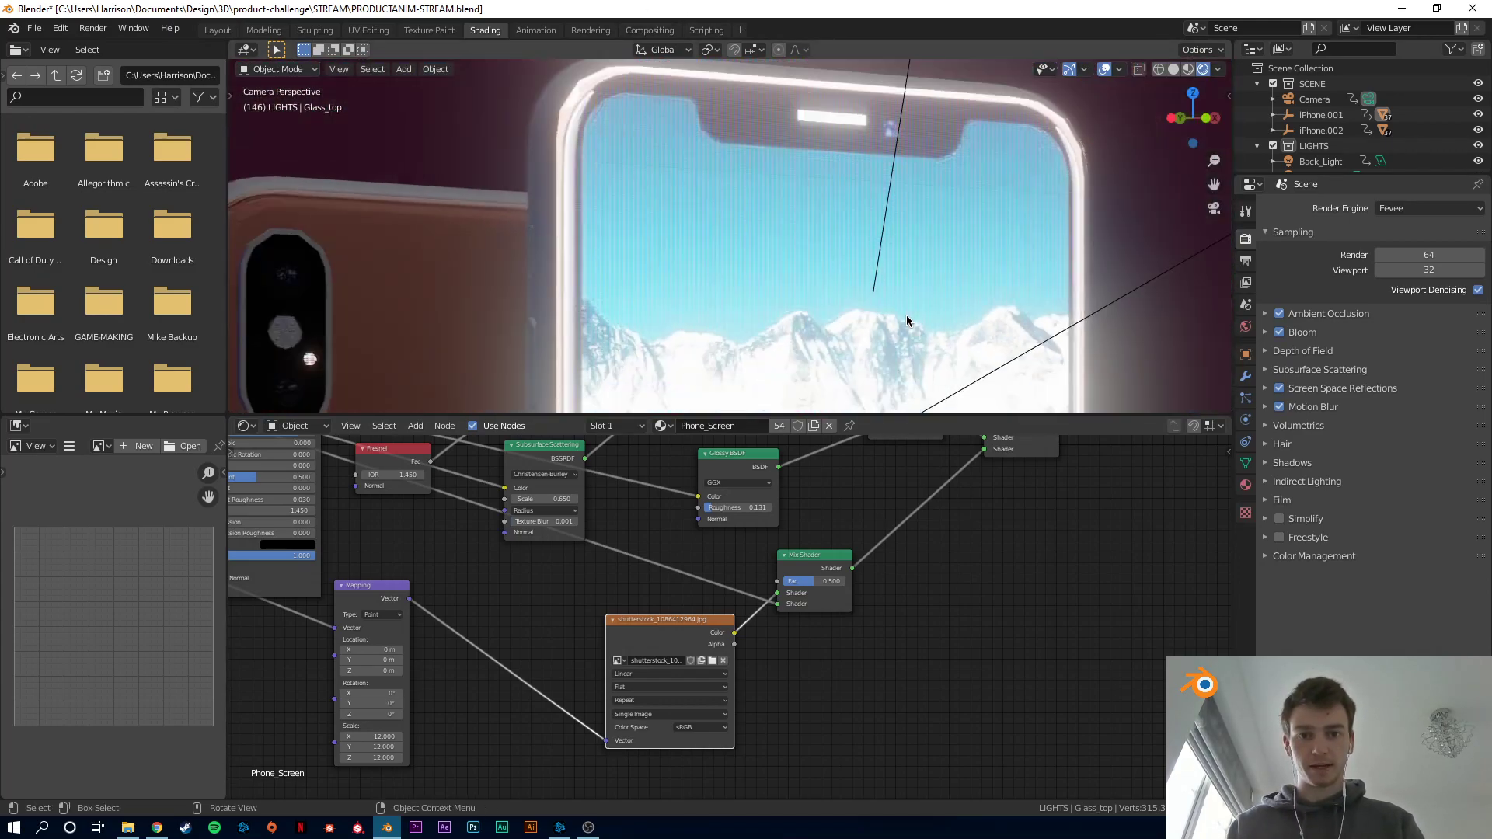
scroll(901, 322, "down", 1)
middle_click_drag(898, 321, 838, 253, "shift")
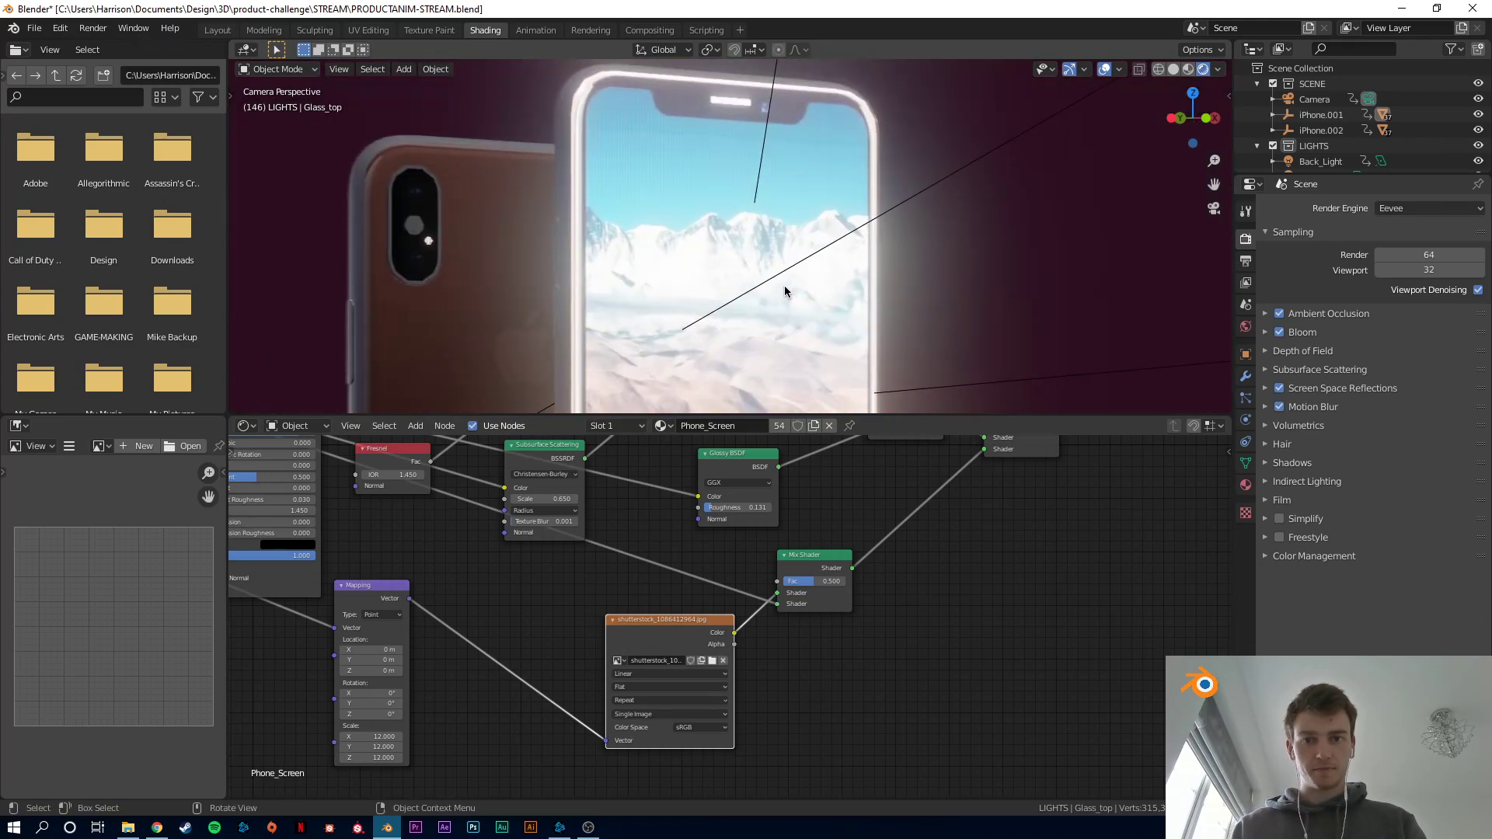
Examine the pixel overlay around the notch and upper bezel, and compare it with the full camera view of both phones.
scroll(783, 291, "up", 2)
middle_click_drag(736, 259, 744, 367, "shift")
scroll(738, 233, "up", 1)
middle_click_drag(732, 193, 774, 346, "shift")
scroll(770, 292, "up", 4)
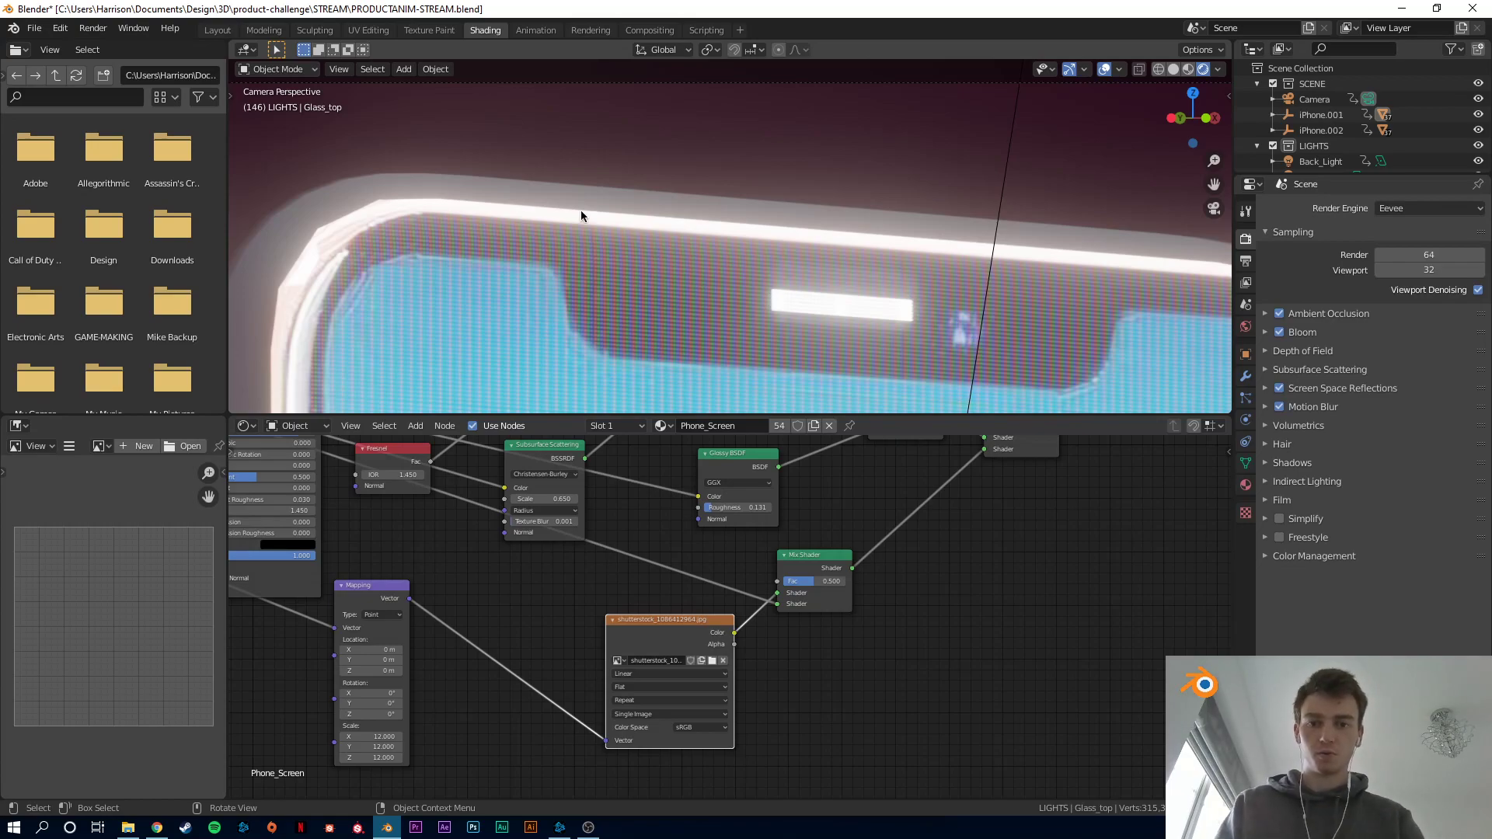
scroll(819, 265, "down", 2)
scroll(708, 311, "up", 6)
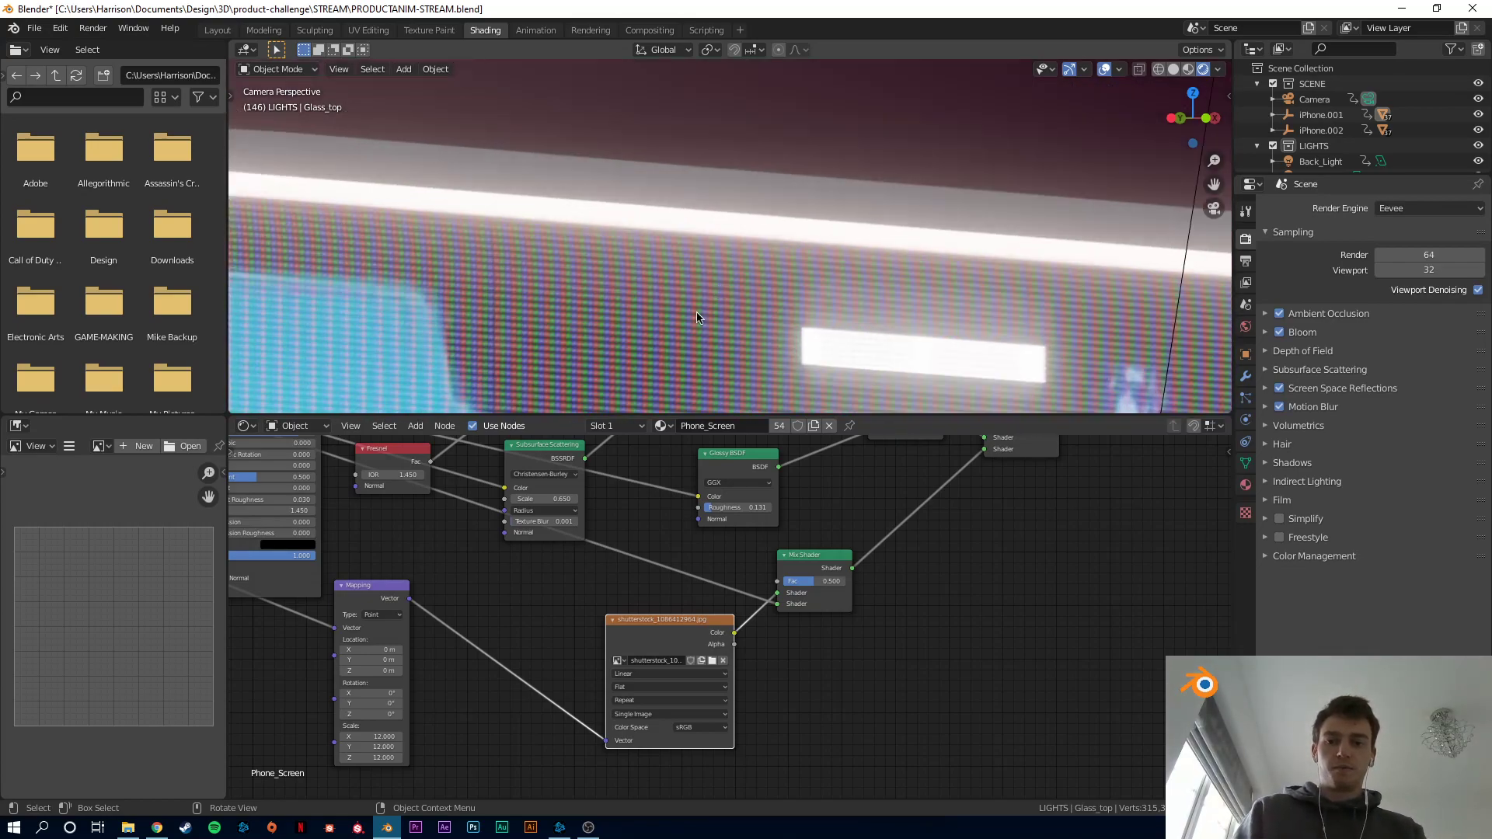
middle_click_drag(660, 315, 656, 232, "shift")
scroll(540, 272, "down", 5)
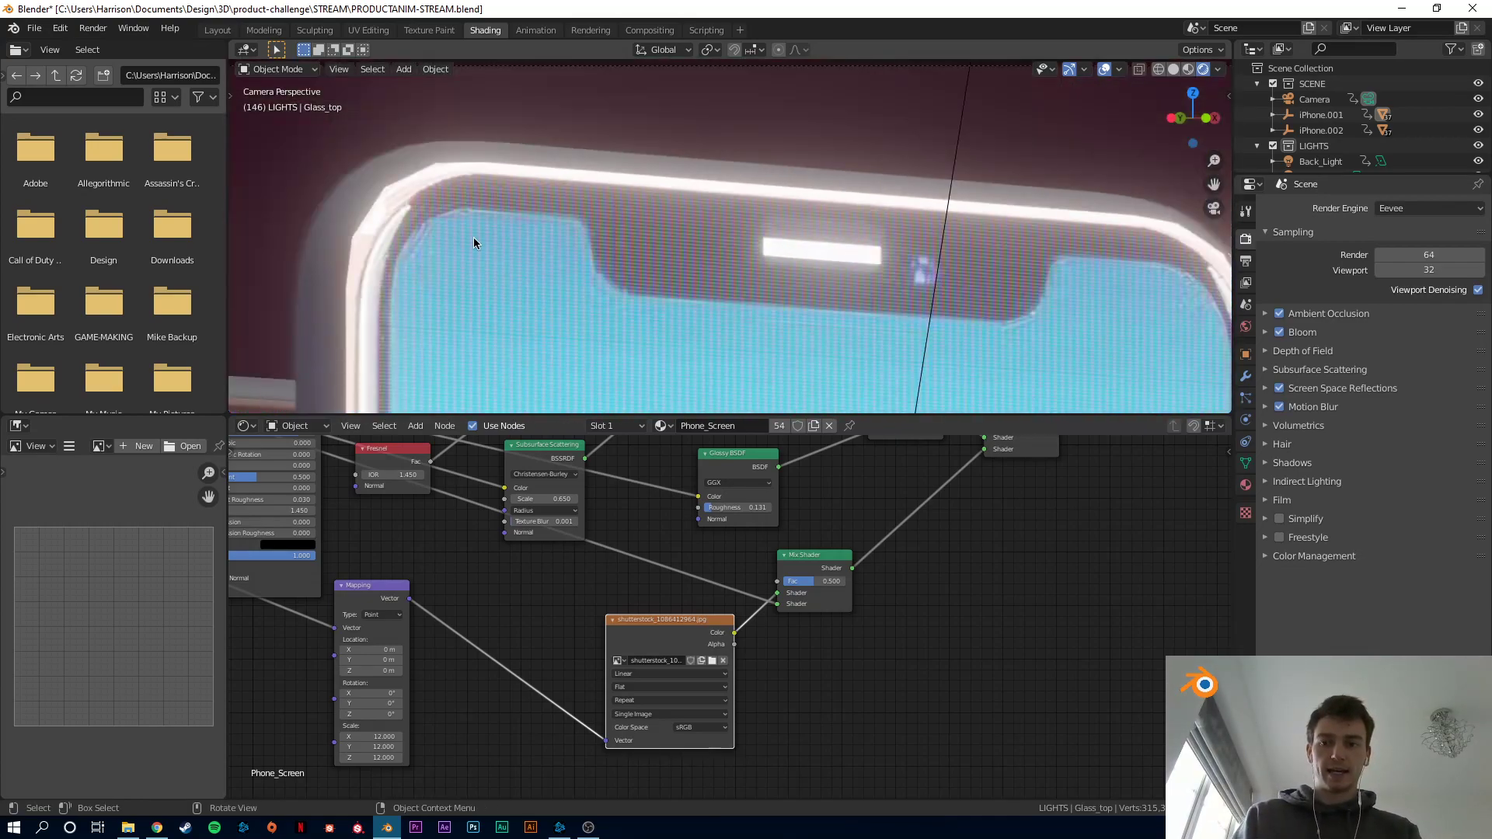
scroll(984, 275, "down", 13)
middle_click_drag(807, 283, 717, 186, "shift")
scroll(716, 202, "down", 1)
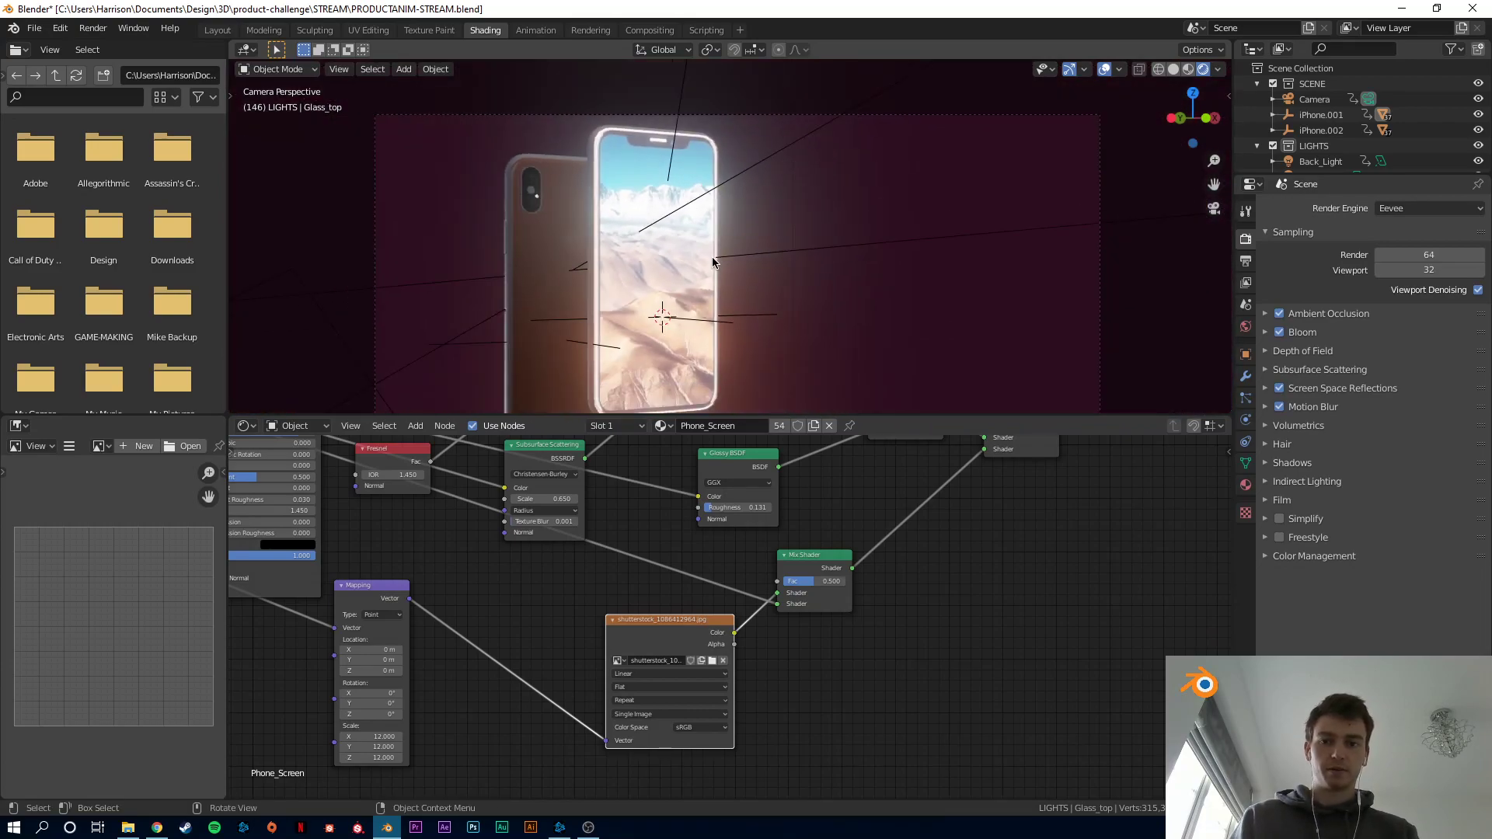
middle_click_drag(712, 260, 715, 223, "shift")
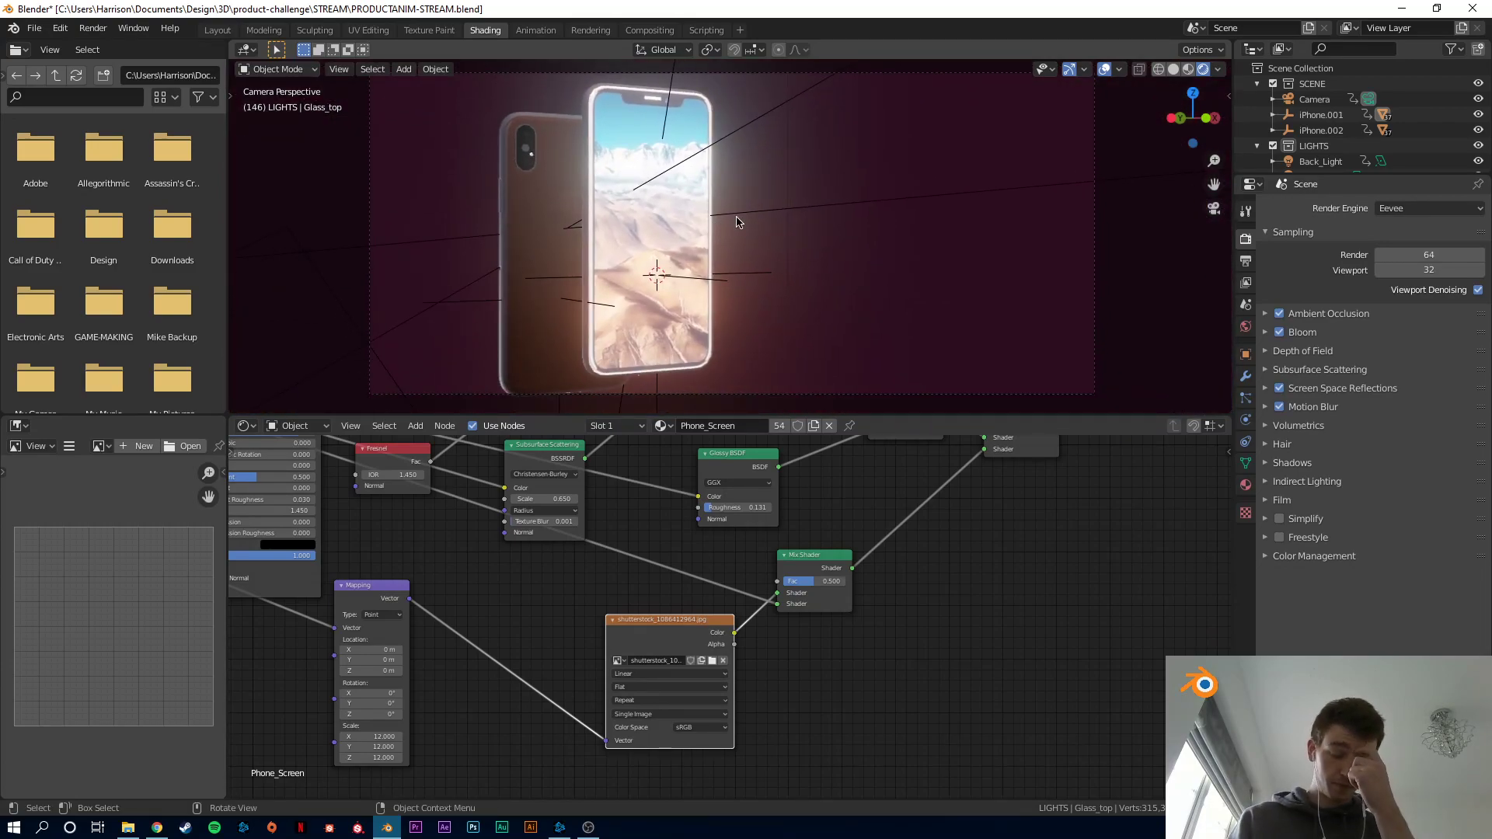
Select the glowing frame object that surrounds the front phone's screen.
scroll(668, 264, "up", 6)
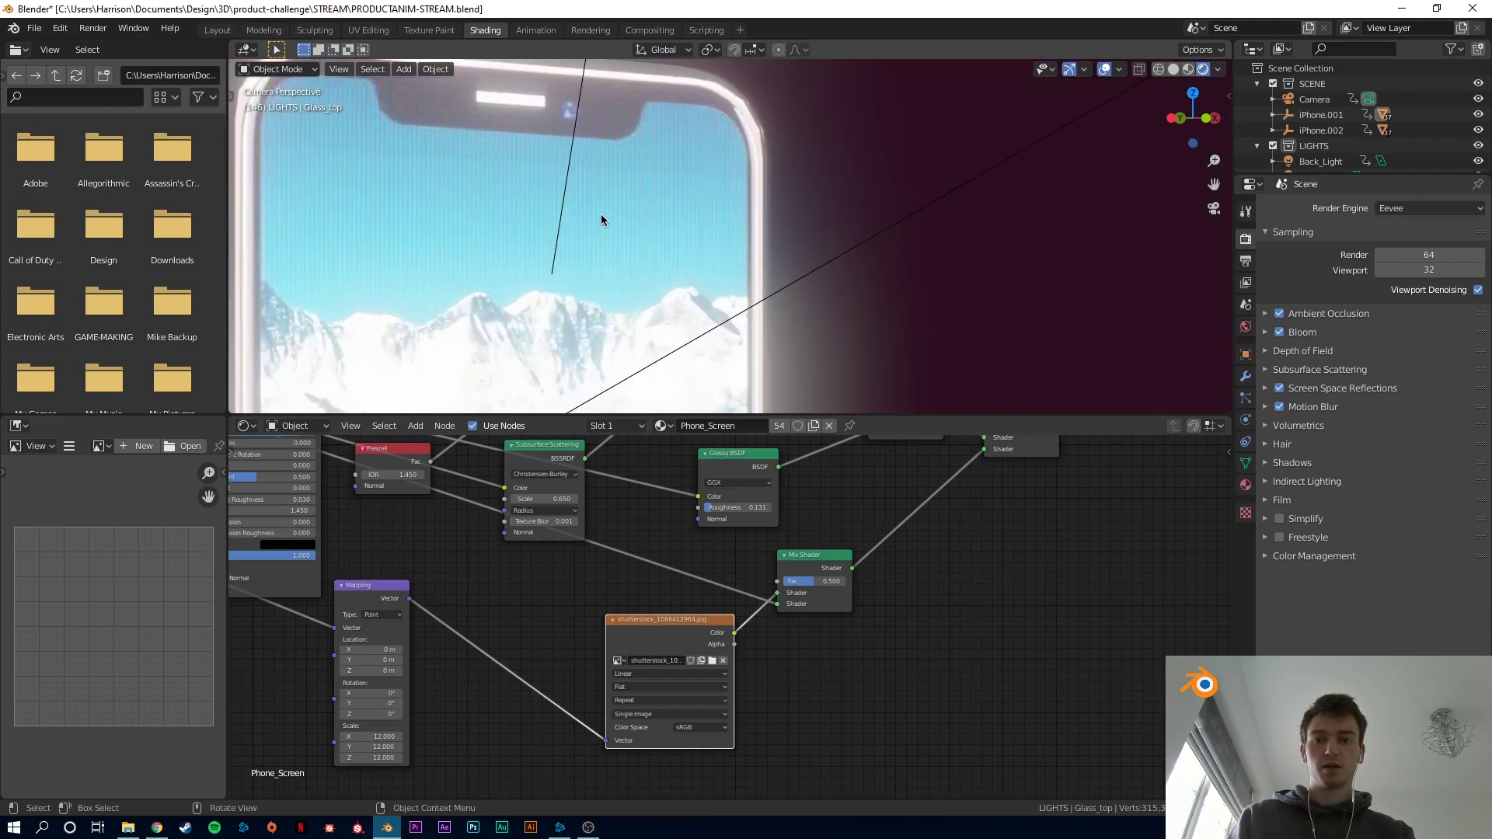
middle_click_drag(604, 226, 790, 244, "shift")
scroll(758, 188, "up", 4)
left_click(556, 152)
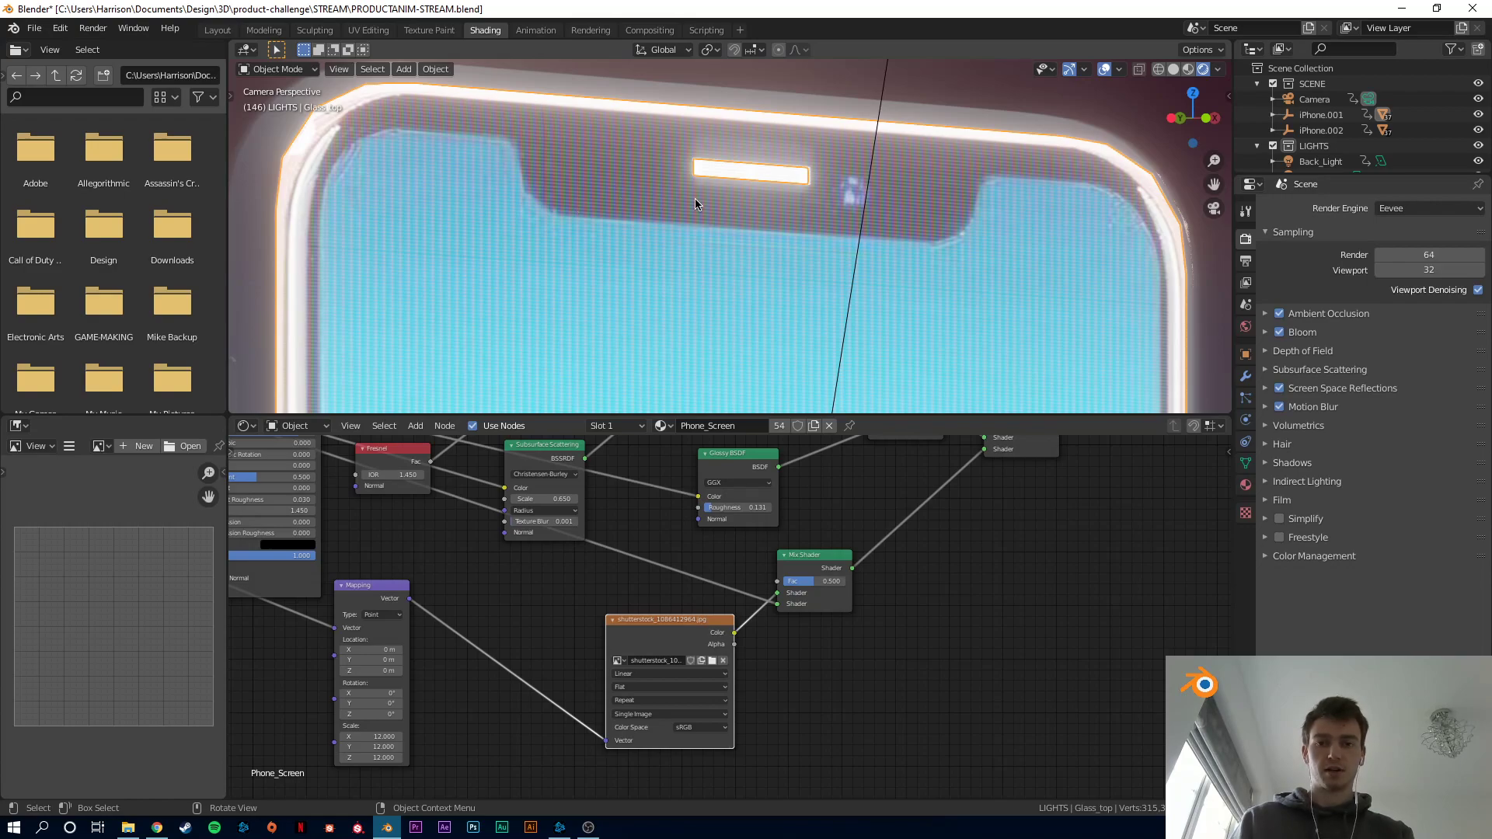
Check the front phone's glowing screen against the back phone in the full camera view.
key("Home")
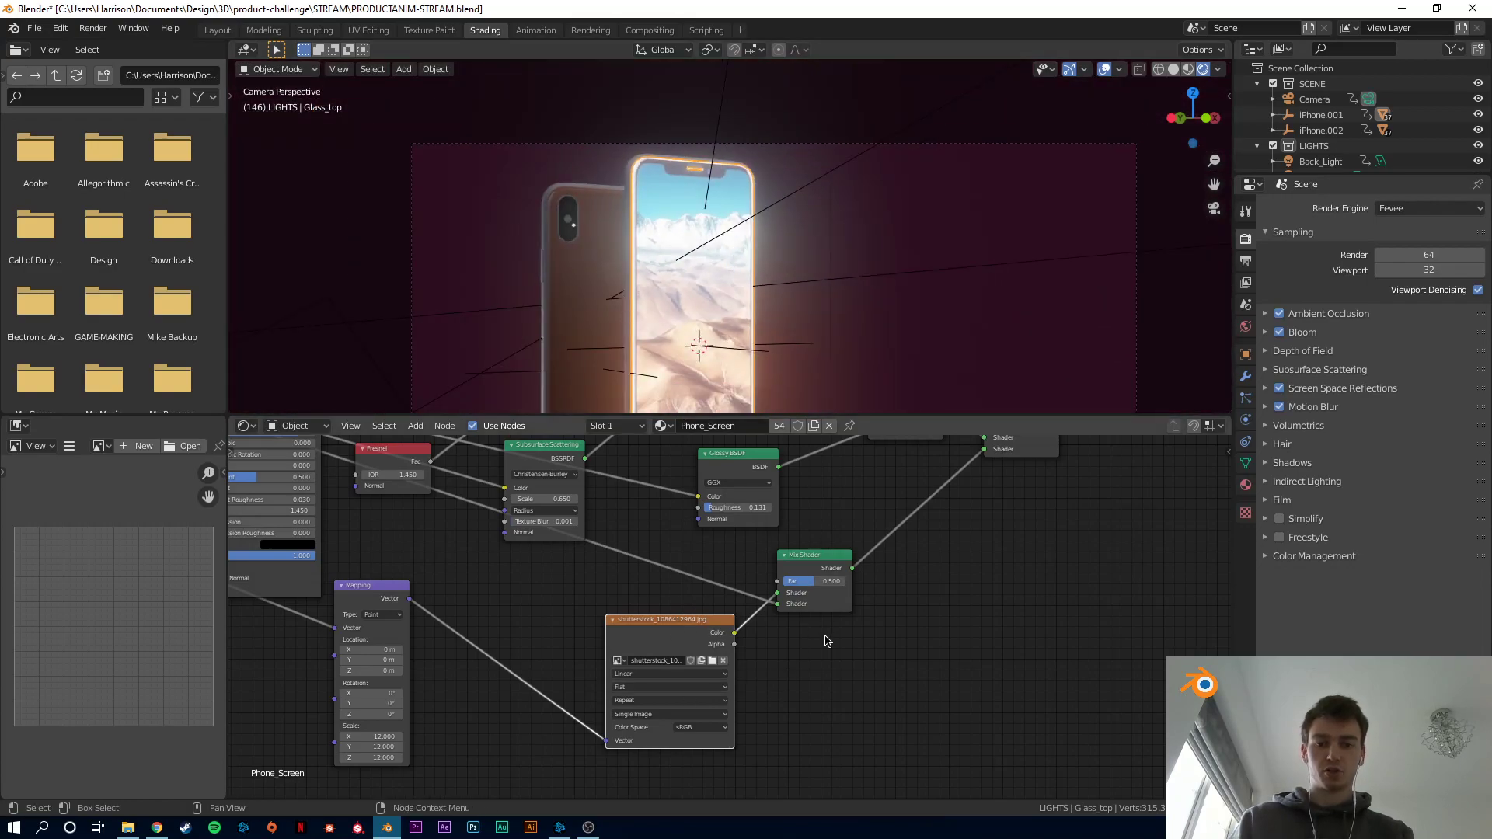
scroll(794, 655, "down", 1)
middle_click_drag(786, 336, 774, 257, "shift")
left_click(774, 257)
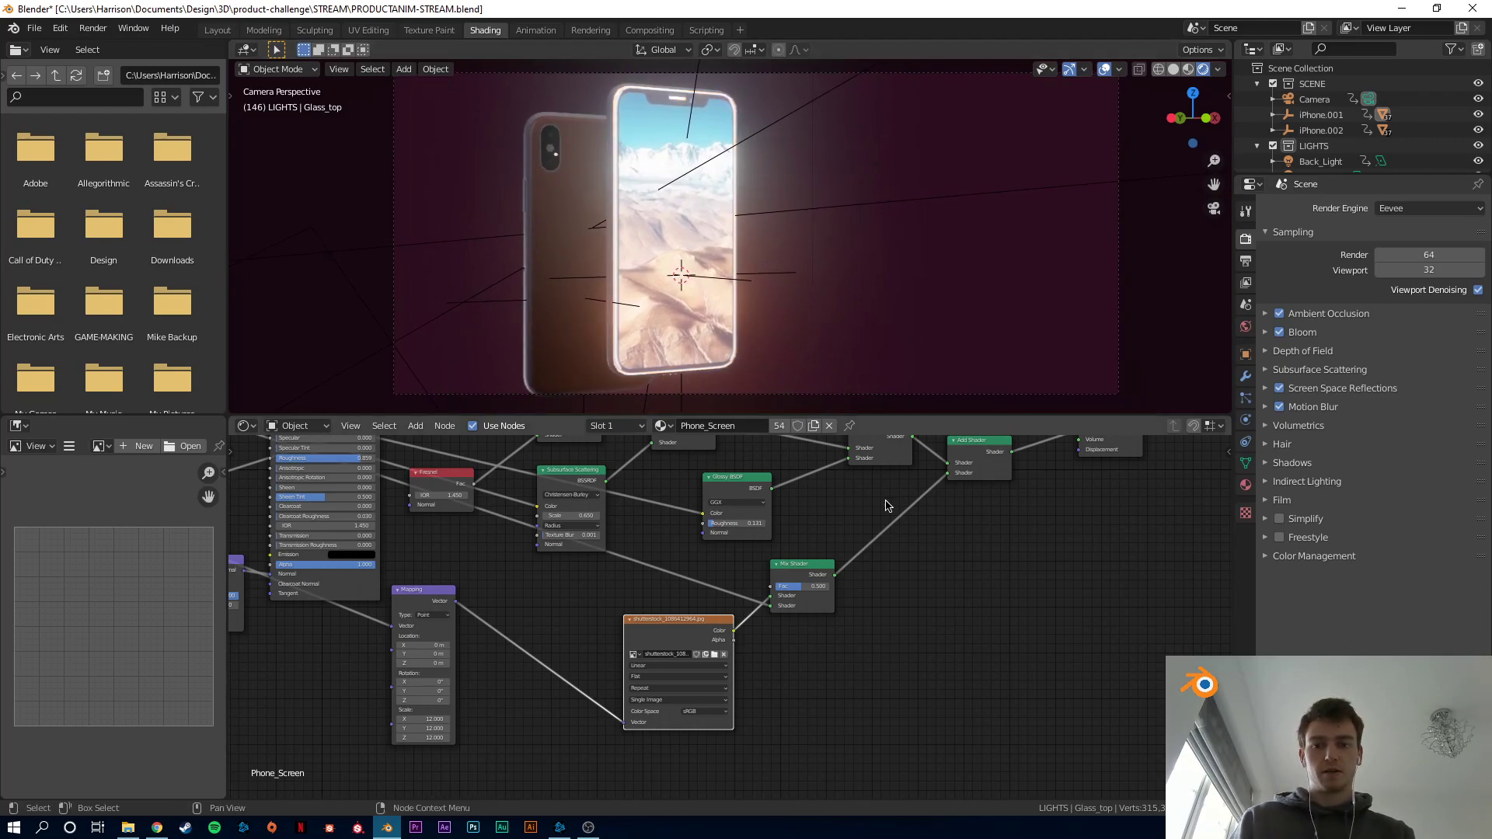
Move the shutterstock pixel texture node closer to its Mapping node in the Phone_Screen shader layout.
left_click_drag(665, 627, 655, 623)
left_click_drag(830, 611, 647, 596)
left_click_drag(422, 599, 433, 603)
left_click(938, 634)
scroll(878, 618, "down", 3)
middle_click_drag(817, 601, 815, 653)
left_click_drag(798, 657, 803, 659)
left_click(847, 629)
scroll(843, 610, "down", 5)
middle_click_drag(775, 581, 827, 630)
scroll(824, 602, "up", 1)
scroll(777, 608, "down", 2)
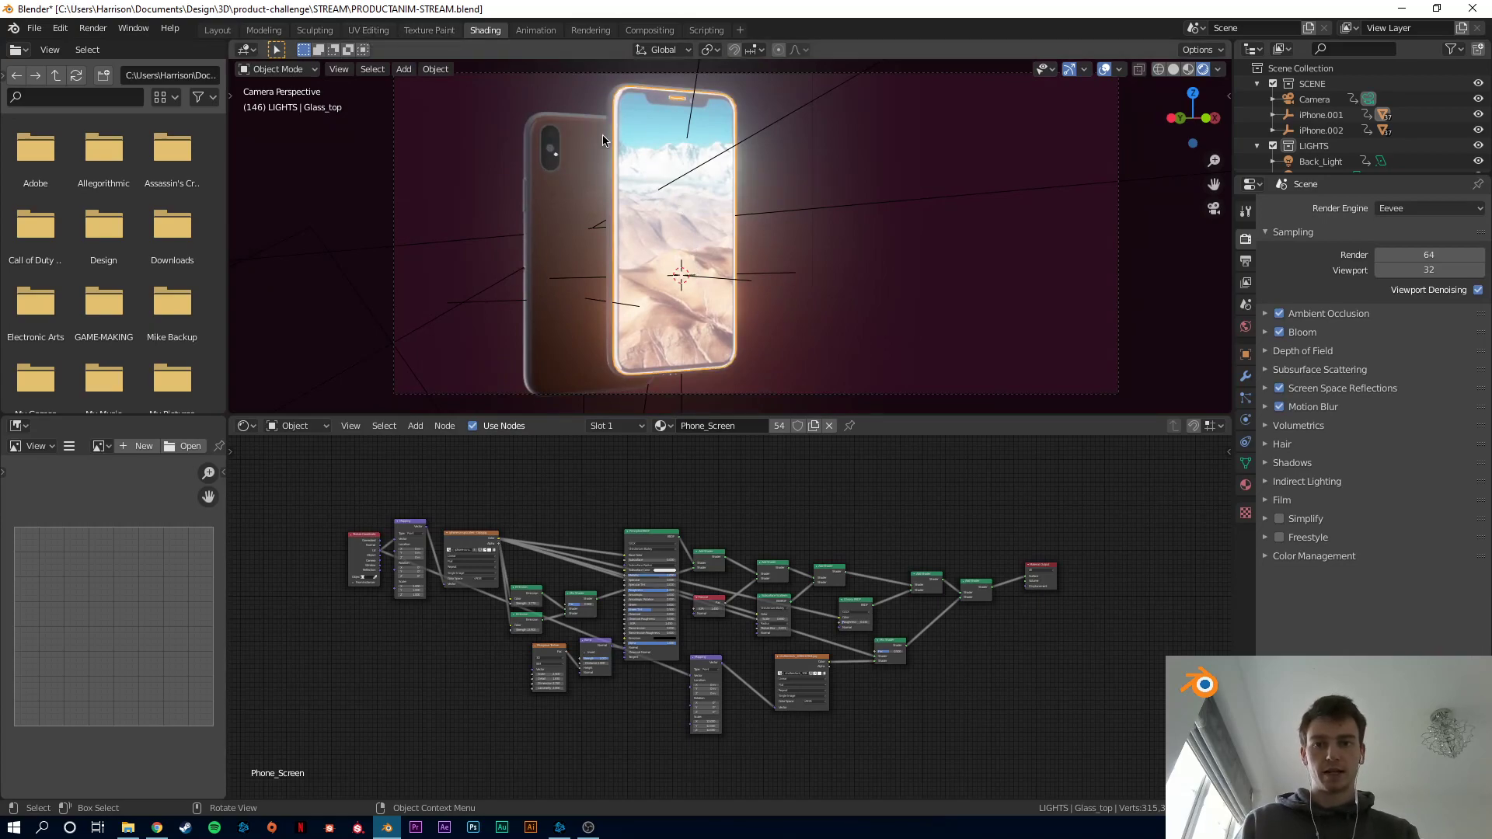
Open the front glass mesh for UV editing in front view, with the iphone-uv-upscaled image as the UV background.
left_click(369, 30)
scroll(394, 290, "down", 6)
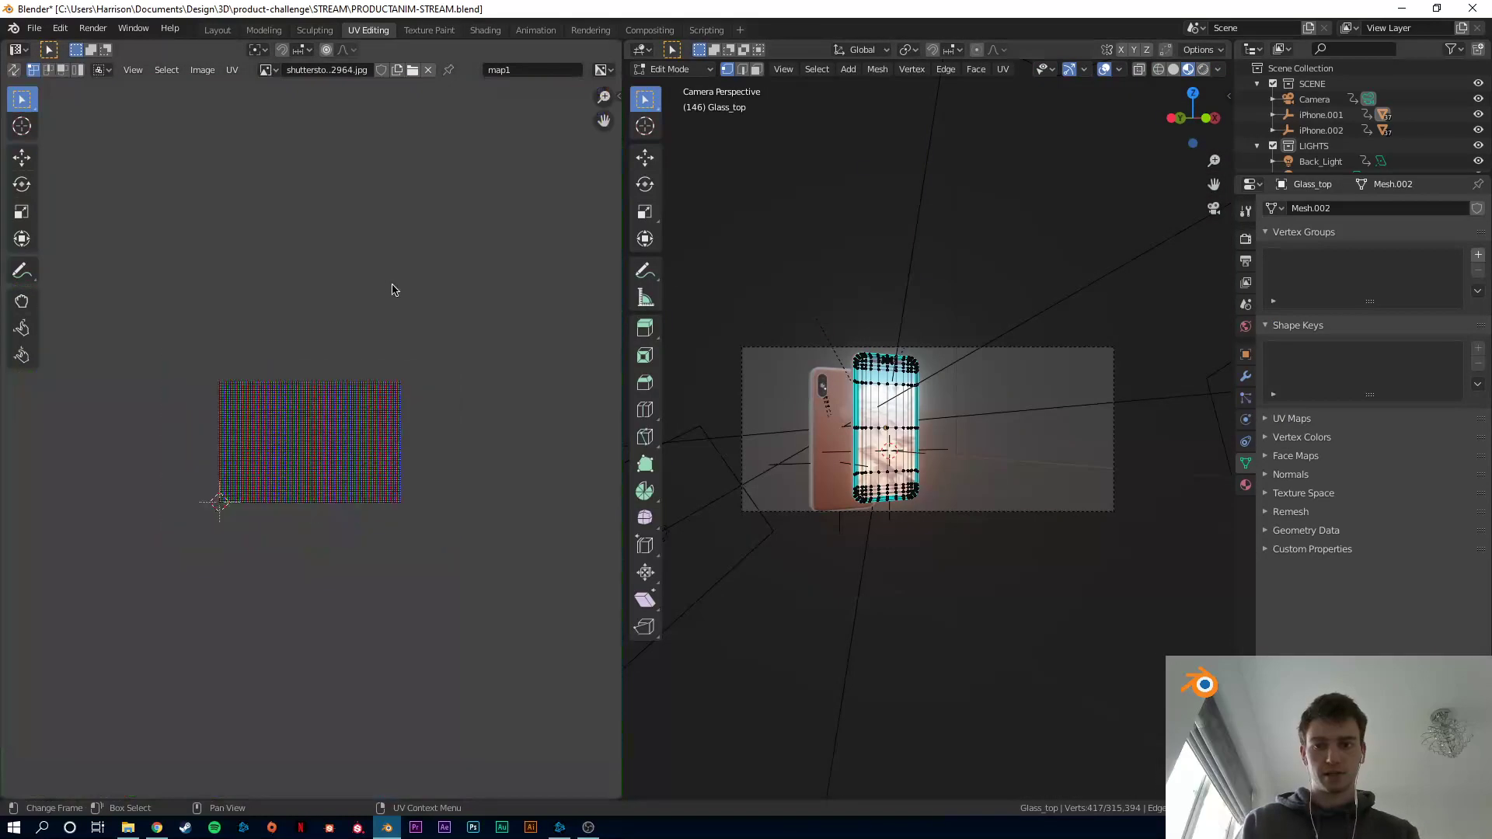
left_click(1203, 118)
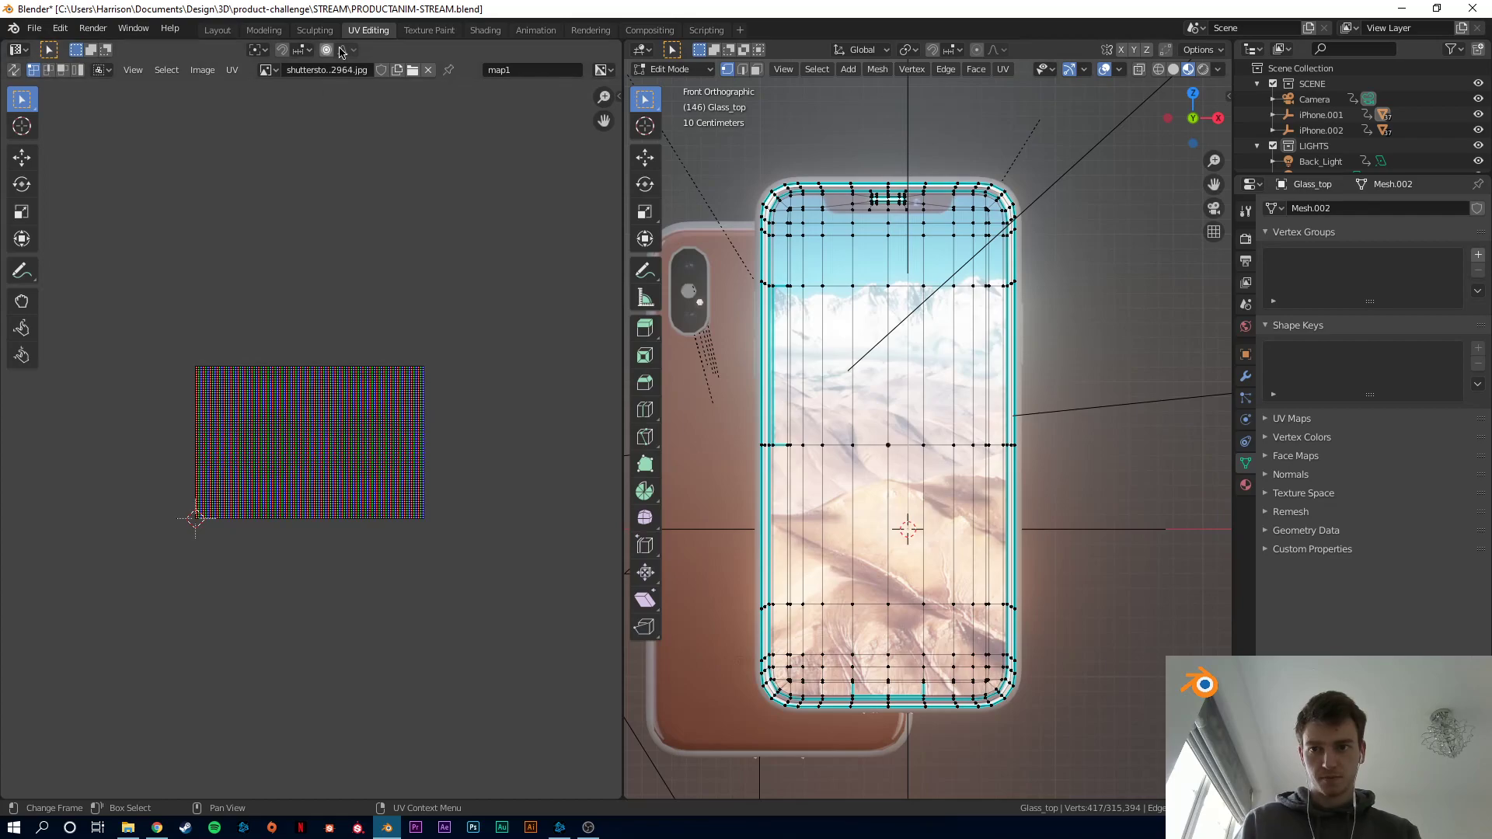
left_click(485, 30)
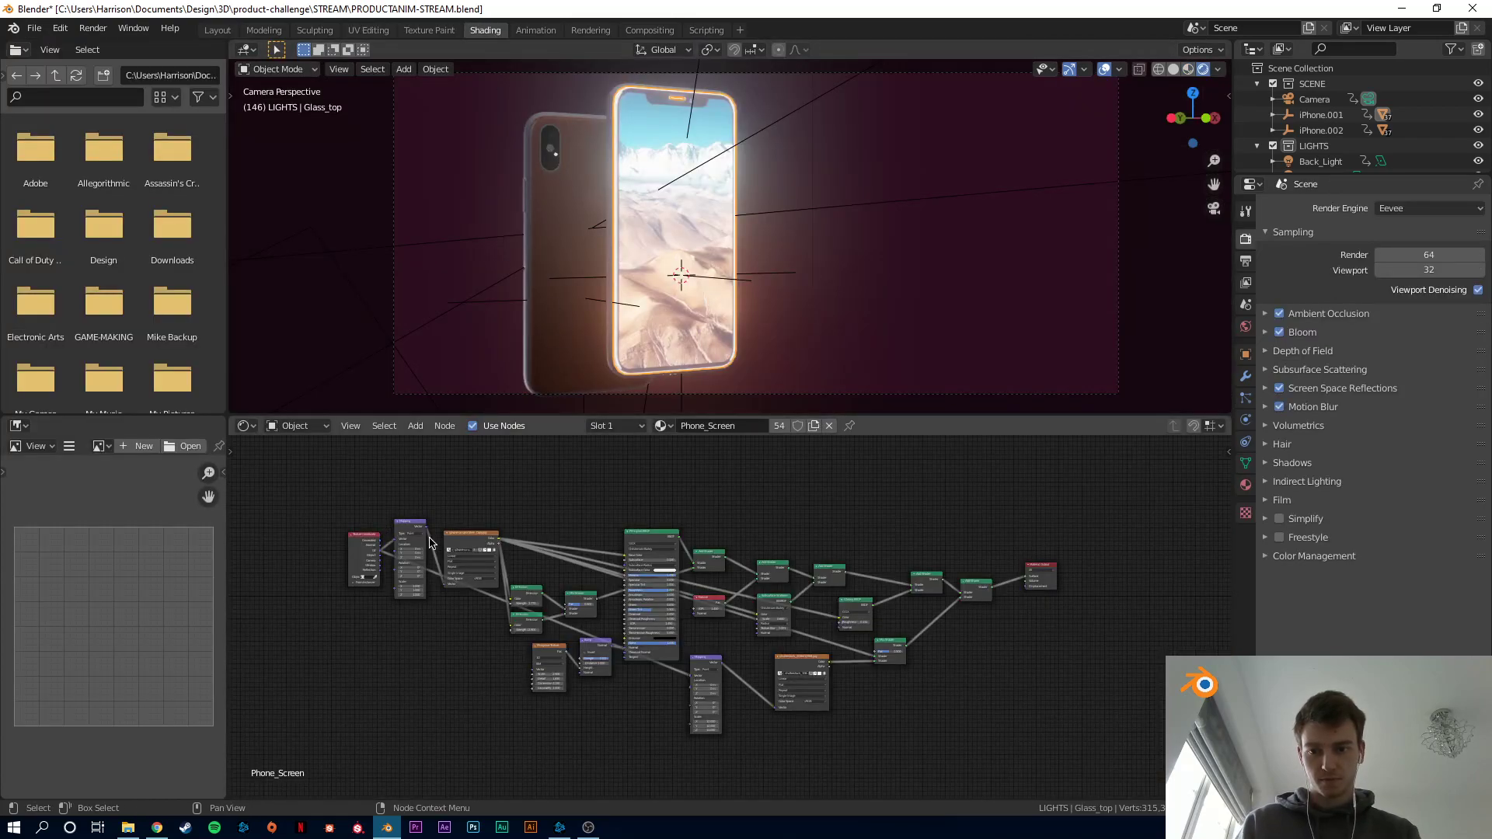
left_click(467, 538)
left_click(387, 30)
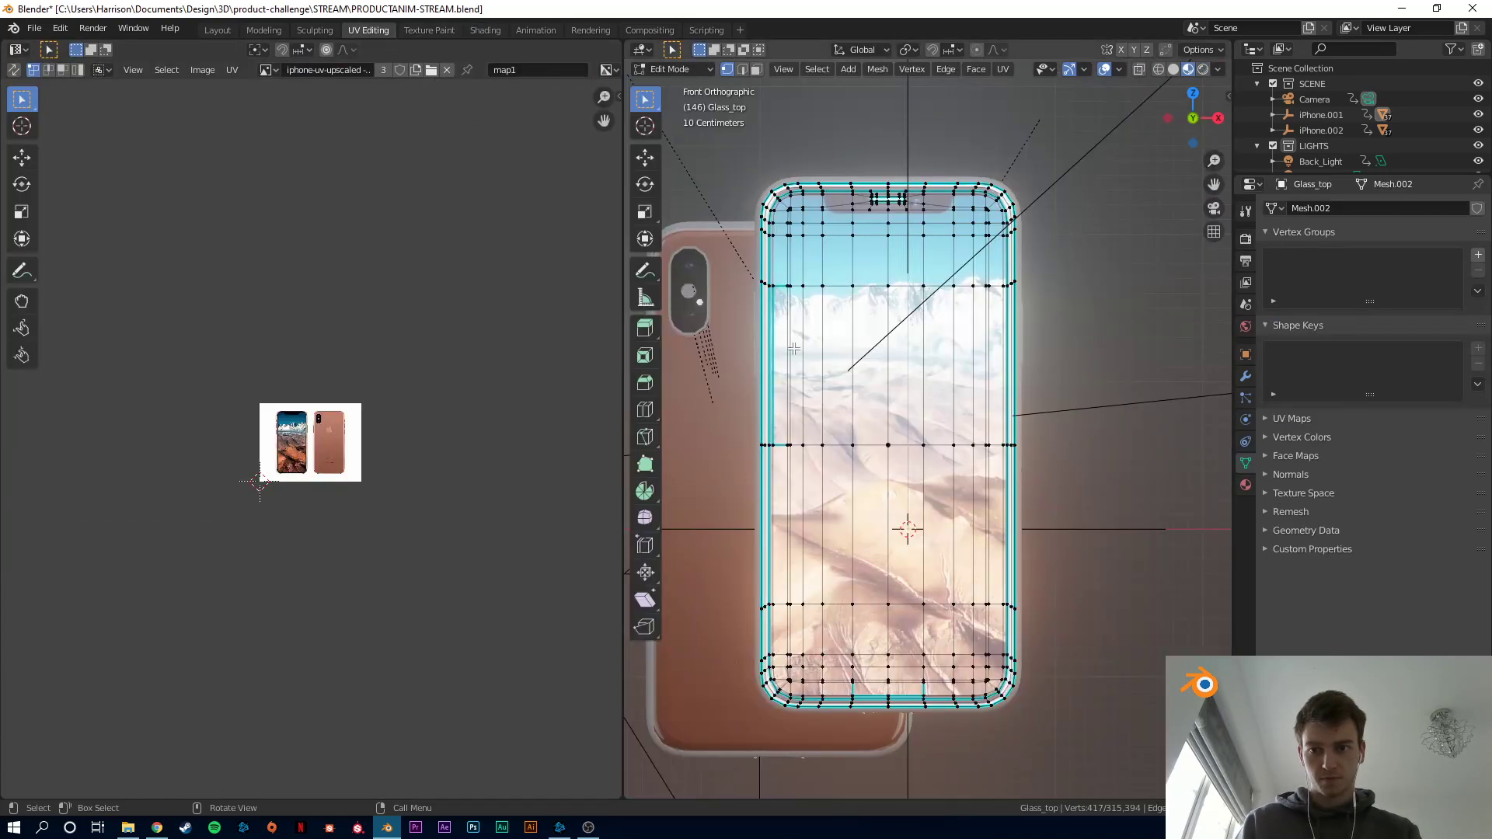
scroll(410, 446, "up", 6)
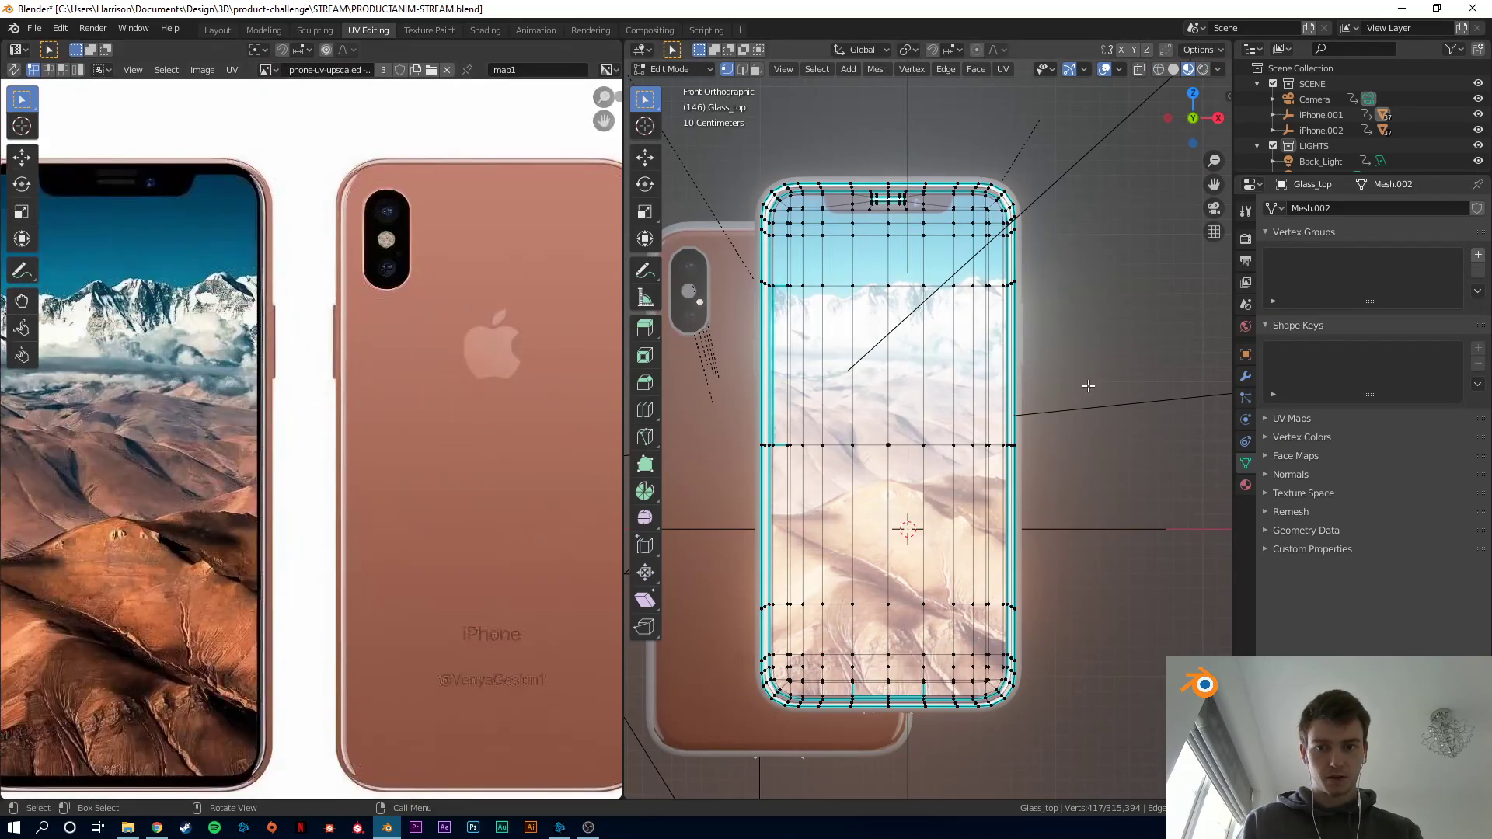
Select all of the glass's UVs, scale them to about 0.95 around the phone image, and shift them slightly down along Y.
key("a")
scroll(311, 429, "down", 2)
middle_click_drag(309, 427, 416, 433)
scroll(404, 437, "up", 2)
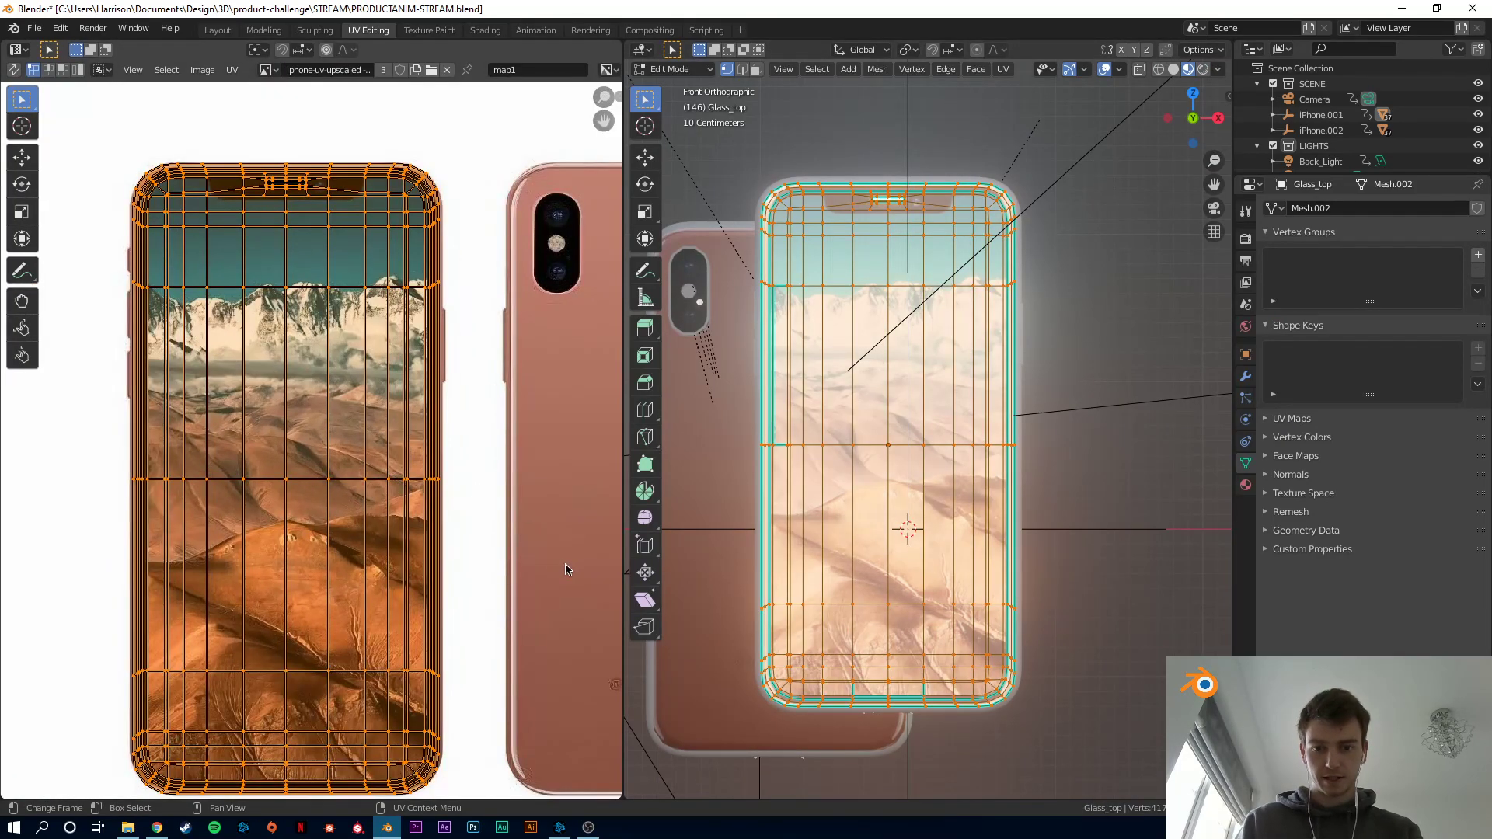
key("s")
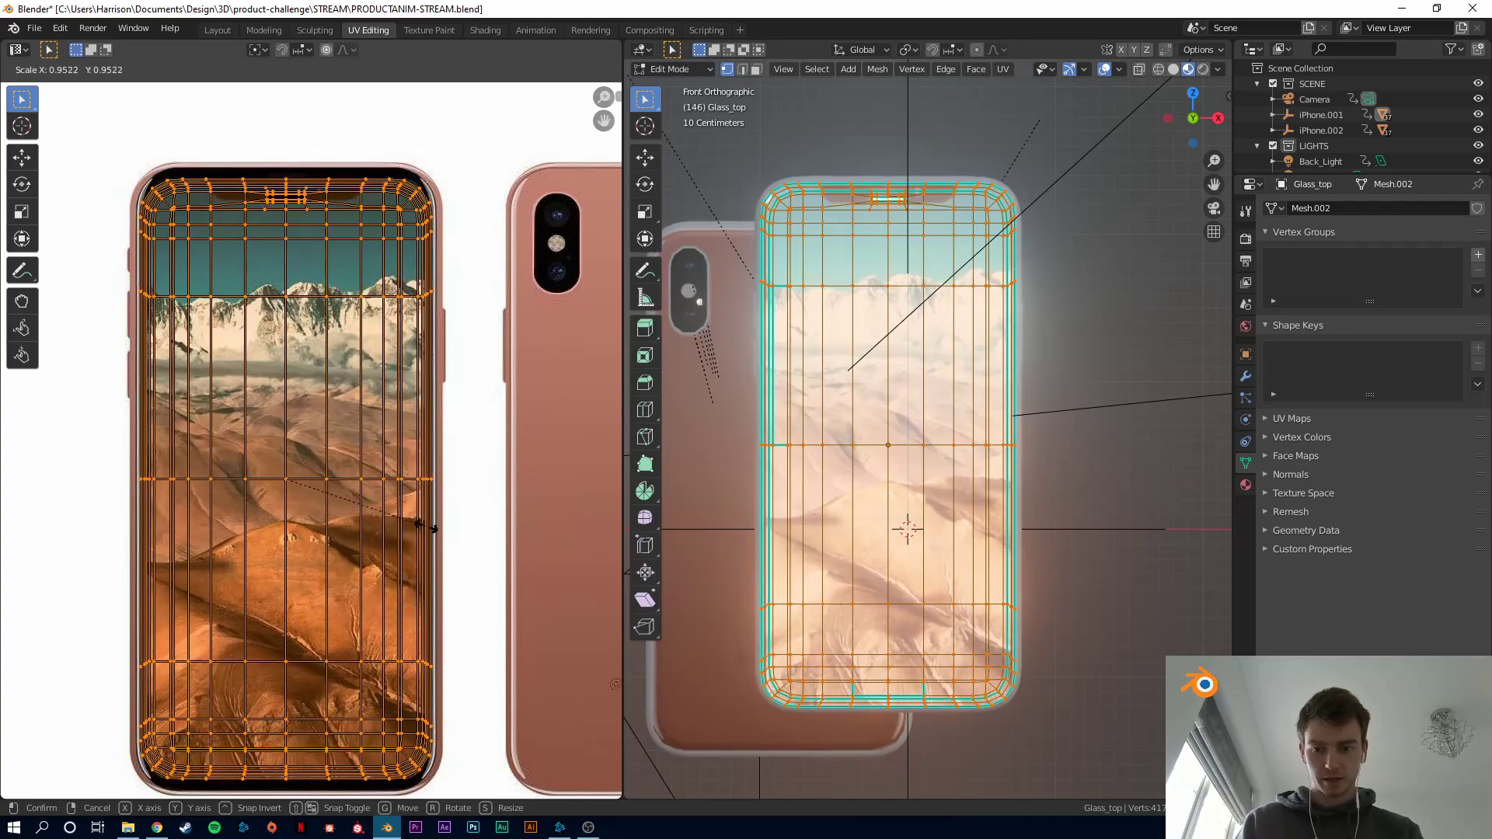
left_click(426, 522)
key("g")
key("y")
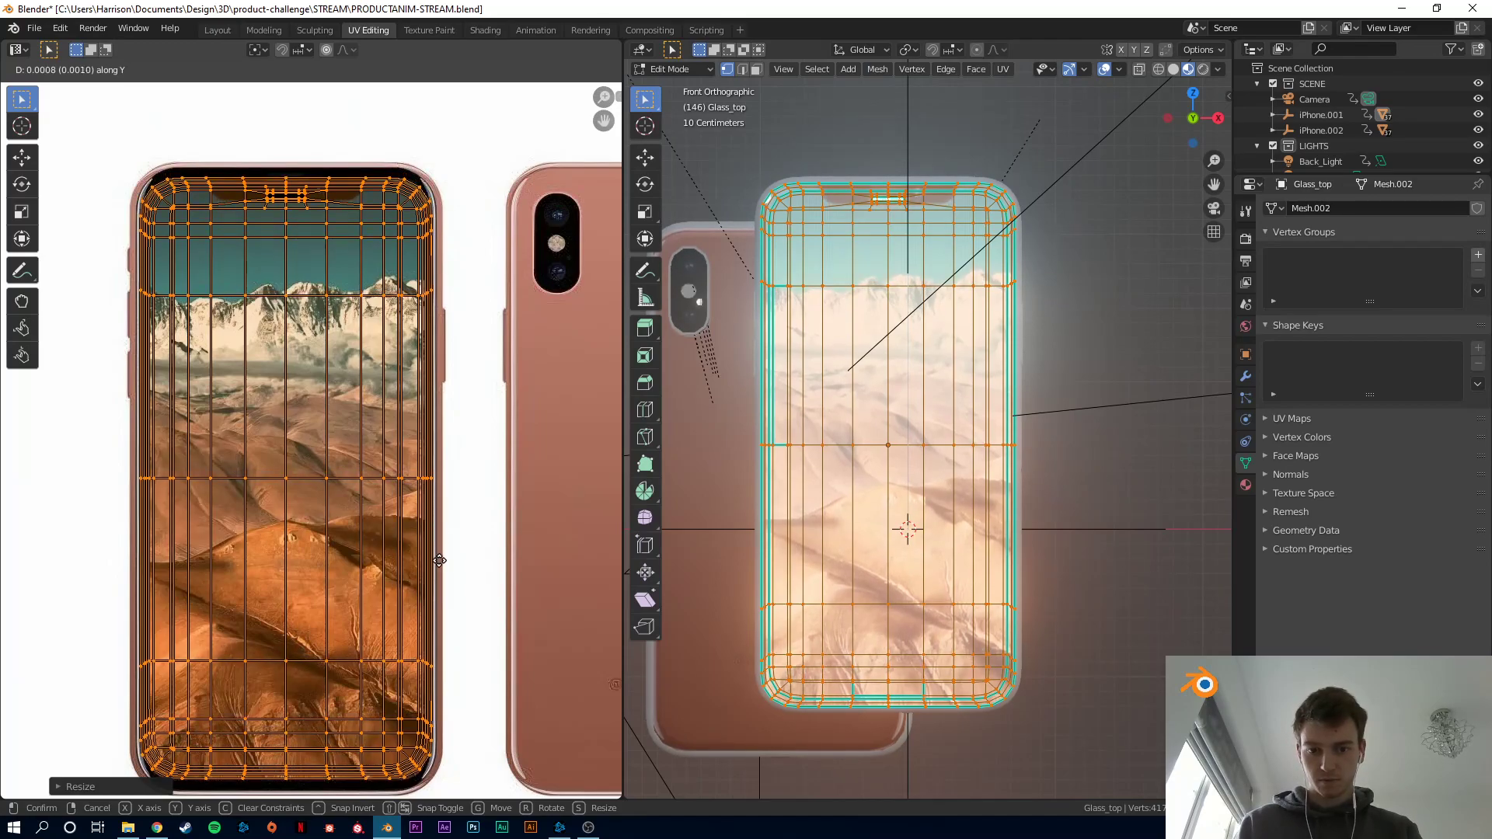
left_click(441, 614)
Stretch the glass UVs along Y by about 1.02, move them up about 0.002, and leave Edit Mode.
key("s")
key("y")
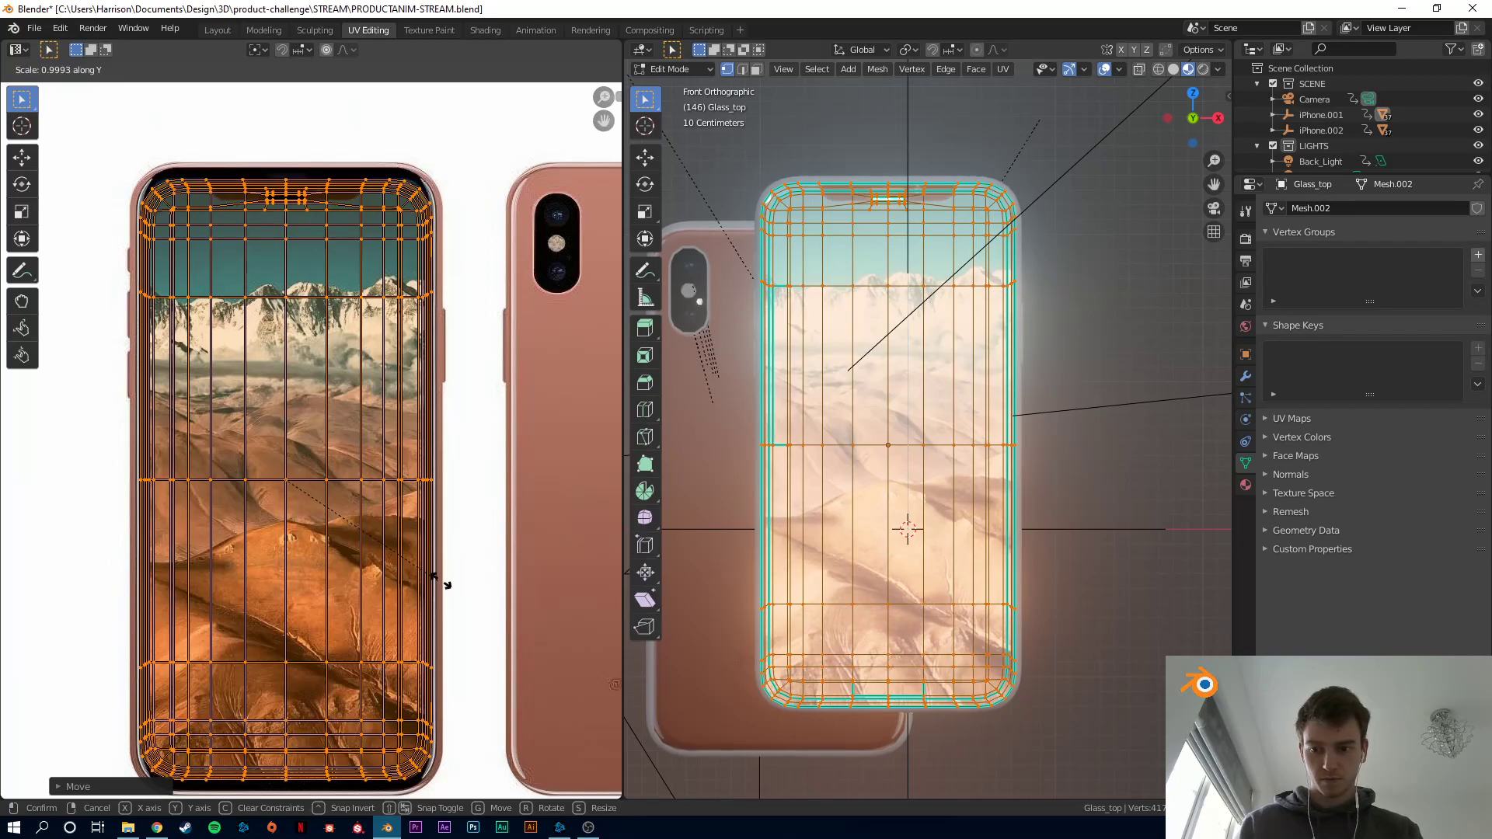
left_click(492, 581)
key("g")
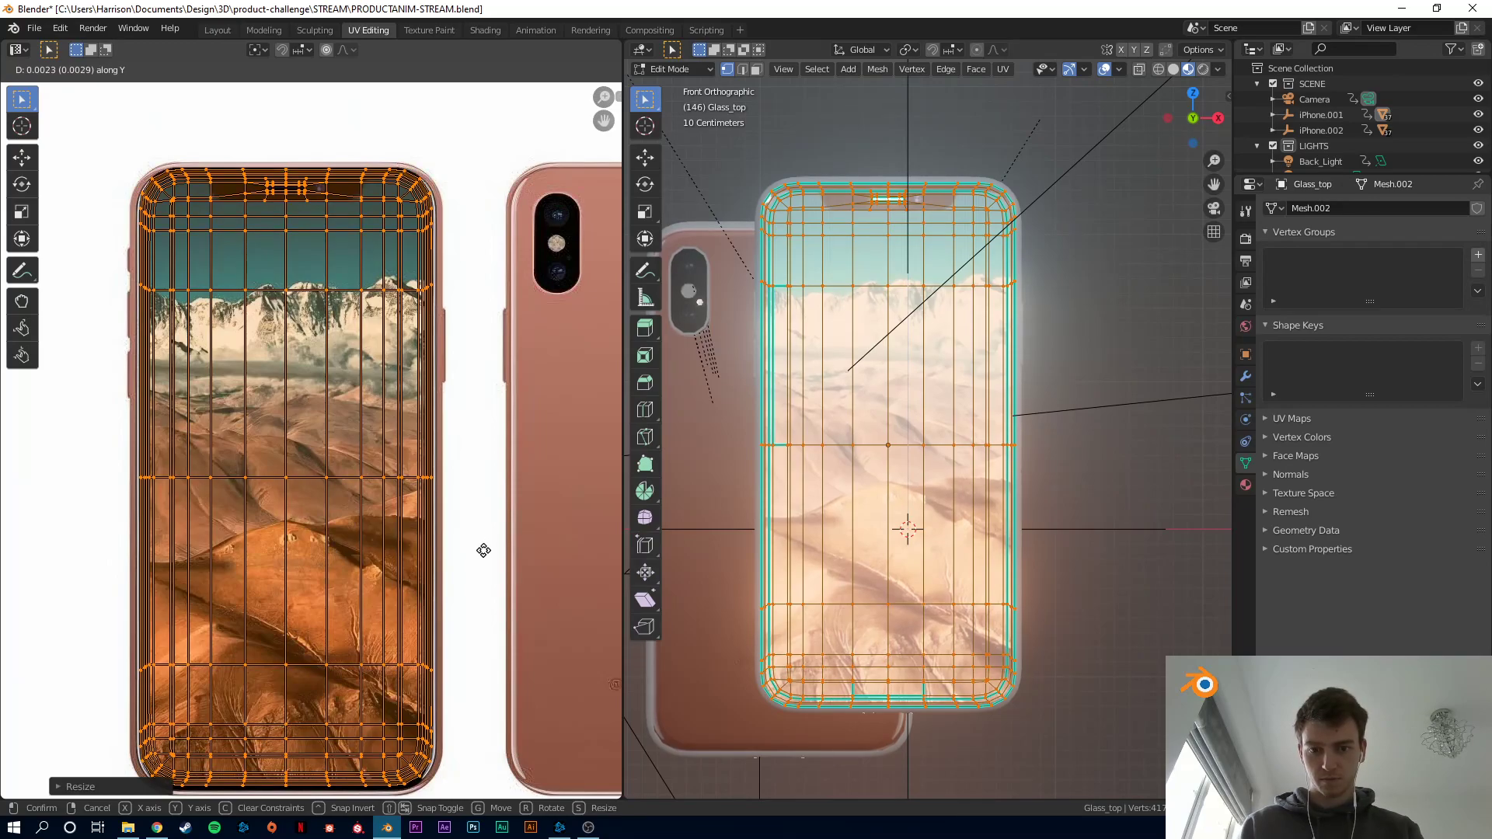
left_click(484, 548)
key("Tab")
Inspect the remapped wallpaper on the front phone from an angle, then return to the camera view.
middle_click_drag(1102, 299, 1096, 267)
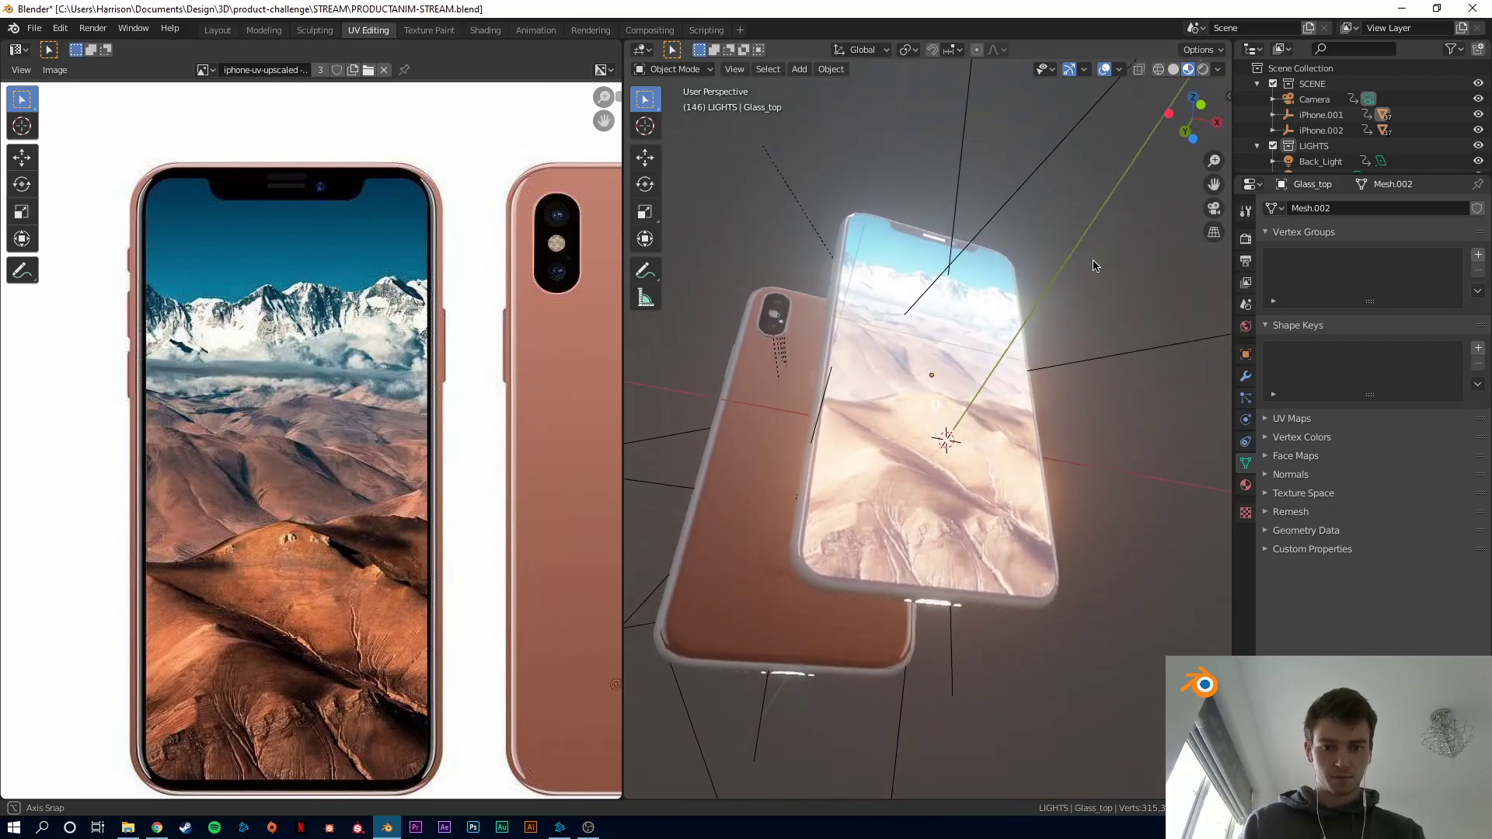
scroll(1093, 306, "up", 4)
scroll(1015, 348, "down", 1)
left_click(1214, 208)
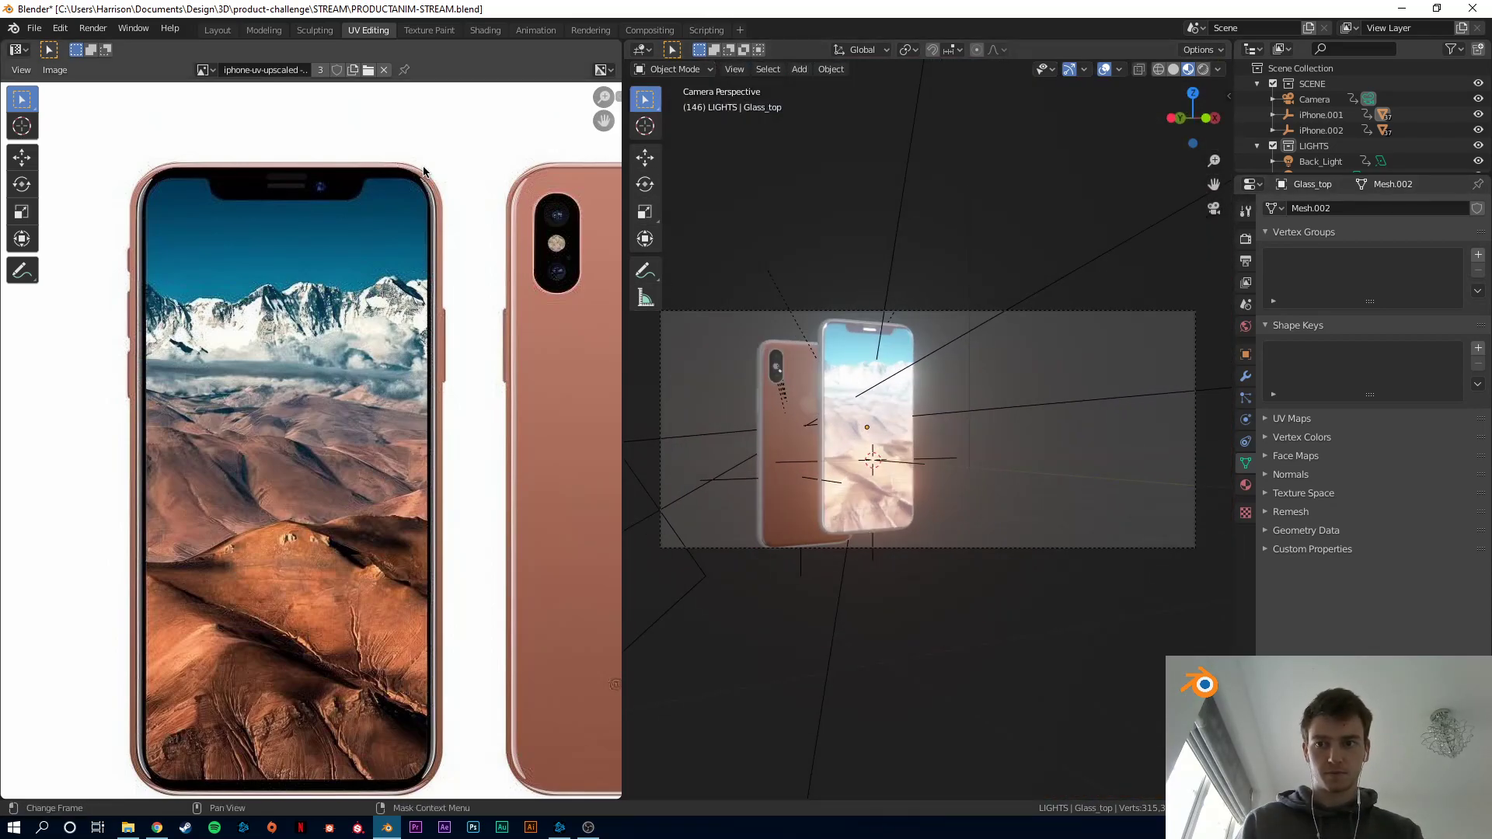
Reopen the glass UVs for editing, scale them up by about 1.01, and lower them about 0.002 along Y.
key("Tab")
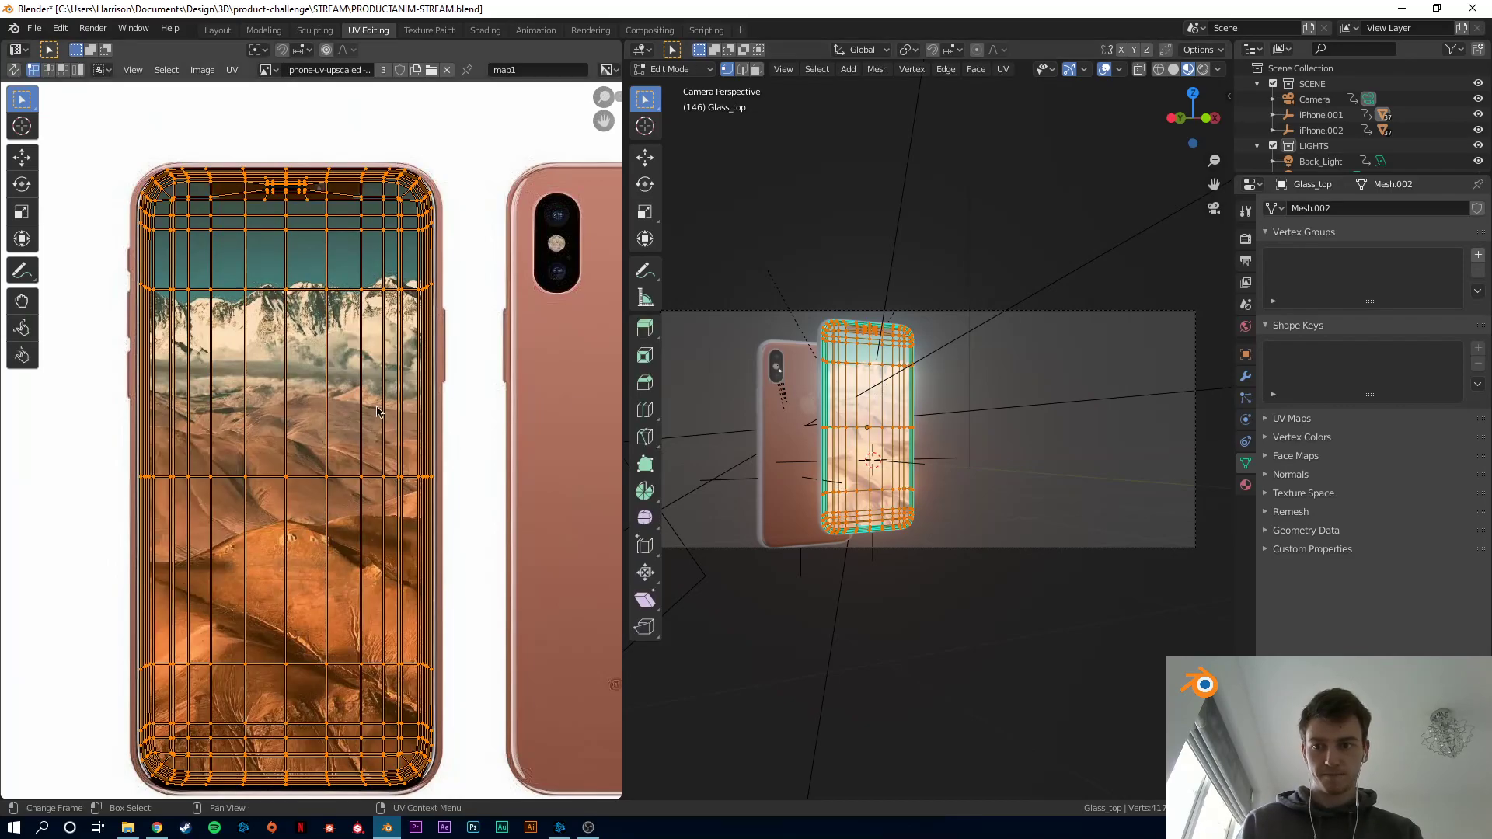
left_click(548, 472)
key("g")
key("y")
left_click(538, 455)
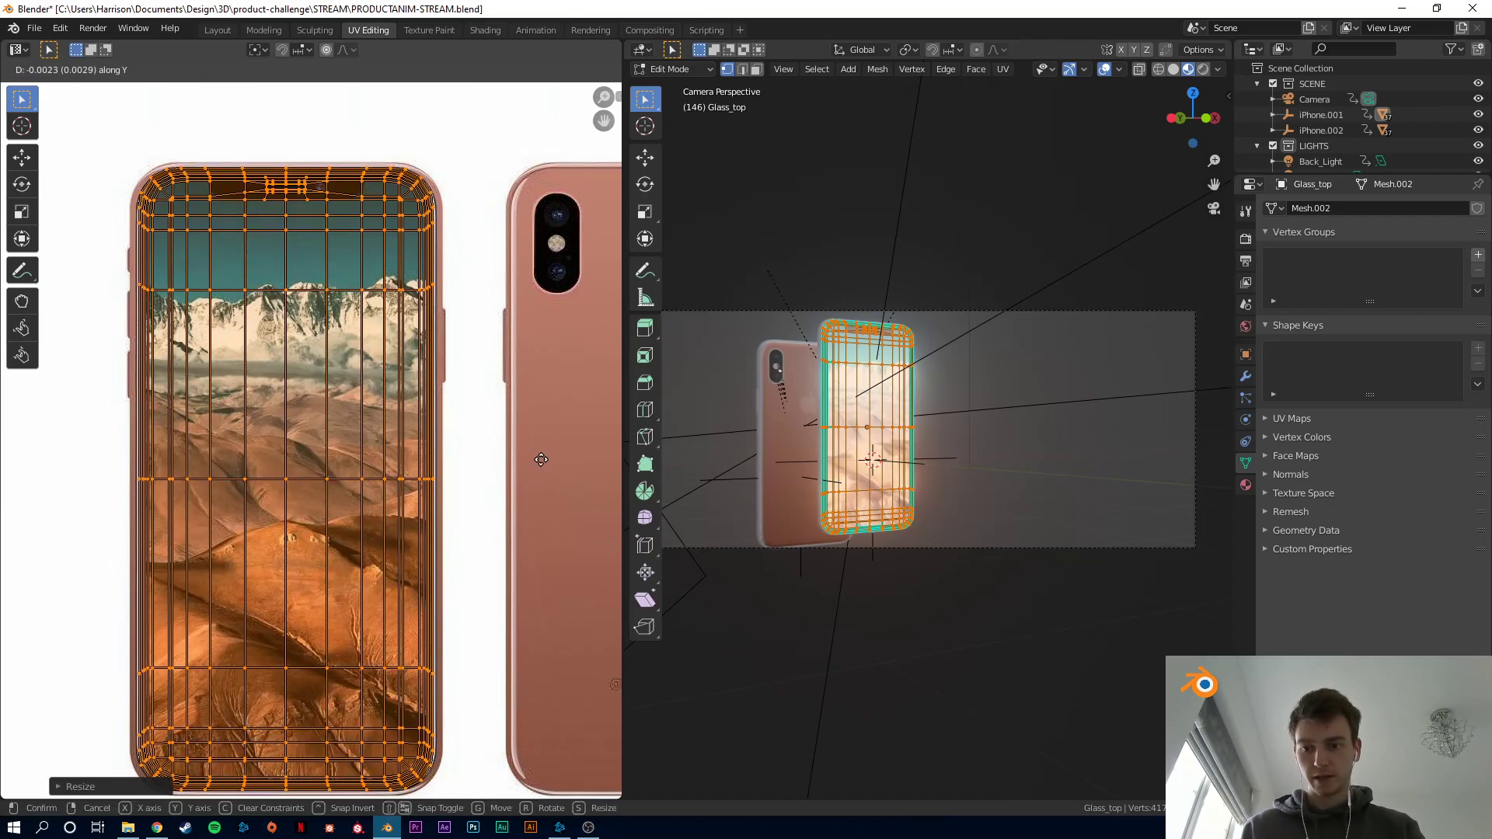
Scale the glass UVs to about 0.995 over the phone image and return to Object Mode.
key("s")
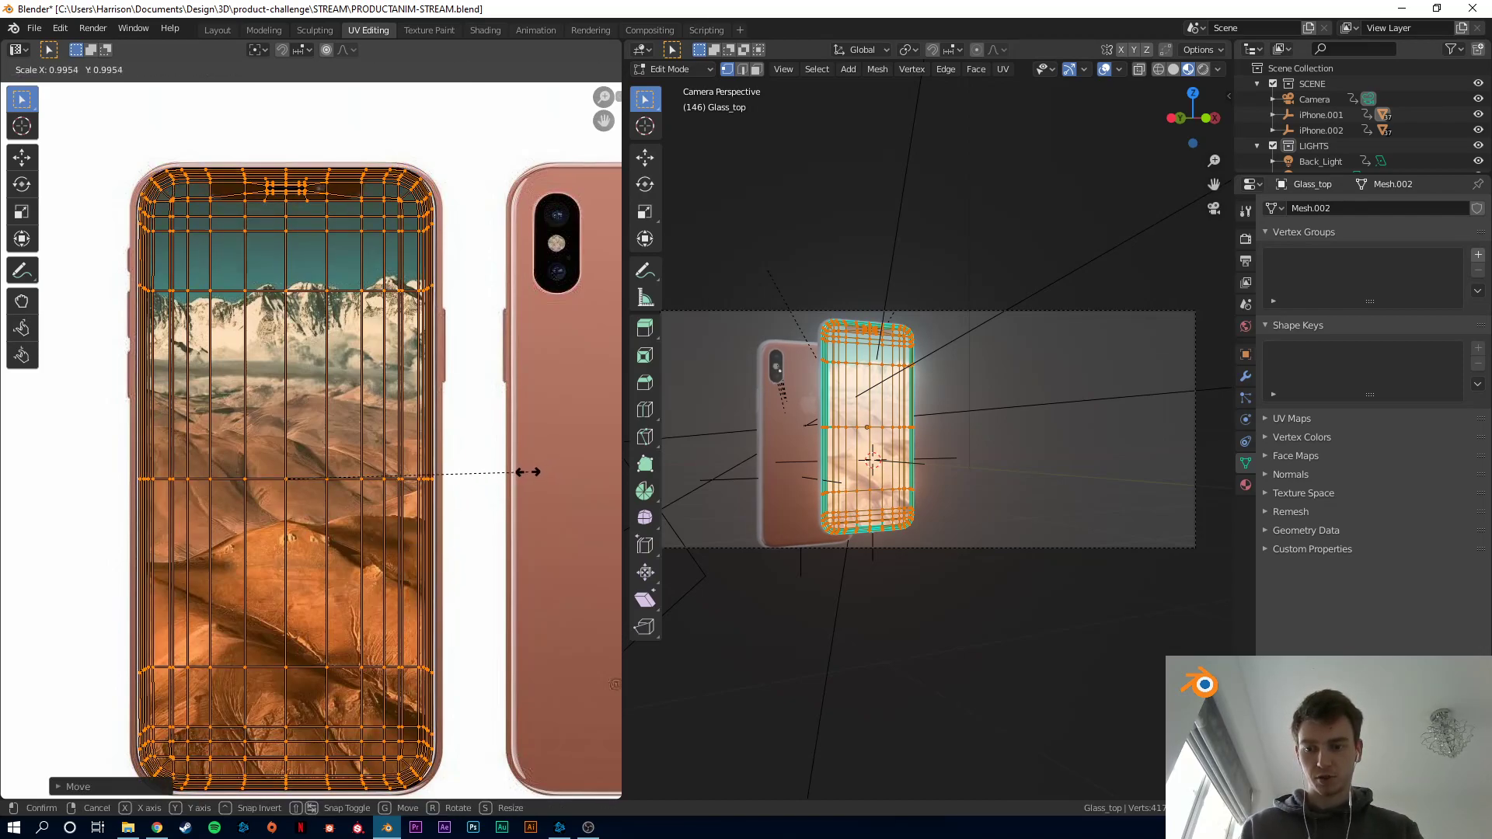
left_click(524, 469)
key("g")
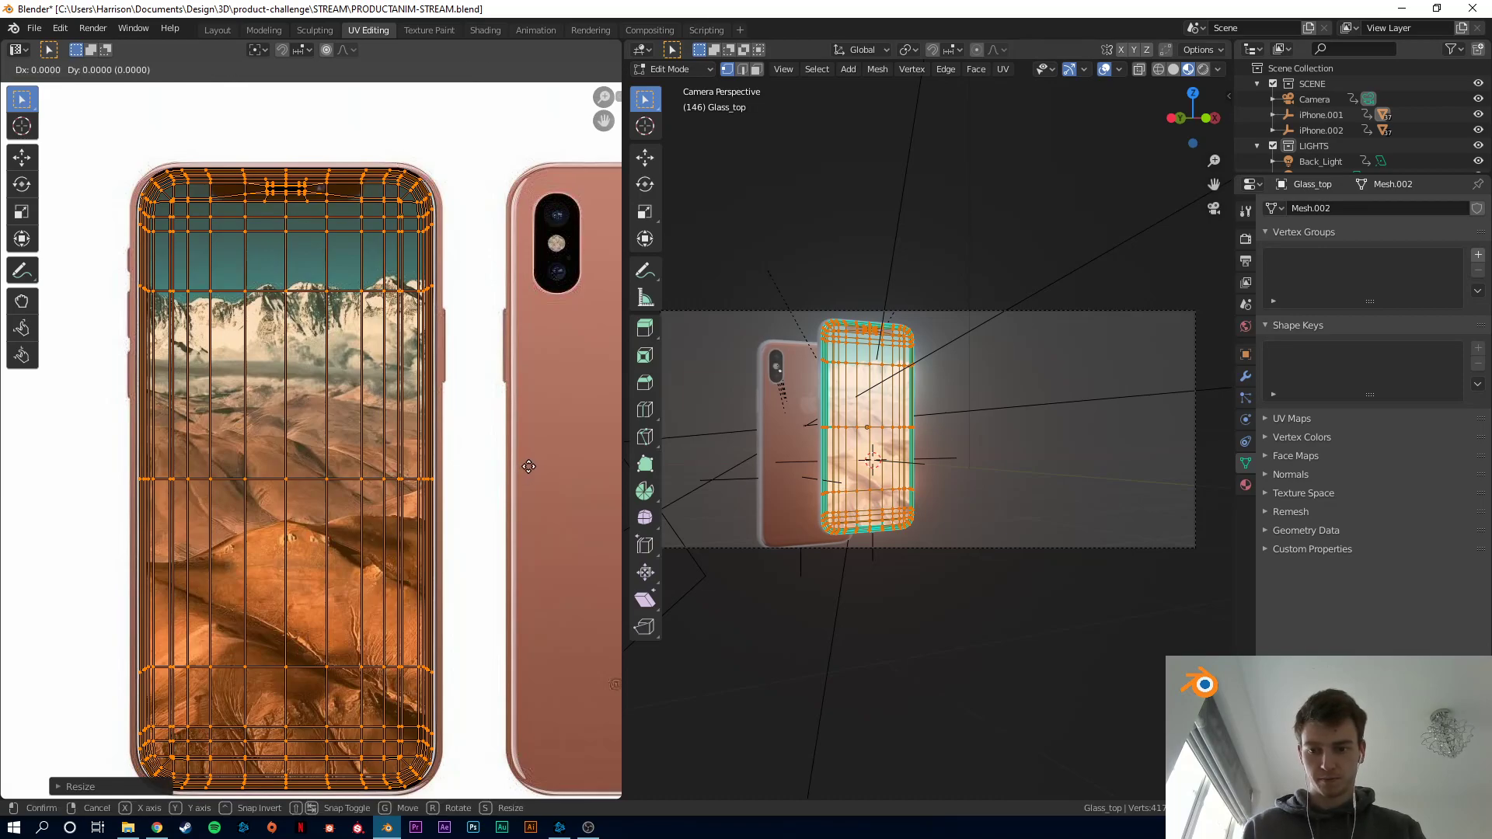
left_click(529, 466)
left_click(941, 434)
key("Tab")
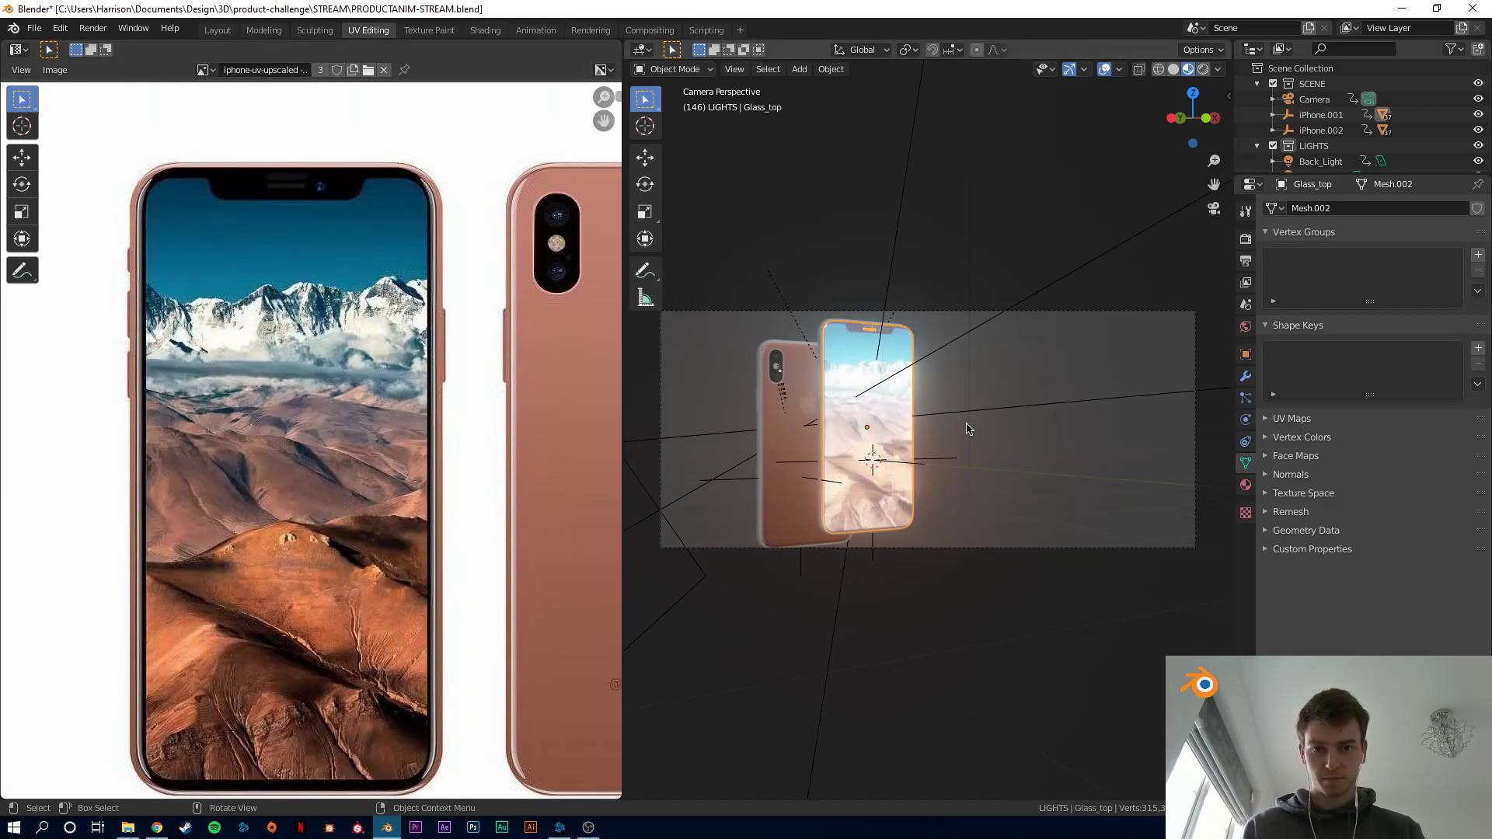
Examine the front phone's screen edges from the side and return to the Shading workspace.
scroll(1006, 406, "up", 4)
left_click(1009, 404)
scroll(806, 438, "up", 2)
middle_click_drag(802, 437, 855, 453)
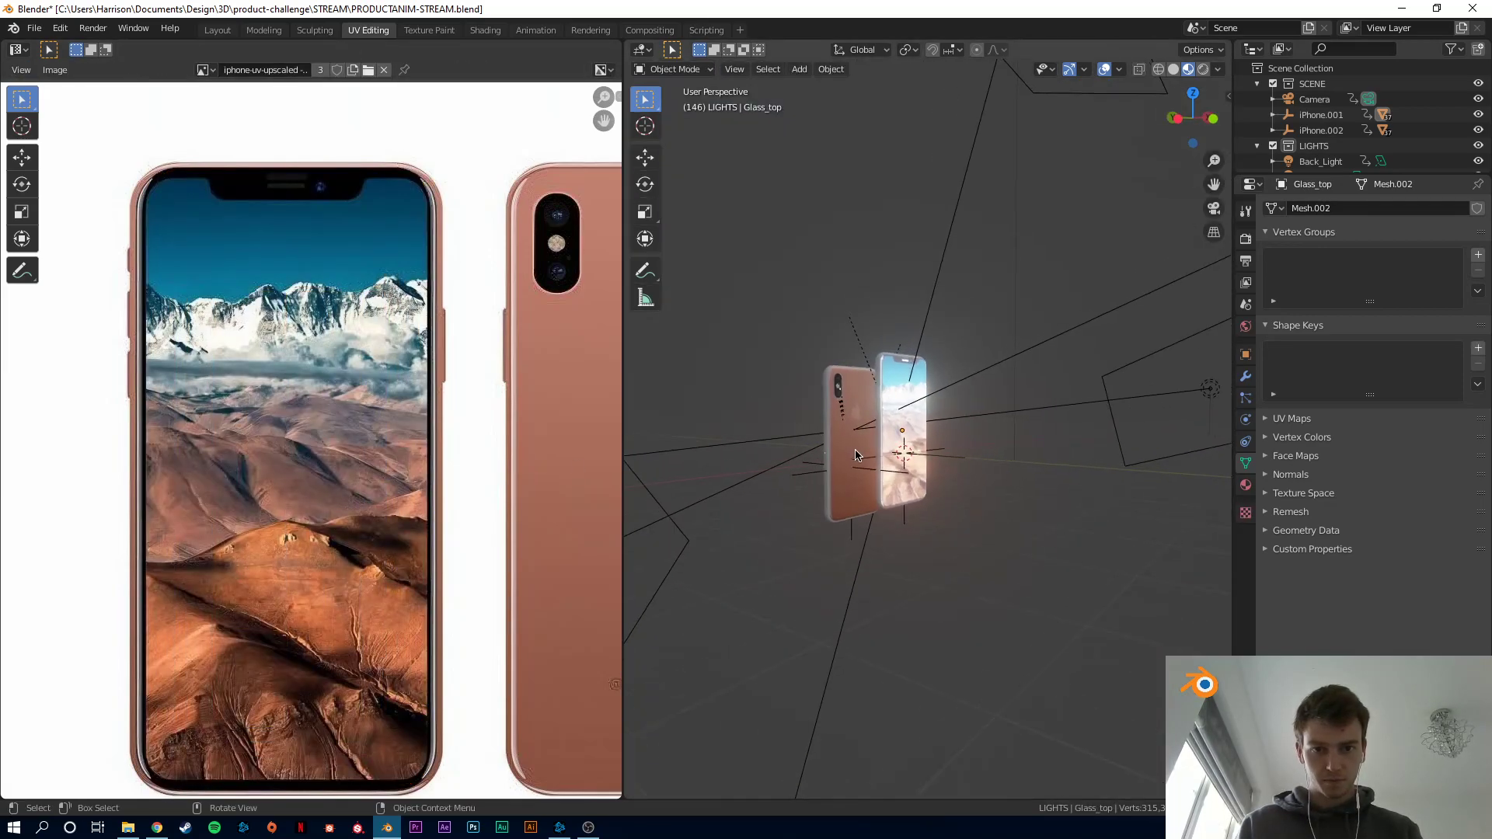
scroll(855, 454, "up", 7)
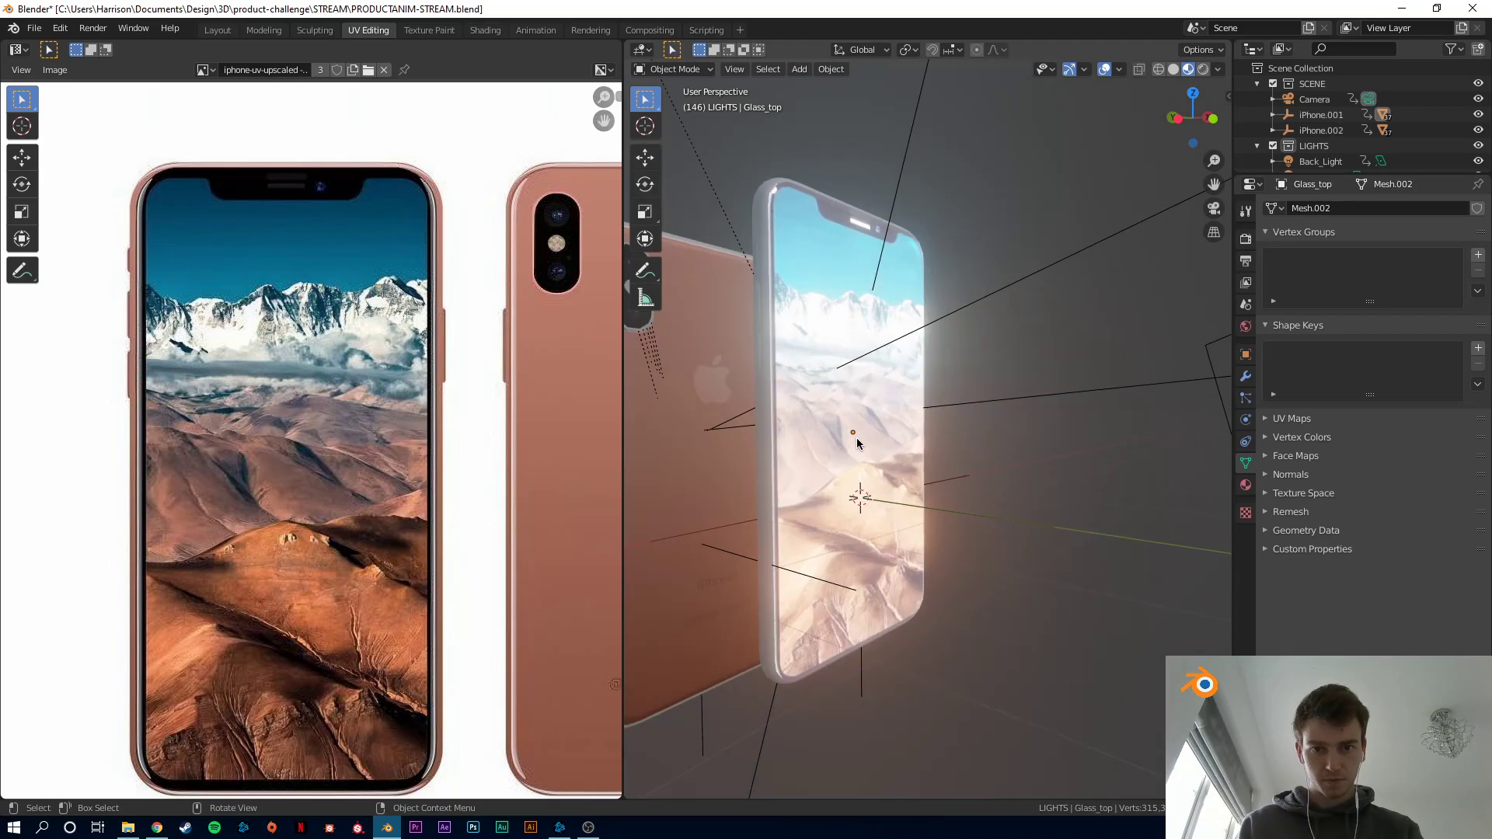
scroll(828, 450, "down", 4)
middle_click_drag(1033, 409, 1177, 235)
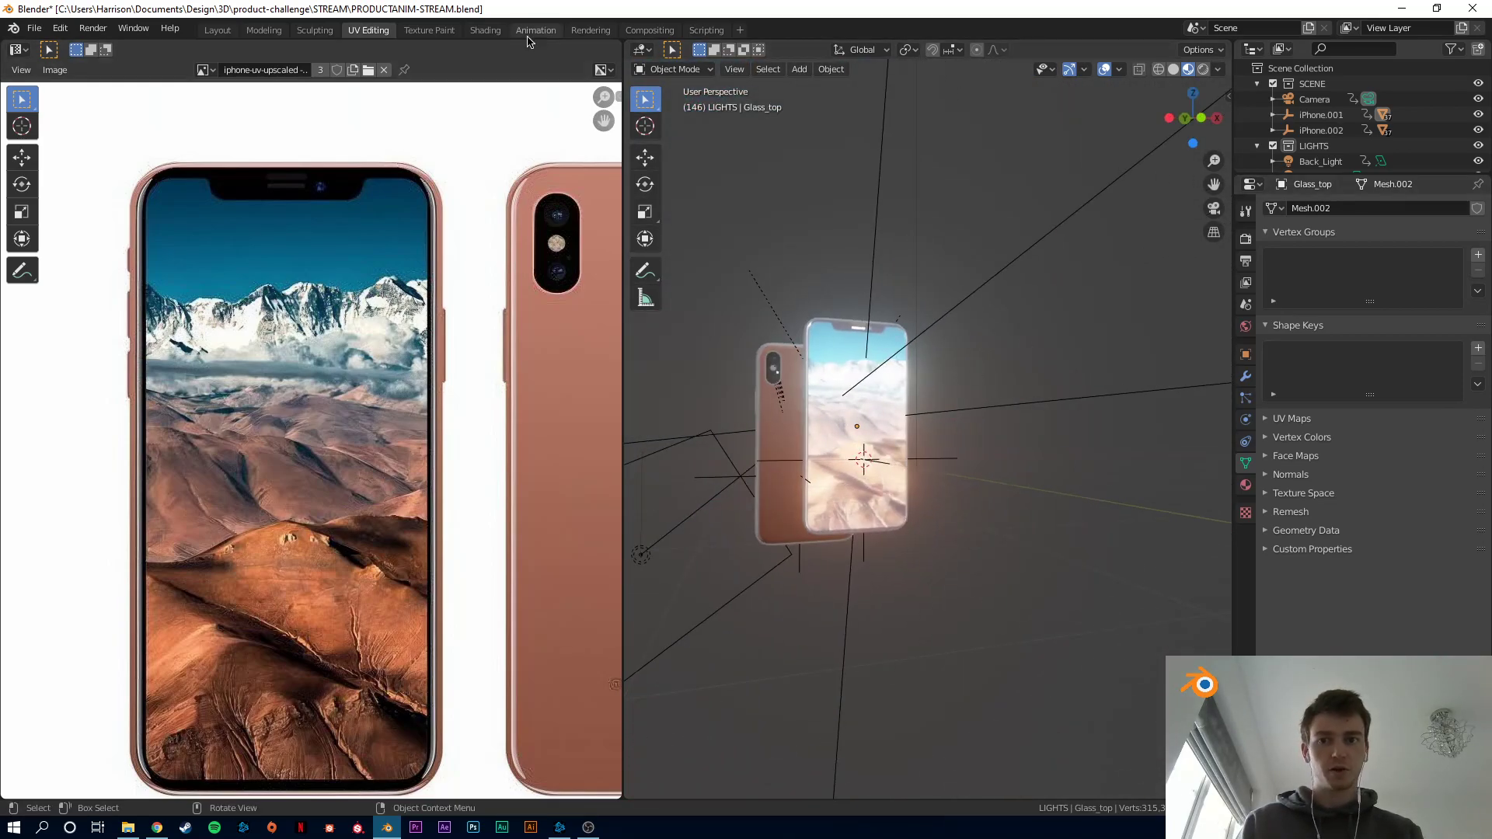
left_click(485, 30)
Switch the render engine to Cycles to preview the screen shader on both phones.
left_click(1429, 209)
left_click(1430, 261)
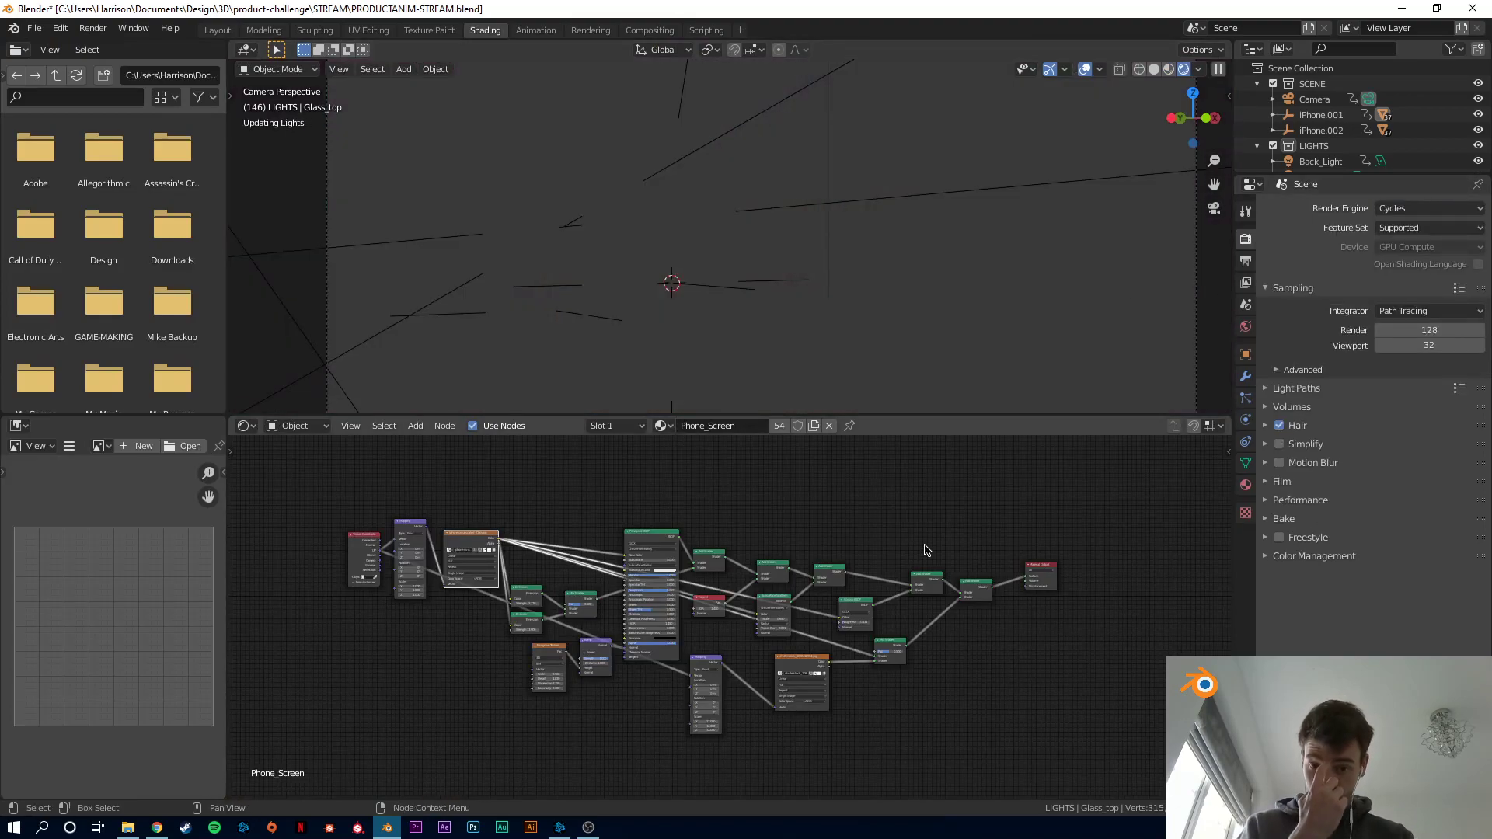
scroll(706, 732, "up", 2)
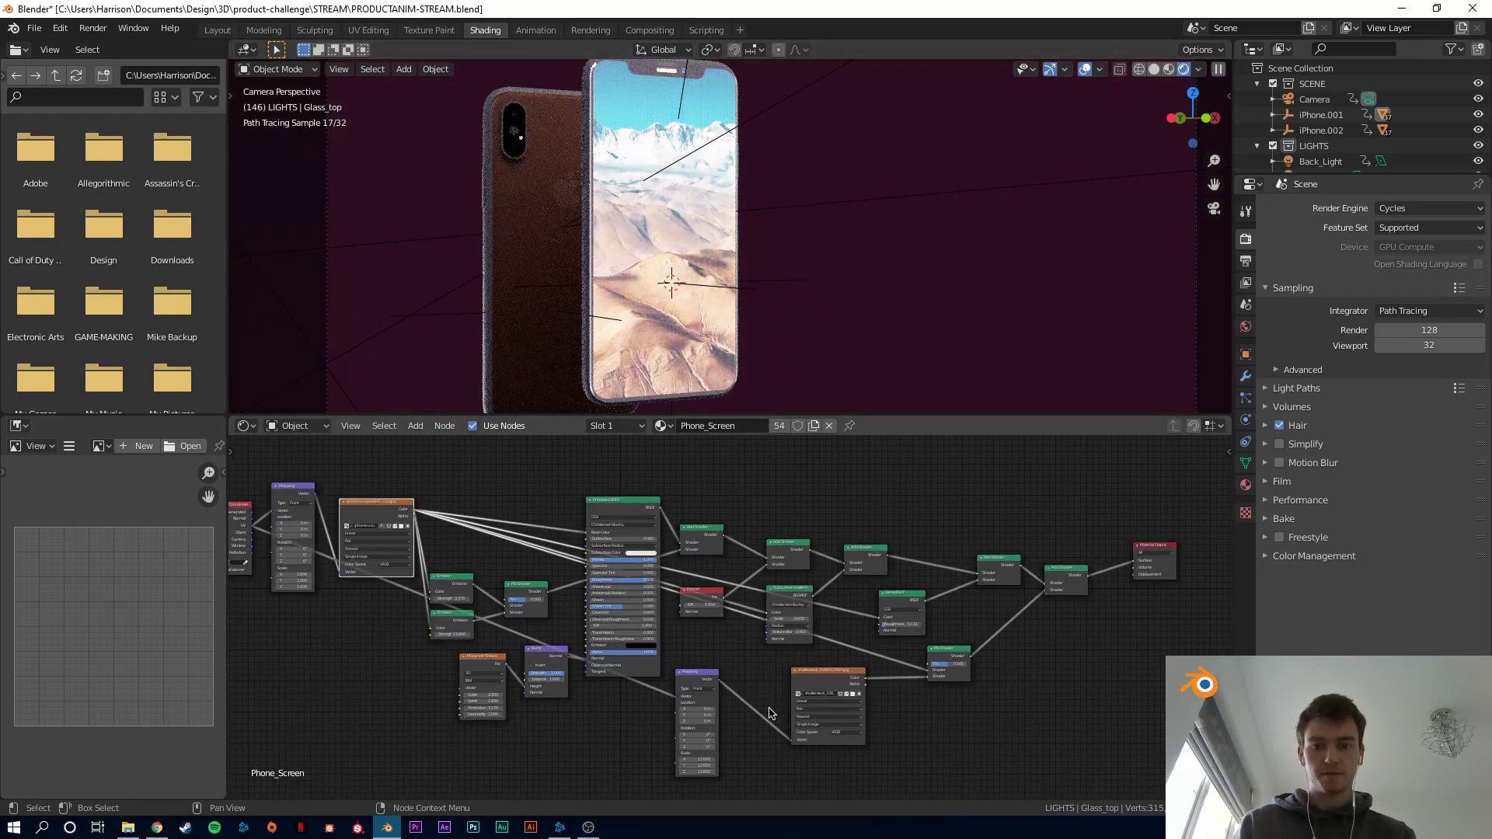
Move the Texture Coordinate, Mapping and iphone-uv image nodes together, farther away from the rest of the shader nodes.
scroll(480, 564, "up", 2)
middle_click_drag(480, 564, 593, 581)
left_click_drag(286, 464, 476, 605)
key("g")
left_click(565, 604)
scroll(738, 633, "down", 2)
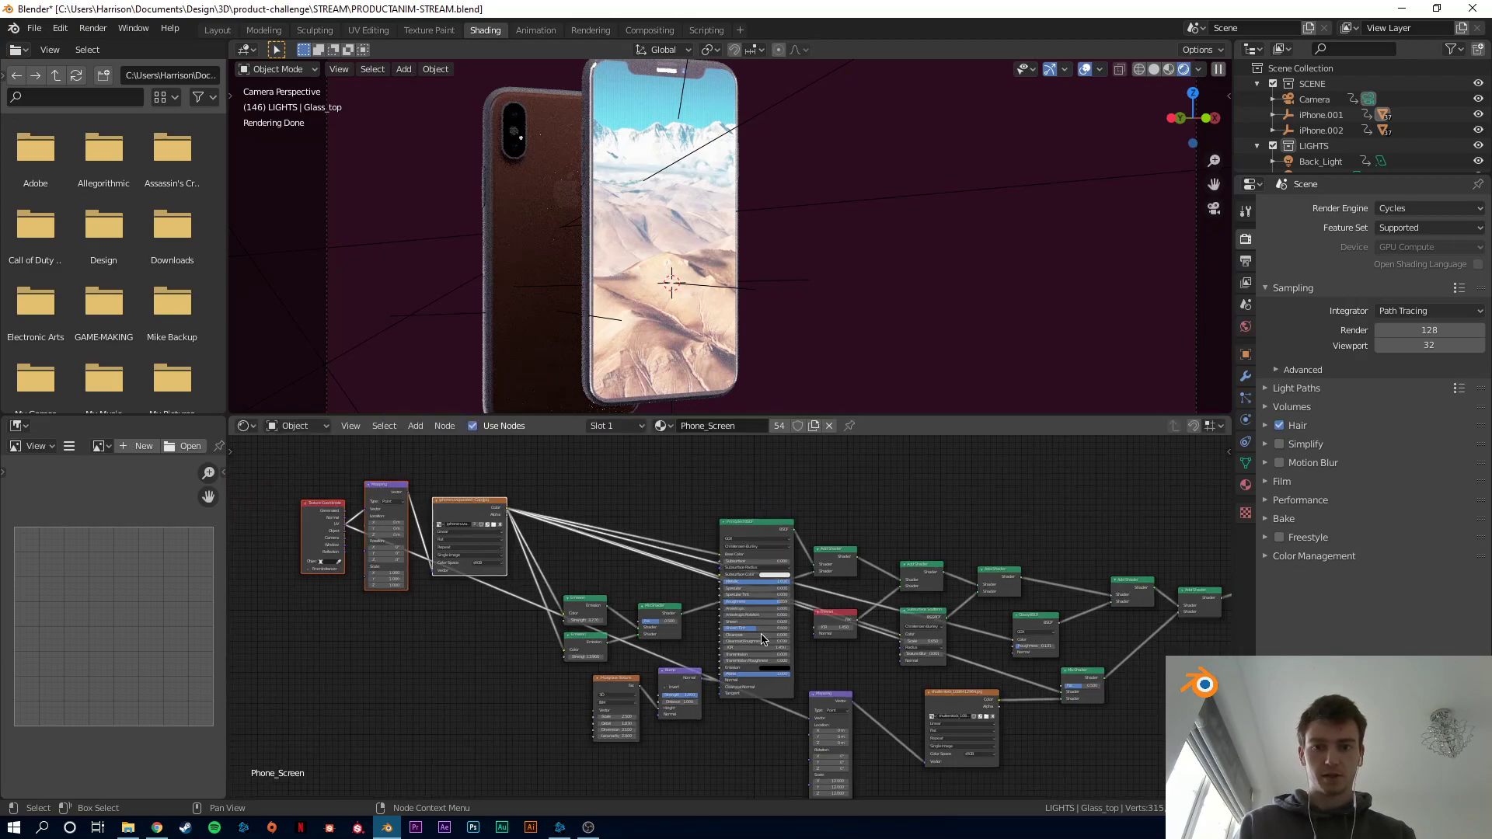
Add a Hue/Saturation node, undo its insertion before the Material Output, and place it unconnected below the last Add Shader.
middle_click_drag(760, 639, 497, 609)
scroll(732, 614, "up", 5)
scroll(792, 689, "down", 2)
middle_click_drag(787, 693, 693, 715)
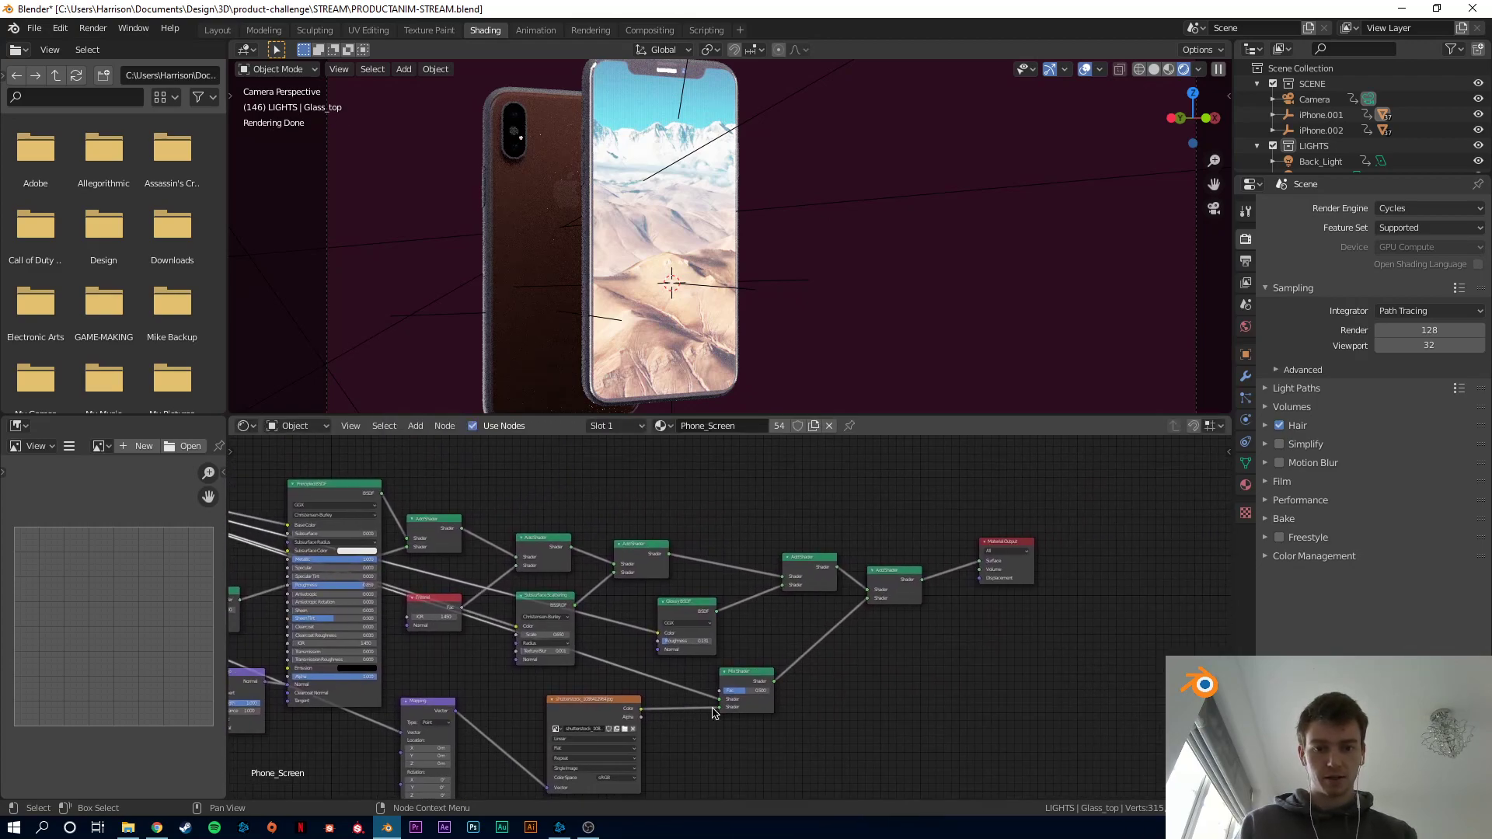
middle_click_drag(518, 631, 483, 576)
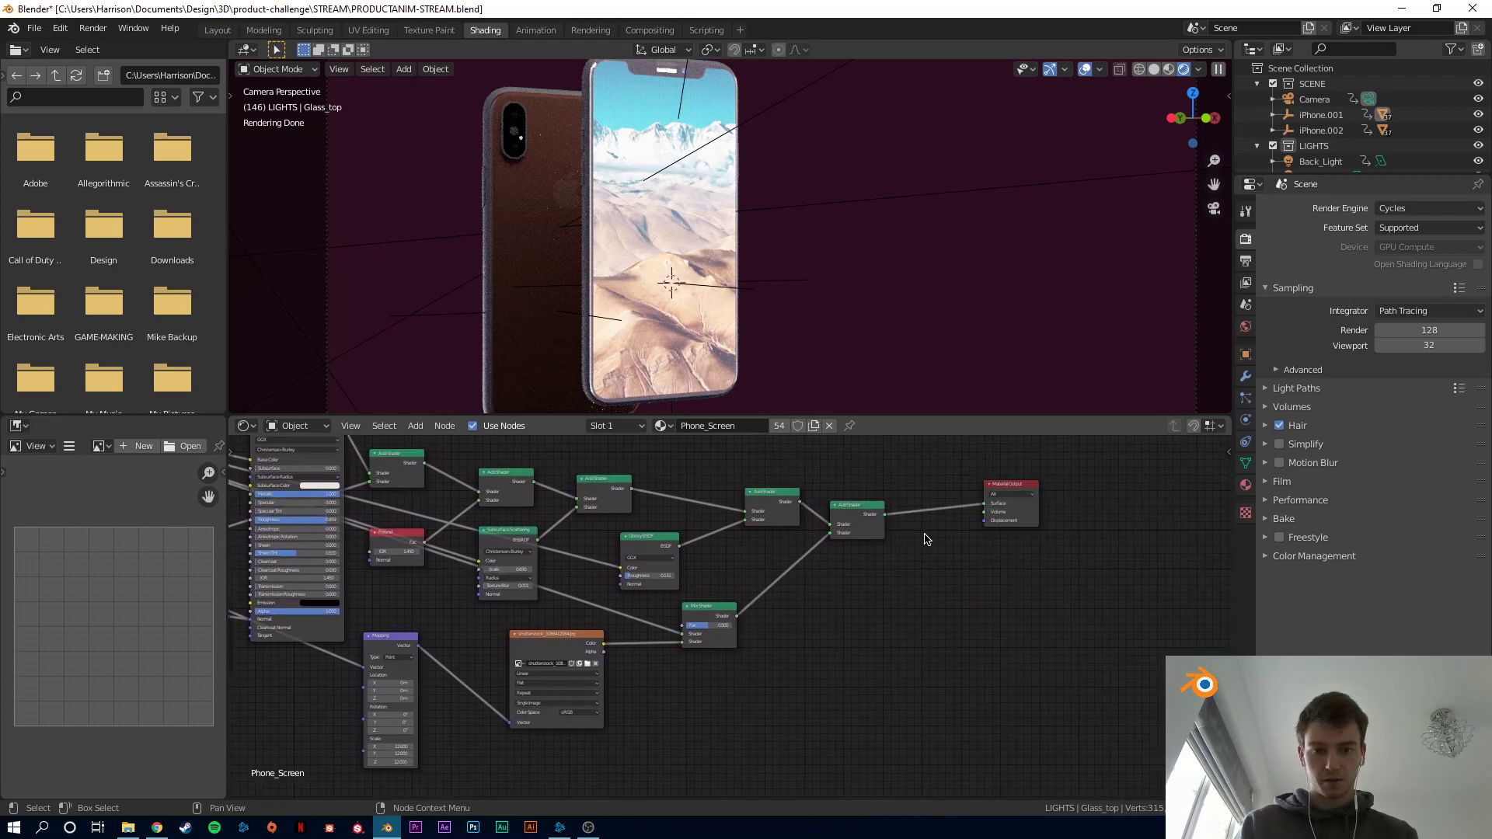
middle_click_drag(925, 538, 886, 594)
key("shift+a")
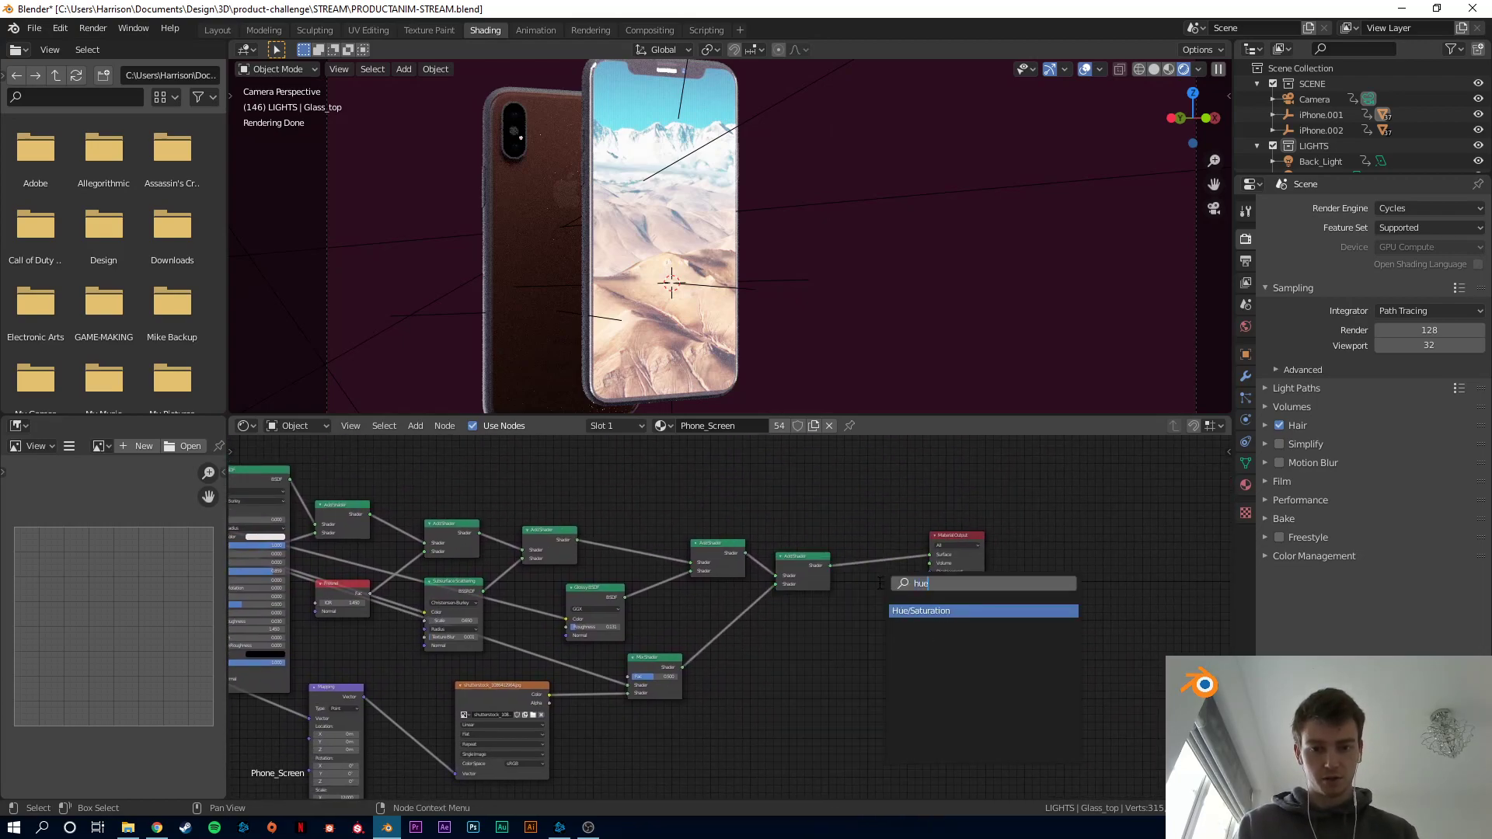
key("Return")
left_click(936, 621)
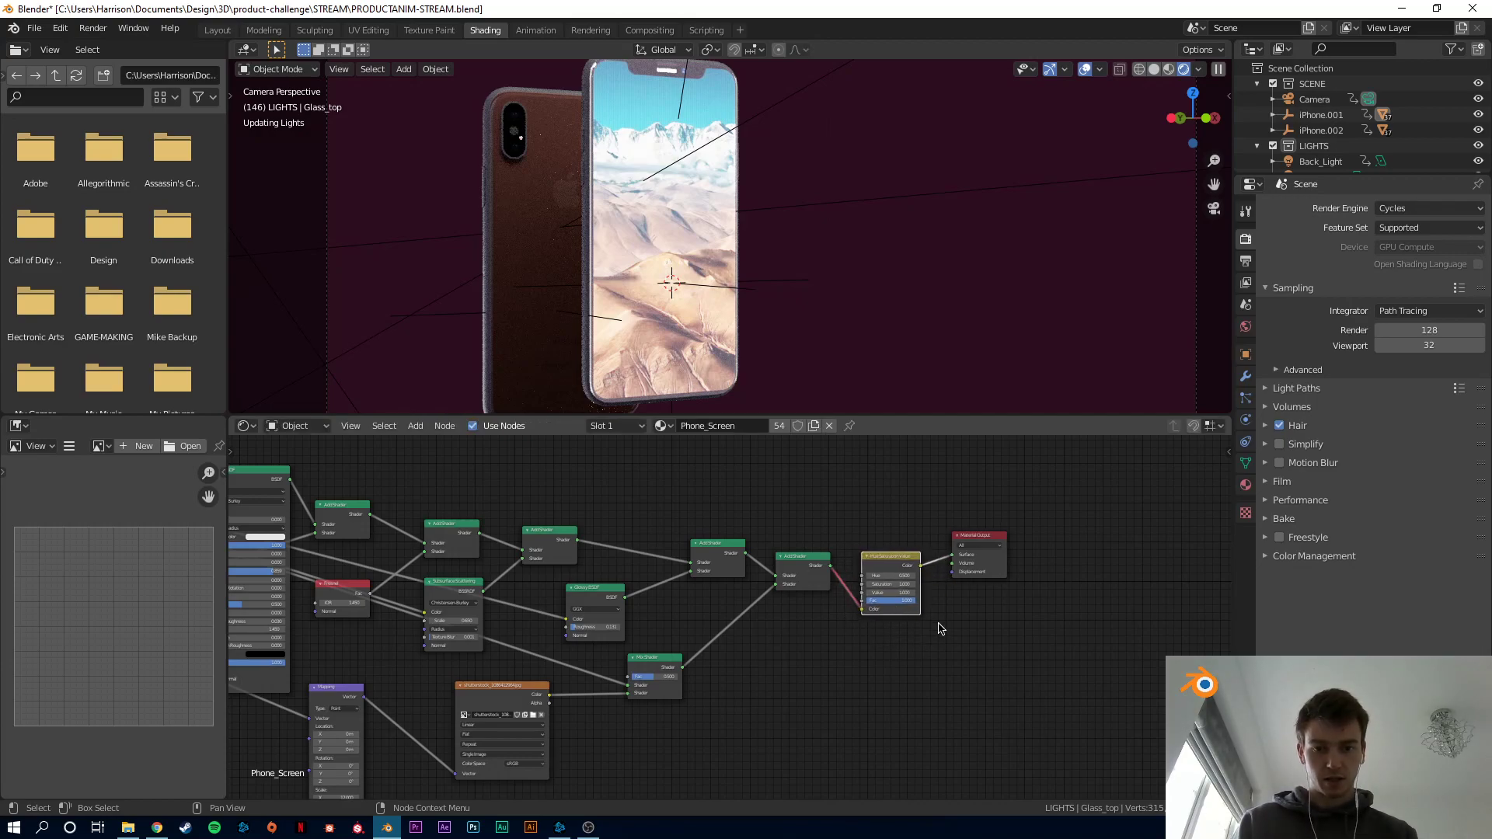
key("ctrl+z")
left_click_drag(909, 589, 849, 630)
Insert an Add Shader before the Material Output and connect the Hue Saturation Value node's Color to its first Shader input.
key("shift+a")
left_click(849, 610)
type("add")
key("Return")
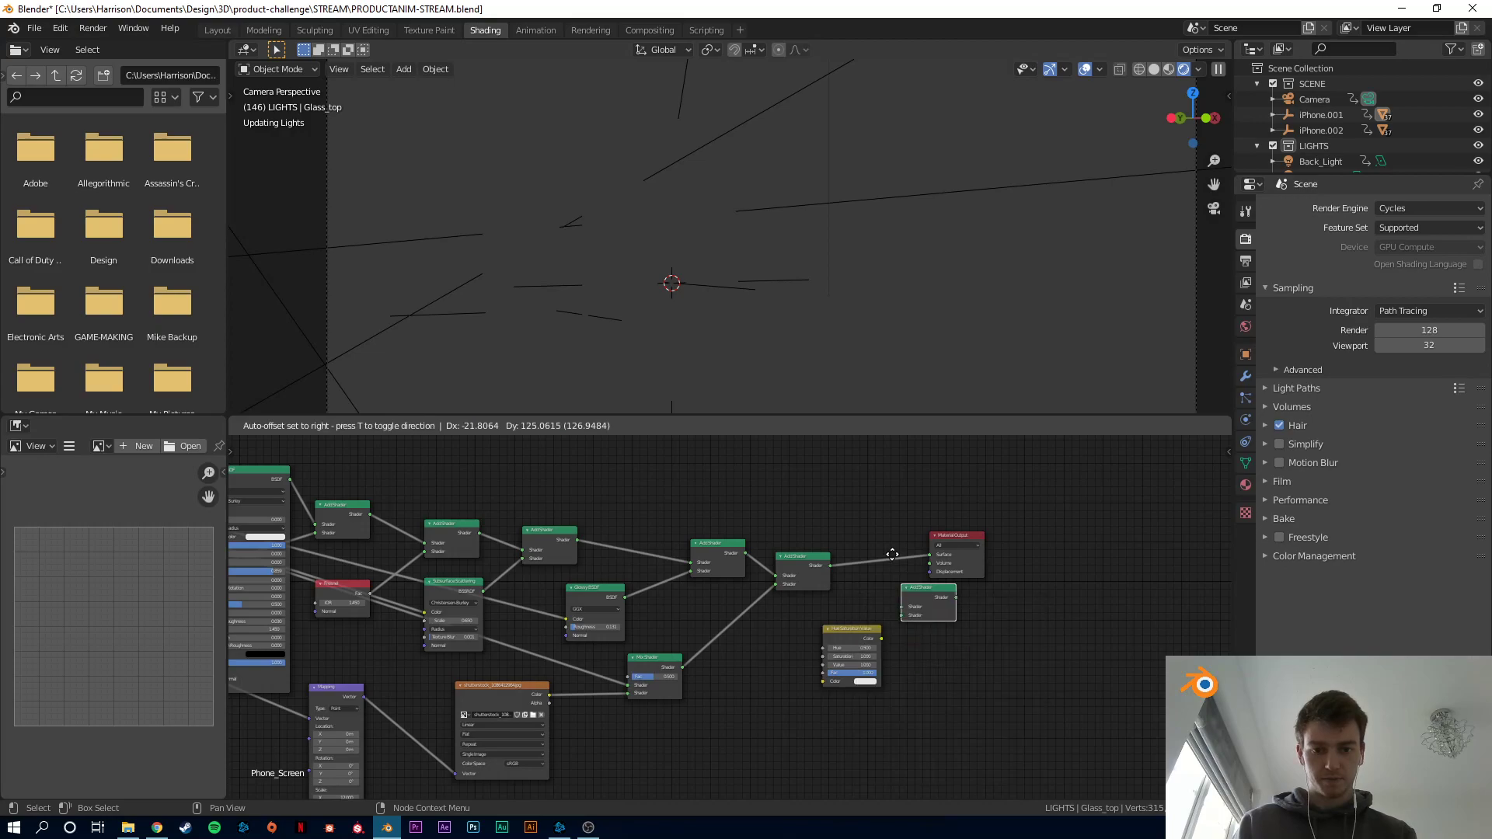
left_click(911, 565)
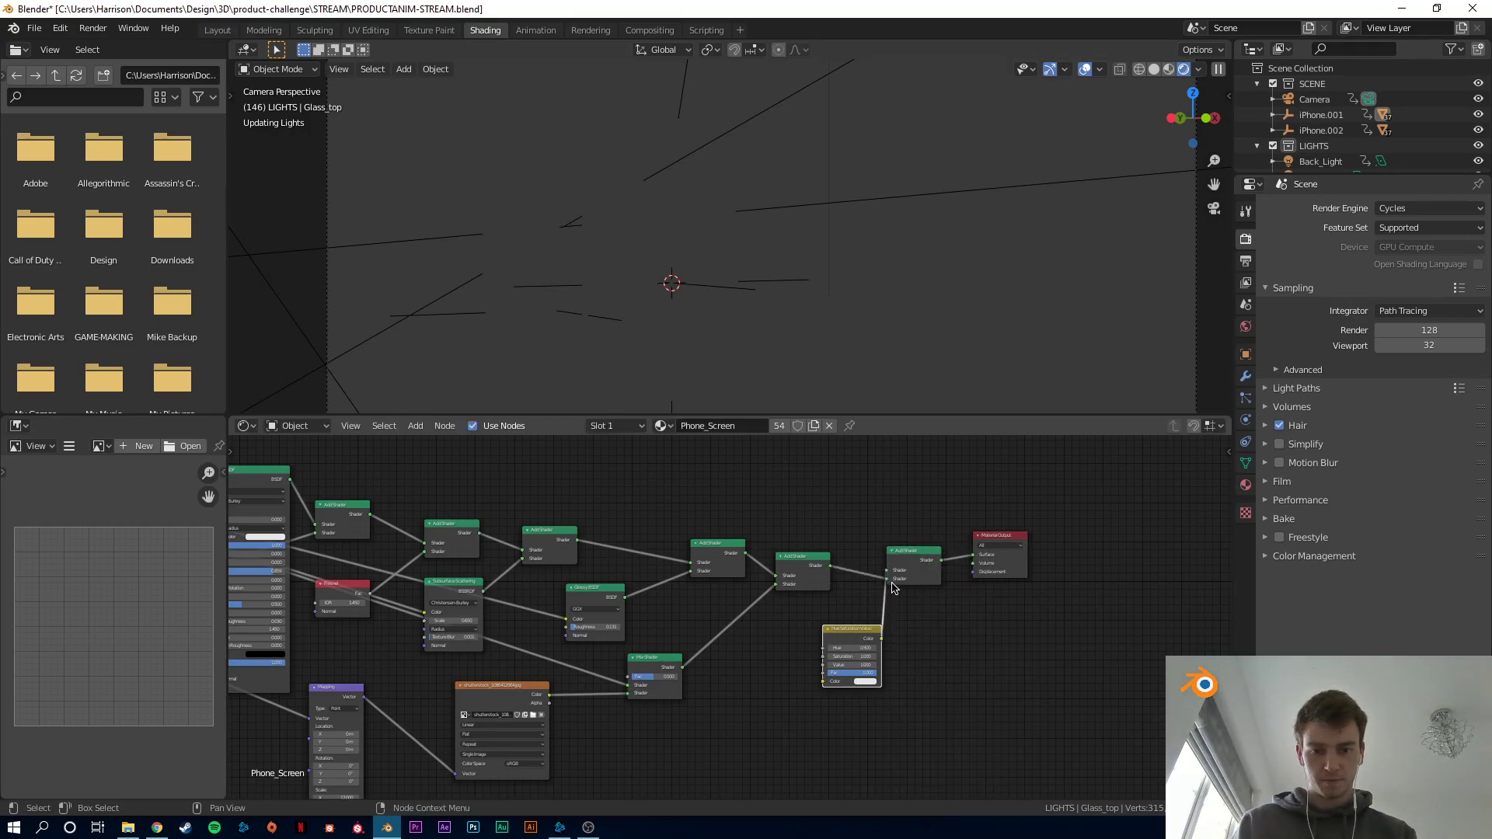
scroll(868, 632, "up", 2)
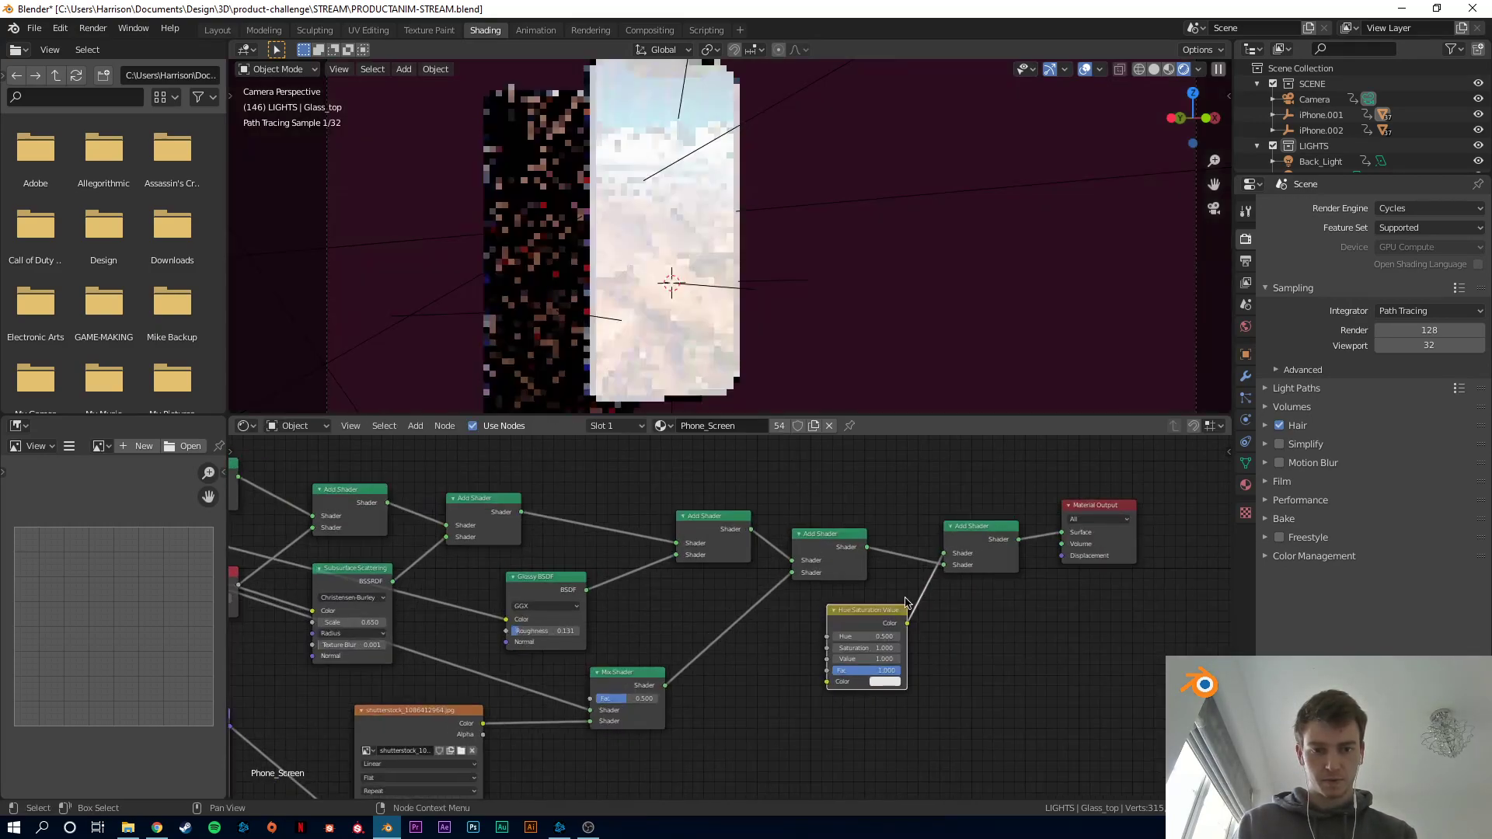
Set the render engine to Eevee and give the Hue Saturation Value node a Hue of 1.000 and a Saturation of 2.000.
left_click(1403, 209)
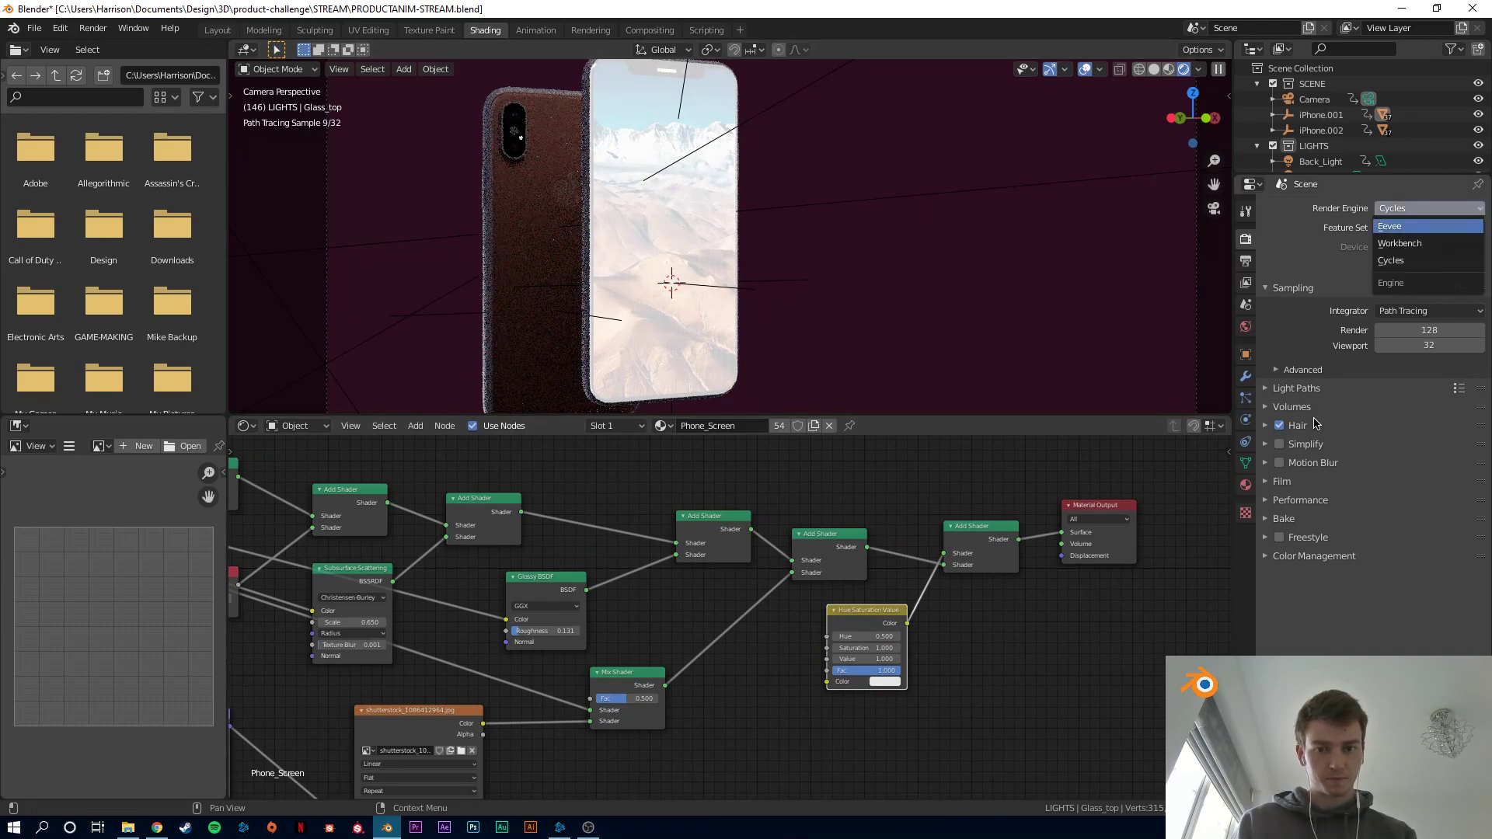
left_click(1403, 226)
scroll(981, 656, "up", 5)
middle_click_drag(981, 656, 803, 662)
scroll(816, 639, "up", 4)
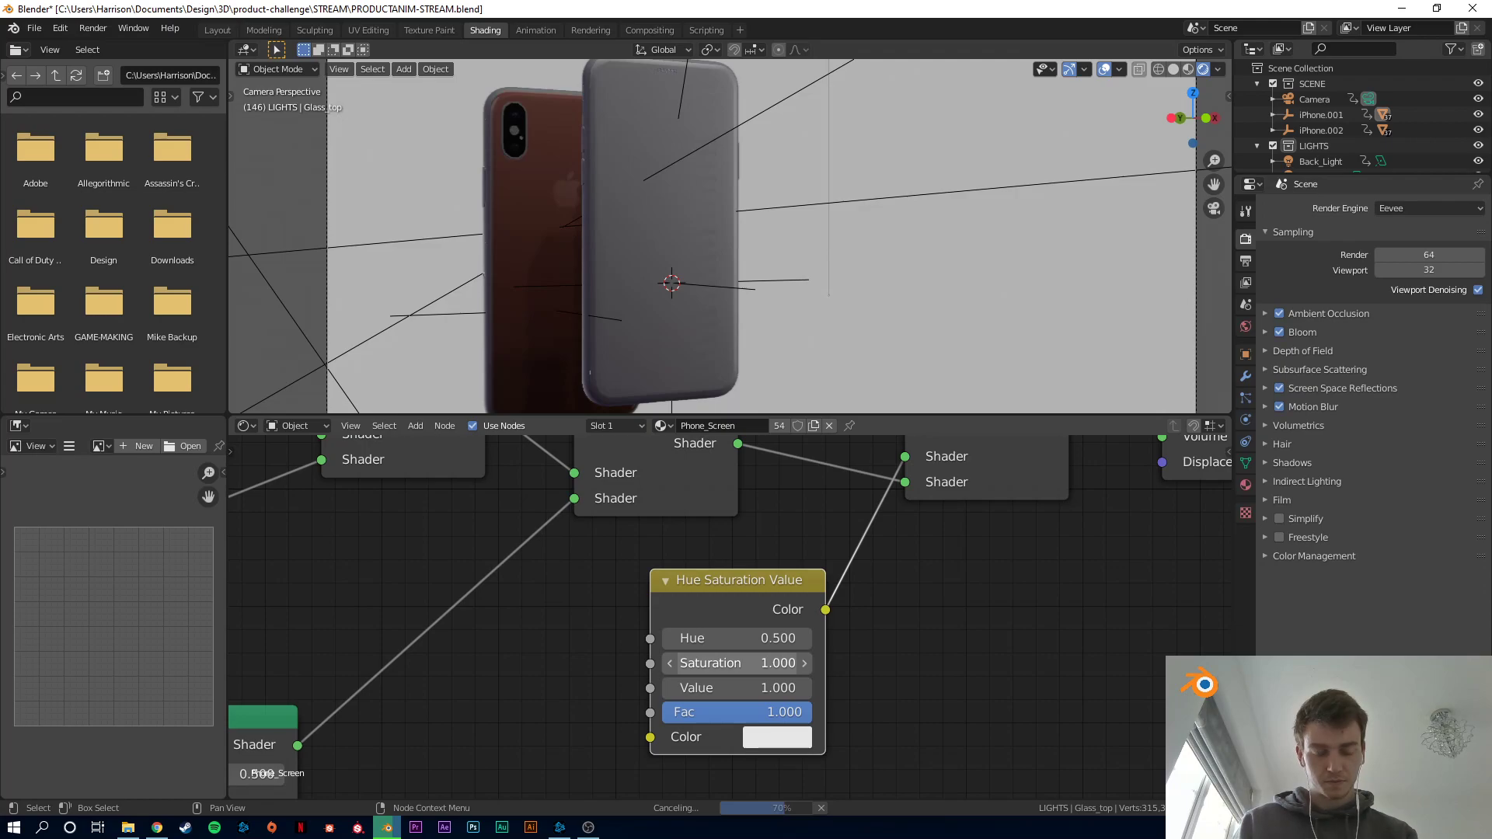
left_click_drag(801, 663, 825, 671)
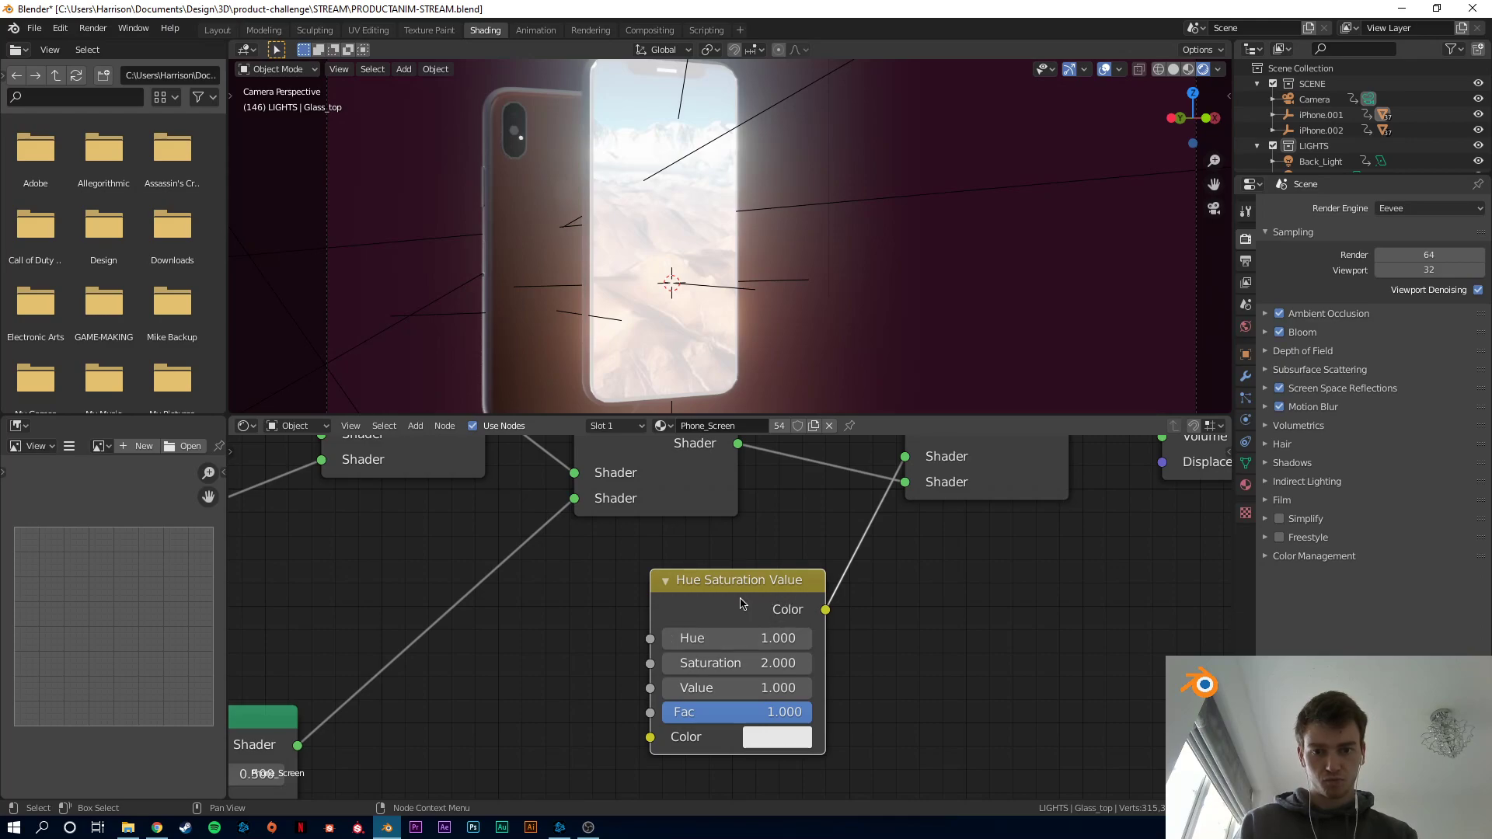
Delete the Hue Saturation Value node and its Add Shader, and reconnect the remaining last Add Shader to the Material Output's Surface.
key("x")
scroll(851, 590, "down", 2)
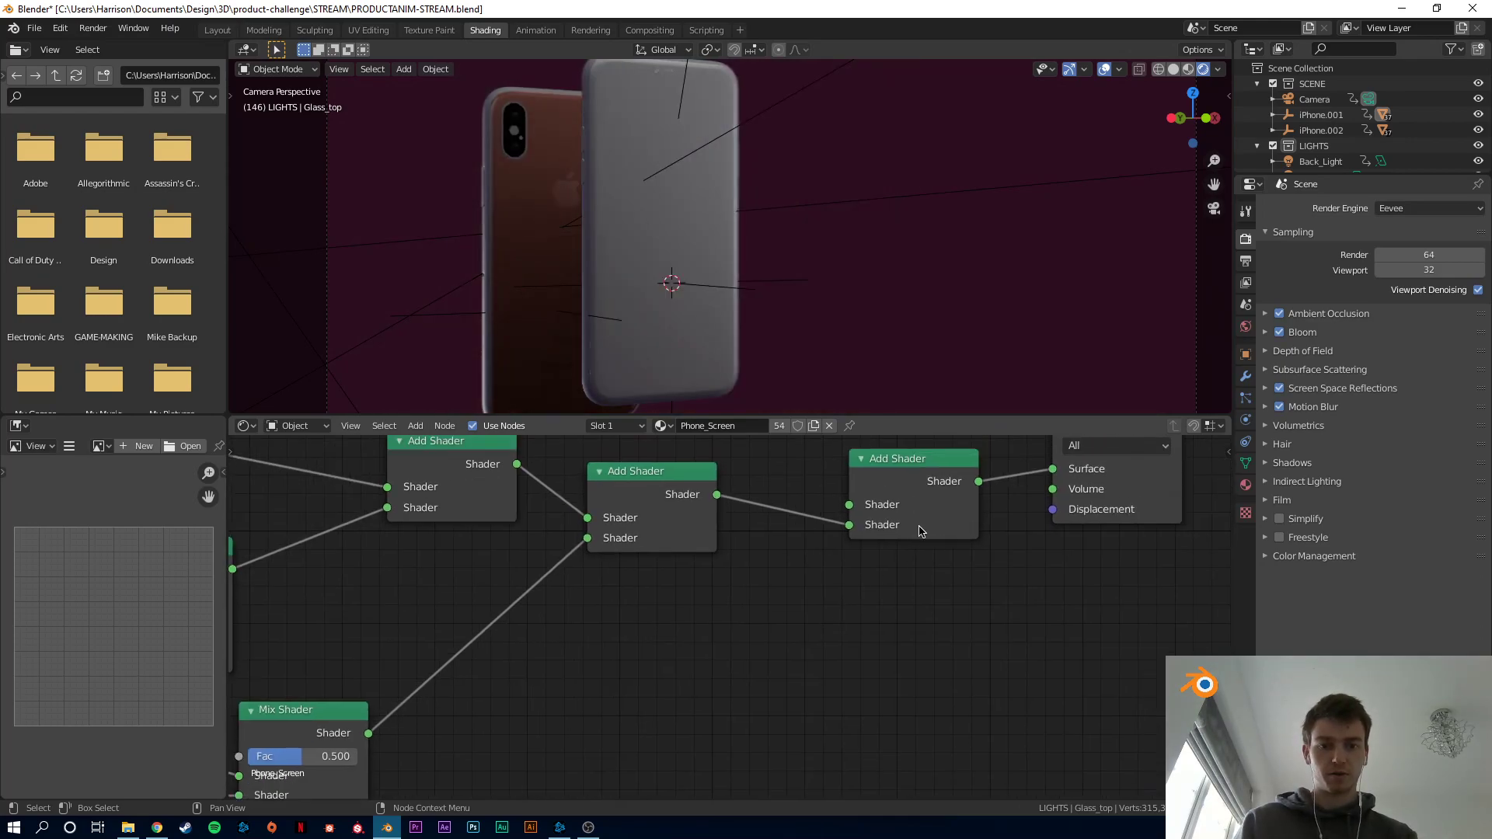
left_click(945, 501)
key("x")
left_click_drag(717, 495, 1052, 468)
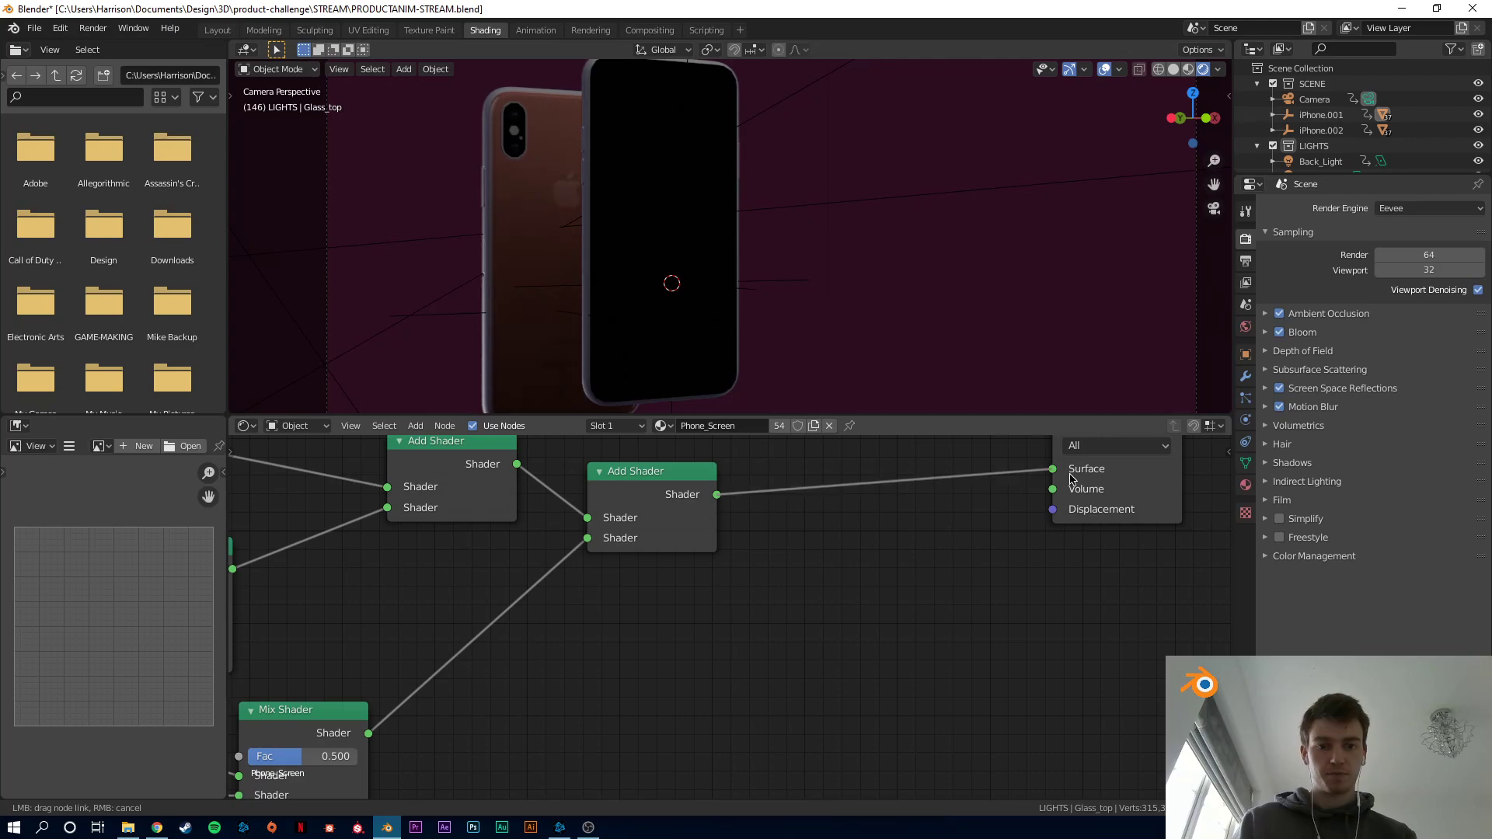
Set the Strength of the second Emission node feeding the Mix Shader to 4.950.
scroll(599, 622, "down", 3)
middle_click_drag(390, 648, 653, 624)
scroll(689, 622, "up", 6)
middle_click_drag(529, 654, 735, 704)
scroll(676, 656, "up", 3)
scroll(675, 658, "down", 3)
scroll(620, 676, "down", 6)
scroll(650, 589, "up", 9)
scroll(637, 583, "down", 1)
middle_click_drag(599, 558, 690, 630)
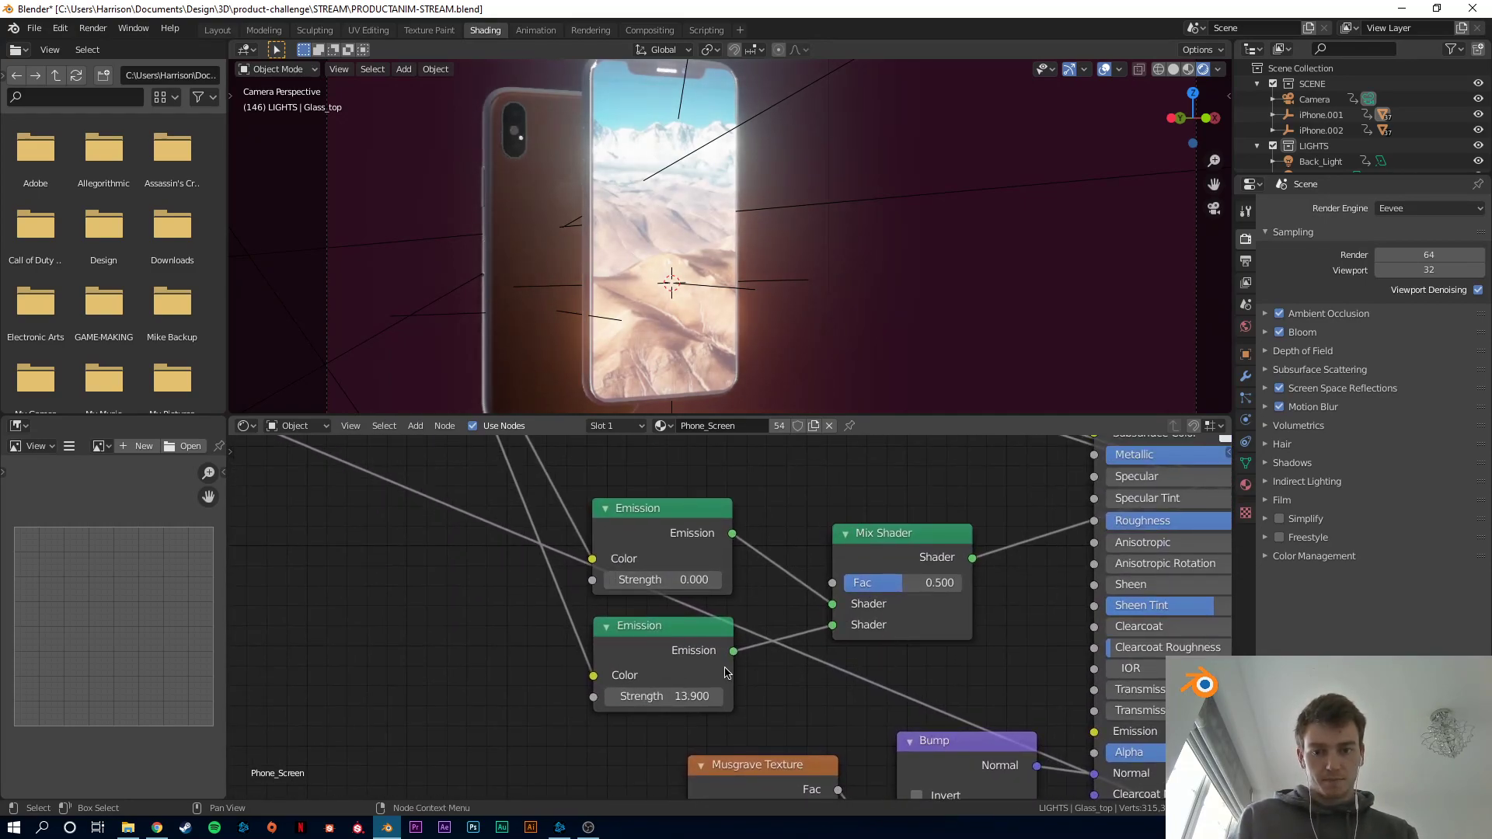
mouse_move(664, 696)
left_mouse_down()
mouse_move(611, 697)
mouse_move(656, 696)
left_mouse_up()
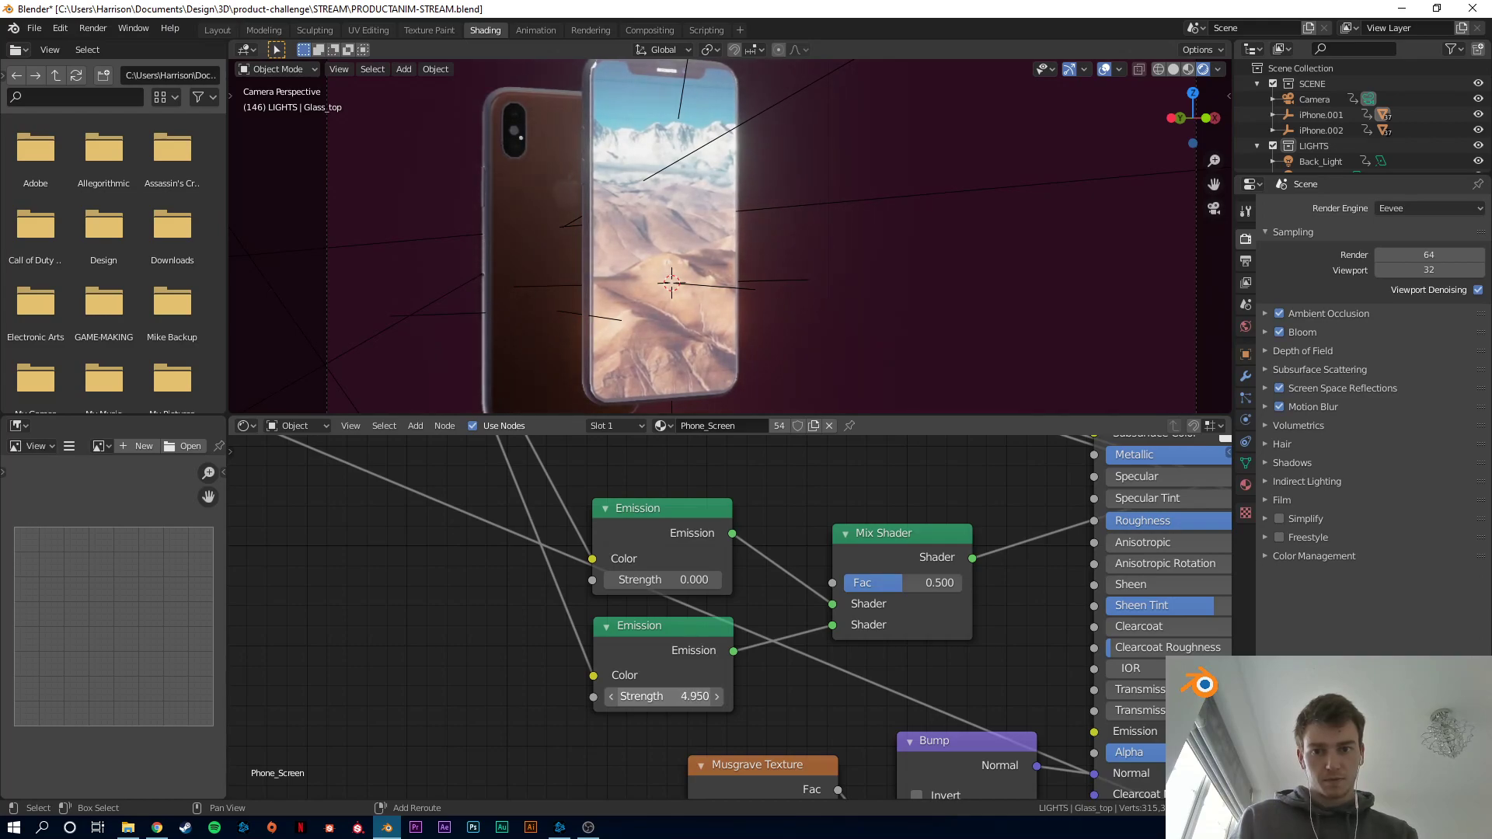
Insert a Bright/Contrast node between the shutterstock image texture's Color output and the Mix Shader.
scroll(932, 668, "down", 8)
scroll(1197, 649, "up", 1)
middle_click_drag(1220, 651, 863, 638)
scroll(956, 638, "up", 8)
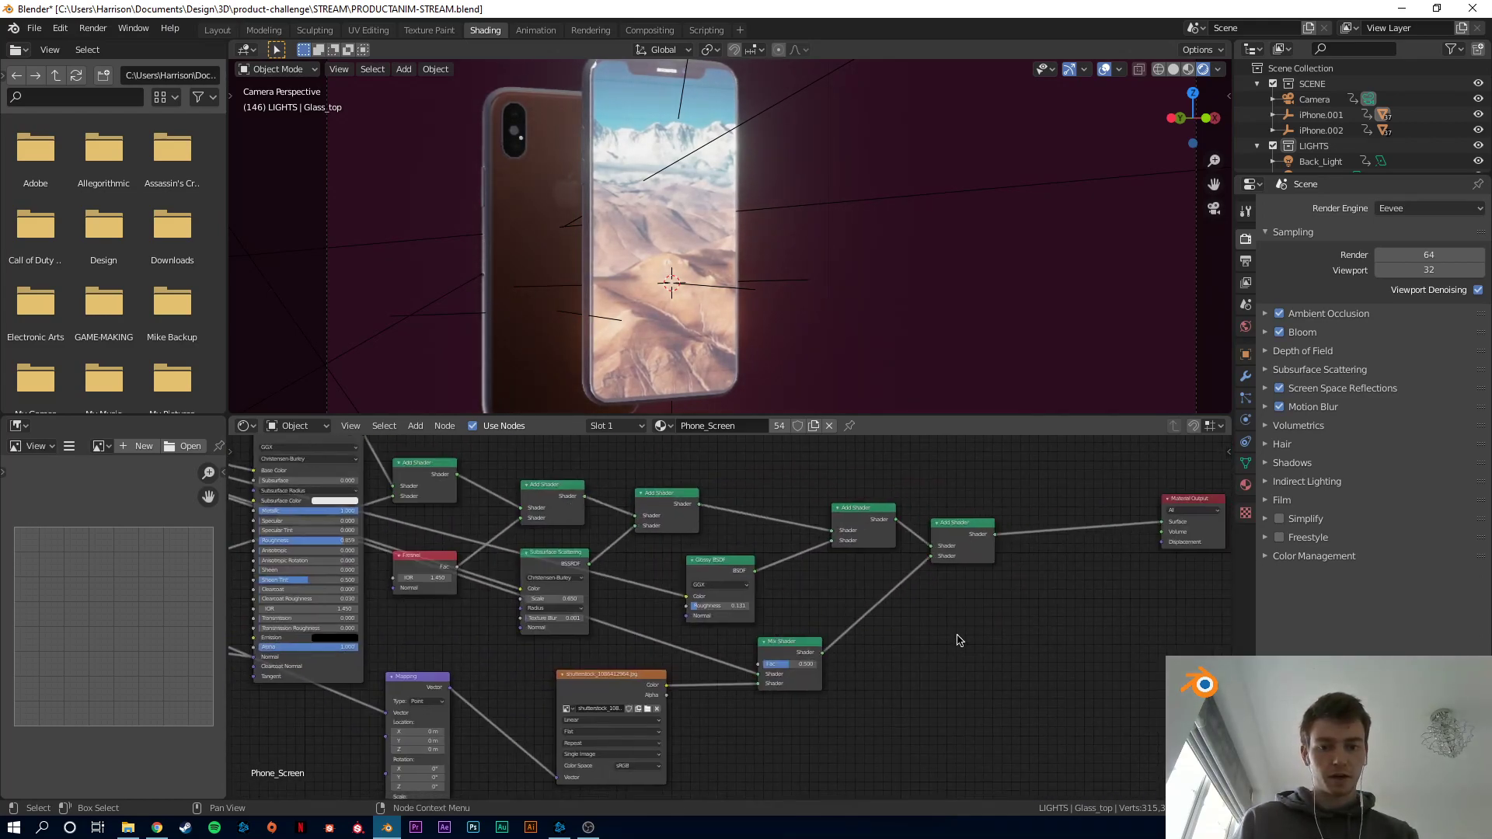
middle_click_drag(947, 681, 894, 609)
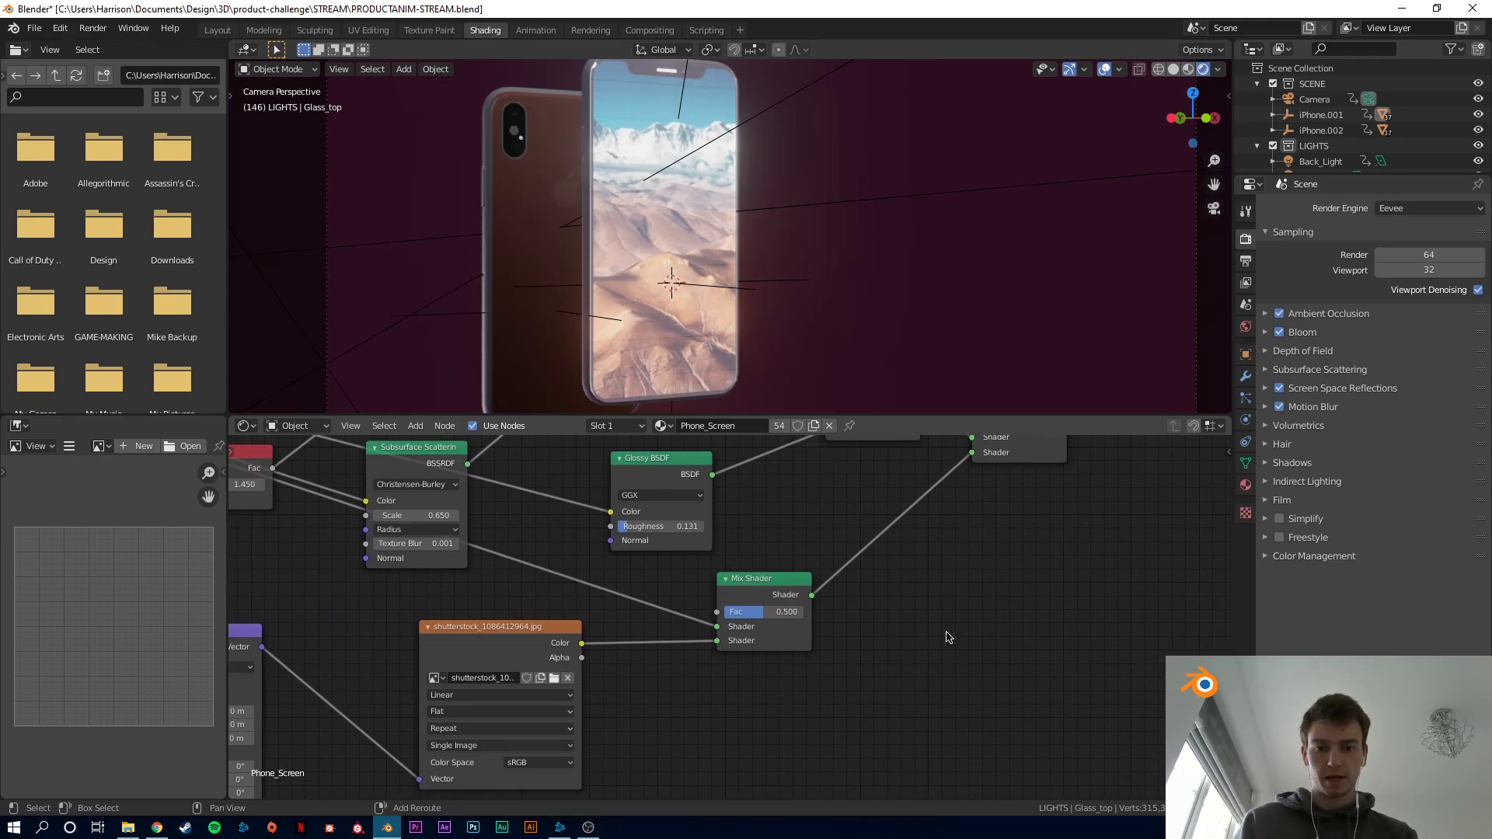
key("shift+a")
key("BackSpace")
key("BackSpace")
type("righ")
key("Return")
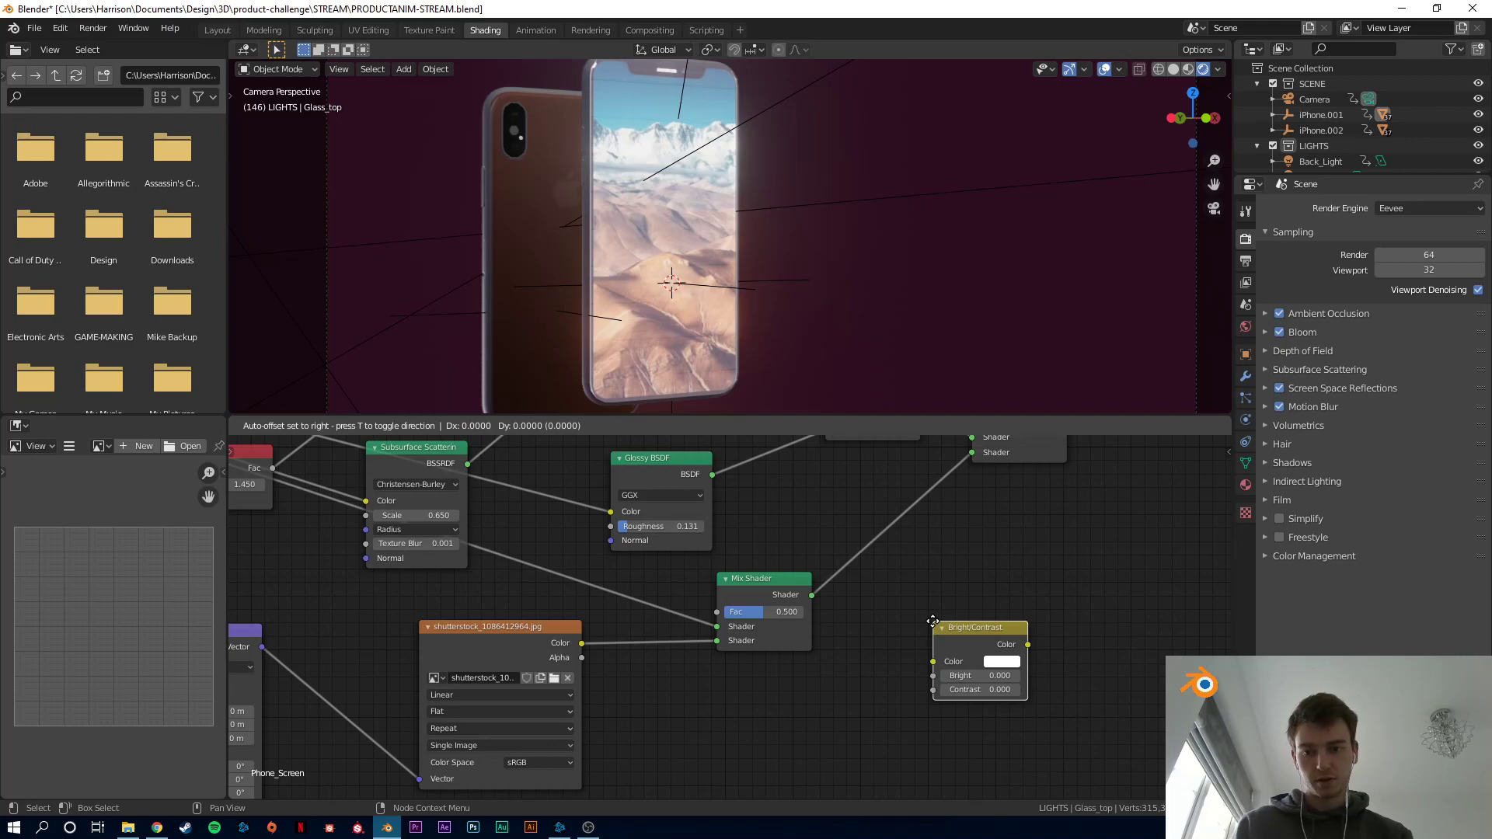
left_click(618, 645)
Set the Bright/Contrast node's Bright to -0.620 and Contrast to 0.130, checking the pixel pattern close up near the notch.
scroll(618, 645, "up", 3)
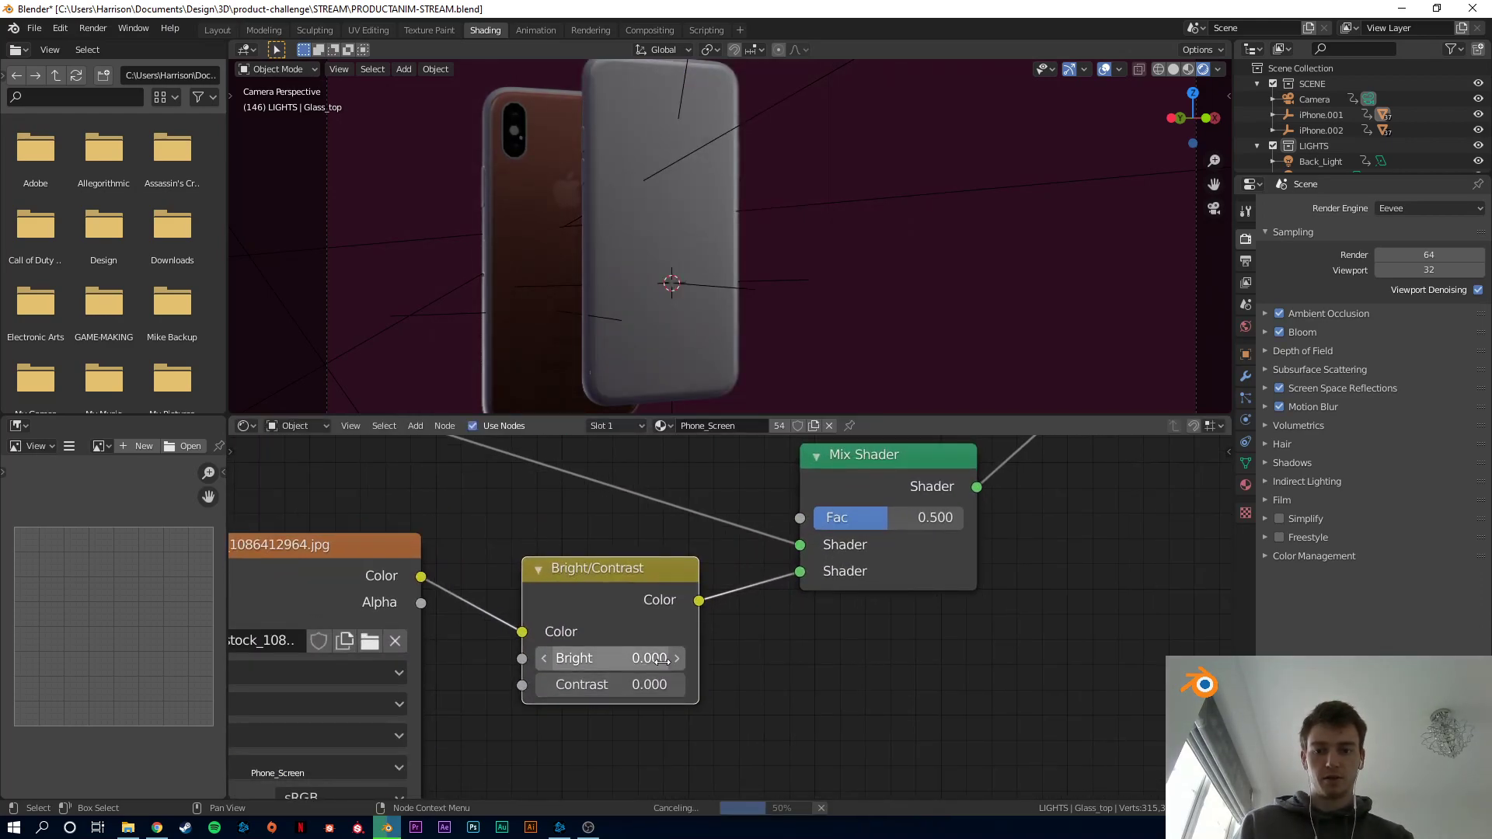
scroll(781, 248, "up", 3)
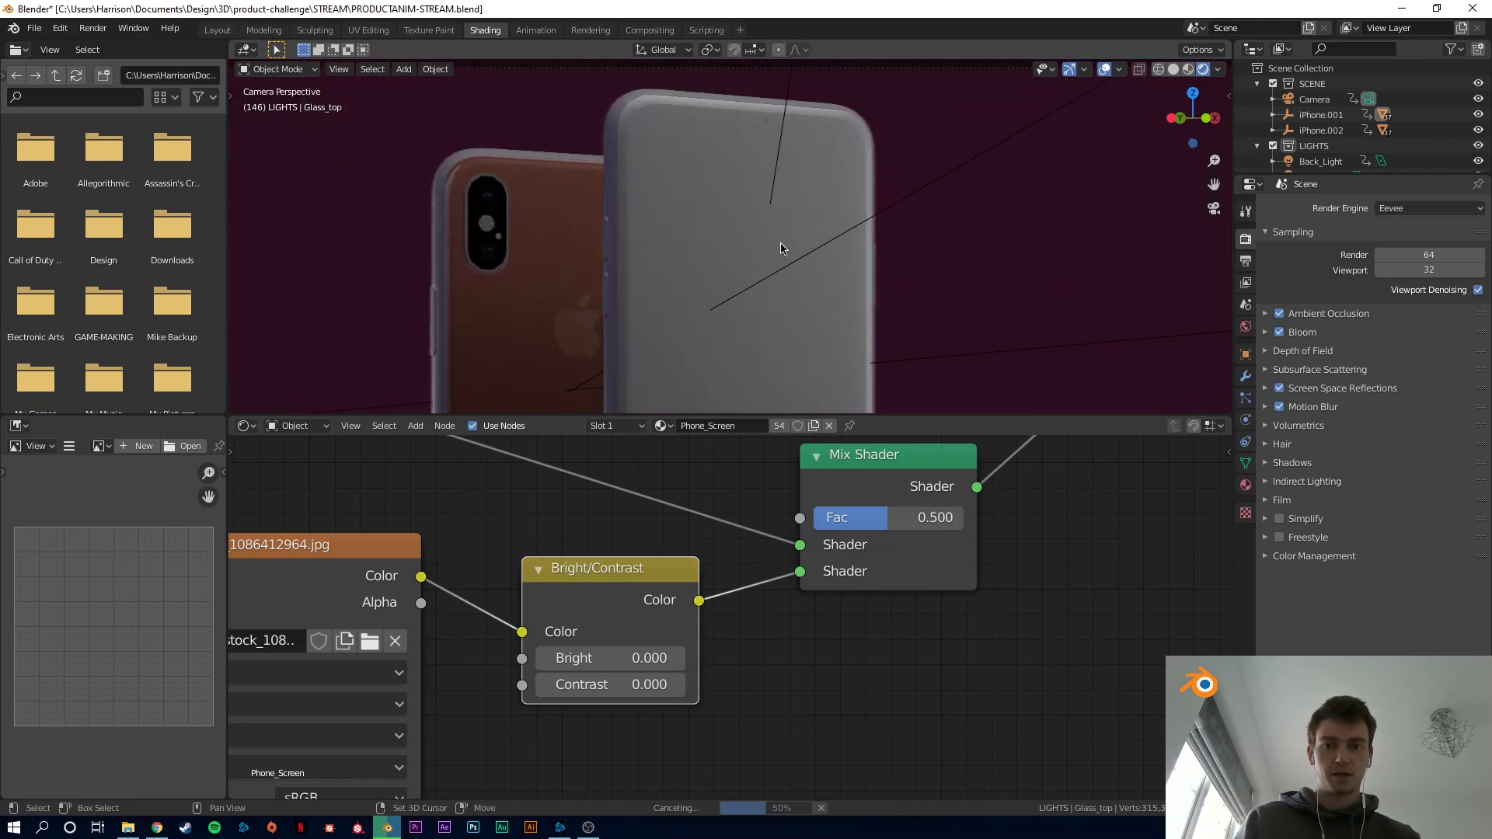
scroll(781, 249, "up", 5)
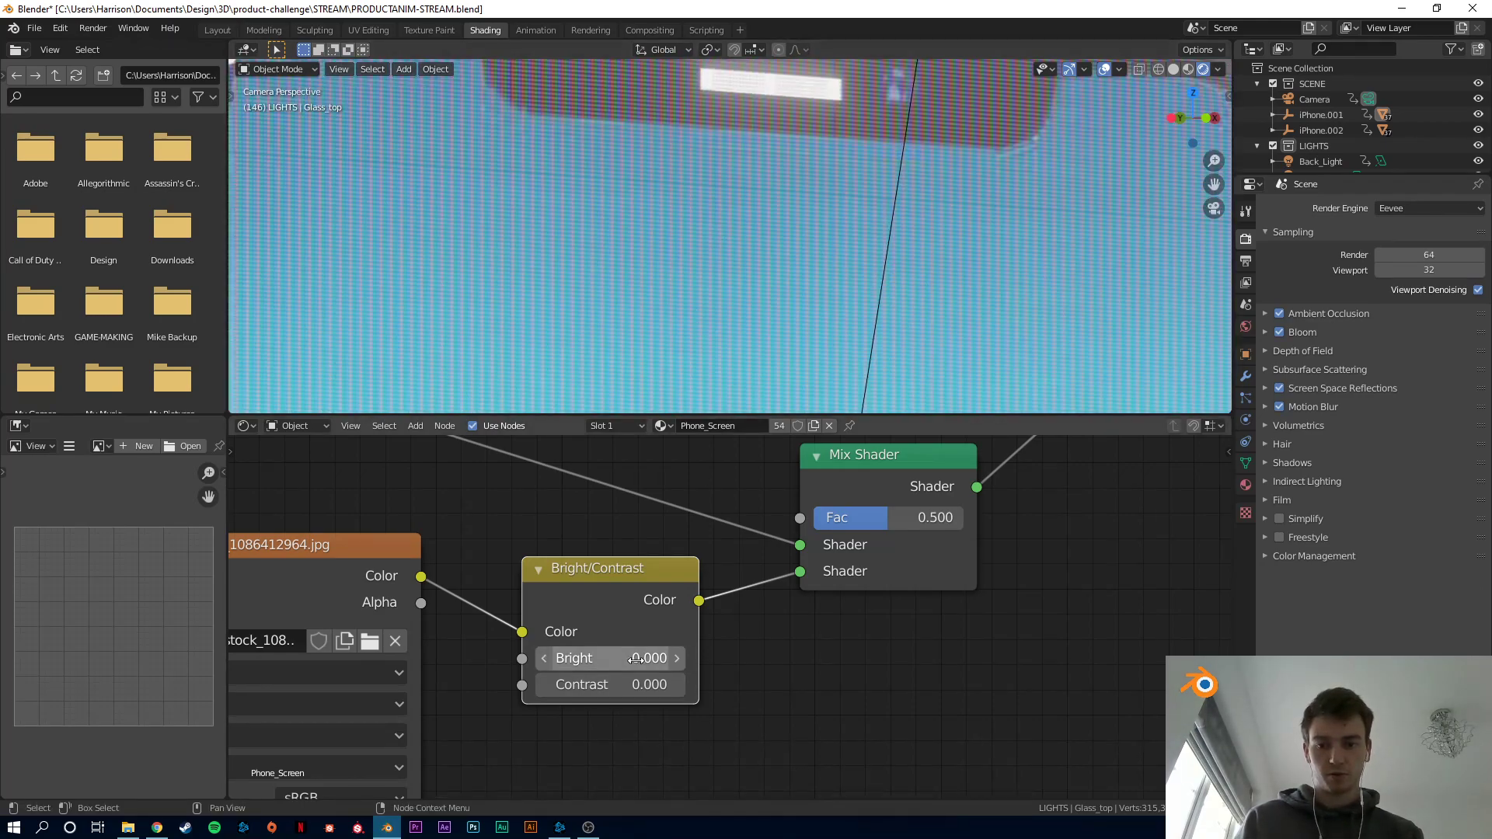
left_click_drag(610, 659, 586, 658)
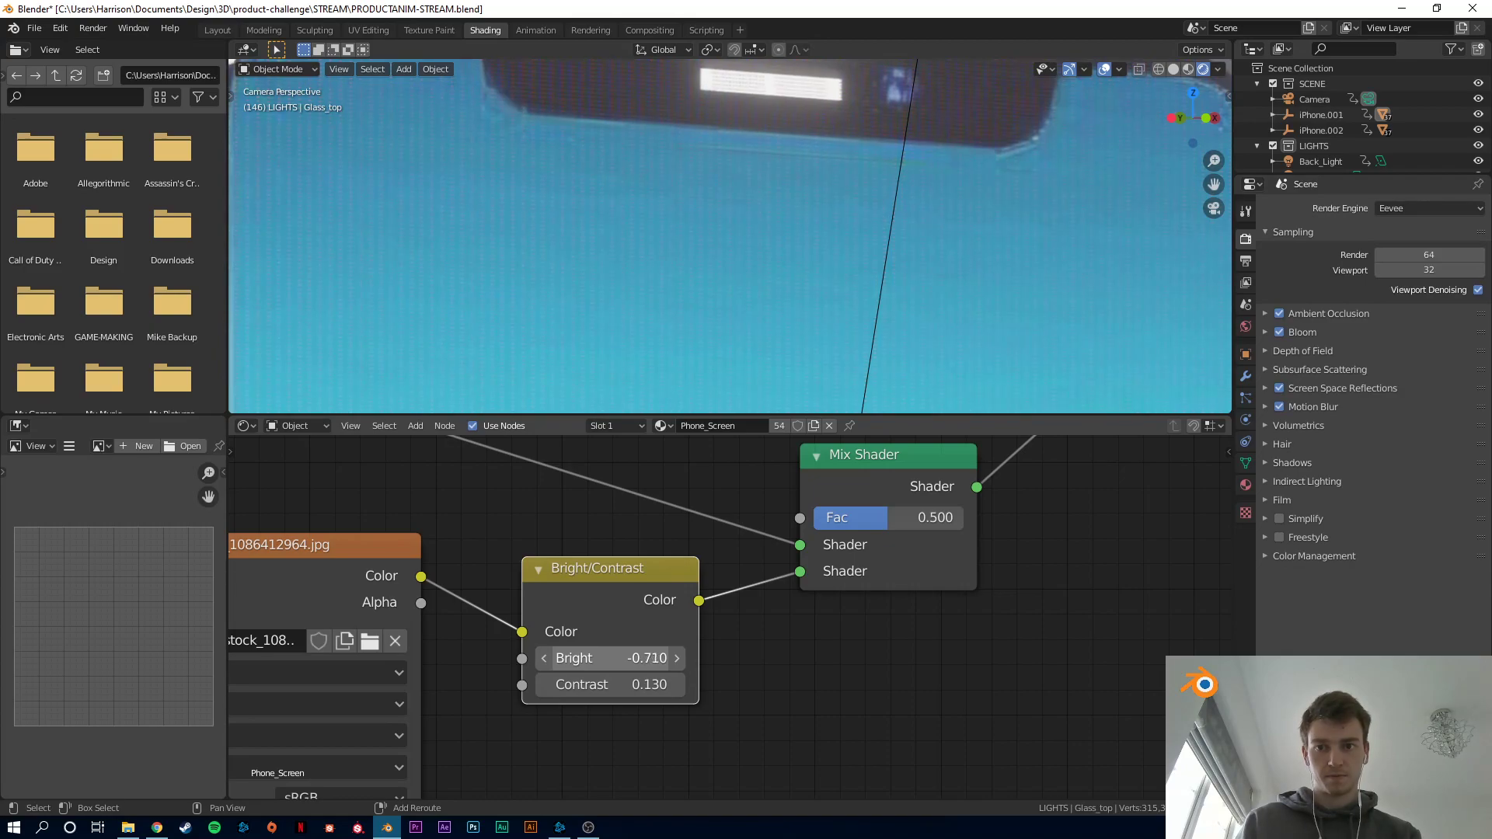
left_click_drag(610, 659, 613, 658)
left_click(736, 694)
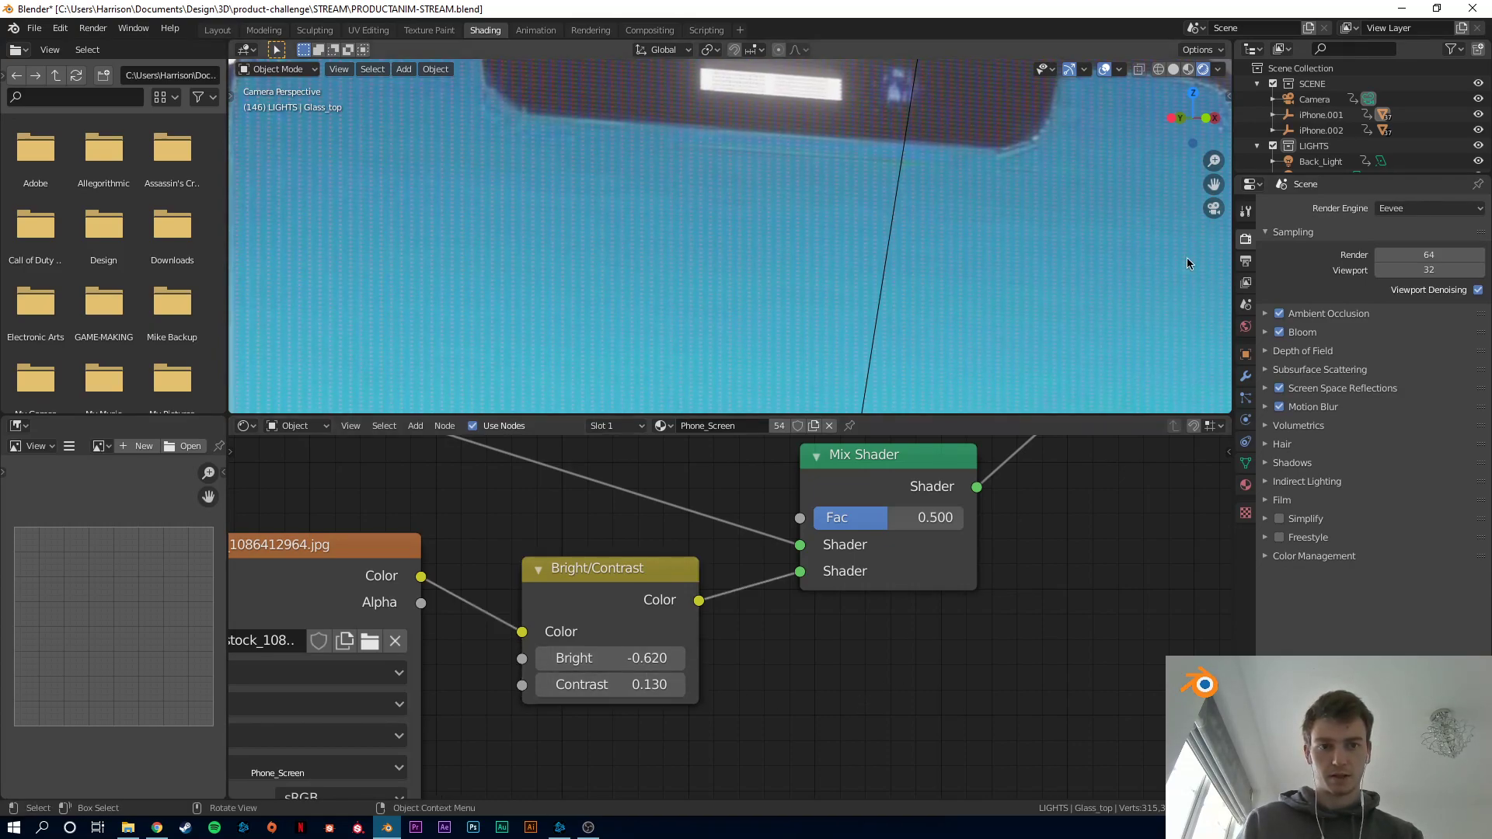
Select the rear phone's back glass and move the Phone_Back Material Output farther away from the Principled BSDF.
left_click(1212, 215)
left_click(1214, 209)
scroll(843, 321, "down", 5)
scroll(842, 326, "down", 4)
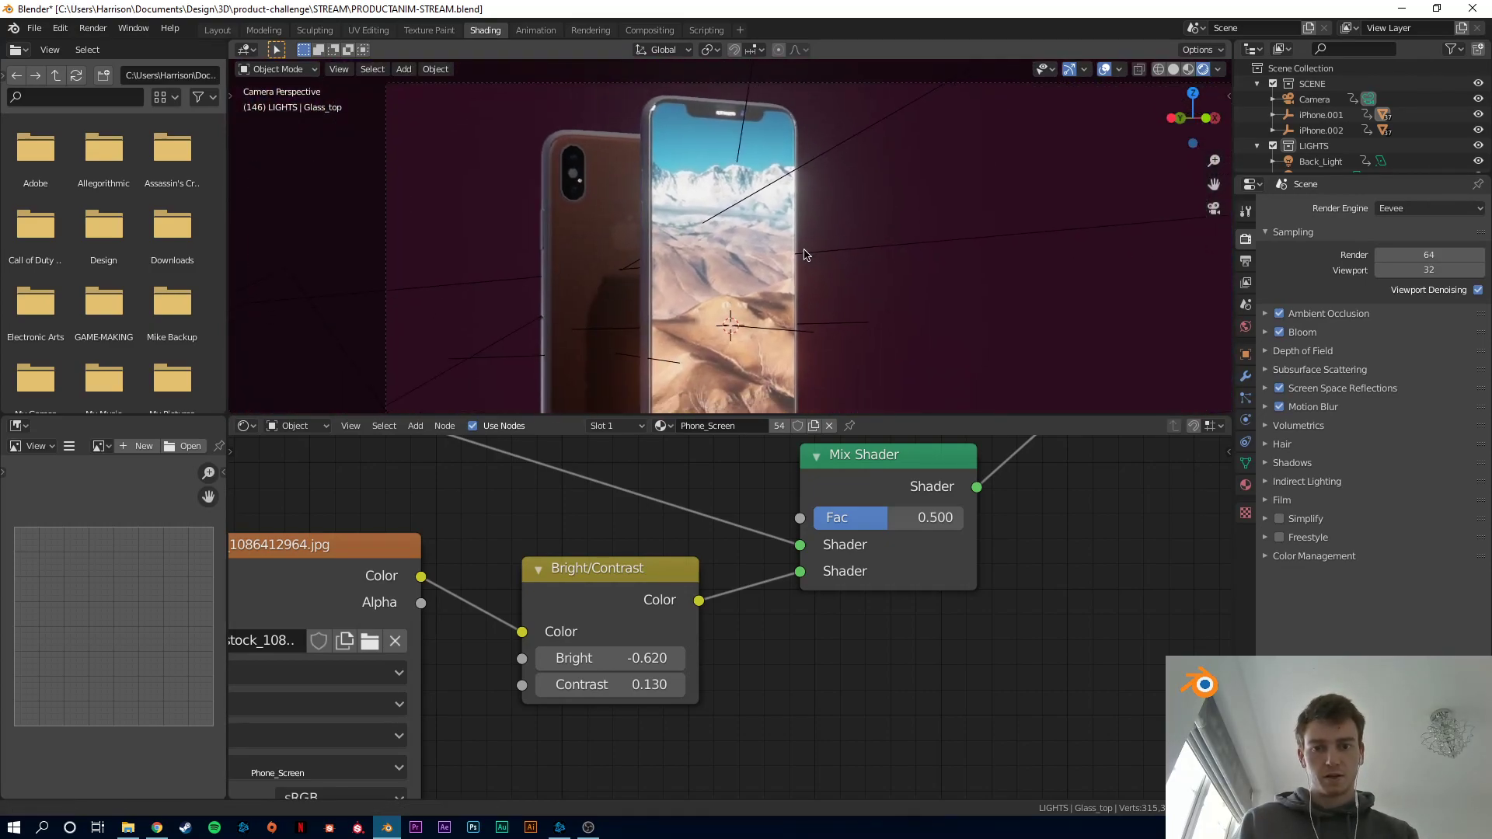
scroll(734, 226, "down", 3)
left_click(571, 248)
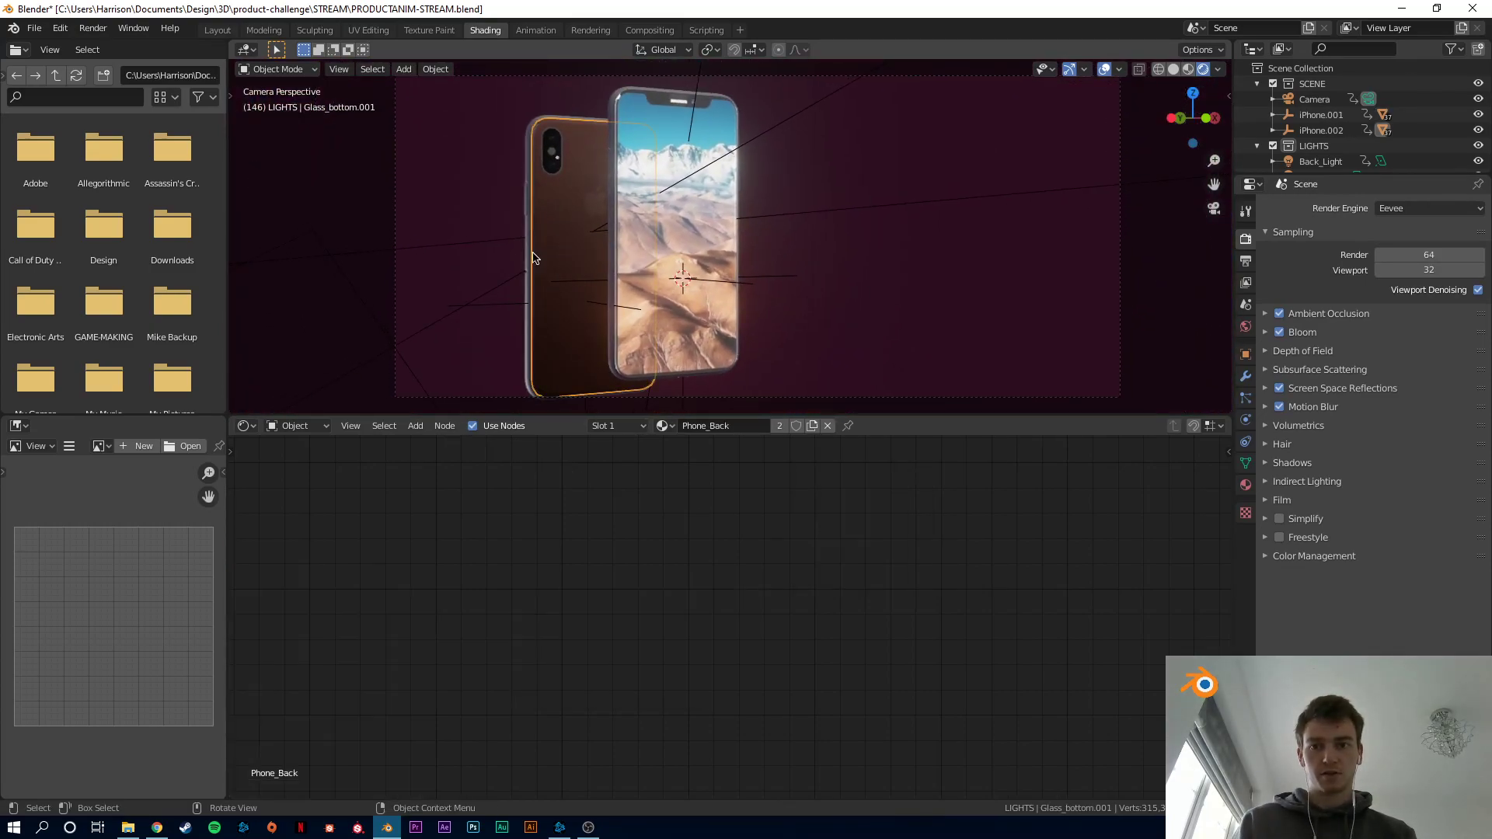
key("Home")
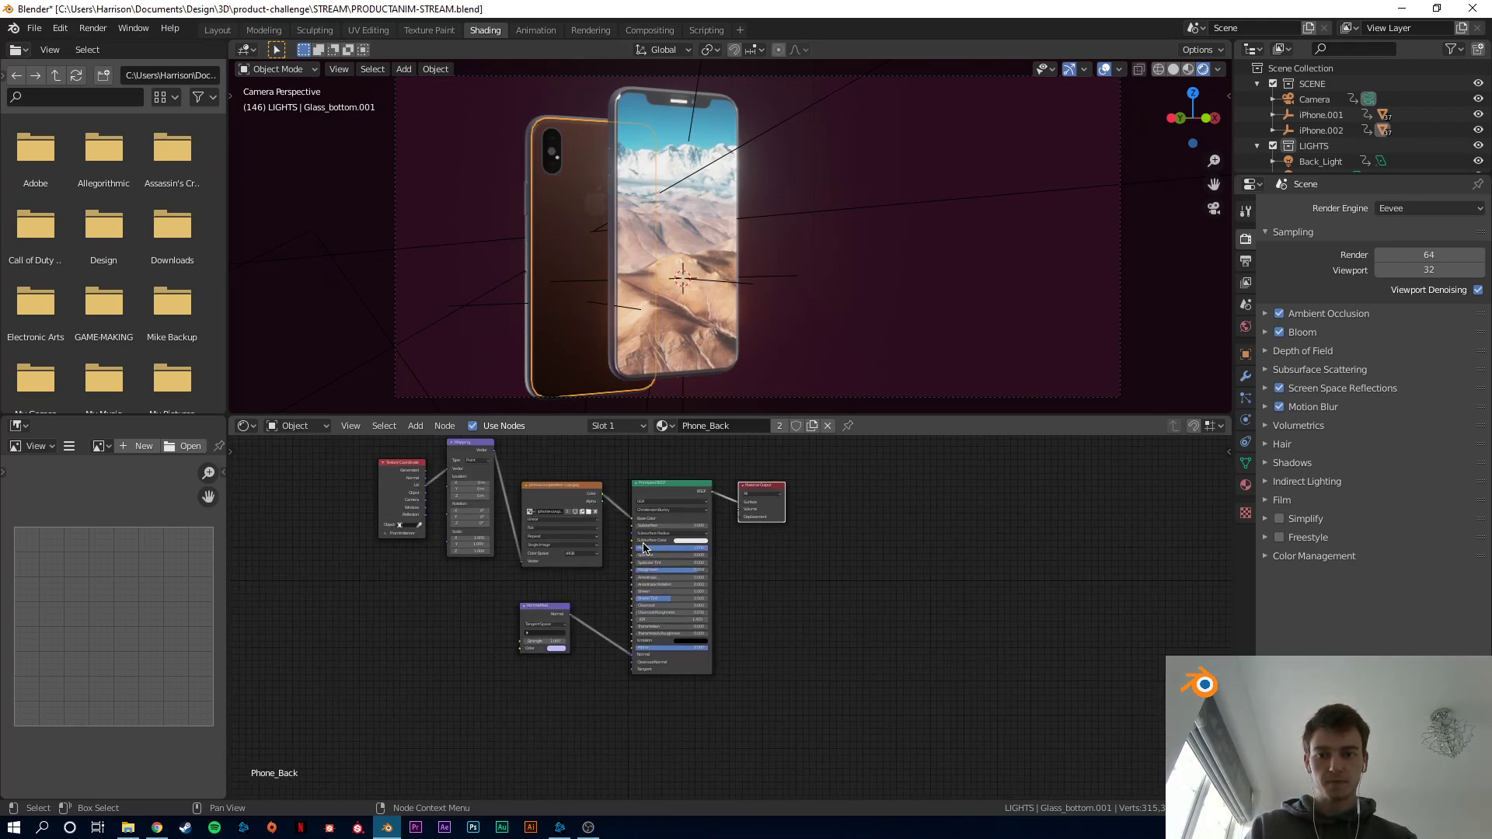
left_click_drag(836, 589, 1112, 596)
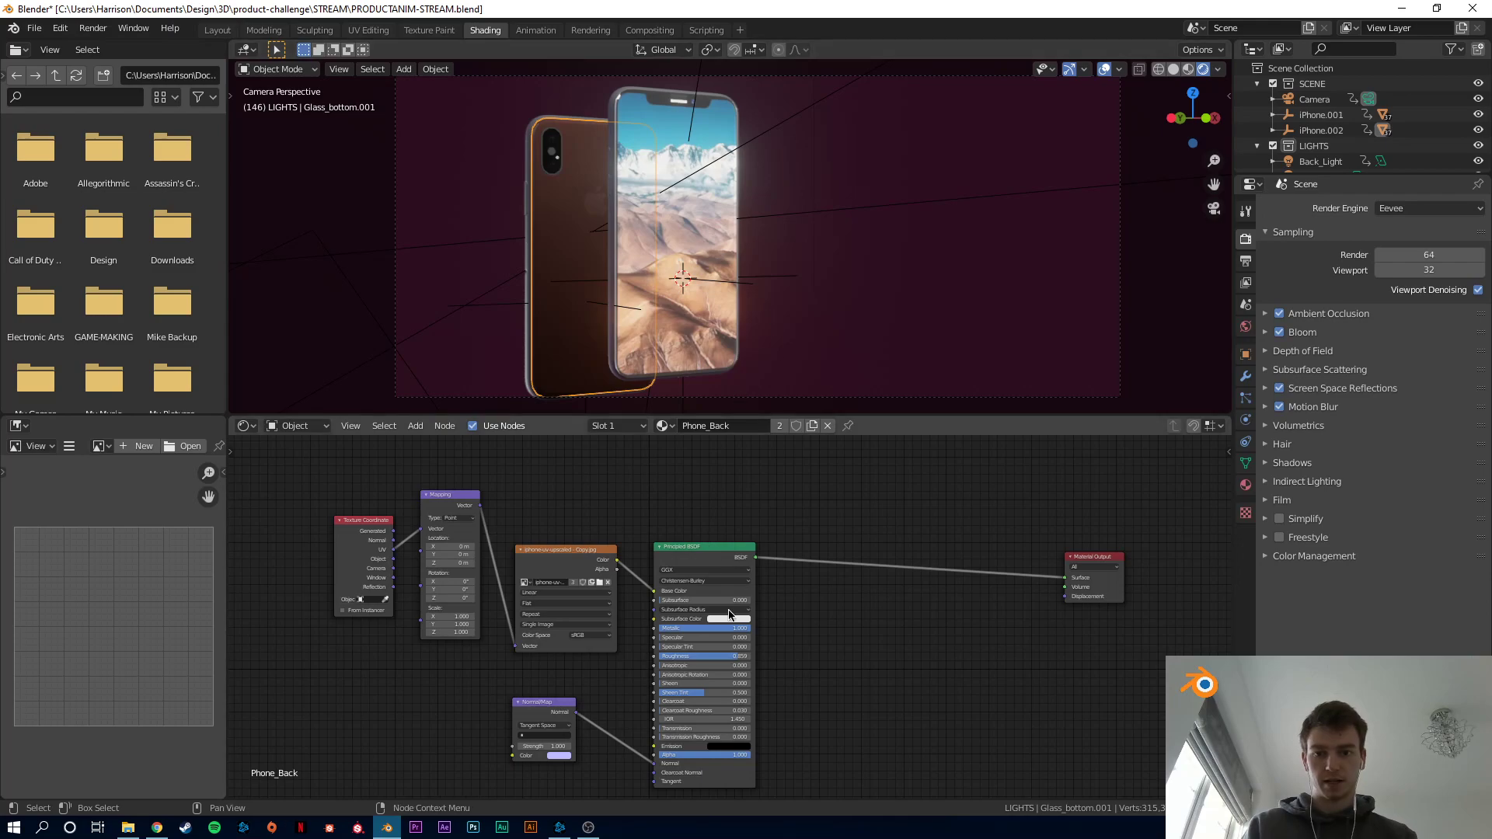
Set the Phone_Back Principled BSDF's Roughness to 0.149 and Metallic to 0.632.
scroll(747, 668, "up", 3)
scroll(759, 702, "up", 2)
left_click_drag(758, 618, 600, 617)
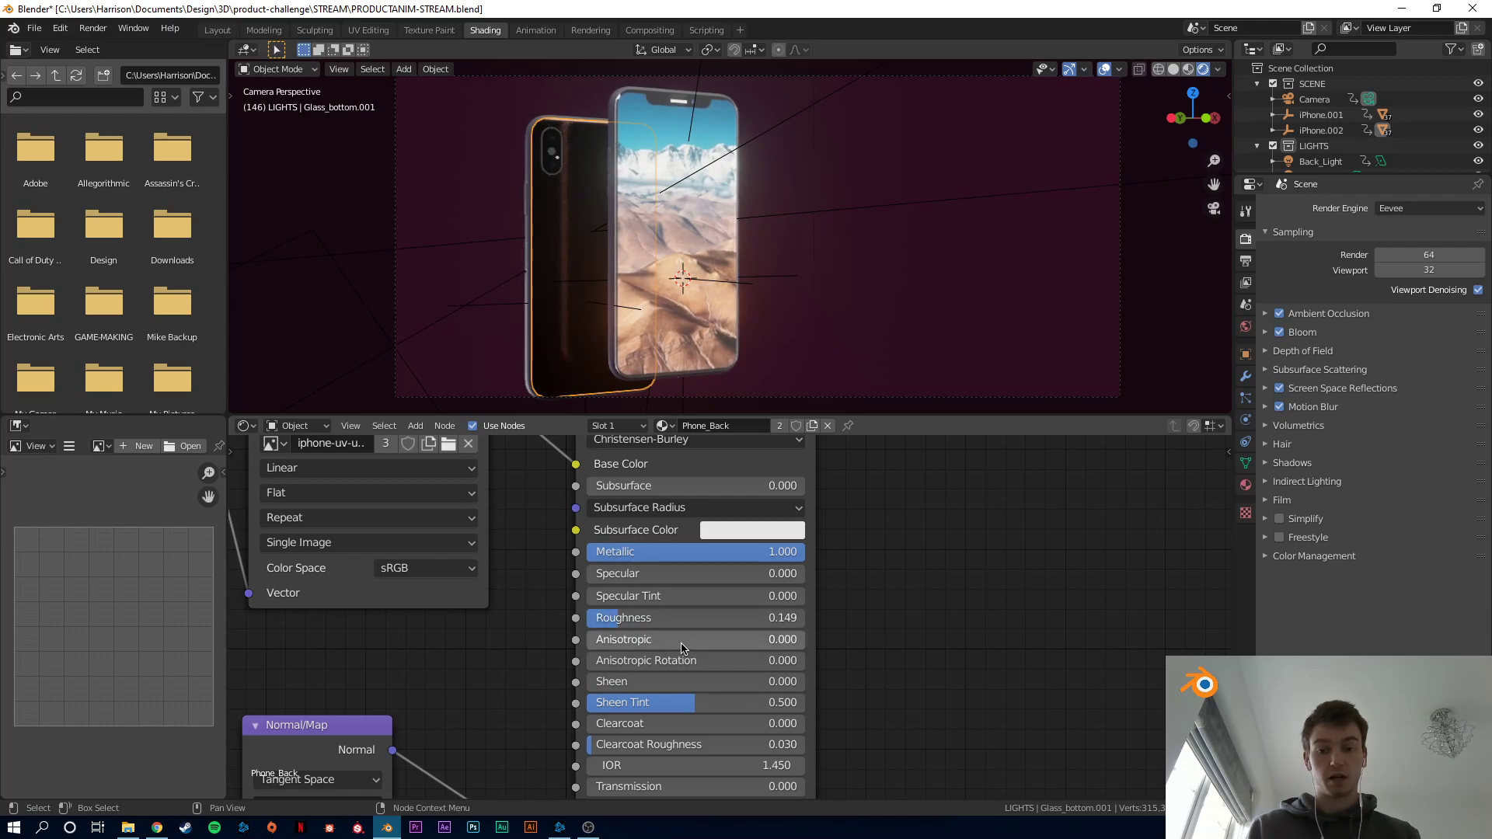
scroll(746, 606, "up", 3)
left_click_drag(826, 567, 754, 567)
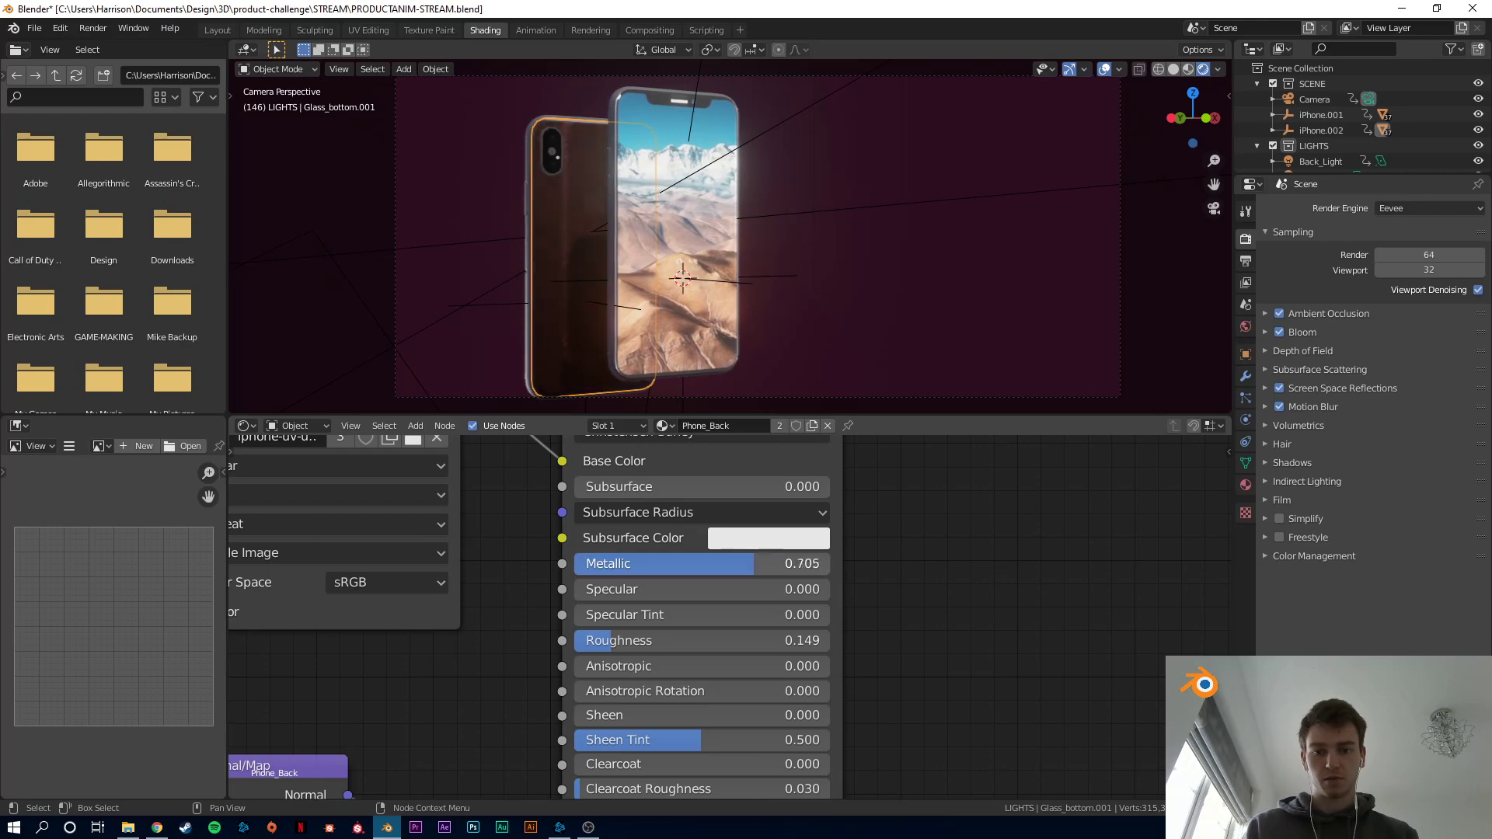
scroll(882, 619, "down", 4)
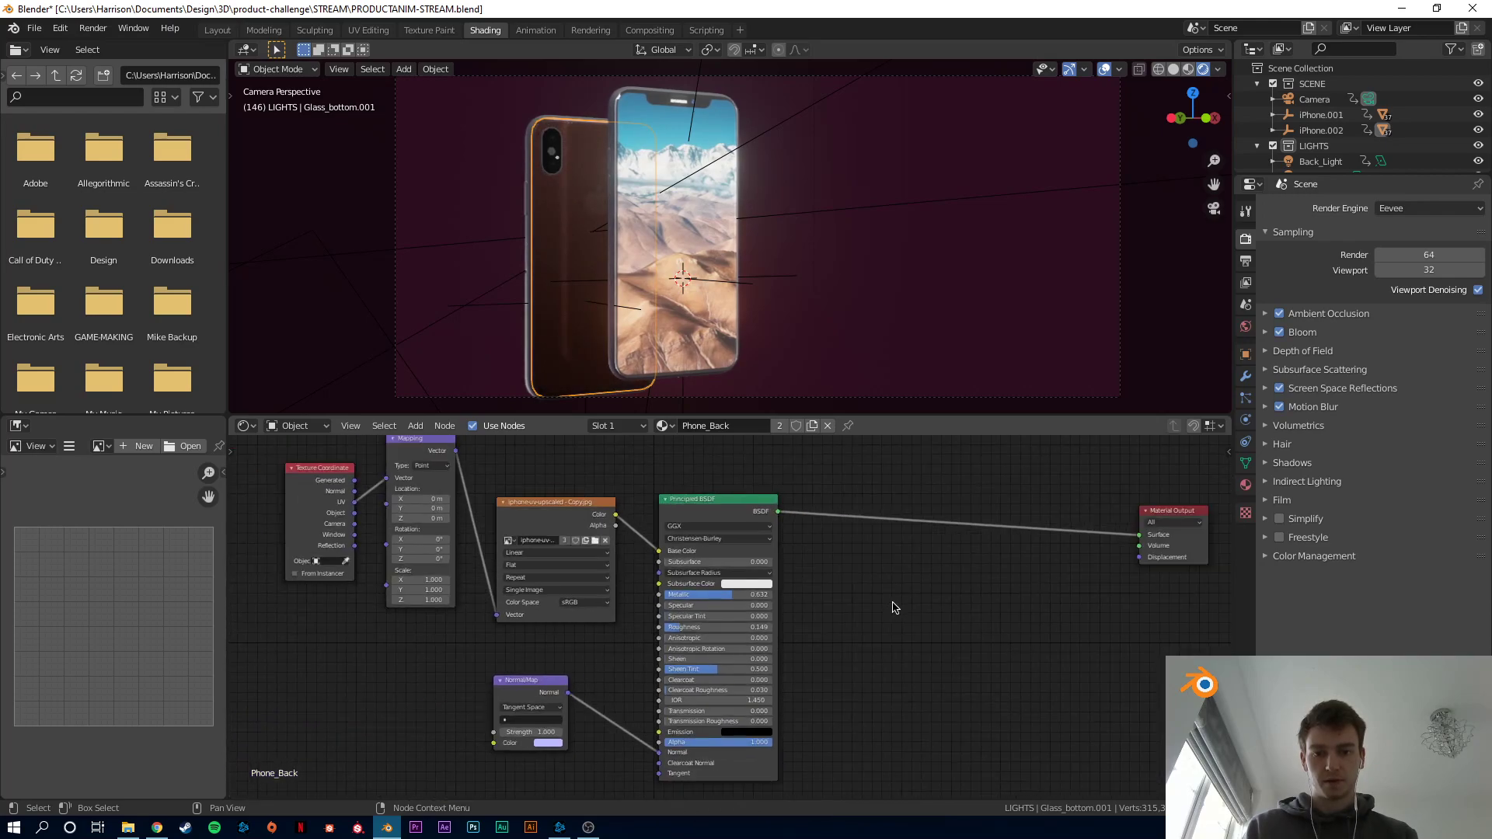
Insert an Add Shader node between the Principled BSDF and the Material Output.
scroll(622, 660, "up", 2)
middle_click_drag(846, 602, 769, 622)
key("shift+a")
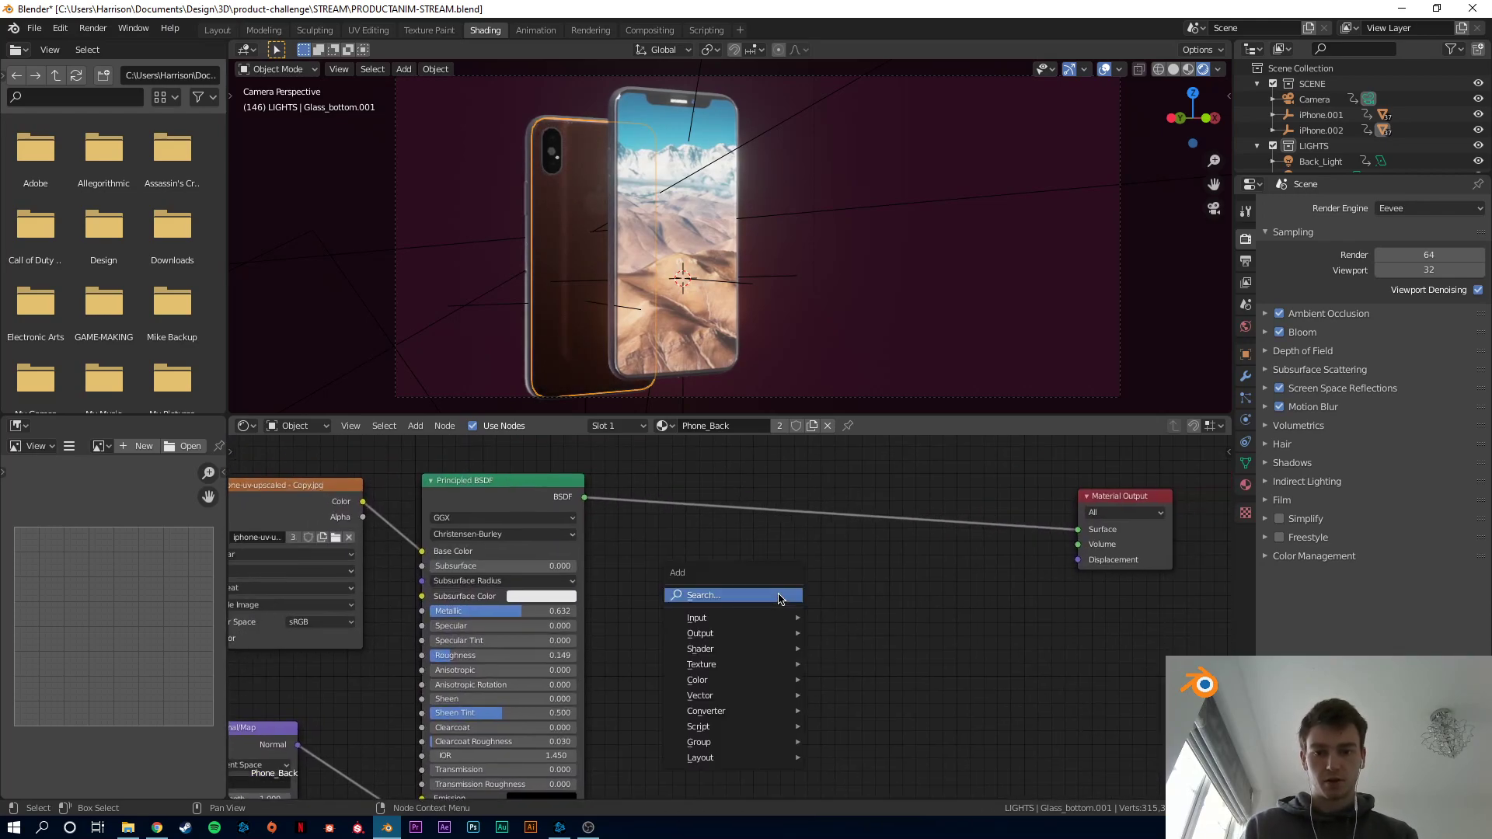
type("a")
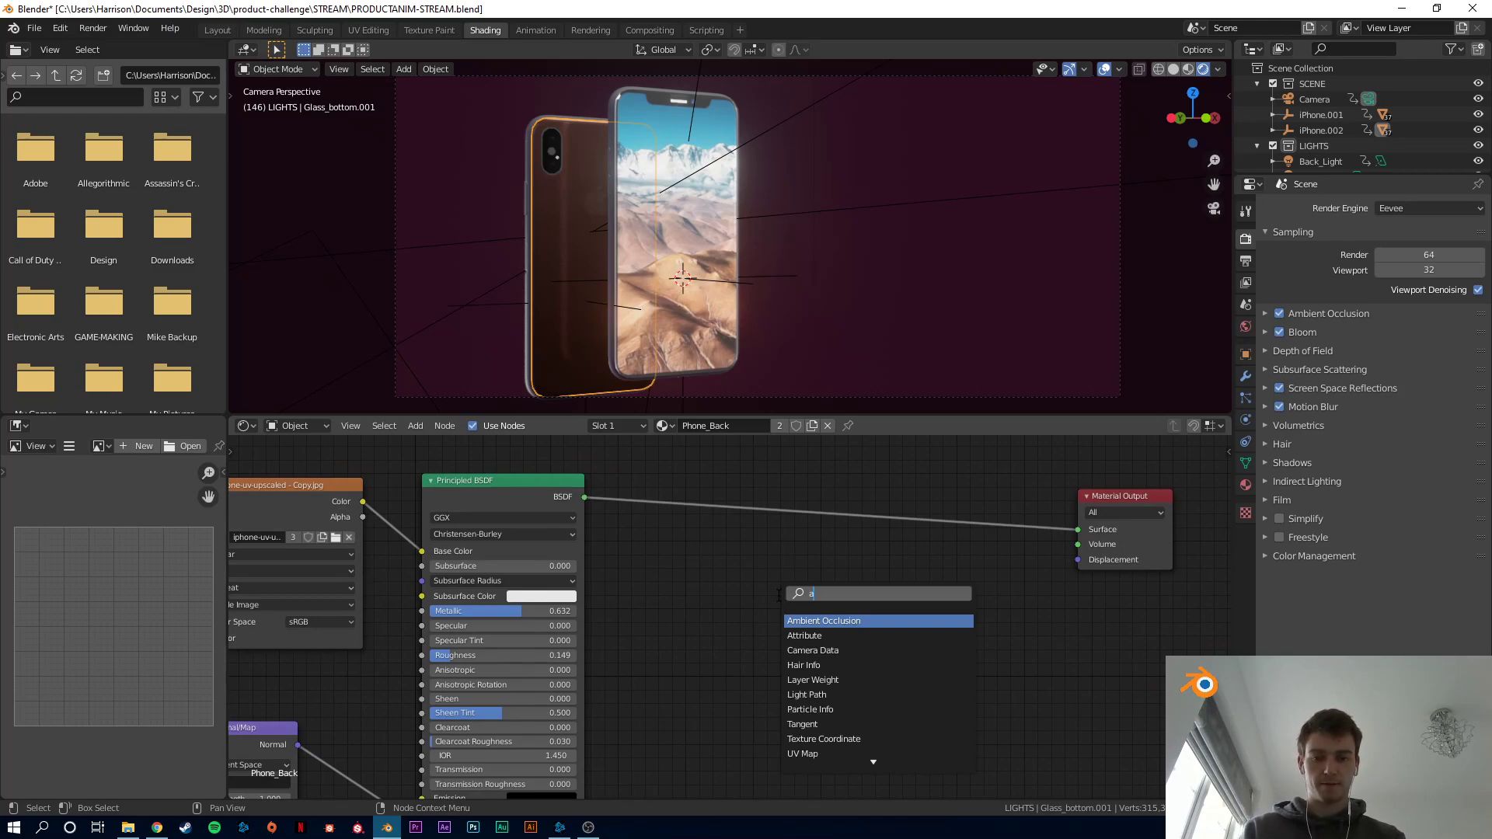
type("dd")
key("Return")
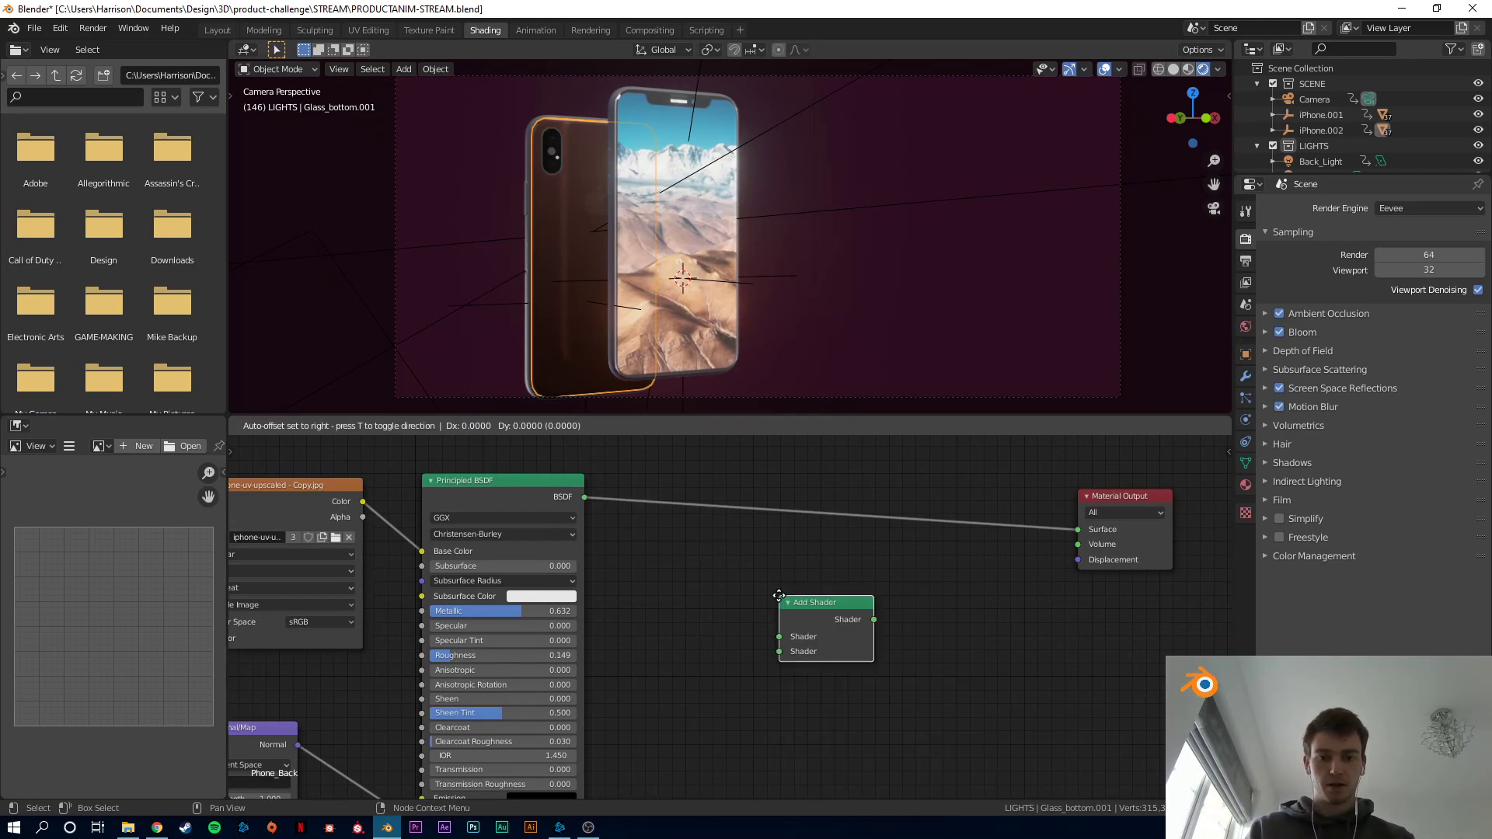
left_click(813, 482)
left_click_drag(862, 542, 869, 563)
Add a Mix Shader connected to the Add Shader's second Shader input, and space the Add Shader, Mix Shader and Material Output farther apart.
key("shift+a")
left_click(742, 591)
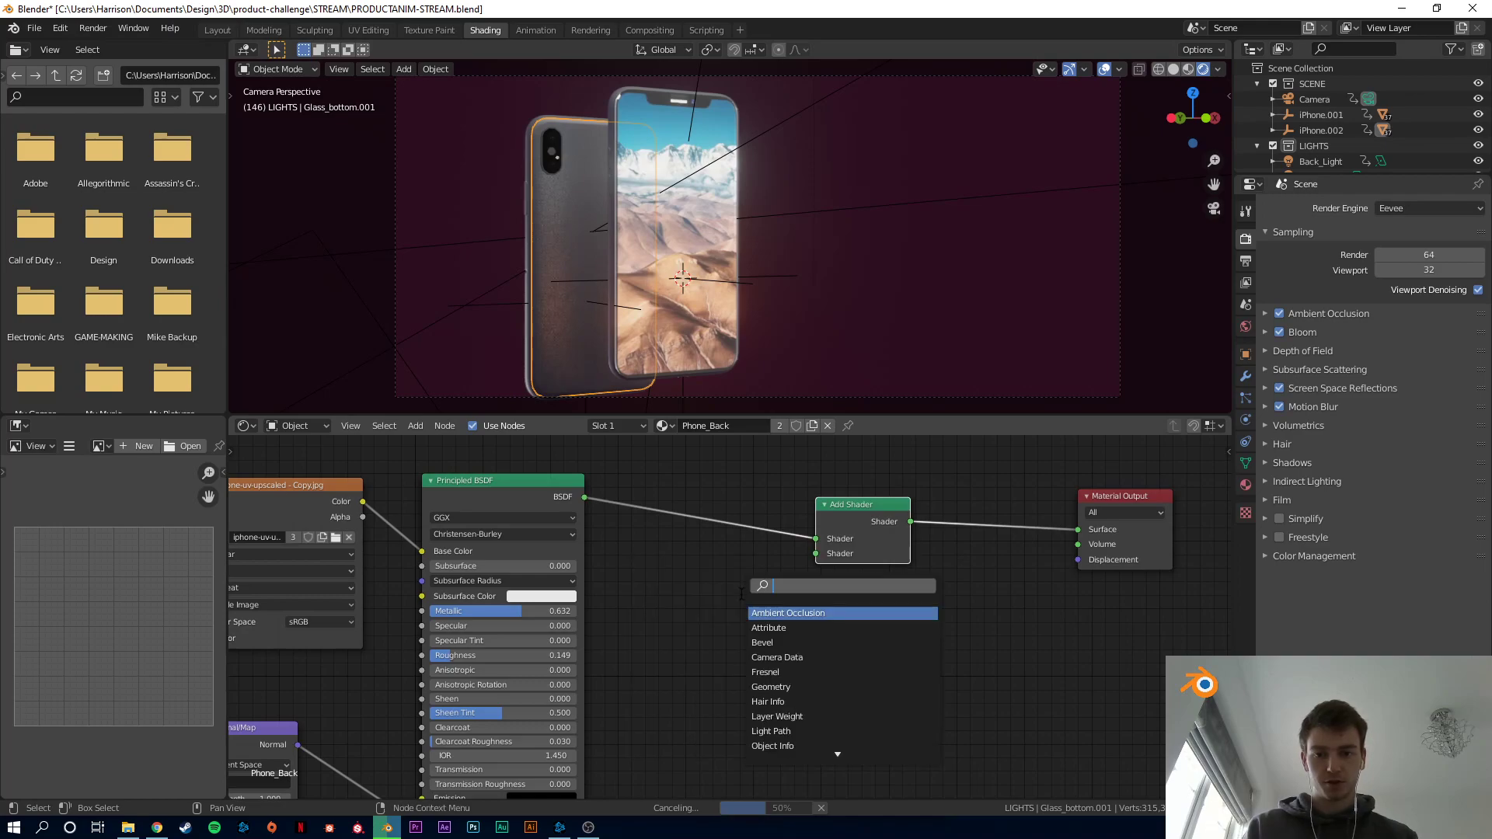
type("mix")
key("Return")
left_click(741, 596)
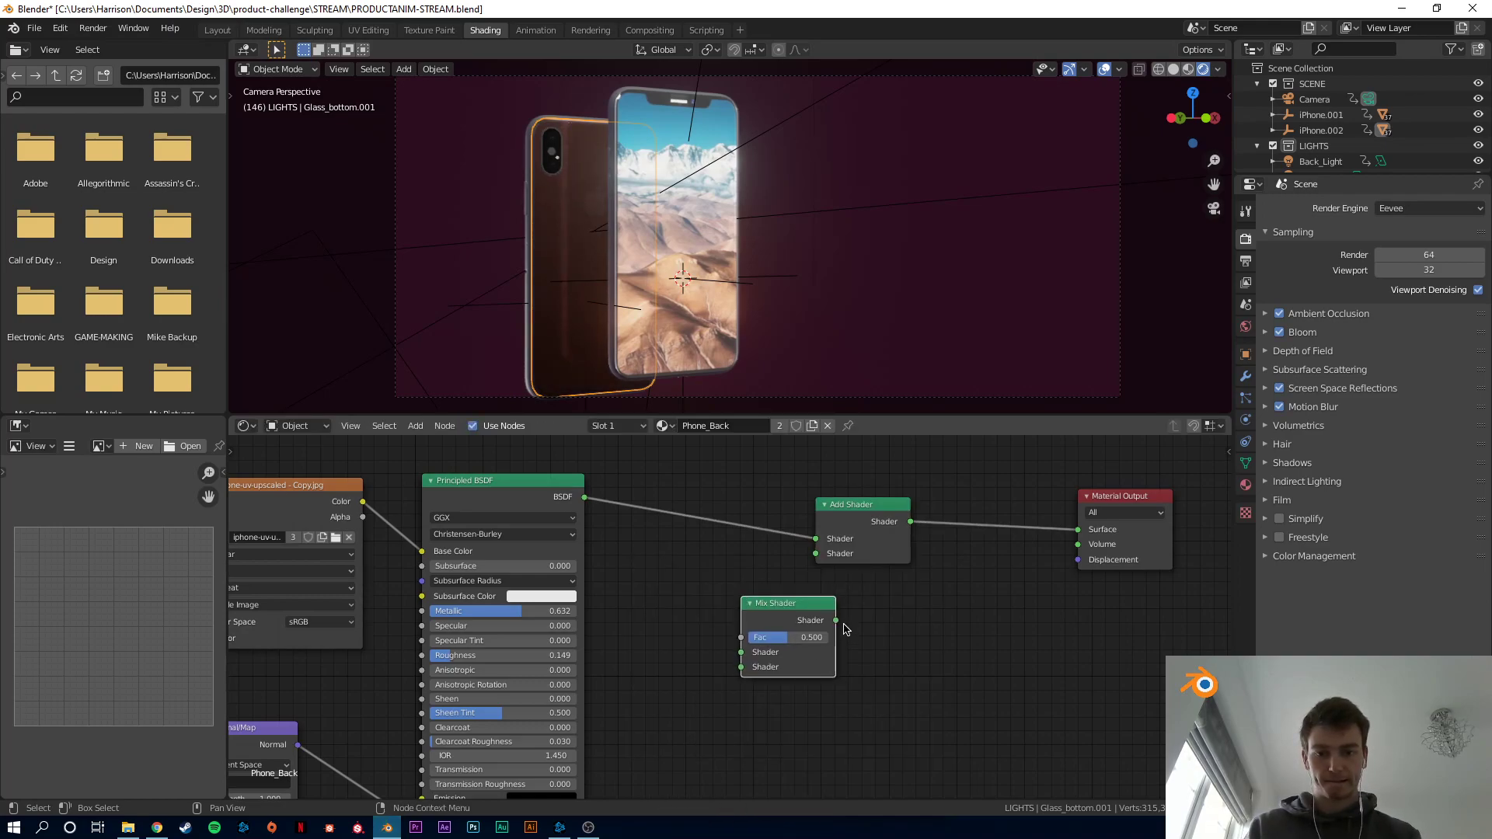
left_click_drag(818, 558, 816, 554)
left_click_drag(886, 507, 1088, 536)
left_click_drag(878, 547, 1026, 544)
left_click(971, 582)
left_click_drag(776, 619, 820, 602)
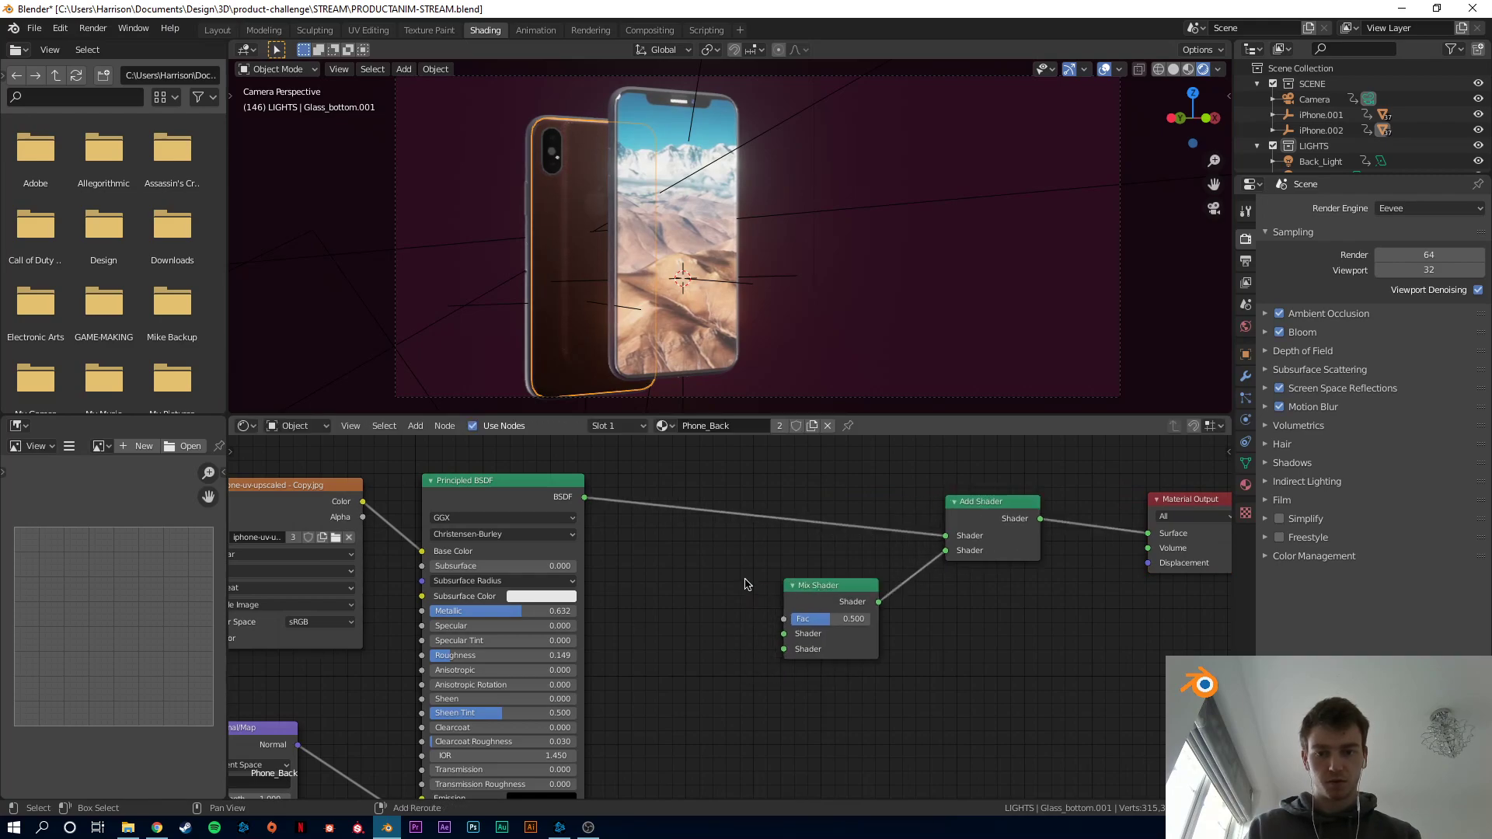
Add a Translucent BSDF and connect it to the Mix Shader's first Shader input.
key("shift+a")
left_click(744, 579)
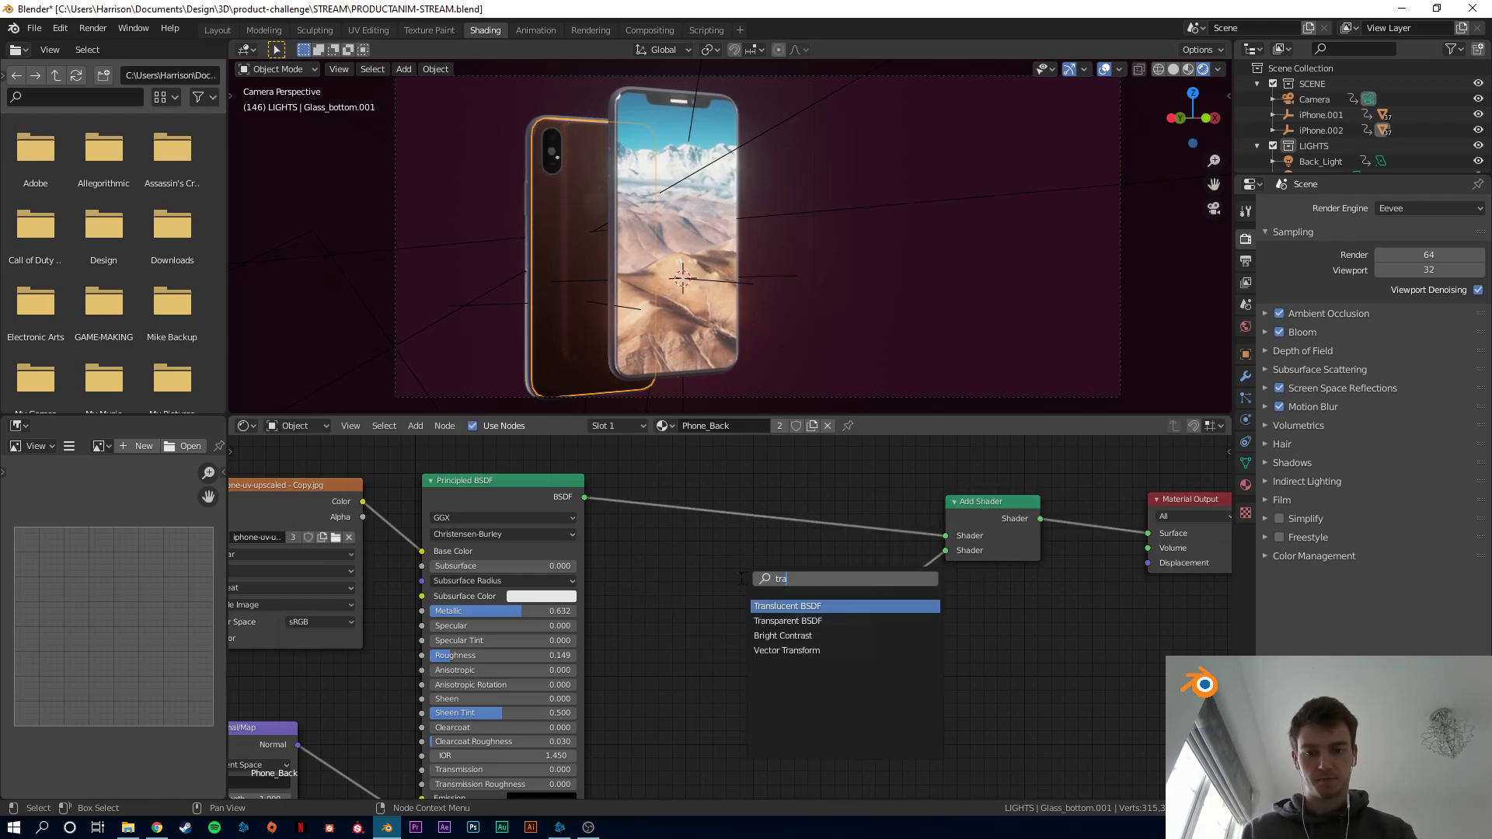
key("Return")
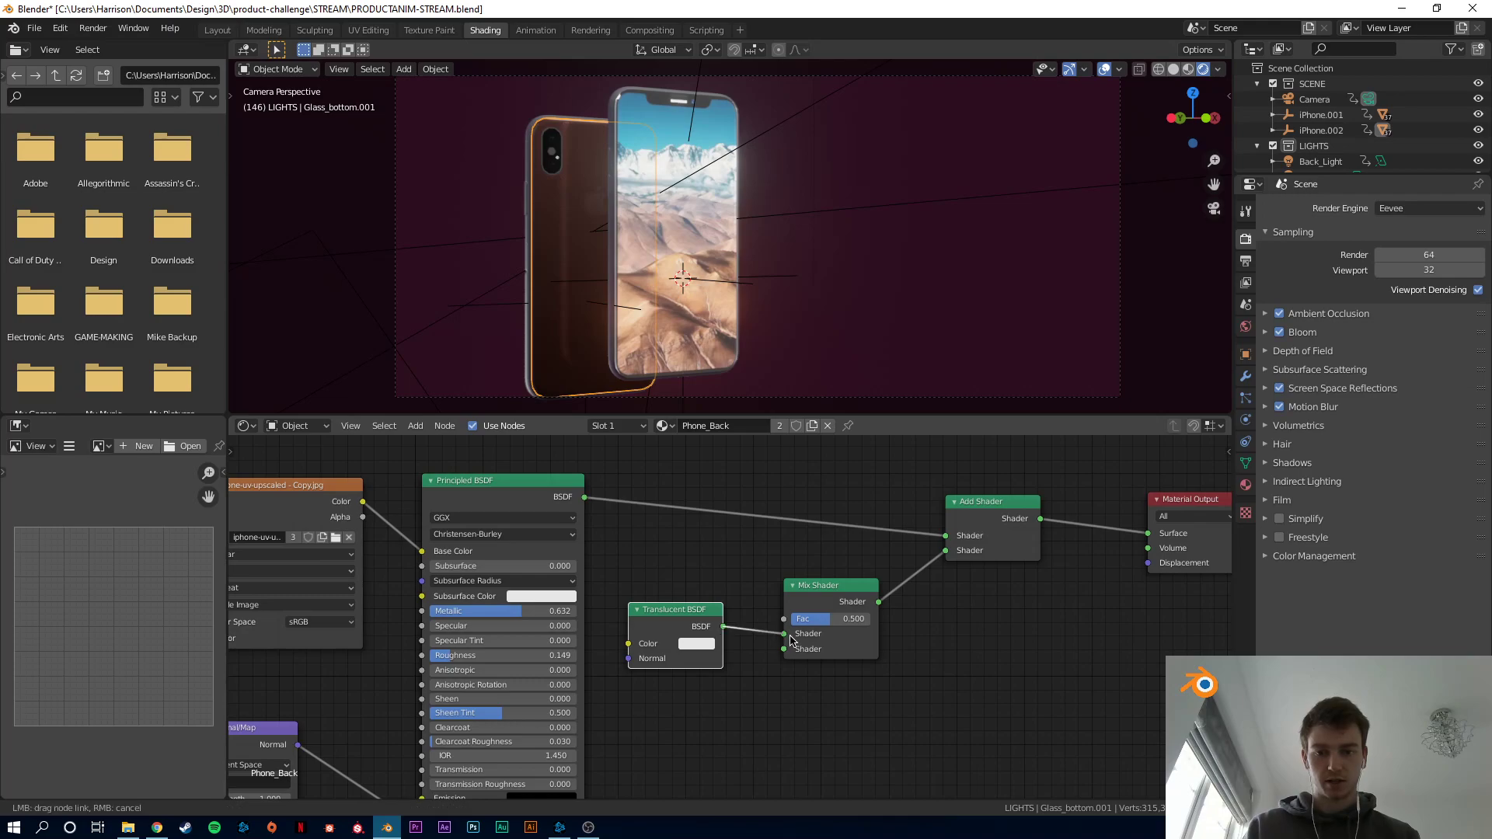
left_click(716, 701)
Add a Glossy BSDF below the Translucent BSDF and connect it to the Mix Shader's second Shader input.
key("shift+a")
left_click(691, 638)
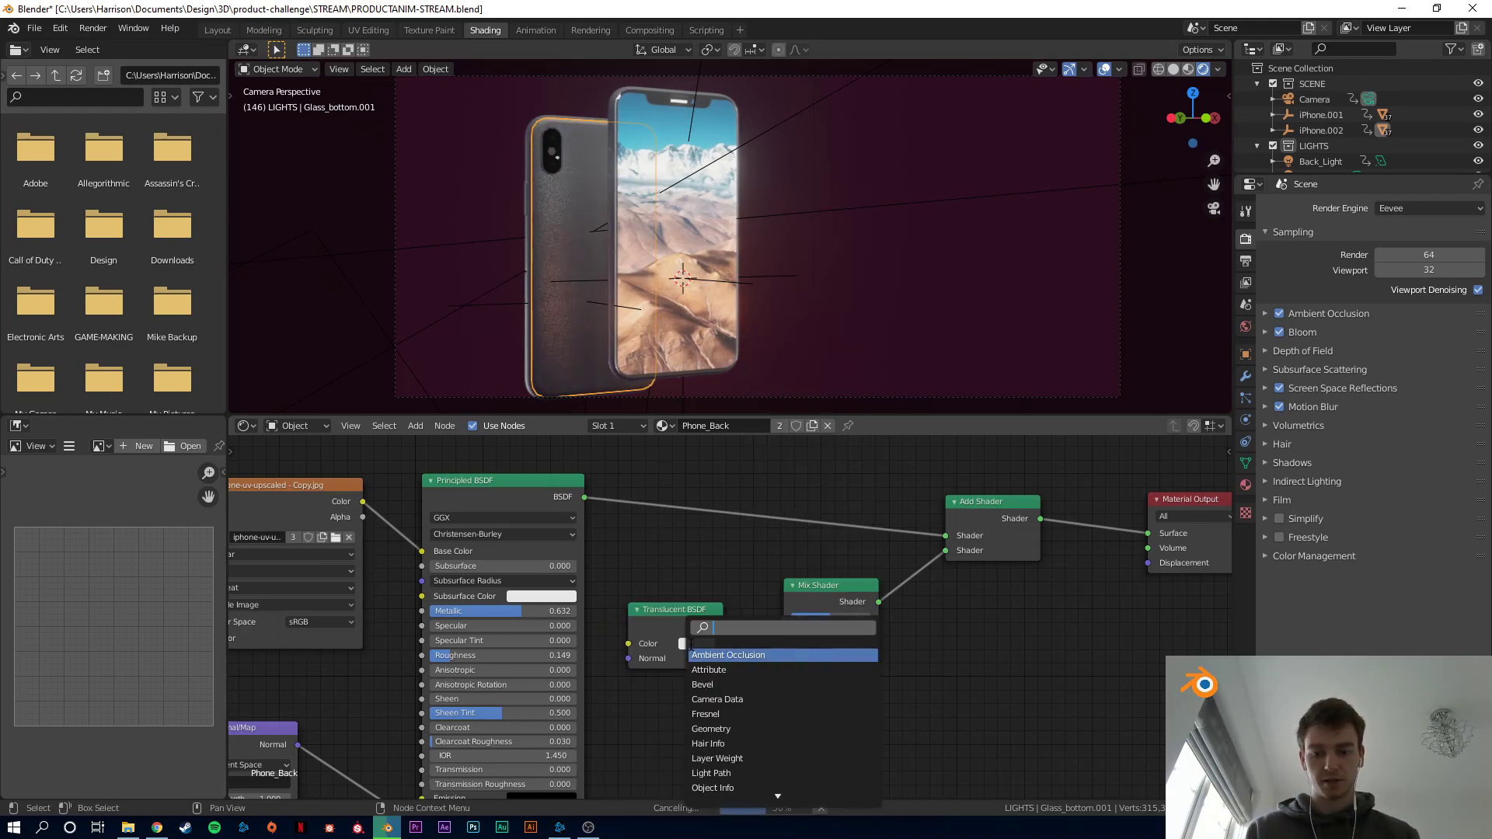
type("glo")
key("Return")
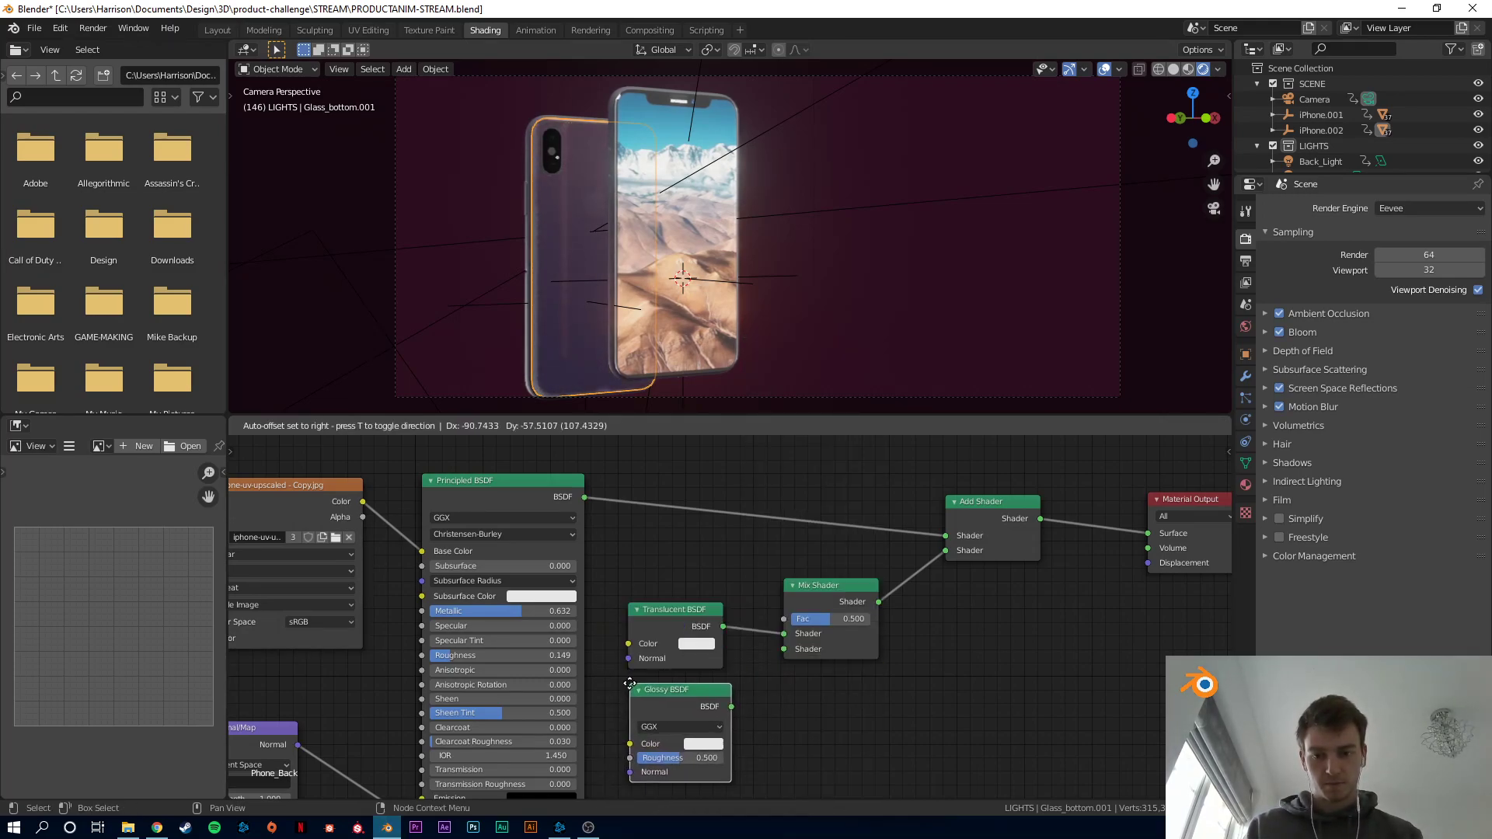
left_click(625, 684)
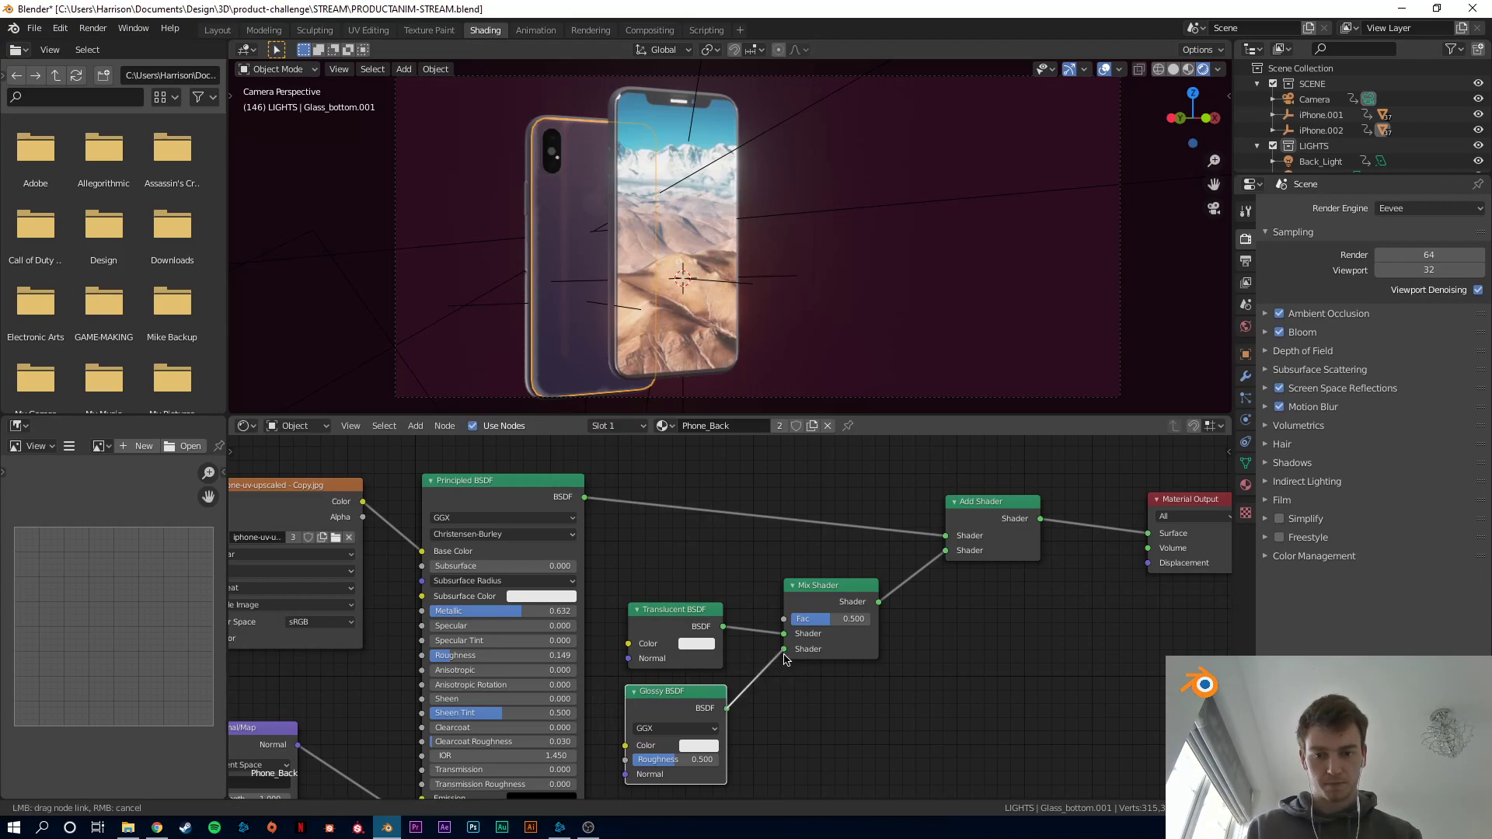
left_click_drag(785, 659, 786, 660)
scroll(905, 659, "down", 2)
left_click(836, 568)
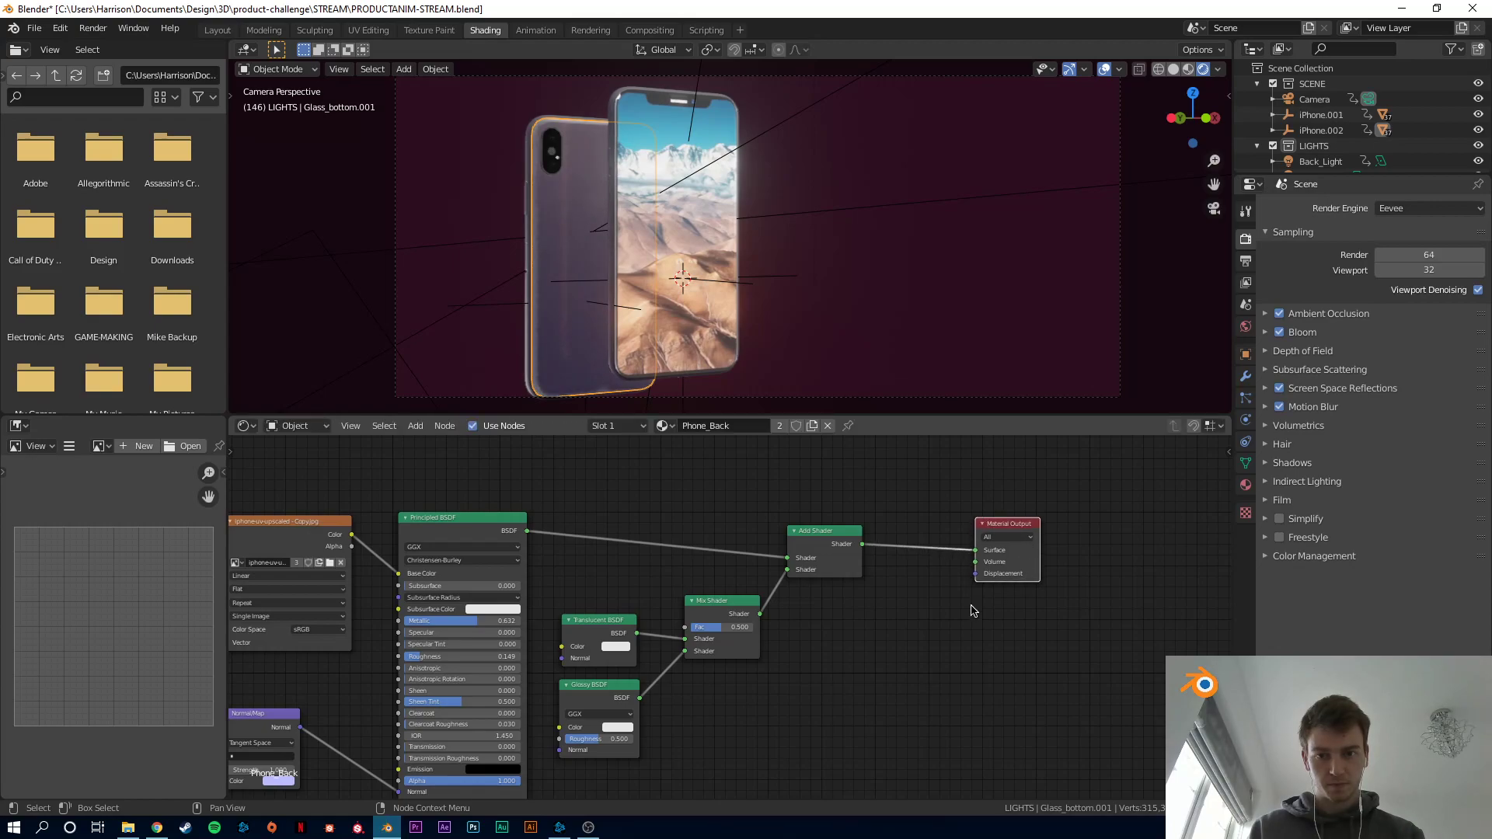
Set the render engine to Cycles, align the Glossy BSDF under the Translucent BSDF, and inspect the phone's back in the rendered preview.
scroll(544, 684, "up", 3)
scroll(598, 292, "up", 3)
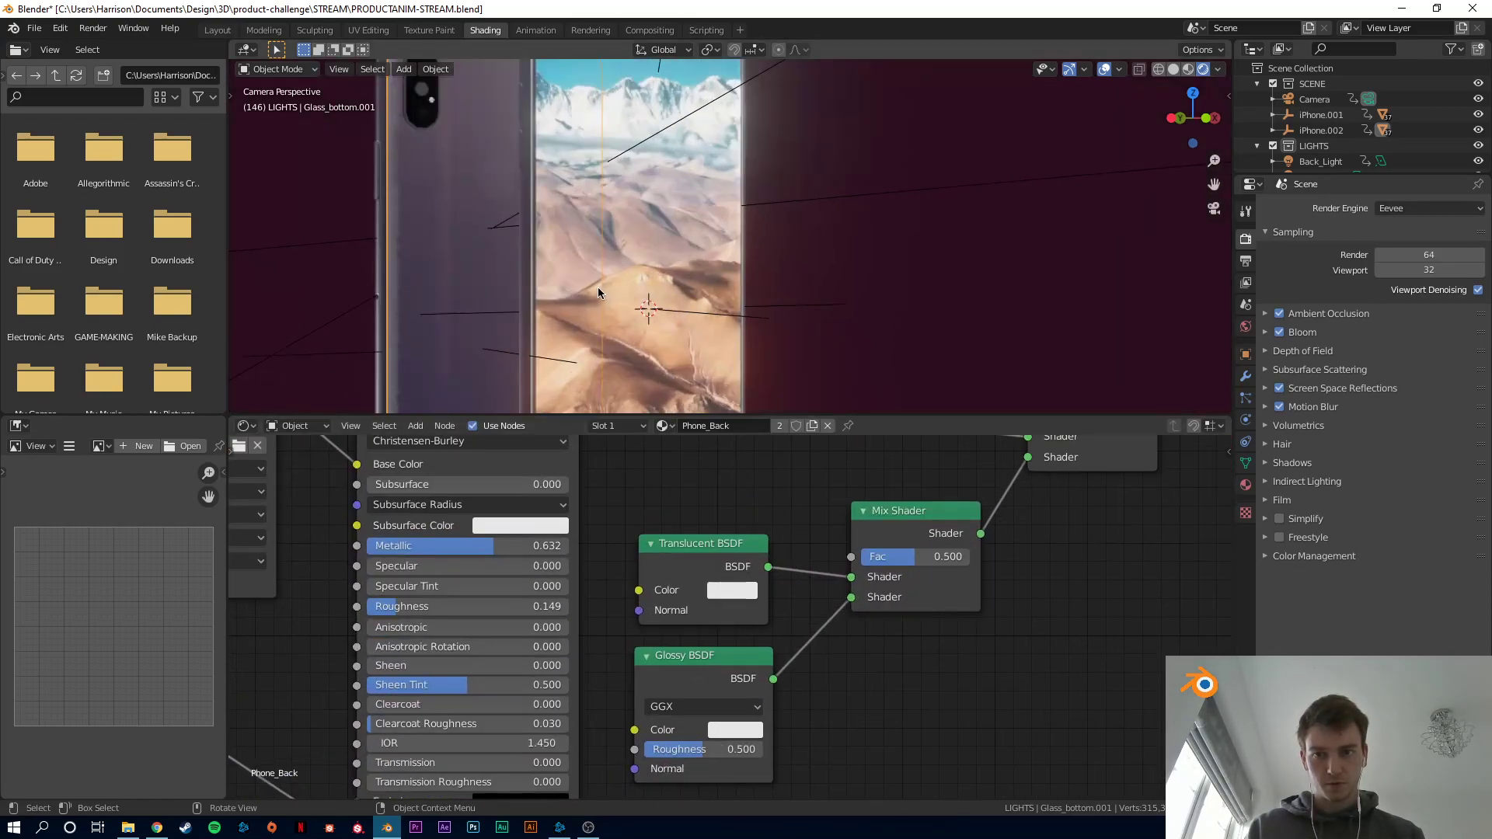
middle_click_drag(599, 293, 868, 340, "shift")
scroll(753, 237, "up", 3)
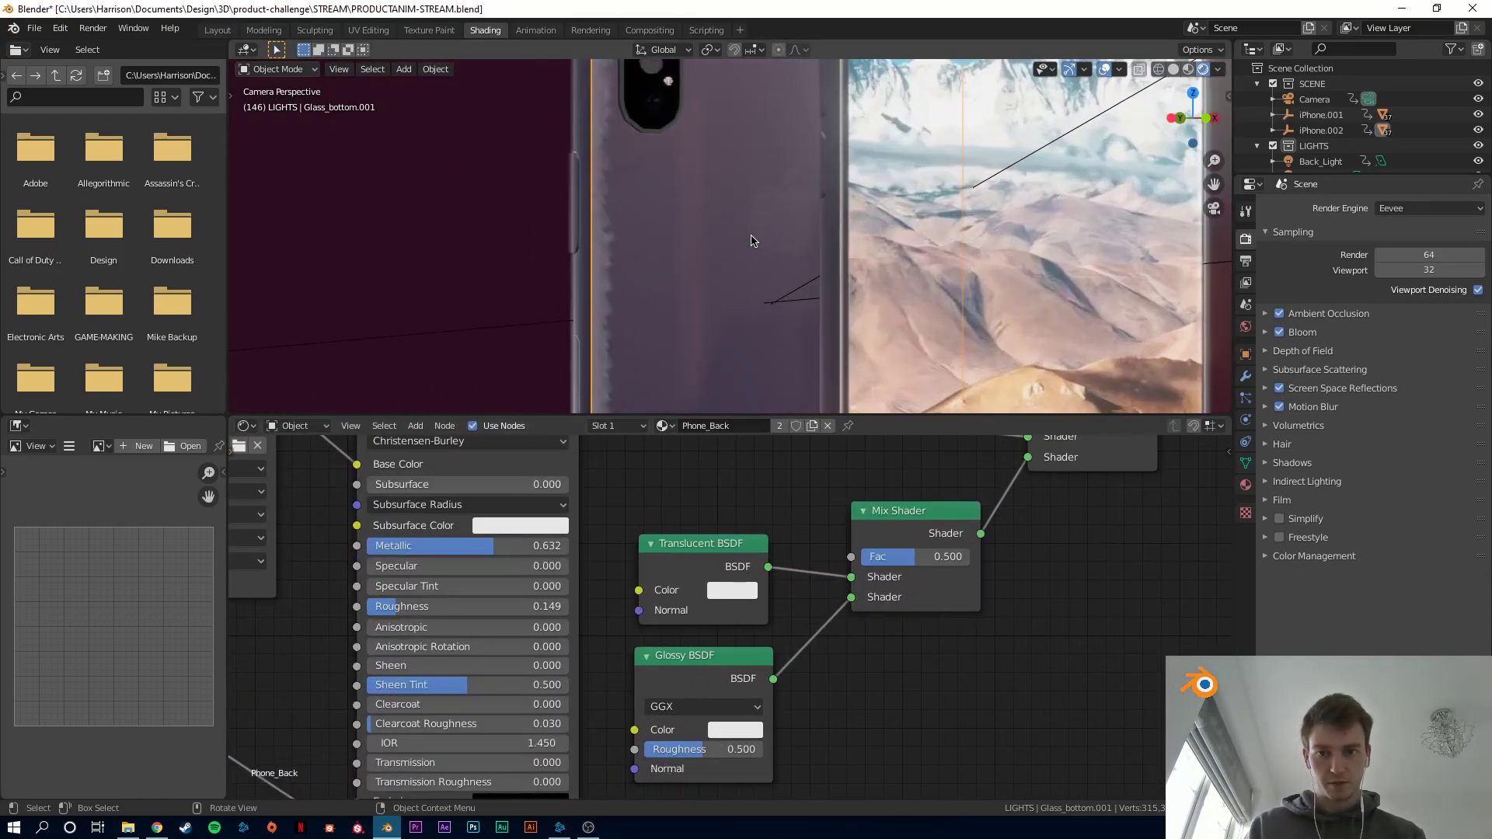
scroll(753, 239, "down", 1)
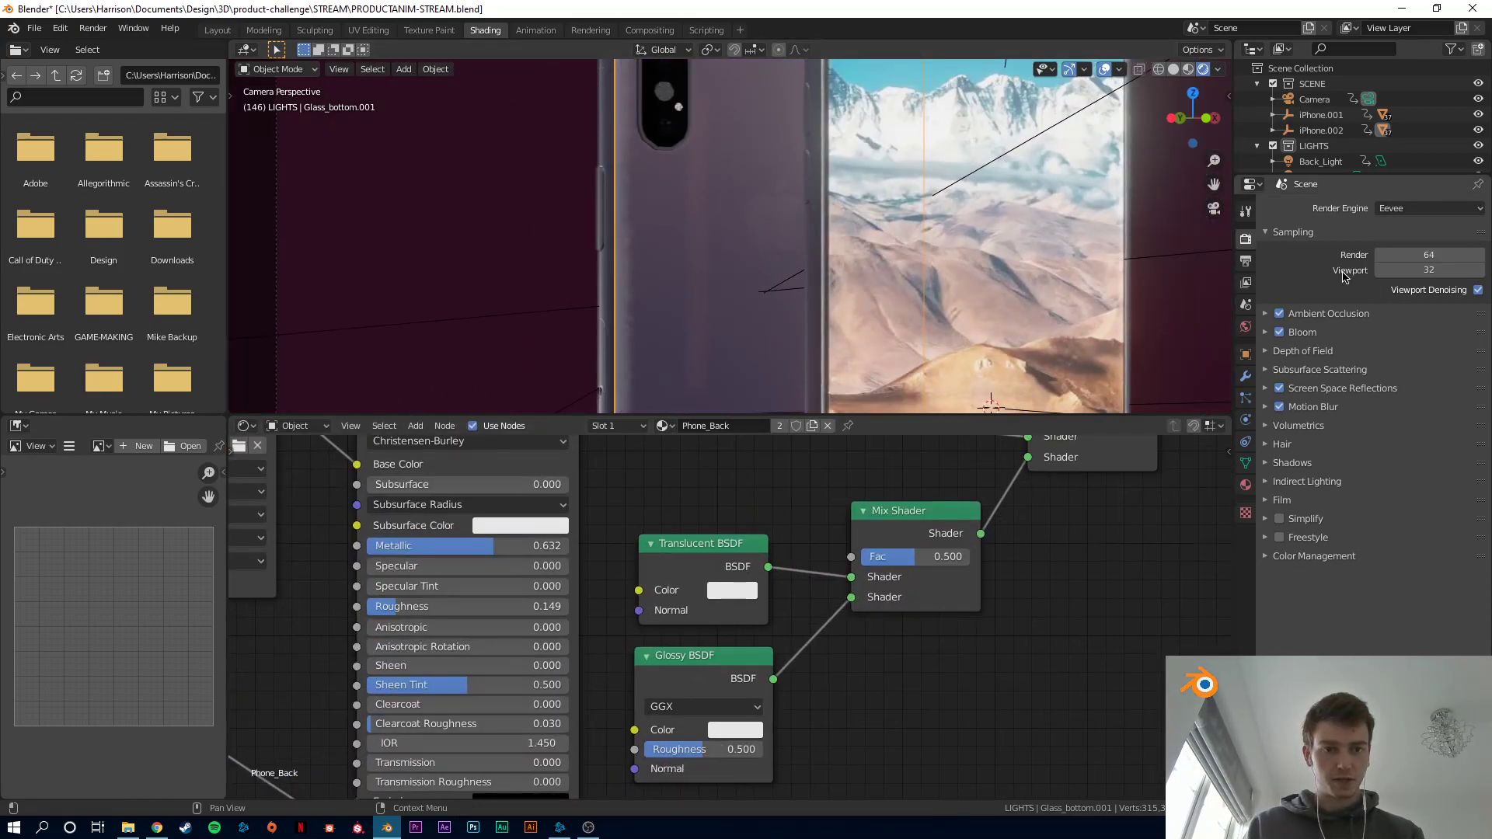
left_click(1426, 208)
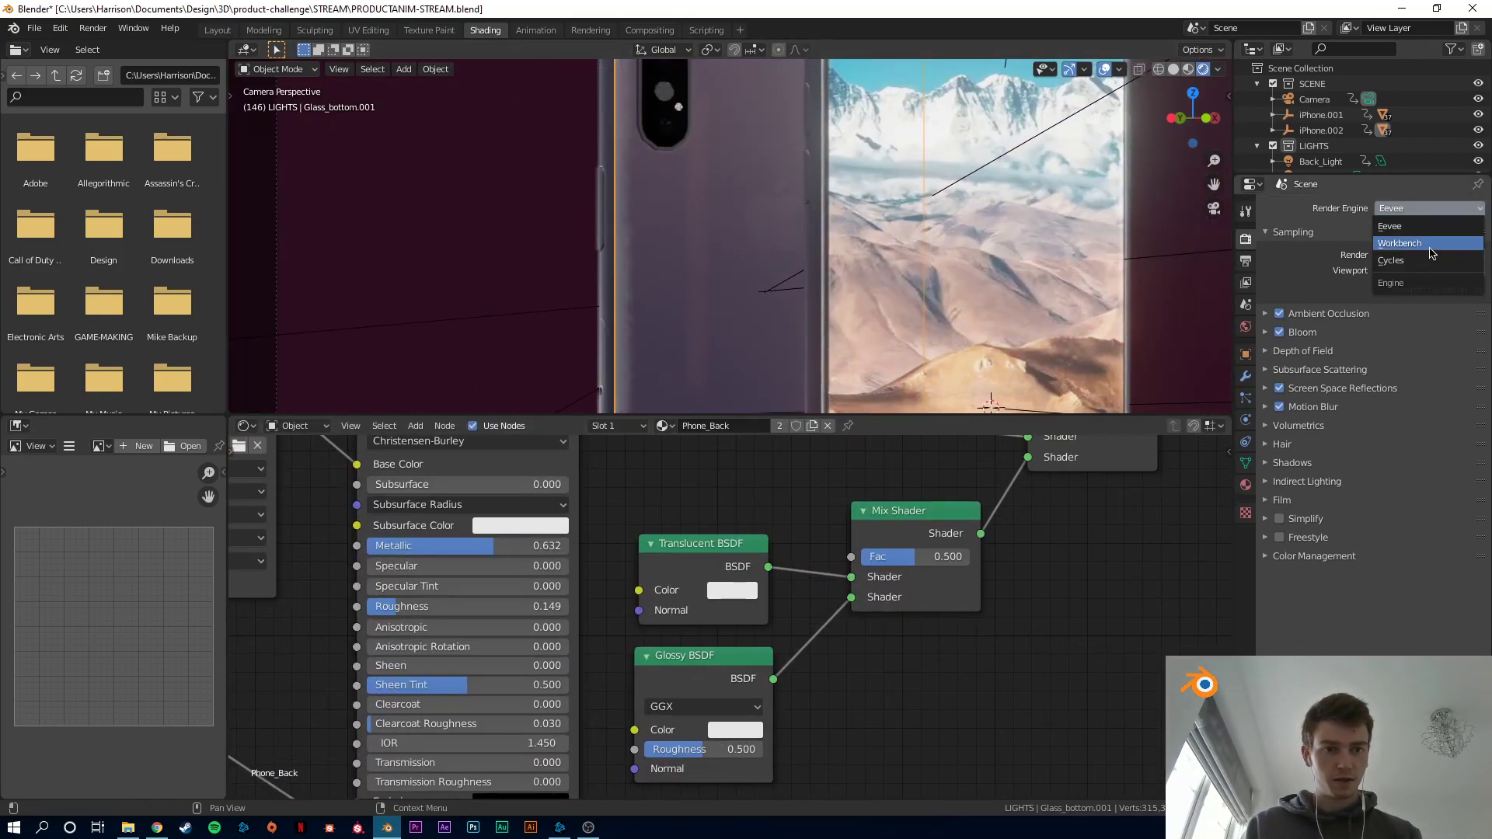
left_click(1431, 261)
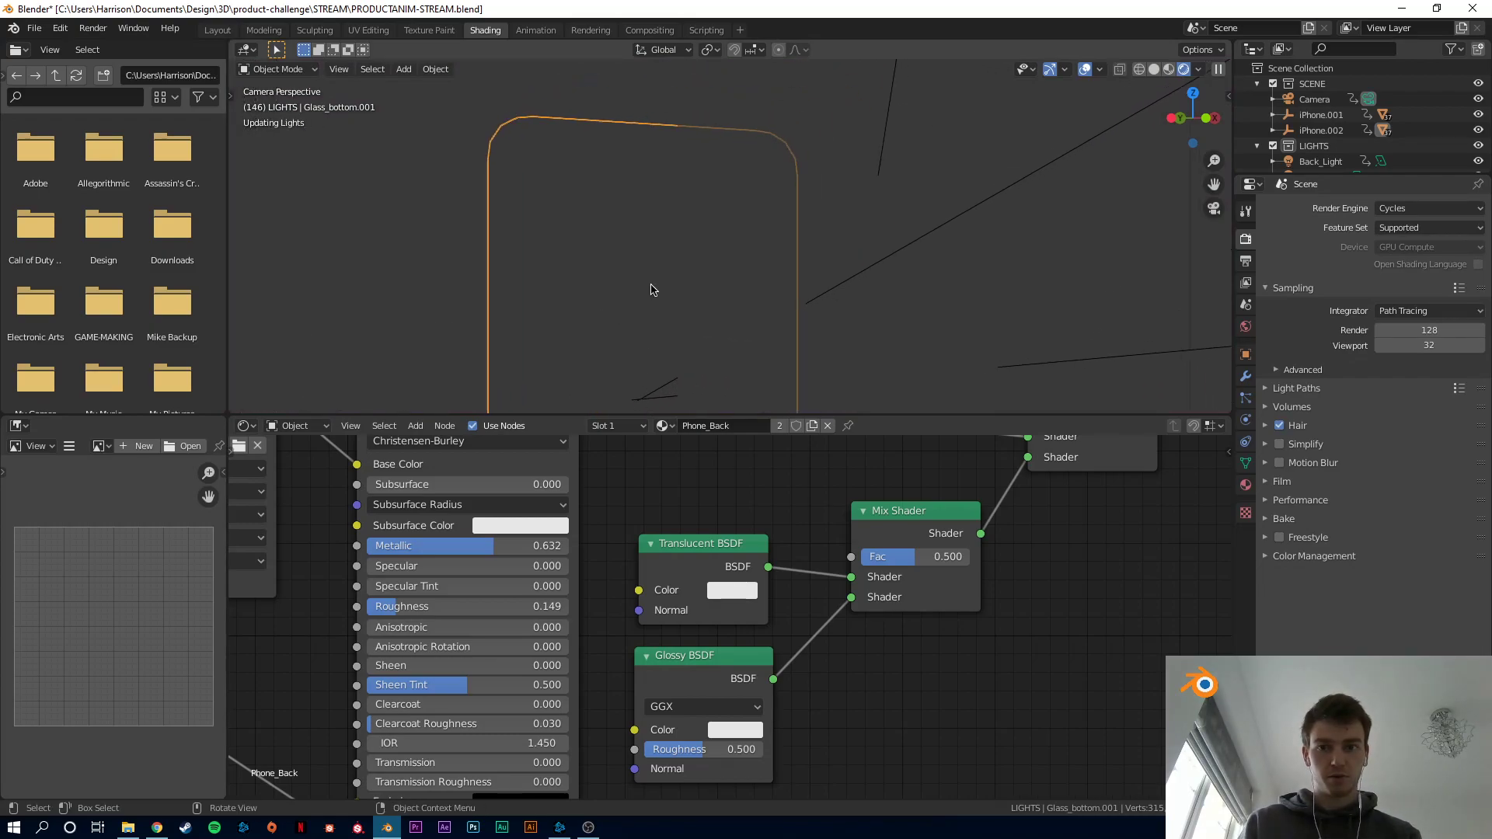
left_click_drag(693, 660, 697, 659)
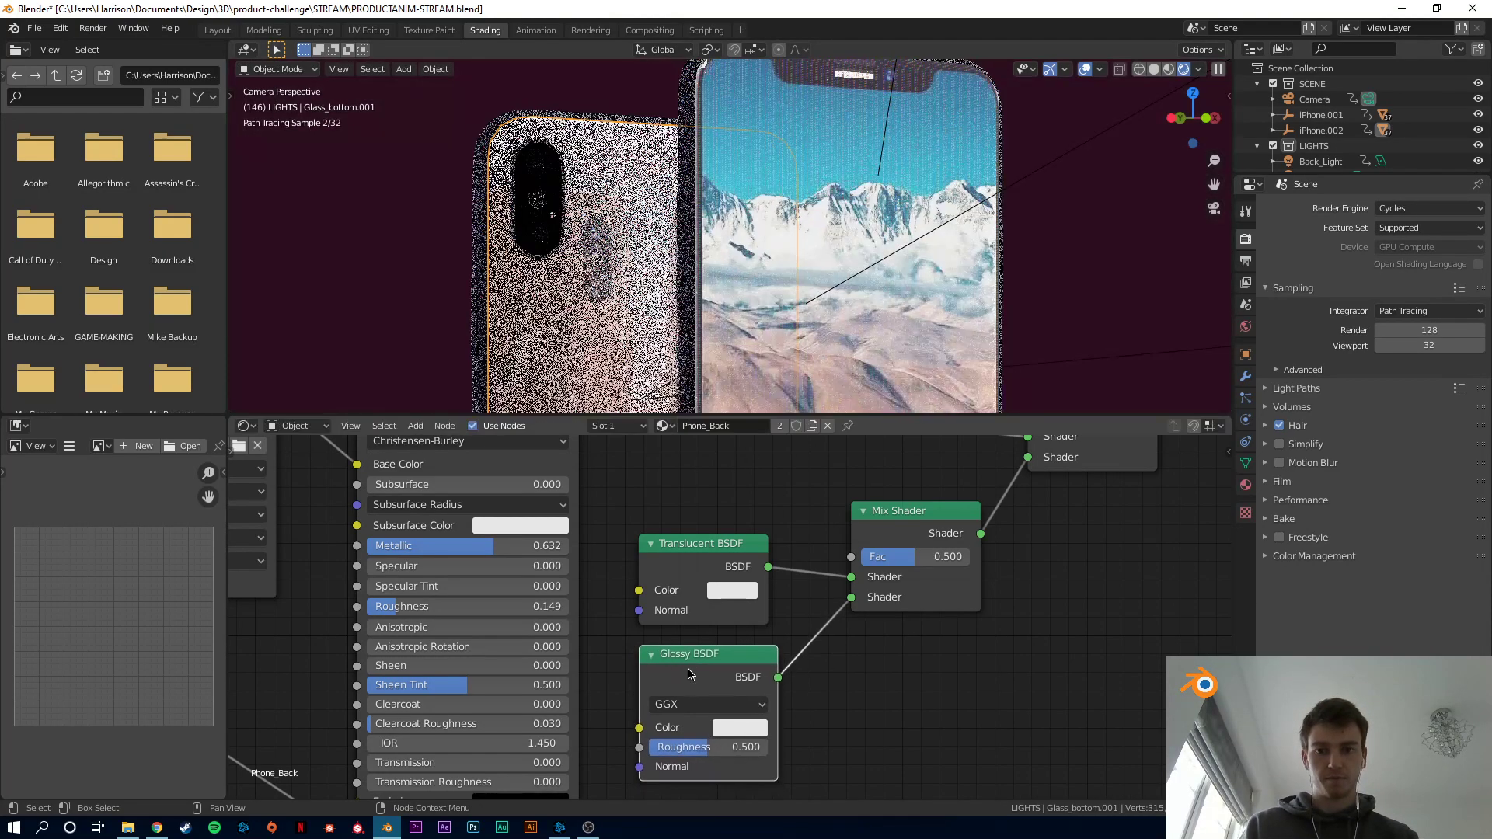
scroll(626, 316, "down", 1)
middle_click_drag(647, 313, 650, 272, "shift")
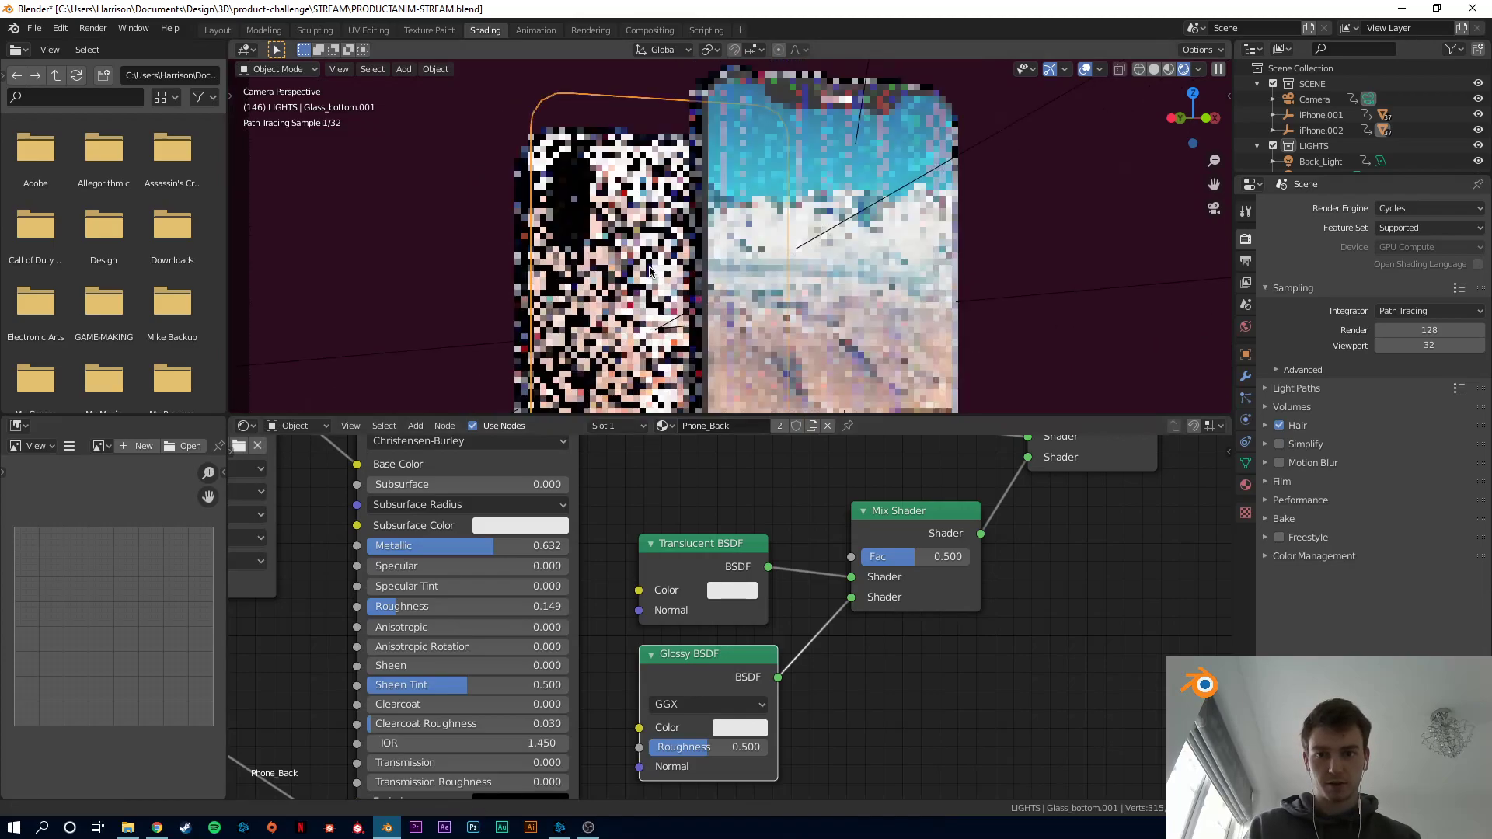
scroll(637, 233, "up", 1)
middle_click_drag(610, 168, 663, 234, "shift")
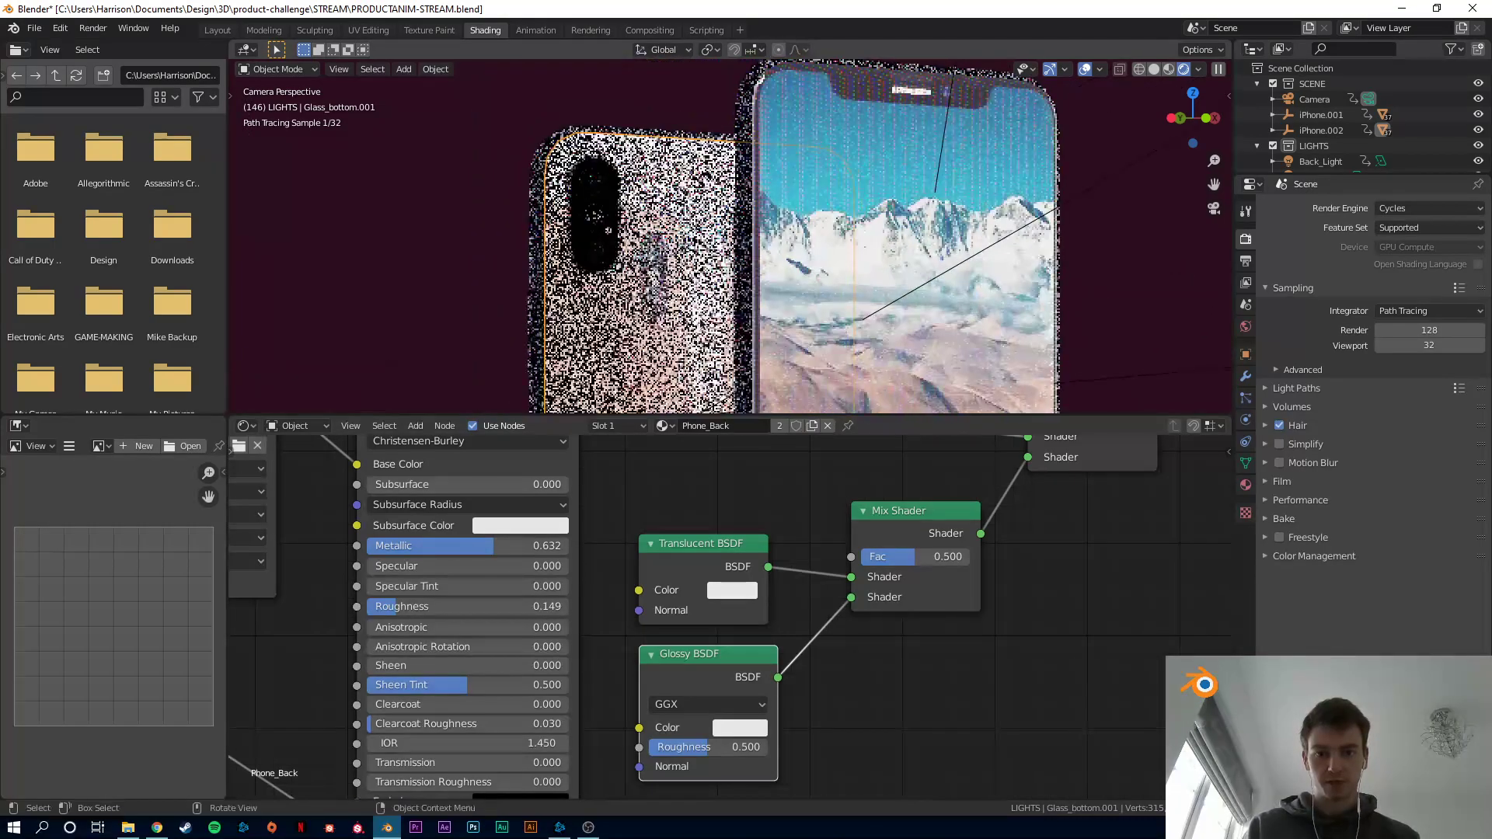
Set the Translucent BSDF's color to red E74D50 and copy its hex value.
scroll(739, 314, "down", 5)
middle_click_drag(739, 314, 749, 257, "shift")
scroll(725, 223, "up", 1)
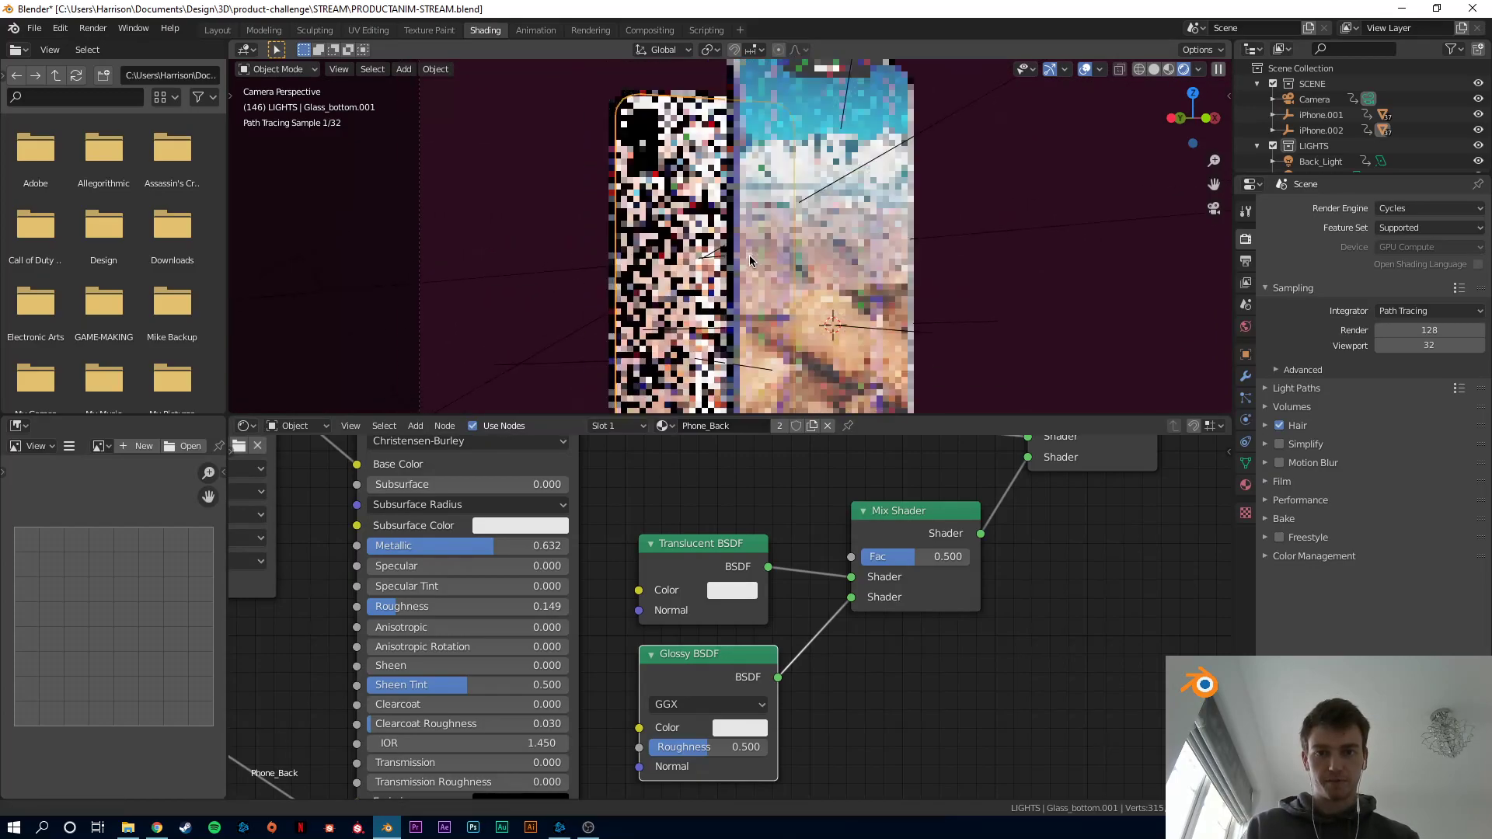
scroll(754, 260, "up", 1)
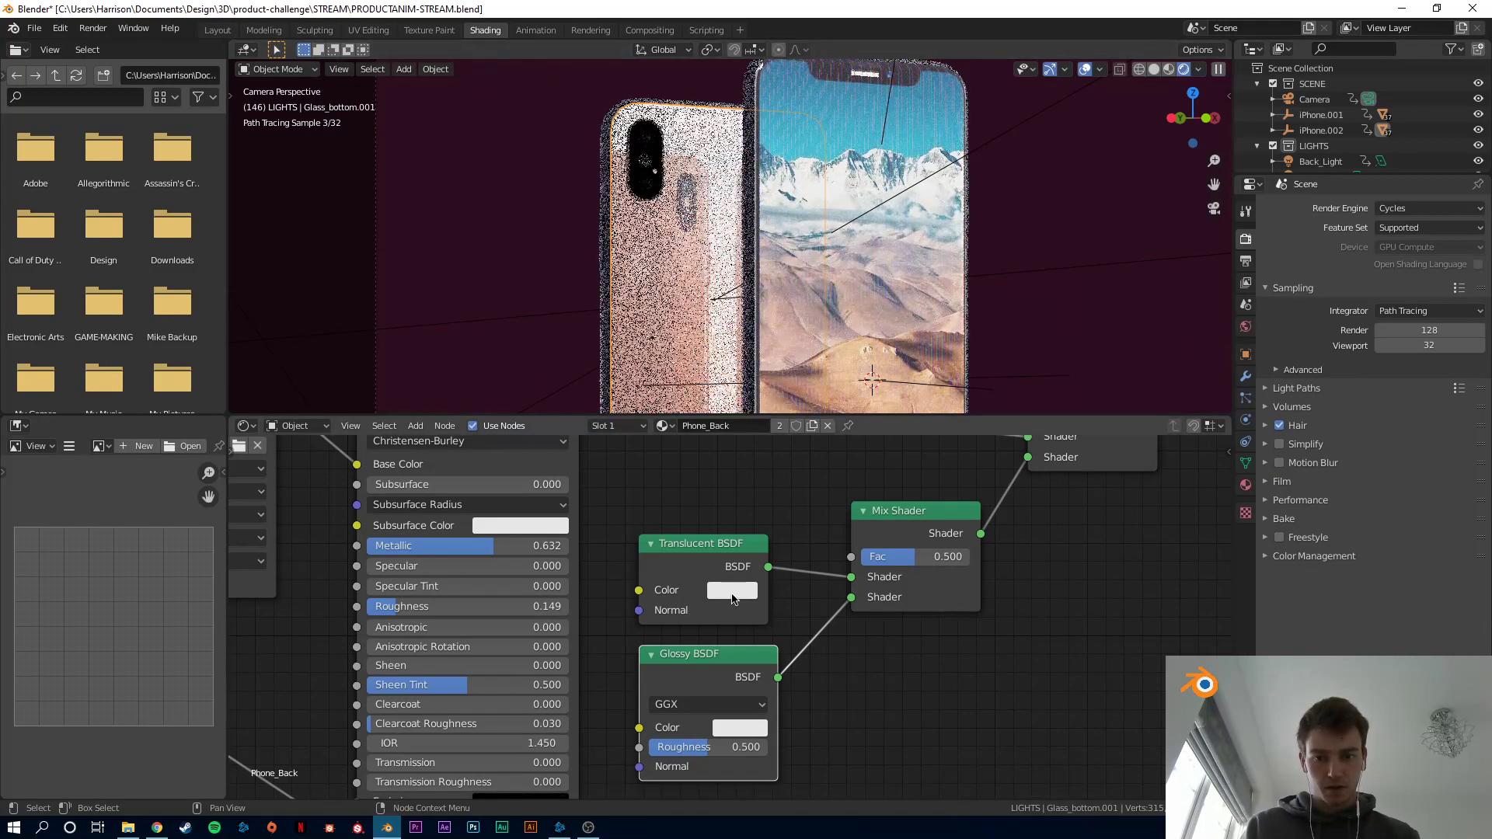
left_click_drag(705, 676, 703, 670)
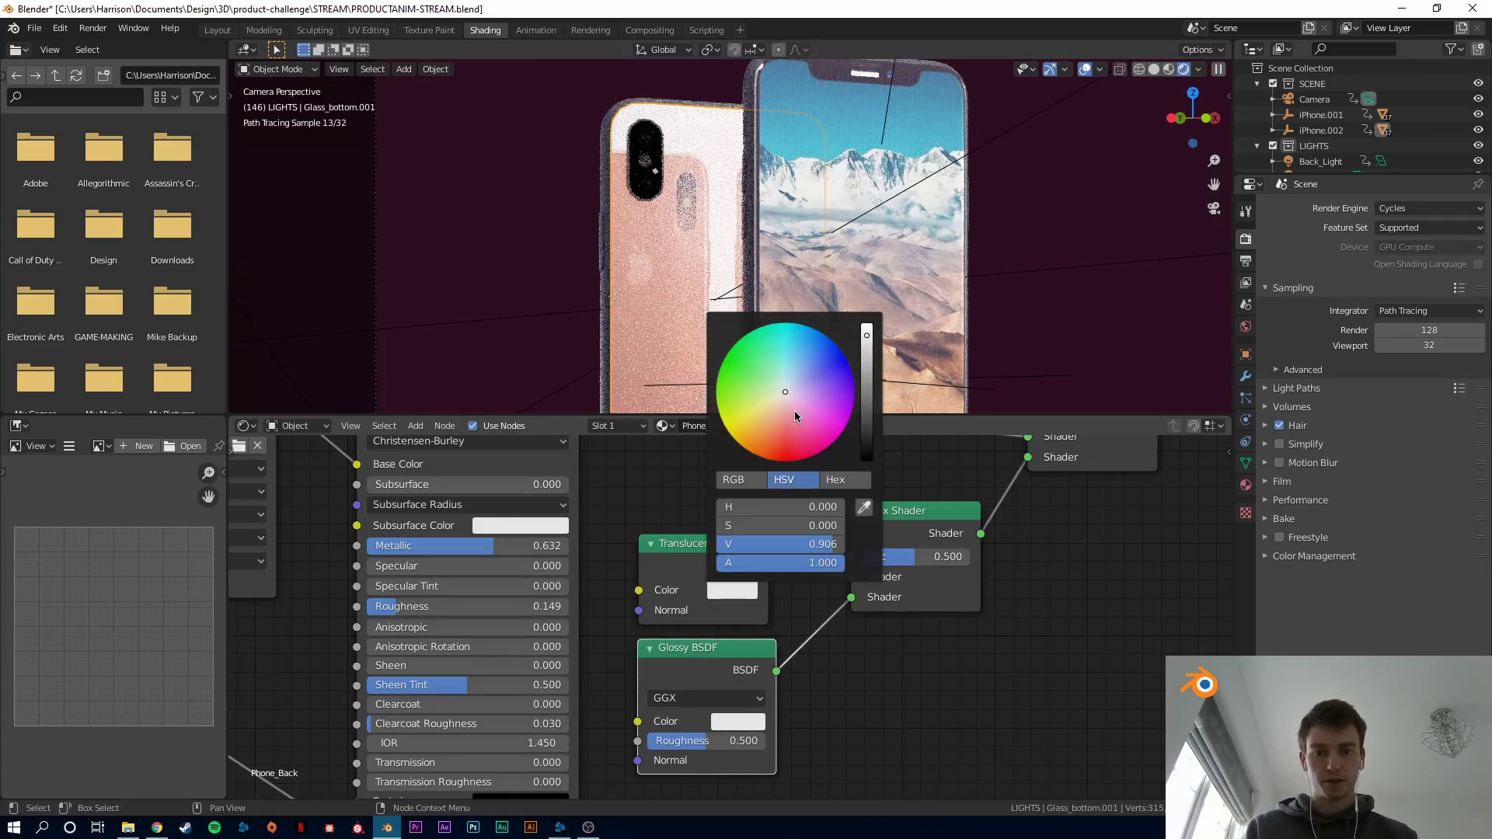
left_click_drag(785, 392, 788, 436)
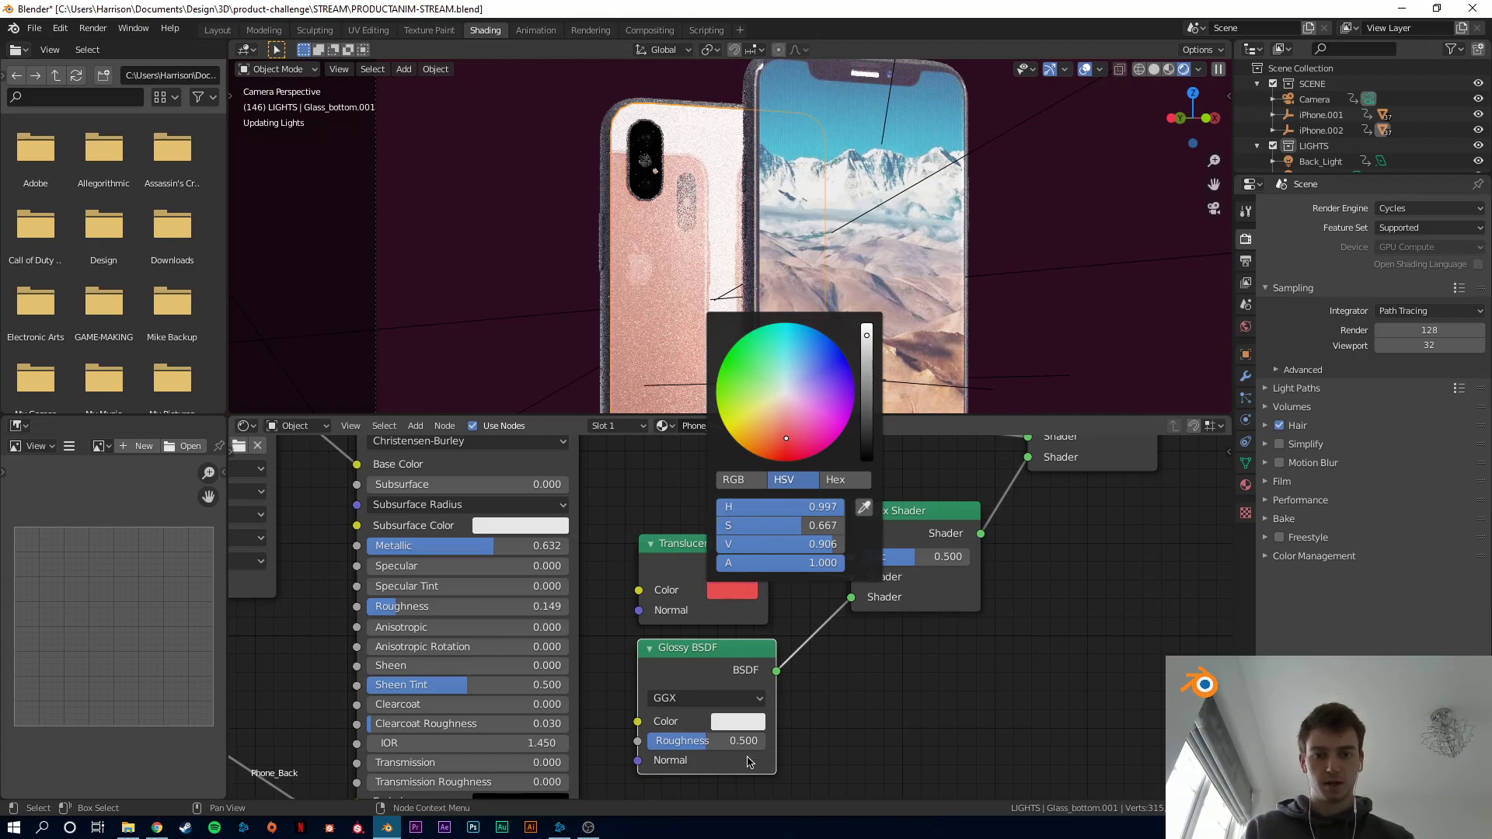
left_click(836, 480)
left_click(804, 506)
key("ctrl+c")
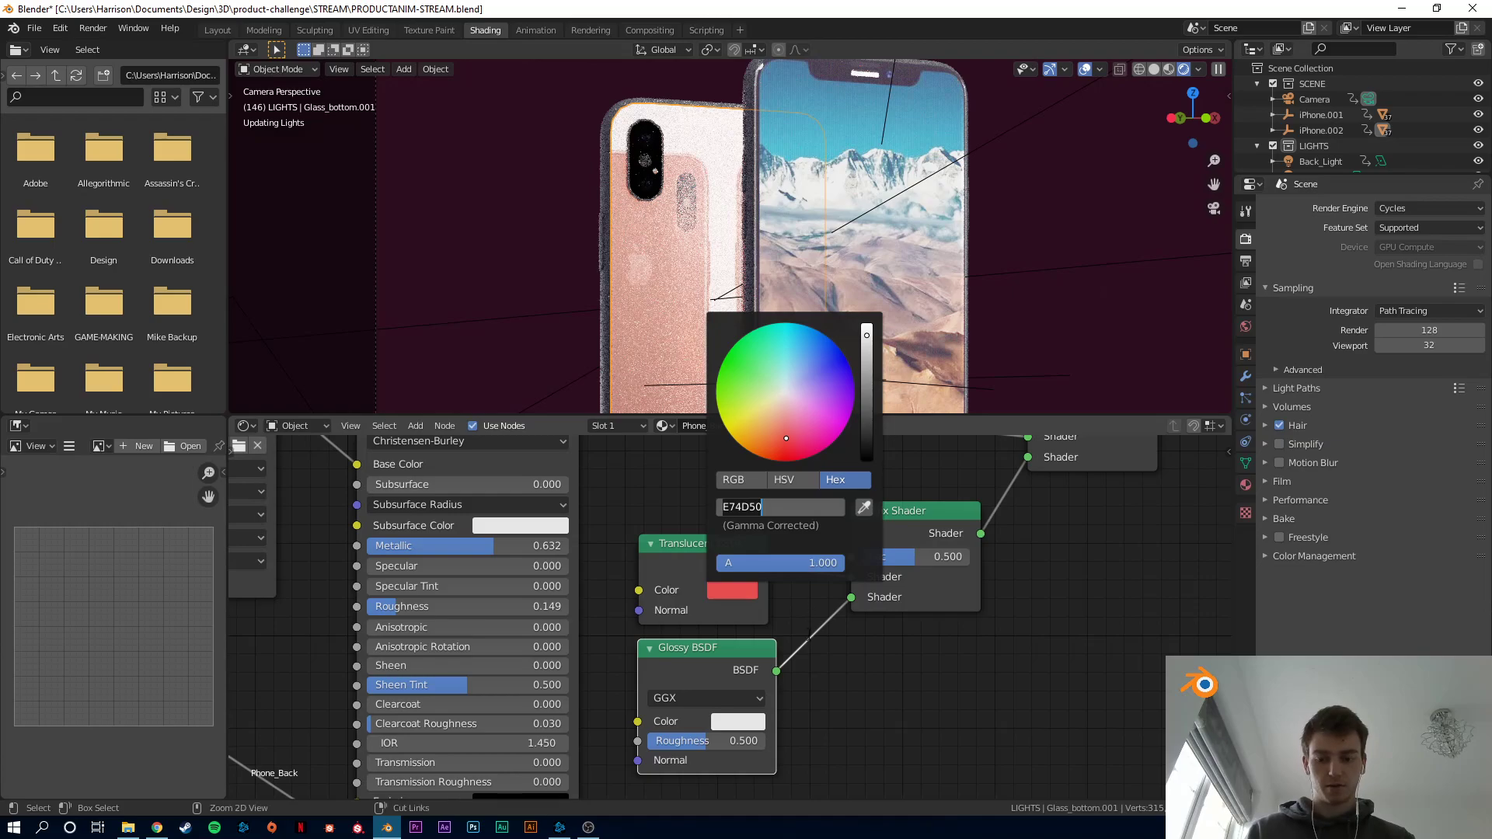
key("Return")
Give the Glossy BSDF the same red, hex E74D50, by pasting the copied value.
left_click(738, 721)
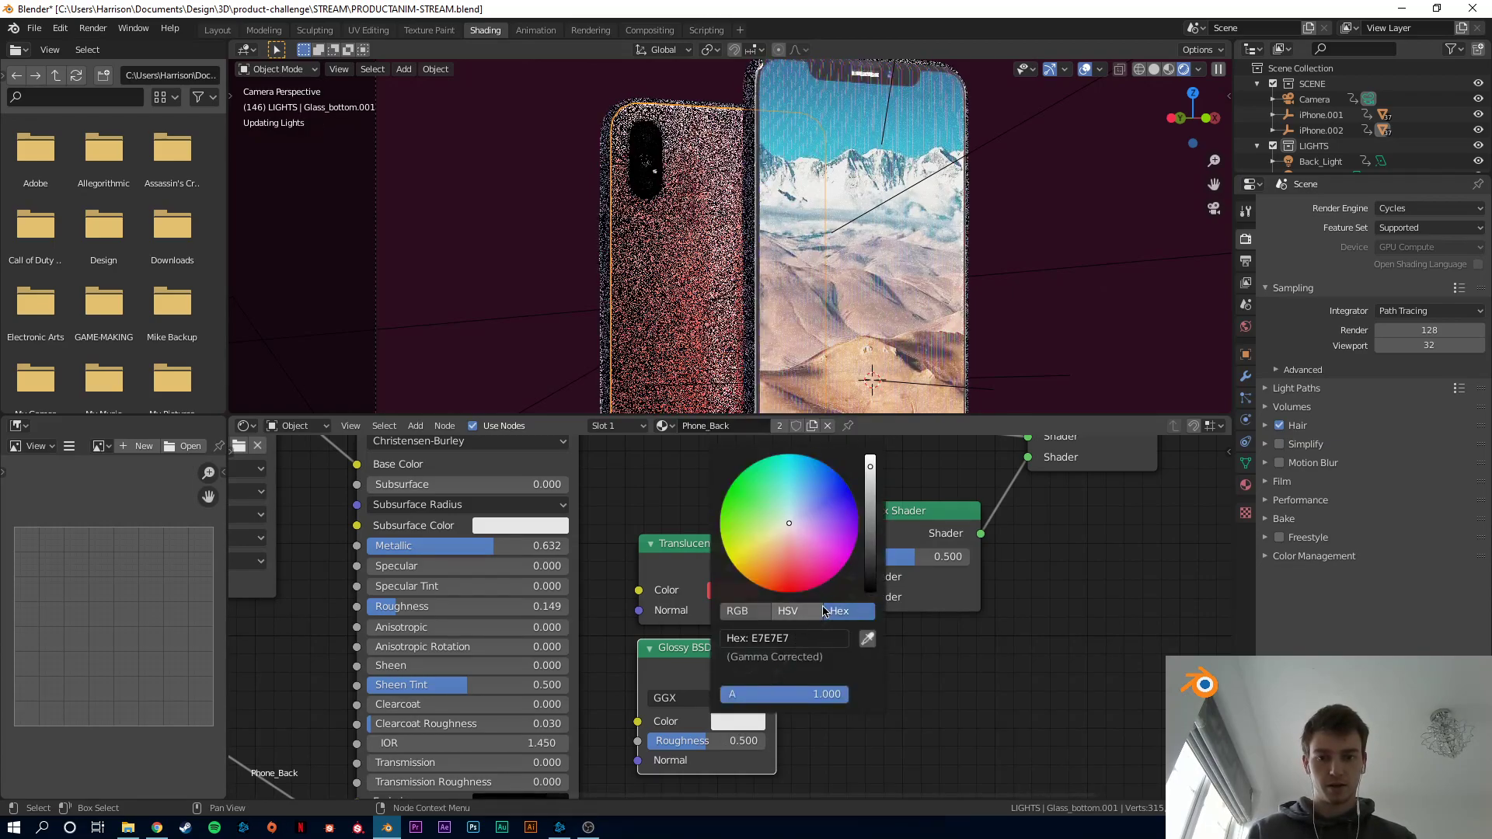
left_click(804, 640)
key("ctrl+v")
key("Return")
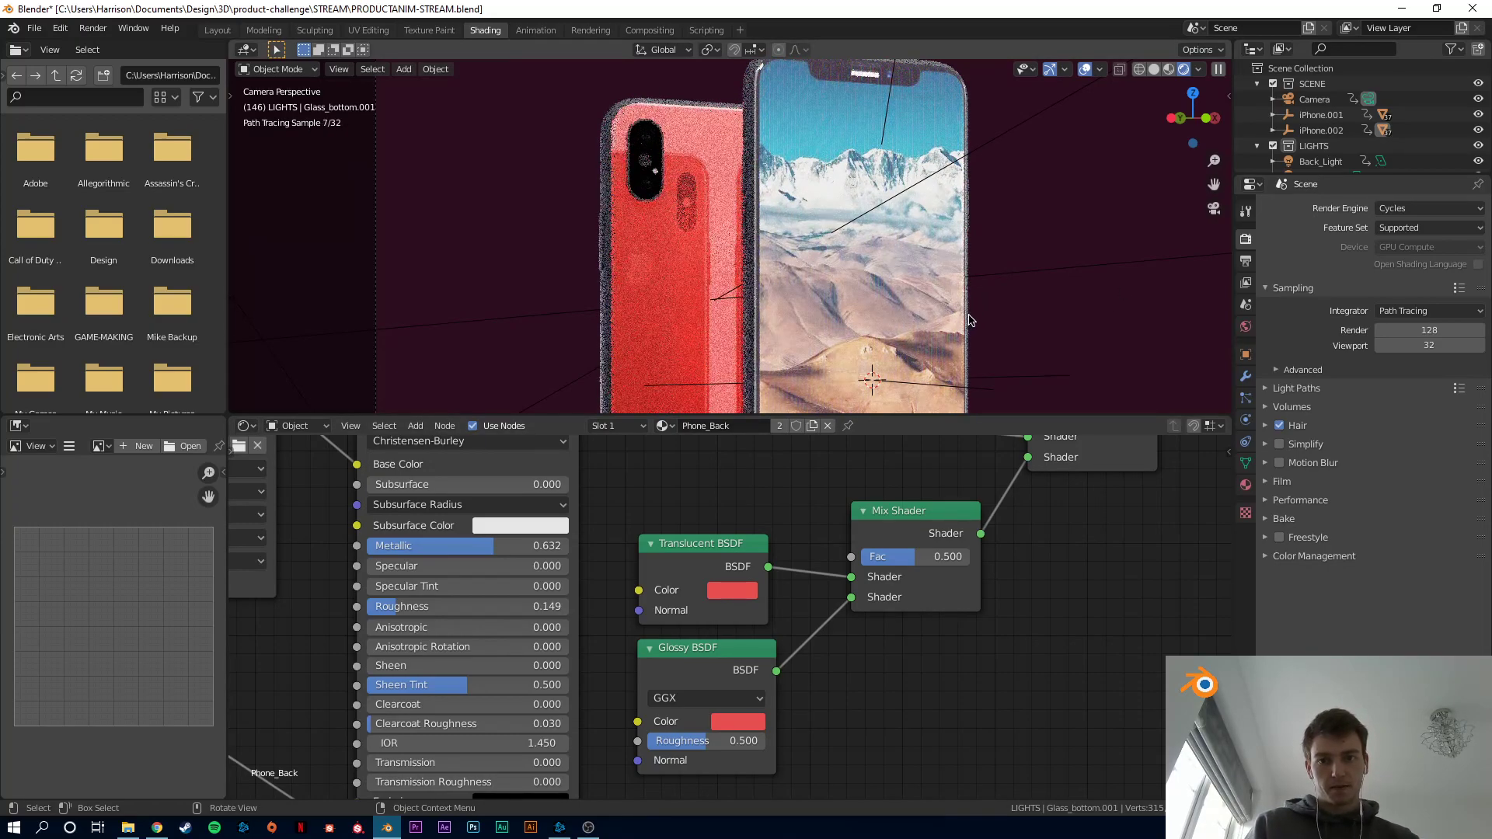
Raise the Mix Shader's Fac to 0.825, checking the balance of glossy and translucent on the phone's back.
scroll(791, 295, "down", 2)
middle_click_drag(800, 299, 757, 267, "shift")
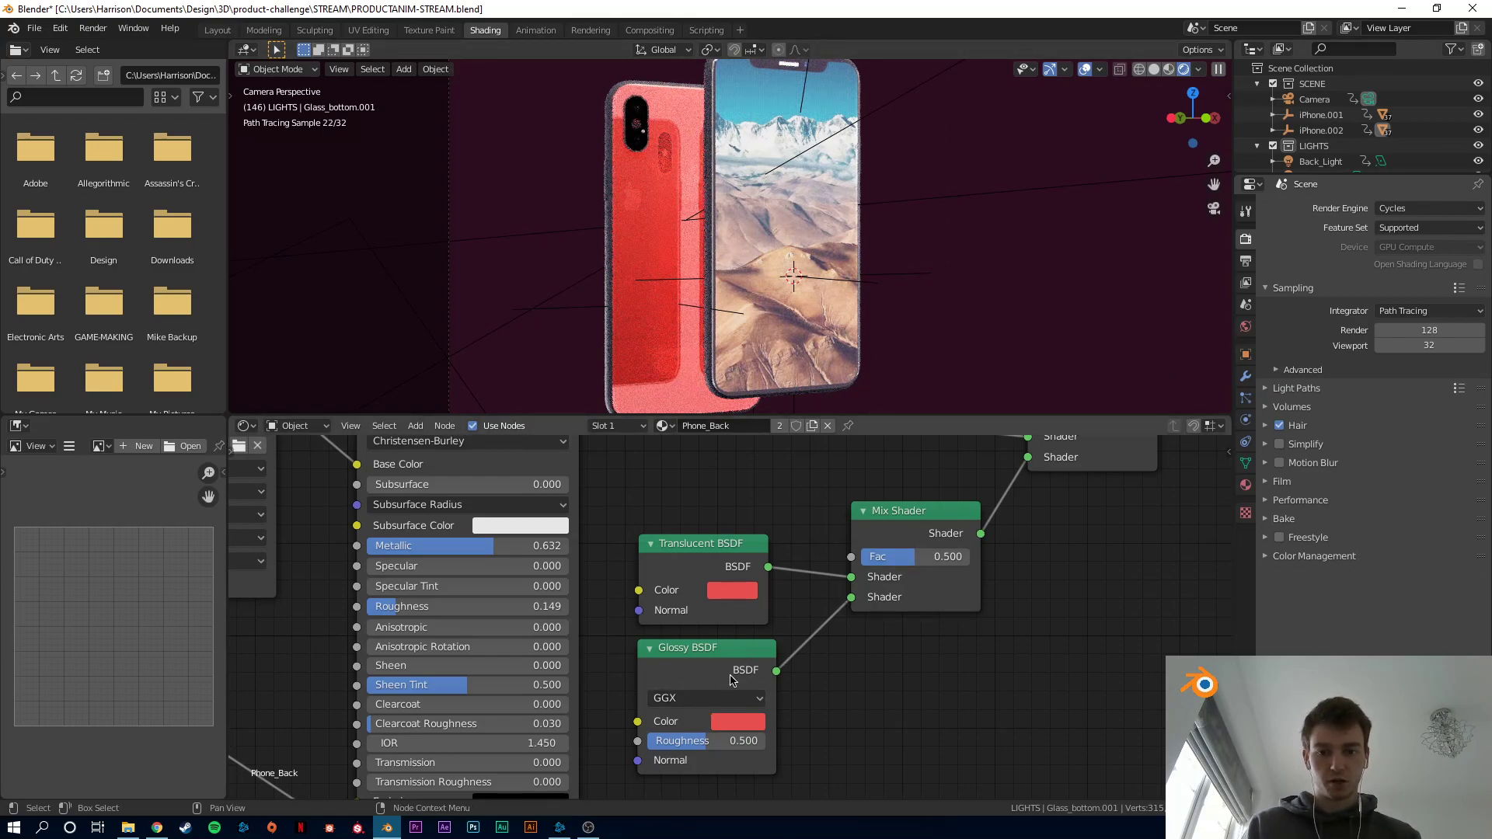
left_click_drag(918, 568, 926, 567)
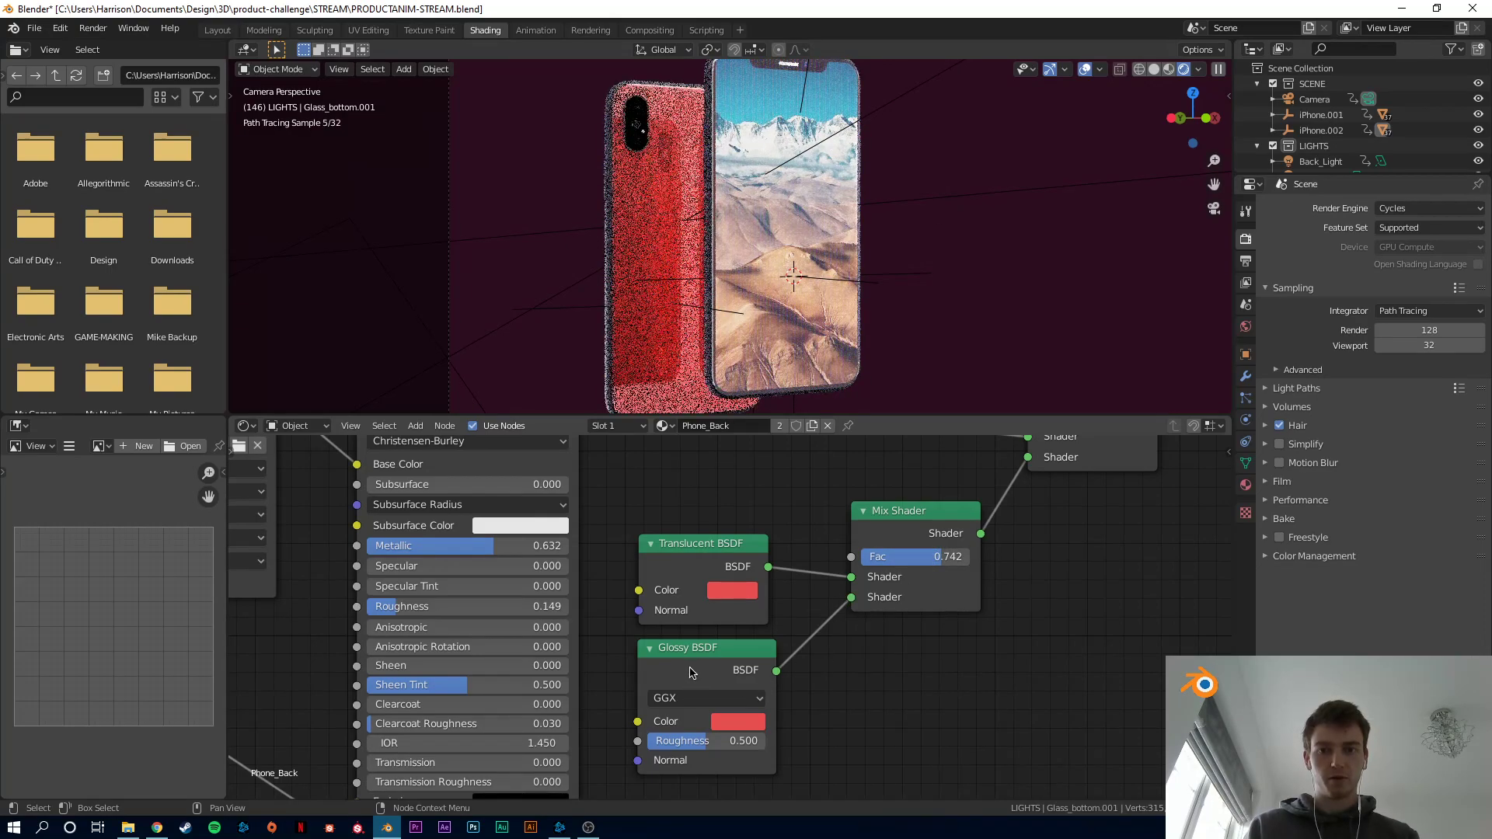
left_click_drag(945, 557, 947, 557)
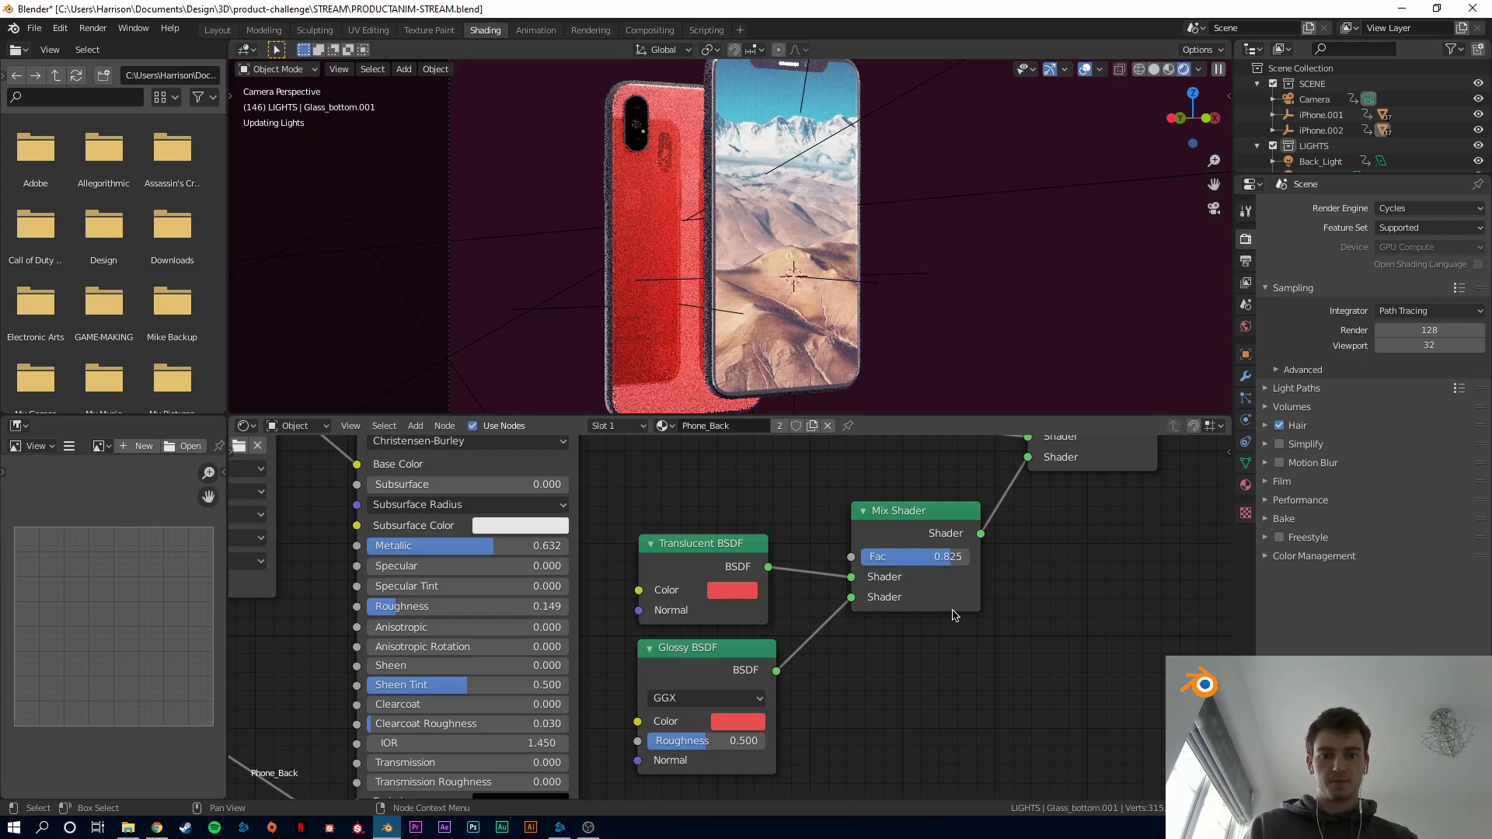
scroll(828, 333, "down", 3)
middle_click_drag(825, 326, 796, 307, "shift")
scroll(813, 308, "up", 1)
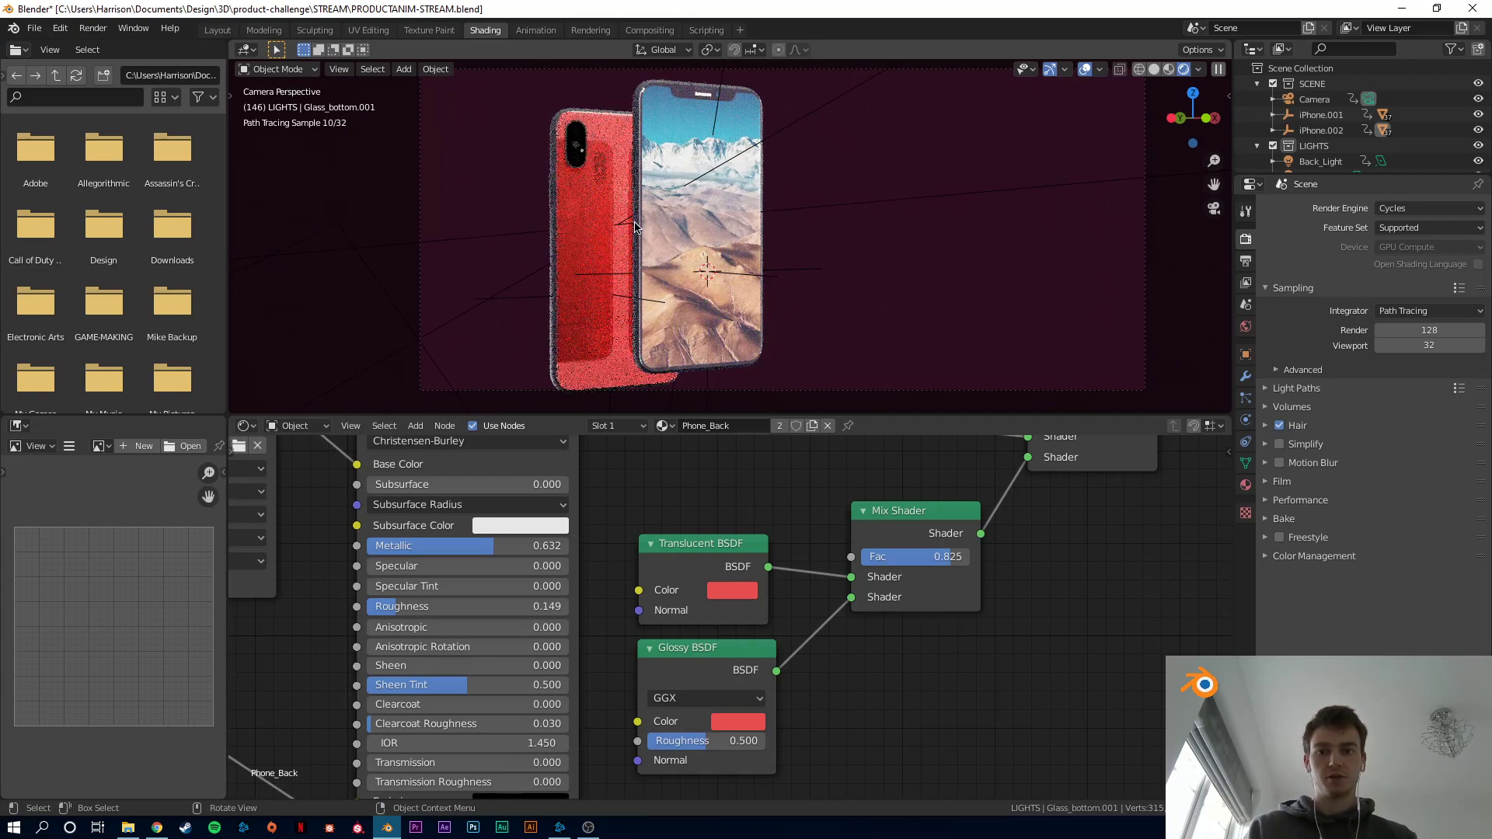
Move the Material Output farther away and insert a second Add Shader between the first Add Shader and it.
scroll(823, 542, "down", 4)
middle_click_drag(1158, 483, 900, 556)
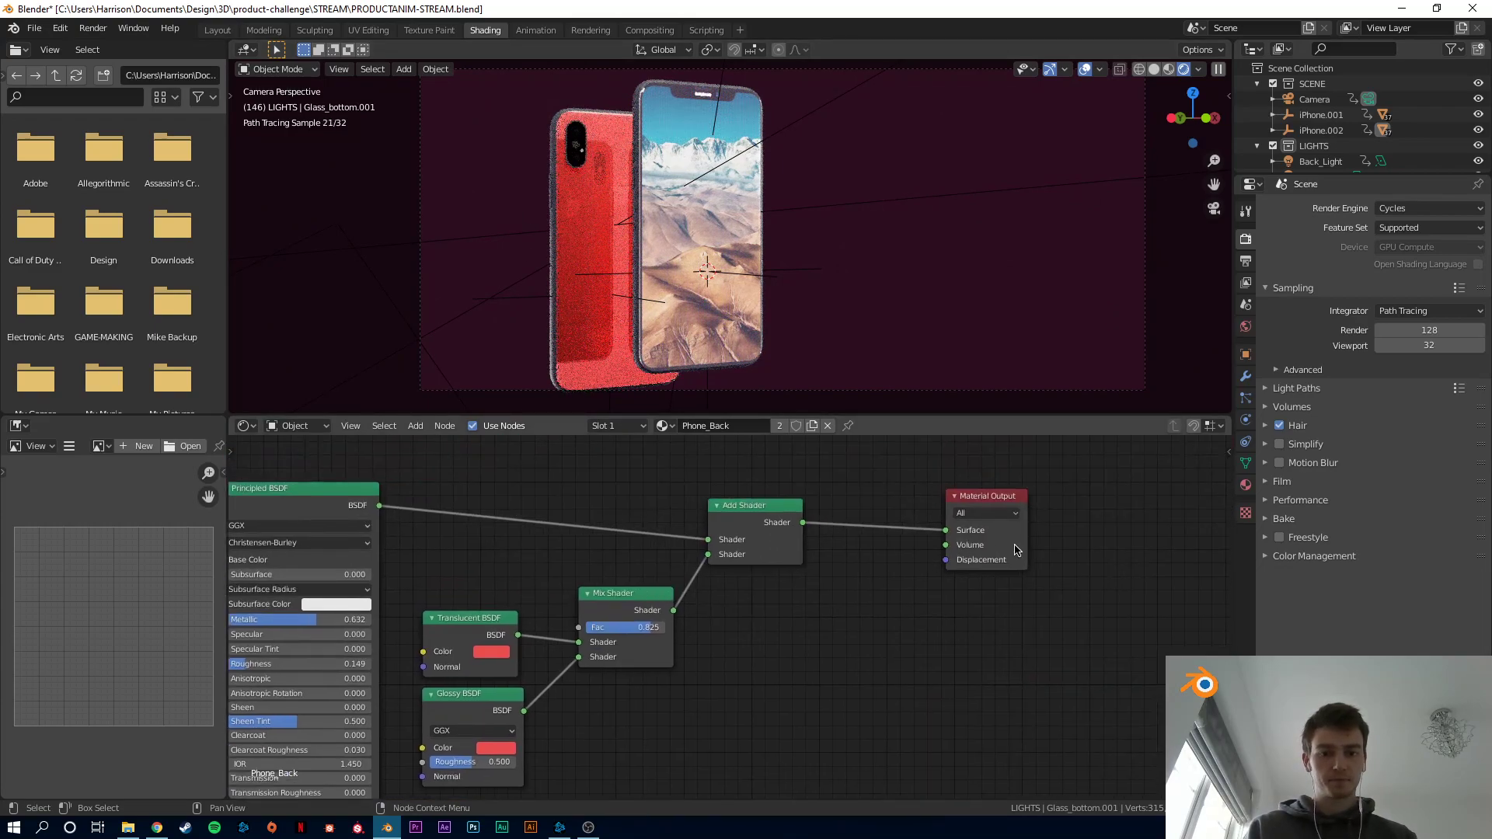
left_click_drag(1013, 547, 1117, 543)
left_click(986, 583)
key("shift+a")
left_click(985, 583)
type("add")
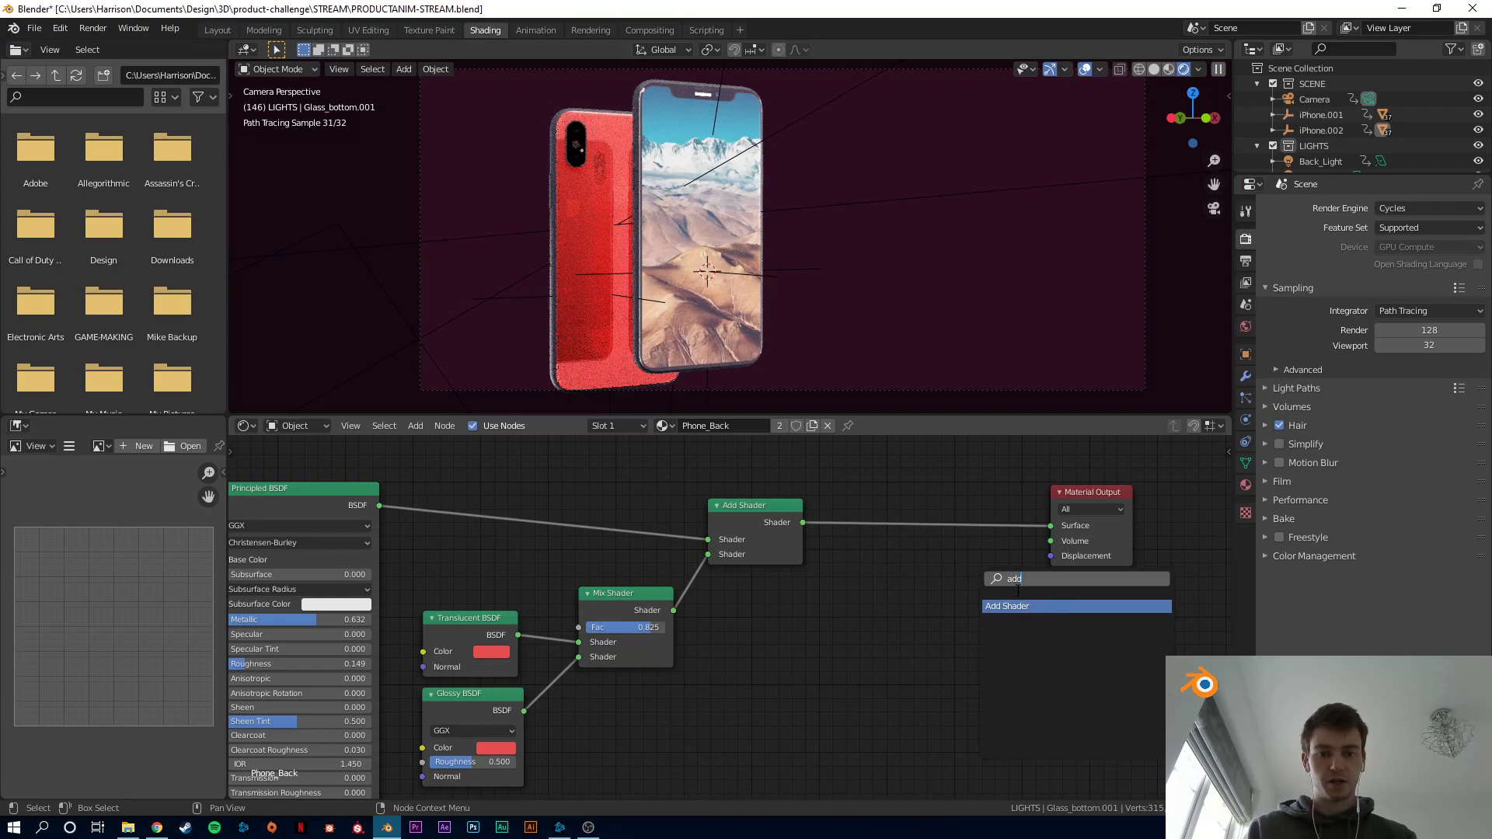
key("Return")
left_click(852, 516)
Add a Refraction BSDF and connect it to the new Add Shader's second Shader input.
key("shift+a")
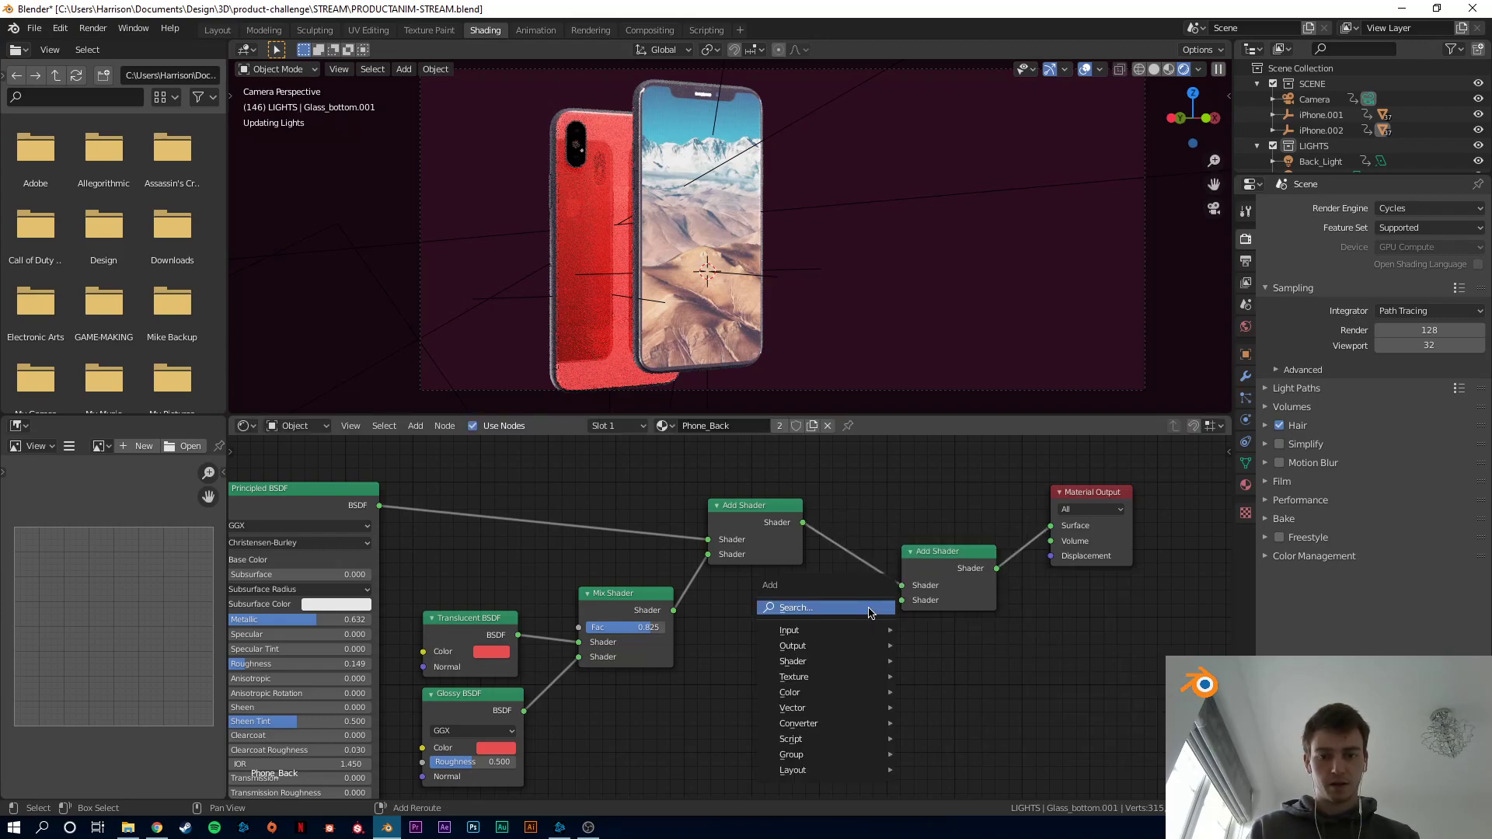
left_click(887, 607)
type("refra")
key("Return")
left_click(753, 651)
left_click_drag(852, 670, 901, 600)
left_click_drag(806, 656, 800, 618)
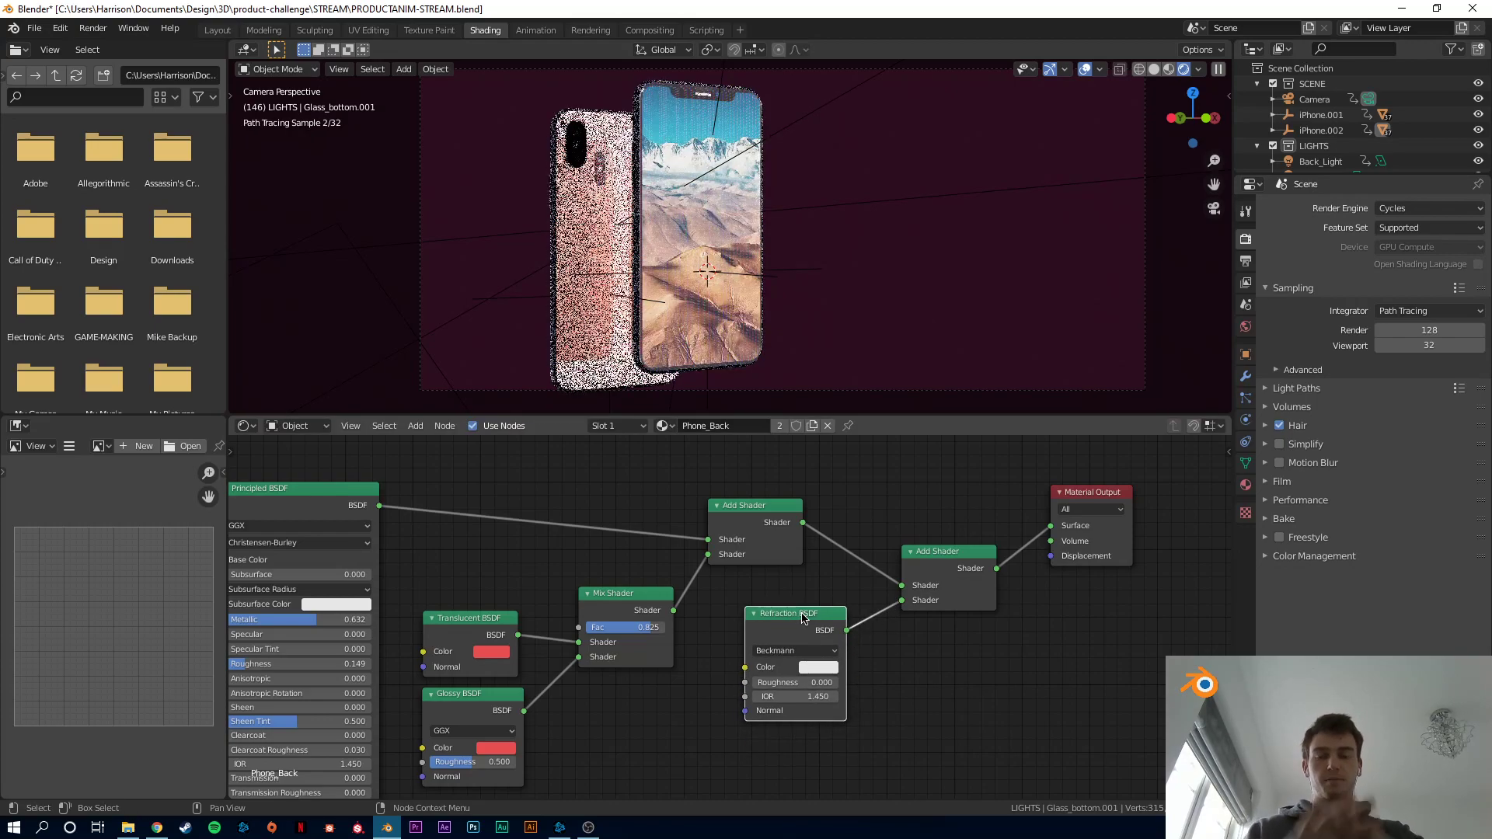
Set the Refraction BSDF's IOR to 0.145.
scroll(843, 661, "up", 1)
scroll(843, 661, "up", 1)
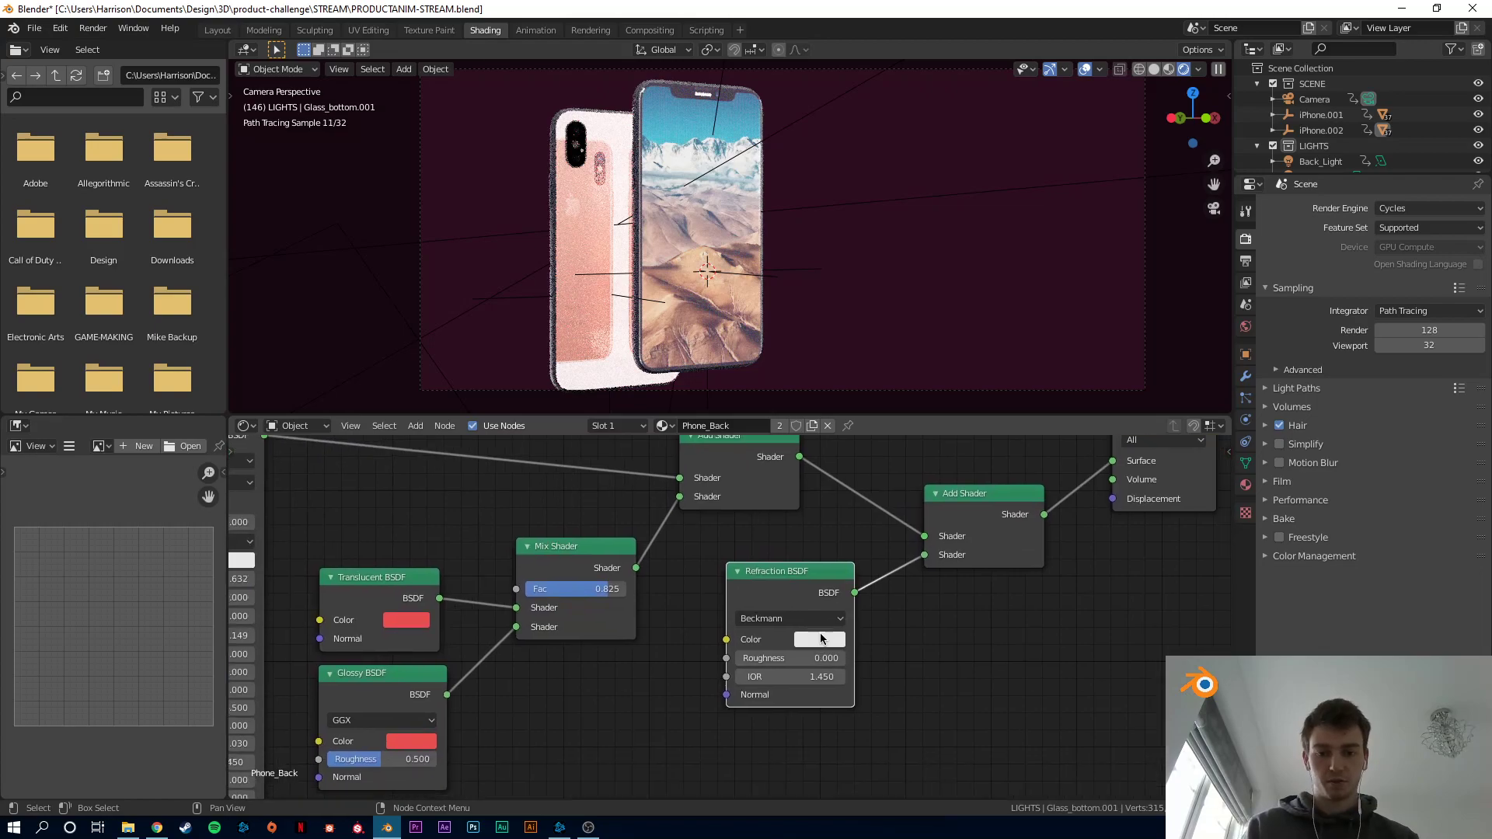
scroll(831, 664, "up", 1)
left_click(835, 699)
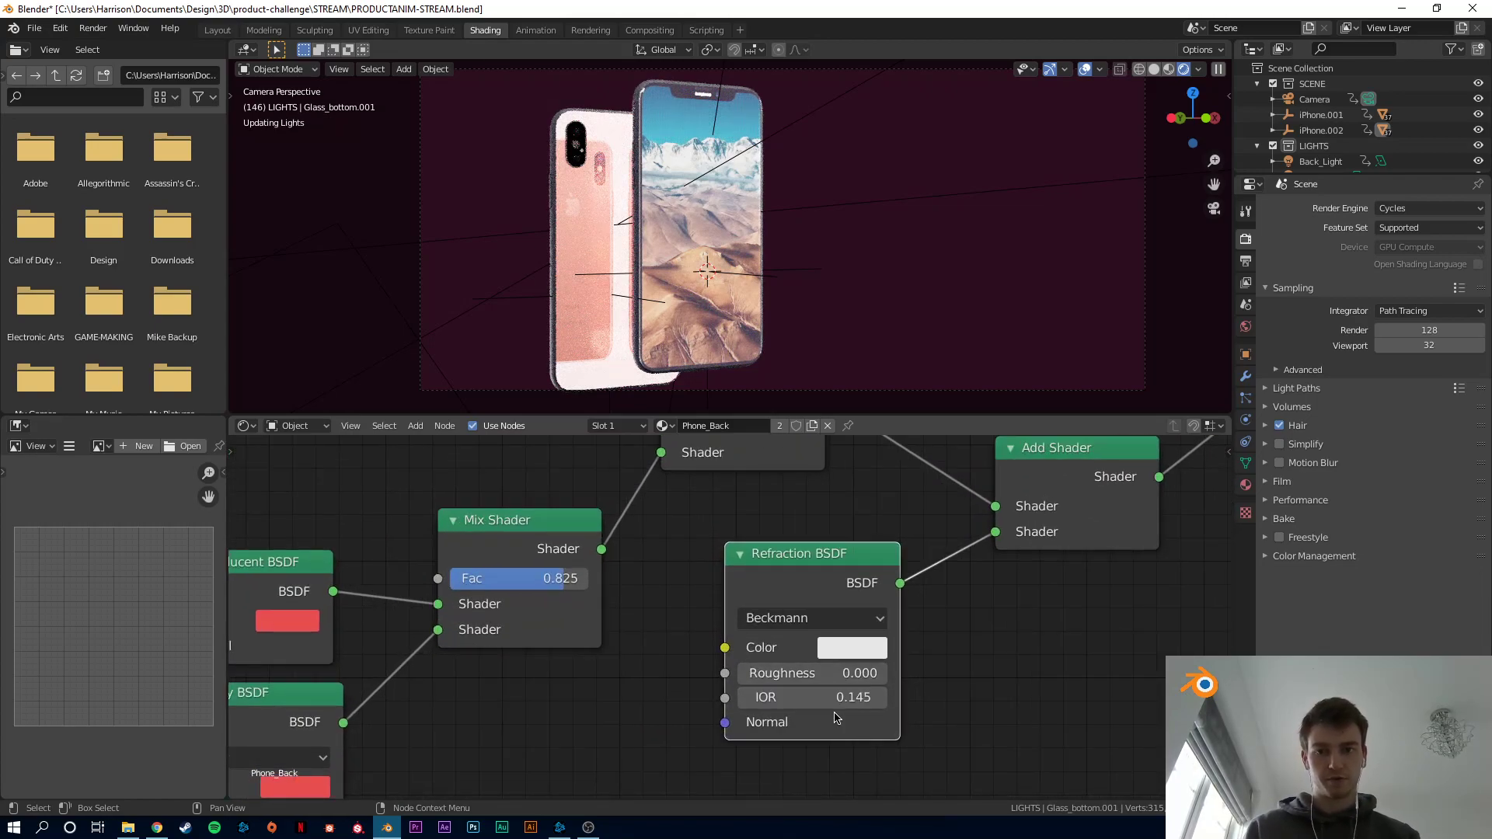
Set the Refraction BSDF's color to the copied red, hex E74D50.
key("ctrl+v")
left_click(845, 639)
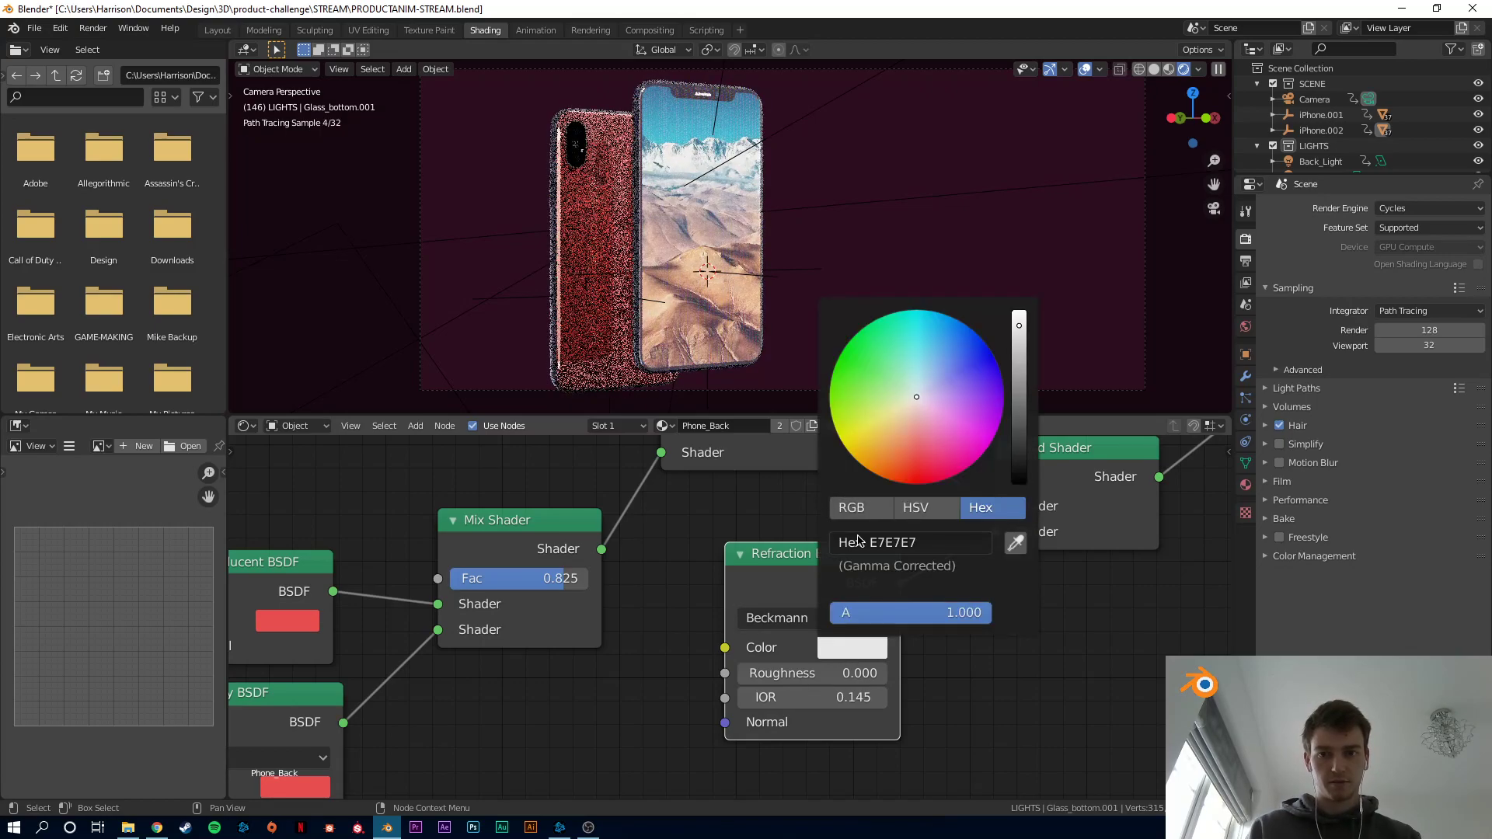
left_click_drag(917, 449, 917, 450)
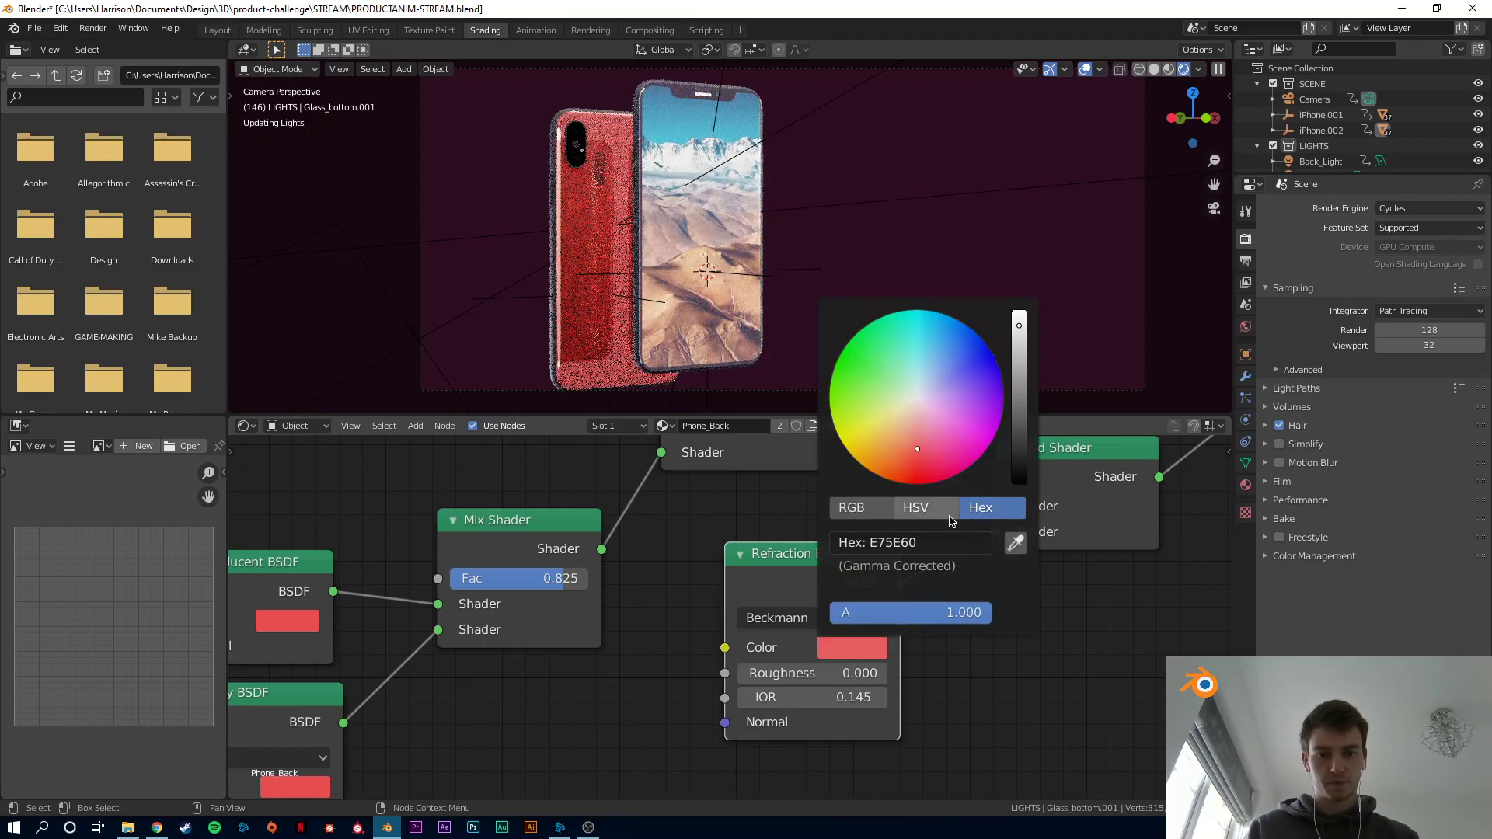
left_click(910, 544)
key("ctrl+v")
key("Return")
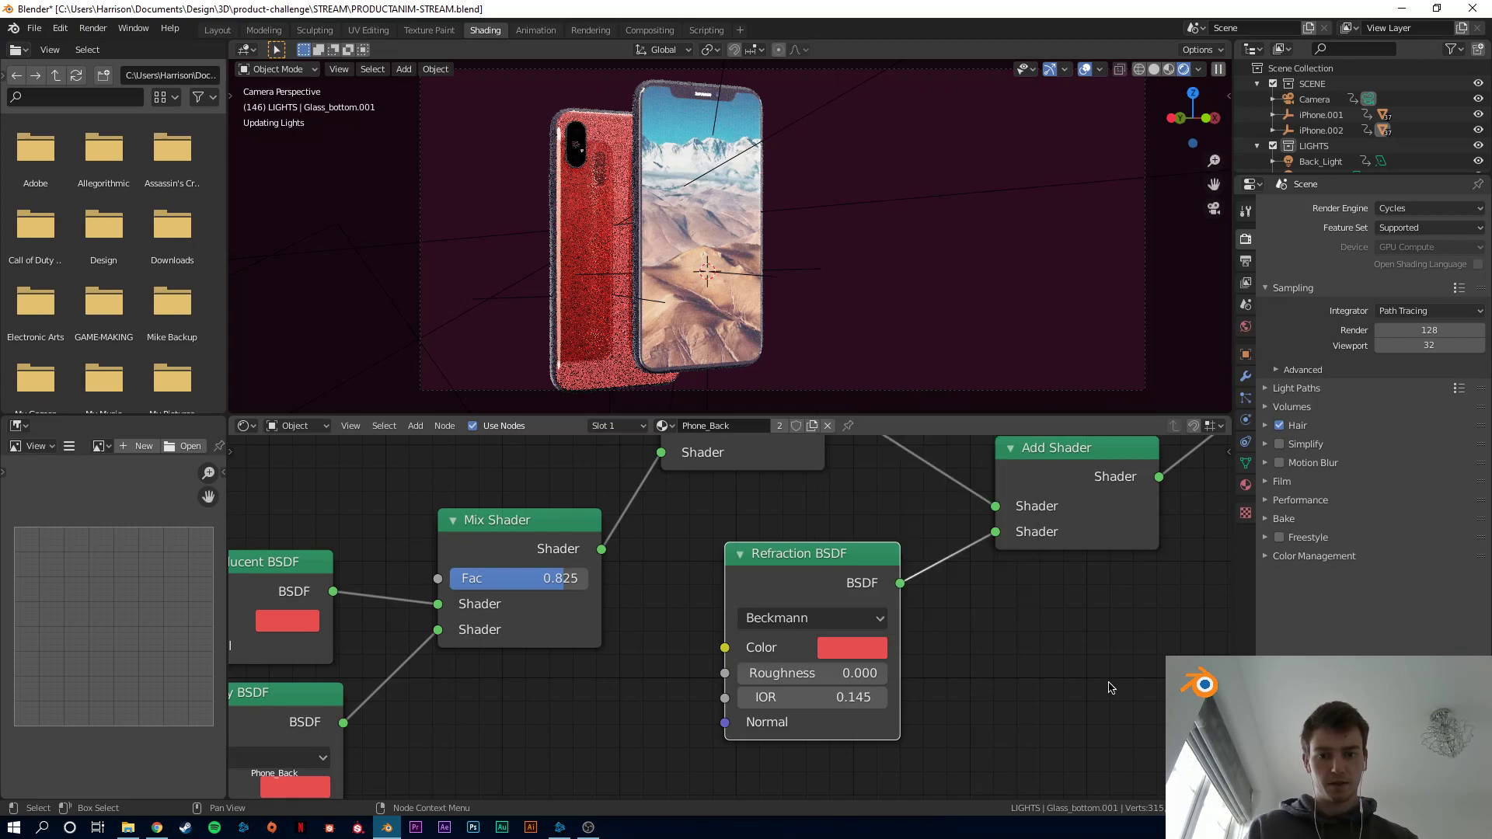
Compare the color values of the Glossy BSDF and the Refraction BSDF.
scroll(660, 626, "down", 1)
middle_click_drag(660, 627, 852, 547)
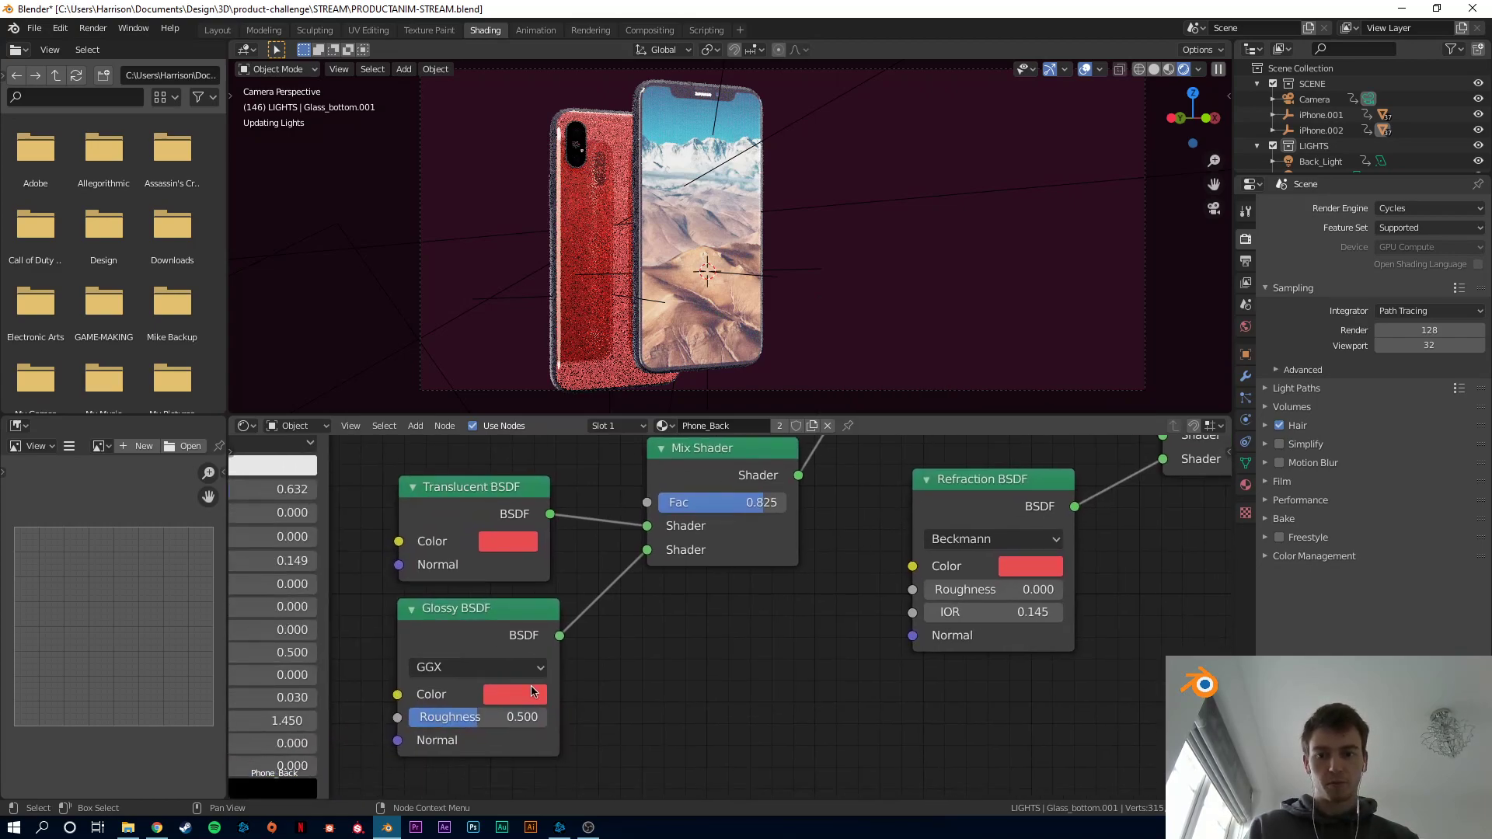
left_click(530, 688)
left_click(589, 569)
left_click(626, 569)
left_click(599, 568)
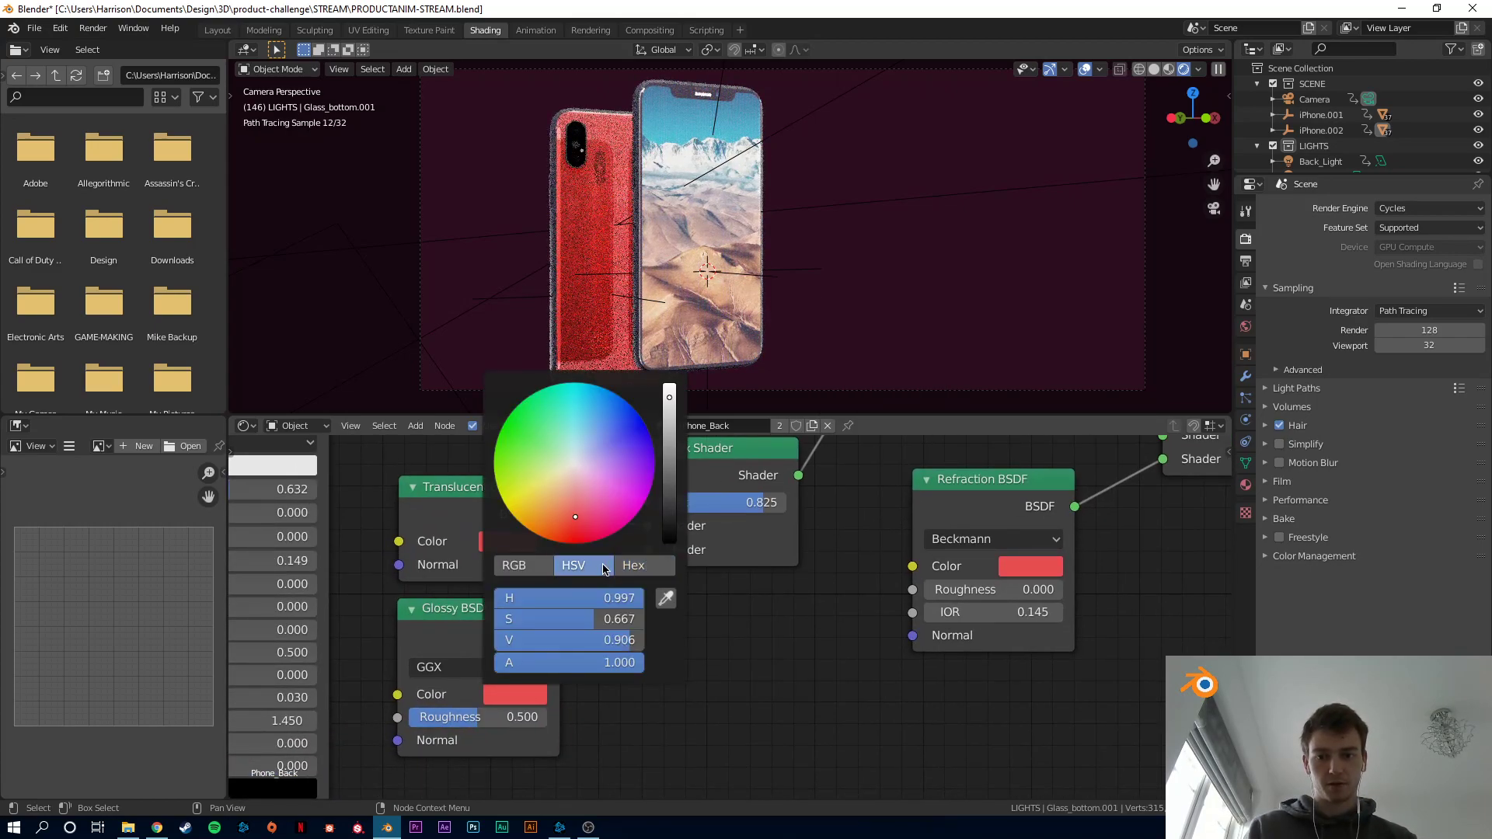
left_click(542, 570)
left_click(579, 573)
left_click(628, 569)
left_click(575, 600)
left_click(795, 616)
scroll(795, 615, "down", 1)
left_click(980, 575)
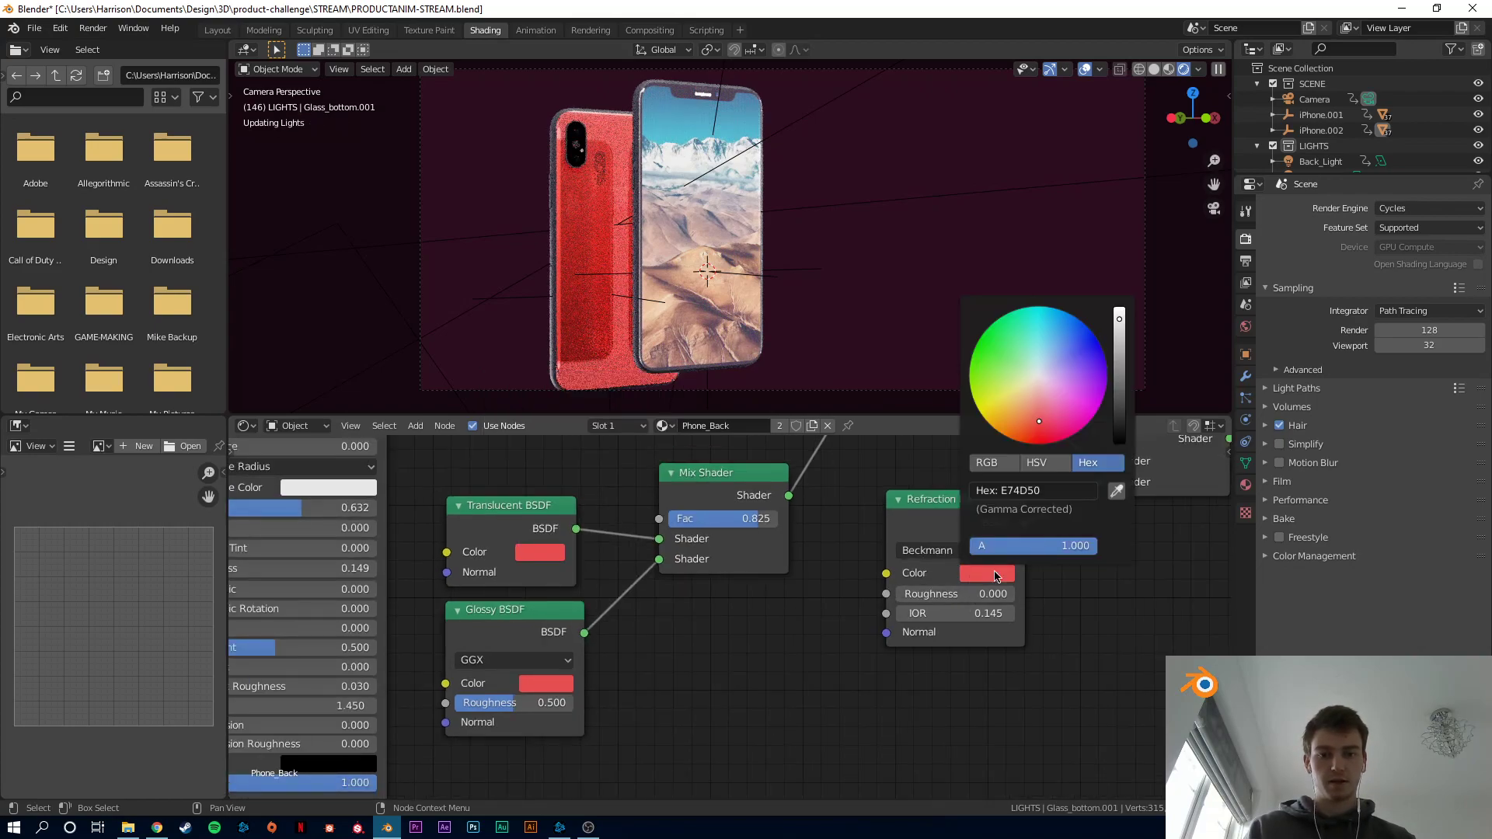
middle_click_drag(1006, 622, 808, 643)
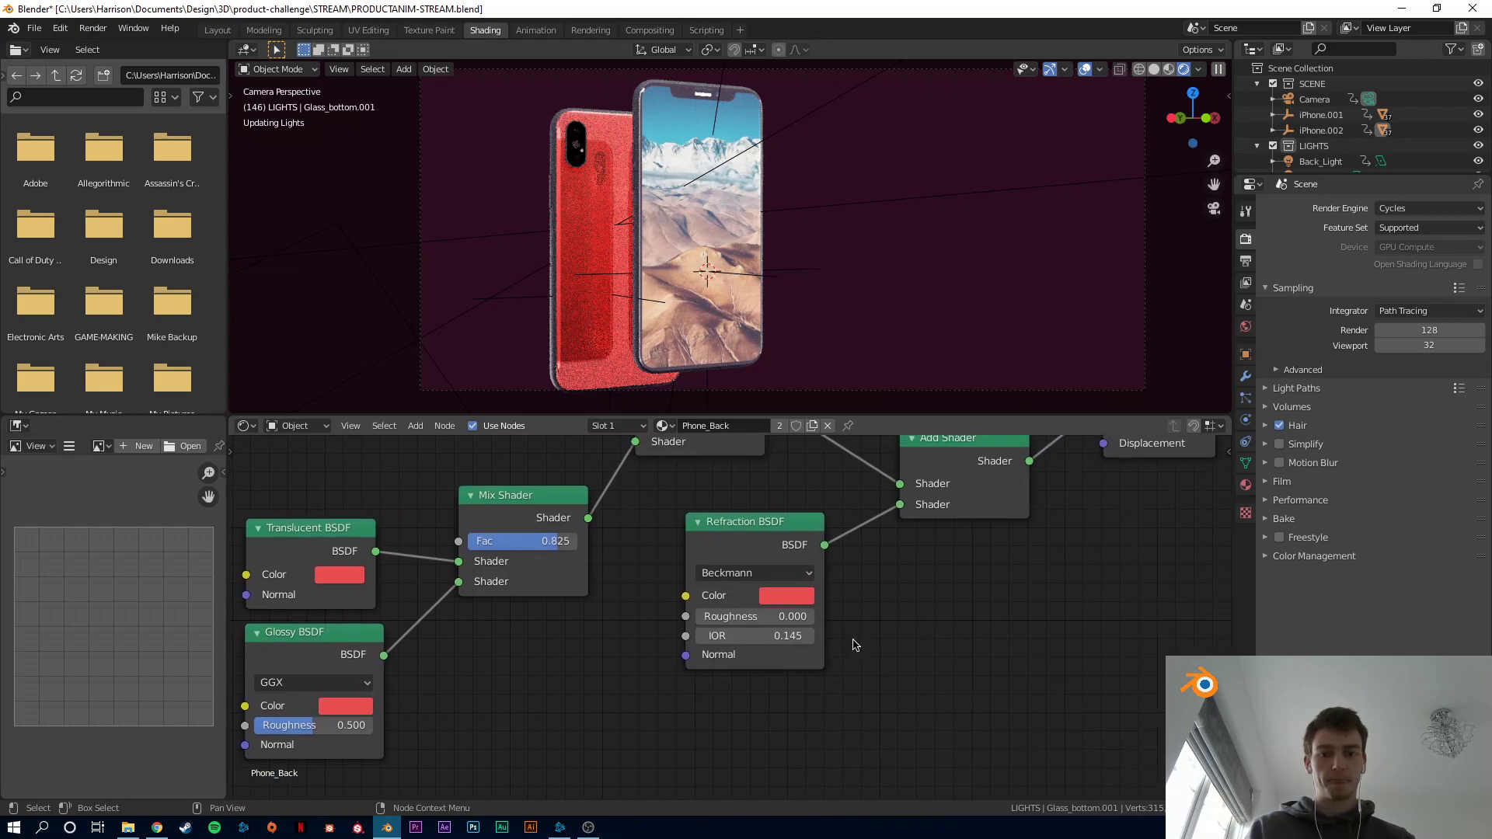
Move the Material Output farther out and insert a third Add Shader between the second Add Shader and it.
scroll(867, 638, "up", 4)
scroll(898, 629, "up", 1)
middle_click_drag(898, 629, 878, 660)
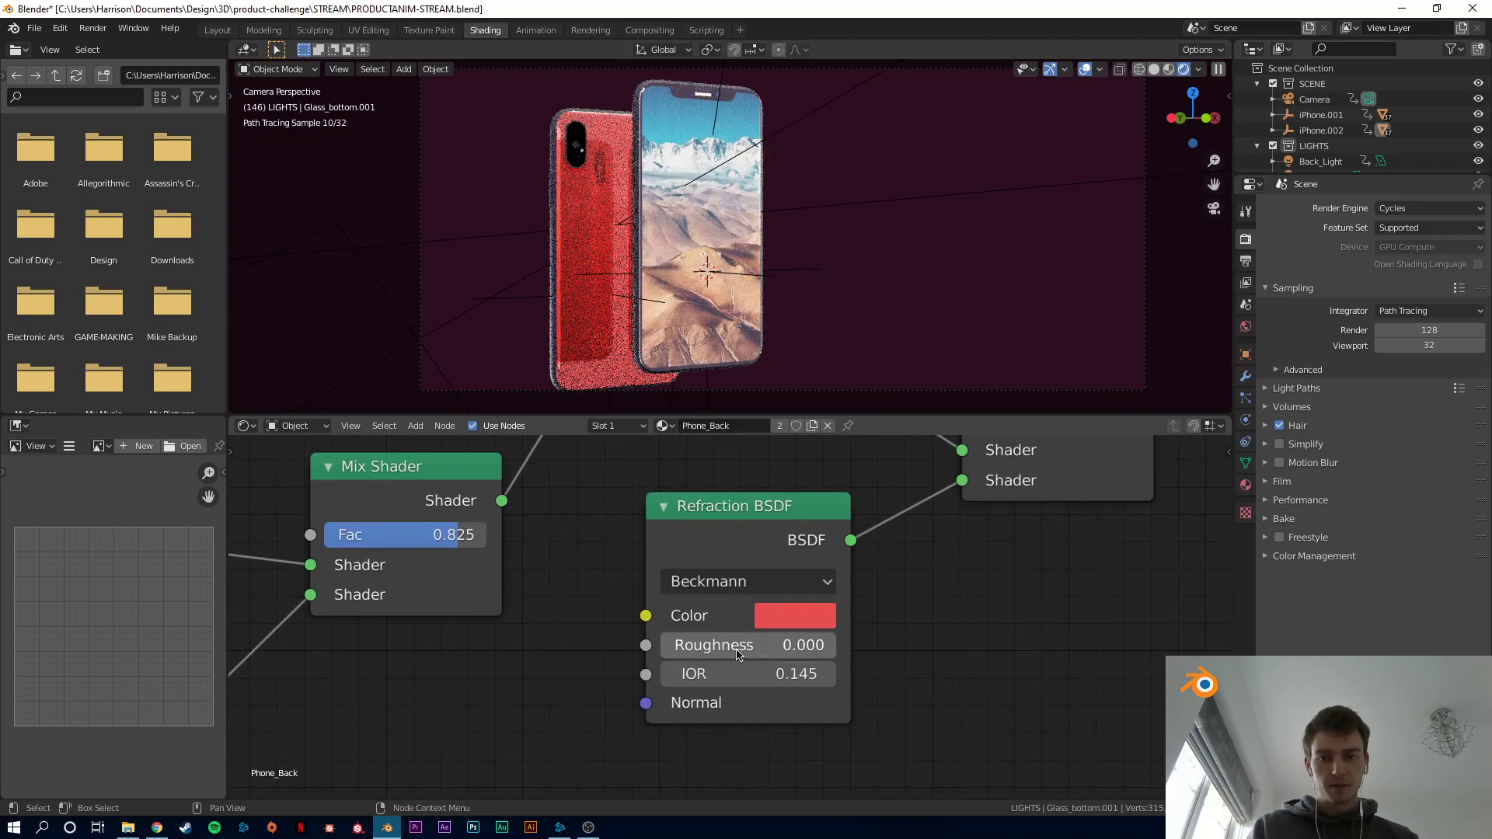
scroll(733, 651, "down", 5)
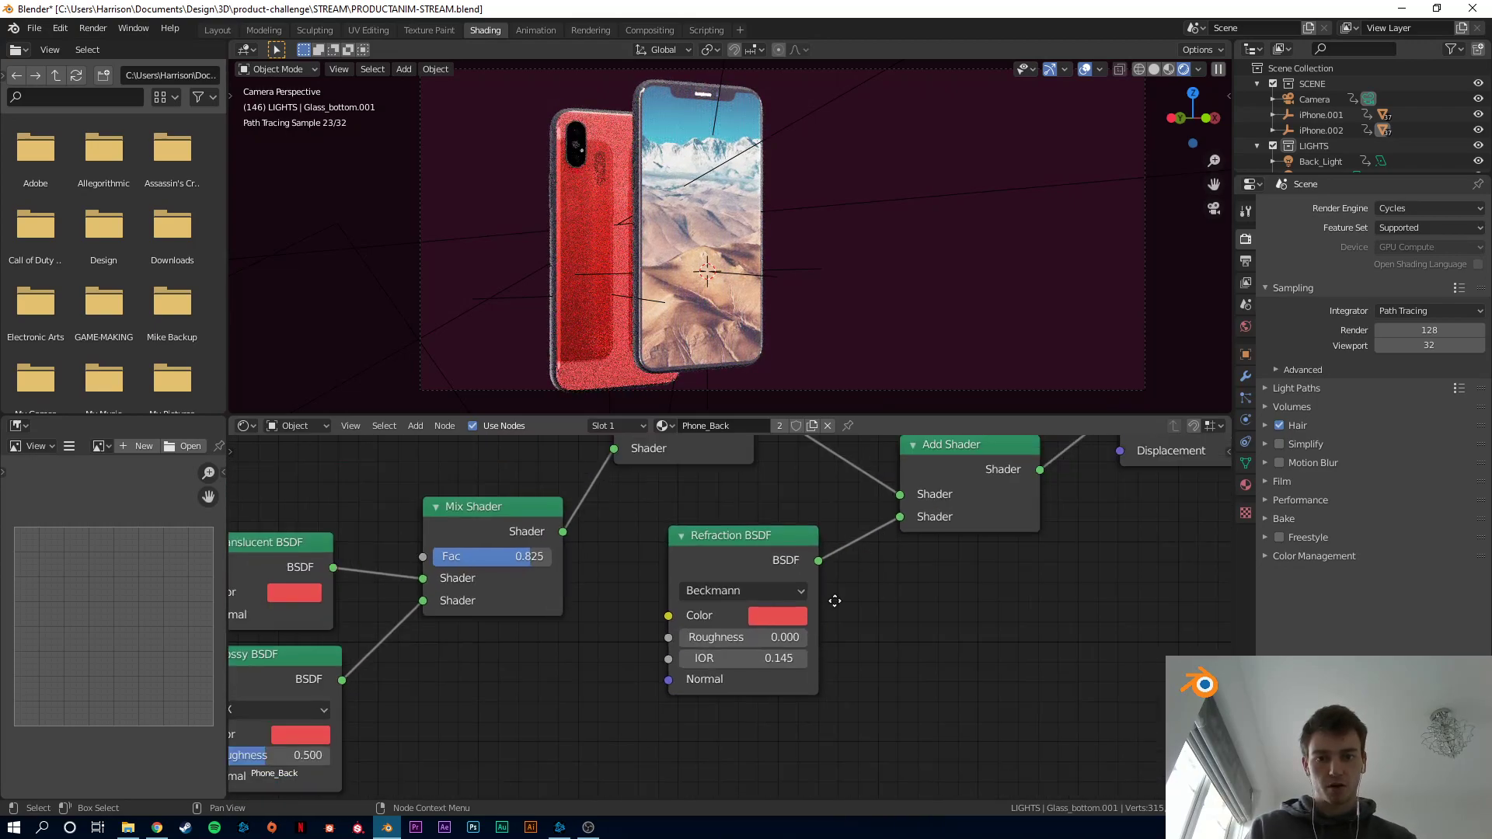
middle_click_drag(654, 657, 684, 639)
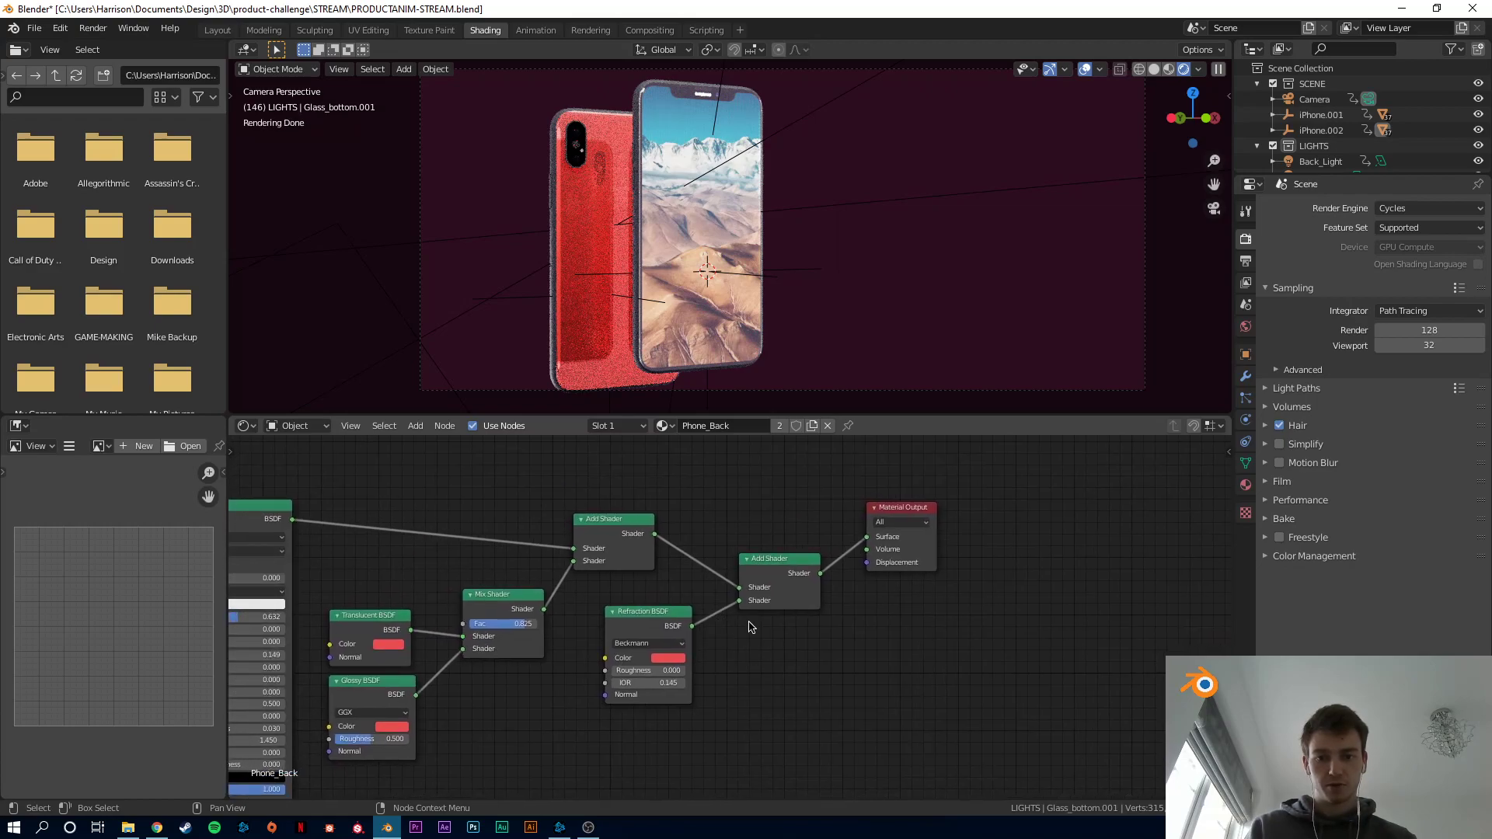
left_click_drag(915, 571, 1057, 585)
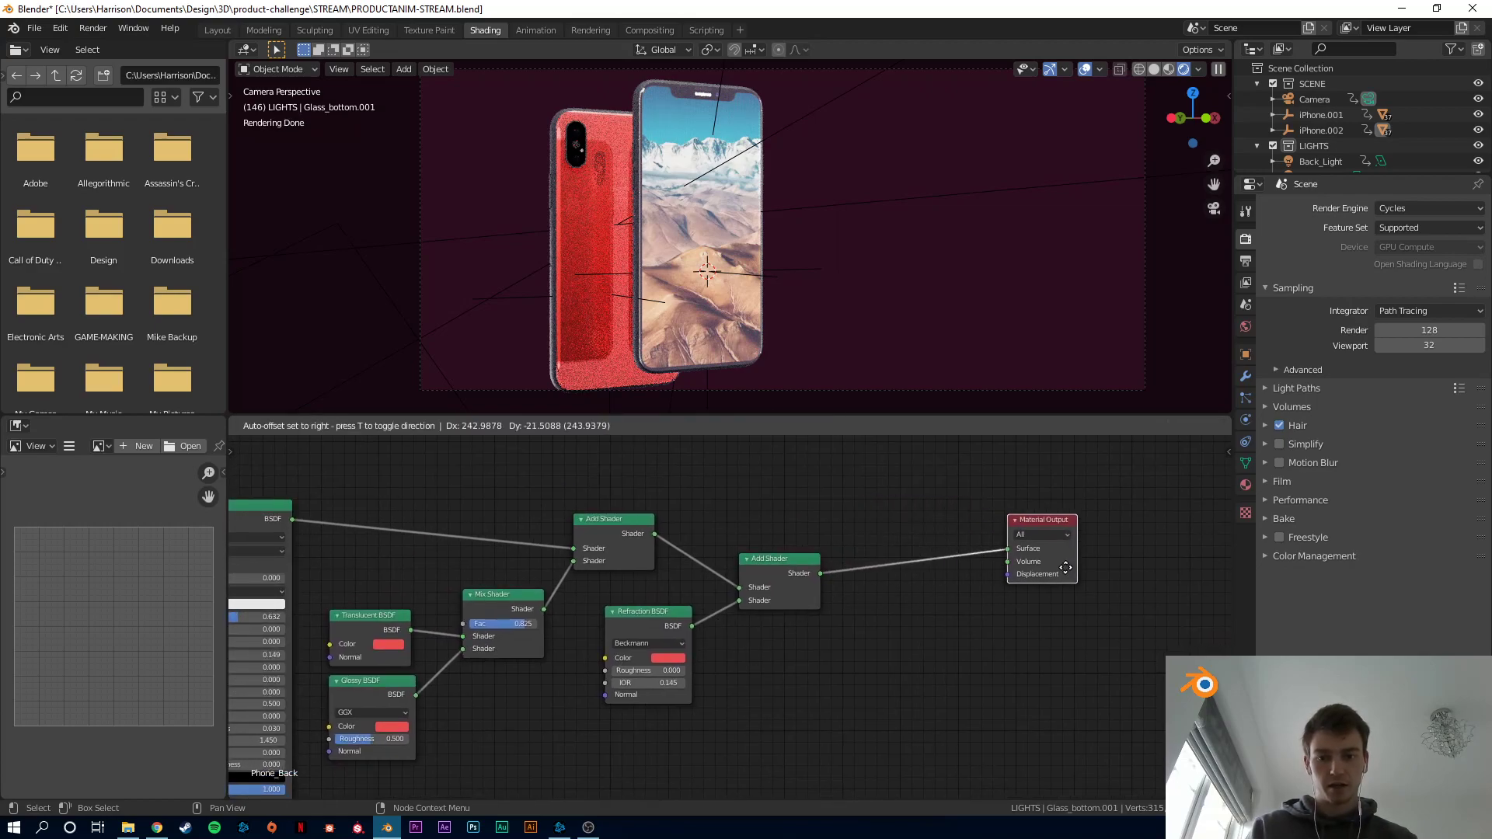
key("shift+a")
left_click(958, 604)
type("add")
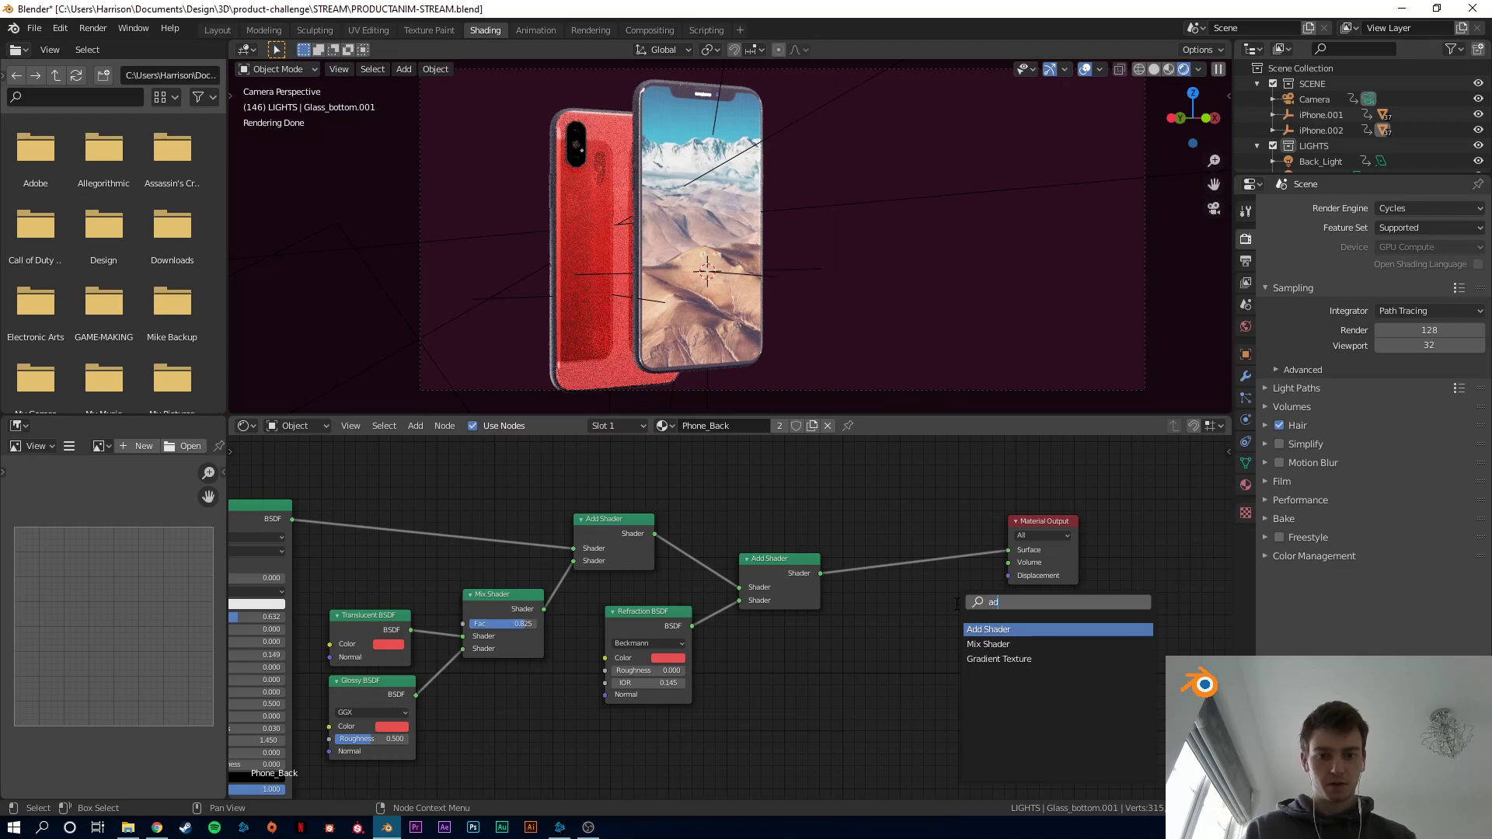
key("Return")
left_click(940, 576)
Add a Fresnel node and connect its Fac output to the third Add Shader's second Shader input.
key("shift+a")
left_click(816, 657)
type("fre")
key("Return")
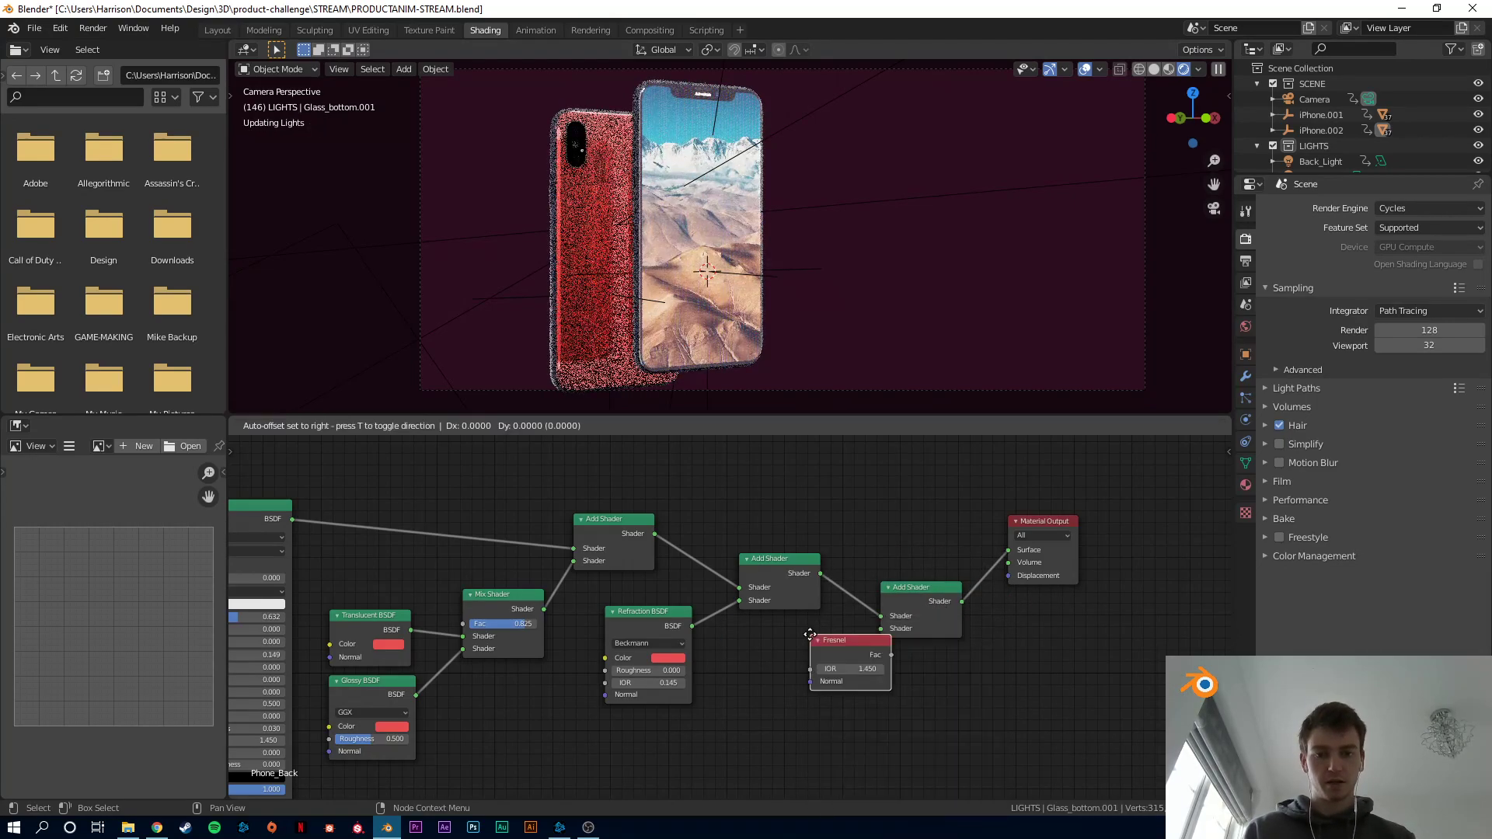
left_click(826, 666)
scroll(827, 666, "up", 2)
left_click_drag(860, 678, 935, 634)
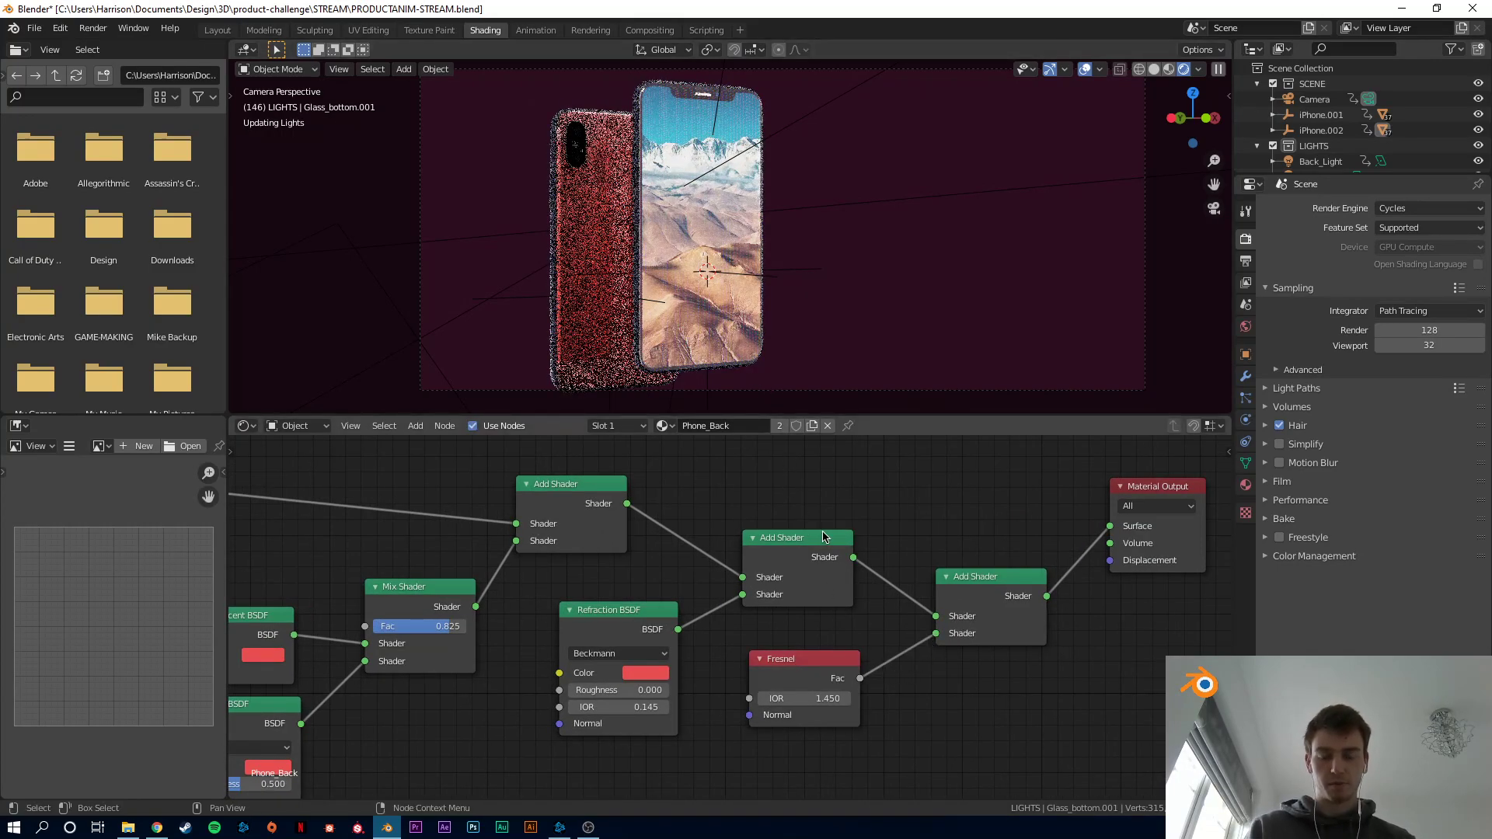
Try an IOR of 0.145 on the Fresnel node, and raise it to 6.045.
left_click(816, 701)
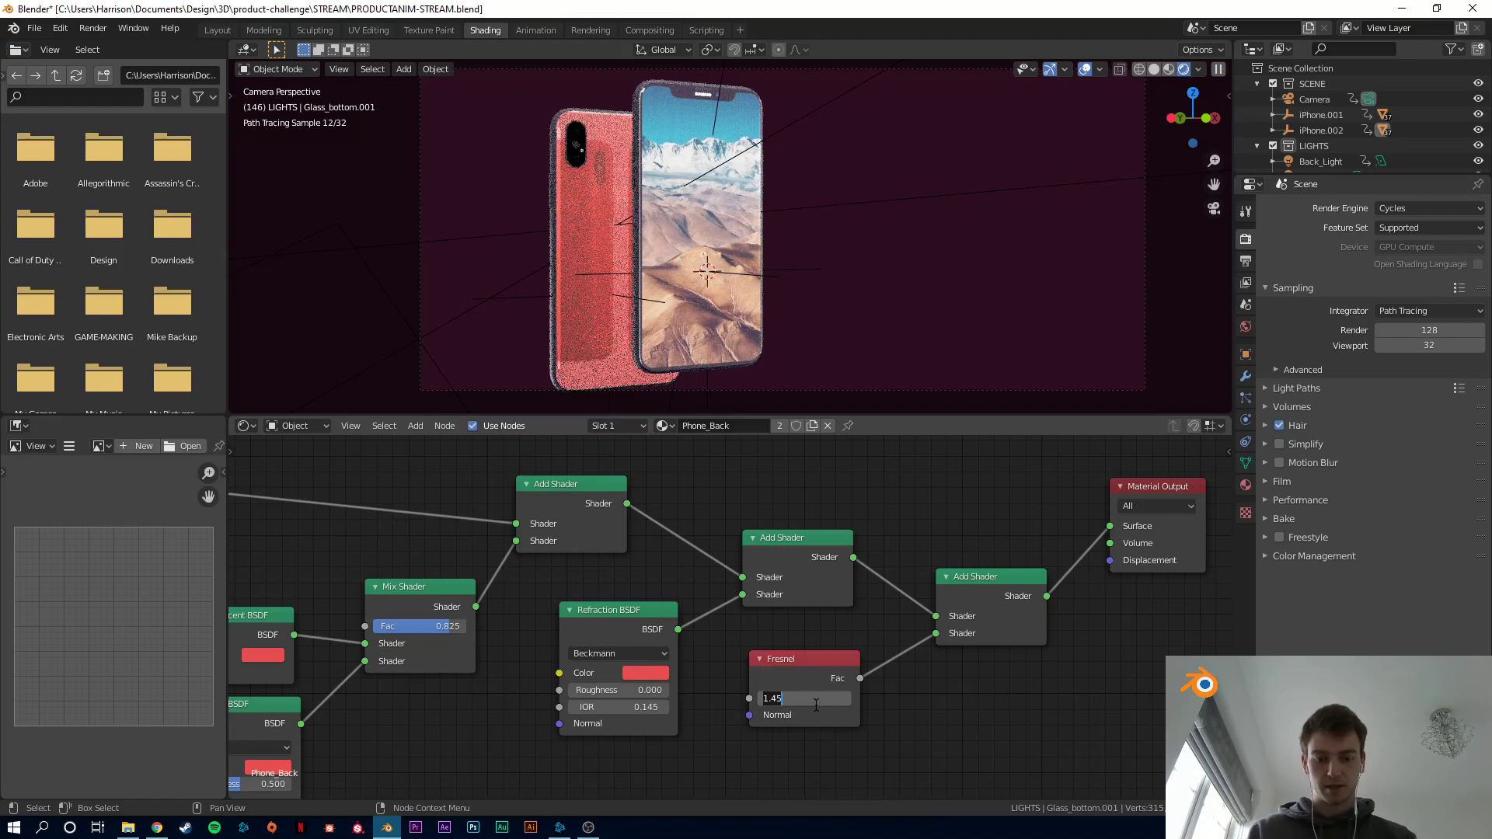
type(".145")
key("Return")
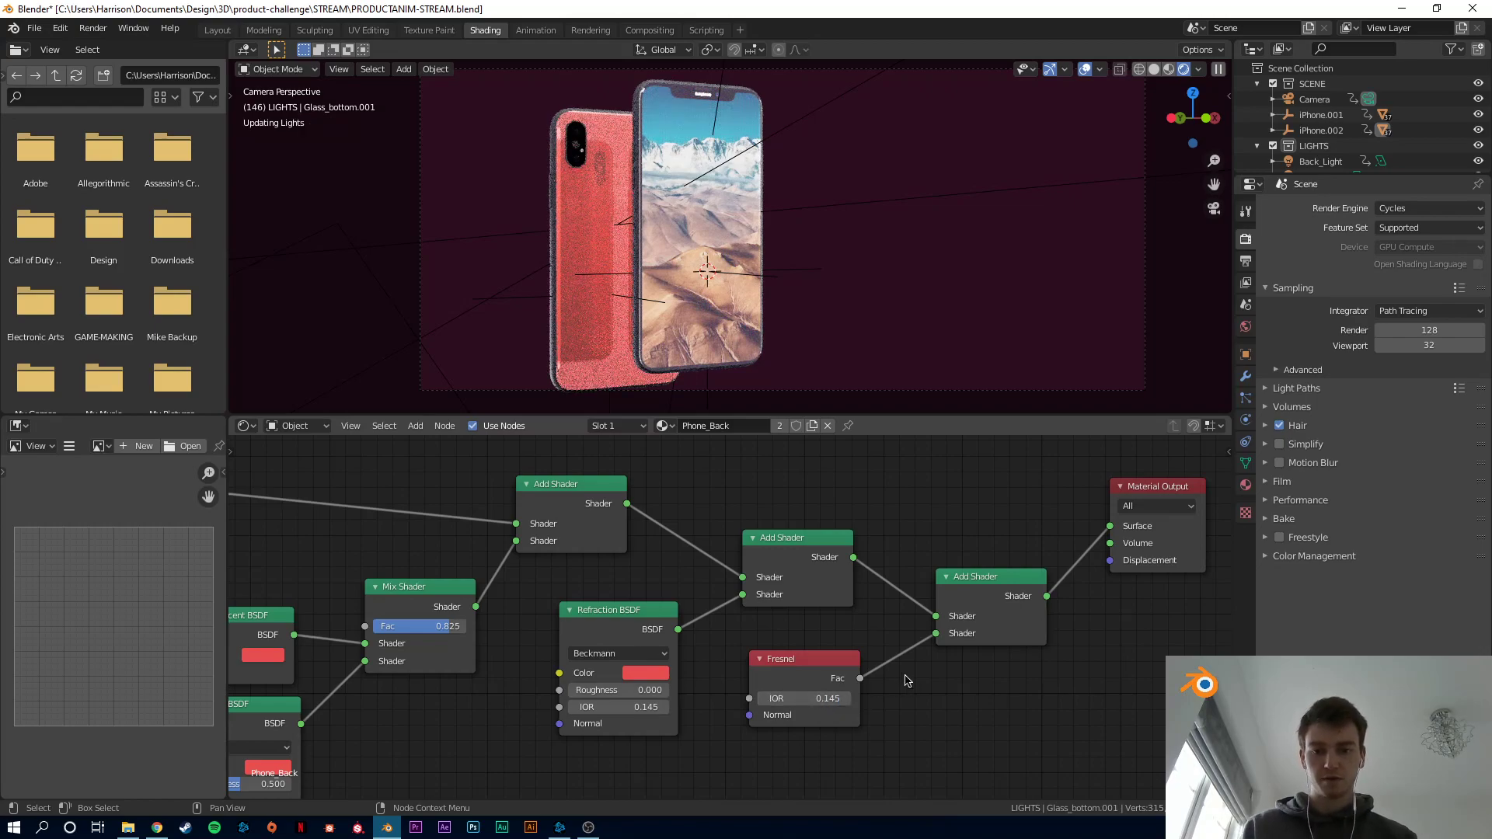
scroll(909, 690, "up", 2)
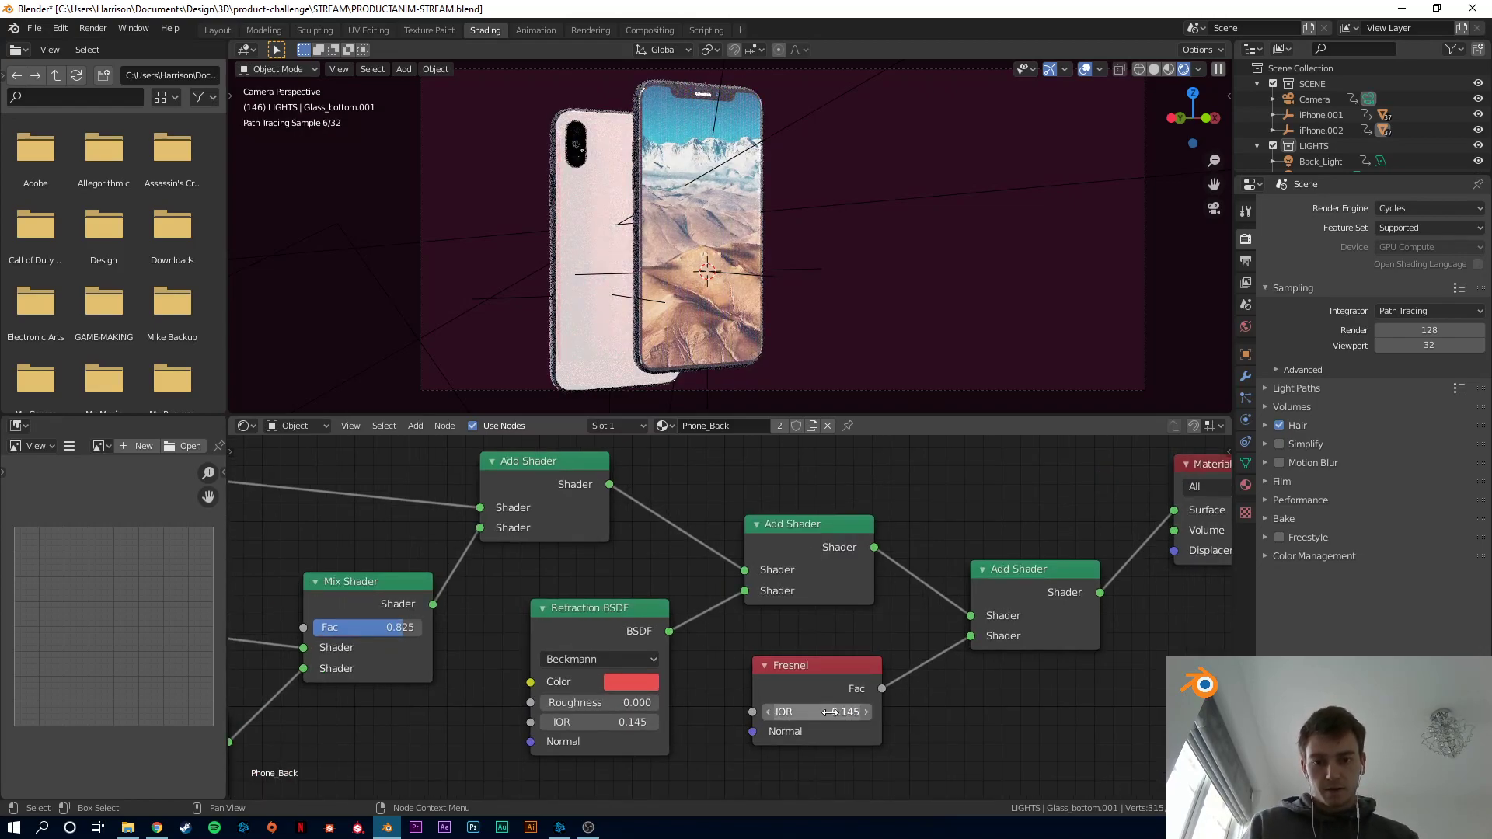
left_click_drag(822, 713, 909, 713)
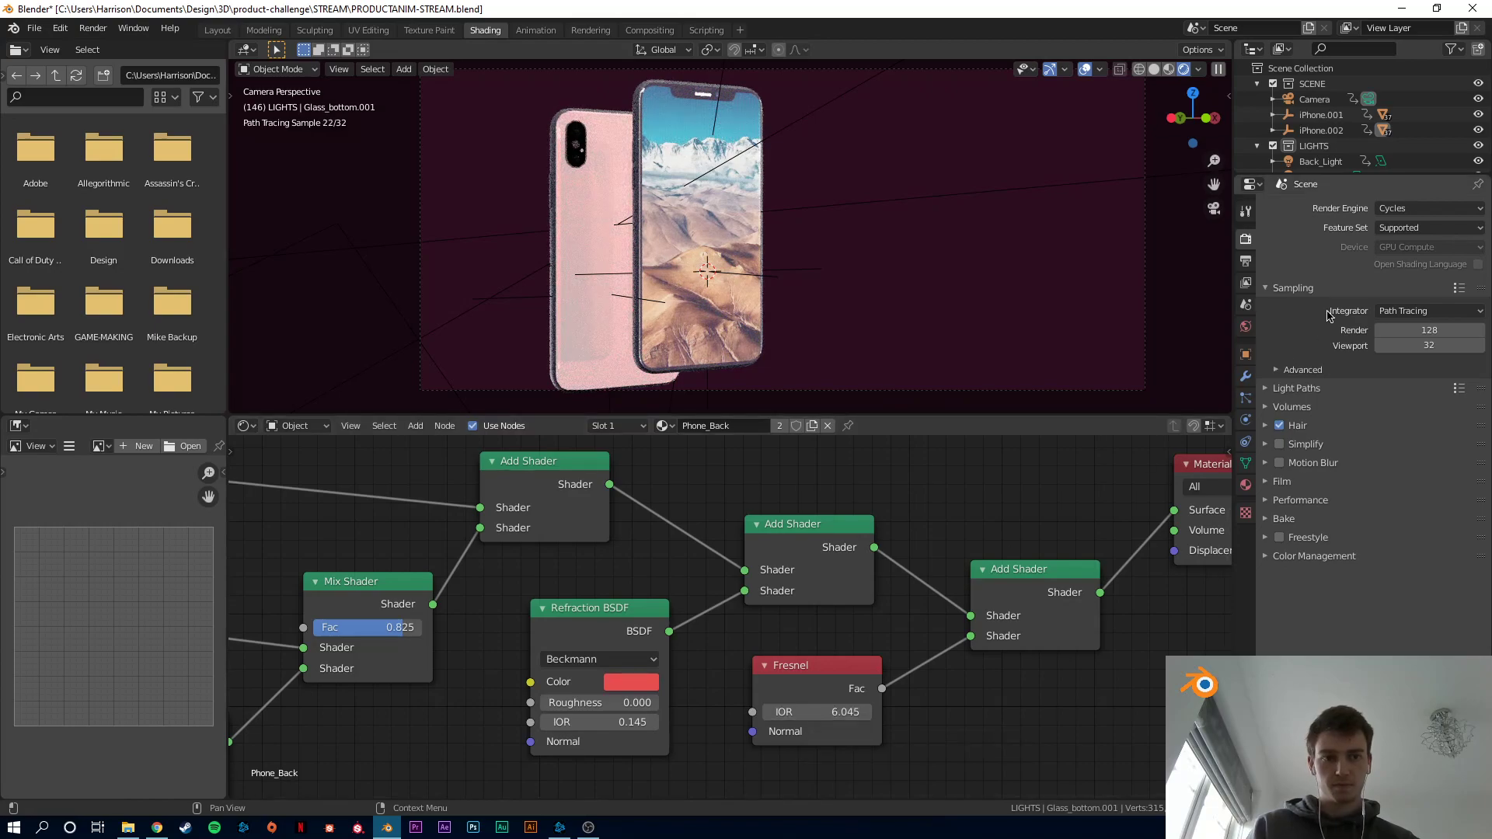
Switch the render engine to Eevee and lower the Fresnel node's IOR to 1.010.
left_click(1396, 209)
left_click(1389, 227)
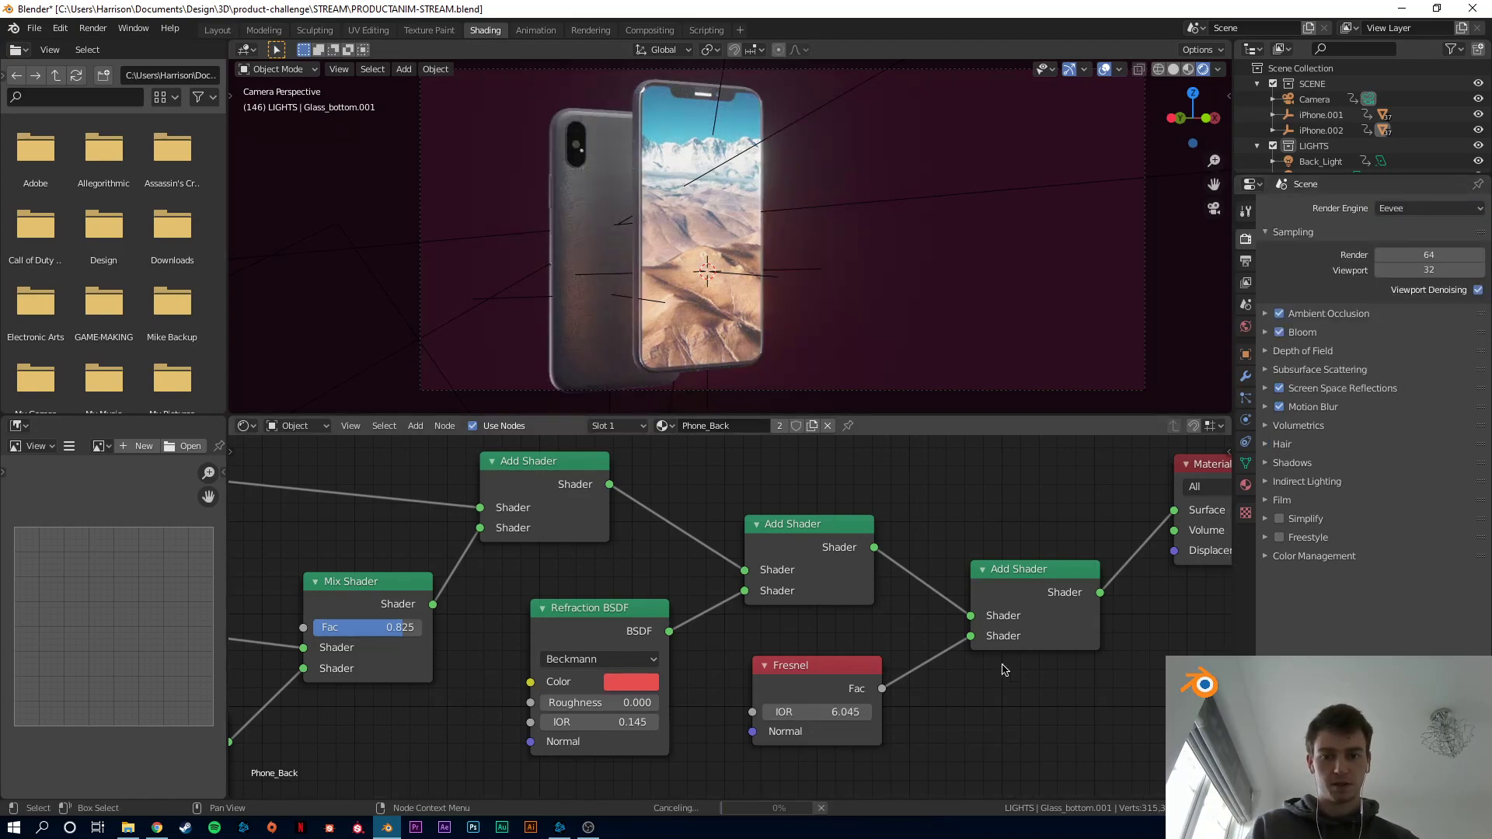
left_click_drag(816, 712, 933, 712)
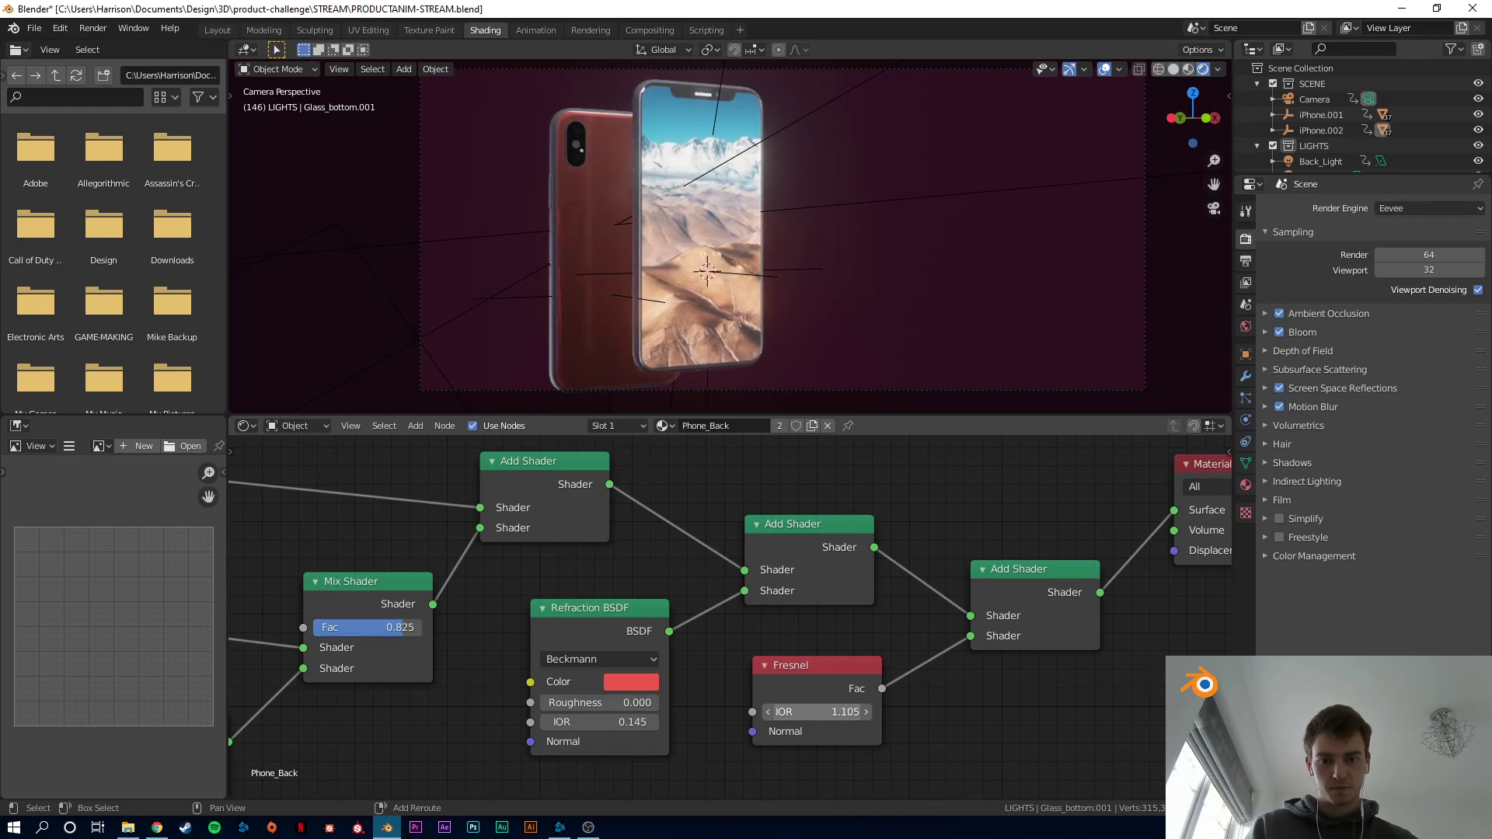
left_click(819, 711)
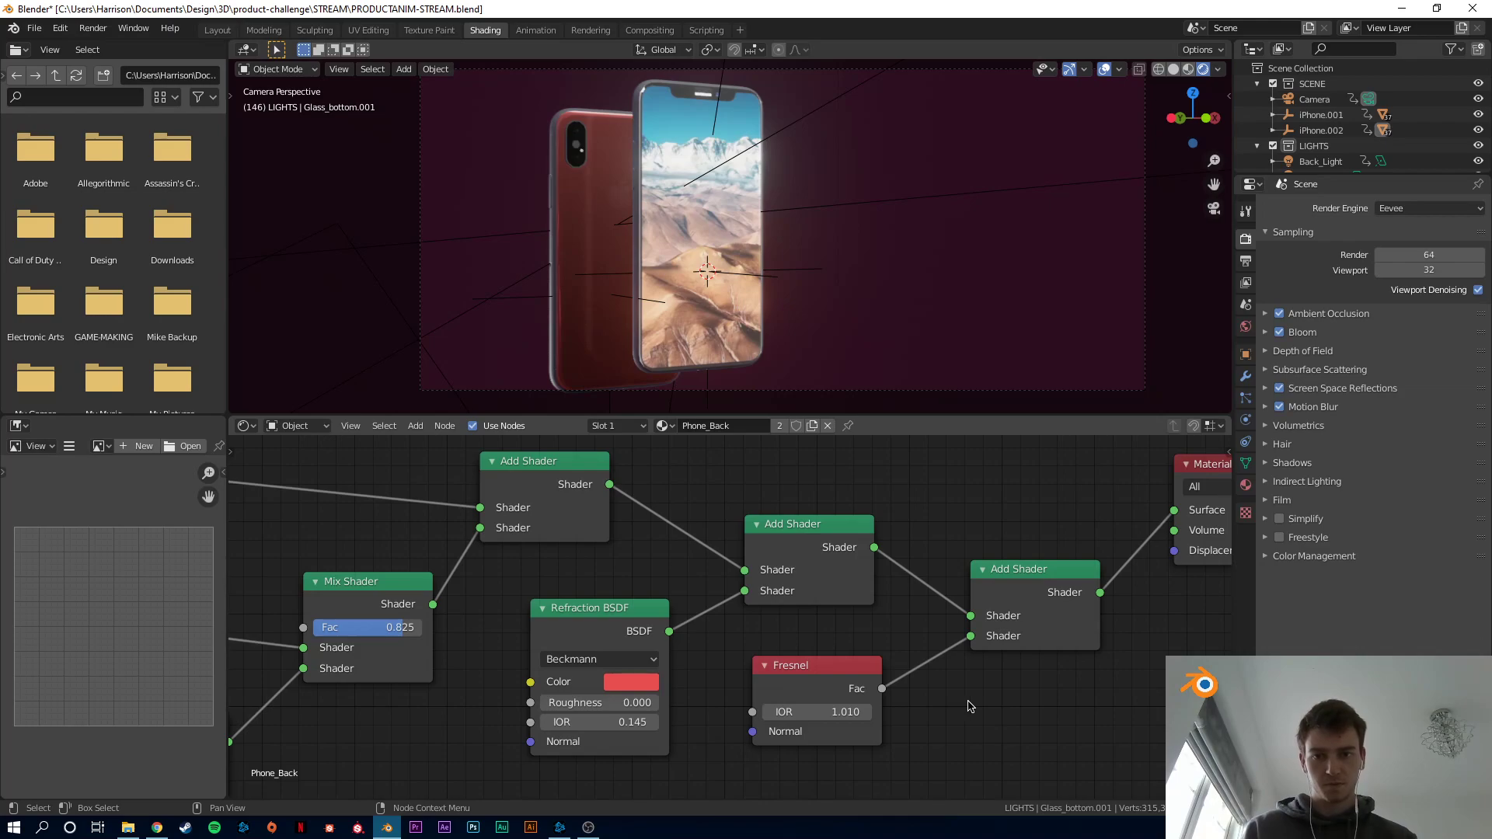
Switch the render engine back to Cycles and inspect the red phone back up close in the rendered preview.
left_click(1430, 208)
left_click(1399, 261)
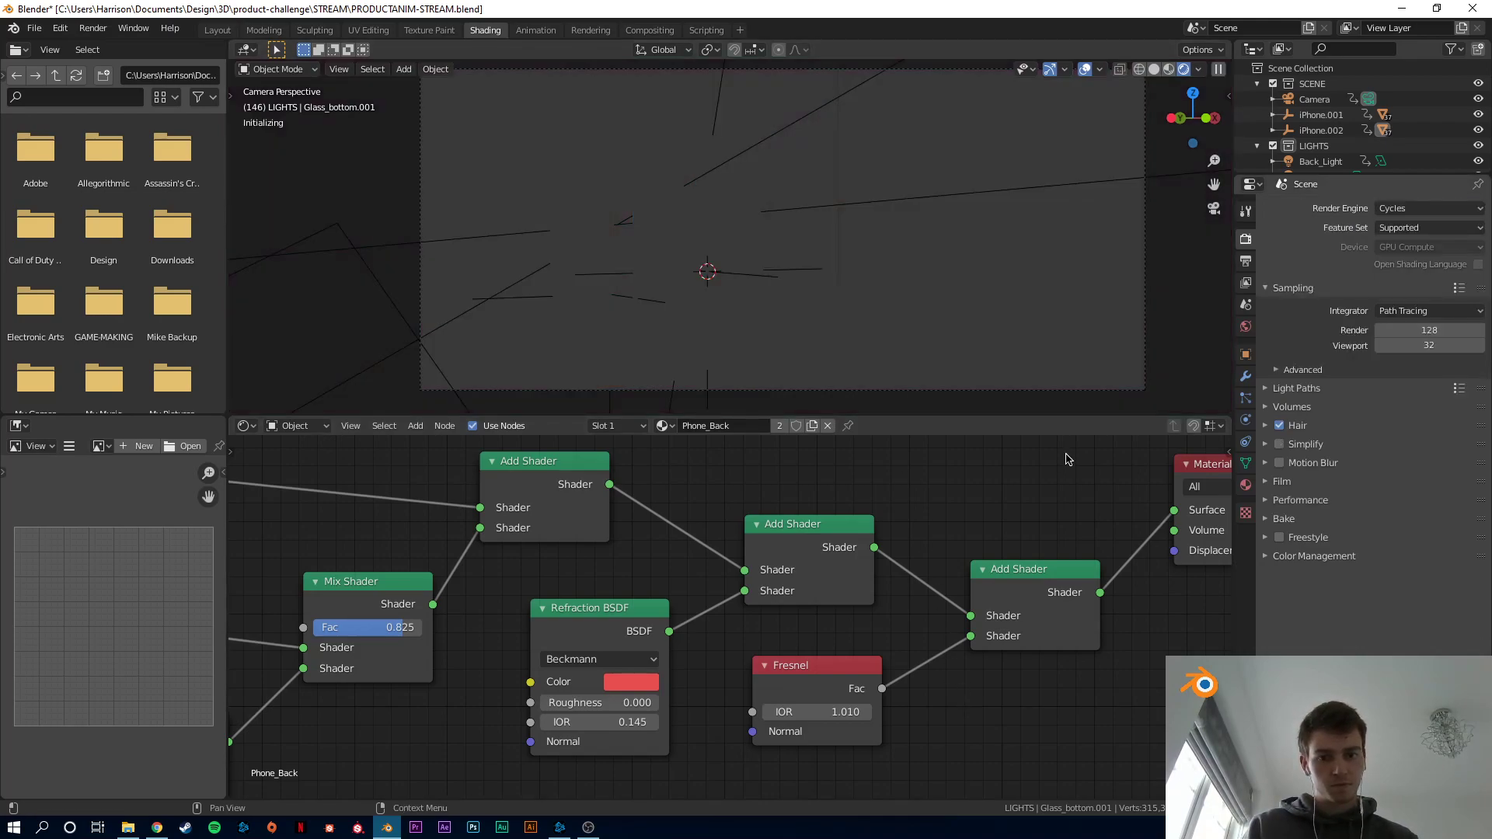
scroll(923, 593, "down", 4)
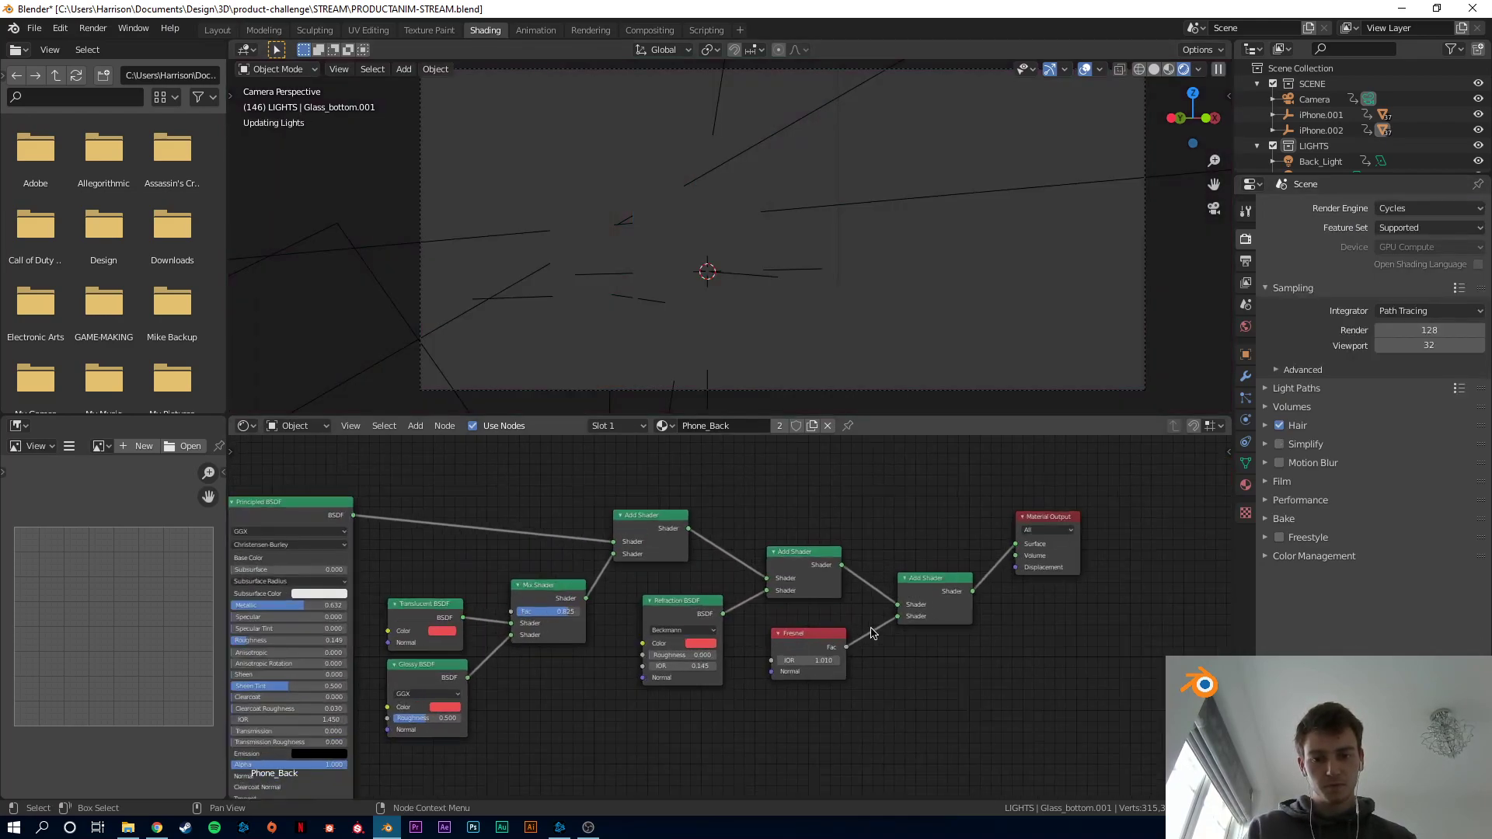
scroll(862, 638, "up", 2)
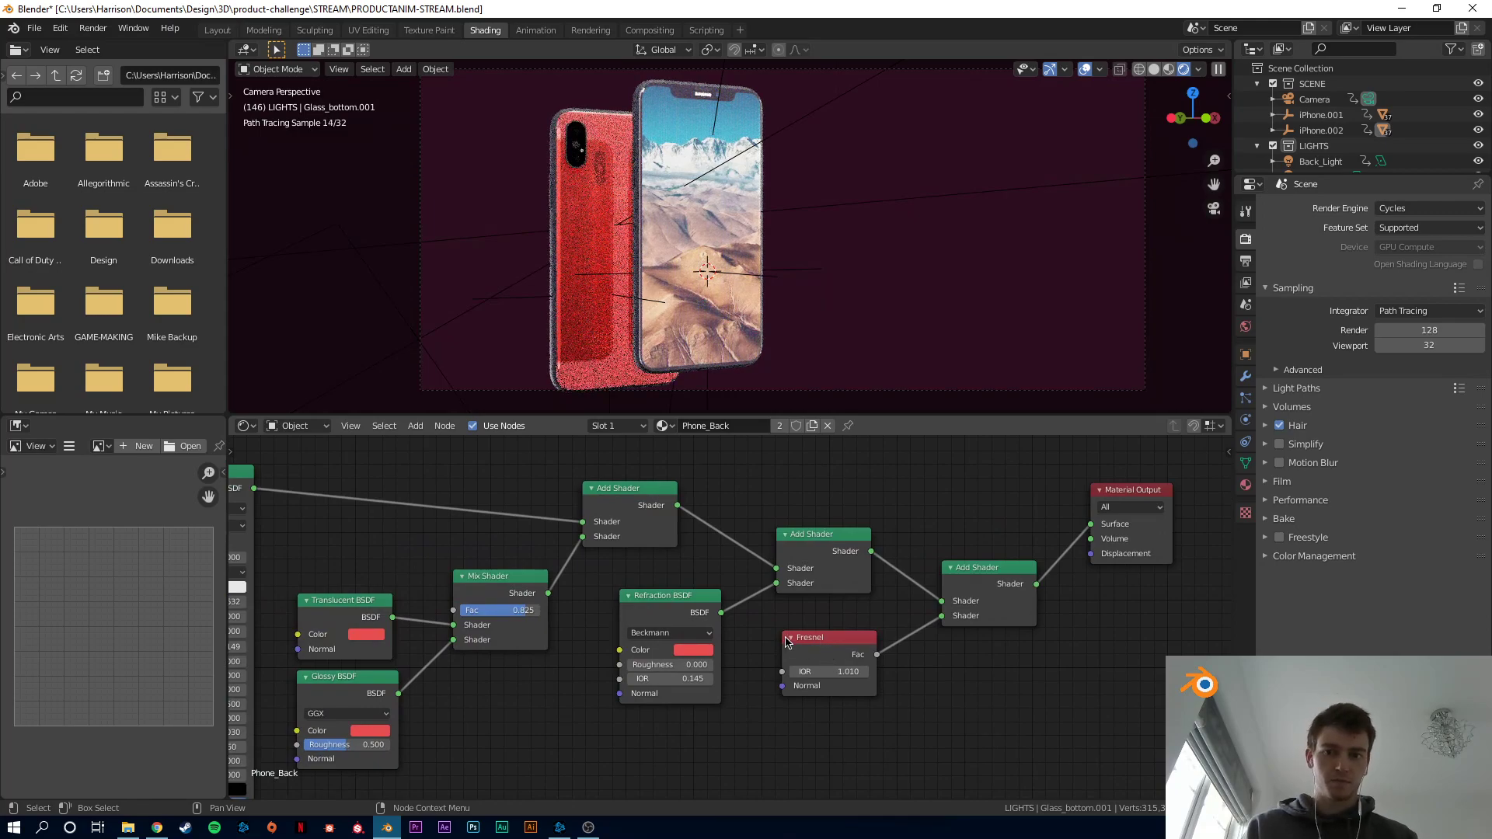
scroll(642, 128, "up", 4)
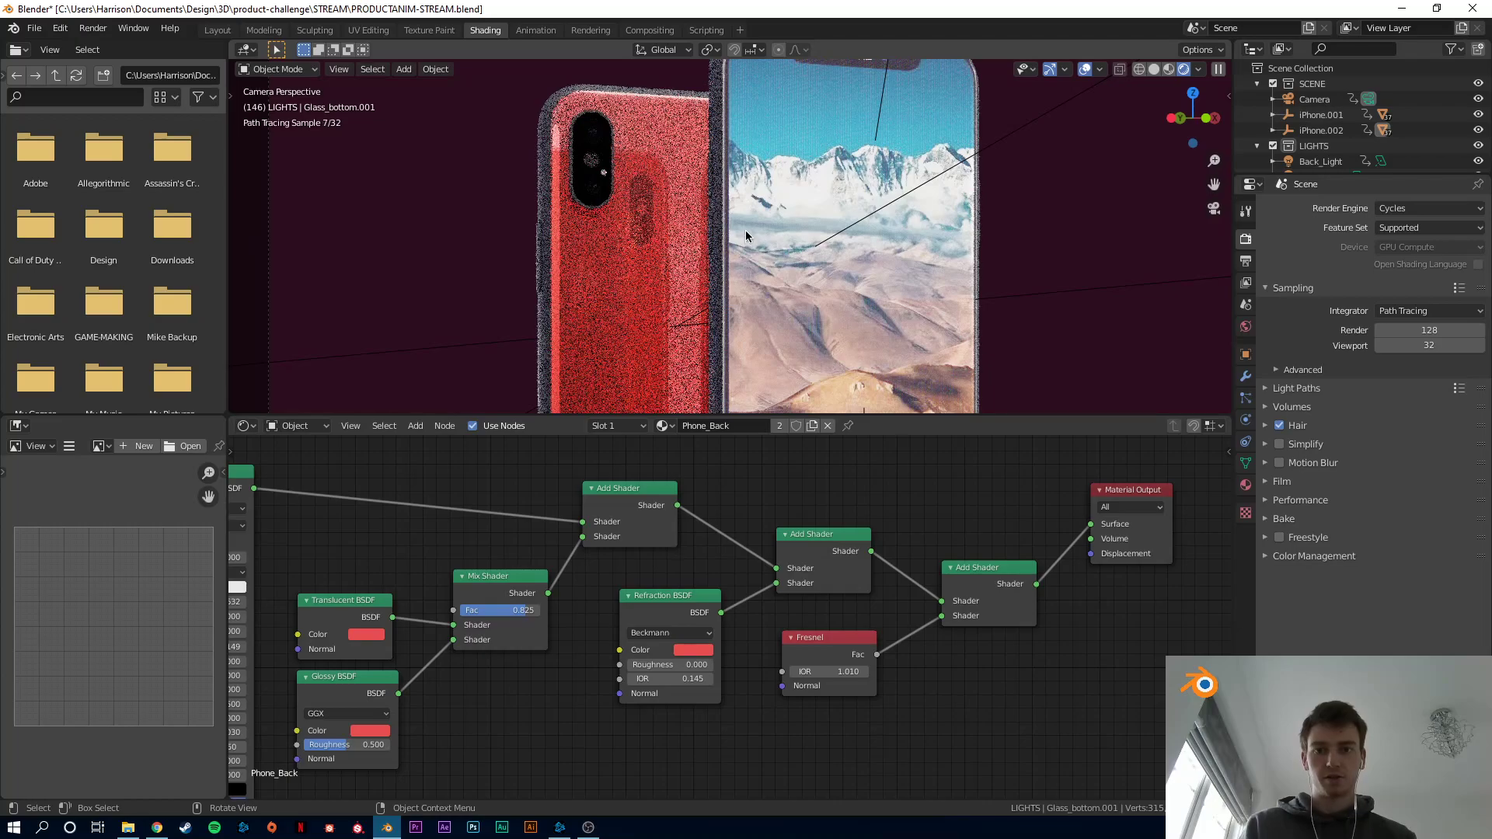
scroll(755, 281, "down", 4)
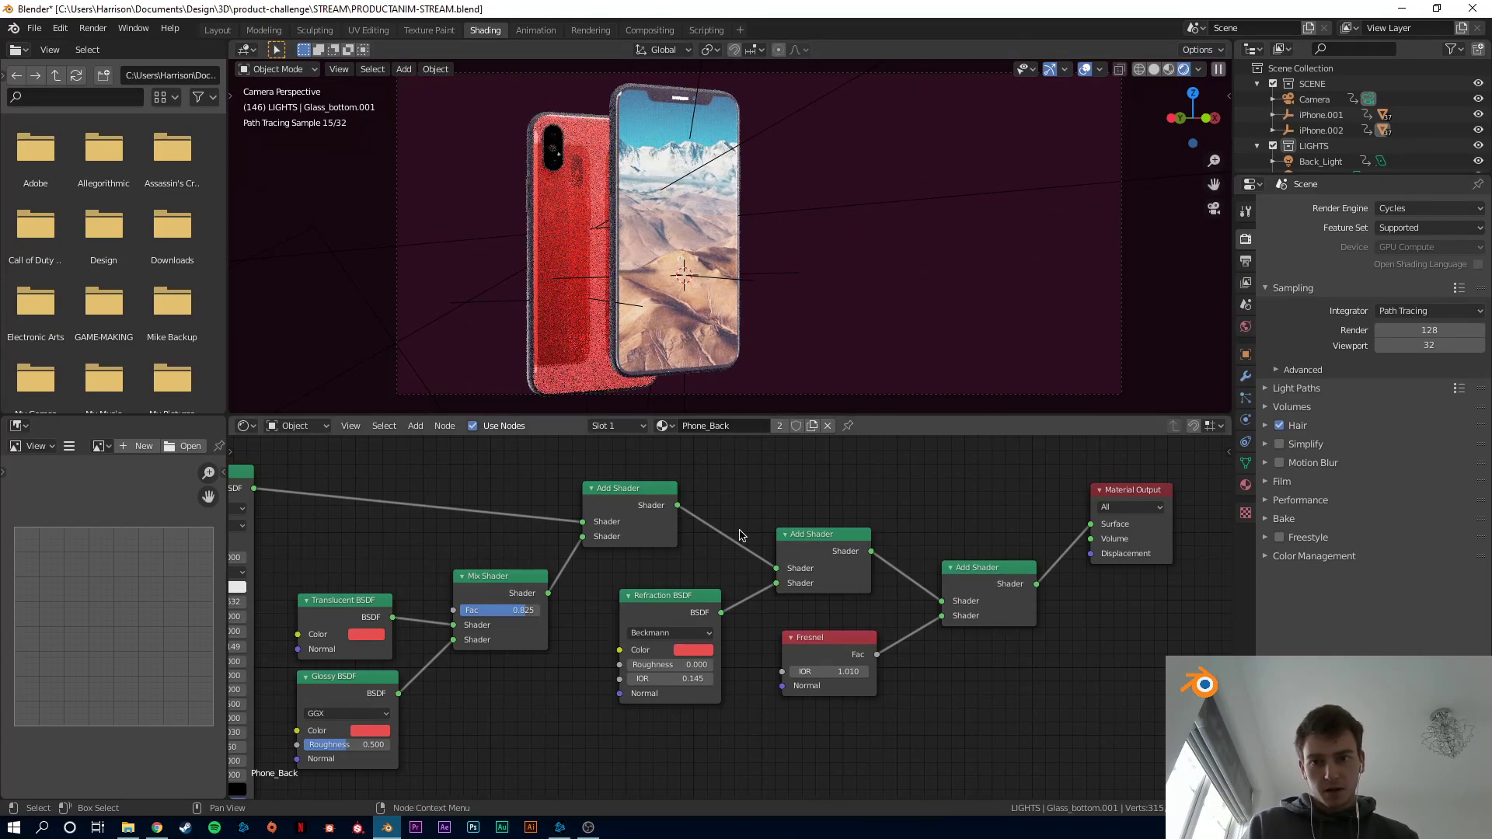
Raise the Principled BSDF's Roughness to 0.259 and set the Mix Shader's Fac to 0.9.
middle_click_drag(564, 649, 1045, 637)
scroll(746, 622, "up", 5)
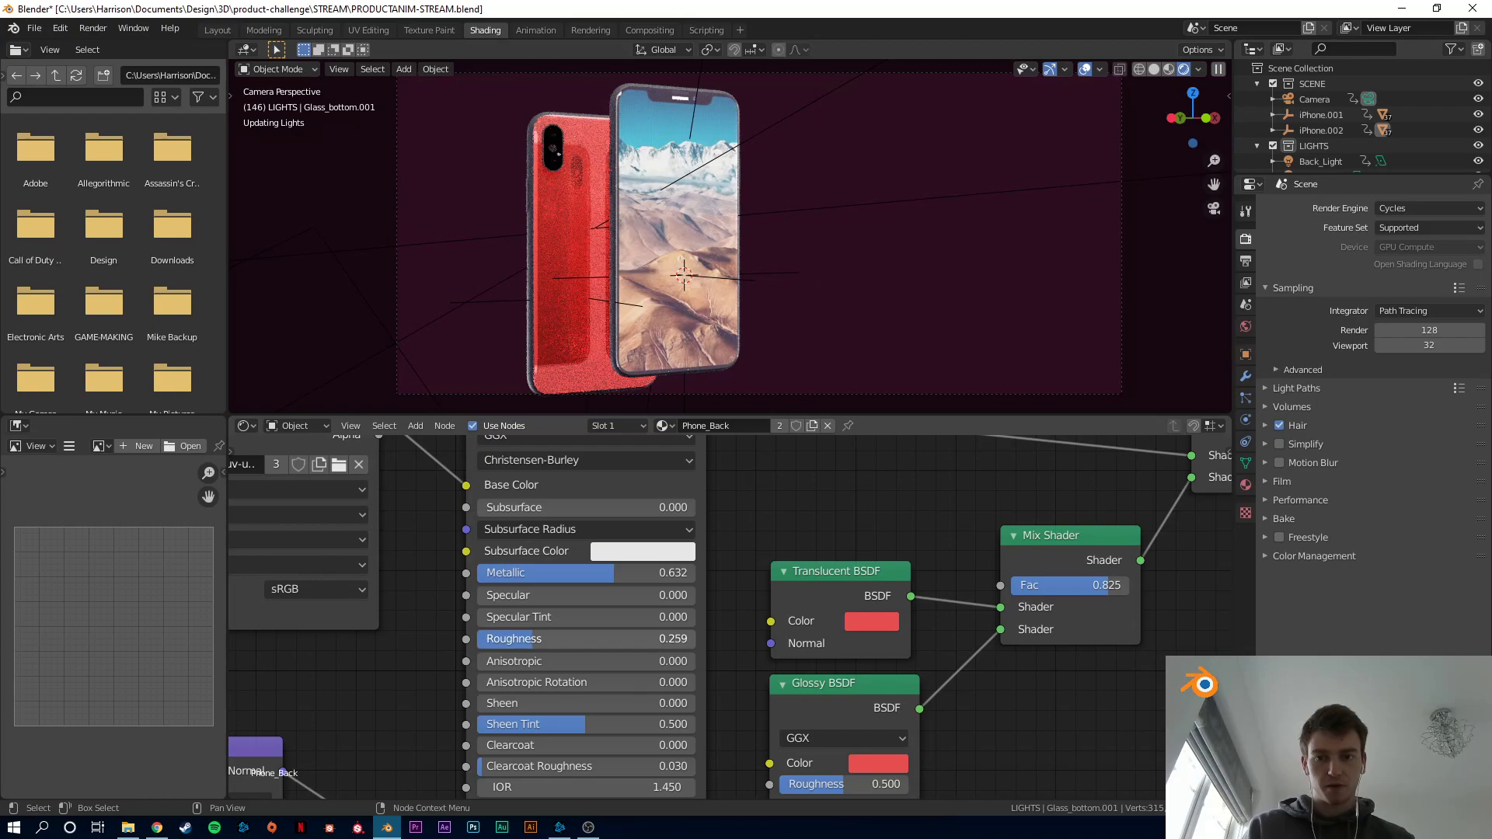
scroll(725, 599, "down", 3)
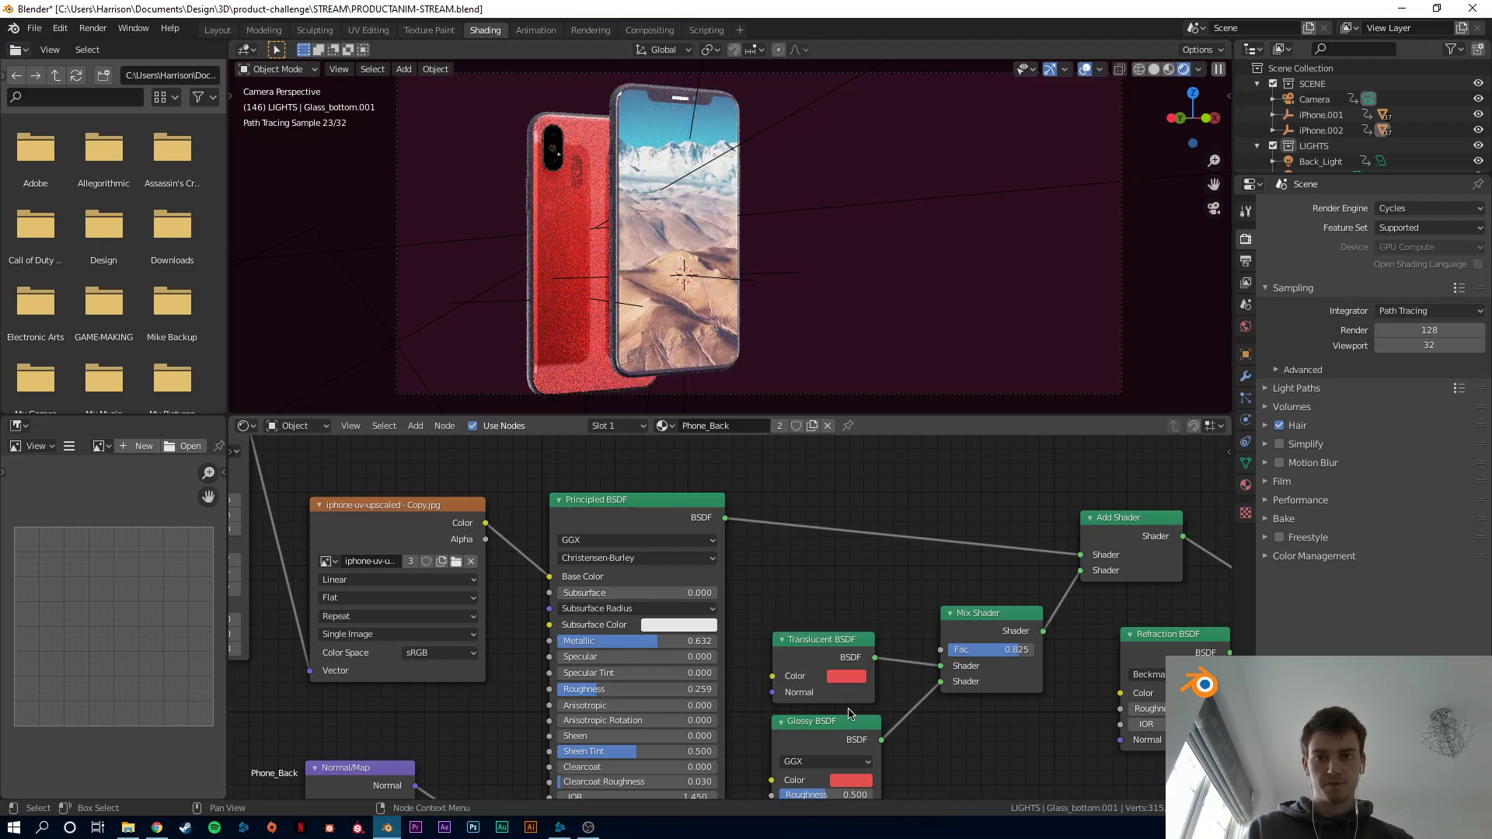
scroll(850, 713, "down", 4)
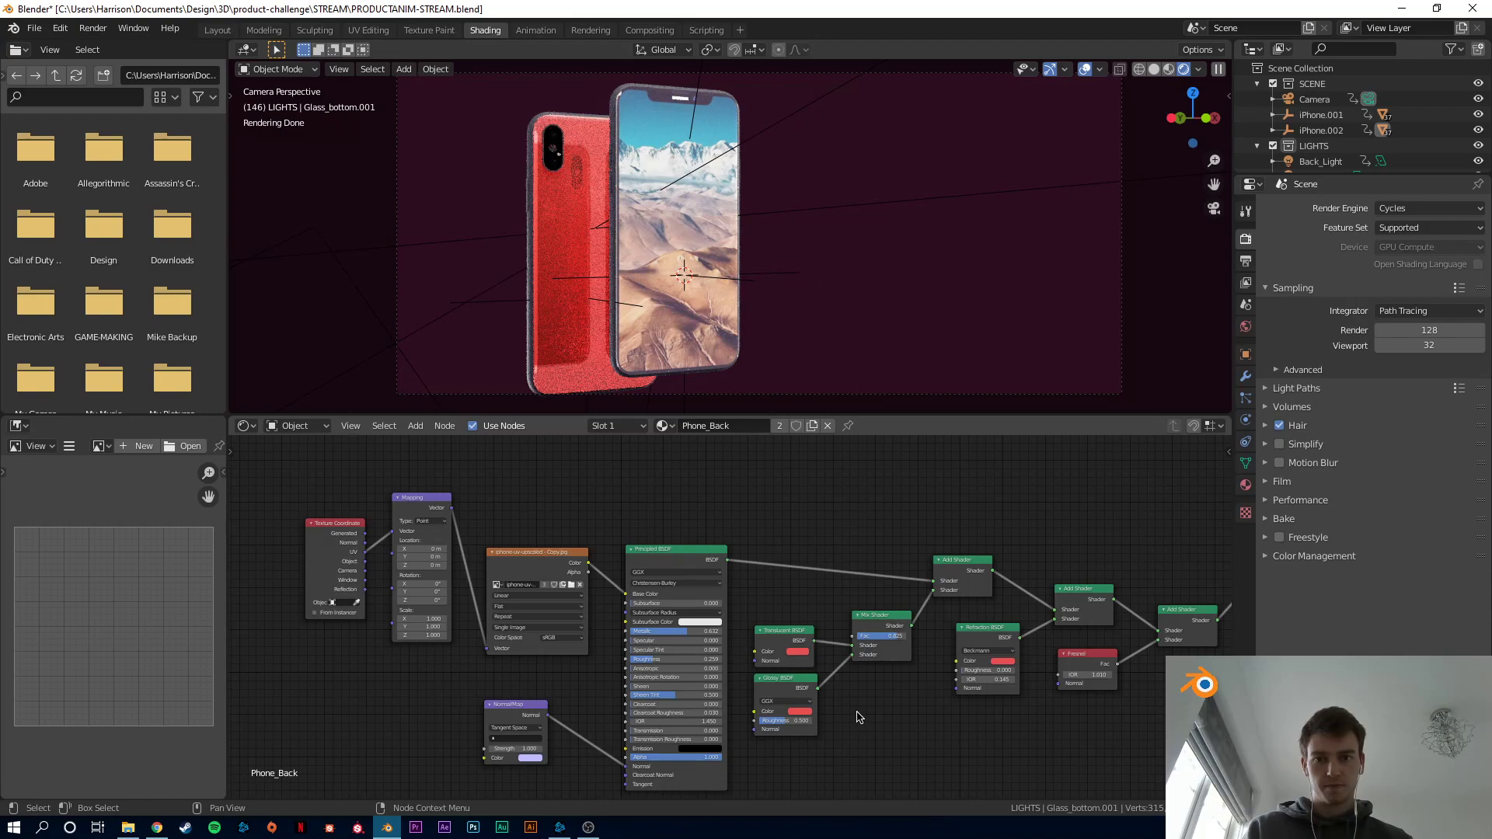
scroll(738, 668, "up", 4)
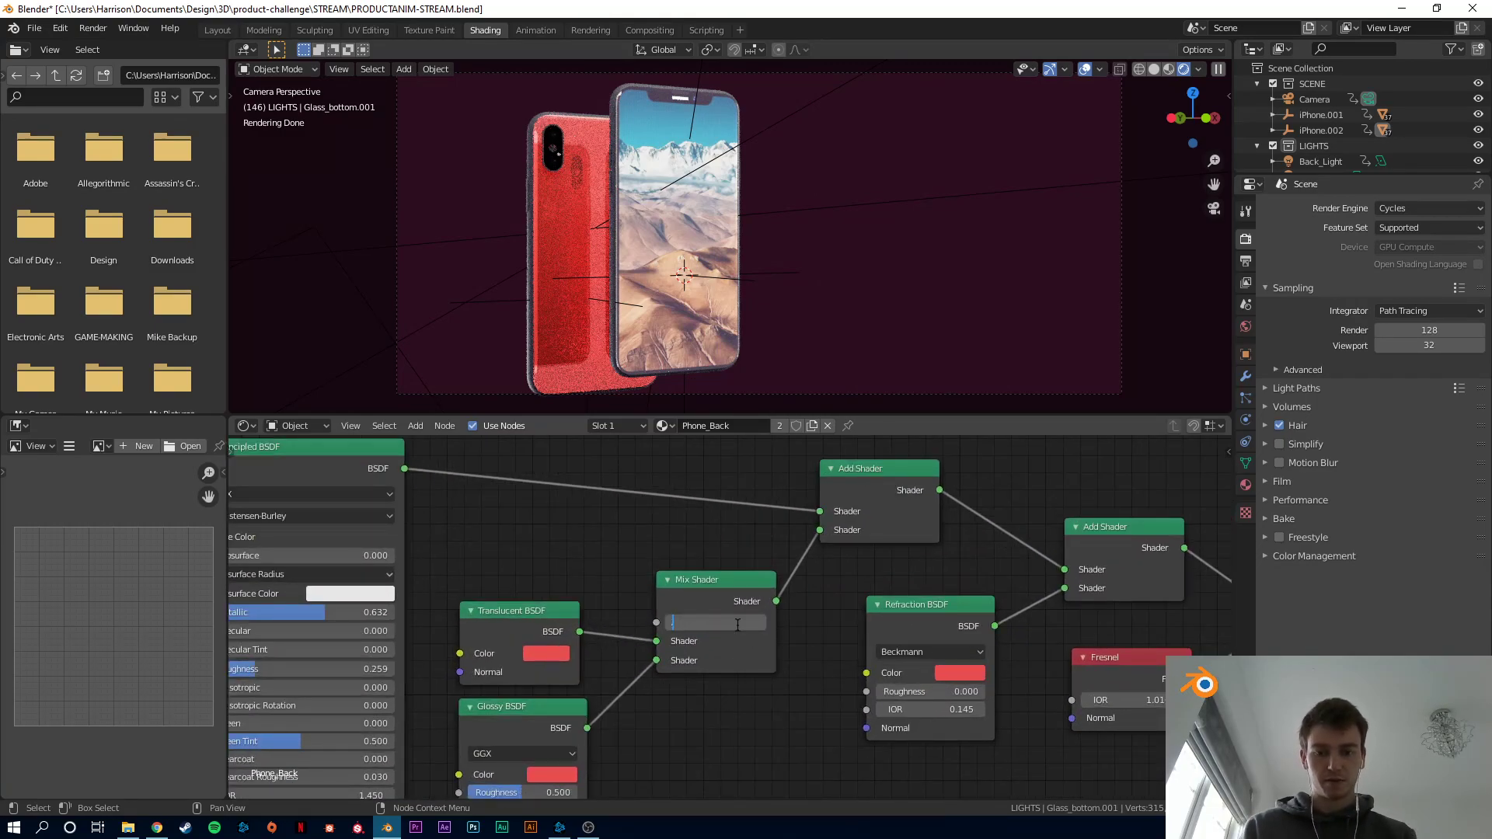
type("0.9")
key("Return")
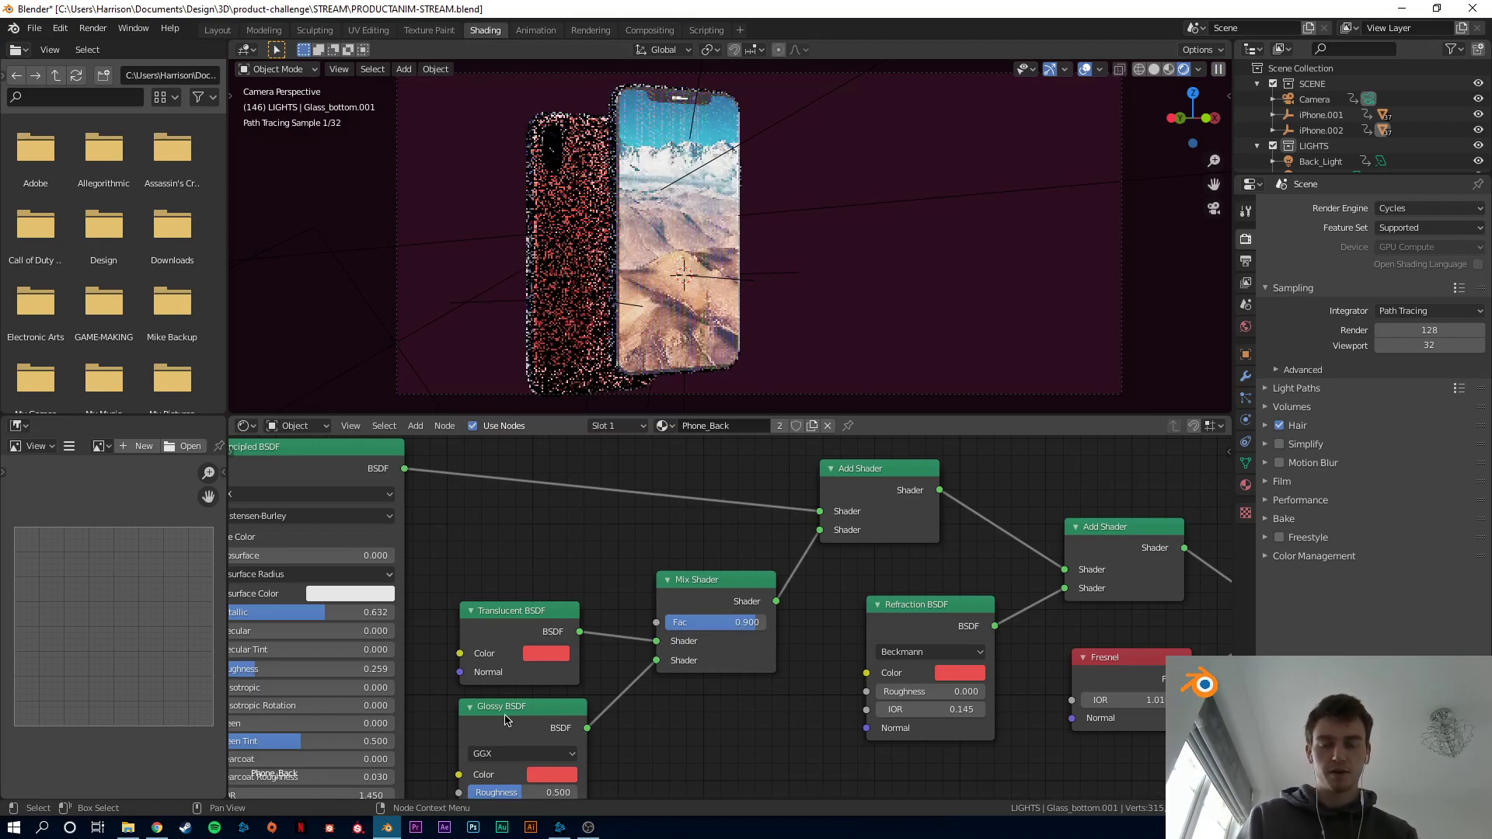
Raise the Glossy BSDF's Roughness, trying 0.700 and settling on 0.75.
scroll(619, 689, "down", 1)
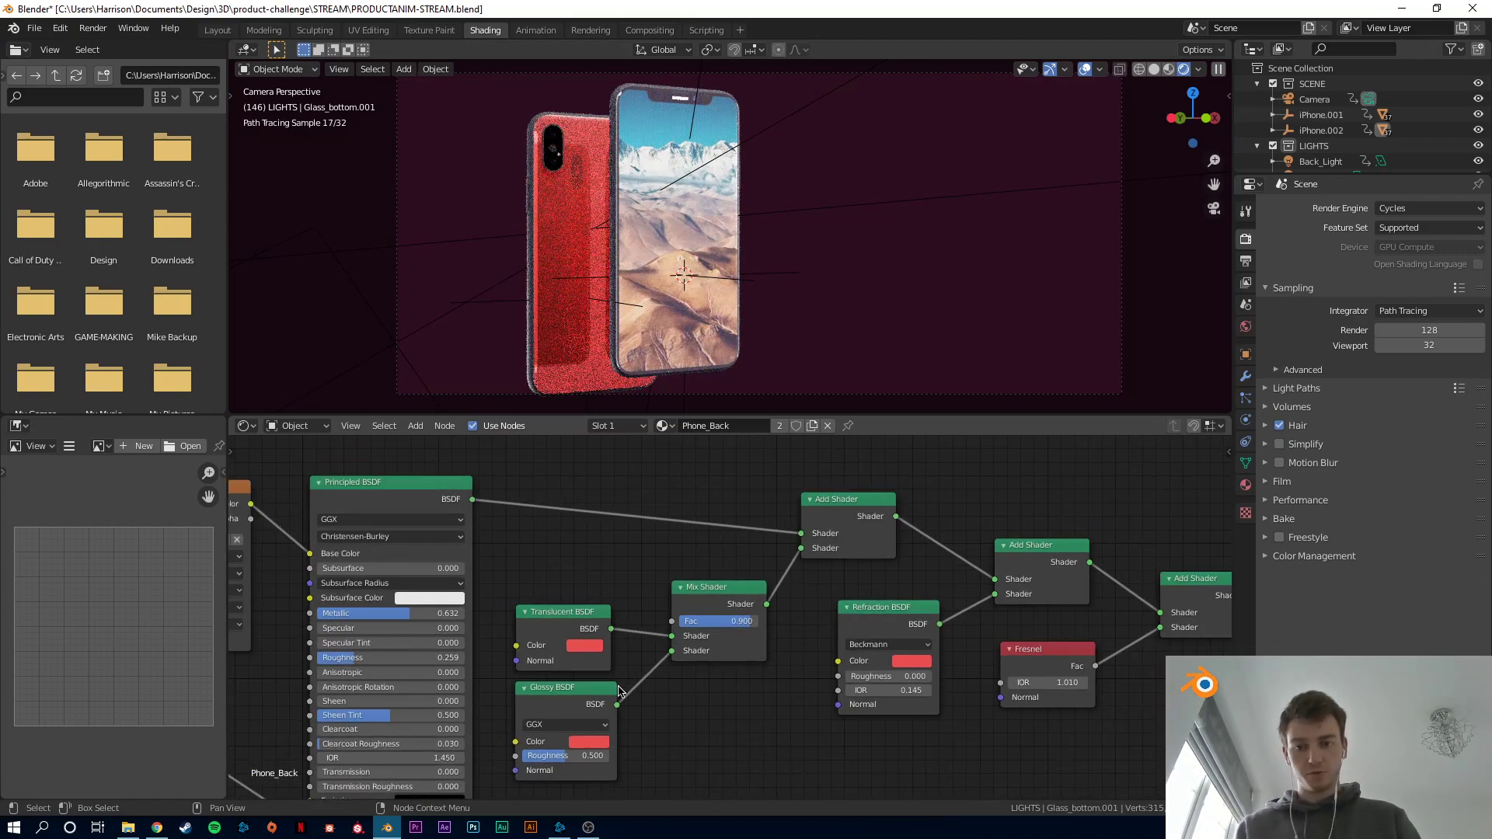
scroll(640, 723, "up", 2)
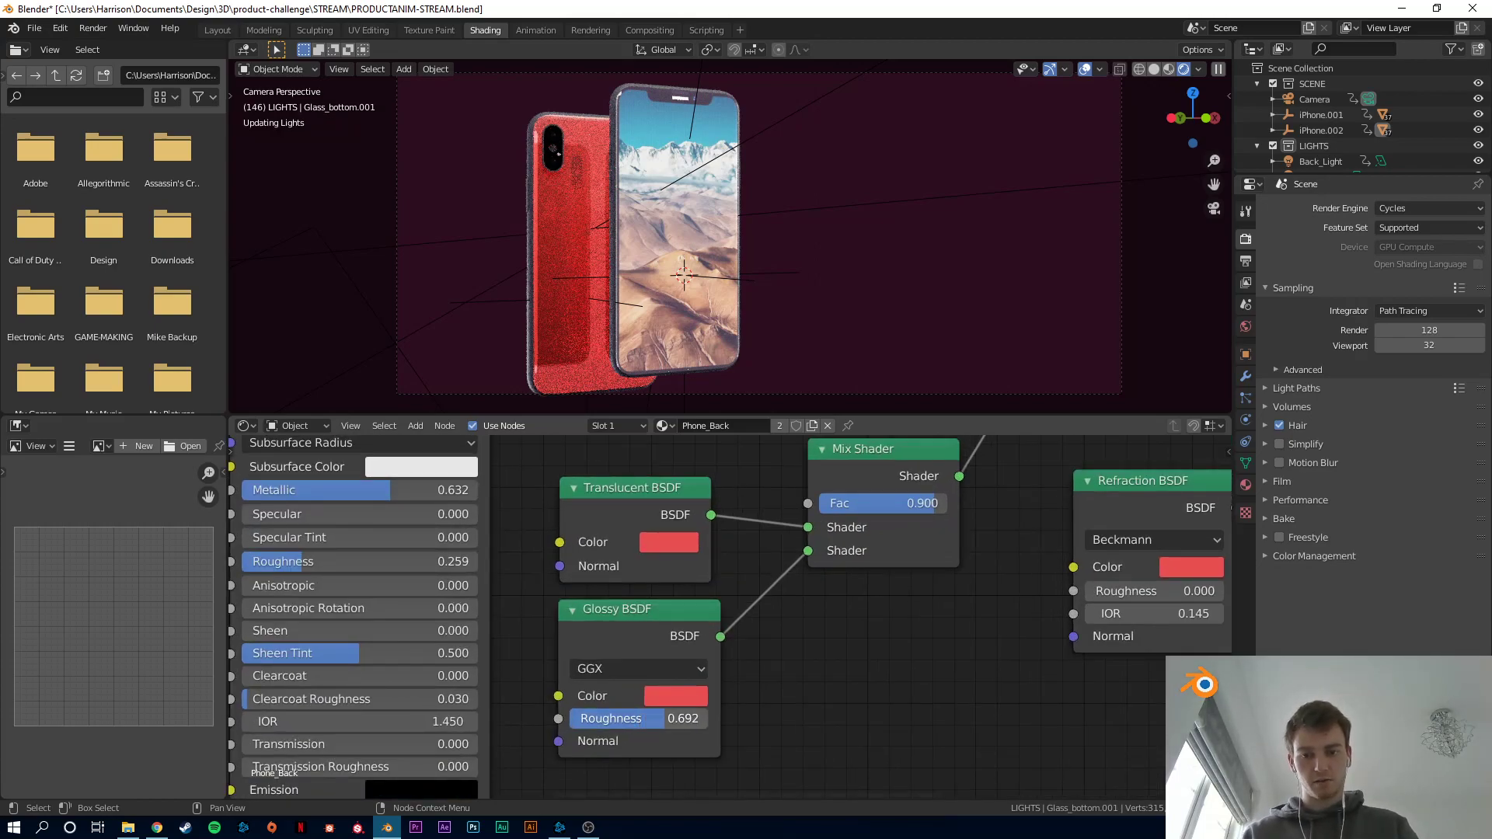
scroll(836, 707, "down", 3)
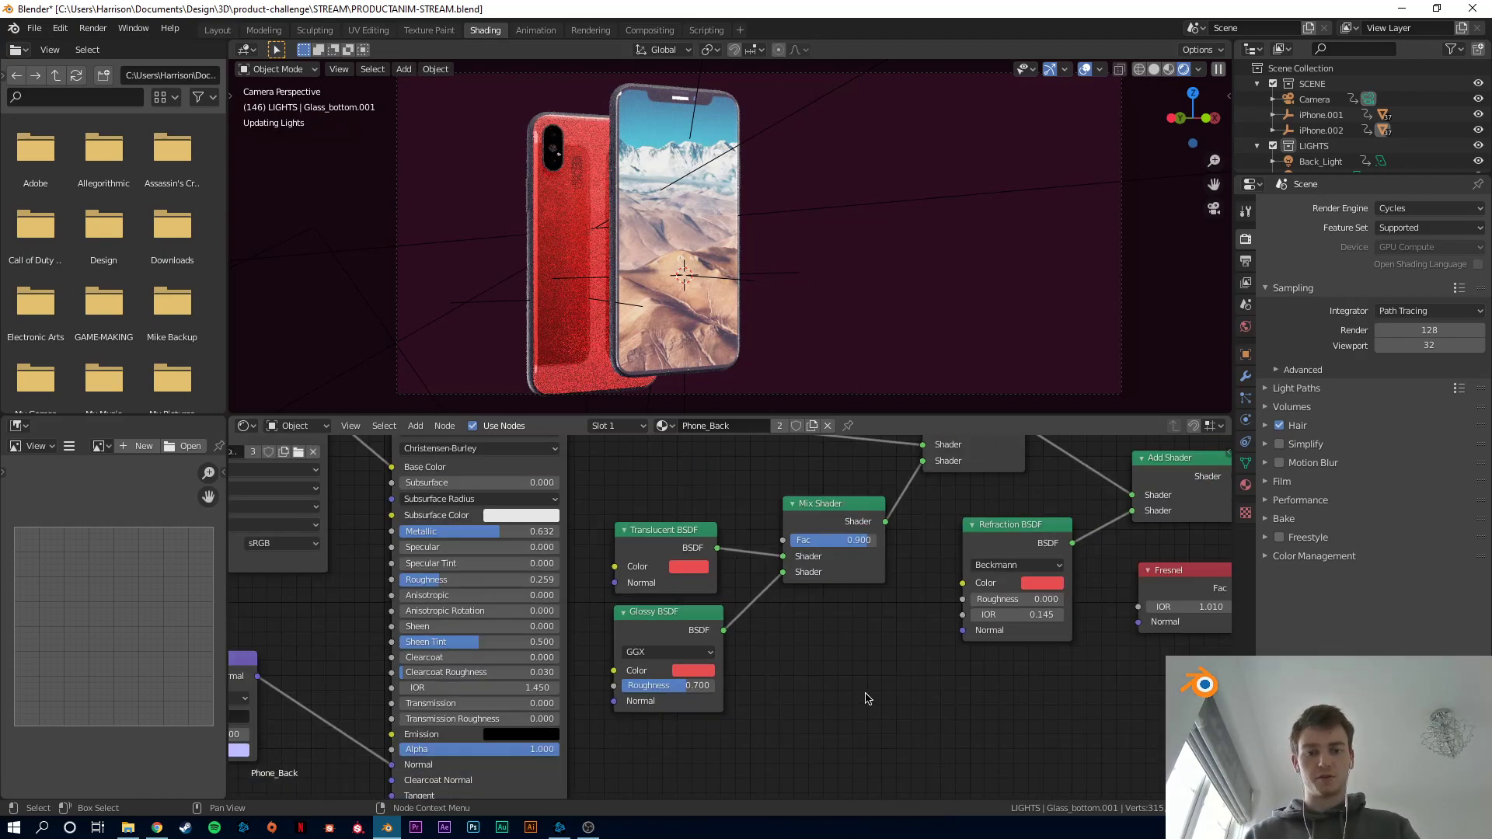
scroll(716, 674, "up", 3)
scroll(716, 675, "up", 3)
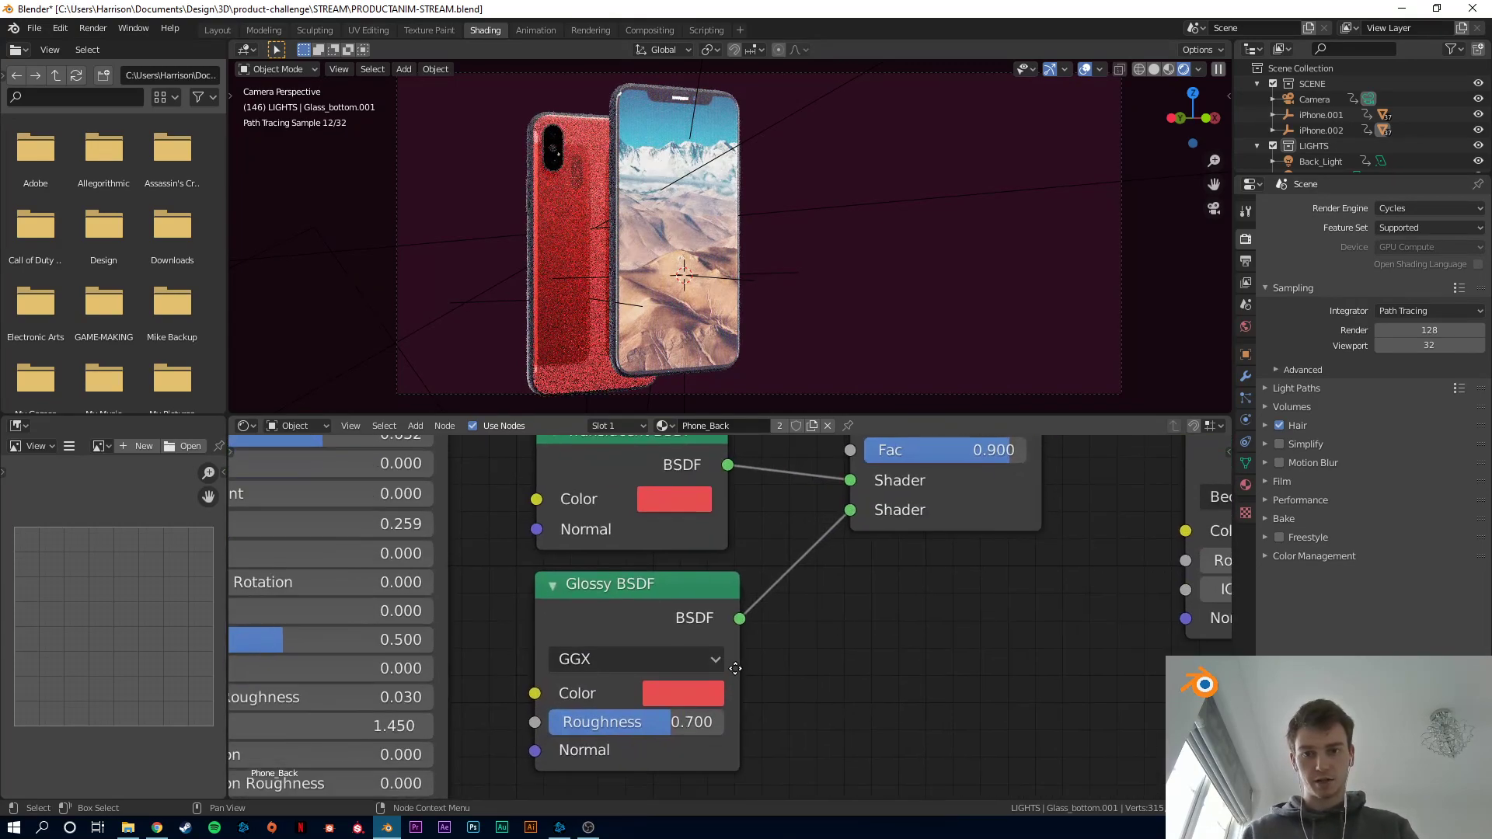
left_click(670, 718)
type(".75")
key("Return")
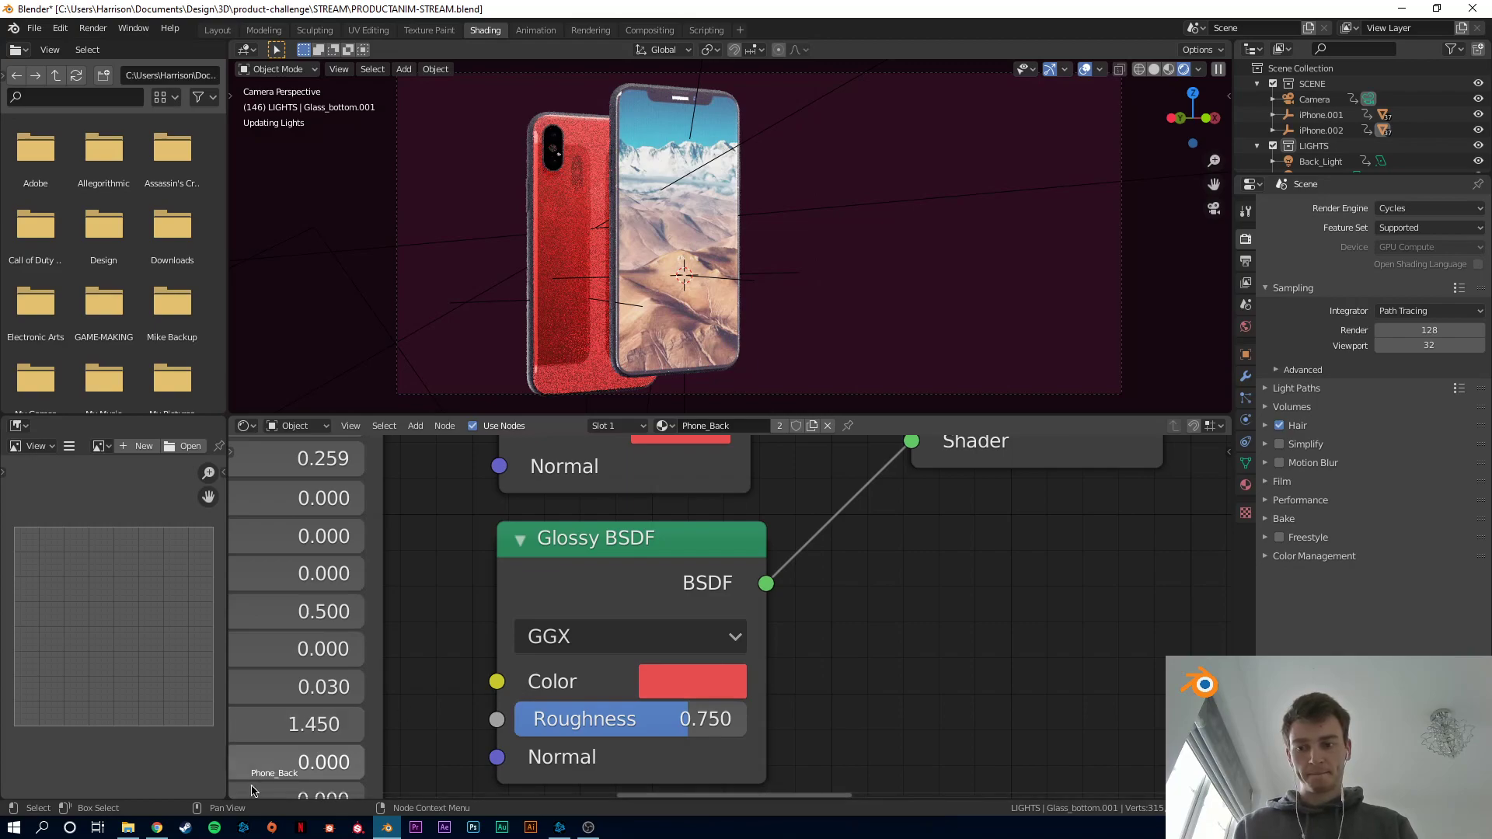
Switch to Chrome to check the YouTube Studio live streaming page and its chat, and return to Blender.
left_click(158, 828)
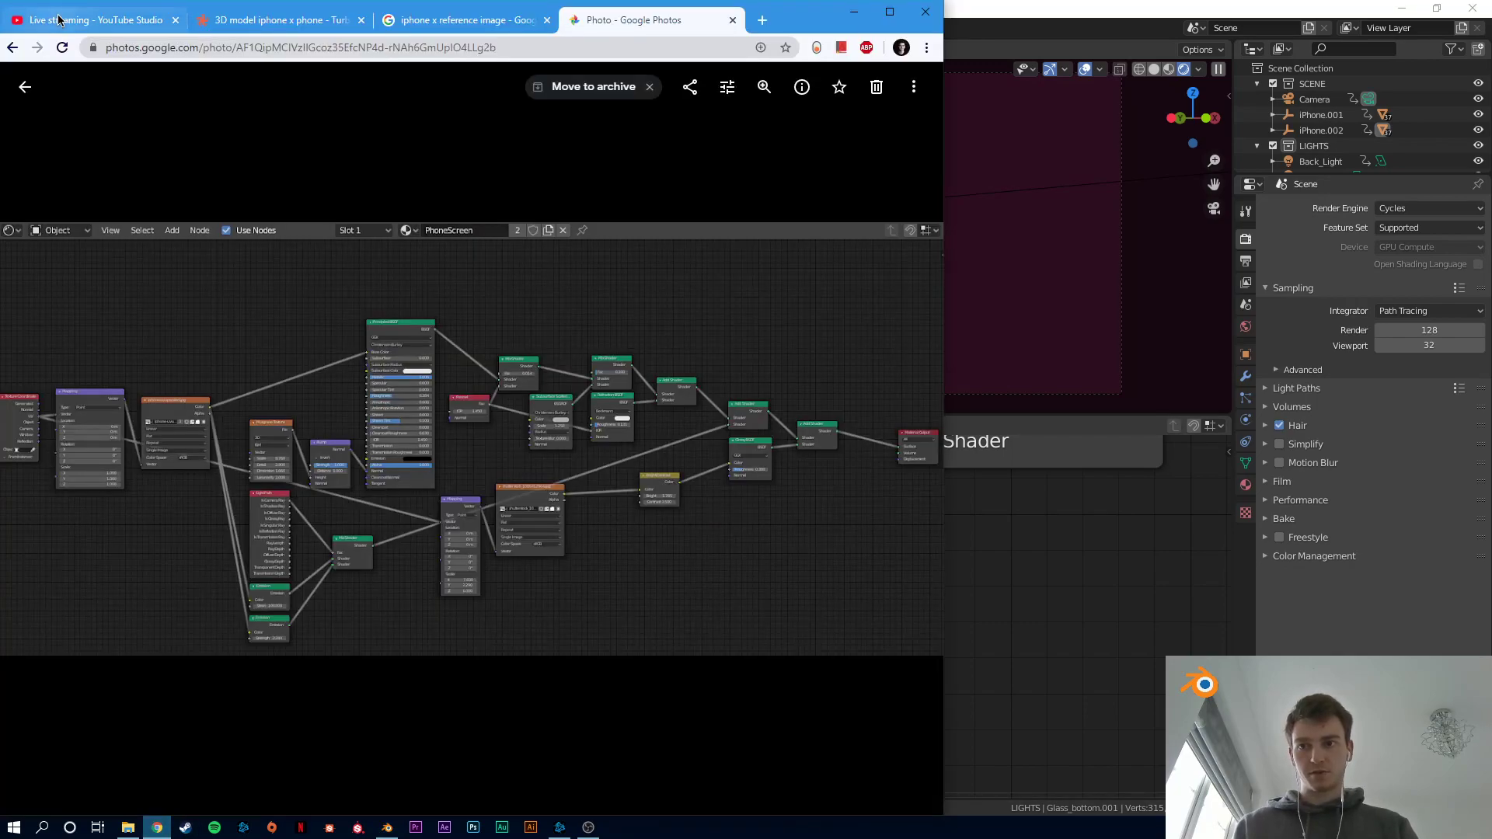
left_click(93, 19)
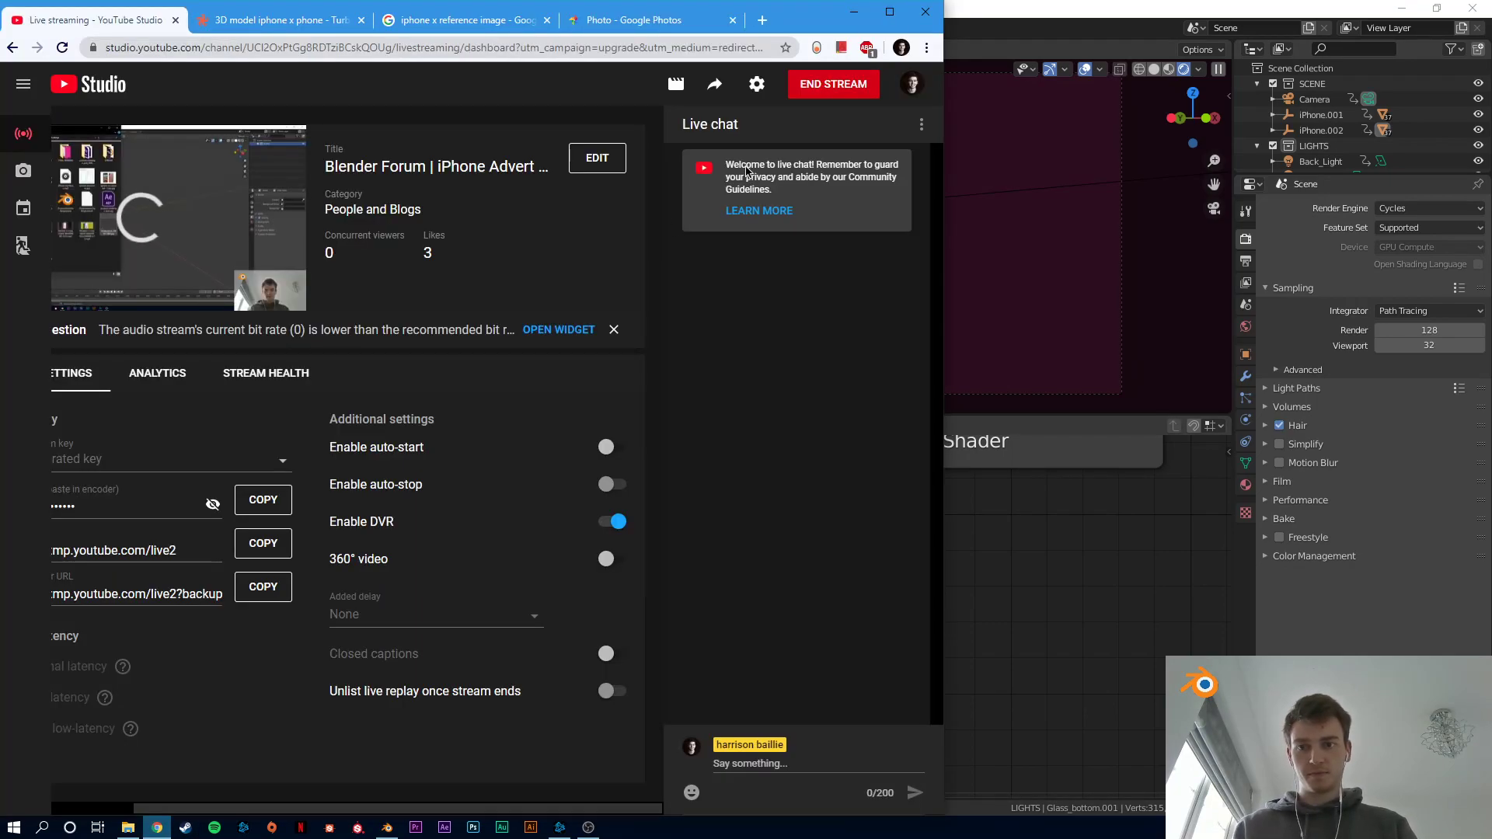
left_click(854, 13)
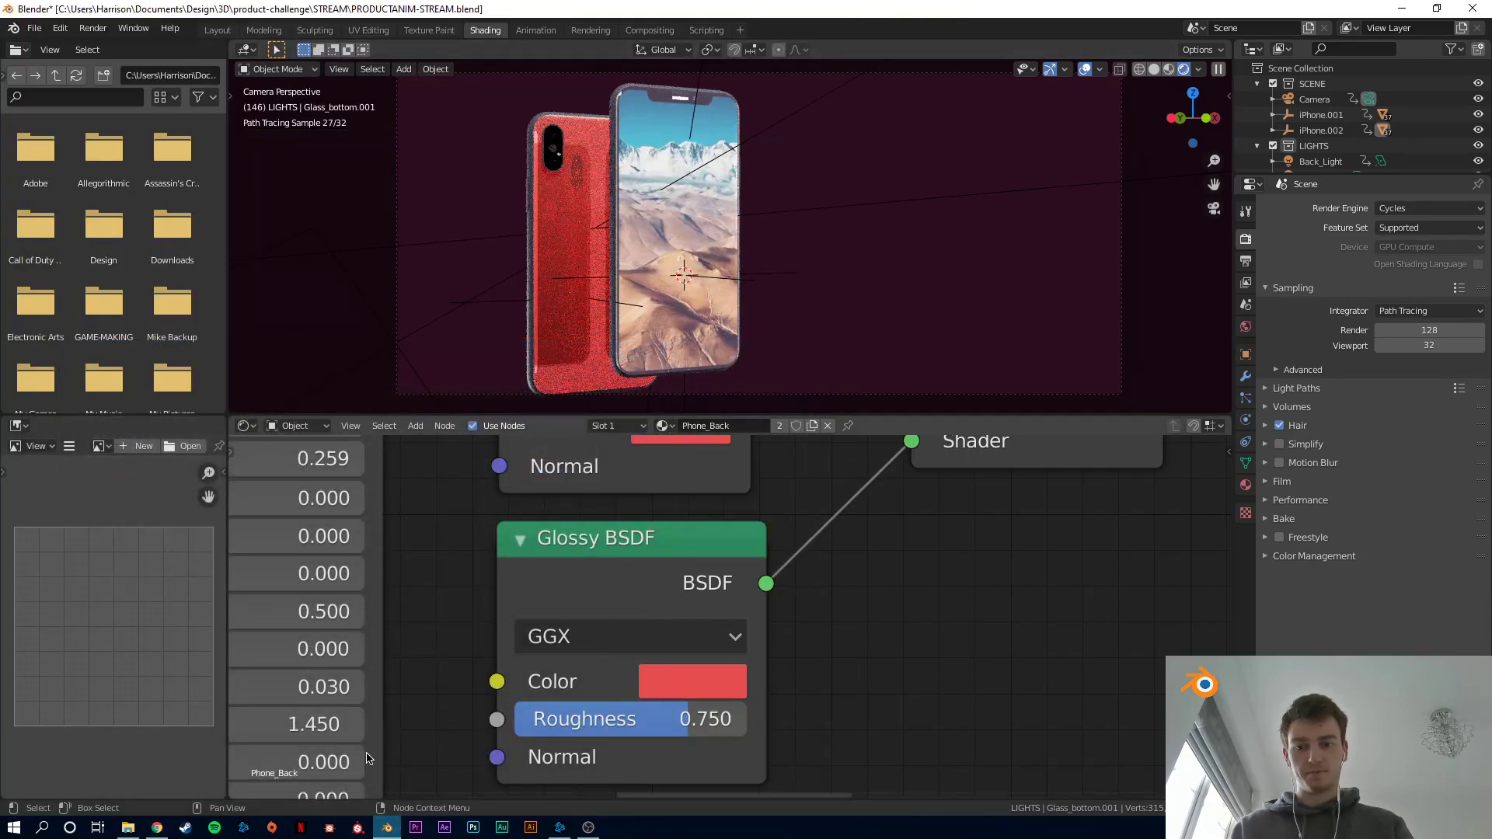
left_click(156, 829)
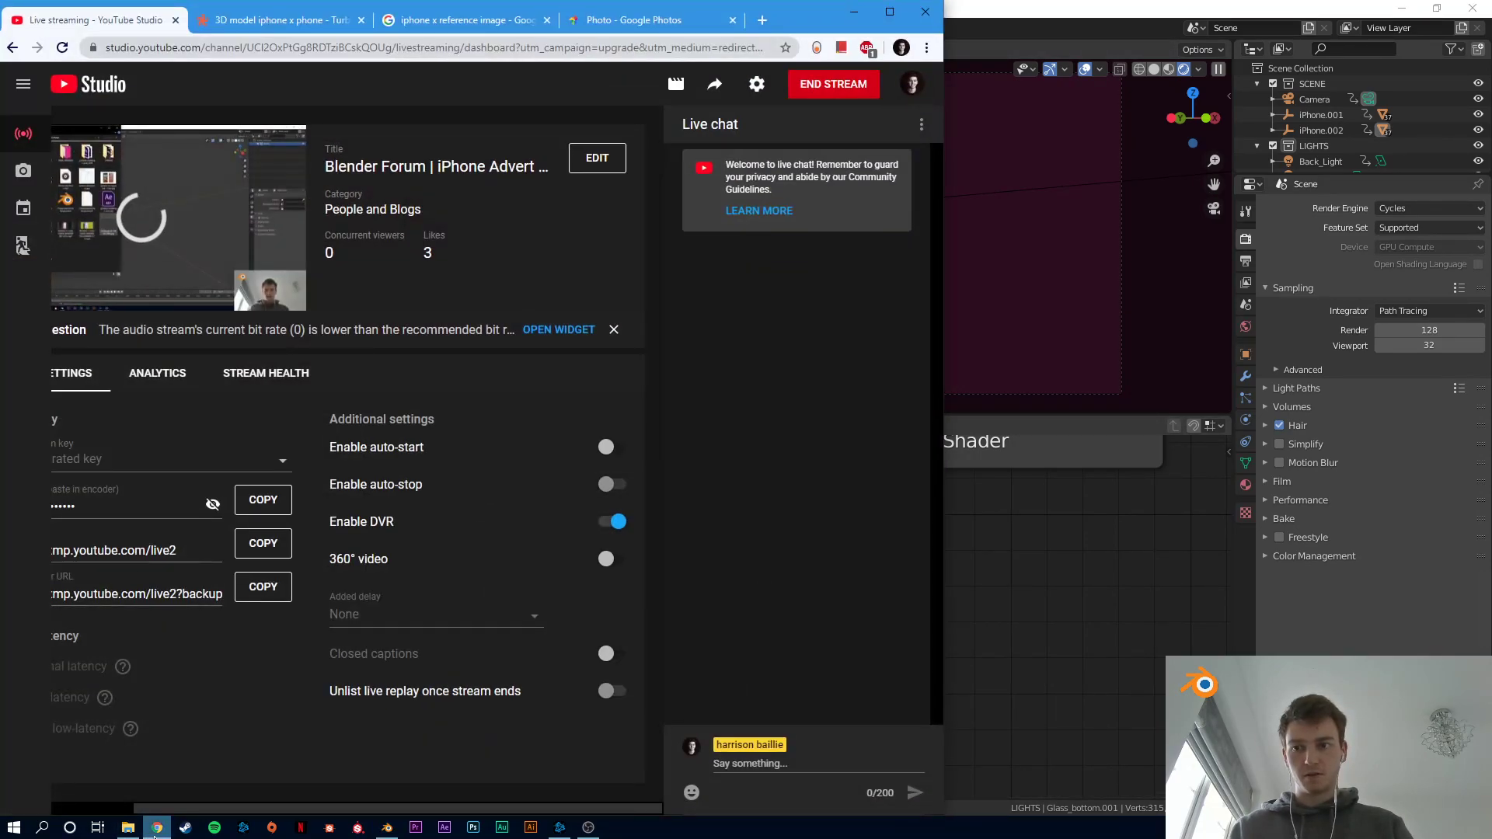
mouse_move(238, 236)
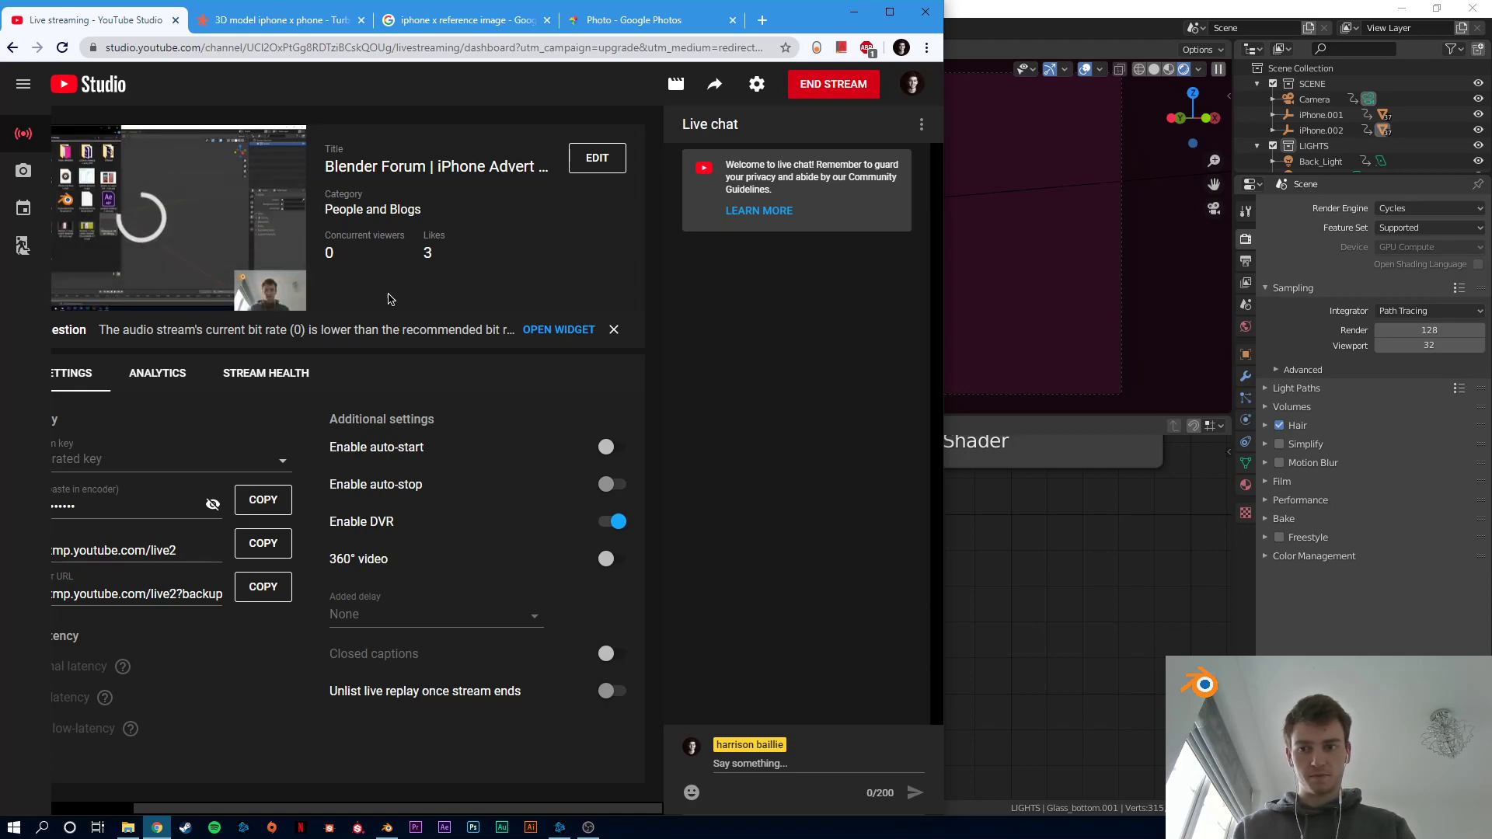
left_click(859, 14)
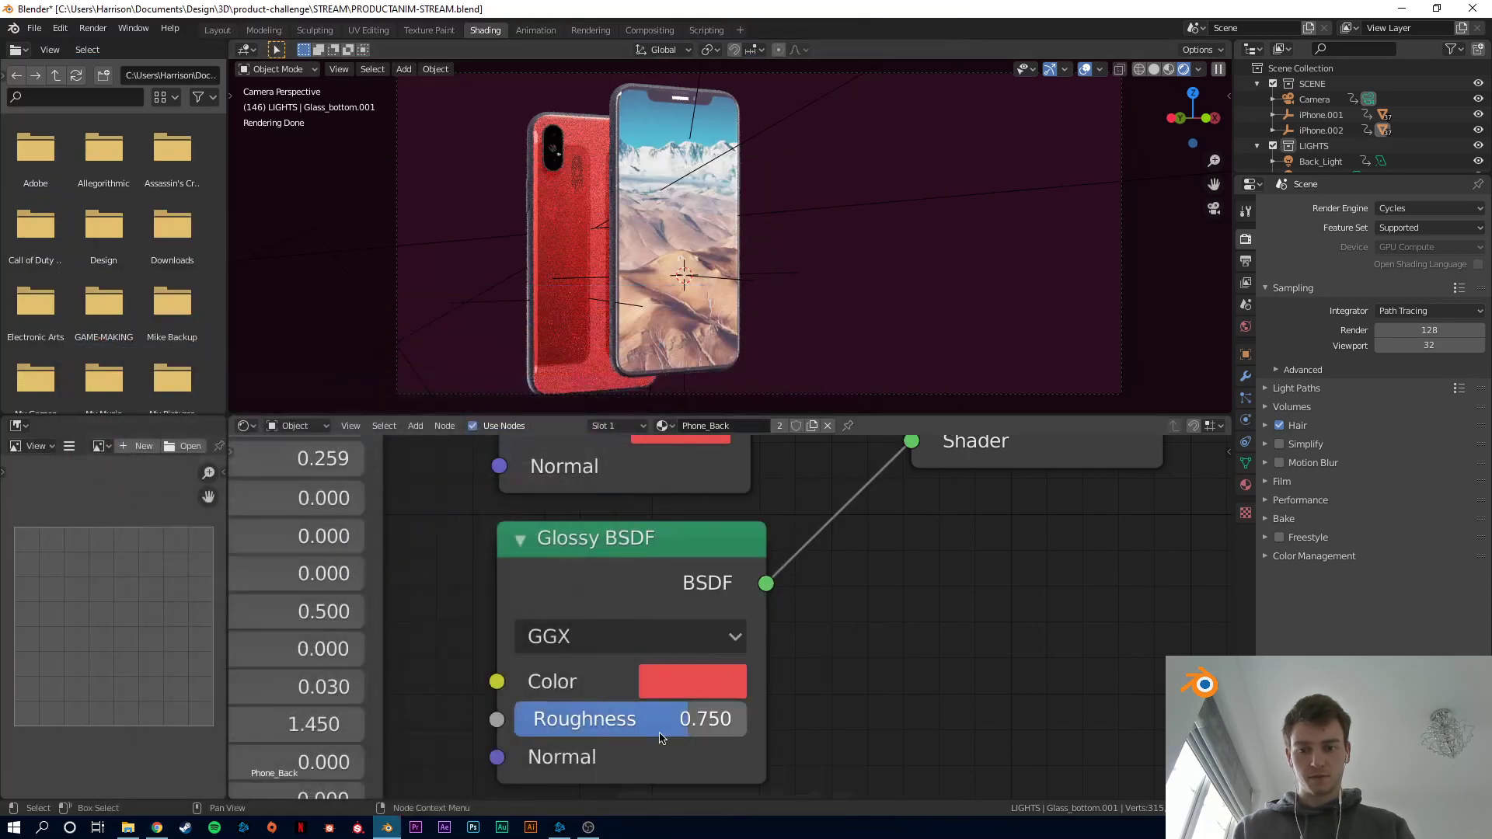
Reopen YouTube Studio in Chrome, widen the browser window and dismiss the audio bit rate suggestion before returning to Blender.
left_click(588, 828)
left_click(589, 828)
left_click(158, 828)
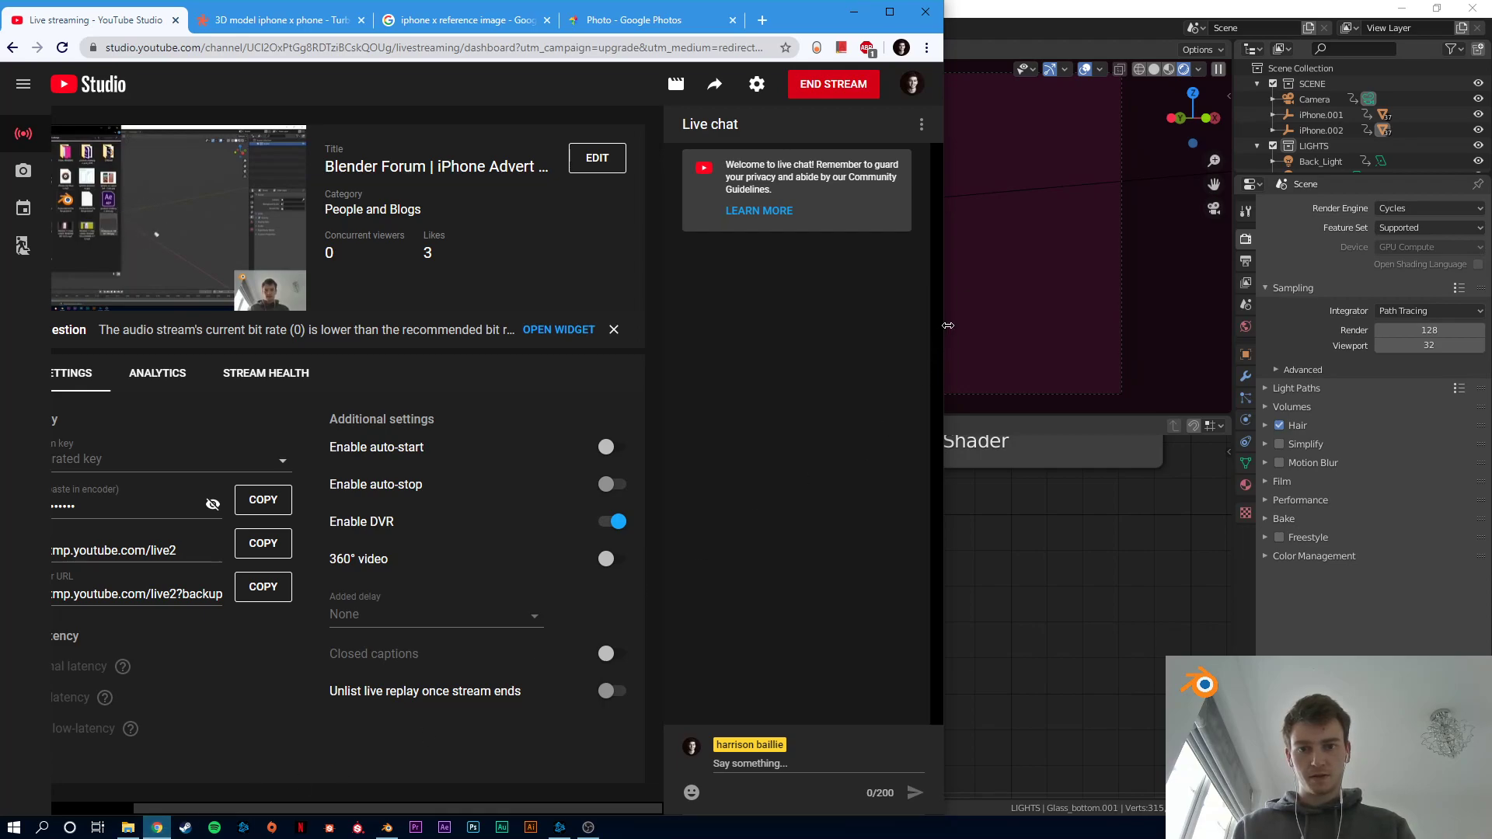
left_click_drag(943, 327, 1037, 332)
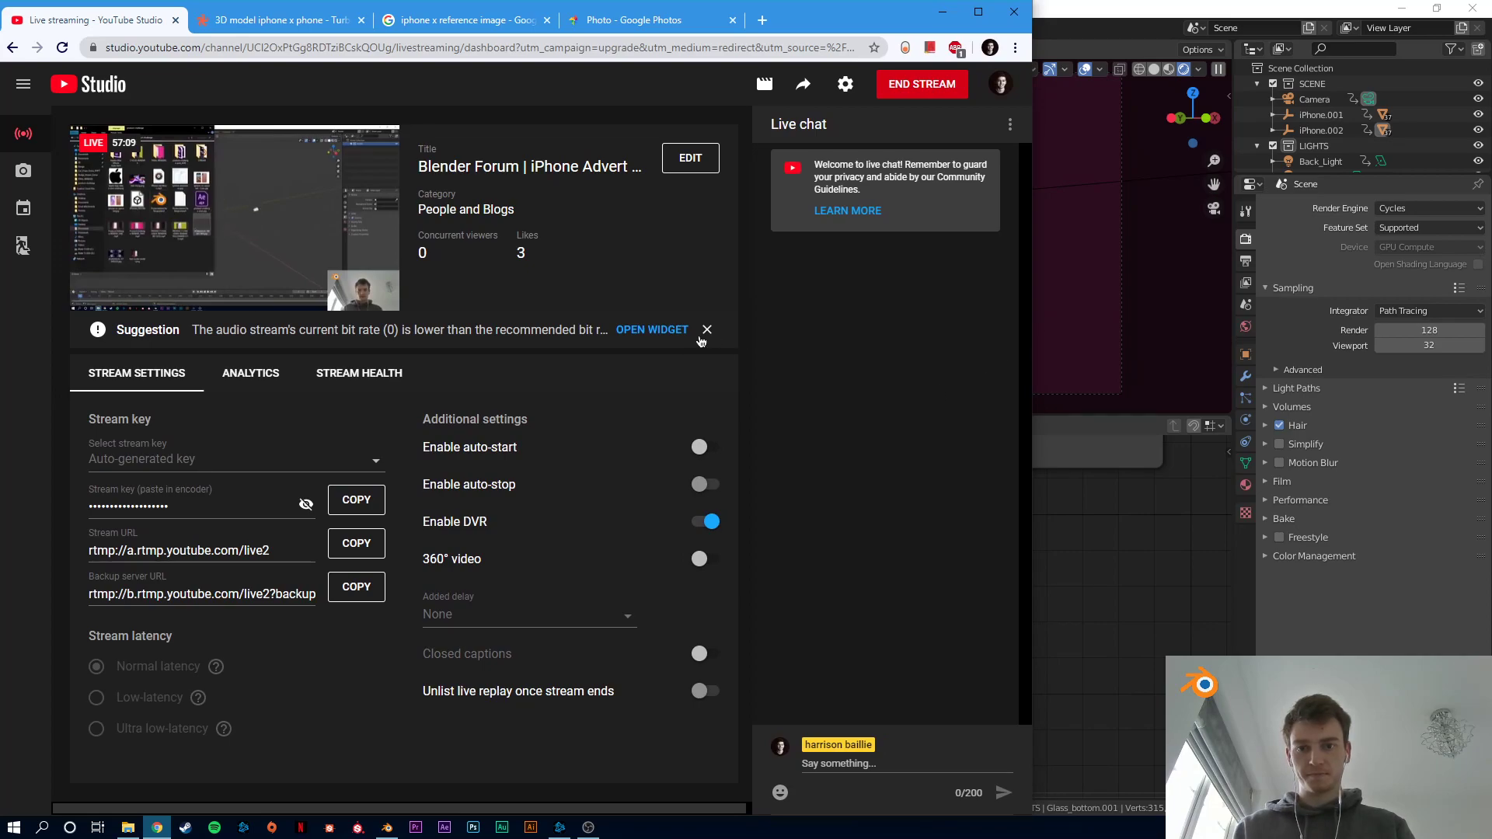
left_click(705, 332)
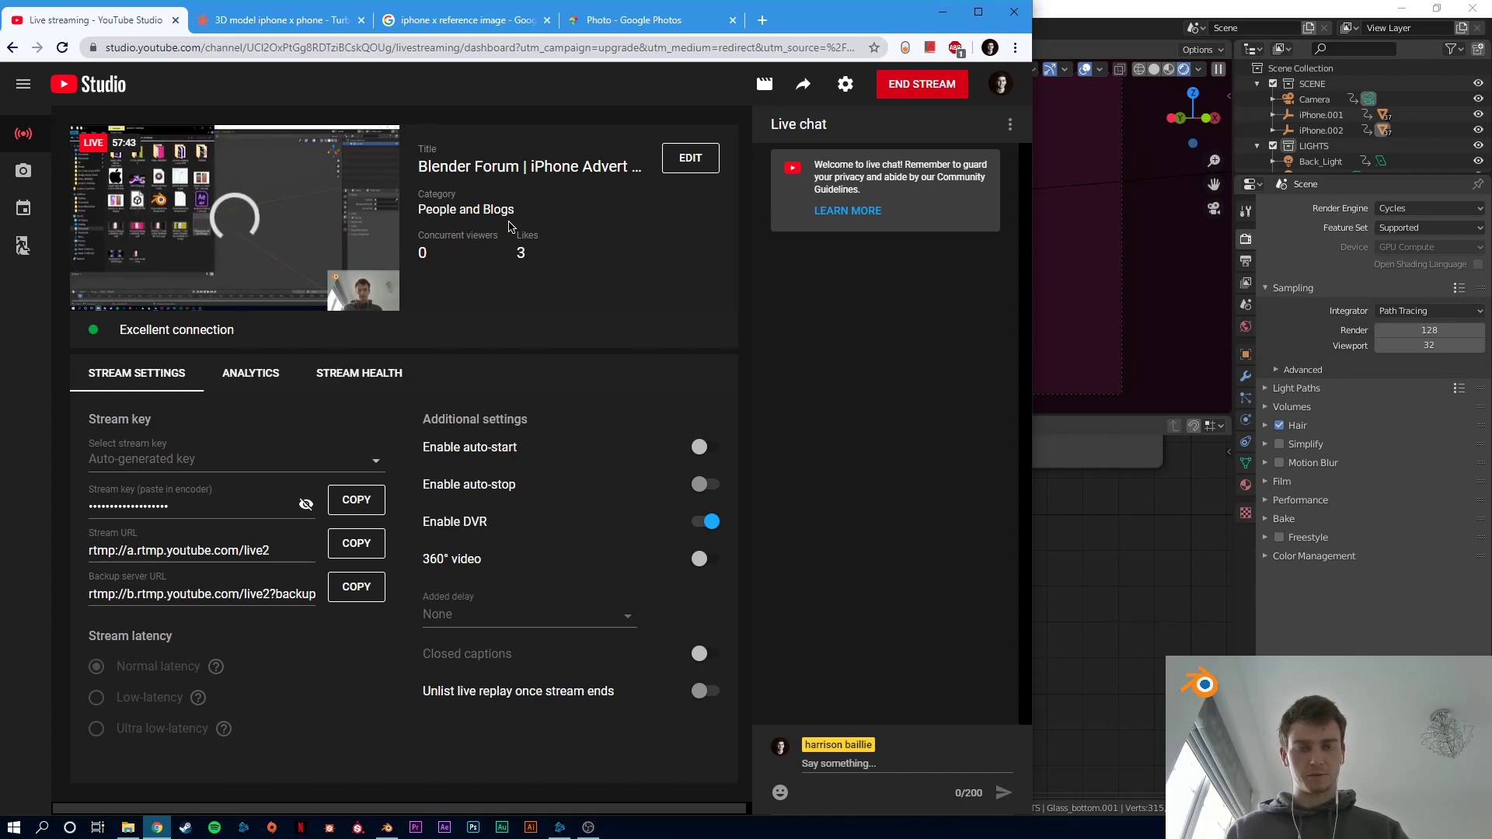
left_click(942, 12)
Review the whole Phone_Back node tree, from the texture mapping nodes through to the Material Output.
scroll(847, 572, "down", 3)
scroll(796, 568, "down", 3)
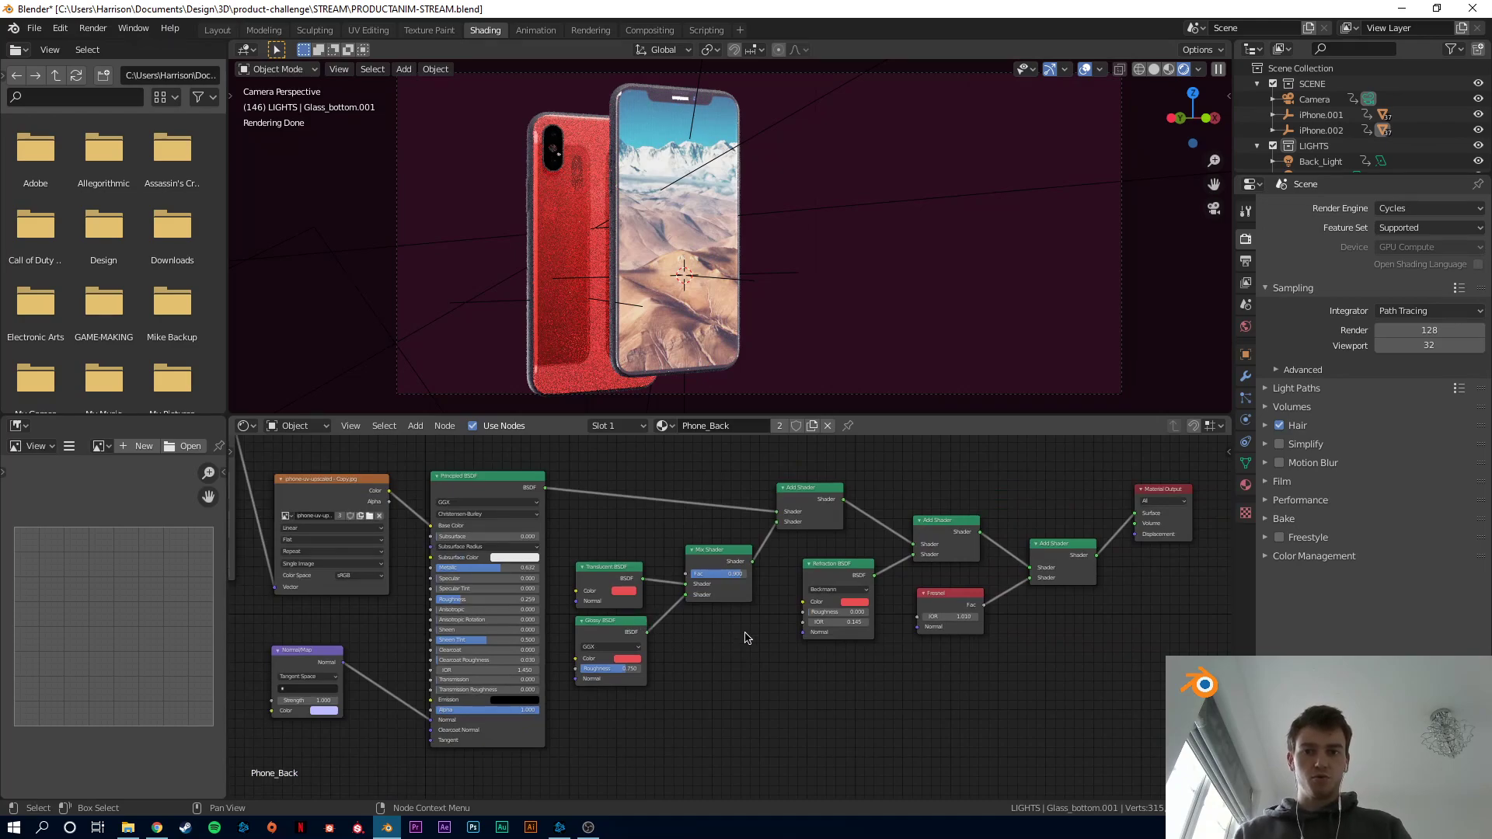
scroll(651, 686, "down", 3)
middle_click_drag(663, 699, 746, 678)
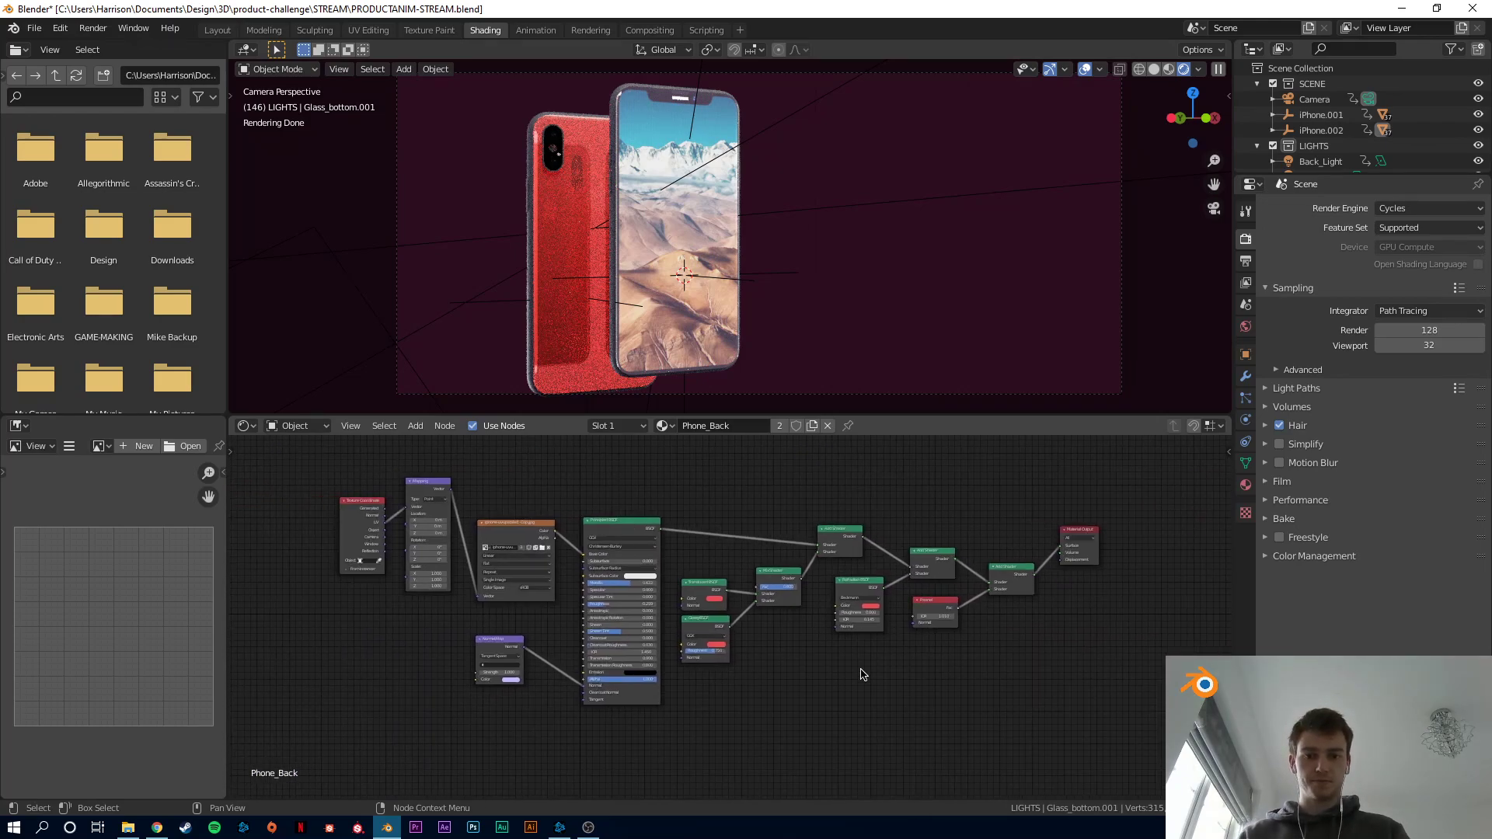
scroll(847, 652, "up", 2)
middle_click_drag(841, 646, 669, 680)
scroll(829, 620, "up", 3)
scroll(833, 626, "up", 2)
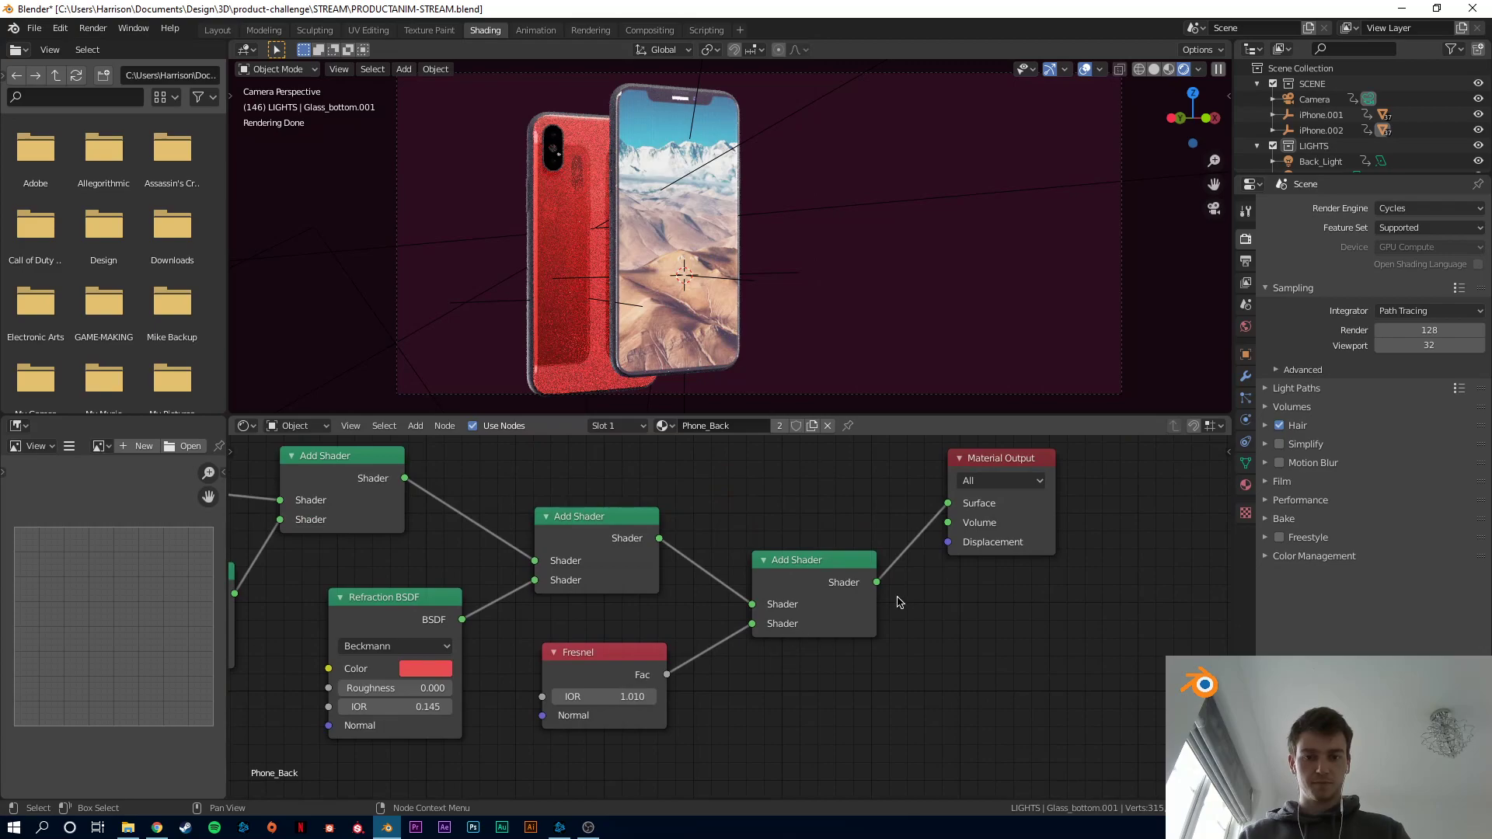
scroll(645, 622, "down", 4)
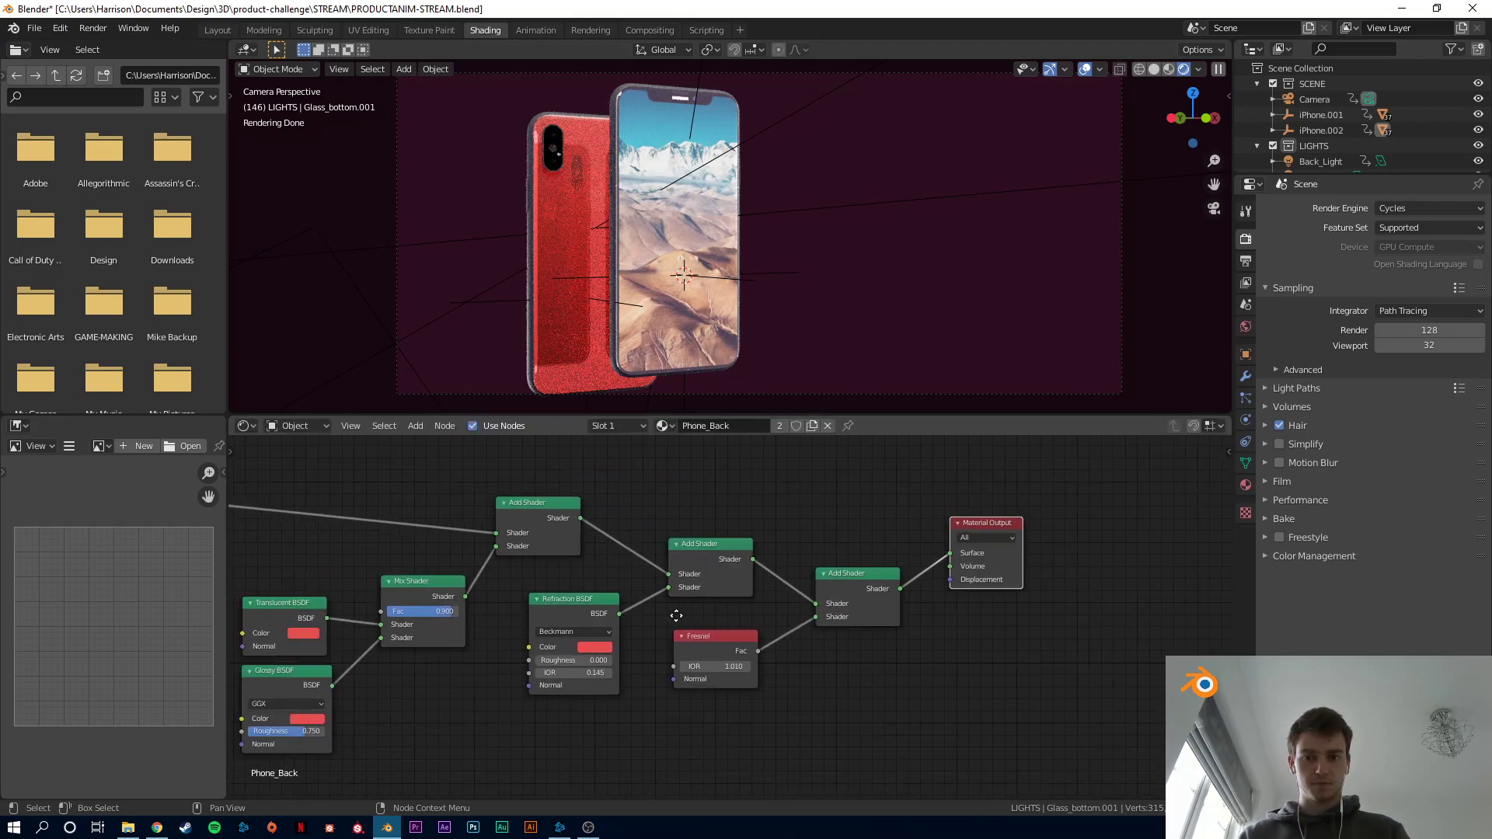
Remove the Normal Map node and place a Bump node in its spot below the image texture.
scroll(645, 638, "up", 4)
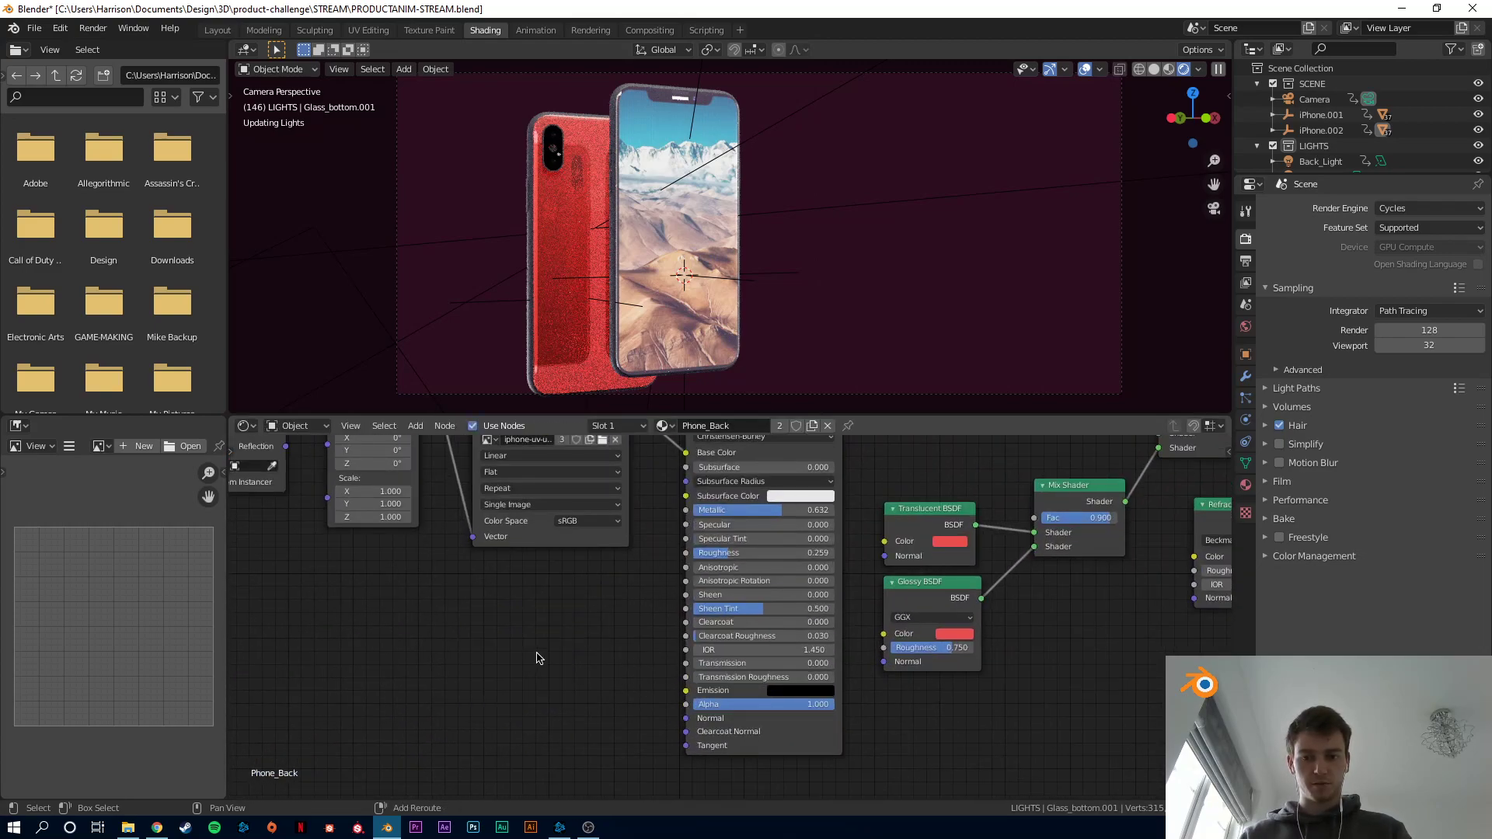
key("shift+a")
mouse_move(541, 658)
left_click(523, 635)
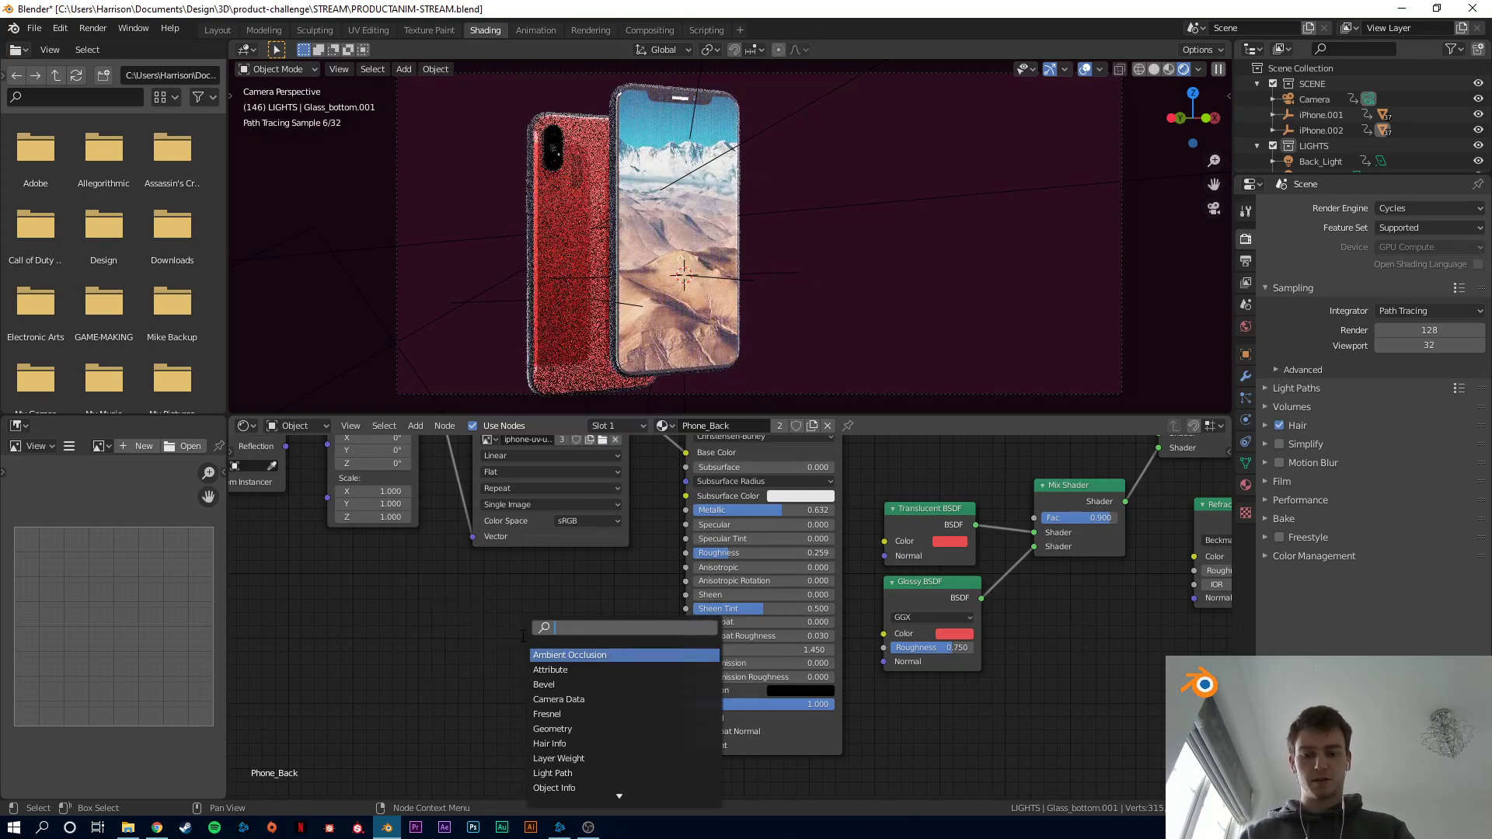
type("bu")
key("Down")
key("Return")
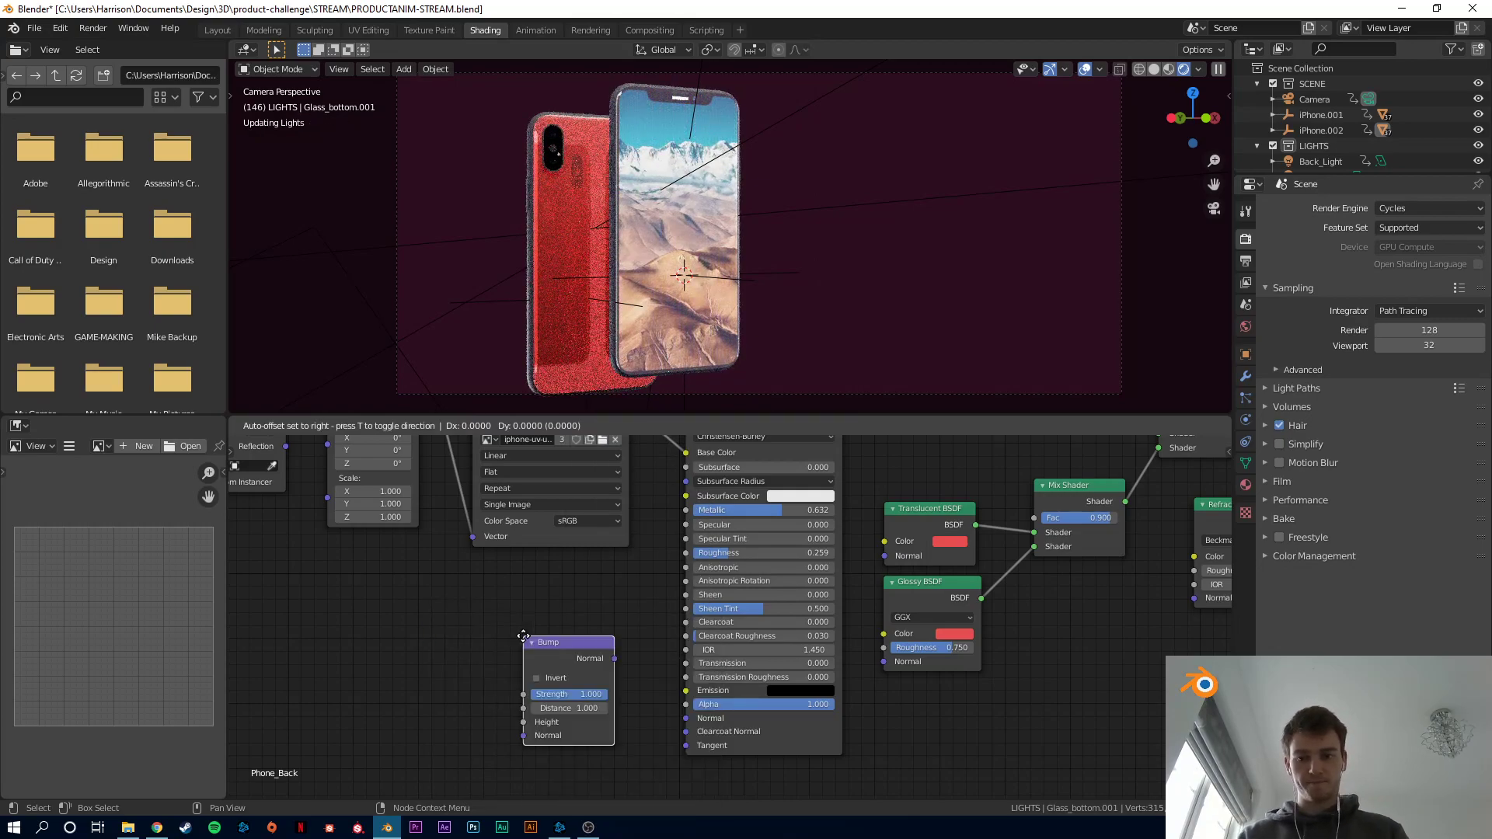
left_click(452, 649)
Add a Musgrave Texture node and place it beside the Bump node.
key("shift+a")
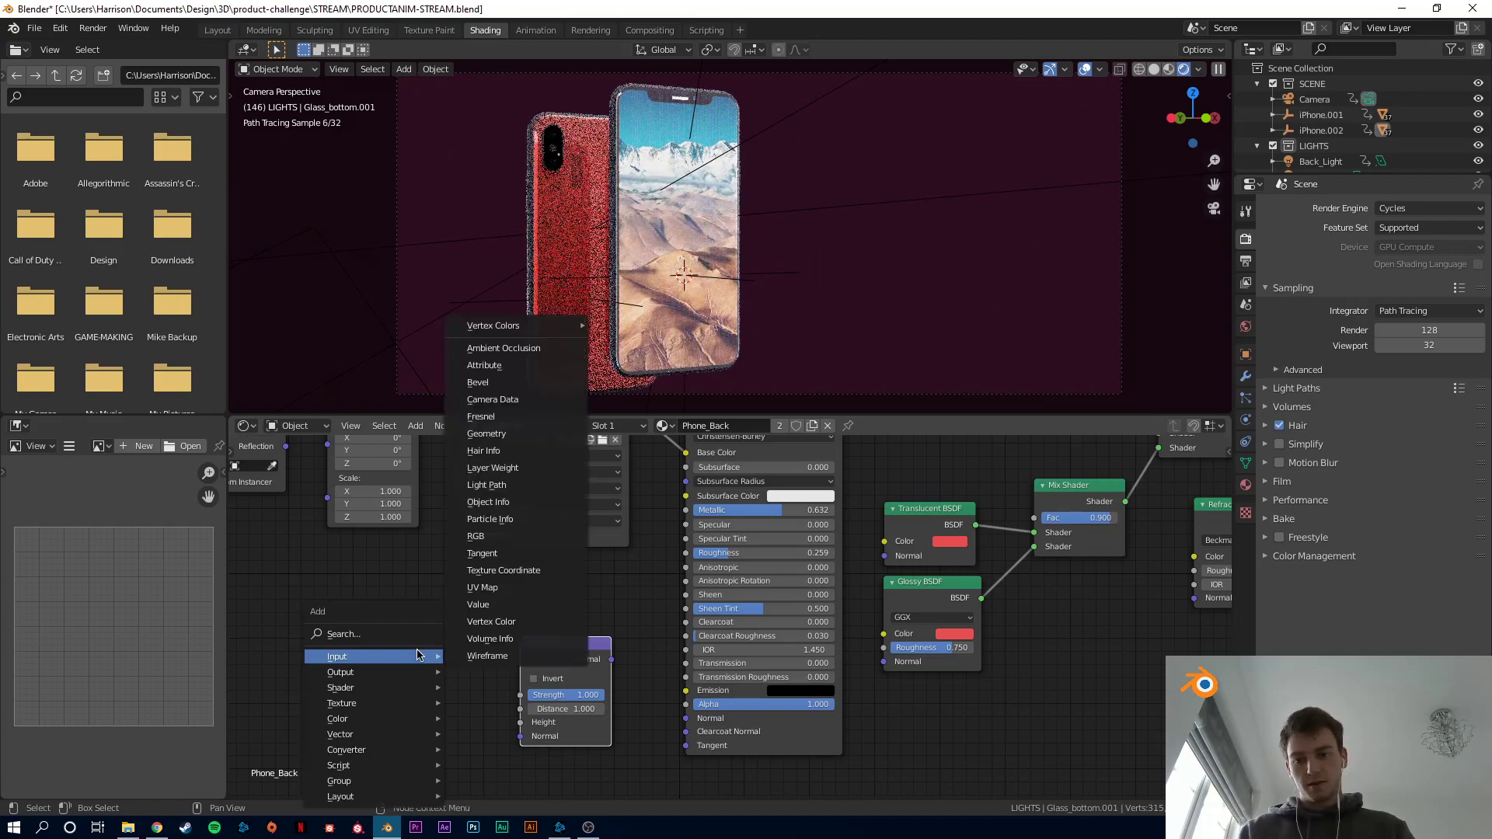
left_click(406, 637)
type("ms")
key("BackSpace")
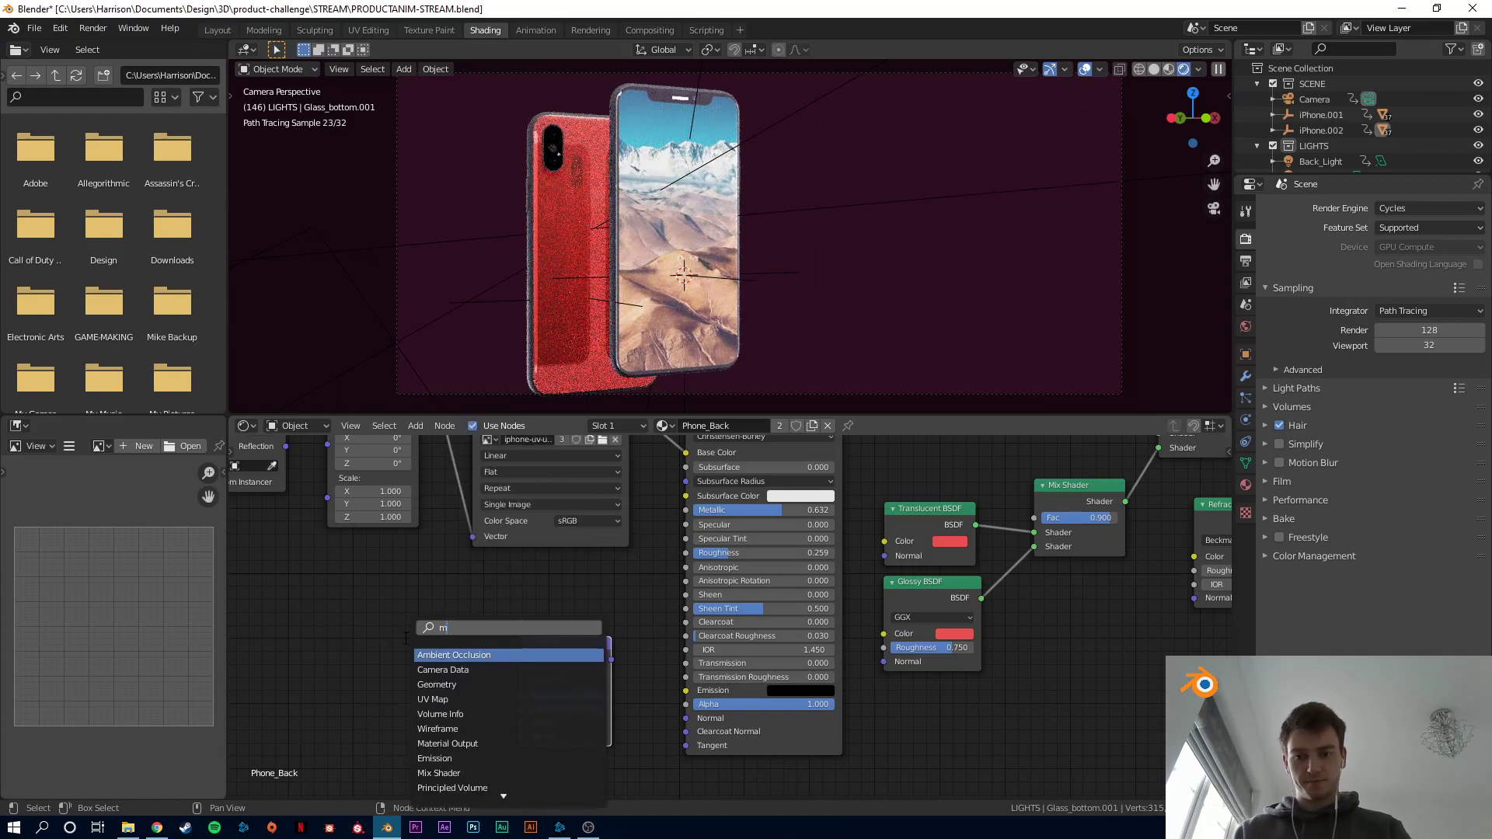
type("usg")
key("Return")
left_click(408, 645)
Feed the Musgrave Texture's Fac into the Bump node's Height and the Bump's Normal into the Principled BSDF's Normal.
left_click_drag(503, 660, 523, 728)
left_click_drag(557, 657, 526, 715)
left_click_drag(613, 651, 686, 718)
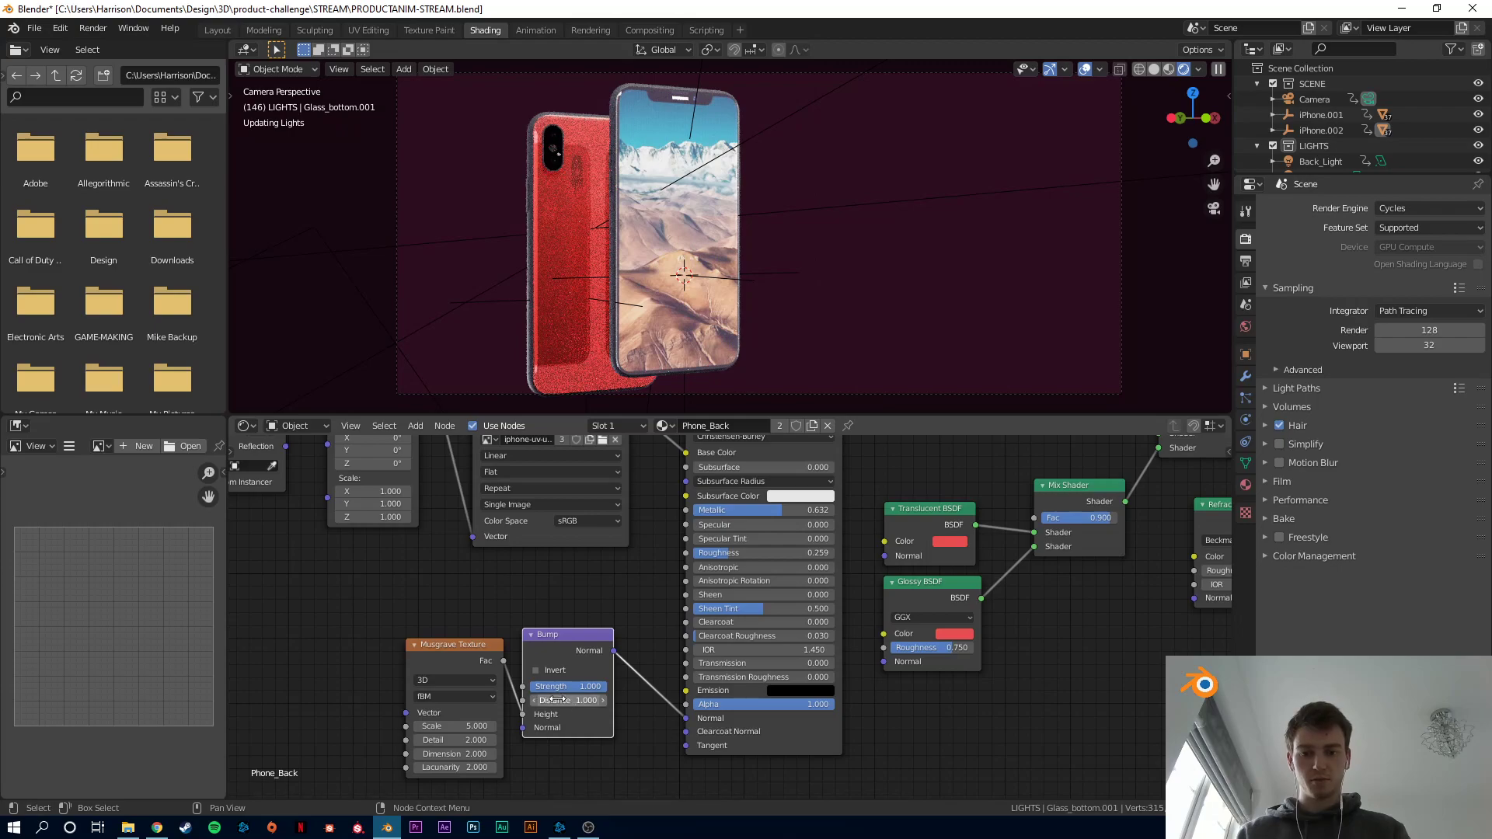
Set the Musgrave Texture's scale to 1.25.
left_click_drag(558, 674, 573, 670)
scroll(591, 668, "up", 3)
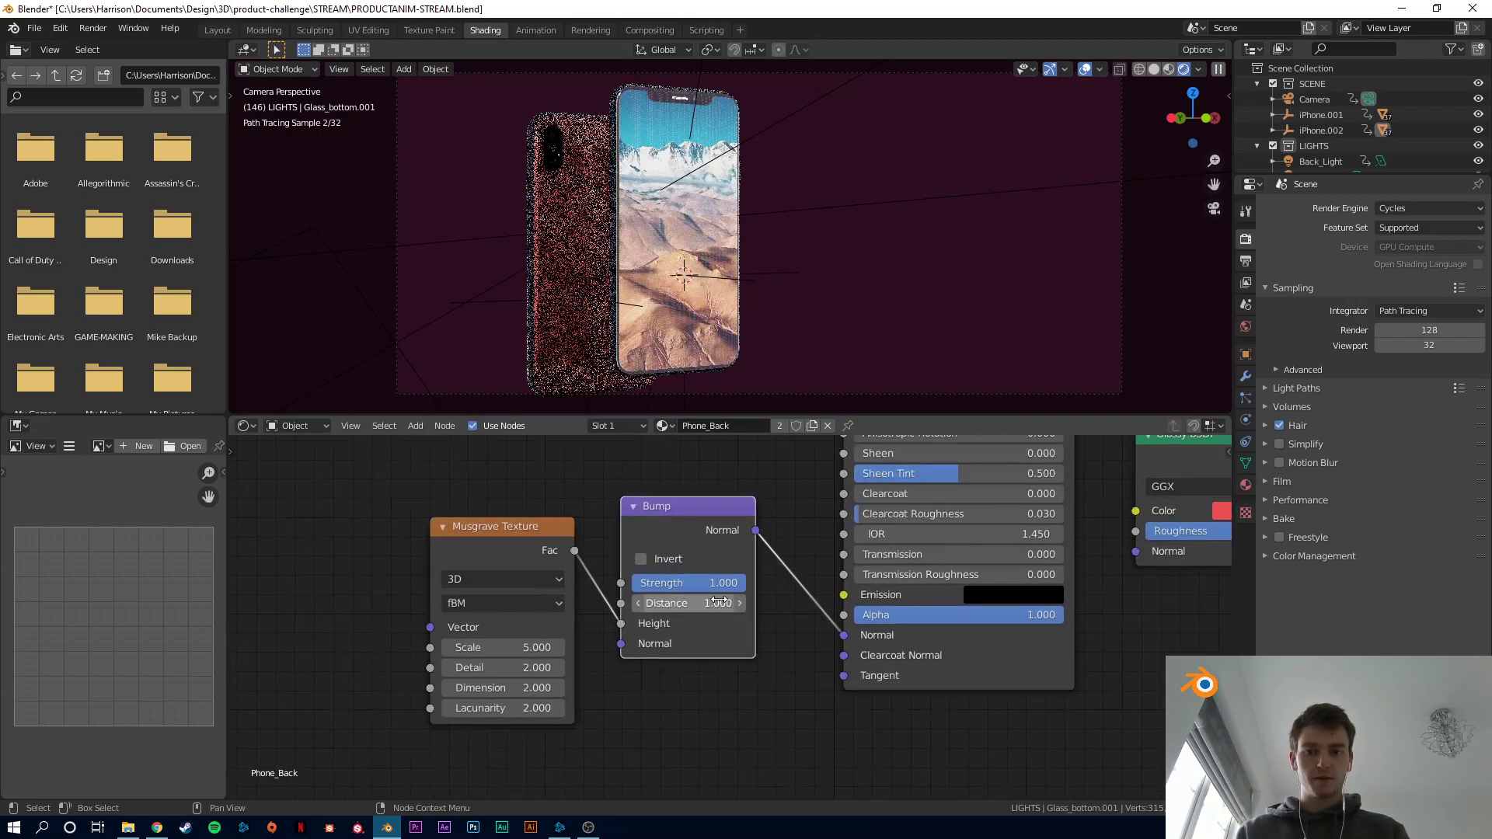
scroll(680, 233, "up", 5)
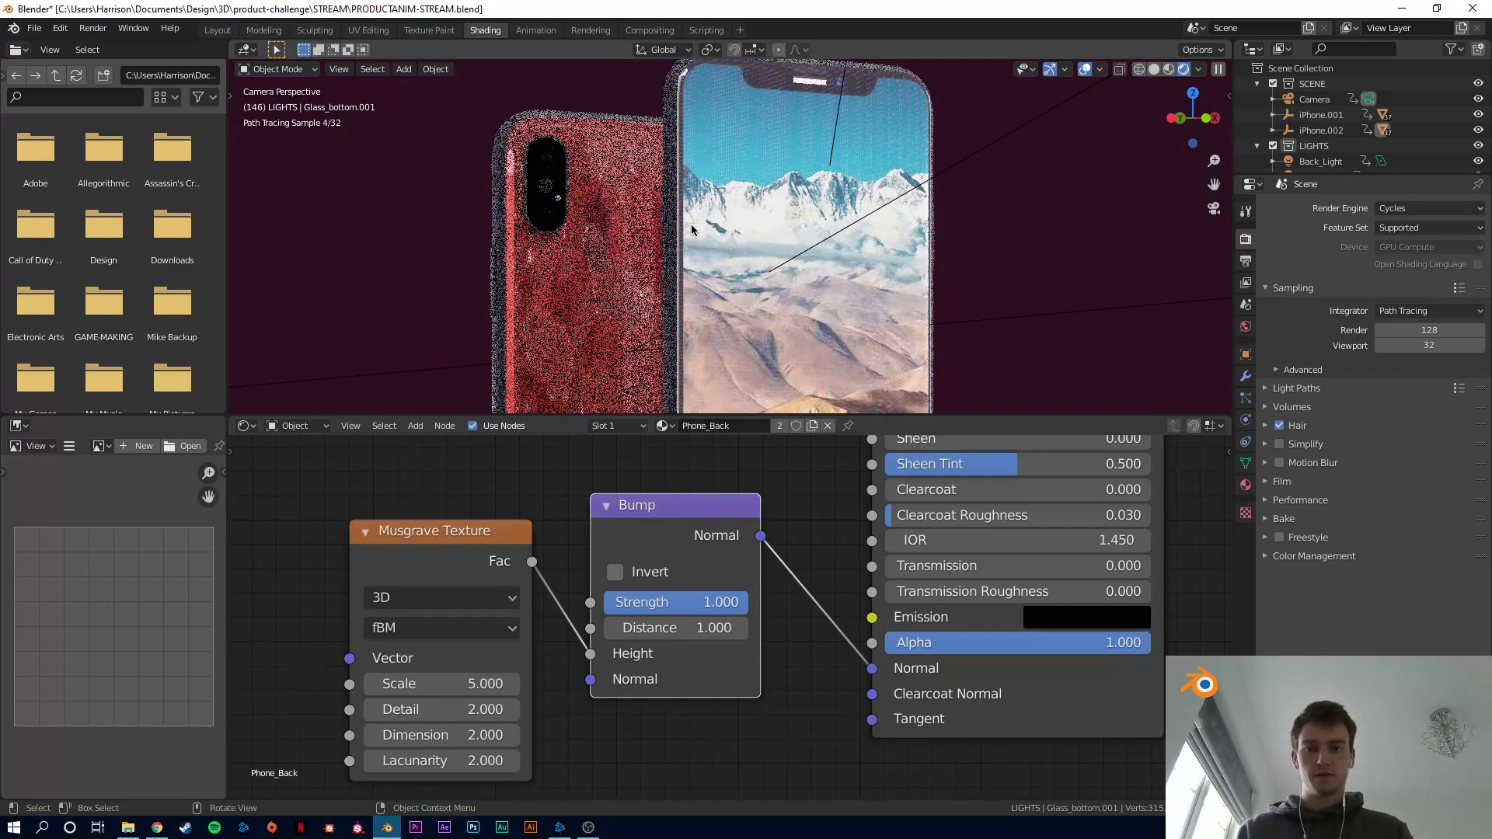
left_click(469, 685)
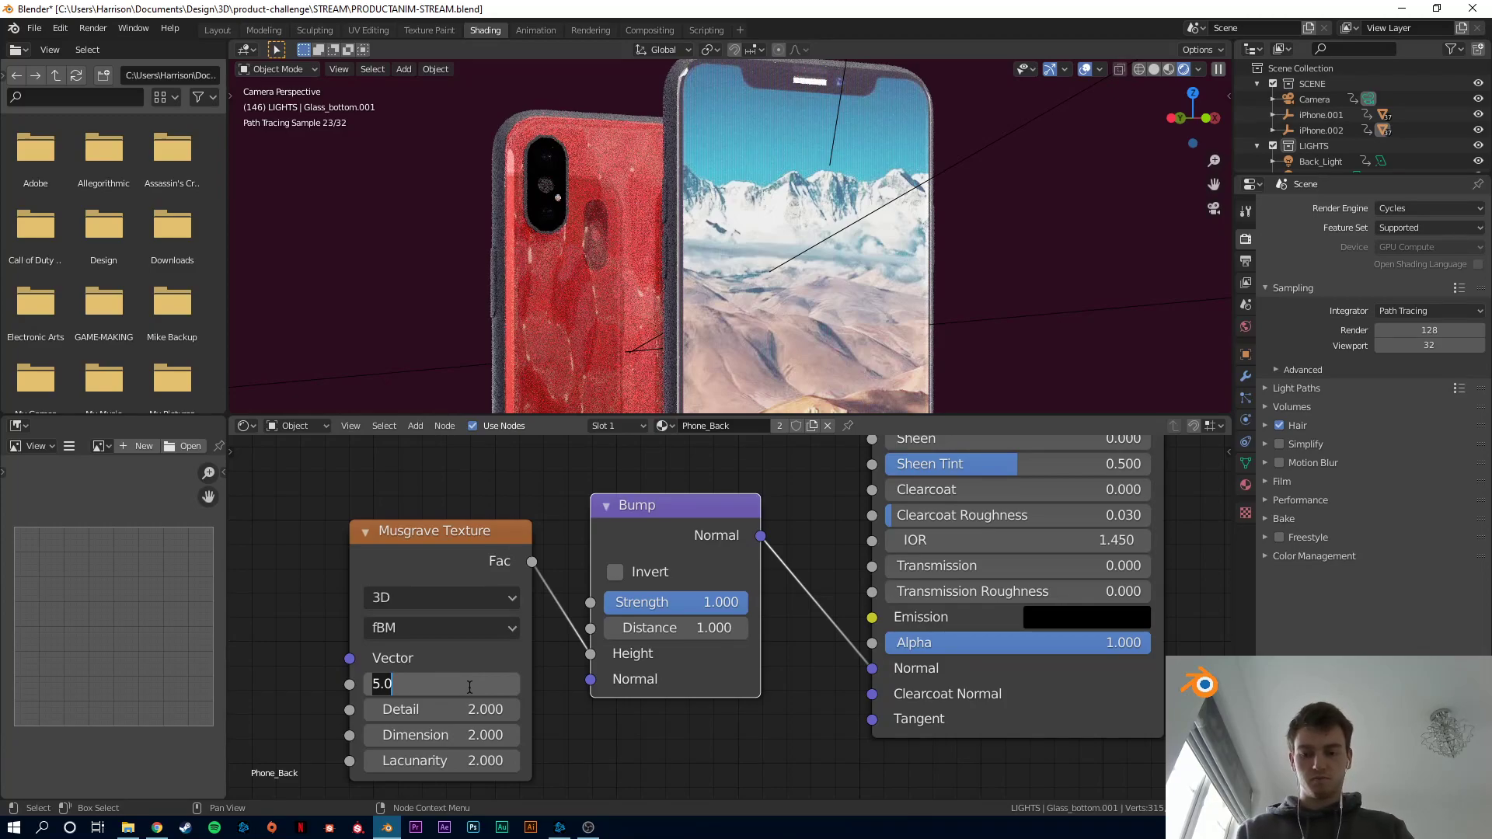
type("1.")
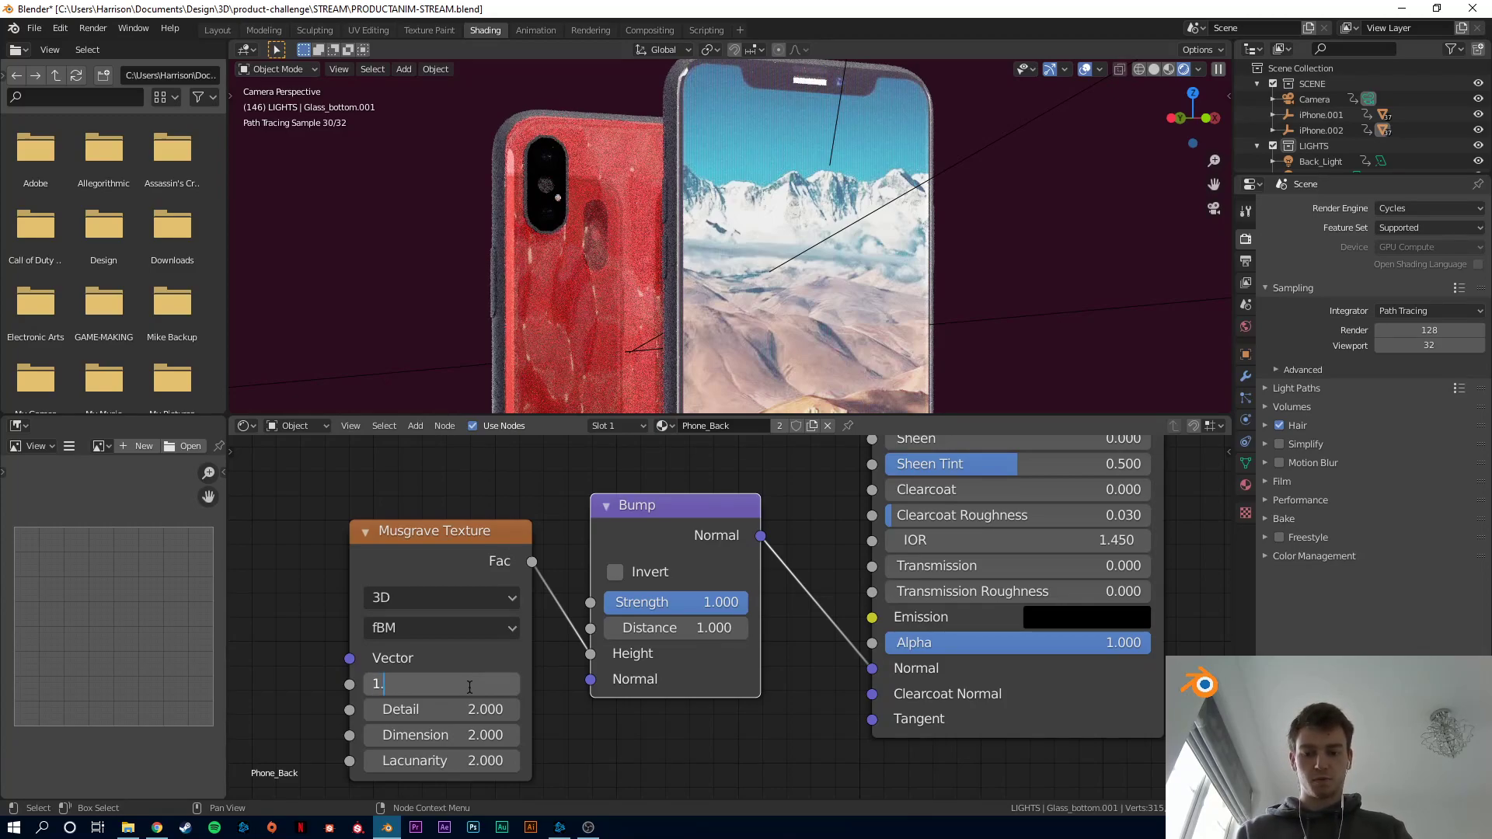
type("25")
key("Return")
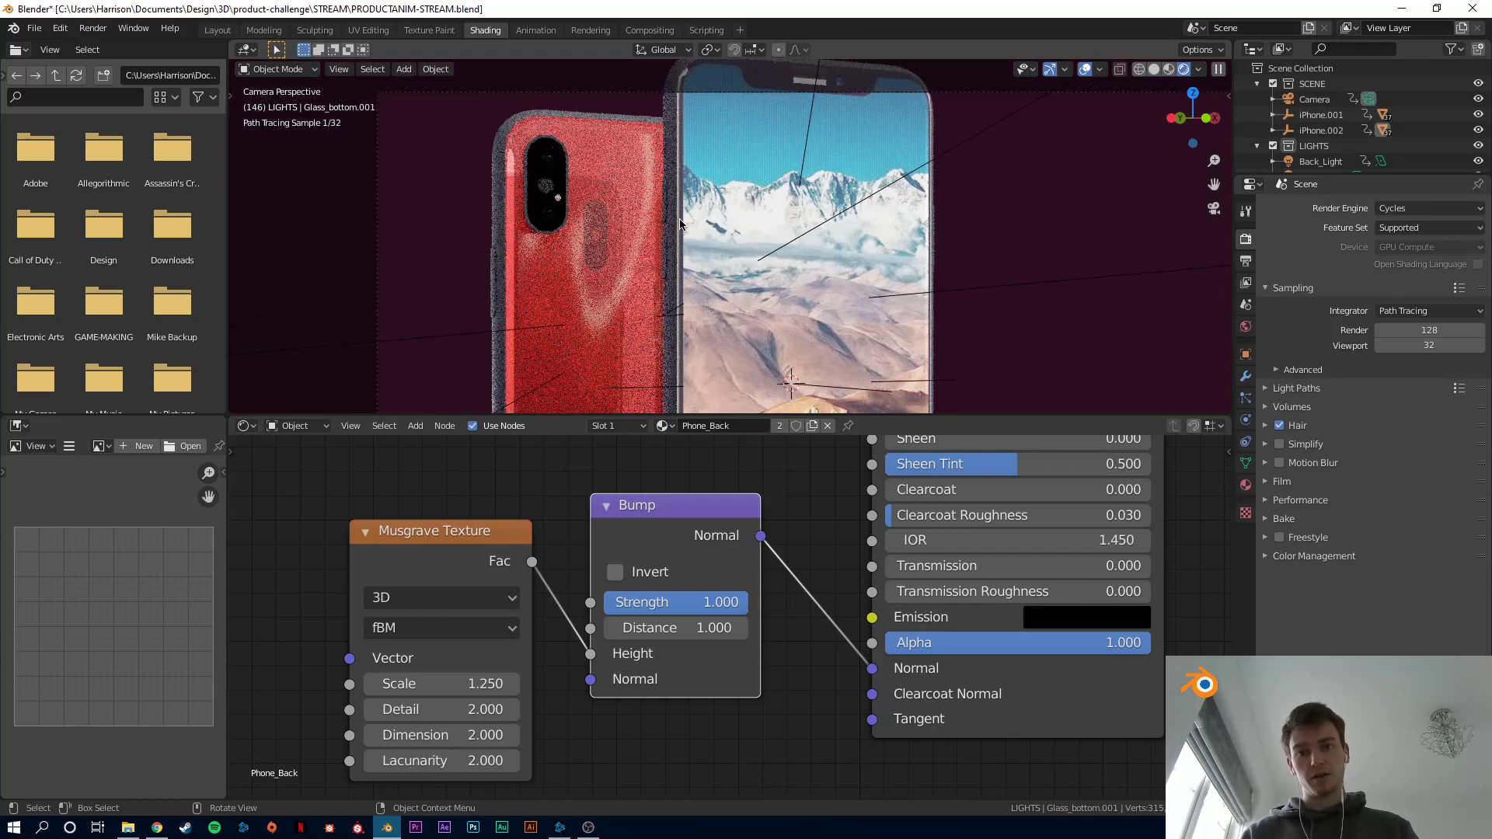
Review the bump on the red phone back in the Cycles preview and set the Musgrave Texture's scale to 0.75.
scroll(680, 223, "down", 2)
middle_click_drag(680, 223, 666, 128, "shift")
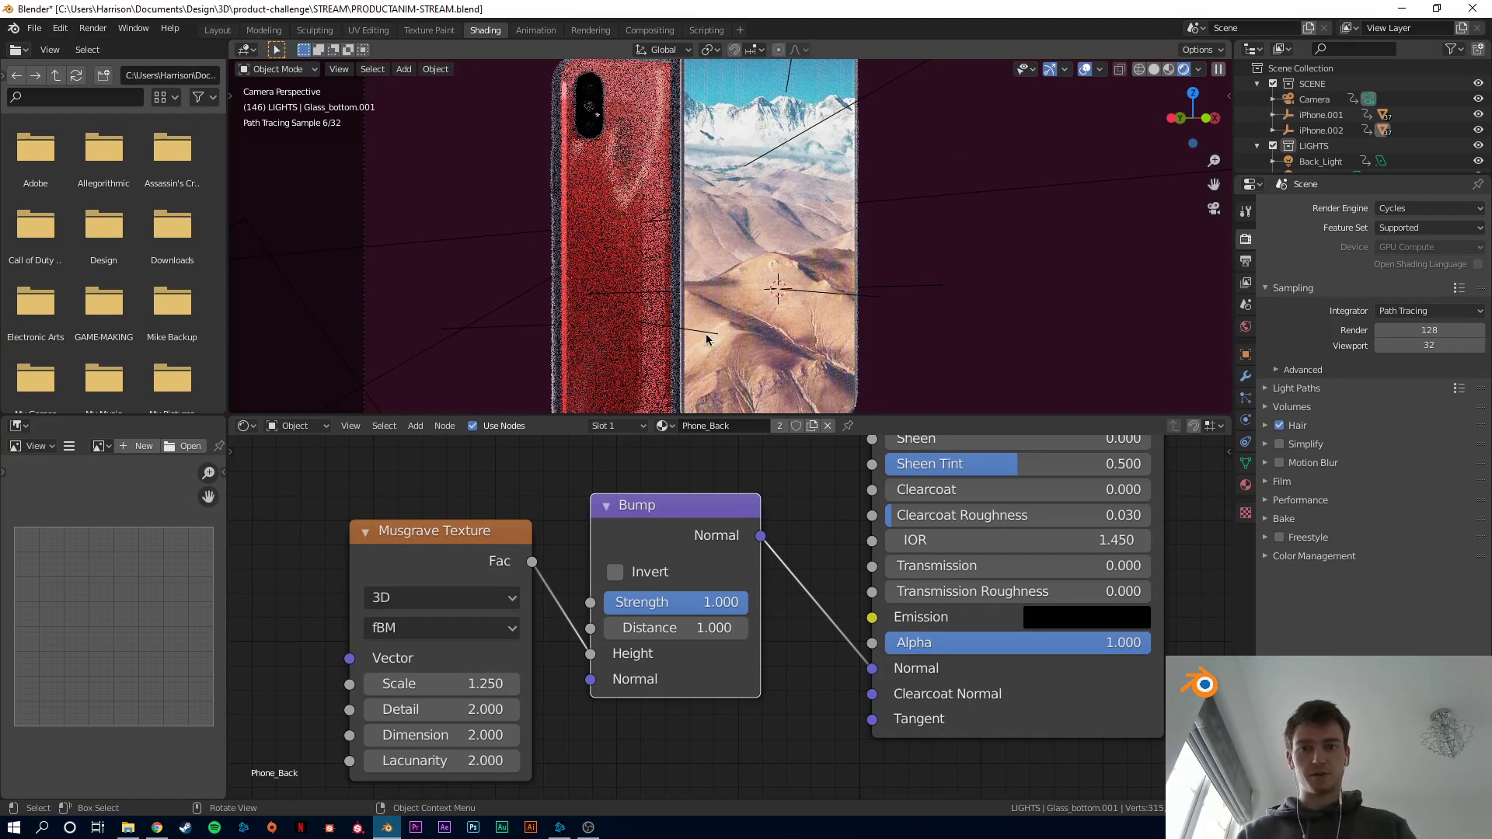
scroll(707, 339, "down", 1)
left_click(469, 684)
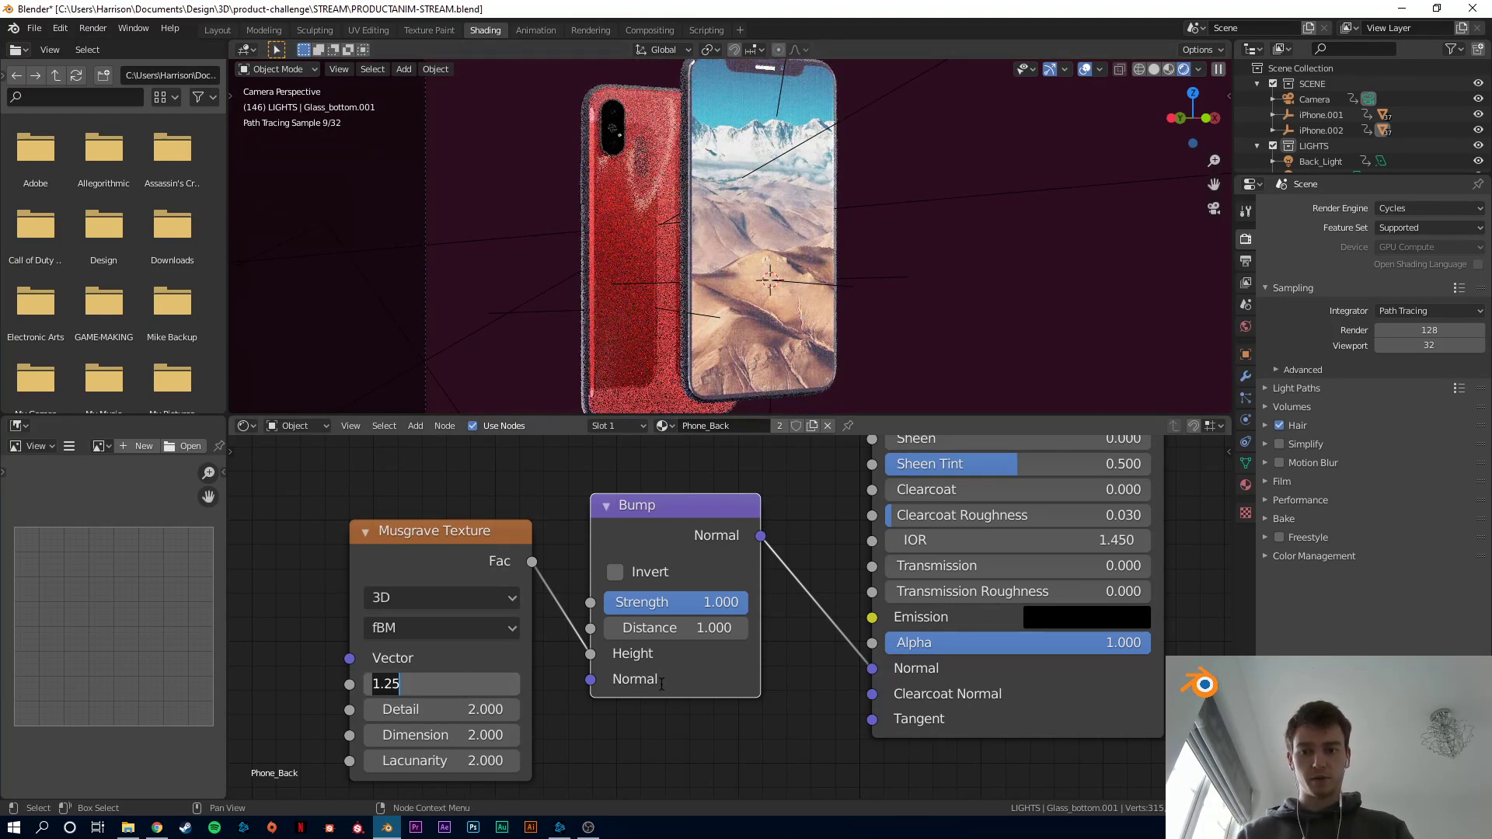
type(".")
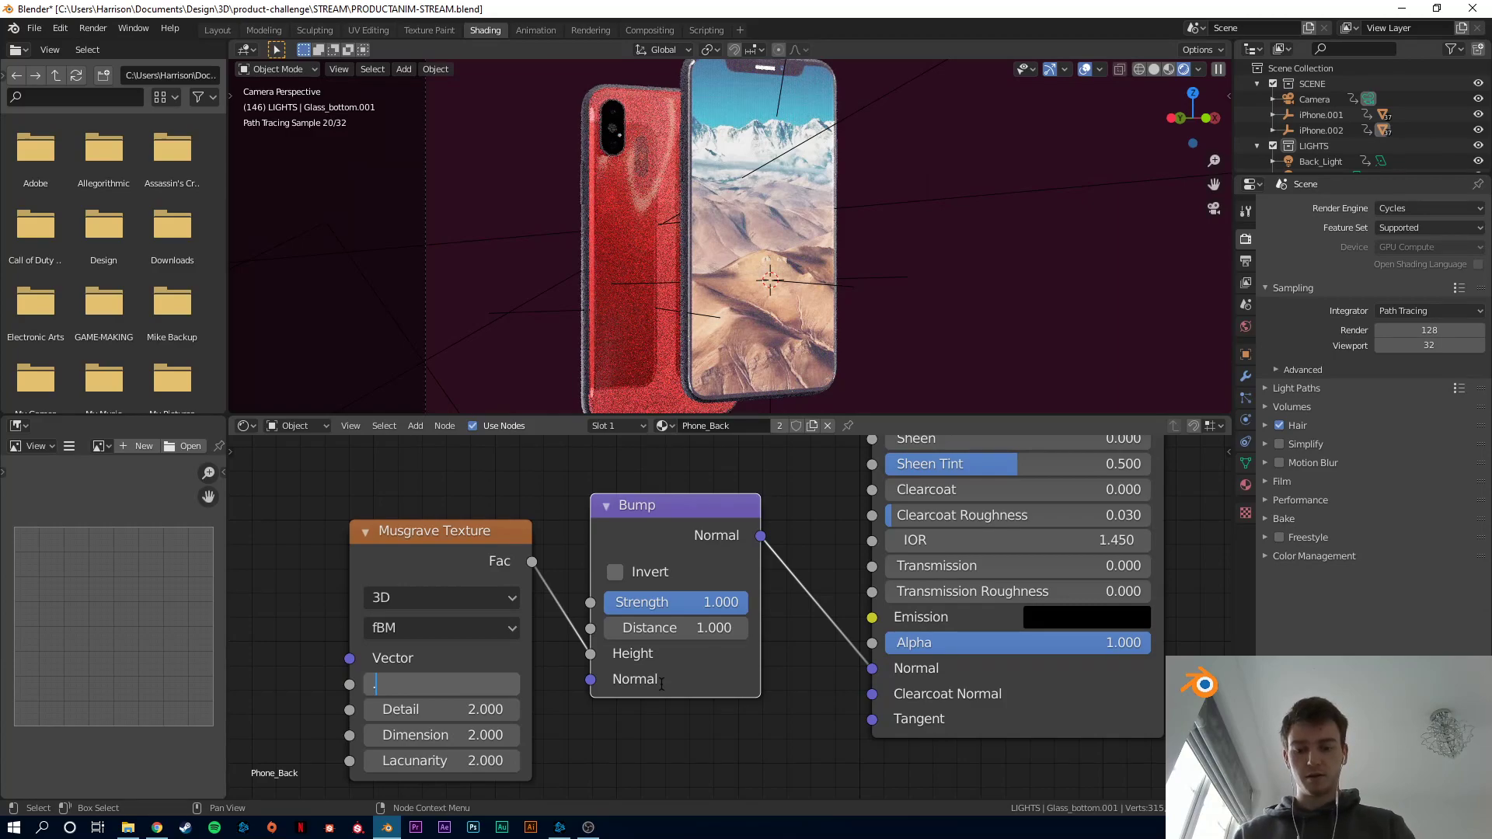
type("75")
key("Return")
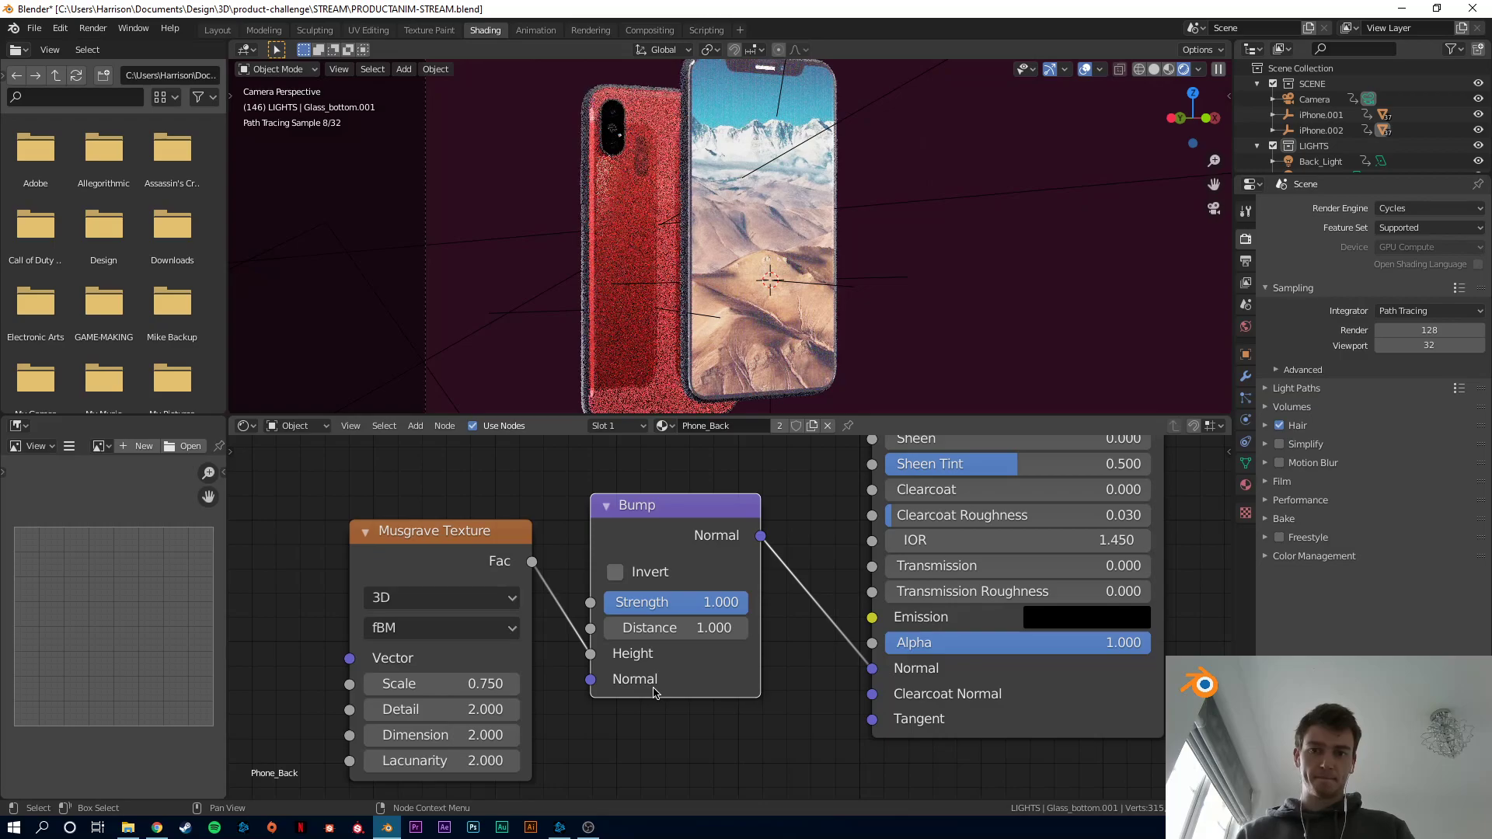
Switch the render engine to Eevee to preview the phones with the new bump.
scroll(859, 283, "down", 1)
middle_click_drag(924, 276, 860, 297, "shift")
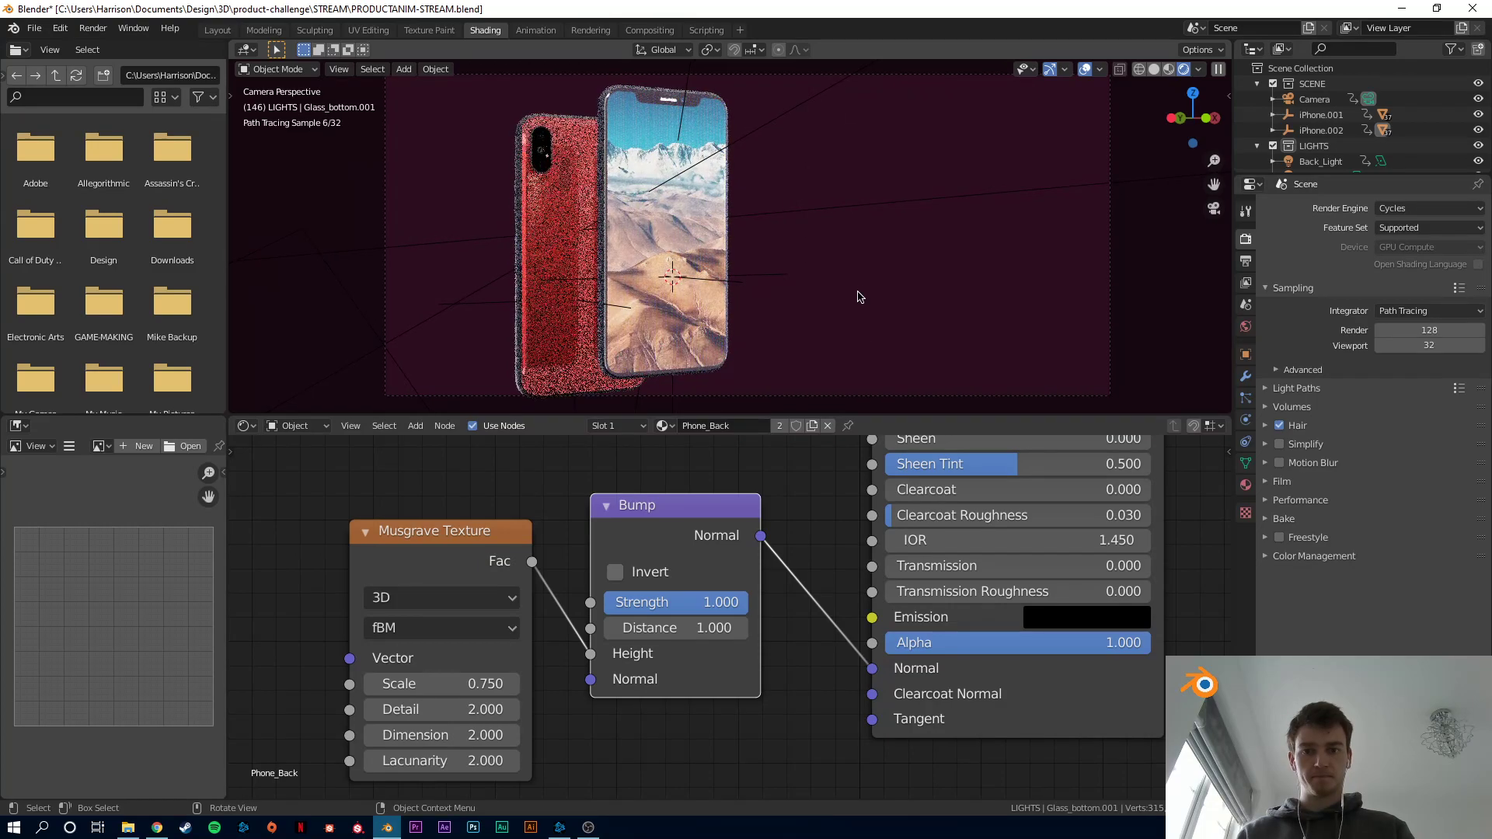
left_click(1429, 209)
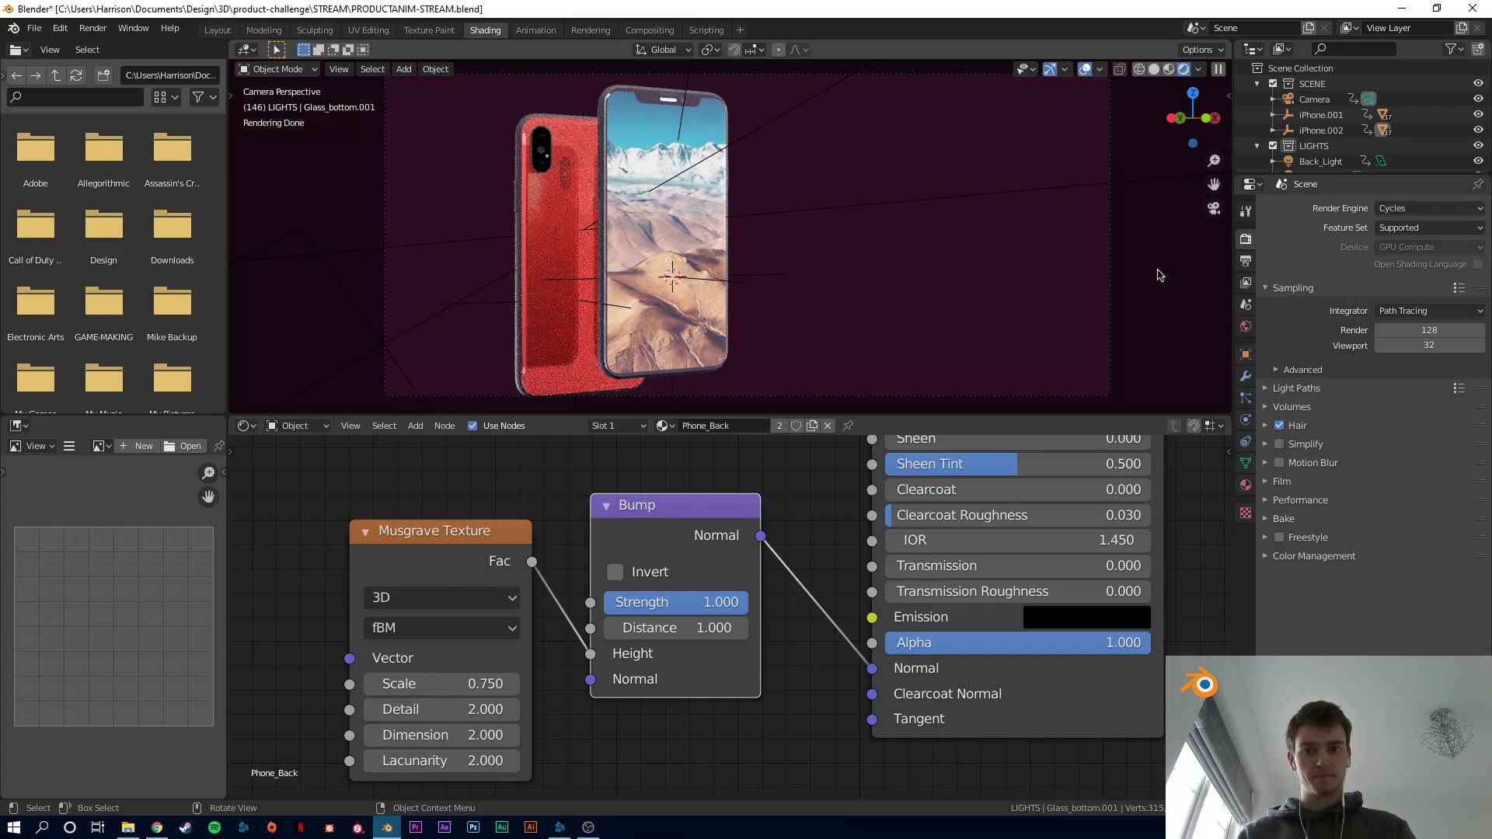
left_click(1403, 209)
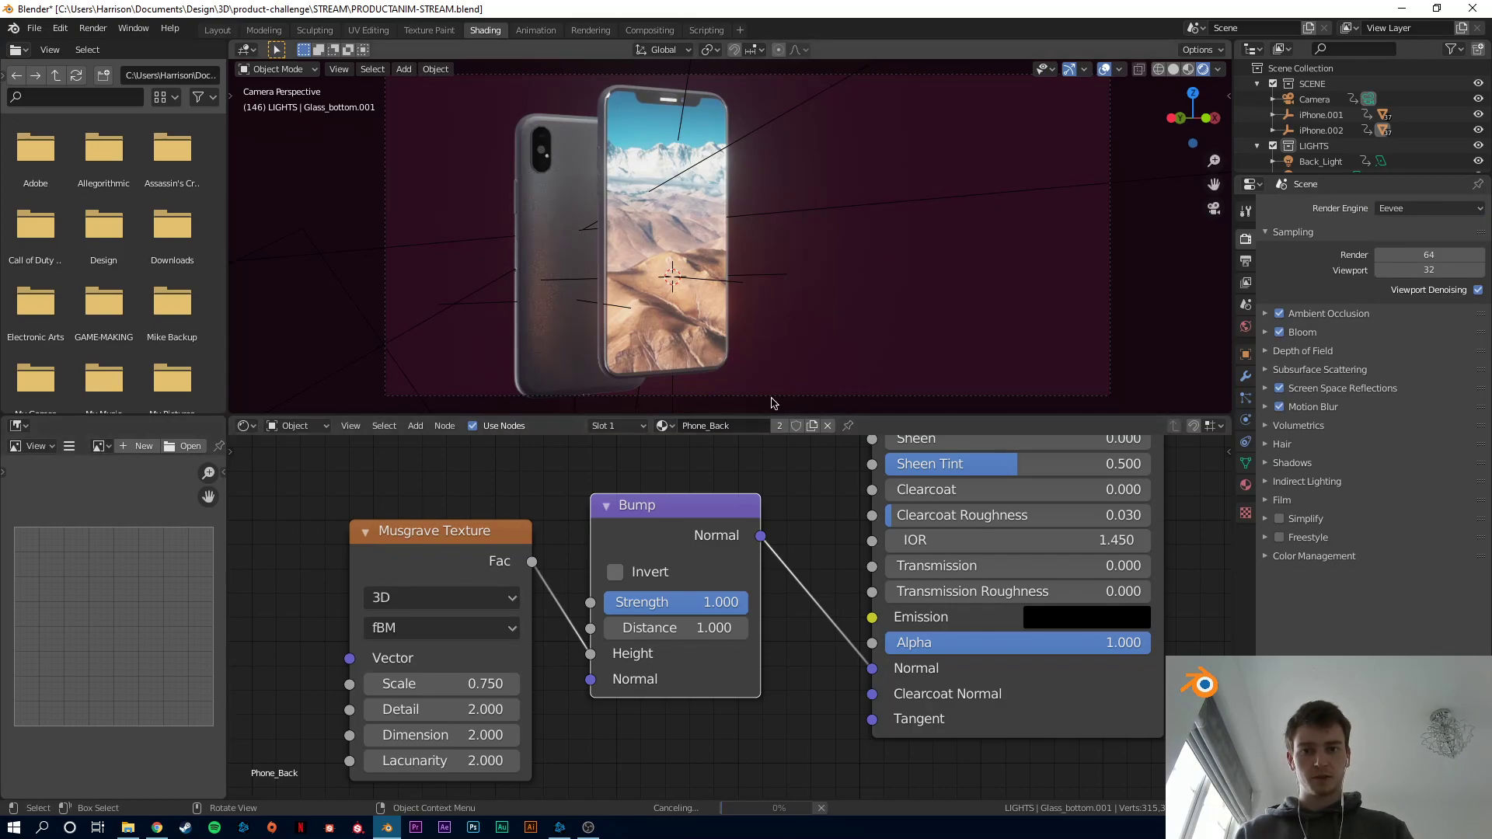
scroll(798, 319, "down", 1)
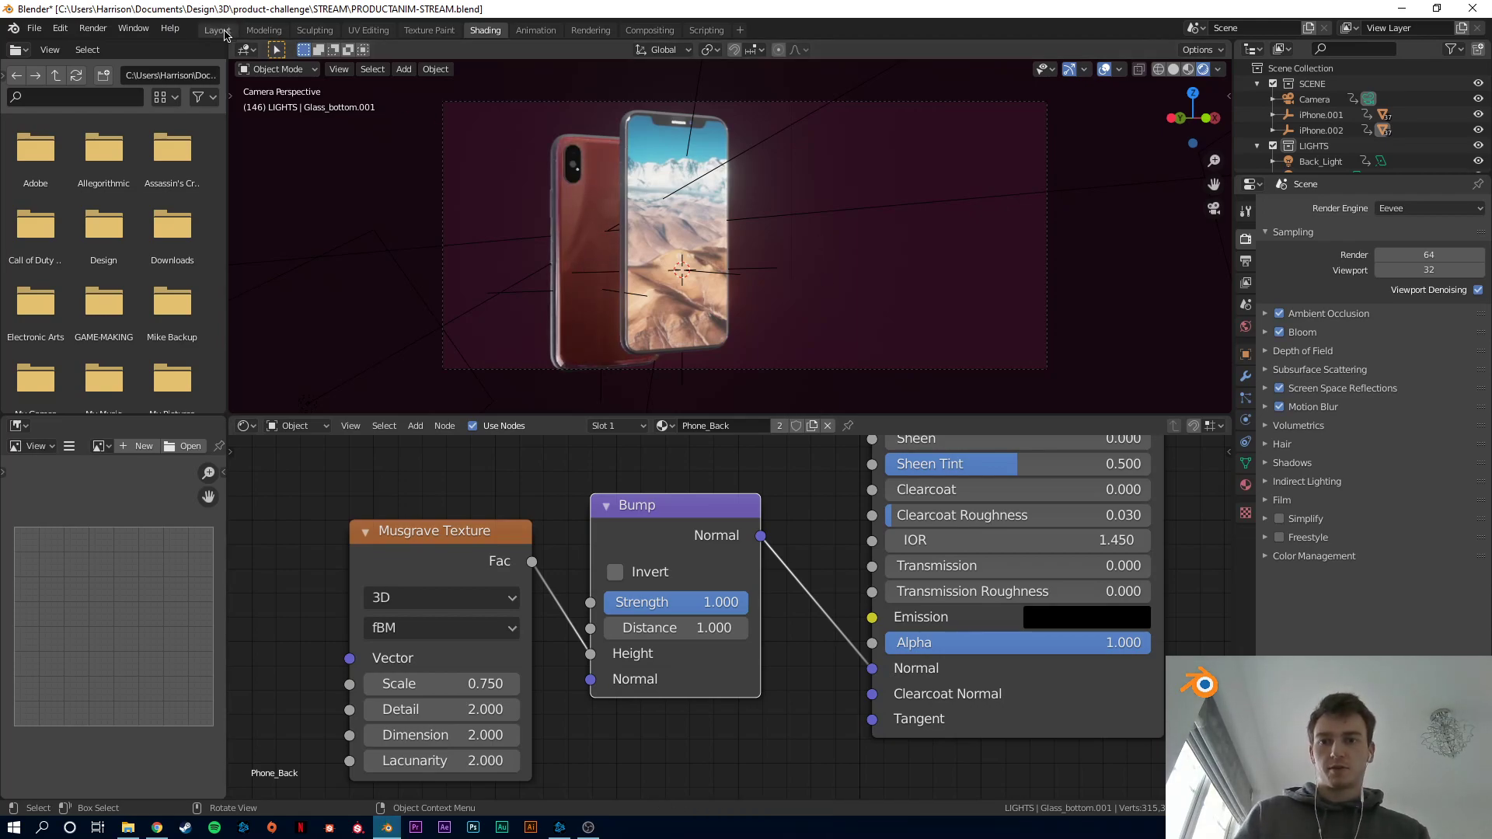
Tidy the Phone_Back node layout, shifting the Mix Shader closer to the Translucent and Glossy BSDF nodes that feed it.
scroll(717, 336, "down", 2)
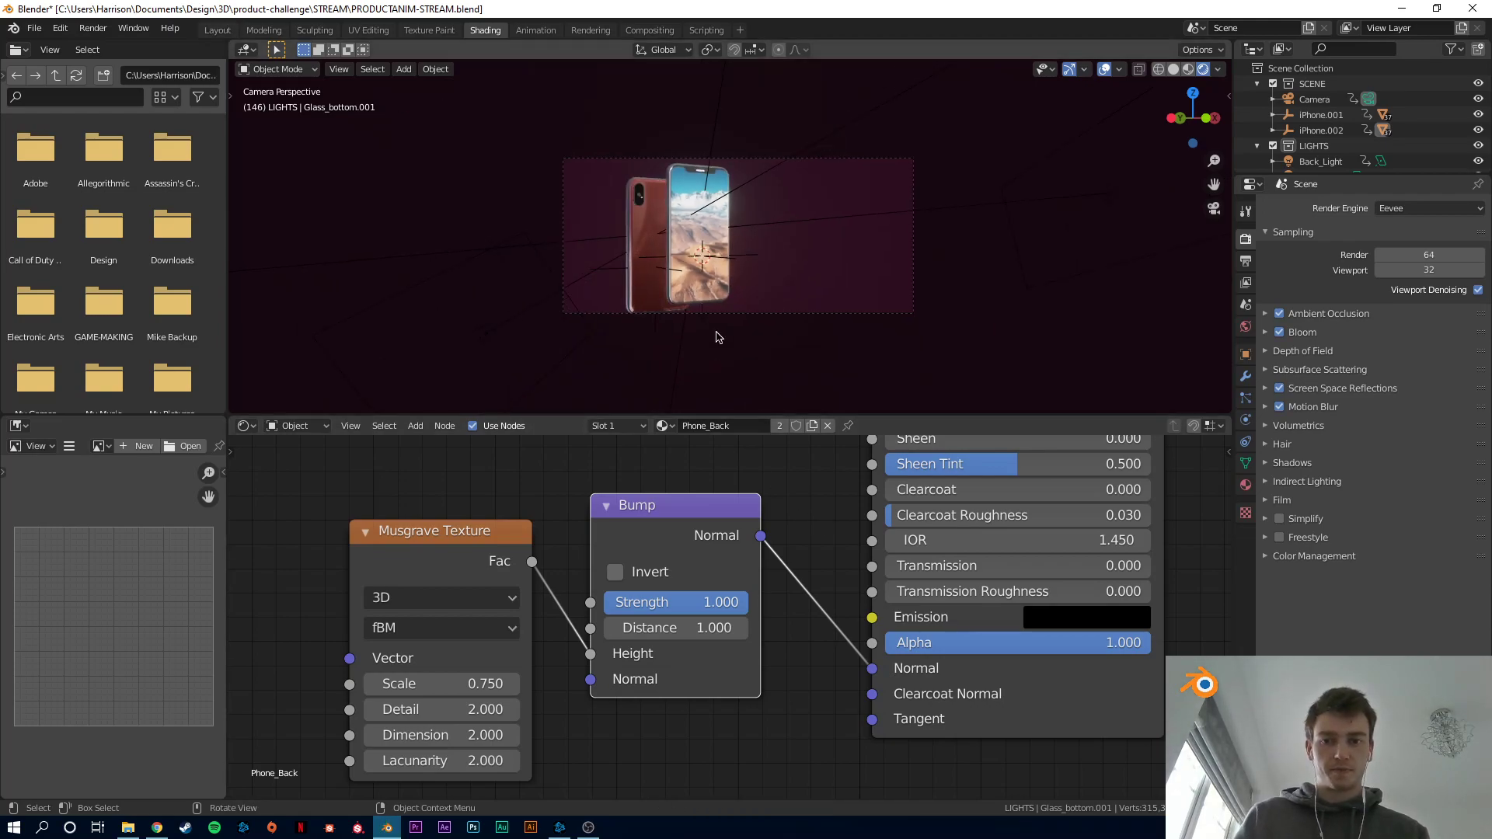
scroll(717, 336, "up", 4)
scroll(794, 579, "down", 6)
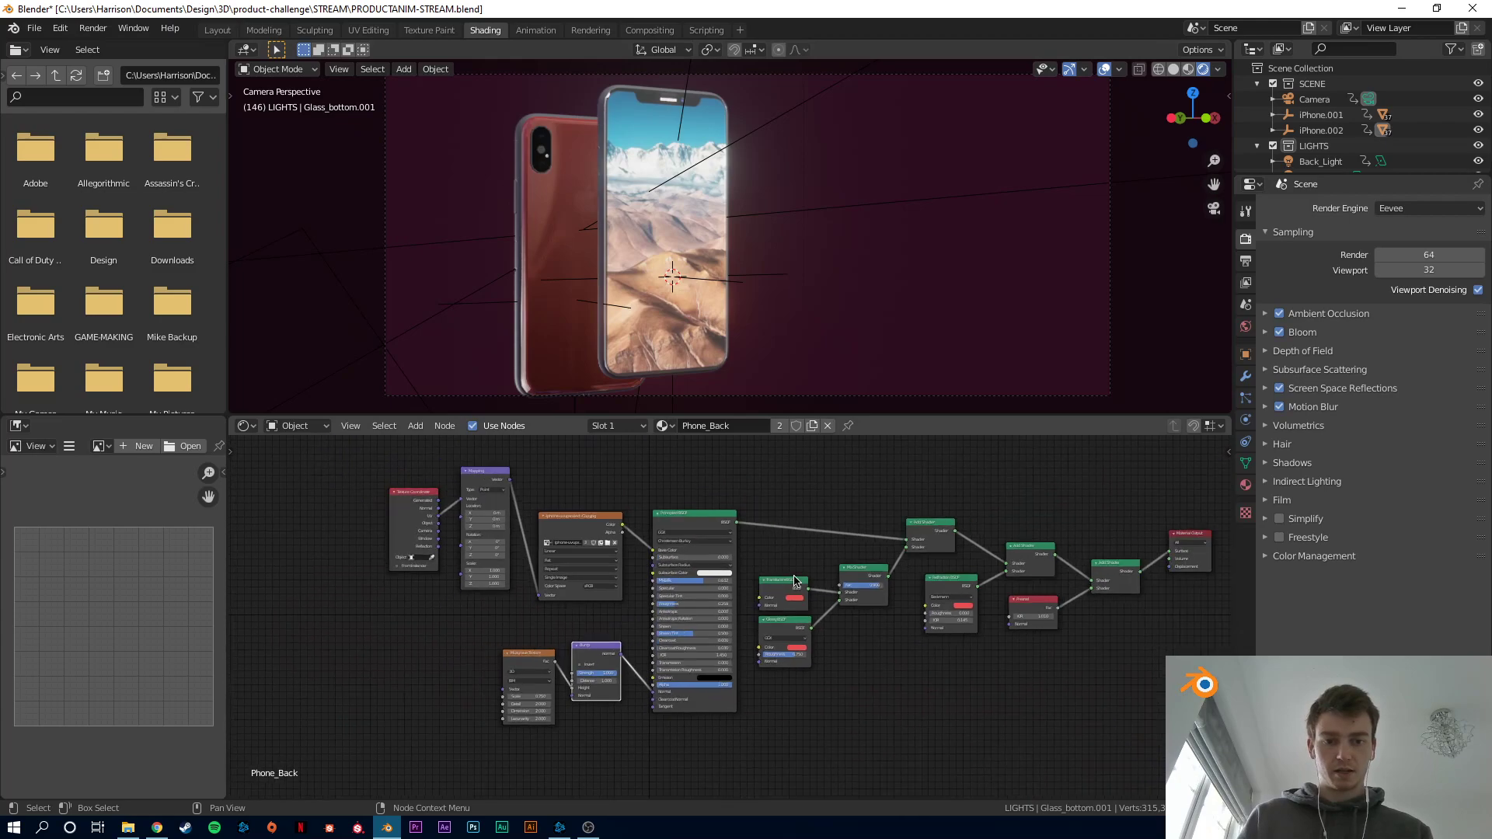
middle_click_drag(794, 579, 722, 597)
left_click_drag(643, 578, 690, 682)
key("g")
left_click(645, 629)
left_click_drag(707, 513, 1136, 674)
key("g")
left_click(826, 578)
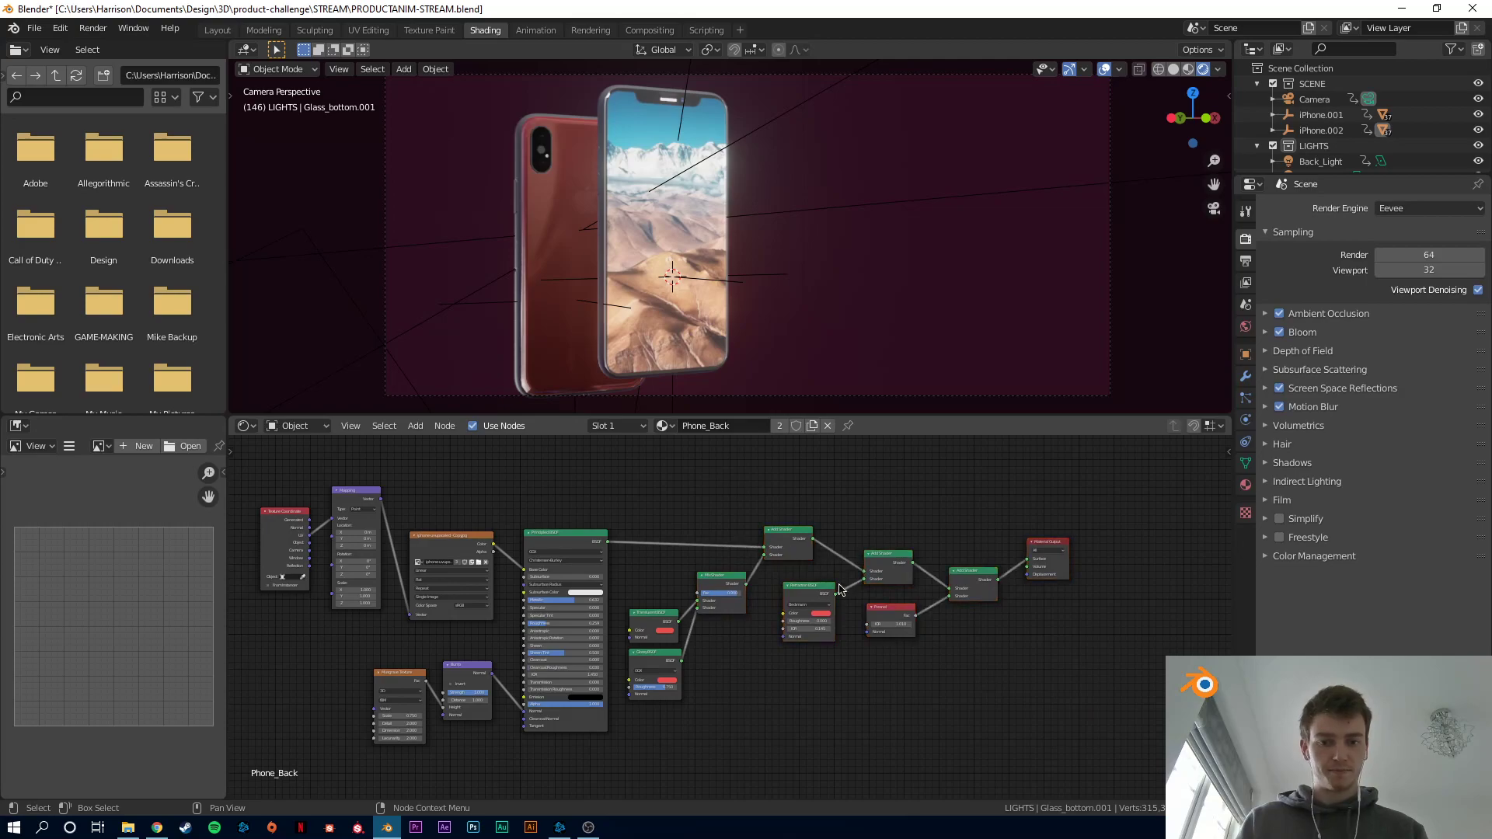
left_click(978, 589)
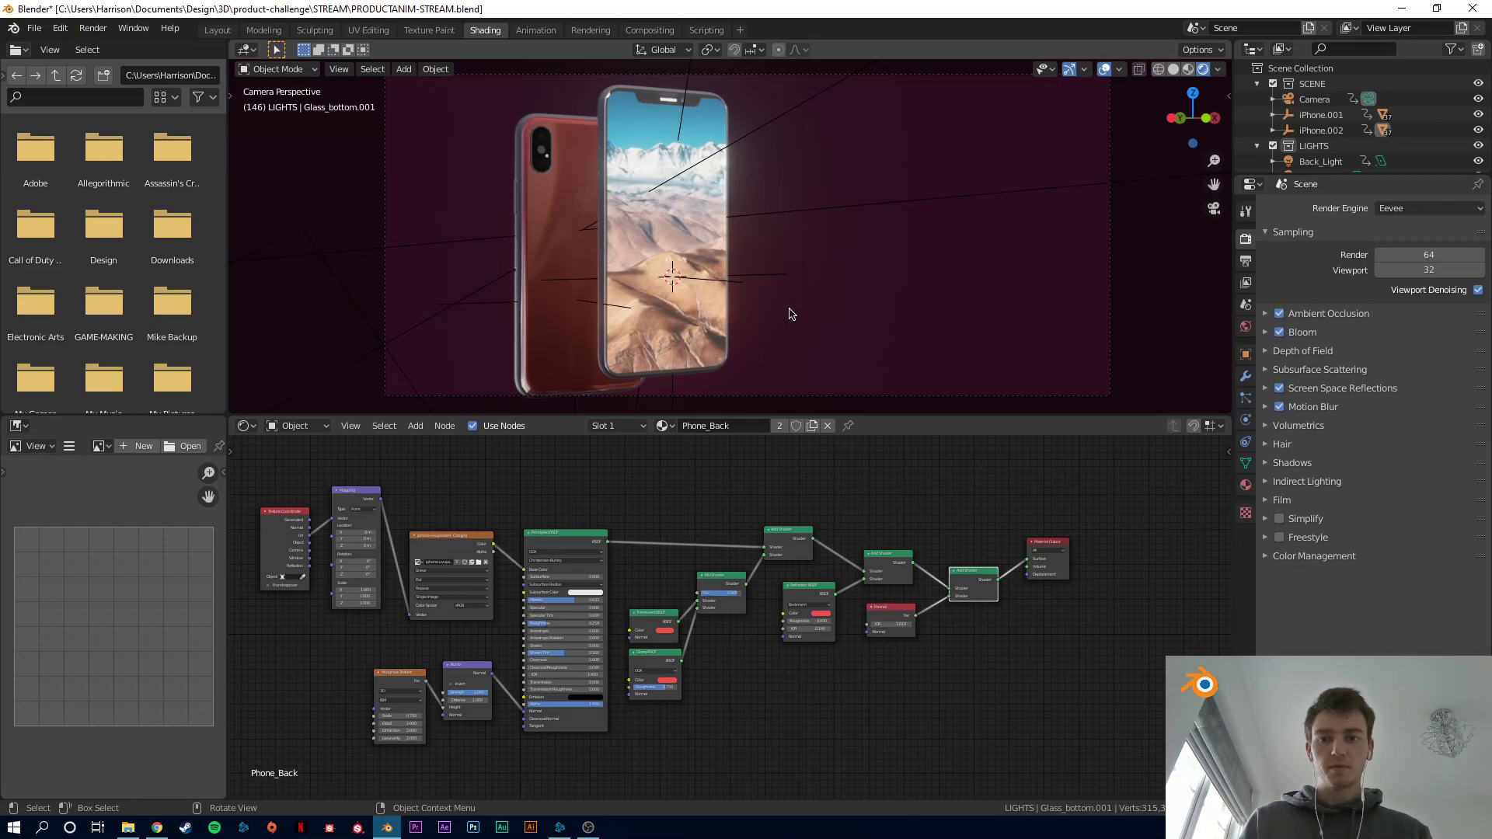
Open the Layout workspace, inspect the phones in the rendered viewport and set that viewport to the camera view.
left_click(218, 29)
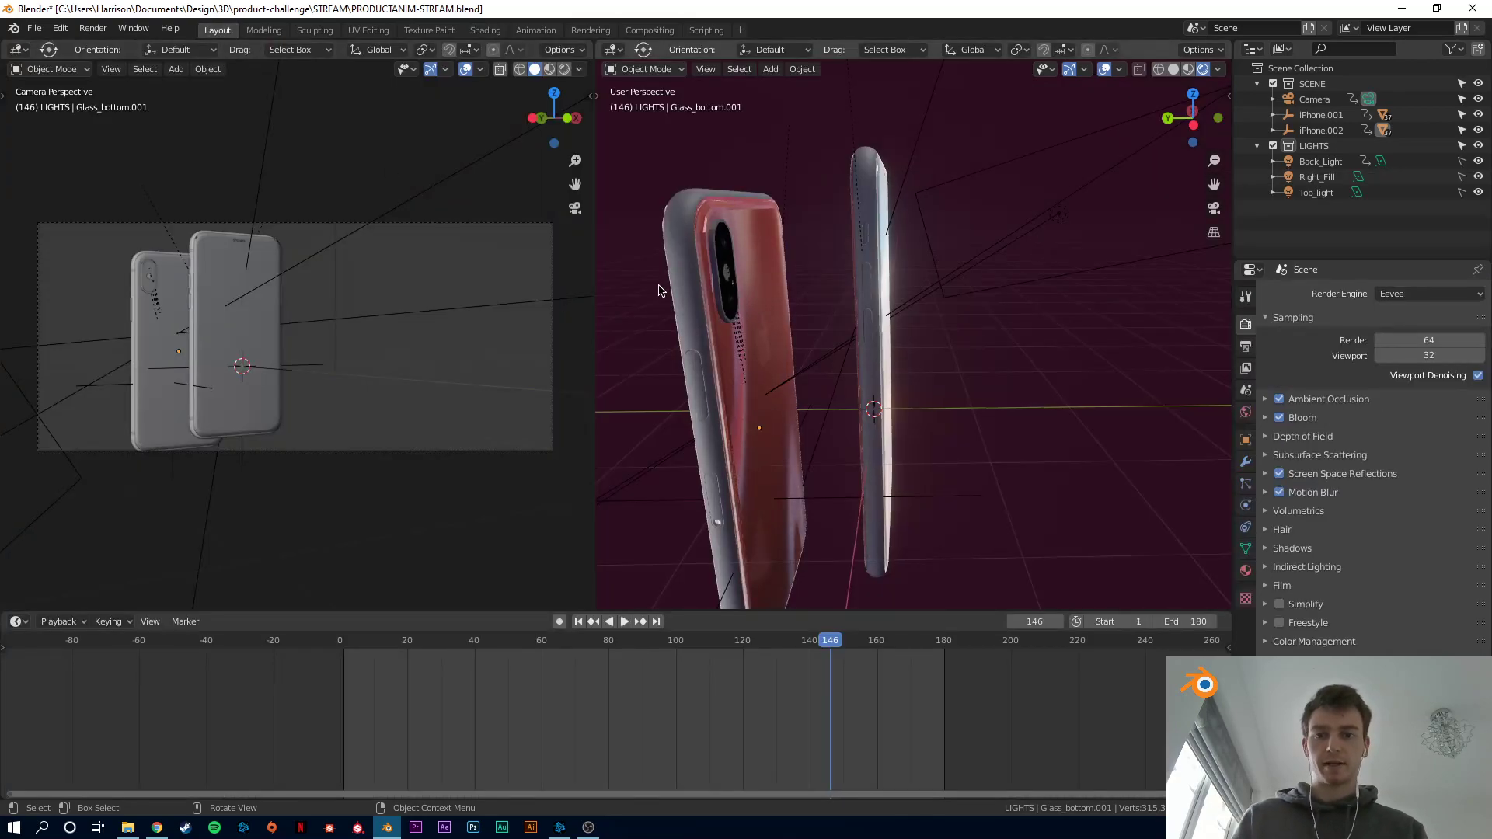
scroll(809, 293, "down", 5)
scroll(809, 293, "up", 3)
left_click(1213, 207)
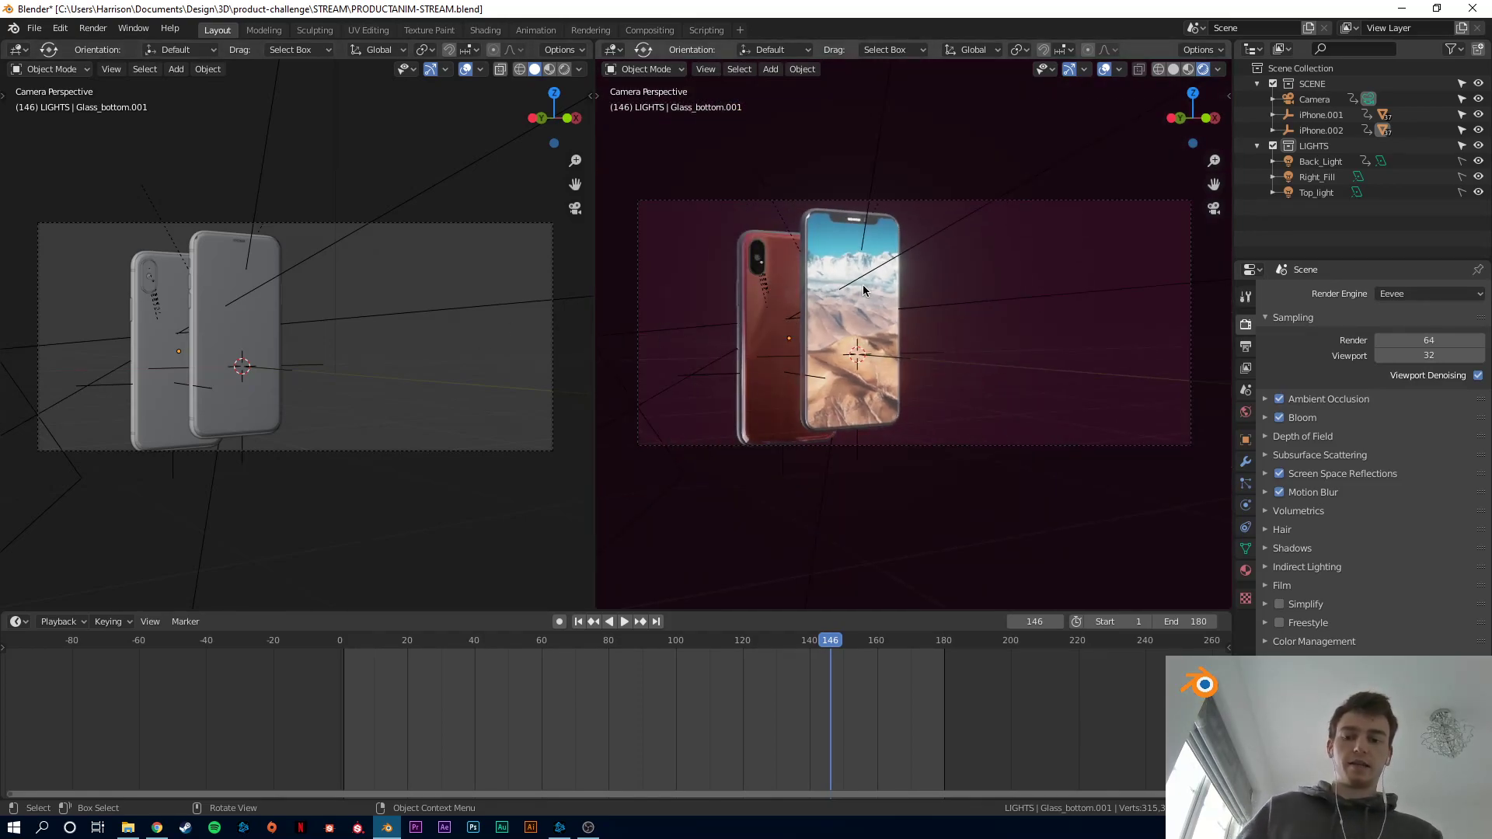
mouse_move(978, 299)
middle_mouse_down()
mouse_move(976, 347)
mouse_move(982, 285)
middle_mouse_up()
middle_click_drag(1080, 296, 894, 308)
scroll(894, 308, "up", 4)
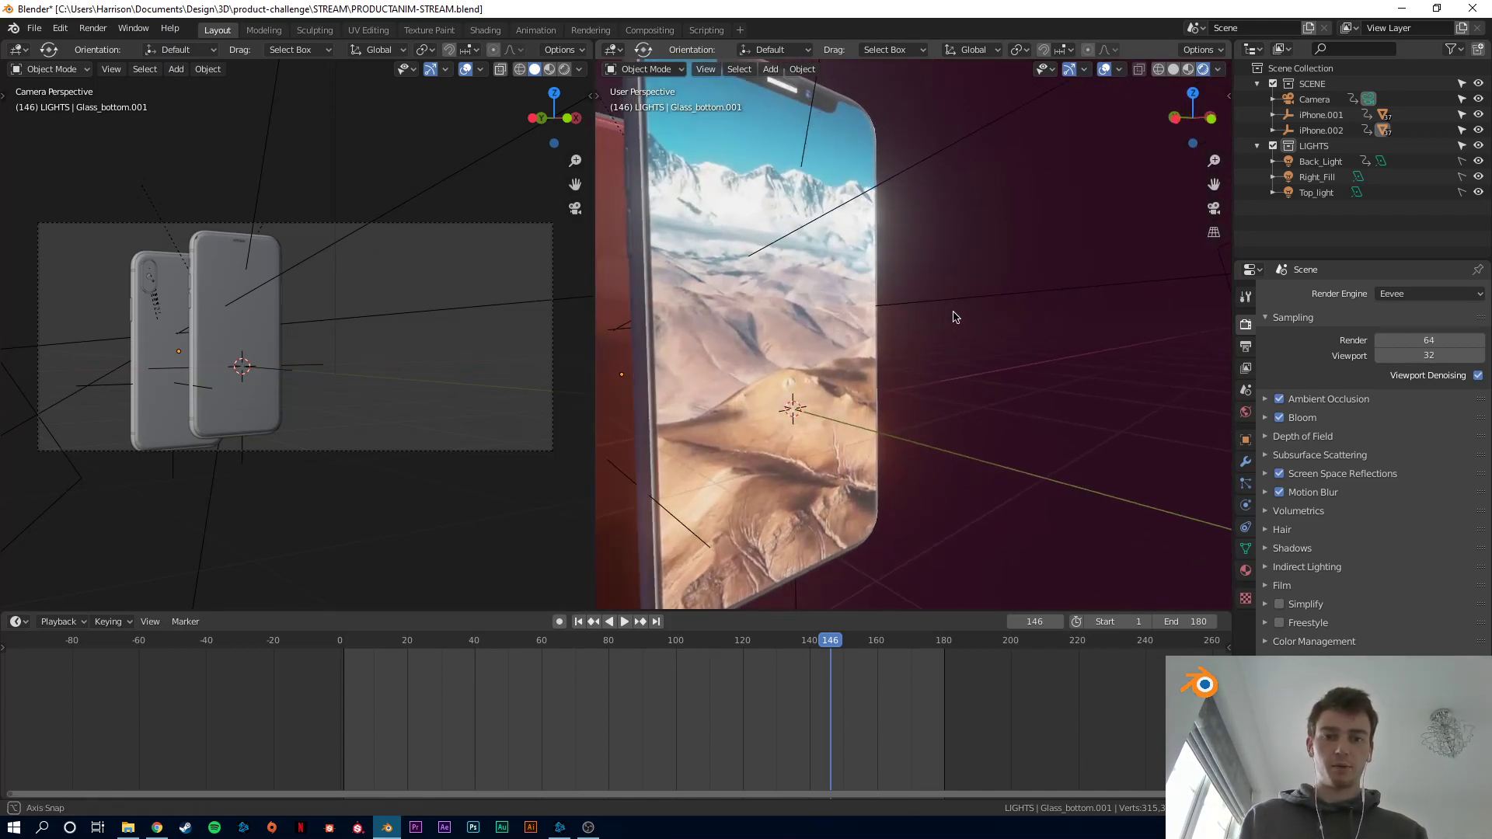
left_click(1214, 208)
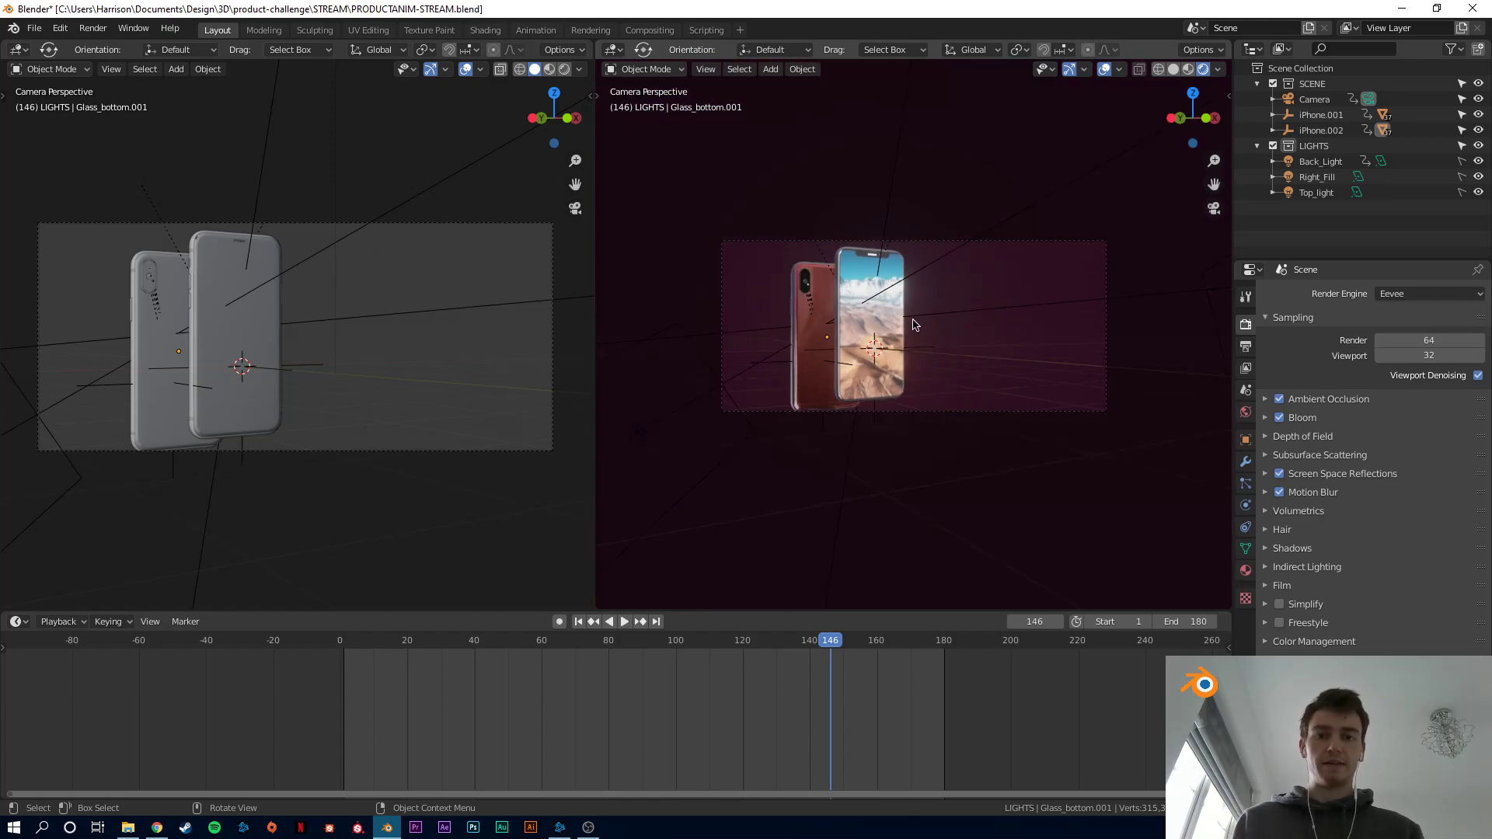
scroll(910, 323, "up", 2)
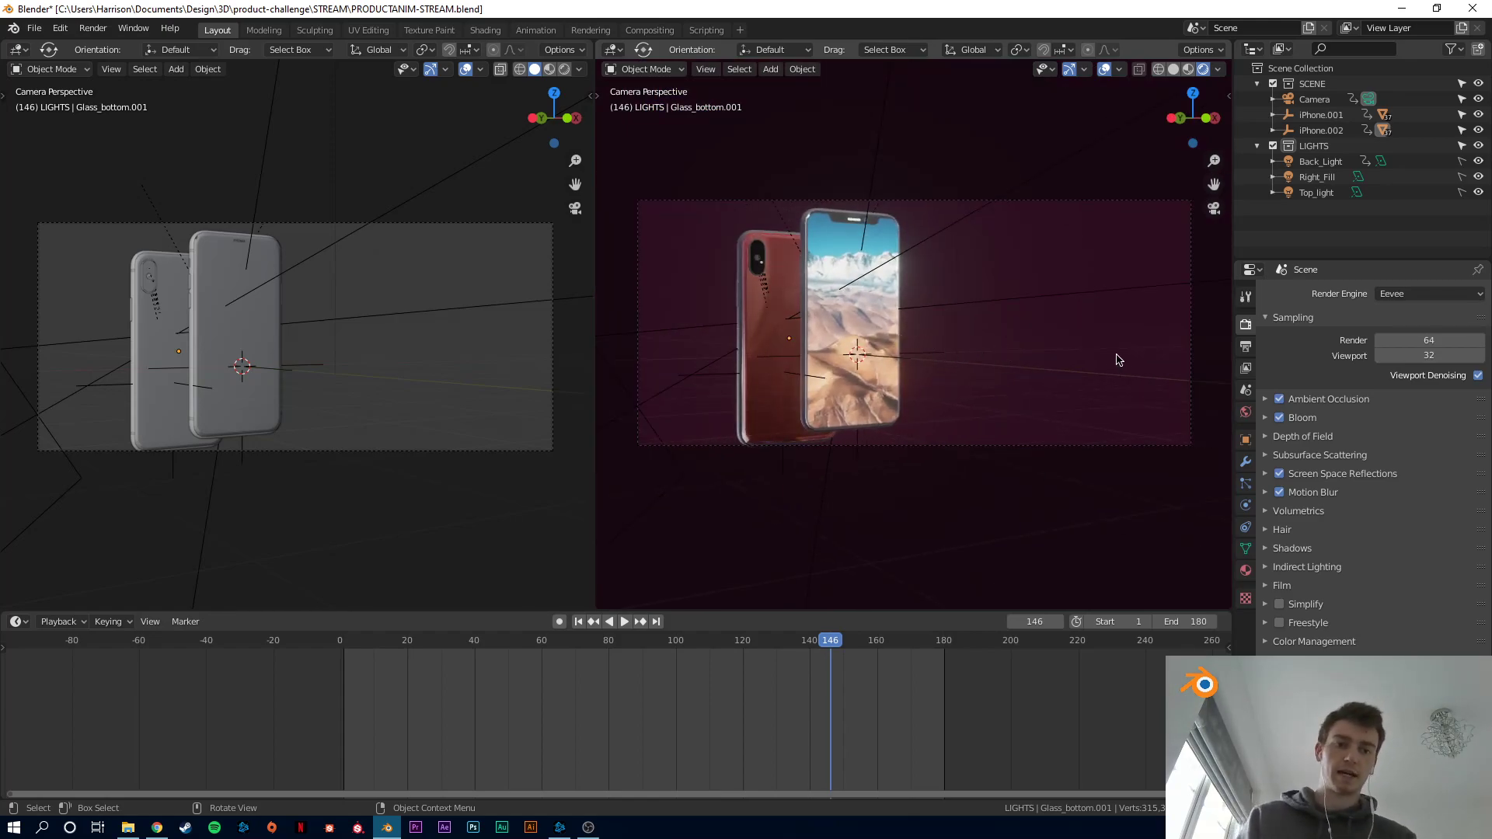
Switch the render engine to Cycles to compare the camera preview and return it to Eevee.
left_click(1429, 293)
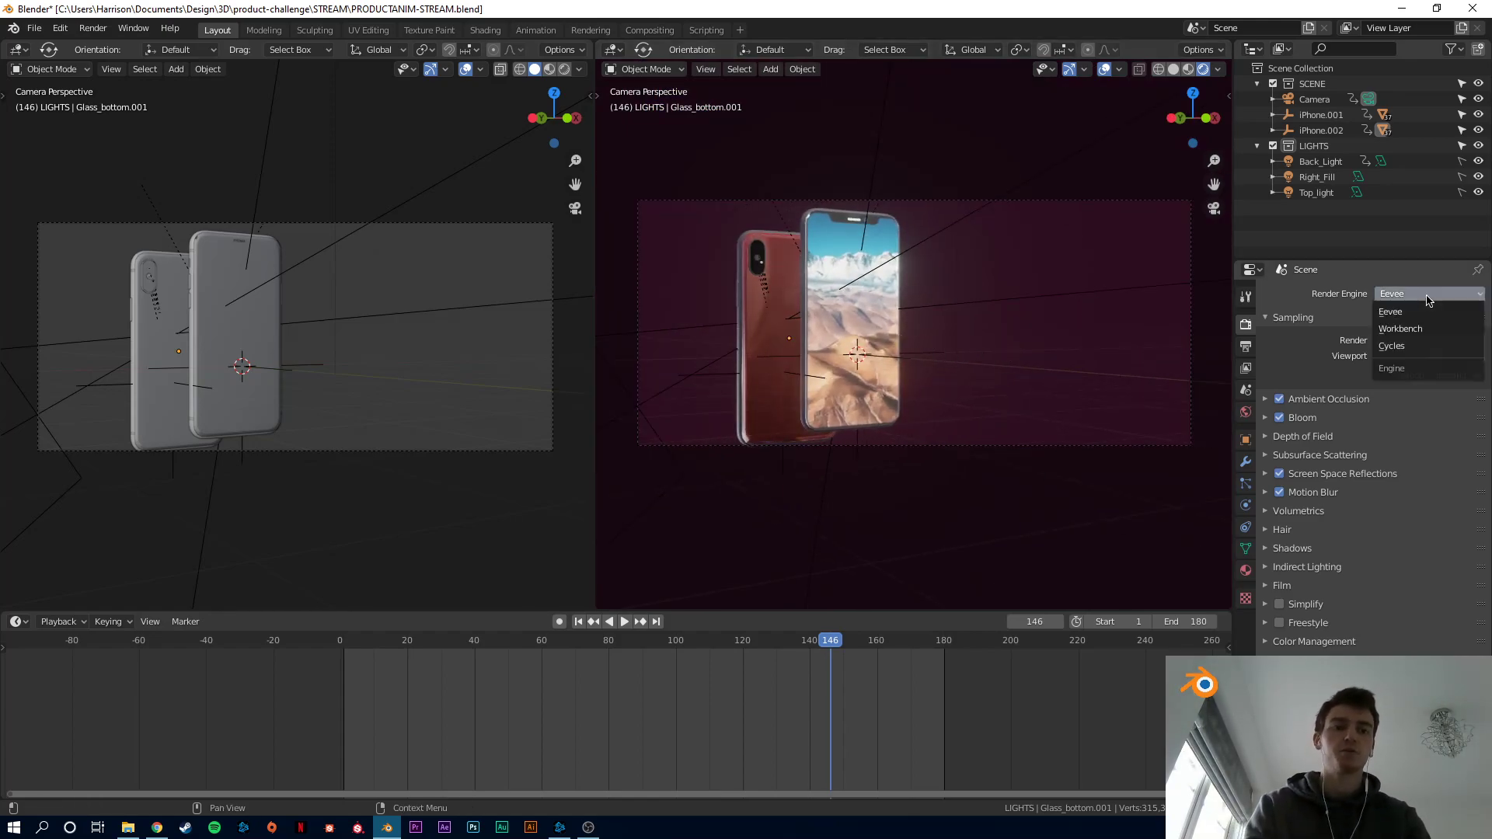
left_click(1427, 346)
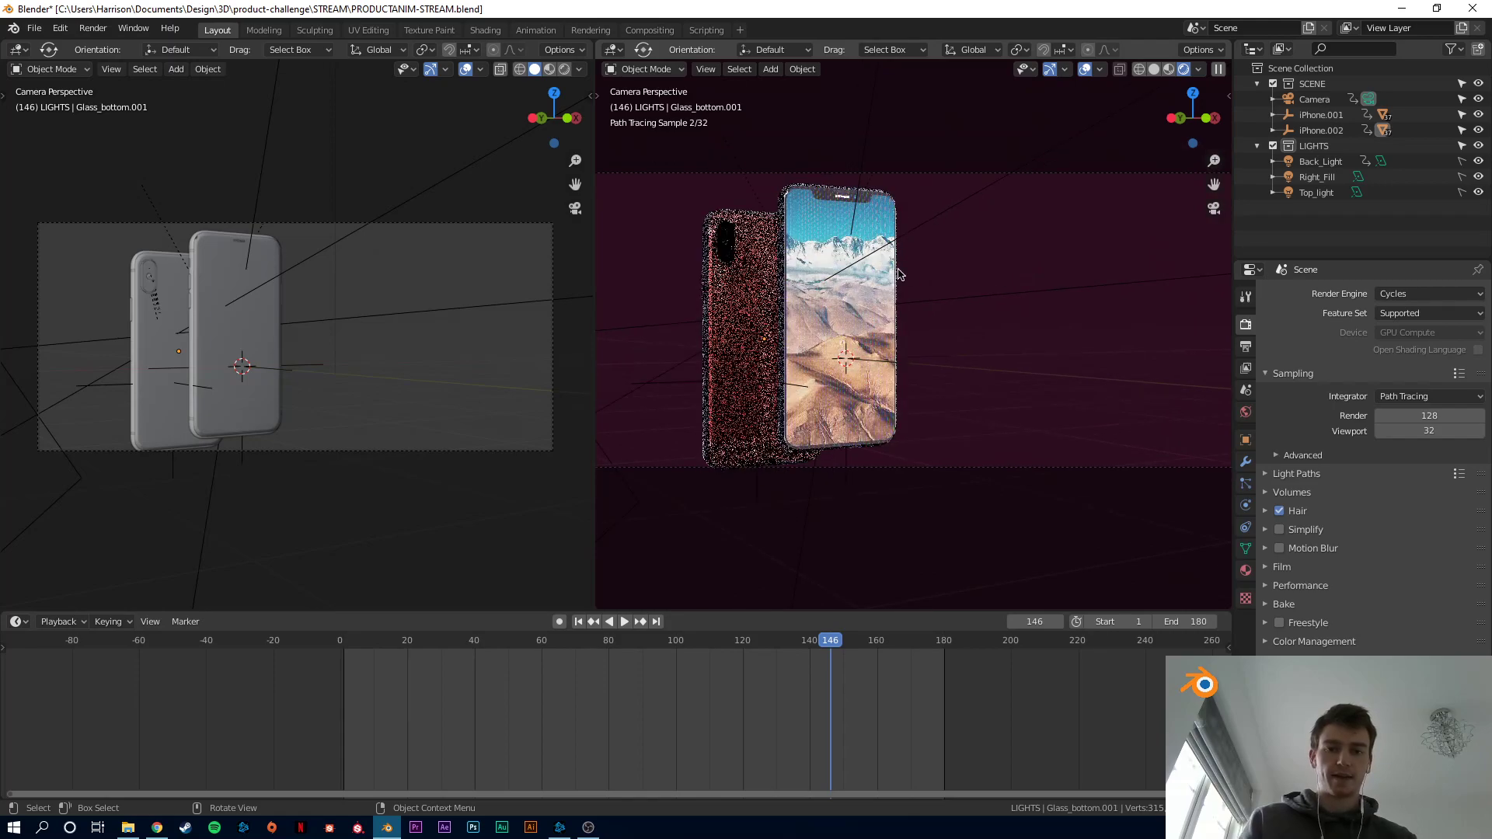
left_click(1398, 293)
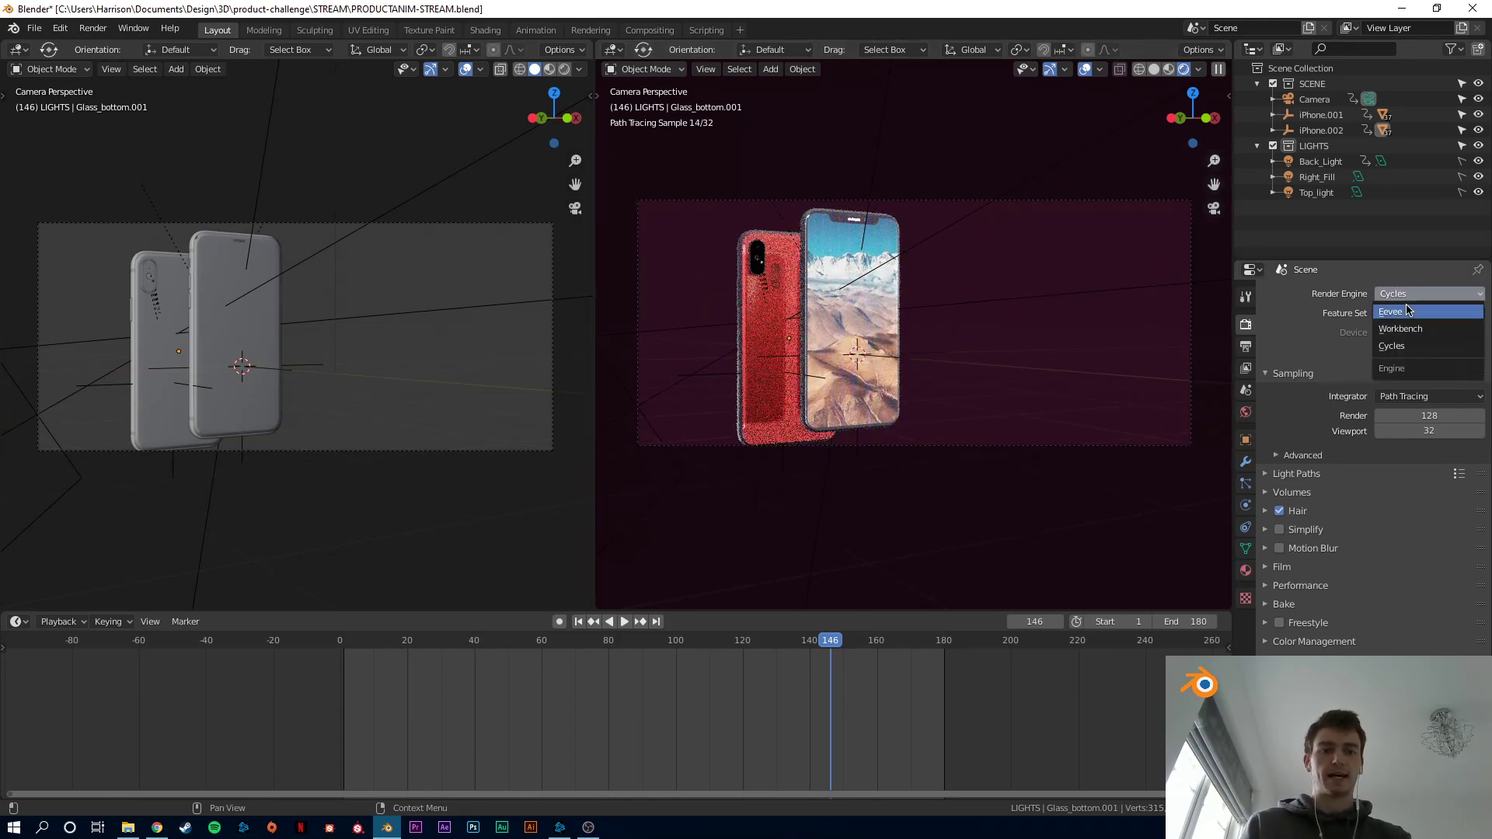
left_click(1407, 303)
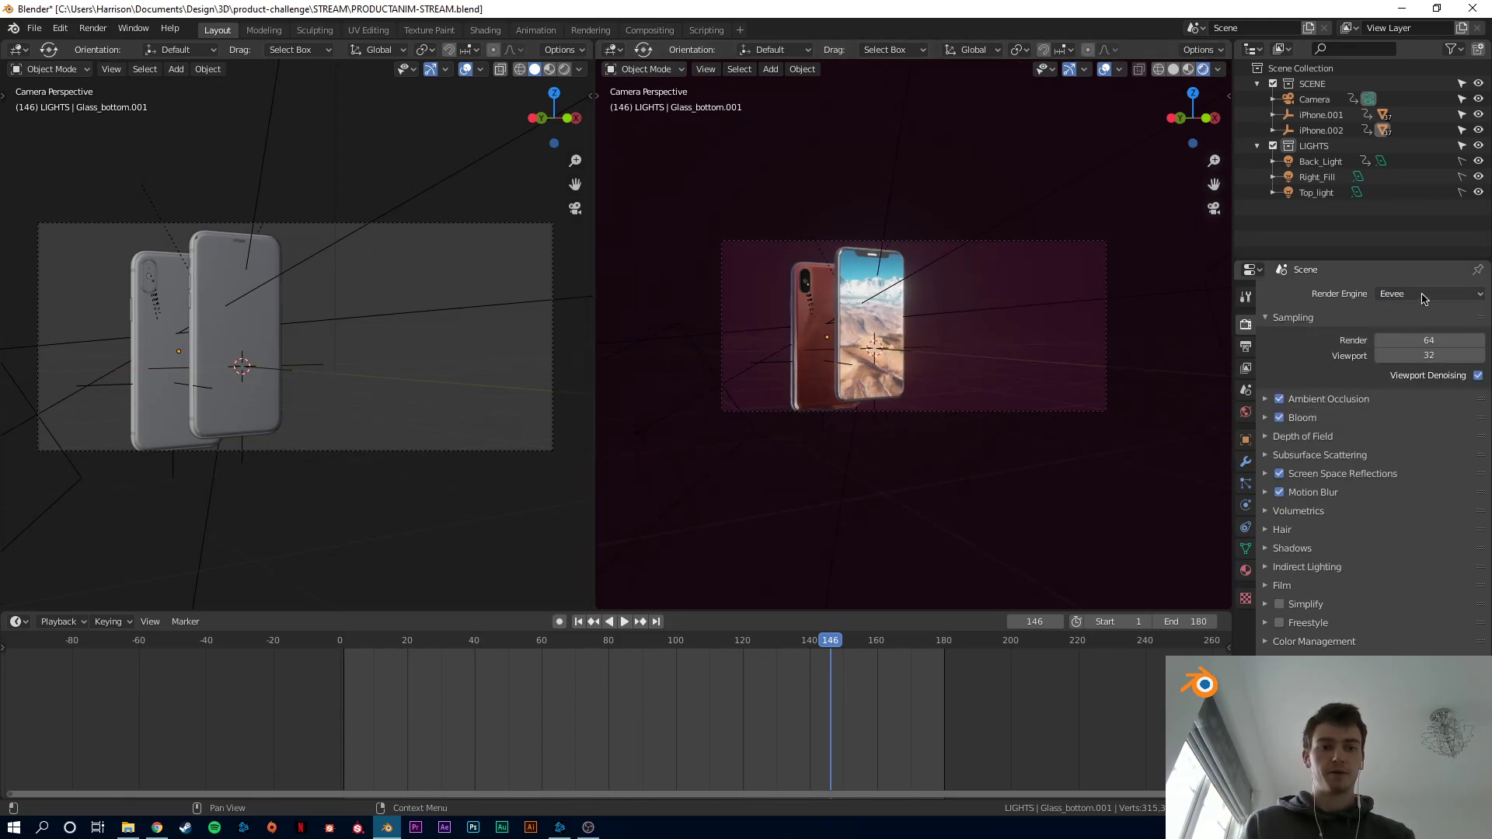
Orbit and widen the solid viewport and add an area light to the LIGHTS collection.
middle_click_drag(241, 378, 351, 418)
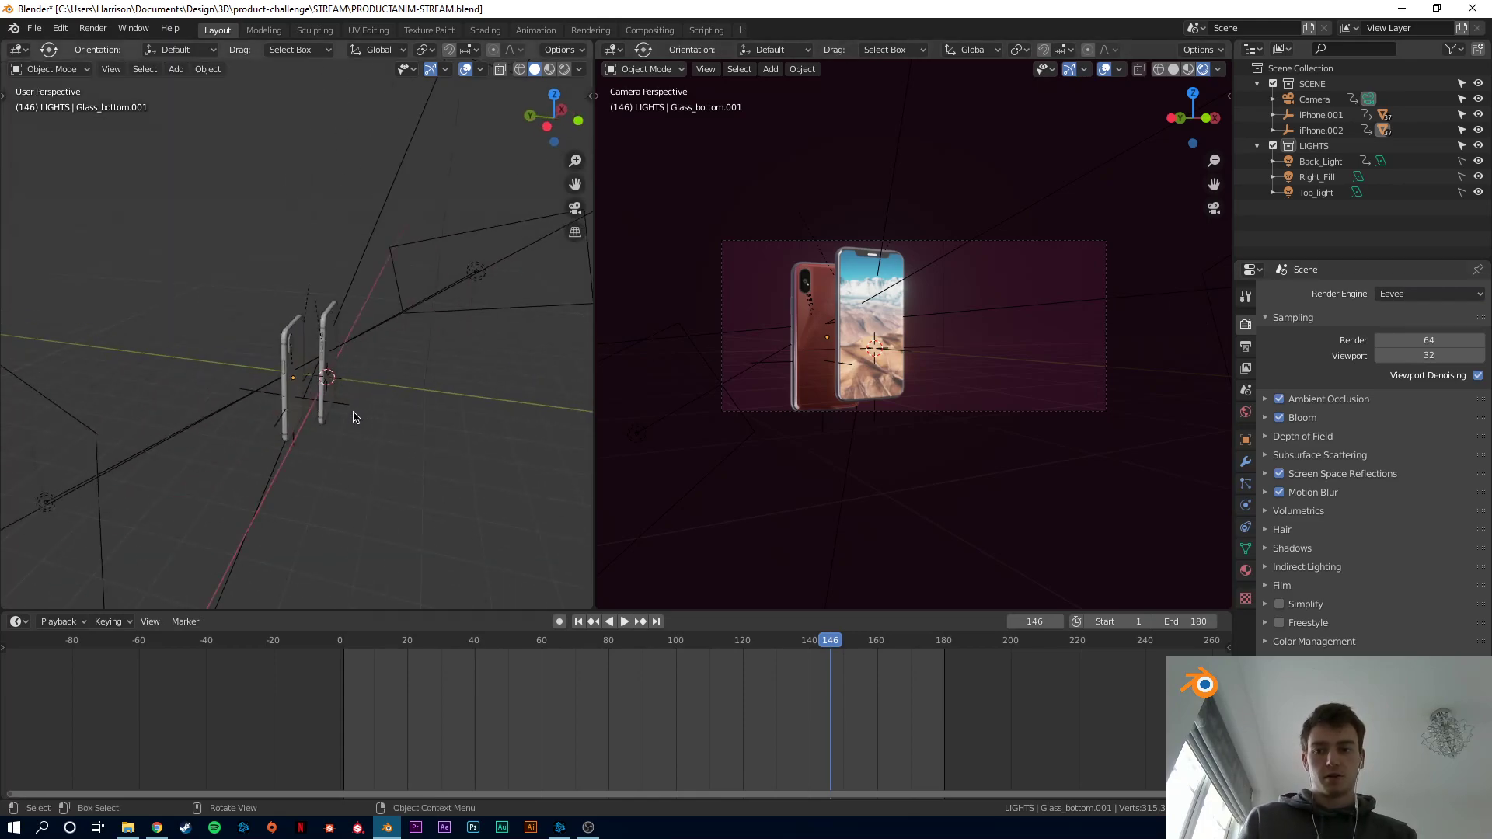
left_click_drag(595, 326, 750, 334)
middle_click_drag(562, 434, 492, 427)
key("shift+a")
mouse_move(466, 601)
left_click(556, 652)
middle_click_drag(506, 520, 541, 467)
Try rotating the new area light 90° about the X axis and undo the rotation.
type("rx90")
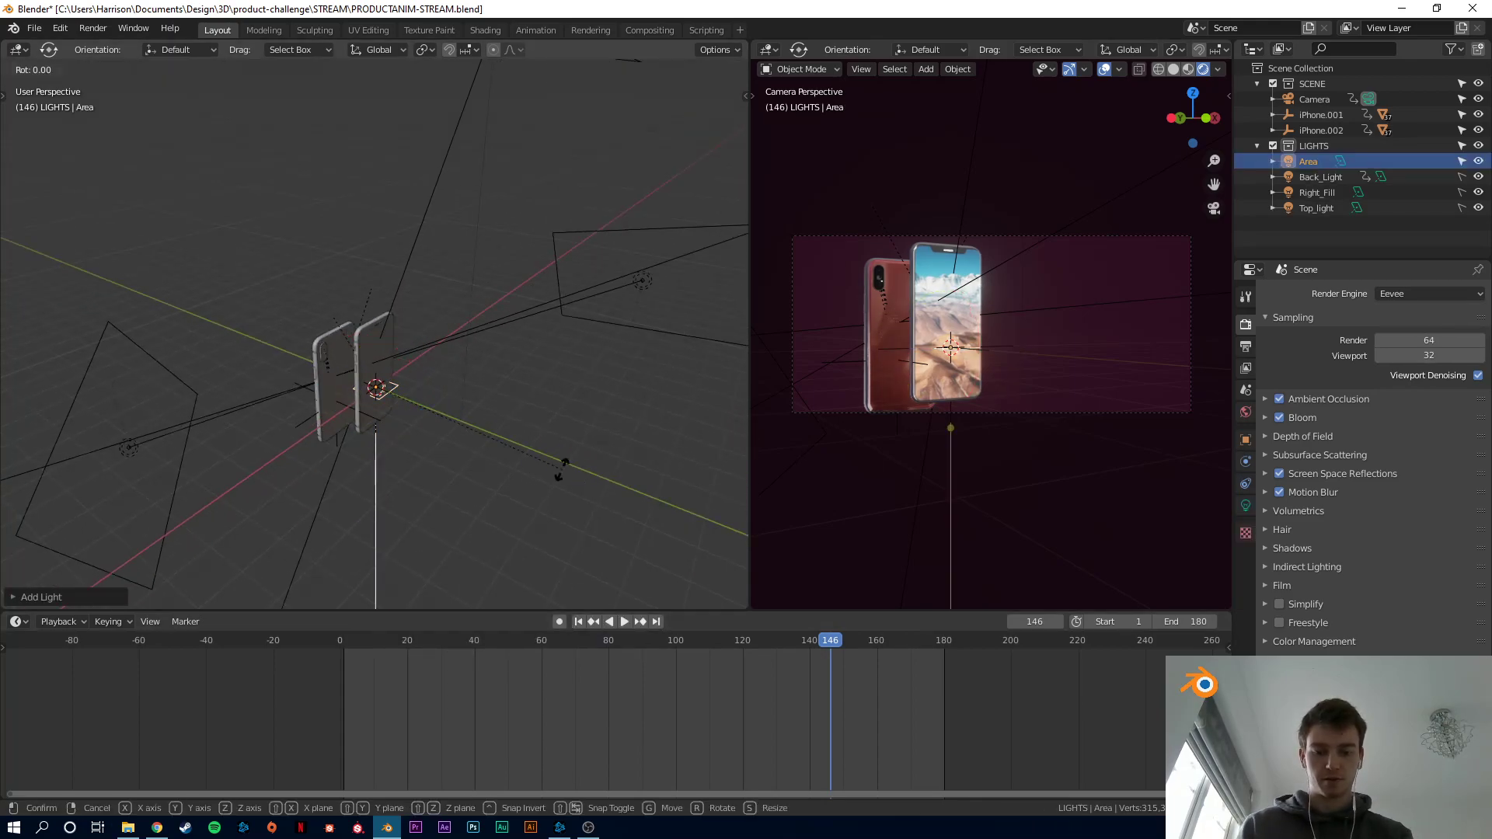
key("Return")
key("ctrl+z")
Rotate the new area light about the global X axis until it stands vertical.
type("rx-1")
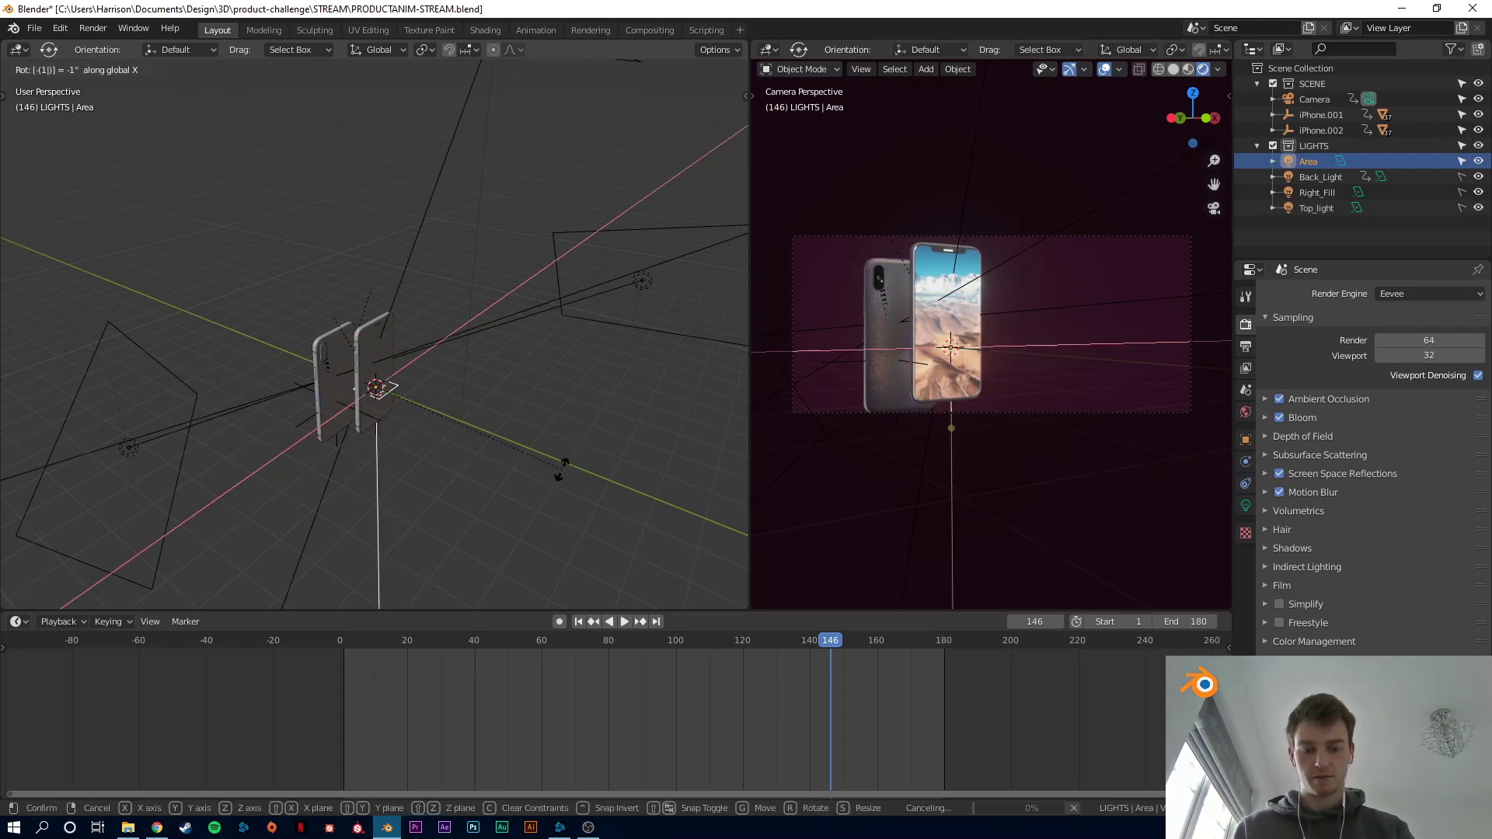
key("Return")
key("r")
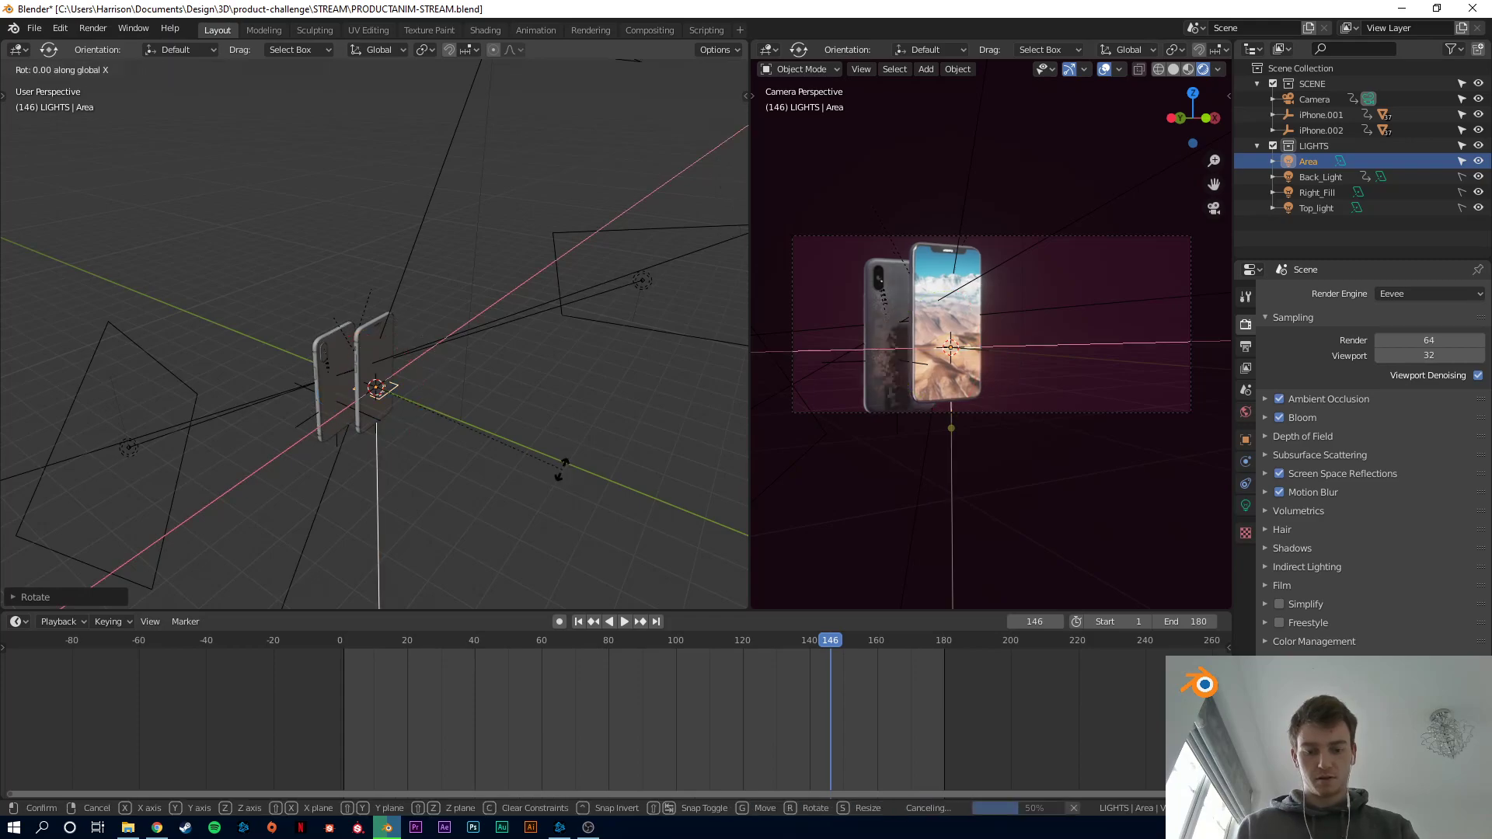
key("Escape")
Activate the Move tool and position the area light in front of the front phone, raised above the 3D cursor.
key("shift+space")
key("g")
left_click_drag(332, 376, 339, 379)
scroll(520, 423, "up", 5)
mouse_move(520, 422)
middle_mouse_down()
mouse_move(556, 412)
mouse_move(504, 405)
middle_mouse_up()
scroll(556, 413, "up", 4)
left_click_drag(487, 400, 487, 304)
middle_click_drag(501, 362, 416, 361)
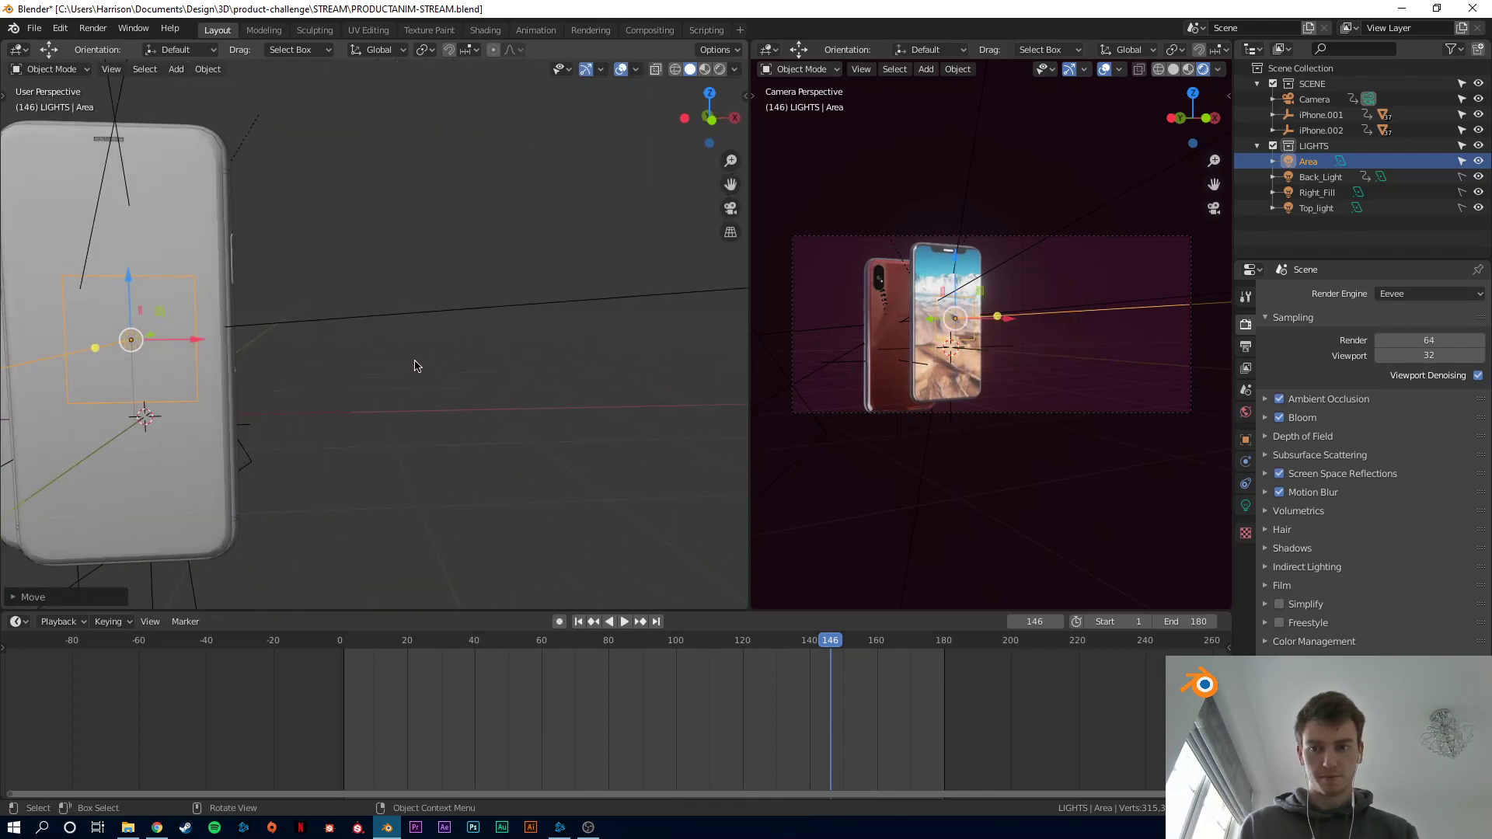
Center the area light over the front phone in front view and scale it up evenly to nearly the phone's width.
middle_click_drag(305, 377, 392, 377, "shift")
left_click(709, 116)
scroll(334, 320, "up", 2)
middle_click_drag(329, 323, 413, 337, "shift")
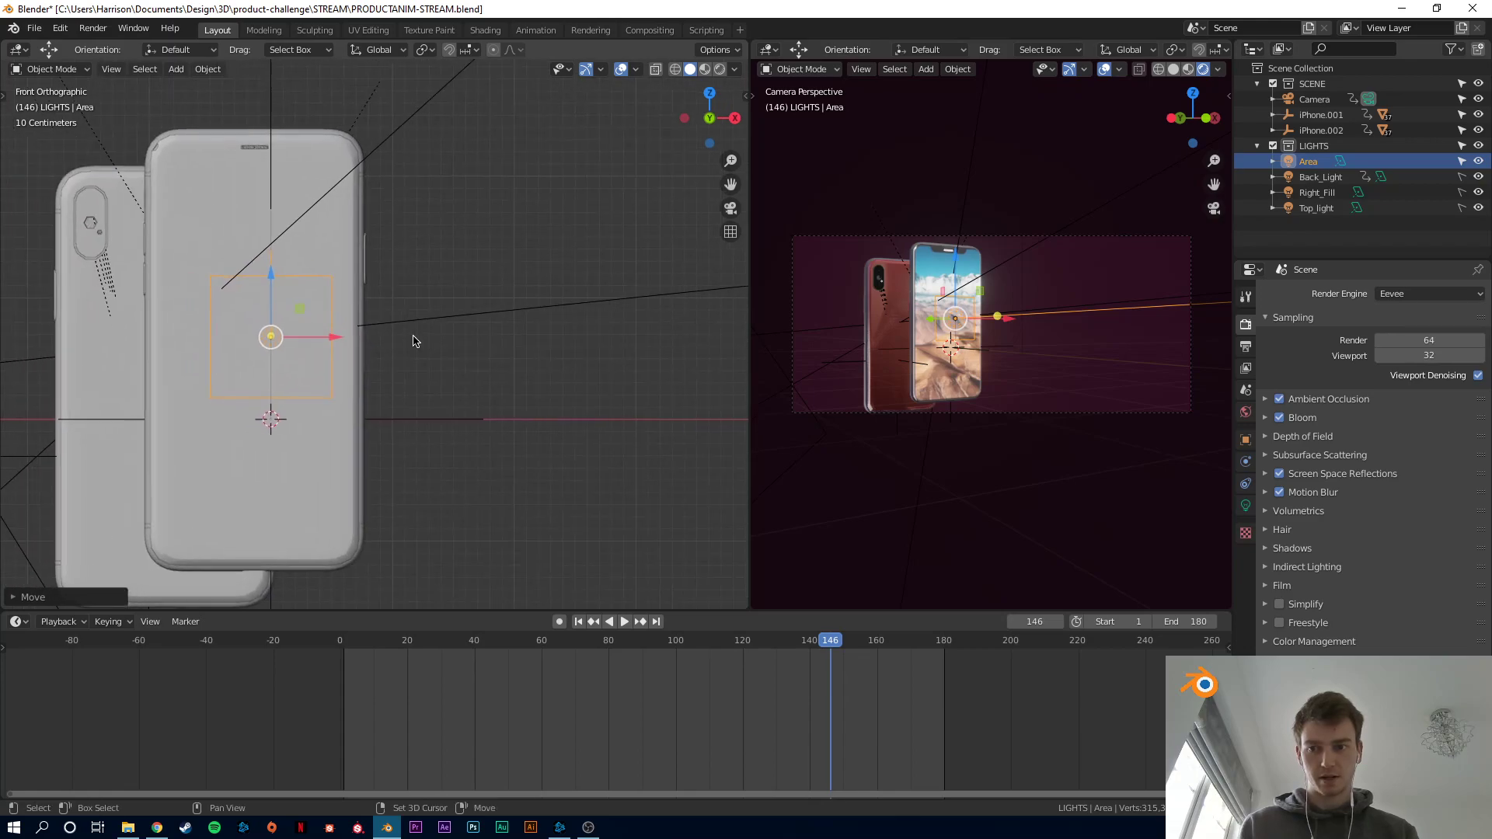
key("g")
left_click(462, 390)
key("s")
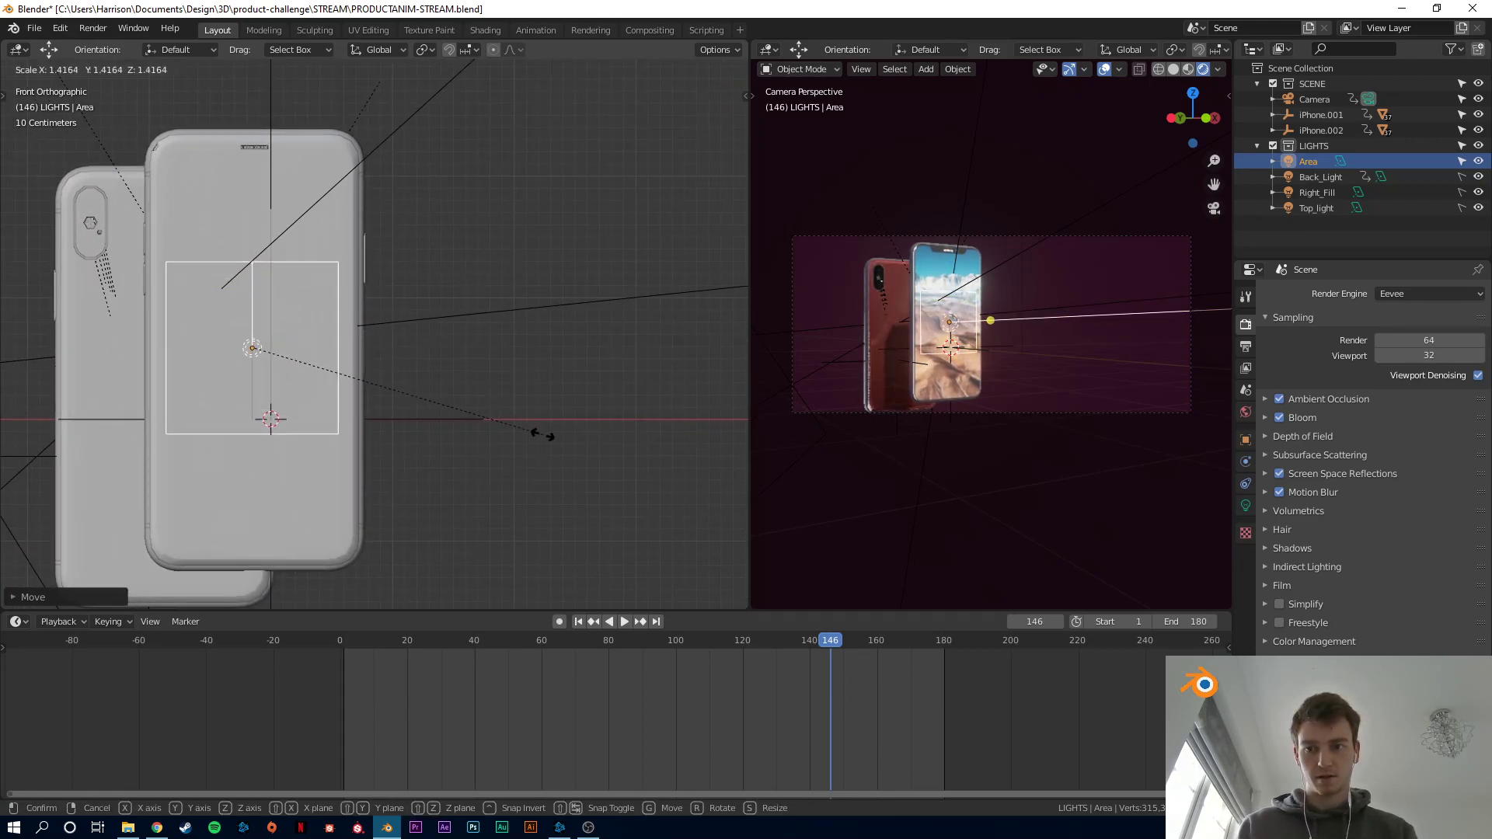
left_click(560, 443)
key("g")
left_click(562, 440)
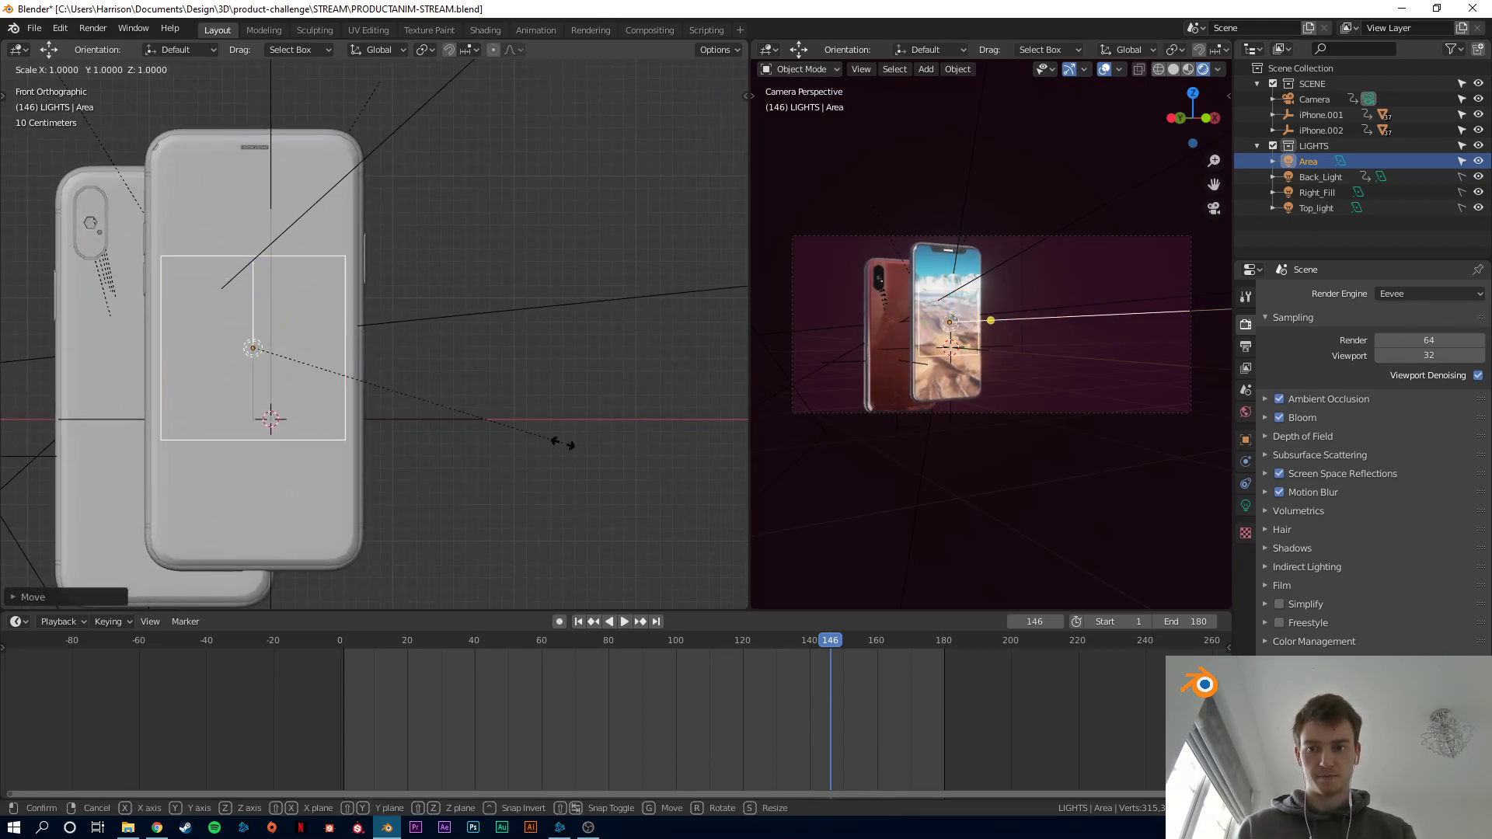
Stretch the area light along the global Z axis until it covers the front phone's screen.
key("s")
key("z")
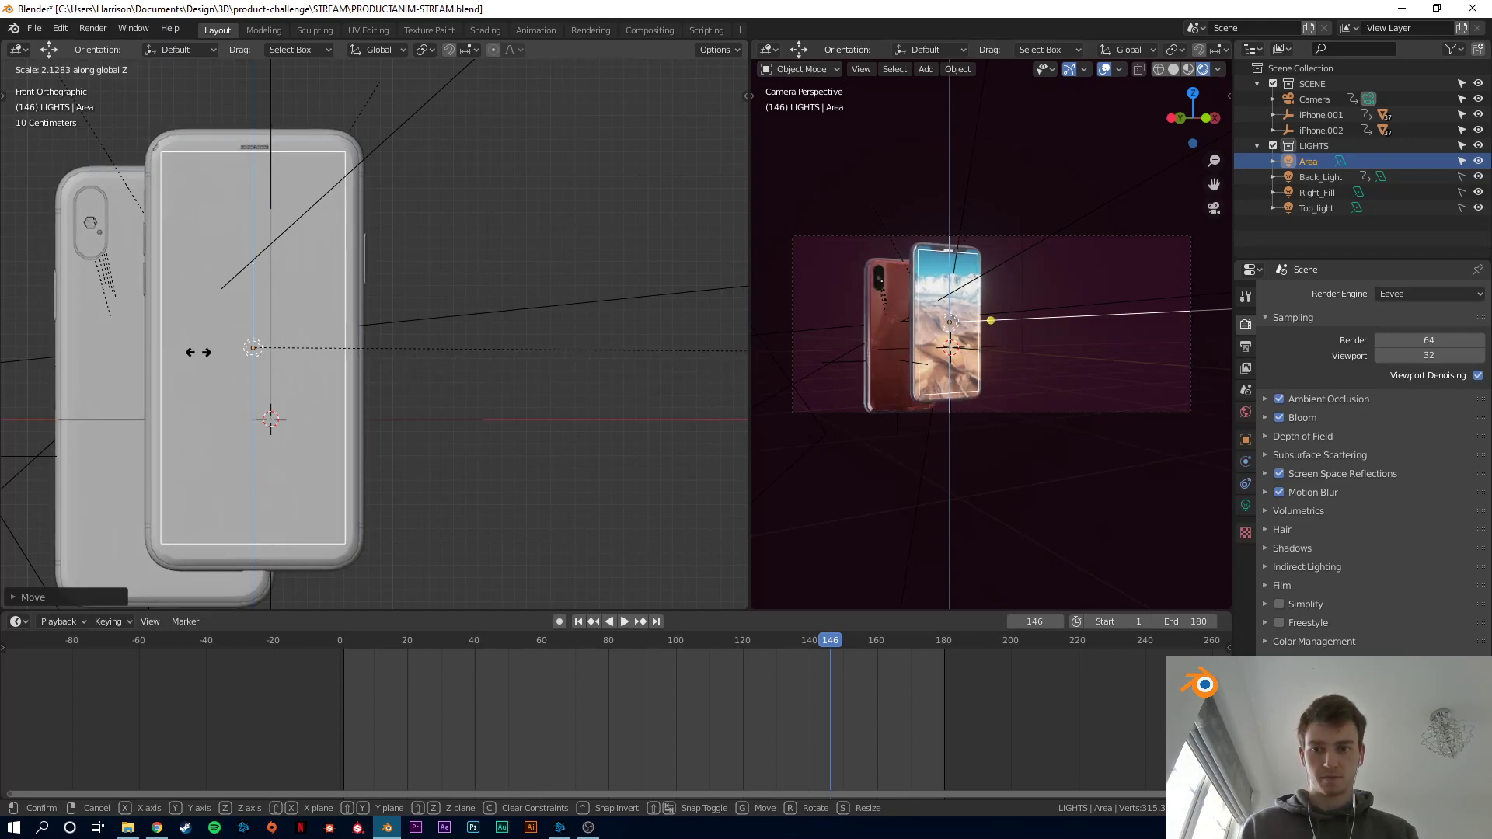
left_click(310, 357)
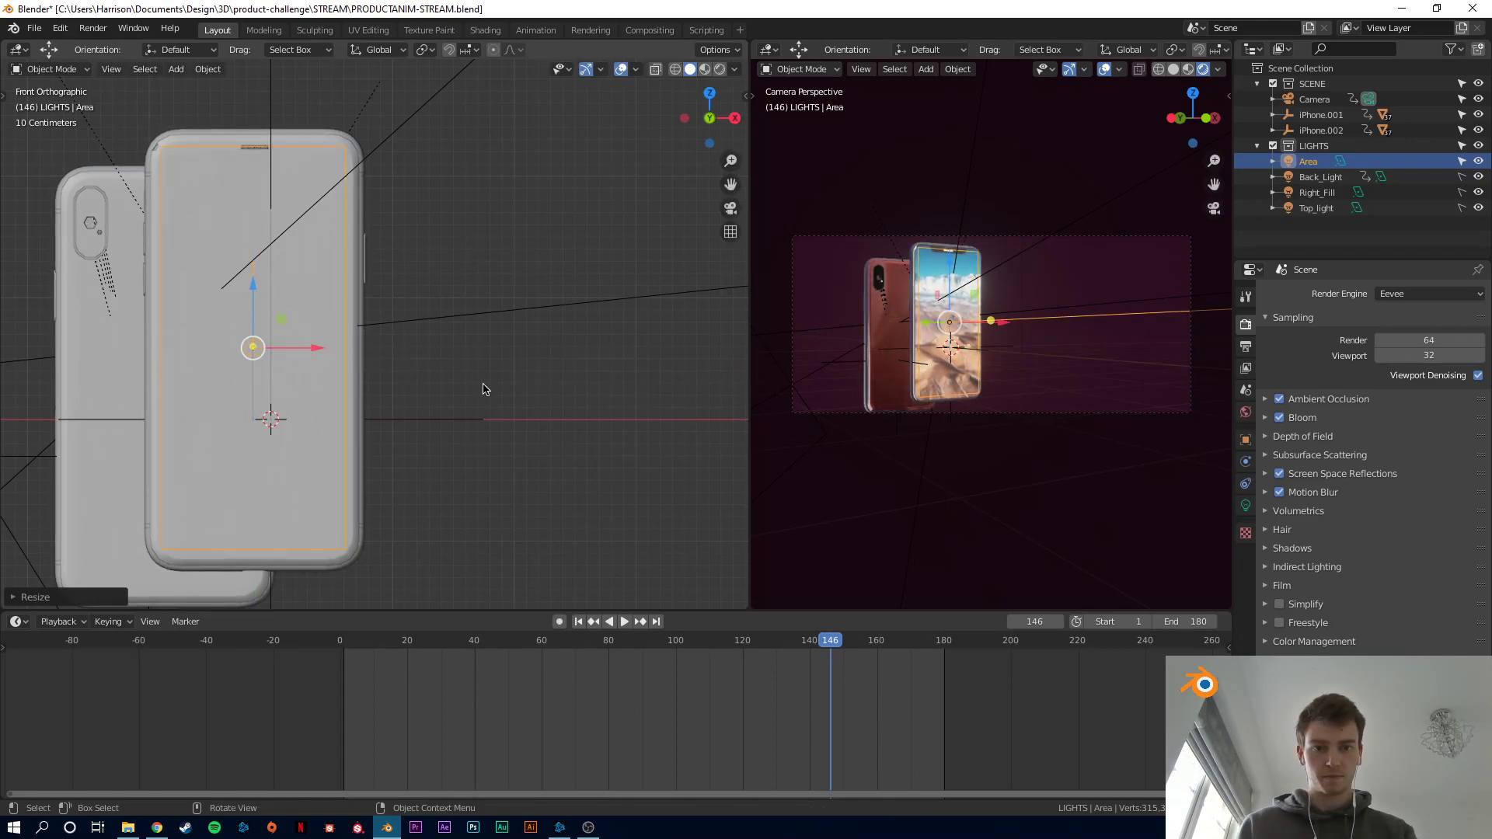
Set the area light's power to 85 W and its colour to a pale violet.
left_click(1246, 505)
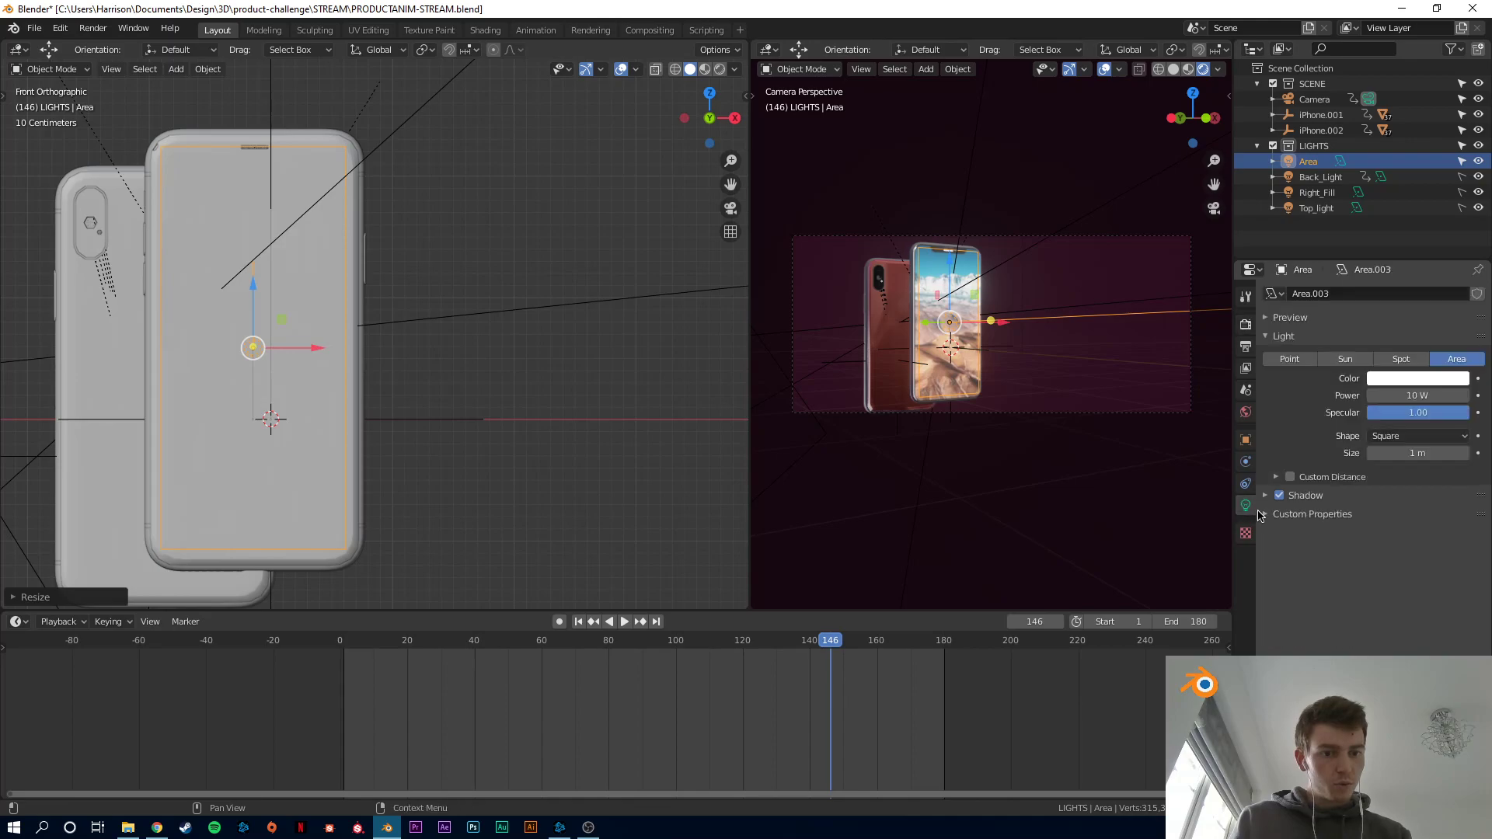
left_click(1401, 394)
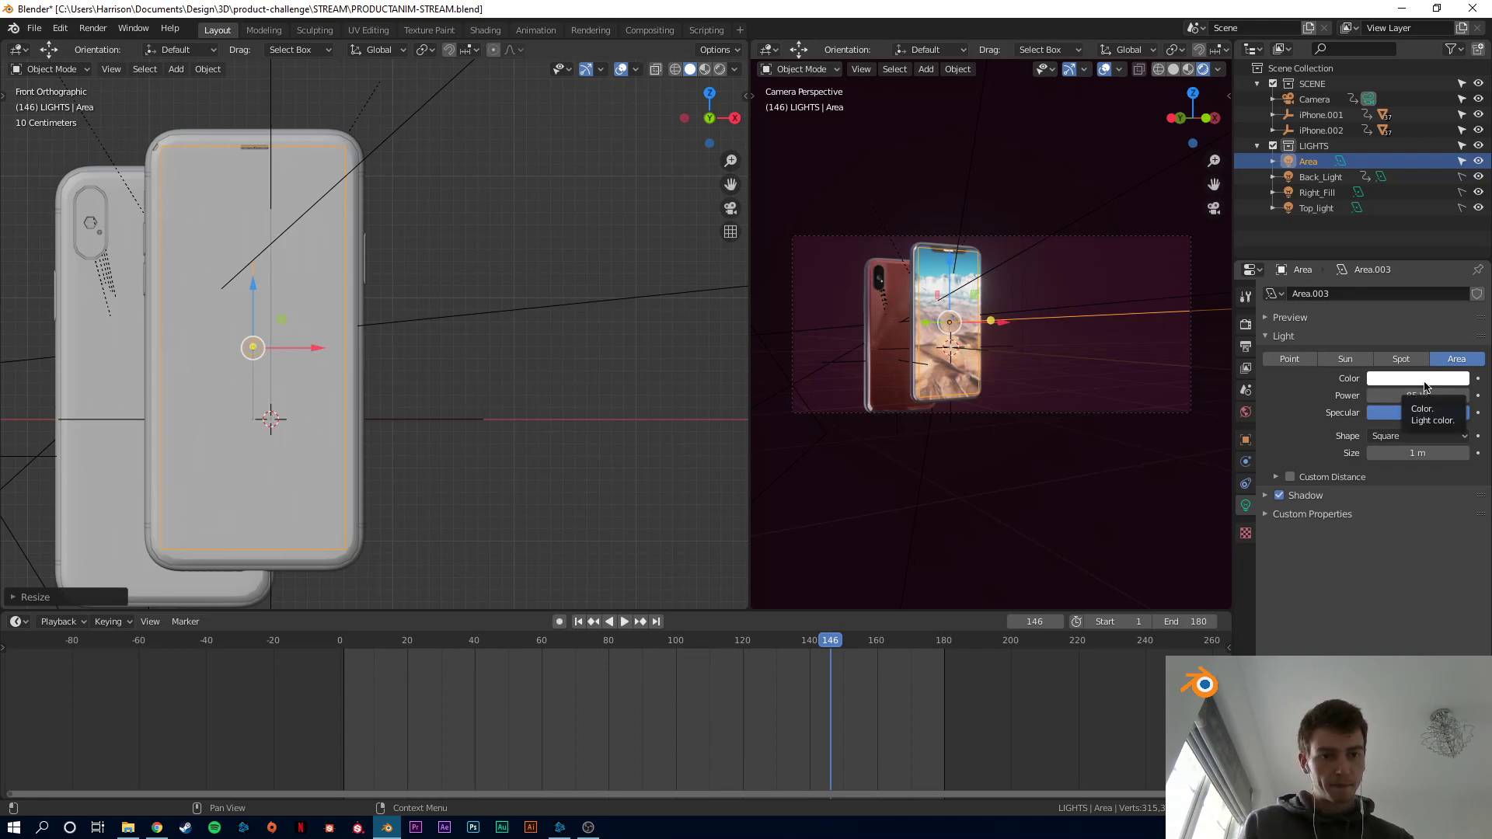
left_click(1426, 379)
left_click_drag(1385, 232, 1379, 228)
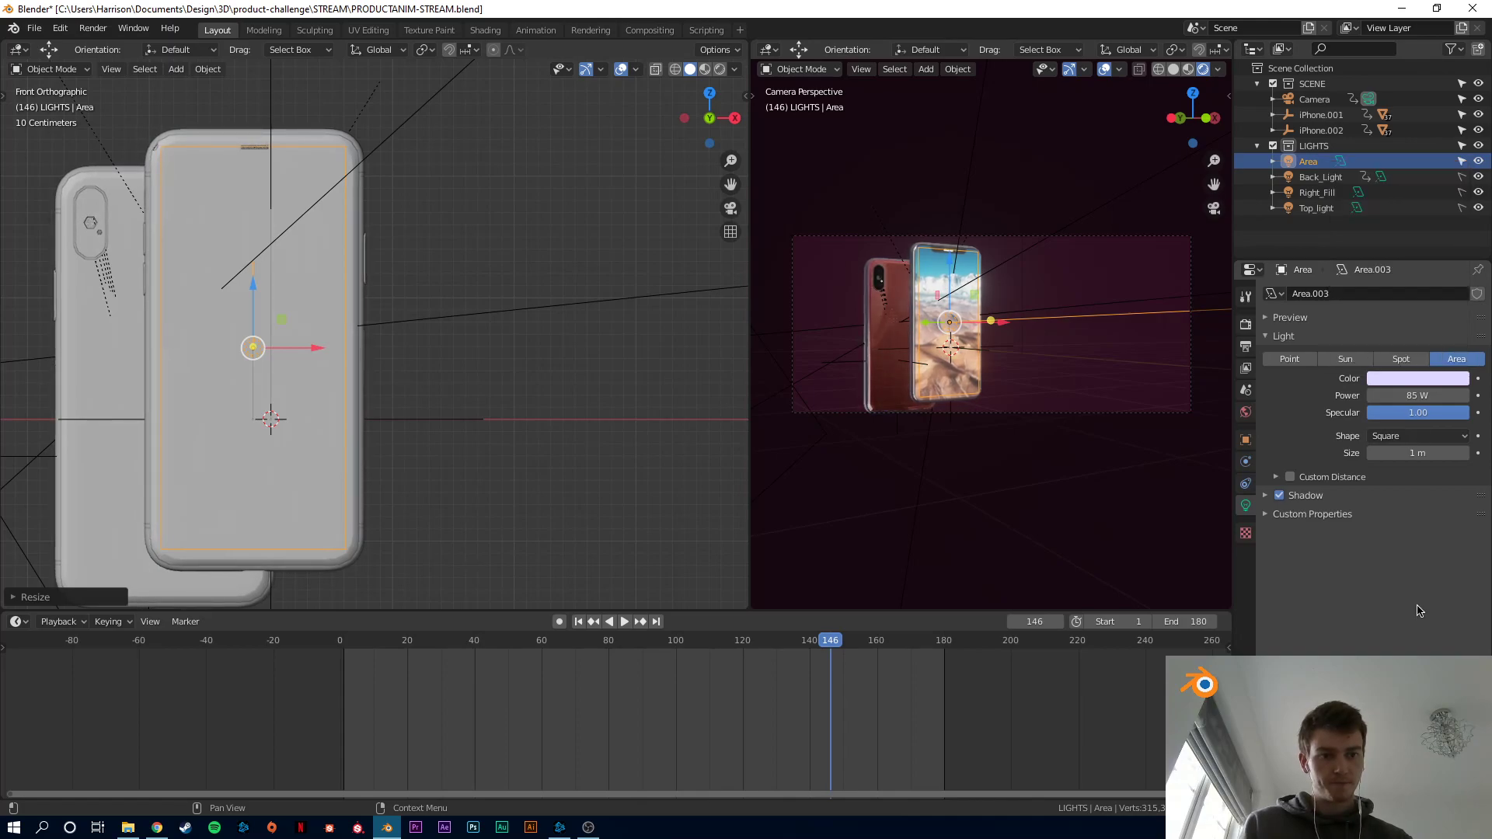
Parent the Area light to the iPhone.001 empty and move the light into the SCENE collection.
middle_click_drag(635, 503, 564, 460)
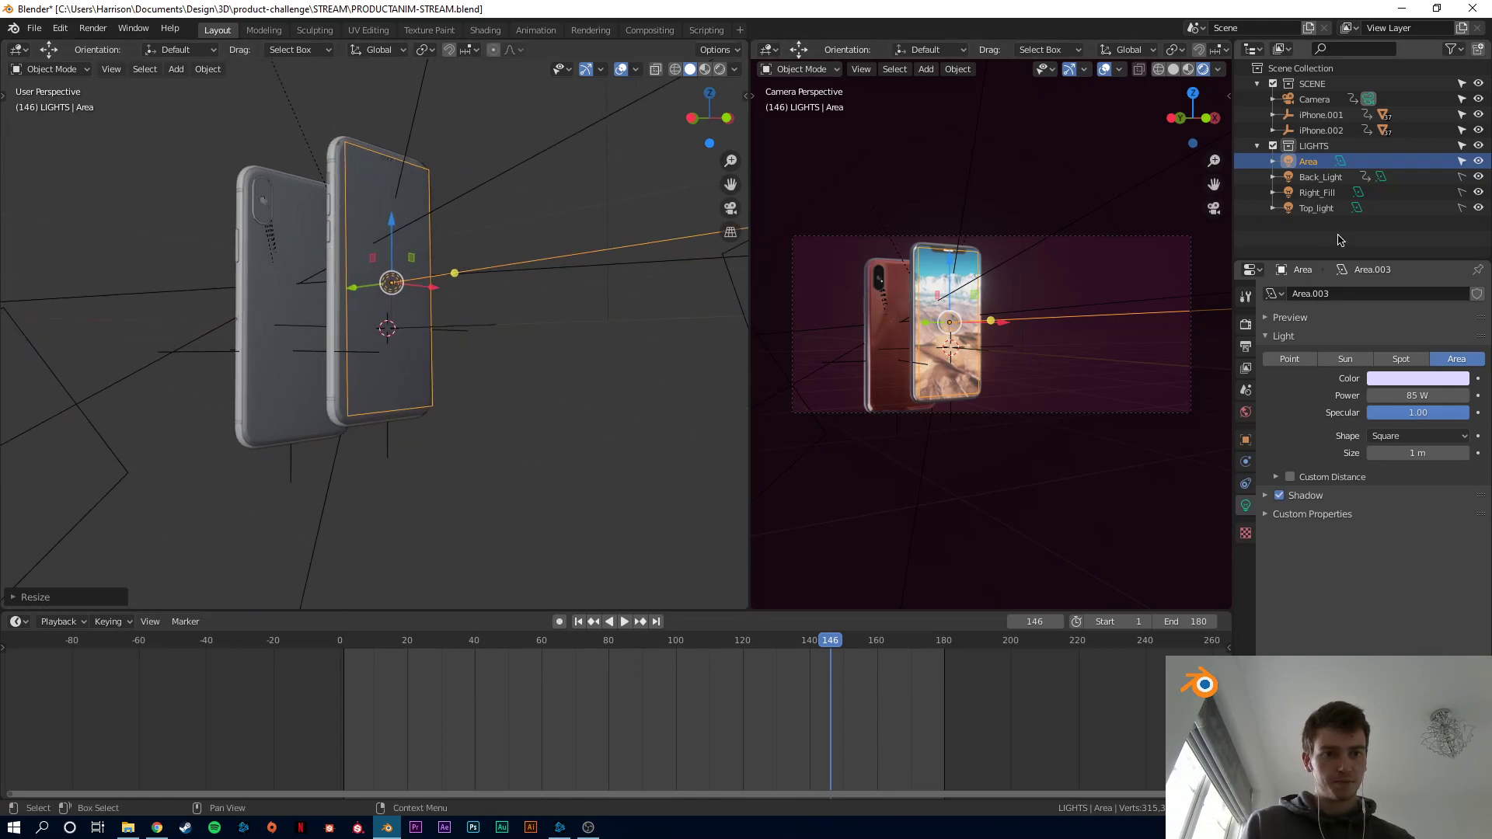
left_click(1319, 115, "ctrl")
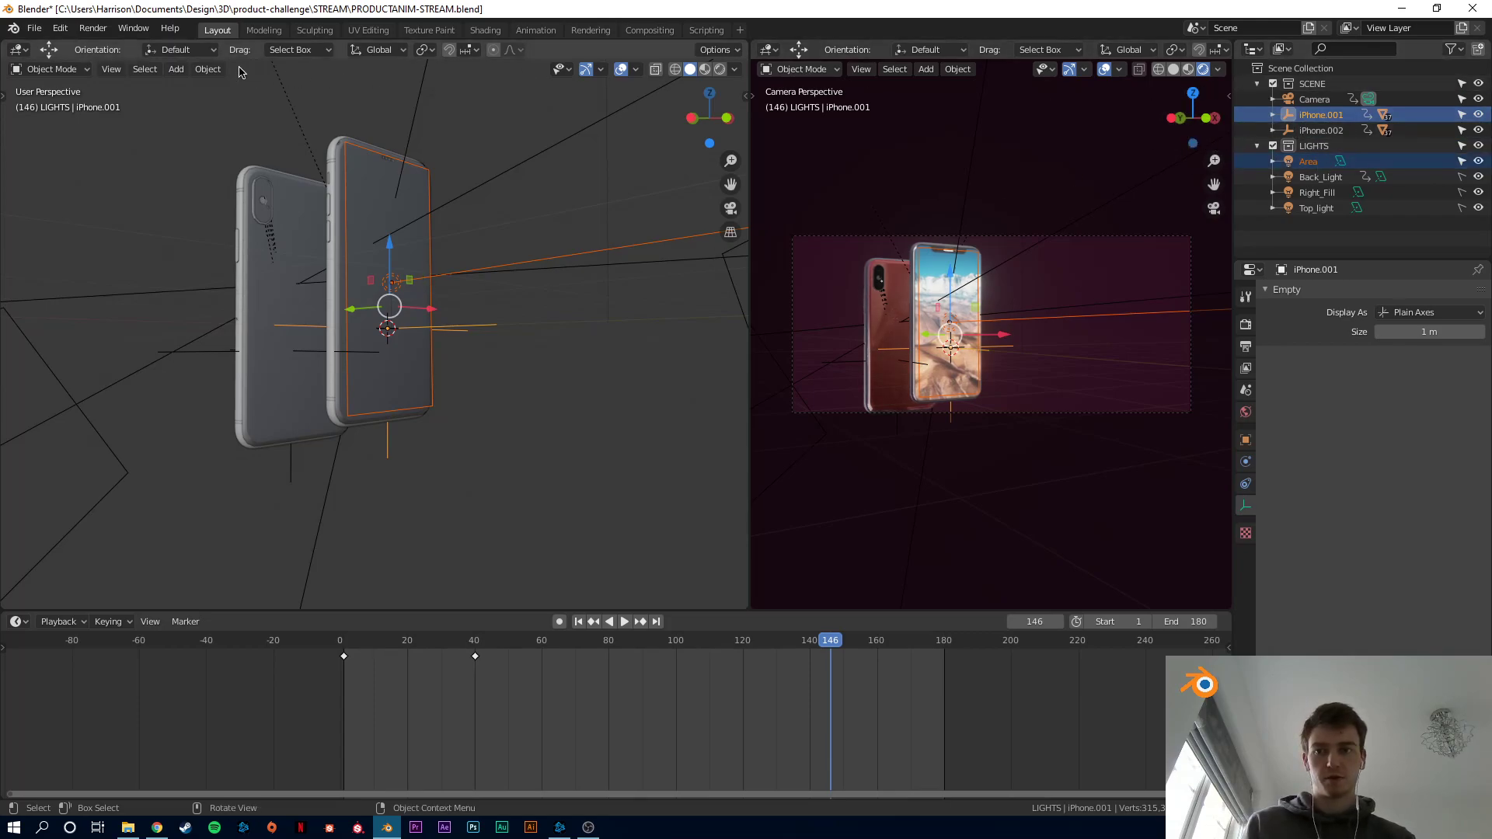
key("ctrl+p")
left_click(412, 185)
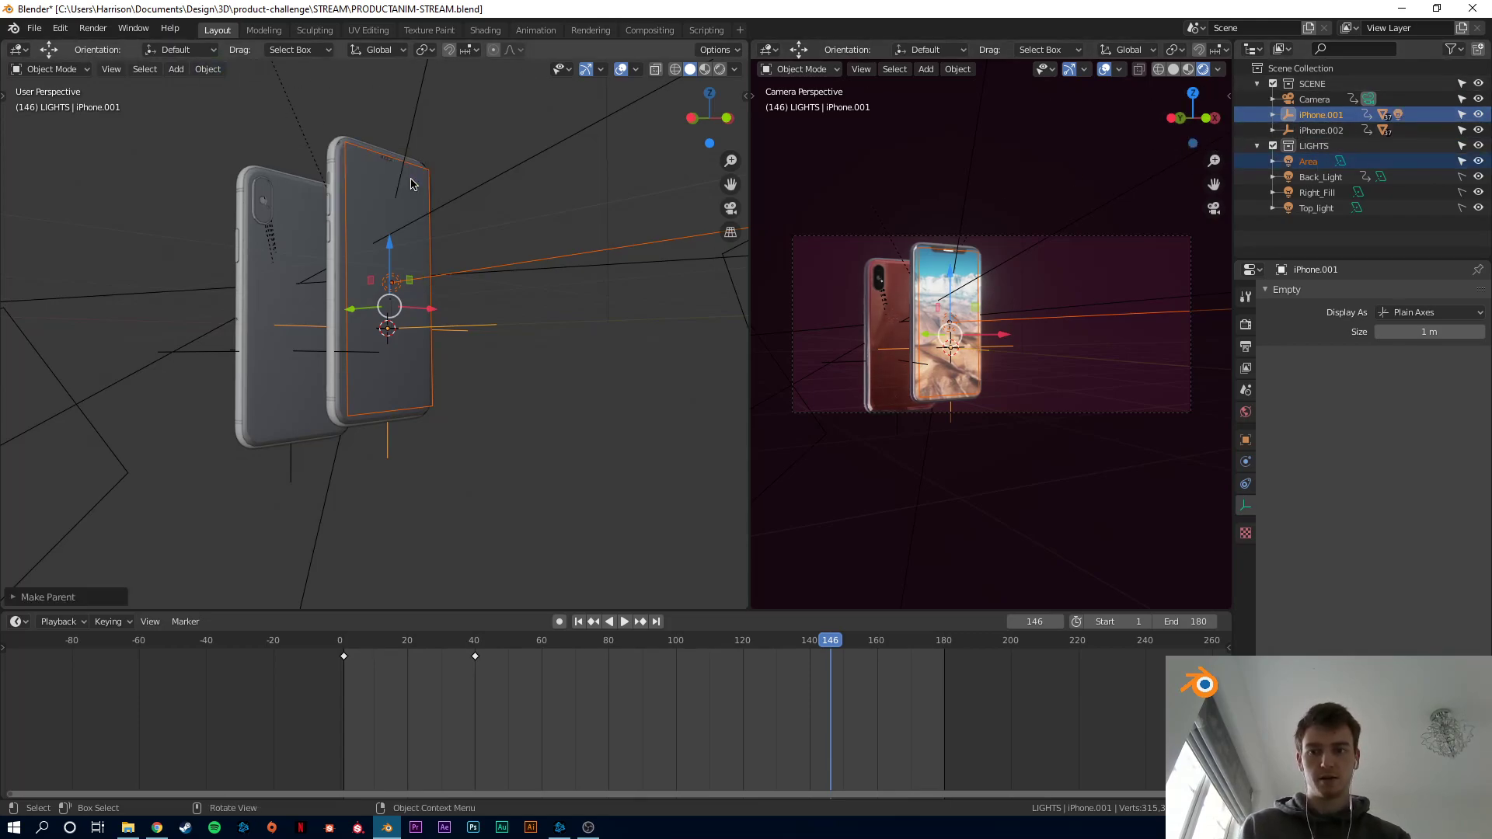
left_click(1319, 247)
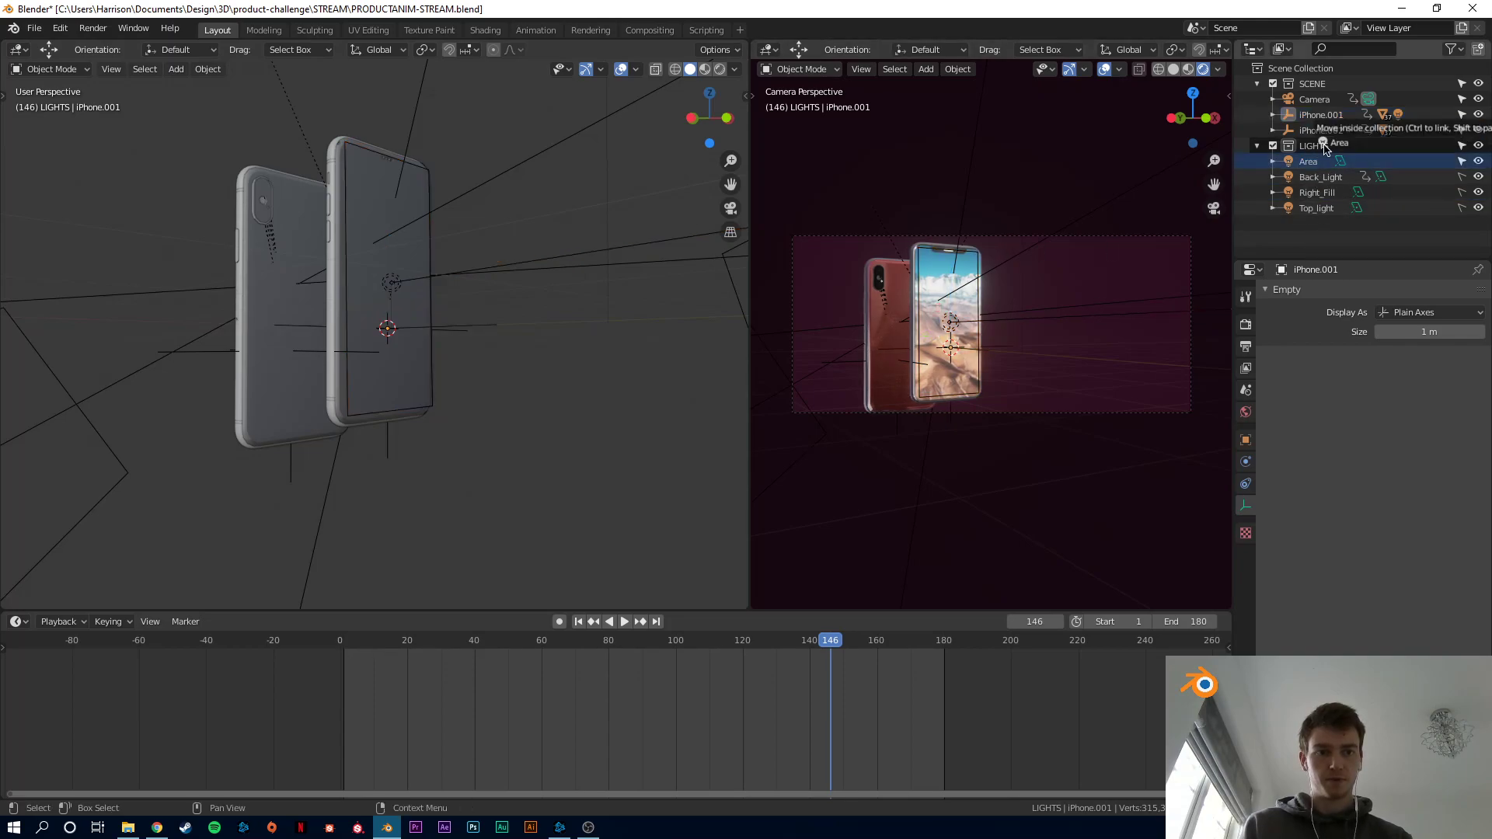
Add a second area light to the SCENE collection and rotate it 90° about the X axis.
middle_click_drag(507, 300, 531, 440)
left_click(1309, 84)
key("shift+a")
mouse_move(517, 442)
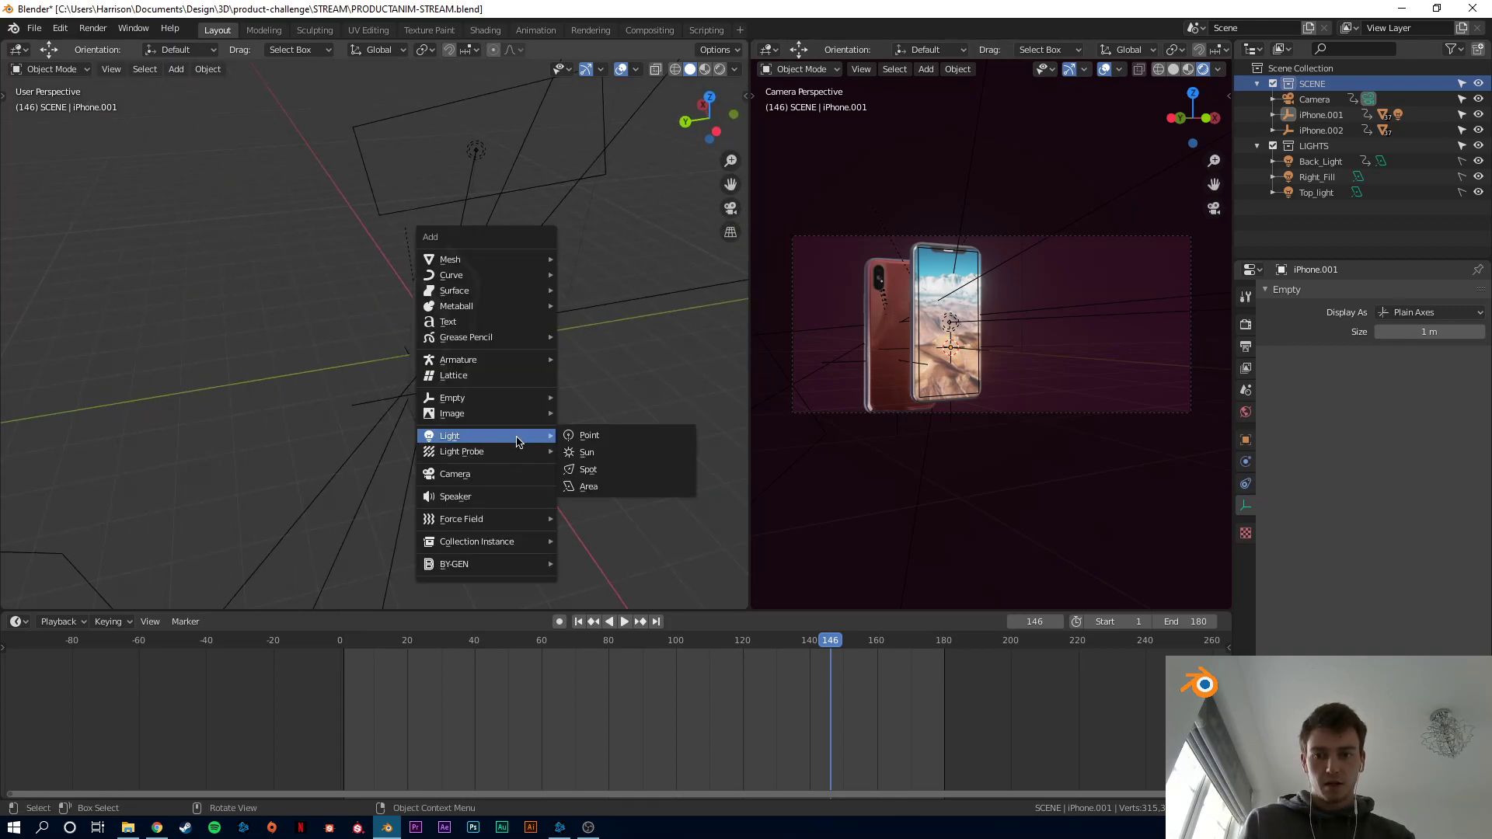
left_click(589, 487)
type("rx90")
key("Return")
Move the second area light along the Y axis and position it over the rear phone's screen.
key("g")
key("y")
left_click(460, 397)
left_click(685, 122)
middle_click_drag(619, 353, 334, 370, "shift")
key("g")
left_click(522, 369)
Scale the second area light and stretch it along the global Z axis to fit the rear phone's screen.
left_click_drag(305, 341, 328, 338)
middle_click_drag(328, 338, 543, 380)
key("s")
key("z")
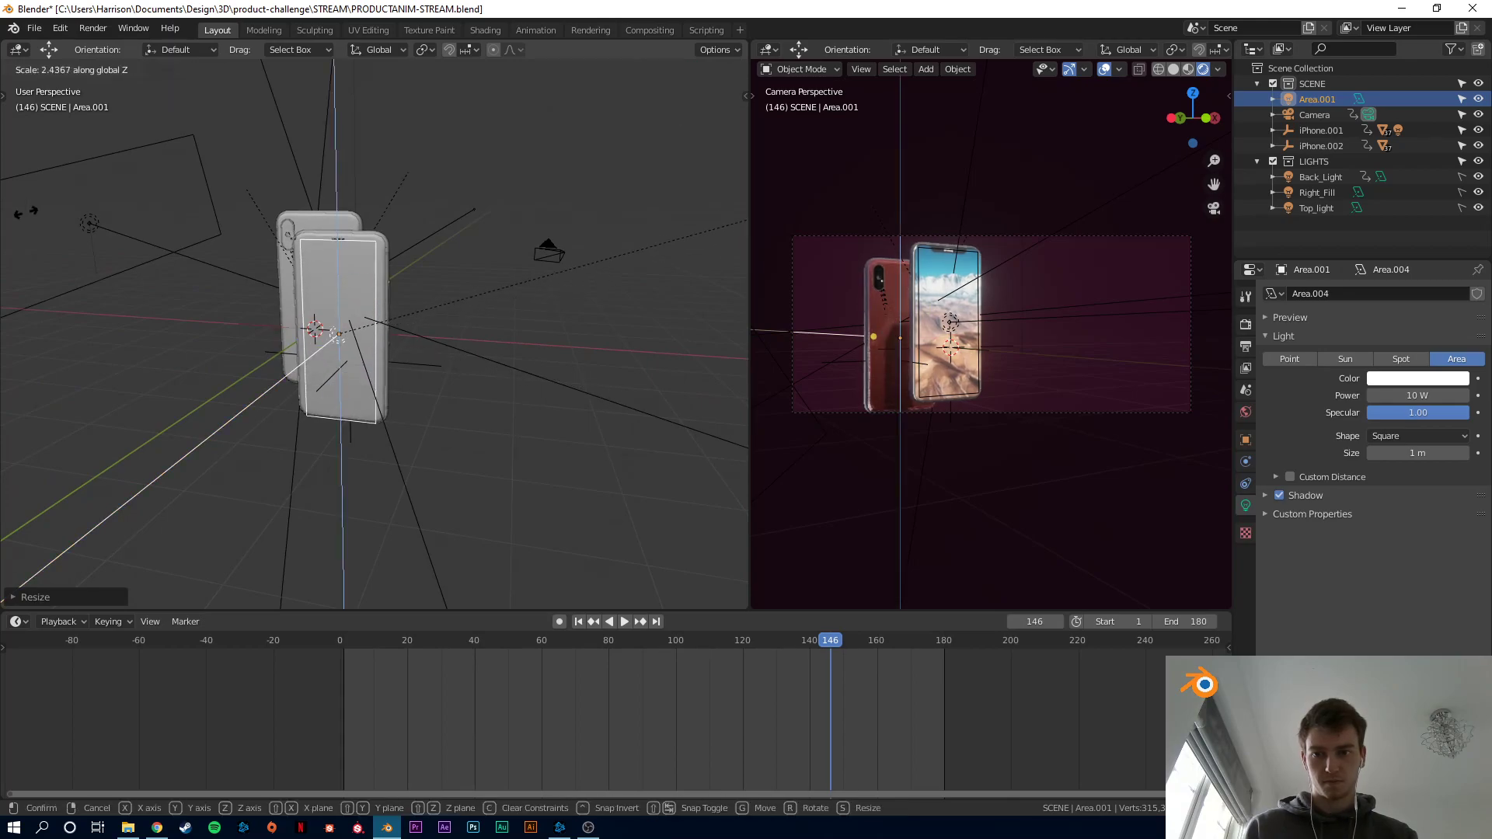
left_click(723, 213)
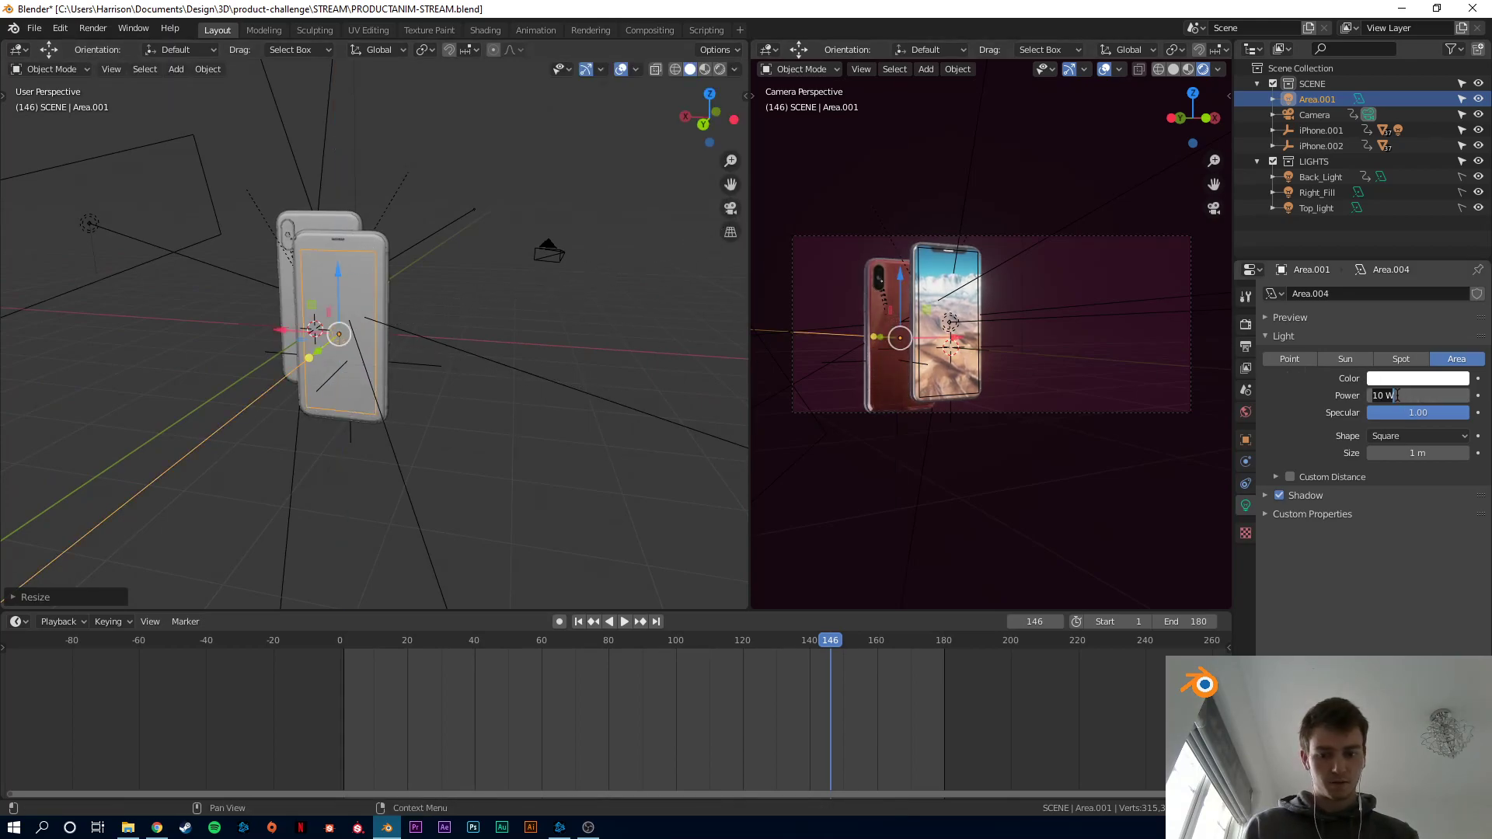
Set the second area light to 85 W with a pale violet colour and parent it to the iPhone.002 empty.
left_click(1415, 380)
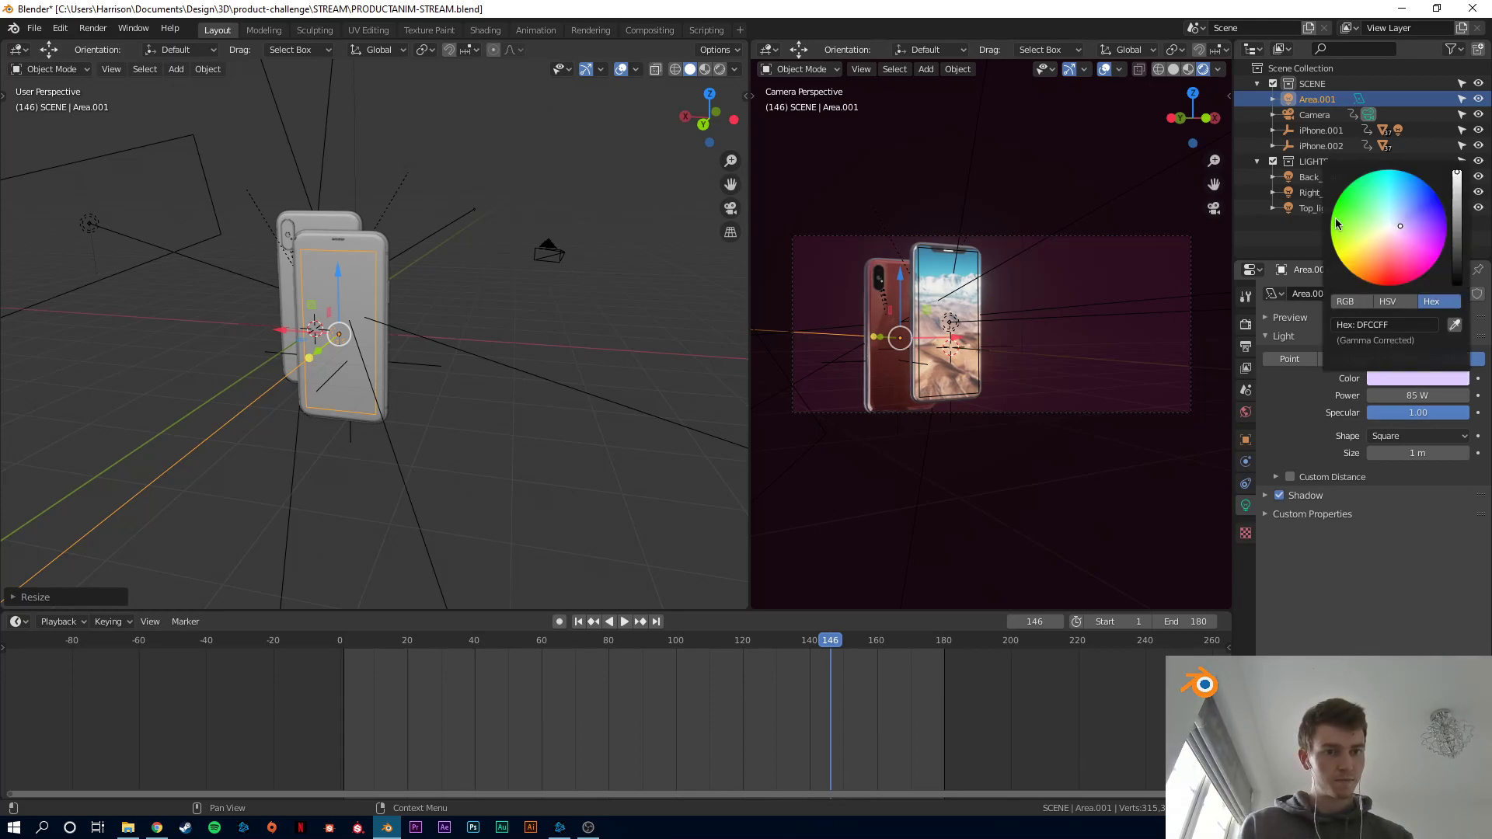
left_click(1331, 146, "ctrl")
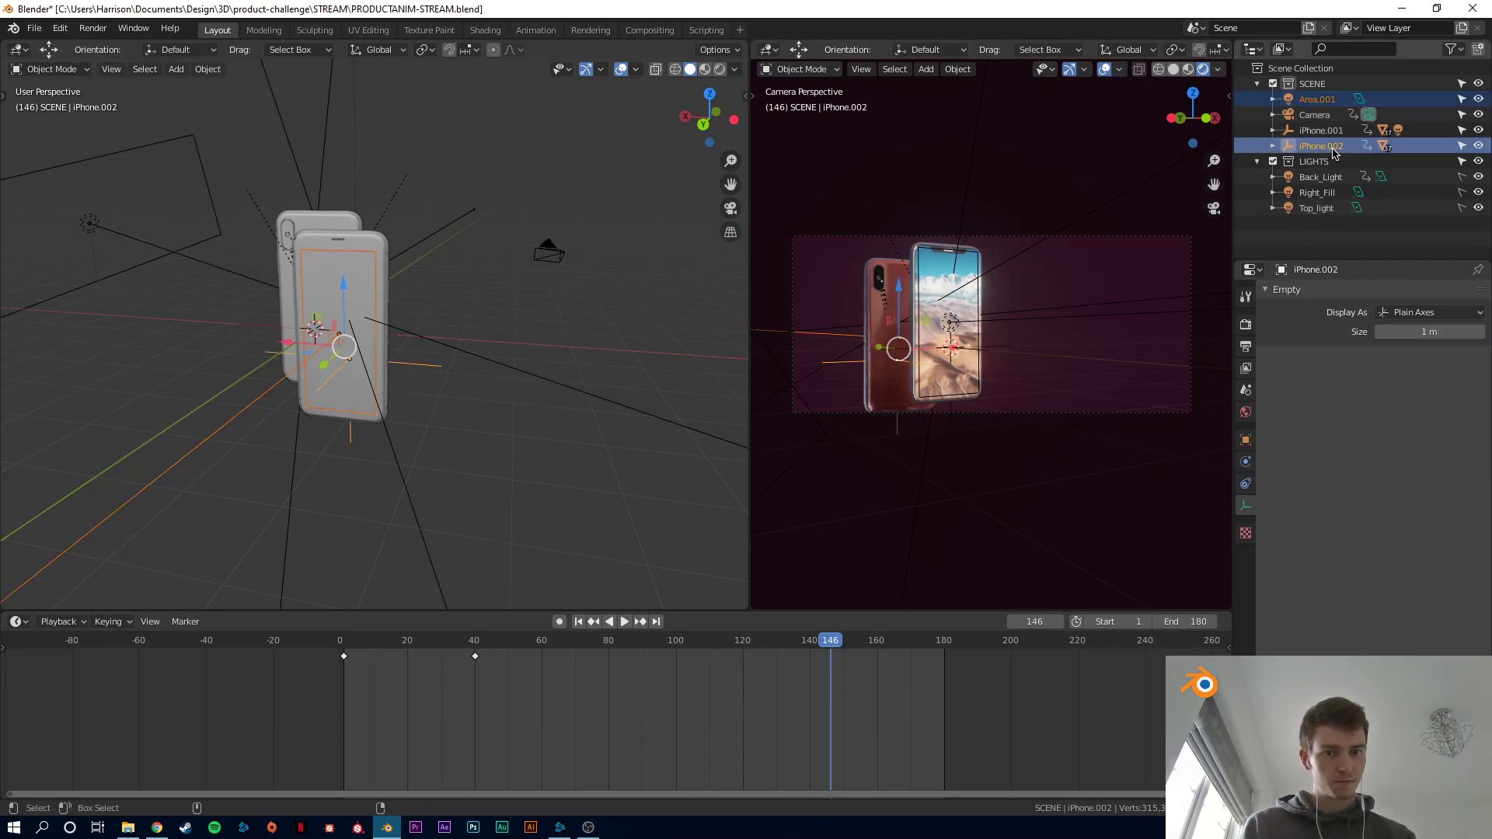
key("ctrl+p")
left_click(457, 148)
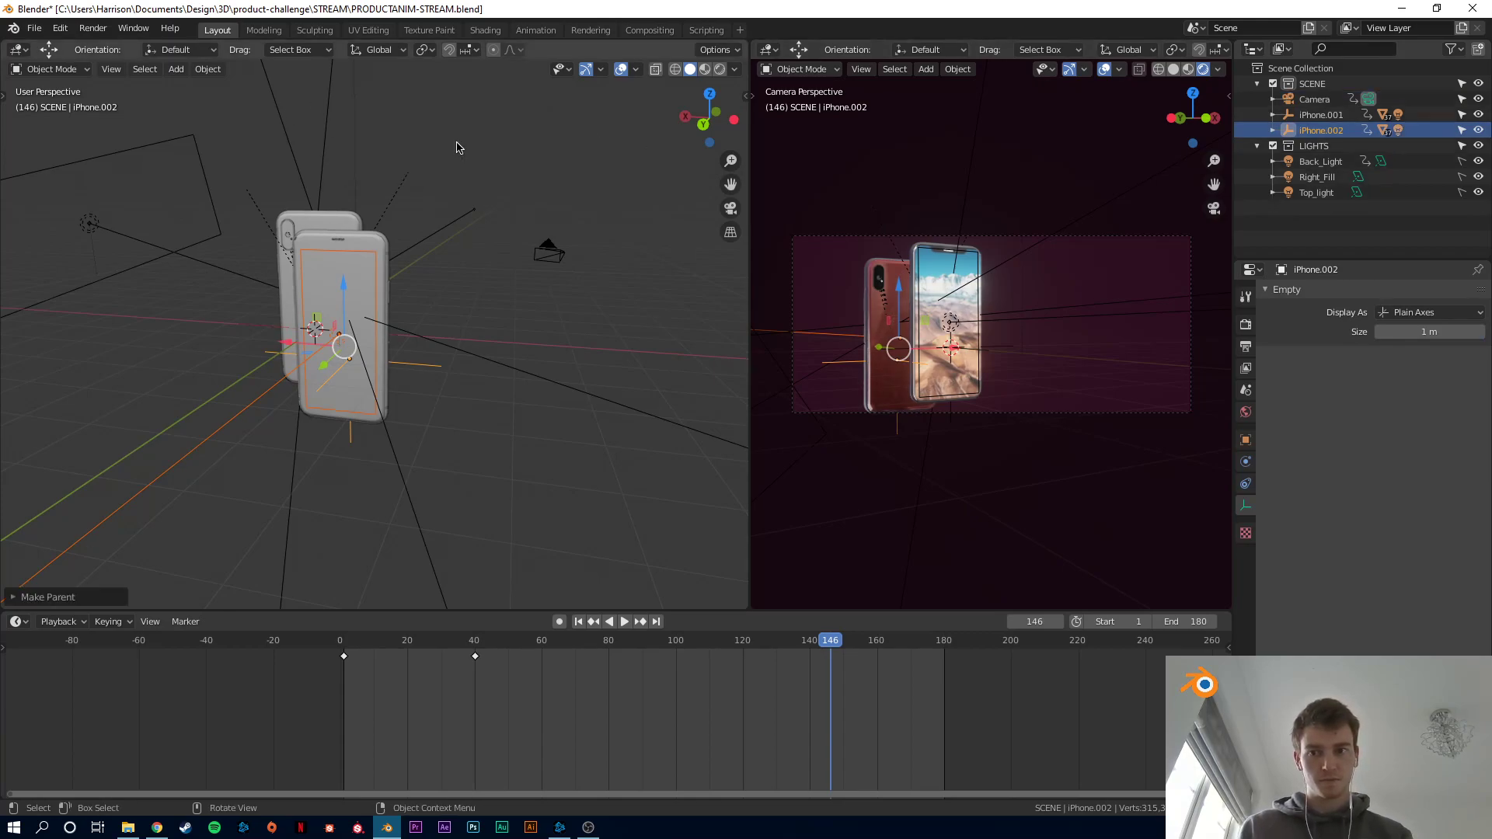
left_click(509, 152)
Play and scrub the animation from frame 0 to examine how the new screen lights affect both phones.
scroll(553, 311, "up", 2)
key("space")
left_click_drag(487, 639, 329, 652)
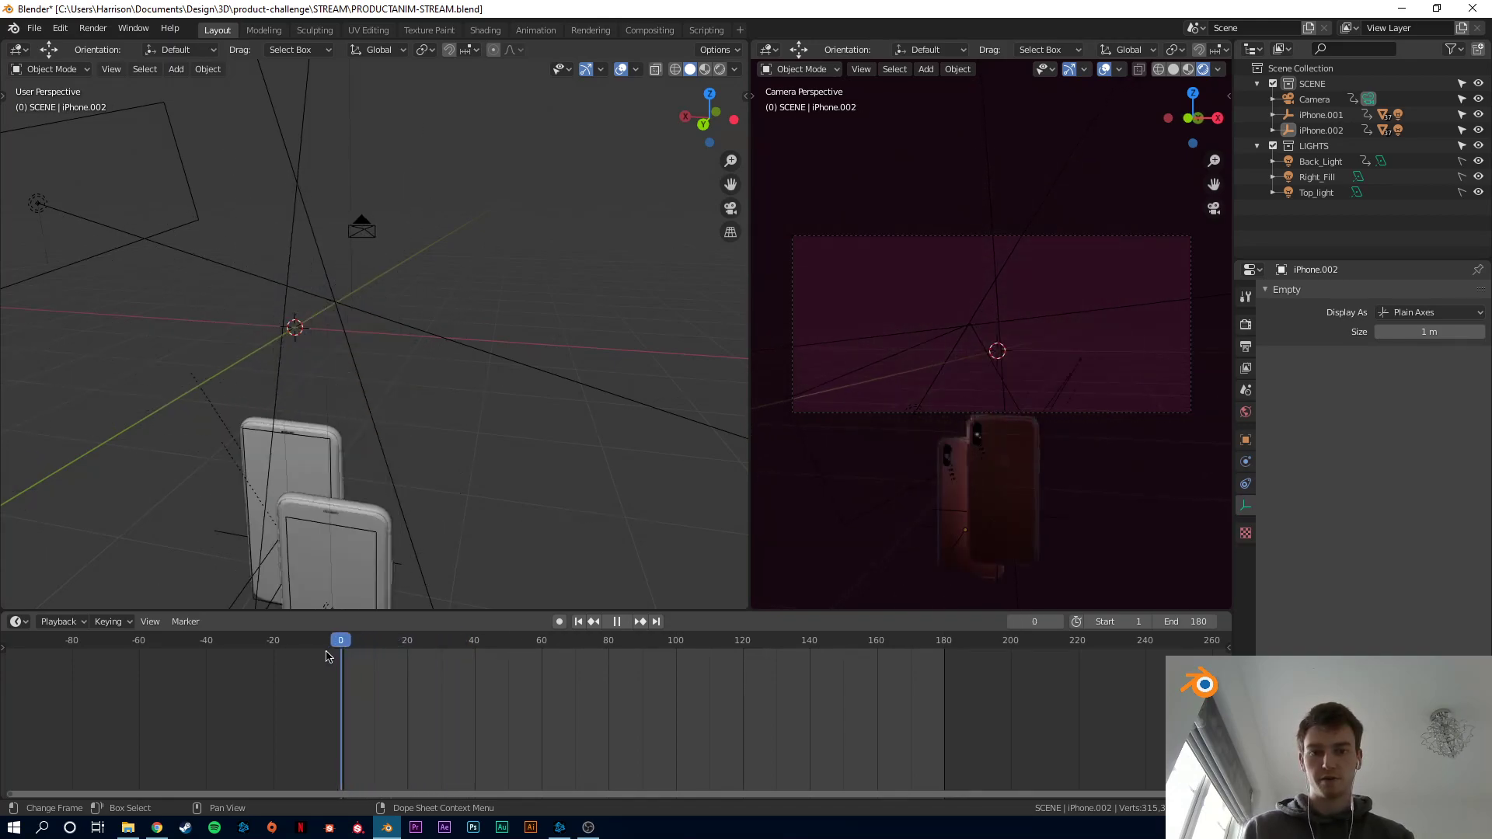
key("space")
mouse_move(440, 666)
left_mouse_down()
mouse_move(400, 666)
mouse_move(418, 666)
left_mouse_up()
scroll(968, 413, "up", 3)
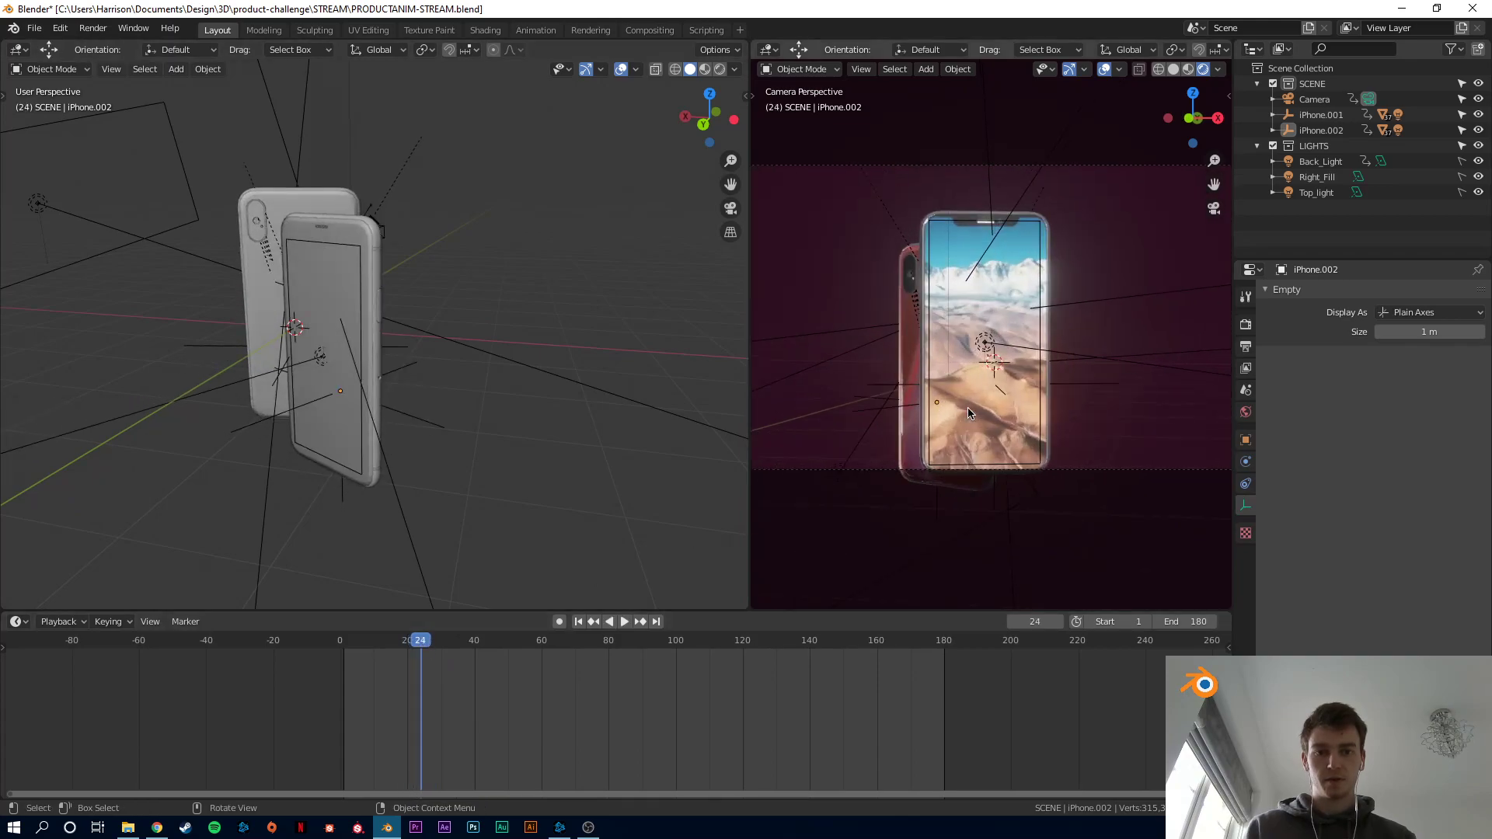
key("space")
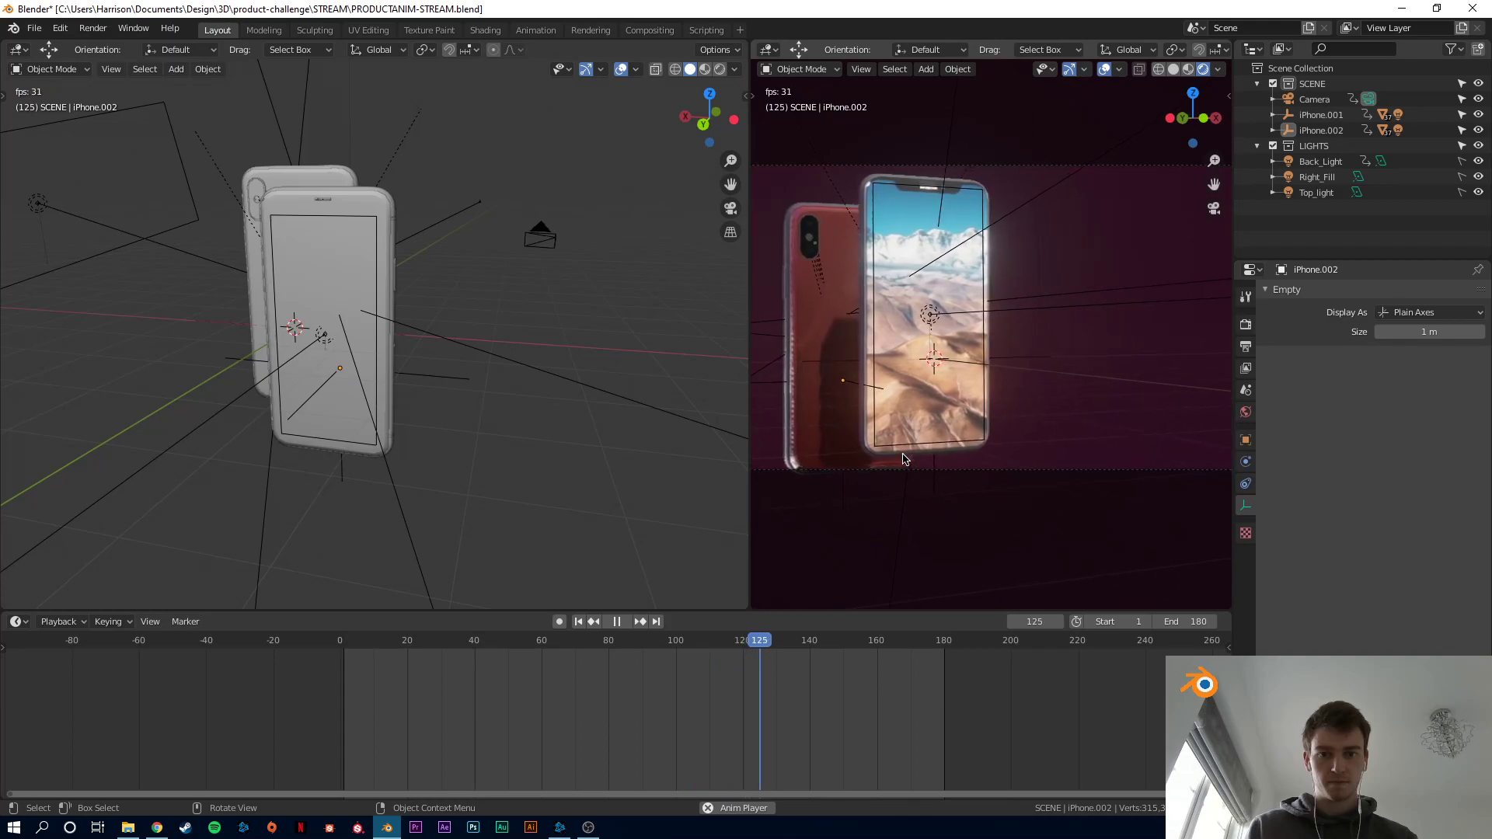
key("space")
left_click_drag(766, 668, 599, 670)
key("space")
key("space")
Select the red phone's back glass and set its Musgrave Texture scale to 1.570 in the Shading workspace.
middle_click_drag(956, 497, 1039, 439)
scroll(846, 448, "up", 3)
scroll(1039, 439, "up", 3)
scroll(876, 461, "down", 4)
middle_click_drag(876, 461, 956, 404)
left_click(823, 456)
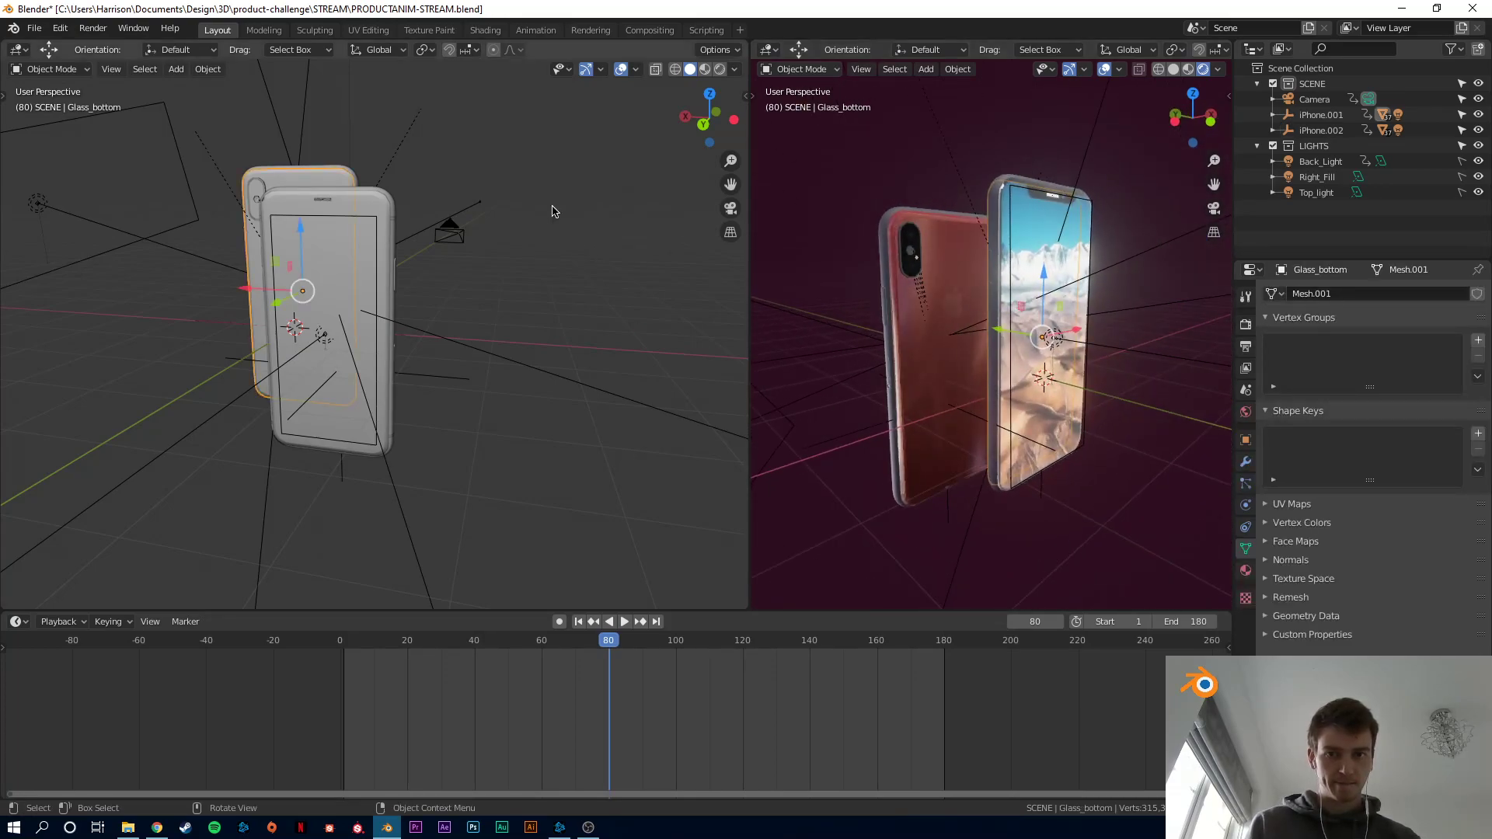
left_click(485, 30)
scroll(581, 662, "up", 5)
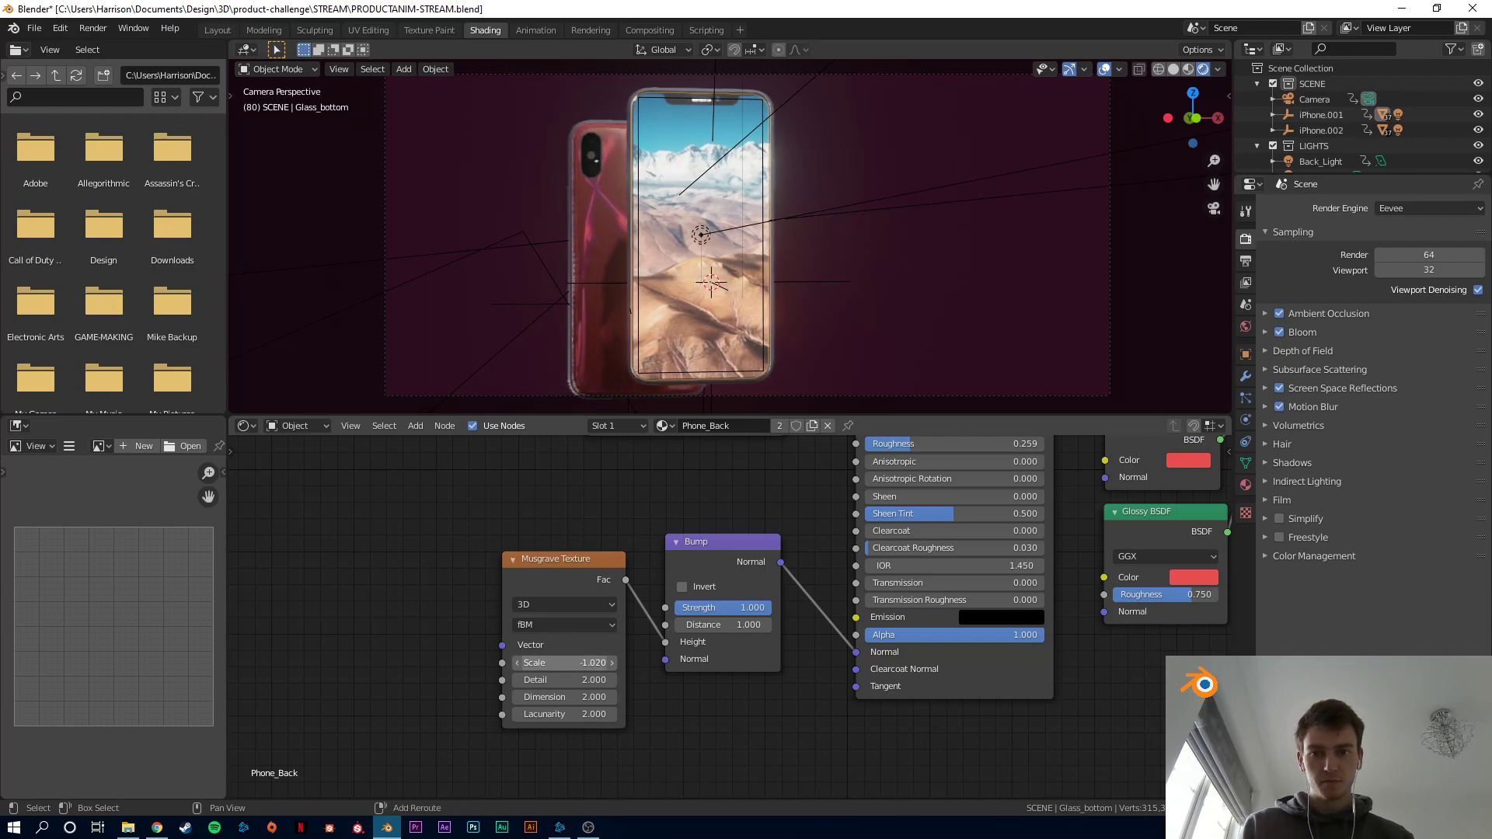
left_click_drag(565, 663, 614, 663)
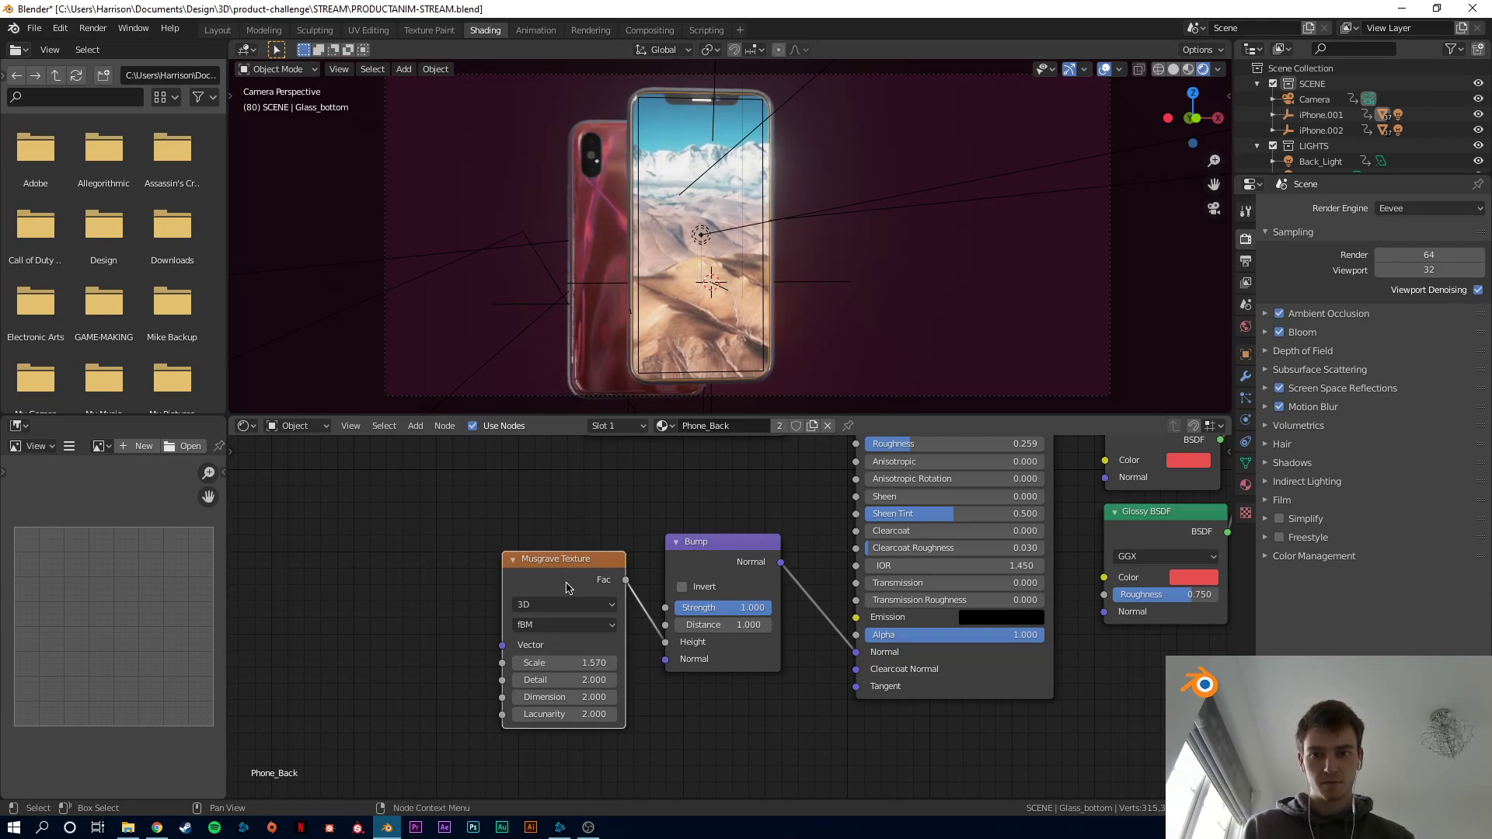
Try deleting the Musgrave Texture node from the Phone_Back material and undo the deletion.
key("Delete")
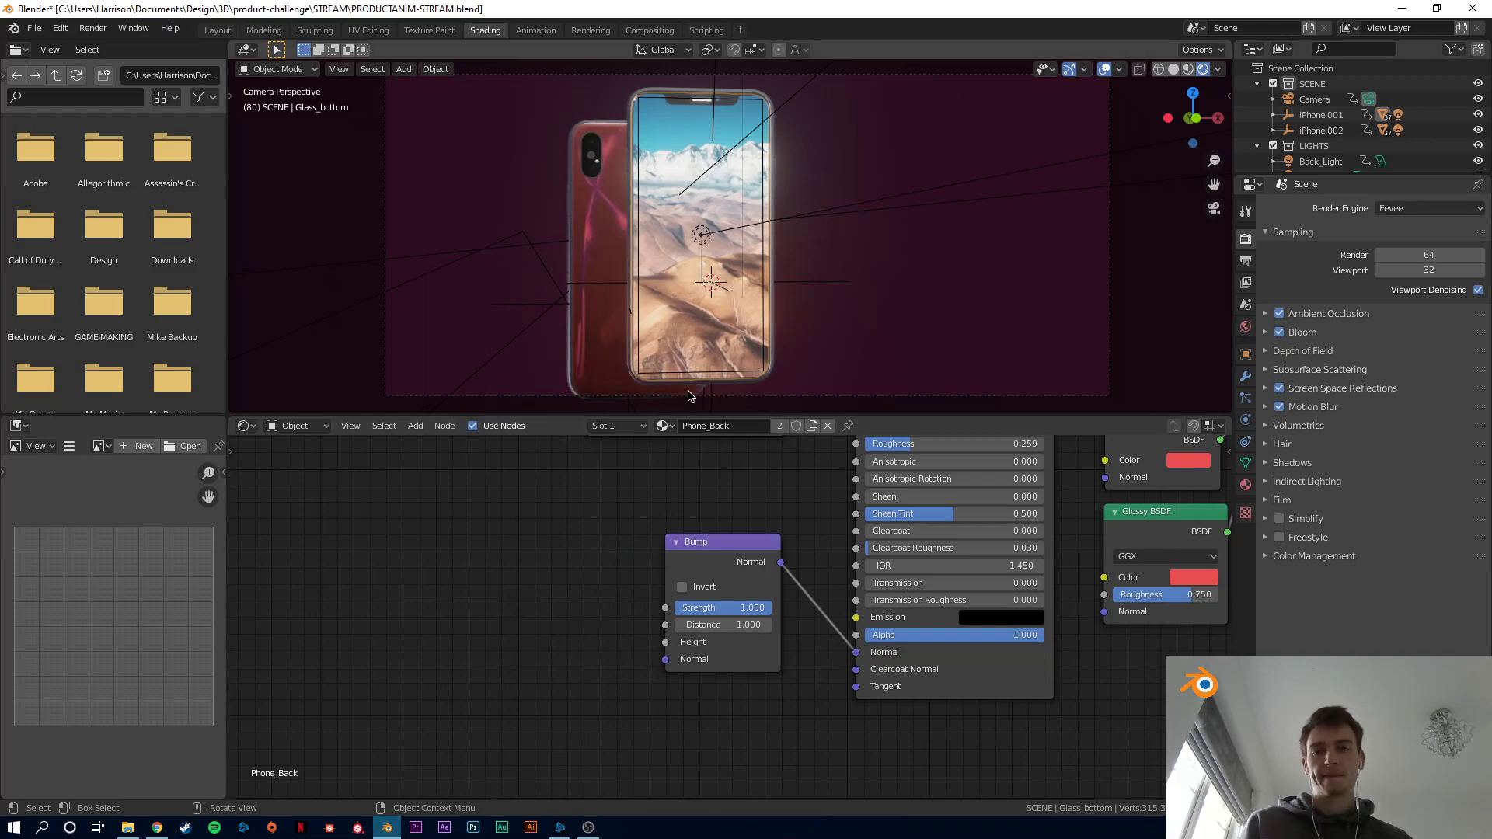
scroll(684, 505, "down", 4)
middle_click_drag(673, 499, 603, 539)
scroll(1084, 471, "up", 3)
middle_click_drag(1084, 472, 638, 593)
middle_click_drag(480, 619, 922, 568, "shift")
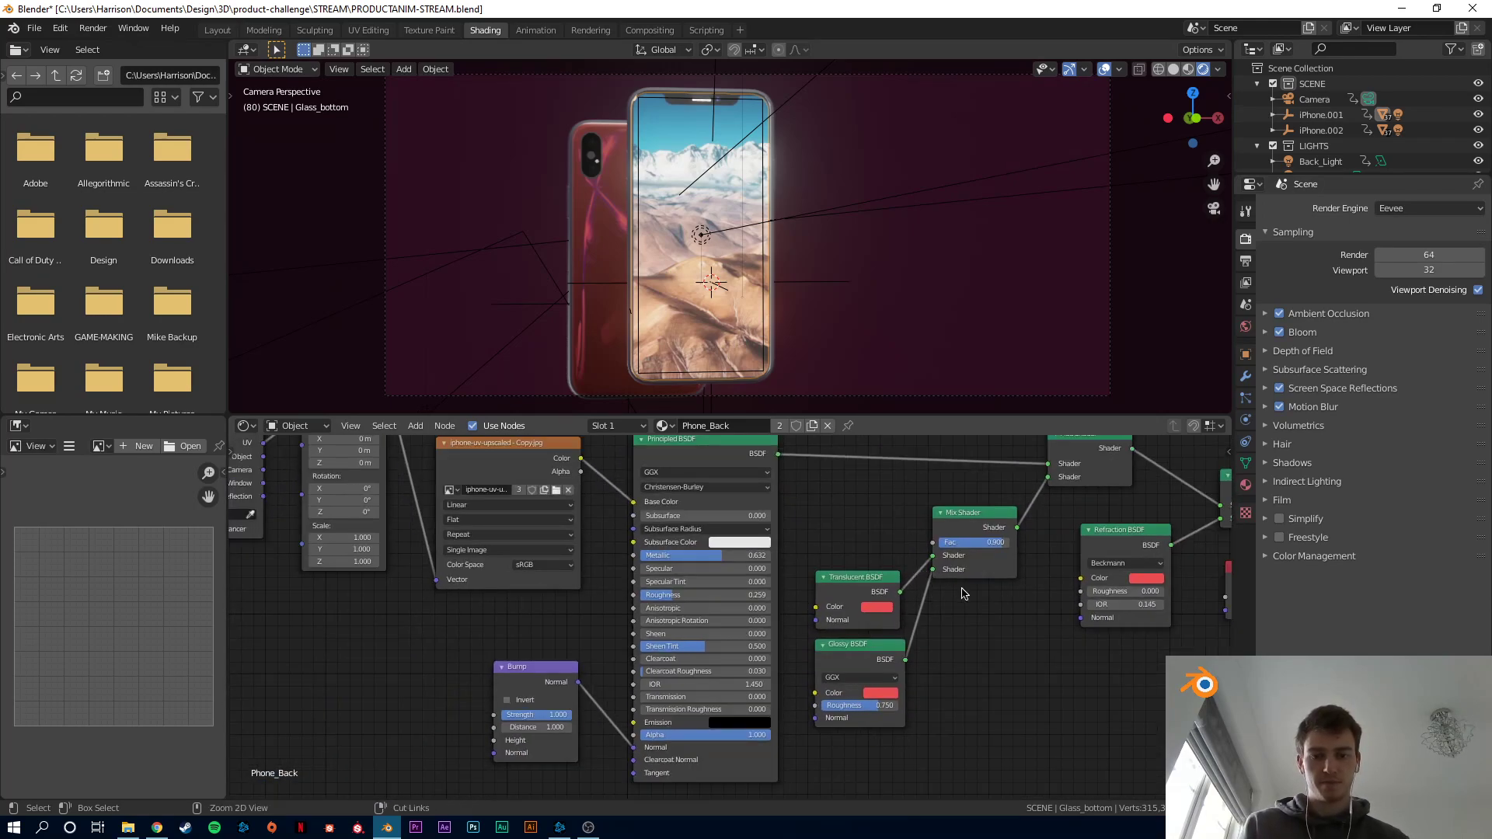
key("ctrl+z")
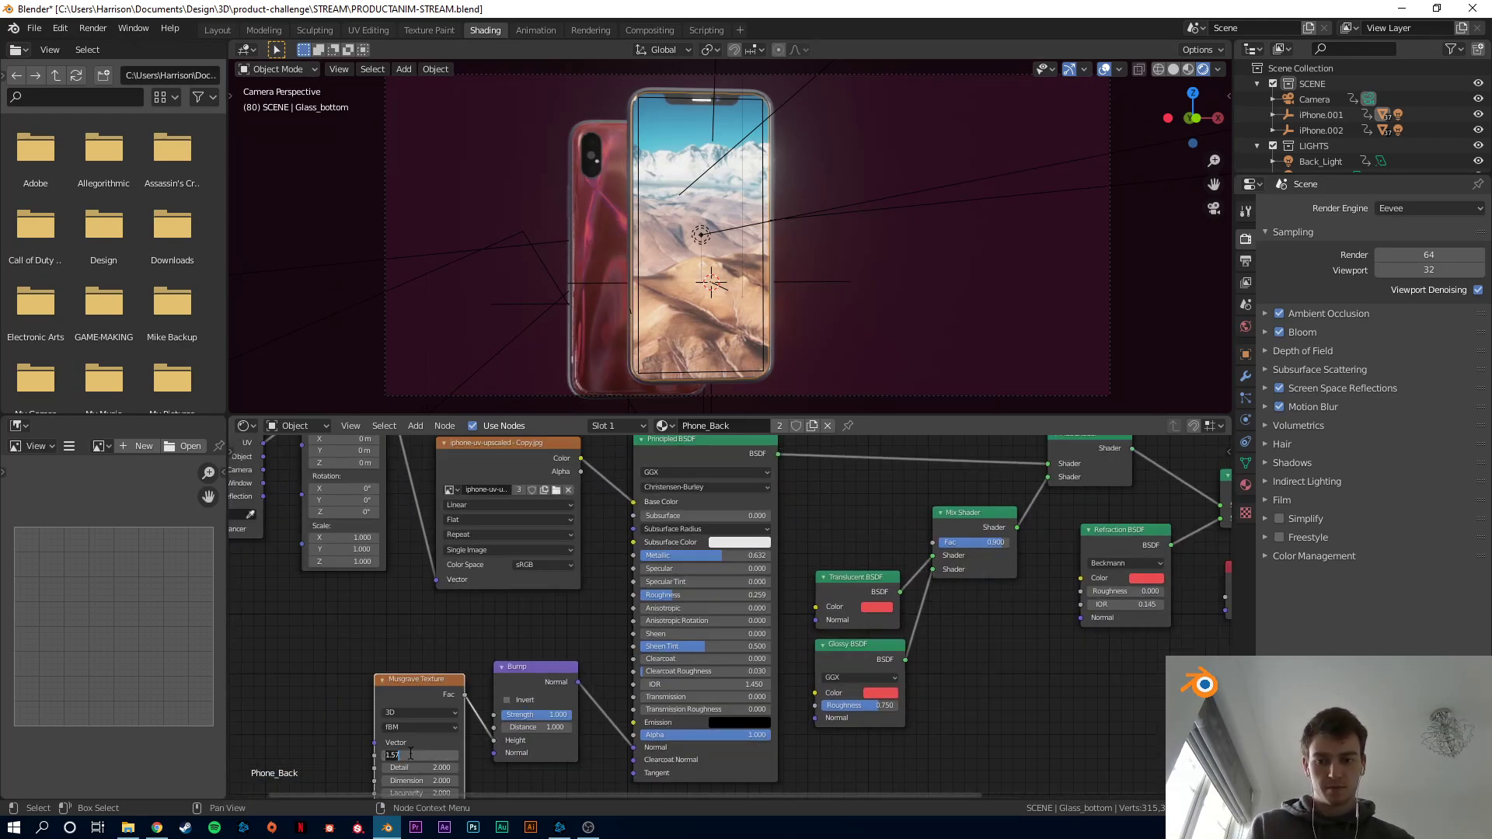
Re-enter the Musgrave Texture scale and set the Refraction BSDF's IOR to 0.035 in the Phone_Back material.
key("Return")
scroll(1045, 587, "up", 2)
middle_click_drag(892, 595, 904, 640)
scroll(912, 620, "up", 4)
scroll(919, 657, "up", 1)
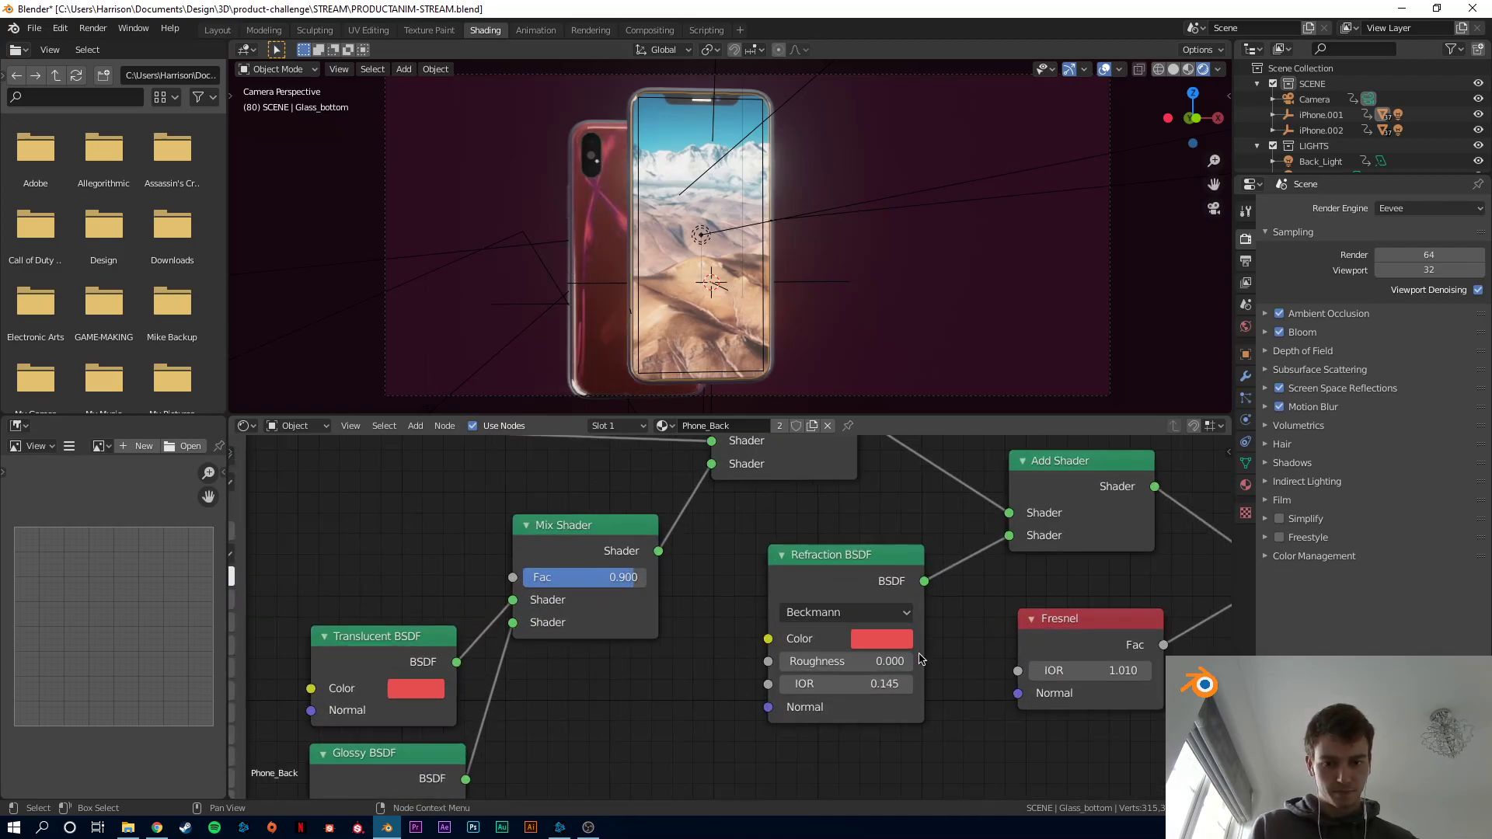
scroll(932, 666, "down", 2)
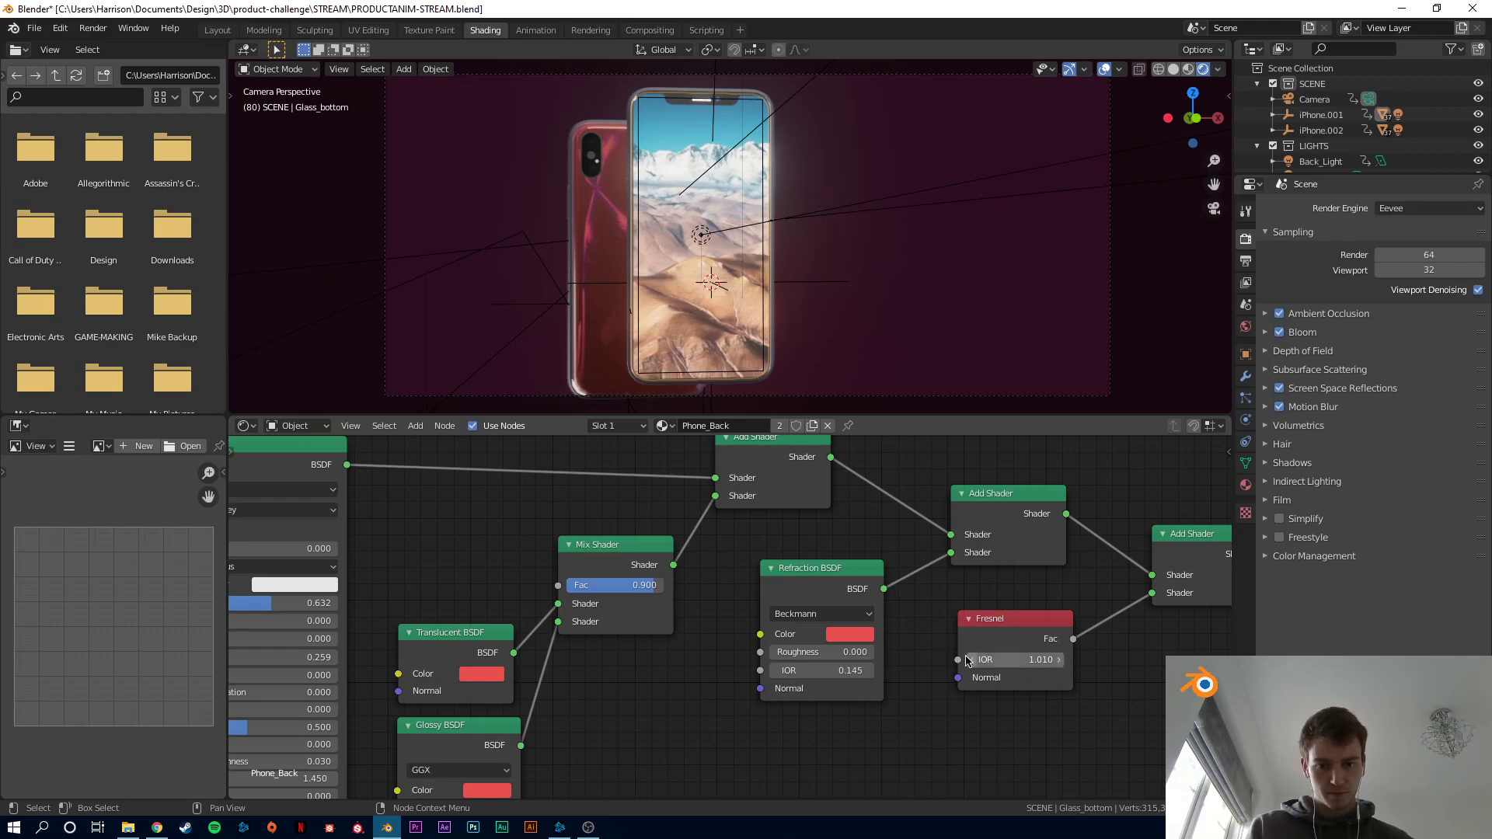
key("BackSpace")
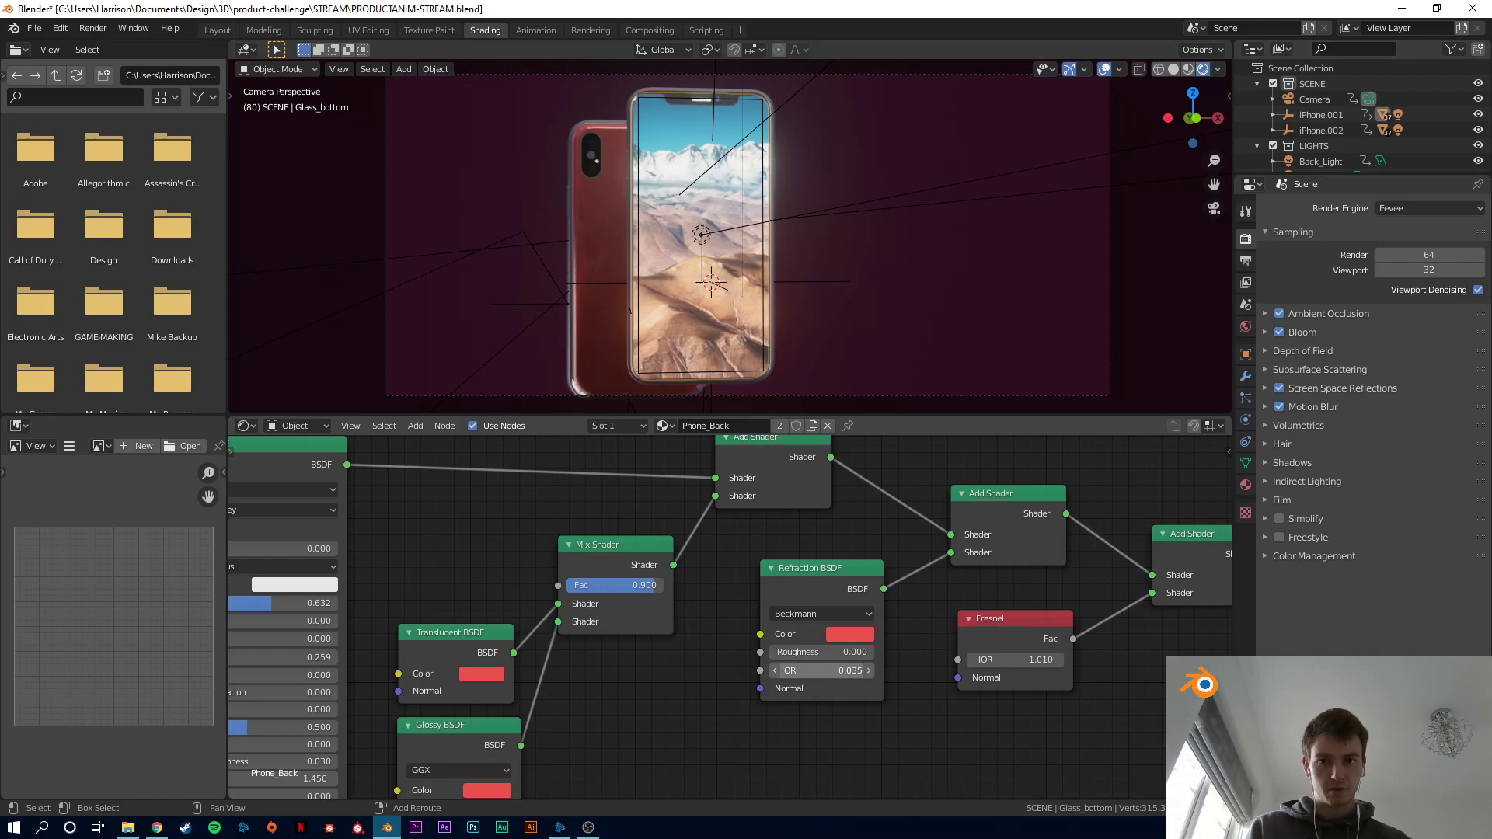
Play the animation through the camera in the Layout workspace, widening the rendered viewport to review the back glass and lighting.
key("space")
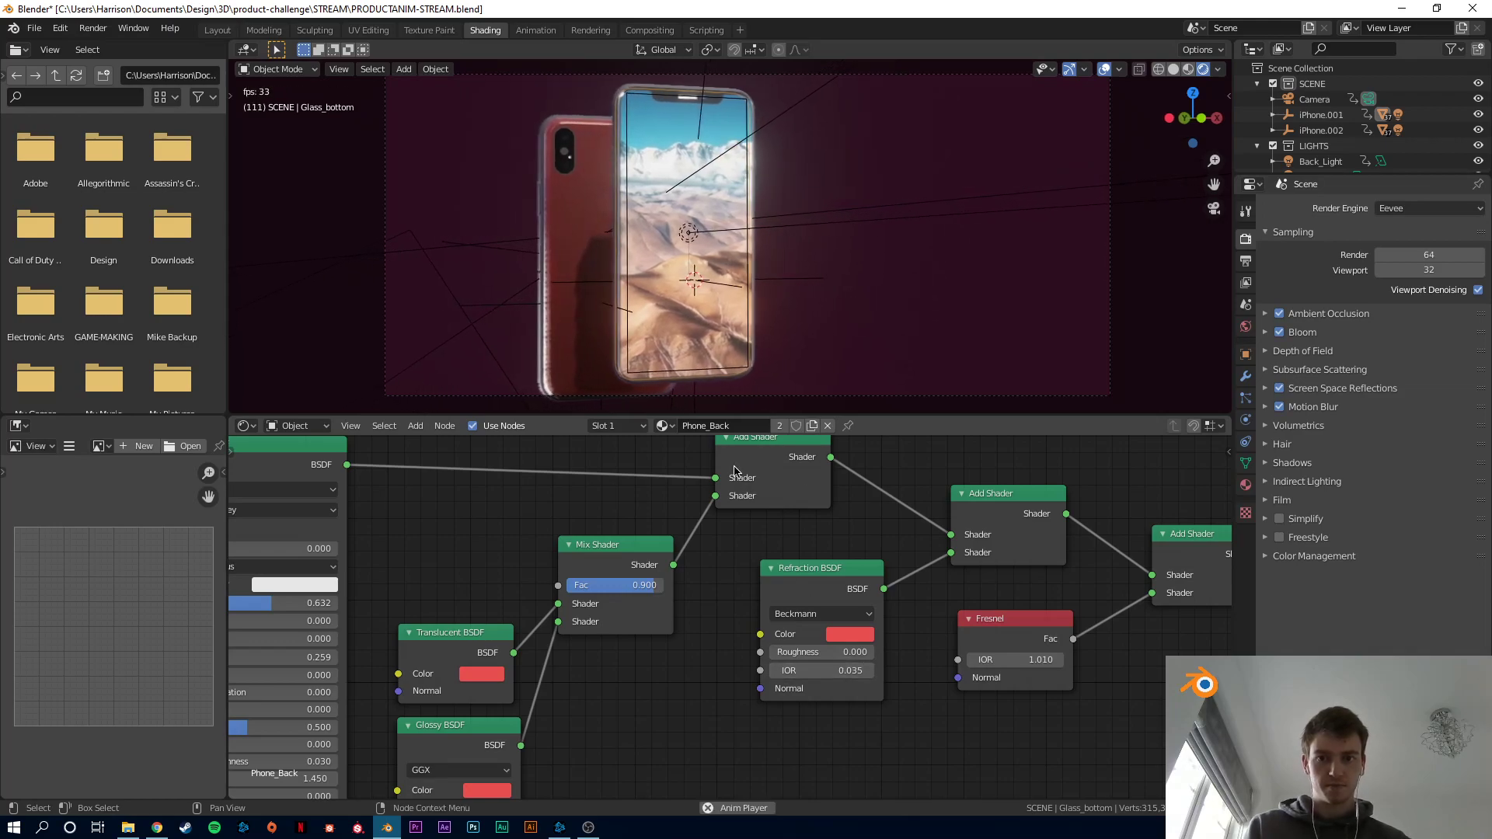
left_click(218, 31)
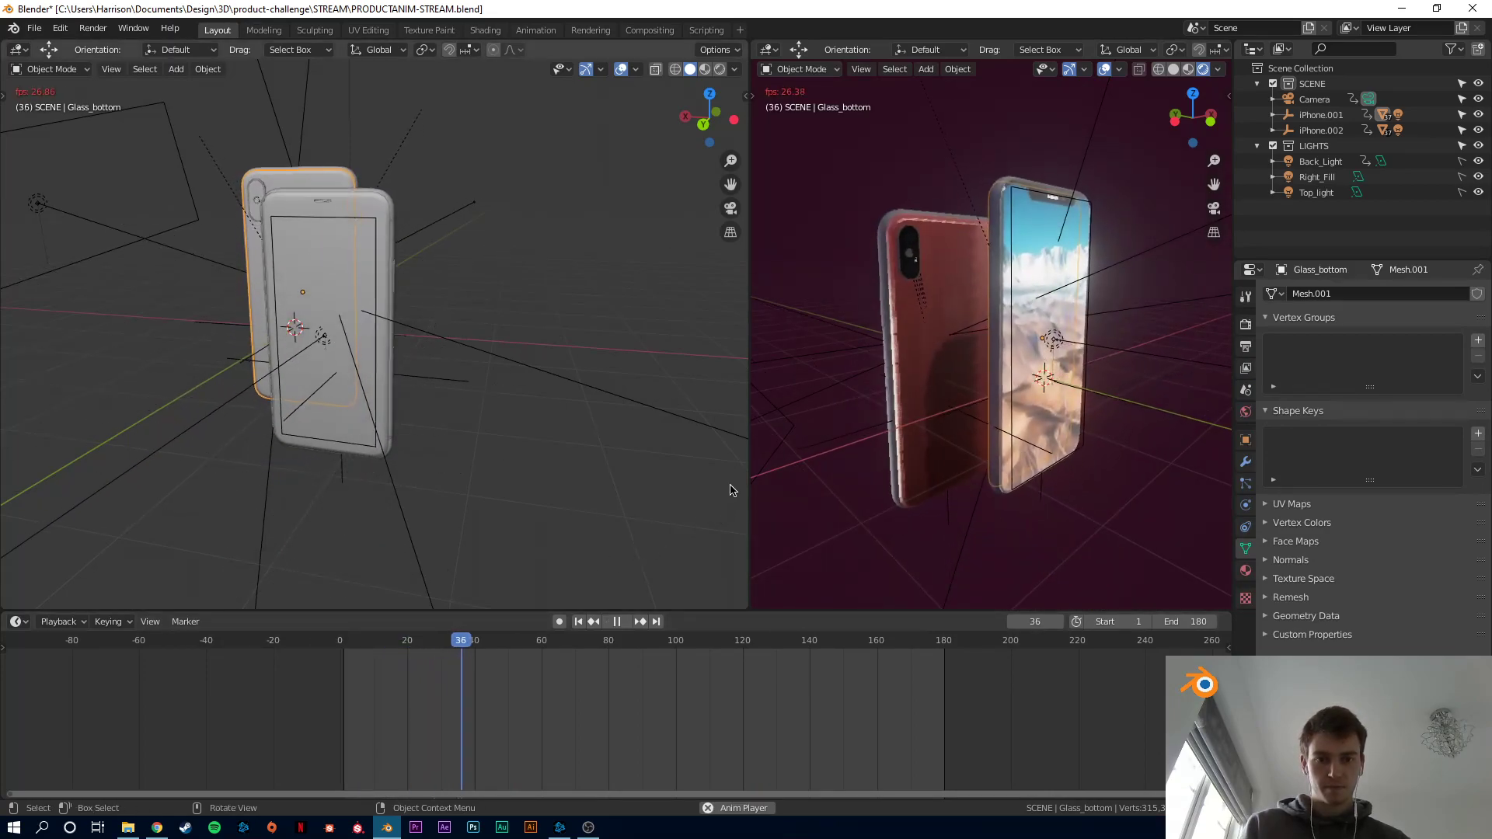
left_click(1216, 210)
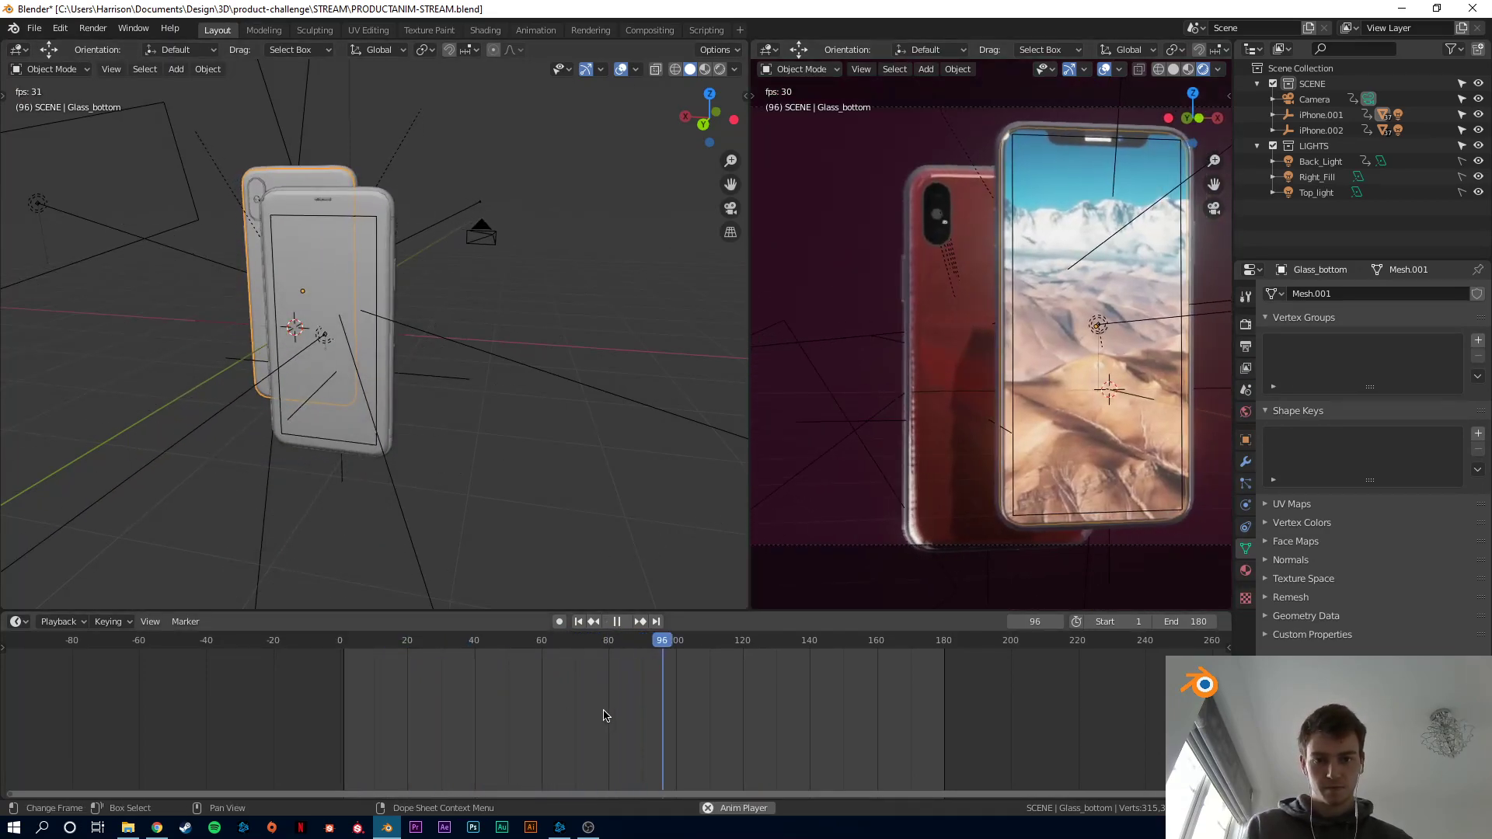
key("Escape")
scroll(961, 394, "down", 2)
middle_click_drag(966, 396, 1003, 408)
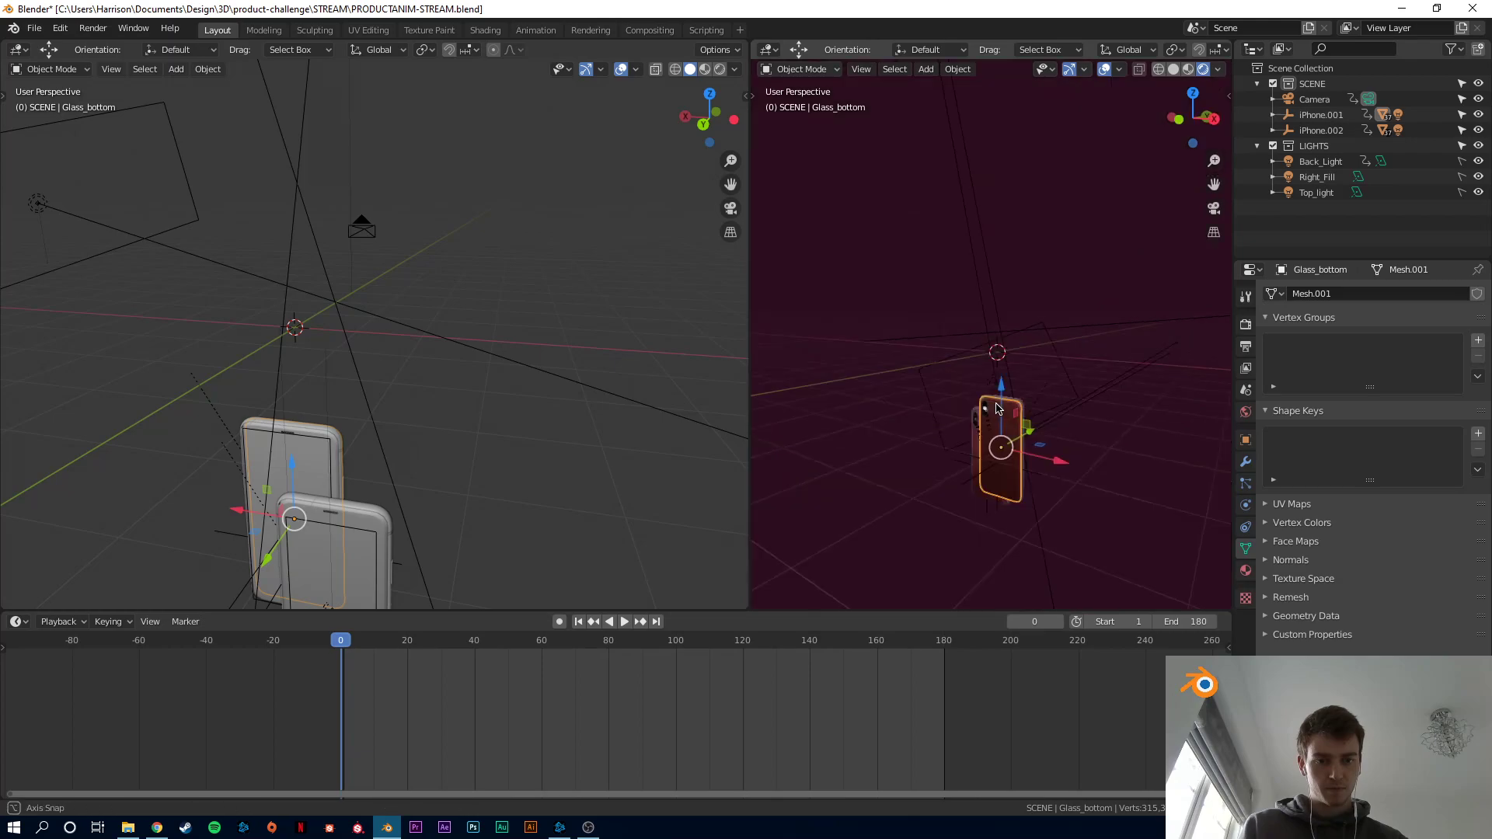
left_click(1216, 210)
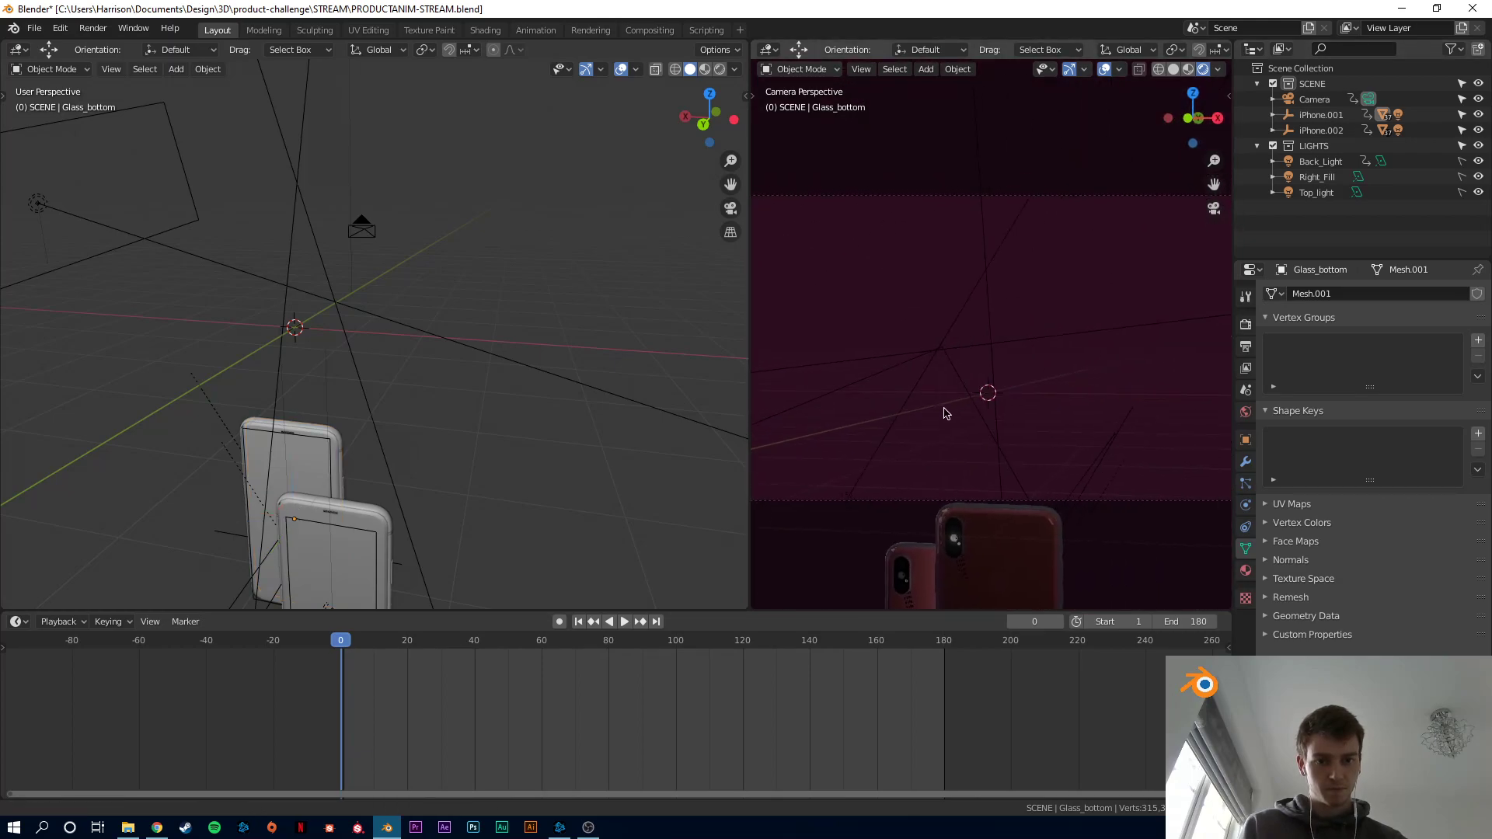
key("space")
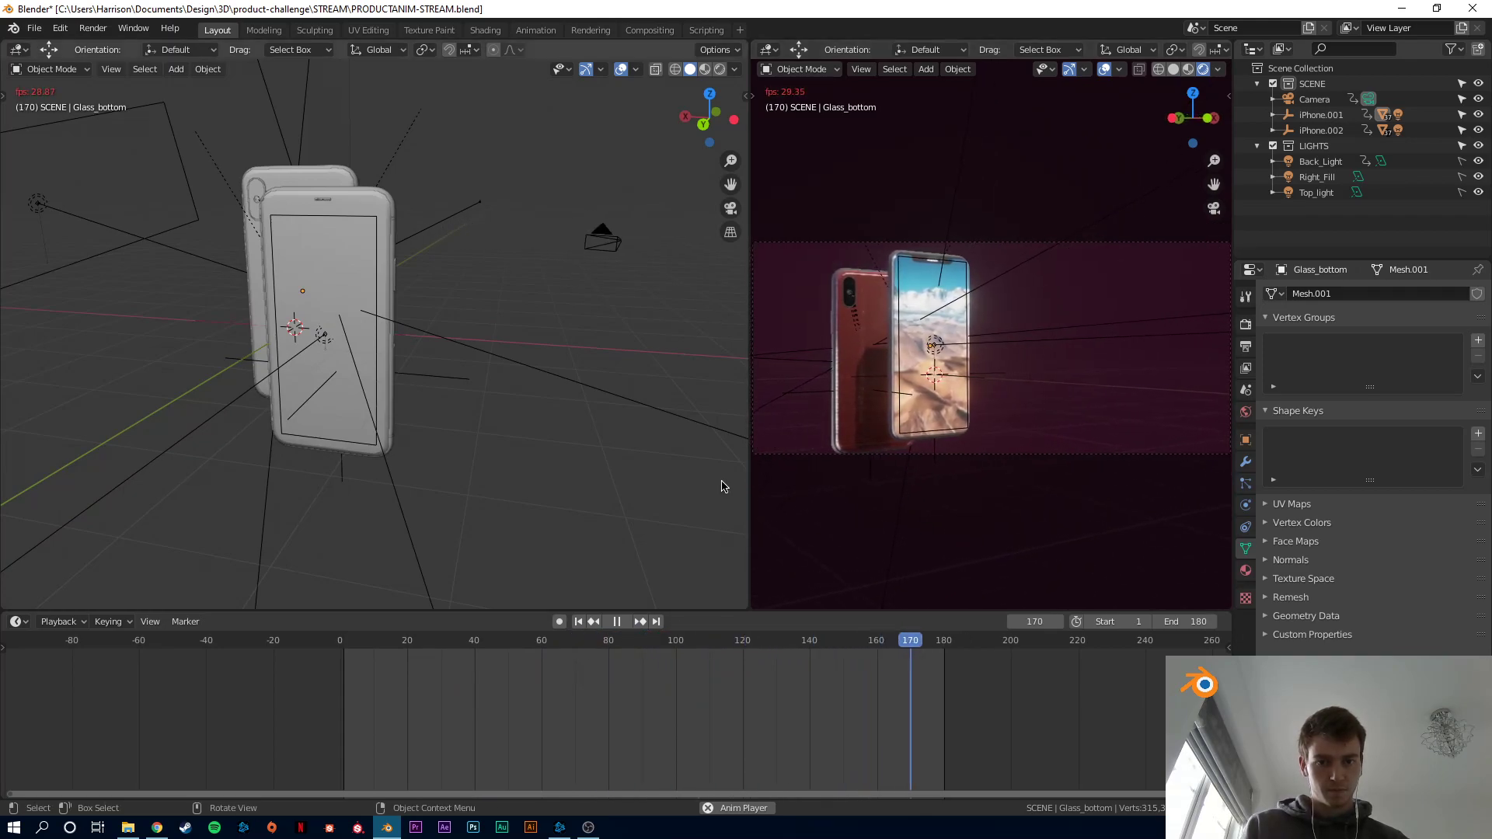
left_click_drag(748, 472, 594, 470)
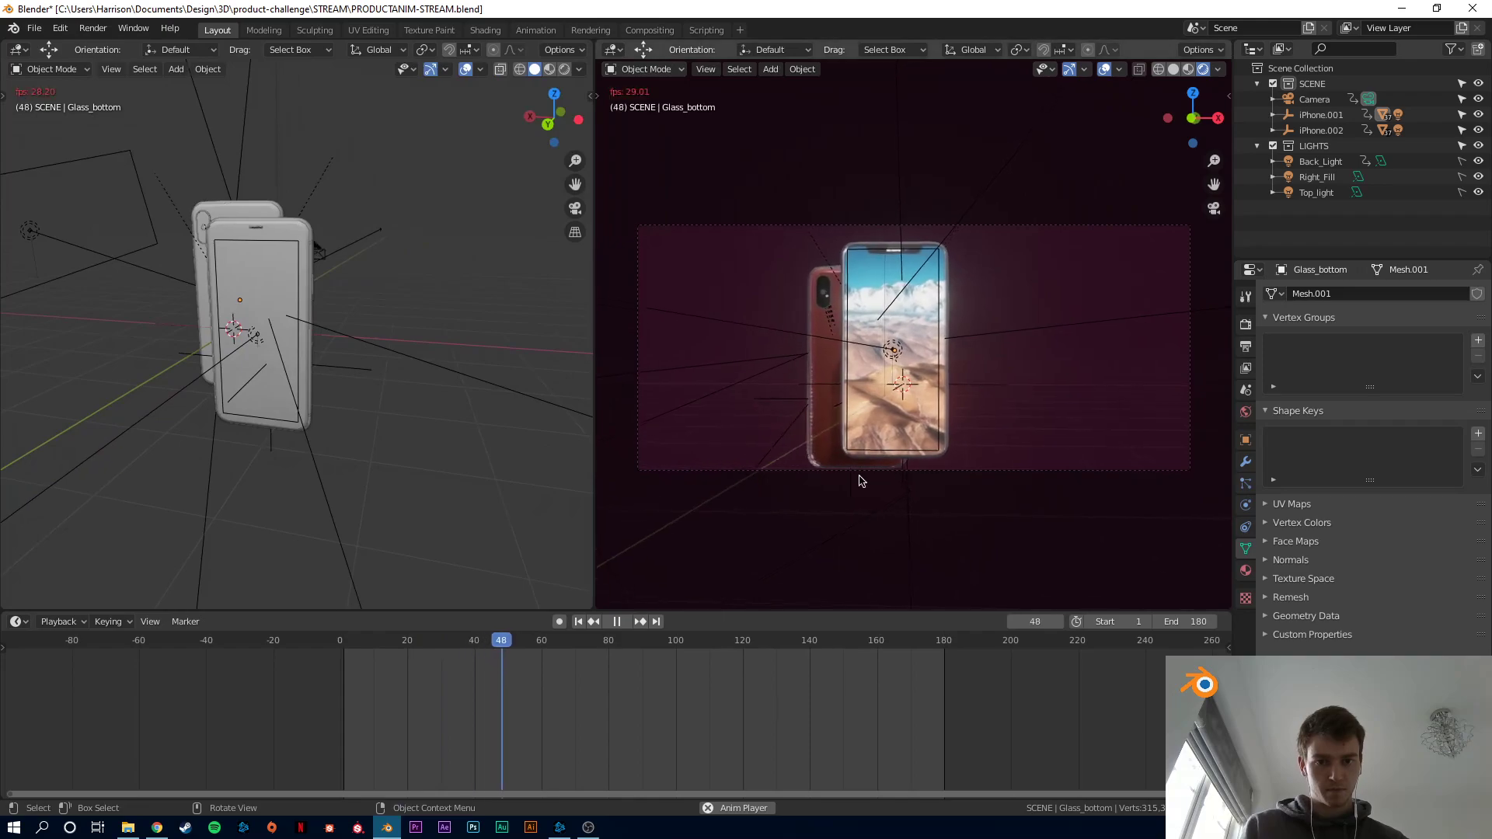
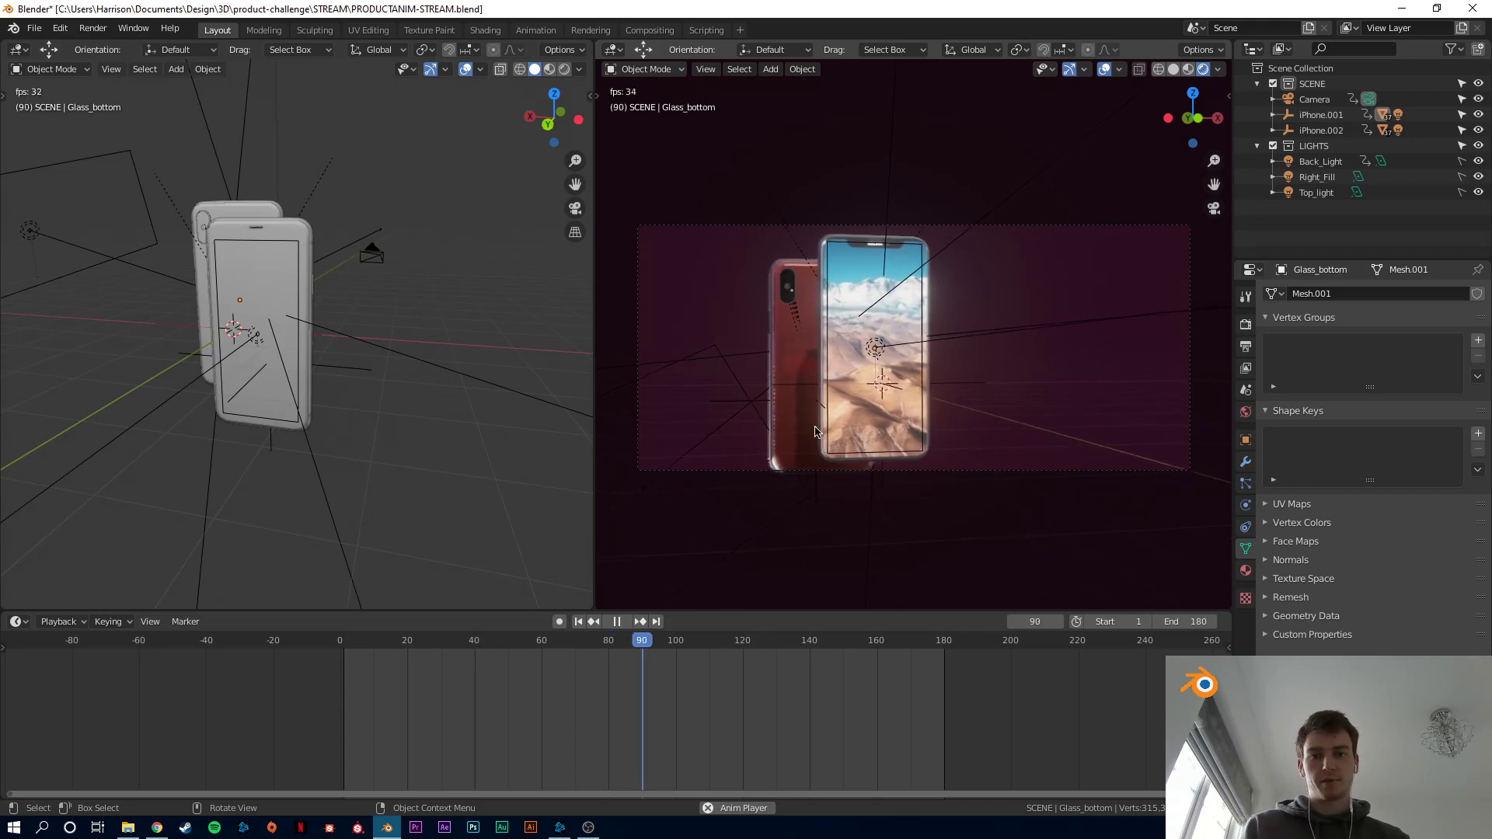
Stop the animation playback and preview the scene in the Cycles render engine, returning to Eevee.
key("space")
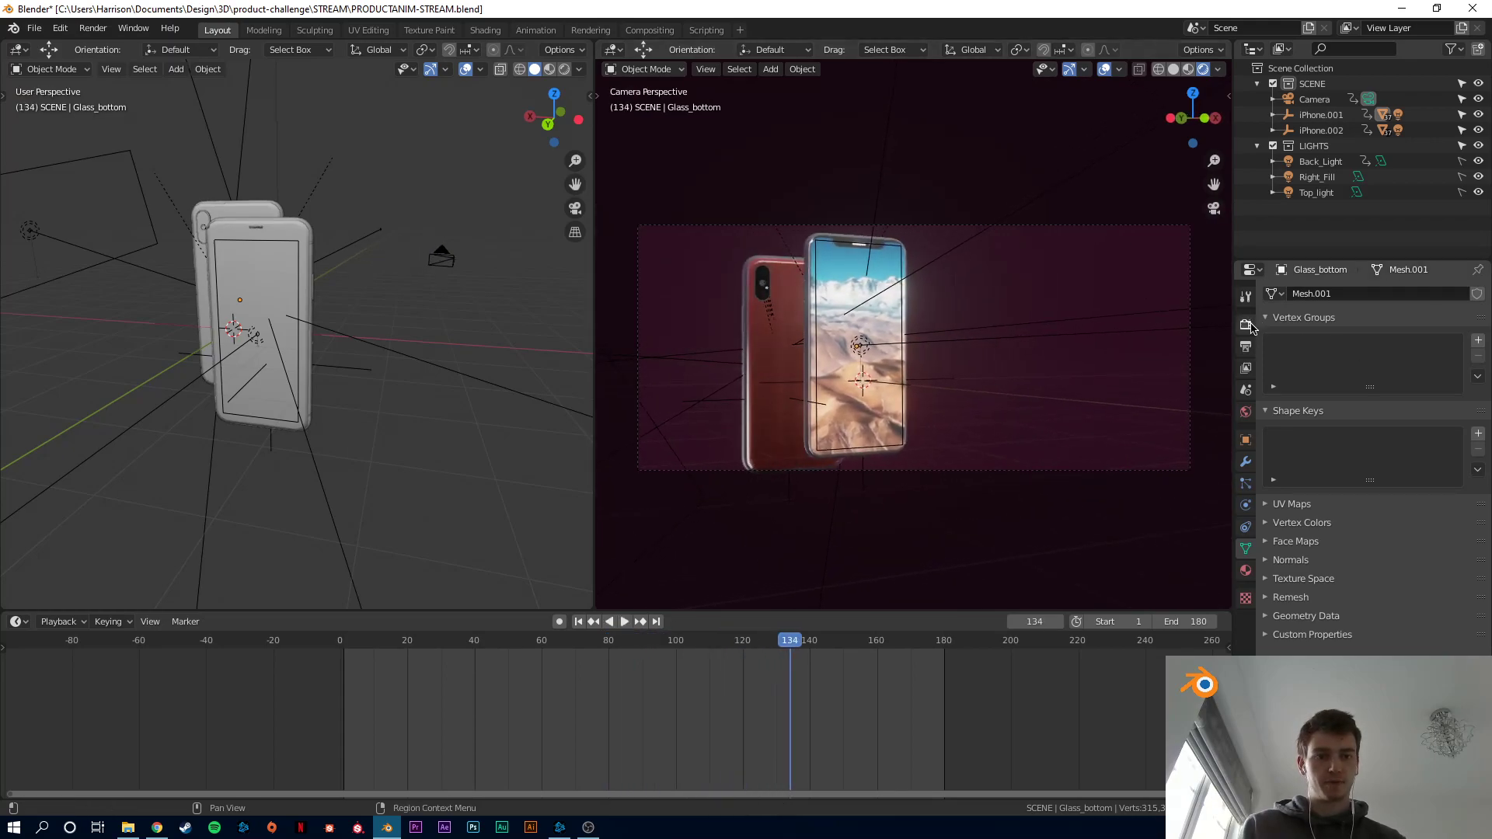
left_click(1246, 325)
left_click(1430, 293)
left_click(1406, 351)
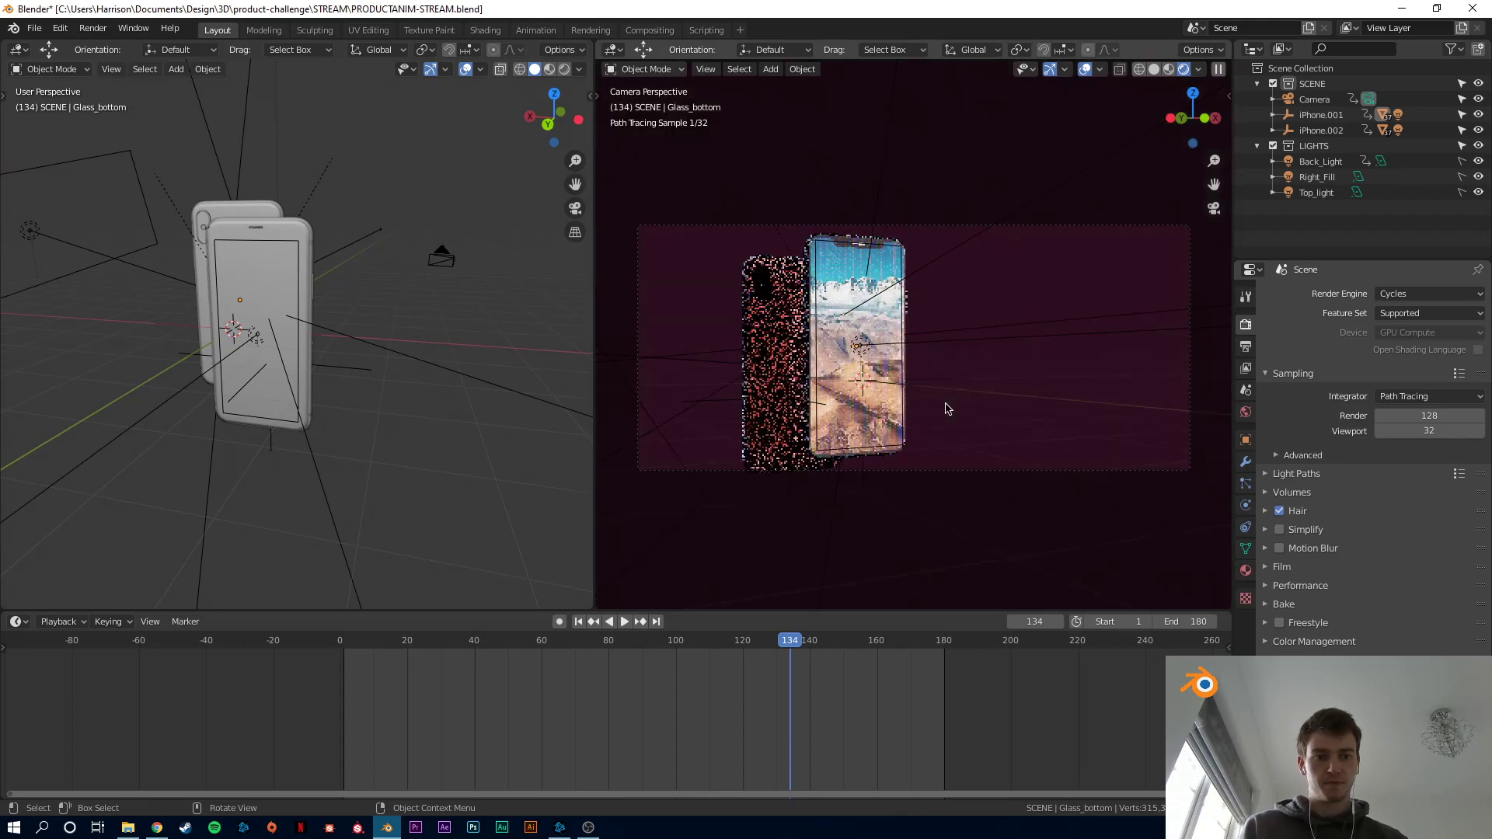
left_click(1430, 293)
left_click(1407, 314)
Add a cube mesh to the scene at the 3D cursor, in front of the phones.
scroll(989, 406, "down", 3)
mouse_move(989, 407)
middle_mouse_down()
mouse_move(967, 431)
mouse_move(1055, 393)
mouse_move(996, 375)
mouse_move(956, 403)
mouse_move(977, 434)
mouse_move(950, 389)
mouse_move(982, 403)
mouse_move(968, 403)
middle_mouse_up()
key("shift+a")
mouse_move(894, 225)
left_click(1002, 237)
left_click(1213, 222)
left_click(1214, 208)
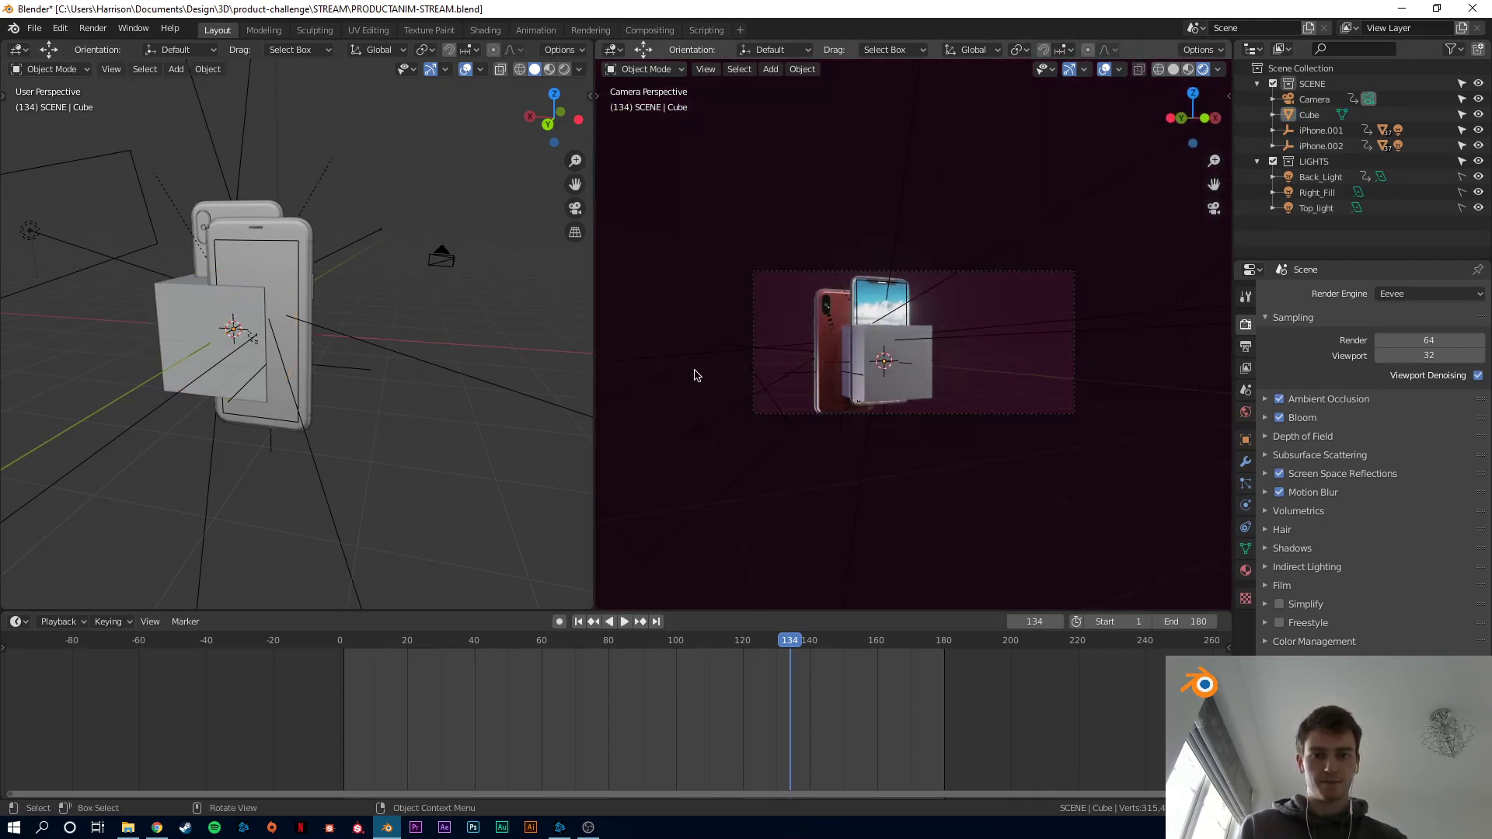
Stretch the cube along the X axis into a long bar and shift it slightly along X.
left_click_drag(596, 358, 828, 346)
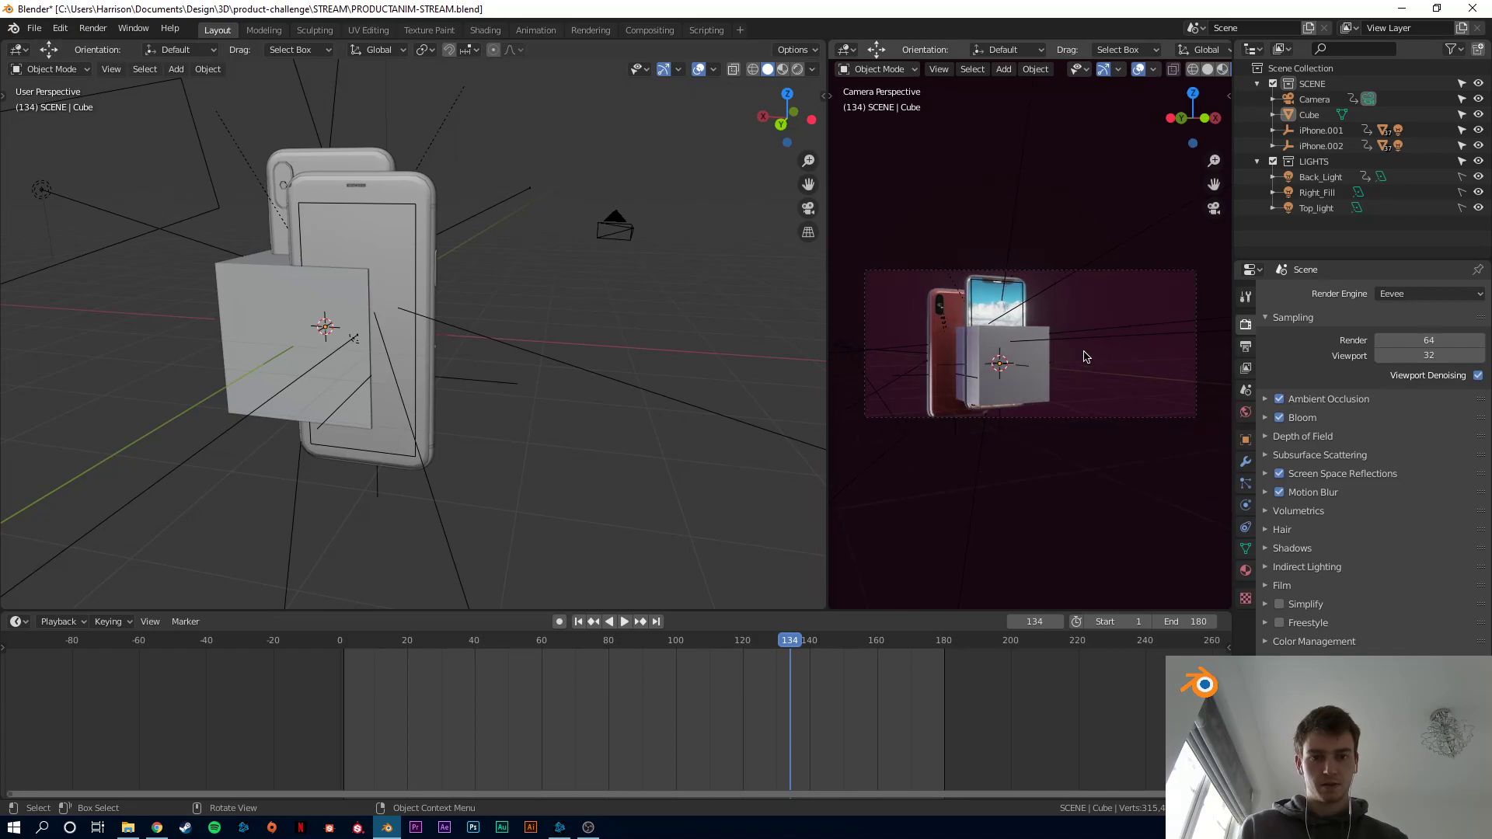
left_click(347, 410)
middle_click_drag(346, 410, 548, 383)
key("s")
key("x")
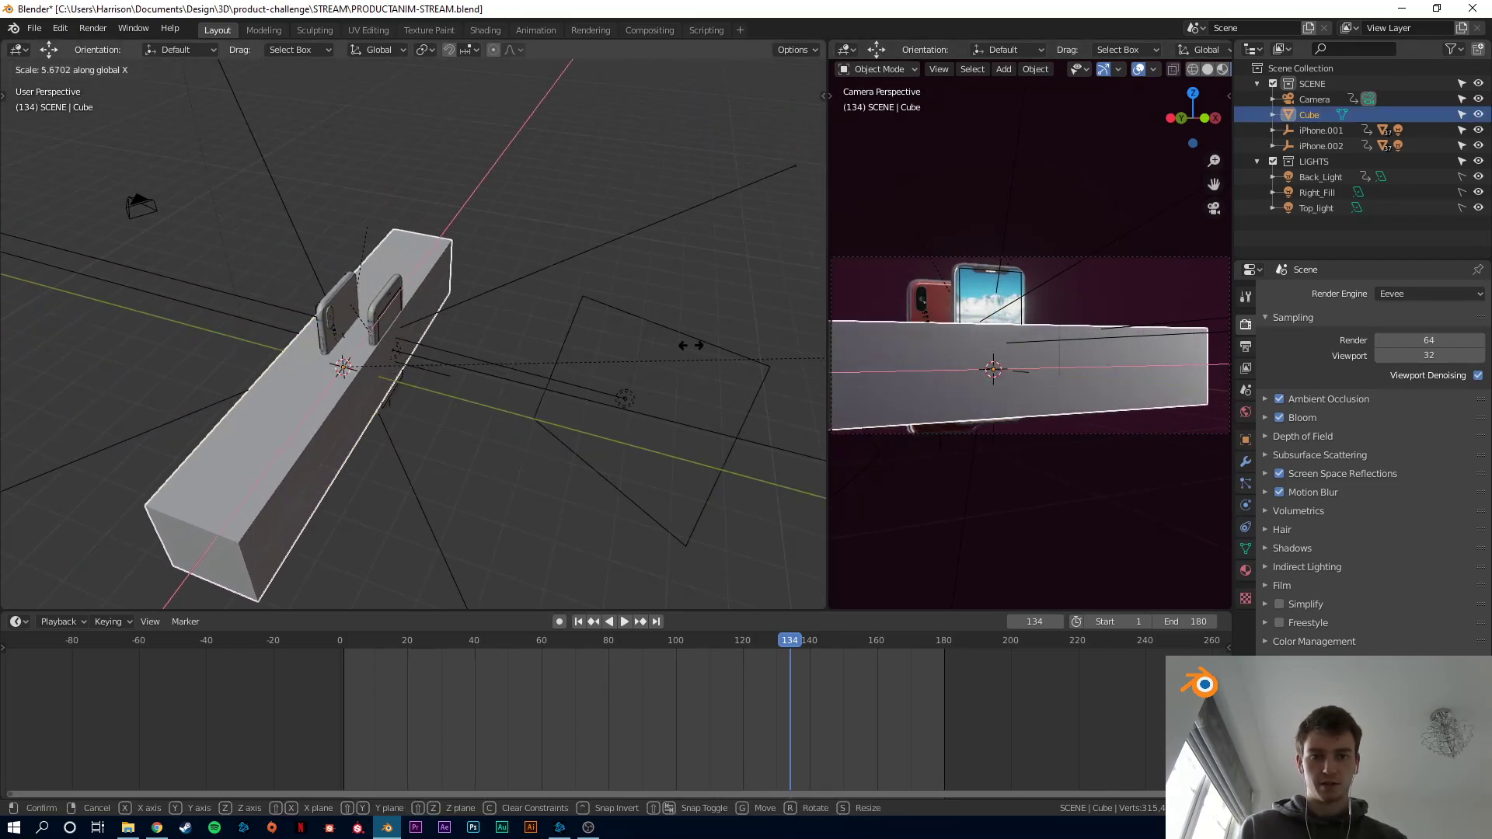
left_click(510, 361)
key("g")
key("x")
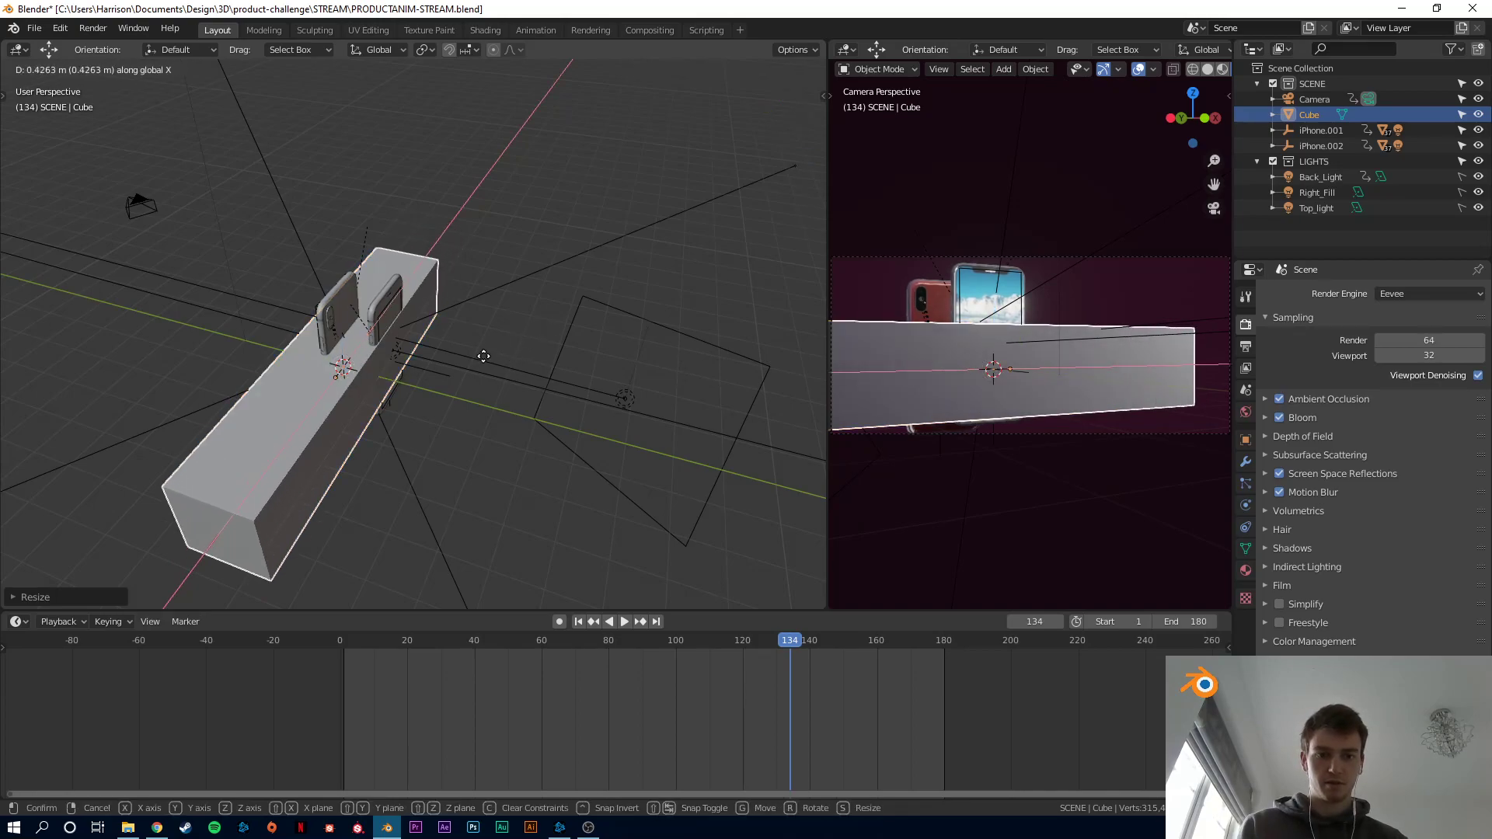
left_click(450, 376)
Move the bar along the X axis and scale it up along Y into a large flat slab.
middle_click_drag(450, 376, 365, 362)
key("g")
key("x")
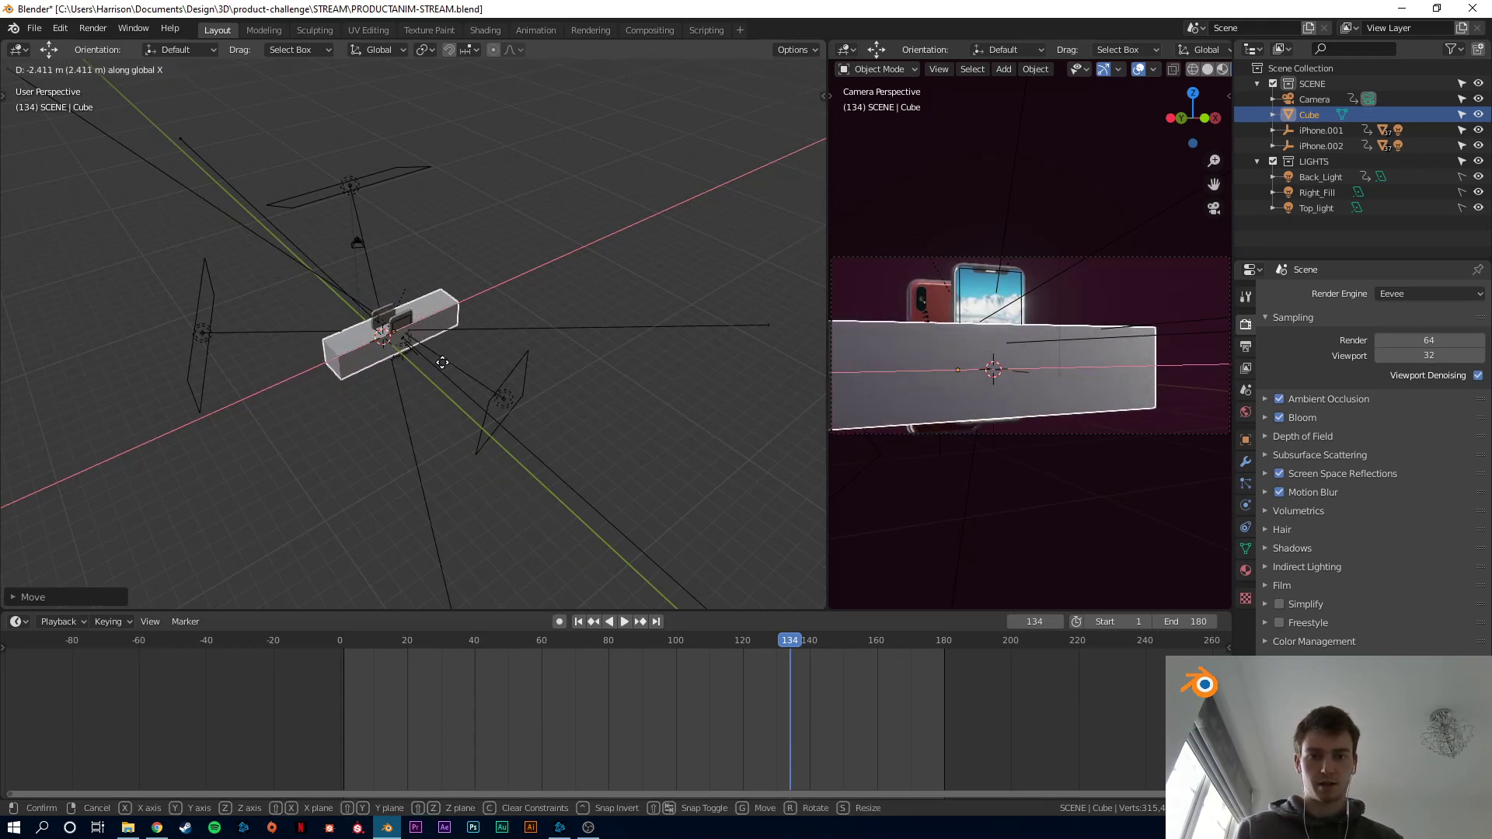
key("s")
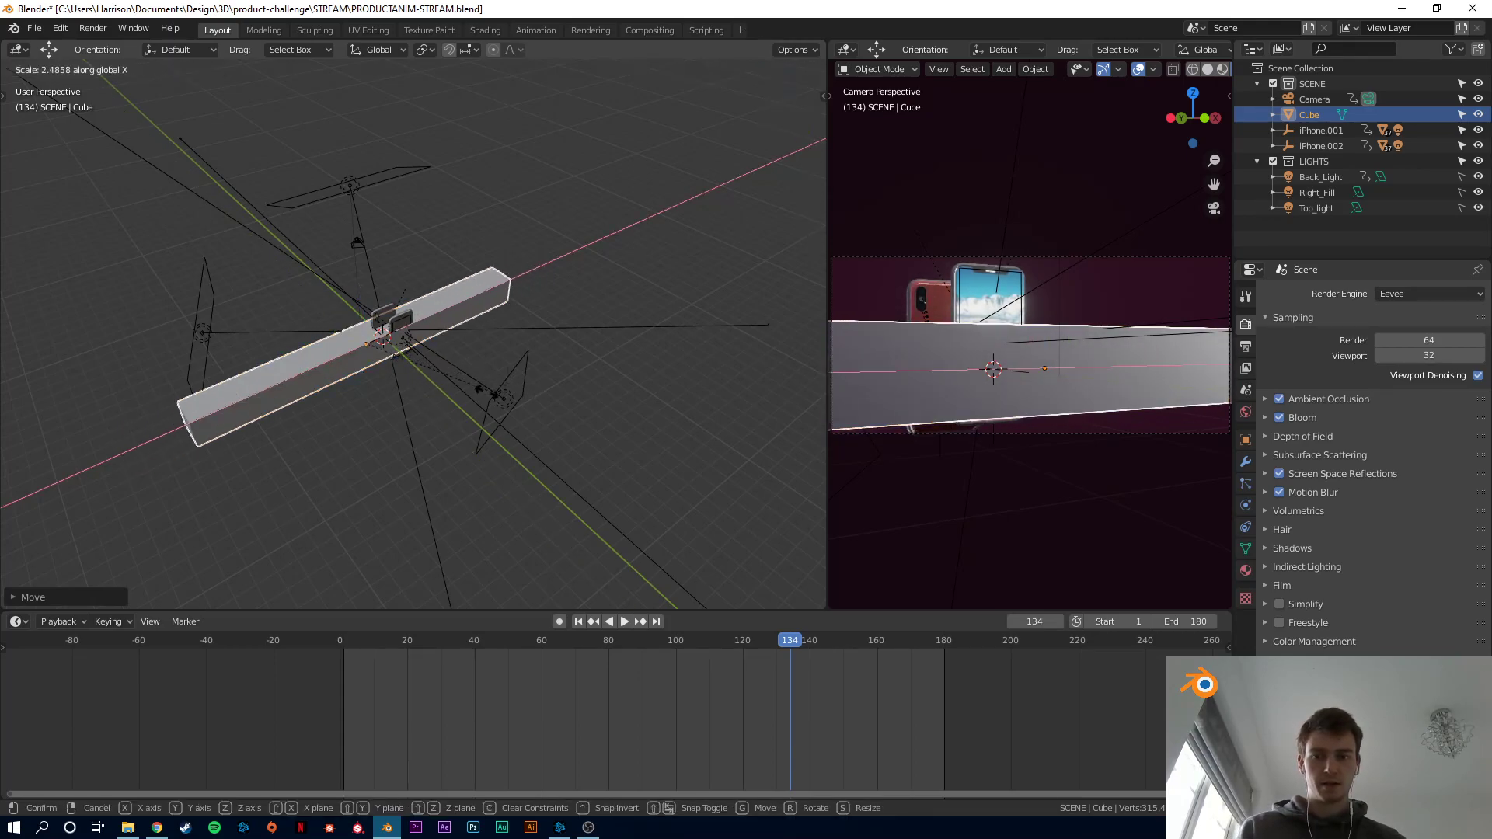
key("y")
left_click(88, 516)
Rotate the slab slightly and lower it along the Z axis to the bottom part of the phones.
key("shift+space")
key("r")
left_click_drag(360, 364, 337, 315)
key("g")
key("z")
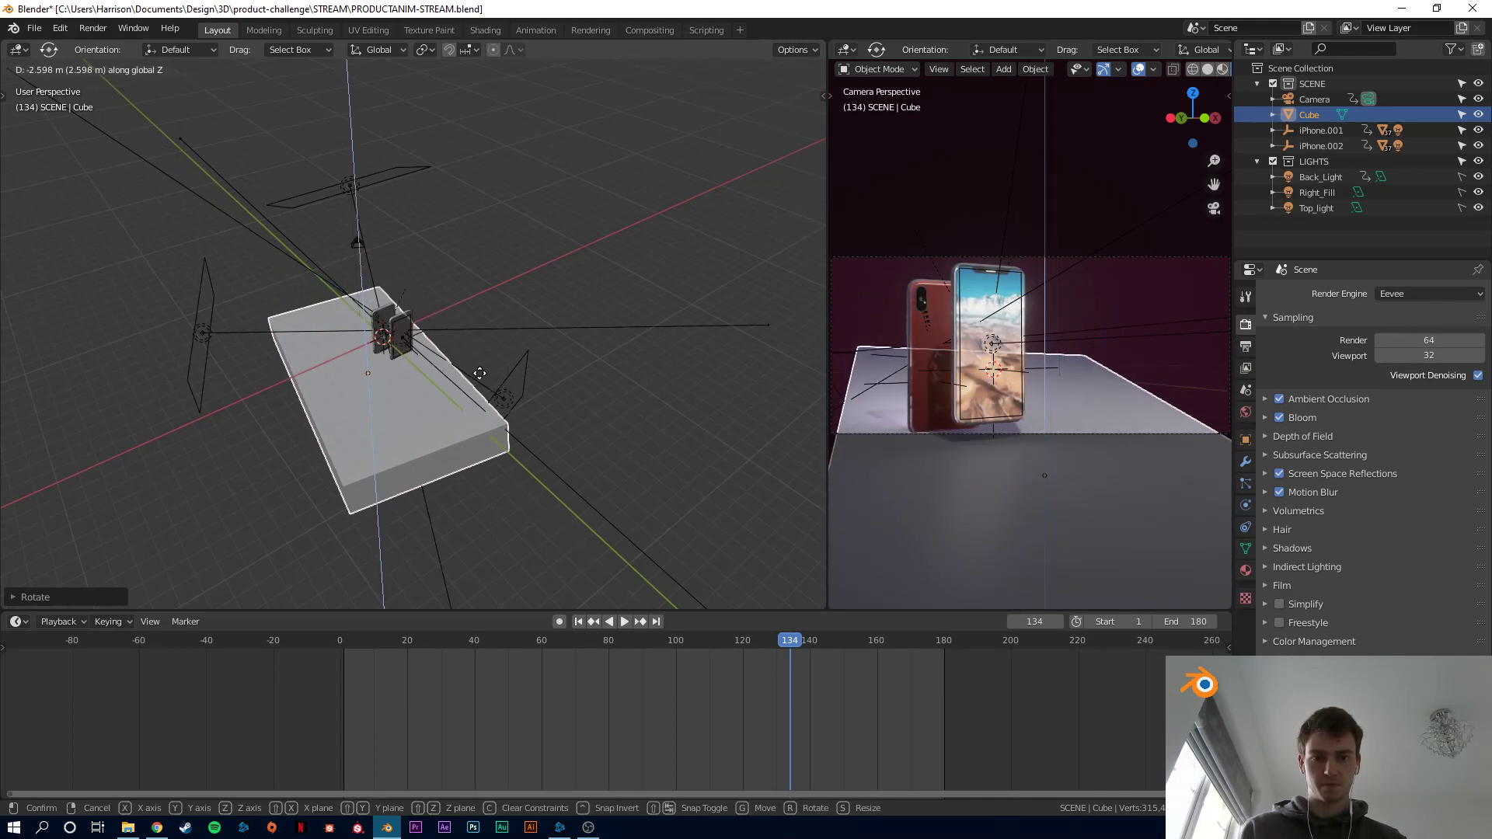
left_click(472, 337)
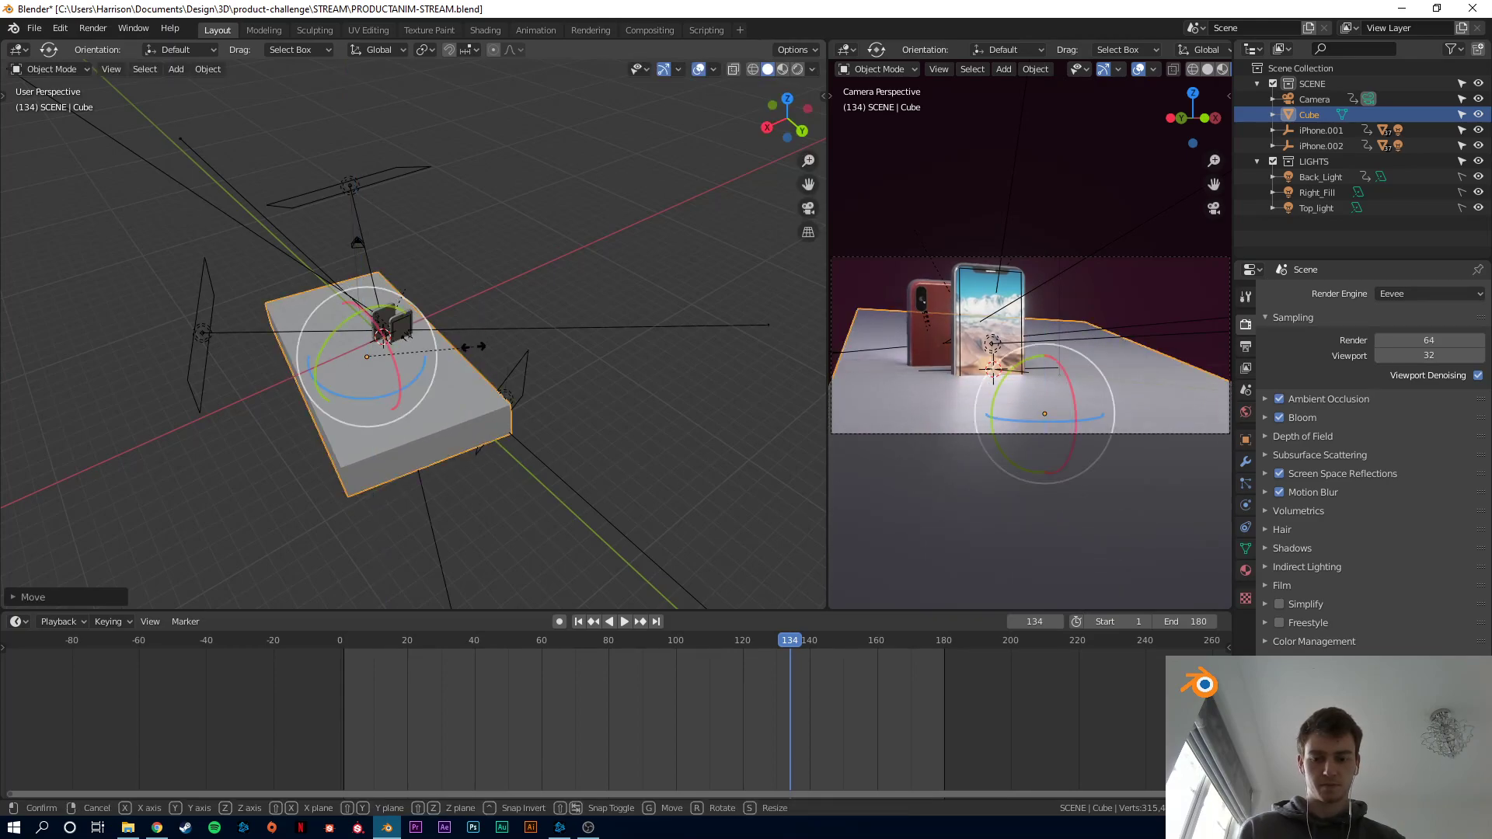
Widen the slab along the X axis and tilt it slightly with a trackball rotation.
key("s")
key("x")
left_click(553, 346)
left_click_drag(375, 394, 366, 379)
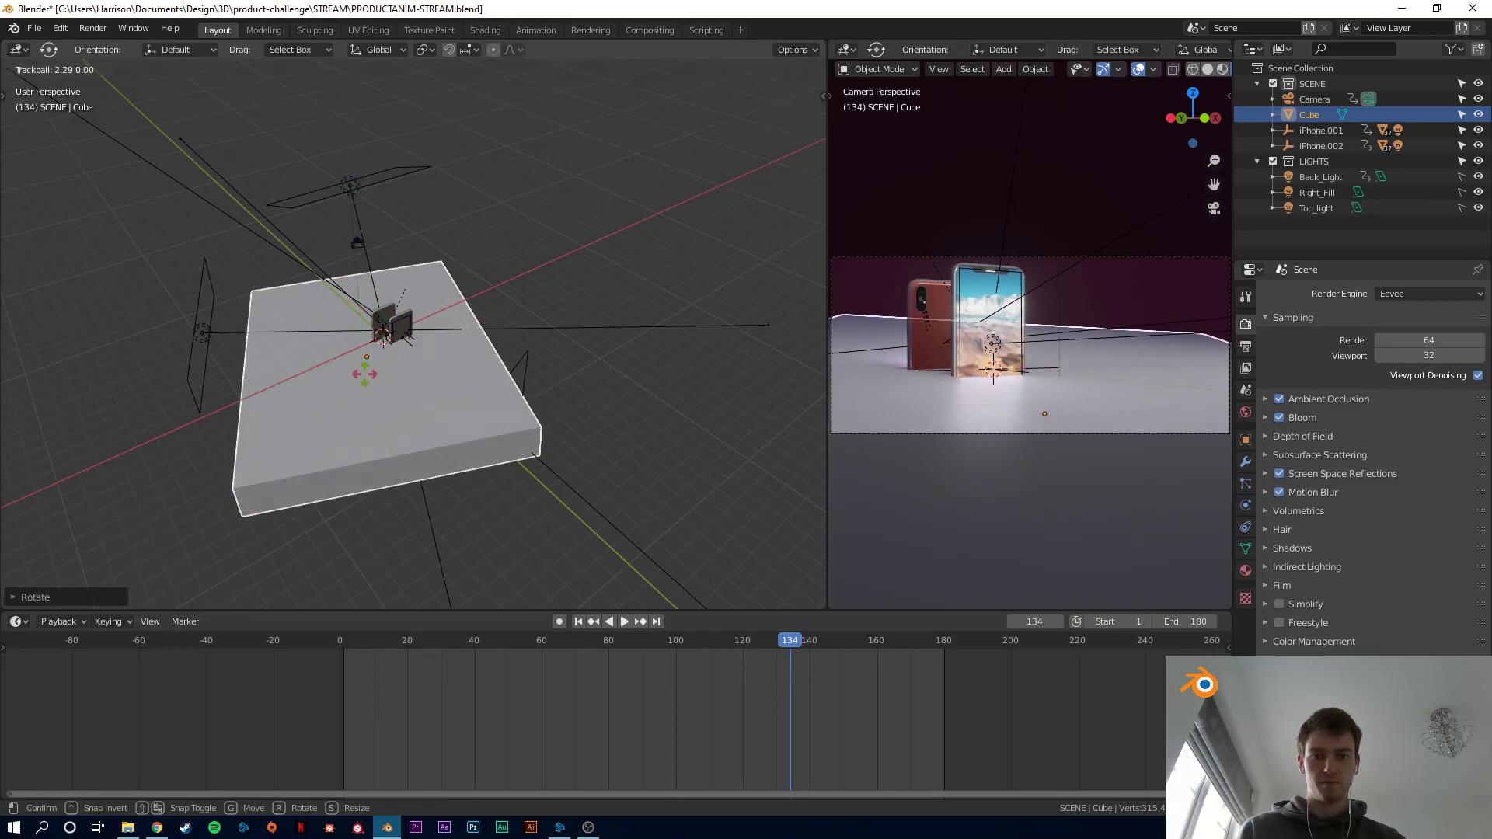
left_click(387, 398)
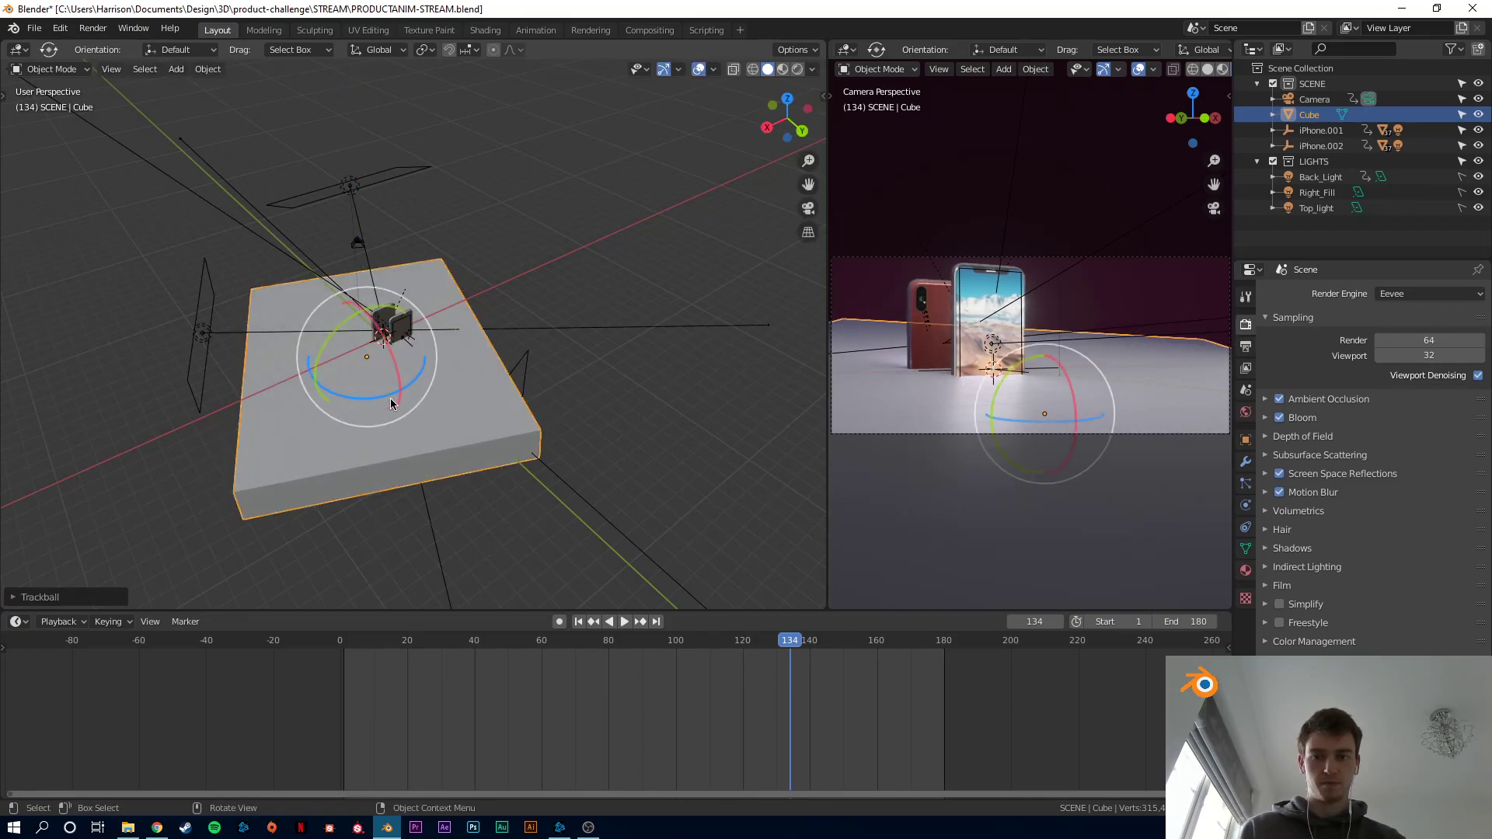
Scale the slab down along the Y axis.
middle_click_drag(418, 437, 533, 464)
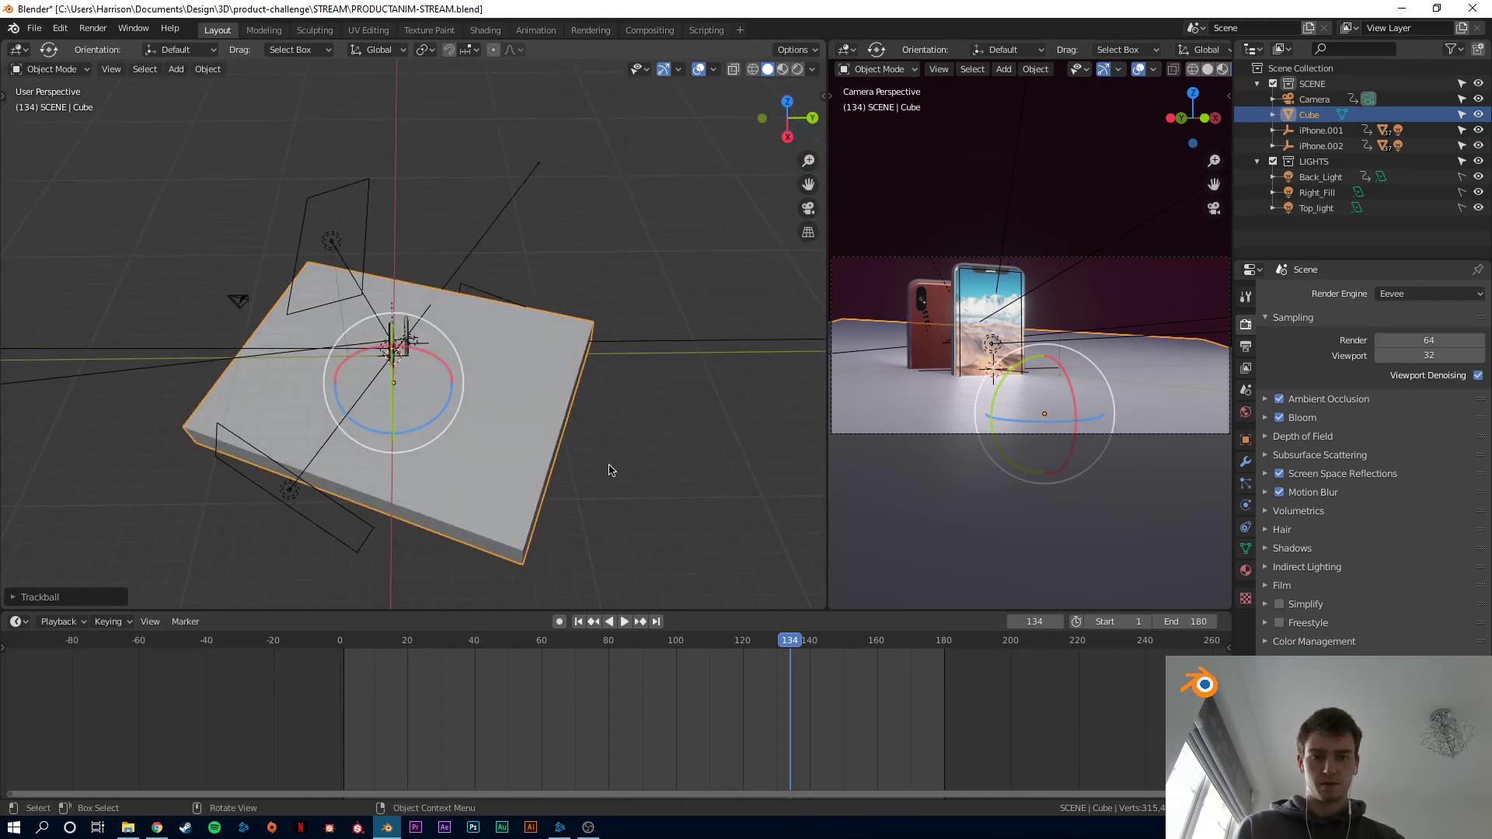
key("s")
key("y")
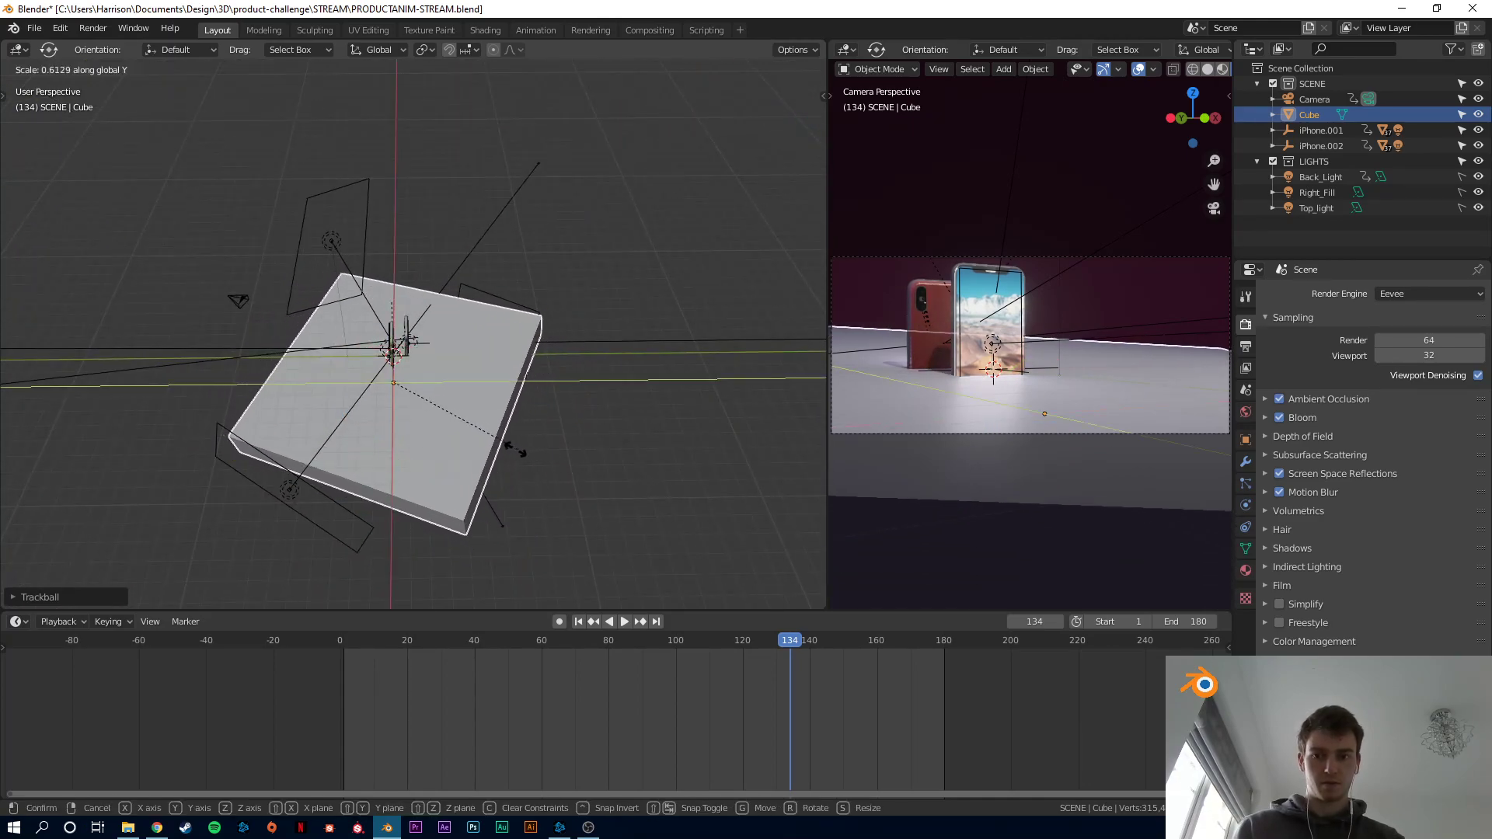
left_click(510, 452)
Move the slab along the Y axis beneath the phones and rotate it around Z to face the camera.
key("g")
key("y")
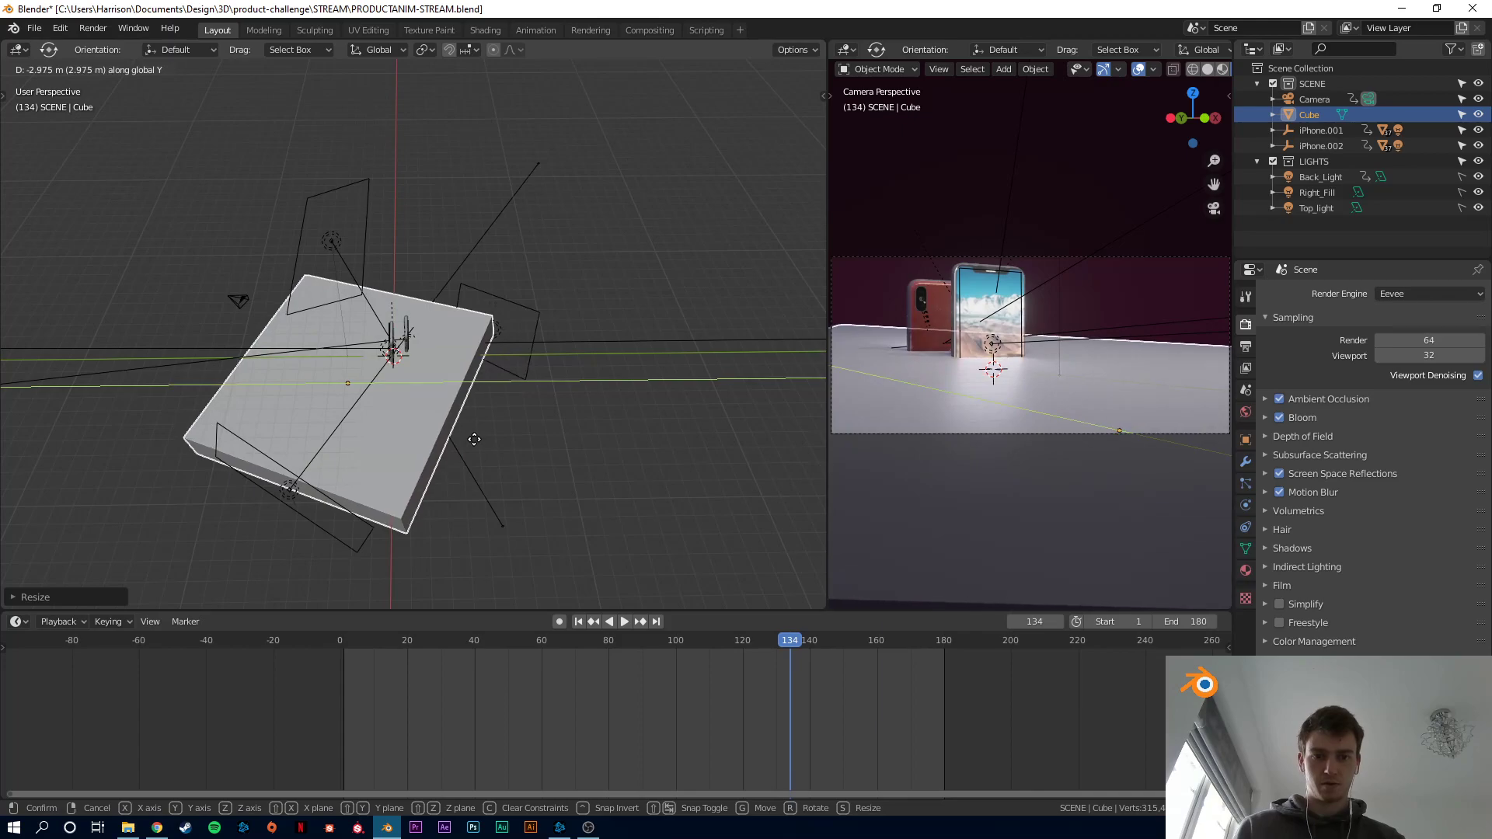
left_click(401, 444)
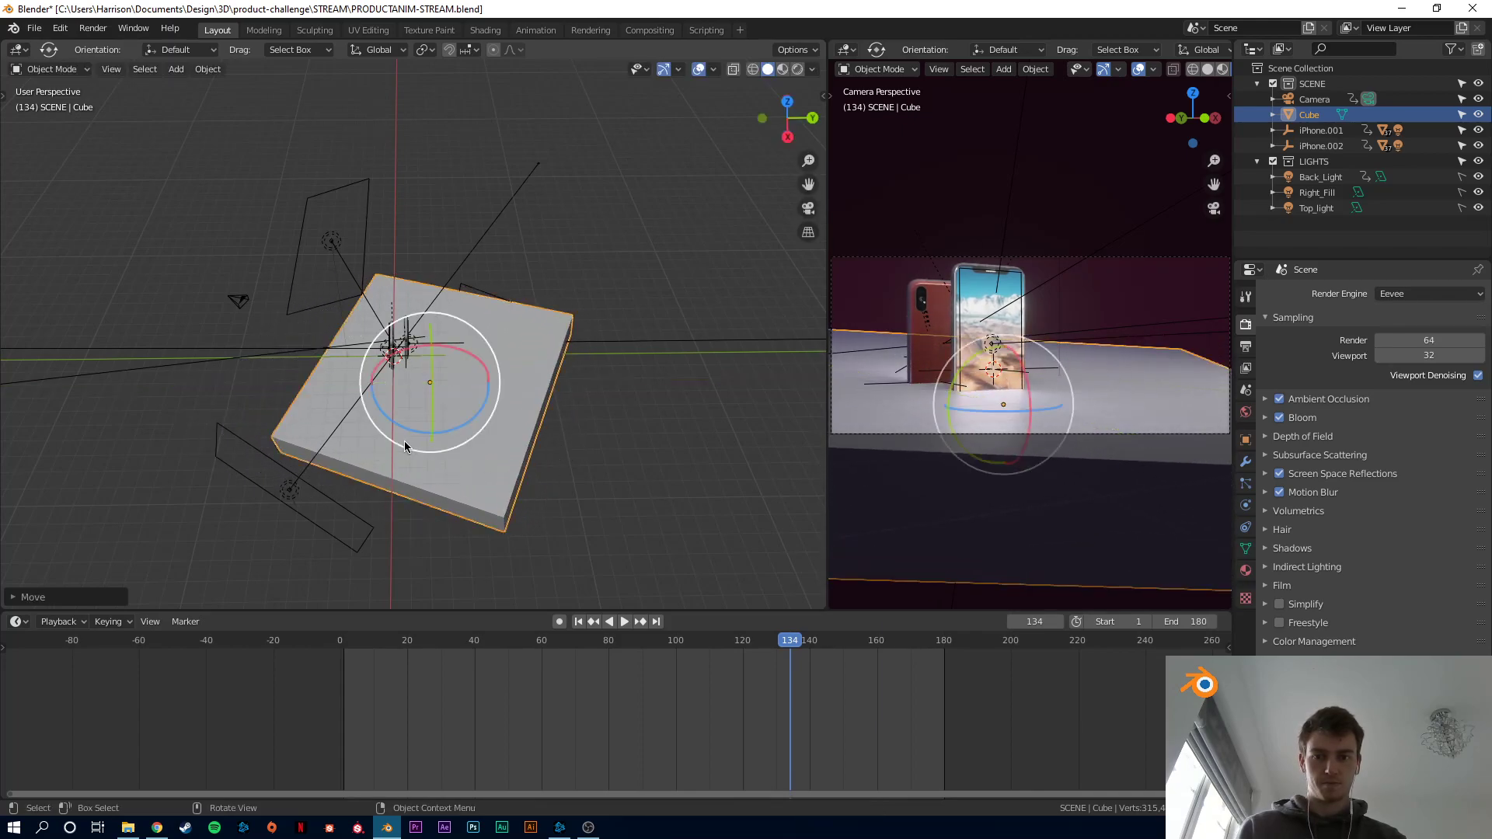
key("r")
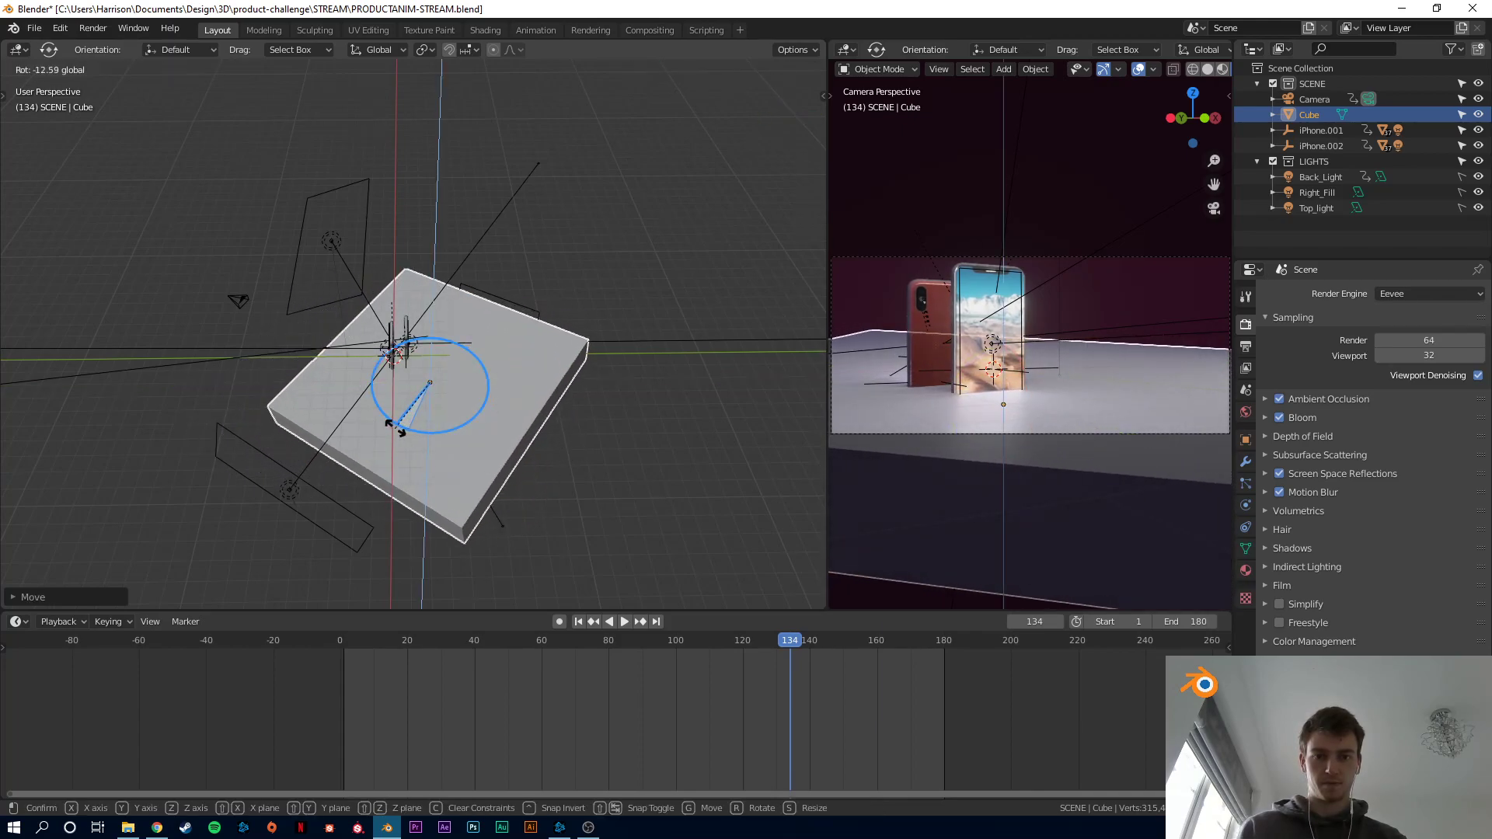
left_click(516, 305)
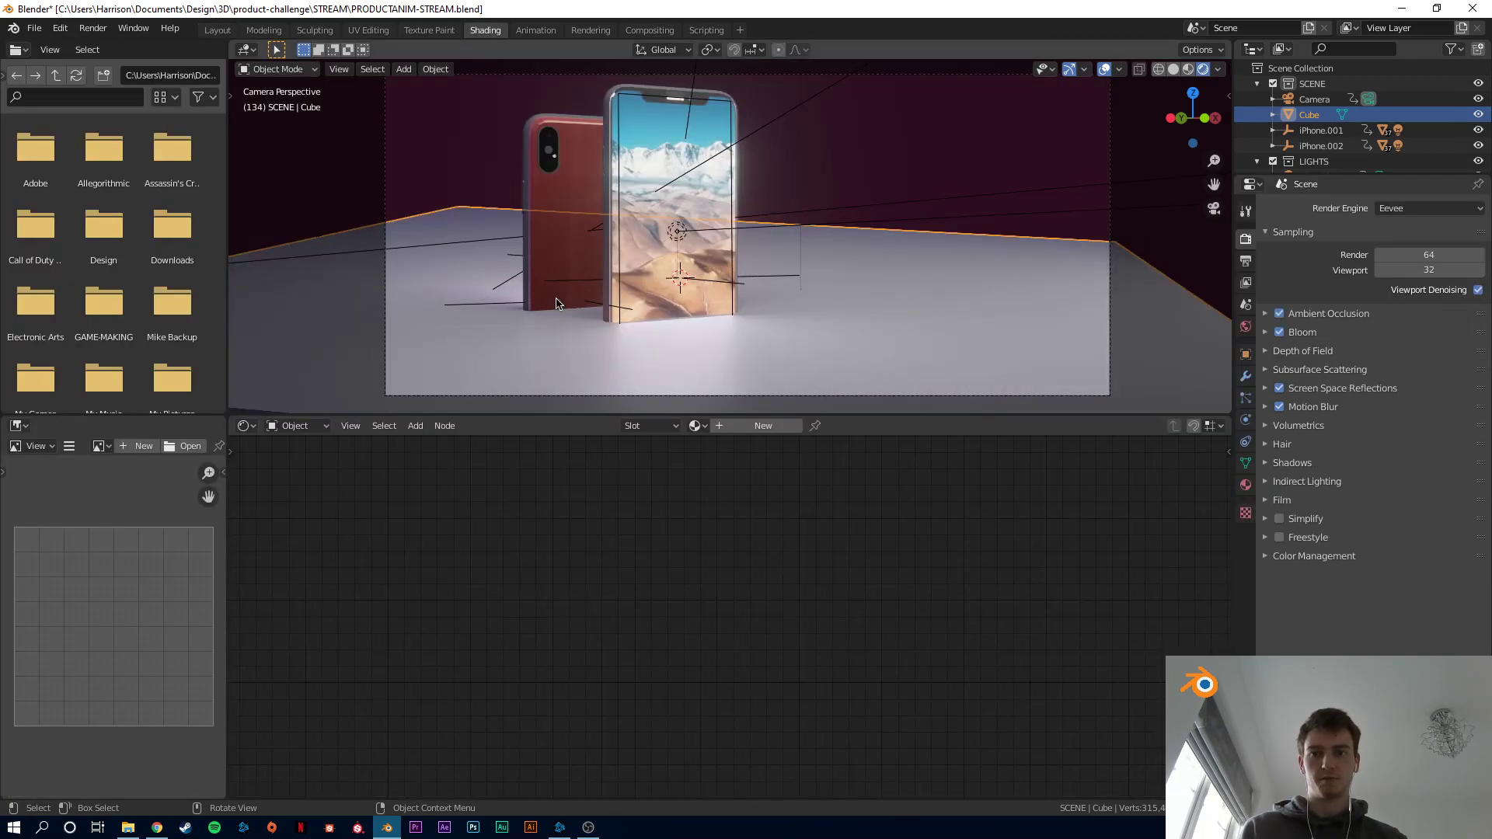
Create a new material for the slab in the Shading workspace and delete its Principled BSDF node.
left_click(484, 29)
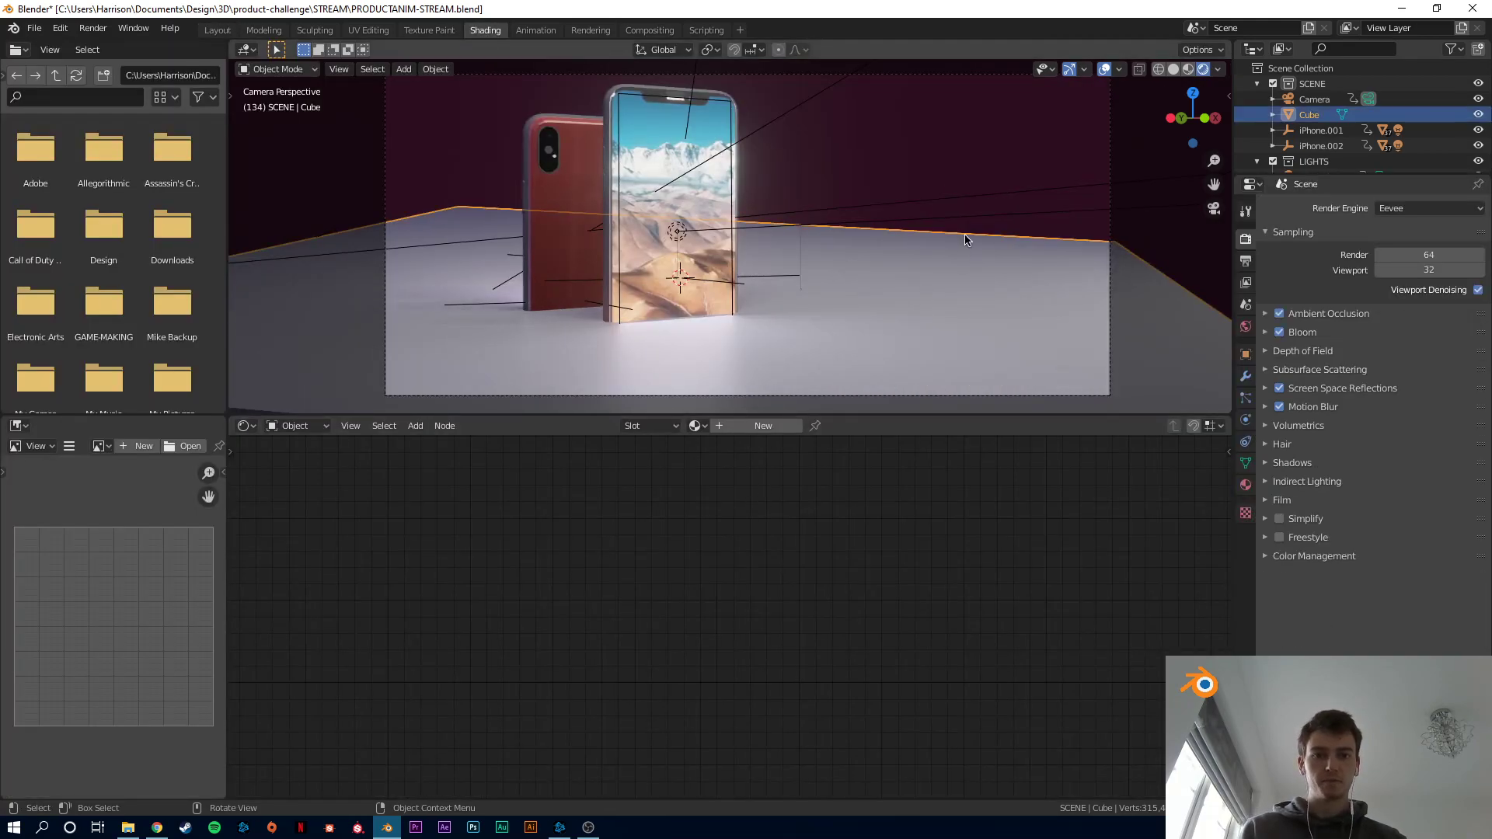
left_click(759, 427)
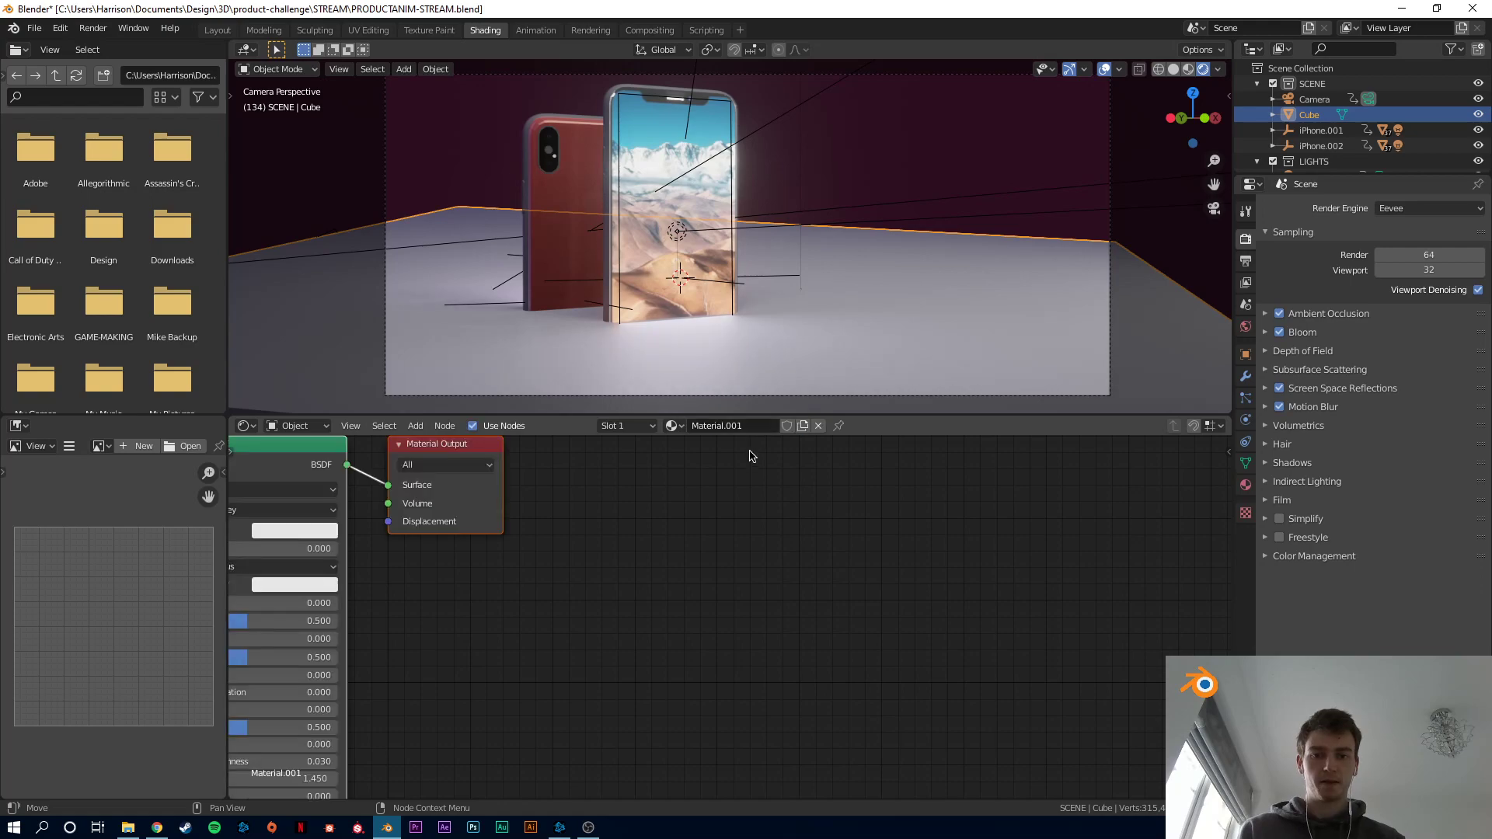
left_click(602, 532)
left_click(603, 517)
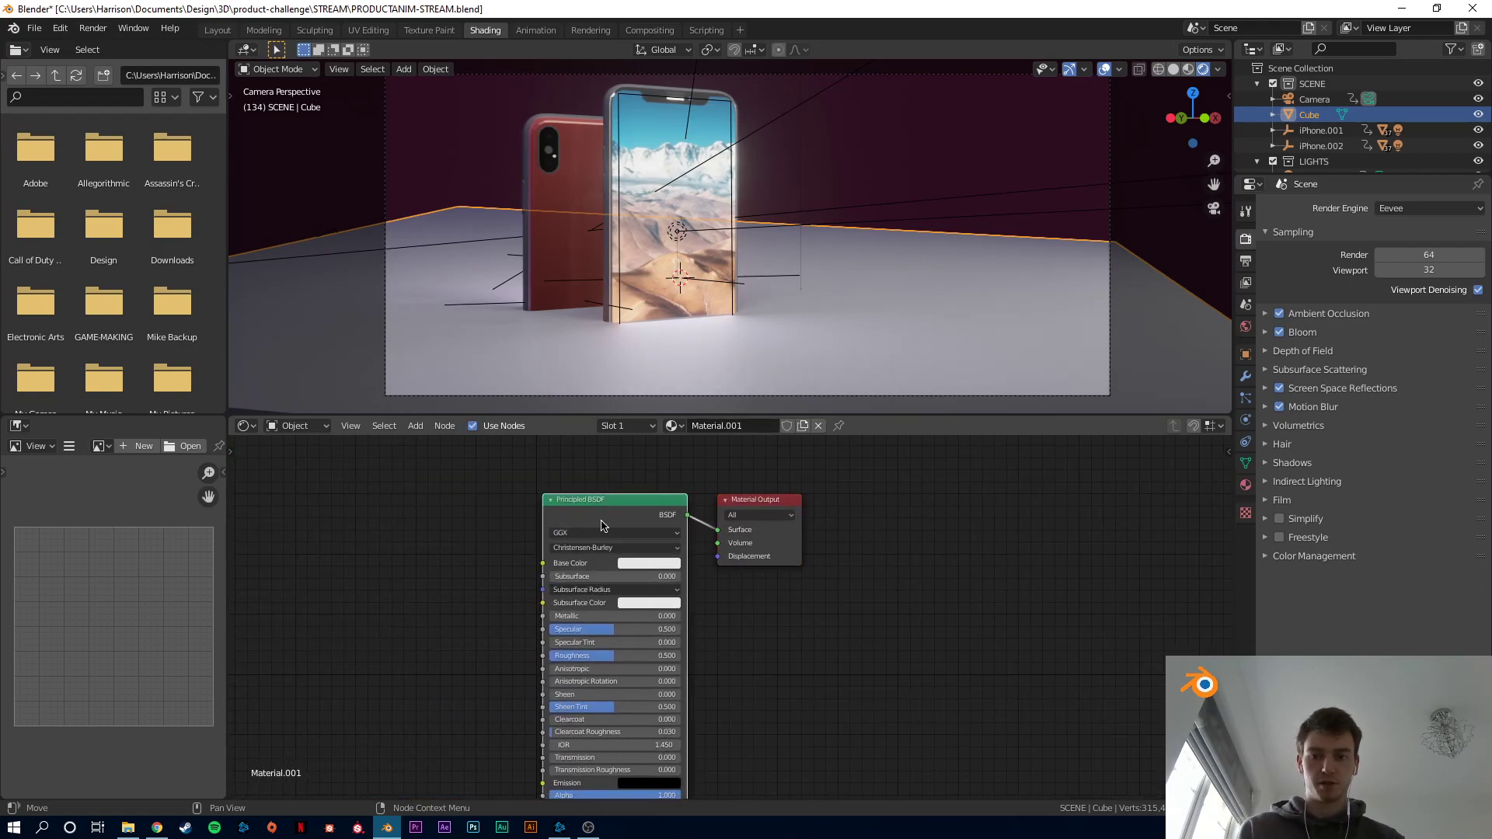
key("x")
key("shift+a")
left_click(578, 519)
type("vol")
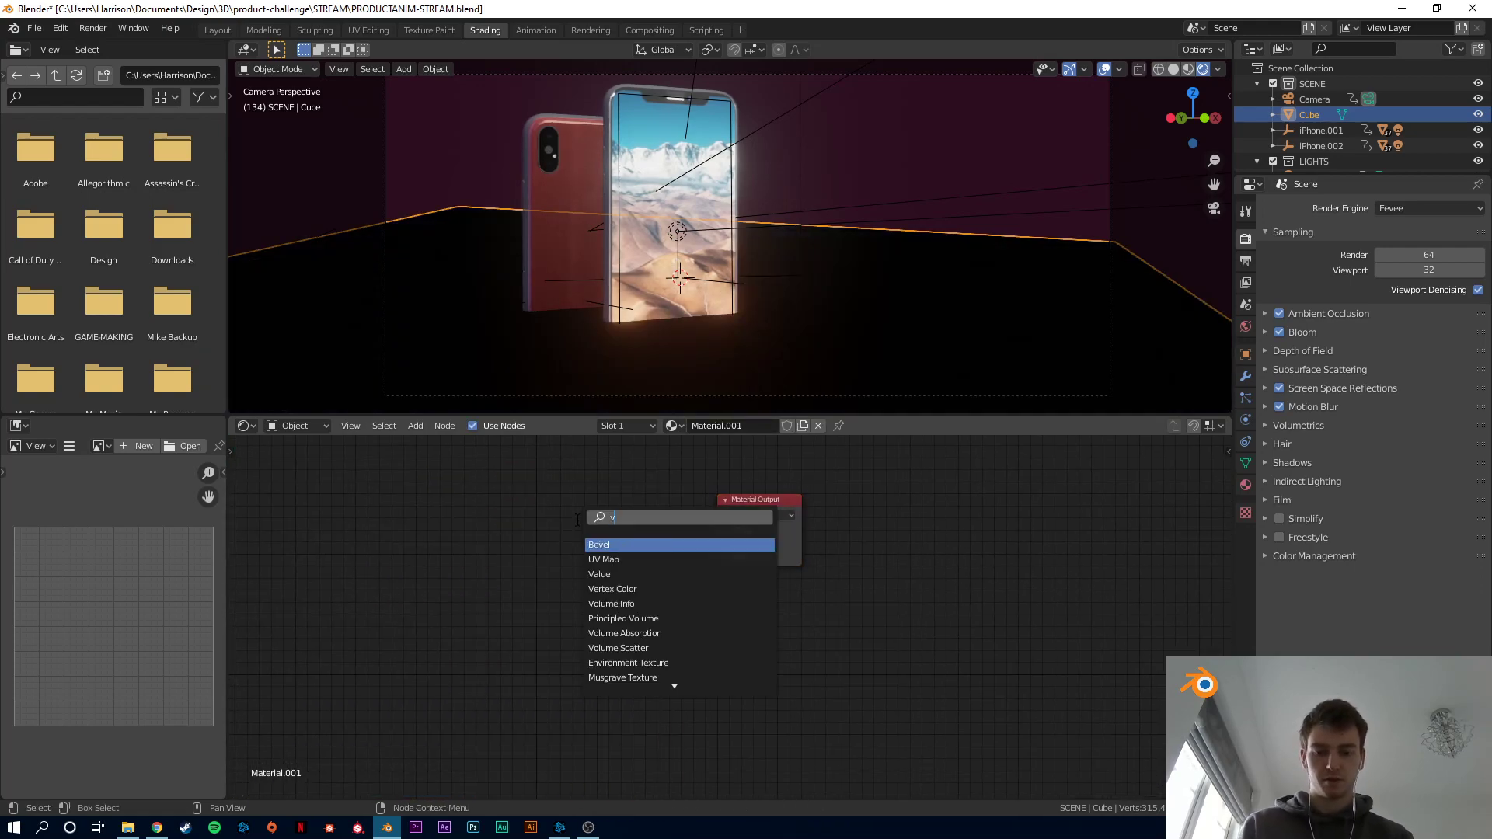
key("BackSpace")
key("BackSpace")
key("BackSpace")
type("vol")
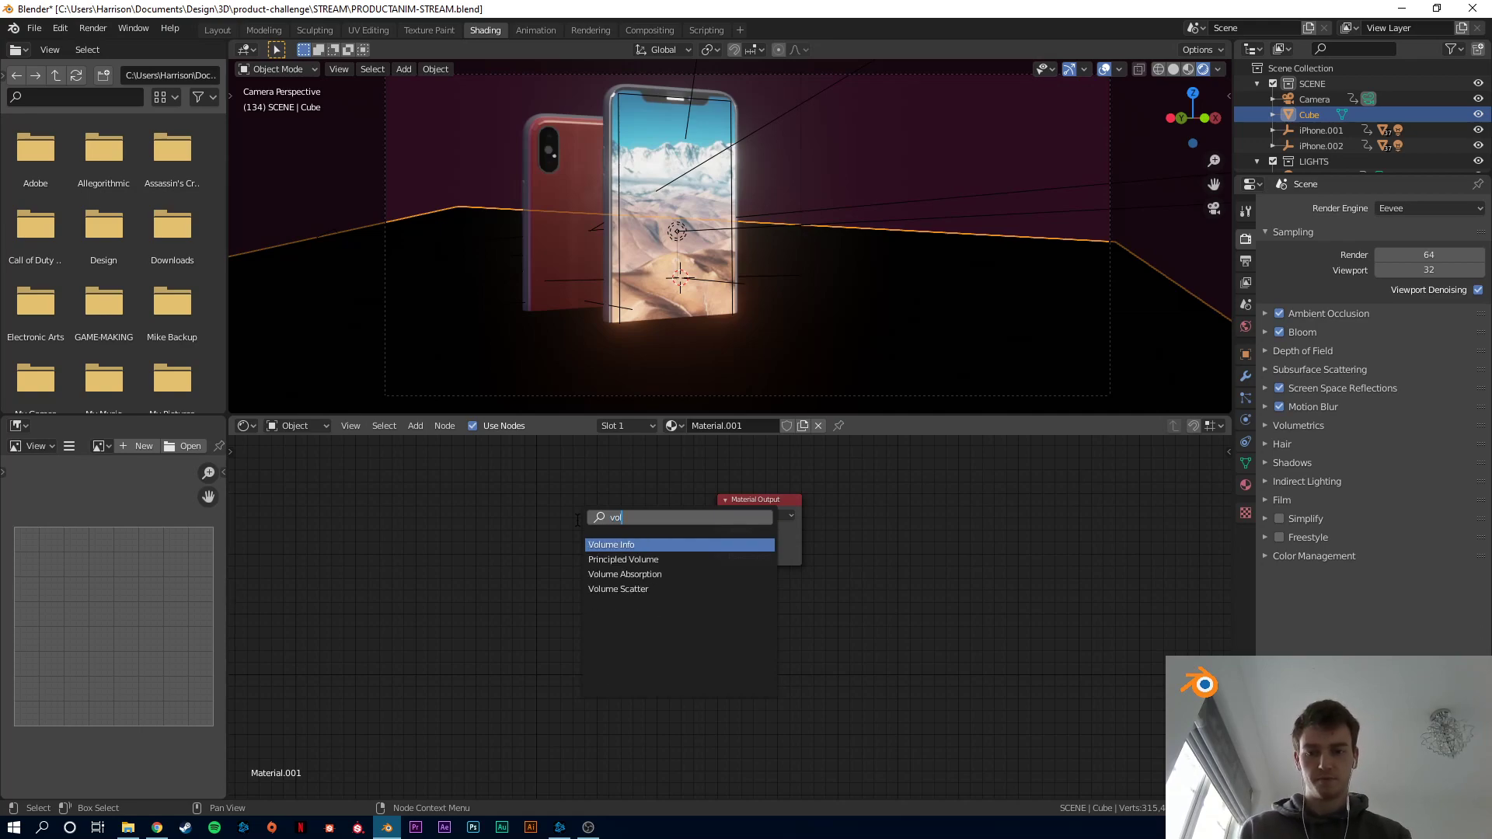
key("Down")
key("Down")
key("Down")
key("Up")
key("Return")
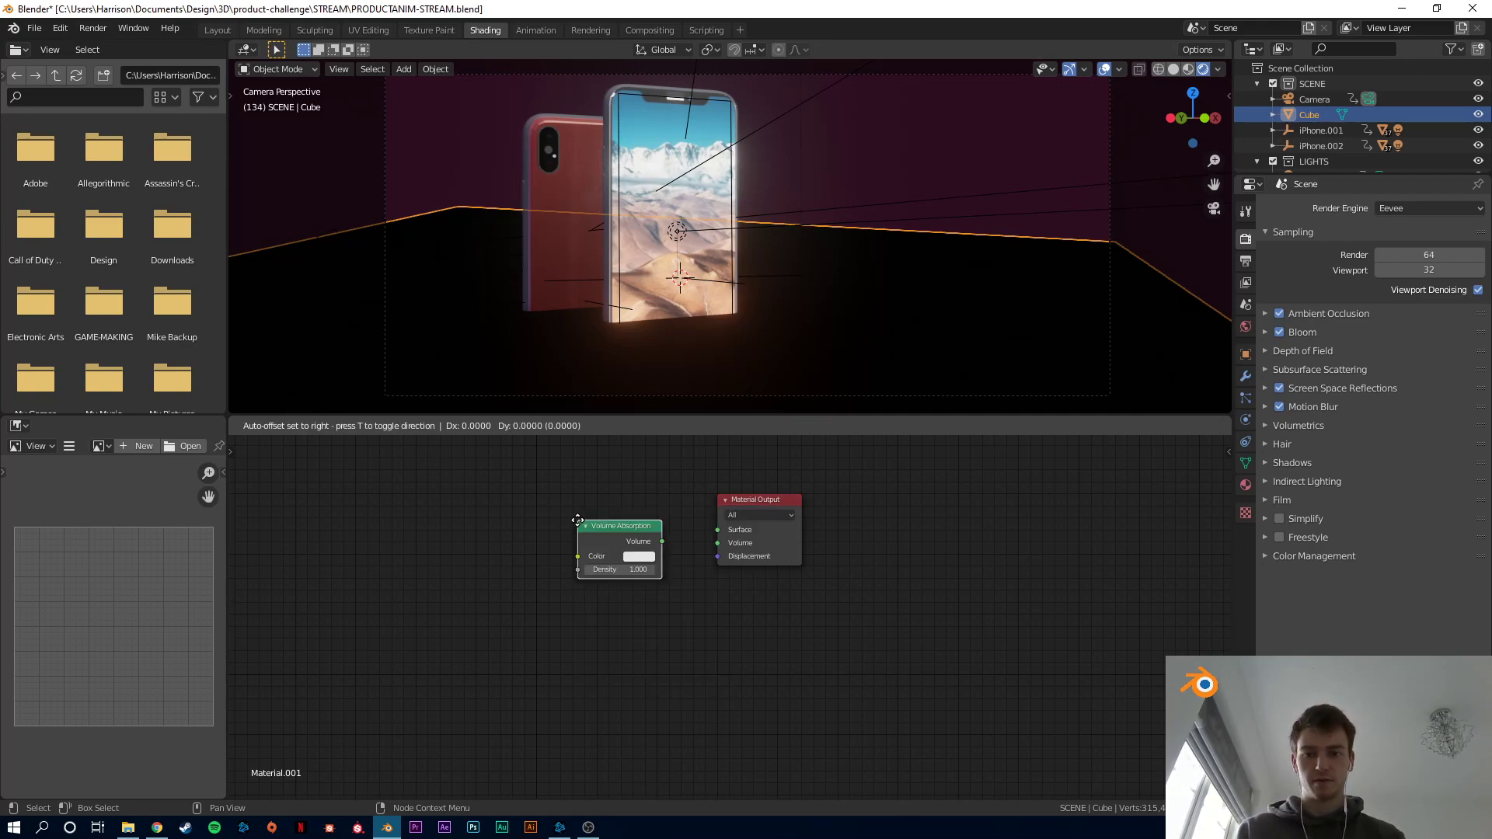
left_click(577, 520)
key("x")
Add a Principled Volume node and connect its output to the Volume input of the Material Output.
key("shift+a")
type("vol")
key("Down")
key("Return")
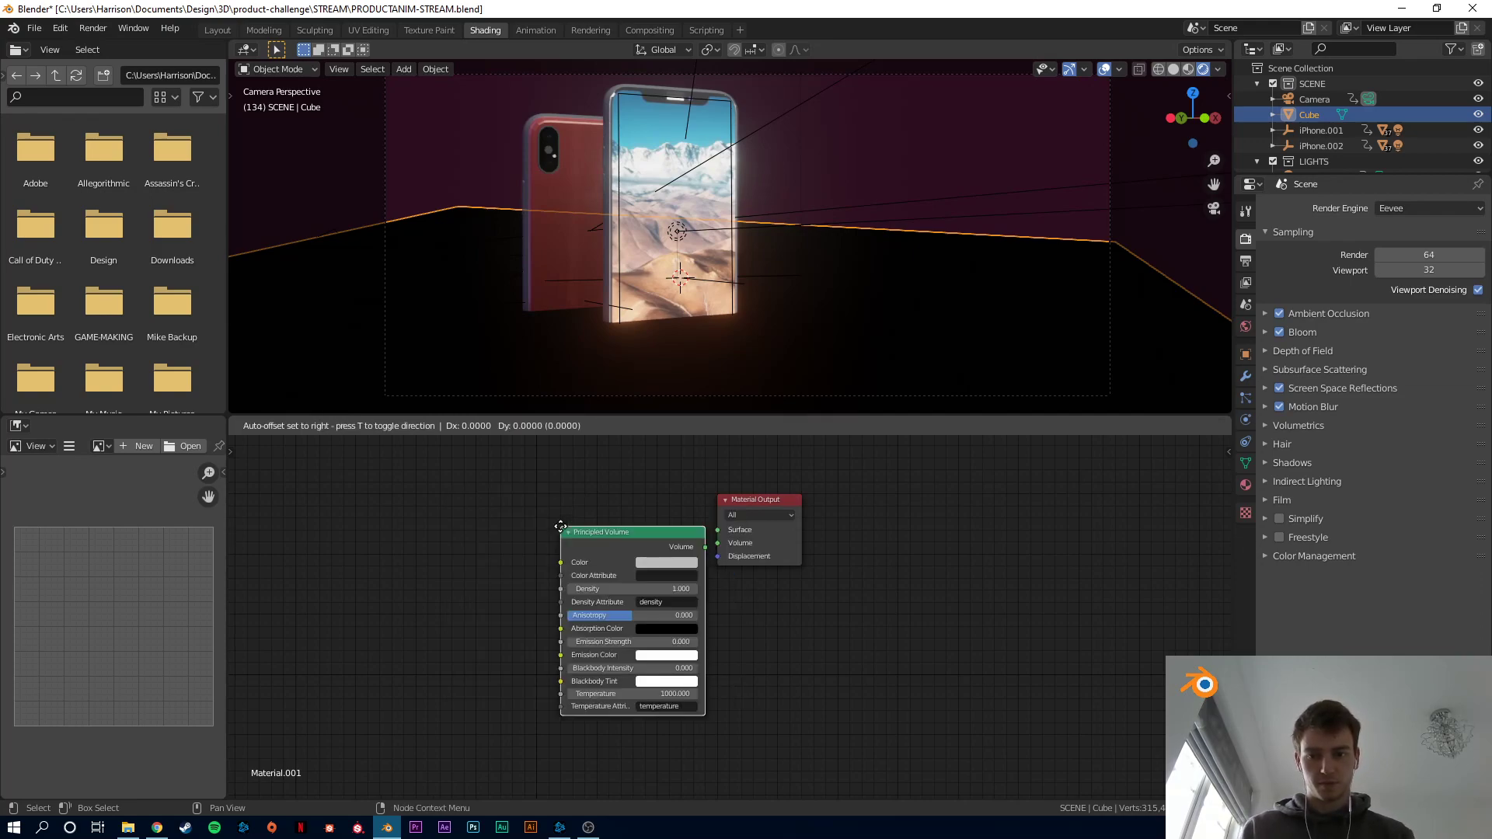
left_click(483, 528)
scroll(594, 565, "up", 2)
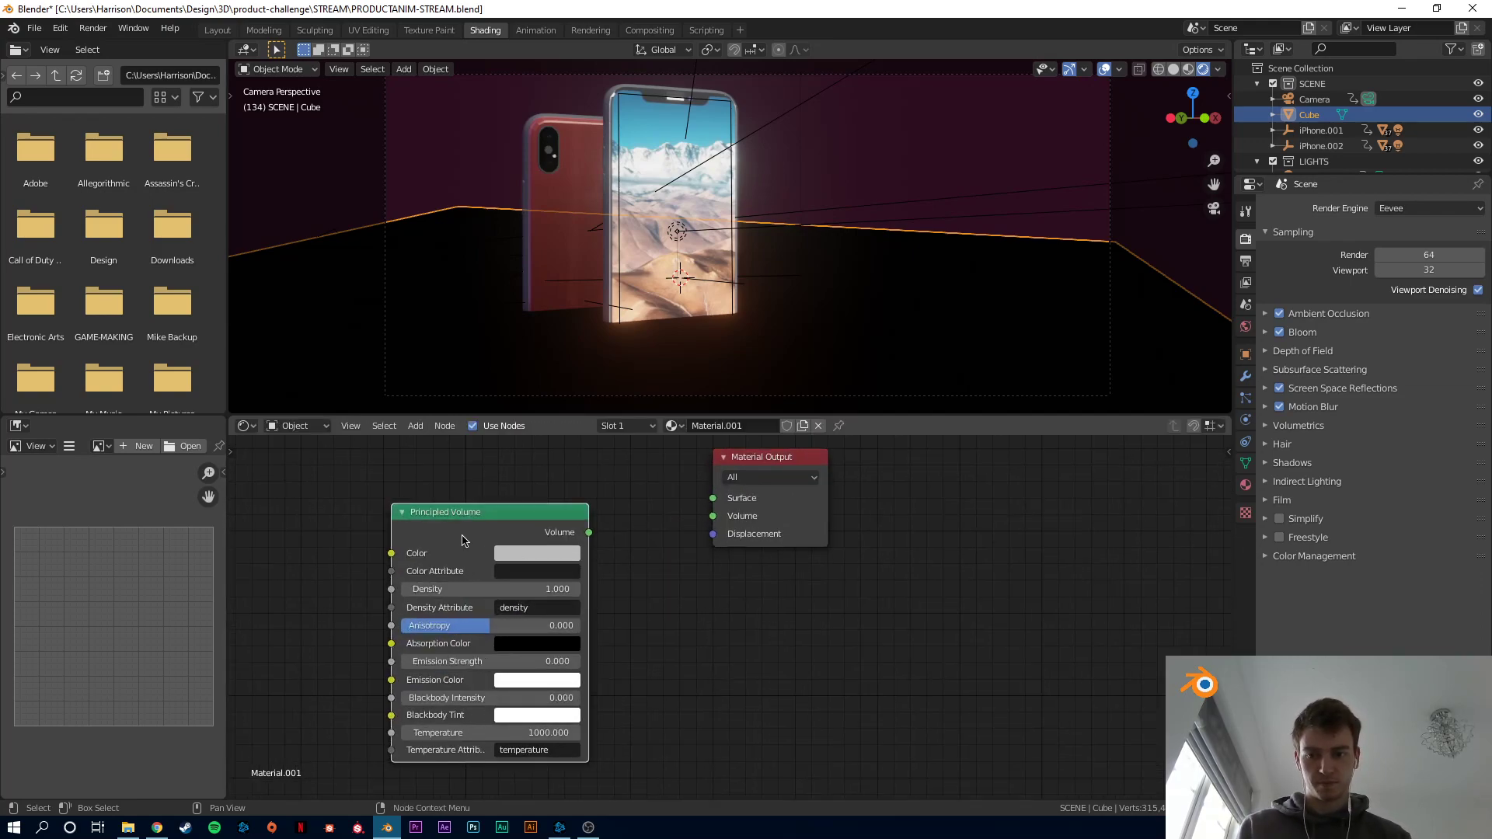
left_click_drag(464, 542, 452, 521)
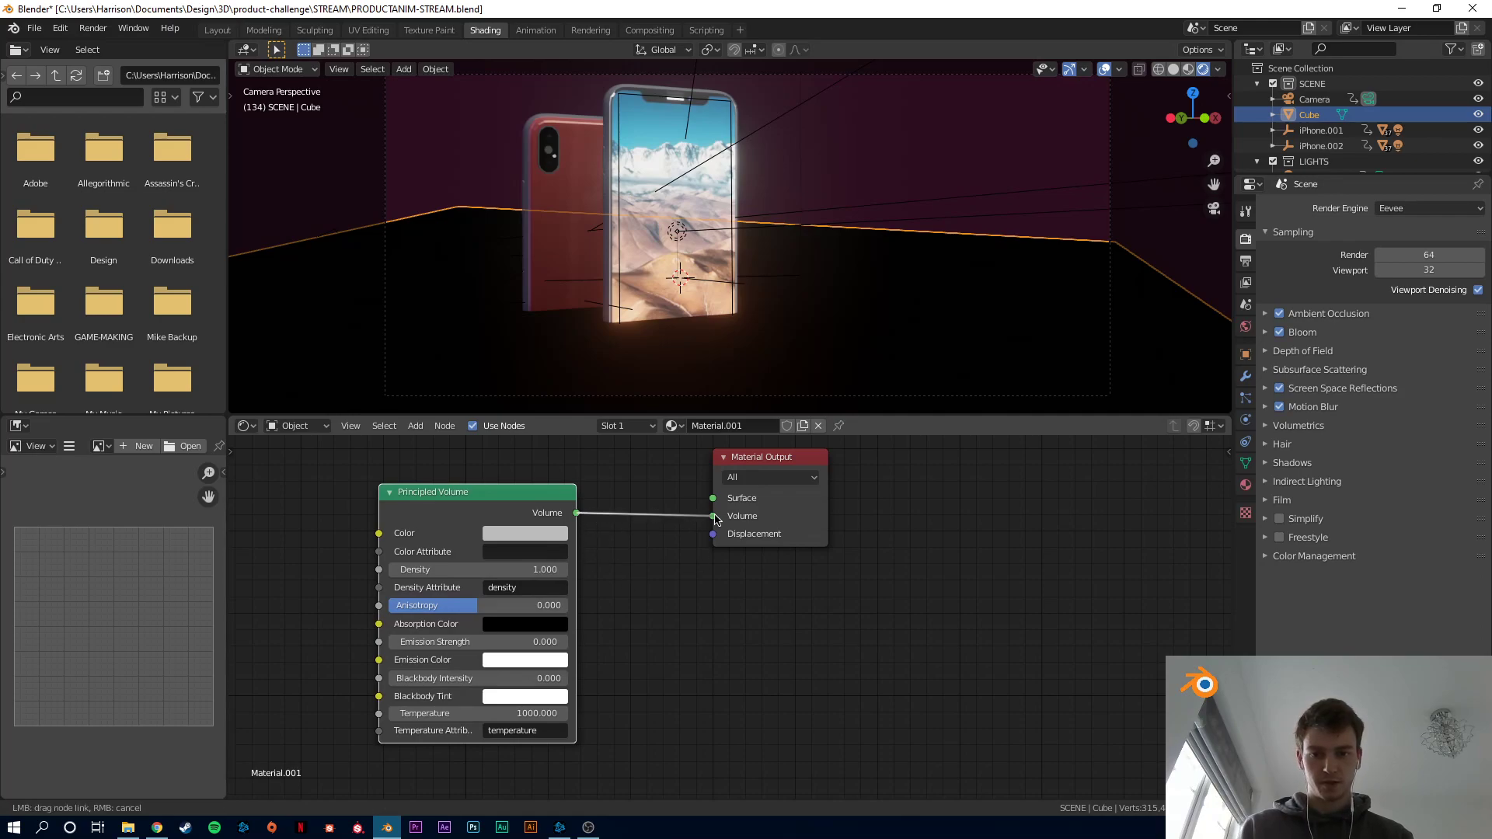
left_click_drag(716, 519, 713, 516)
left_click(902, 217)
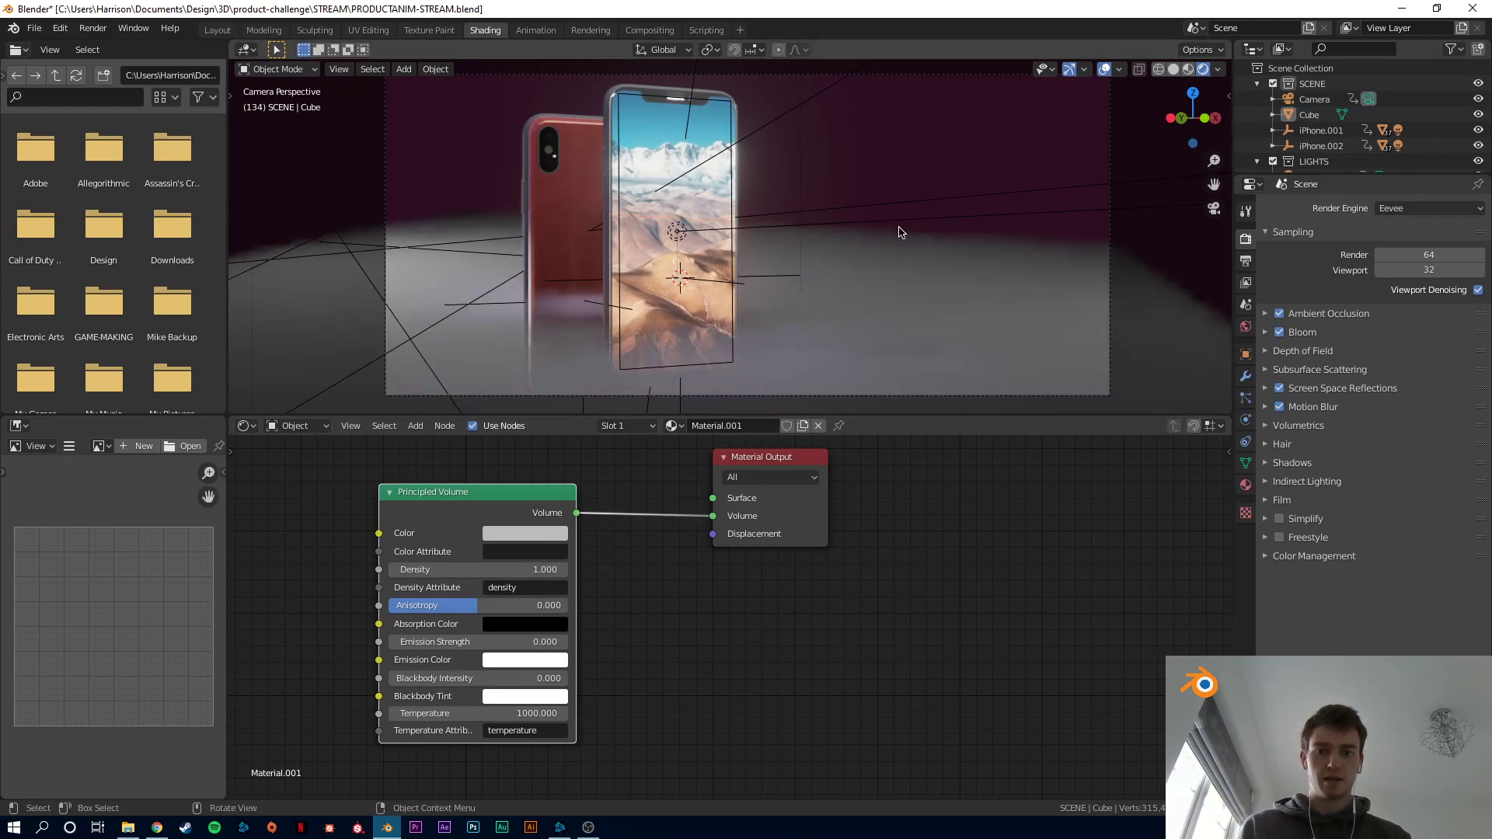
left_click(960, 326)
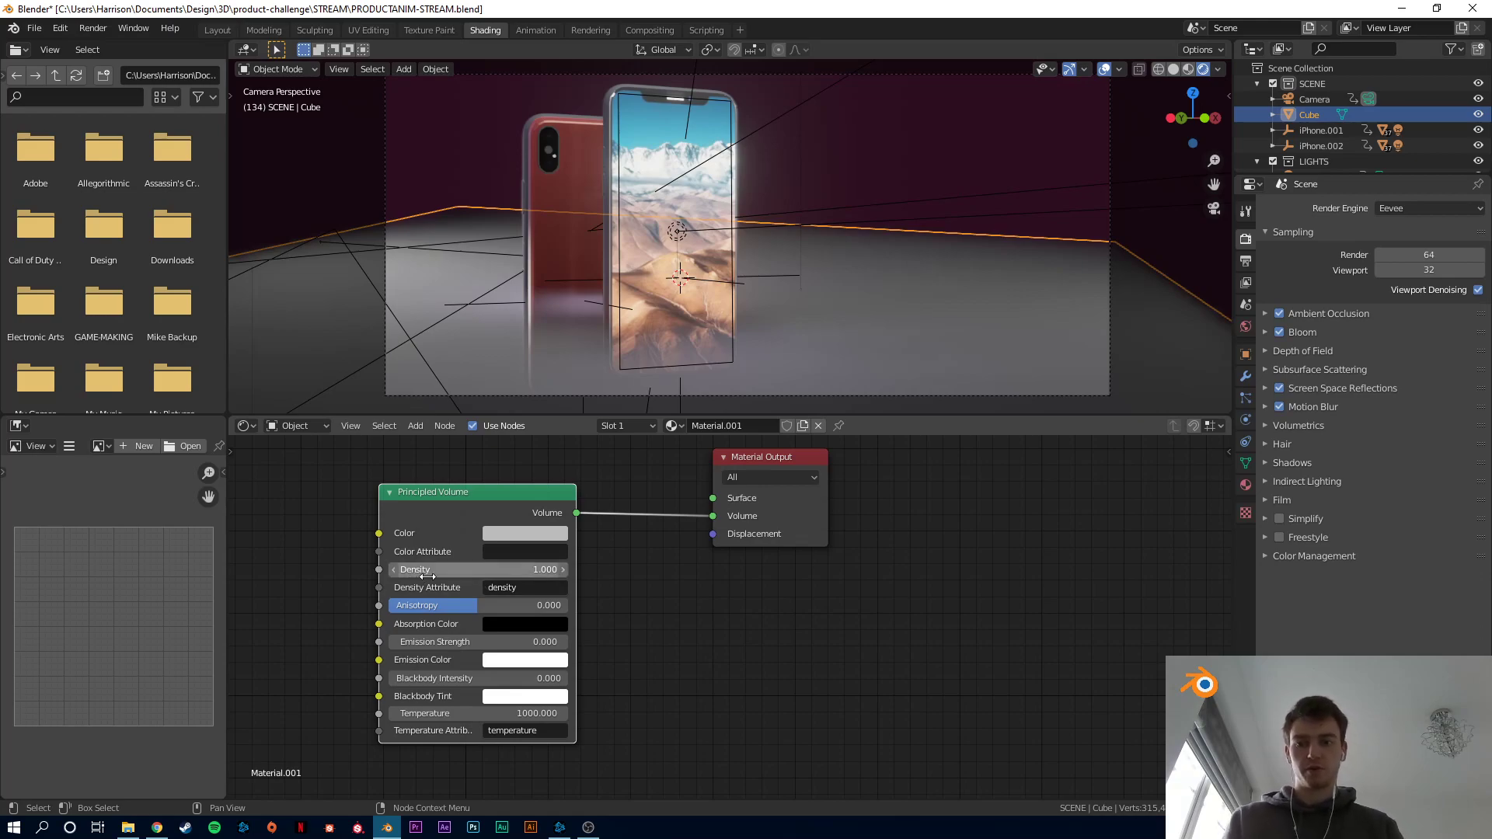
Set the Principled Volume density to 0.15.
left_click(477, 570)
type("0.04")
key("Return")
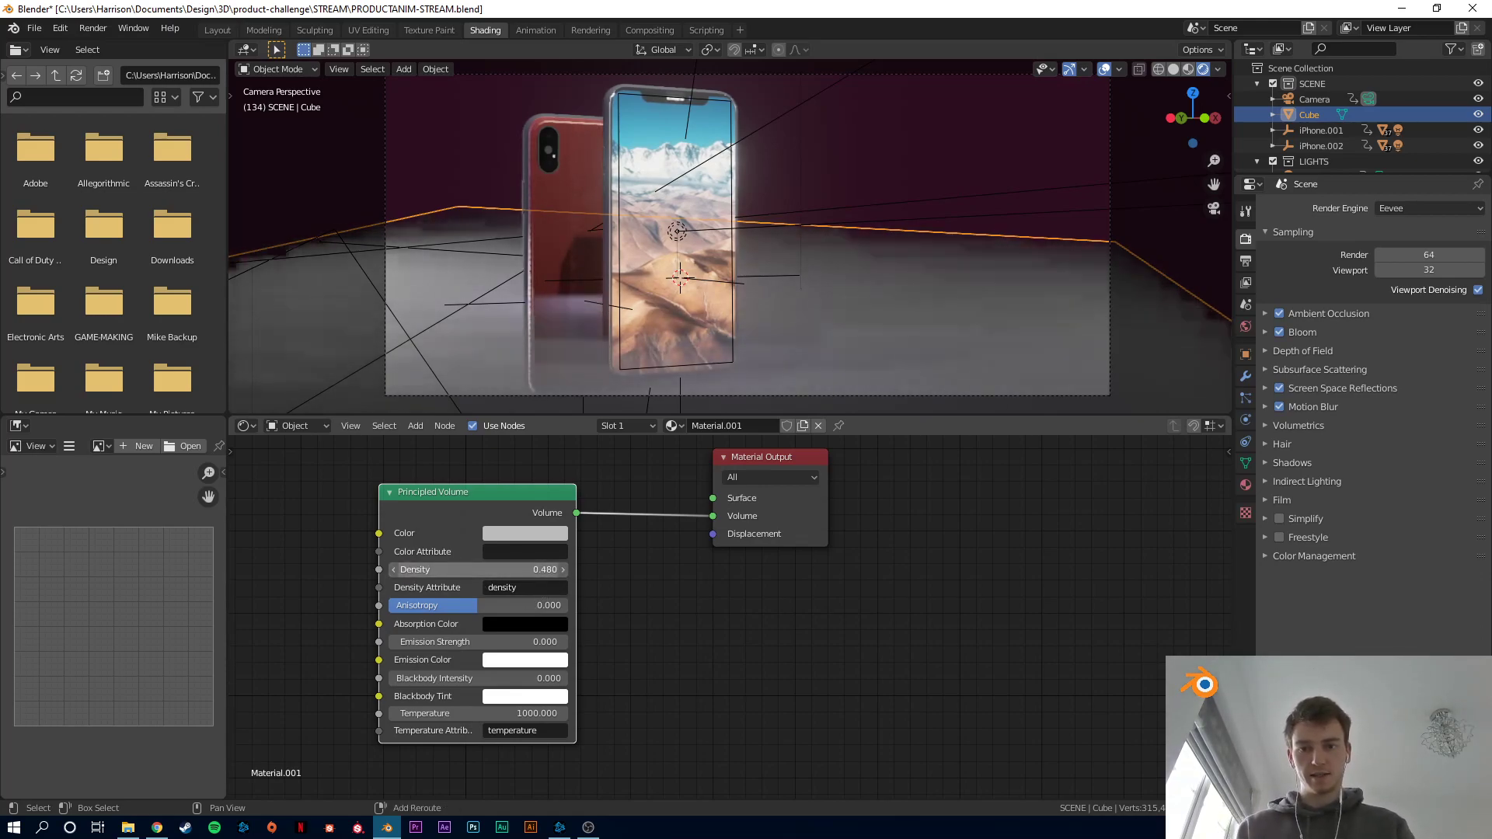
left_click(478, 569)
type("0.1")
key("Return")
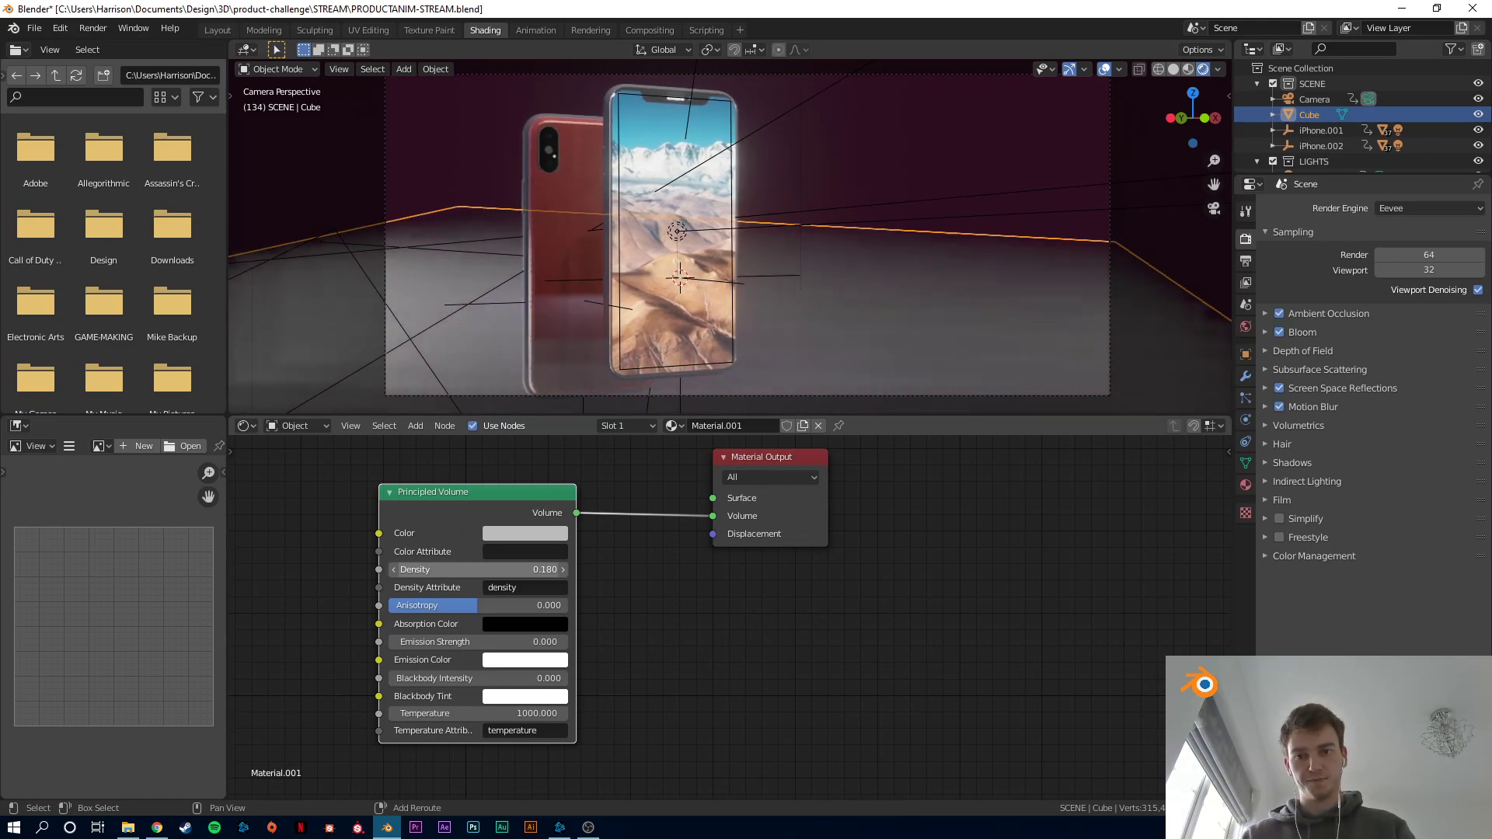
left_click_drag(478, 569, 470, 570)
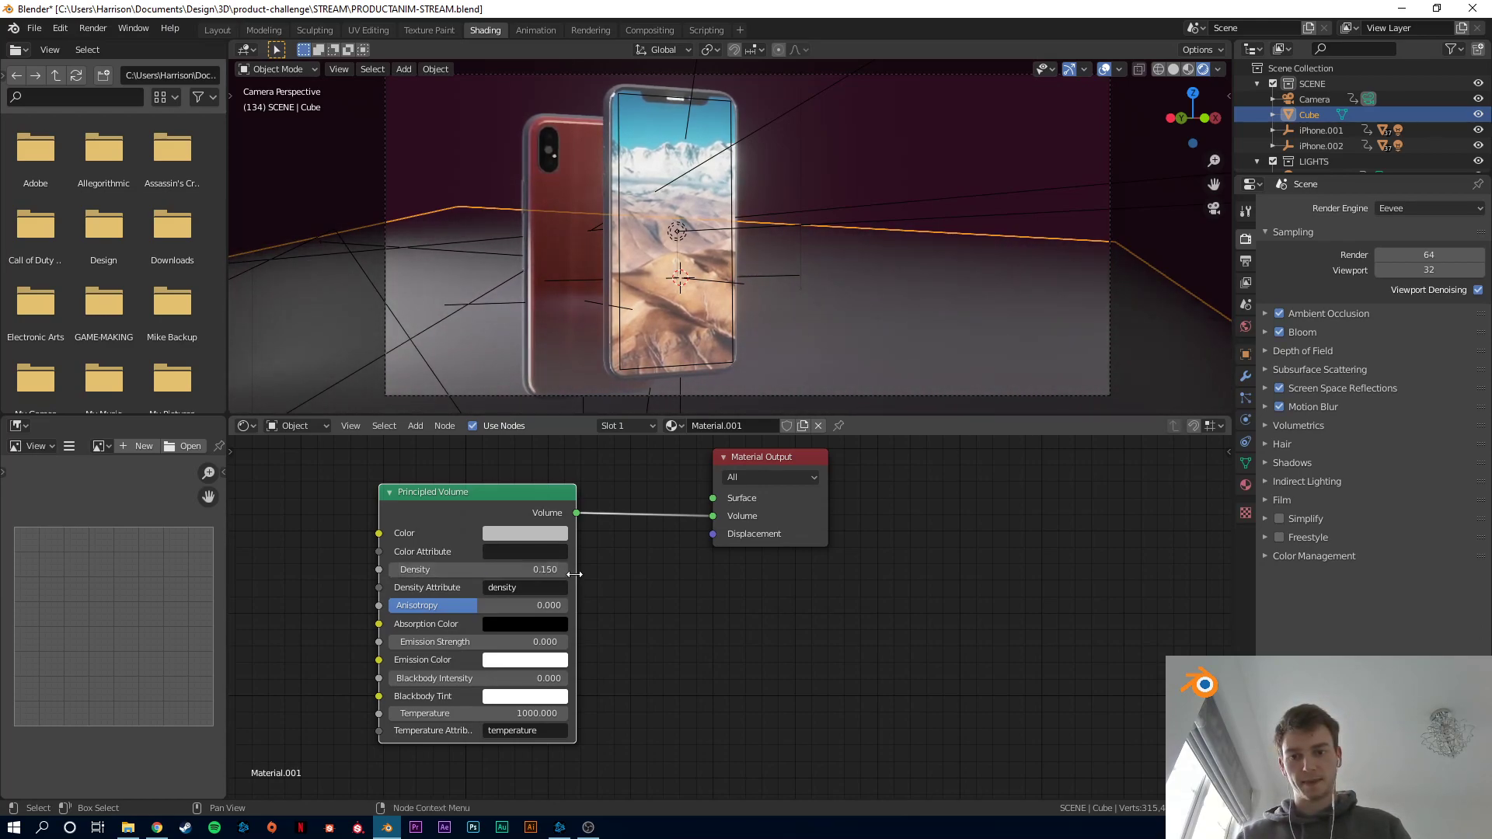
Change the Principled Volume color to a light purple.
left_click(530, 538)
left_click_drag(554, 356, 562, 355)
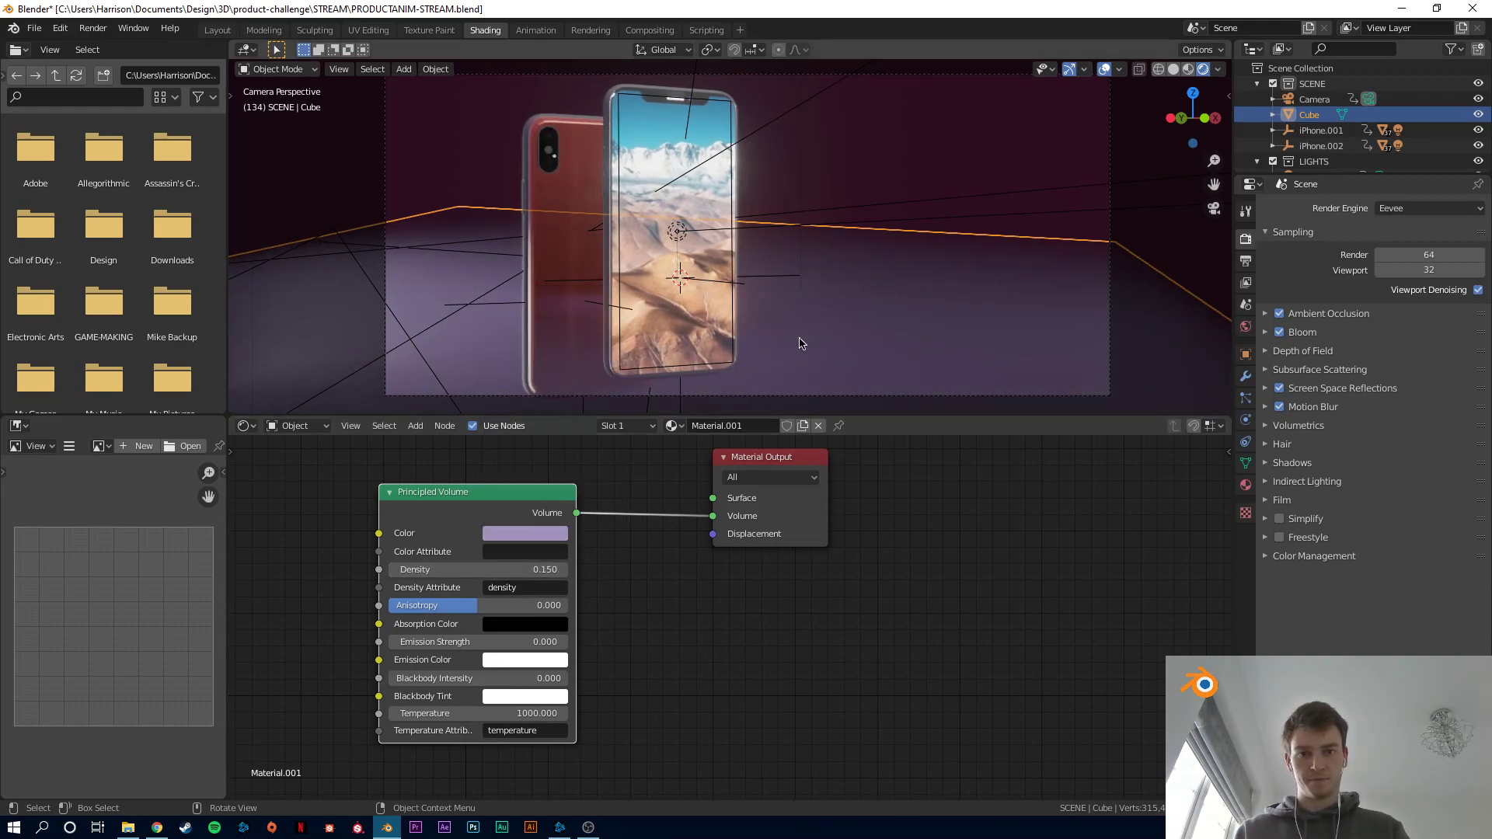
left_click(902, 240)
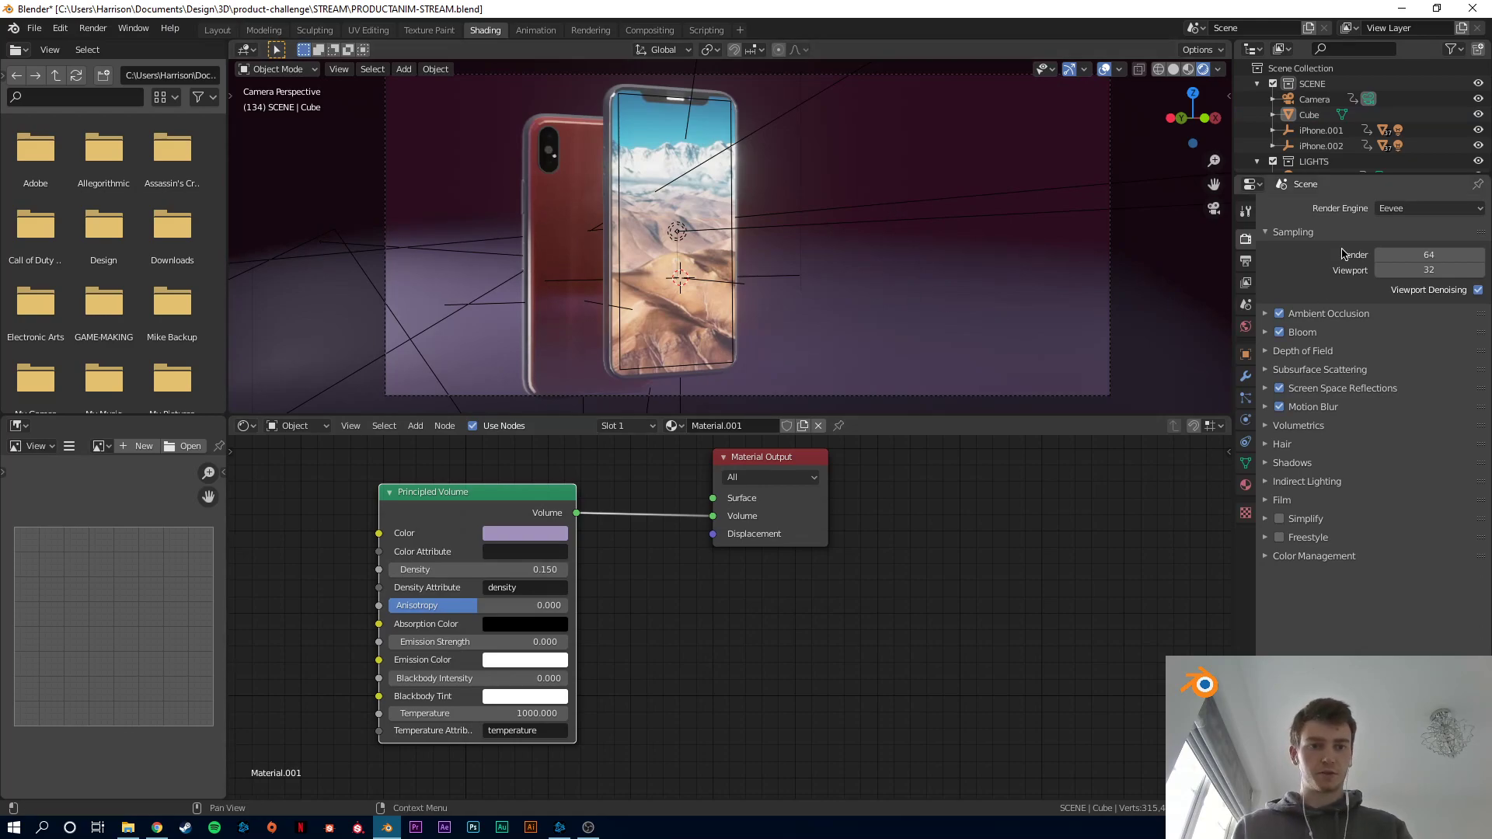
Preview the purple volume in the Cycles render engine, switch back to Eevee and reselect the slab.
left_click(1403, 207)
left_click(1395, 263)
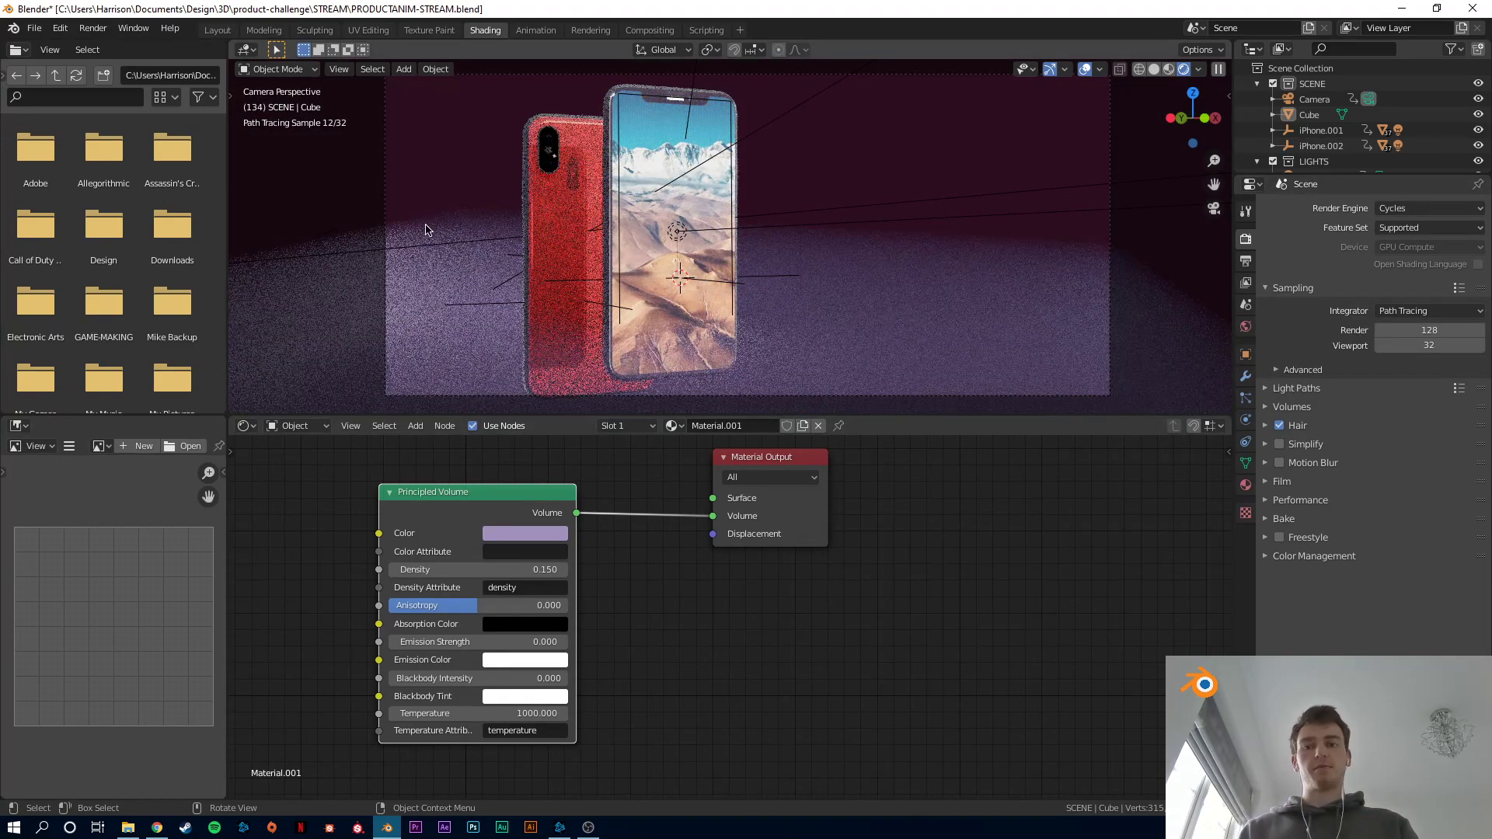
left_click(1402, 216)
left_click(1408, 230)
left_click(931, 317)
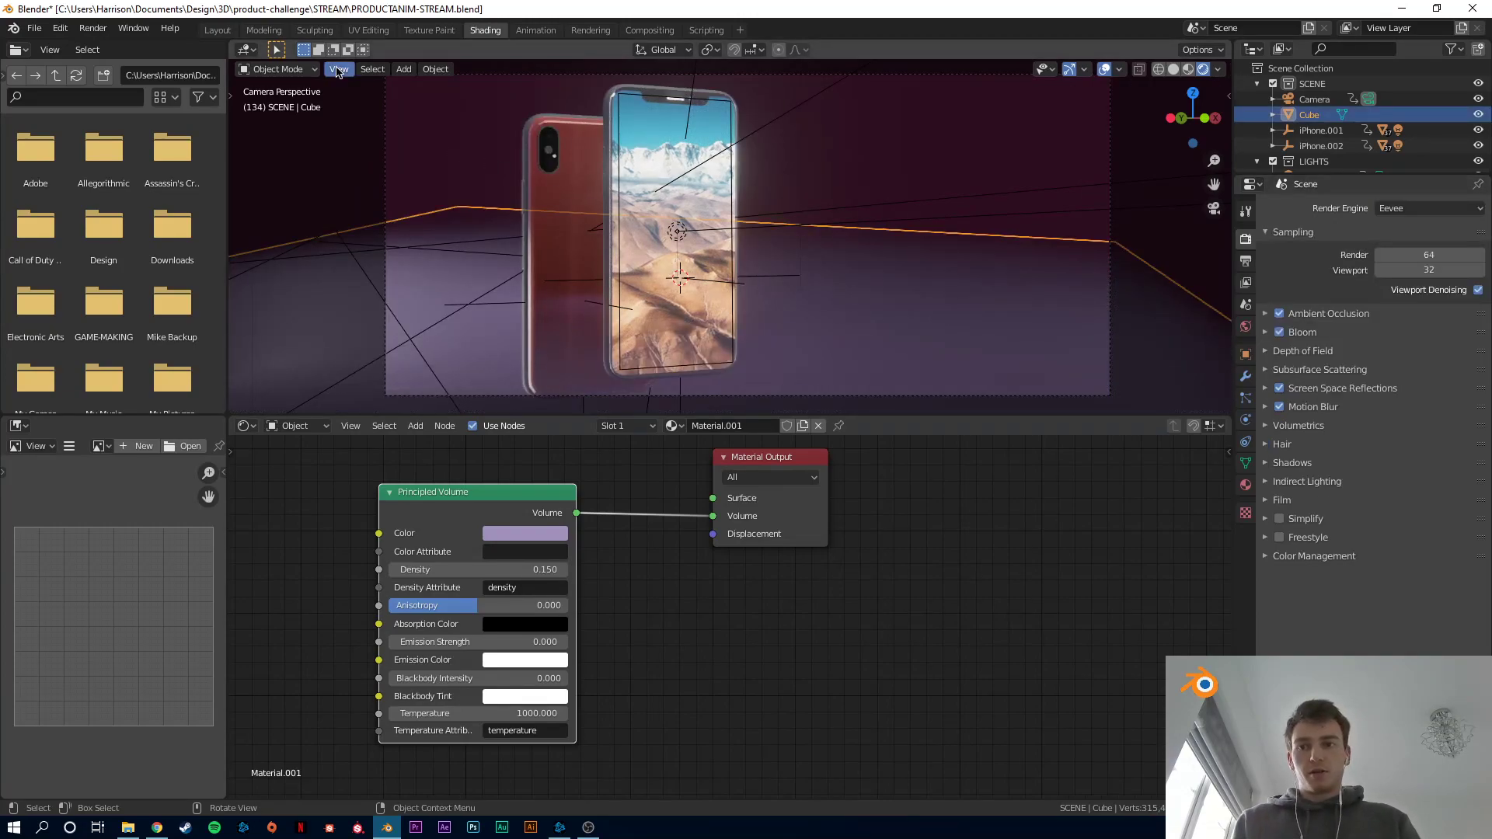
Open the slab in the Sculpting workspace and enable Dyntopo for it, accepting the vertex data warning.
left_click(315, 30)
scroll(638, 258, "down", 5)
middle_click_drag(666, 280, 824, 350)
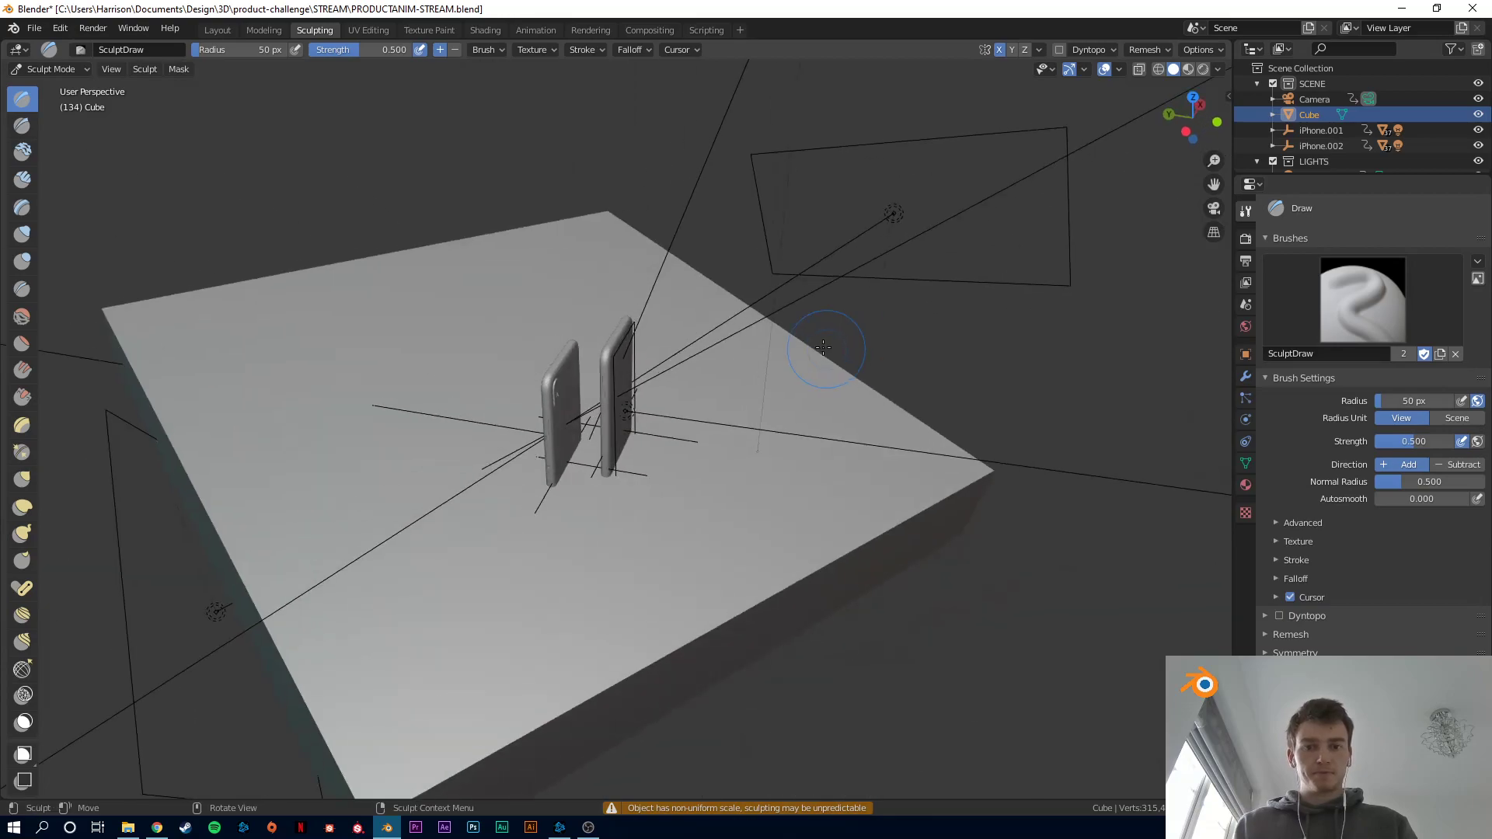
left_click(1060, 49)
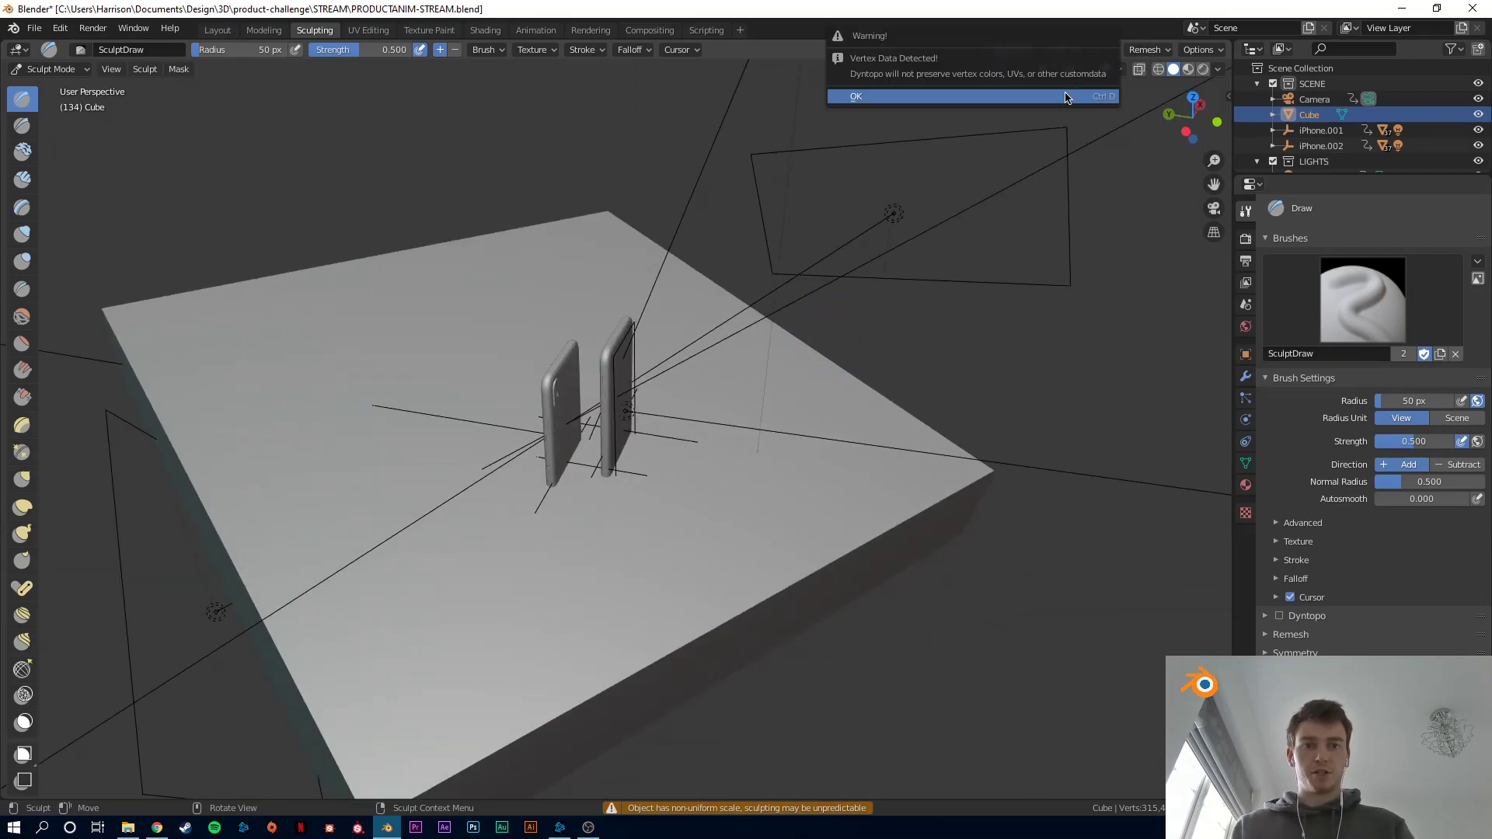
left_click(1067, 97)
Sculpt uneven mounds across the slab's upper surface and edges using the Clay brush with a 74 px radius.
middle_click_drag(794, 393, 599, 369)
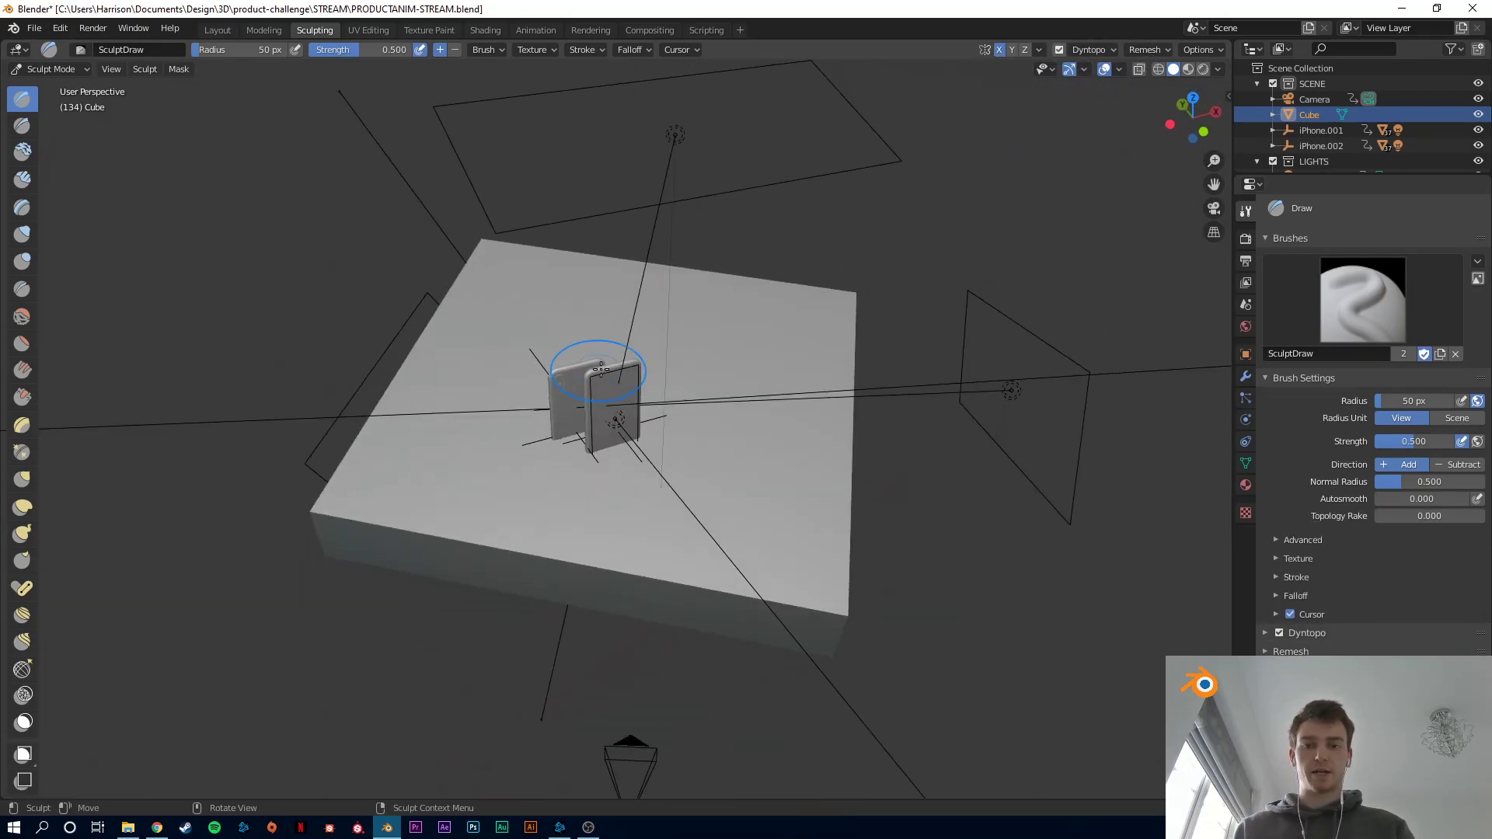
left_click(22, 150)
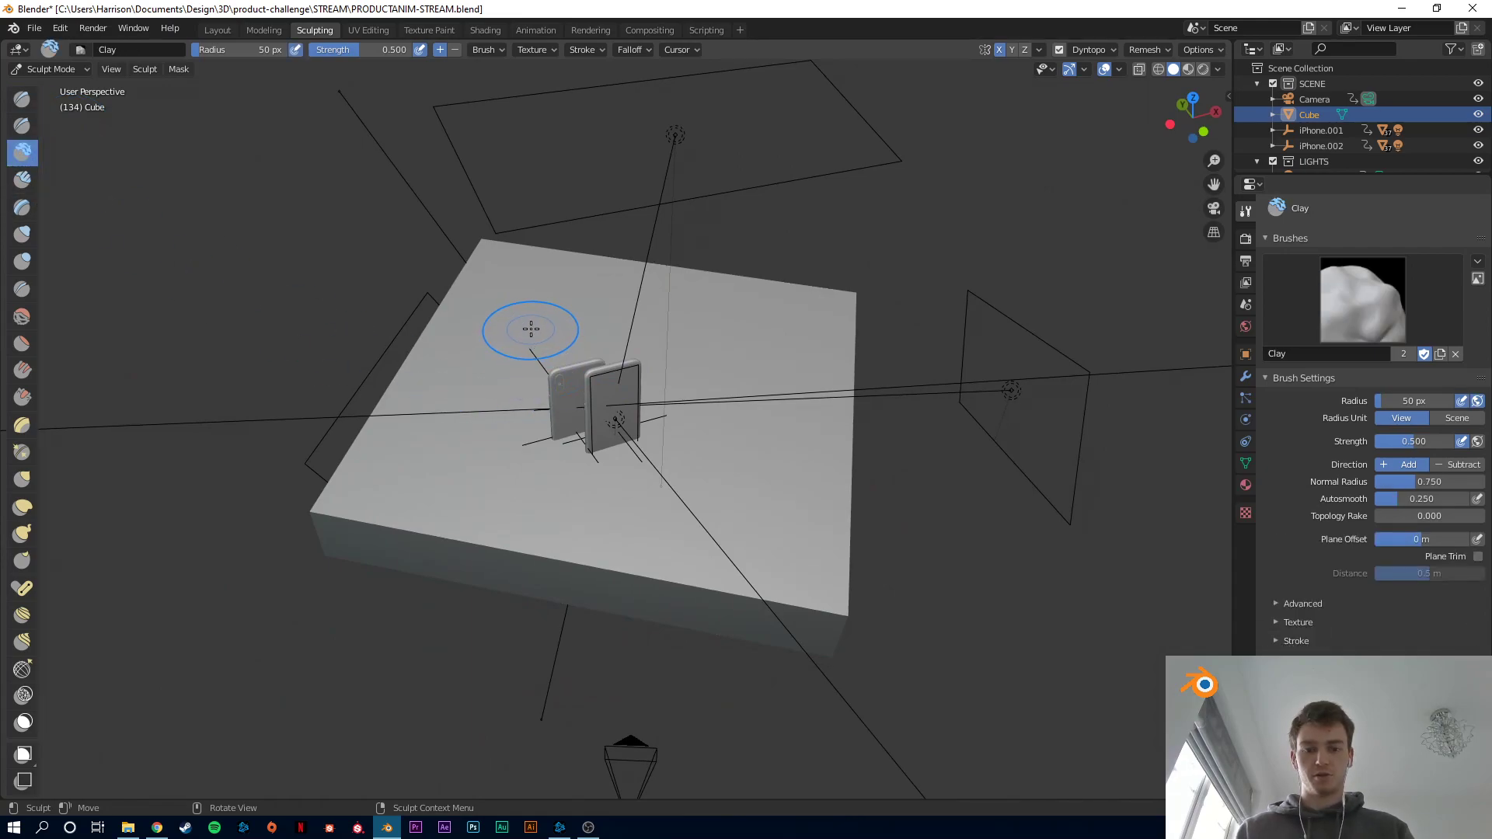
mouse_move(544, 293)
left_mouse_down()
mouse_move(435, 419)
mouse_move(497, 536)
mouse_move(571, 308)
mouse_move(480, 553)
mouse_move(466, 536)
left_mouse_up()
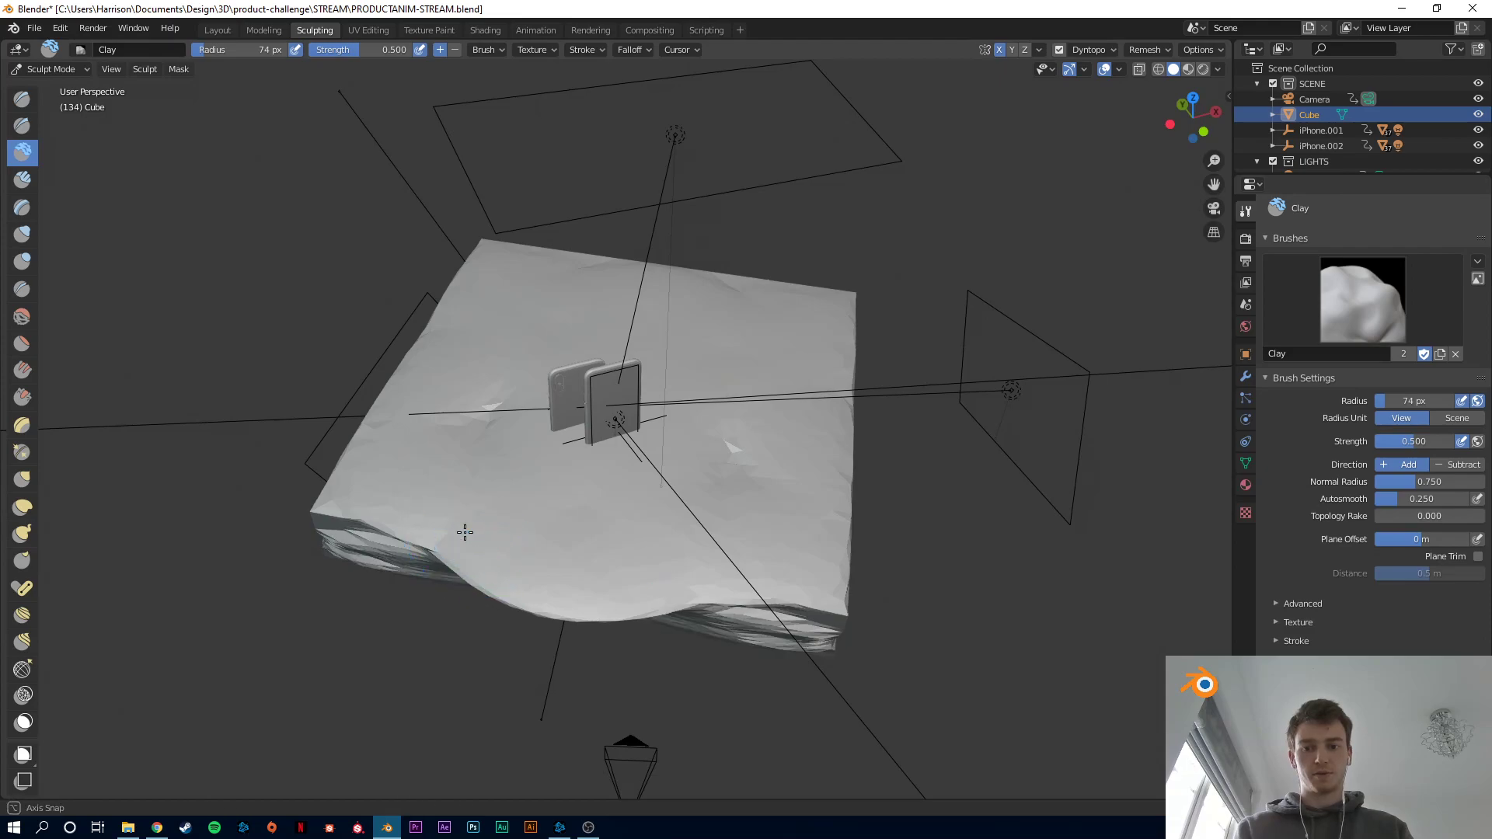
middle_click_drag(467, 536, 444, 493)
left_click_drag(584, 532, 490, 529)
middle_click_drag(684, 420, 556, 436)
mouse_move(556, 436)
left_mouse_down()
mouse_move(607, 536)
mouse_move(790, 343)
mouse_move(1002, 497)
left_mouse_up()
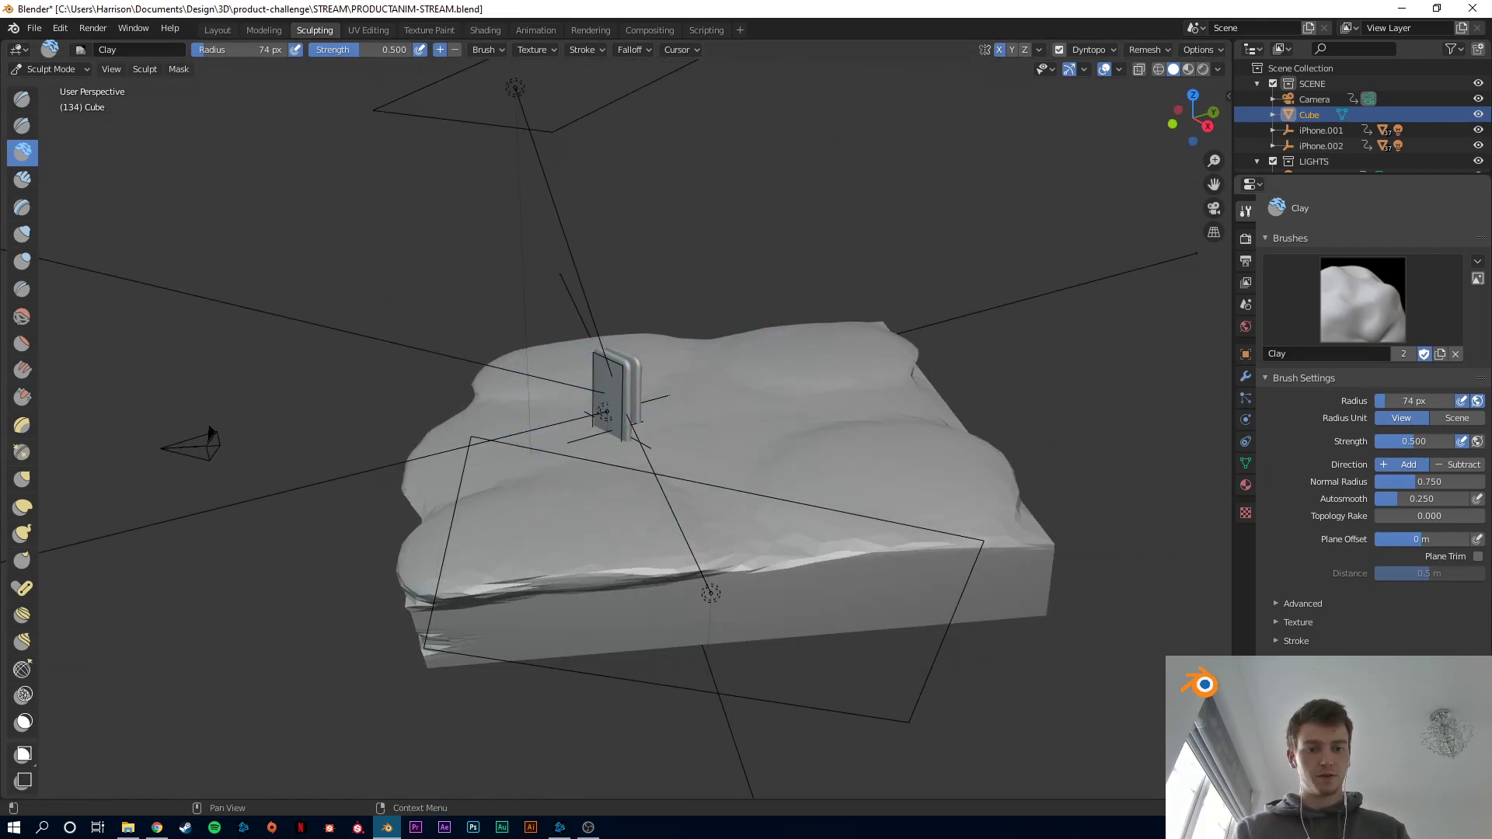
Turn off X mirror symmetry and build up another mound on the slab's far side with an enlarged Clay brush.
left_click(999, 49)
left_click_drag(739, 460, 918, 384)
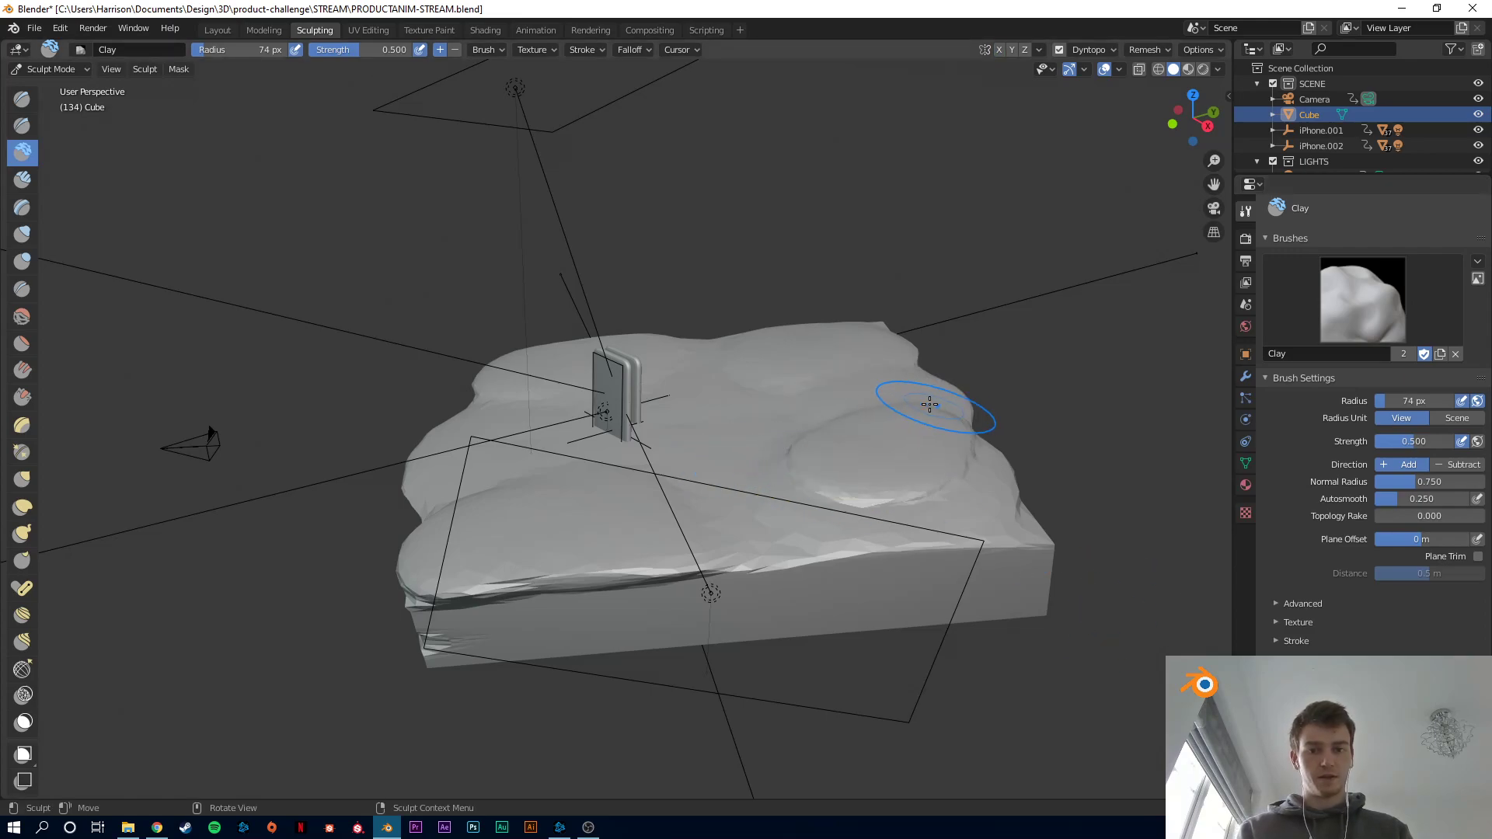
key("bracketright")
key("bracketright")
key("bracketright")
middle_click_drag(883, 406, 931, 457)
Enlarge the Clay brush radius to 152 px and raise broad swells across the slab and around the phones.
key("bracketright")
key("bracketright")
mouse_move(800, 366)
left_mouse_down()
mouse_move(940, 489)
mouse_move(723, 556)
mouse_move(656, 594)
left_mouse_up()
left_click_drag(760, 523, 780, 397)
middle_click_drag(780, 397, 616, 383)
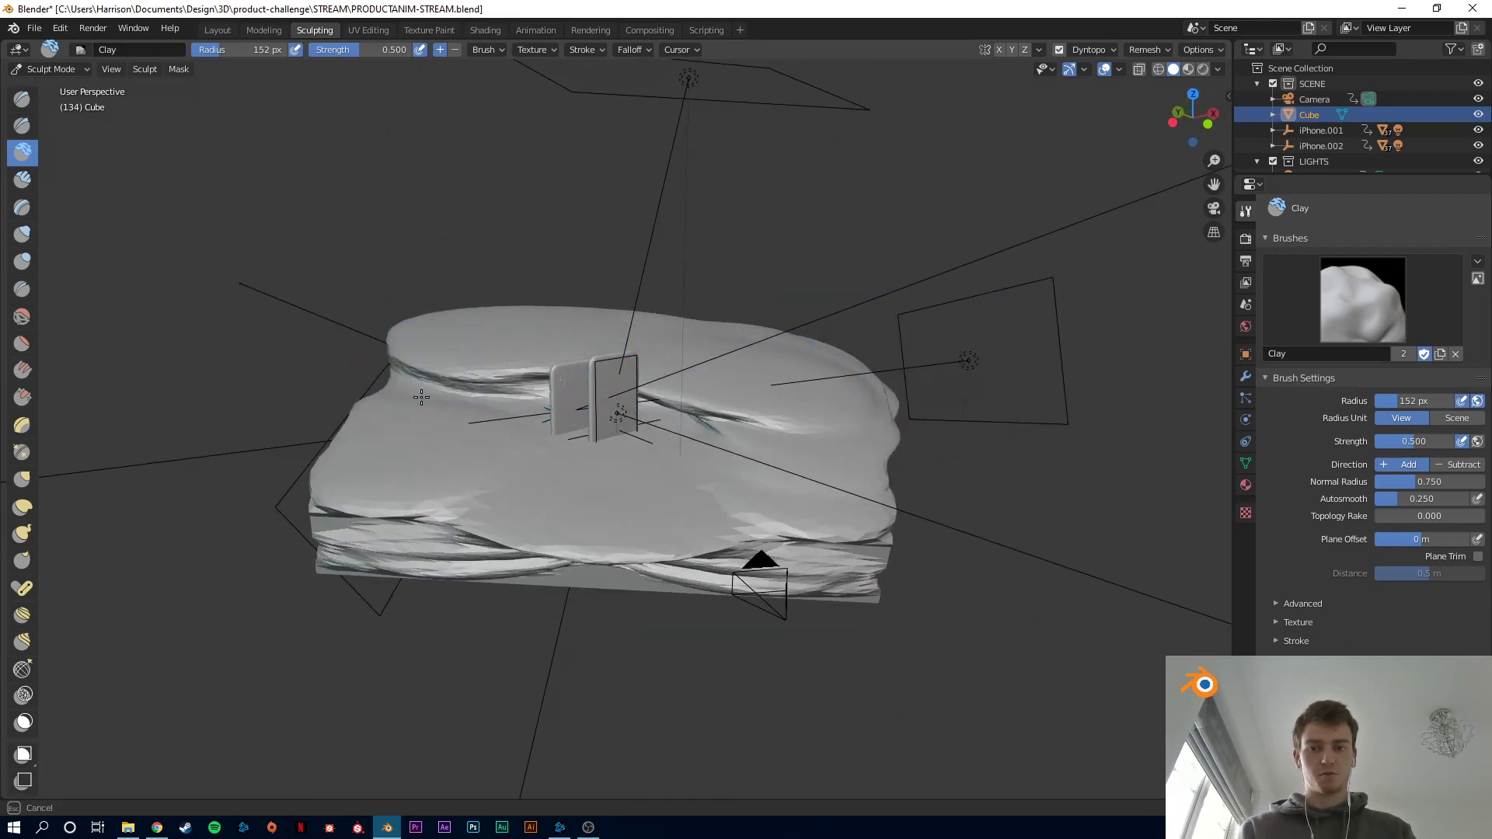
mouse_move(521, 401)
left_mouse_down()
mouse_move(591, 436)
mouse_move(746, 466)
mouse_move(559, 540)
mouse_move(602, 520)
mouse_move(459, 433)
mouse_move(603, 467)
mouse_move(606, 442)
left_mouse_up()
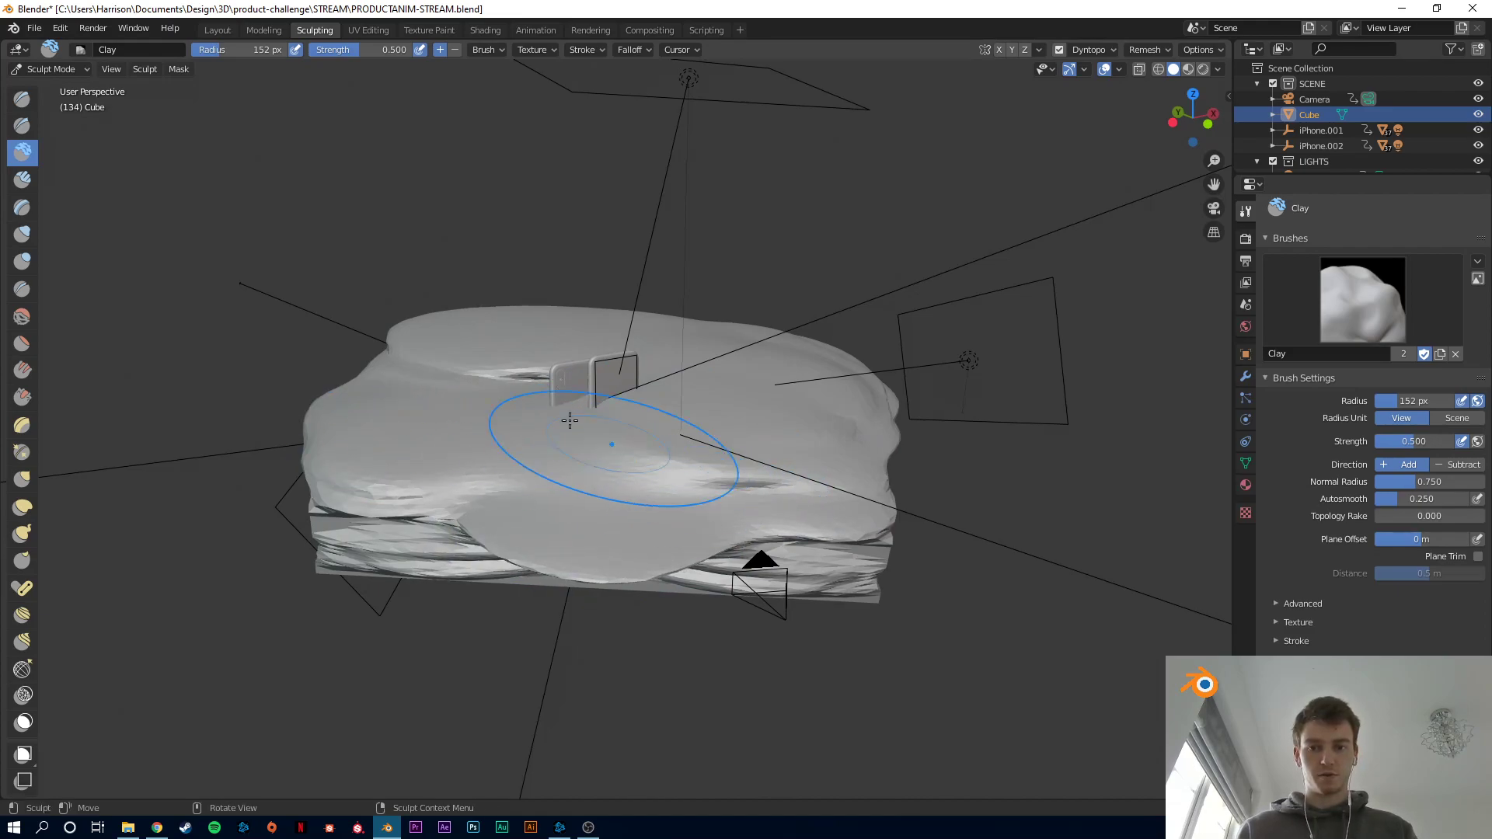
left_click_drag(712, 429, 614, 440)
Set the Clay brush to Subtract and carve down the surface around the phones and toward the slab's edges.
left_click(454, 49)
mouse_move(530, 353)
left_mouse_down()
mouse_move(516, 391)
mouse_move(706, 467)
mouse_move(666, 383)
mouse_move(493, 343)
mouse_move(777, 405)
mouse_move(436, 426)
mouse_move(644, 428)
mouse_move(691, 450)
left_mouse_up()
scroll(468, 480, "up", 4)
scroll(498, 486, "down", 2)
mouse_move(520, 492)
middle_mouse_down()
mouse_move(552, 477)
mouse_move(536, 497)
middle_mouse_up()
mouse_move(536, 497)
left_mouse_down()
mouse_move(526, 516)
mouse_move(899, 516)
mouse_move(192, 507)
mouse_move(178, 467)
mouse_move(281, 415)
mouse_move(548, 503)
mouse_move(762, 498)
mouse_move(863, 455)
mouse_move(485, 459)
mouse_move(826, 475)
left_mouse_up()
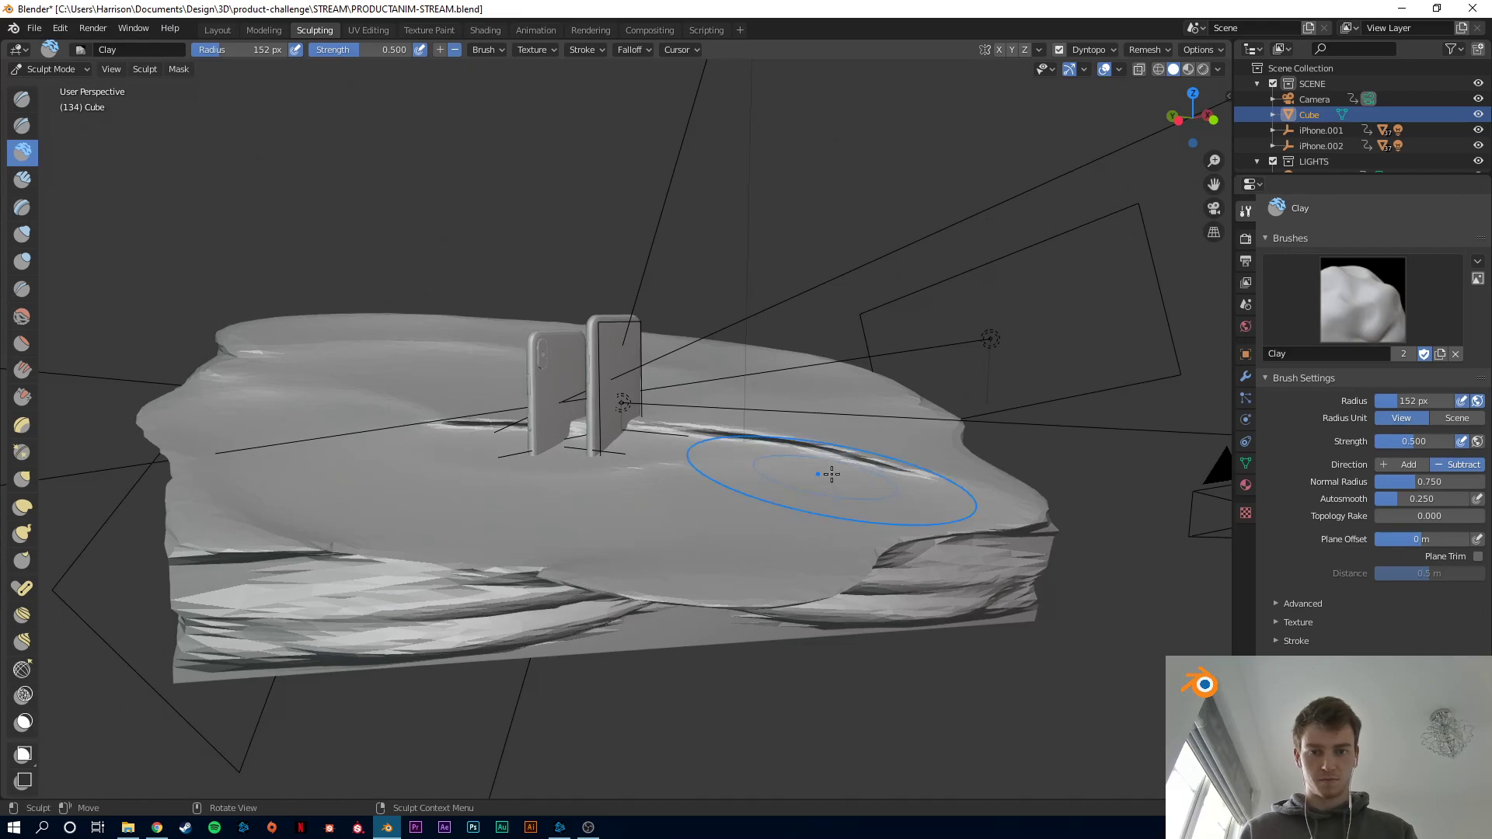
mouse_move(764, 422)
left_mouse_down()
mouse_move(977, 493)
mouse_move(965, 530)
left_mouse_up()
middle_click_drag(956, 530, 915, 504)
left_click_drag(917, 505, 233, 466)
middle_click_drag(233, 466, 449, 516)
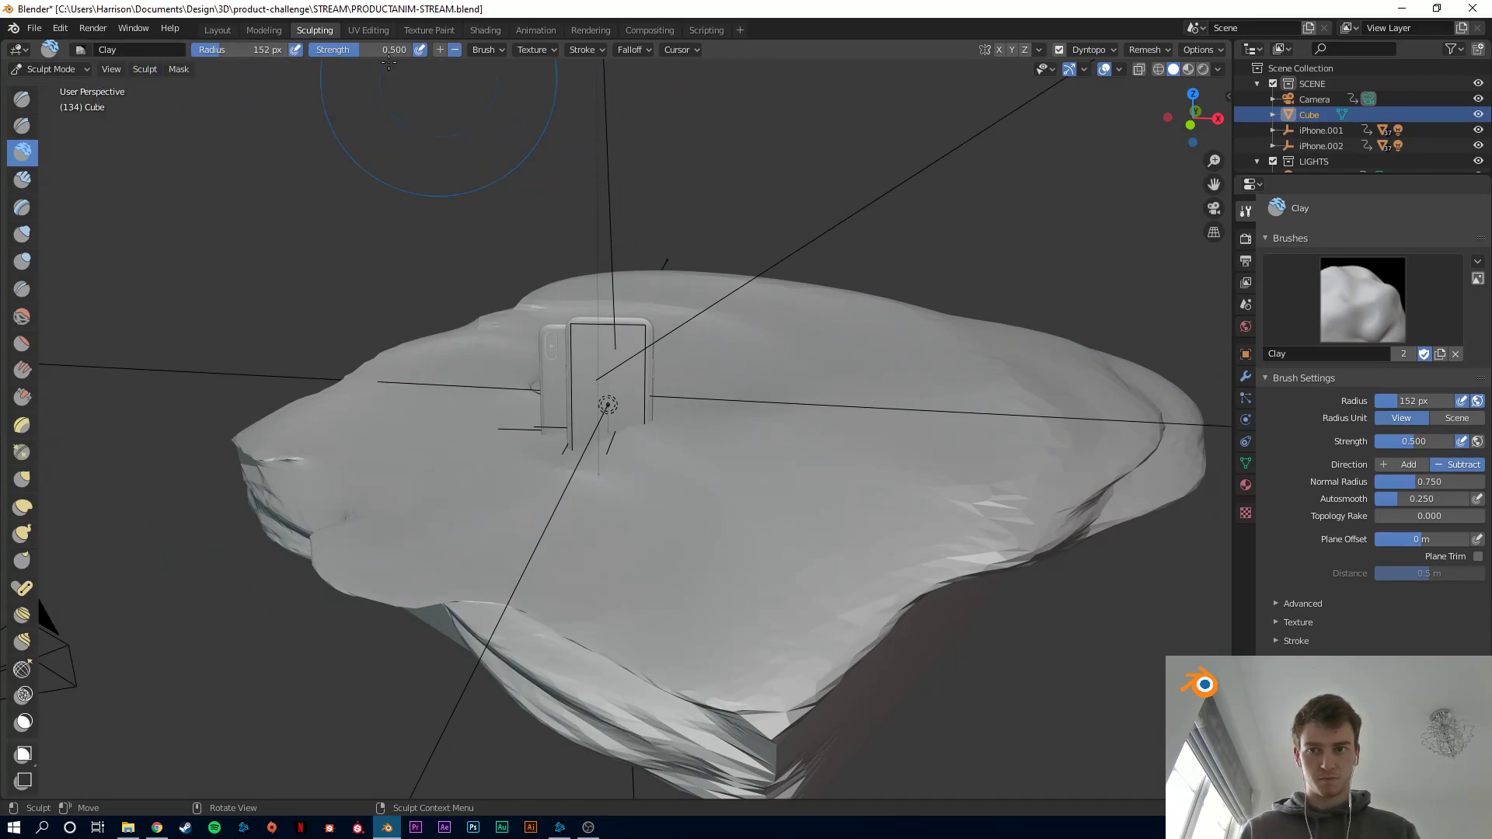
Set the Clay brush to Add with strength 0.181 and softly build up the slab's back surface, front corner and sides.
left_click(440, 49)
left_click_drag(661, 299, 836, 321)
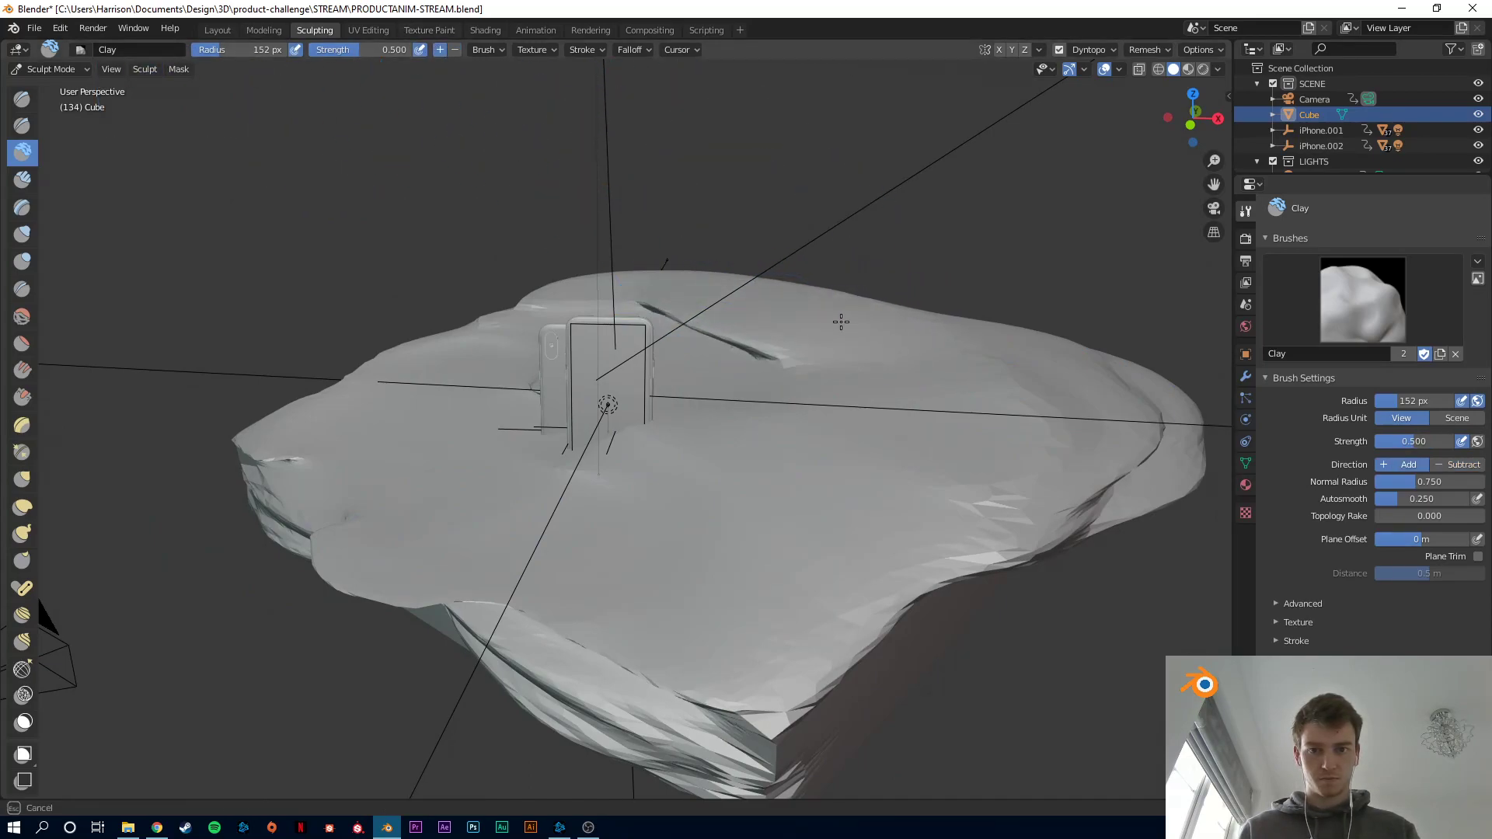
key("ctrl+z")
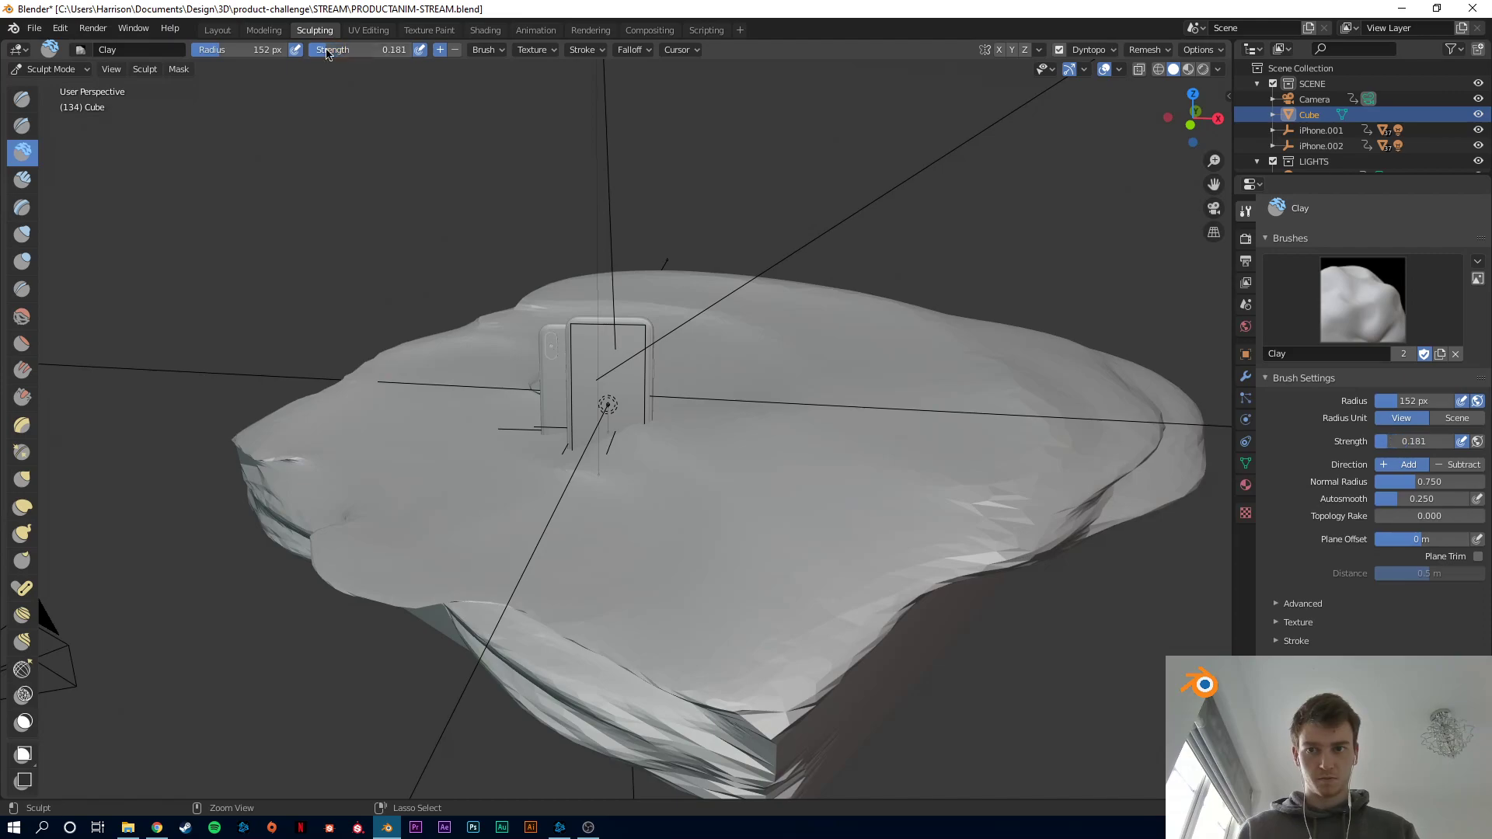
left_click_drag(600, 290, 750, 314)
mouse_move(911, 373)
left_mouse_down()
mouse_move(995, 483)
mouse_move(910, 573)
mouse_move(769, 676)
mouse_move(647, 667)
left_mouse_up()
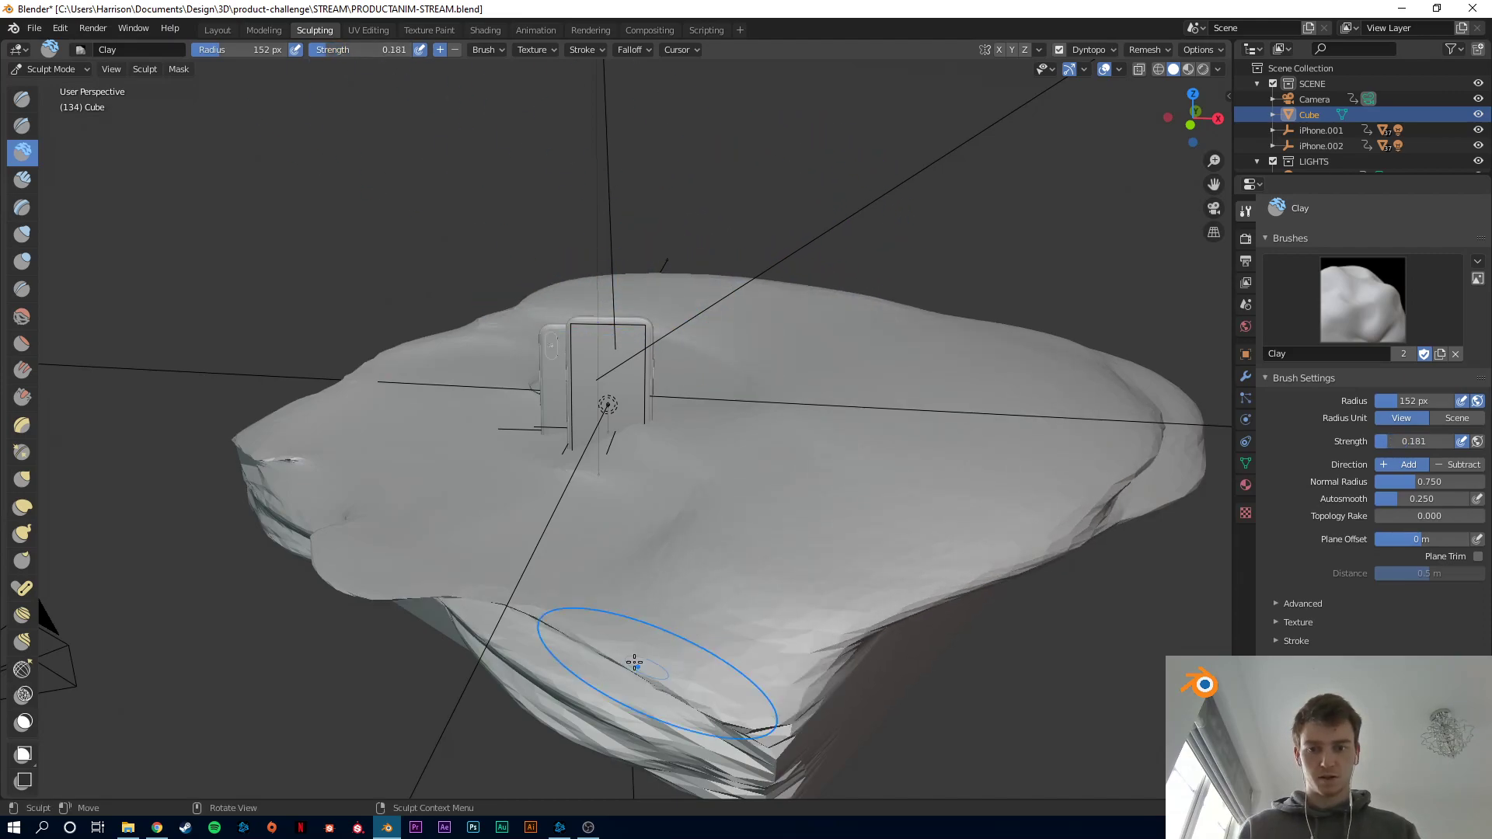
middle_click_drag(646, 667, 787, 621)
mouse_move(798, 599)
left_mouse_down("ctrl")
mouse_move(733, 530)
mouse_move(281, 428)
mouse_move(212, 533)
mouse_move(181, 421)
mouse_move(243, 464)
mouse_move(204, 571)
mouse_move(266, 649)
mouse_move(874, 625)
left_mouse_up("ctrl")
middle_click_drag(874, 625, 684, 612)
mouse_move(692, 641)
left_mouse_down("ctrl")
mouse_move(759, 662)
mouse_move(870, 635)
left_mouse_up("ctrl")
left_click_drag(857, 552, 1008, 504, "ctrl")
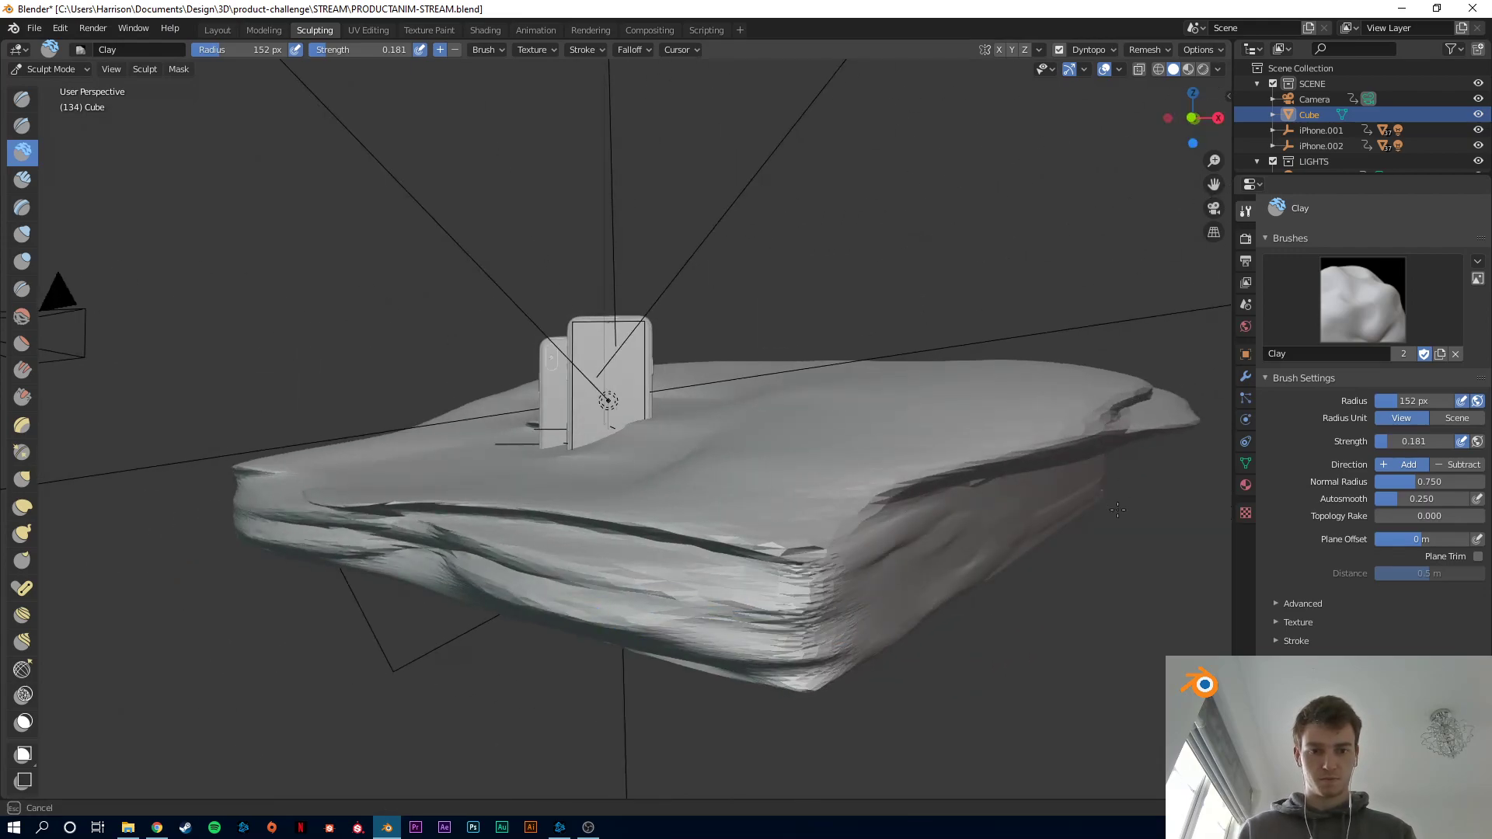
middle_click_drag(1084, 484, 1147, 394)
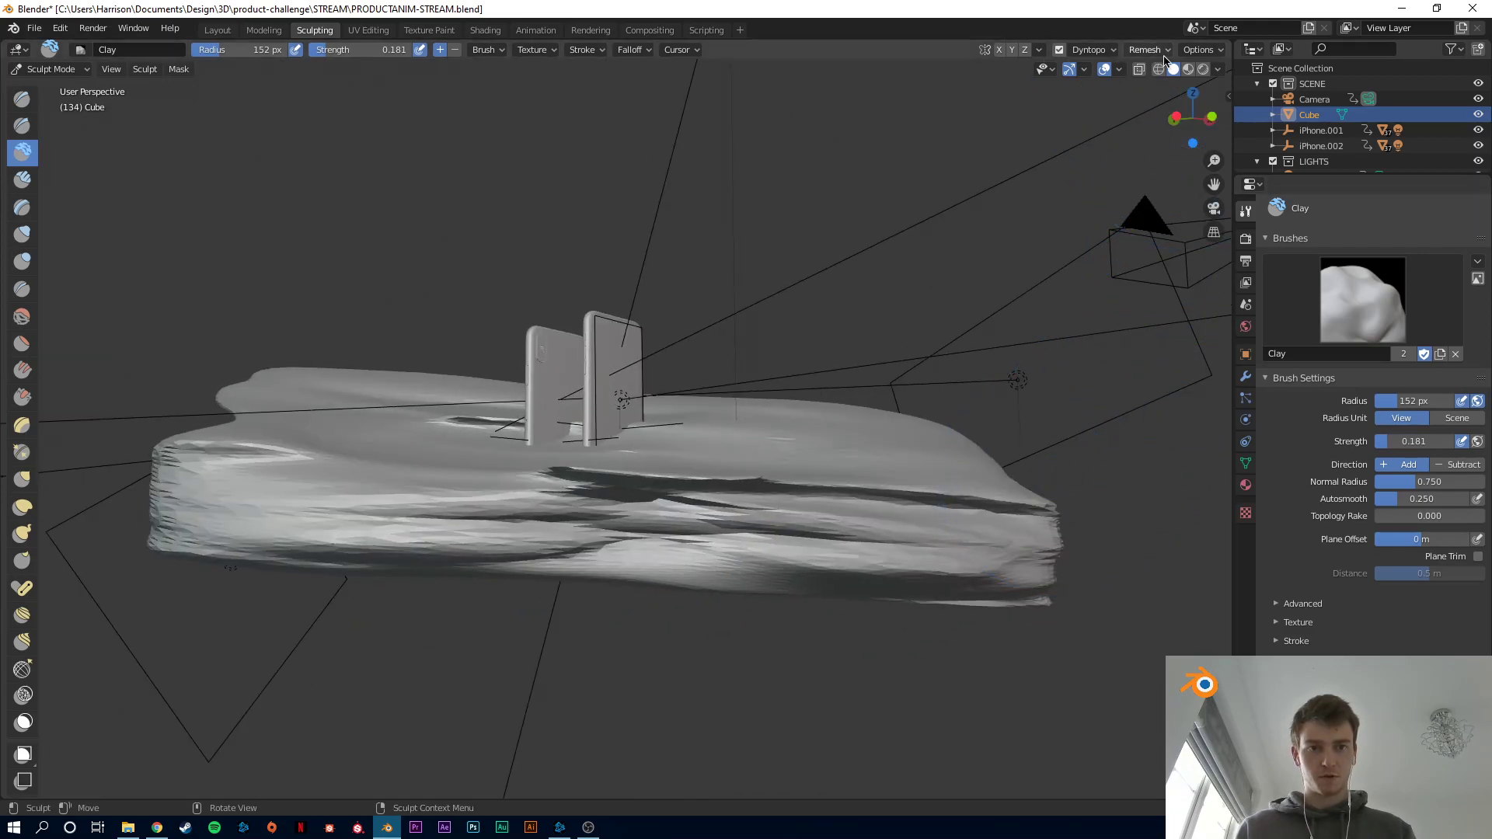
Return to the Layout workspace, move the sculpted slab slightly and tilt it with a trackball rotation.
left_click(218, 30)
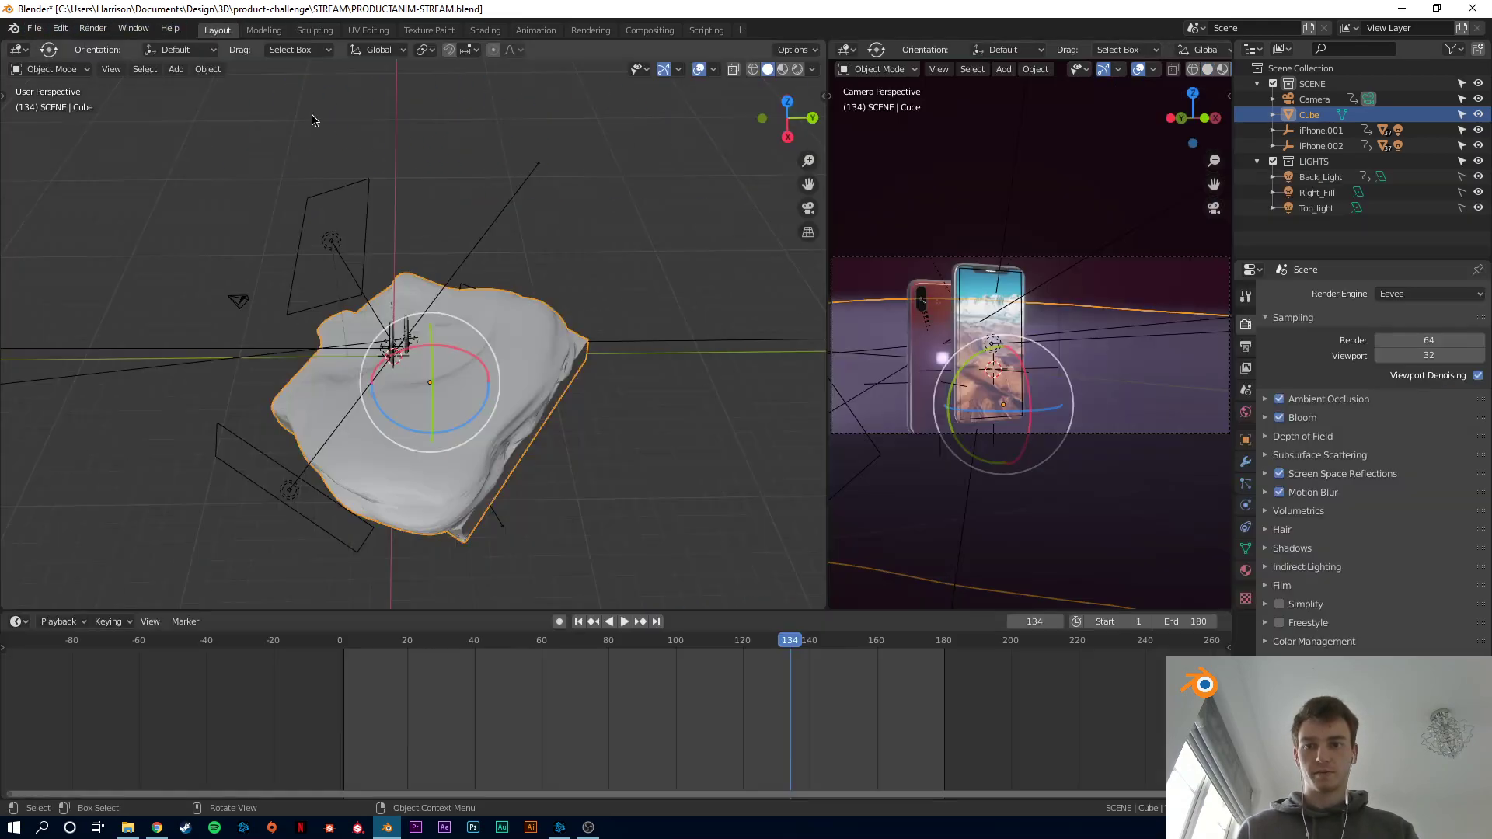
left_click(758, 405)
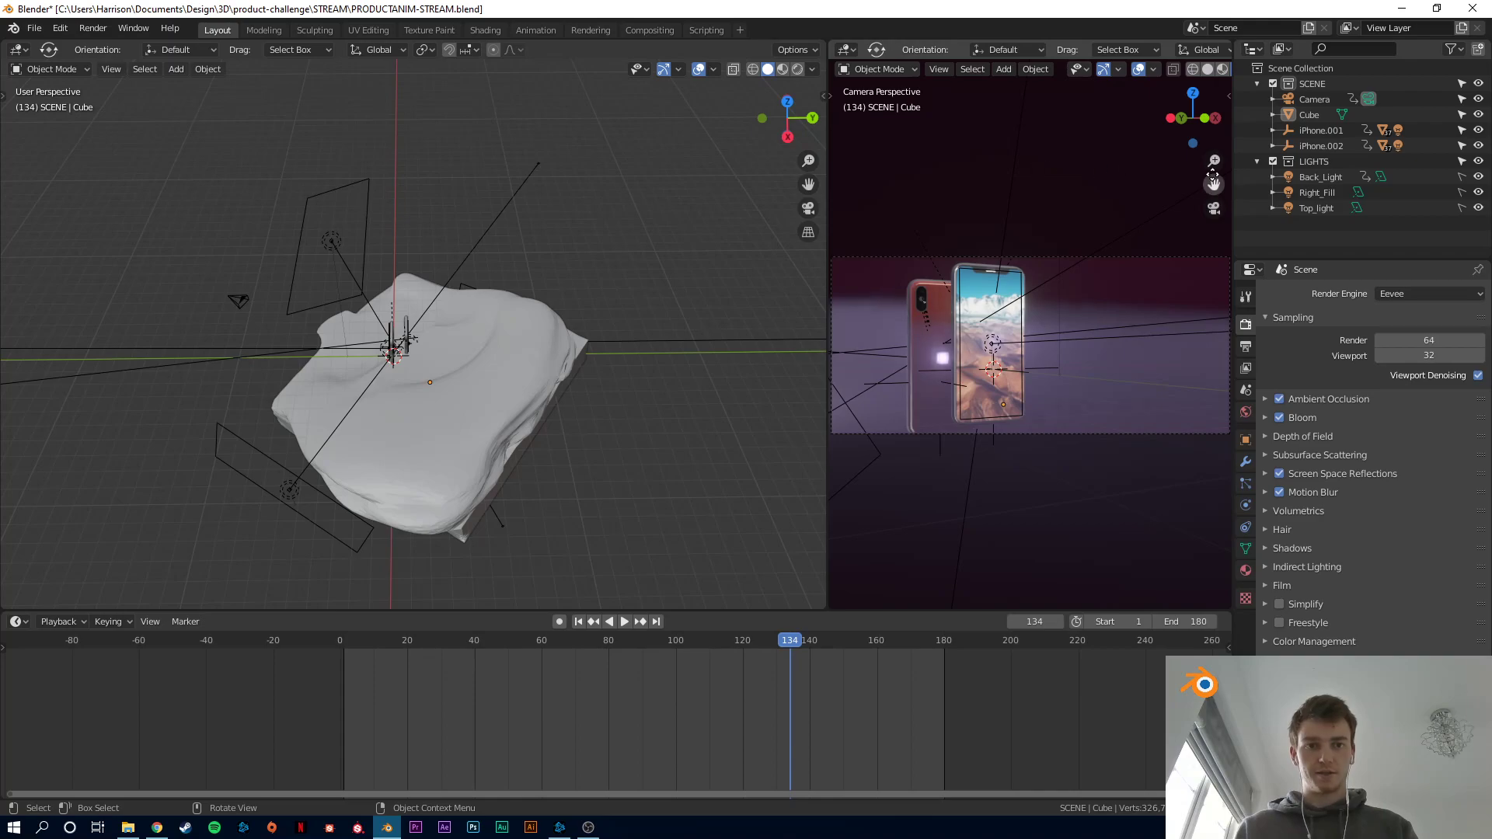
left_click(1215, 209)
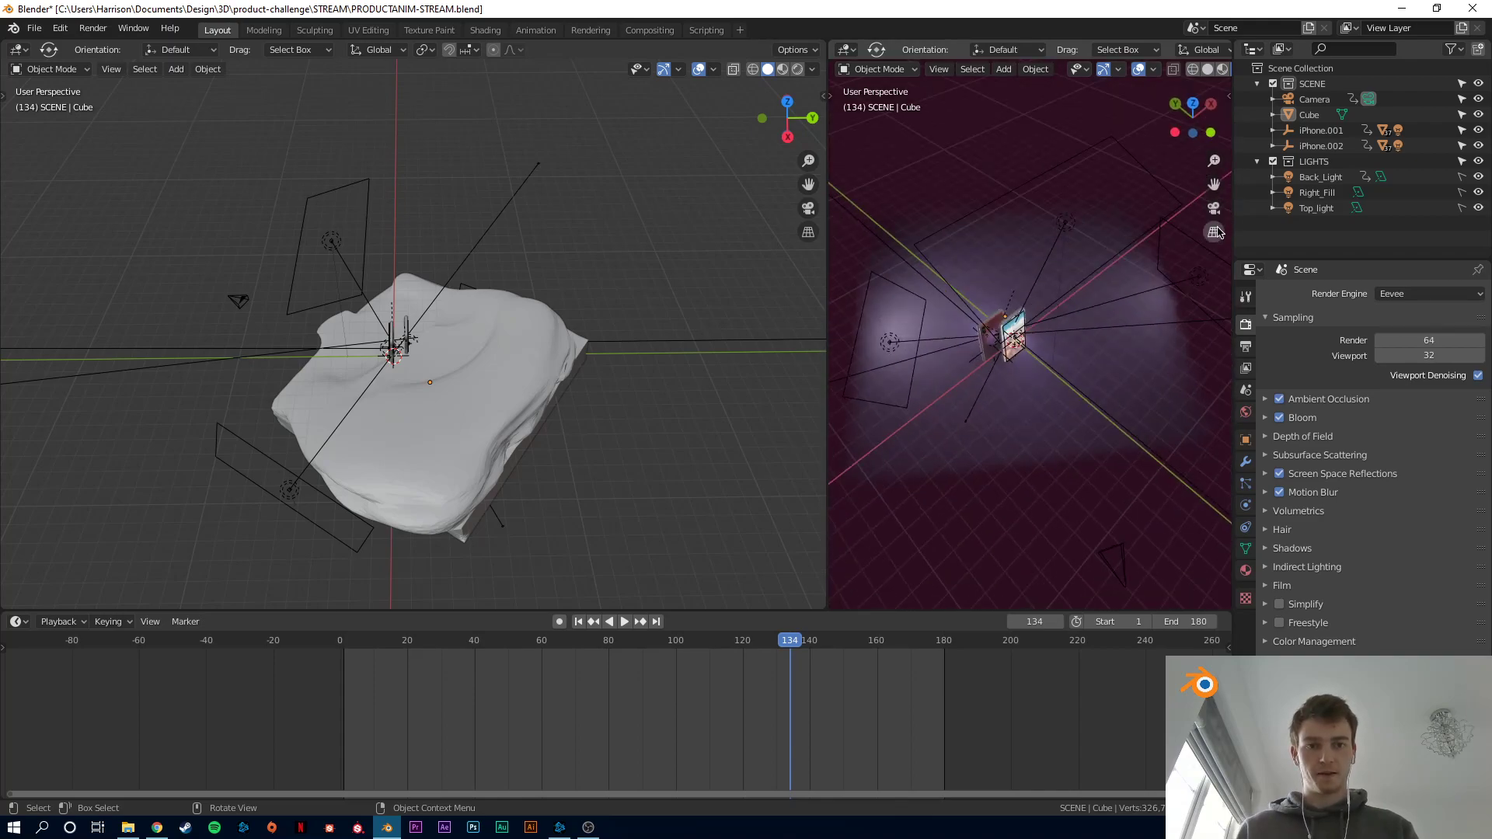
left_click(1215, 232)
left_click(1215, 209)
middle_click_drag(469, 379, 513, 380)
left_click(522, 375)
key("g")
left_click(523, 383)
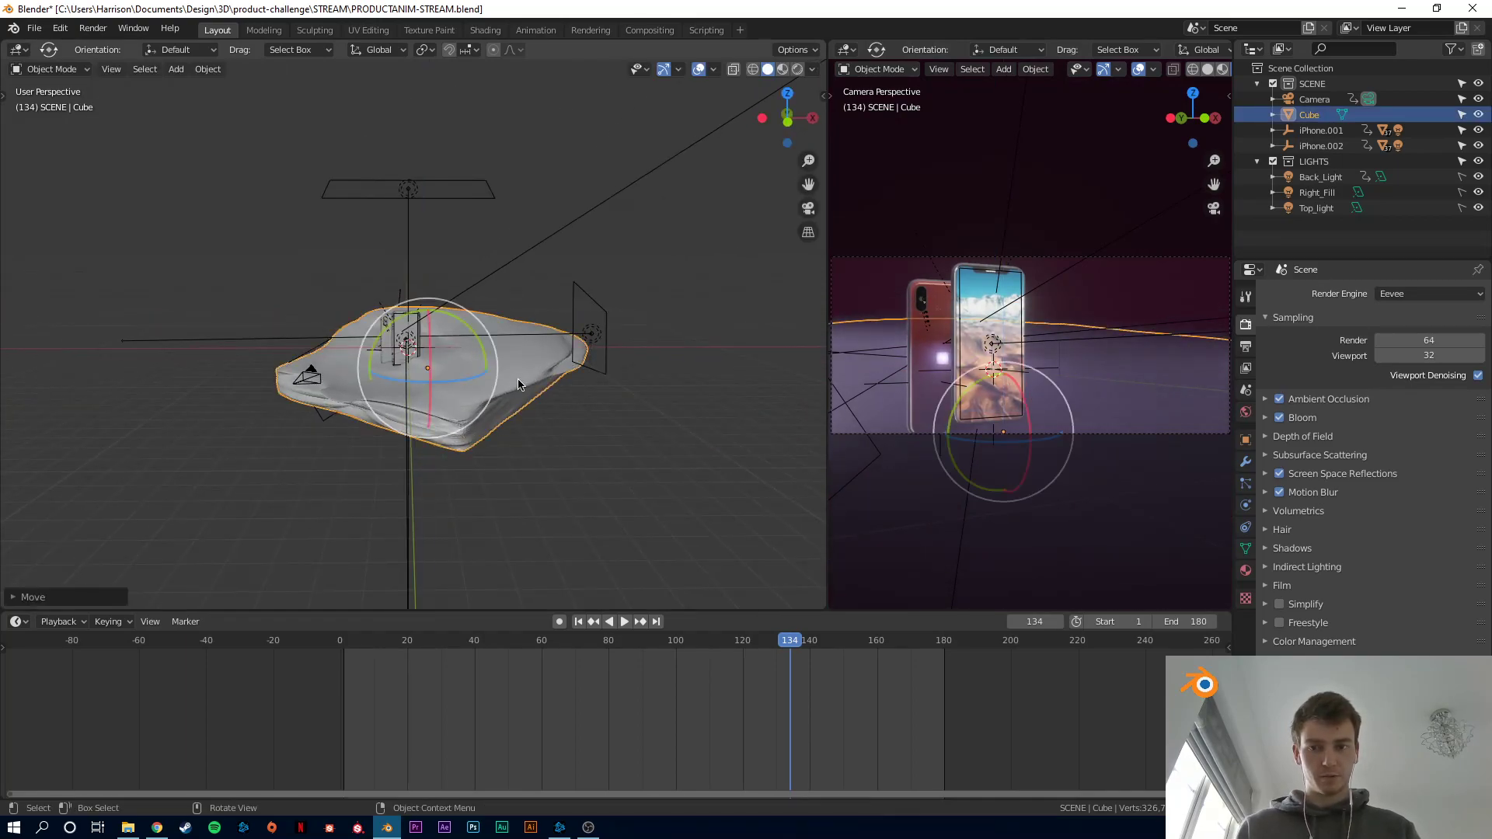
key("r")
key("r")
left_click(466, 375)
Switch the render engine to Cycles, enlarge the rendered camera viewport and reselect the slab.
left_click(1396, 295)
left_click(1391, 345)
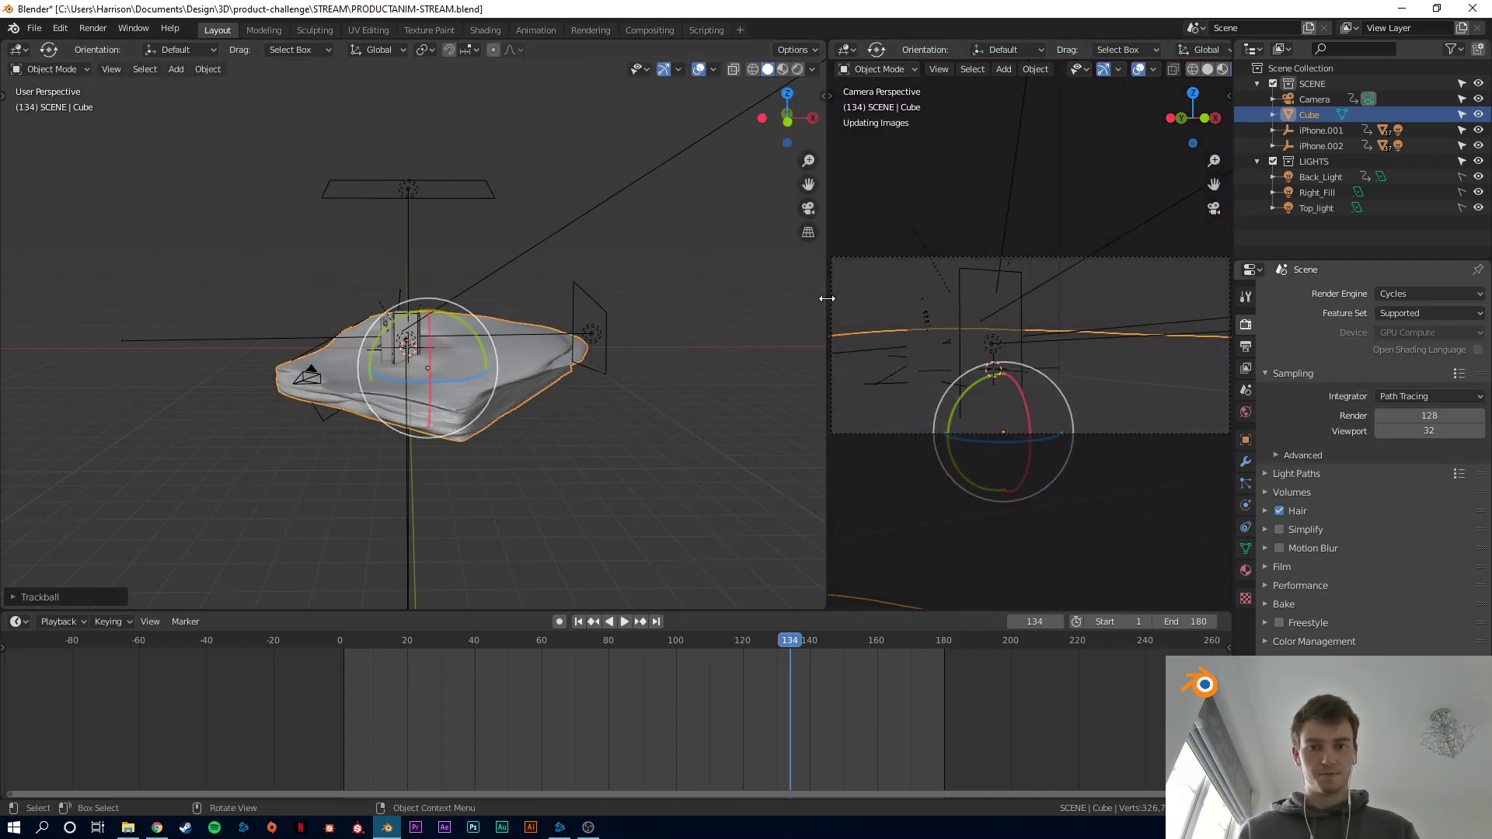
left_click_drag(827, 300, 544, 300)
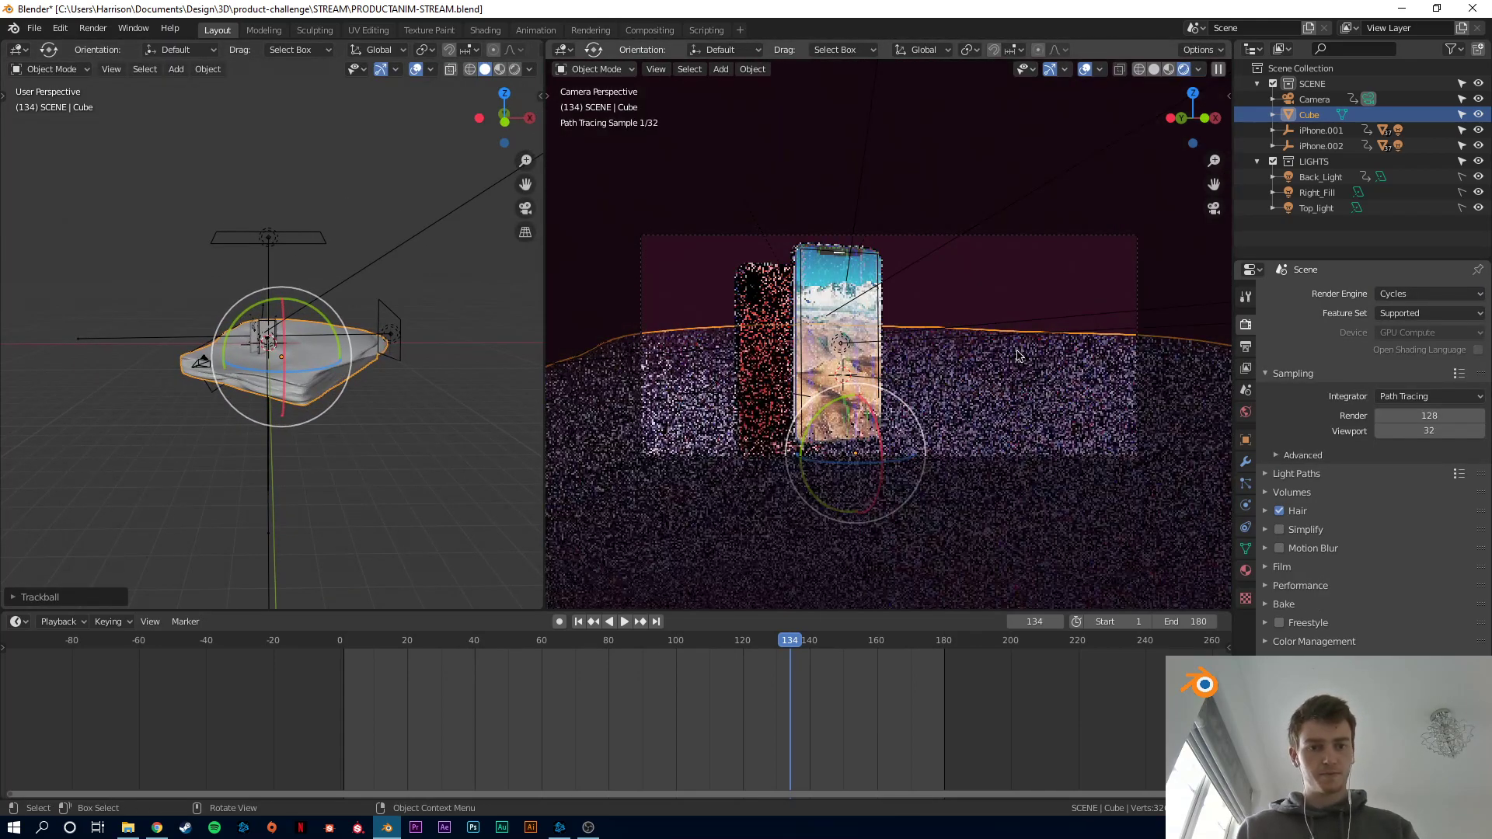
left_click(997, 301)
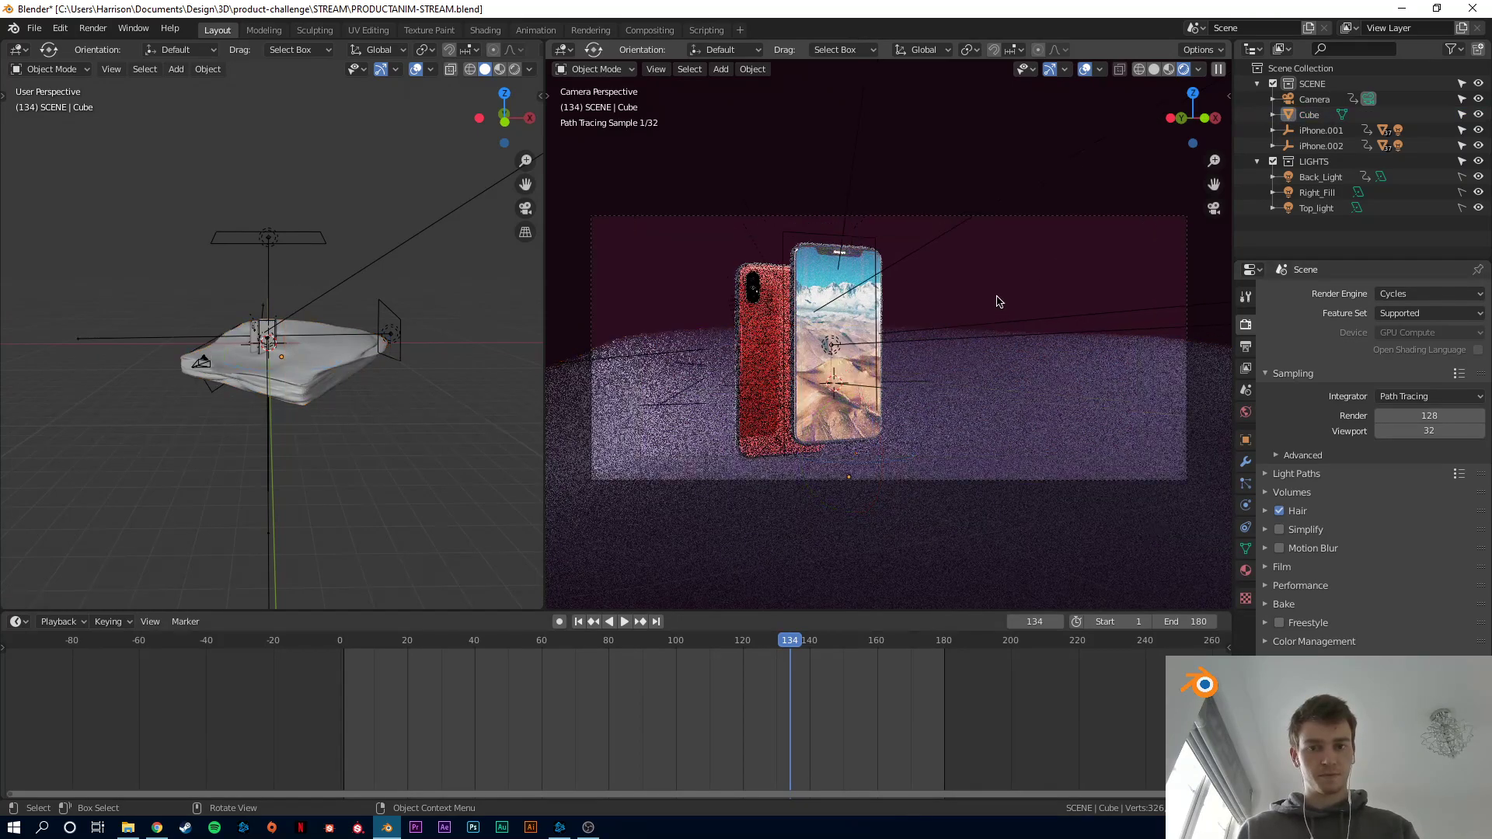
scroll(997, 301, "up", 1)
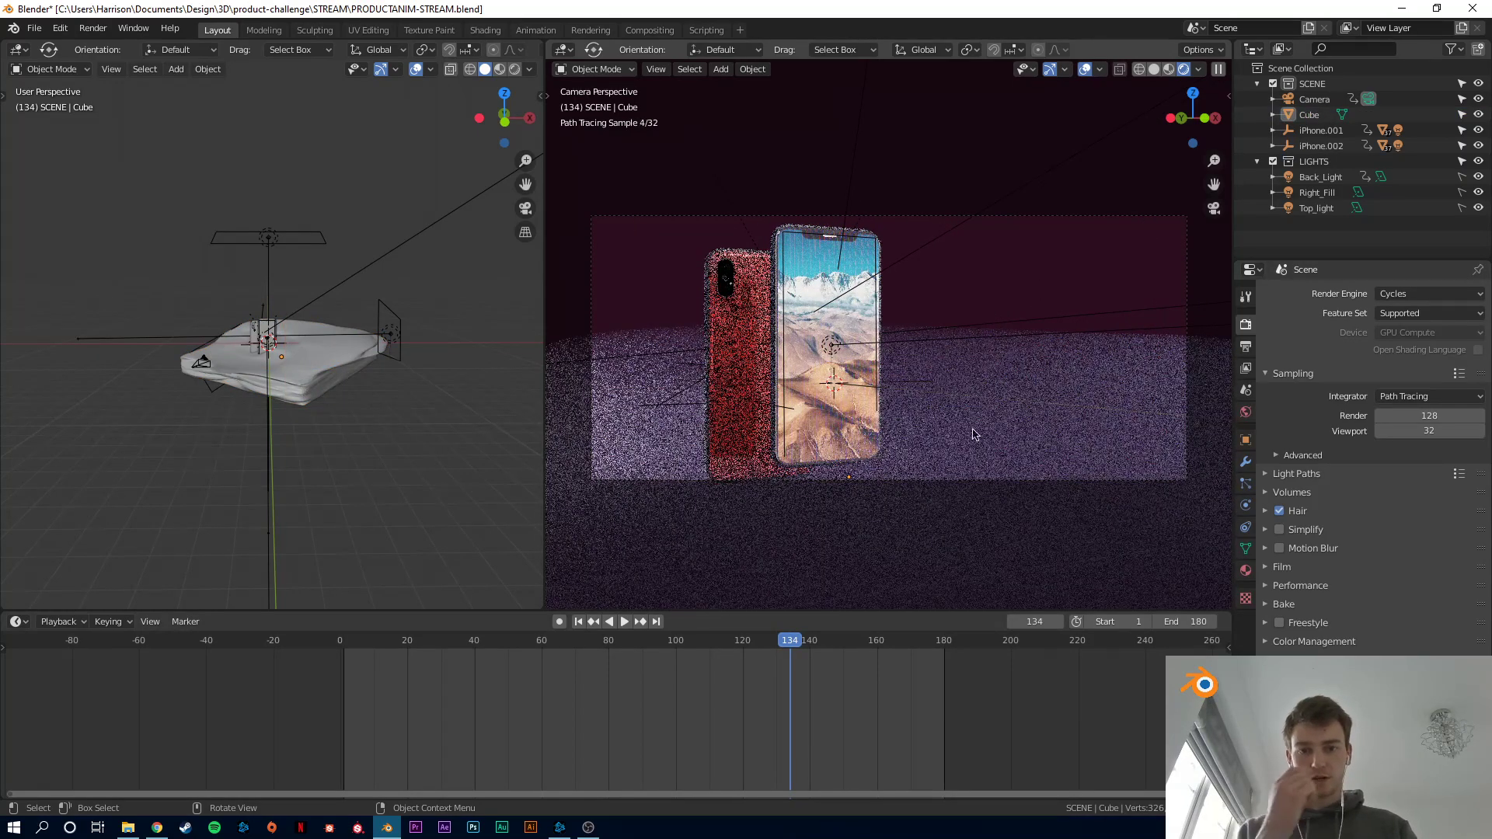
left_click(975, 434)
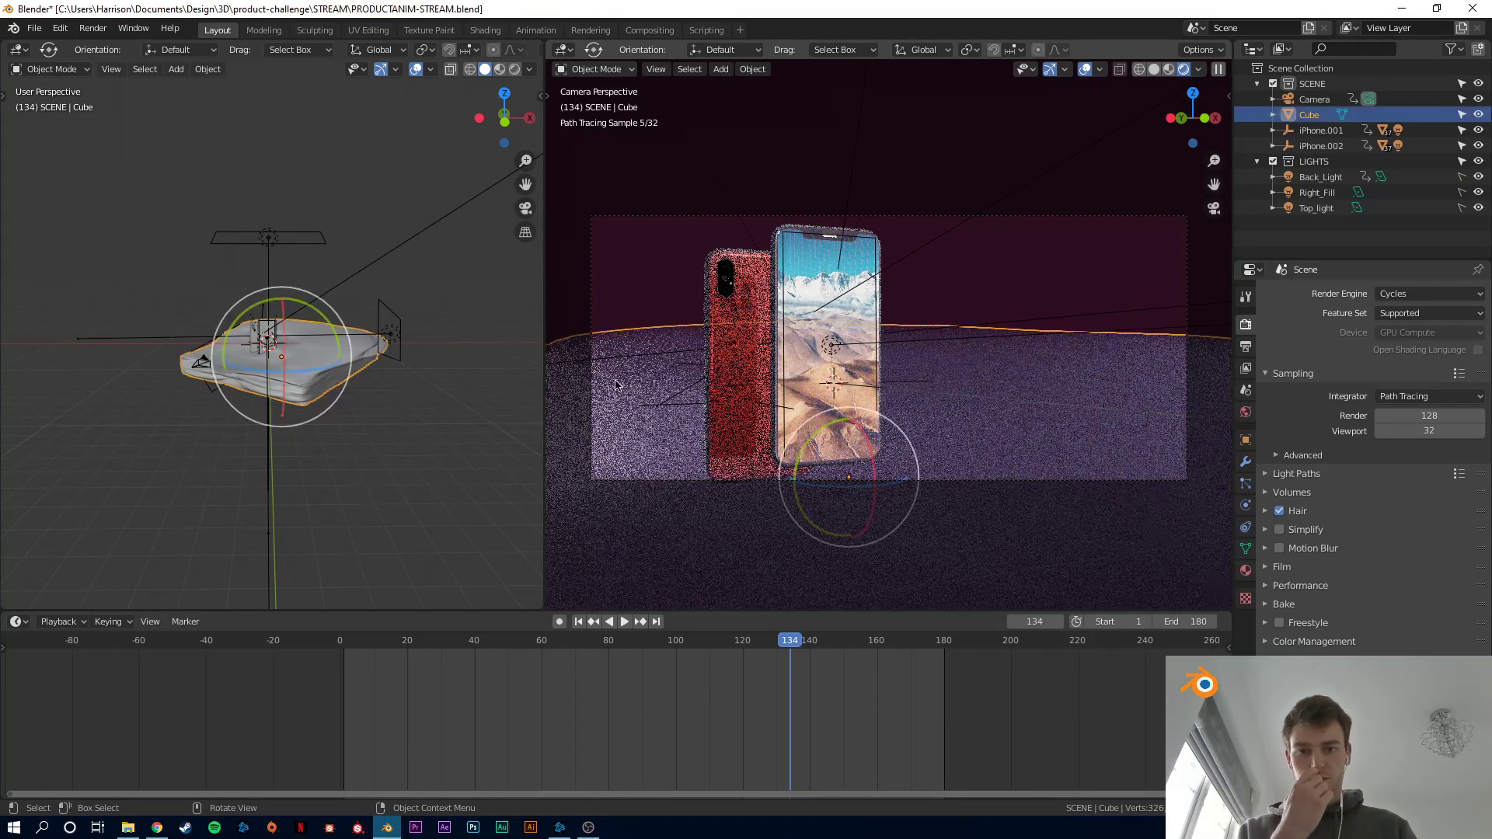
Set the slab's Principled Volume density to 0.08 in the Shading workspace and reduce it further to 0.06.
left_click(483, 30)
left_click(579, 552)
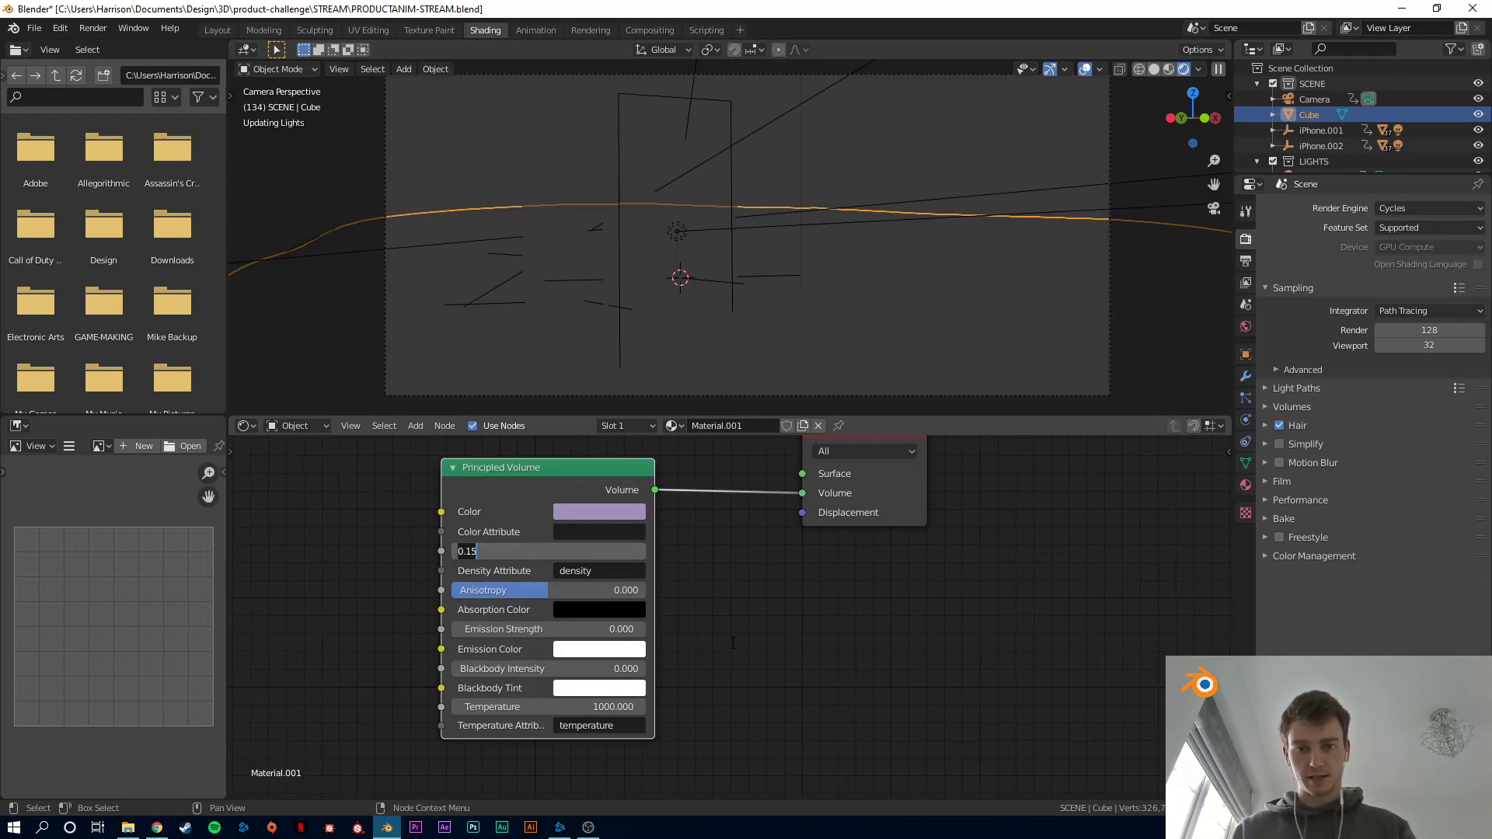
key("Return")
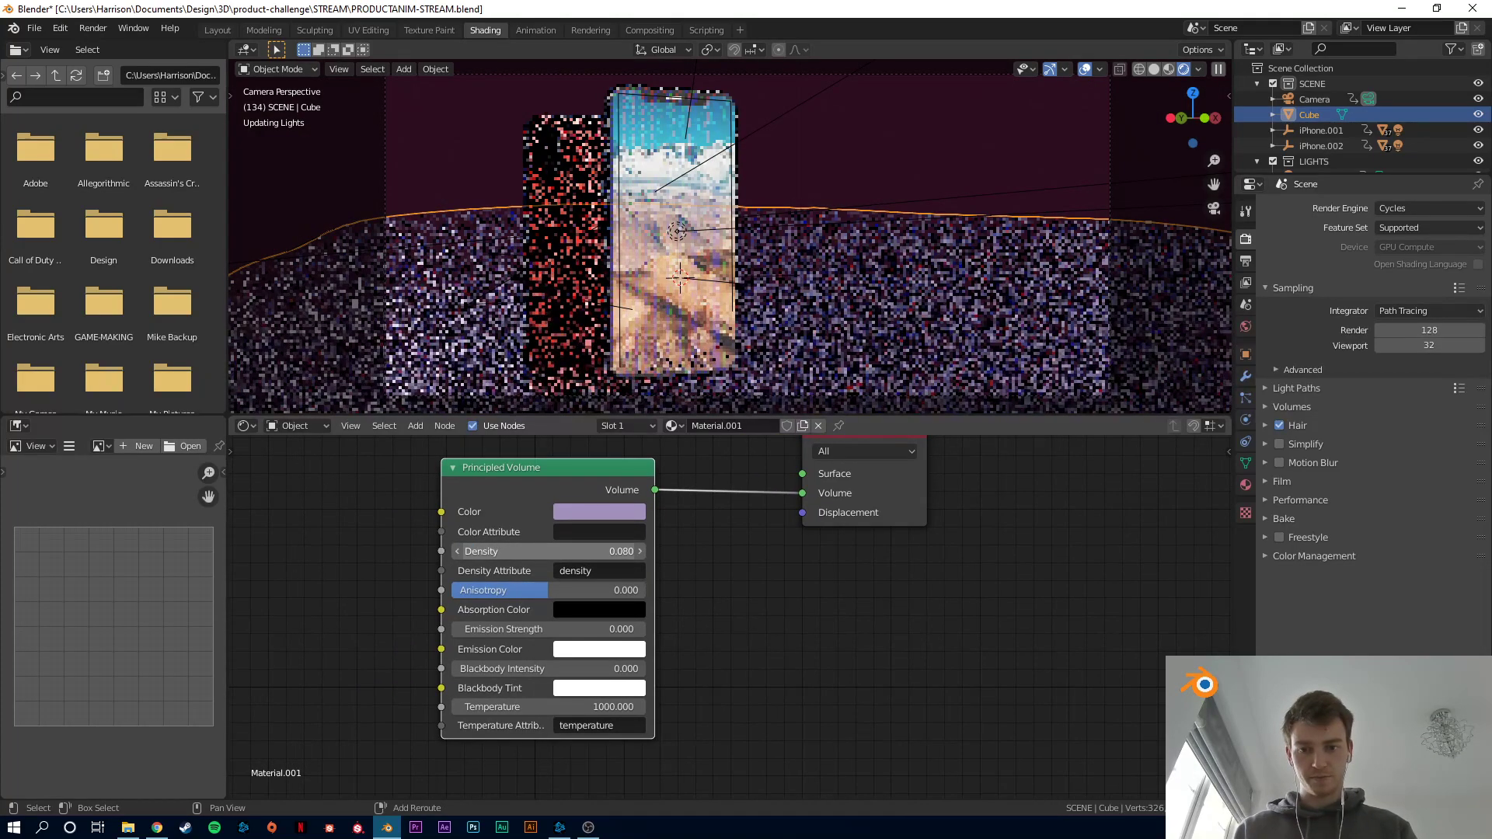
left_click(760, 579)
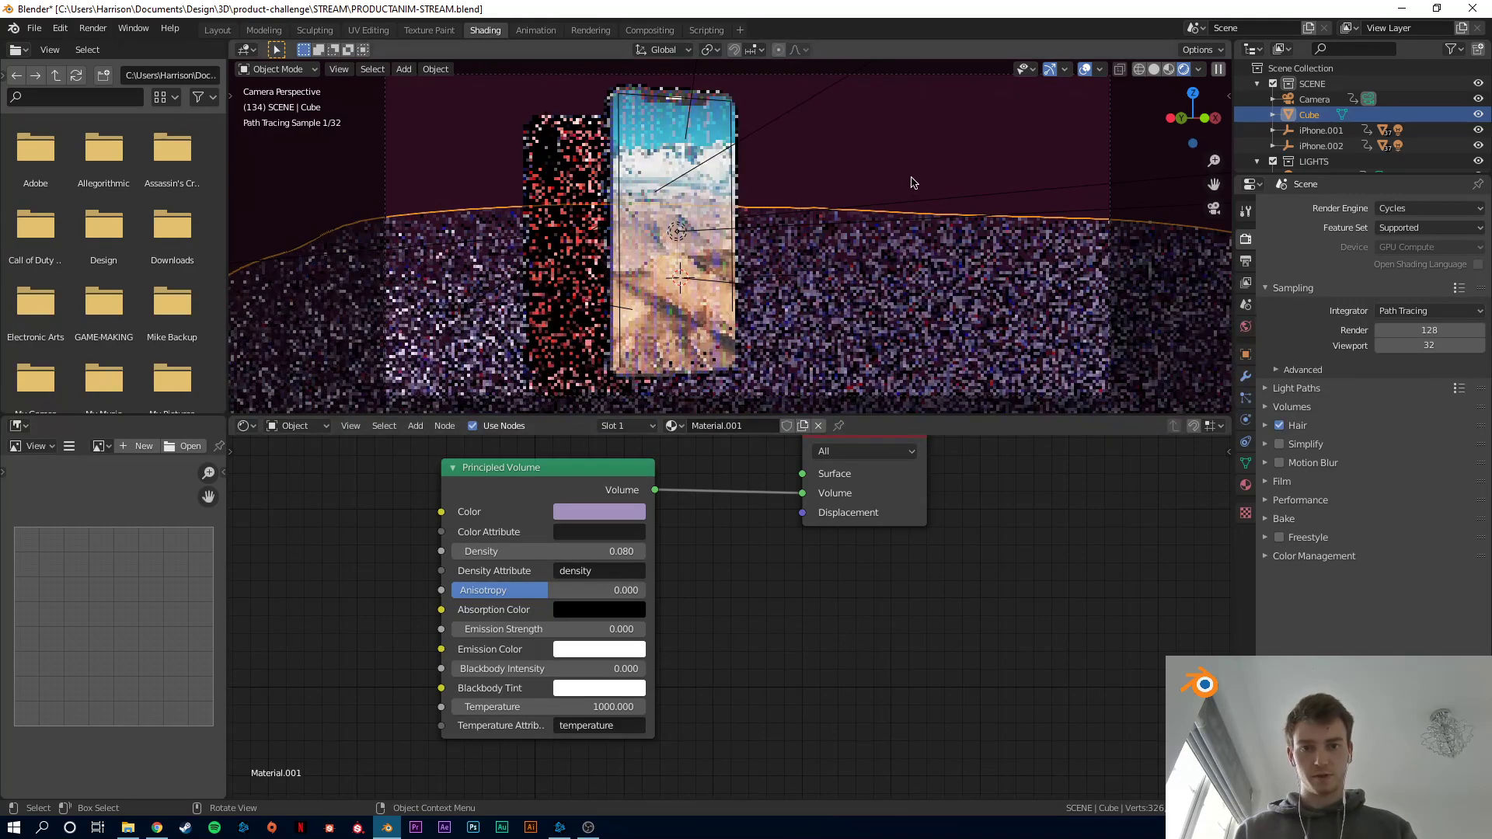
left_click(913, 180)
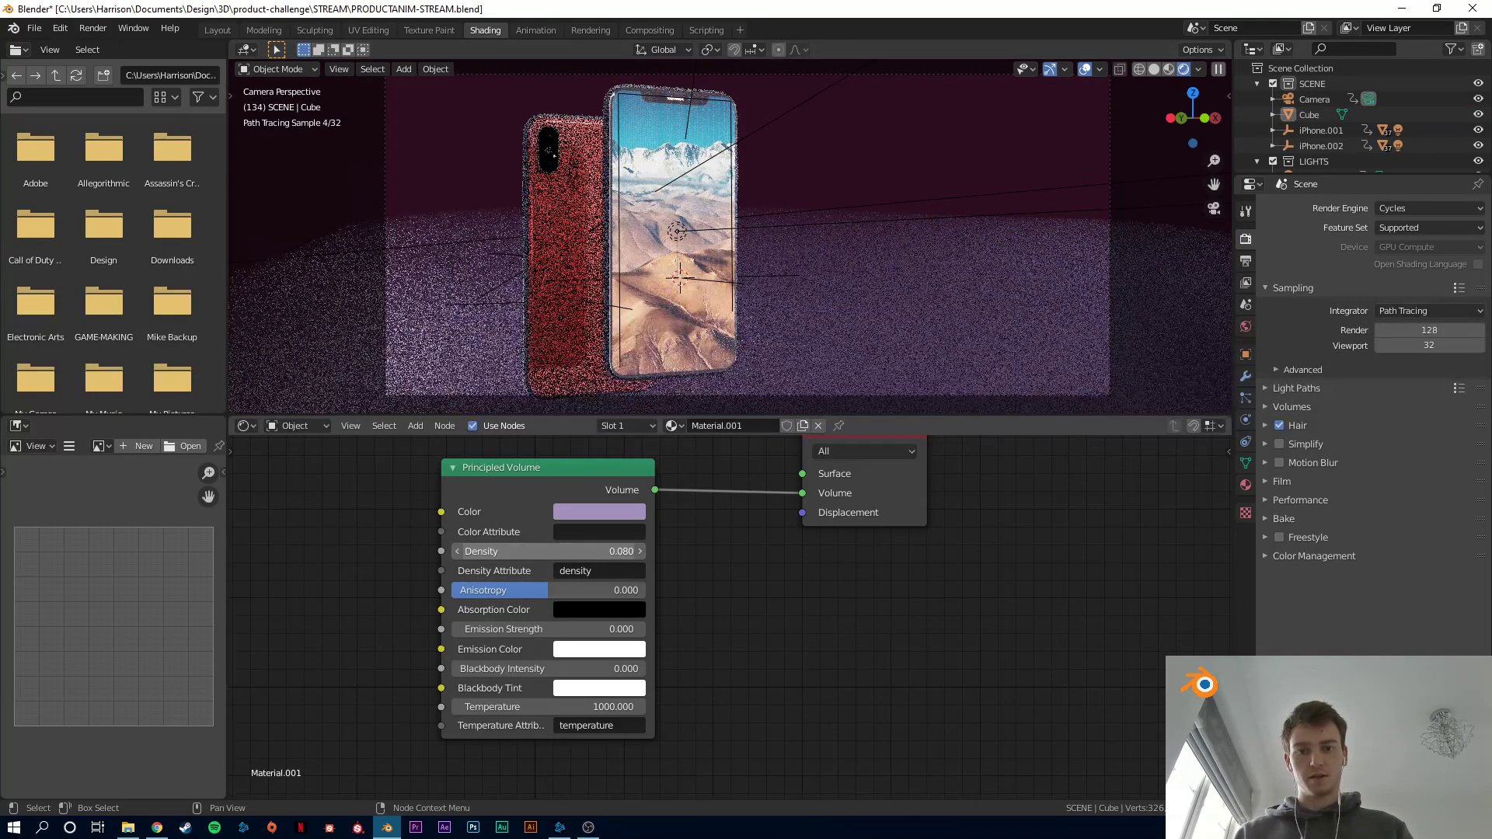
left_click_drag(598, 552, 582, 552)
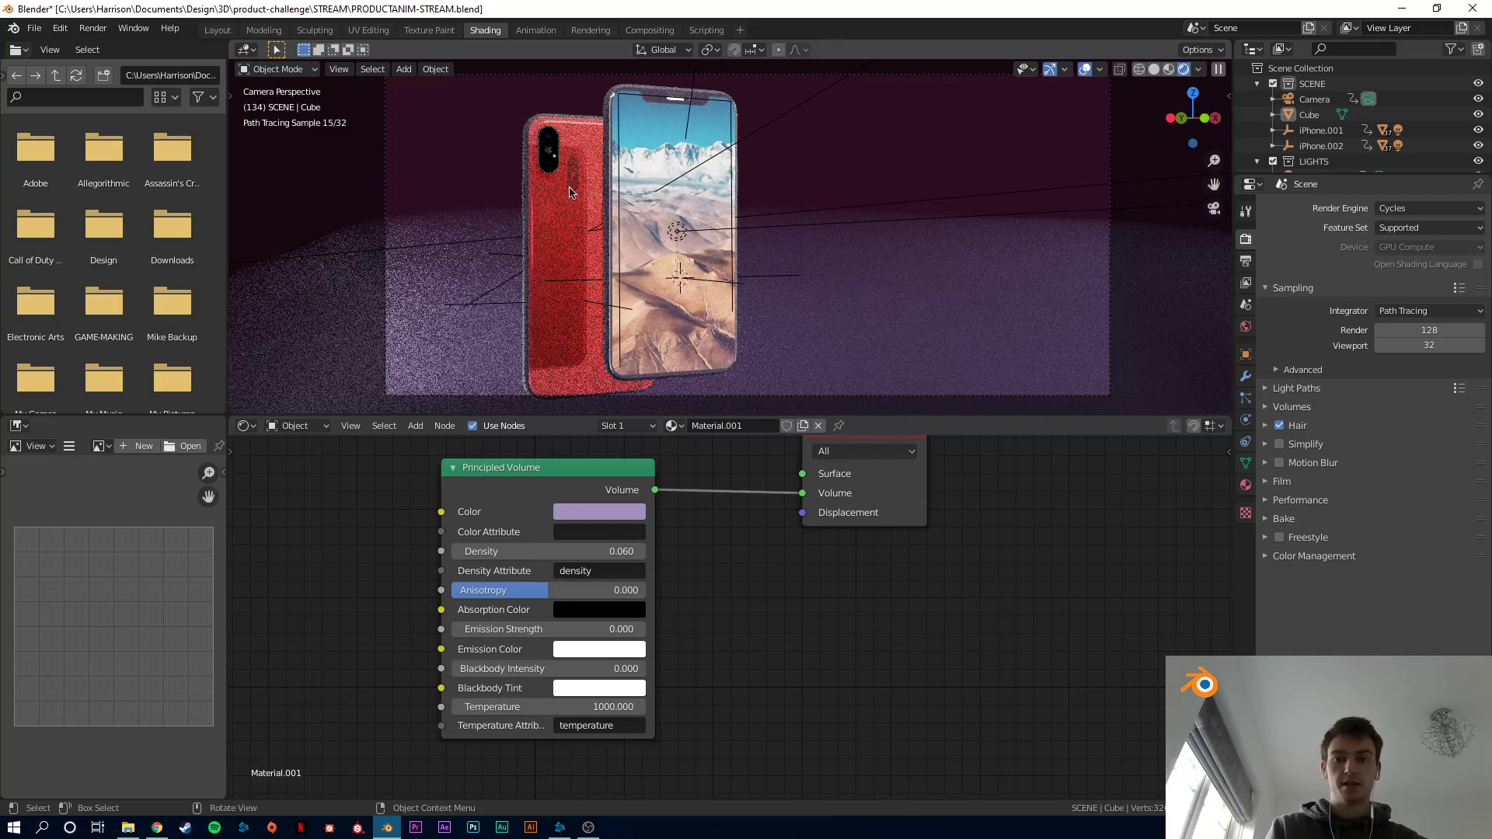
Inspect the sculpted slab's shape around the phones in solid shading and return to the camera view.
scroll(1079, 218, "down", 2)
middle_click_drag(1079, 218, 1020, 230)
scroll(1021, 230, "down", 4)
left_click(1155, 69)
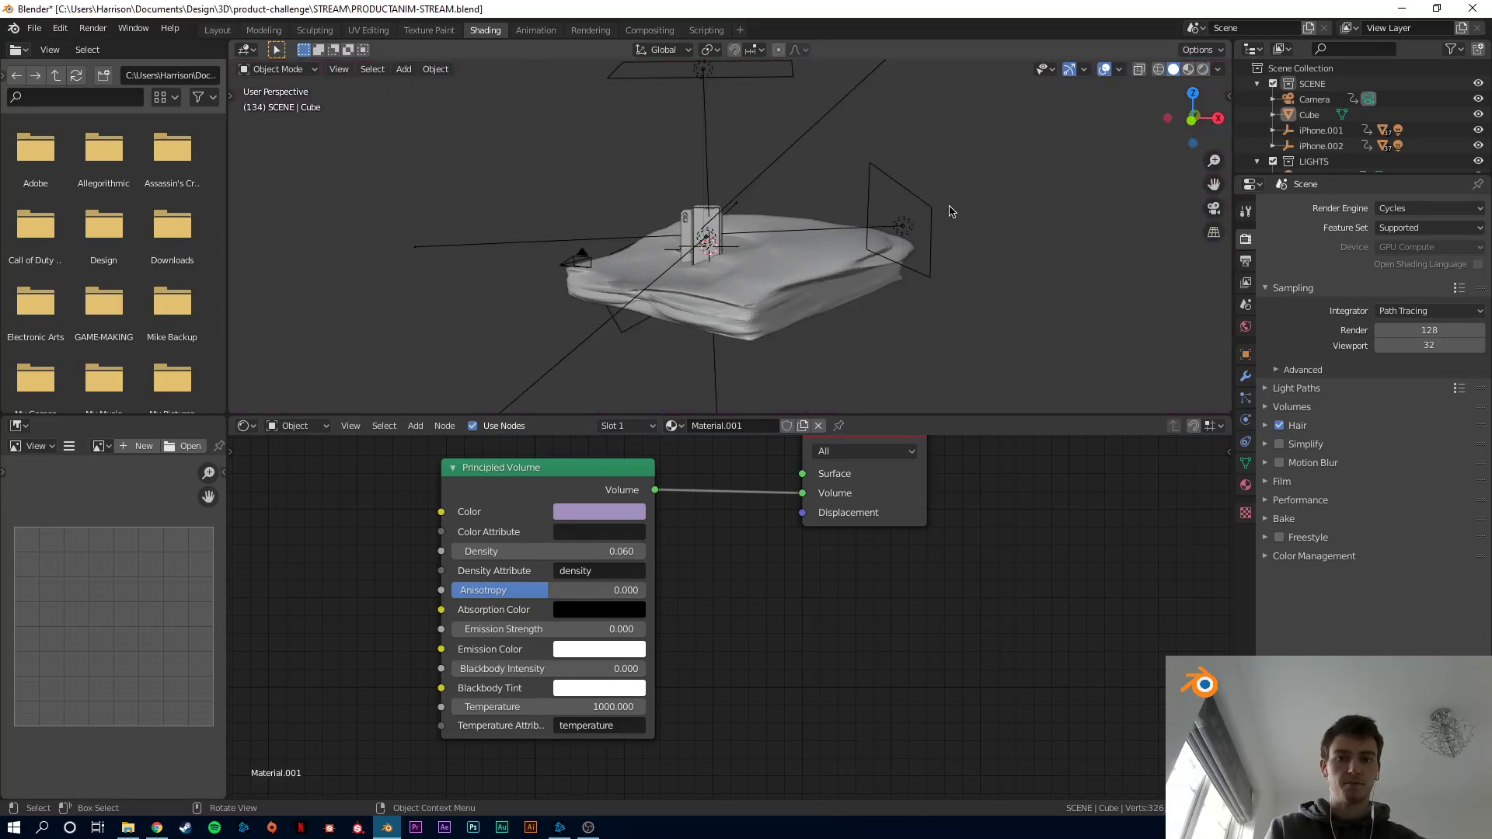
middle_click_drag(865, 217, 779, 126)
middle_click_drag(937, 278, 1155, 186)
left_click(1212, 212)
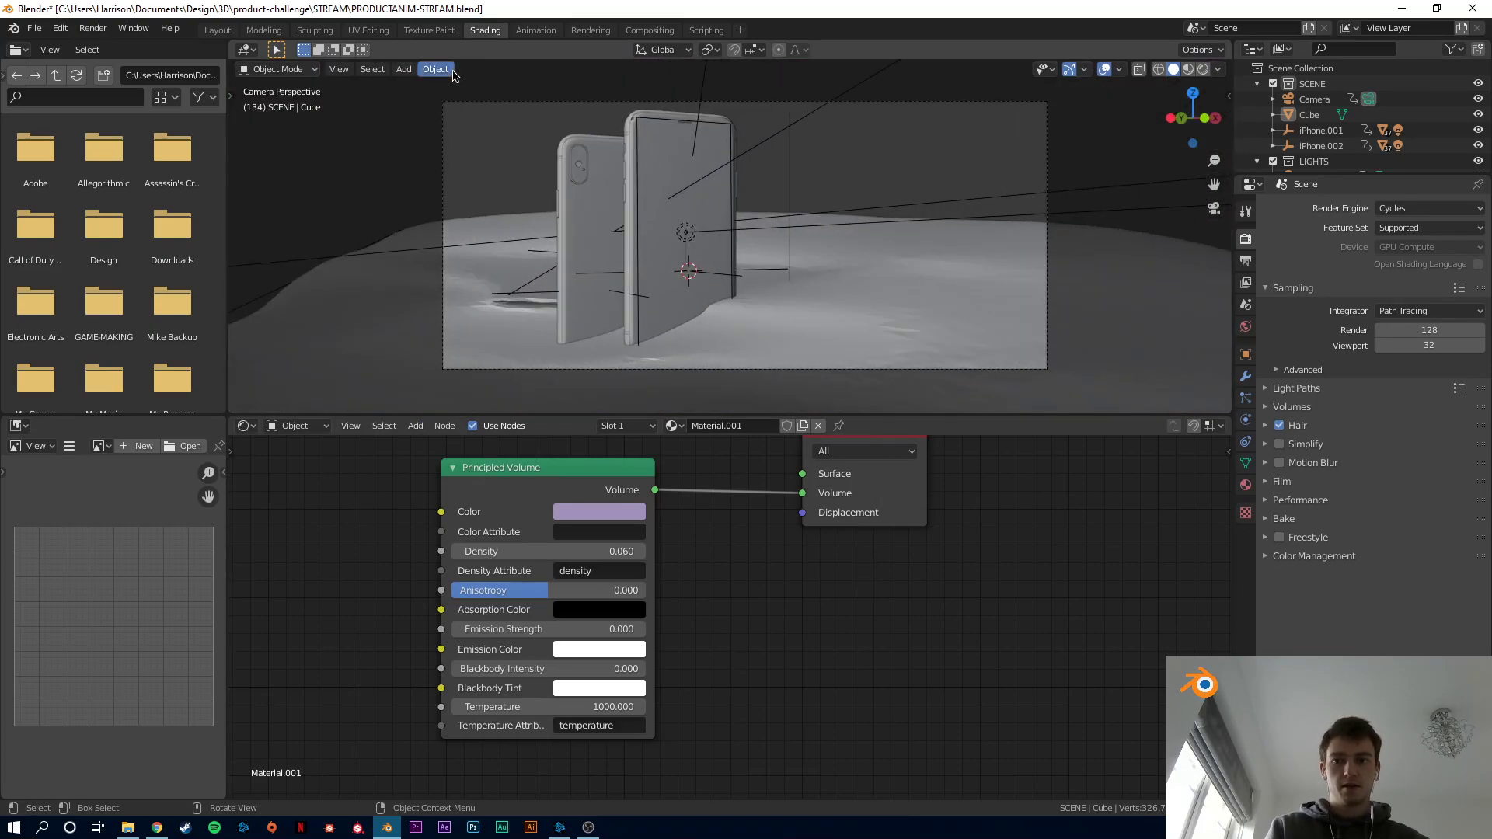
Check the fog in the Layout workspace's rendered camera view at frames 31 and 12 of the animation.
left_click(218, 30)
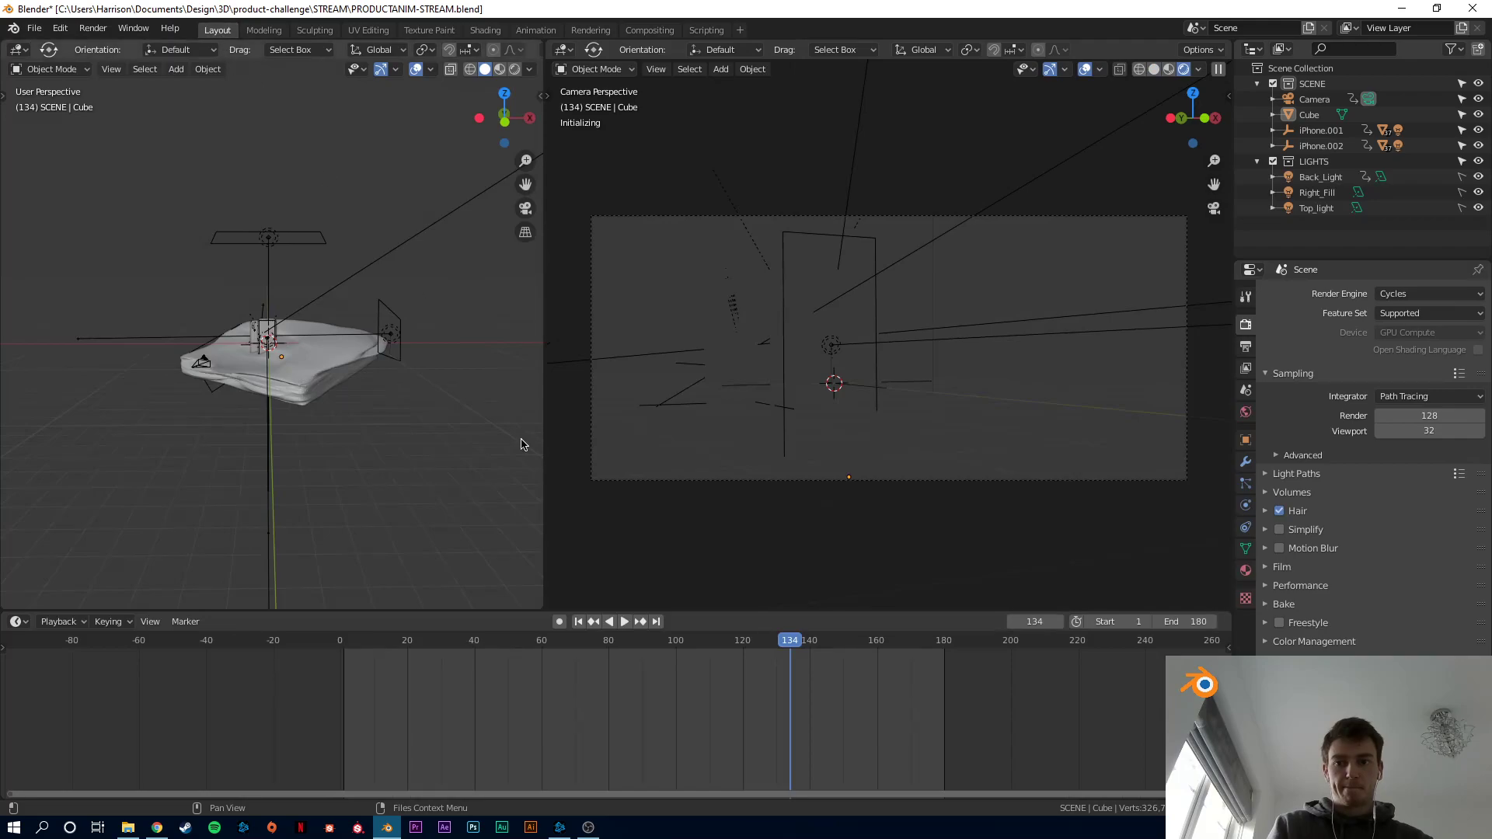
key("space")
left_click(445, 662)
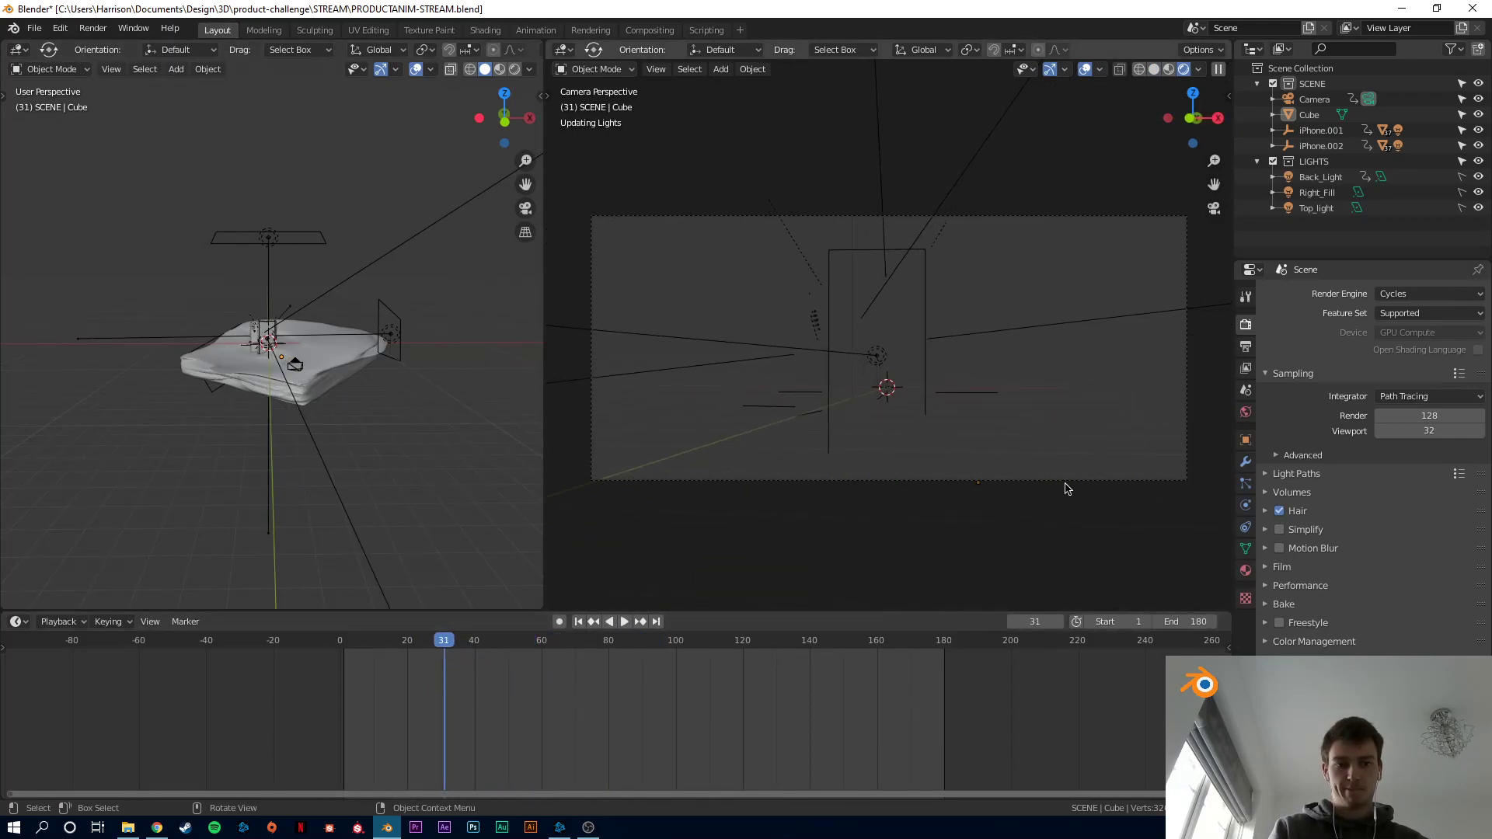
left_click_drag(444, 642, 381, 645)
key("space")
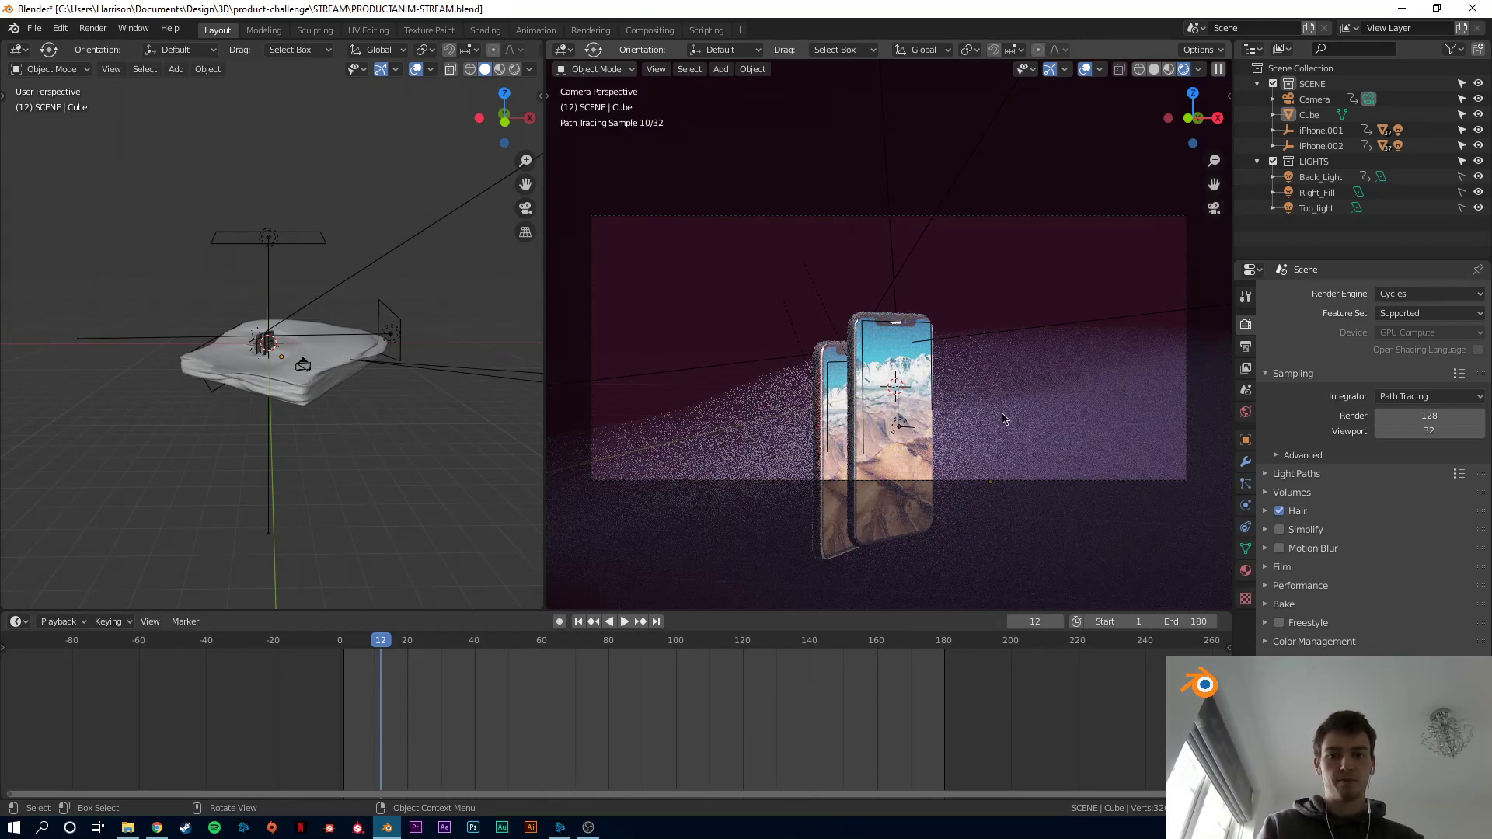
Switch the render engine to Eevee and play the animation from its start in the rendered camera view.
left_click(1430, 294)
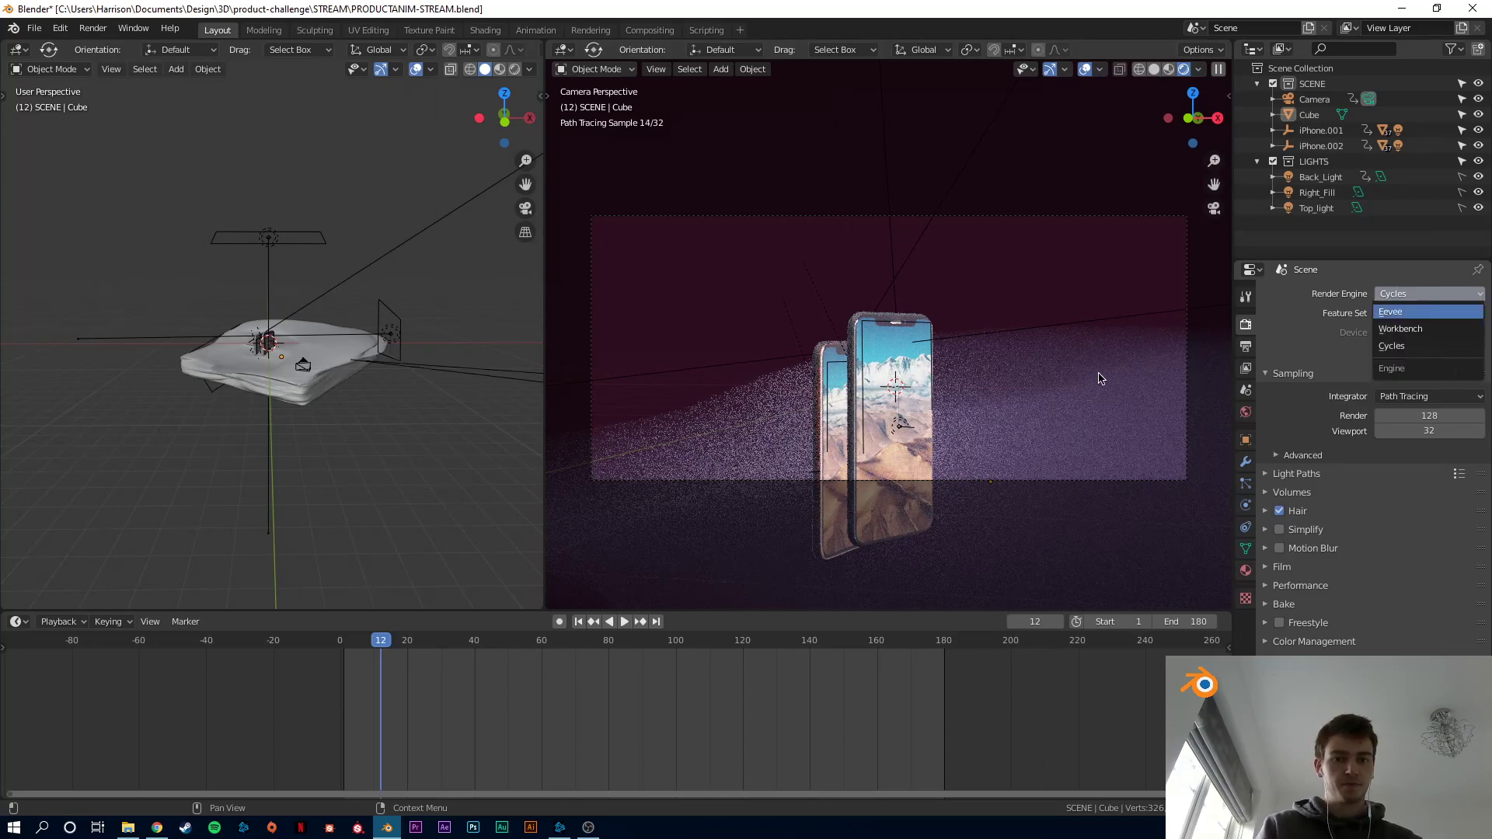
left_click(1406, 300)
left_click_drag(379, 640, 343, 641)
key("space")
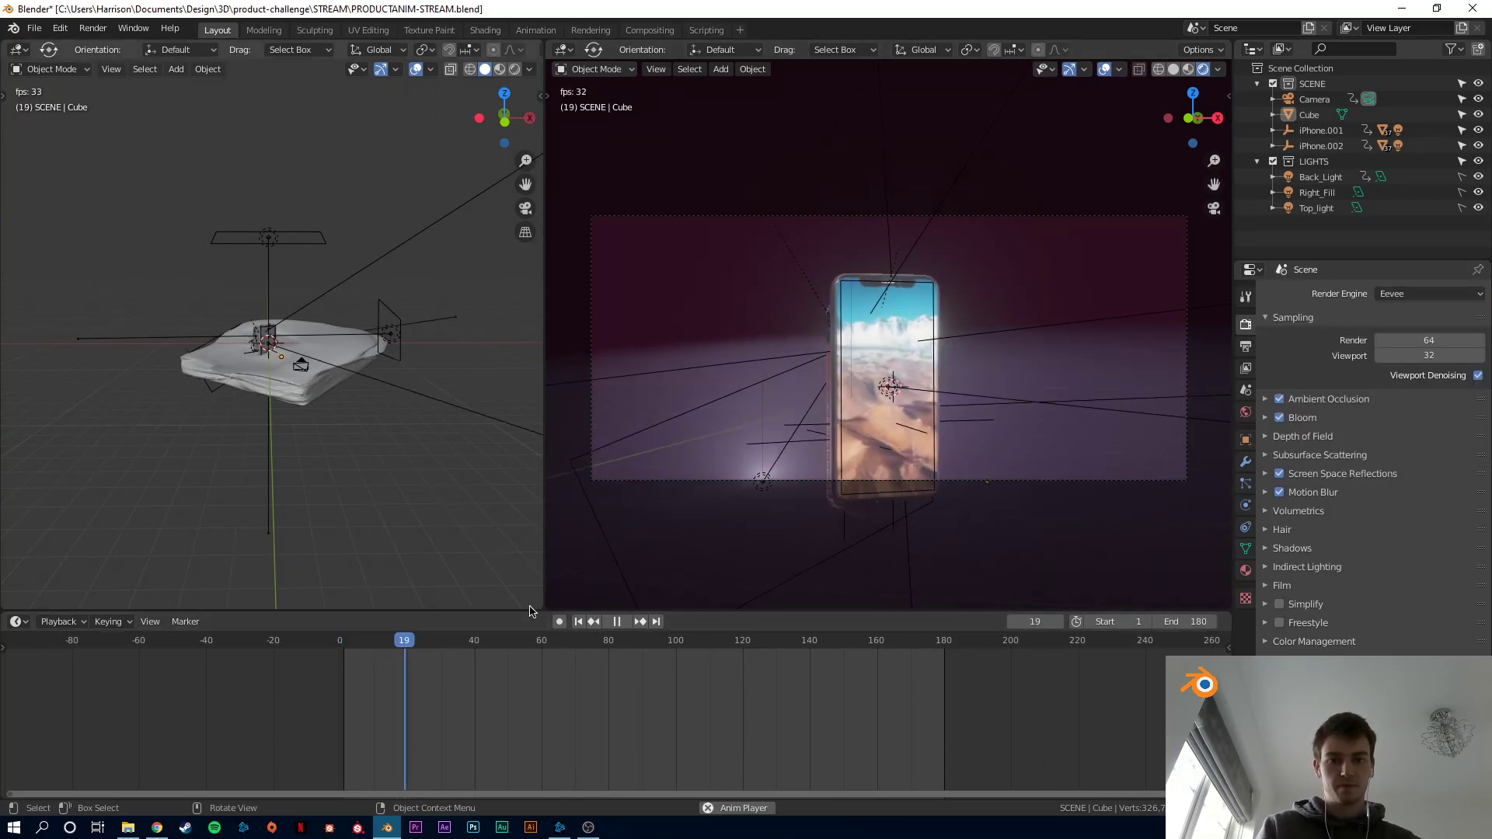
Stop playback with the fog slab selected, set its Principled Volume density to 0.02 in the Shading workspace and return to Layout.
left_click(1024, 459)
key("space")
left_click(487, 31)
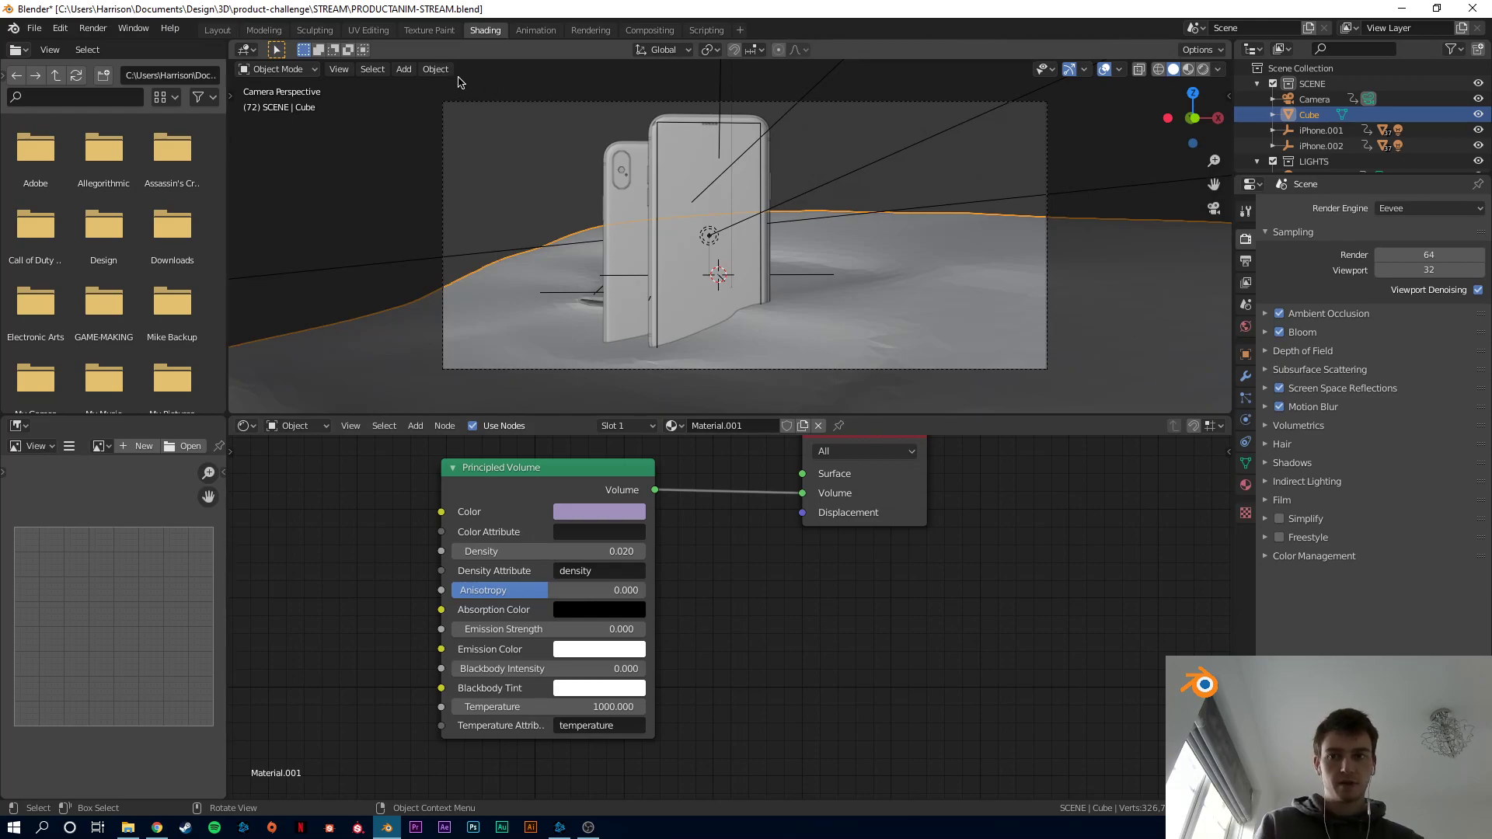
left_click(218, 31)
left_click(1115, 353)
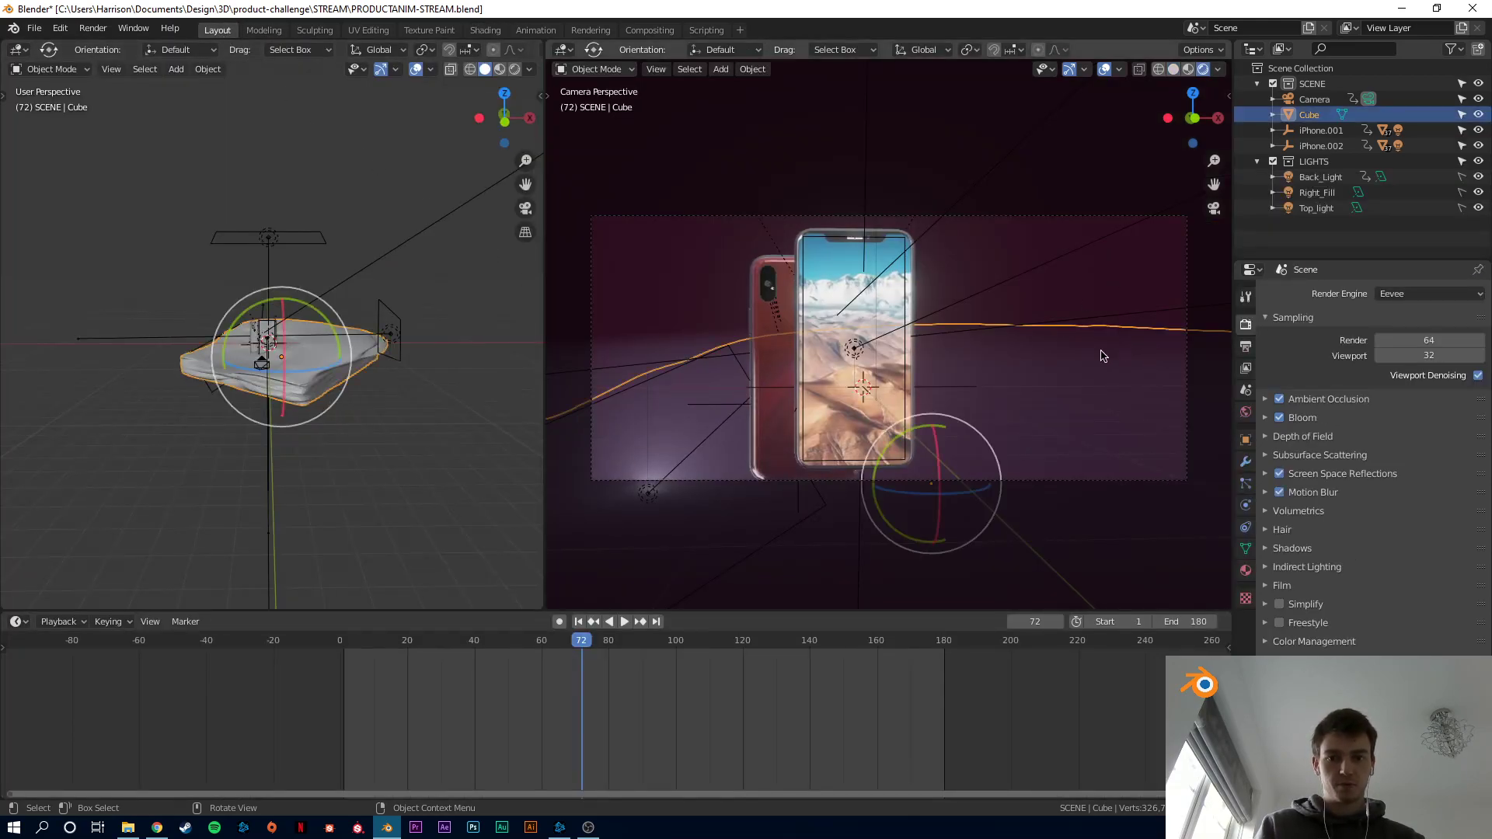
Set the fog slab's viewport display to bounds only and make the slab unselectable in the outliner.
left_click(1246, 439)
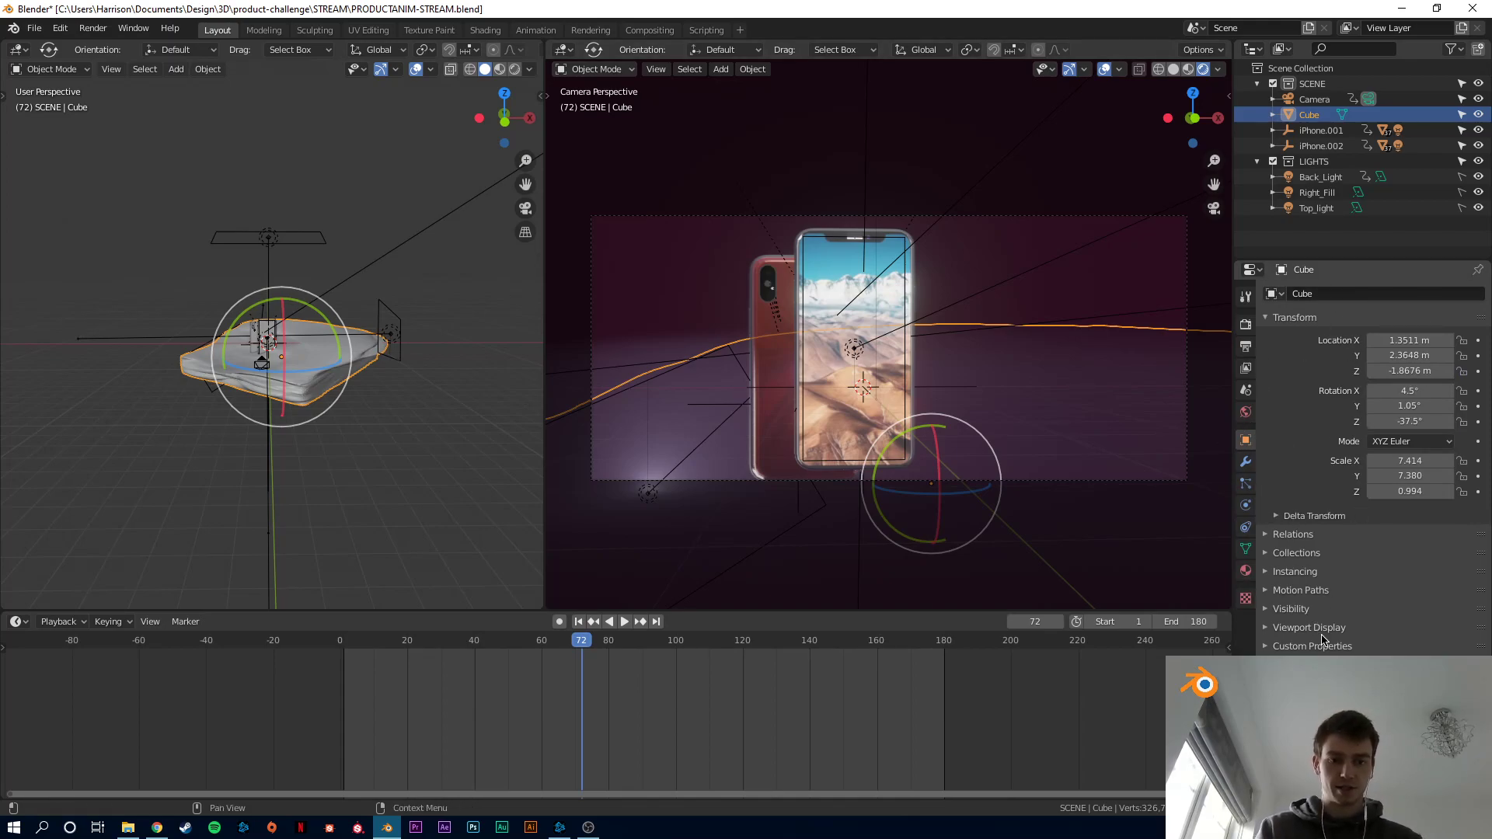
left_click(1267, 627)
left_click(1389, 684)
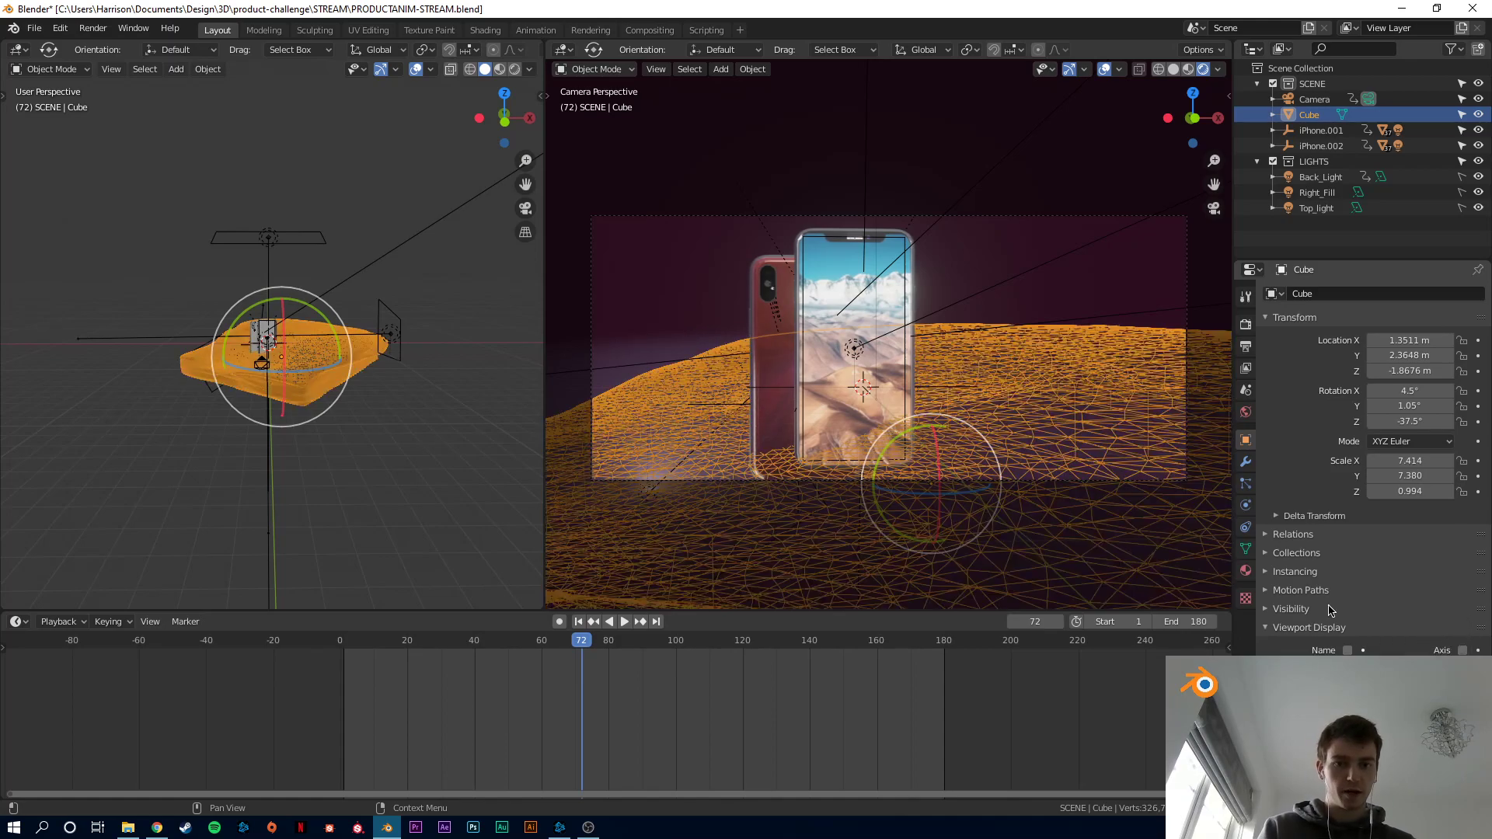
left_click(1411, 732)
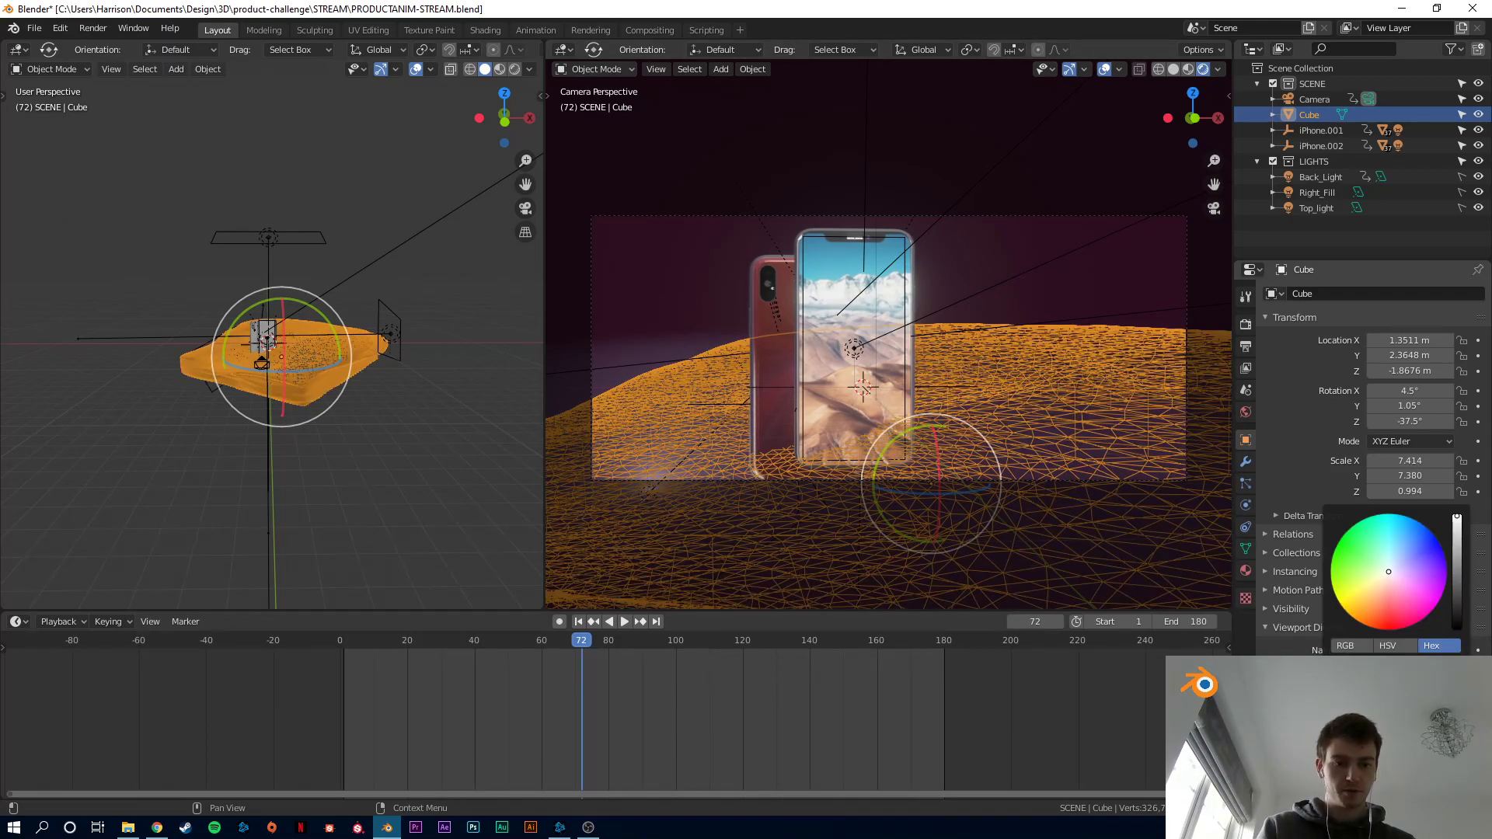
left_click(1410, 716)
left_click(1391, 699)
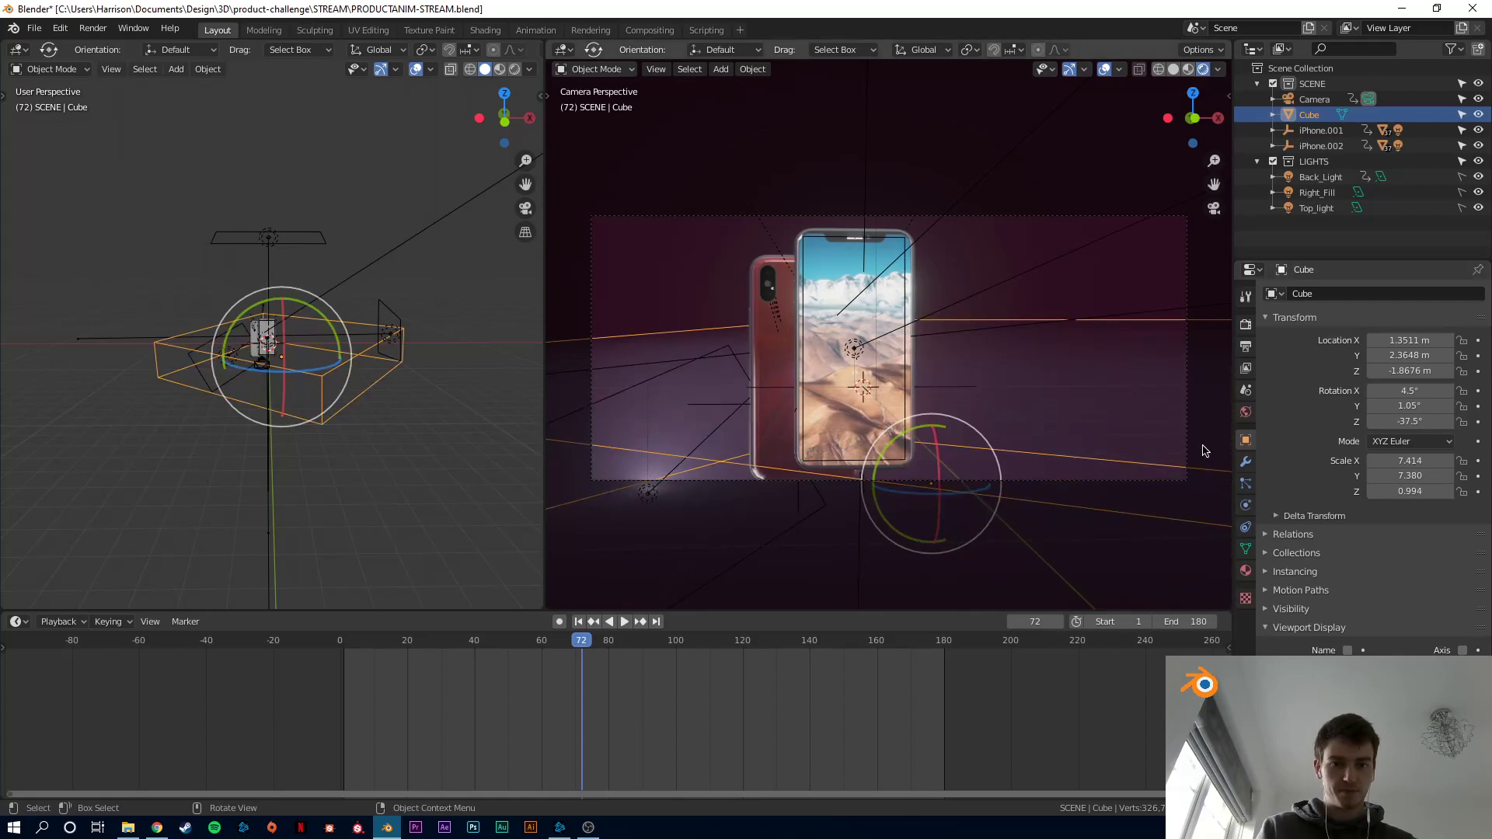
left_click(1460, 115)
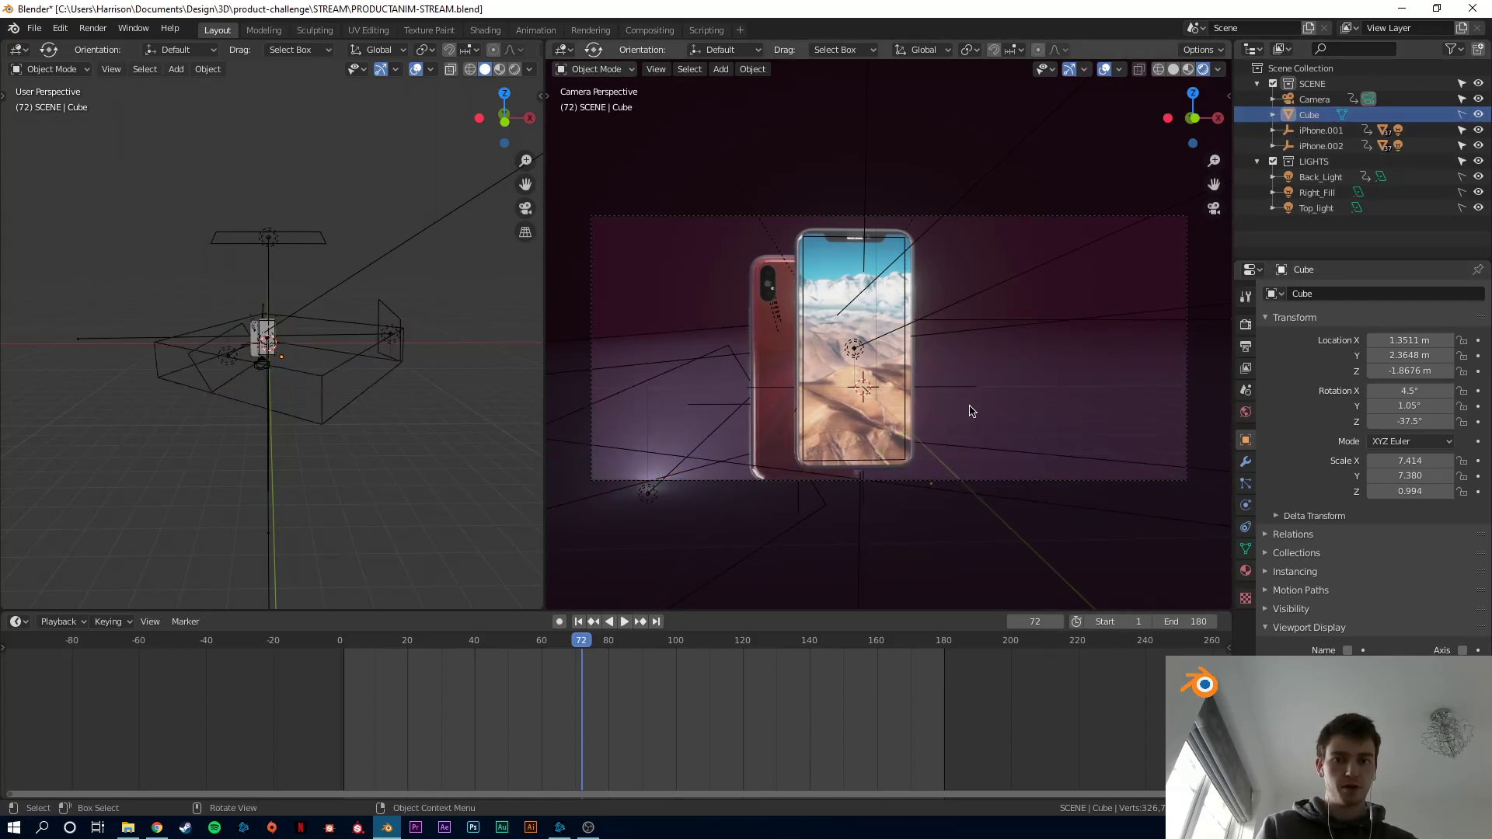
Look through the camera in the solid viewport too and play the animation from its start up to frame 133.
scroll(358, 402, "up", 4)
middle_click_drag(314, 368, 369, 449)
scroll(759, 433, "down", 2)
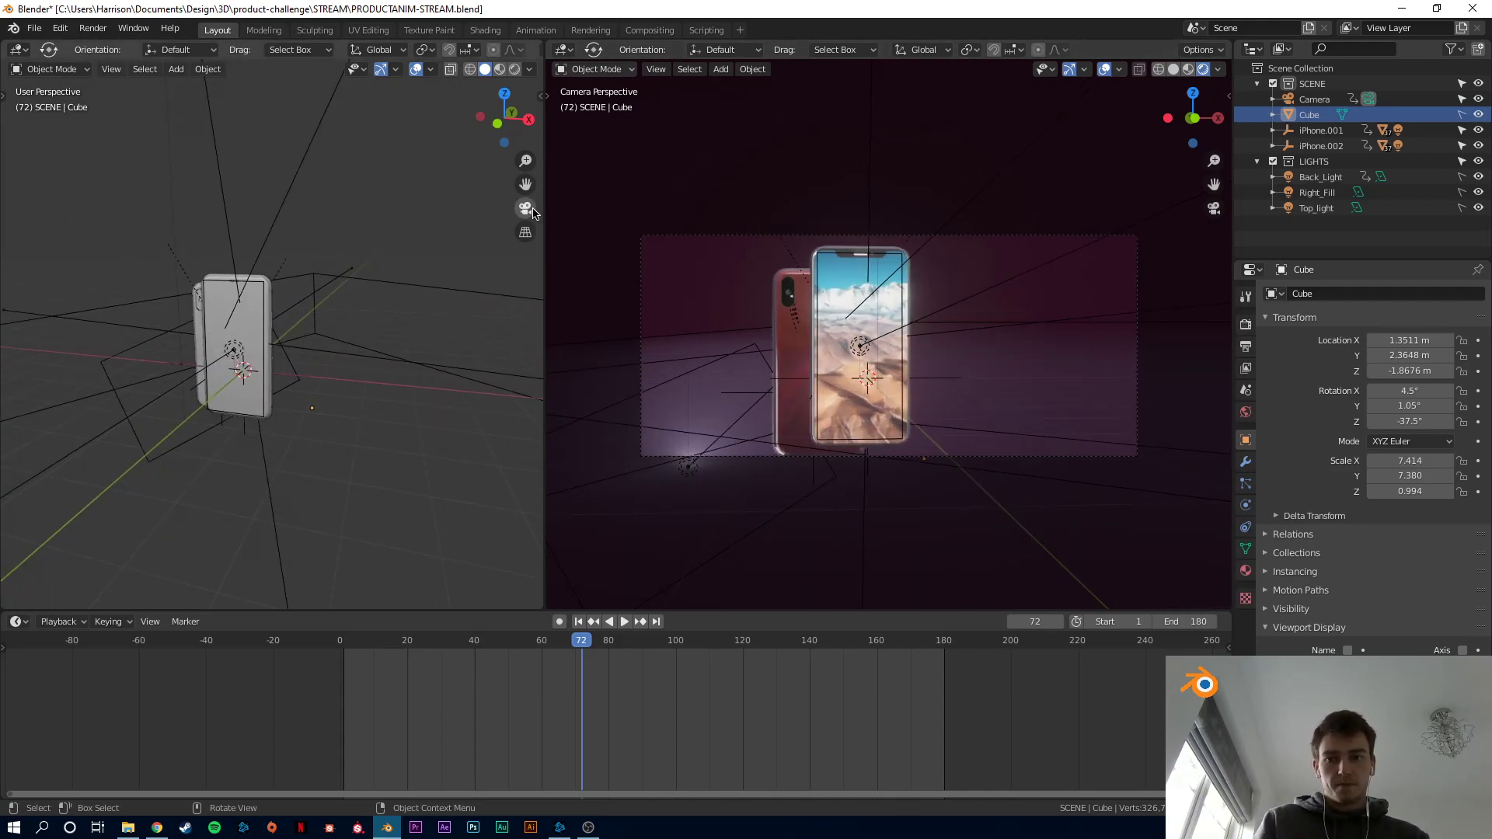
key("KP_0")
left_click_drag(497, 641, 343, 650)
key("space")
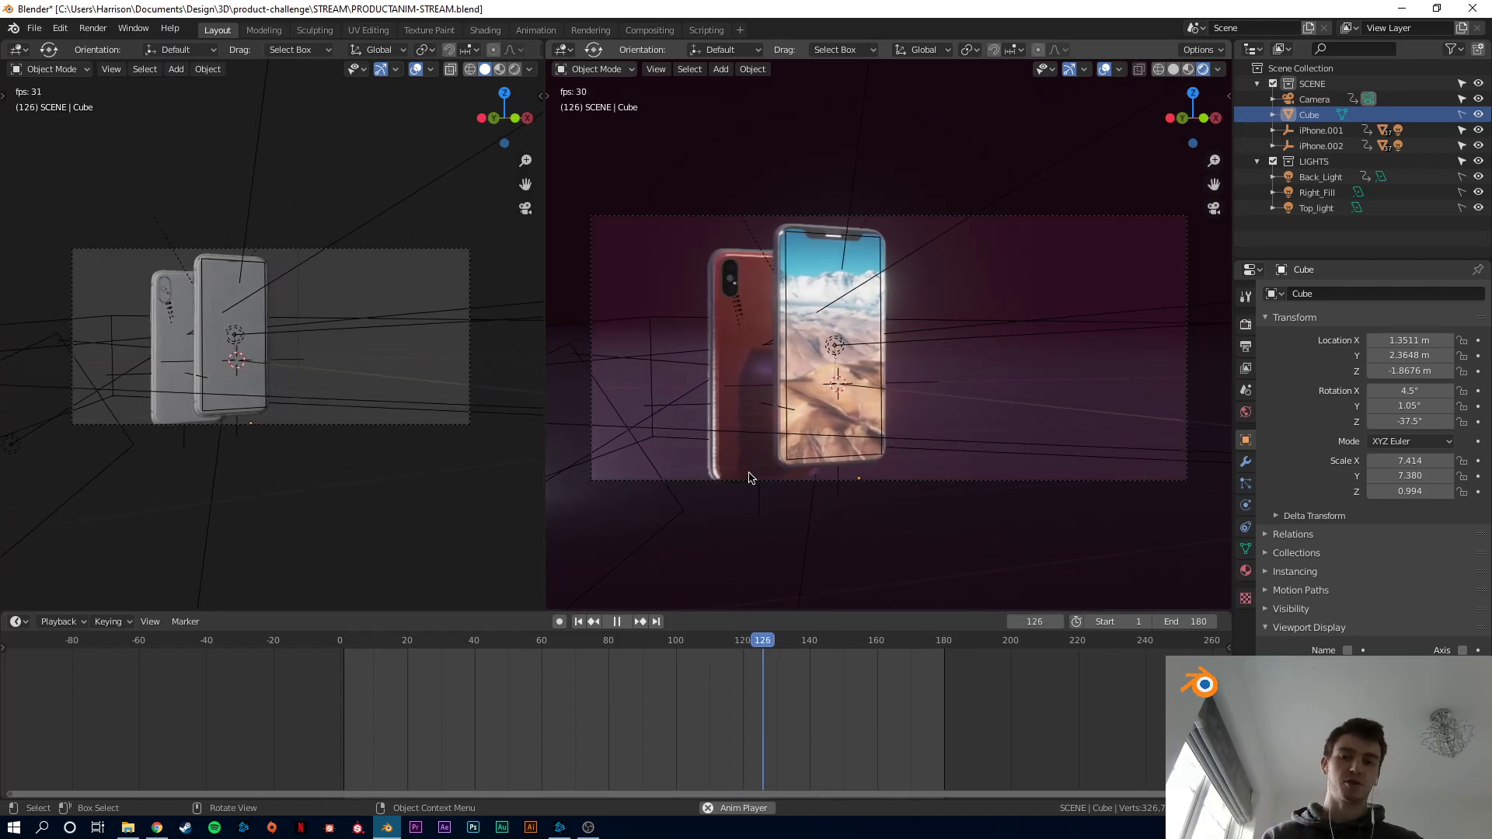
key("space")
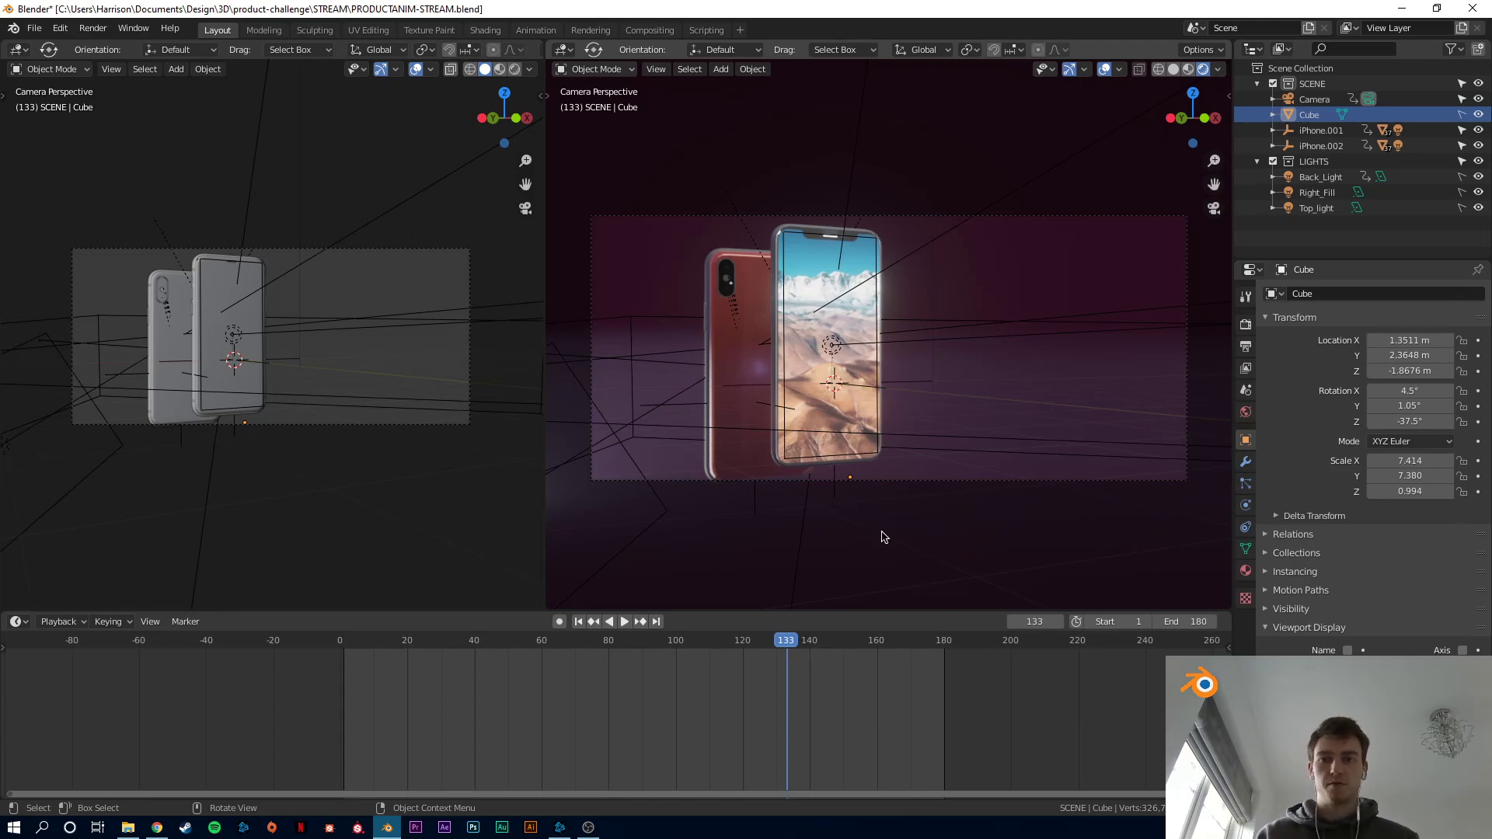
Select the front phone's glass and inspect its screen image in the UV Editing workspace.
scroll(989, 324, "up", 4)
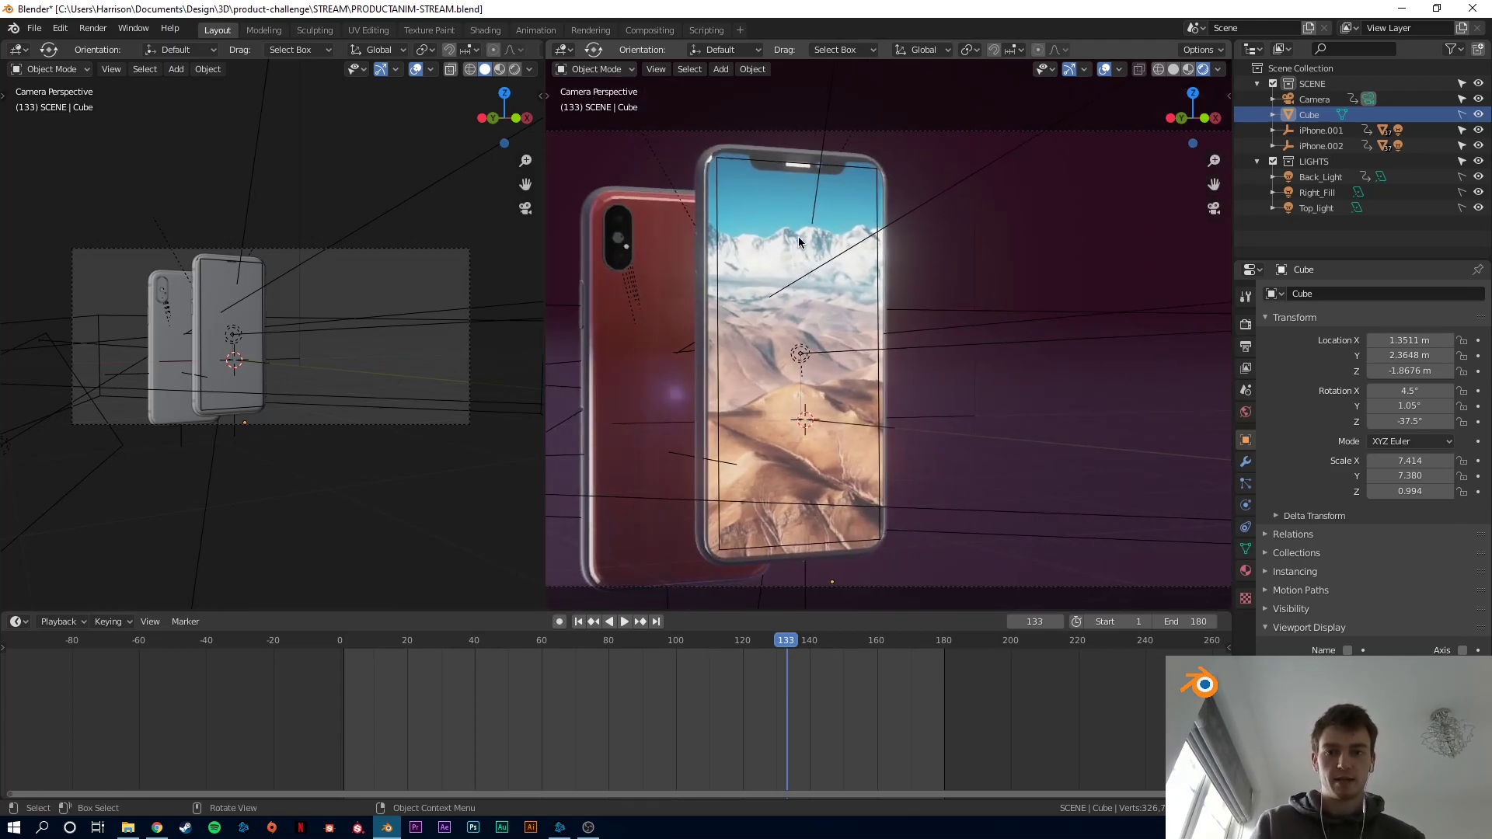
left_click(753, 278)
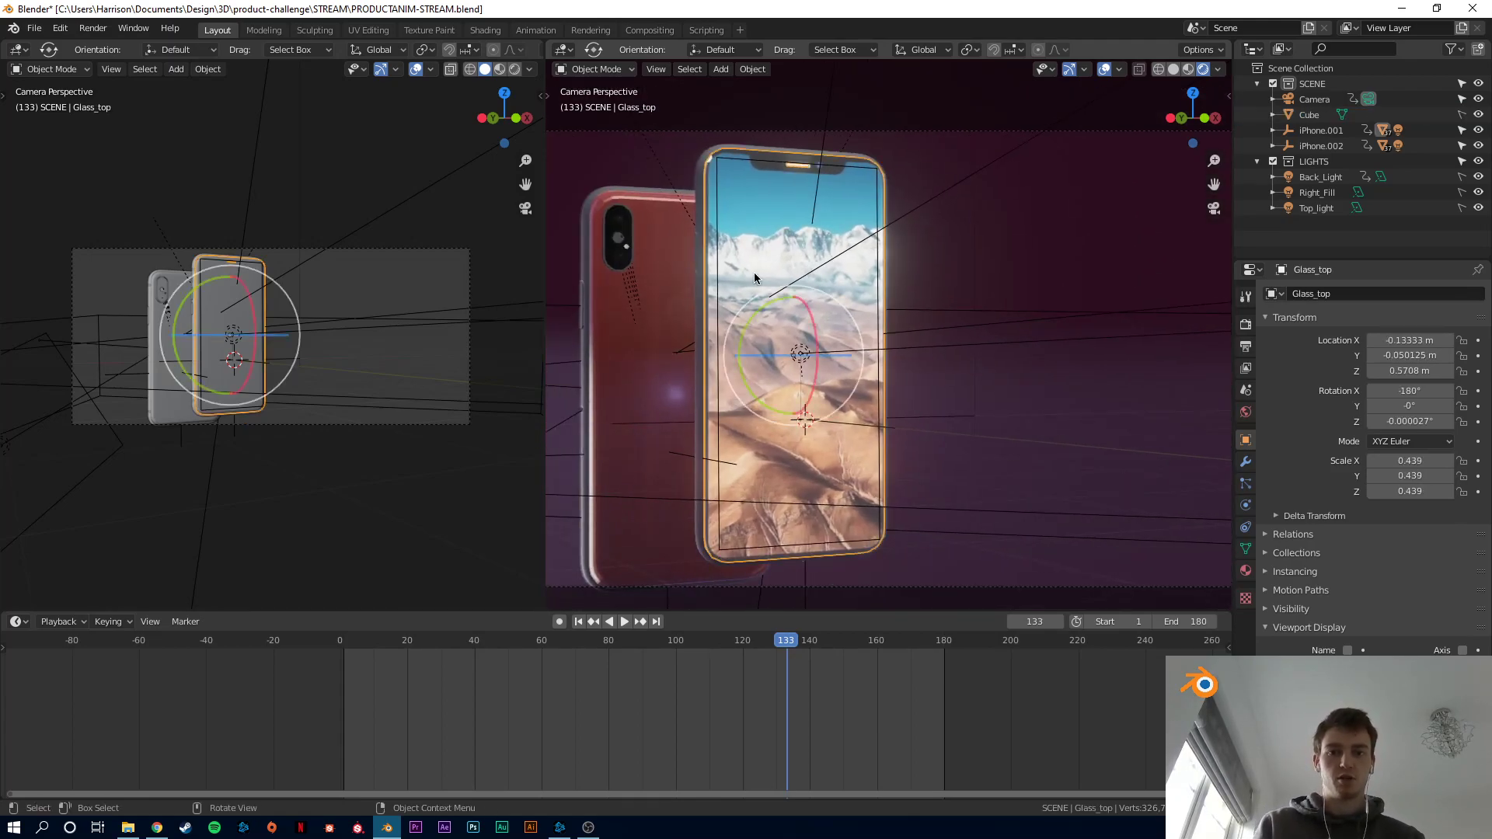
left_click(368, 29)
middle_click_drag(413, 580, 425, 546)
scroll(463, 453, "up", 1)
scroll(441, 457, "down", 1)
View iphone-uv-upscaled - Copy.jpg from the product-challenge folder at full size and close the image.
left_click(134, 827)
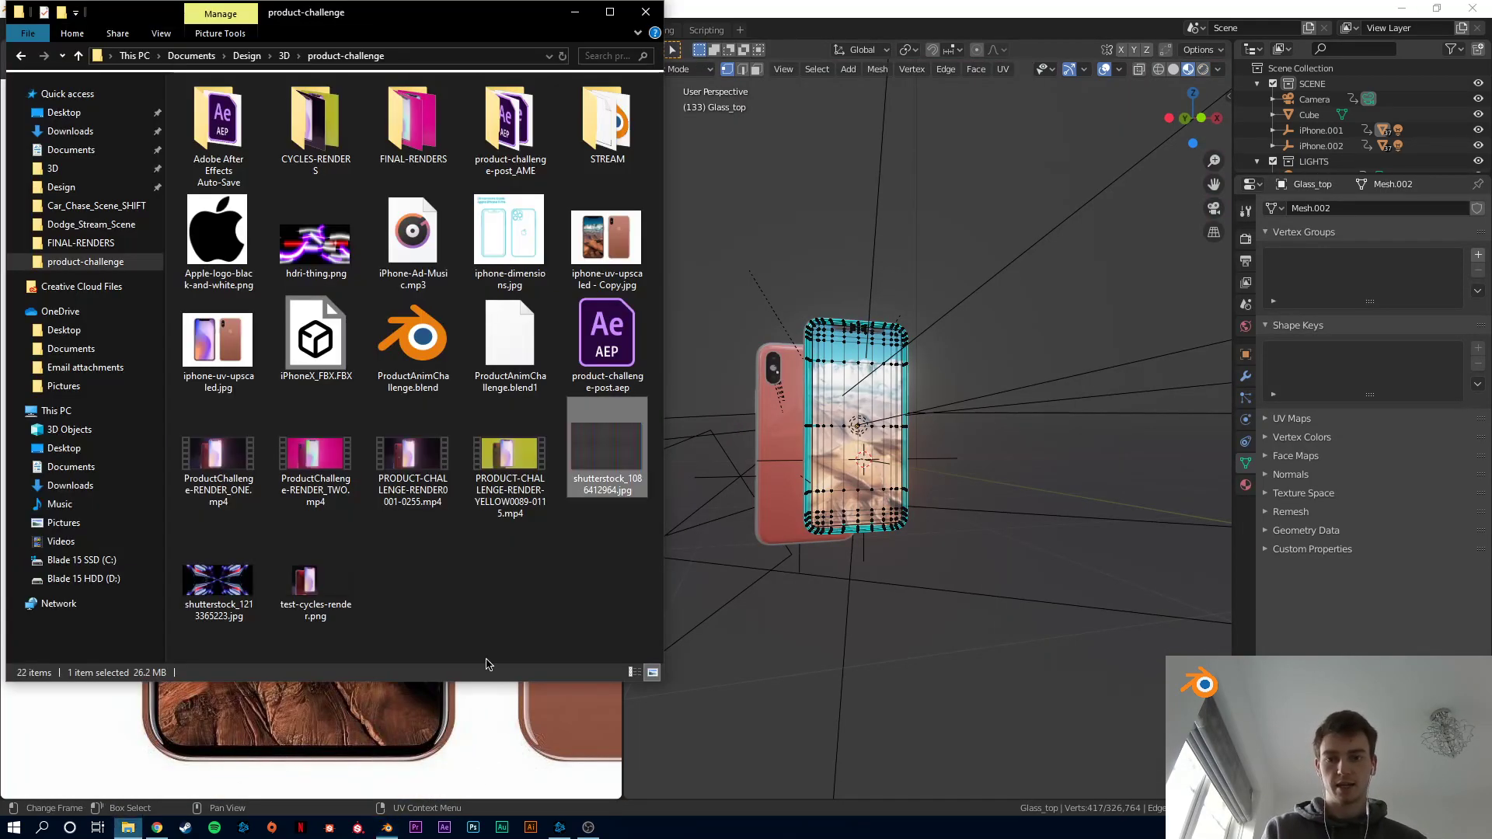
left_click(585, 267)
double_click(584, 267)
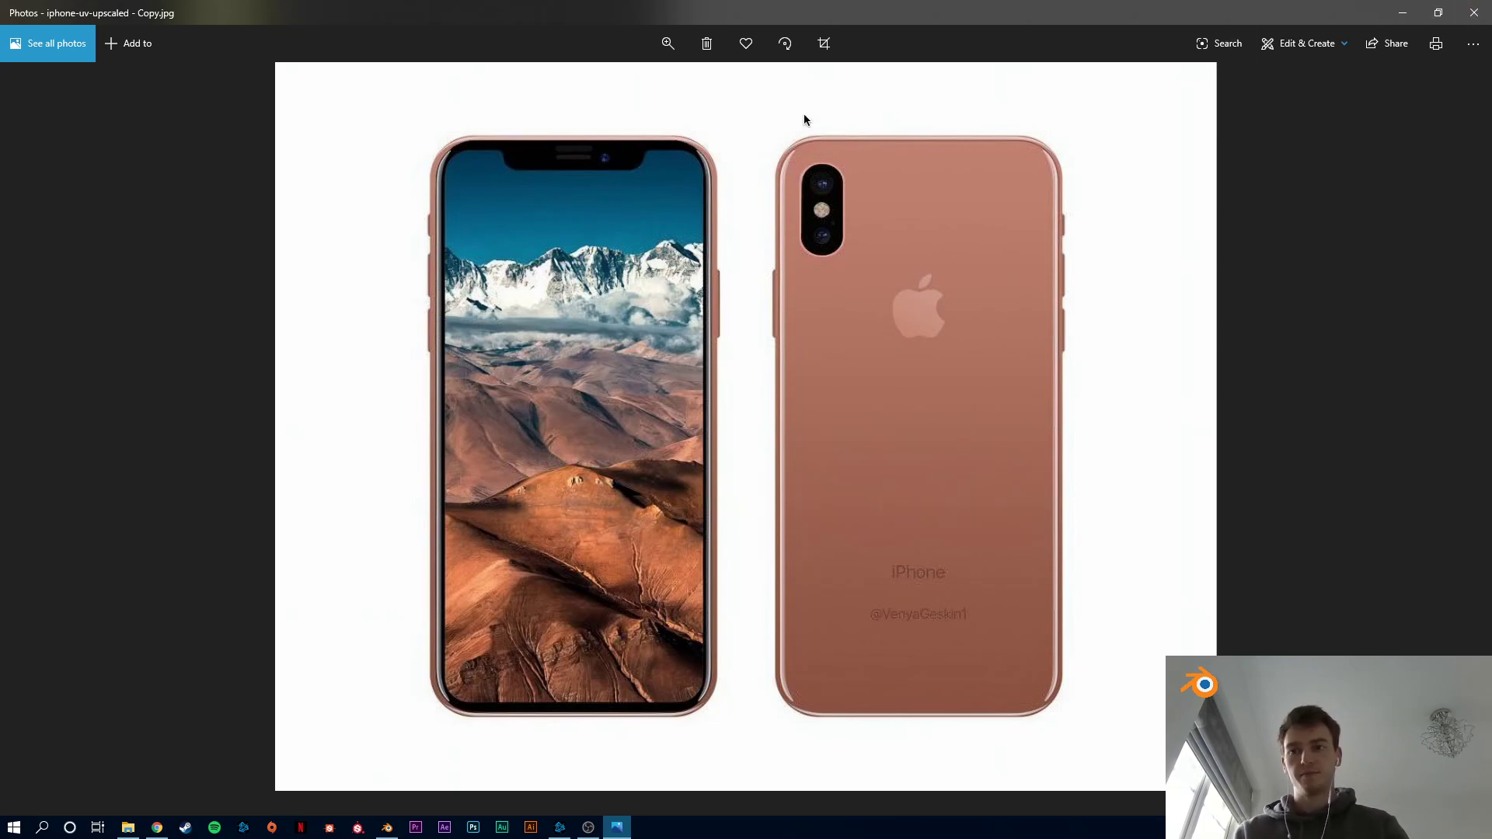
double_click(1149, 14)
left_click(1199, 148)
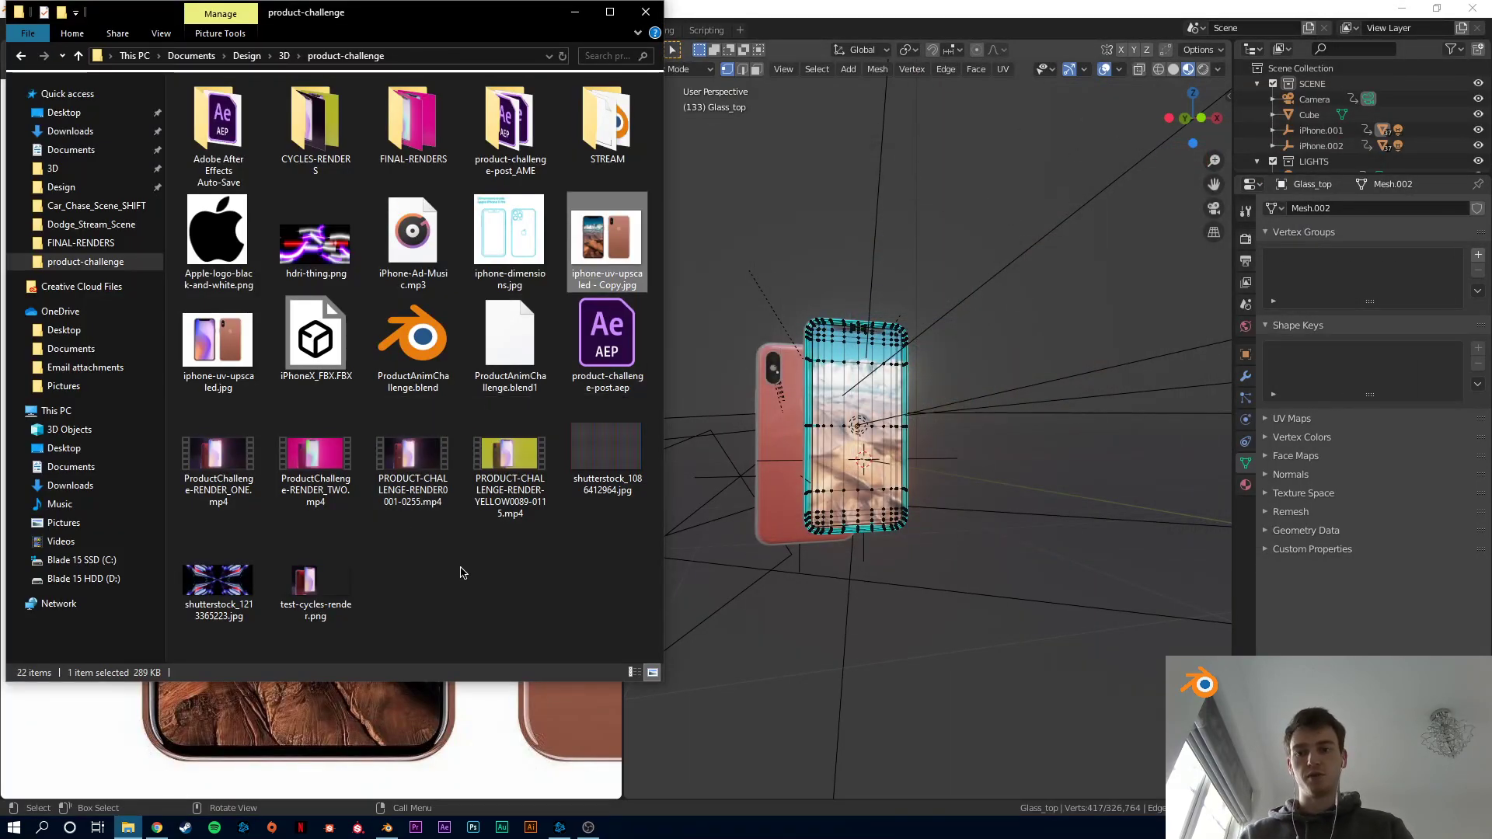
View iphone-uv-upscaled.jpg at full size, shrink the image window and close the file browser.
left_click(227, 345)
double_click(216, 345)
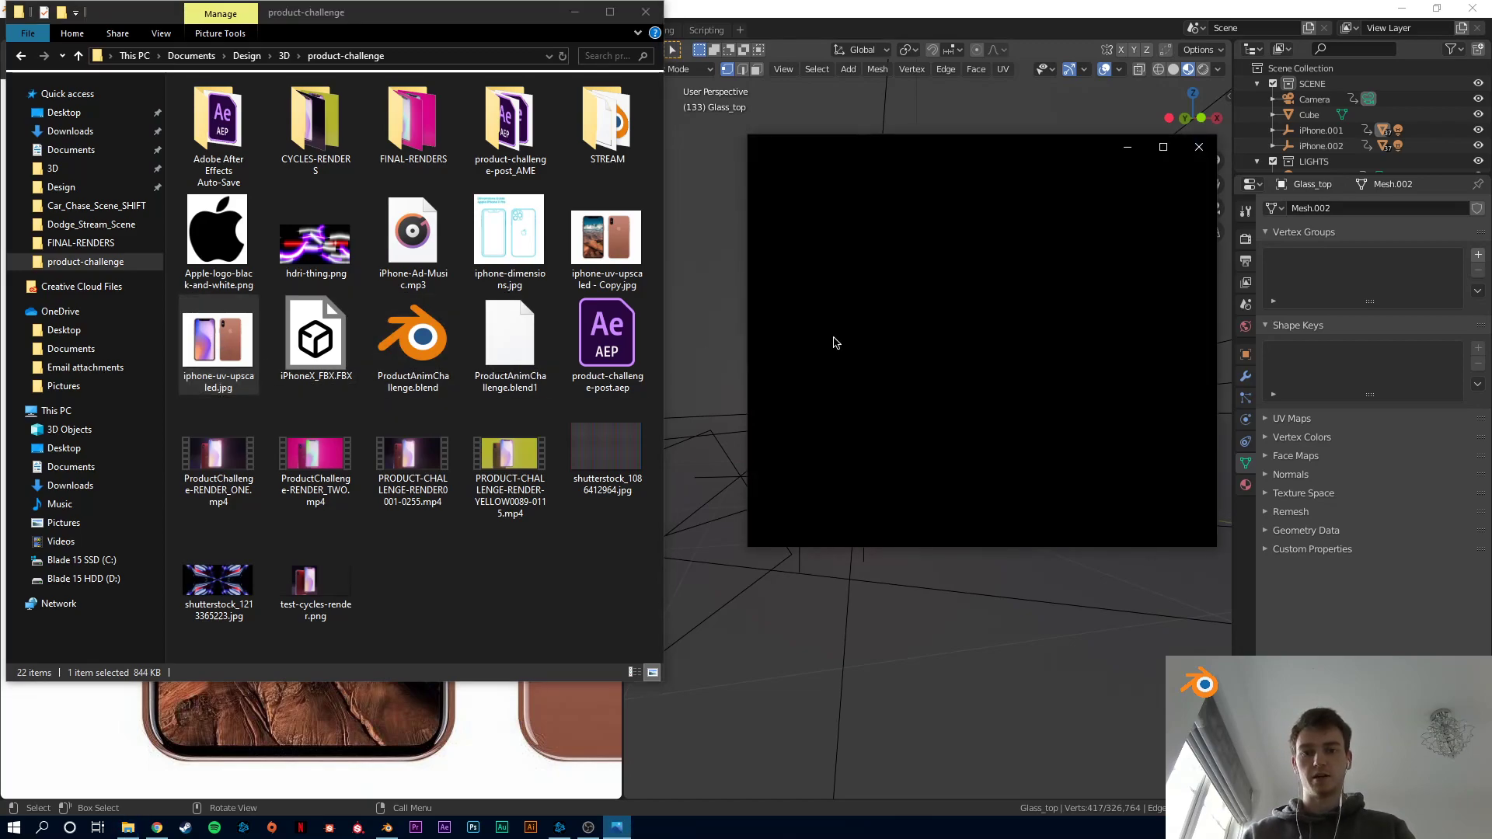
left_click(1163, 147)
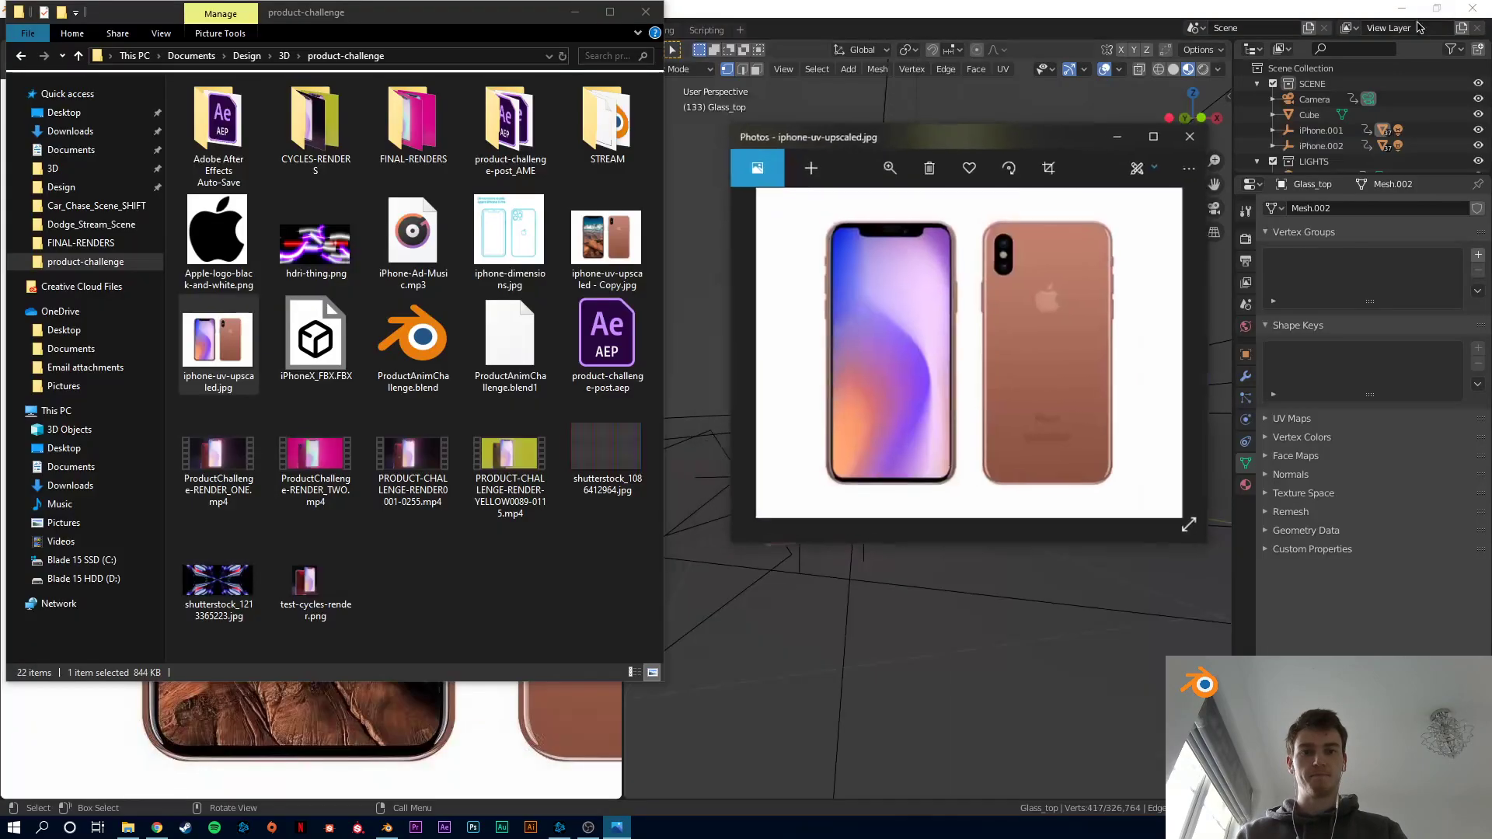
left_click(1438, 12)
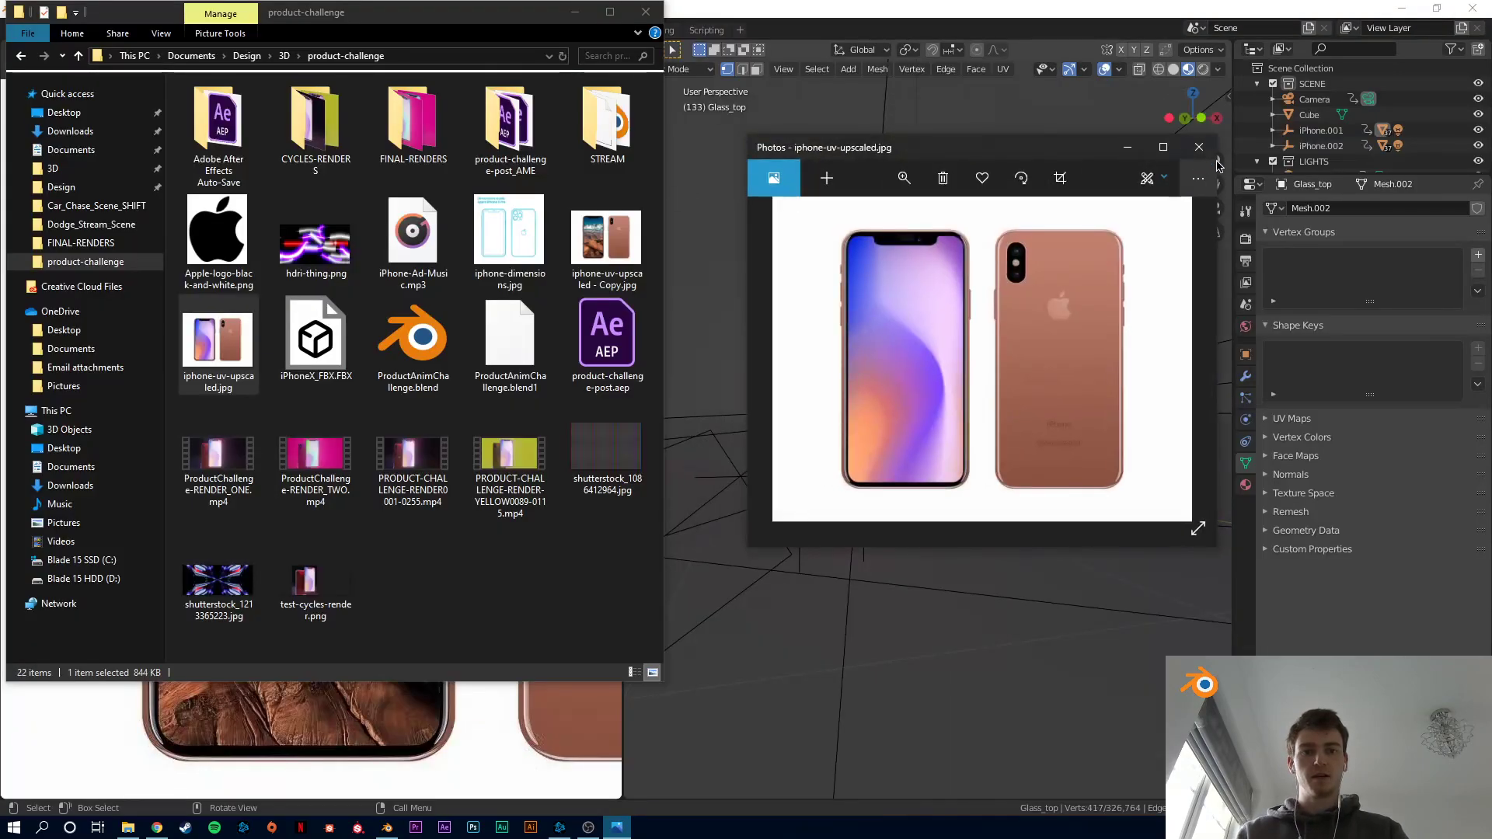
left_click(646, 12)
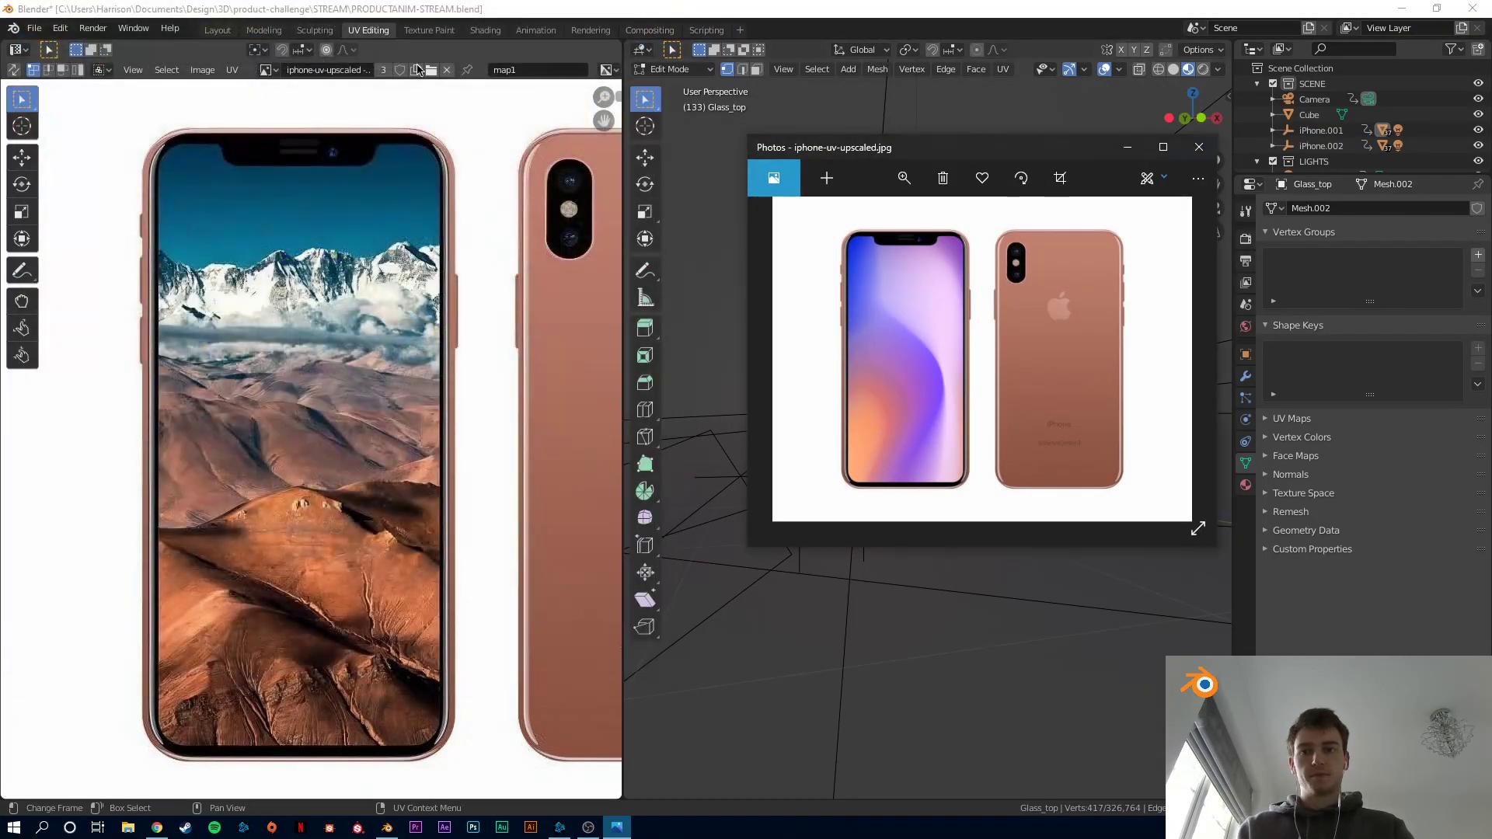
In the Shading workspace, replace the shutterstock_1086412964.jpg texture of the Phone_Screen material with iphone-uv-upscaled.jpg.
left_click(485, 31)
scroll(725, 622, "down", 5)
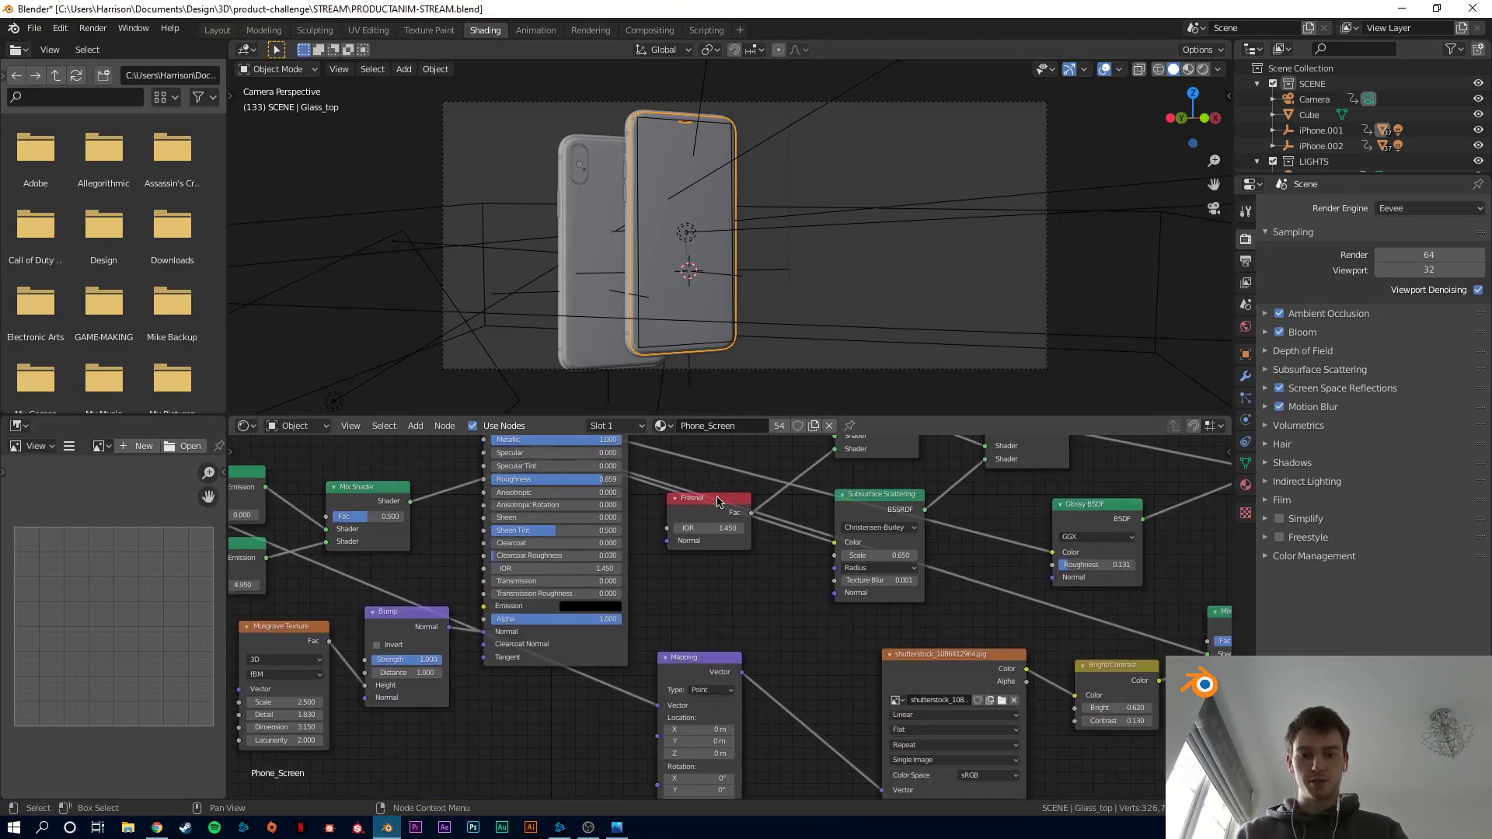
middle_click_drag(726, 622, 778, 548)
scroll(730, 613, "up", 5)
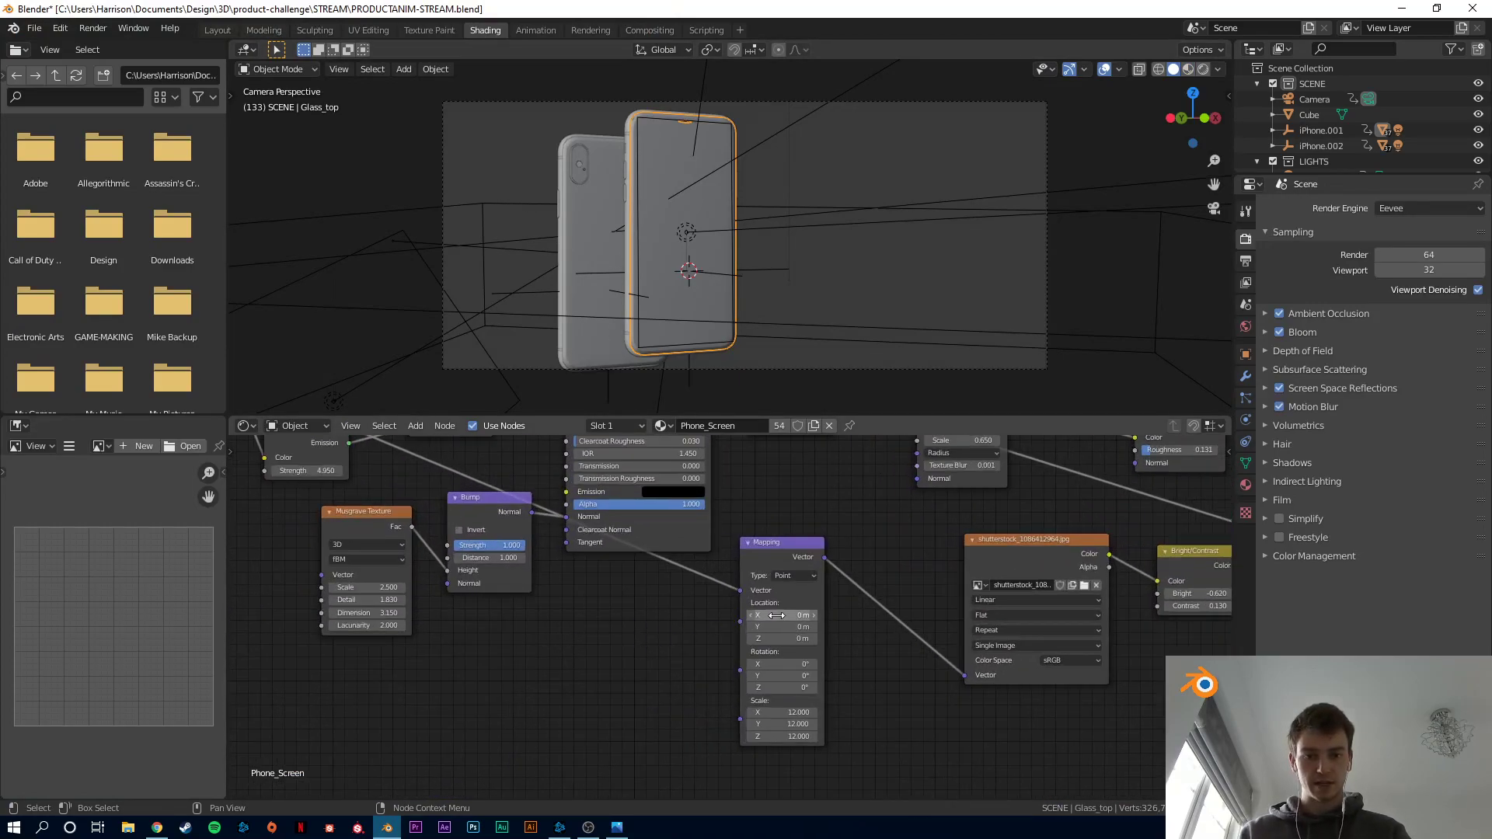
middle_click_drag(1033, 607, 791, 615)
scroll(792, 615, "up", 2)
double_click(798, 589)
key("Escape")
left_click(742, 589)
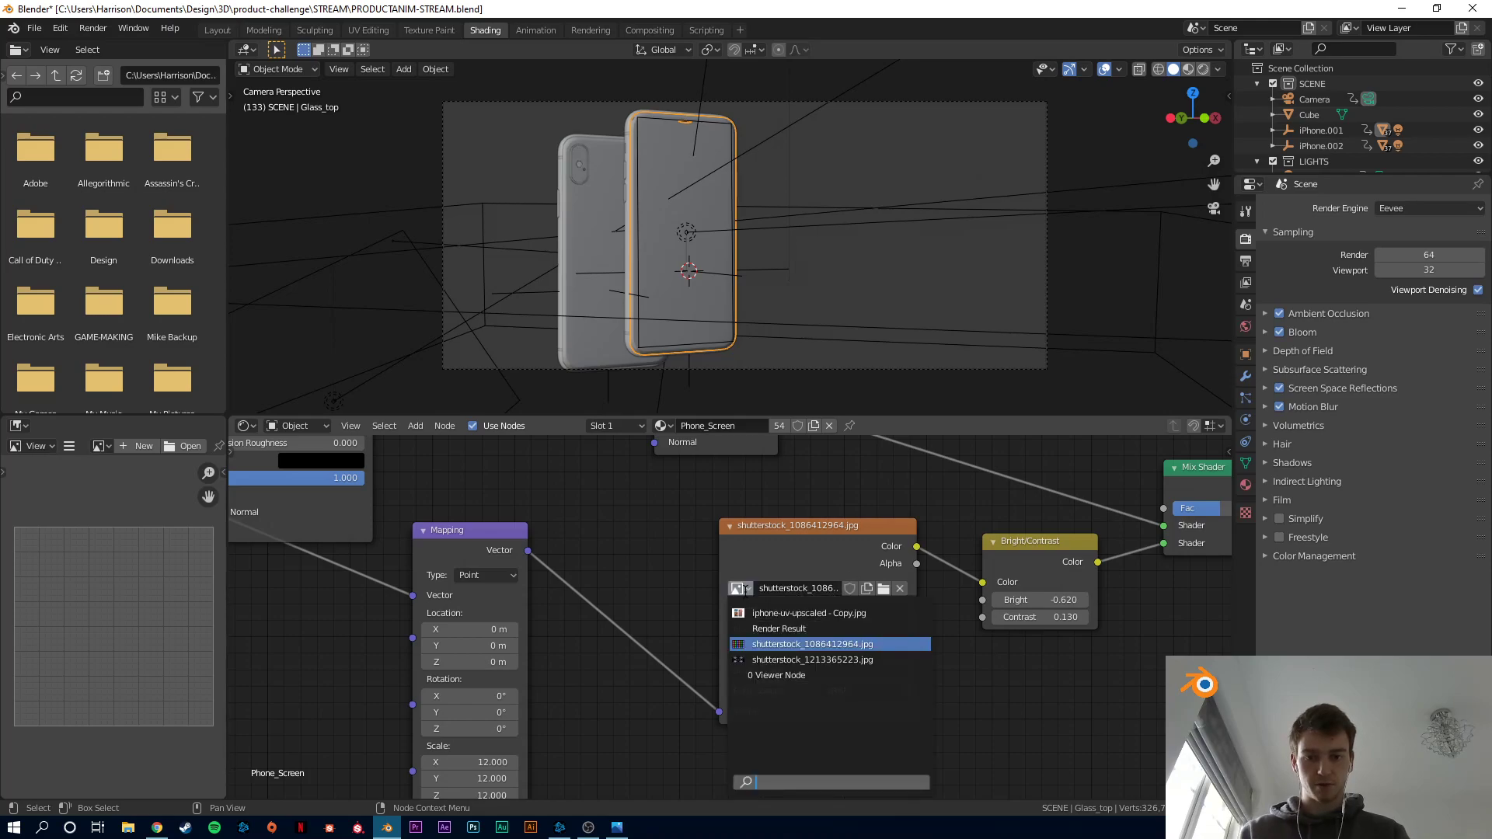
left_click(744, 591)
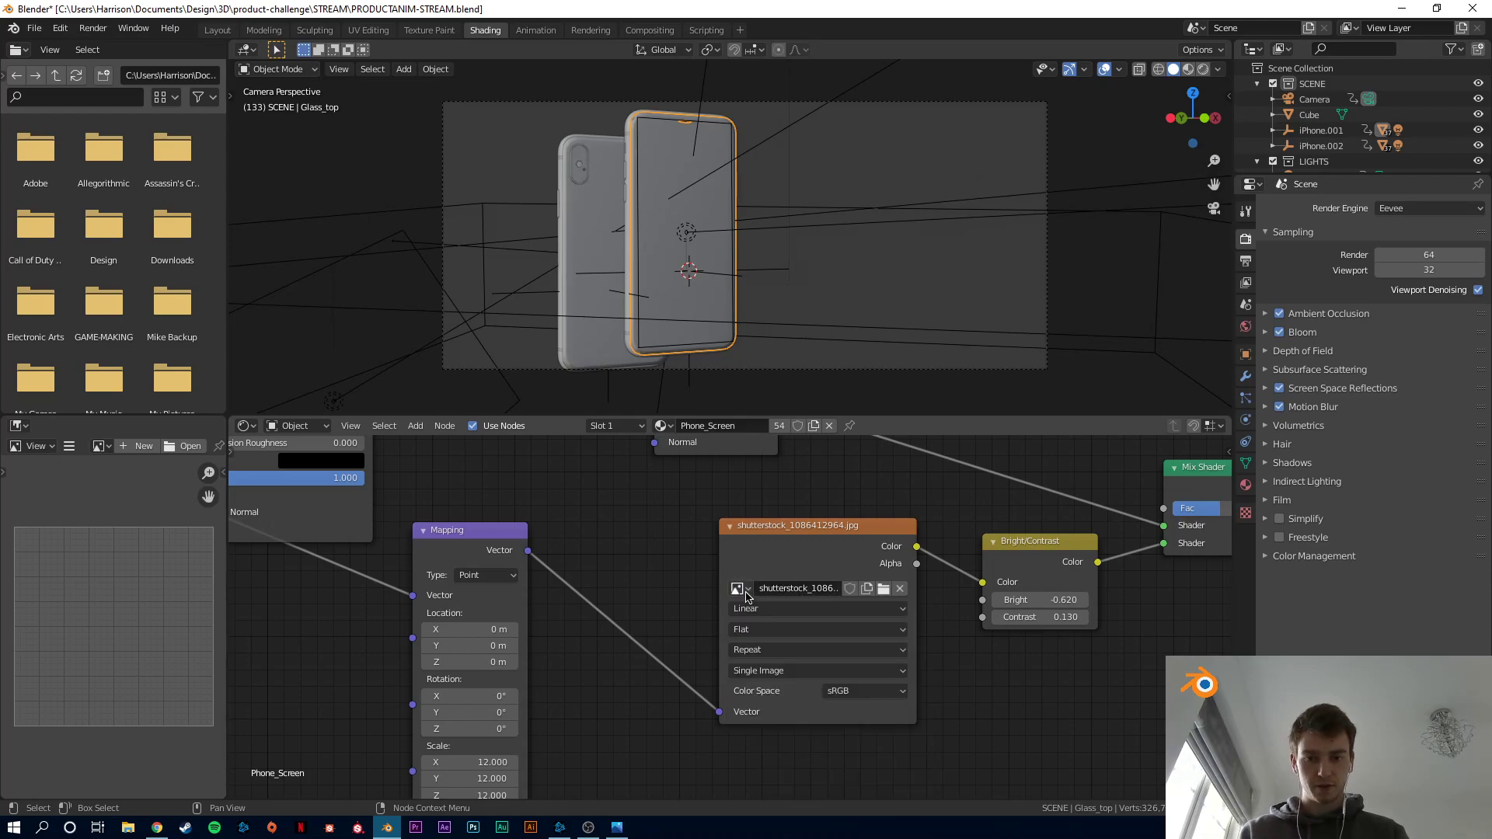
left_click(883, 591)
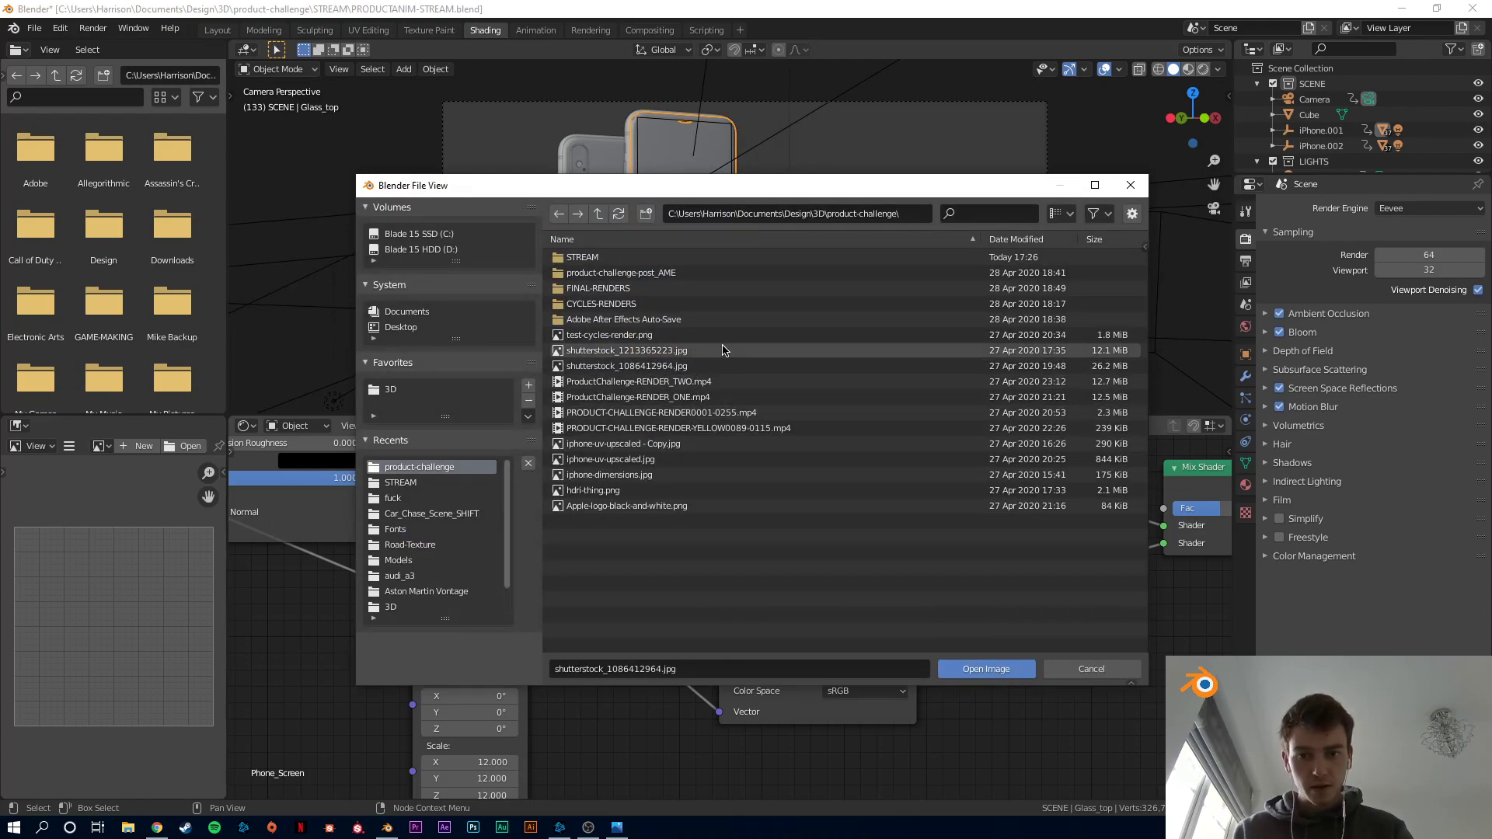
left_click(676, 447)
left_click(688, 460)
left_click(968, 668)
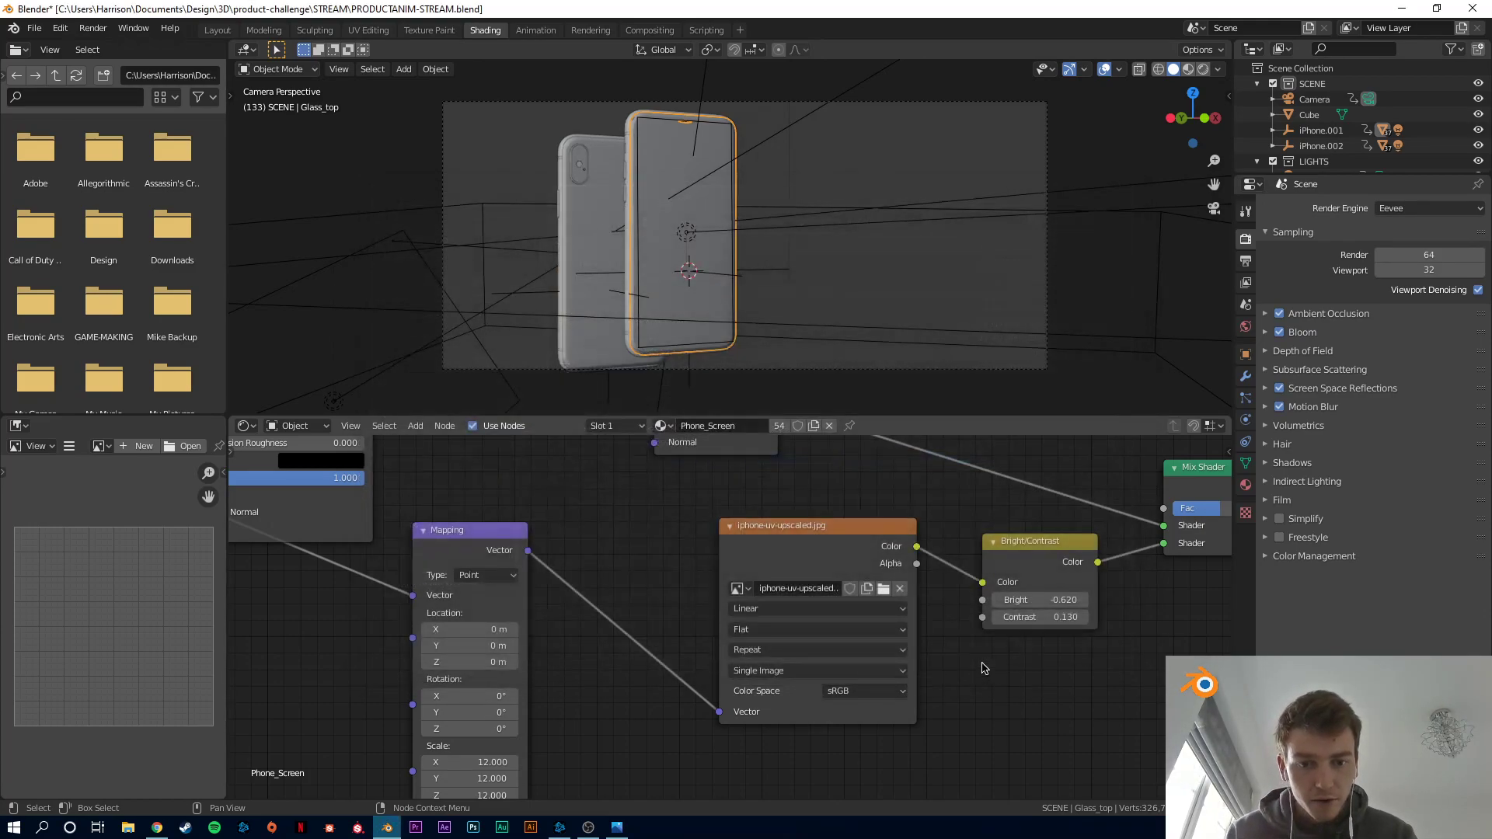
Switch the Shading viewport to rendered shading and examine the replaced texture on the front phone's screen.
left_click(1203, 70)
scroll(750, 272, "up", 3)
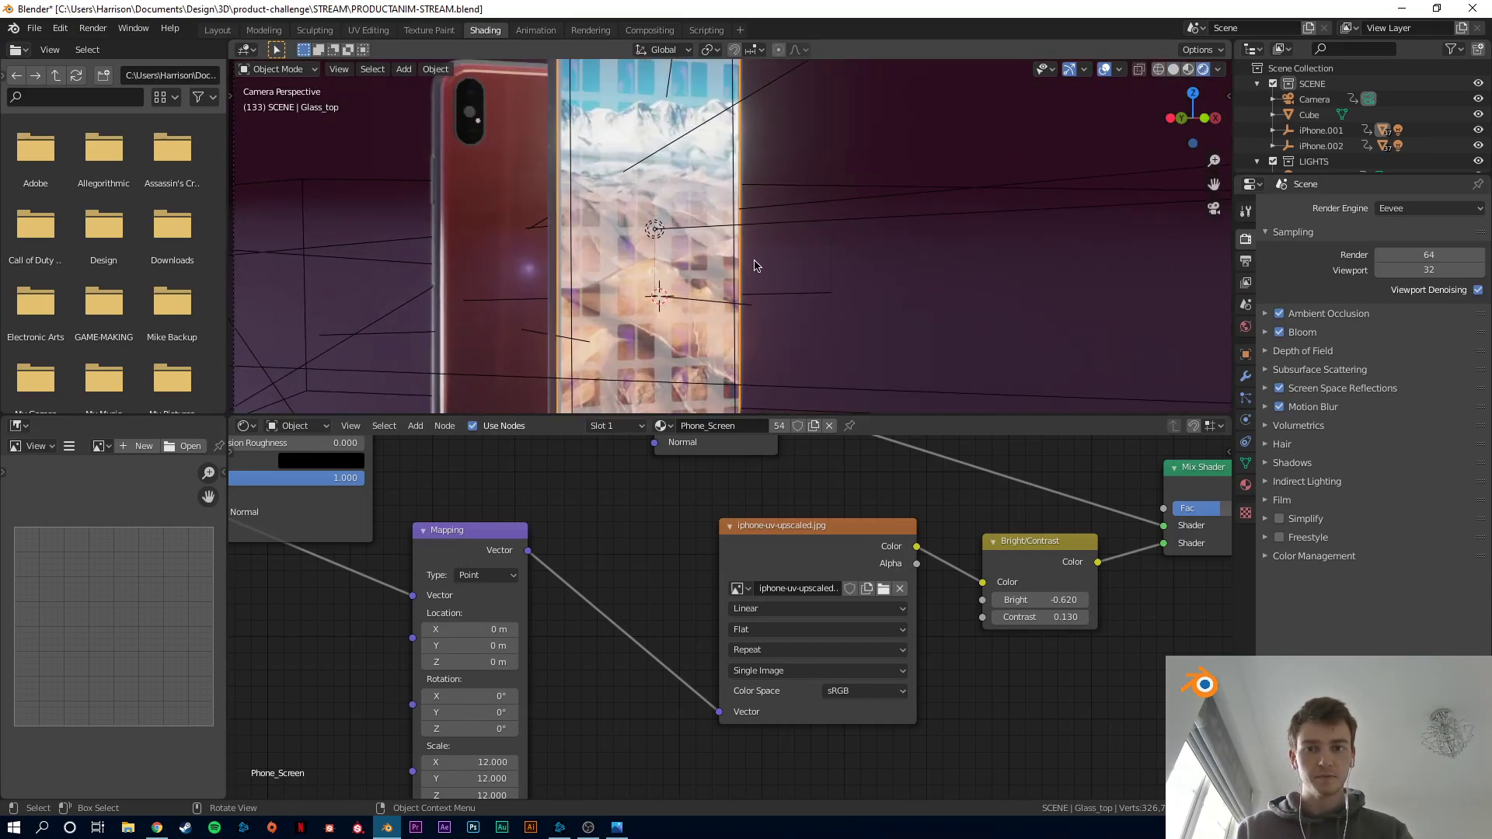
scroll(750, 272, "up", 3)
scroll(700, 285, "down", 5)
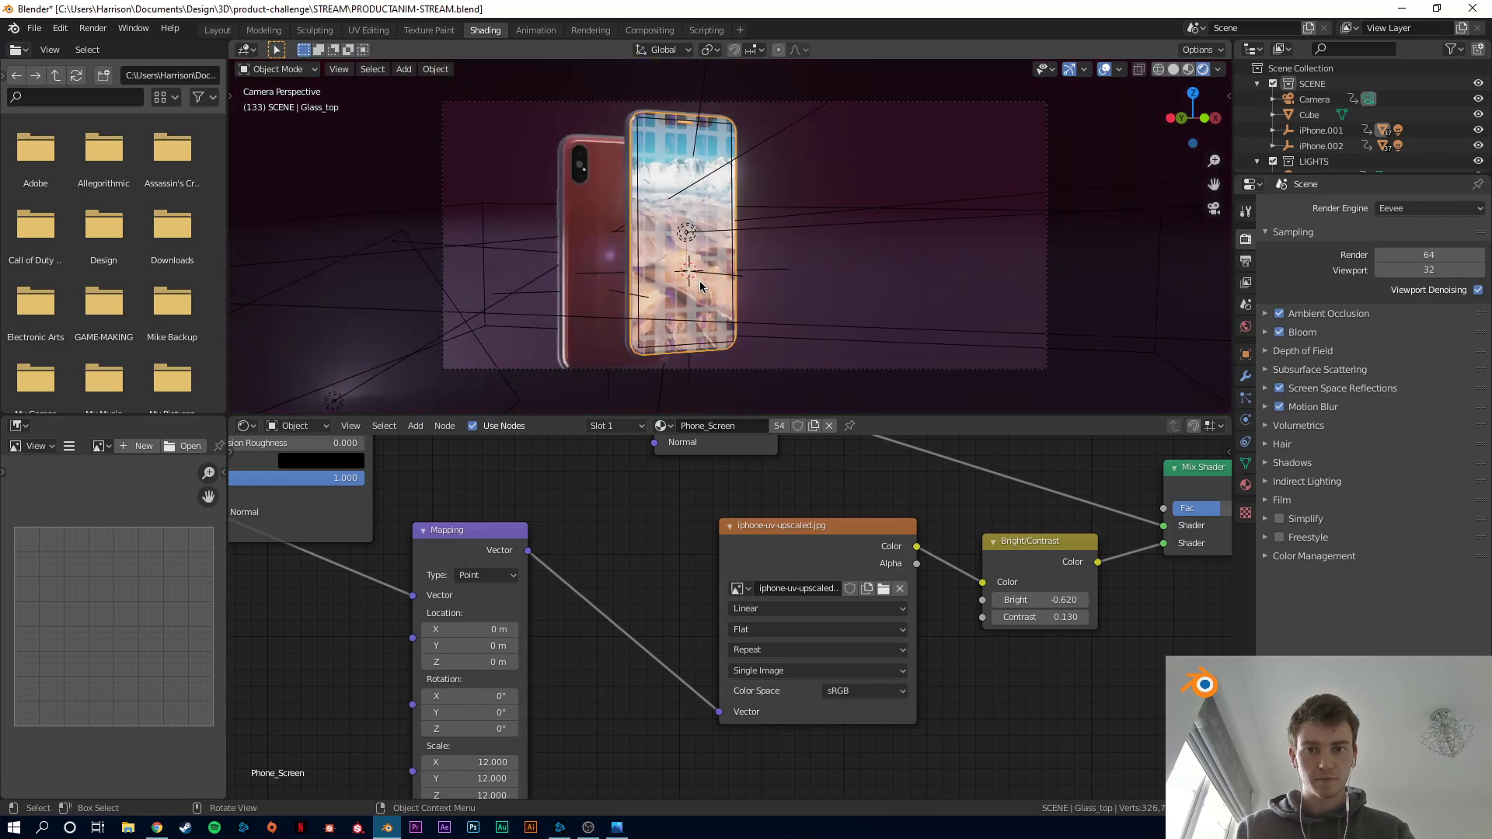
Unwrap the front glass mesh's UVs in Edit Mode and check the screen from the front view in Object Mode.
key("Tab")
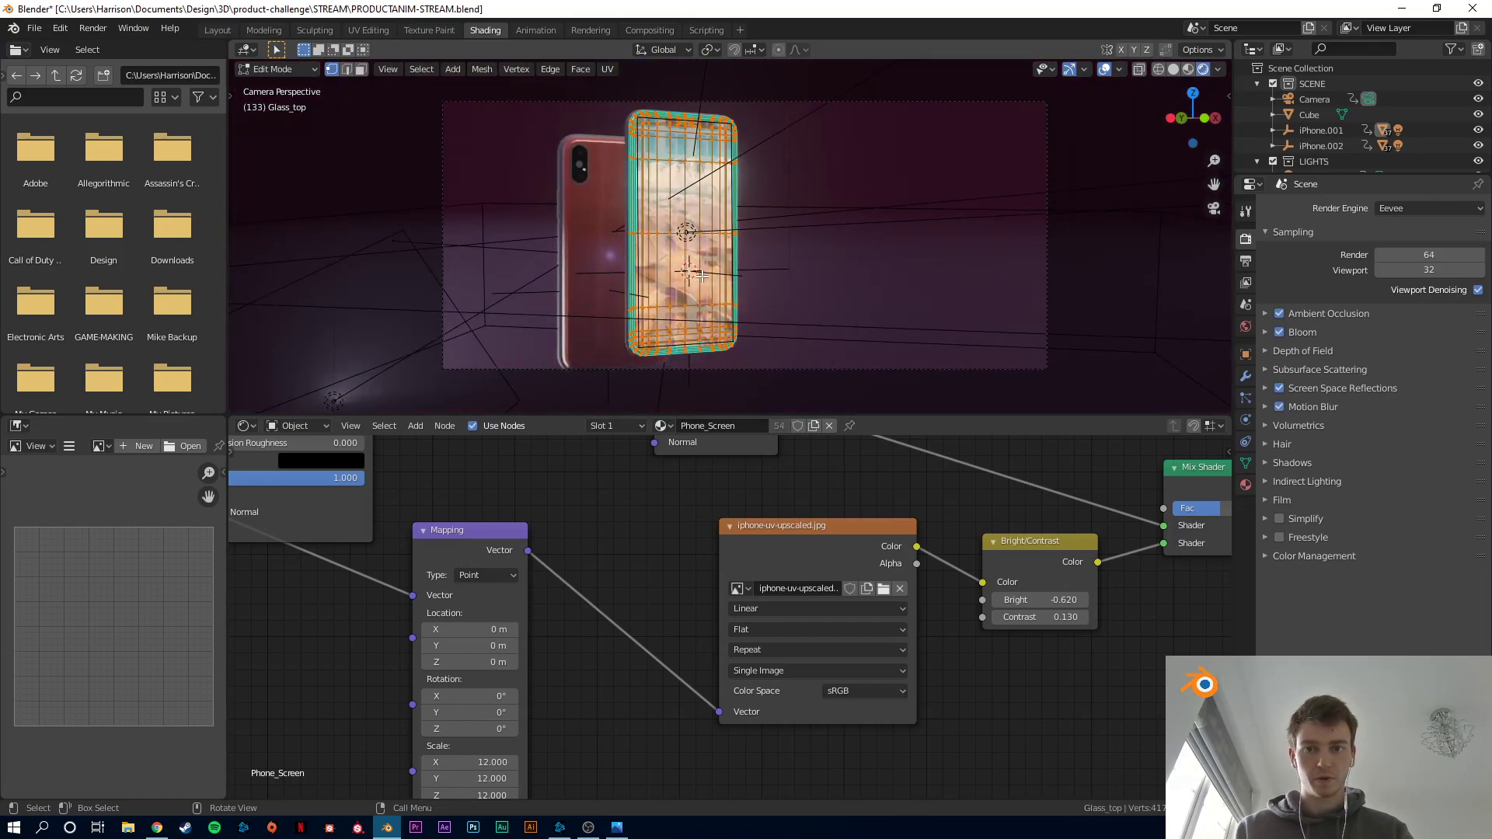
key("u")
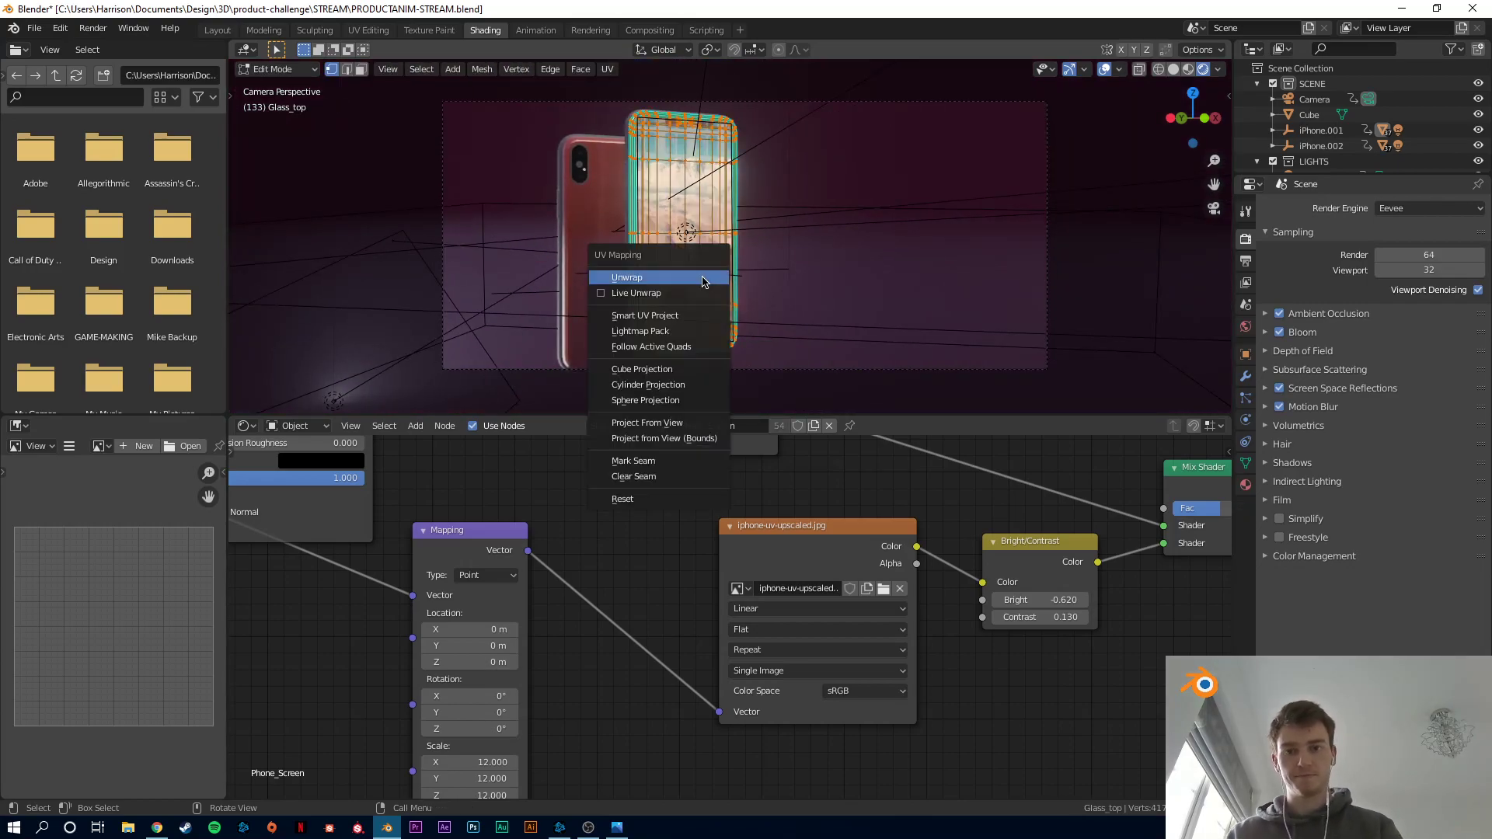
left_click(716, 272)
key("KP_1")
scroll(763, 223, "up", 4)
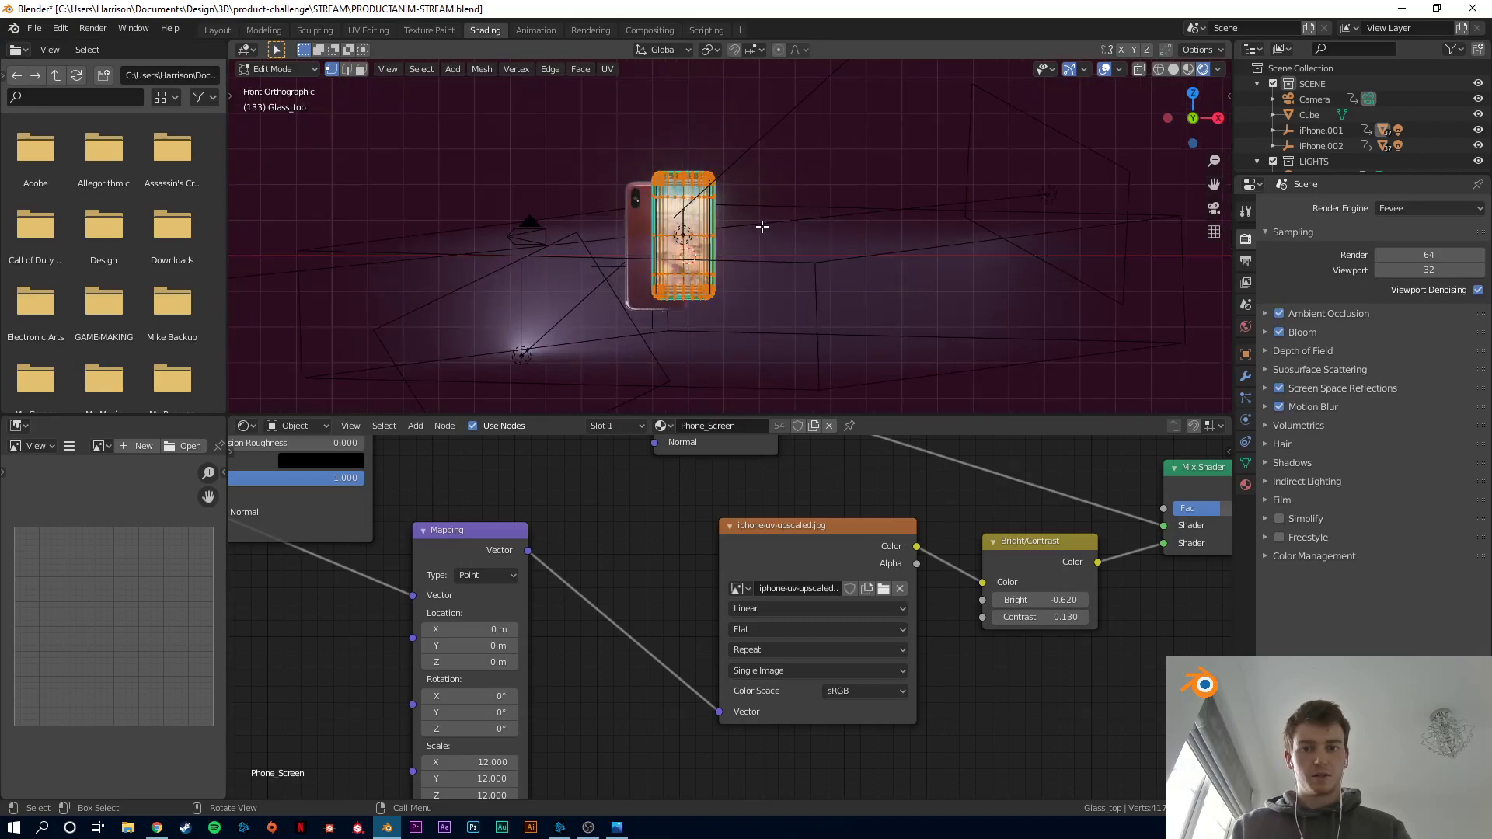
key("Tab")
scroll(710, 336, "down", 4)
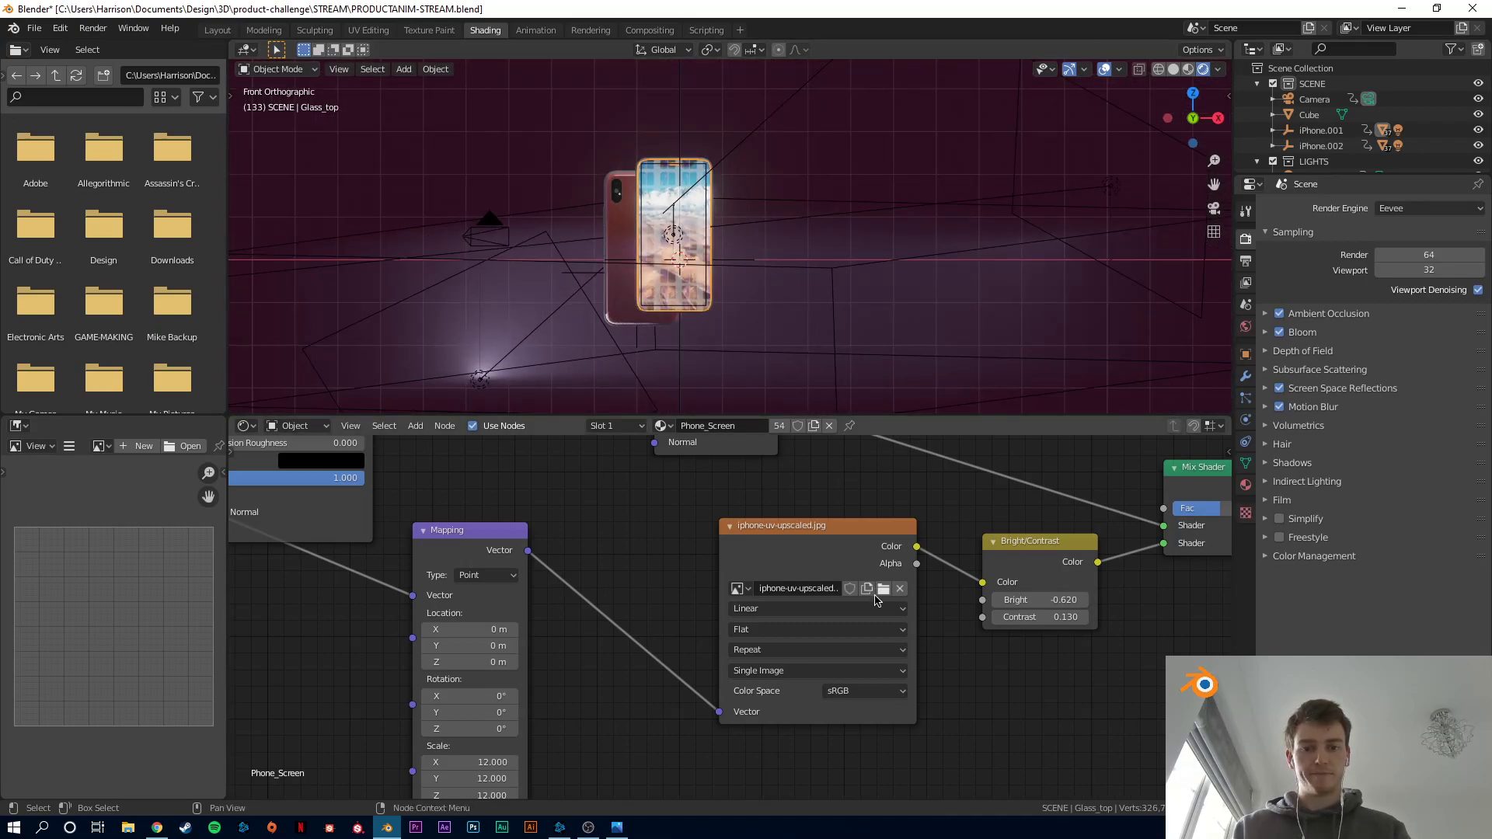
Try iphone-uv-upscaled - Copy.jpg in the screen's image texture node and switch it back to iphone-uv-upscaled.jpg.
left_click(745, 589)
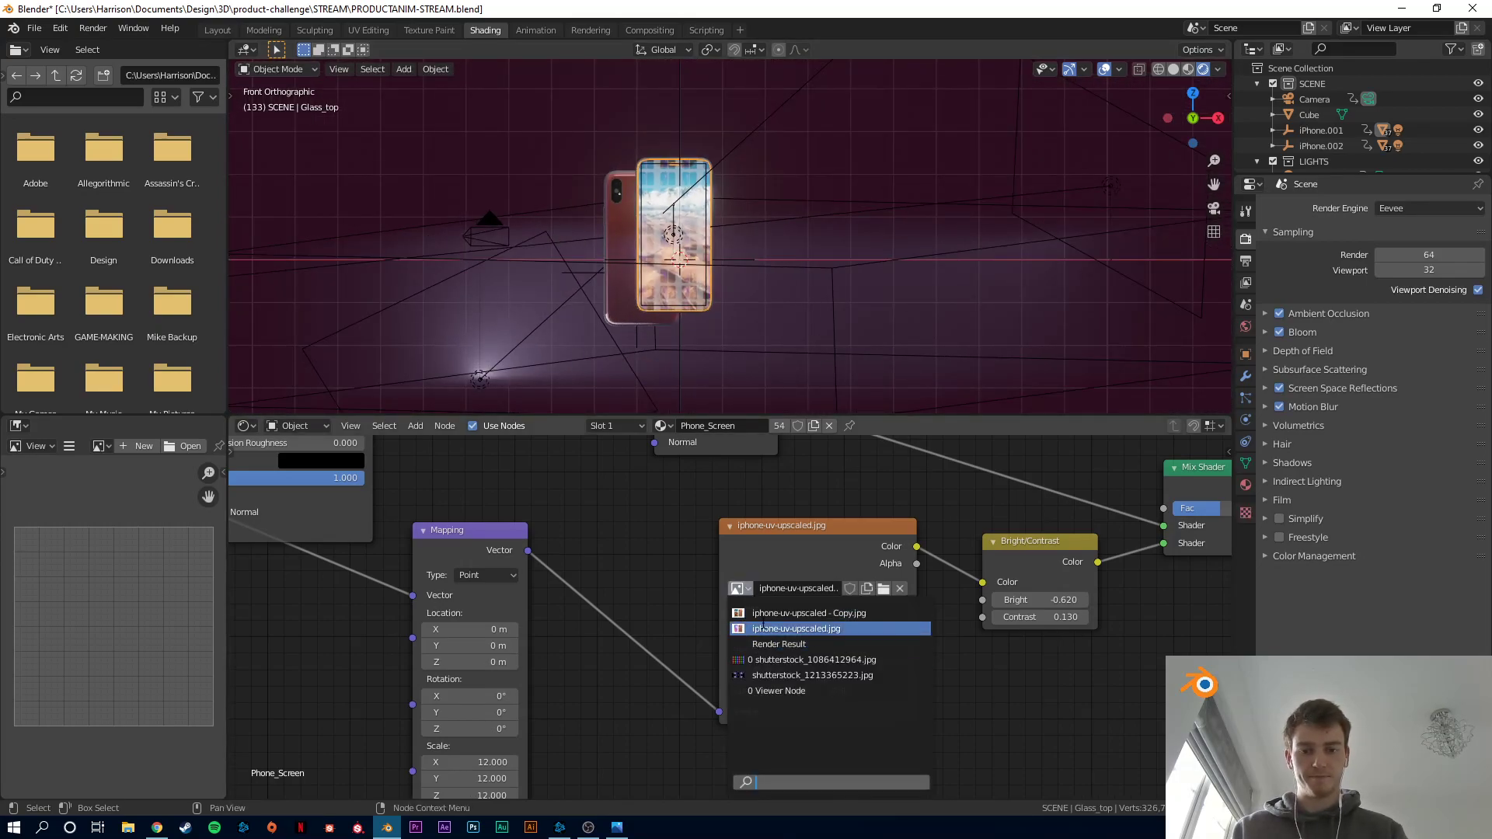
left_click(771, 614)
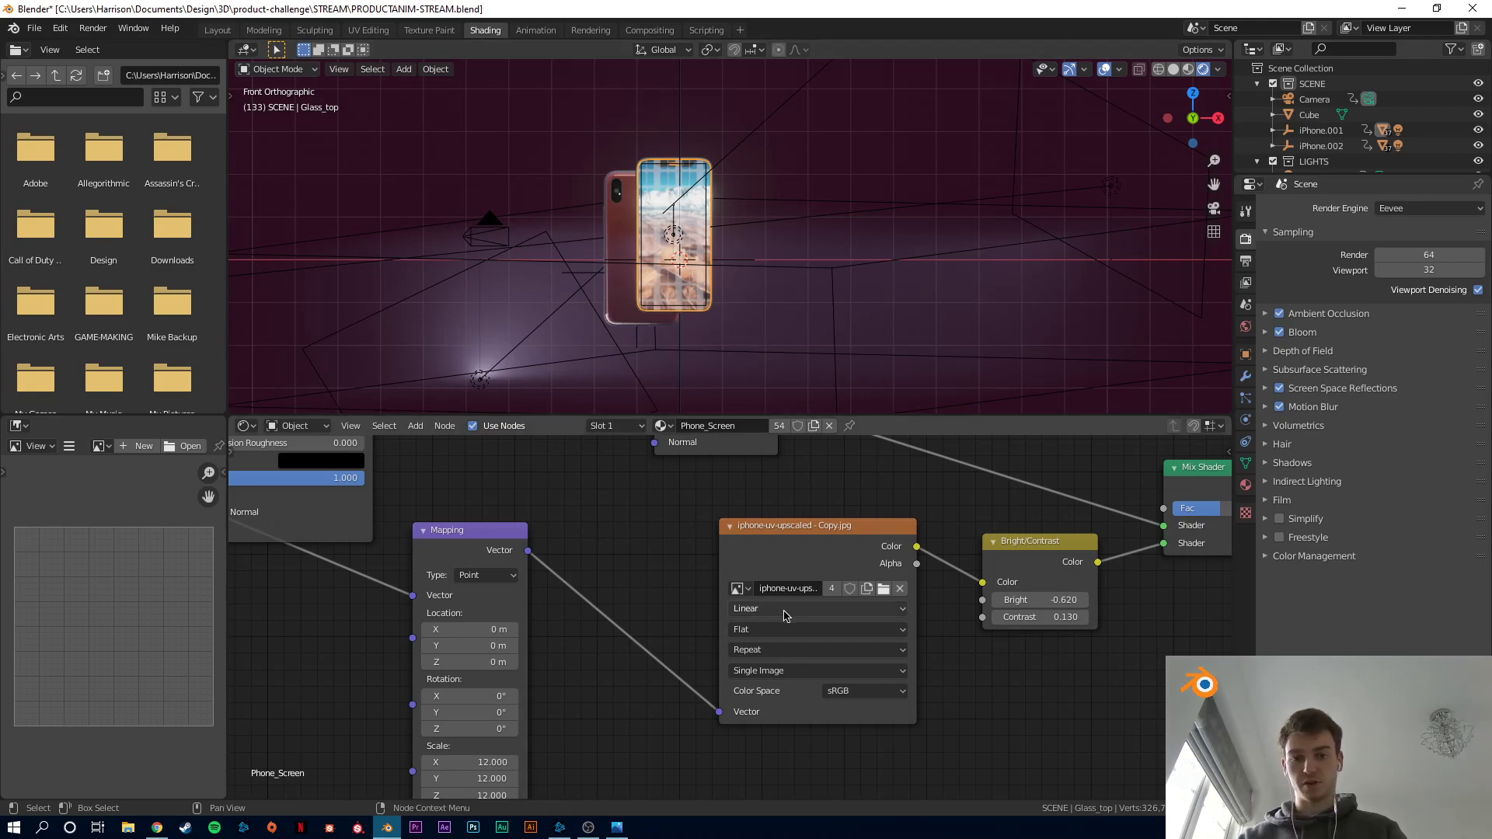
left_click(739, 588)
left_click(796, 630)
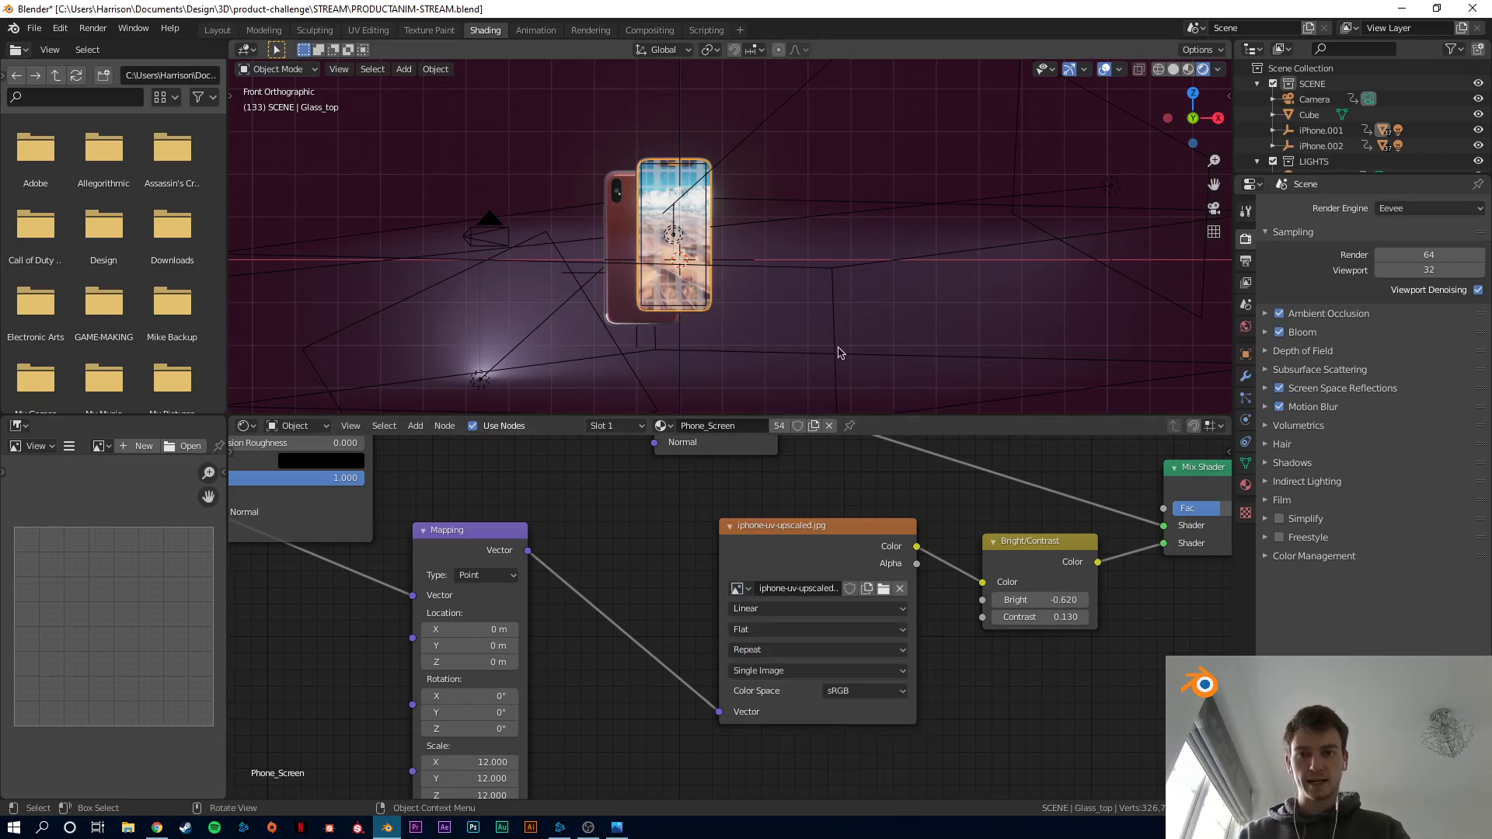
Restore shutterstock_1086412964.jpg in the image texture node that feeds the Bright/Contrast node of the Phone_Screen material.
scroll(799, 316, "up", 4)
middle_click_drag(759, 310, 673, 300)
scroll(672, 301, "up", 2)
scroll(670, 301, "down", 4)
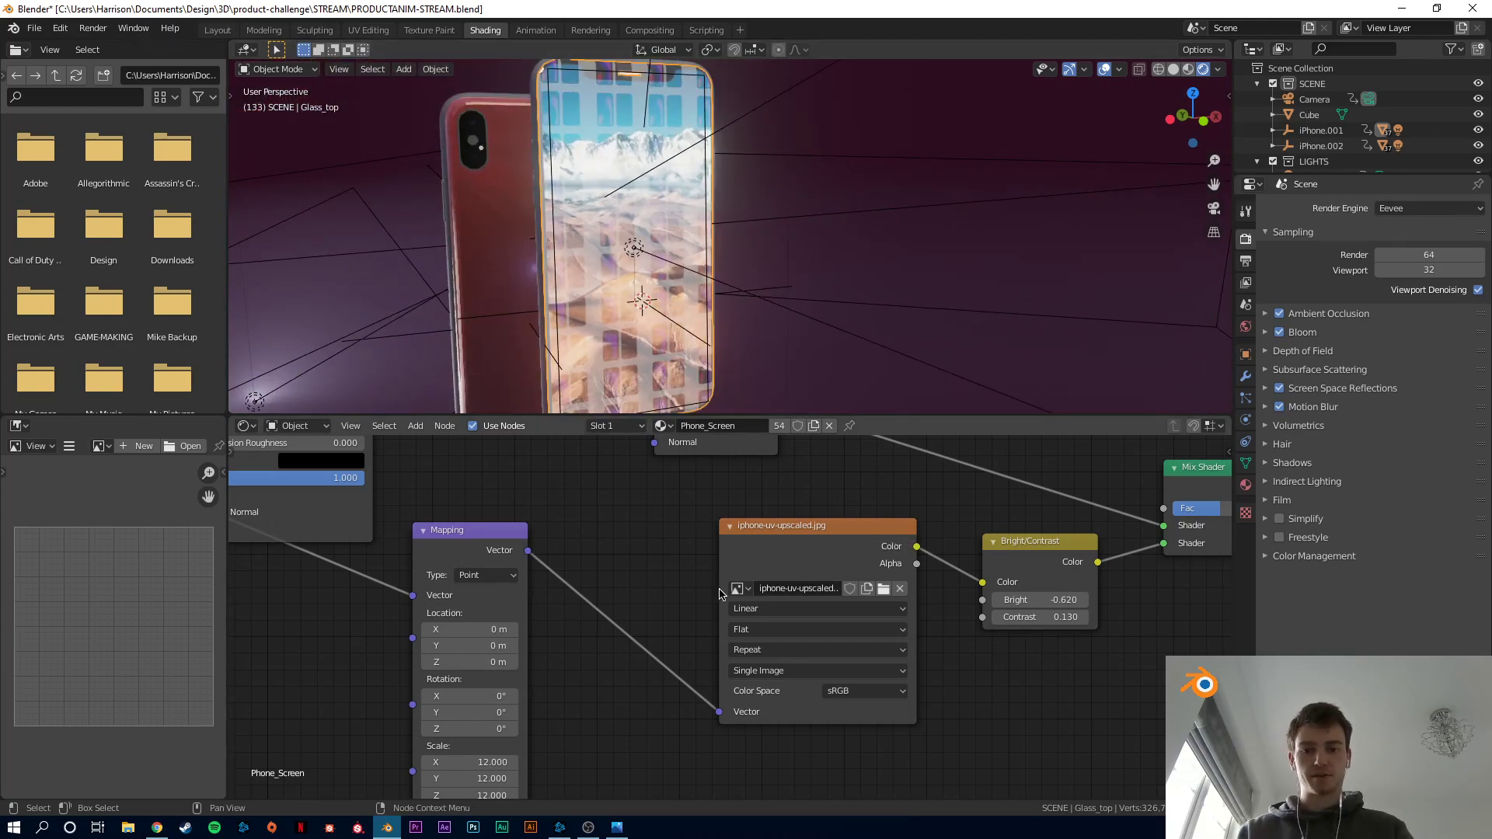
key("shift+d")
right_click(746, 618)
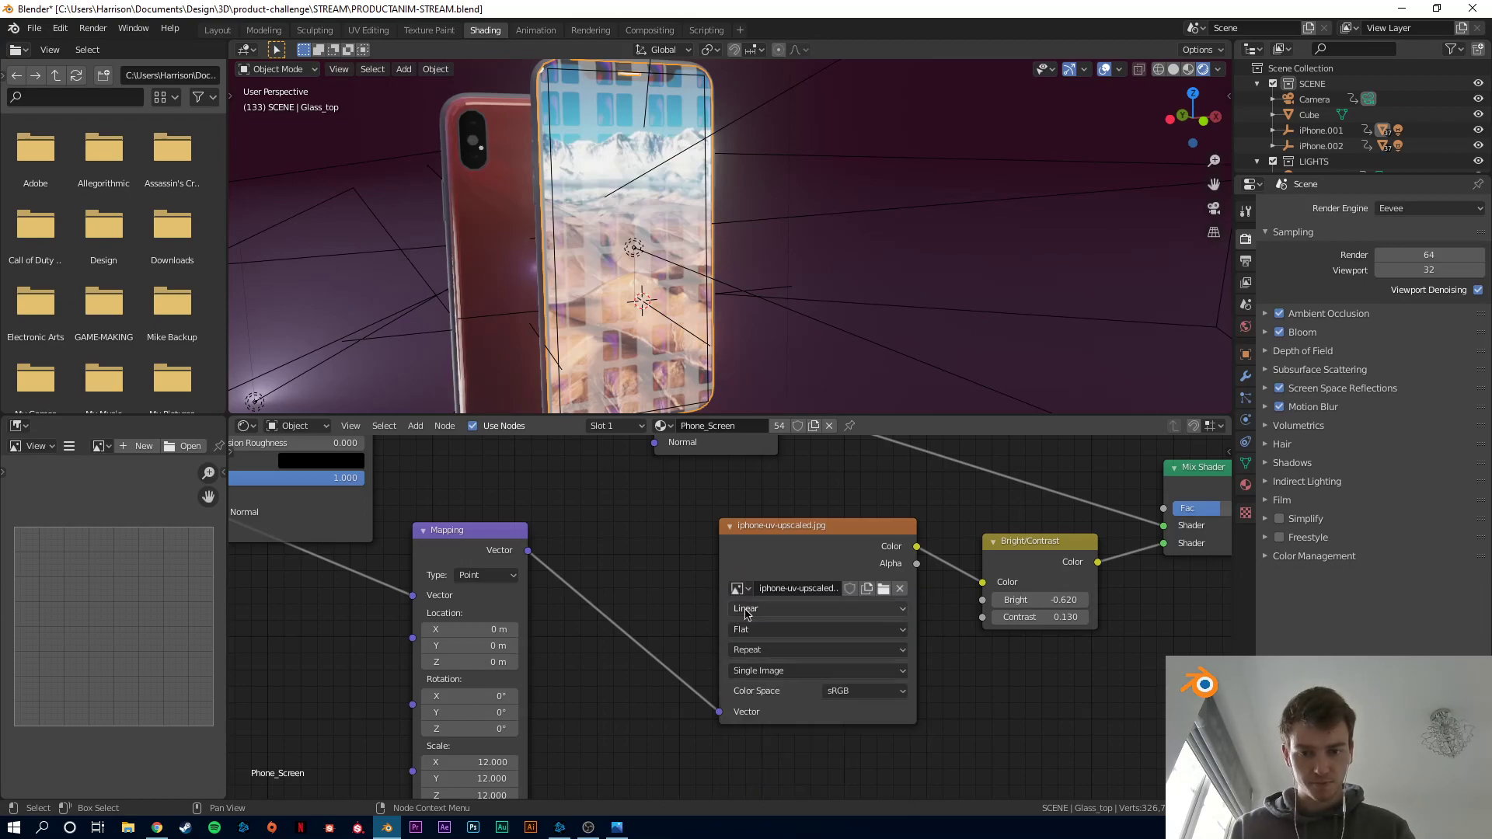
left_click(737, 588)
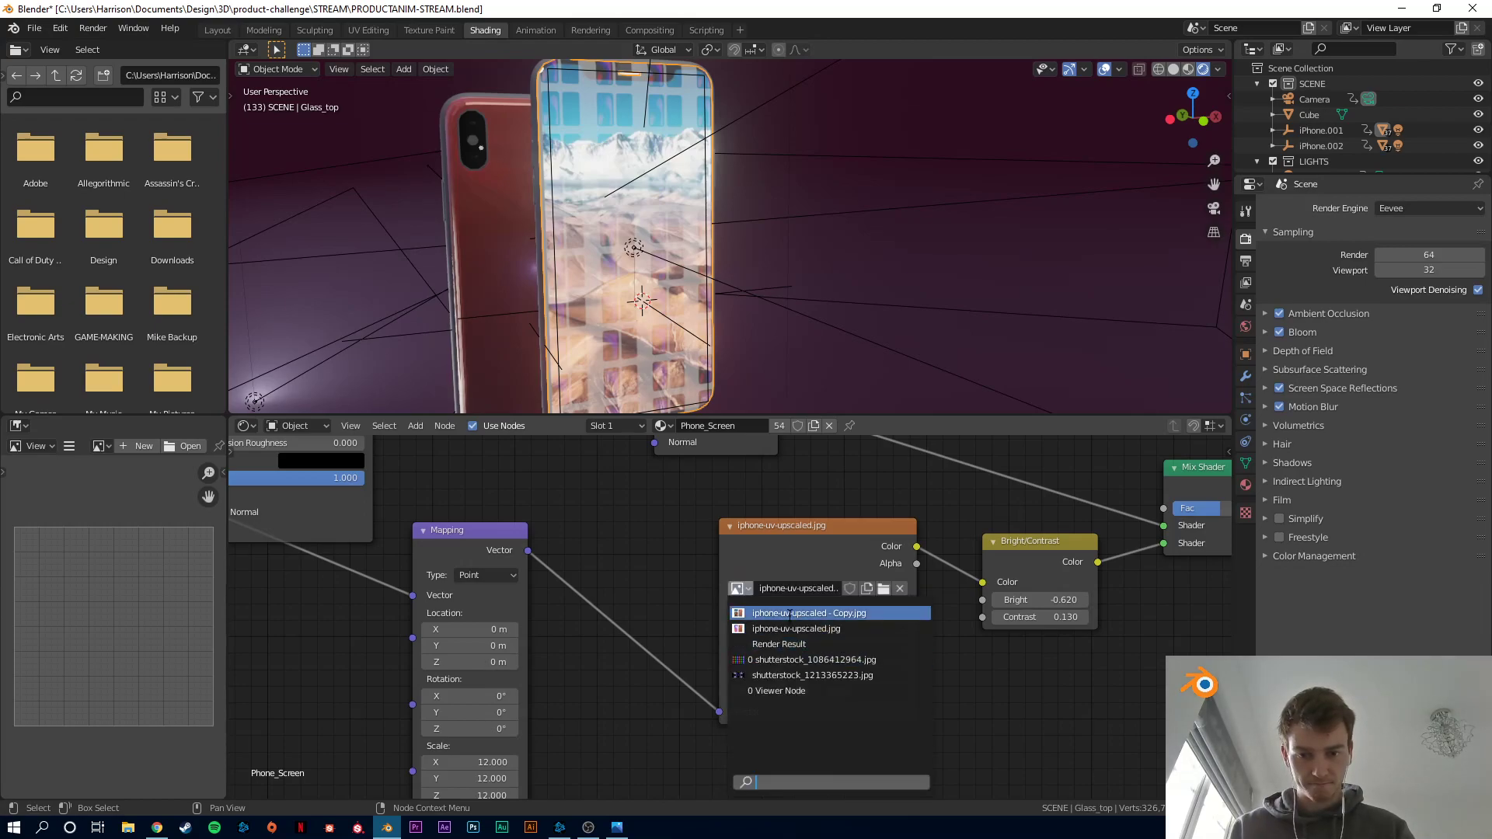
left_click(805, 659)
Replace iphone-uv-upscaled - Copy.jpg with iphone-uv-upscaled.jpg in the Phone_Screen image texture node beside the Texture Coordinate and Mapping nodes.
scroll(731, 622, "down", 4)
middle_click_drag(630, 572, 992, 739)
scroll(641, 616, "up", 4)
middle_click_drag(641, 616, 1227, 793)
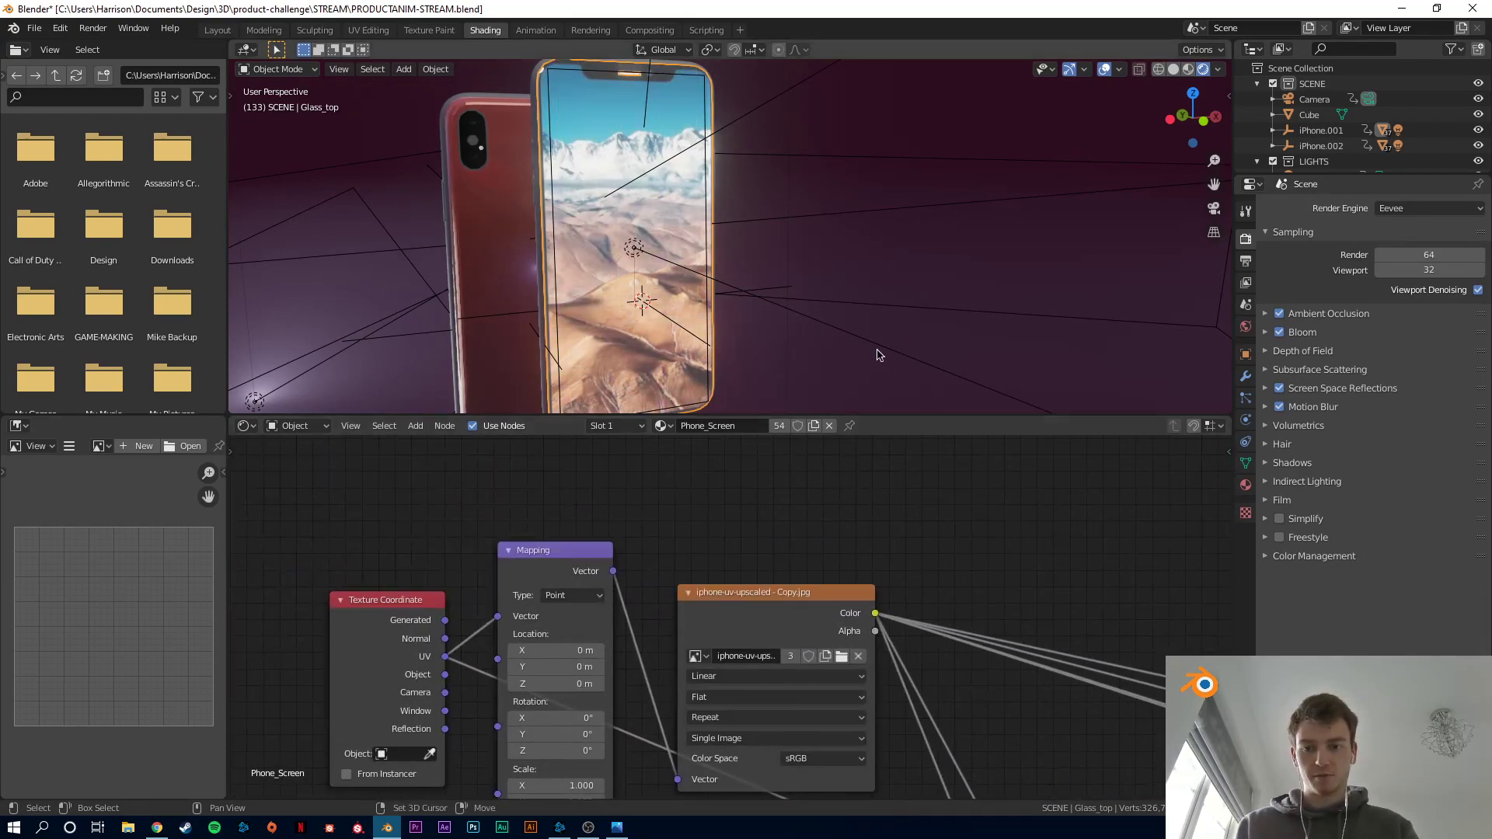
middle_click_drag(706, 666, 676, 594)
left_click(673, 593)
left_click(667, 587)
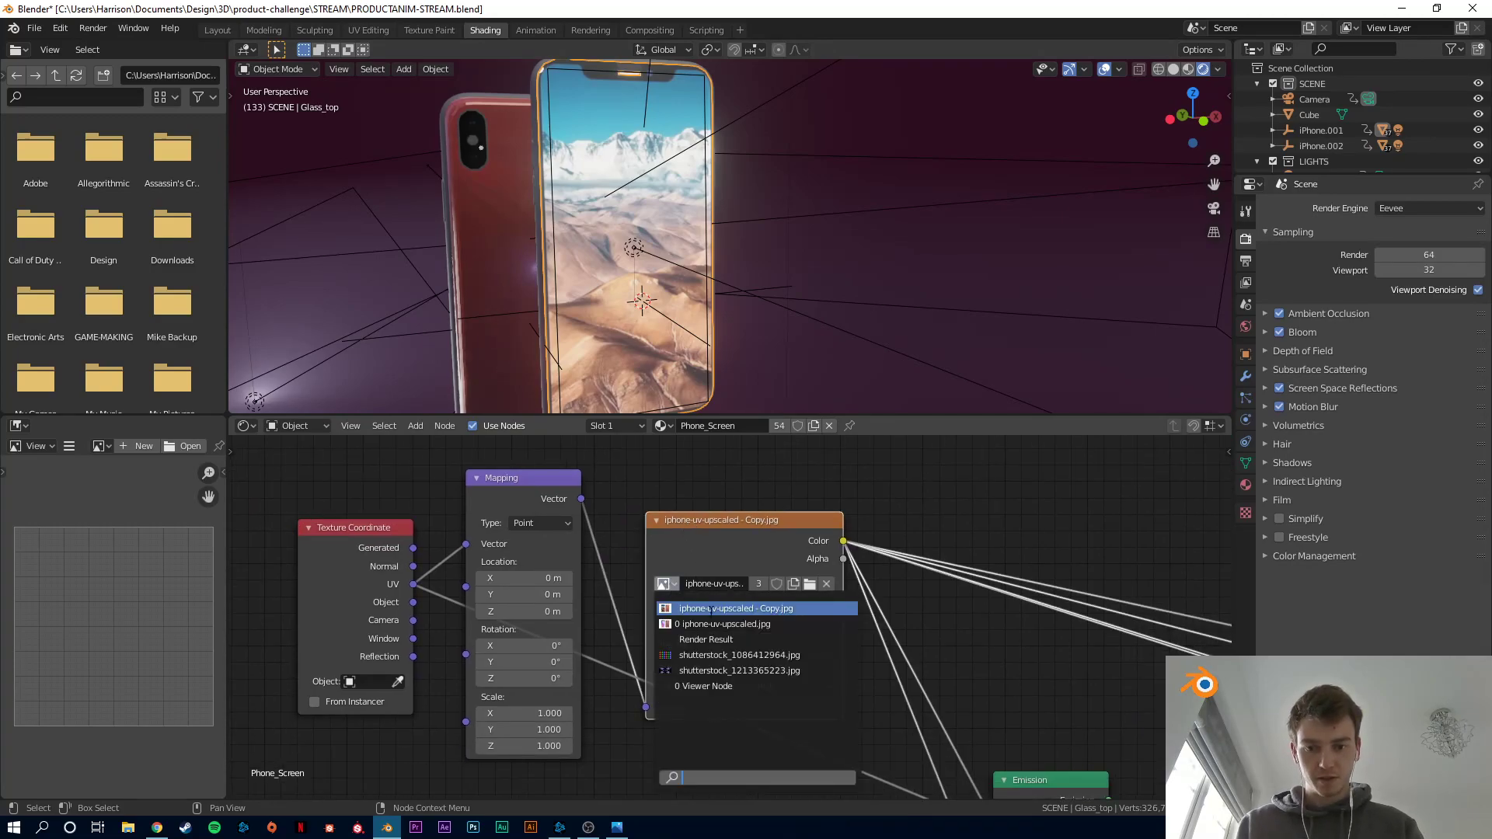
left_click(767, 624)
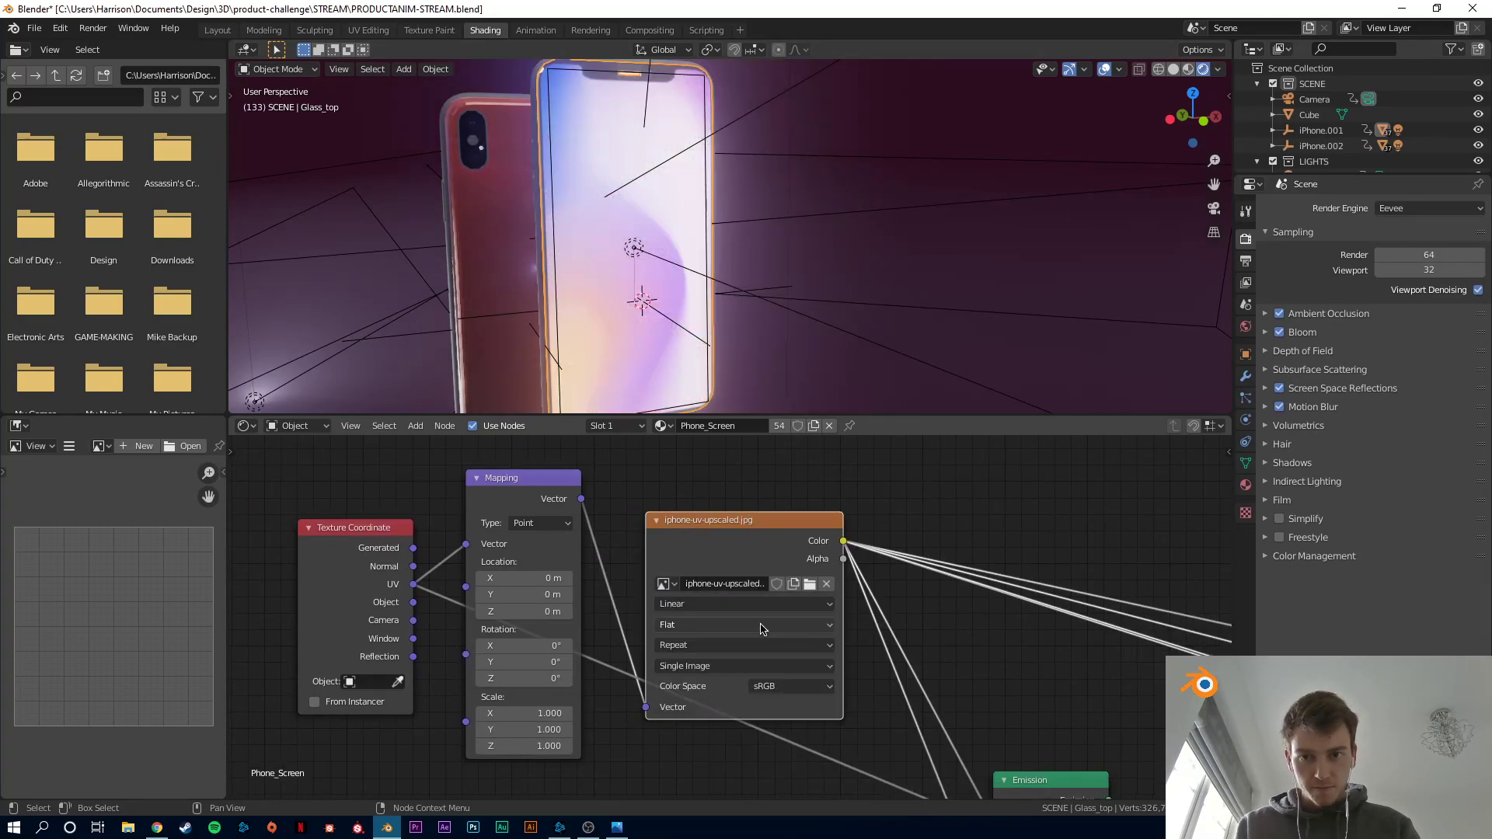
Inspect the phone's new wallpaper through the scene camera and from a nearby angle.
scroll(1181, 288, "down", 3)
left_click(1213, 210)
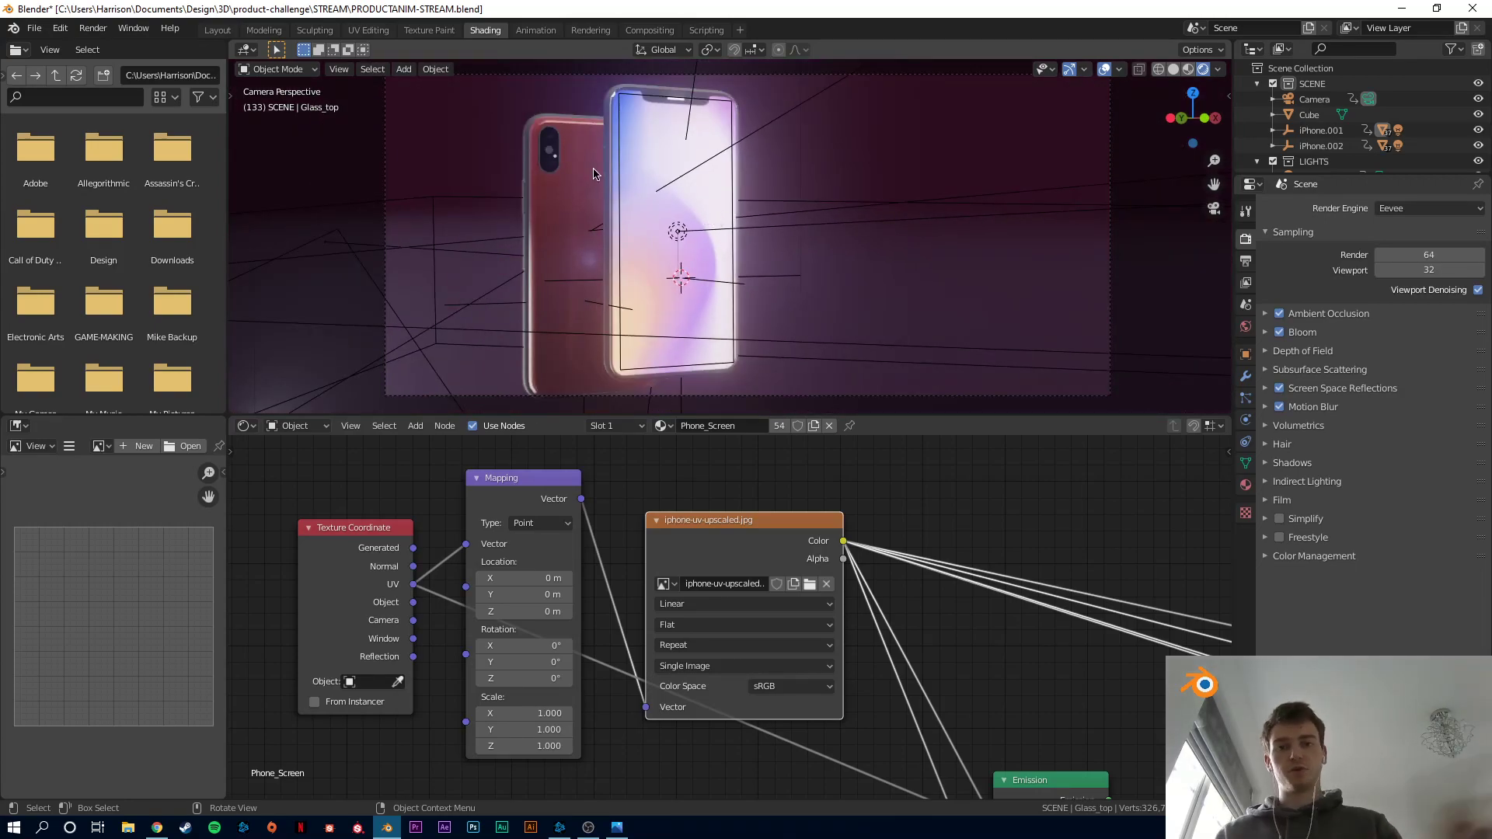
middle_click_drag(734, 205, 537, 242)
scroll(939, 192, "down", 5)
left_click(1214, 208)
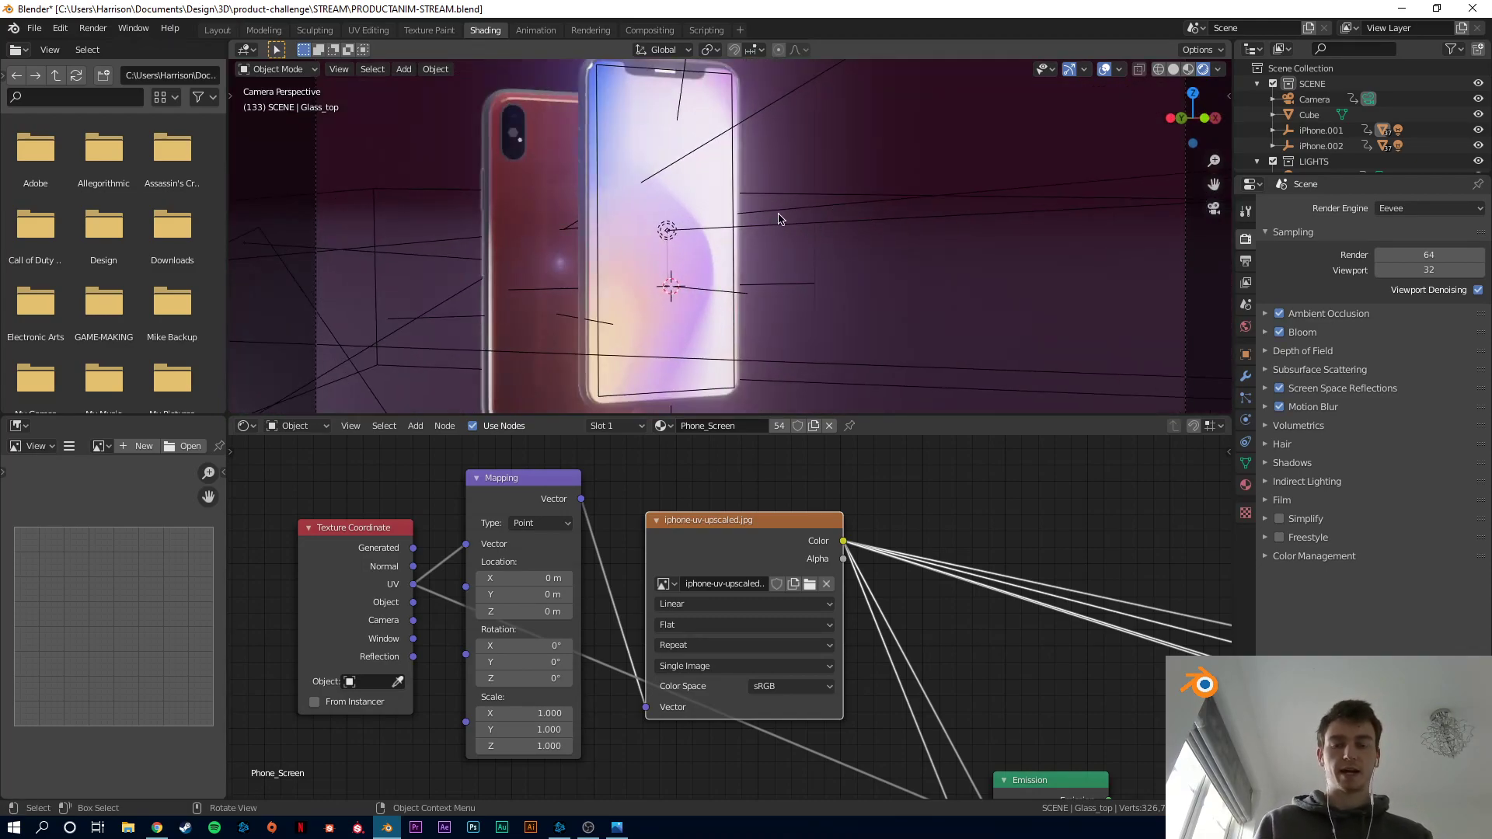
Examine the Phone_Screen material's node tree from the image texture through the shader chain.
scroll(794, 655, "down", 3)
middle_click_drag(1134, 742, 794, 655)
scroll(794, 655, "down", 2)
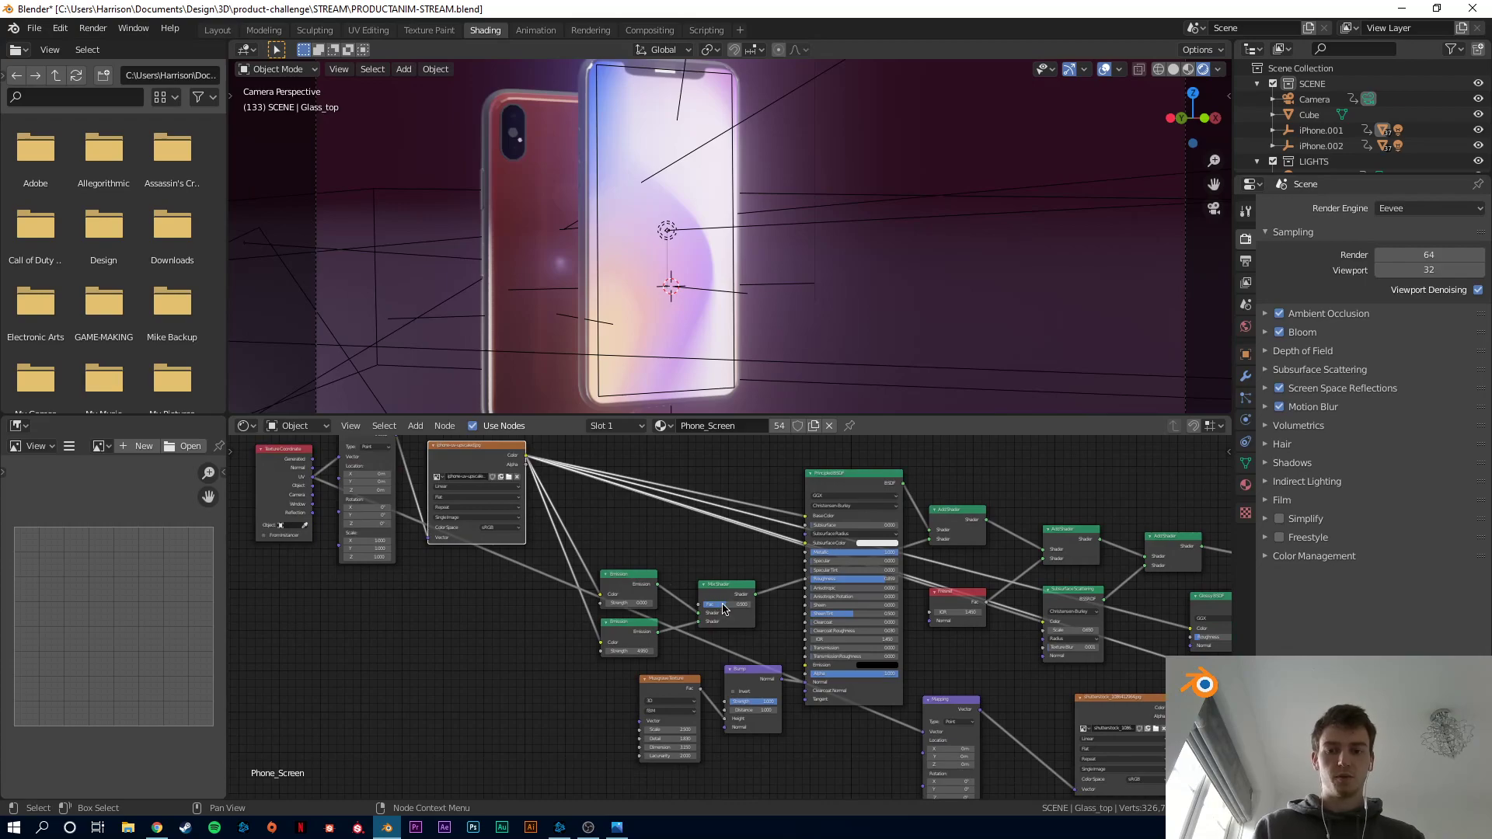
middle_click_drag(529, 499, 704, 652)
scroll(738, 669, "up", 9)
scroll(793, 673, "down", 5)
middle_click_drag(905, 719, 719, 622)
scroll(719, 623, "down", 3)
middle_click_drag(1110, 723, 711, 611)
scroll(994, 644, "down", 2)
scroll(879, 621, "down", 3)
Tidy the Phone_Screen node tree by repositioning the lower Mix Shader, the Principled BSDF and the Musgrave texture and Bump nodes.
left_click_drag(600, 492, 1216, 600)
left_click_drag(1144, 564, 1160, 538)
left_click_drag(940, 699, 570, 699)
left_click_drag(884, 673, 897, 681)
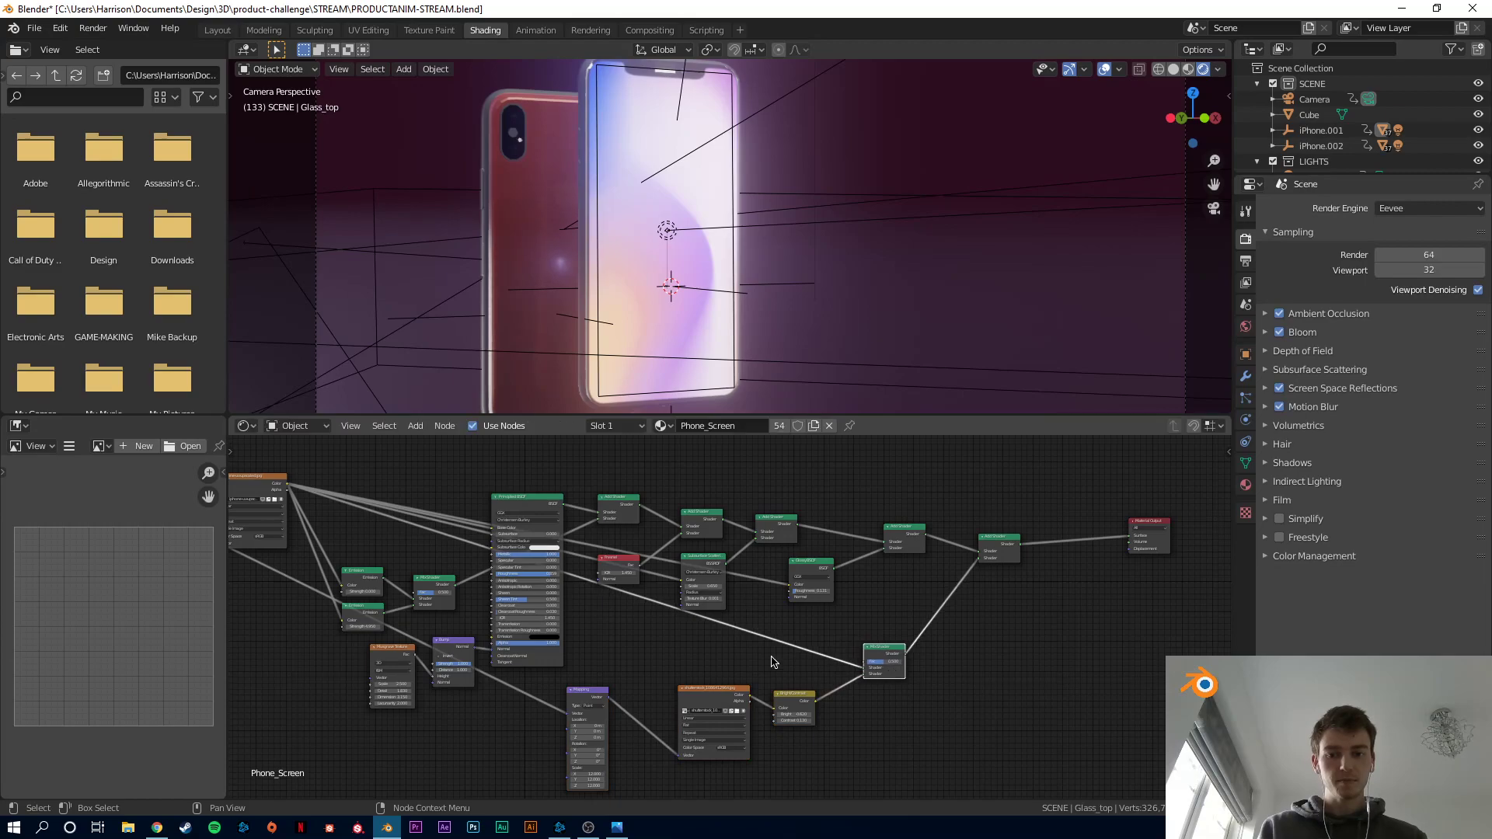
left_click_drag(522, 500, 515, 493)
left_click_drag(466, 635, 421, 679)
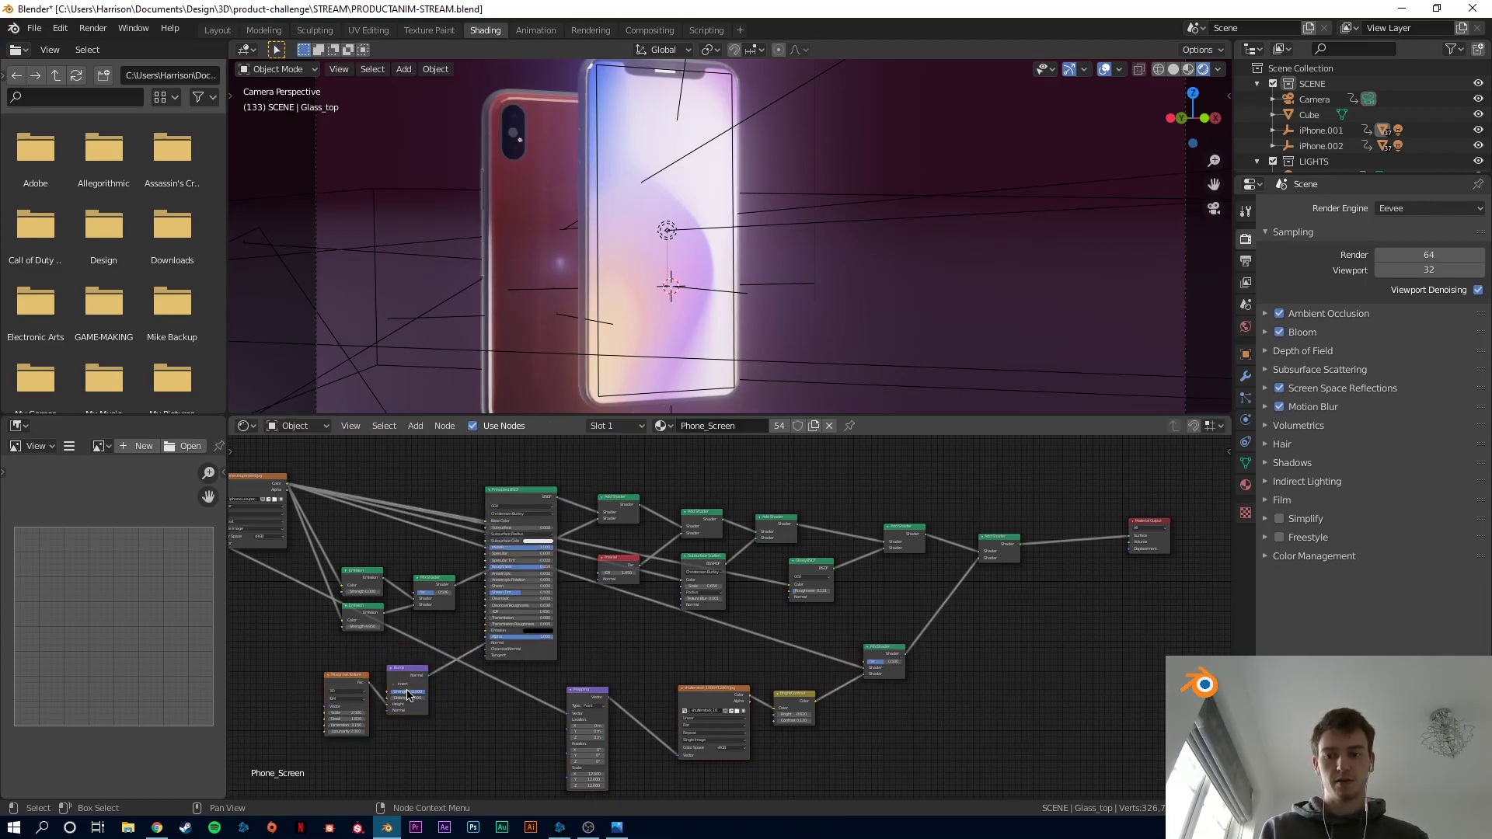
middle_click_drag(476, 624, 666, 682)
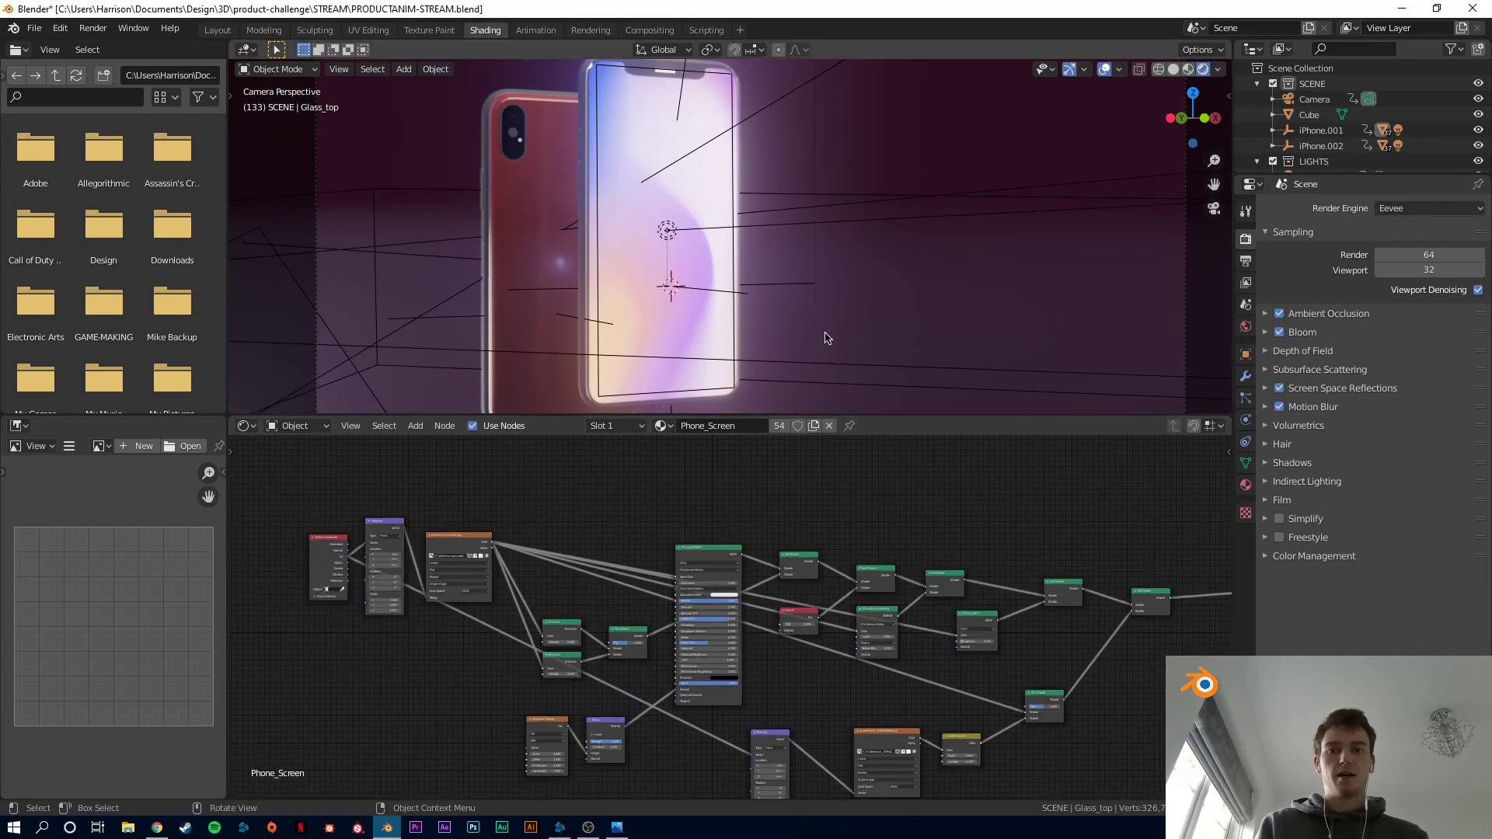
Preview the camera view with the Cycles render engine and switch back to Eevee.
scroll(833, 310, "down", 2)
scroll(579, 279, "up", 1)
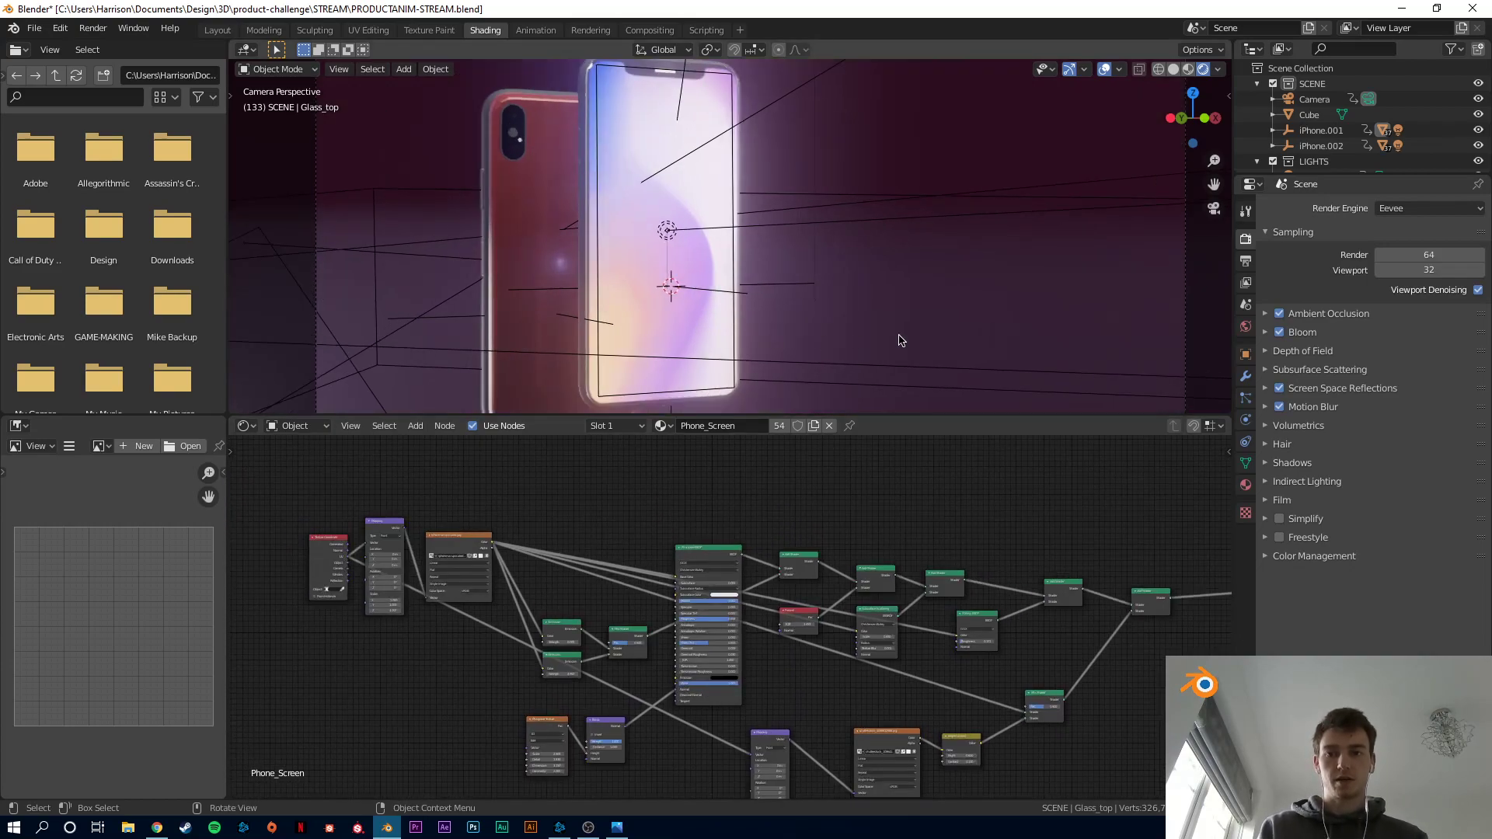
left_click(1430, 208)
left_click(1399, 257)
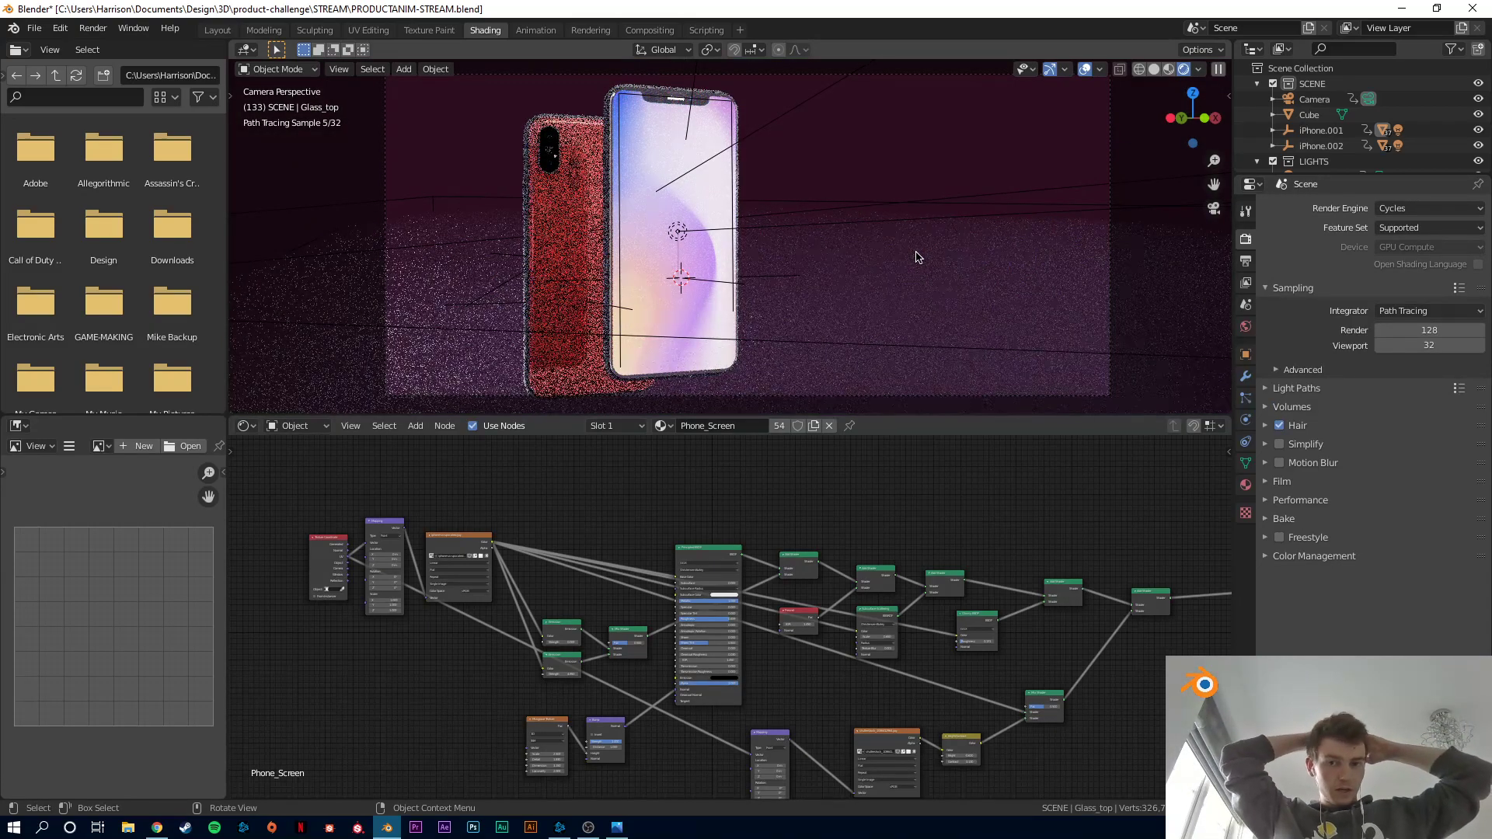
left_click(1430, 208)
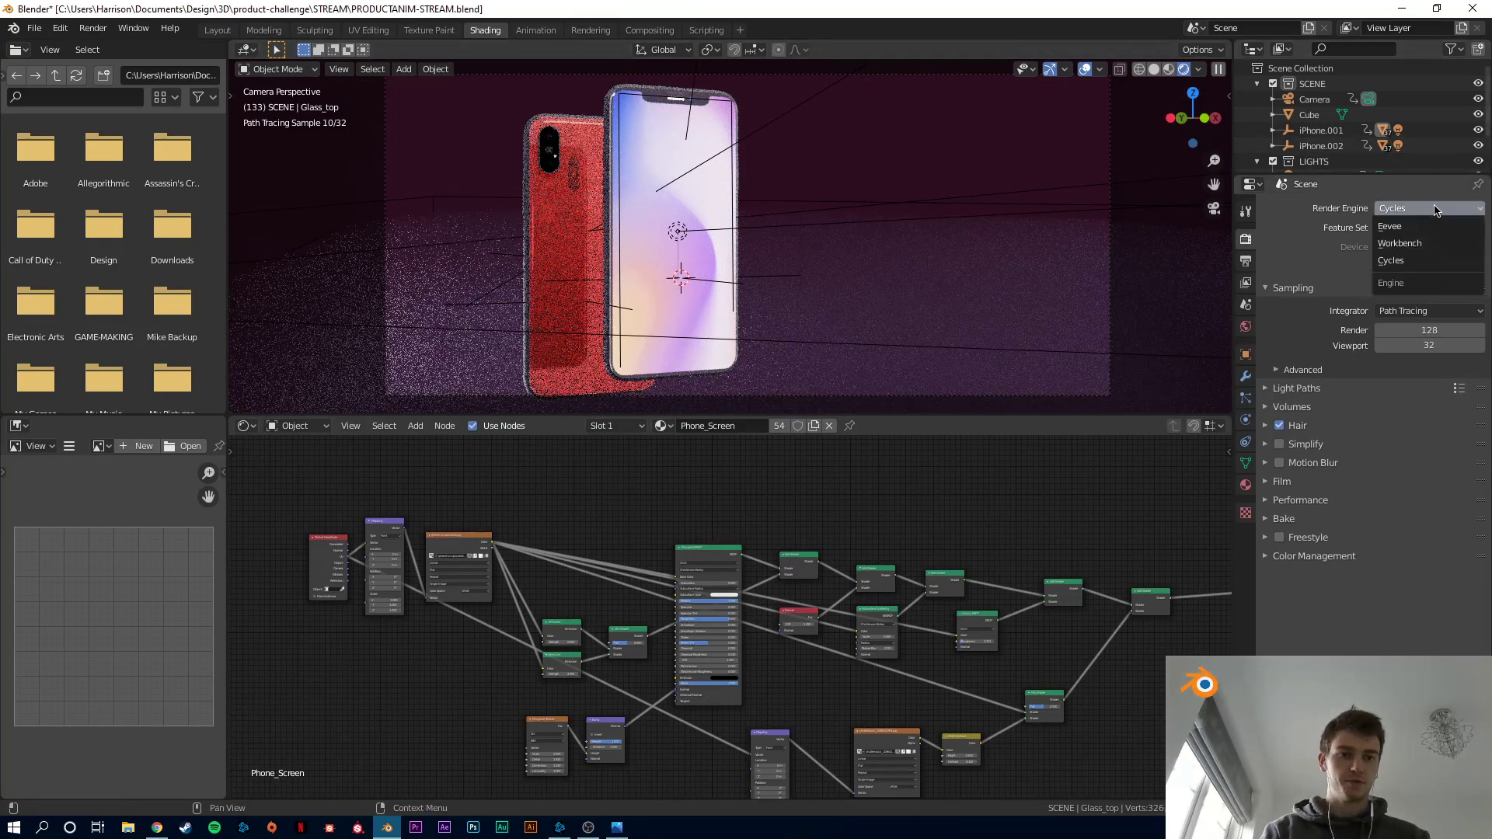
left_click(1399, 226)
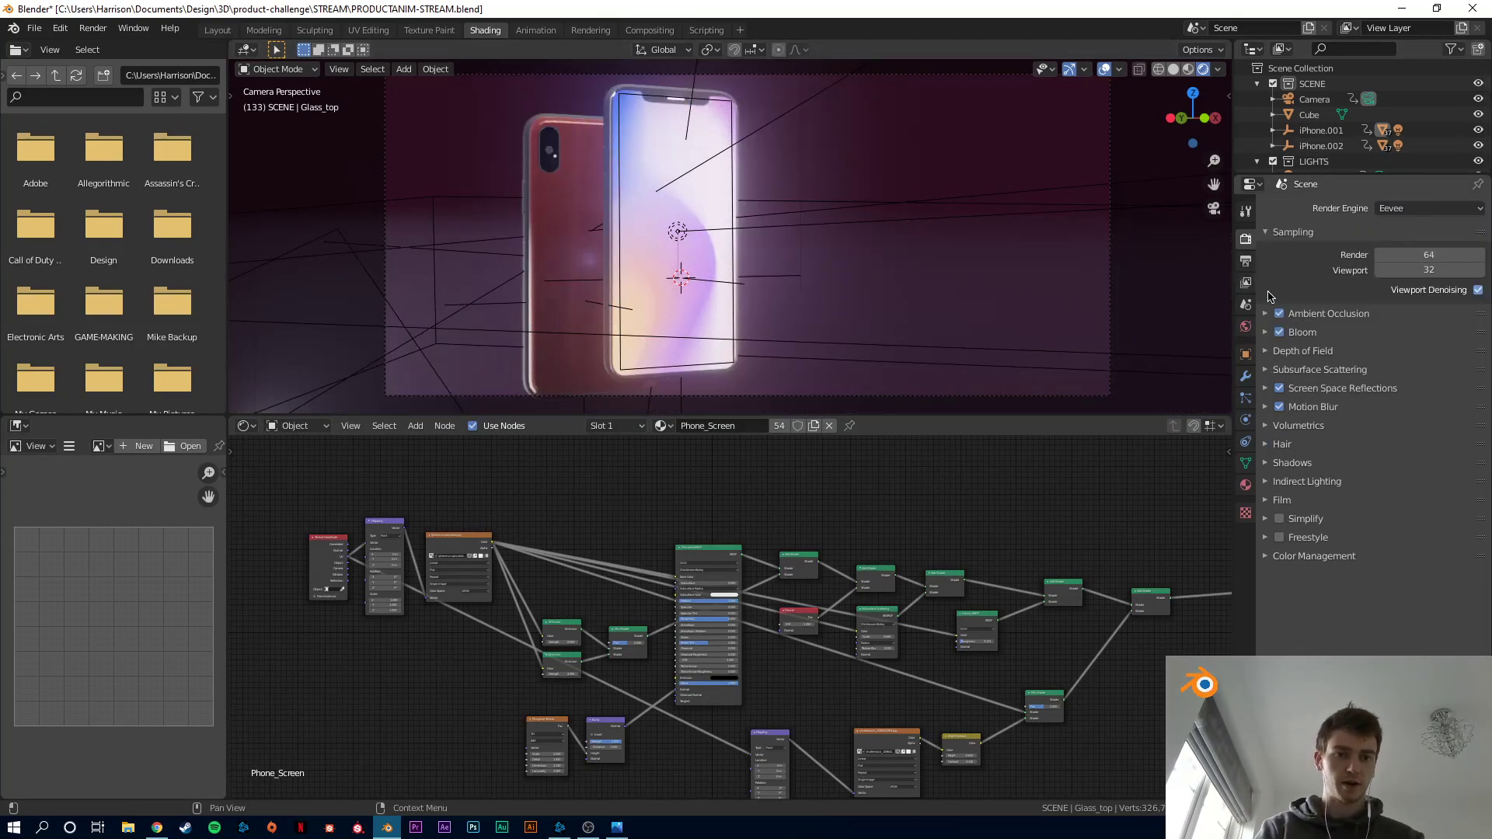
Set the render output's file format to FFmpeg video and its encoding quality to Perceptually lossless.
left_click(1245, 261)
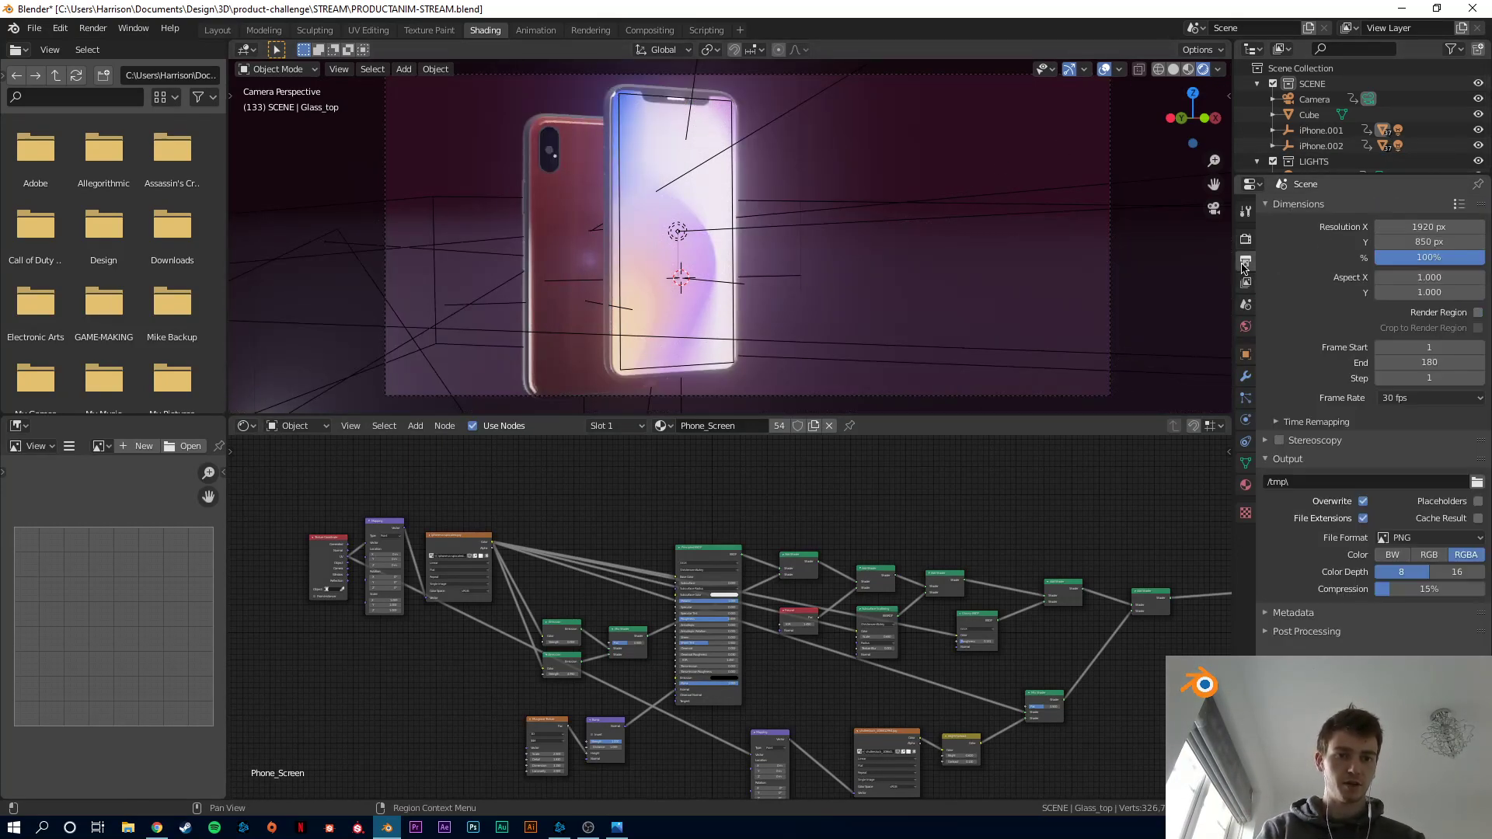
left_click(1434, 538)
left_click(1433, 636)
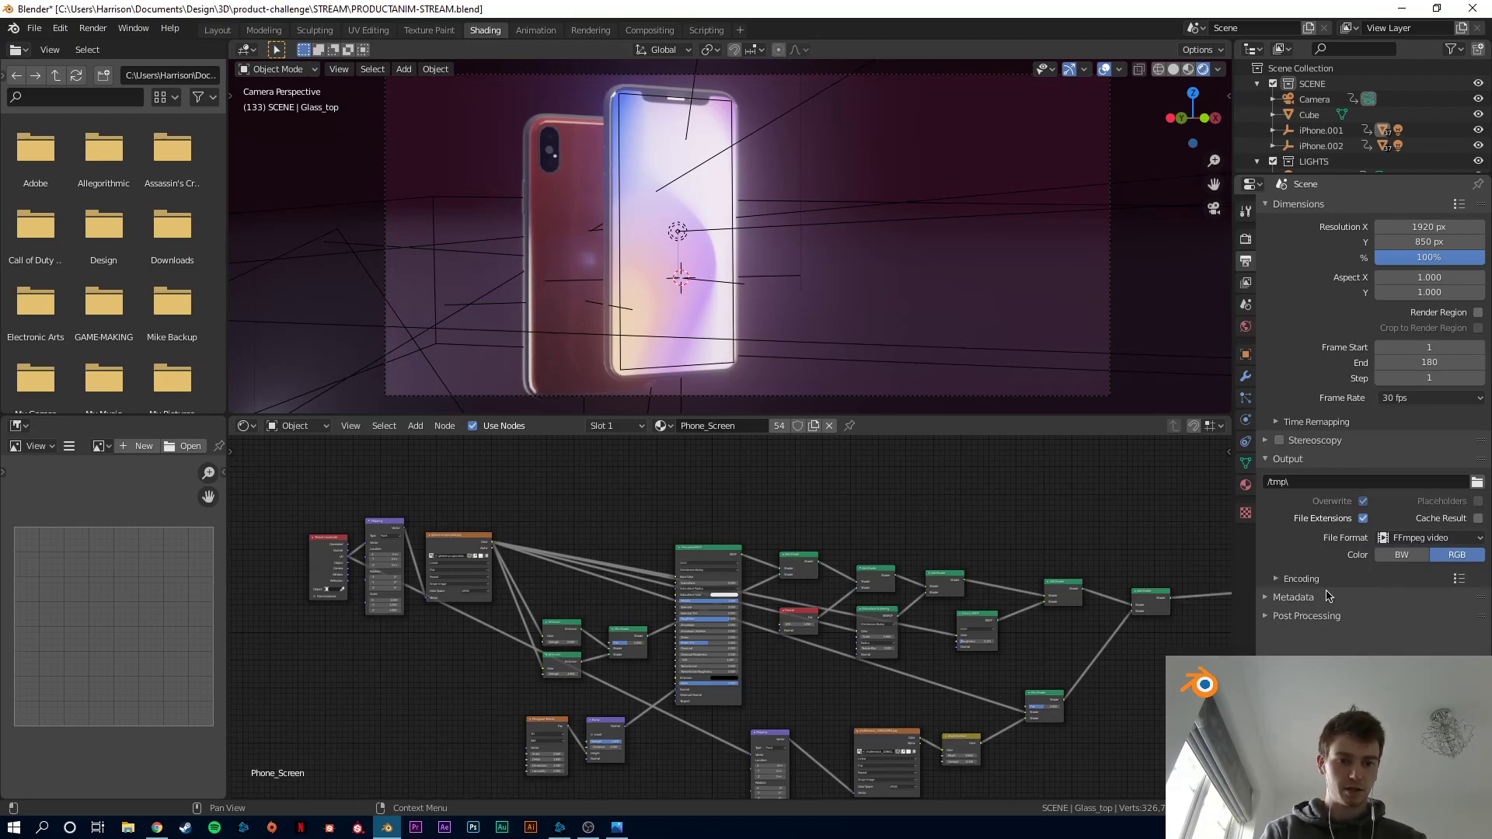
left_click(1292, 583)
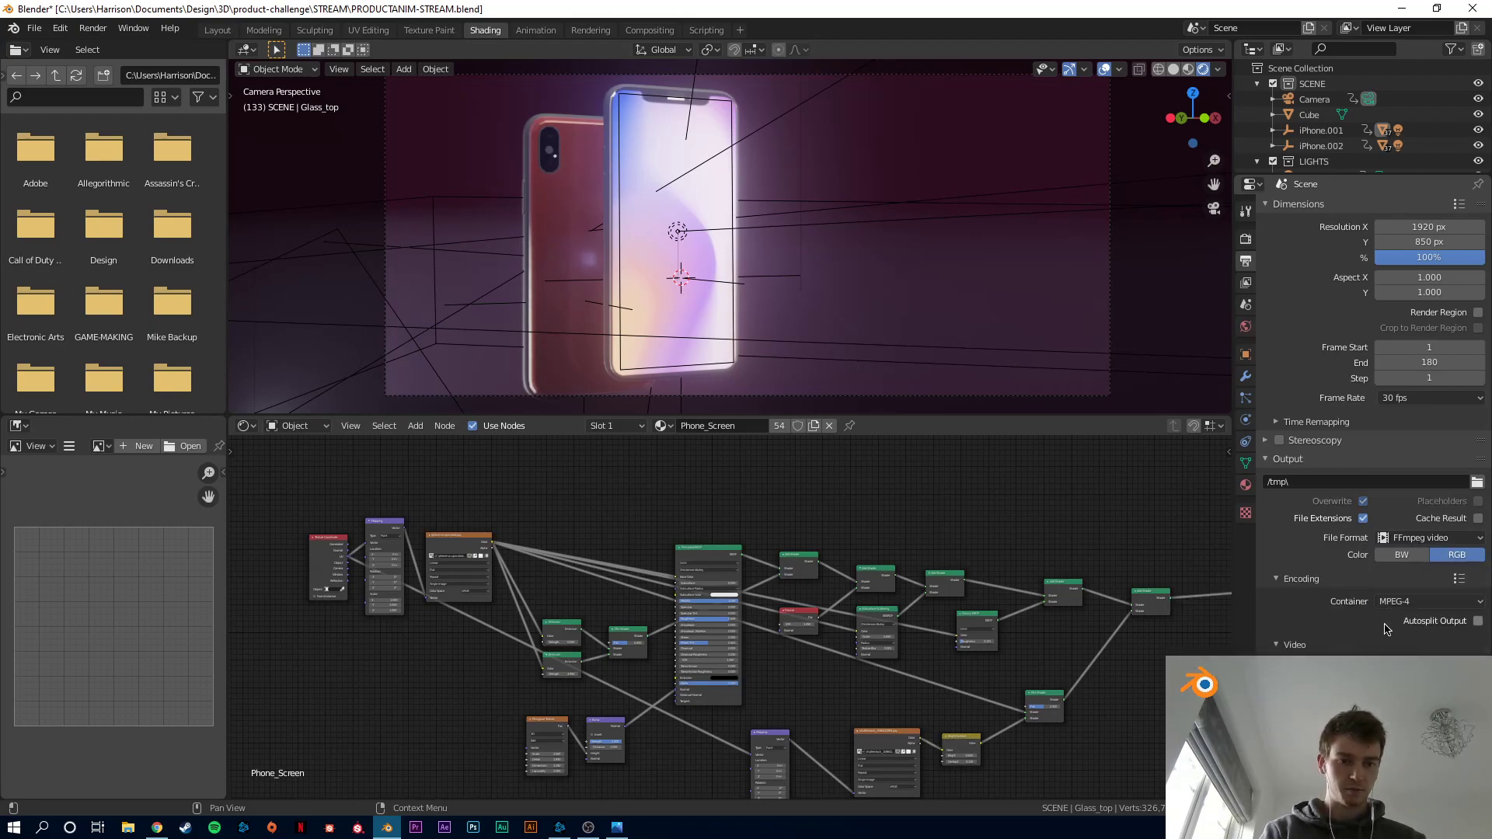
scroll(1405, 638, "down", 2)
left_click(1426, 643)
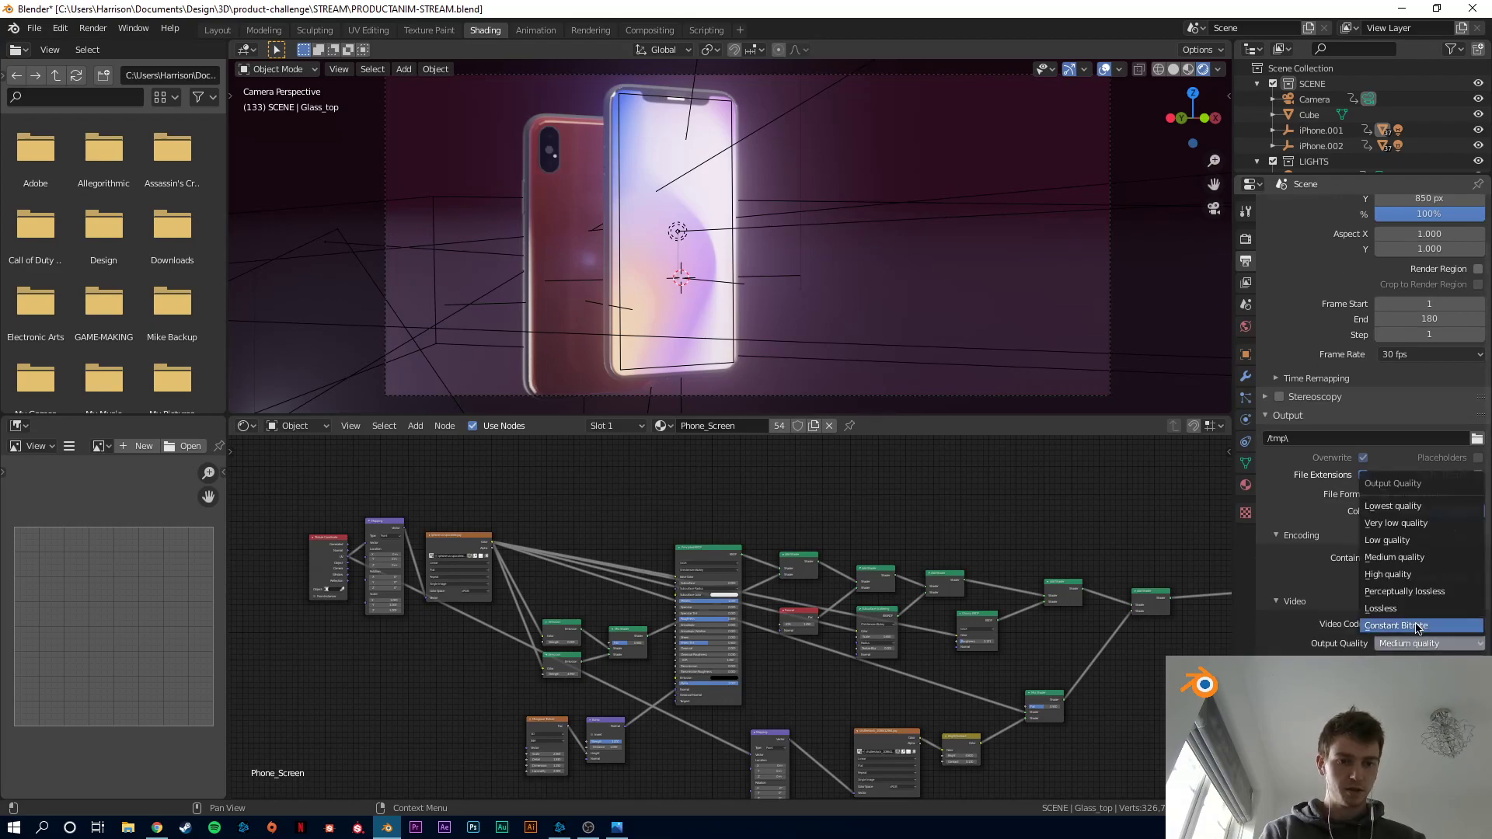
left_click(1418, 590)
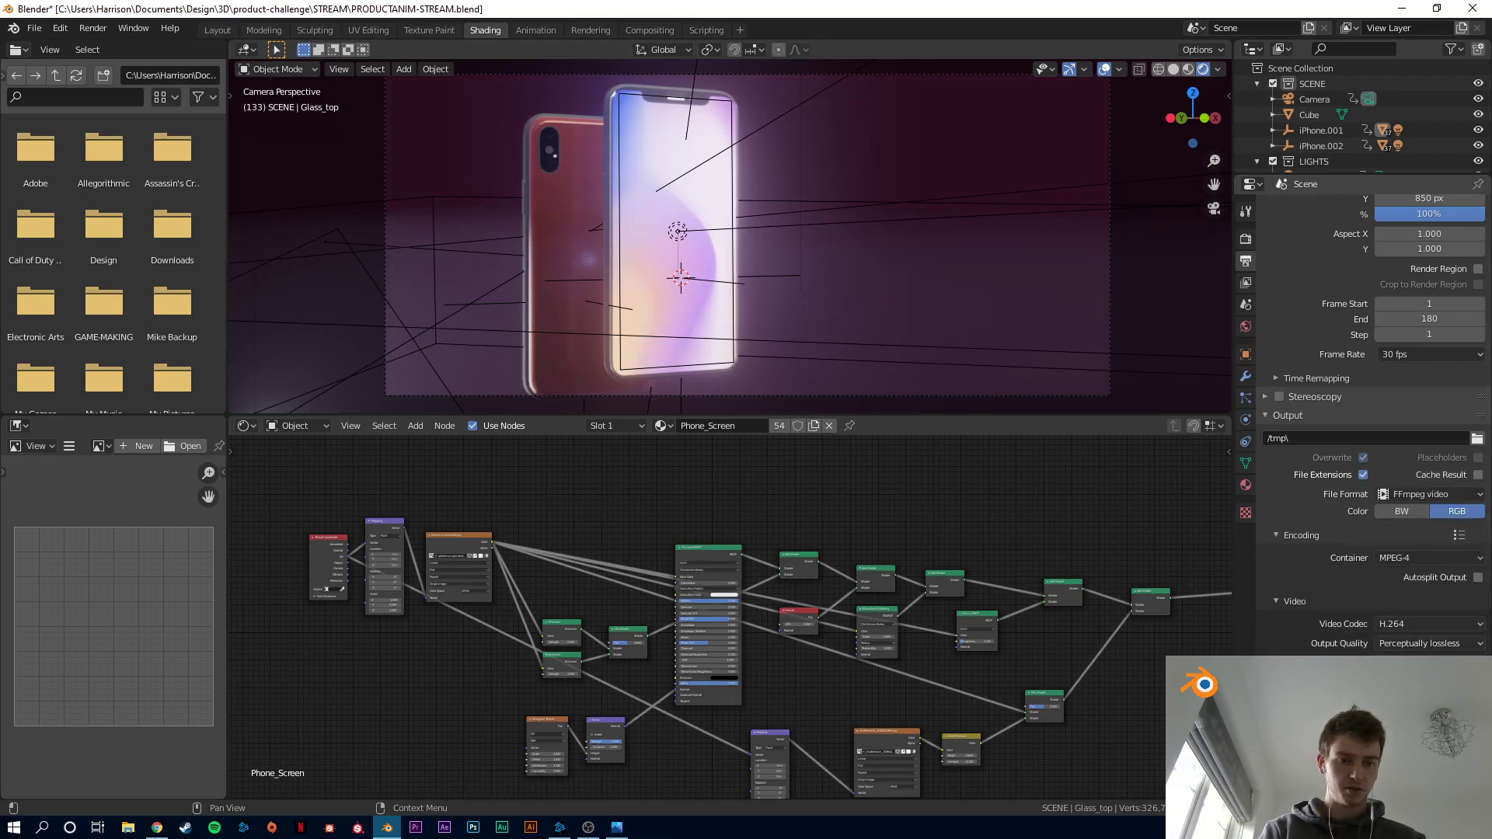
scroll(1374, 426, "down", 6)
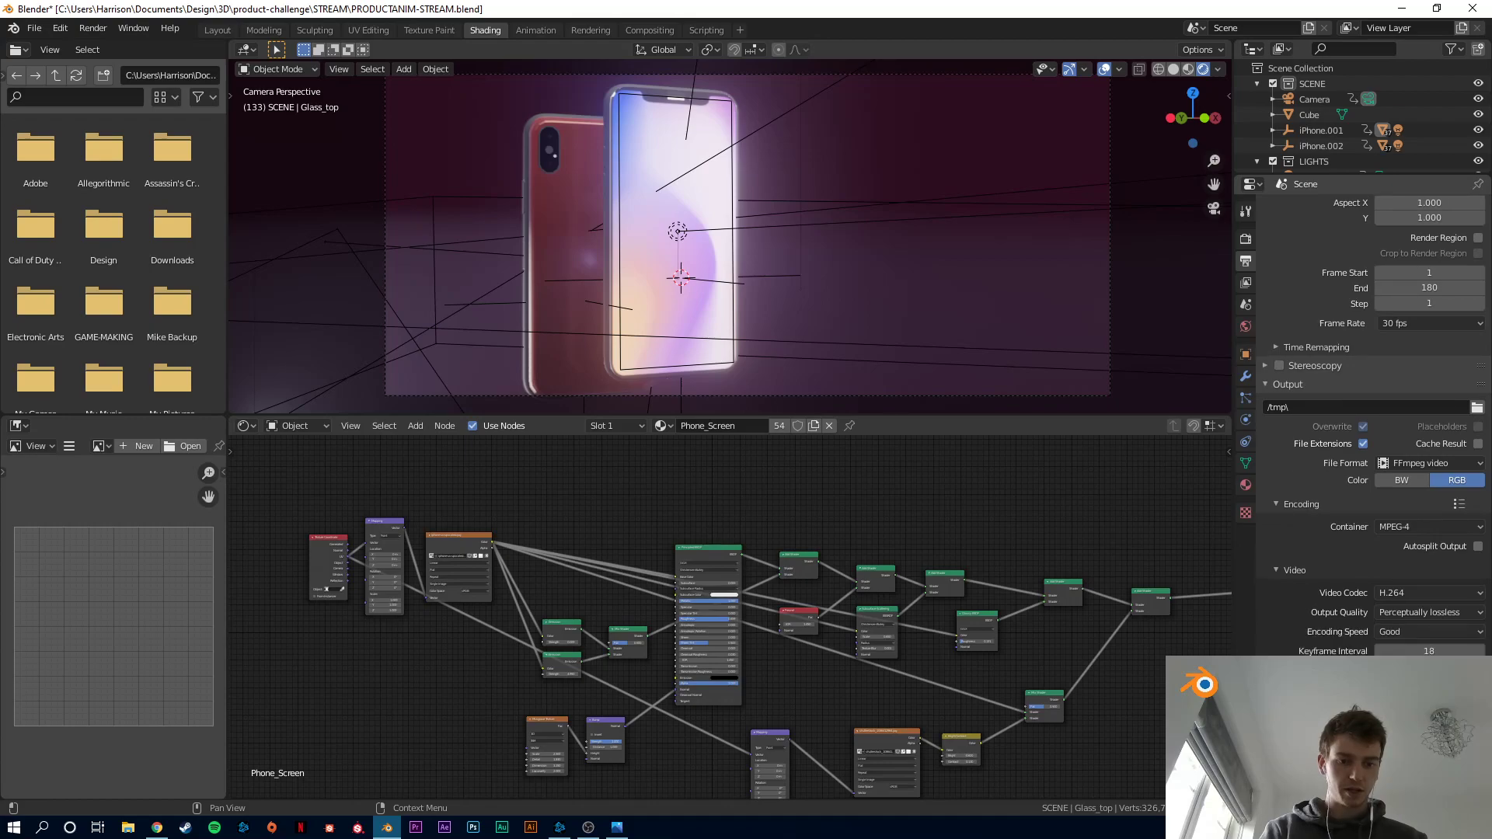
scroll(1289, 631, "up", 4)
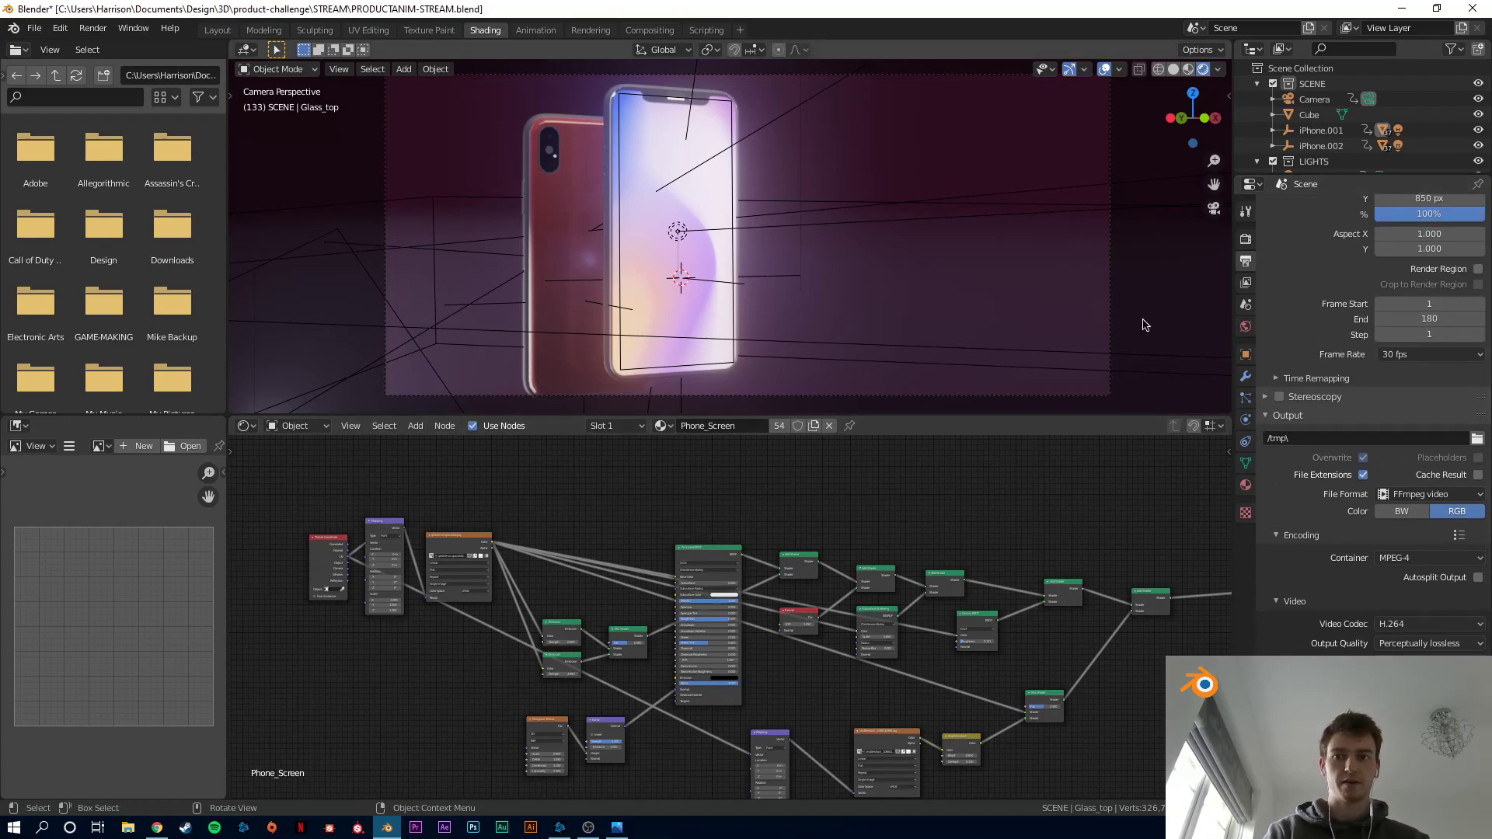
Save the project, quit Blender and close the open iphone-uv-upscaled.jpg photo preview.
key("ctrl+s")
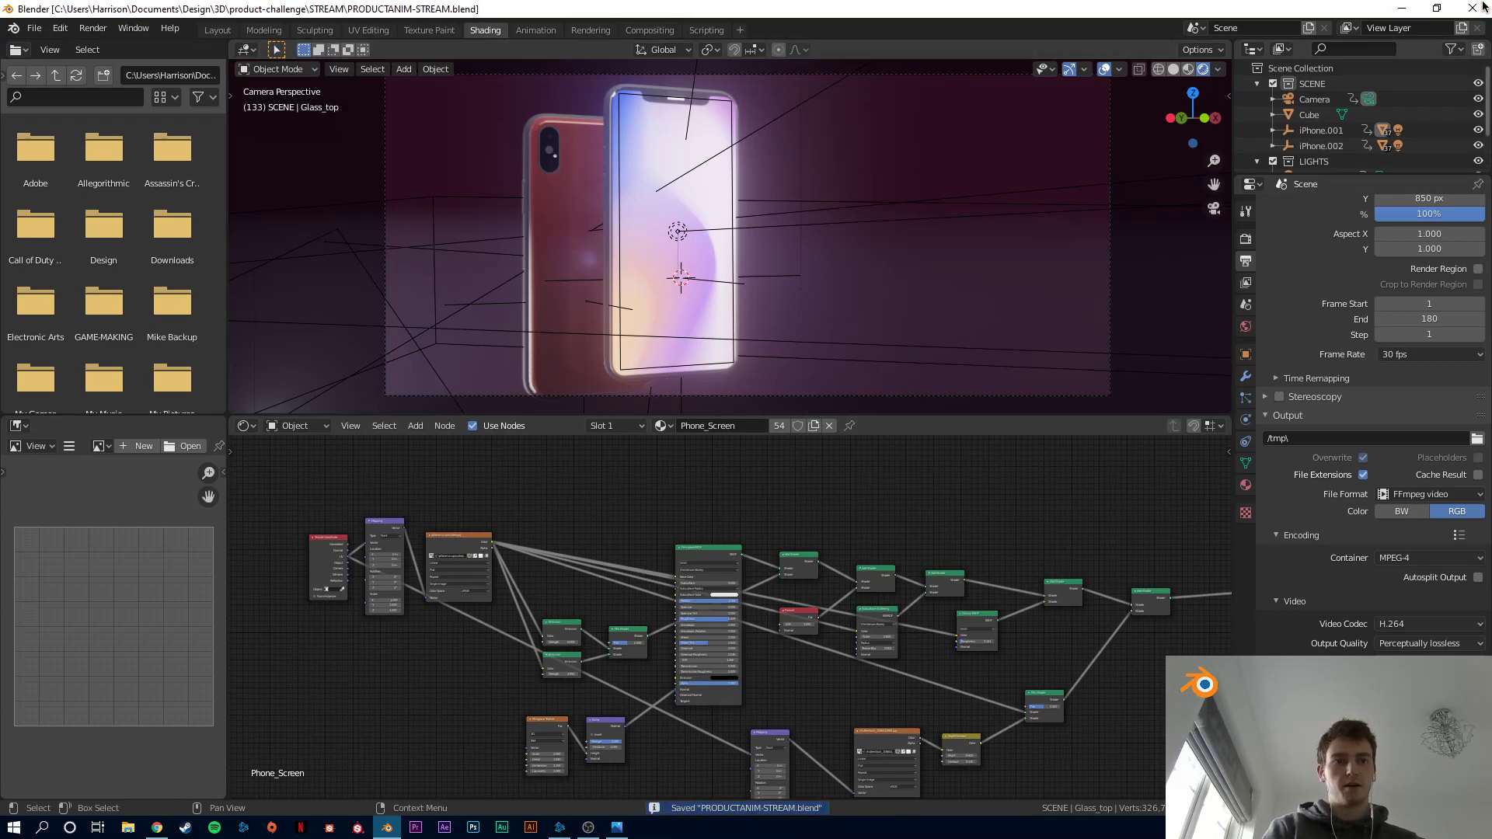
key("ctrl+q")
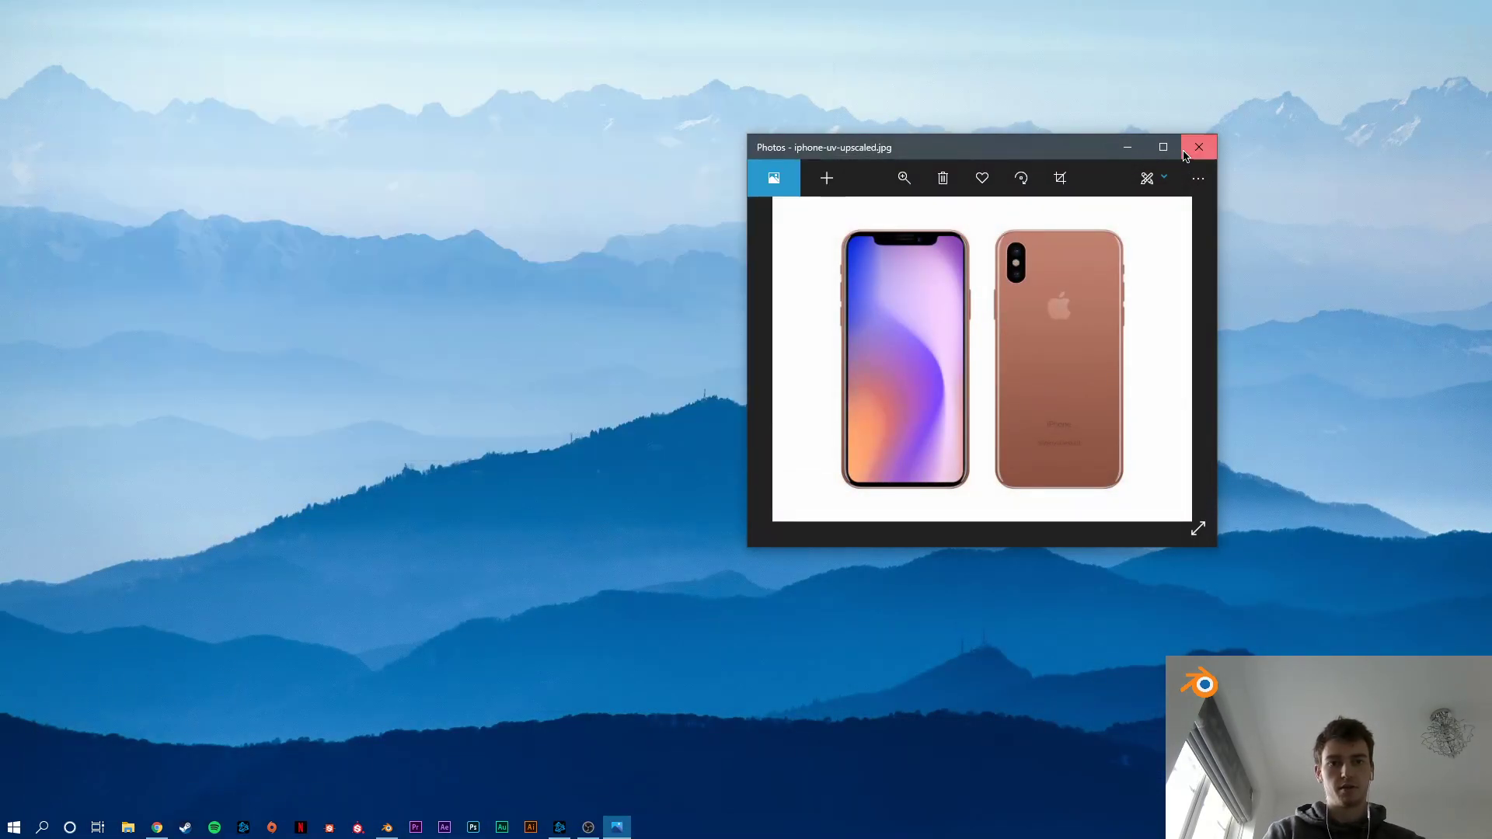
left_click(1197, 142)
In File Explorer, play PRODUCT-CHALLENGE-RENDER0001-0255.mp4 from the product-challenge folder full screen and close the player.
key("super+e")
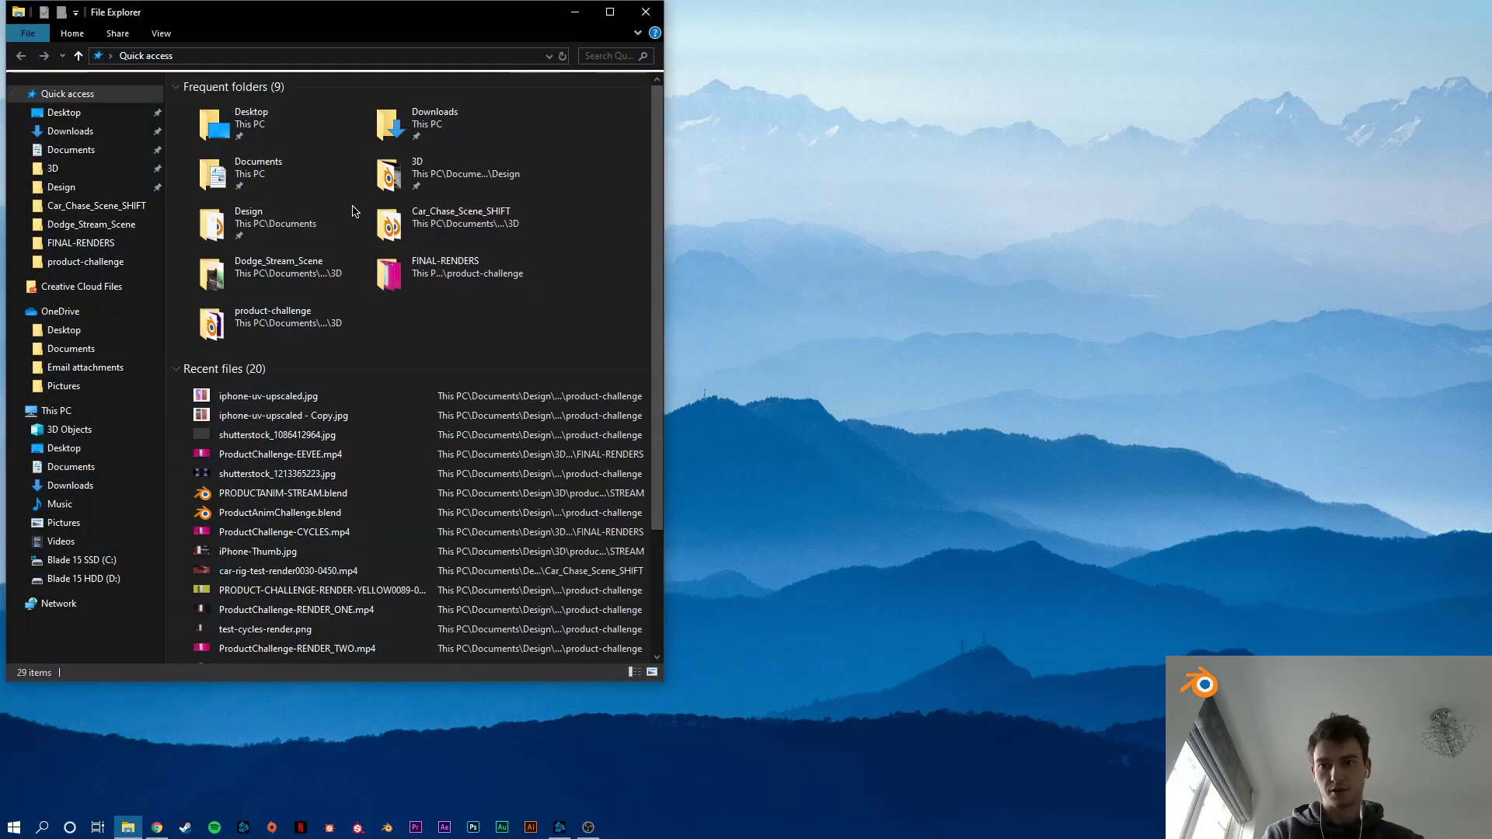
left_click(102, 265)
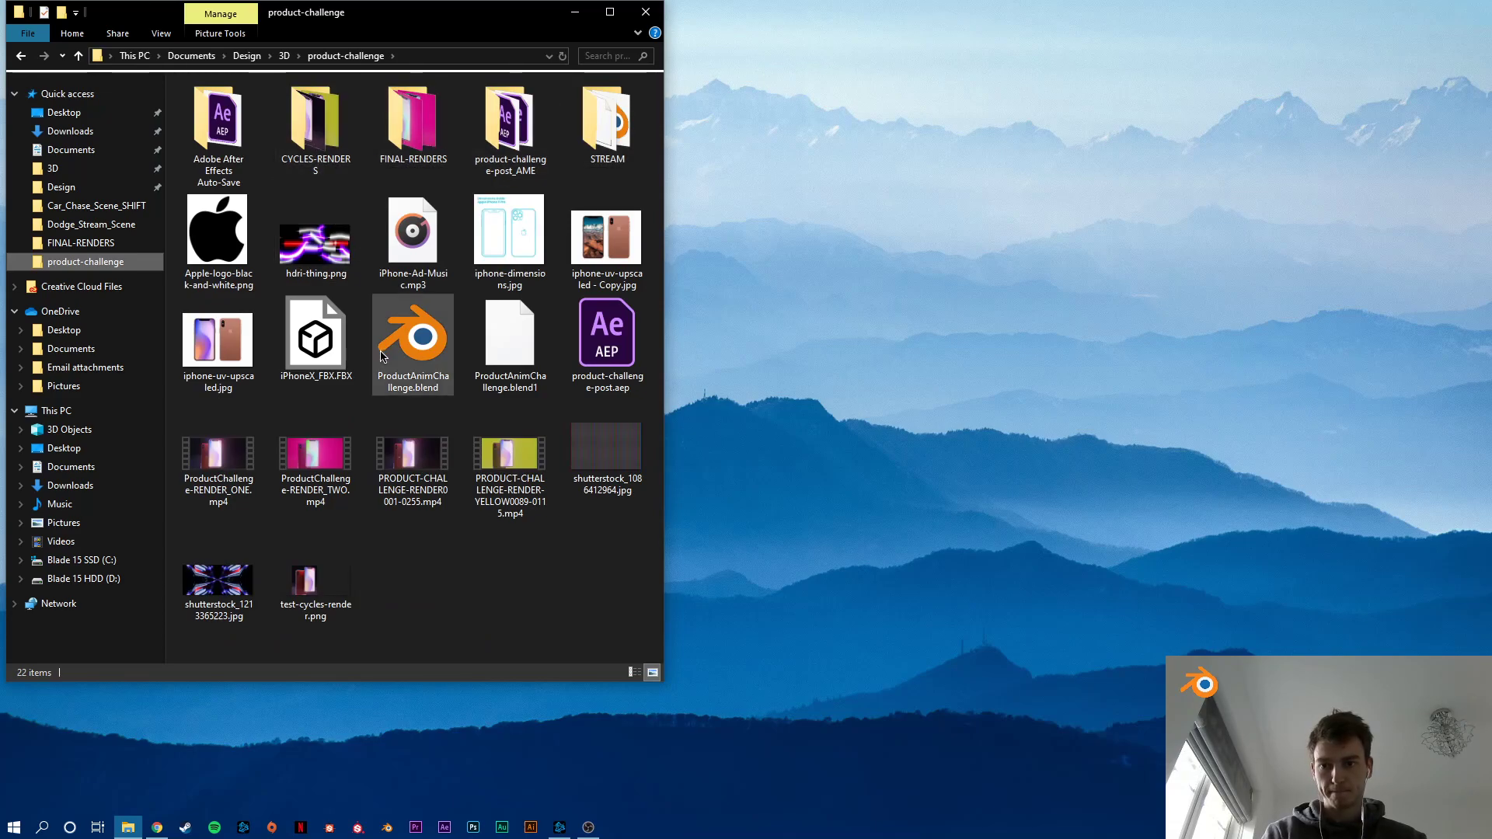
double_click(412, 454)
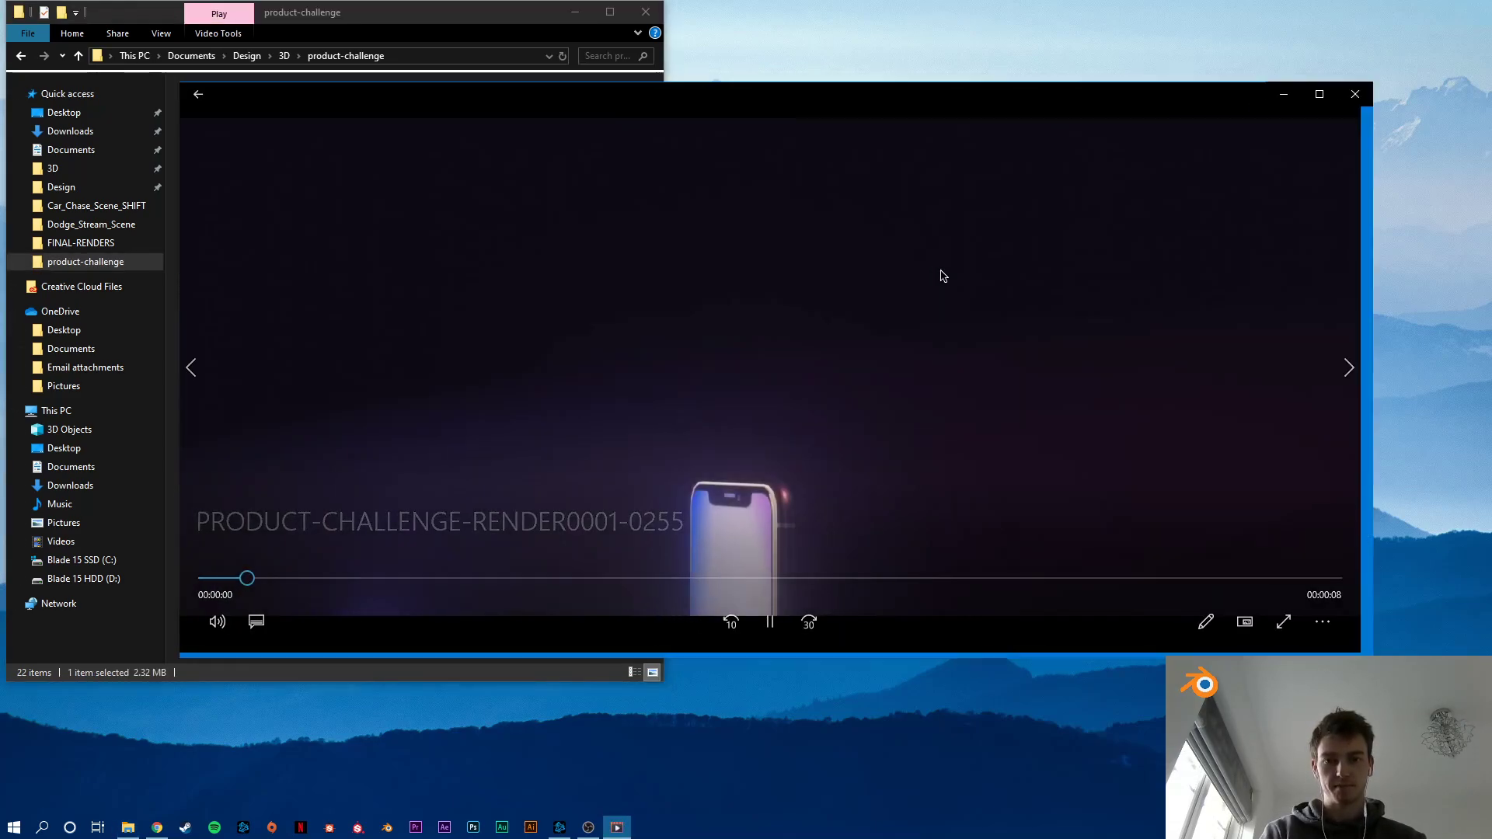
double_click(963, 283)
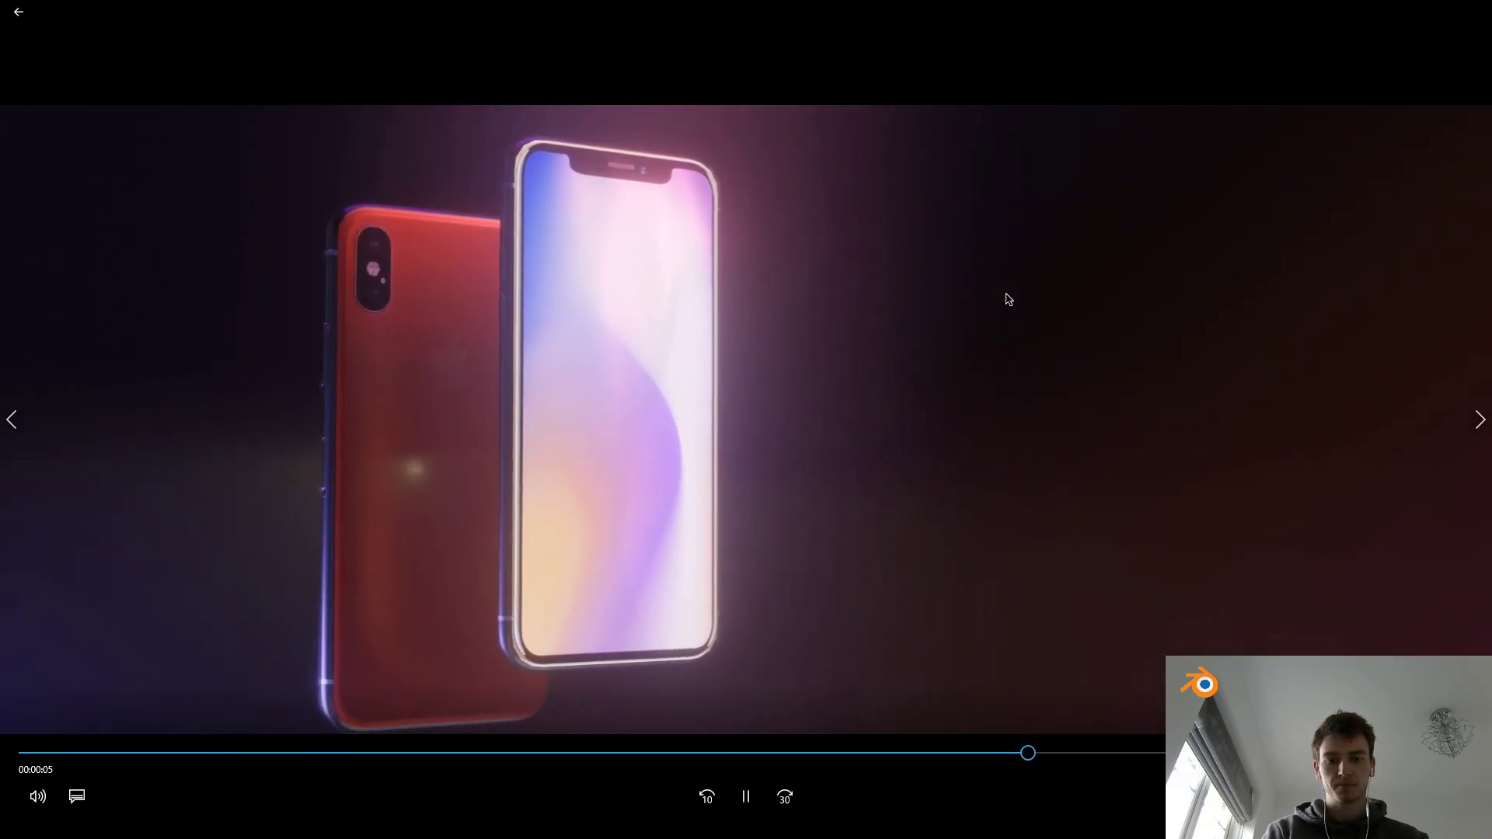
key("Escape")
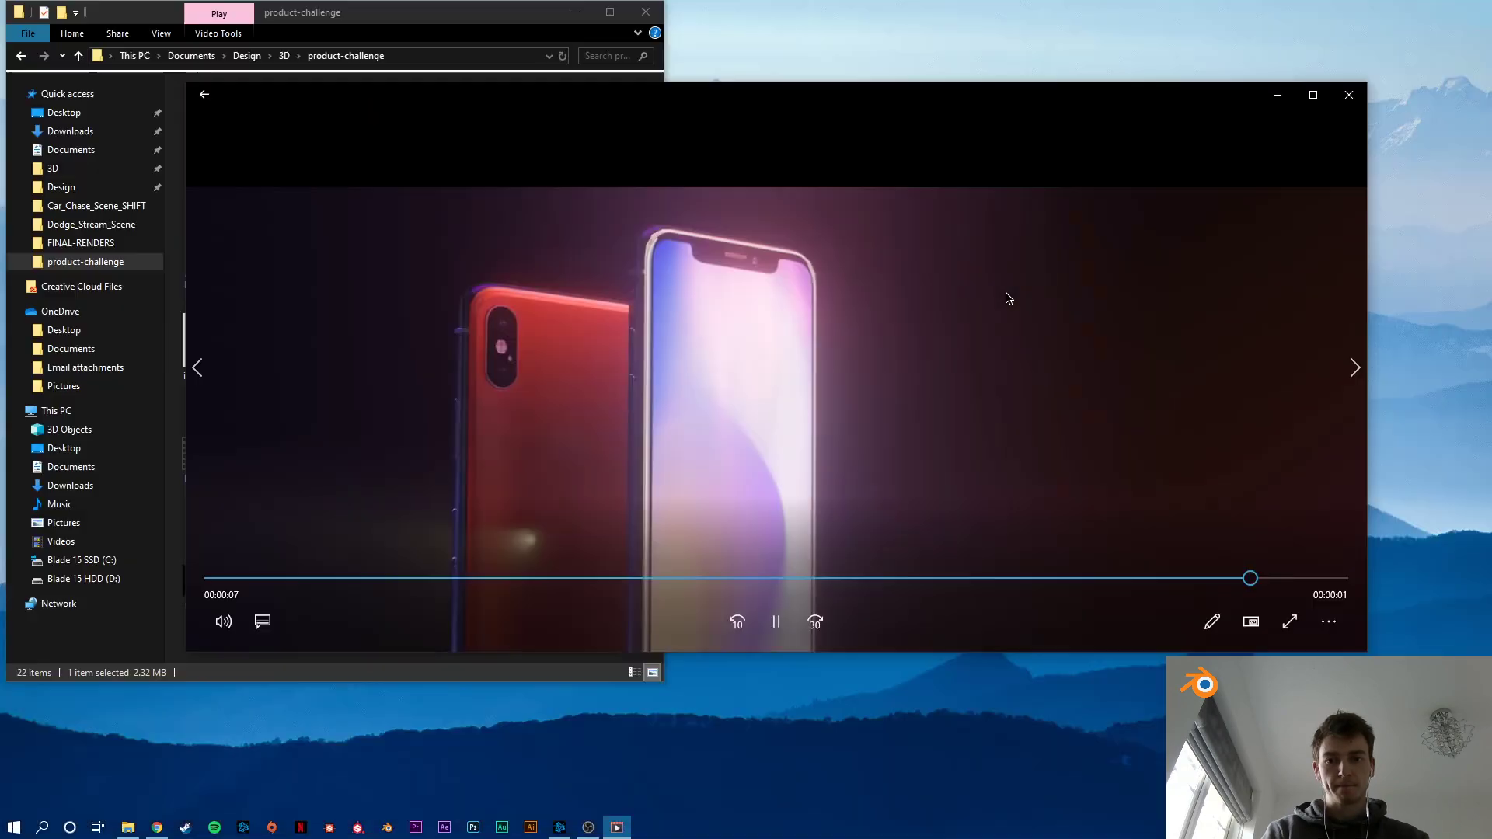
left_click(1347, 94)
left_click(506, 553)
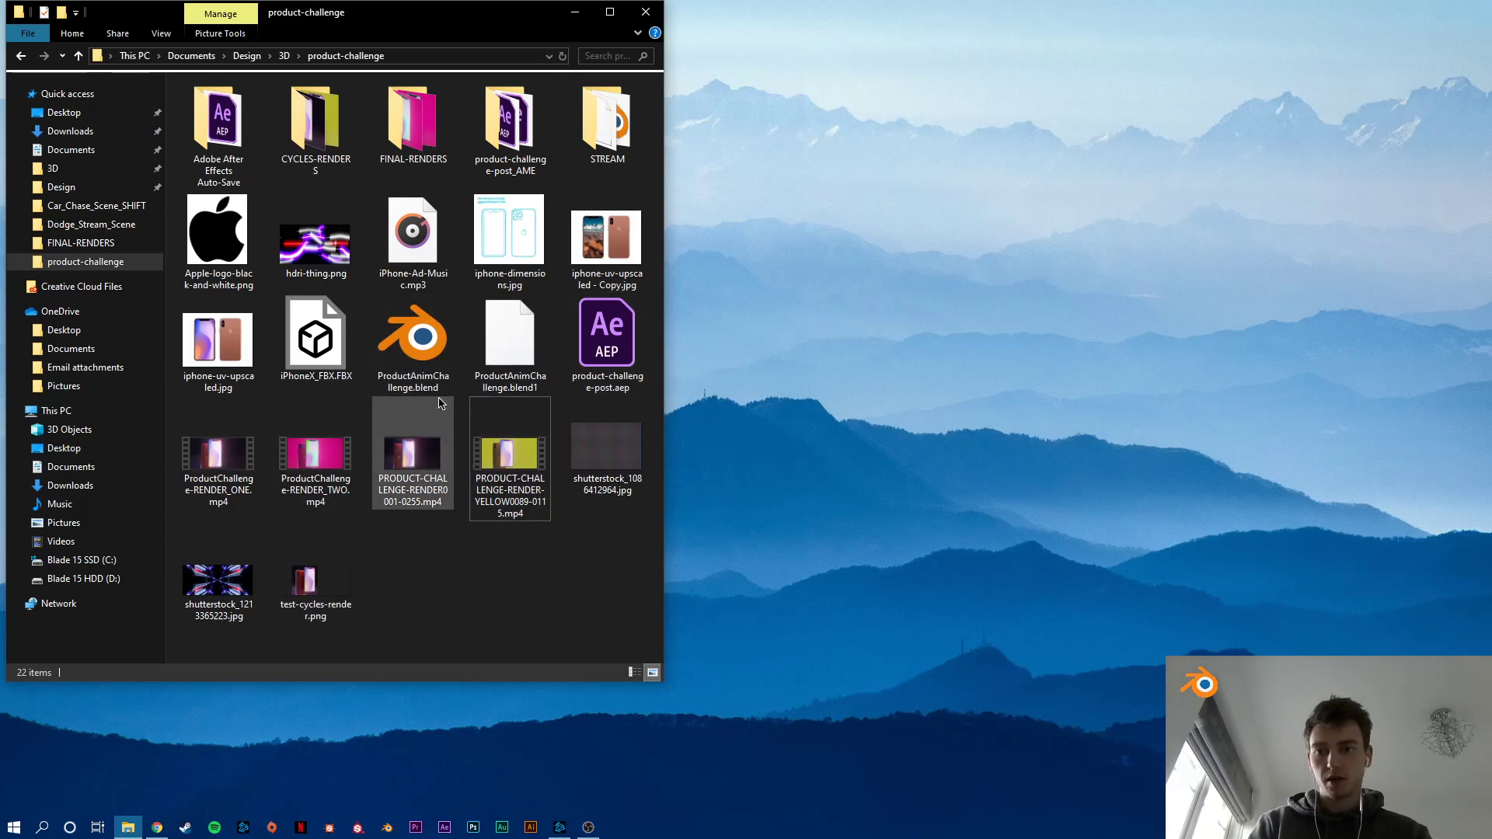
Open PRODUCTANIM-STREAM.blend from the STREAM folder in Blender.
double_click(614, 124)
double_click(315, 120)
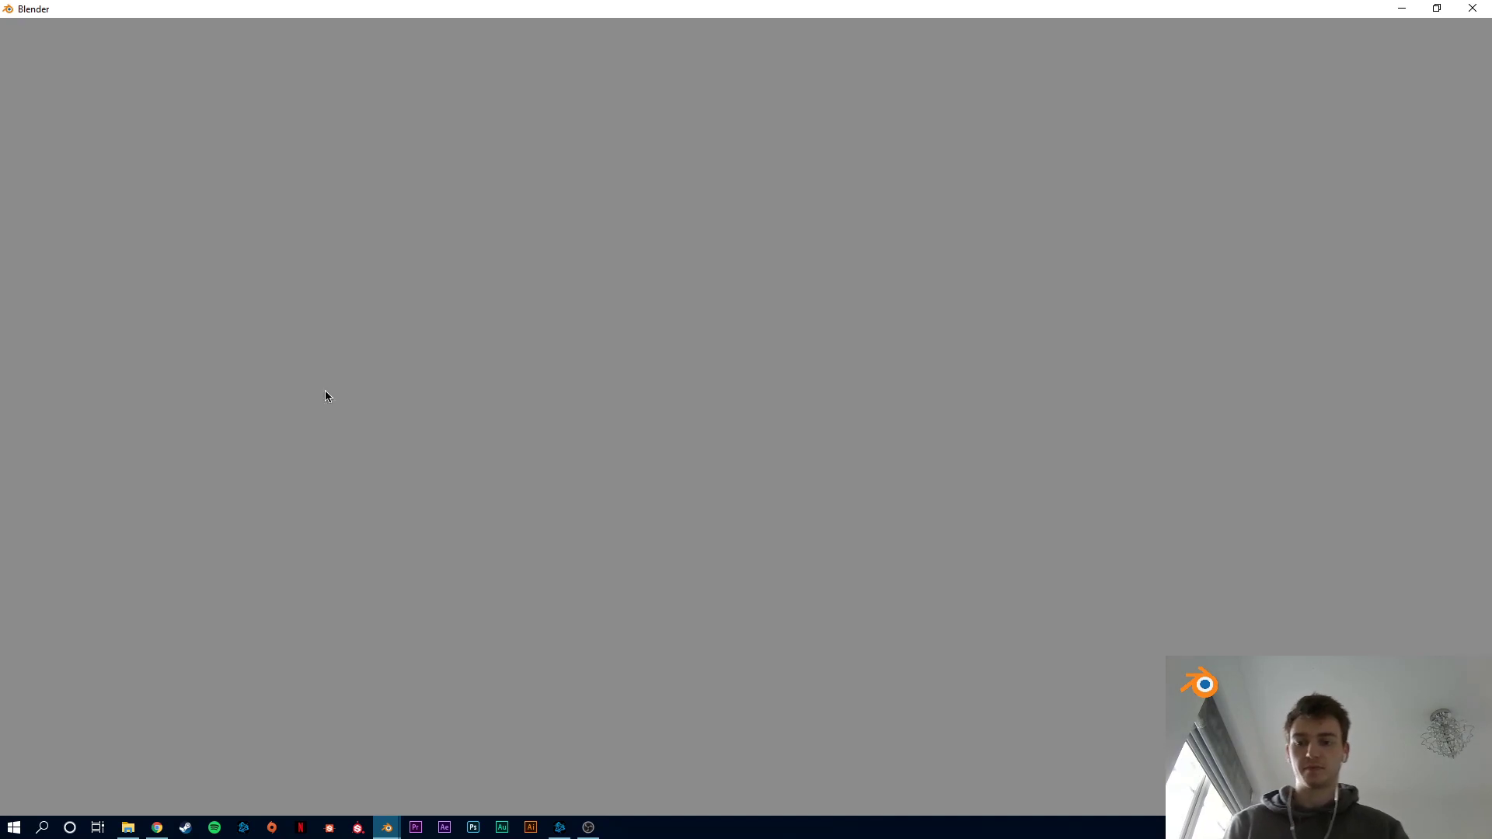
In File Explorer, return to the product-challenge folder and play iPhone-Ad-Music.mp3.
left_click(129, 829)
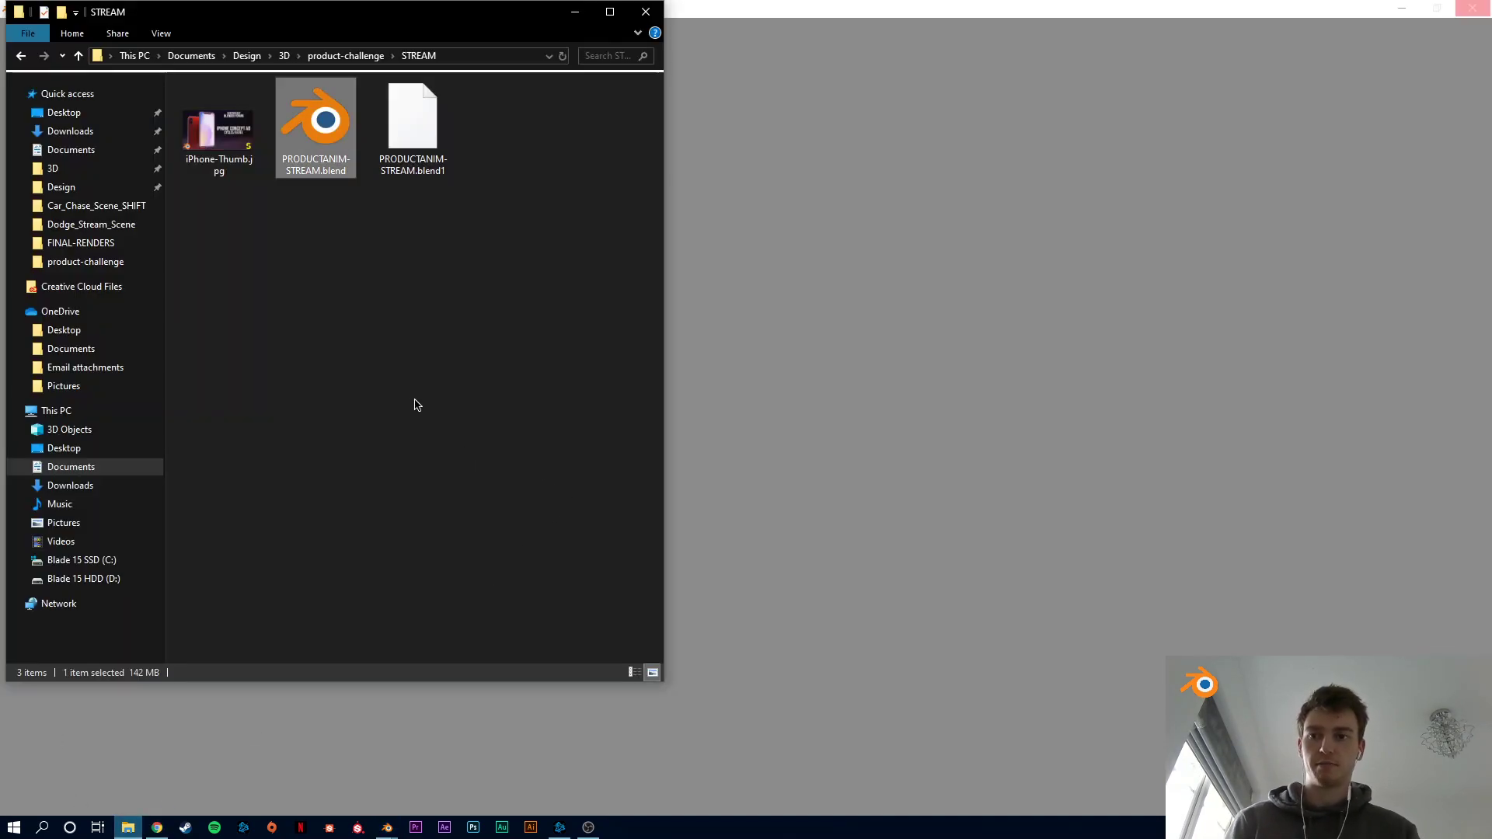
left_click(354, 56)
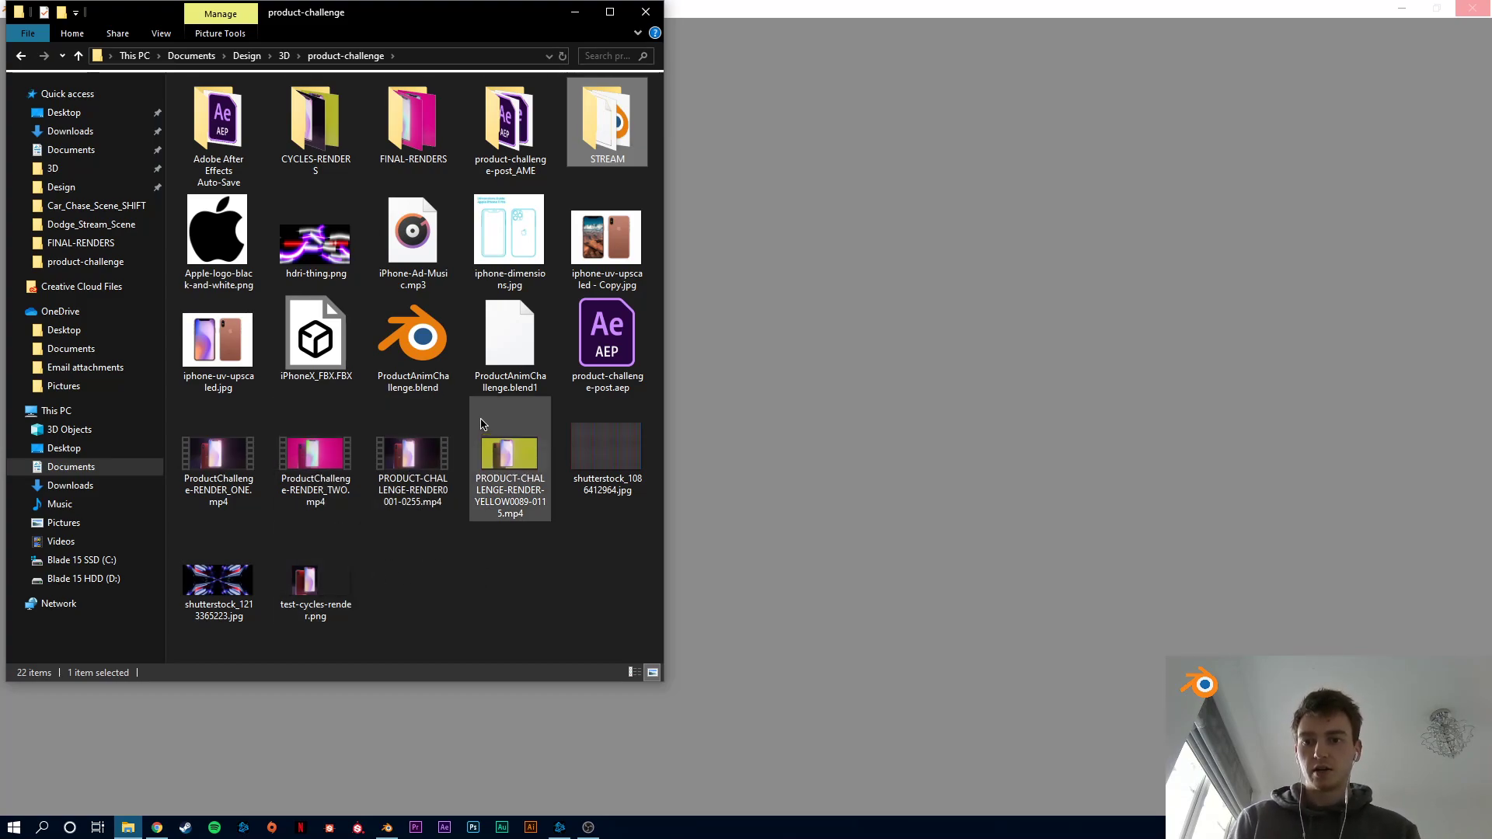
double_click(412, 233)
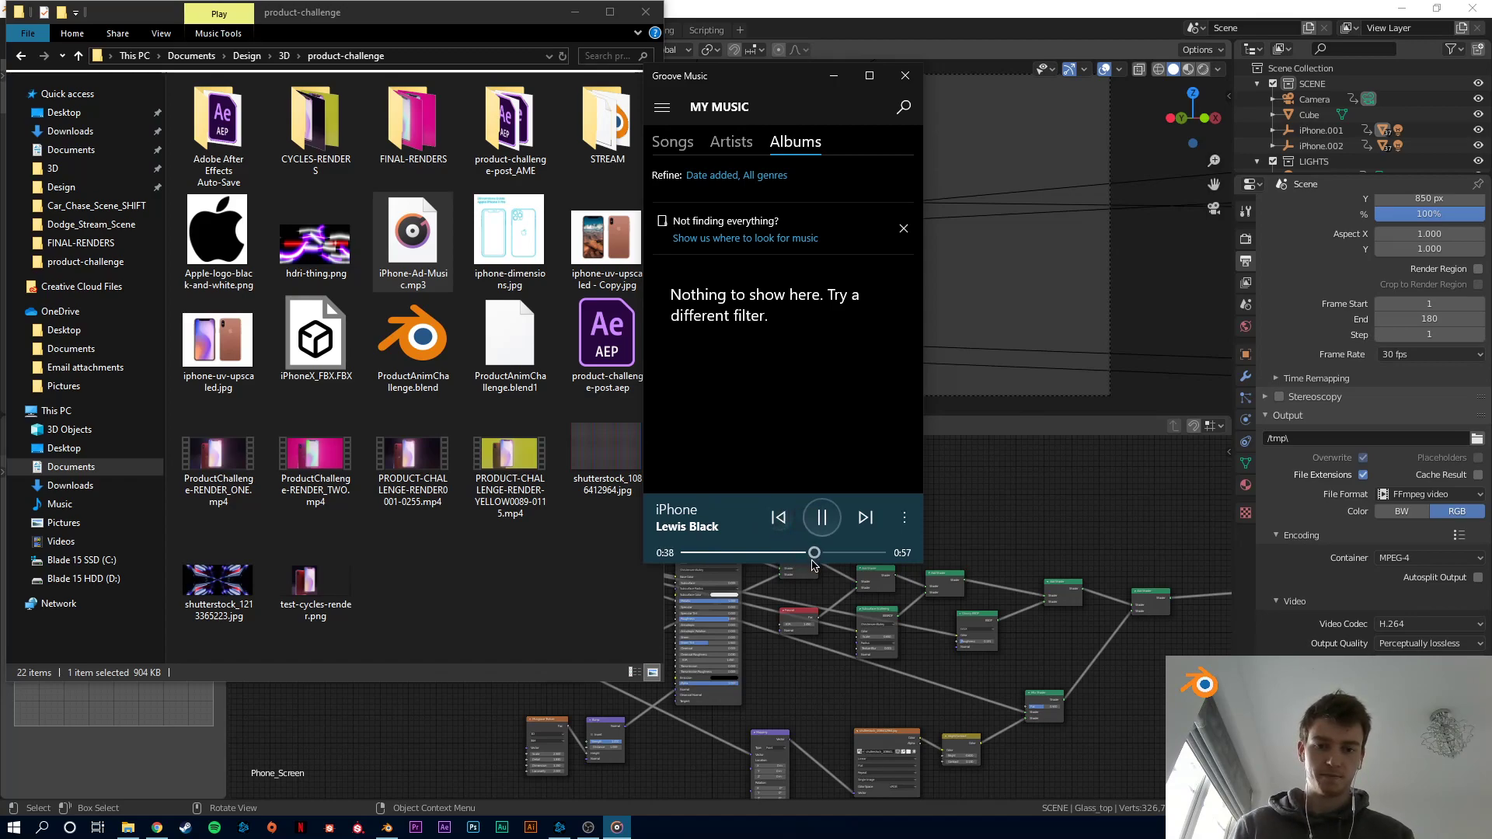
Pause the iPhone music track and close the music player.
left_click(822, 516)
left_click(905, 76)
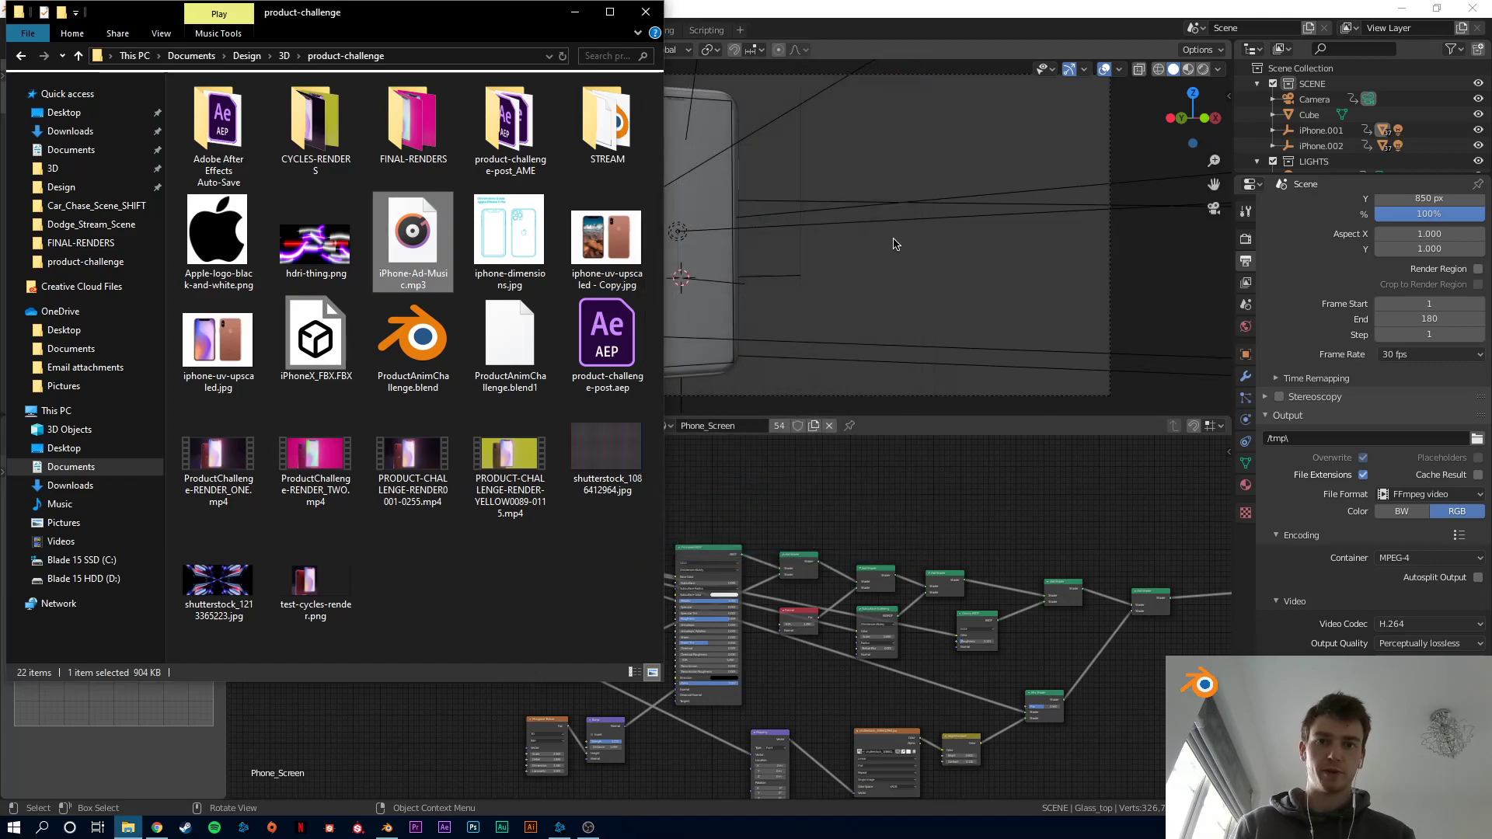
double_click(509, 462)
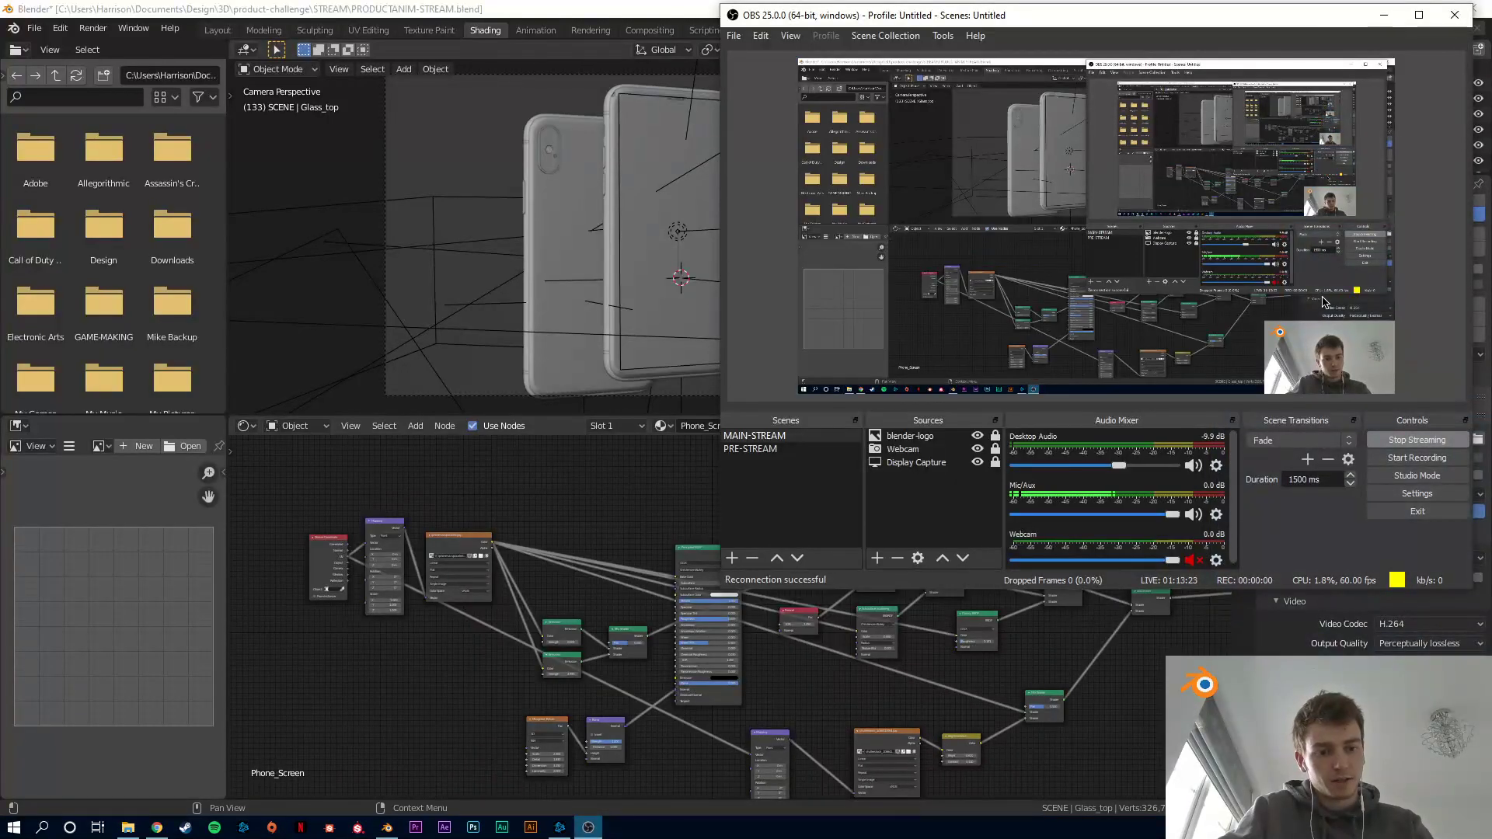
Check the live stream's status in OBS and in YouTube Studio in Chrome, and return to Blender's node graph.
left_click(1383, 15)
left_click(156, 828)
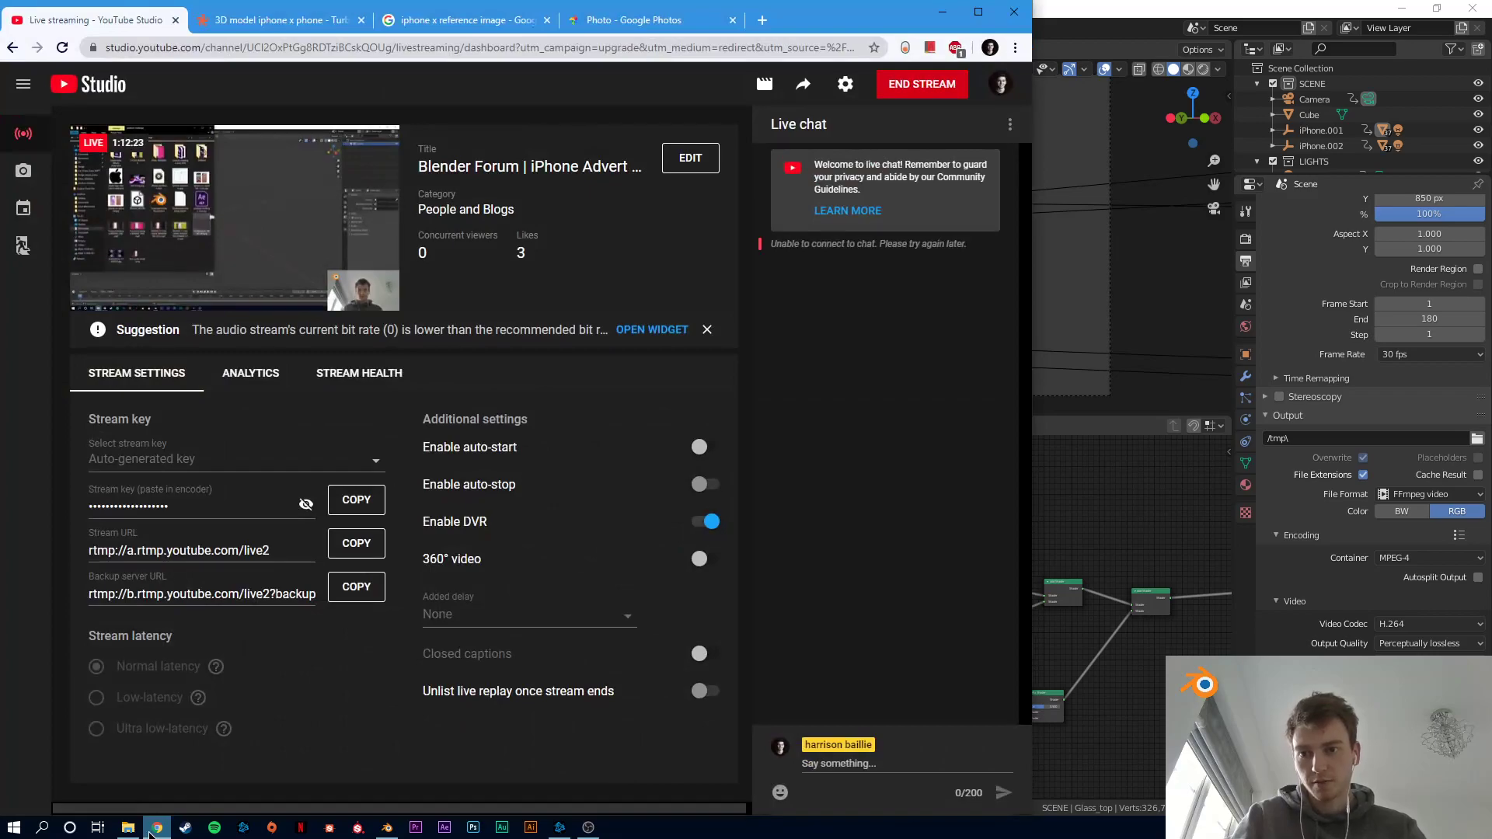
left_click(155, 828)
scroll(805, 670, "down", 3)
middle_click_drag(936, 715, 821, 623)
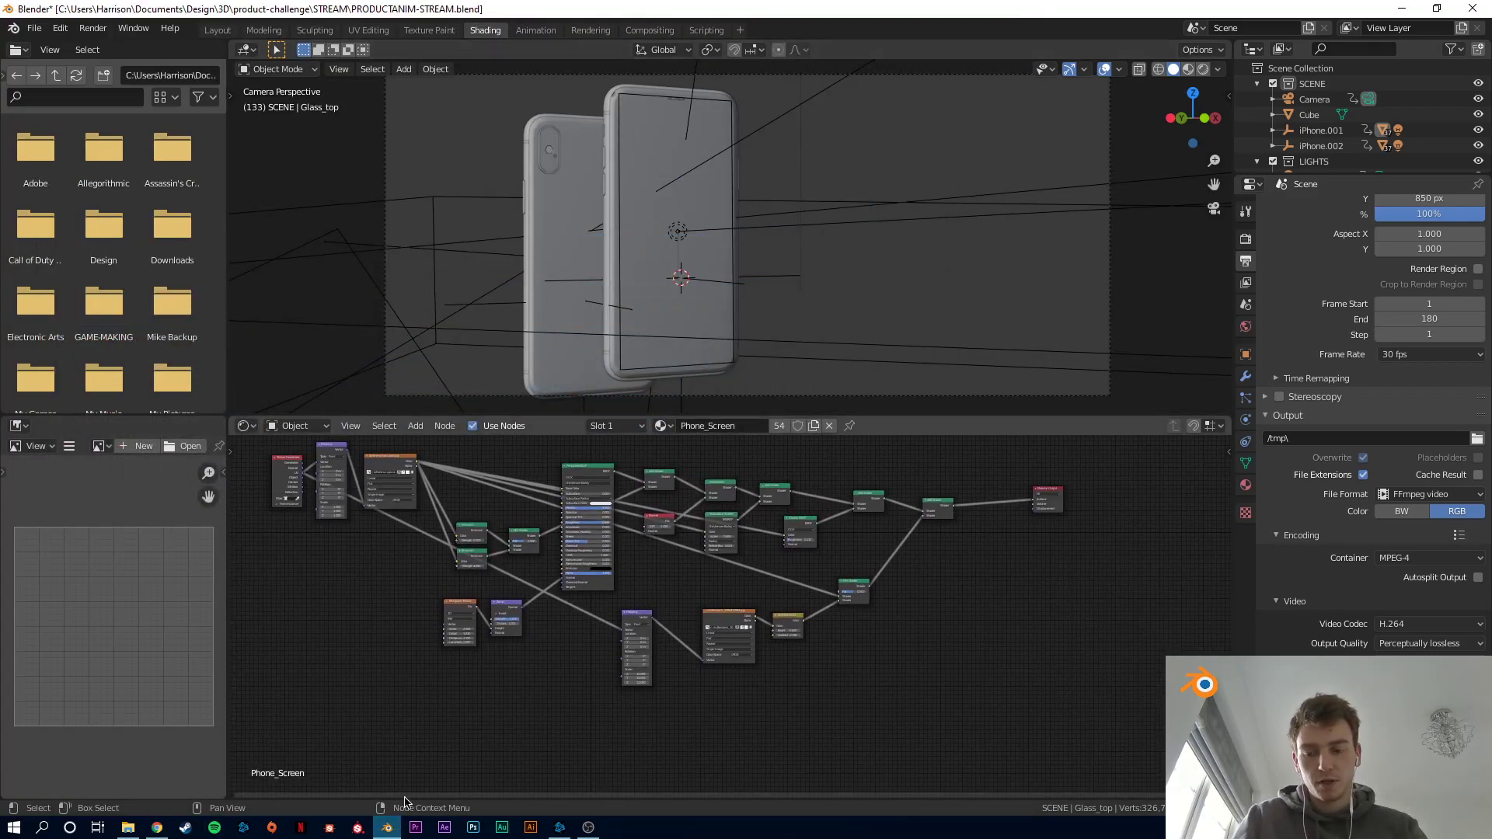
In File Explorer, return to the product-challenge folder, play PRODUCT-CHALLENGE-RENDER-YELLOW0089-0115.mp4 and close the player.
left_click(128, 828)
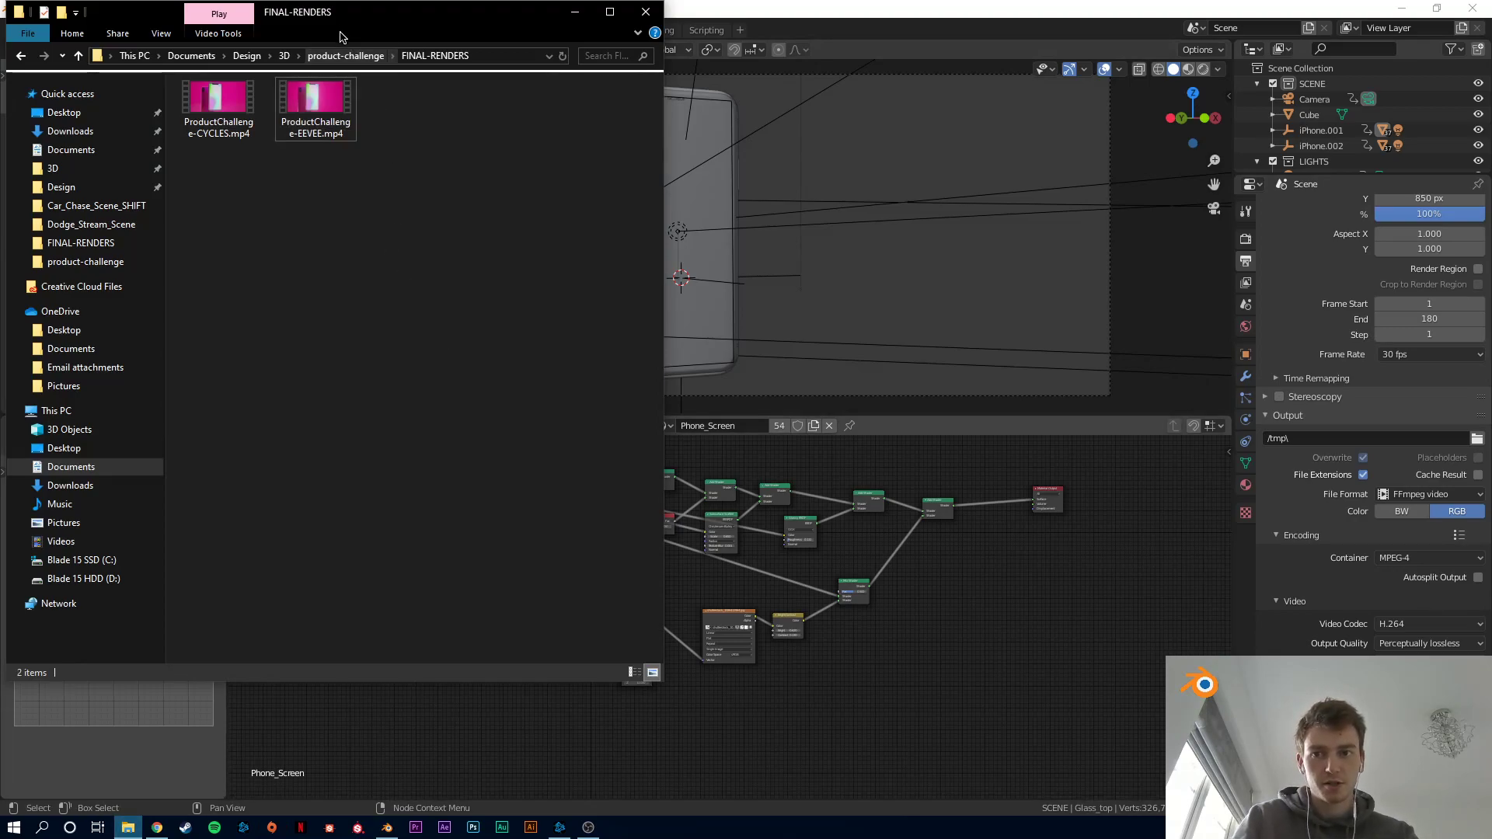
left_click(345, 56)
double_click(509, 439)
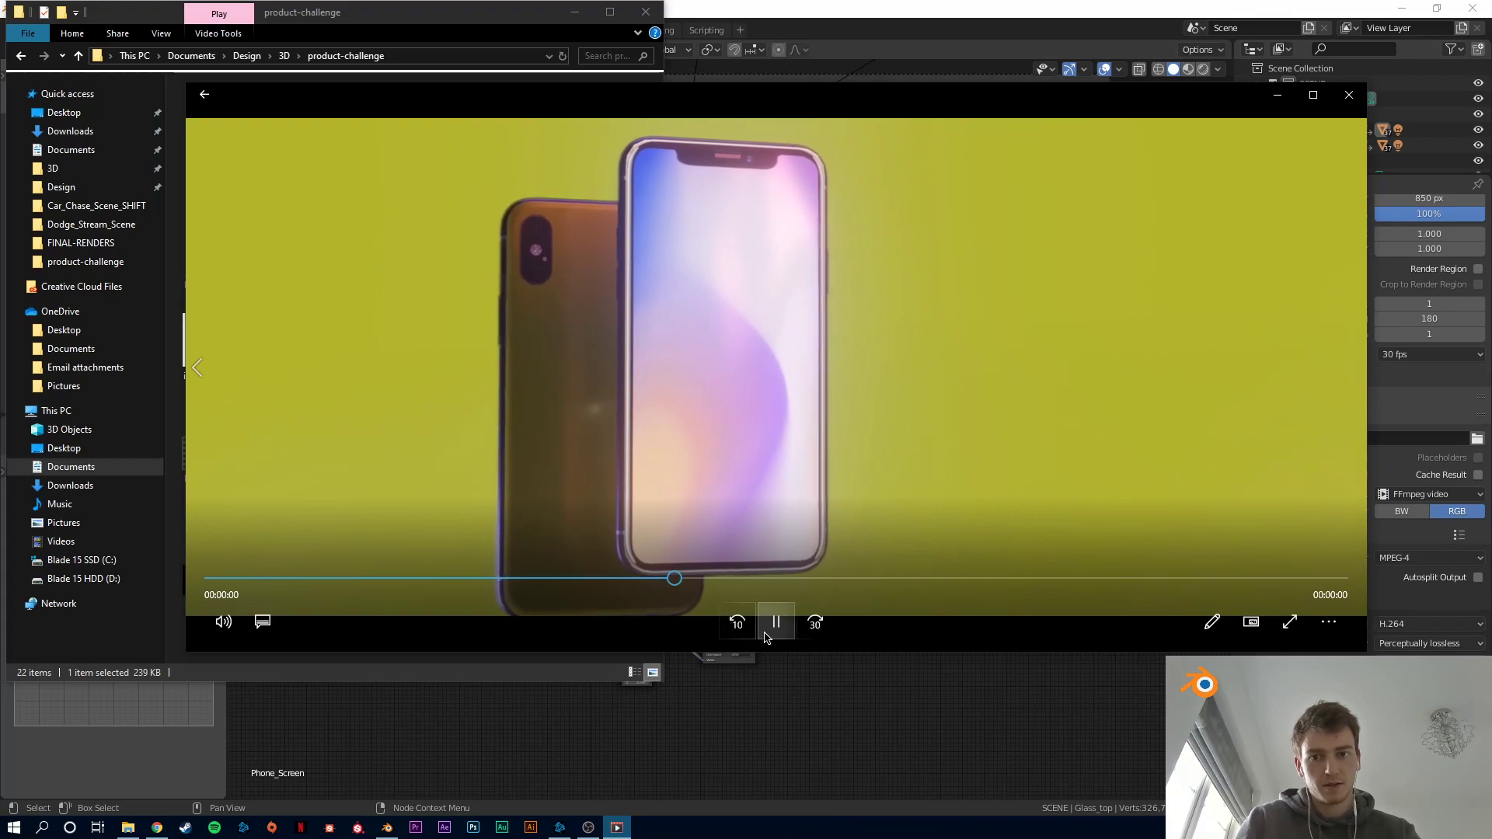
left_click(1349, 94)
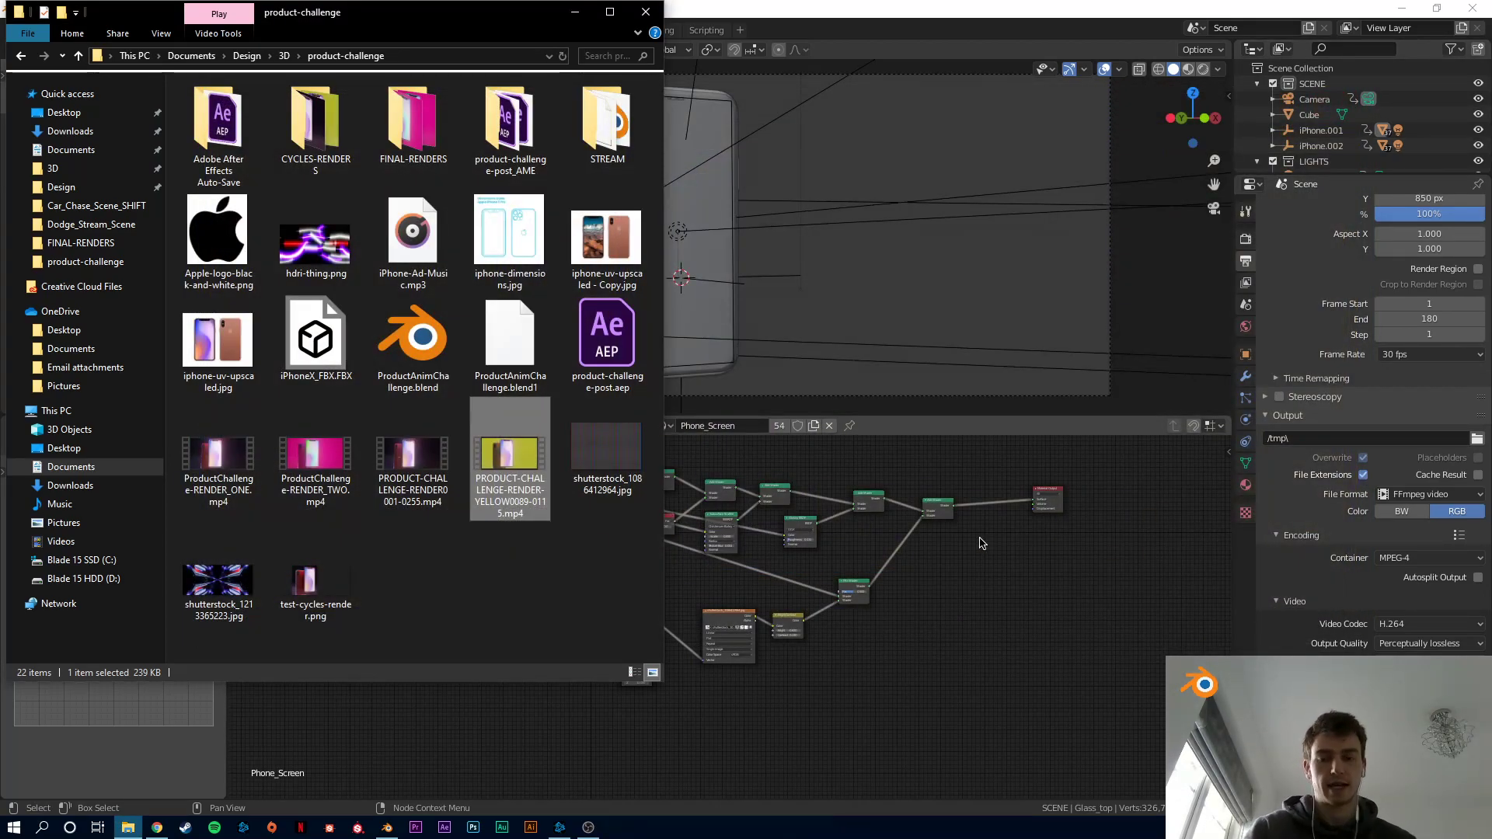
left_click(565, 546)
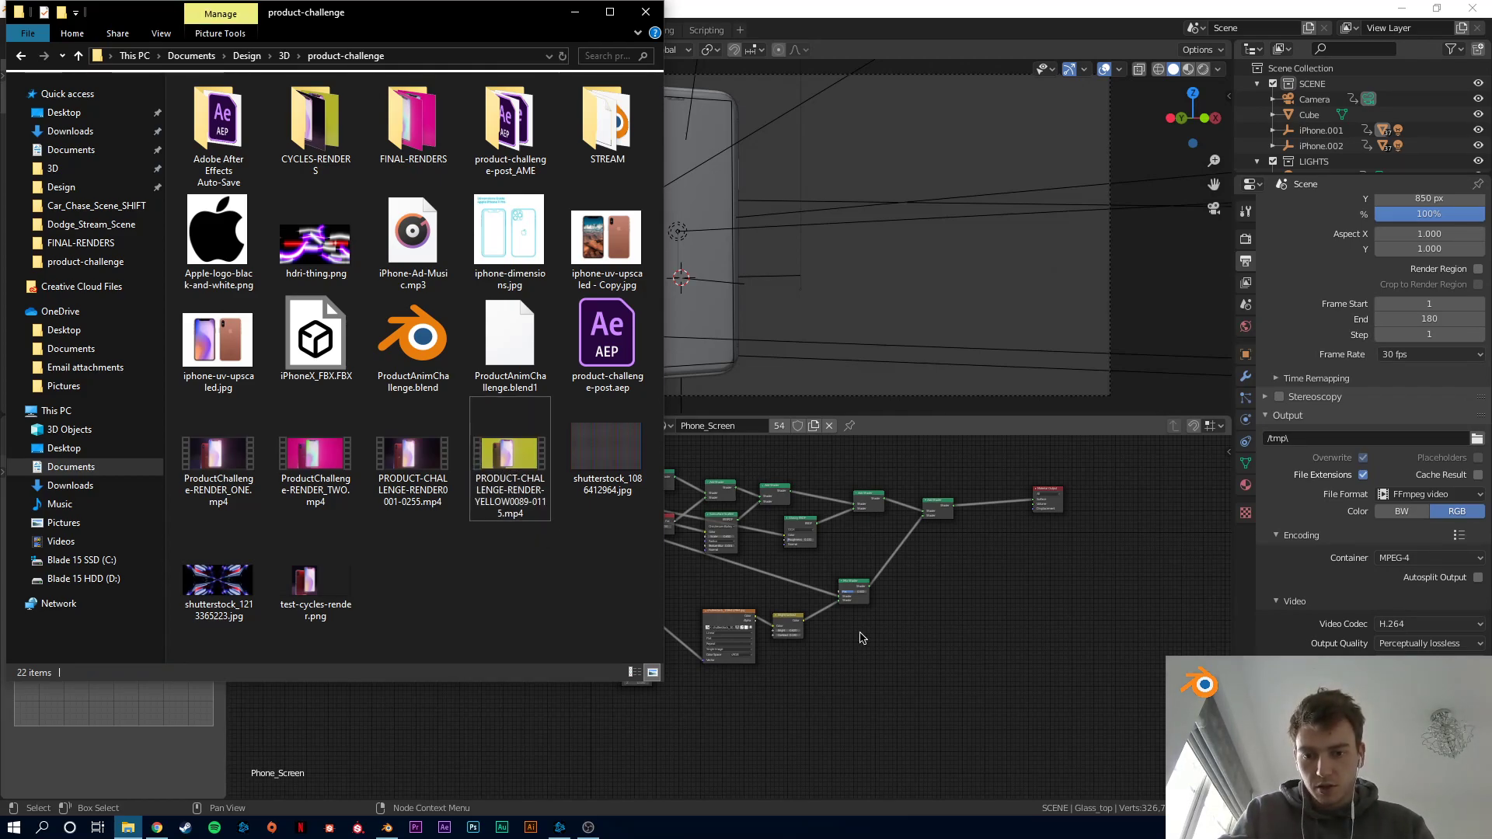
left_click(775, 643)
scroll(735, 577, "up", 5)
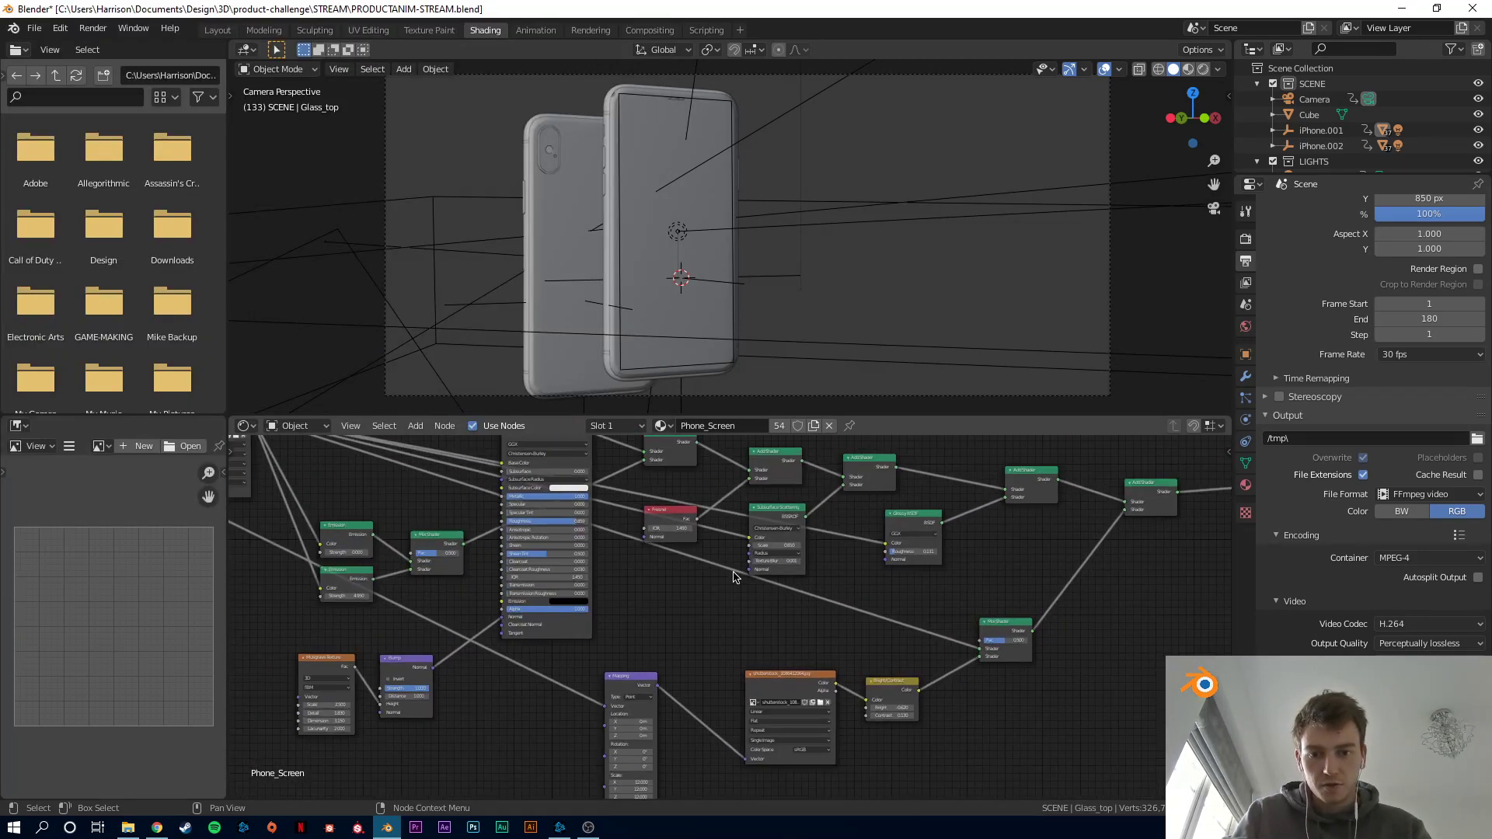
middle_click_drag(734, 573, 857, 632)
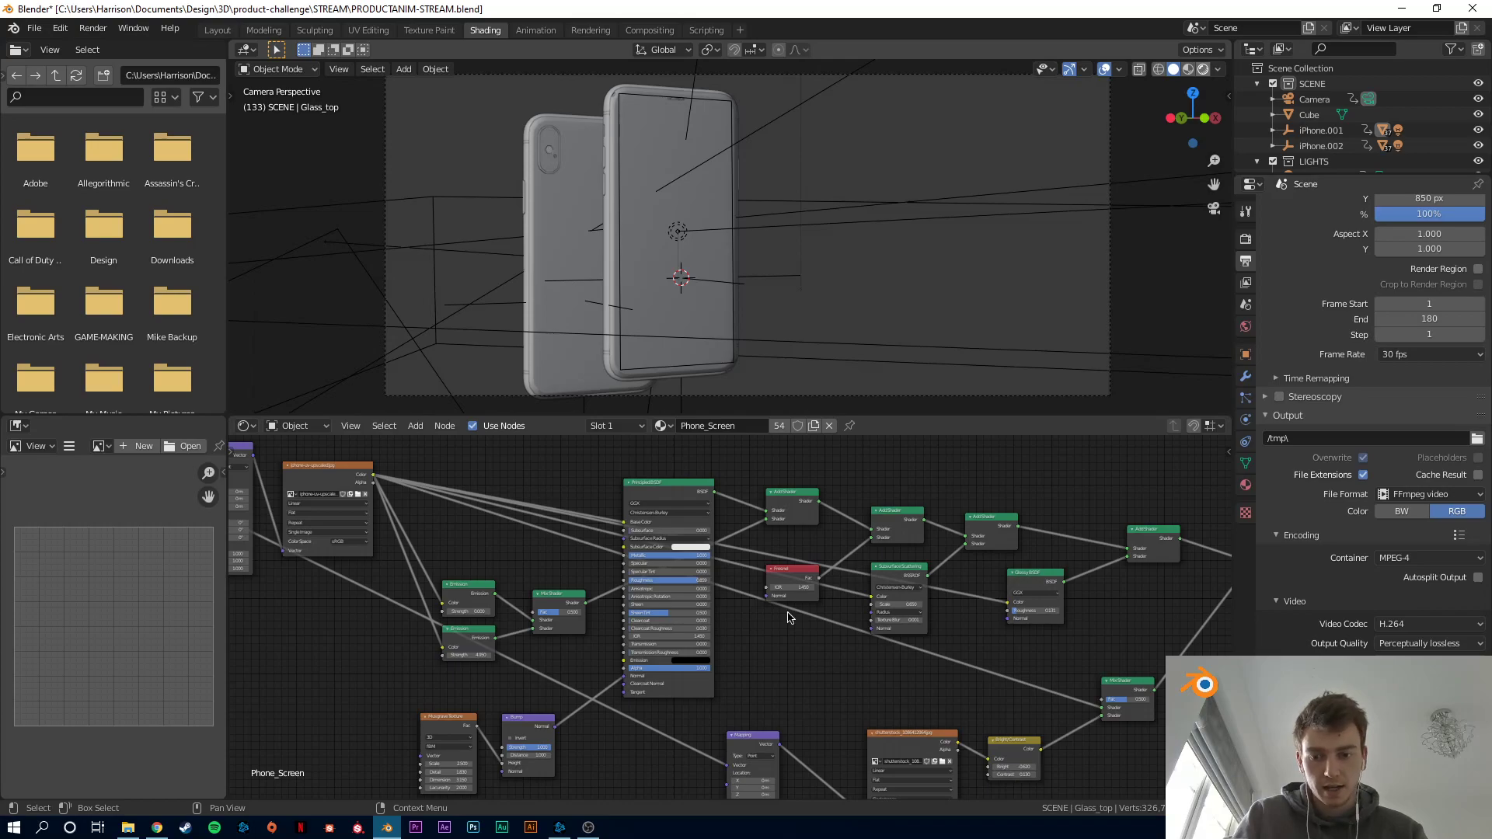
left_click(661, 426)
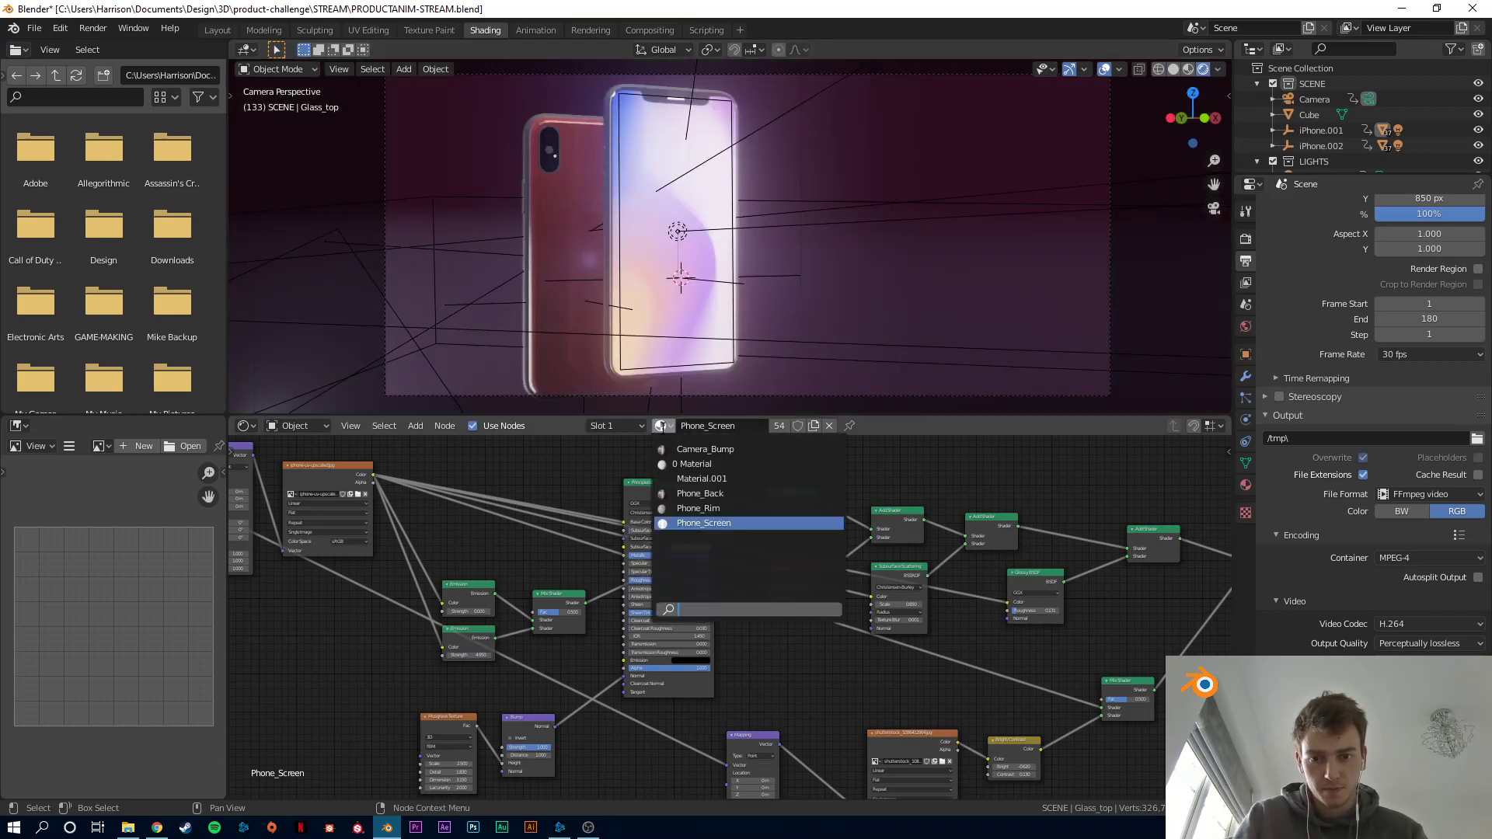
left_click(709, 494)
scroll(899, 626, "up", 5)
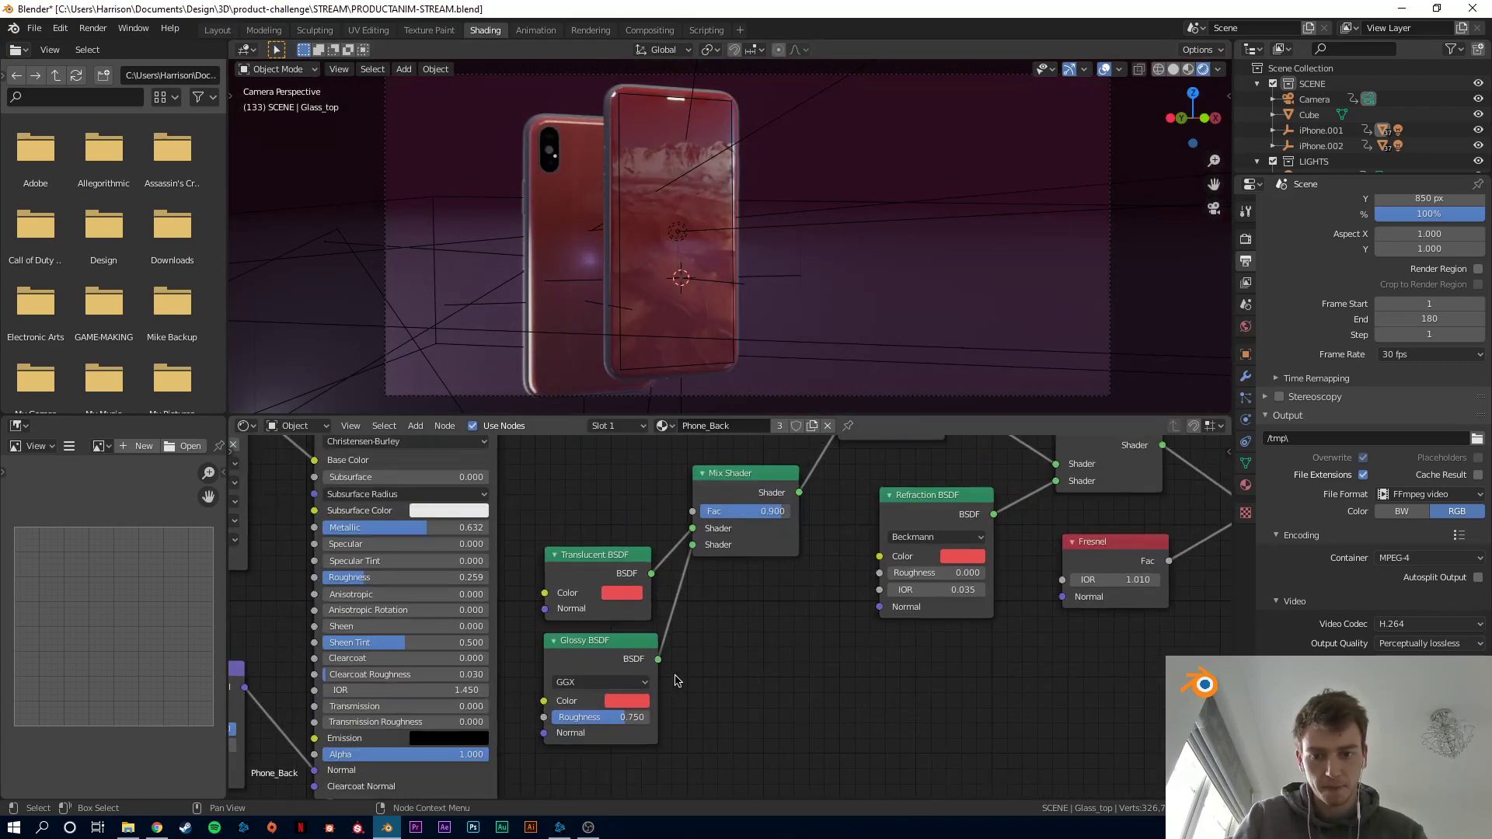
left_click(704, 582)
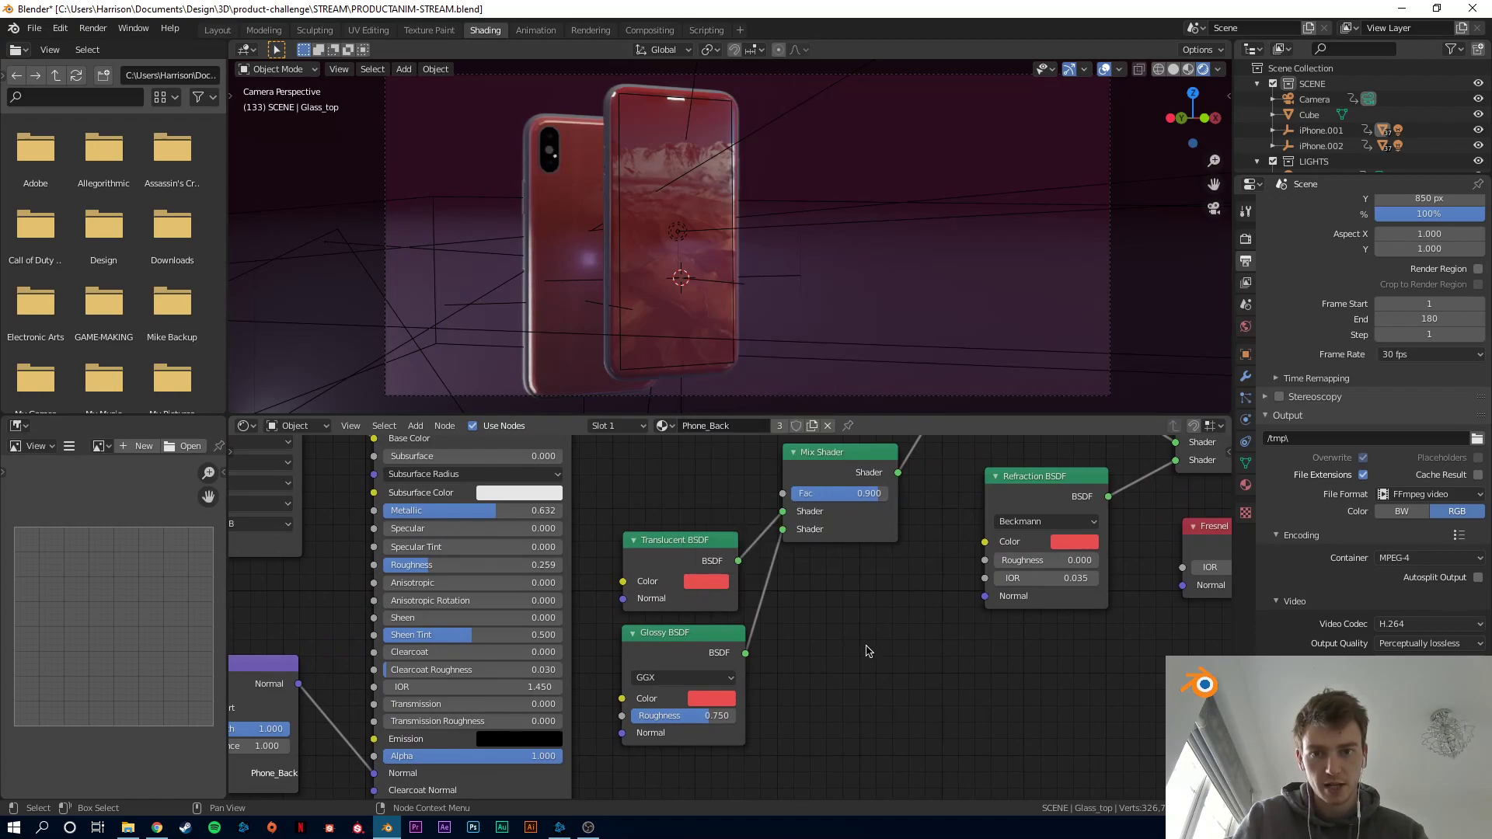
left_click(708, 579)
left_click(699, 359)
left_click(661, 425)
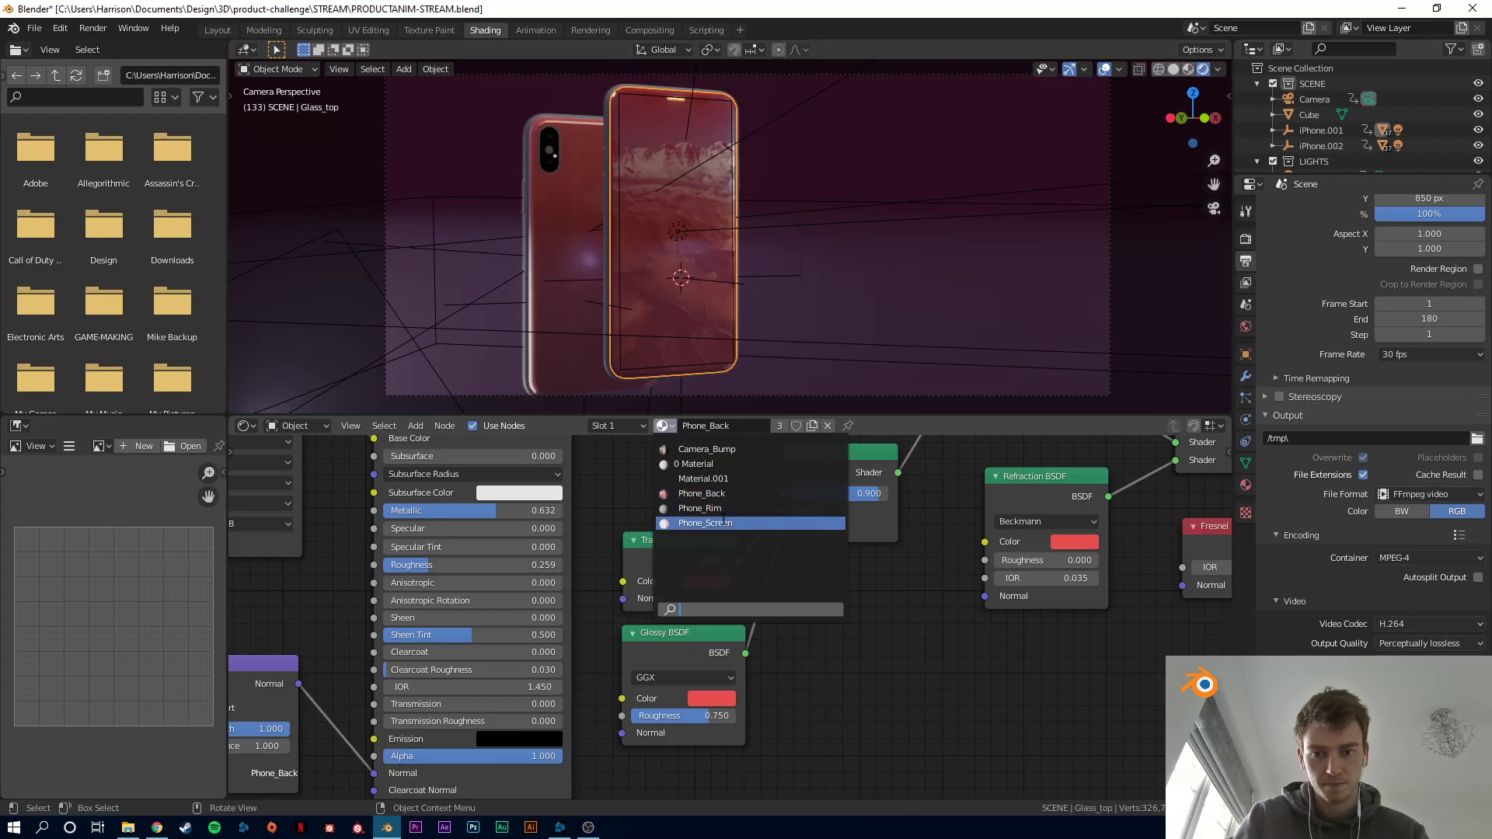
left_click(722, 519)
Select the rear phone's back glass and set the Phone_Back Translucent BSDF colour to yellow with hue 0.167, saturation 1.000 and value 0.906.
left_click(587, 365)
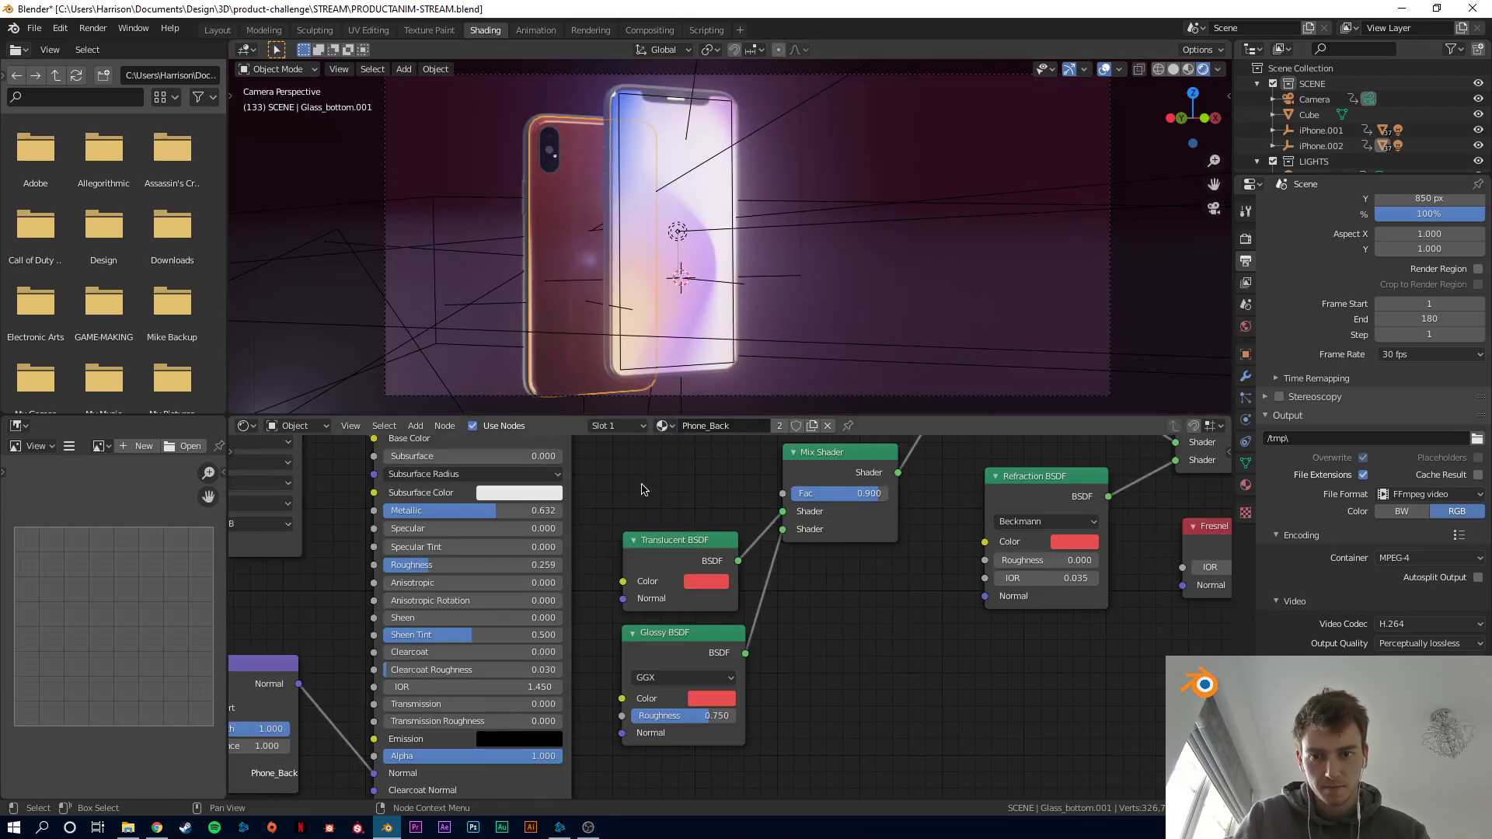
left_click(724, 584)
left_click(760, 444)
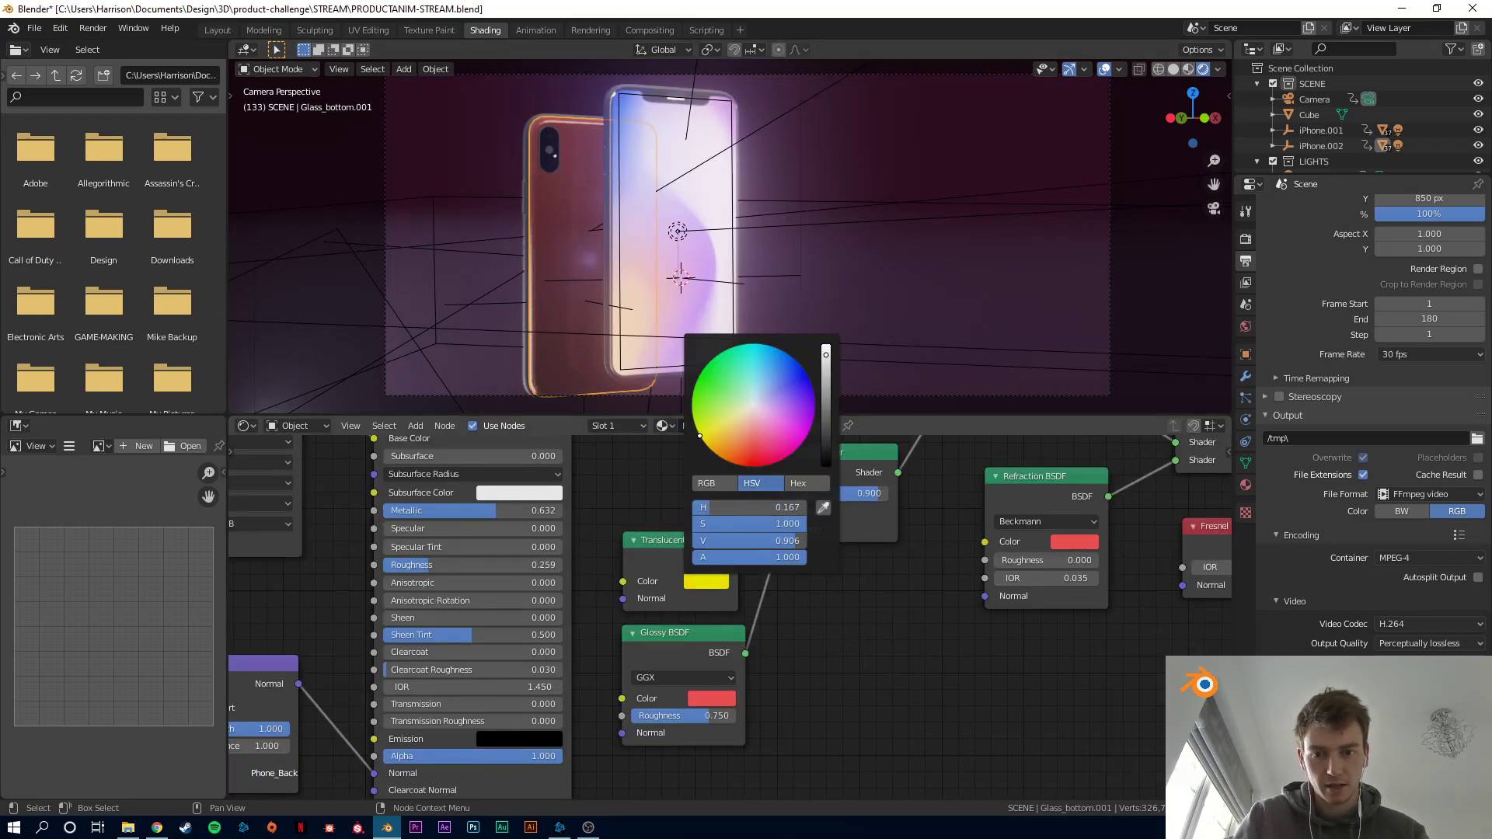
left_click(711, 699)
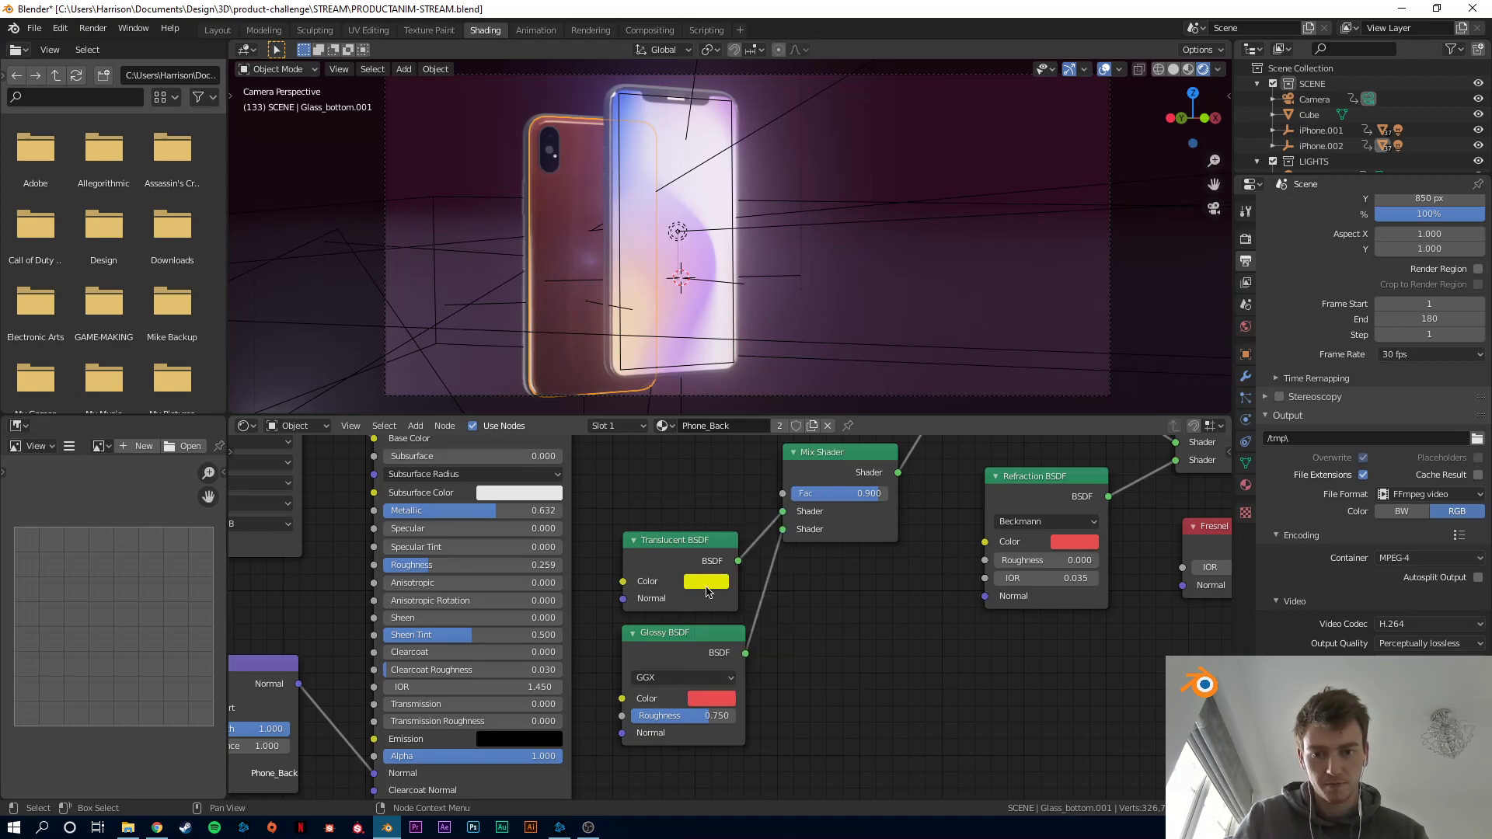
Copy the Translucent BSDF's yellow hex value E5E700 to the Glossy BSDF and Refraction BSDF colours of Phone_Back.
left_click(708, 584)
left_click(810, 487)
left_click(771, 507)
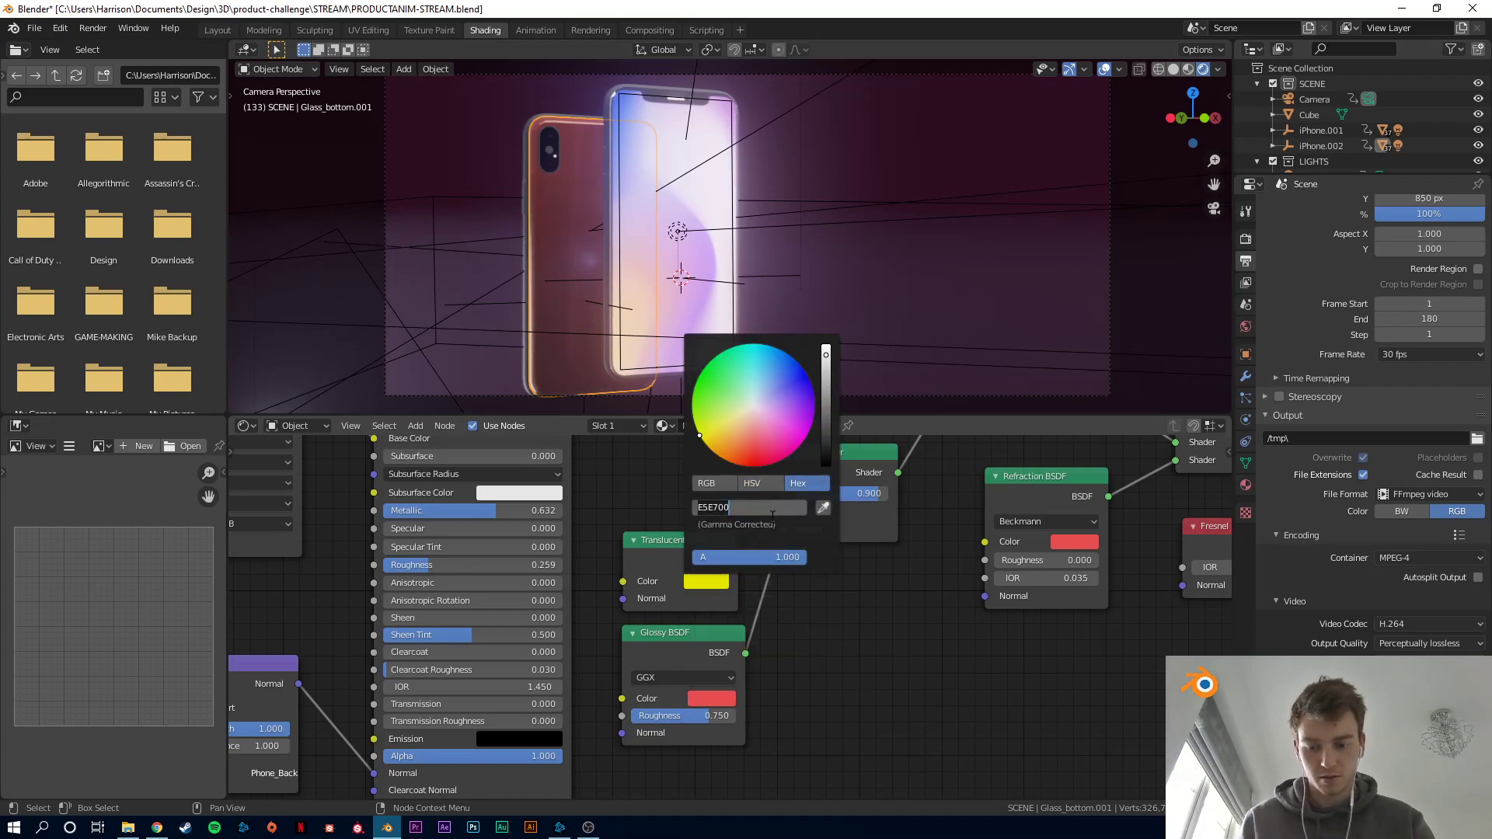
left_click(707, 708)
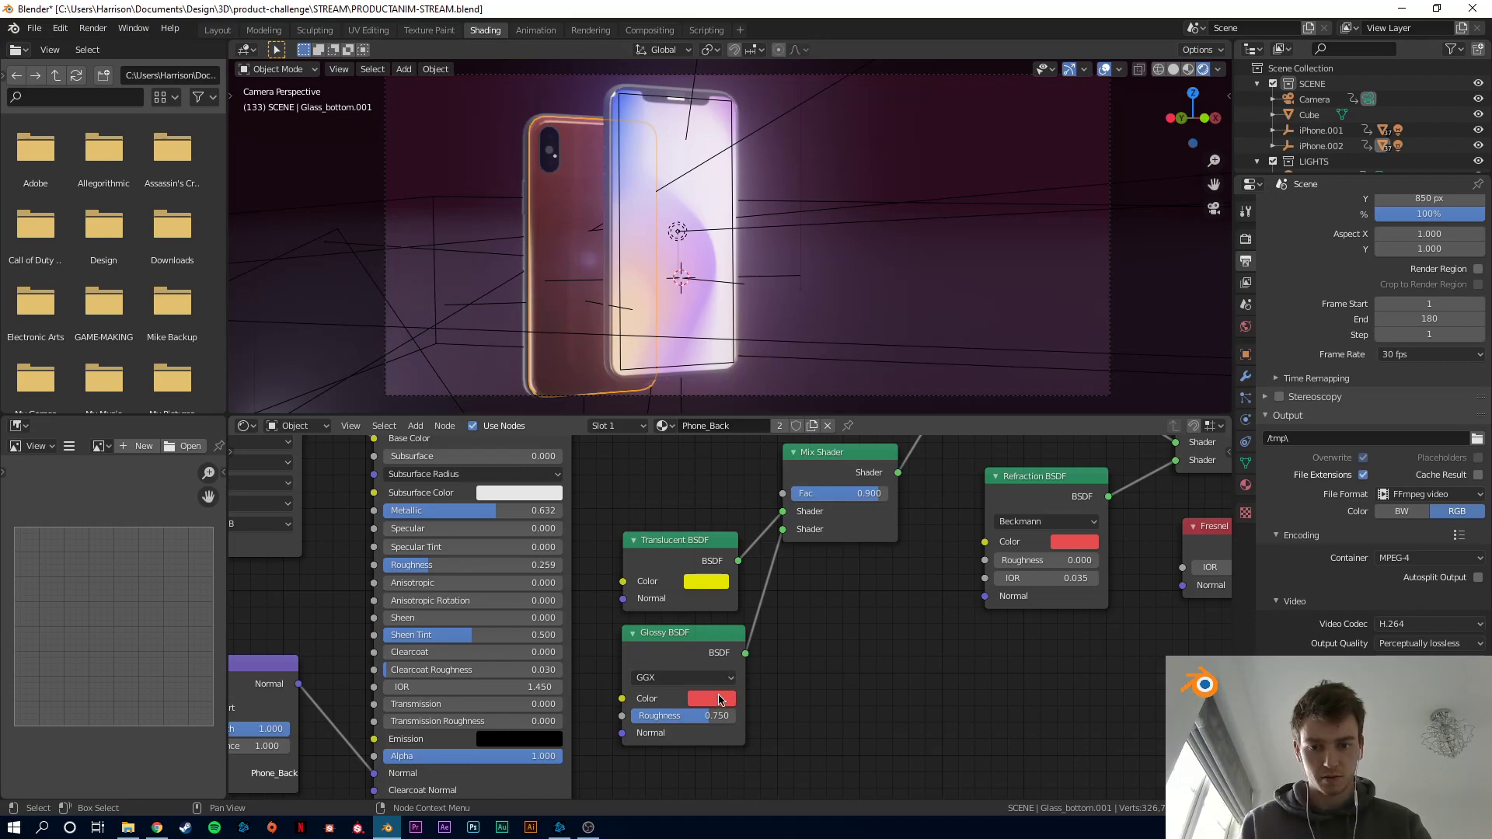
left_click(716, 697)
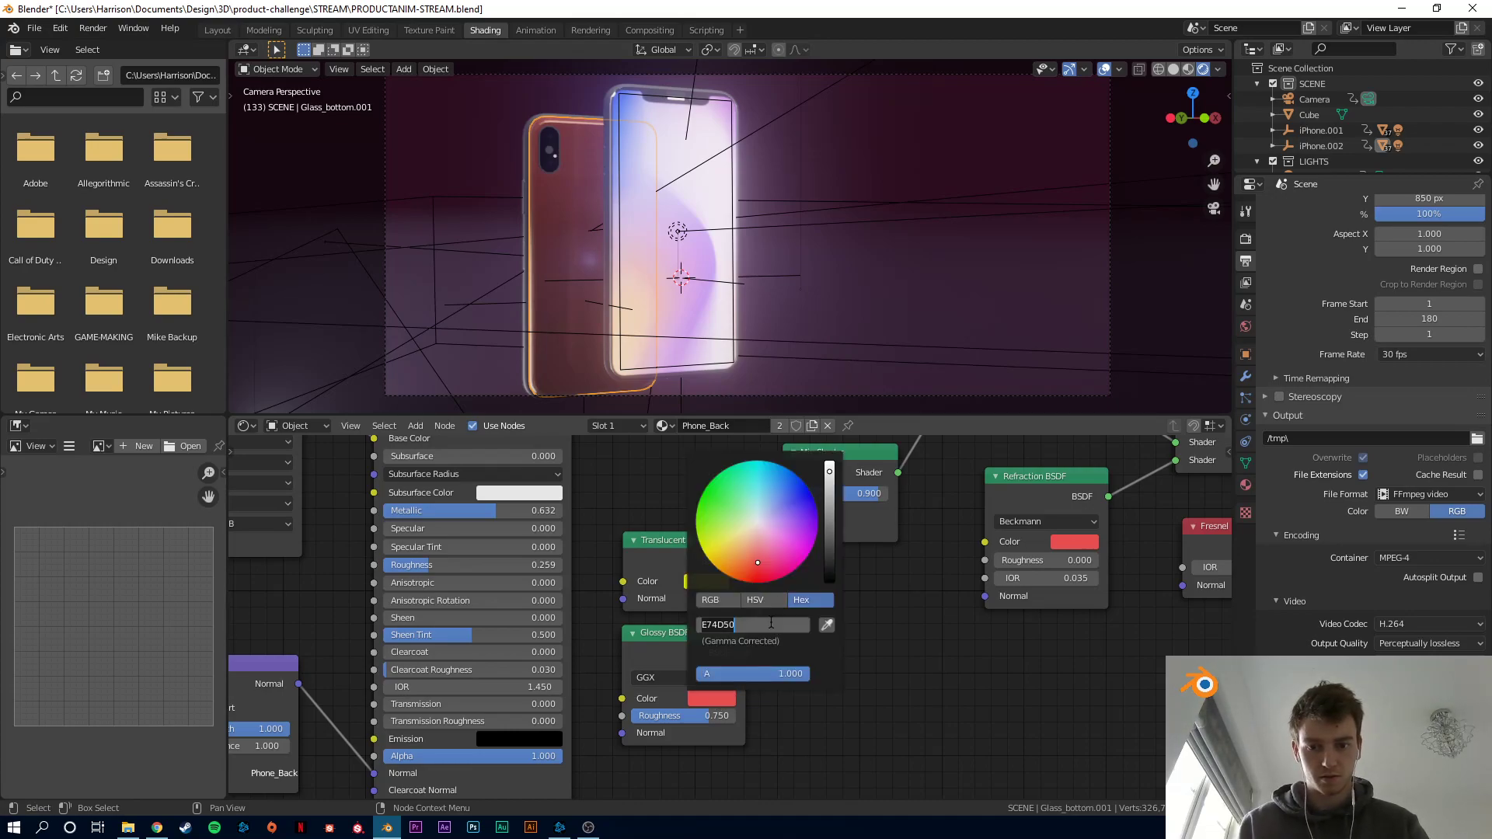
type("E5E700")
key("Return")
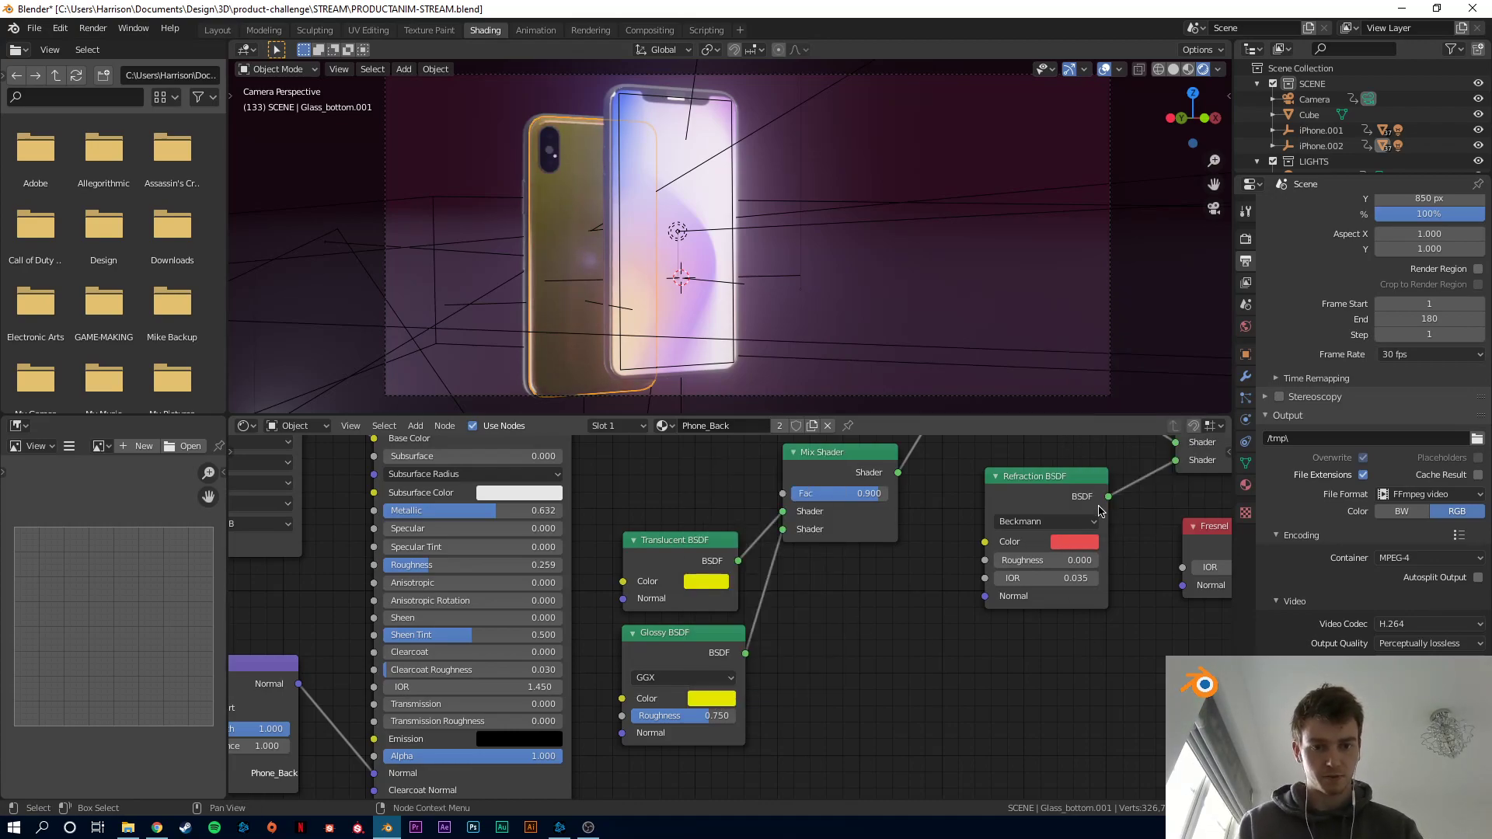
left_click(1081, 540)
left_click(1116, 469)
type("E5E700")
key("Return")
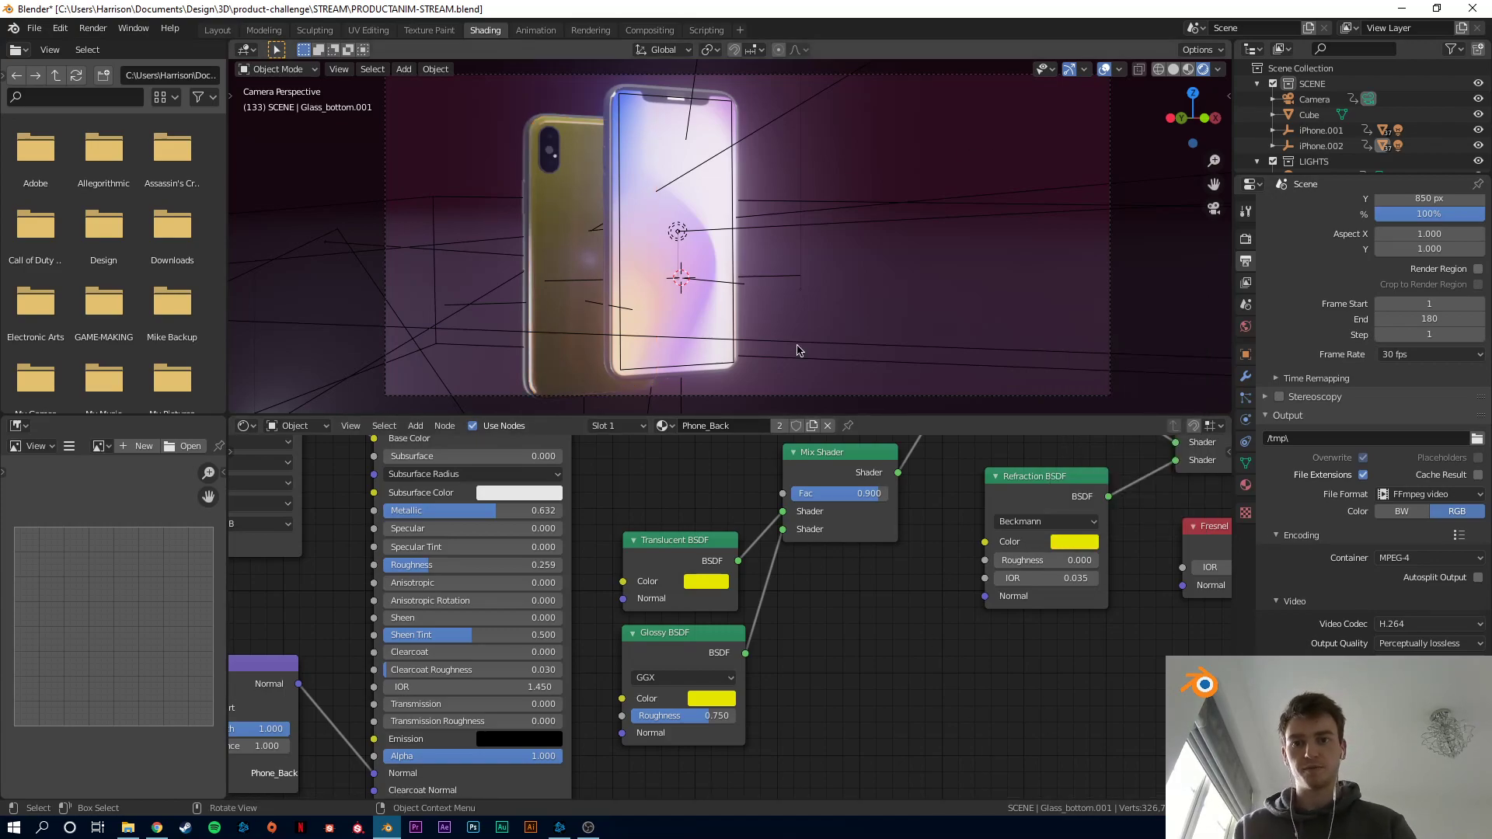
In the World shader nodes, duplicate the ColorRamp that feeds the Background node, and move the original away from the copy.
scroll(740, 617, "down", 2)
left_click(295, 426)
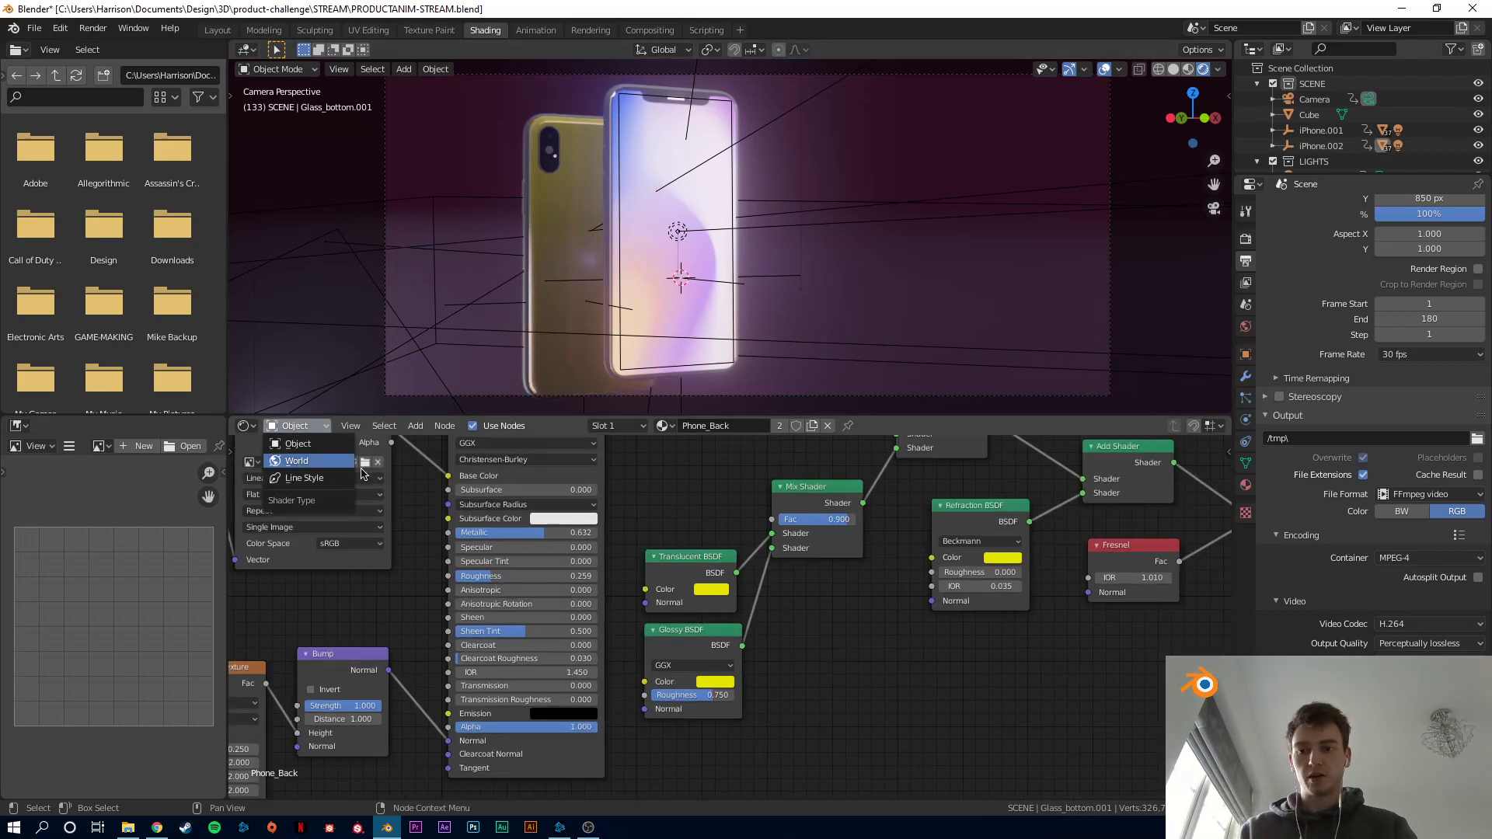
left_click(317, 460)
scroll(809, 640, "down", 3)
middle_click_drag(573, 593, 817, 571)
scroll(817, 571, "up", 4)
middle_click_drag(668, 549, 708, 628)
left_click(617, 604)
key("shift+d")
left_click(849, 606)
left_click_drag(580, 608, 472, 633)
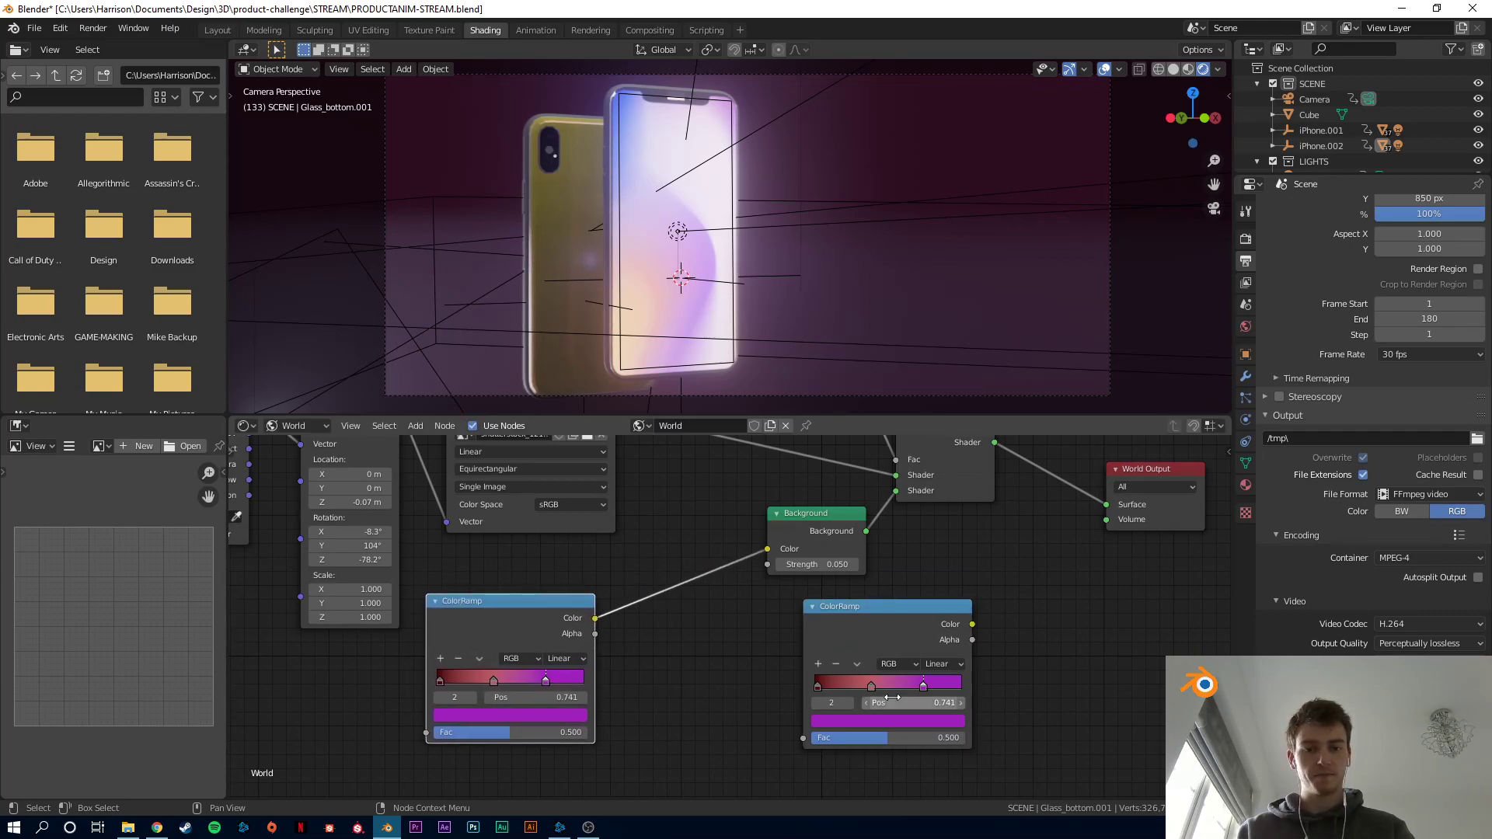
Recolour the copied ColorRamp's last two stops yellow and its first stop dark olive 455200, and connect it to the Background node's Color.
left_click(884, 715)
left_click(888, 723)
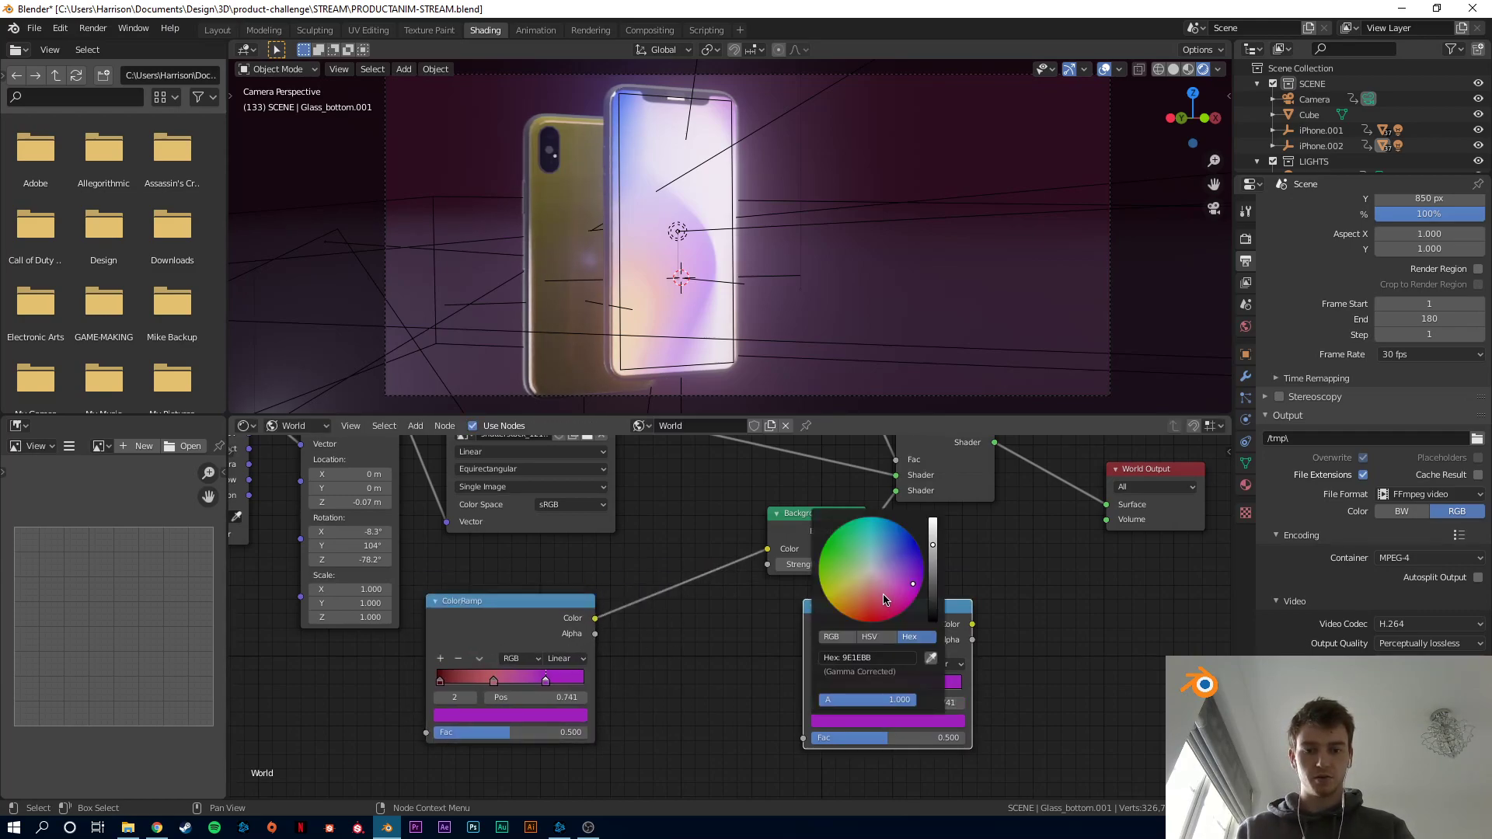
left_click(831, 586)
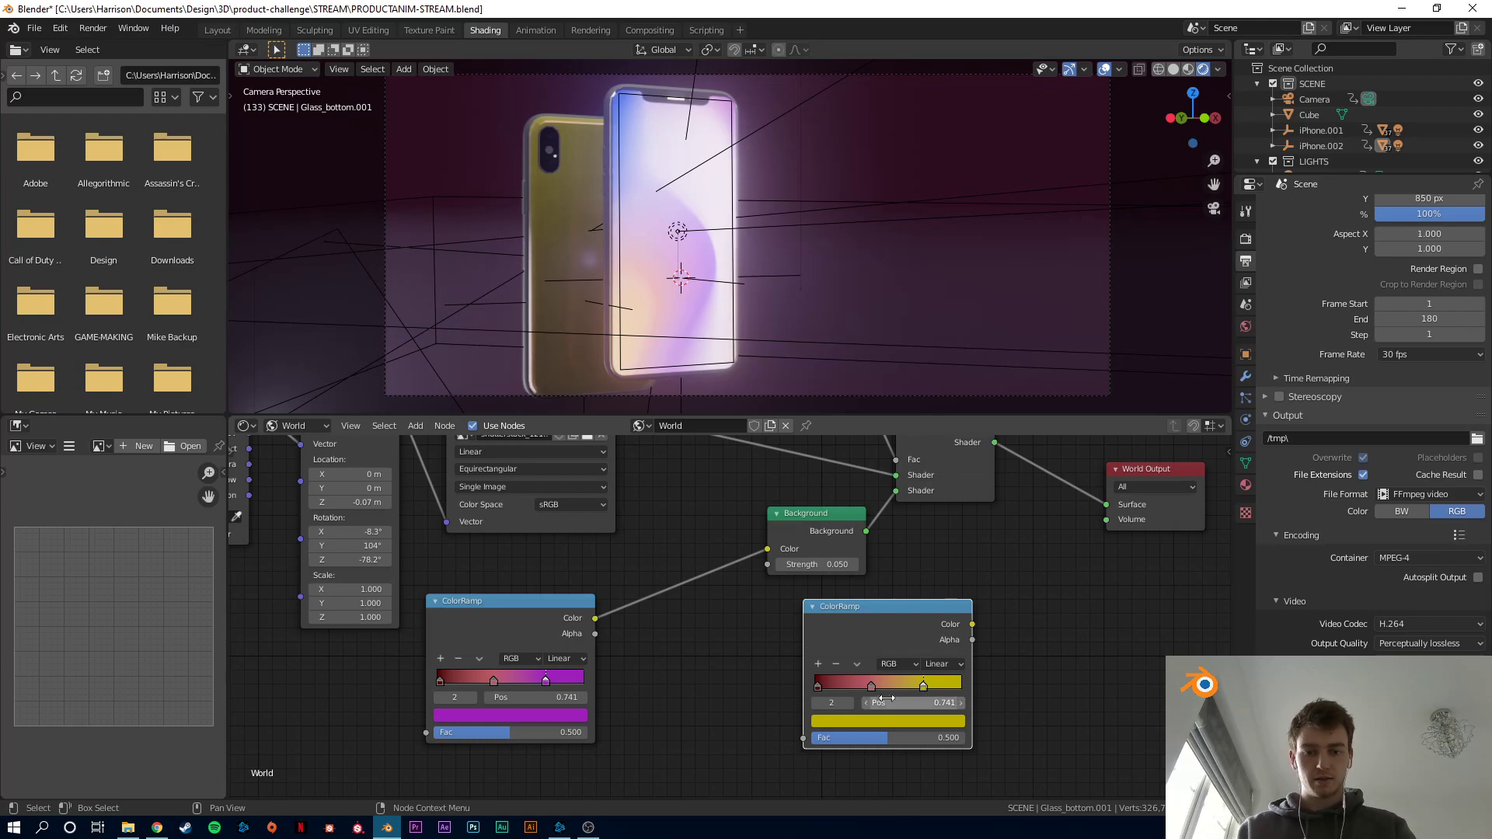
left_click(873, 685)
left_click(880, 719)
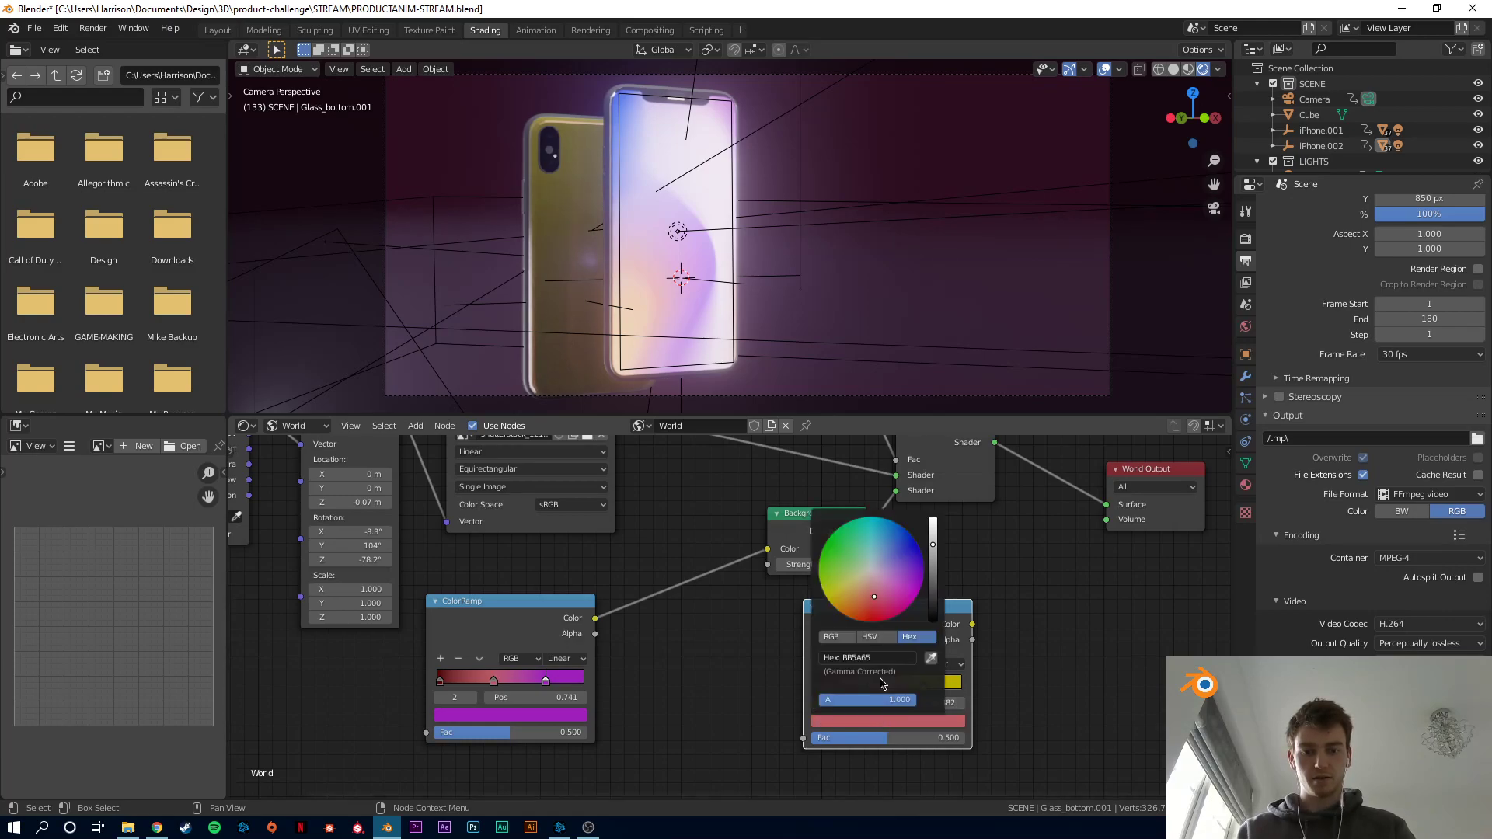
left_click(826, 597)
left_click(817, 685)
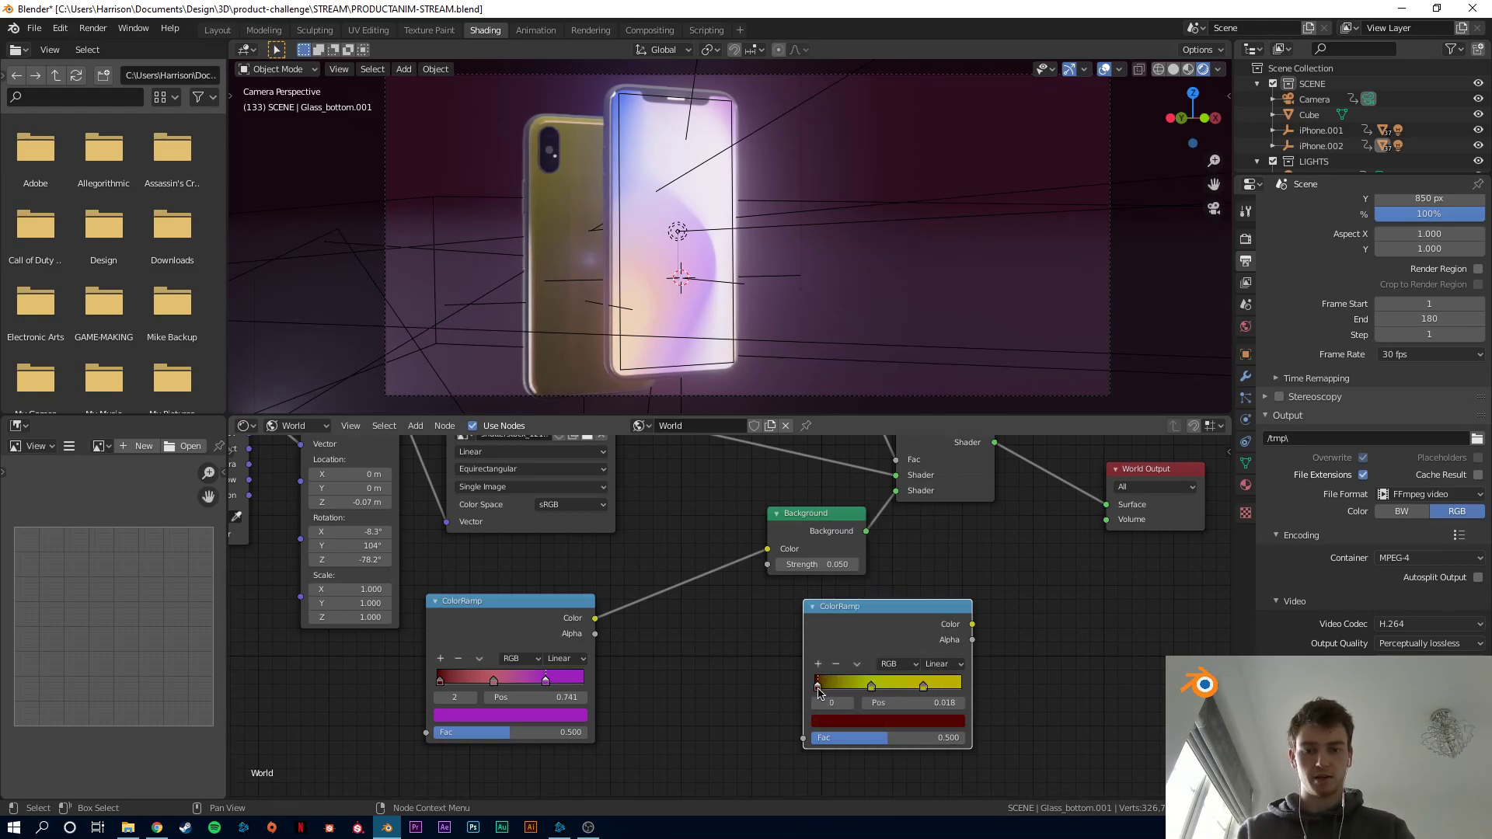
left_click(847, 720)
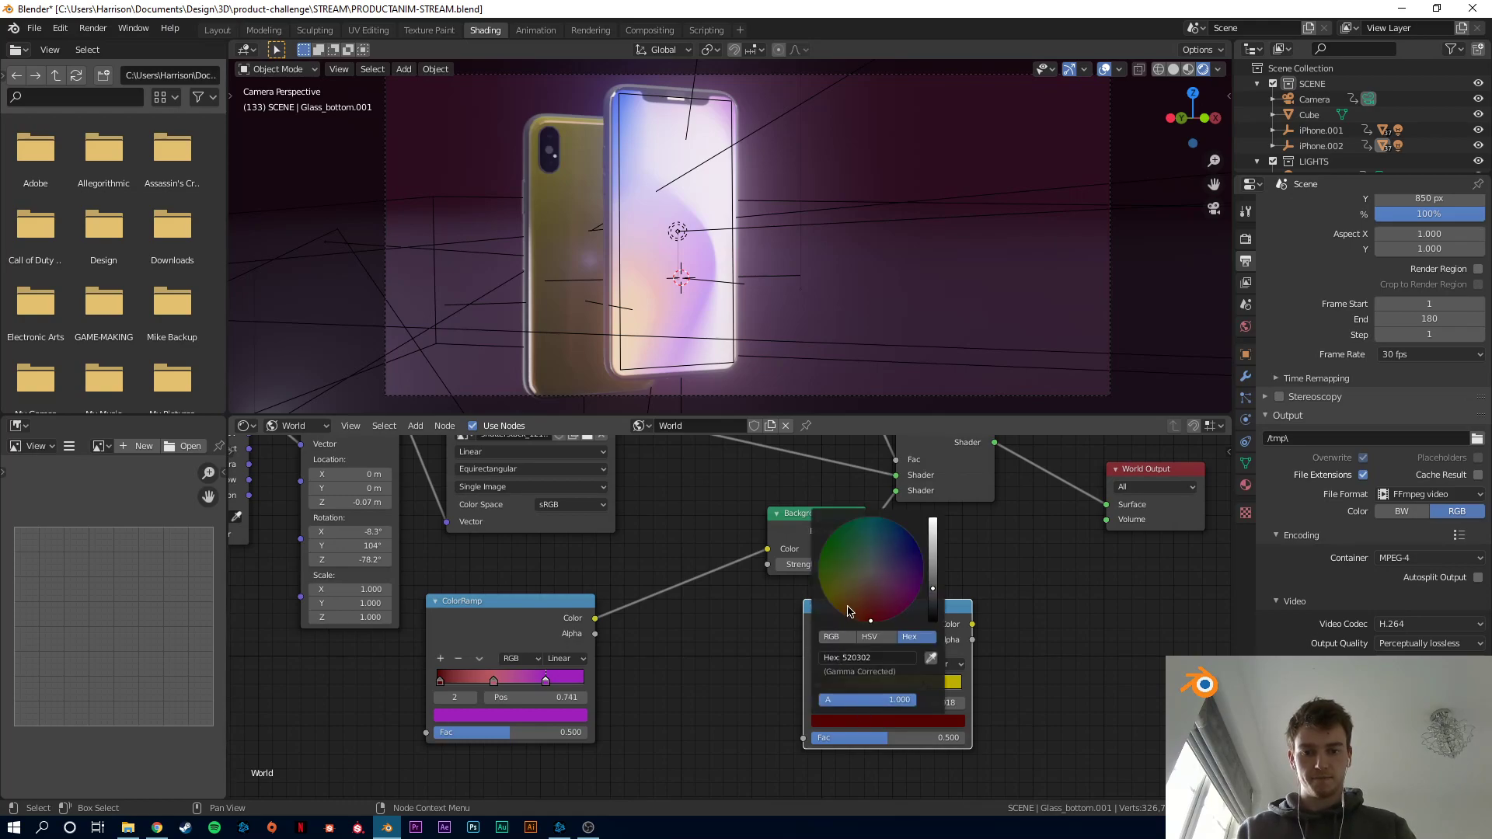
left_click(821, 589)
left_click_drag(938, 616, 815, 590)
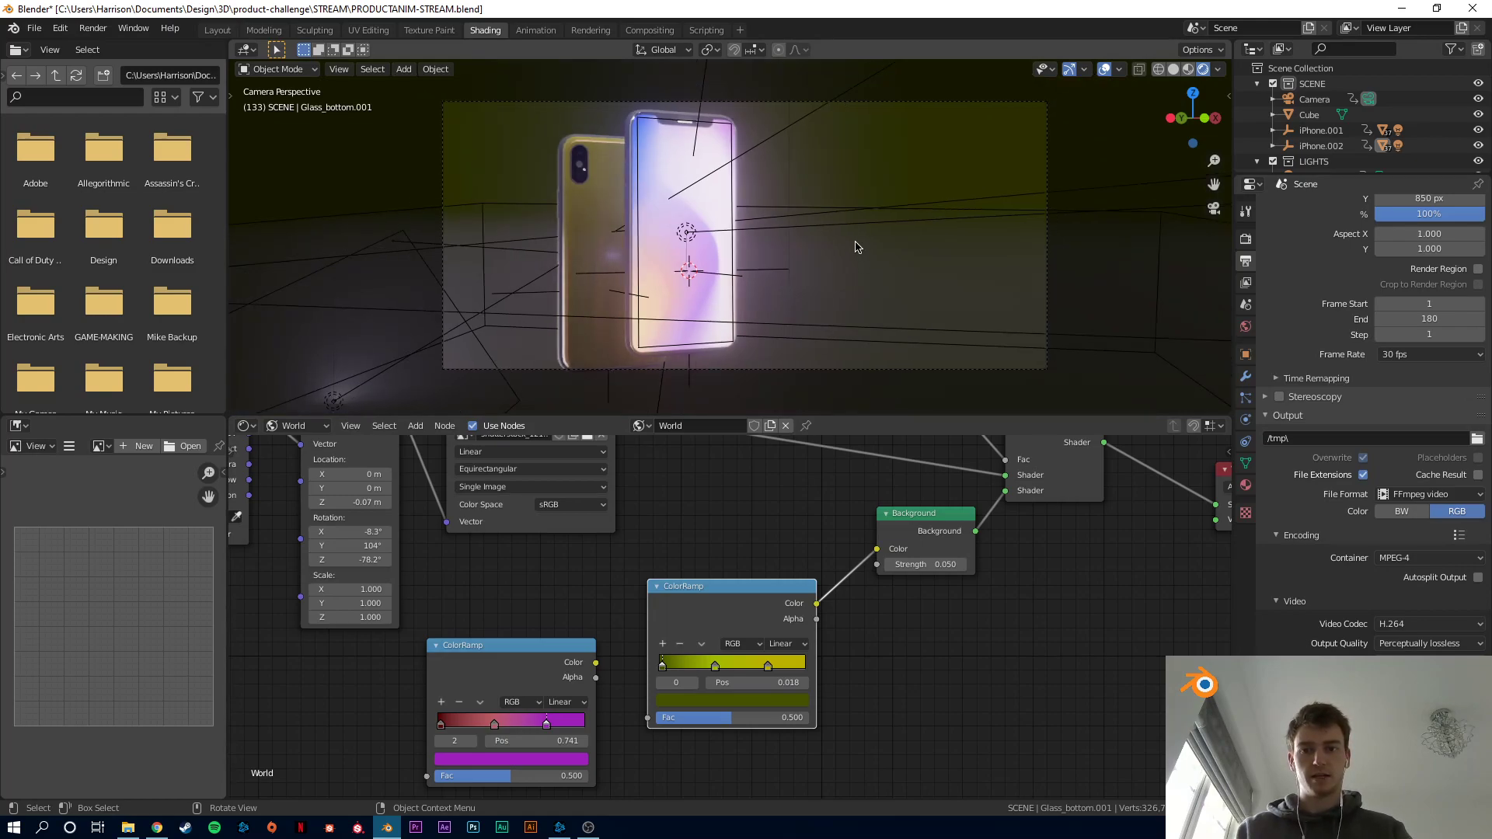
Brighten the yellow ColorRamp's first stop, move its middle stop to position 0.436 and set the Background strength to 0.570.
left_click(691, 702)
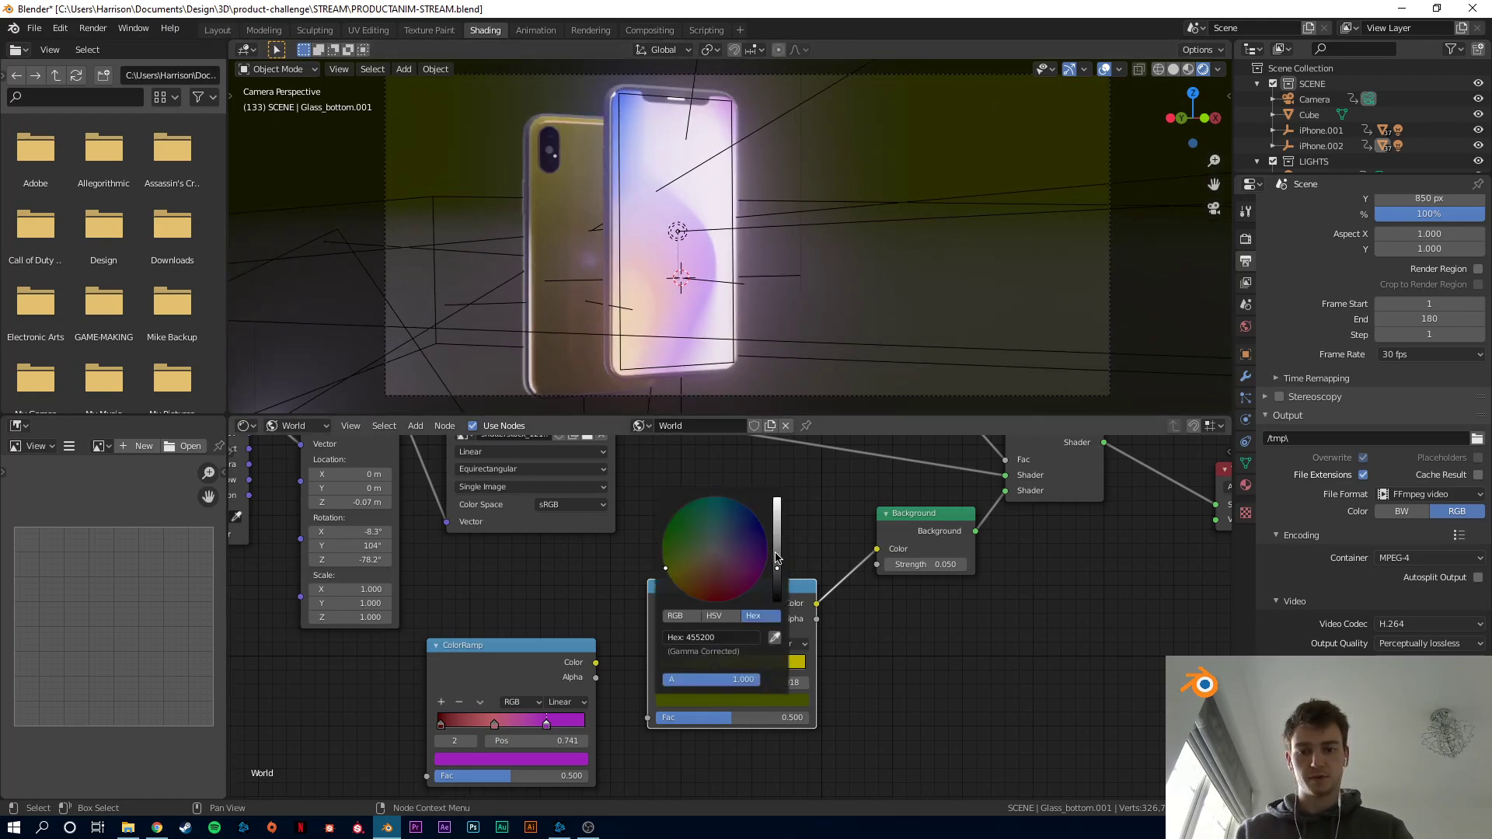
left_click_drag(778, 554, 777, 524)
left_click_drag(715, 666, 724, 666)
left_click_drag(921, 565, 959, 564, "shift")
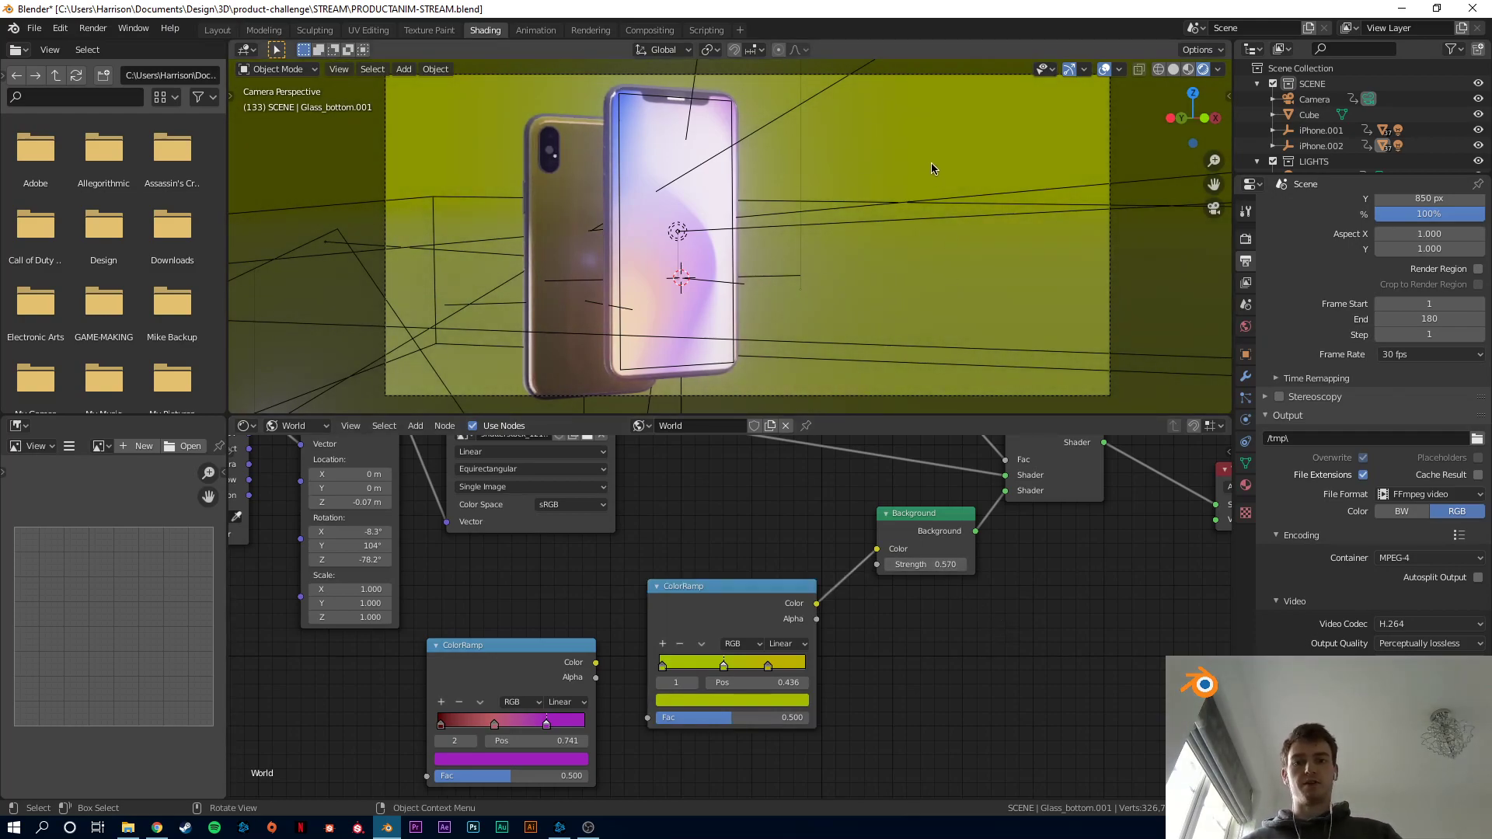
In the Layout workspace, play and scrub through the animation, and place the playhead at frame 80.
left_click(217, 30)
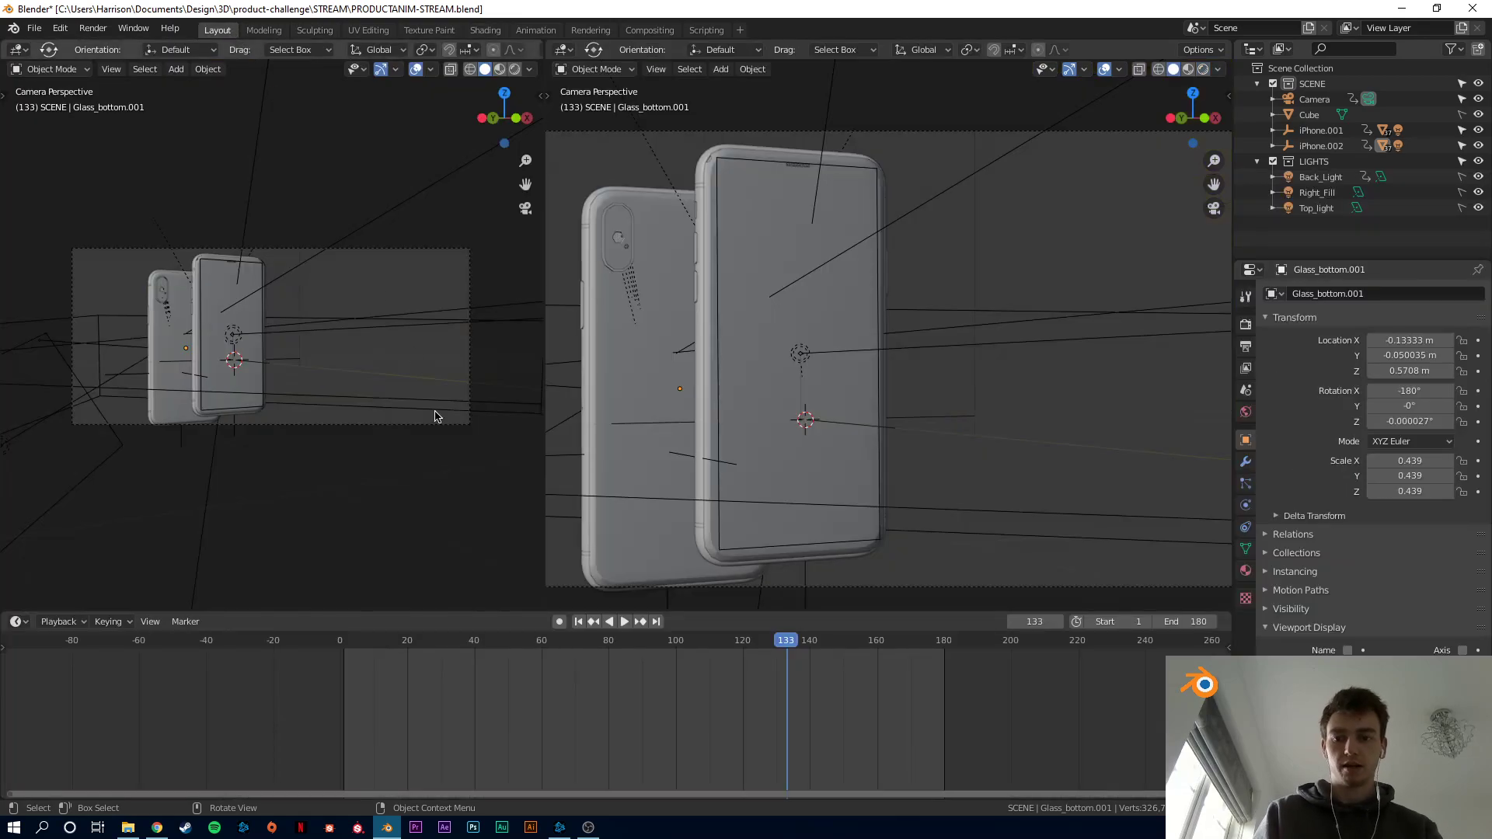
left_click(476, 652)
key("space")
left_click_drag(476, 661, 421, 673)
scroll(743, 437, "down", 3)
key("space")
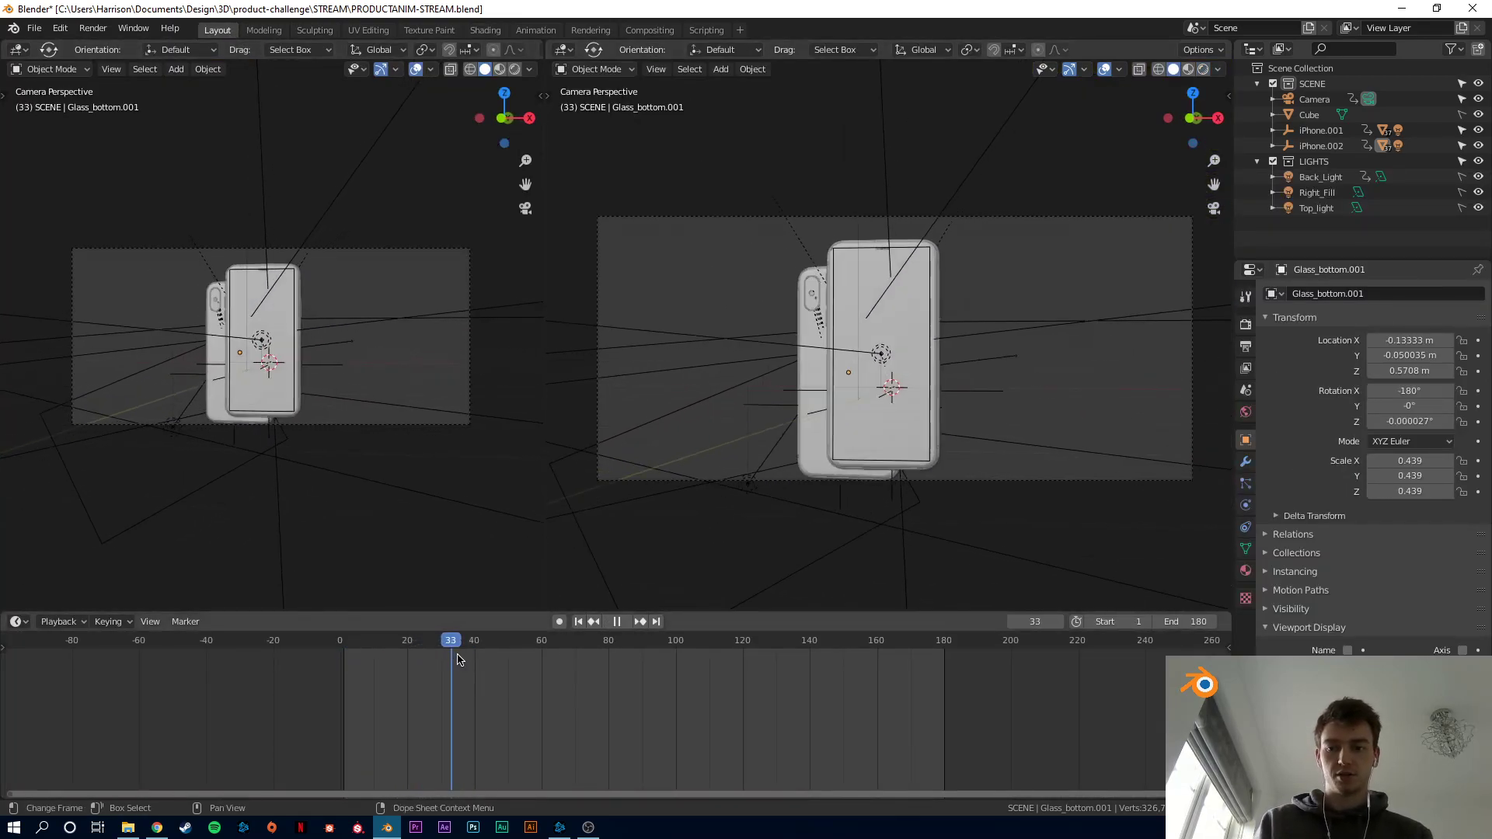
left_click_drag(555, 681, 610, 687)
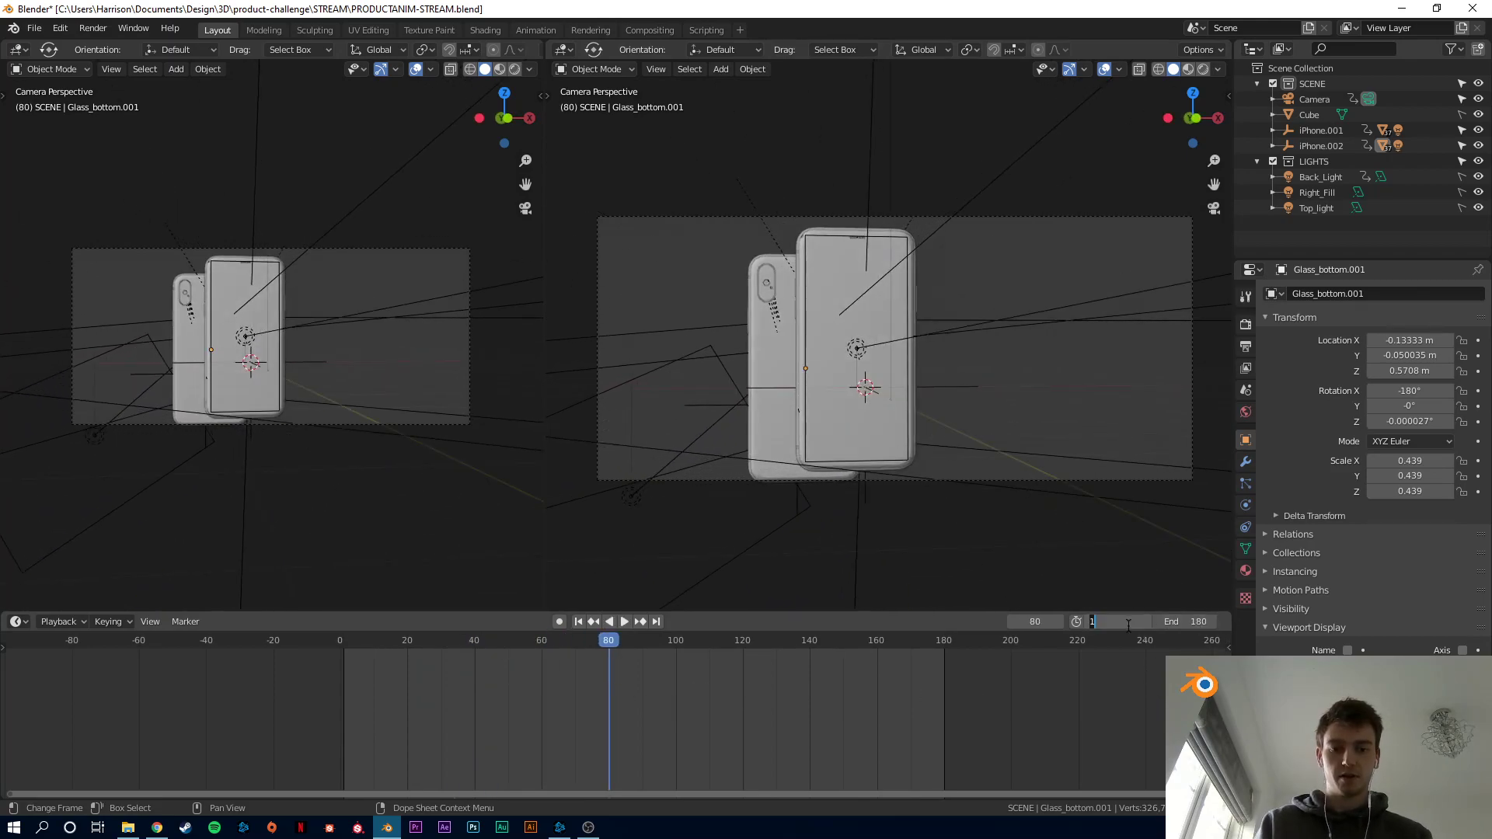
Limit the animation's frame range to start at 80 and end at 100, and play that range.
type("80")
key("Return")
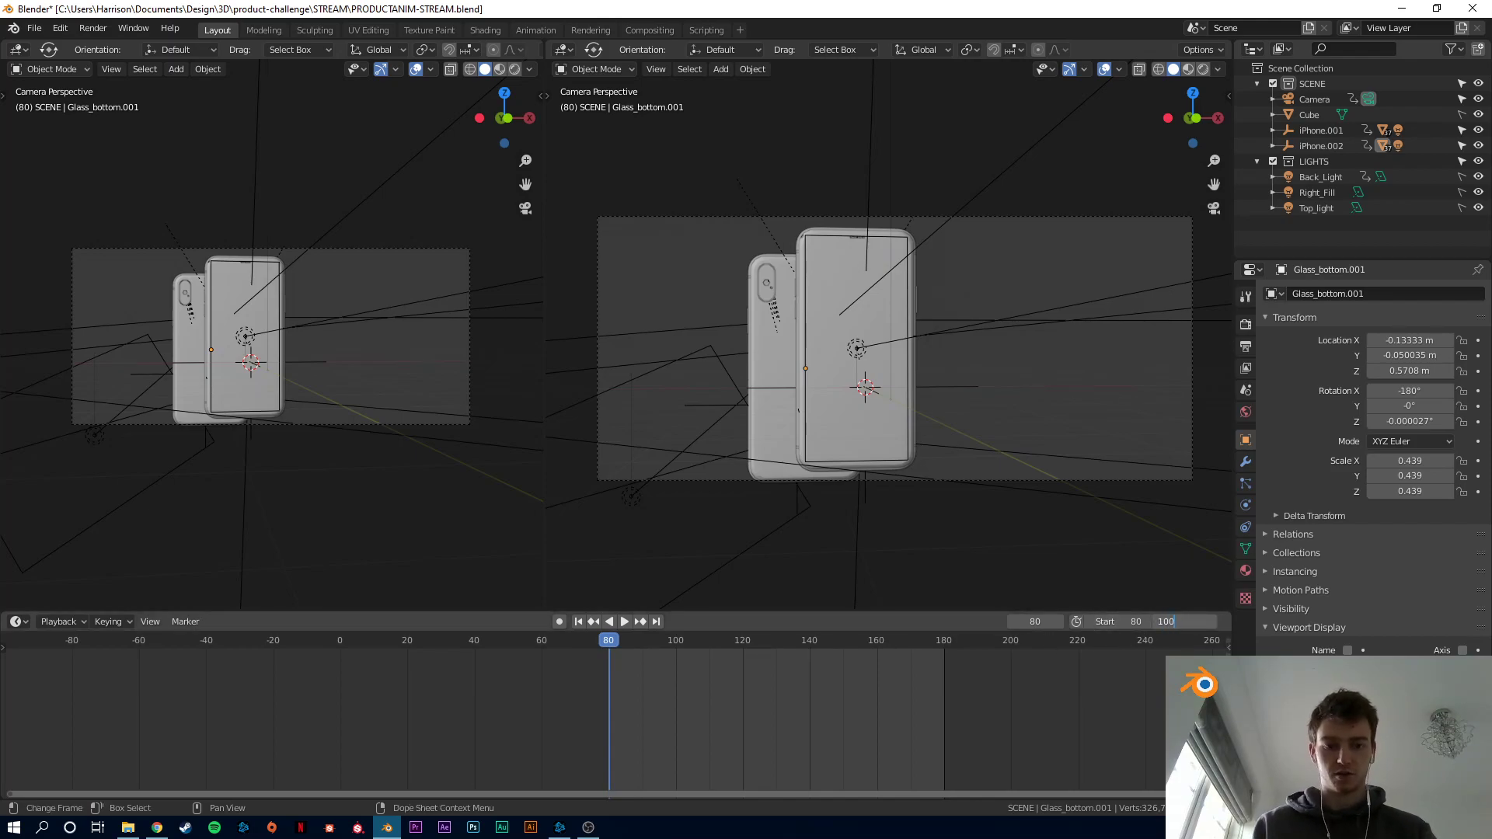
type("100")
key("Return")
key("space")
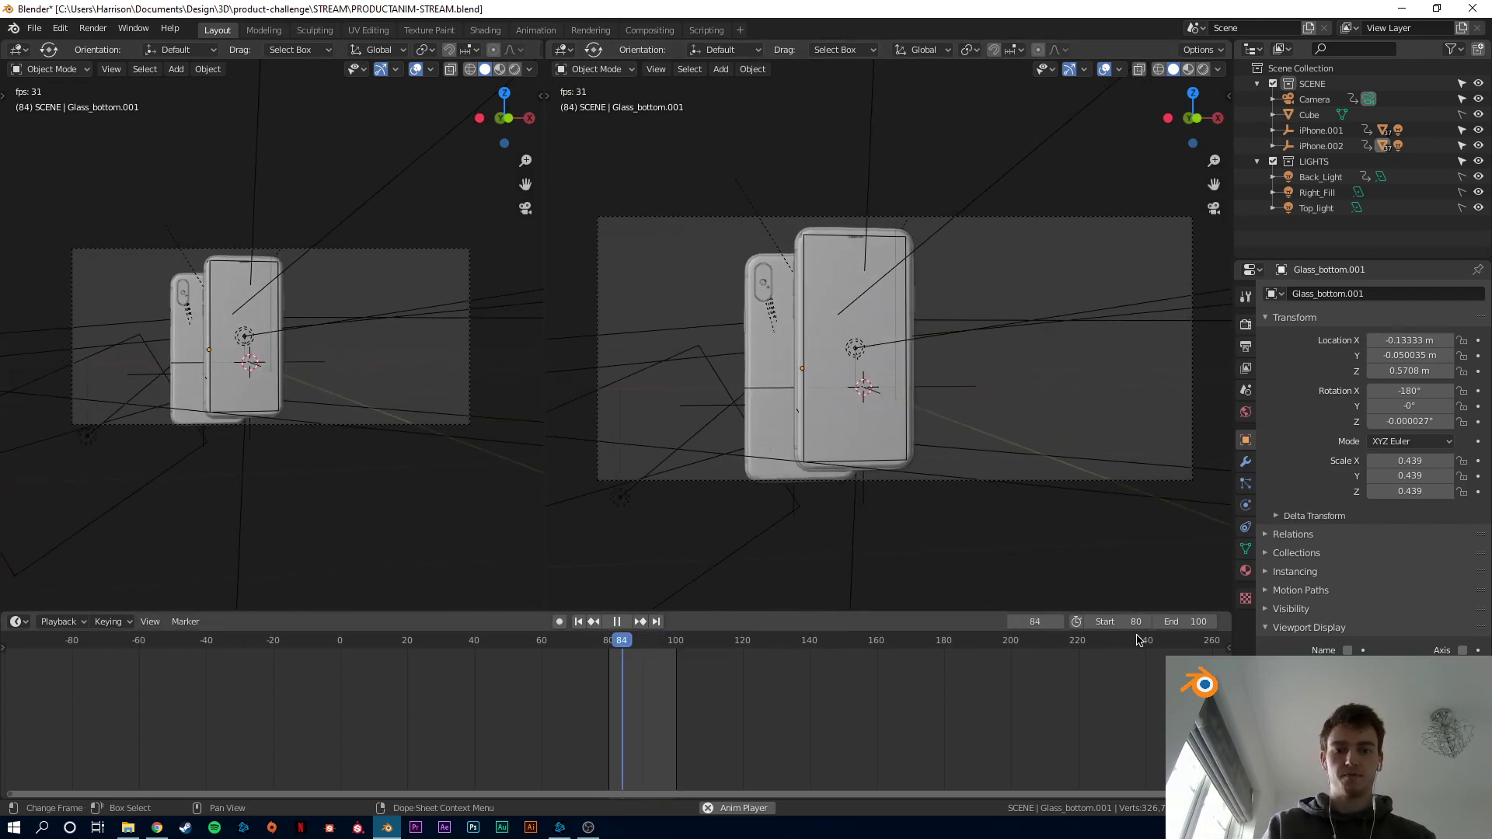
key("space")
Set the animation's frame range to start at 0 and end at 180.
type("0")
key("Return")
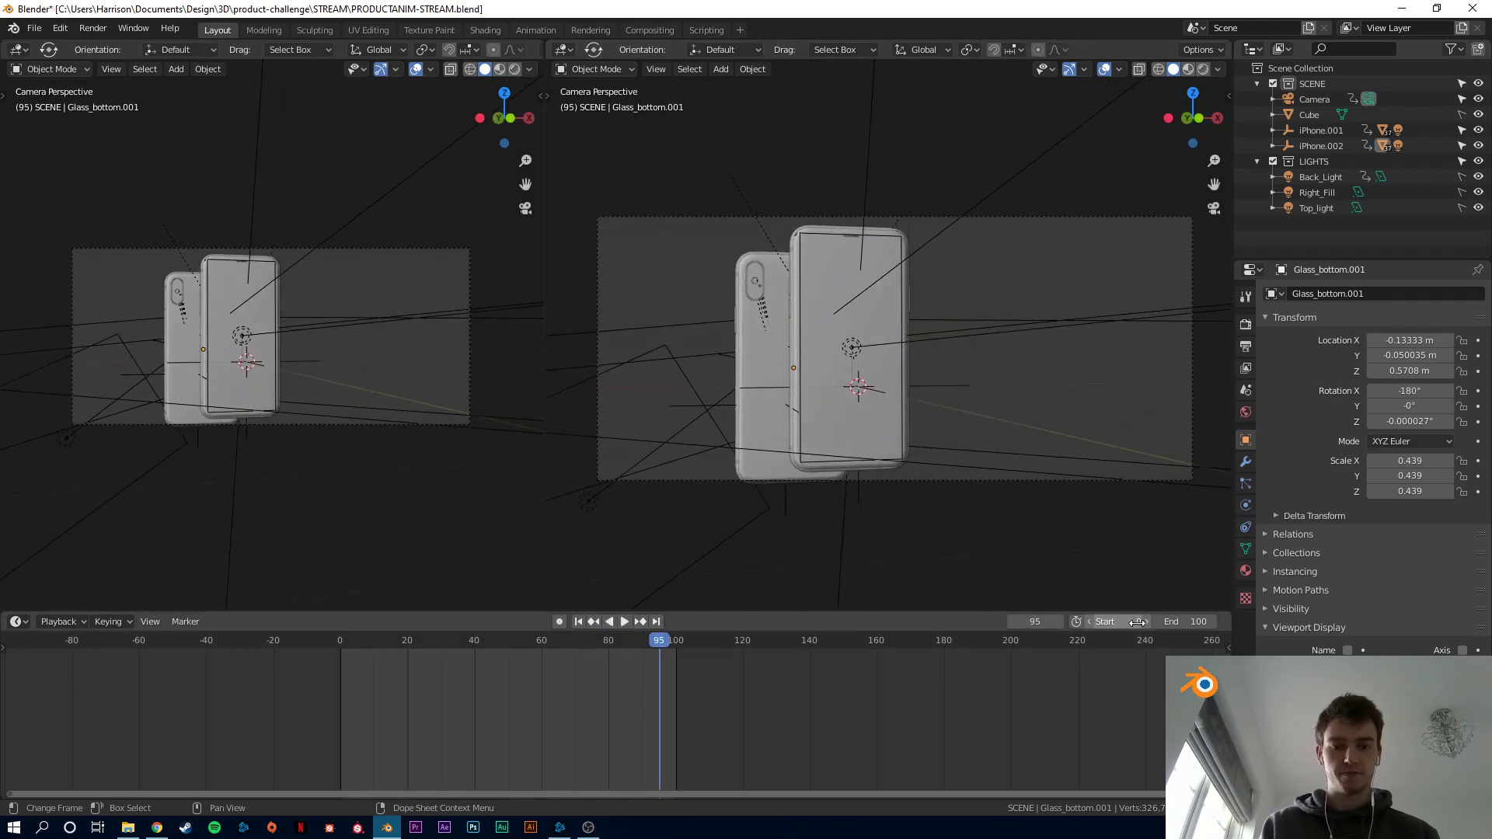
left_click(1179, 622)
type("180")
key("Return")
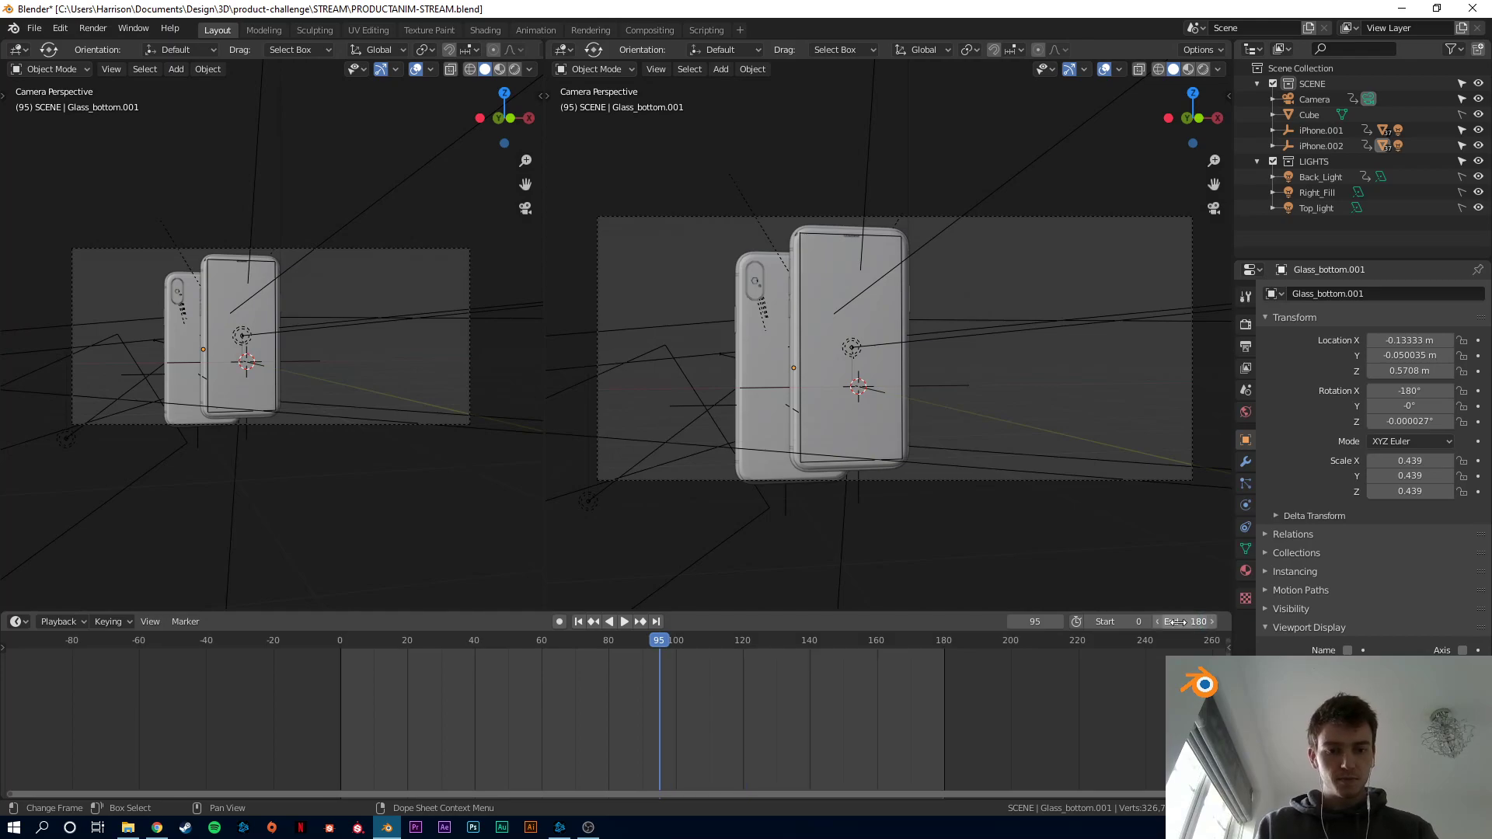
From the product-challenge folder, play the finished PRODUCT-CHALLENGE-RENDER0001-0255.mp4 and the short yellow render PRODUCT-CHALLENGE-RENDER-YELLOW0089-0115.mp4.
left_click(128, 827)
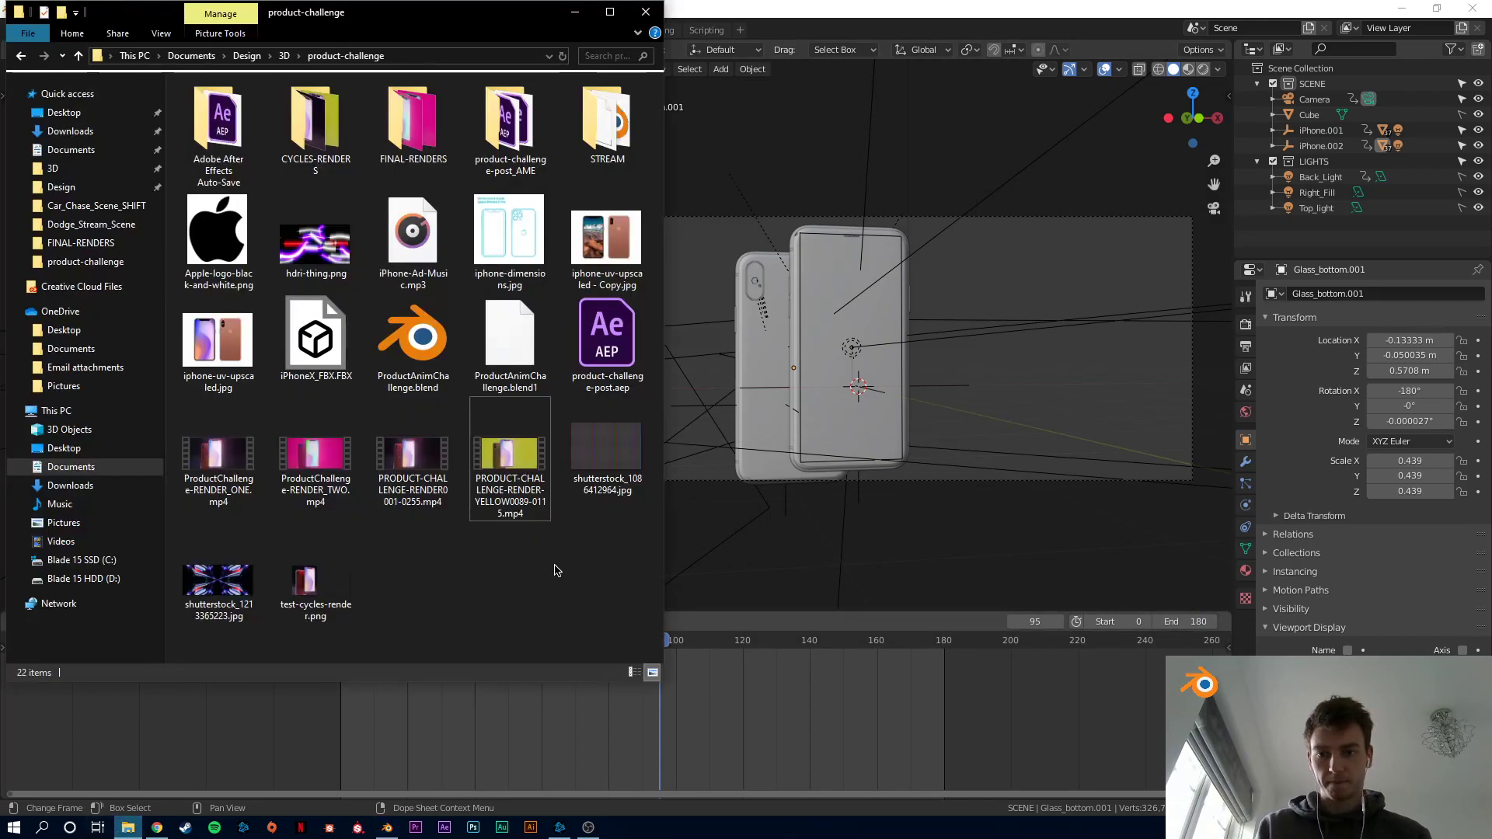
double_click(391, 464)
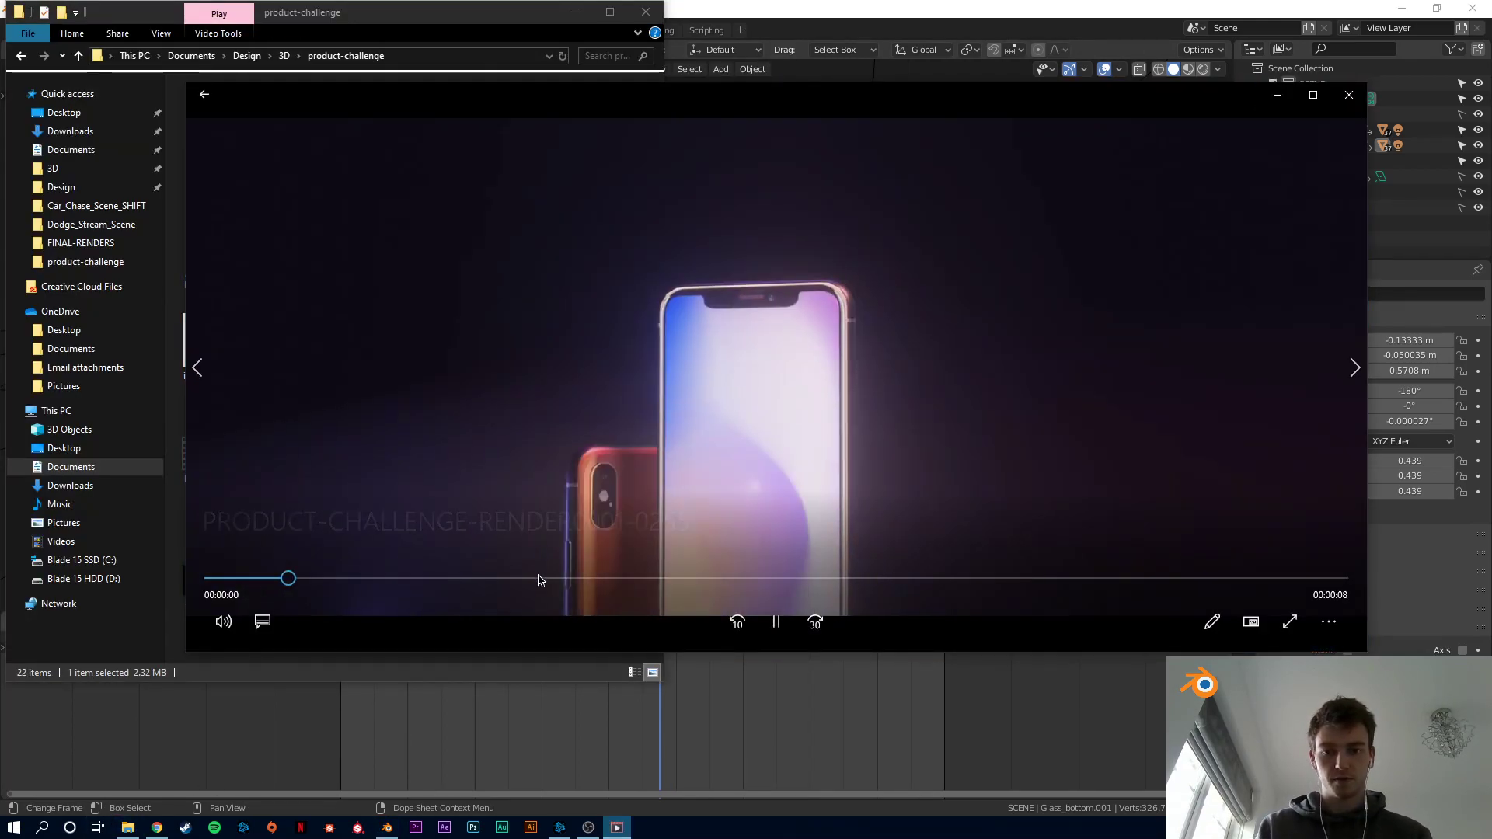
left_click(1349, 94)
left_click(498, 446)
double_click(498, 446)
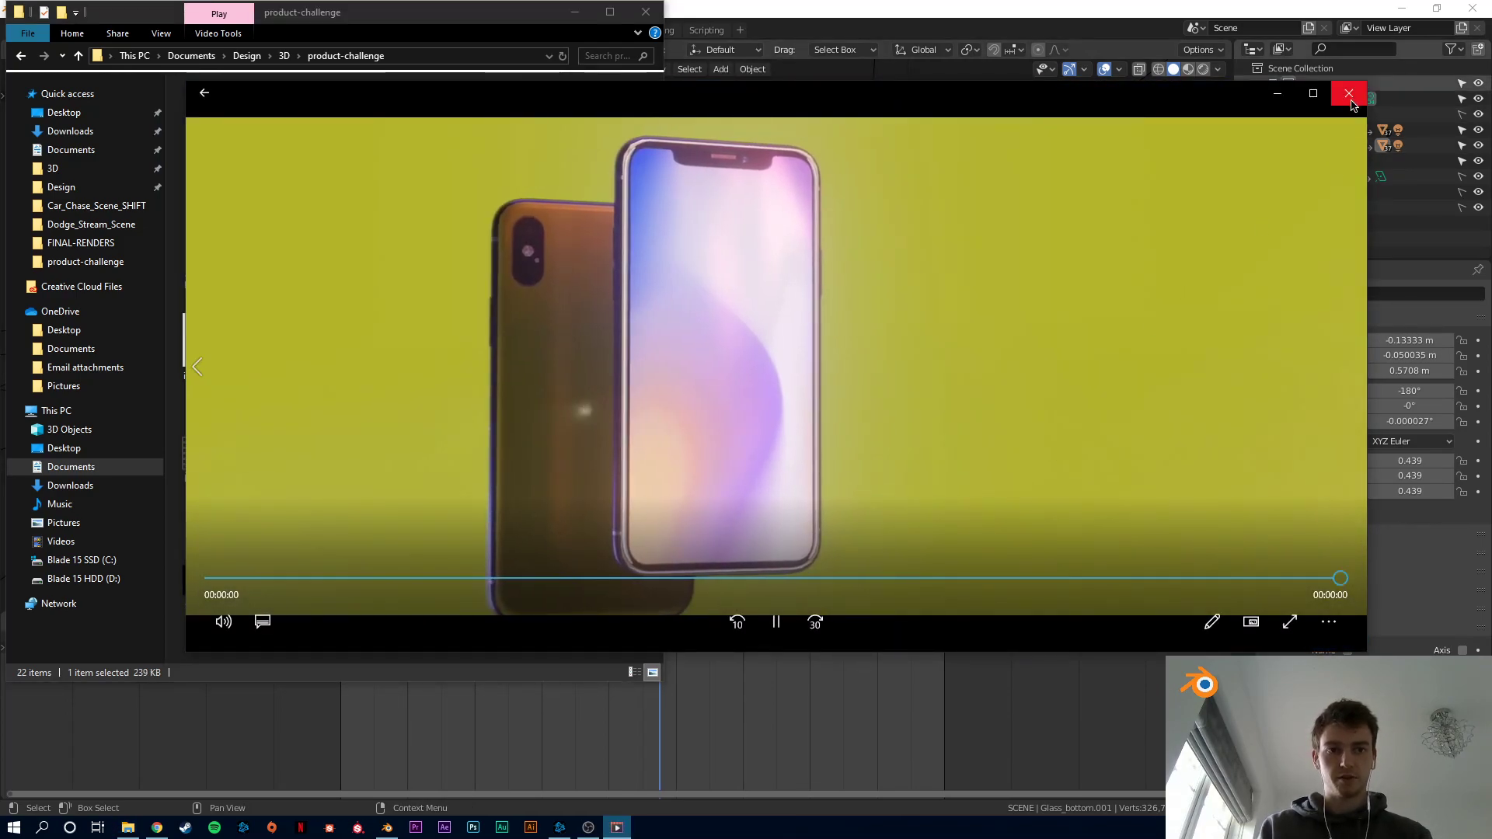
left_click(1350, 91)
Close Blender with the scene saved, and open product-challenge-post.aep in After Effects.
left_click(1473, 8)
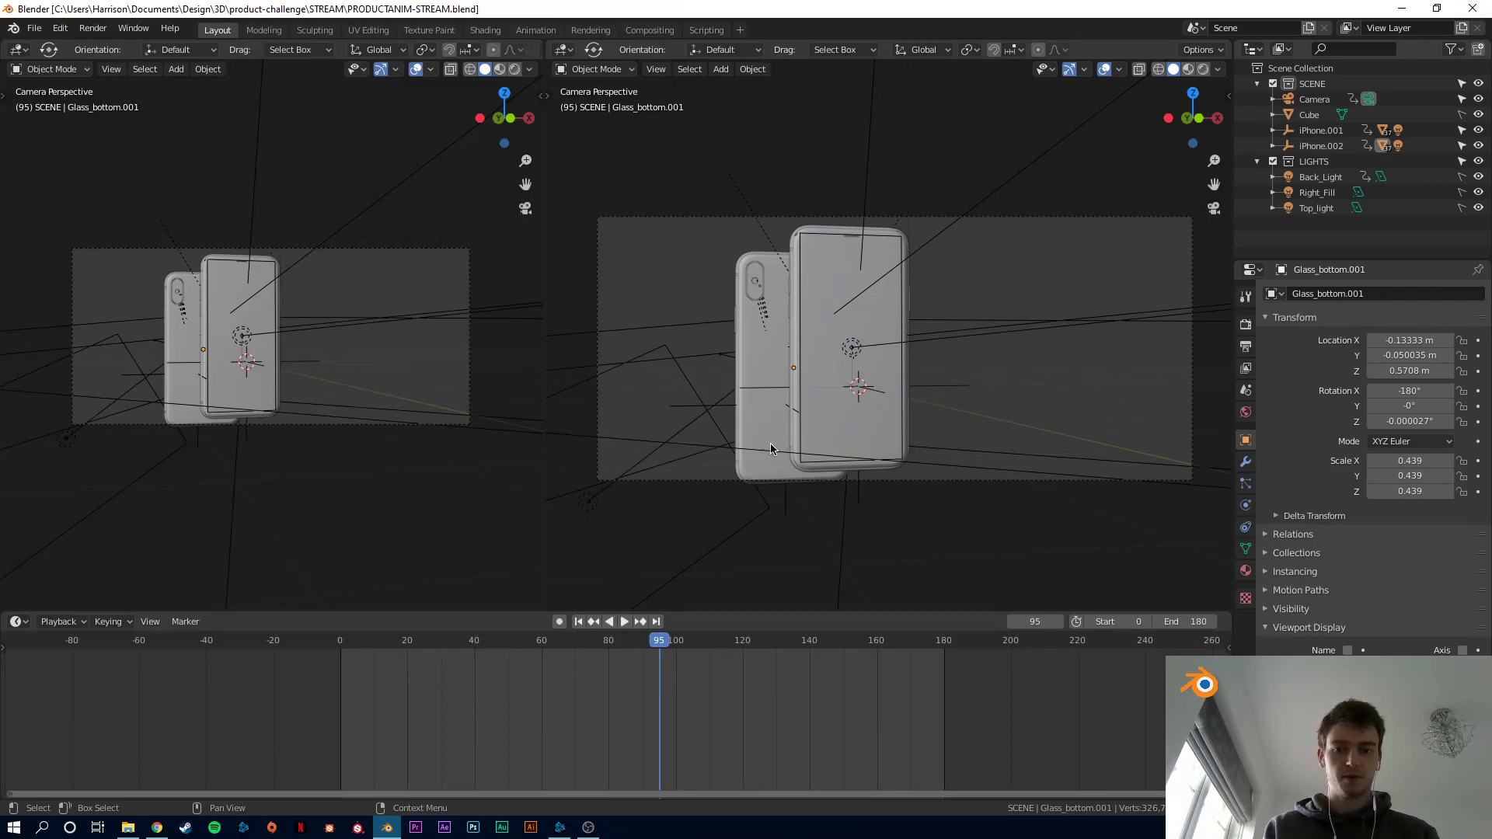
left_click(770, 435)
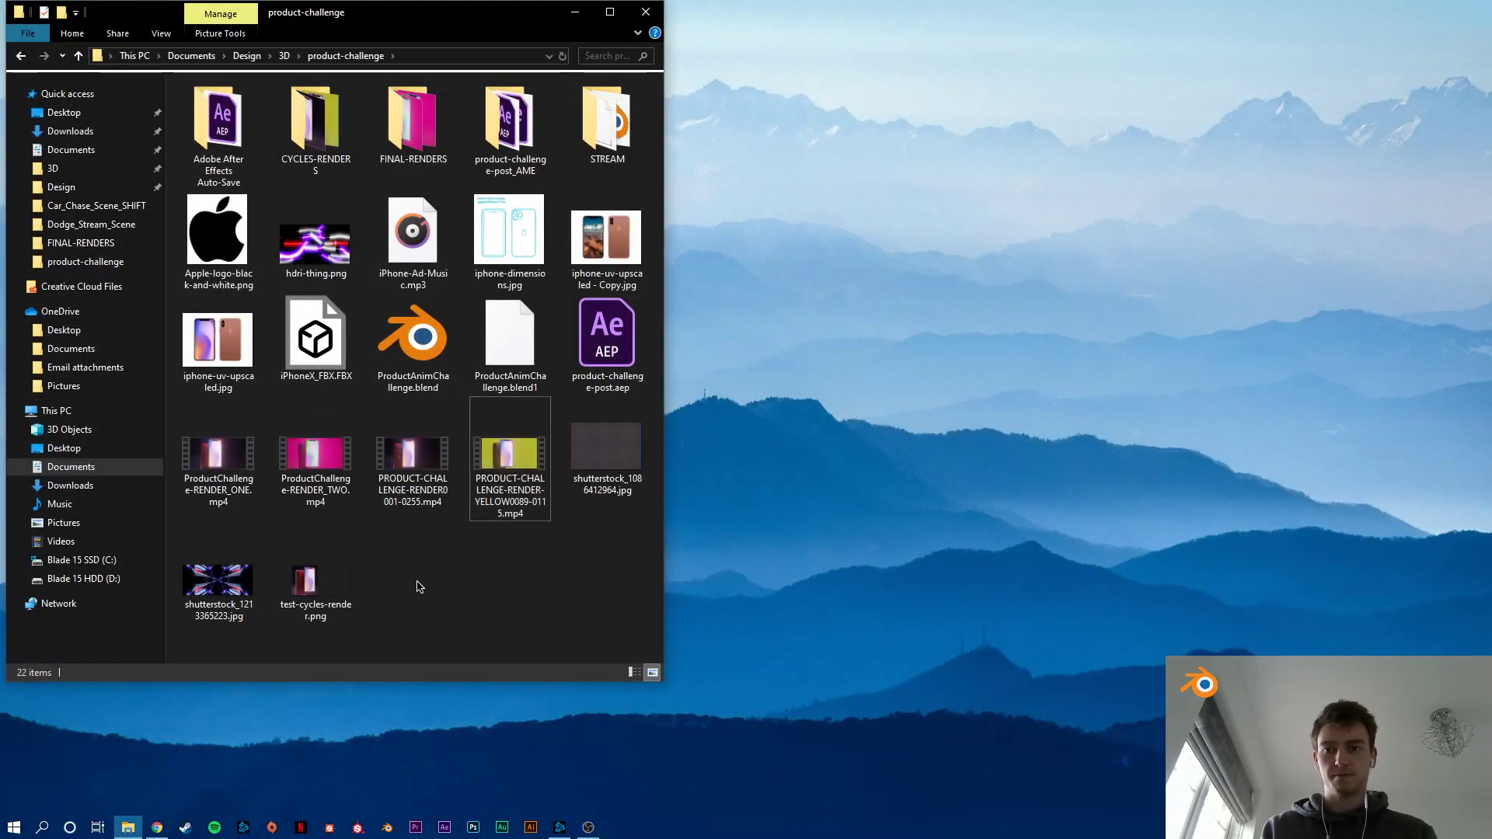
double_click(626, 334)
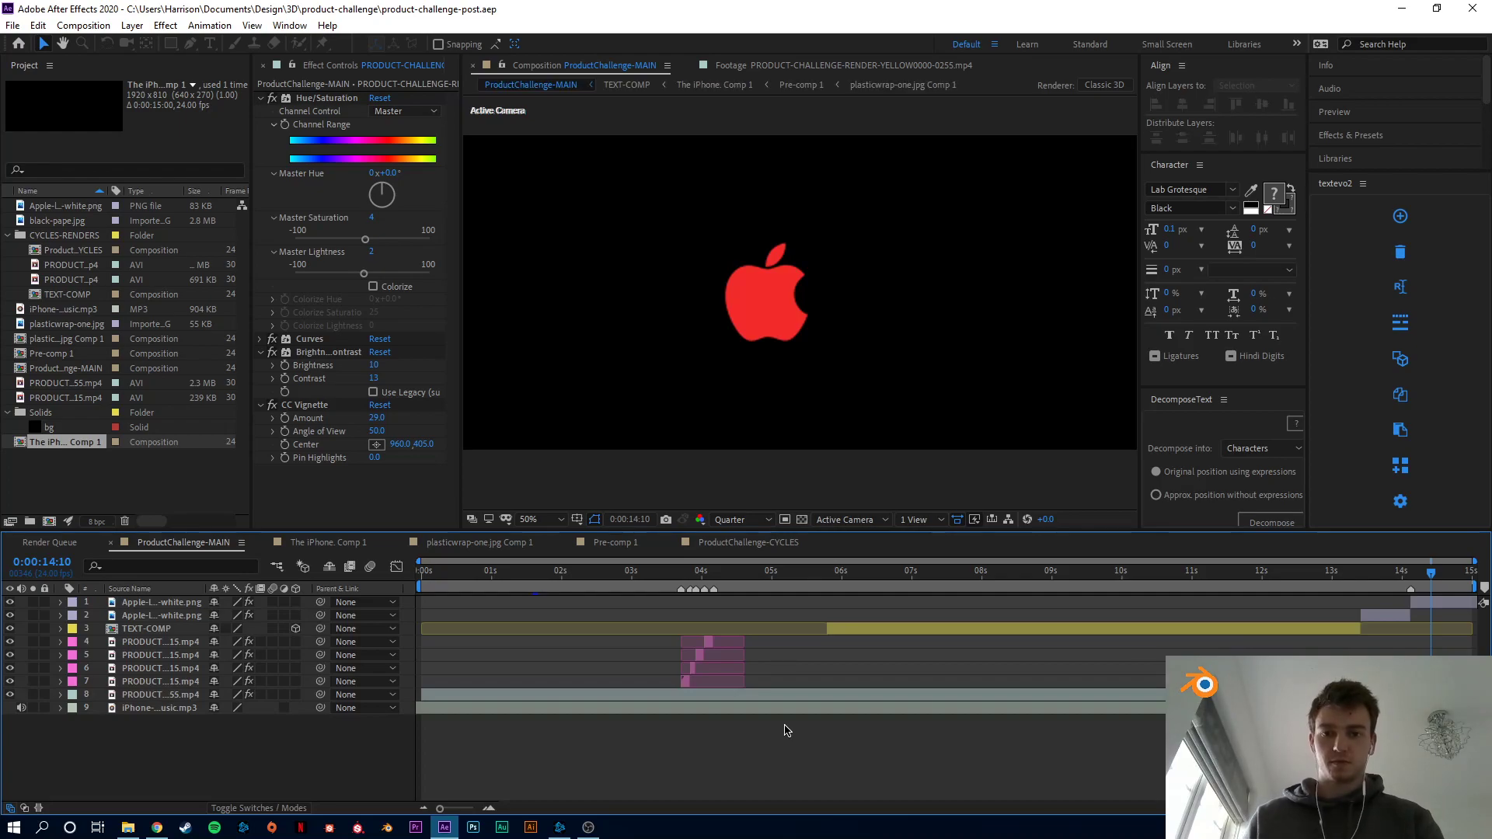
Create a new composition named Comp 1 at 1920 × 810 px, 24 fps and 15 seconds long.
key("ctrl+k")
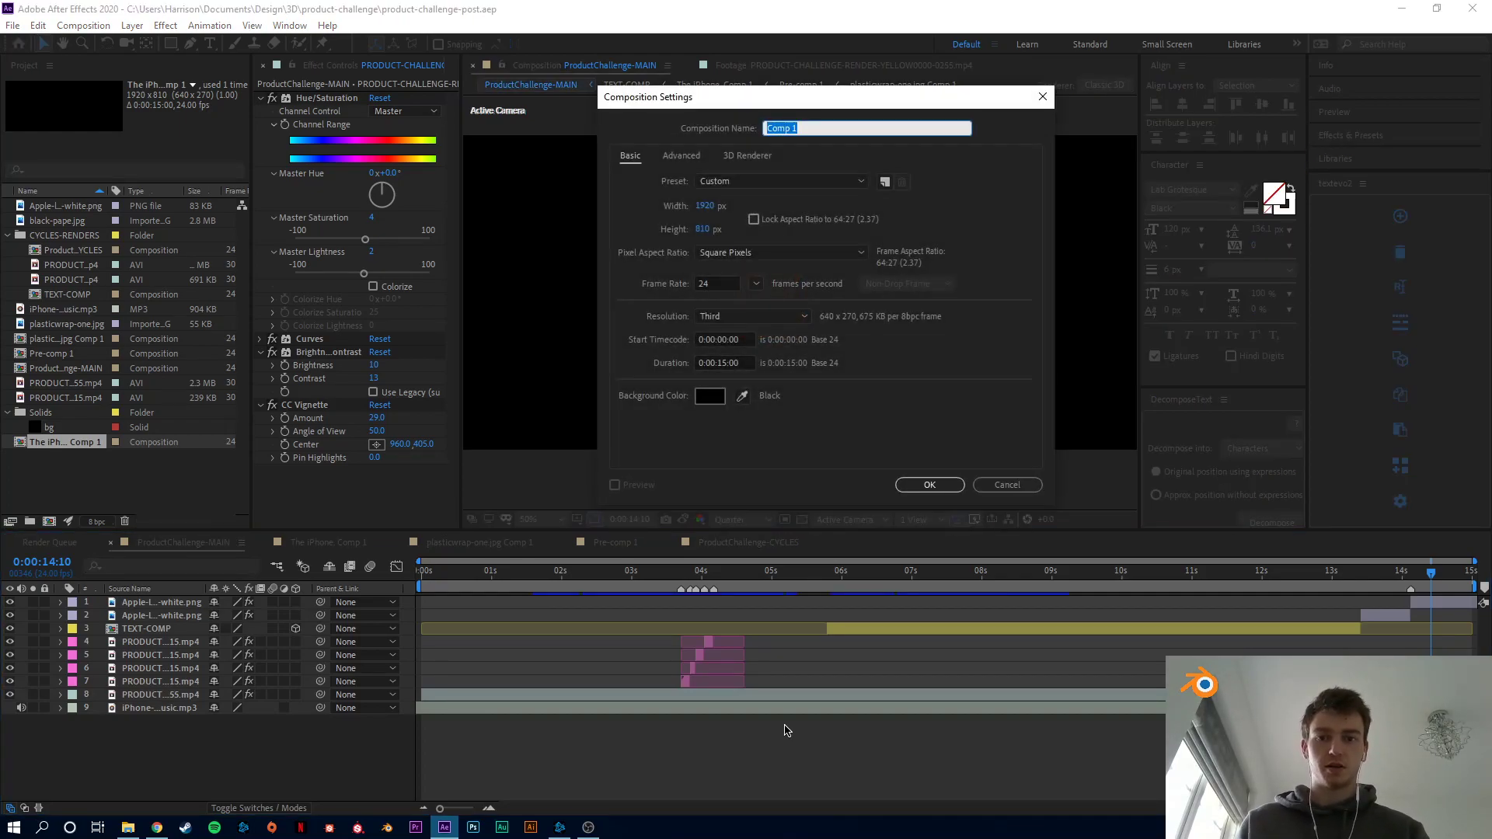
left_click(702, 228)
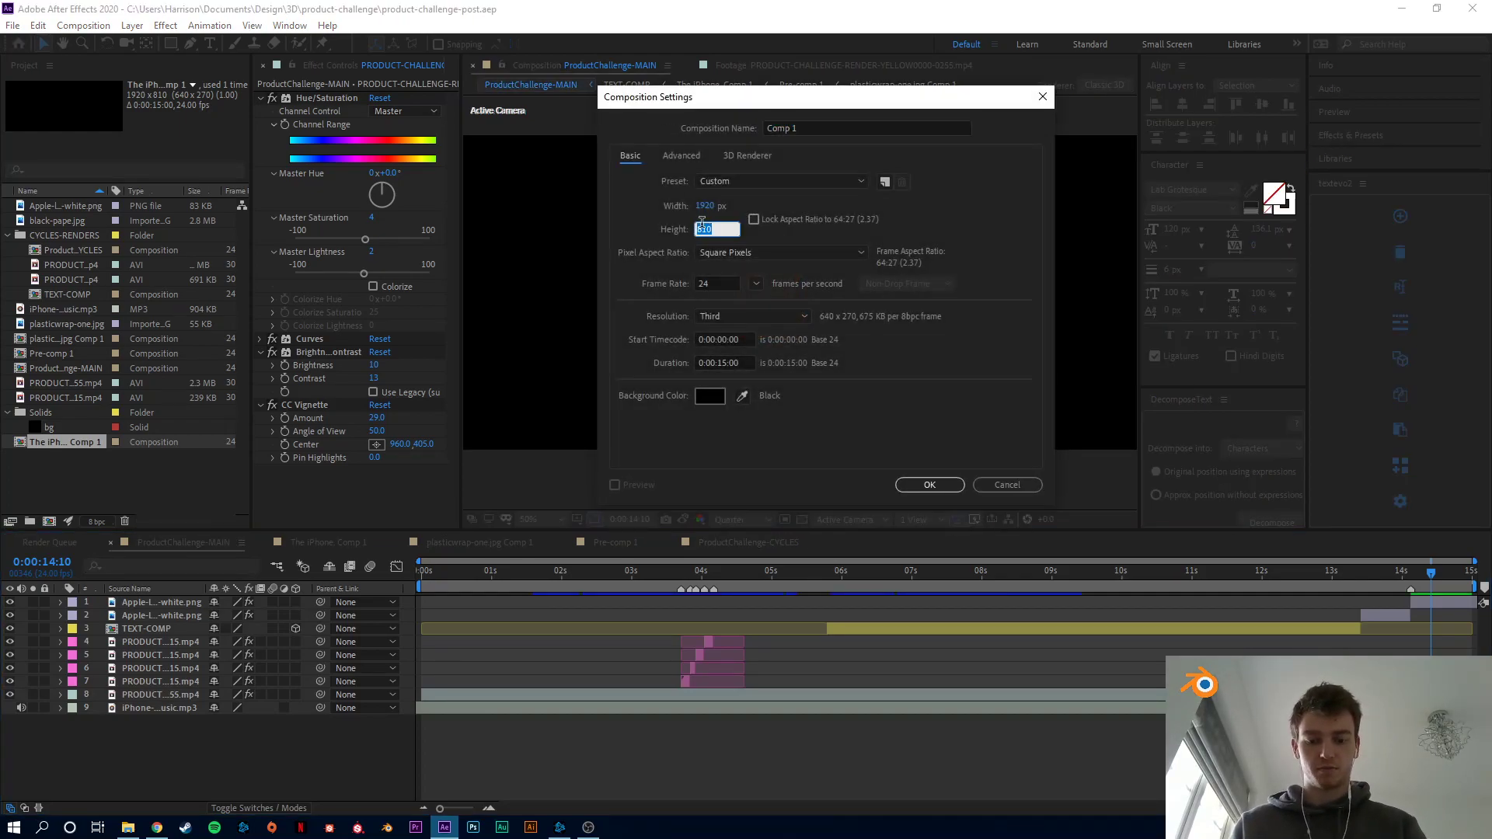
left_click(850, 126)
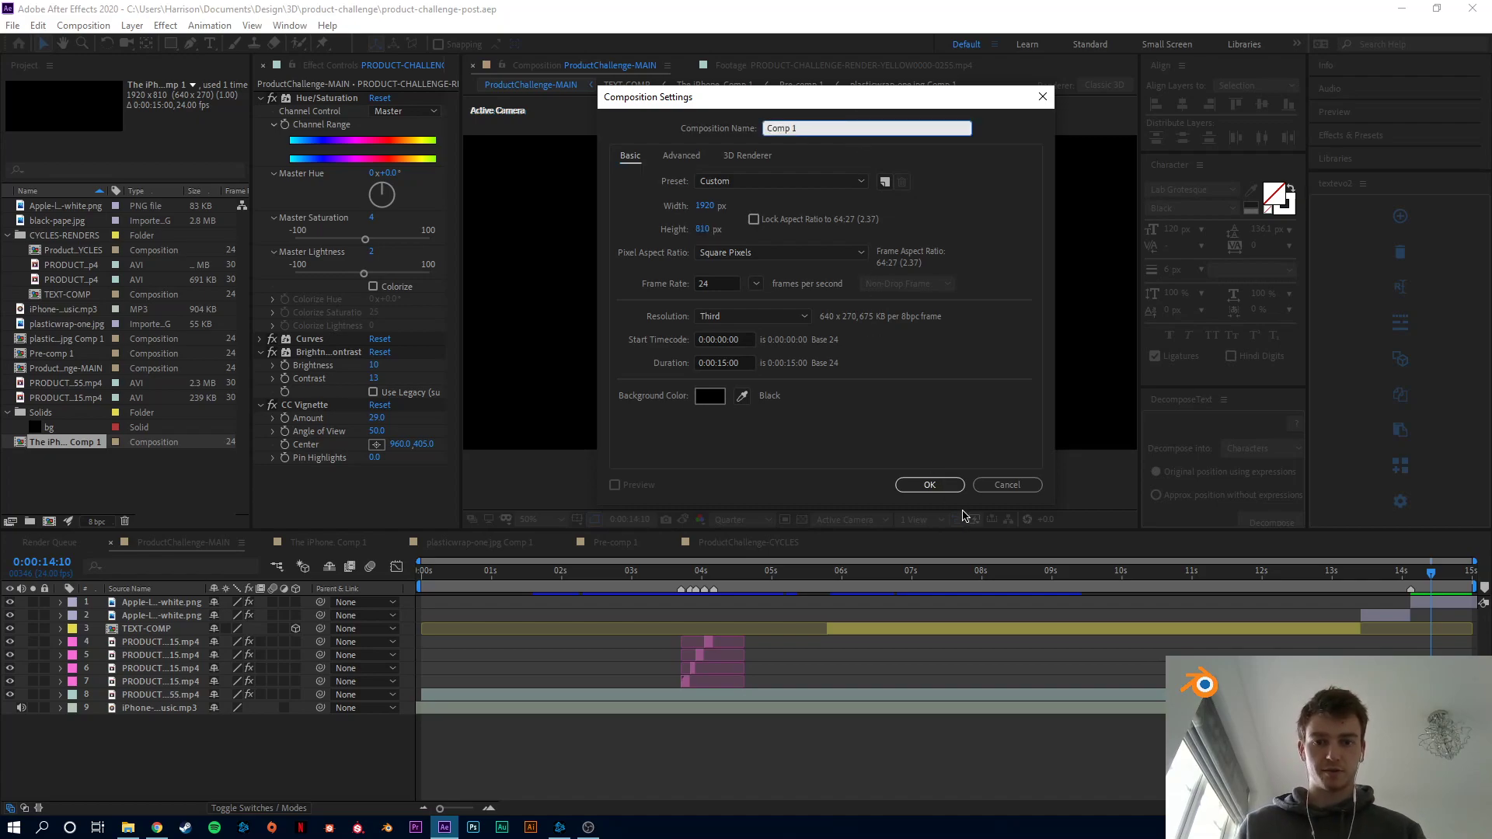
left_click(931, 485)
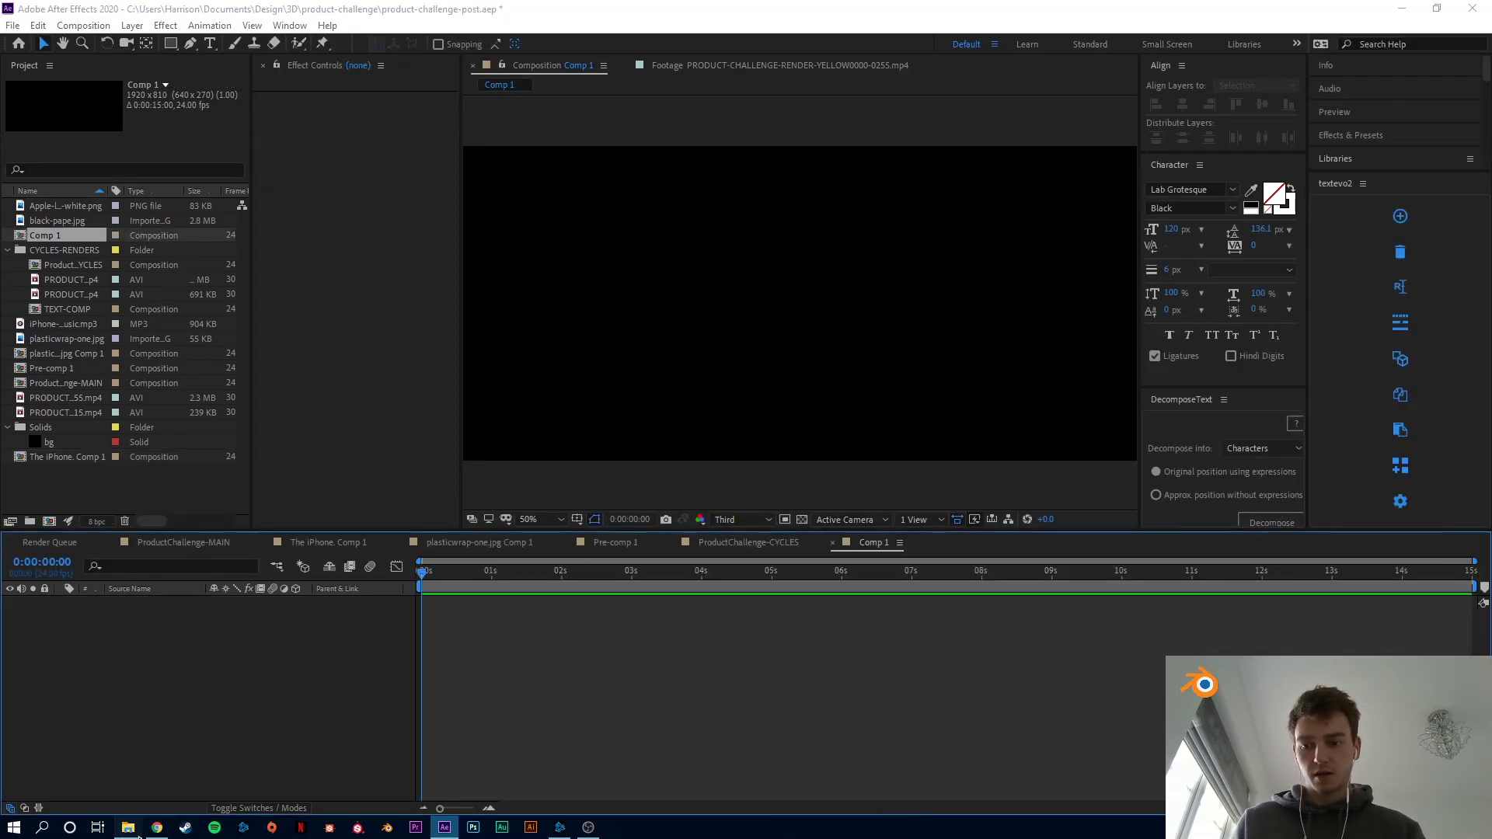
Import the full dark render and the short yellow render into Comp 1, and move the yellow clip beyond the dark clip's end.
left_click(137, 833)
left_click_drag(522, 569, 459, 716)
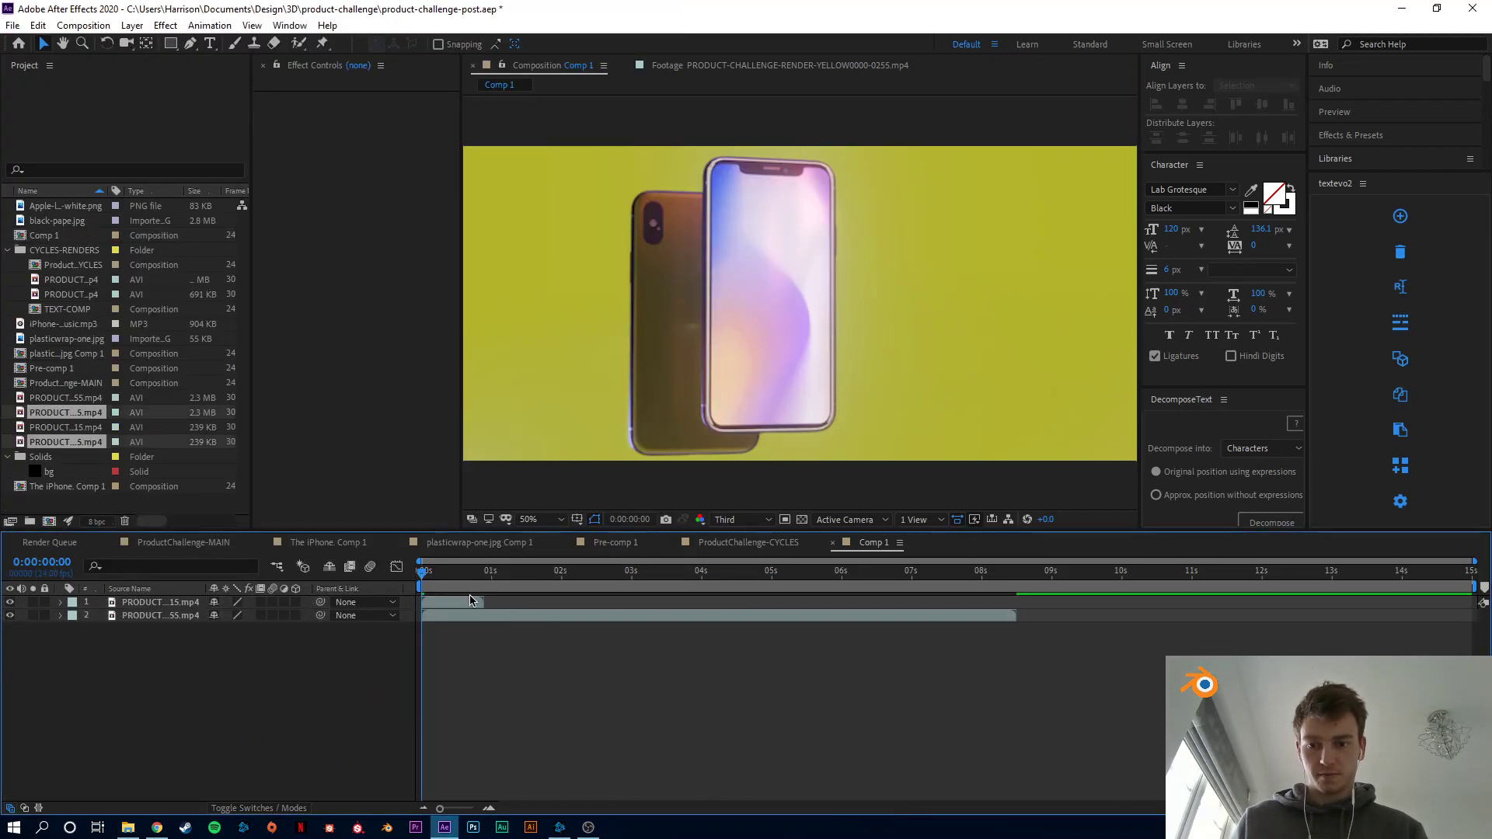
left_click(454, 603)
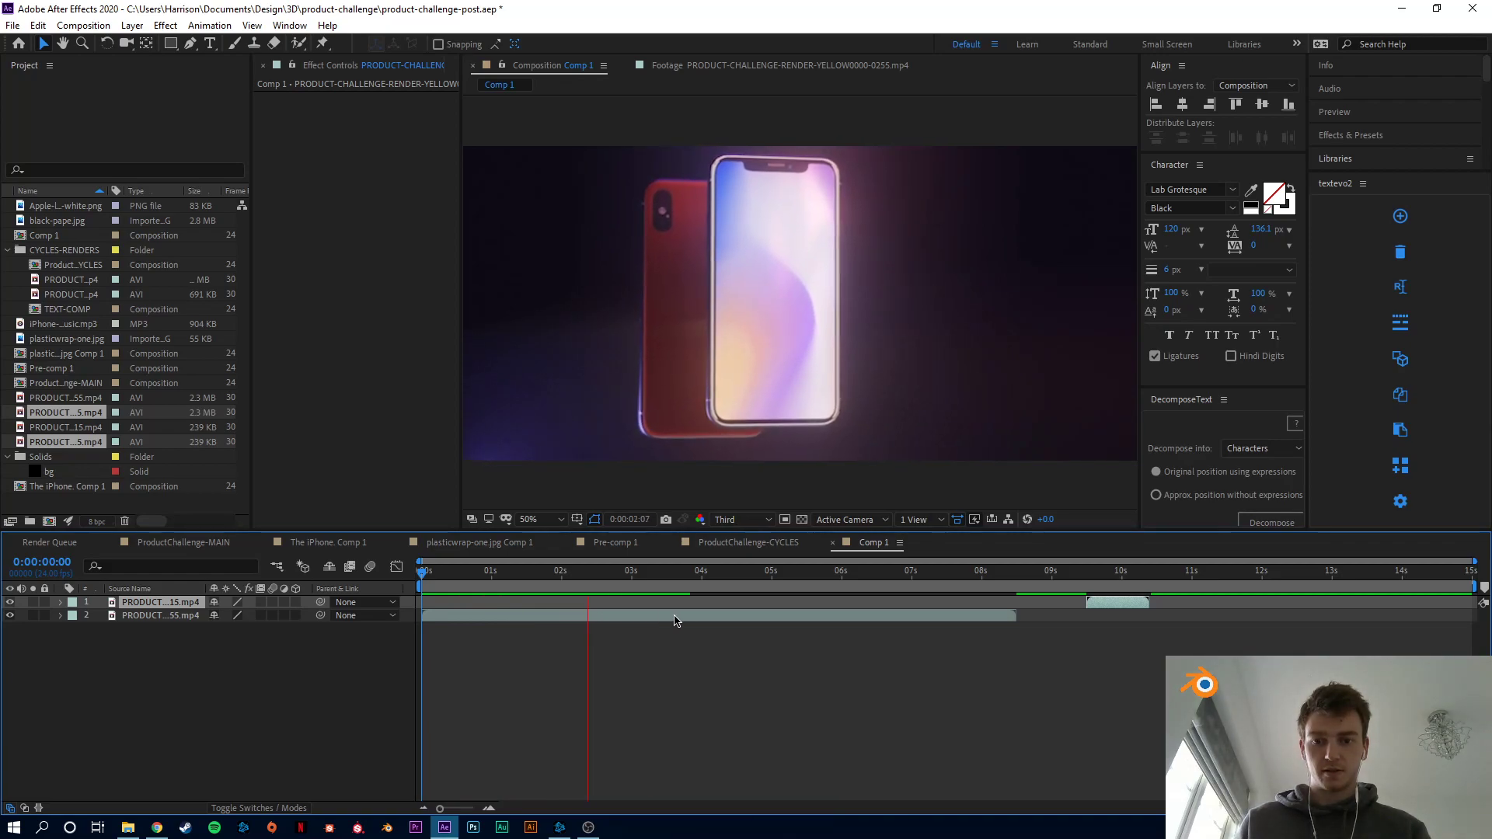
left_click(221, 633)
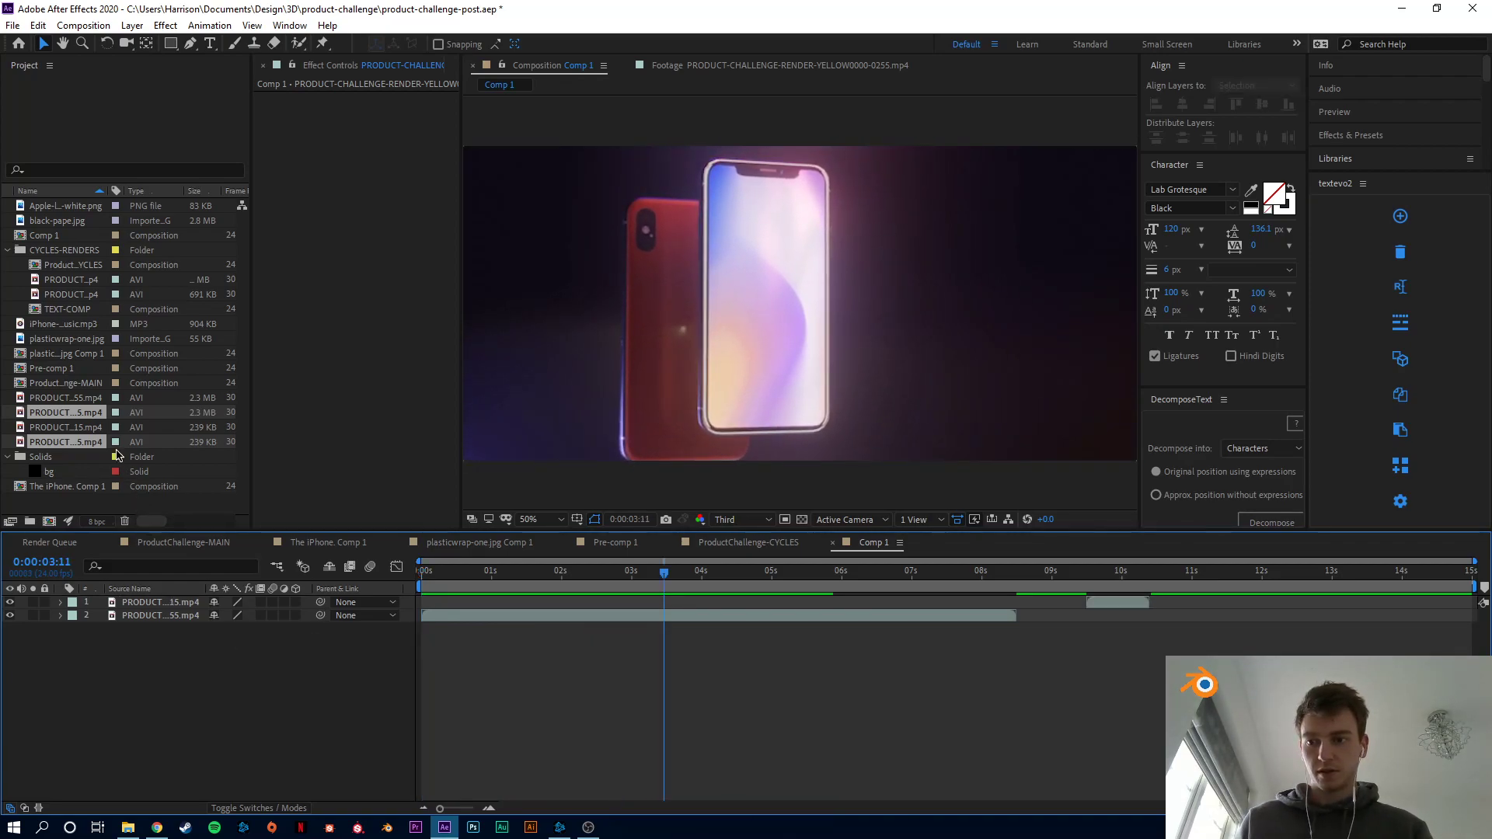
Add iPhone-Ad-Music.mp3 beneath the two clips in Comp 1 and play the composition from the start.
left_click(68, 237)
left_click(72, 208)
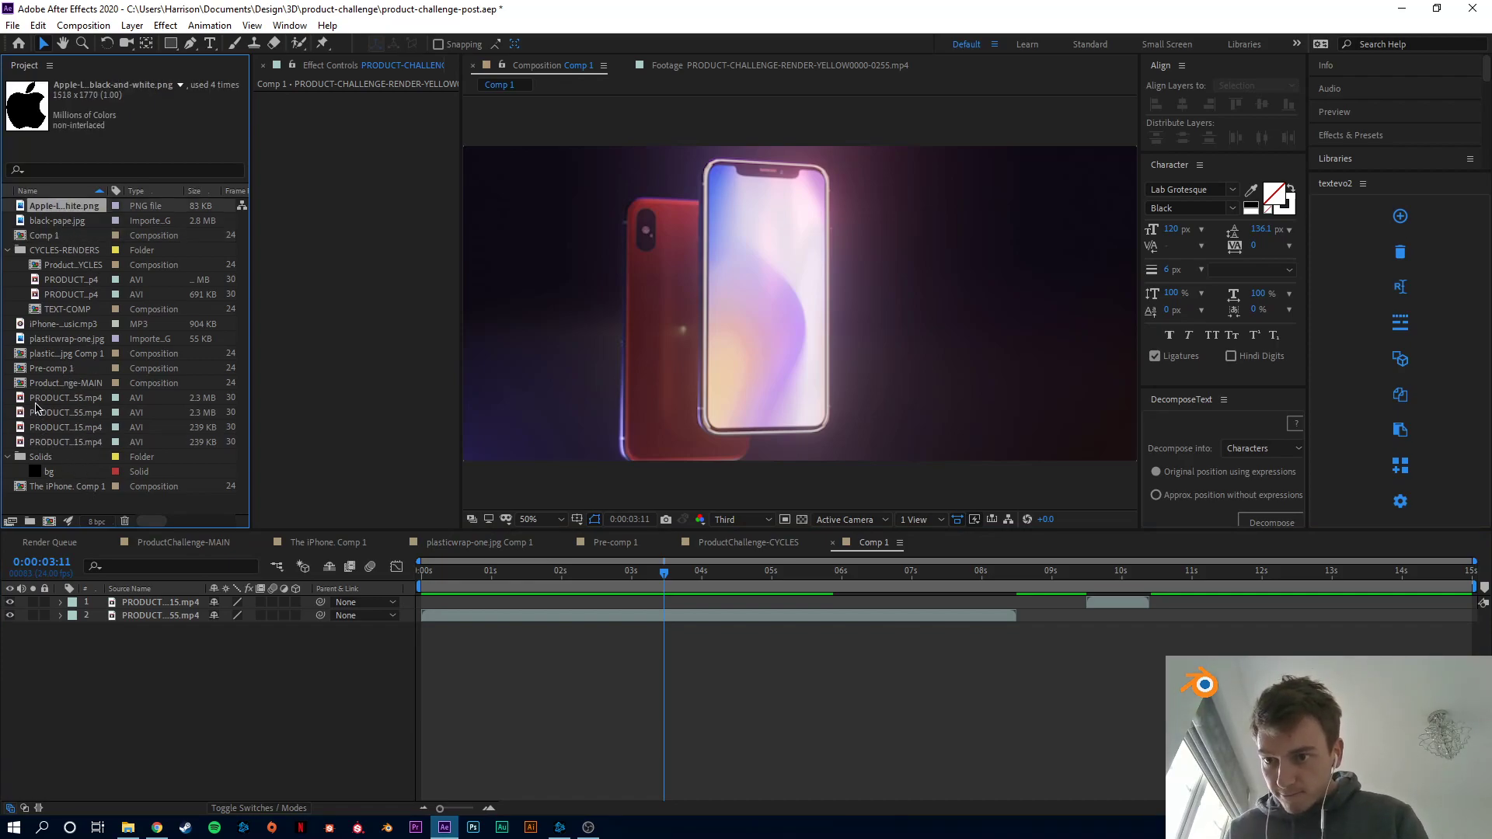
left_click_drag(54, 324, 207, 631)
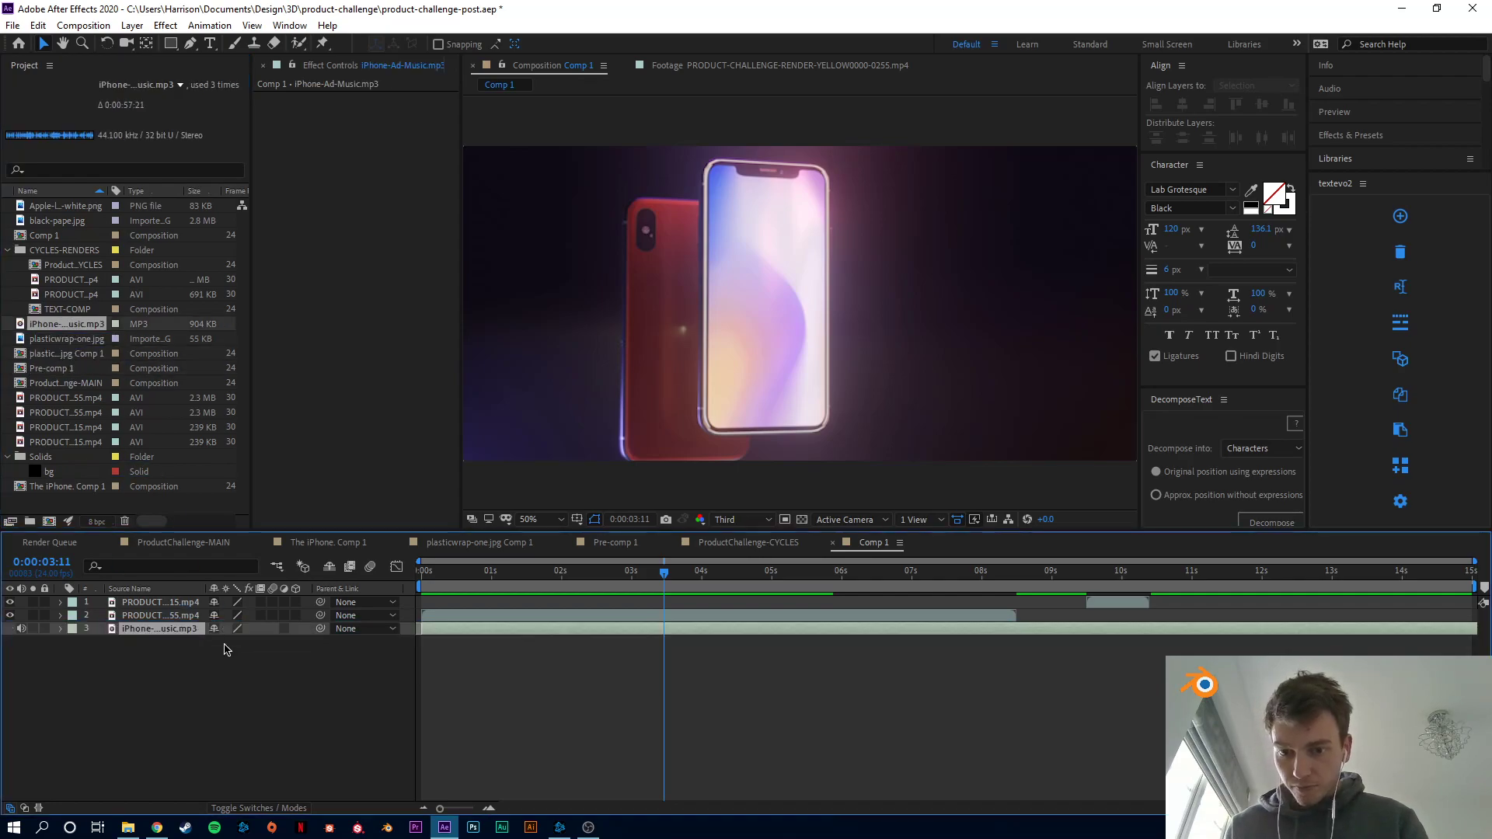
left_click_drag(541, 577, 420, 584)
key("space")
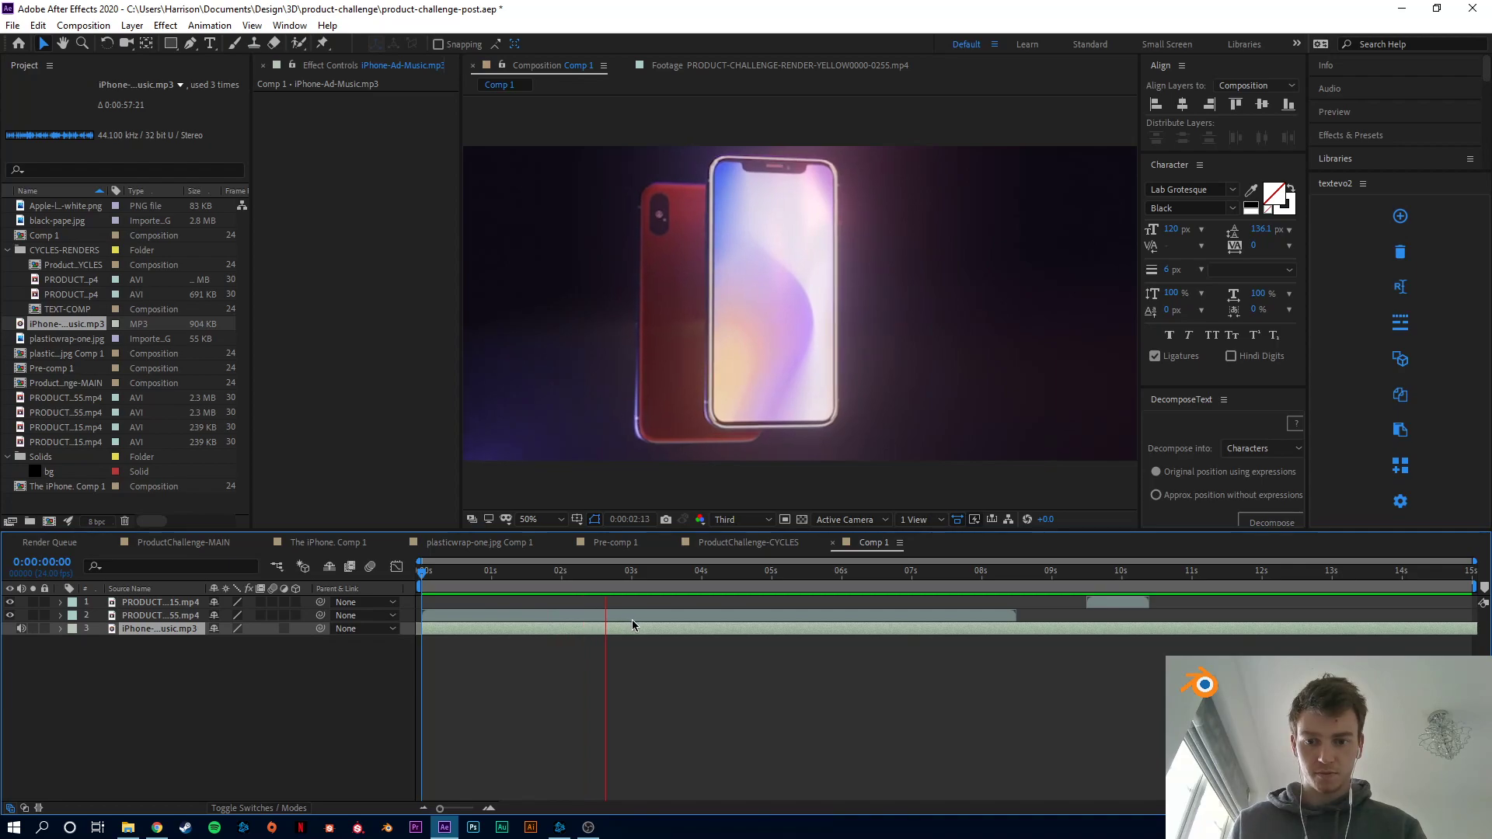
key("super")
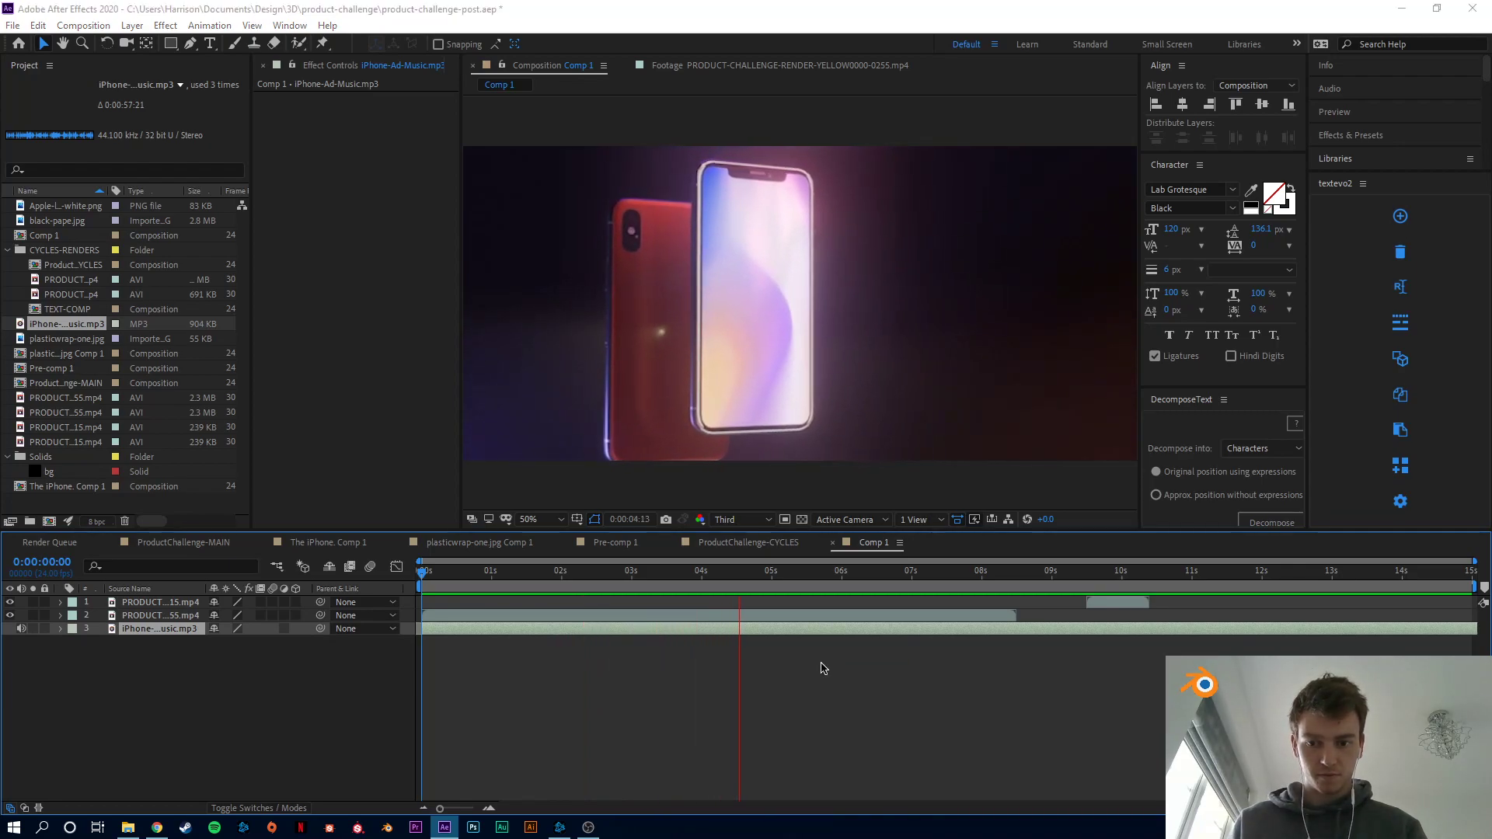
key("super")
key("space")
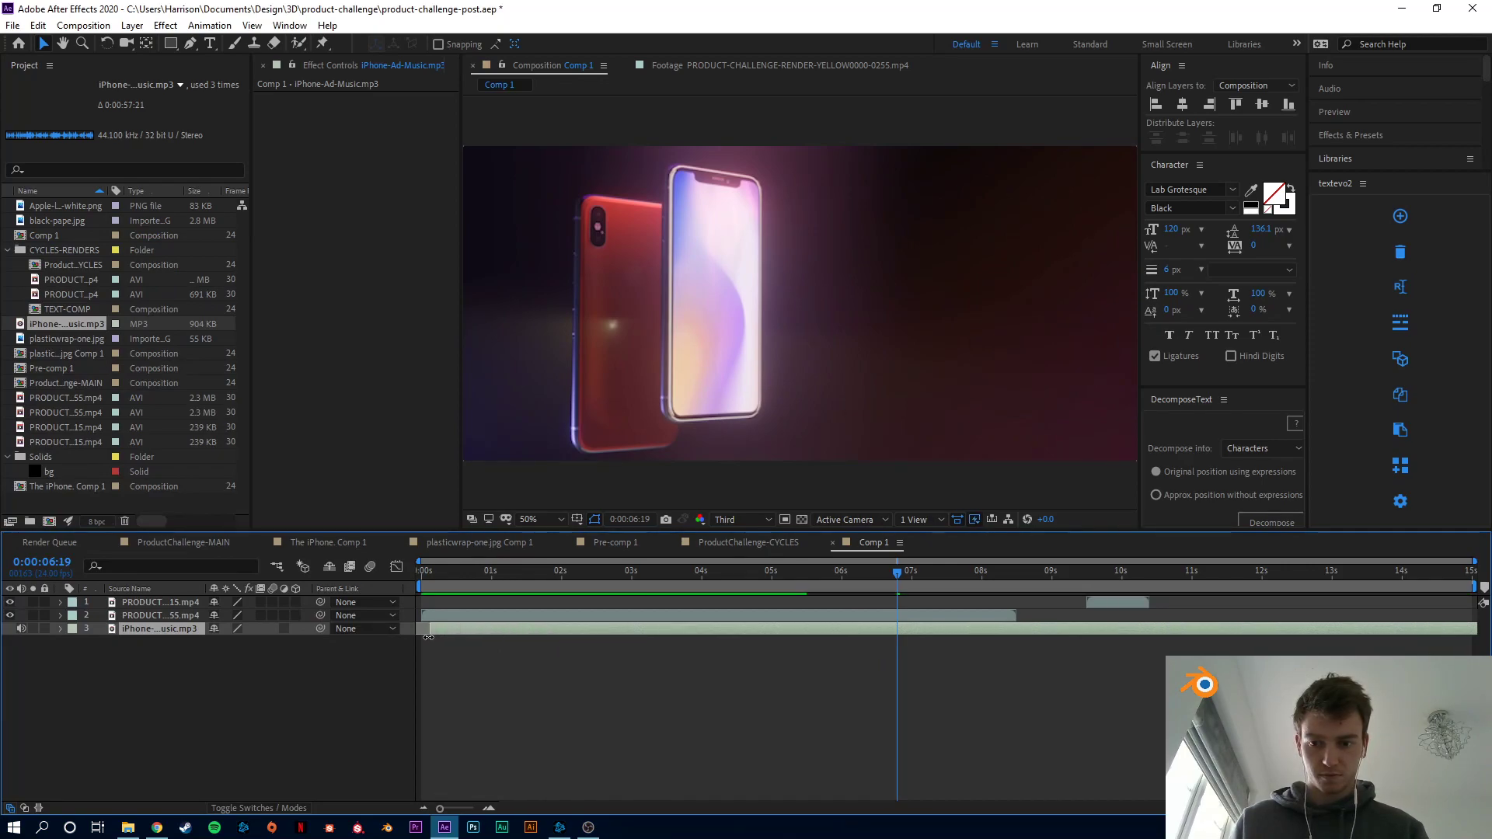
Trim a sliver off the start of the music layer and play the opening of the composition.
left_click(420, 574)
key("space")
key("space")
mouse_move(425, 629)
left_mouse_down()
mouse_move(522, 630)
mouse_move(425, 631)
left_mouse_up()
left_click_drag(445, 573, 418, 575)
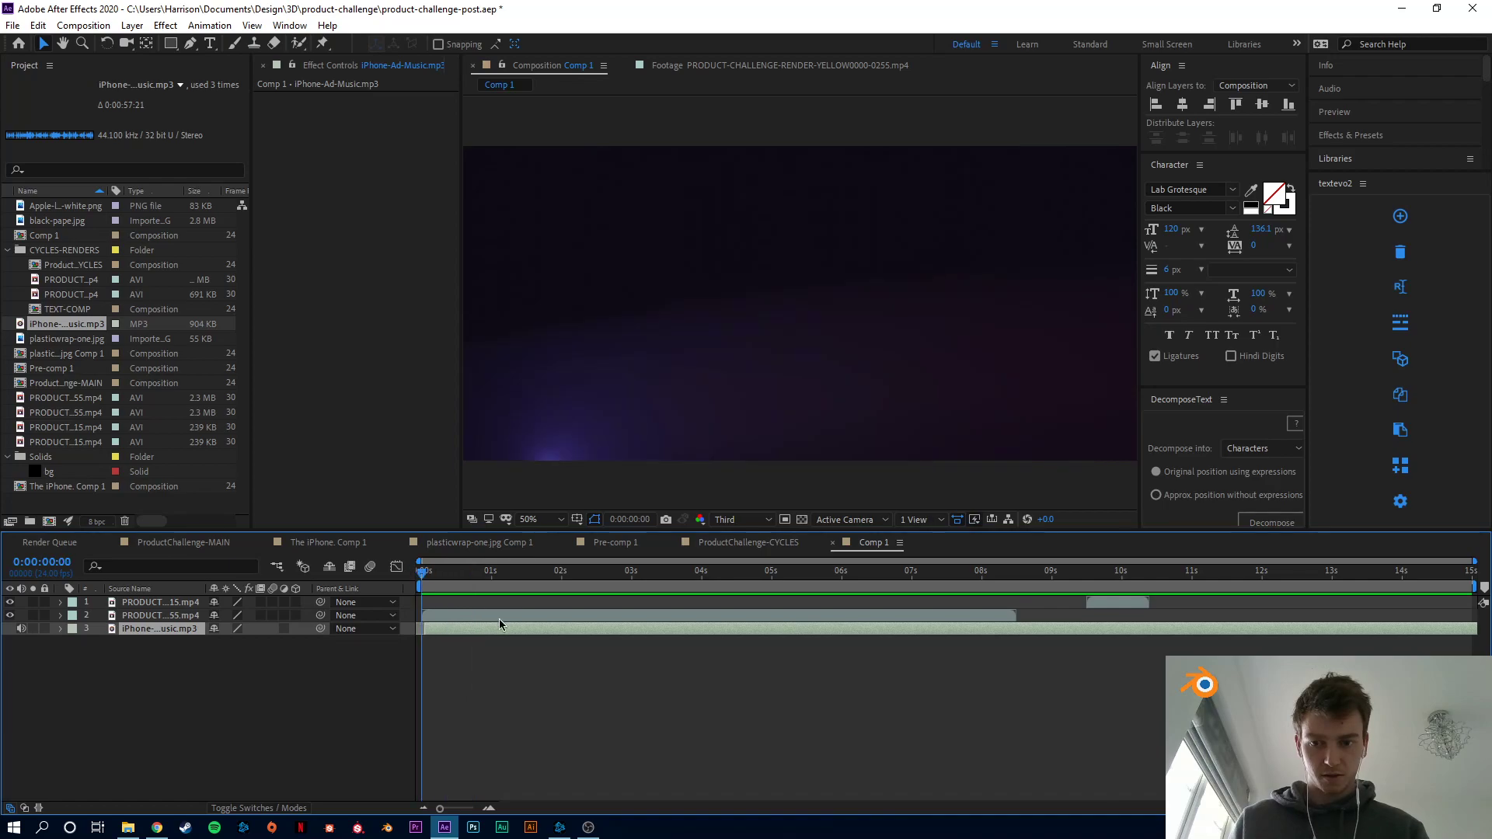
key("space")
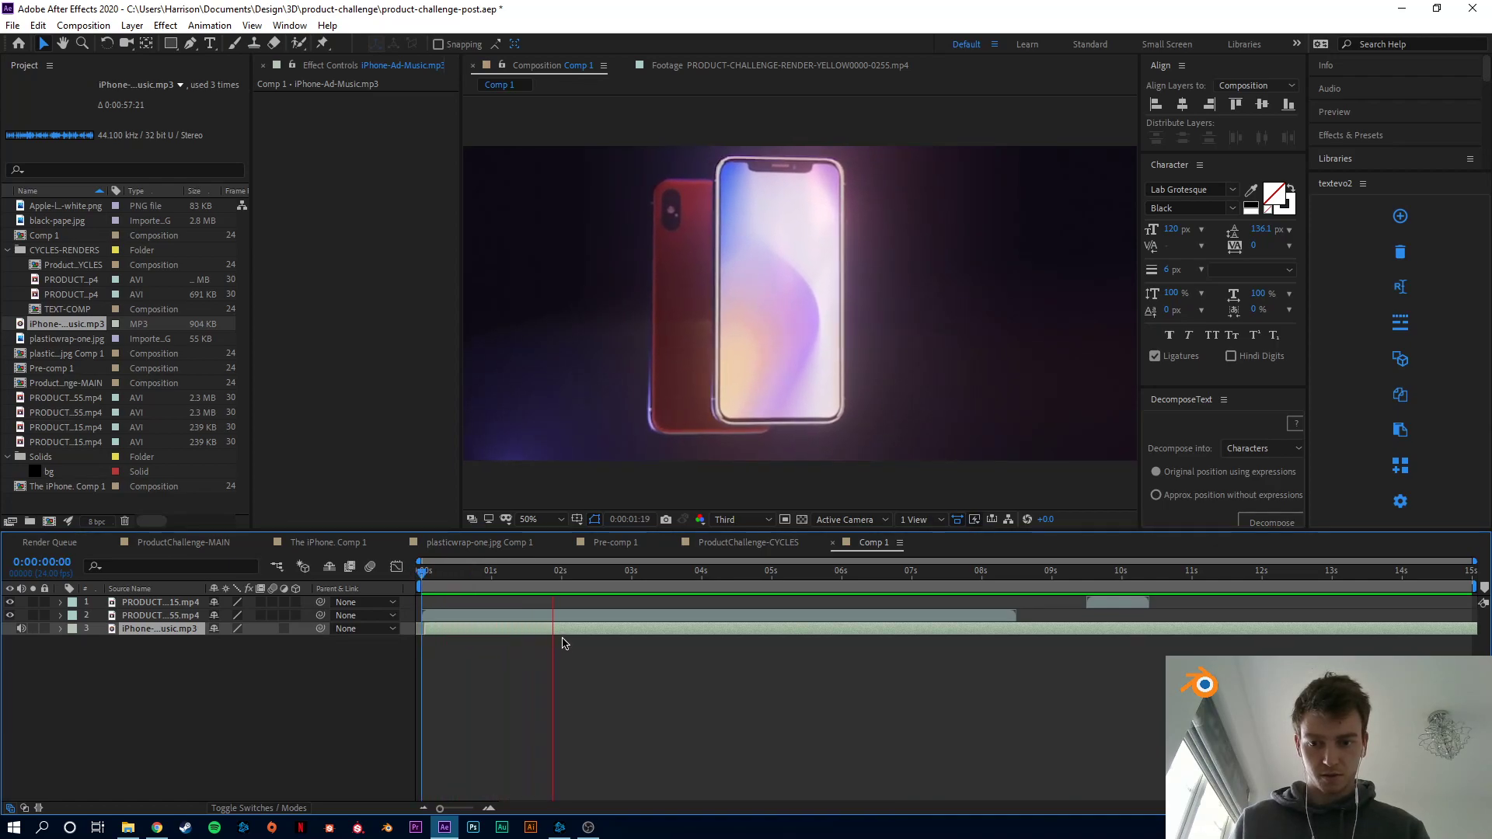
key("space")
left_click(465, 574)
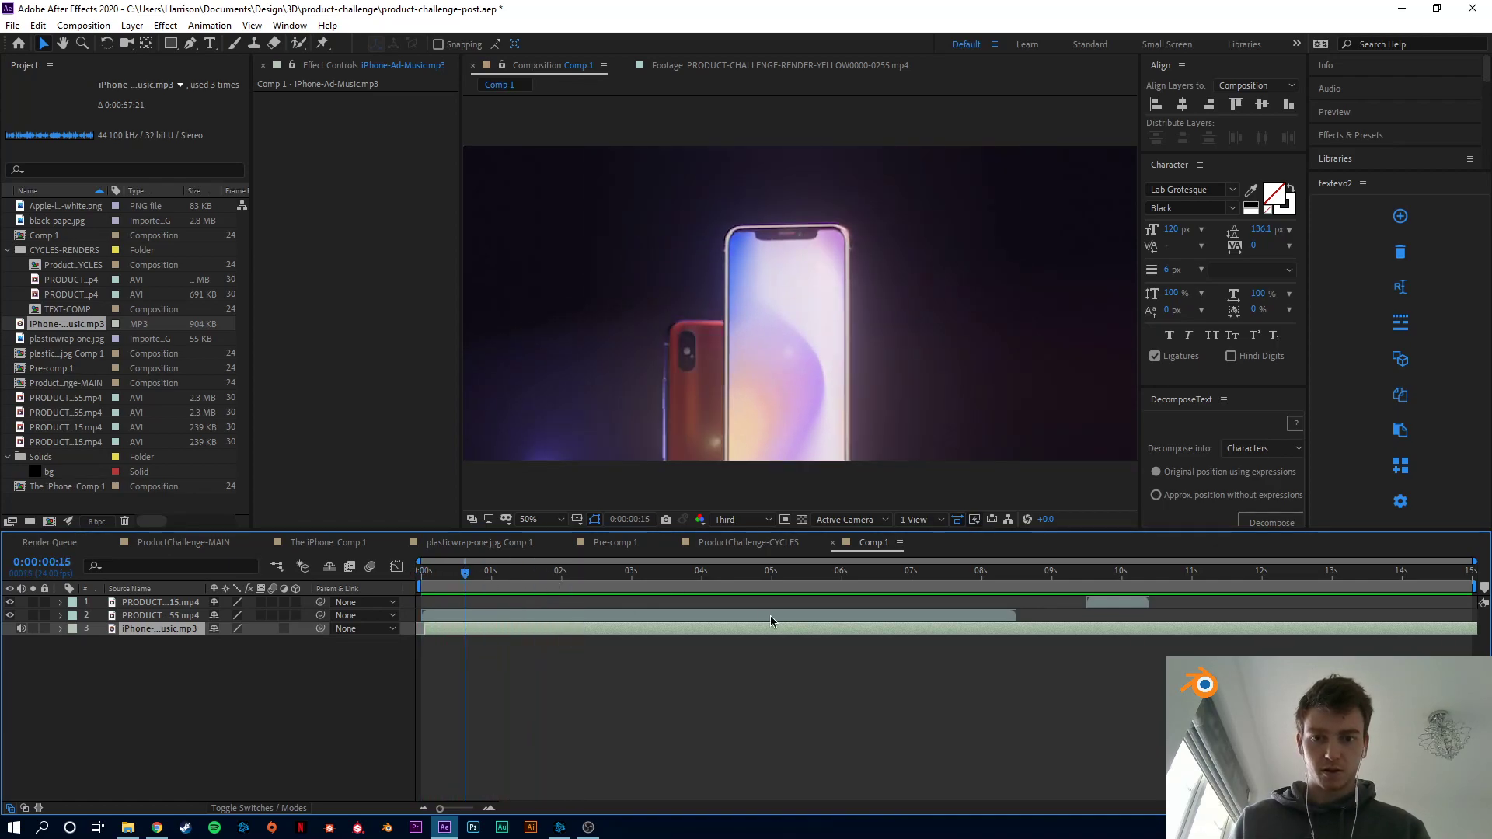
Mute the music and move the yellow clip to start at about 2 seconds over the dark clip, previewing the cut.
left_click(1119, 606)
left_click_drag(1120, 606, 441, 574)
left_click_drag(546, 612, 578, 611)
left_click(553, 574)
key("shift+Page_Up")
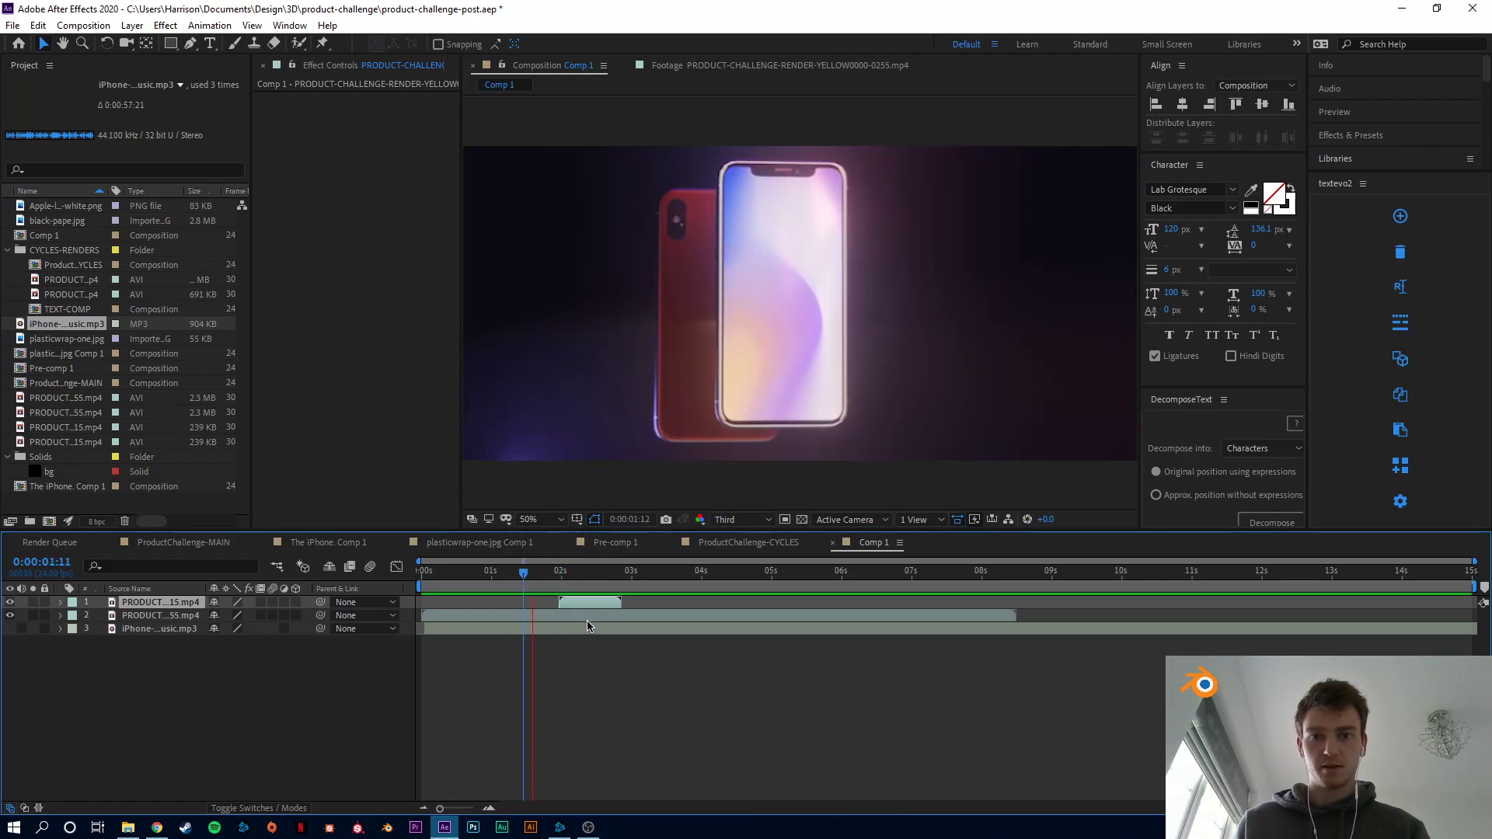
left_click(491, 574)
key("space")
Add a Hue/Saturation effect to the yellow clip and set its Master Hue to -49°, judging the colour at 0:00:02:02.
scroll(575, 632, "up", 4, "alt")
scroll(575, 632, "down", 4, "alt")
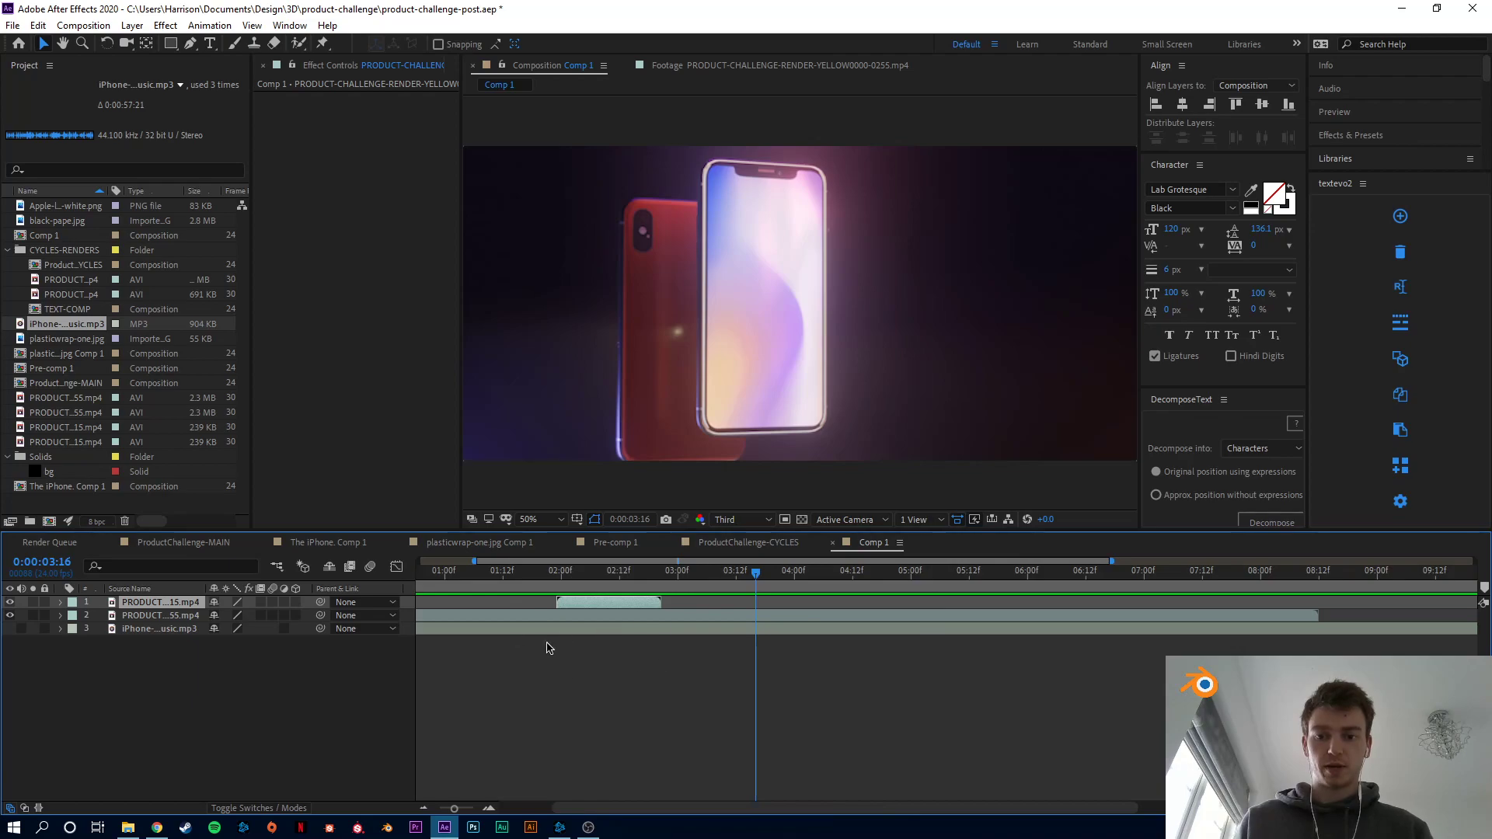
scroll(663, 627, "up", 2, "alt")
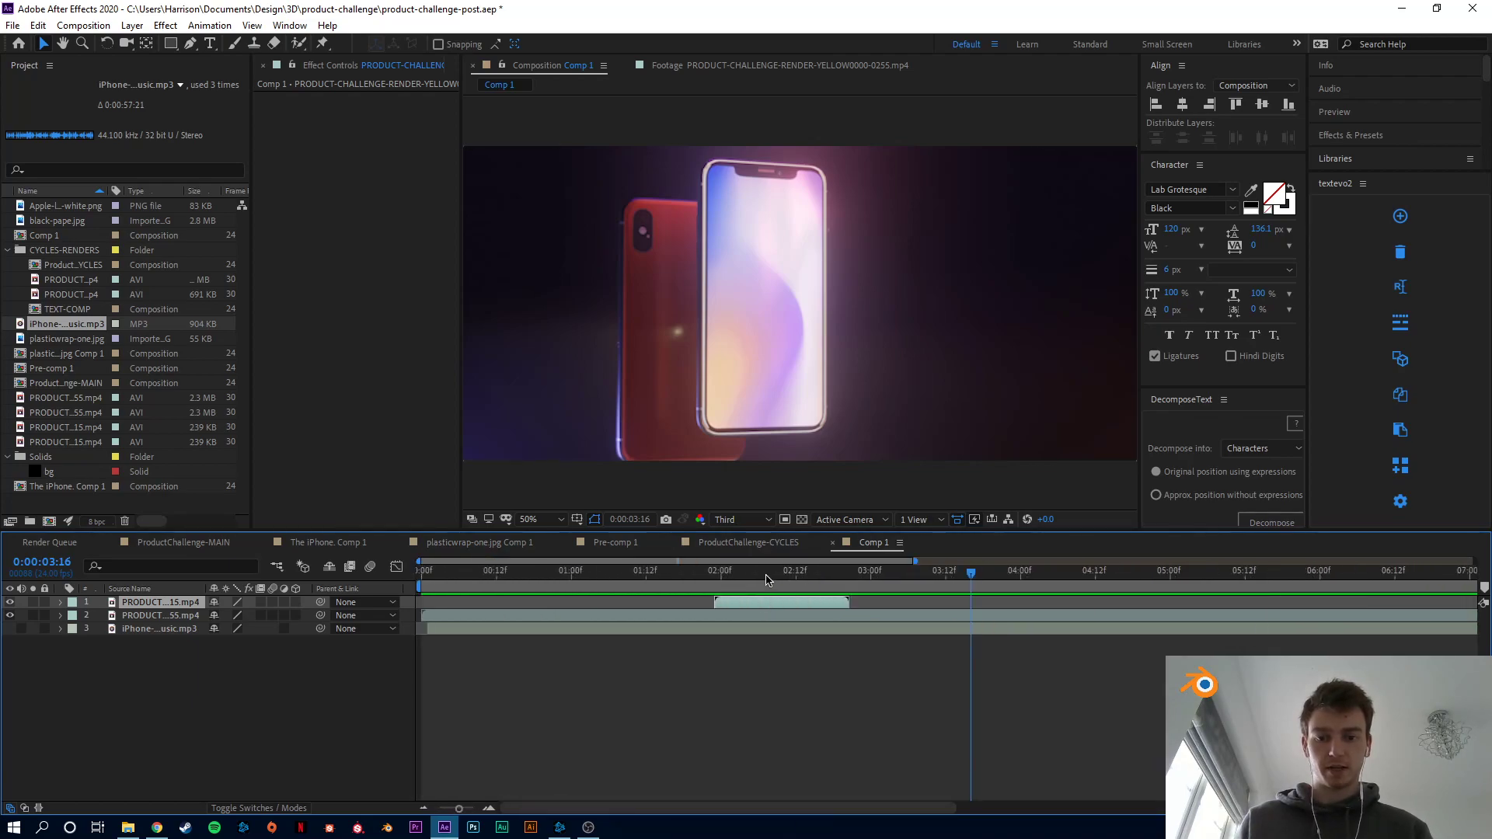
left_click(734, 575)
scroll(731, 614, "up", 2, "alt")
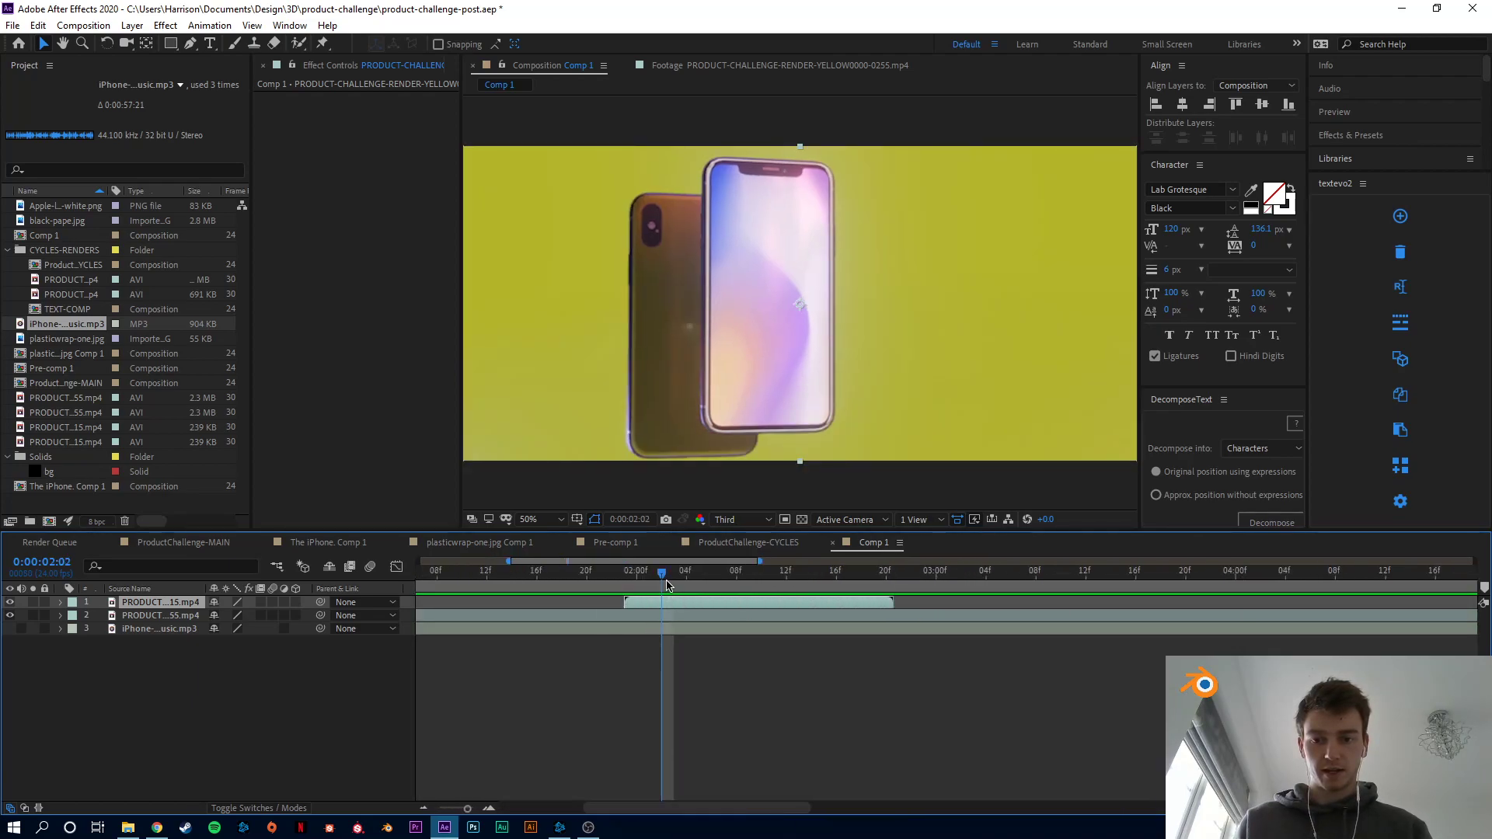
key("ctrl+space")
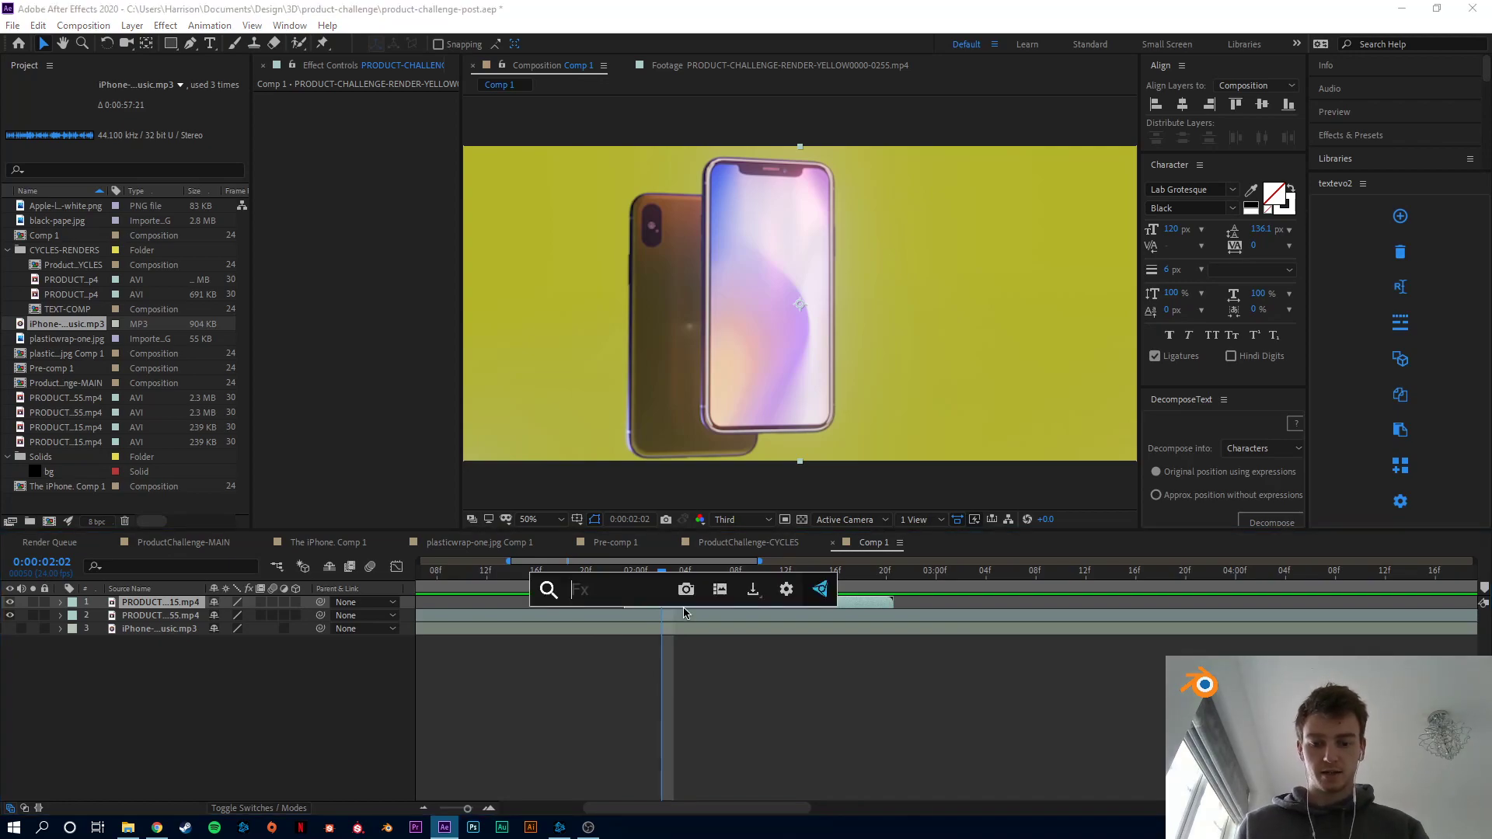
type("hue")
key("Return")
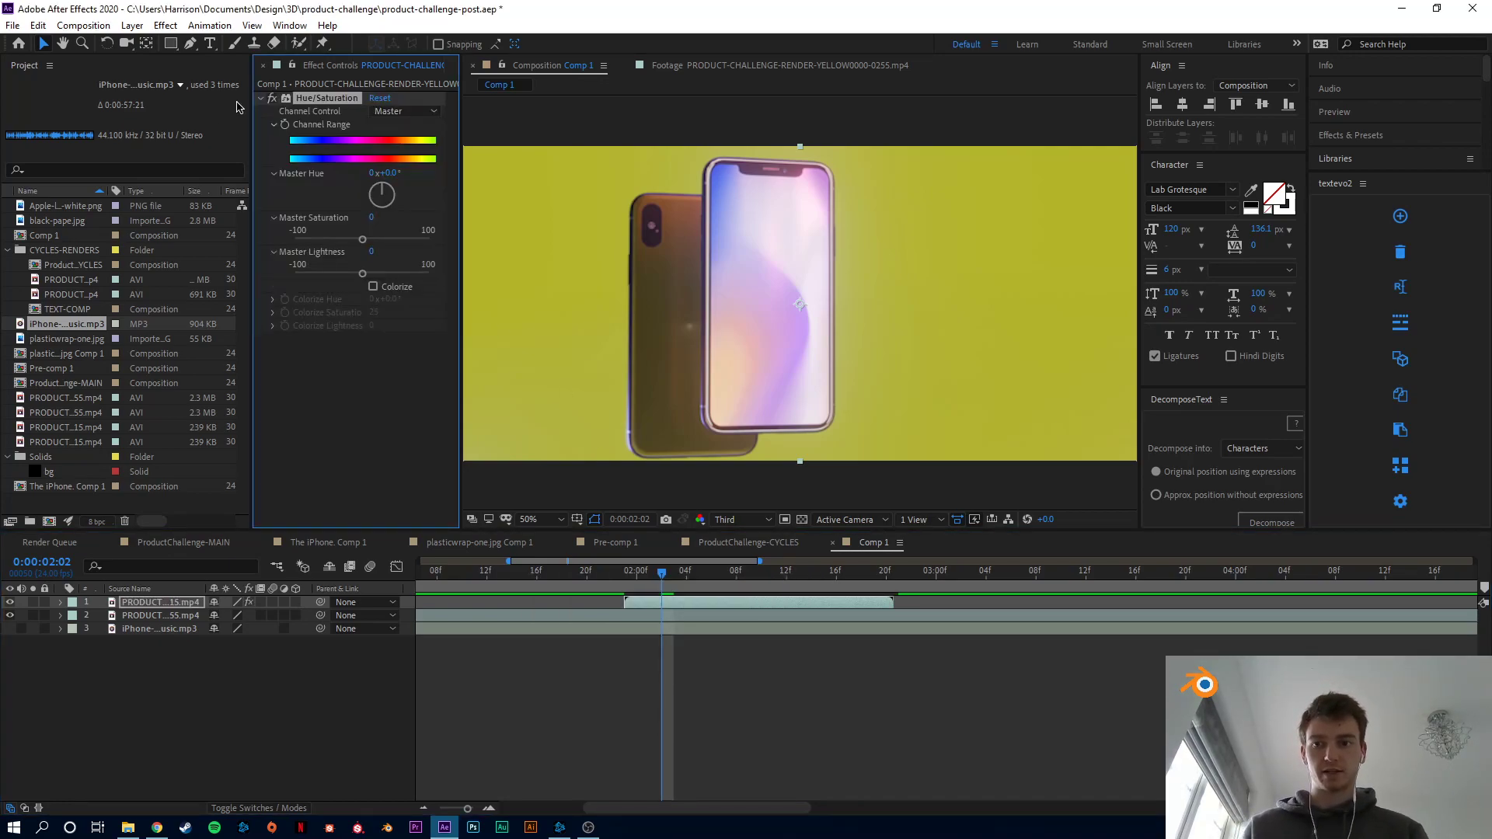
left_click_drag(381, 204, 911, 259)
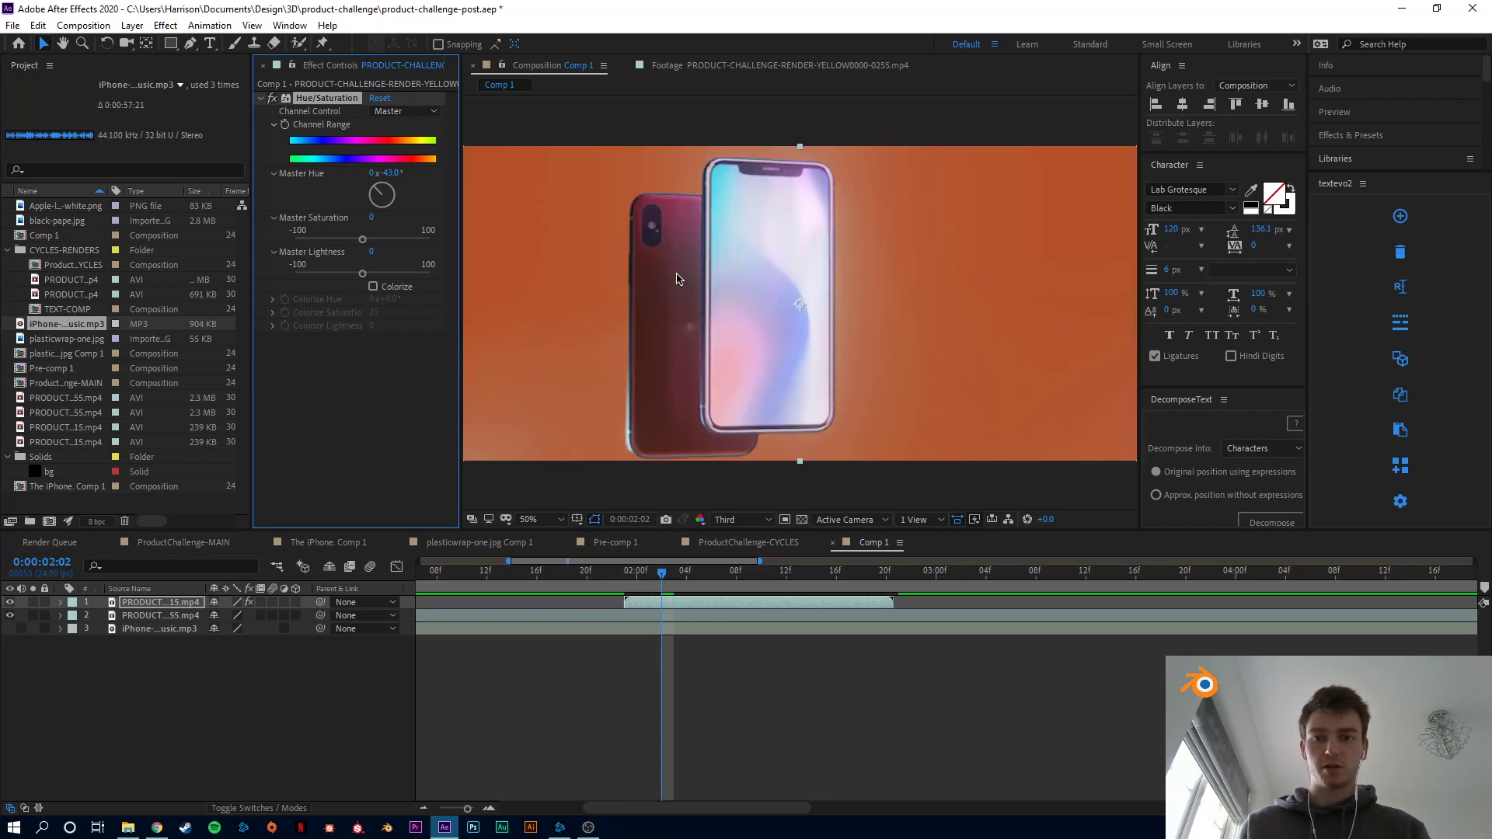
left_click_drag(404, 178, 783, 475)
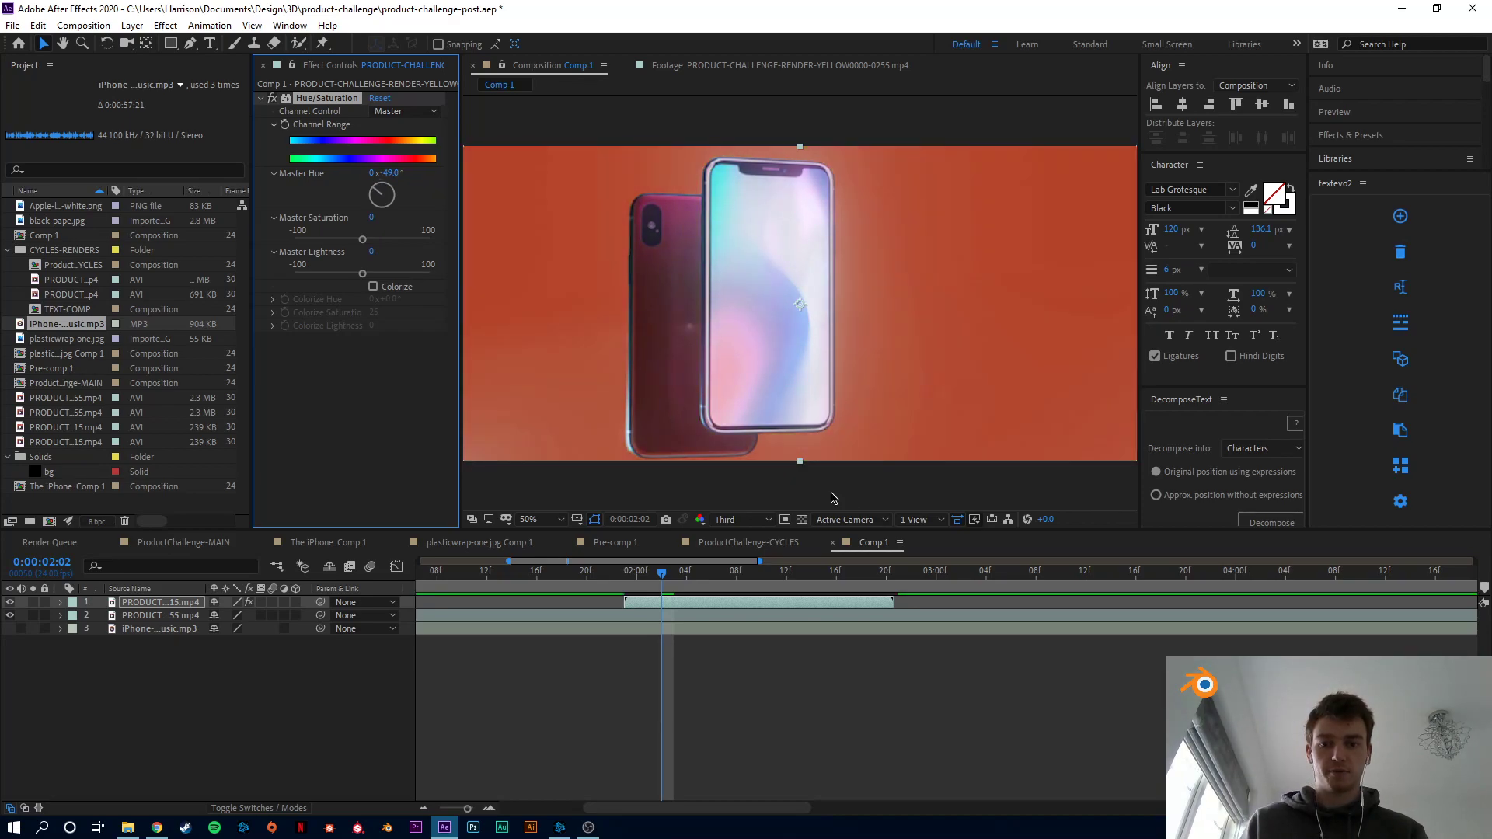
Apply a CC Vignette effect to the recoloured clip with its Amount set to 154.
key("ctrl+space")
type("vi")
key("Down")
key("Down")
key("Down")
key("Return")
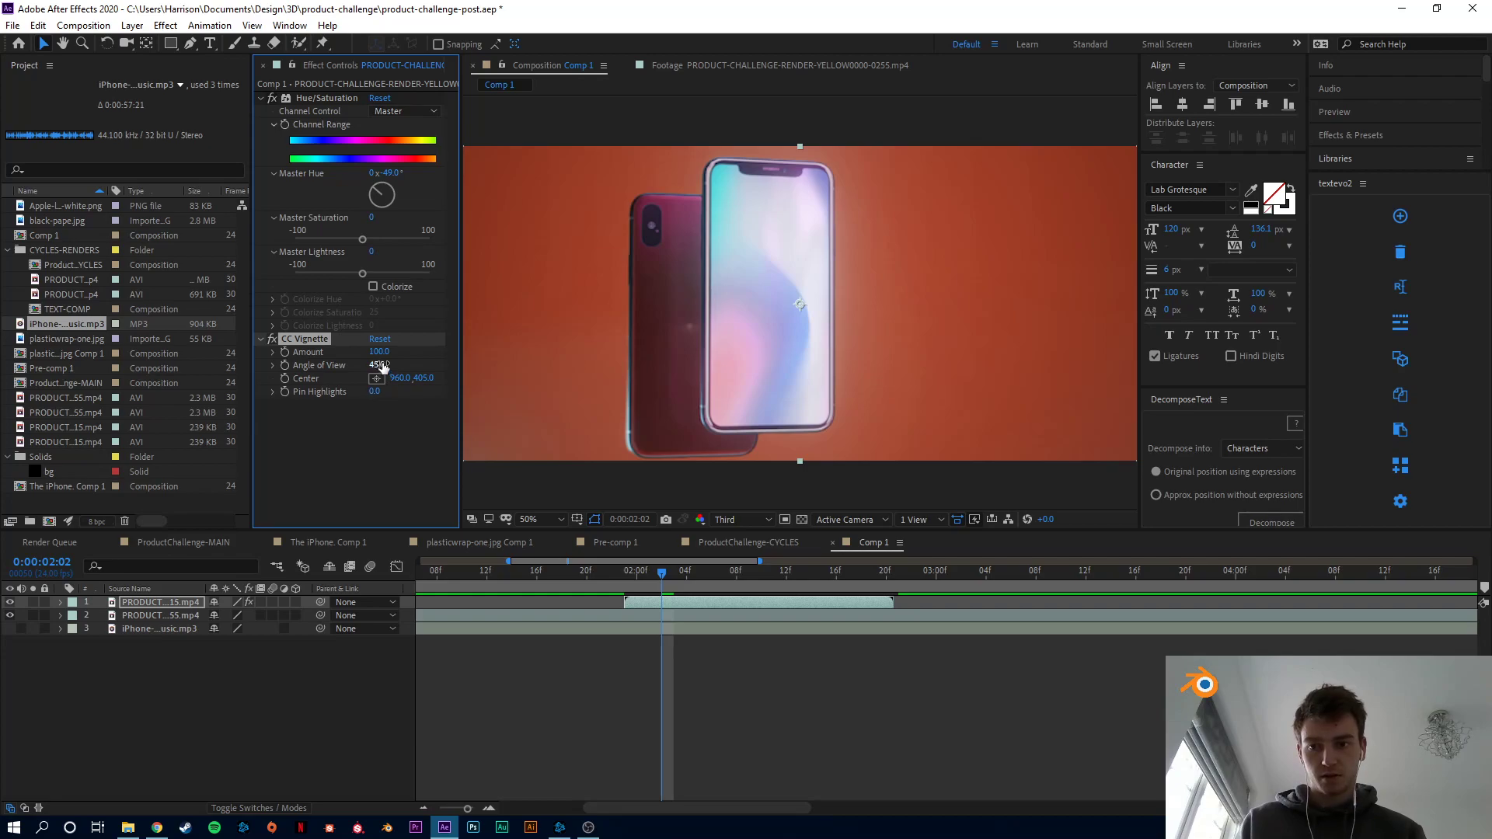
left_click_drag(379, 351, 433, 359)
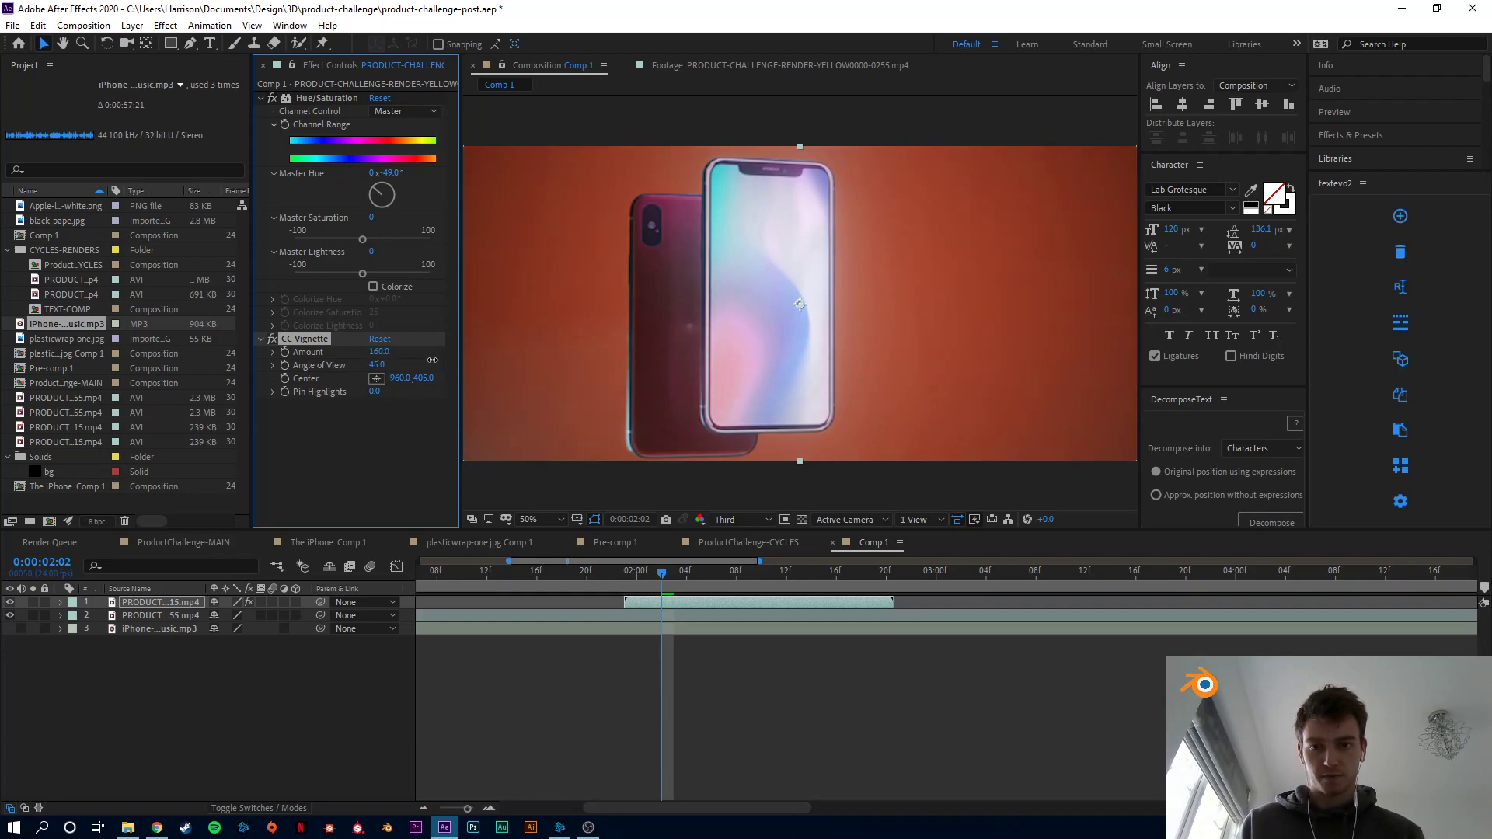
key("comma")
left_click(710, 459)
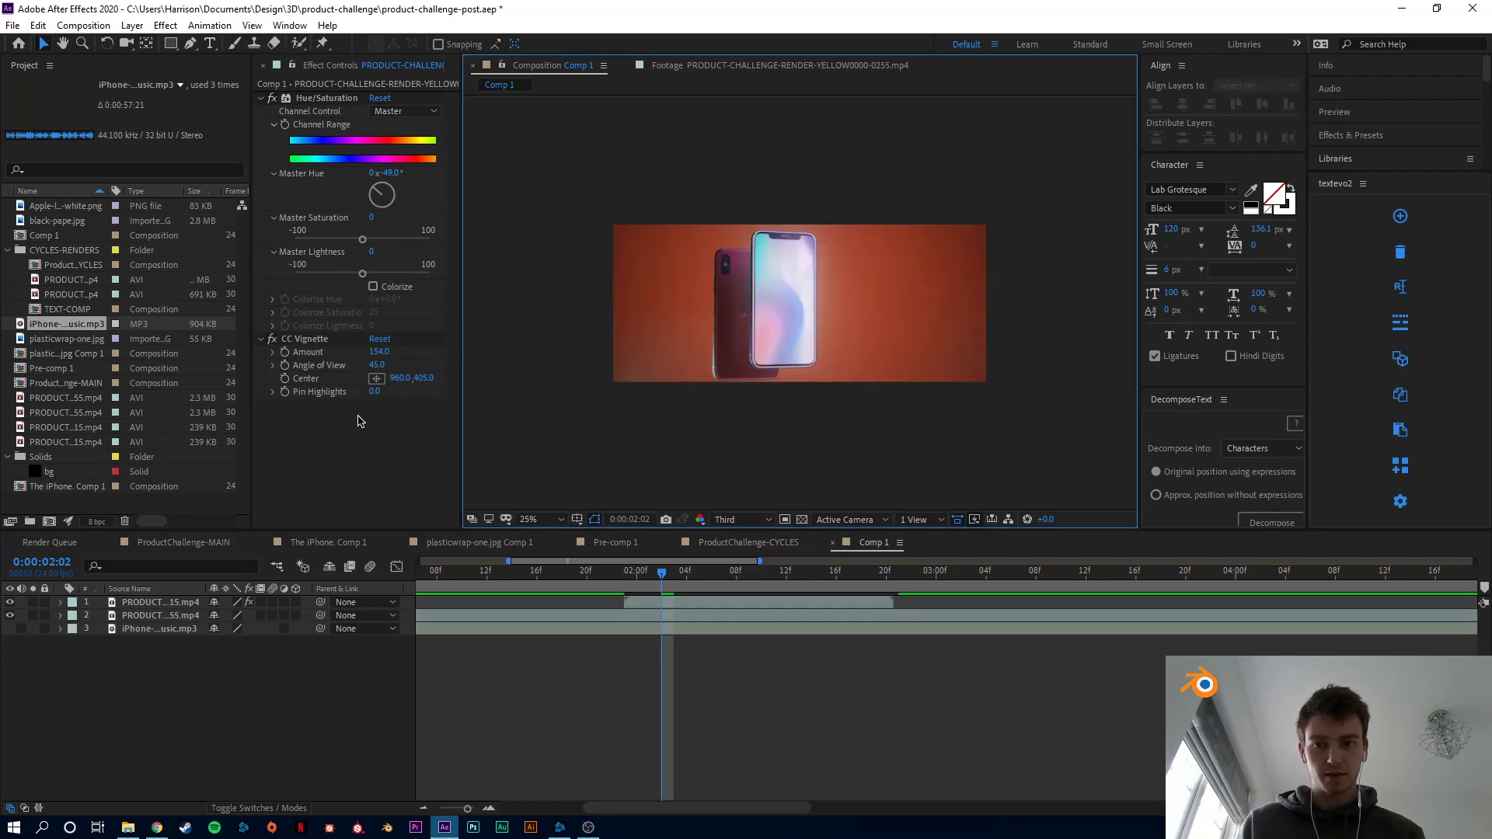
Compare the recoloured clip with its CC Vignette and Hue/Saturation effects switched off and back on.
left_click(274, 340)
left_click(274, 340)
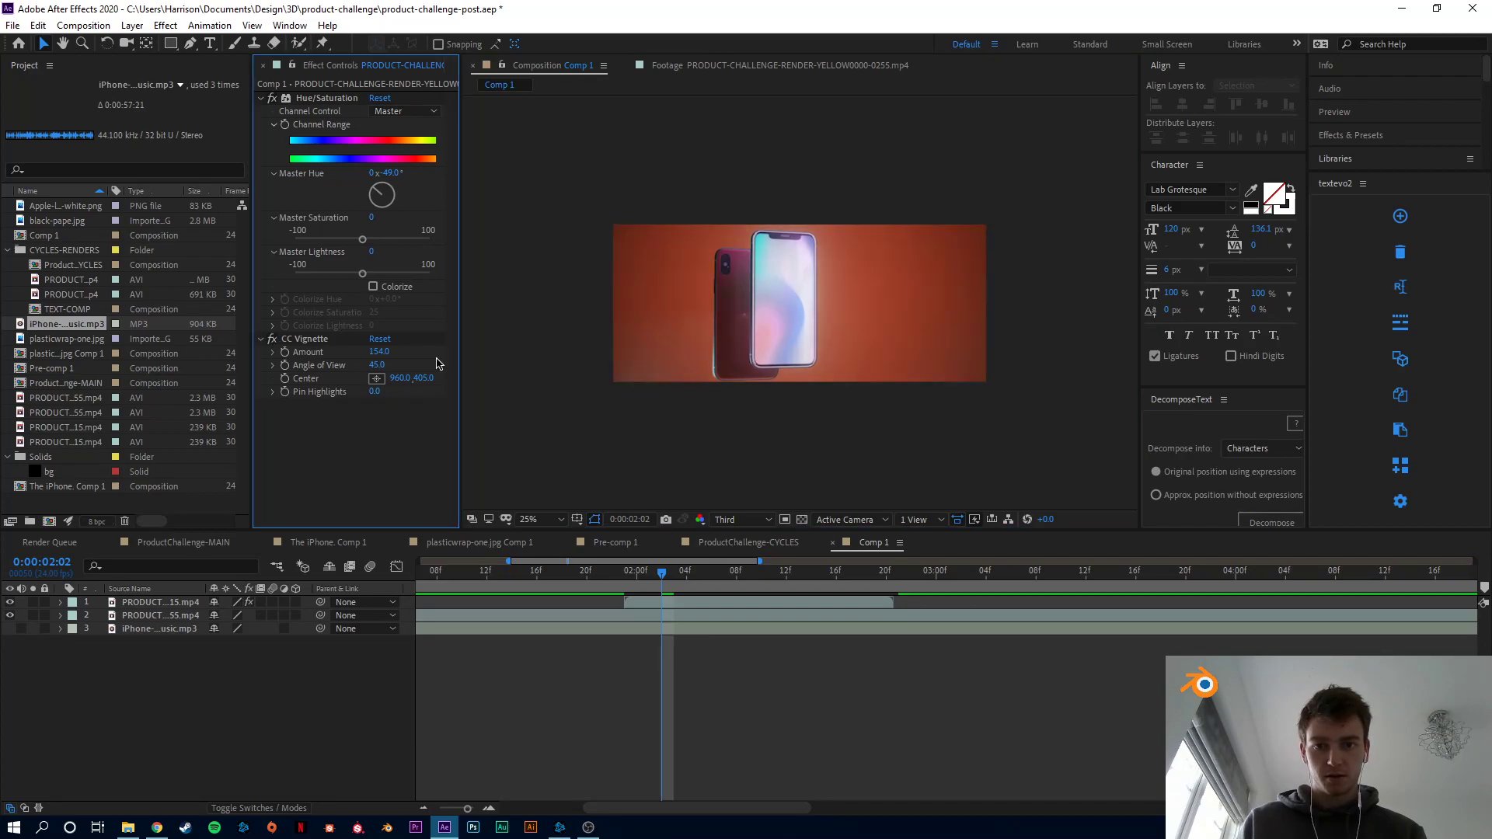
key("period")
left_click(272, 99)
left_click(272, 99)
Duplicate the recoloured clip, trim the copy's start to 0:00:02:04 and play back the cut.
left_click(677, 610)
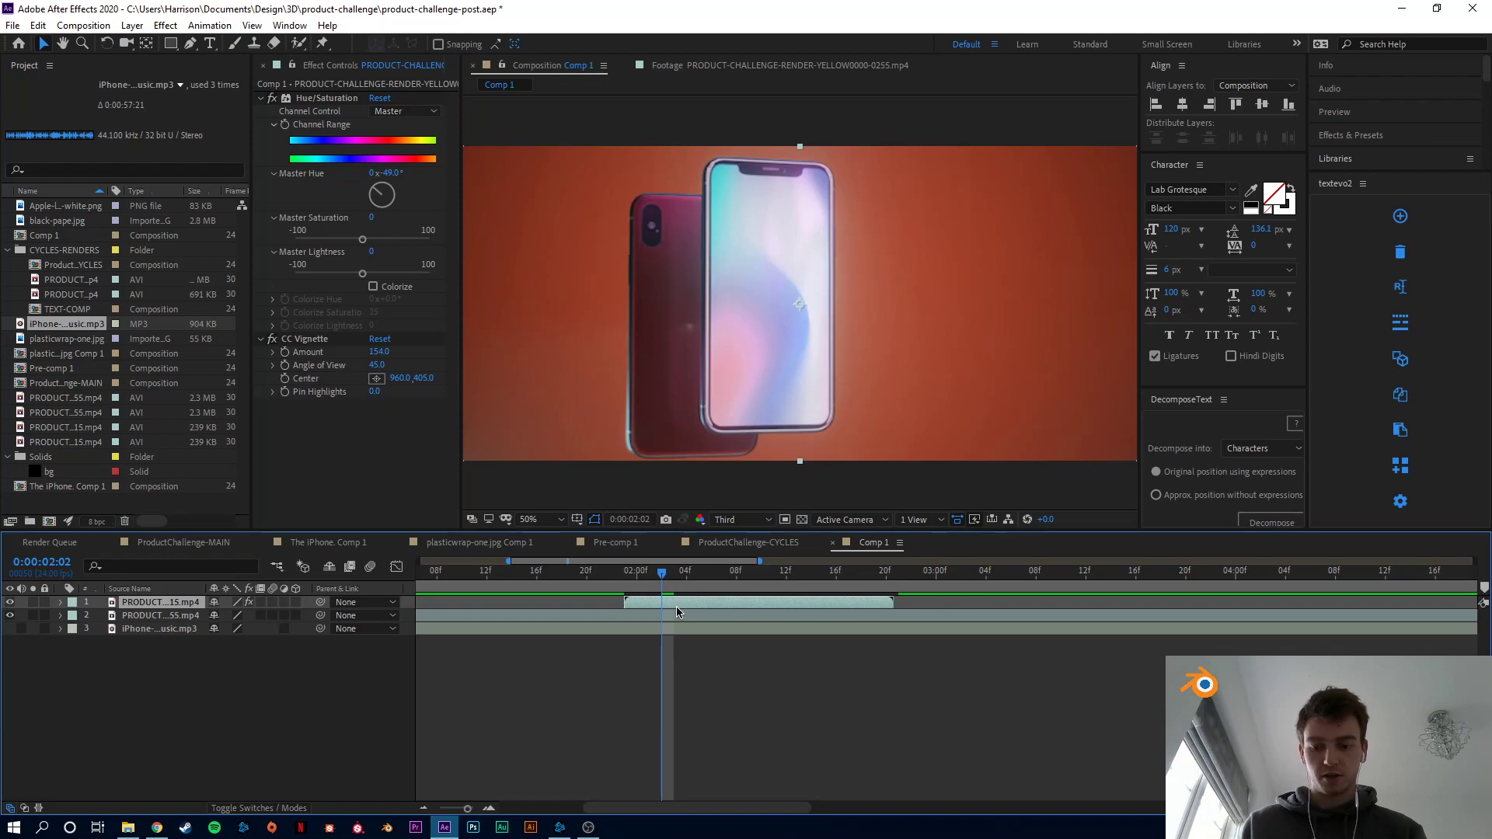
key("ctrl+d")
left_click_drag(635, 604, 686, 611)
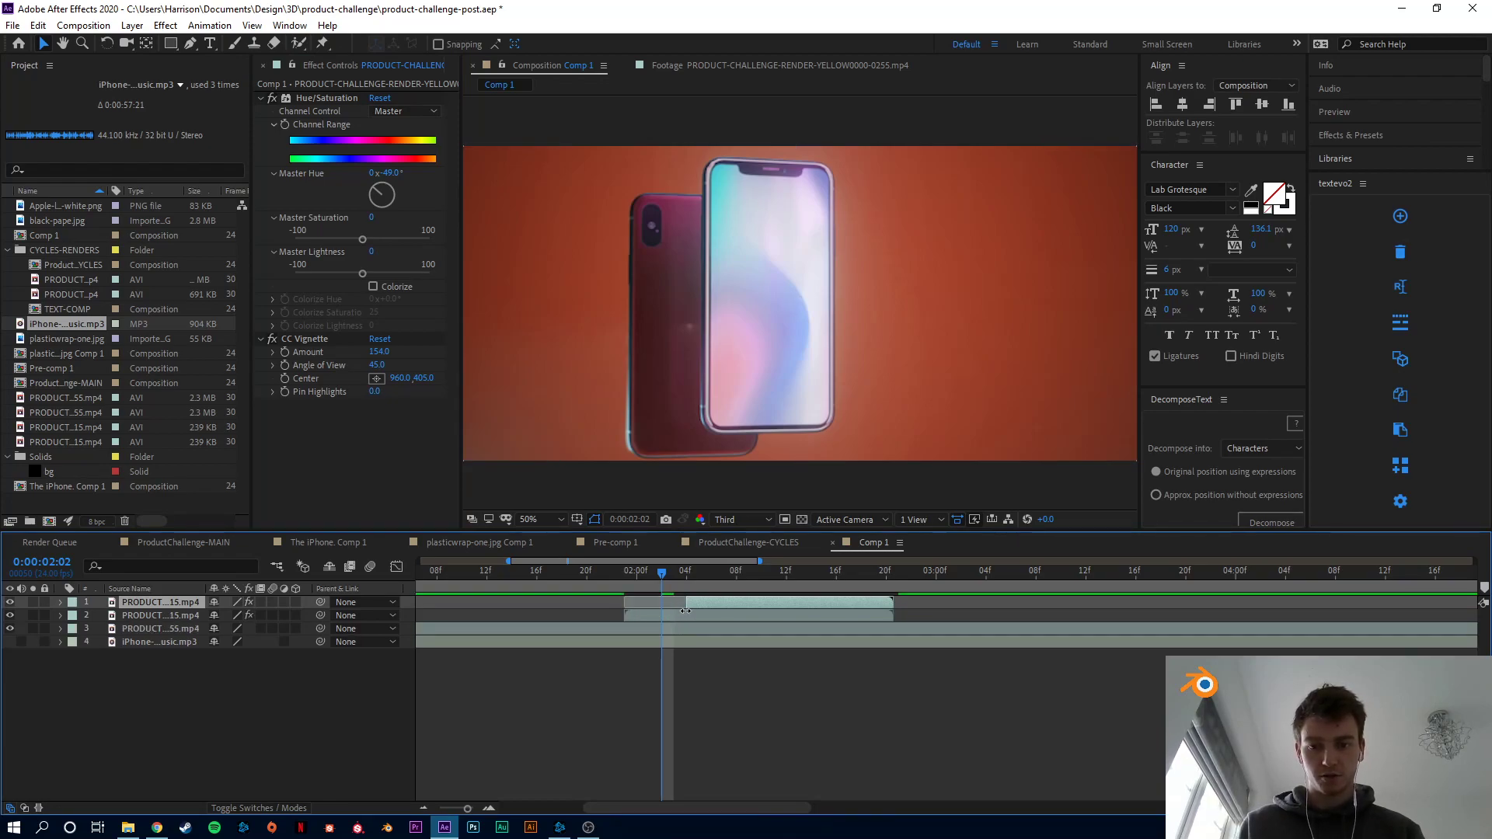
key("space")
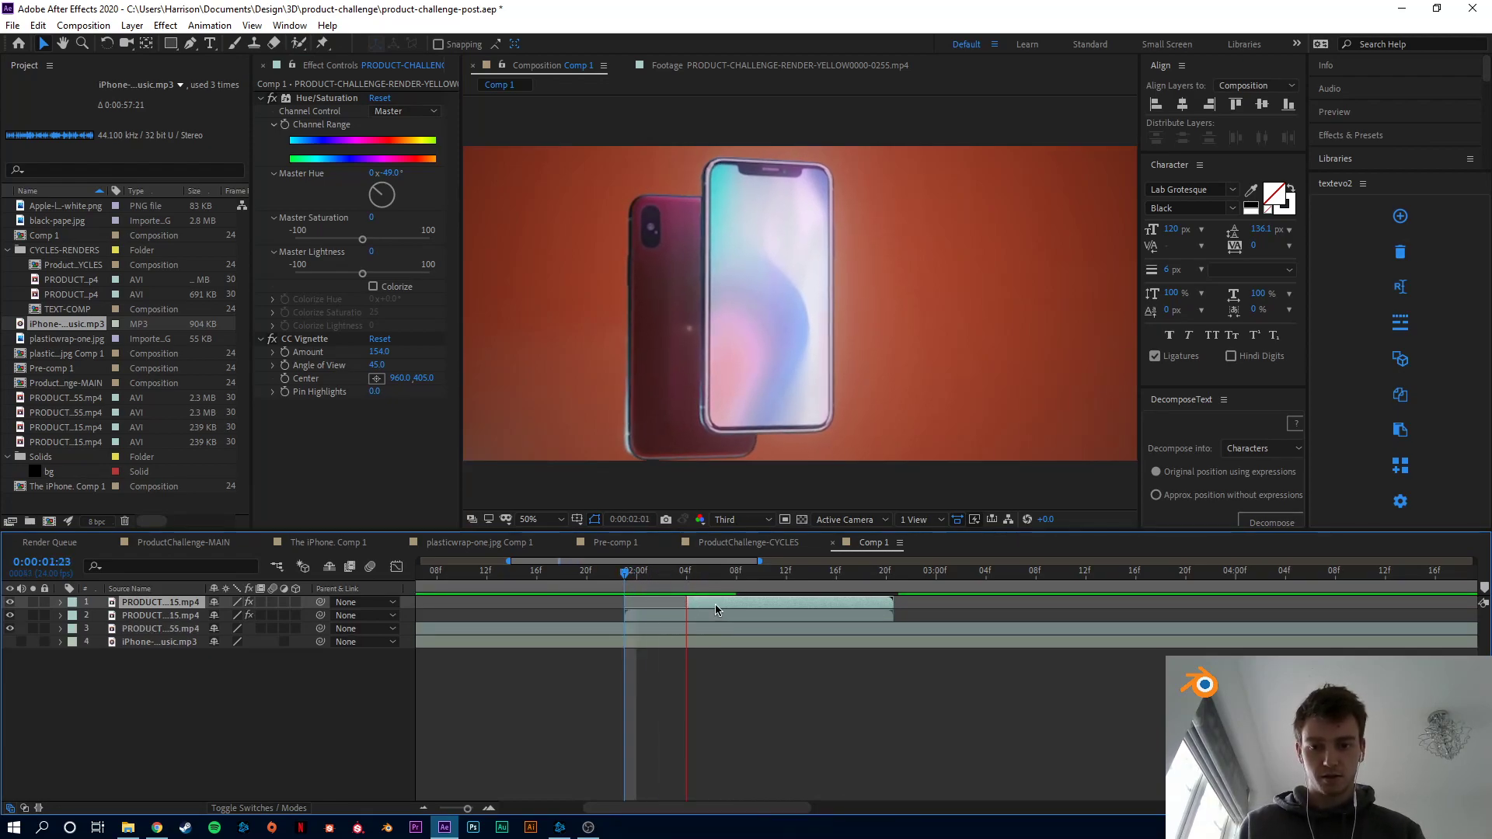
Shift the copy's Master Hue to a pinkish magenta at 0:00:02:06, undoing the accidental duplicate of the effect.
left_click(712, 577)
left_click_drag(396, 185, 499, 312)
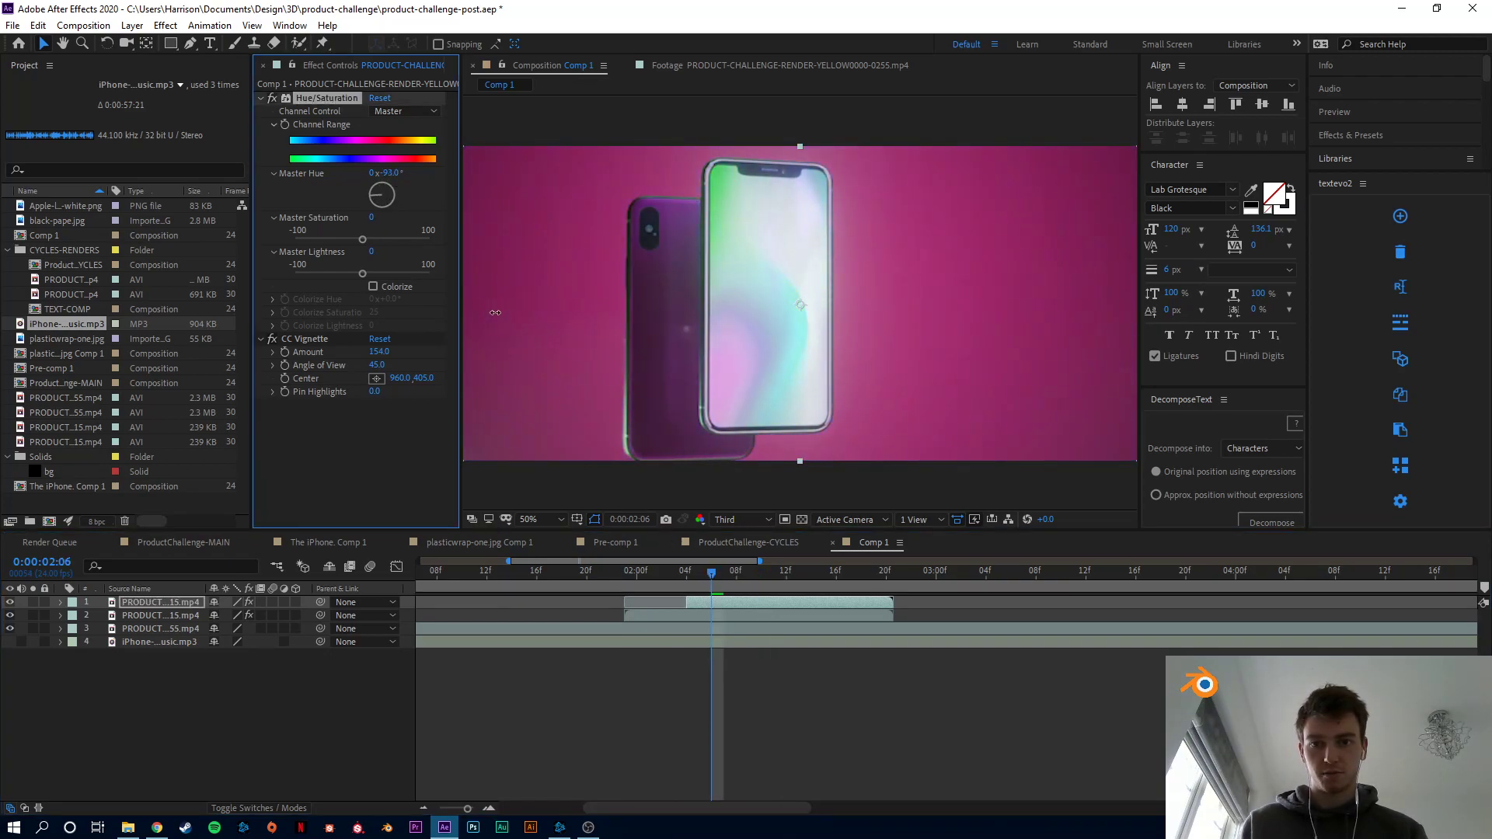
key("ctrl+d")
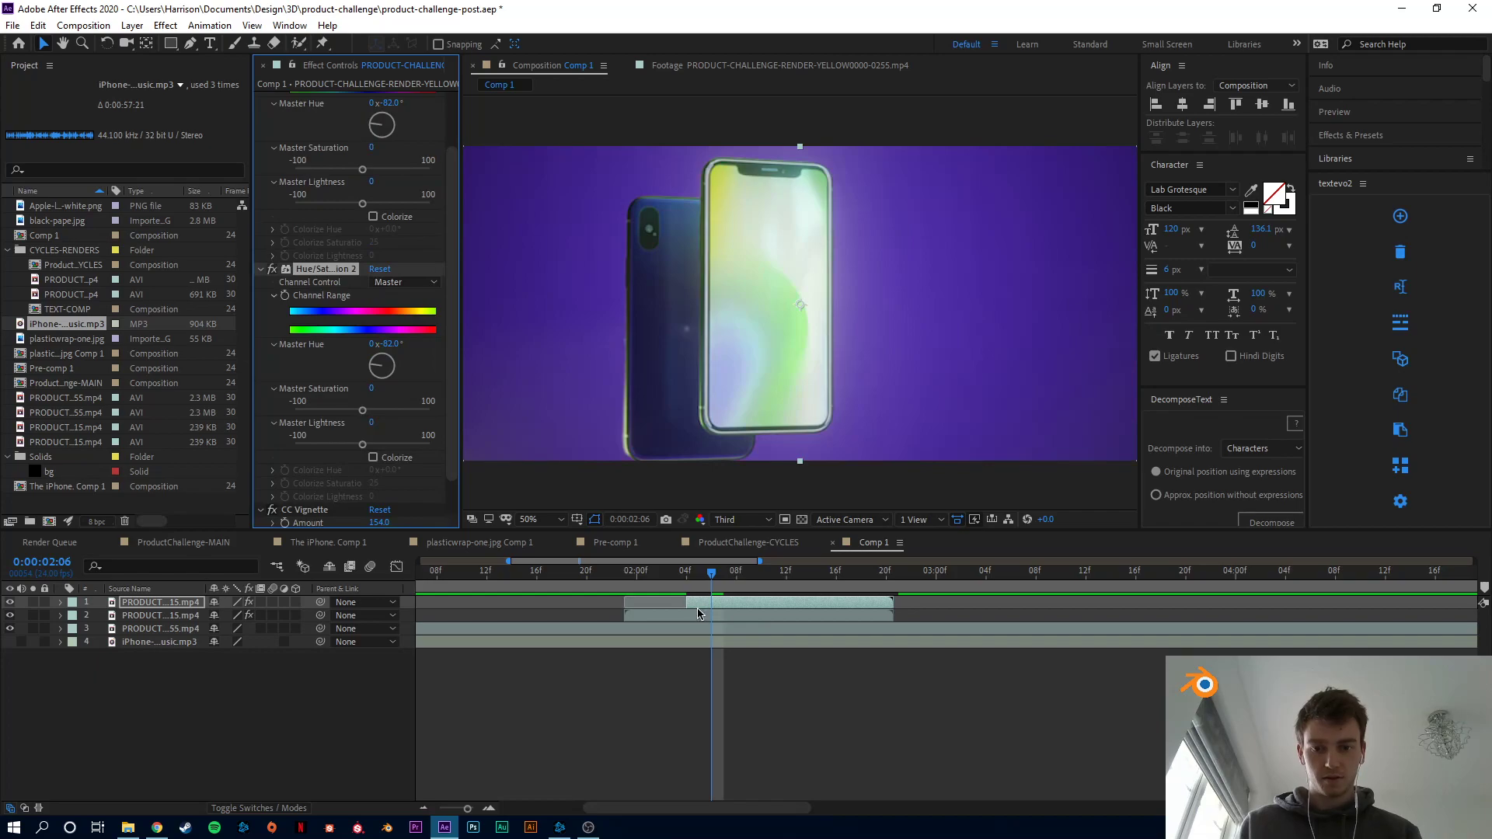
key("ctrl+z")
Duplicate the magenta clip, trim the new copy's start to about 0:00:02:09 and set its Master Hue to -96°.
key("ctrl+d")
left_click_drag(687, 603, 749, 610)
left_click(773, 574)
left_click_drag(386, 174, 408, 175)
left_click_drag(483, 246, 479, 276)
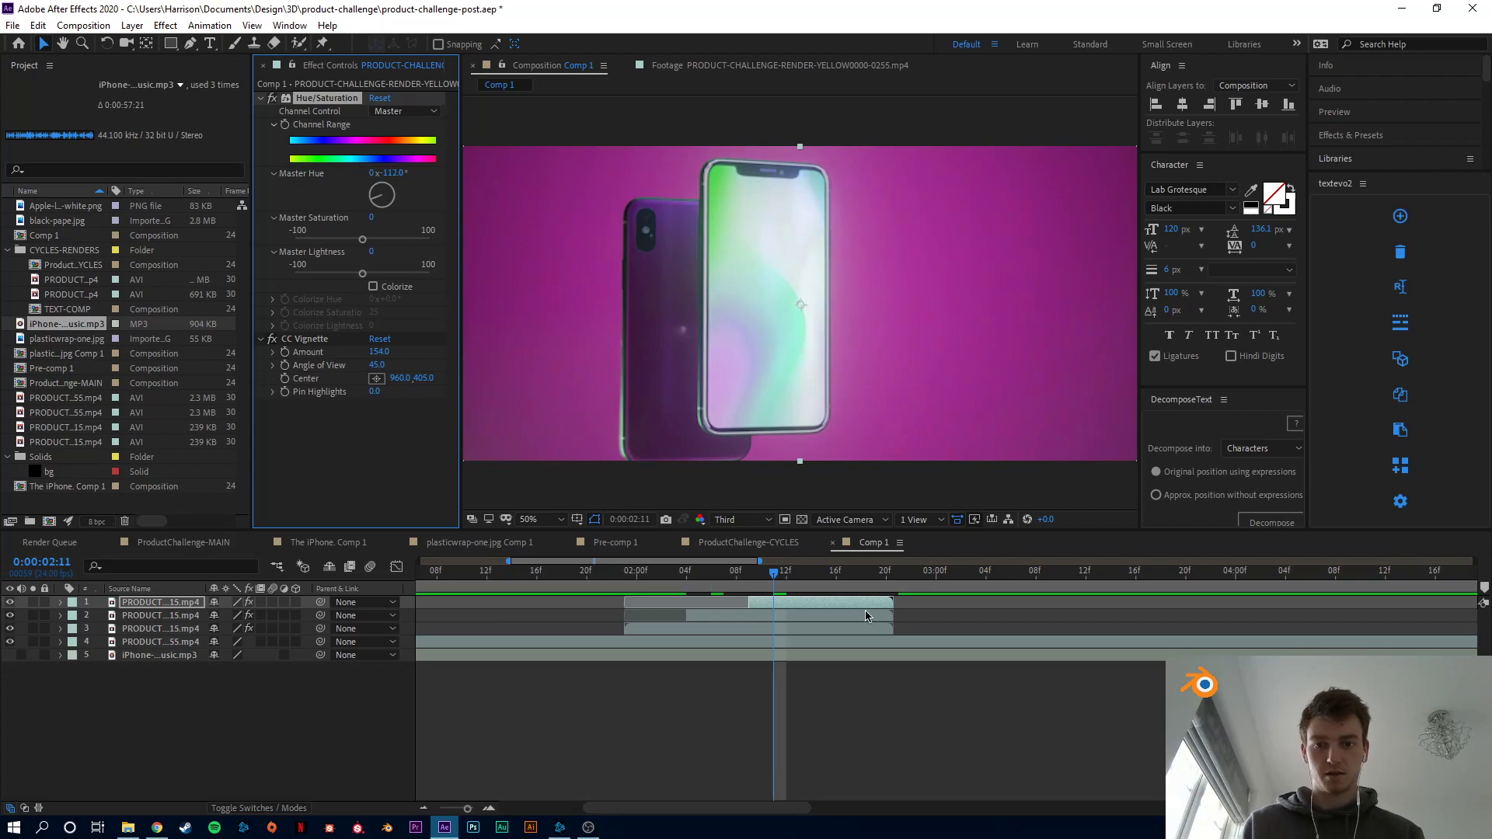
left_click_drag(398, 173, 415, 179)
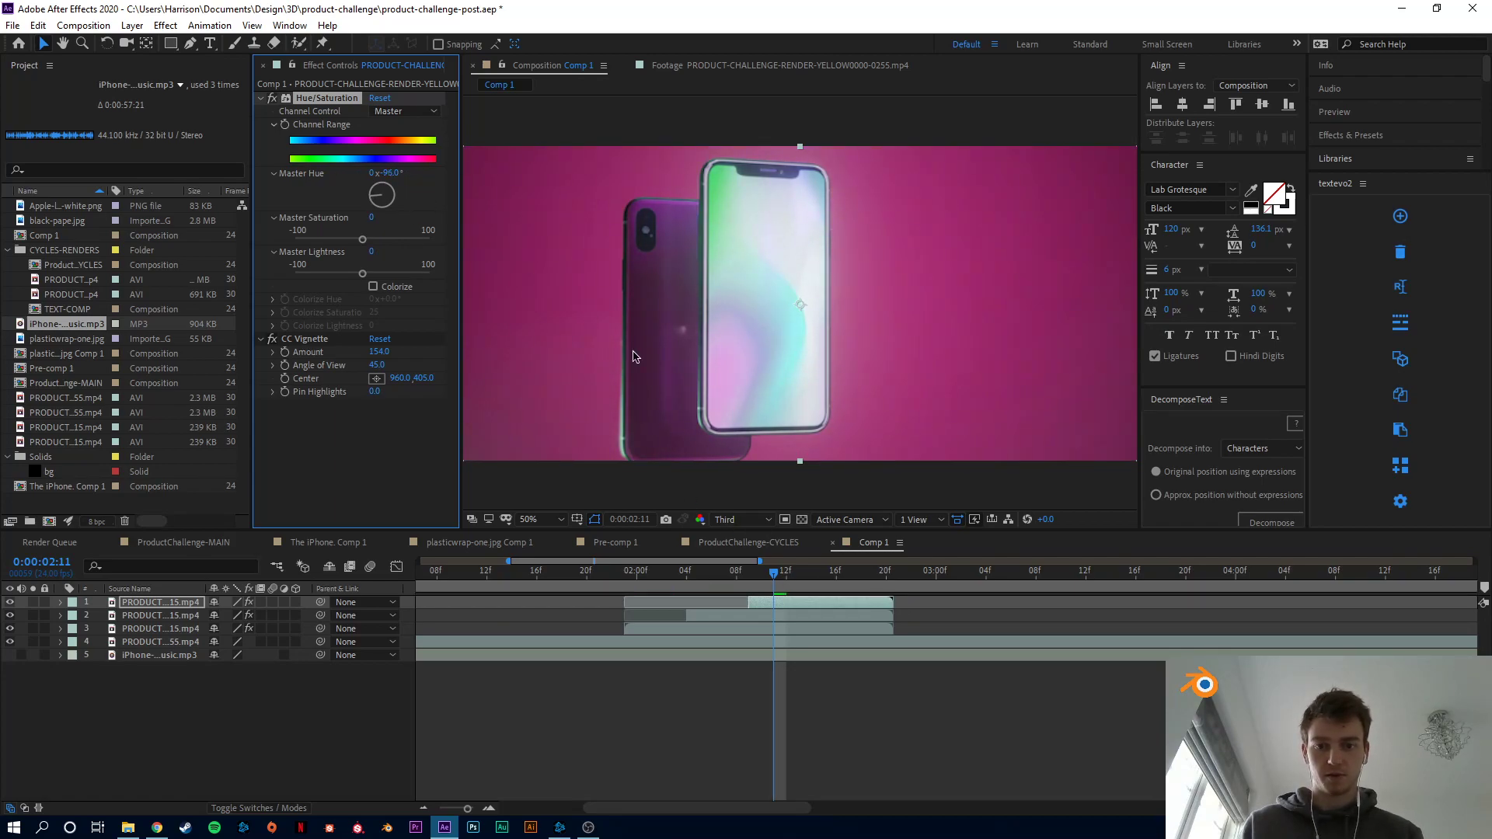
key("ctrl+d")
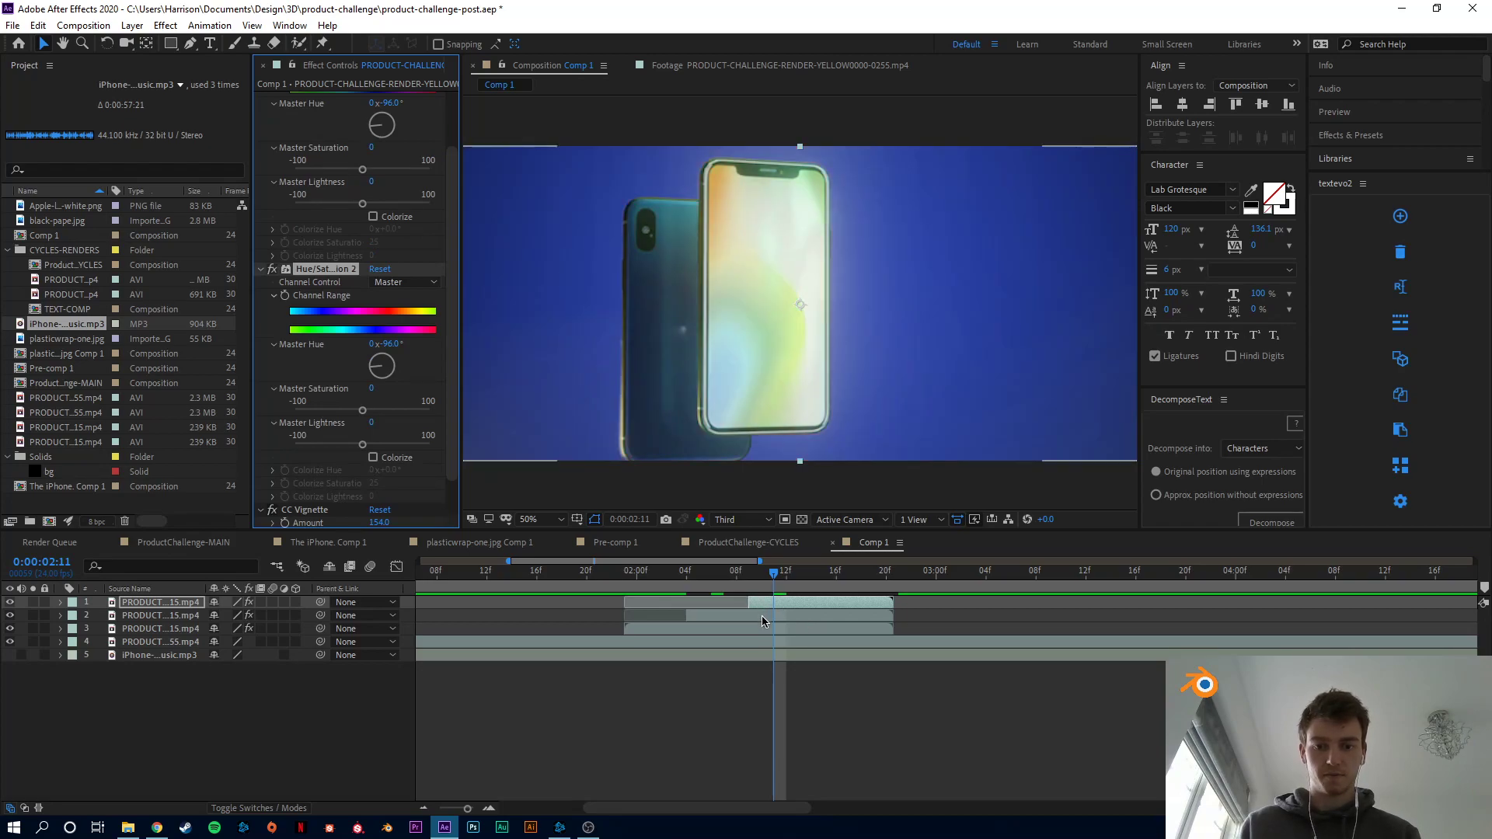
key("ctrl+z")
double_click(796, 605)
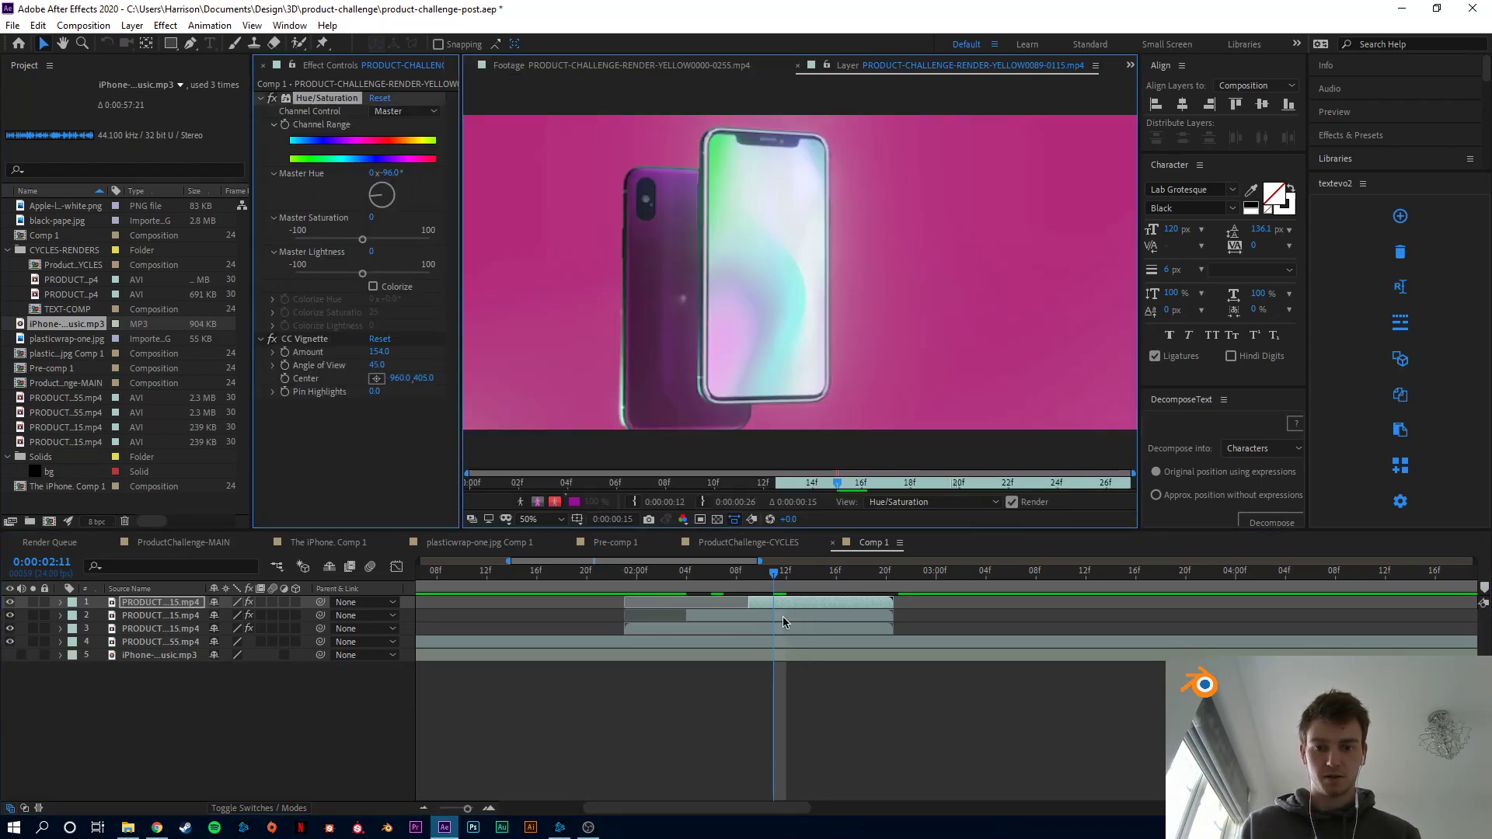
key("ctrl+shift+z")
key("ctrl+z")
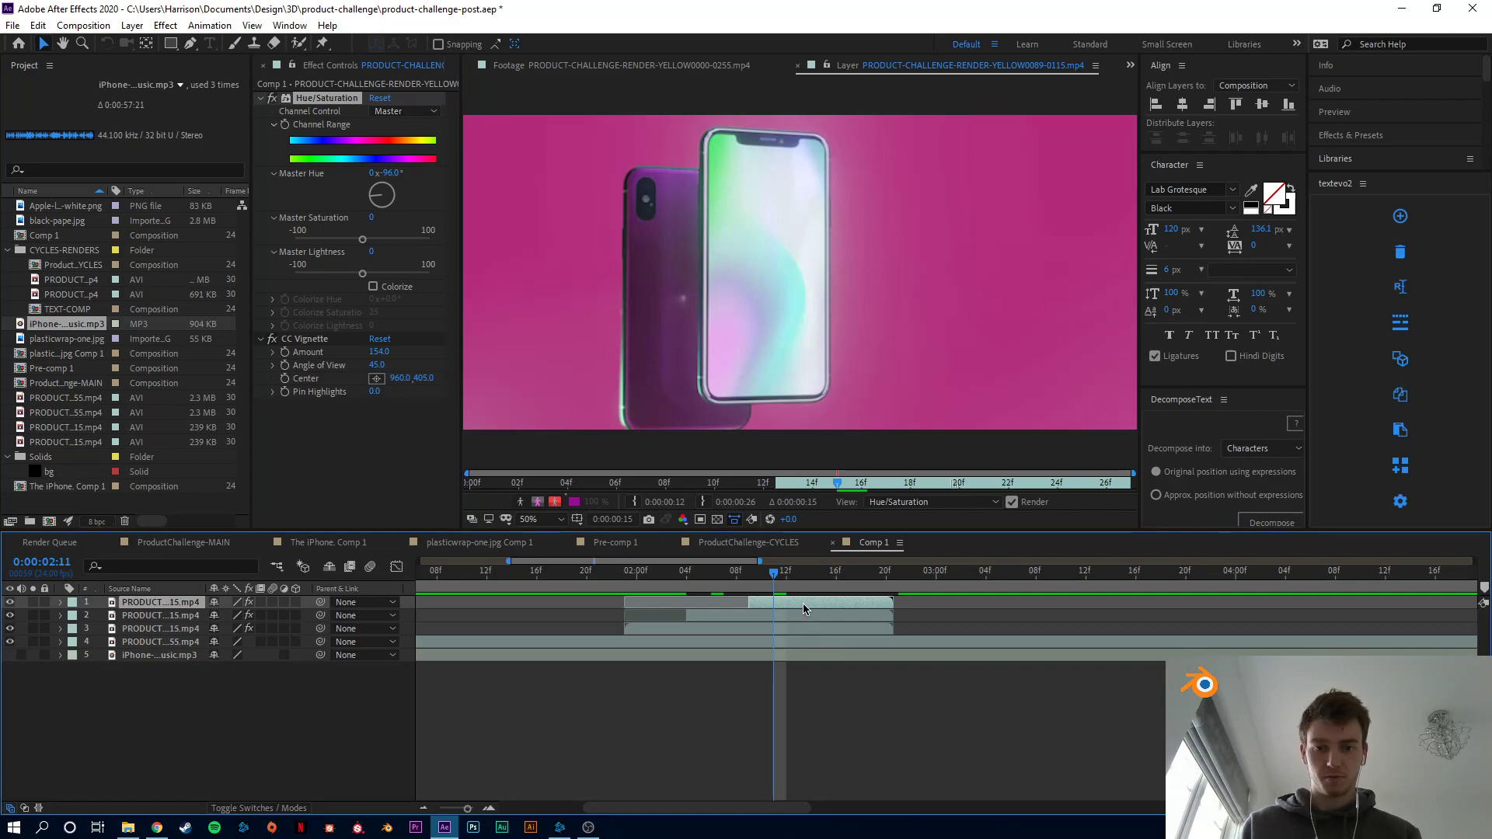
Duplicate the top clip and trim the copy's start to about 0:00:02:15, with the playhead at 0:00:02:16.
key("ctrl+d")
left_click_drag(755, 608, 808, 609)
left_click(836, 572)
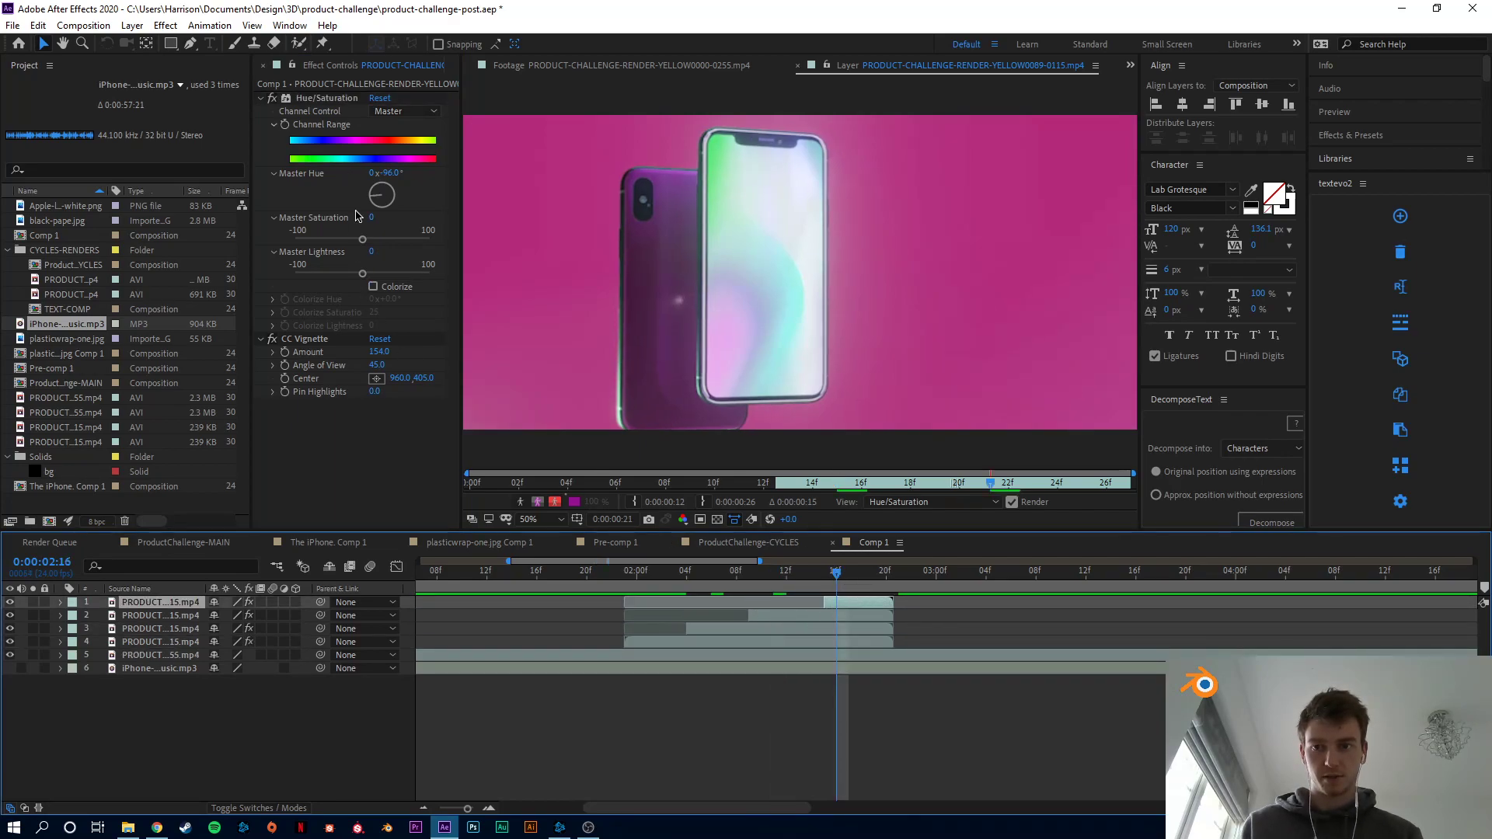
Try Master Hue values of -302° and -235° on the top clip.
left_click_drag(392, 174, 451, 178)
left_click(786, 694)
left_click(843, 603)
left_click_drag(363, 164, 495, 181)
left_click(626, 67)
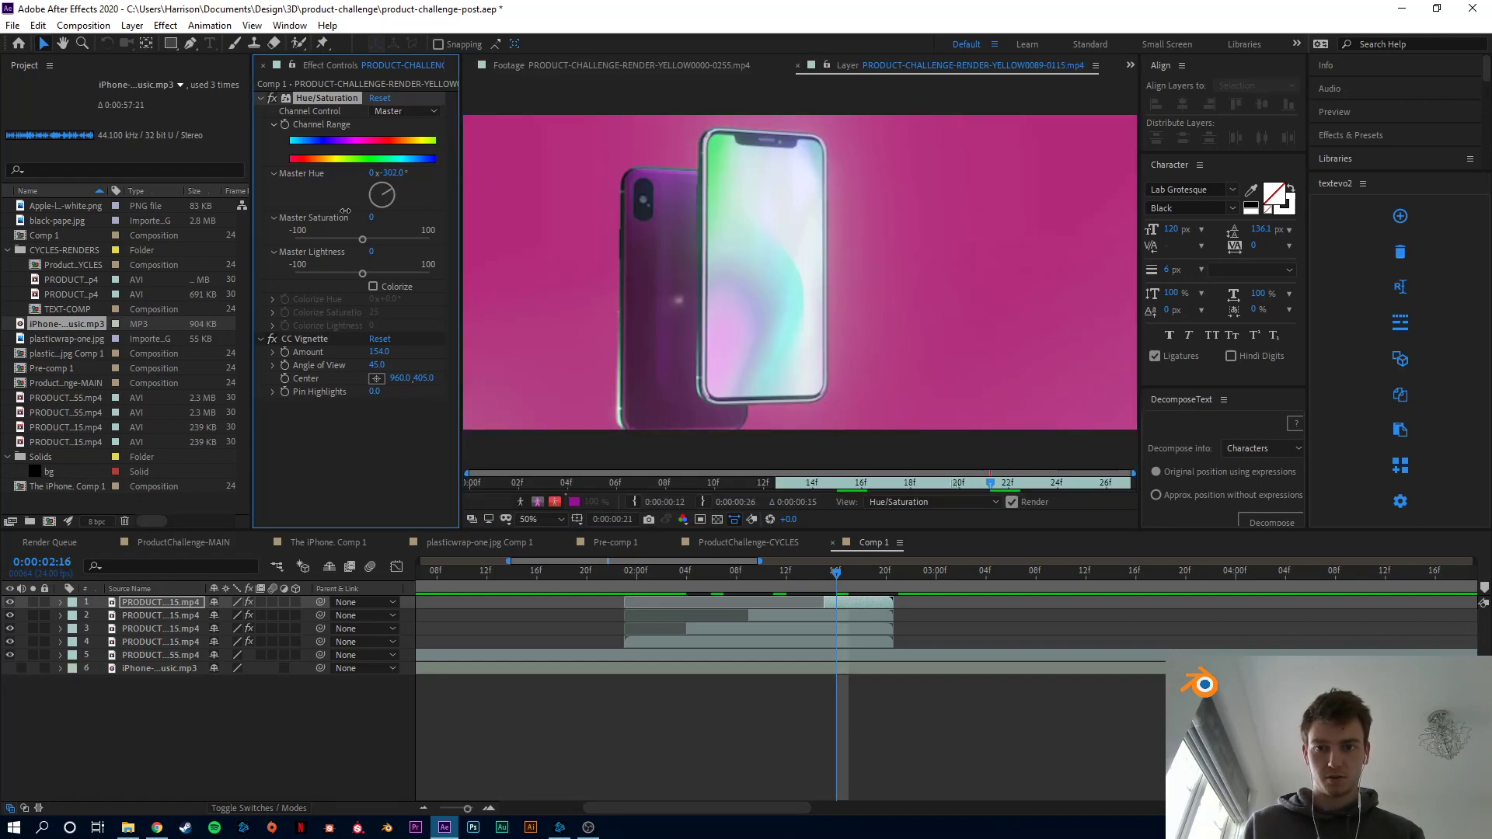
left_click_drag(373, 188, 388, 188)
left_click(851, 716)
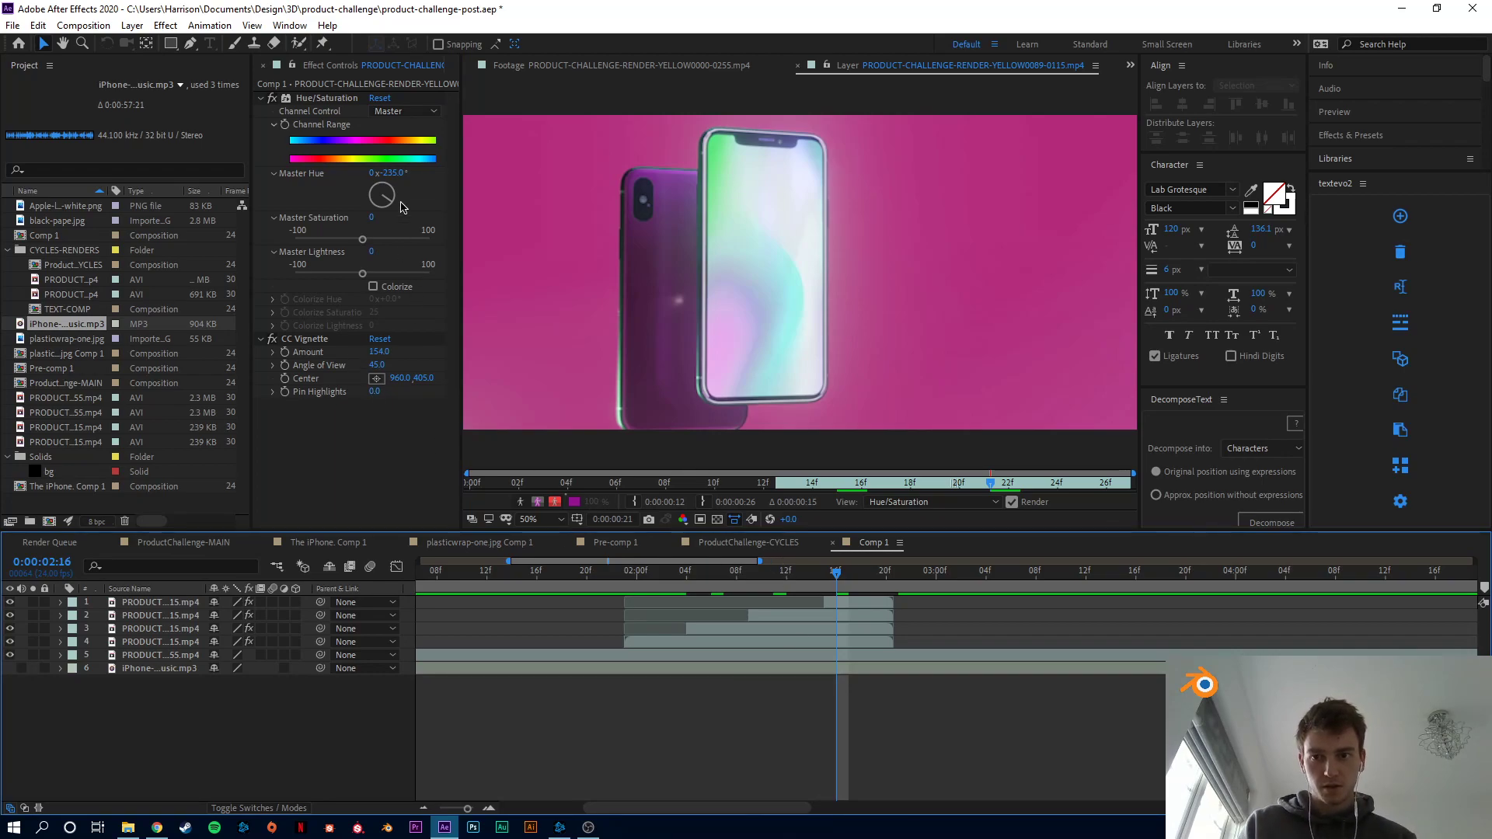
Undo back to the freshly duplicated top clip and trim its start to 0:00:02:16.
left_click(363, 173)
left_click(866, 689)
left_click(858, 607)
key("Delete")
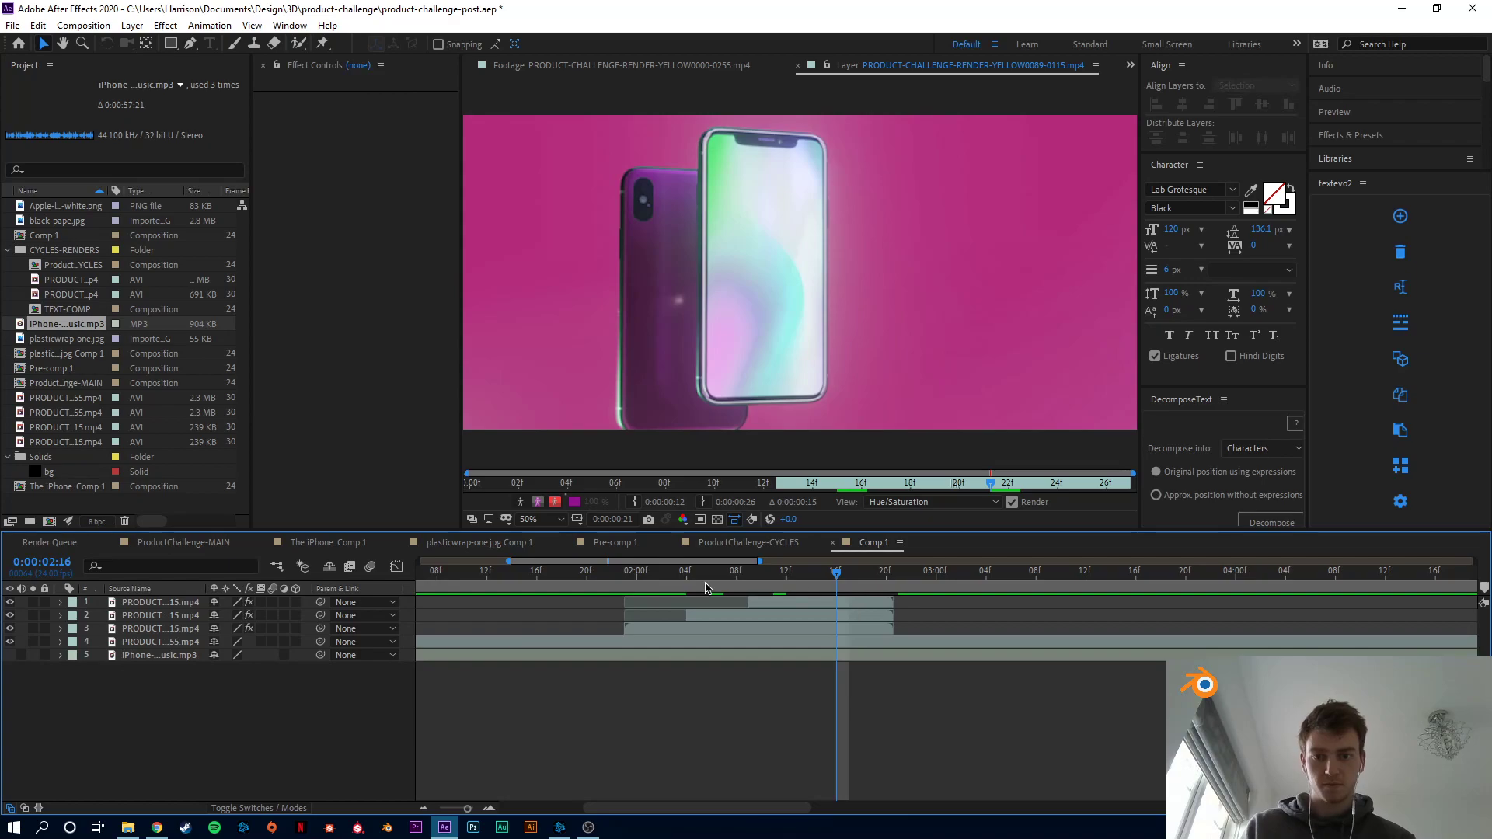
key("ctrl+z")
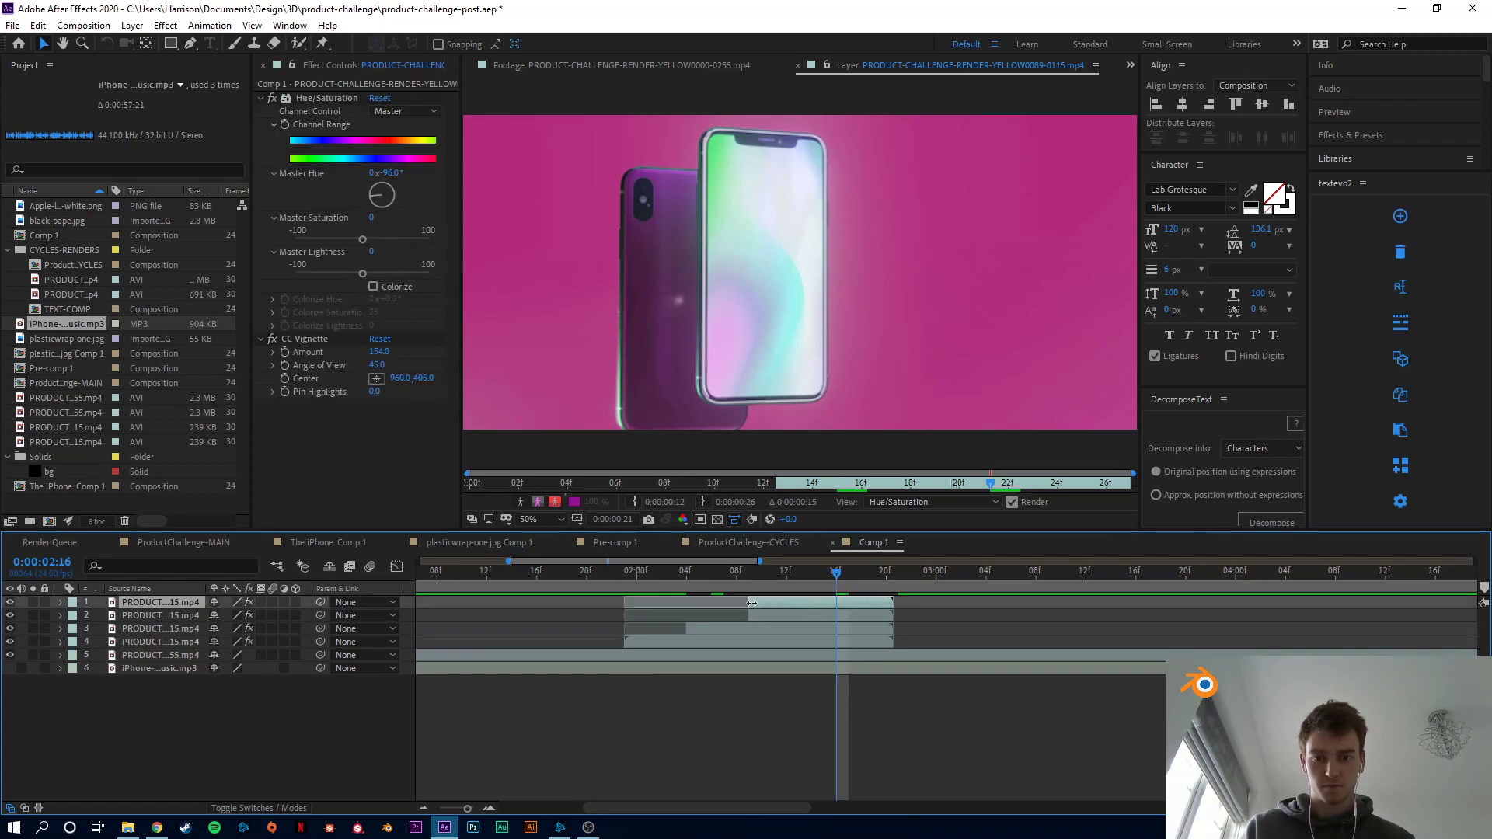
left_click_drag(750, 608, 855, 608)
left_click(860, 581)
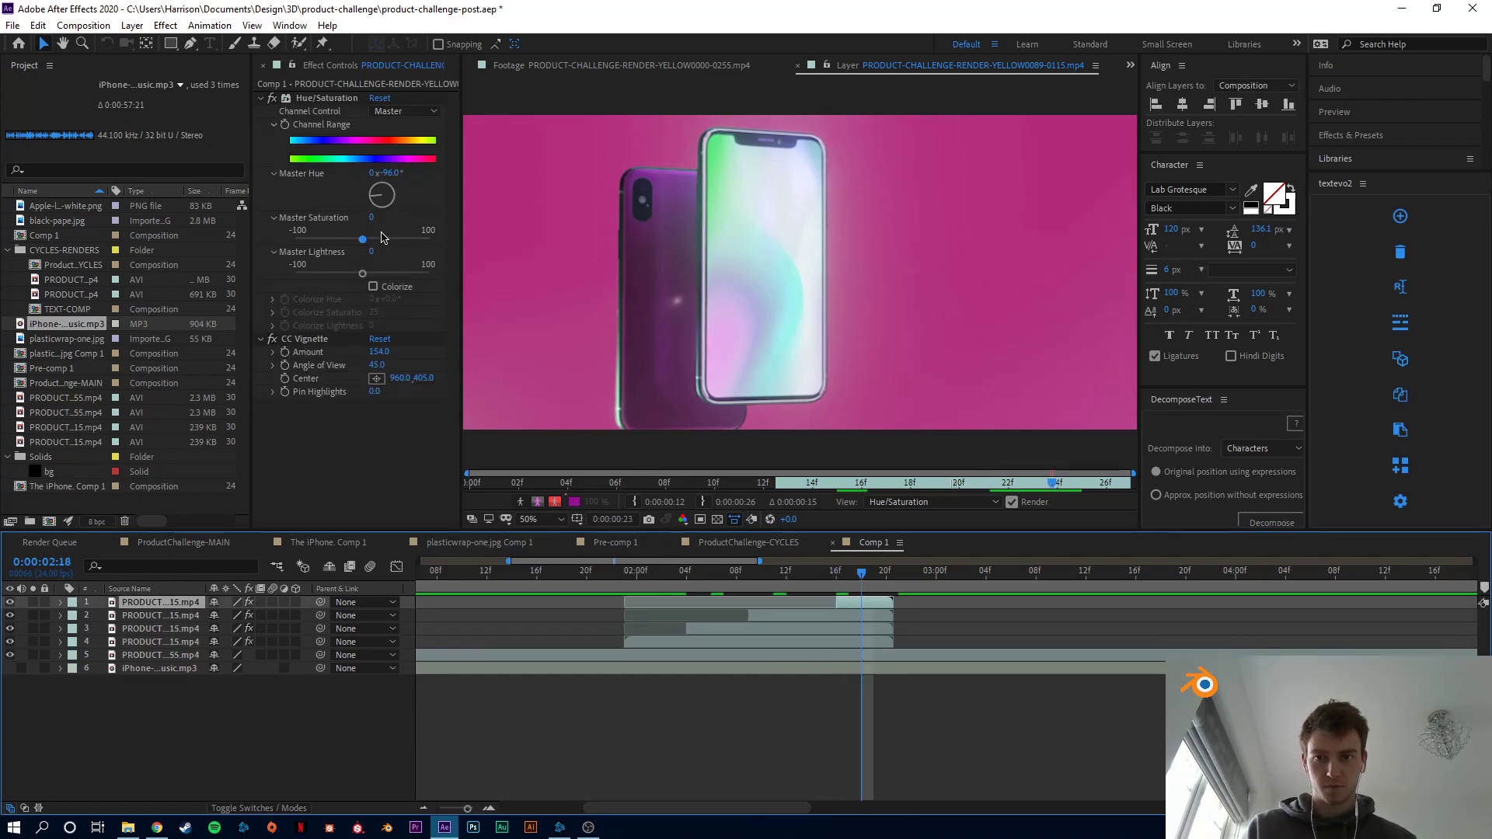
Try a Master Hue of -114° and a Master Saturation of 24 on the top clip.
left_click_drag(391, 173, 446, 186)
left_click_drag(518, 260, 426, 463)
left_click_drag(362, 239, 378, 240)
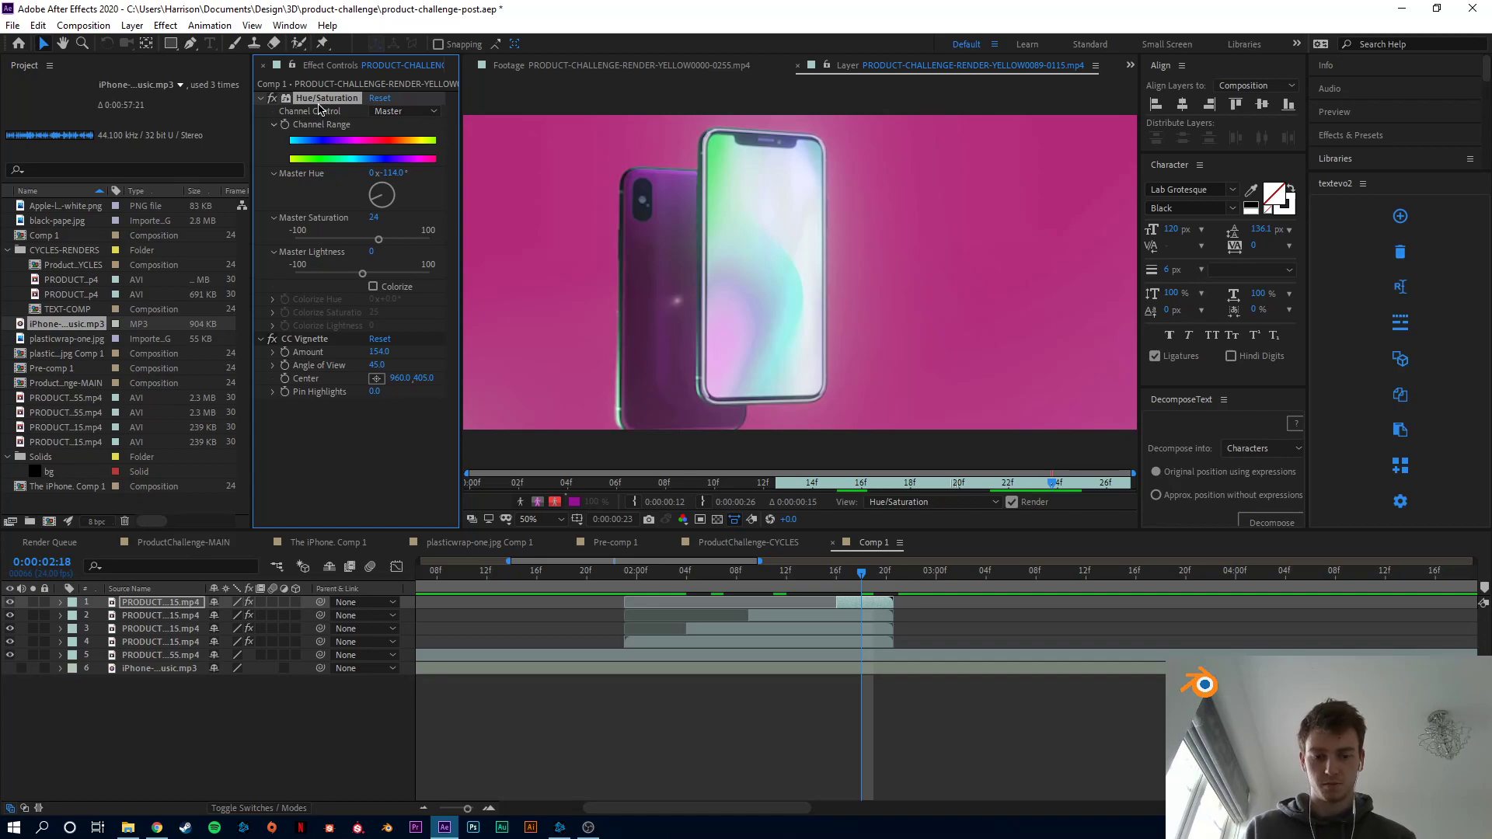
Replace the top clip's Hue/Saturation effect with a new one and set its Master Hue to +102°.
key("Delete")
key("ctrl+space")
type("hue")
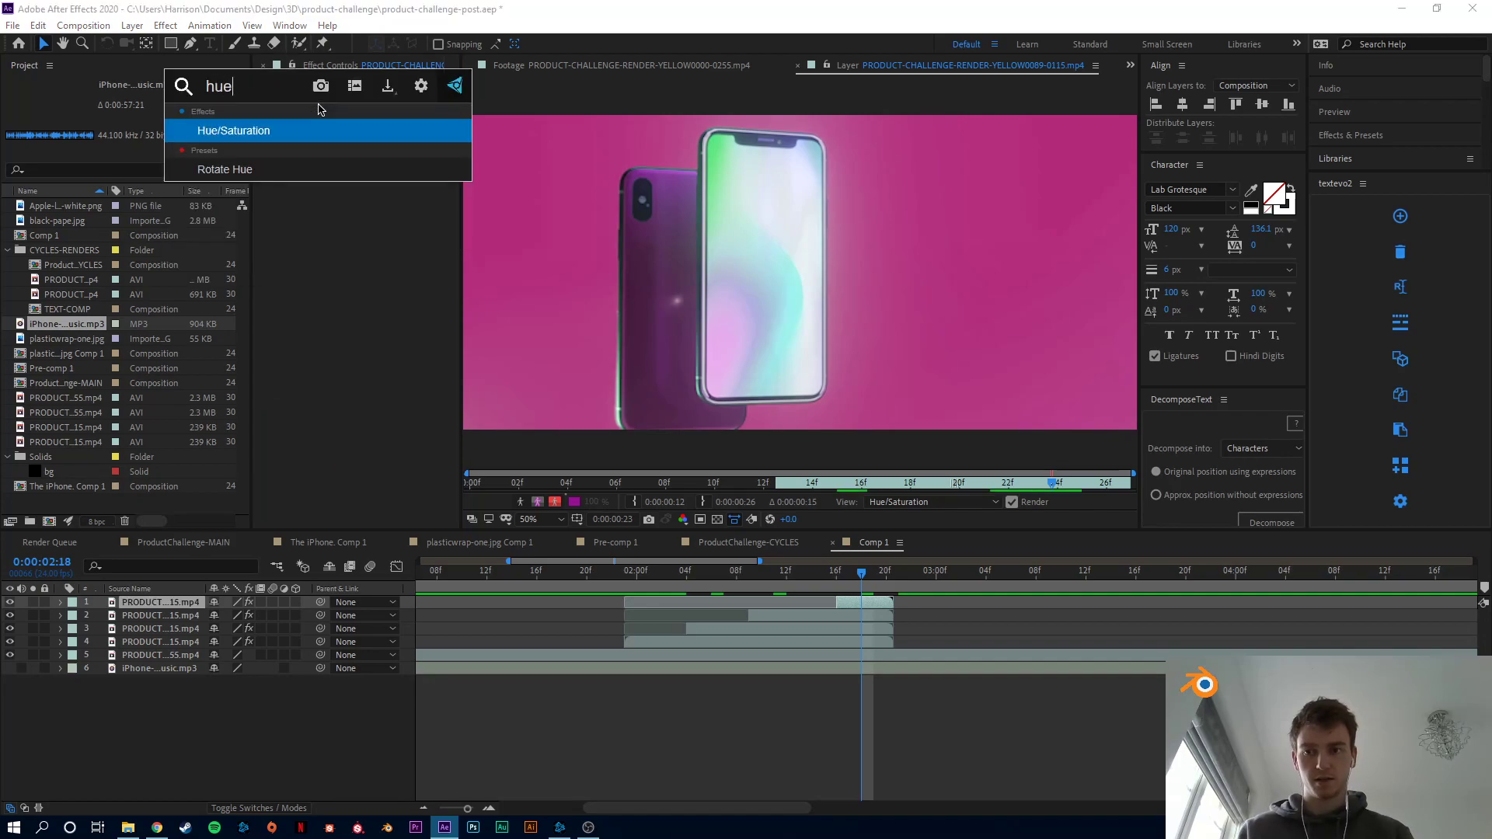
key("Return")
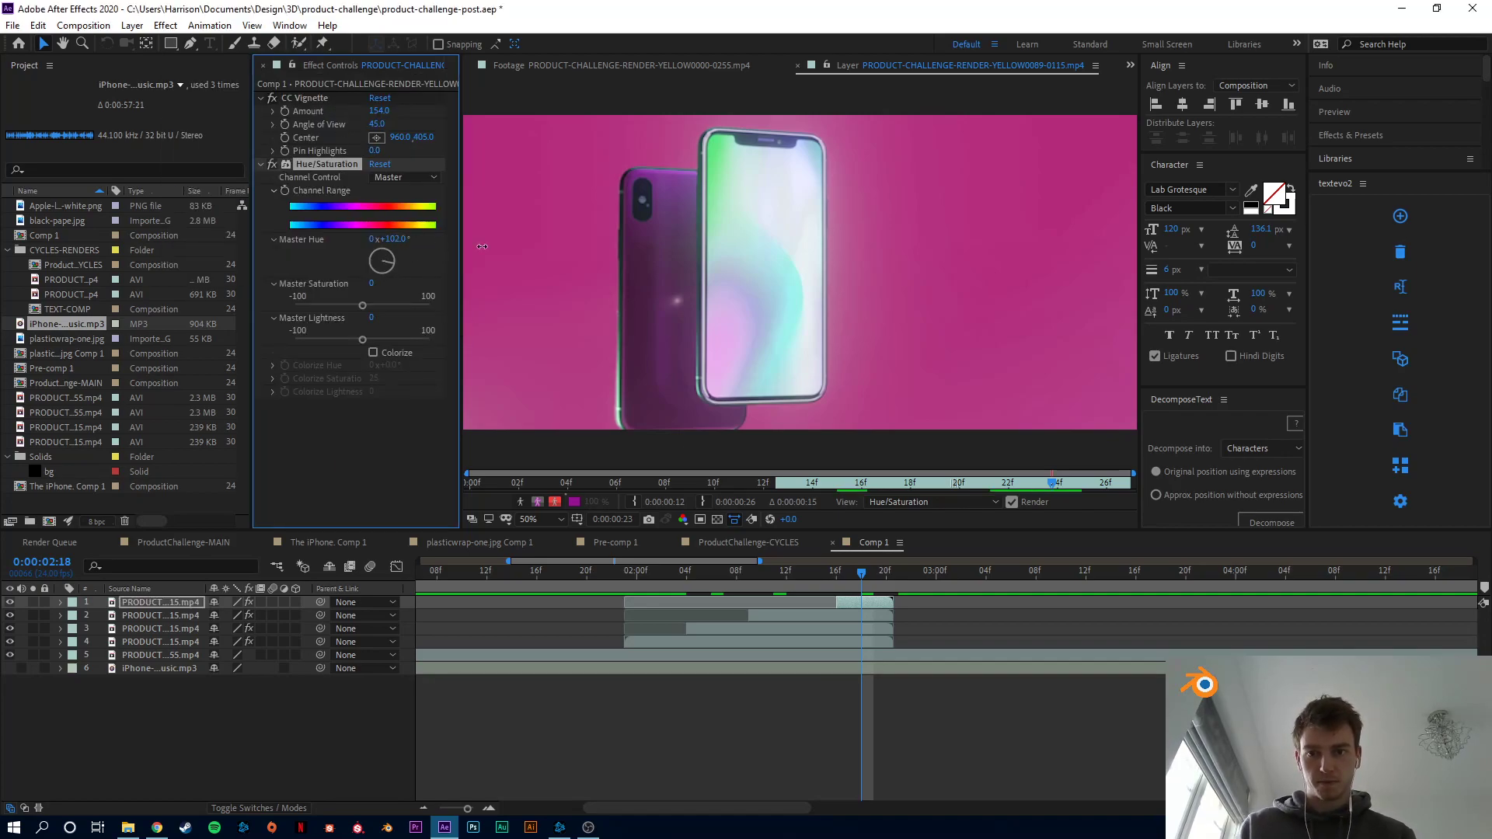
Scrub and play through the stacked colour clips between about 0:00:01:19 and 0:00:02:18 to review the cuts.
left_click(785, 699)
left_click_drag(777, 573, 653, 625)
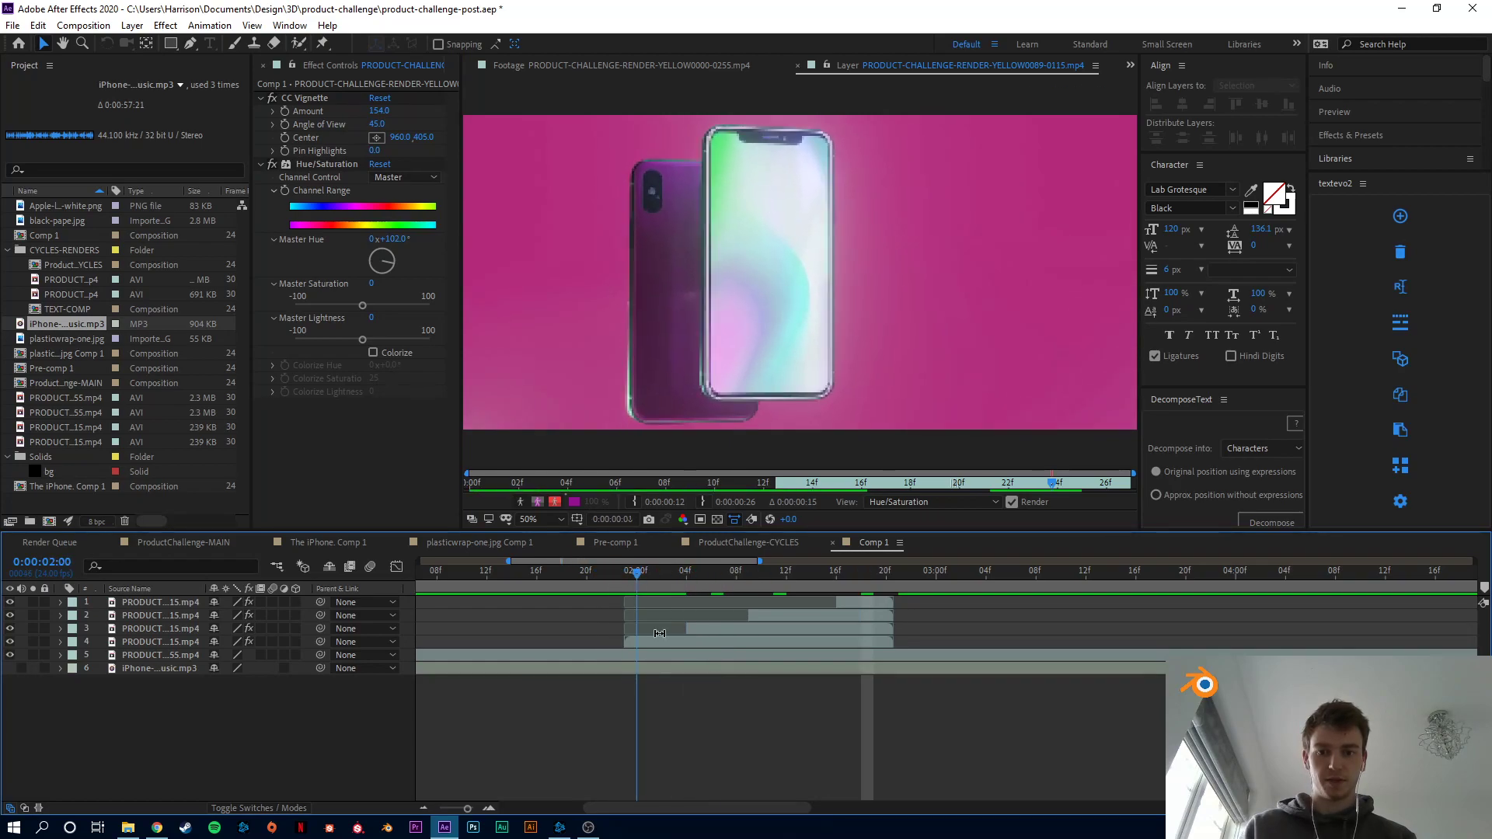
left_click(653, 625)
left_click(738, 616)
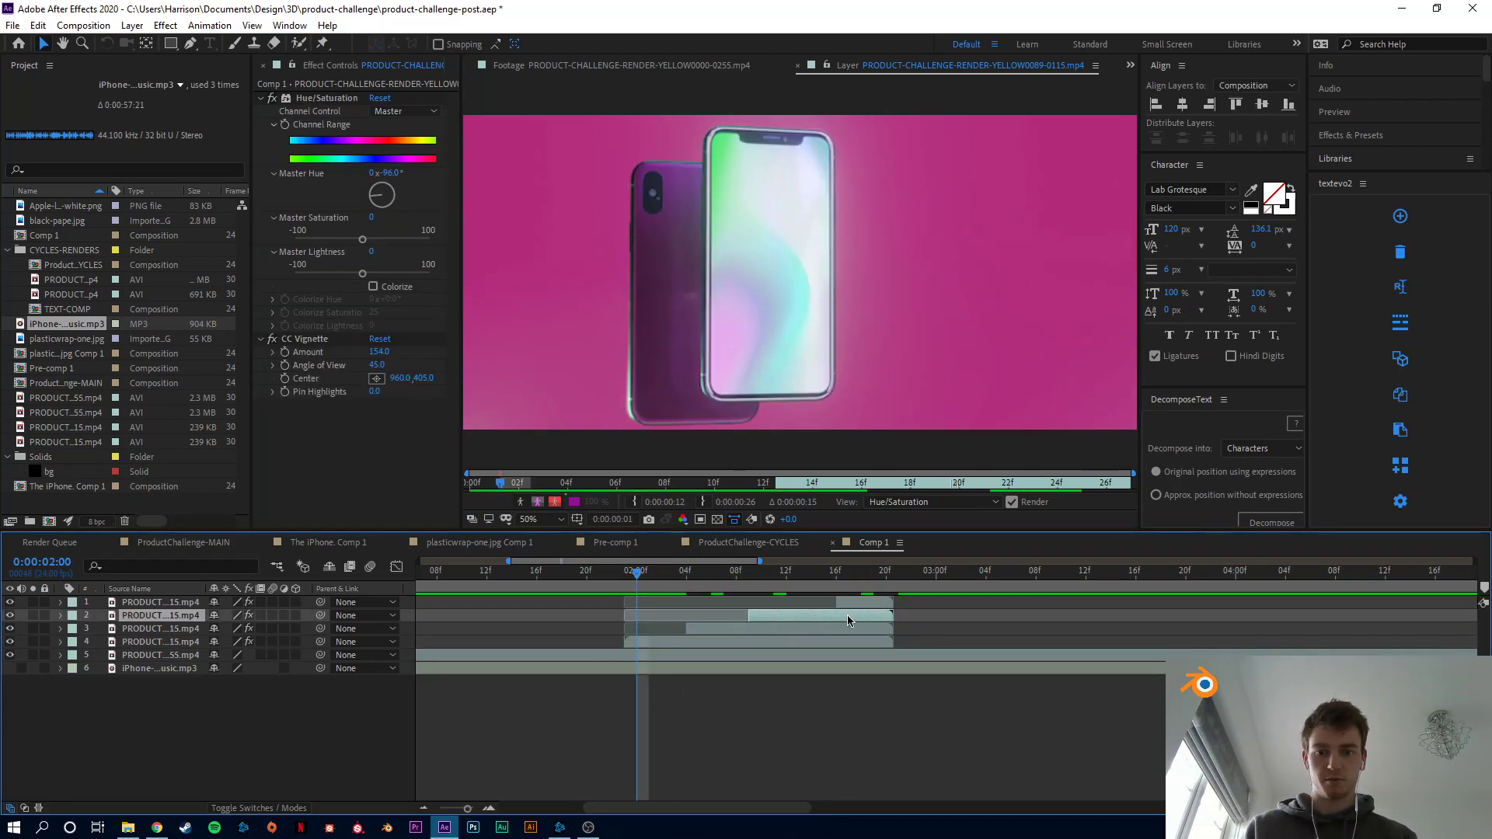
left_click(692, 602)
left_click(631, 67)
left_click_drag(738, 574, 861, 576)
key("space")
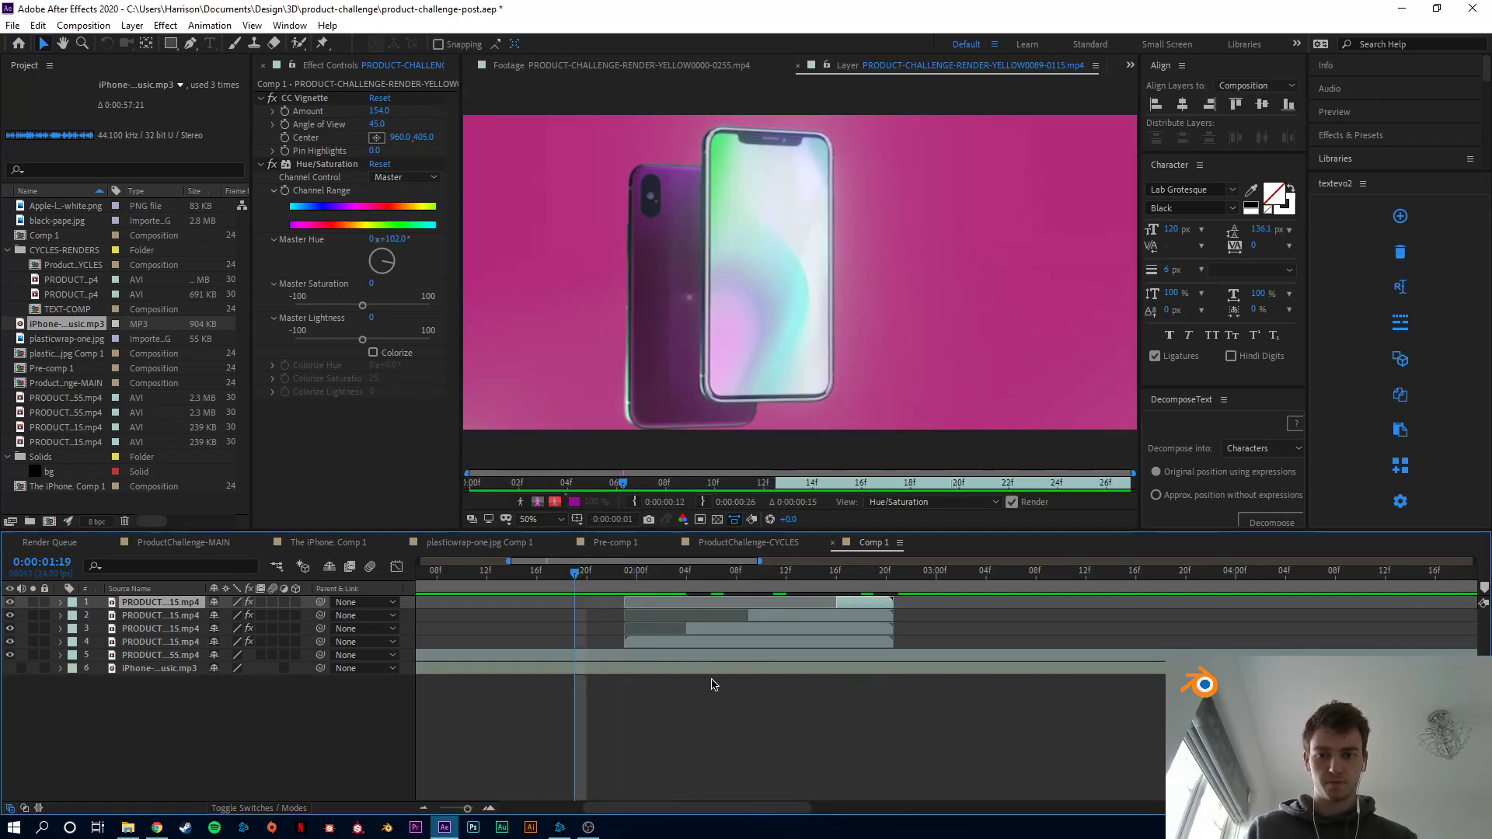
key("space")
left_click(682, 589)
left_click_drag(718, 576, 650, 592)
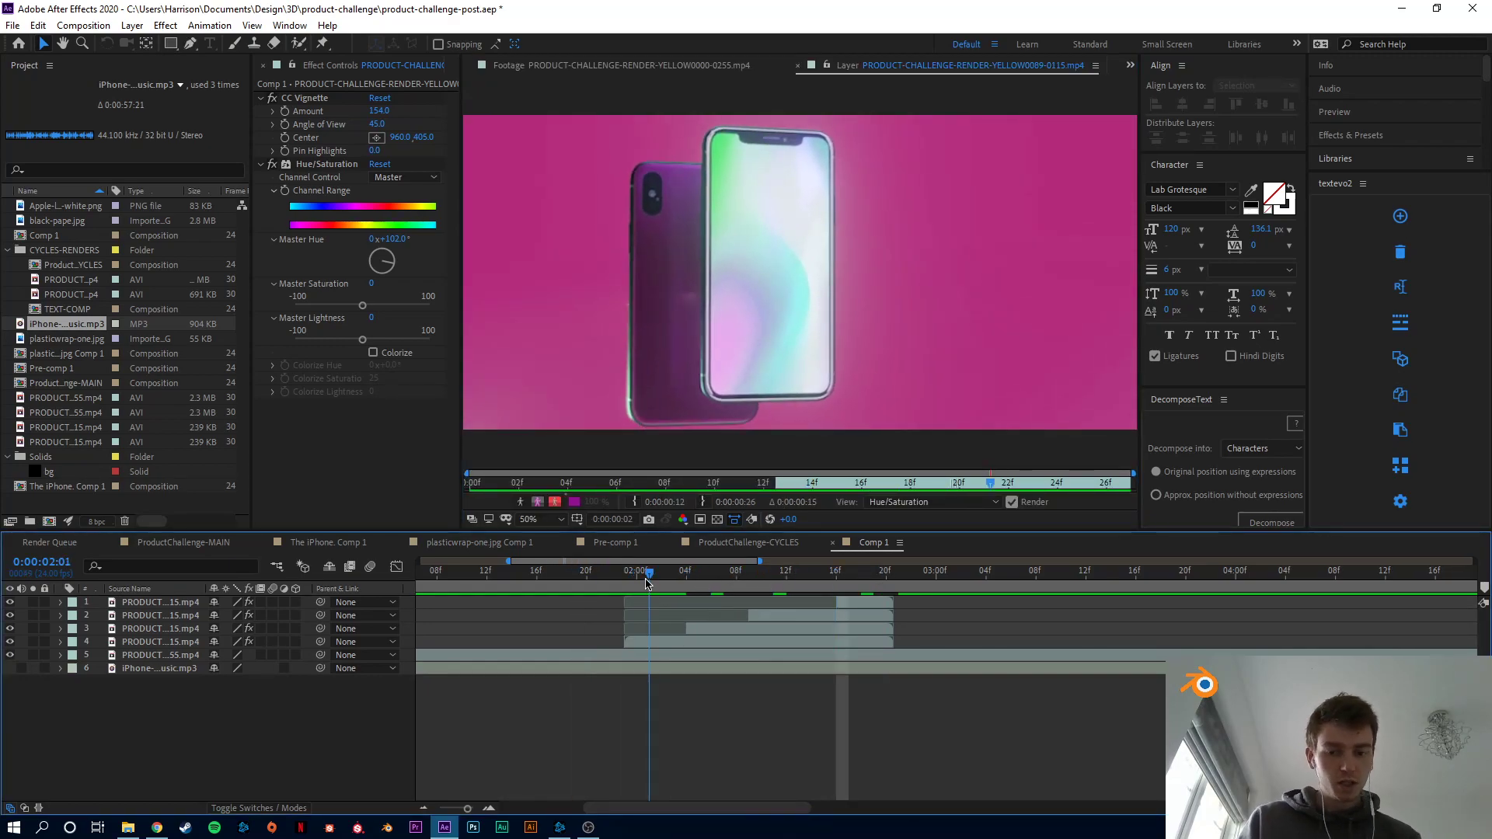
Trim the ends of the three lower coloured clips to 0:00:02:04, 0:00:02:09 and 0:00:02:16 so each stops where the next starts.
left_click(706, 644)
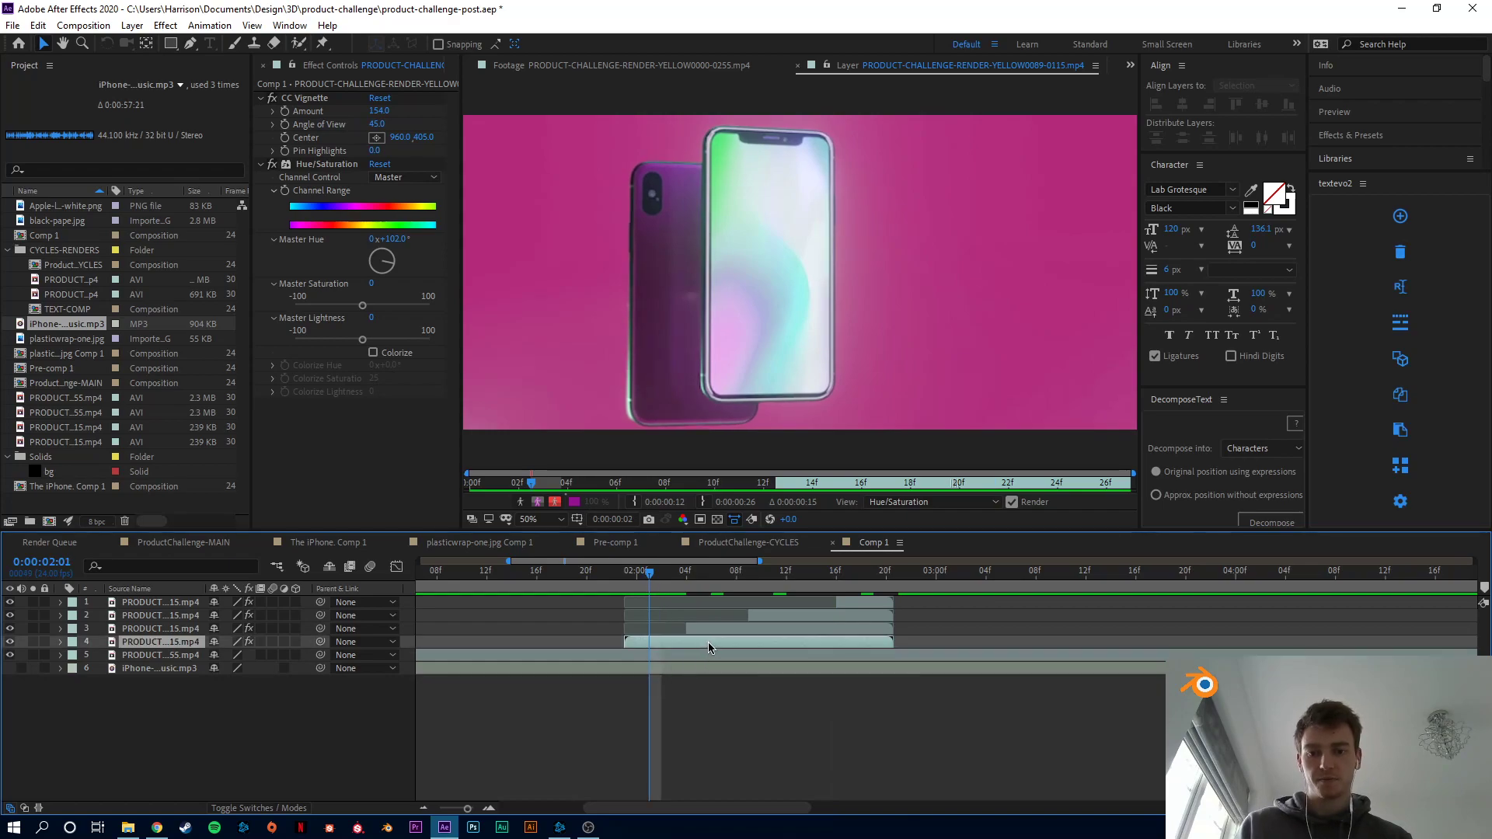
left_click_drag(892, 643, 698, 655)
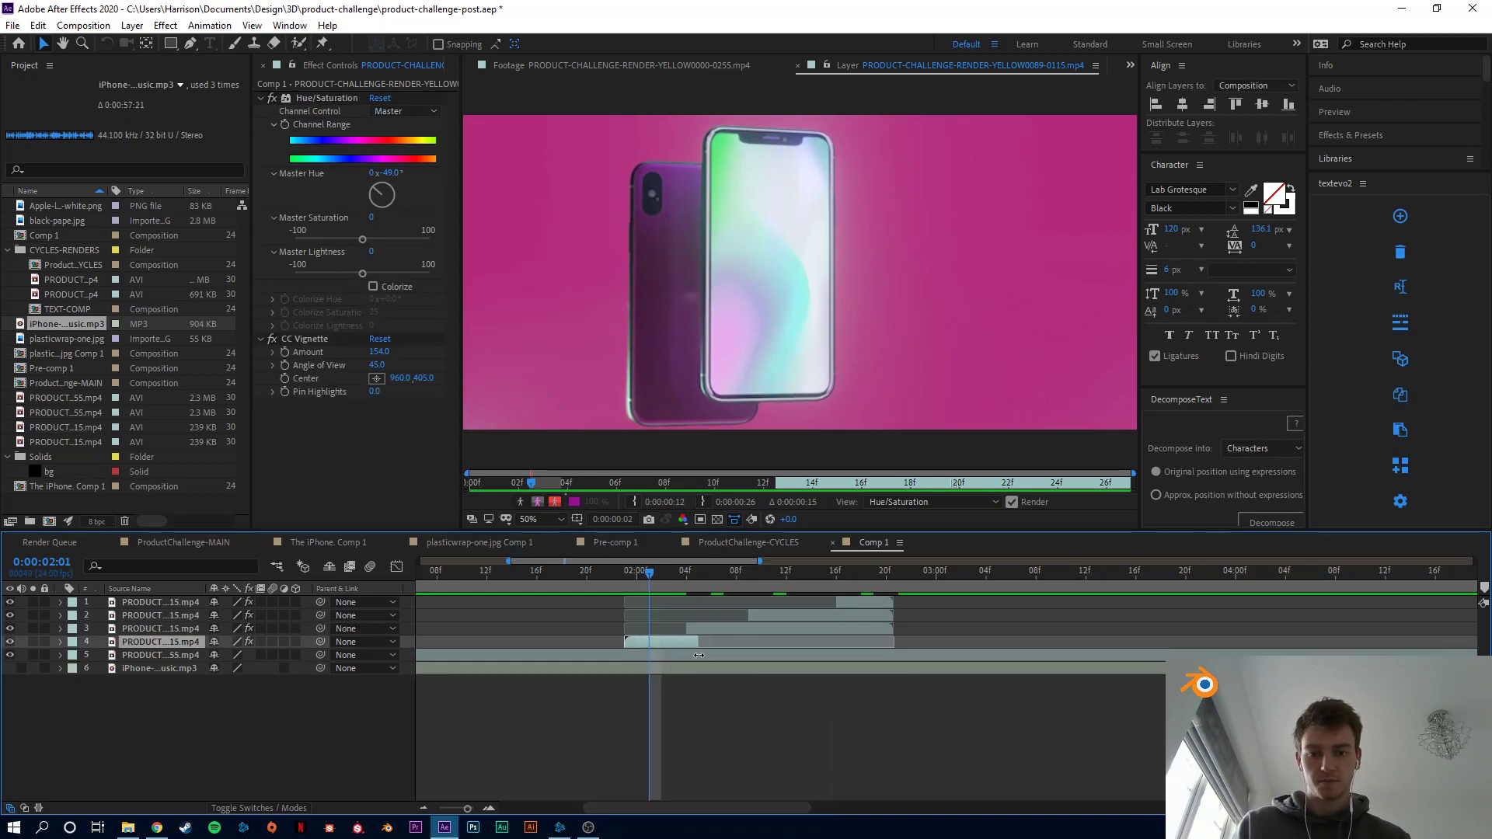
left_click(746, 630)
left_click_drag(894, 631, 749, 631)
left_click(849, 617)
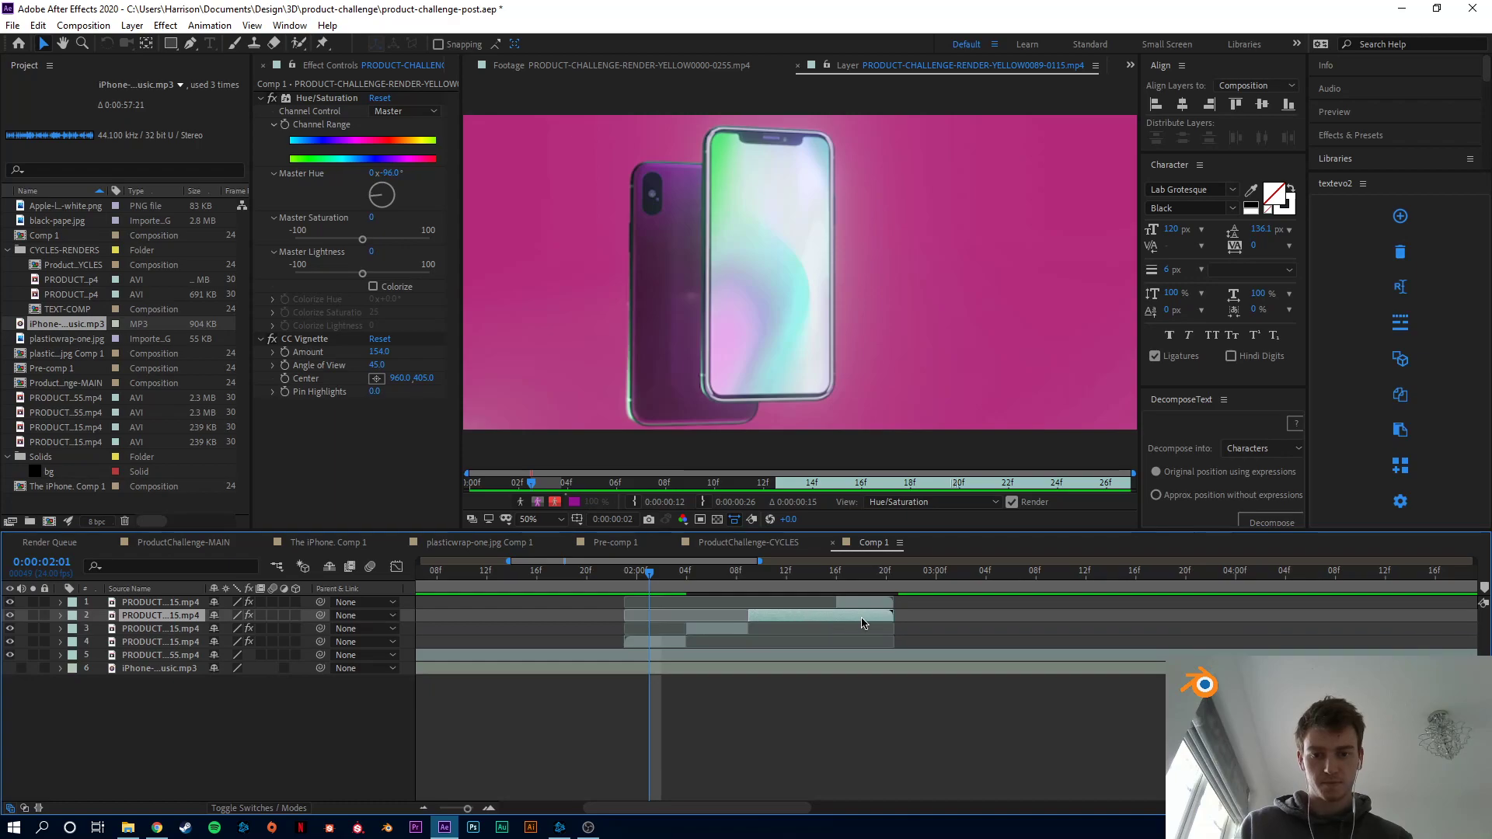
left_click_drag(895, 615, 835, 616)
Return the viewer to the Comp 1 composition and scrub across the colour cuts to 0:00:02:18.
left_click(699, 568)
left_click(797, 66)
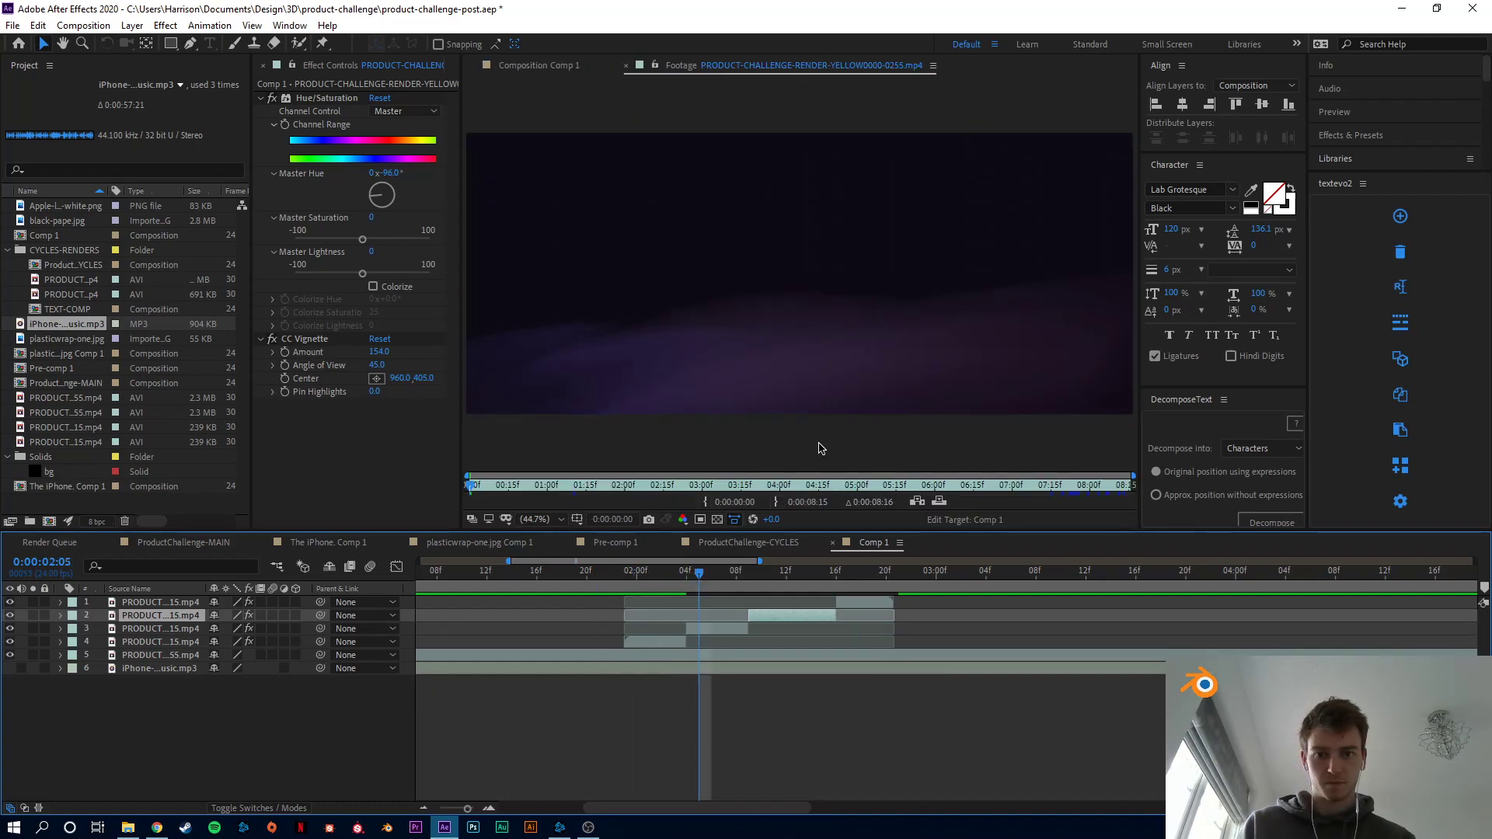
left_click(702, 685)
left_click(631, 575)
left_click_drag(690, 595, 505, 605)
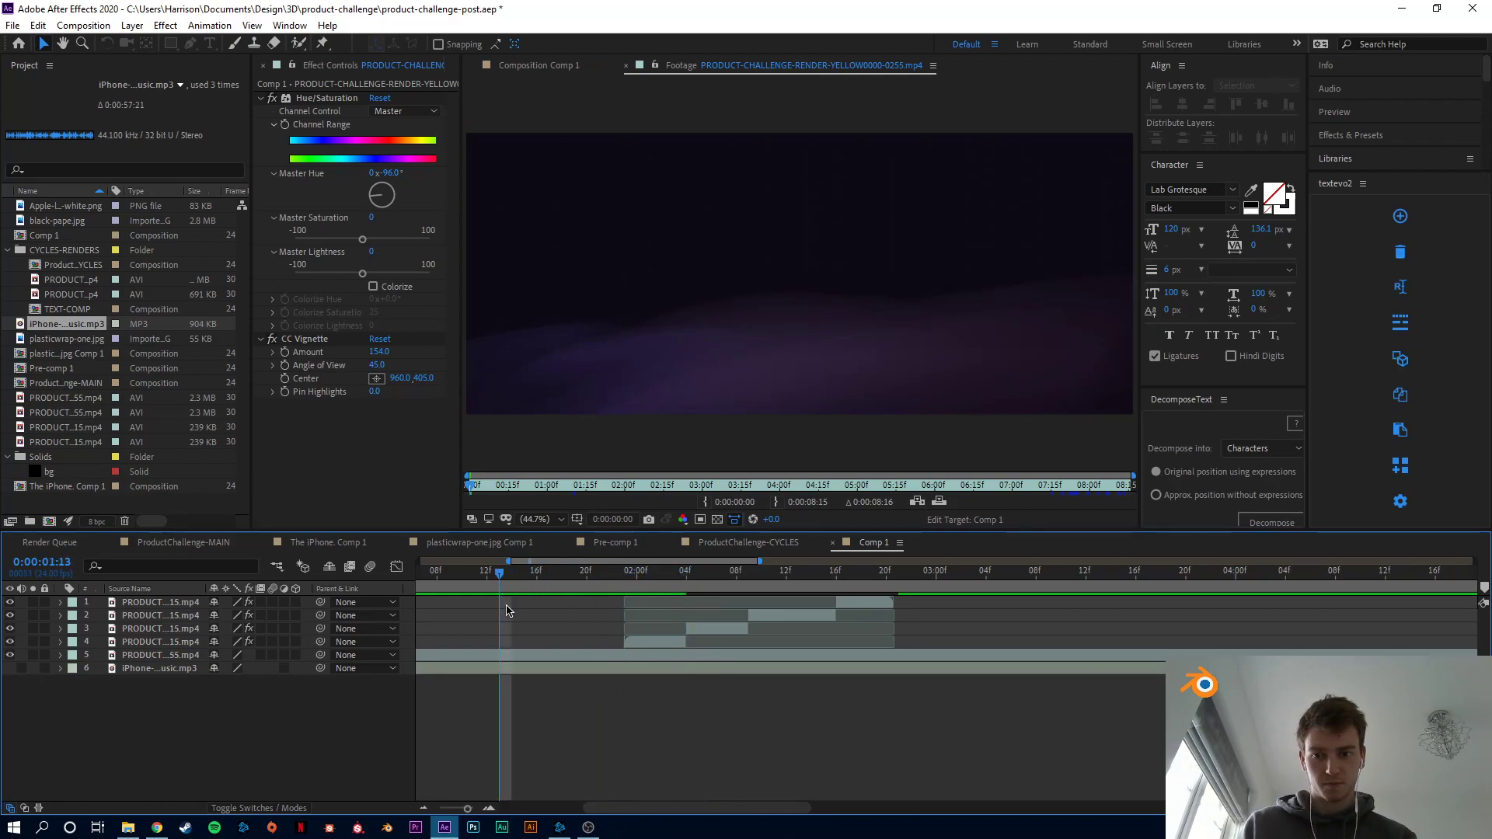
key("space")
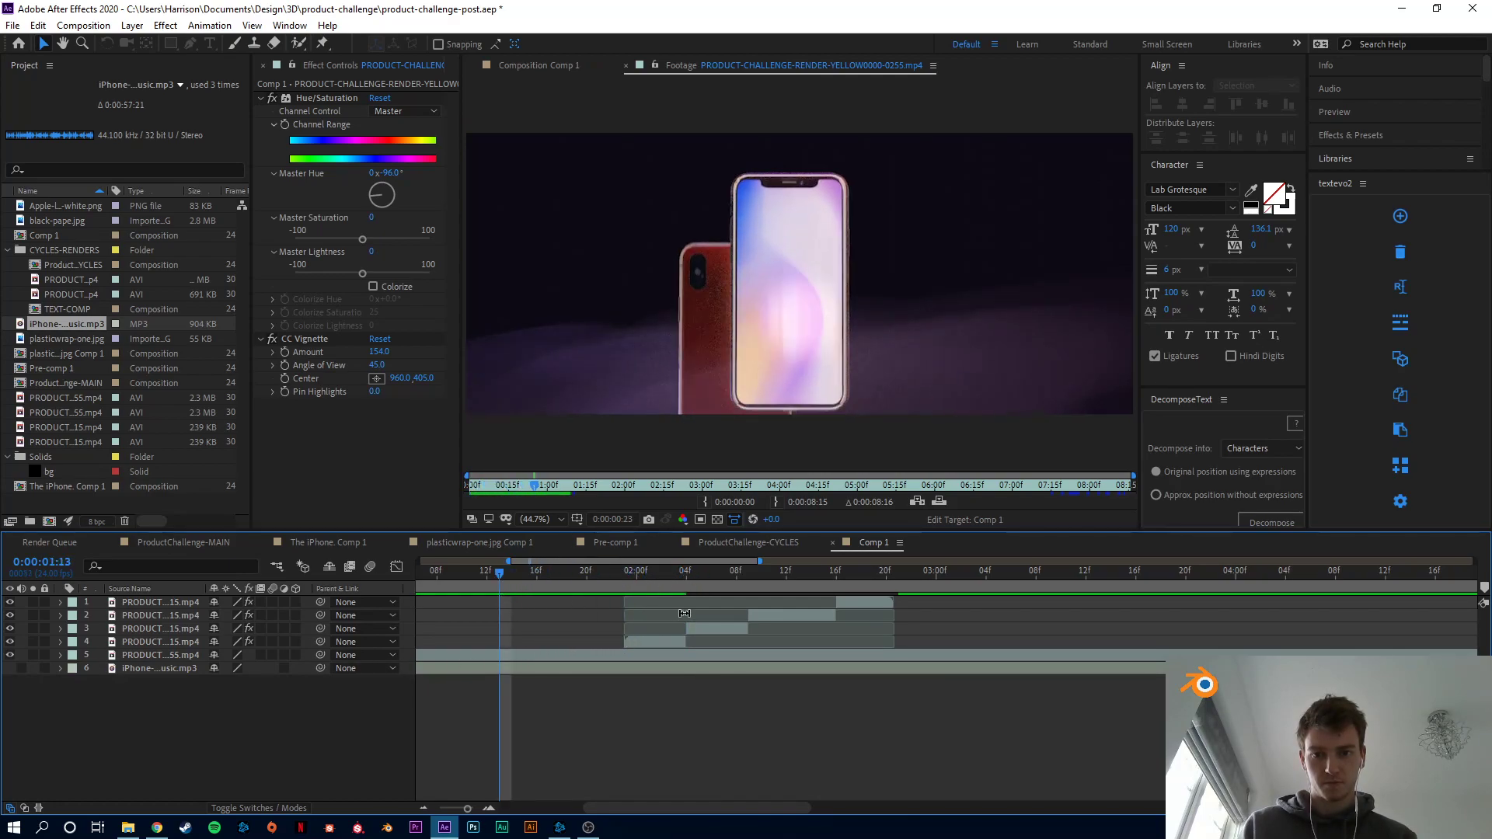
left_click(538, 66)
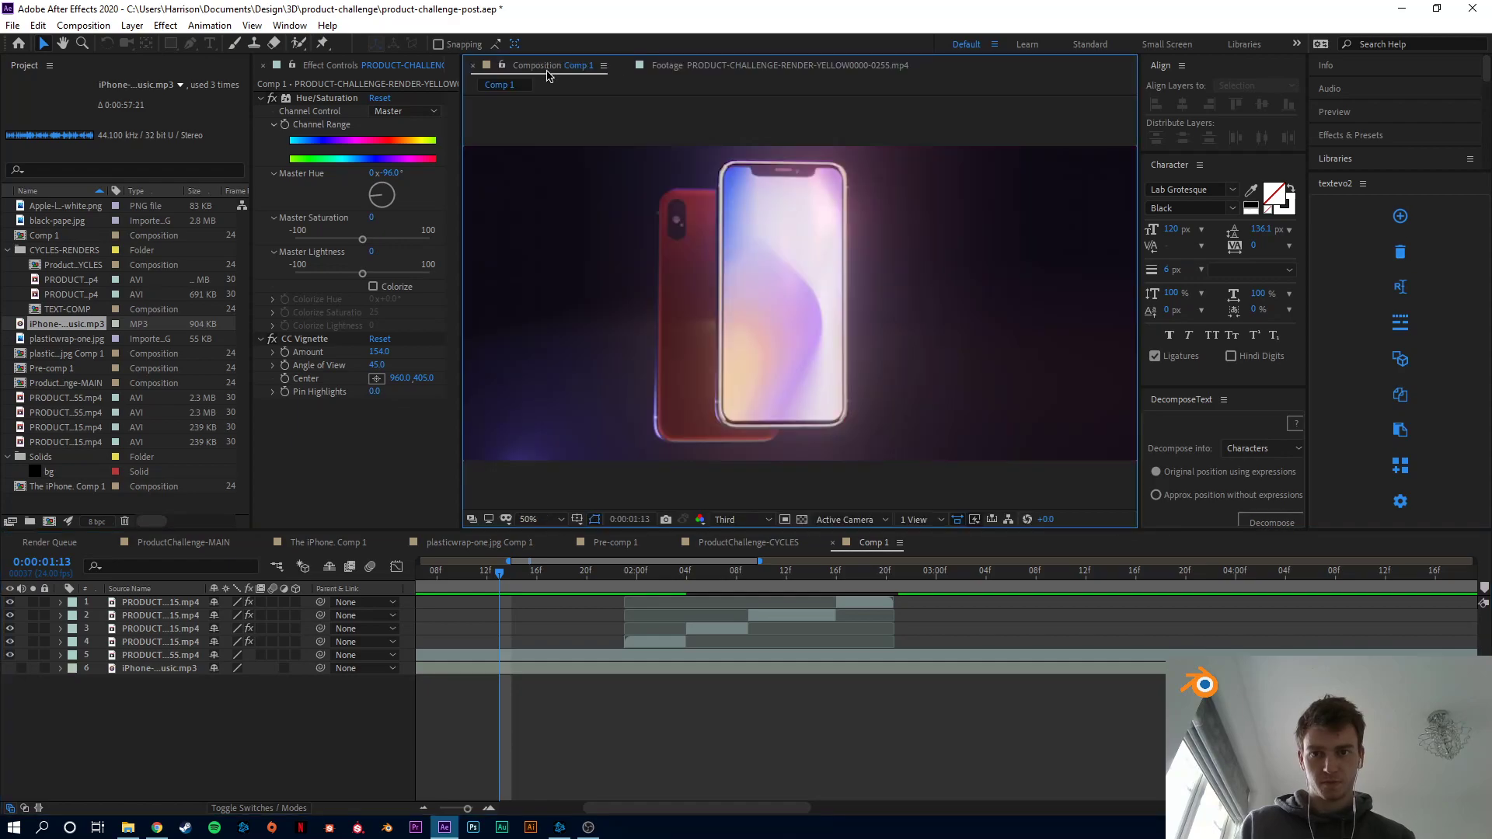
left_click_drag(631, 573, 864, 577)
Change the top clip's Master Hue to about +160°.
left_click(849, 603)
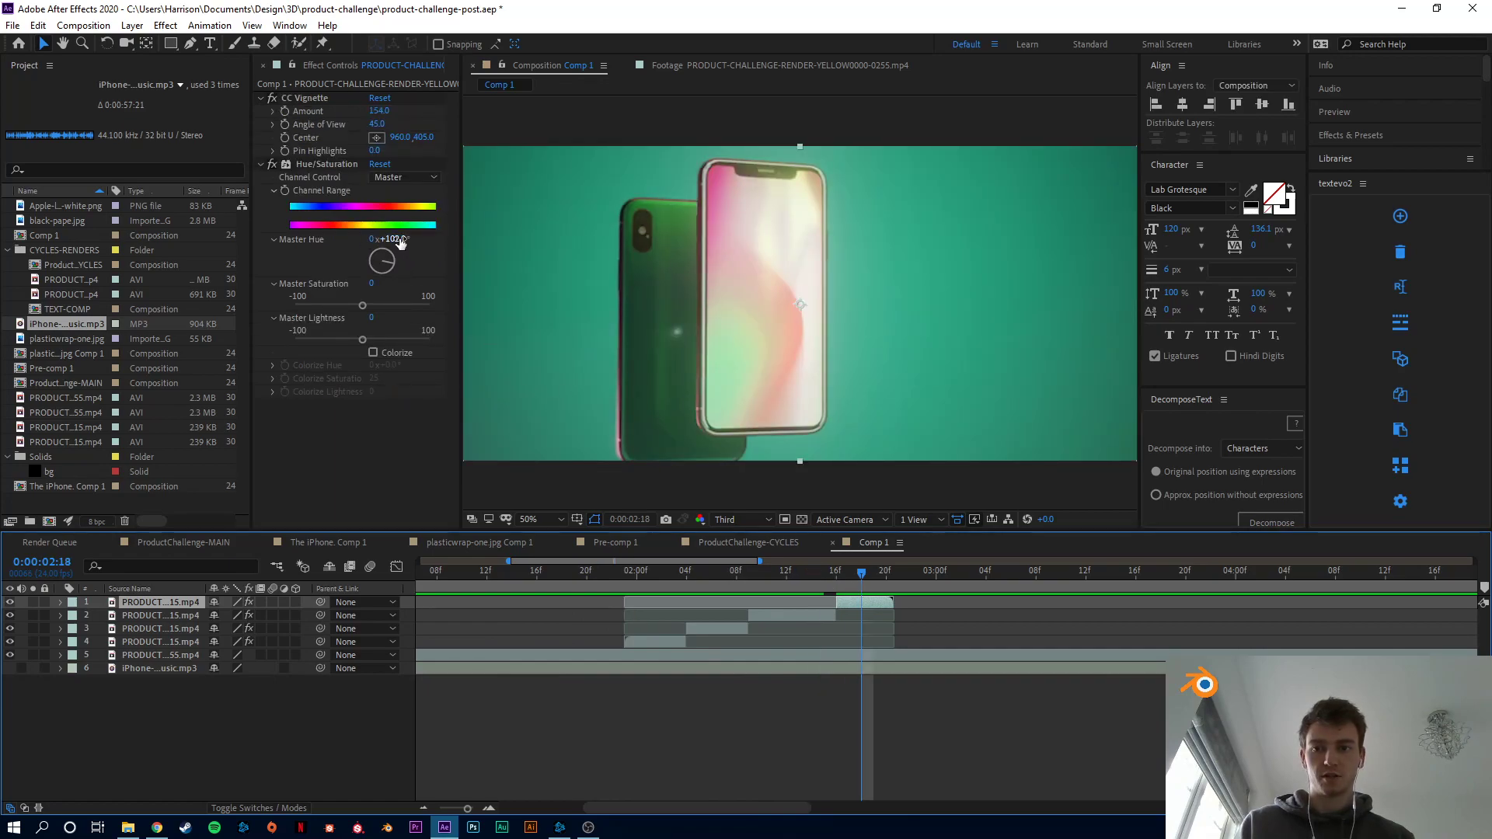
left_click_drag(400, 243, 465, 249)
left_click(780, 688)
Play the composition from 0:00:01:12 with the whole timeline in view to check the flashing colour sequence.
left_click_drag(675, 573, 374, 593)
key("space")
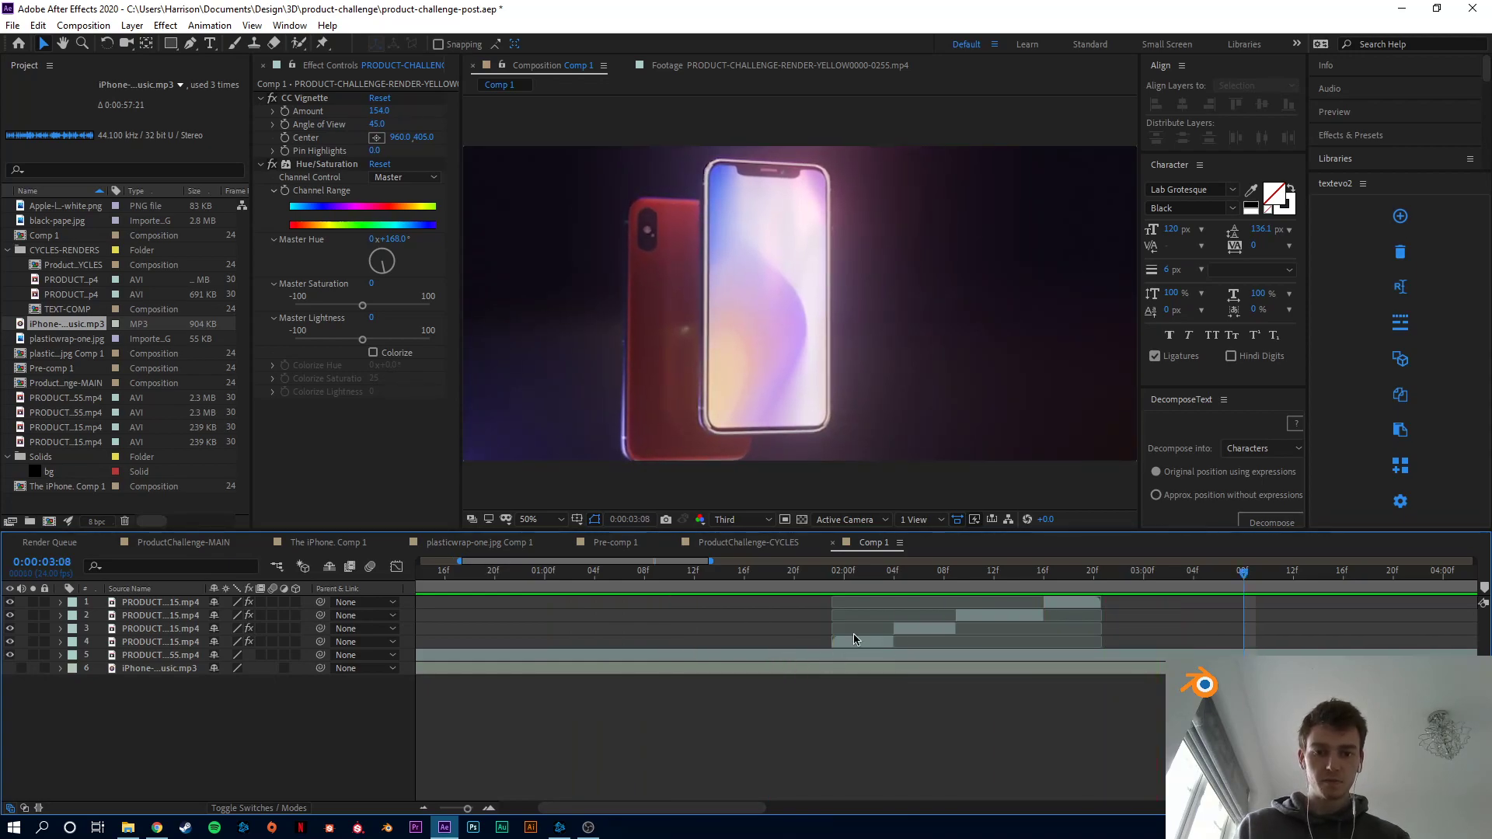
scroll(865, 636, "down", 4, "alt")
left_click(527, 573)
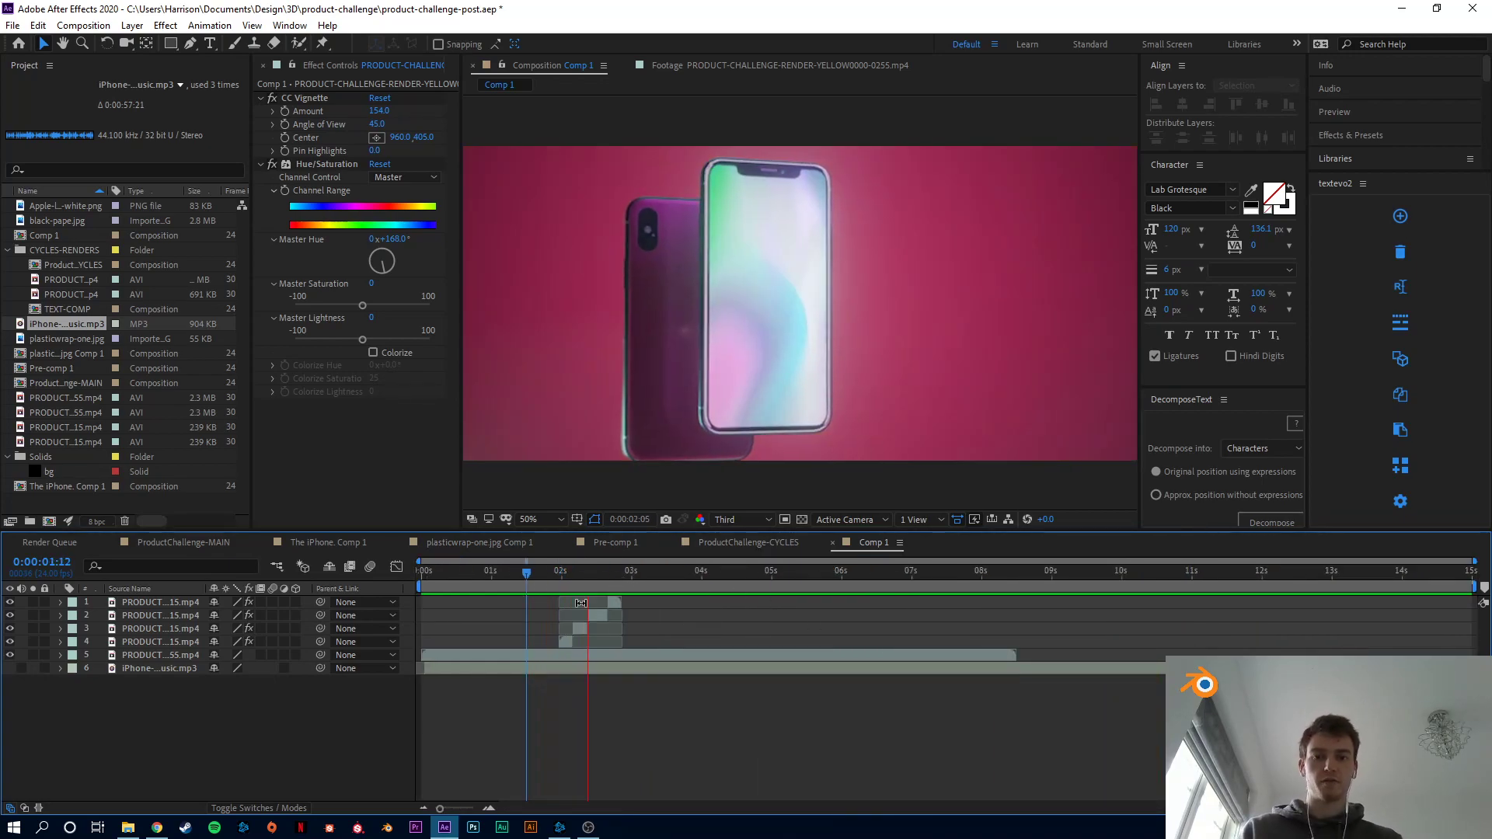
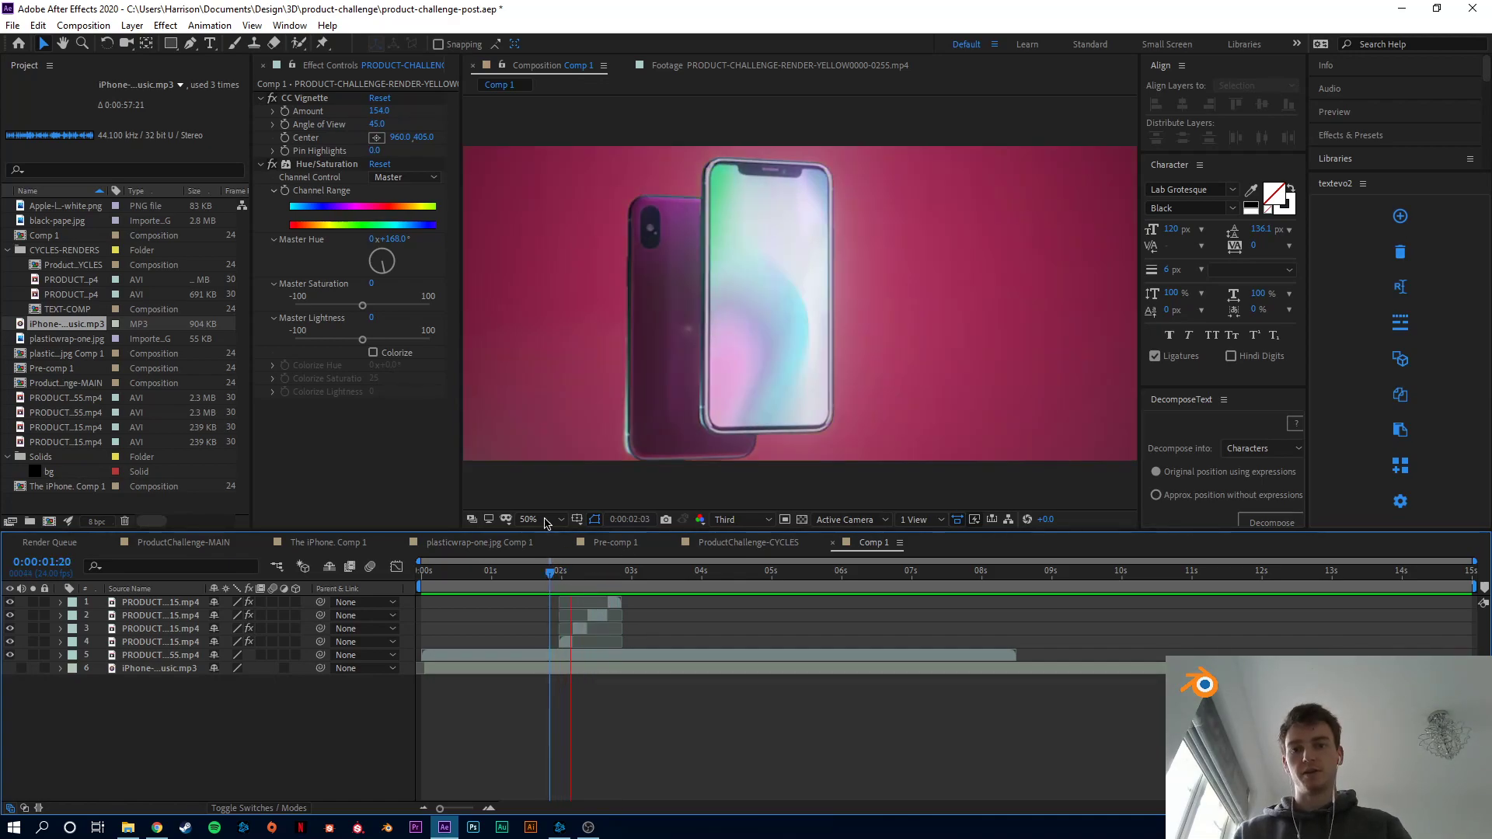
Try raising the top clip's Master Saturation to about 50 at 0:00:02:18.
key("space")
scroll(621, 642, "up", 3, "alt")
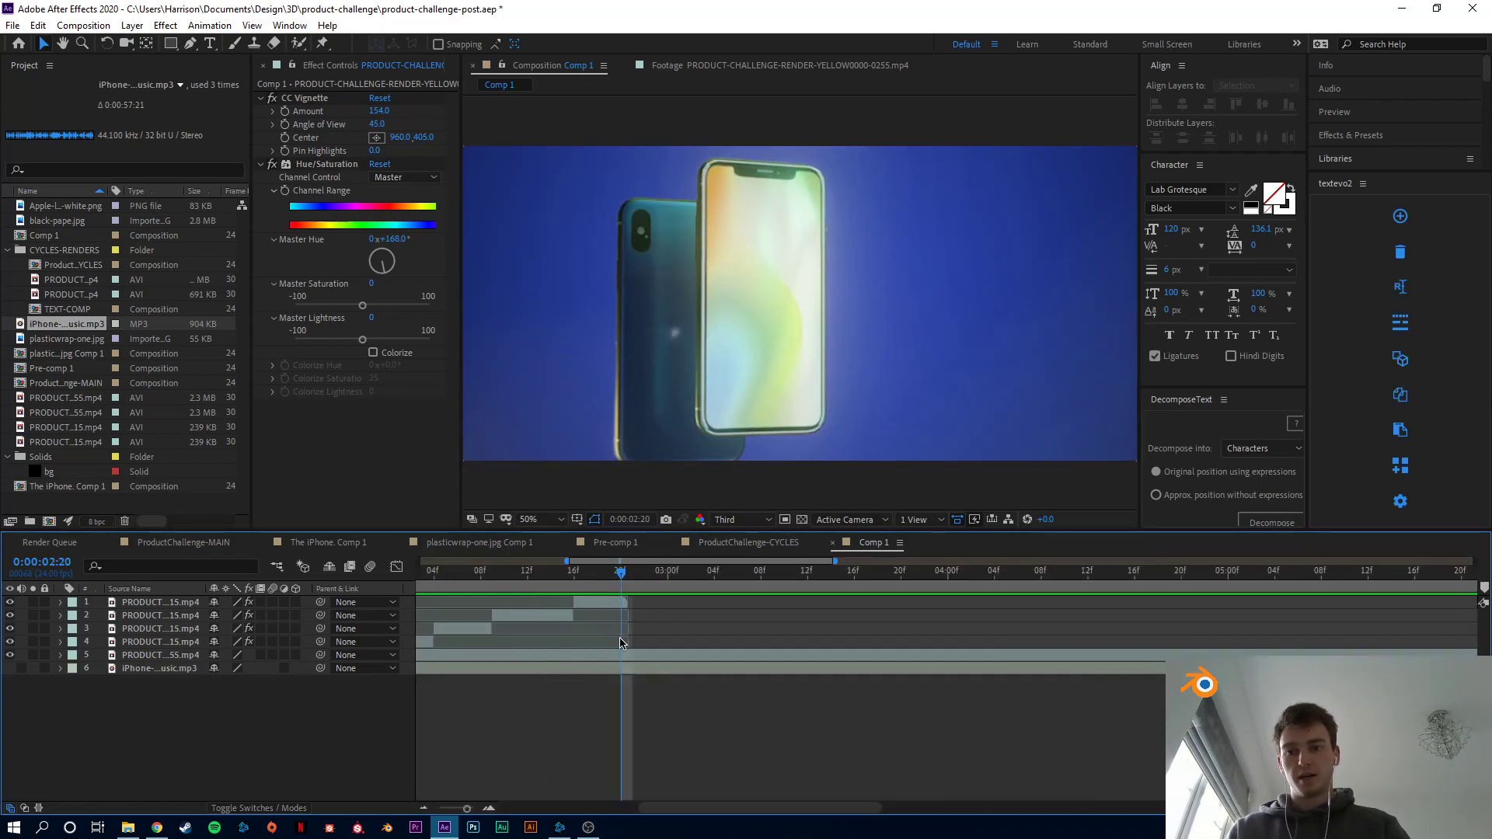
left_click_drag(620, 568, 597, 571)
left_click_drag(369, 305, 390, 306)
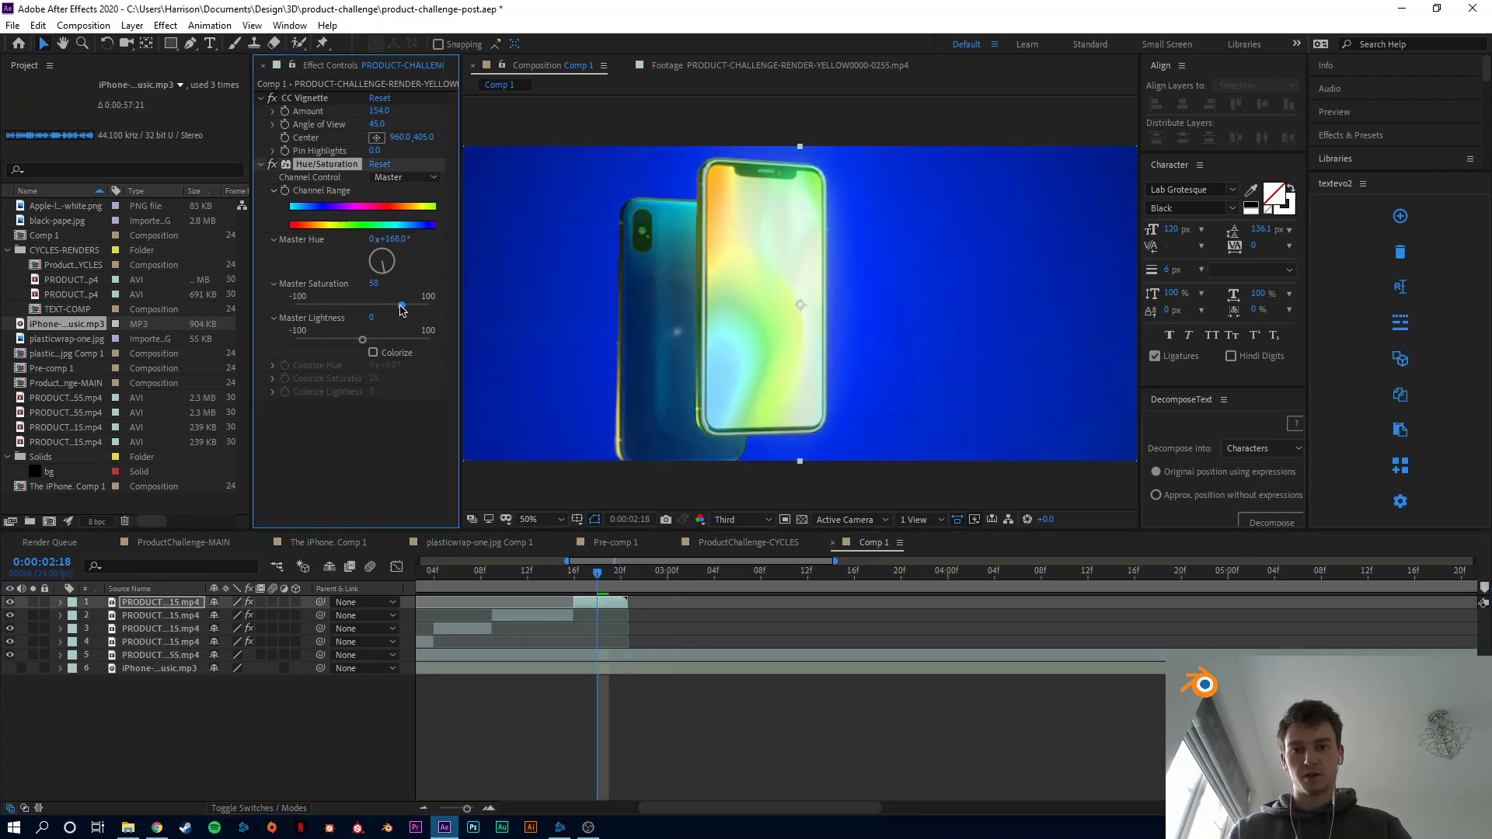
Play the composition from 0:00:00:07 with the whole timeline in view to review the colour flashes and the phone turn.
left_click(540, 573)
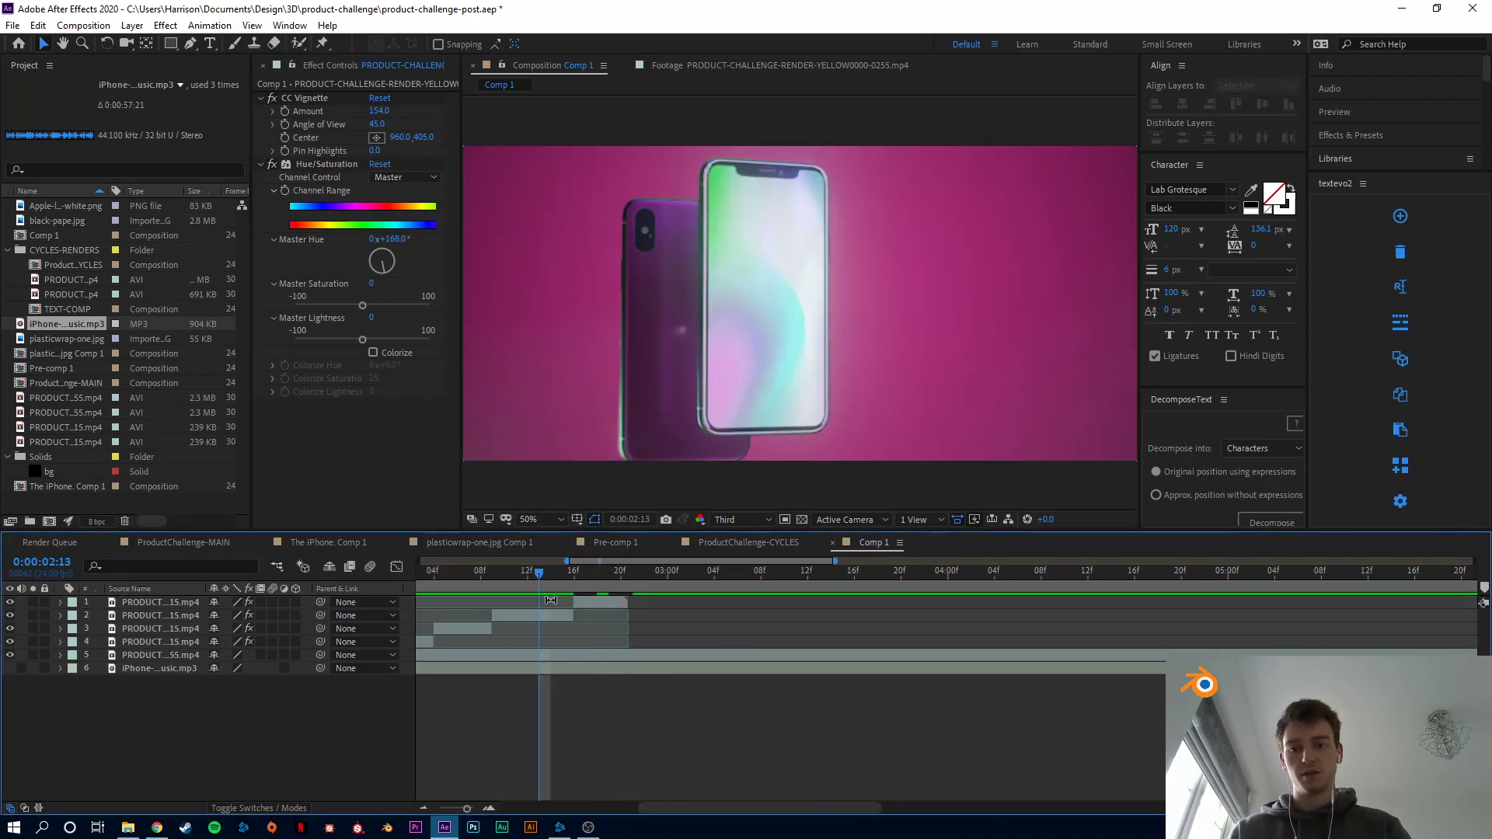
left_click(548, 618)
left_click(669, 693)
key("minus")
key("minus")
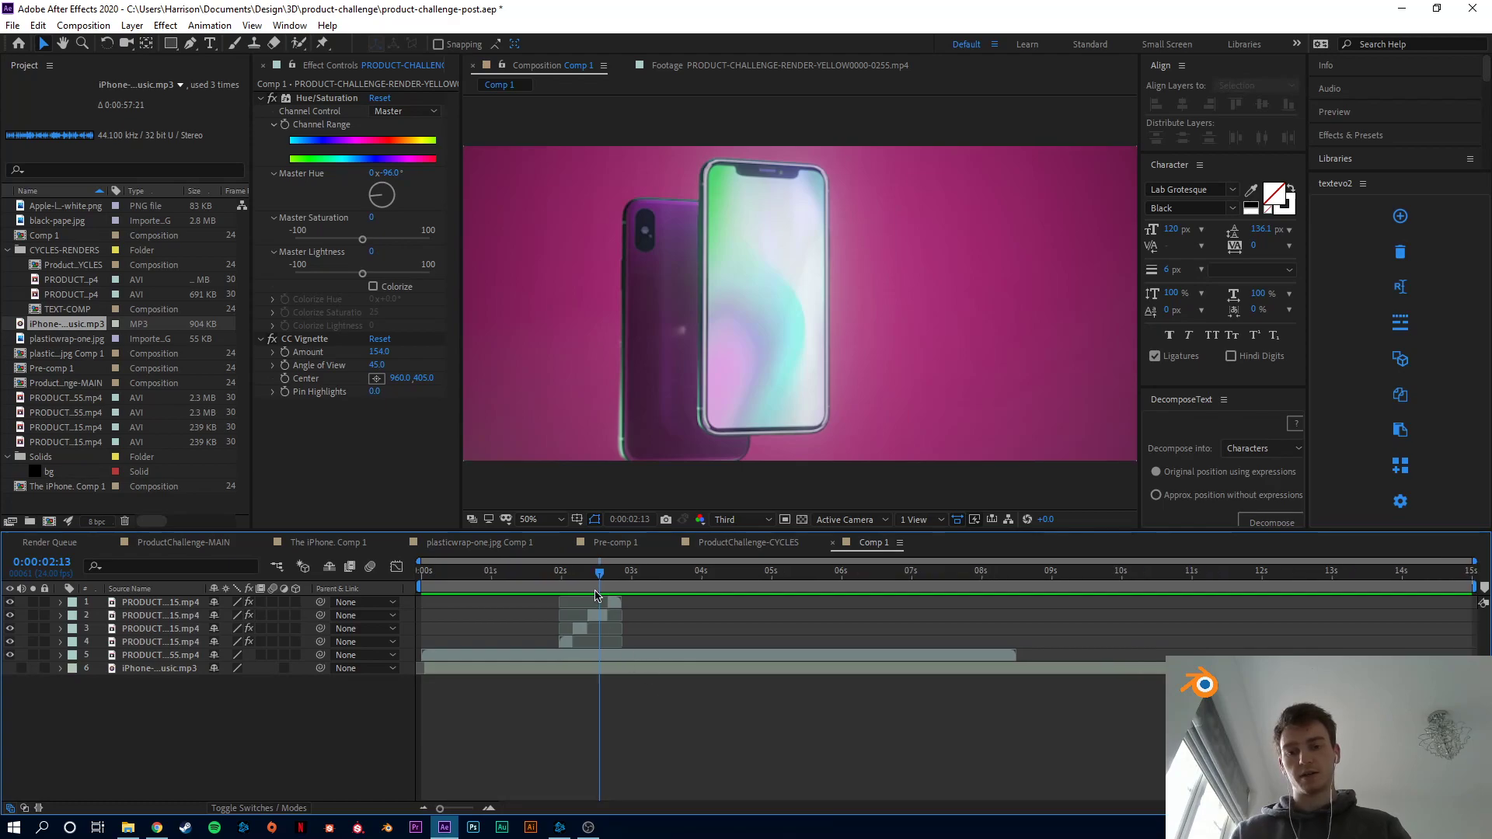
left_click_drag(599, 573, 441, 573)
key("space")
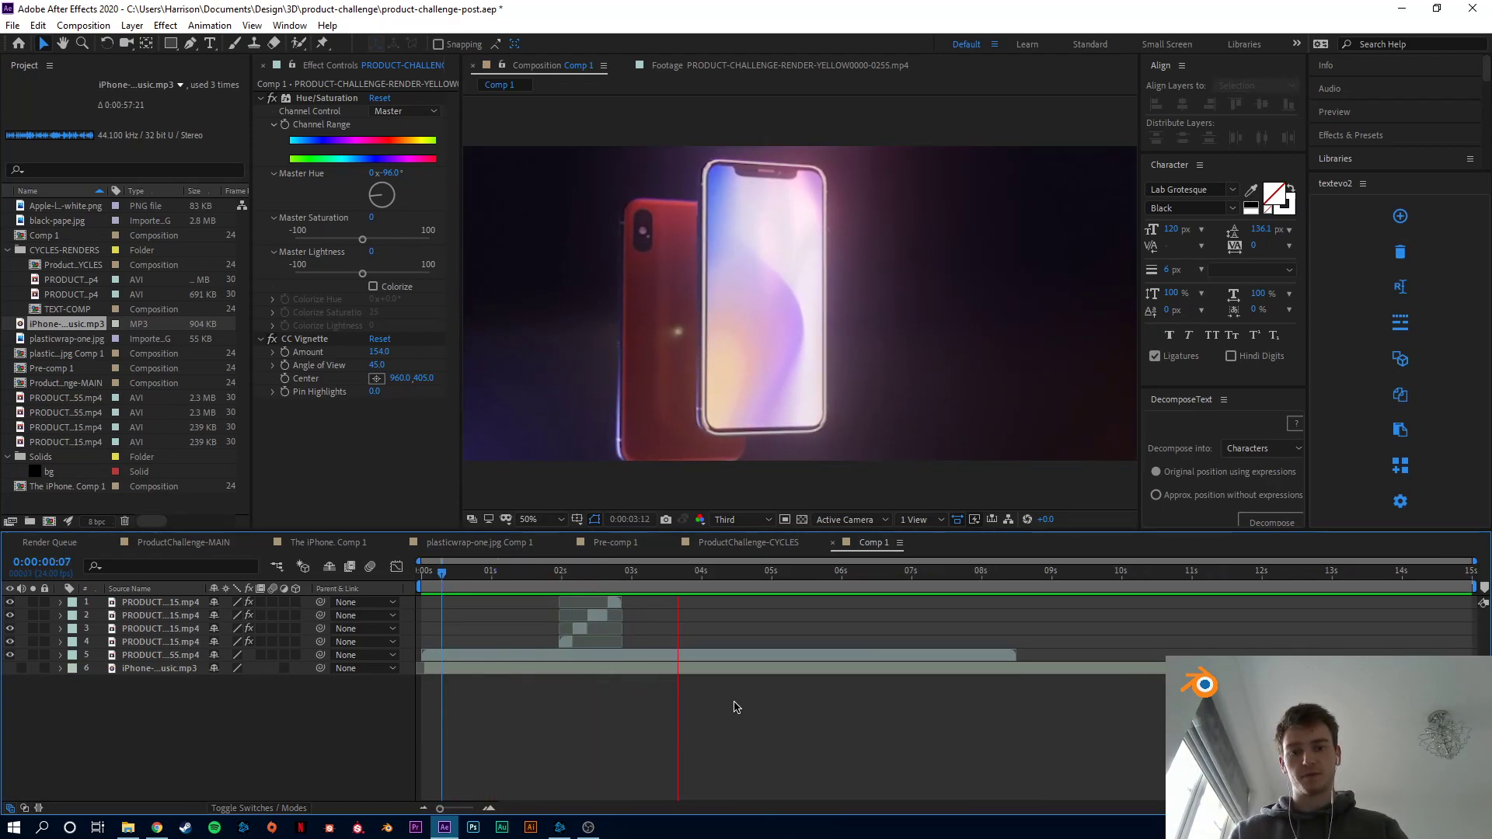
key("space")
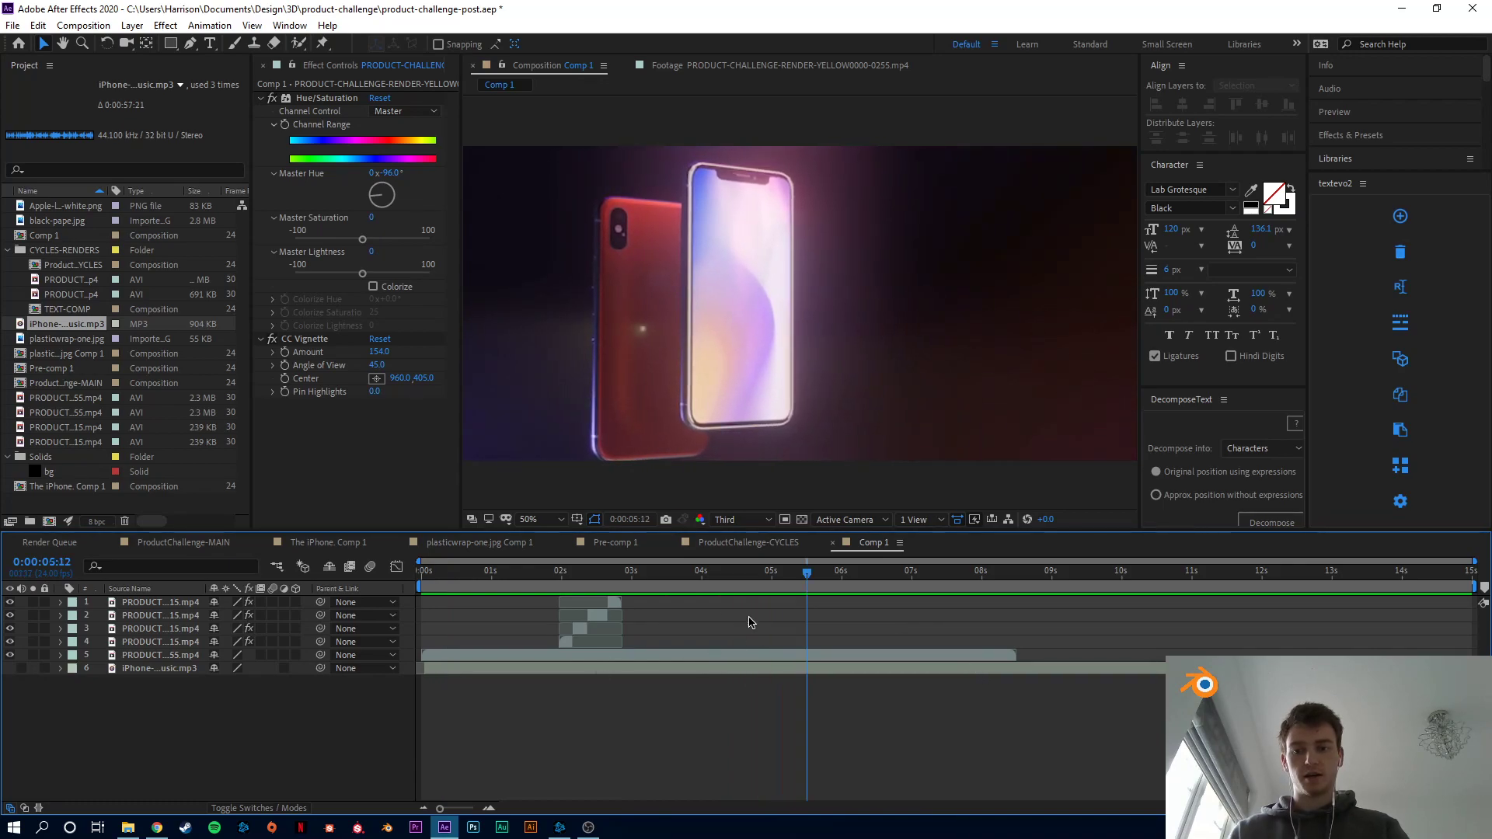
Freeze the red two-phone clip on its last frame, then play from 0:00:05:12 to check the hold.
left_click_drag(830, 572, 859, 573)
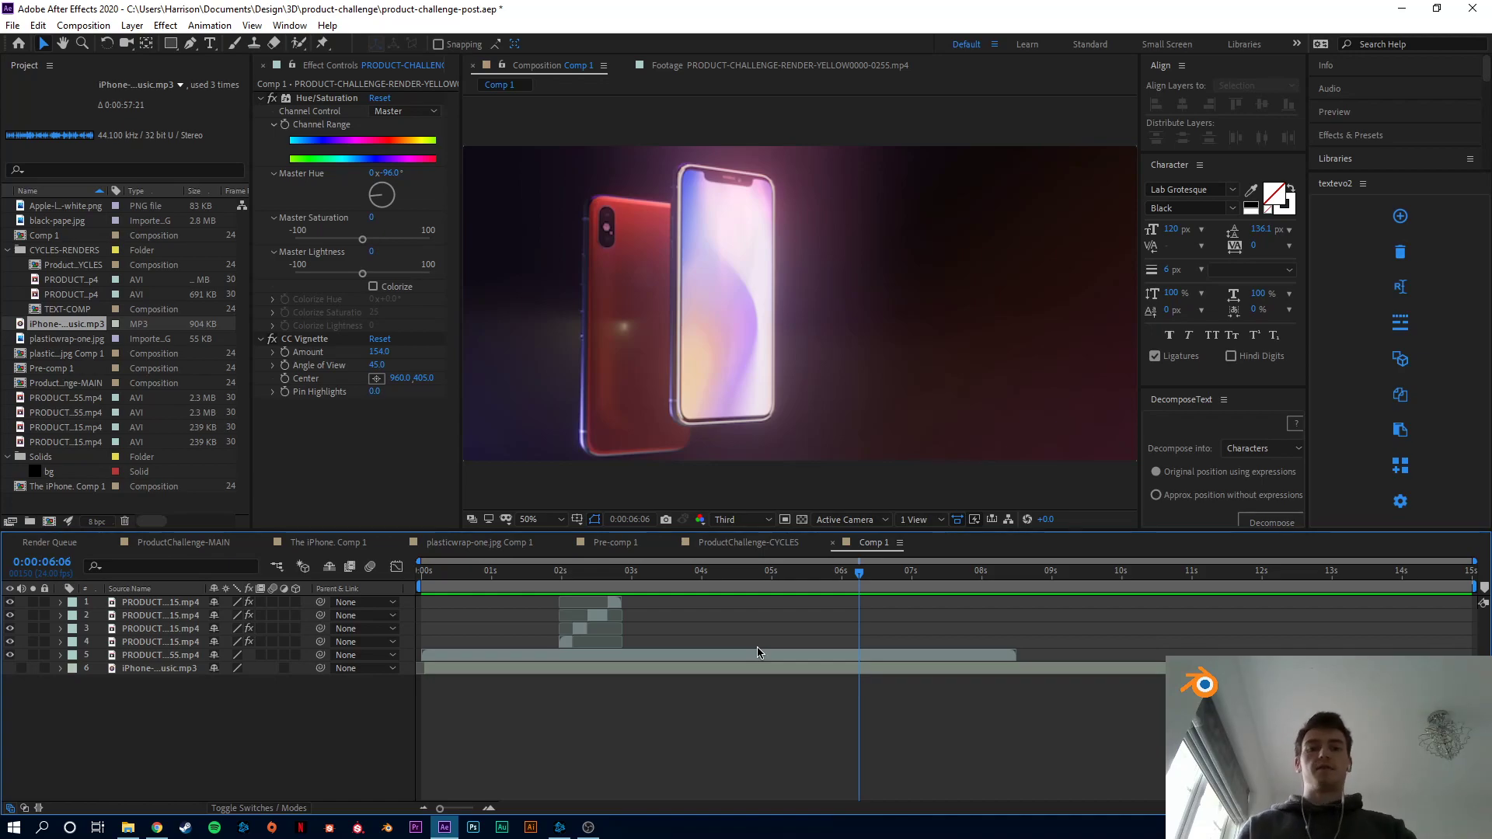
left_click_drag(883, 581, 941, 634)
right_click(801, 665)
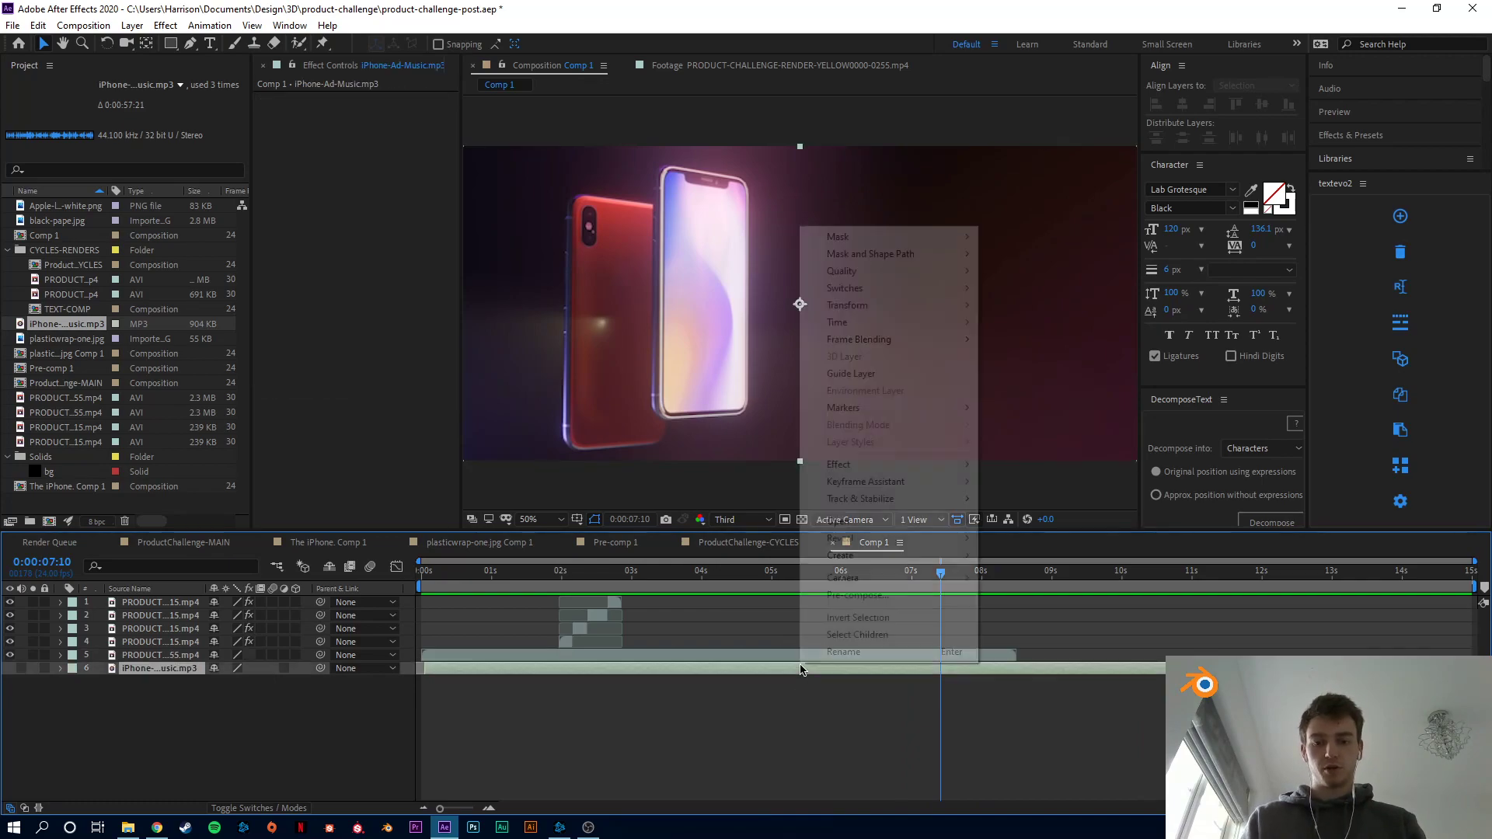
left_click(698, 708)
right_click(693, 657)
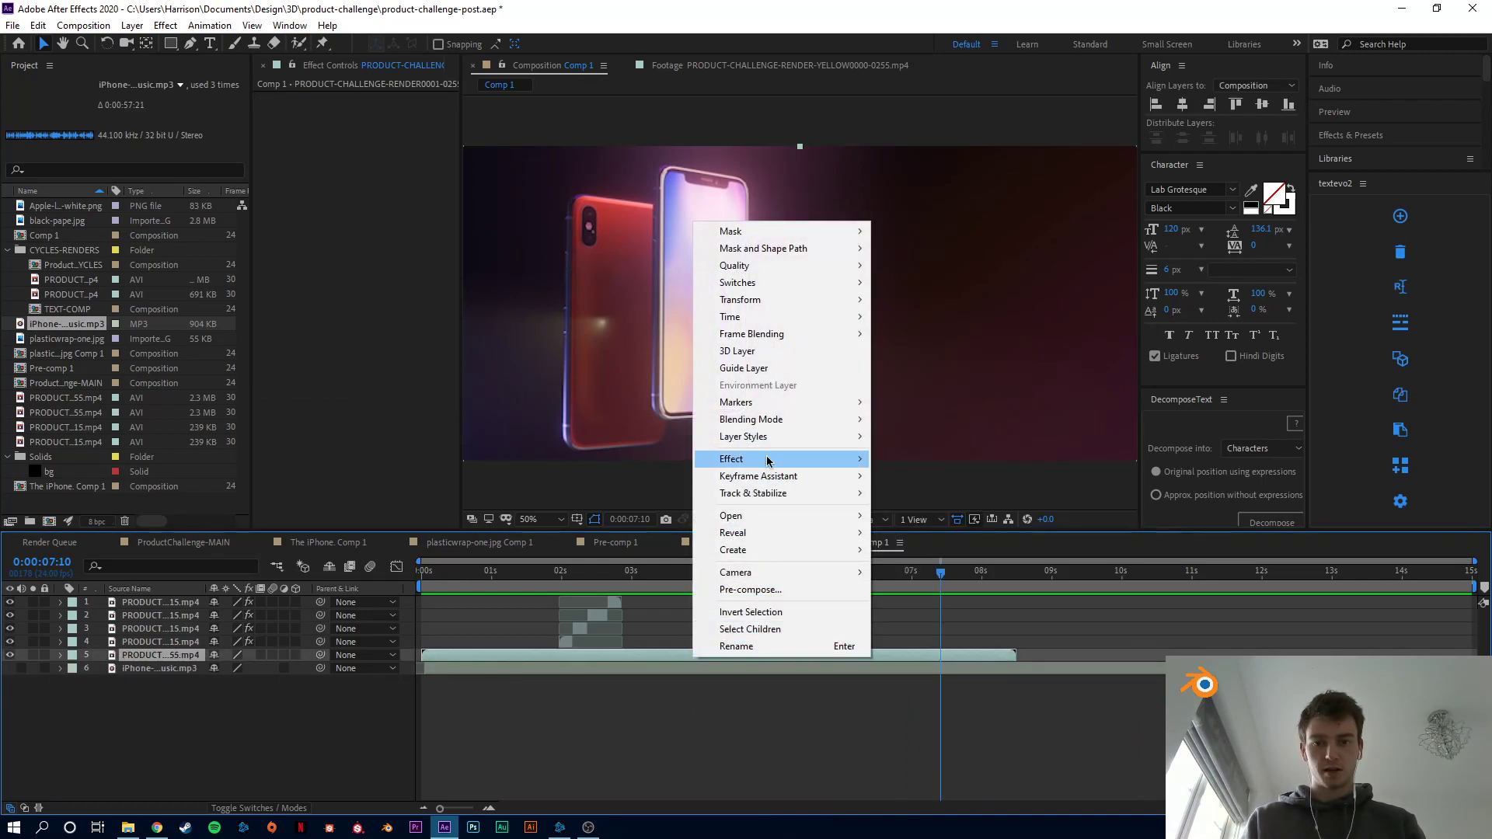
mouse_move(764, 322)
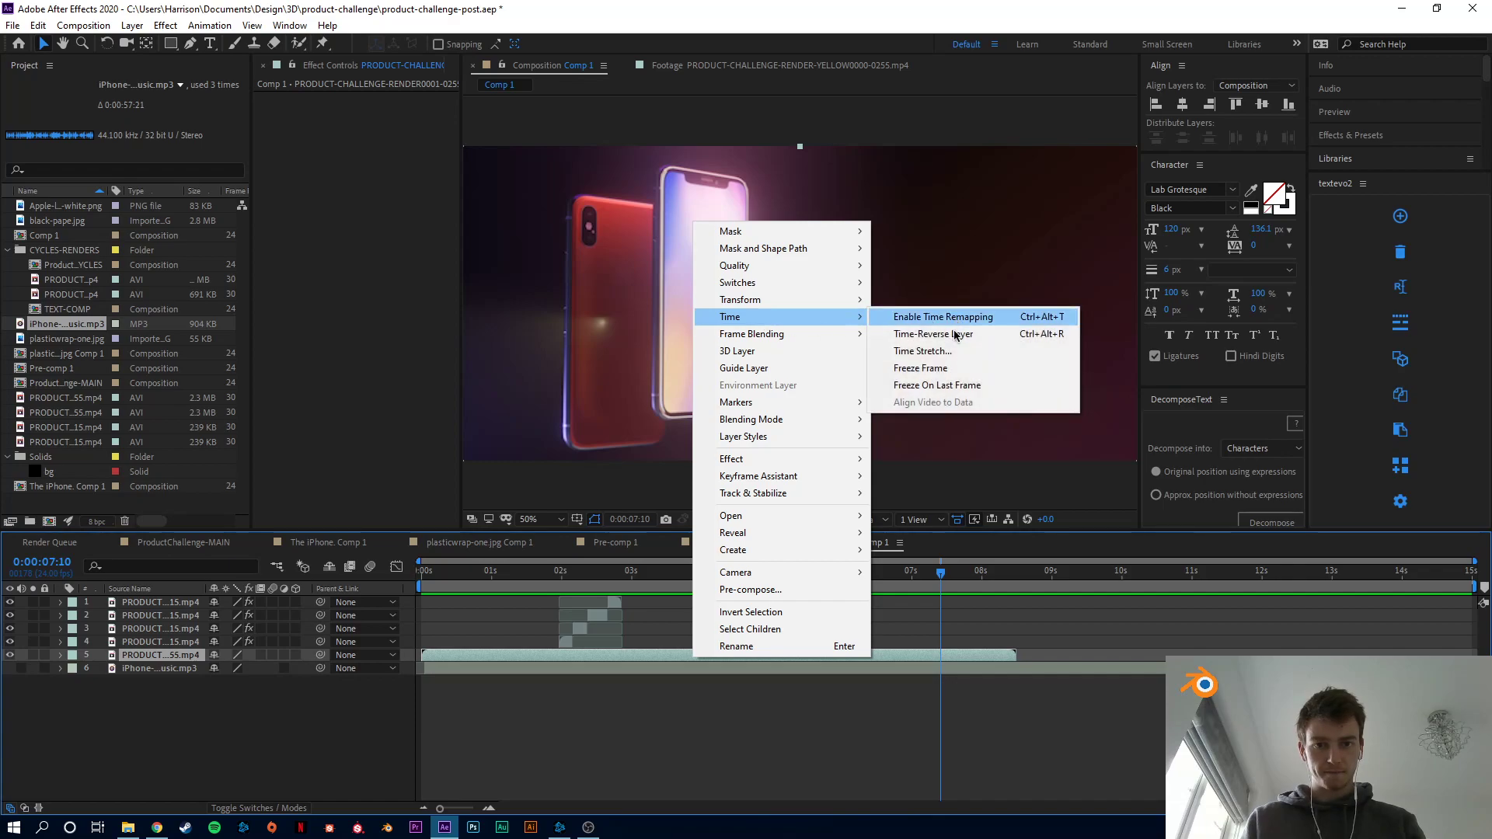
left_click(959, 384)
left_click(807, 574)
key("space")
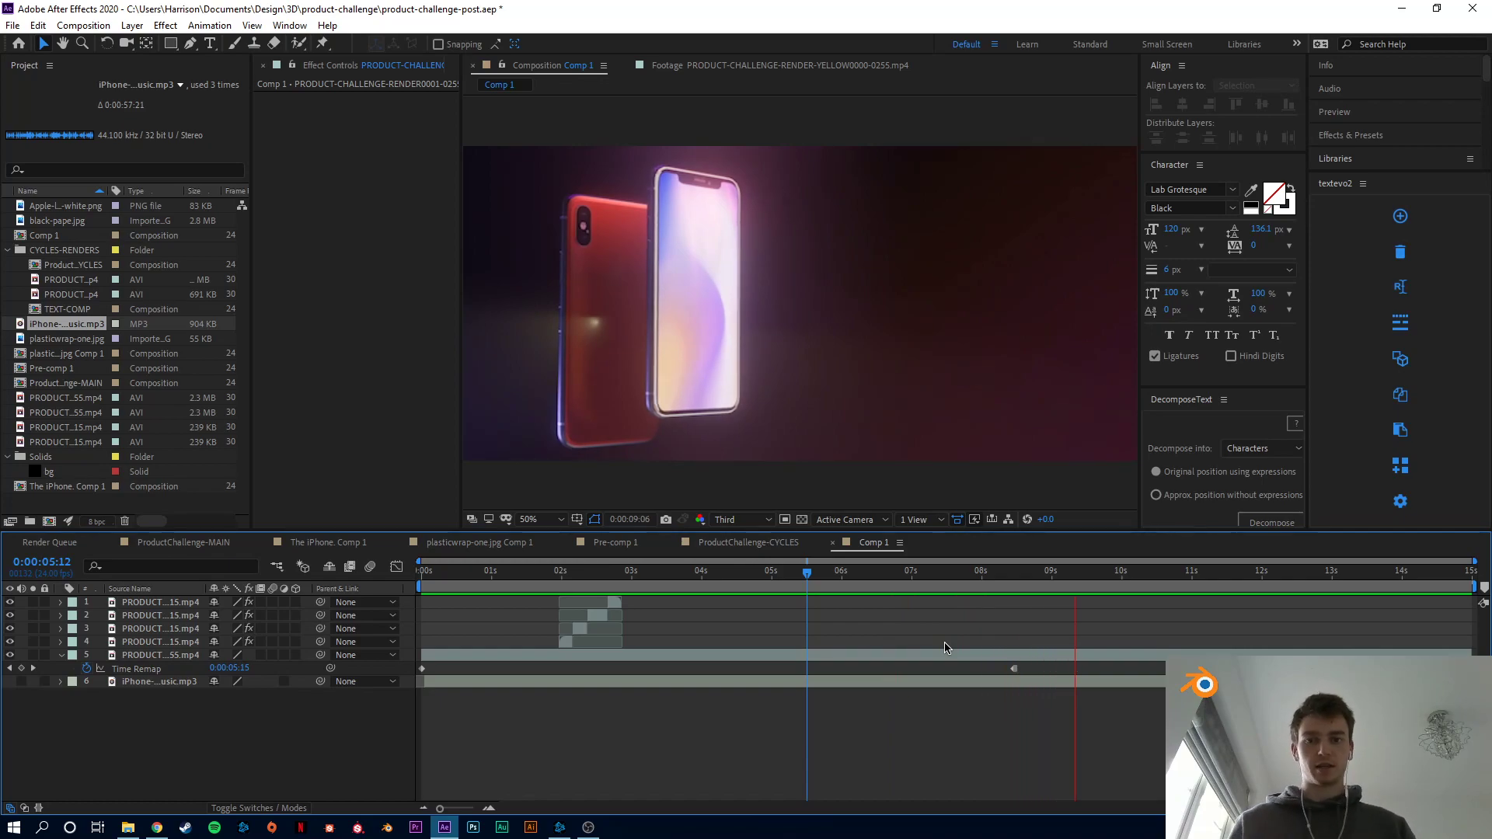
Time-stretch the red two-phone clip by a factor of 125 and play the composition from the start.
left_click(898, 657)
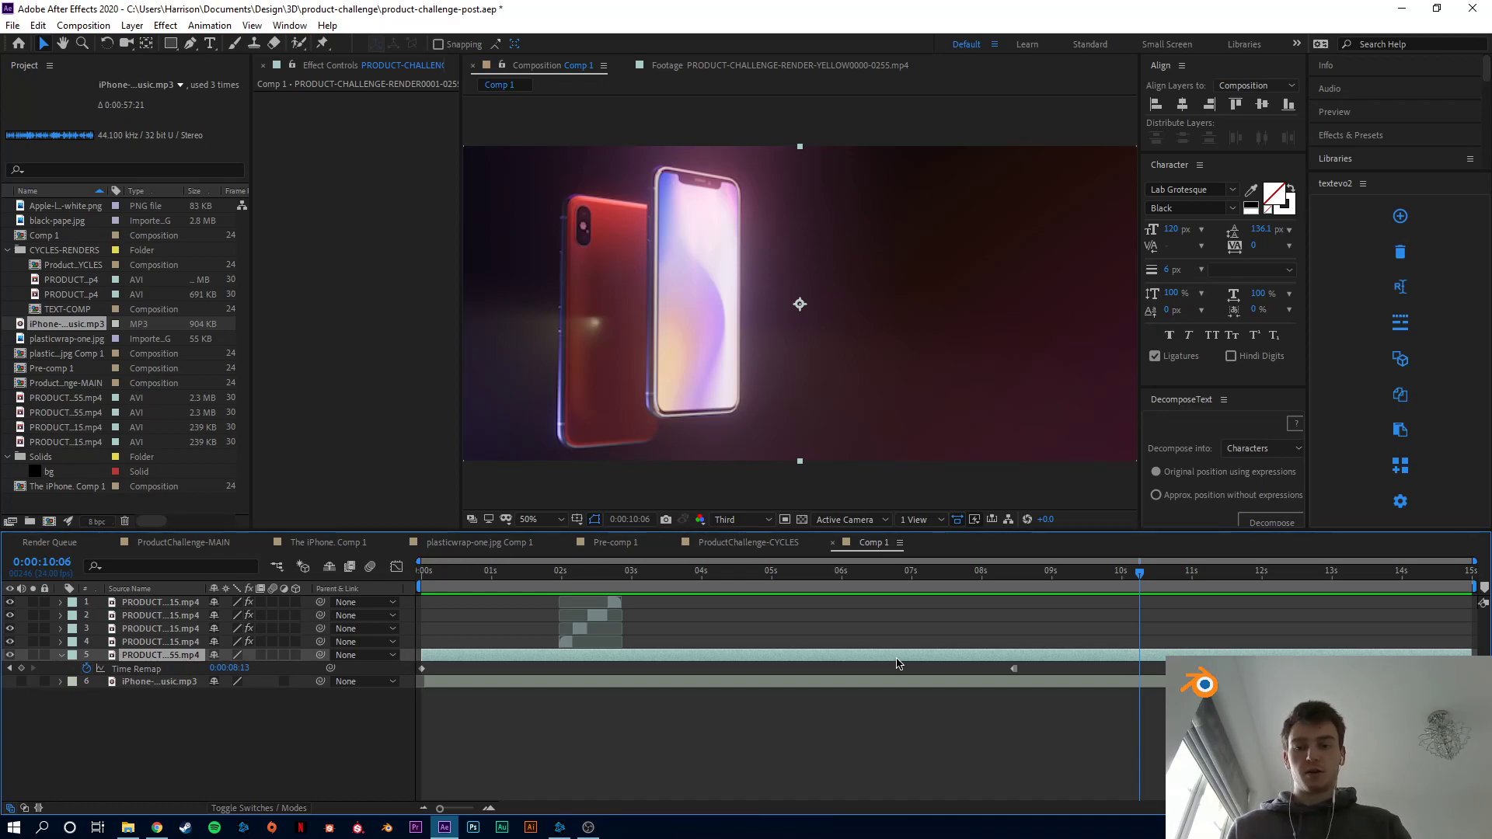
right_click(898, 664)
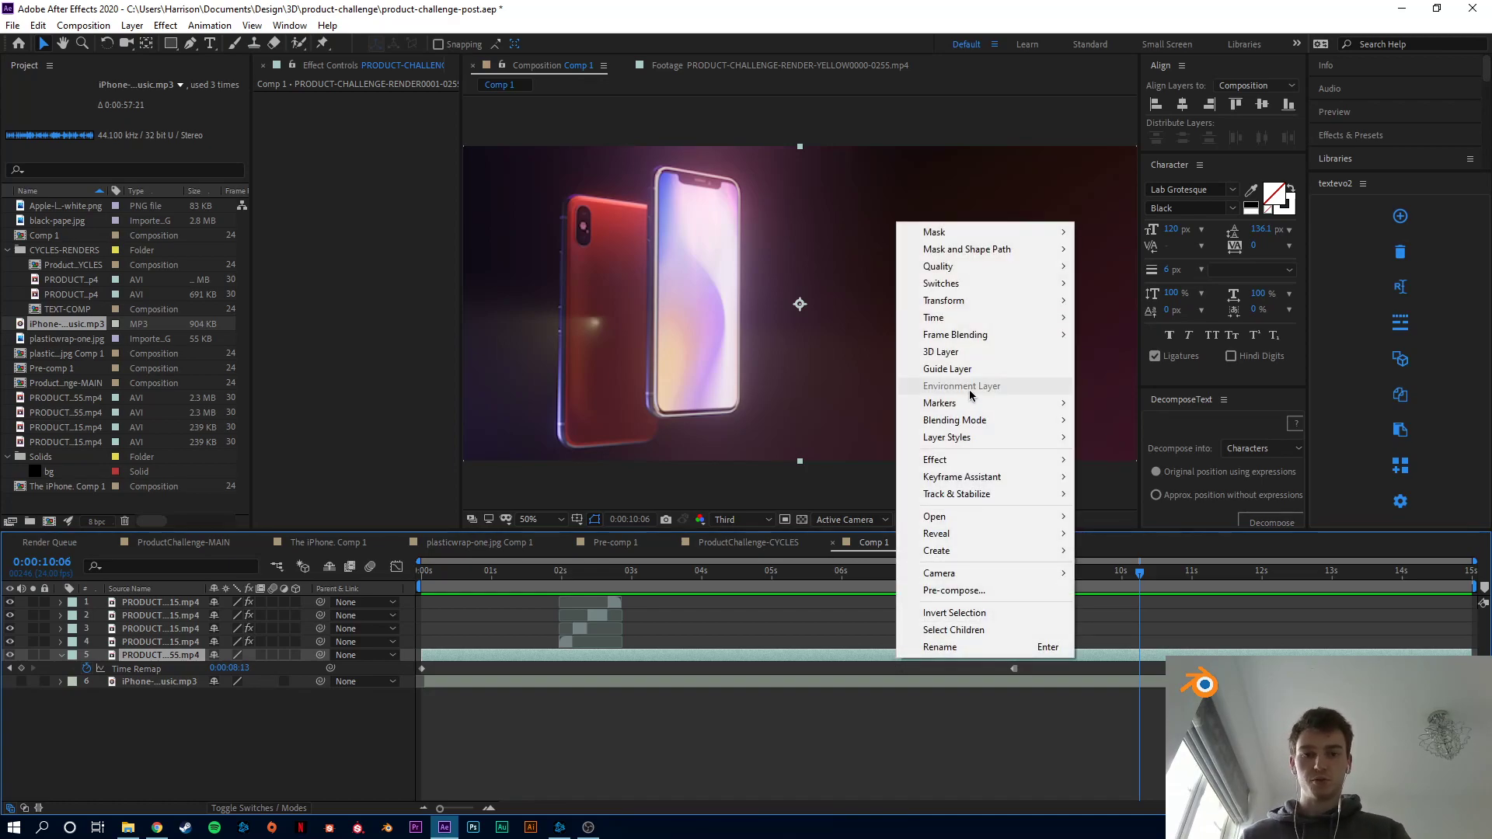
mouse_move(966, 319)
left_click(1138, 357)
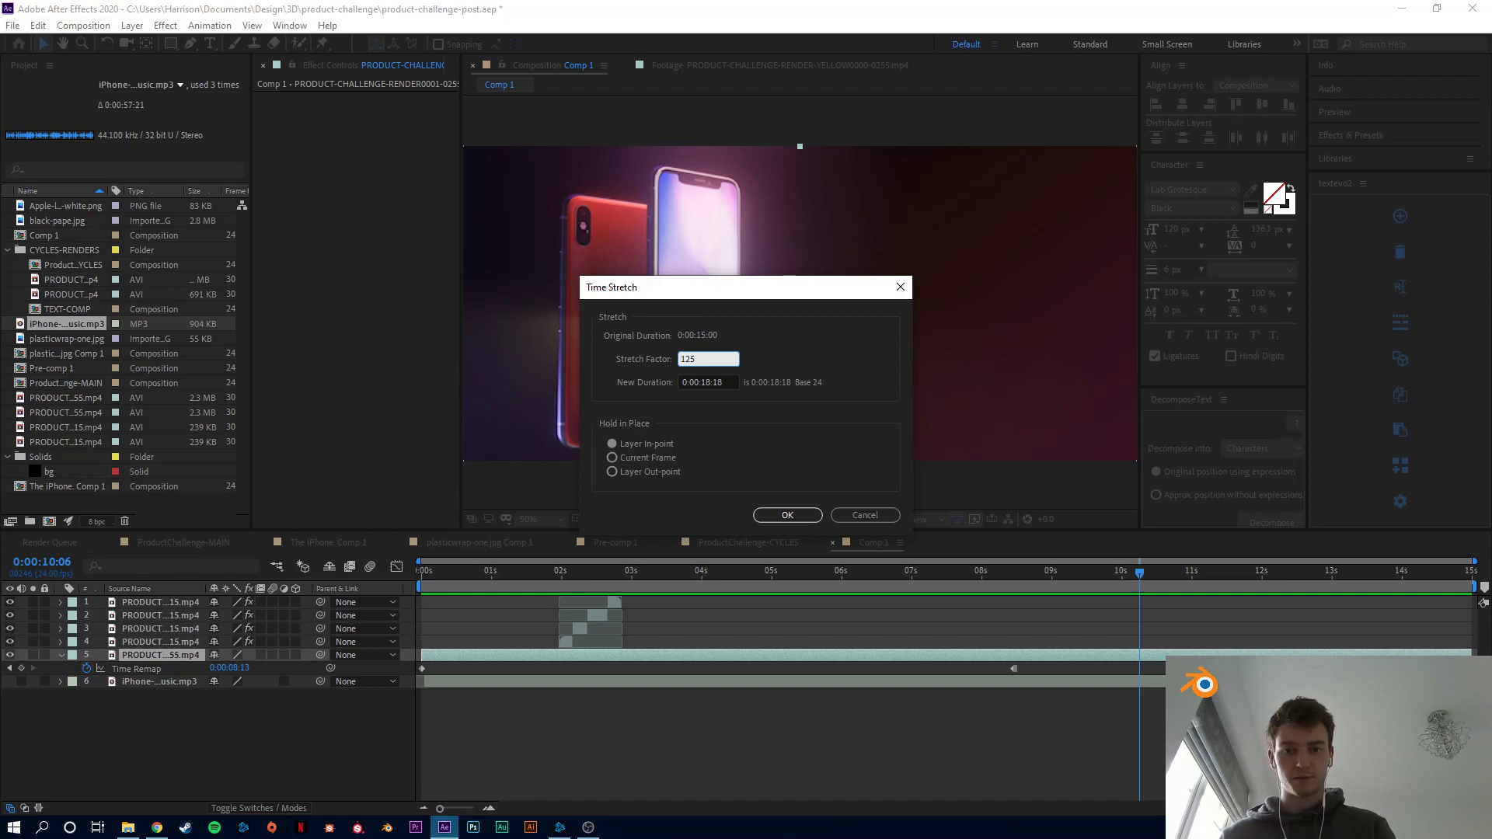
type("125")
key("Return")
left_click(762, 734)
left_click_drag(673, 574, 422, 587)
key("space")
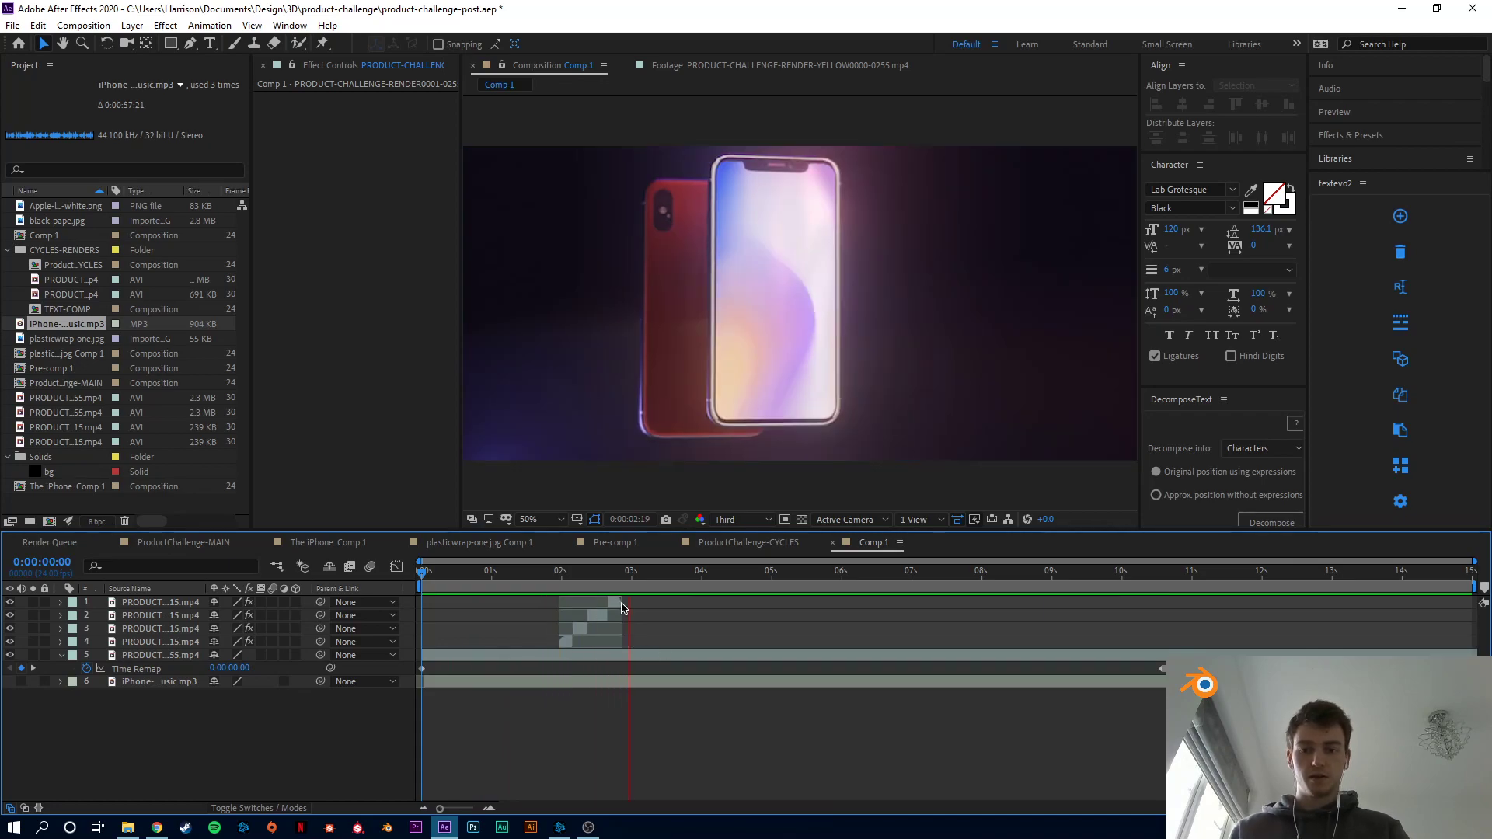
Shift the four coloured clips together so they start at about 0:00:04:02, playing back to check their timing.
left_click(613, 603)
left_click(566, 641, "shift")
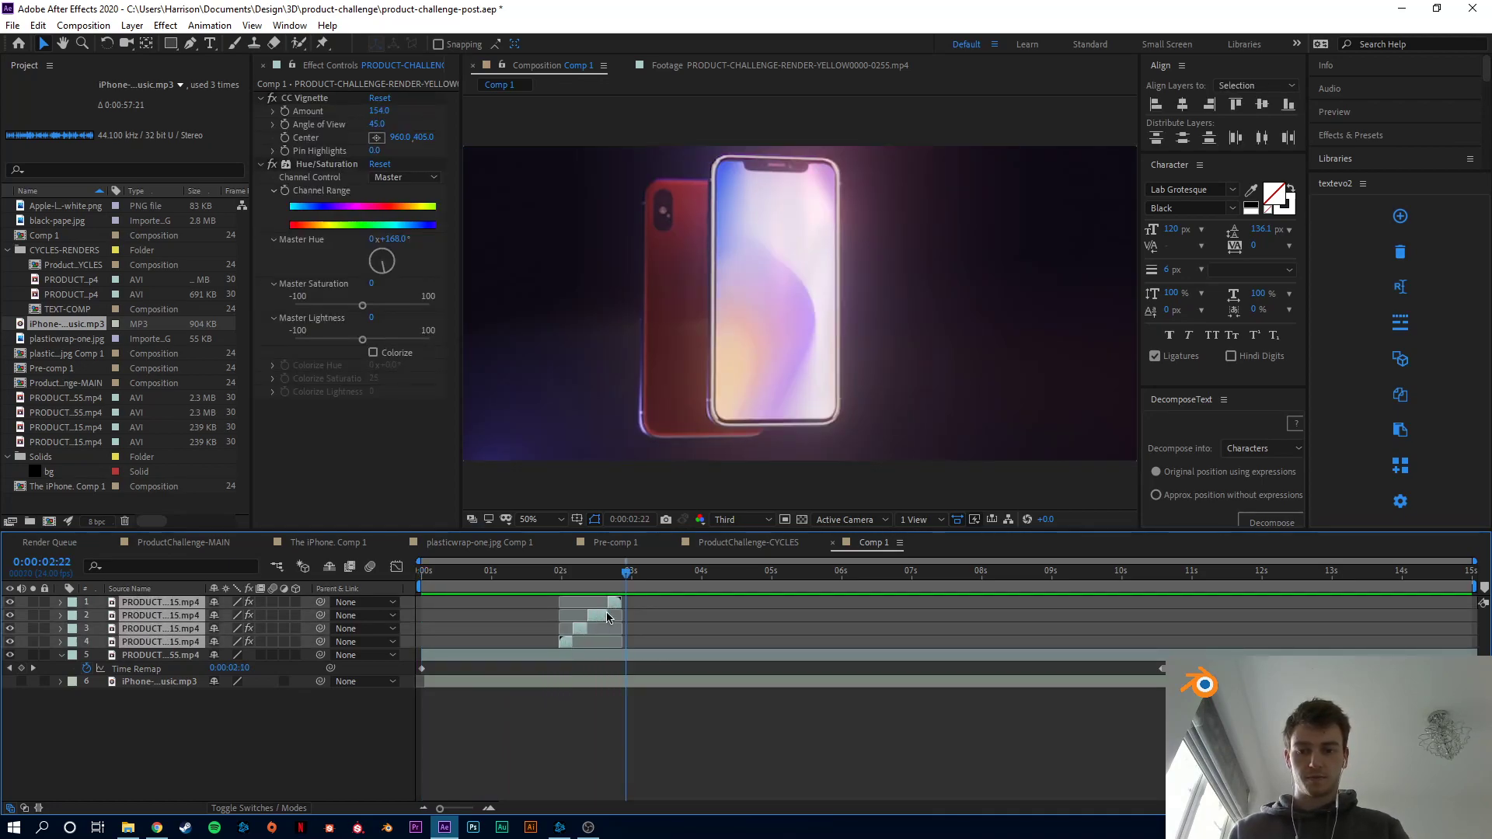
left_click_drag(605, 619, 648, 619)
left_click(567, 578)
key("space")
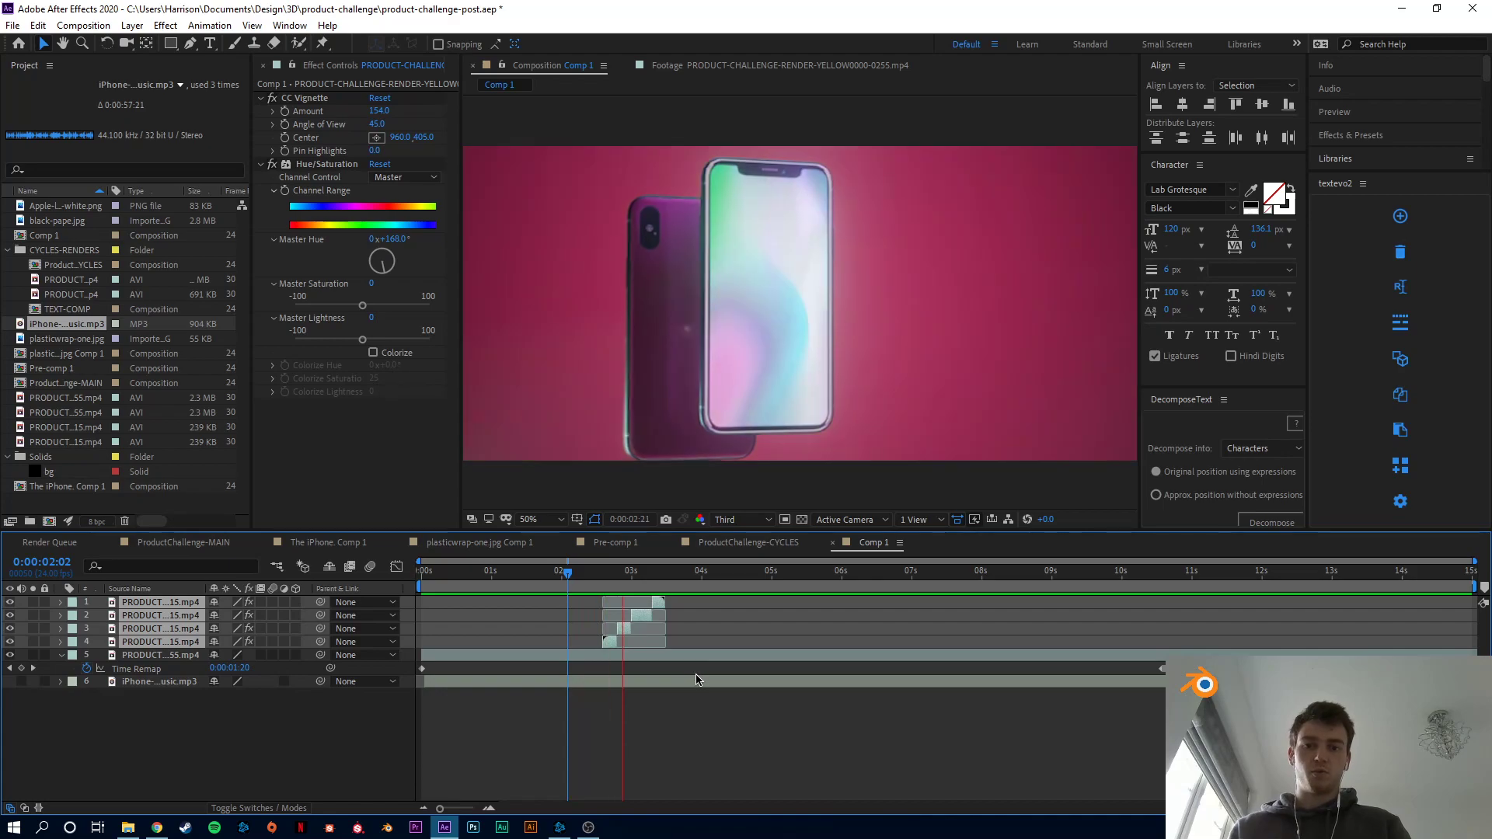
key("space")
left_click_drag(627, 613, 751, 628)
mouse_move(669, 574)
left_mouse_down()
mouse_move(657, 576)
mouse_move(736, 590)
mouse_move(688, 608)
mouse_move(742, 616)
mouse_move(690, 578)
left_mouse_up()
key("space")
key("space")
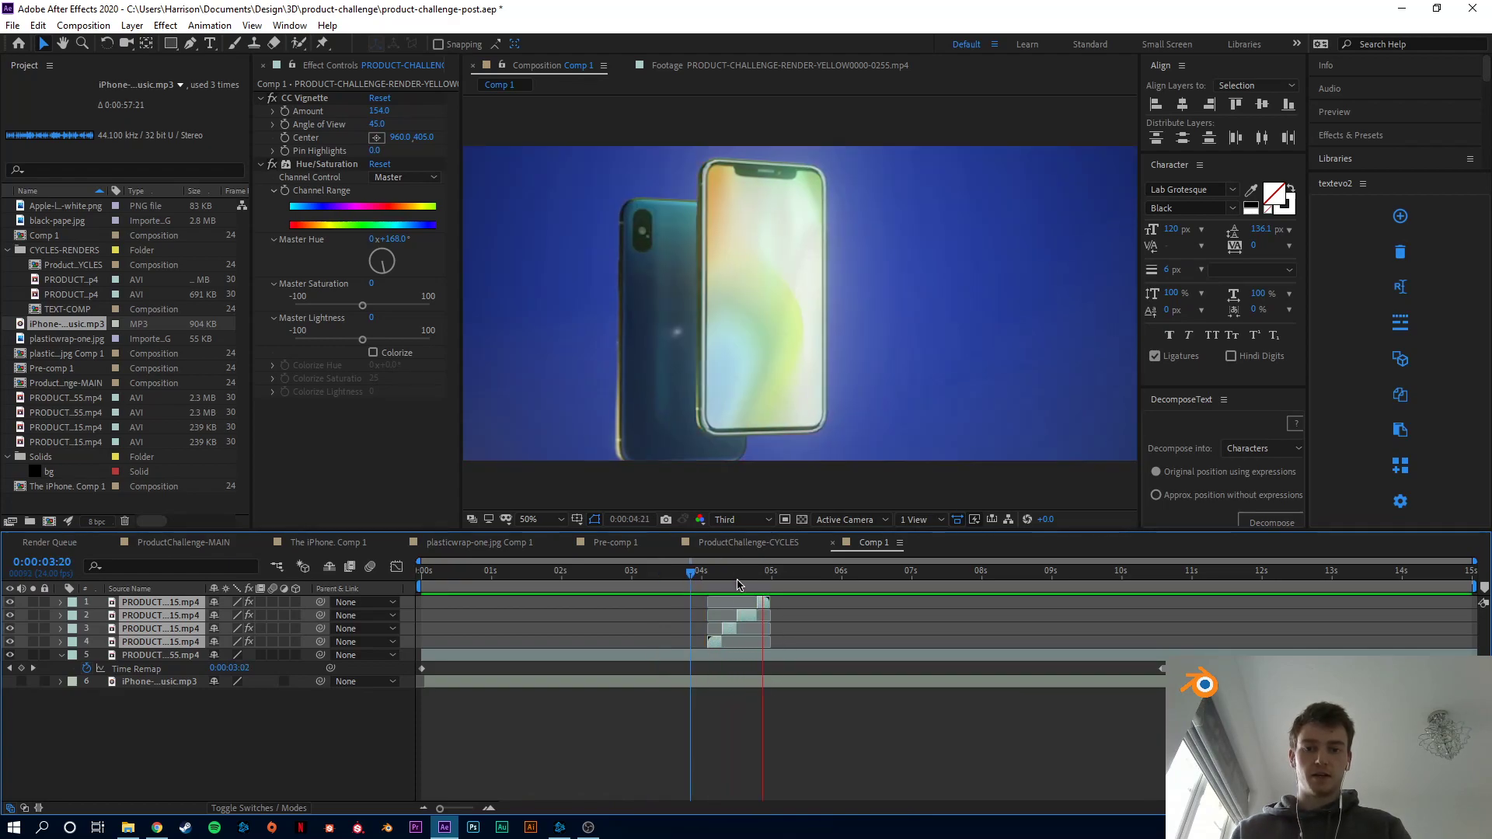
key("space")
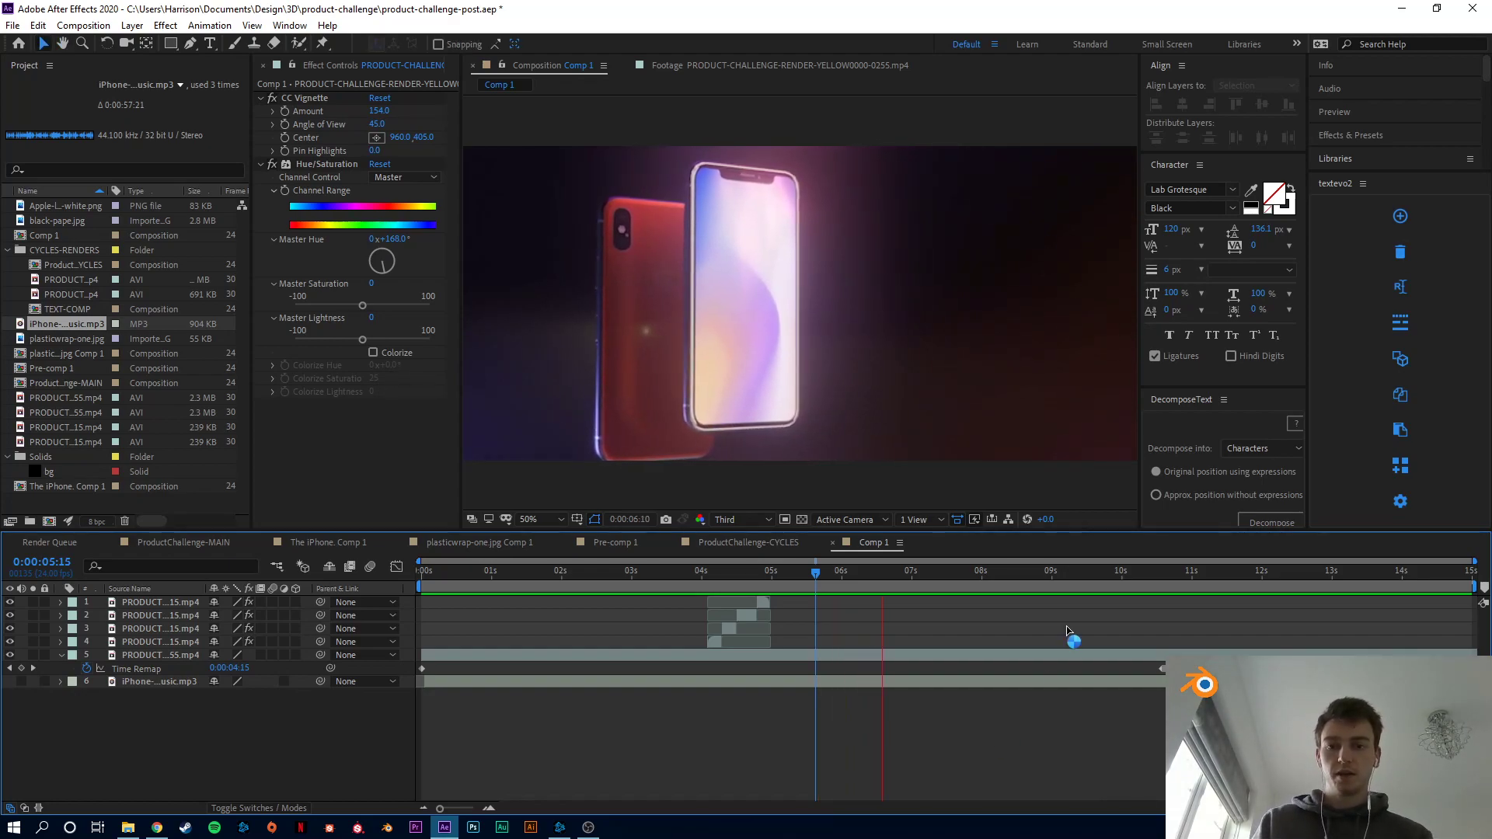
Play the composition from 0:00:01:17 through the colour flashes and mute the iPhone music layer.
left_click(964, 651)
left_click_drag(932, 573, 542, 579)
key("space")
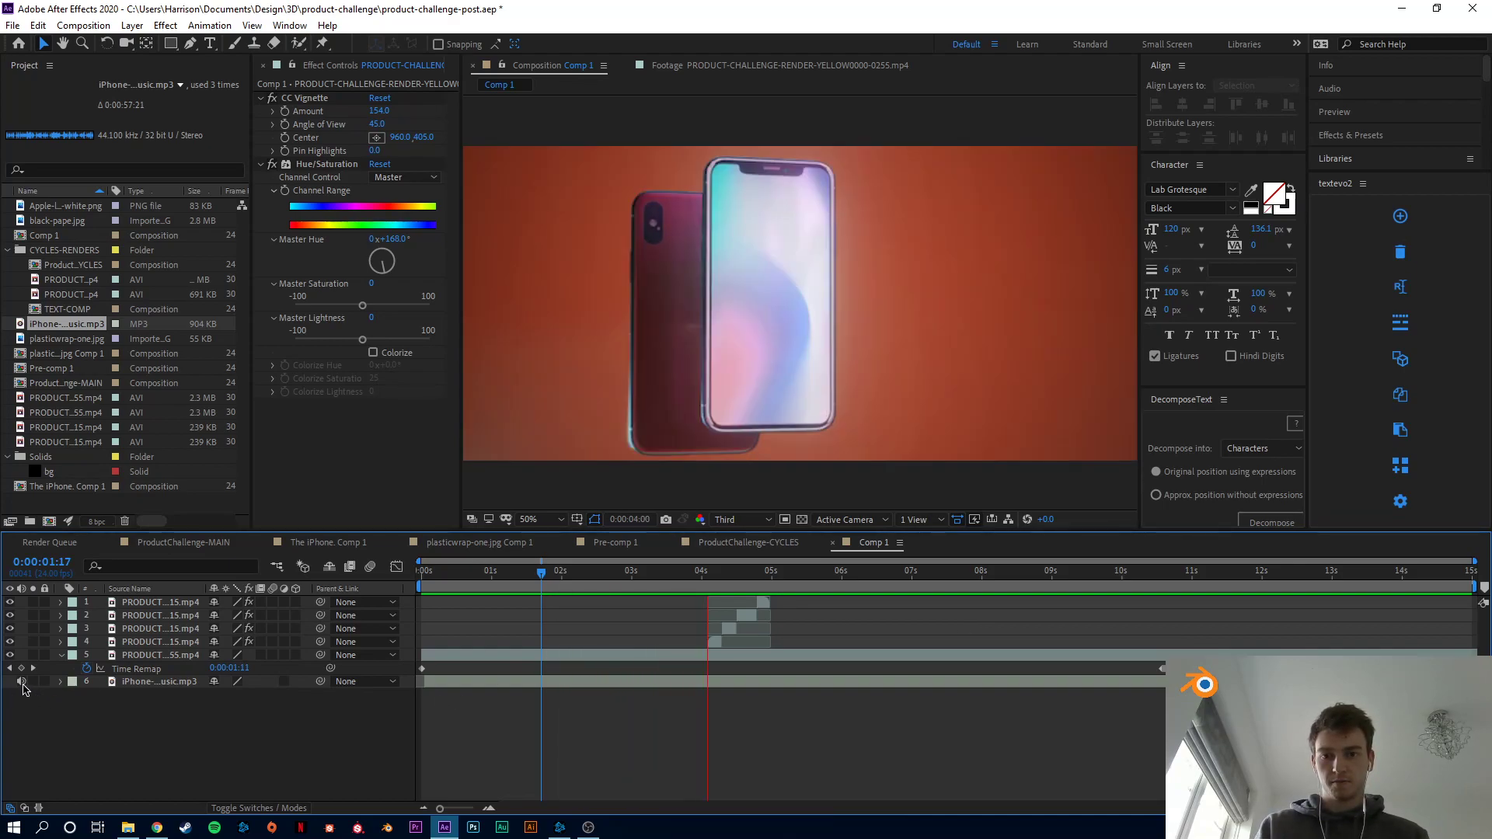
left_click(25, 684)
Add a text layer reading "The iPhone" over the phone shot at 0:00:09:16.
left_click_drag(869, 574, 1096, 607)
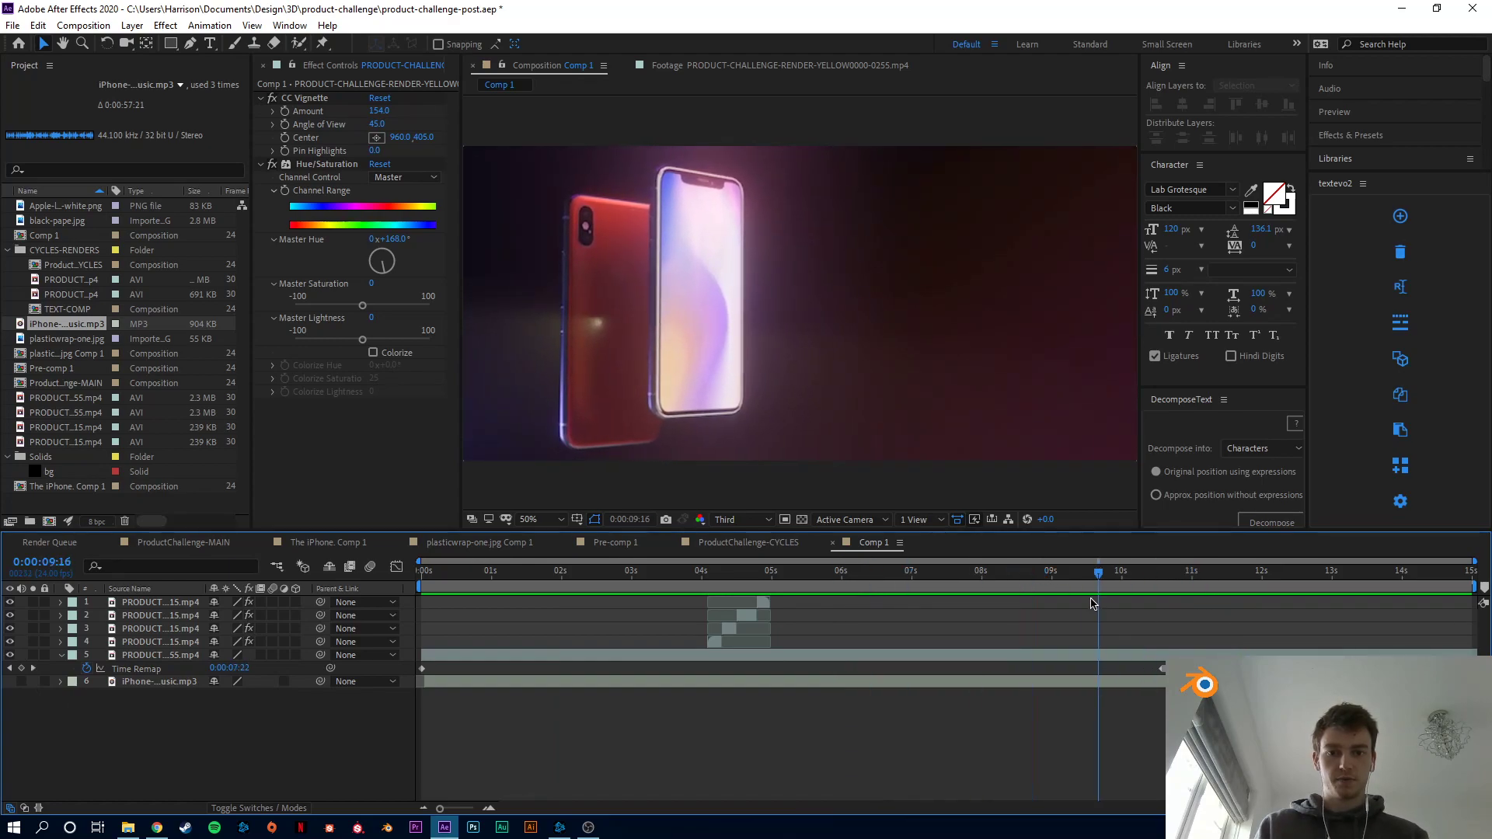
left_click(210, 45)
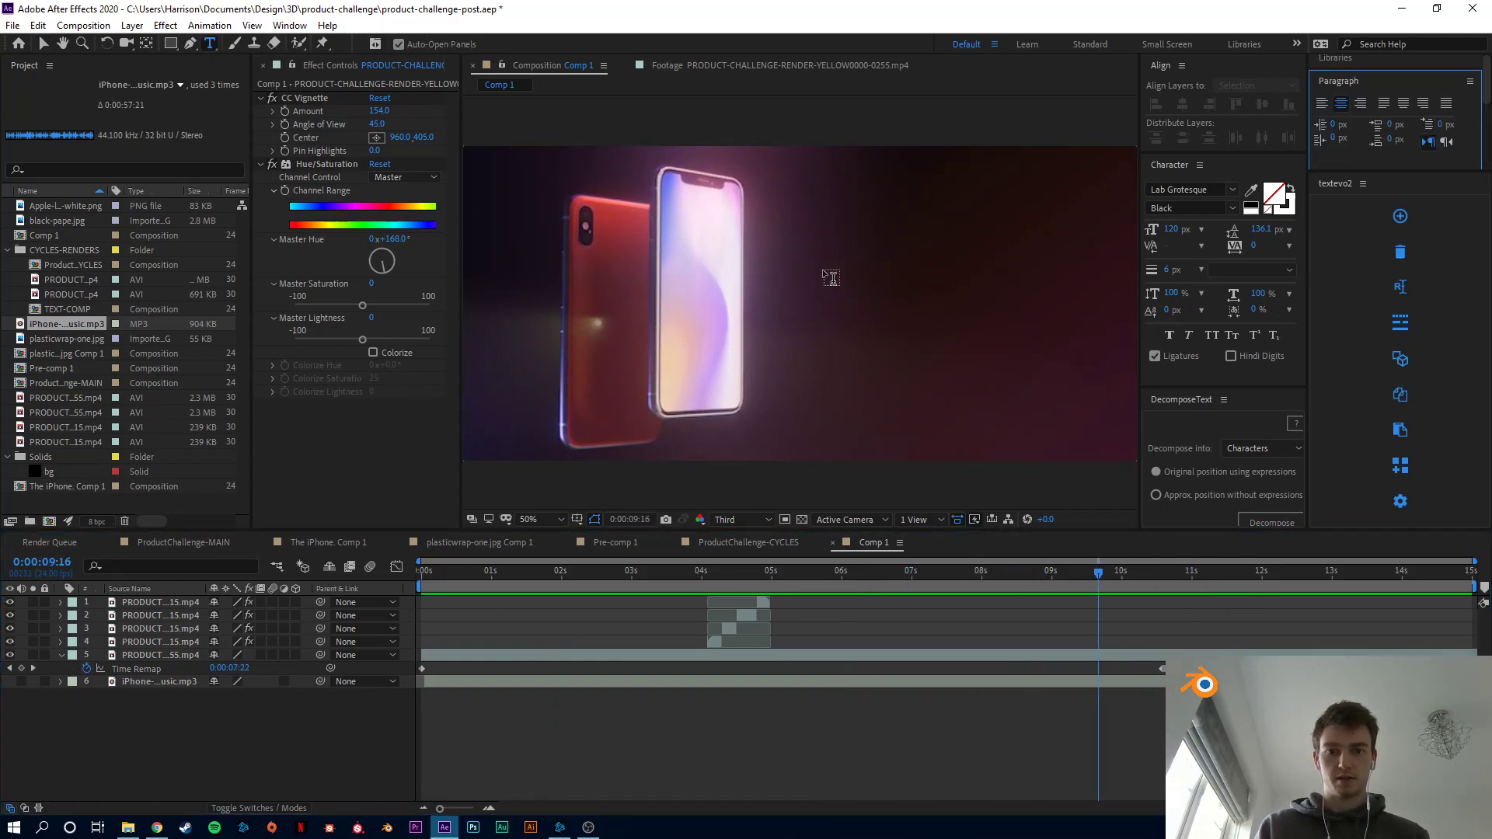
left_click(823, 269)
type("the")
key("BackSpace")
key("BackSpace")
key("BackSpace")
type("Te")
key("BackSpace")
type("he ")
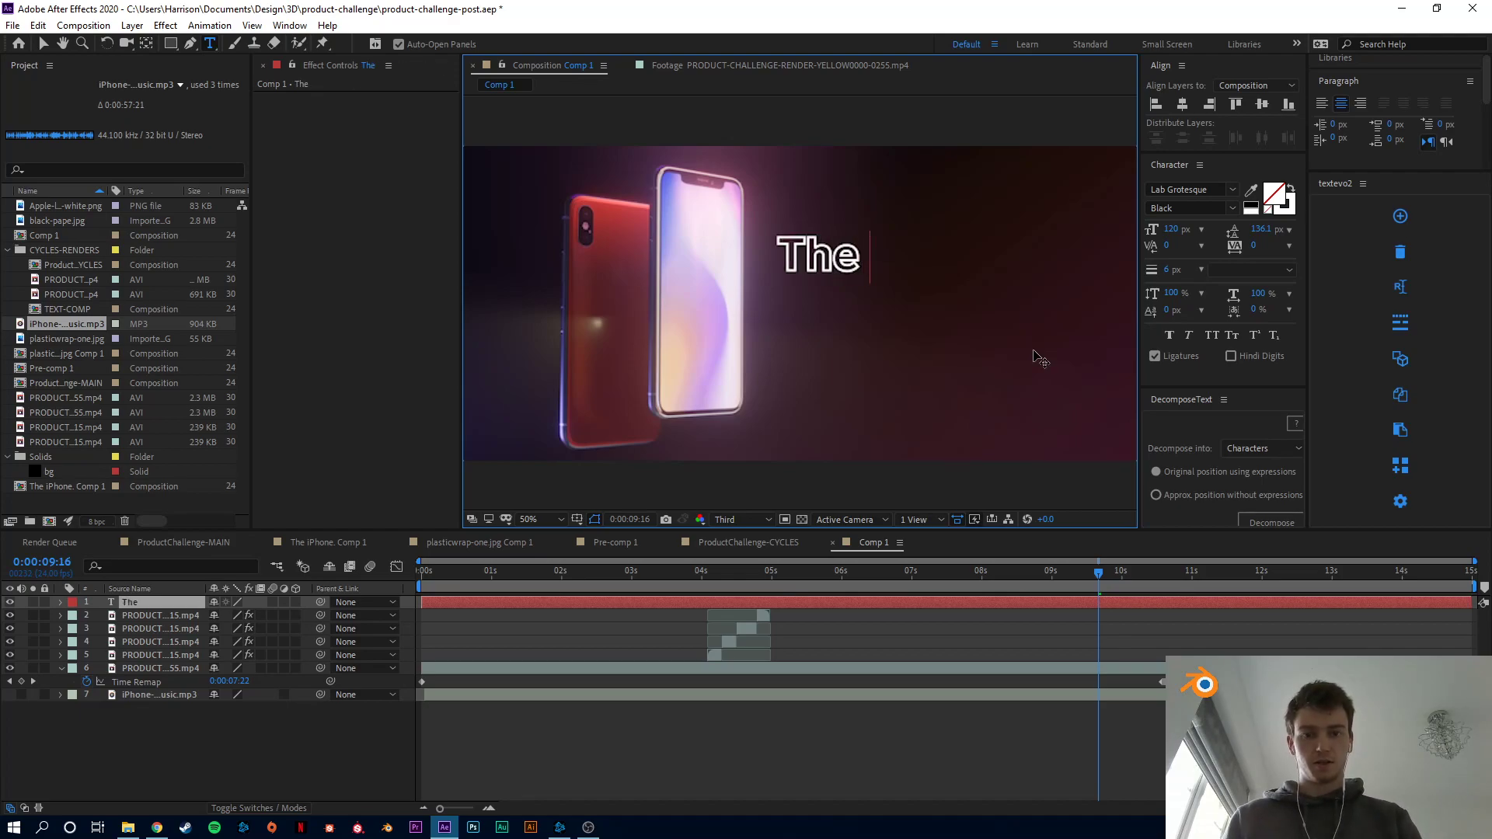
type("iPhone")
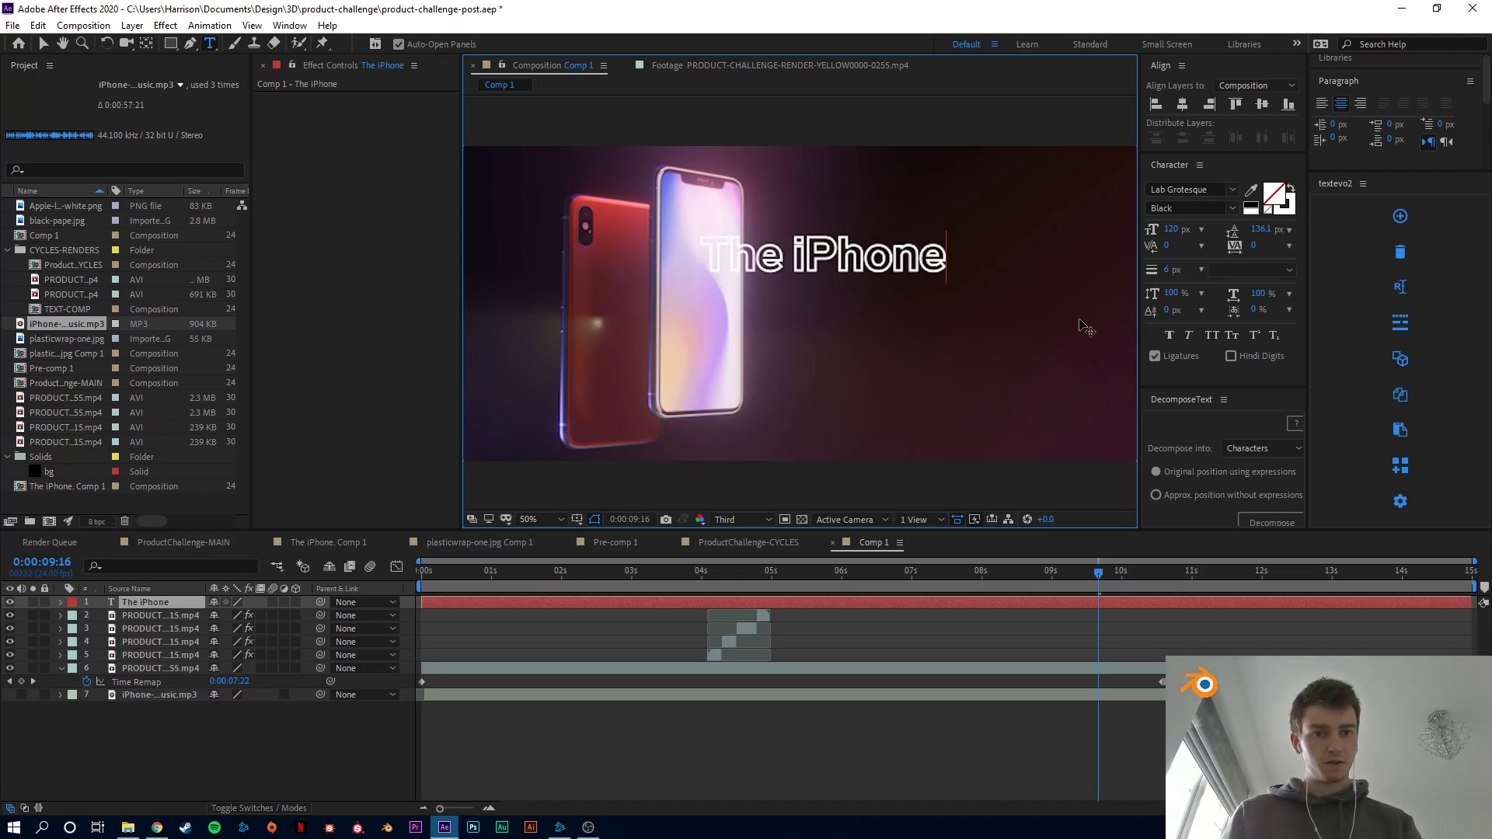
Give "The iPhone" text a solid white fill with no stroke and place it in the dark area beside the phones.
left_click(1283, 208)
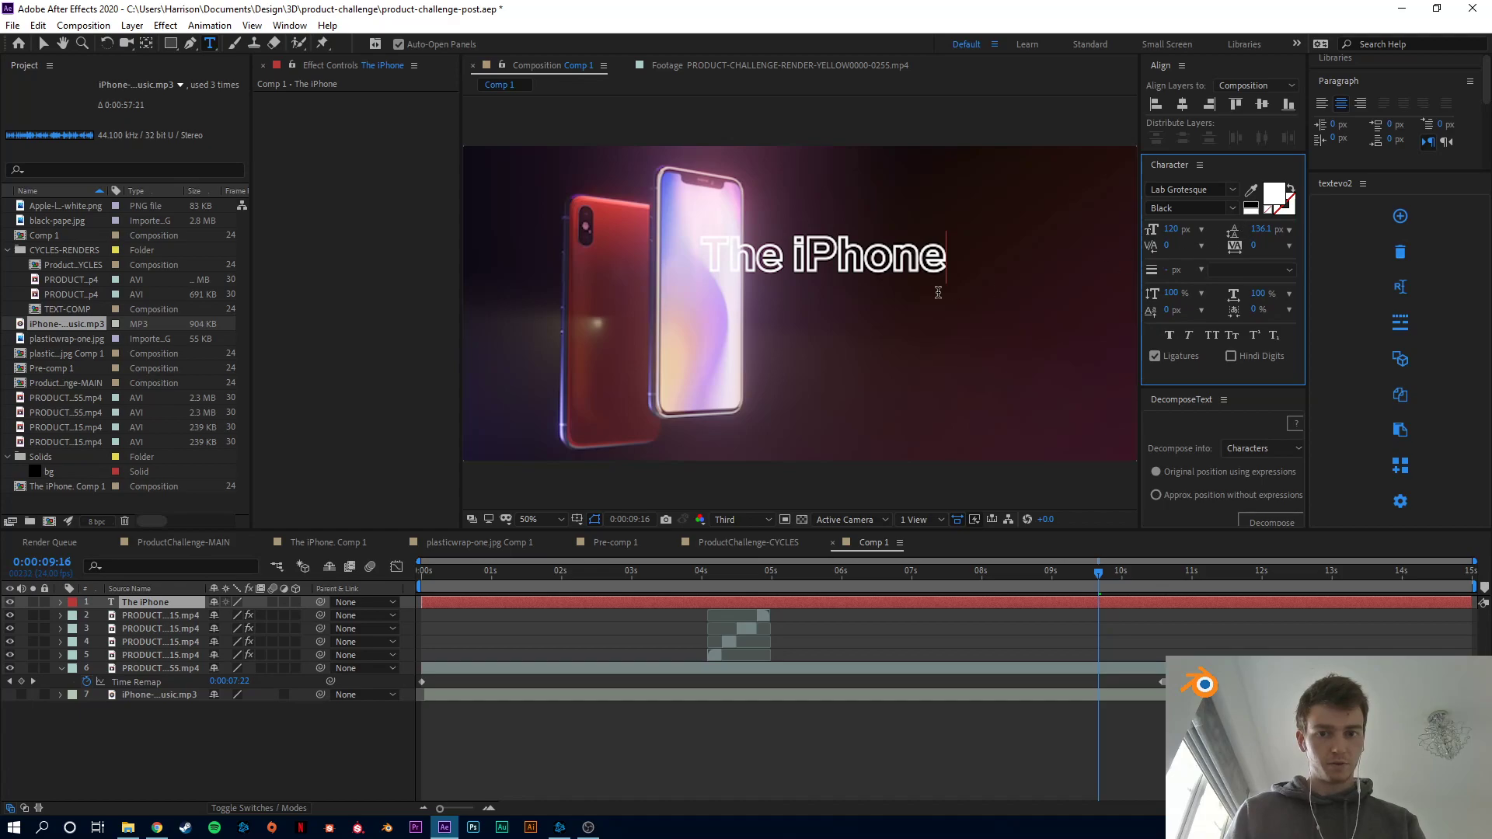
triple_click(862, 262)
left_click(1271, 216)
left_click(1272, 216)
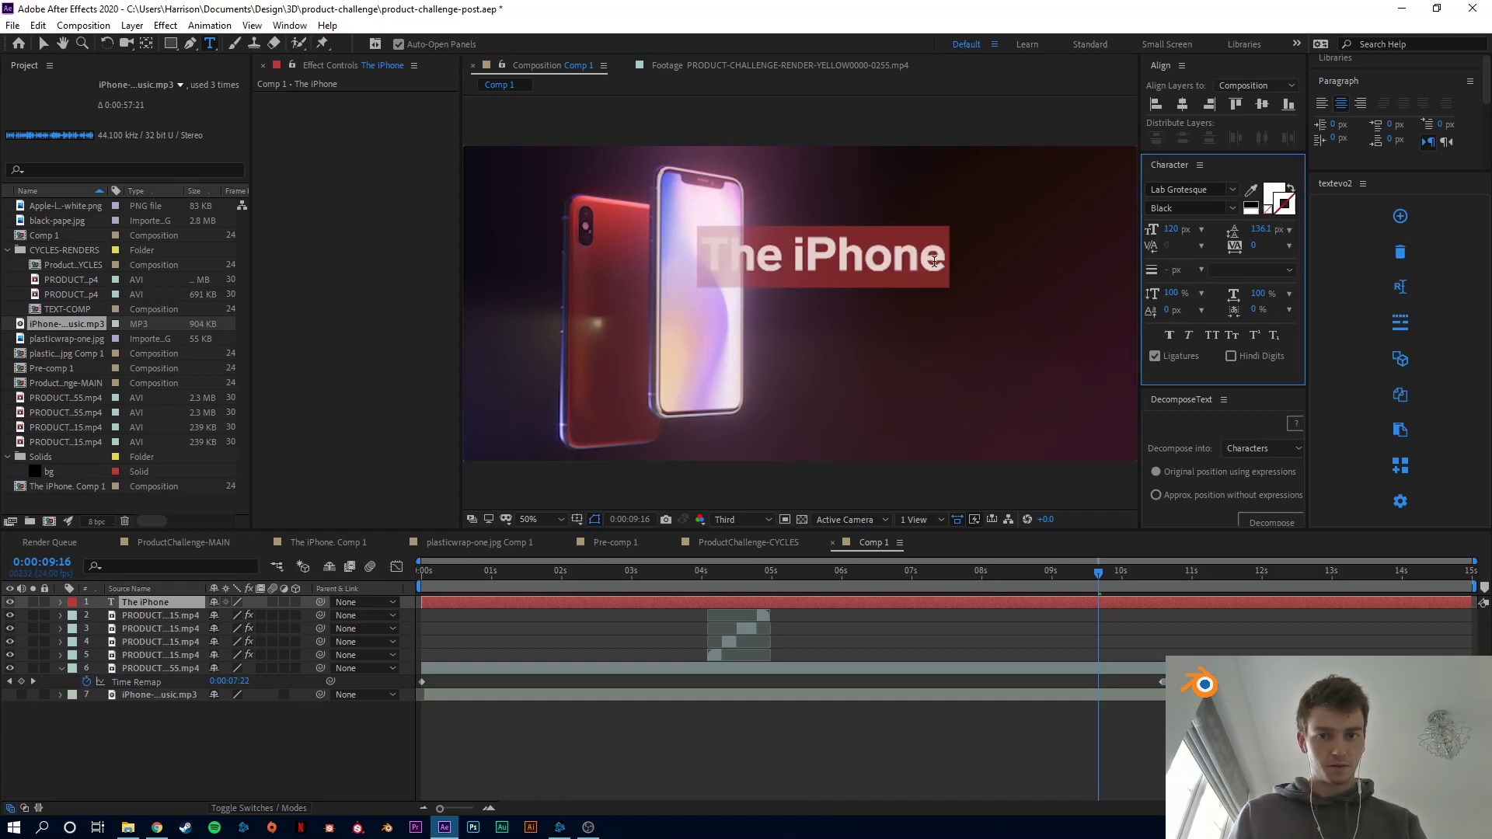
left_click(44, 44)
left_click_drag(838, 276, 1004, 272)
Trim the start of the text layer to 0:00:07:00 and apply a TextEvo animation to it.
mouse_move(896, 593)
left_mouse_down()
mouse_move(990, 594)
mouse_move(899, 597)
mouse_move(913, 604)
left_mouse_up()
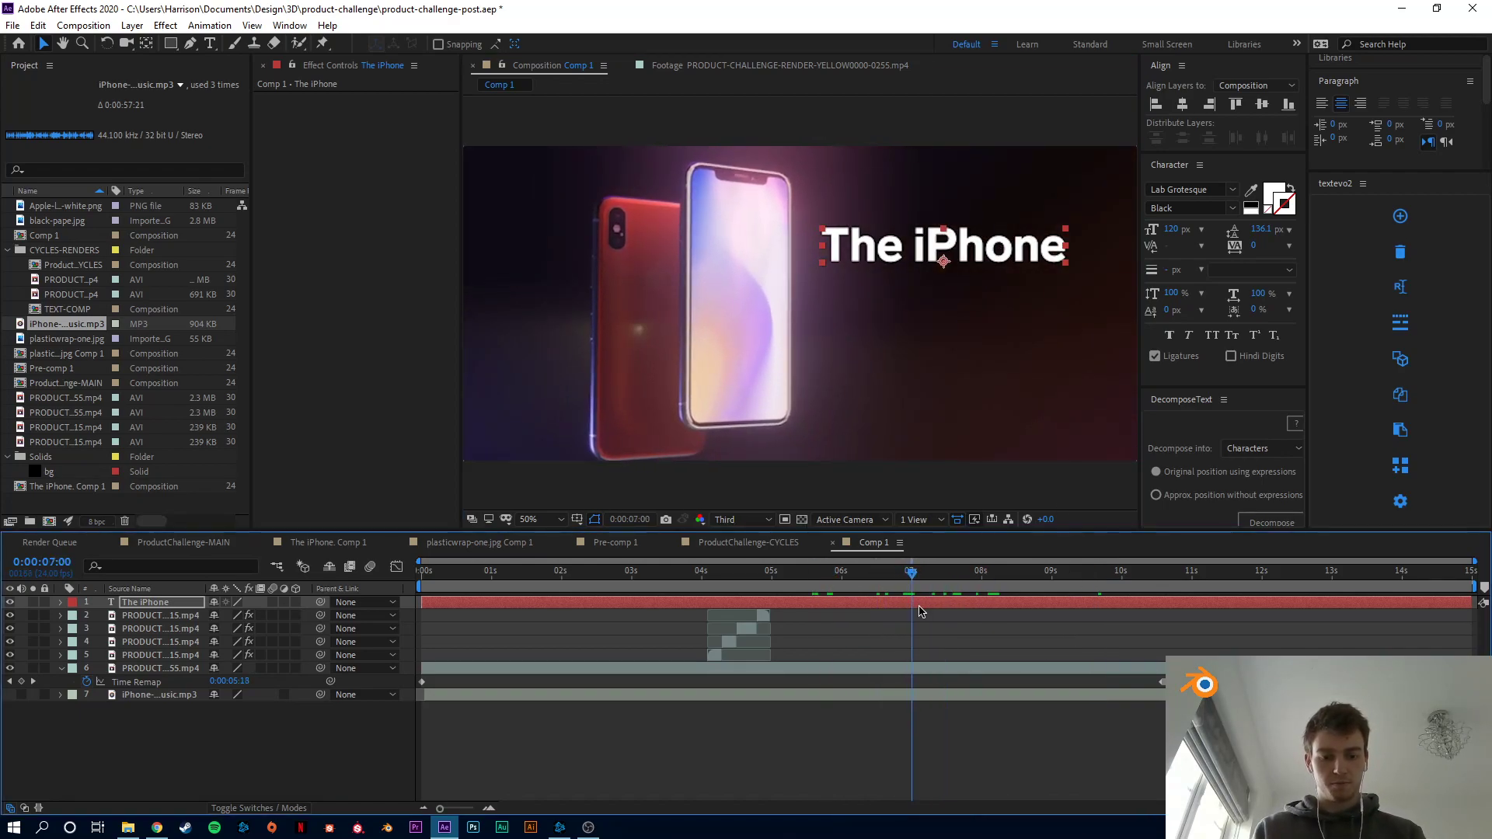
key("alt+bracketleft")
left_click(1401, 216)
Set the TextEvo Position Y to 138 and play from 0:00:06:17 to check the letters rising in.
key("u")
left_click(90, 617)
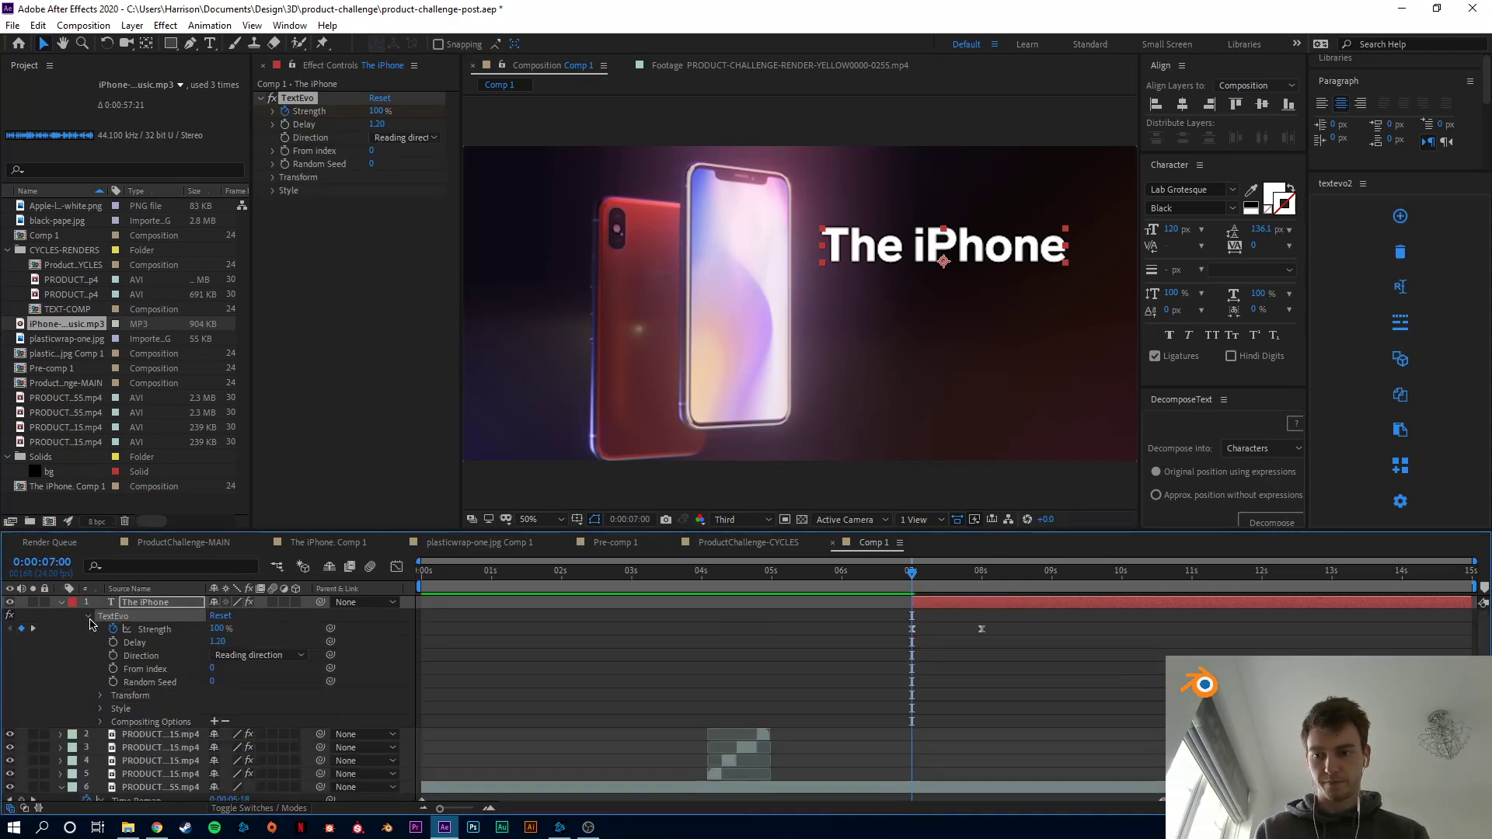
left_click(101, 696)
left_click(114, 722)
left_click_drag(215, 742, 940, 626)
left_click(893, 579)
key("space")
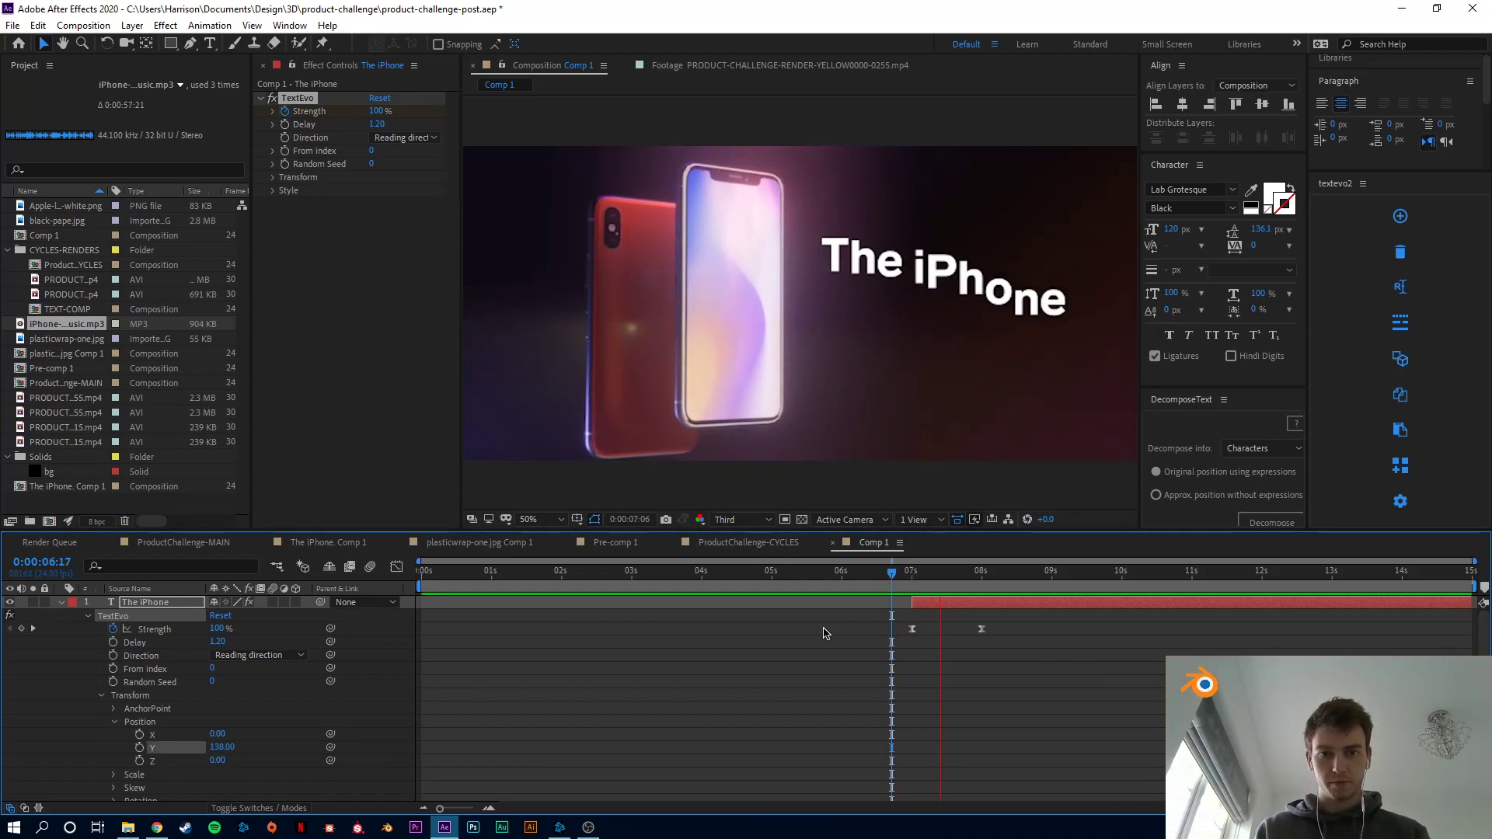
key("space")
Lower the TextEvo Opacity to 0% and play from 0:00:06:21 to check the fade-in.
scroll(187, 766, "down", 2)
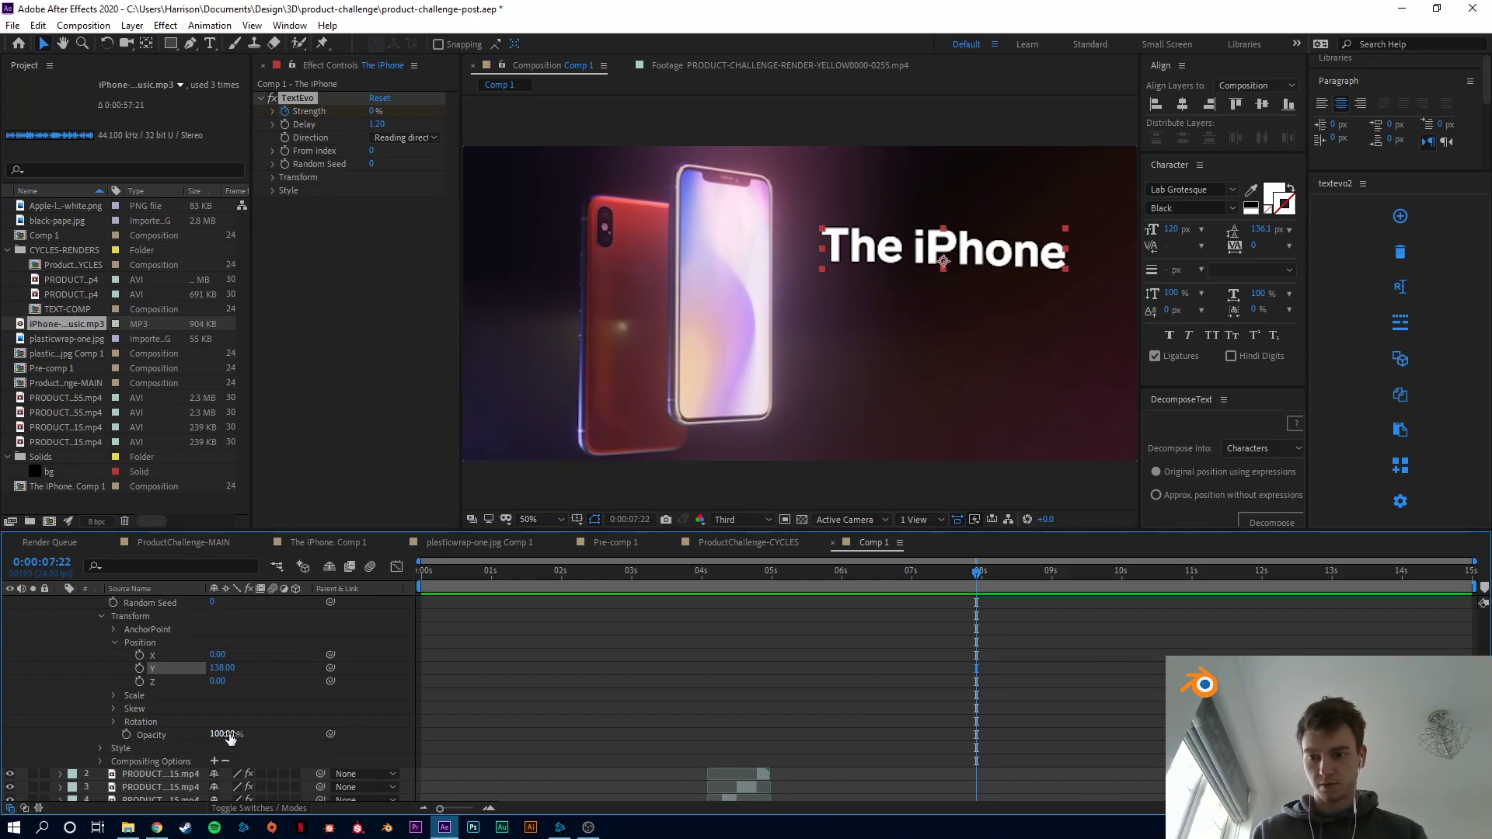
left_click_drag(231, 738, 23, 730)
scroll(779, 673, "up", 2)
left_click_drag(942, 575, 903, 586)
key("space")
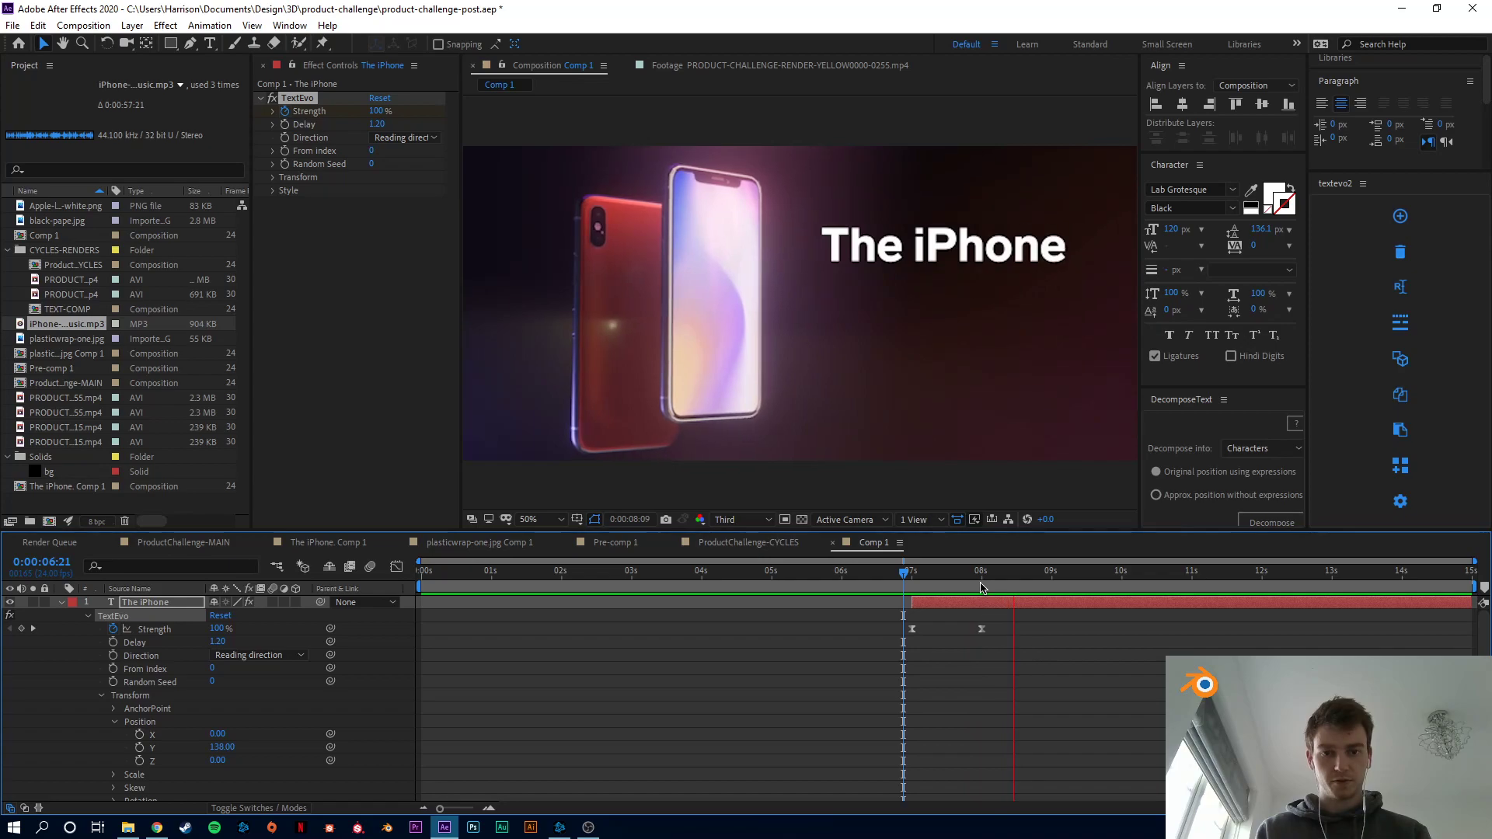
key("space")
Turn "The iPhone" text into a 3D layer and move the current time to 0:00:07:00.
left_click_drag(219, 628, 183, 628)
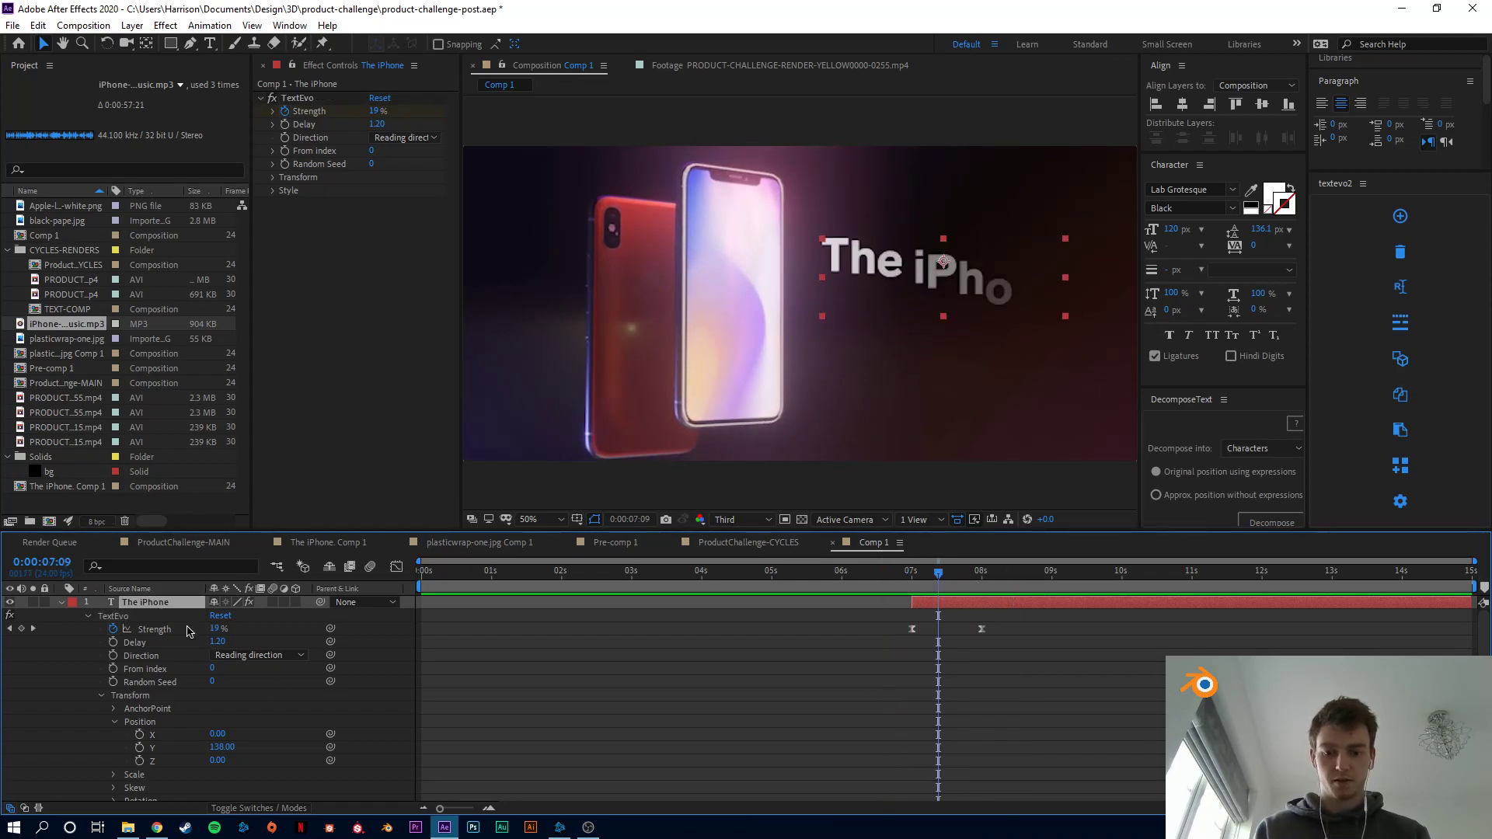
key("u")
left_click(296, 603)
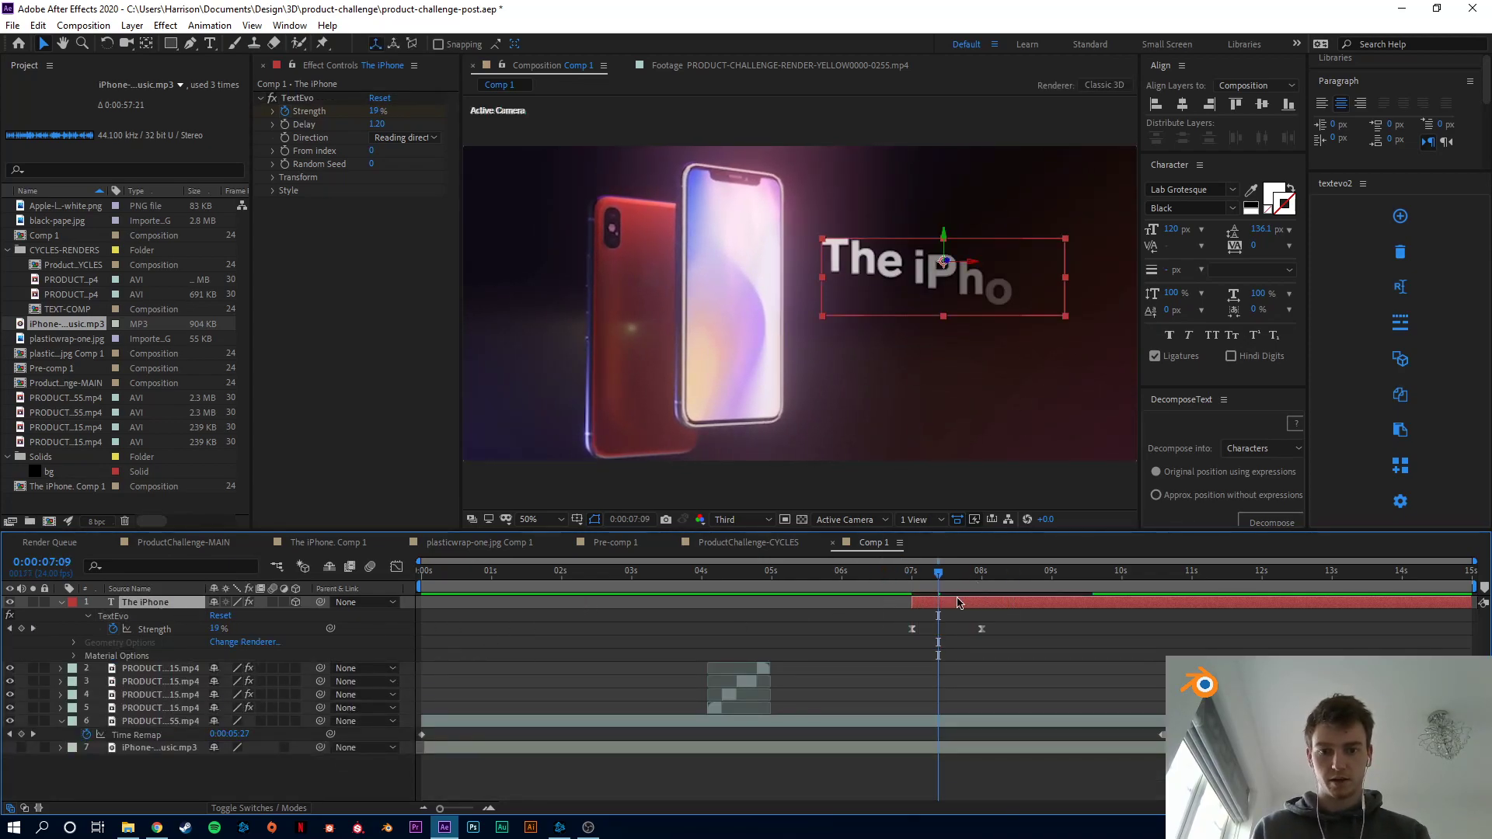
left_click(913, 570)
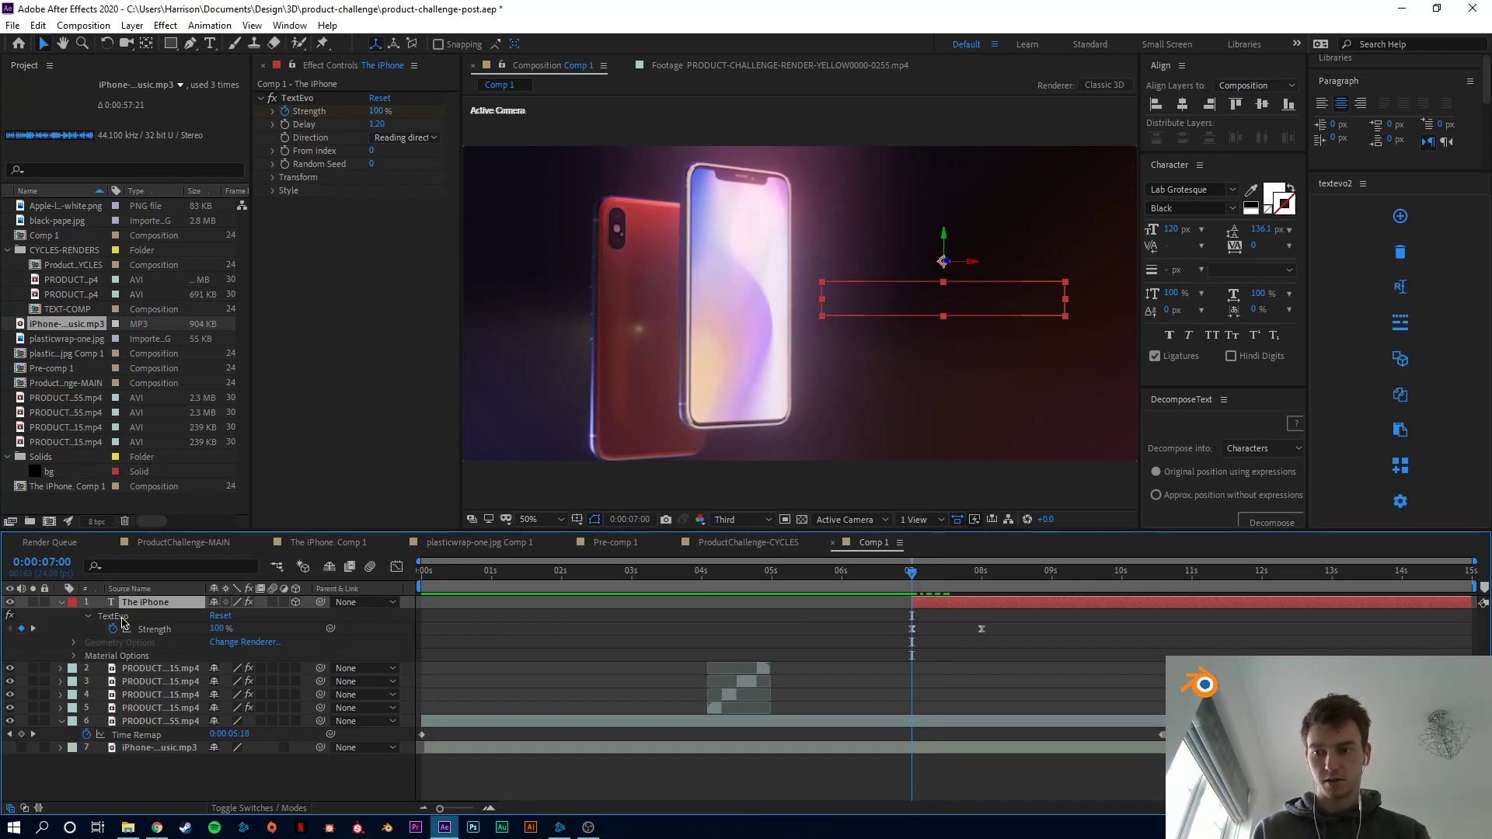
Keyframe the Y Rotation of "The iPhone" text layer at -33° at 0:00:07:00.
left_click(89, 617)
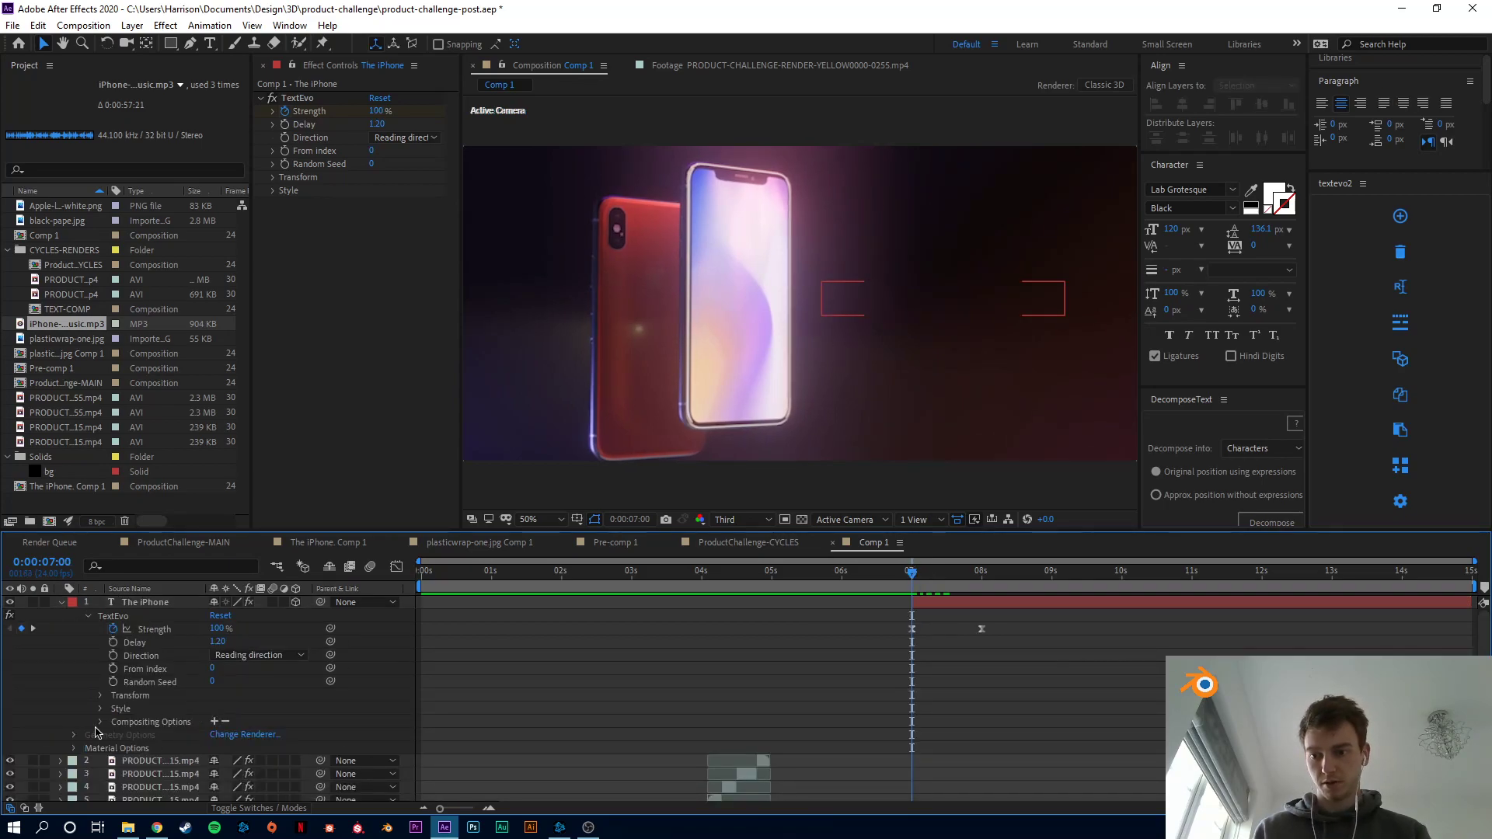
left_click(102, 696)
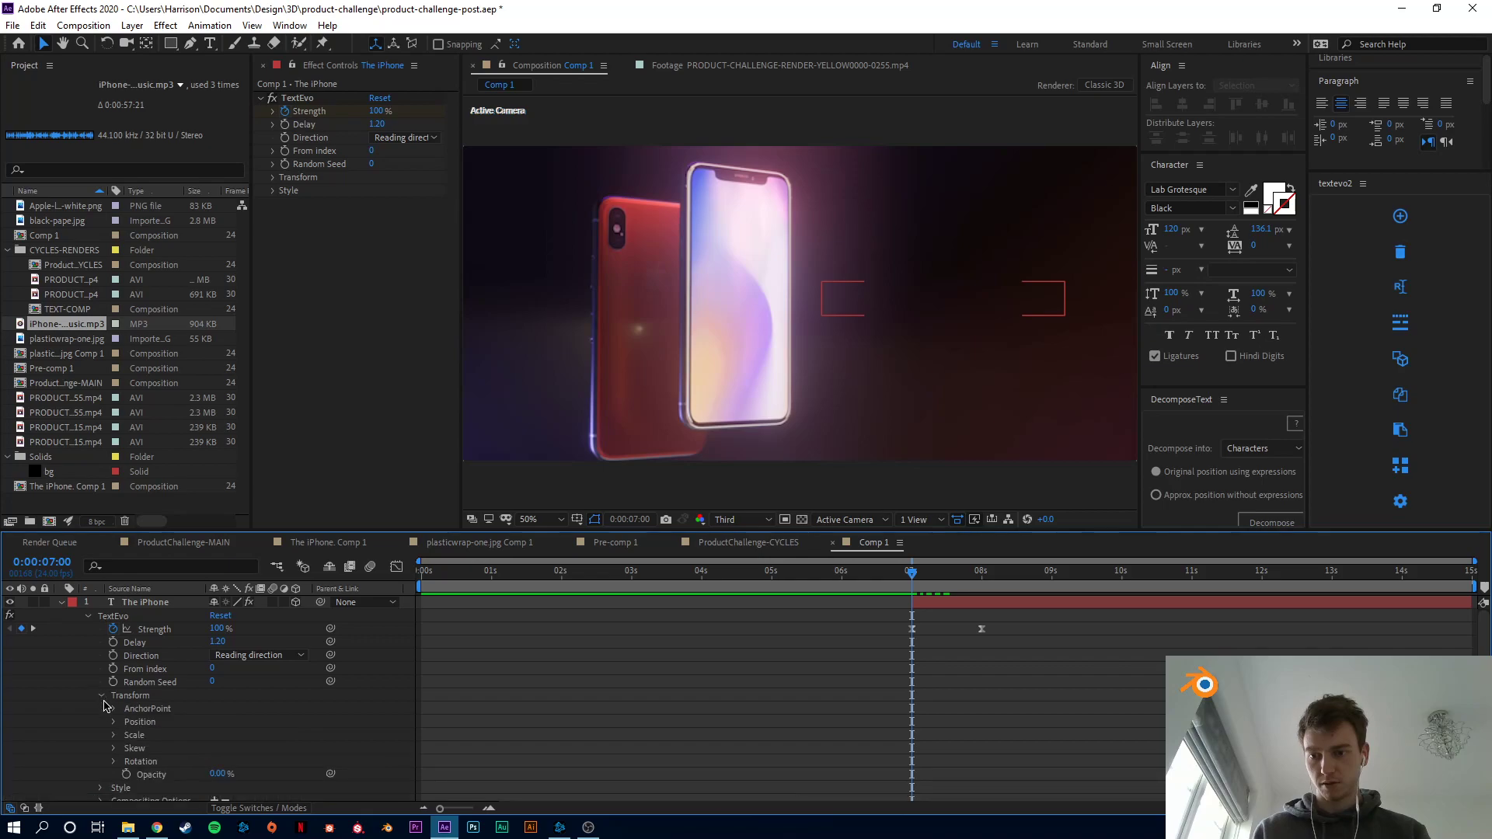
left_click(149, 605)
key("p")
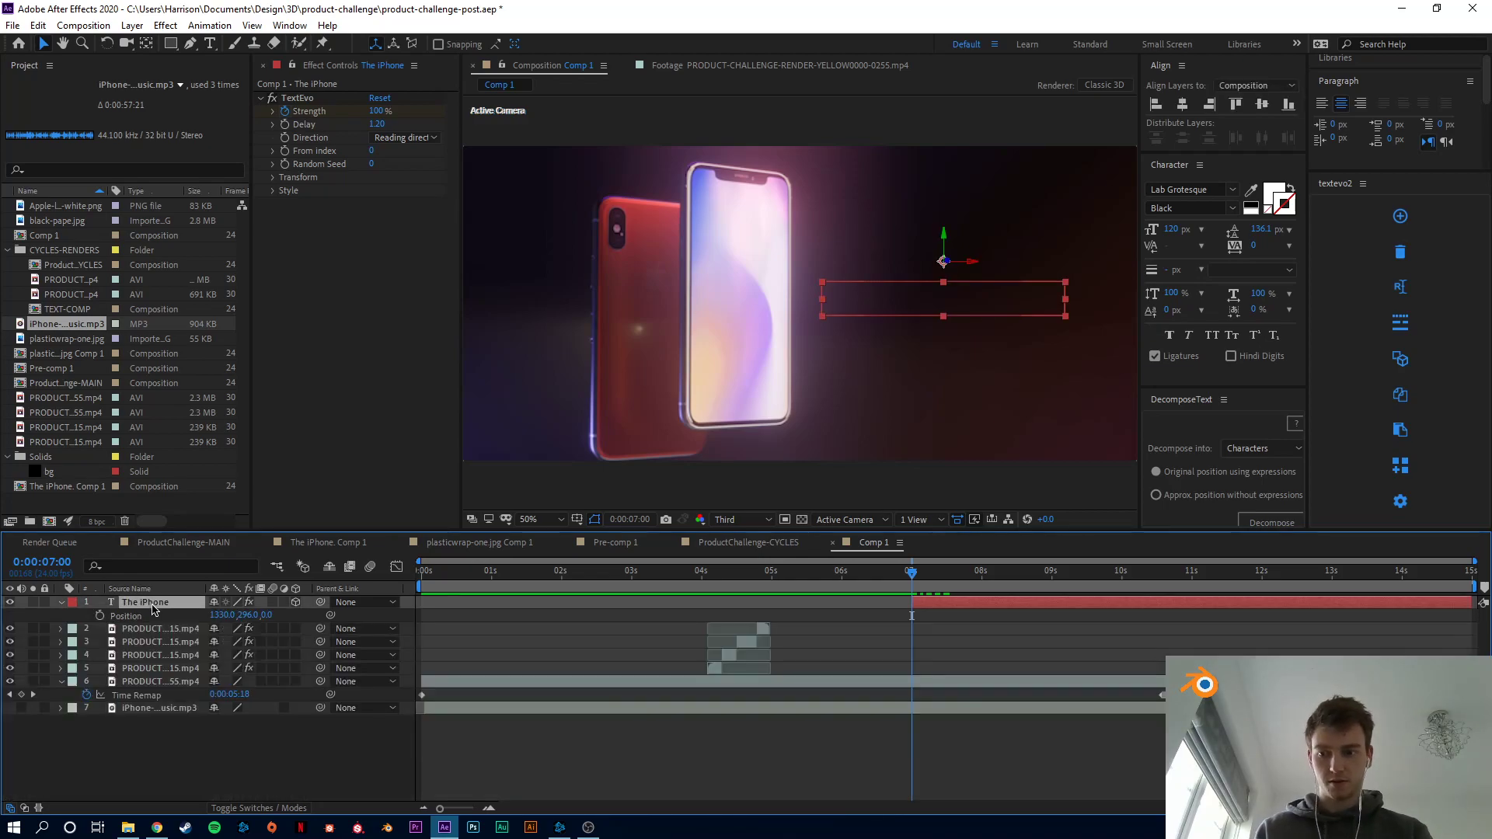
key("r")
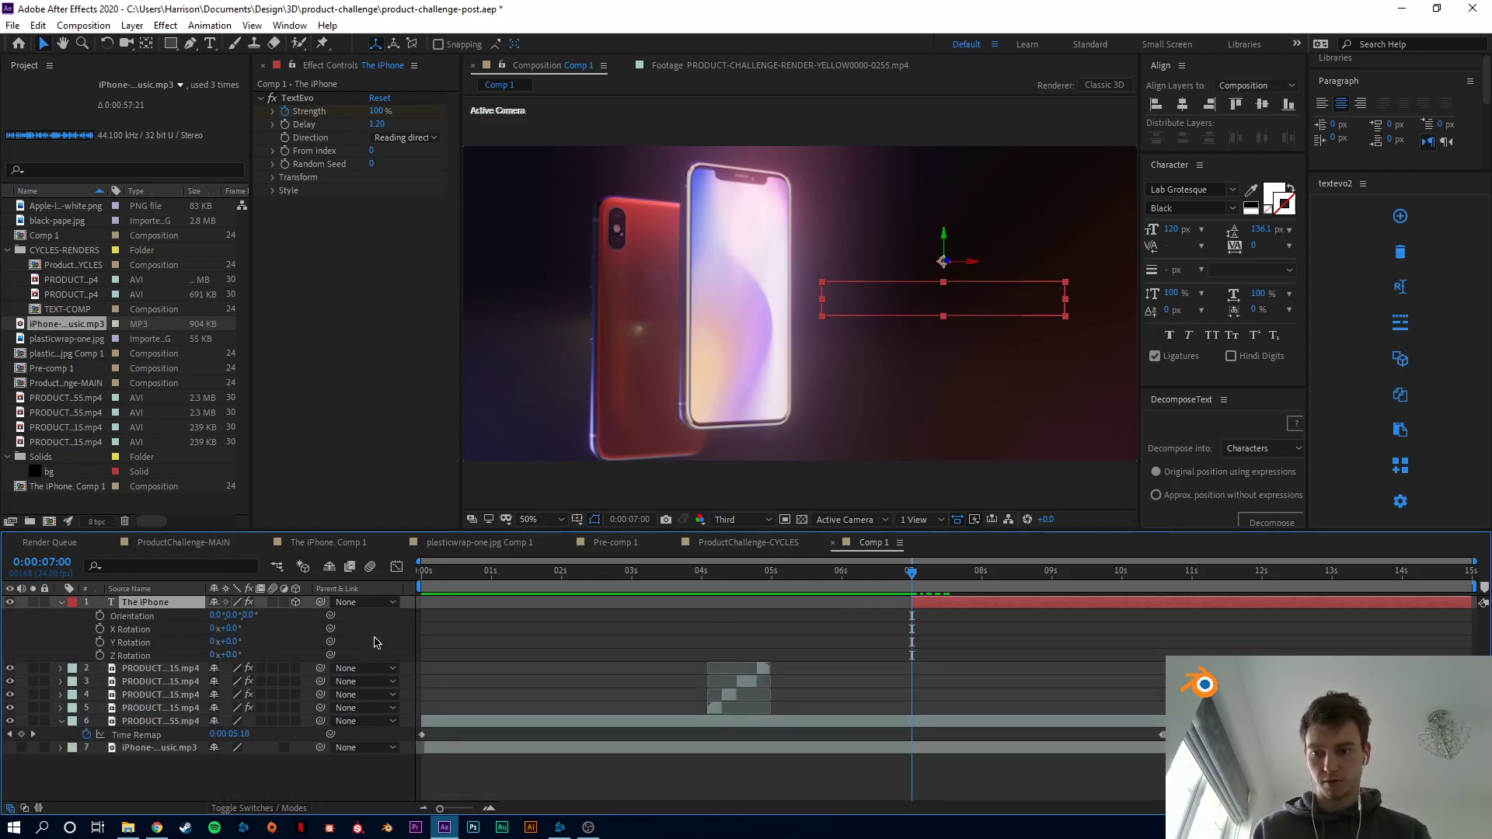
left_click_drag(231, 642, 194, 643)
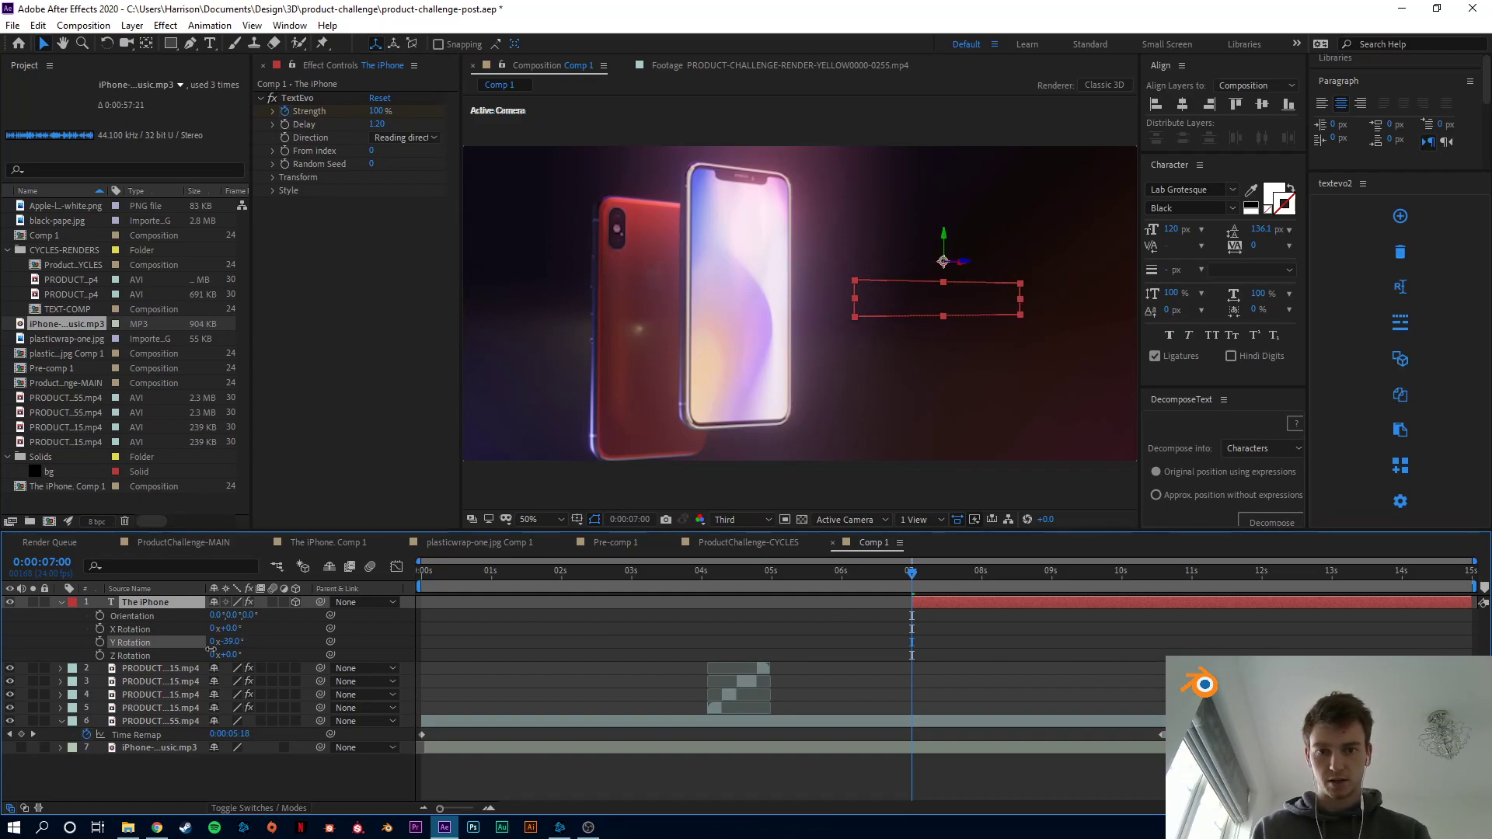
Keyframe the text layer's Y Rotation at 0° at 0:00:09:12.
left_click_drag(917, 579, 1086, 579)
left_click_drag(238, 644, 224, 646)
left_click(224, 645)
type("0")
key("Return")
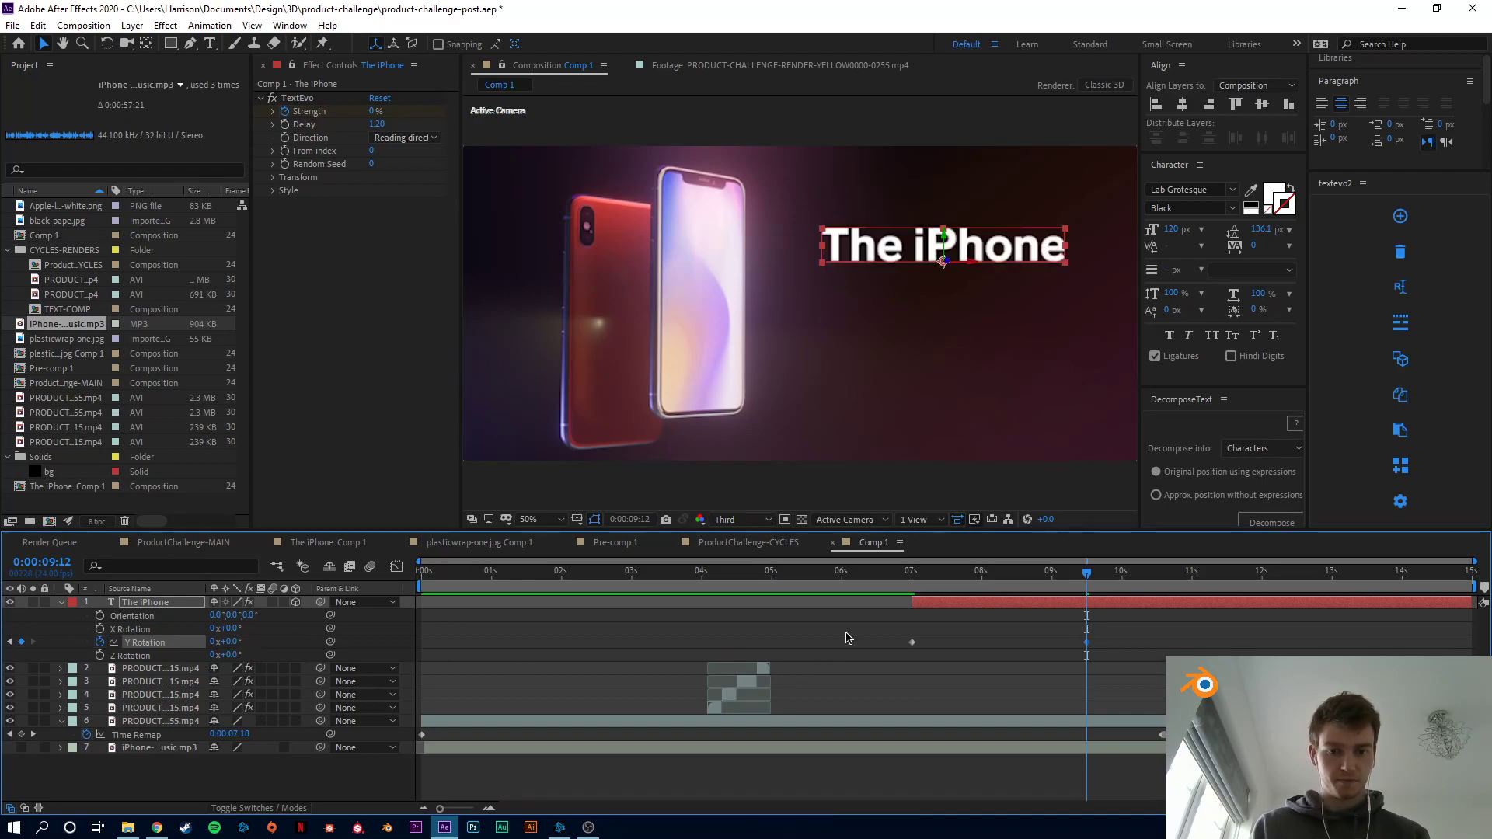
Ease both Y Rotation keyframes and play from just before the title appears to check its turn.
left_click_drag(835, 646, 1146, 694)
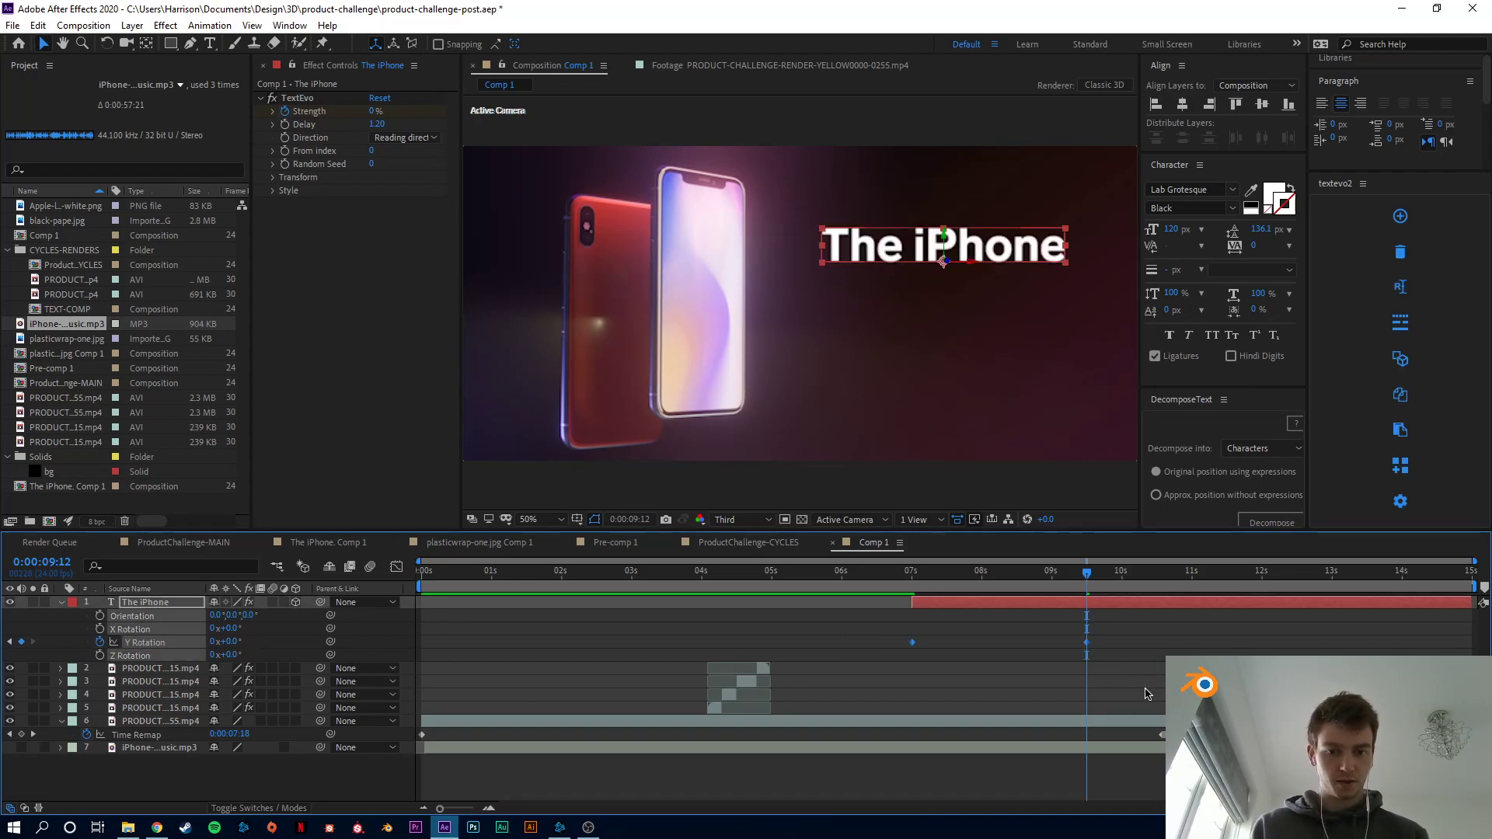
left_click(1019, 646)
left_click_drag(942, 578, 895, 579)
key("space")
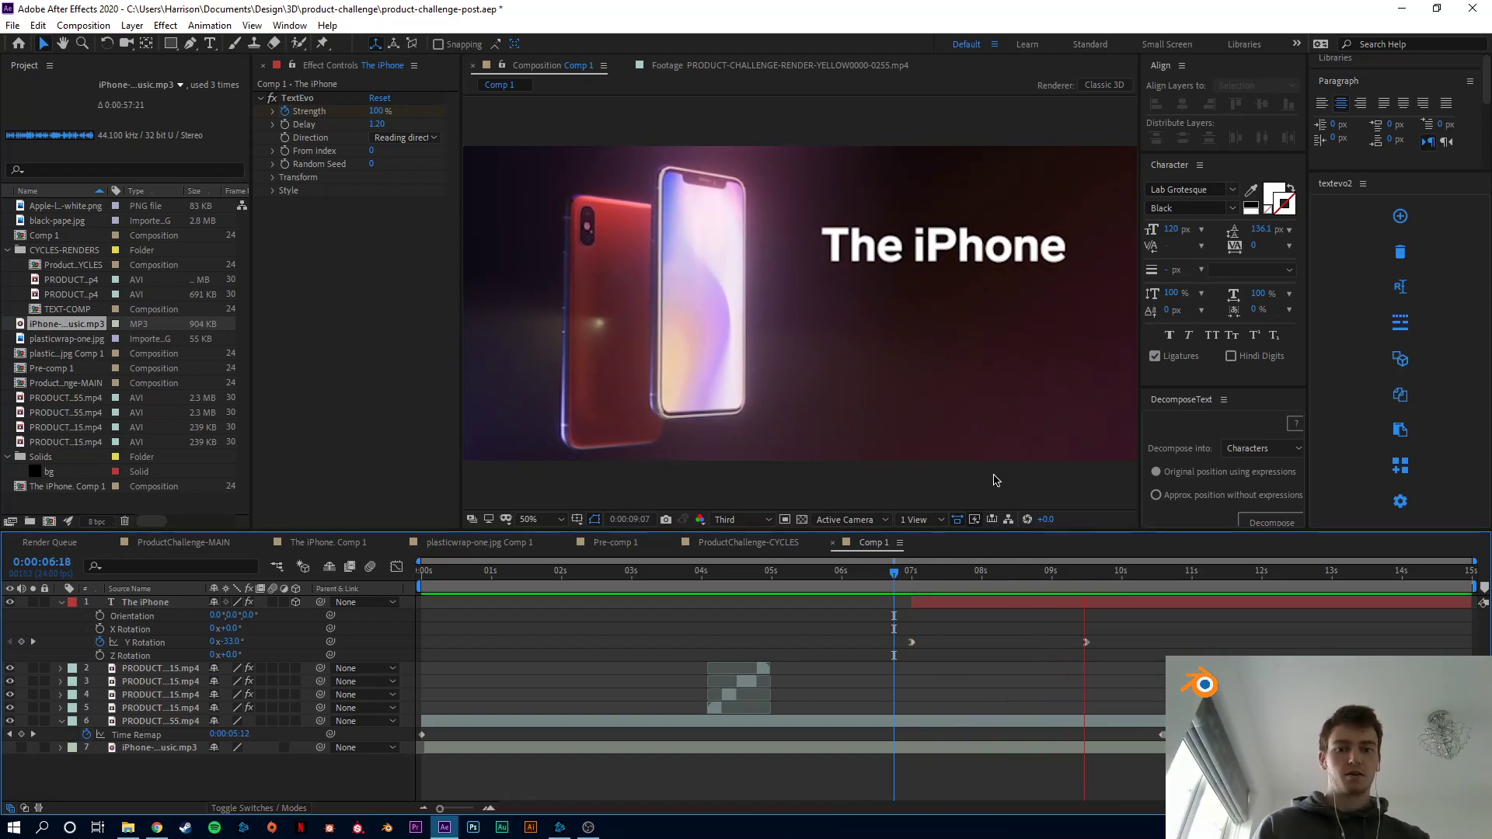
left_click(871, 573)
key("space")
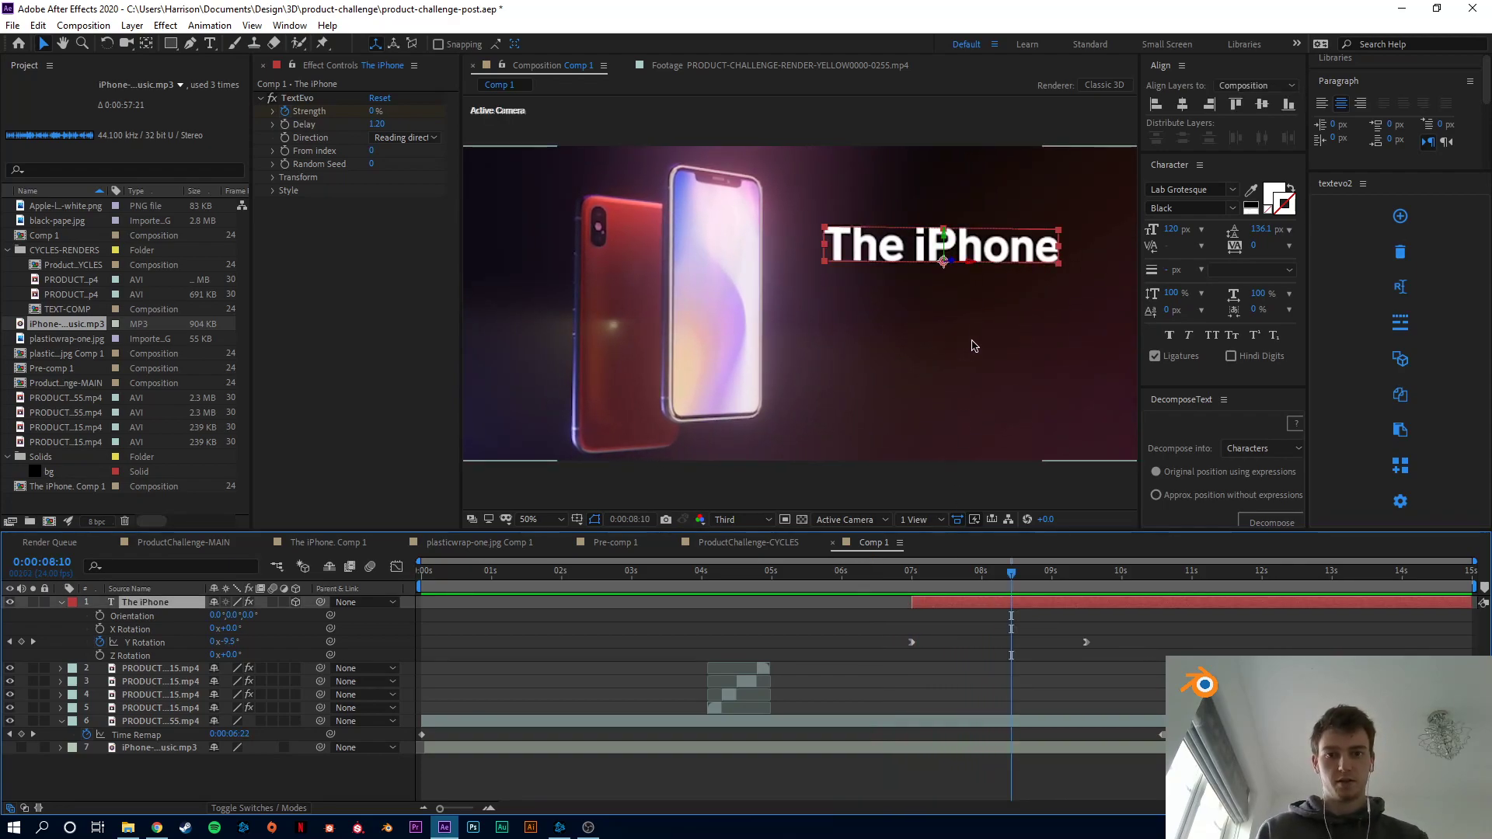
Duplicate "The iPhone" text layer and move the copy below the original, to a Position Y of 397.
key("ctrl+d")
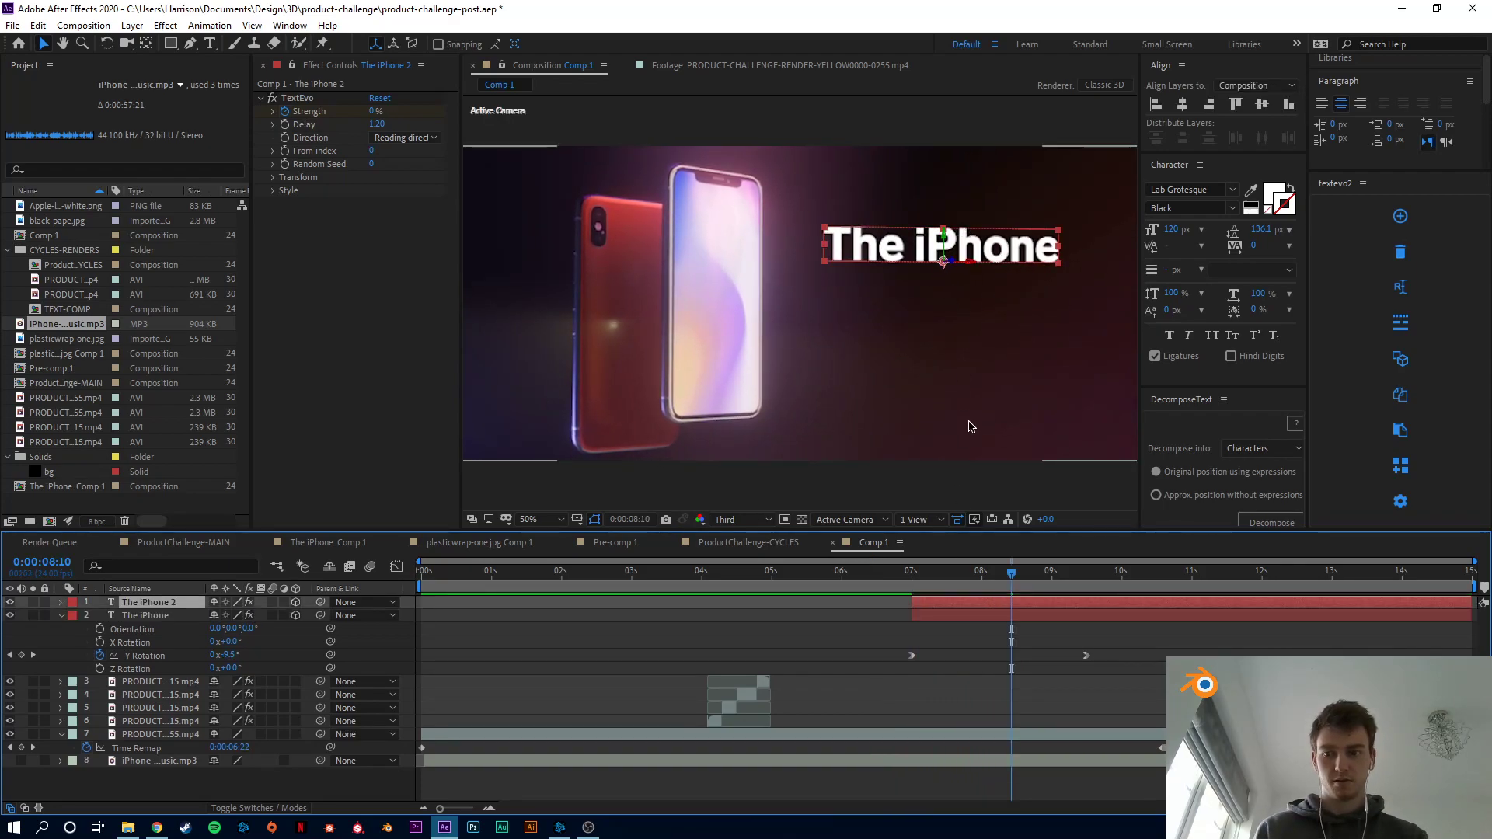
key("p")
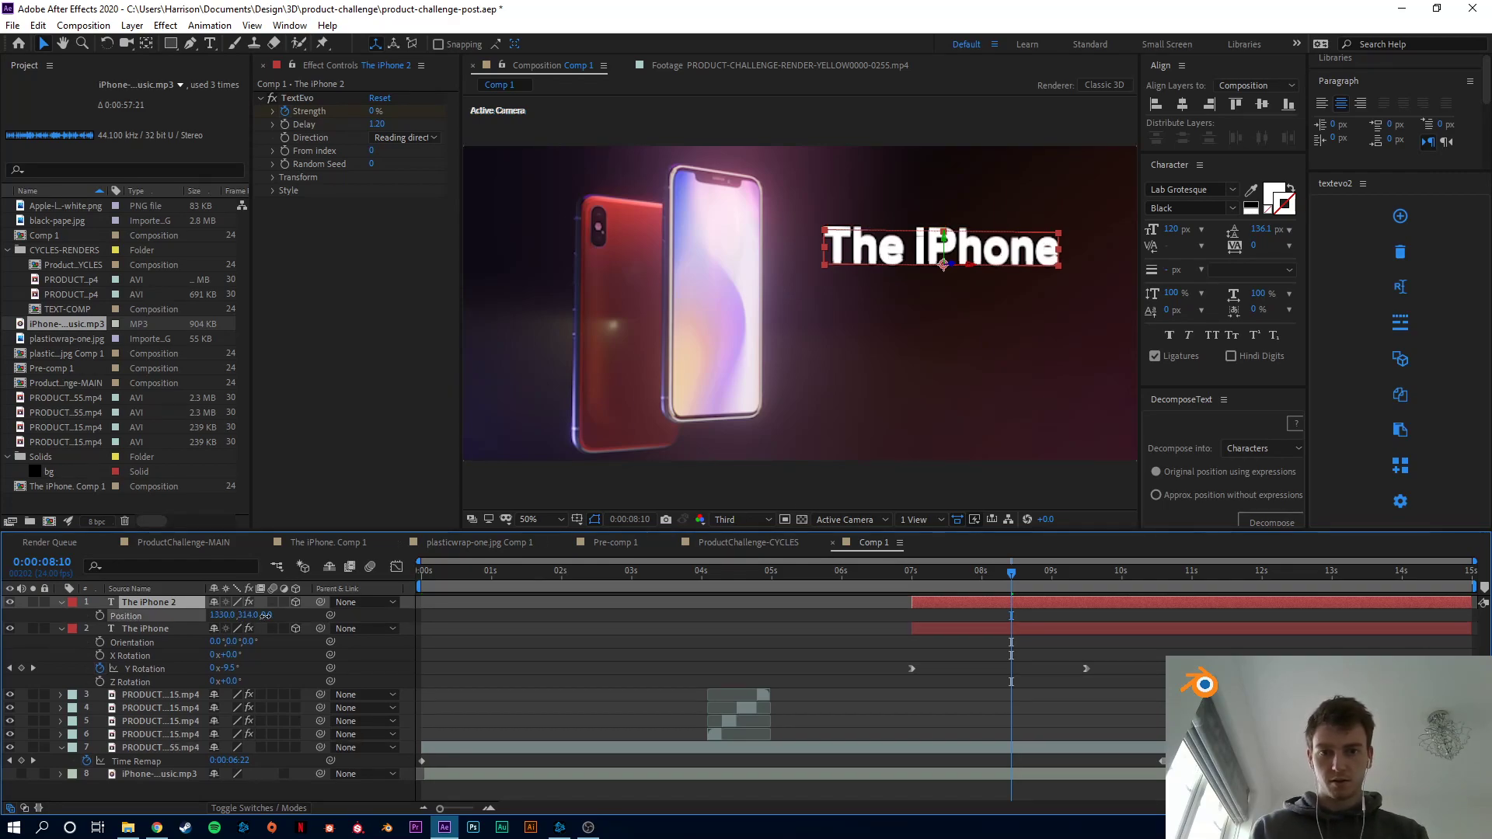
left_click_drag(991, 254, 991, 294)
Replace the lower copy's text with "We never change" and reduce its font size to 81 px.
double_click(991, 287)
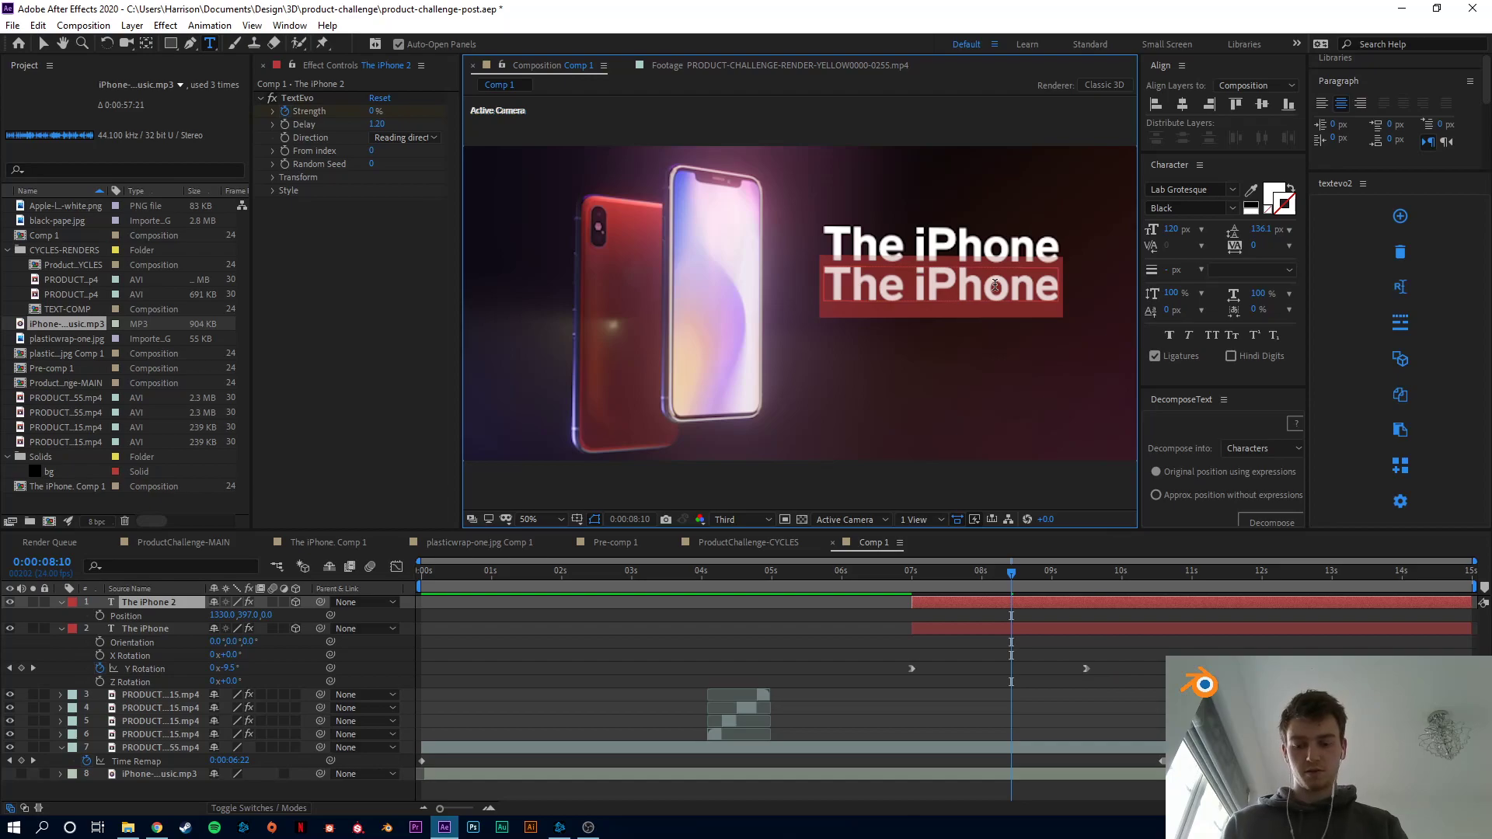
type("We never cah")
key("BackSpace")
key("BackSpace")
type("hange")
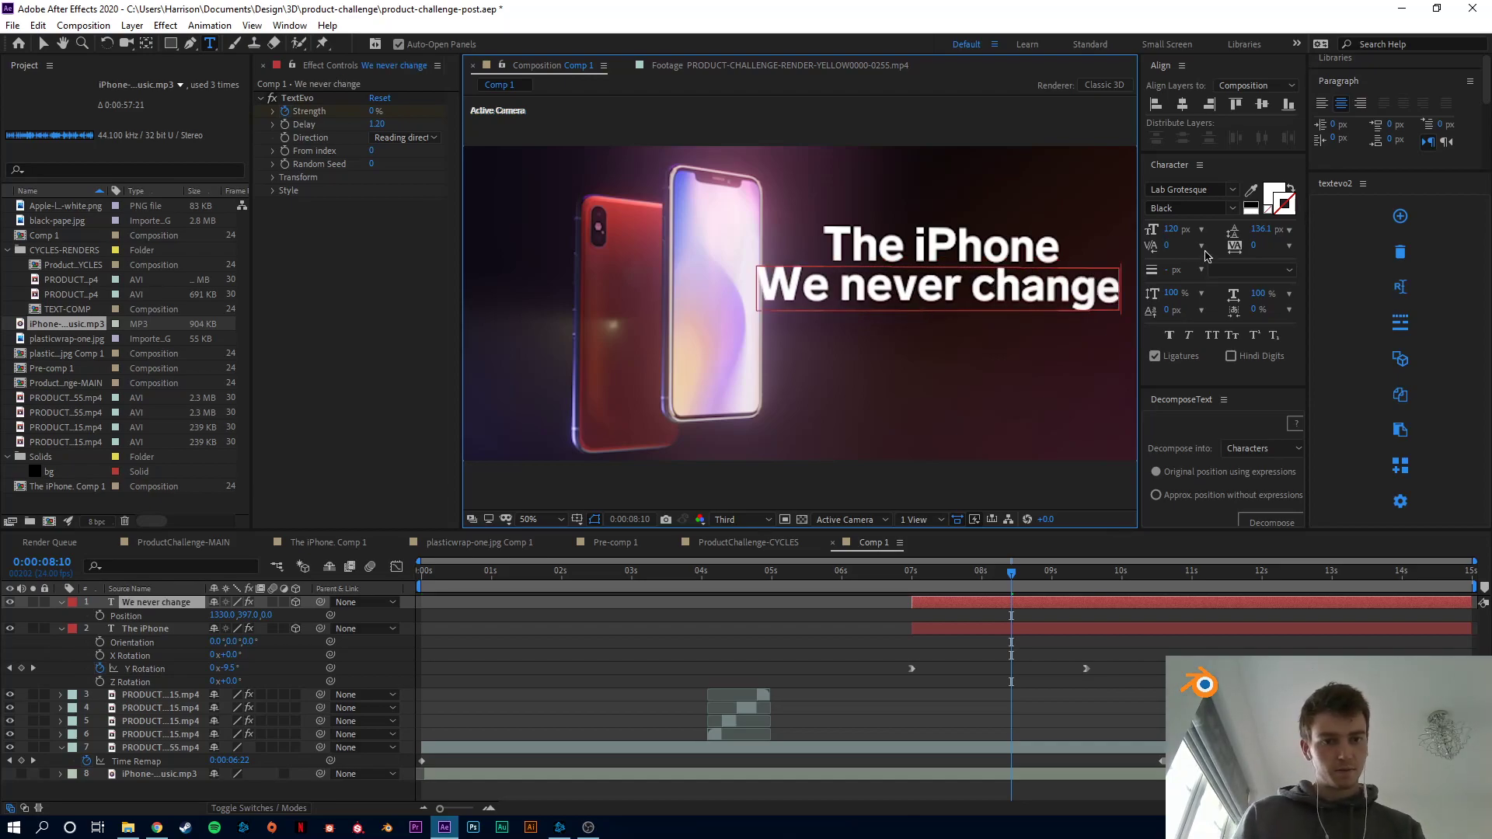
key("ctrl+a")
left_click_drag(1171, 229, 1136, 226)
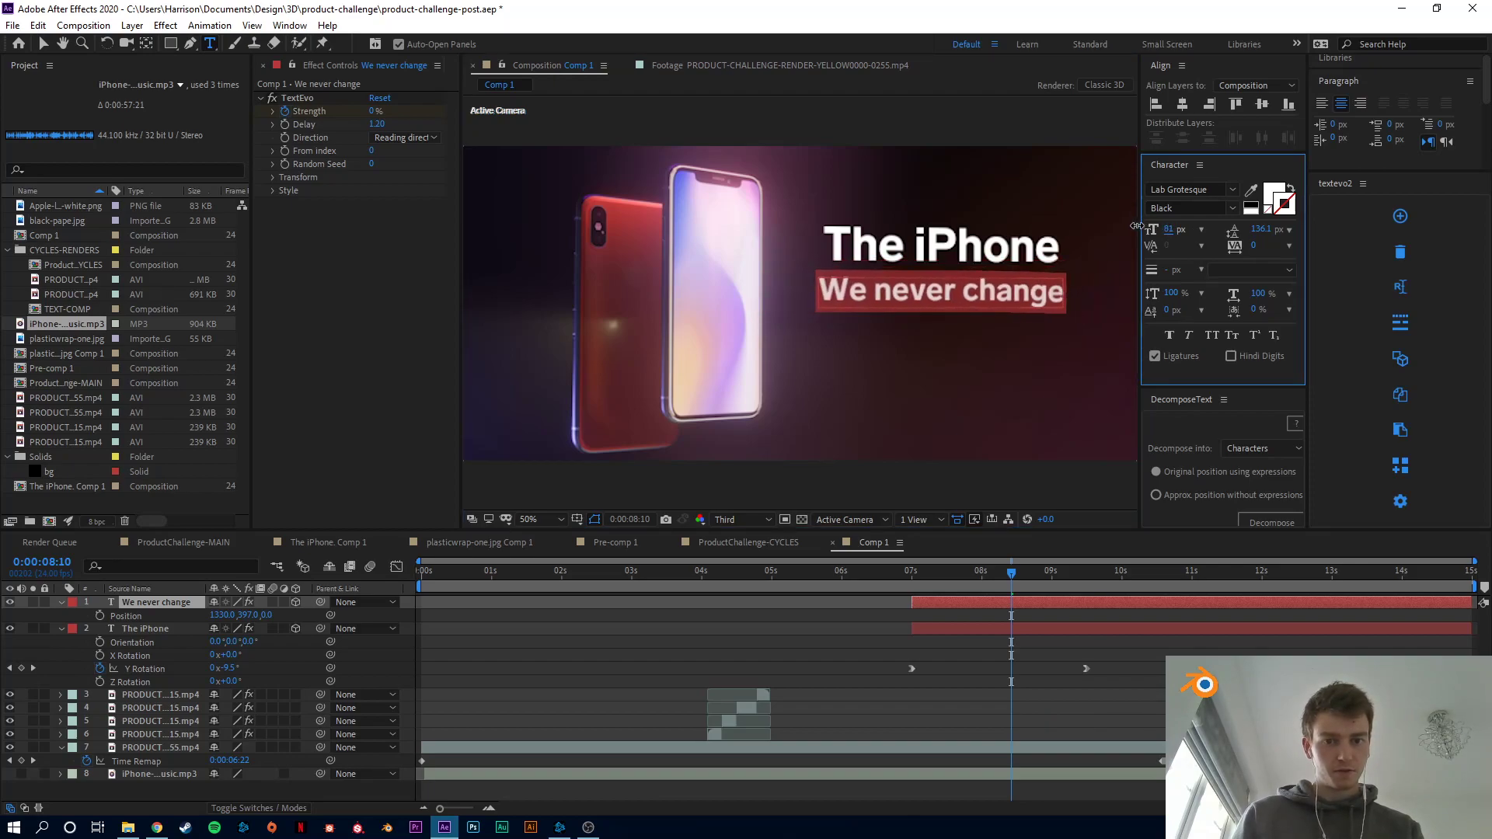
left_click(1059, 649)
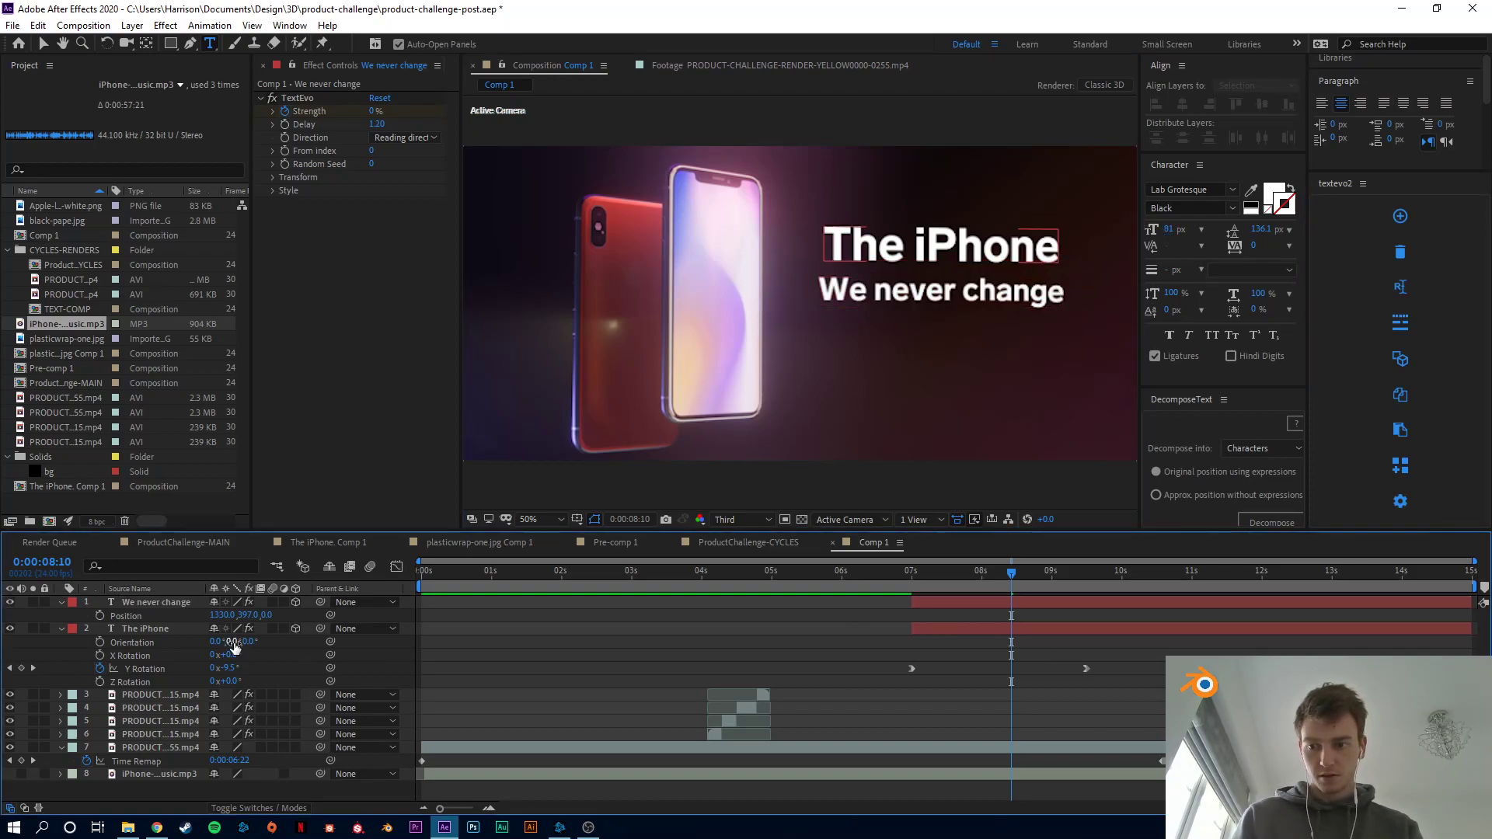
Set the "We never change" layer's Position Y to 376 and slide the layer to start at 0:00:09:12.
left_click(155, 603)
left_click_drag(219, 615, 301, 642)
key("ctrl+z")
left_click_drag(951, 603, 1168, 612)
Play the composition from 0:00:03:11 and 0:00:04:01 to check both titles' timing, and park the current time at 0:00:10:13.
left_click(862, 574)
key("space")
left_click(664, 572)
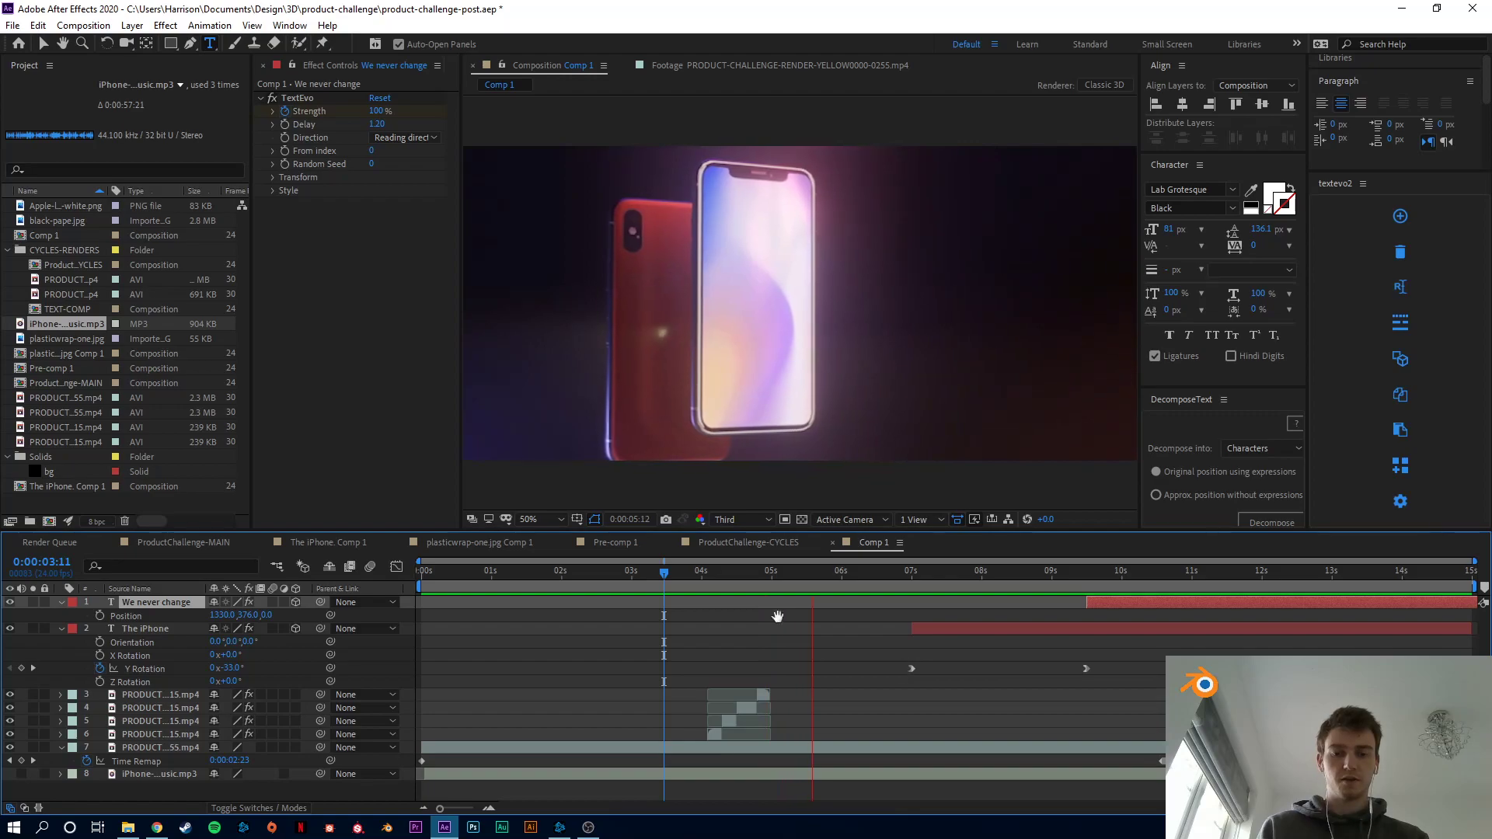
left_click(704, 572)
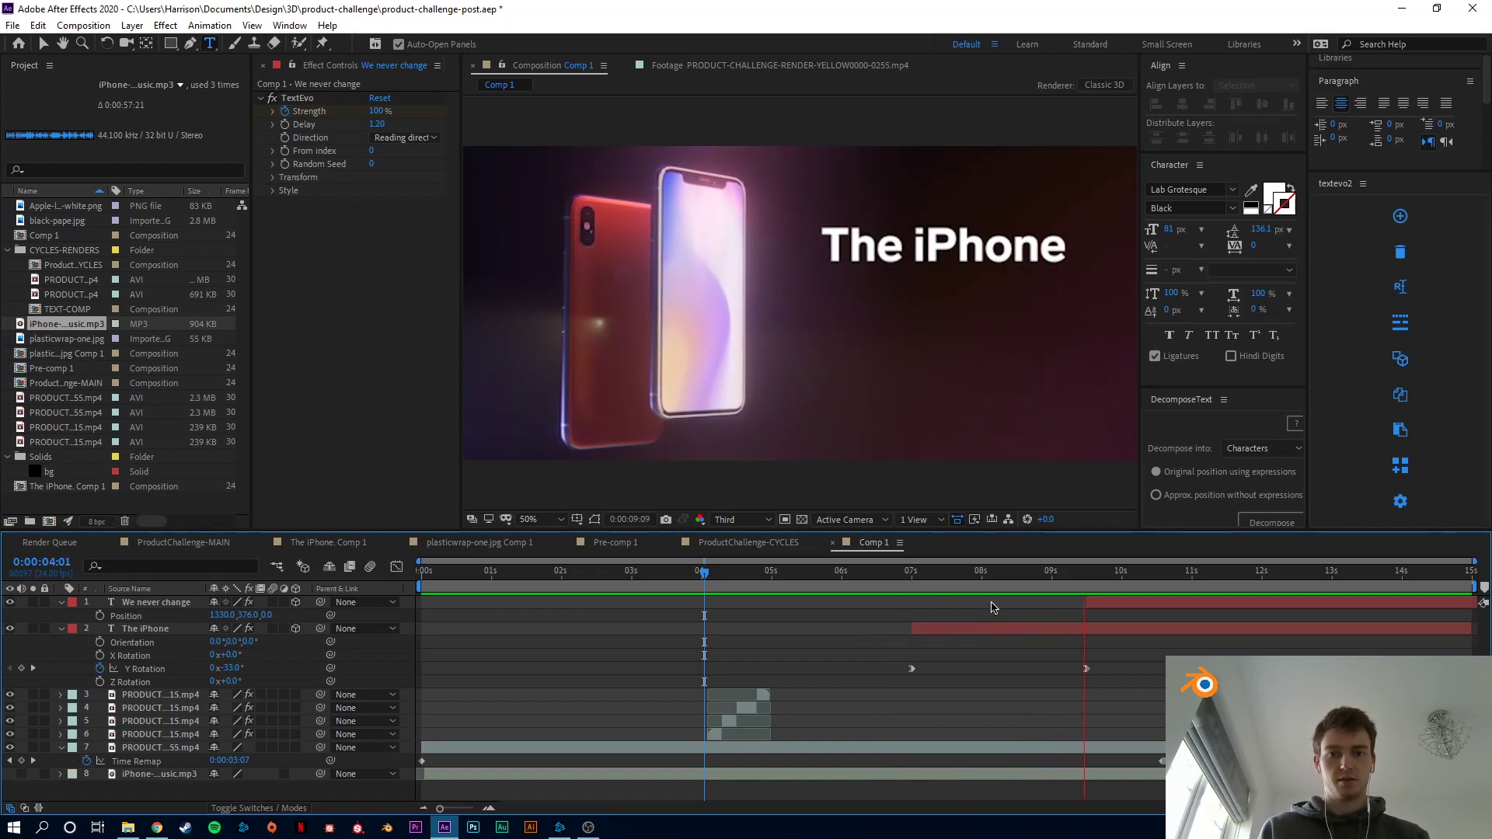
left_click(1035, 572)
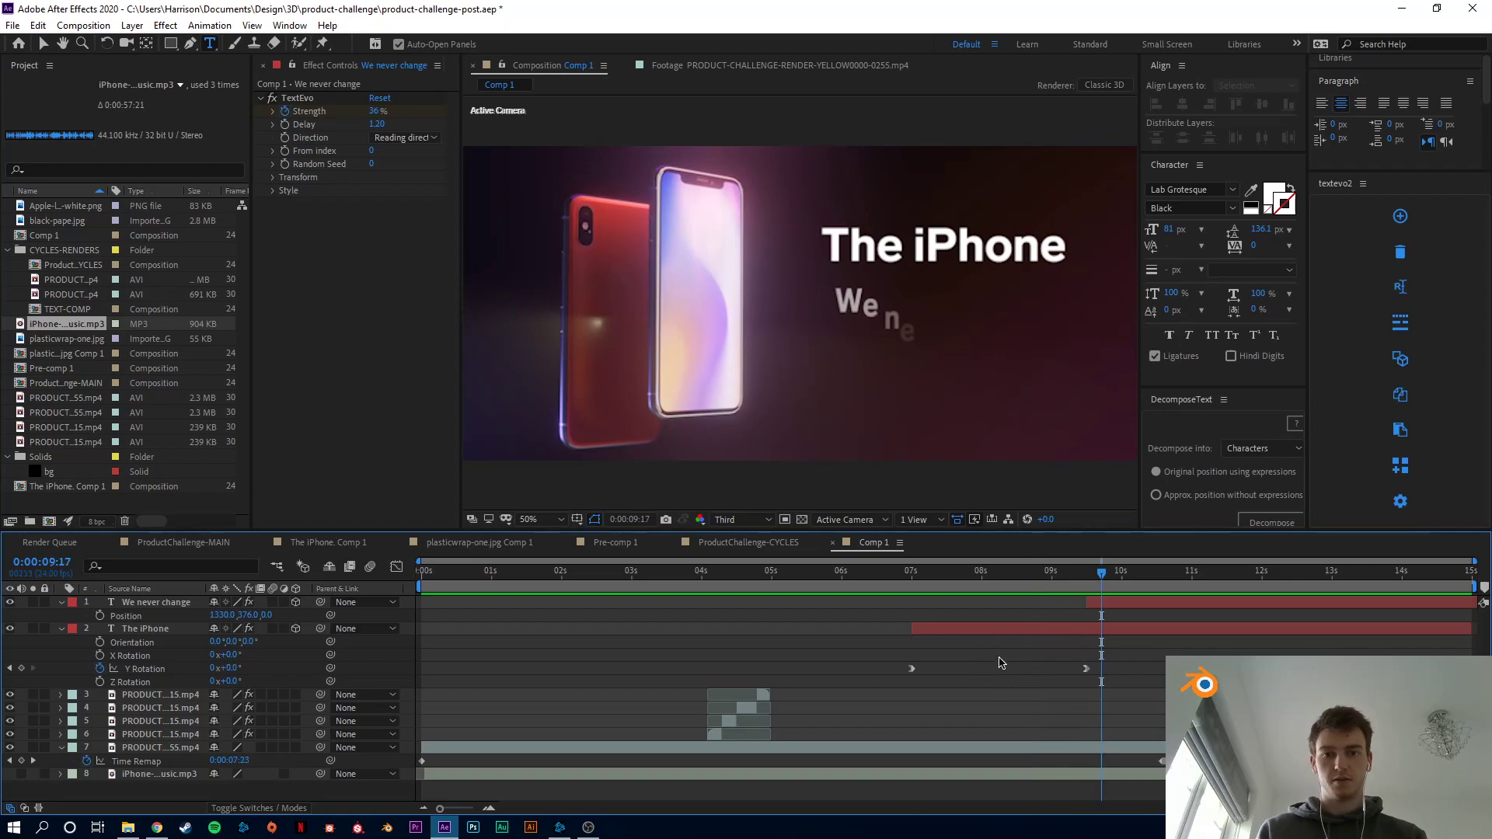
key("space")
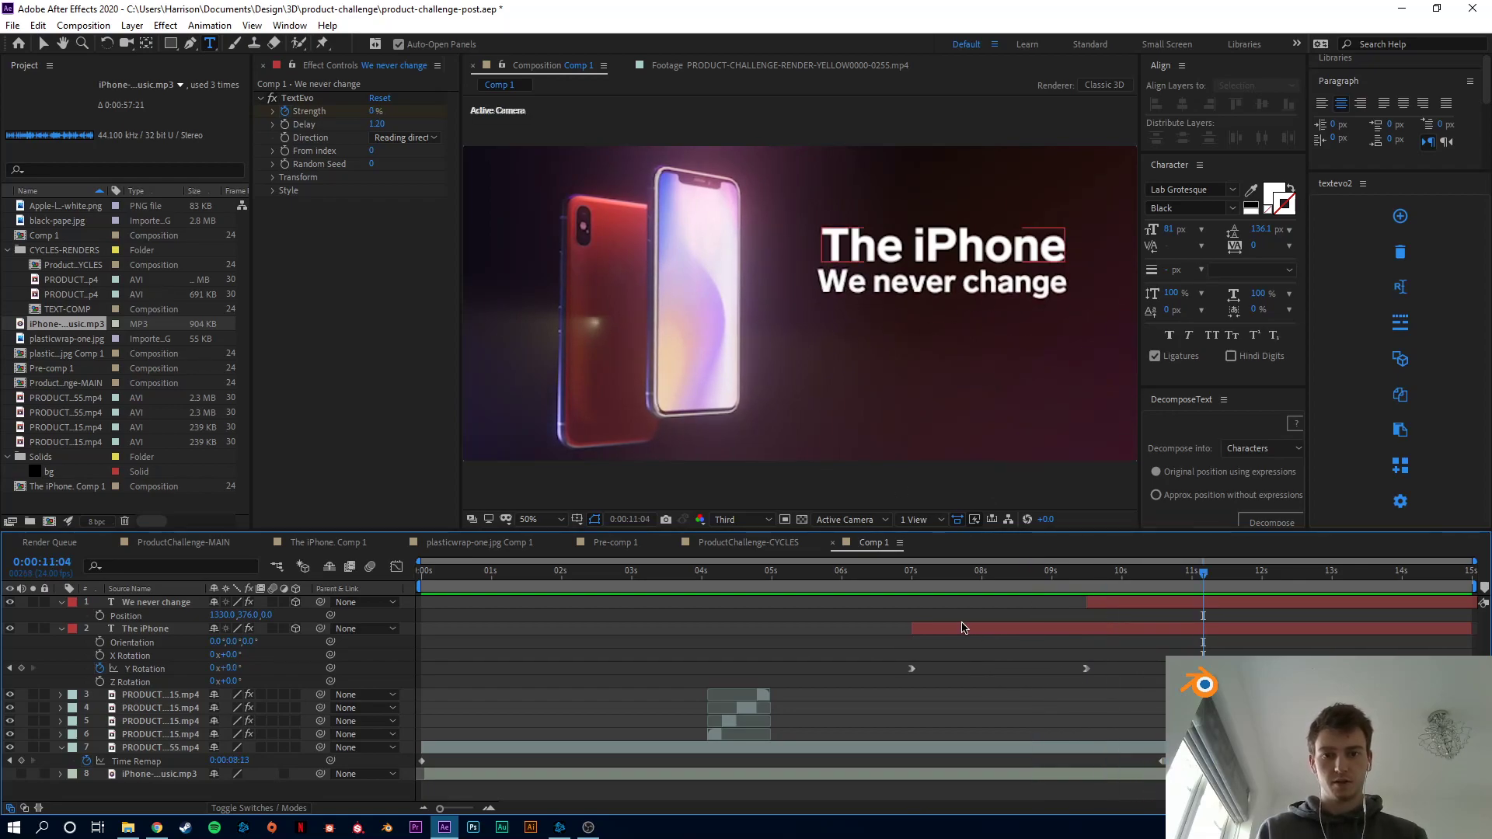
left_click_drag(986, 576, 1159, 600)
left_click(838, 778)
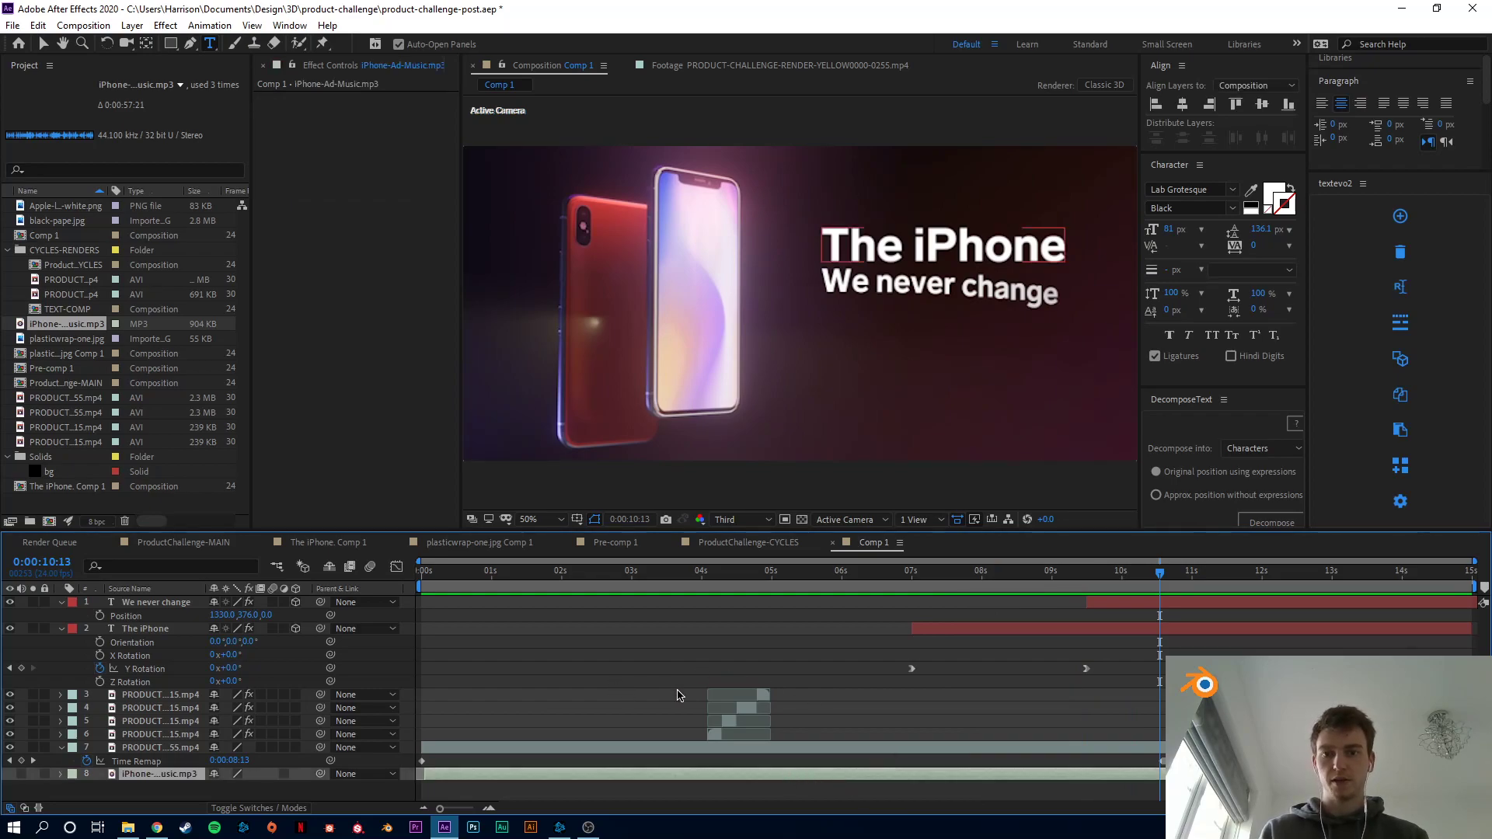
key("ctrl+space")
type("hue")
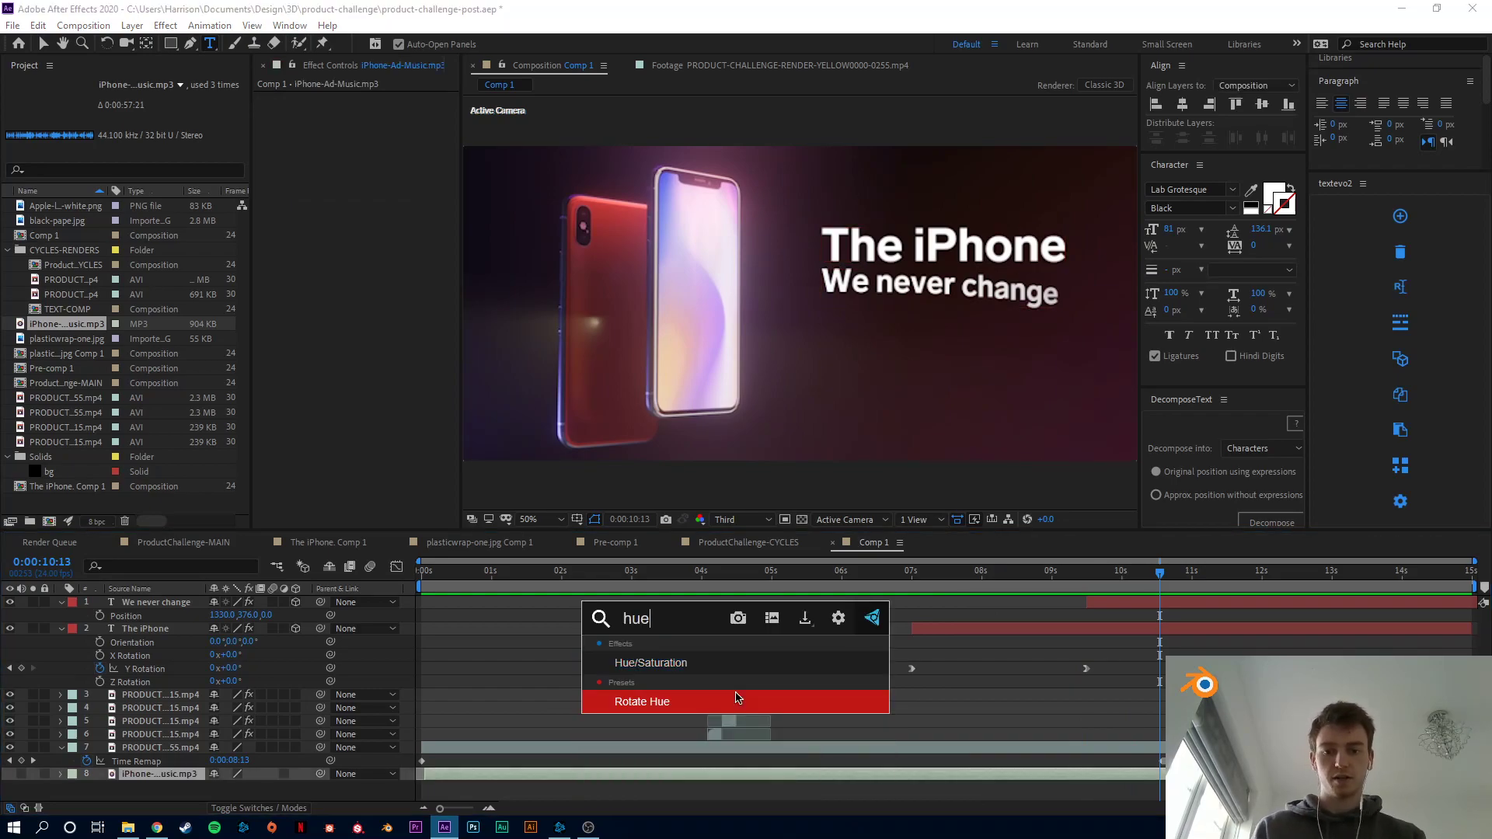
left_click(703, 662)
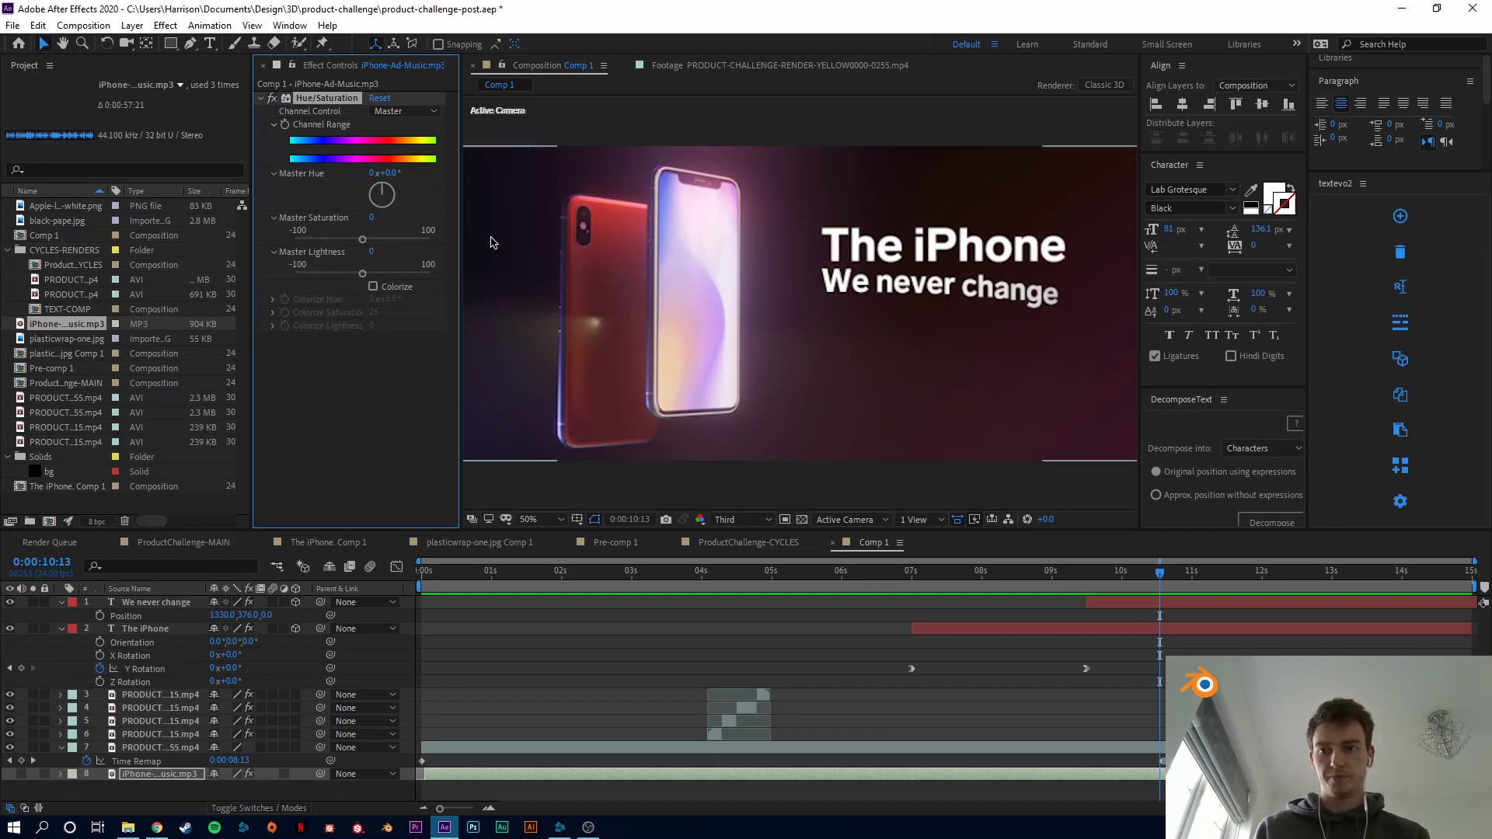
left_click_drag(361, 241, 375, 246)
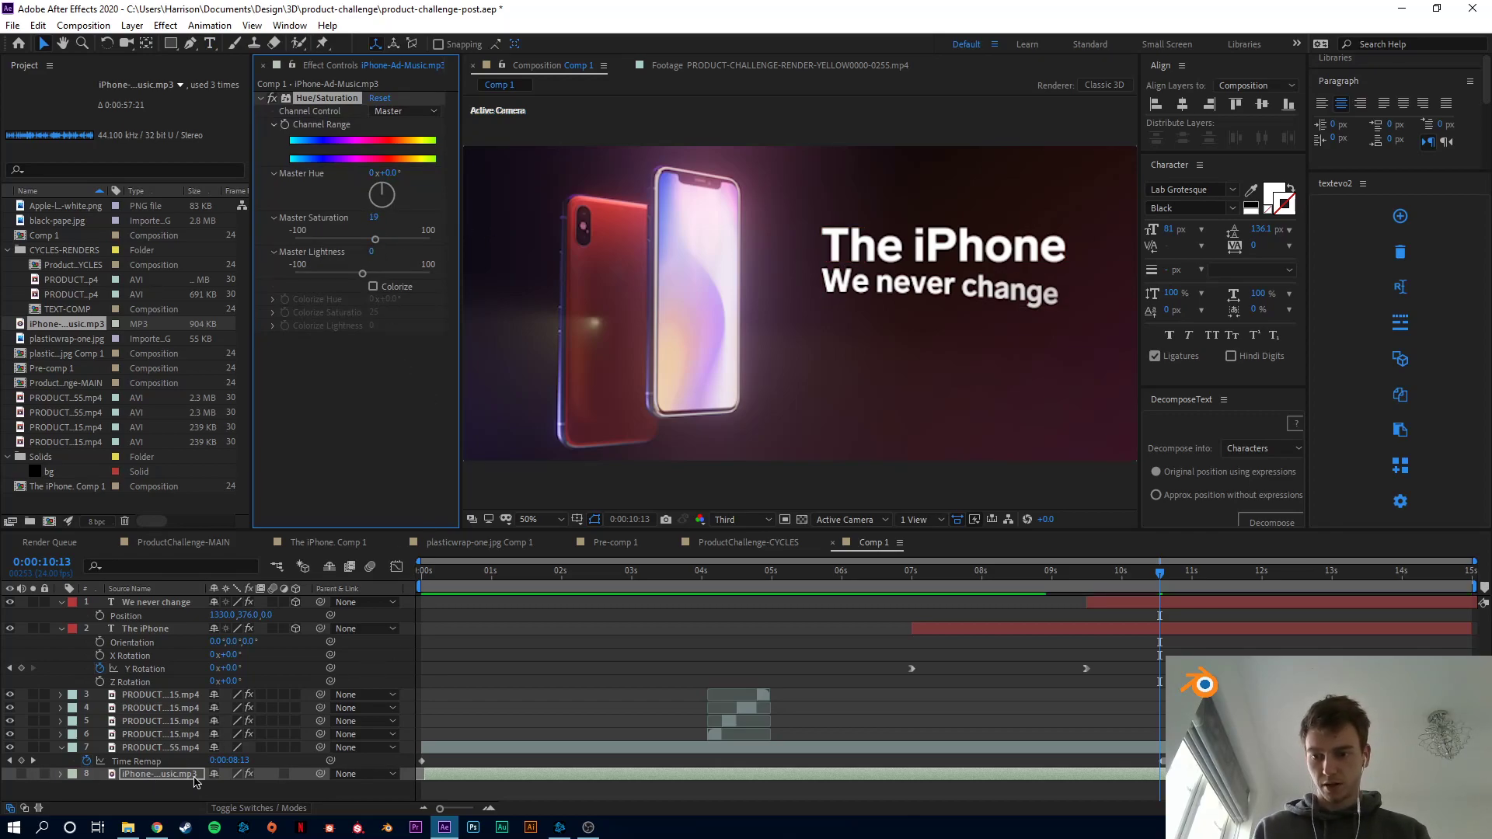
Apply Hue/Saturation to the full-length phone render layer with Master Saturation 23 and Master Lightness -2.
left_click(160, 747)
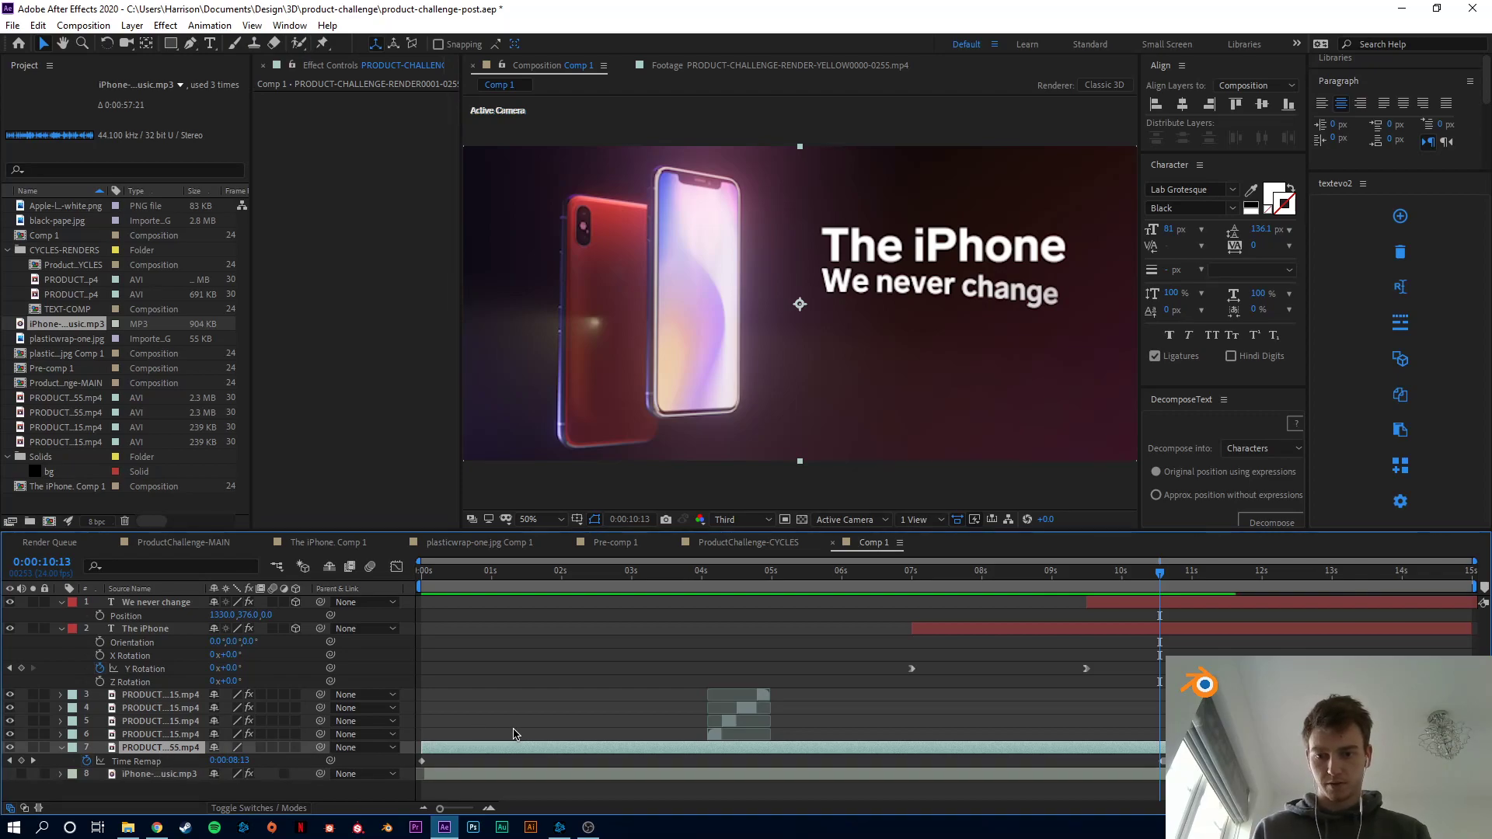
key("ctrl+space")
type("hue")
key("Return")
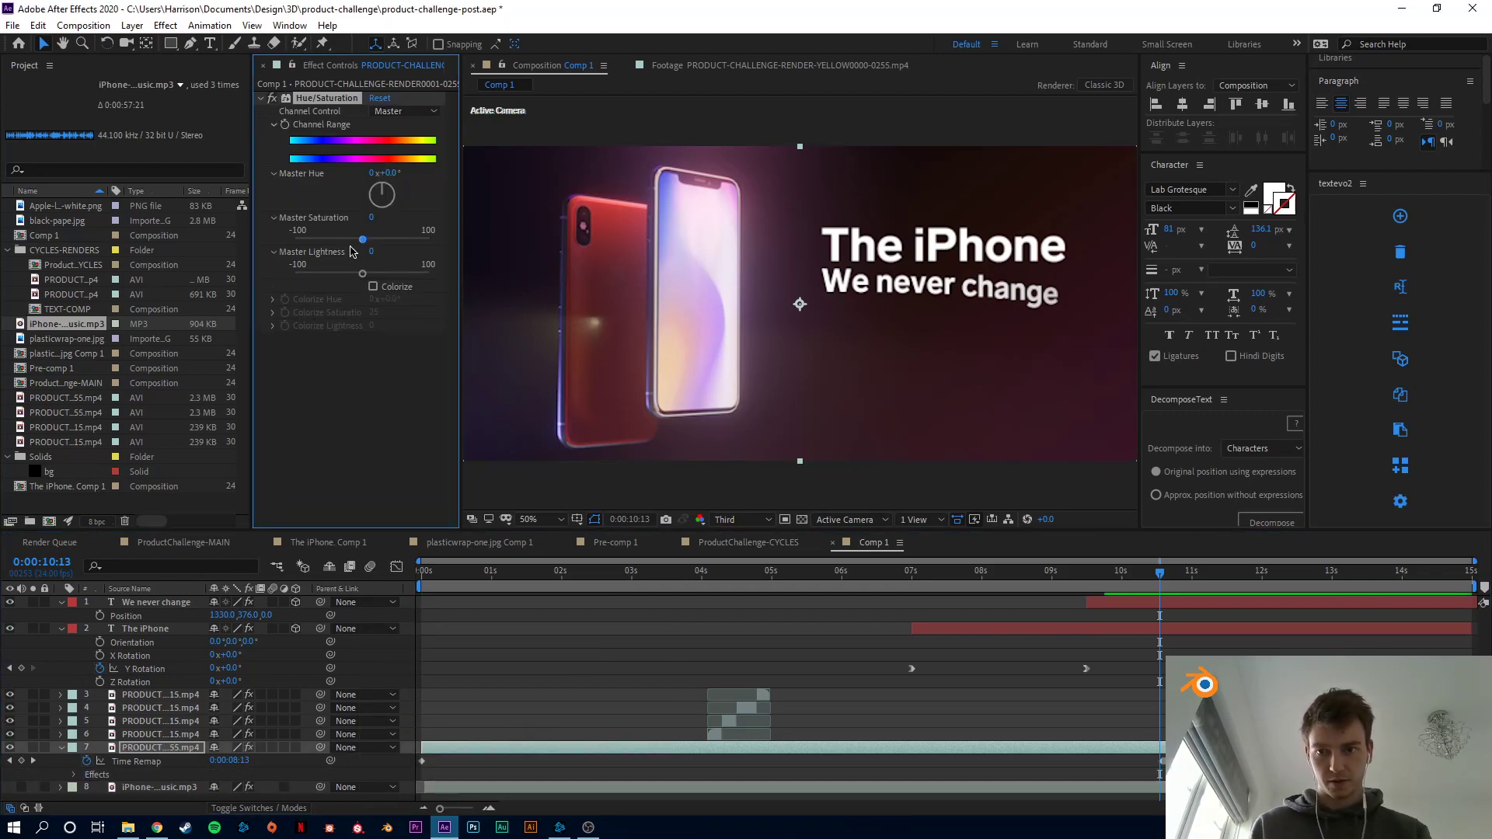
left_click_drag(368, 241, 363, 273)
Apply Curves to the same render layer and shape the RGB curve into a gentle S for more contrast.
key("ctrl+space")
type("vcurv")
key("BackSpace")
key("BackSpace")
key("BackSpace")
type("curv")
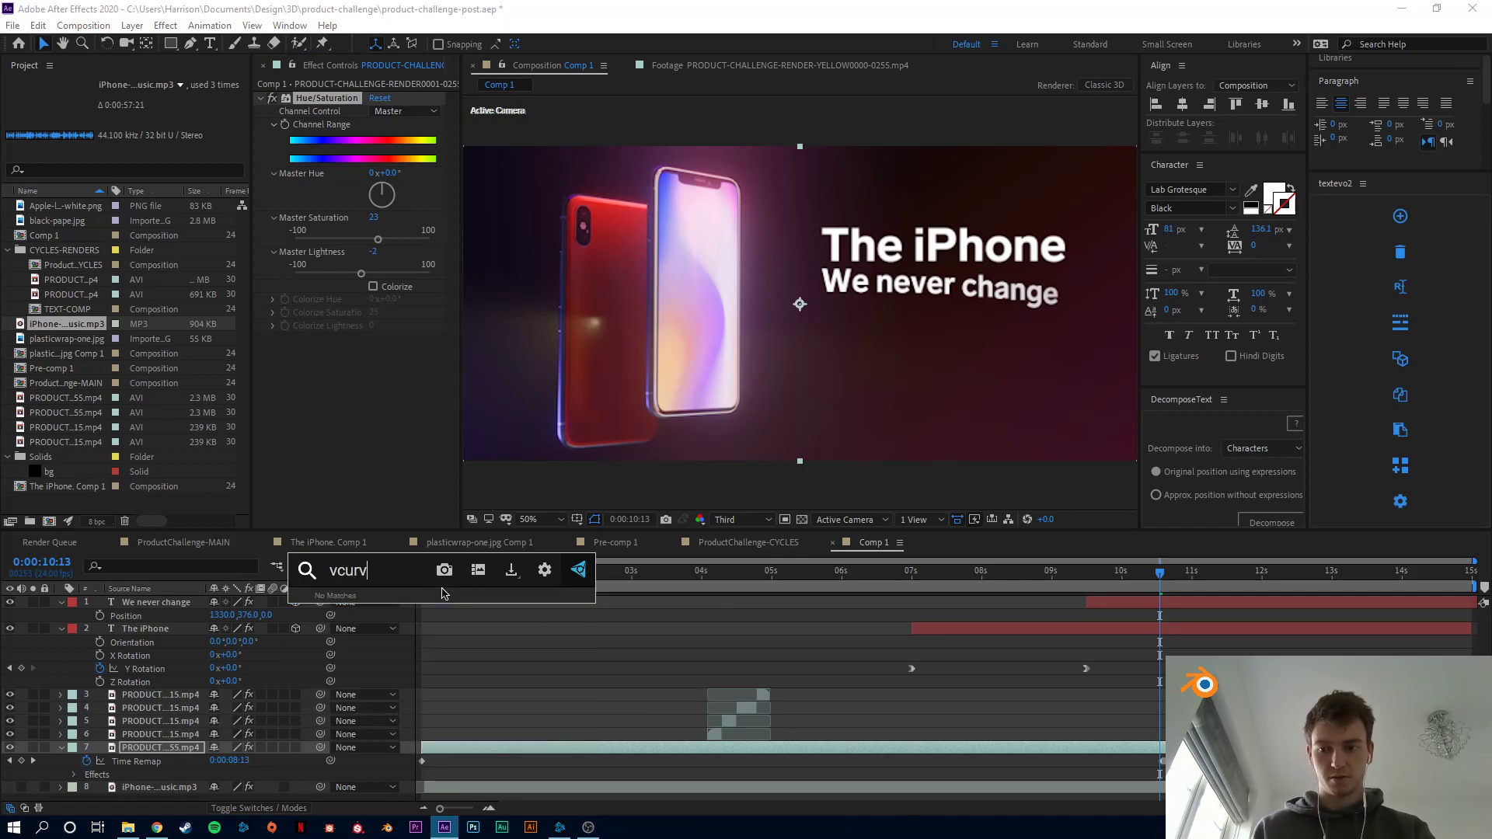
key("BackSpace")
key("BackSpace")
key("BackSpace")
key("BackSpace")
key("BackSpace")
type("curv")
key("Return")
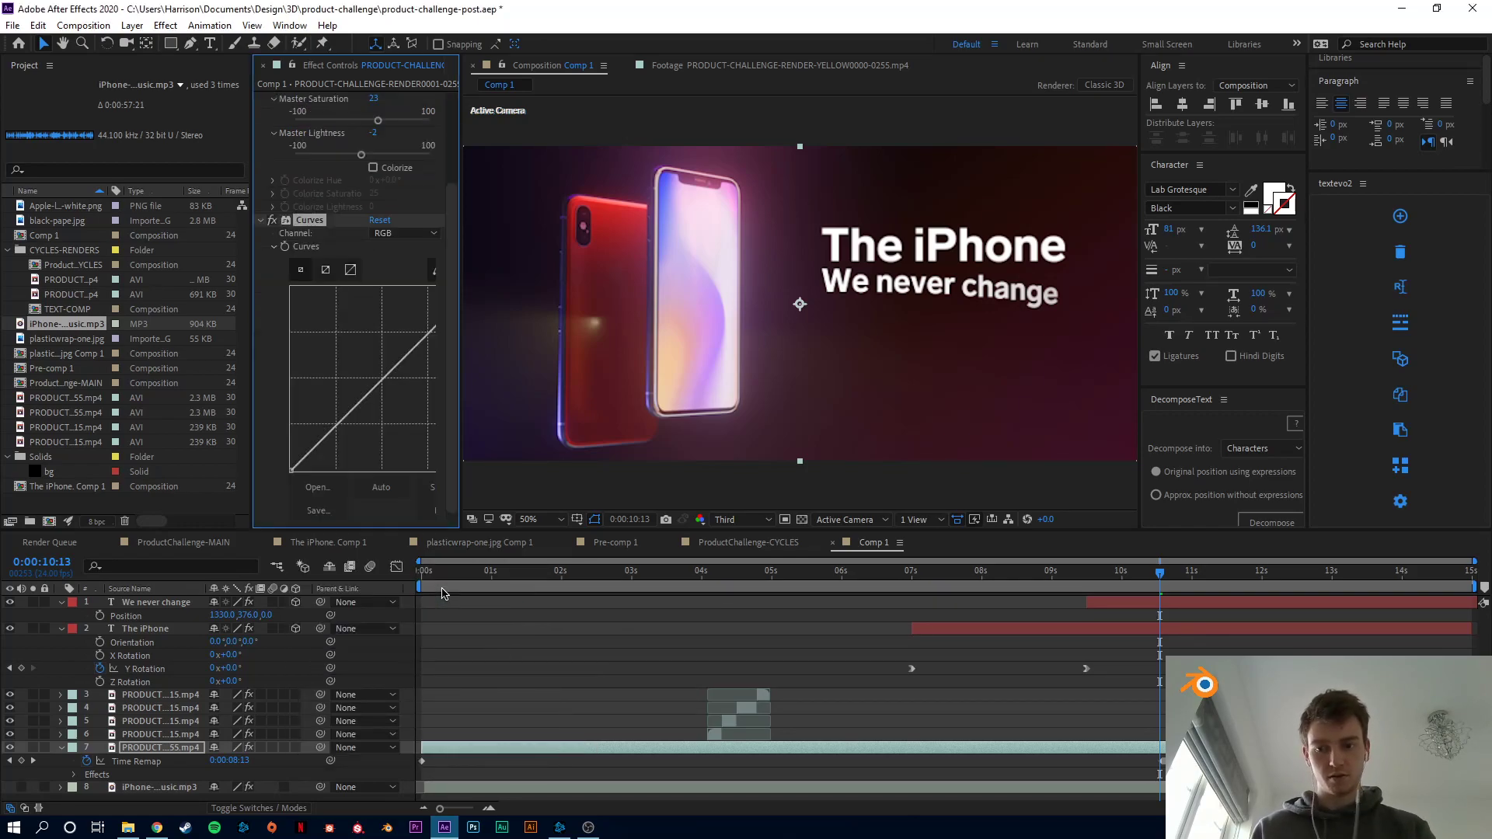
left_click_drag(331, 423, 330, 432)
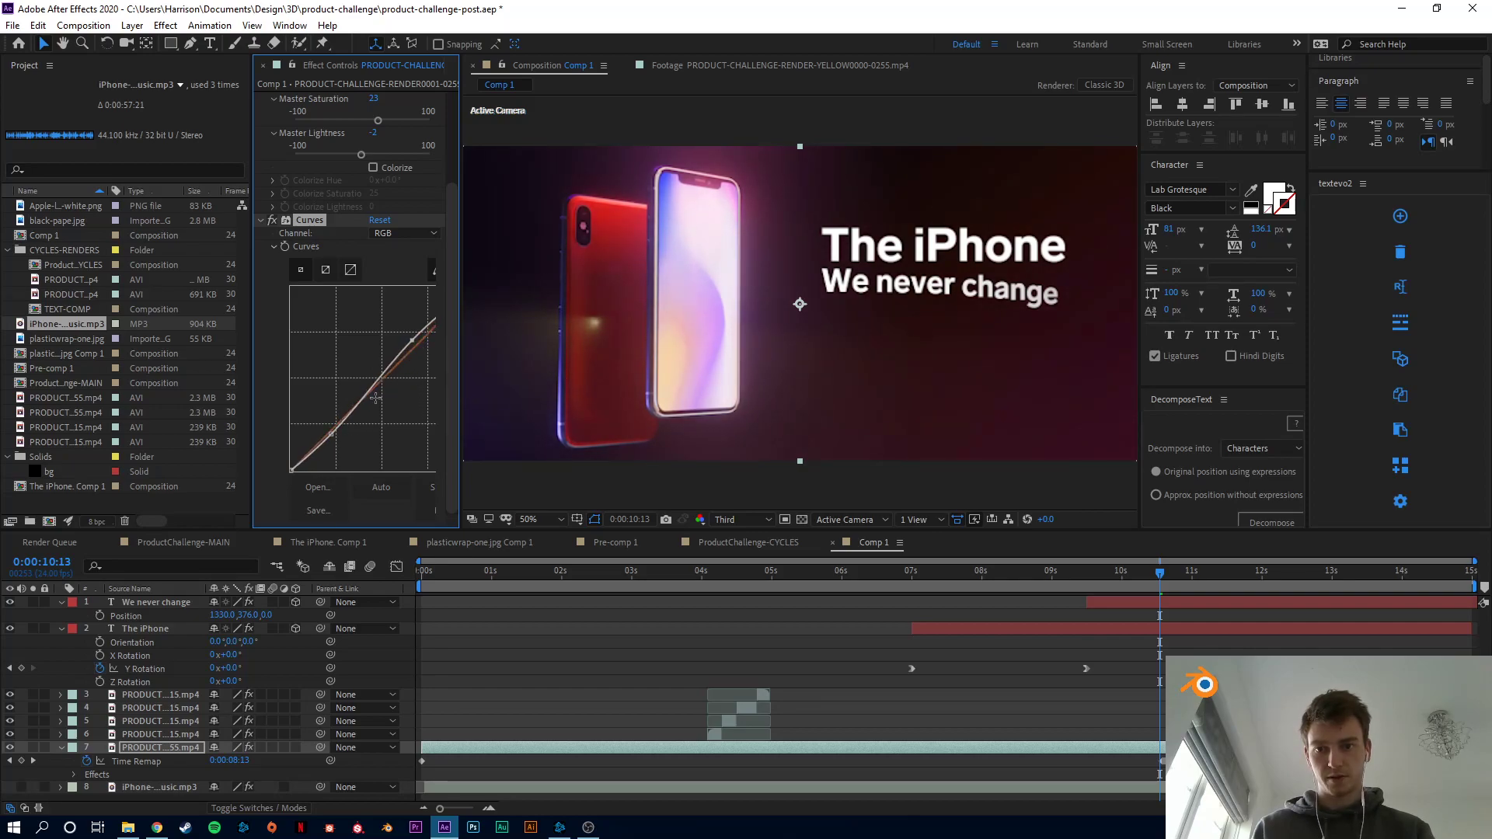
Adjust the Curves per colour channel, lifting Blue slightly to tint the render purple, and collapse the effect's settings.
left_click(402, 233)
left_click(408, 284)
left_click(403, 233)
left_click(403, 249)
left_click_drag(381, 376, 378, 368)
left_click(402, 233)
left_click(404, 301)
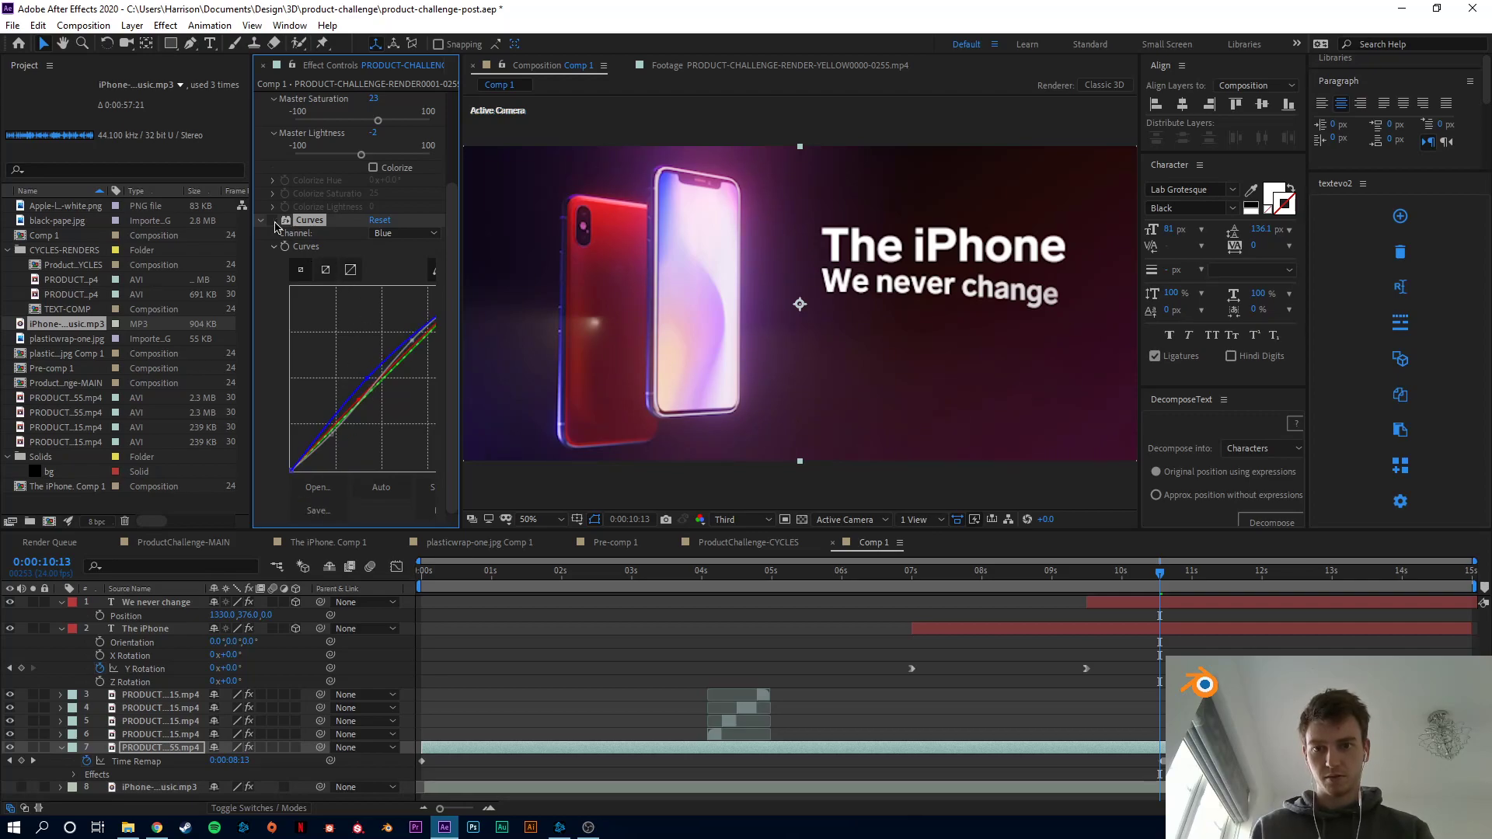
scroll(302, 221, "up", 3)
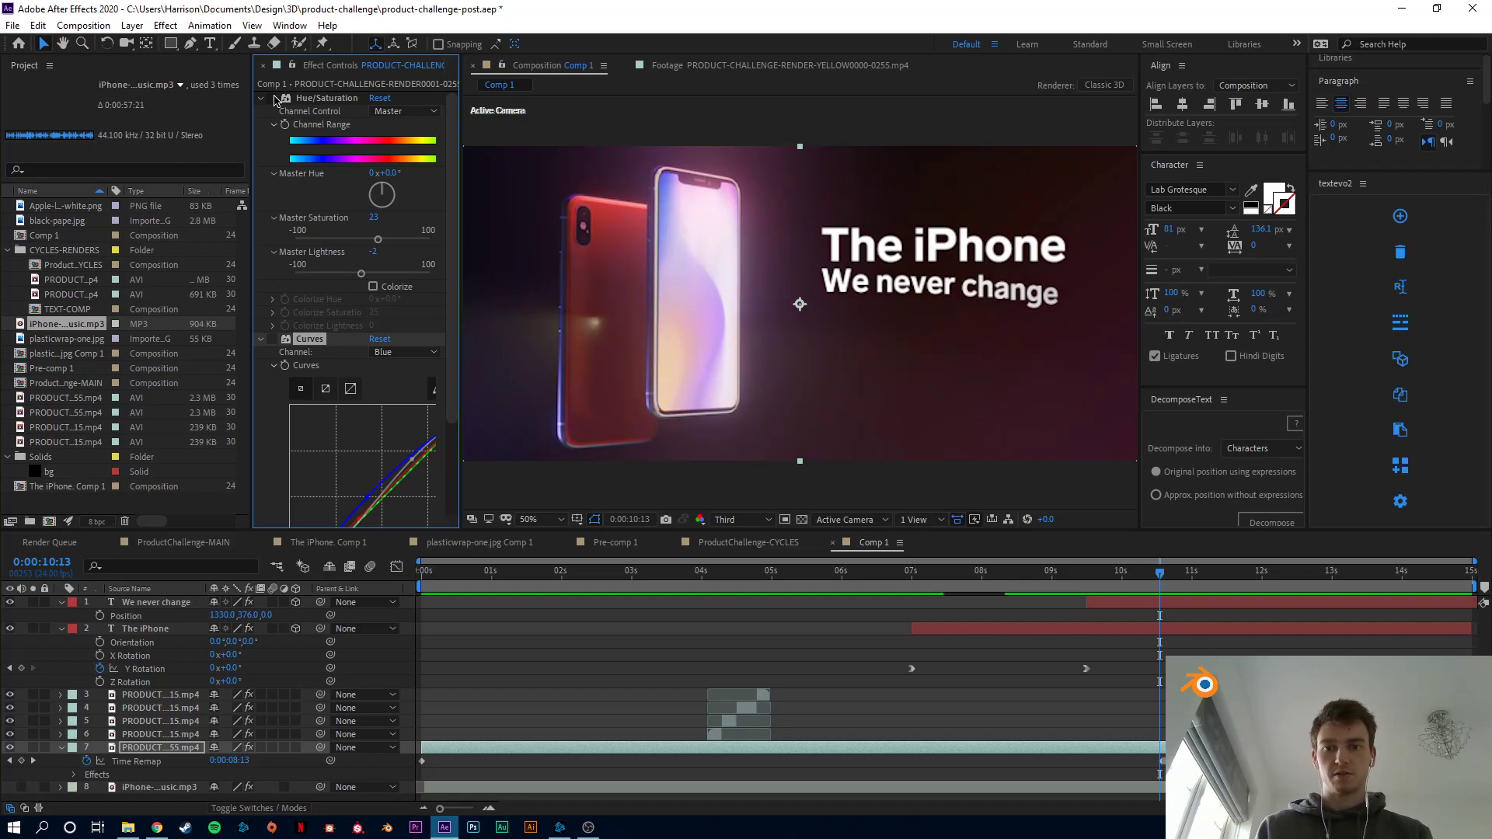
left_click(260, 341)
left_click(442, 422)
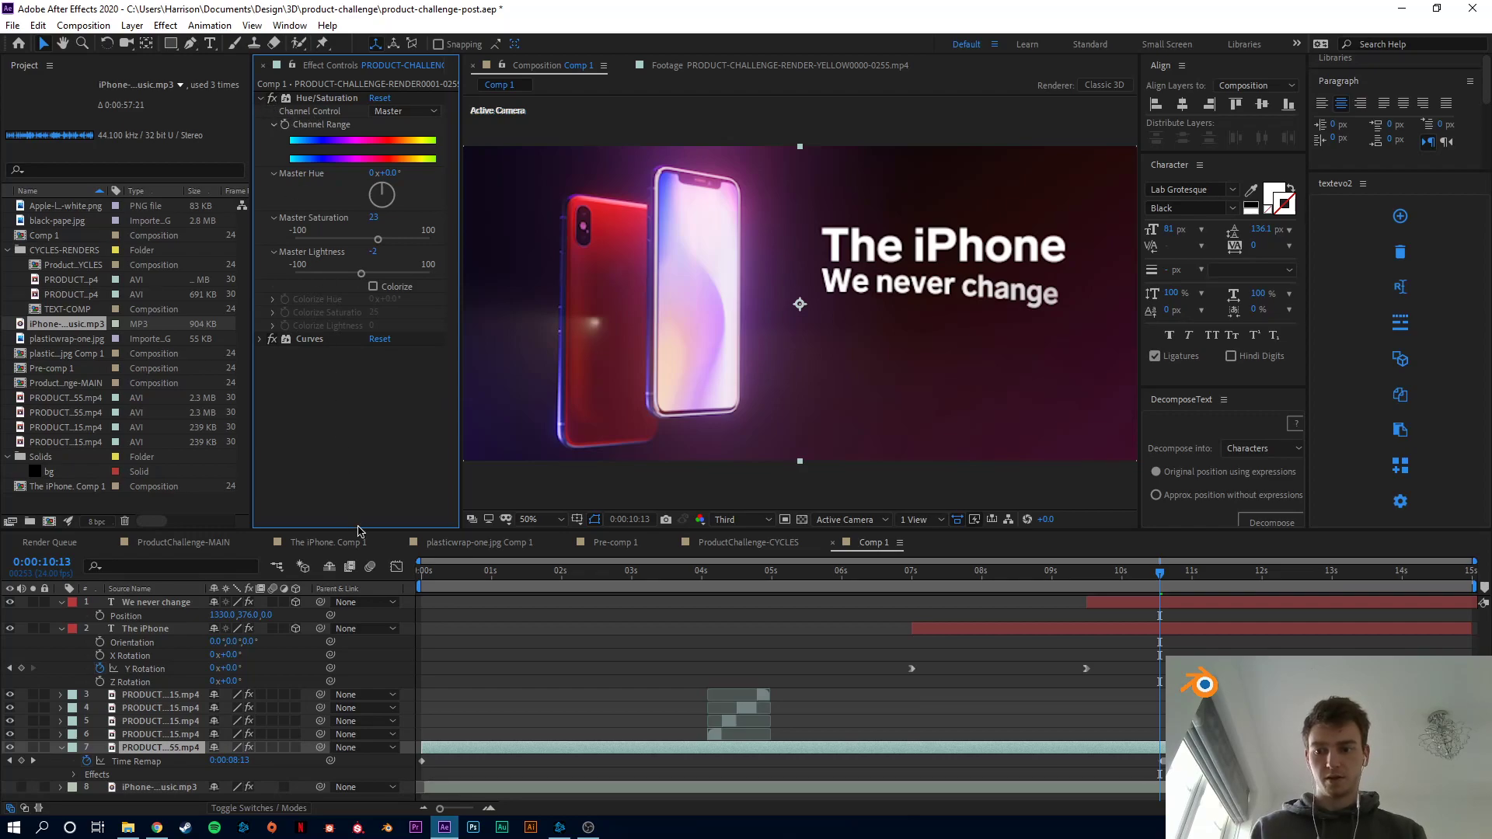
Apply CC Vignette to the full-length phone render layer with an Amount of -207.
key("ctrl+space")
type("vig")
key("Return")
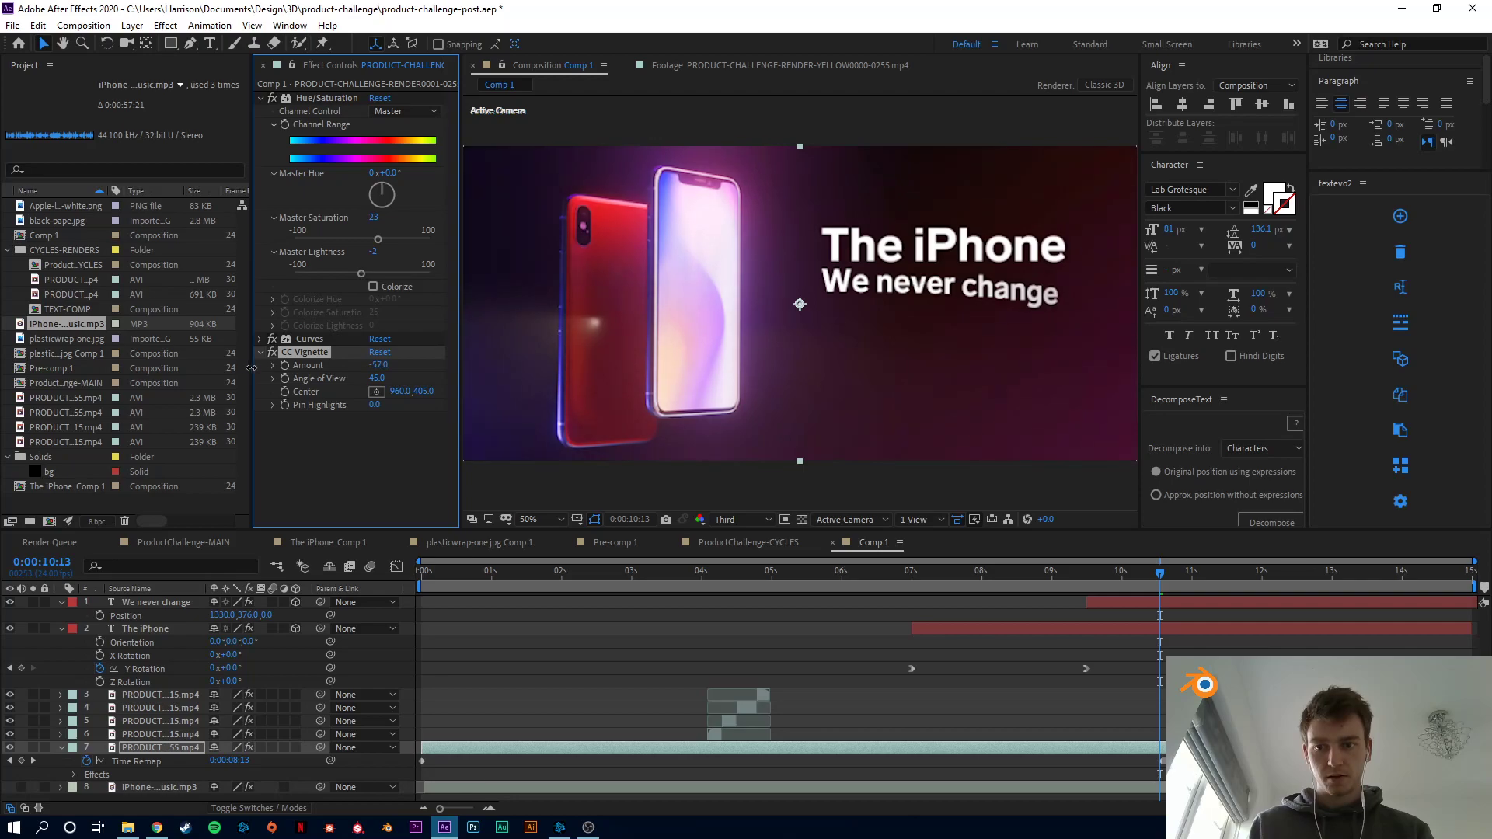
left_click_drag(175, 355, 92, 355)
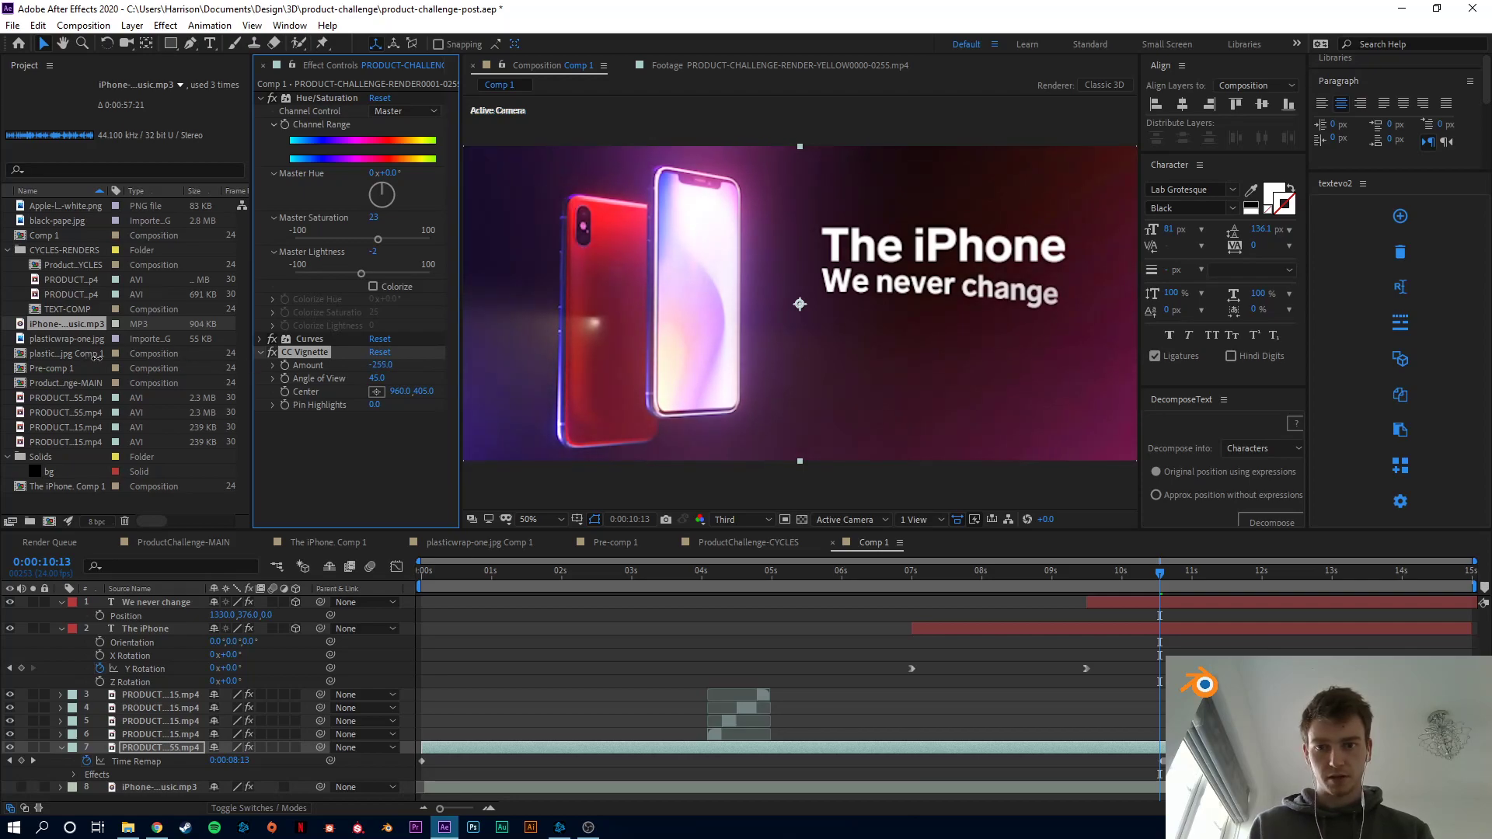
left_click(275, 352)
left_click(275, 352)
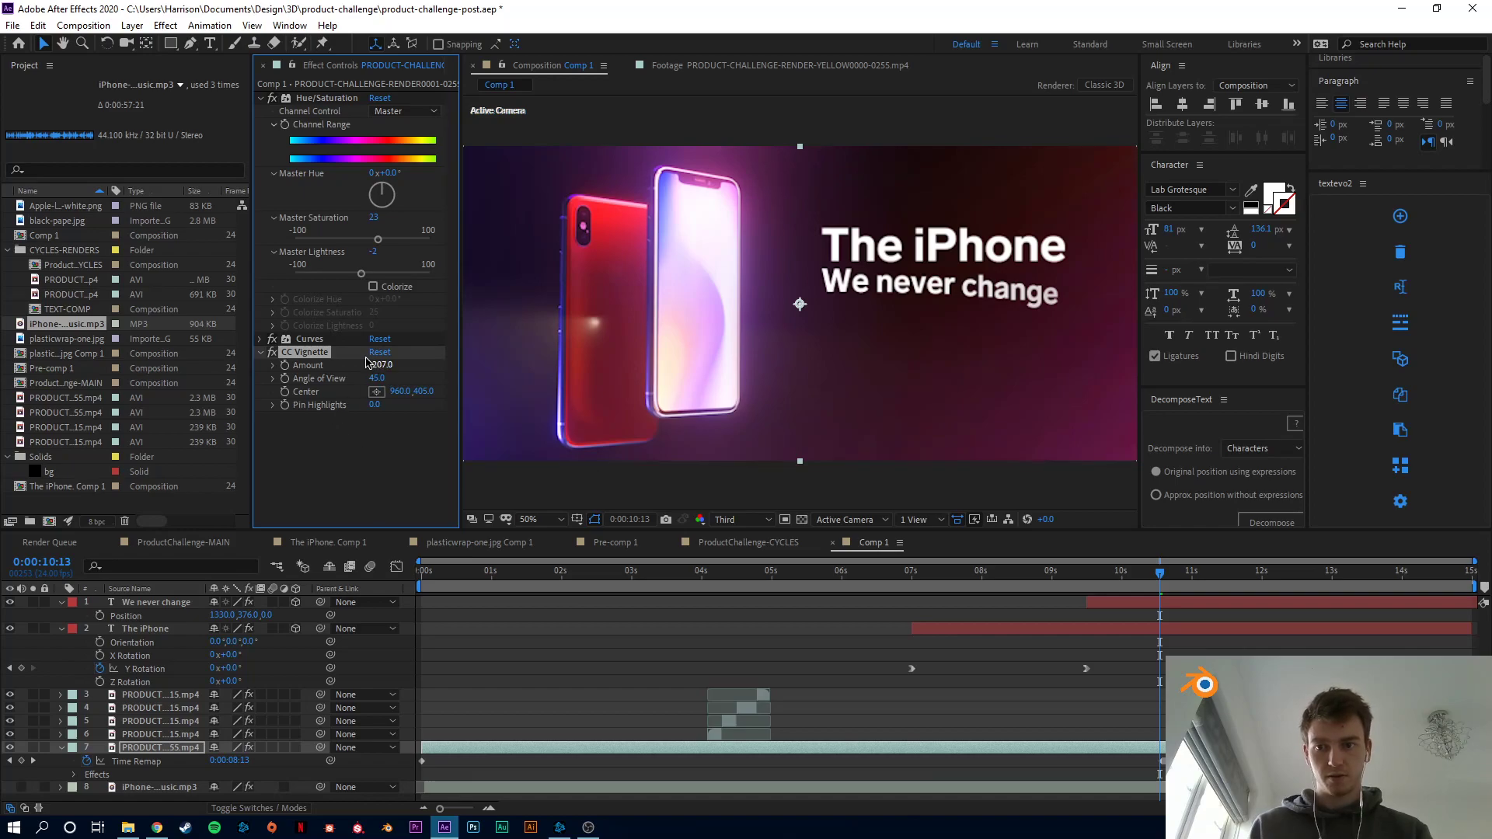
Set the render layer's Hue/Saturation Master Saturation to -2 and preview the composition from the start.
left_click_drag(377, 240, 376, 238)
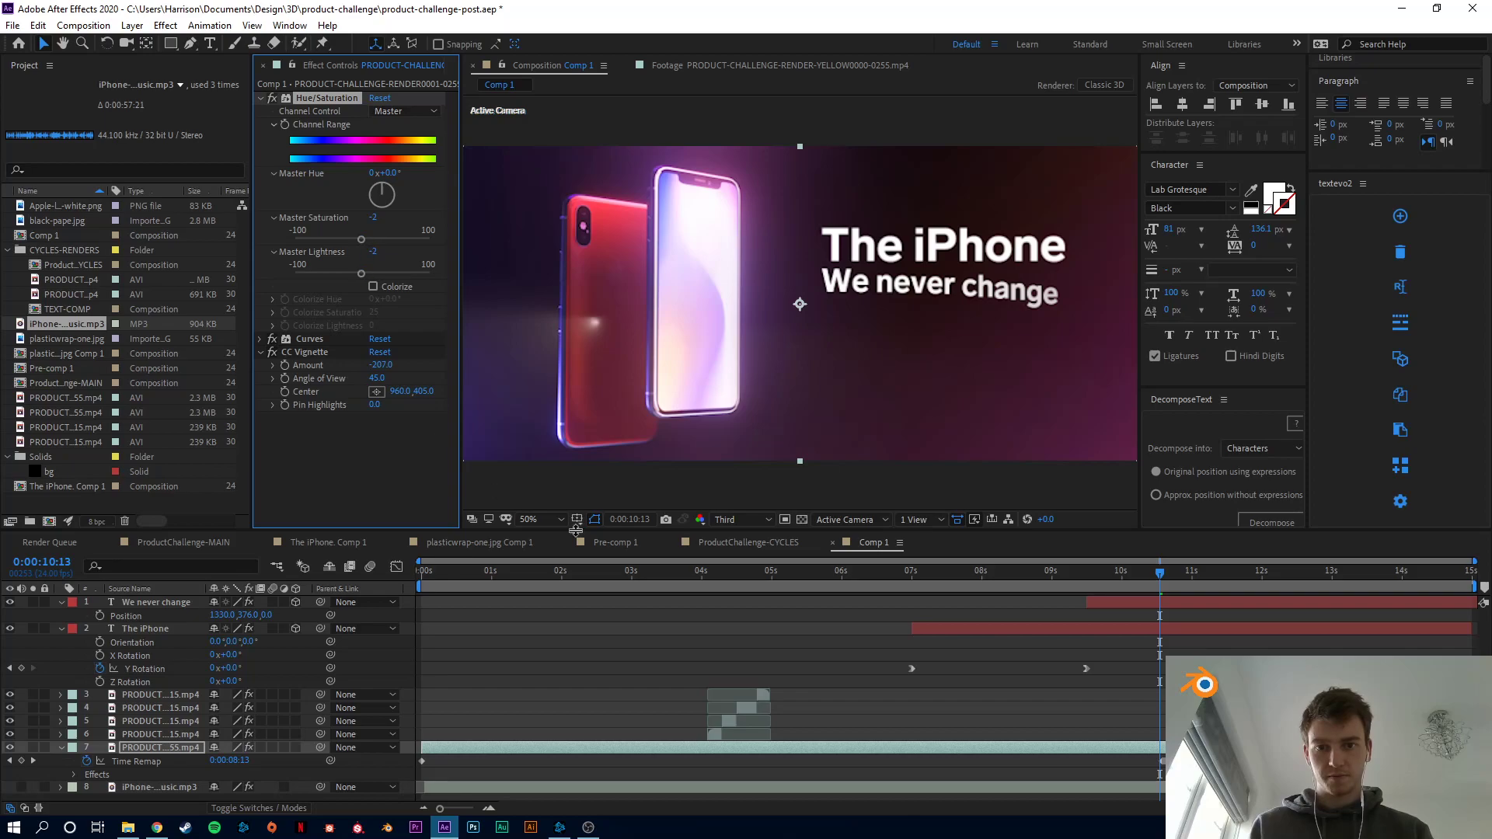
key("Home")
key("space")
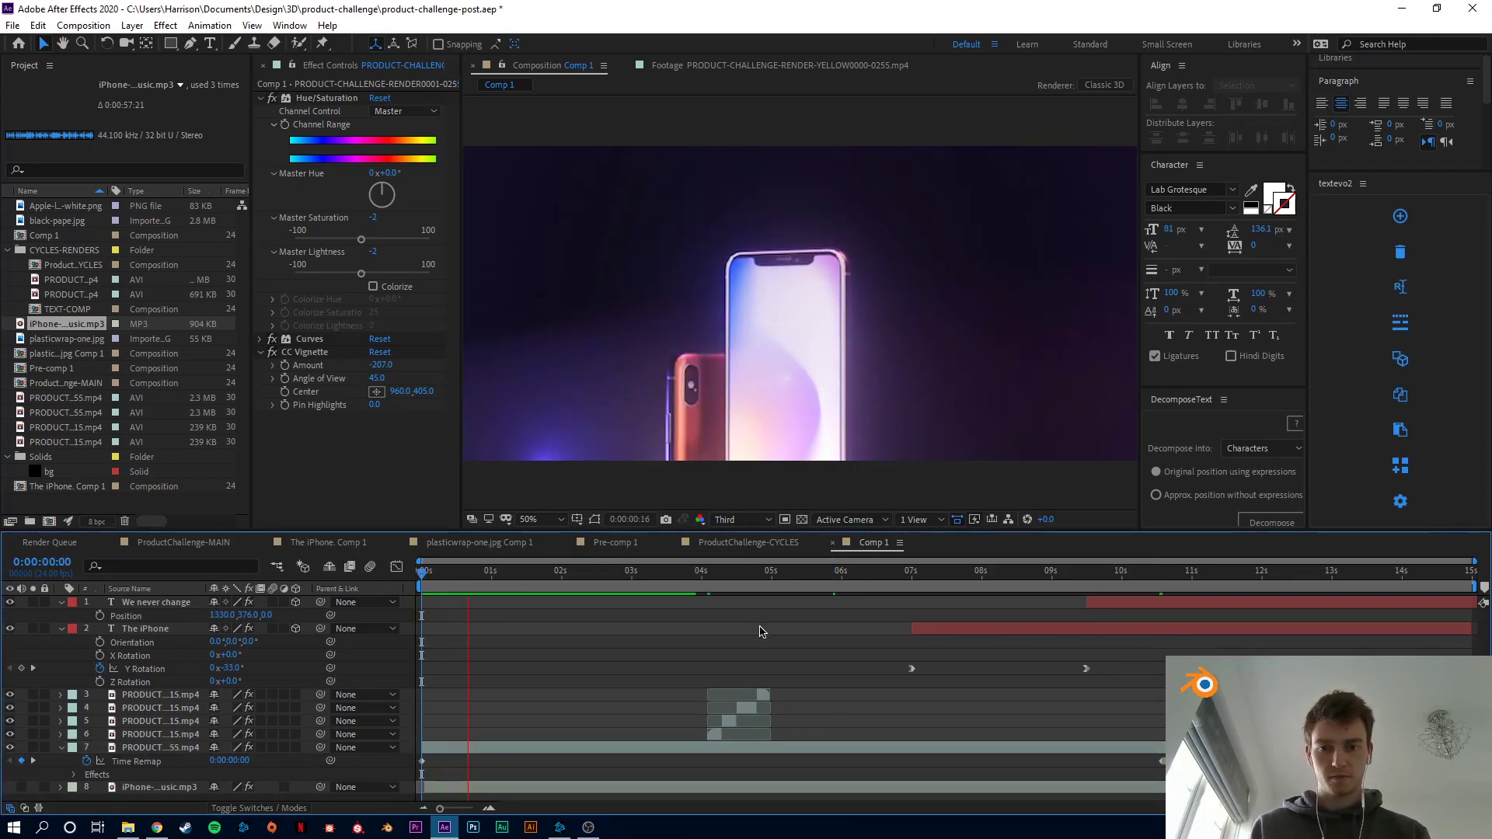
Play the opening with the render layer's effects switched off and on again to compare the colour grade.
left_click(260, 100)
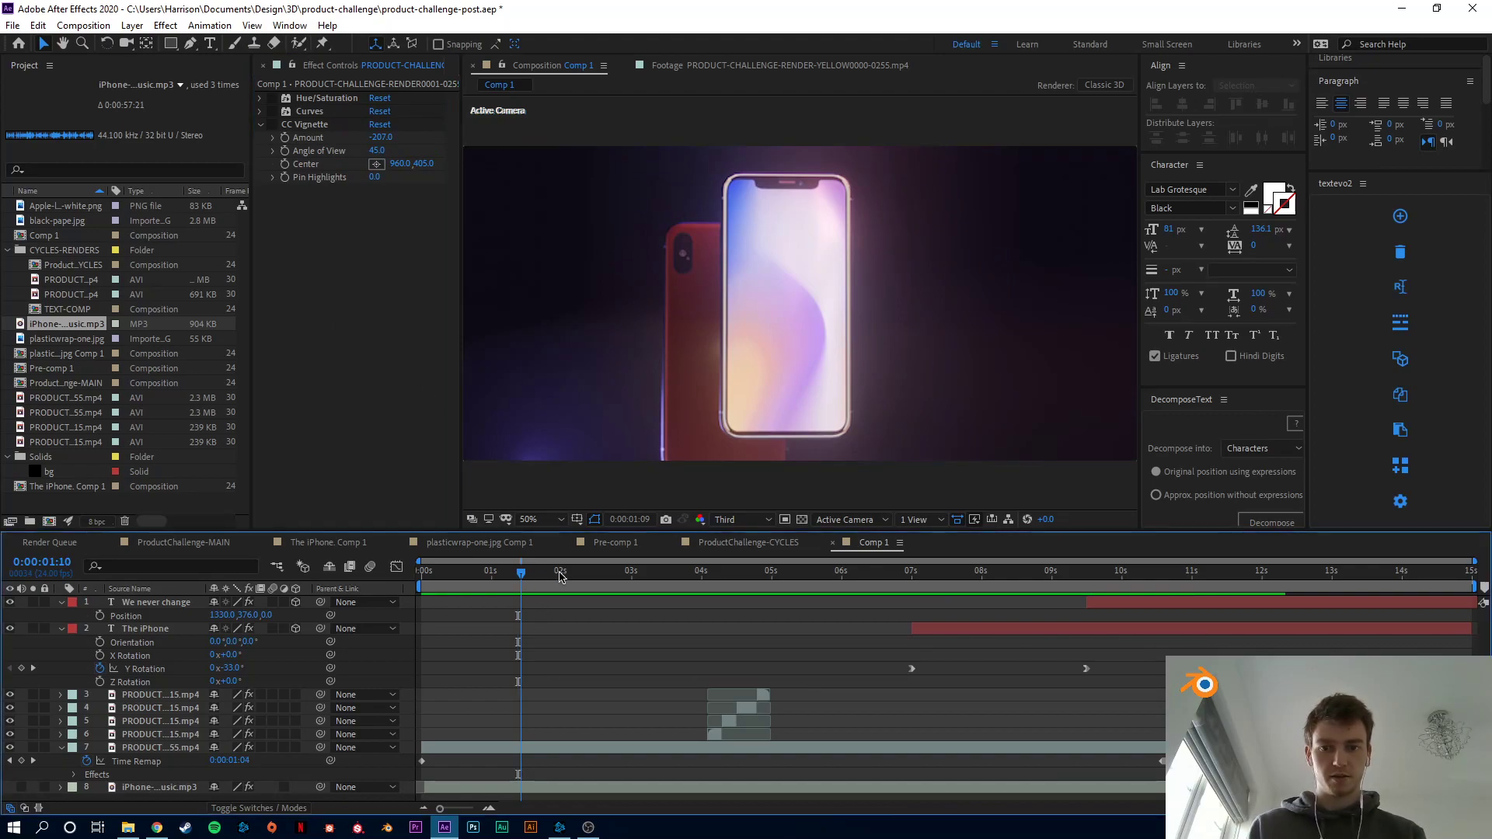
left_click_drag(610, 583, 439, 576)
key("space")
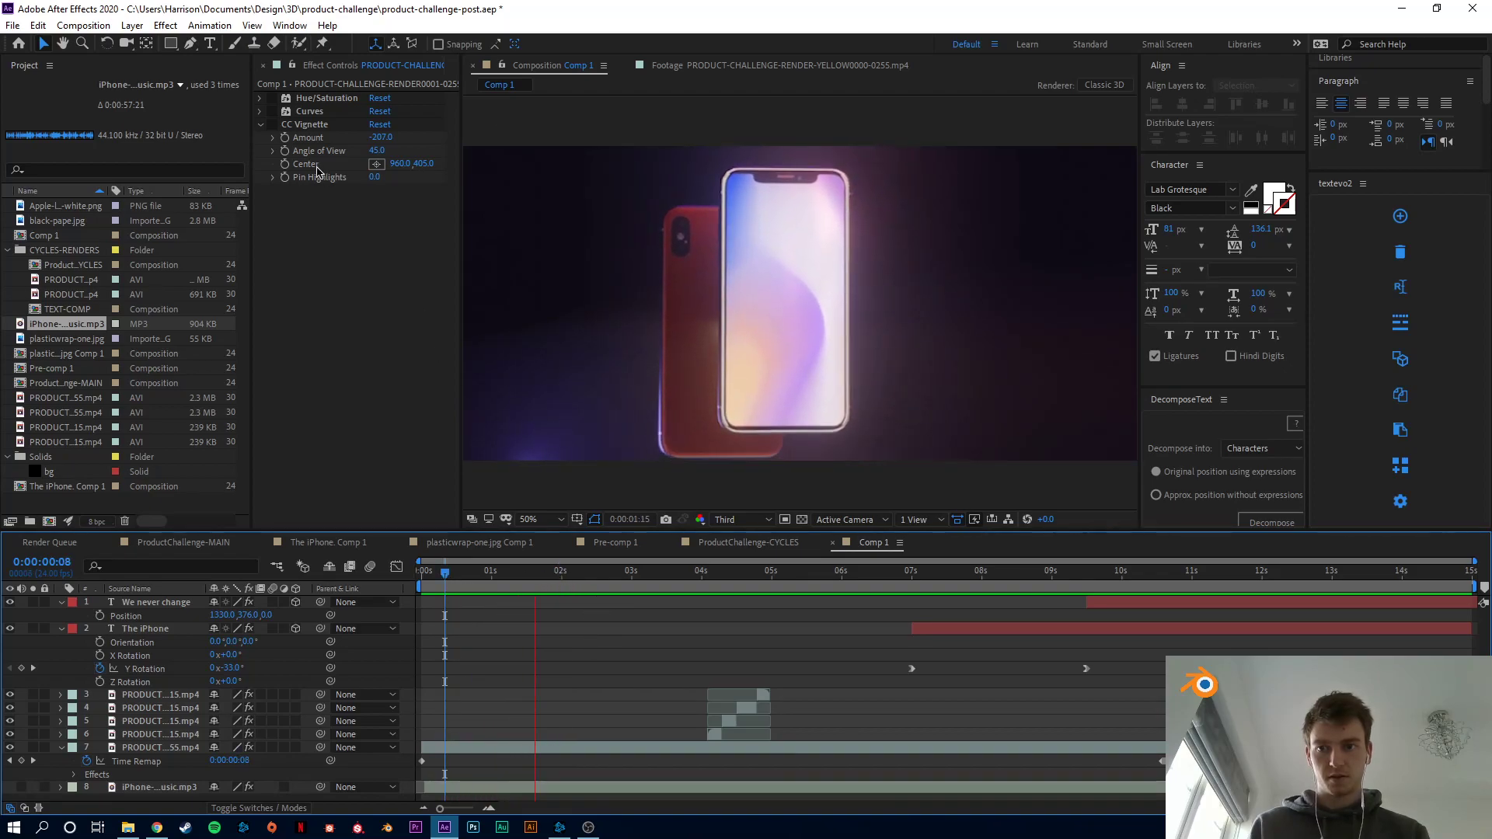
left_click(273, 111)
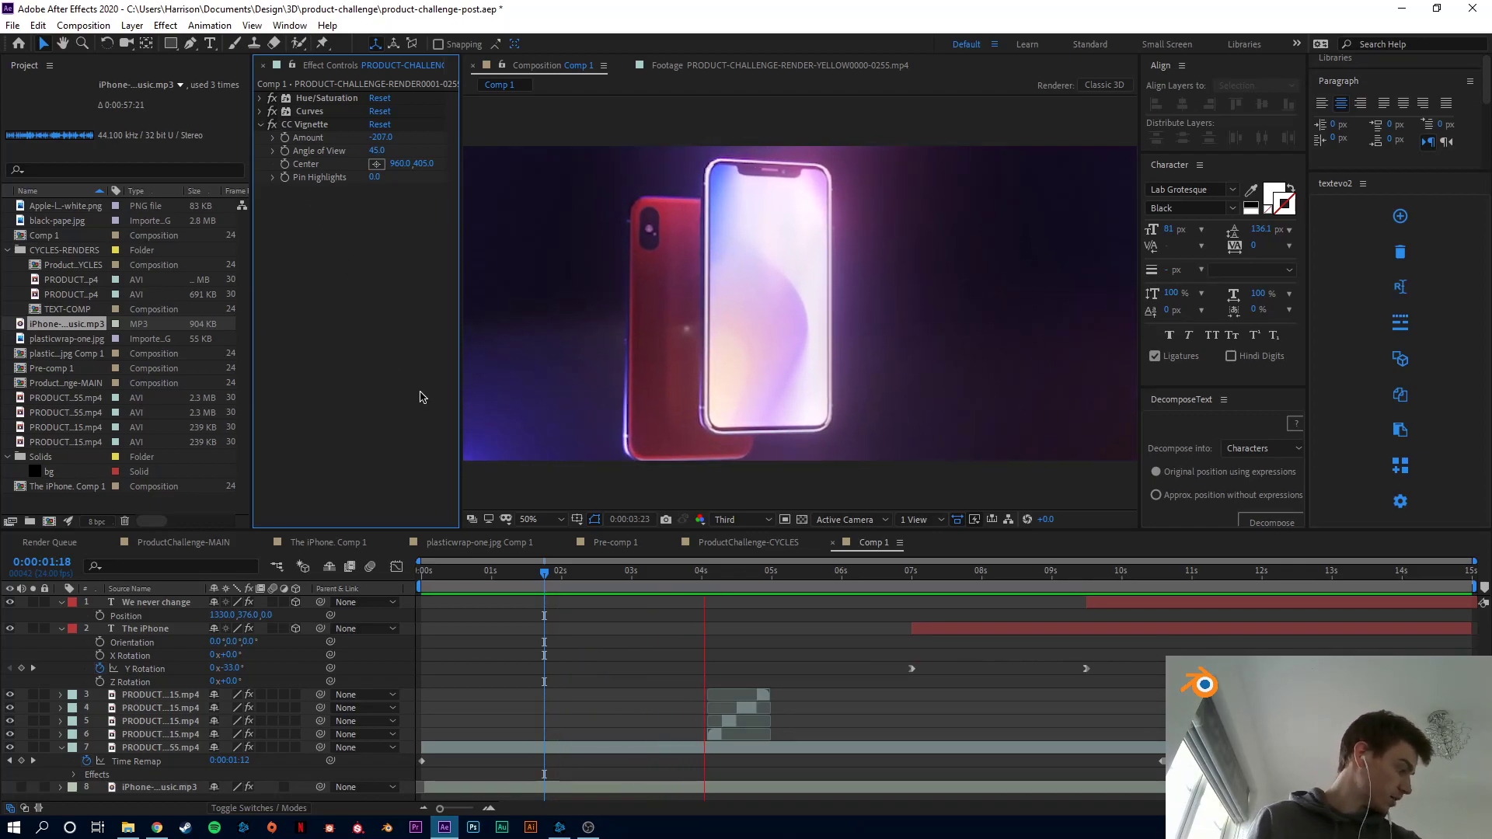
left_click_drag(713, 575, 418, 577)
key("space")
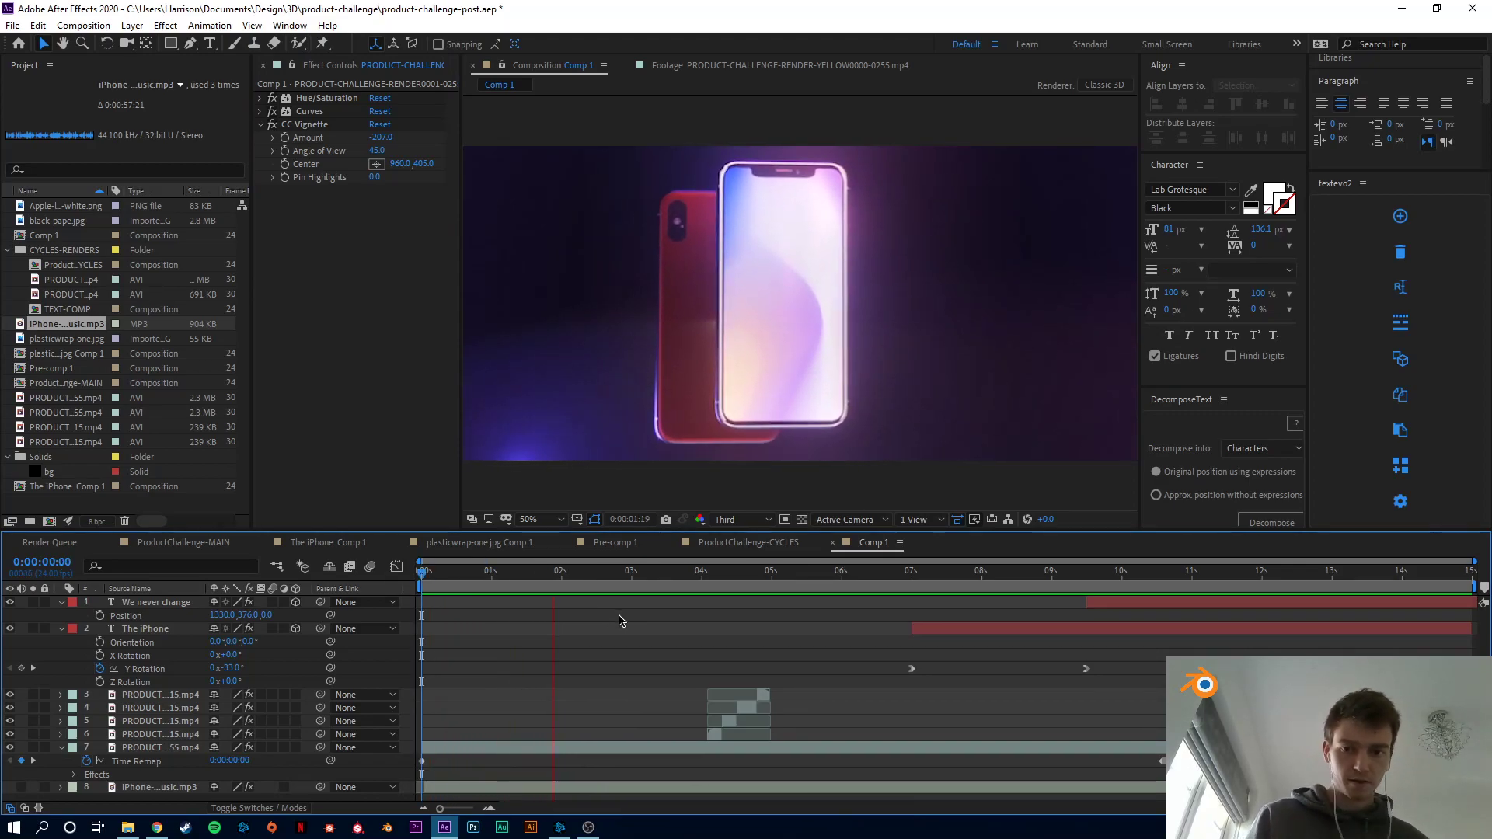
Collapse the CC Vignette settings and play the composition from 0:00:03:21 through the colour flashes and titles.
left_click(261, 124)
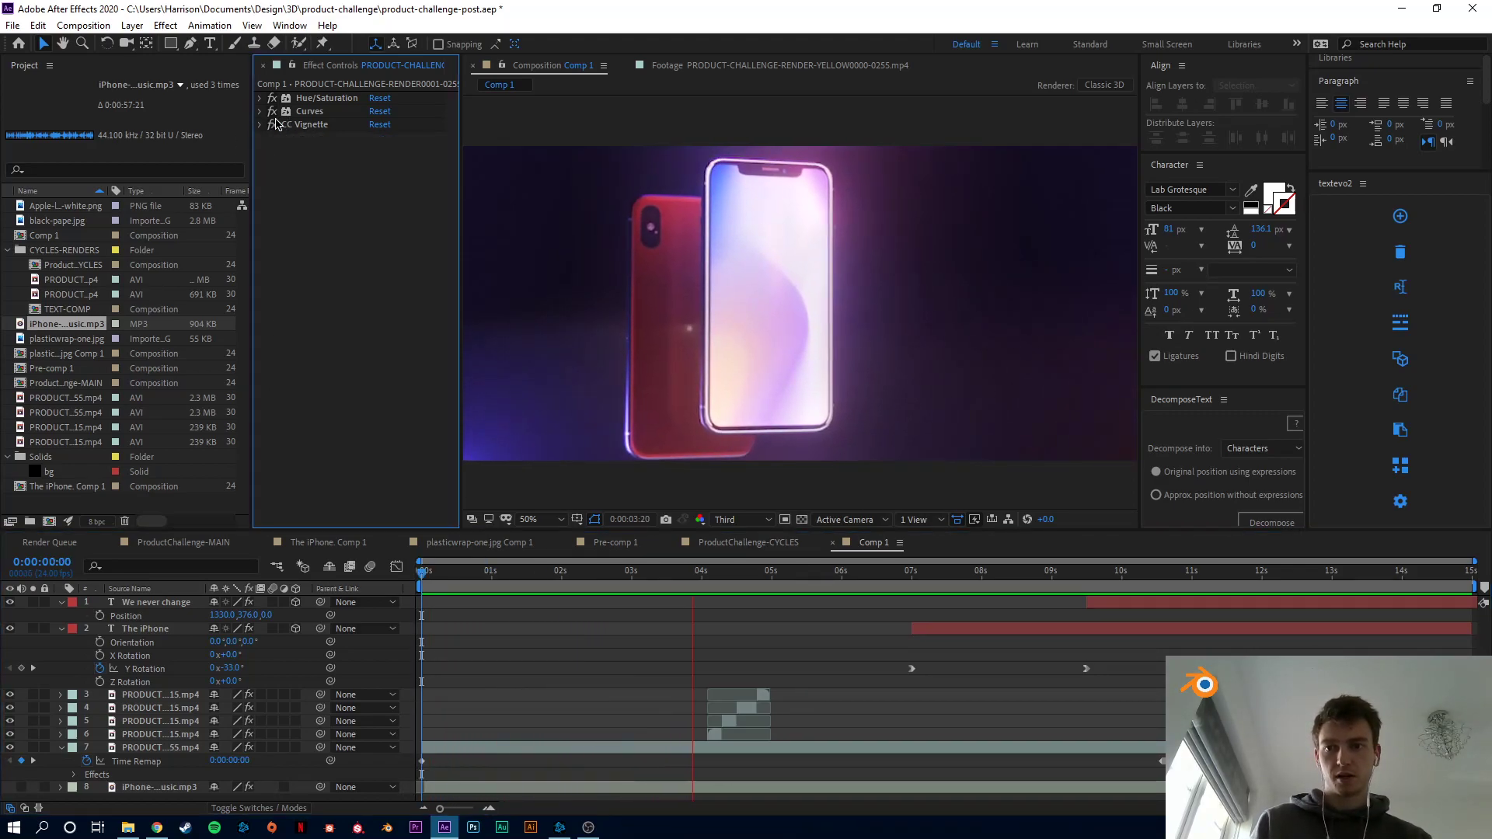
key("space")
left_click_drag(809, 577, 692, 609)
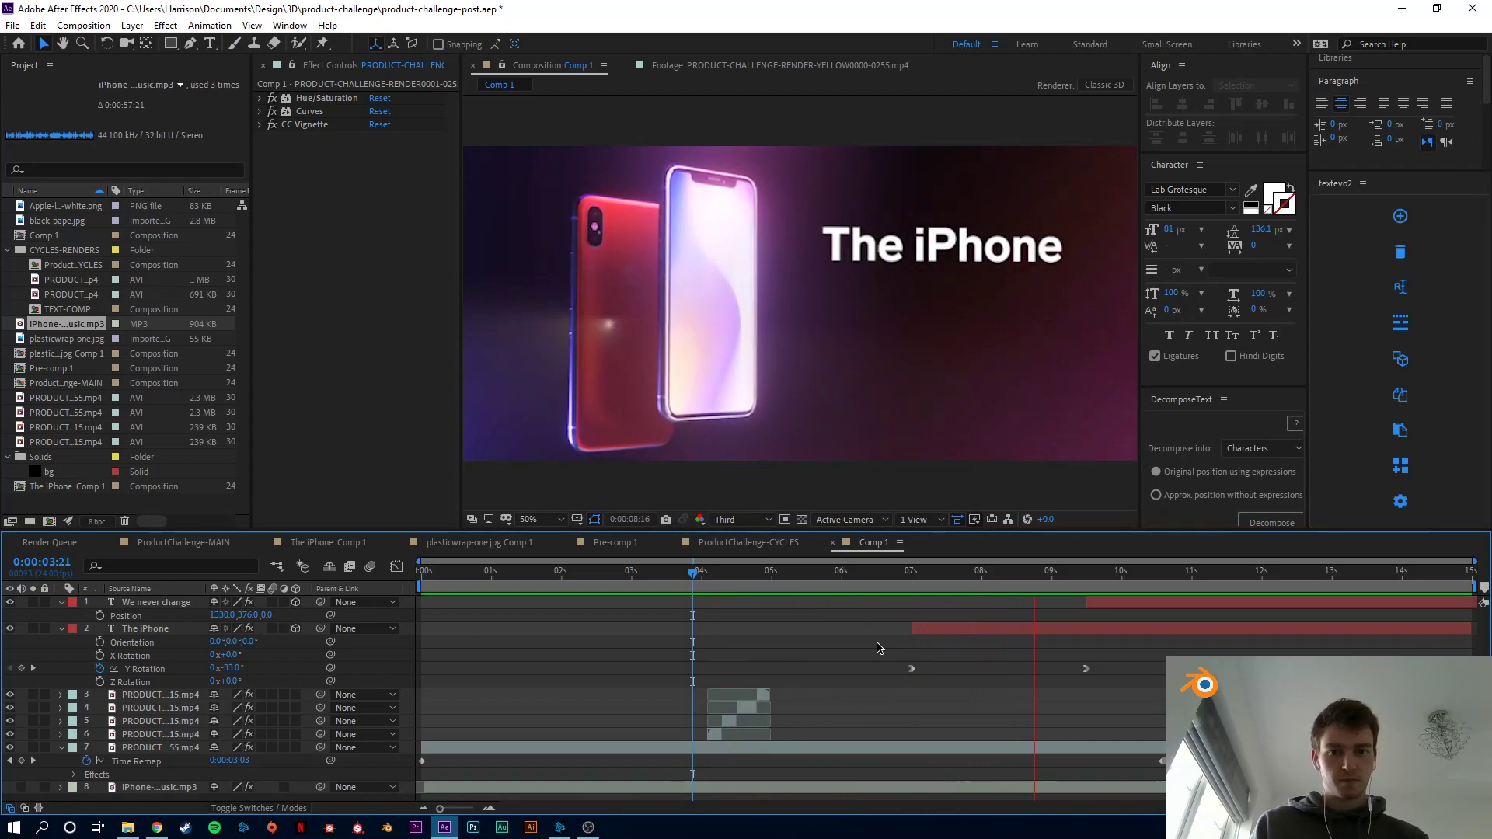
key("space")
Collapse the revealed properties of all layers in the Comp 1 timeline and deselect the layers.
key("ctrl+a")
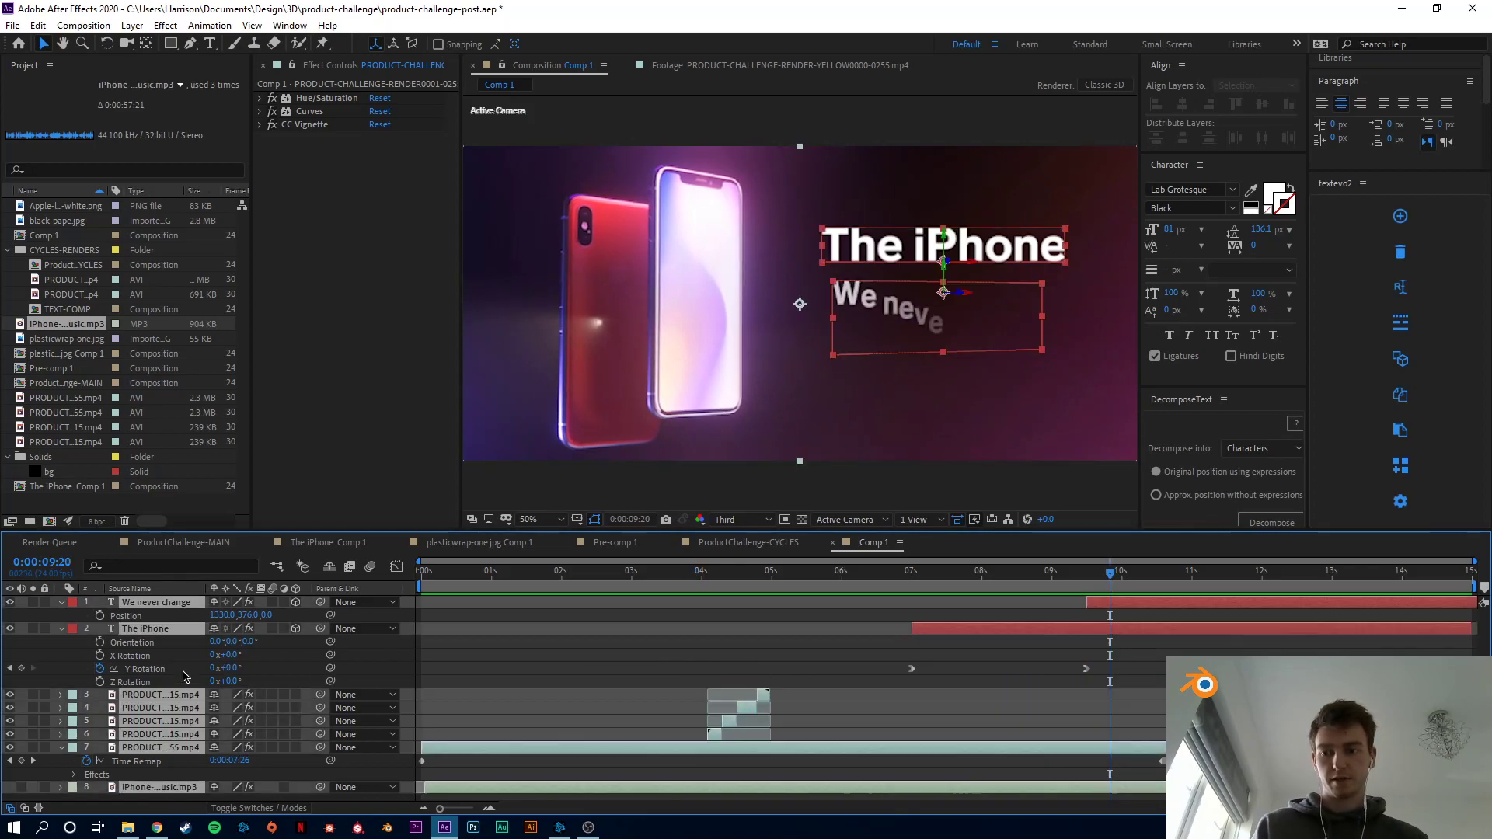
key("u")
key("u")
key("u")
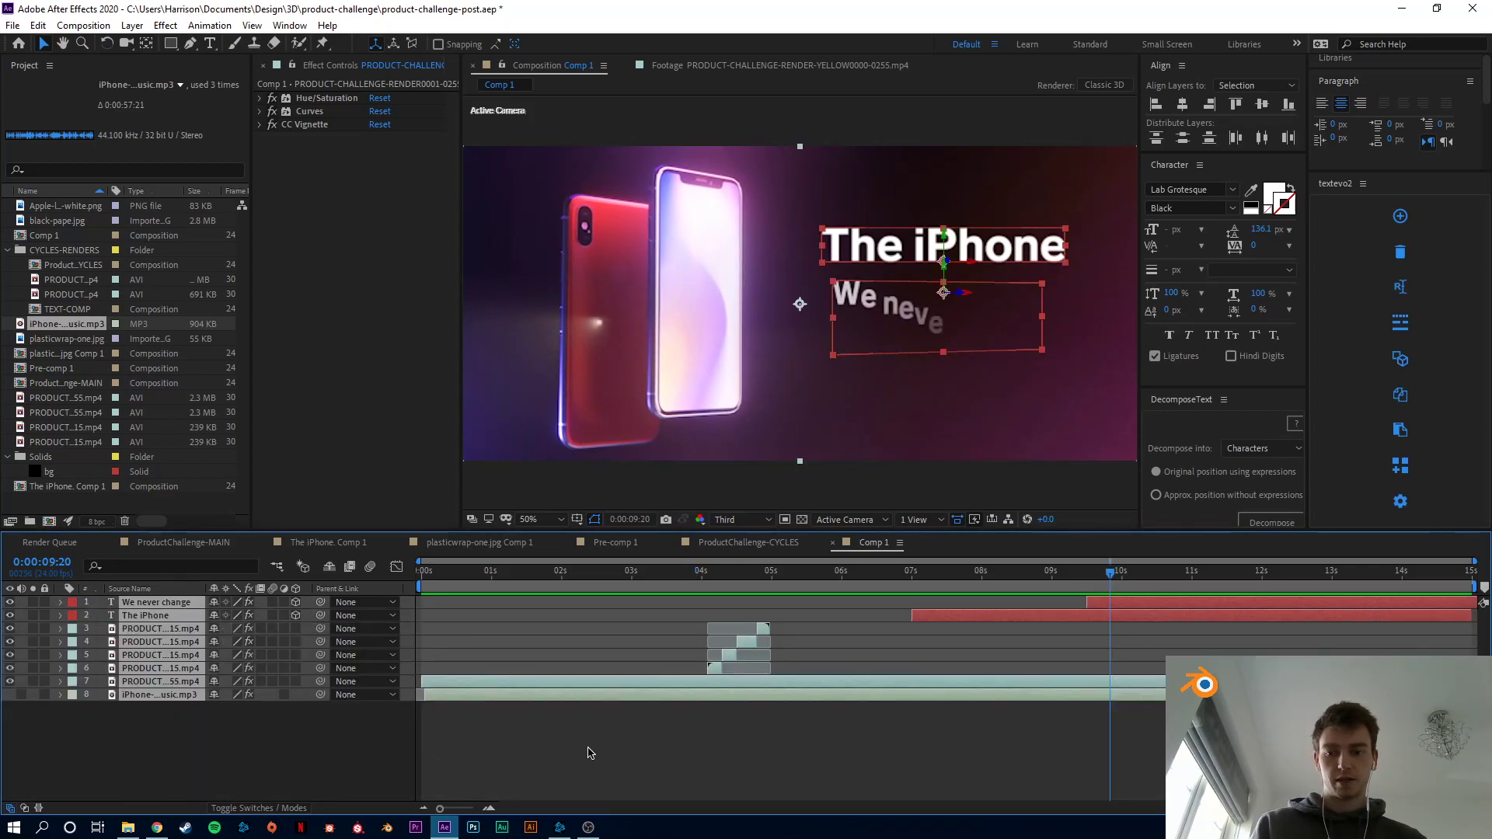
left_click(578, 754)
Play the composition from 0:00:02:12 to review the graded phone animation with both titles.
left_click_drag(693, 575, 596, 593)
key("space")
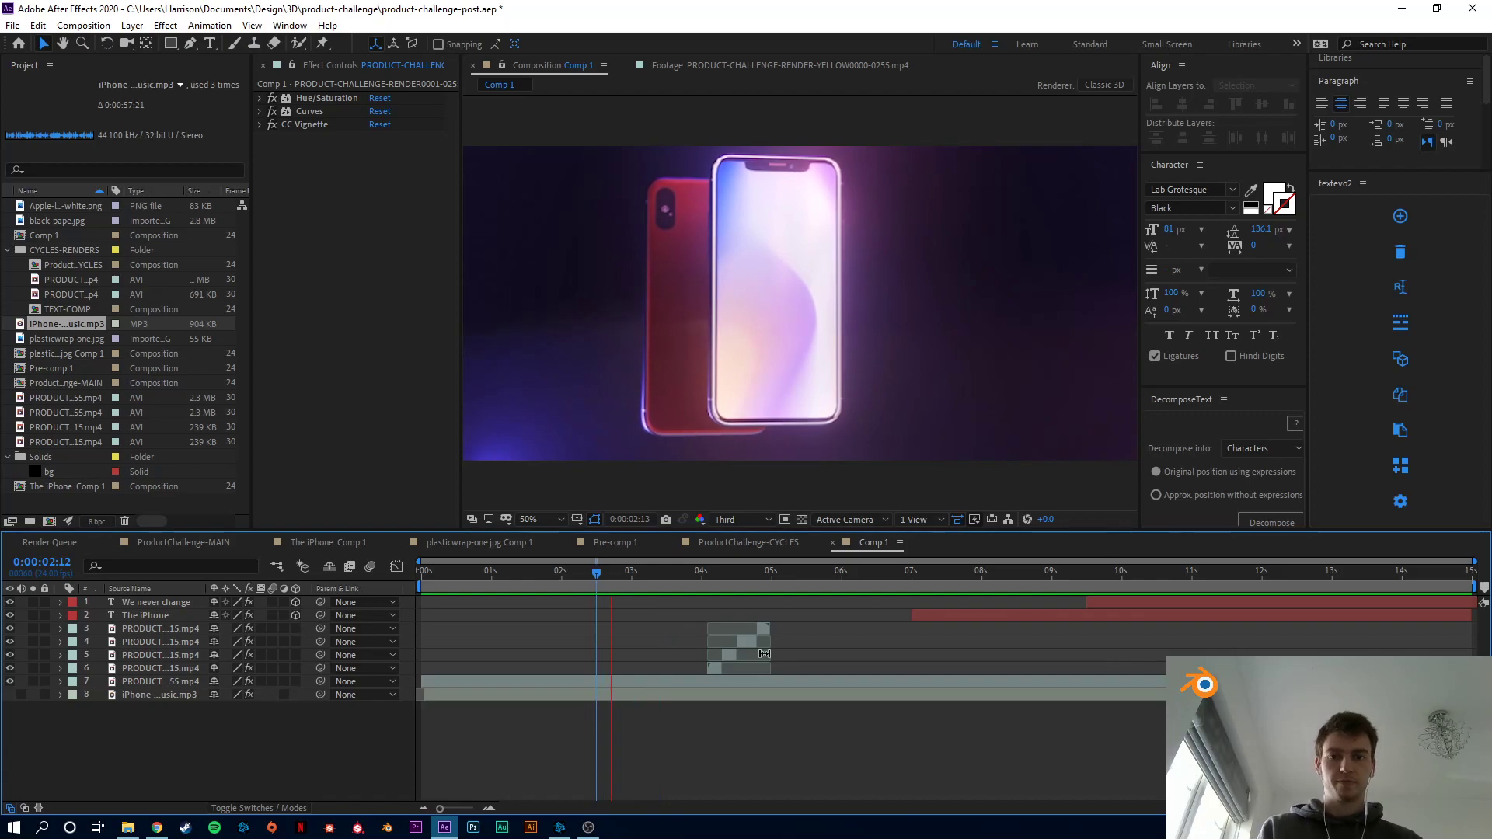
left_click(1347, 186)
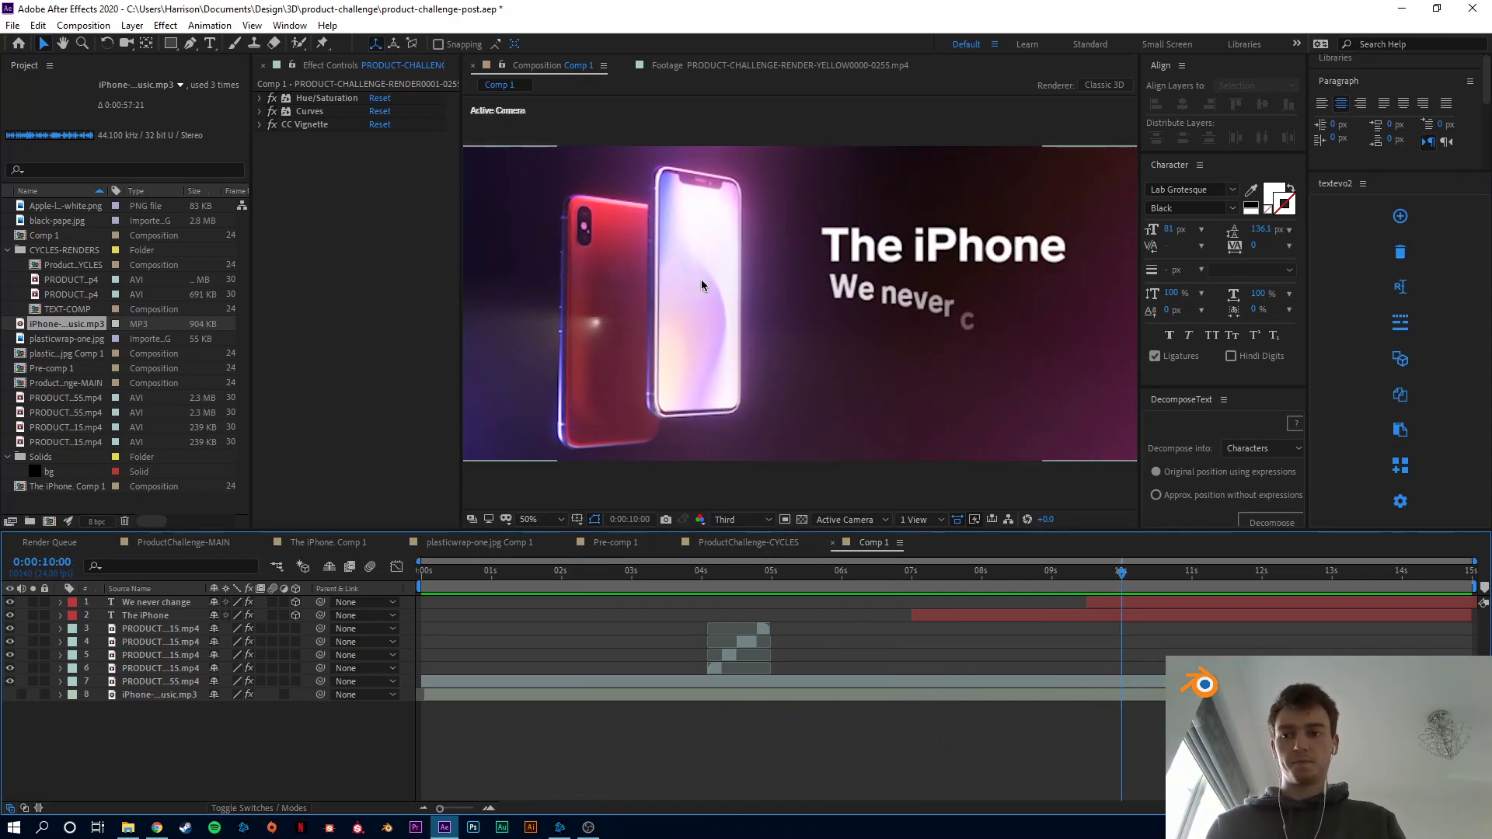
Switch to Chrome and OBS to check the YouTube Studio live stream's status, and minimise both windows.
left_click(156, 828)
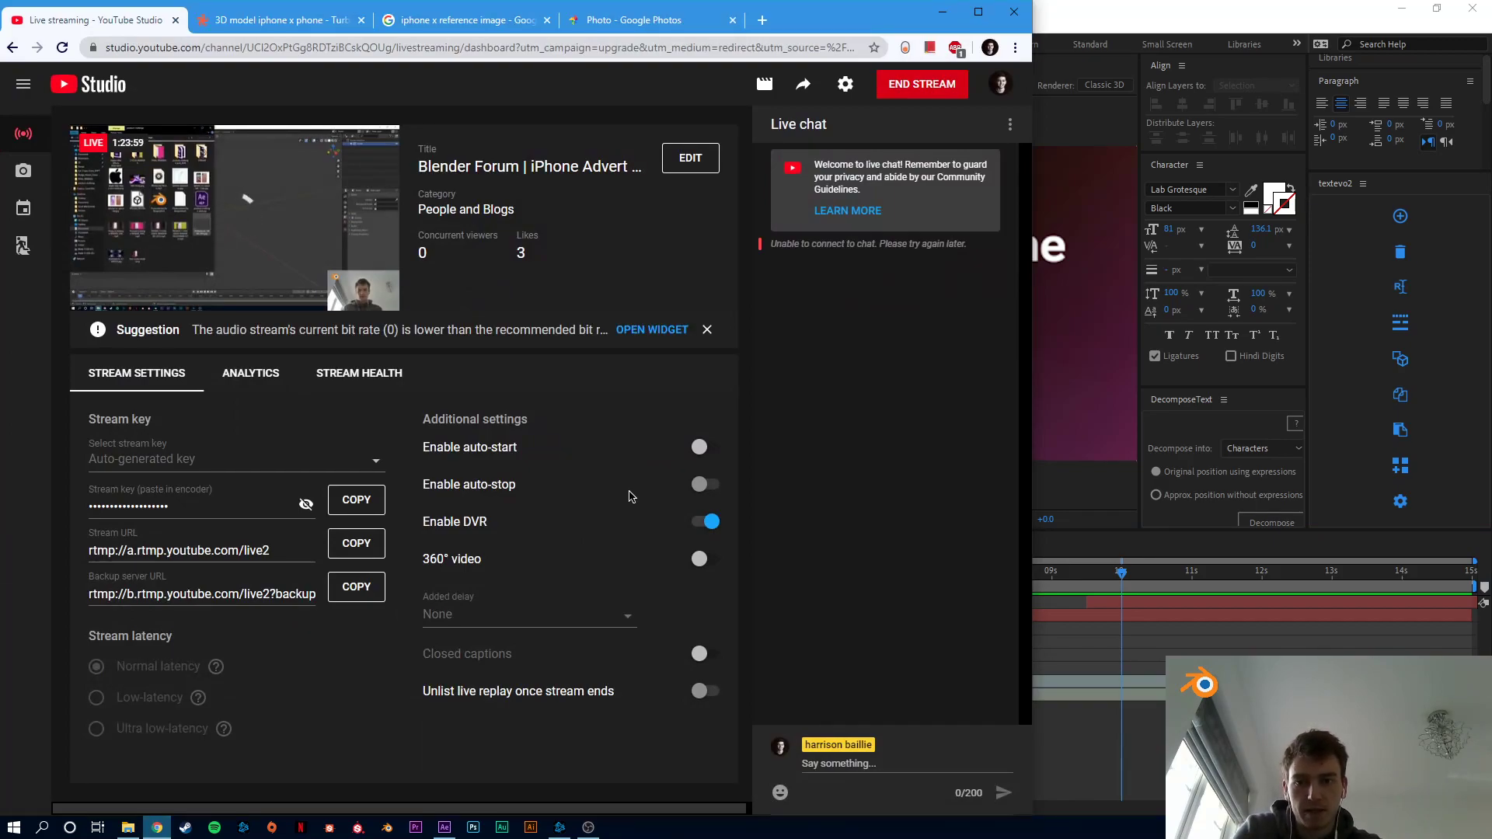
left_click_drag(437, 253, 491, 277)
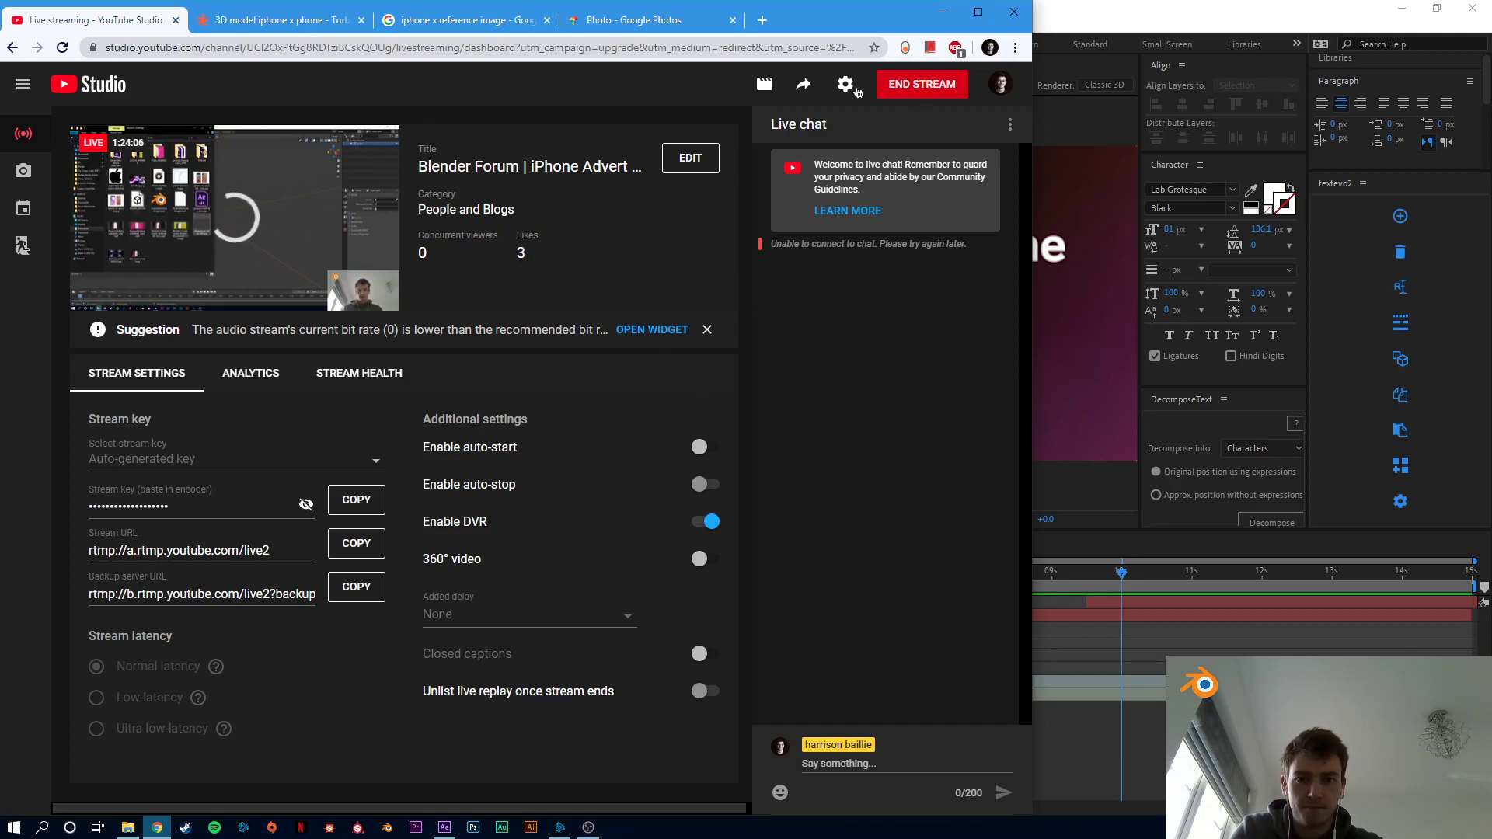
left_click(591, 830)
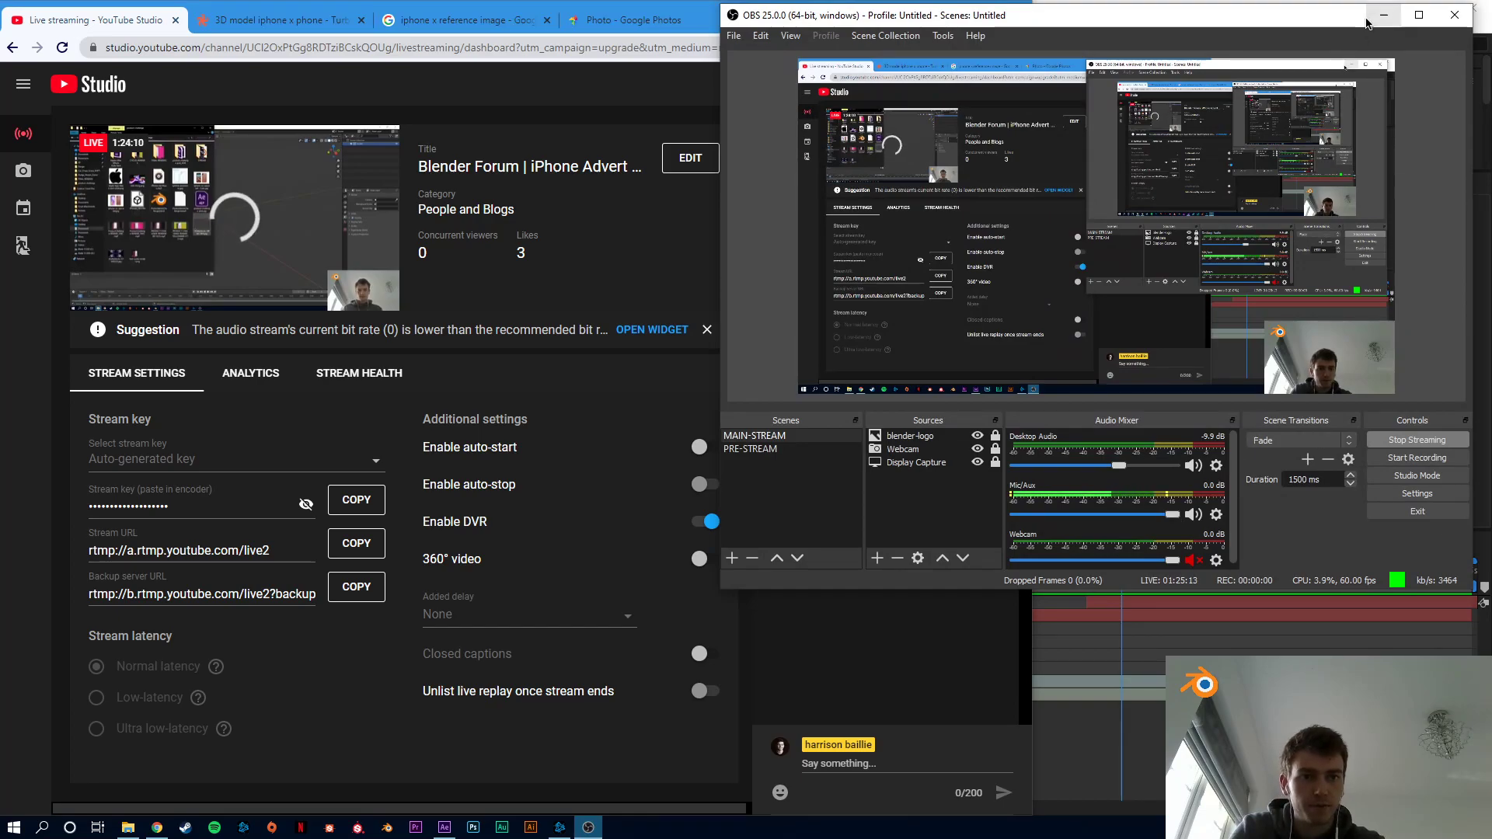
left_click(1369, 21)
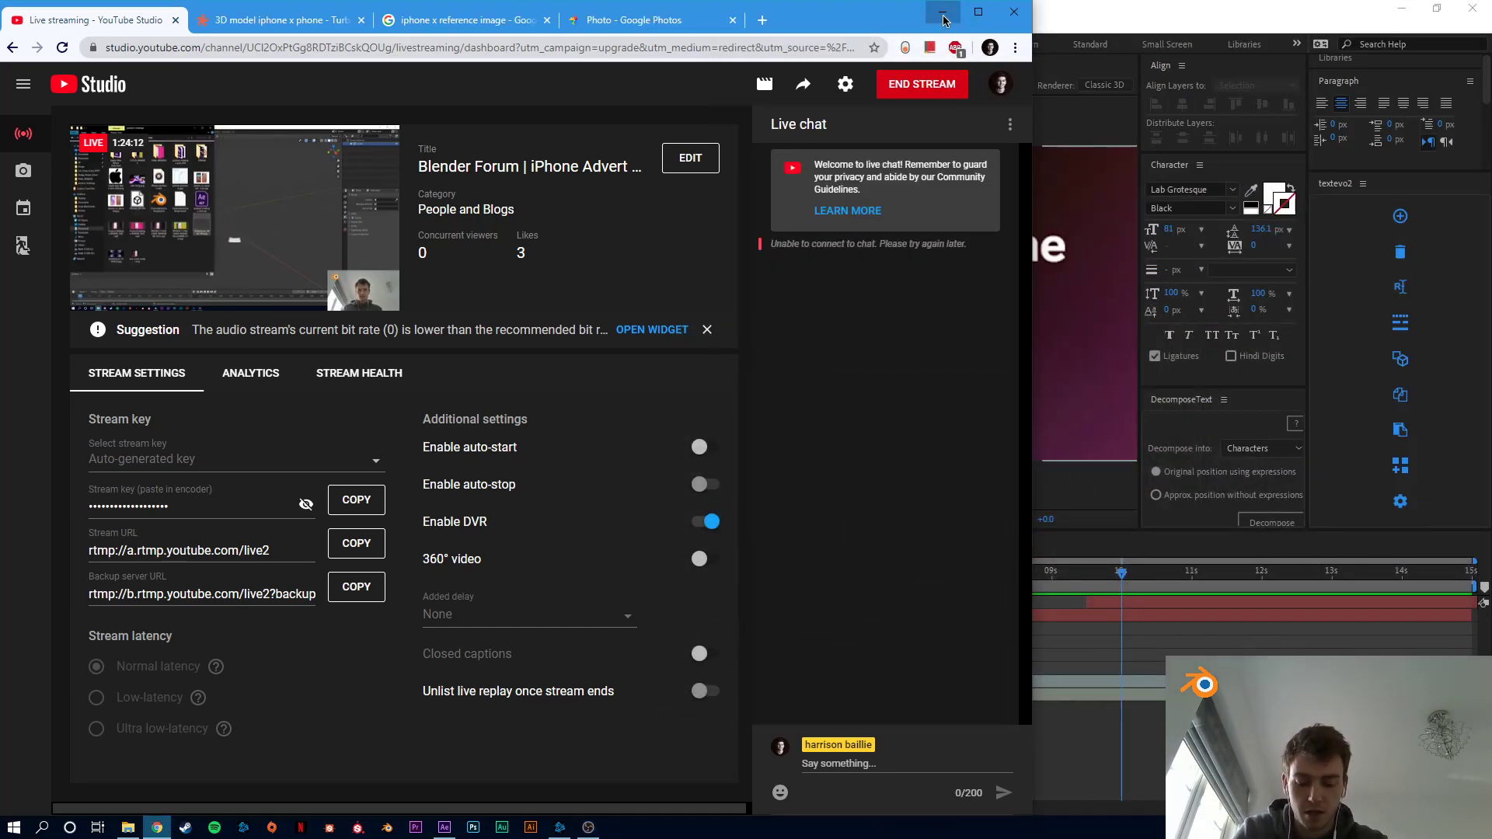
left_click(942, 14)
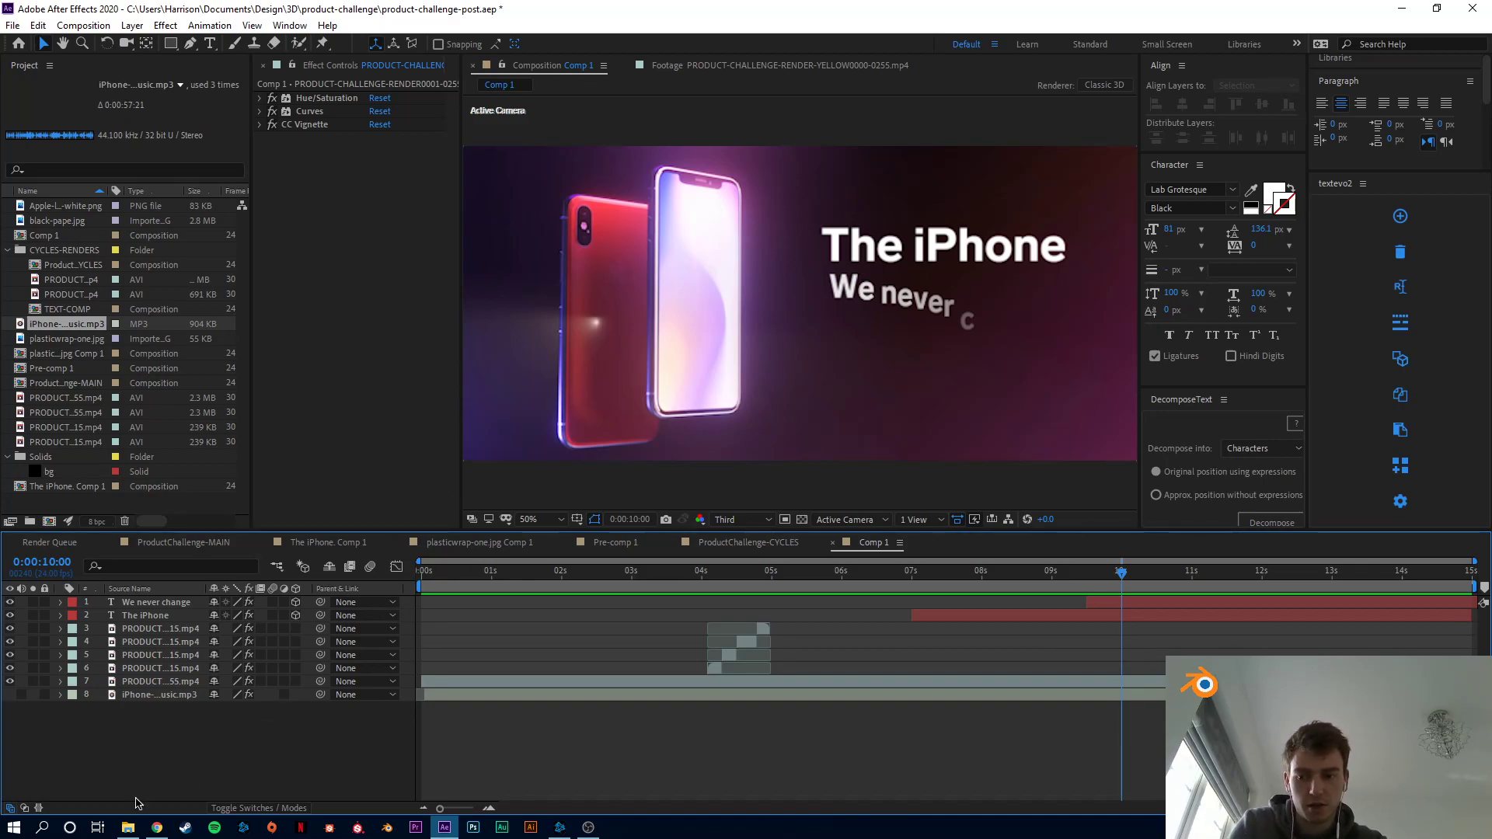
Switch to File Explorer and open car-rig-test-render0030-0450.mp4 from the Car_Chase_Scene_SHIFT folder inside 3D.
left_click(128, 828)
left_click(52, 167)
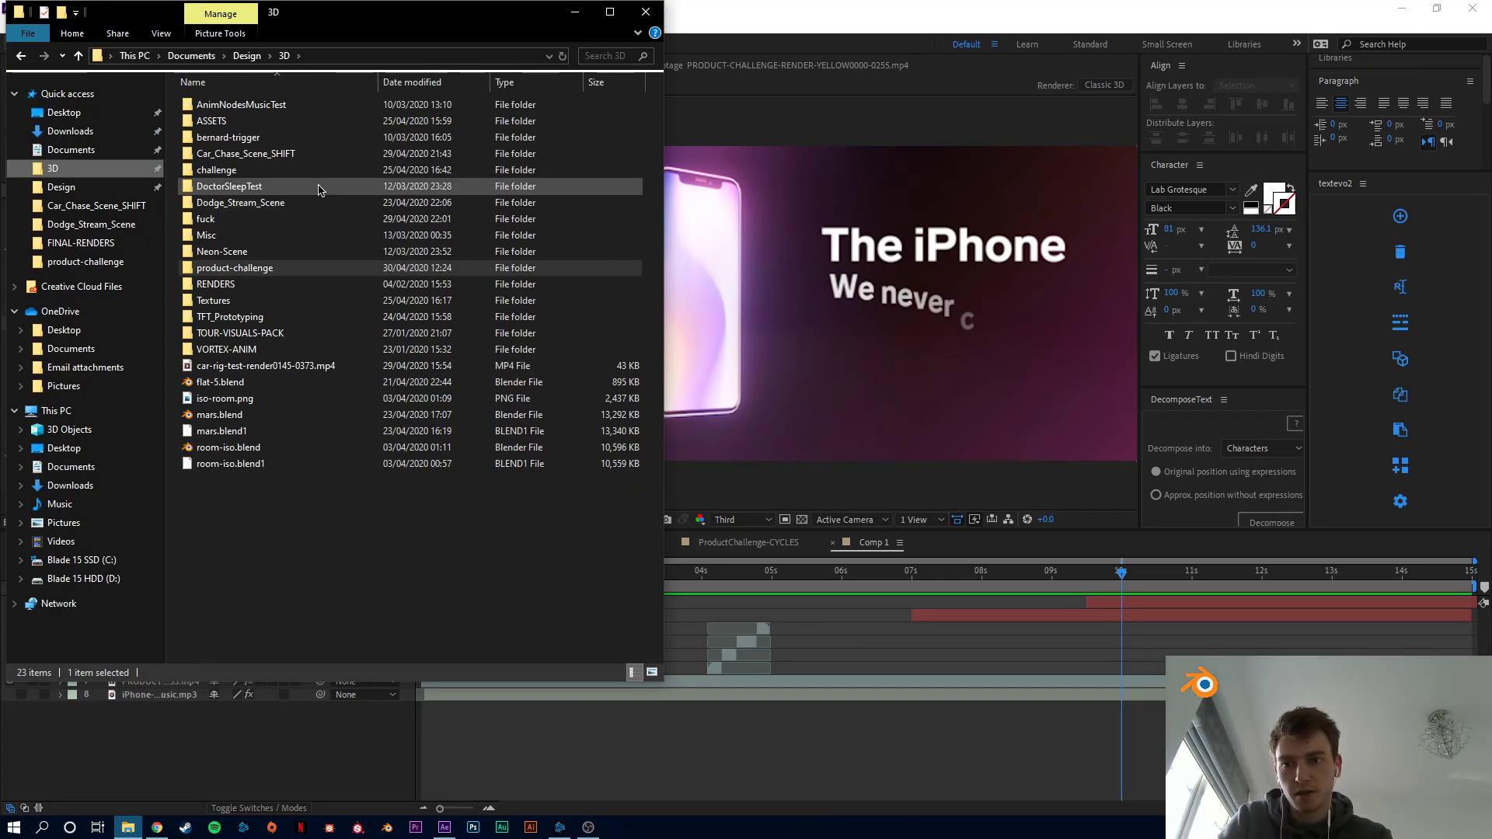
left_click(316, 153)
double_click(316, 153)
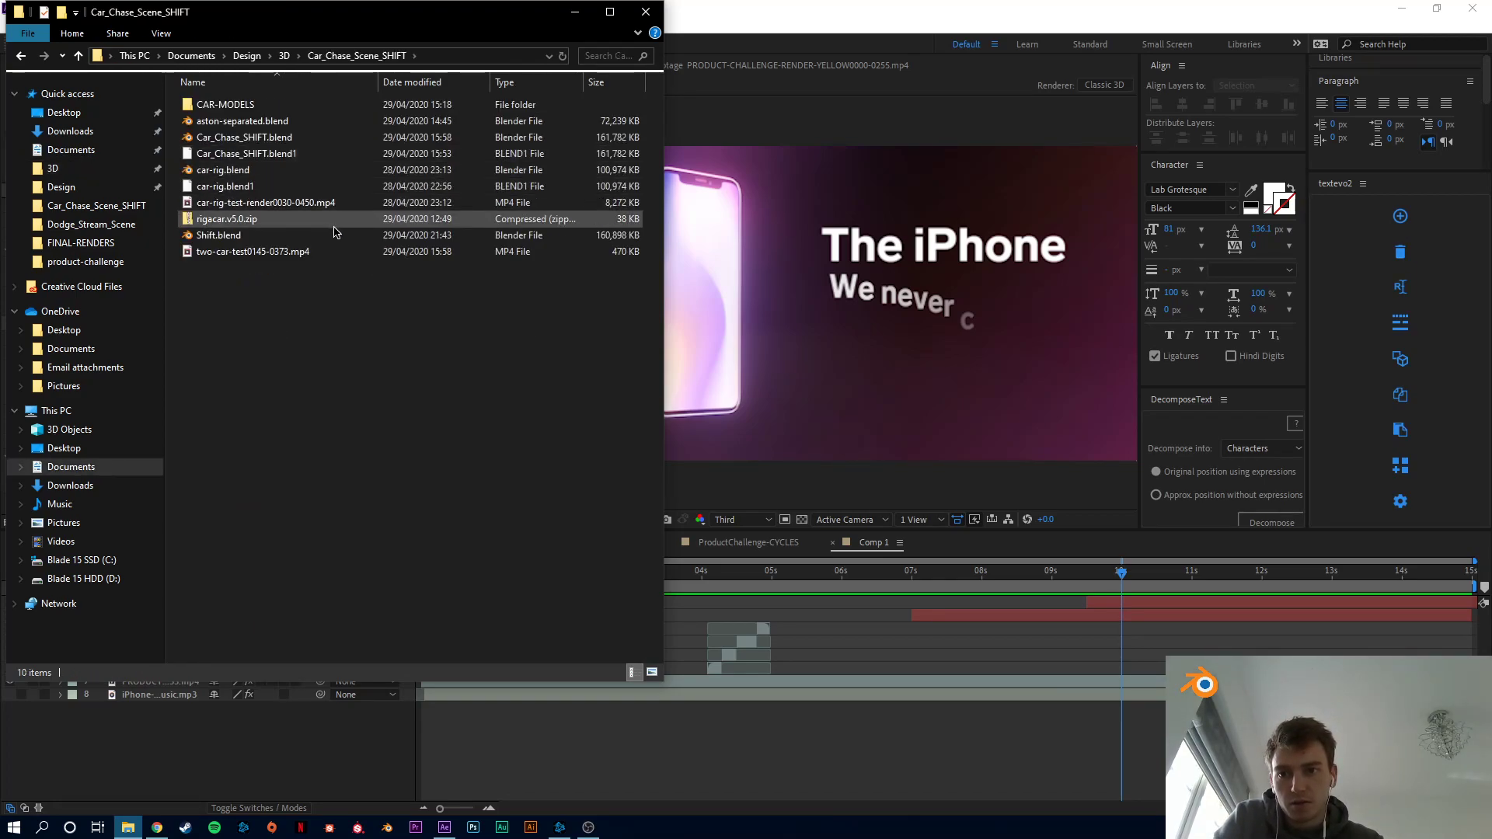
double_click(334, 203)
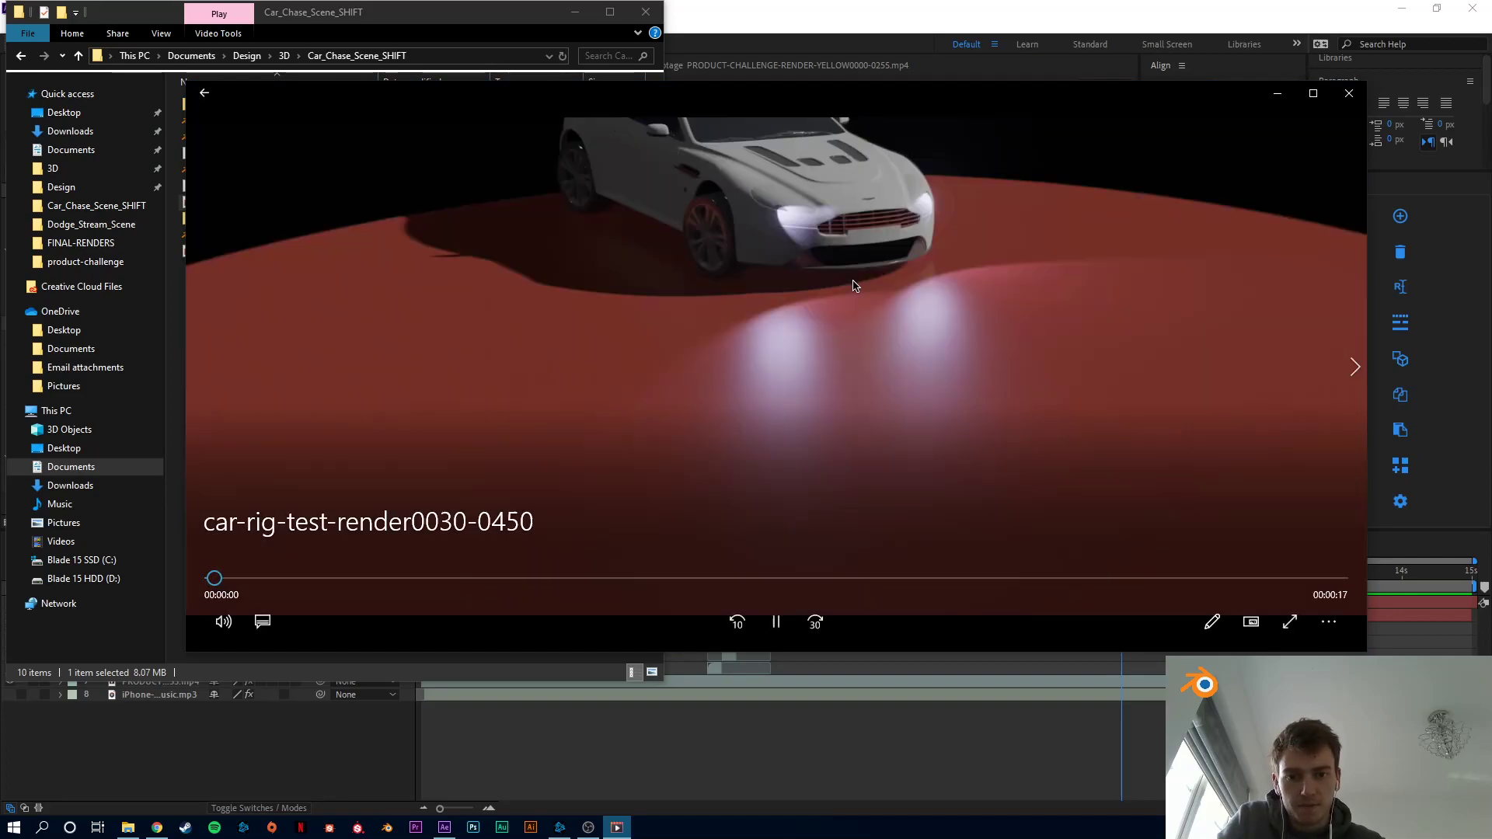
Watch the car rig test render in full screen and windowed view, and close the player and File Explorer.
double_click(853, 281)
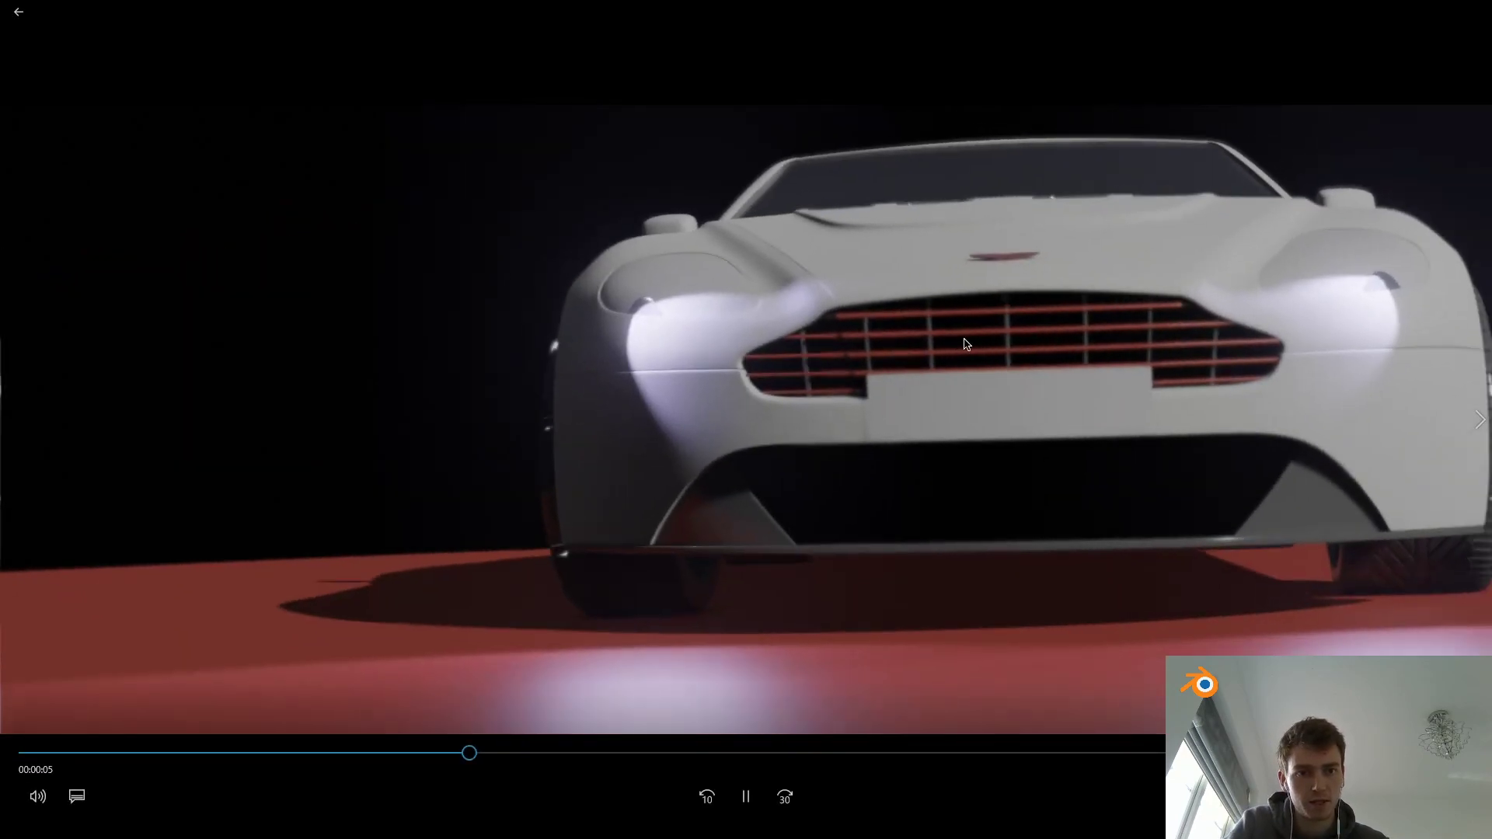
double_click(1028, 334)
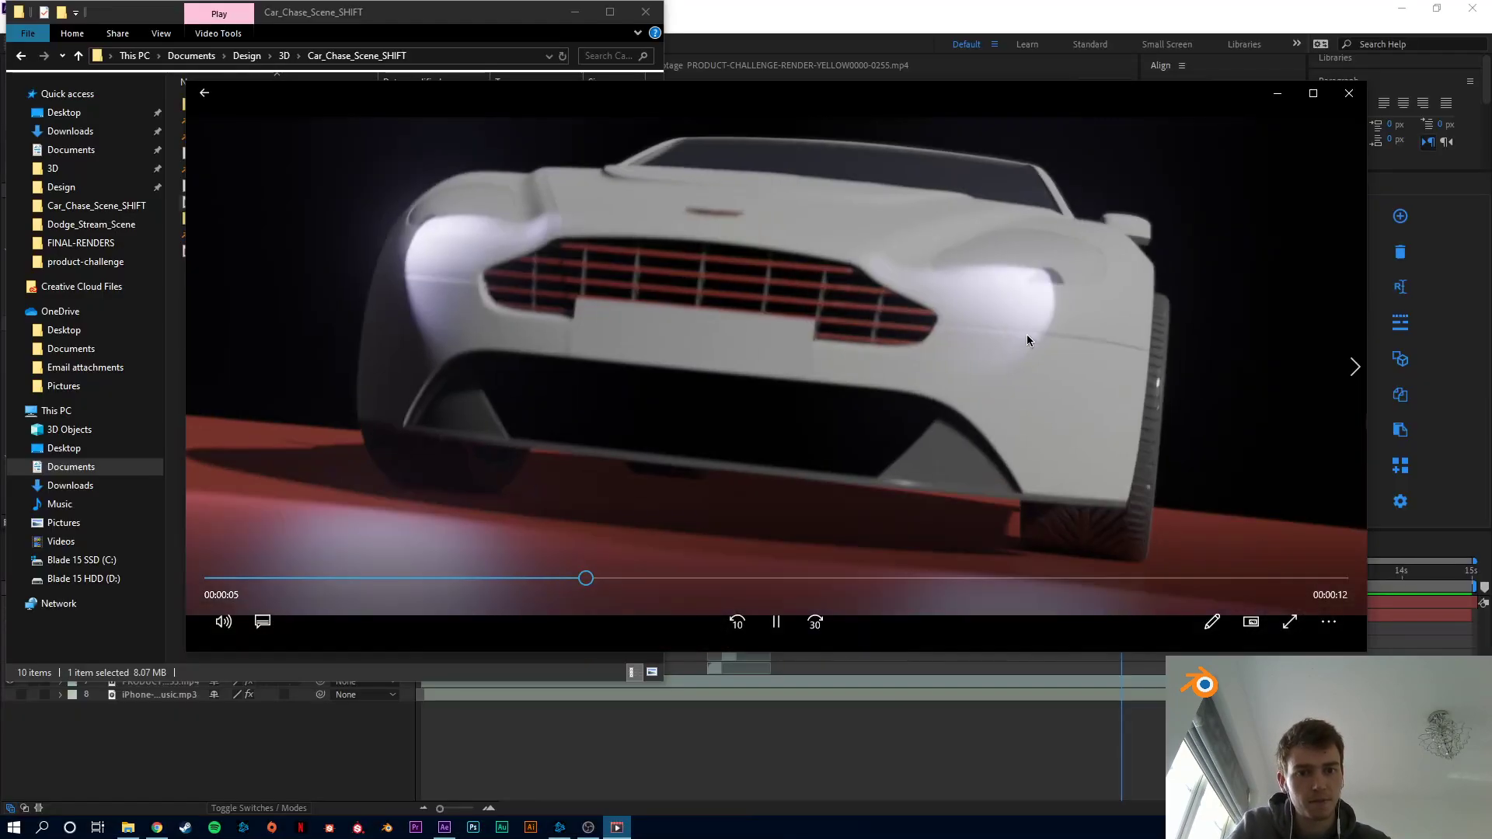
double_click(1073, 338)
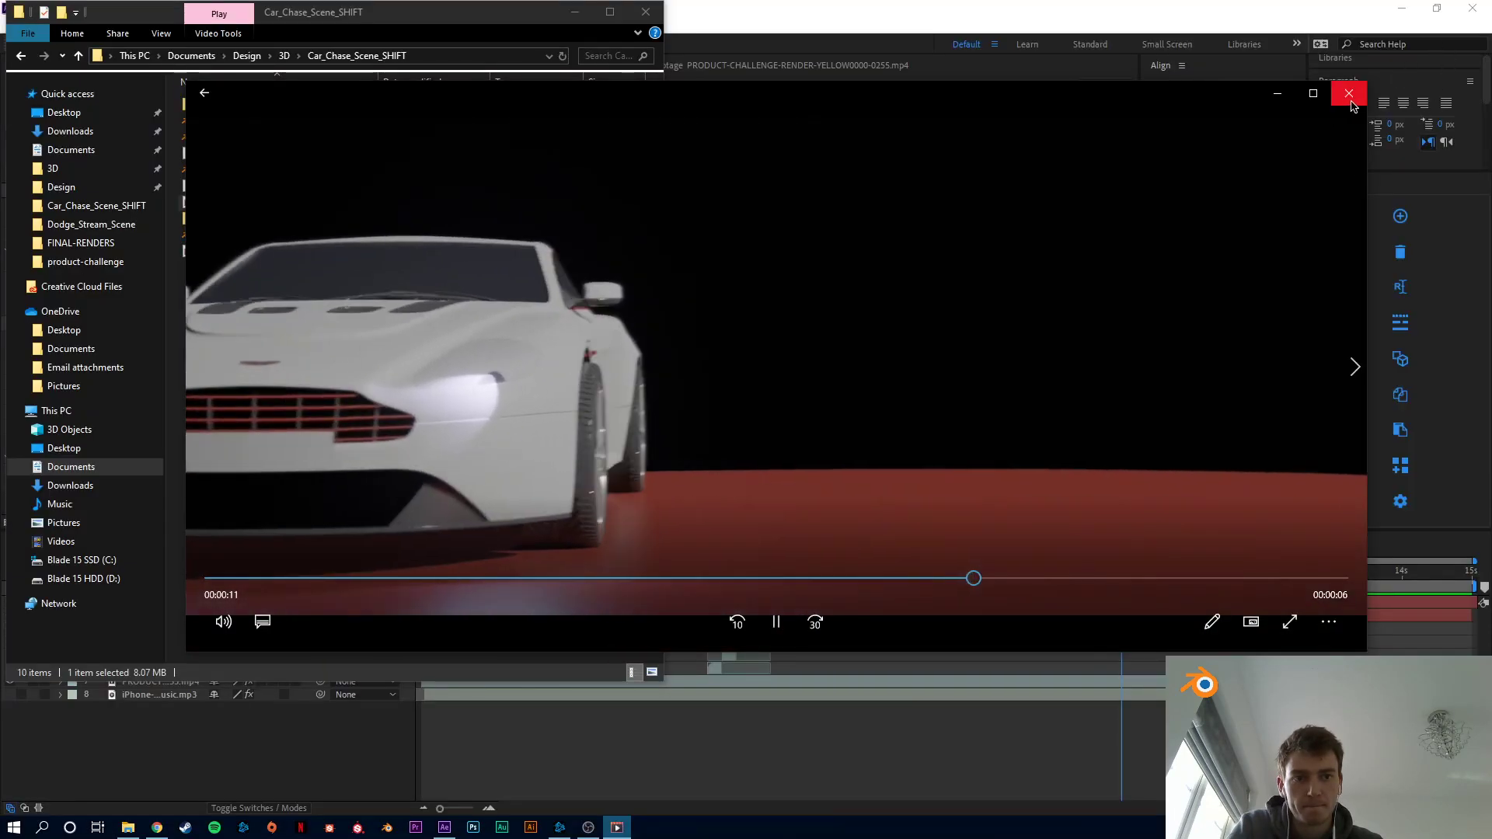
left_click(1349, 94)
left_click(610, 11)
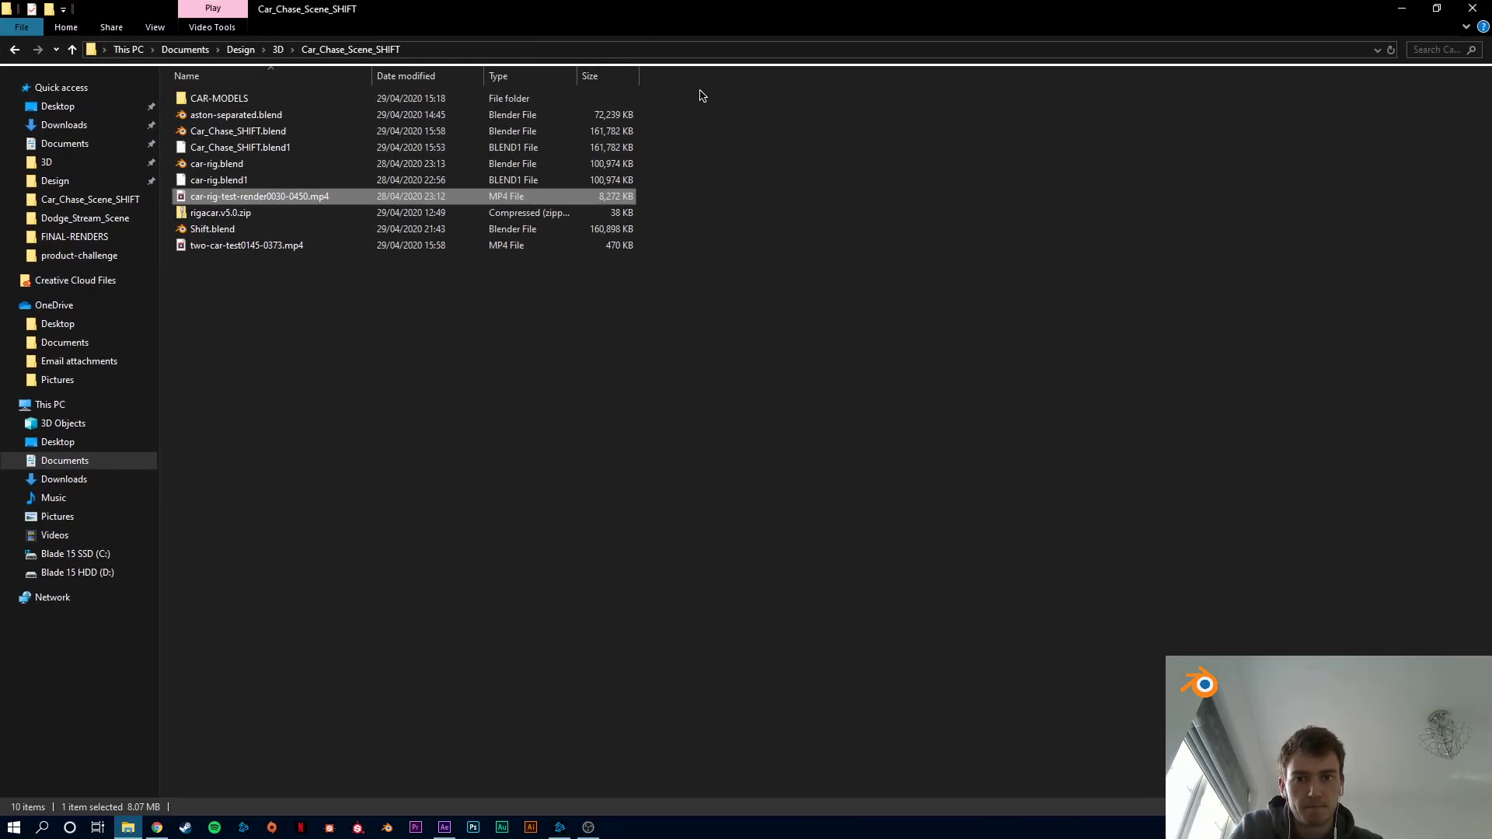
left_click(1437, 8)
left_click(646, 11)
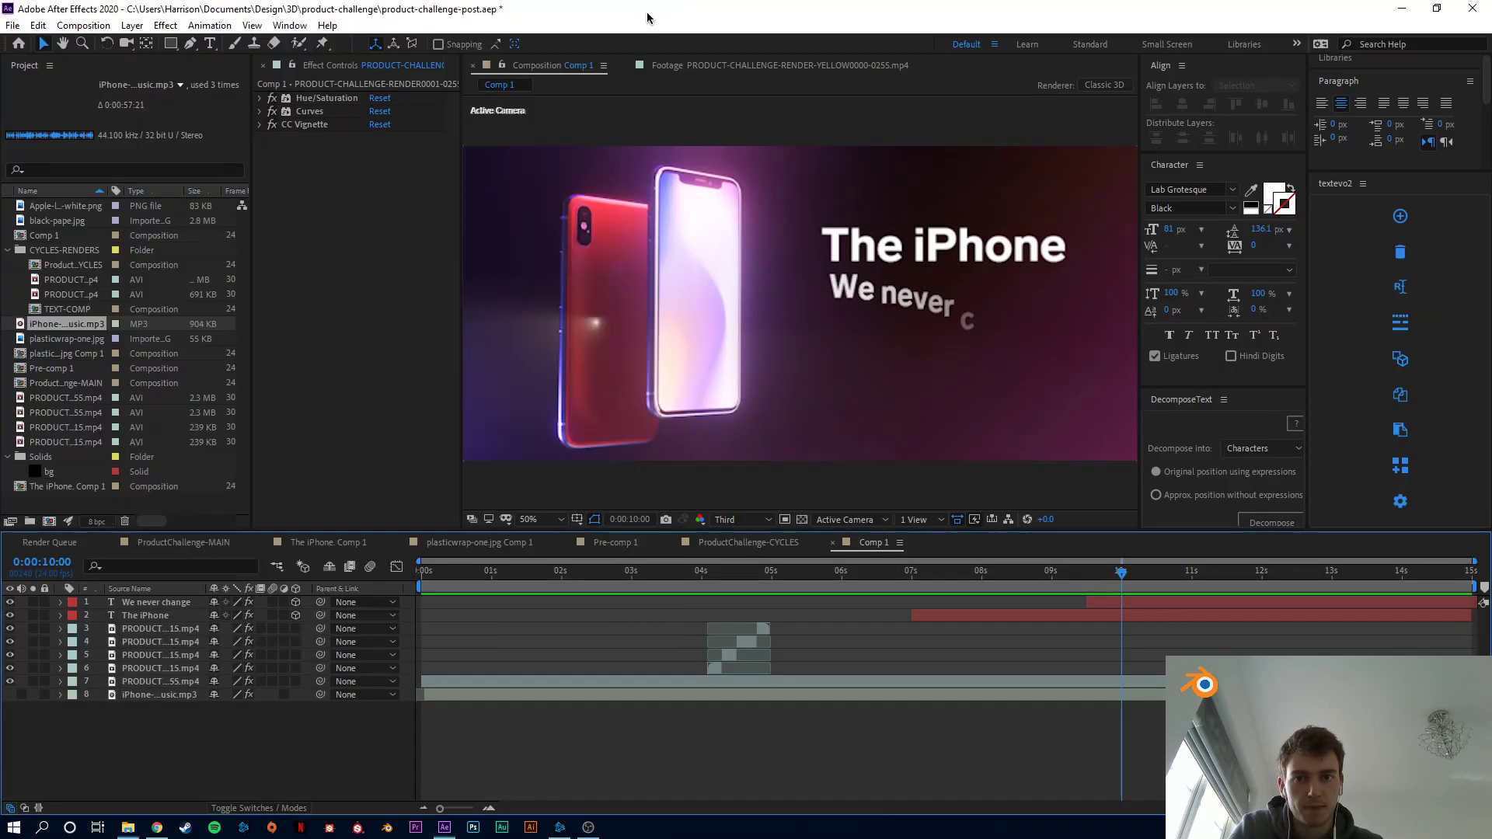
Scrub through the whole Comp 1 timeline and return the current time to 0:00:00:00.
left_click_drag(826, 577, 427, 586)
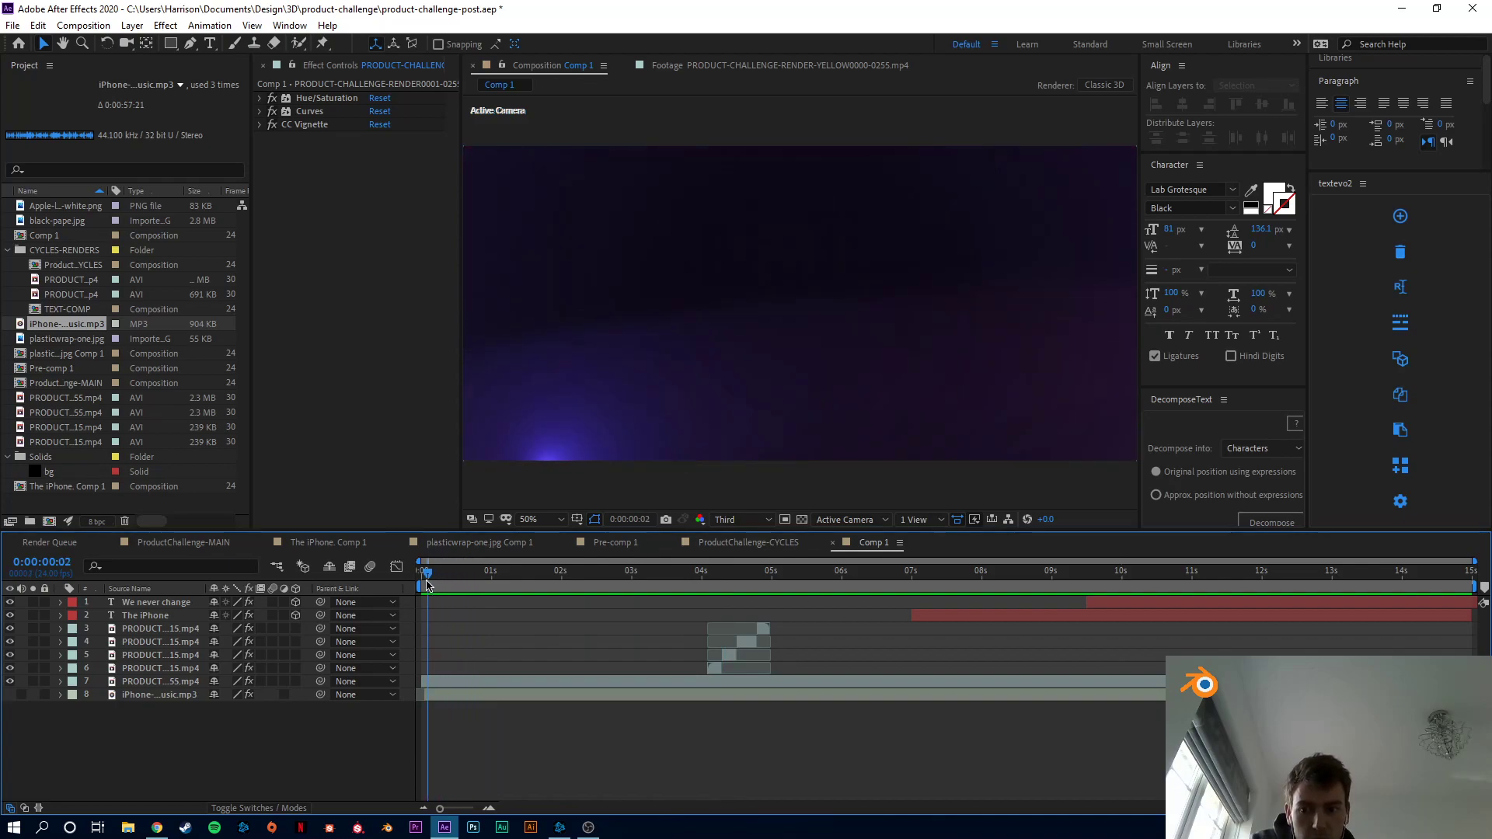
left_click_drag(805, 582, 1429, 579)
key("Home")
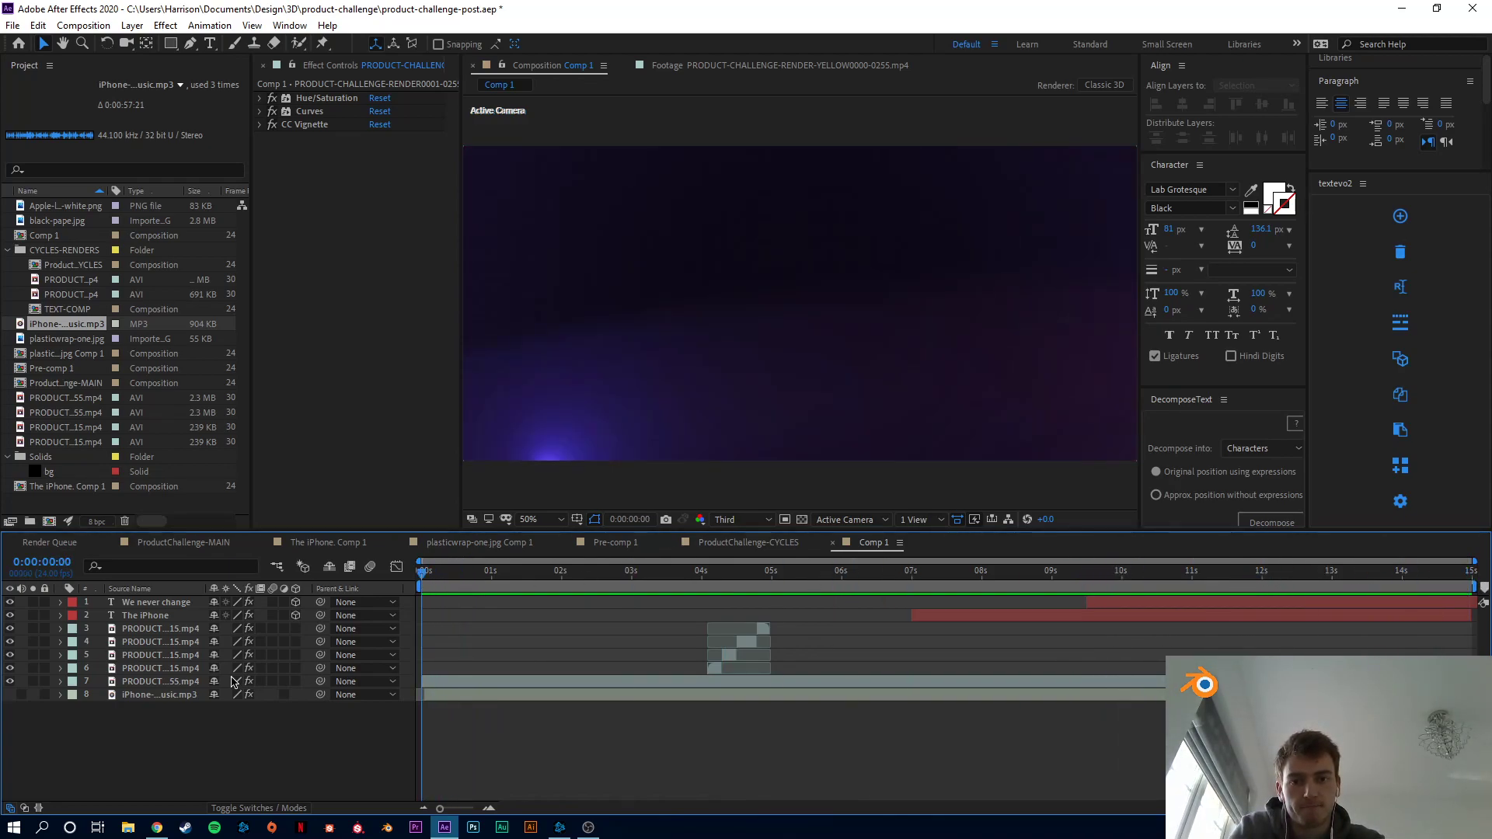